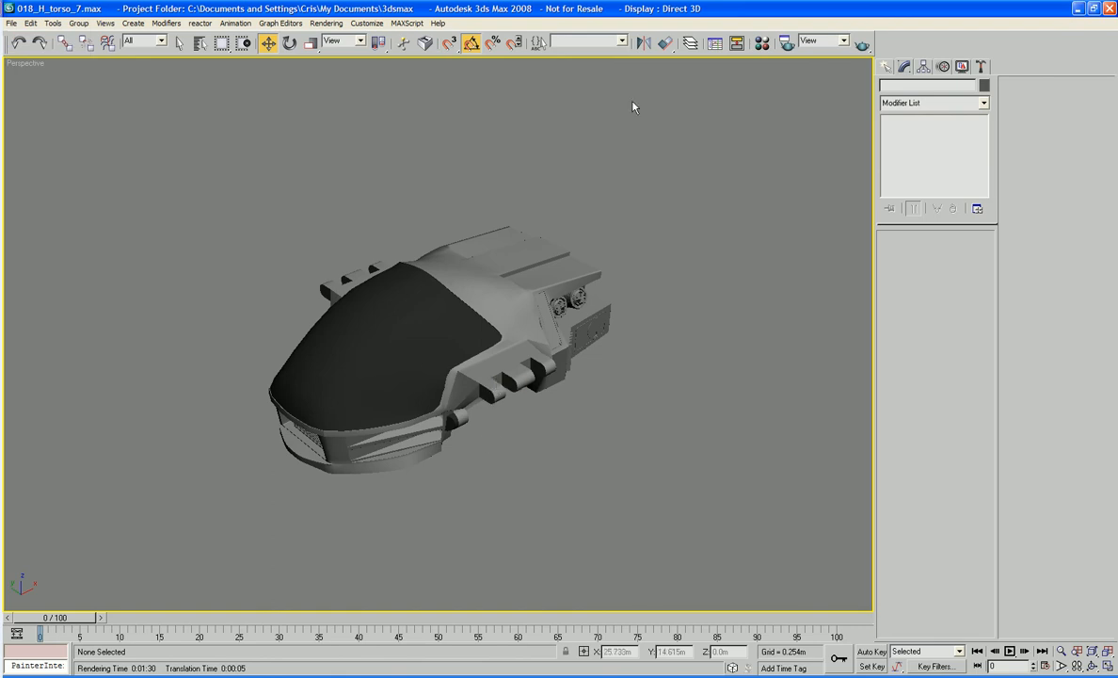
- Unhide the TOOLS layer in the layer manager and close it
{"action": "left_click", "coordinate": [691, 43]}
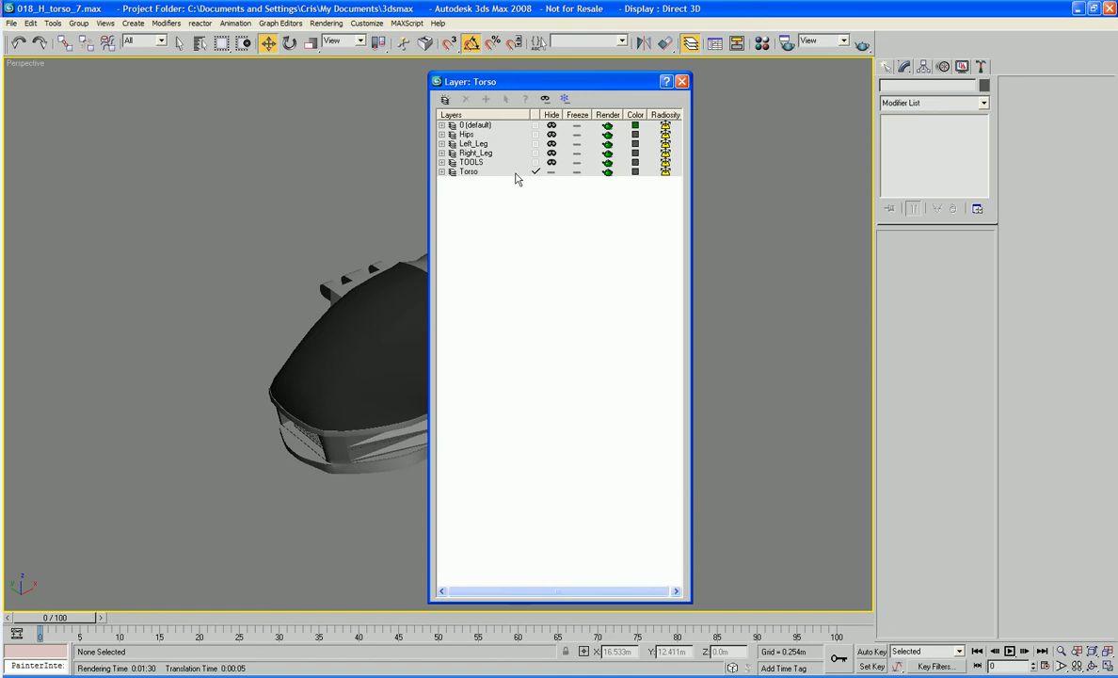
{"action": "left_click", "coordinate": [552, 164]}
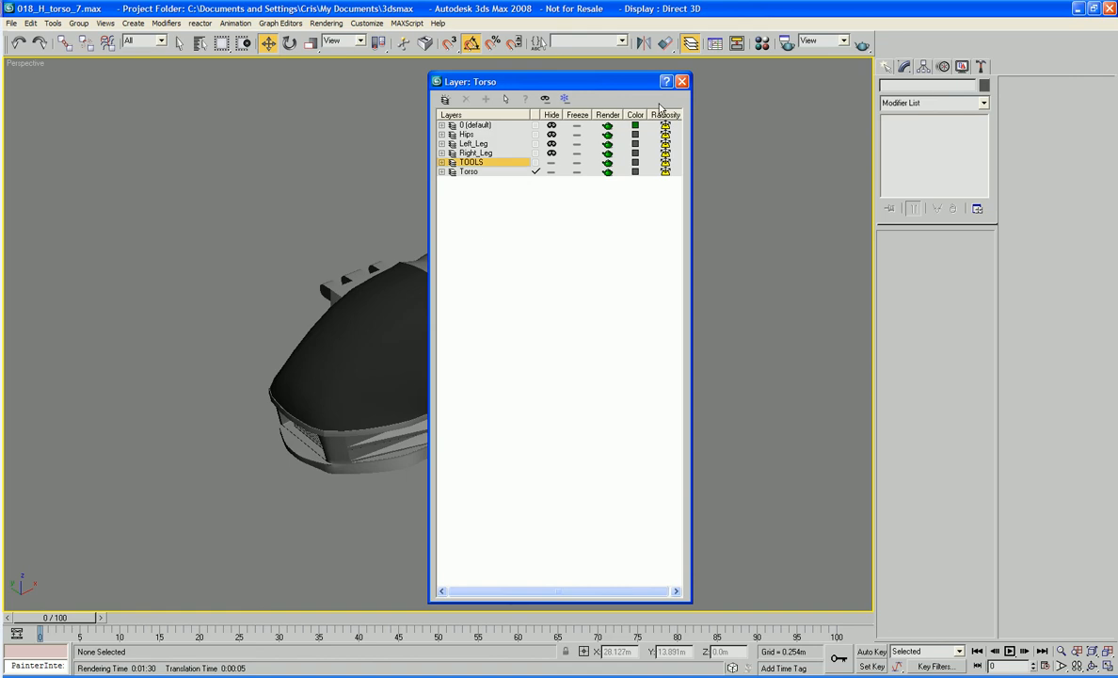
{"action": "left_click", "coordinate": [682, 81]}
- Select the four small tool parts below the torso and move them together in front of its nose
{"action": "middle_click_drag", "start_coordinate": [584, 293], "coordinate": [583, 215]}
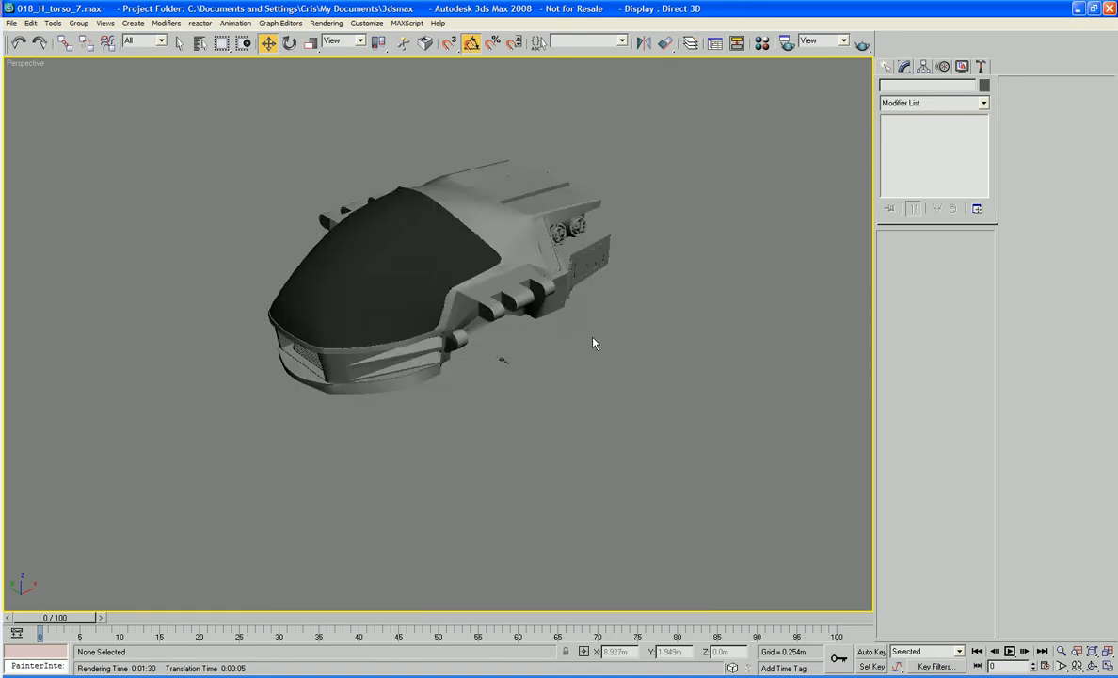
{"action": "middle_click_drag", "start_coordinate": [594, 342], "coordinate": [569, 320], "text": "alt"}
{"action": "left_click_drag", "start_coordinate": [520, 406], "coordinate": [582, 451]}
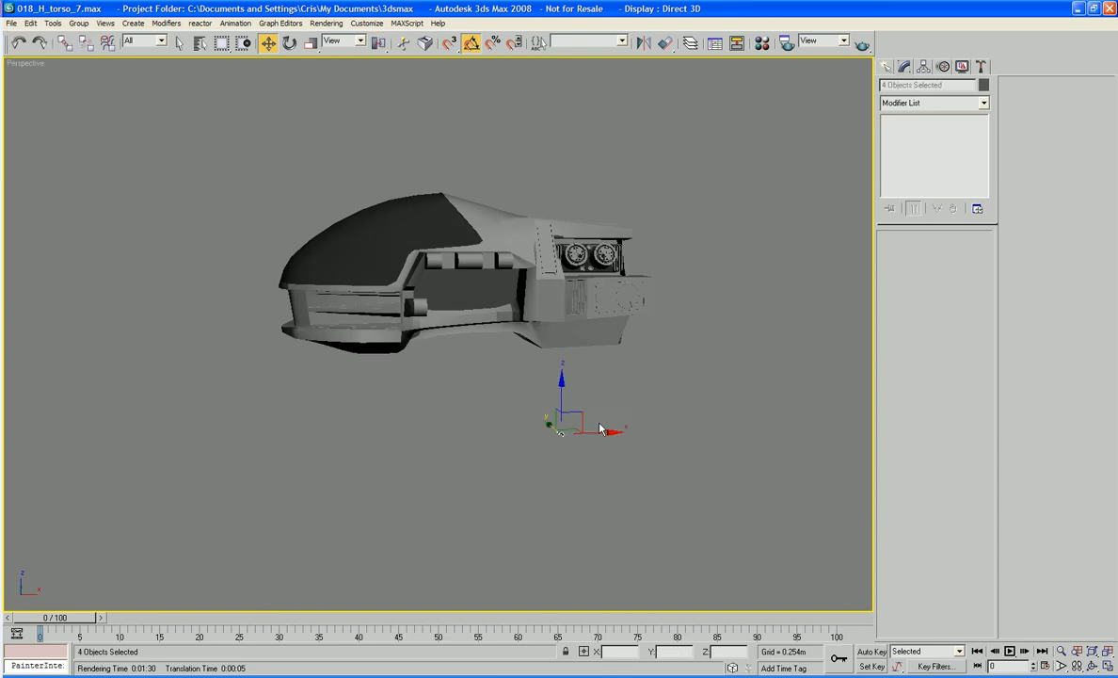
{"action": "left_click_drag", "start_coordinate": [543, 392], "coordinate": [259, 187]}
- Draw a tall box about 1.489 m long and 0.77 m wide next to the small tool parts
{"action": "middle_click_drag", "start_coordinate": [260, 186], "coordinate": [412, 342], "text": "alt"}
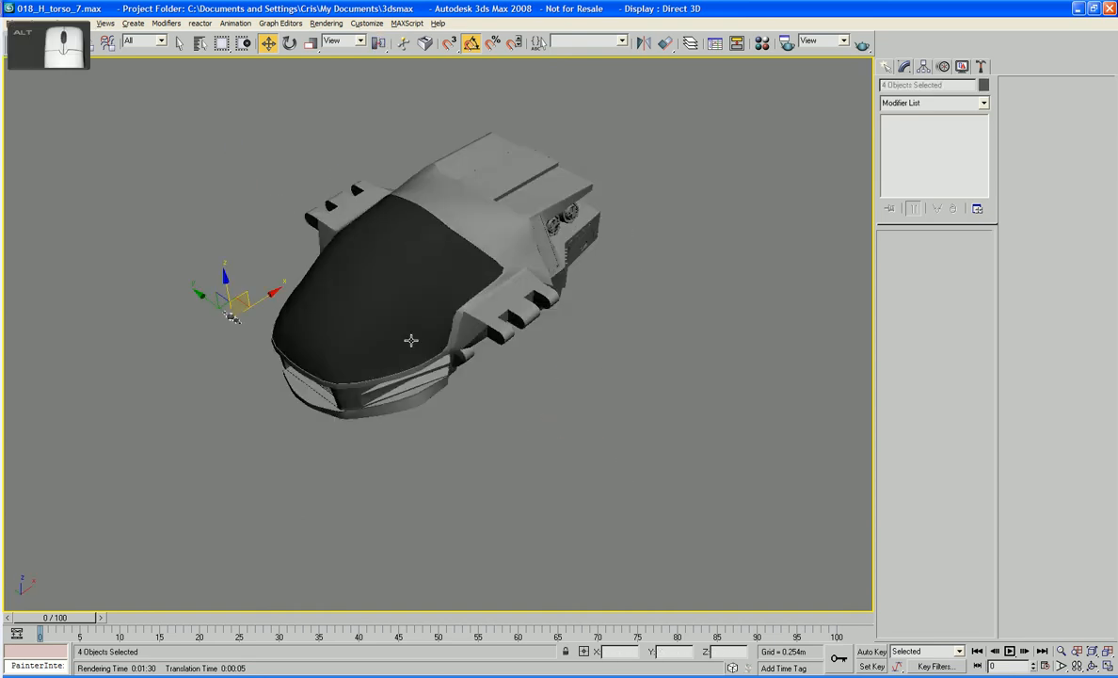
{"action": "scroll", "coordinate": [412, 342], "scroll_direction": "up", "scroll_amount": 4}
{"action": "middle_click_drag", "start_coordinate": [333, 329], "coordinate": [447, 306]}
{"action": "scroll", "coordinate": [478, 262], "scroll_direction": "down", "scroll_amount": 5}
{"action": "left_click", "coordinate": [885, 68]}
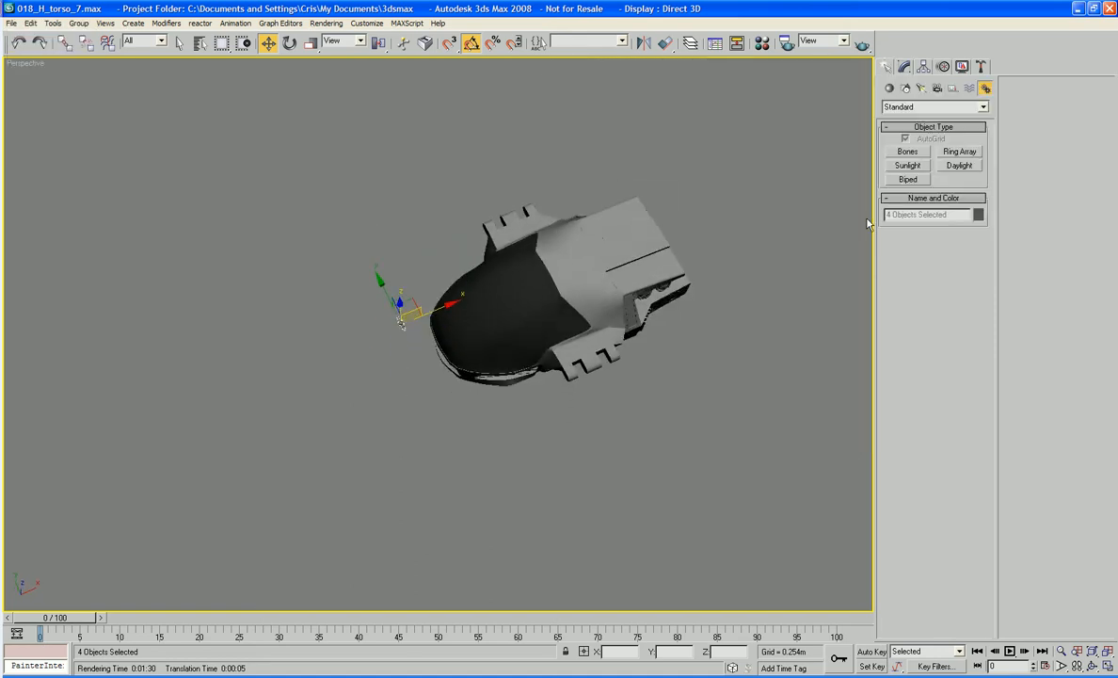
{"action": "left_click", "coordinate": [888, 88]}
{"action": "left_click", "coordinate": [907, 152]}
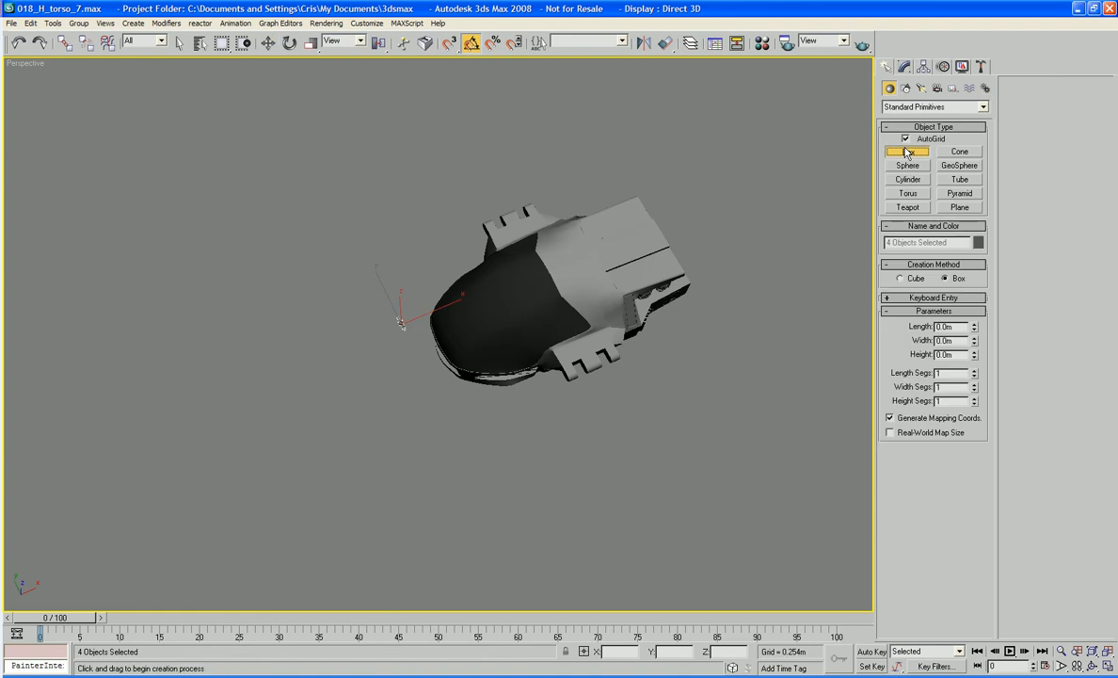
{"action": "left_click_drag", "start_coordinate": [400, 337], "coordinate": [373, 319]}
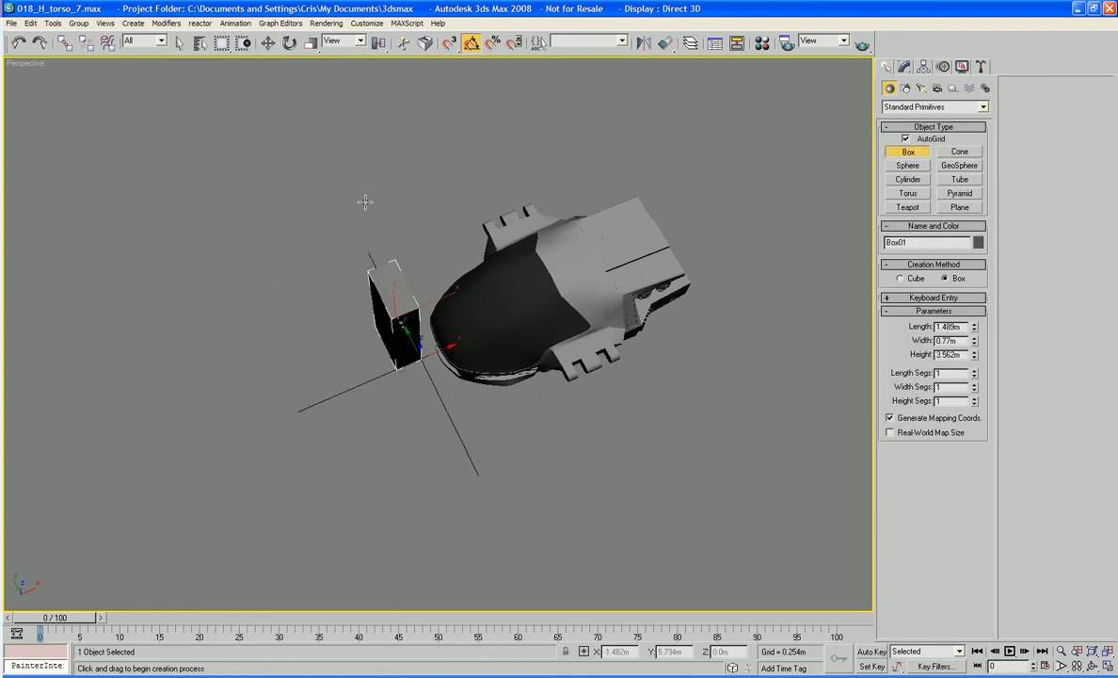
{"action": "left_click", "coordinate": [357, 108]}
{"action": "key", "text": "w"}
- Move the box to about X -3.351 m, Y -1.182 m, Z 1.193 m, with its top face under the small tool parts
{"action": "middle_click_drag", "start_coordinate": [439, 261], "coordinate": [471, 201], "text": "alt"}
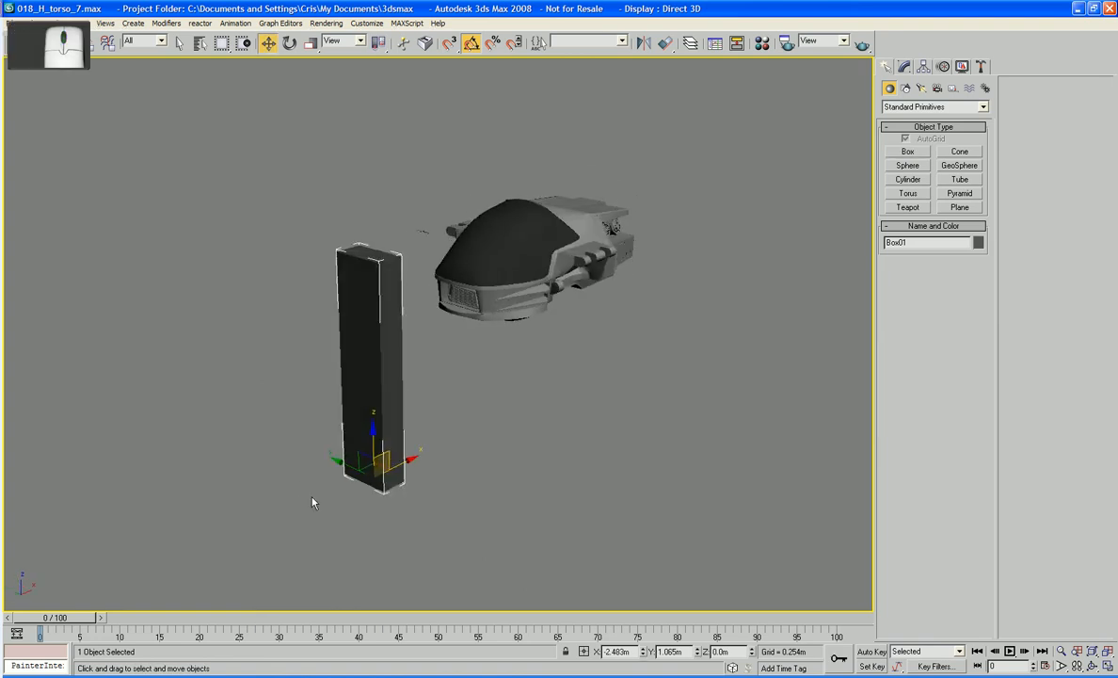
{"action": "left_click_drag", "start_coordinate": [358, 459], "coordinate": [418, 438]}
{"action": "middle_click_drag", "start_coordinate": [417, 439], "coordinate": [471, 461], "text": "alt"}
{"action": "left_click_drag", "start_coordinate": [470, 461], "coordinate": [436, 461]}
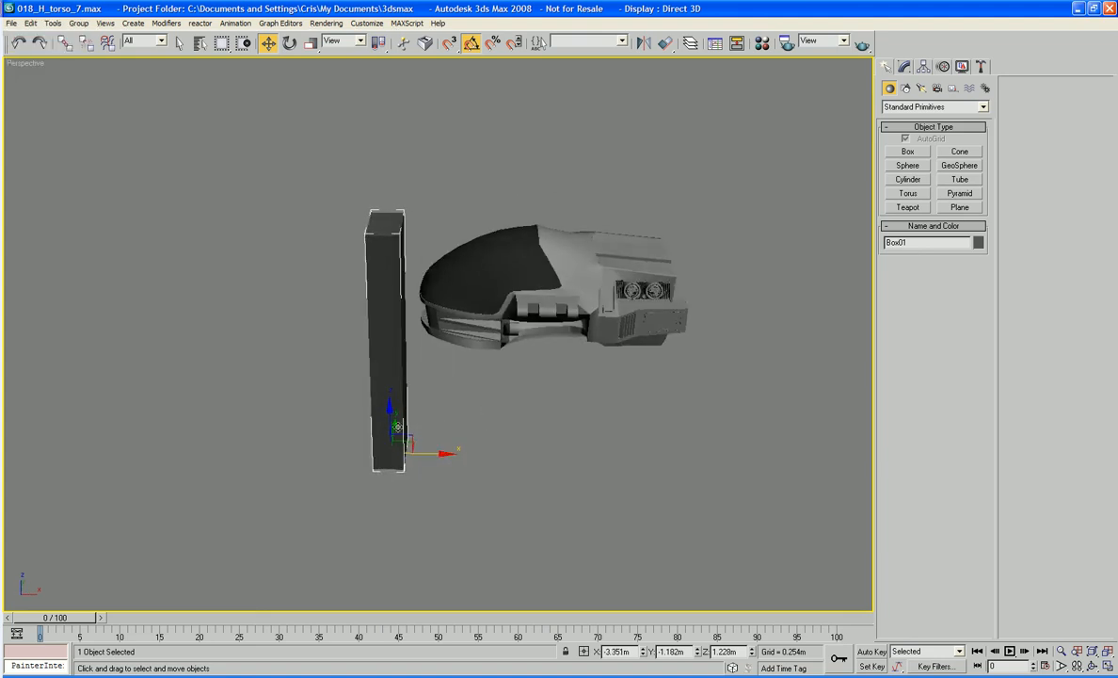
{"action": "left_click_drag", "start_coordinate": [391, 417], "coordinate": [391, 418]}
{"action": "middle_click_drag", "start_coordinate": [391, 418], "coordinate": [455, 388], "text": "alt"}
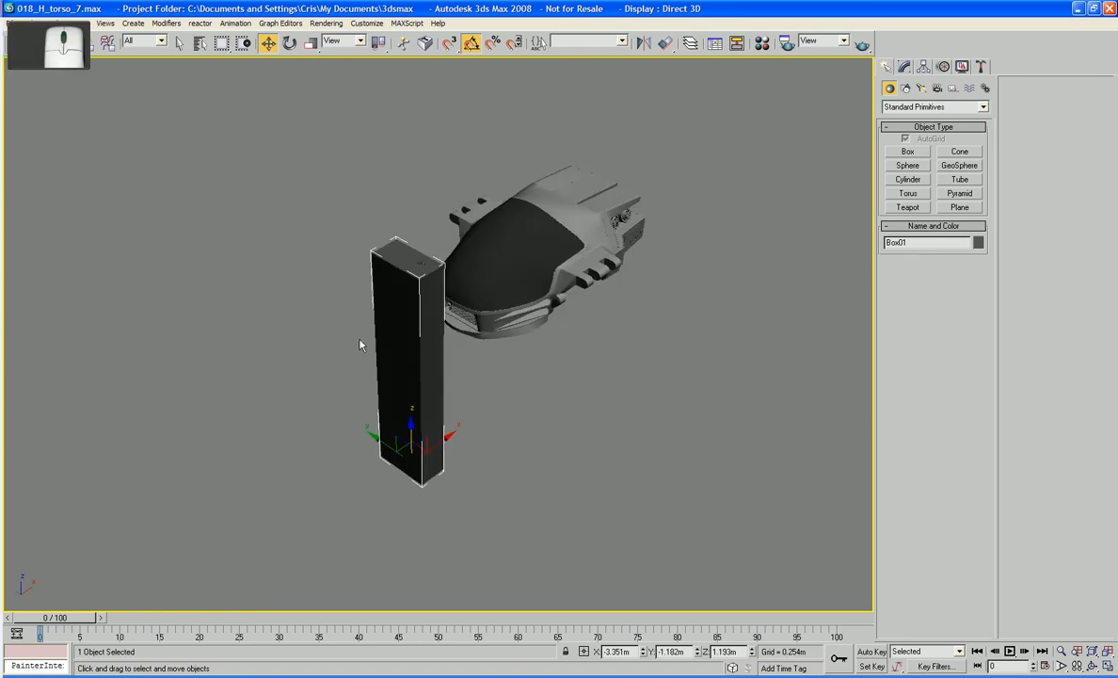
- Convert the box to an Editable Poly and delete every polygon except the top face
{"action": "right_click", "coordinate": [393, 356]}
{"action": "mouse_move", "coordinate": [414, 440]}
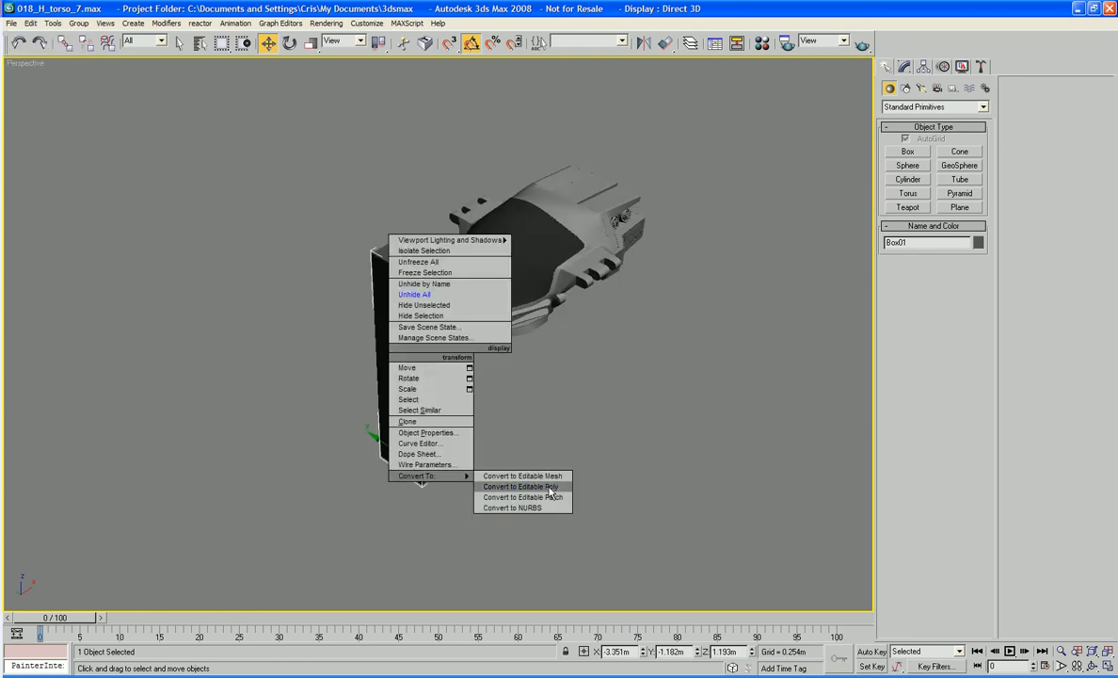
{"action": "left_click", "coordinate": [485, 462]}
{"action": "left_click", "coordinate": [947, 253]}
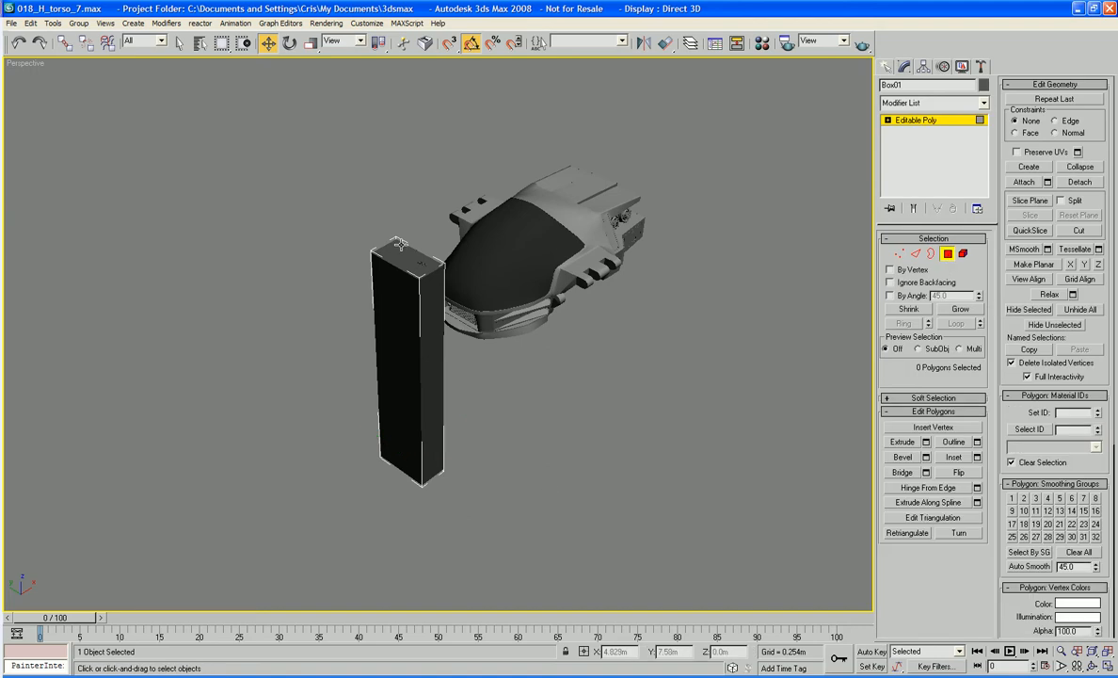
{"action": "left_click", "coordinate": [402, 246]}
{"action": "key", "text": "ctrl+i"}
{"action": "key", "text": "Delete"}
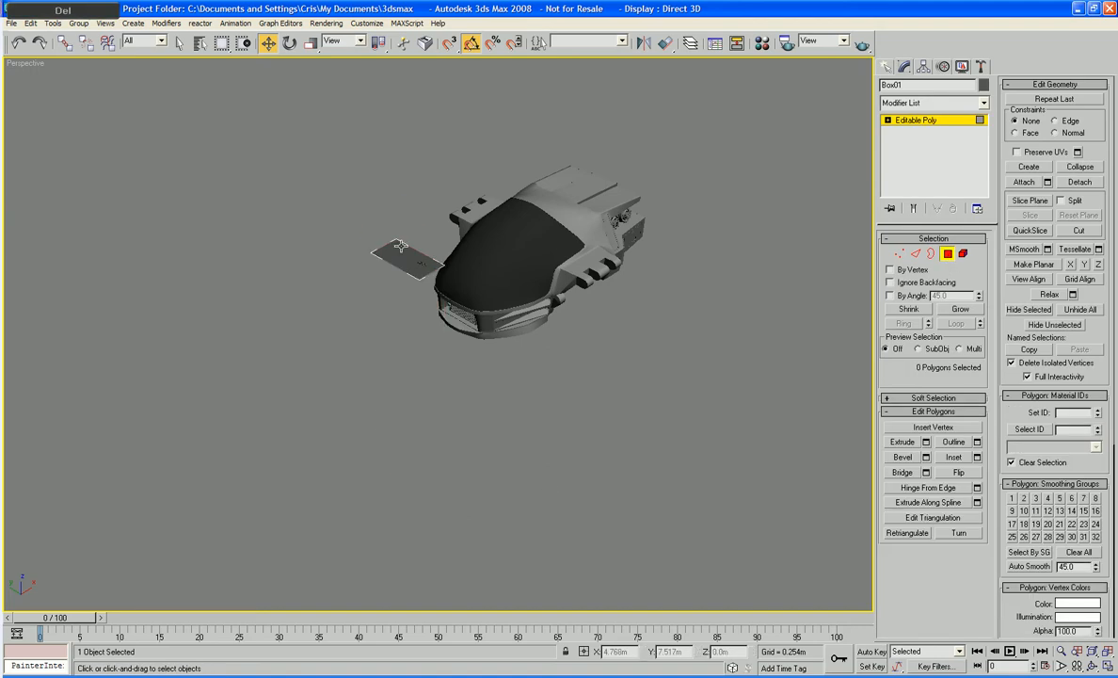
- Draw a cylinder about 0.046 m in radius and -0.012 m high on the flat face, beside the small tool parts
{"action": "key", "text": "z"}
{"action": "middle_click_drag", "start_coordinate": [409, 240], "coordinate": [528, 368], "text": "alt"}
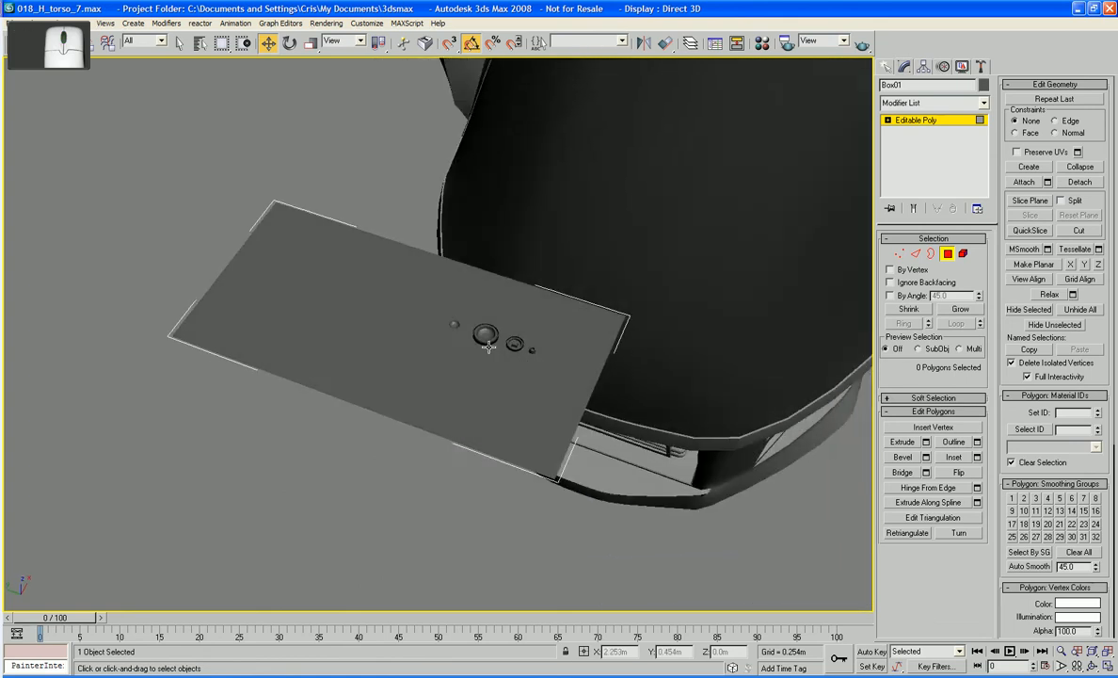
{"action": "scroll", "coordinate": [487, 328], "scroll_direction": "up", "scroll_amount": 2}
{"action": "scroll", "coordinate": [487, 329], "scroll_direction": "up", "scroll_amount": 4}
{"action": "middle_click_drag", "start_coordinate": [486, 329], "coordinate": [514, 430]}
{"action": "scroll", "coordinate": [496, 392], "scroll_direction": "up", "scroll_amount": 2}
{"action": "scroll", "coordinate": [436, 395], "scroll_direction": "down", "scroll_amount": 2}
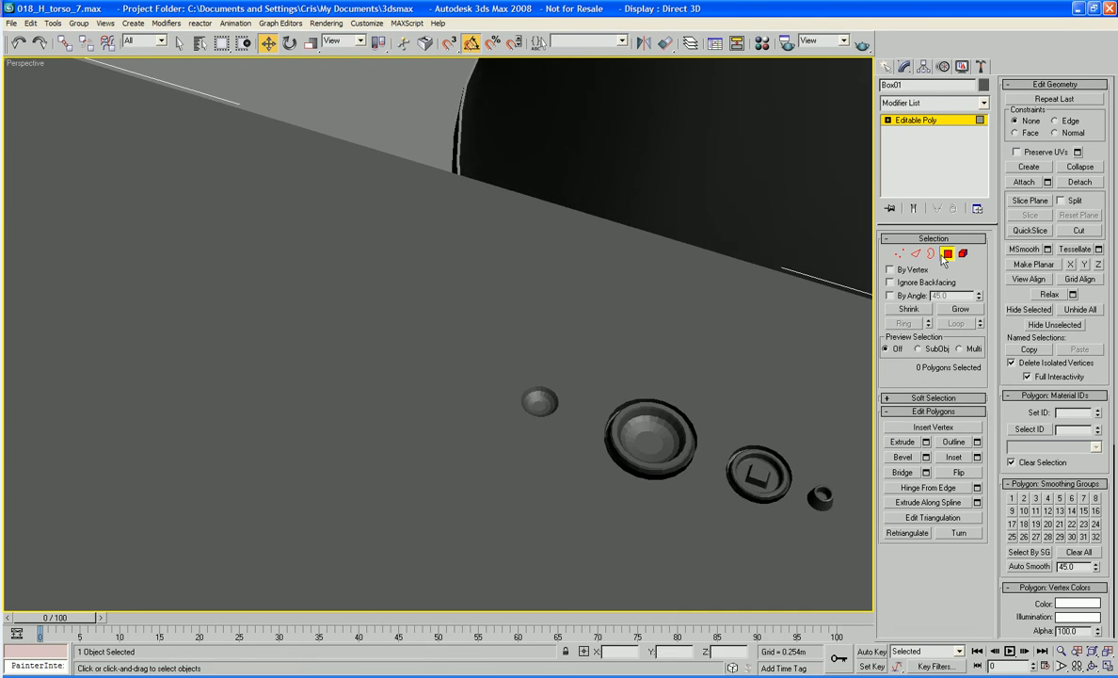
{"action": "left_click", "coordinate": [887, 66]}
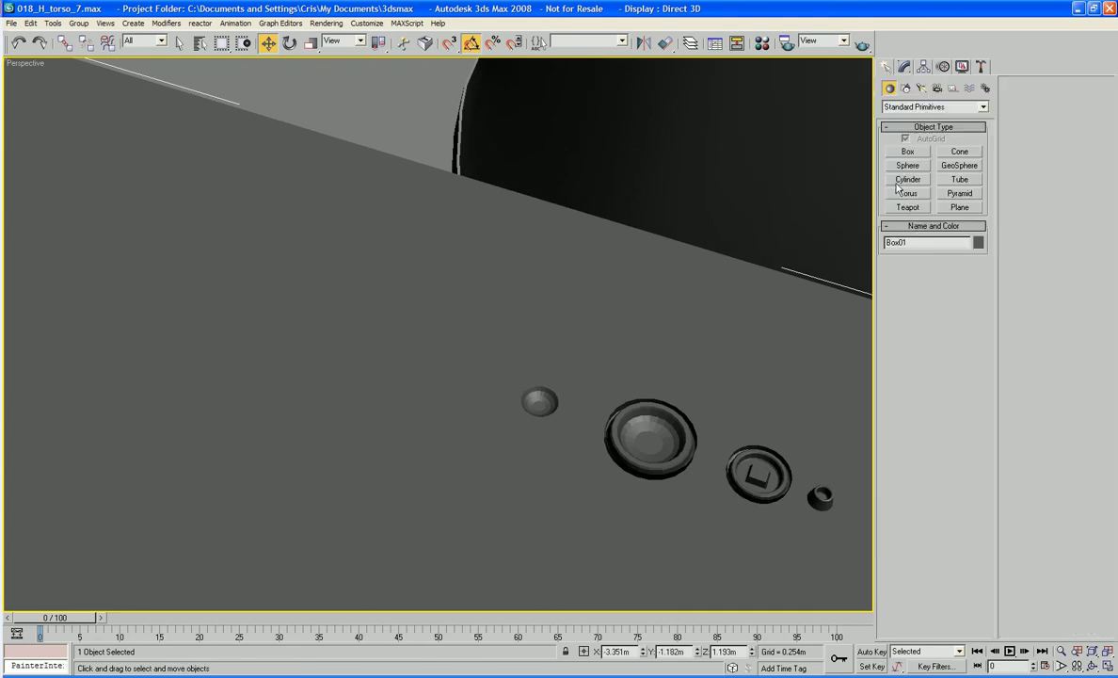
{"action": "left_click", "coordinate": [909, 180]}
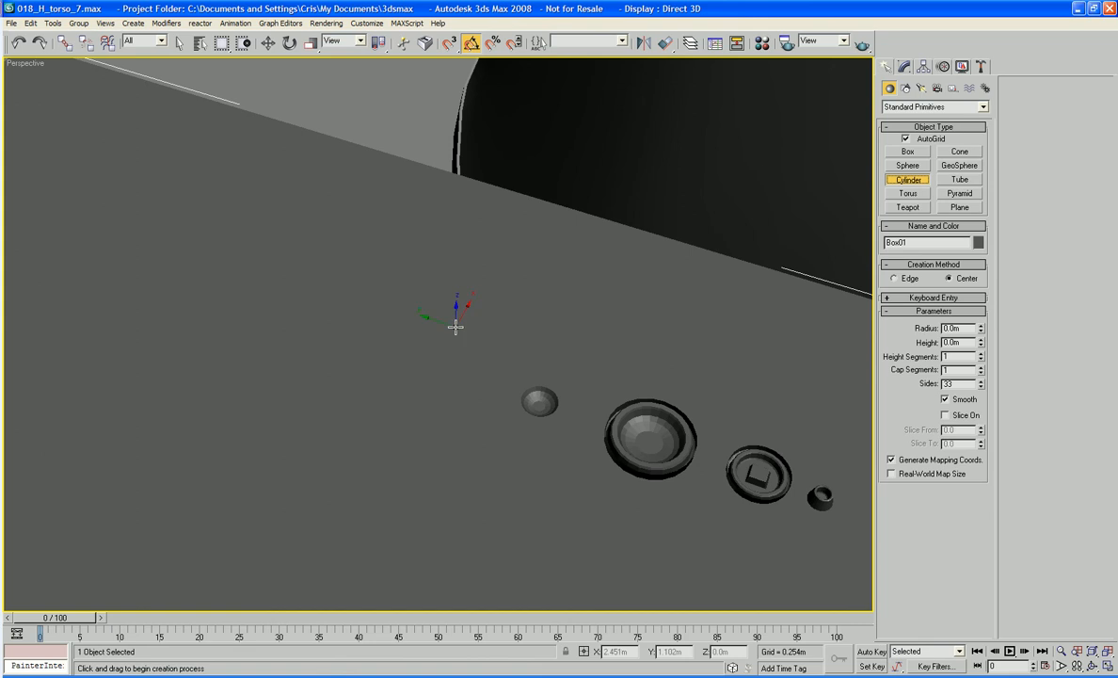
{"action": "left_click_drag", "start_coordinate": [447, 369], "coordinate": [448, 402]}
{"action": "left_click", "coordinate": [448, 412]}
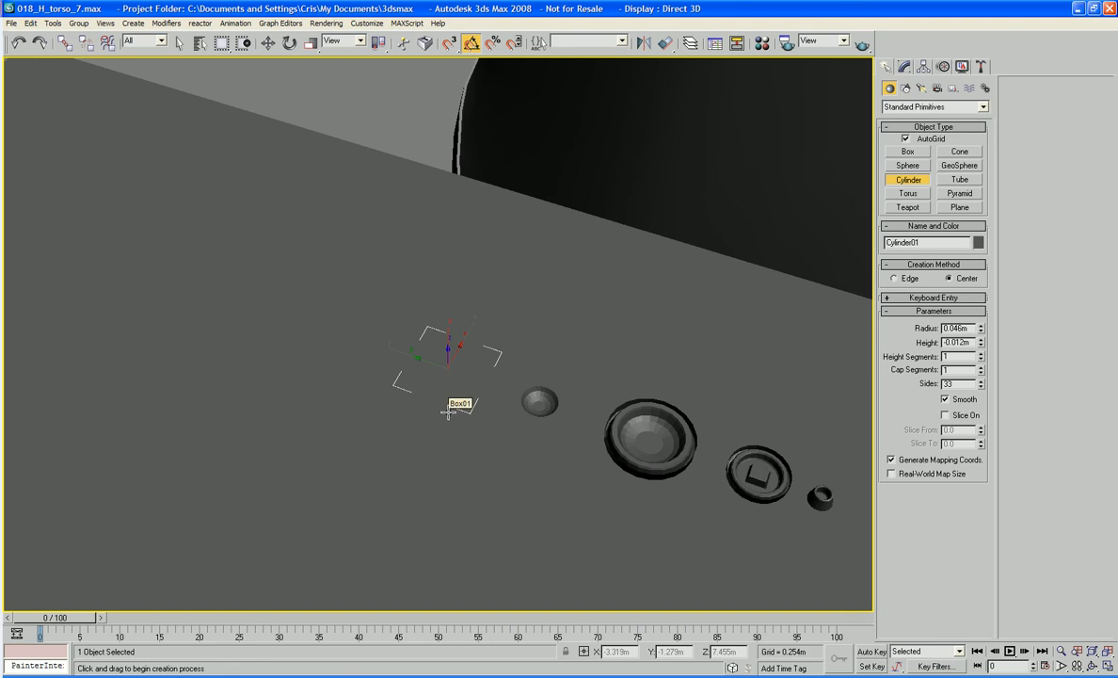
{"action": "key", "text": "w"}
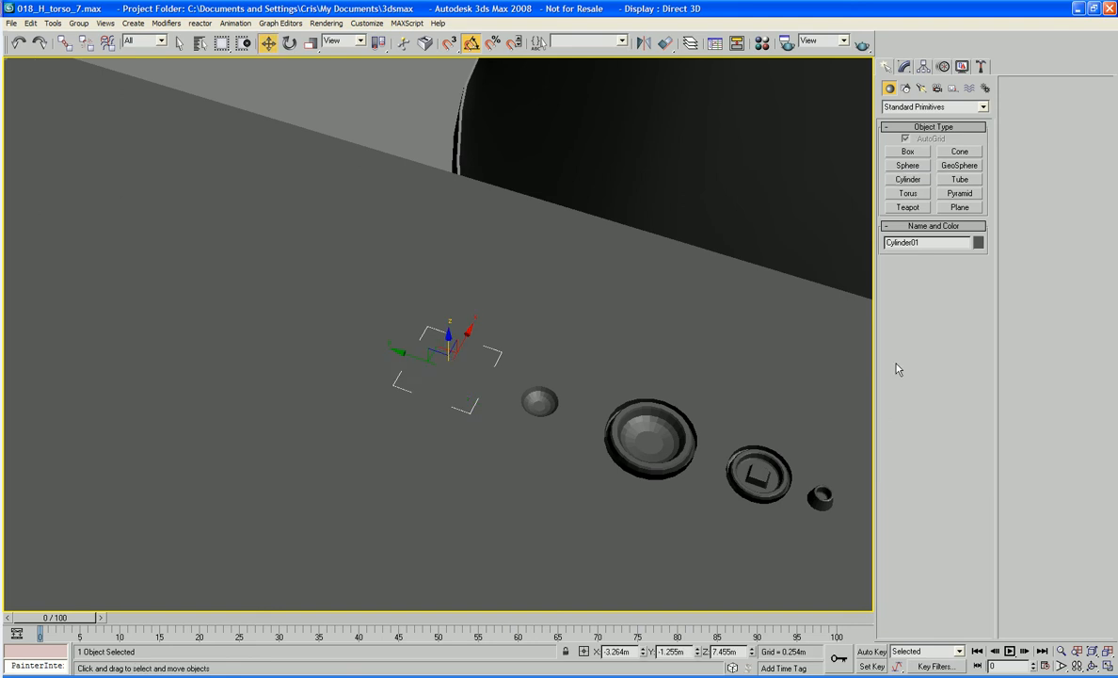
- Set the cylinder's sides to 22 and display edged faces in the viewport
{"action": "left_click", "coordinate": [907, 68]}
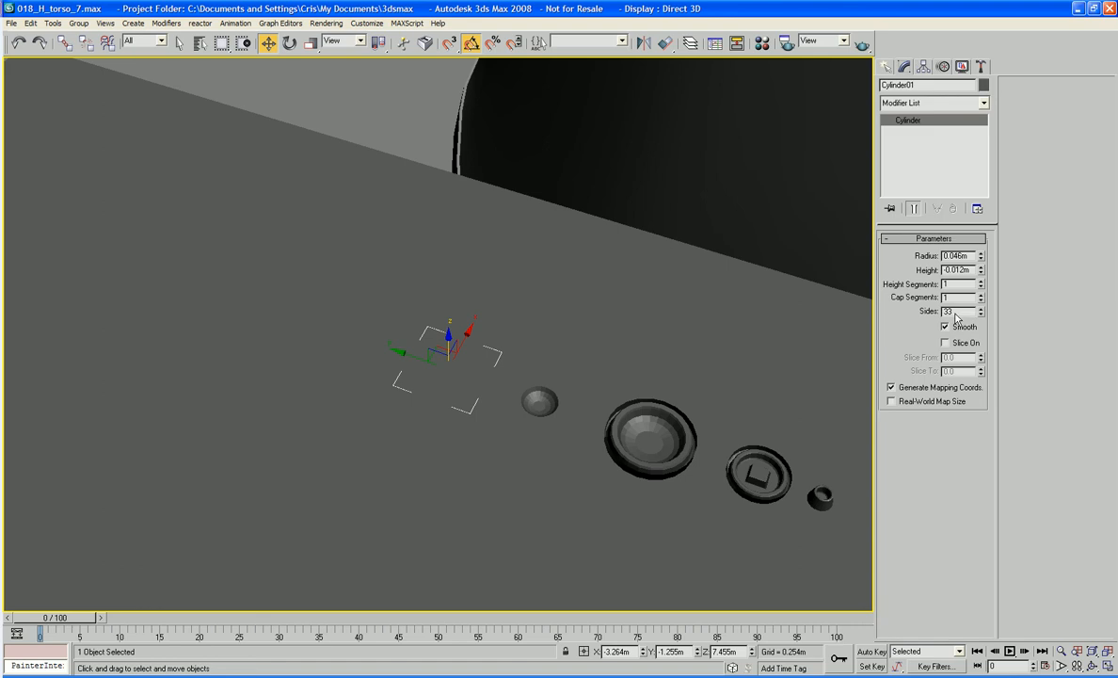
{"action": "type", "text": "22"}
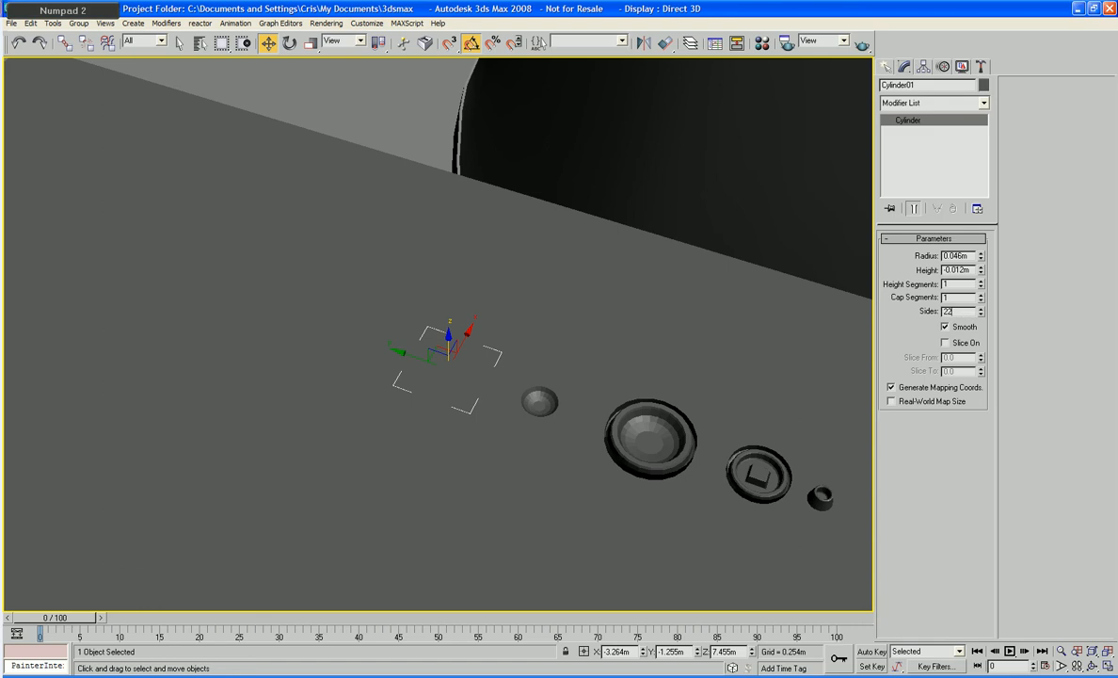
{"action": "key", "text": "F3"}
{"action": "mouse_move", "coordinate": [668, 304]}
{"action": "middle_mouse_down"}
{"action": "mouse_move", "coordinate": [674, 321]}
{"action": "mouse_move", "coordinate": [670, 283]}
{"action": "middle_mouse_up"}
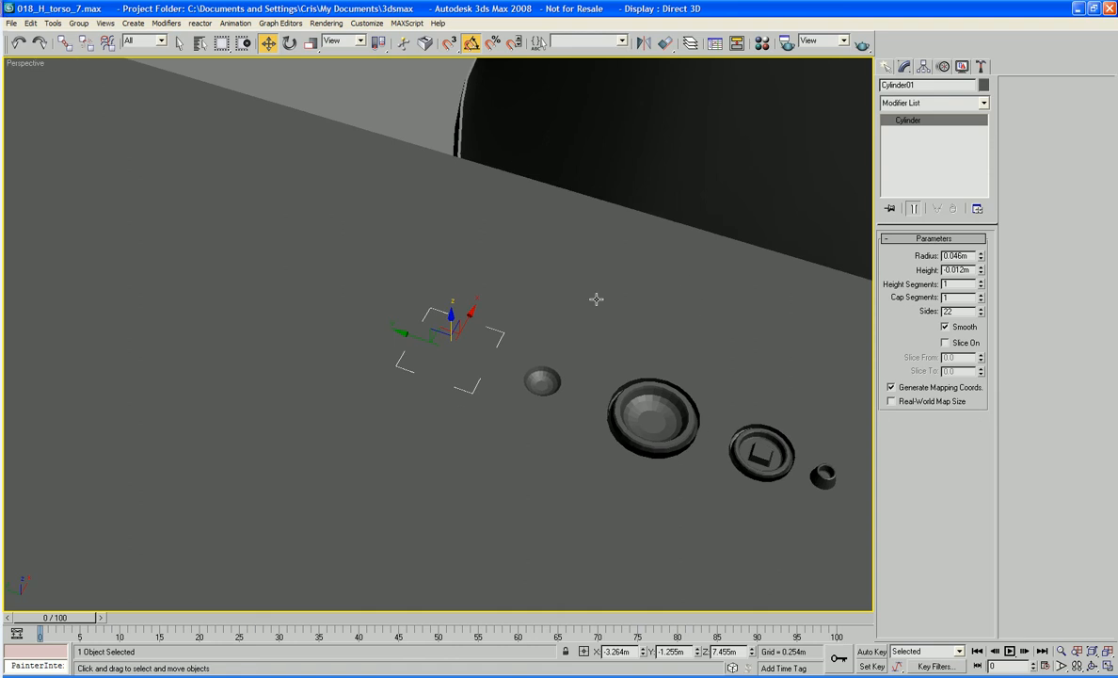
{"action": "key", "text": "F4"}
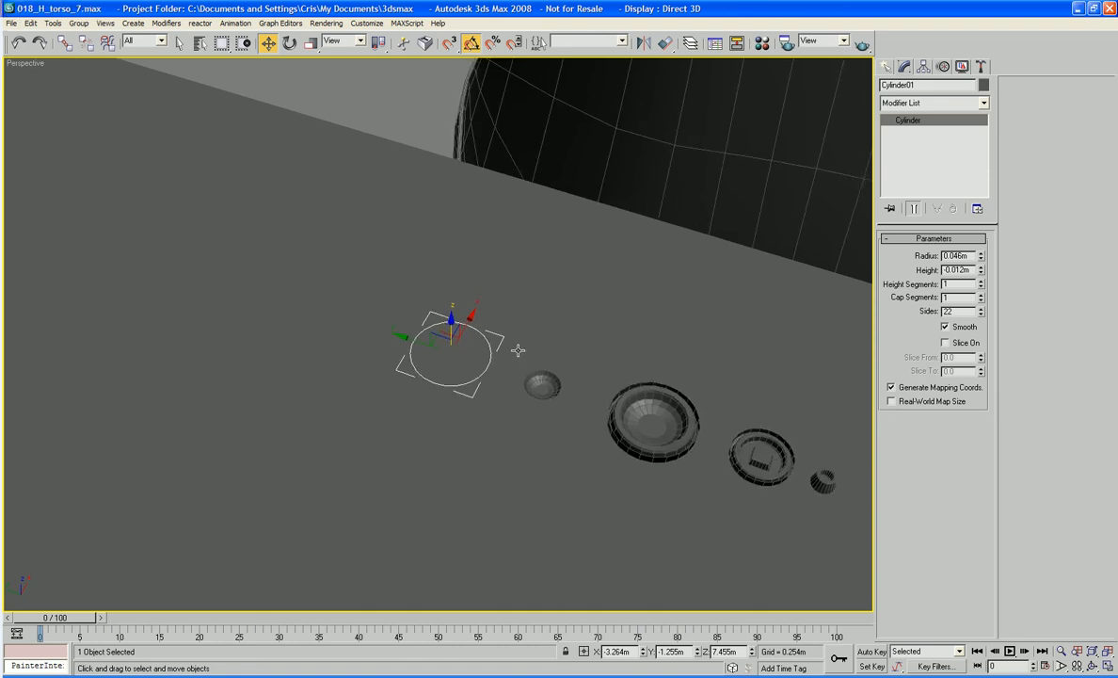
- Delete the flat helper plane under the cylinder and the small tool parts
{"action": "right_click", "coordinate": [517, 351]}
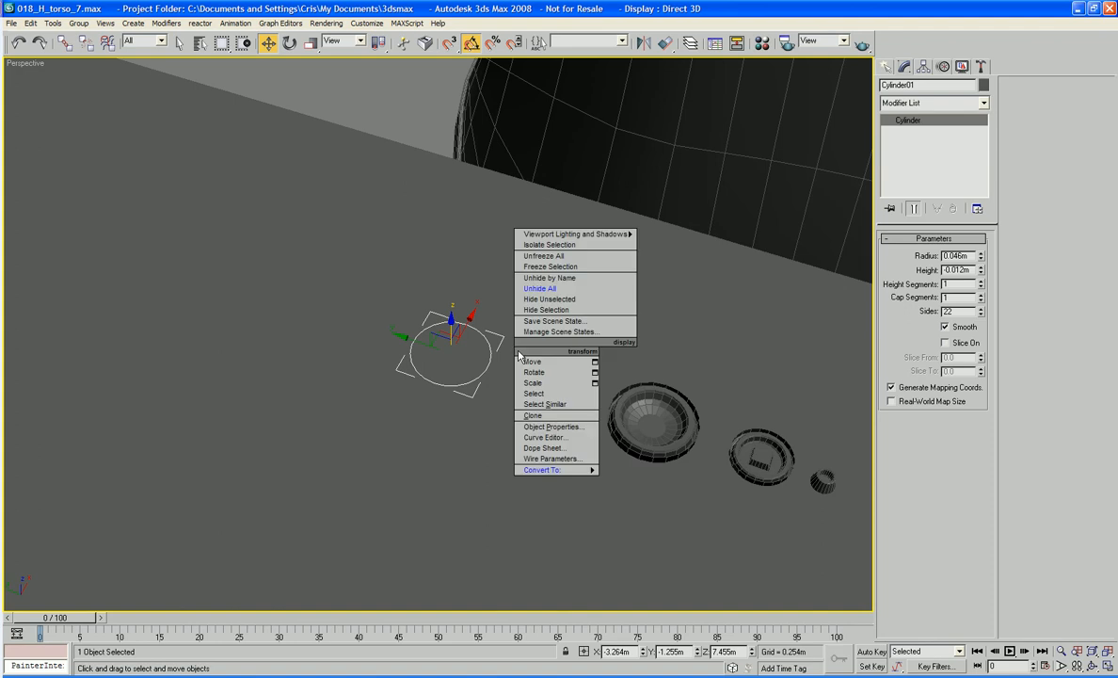
{"action": "key", "text": "Delete"}
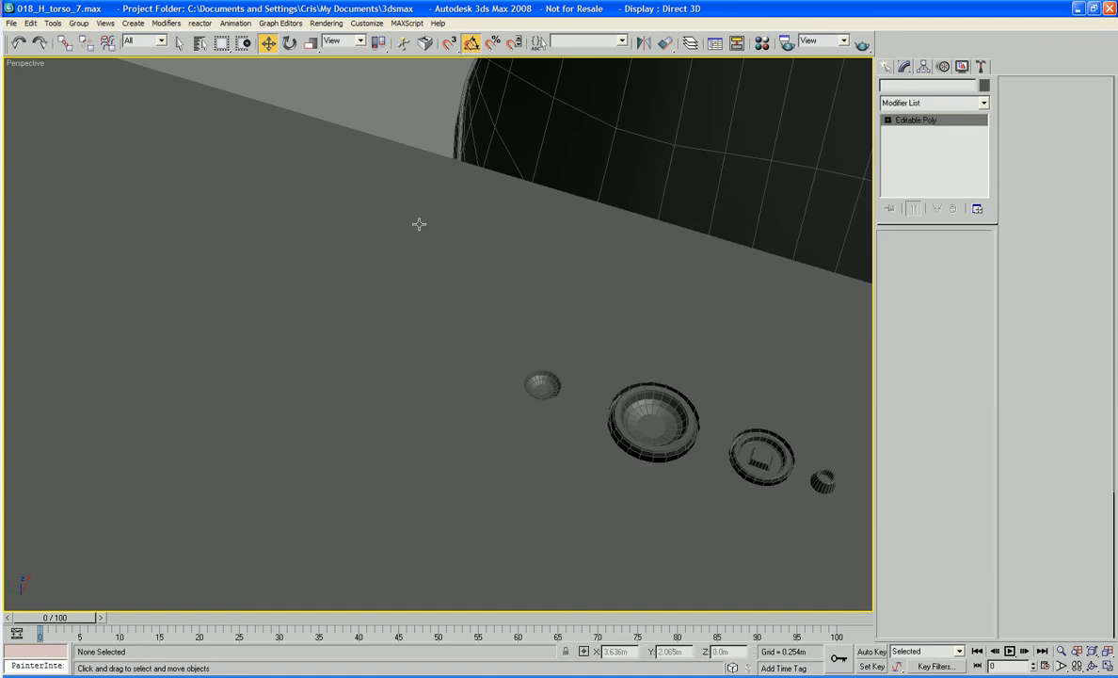
{"action": "left_click", "coordinate": [419, 224]}
{"action": "key", "text": "Delete"}
- Convert the cylinder to an Editable Poly and delete all its polygons except the top cap
{"action": "left_click", "coordinate": [459, 360]}
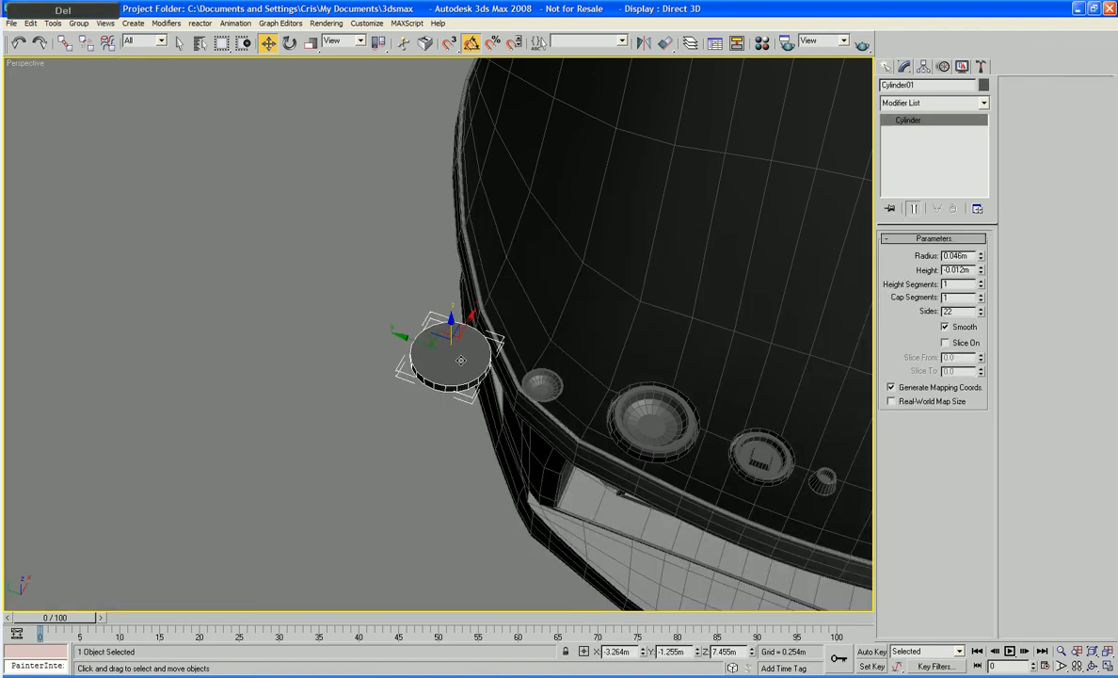
{"action": "right_click", "coordinate": [503, 352]}
{"action": "mouse_move", "coordinate": [499, 464]}
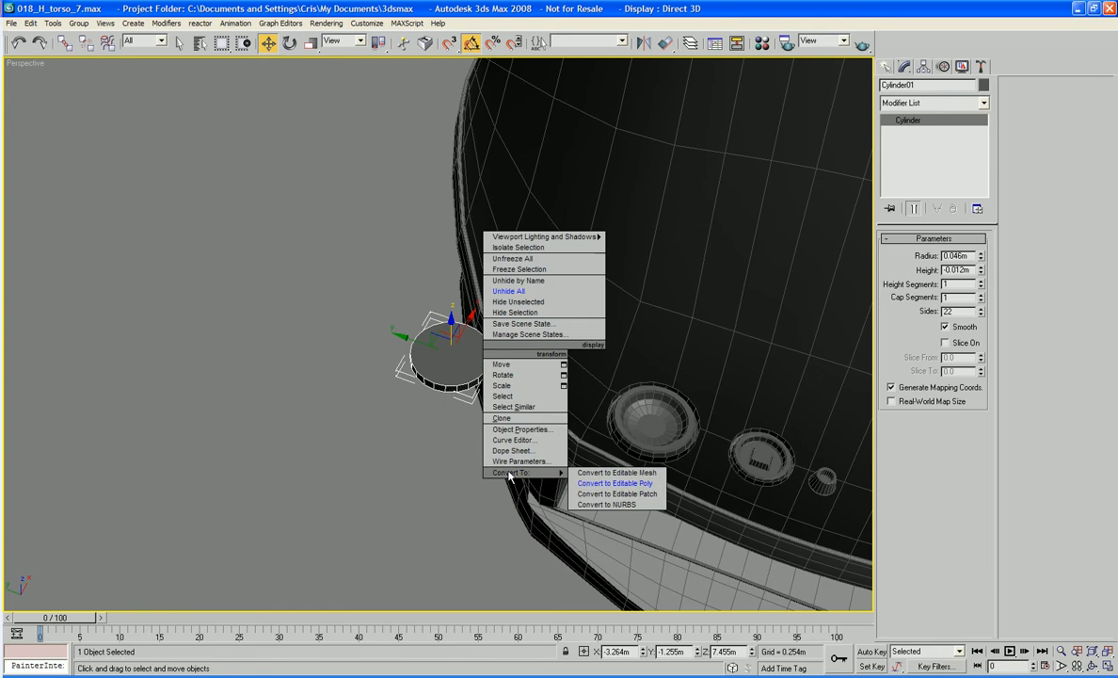
{"action": "left_click", "coordinate": [593, 465]}
{"action": "left_click", "coordinate": [947, 253]}
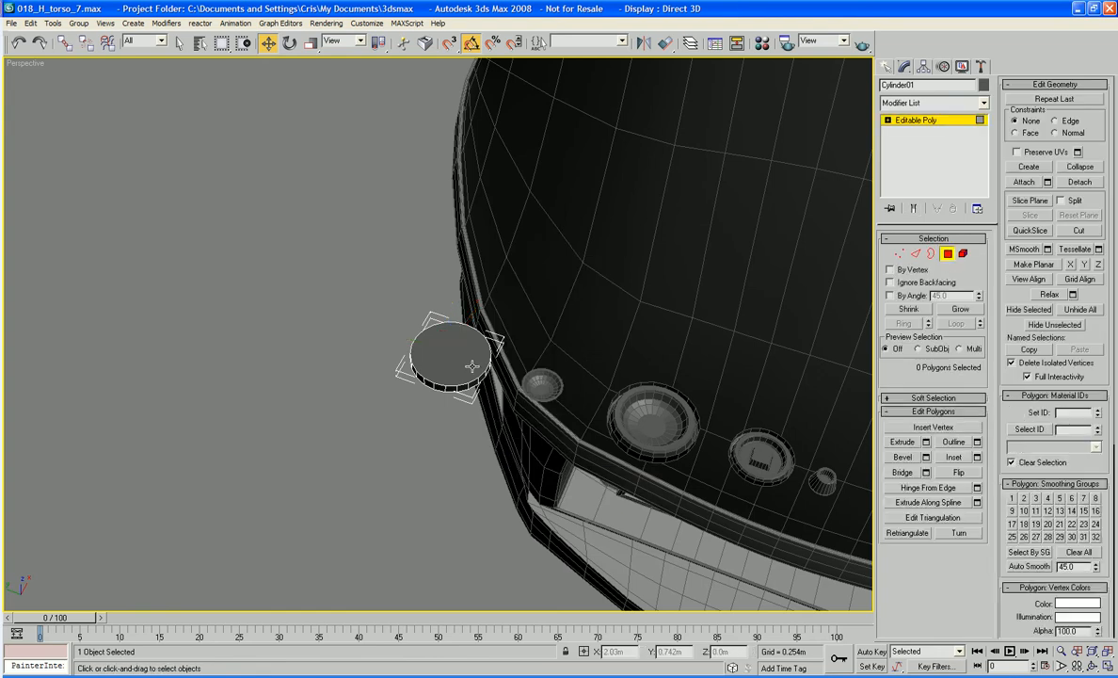
{"action": "left_click", "coordinate": [471, 364]}
{"action": "key", "text": "ctrl+u"}
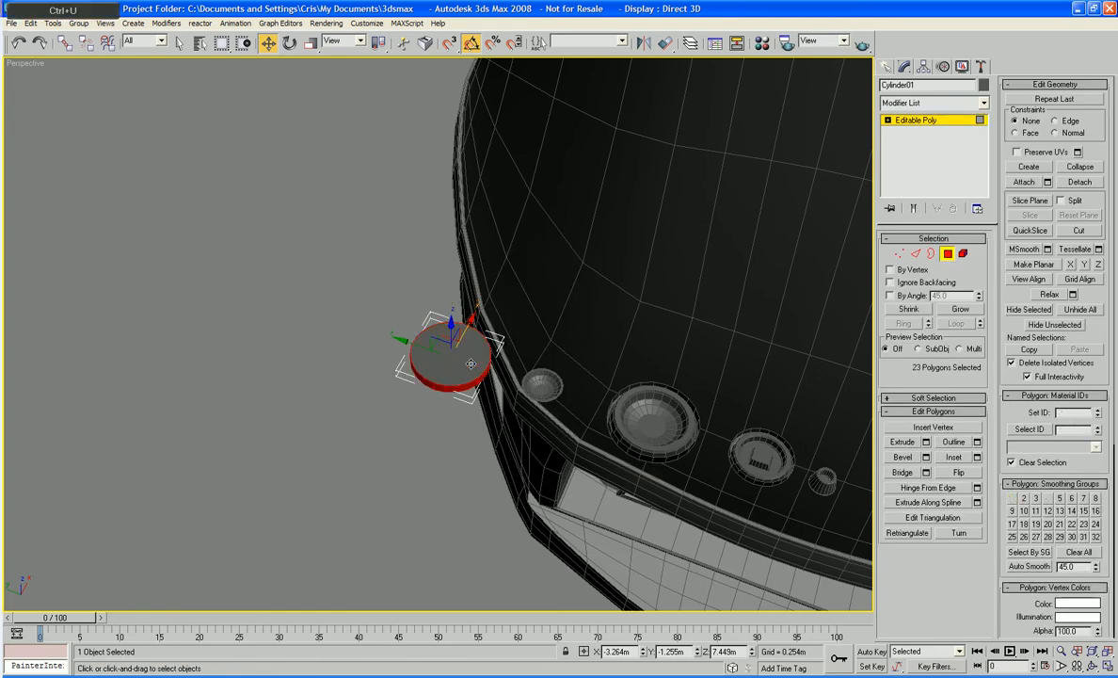
{"action": "key", "text": "Delete"}
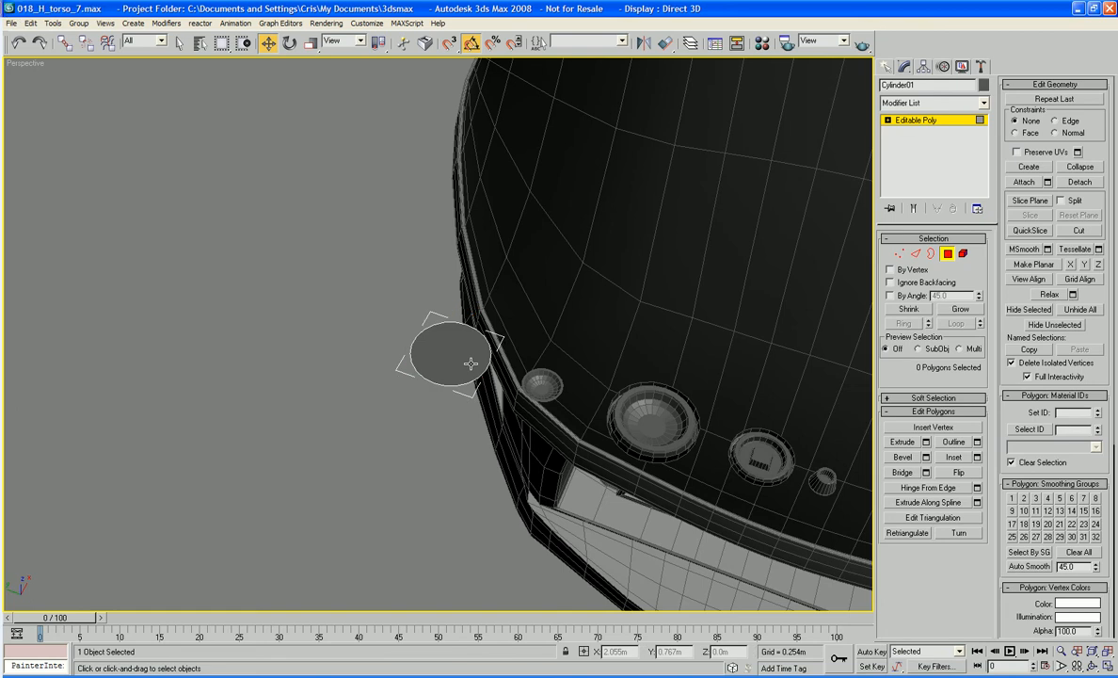
- Select the cylinder's remaining round cap polygon
{"action": "middle_click_drag", "start_coordinate": [471, 363], "coordinate": [440, 360]}
{"action": "scroll", "coordinate": [420, 363], "scroll_direction": "up", "scroll_amount": 5}
{"action": "scroll", "coordinate": [470, 290], "scroll_direction": "up", "scroll_amount": 5}
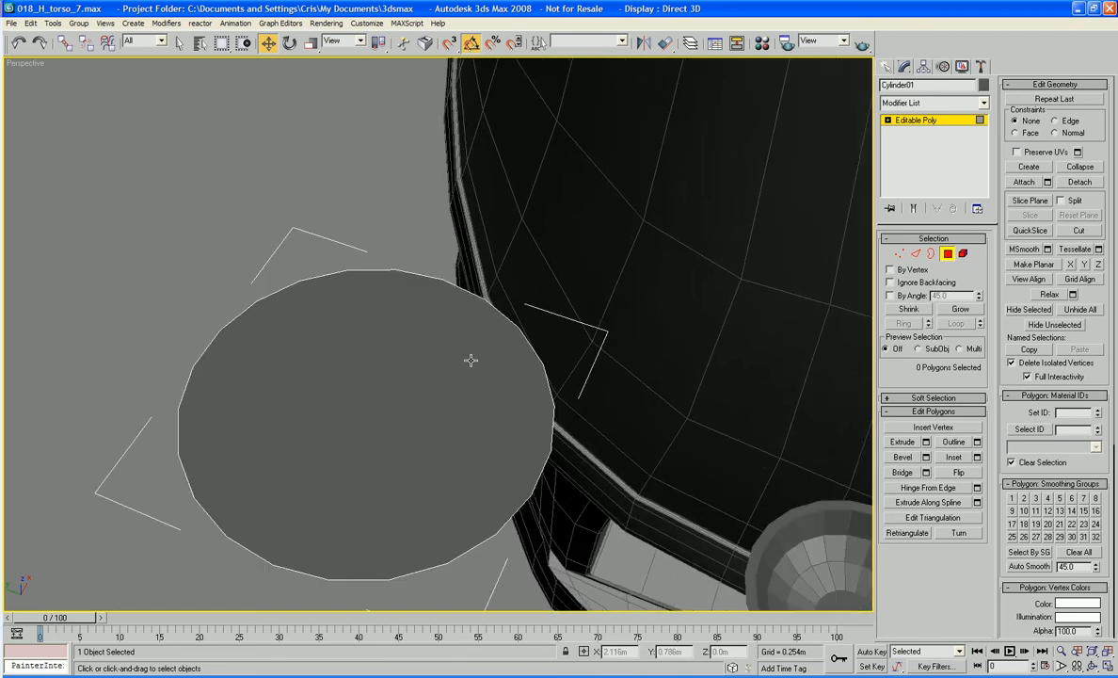
{"action": "left_click", "coordinate": [461, 299]}
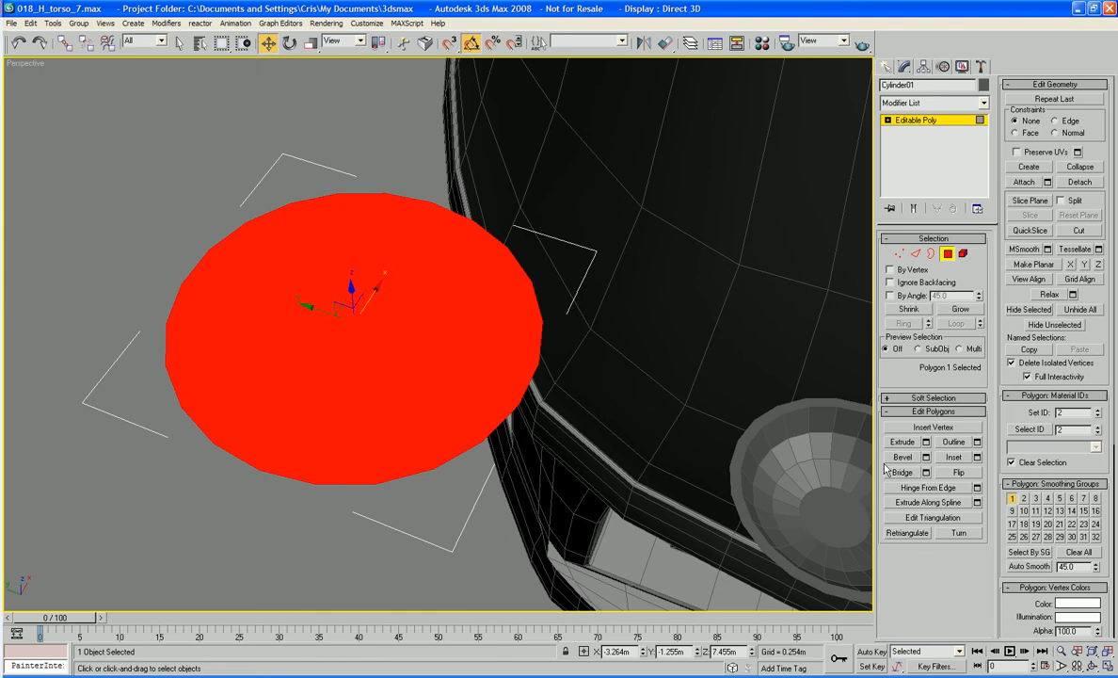
{"action": "left_click", "coordinate": [901, 457]}
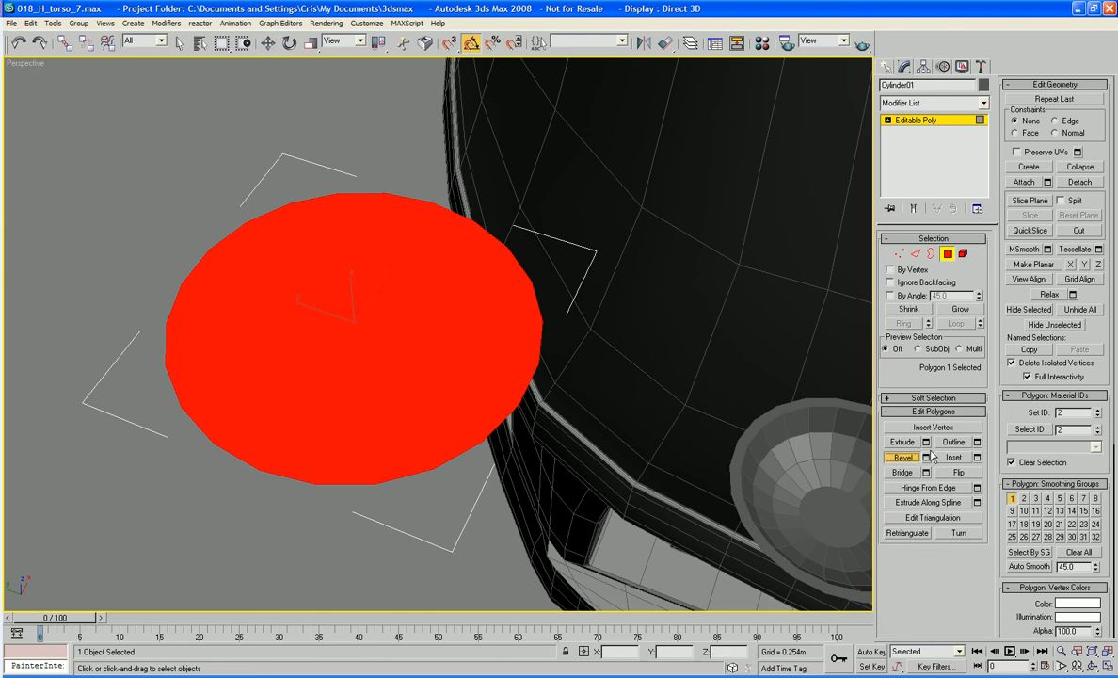
{"action": "left_click_drag", "start_coordinate": [362, 307], "coordinate": [363, 309]}
{"action": "right_click", "coordinate": [364, 309]}
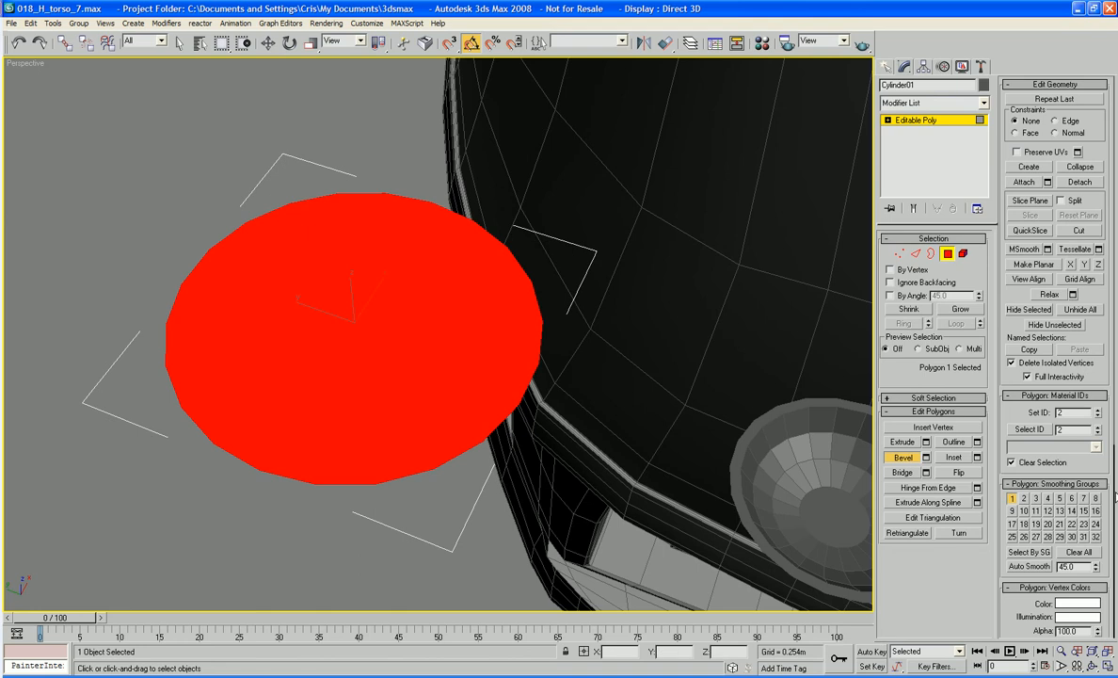
- Bevel the cap polygon inward with a height of -0.001 m and an outline amount of -0.001 m
{"action": "left_click", "coordinate": [926, 458]}
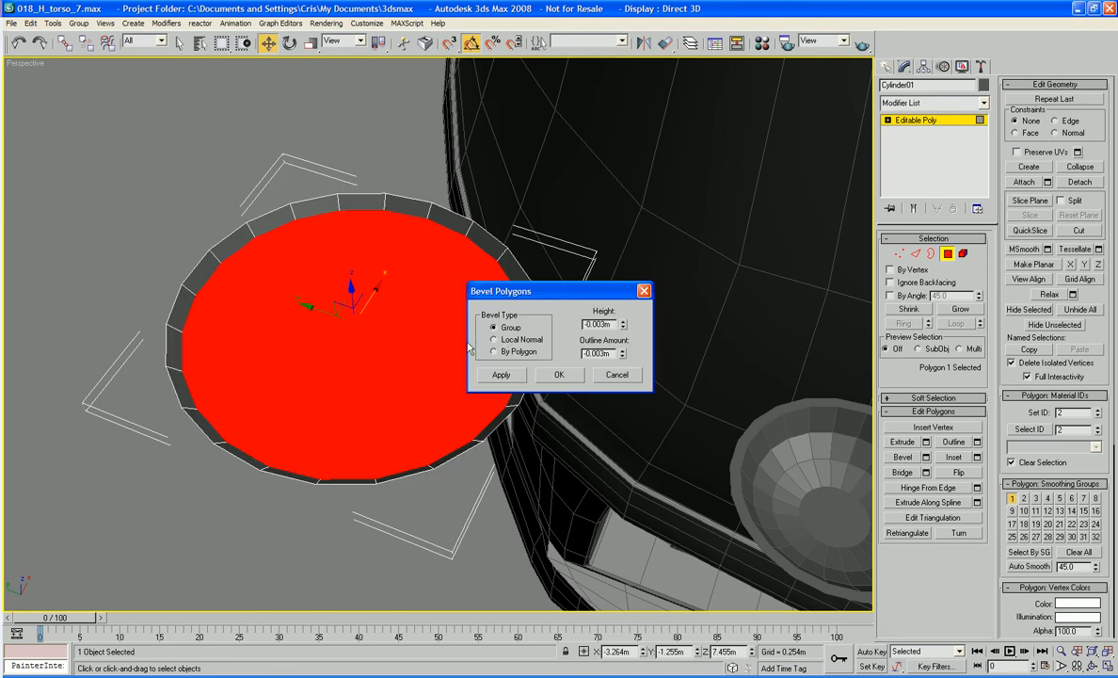
{"action": "left_click", "coordinate": [622, 321]}
{"action": "left_click", "coordinate": [622, 321]}
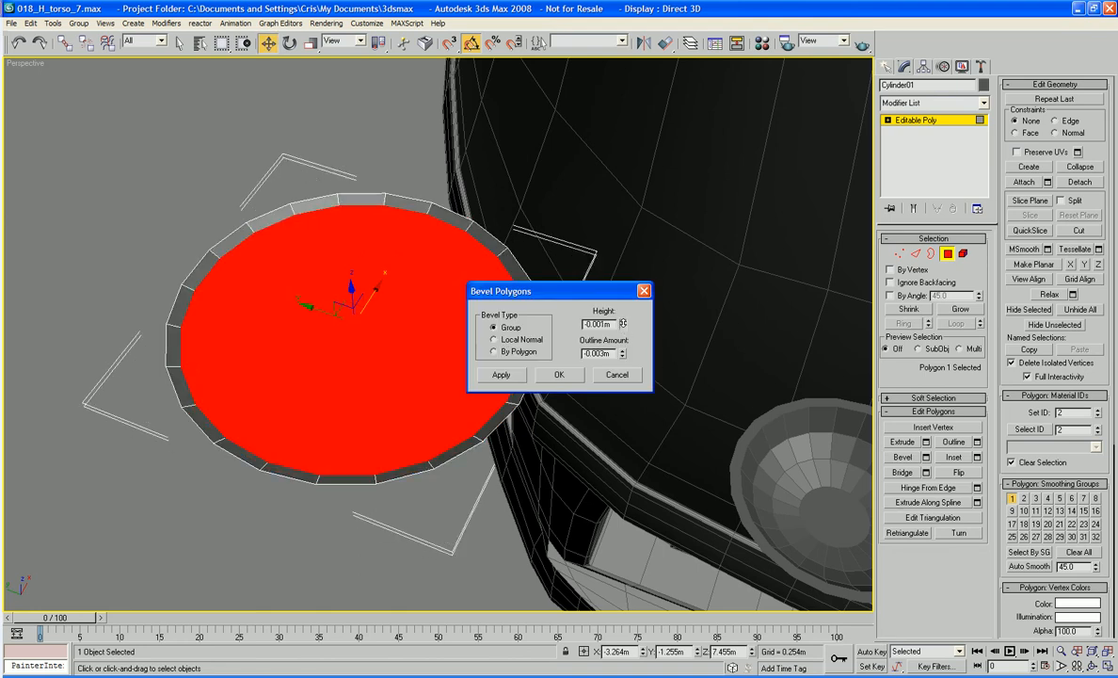
{"action": "left_click_drag", "start_coordinate": [621, 353], "coordinate": [622, 346]}
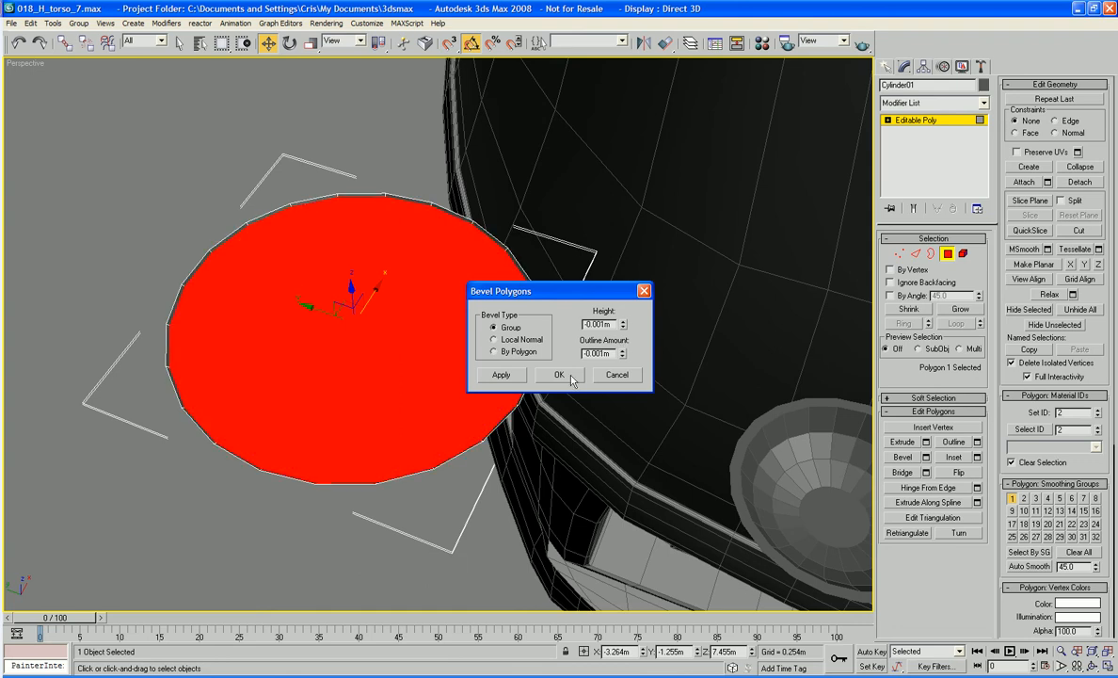
{"action": "left_click", "coordinate": [502, 376]}
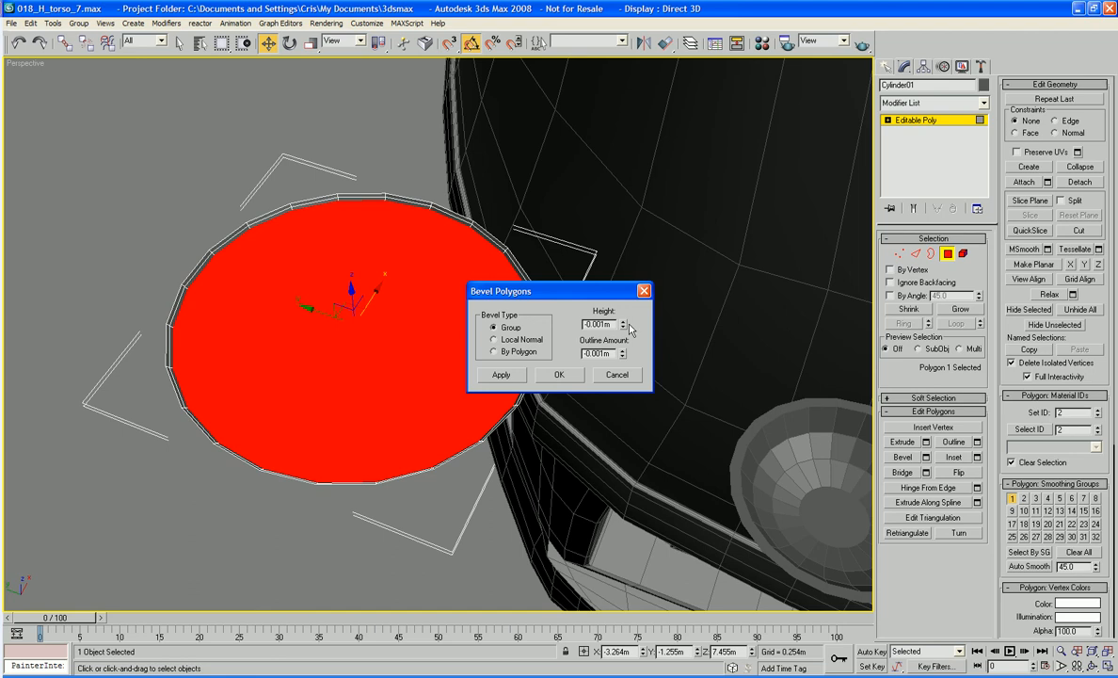
- Sink the cap into a deep recess with further bevels at a -0.001 m outline amount, and inset the recessed floor by roughly a third
{"action": "left_click_drag", "start_coordinate": [622, 331], "coordinate": [622, 302]}
{"action": "left_click", "coordinate": [502, 375]}
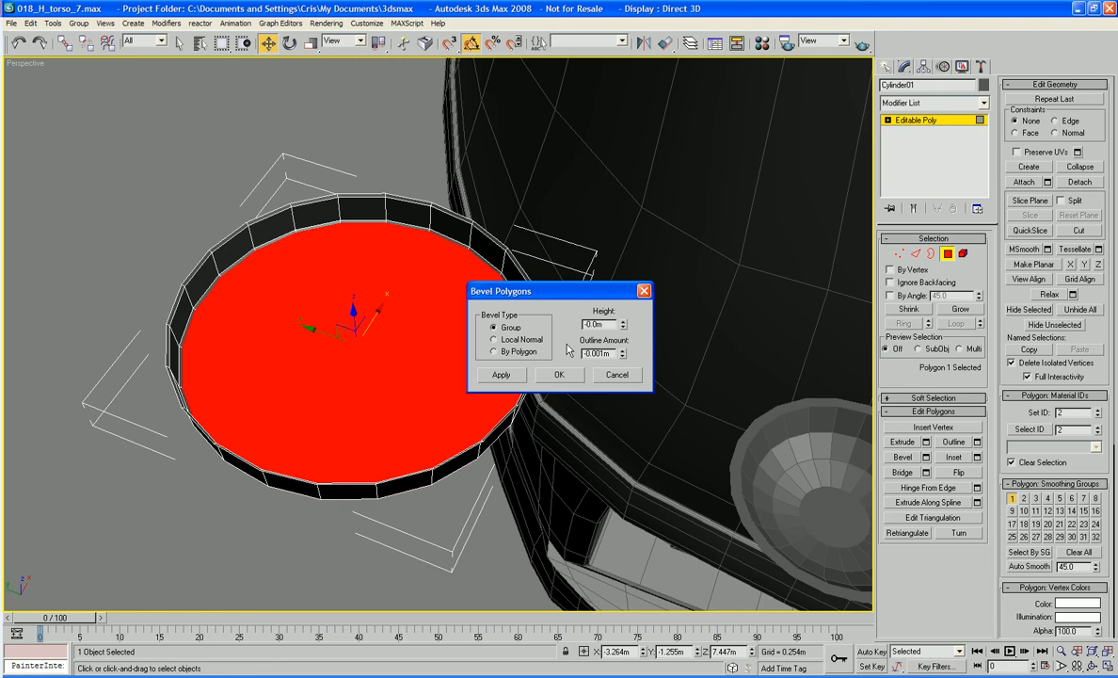
{"action": "left_click", "coordinate": [560, 376]}
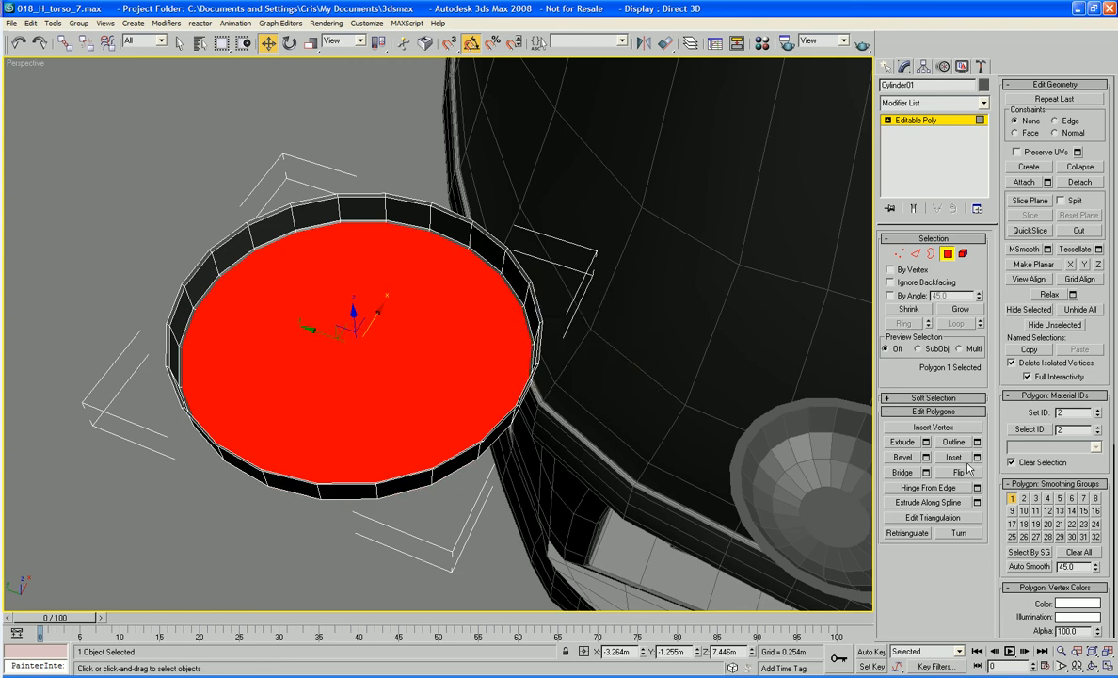
{"action": "left_click", "coordinate": [955, 458]}
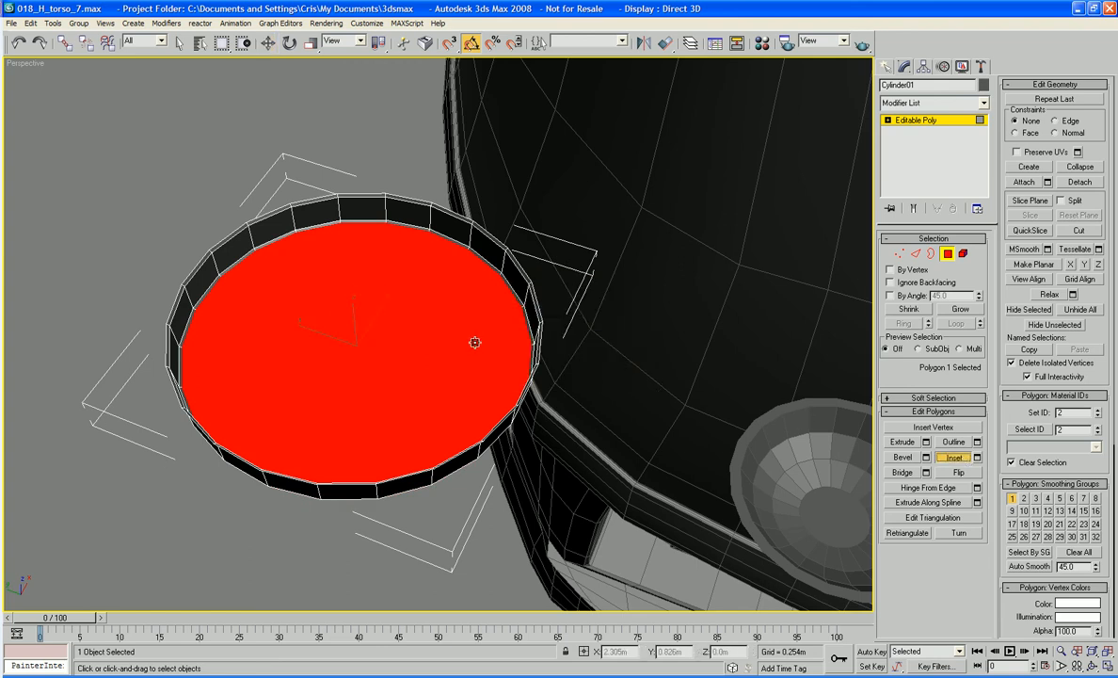
{"action": "left_click_drag", "start_coordinate": [456, 337], "coordinate": [456, 333]}
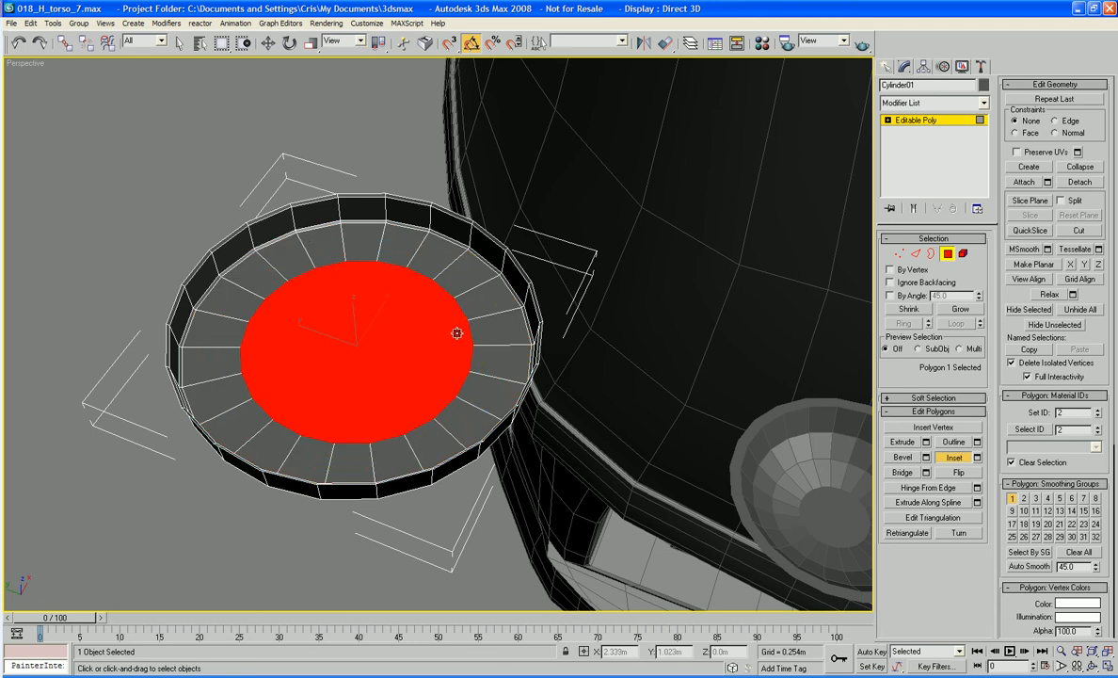
- Collapse six alternate edges of the inset inner ring, working around its upper half
{"action": "middle_click_drag", "start_coordinate": [456, 333], "coordinate": [396, 385], "text": "alt"}
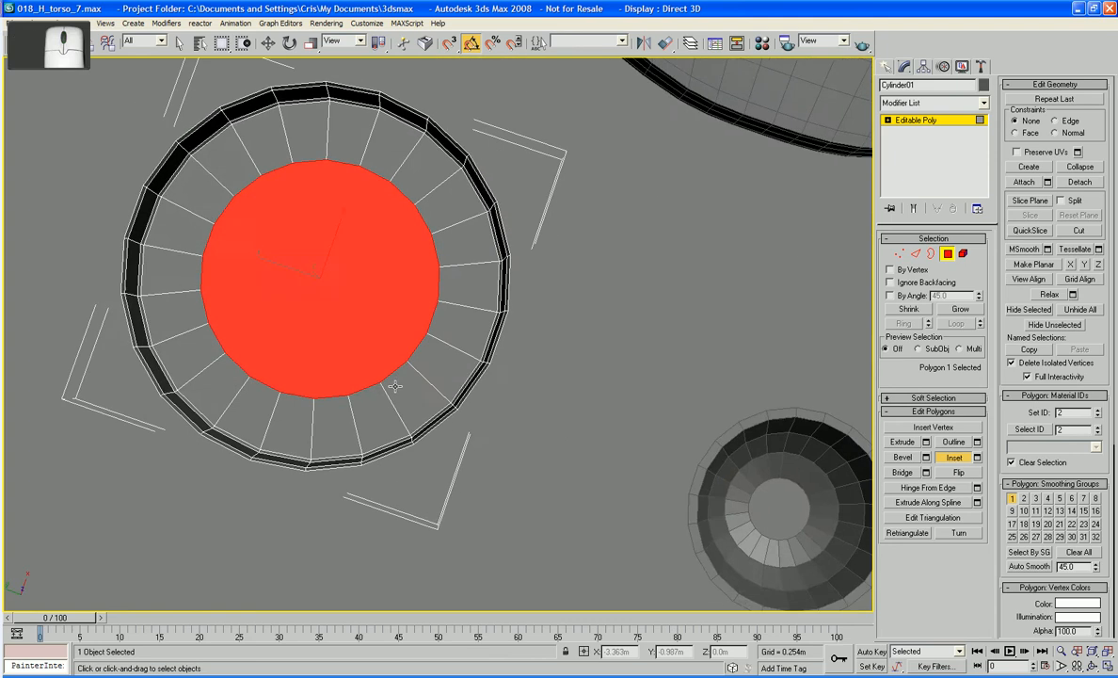
{"action": "scroll", "coordinate": [396, 386], "scroll_direction": "up", "scroll_amount": 4}
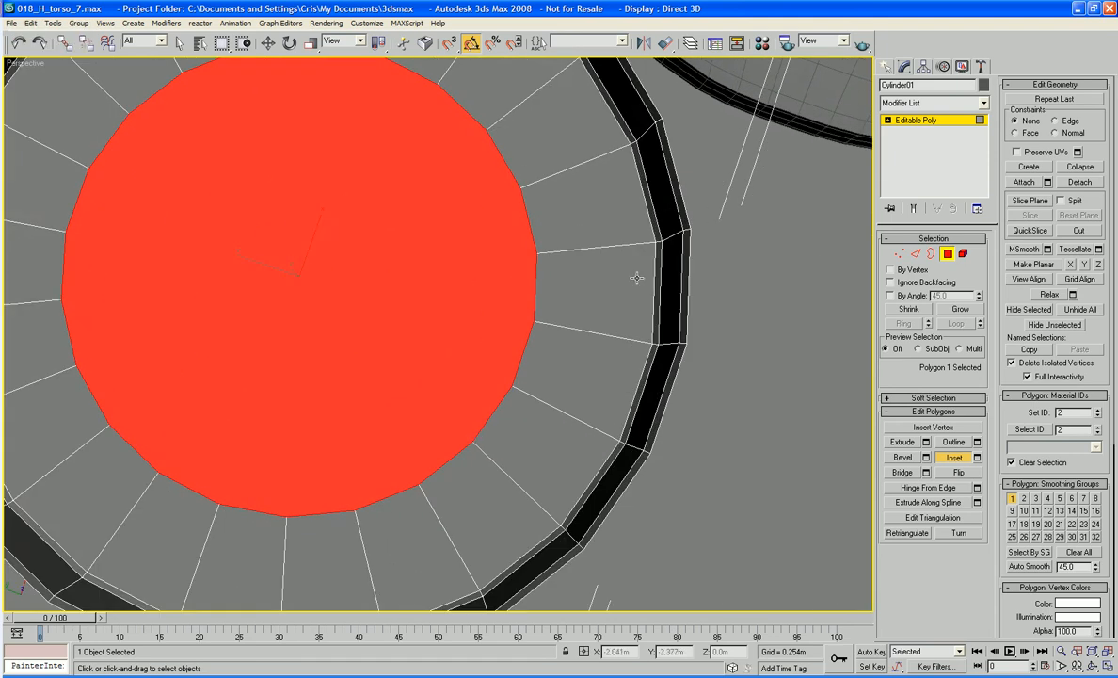
{"action": "scroll", "coordinate": [591, 258], "scroll_direction": "down", "scroll_amount": 2}
{"action": "middle_click_drag", "start_coordinate": [537, 265], "coordinate": [567, 274]}
{"action": "left_click", "coordinate": [916, 253]}
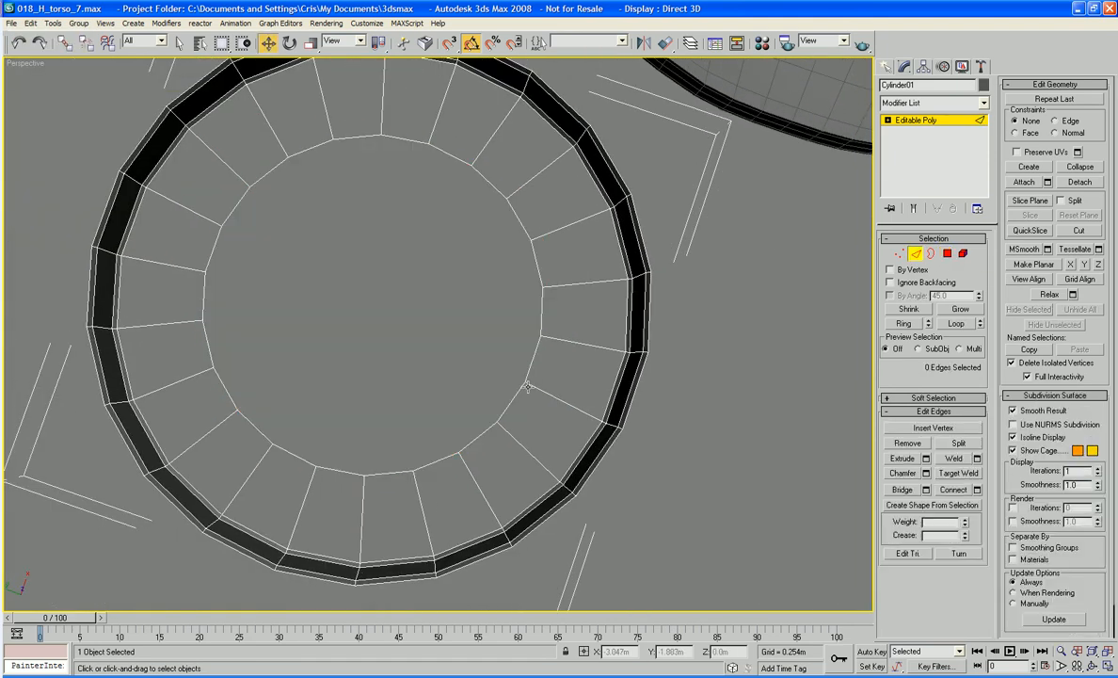
{"action": "left_click", "coordinate": [530, 364]}
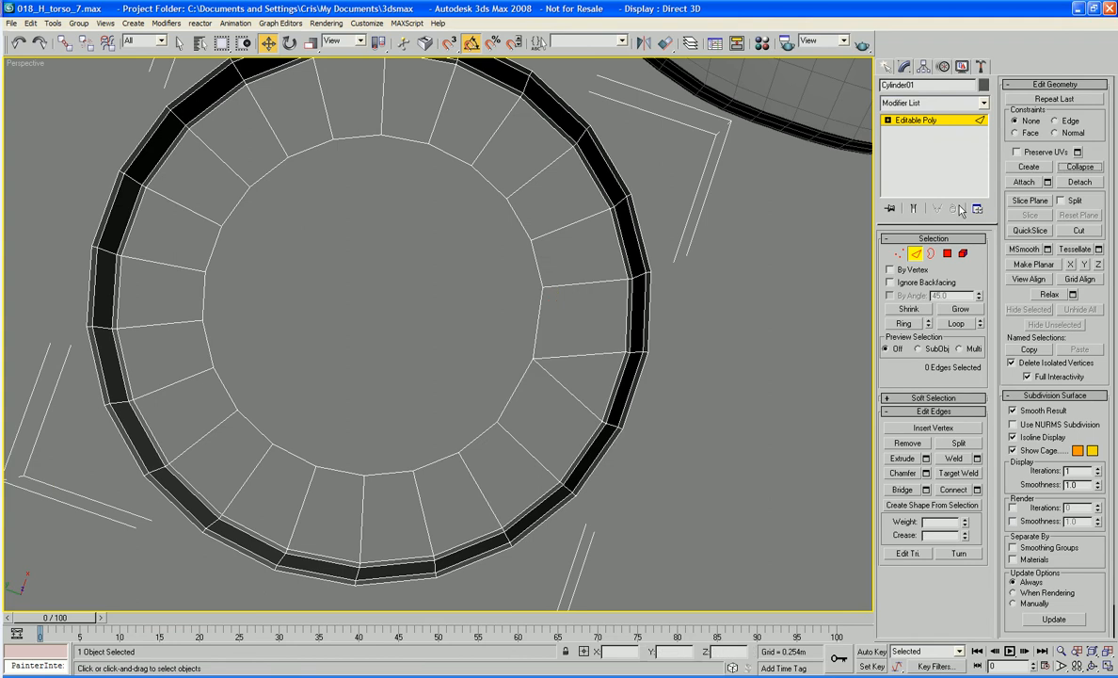
{"action": "left_click", "coordinate": [540, 266]}
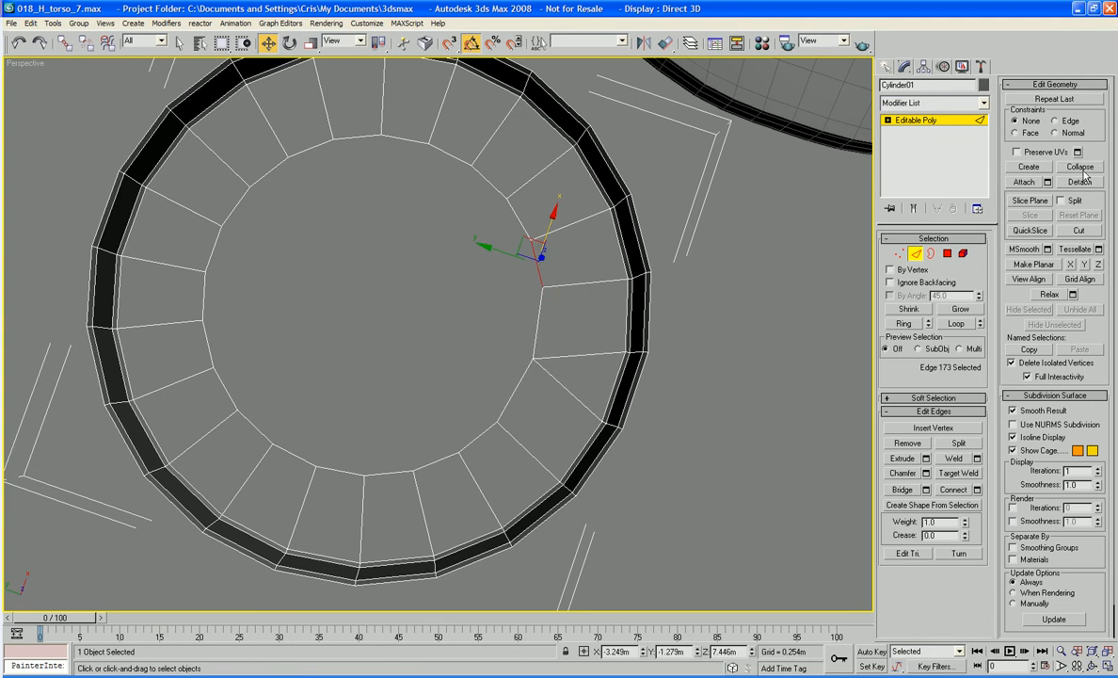
{"action": "left_click", "coordinate": [1067, 165]}
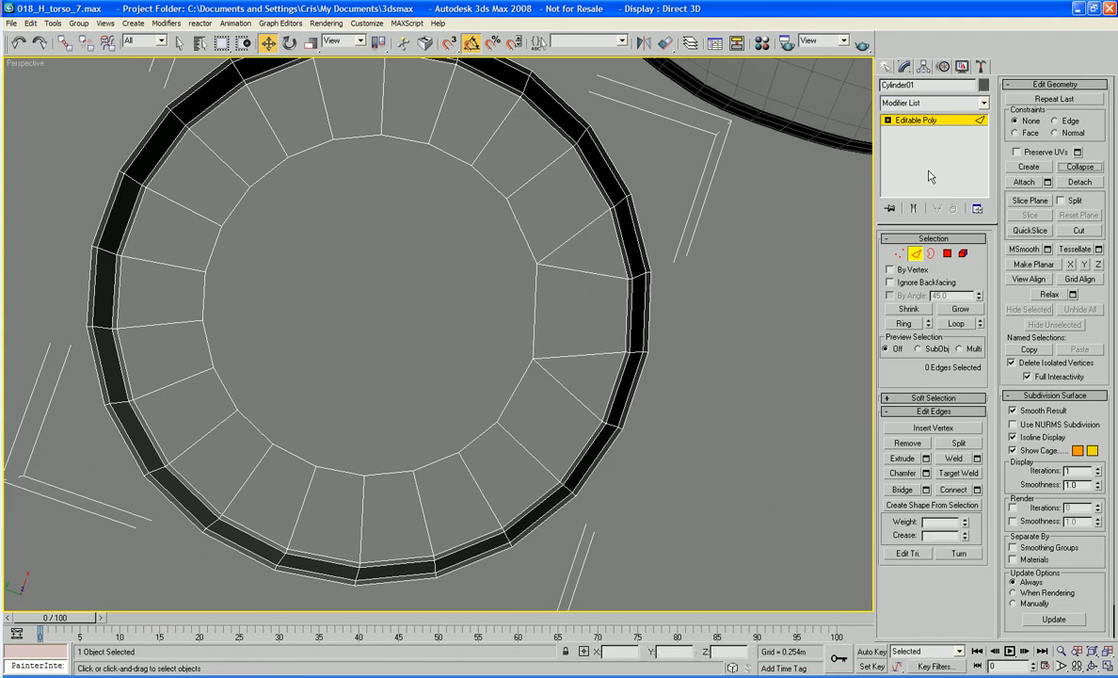
{"action": "left_click", "coordinate": [476, 175]}
{"action": "left_click", "coordinate": [1073, 169]}
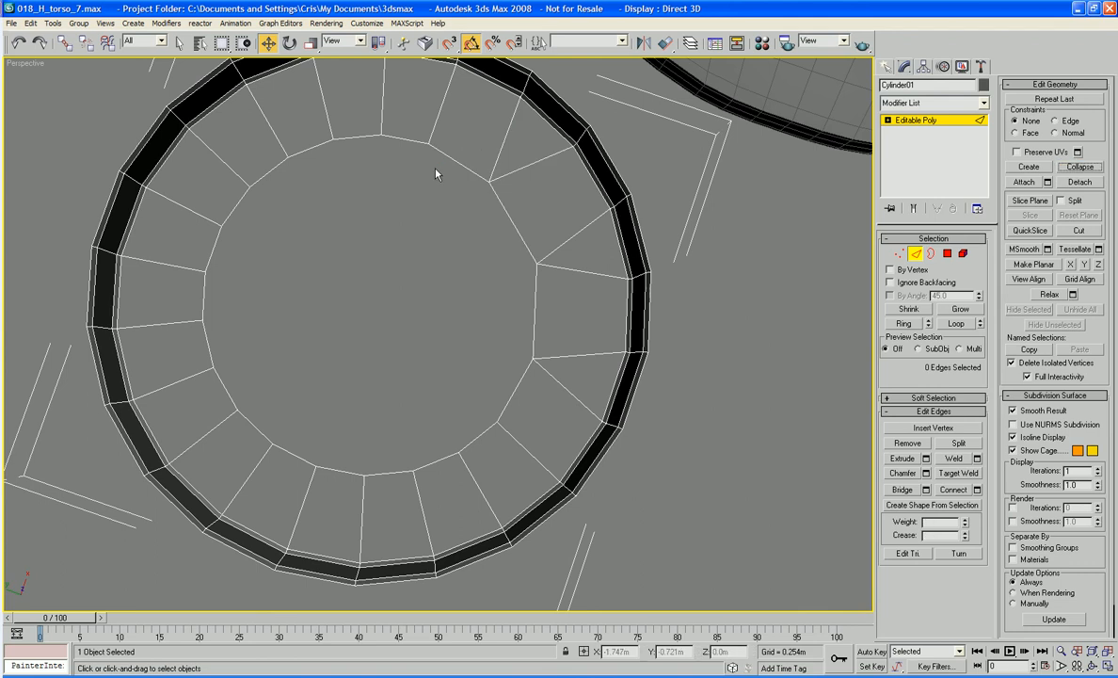
{"action": "left_click", "coordinate": [407, 140]}
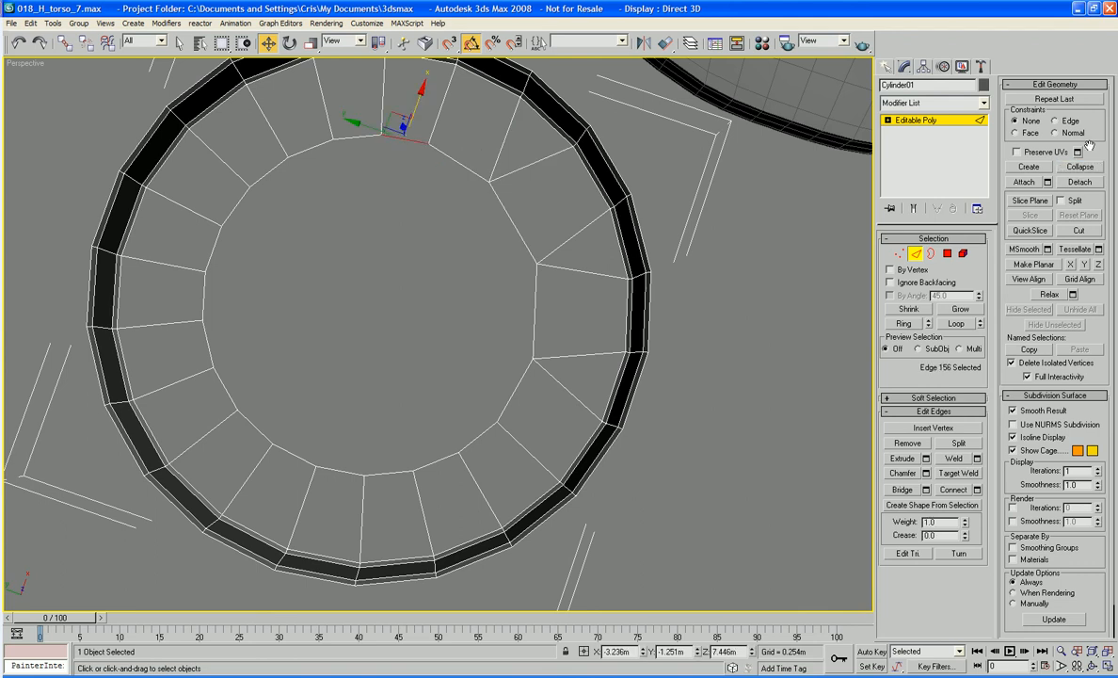
{"action": "left_click", "coordinate": [1081, 168]}
{"action": "left_click", "coordinate": [289, 158]}
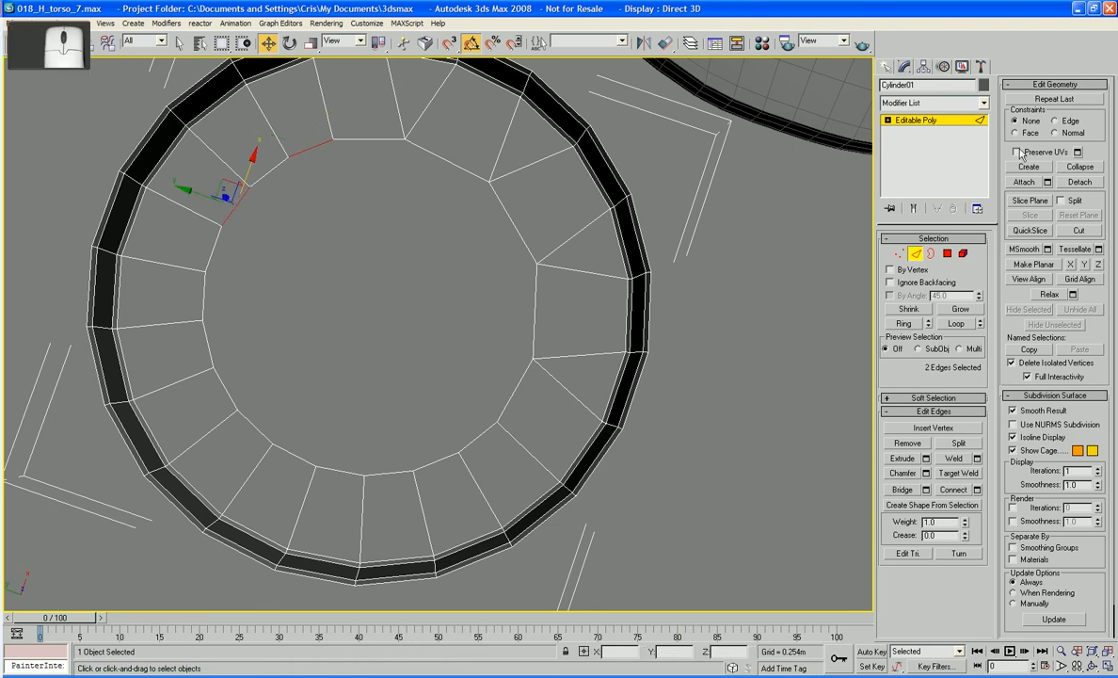
{"action": "left_click", "coordinate": [1076, 168]}
- Select the remaining five alternate edges around the lower half of the inner ring and collapse them together
{"action": "middle_click_drag", "start_coordinate": [310, 250], "coordinate": [304, 241]}
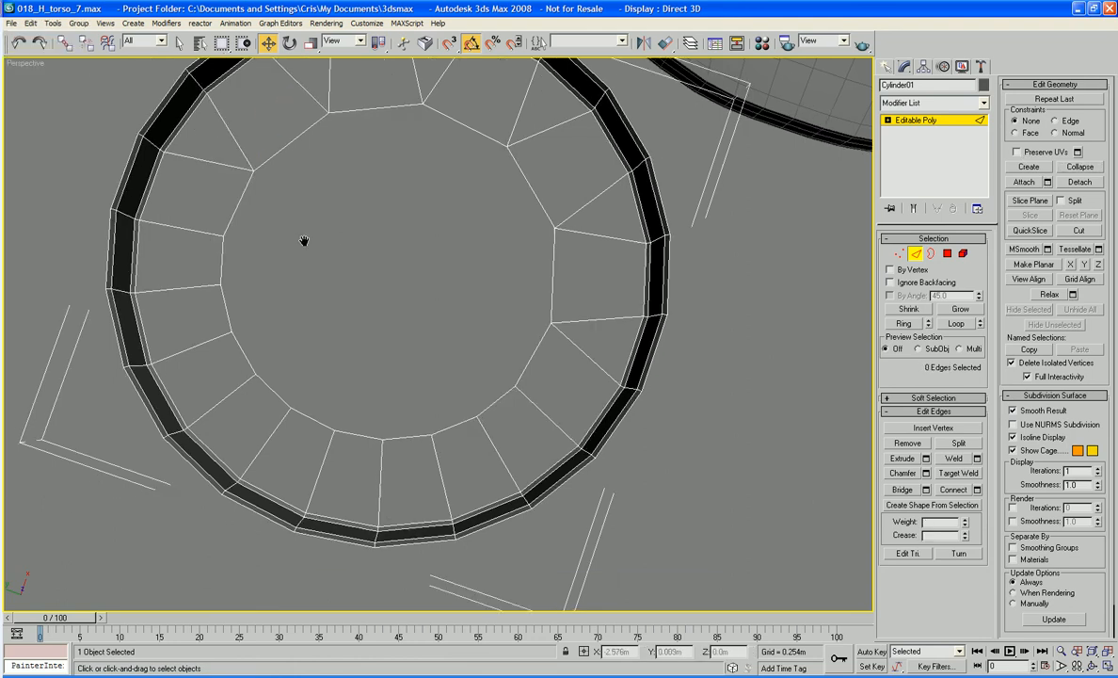
{"action": "left_click", "coordinate": [225, 226]}
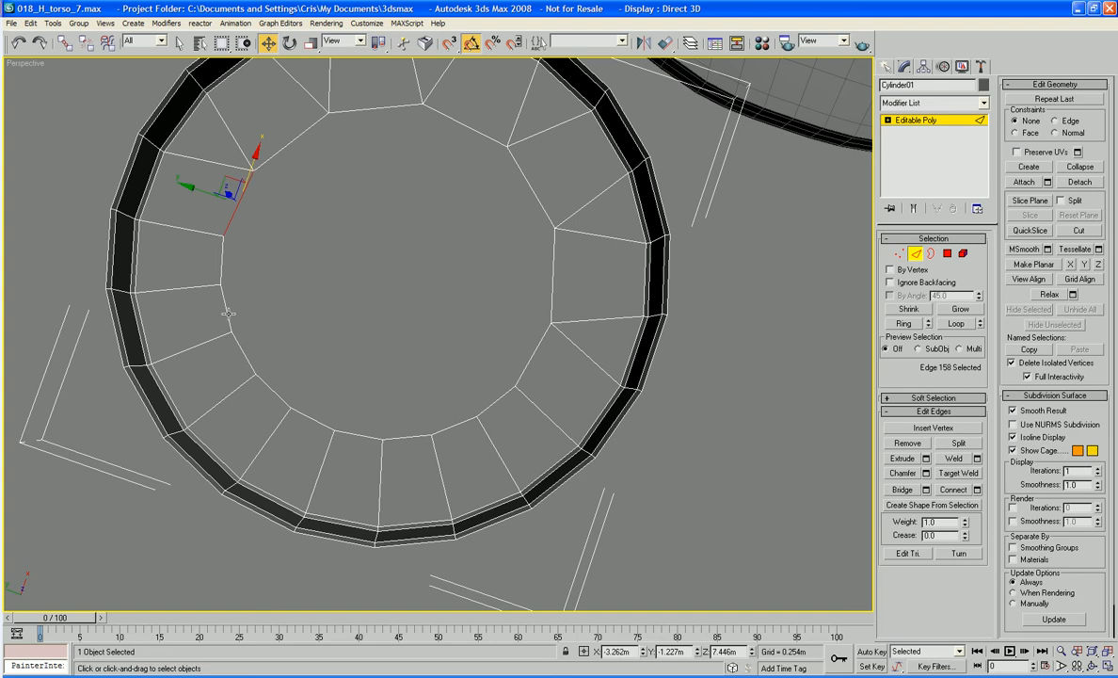
{"action": "left_click", "coordinate": [219, 263]}
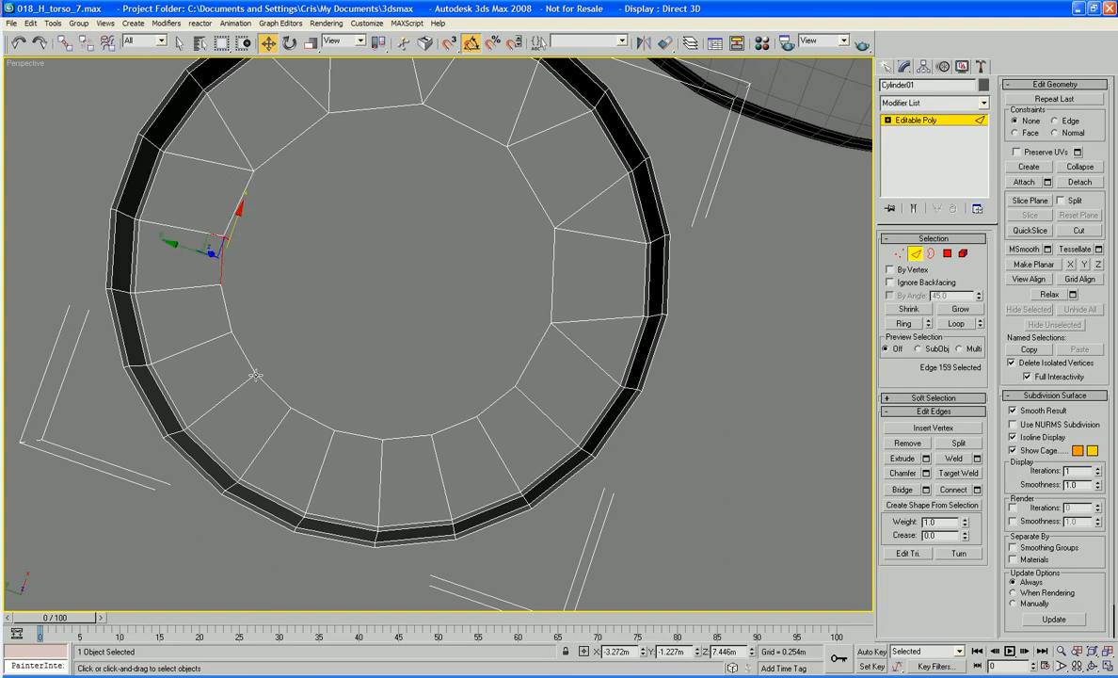
{"action": "left_click", "coordinate": [231, 338], "text": "ctrl"}
{"action": "left_click", "coordinate": [298, 408], "text": "ctrl"}
{"action": "left_click", "coordinate": [419, 439], "text": "ctrl"}
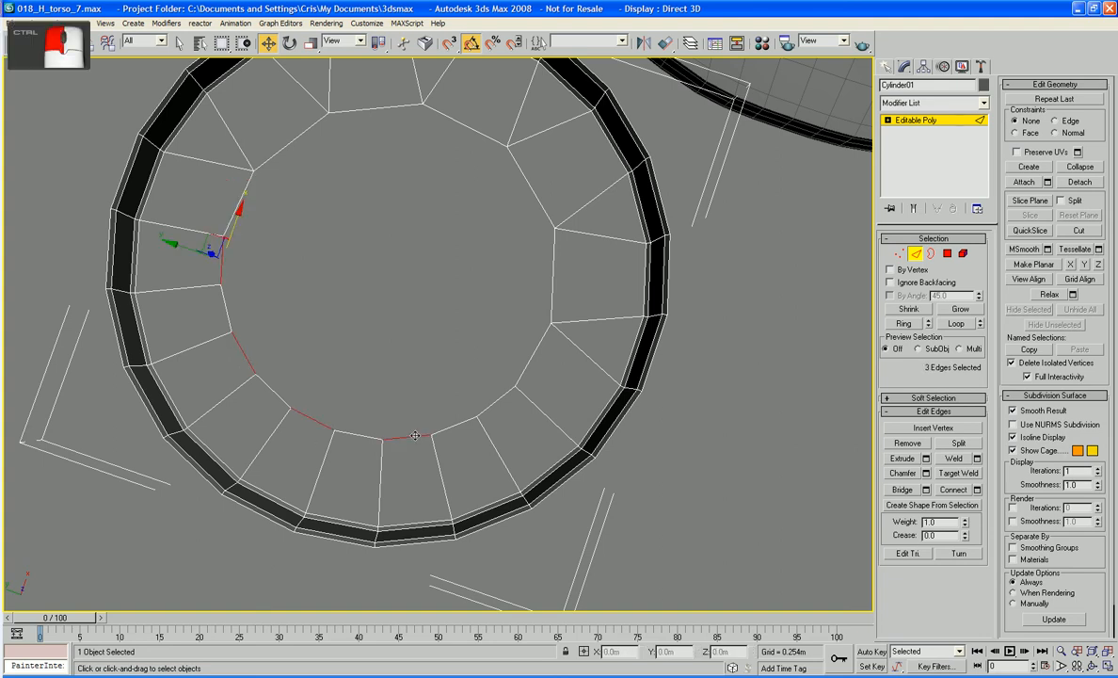
{"action": "left_click", "coordinate": [509, 395], "text": "ctrl"}
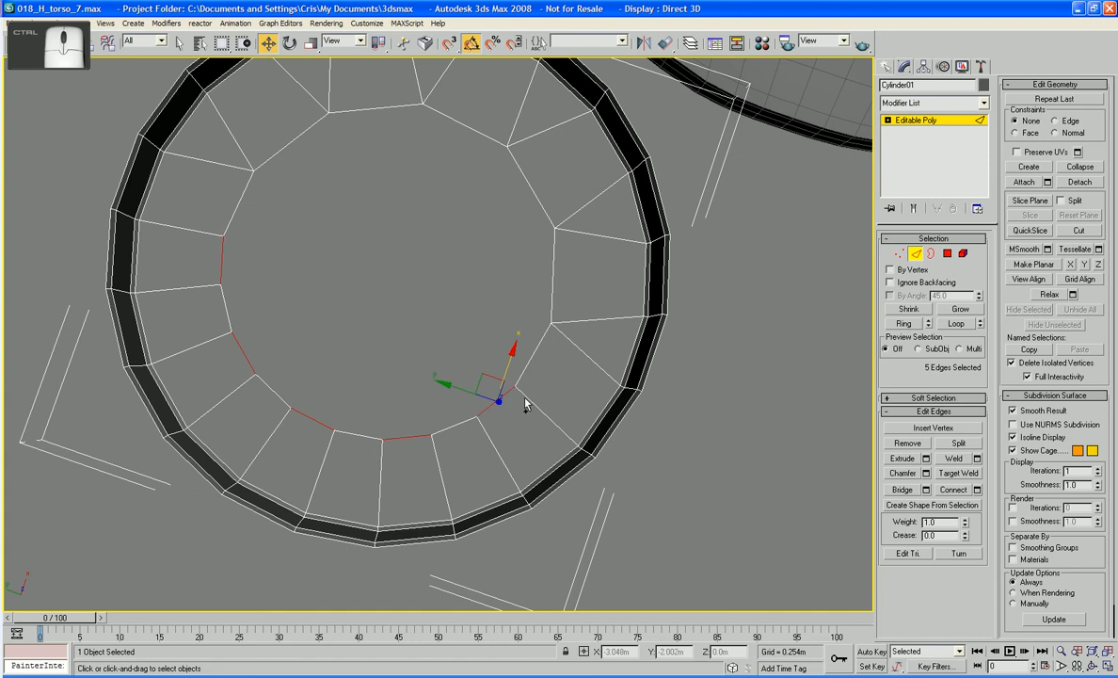
{"action": "left_click", "coordinate": [1081, 170]}
- Select the central polygon of the recessed floor inside the inner ring
{"action": "middle_click_drag", "start_coordinate": [448, 314], "coordinate": [445, 276]}
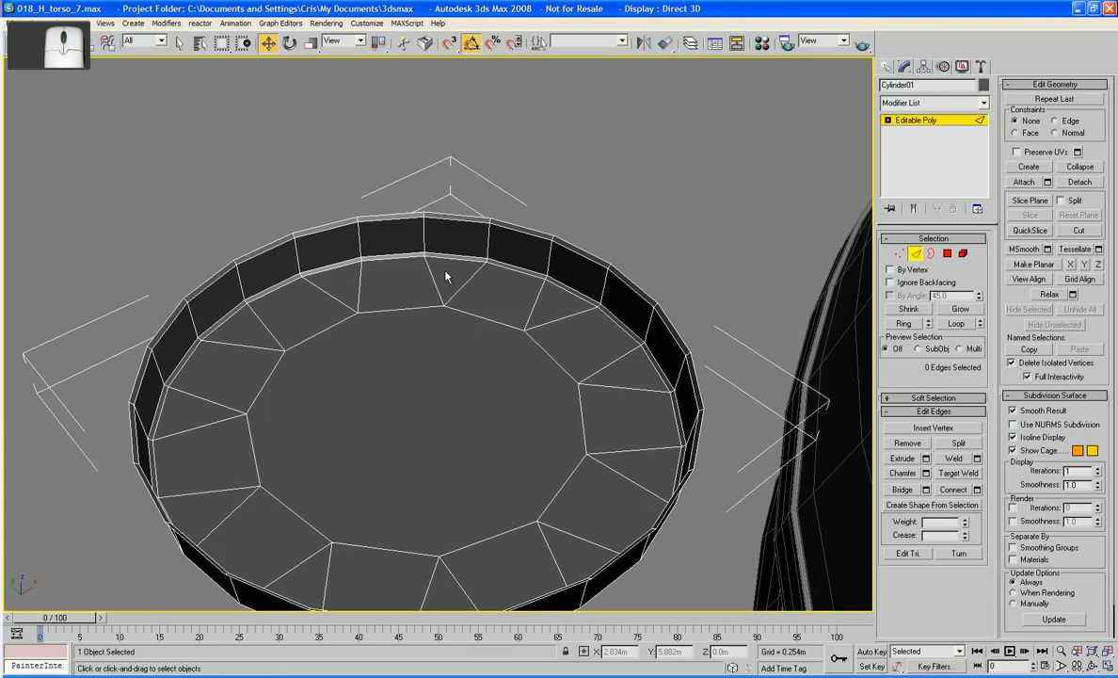
{"action": "middle_click_drag", "start_coordinate": [455, 325], "coordinate": [413, 183], "text": "alt"}
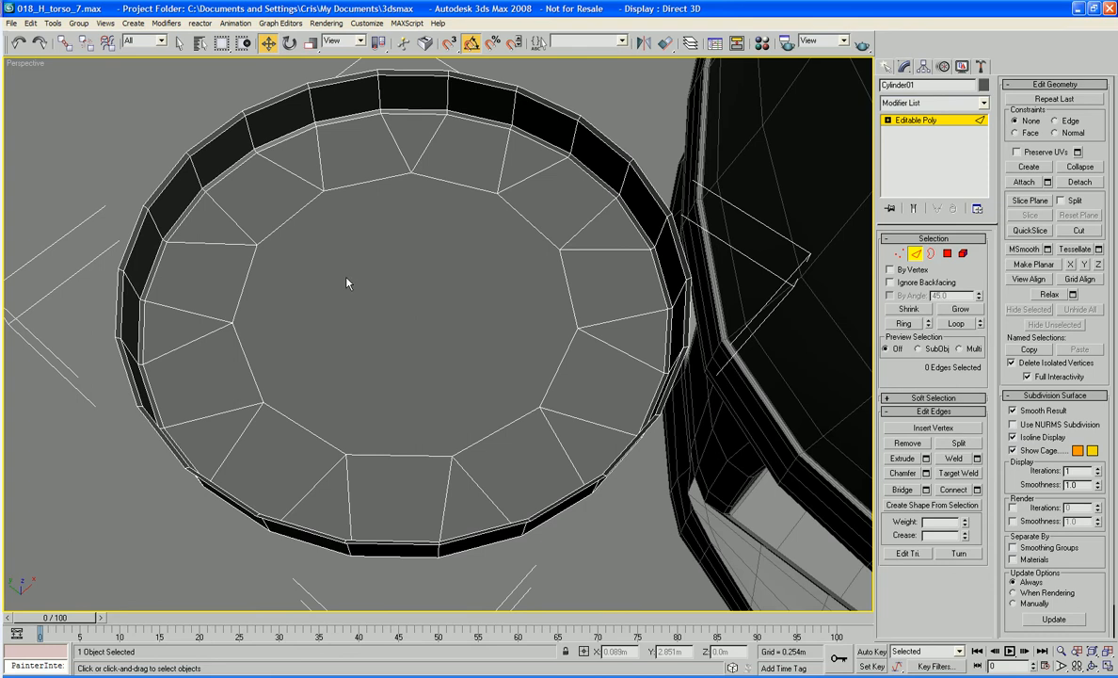
{"action": "middle_click_drag", "start_coordinate": [349, 280], "coordinate": [369, 302]}
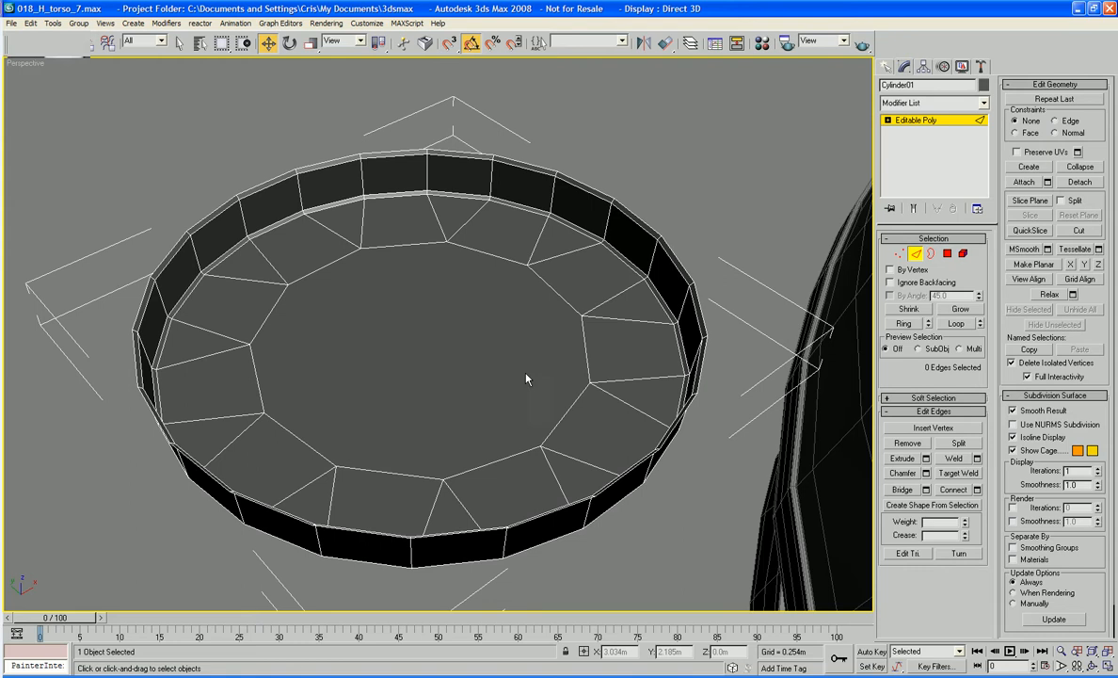
{"action": "left_click", "coordinate": [947, 253]}
{"action": "left_click", "coordinate": [399, 366]}
{"action": "middle_click_drag", "start_coordinate": [470, 407], "coordinate": [474, 414]}
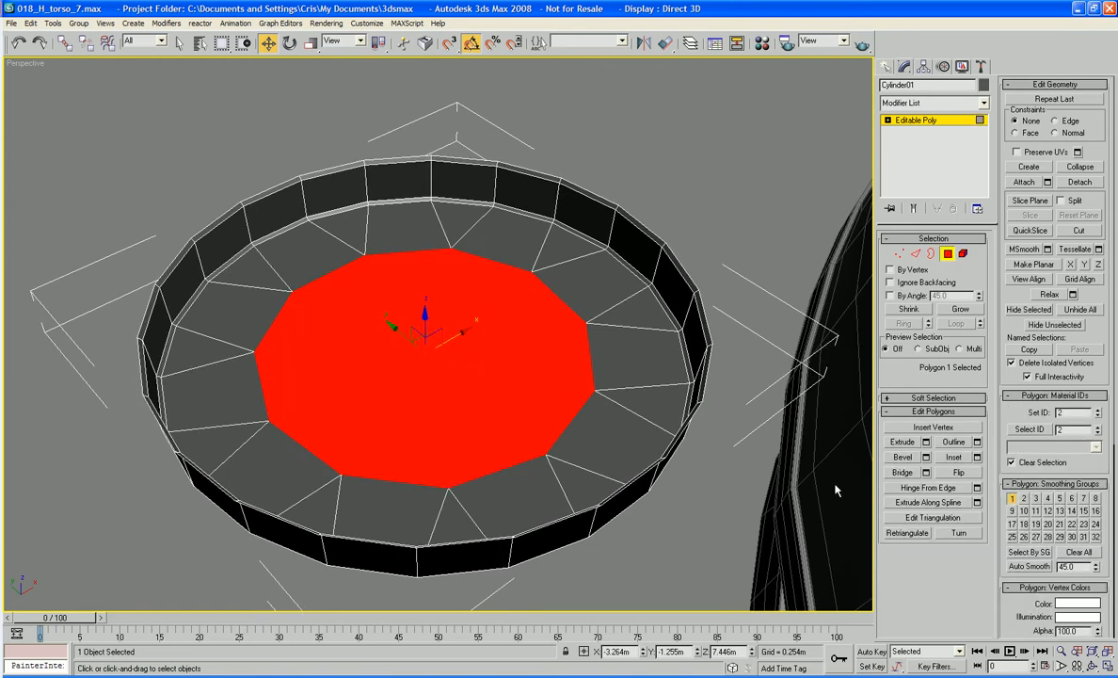
{"action": "left_click", "coordinate": [903, 457]}
{"action": "left_click_drag", "start_coordinate": [475, 452], "coordinate": [477, 450]}
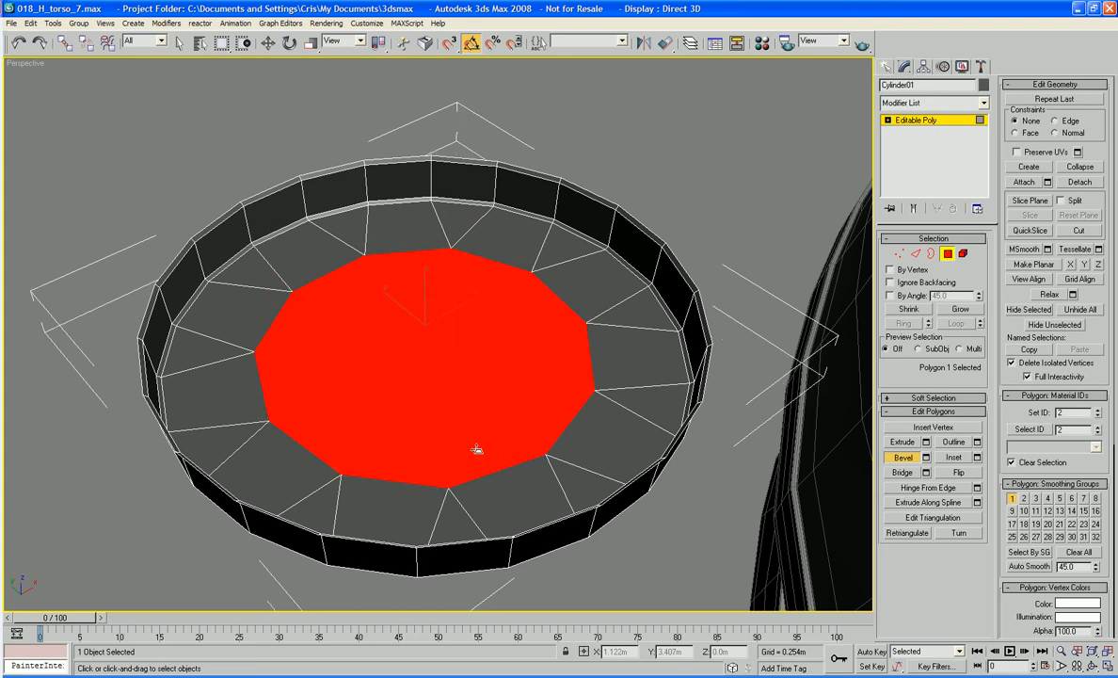
{"action": "left_click_drag", "start_coordinate": [477, 449], "coordinate": [477, 452]}
{"action": "right_click", "coordinate": [478, 453]}
- Bevel the central polygon slightly upward with an outline amount of -0.001 m to form a base edge
{"action": "left_click", "coordinate": [927, 457]}
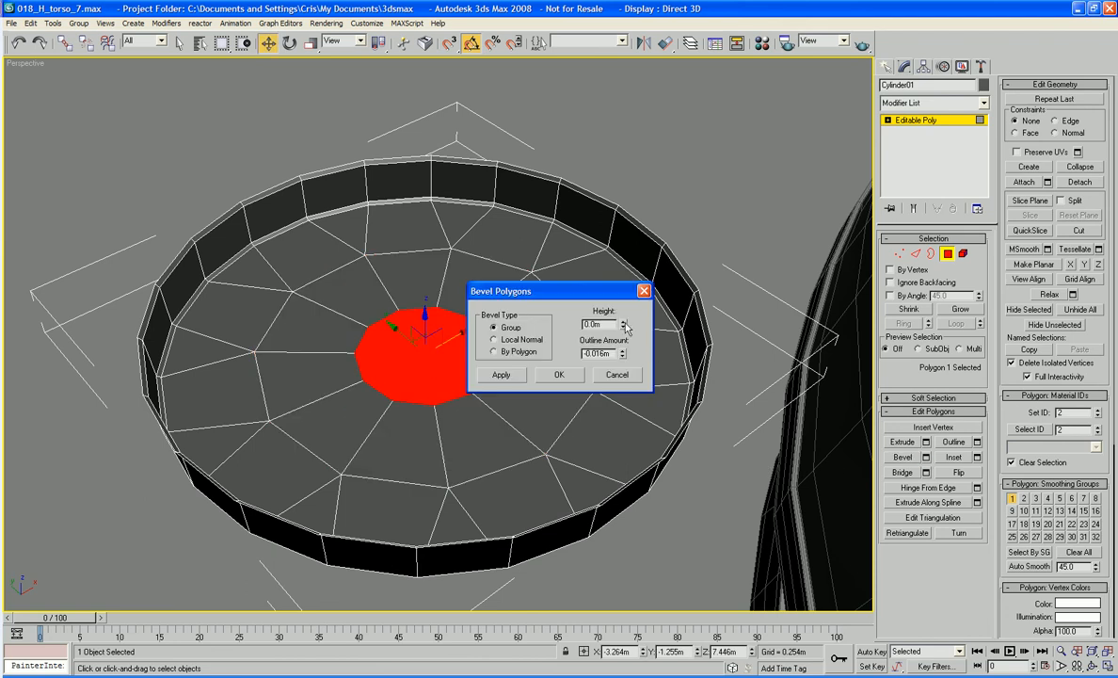
{"action": "left_click", "coordinate": [624, 324]}
{"action": "left_click_drag", "start_coordinate": [621, 353], "coordinate": [624, 295]}
{"action": "left_click", "coordinate": [516, 375]}
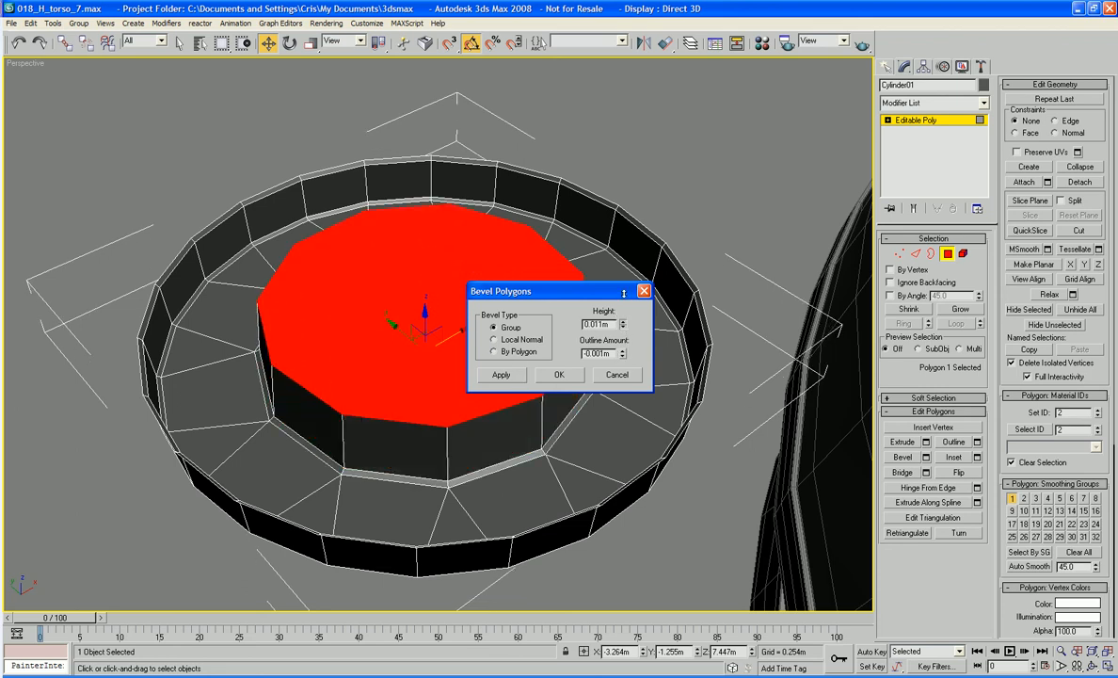
- Raise the central polygon with a bevel 0.011 m high, and bevel its top edge by 0.001 m, both with a -0.001 m outline amount
{"action": "left_click", "coordinate": [507, 378]}
{"action": "left_click_drag", "start_coordinate": [623, 328], "coordinate": [622, 352]}
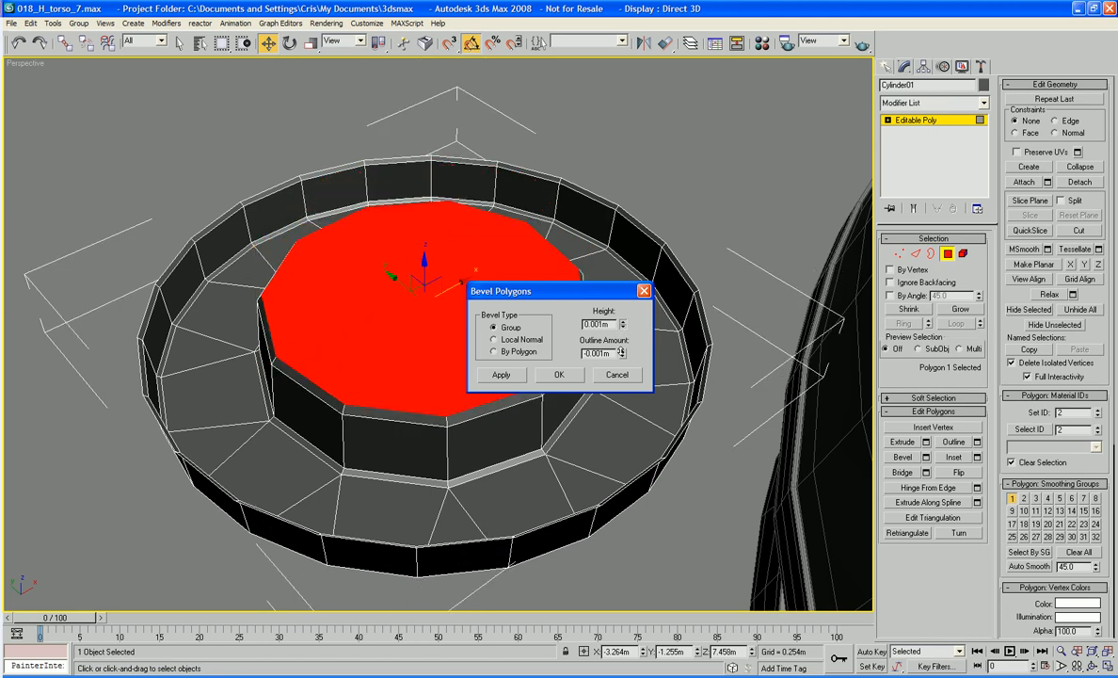
{"action": "left_click", "coordinate": [559, 375]}
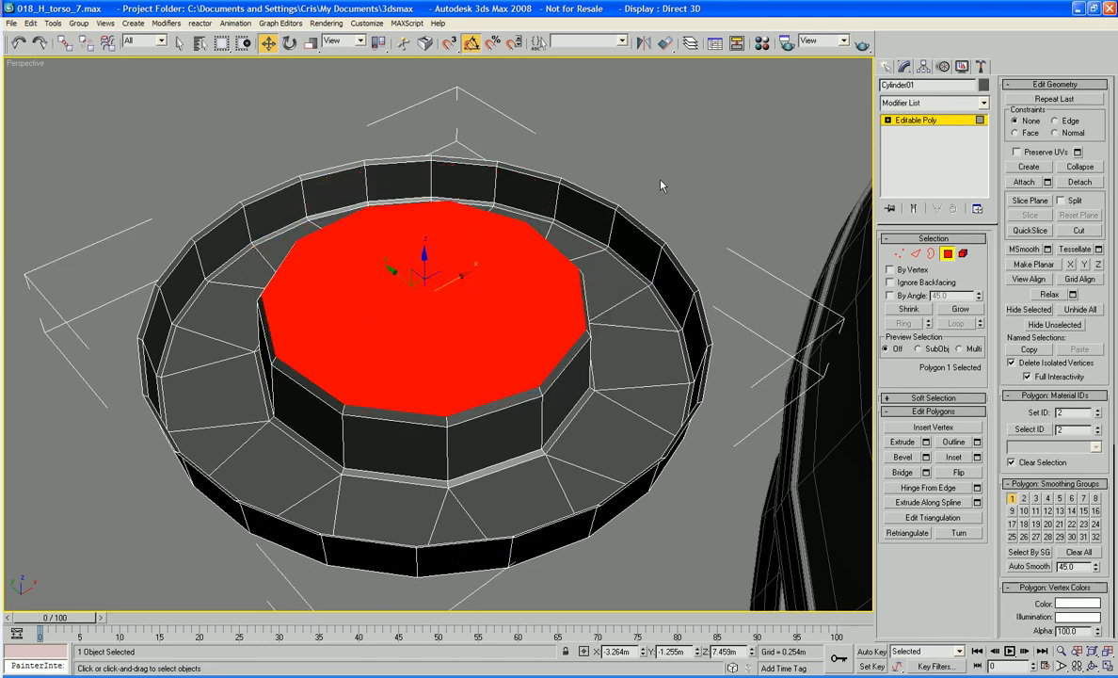
- Leave polygon editing on the finished round detail part and rename it TOOL_large_inset_with_bolt
{"action": "left_click", "coordinate": [661, 182]}
{"action": "middle_click_drag", "start_coordinate": [596, 232], "coordinate": [659, 312], "text": "alt"}
{"action": "scroll", "coordinate": [608, 247], "scroll_direction": "down", "scroll_amount": 5}
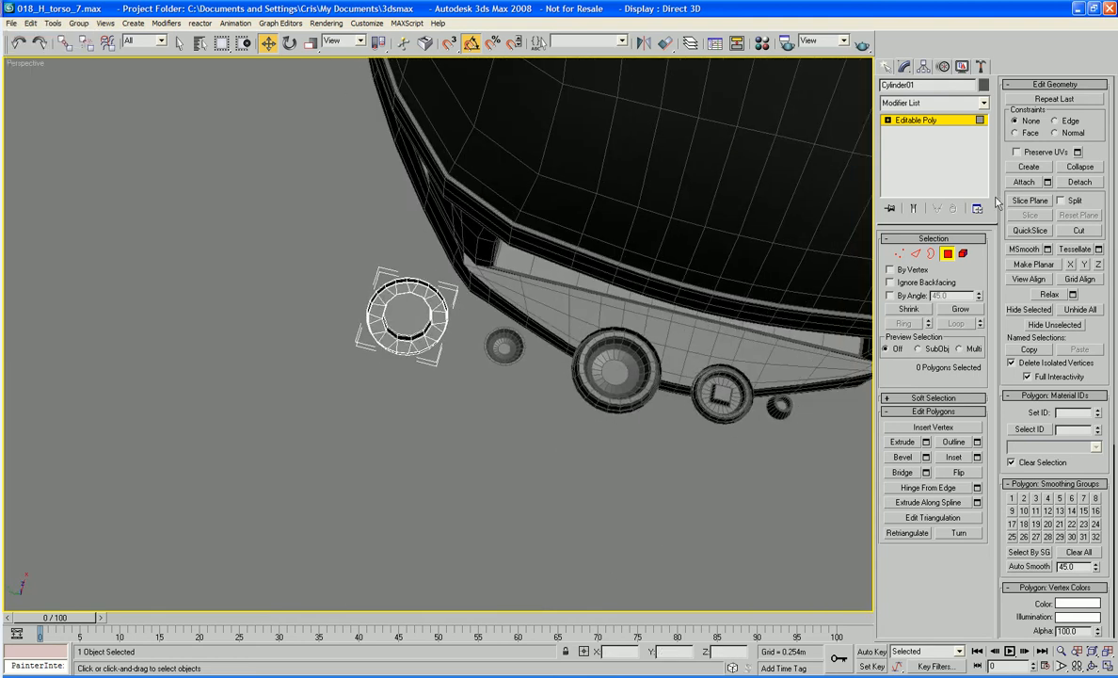
{"action": "left_click", "coordinate": [947, 253]}
{"action": "left_click", "coordinate": [602, 377]}
{"action": "middle_click_drag", "start_coordinate": [561, 377], "coordinate": [565, 404]}
{"action": "left_click", "coordinate": [414, 358]}
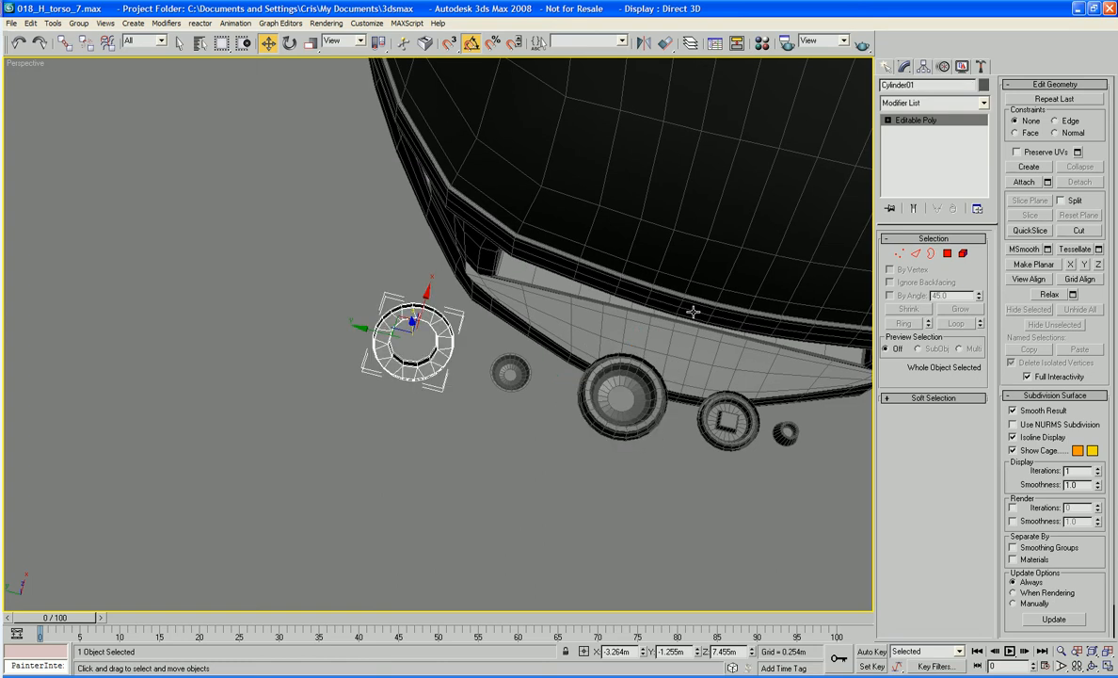
{"action": "double_click", "coordinate": [929, 86]}
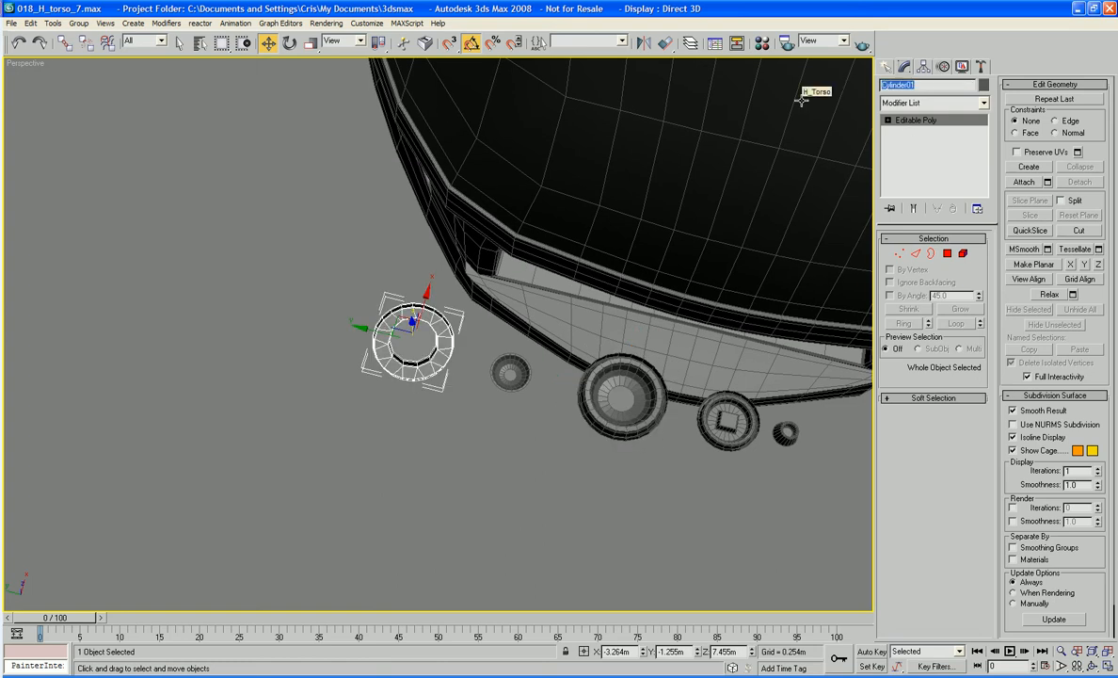
{"action": "type", "text": "TOOL_large_inset_with_bolt"}
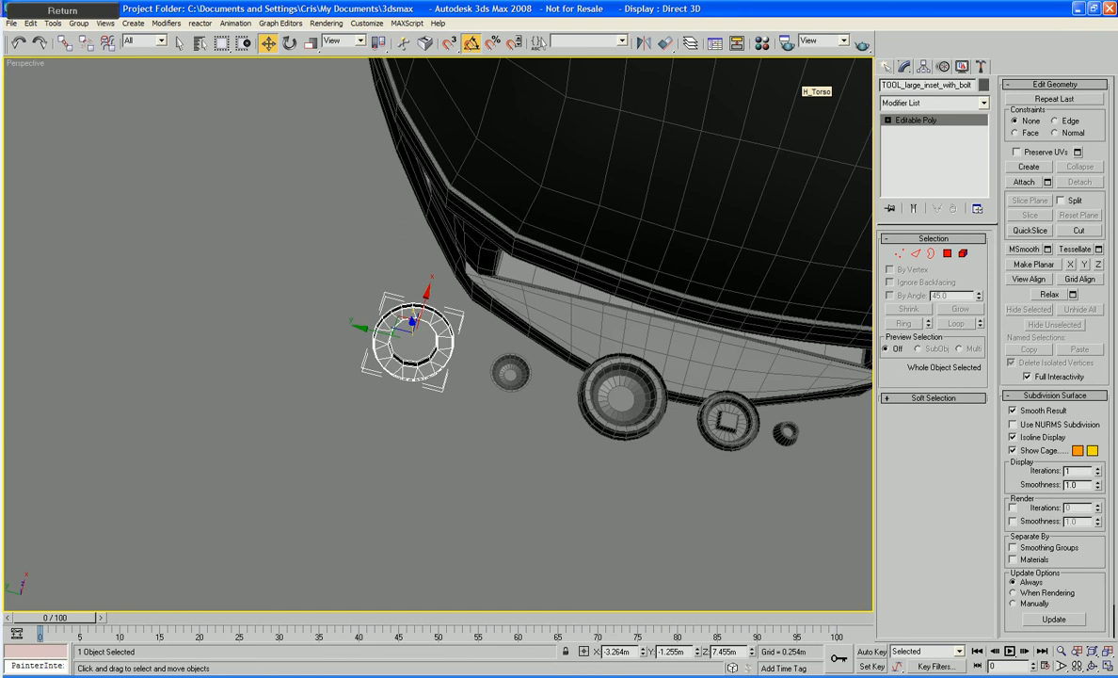
{"action": "left_click", "coordinate": [586, 509]}
- Delete all torso polygons on the positive-Y side of the centreline, working from the top view, and leave polygon editing
{"action": "middle_click_drag", "start_coordinate": [566, 486], "coordinate": [522, 459]}
{"action": "scroll", "coordinate": [569, 505], "scroll_direction": "down", "scroll_amount": 3}
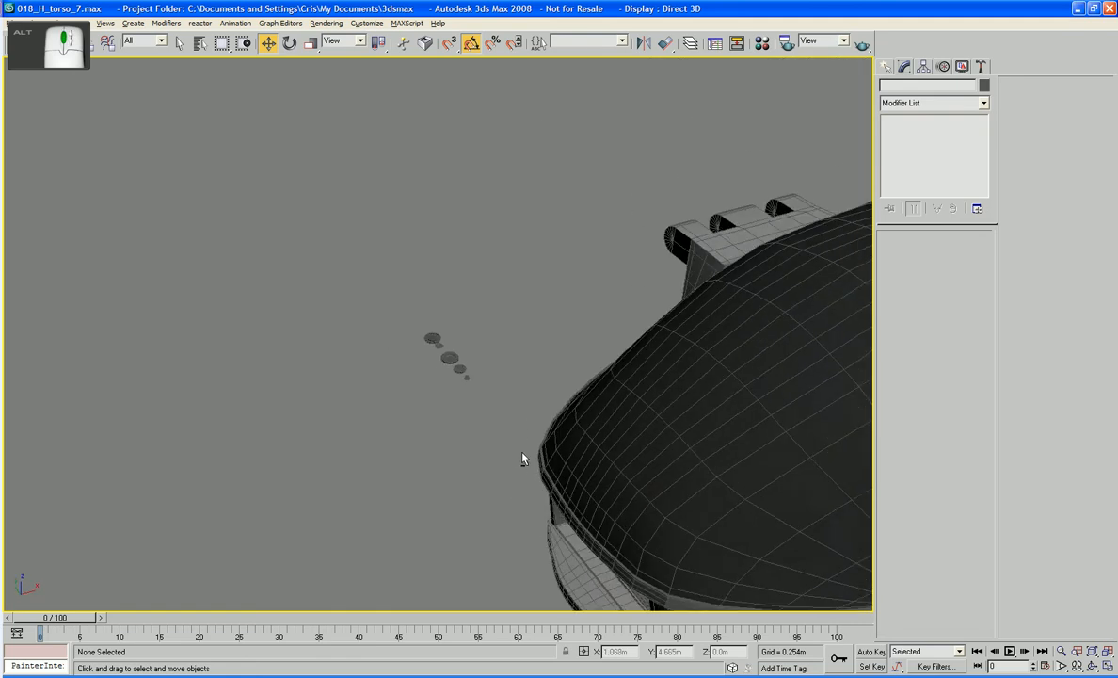
{"action": "middle_click_drag", "start_coordinate": [589, 458], "coordinate": [529, 347], "text": "alt"}
{"action": "left_click", "coordinate": [530, 346]}
{"action": "key", "text": "f"}
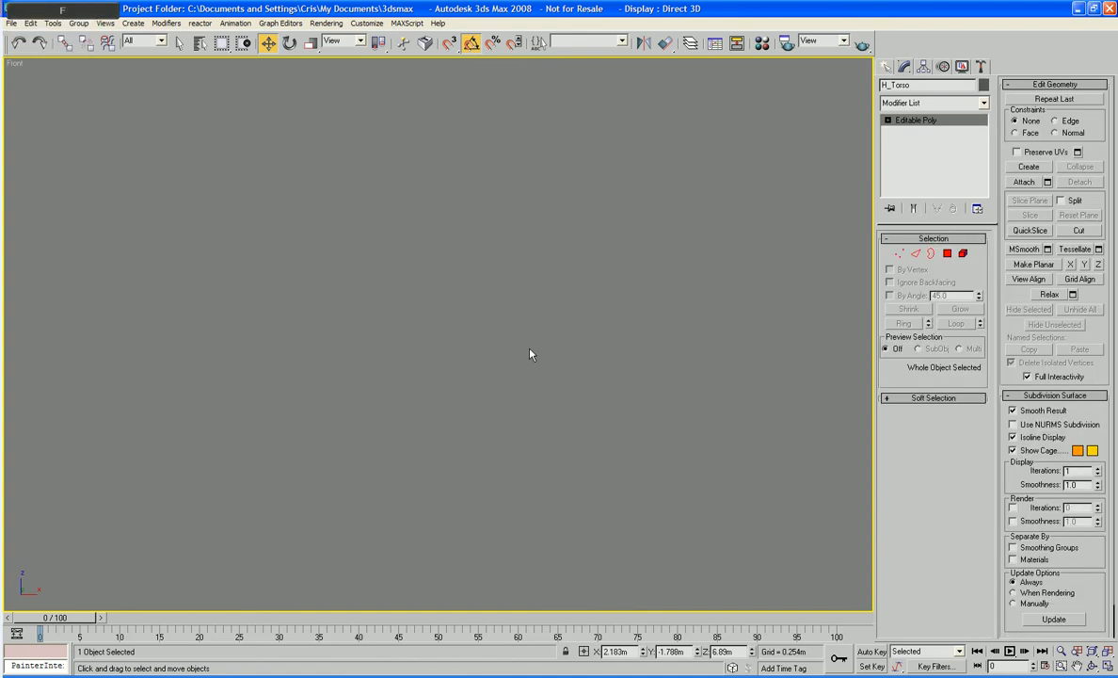
{"action": "key", "text": "z"}
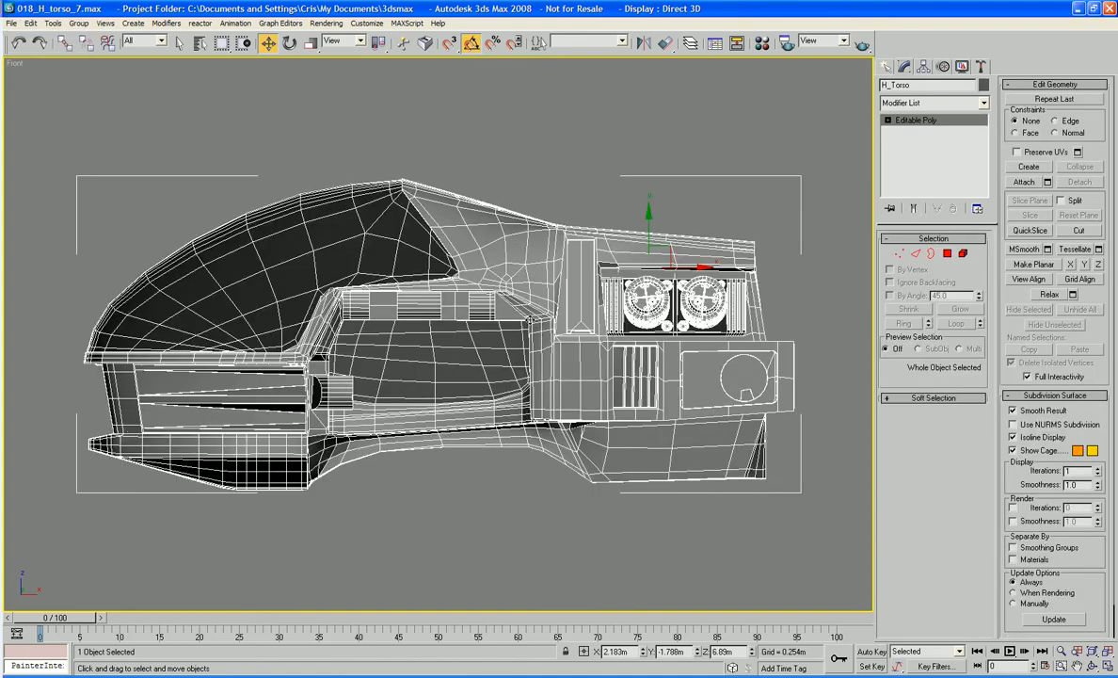
{"action": "key", "text": "t"}
{"action": "key", "text": "z"}
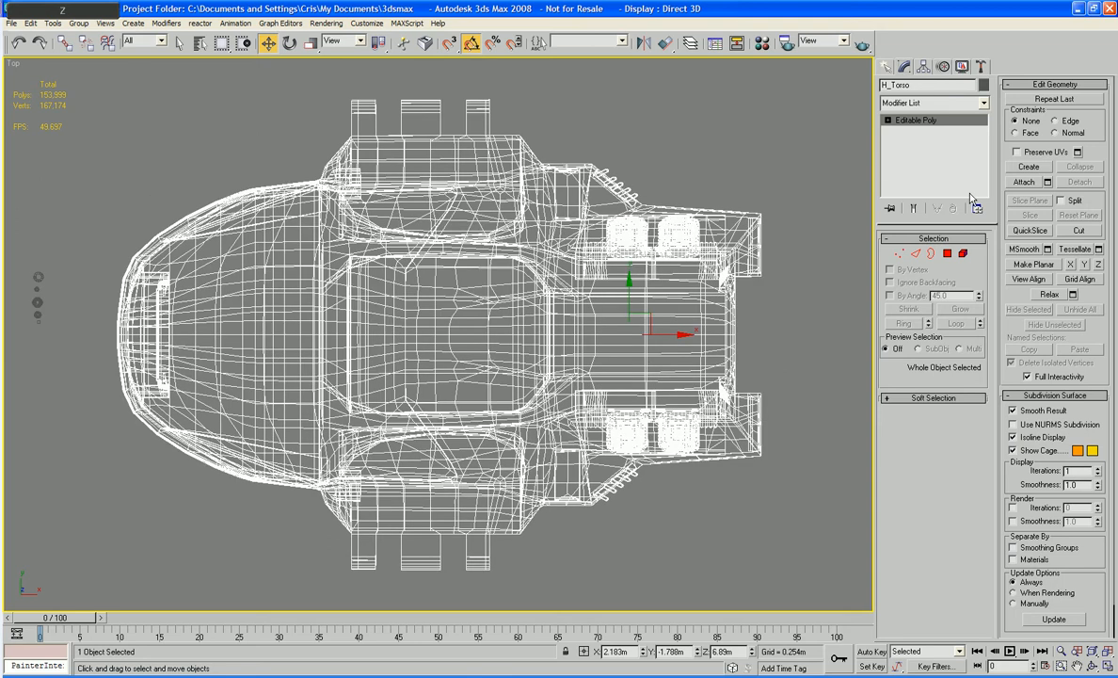
{"action": "key", "text": "4"}
{"action": "left_click_drag", "start_coordinate": [812, 84], "coordinate": [89, 336]}
{"action": "key", "text": "Delete"}
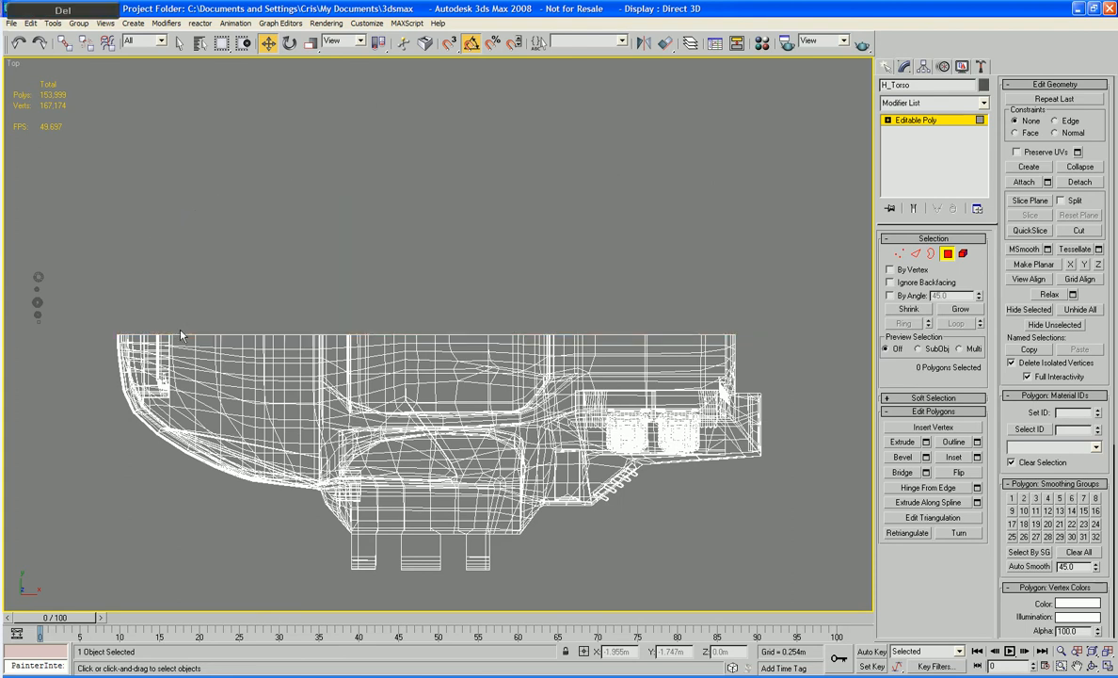
{"action": "left_click", "coordinate": [951, 257]}
{"action": "left_click", "coordinate": [692, 236]}
- Show the remaining torso half in a perspective view, shaded with edged faces
{"action": "key", "text": "p"}
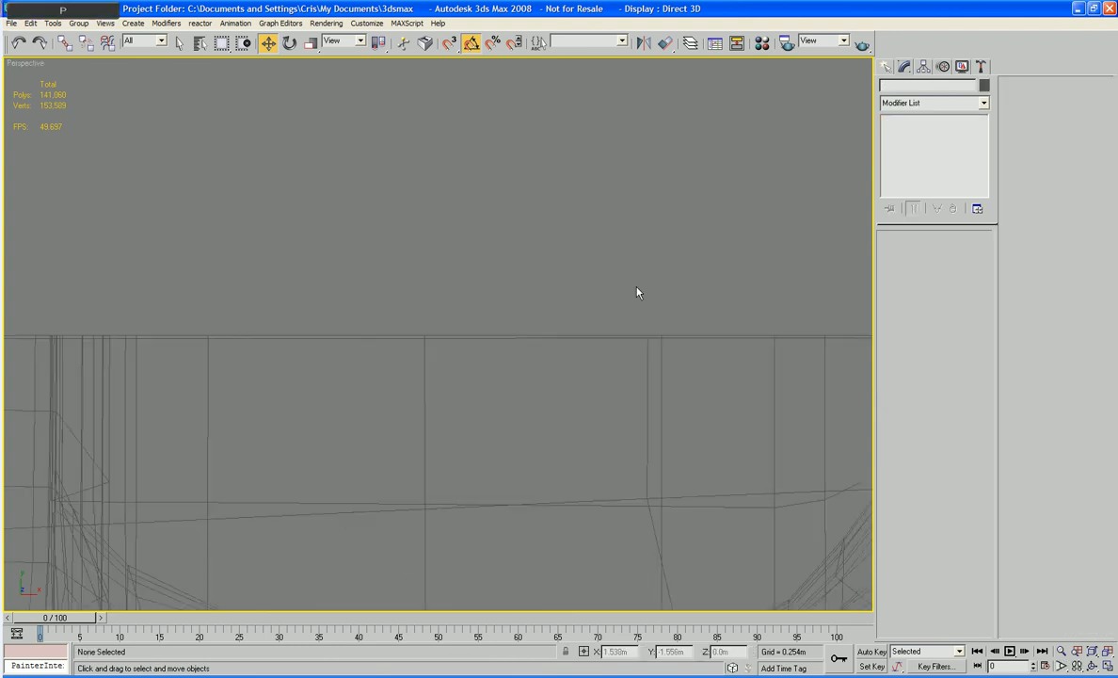
{"action": "key", "text": "z"}
{"action": "mouse_move", "coordinate": [482, 363]}
{"action": "middle_mouse_down", "text": "alt"}
{"action": "mouse_move", "coordinate": [525, 252]}
{"action": "mouse_move", "coordinate": [534, 275]}
{"action": "mouse_move", "coordinate": [483, 306]}
{"action": "middle_mouse_up", "text": "alt"}
{"action": "key", "text": "F4"}
{"action": "key", "text": "F4"}
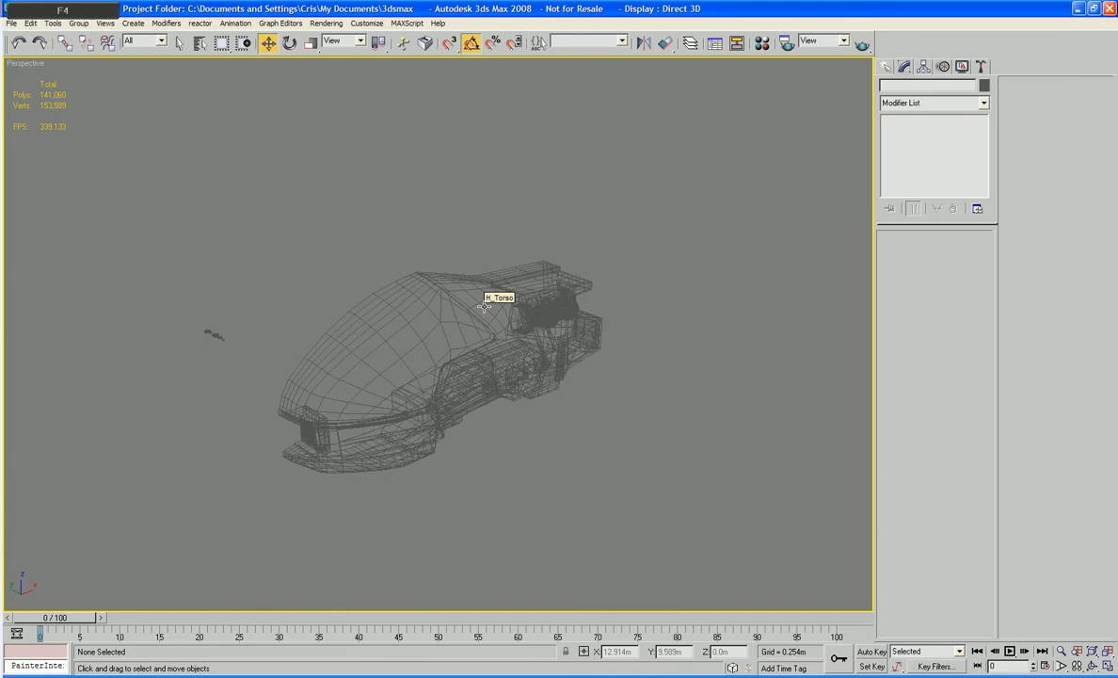
{"action": "key", "text": "F3"}
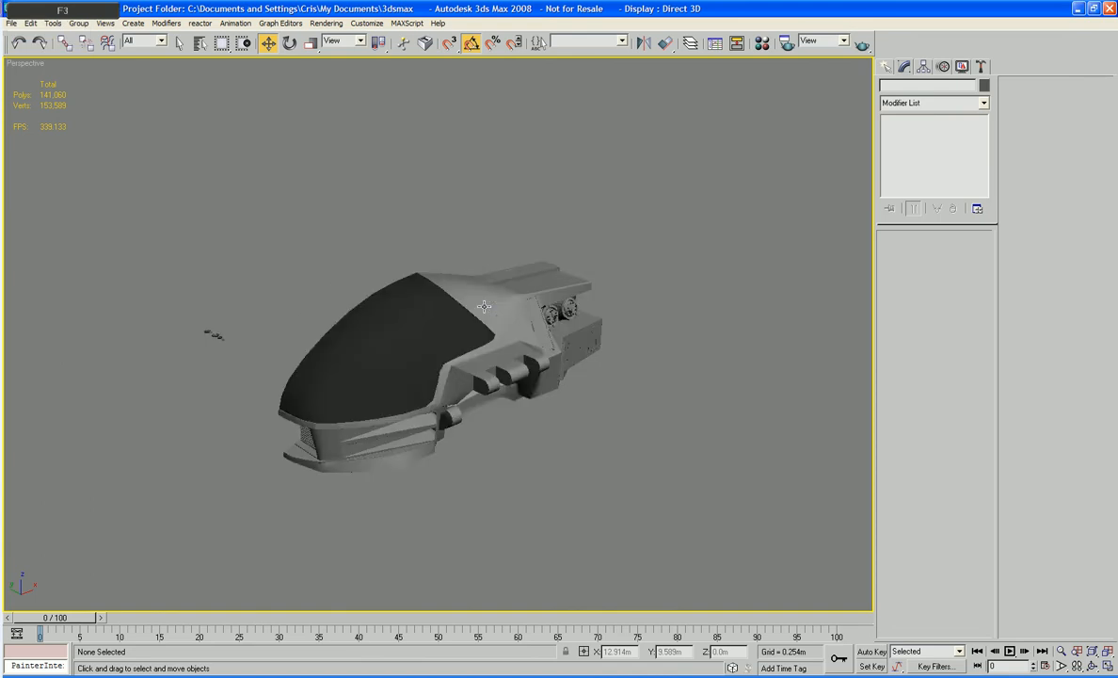
{"action": "key", "text": "F4"}
{"action": "middle_click_drag", "start_coordinate": [520, 323], "coordinate": [336, 232], "text": "alt"}
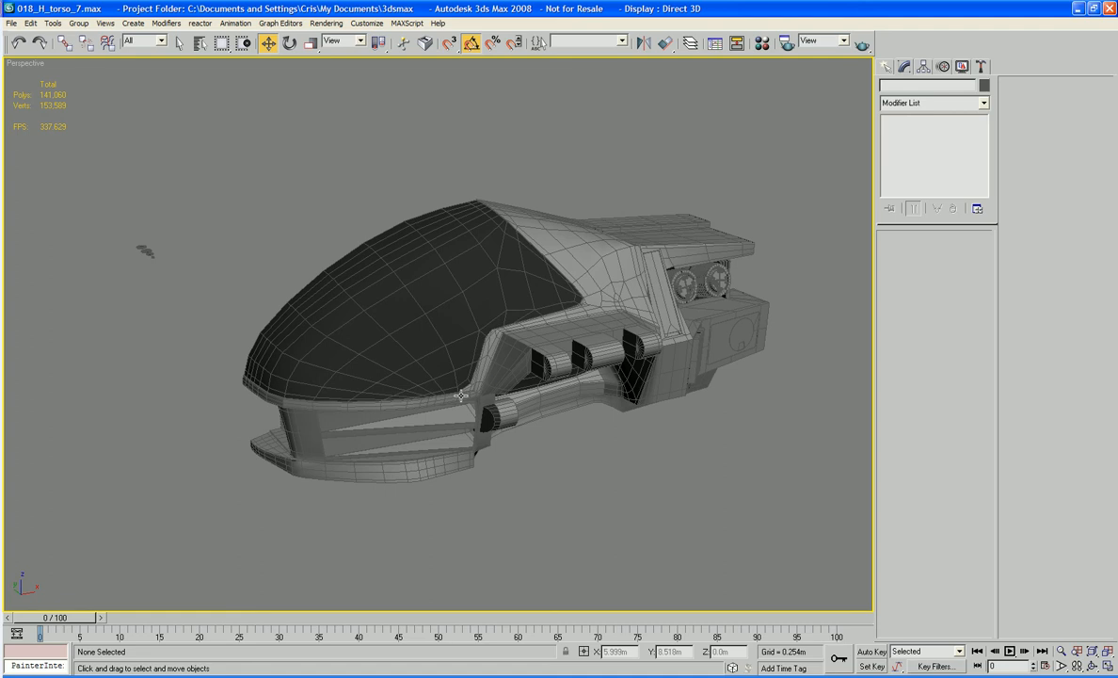
{"action": "middle_click_drag", "start_coordinate": [441, 362], "coordinate": [448, 414]}
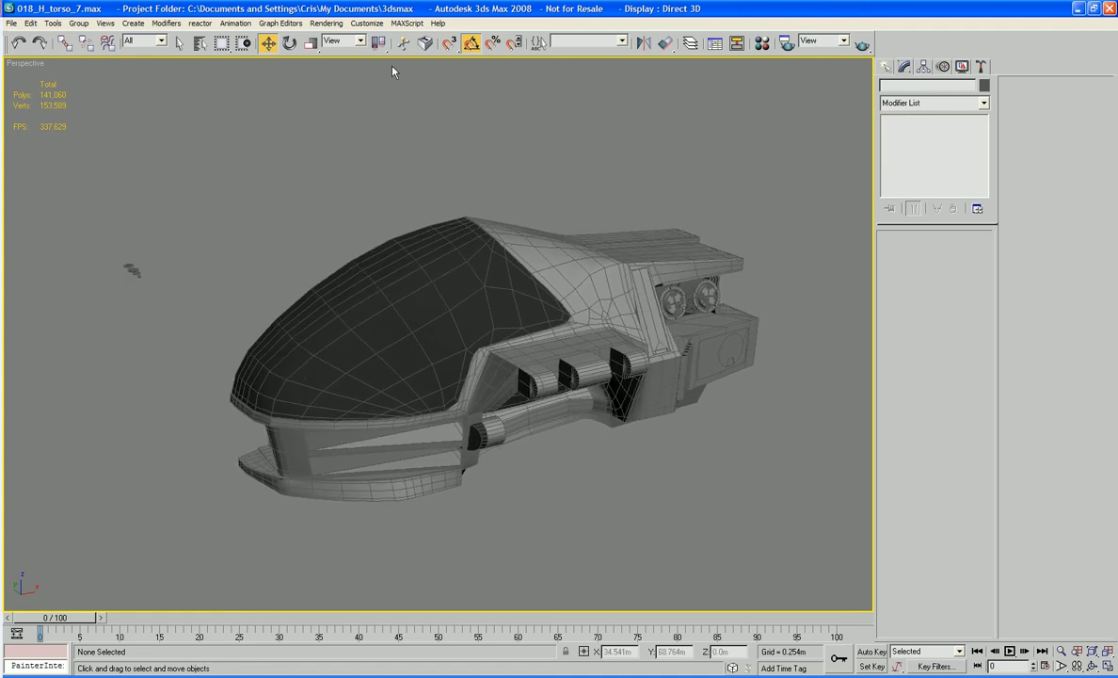
- Select the torso and run the script Hovercrafter_placement_tool.ms from the SCRIPTS folder
{"action": "left_click", "coordinate": [571, 278]}
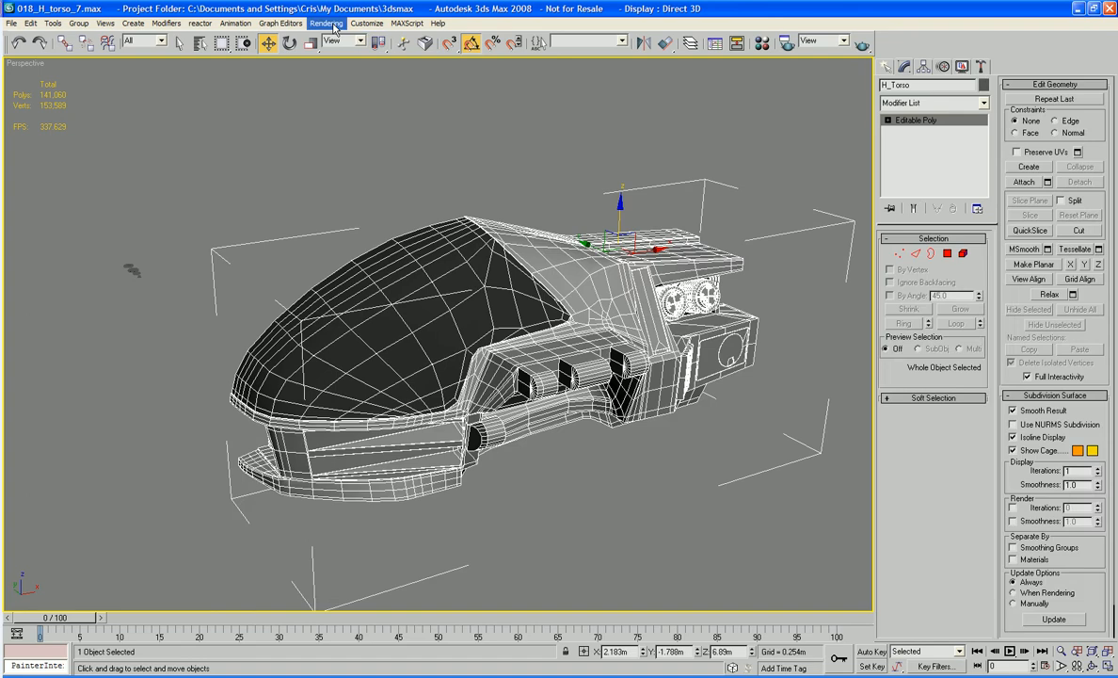
{"action": "left_click", "coordinate": [404, 23]}
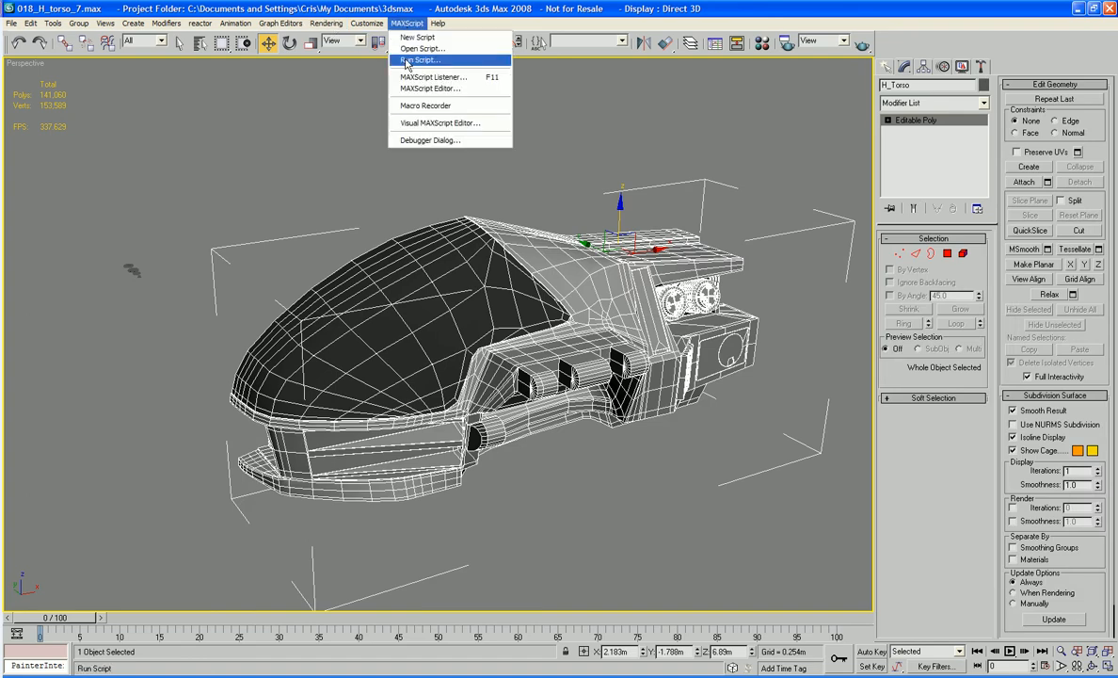
{"action": "left_click", "coordinate": [422, 48]}
{"action": "left_click", "coordinate": [644, 206]}
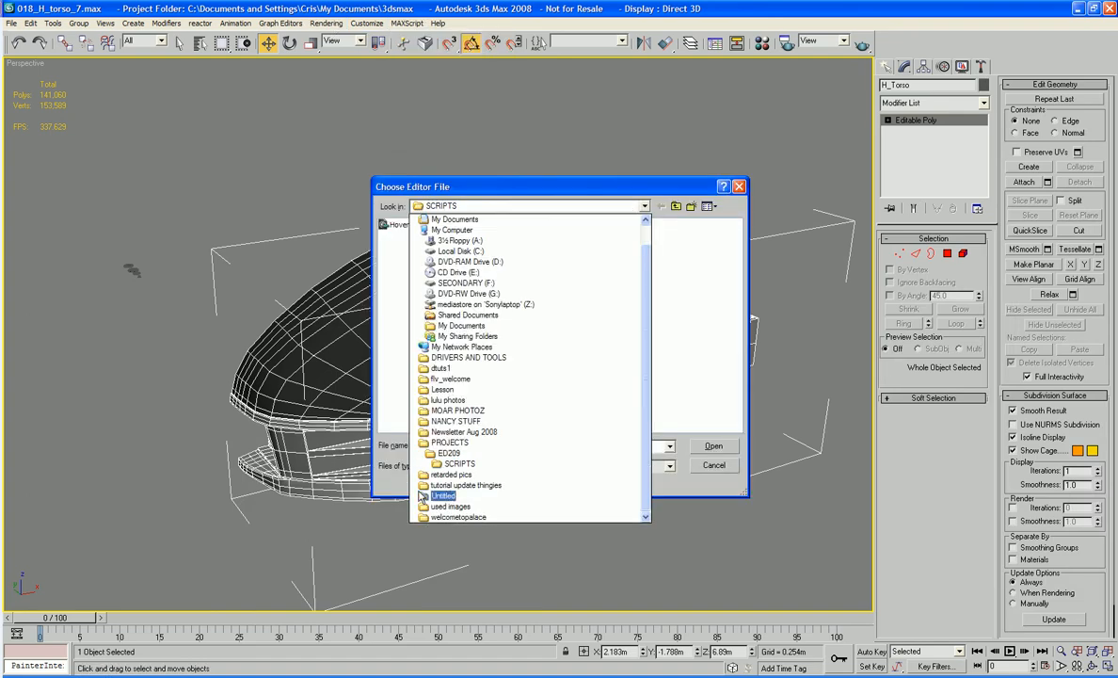
{"action": "left_click", "coordinate": [439, 465]}
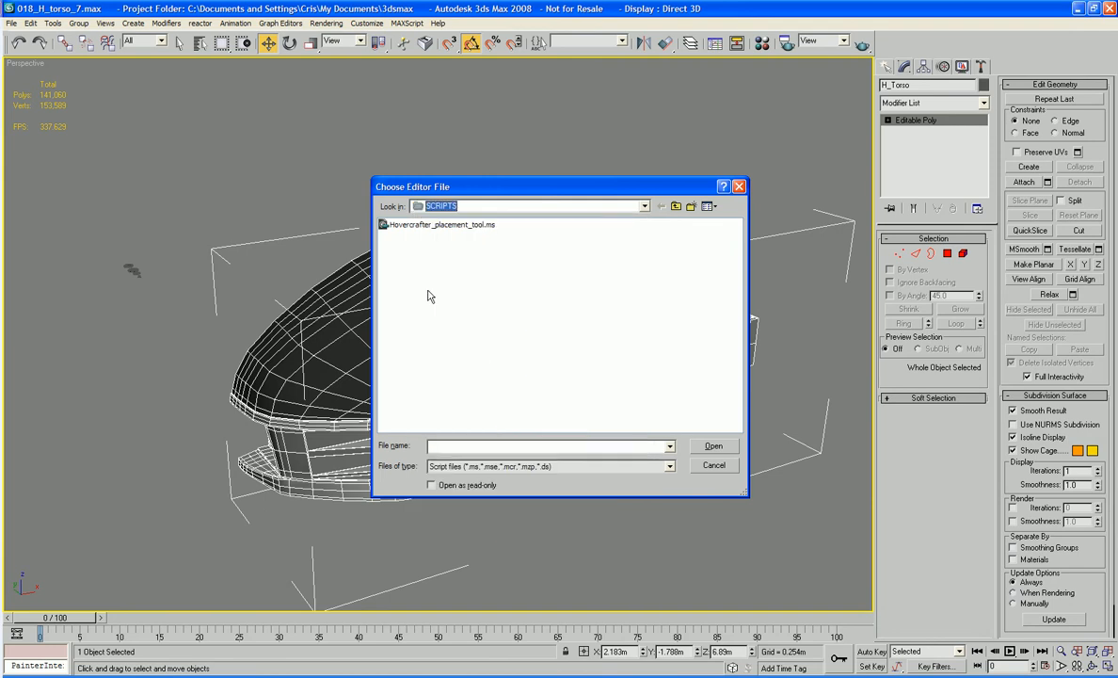
{"action": "double_click", "coordinate": [419, 225]}
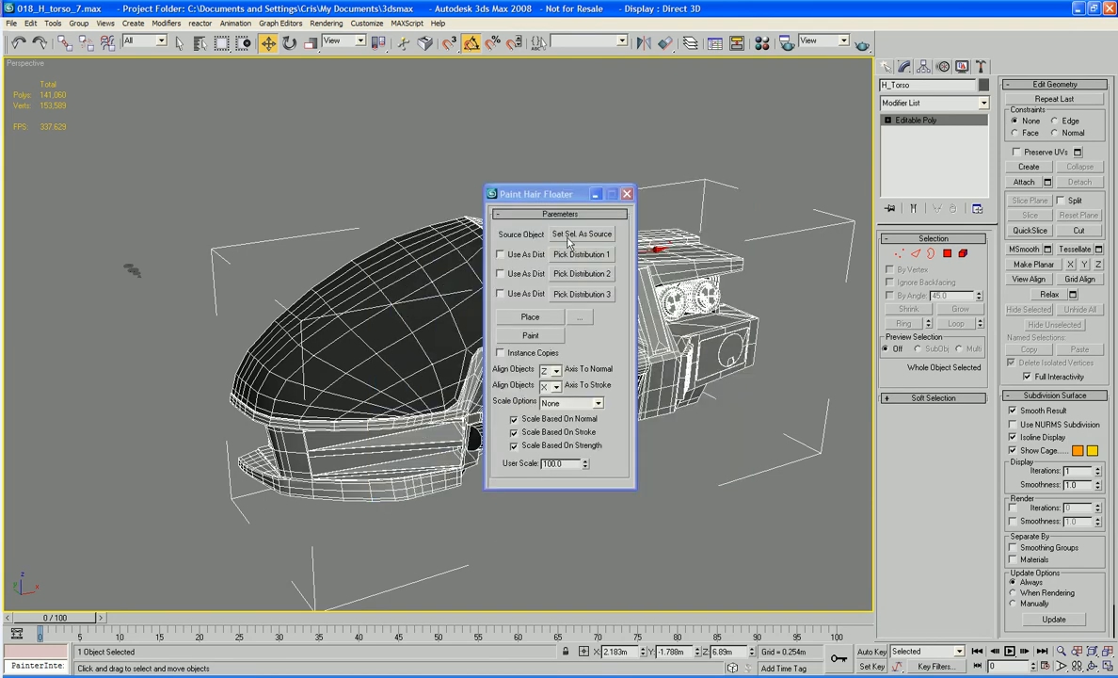
- Set the torso as the source object and assign three small detail parts as distributions, leaving only the large inset with bolt enabled
{"action": "left_click", "coordinate": [568, 237]}
{"action": "left_click", "coordinate": [581, 254]}
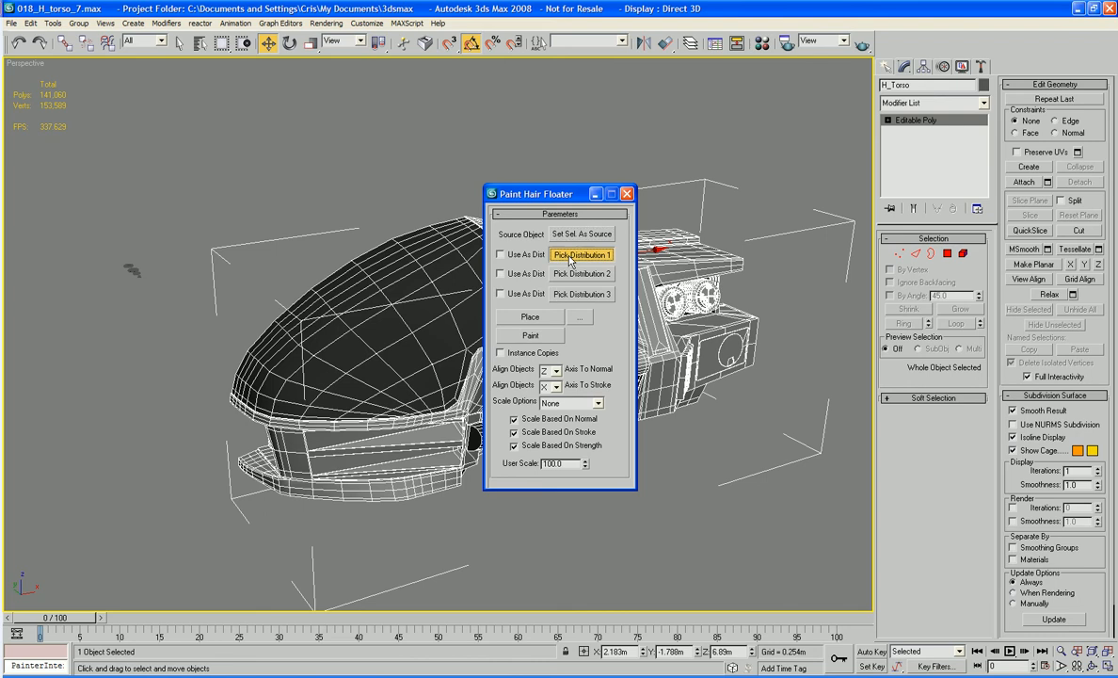
{"action": "left_click", "coordinate": [134, 270]}
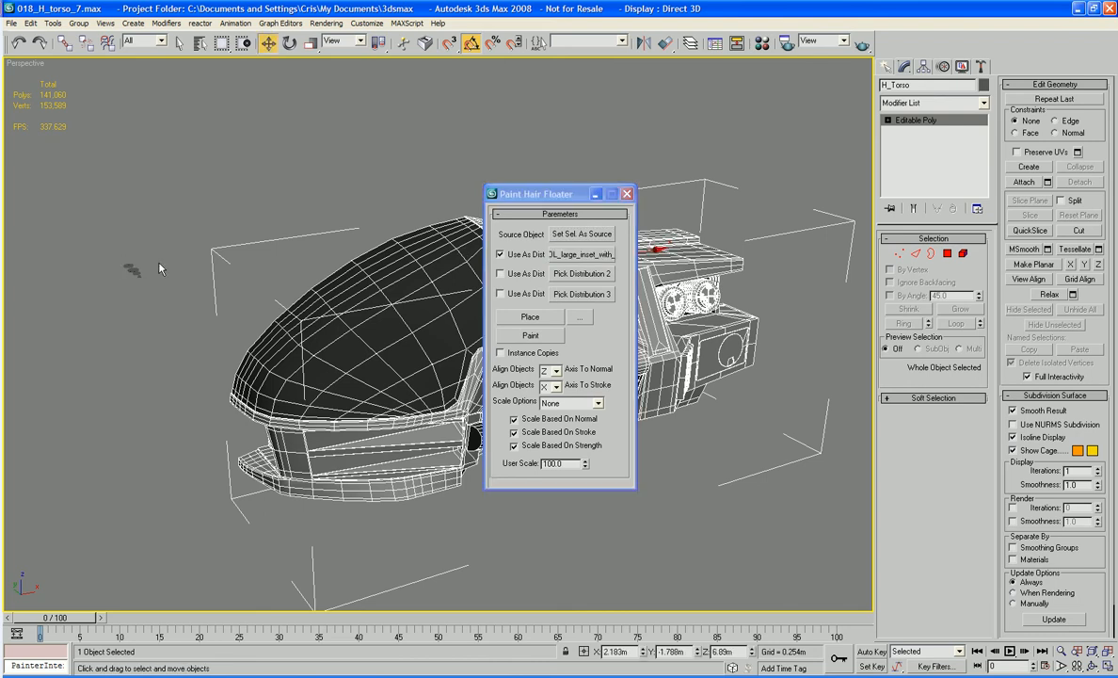
{"action": "left_click", "coordinate": [557, 273]}
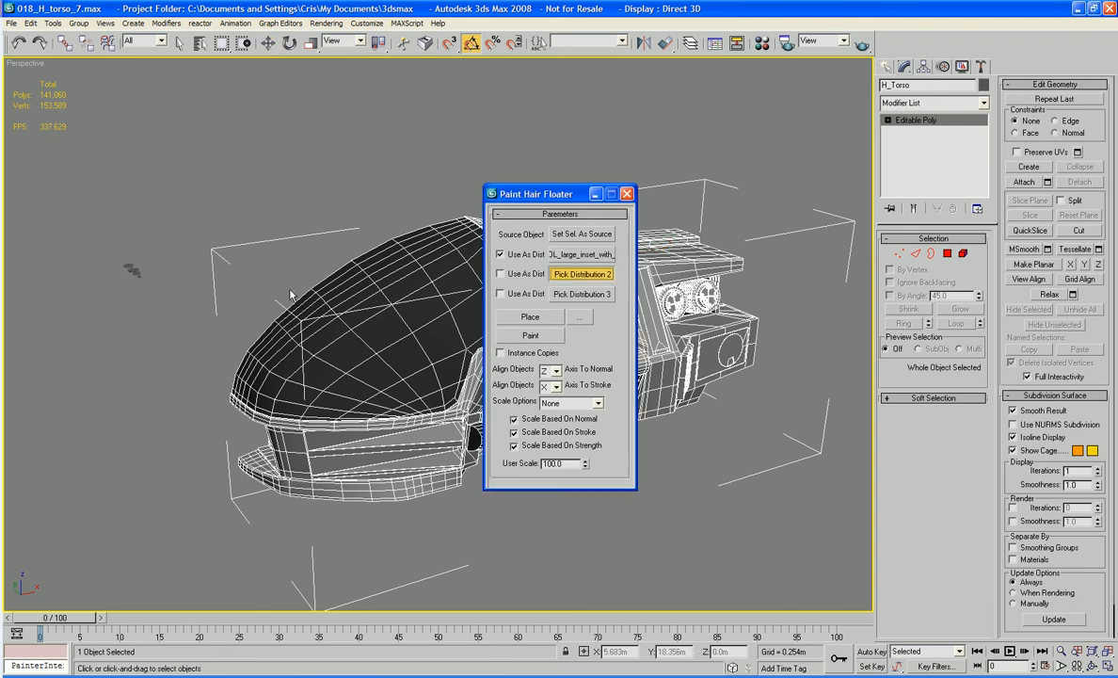
{"action": "left_click", "coordinate": [130, 274]}
{"action": "left_click", "coordinate": [573, 290]}
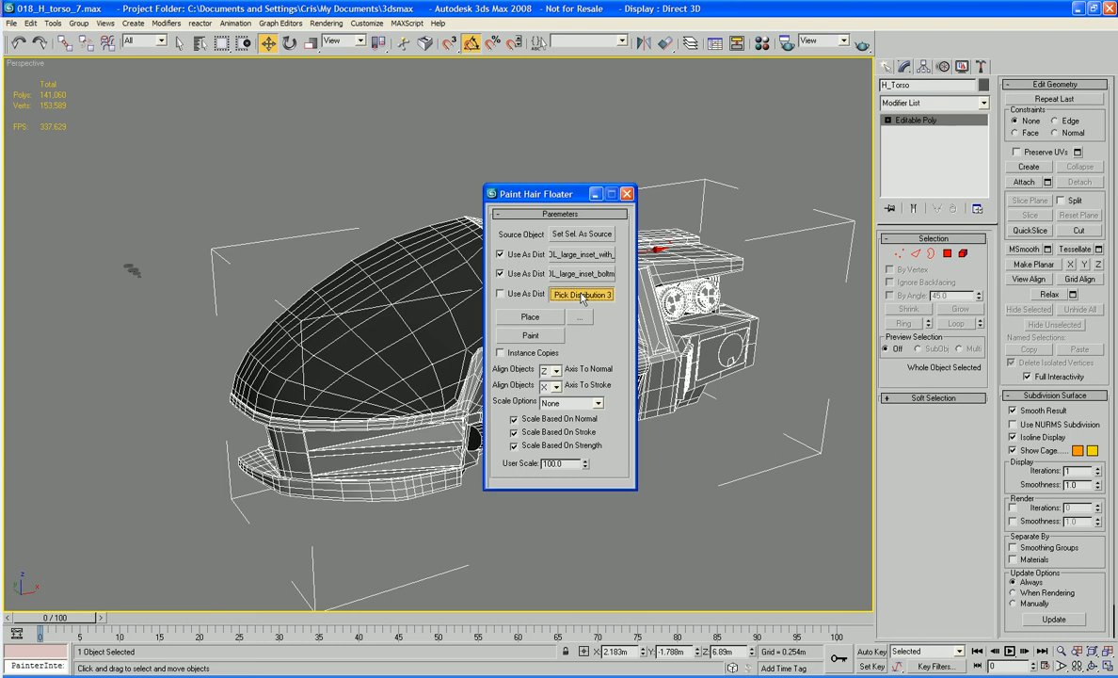
{"action": "left_click", "coordinate": [133, 272]}
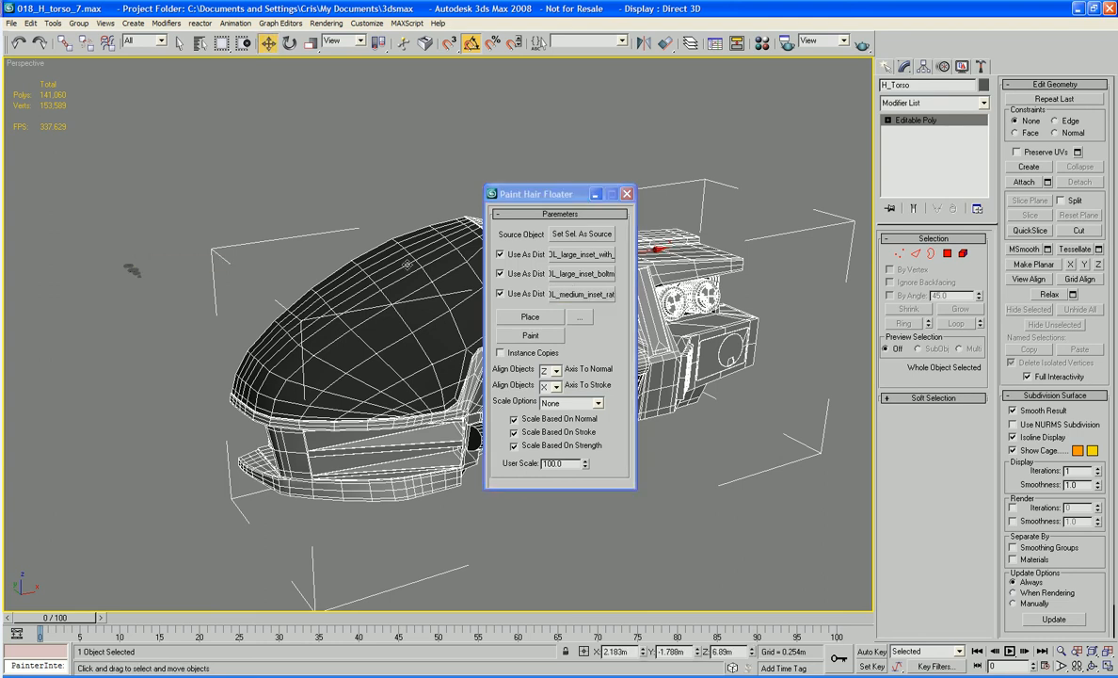
{"action": "left_click", "coordinate": [501, 294]}
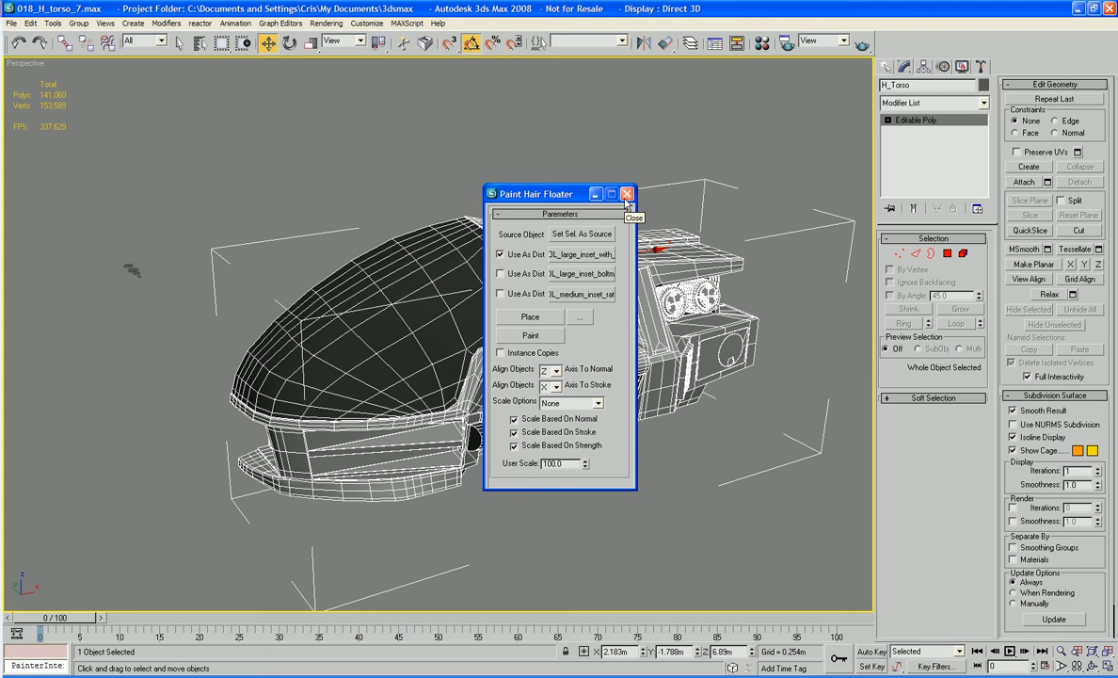
{"action": "left_click_drag", "start_coordinate": [568, 200], "coordinate": [941, 223]}
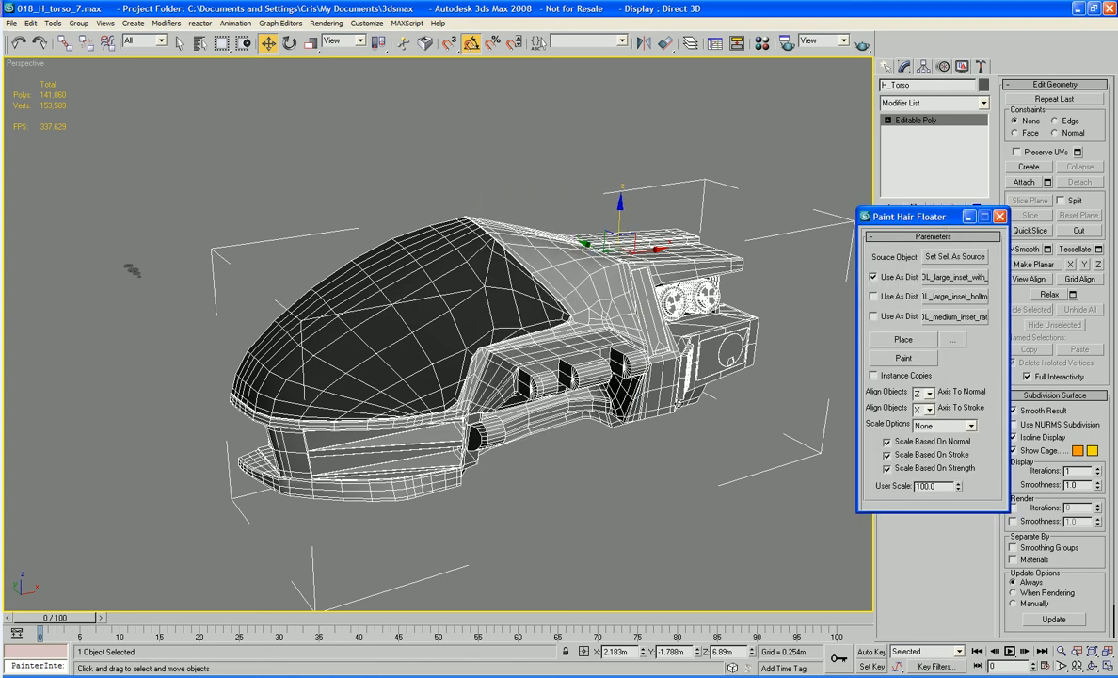
- Place two copies of the large inset with bolt on the dark lower jaw surface, toward its rear below the vents
{"action": "middle_click_drag", "start_coordinate": [679, 402], "coordinate": [567, 292]}
{"action": "scroll", "coordinate": [671, 346], "scroll_direction": "up", "scroll_amount": 3}
{"action": "scroll", "coordinate": [632, 273], "scroll_direction": "up", "scroll_amount": 3}
{"action": "middle_click_drag", "start_coordinate": [571, 335], "coordinate": [659, 356], "text": "alt"}
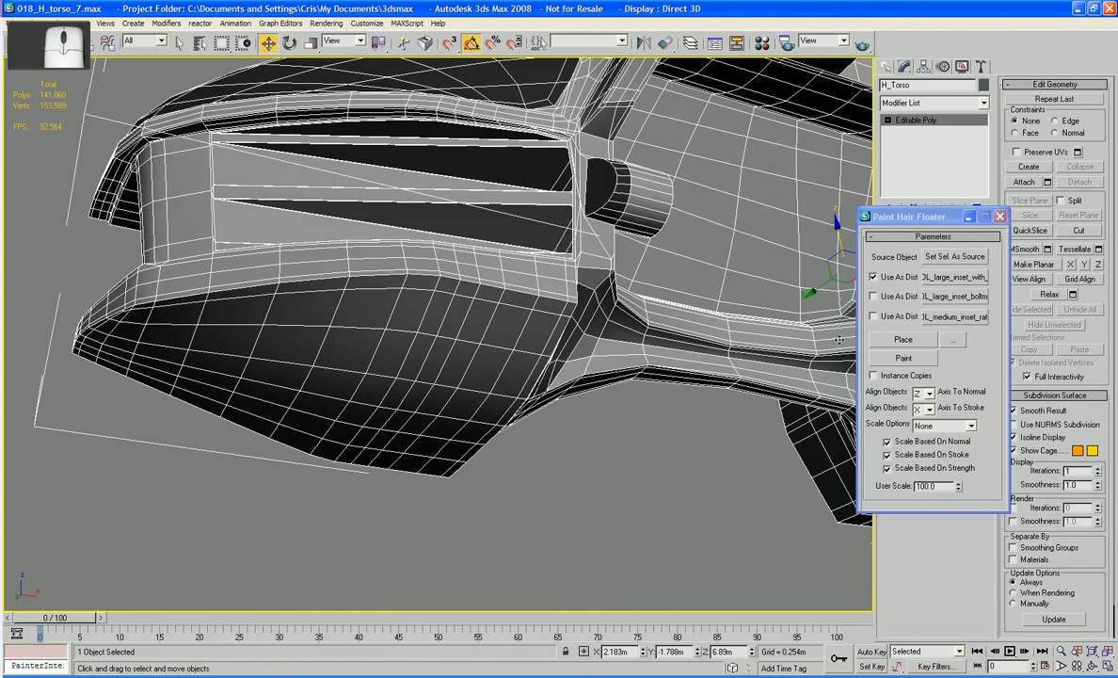
{"action": "left_click", "coordinate": [922, 341]}
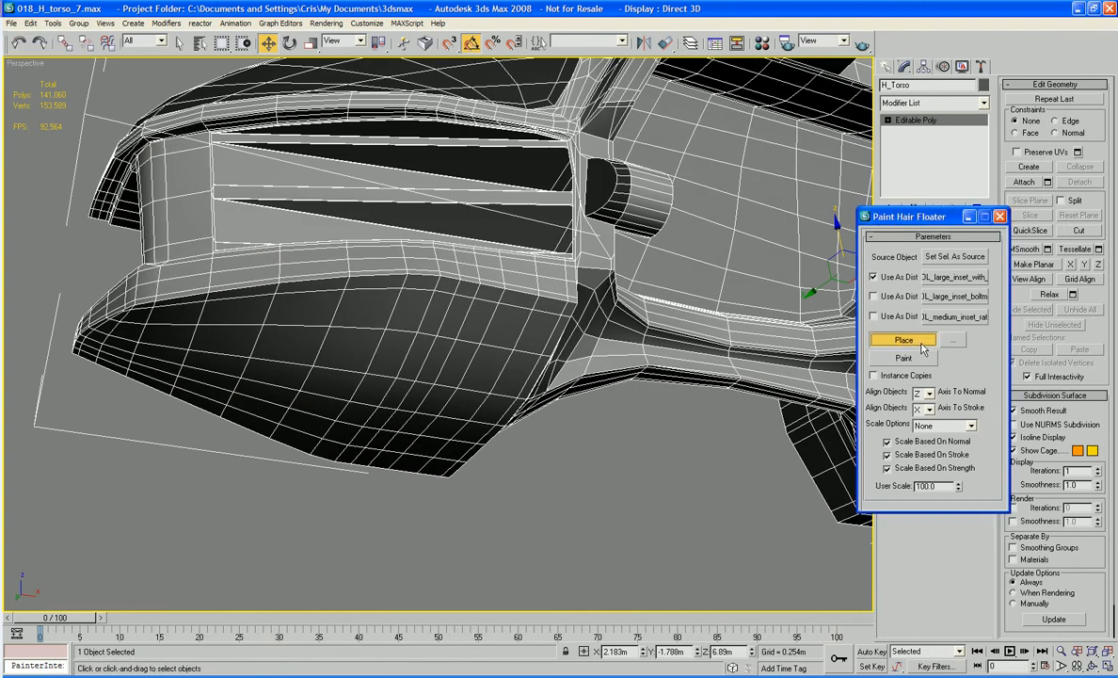
{"action": "middle_click_drag", "start_coordinate": [580, 319], "coordinate": [582, 344]}
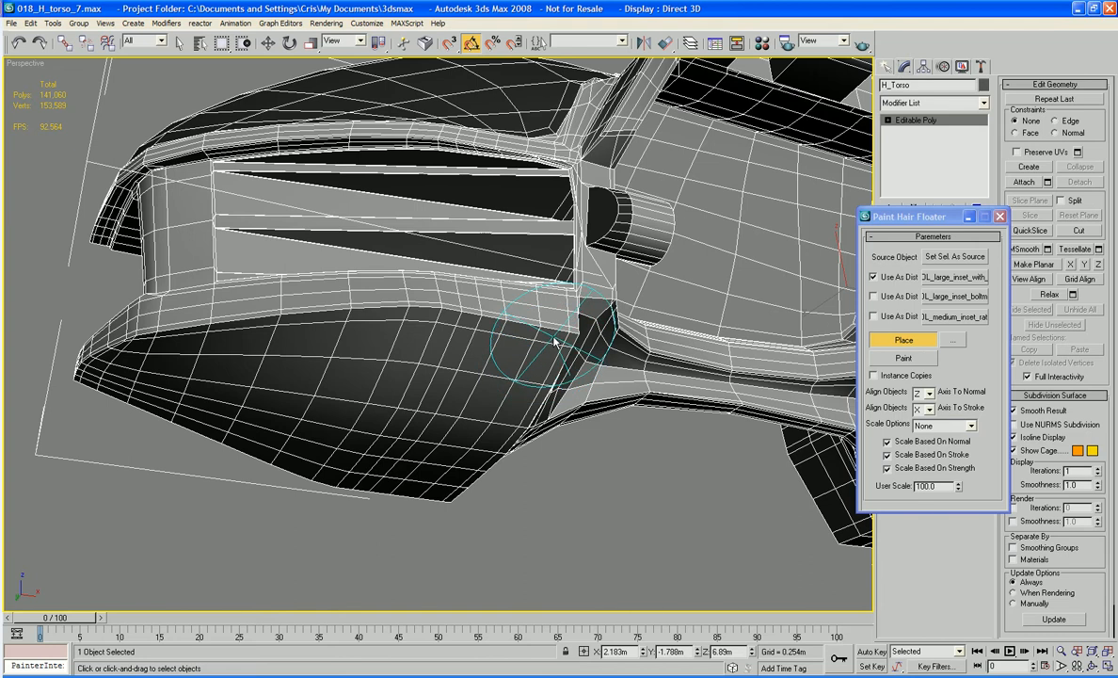
{"action": "left_click", "coordinate": [554, 348]}
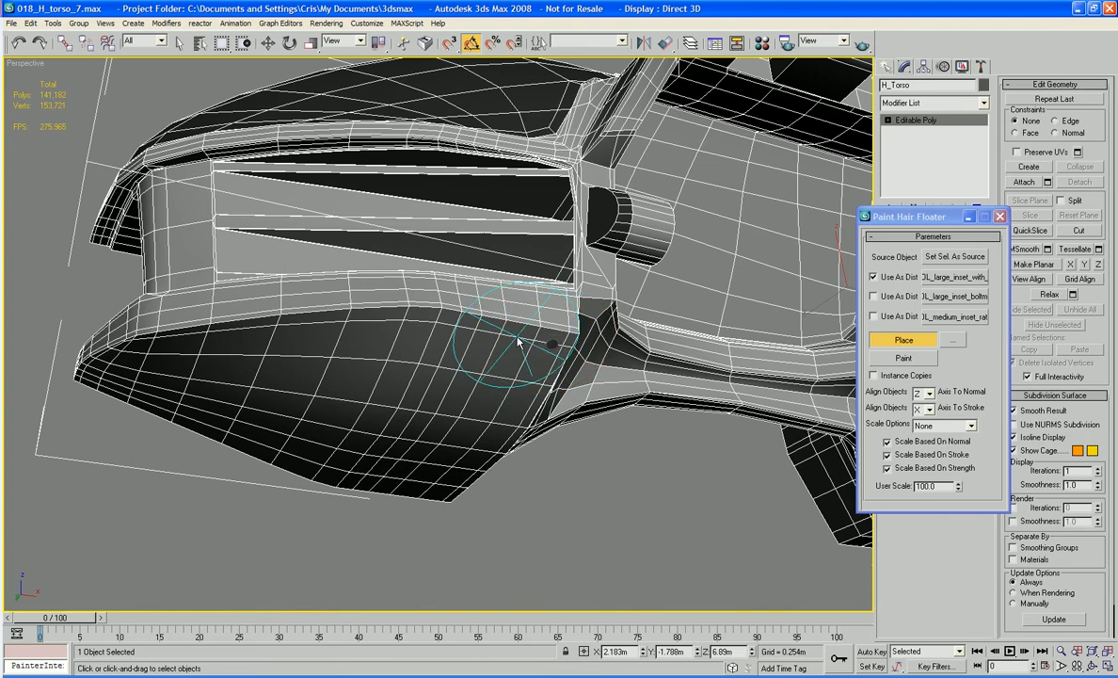
{"action": "left_click", "coordinate": [457, 331]}
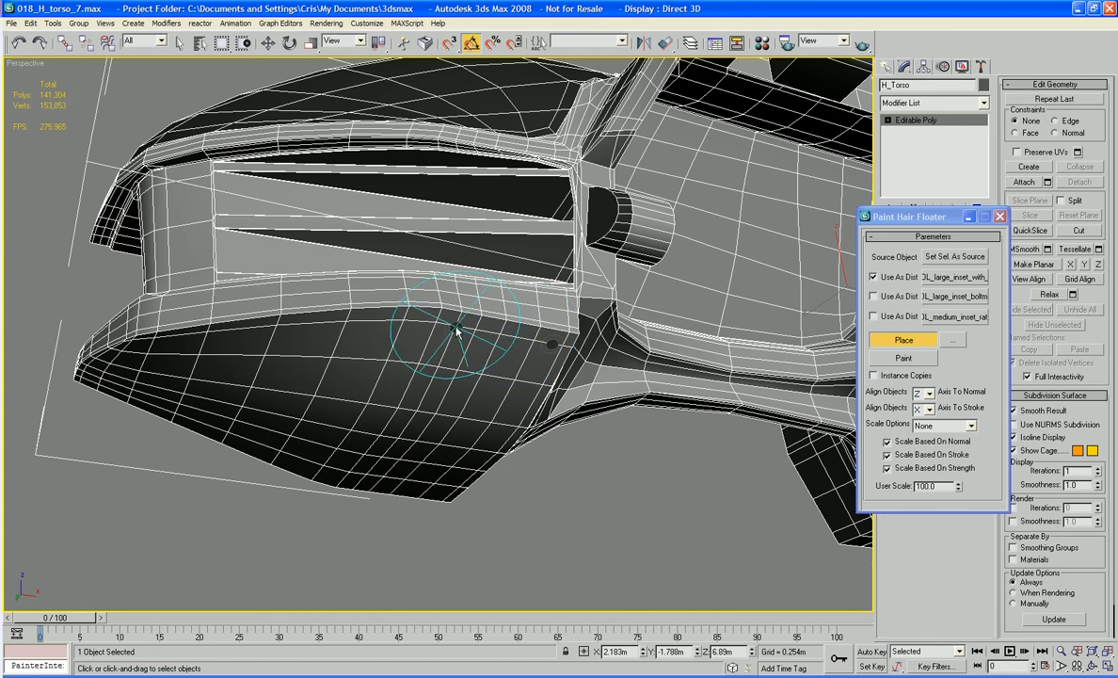
- Place another copy of the large inset with bolt on the lighter upper band of the lower jaw, near its front
{"action": "middle_click_drag", "start_coordinate": [504, 320], "coordinate": [513, 371], "text": "alt"}
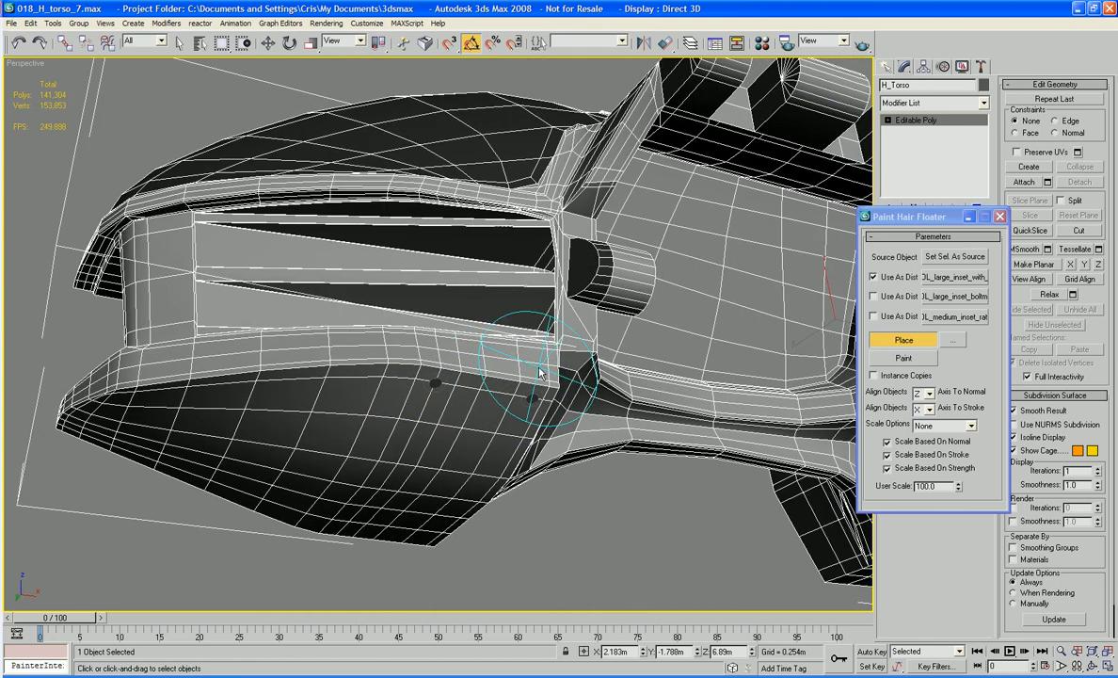
{"action": "middle_click_drag", "start_coordinate": [250, 362], "coordinate": [212, 379], "text": "alt"}
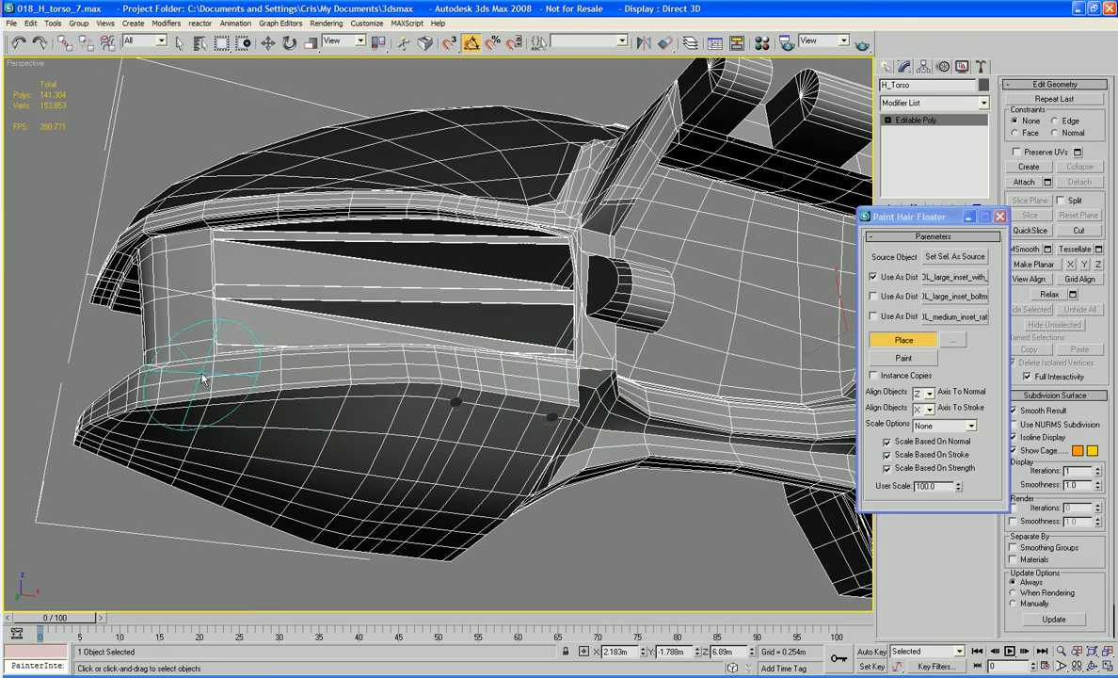
{"action": "left_click", "coordinate": [212, 376]}
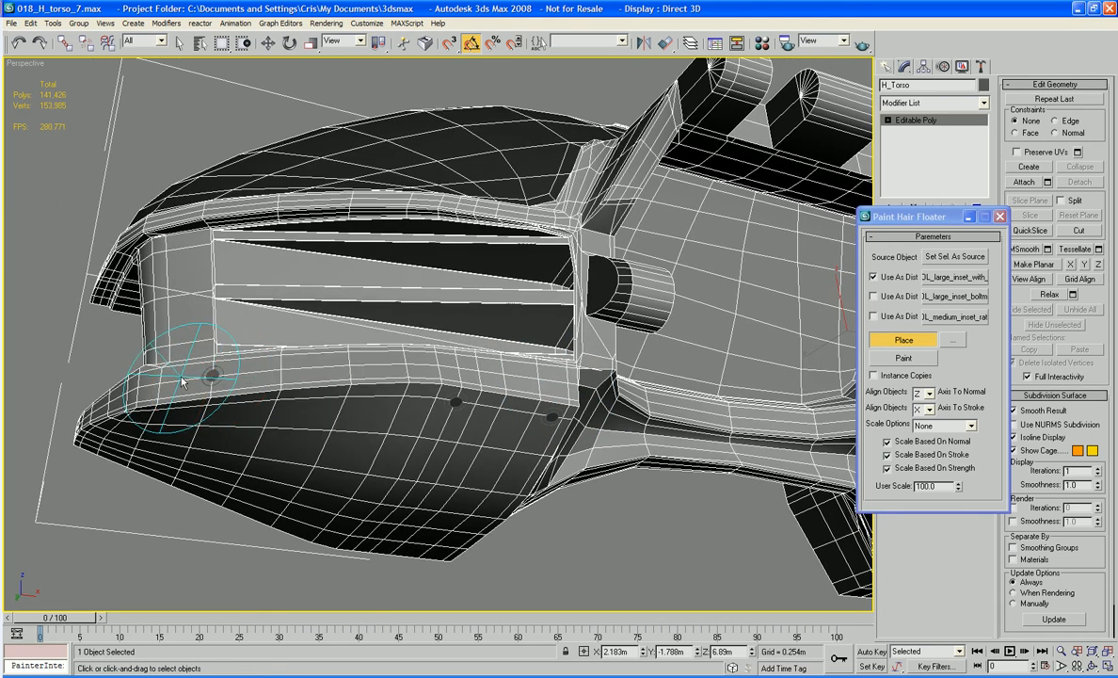
{"action": "mouse_move", "coordinate": [182, 382]}
{"action": "middle_mouse_down", "text": "alt"}
{"action": "mouse_move", "coordinate": [188, 405]}
{"action": "mouse_move", "coordinate": [261, 419]}
{"action": "mouse_move", "coordinate": [320, 406]}
{"action": "middle_mouse_up", "text": "alt"}
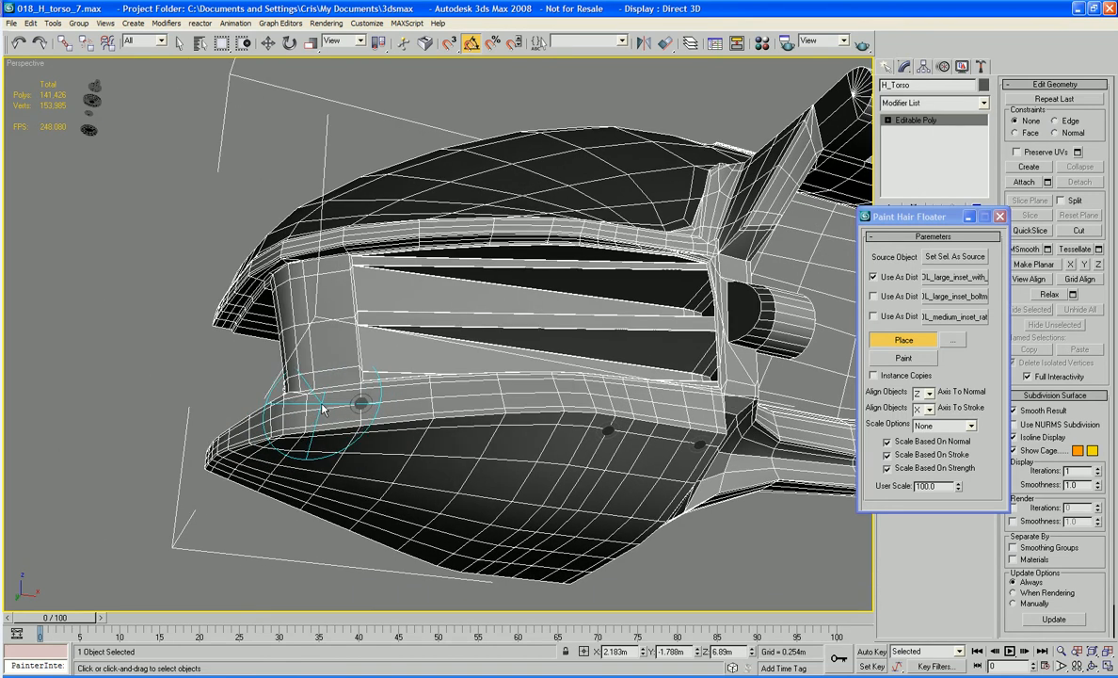
- Place more copies of the large inset with bolt around the side arm, including a row of three above its hinge lugs
{"action": "middle_click_drag", "start_coordinate": [485, 390], "coordinate": [311, 382]}
{"action": "mouse_move", "coordinate": [419, 369]}
{"action": "middle_mouse_down"}
{"action": "mouse_move", "coordinate": [331, 373]}
{"action": "mouse_move", "coordinate": [446, 396]}
{"action": "mouse_move", "coordinate": [450, 417]}
{"action": "mouse_move", "coordinate": [373, 428]}
{"action": "mouse_move", "coordinate": [379, 375]}
{"action": "mouse_move", "coordinate": [391, 392]}
{"action": "middle_mouse_up"}
{"action": "left_click", "coordinate": [429, 393]}
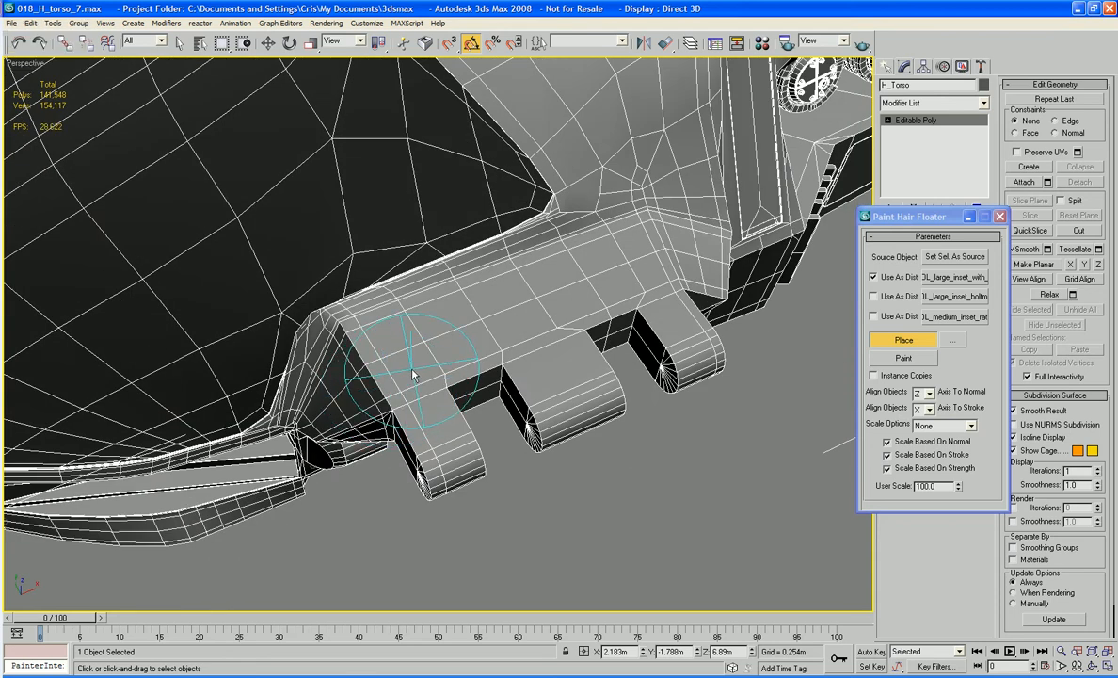
{"action": "left_click", "coordinate": [414, 375]}
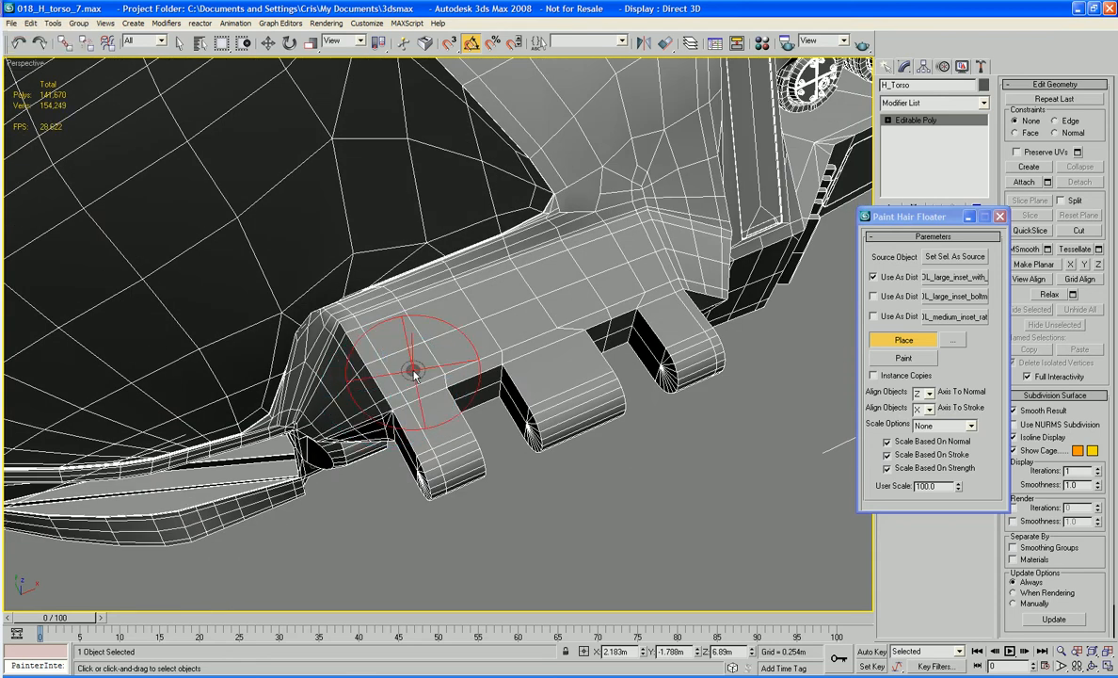
{"action": "left_click", "coordinate": [524, 325]}
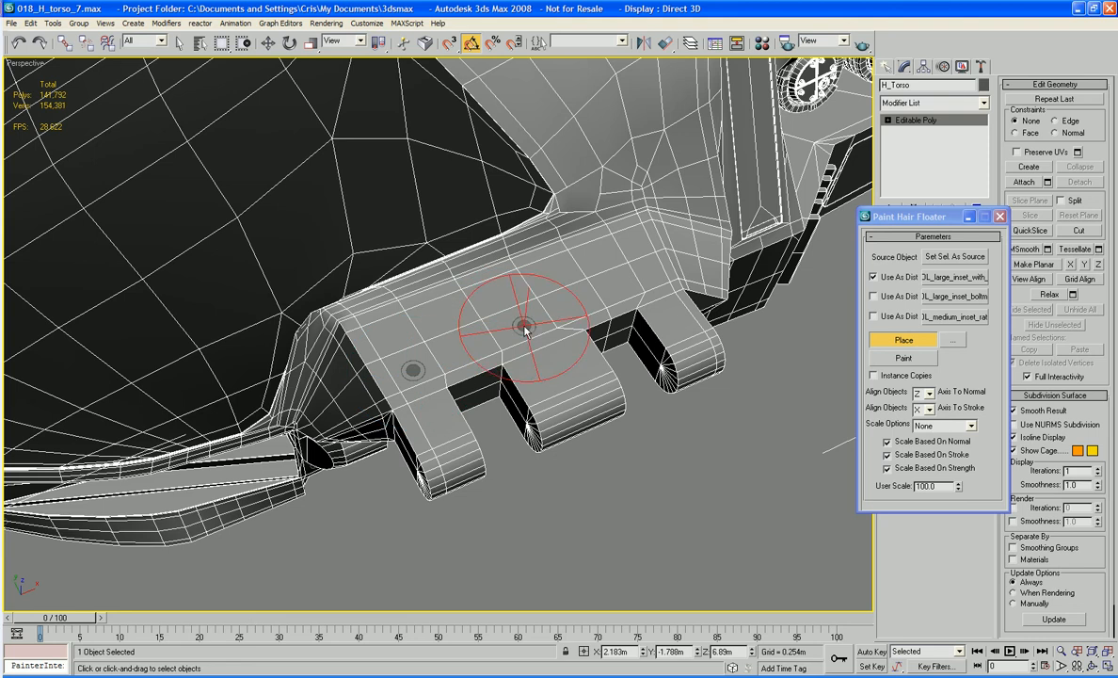
{"action": "left_click", "coordinate": [647, 281]}
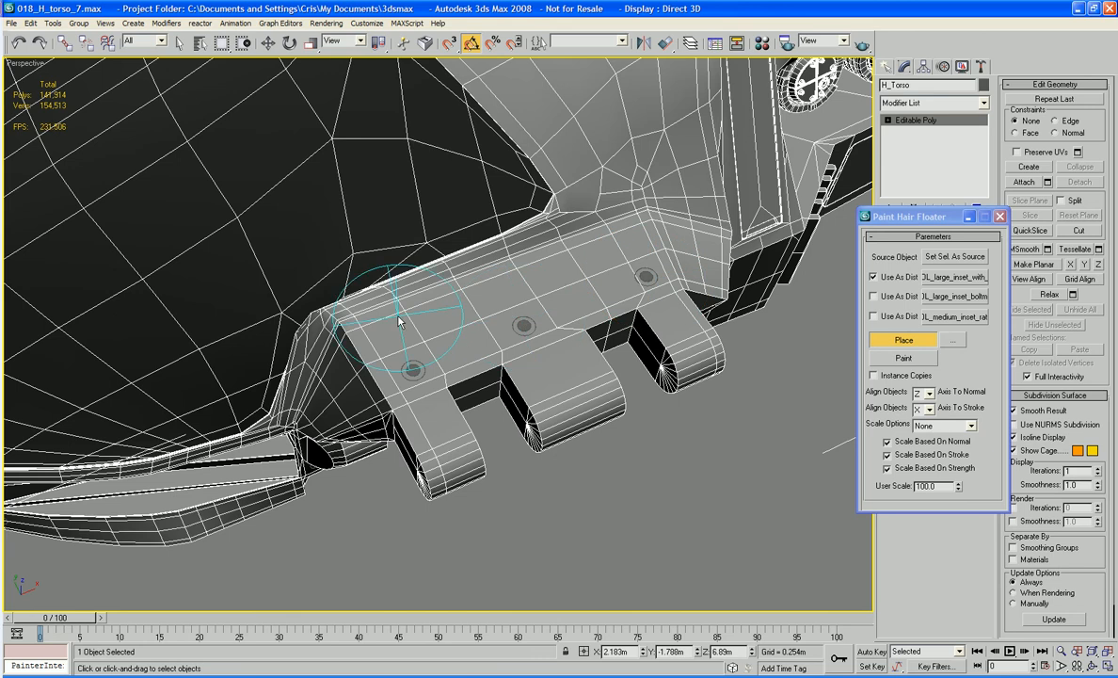
{"action": "mouse_move", "coordinate": [400, 308]}
{"action": "middle_mouse_down"}
{"action": "mouse_move", "coordinate": [398, 325]}
{"action": "mouse_move", "coordinate": [419, 338]}
{"action": "mouse_move", "coordinate": [436, 331]}
{"action": "mouse_move", "coordinate": [452, 386]}
{"action": "mouse_move", "coordinate": [529, 355]}
{"action": "mouse_move", "coordinate": [457, 355]}
{"action": "mouse_move", "coordinate": [584, 367]}
{"action": "mouse_move", "coordinate": [555, 419]}
{"action": "mouse_move", "coordinate": [565, 443]}
{"action": "mouse_move", "coordinate": [567, 400]}
{"action": "middle_mouse_up"}
{"action": "left_click", "coordinate": [453, 390]}
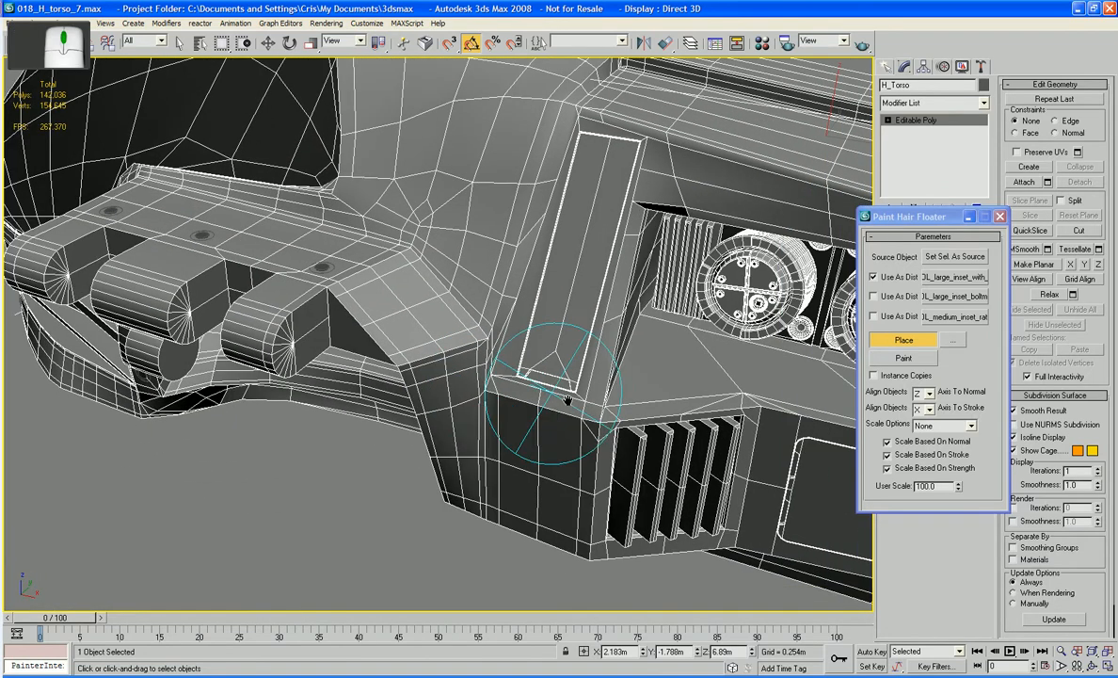
- Place three copies of the large inset with bolt in a vertical column on the side panel beside the slatted vent
{"action": "middle_click_drag", "start_coordinate": [464, 415], "coordinate": [549, 386], "text": "alt"}
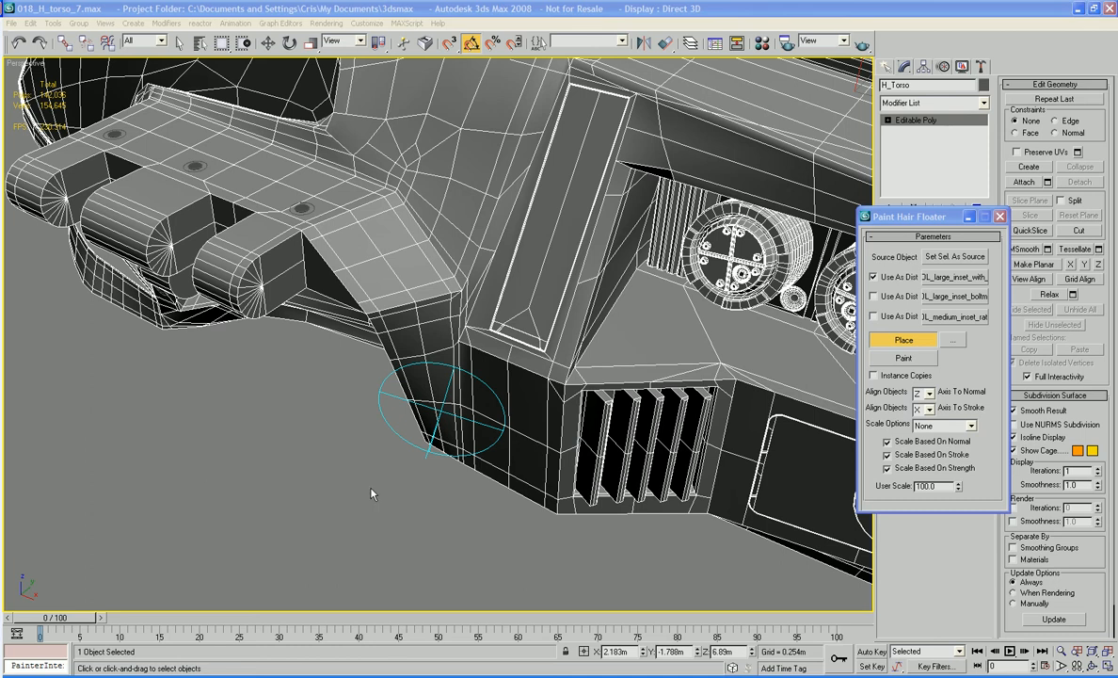
{"action": "middle_click_drag", "start_coordinate": [415, 414], "coordinate": [492, 417], "text": "alt"}
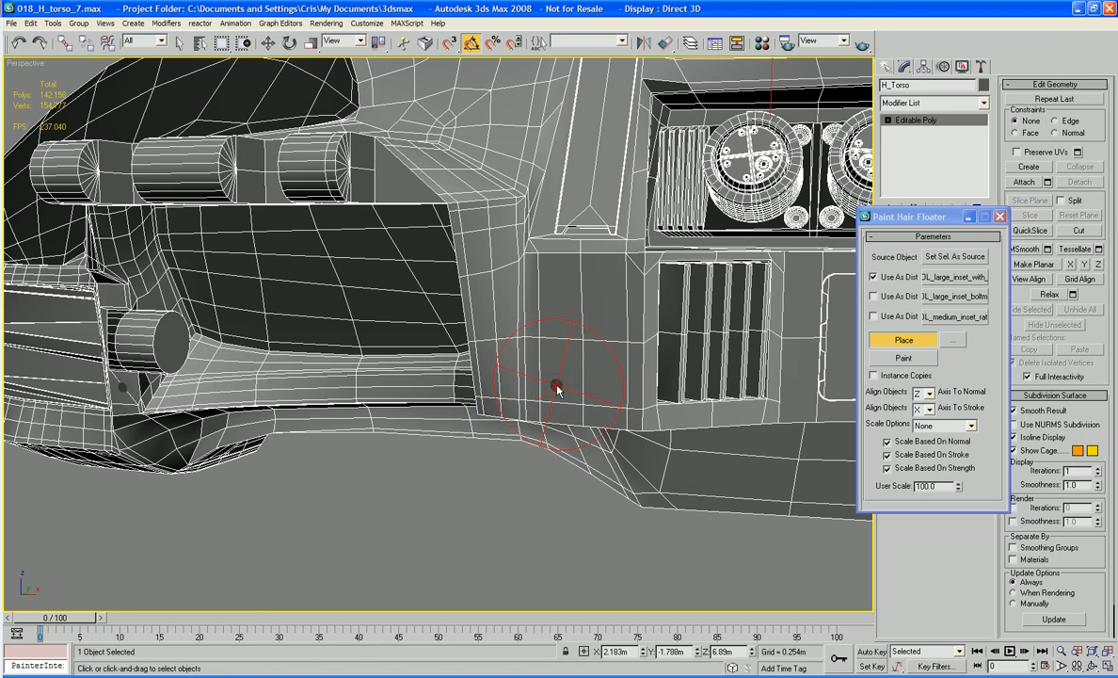
{"action": "left_click", "coordinate": [553, 339]}
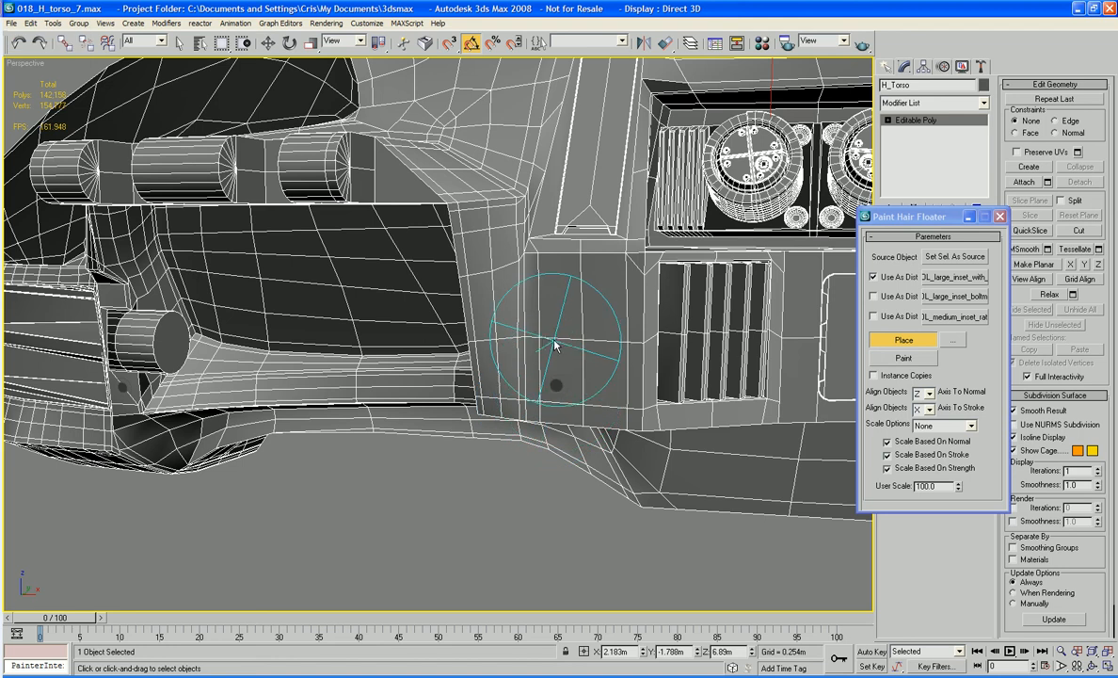
{"action": "left_click", "coordinate": [554, 278]}
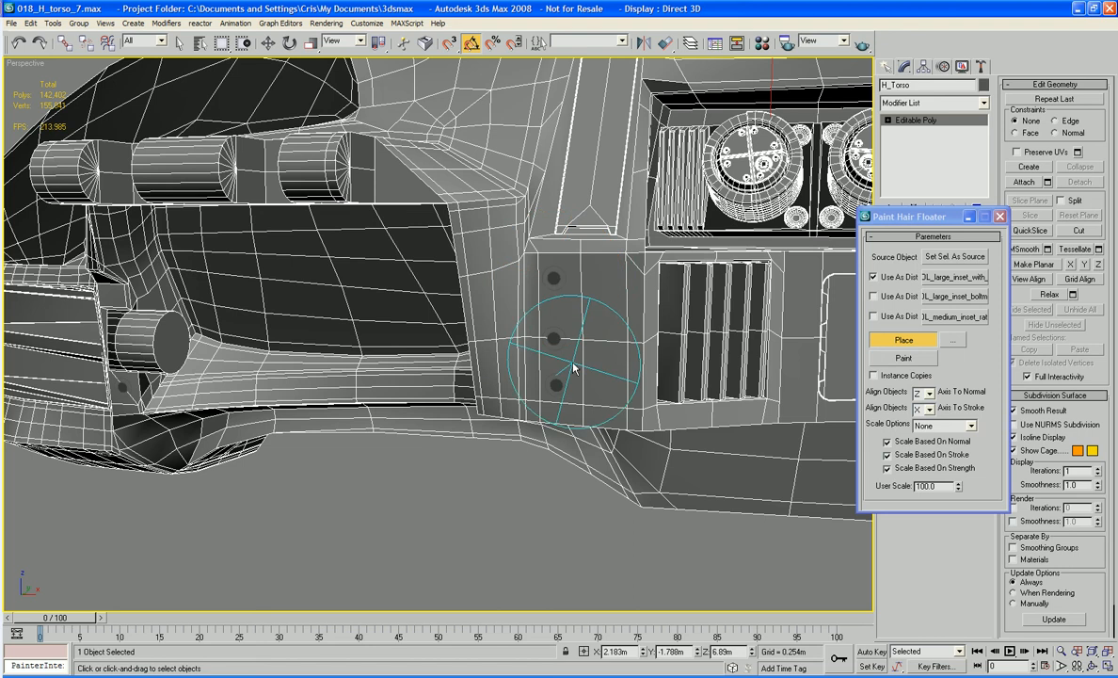
- Place one copy beside the lower corner of the tall framed panel and another on the overhang edge above the twin cylinders
{"action": "middle_click_drag", "start_coordinate": [525, 334], "coordinate": [551, 414]}
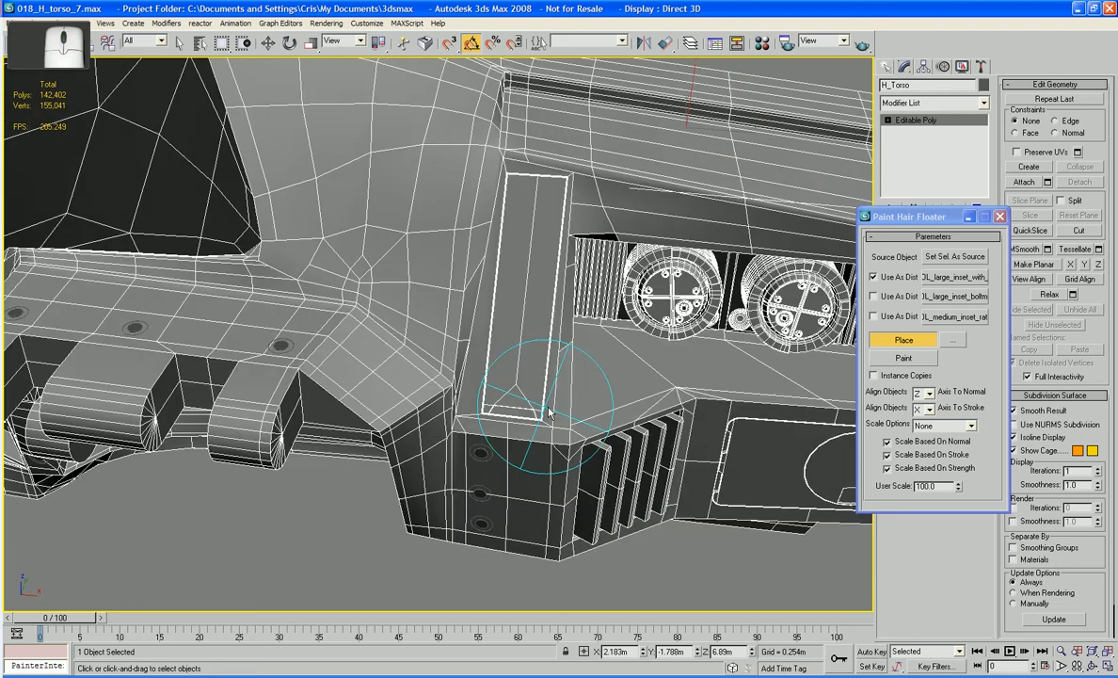
{"action": "left_click", "coordinate": [553, 414]}
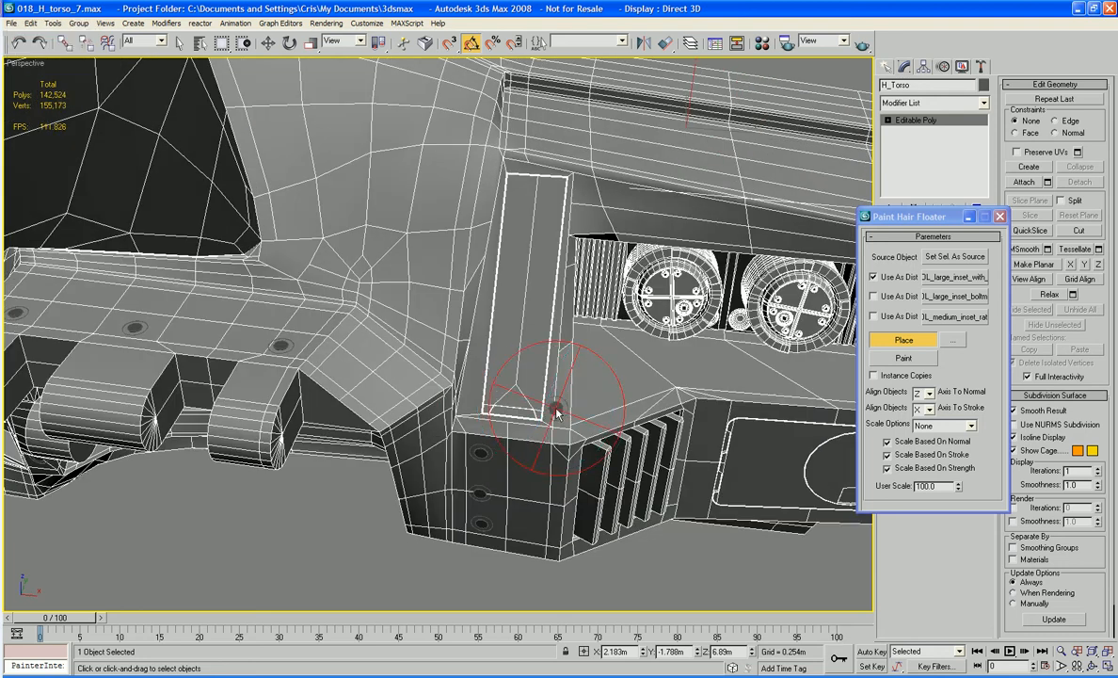
{"action": "key", "text": "ctrl+z"}
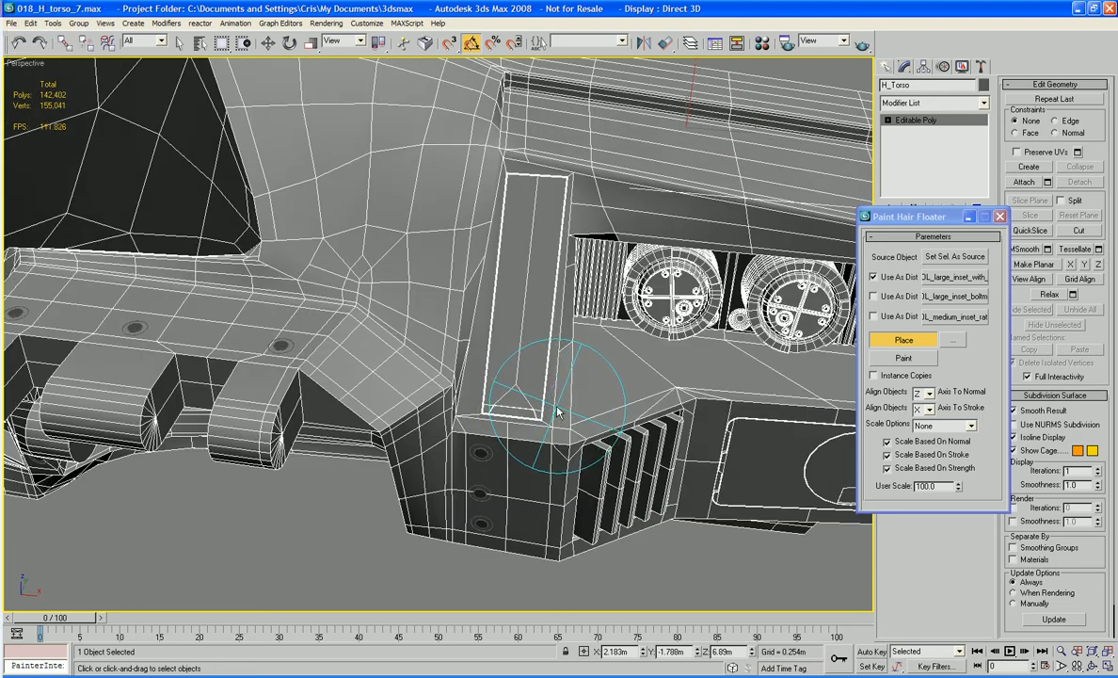
{"action": "left_click", "coordinate": [556, 412]}
{"action": "scroll", "coordinate": [565, 414], "scroll_direction": "up", "scroll_amount": 10}
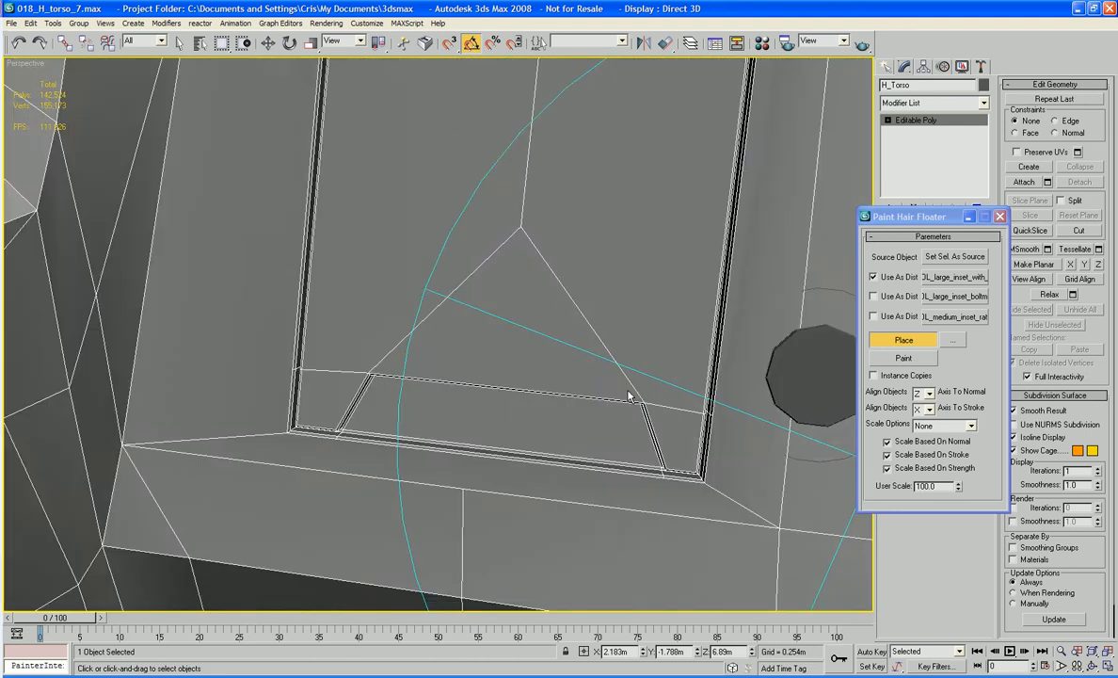
{"action": "middle_click_drag", "start_coordinate": [629, 391], "coordinate": [555, 387]}
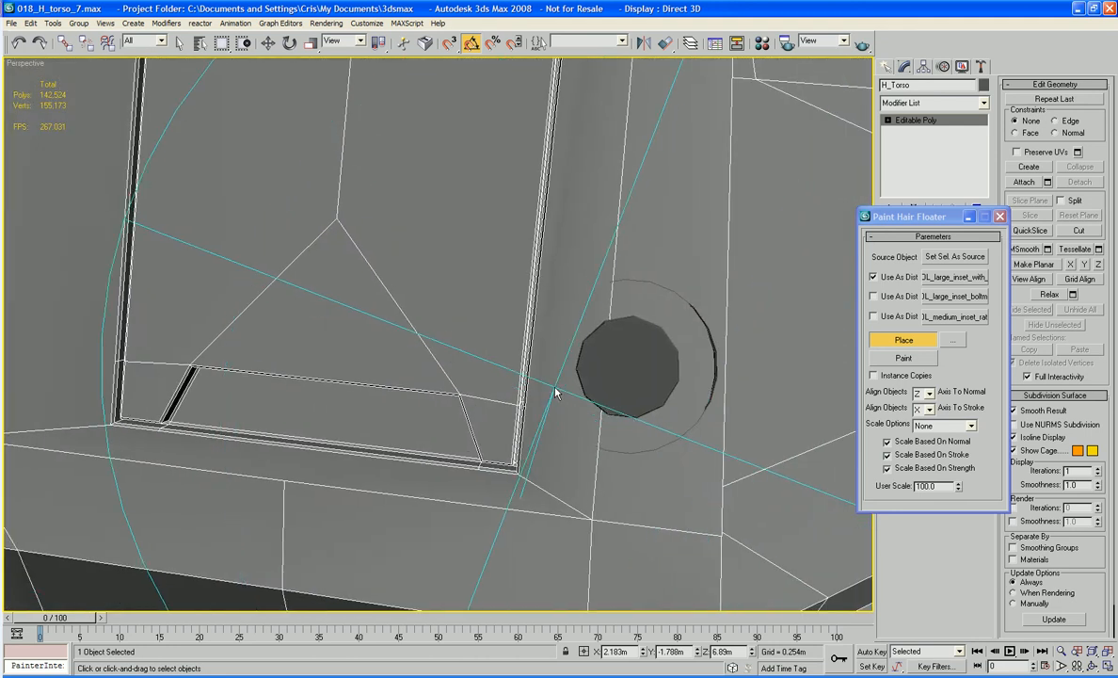
{"action": "scroll", "coordinate": [597, 345], "scroll_direction": "down", "scroll_amount": 7}
{"action": "mouse_move", "coordinate": [554, 312]}
{"action": "middle_mouse_down", "text": "alt"}
{"action": "mouse_move", "coordinate": [599, 369]}
{"action": "mouse_move", "coordinate": [583, 352]}
{"action": "mouse_move", "coordinate": [560, 423]}
{"action": "mouse_move", "coordinate": [499, 380]}
{"action": "mouse_move", "coordinate": [568, 284]}
{"action": "middle_mouse_up", "text": "alt"}
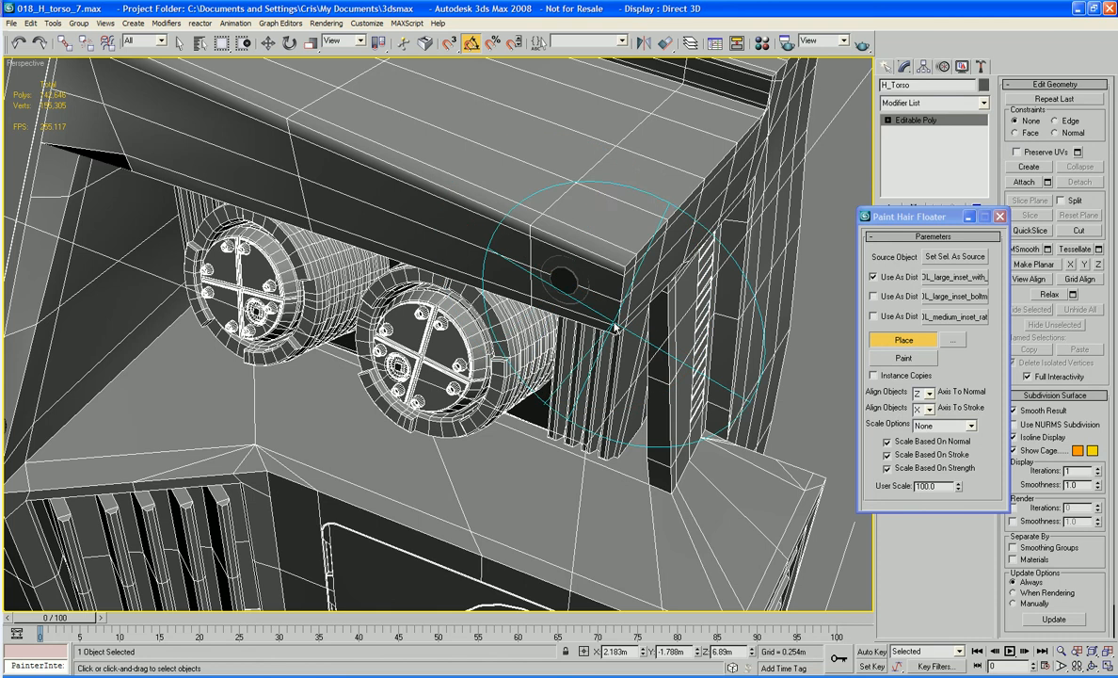
- Try a copy of the large inset with bolt in the middle of the plate beneath the side hull
{"action": "mouse_move", "coordinate": [537, 419]}
{"action": "middle_mouse_down", "text": "alt"}
{"action": "mouse_move", "coordinate": [565, 340]}
{"action": "mouse_move", "coordinate": [547, 376]}
{"action": "mouse_move", "coordinate": [560, 406]}
{"action": "middle_mouse_up", "text": "alt"}
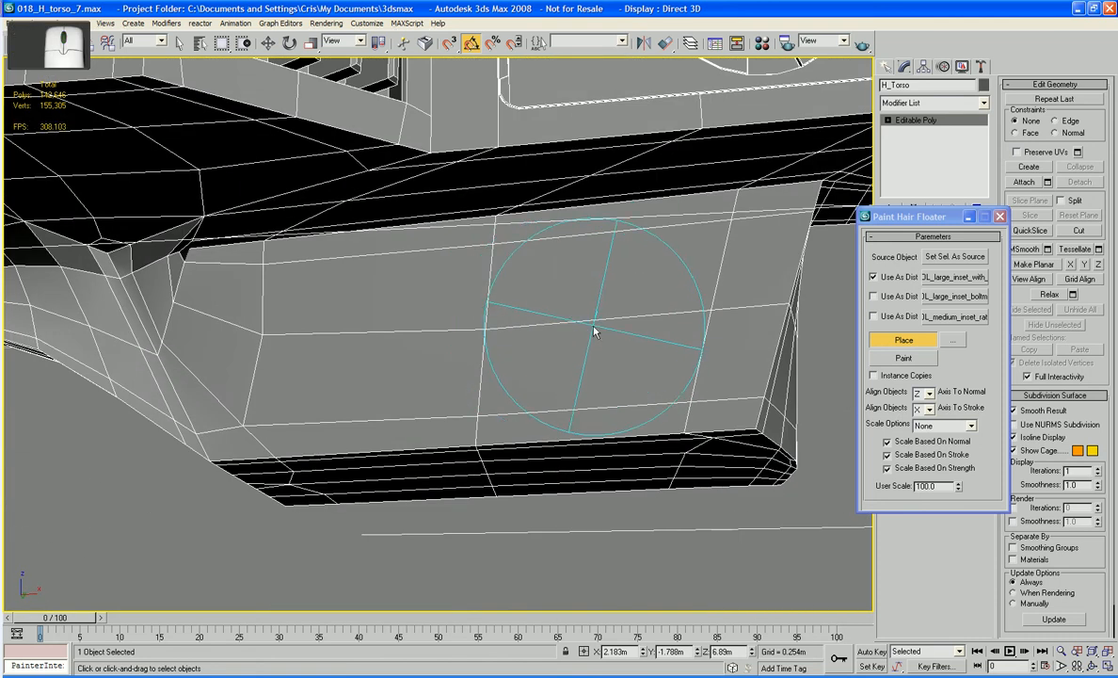
{"action": "left_click", "coordinate": [592, 323]}
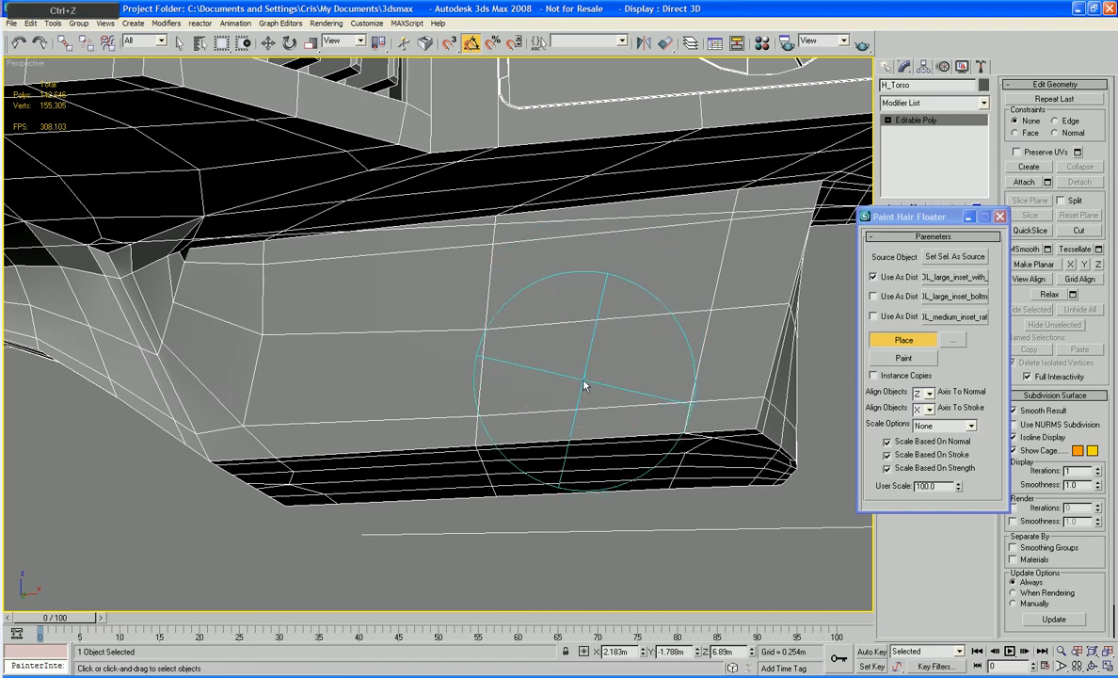
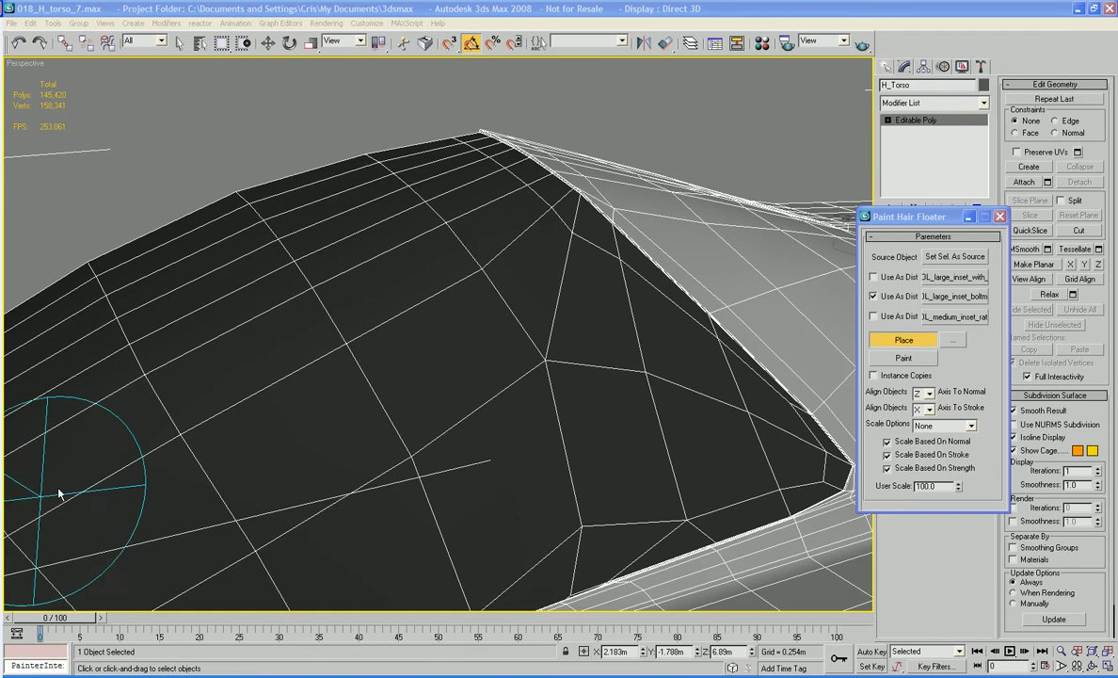
- Place a copy of the ring-shaped large inset on the front panel between the jaws, just ahead of the side vents
{"action": "mouse_move", "coordinate": [377, 449]}
{"action": "middle_mouse_down", "text": "alt"}
{"action": "mouse_move", "coordinate": [452, 449]}
{"action": "mouse_move", "coordinate": [485, 413]}
{"action": "mouse_move", "coordinate": [500, 365]}
{"action": "middle_mouse_up", "text": "alt"}
{"action": "scroll", "coordinate": [485, 413], "scroll_direction": "down", "scroll_amount": 5}
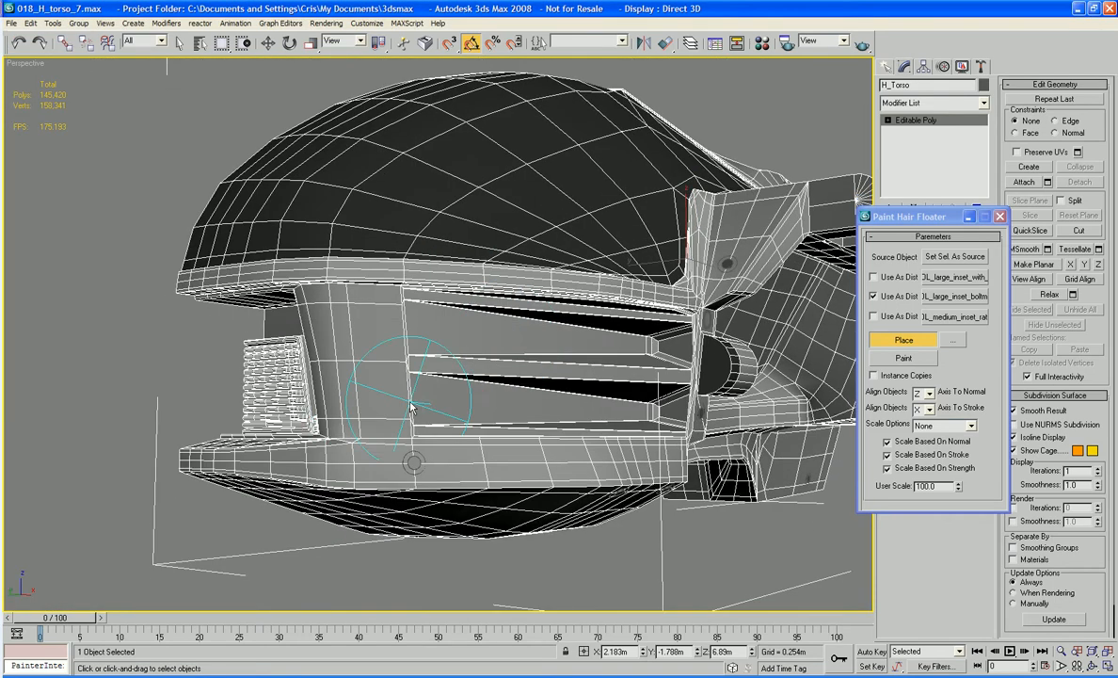
{"action": "scroll", "coordinate": [384, 403], "scroll_direction": "down", "scroll_amount": 6}
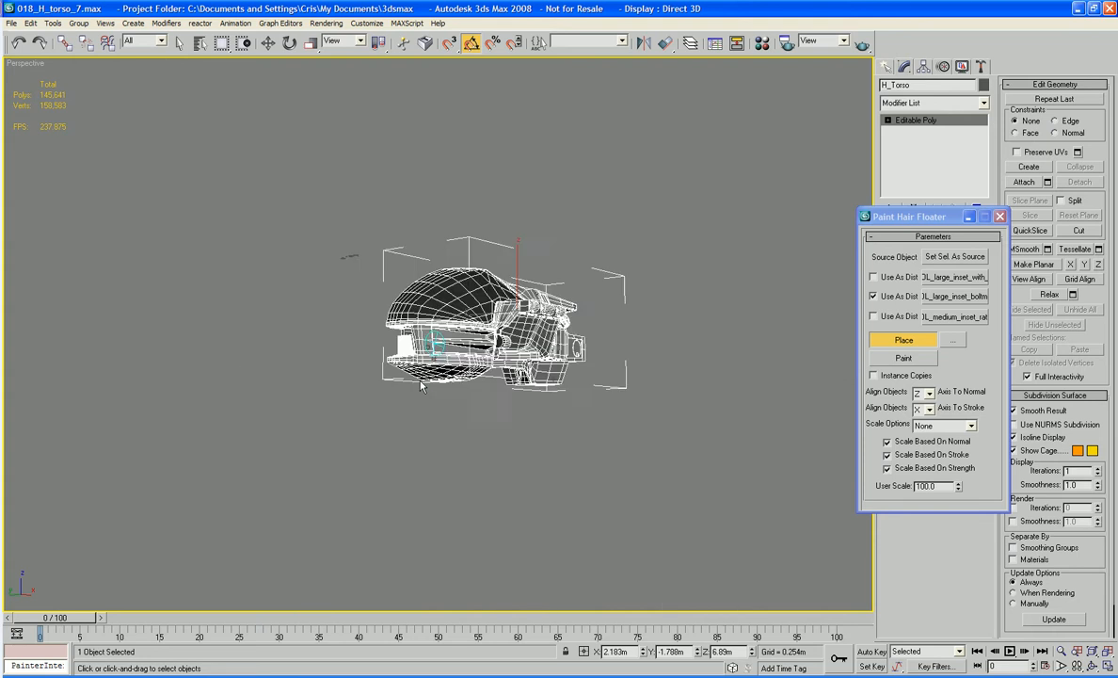
- Review the placed parts around the torso, end placement mode, and deselect the torso with the Paint Hair Floater dialog minimized
{"action": "middle_click_drag", "start_coordinate": [383, 402], "coordinate": [346, 443], "text": "alt"}
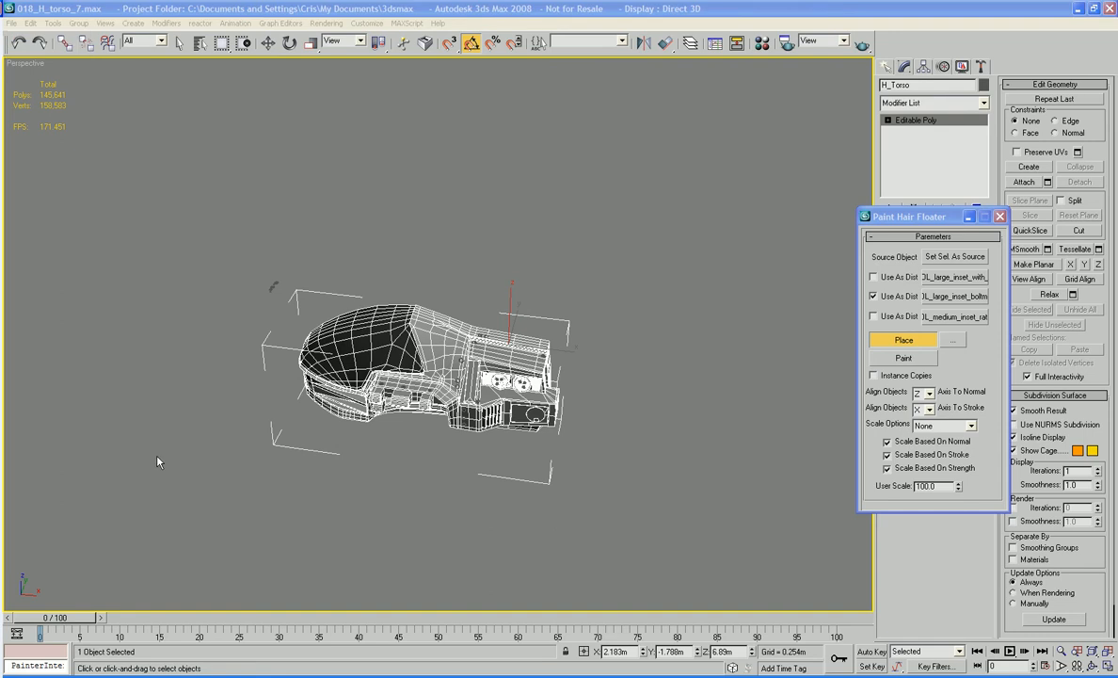
{"action": "middle_click_drag", "start_coordinate": [443, 381], "coordinate": [351, 395], "text": "alt"}
{"action": "scroll", "coordinate": [401, 384], "scroll_direction": "up", "scroll_amount": 6}
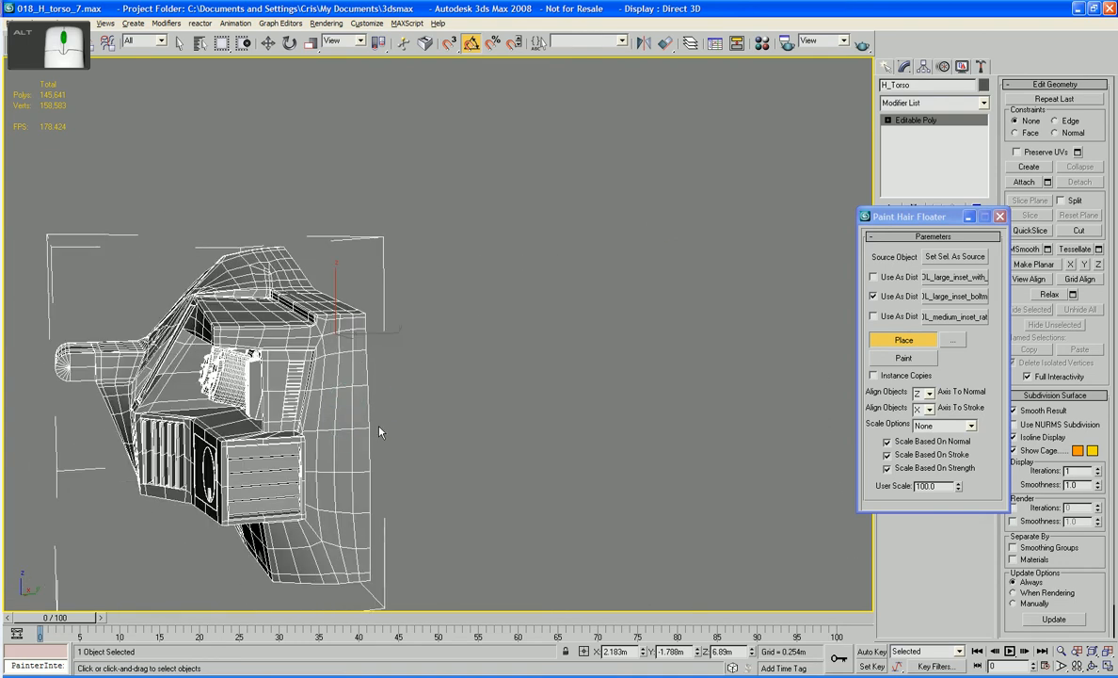
{"action": "key", "text": "ctrl+z"}
{"action": "middle_click_drag", "start_coordinate": [362, 412], "coordinate": [487, 440], "text": "alt"}
{"action": "left_click", "coordinate": [921, 337]}
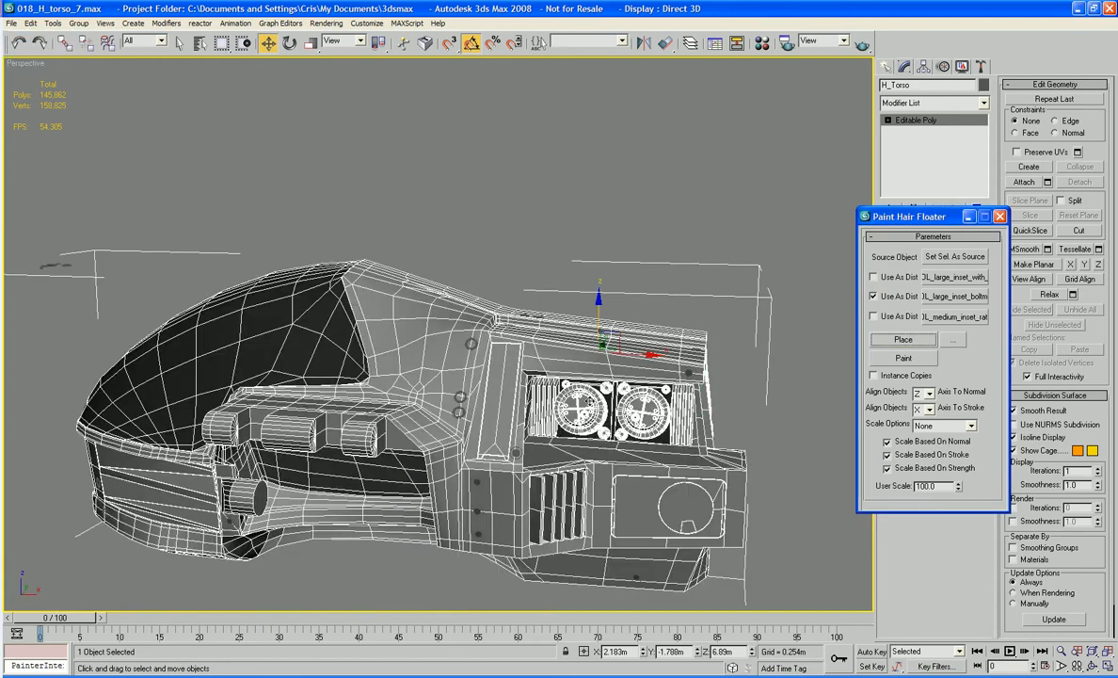
{"action": "mouse_move", "coordinate": [527, 335]}
{"action": "middle_mouse_down", "text": "alt"}
{"action": "mouse_move", "coordinate": [641, 373]}
{"action": "mouse_move", "coordinate": [599, 292]}
{"action": "mouse_move", "coordinate": [643, 298]}
{"action": "middle_mouse_up", "text": "alt"}
{"action": "left_click", "coordinate": [655, 191]}
{"action": "left_click", "coordinate": [969, 216]}
- Hide the TOOLS layer
{"action": "scroll", "coordinate": [643, 297], "scroll_direction": "up", "scroll_amount": 4}
{"action": "scroll", "coordinate": [643, 297], "scroll_direction": "down", "scroll_amount": 4}
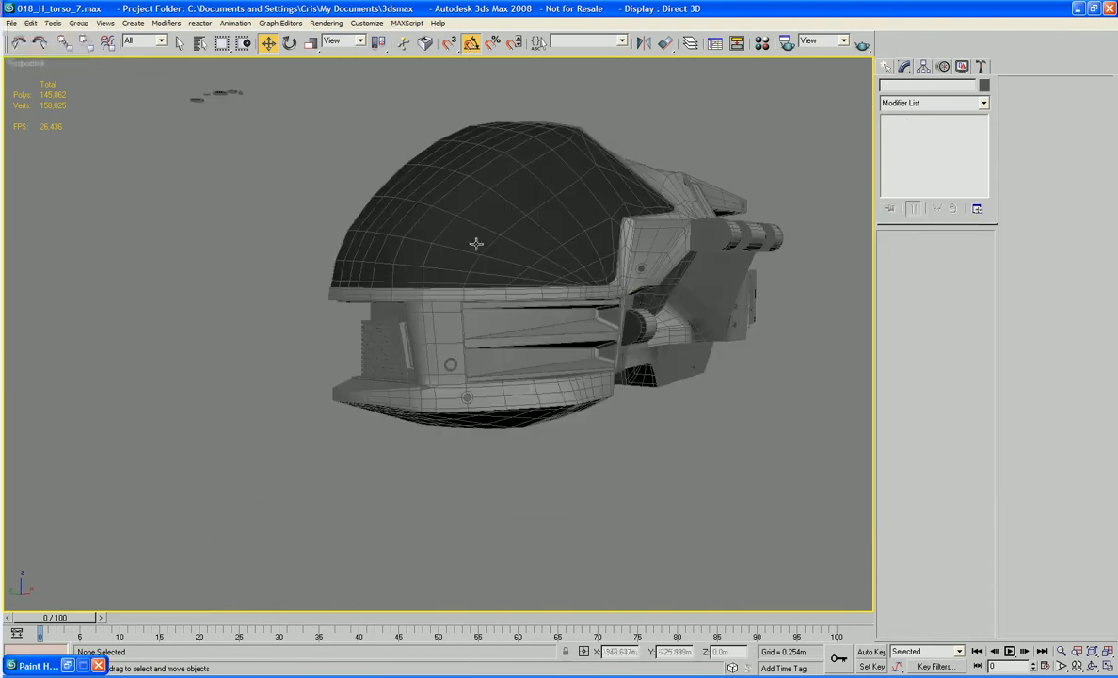
{"action": "left_click", "coordinate": [690, 44]}
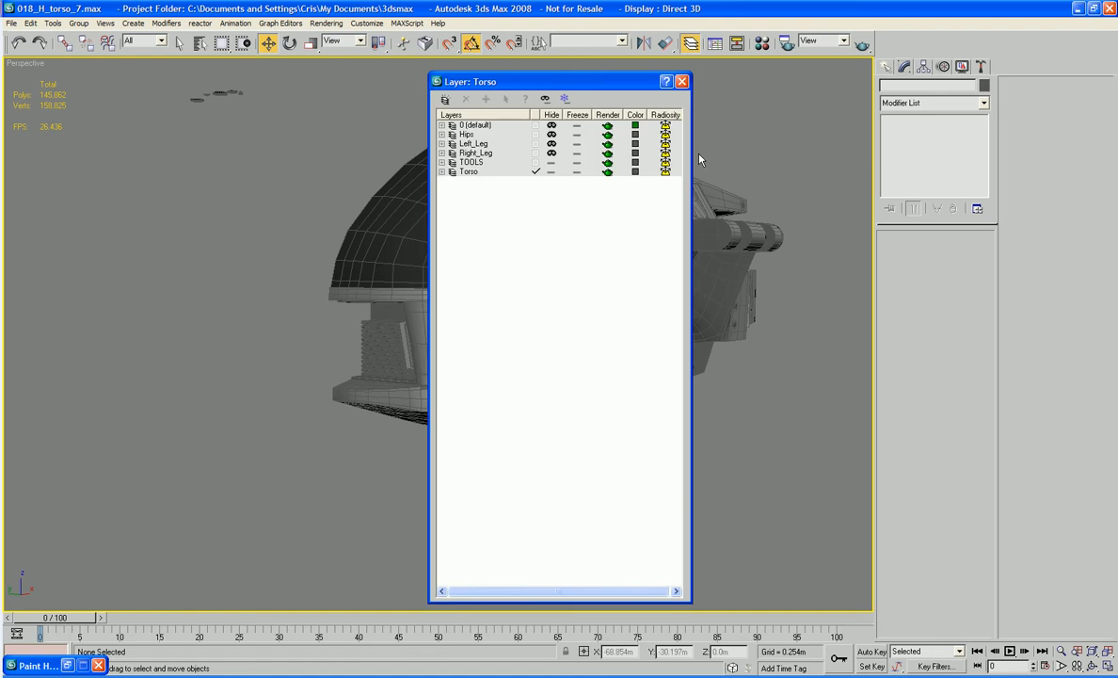
{"action": "left_click", "coordinate": [552, 163]}
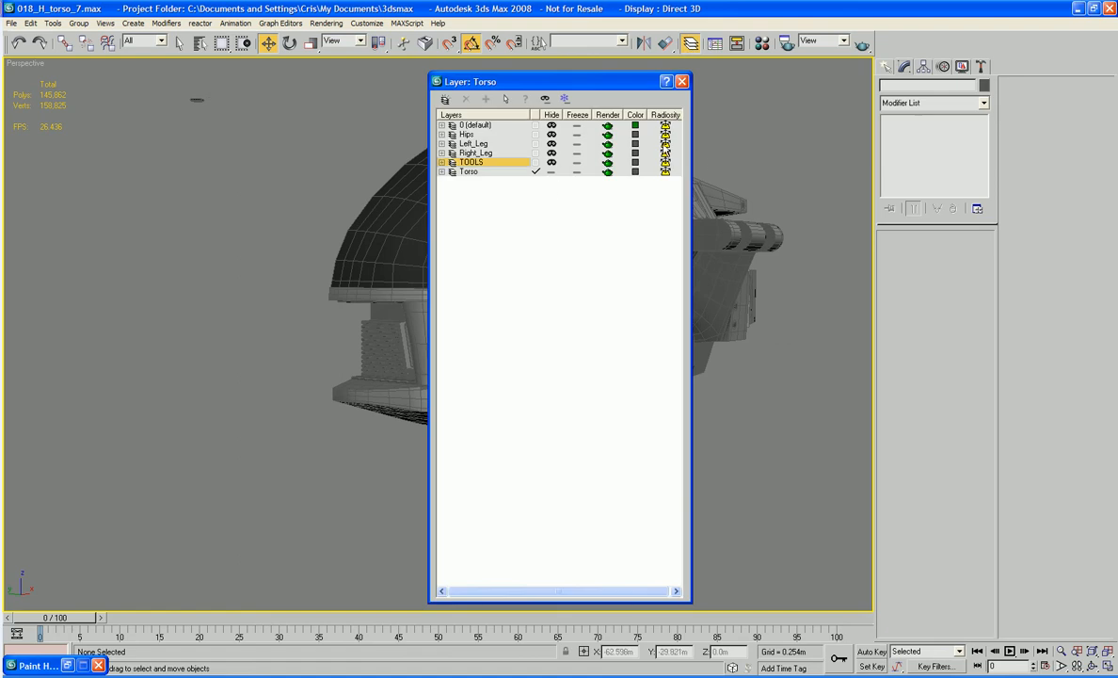
{"action": "left_click", "coordinate": [682, 82]}
- Move the stray TOOL_large_inset_with_bolt object beside the torso into the hidden TOOLS layer
{"action": "middle_click_drag", "start_coordinate": [682, 93], "coordinate": [670, 209], "text": "alt"}
{"action": "left_click", "coordinate": [297, 367]}
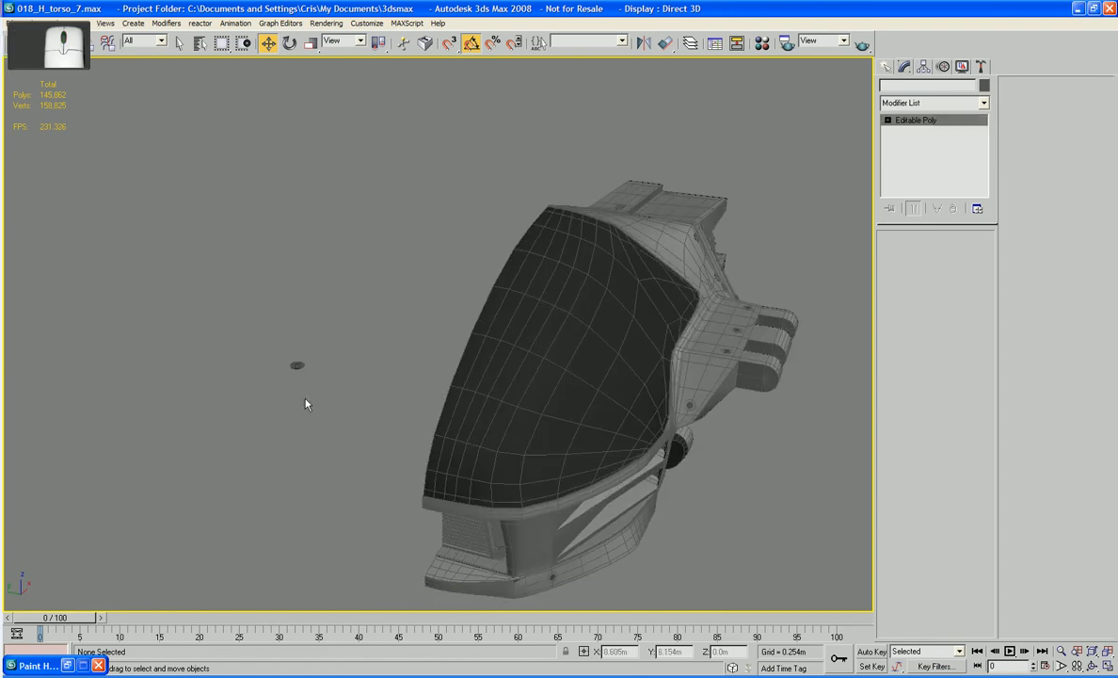
{"action": "left_click", "coordinate": [691, 43]}
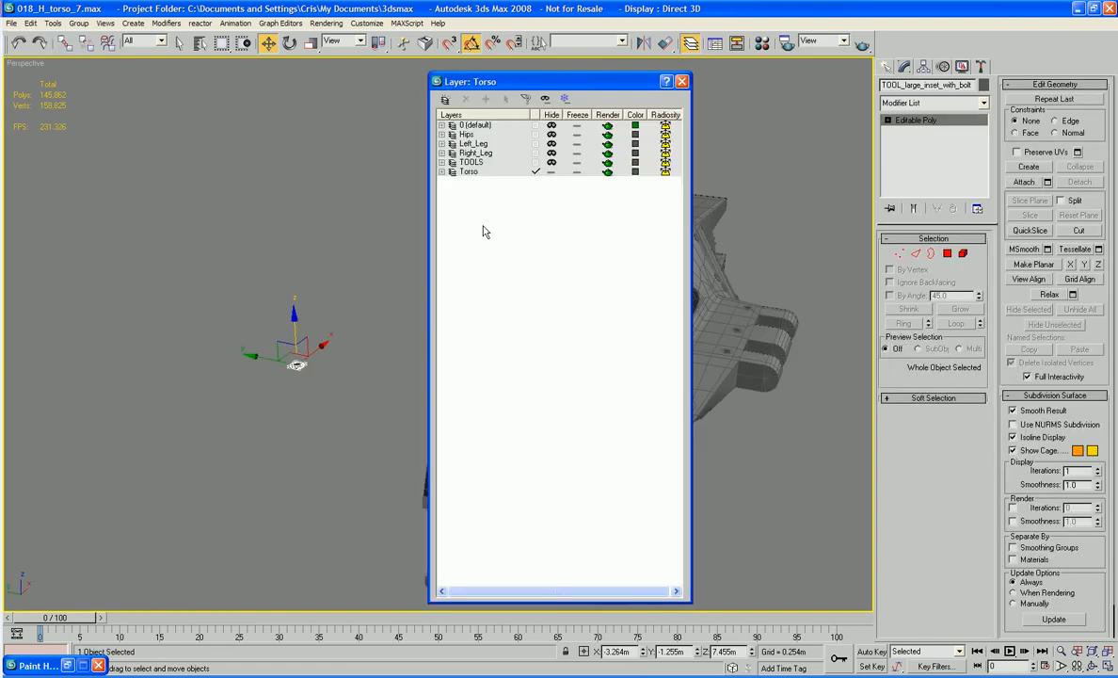
{"action": "left_click", "coordinate": [473, 163]}
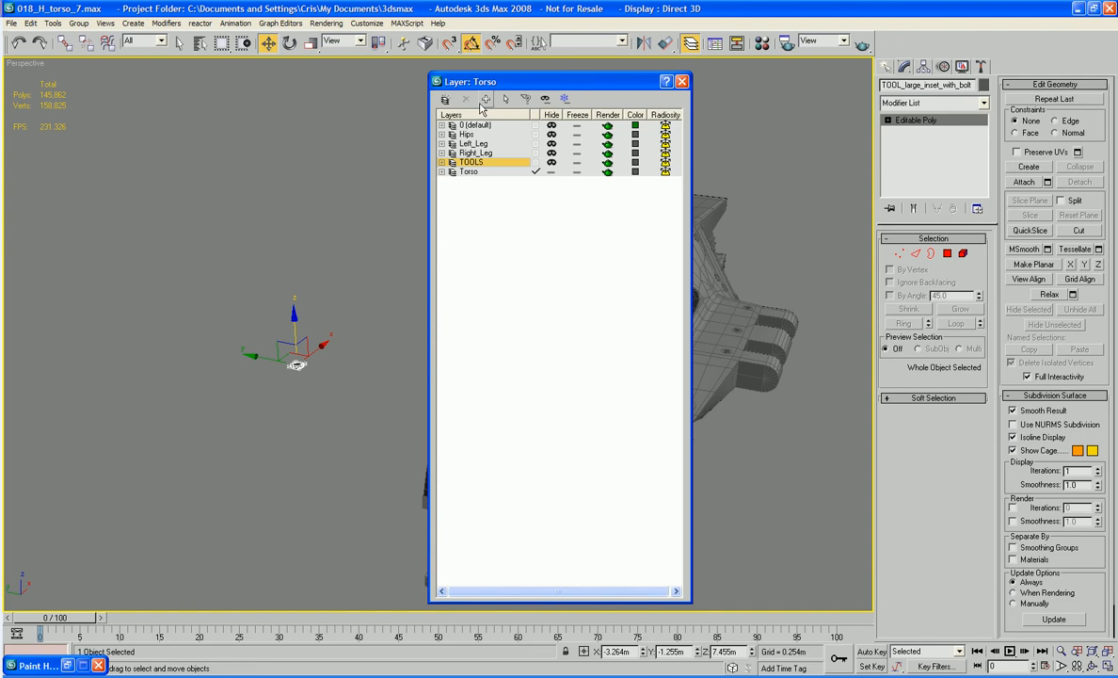
{"action": "left_click", "coordinate": [483, 101]}
{"action": "left_click", "coordinate": [491, 173]}
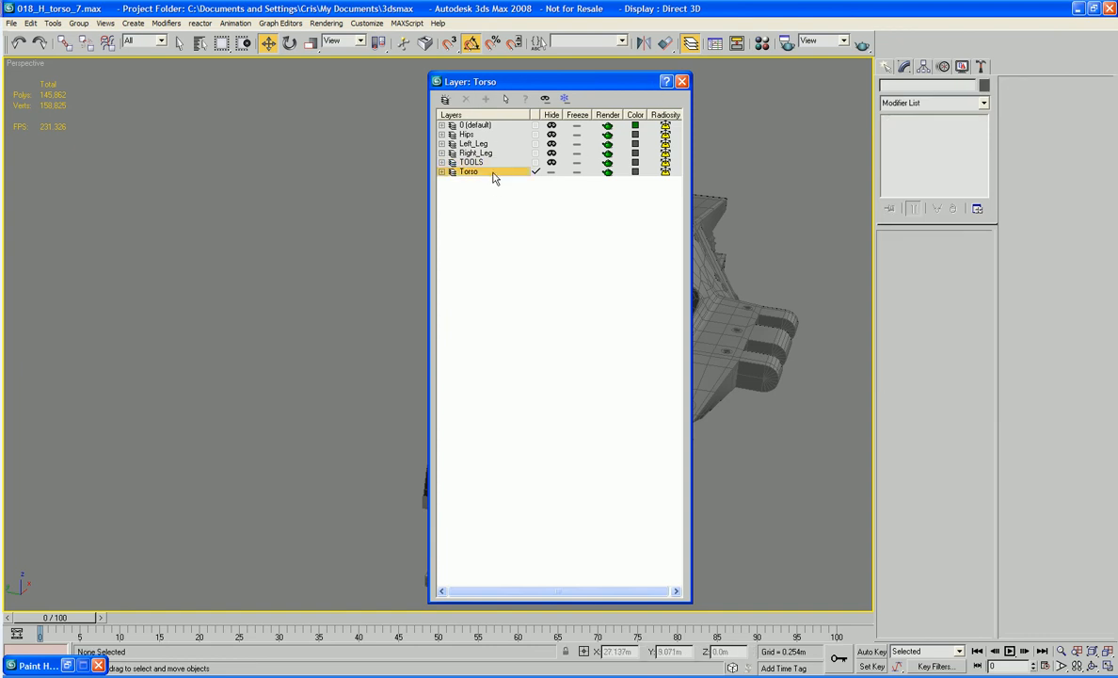
{"action": "left_click", "coordinate": [683, 82]}
- Delete the H_Torso polygon behind the ring-shaped inset on the front panel between the jaws
{"action": "middle_click_drag", "start_coordinate": [665, 123], "coordinate": [619, 245], "text": "alt"}
{"action": "left_click", "coordinate": [497, 264]}
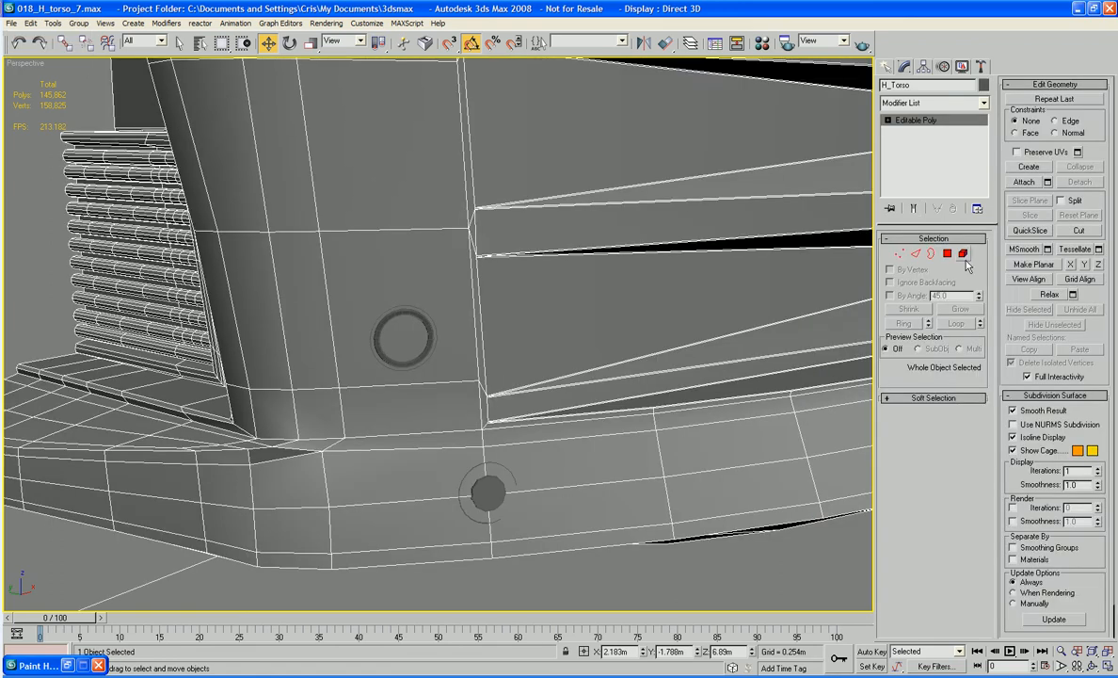
{"action": "left_click", "coordinate": [948, 254]}
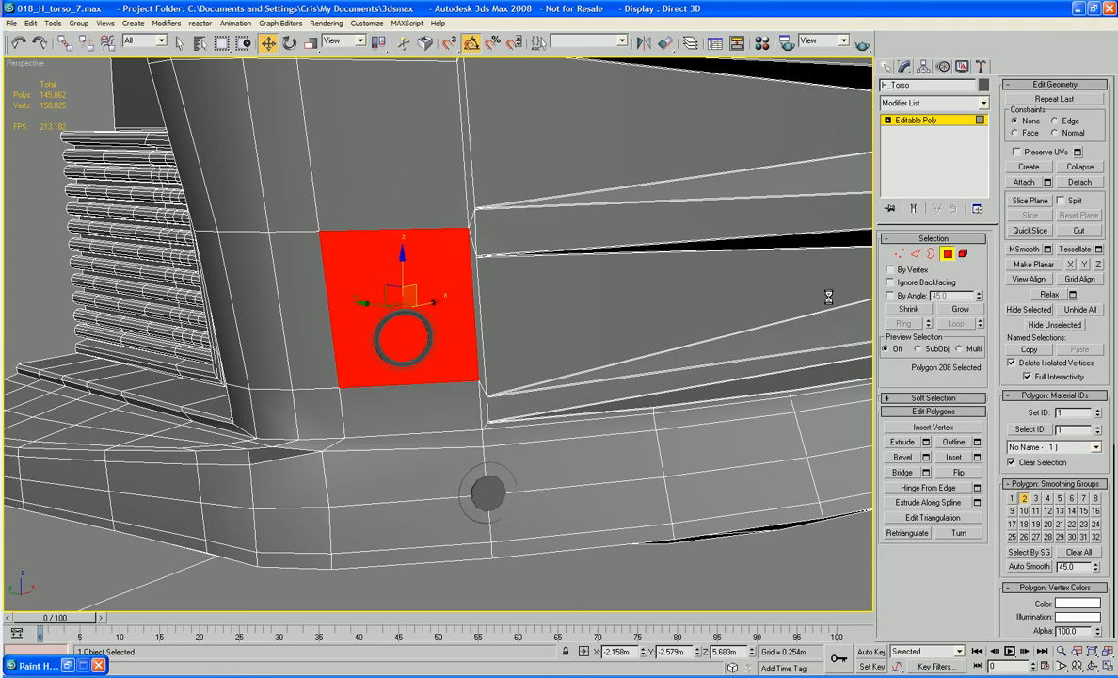
{"action": "key", "text": "Delete"}
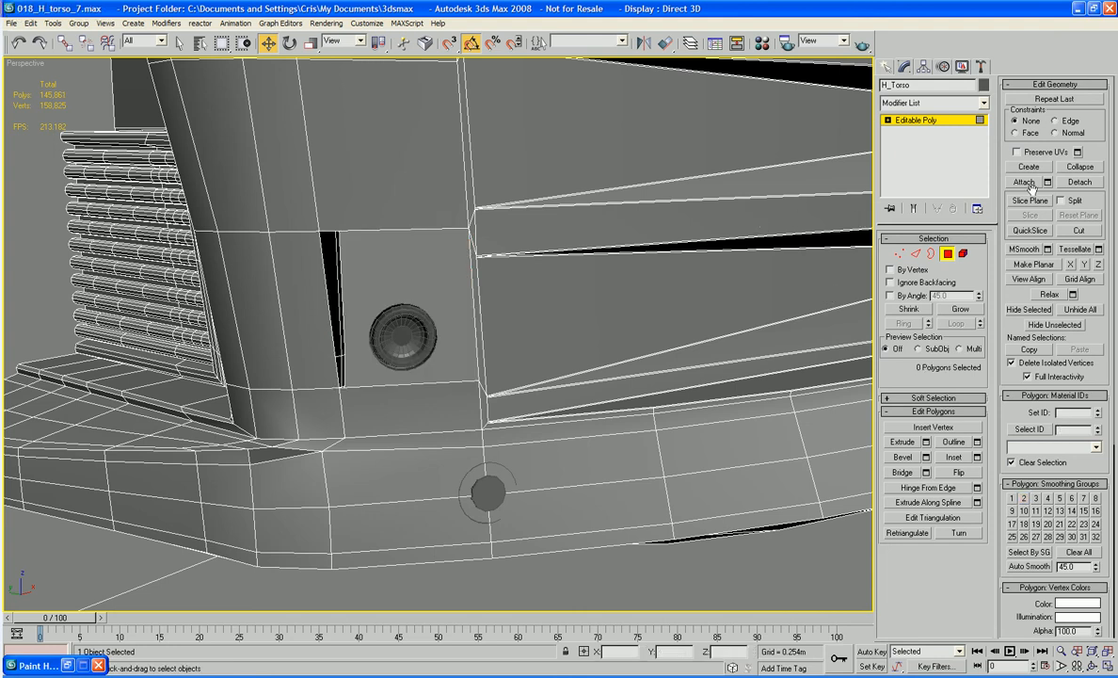
- Attach the round inset in the new opening to H_Torso and switch to selecting open borders
{"action": "left_click", "coordinate": [420, 335]}
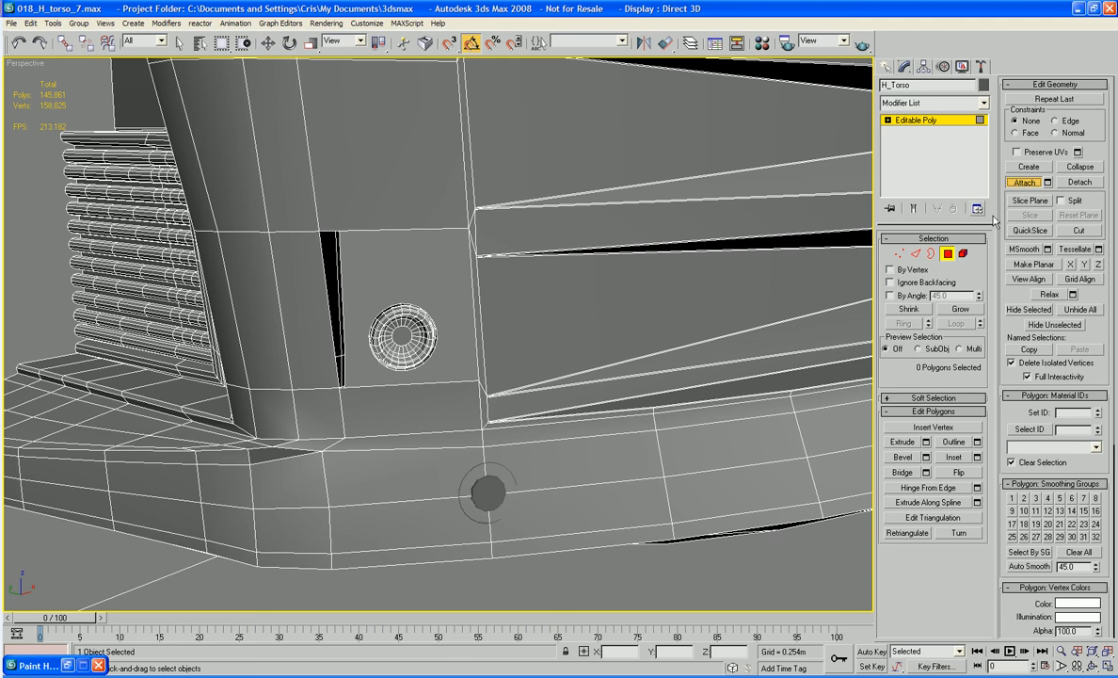
{"action": "key", "text": "w"}
{"action": "left_click", "coordinate": [929, 254]}
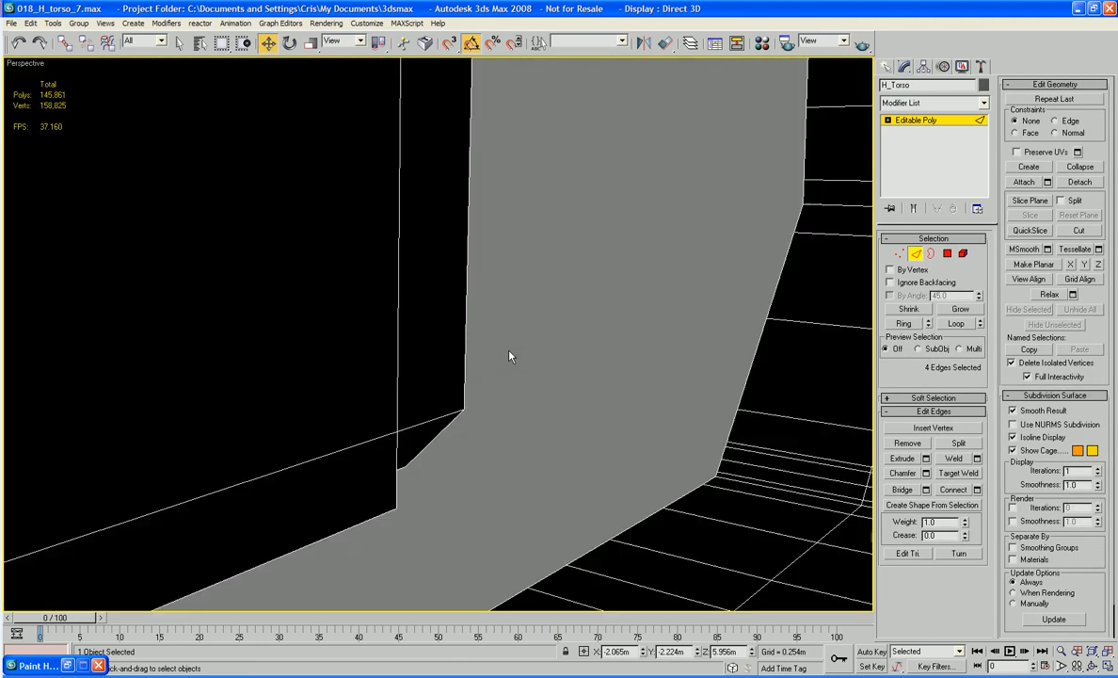
- Bridge the lowest outer edge of the round inset to the bottom edge of the opening in the front panel
{"action": "scroll", "coordinate": [509, 356], "scroll_direction": "down", "scroll_amount": 4}
{"action": "middle_click_drag", "start_coordinate": [509, 355], "coordinate": [507, 395], "text": "alt"}
{"action": "scroll", "coordinate": [399, 352], "scroll_direction": "up", "scroll_amount": 4}
{"action": "scroll", "coordinate": [524, 409], "scroll_direction": "down", "scroll_amount": 4}
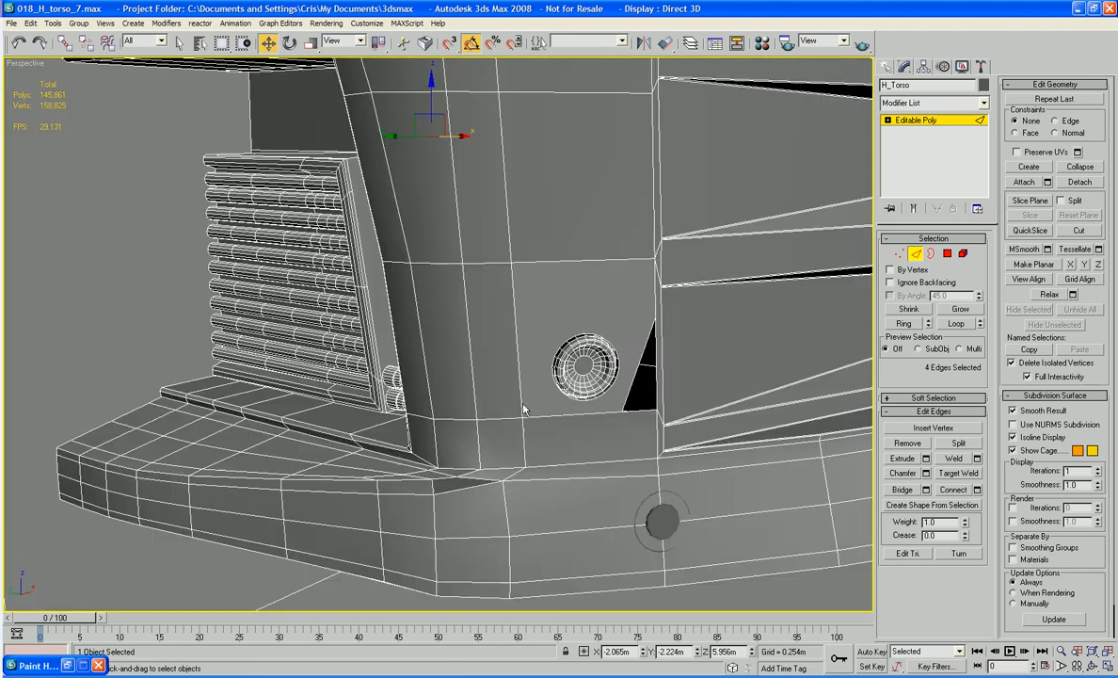
{"action": "left_click", "coordinate": [600, 374]}
{"action": "key", "text": "z"}
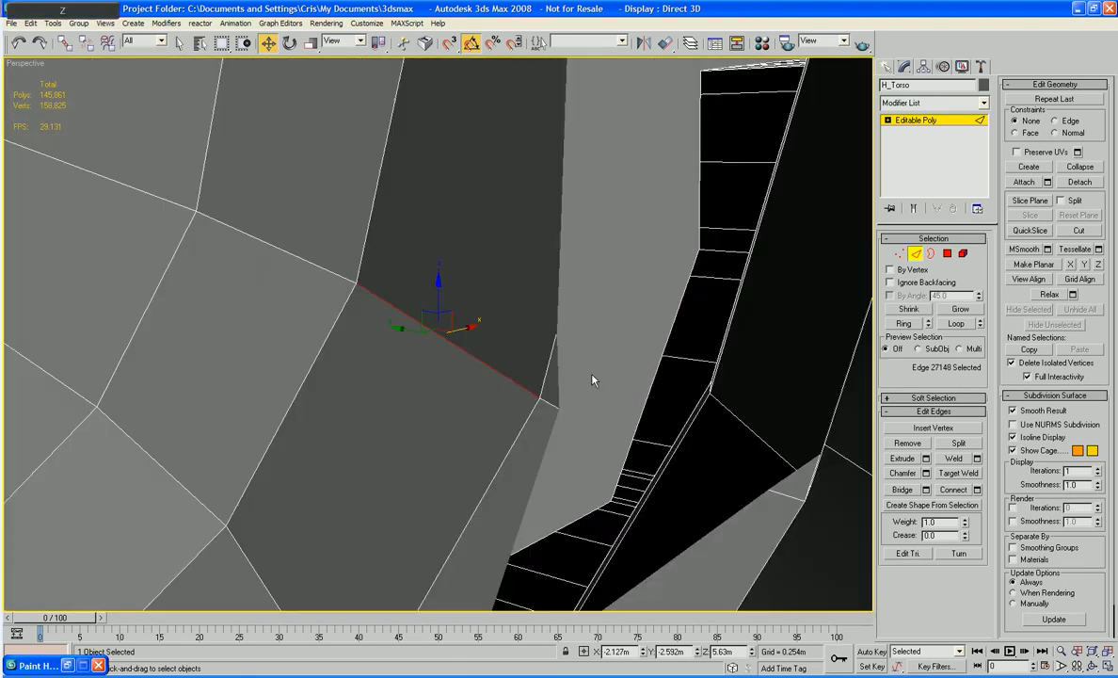
{"action": "scroll", "coordinate": [593, 377], "scroll_direction": "down", "scroll_amount": 4}
{"action": "middle_click_drag", "start_coordinate": [424, 459], "coordinate": [513, 341]}
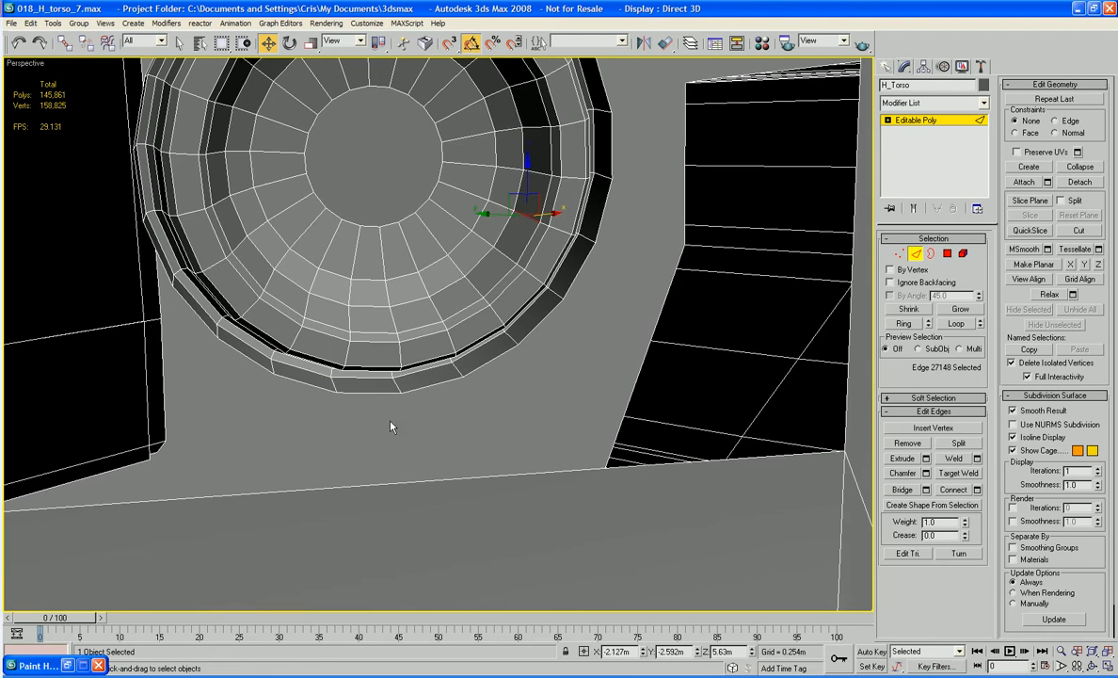
{"action": "left_click", "coordinate": [386, 394]}
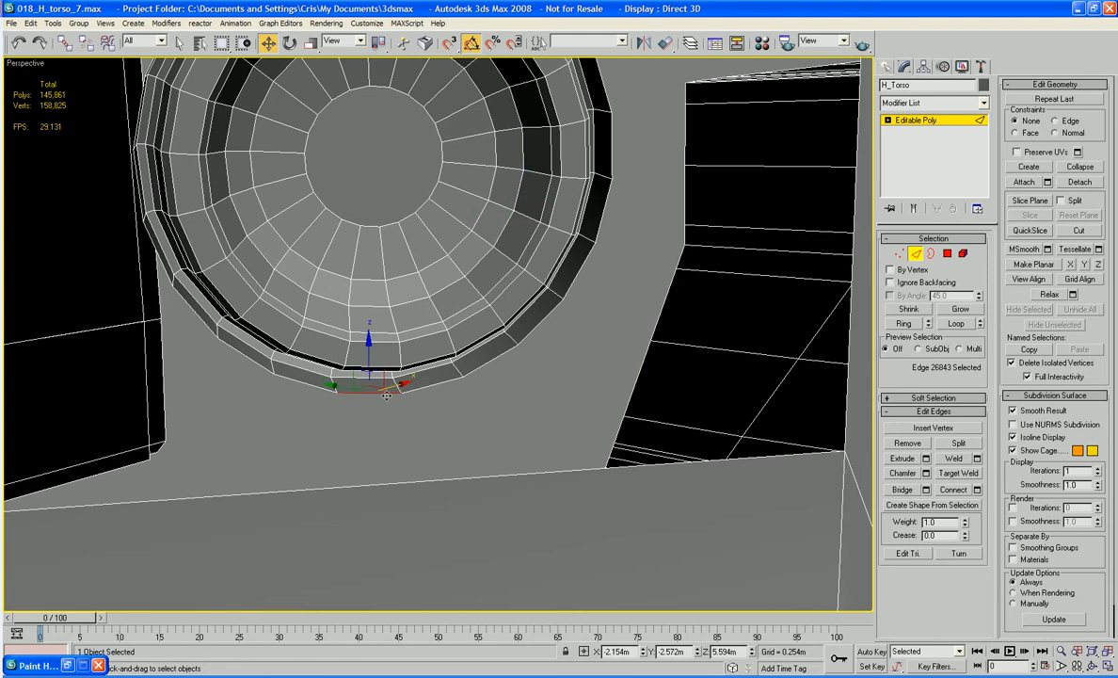
{"action": "left_click", "coordinate": [389, 497], "text": "ctrl"}
{"action": "left_click", "coordinate": [902, 490]}
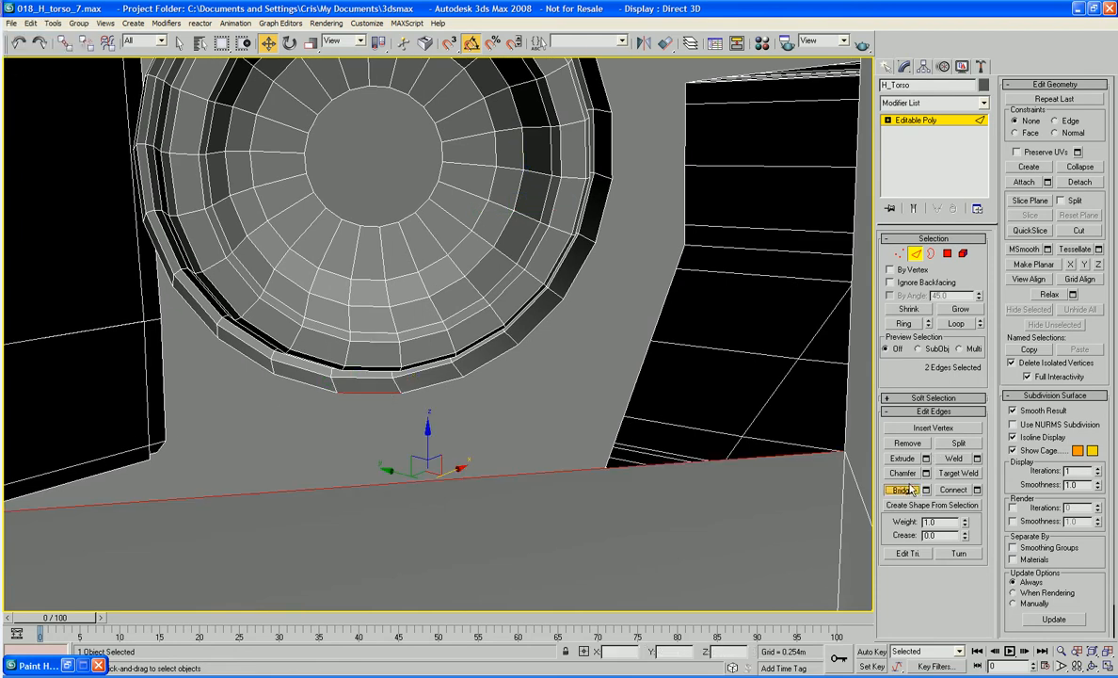
- Cap the remaining open border around the round inset in the front panel
{"action": "left_click", "coordinate": [932, 254]}
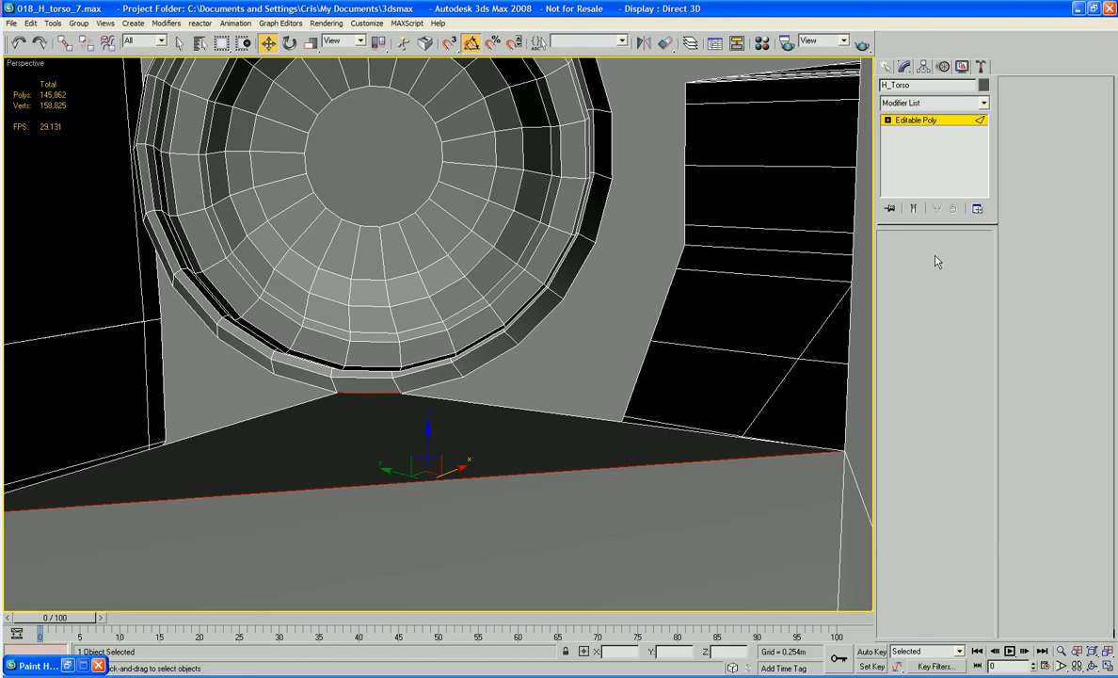
{"action": "left_click", "coordinate": [506, 407]}
{"action": "left_click", "coordinate": [962, 443]}
{"action": "scroll", "coordinate": [606, 398], "scroll_direction": "down", "scroll_amount": 5}
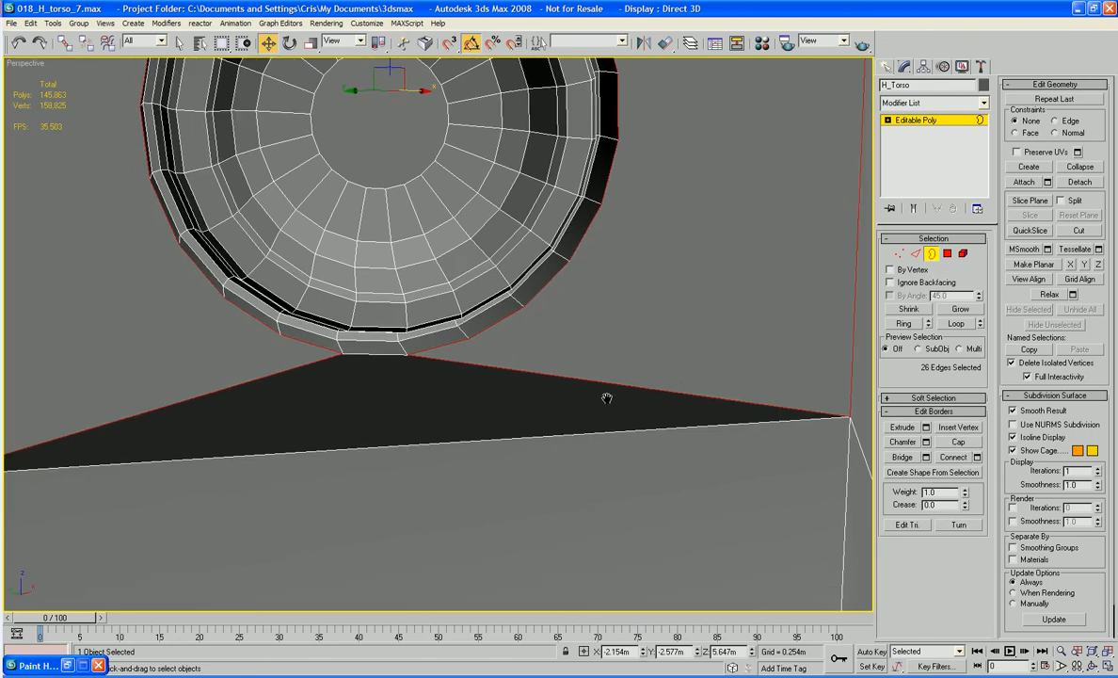
{"action": "middle_click_drag", "start_coordinate": [681, 501], "coordinate": [656, 509], "text": "alt"}
- Assign the 01 - Default material to the whole H_Torso object
{"action": "key", "text": "F4"}
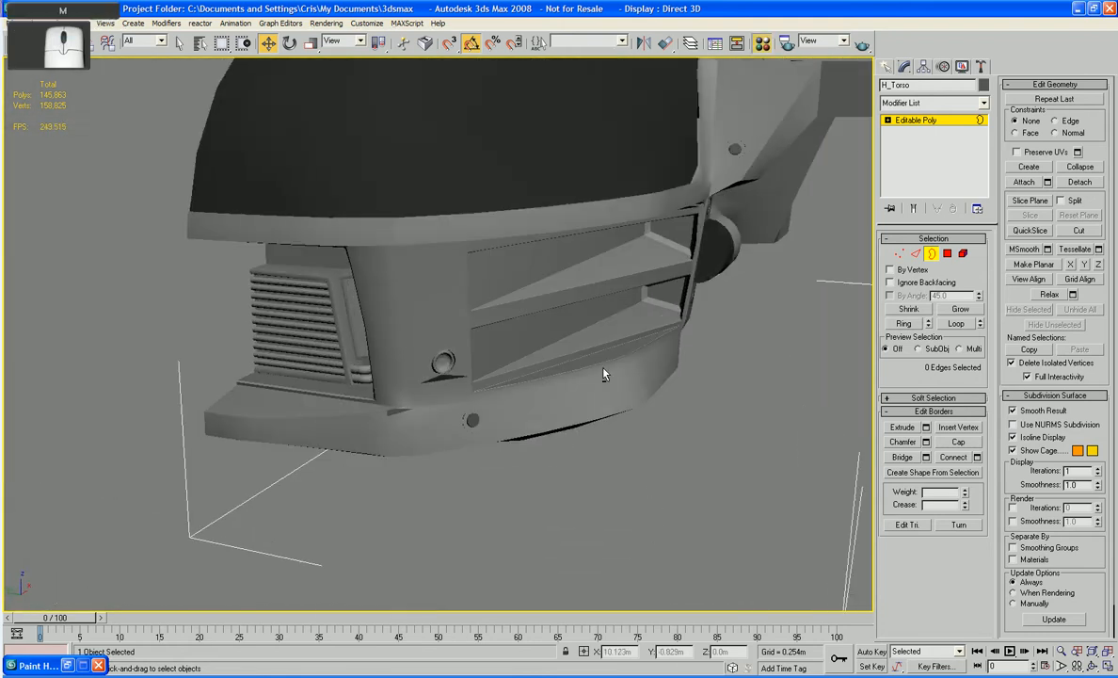
{"action": "key", "text": "m"}
{"action": "left_click", "coordinate": [545, 141]}
{"action": "left_click", "coordinate": [487, 142]}
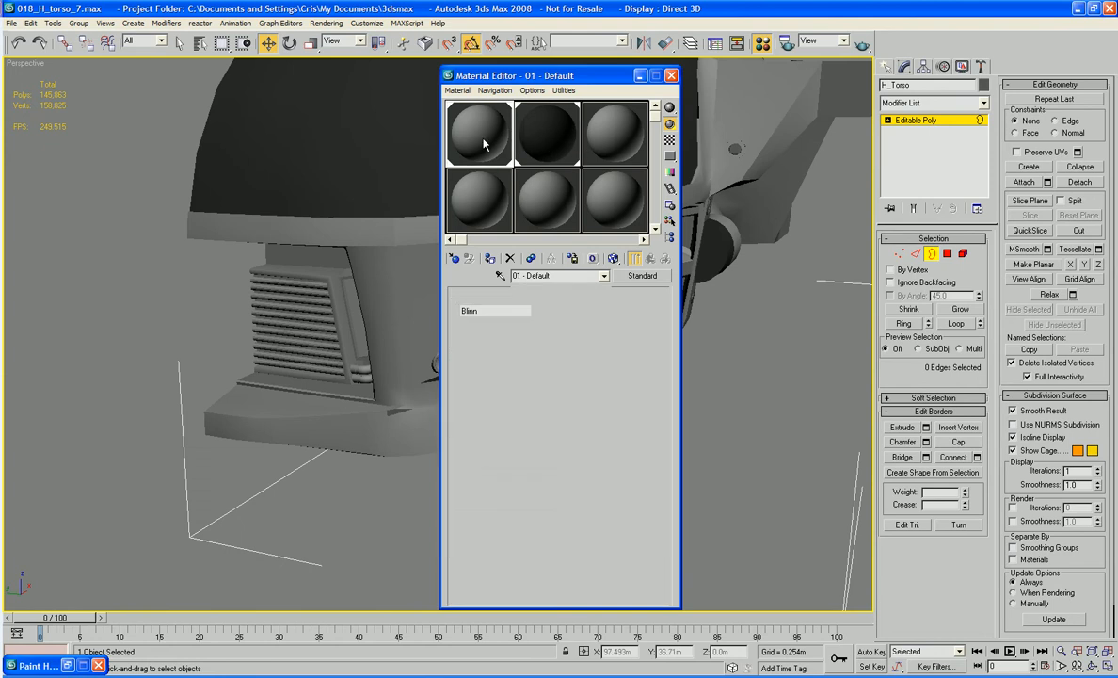
{"action": "key", "text": "ctrl+a"}
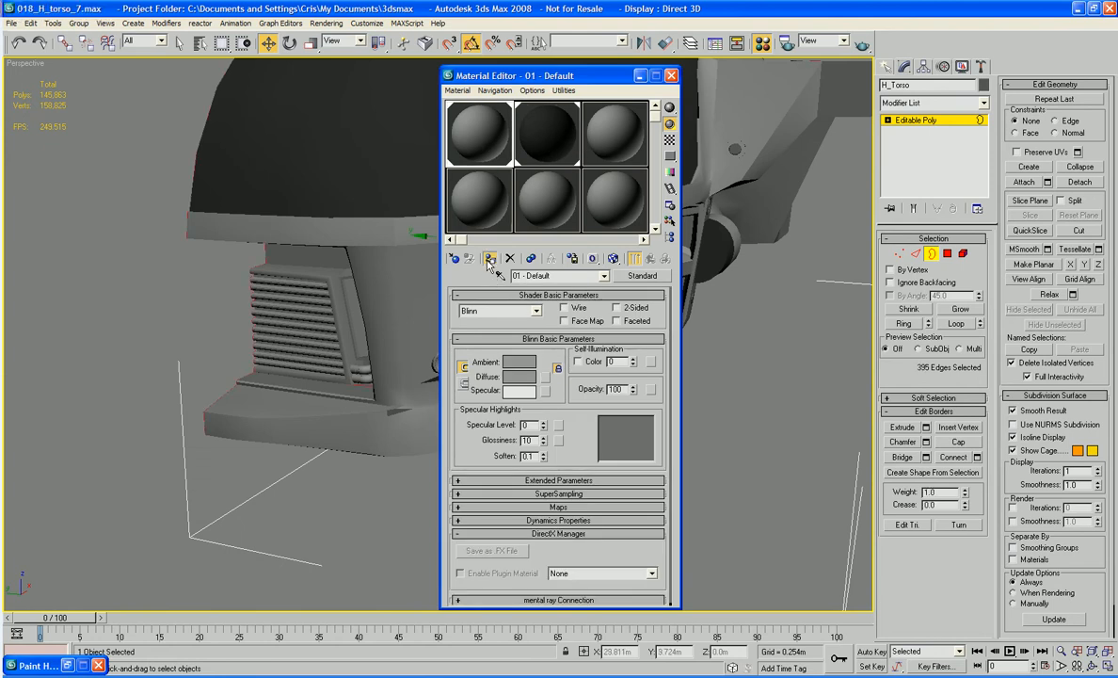
{"action": "left_click", "coordinate": [671, 75]}
{"action": "middle_click_drag", "start_coordinate": [625, 203], "coordinate": [679, 185], "text": "alt"}
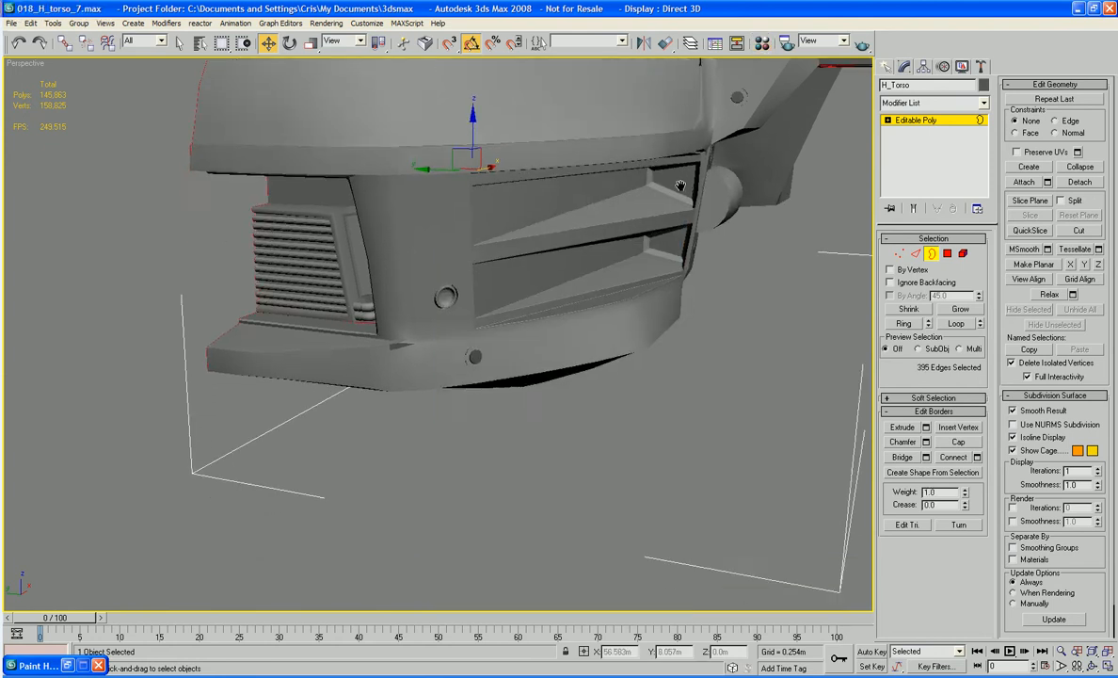
- Delete the H_Torso polygon at the upper right of the partly buried round inset on the lower bumper
{"action": "key", "text": "F4"}
{"action": "middle_click_drag", "start_coordinate": [592, 324], "coordinate": [416, 283]}
{"action": "scroll", "coordinate": [616, 326], "scroll_direction": "up", "scroll_amount": 5}
{"action": "scroll", "coordinate": [513, 301], "scroll_direction": "up", "scroll_amount": 3}
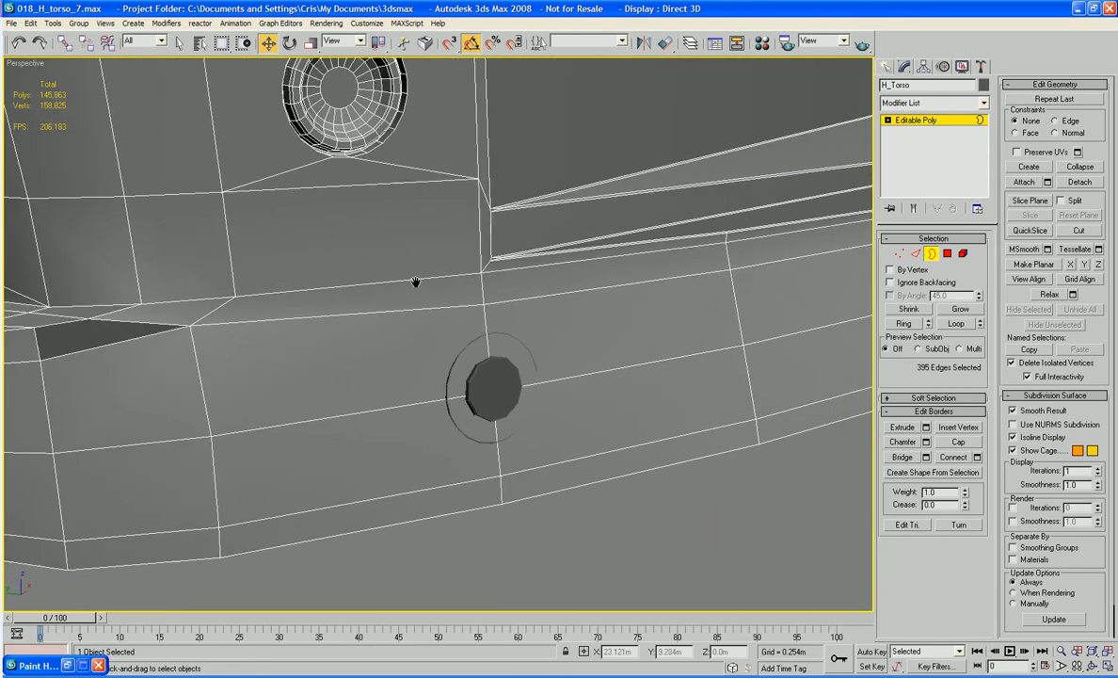
{"action": "left_click", "coordinate": [932, 256]}
{"action": "left_click", "coordinate": [948, 255]}
{"action": "middle_click_drag", "start_coordinate": [651, 448], "coordinate": [561, 452]}
{"action": "left_click", "coordinate": [567, 359]}
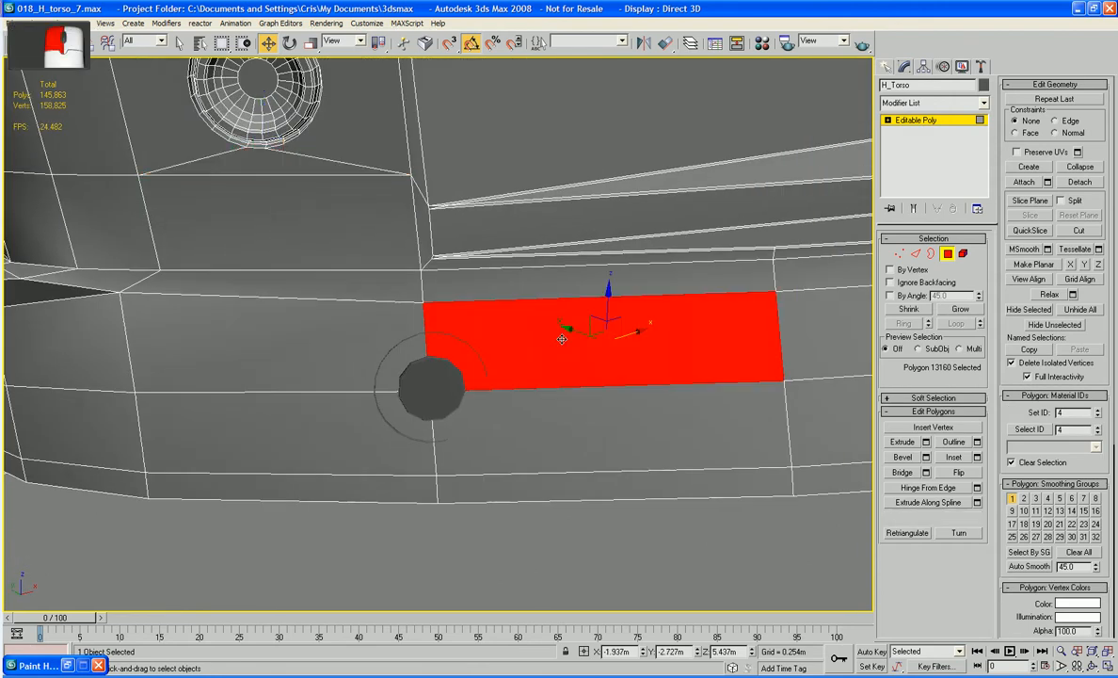
{"action": "left_click", "coordinate": [581, 453], "text": "ctrl"}
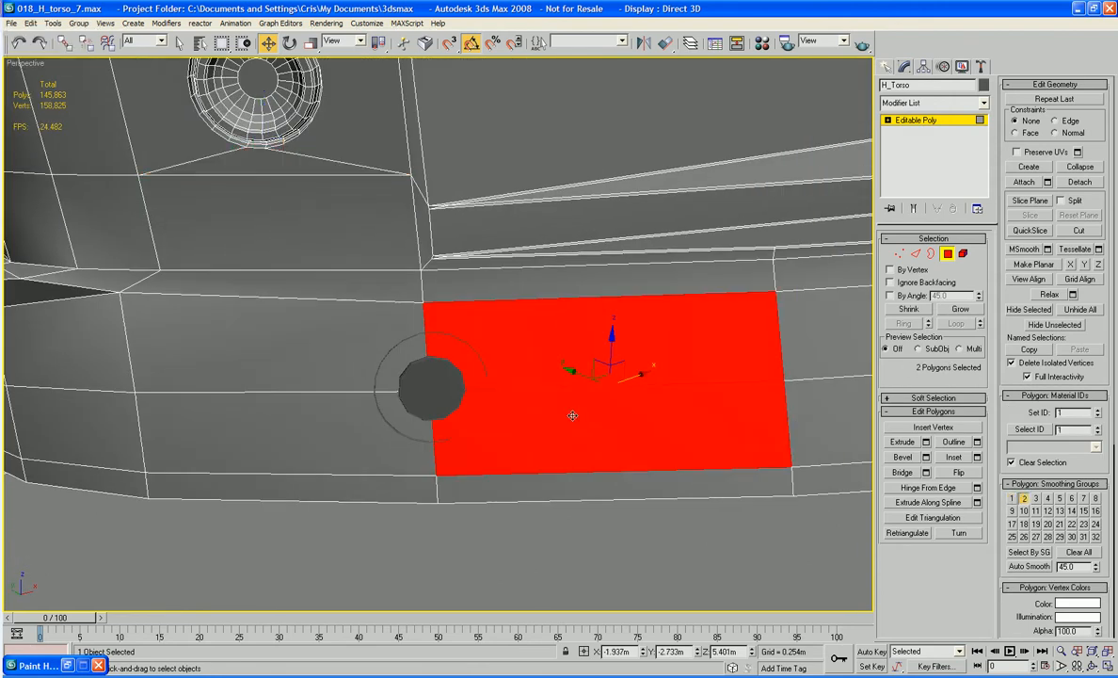
{"action": "left_click", "coordinate": [569, 353]}
{"action": "key", "text": "Delete"}
- Attach the round inset on the lower bumper to H_Torso
{"action": "middle_click_drag", "start_coordinate": [568, 354], "coordinate": [487, 280]}
{"action": "scroll", "coordinate": [502, 281], "scroll_direction": "up", "scroll_amount": 6}
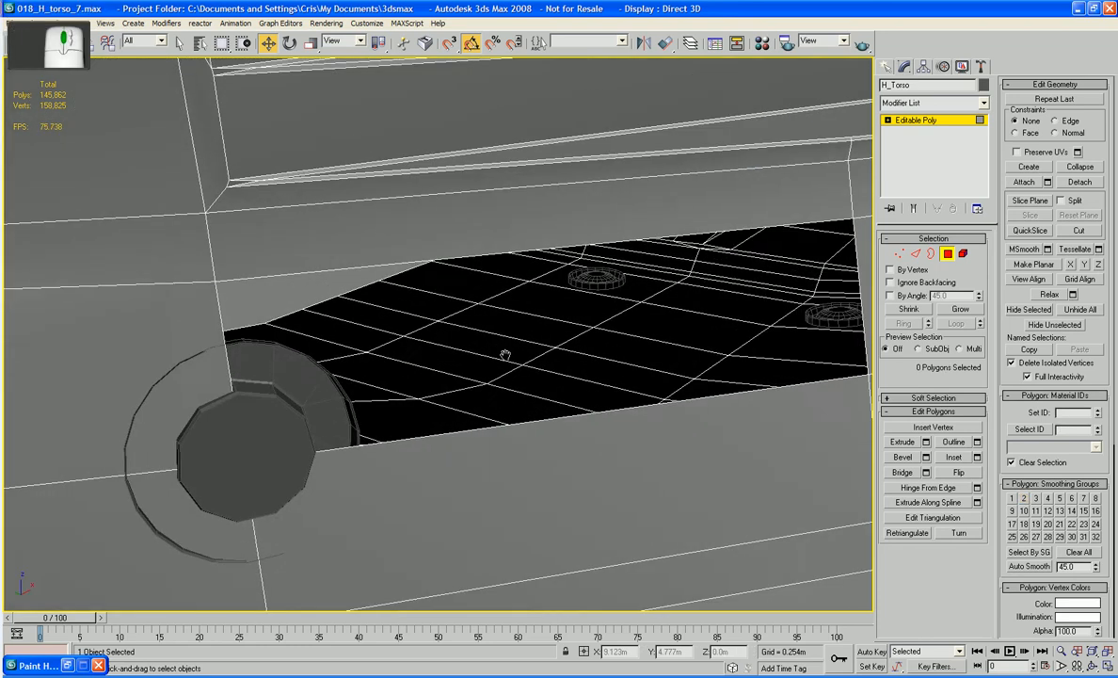
{"action": "middle_click_drag", "start_coordinate": [644, 372], "coordinate": [666, 376]}
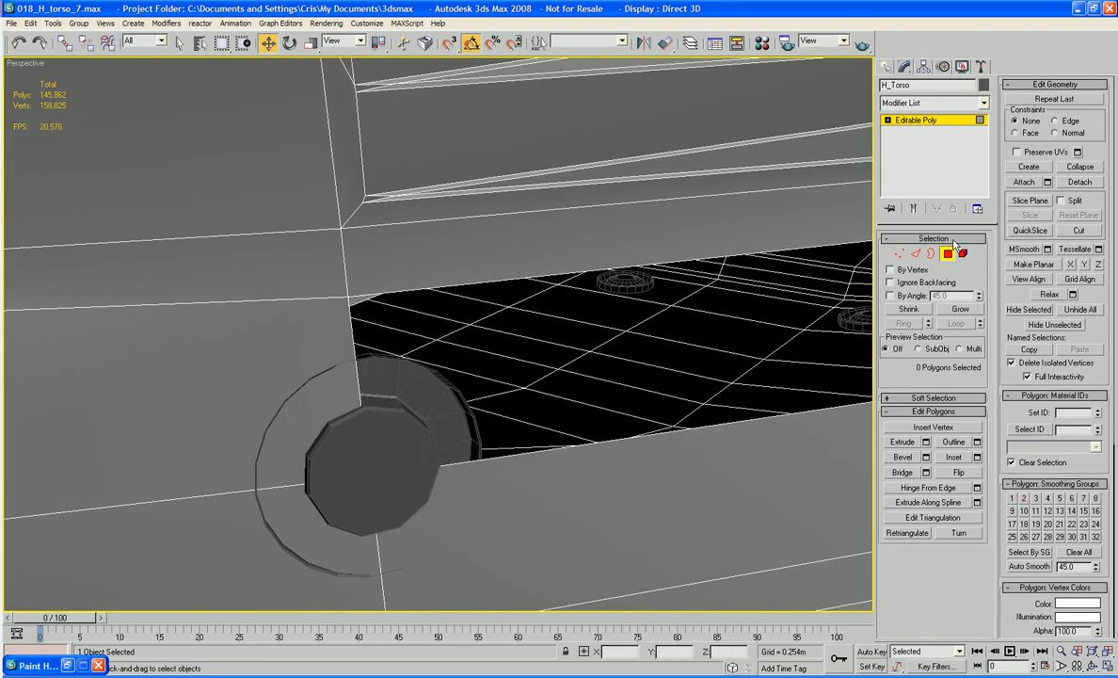
{"action": "left_click", "coordinate": [1022, 182]}
{"action": "middle_click_drag", "start_coordinate": [356, 473], "coordinate": [469, 250], "text": "alt"}
- Bridge an upper-right rim edge of the bumper inset to the top edge of the opening
{"action": "left_click", "coordinate": [918, 256]}
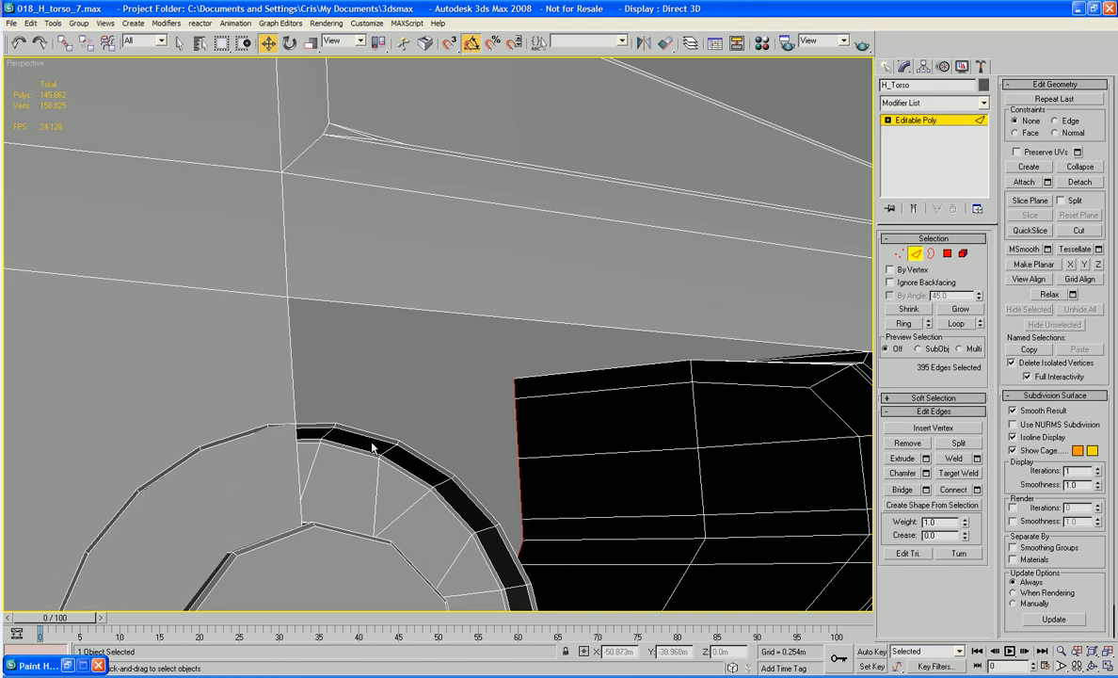
{"action": "left_click", "coordinate": [377, 431]}
{"action": "left_click", "coordinate": [583, 328], "text": "ctrl"}
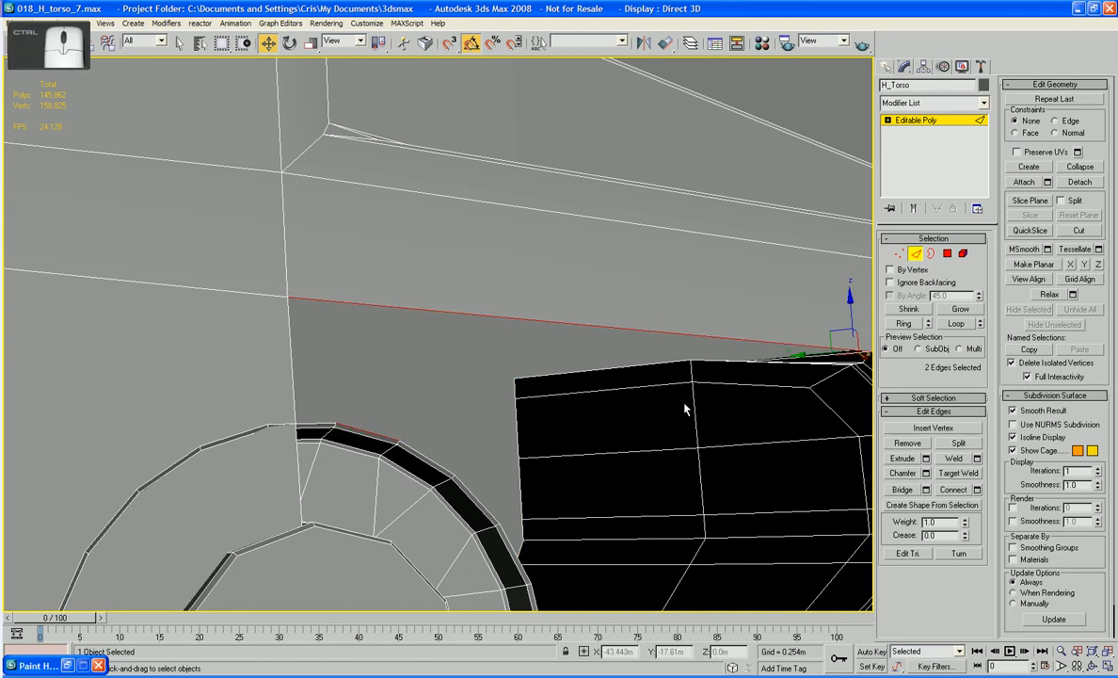
{"action": "left_click", "coordinate": [901, 491]}
{"action": "middle_click_drag", "start_coordinate": [652, 444], "coordinate": [654, 404]}
{"action": "scroll", "coordinate": [654, 405], "scroll_direction": "down", "scroll_amount": 3}
{"action": "middle_click_drag", "start_coordinate": [559, 476], "coordinate": [537, 420], "text": "alt"}
{"action": "right_click", "coordinate": [537, 419]}
- Delete the bumper polygon at the lower right of the round inset
{"action": "left_click", "coordinate": [949, 256]}
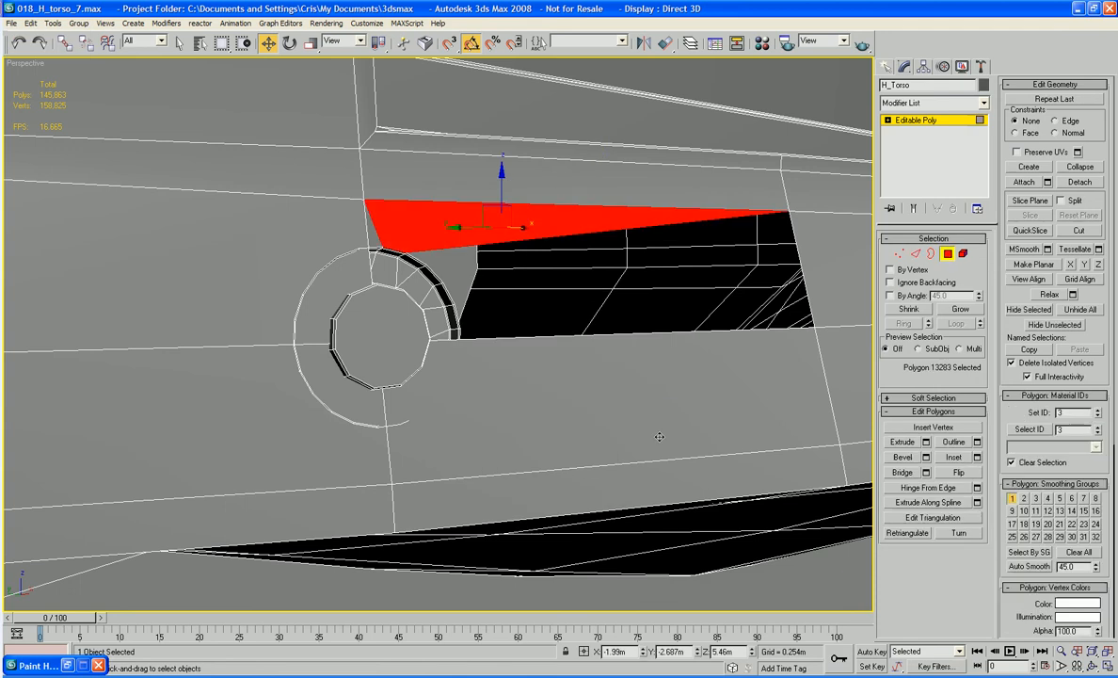
{"action": "left_click", "coordinate": [659, 437]}
{"action": "key", "text": "Delete"}
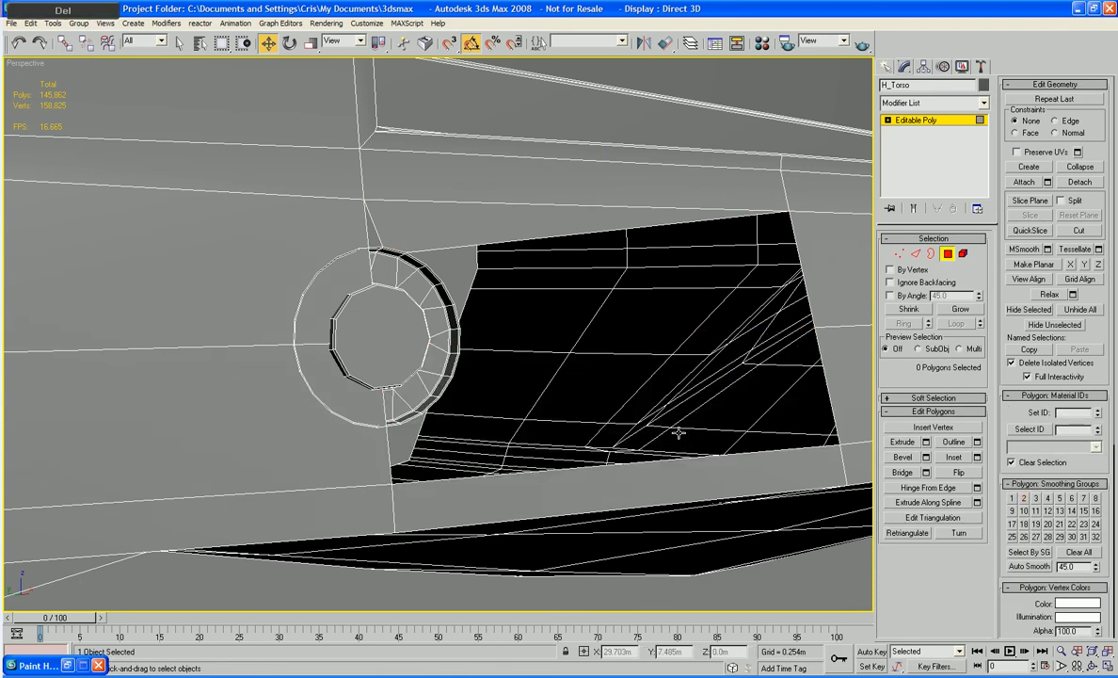
- Bridge a lower-right rim edge of the bumper inset to the bottom edge of the enlarged opening
{"action": "key", "text": "2"}
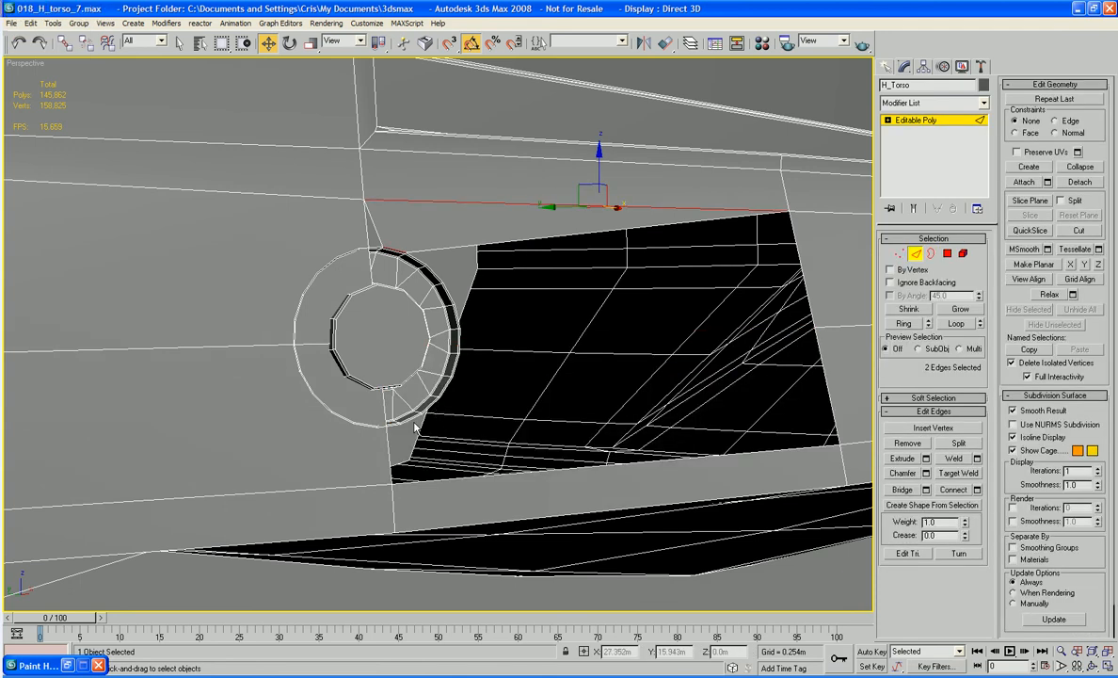
{"action": "left_click", "coordinate": [412, 420]}
{"action": "left_click", "coordinate": [444, 480]}
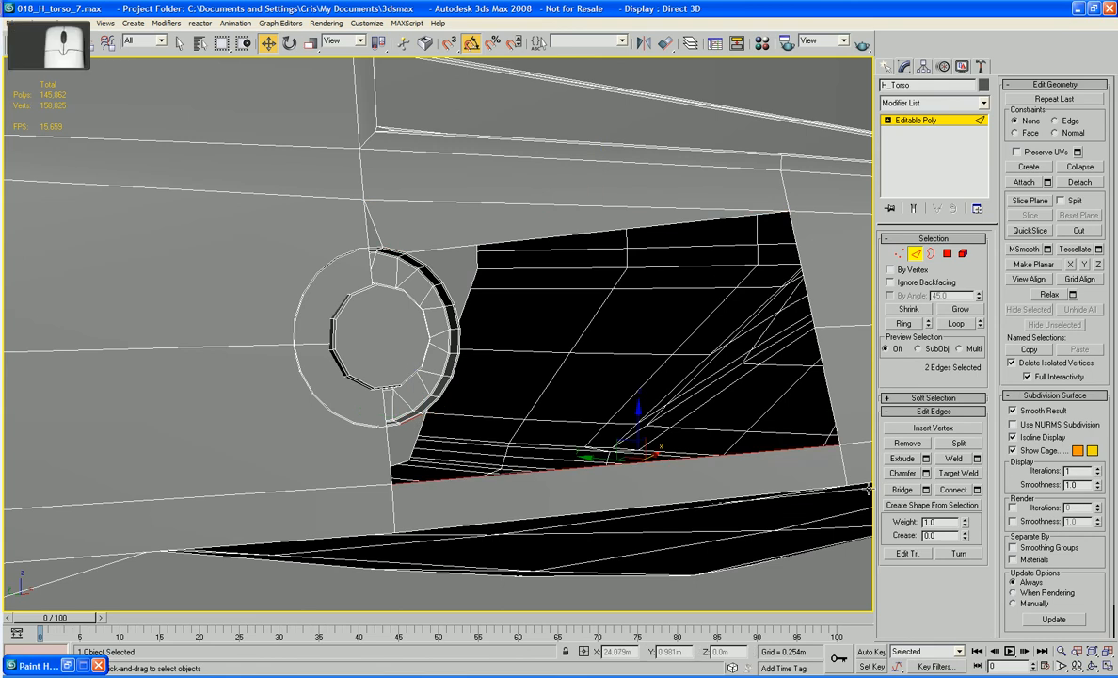
{"action": "left_click", "coordinate": [902, 489]}
{"action": "middle_click_drag", "start_coordinate": [640, 443], "coordinate": [690, 456], "text": "alt"}
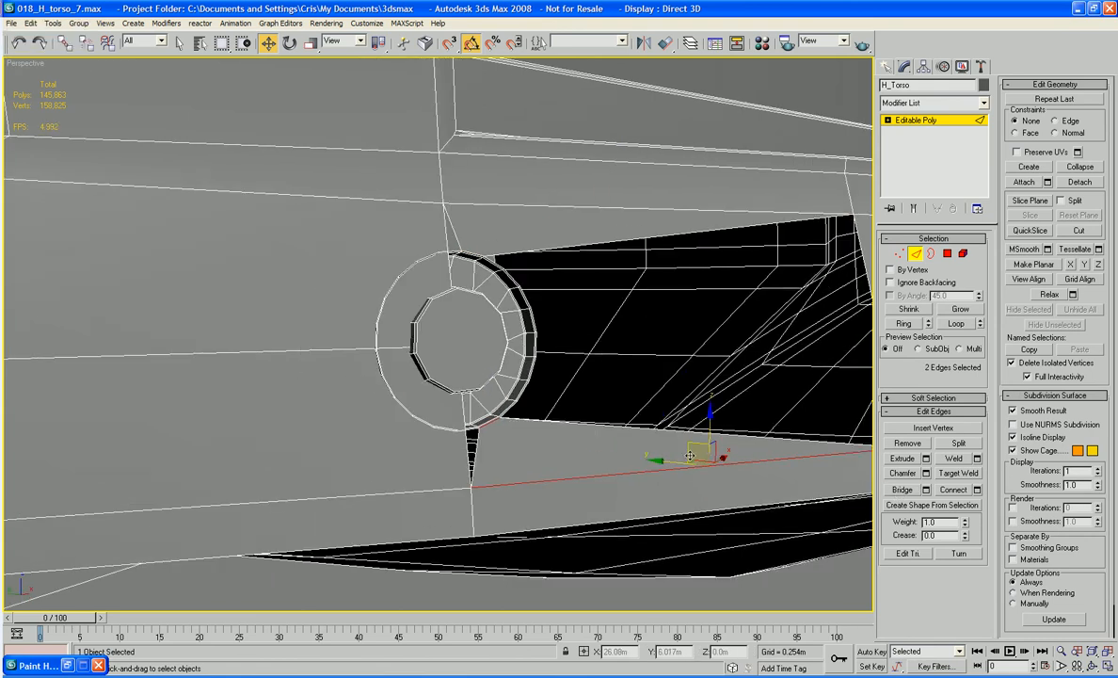
- Delete the upper and lower bumper polygons on the left side of the round inset
{"action": "key", "text": "4"}
{"action": "left_click", "coordinate": [273, 255]}
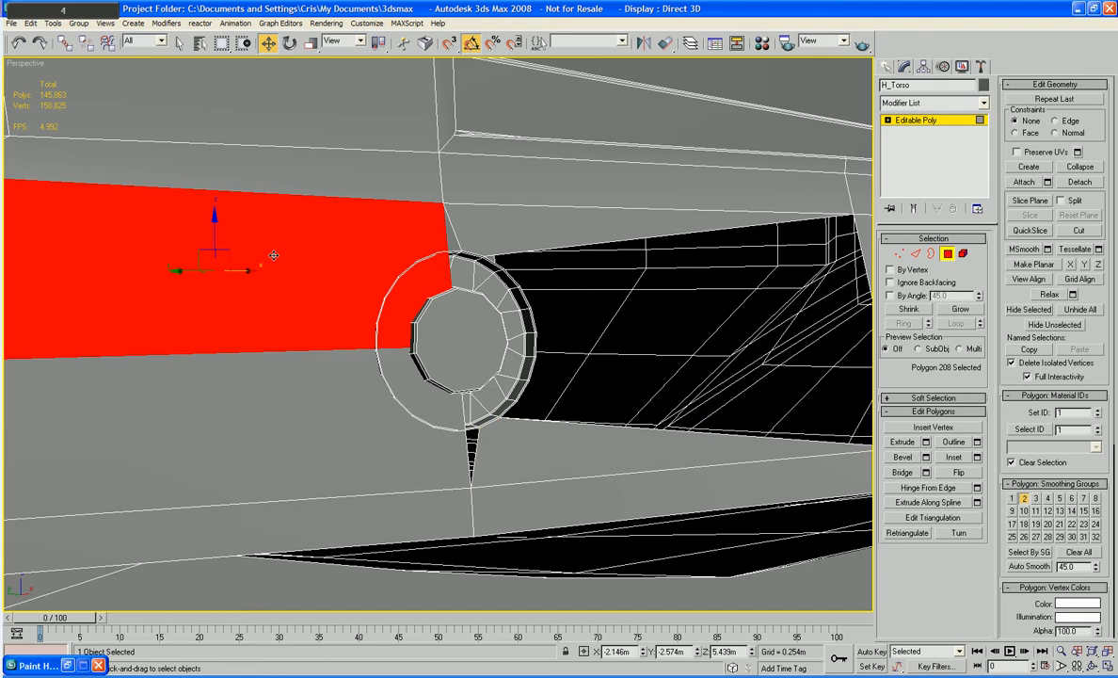
{"action": "key", "text": "Delete"}
{"action": "left_click", "coordinate": [222, 460]}
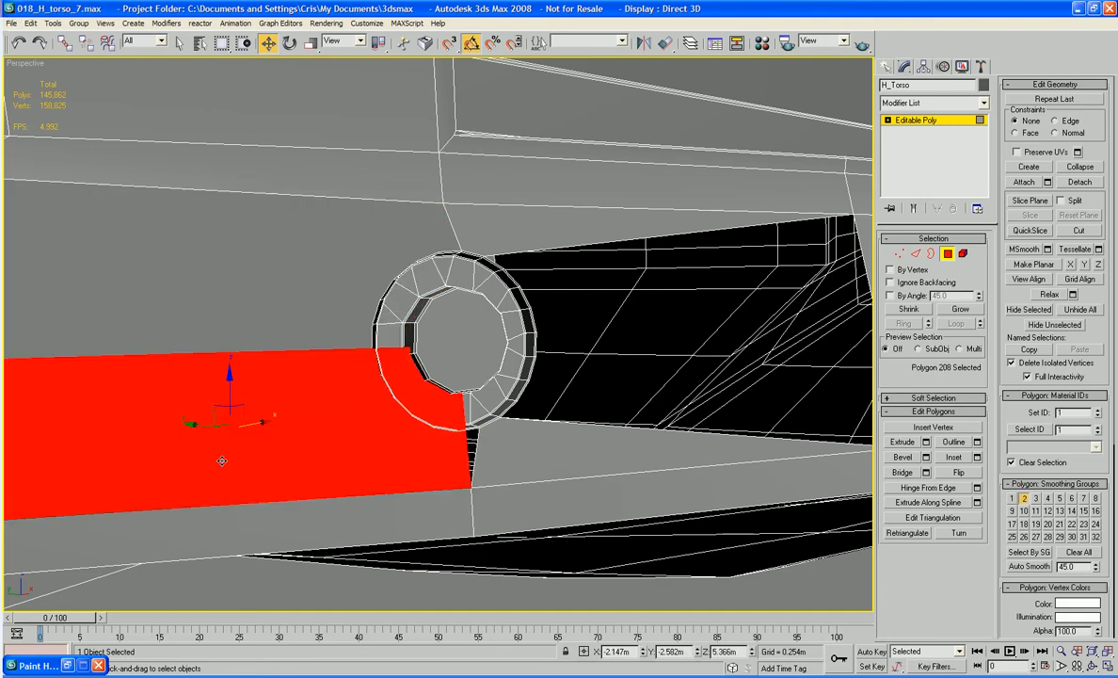
{"action": "key", "text": "Delete"}
- Bridge an upper-left rim edge of the bumper inset to the top edge of the left-hand opening
{"action": "middle_click_drag", "start_coordinate": [239, 427], "coordinate": [723, 351], "text": "alt"}
{"action": "scroll", "coordinate": [493, 517], "scroll_direction": "up", "scroll_amount": 3}
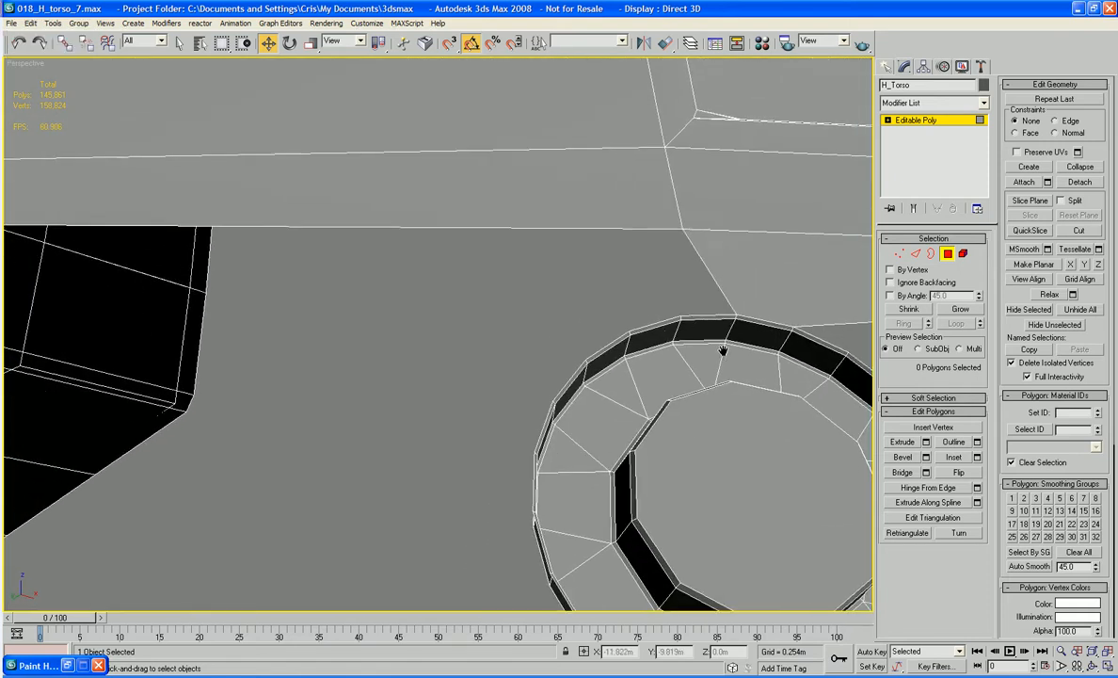
{"action": "left_click", "coordinate": [916, 254]}
{"action": "left_click", "coordinate": [646, 323]}
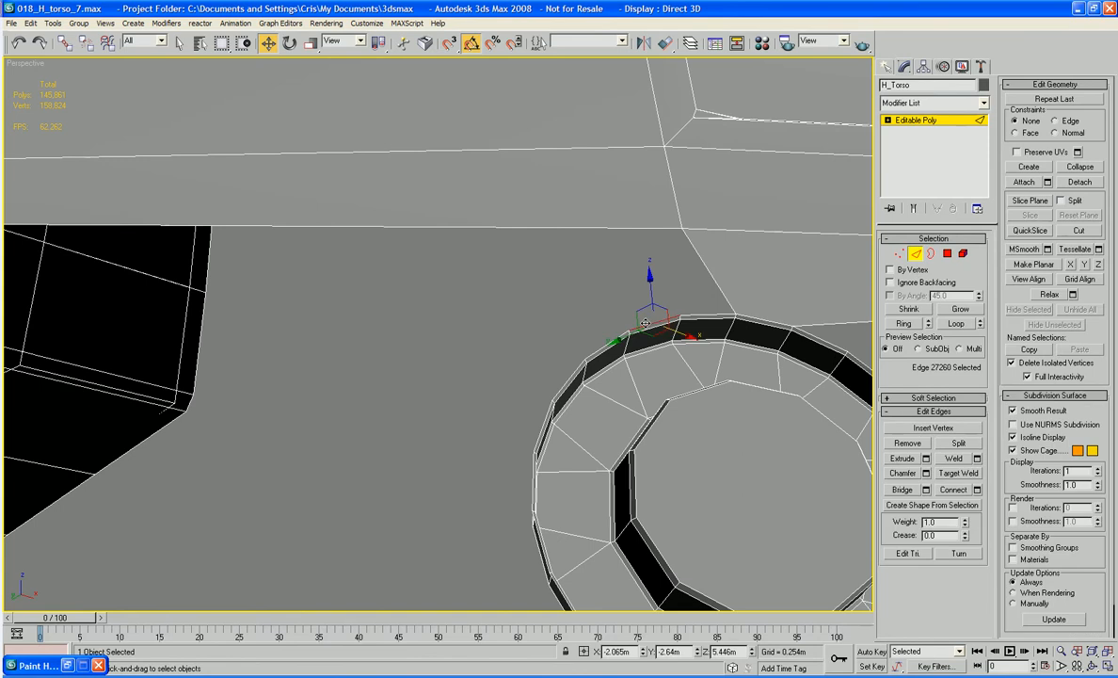
{"action": "left_click", "coordinate": [626, 227], "text": "ctrl"}
{"action": "left_click", "coordinate": [893, 486]}
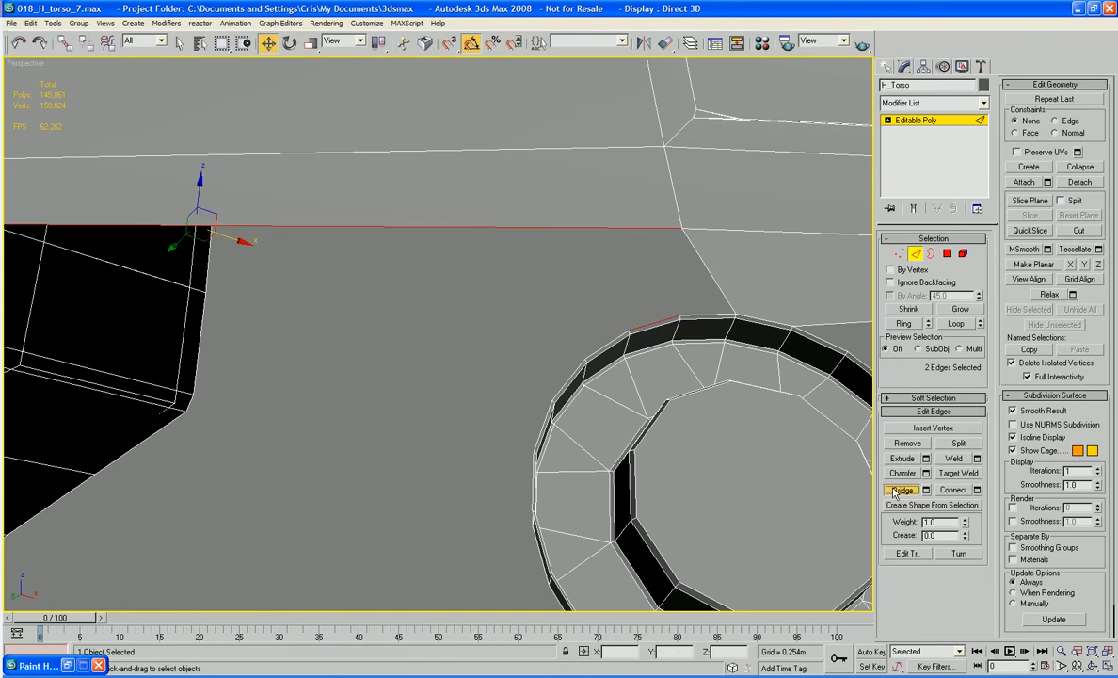
- Bridge a lower-left rim edge of the bumper inset to the bottom edge of the left-hand opening
{"action": "middle_click_drag", "start_coordinate": [673, 482], "coordinate": [677, 273]}
{"action": "scroll", "coordinate": [677, 258], "scroll_direction": "down", "scroll_amount": 4}
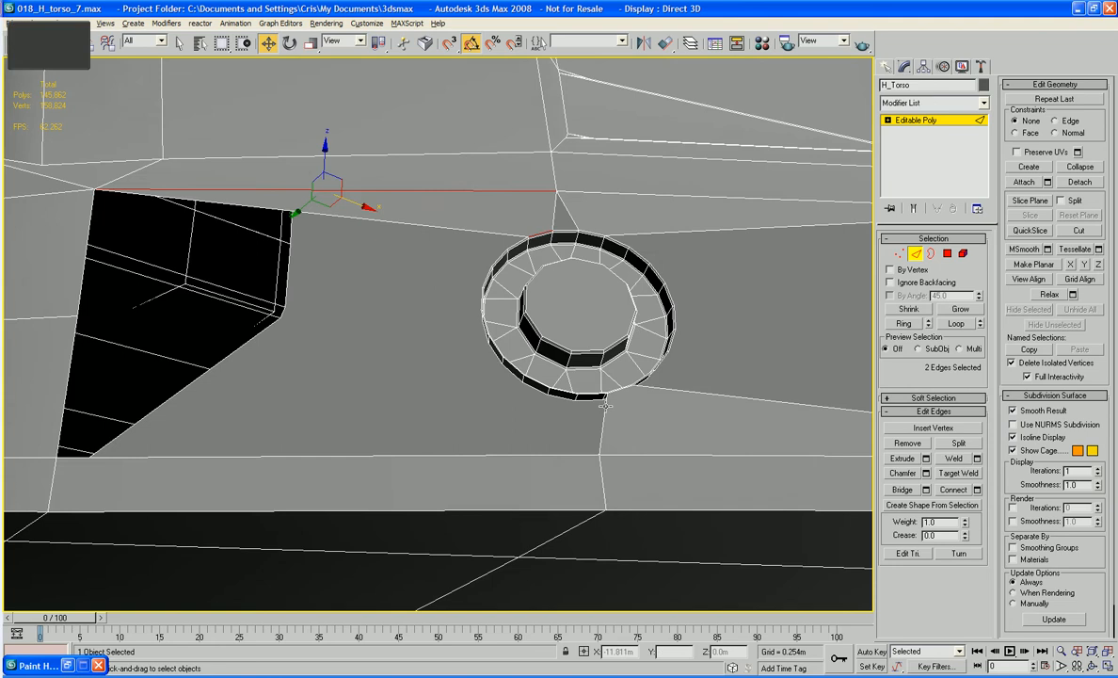
{"action": "middle_click_drag", "start_coordinate": [640, 328], "coordinate": [559, 446], "text": "alt"}
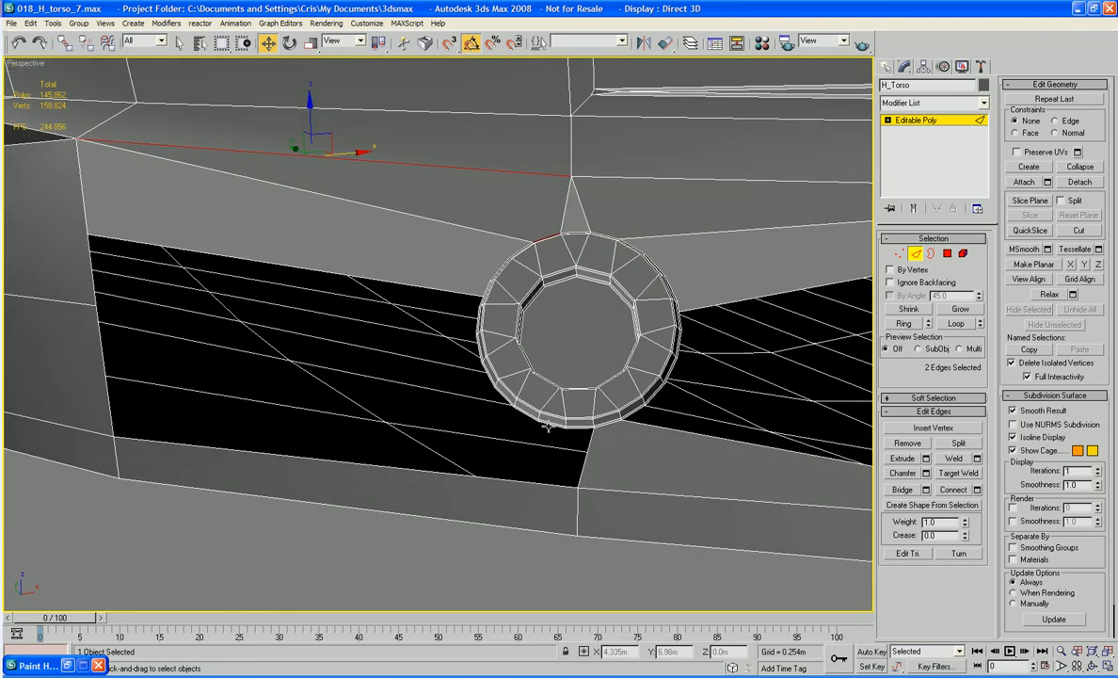
{"action": "left_click", "coordinate": [560, 420]}
{"action": "left_click", "coordinate": [549, 485], "text": "ctrl"}
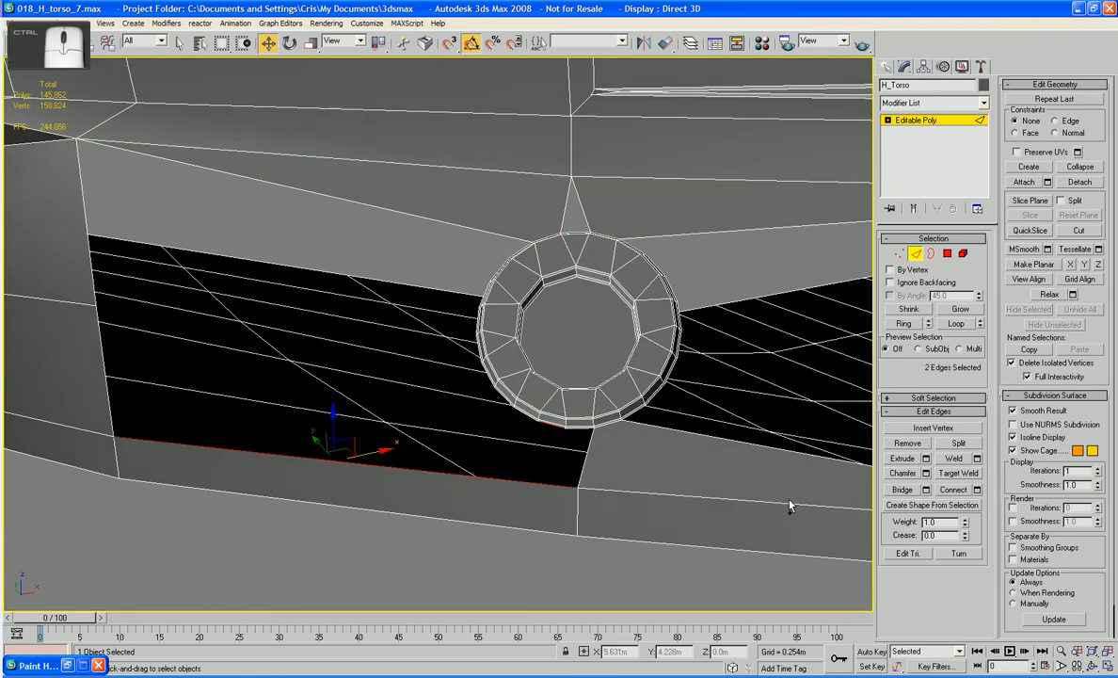
{"action": "left_click", "coordinate": [899, 492]}
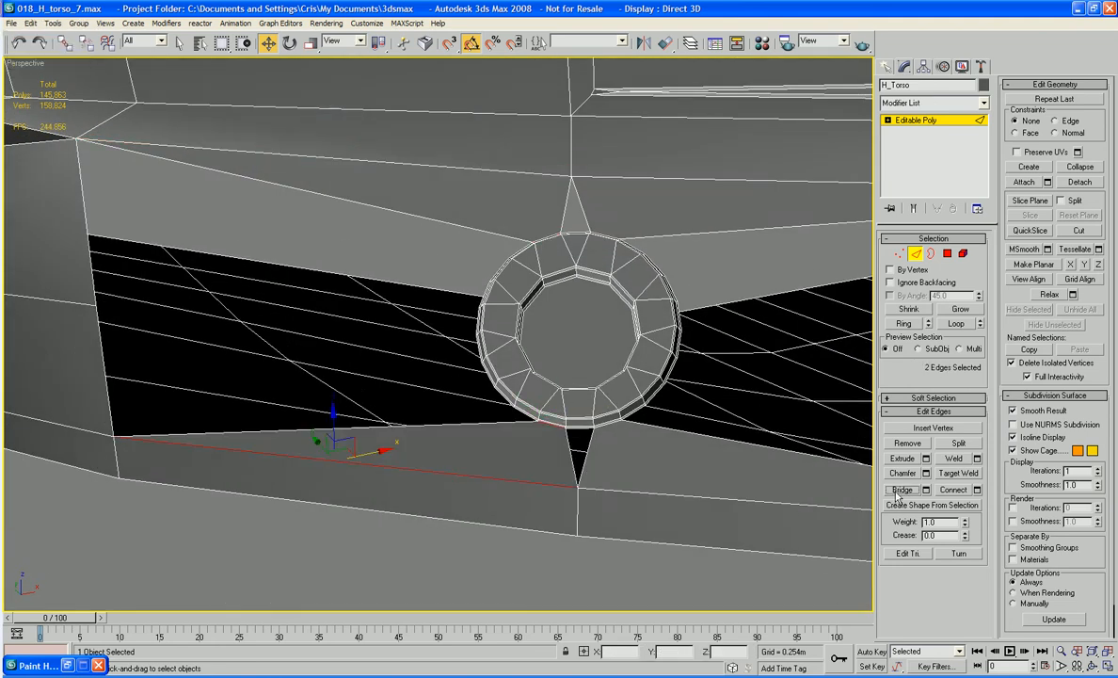
- Cap the open border of the gap on the right side of the bumper inset
{"action": "left_click", "coordinate": [931, 253]}
{"action": "left_click", "coordinate": [787, 293]}
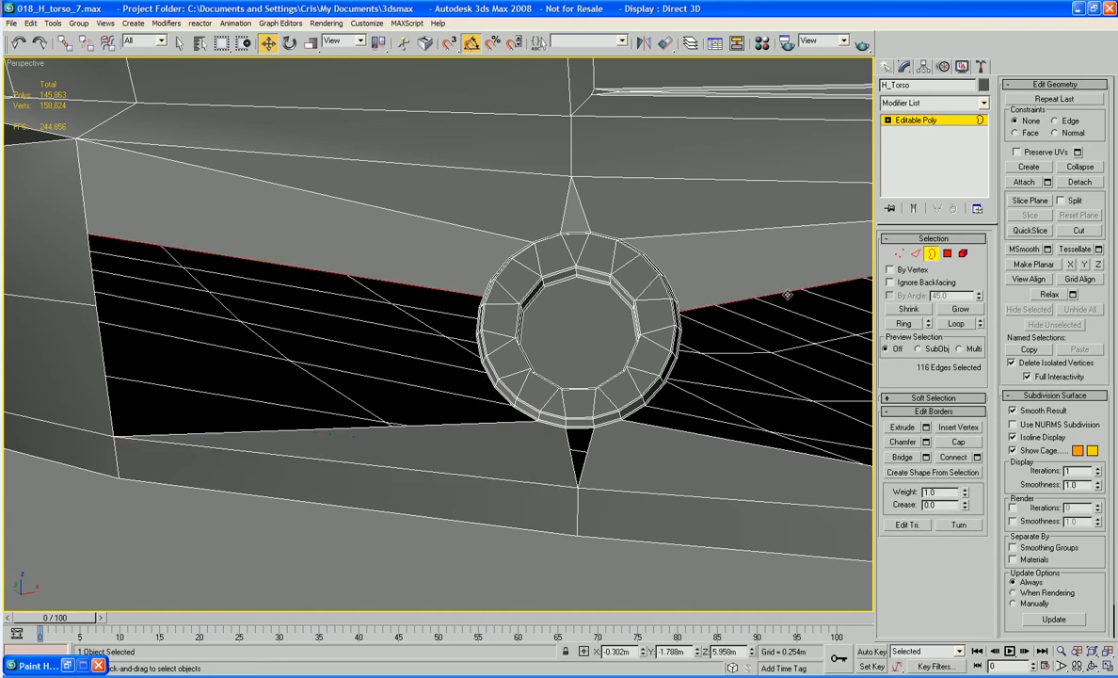
{"action": "left_click", "coordinate": [959, 443]}
{"action": "middle_click_drag", "start_coordinate": [572, 477], "coordinate": [597, 473], "text": "alt"}
{"action": "left_click", "coordinate": [506, 216]}
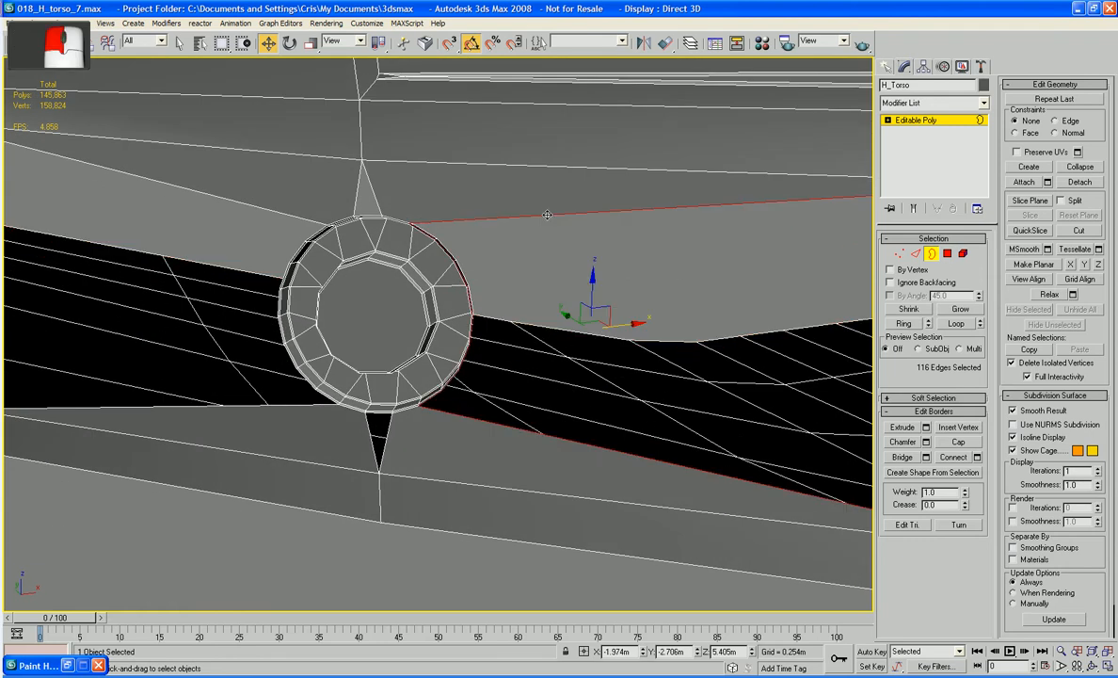
{"action": "left_click", "coordinate": [958, 443]}
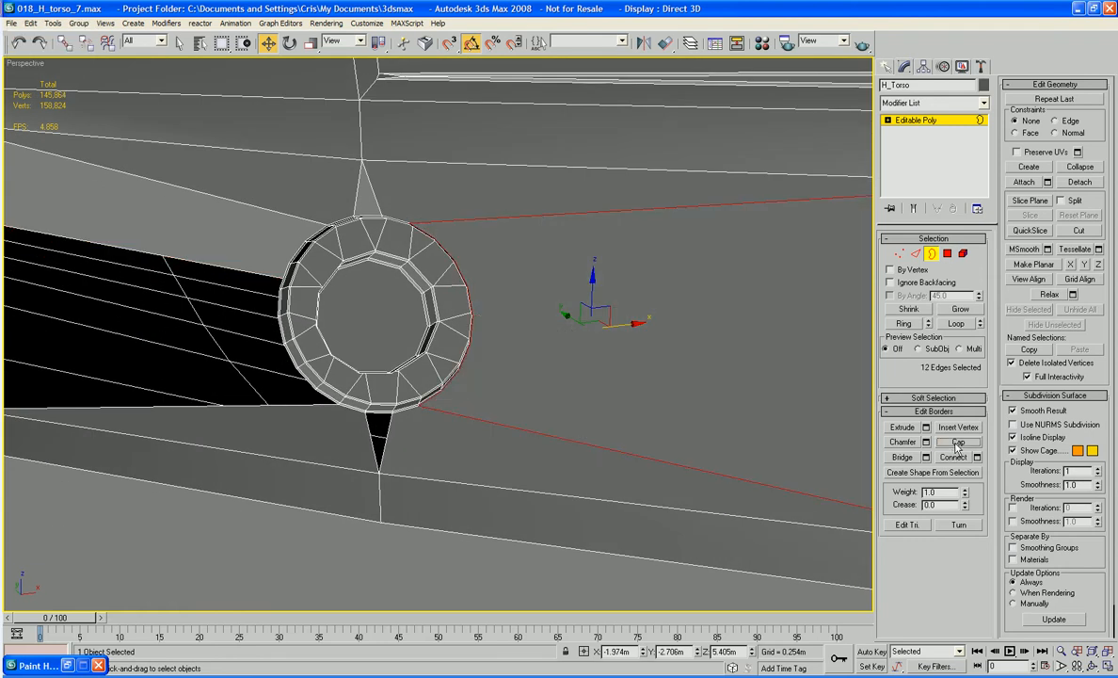
- Cap the open border left of the round bumper inset and the two small triangular gaps above and below it
{"action": "middle_click_drag", "start_coordinate": [527, 391], "coordinate": [640, 396]}
{"action": "left_click", "coordinate": [361, 411]}
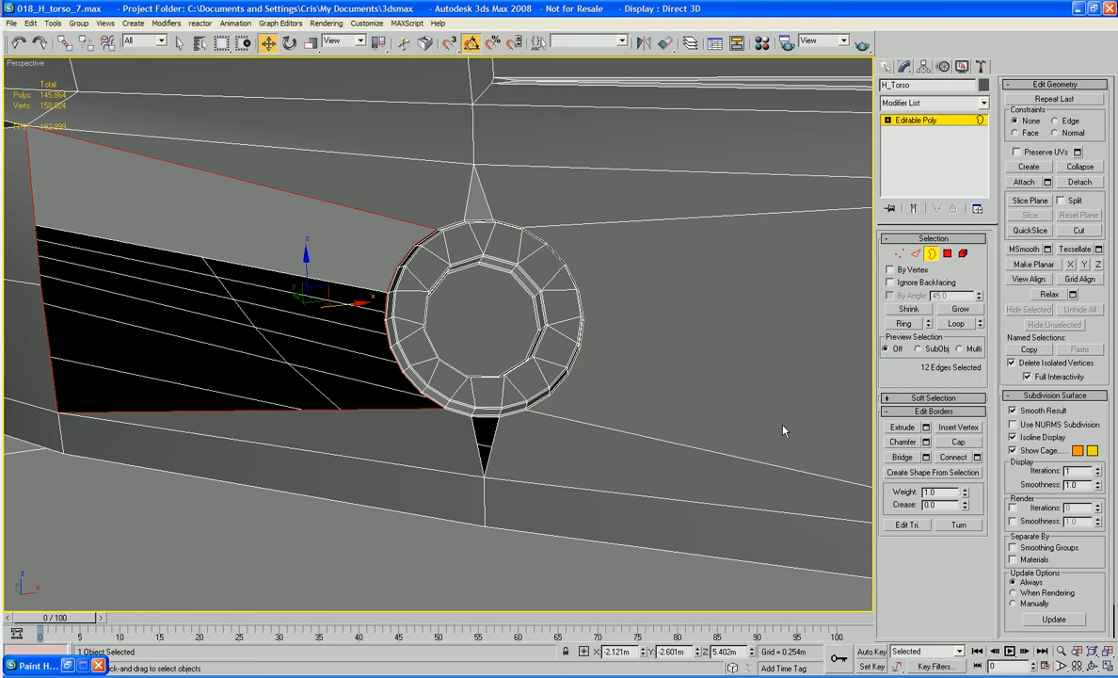
{"action": "left_click", "coordinate": [958, 442]}
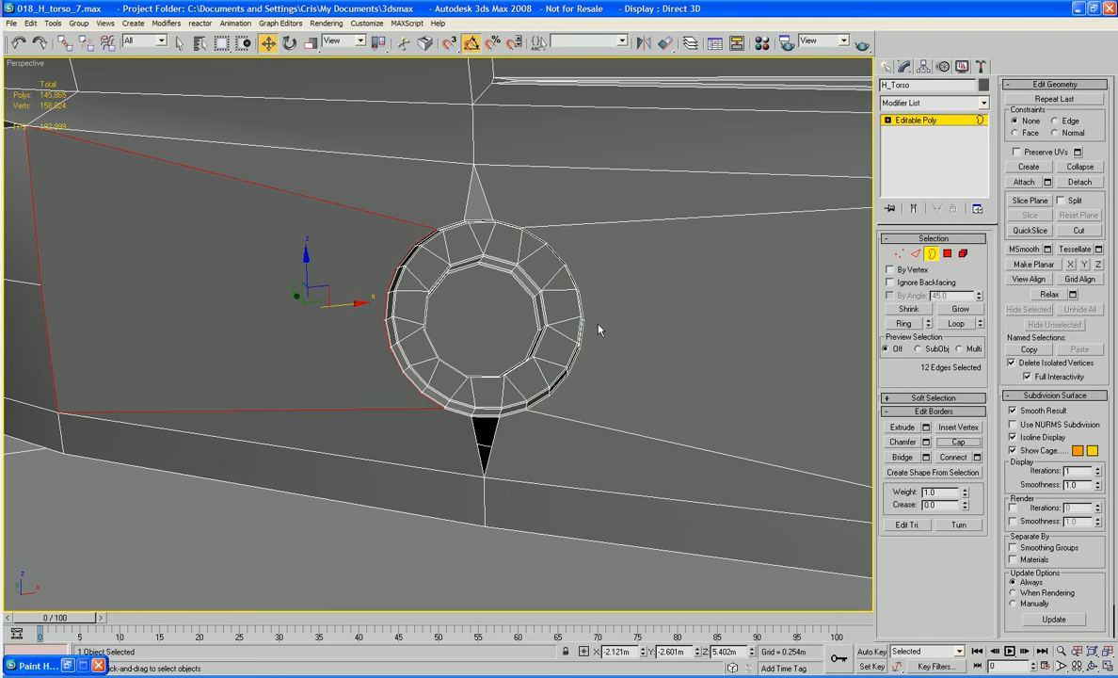
{"action": "left_click", "coordinate": [491, 213]}
{"action": "left_click", "coordinate": [497, 424], "text": "ctrl"}
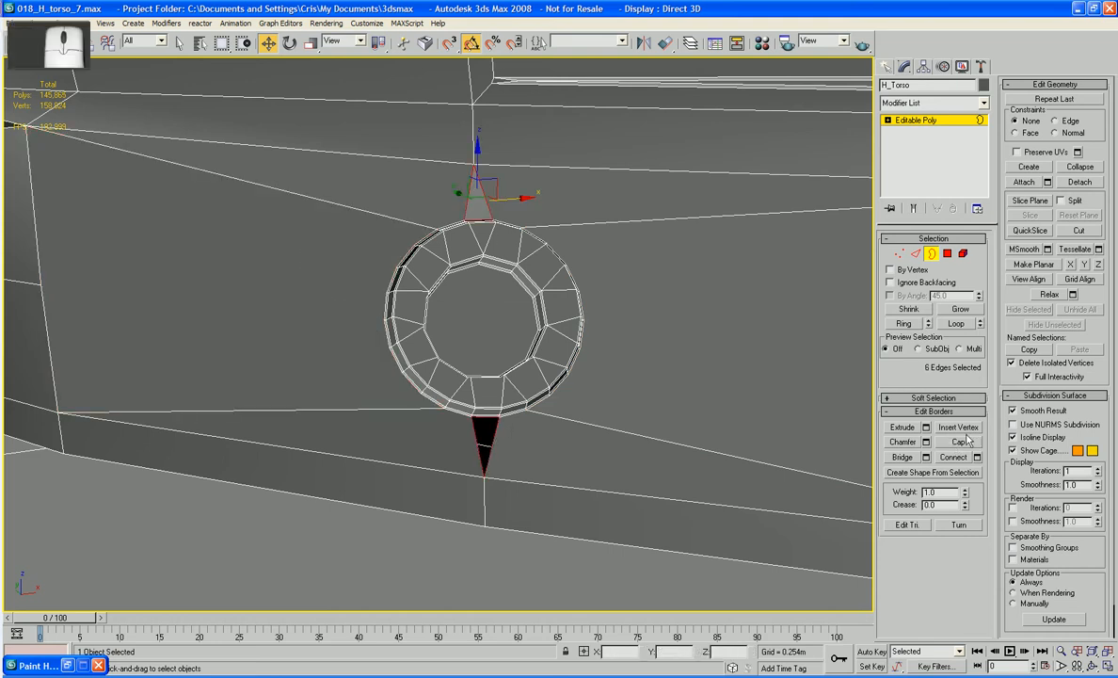
{"action": "left_click", "coordinate": [959, 443]}
- Move the vertex beside the dark gap at the bumper's upper corner slightly toward the edge to close the overlap
{"action": "middle_click_drag", "start_coordinate": [715, 394], "coordinate": [526, 542], "text": "alt"}
{"action": "scroll", "coordinate": [662, 433], "scroll_direction": "down", "scroll_amount": 5}
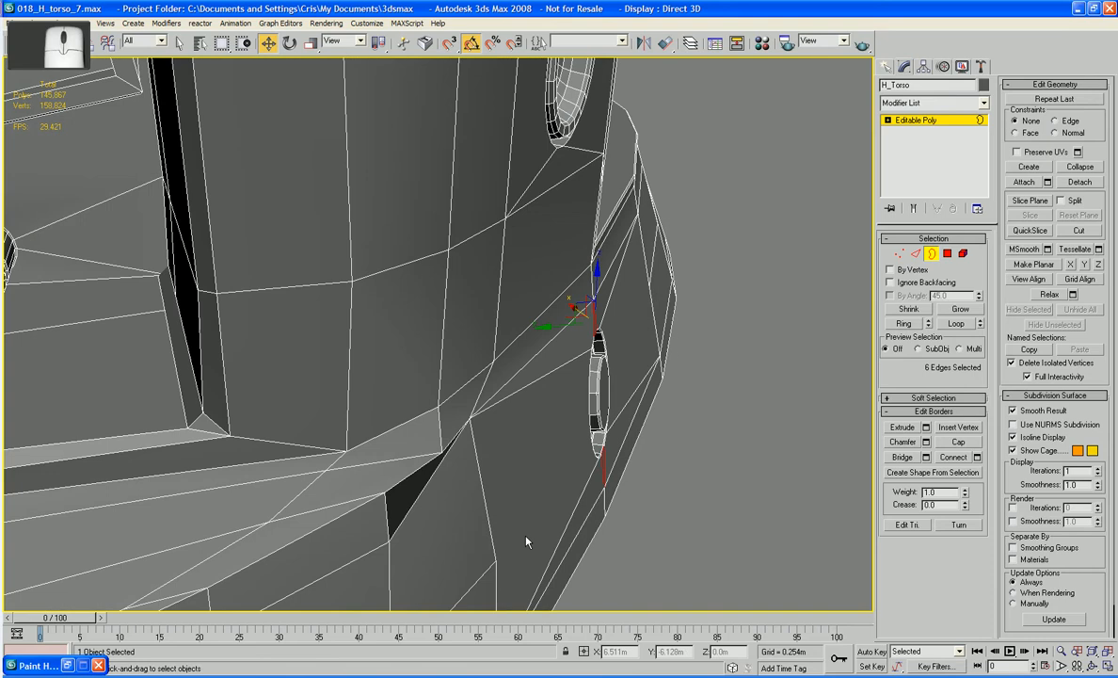
{"action": "left_click", "coordinate": [898, 255]}
{"action": "left_click", "coordinate": [440, 452]}
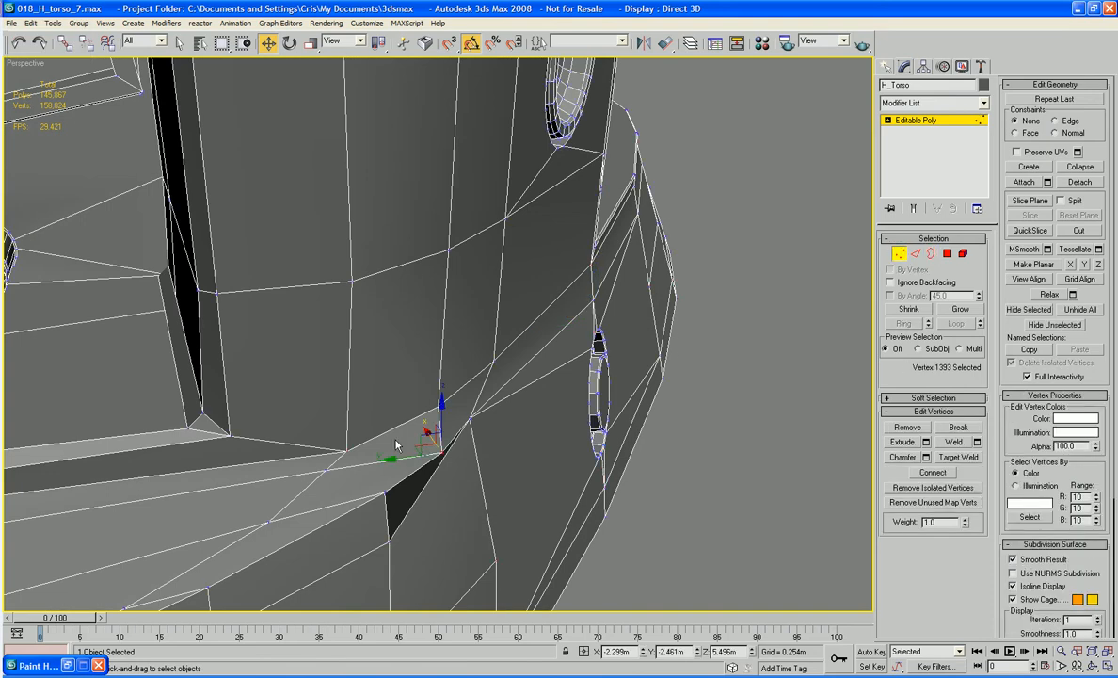
{"action": "left_click_drag", "start_coordinate": [416, 442], "coordinate": [386, 440]}
- Lower the neighbouring corner vertex on the bumper's upper front edge slightly
{"action": "middle_click_drag", "start_coordinate": [496, 446], "coordinate": [613, 430], "text": "alt"}
{"action": "scroll", "coordinate": [462, 466], "scroll_direction": "down", "scroll_amount": 5}
{"action": "scroll", "coordinate": [614, 431], "scroll_direction": "up", "scroll_amount": 5}
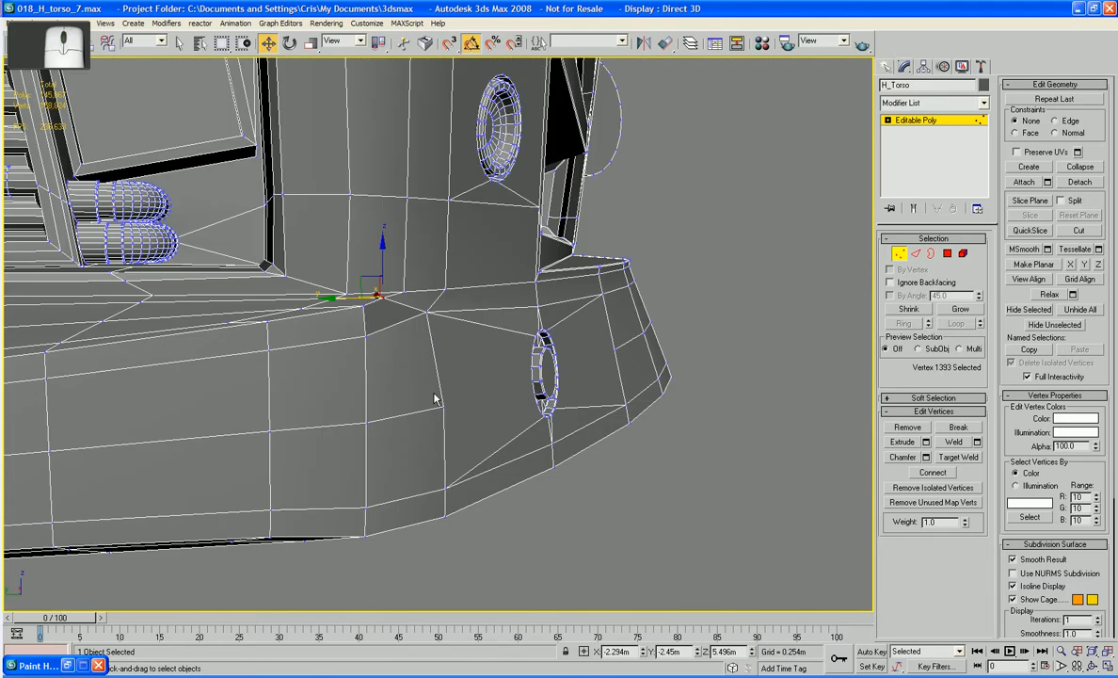
{"action": "left_click", "coordinate": [362, 304]}
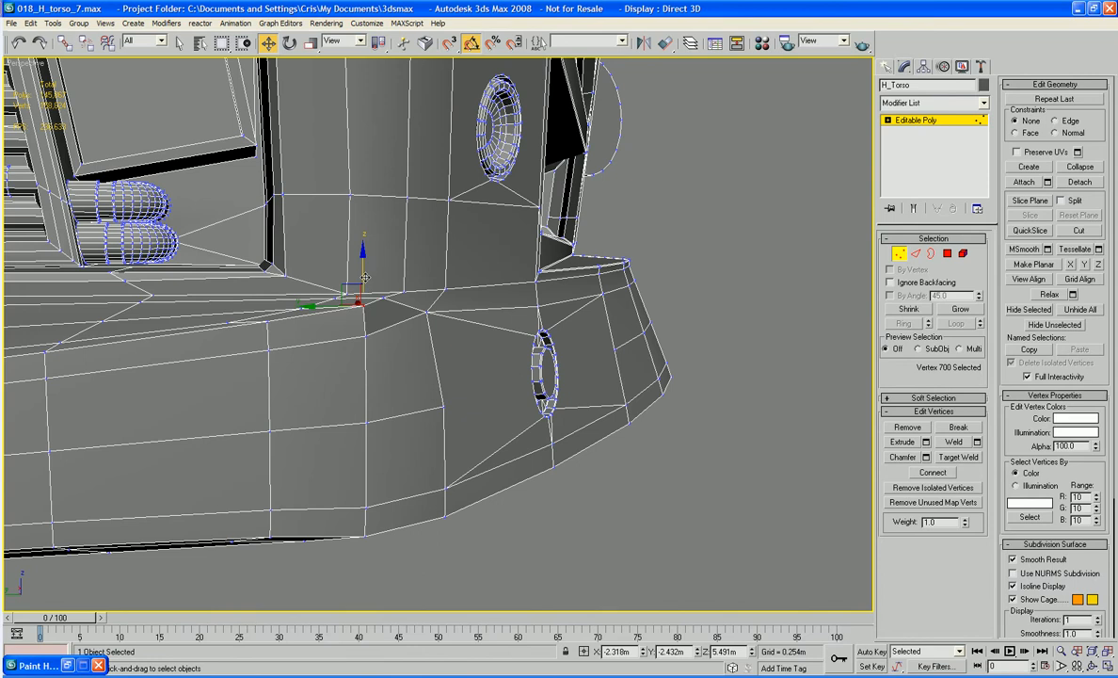
{"action": "left_click_drag", "start_coordinate": [365, 277], "coordinate": [396, 327]}
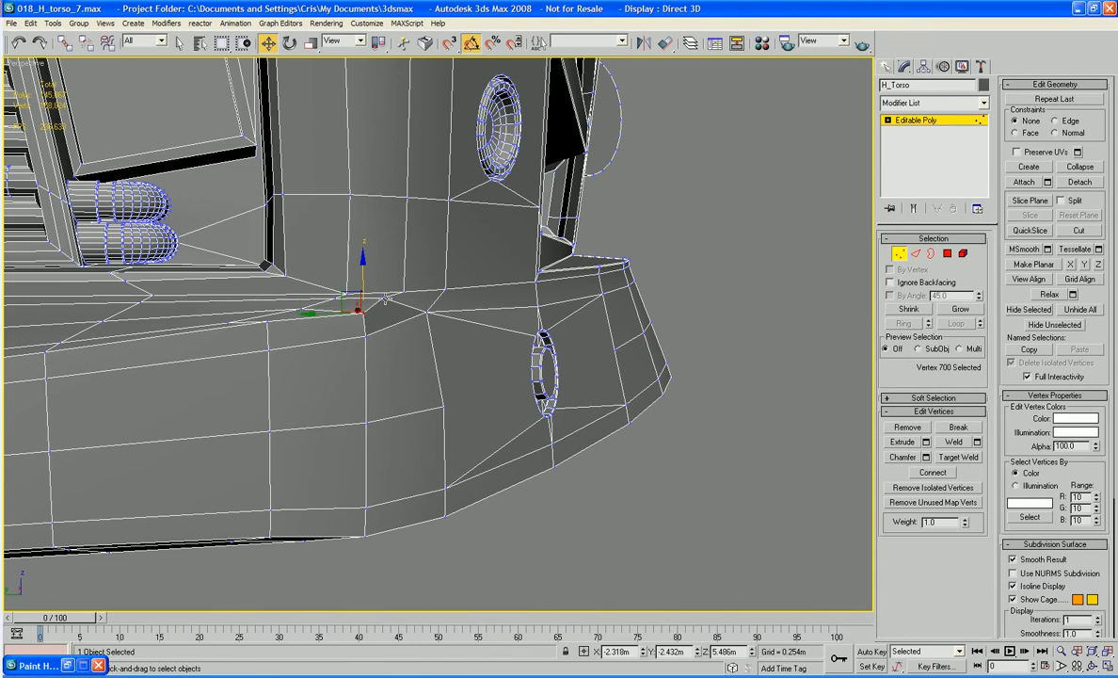
{"action": "left_click", "coordinate": [382, 297]}
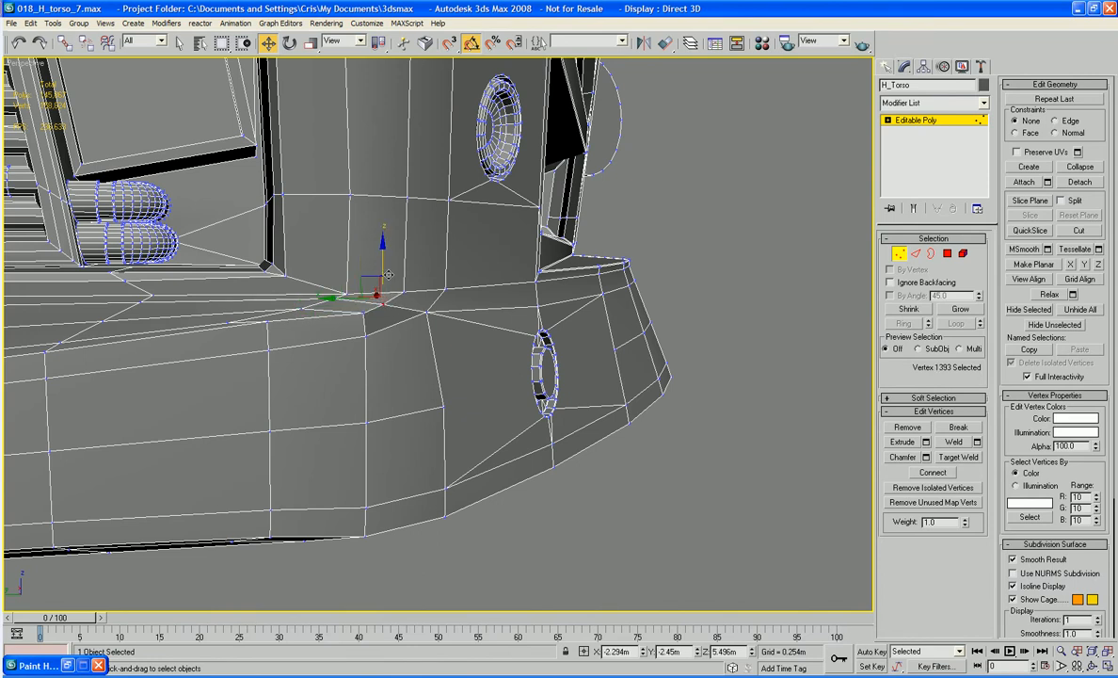
{"action": "left_click", "coordinate": [692, 414]}
- Delete the two polygons that cover the round bolt inset on the flat panel below the cylinder
{"action": "middle_click_drag", "start_coordinate": [787, 440], "coordinate": [551, 388], "text": "alt"}
{"action": "scroll", "coordinate": [747, 426], "scroll_direction": "down", "scroll_amount": 5}
{"action": "scroll", "coordinate": [753, 425], "scroll_direction": "up", "scroll_amount": 3}
{"action": "scroll", "coordinate": [612, 405], "scroll_direction": "up", "scroll_amount": 3}
{"action": "scroll", "coordinate": [695, 414], "scroll_direction": "up", "scroll_amount": 4}
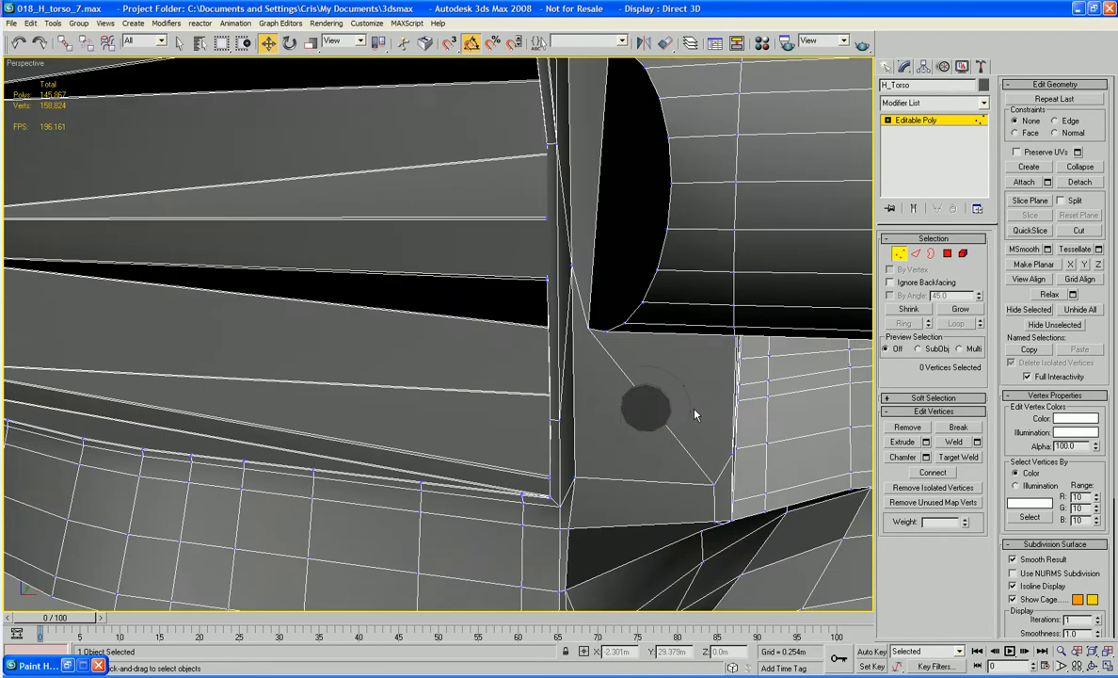
{"action": "middle_click_drag", "start_coordinate": [695, 414], "coordinate": [527, 394], "text": "alt"}
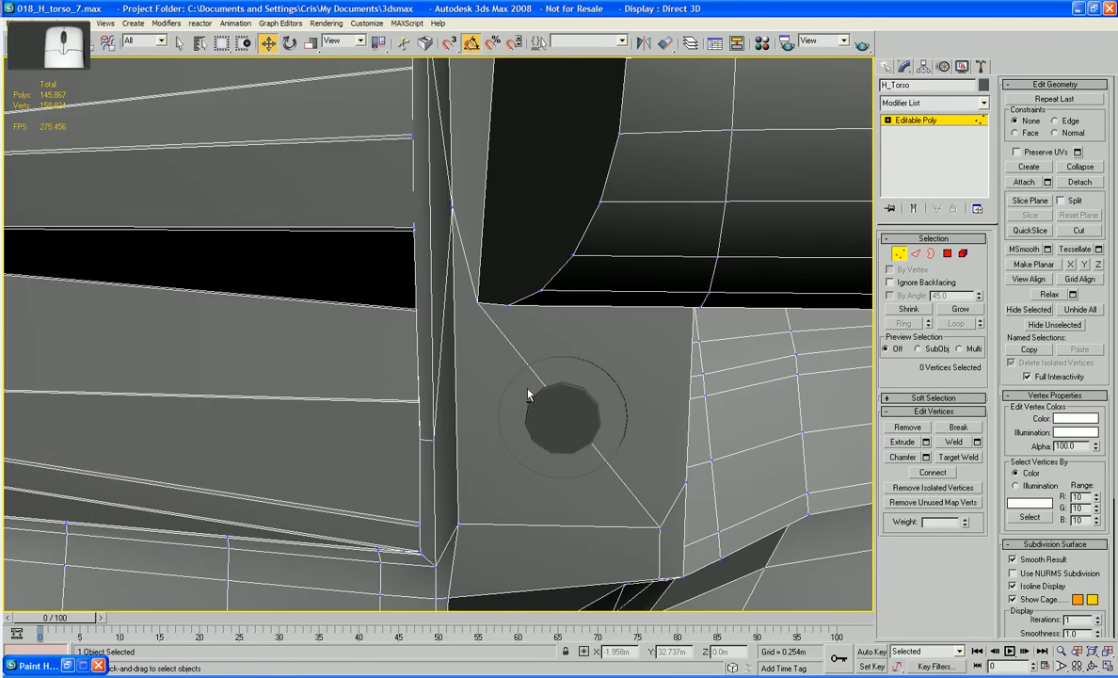
{"action": "key", "text": "4"}
{"action": "left_click", "coordinate": [625, 374]}
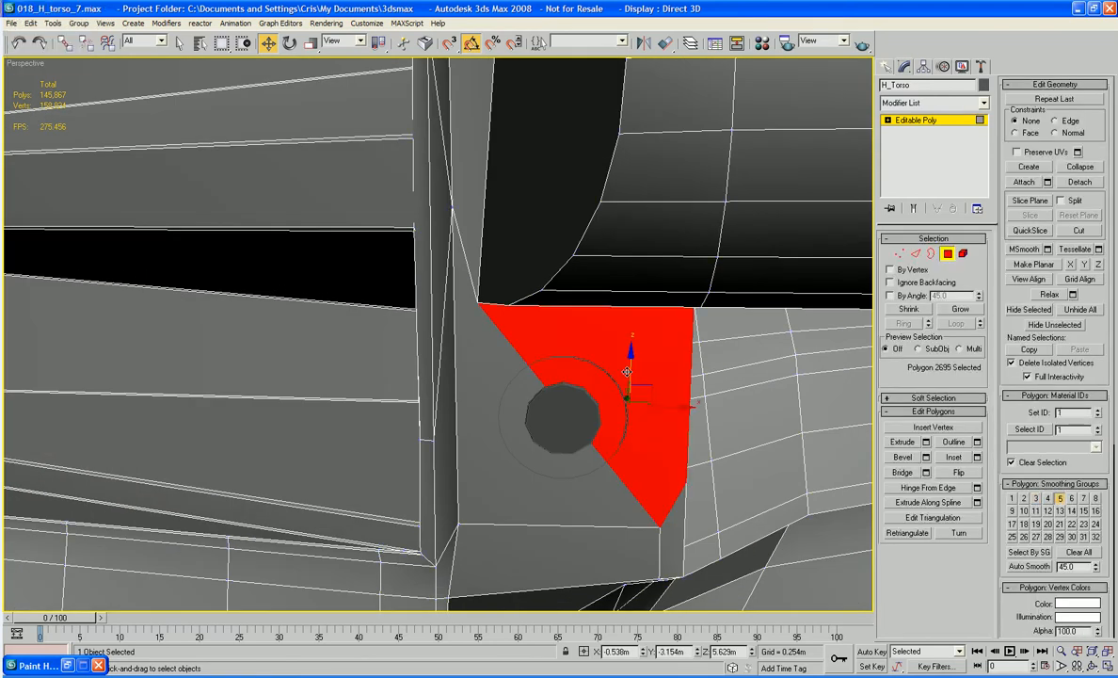
{"action": "key", "text": "Delete"}
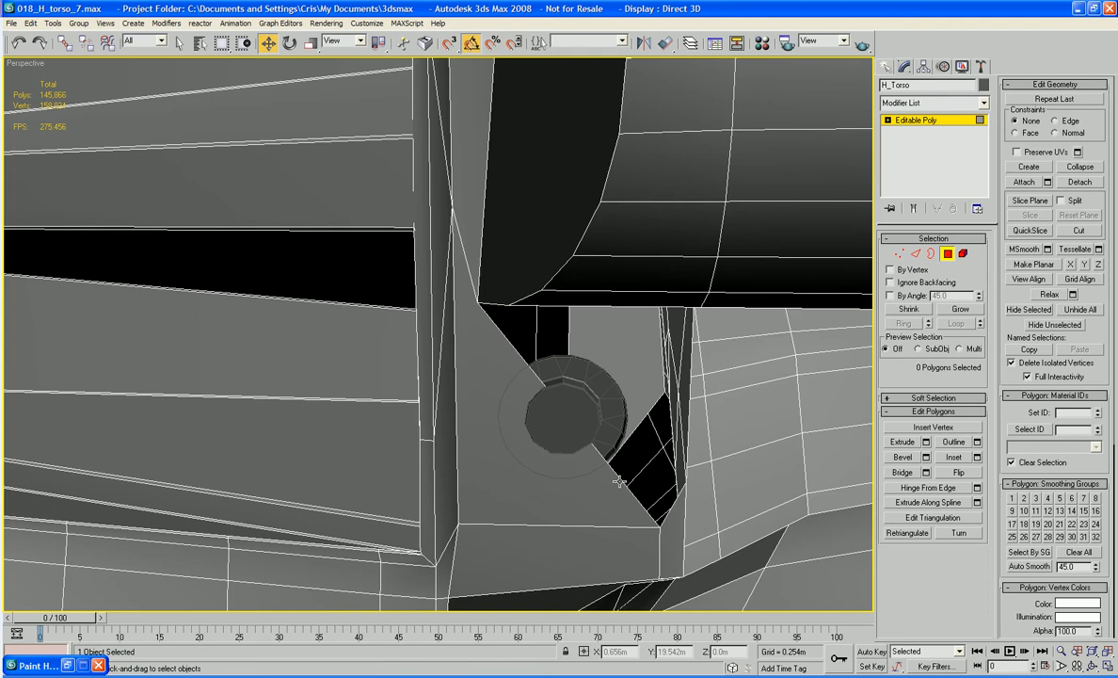
{"action": "middle_click_drag", "start_coordinate": [620, 487], "coordinate": [551, 576], "text": "alt"}
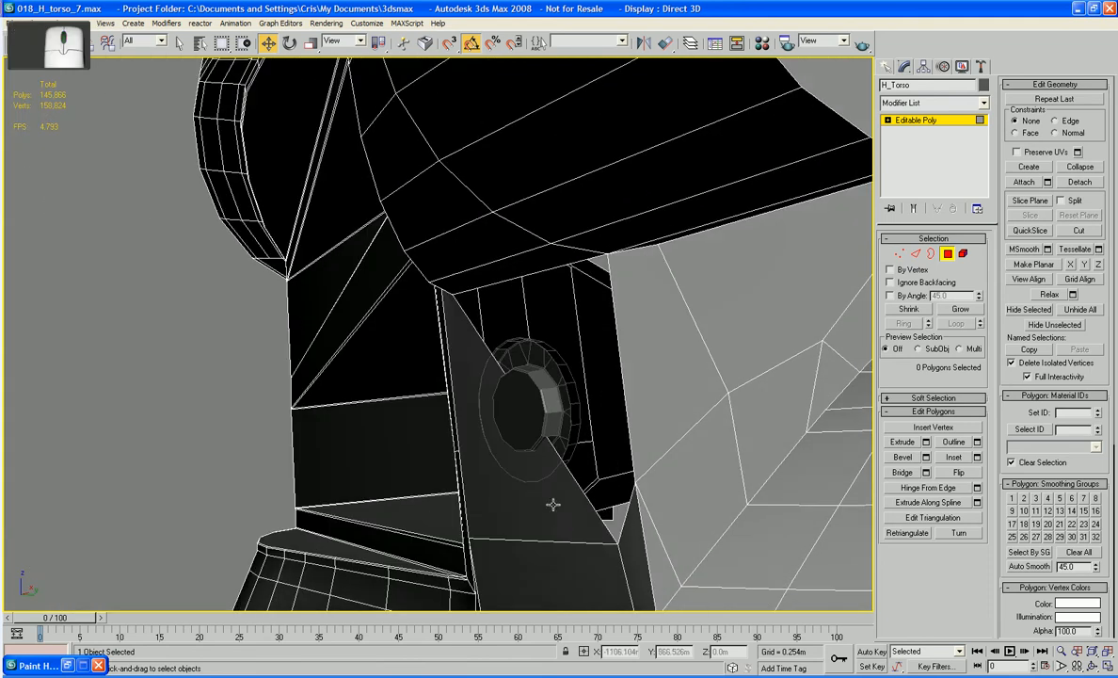
{"action": "left_click", "coordinate": [452, 405]}
{"action": "key", "text": "Delete"}
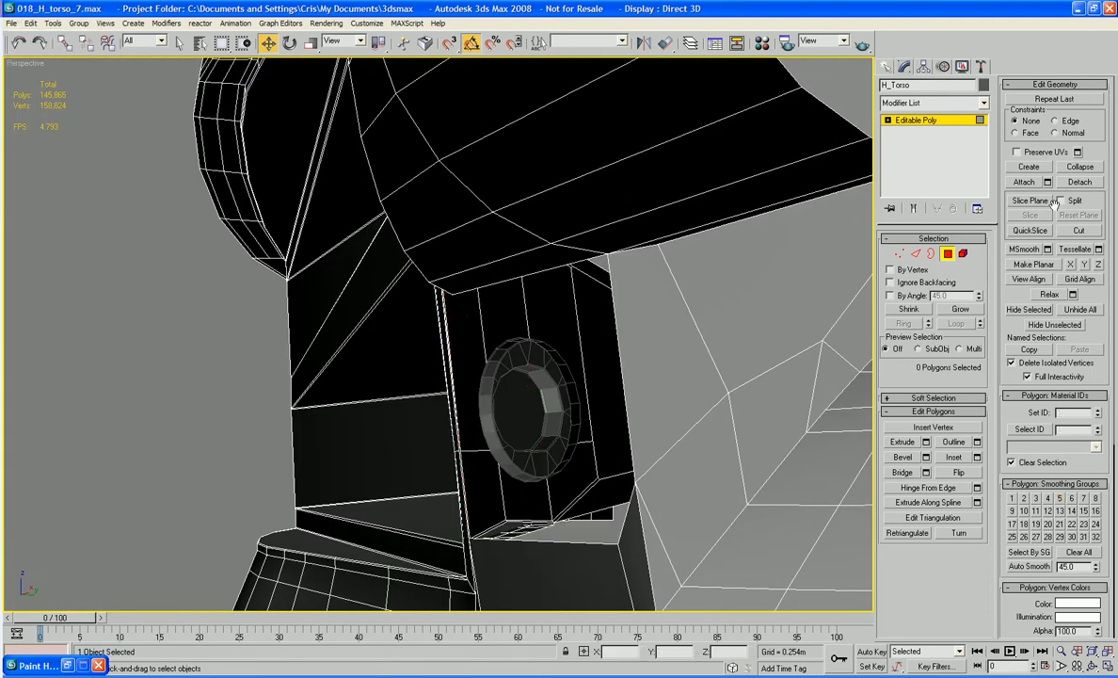
- Attach the round bolt inset to the torso and bridge its right rim edge to the opening's right edge
{"action": "left_click", "coordinate": [1030, 182]}
{"action": "left_click", "coordinate": [500, 386]}
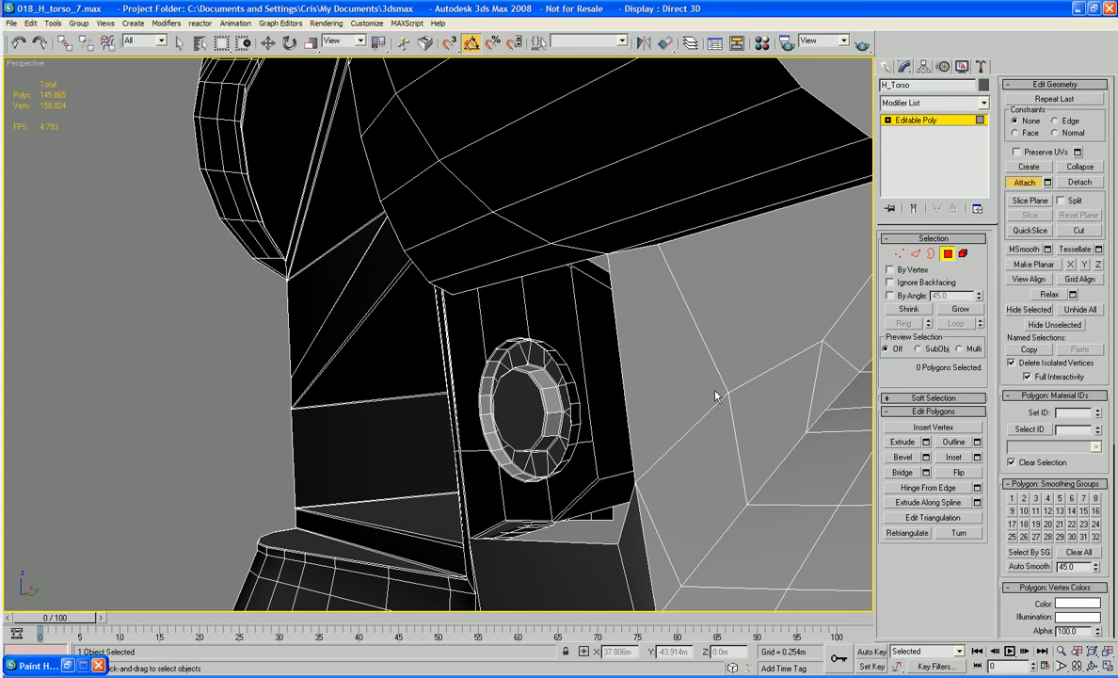
{"action": "left_click", "coordinate": [916, 254]}
{"action": "key", "text": "w"}
{"action": "left_click", "coordinate": [571, 398]}
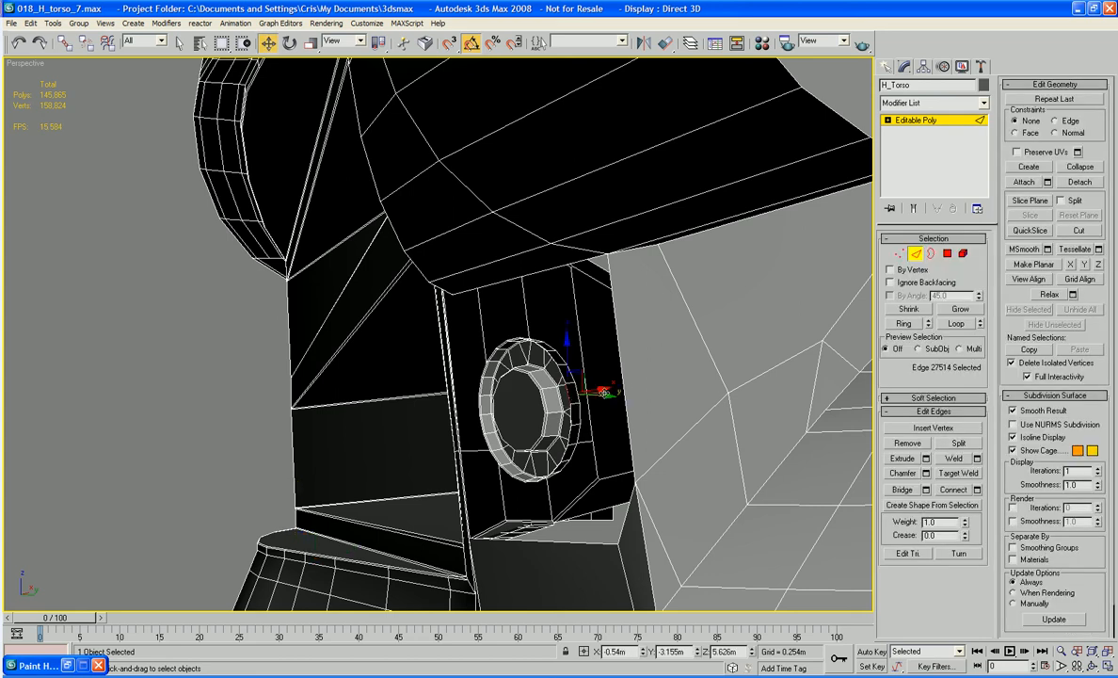
{"action": "left_click", "coordinate": [622, 385], "text": "ctrl"}
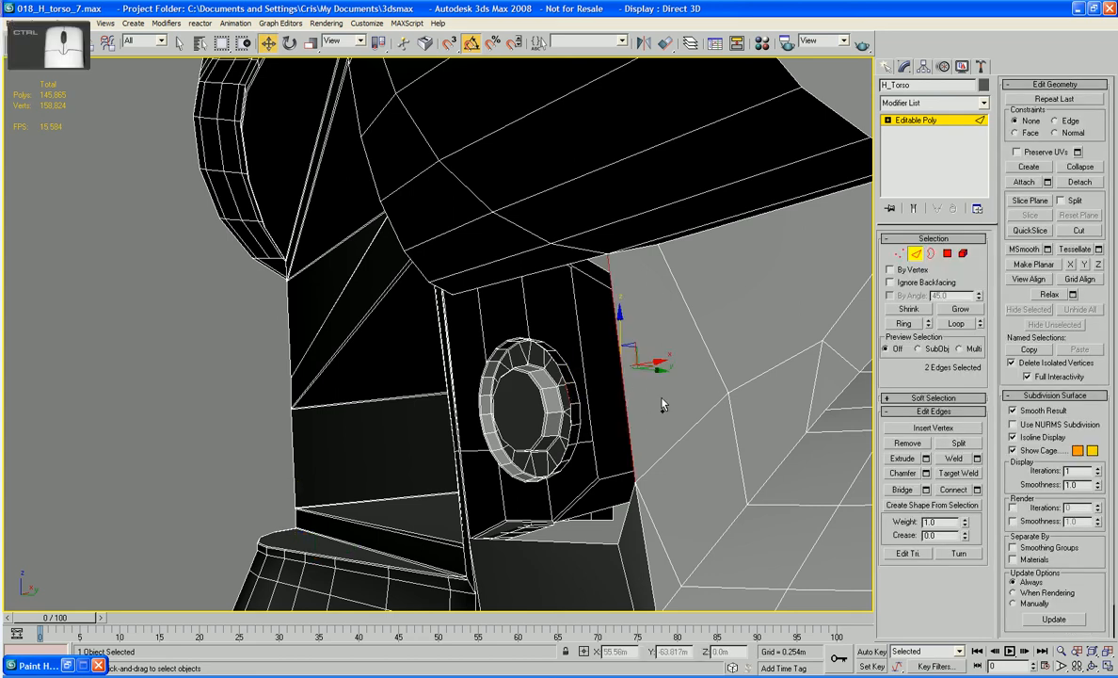
{"action": "left_click", "coordinate": [913, 489]}
- Cap the remaining open border around the attached bolt inset
{"action": "left_click", "coordinate": [931, 254]}
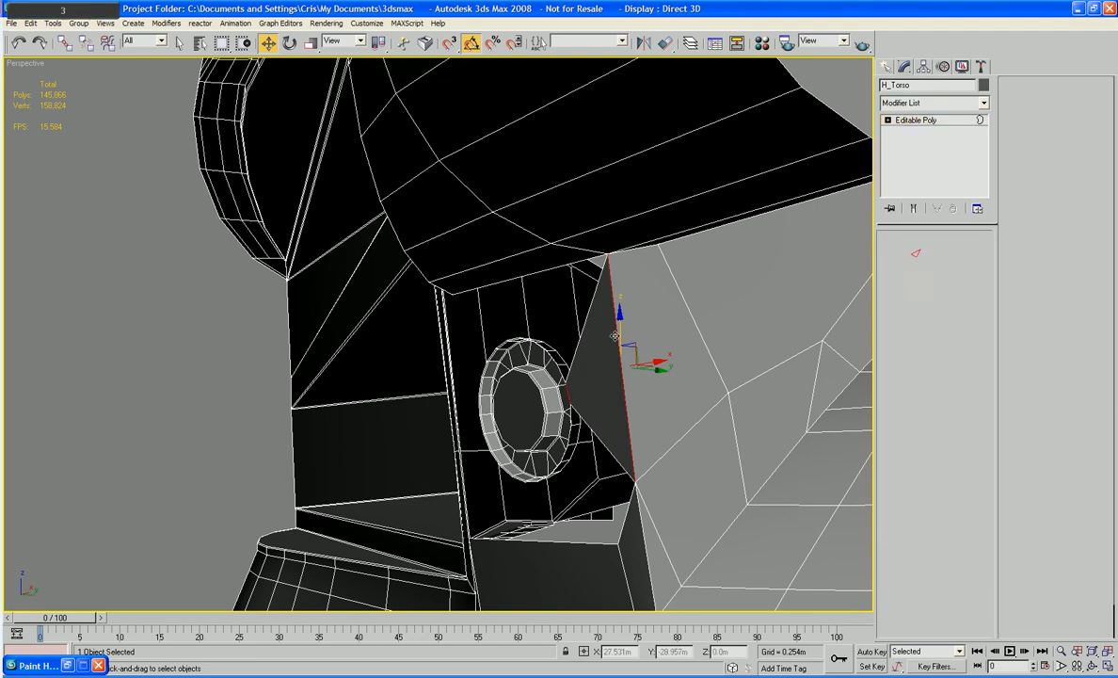
{"action": "left_click", "coordinate": [551, 312]}
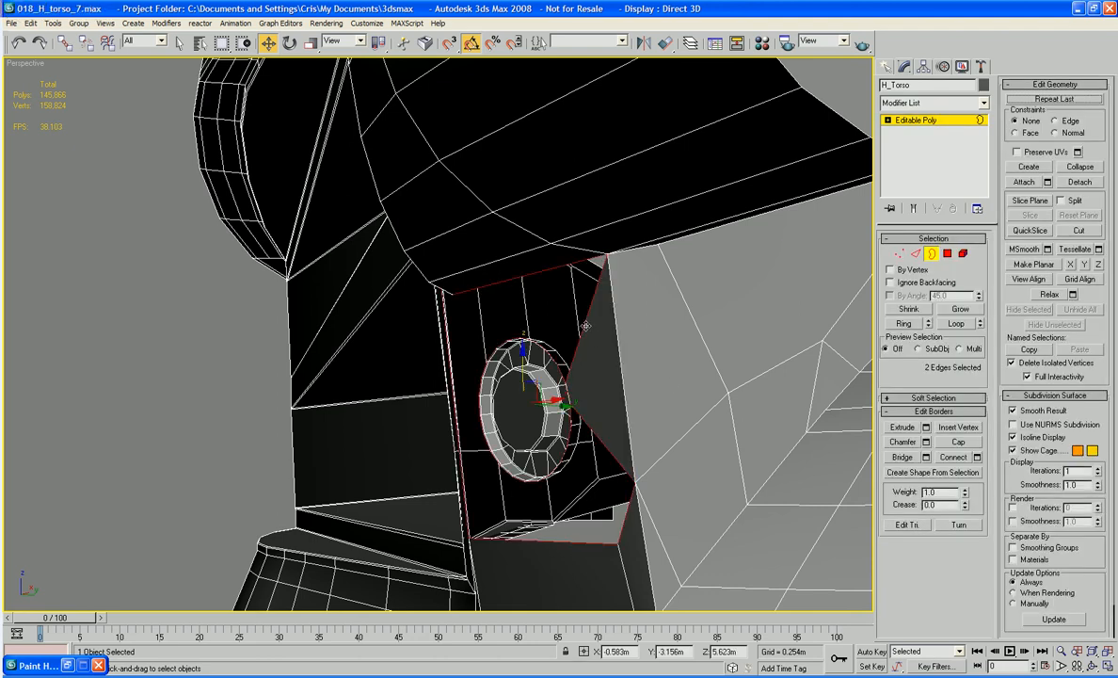
{"action": "left_click", "coordinate": [947, 443]}
- Delete the four-sided polygon covering the large dished inset and attach that inset to the torso
{"action": "middle_click_drag", "start_coordinate": [621, 419], "coordinate": [706, 423], "text": "alt"}
{"action": "middle_click_drag", "start_coordinate": [673, 378], "coordinate": [701, 450], "text": "alt"}
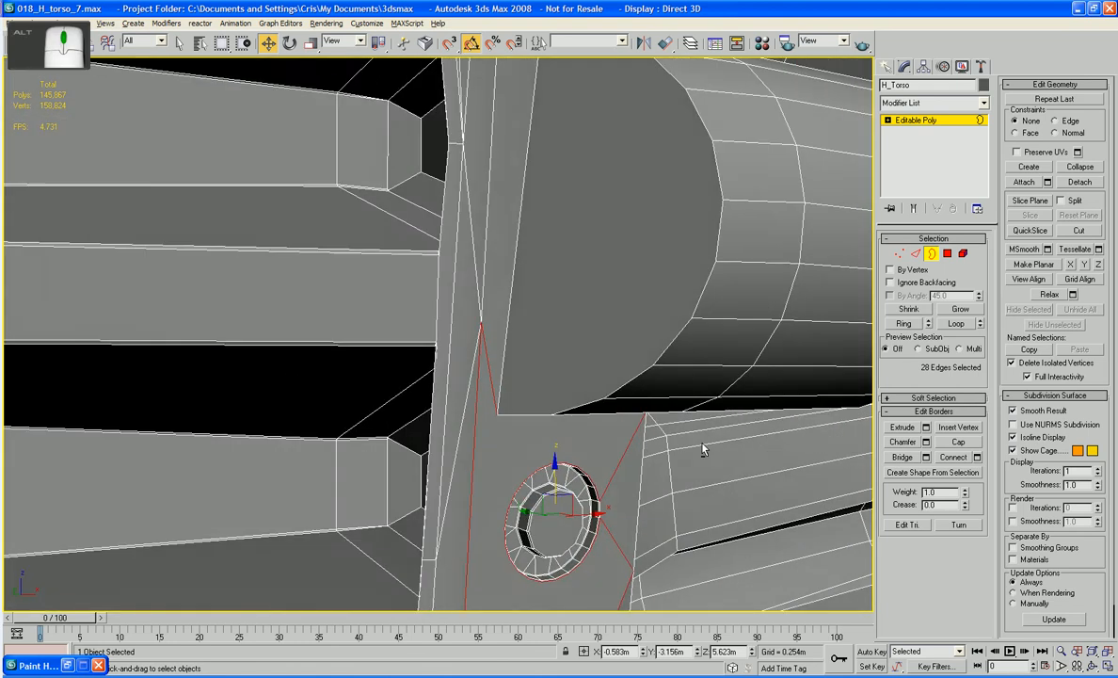
{"action": "middle_click_drag", "start_coordinate": [602, 424], "coordinate": [463, 416], "text": "alt"}
{"action": "middle_click_drag", "start_coordinate": [416, 341], "coordinate": [497, 502], "text": "alt"}
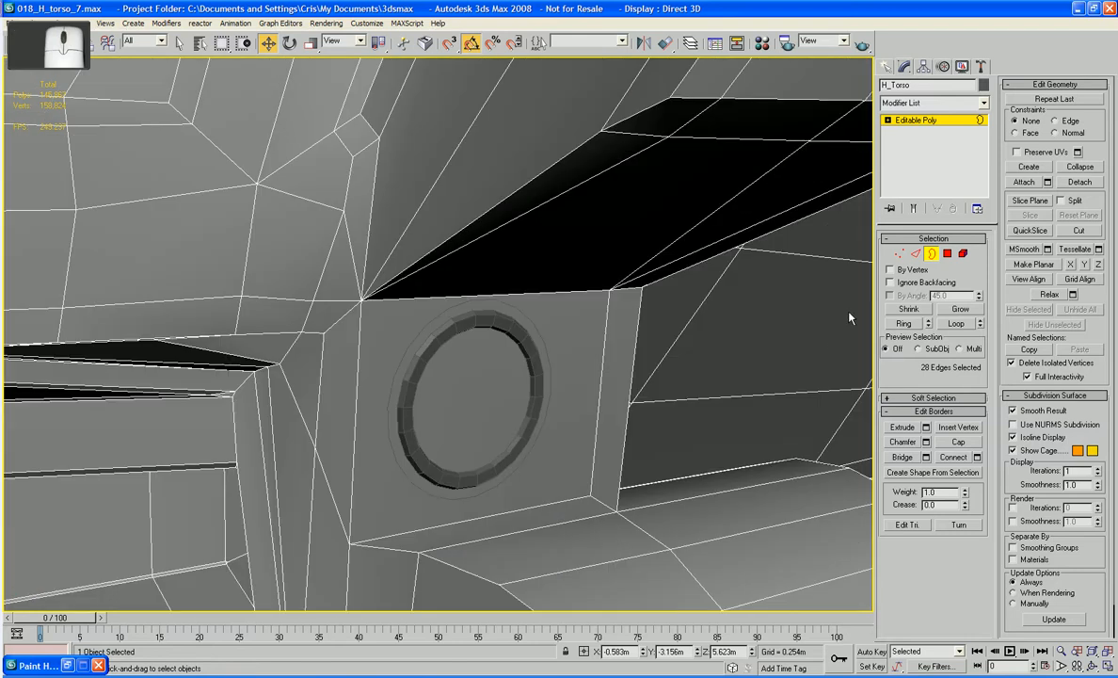
{"action": "key", "text": "4"}
{"action": "left_click", "coordinate": [578, 346]}
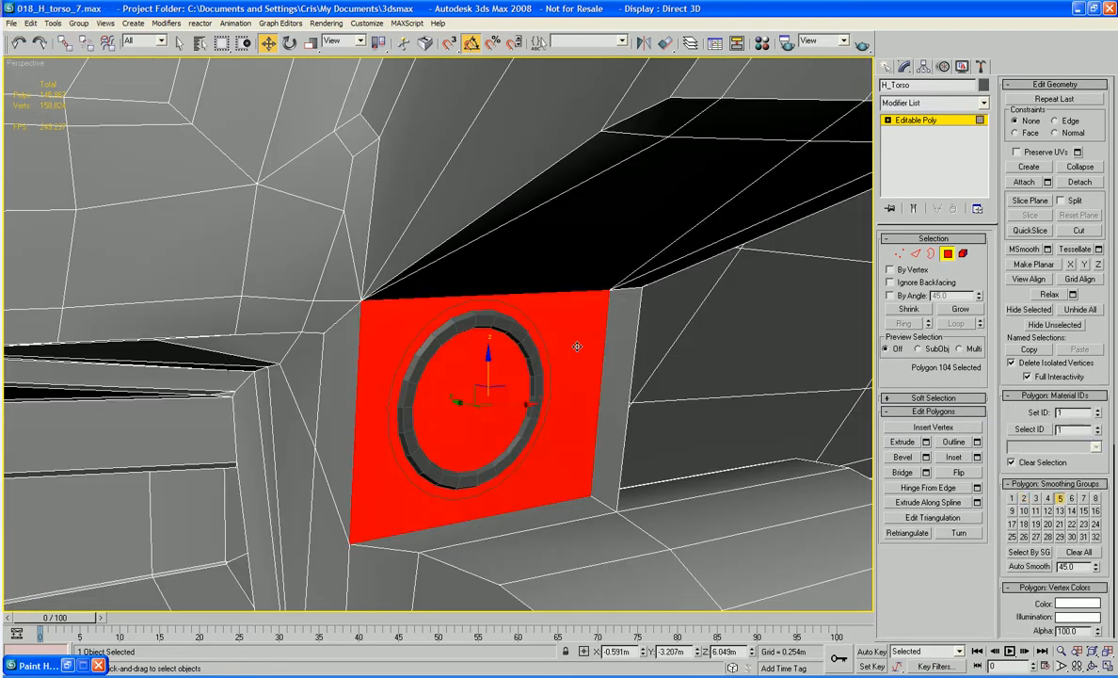
{"action": "key", "text": "Delete"}
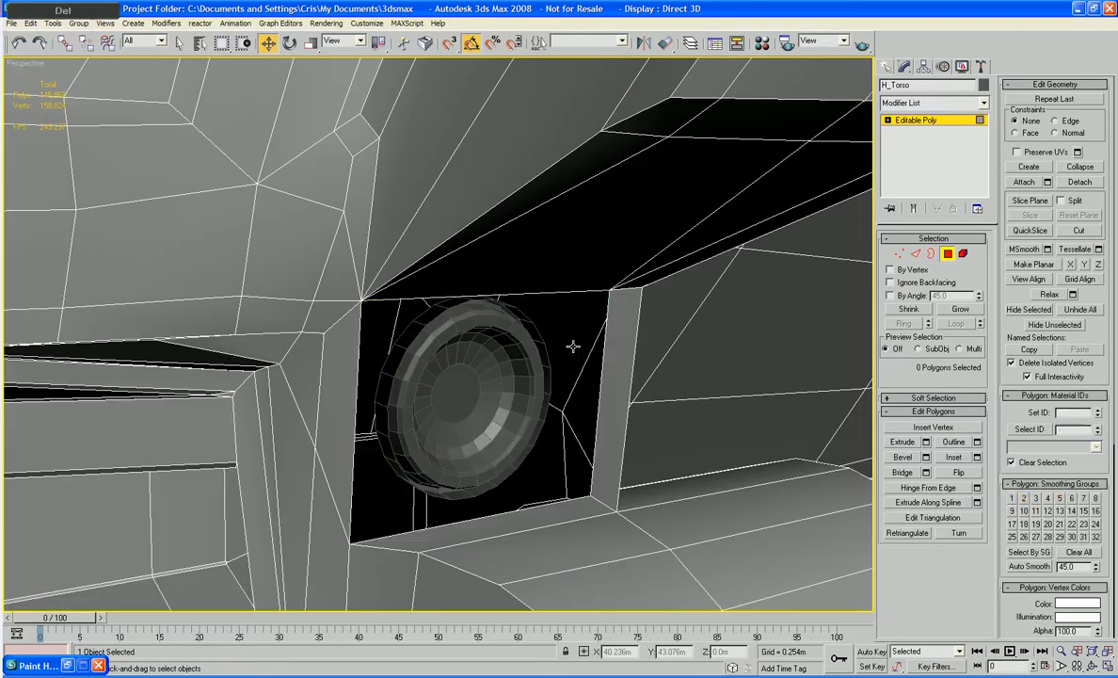
{"action": "left_click", "coordinate": [1025, 183]}
{"action": "left_click", "coordinate": [443, 427]}
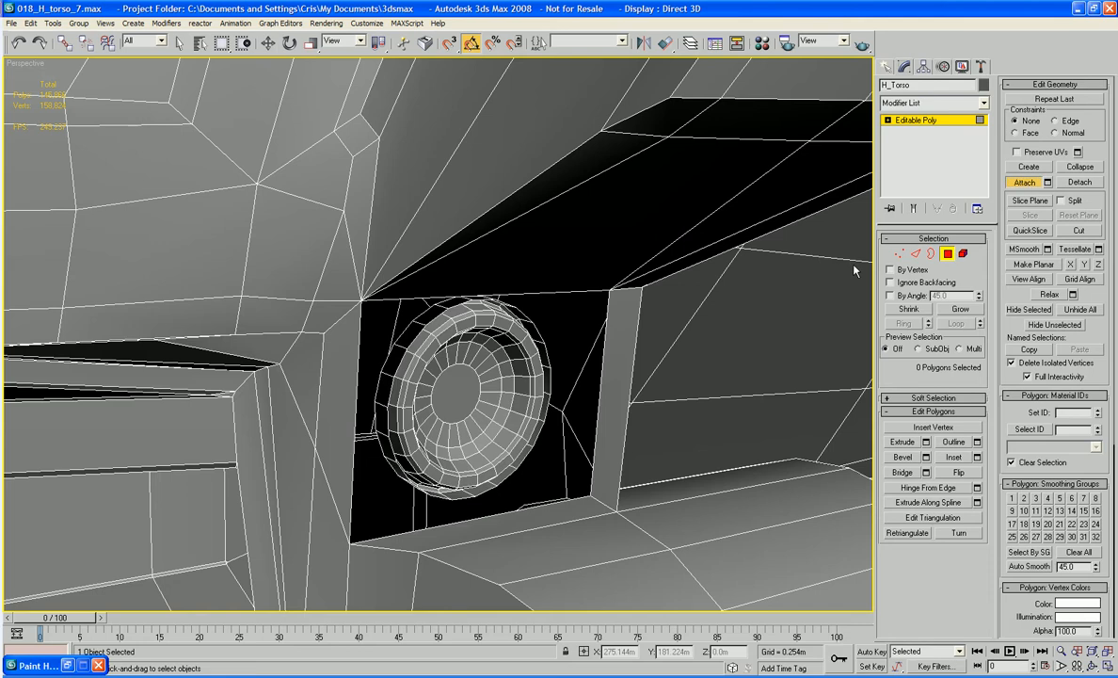
- Bridge the dished inset's left rim edge to the opening's left edge and cap the remaining border
{"action": "key", "text": "2"}
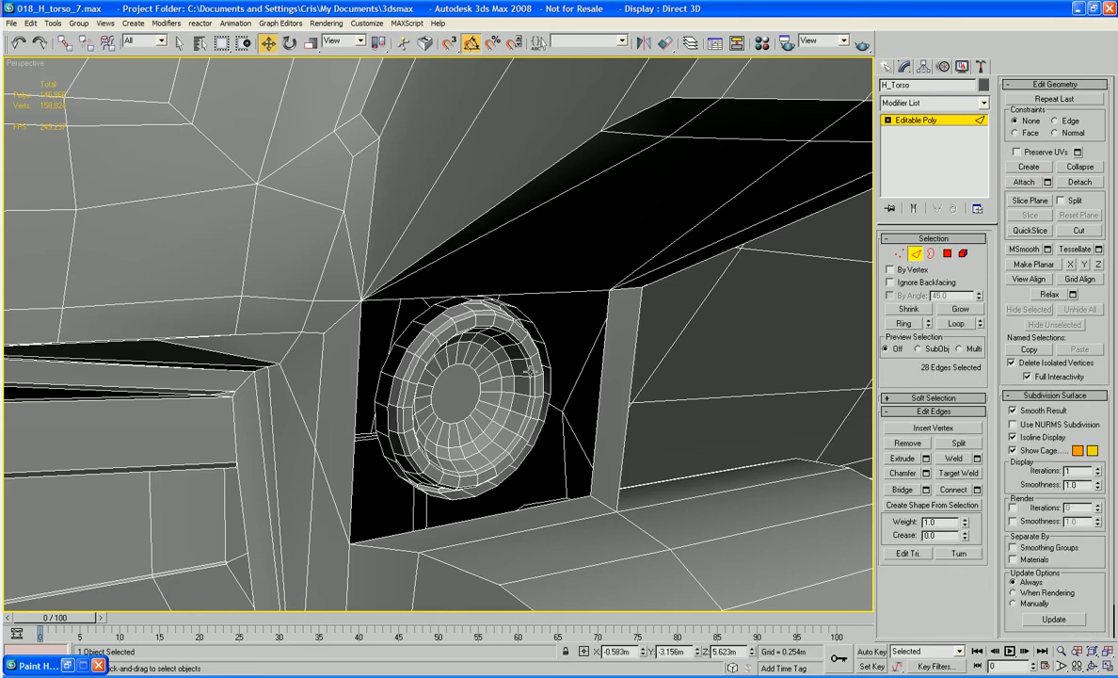
{"action": "left_click", "coordinate": [386, 413]}
{"action": "left_click", "coordinate": [354, 407], "text": "ctrl"}
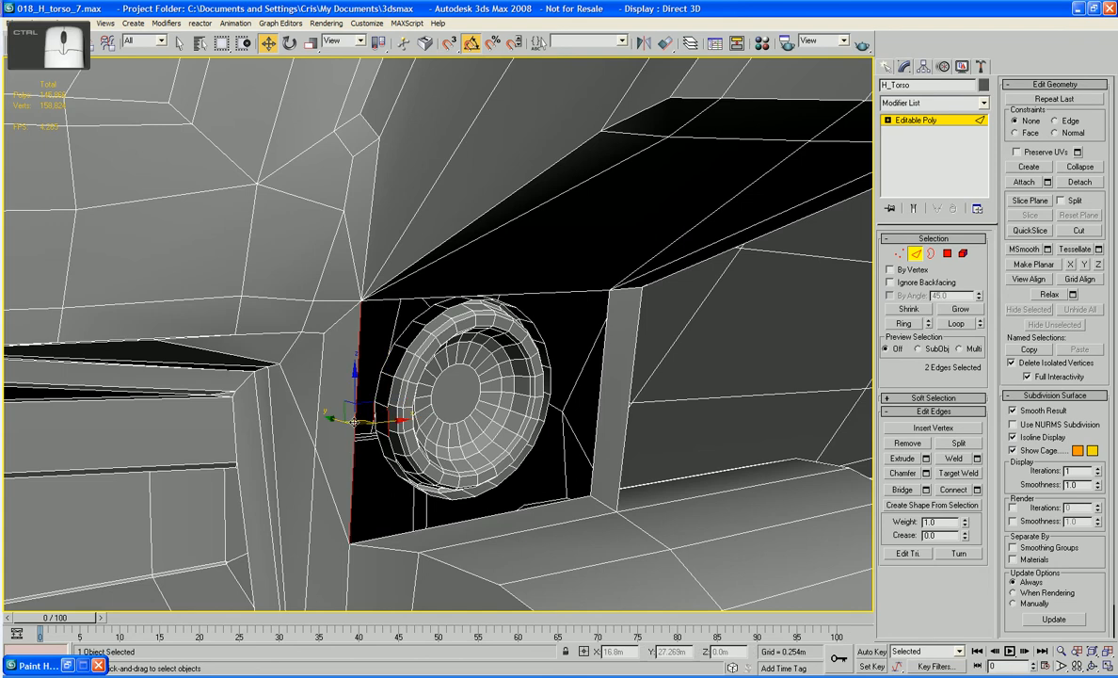
{"action": "left_click", "coordinate": [902, 489]}
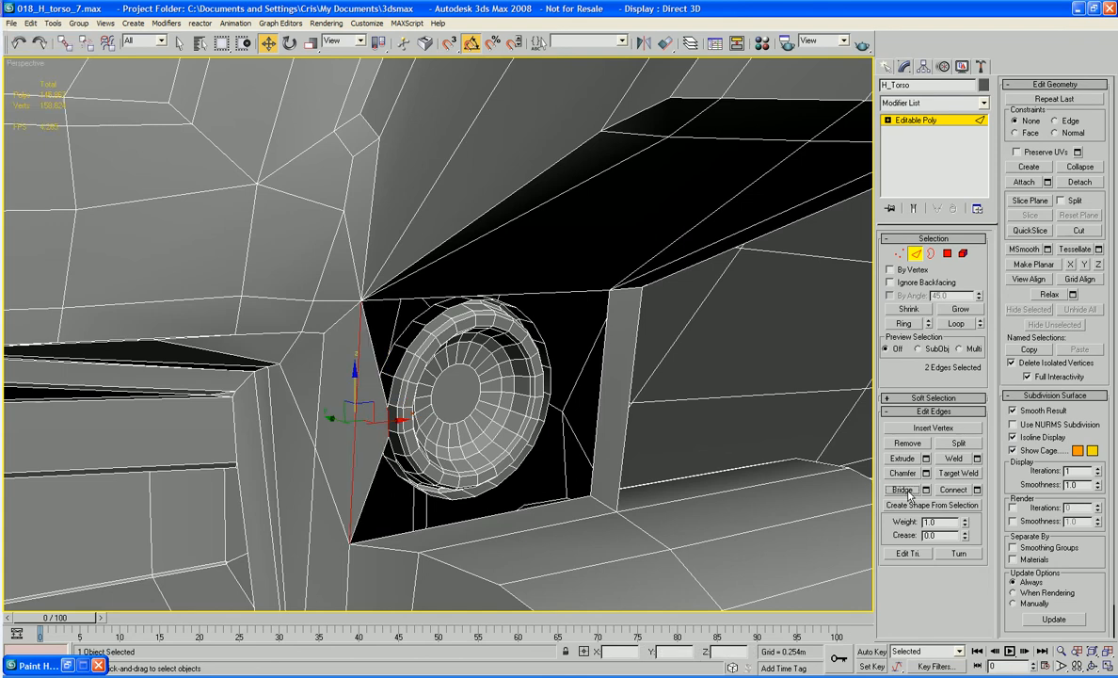
{"action": "left_click", "coordinate": [930, 255]}
{"action": "left_click", "coordinate": [549, 381]}
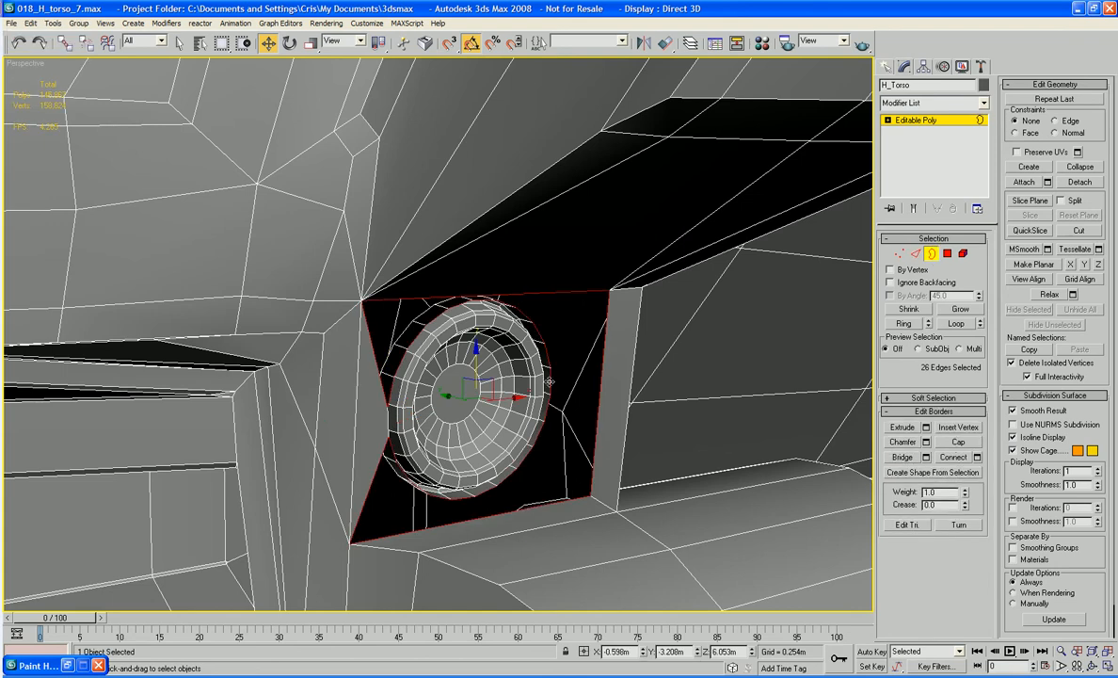
{"action": "left_click", "coordinate": [952, 444]}
- Move the large bolt inset on the dark side surface about 0.078 m in X and -0.044 m in Y, using local axes, to fit within one polygon
{"action": "middle_click_drag", "start_coordinate": [673, 456], "coordinate": [599, 451], "text": "alt"}
{"action": "scroll", "coordinate": [654, 473], "scroll_direction": "down", "scroll_amount": 4}
{"action": "scroll", "coordinate": [540, 544], "scroll_direction": "up", "scroll_amount": 6}
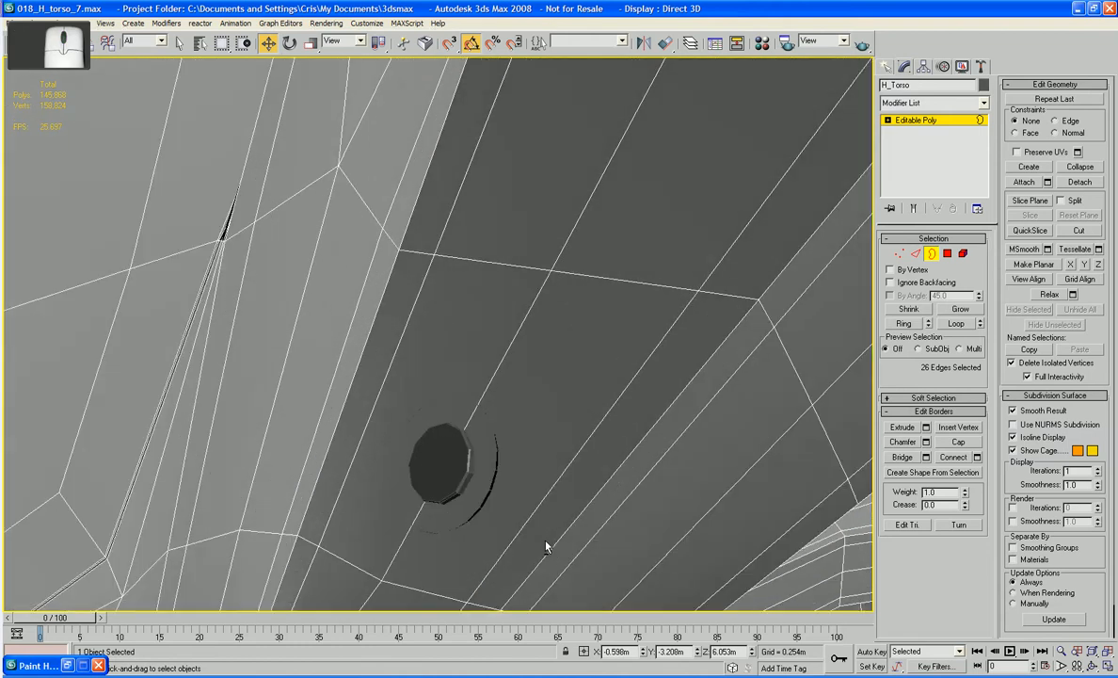
{"action": "middle_click_drag", "start_coordinate": [545, 547], "coordinate": [484, 429], "text": "alt"}
{"action": "middle_click_drag", "start_coordinate": [607, 324], "coordinate": [529, 327], "text": "alt"}
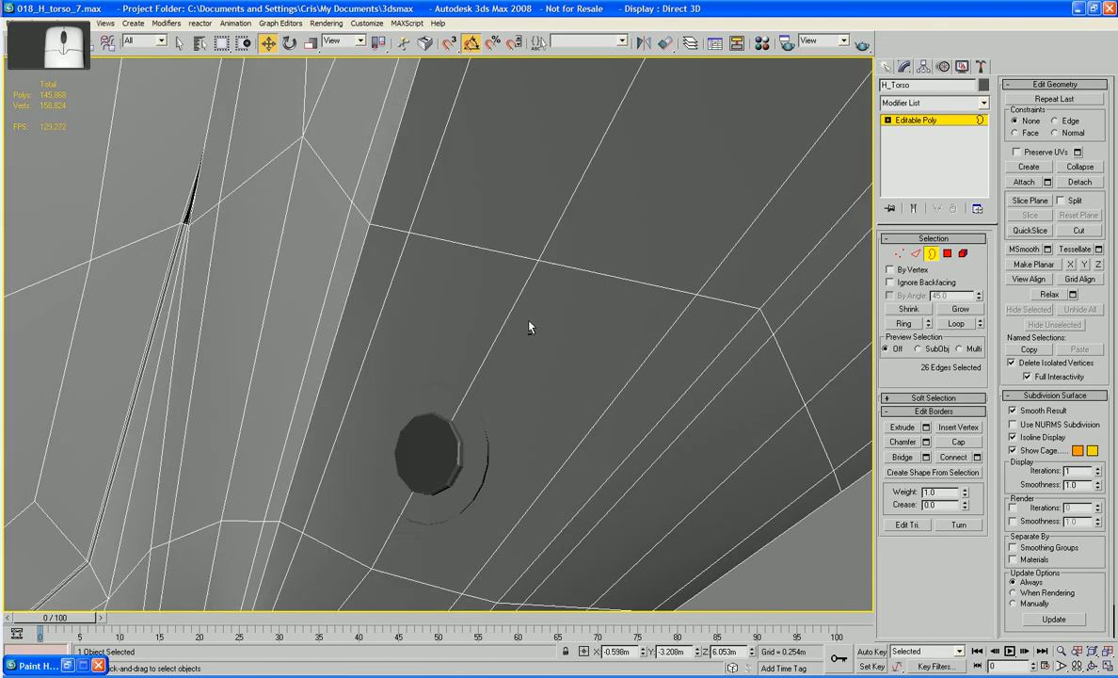
{"action": "left_click", "coordinate": [948, 253]}
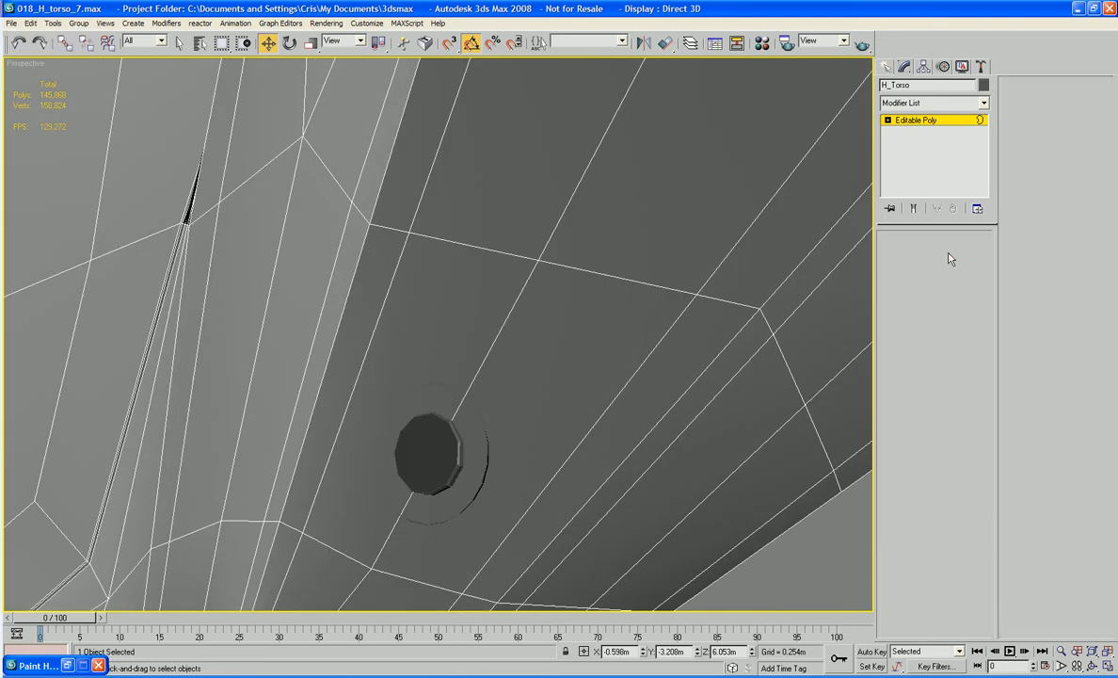
{"action": "left_click", "coordinate": [434, 429]}
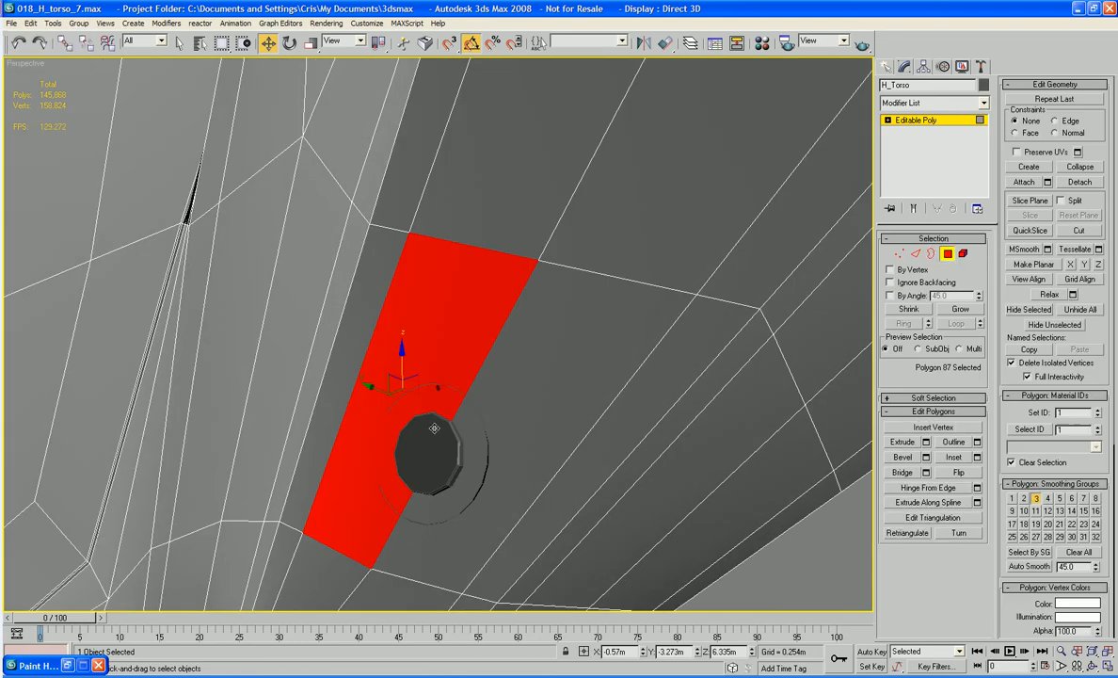
{"action": "left_click", "coordinate": [950, 254]}
{"action": "left_click", "coordinate": [444, 443]}
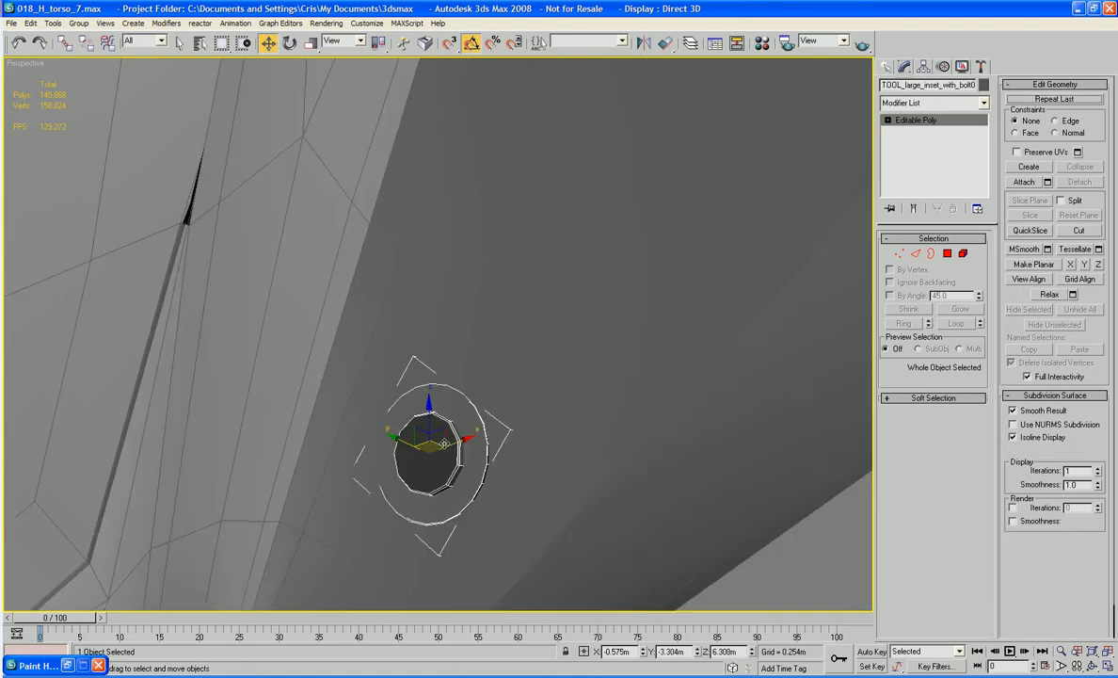
{"action": "left_click", "coordinate": [335, 42]}
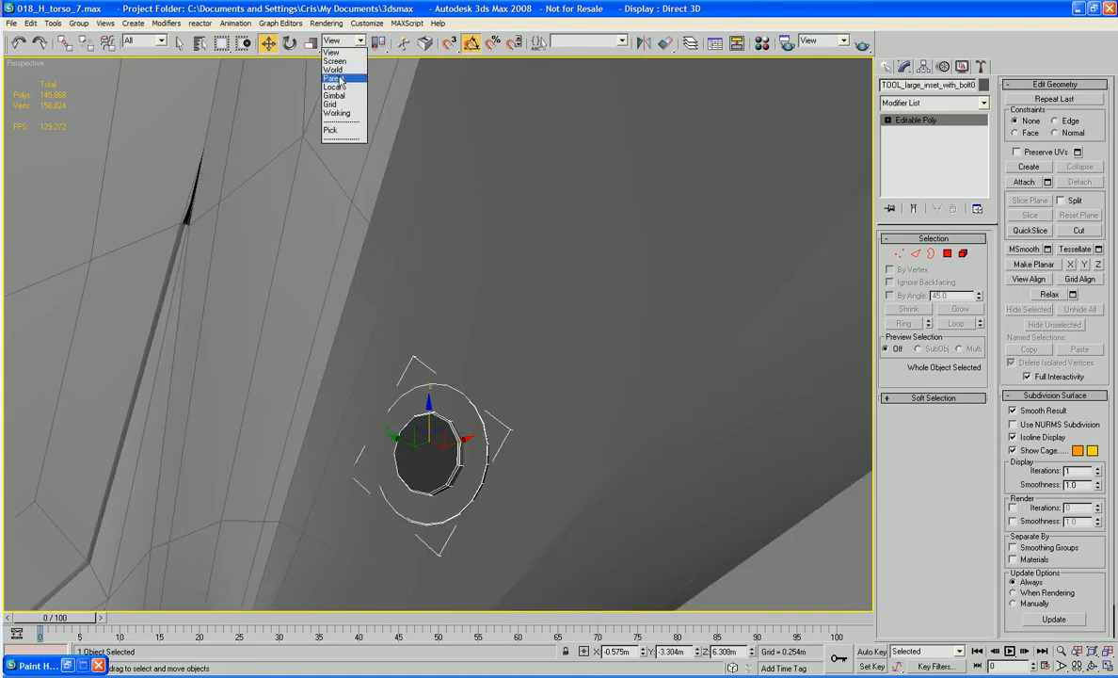
{"action": "left_click", "coordinate": [341, 91]}
{"action": "scroll", "coordinate": [340, 51], "scroll_direction": "up", "scroll_amount": 1}
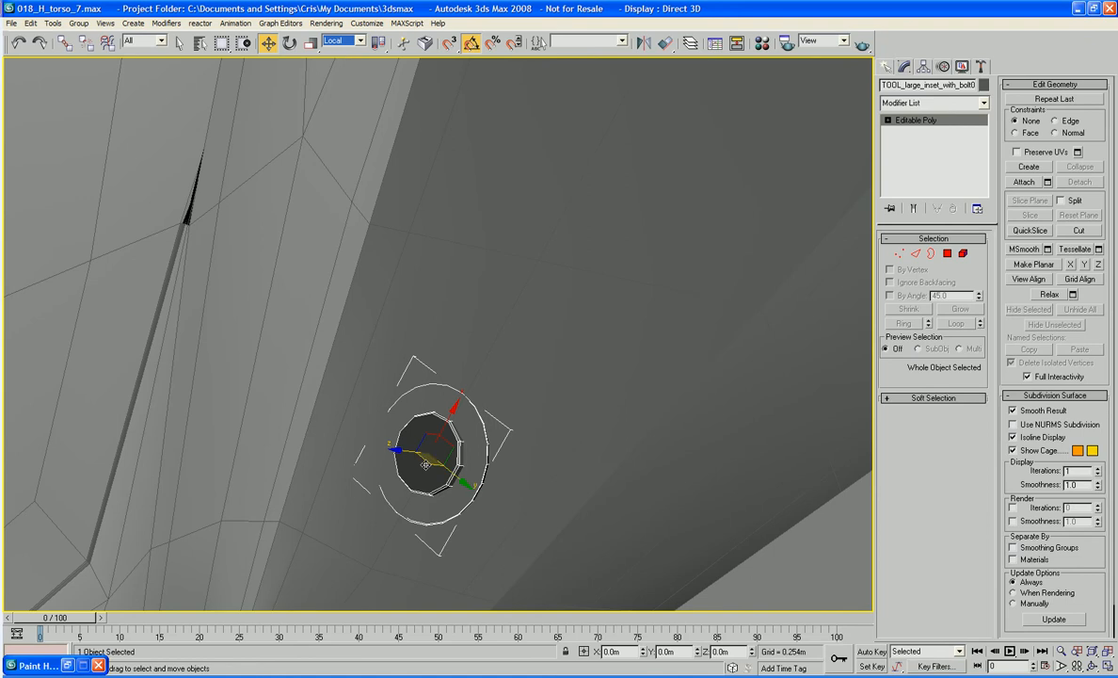
{"action": "left_click_drag", "start_coordinate": [435, 458], "coordinate": [465, 312]}
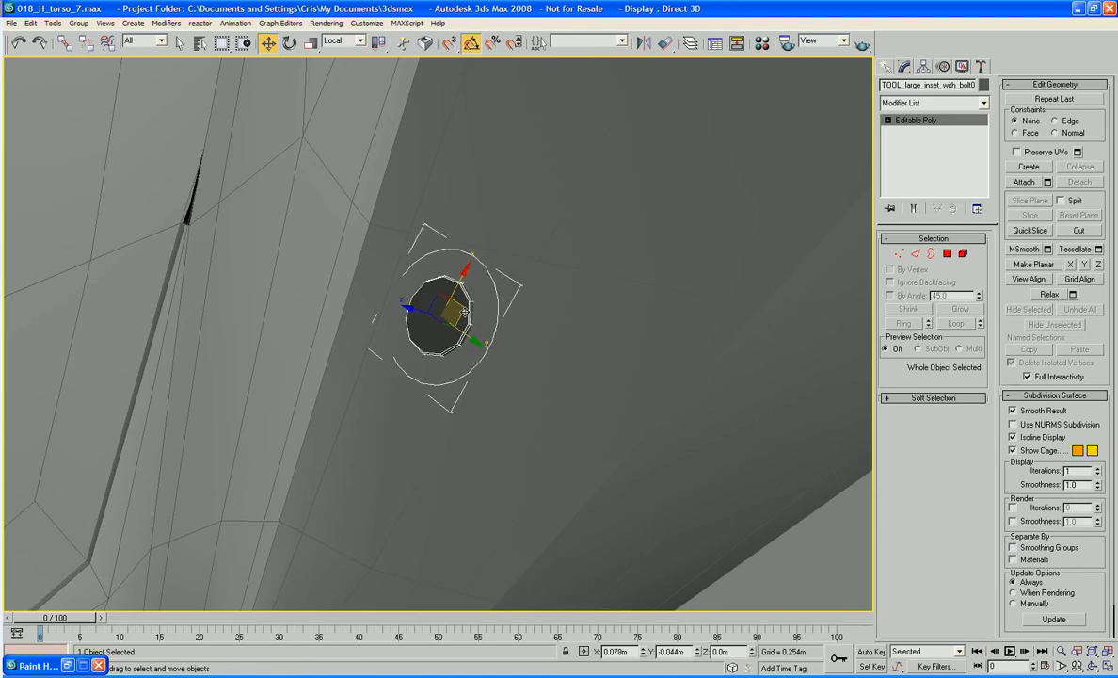
{"action": "middle_click_drag", "start_coordinate": [464, 312], "coordinate": [536, 400], "text": "alt"}
{"action": "scroll", "coordinate": [543, 344], "scroll_direction": "up", "scroll_amount": 2}
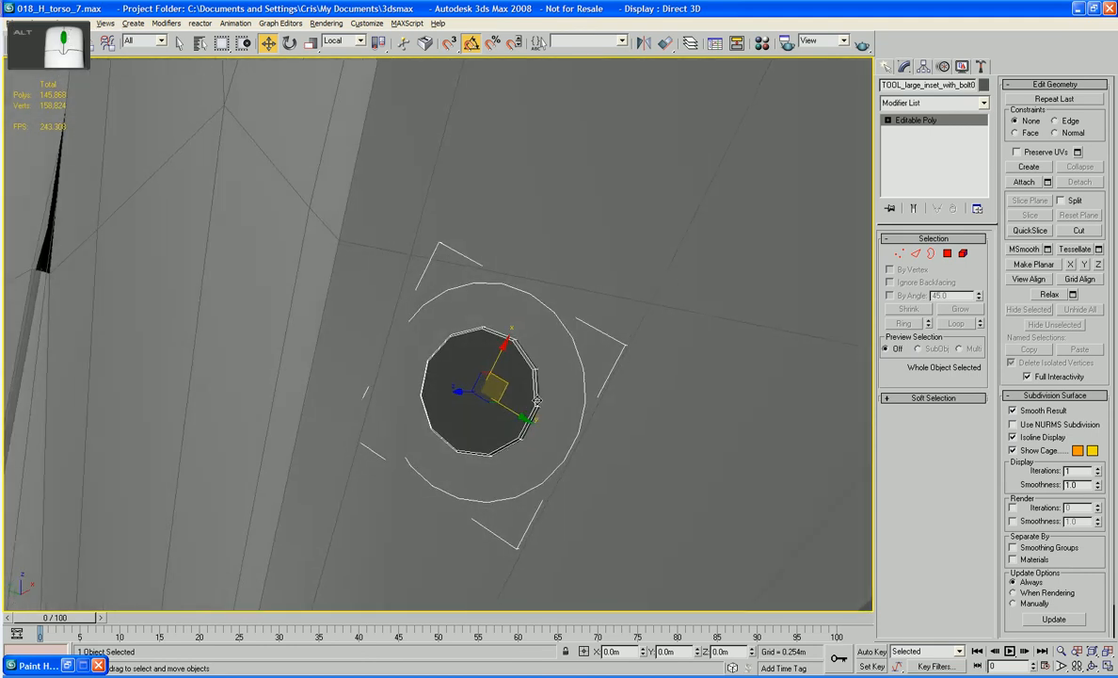
- Delete the torso polygon covering the moved bolt inset and attach the inset to the torso
{"action": "key", "text": "4"}
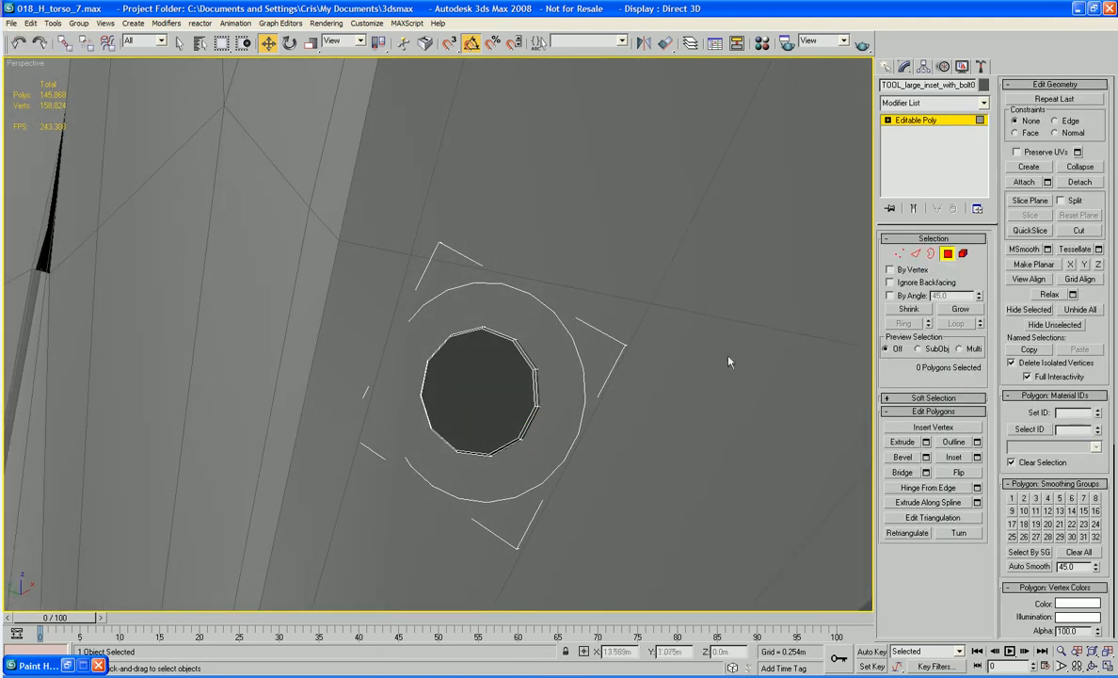
{"action": "left_click", "coordinate": [948, 262]}
{"action": "left_click", "coordinate": [705, 310]}
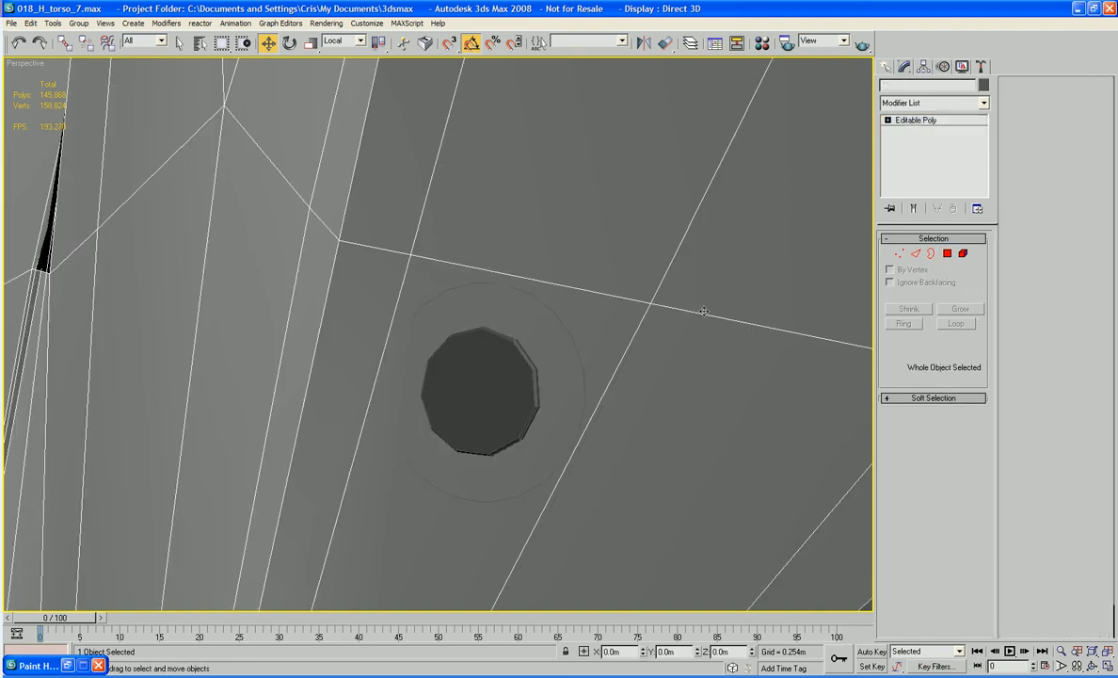
{"action": "left_click", "coordinate": [948, 253]}
{"action": "left_click", "coordinate": [610, 326]}
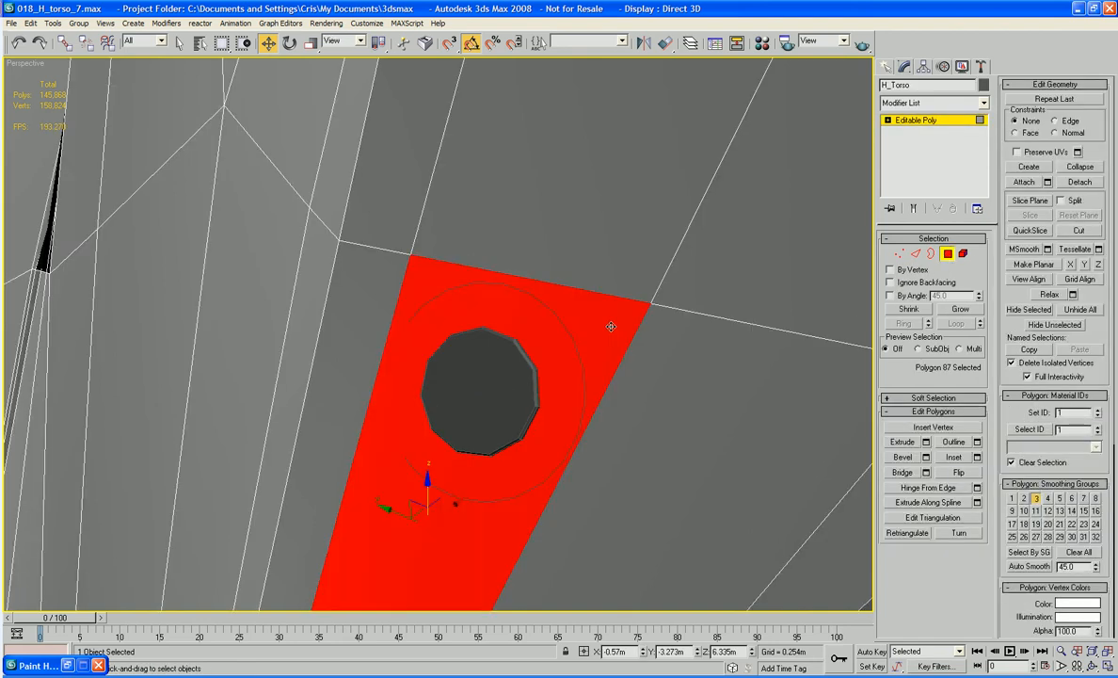
{"action": "key", "text": "Delete"}
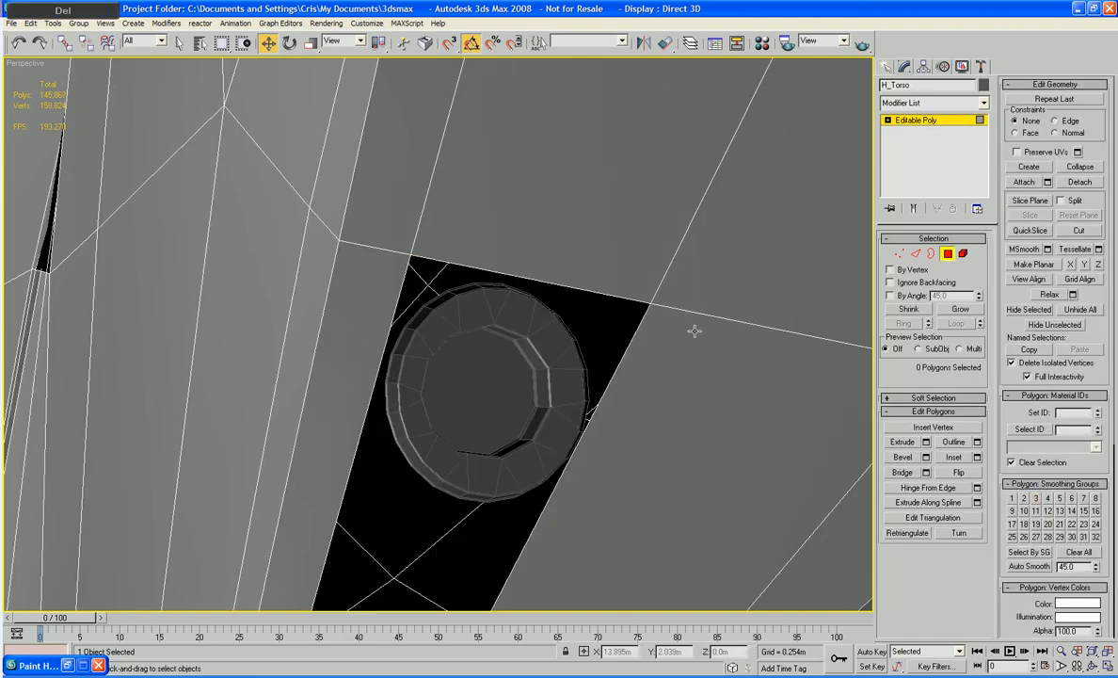
{"action": "left_click", "coordinate": [1018, 186]}
{"action": "left_click", "coordinate": [527, 374]}
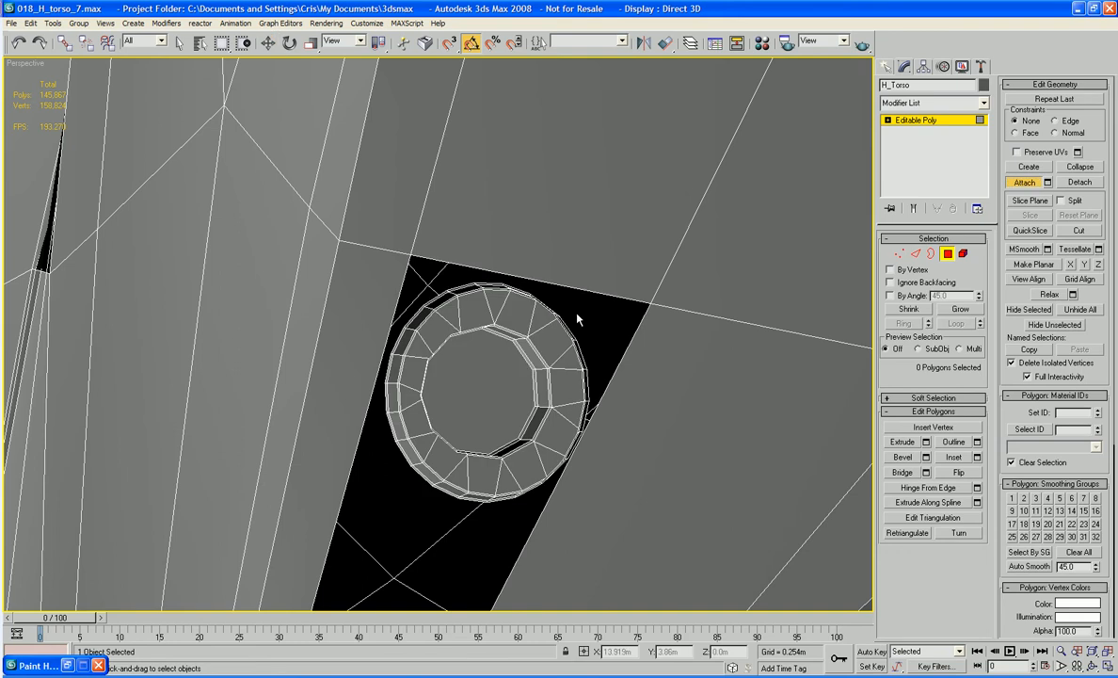
- Bridge the inset's upper rim edge to the upper edge of the surrounding opening
{"action": "left_click", "coordinate": [915, 253]}
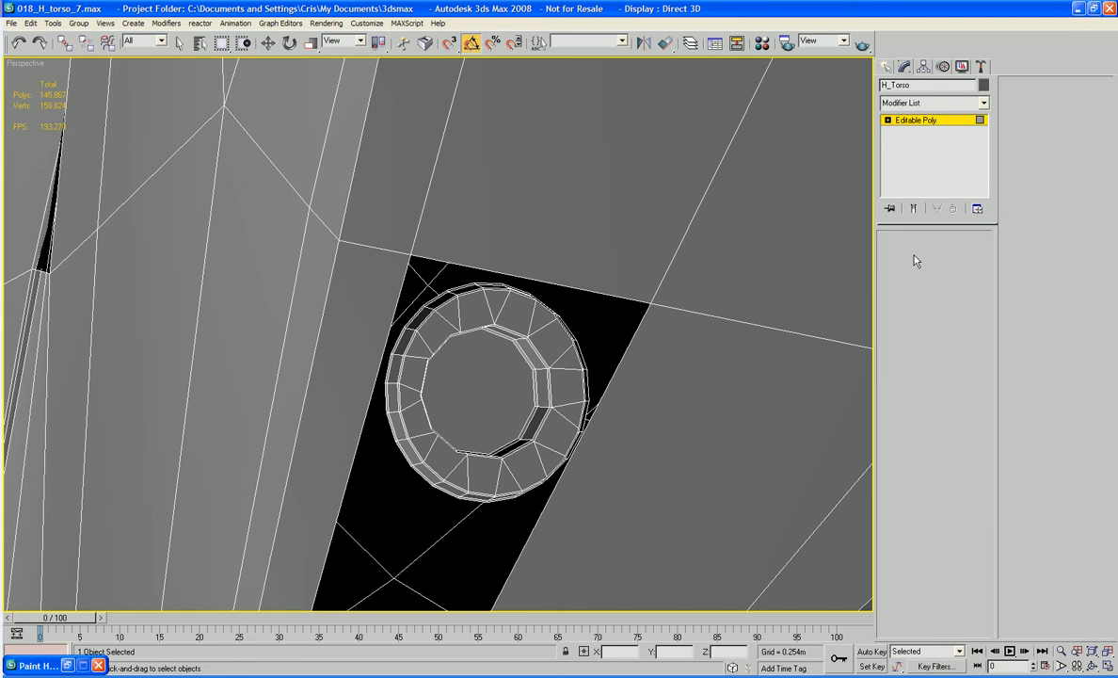
{"action": "left_click", "coordinate": [525, 286]}
{"action": "left_click", "coordinate": [528, 278], "text": "ctrl"}
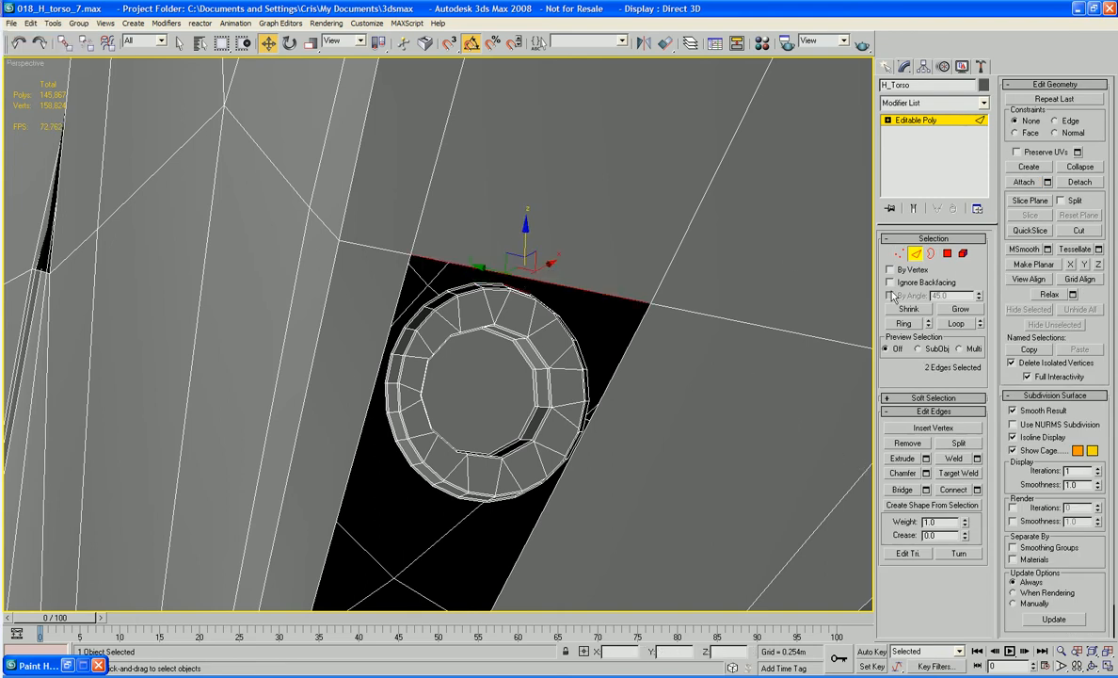
{"action": "left_click", "coordinate": [910, 491]}
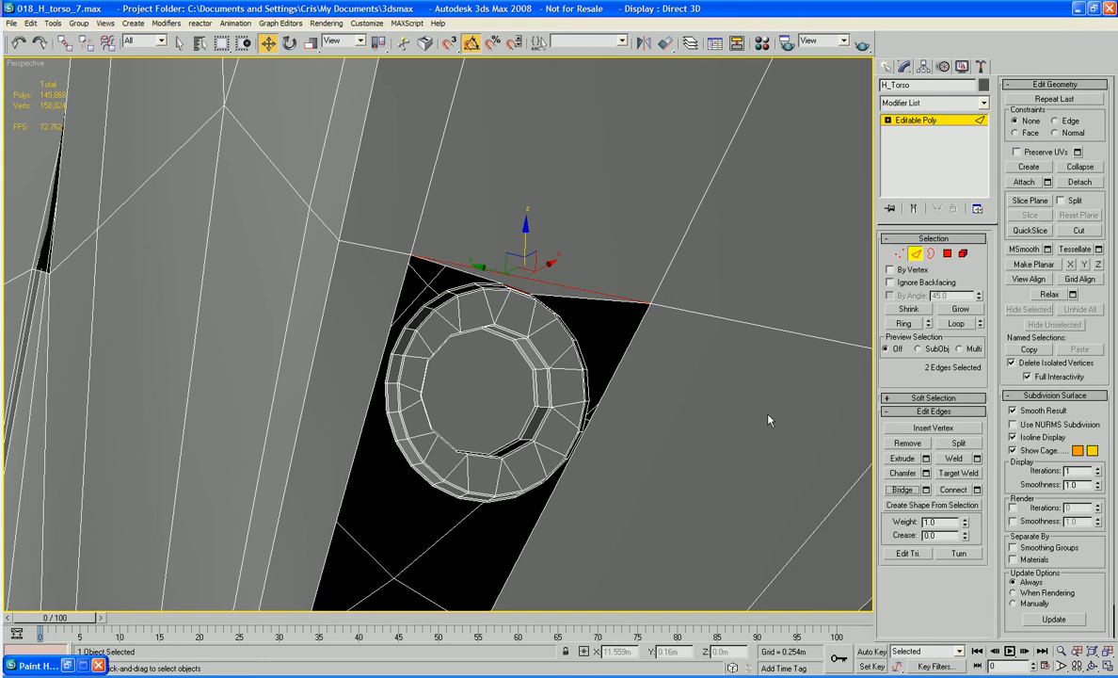
- Cap the remaining open border around the bridged bolt inset and clear the border selection
{"action": "left_click", "coordinate": [933, 256]}
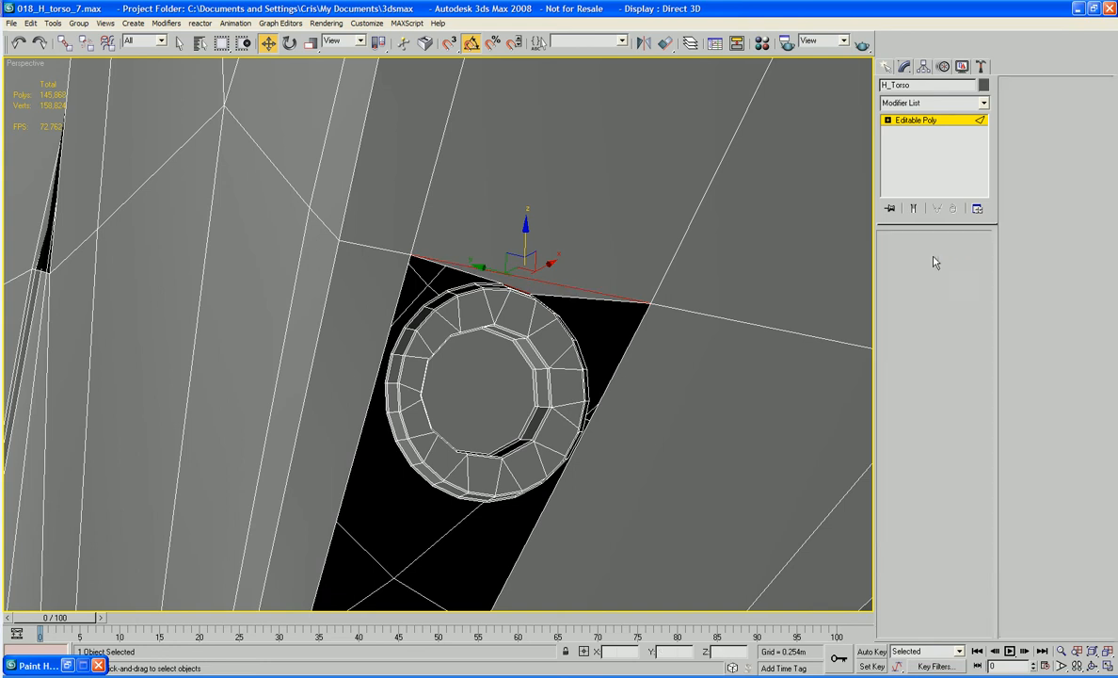
{"action": "left_click", "coordinate": [618, 363]}
{"action": "scroll", "coordinate": [748, 437], "scroll_direction": "down", "scroll_amount": 4}
{"action": "middle_click_drag", "start_coordinate": [748, 436], "coordinate": [696, 348], "text": "alt"}
{"action": "scroll", "coordinate": [709, 424], "scroll_direction": "down", "scroll_amount": 4}
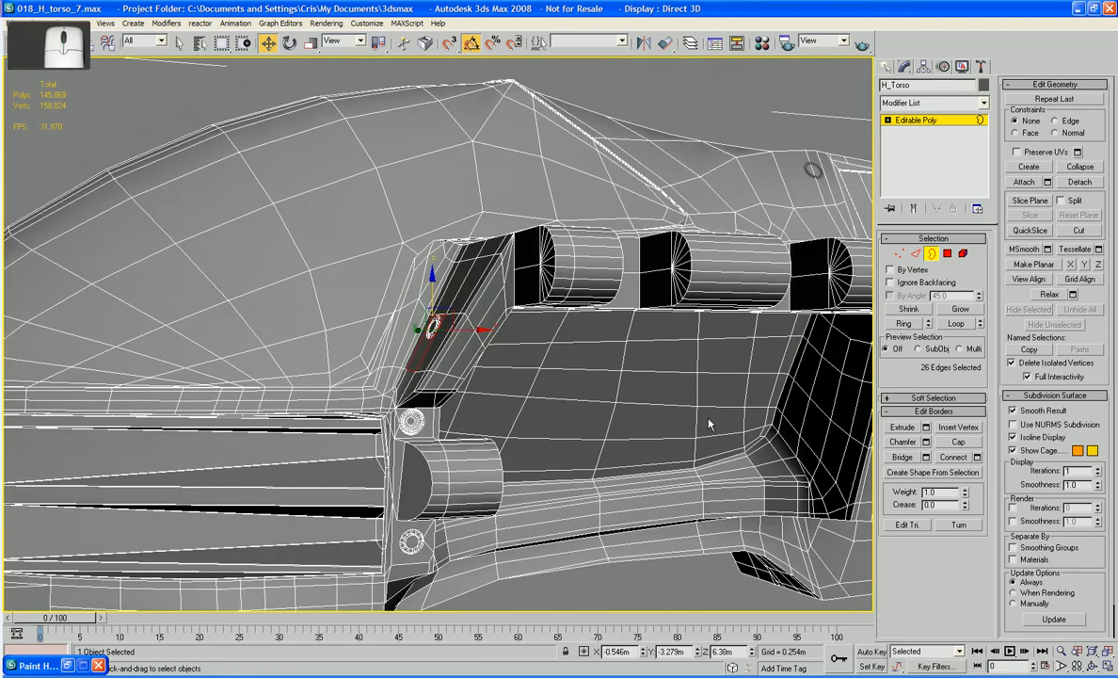
{"action": "middle_click_drag", "start_coordinate": [709, 423], "coordinate": [727, 329]}
{"action": "scroll", "coordinate": [689, 331], "scroll_direction": "down", "scroll_amount": 10}
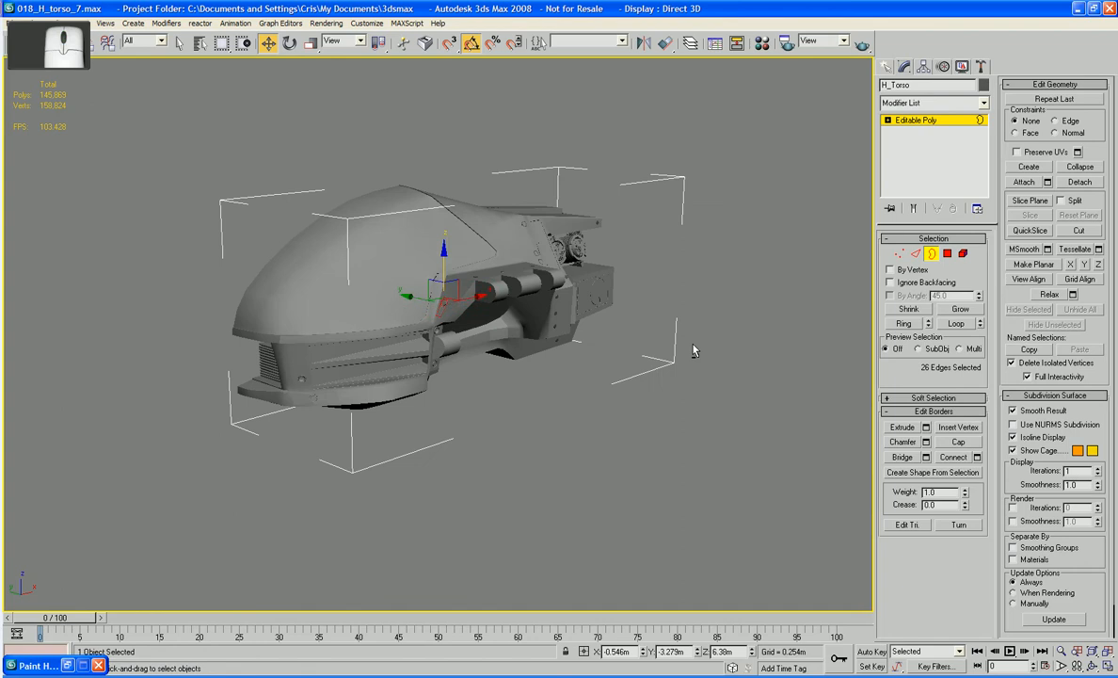
{"action": "left_click", "coordinate": [666, 393]}
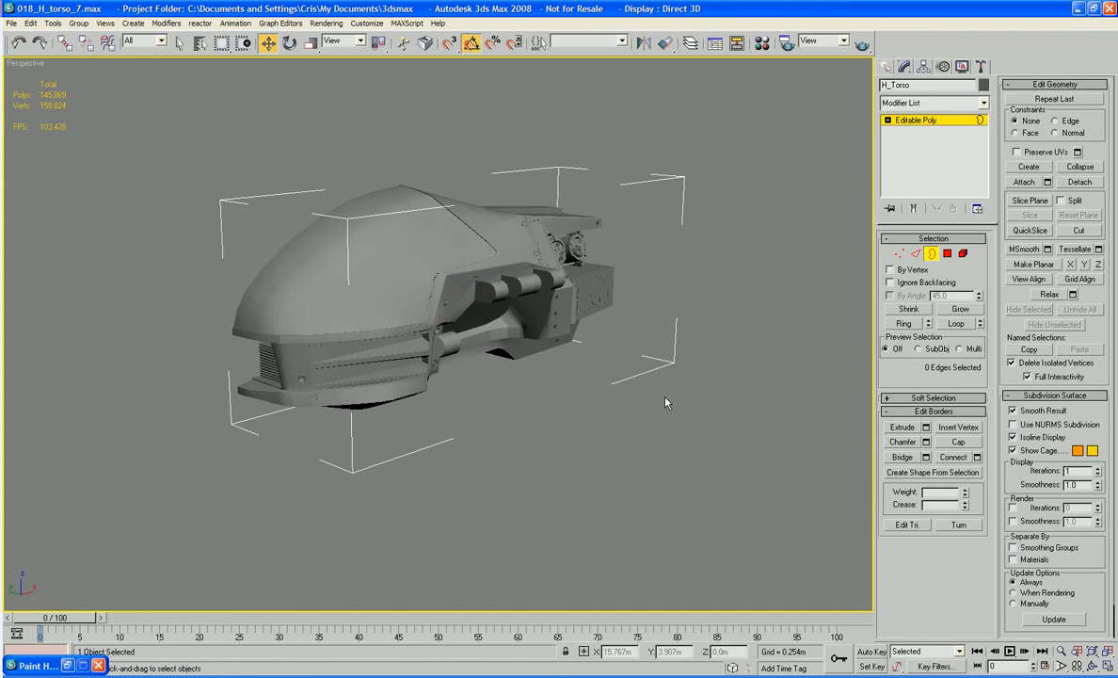
- Attach the three round bolt insets on the plate above the hinge-like cylinders to the torso
{"action": "middle_click_drag", "start_coordinate": [666, 404], "coordinate": [414, 460], "text": "alt"}
{"action": "scroll", "coordinate": [632, 453], "scroll_direction": "up", "scroll_amount": 8}
{"action": "key", "text": "F4"}
{"action": "scroll", "coordinate": [450, 514], "scroll_direction": "up", "scroll_amount": 3}
{"action": "left_click", "coordinate": [935, 254]}
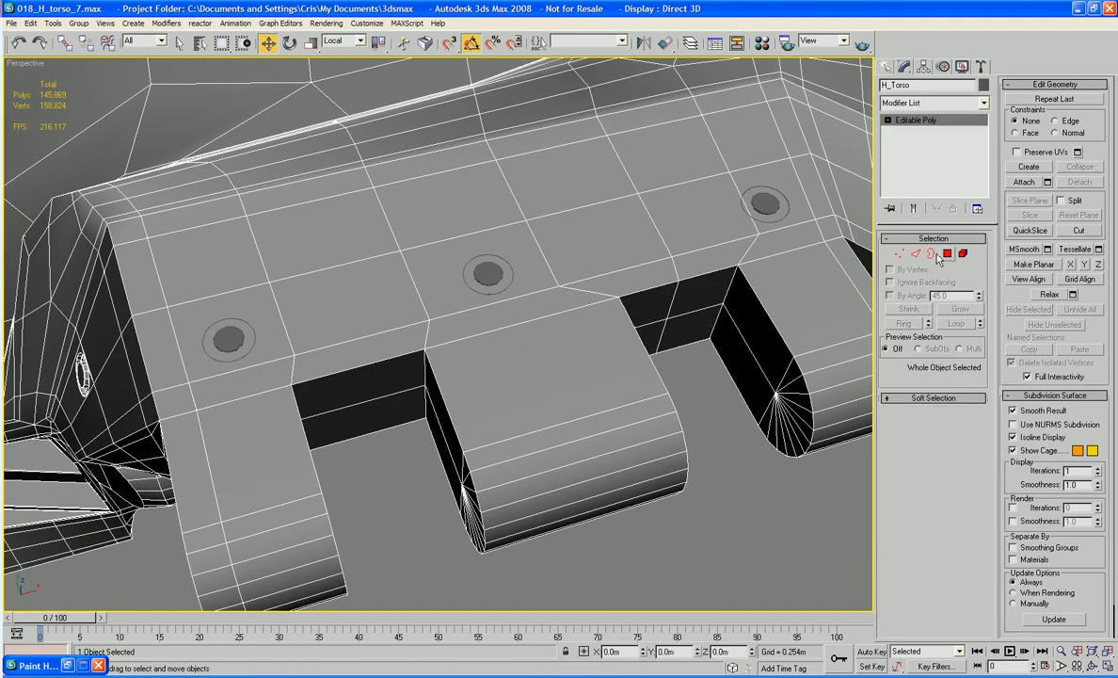
{"action": "left_click", "coordinate": [1023, 183]}
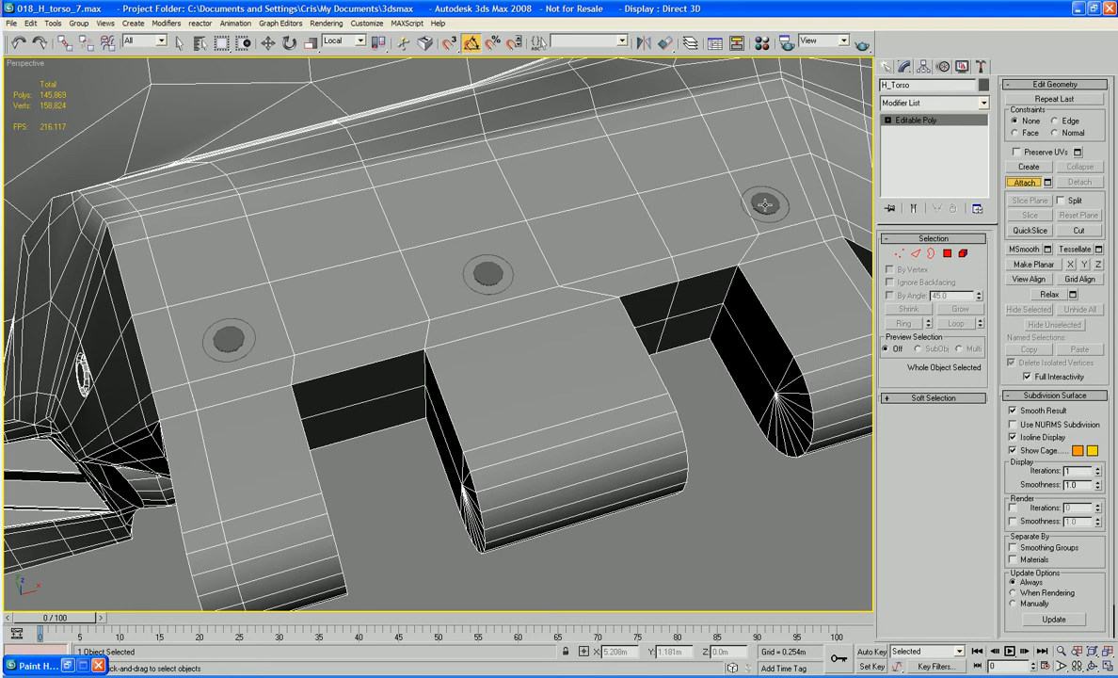
{"action": "left_click", "coordinate": [486, 271]}
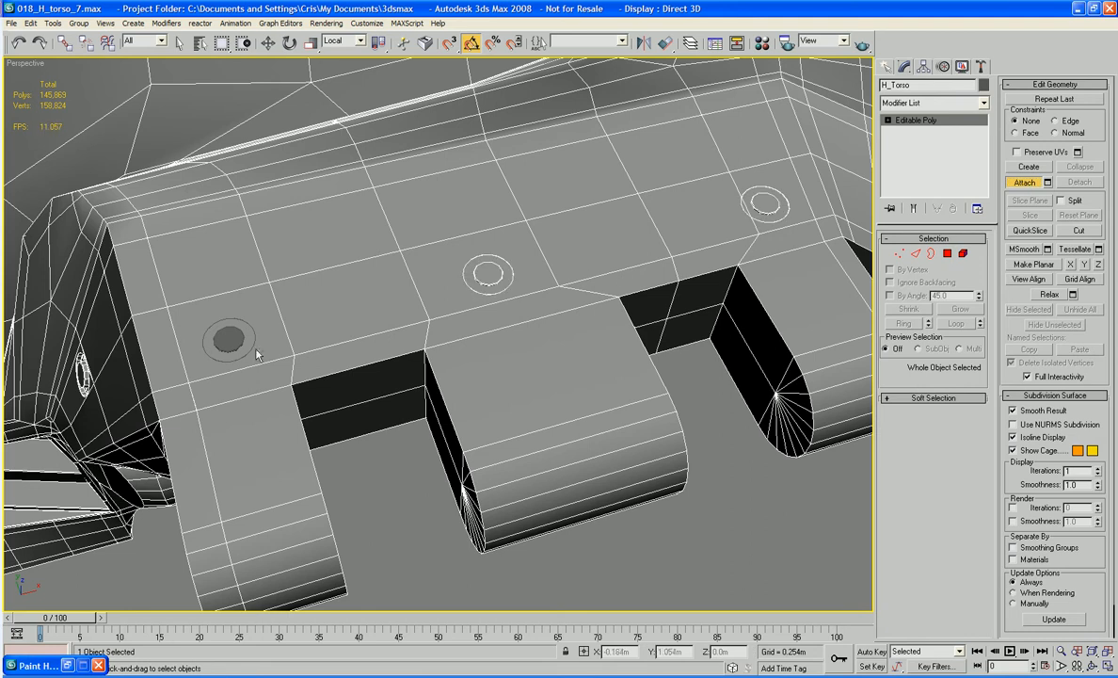
{"action": "left_click", "coordinate": [240, 341]}
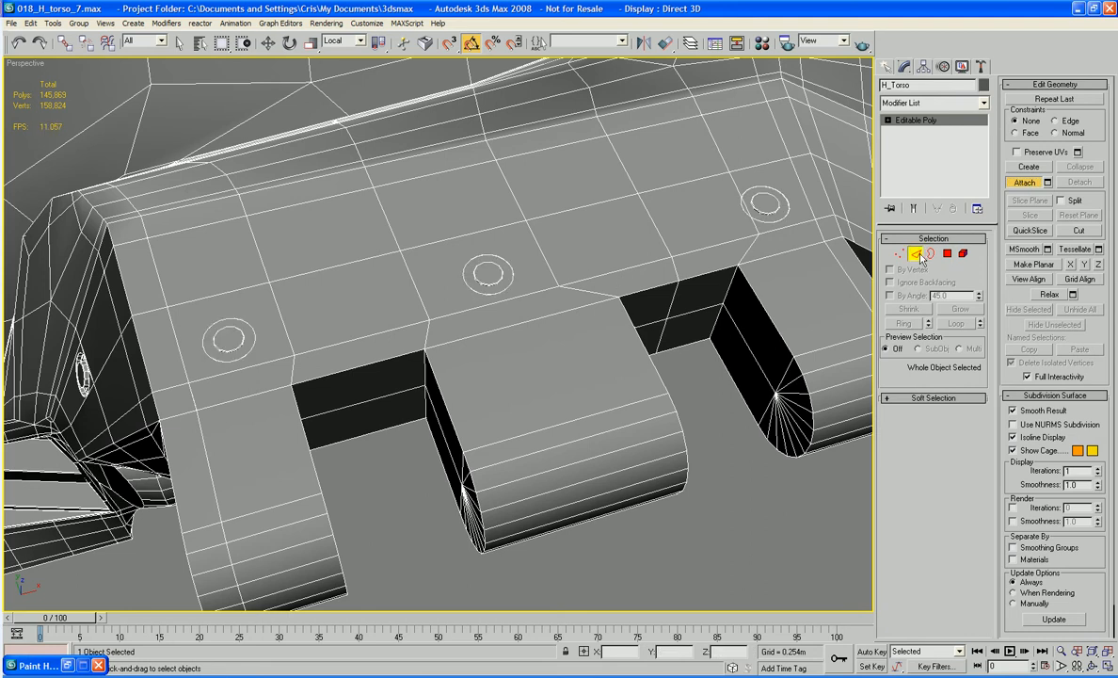
- Move the torso edge beside the rightmost bolt inset about -0.02 m in X, away from the bolt
{"action": "left_click", "coordinate": [918, 256]}
{"action": "left_click", "coordinate": [761, 201]}
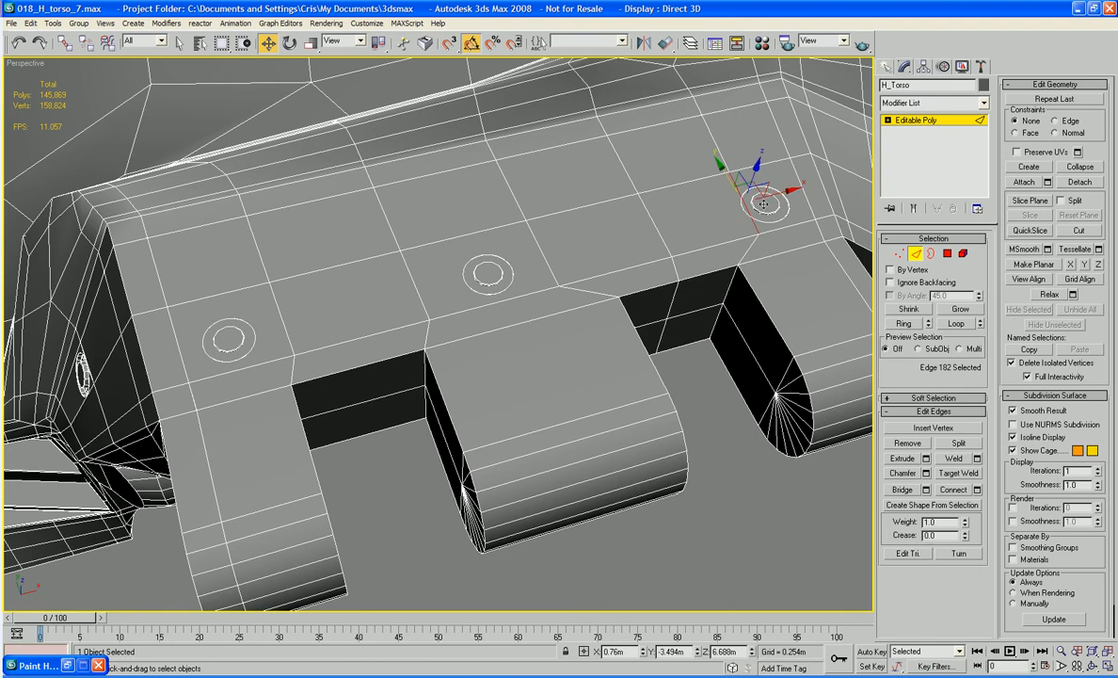
{"action": "left_click_drag", "start_coordinate": [771, 200], "coordinate": [758, 198]}
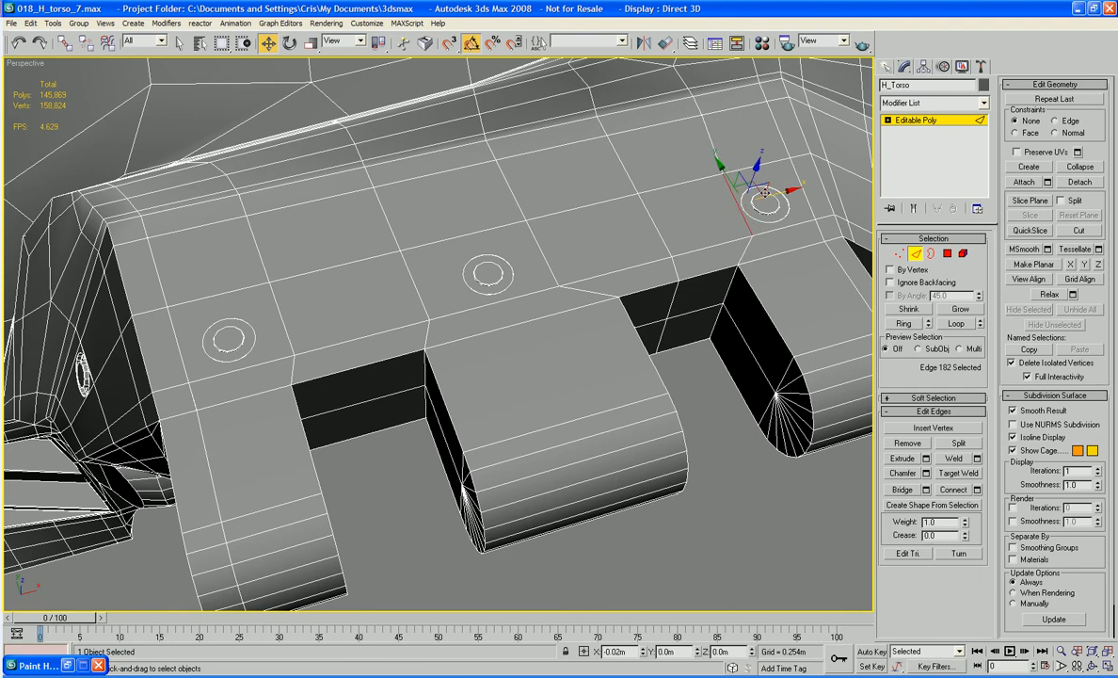
- Delete the three torso polygons covering the attached bolt insets on the plate
{"action": "left_click", "coordinate": [949, 254]}
{"action": "left_click", "coordinate": [750, 198]}
{"action": "key", "text": "Delete"}
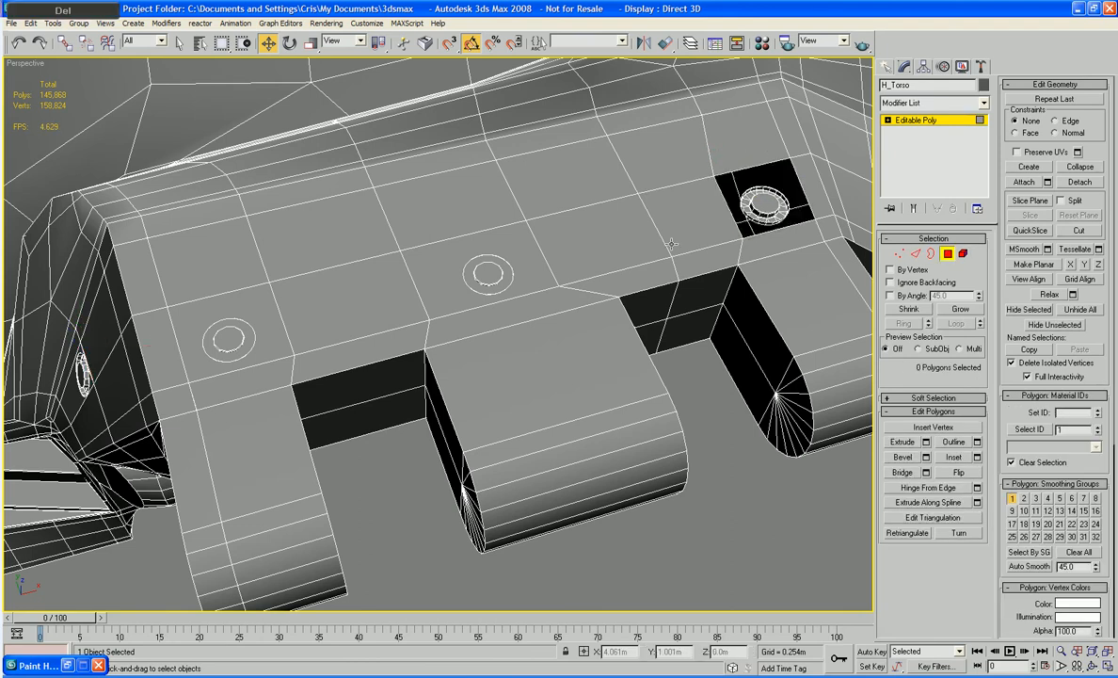
{"action": "left_click", "coordinate": [506, 252]}
{"action": "key", "text": "Delete"}
{"action": "left_click", "coordinate": [266, 325]}
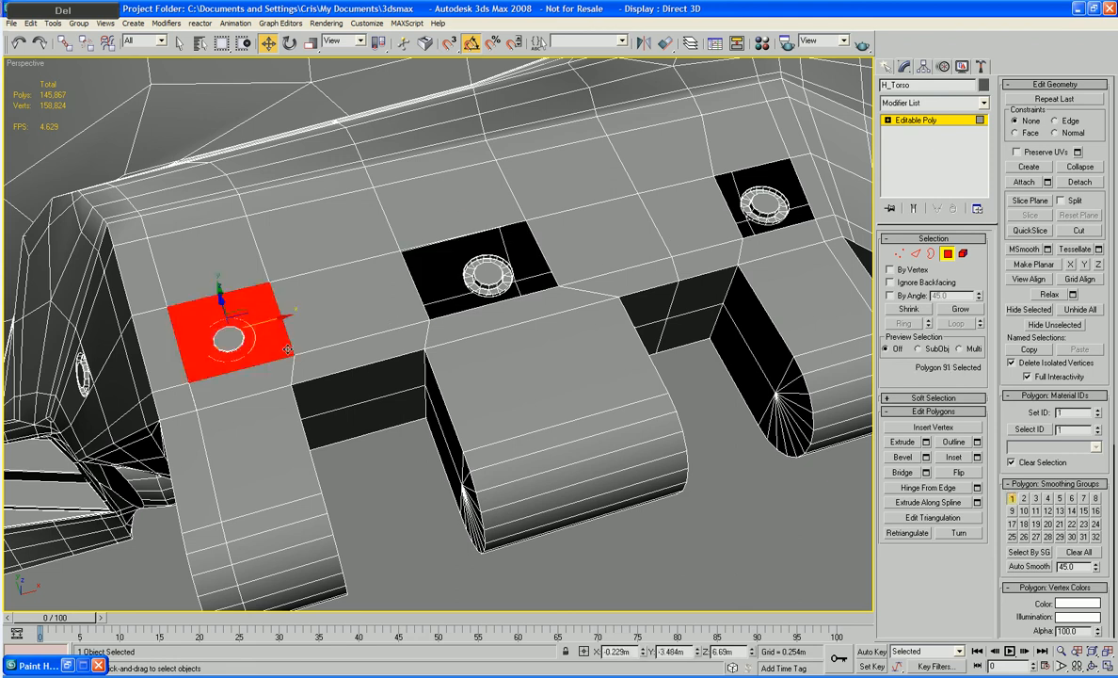
{"action": "key", "text": "Delete"}
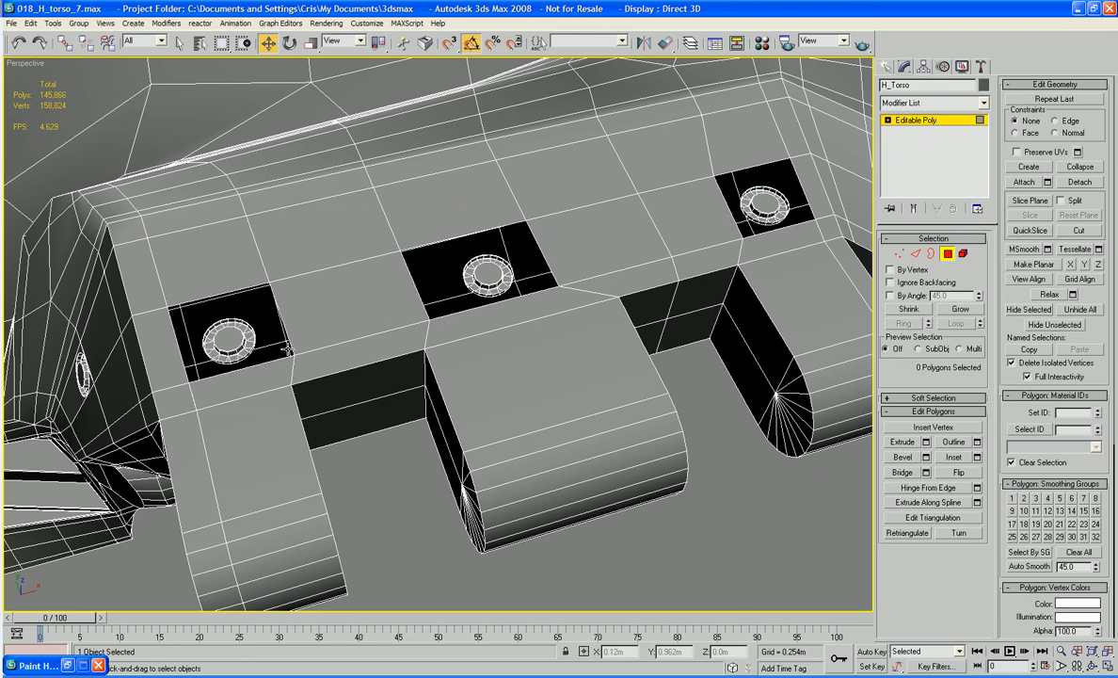
- Bridge the leftmost bolt inset's upper rim edge to the upper edge of its square opening
{"action": "middle_click_drag", "start_coordinate": [237, 373], "coordinate": [410, 407]}
{"action": "scroll", "coordinate": [396, 354], "scroll_direction": "up", "scroll_amount": 5}
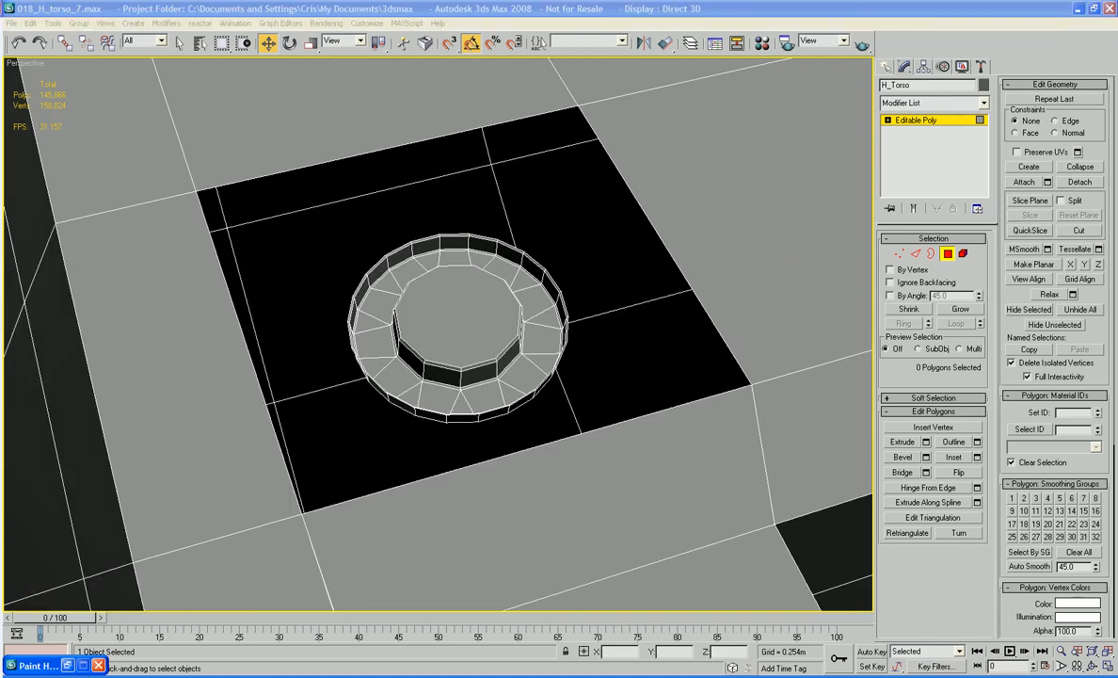
{"action": "middle_click_drag", "start_coordinate": [739, 547], "coordinate": [716, 512]}
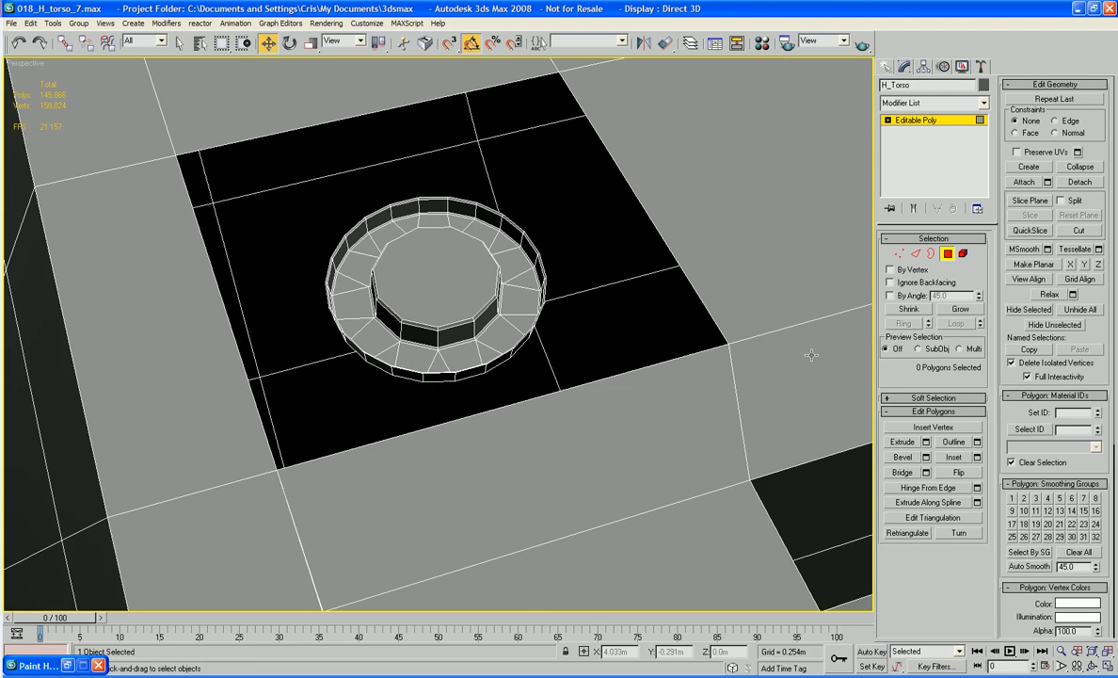
{"action": "left_click", "coordinate": [917, 256]}
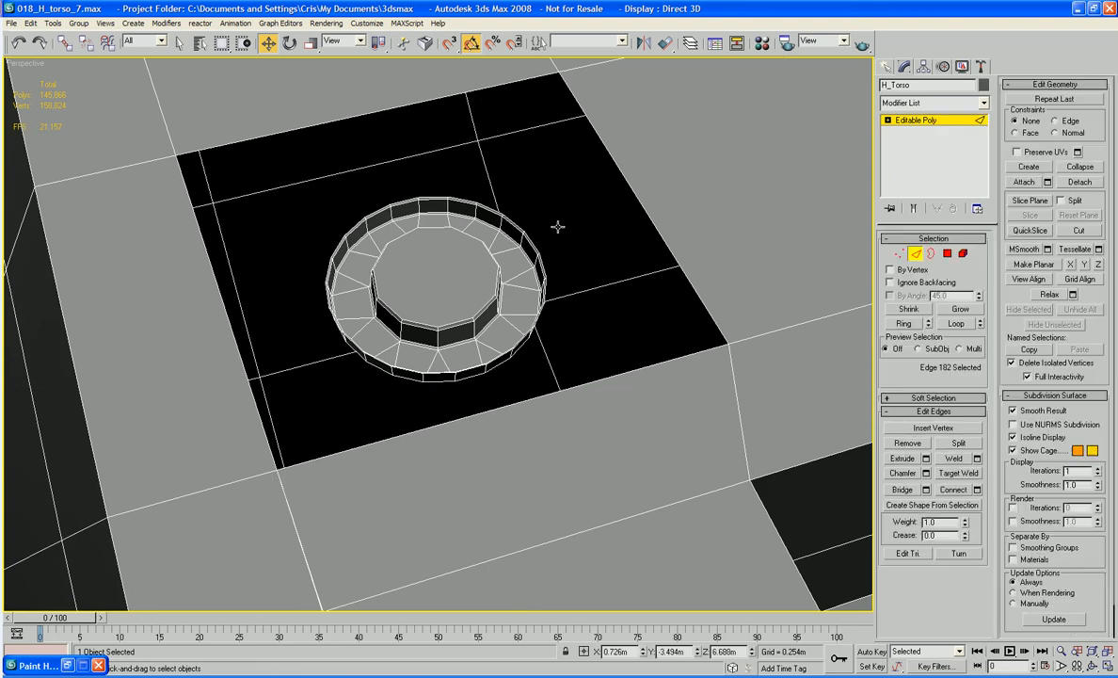
{"action": "left_click", "coordinate": [401, 201]}
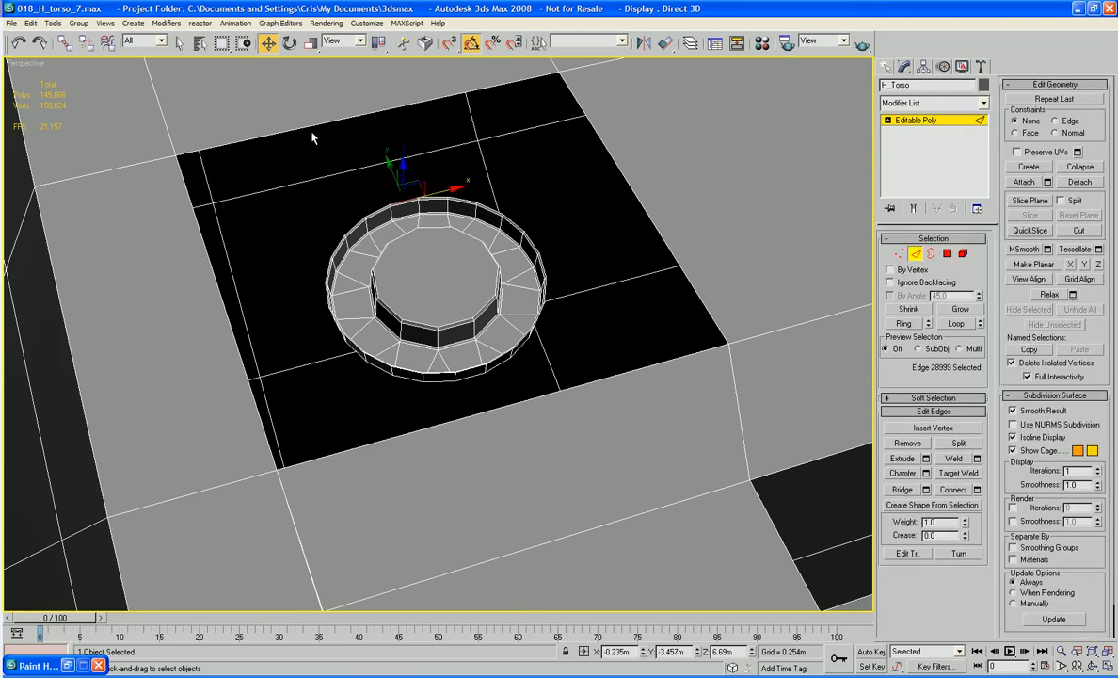
{"action": "left_click", "coordinate": [356, 119], "text": "ctrl"}
{"action": "left_click", "coordinate": [903, 490]}
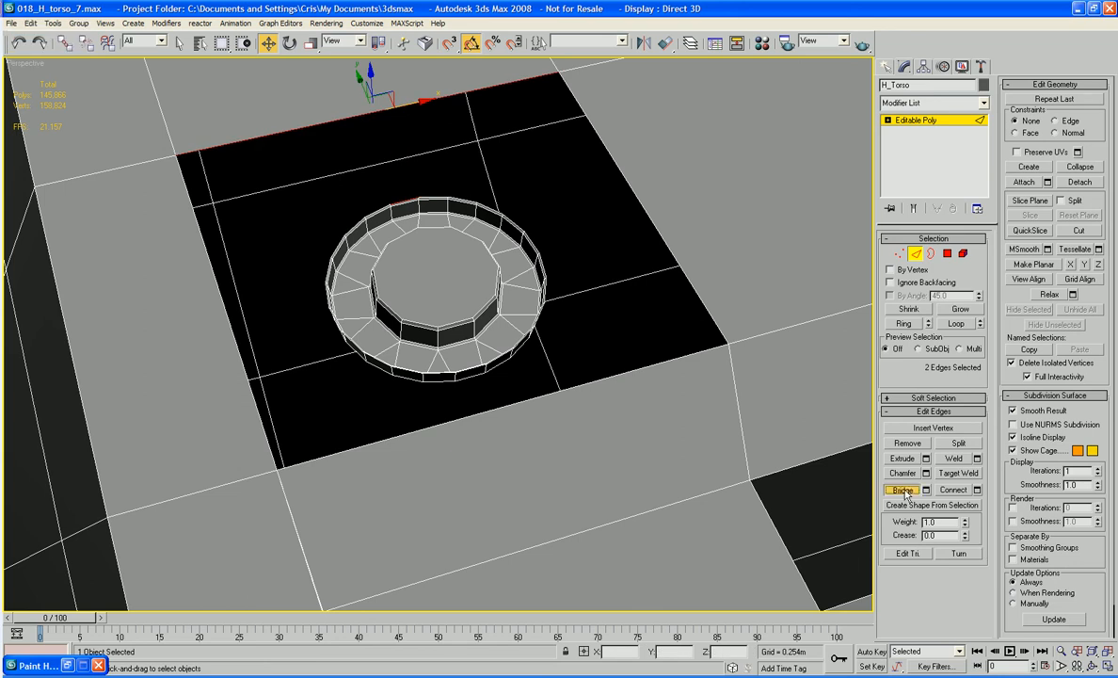
- Bridge the middle bolt inset's upper rim edge to the upper edge of its square opening
{"action": "scroll", "coordinate": [690, 378], "scroll_direction": "down", "scroll_amount": 5}
{"action": "middle_click_drag", "start_coordinate": [623, 365], "coordinate": [533, 345]}
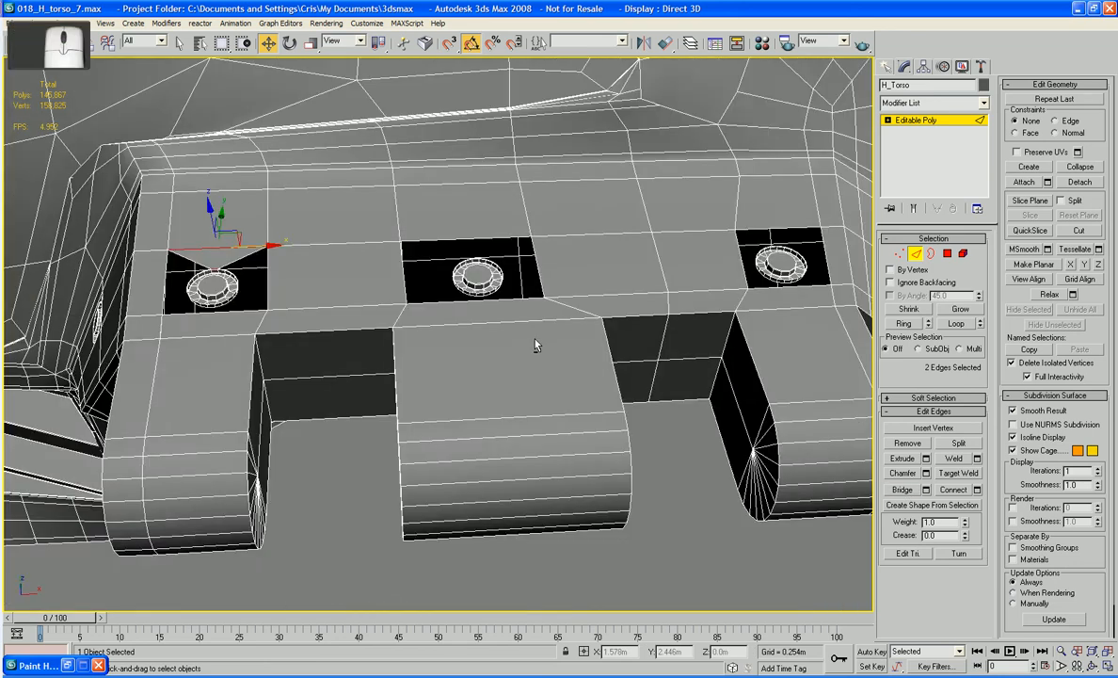
{"action": "scroll", "coordinate": [534, 346], "scroll_direction": "up", "scroll_amount": 8}
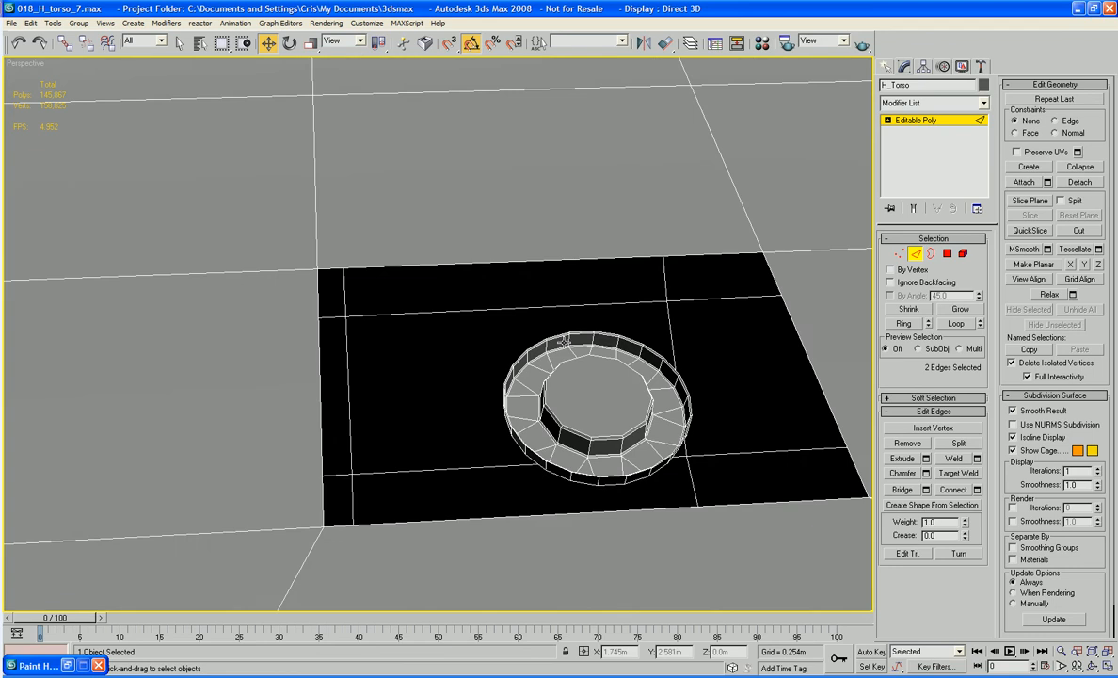
{"action": "left_click", "coordinate": [579, 328]}
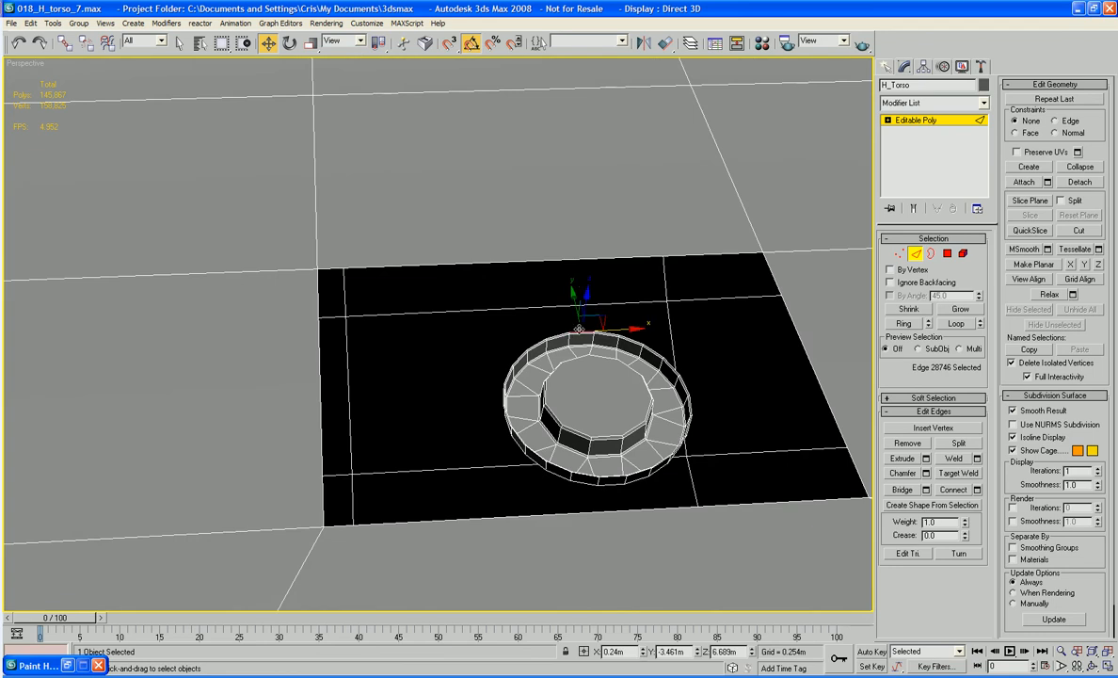
{"action": "left_click", "coordinate": [575, 260], "text": "ctrl"}
{"action": "left_click", "coordinate": [899, 490]}
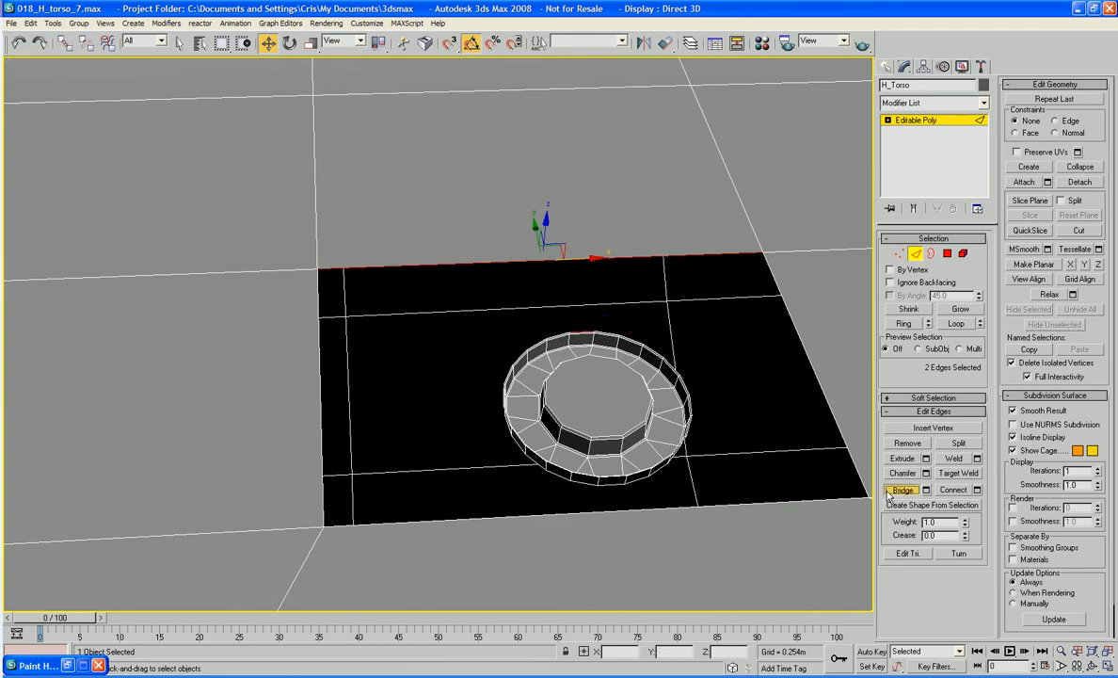
- Bridge the rightmost bolt inset's upper rim edge to the upper edge of its square opening
{"action": "middle_click_drag", "start_coordinate": [732, 415], "coordinate": [467, 425]}
{"action": "scroll", "coordinate": [506, 422], "scroll_direction": "down", "scroll_amount": 4}
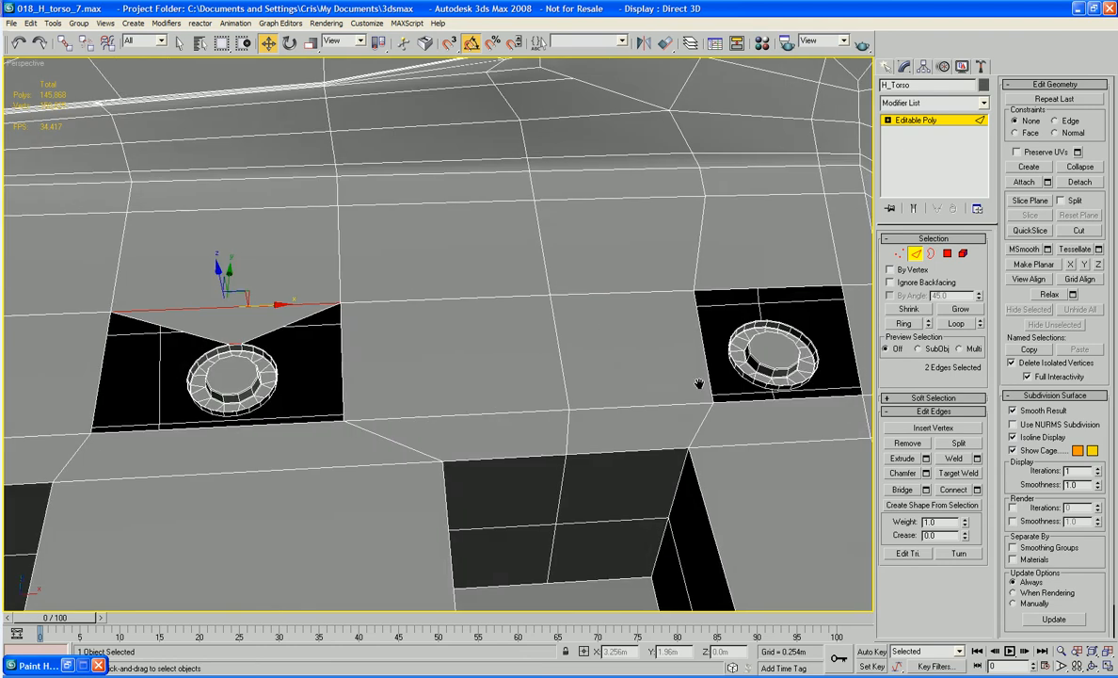
{"action": "middle_click_drag", "start_coordinate": [699, 384], "coordinate": [519, 396]}
{"action": "scroll", "coordinate": [517, 399], "scroll_direction": "up", "scroll_amount": 5}
{"action": "middle_click_drag", "start_coordinate": [641, 387], "coordinate": [536, 381]}
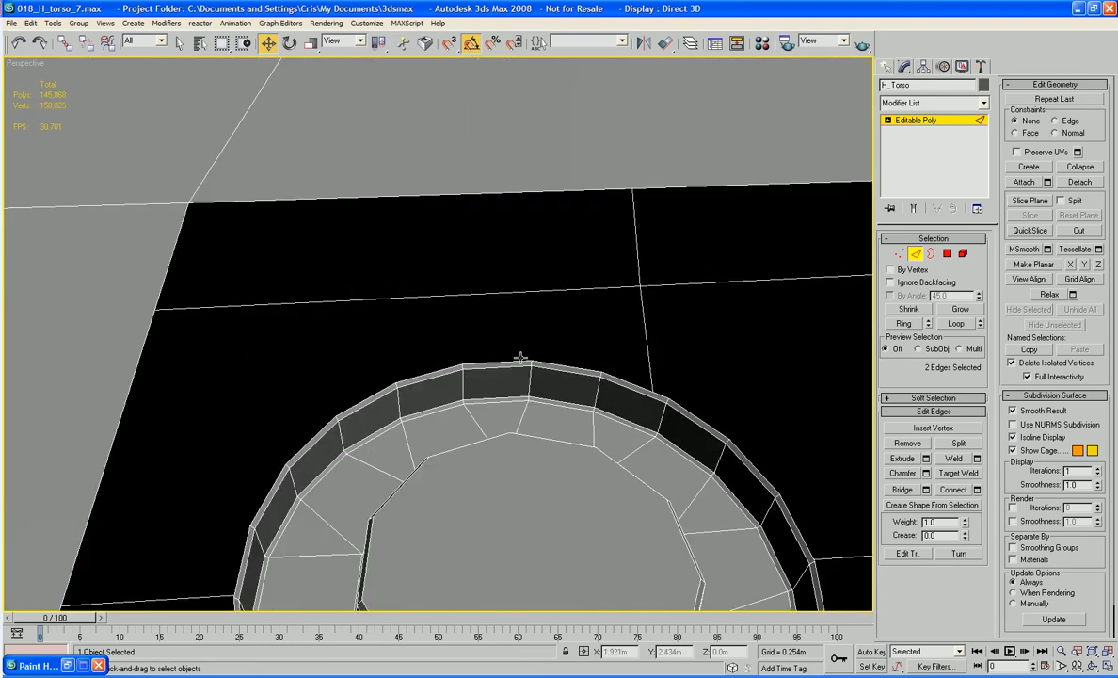
{"action": "left_click", "coordinate": [520, 361]}
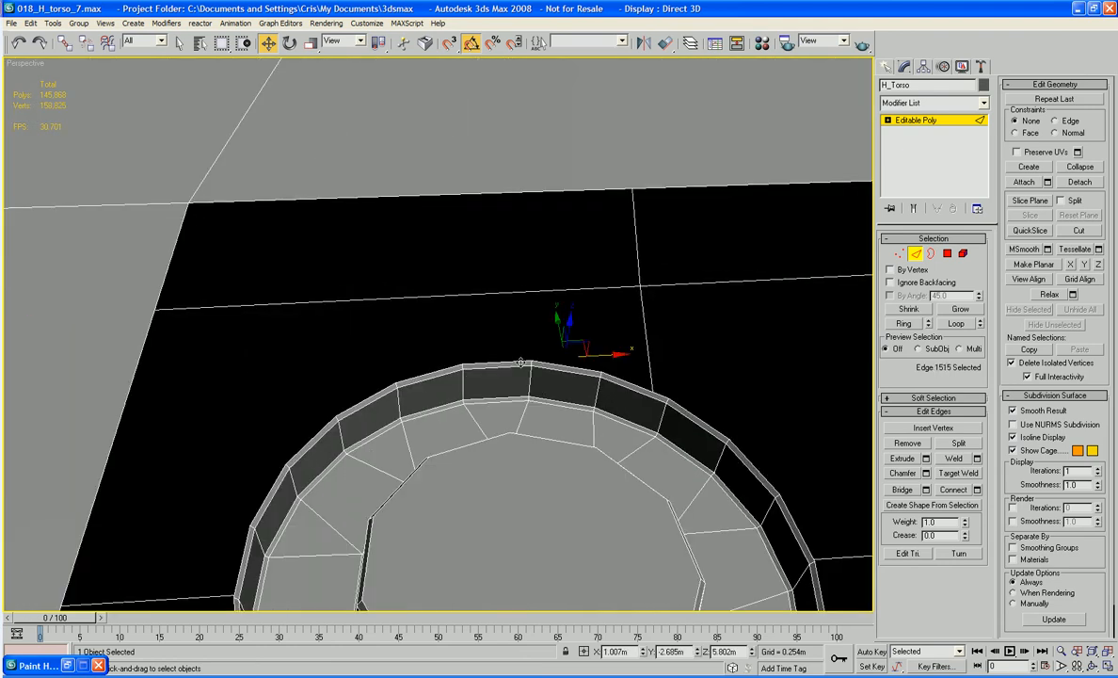
{"action": "left_click", "coordinate": [518, 361]}
{"action": "left_click", "coordinate": [516, 362]}
{"action": "left_click", "coordinate": [501, 193], "text": "ctrl"}
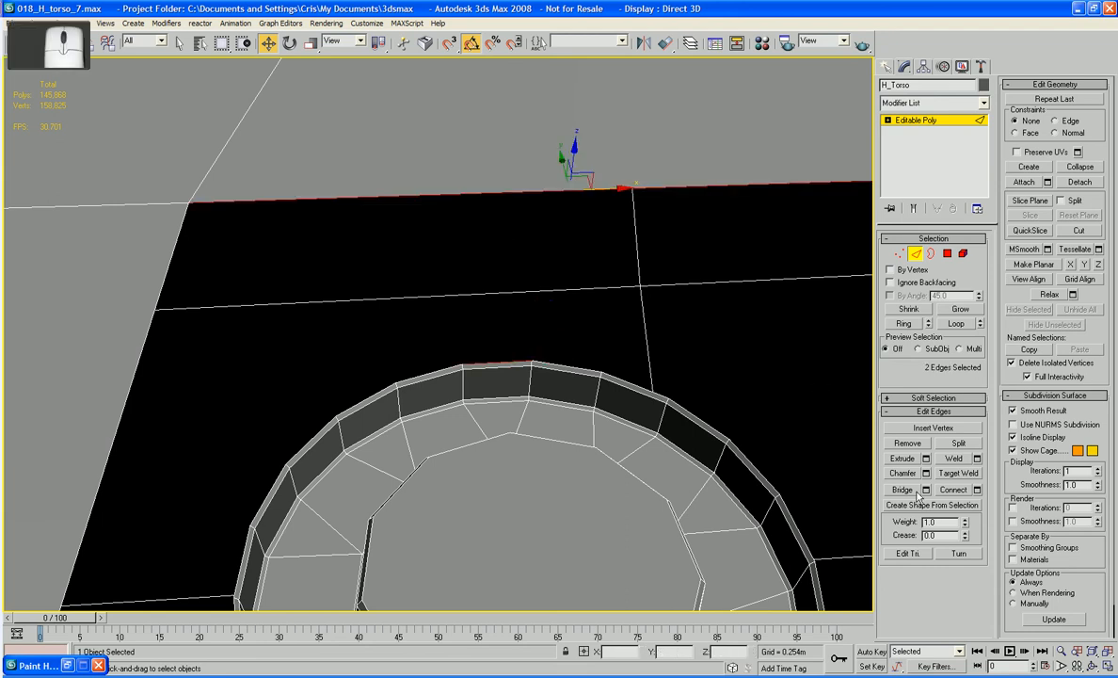
{"action": "middle_click_drag", "start_coordinate": [838, 457], "coordinate": [747, 428], "text": "alt"}
{"action": "scroll", "coordinate": [747, 428], "scroll_direction": "down", "scroll_amount": 5}
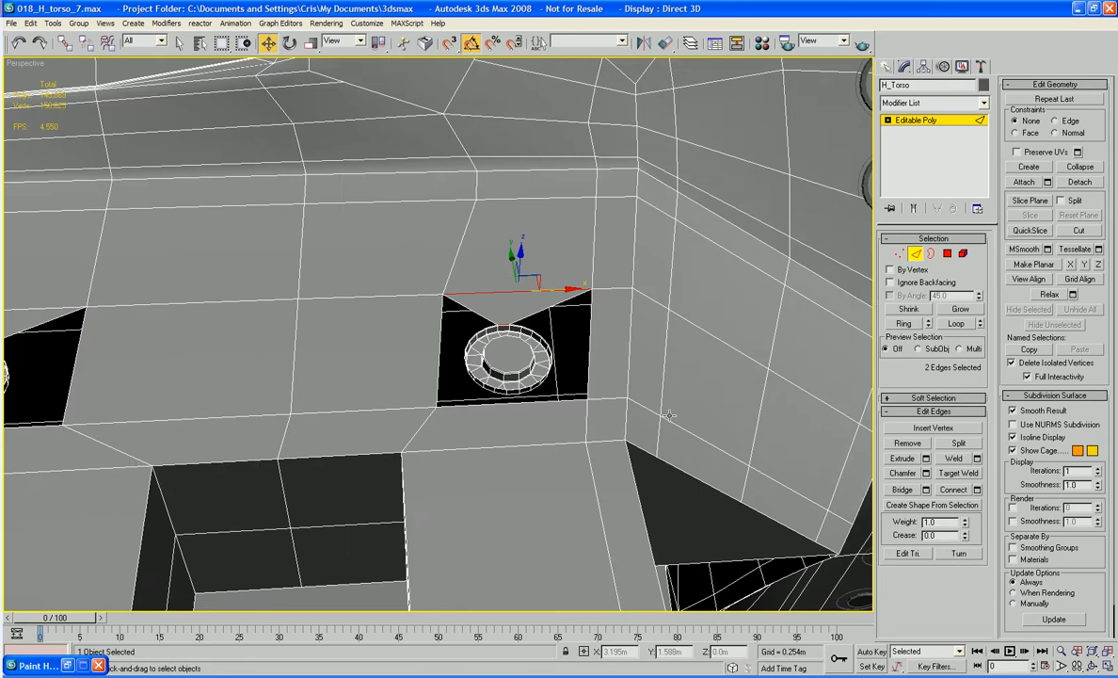
- Select the open borders around the three bolt insets on the plate and cap them
{"action": "middle_click_drag", "start_coordinate": [669, 415], "coordinate": [813, 337]}
{"action": "scroll", "coordinate": [767, 346], "scroll_direction": "down", "scroll_amount": 5}
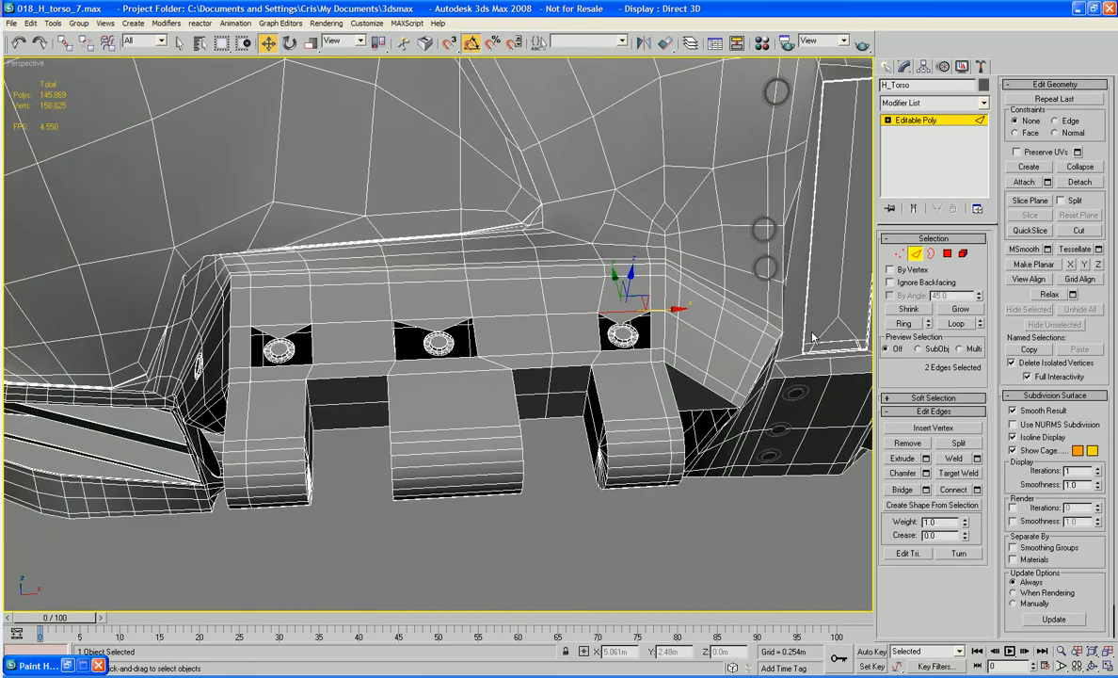
{"action": "scroll", "coordinate": [812, 337], "scroll_direction": "up", "scroll_amount": 3}
{"action": "left_click", "coordinate": [929, 255]}
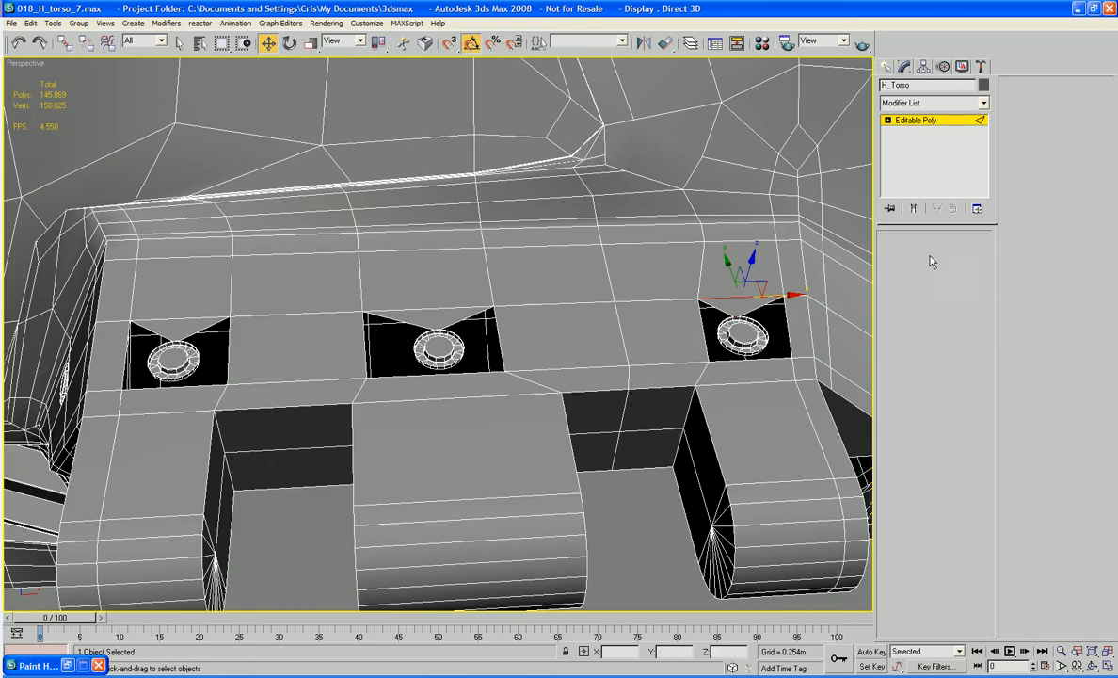
{"action": "left_click", "coordinate": [759, 358]}
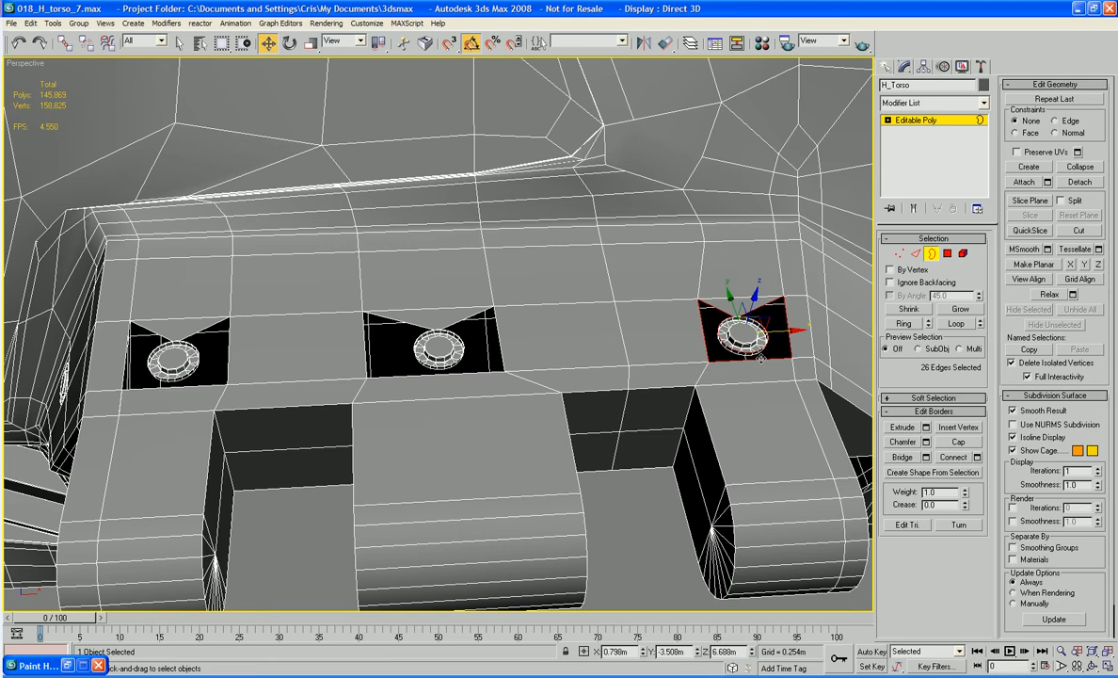
{"action": "left_click", "coordinate": [479, 374], "text": "ctrl"}
{"action": "left_click", "coordinate": [201, 385], "text": "ctrl"}
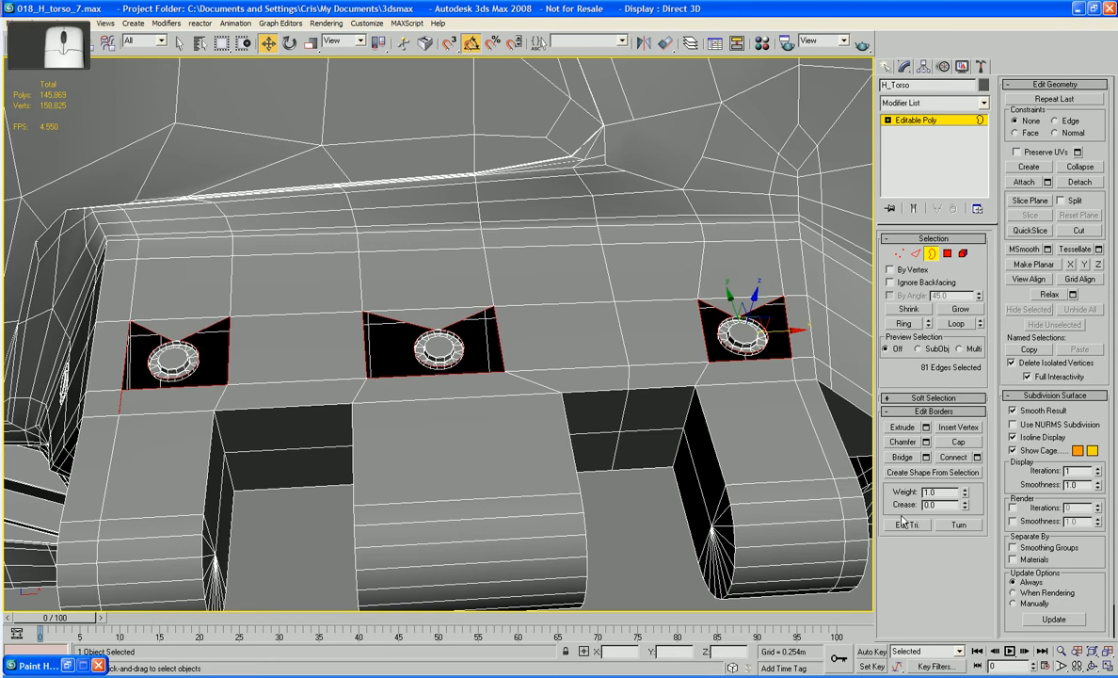
{"action": "middle_click_drag", "start_coordinate": [673, 443], "coordinate": [518, 452], "text": "alt"}
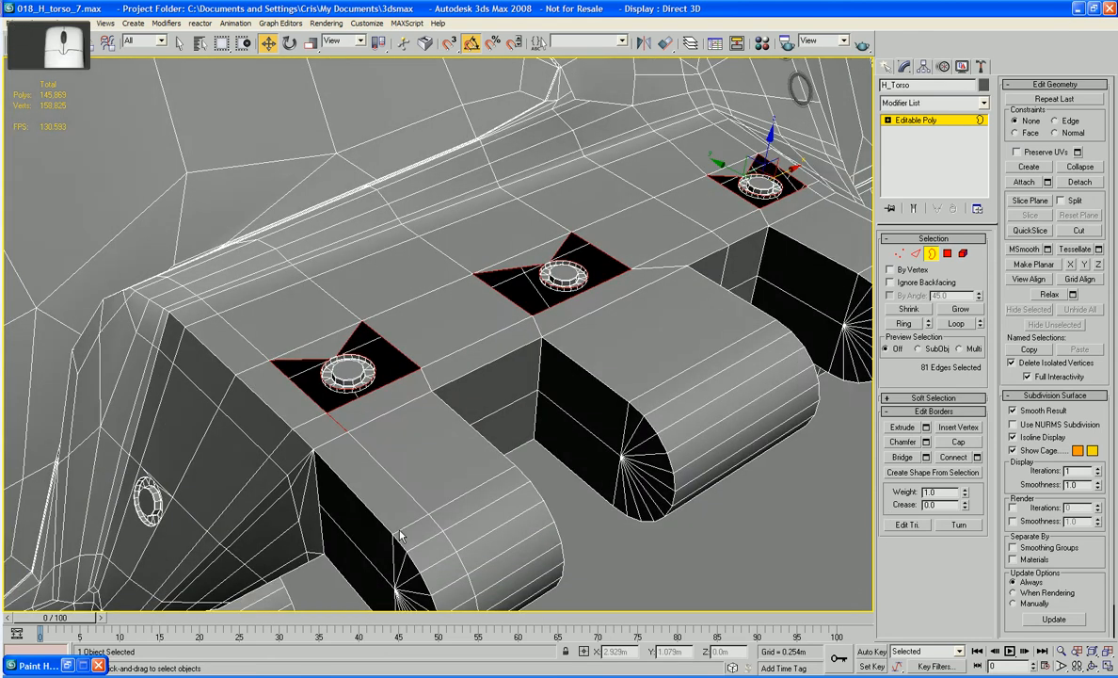
{"action": "scroll", "coordinate": [427, 515], "scroll_direction": "up", "scroll_amount": 5}
{"action": "key", "text": "shift+z"}
{"action": "key", "text": "shift+z"}
{"action": "key", "text": "shift+z"}
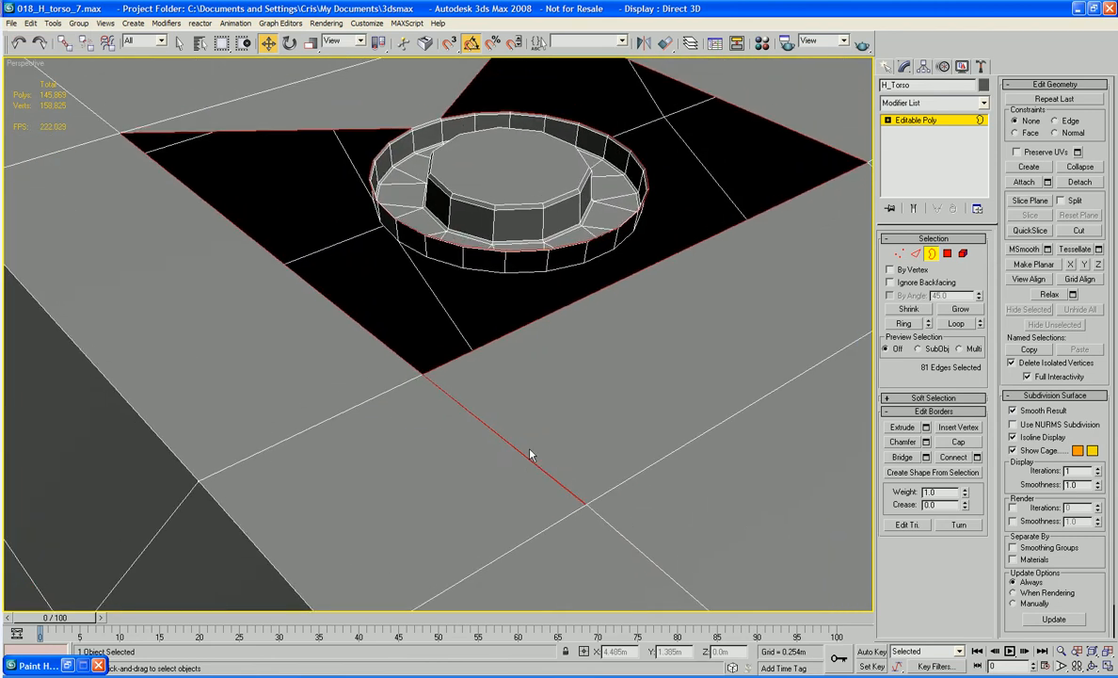
{"action": "key", "text": "ctrl+z"}
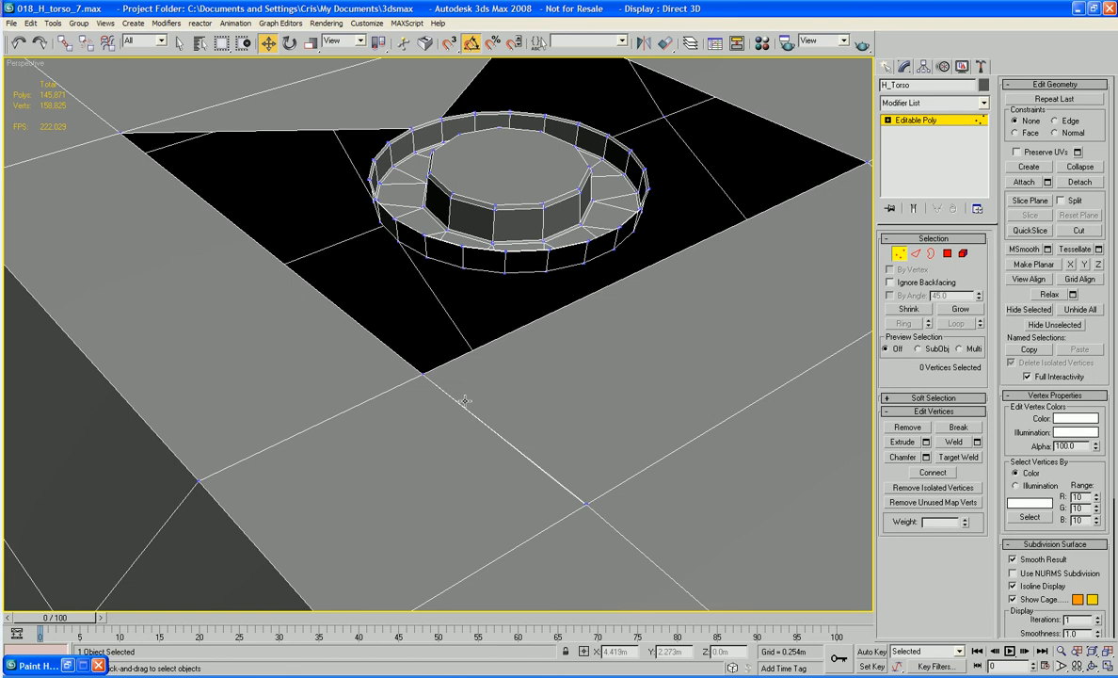
- Weld the overlapping vertices at the near corner of the leftmost bolt opening with a 0.003 m threshold and recheck its border
{"action": "left_click_drag", "start_coordinate": [462, 397], "coordinate": [387, 356]}
{"action": "left_click", "coordinate": [977, 443]}
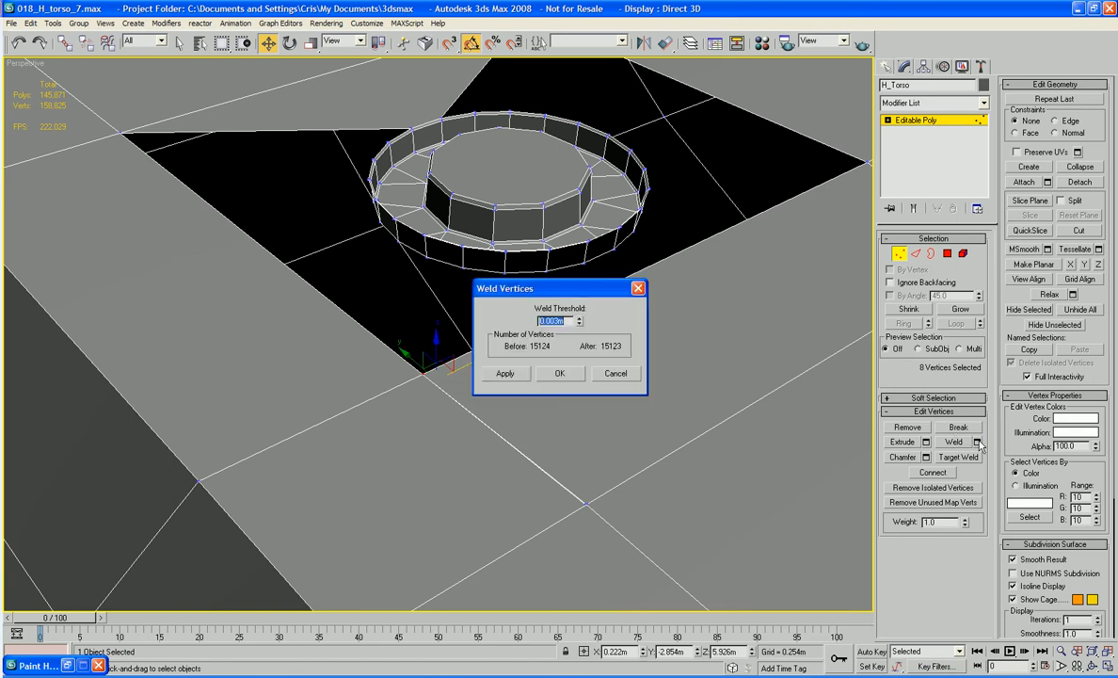
{"action": "left_click", "coordinate": [562, 375]}
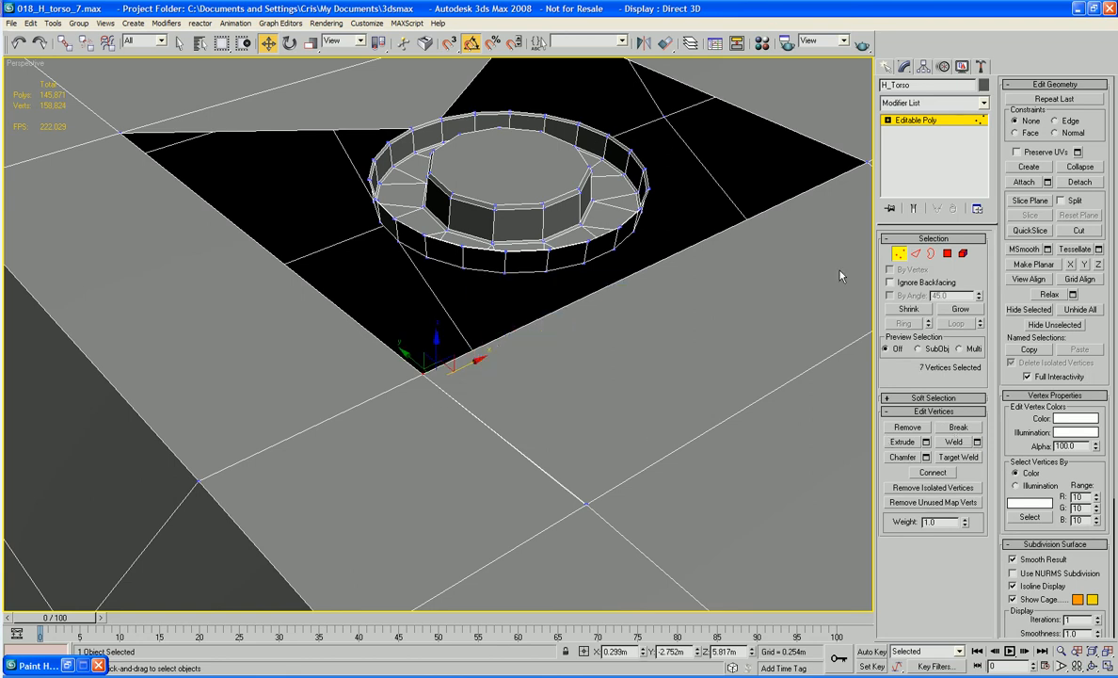
{"action": "left_click", "coordinate": [931, 253]}
{"action": "left_click", "coordinate": [619, 280]}
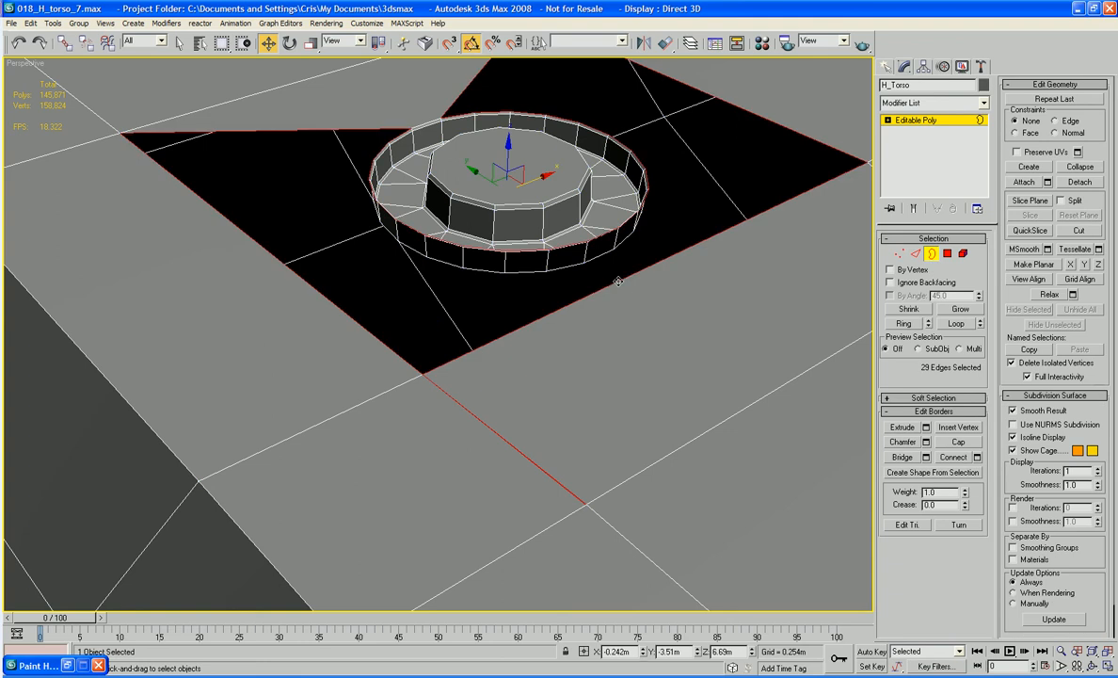
{"action": "mouse_move", "coordinate": [629, 352]}
{"action": "middle_mouse_down"}
{"action": "mouse_move", "coordinate": [624, 333]}
{"action": "mouse_move", "coordinate": [626, 346]}
{"action": "middle_mouse_up"}
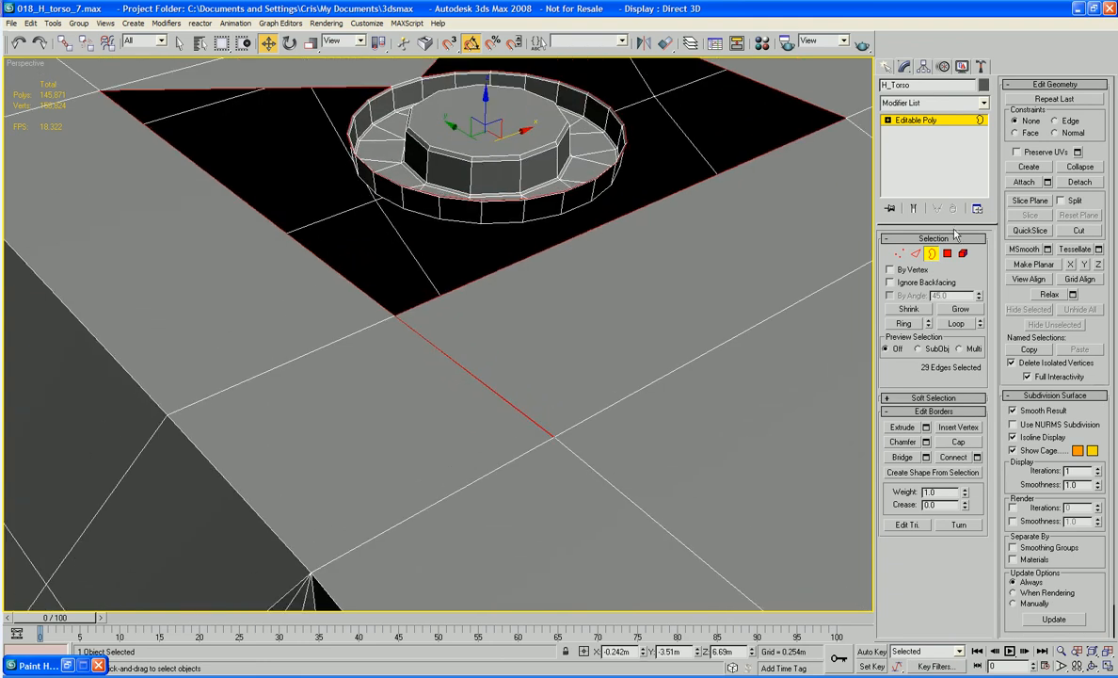
- Move the unwelded edge running from the leftmost bolt opening's near corner sideways to separate it from its duplicate
{"action": "left_click", "coordinate": [916, 253]}
{"action": "left_click", "coordinate": [480, 383]}
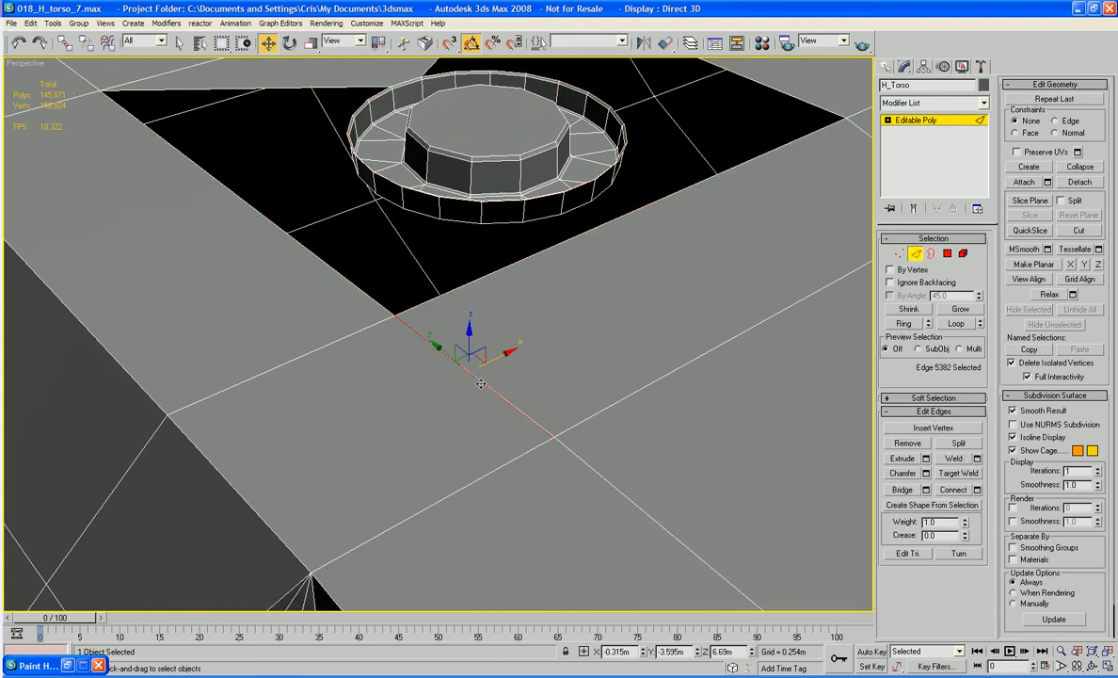
{"action": "left_click_drag", "start_coordinate": [494, 363], "coordinate": [376, 352]}
{"action": "middle_click_drag", "start_coordinate": [377, 352], "coordinate": [417, 333]}
{"action": "key", "text": "ctrl+z"}
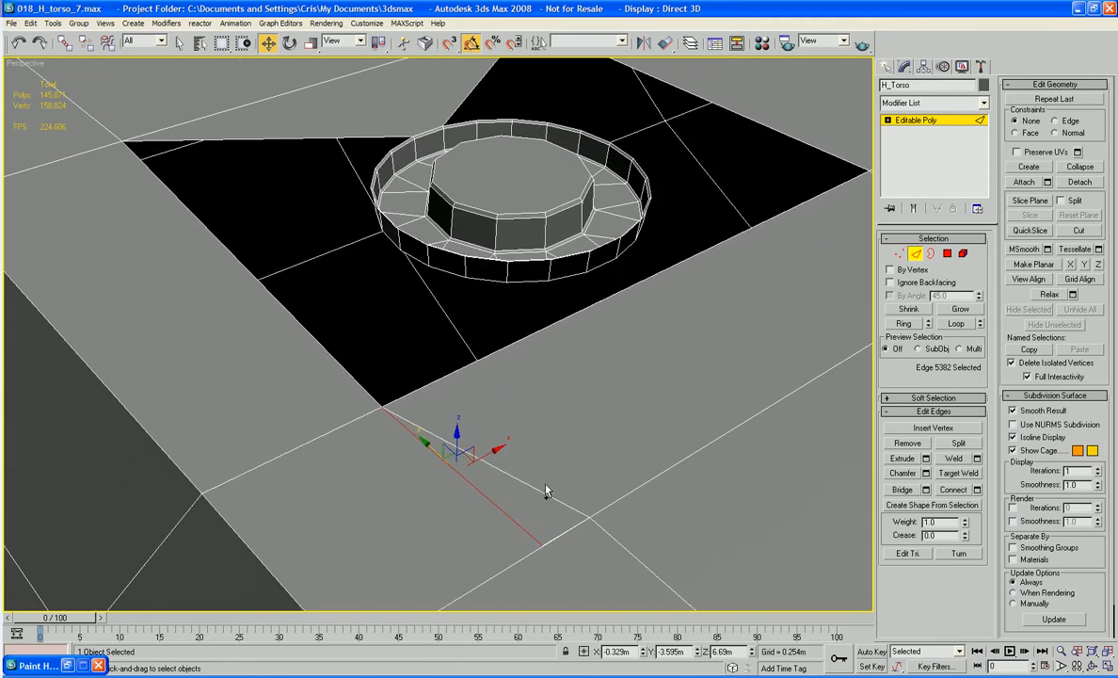
- Try to remove the two split edges running from the leftmost bolt opening's near corner
{"action": "key", "text": "BackSpace"}
{"action": "left_click", "coordinate": [545, 493]}
{"action": "key", "text": "BackSpace"}
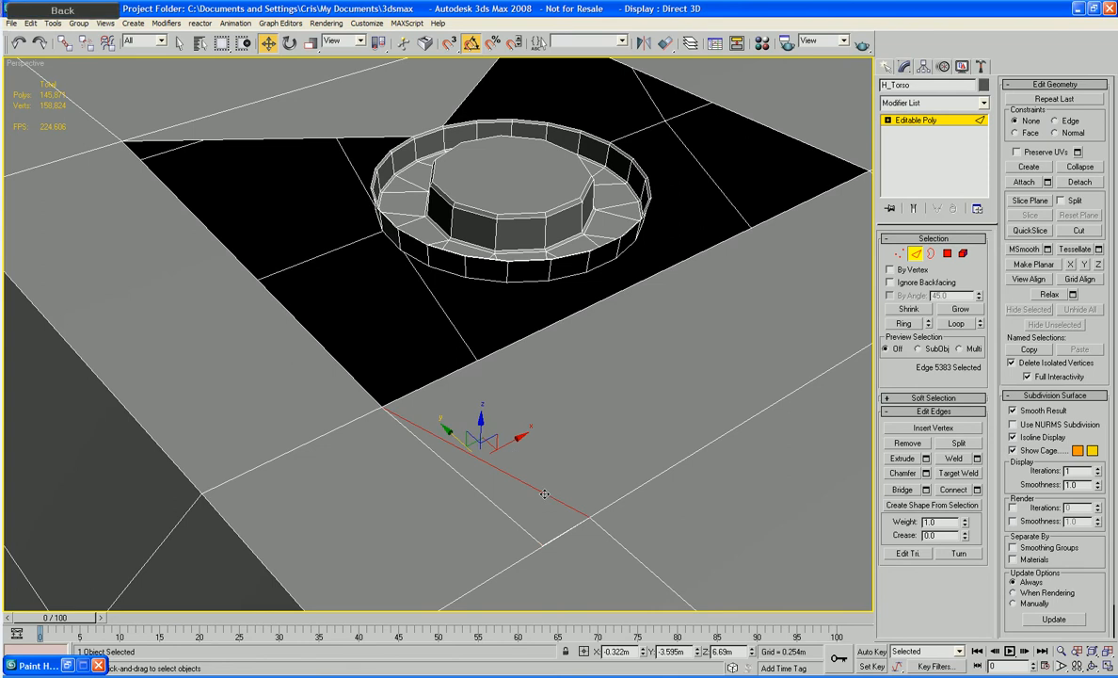
- Target-weld the split edge's loose end vertex onto the neighbouring torso vertex, and move the opening's corner vertex back in line with the surrounding edges
{"action": "key", "text": "1"}
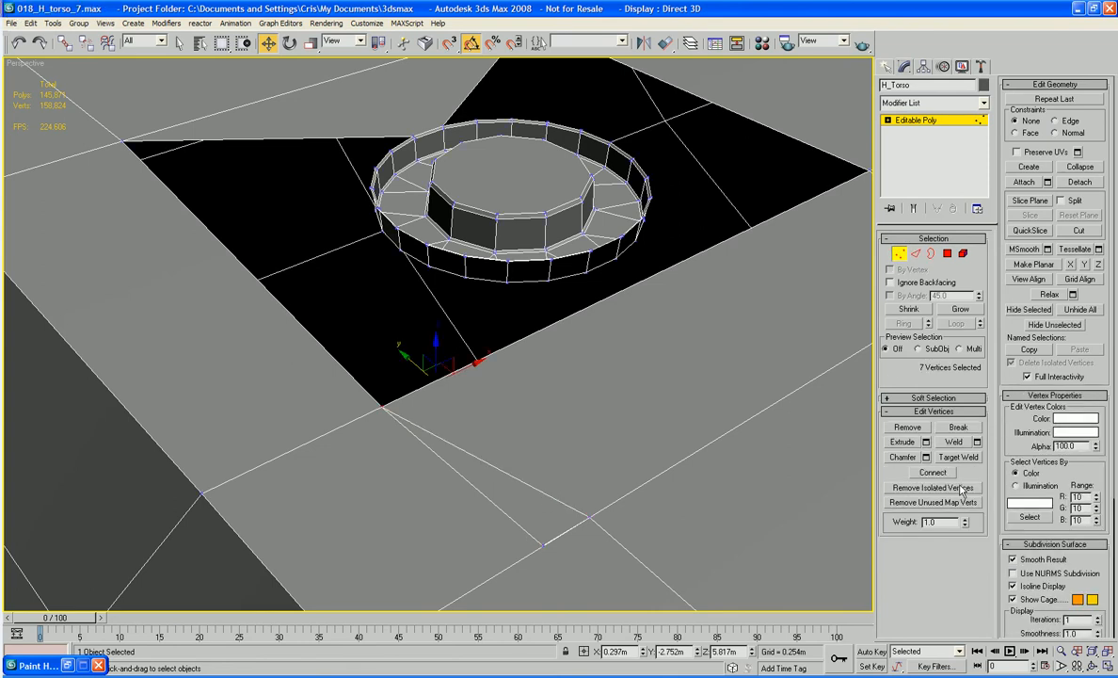
{"action": "left_click", "coordinate": [958, 457]}
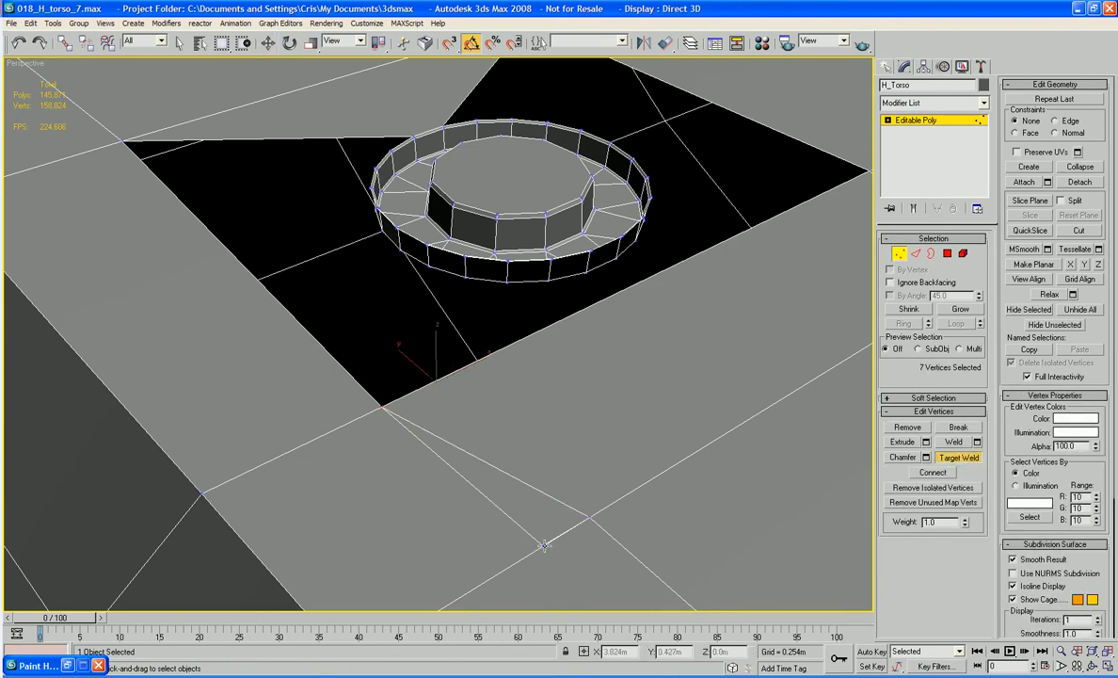
{"action": "left_click", "coordinate": [589, 517]}
{"action": "key", "text": "w"}
{"action": "left_click", "coordinate": [396, 409]}
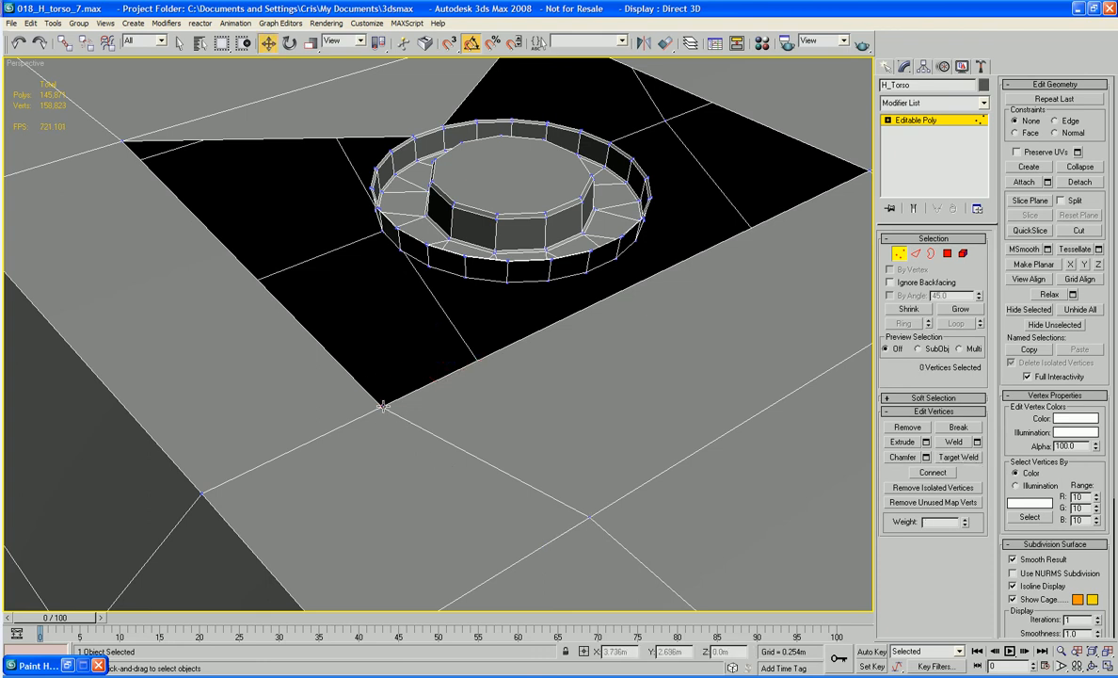
{"action": "left_click", "coordinate": [382, 407]}
{"action": "left_click_drag", "start_coordinate": [420, 396], "coordinate": [463, 360]}
- Cap the open border around the leftmost bolt inset on the plate
{"action": "key", "text": "3"}
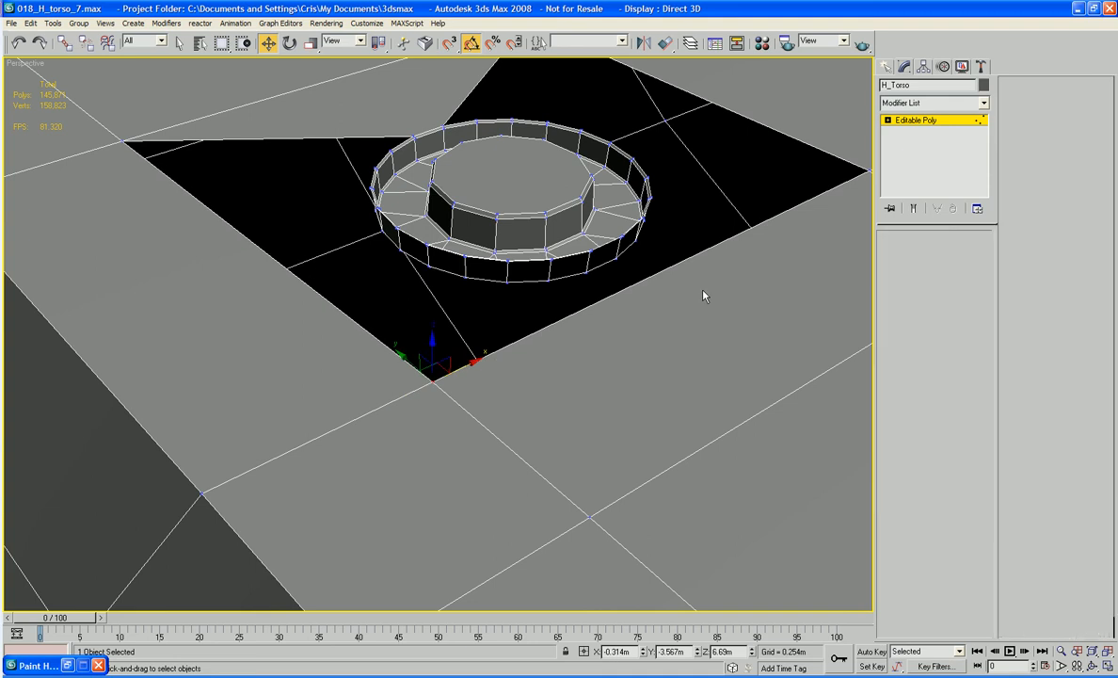
{"action": "left_click", "coordinate": [677, 264]}
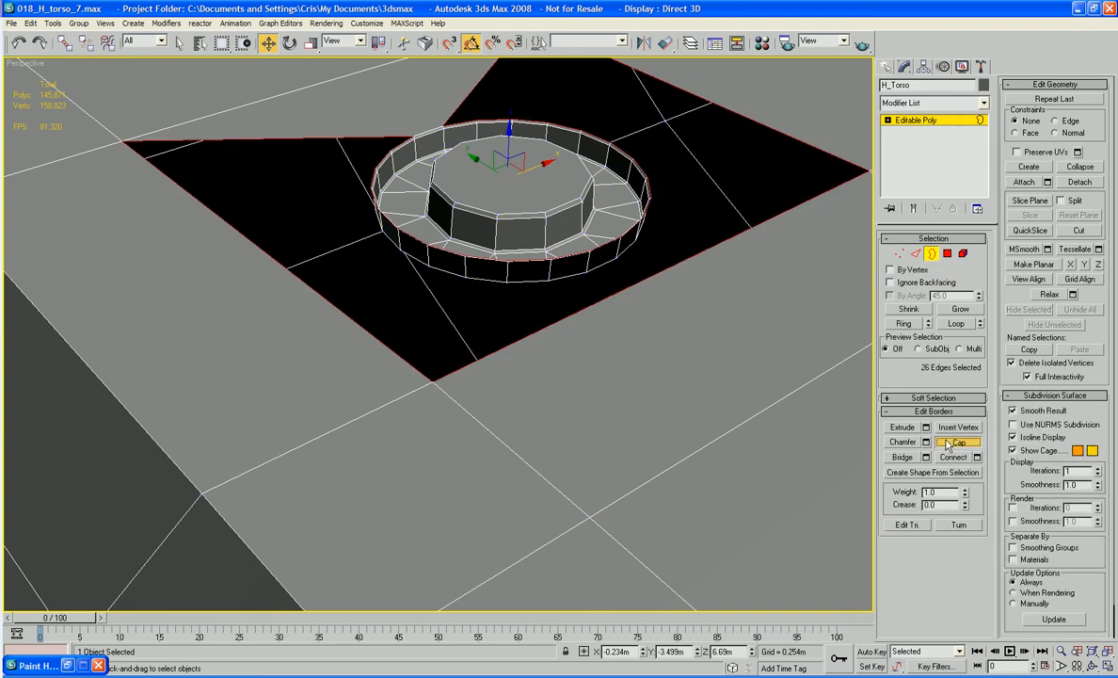
{"action": "scroll", "coordinate": [685, 429], "scroll_direction": "down", "scroll_amount": 10}
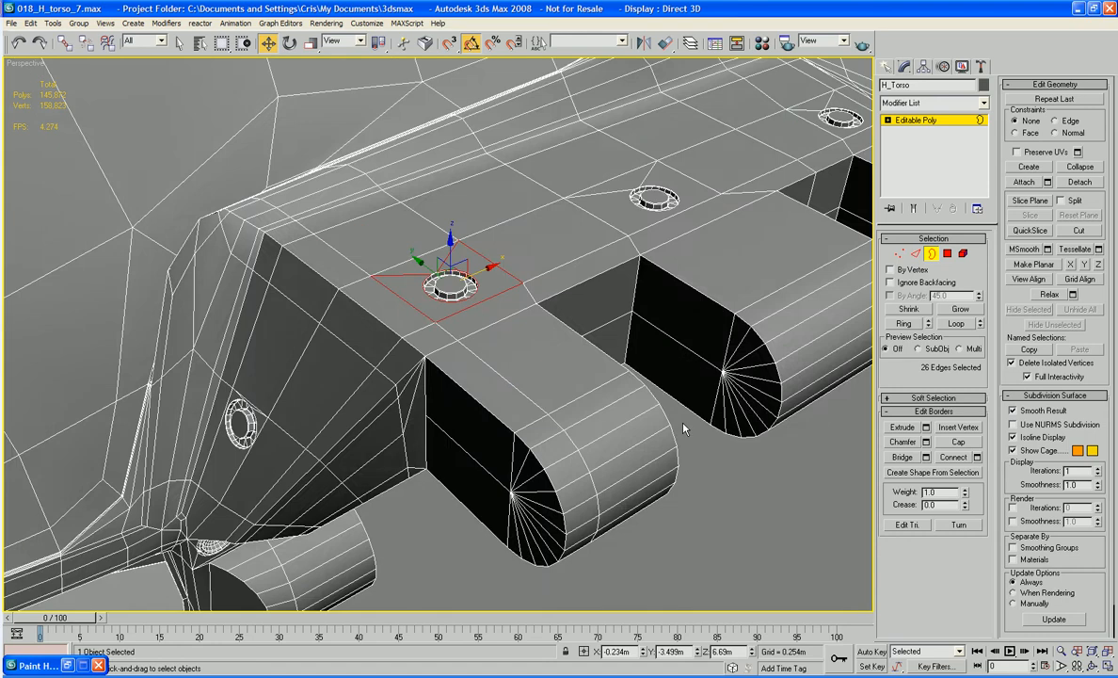
- Move the middle bolt inset in the vertical row of three beside the vent slats so it sits evenly between the other two
{"action": "key", "text": "F4"}
{"action": "middle_click_drag", "start_coordinate": [684, 430], "coordinate": [514, 425]}
{"action": "scroll", "coordinate": [668, 446], "scroll_direction": "down", "scroll_amount": 6}
{"action": "scroll", "coordinate": [589, 436], "scroll_direction": "up", "scroll_amount": 5}
{"action": "key", "text": "F4"}
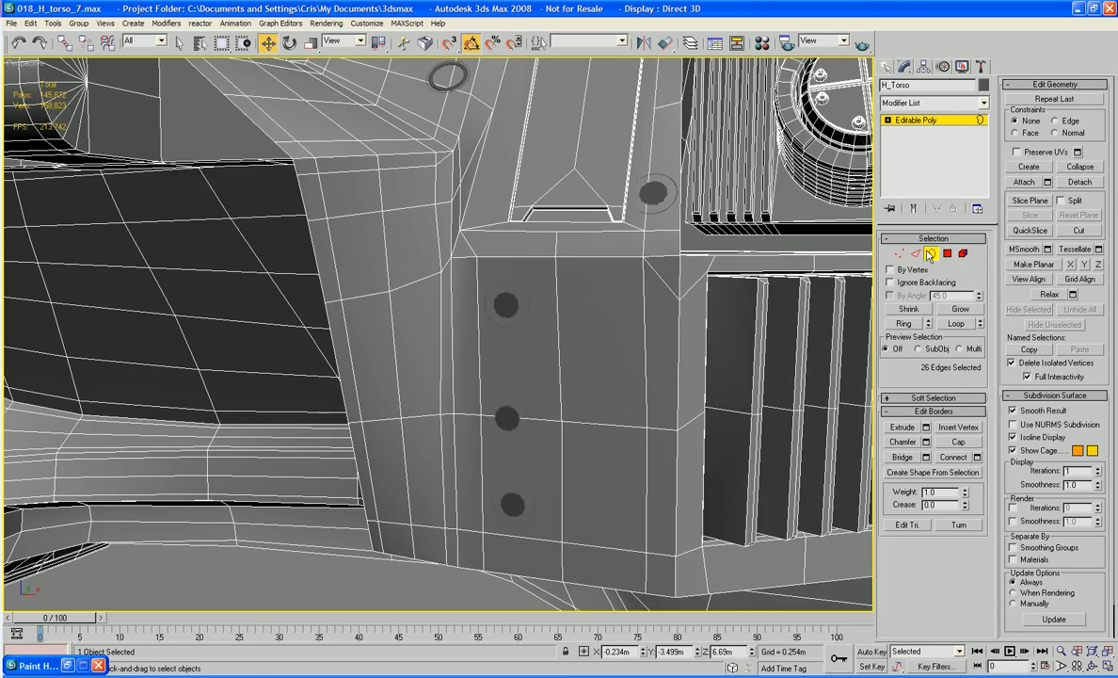
{"action": "left_click", "coordinate": [930, 255]}
{"action": "left_click", "coordinate": [503, 414]}
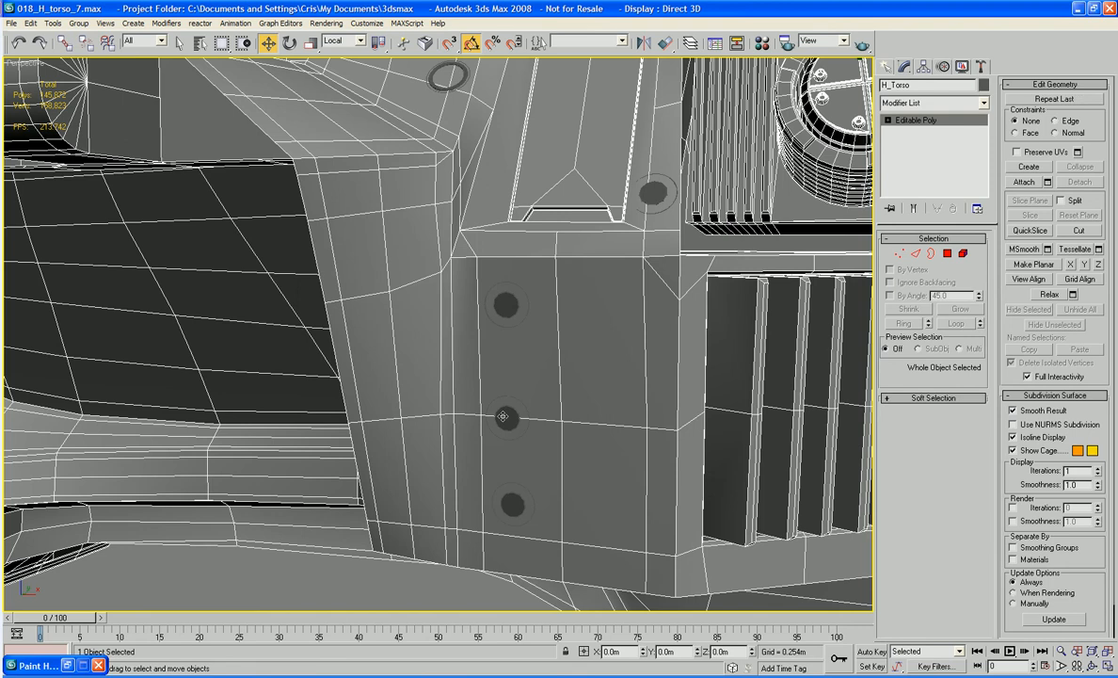
{"action": "left_click_drag", "start_coordinate": [508, 465], "coordinate": [508, 452]}
{"action": "middle_click_drag", "start_coordinate": [567, 418], "coordinate": [551, 444]}
{"action": "key", "text": "F4"}
- Attach the three bolt insets in the vertical row beside the vent slats to the torso
{"action": "left_click", "coordinate": [555, 441]}
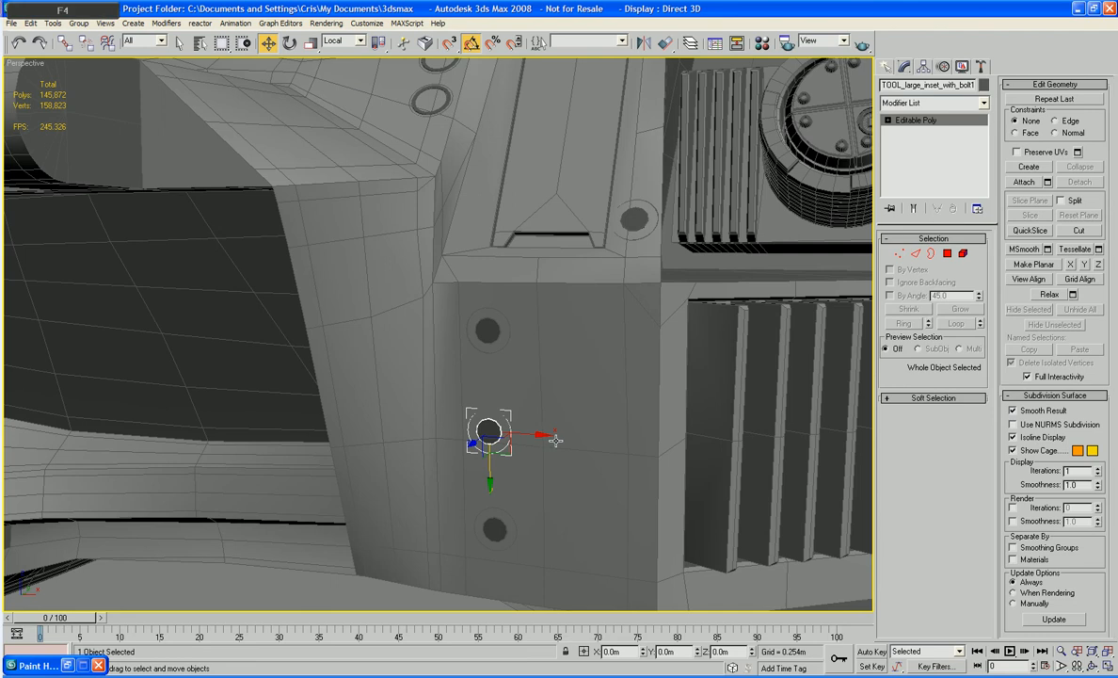
{"action": "left_click", "coordinate": [1023, 182]}
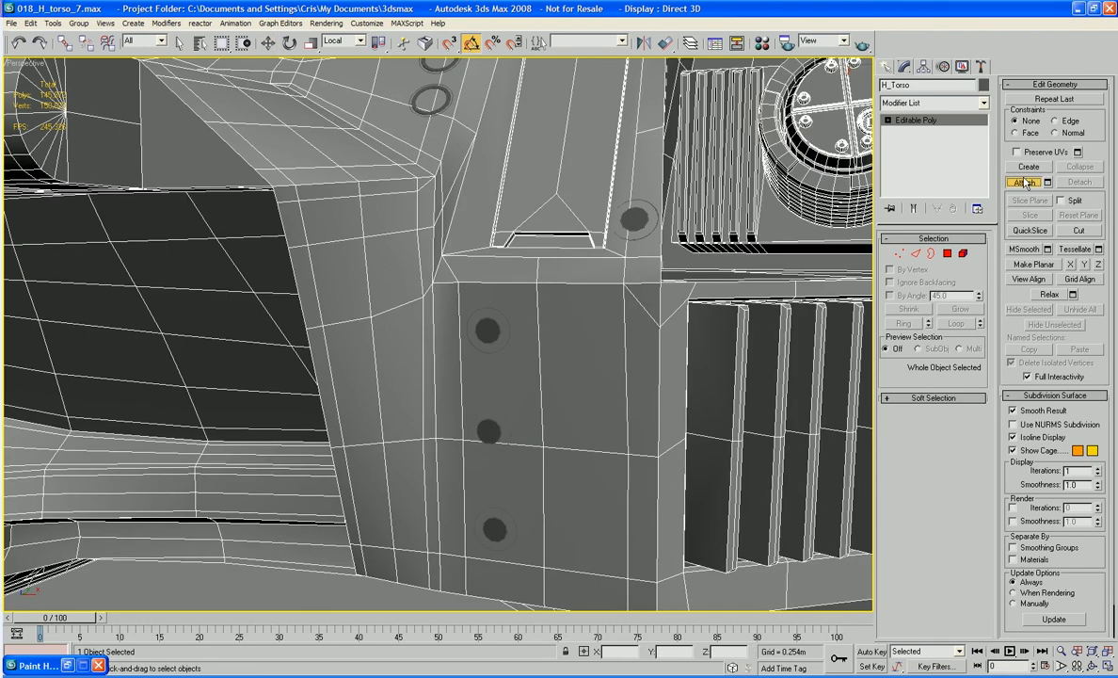
{"action": "left_click", "coordinate": [491, 533]}
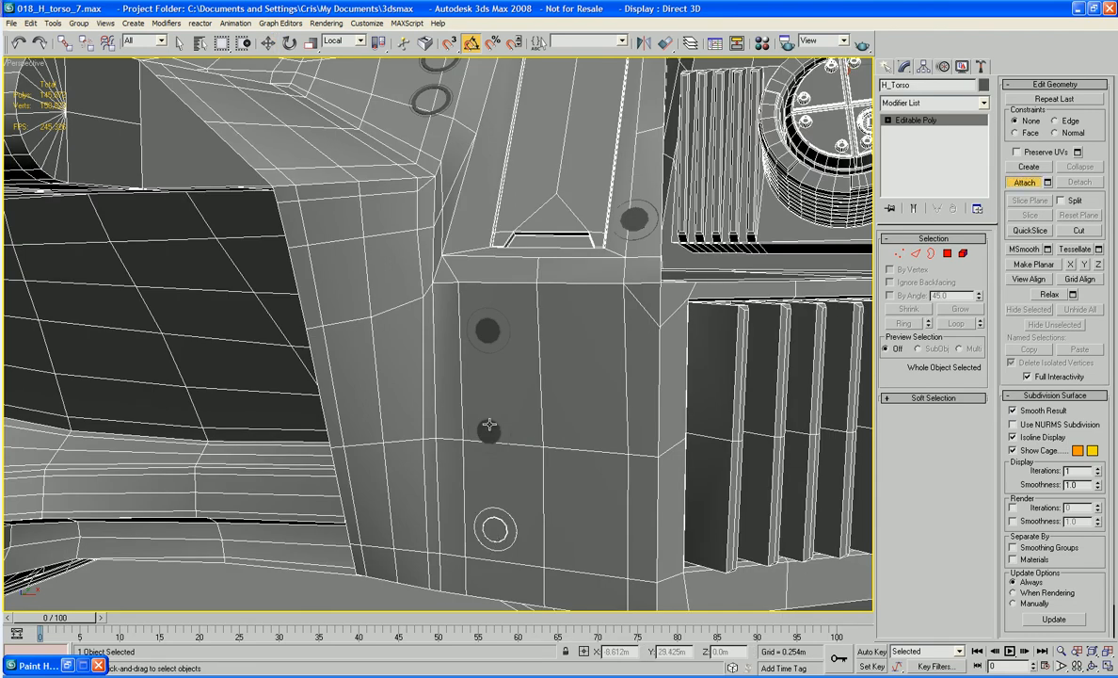
{"action": "left_click", "coordinate": [488, 427]}
{"action": "left_click", "coordinate": [489, 329]}
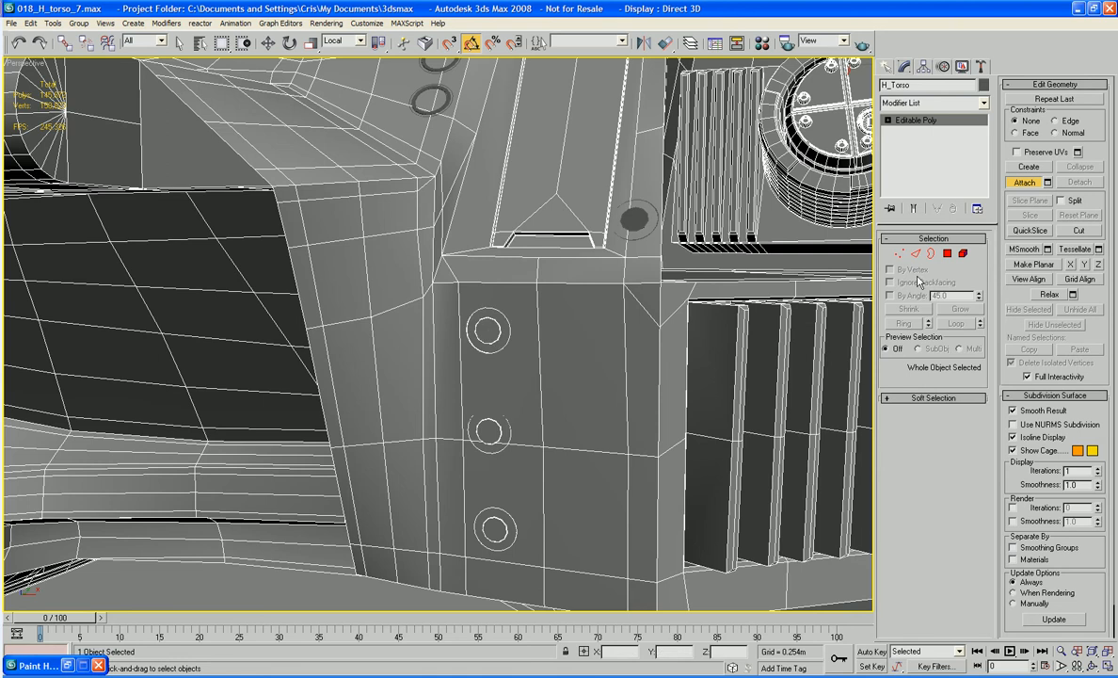
- Finish attaching, and delete the two torso polygons covering the vertical row of three bolt insets beside the vent slats
{"action": "left_click", "coordinate": [1022, 182]}
{"action": "middle_click_drag", "start_coordinate": [739, 351], "coordinate": [744, 367], "text": "alt"}
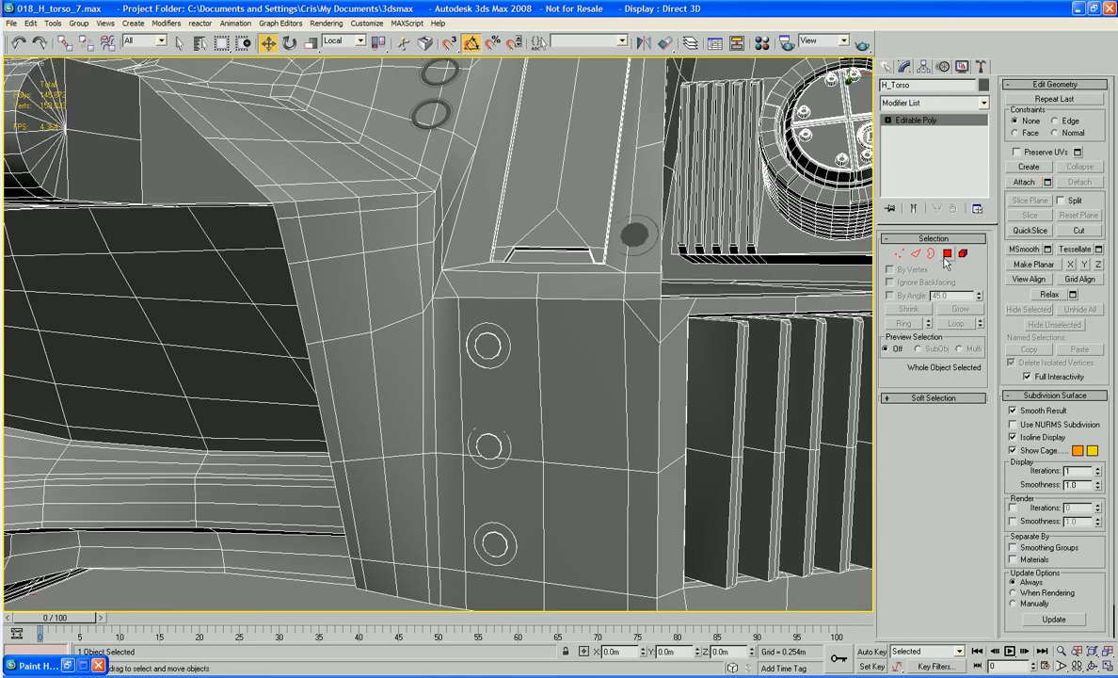
{"action": "left_click", "coordinate": [948, 253]}
{"action": "left_click", "coordinate": [527, 406]}
{"action": "key", "text": "Delete"}
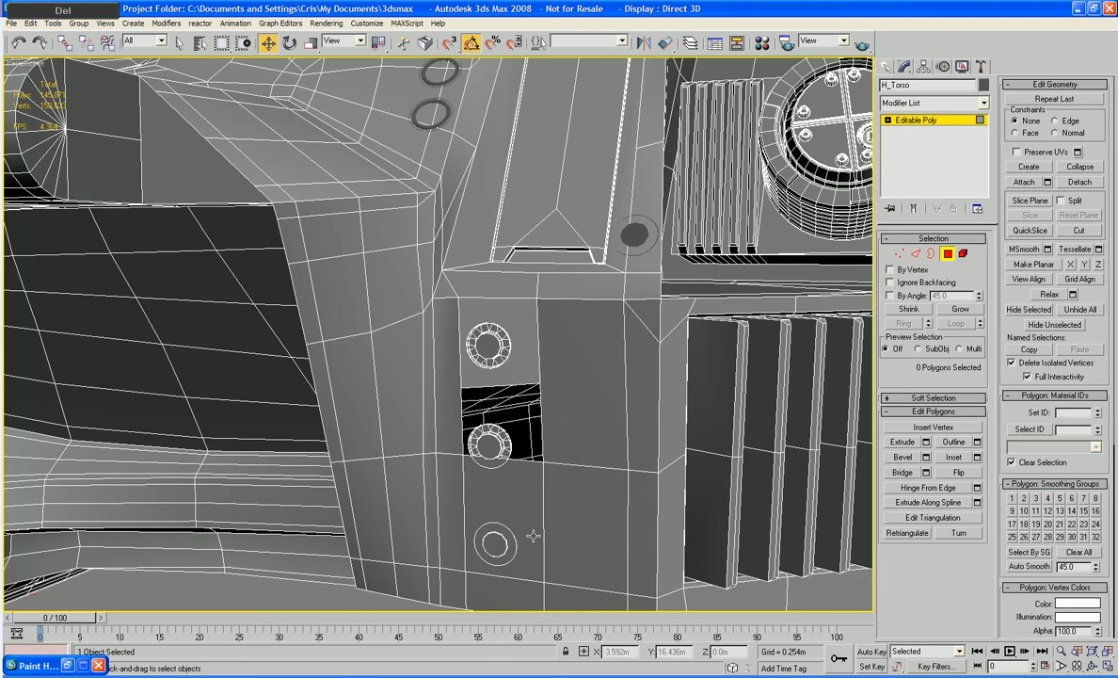
{"action": "left_click", "coordinate": [532, 536]}
{"action": "key", "text": "Delete"}
- Bridge the uppermost bolt inset's top rim edge to the upper edge of the surrounding torso opening
{"action": "middle_click_drag", "start_coordinate": [569, 530], "coordinate": [510, 429]}
{"action": "scroll", "coordinate": [537, 529], "scroll_direction": "up", "scroll_amount": 5}
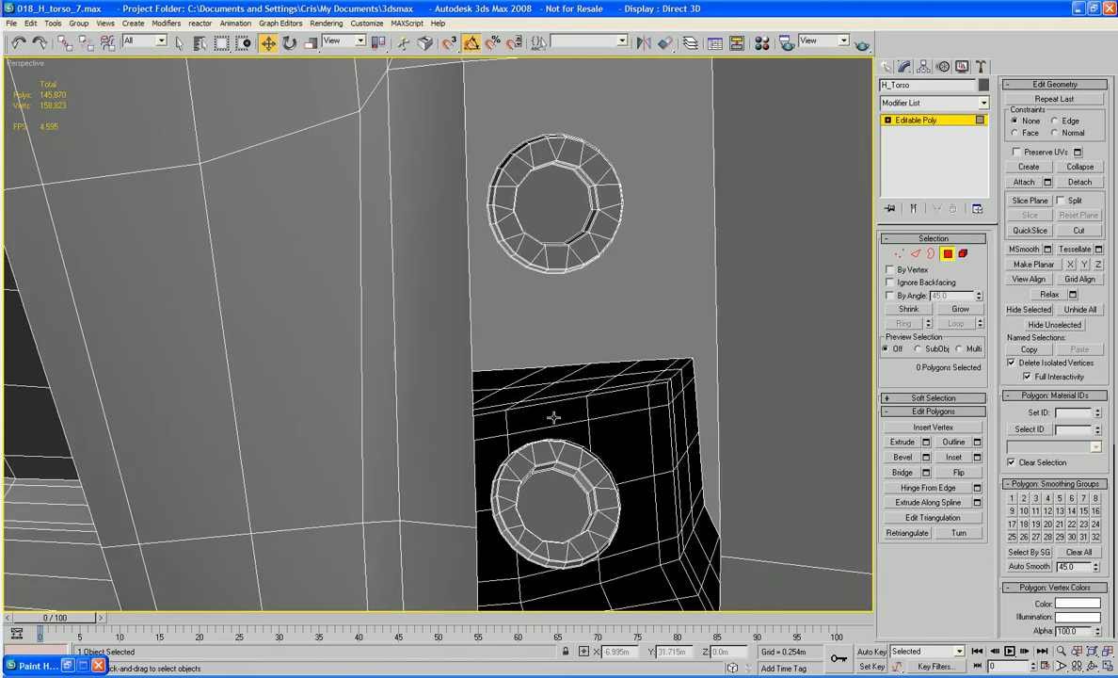
{"action": "middle_click_drag", "start_coordinate": [554, 388], "coordinate": [527, 400], "text": "alt"}
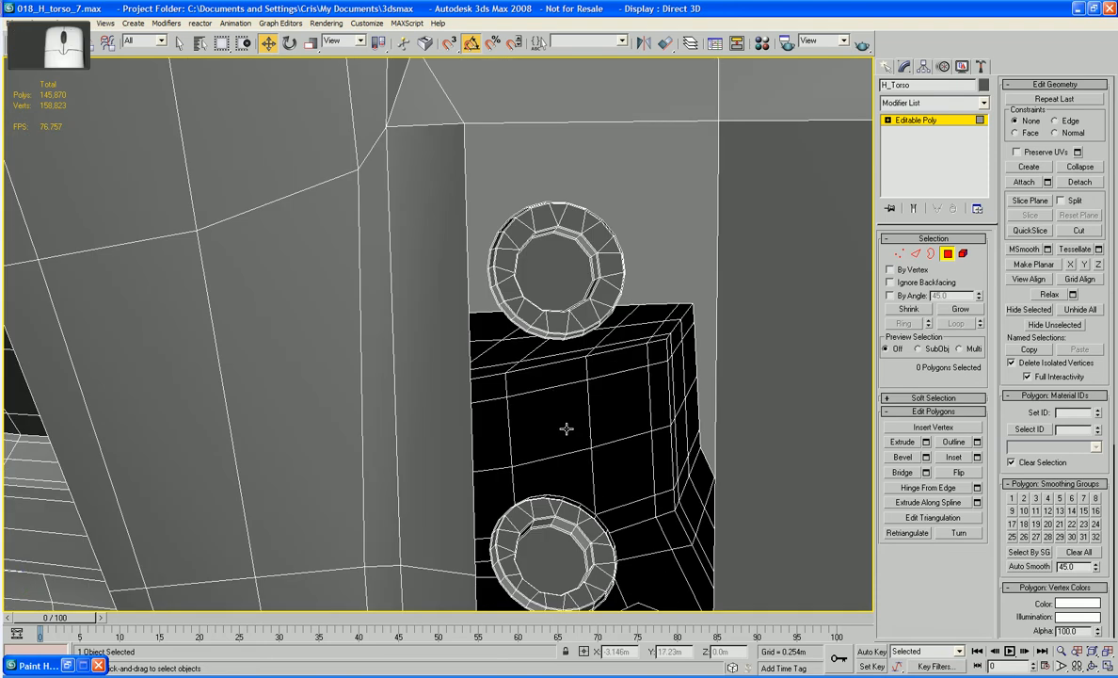
{"action": "key", "text": "2"}
{"action": "middle_click_drag", "start_coordinate": [670, 283], "coordinate": [594, 260], "text": "alt"}
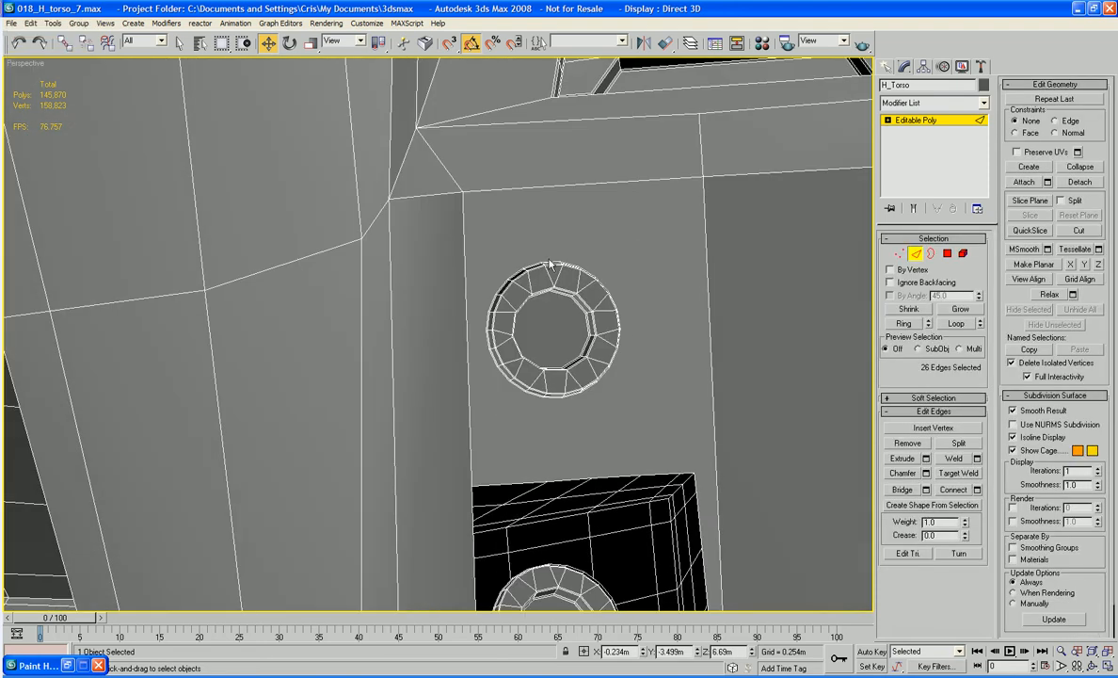
{"action": "left_click", "coordinate": [550, 263]}
{"action": "left_click", "coordinate": [557, 190], "text": "ctrl"}
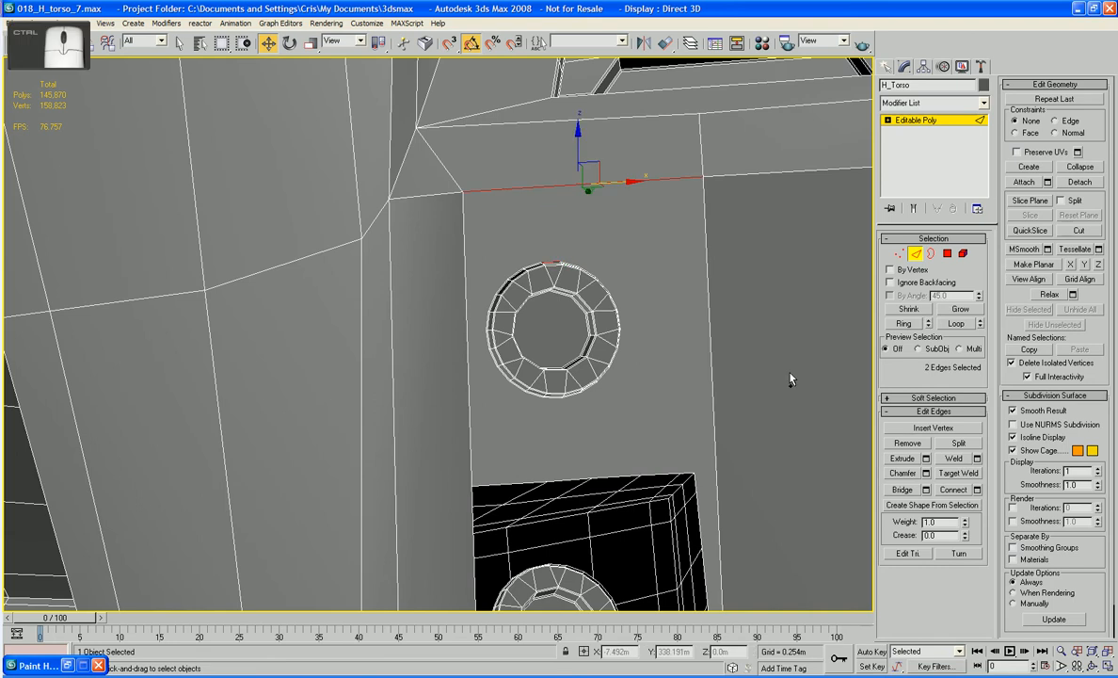
{"action": "left_click", "coordinate": [902, 490]}
- Bridge the middle bolt inset's outer rim edge to the adjacent long side edge of the torso opening
{"action": "middle_click_drag", "start_coordinate": [673, 491], "coordinate": [671, 422]}
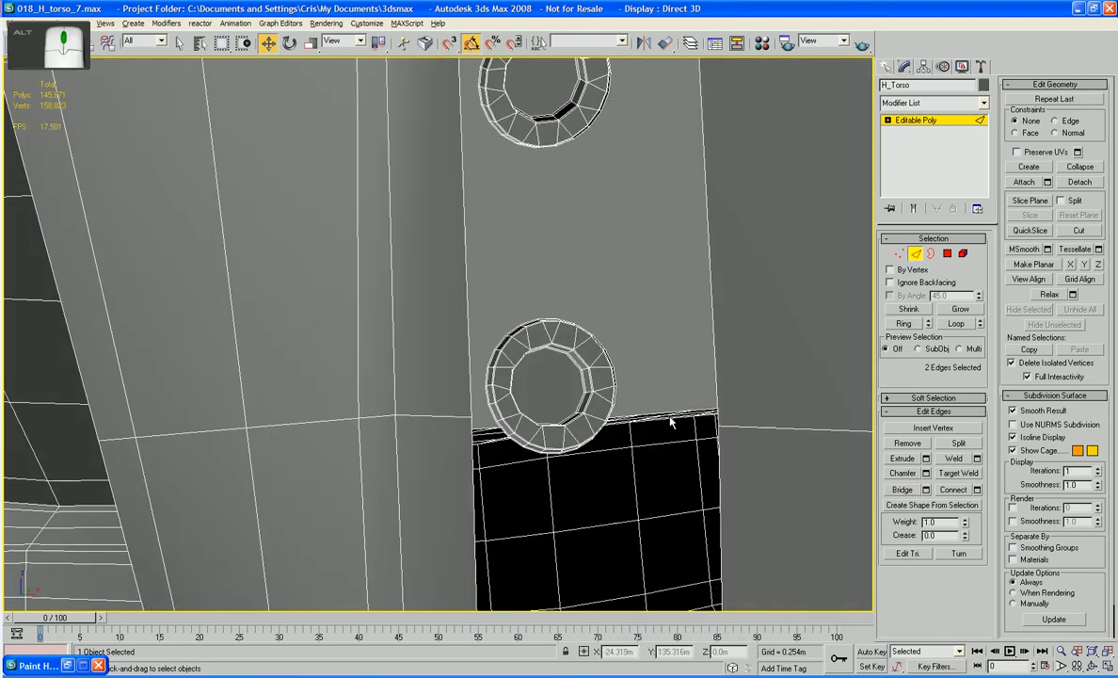
{"action": "left_click", "coordinate": [486, 374]}
{"action": "left_click", "coordinate": [468, 360], "text": "ctrl"}
{"action": "left_click", "coordinate": [906, 491]}
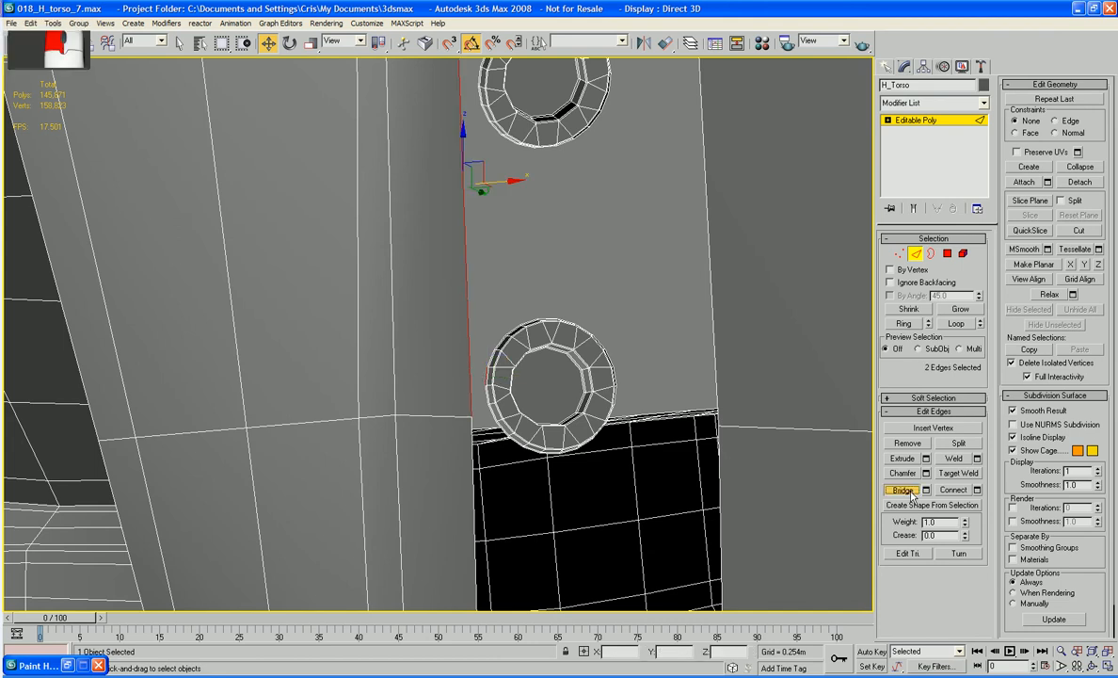
- Bridge the lowest bolt inset's rim edge to the lower long side edge of the torso opening
{"action": "middle_click_drag", "start_coordinate": [767, 470], "coordinate": [751, 442]}
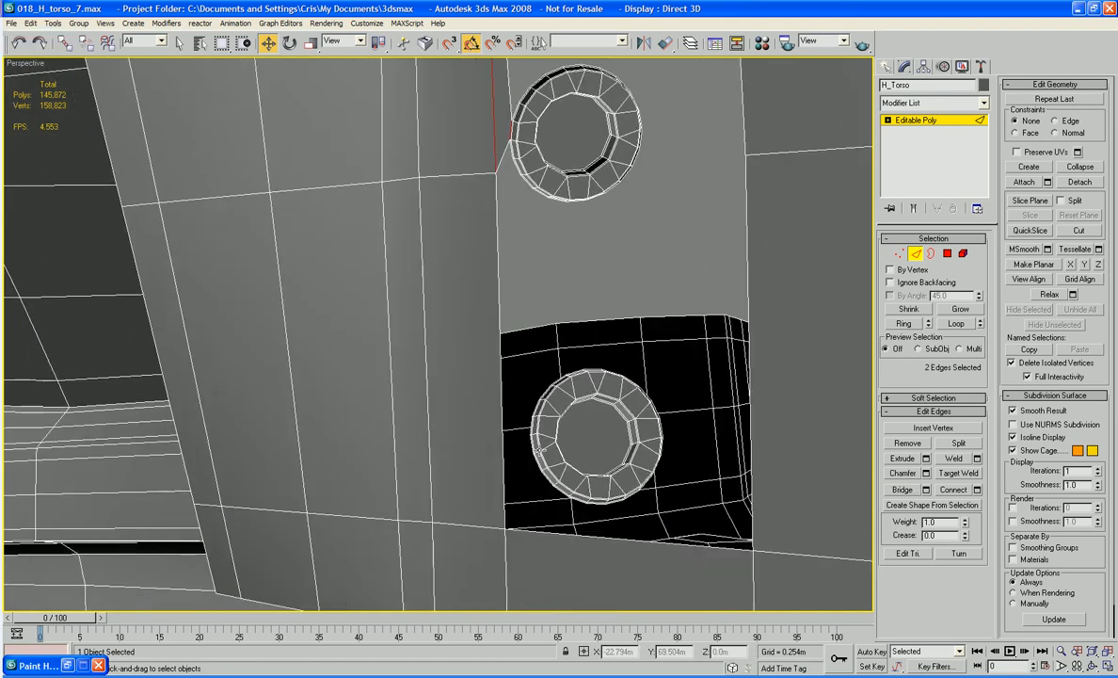
{"action": "left_click", "coordinate": [528, 450]}
{"action": "left_click", "coordinate": [502, 450], "text": "ctrl"}
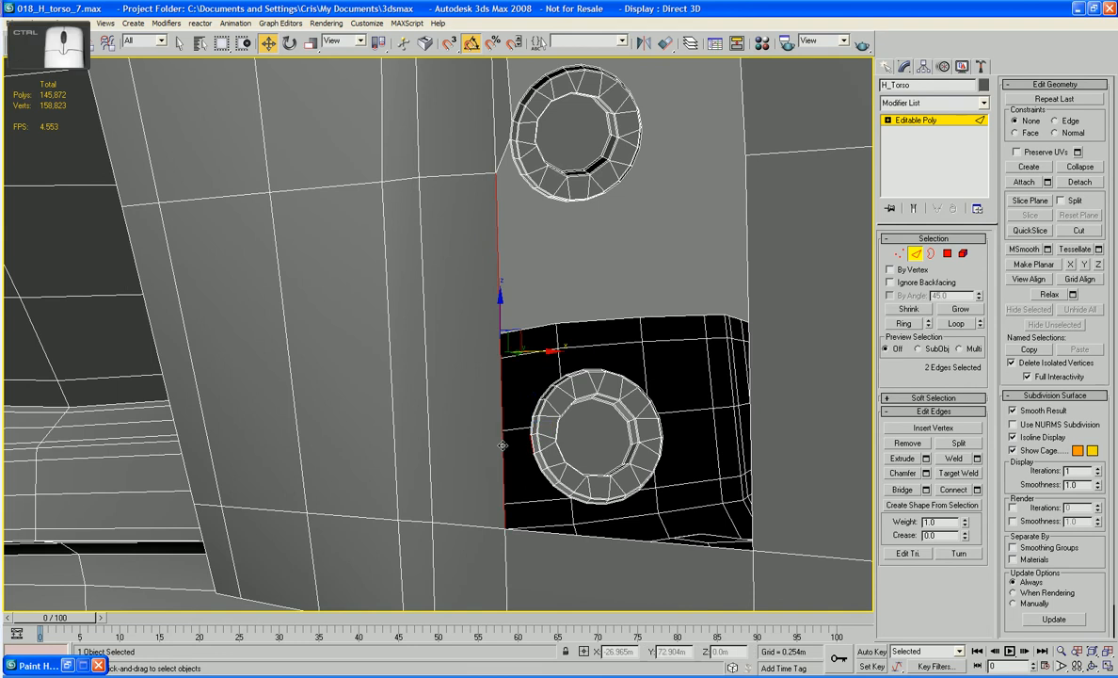
{"action": "left_click", "coordinate": [902, 490]}
- Cap the open border around the three bolt insets and check the closed surface without edge display
{"action": "key", "text": "3"}
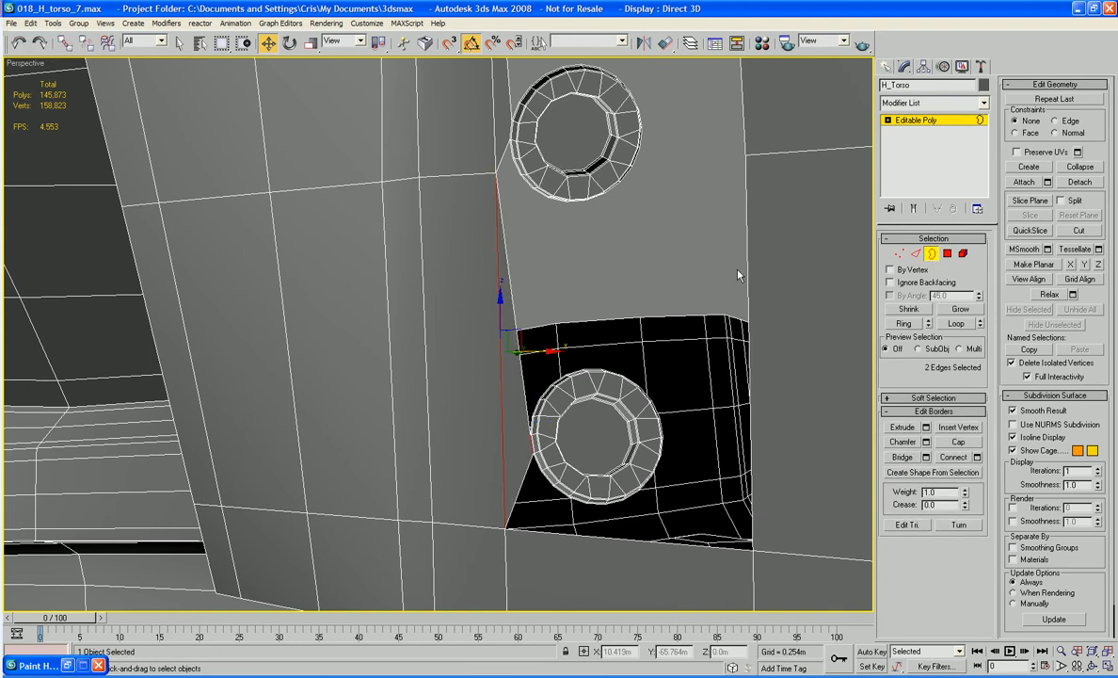
{"action": "left_click", "coordinate": [696, 251]}
{"action": "left_click", "coordinate": [966, 444]}
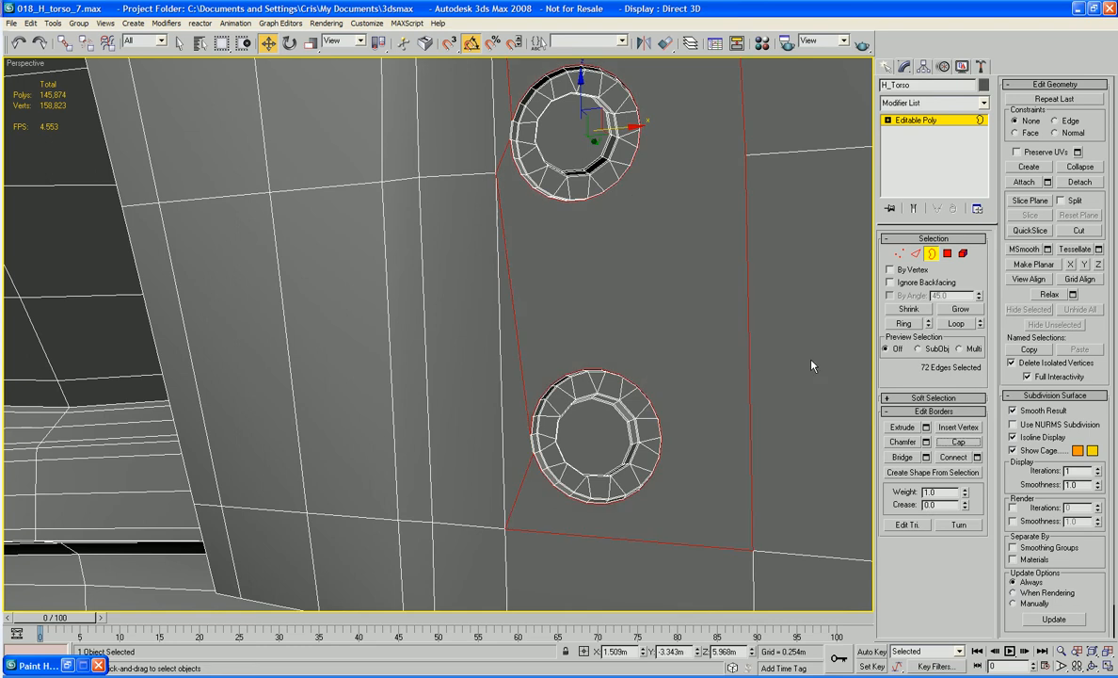
{"action": "mouse_move", "coordinate": [776, 351]}
{"action": "middle_mouse_down"}
{"action": "mouse_move", "coordinate": [796, 372]}
{"action": "mouse_move", "coordinate": [724, 375]}
{"action": "middle_mouse_up"}
{"action": "scroll", "coordinate": [789, 373], "scroll_direction": "down", "scroll_amount": 5}
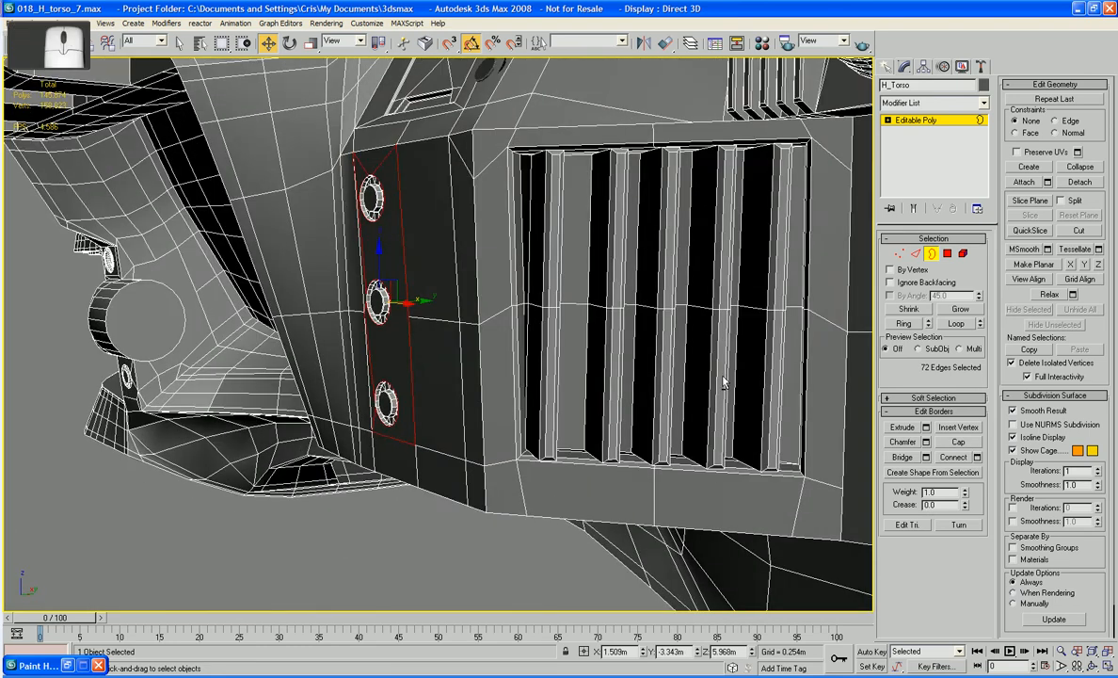
{"action": "key", "text": "F4"}
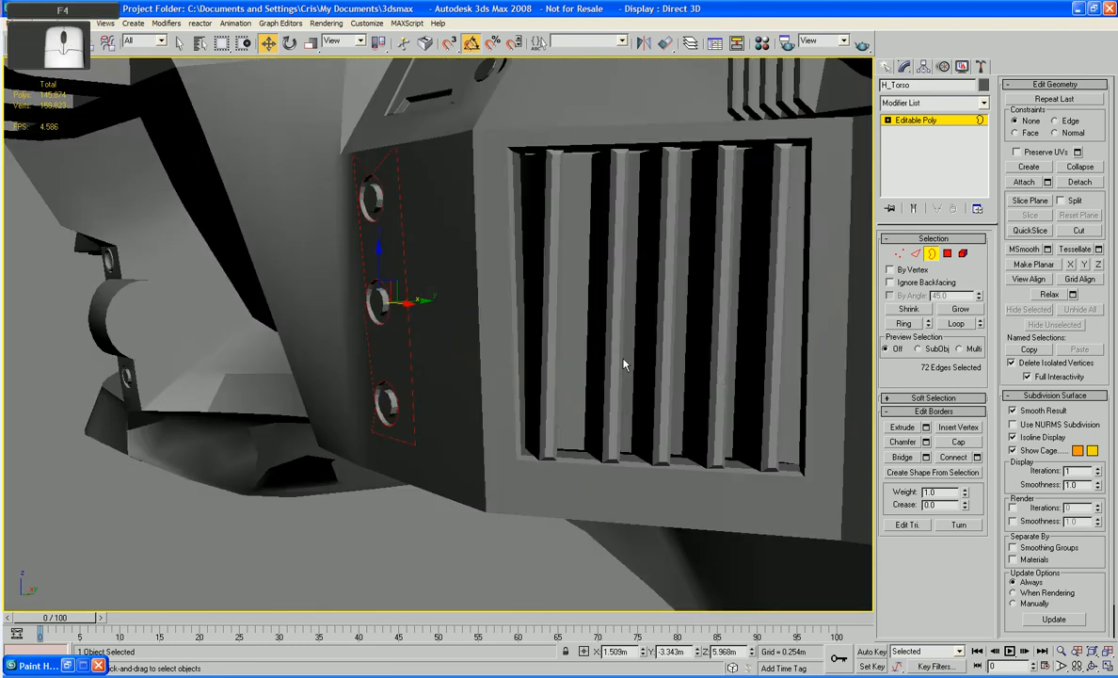
{"action": "left_click", "coordinate": [394, 574]}
- Attach the round bolt inset beside the long recessed panel's lower corner to the torso, and delete the torso polygon covering it
{"action": "middle_click_drag", "start_coordinate": [388, 571], "coordinate": [447, 517], "text": "alt"}
{"action": "middle_click_drag", "start_coordinate": [499, 256], "coordinate": [515, 491]}
{"action": "scroll", "coordinate": [446, 466], "scroll_direction": "up", "scroll_amount": 3}
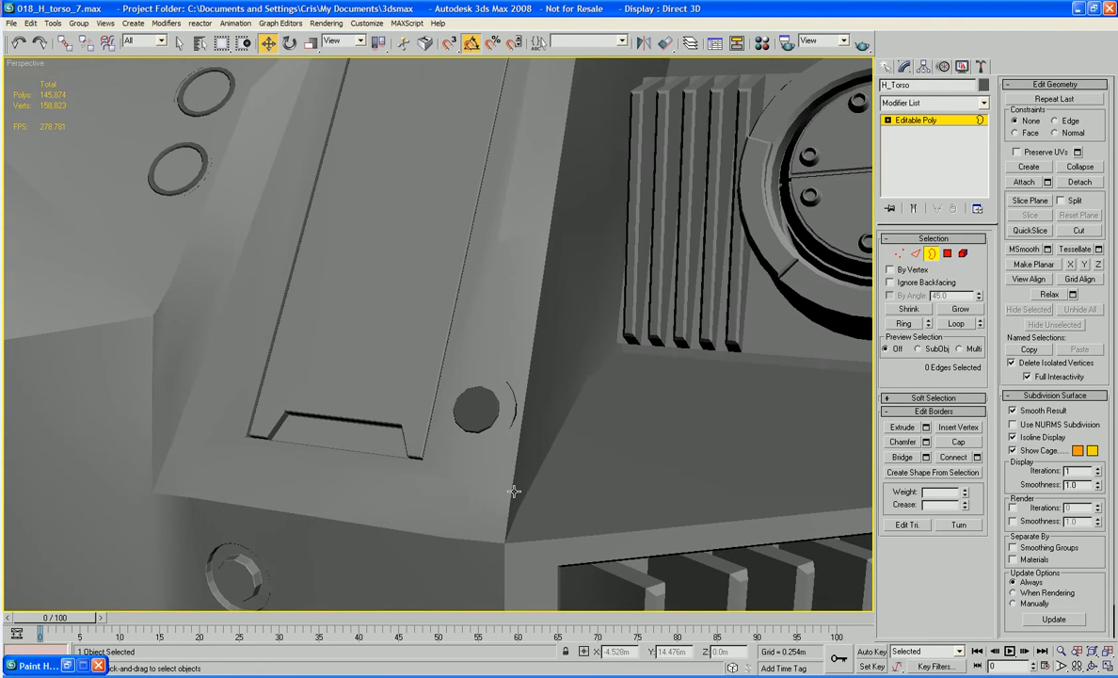
{"action": "left_click", "coordinate": [1024, 182]}
{"action": "key", "text": "F4"}
{"action": "left_click", "coordinate": [947, 253]}
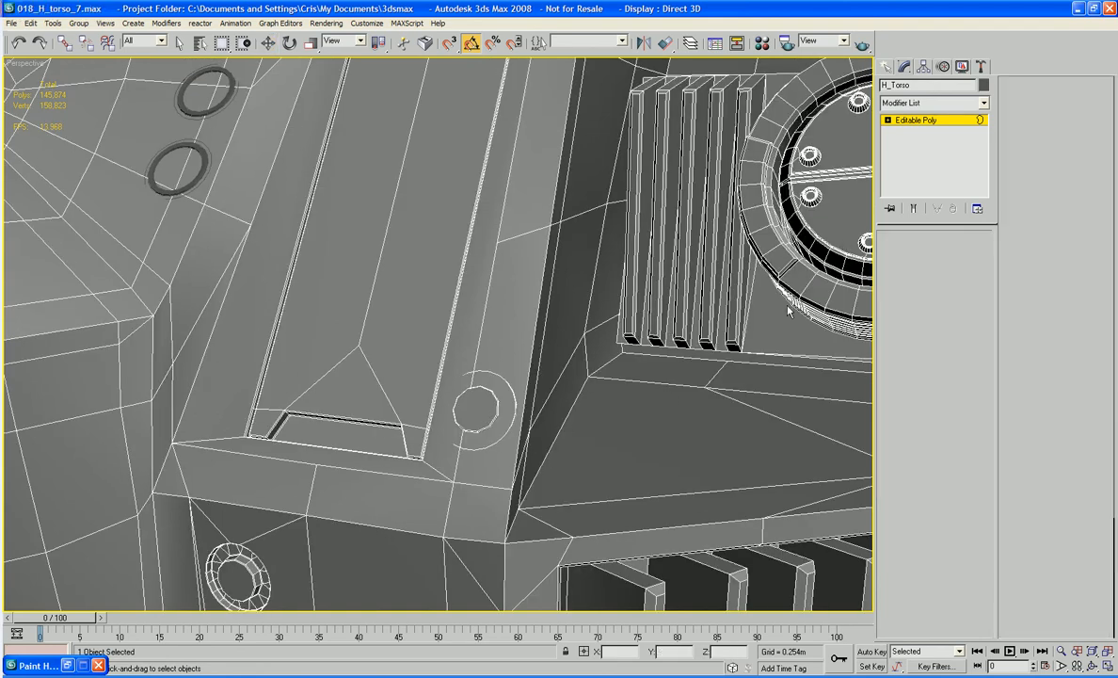
{"action": "key", "text": "w"}
{"action": "left_click", "coordinate": [485, 330]}
{"action": "key", "text": "Delete"}
- Try to delete the long narrow strip polygon between the recessed panel and the bolt inset
{"action": "left_click", "coordinate": [466, 344]}
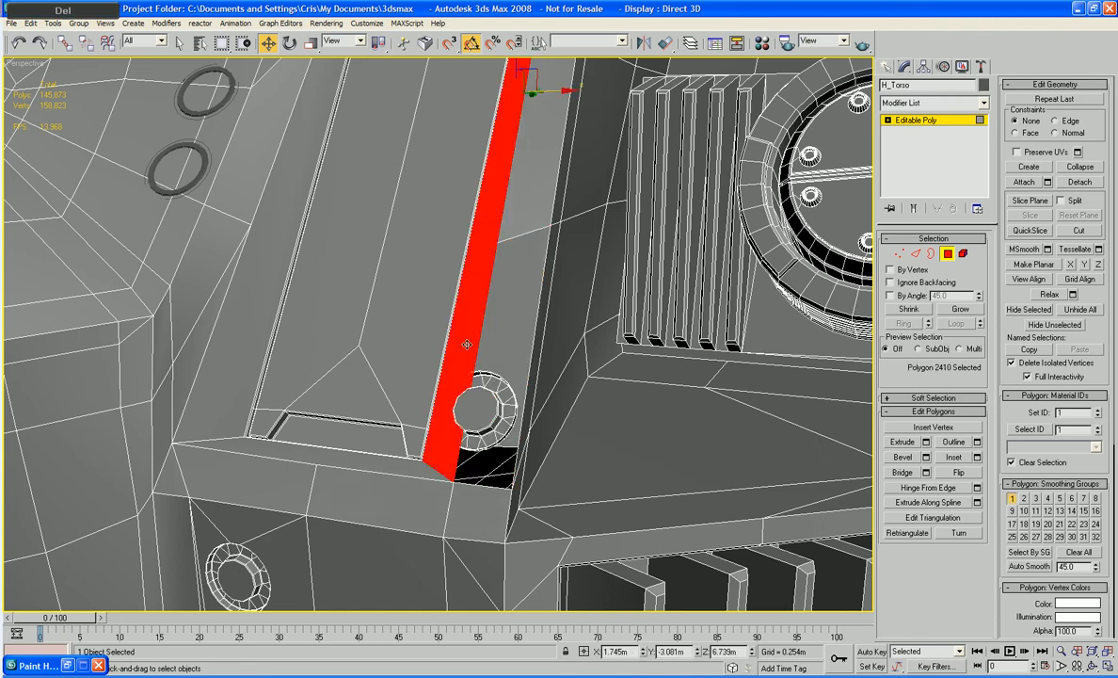
{"action": "key", "text": "Delete"}
{"action": "middle_click_drag", "start_coordinate": [467, 344], "coordinate": [452, 542], "text": "alt"}
{"action": "key", "text": "ctrl+z"}
- Cut an edge across the narrow strip beside the recessed panel to the neighbouring polygon's corner vertex, and delete the strip's lower part
{"action": "middle_click_drag", "start_coordinate": [452, 485], "coordinate": [443, 385]}
{"action": "scroll", "coordinate": [444, 385], "scroll_direction": "up", "scroll_amount": 6}
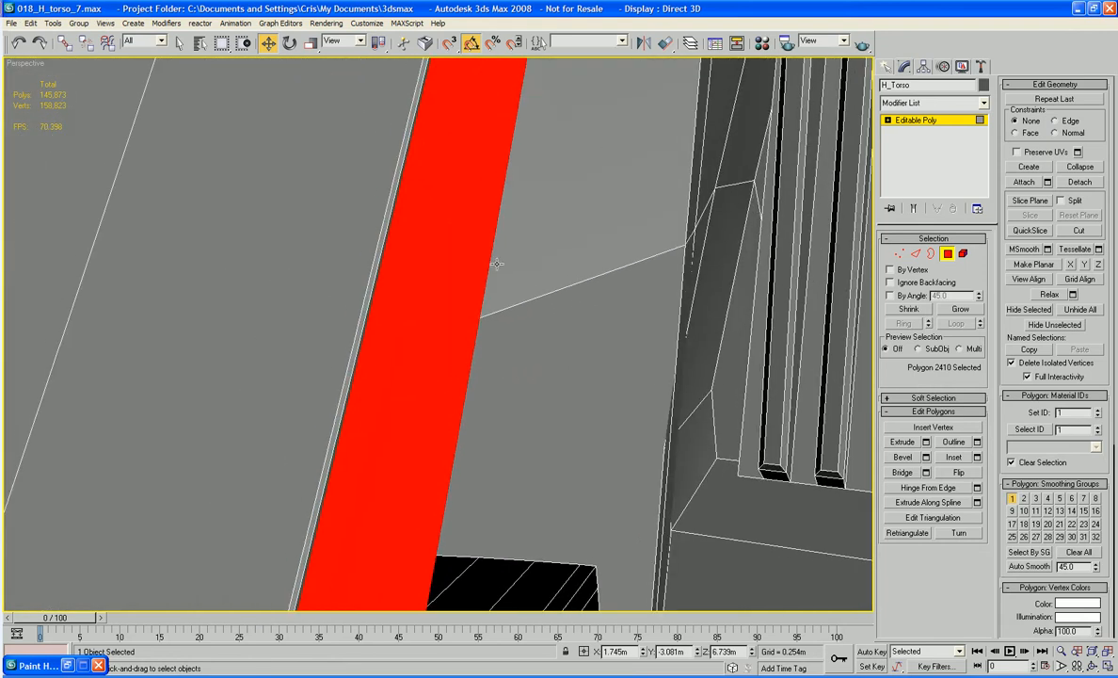
{"action": "left_click", "coordinate": [497, 254]}
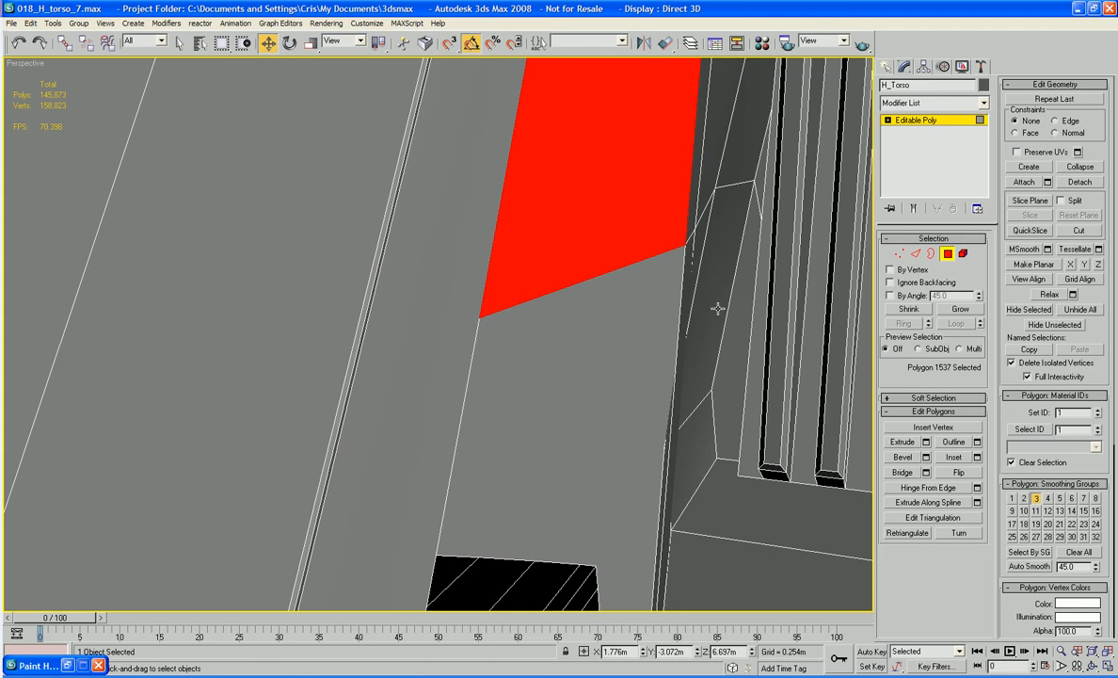
{"action": "left_click", "coordinate": [1078, 232]}
{"action": "left_click", "coordinate": [367, 328]}
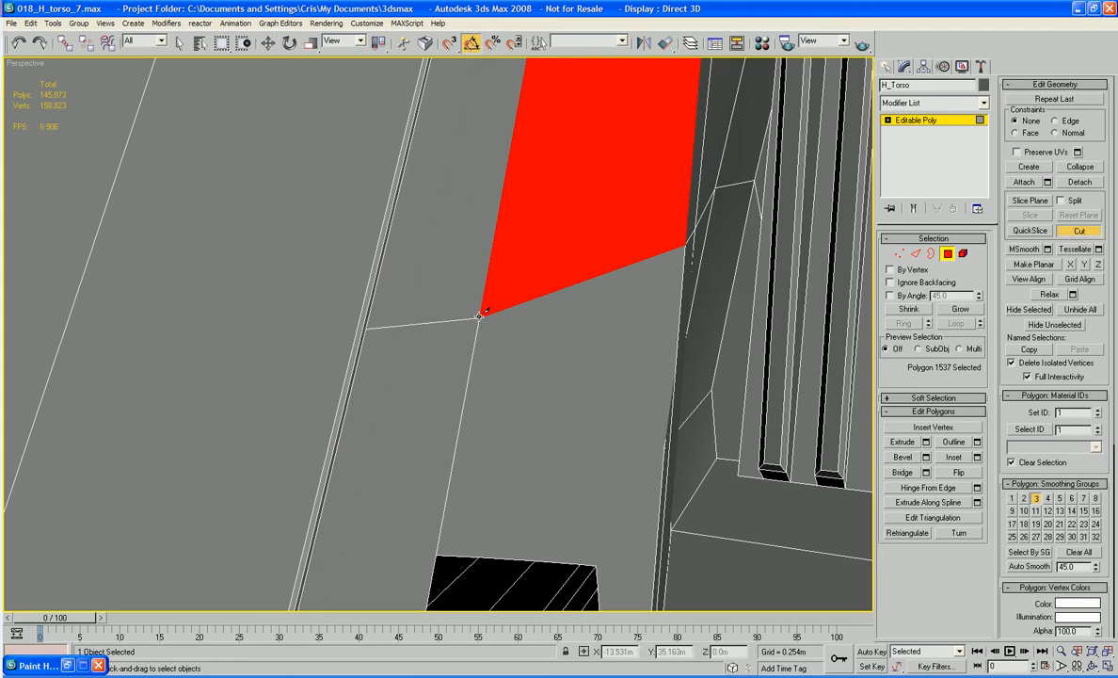
{"action": "key", "text": "w"}
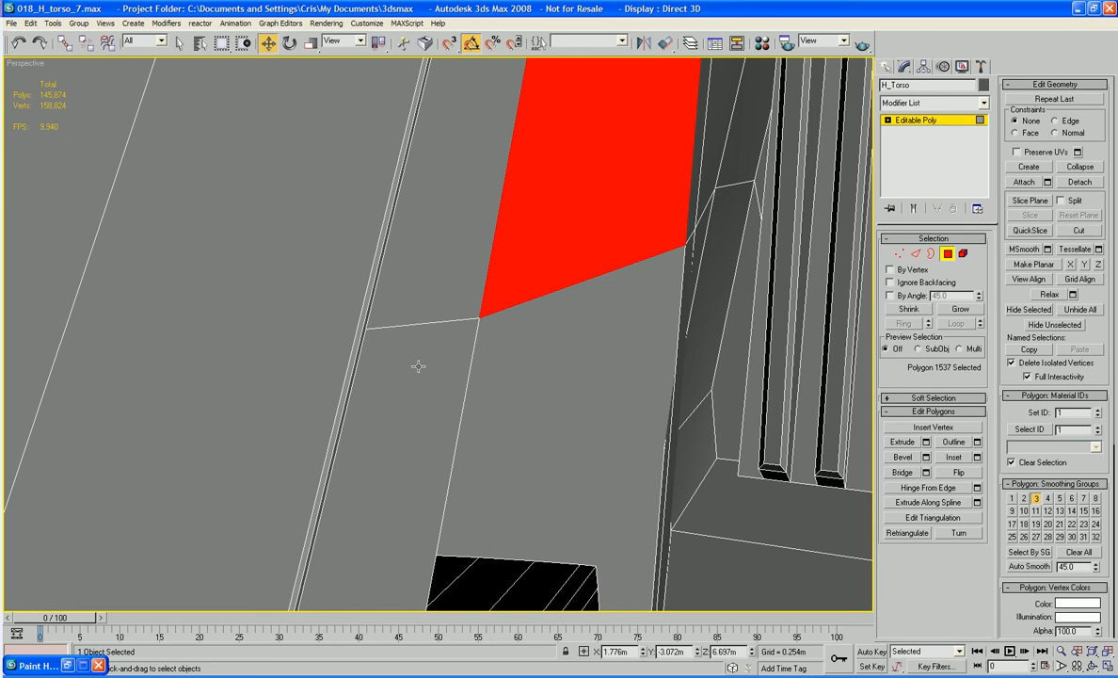
{"action": "left_click", "coordinate": [419, 366]}
{"action": "key", "text": "Delete"}
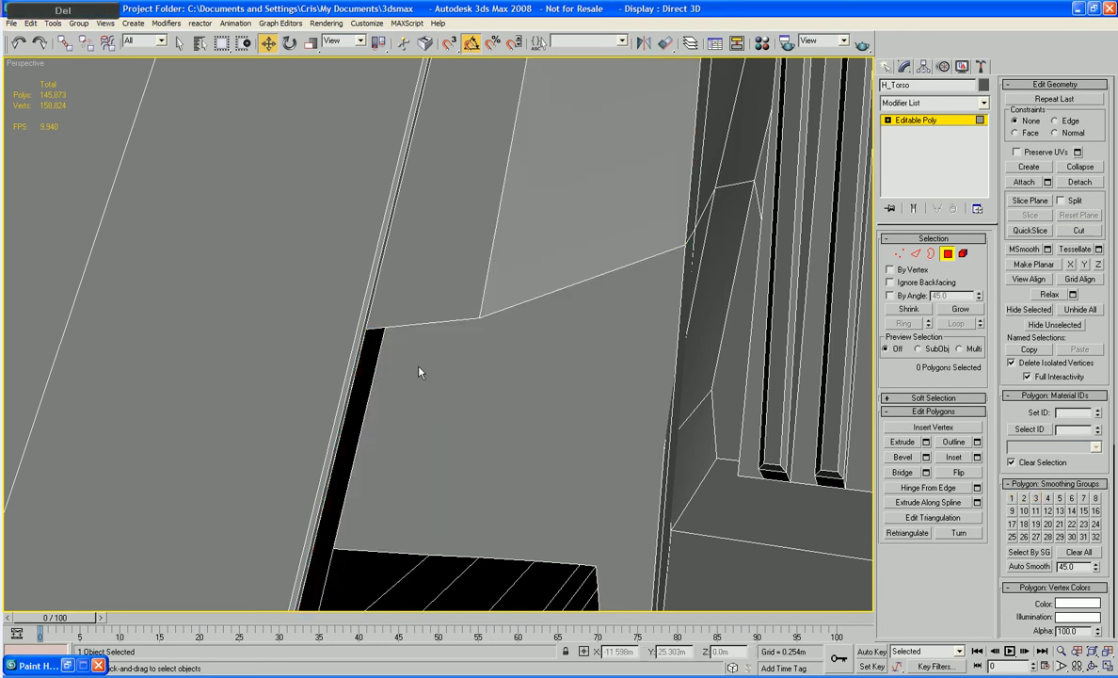
- Try to extend the long outer edge beside the bolt inset into a new face toward the recessed panel
{"action": "scroll", "coordinate": [419, 367], "scroll_direction": "down", "scroll_amount": 8}
{"action": "middle_click_drag", "start_coordinate": [408, 364], "coordinate": [404, 314], "text": "alt"}
{"action": "scroll", "coordinate": [435, 390], "scroll_direction": "up", "scroll_amount": 5}
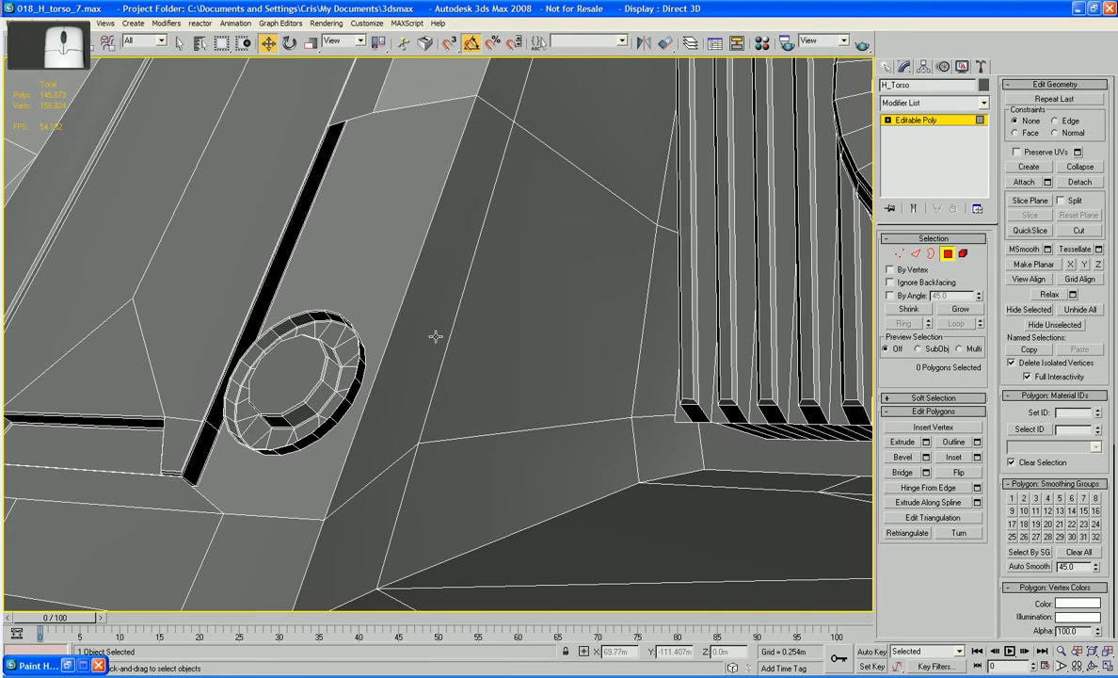
{"action": "left_click", "coordinate": [917, 255]}
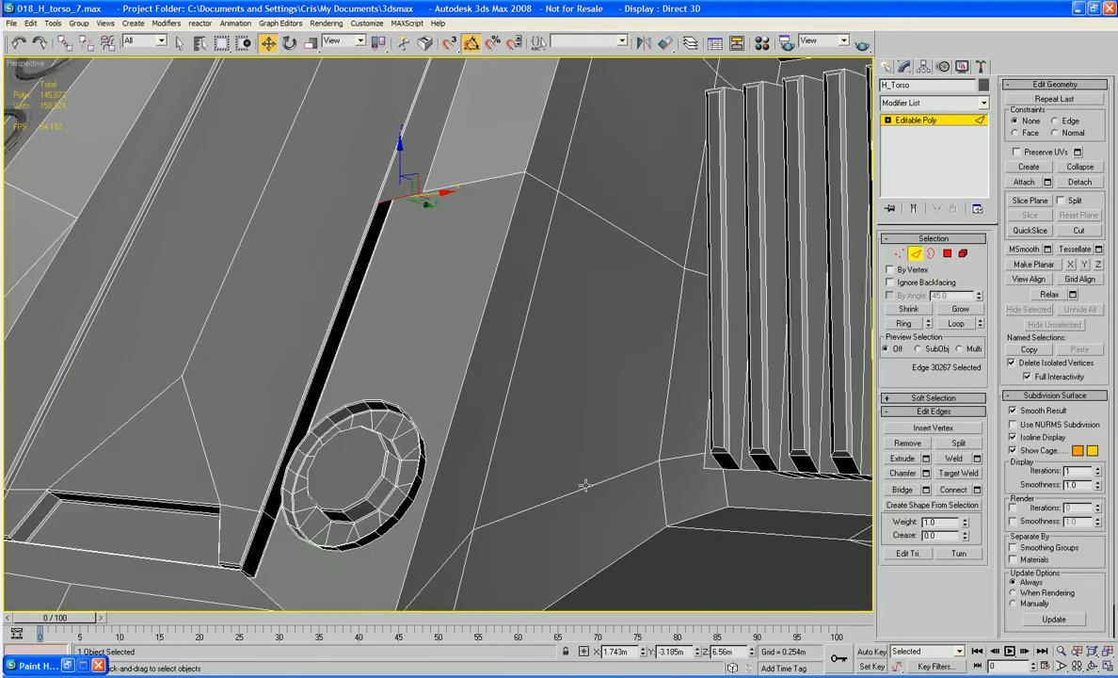
{"action": "left_click", "coordinate": [471, 381]}
{"action": "mouse_move", "coordinate": [473, 381]}
{"action": "middle_mouse_down", "text": "alt"}
{"action": "mouse_move", "coordinate": [486, 528]}
{"action": "mouse_move", "coordinate": [487, 396]}
{"action": "middle_mouse_up", "text": "alt"}
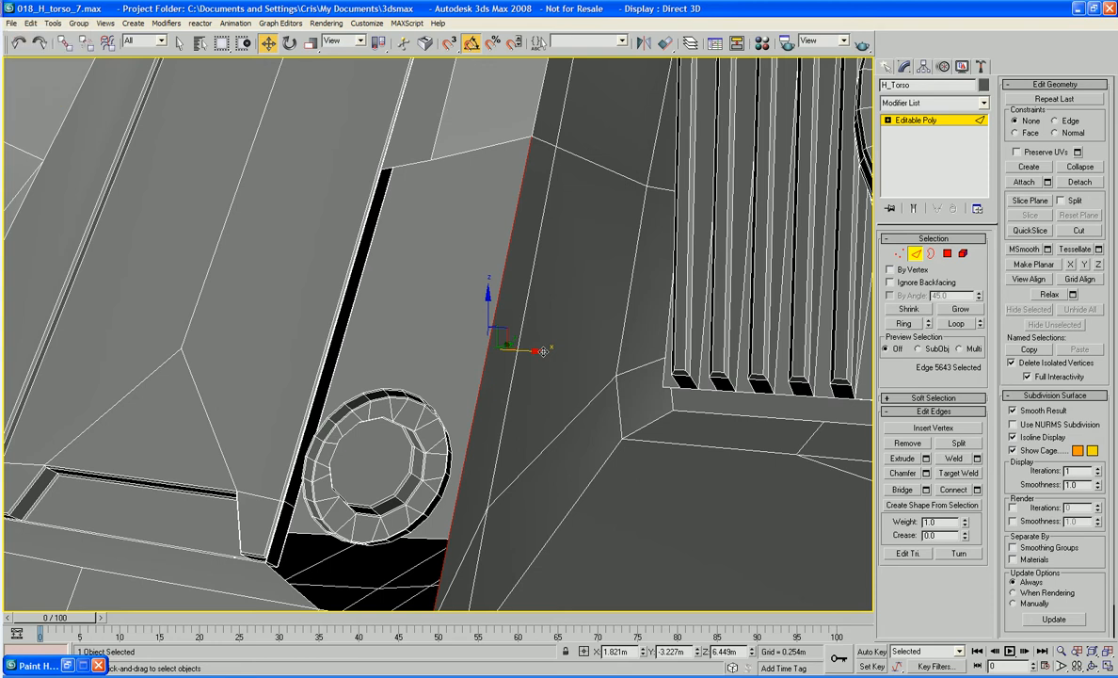
{"action": "mouse_move", "coordinate": [529, 350]}
{"action": "left_mouse_down", "text": "shift"}
{"action": "mouse_move", "coordinate": [393, 332]}
{"action": "mouse_move", "coordinate": [364, 307]}
{"action": "left_mouse_up", "text": "shift"}
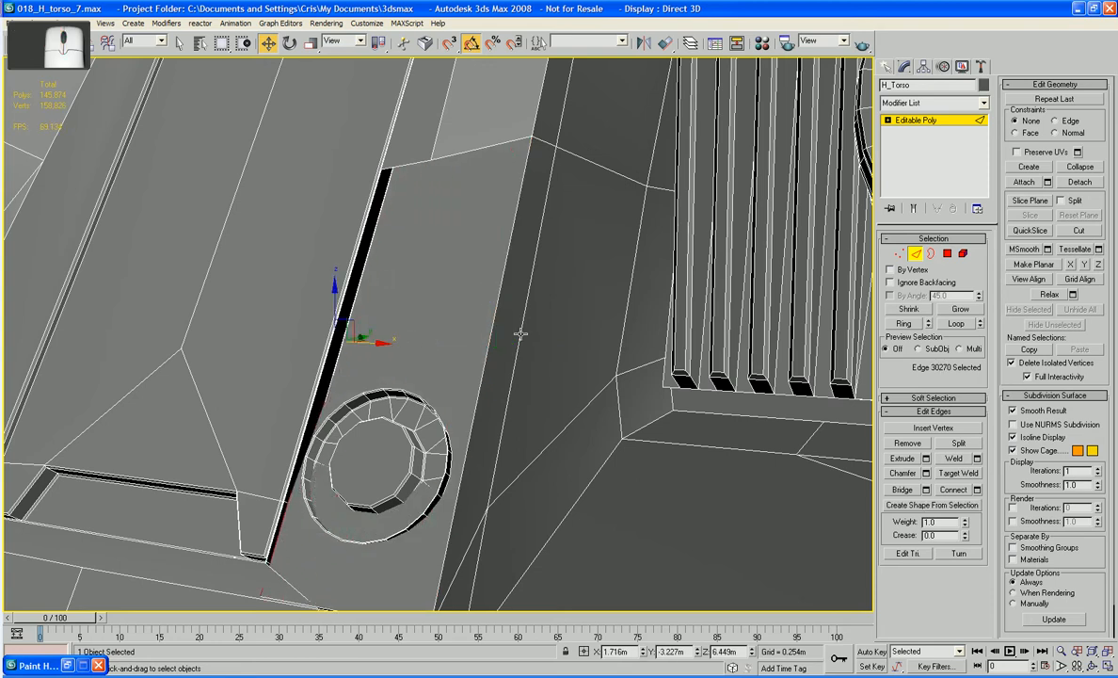
{"action": "mouse_move", "coordinate": [369, 313]}
{"action": "middle_mouse_down", "text": "alt"}
{"action": "mouse_move", "coordinate": [485, 326]}
{"action": "mouse_move", "coordinate": [467, 327]}
{"action": "mouse_move", "coordinate": [470, 346]}
{"action": "mouse_move", "coordinate": [438, 333]}
{"action": "middle_mouse_up", "text": "alt"}
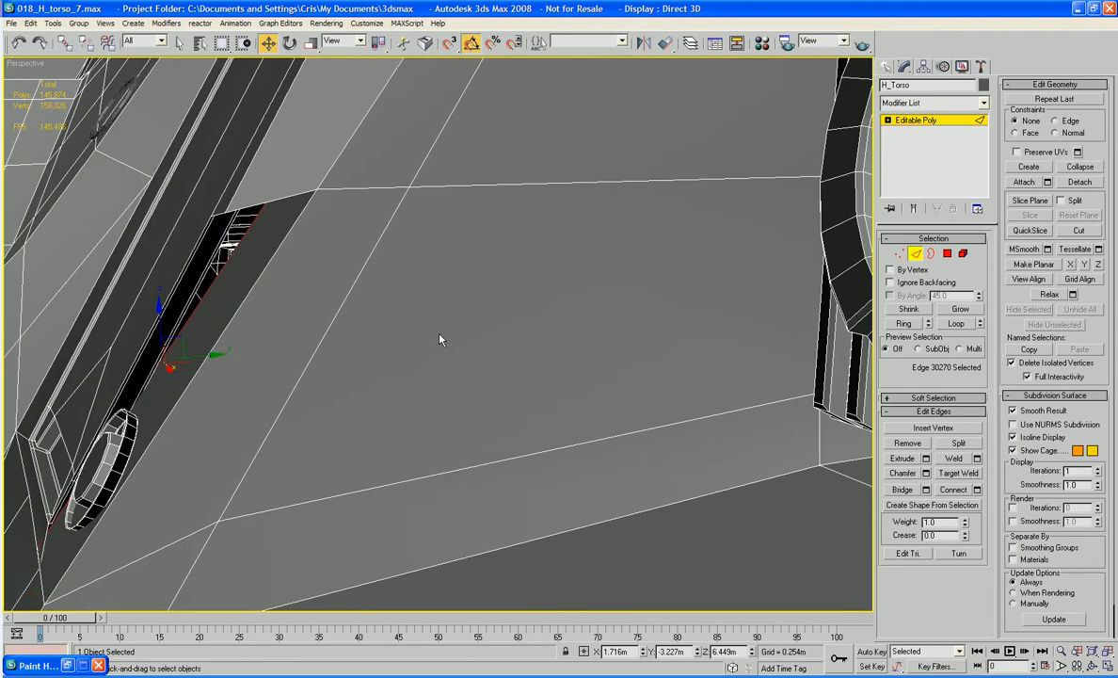
{"action": "left_click", "coordinate": [440, 340]}
- Bridge the bolt inset's lower rim edge to the short corner edge of the opening below the recessed panel
{"action": "middle_click_drag", "start_coordinate": [350, 314], "coordinate": [356, 405], "text": "alt"}
{"action": "scroll", "coordinate": [345, 413], "scroll_direction": "down", "scroll_amount": 4}
{"action": "scroll", "coordinate": [437, 325], "scroll_direction": "up", "scroll_amount": 5}
{"action": "middle_click_drag", "start_coordinate": [439, 331], "coordinate": [492, 329], "text": "alt"}
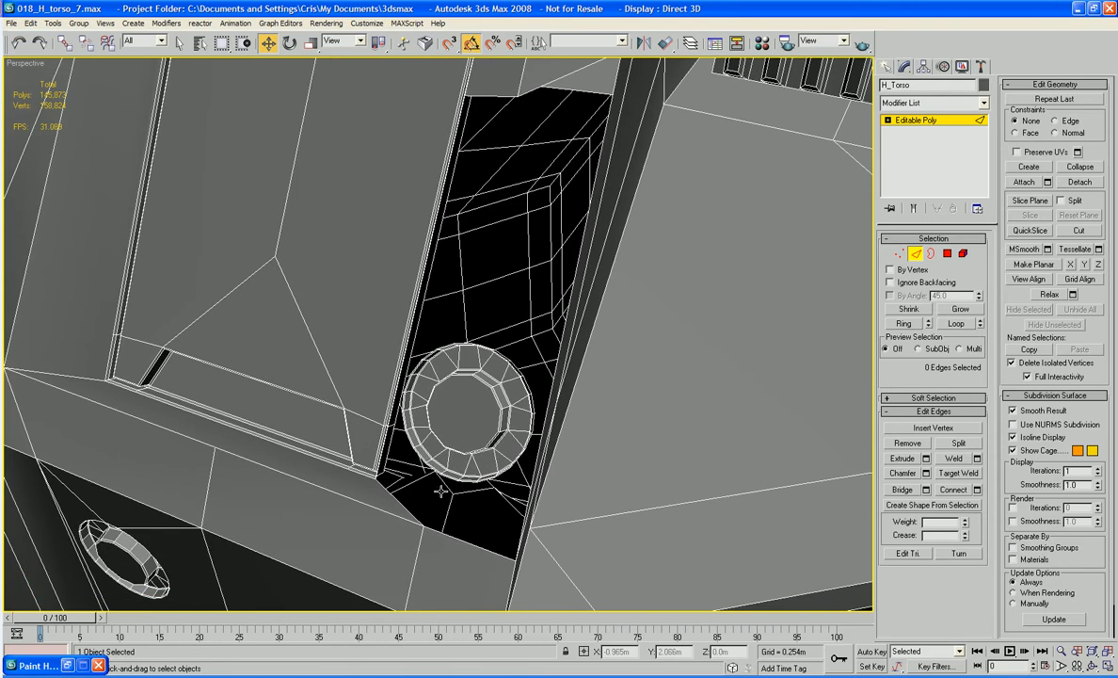
{"action": "middle_click_drag", "start_coordinate": [447, 507], "coordinate": [562, 399], "text": "alt"}
{"action": "scroll", "coordinate": [422, 512], "scroll_direction": "up", "scroll_amount": 5}
{"action": "left_click", "coordinate": [360, 404]}
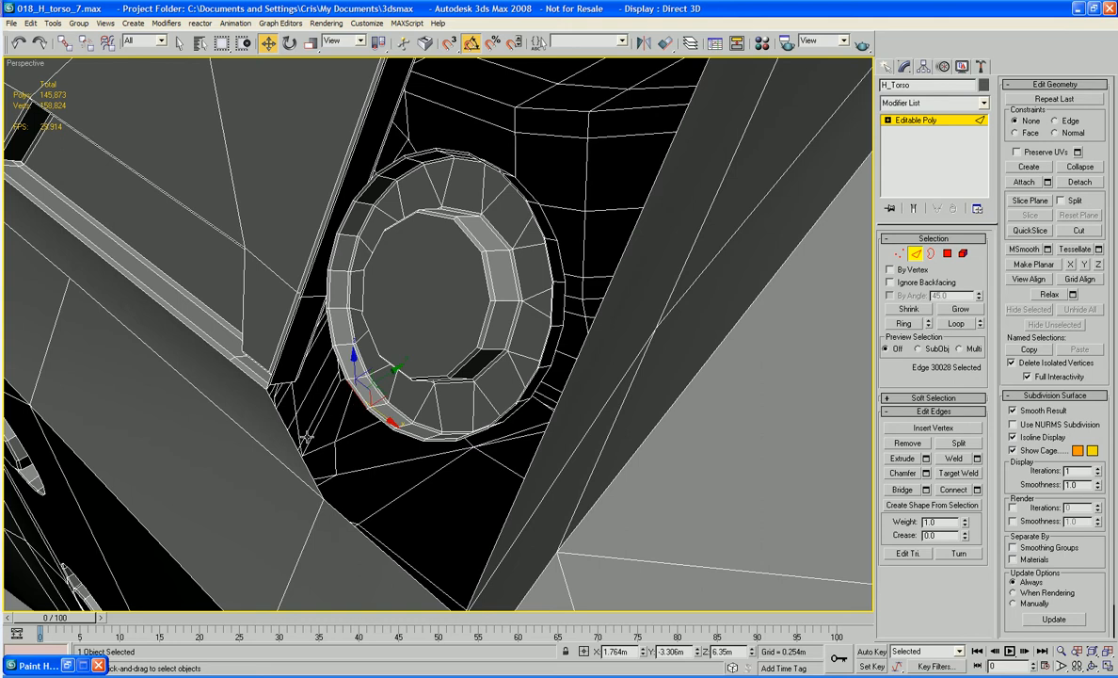
{"action": "left_click", "coordinate": [290, 438], "text": "ctrl"}
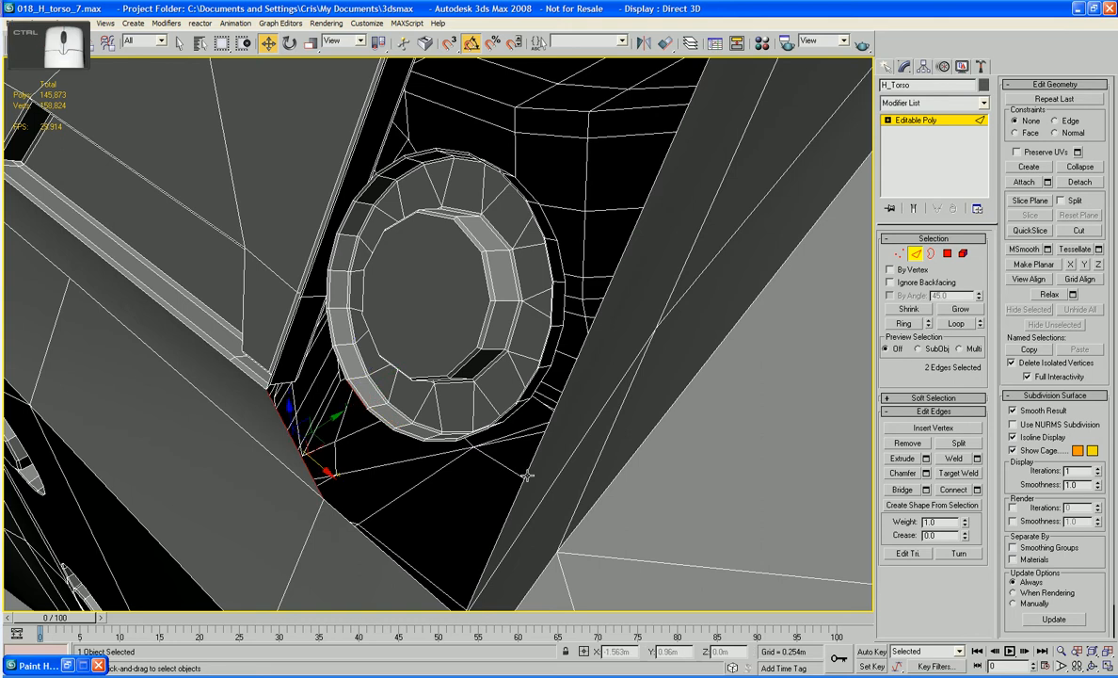
{"action": "left_click", "coordinate": [902, 490]}
- Try to cap the open border around the bolt inset beside the recessed panel
{"action": "left_click", "coordinate": [934, 253]}
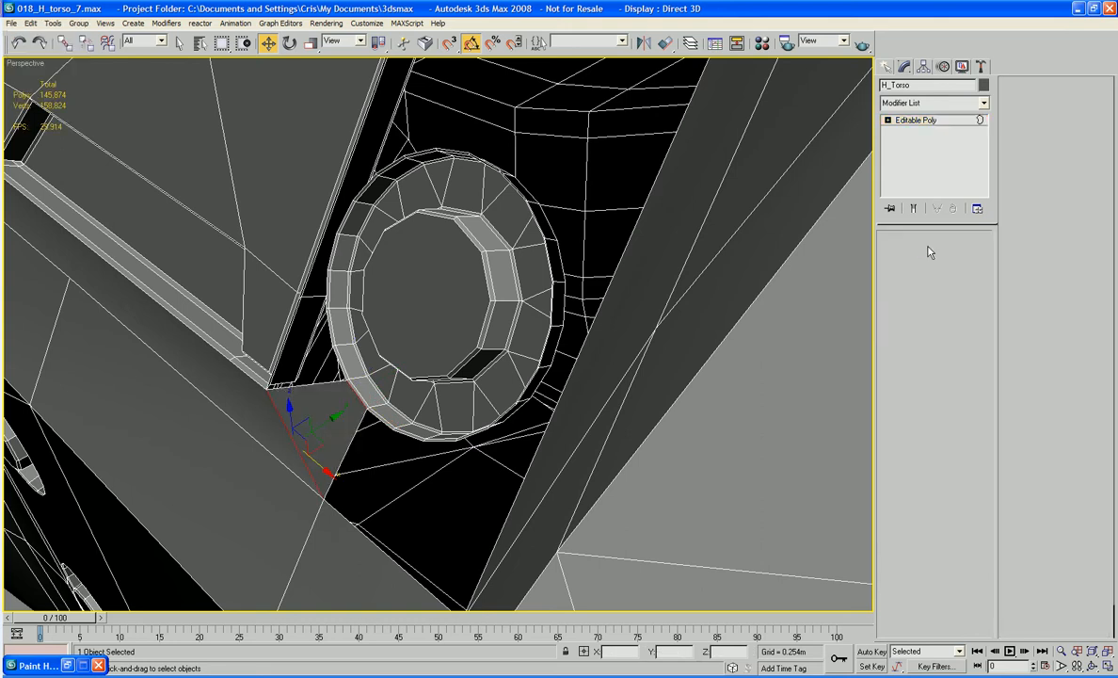
{"action": "left_click", "coordinate": [549, 249]}
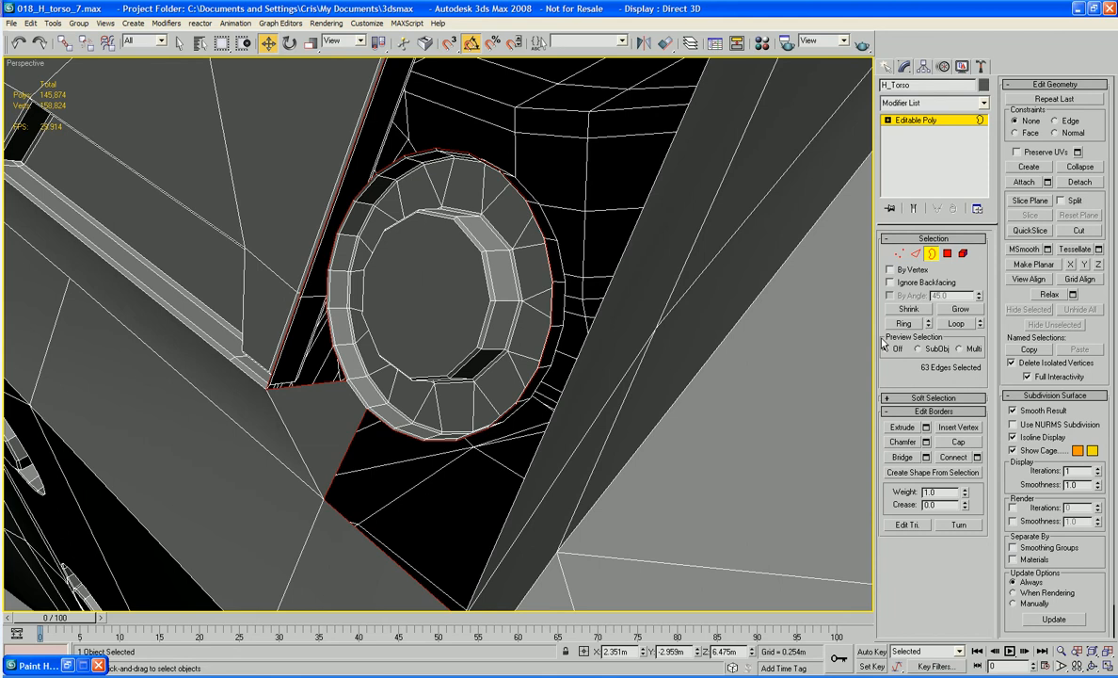
{"action": "left_click", "coordinate": [965, 445]}
{"action": "key", "text": "F4"}
{"action": "middle_click_drag", "start_coordinate": [732, 472], "coordinate": [667, 432], "text": "alt"}
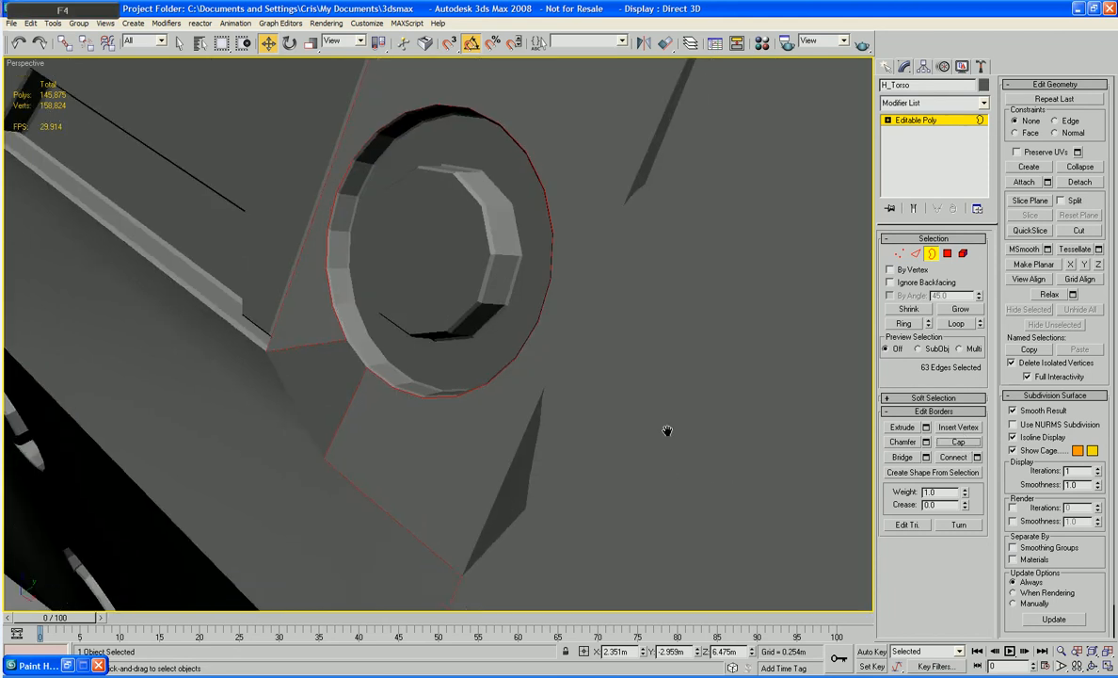
{"action": "scroll", "coordinate": [669, 435], "scroll_direction": "down", "scroll_amount": 6}
{"action": "middle_click_drag", "start_coordinate": [580, 413], "coordinate": [541, 435], "text": "alt"}
{"action": "key", "text": "ctrl+z"}
{"action": "key", "text": "F4"}
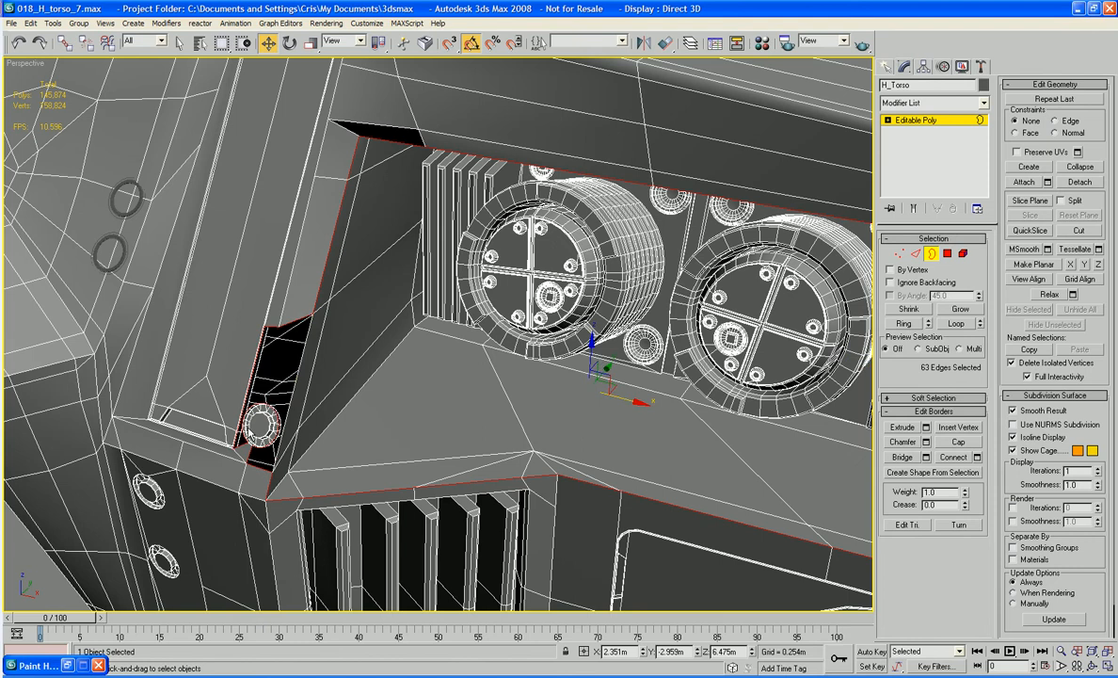
- Try to isolate the open border around the recessed vent area and extend the selection to its adjoining edges
{"action": "left_click", "coordinate": [289, 398], "text": "alt"}
{"action": "key", "text": "F3"}
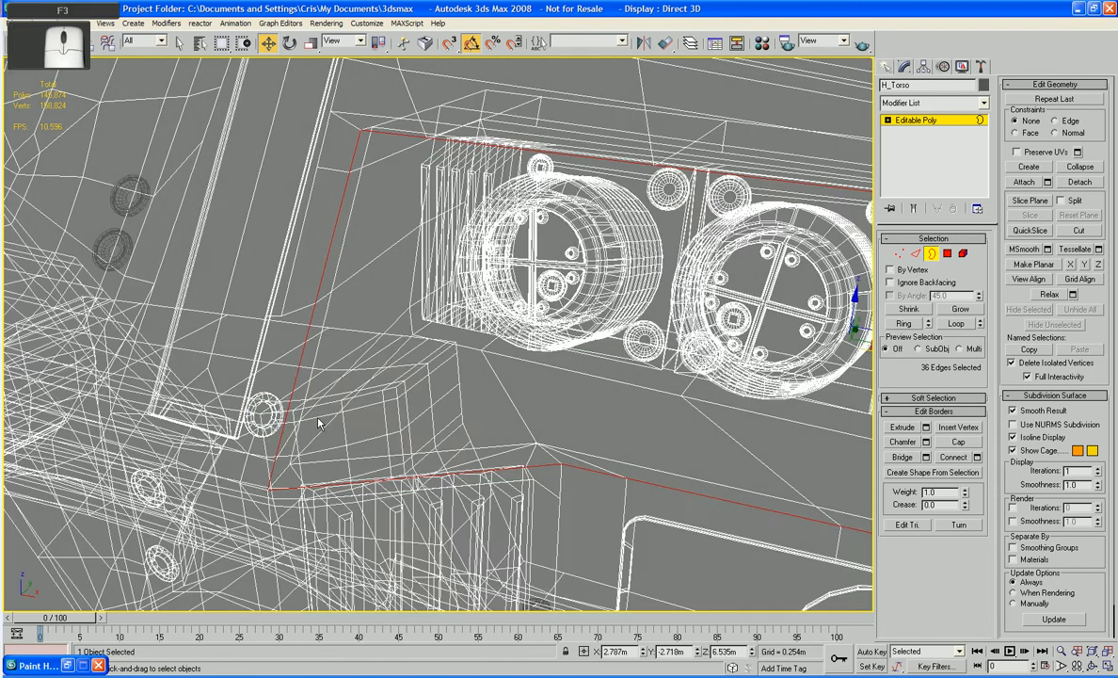
{"action": "middle_click_drag", "start_coordinate": [623, 169], "coordinate": [461, 192]}
{"action": "middle_click_drag", "start_coordinate": [461, 192], "coordinate": [341, 396], "text": "alt"}
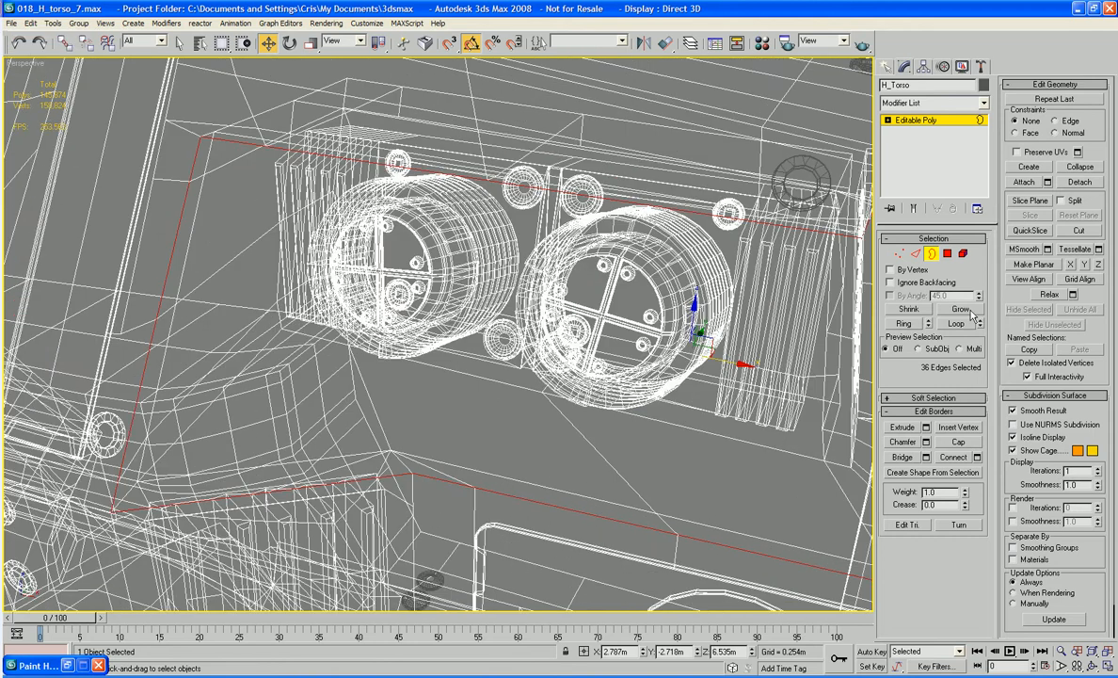
{"action": "left_click", "coordinate": [915, 255], "text": "ctrl"}
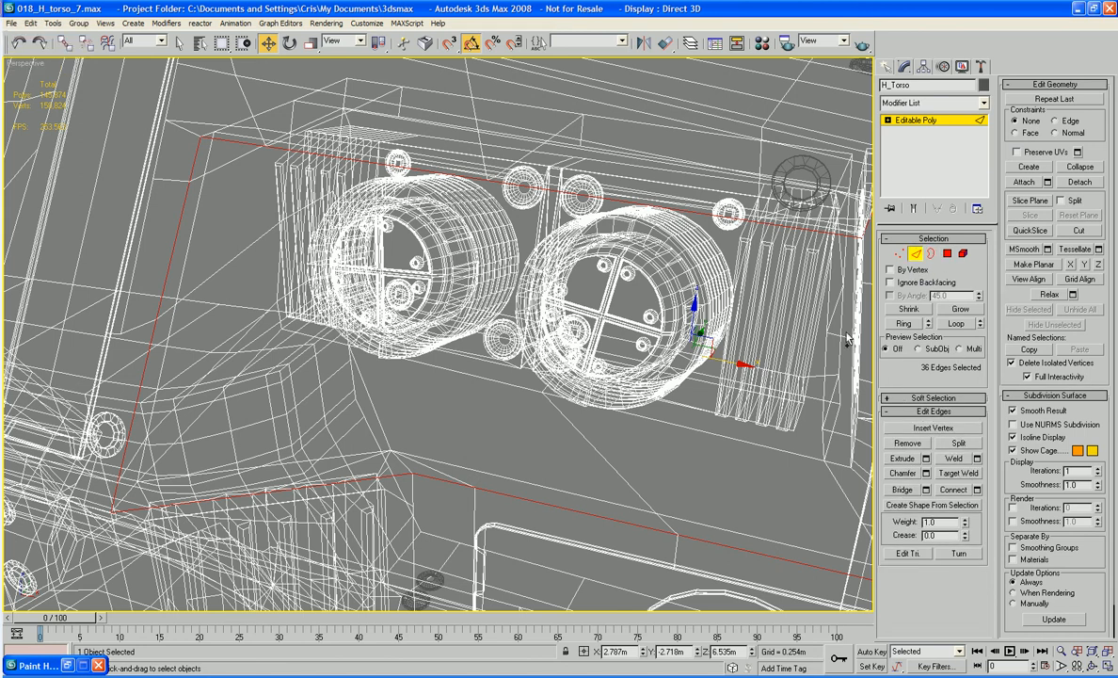
{"action": "left_click", "coordinate": [960, 311], "text": "ctrl"}
{"action": "left_click", "coordinate": [899, 254]}
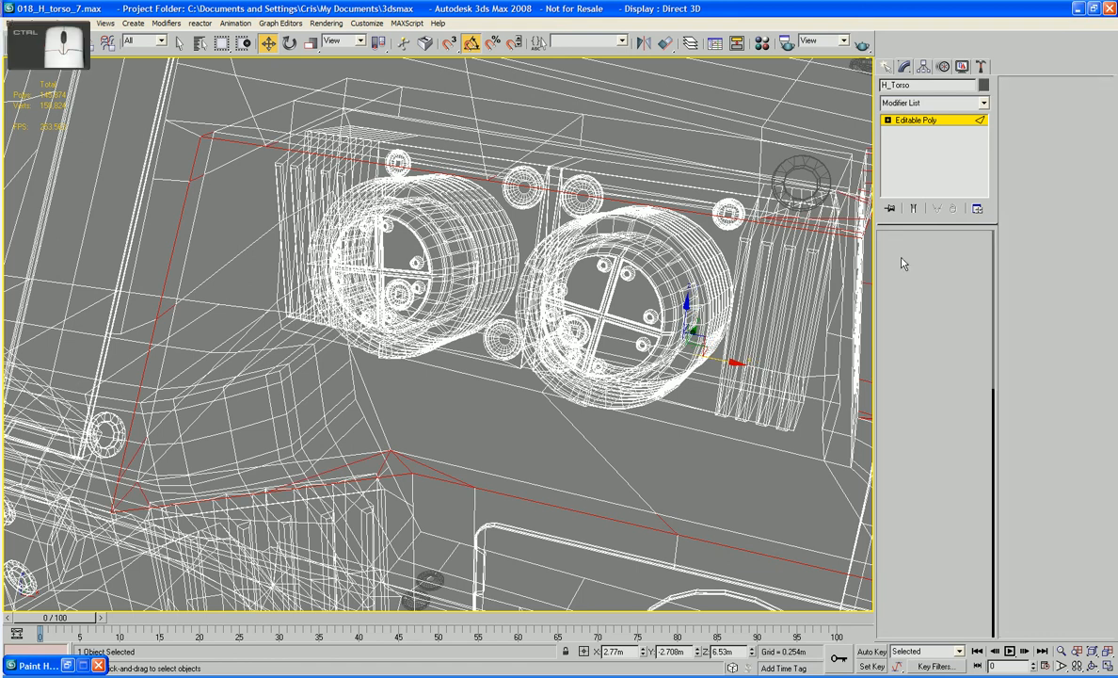
- Try to weld all torso vertices with a 0.001 m threshold and check which parts join into one element
{"action": "key", "text": "ctrl+a"}
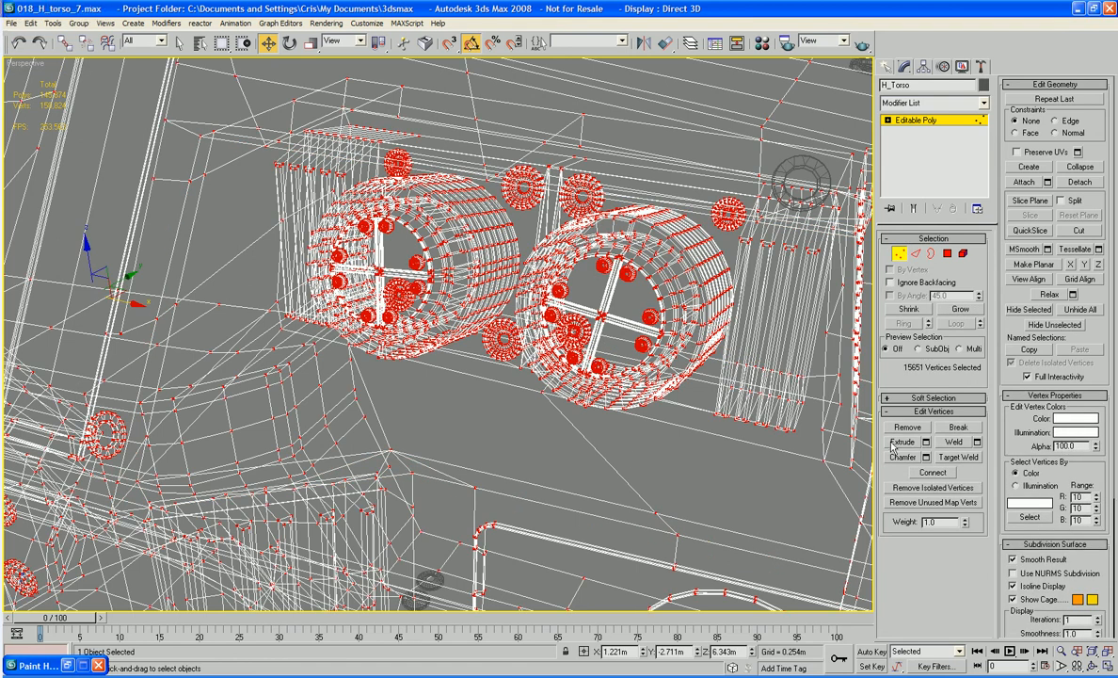
{"action": "left_click", "coordinate": [977, 442]}
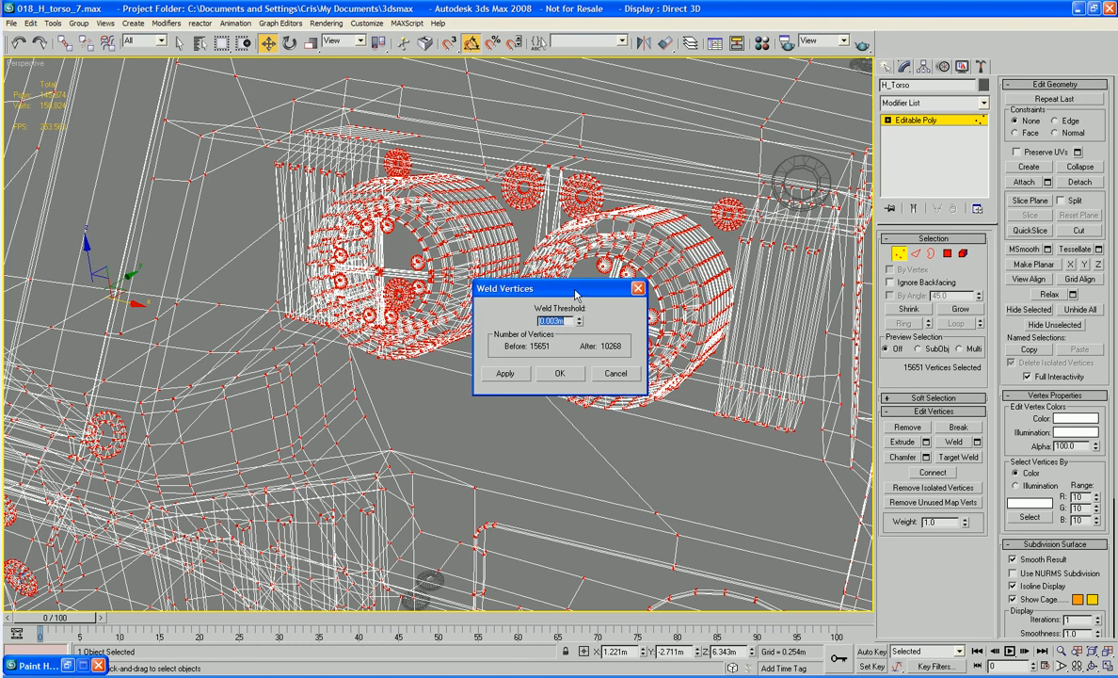
{"action": "left_click_drag", "start_coordinate": [575, 295], "coordinate": [580, 476]}
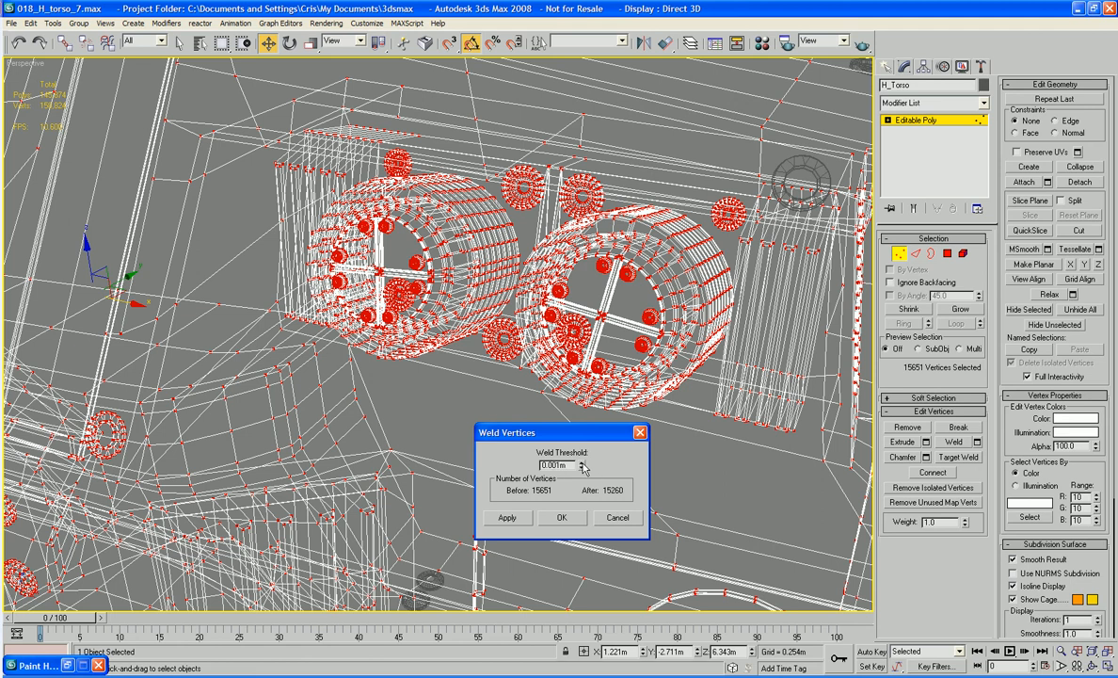
{"action": "left_click", "coordinate": [582, 468]}
{"action": "left_click", "coordinate": [581, 463]}
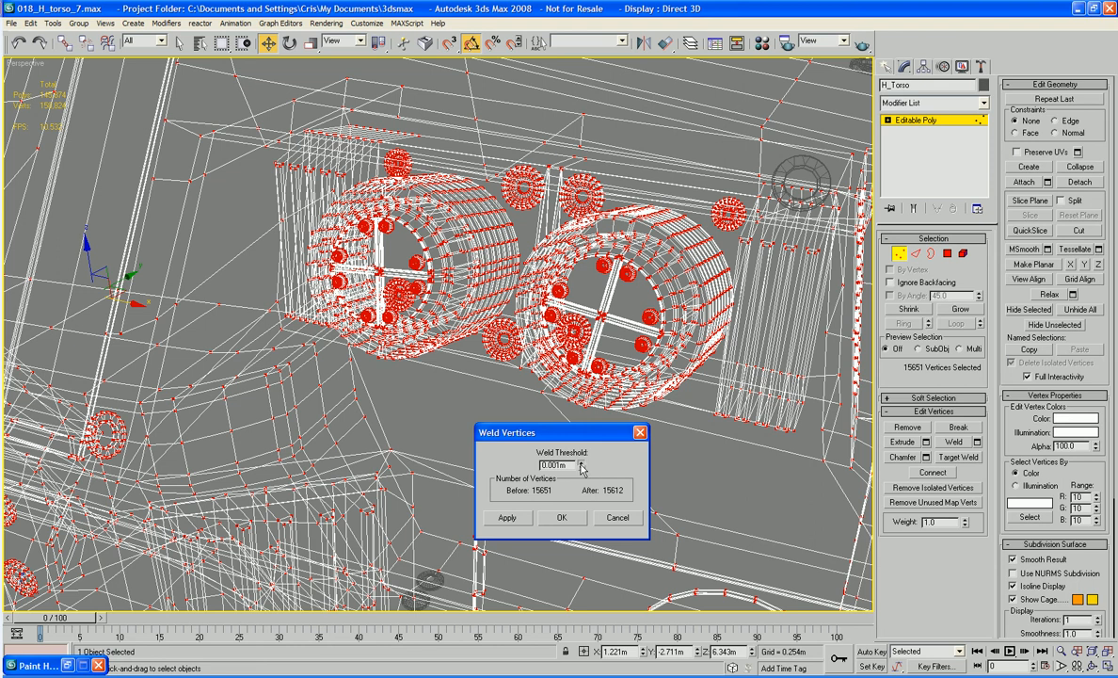
{"action": "left_click", "coordinate": [562, 517]}
{"action": "left_click", "coordinate": [962, 254]}
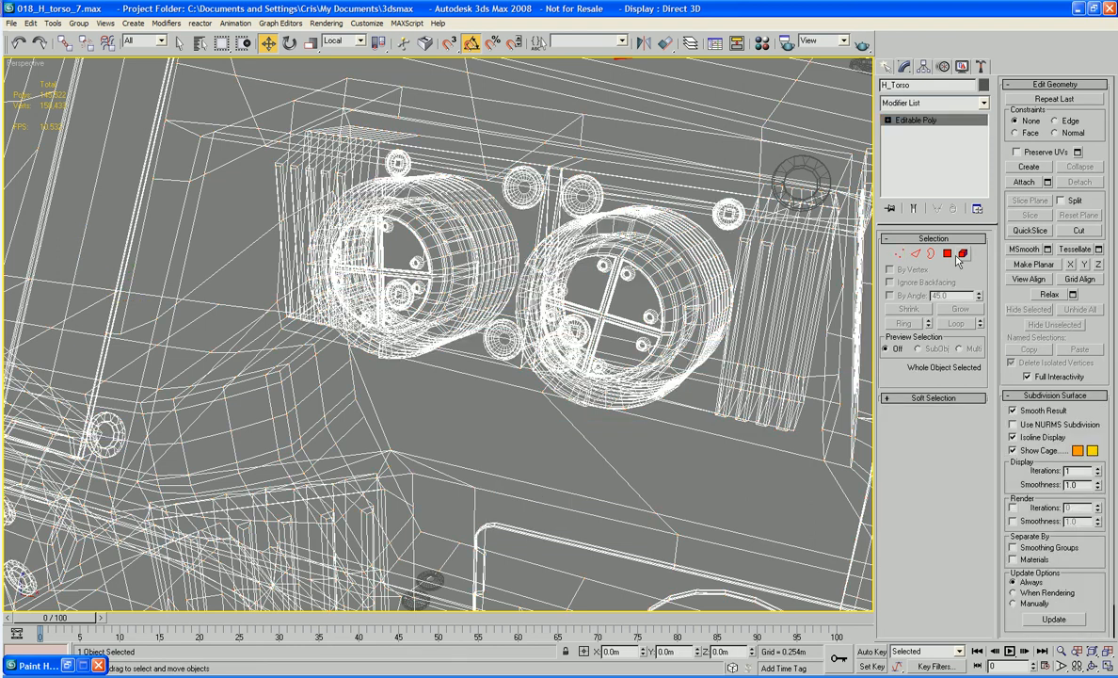
{"action": "key", "text": "F3"}
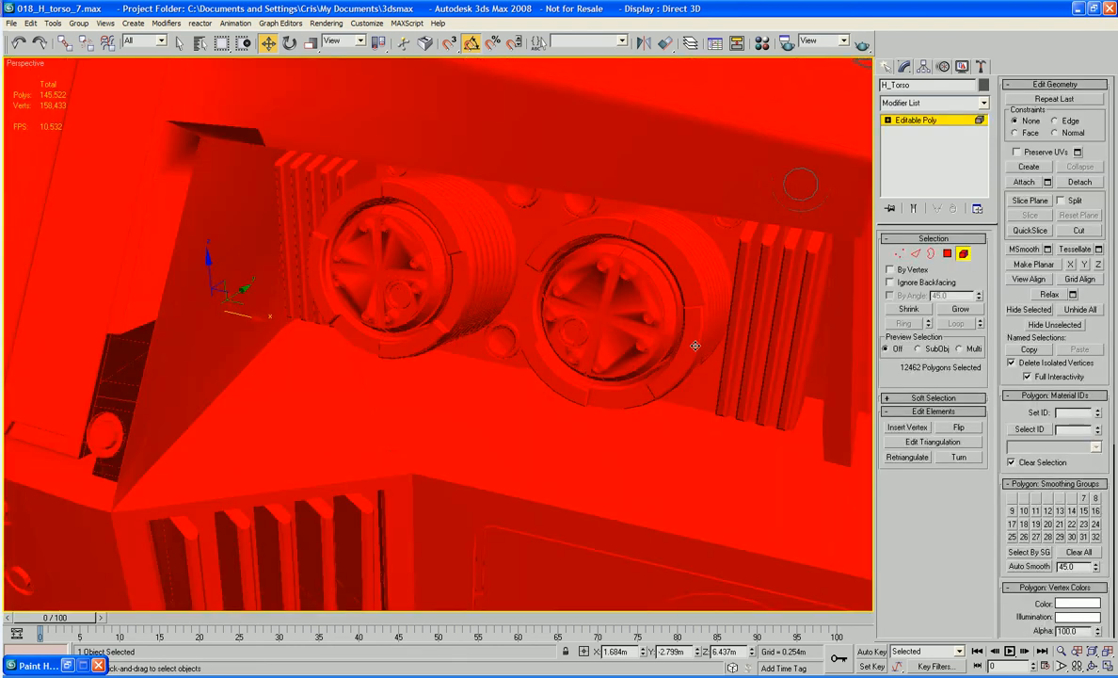
{"action": "key", "text": "ctrl+z"}
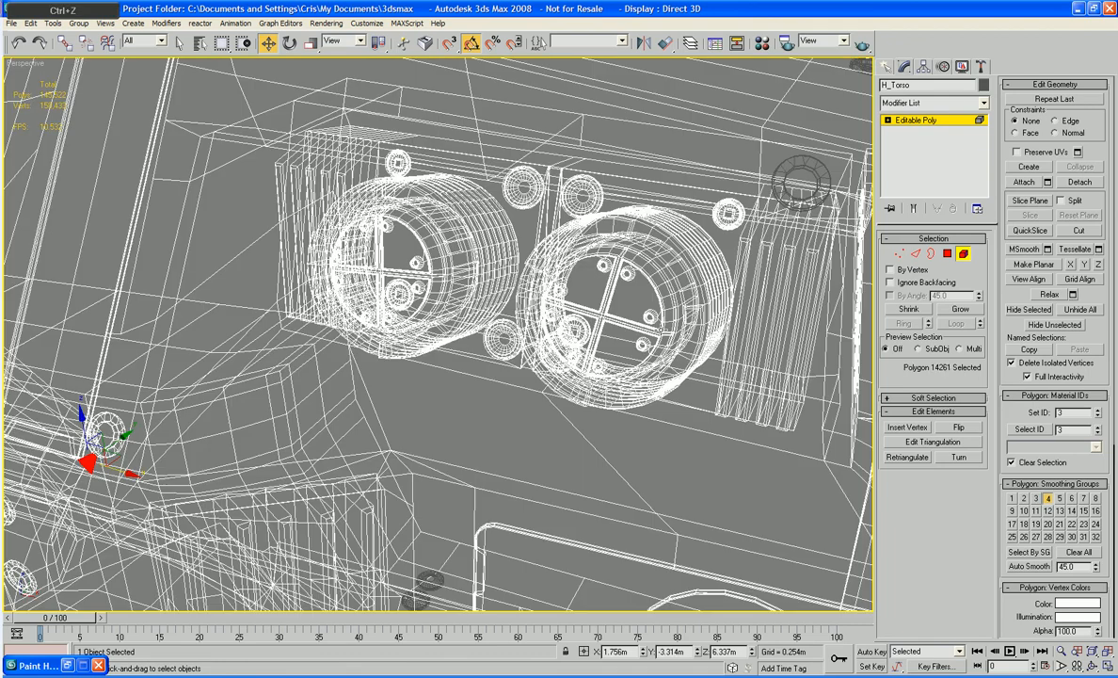
- Weld all vertices of the torso mesh with a 0.001 m threshold in shaded view
{"action": "left_click", "coordinate": [897, 256]}
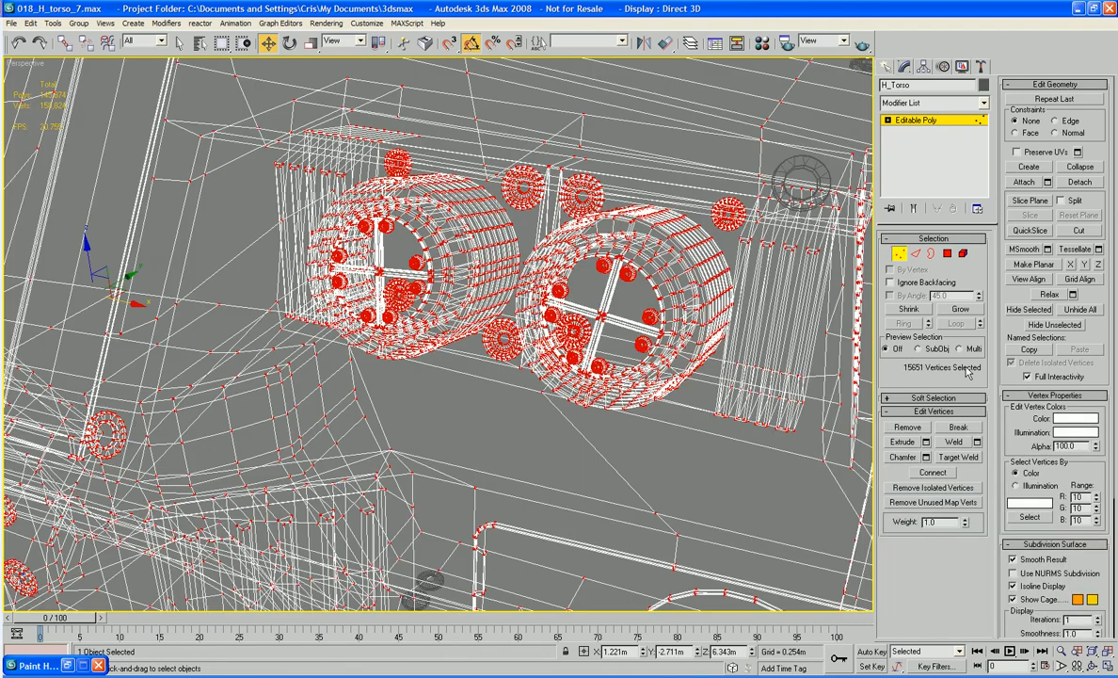
{"action": "key", "text": "F3"}
{"action": "key", "text": "F4"}
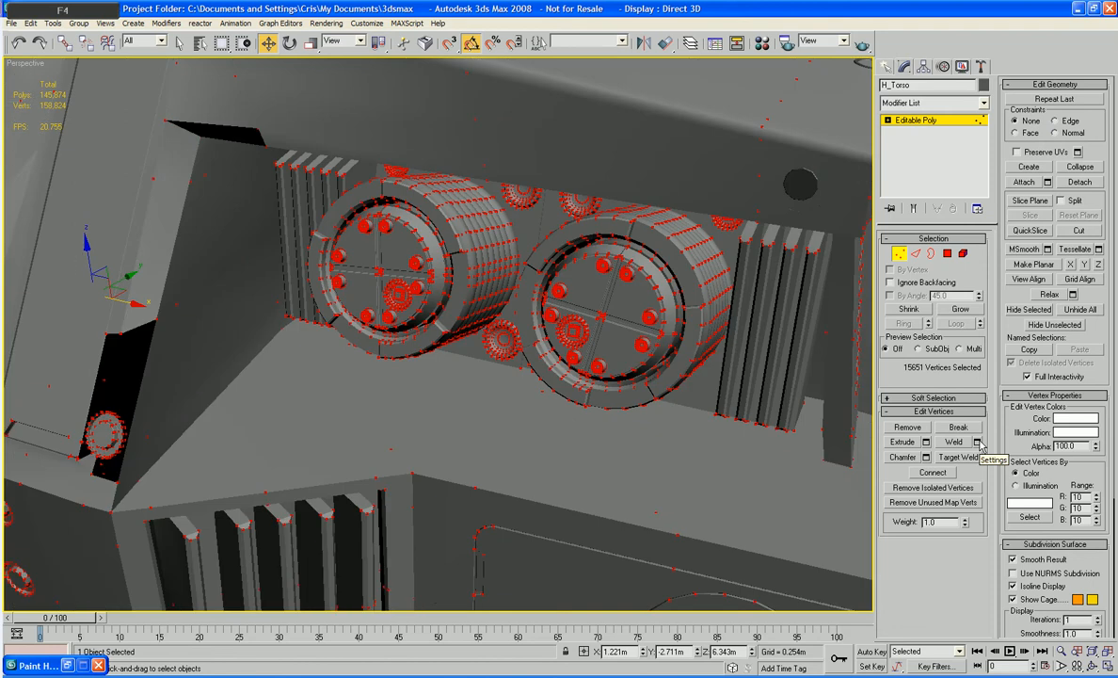
{"action": "left_click", "coordinate": [979, 442]}
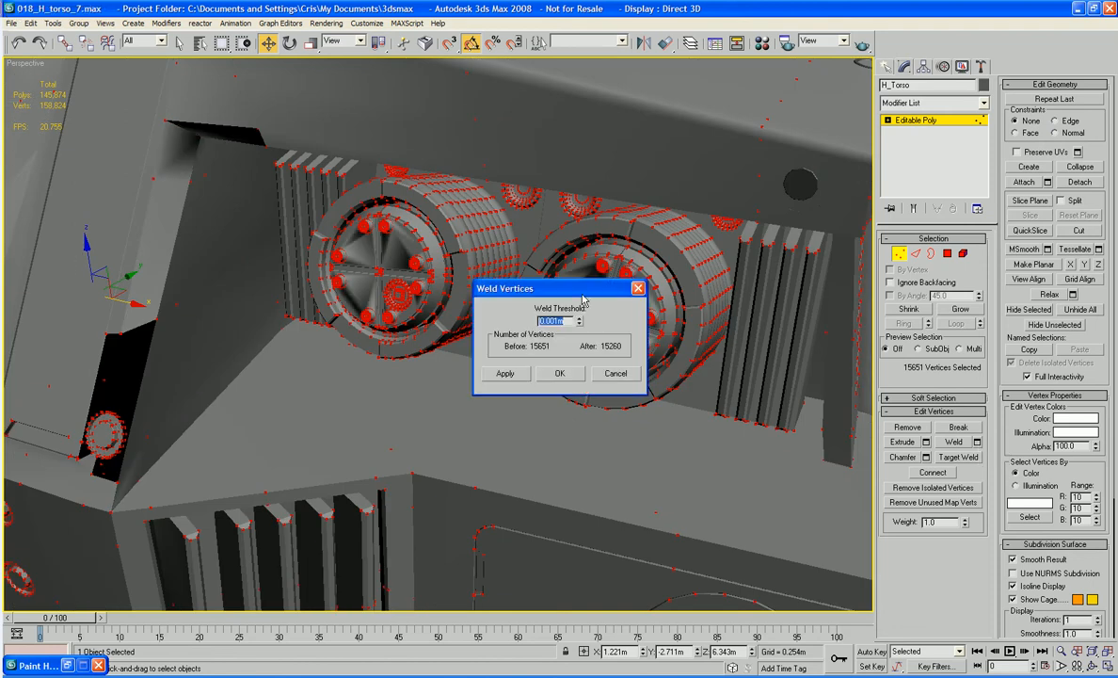
{"action": "left_click_drag", "start_coordinate": [583, 295], "coordinate": [616, 396]}
{"action": "left_click", "coordinate": [611, 424]}
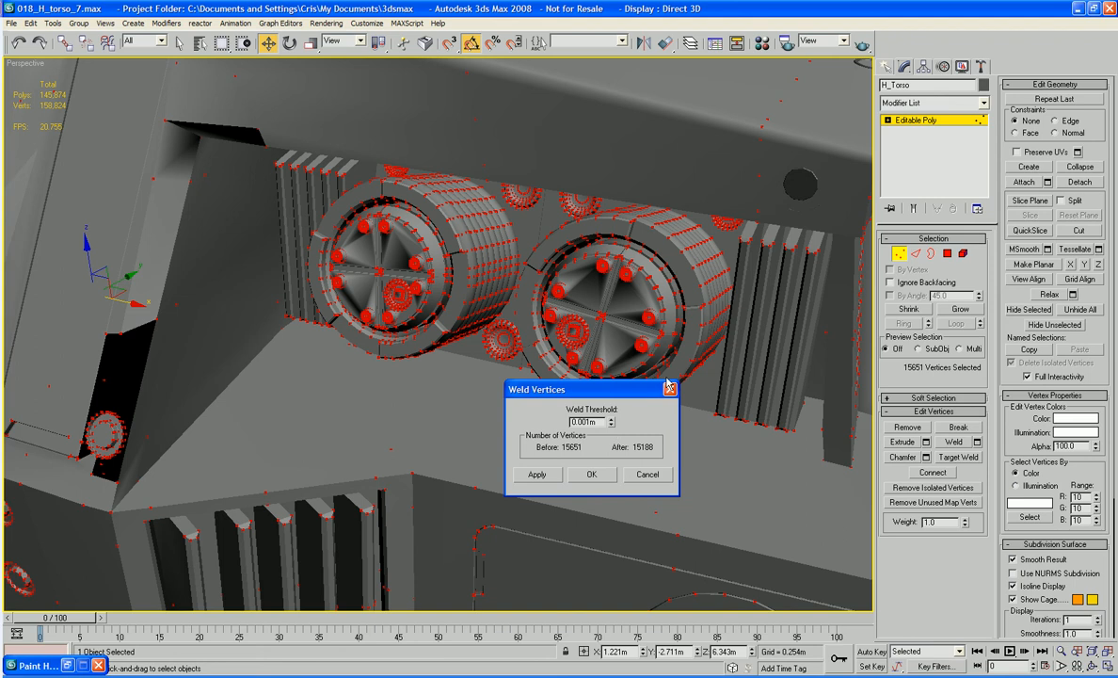
{"action": "left_click", "coordinate": [591, 475]}
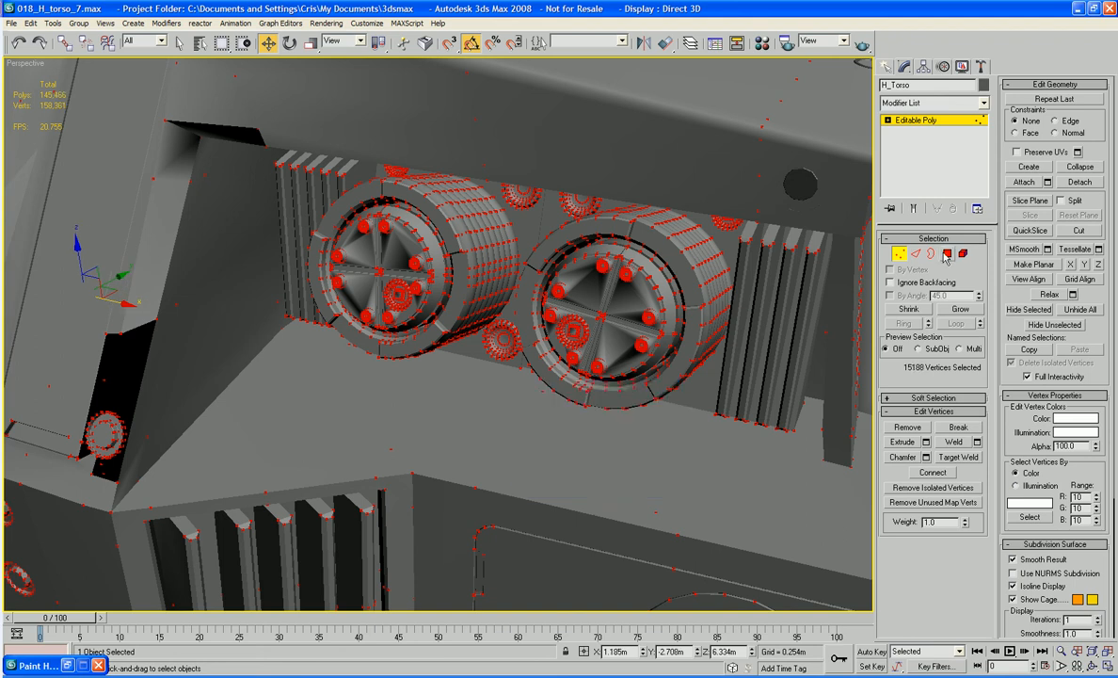
- Examine the welded torso as a connected element and inspect the round vent discs' faces with edges shown
{"action": "left_click", "coordinate": [899, 253]}
{"action": "left_click", "coordinate": [948, 253]}
{"action": "key", "text": "5"}
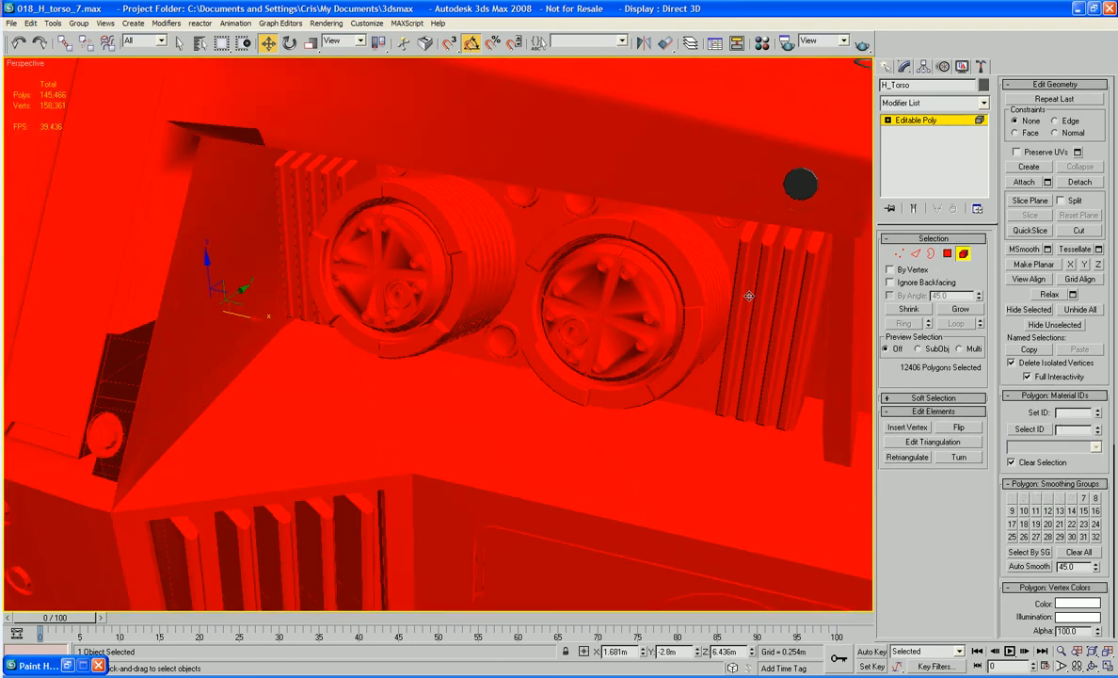
{"action": "key", "text": "4"}
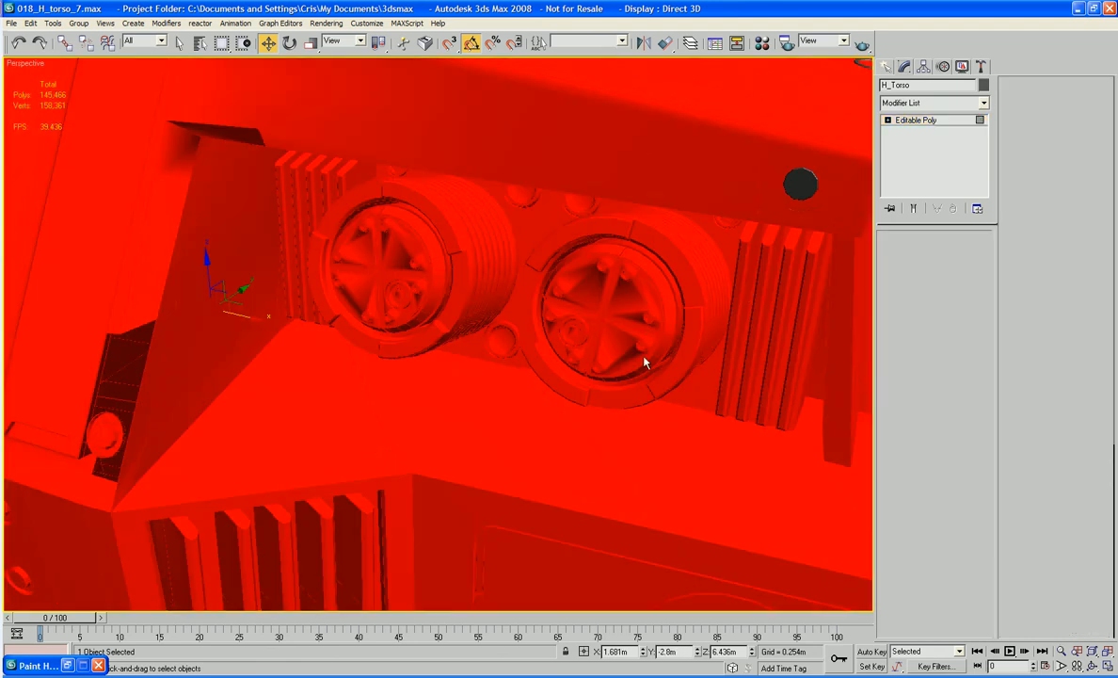
{"action": "middle_click_drag", "start_coordinate": [655, 354], "coordinate": [614, 378], "text": "alt"}
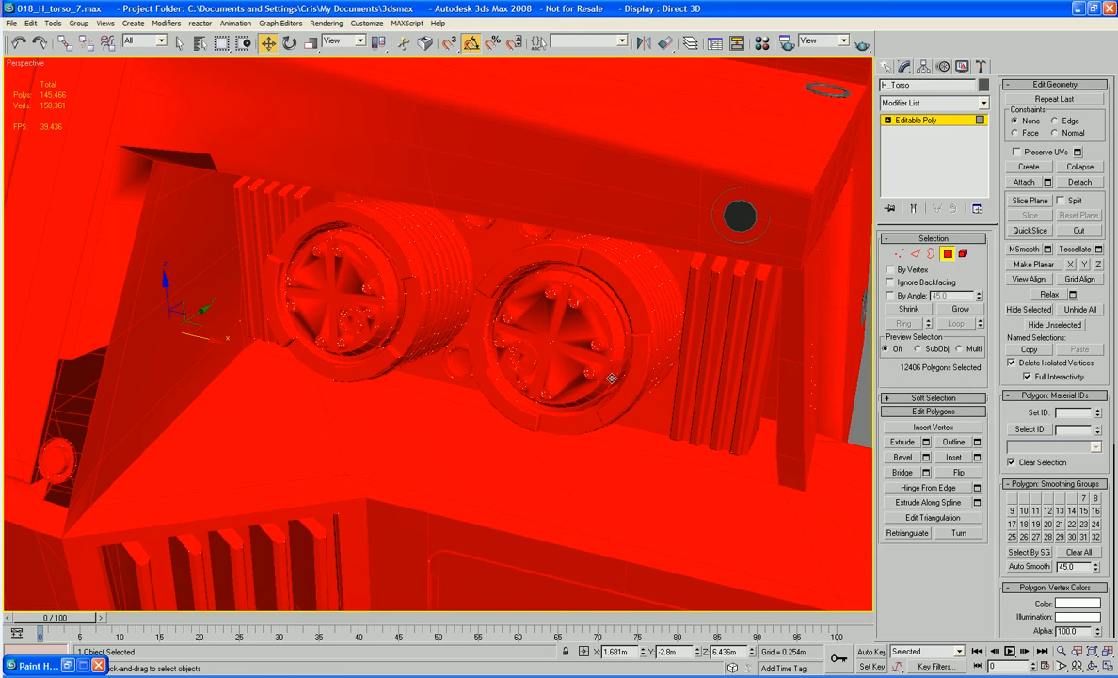
{"action": "key", "text": "F4"}
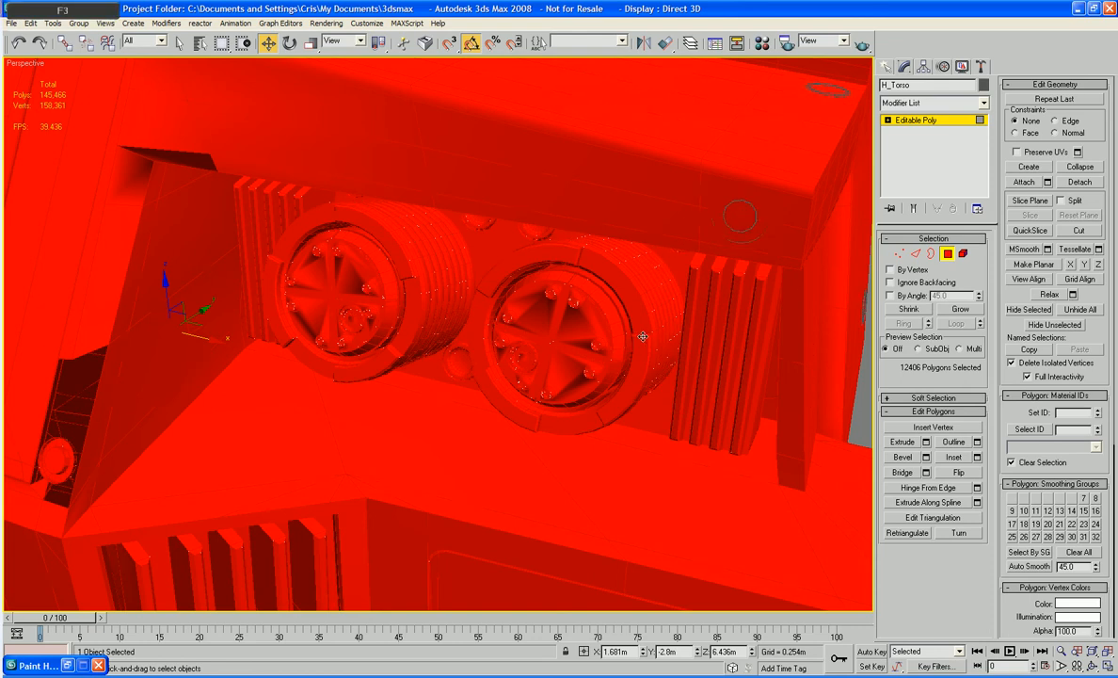
{"action": "left_click", "coordinate": [674, 407]}
{"action": "key", "text": "F4"}
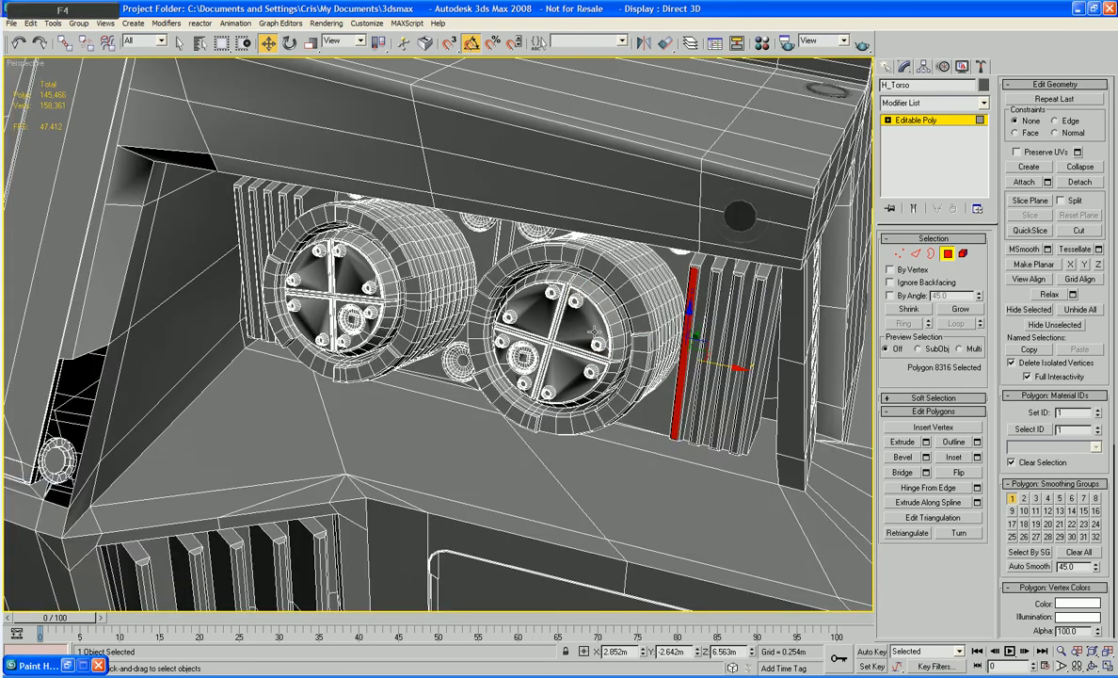
- Delete the four badly shaded quadrant faces around the bolts on the right-hand round vent disc
{"action": "left_click", "coordinate": [553, 307]}
{"action": "scroll", "coordinate": [555, 311], "scroll_direction": "up", "scroll_amount": 5}
{"action": "scroll", "coordinate": [565, 335], "scroll_direction": "up", "scroll_amount": 5}
{"action": "middle_click_drag", "start_coordinate": [565, 335], "coordinate": [449, 330]}
{"action": "key", "text": "Delete"}
{"action": "left_click", "coordinate": [449, 329]}
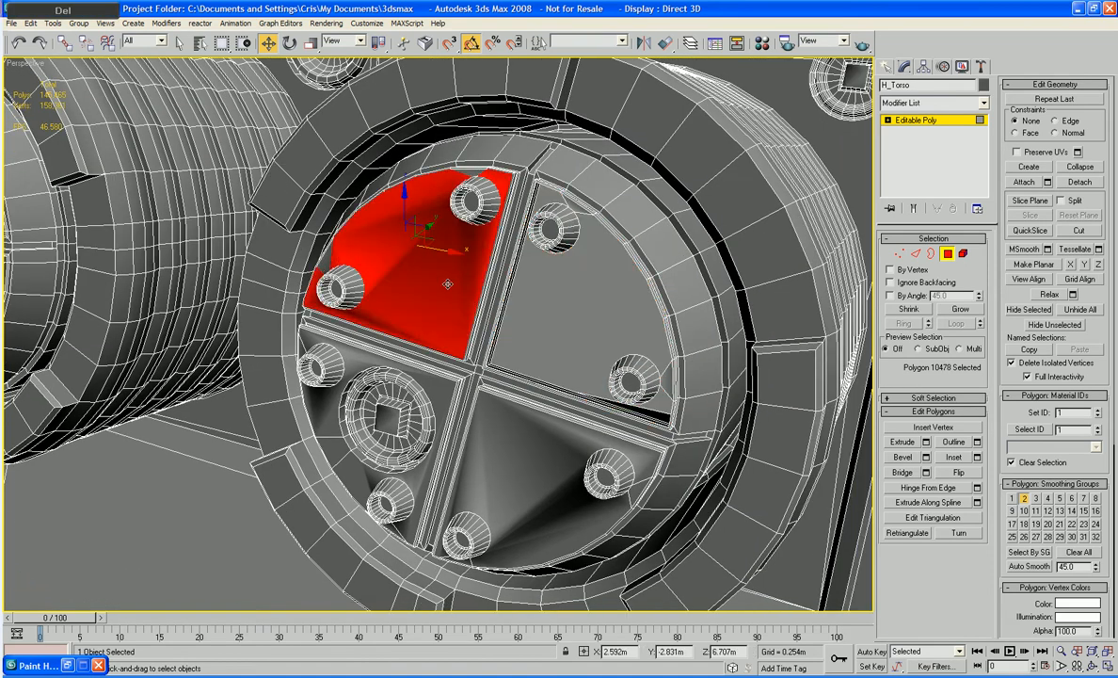
{"action": "key", "text": "Delete"}
{"action": "left_click", "coordinate": [499, 445]}
{"action": "key", "text": "Delete"}
{"action": "left_click", "coordinate": [449, 399]}
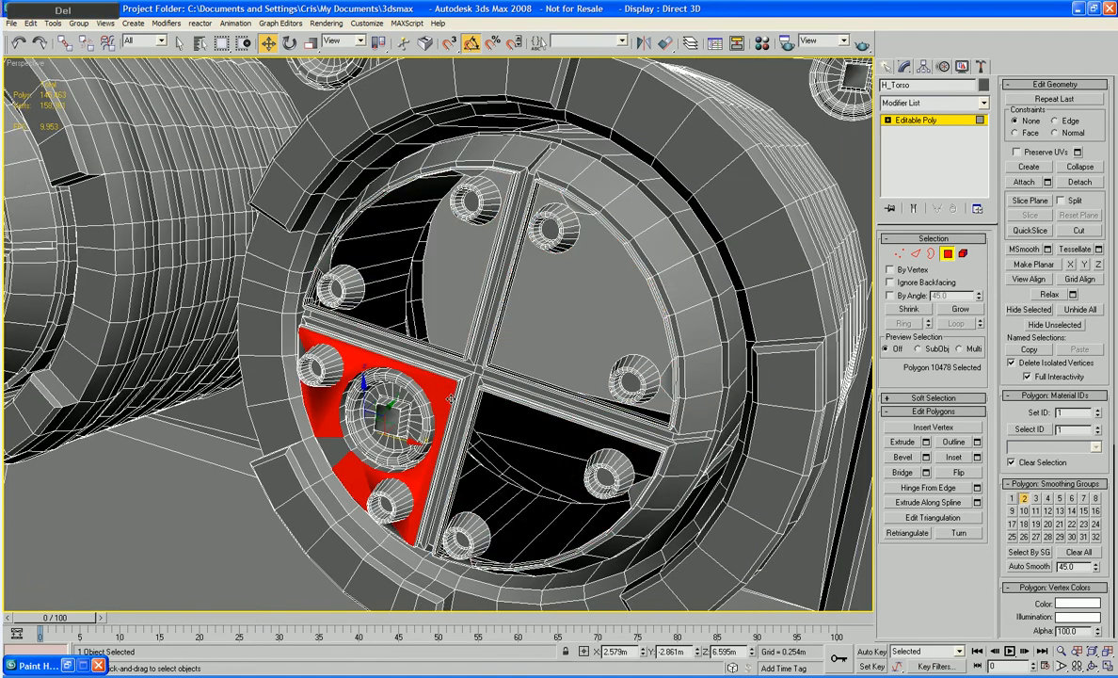
{"action": "key", "text": "Delete"}
- Delete the four badly shaded quadrant faces around the bolts on the left-hand round vent disc
{"action": "middle_click_drag", "start_coordinate": [449, 399], "coordinate": [764, 443]}
{"action": "left_click", "coordinate": [233, 358]}
{"action": "key", "text": "Delete"}
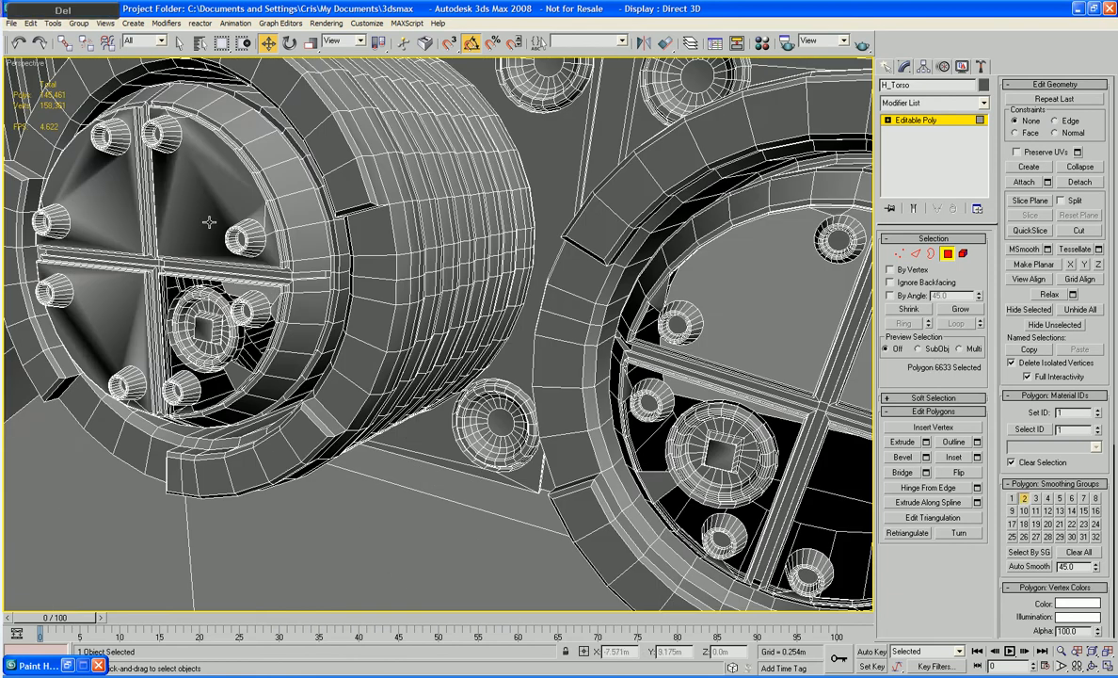
{"action": "left_click", "coordinate": [193, 203]}
{"action": "key", "text": "Delete"}
{"action": "left_click", "coordinate": [106, 215]}
{"action": "key", "text": "Delete"}
{"action": "left_click", "coordinate": [102, 282]}
{"action": "key", "text": "Delete"}
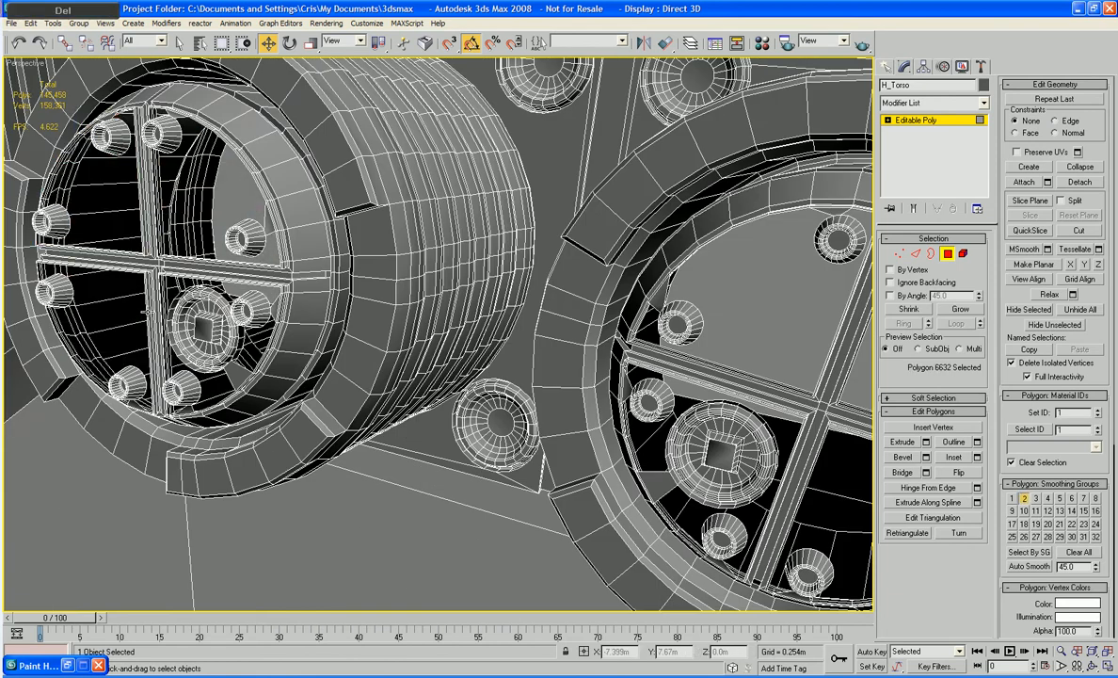
- Cap the open borders of all eight quadrants on the two round vent discs, and check the shading with edges hidden
{"action": "left_click", "coordinate": [932, 255]}
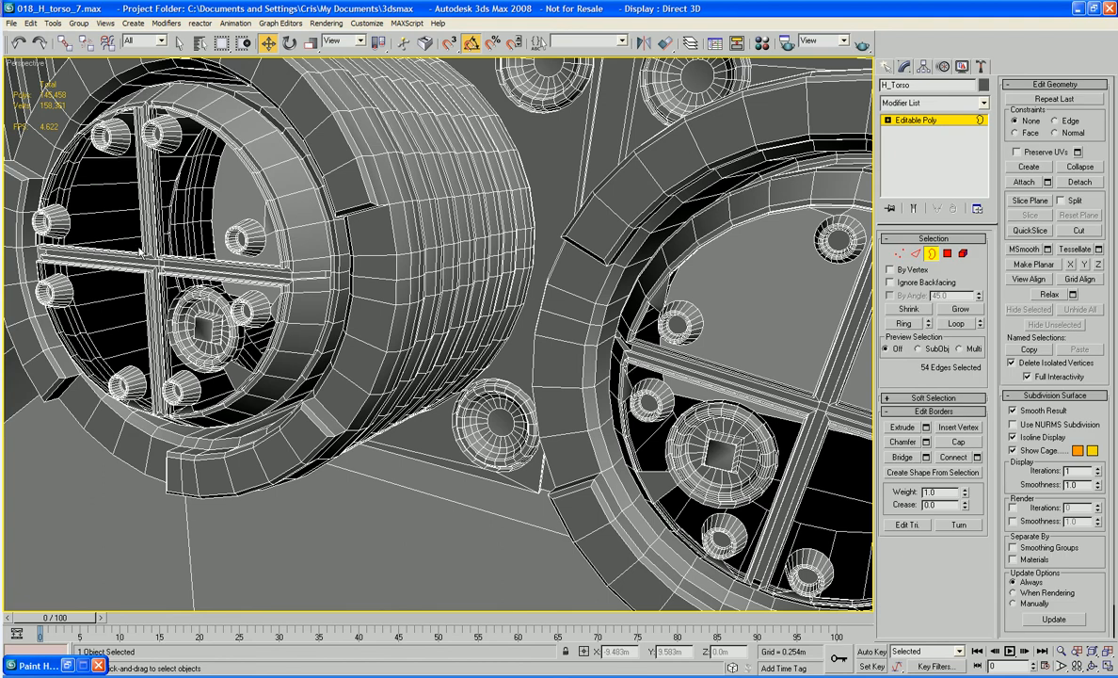
{"action": "left_click", "coordinate": [110, 247]}
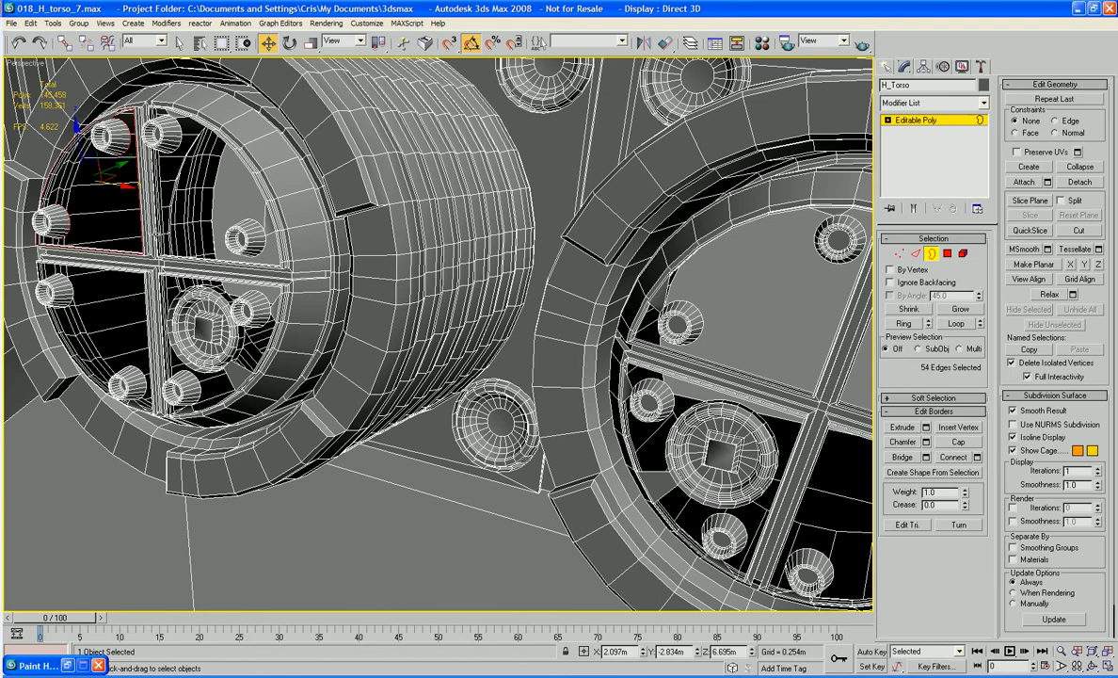
{"action": "left_click", "coordinate": [267, 243], "text": "ctrl"}
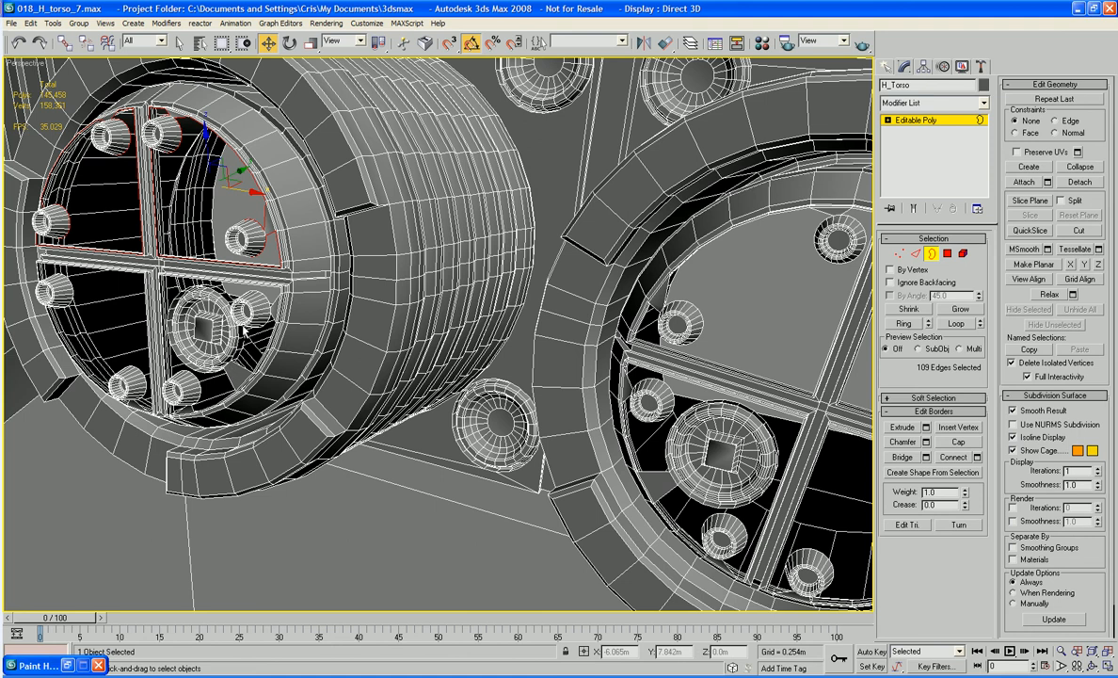
{"action": "left_click", "coordinate": [232, 282], "text": "ctrl"}
{"action": "left_click", "coordinate": [202, 273], "text": "ctrl"}
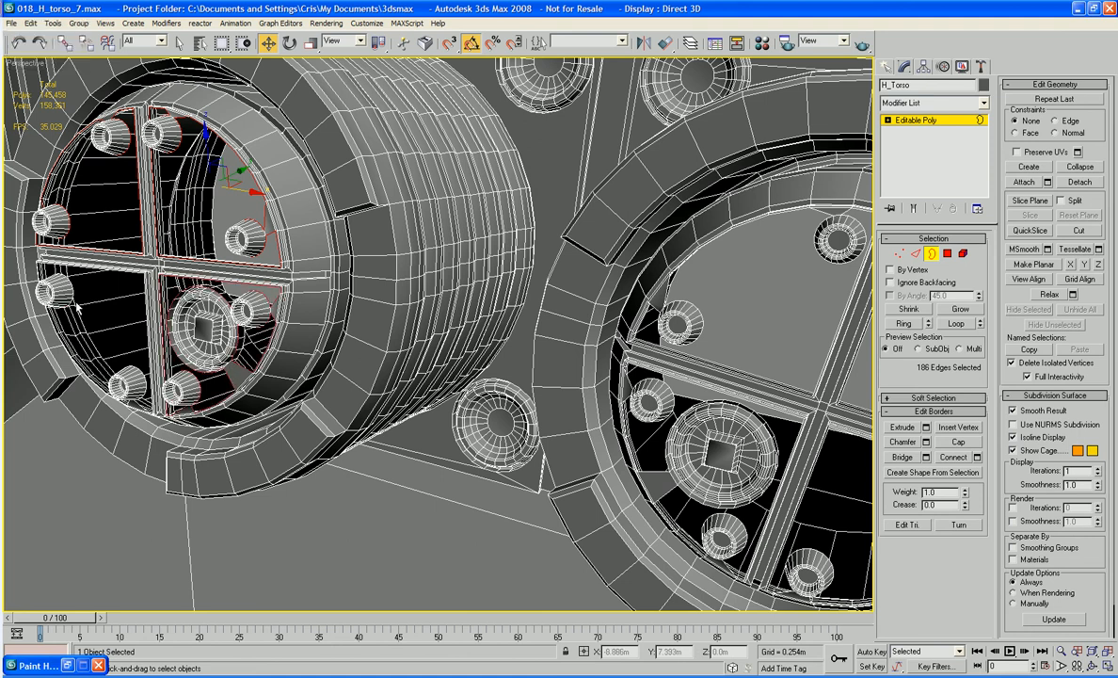
{"action": "left_click", "coordinate": [68, 282], "text": "ctrl"}
{"action": "left_click", "coordinate": [697, 307], "text": "ctrl"}
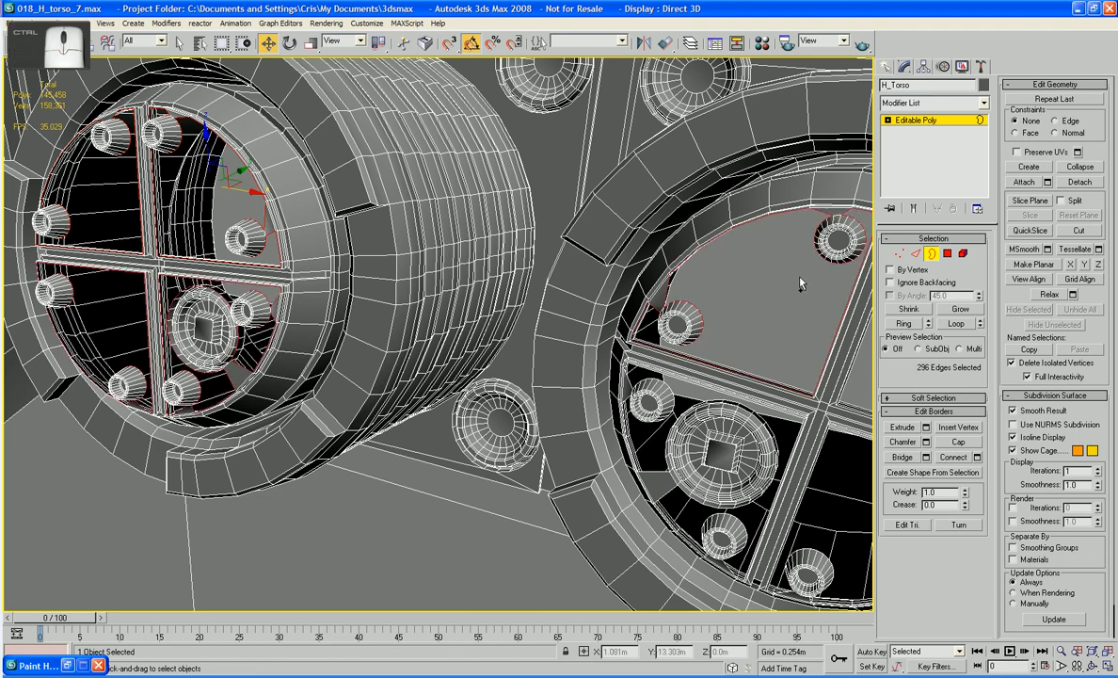
{"action": "left_click", "coordinate": [664, 382], "text": "ctrl"}
{"action": "middle_click_drag", "start_coordinate": [663, 382], "coordinate": [248, 376]}
{"action": "left_click", "coordinate": [413, 382], "text": "ctrl"}
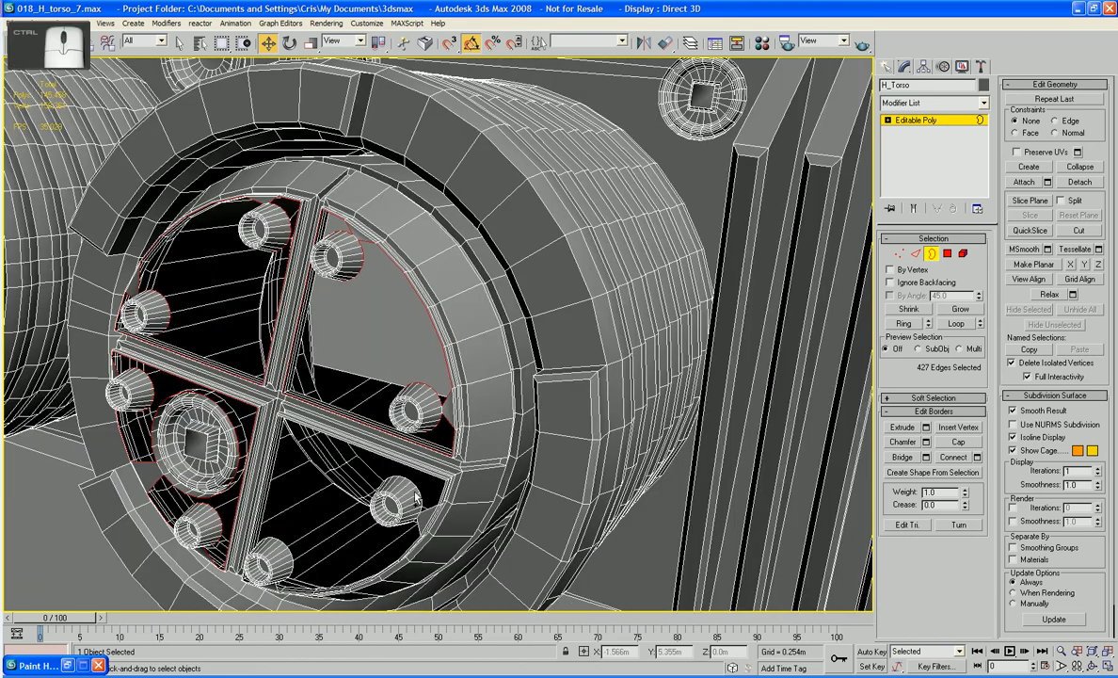
{"action": "left_click", "coordinate": [413, 483], "text": "ctrl"}
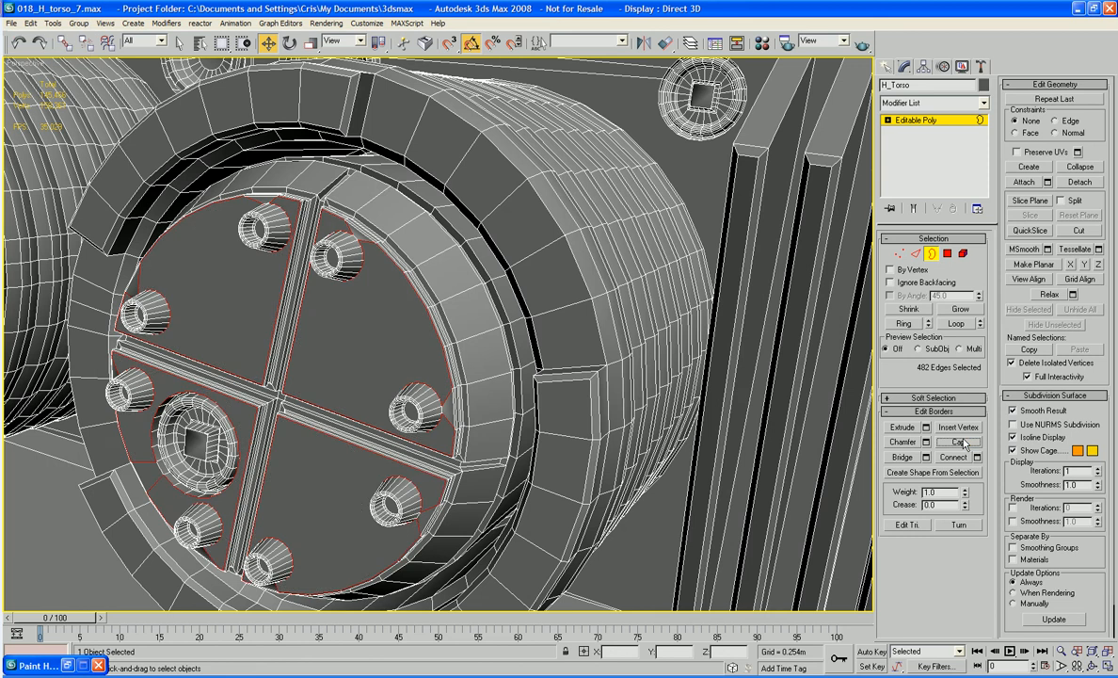
{"action": "scroll", "coordinate": [637, 407], "scroll_direction": "down", "scroll_amount": 4}
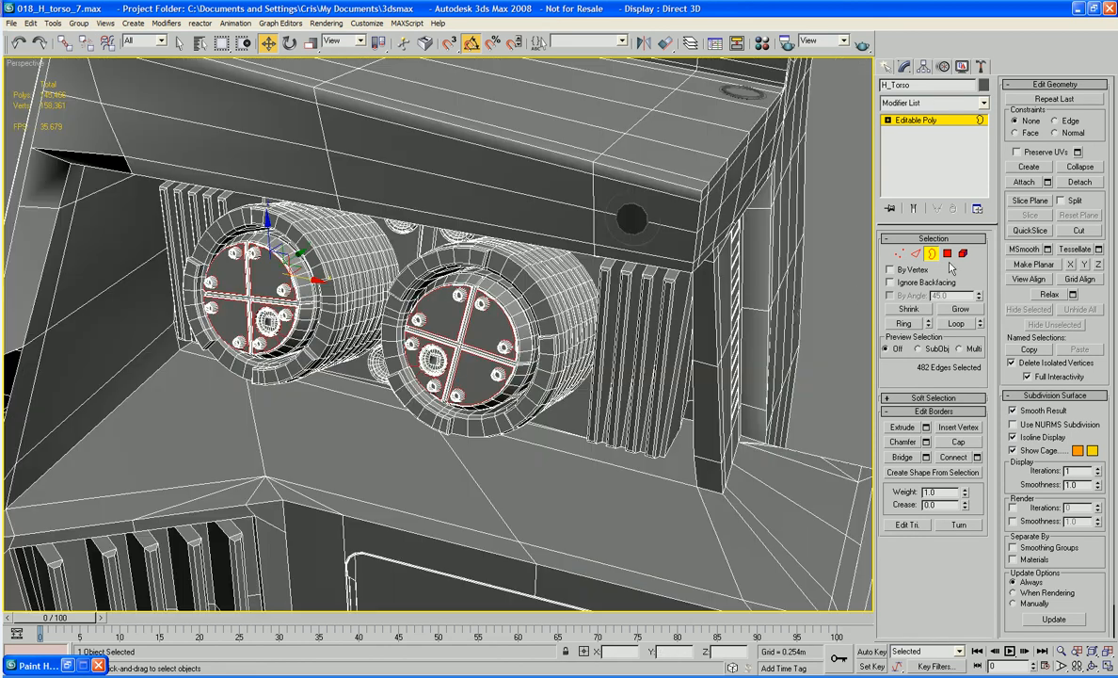
{"action": "key", "text": "4"}
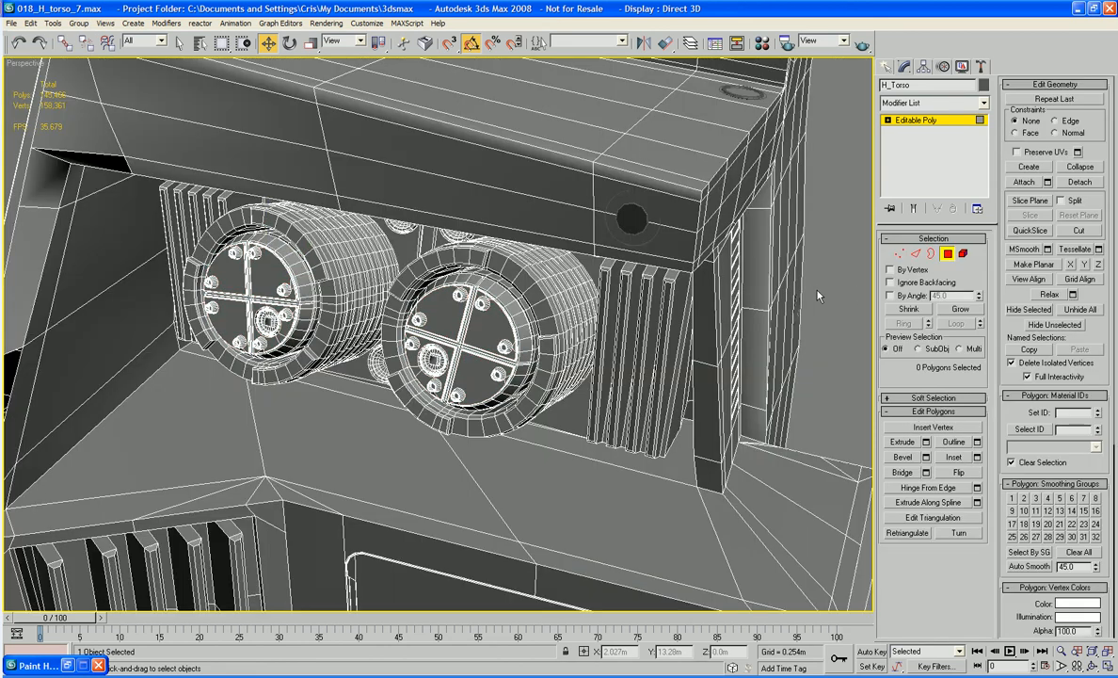
{"action": "key", "text": "F4"}
{"action": "middle_click_drag", "start_coordinate": [711, 304], "coordinate": [607, 331]}
{"action": "scroll", "coordinate": [790, 303], "scroll_direction": "down", "scroll_amount": 4}
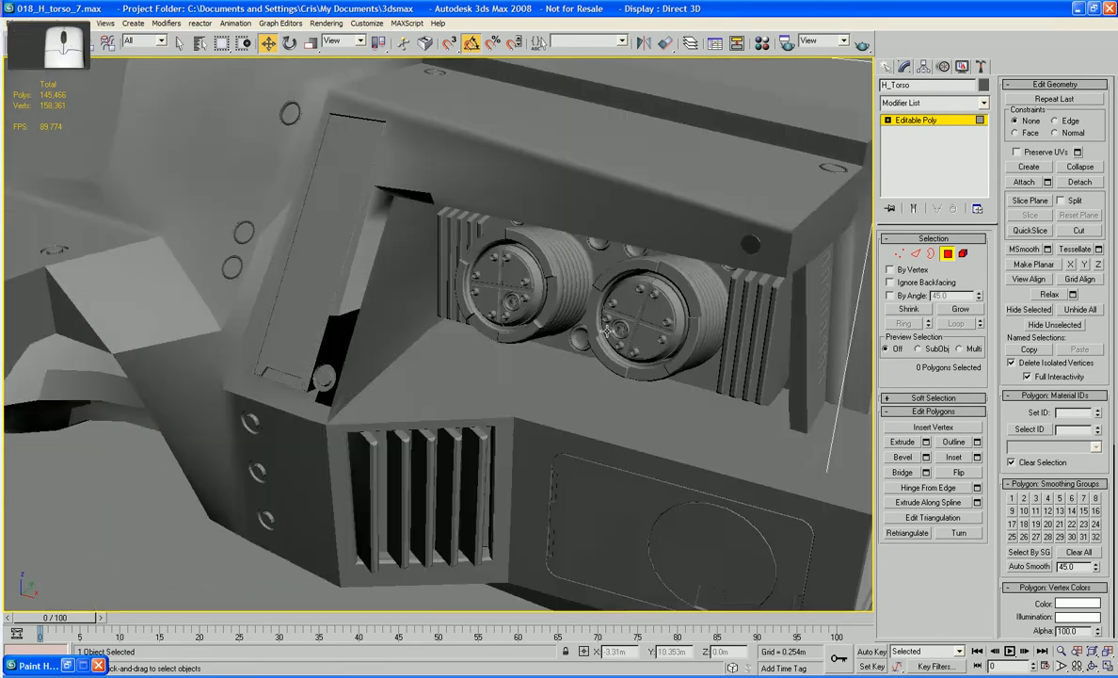
- Cap the open border around the bolt at the lower end of the narrow strip beside the long inset panel
{"action": "scroll", "coordinate": [608, 331], "scroll_direction": "up", "scroll_amount": 5}
{"action": "key", "text": "F4"}
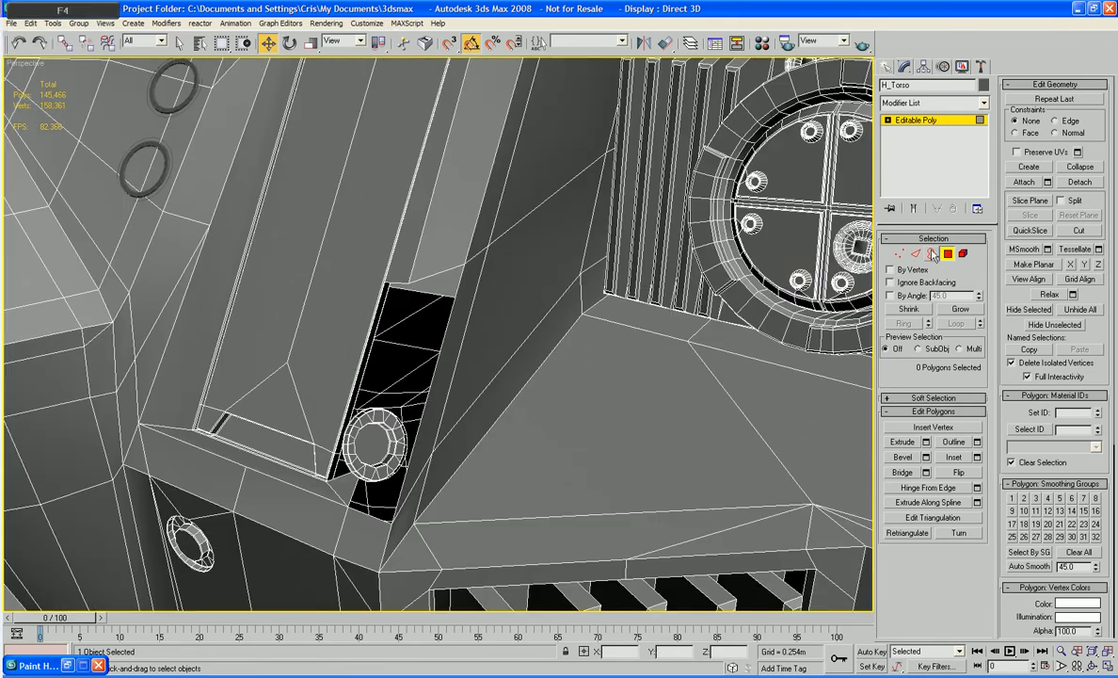
{"action": "key", "text": "3"}
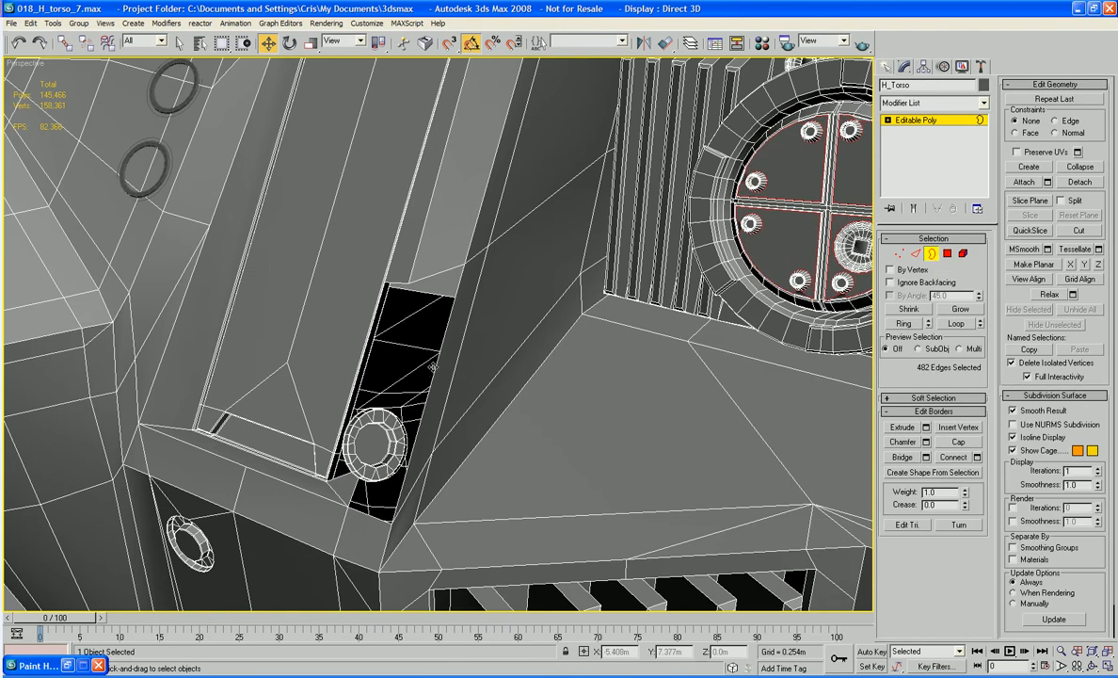
{"action": "left_click", "coordinate": [433, 367]}
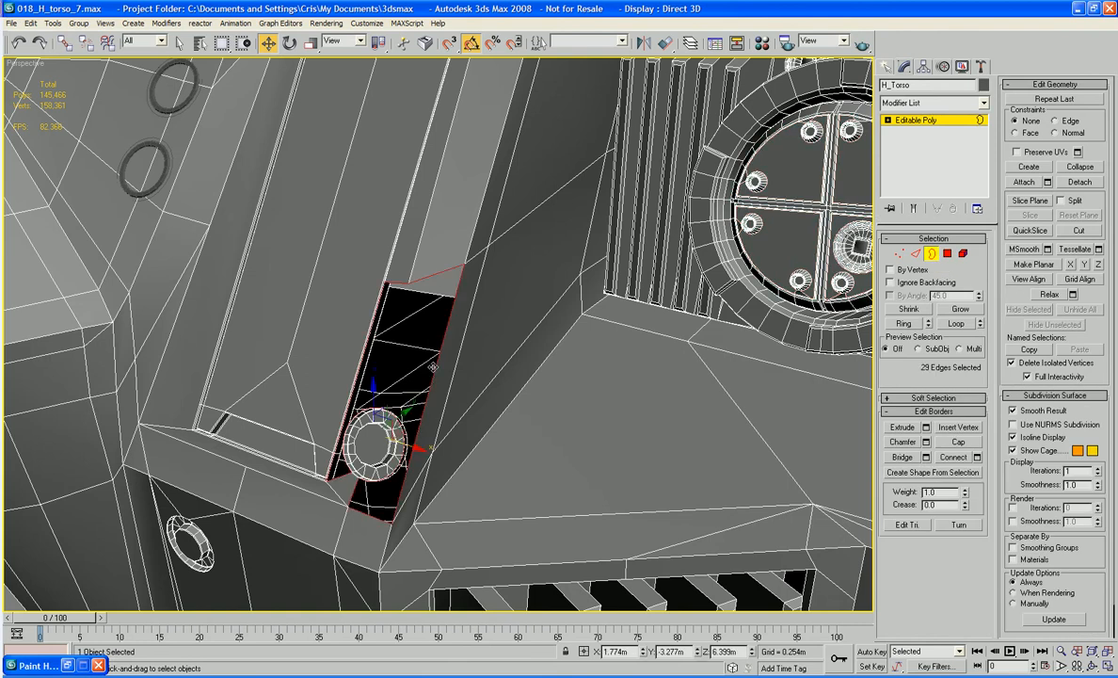
{"action": "left_click", "coordinate": [959, 444]}
{"action": "middle_click_drag", "start_coordinate": [689, 447], "coordinate": [557, 437], "text": "alt"}
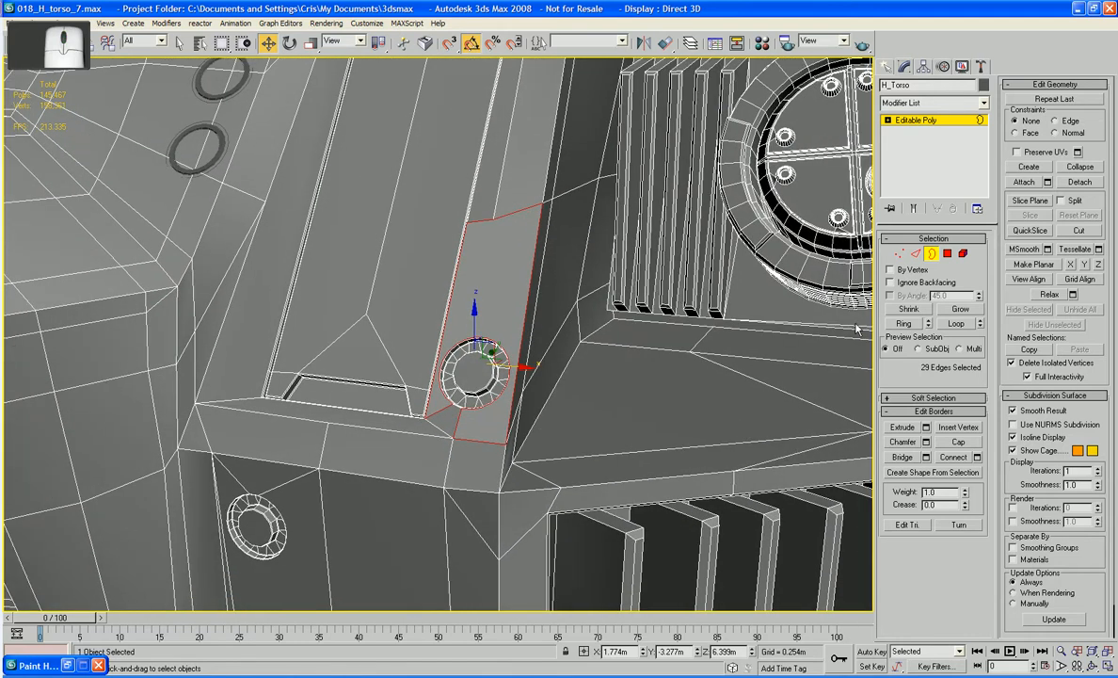
- Cut a new edge across the capped face from its lower outer corner to its upper edge
{"action": "left_click", "coordinate": [917, 255]}
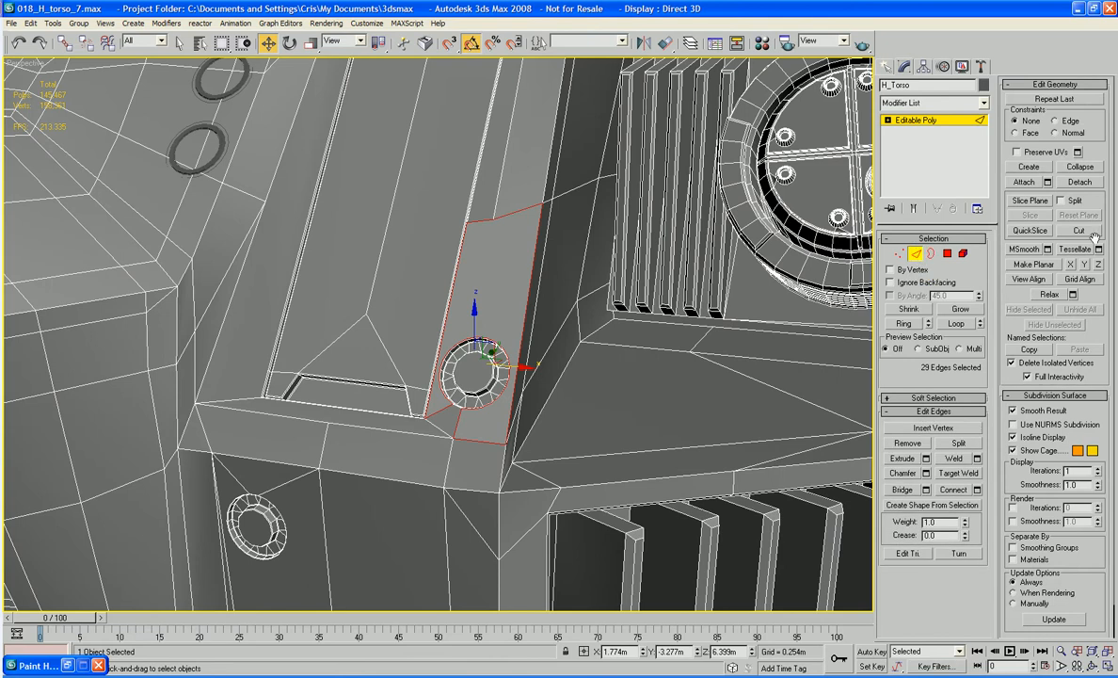
{"action": "left_click", "coordinate": [1092, 232]}
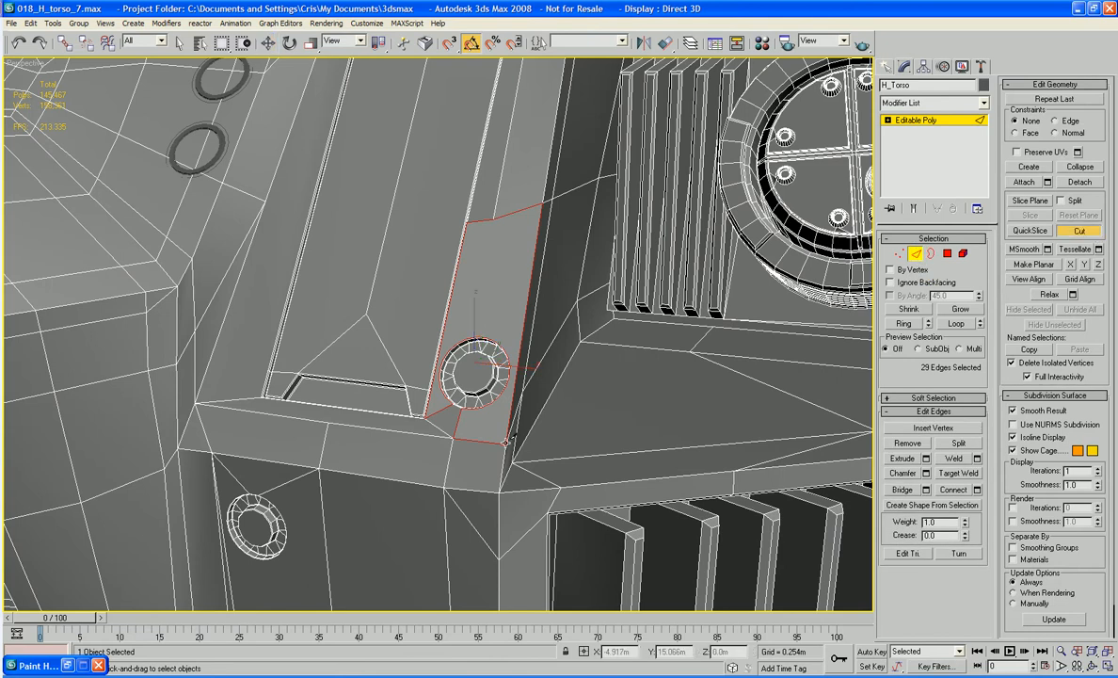
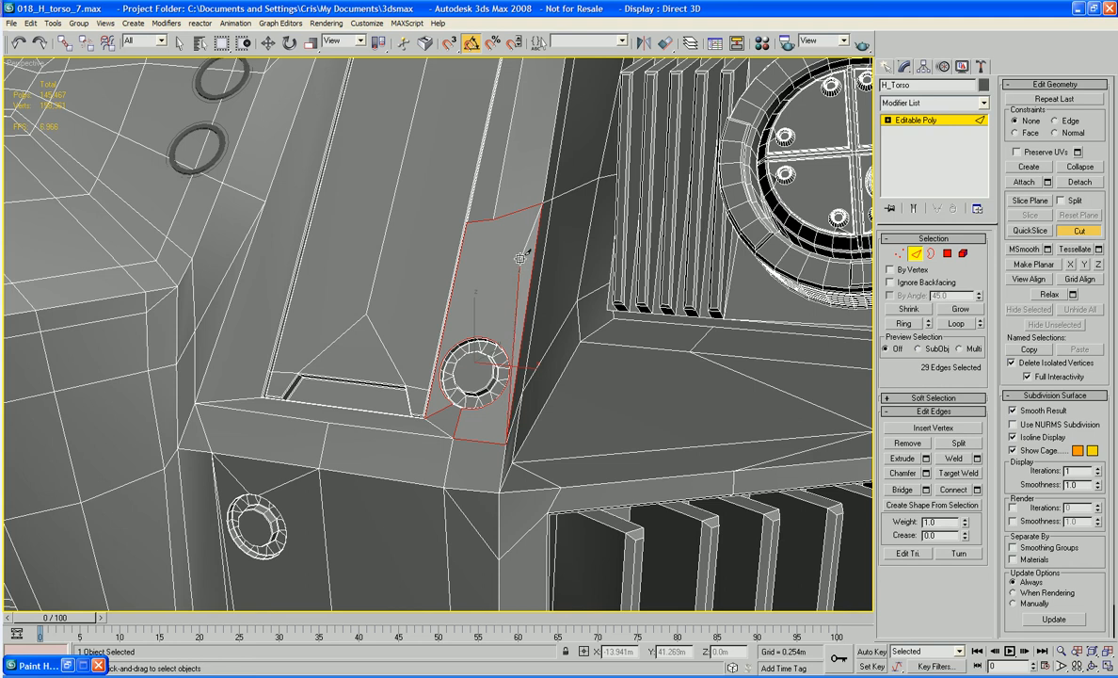
{"action": "left_click", "coordinate": [520, 209]}
{"action": "right_click", "coordinate": [521, 209]}
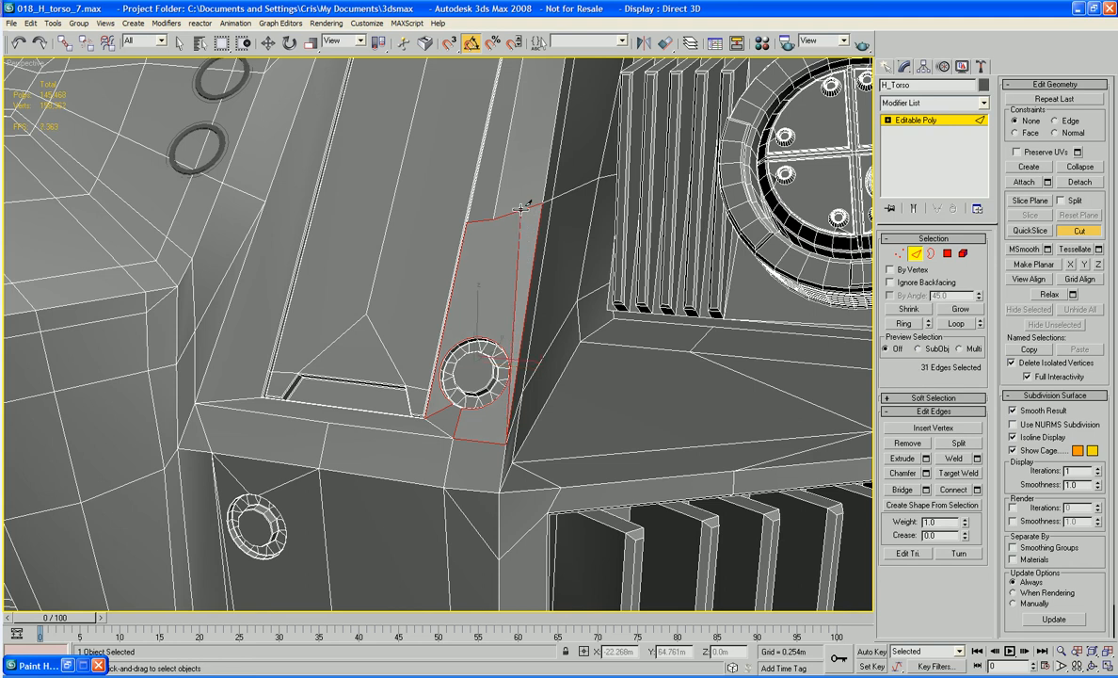
{"action": "middle_click_drag", "start_coordinate": [559, 299], "coordinate": [664, 331], "text": "alt"}
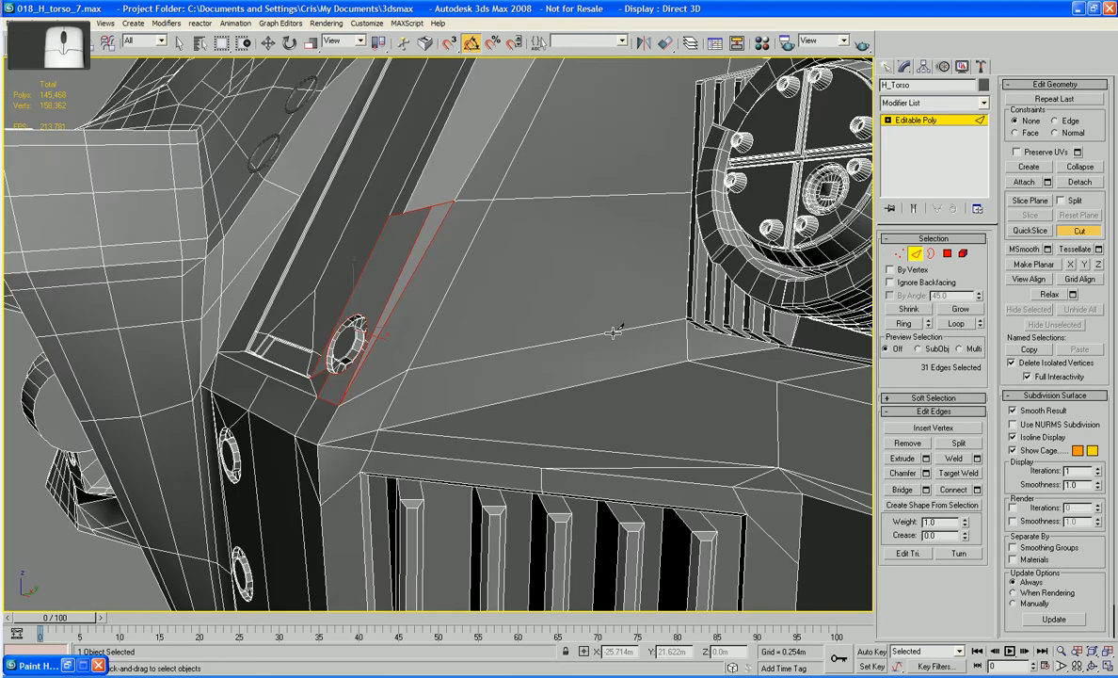
- Move the cut's upper vertex in the YZ plane to about Y -3.181 m, Z 6.563 m, beside the neighbouring strip corner
{"action": "key", "text": "z"}
{"action": "middle_click_drag", "start_coordinate": [530, 333], "coordinate": [474, 332], "text": "alt"}
{"action": "left_click", "coordinate": [899, 253]}
{"action": "key", "text": "alt+c"}
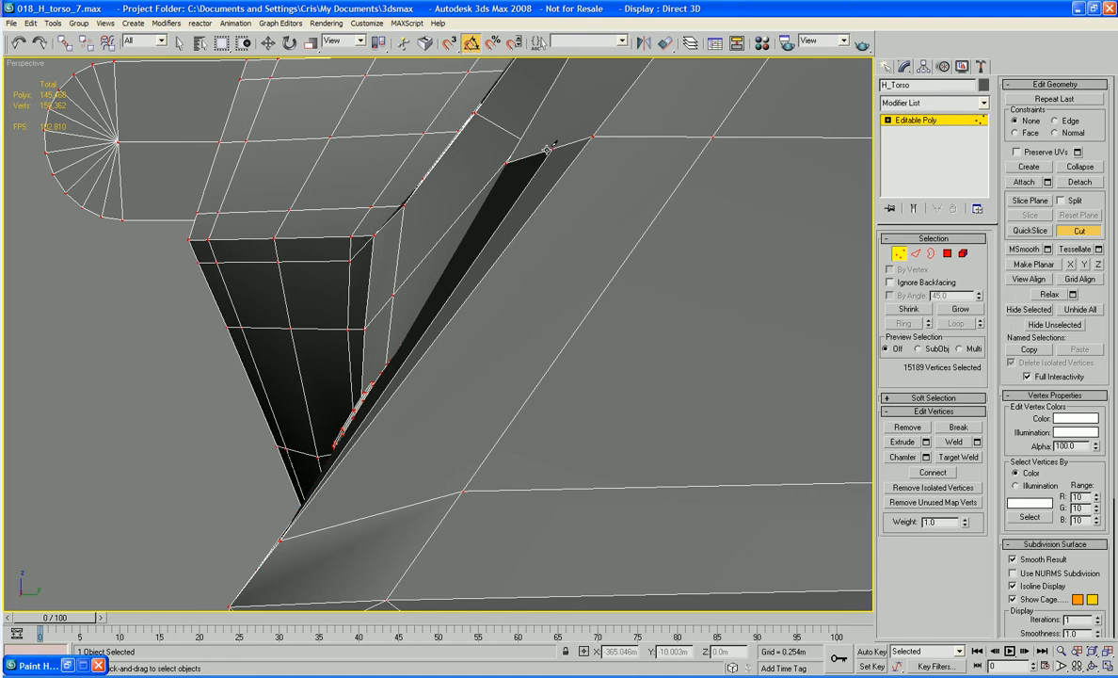
{"action": "key", "text": "w"}
{"action": "left_click", "coordinate": [551, 149]}
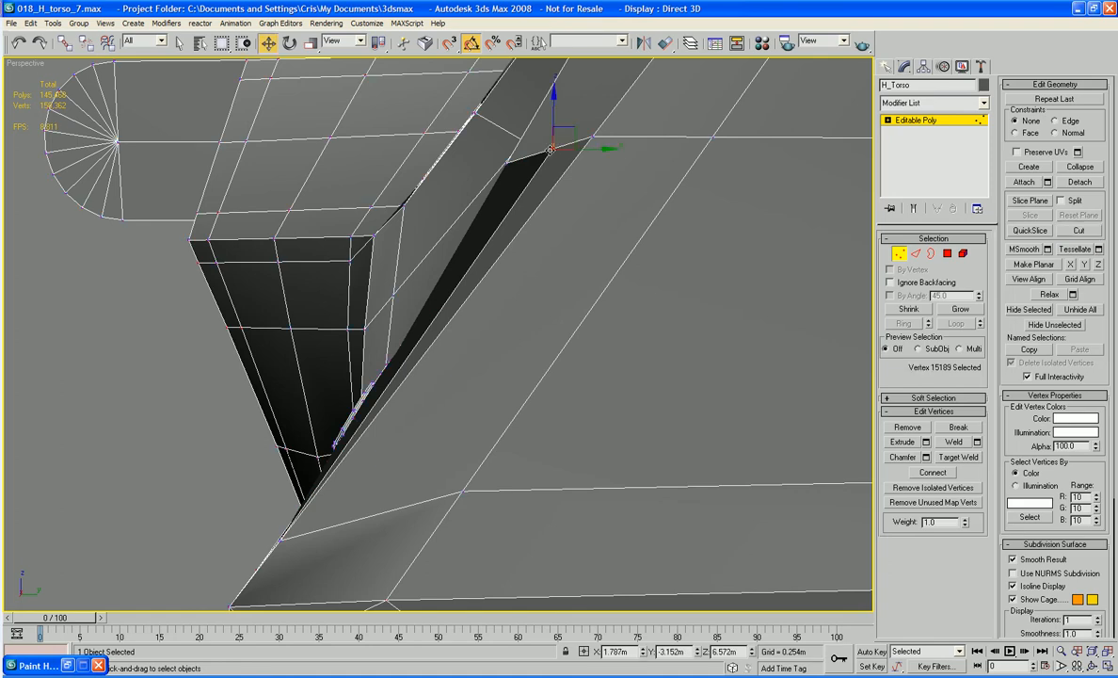
{"action": "left_click_drag", "start_coordinate": [551, 149], "coordinate": [532, 150]}
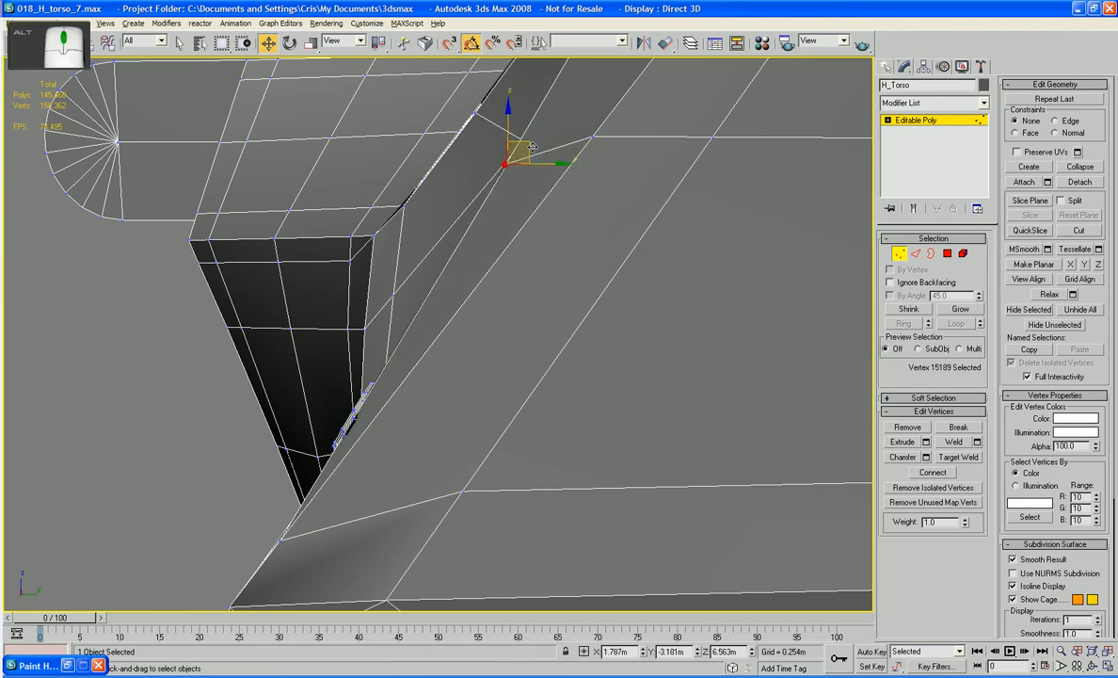
- Shift the cut's upper vertex along X to about 1.799 m and target-weld the neighbouring strip vertex onto it
{"action": "middle_click_drag", "start_coordinate": [533, 151], "coordinate": [569, 186], "text": "alt"}
{"action": "scroll", "coordinate": [617, 166], "scroll_direction": "down", "scroll_amount": 3}
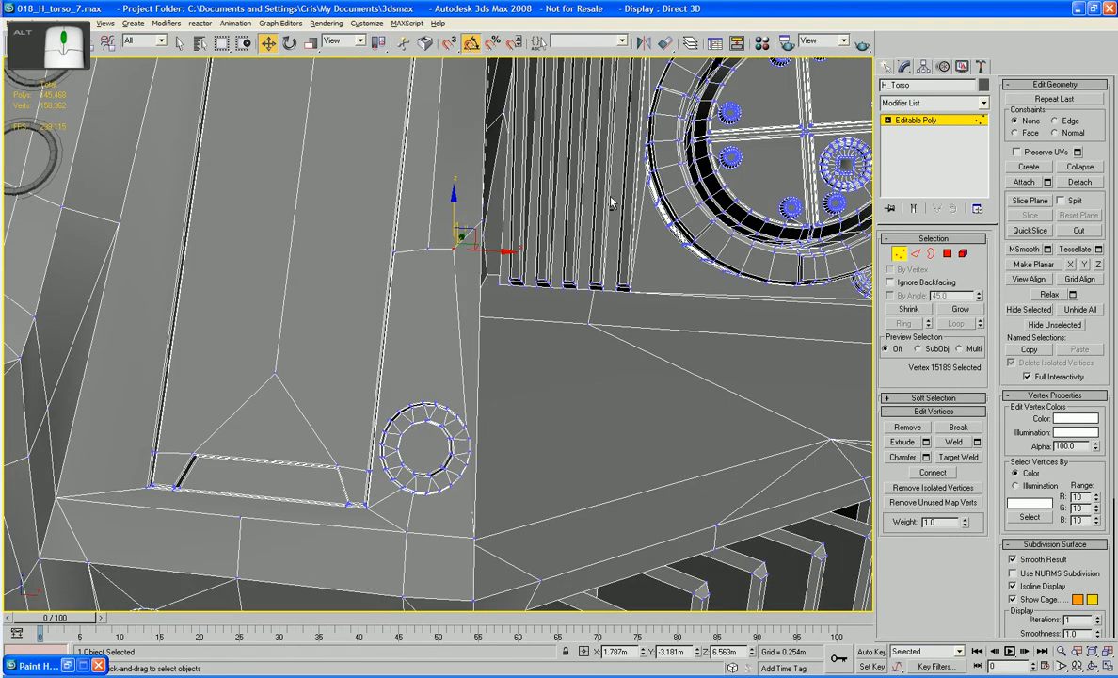
{"action": "left_click_drag", "start_coordinate": [508, 253], "coordinate": [529, 255]}
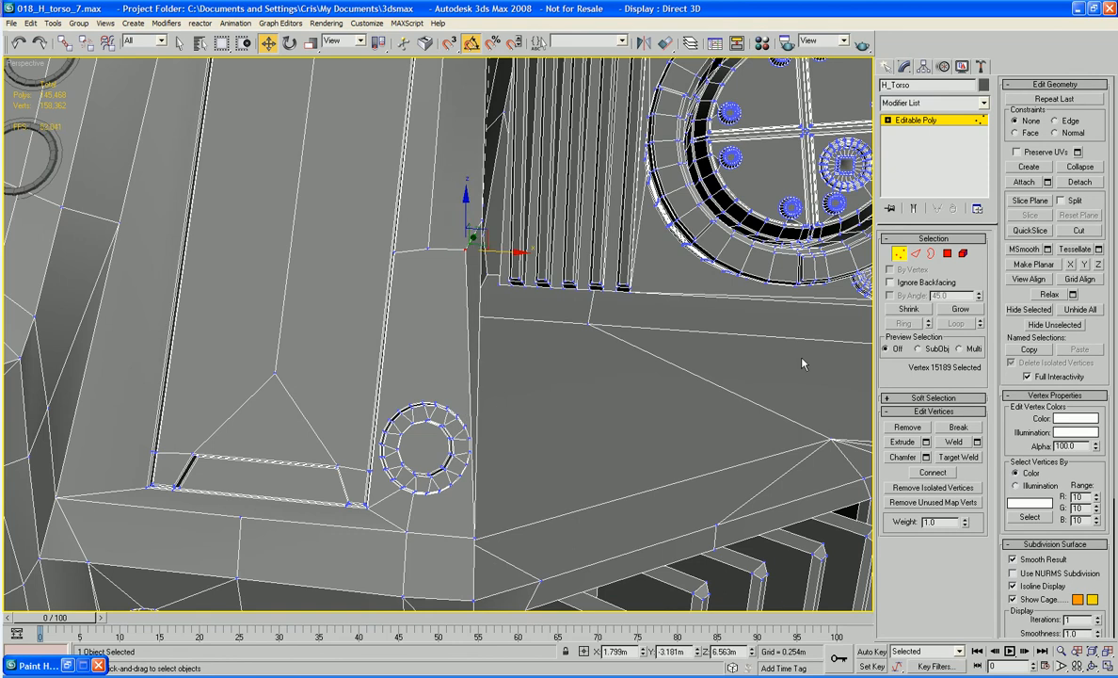
{"action": "left_click", "coordinate": [957, 459]}
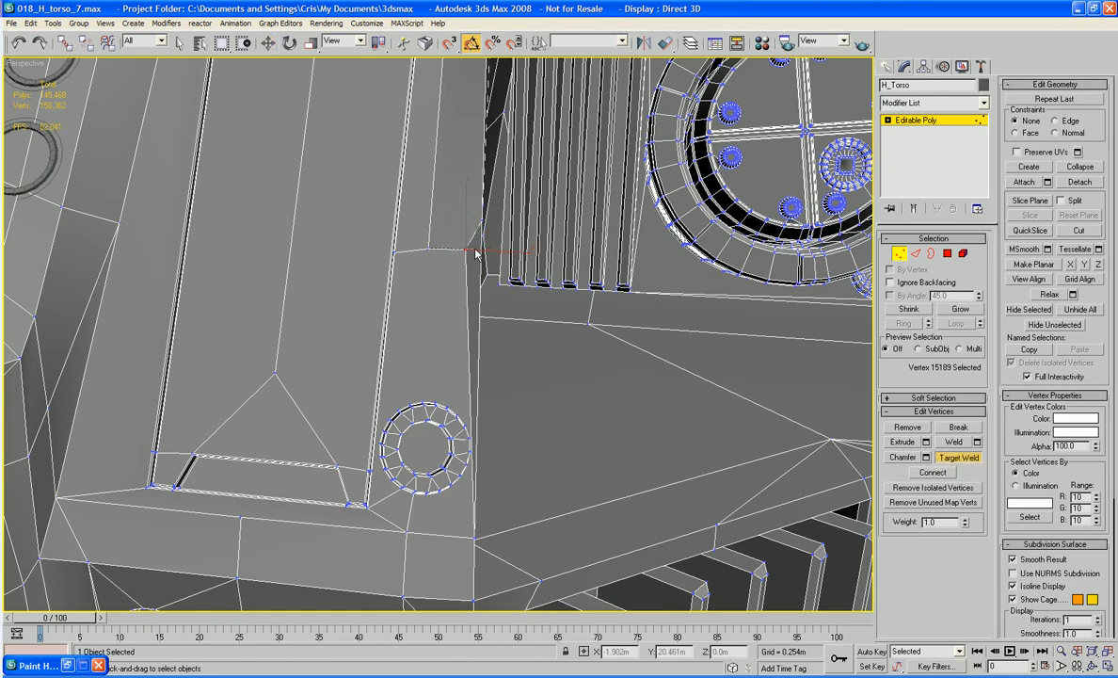
{"action": "left_click", "coordinate": [429, 248]}
{"action": "left_click", "coordinate": [466, 251]}
{"action": "middle_click_drag", "start_coordinate": [565, 273], "coordinate": [532, 252], "text": "alt"}
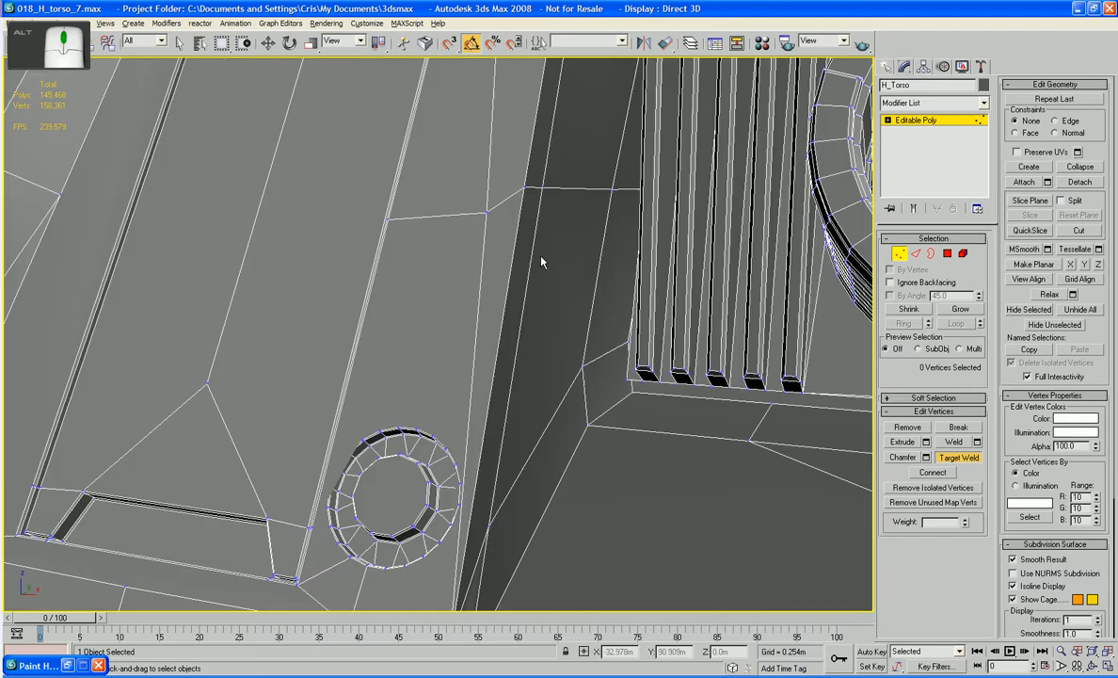
- Delete the strip face around the bolt and cap the reopened border with a clean face
{"action": "left_click", "coordinate": [946, 254]}
{"action": "left_click", "coordinate": [455, 365]}
{"action": "key", "text": "Delete"}
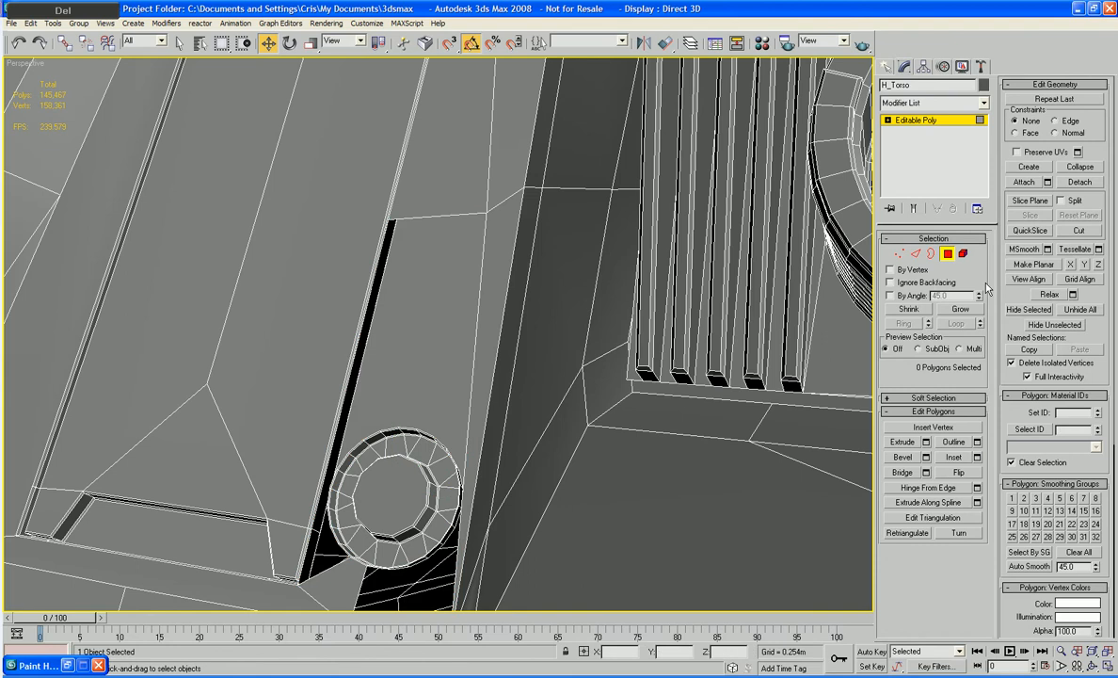
{"action": "left_click", "coordinate": [931, 254]}
{"action": "left_click", "coordinate": [470, 398]}
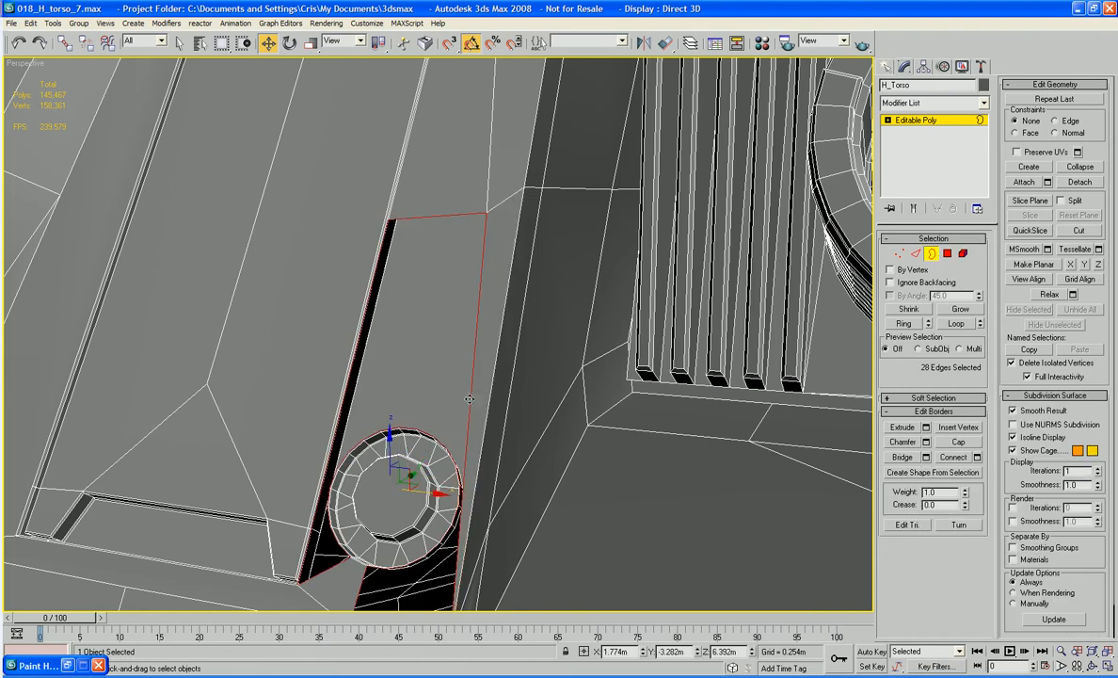
{"action": "left_click", "coordinate": [957, 442]}
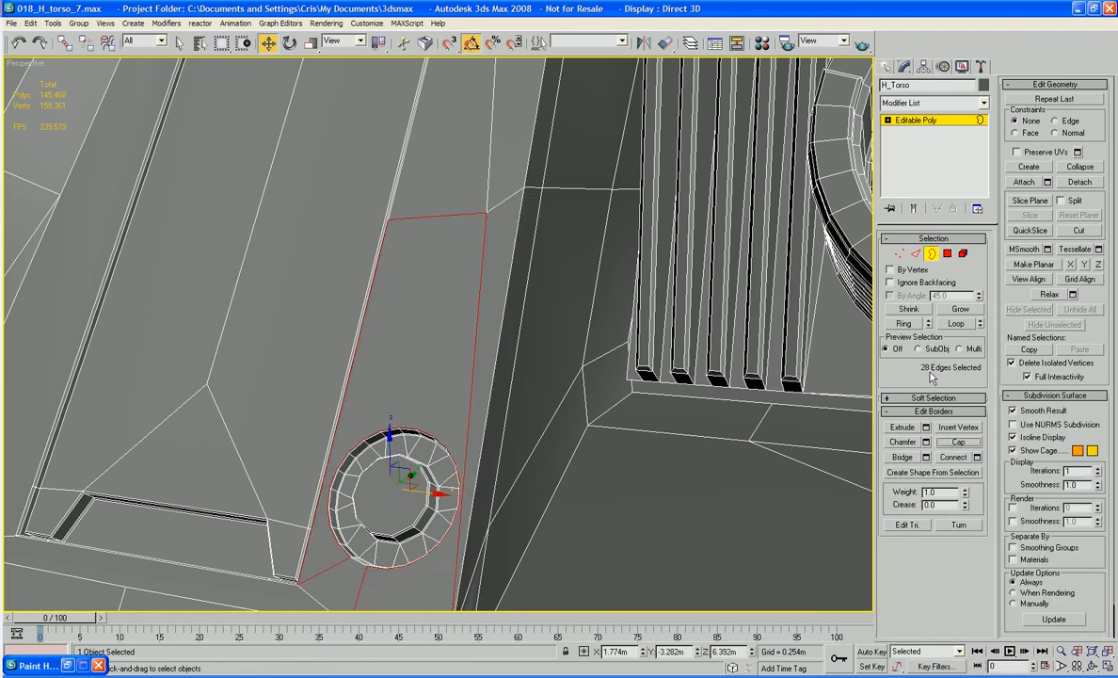
{"action": "left_click", "coordinate": [932, 254]}
- Examine the shading of the strip and the recess's upper corner beside the vent slats, with edges hidden and shown
{"action": "middle_click_drag", "start_coordinate": [603, 395], "coordinate": [462, 494], "text": "alt"}
{"action": "key", "text": "F4"}
{"action": "scroll", "coordinate": [577, 337], "scroll_direction": "down", "scroll_amount": 4}
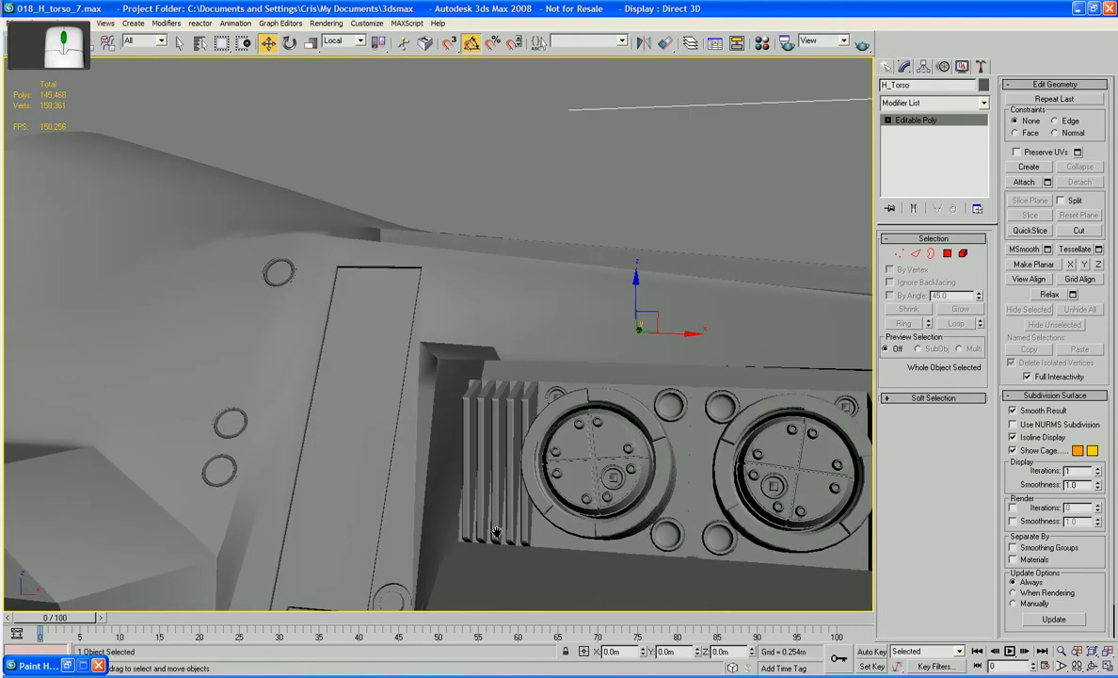
{"action": "key", "text": "F4"}
{"action": "scroll", "coordinate": [497, 534], "scroll_direction": "up", "scroll_amount": 5}
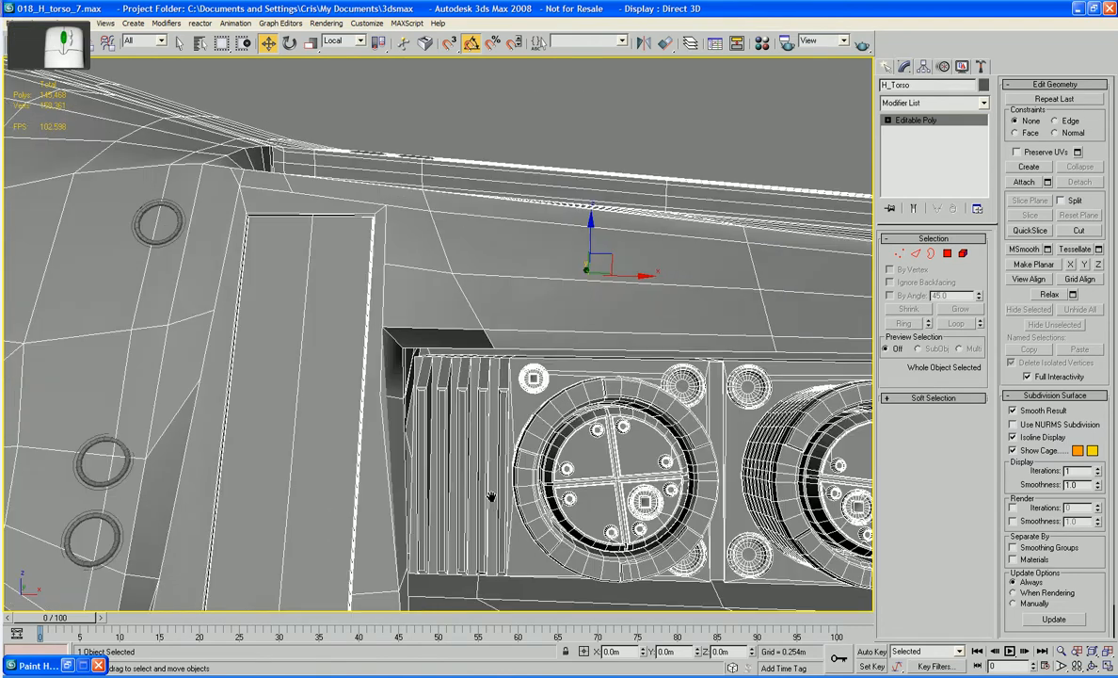
{"action": "middle_click_drag", "start_coordinate": [490, 497], "coordinate": [491, 440], "text": "alt"}
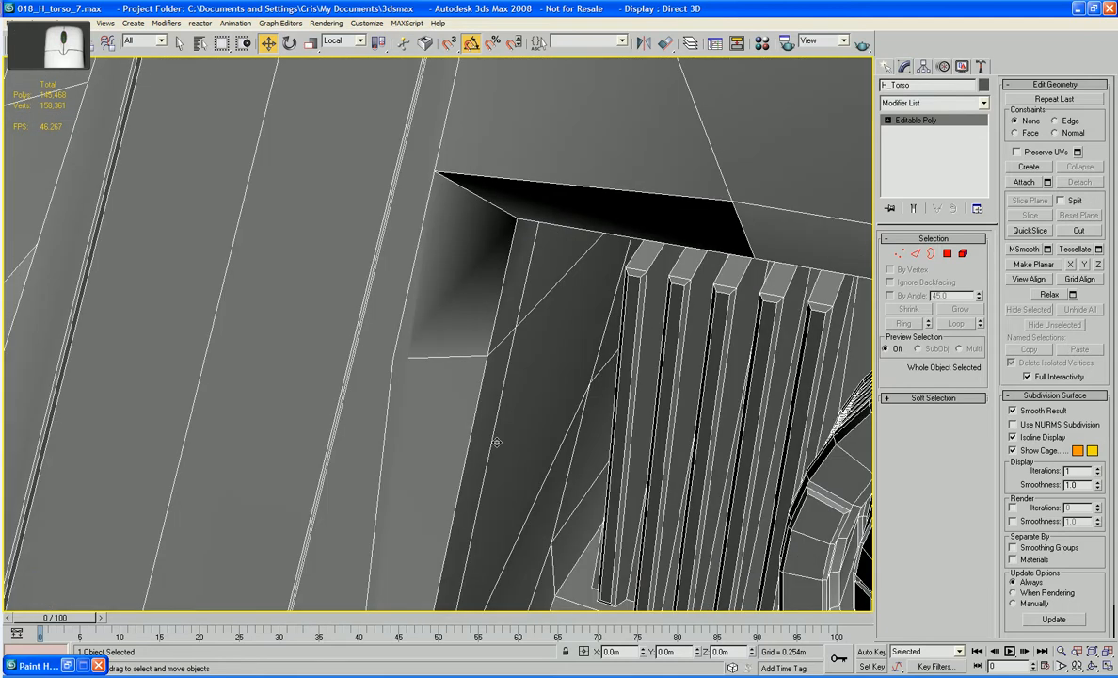
{"action": "key", "text": "F3"}
{"action": "key", "text": "F3"}
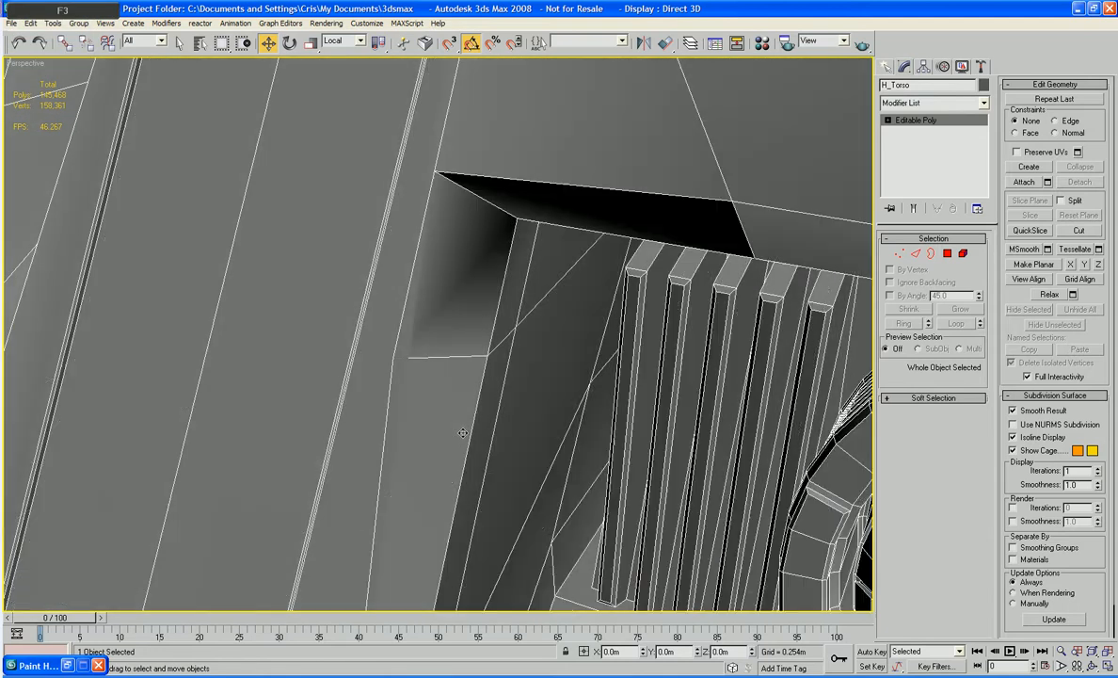
- Move the strip's upper edge vertex beside the vent slats along X to about 1.778 m
{"action": "scroll", "coordinate": [463, 433], "scroll_direction": "down", "scroll_amount": 3}
{"action": "middle_click_drag", "start_coordinate": [462, 450], "coordinate": [557, 328]}
{"action": "middle_click_drag", "start_coordinate": [527, 383], "coordinate": [557, 378], "text": "alt"}
{"action": "scroll", "coordinate": [551, 382], "scroll_direction": "down", "scroll_amount": 2}
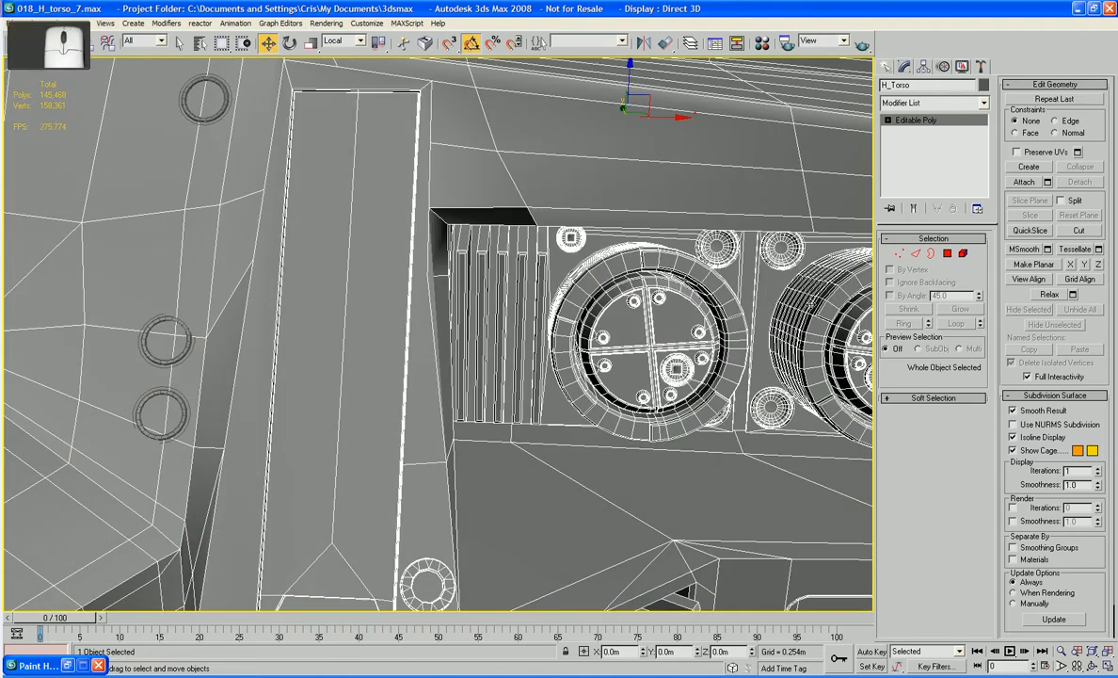
{"action": "left_click", "coordinate": [900, 254]}
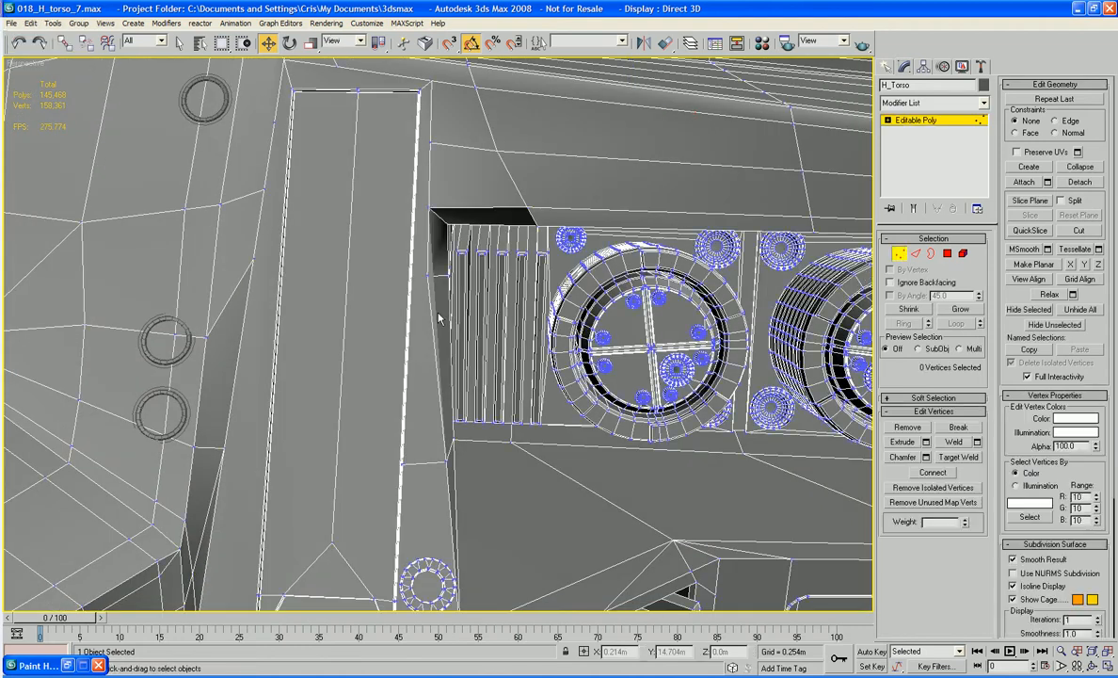
{"action": "left_click", "coordinate": [432, 265]}
{"action": "left_click_drag", "start_coordinate": [464, 277], "coordinate": [492, 278]}
{"action": "left_click_drag", "start_coordinate": [495, 281], "coordinate": [497, 280]}
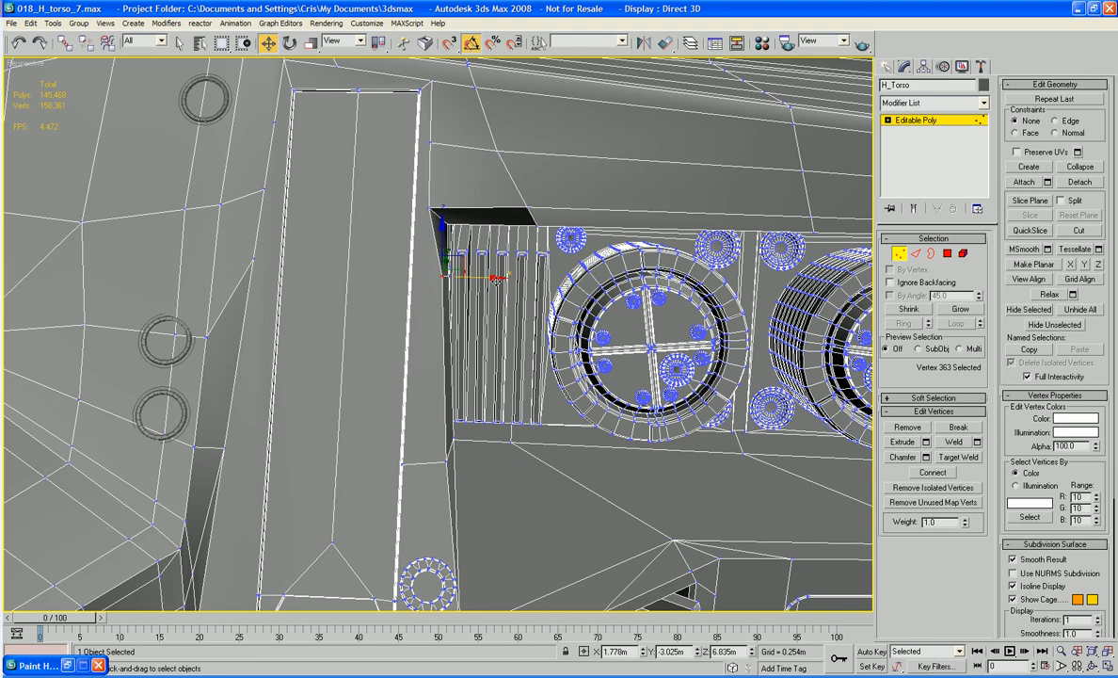
- Move the strip's edge vertex above the bolt along X to about 1.812 m, and select the upper vertex beside the vent slats
{"action": "left_click", "coordinate": [448, 459]}
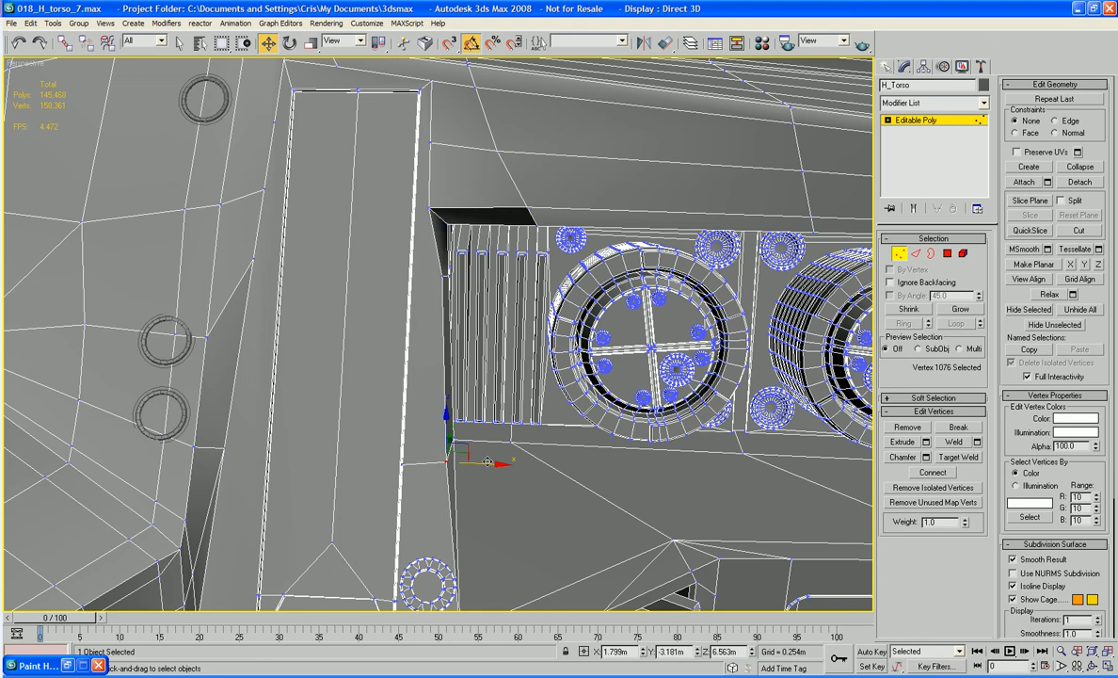
{"action": "left_click_drag", "start_coordinate": [482, 462], "coordinate": [496, 470]}
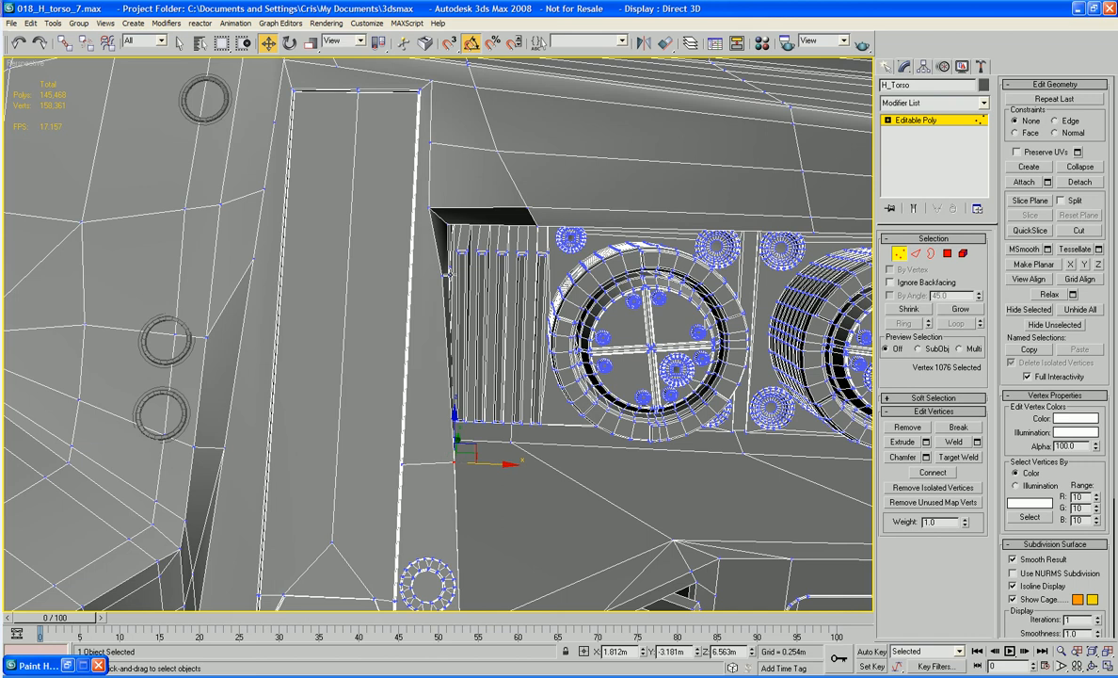
{"action": "left_click", "coordinate": [444, 277]}
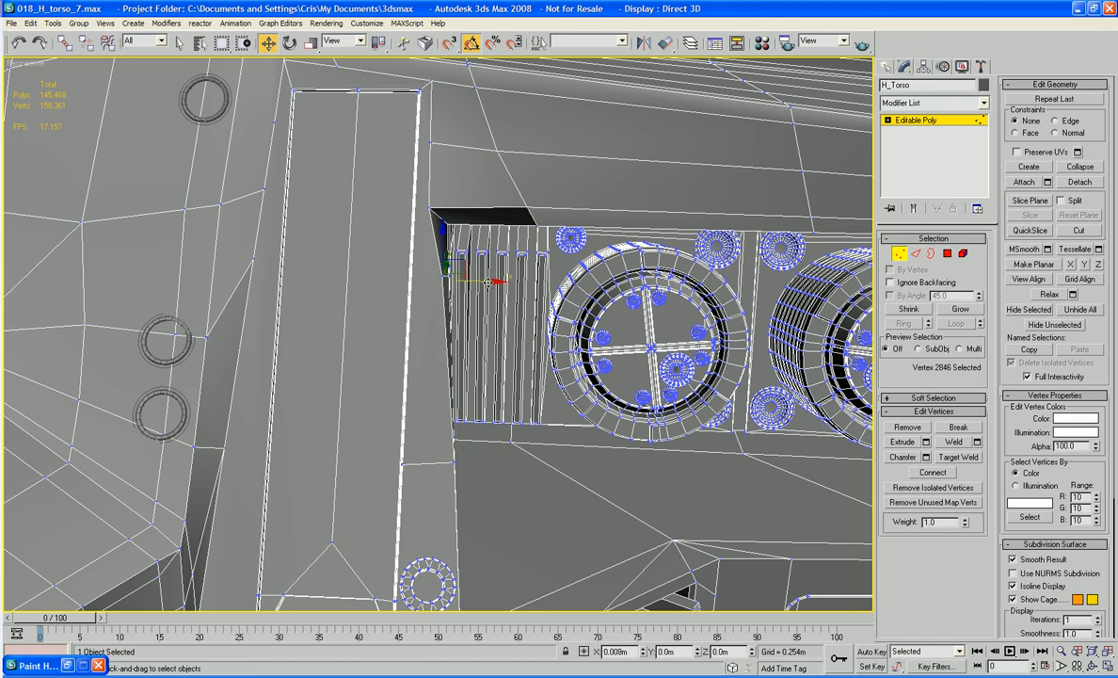
- Undo the last vertex move, then shift the two vertices at the vent recess's outer edge along X towards the slats
{"action": "key", "text": "ctrl+z"}
{"action": "left_click", "coordinate": [441, 276]}
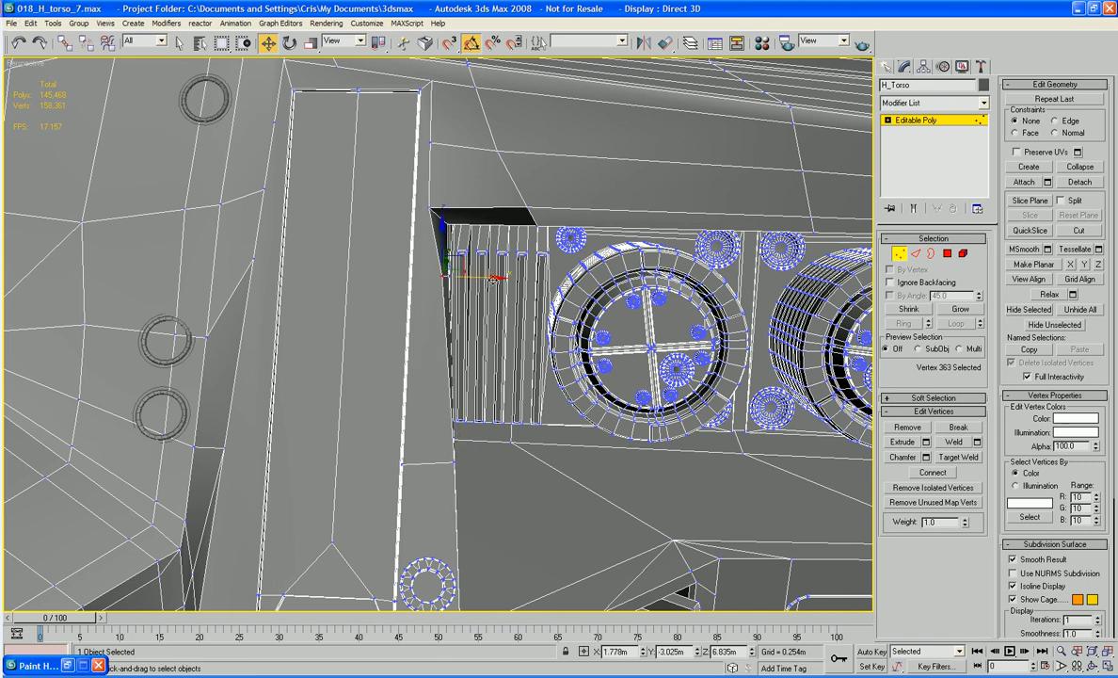
{"action": "left_click_drag", "start_coordinate": [489, 278], "coordinate": [494, 278]}
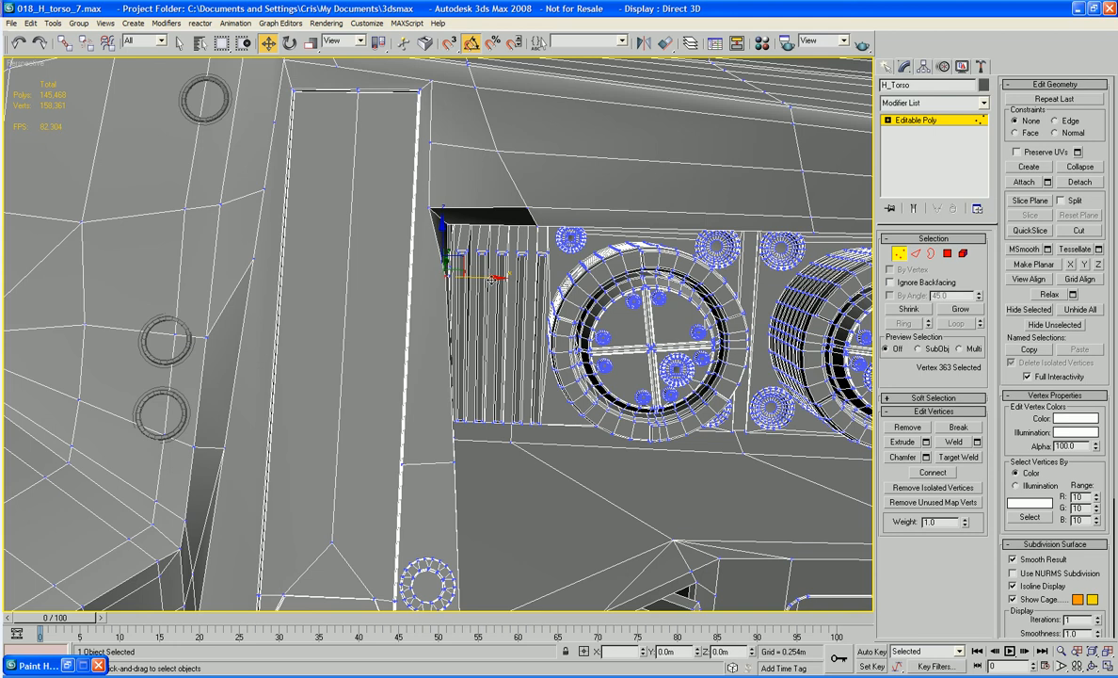
{"action": "left_click", "coordinate": [431, 205]}
{"action": "left_click_drag", "start_coordinate": [474, 209], "coordinate": [492, 211]}
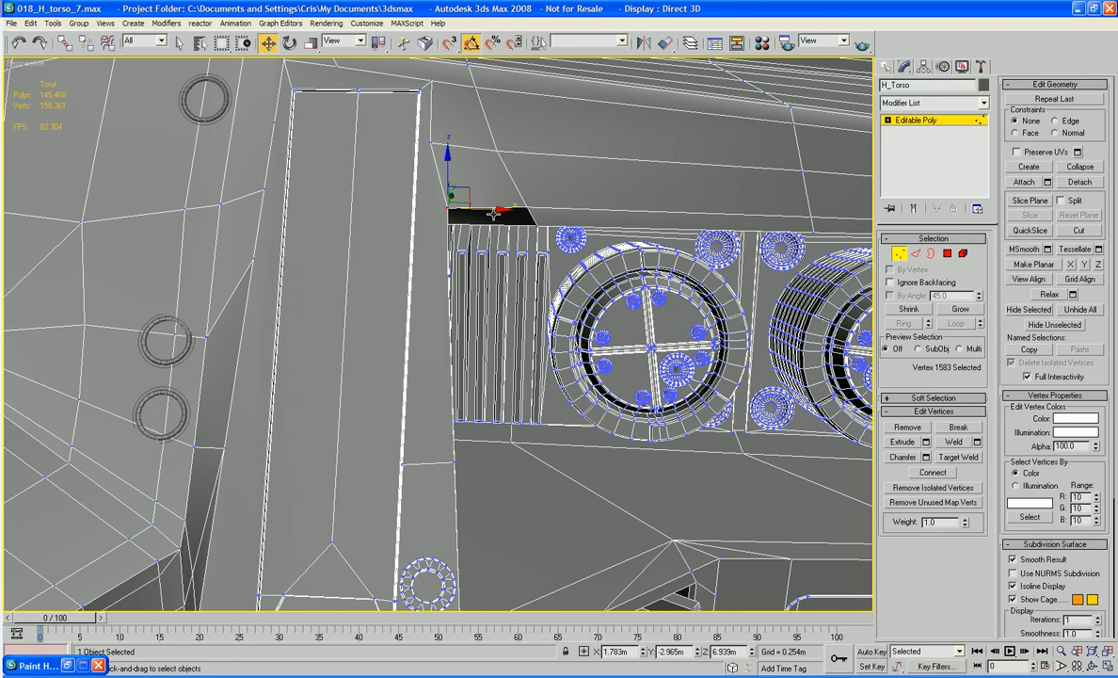
- Shift the vertices on the inner wall of the vent recess slightly along Y to even out the edge flow
{"action": "middle_click_drag", "start_coordinate": [538, 284], "coordinate": [654, 217], "text": "alt"}
{"action": "left_click", "coordinate": [650, 209]}
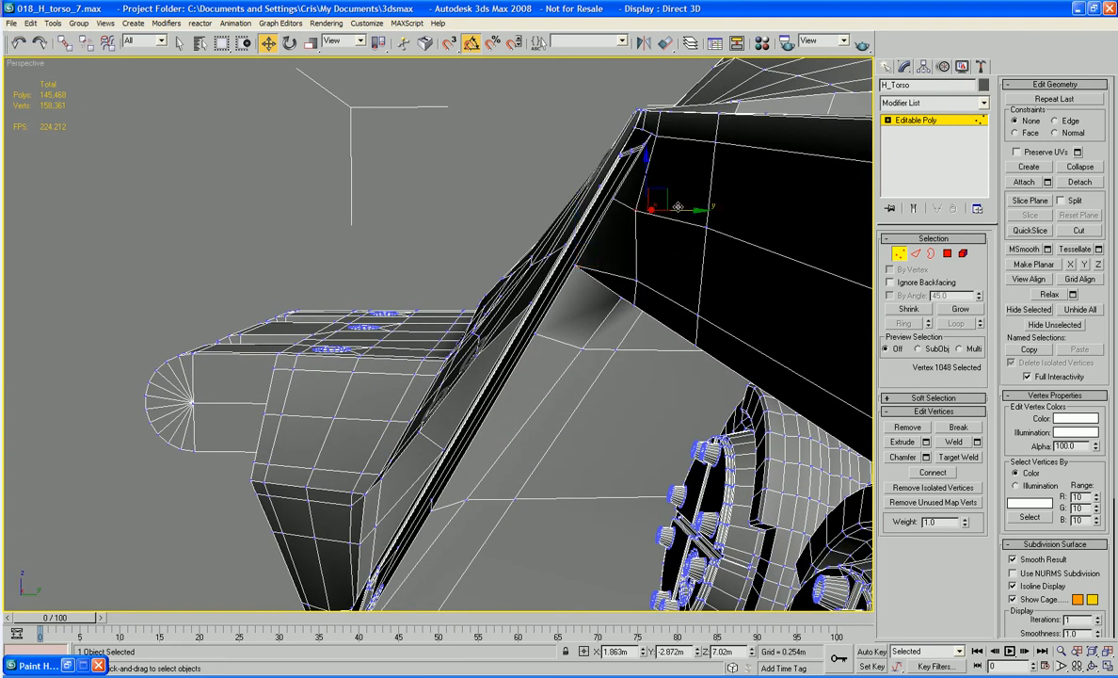
{"action": "left_click", "coordinate": [708, 228]}
{"action": "middle_click_drag", "start_coordinate": [734, 227], "coordinate": [753, 235], "text": "alt"}
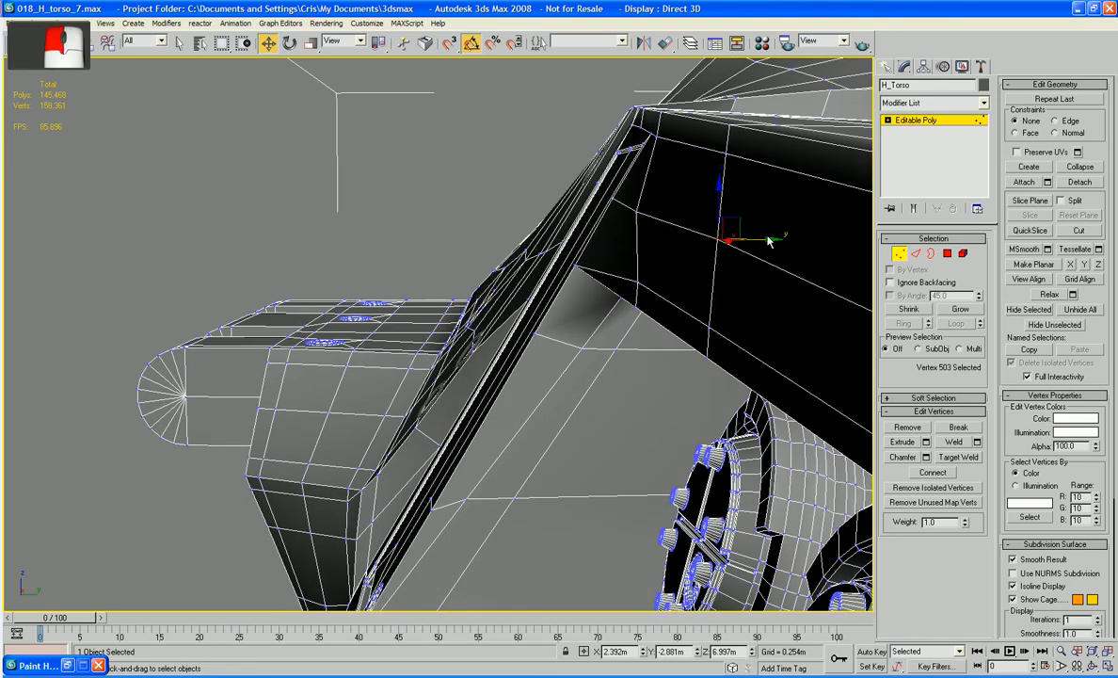
{"action": "key", "text": "ctrl+z"}
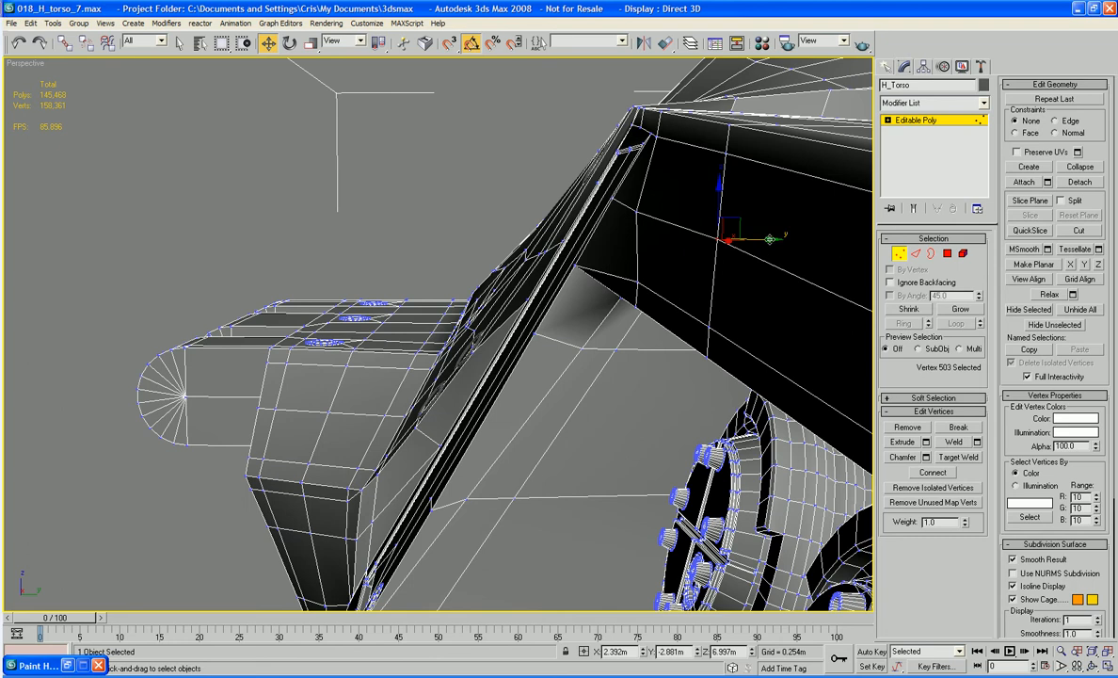
{"action": "left_click_drag", "start_coordinate": [770, 239], "coordinate": [756, 239]}
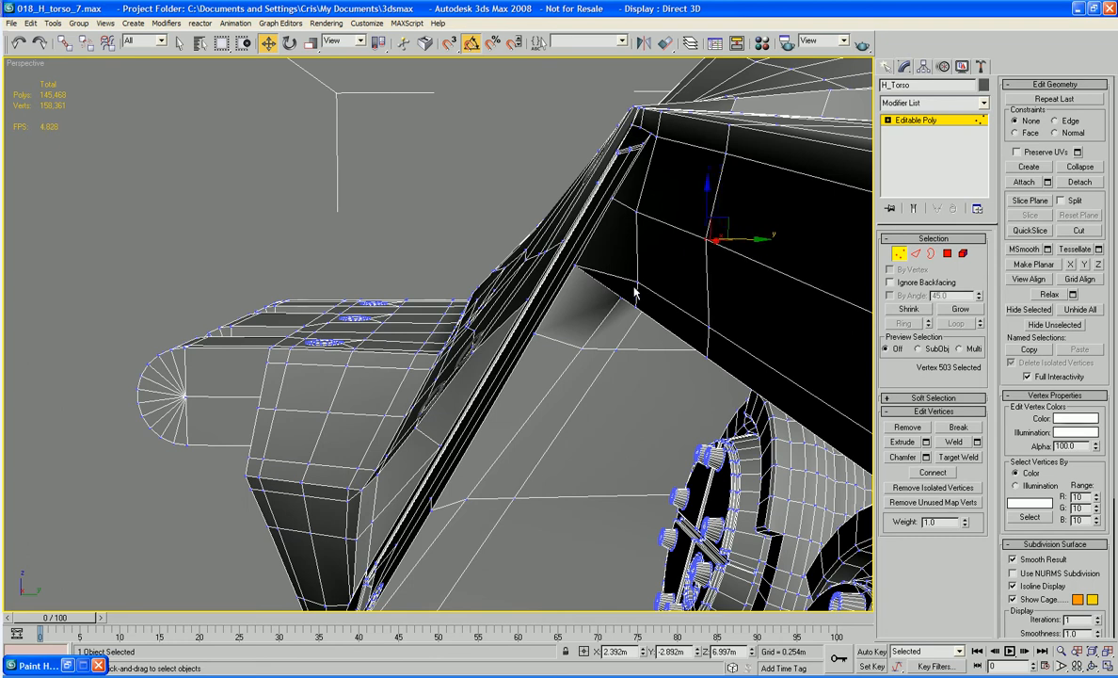
{"action": "left_click", "coordinate": [636, 282]}
{"action": "left_click_drag", "start_coordinate": [673, 281], "coordinate": [636, 279]}
{"action": "left_click", "coordinate": [710, 329]}
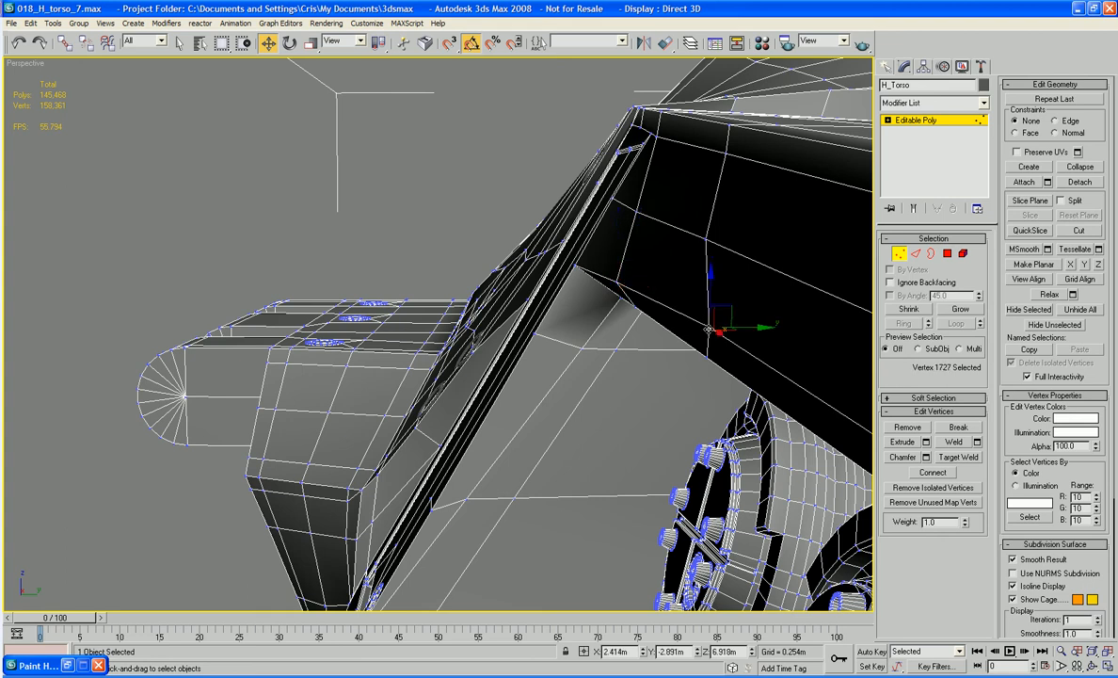
{"action": "left_click_drag", "start_coordinate": [746, 328], "coordinate": [733, 328]}
- Delete the badly shaded polygon at the inner corner of the vent recess and cap the open border
{"action": "middle_click_drag", "start_coordinate": [593, 339], "coordinate": [639, 363], "text": "alt"}
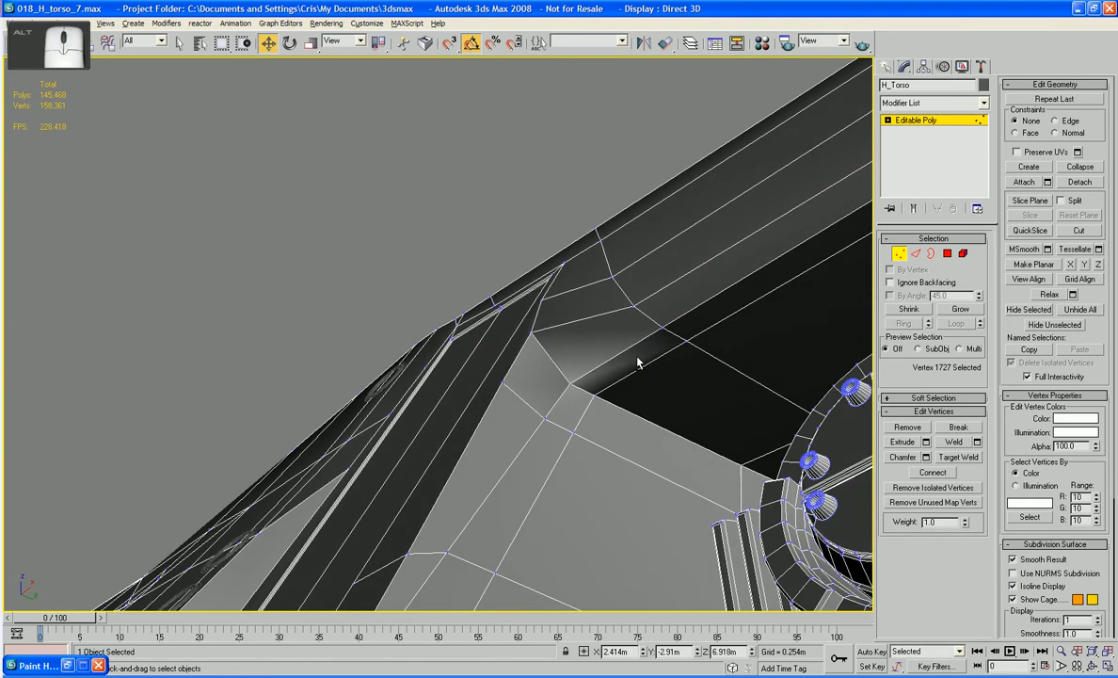
{"action": "left_click", "coordinate": [948, 255]}
{"action": "left_click", "coordinate": [562, 351]}
{"action": "key", "text": "Delete"}
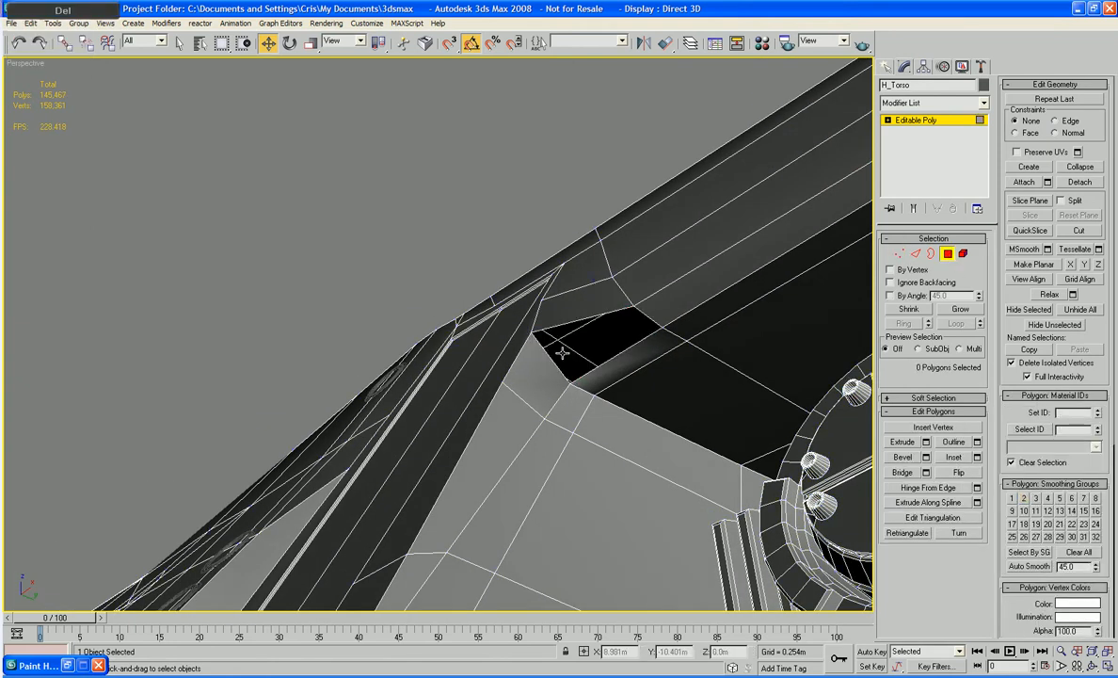
{"action": "key", "text": "4"}
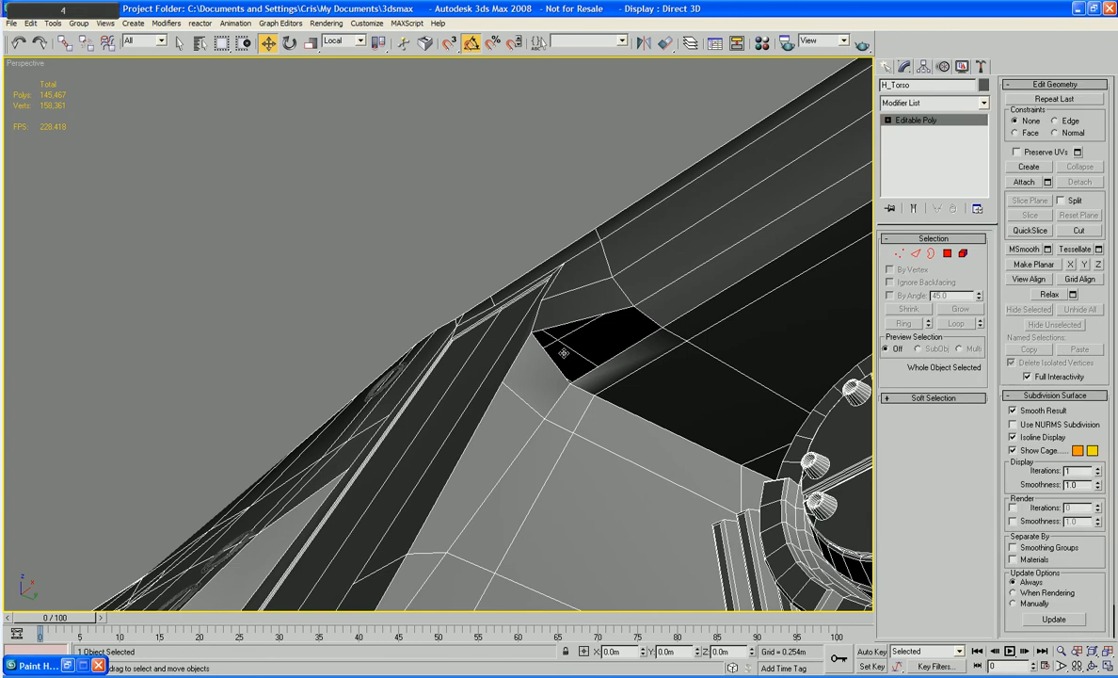
{"action": "key", "text": "3"}
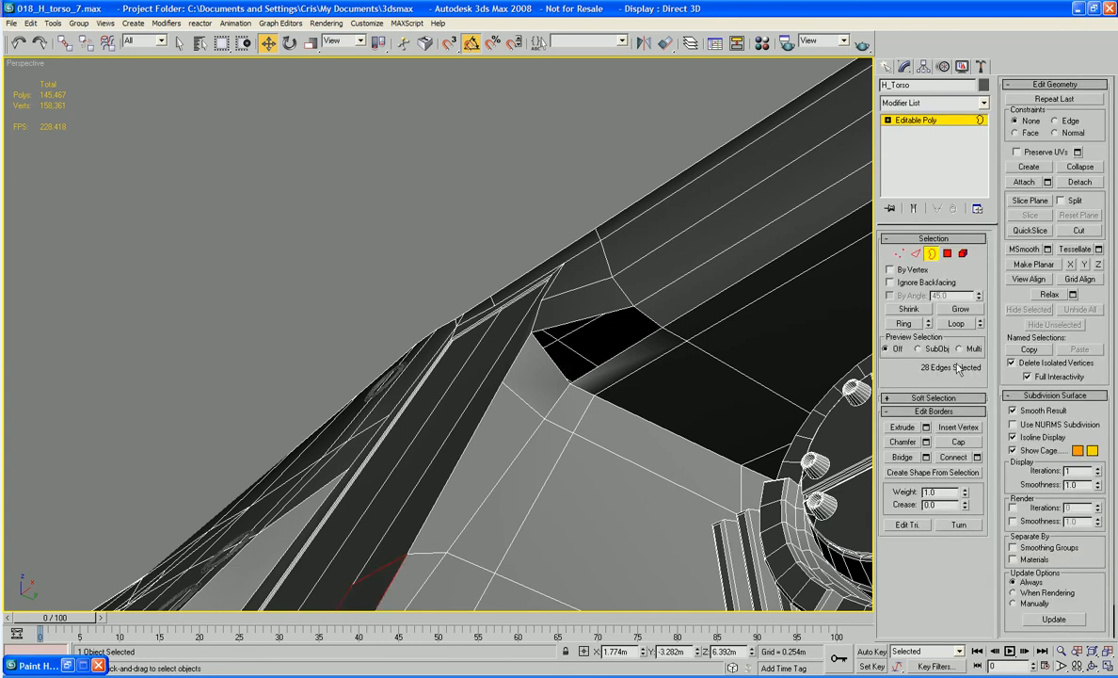
{"action": "left_click", "coordinate": [615, 356]}
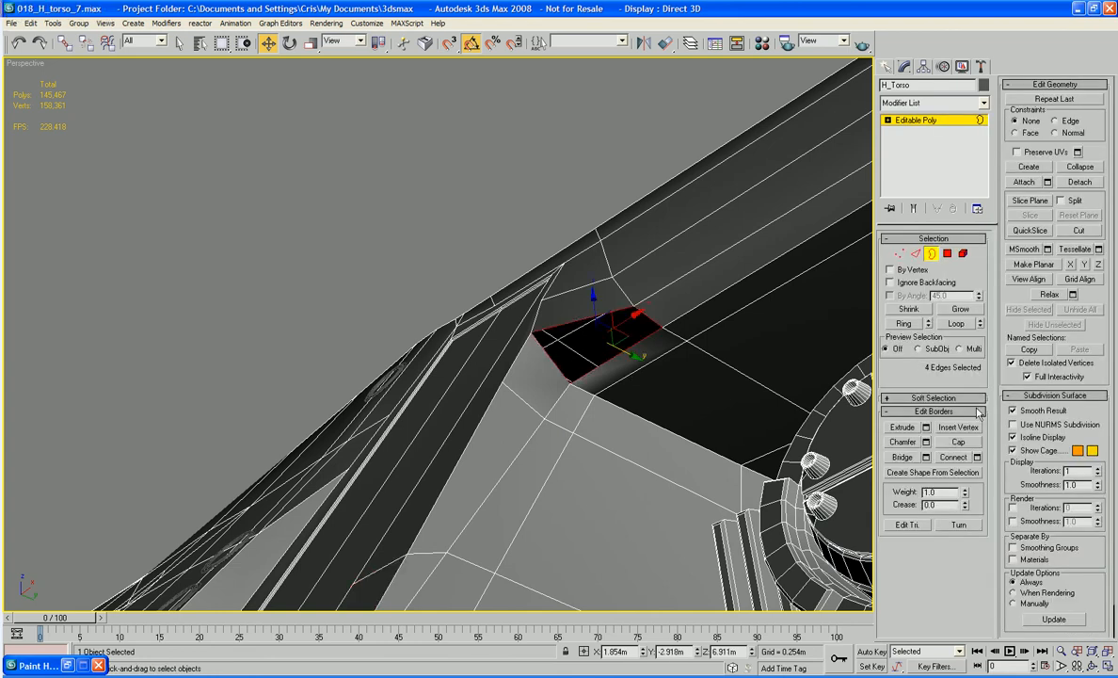
{"action": "left_click", "coordinate": [959, 442]}
- Delete the adjacent narrow polygon along the recess edge and cap the resulting border
{"action": "key", "text": "4"}
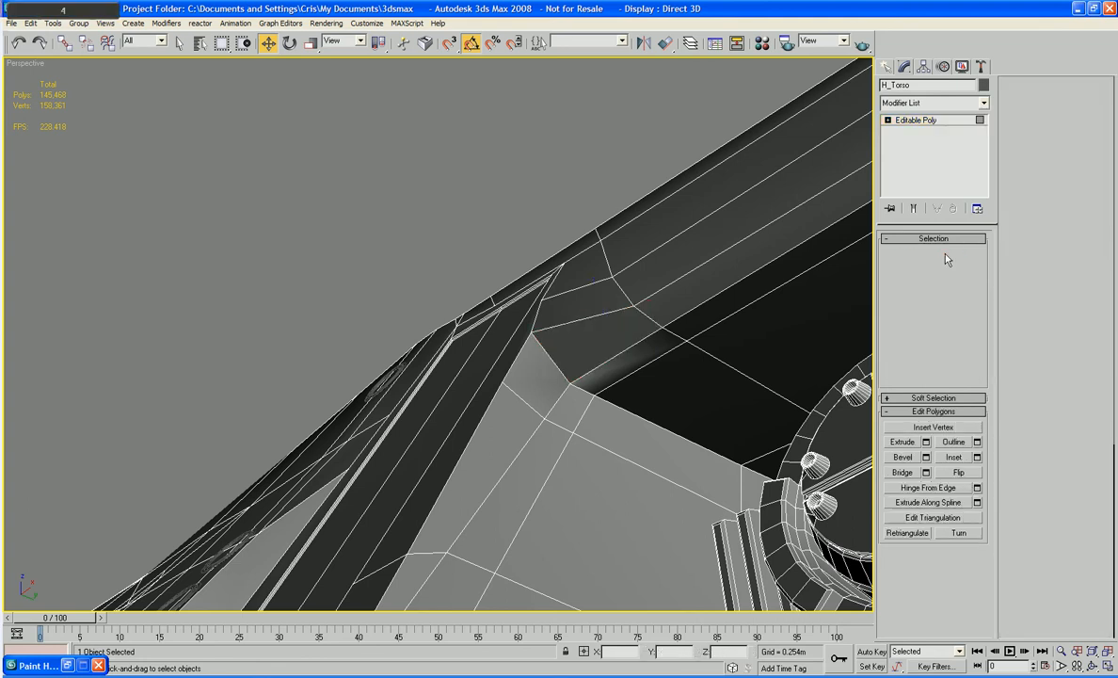
{"action": "left_click", "coordinate": [604, 376]}
{"action": "key", "text": "Delete"}
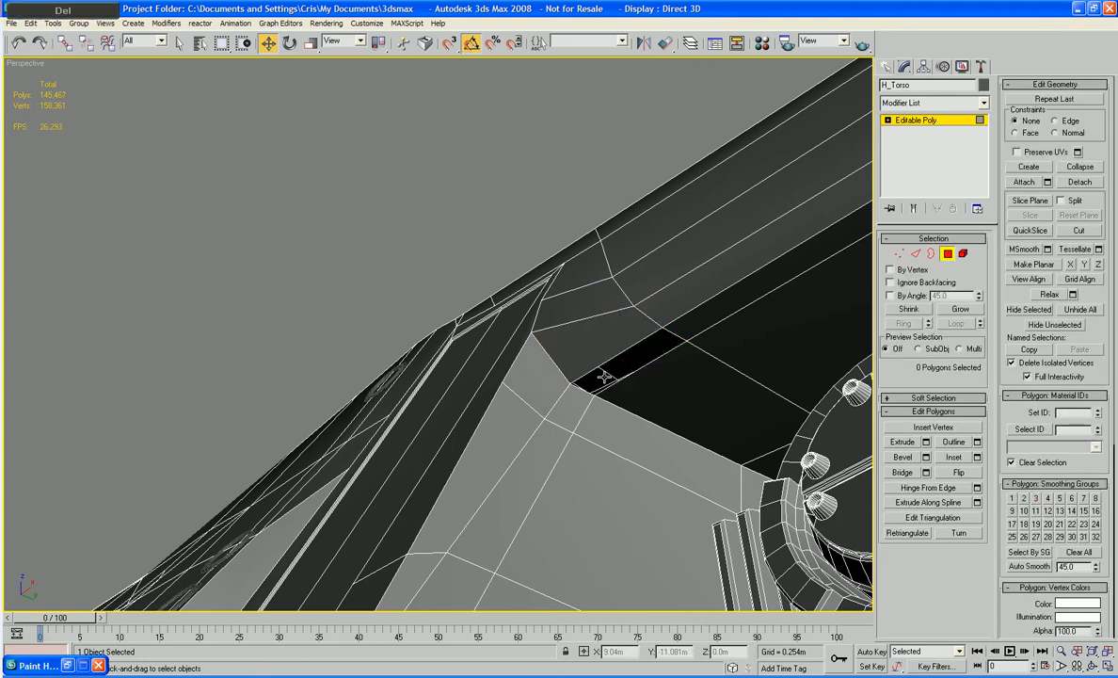
{"action": "key", "text": "3"}
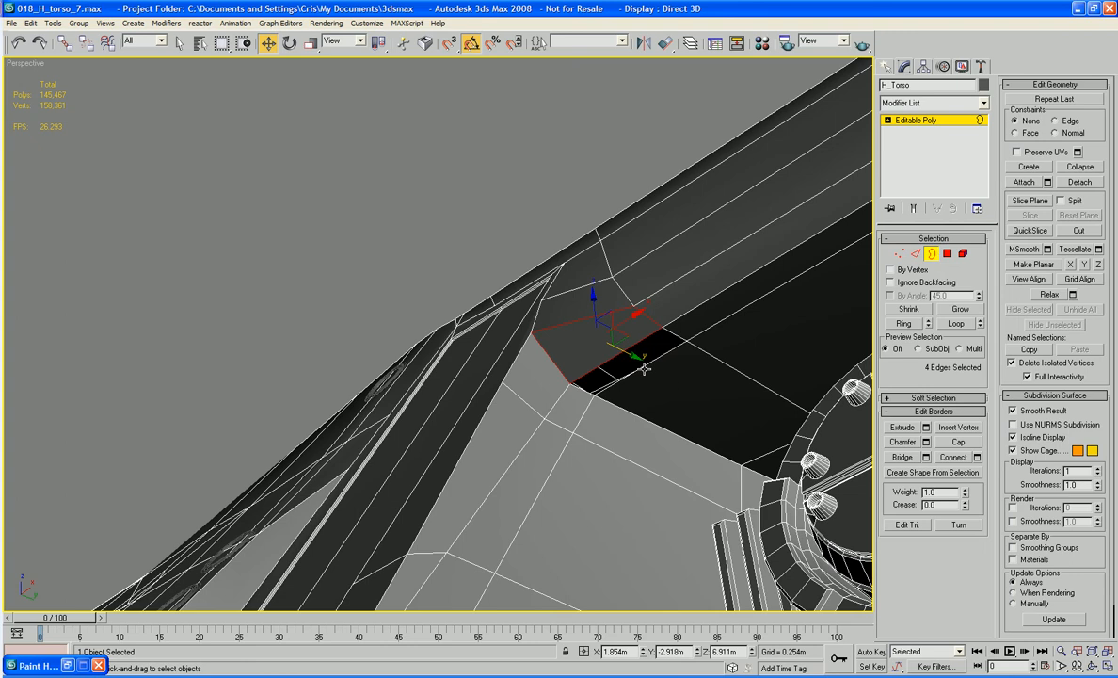
{"action": "left_click_drag", "start_coordinate": [644, 368], "coordinate": [670, 380]}
{"action": "left_click", "coordinate": [958, 443]}
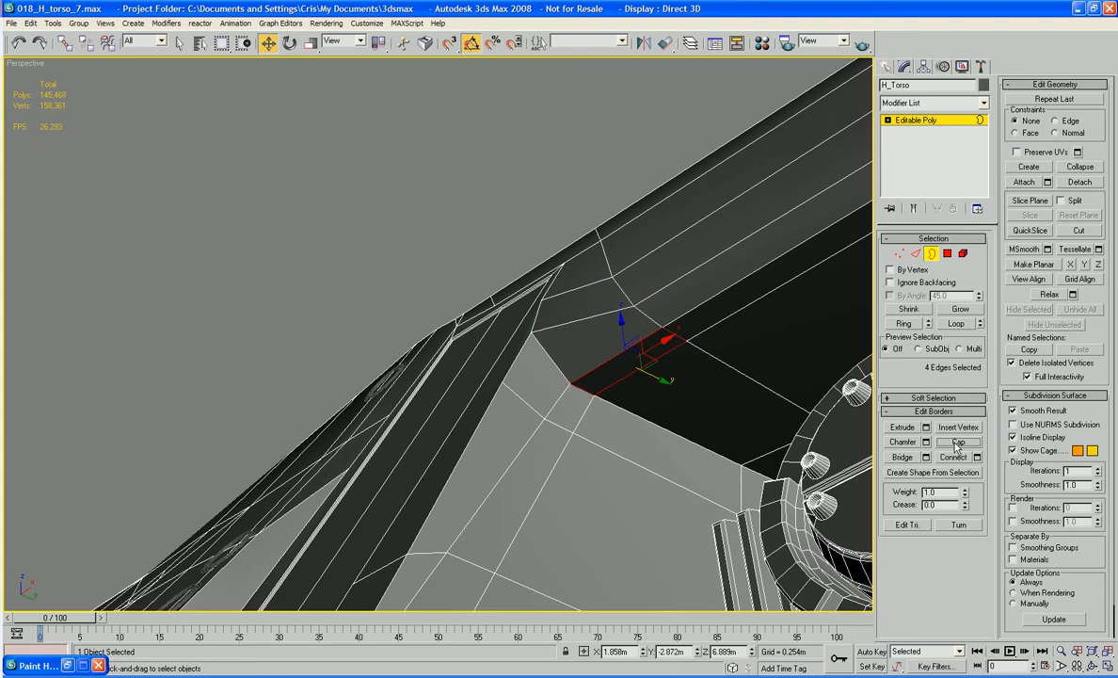
- Inspect the torso's shading with wireframe edges hidden, and examine the round details beside the long groove with edges shown again
{"action": "middle_click_drag", "start_coordinate": [577, 423], "coordinate": [575, 457], "text": "alt"}
{"action": "middle_click_drag", "start_coordinate": [652, 470], "coordinate": [791, 414], "text": "alt"}
{"action": "left_click", "coordinate": [836, 406]}
{"action": "scroll", "coordinate": [783, 407], "scroll_direction": "down", "scroll_amount": 3}
{"action": "scroll", "coordinate": [780, 407], "scroll_direction": "down", "scroll_amount": 2}
{"action": "key", "text": "F4"}
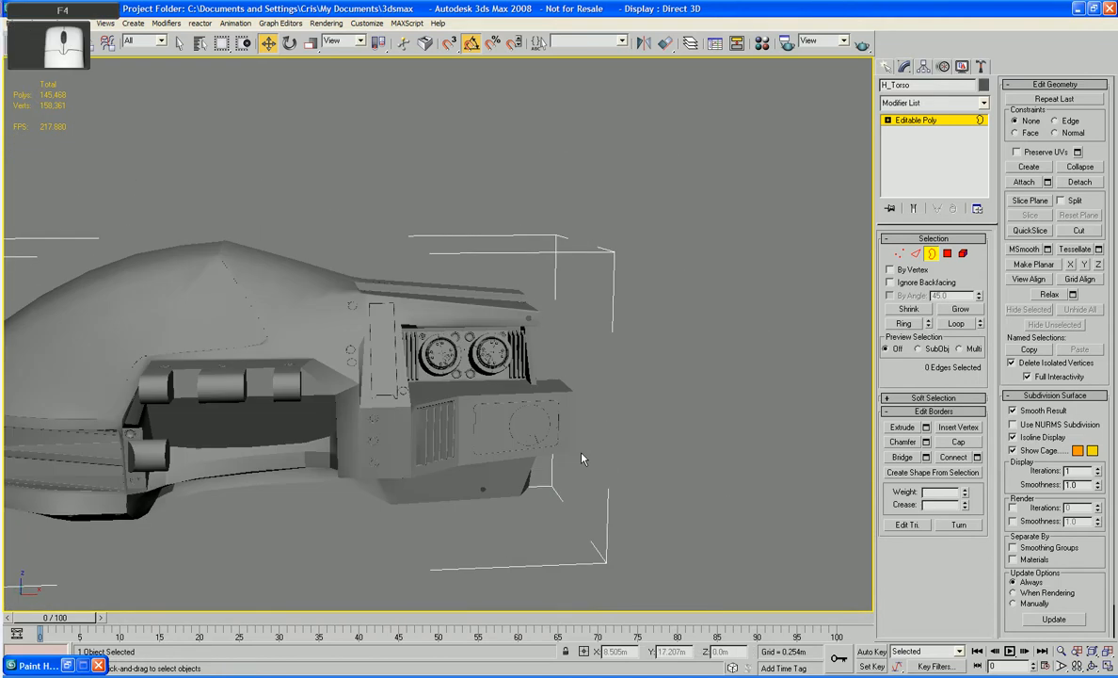
{"action": "middle_click_drag", "start_coordinate": [582, 458], "coordinate": [753, 441], "text": "alt"}
{"action": "scroll", "coordinate": [487, 497], "scroll_direction": "up", "scroll_amount": 5}
{"action": "key", "text": "F4"}
{"action": "scroll", "coordinate": [535, 459], "scroll_direction": "up", "scroll_amount": 3}
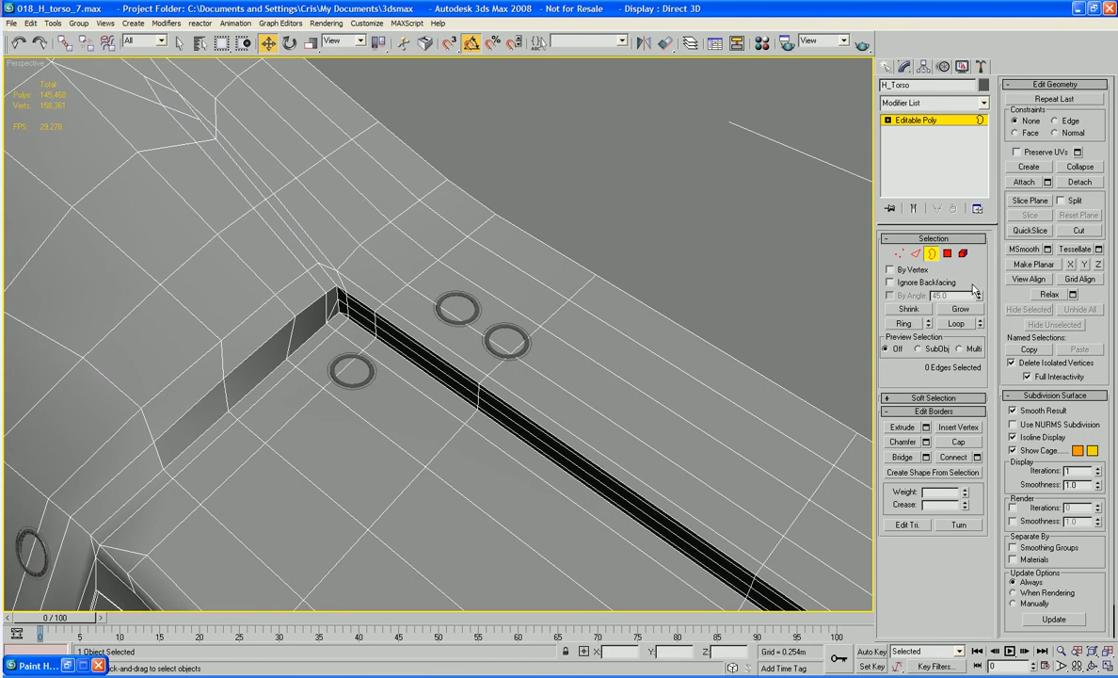
- Move the edges crossing beside the round detail near the groove along X so the detail fits within one polygon
{"action": "left_click", "coordinate": [949, 254]}
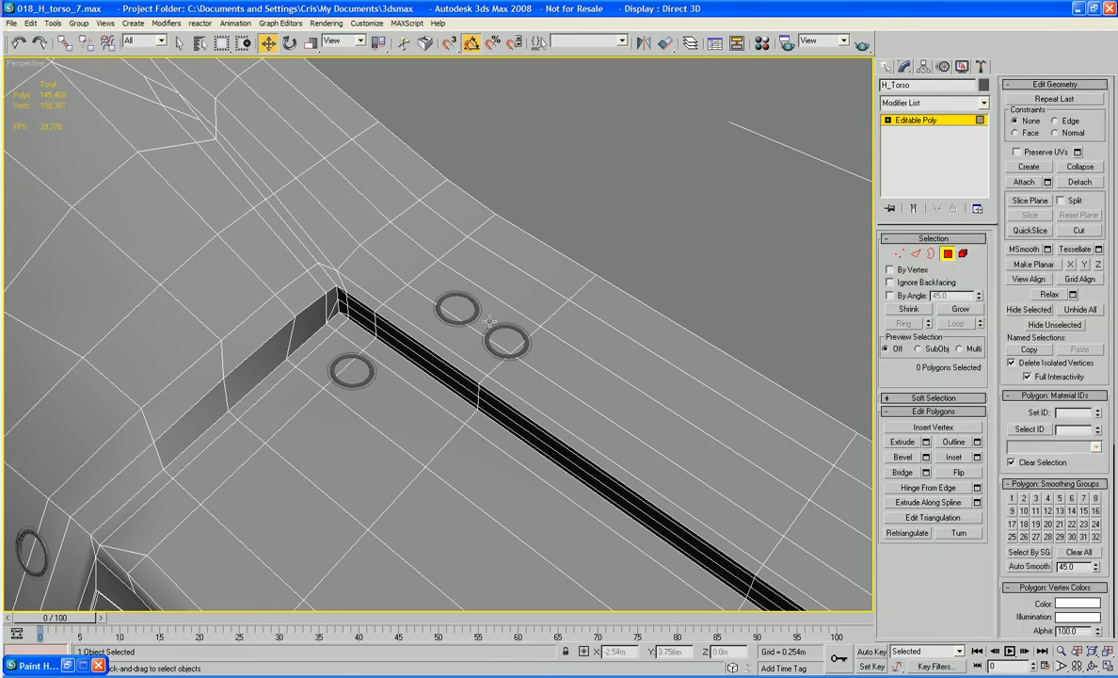
{"action": "middle_click_drag", "start_coordinate": [559, 363], "coordinate": [536, 354]}
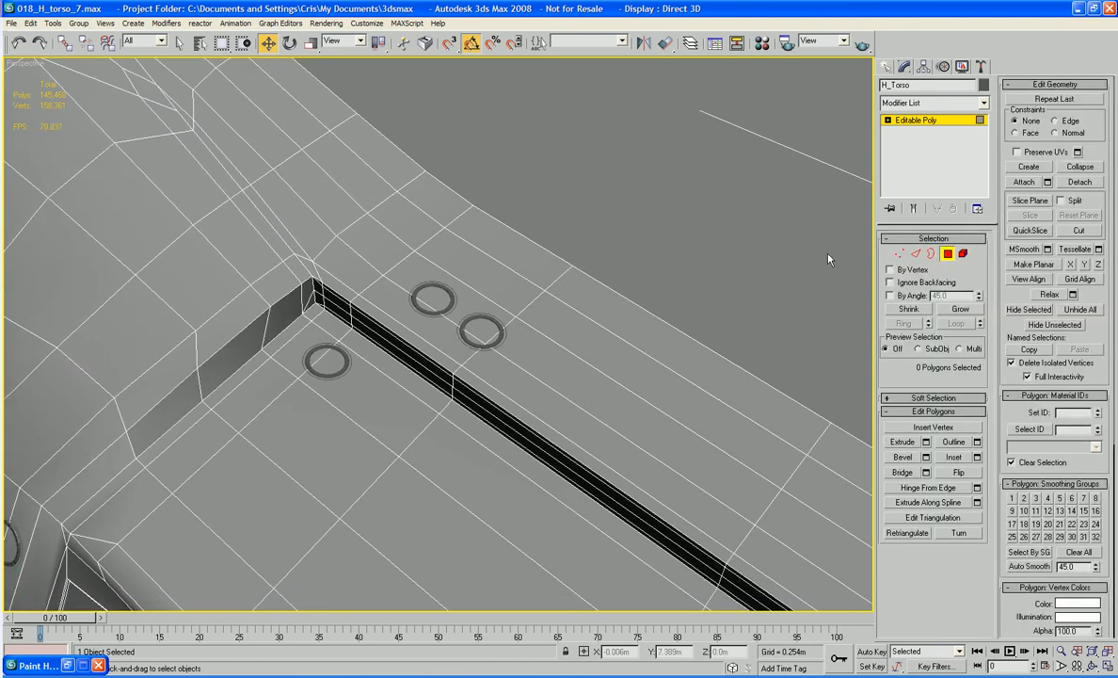
{"action": "left_click", "coordinate": [916, 254]}
{"action": "left_click", "coordinate": [491, 337]}
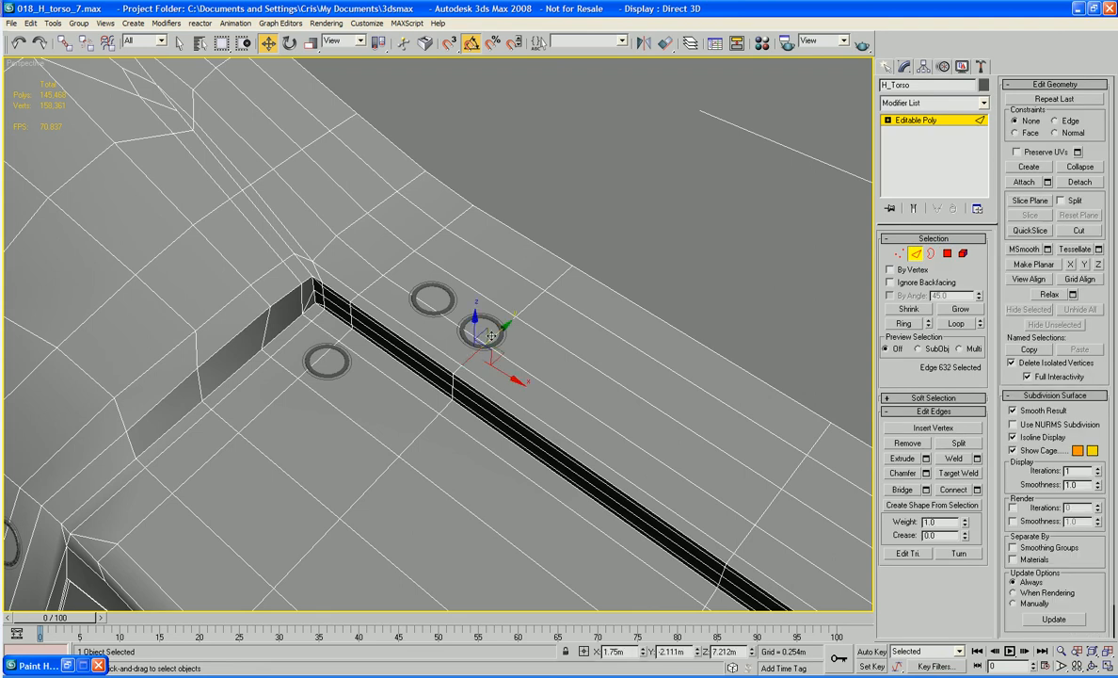
{"action": "left_click", "coordinate": [521, 315], "text": "ctrl"}
{"action": "left_click", "coordinate": [497, 288], "text": "ctrl"}
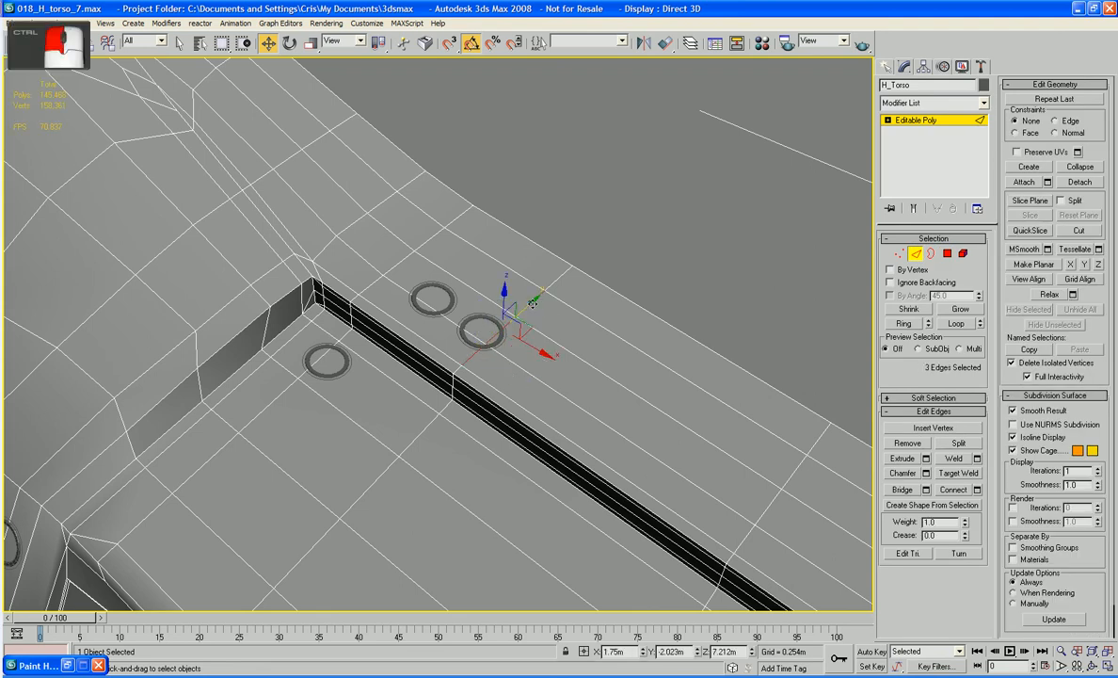
{"action": "left_click", "coordinate": [557, 276], "text": "ctrl"}
{"action": "left_click_drag", "start_coordinate": [558, 340], "coordinate": [575, 339]}
- Delete the four torso polygons surrounding the three round details on both sides of the groove
{"action": "left_click", "coordinate": [962, 255]}
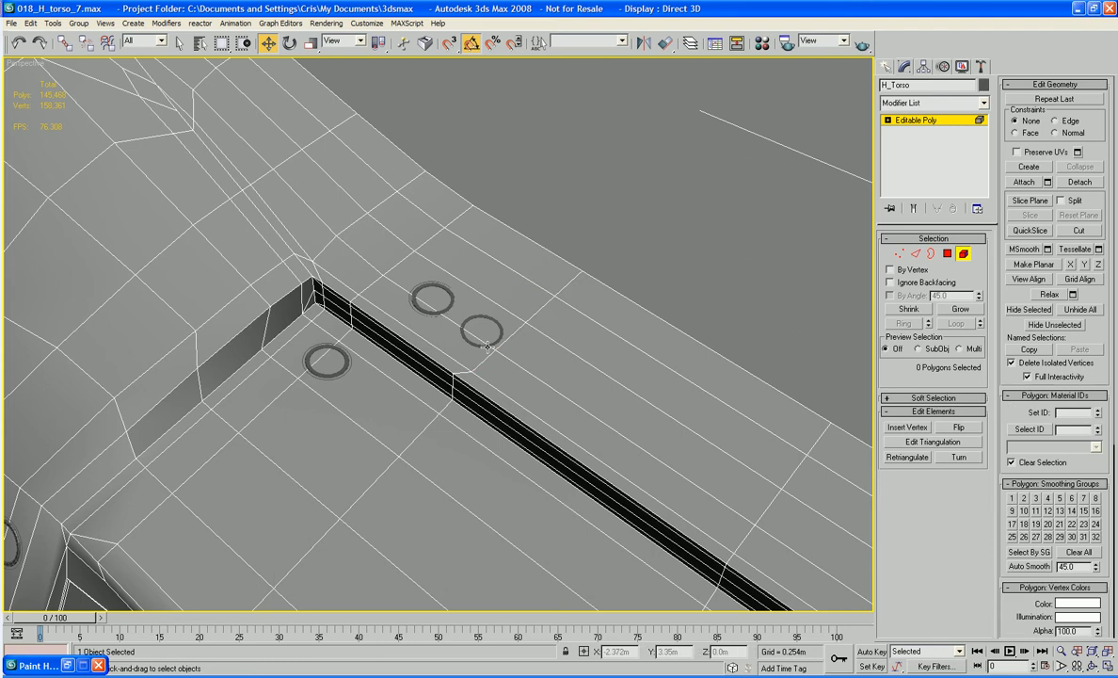
{"action": "left_click", "coordinate": [443, 339]}
{"action": "left_click", "coordinate": [948, 257]}
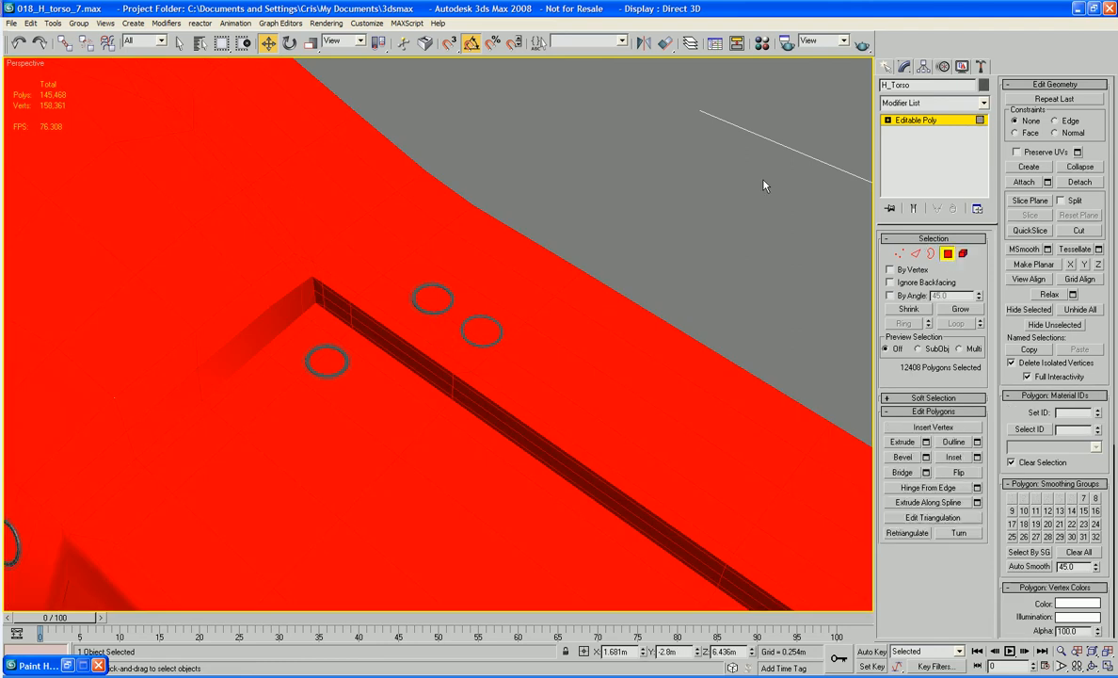
{"action": "left_click", "coordinate": [767, 185]}
{"action": "left_click", "coordinate": [427, 323]}
{"action": "left_click", "coordinate": [446, 297], "text": "ctrl"}
{"action": "left_click", "coordinate": [344, 387], "text": "ctrl"}
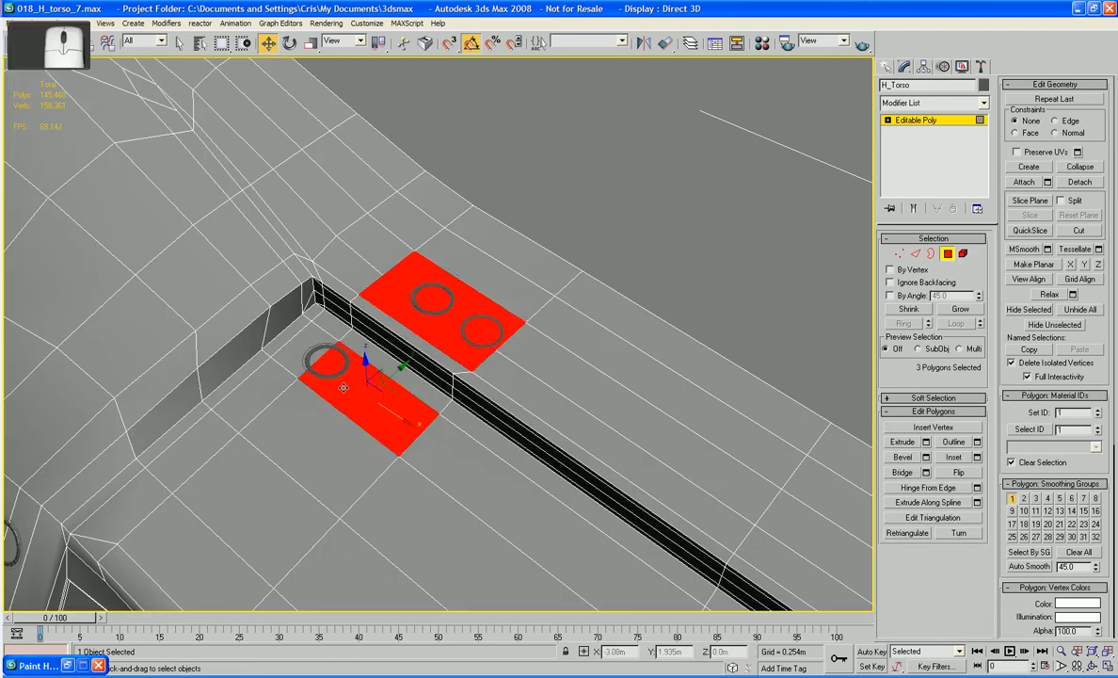
{"action": "left_click", "coordinate": [290, 357], "text": "ctrl"}
{"action": "key", "text": "Delete"}
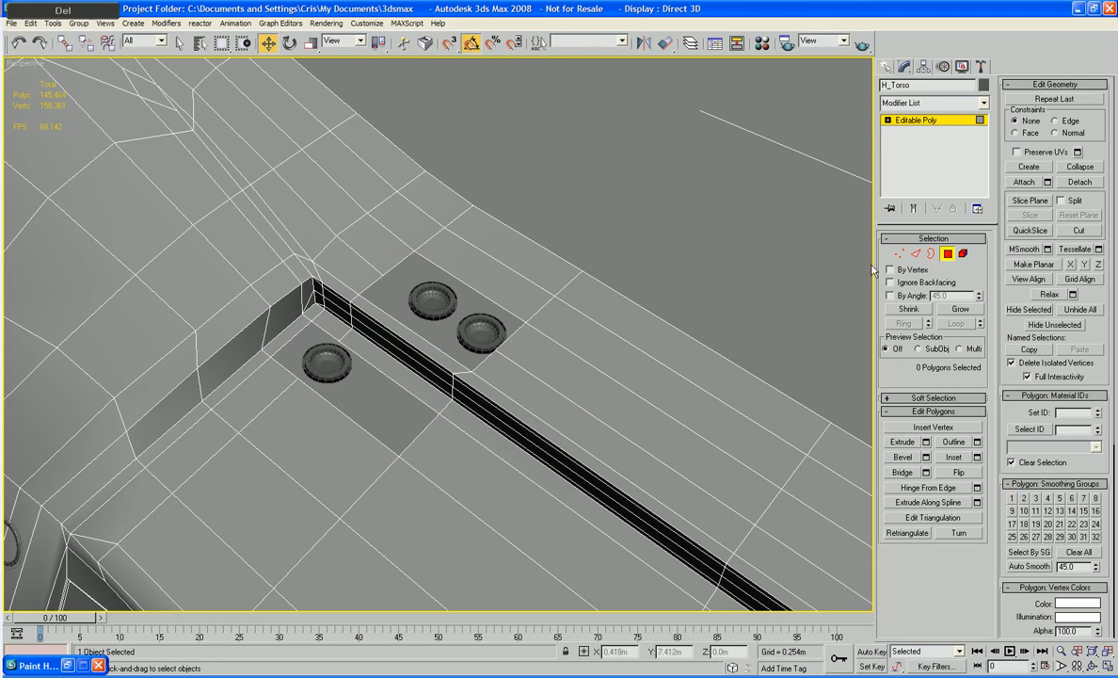
- Attach the three separate round details beside the groove to the H_Torso mesh
{"action": "left_click", "coordinate": [1025, 182]}
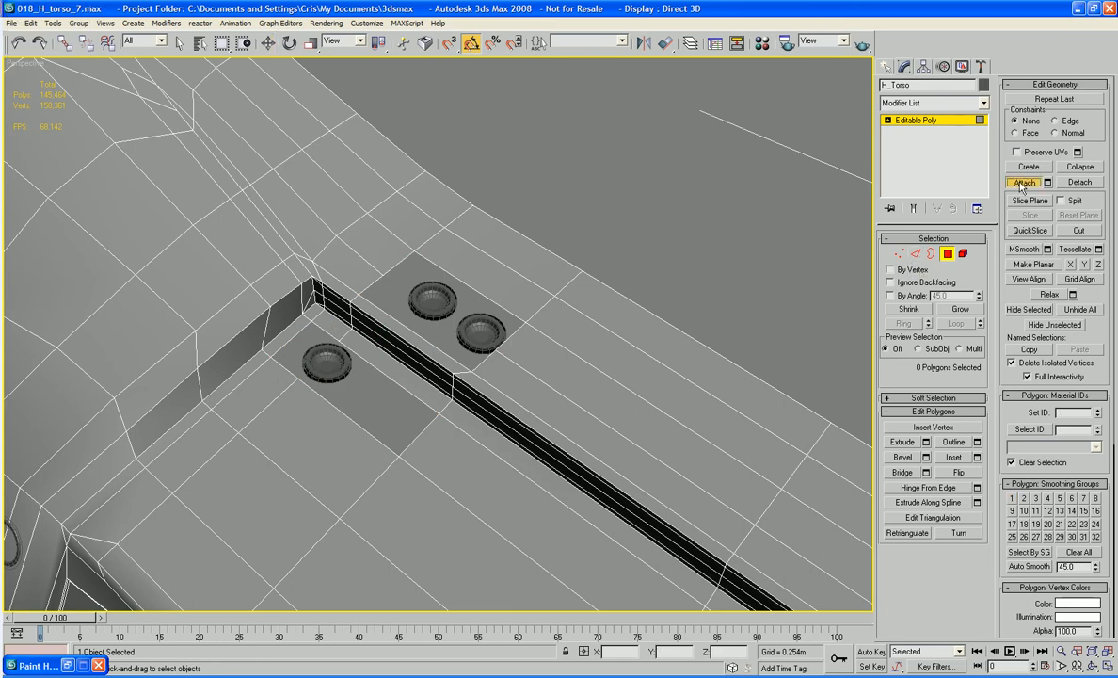
{"action": "left_click", "coordinate": [480, 326]}
{"action": "left_click", "coordinate": [432, 300]}
{"action": "left_click", "coordinate": [323, 369]}
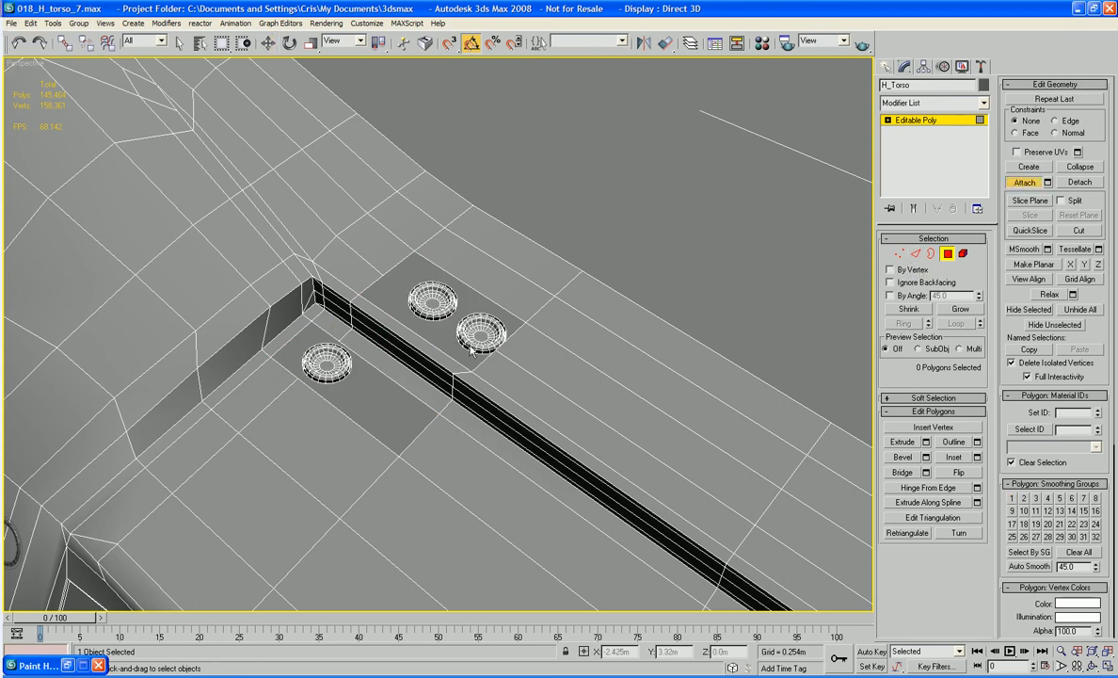
{"action": "scroll", "coordinate": [532, 339], "scroll_direction": "down", "scroll_amount": 2}
{"action": "scroll", "coordinate": [501, 344], "scroll_direction": "up", "scroll_amount": 4}
{"action": "scroll", "coordinate": [501, 344], "scroll_direction": "up", "scroll_amount": 4}
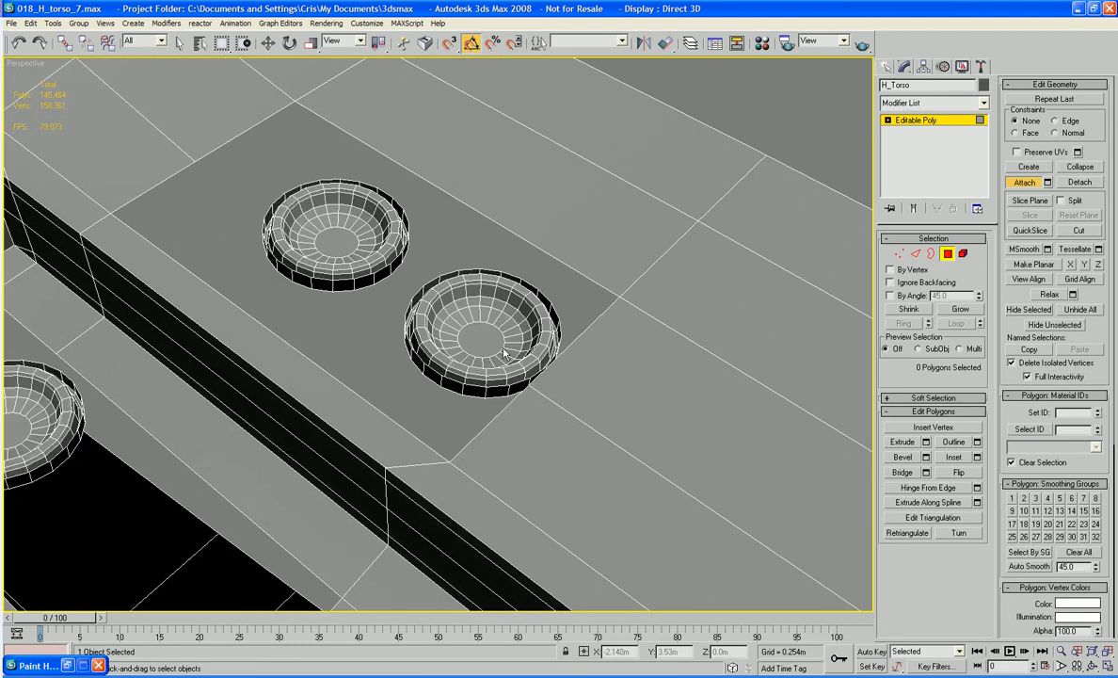
{"action": "right_click", "coordinate": [503, 352]}
- Bridge one outer rim edge of the round detail nearest the open corner to the facing edge of the torso hole
{"action": "left_click", "coordinate": [502, 349]}
{"action": "key", "text": "z"}
{"action": "scroll", "coordinate": [501, 348], "scroll_direction": "down", "scroll_amount": 5}
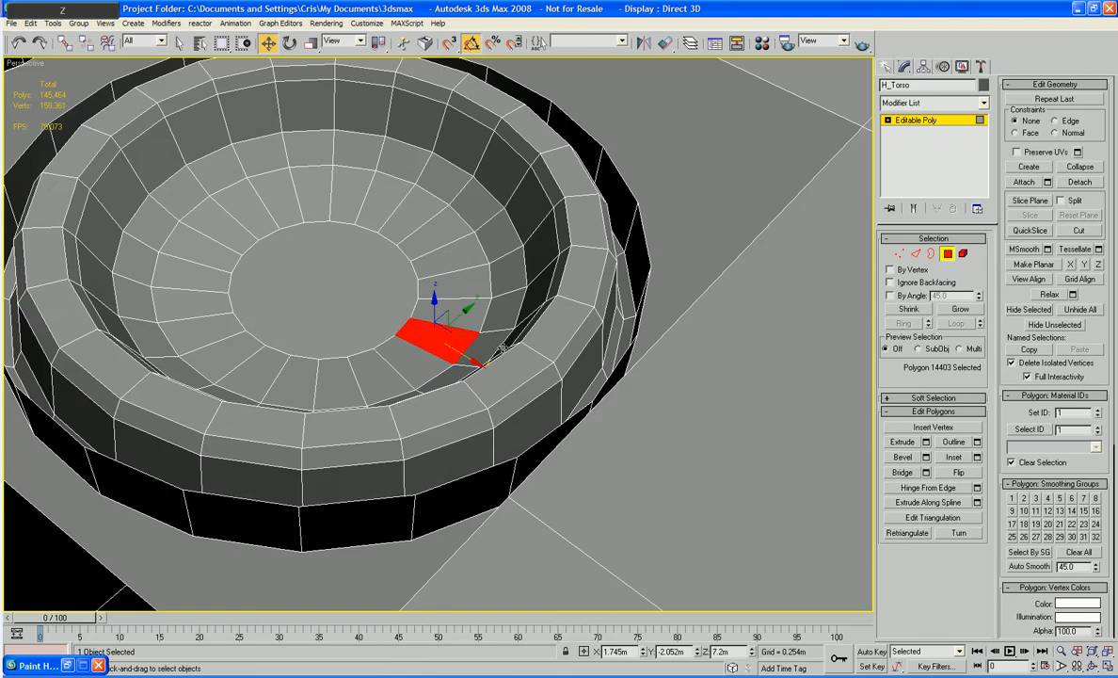
{"action": "middle_click_drag", "start_coordinate": [503, 349], "coordinate": [716, 313], "text": "alt"}
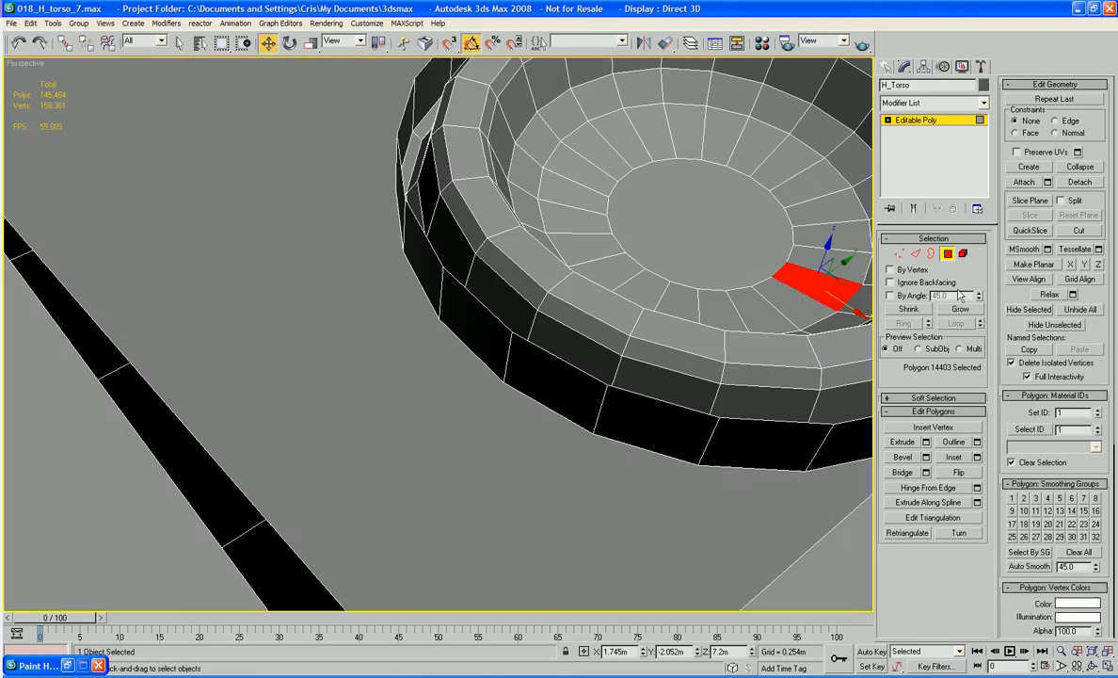
{"action": "left_click", "coordinate": [918, 256]}
{"action": "left_click", "coordinate": [481, 306]}
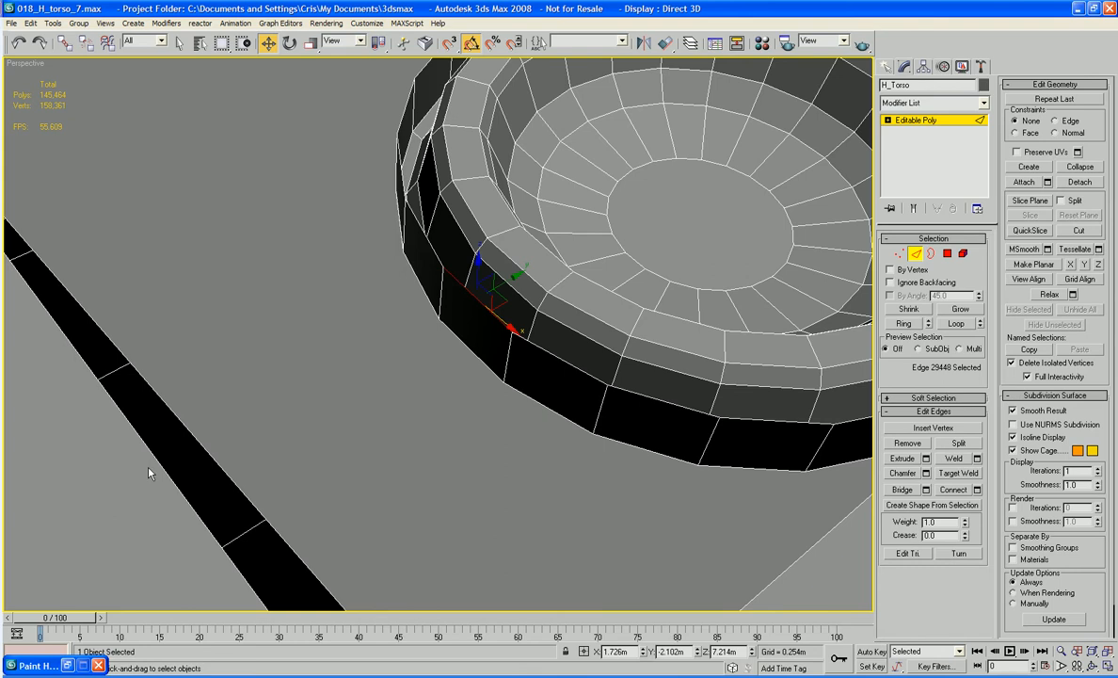
{"action": "left_click", "coordinate": [146, 433], "text": "ctrl"}
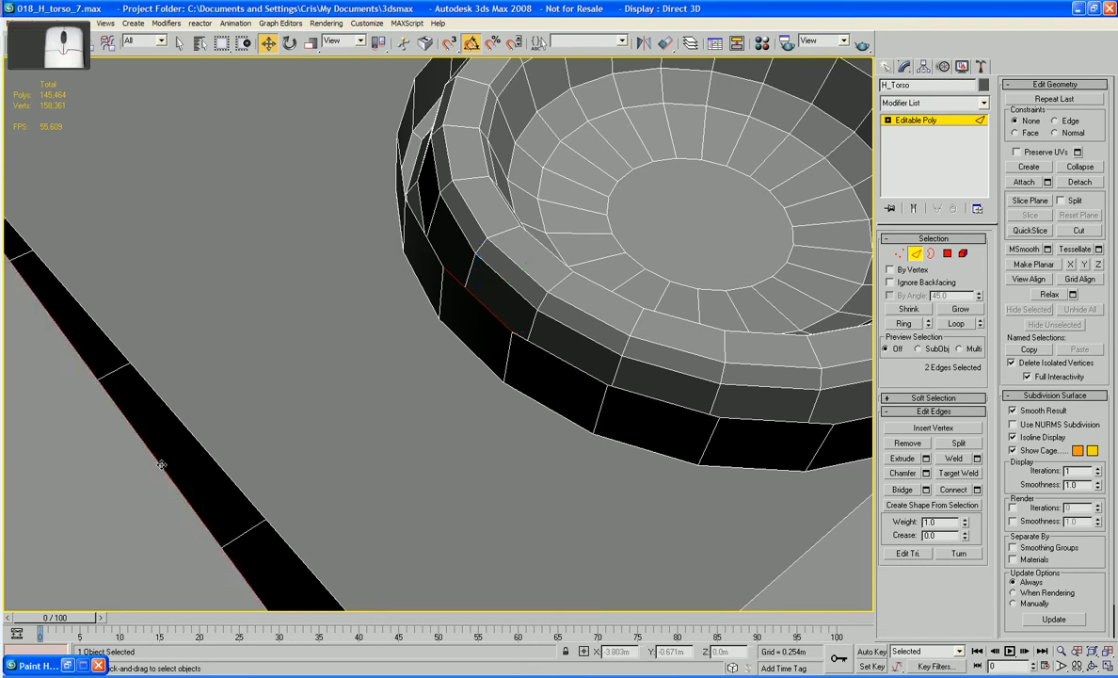
{"action": "middle_click_drag", "start_coordinate": [146, 433], "coordinate": [692, 468], "text": "alt"}
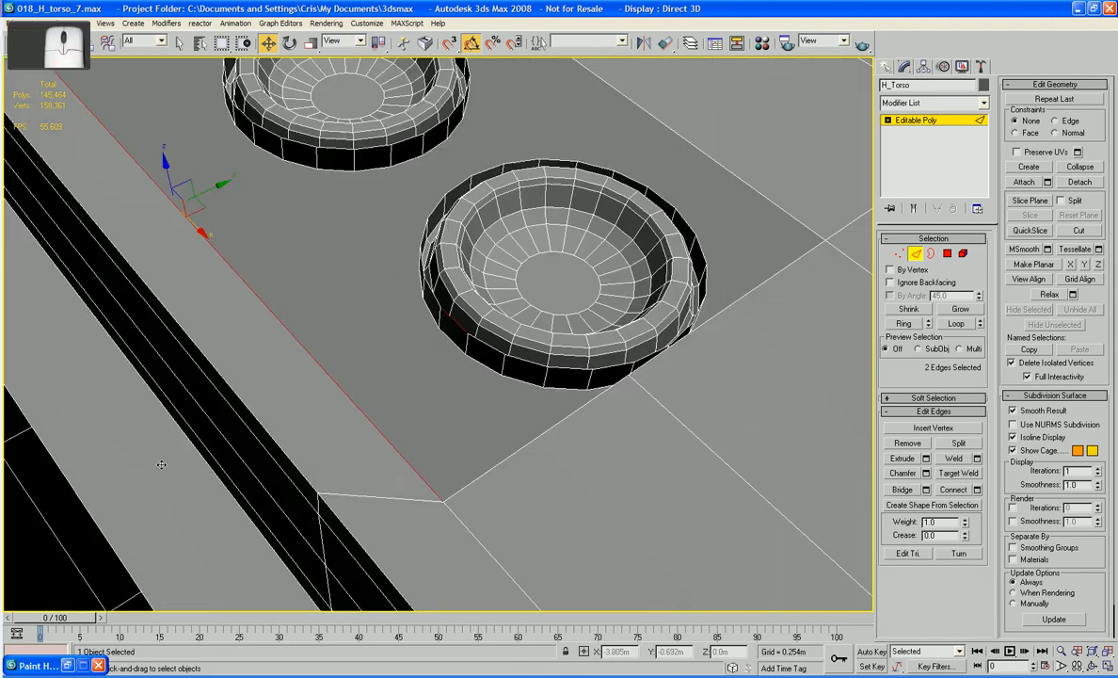
{"action": "left_click", "coordinate": [903, 491]}
- Bridge the facing rim edges of the two neighbouring round details and cap the remaining open border around them
{"action": "middle_click_drag", "start_coordinate": [559, 342], "coordinate": [587, 496]}
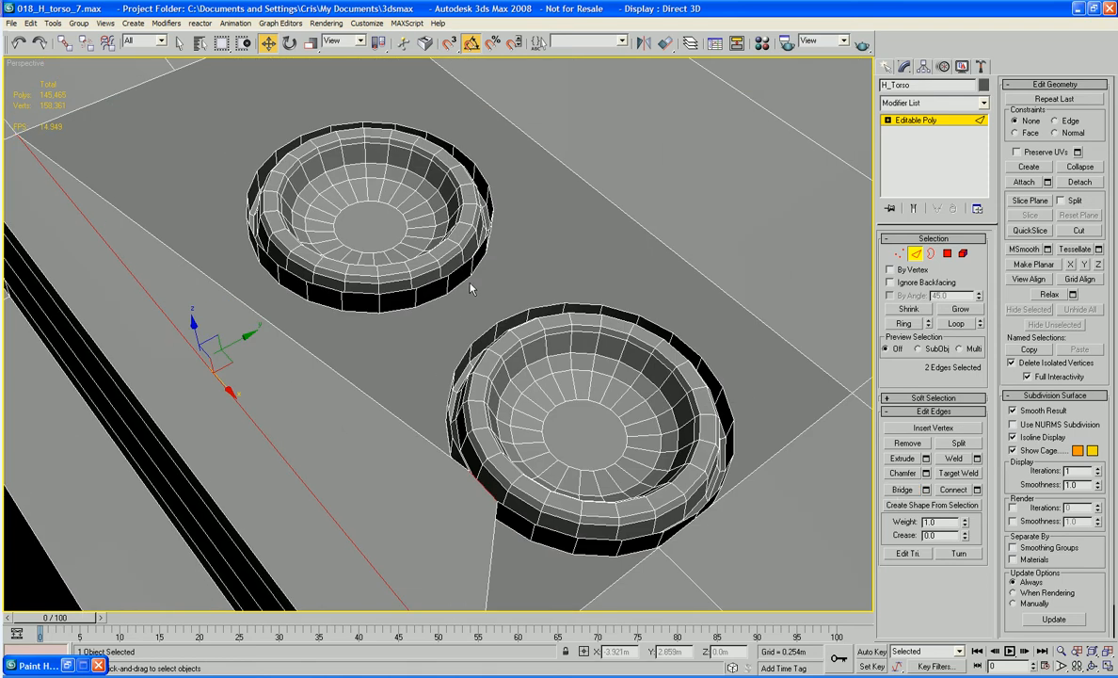
{"action": "left_click", "coordinate": [443, 279]}
{"action": "left_click", "coordinate": [477, 337], "text": "ctrl"}
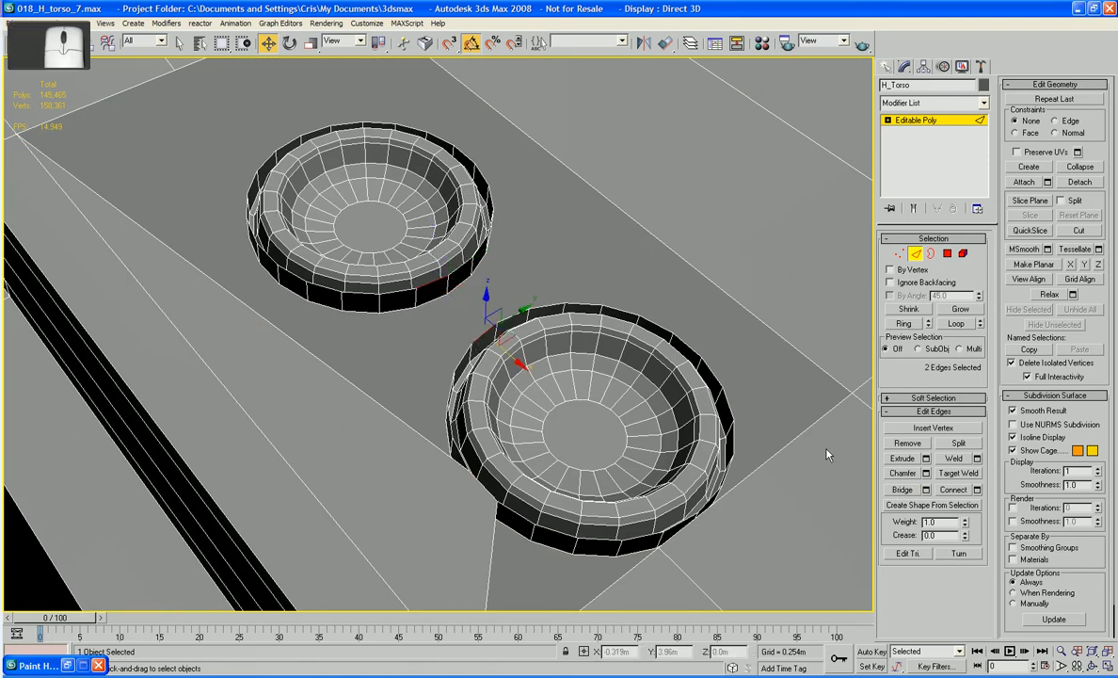
{"action": "left_click", "coordinate": [909, 492]}
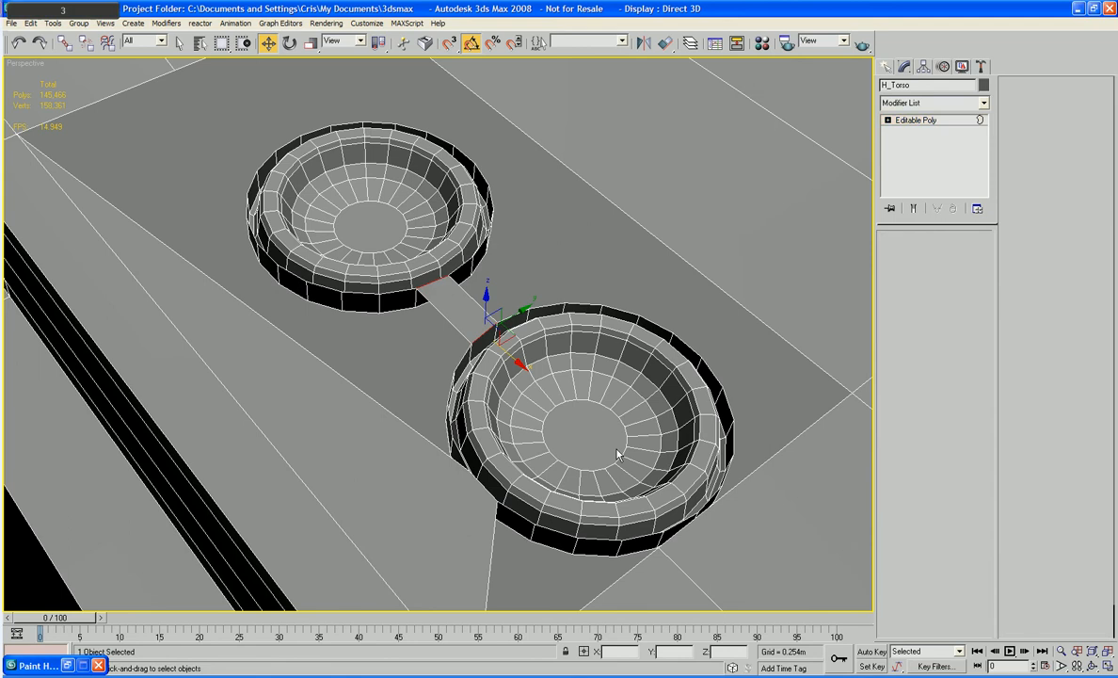
{"action": "key", "text": "3"}
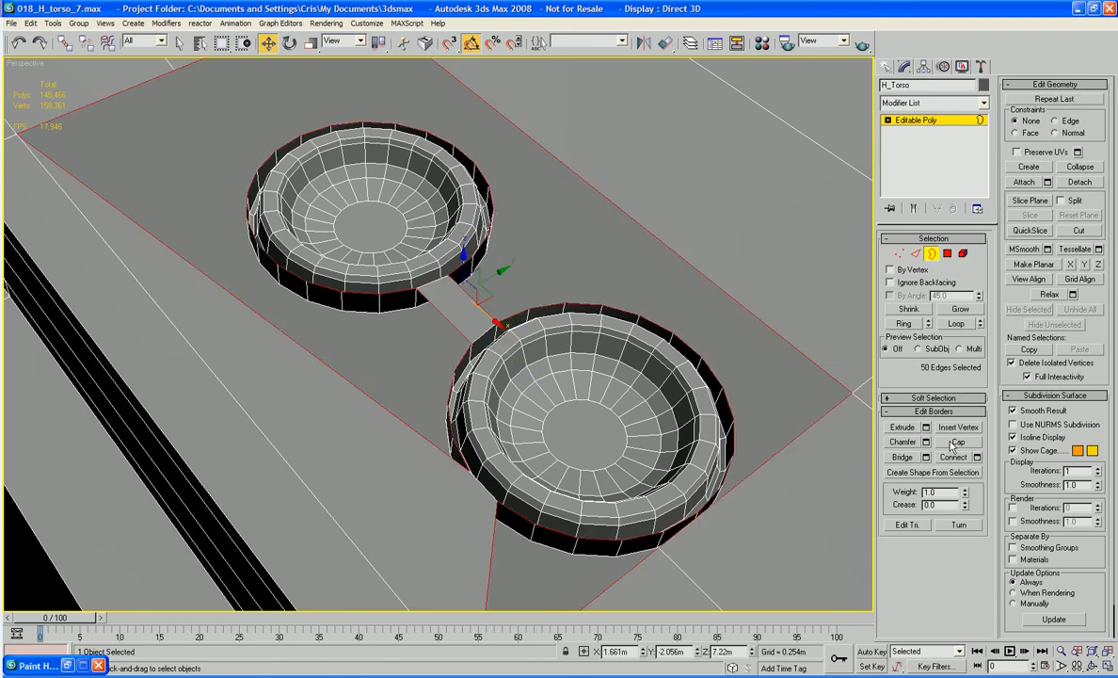
{"action": "scroll", "coordinate": [593, 412], "scroll_direction": "down", "scroll_amount": 8}
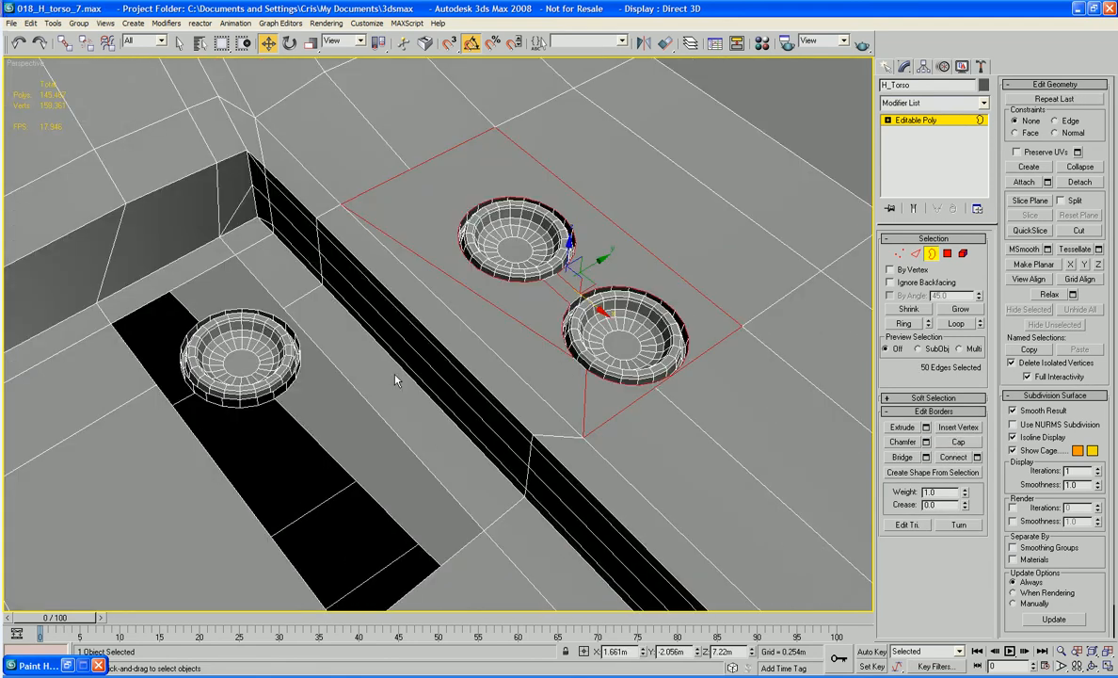
- Bridge an outer rim edge of the single round detail across the groove to the nearby edge of its torso hole
{"action": "middle_click_drag", "start_coordinate": [396, 379], "coordinate": [365, 363], "text": "alt"}
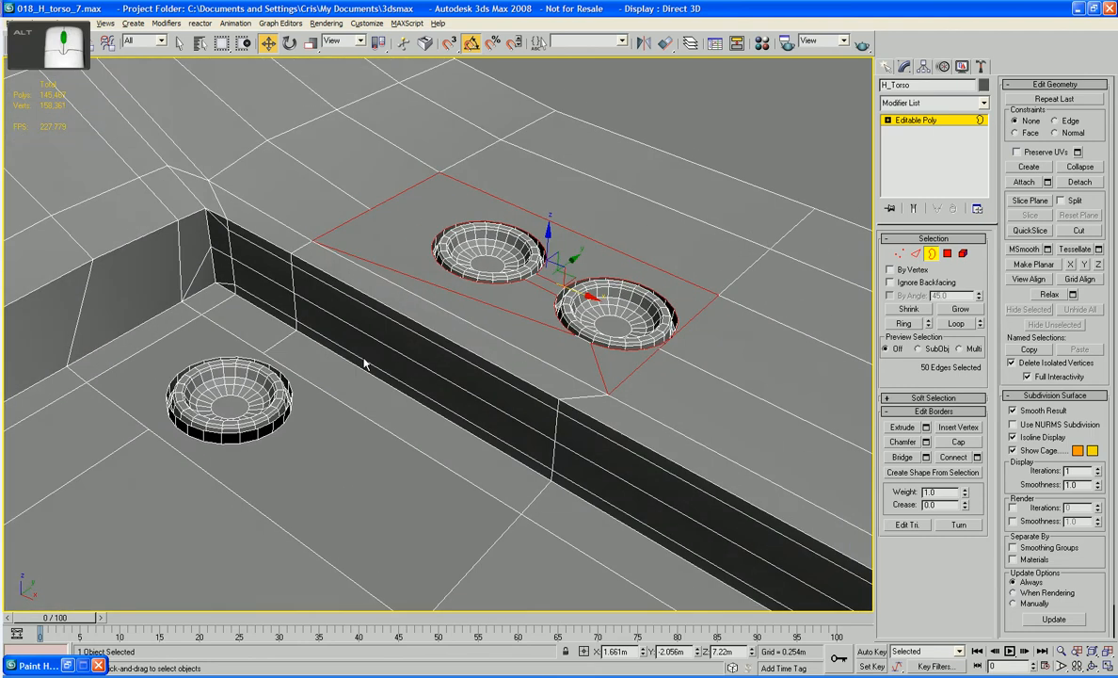
{"action": "scroll", "coordinate": [692, 350], "scroll_direction": "up", "scroll_amount": 5}
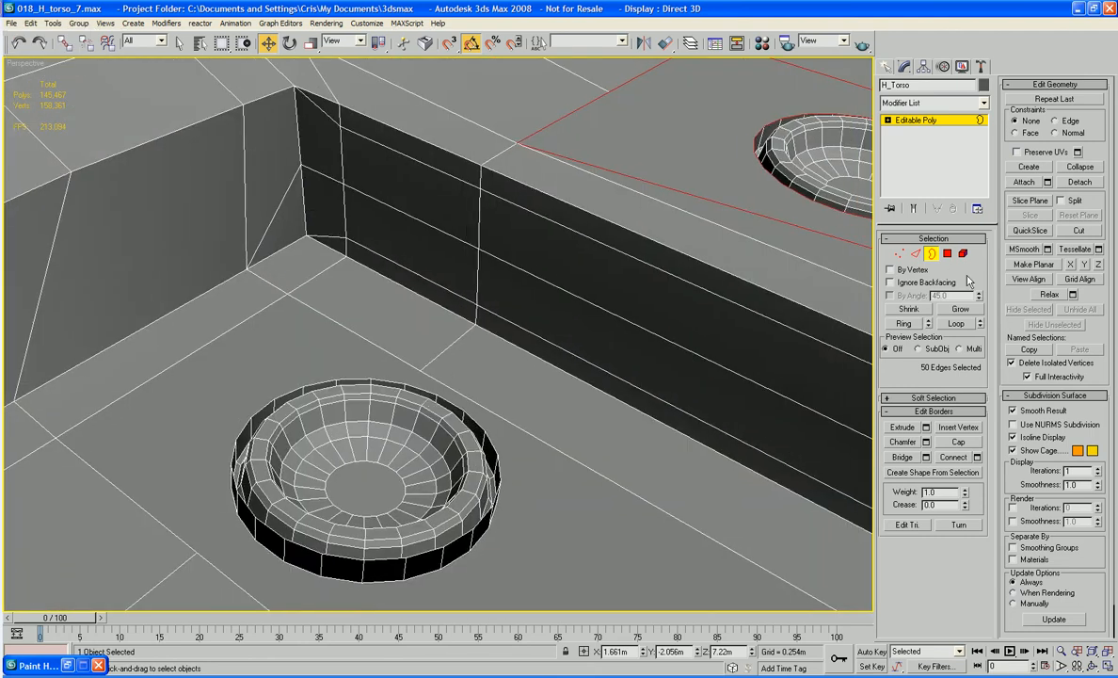
{"action": "left_click", "coordinate": [916, 254]}
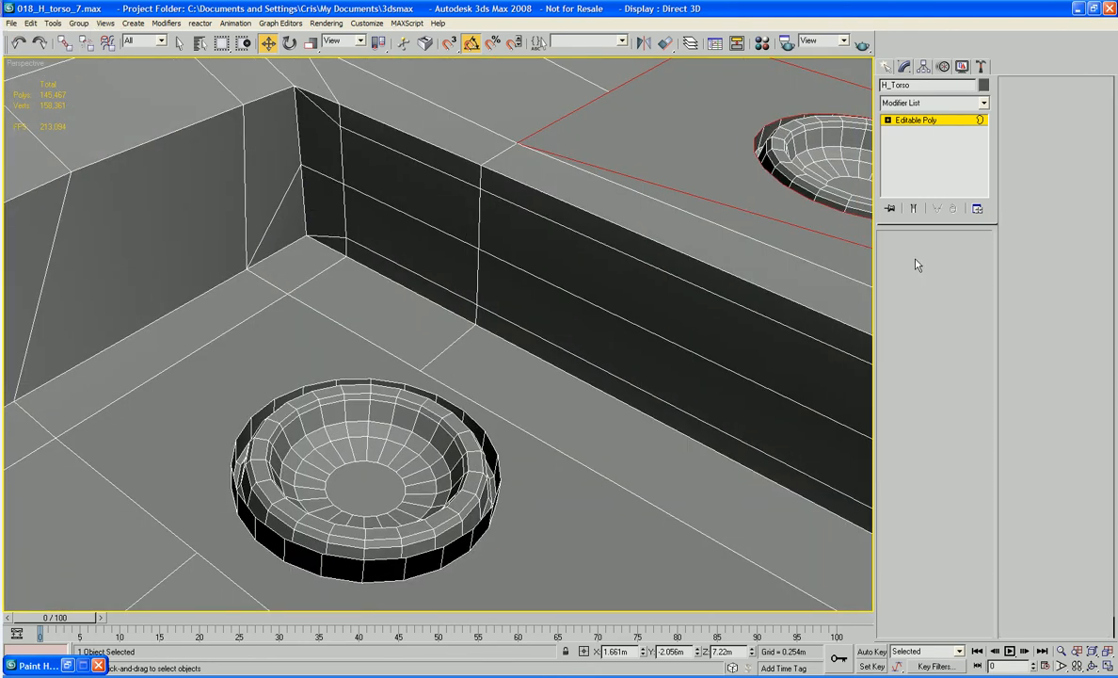
{"action": "left_click", "coordinate": [397, 383]}
{"action": "left_click", "coordinate": [391, 347], "text": "ctrl"}
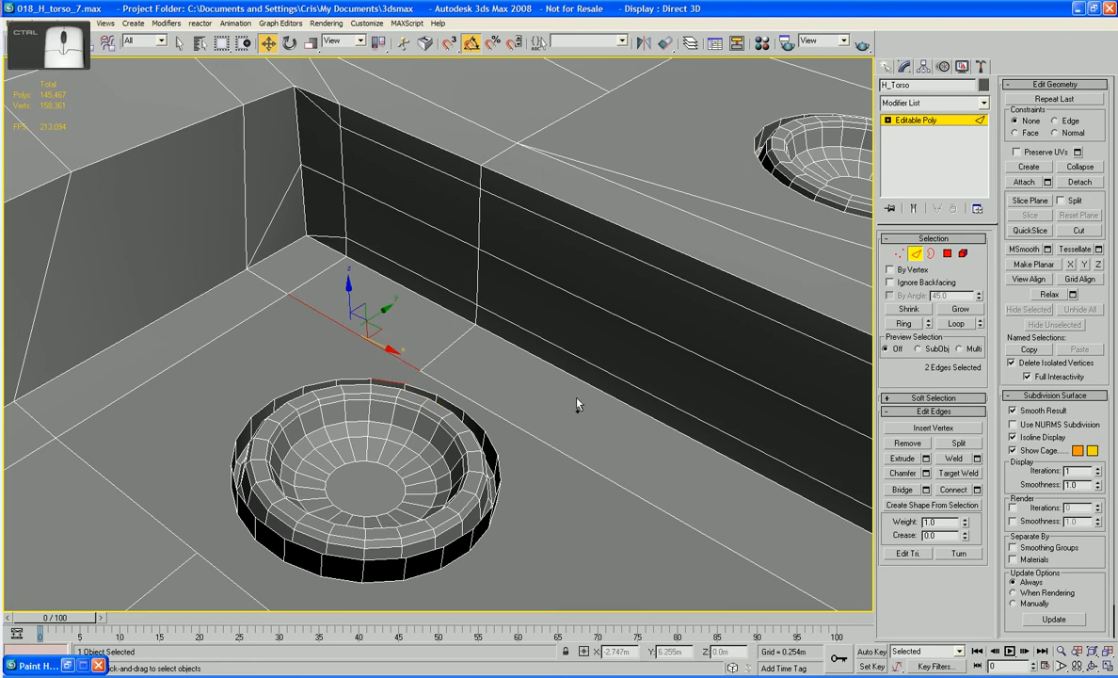
{"action": "left_click", "coordinate": [900, 489]}
- Cap the remaining open border around the single round detail across the groove
{"action": "left_click", "coordinate": [931, 254]}
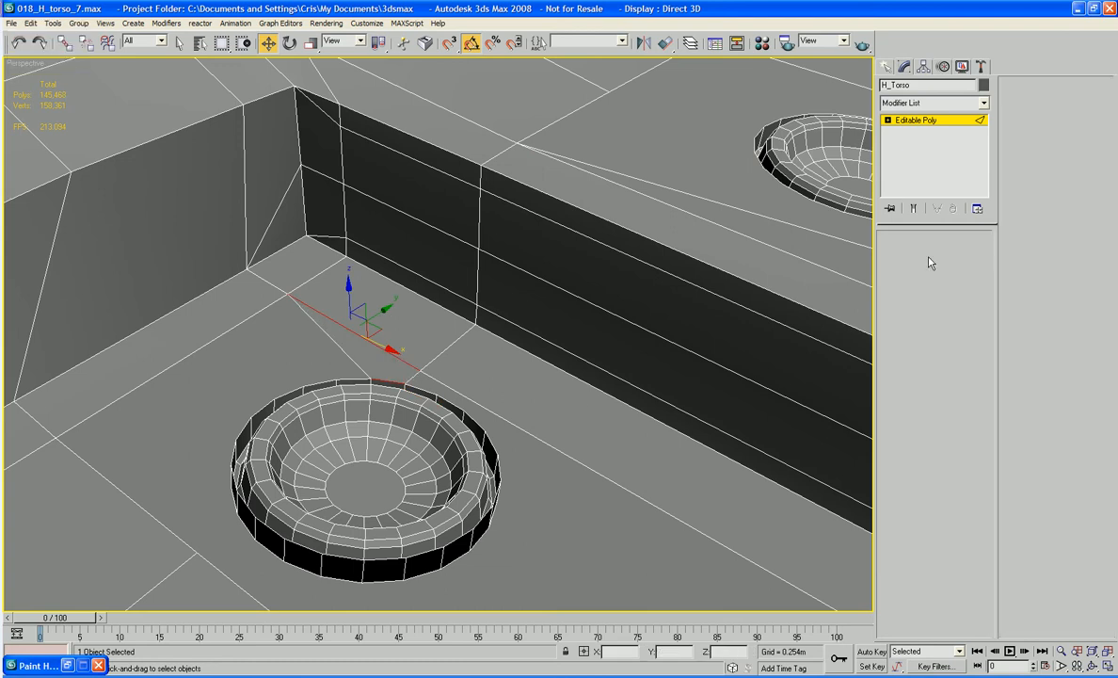
{"action": "left_click", "coordinate": [509, 427]}
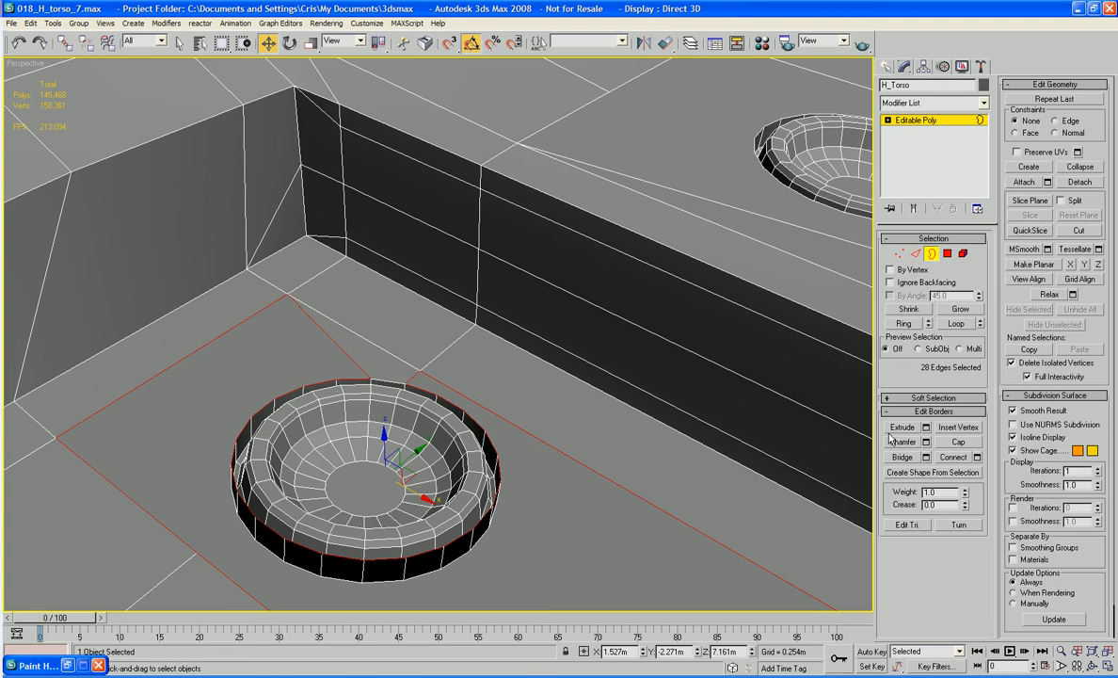
{"action": "left_click", "coordinate": [954, 445]}
{"action": "middle_click_drag", "start_coordinate": [482, 476], "coordinate": [477, 408]}
{"action": "scroll", "coordinate": [478, 407], "scroll_direction": "down", "scroll_amount": 5}
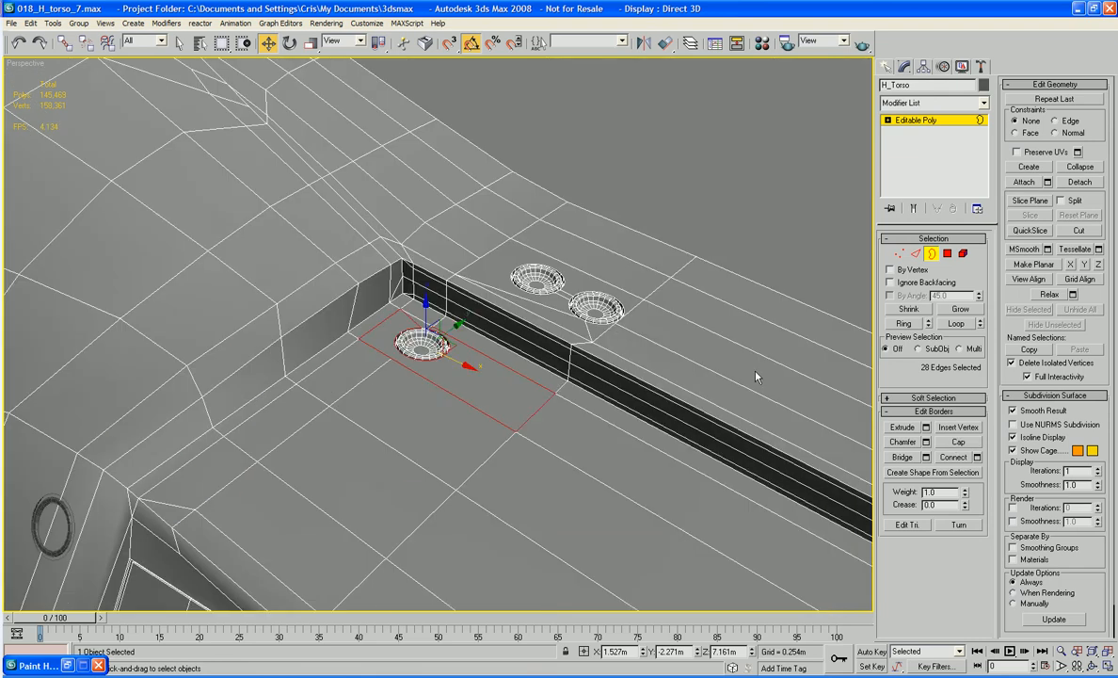
- Delete the torso polygon covering the round detail at the groove's other end and attach that detail to H_Torso
{"action": "left_click", "coordinate": [743, 269]}
{"action": "middle_click_drag", "start_coordinate": [742, 269], "coordinate": [640, 209], "text": "alt"}
{"action": "scroll", "coordinate": [589, 194], "scroll_direction": "up", "scroll_amount": 10}
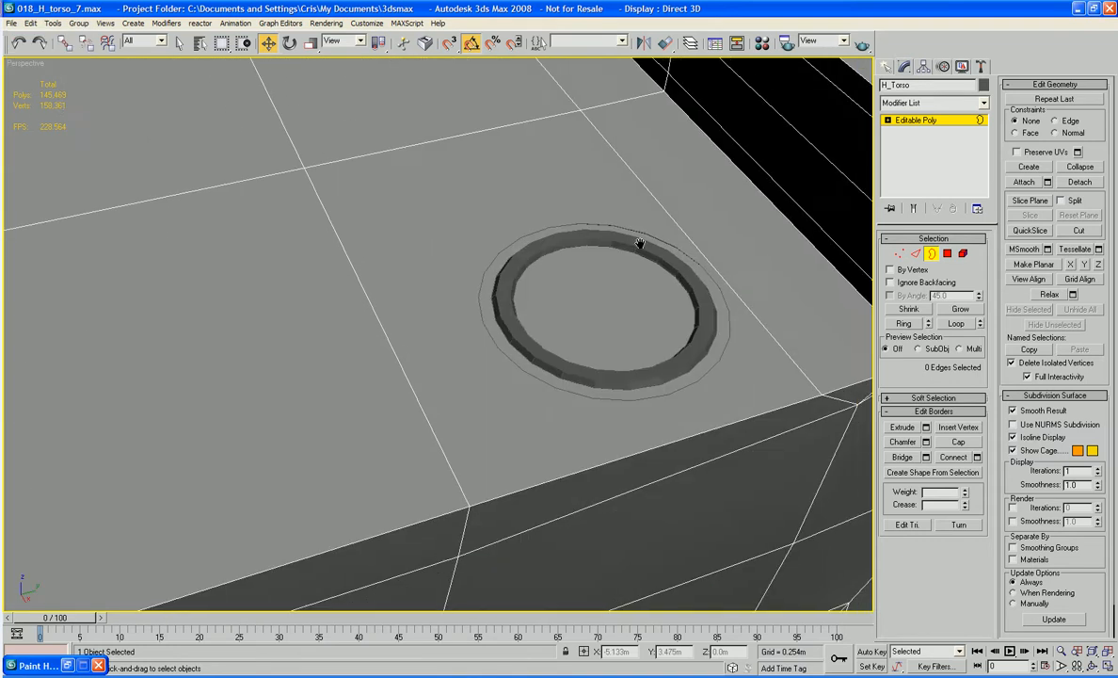
{"action": "middle_click_drag", "start_coordinate": [553, 246], "coordinate": [555, 257]}
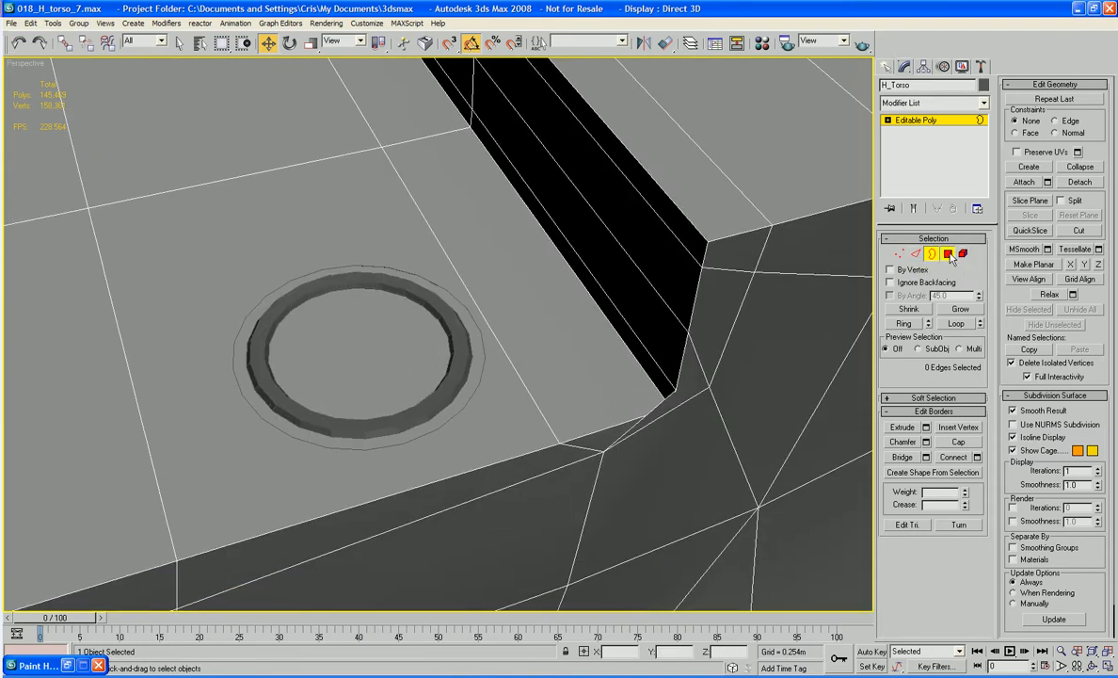
{"action": "left_click", "coordinate": [948, 253]}
{"action": "left_click", "coordinate": [400, 247]}
{"action": "key", "text": "Delete"}
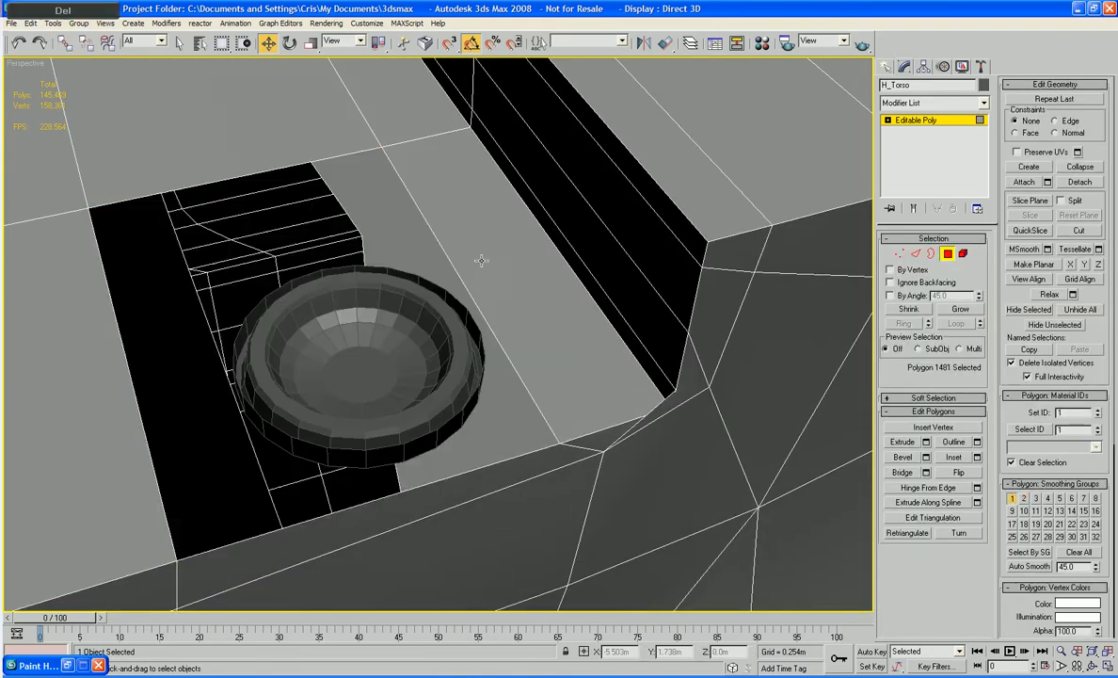
{"action": "left_click", "coordinate": [1025, 183]}
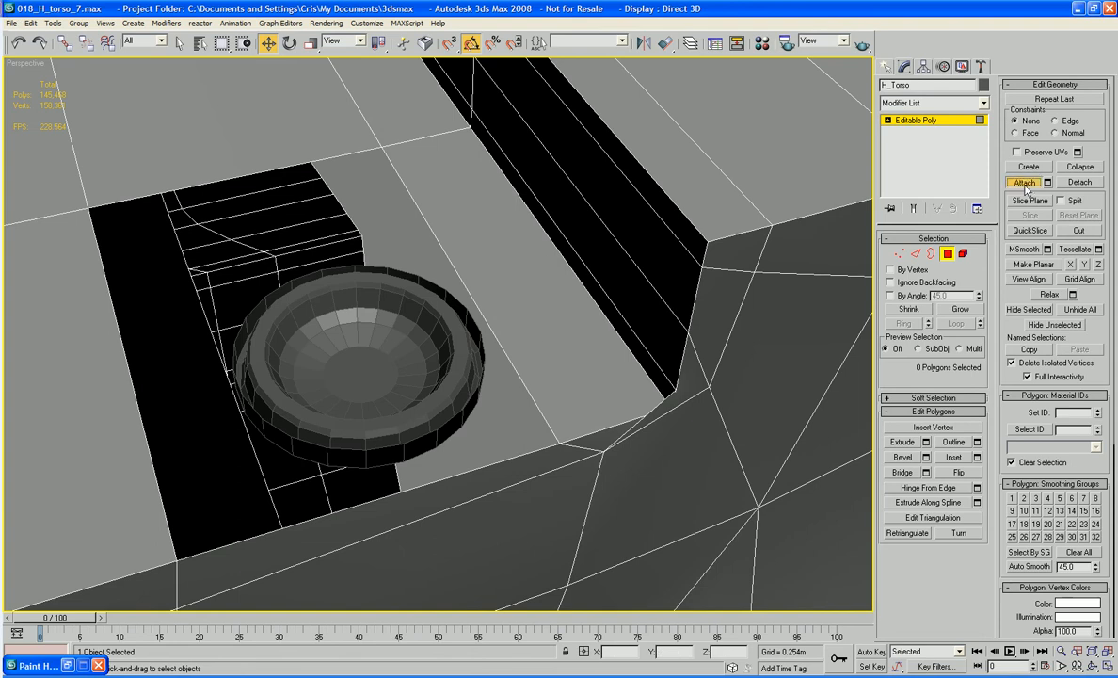
{"action": "left_click", "coordinate": [407, 342]}
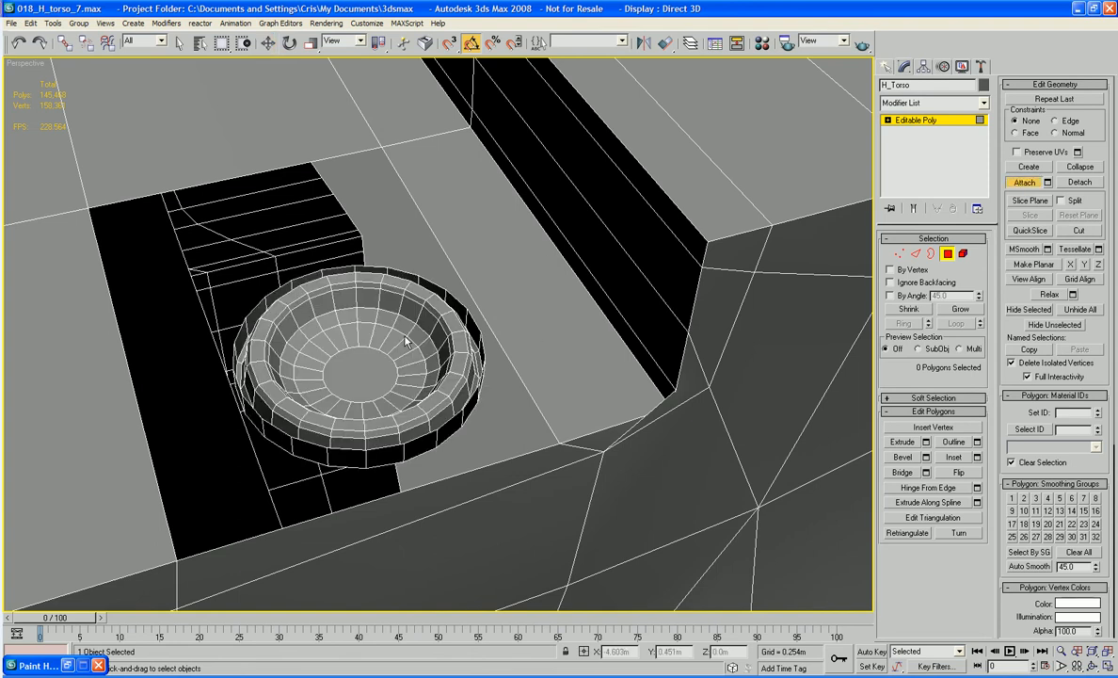
- Bridge a rim edge of the newly attached detail to the far edge of its hole and cap the remaining border
{"action": "left_click", "coordinate": [915, 255]}
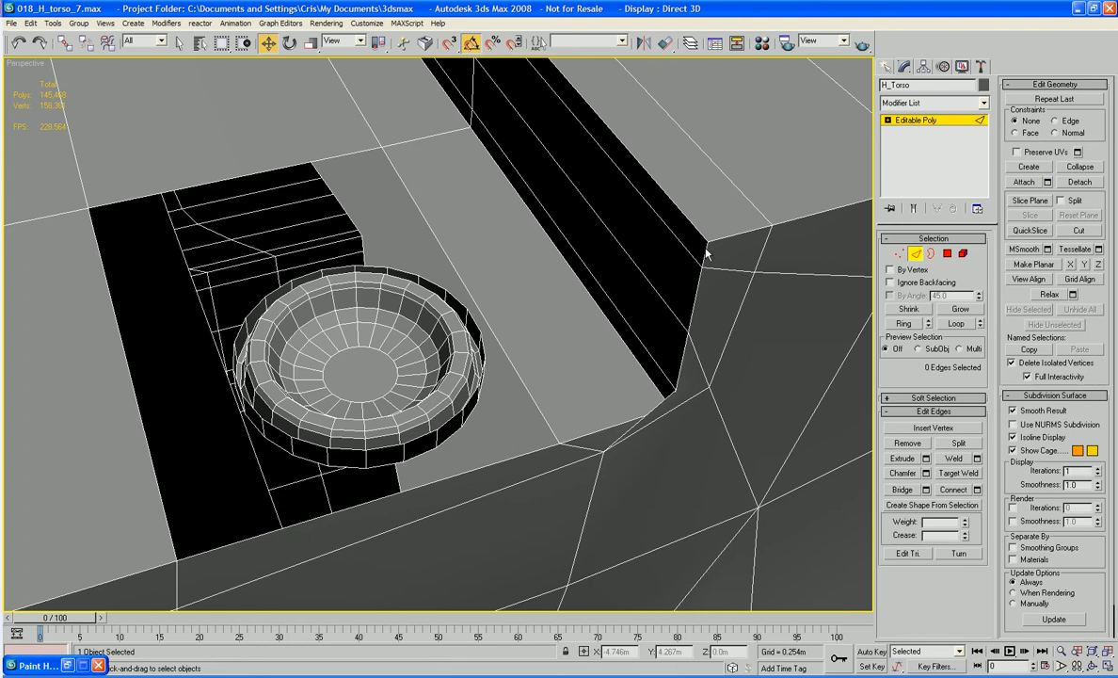
{"action": "left_click", "coordinate": [308, 274]}
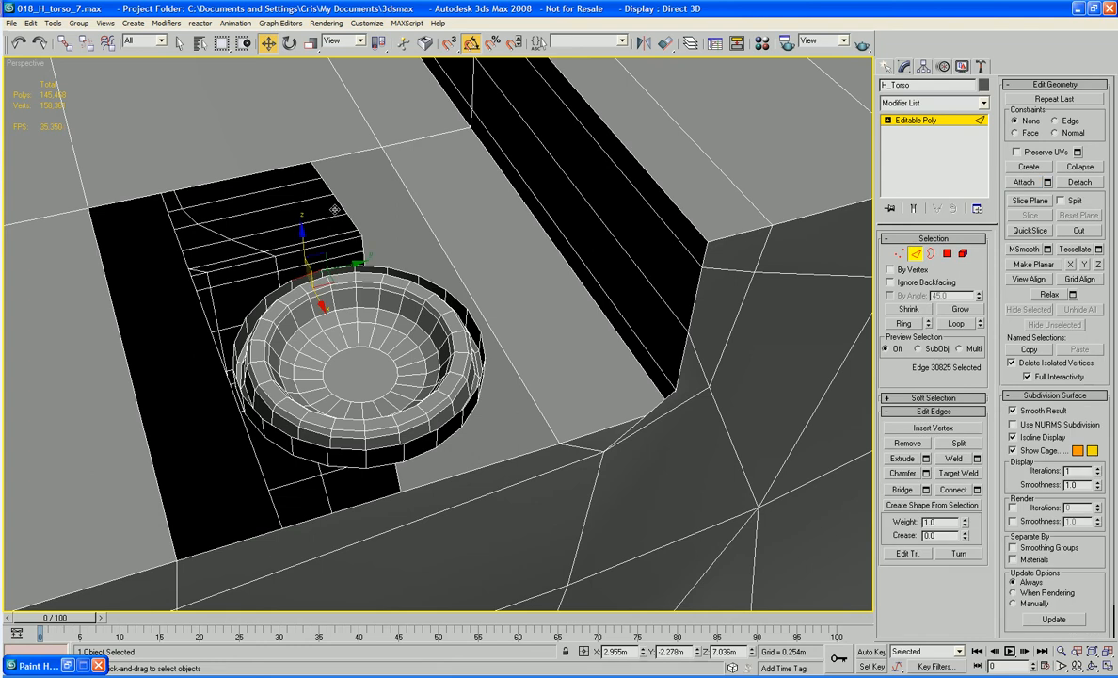
{"action": "left_click", "coordinate": [362, 154], "text": "ctrl"}
{"action": "left_click", "coordinate": [902, 489]}
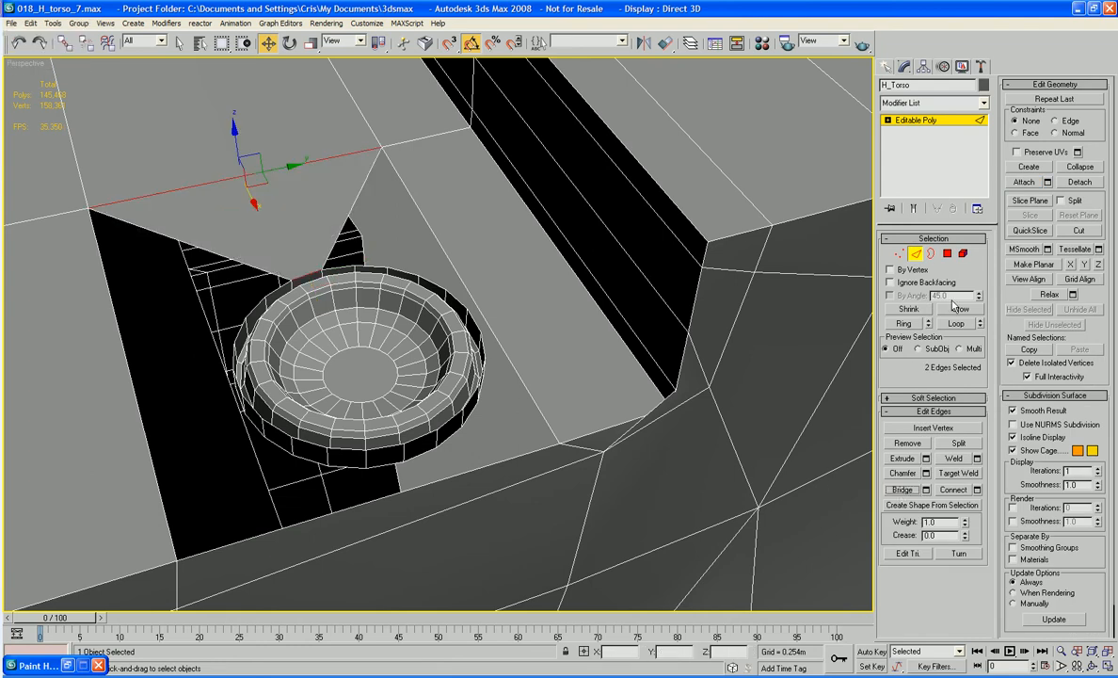
{"action": "left_click", "coordinate": [931, 254]}
{"action": "left_click", "coordinate": [448, 297]}
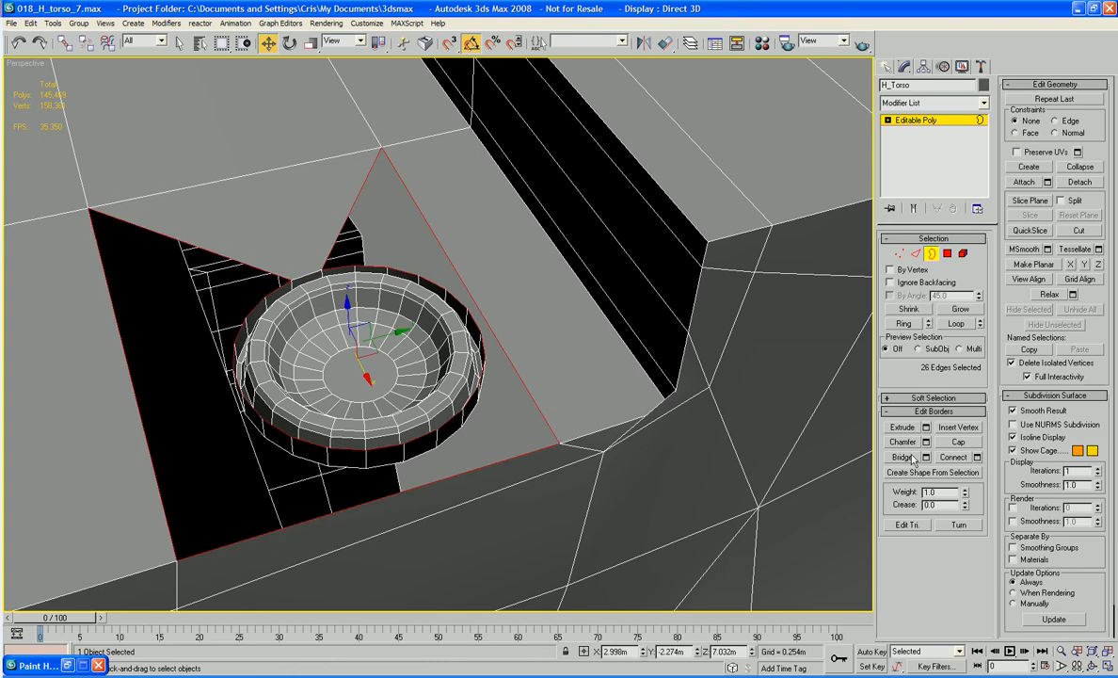
{"action": "left_click", "coordinate": [969, 442]}
- Extend three open vertical edges of the torso side beside the round detail outward along Y as new polygons
{"action": "middle_click_drag", "start_coordinate": [506, 416], "coordinate": [520, 262]}
{"action": "scroll", "coordinate": [523, 265], "scroll_direction": "down", "scroll_amount": 5}
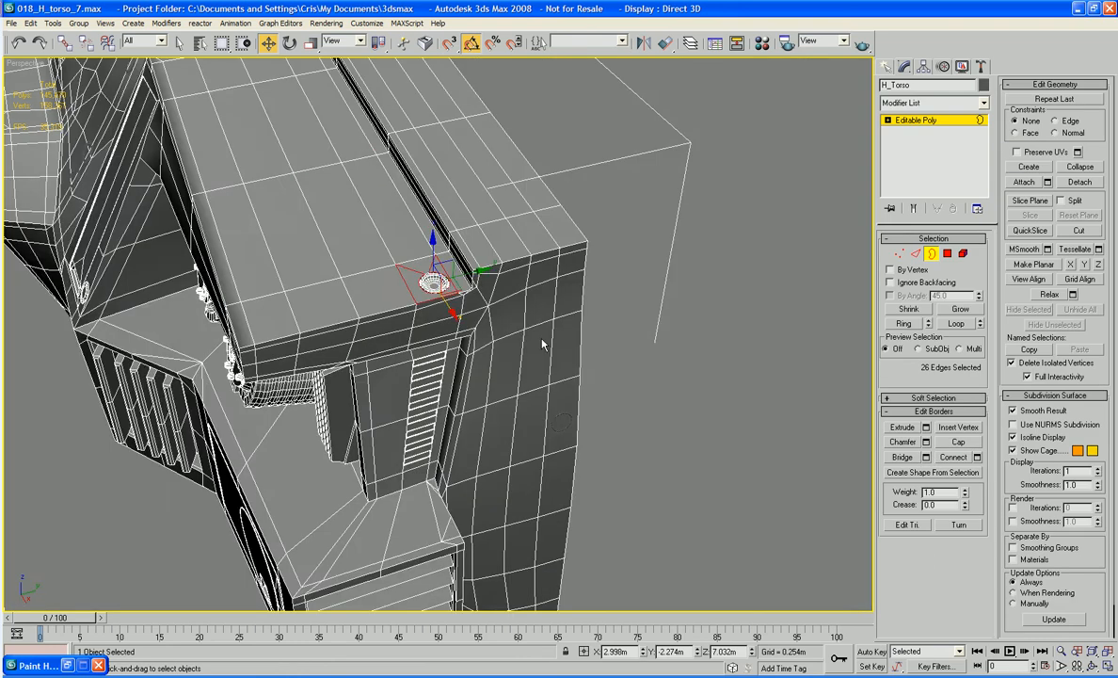
{"action": "left_click", "coordinate": [528, 372]}
{"action": "middle_click_drag", "start_coordinate": [529, 372], "coordinate": [509, 326], "text": "alt"}
{"action": "key", "text": "2"}
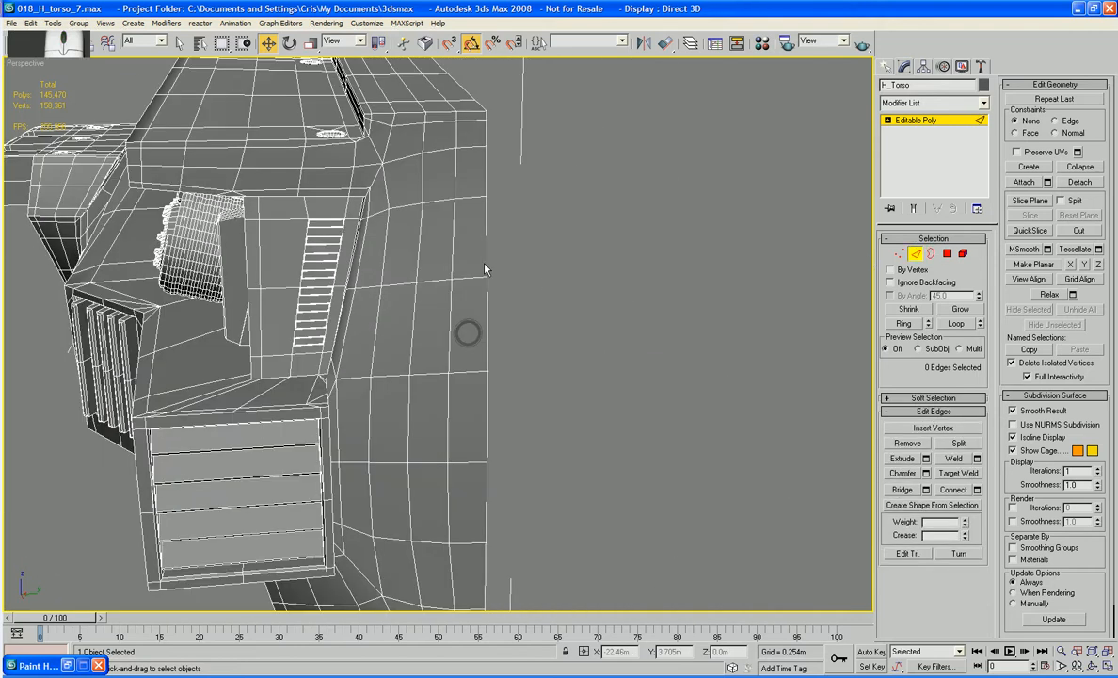
{"action": "left_click", "coordinate": [483, 255]}
{"action": "left_click", "coordinate": [488, 334], "text": "ctrl"}
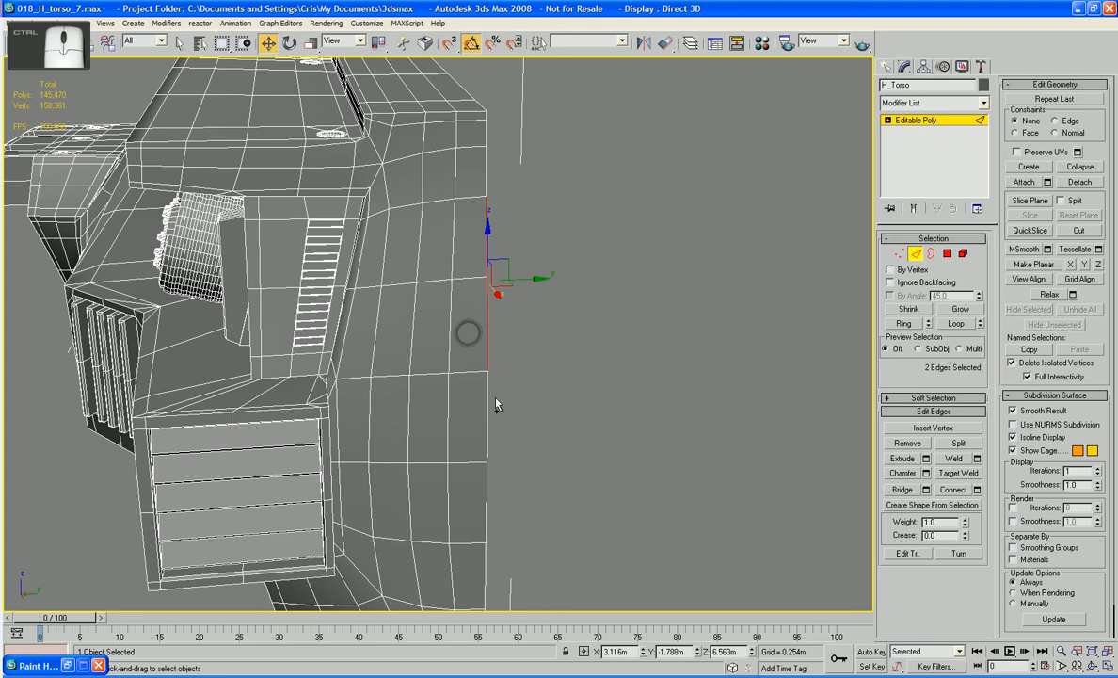
{"action": "left_click", "coordinate": [490, 407], "text": "ctrl"}
{"action": "left_click_drag", "start_coordinate": [537, 325], "coordinate": [596, 324]}
{"action": "key", "text": "ctrl+z"}
- Attach the round detail on the torso's side wall to H_Torso and delete the torso polygon covering it
{"action": "middle_click_drag", "start_coordinate": [457, 354], "coordinate": [426, 321], "text": "alt"}
{"action": "scroll", "coordinate": [502, 359], "scroll_direction": "up", "scroll_amount": 5}
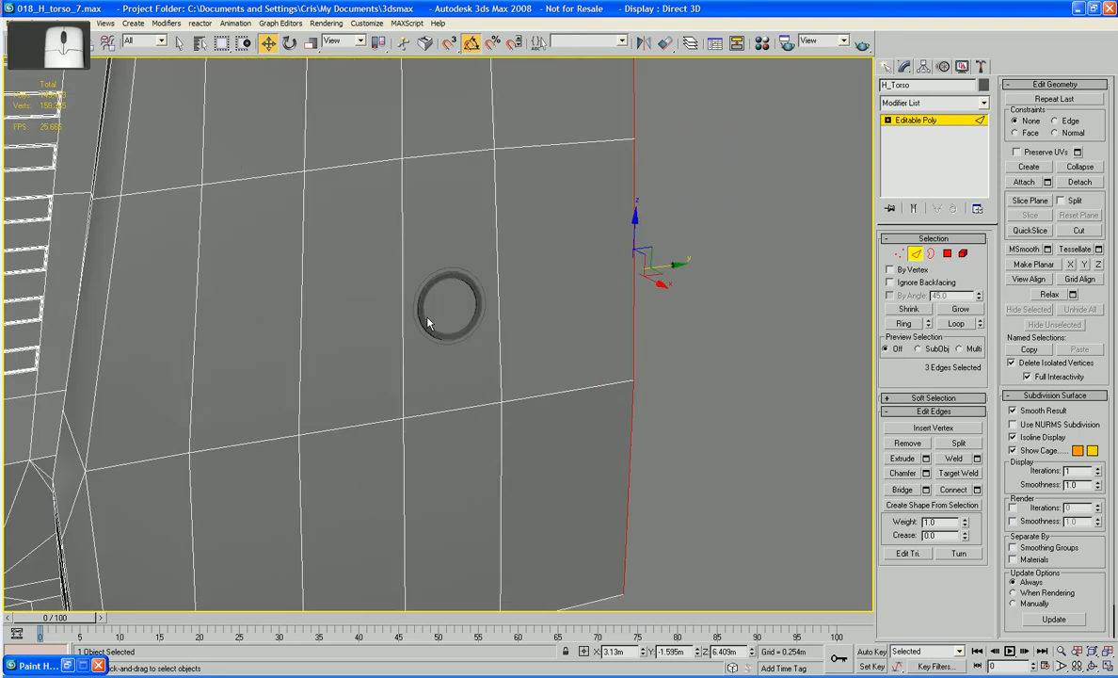
{"action": "left_click", "coordinate": [1025, 182]}
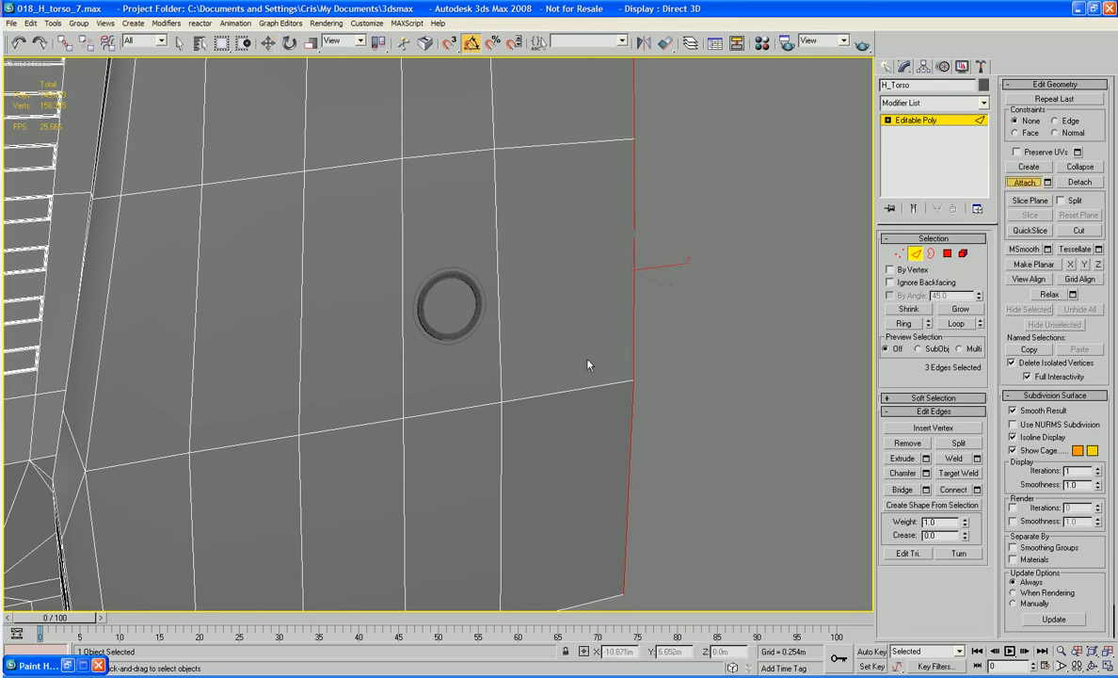
{"action": "left_click", "coordinate": [472, 321]}
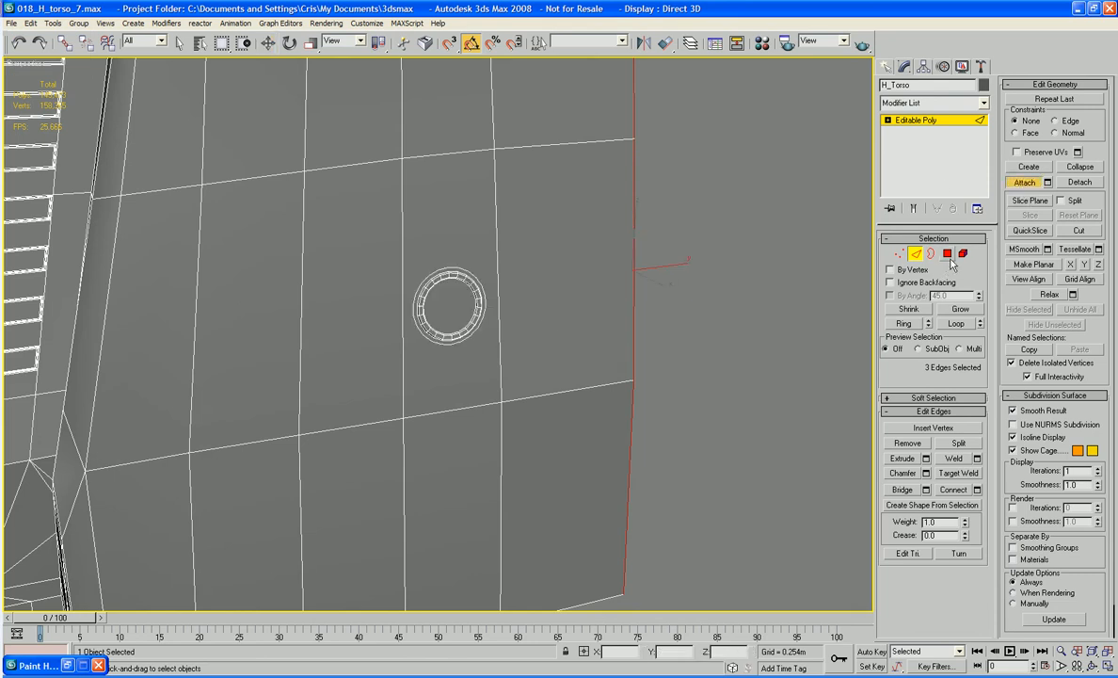
{"action": "left_click", "coordinate": [947, 253]}
{"action": "left_click", "coordinate": [440, 233]}
{"action": "key", "text": "Delete"}
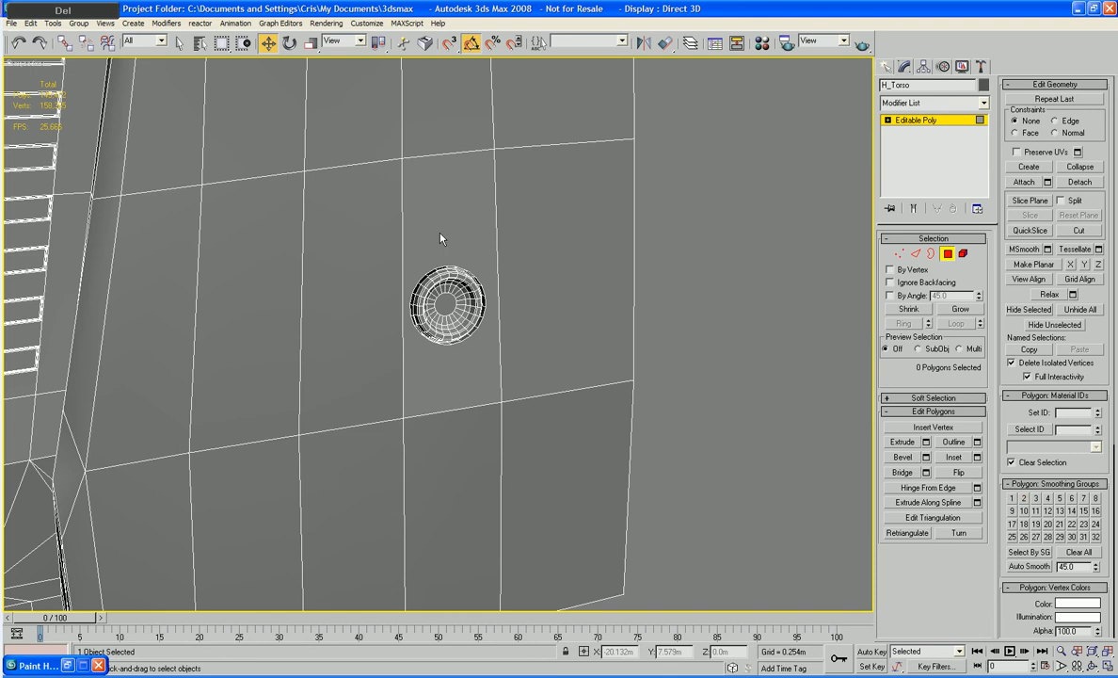
- Bridge the rim border of the side-wall round detail to the border of the rectangular hole around it
{"action": "left_click", "coordinate": [931, 254]}
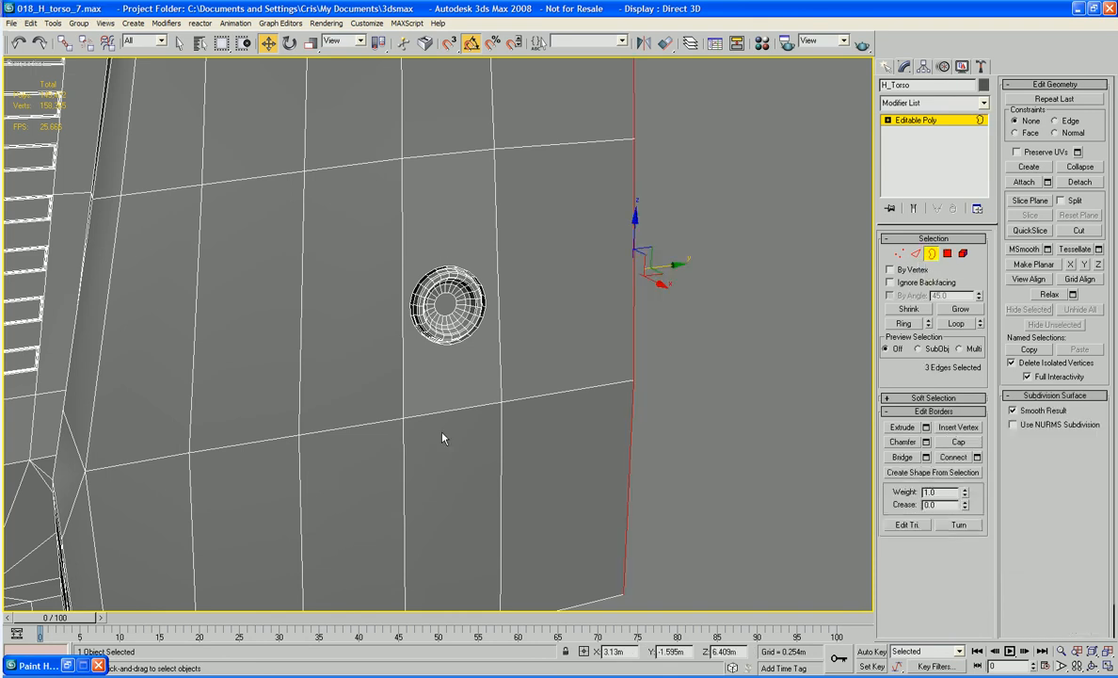
{"action": "left_click", "coordinate": [414, 319]}
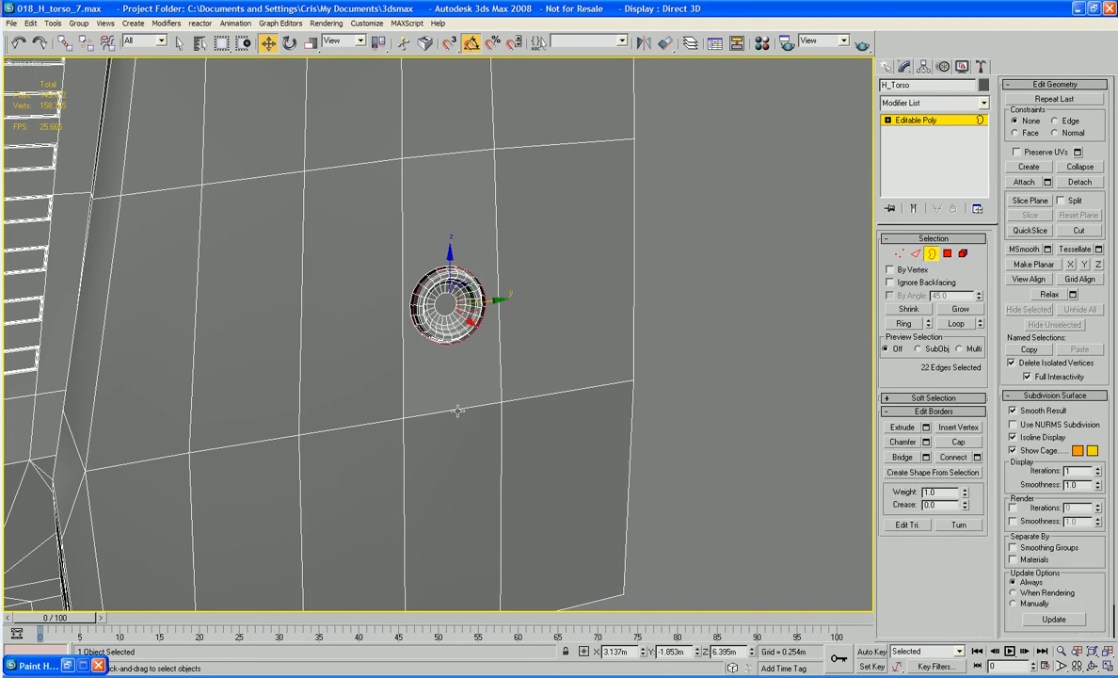
{"action": "left_click", "coordinate": [458, 407], "text": "ctrl"}
{"action": "left_click", "coordinate": [902, 457]}
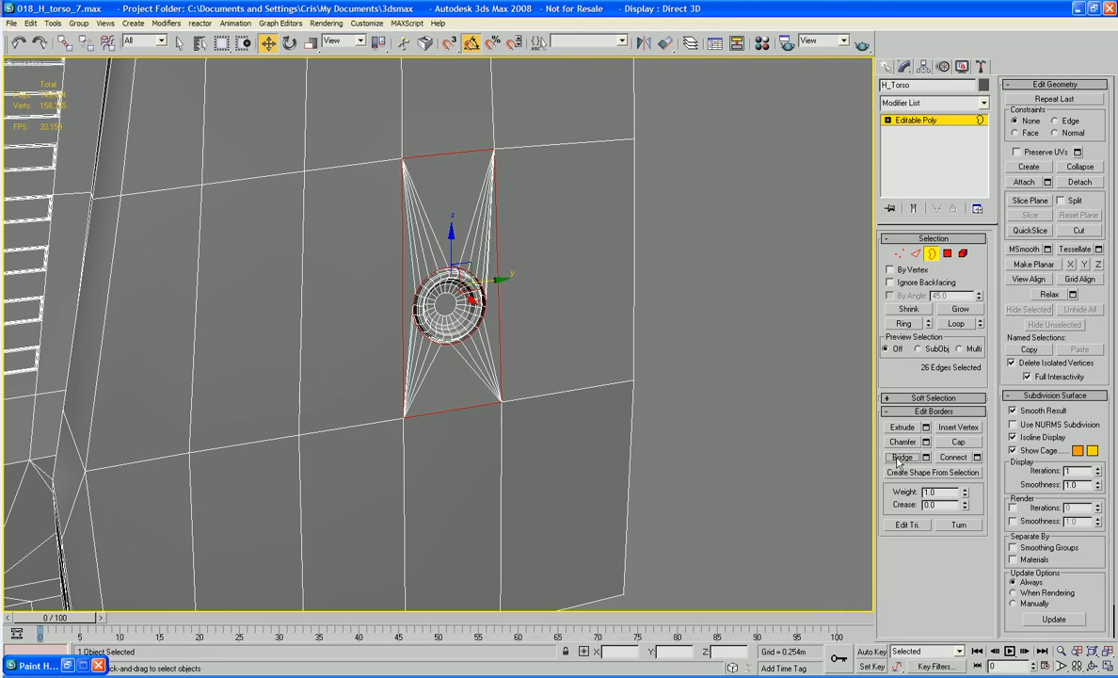
{"action": "middle_click_drag", "start_coordinate": [702, 440], "coordinate": [682, 455], "text": "alt"}
{"action": "middle_click_drag", "start_coordinate": [646, 447], "coordinate": [774, 372], "text": "alt"}
{"action": "left_click", "coordinate": [773, 417]}
{"action": "key", "text": "F4"}
{"action": "key", "text": "F4"}
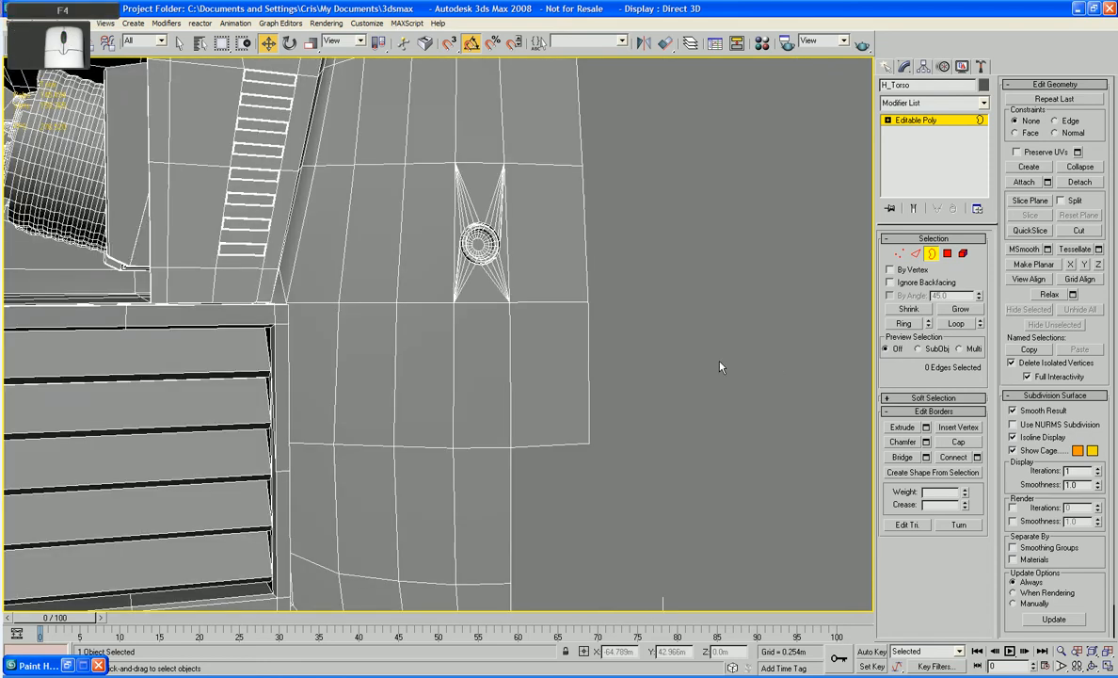
- Delete the two torso polygons covering the round detail on the lower block's side and attach that detail to H_Torso
{"action": "middle_click_drag", "start_coordinate": [659, 358], "coordinate": [628, 396], "text": "alt"}
{"action": "scroll", "coordinate": [688, 401], "scroll_direction": "up", "scroll_amount": 3}
{"action": "middle_click_drag", "start_coordinate": [510, 401], "coordinate": [856, 231], "text": "alt"}
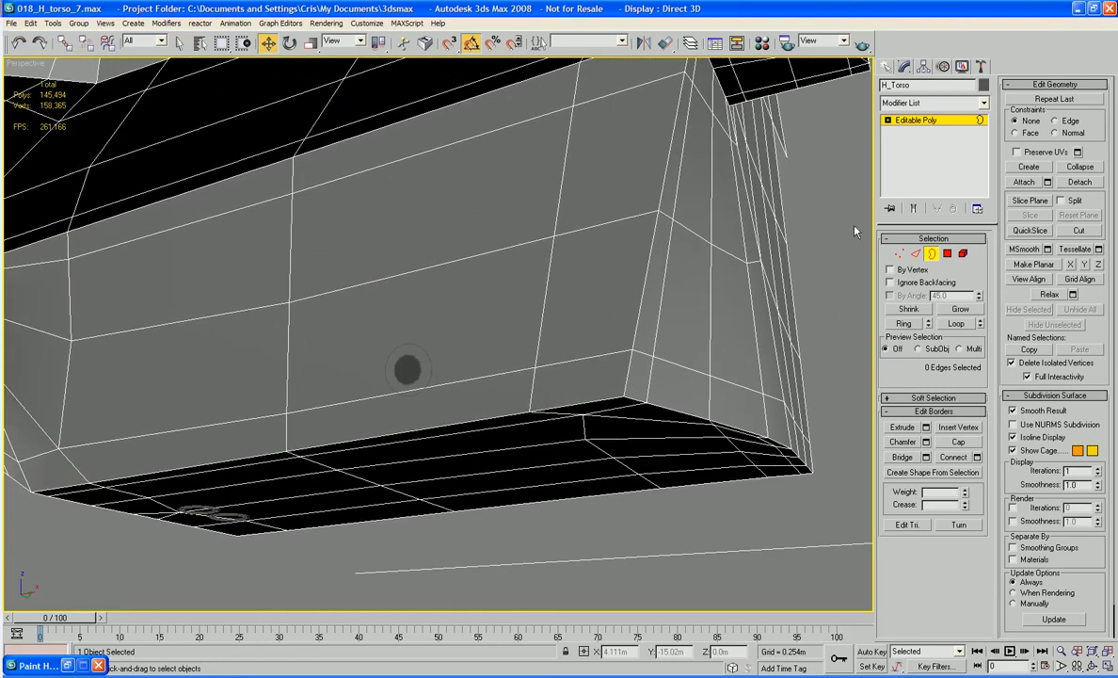
{"action": "left_click", "coordinate": [947, 254]}
{"action": "left_click", "coordinate": [488, 395]}
{"action": "key", "text": "Delete"}
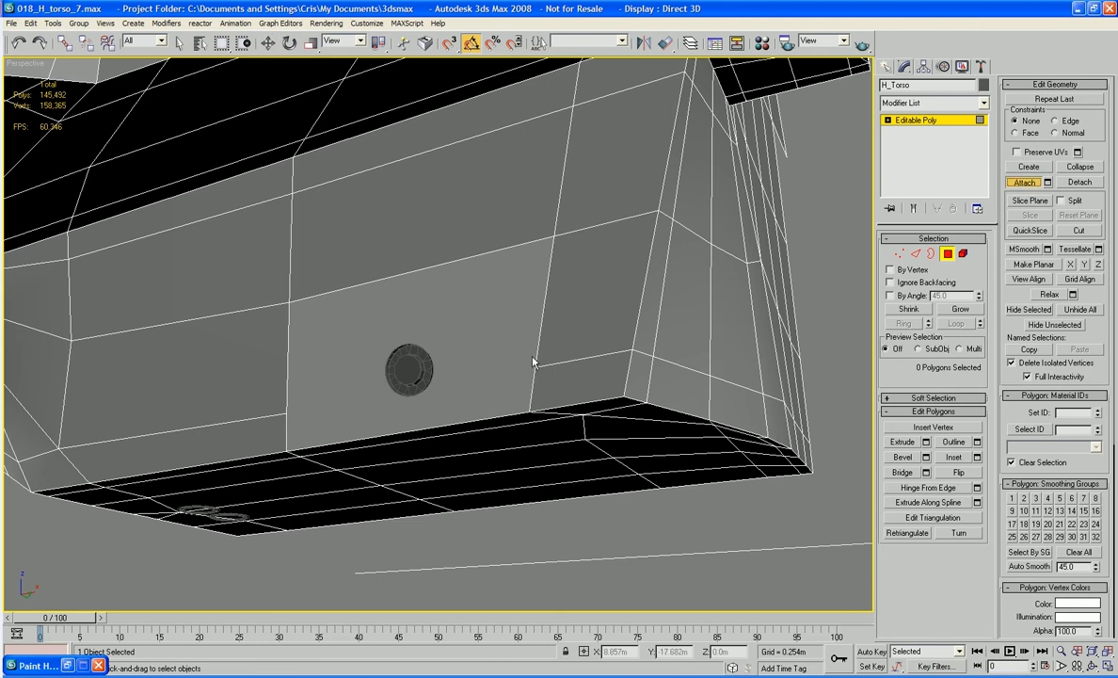
- Bridge the rim border of the lower block's round detail to the surrounding hole's border
{"action": "left_click", "coordinate": [931, 255]}
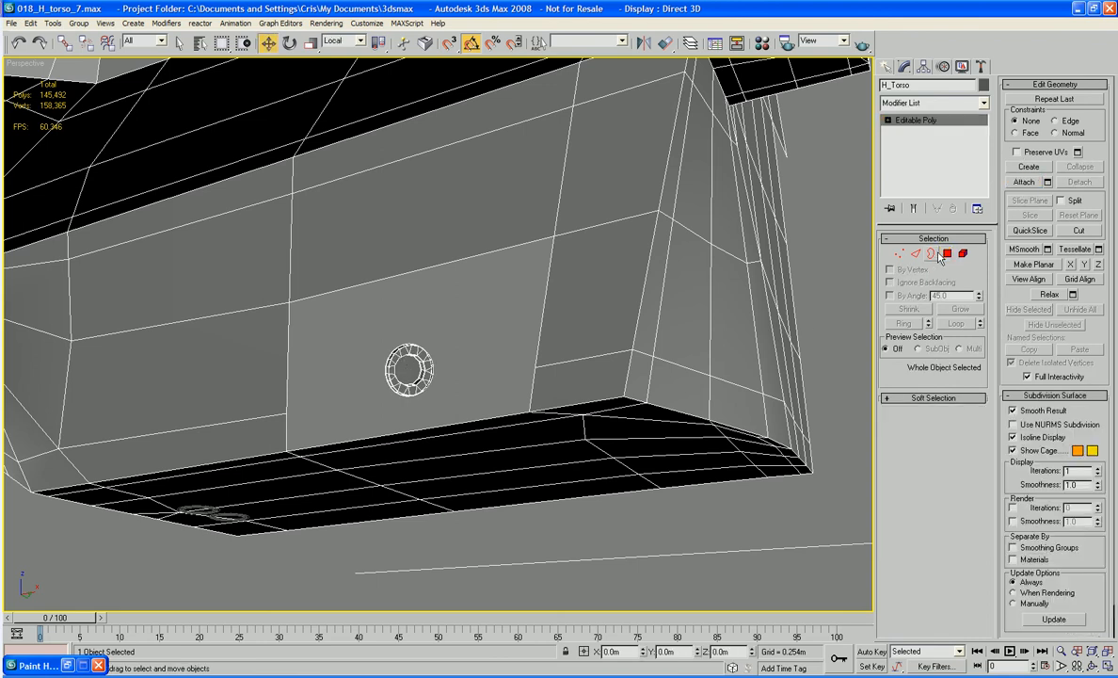
{"action": "key", "text": "w"}
{"action": "left_click", "coordinate": [425, 388], "text": "ctrl"}
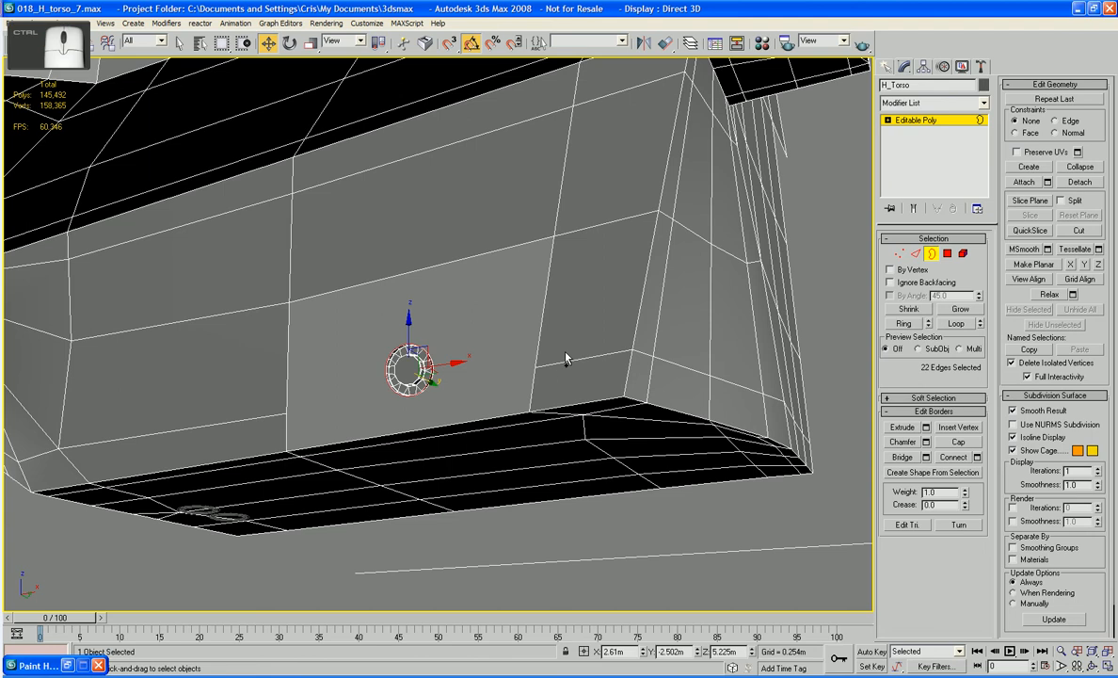
{"action": "left_click", "coordinate": [534, 401], "text": "ctrl"}
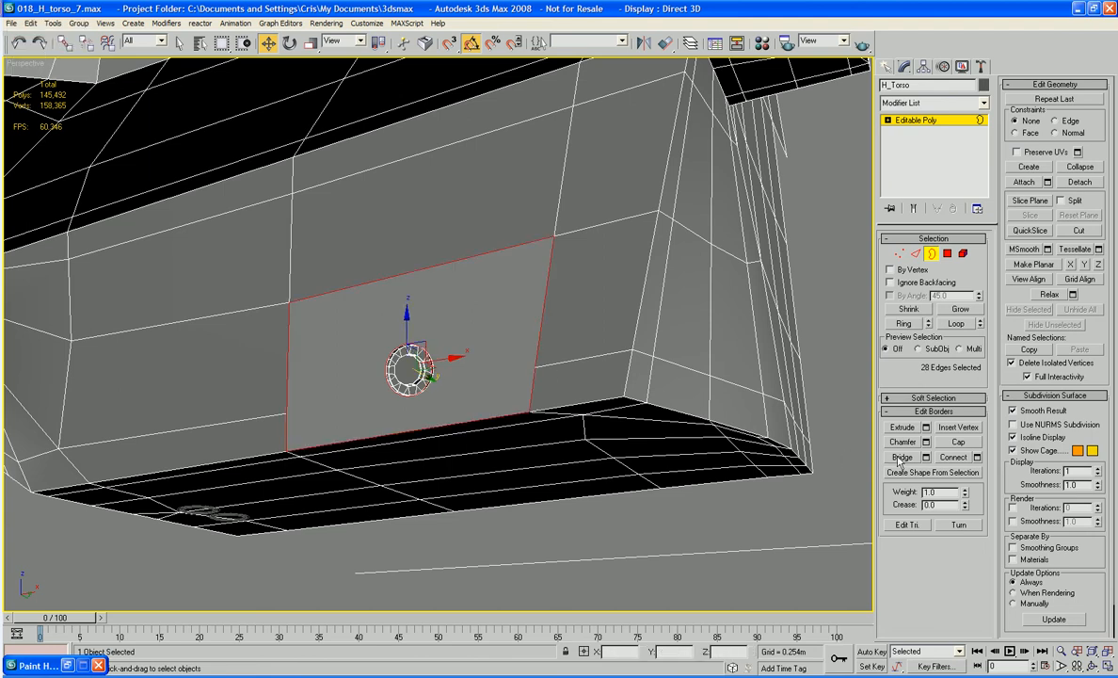
{"action": "left_click", "coordinate": [899, 458]}
{"action": "key", "text": "F4"}
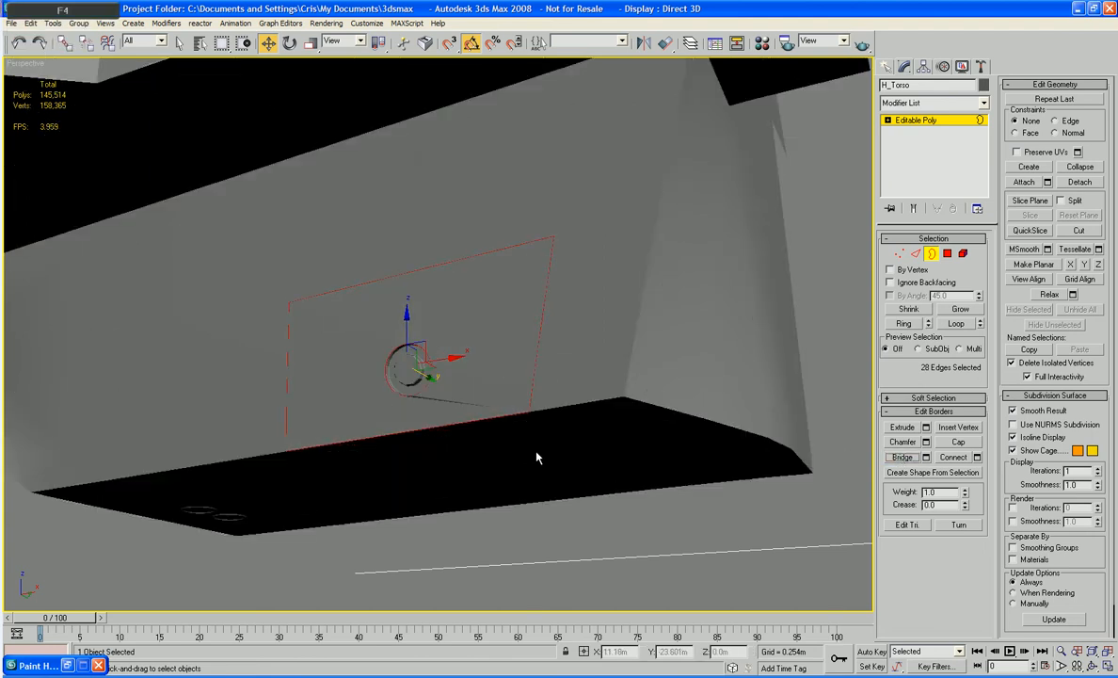
{"action": "middle_click_drag", "start_coordinate": [527, 459], "coordinate": [617, 392], "text": "alt"}
{"action": "key", "text": "F4"}
- Delete the faulty overlapping bridge polygons between the round detail and the lower edge of its hole
{"action": "left_click", "coordinate": [947, 254]}
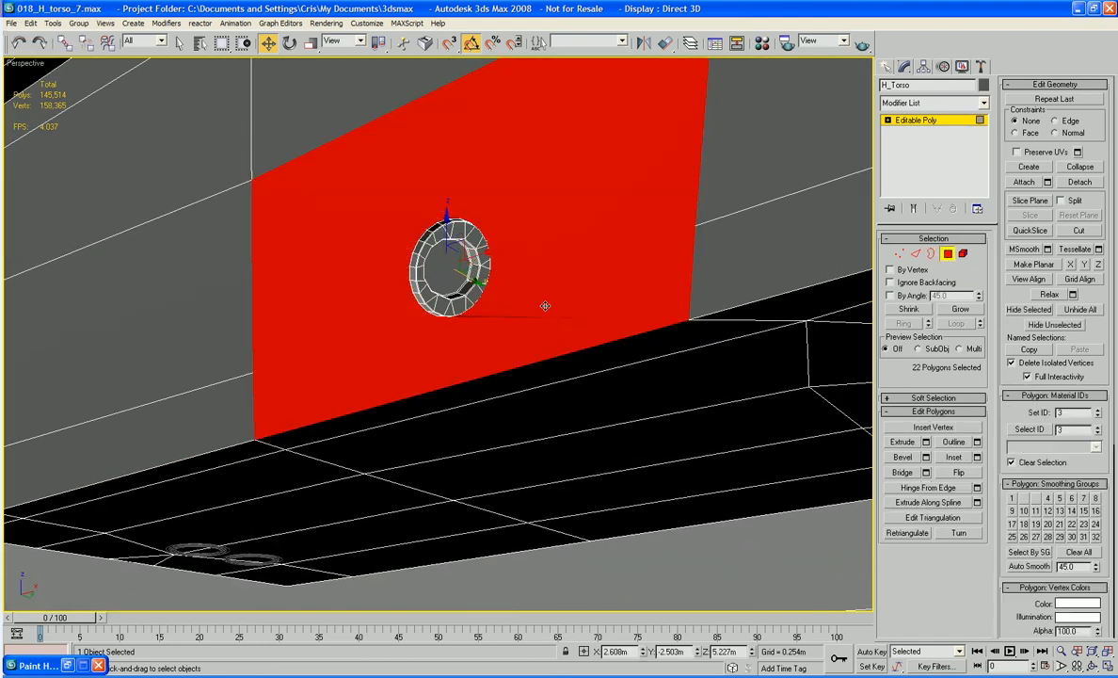
{"action": "left_click", "coordinate": [544, 306]}
{"action": "key", "text": "Delete"}
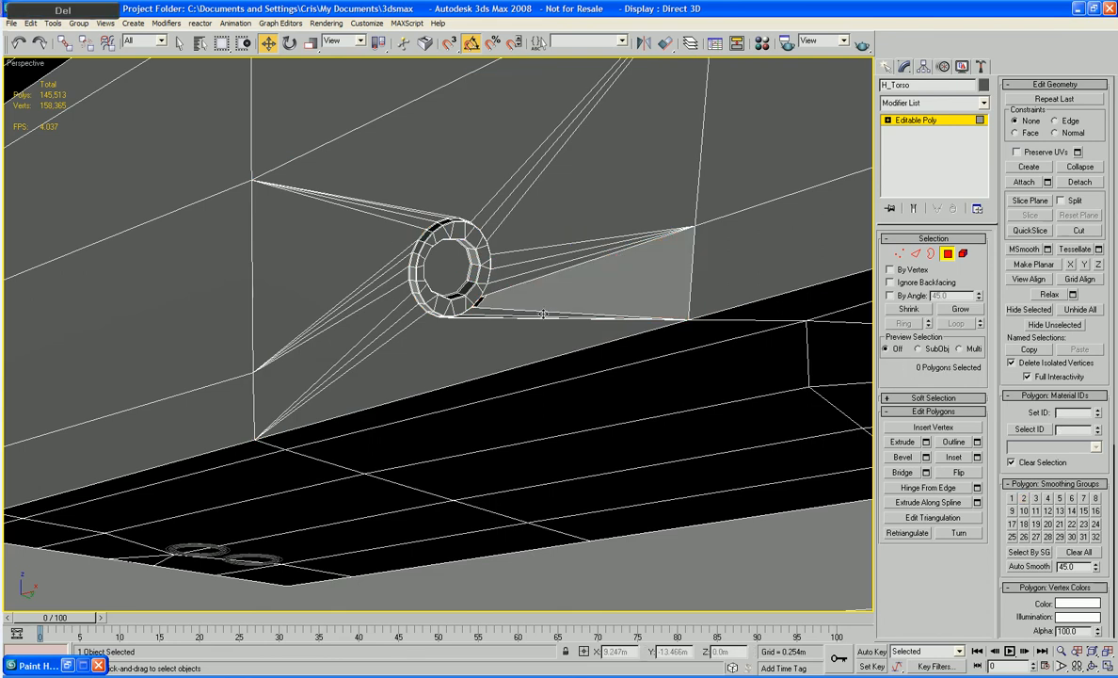
{"action": "left_click", "coordinate": [543, 317]}
{"action": "key", "text": "Delete"}
{"action": "left_click", "coordinate": [543, 326]}
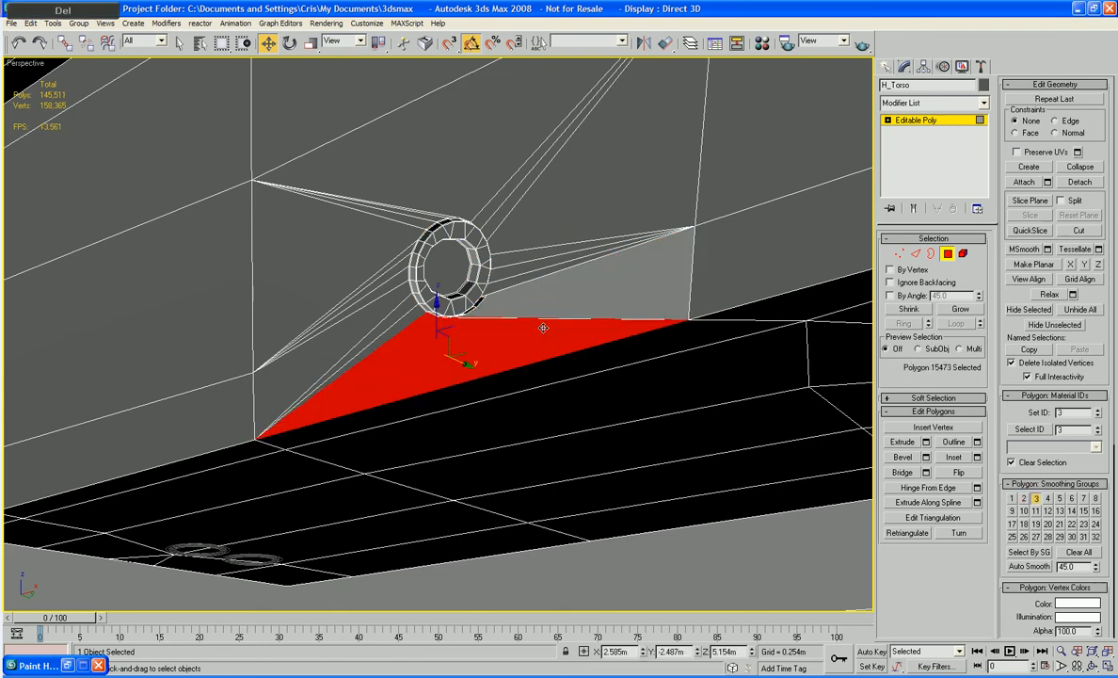
{"action": "key", "text": "Delete"}
{"action": "left_click", "coordinate": [541, 319]}
{"action": "key", "text": "Delete"}
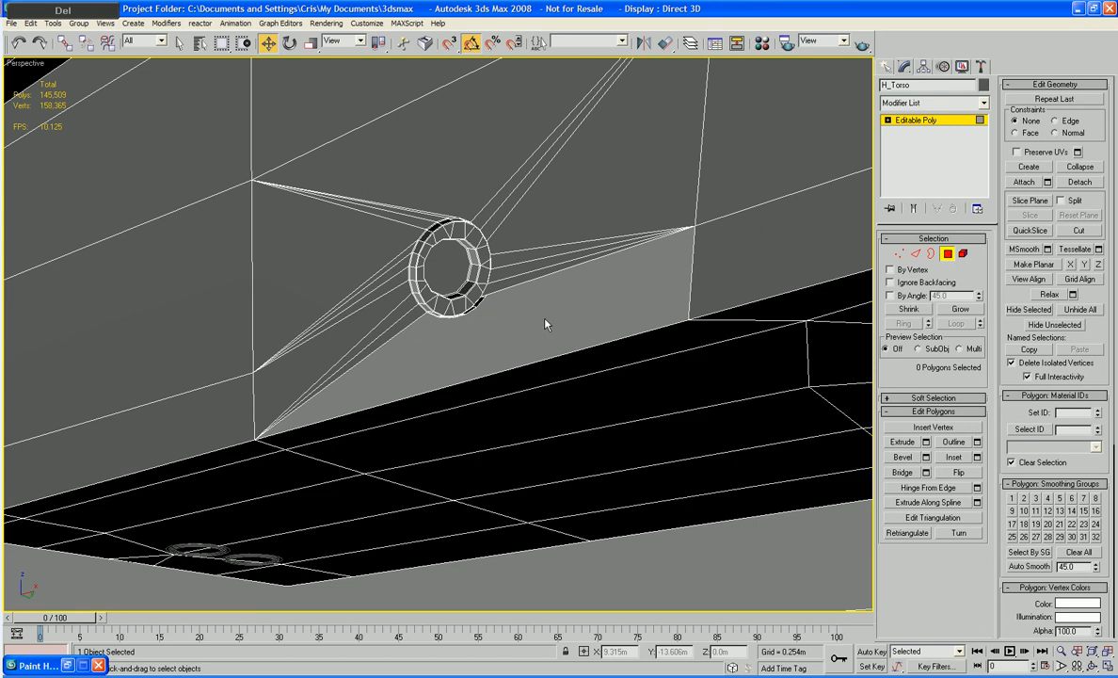
- Cap the open border below the lower block's round detail
{"action": "left_click", "coordinate": [929, 257]}
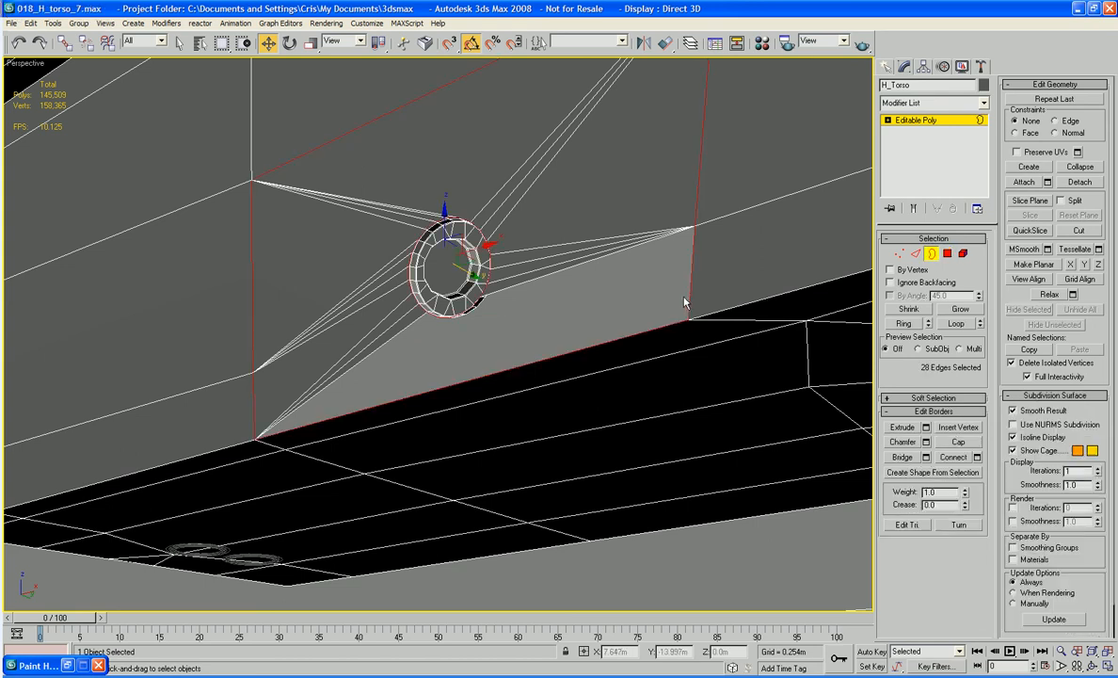
{"action": "left_click", "coordinate": [689, 302]}
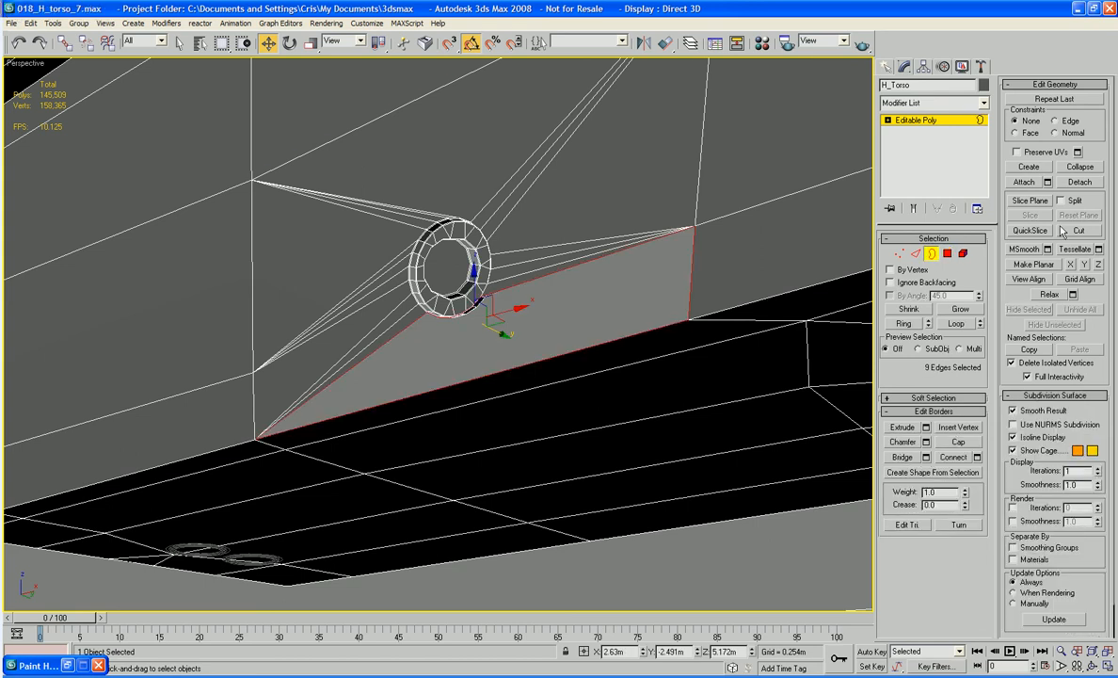
{"action": "left_click", "coordinate": [938, 449]}
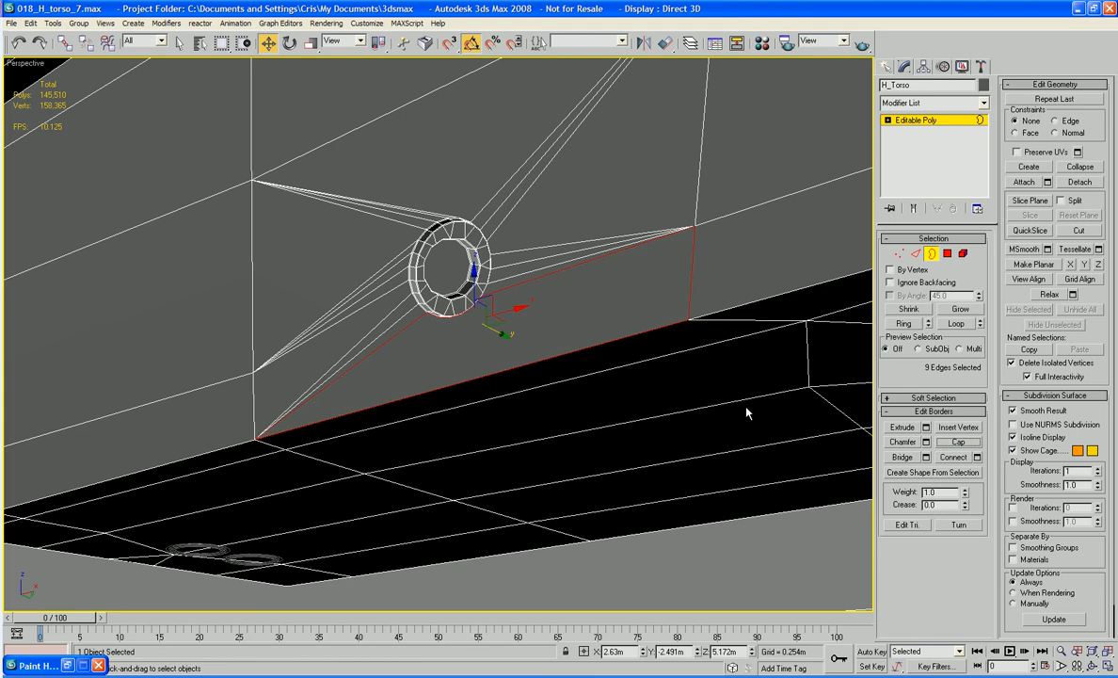
{"action": "key", "text": "F4"}
{"action": "middle_click_drag", "start_coordinate": [588, 381], "coordinate": [588, 360], "text": "alt"}
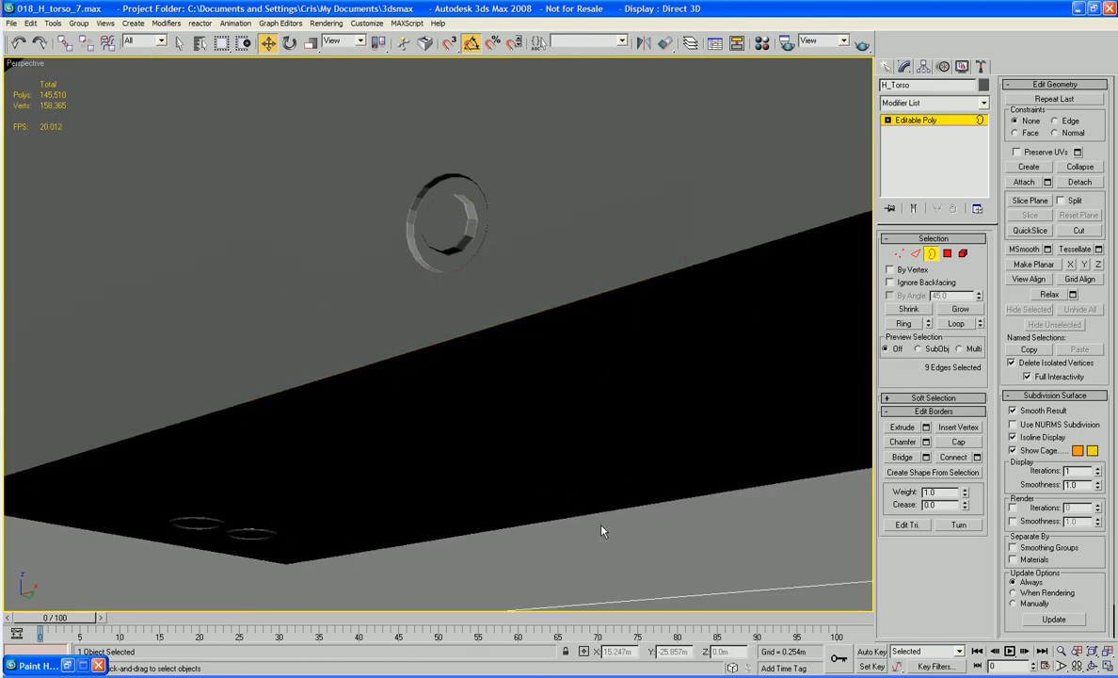
{"action": "middle_click_drag", "start_coordinate": [602, 532], "coordinate": [554, 492], "text": "alt"}
{"action": "key", "text": "F4"}
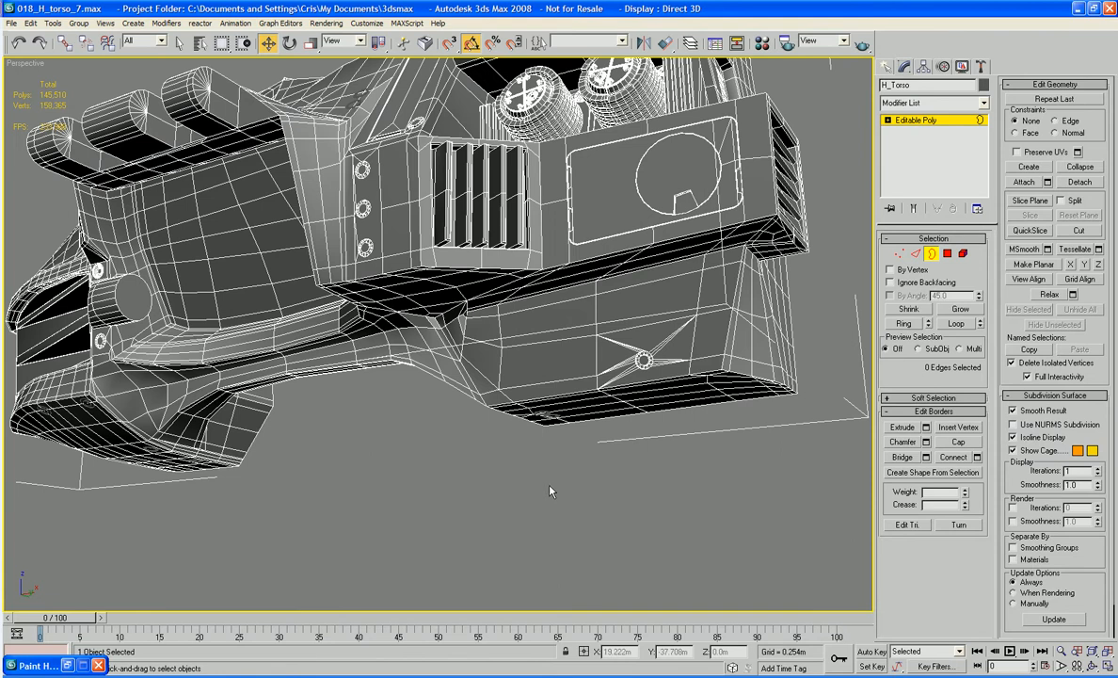
- Delete the five underside polygons covering the pair of round details and attach both details to H_Torso
{"action": "middle_click_drag", "start_coordinate": [551, 491], "coordinate": [514, 644], "text": "alt"}
{"action": "scroll", "coordinate": [507, 420], "scroll_direction": "up", "scroll_amount": 5}
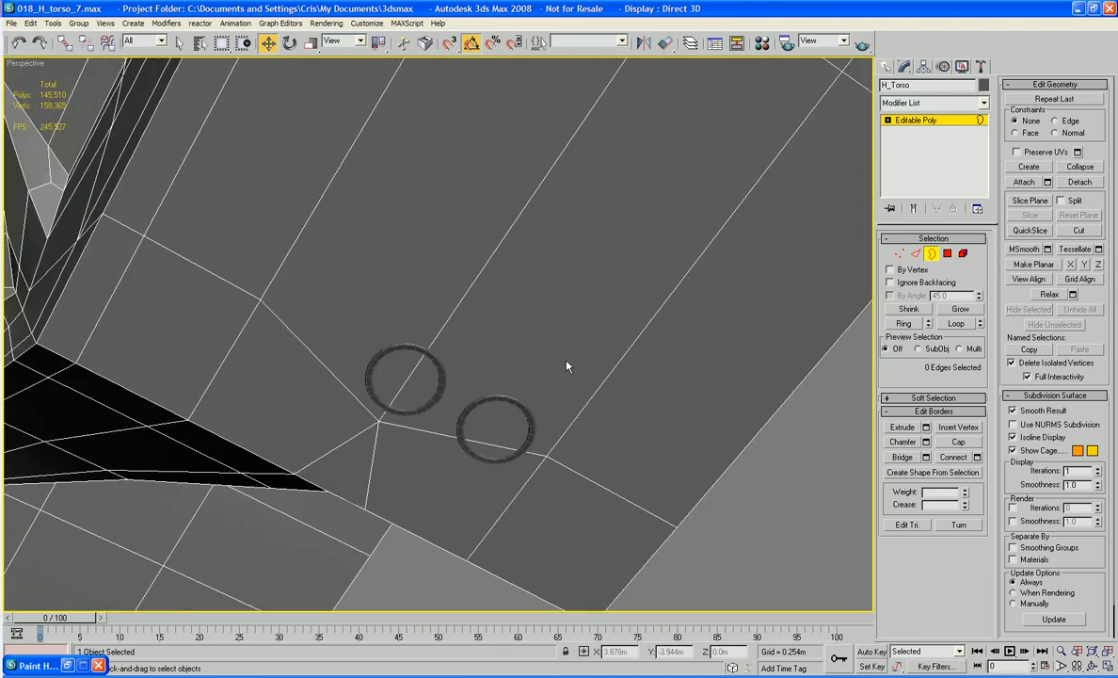
{"action": "mouse_move", "coordinate": [568, 366]}
{"action": "middle_mouse_down", "text": "alt"}
{"action": "mouse_move", "coordinate": [549, 346]}
{"action": "mouse_move", "coordinate": [556, 370]}
{"action": "mouse_move", "coordinate": [553, 322]}
{"action": "mouse_move", "coordinate": [571, 330]}
{"action": "mouse_move", "coordinate": [565, 358]}
{"action": "middle_mouse_up", "text": "alt"}
{"action": "scroll", "coordinate": [550, 346], "scroll_direction": "down", "scroll_amount": 3}
{"action": "key", "text": "4"}
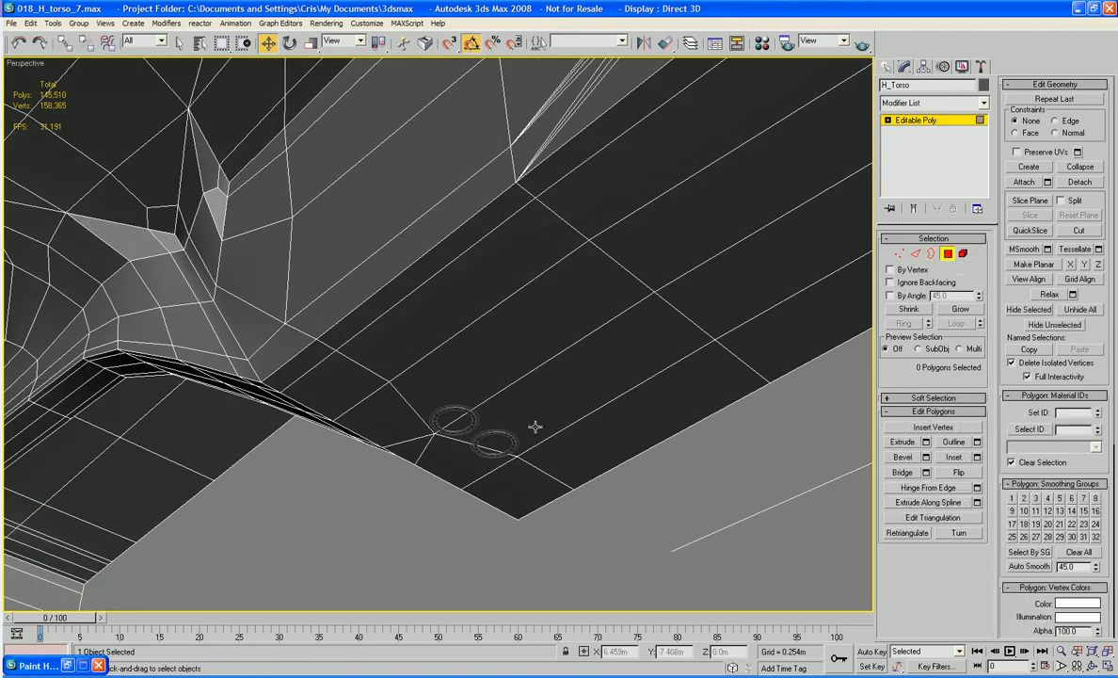
{"action": "left_click", "coordinate": [469, 473]}
{"action": "scroll", "coordinate": [453, 396], "scroll_direction": "down", "scroll_amount": 6}
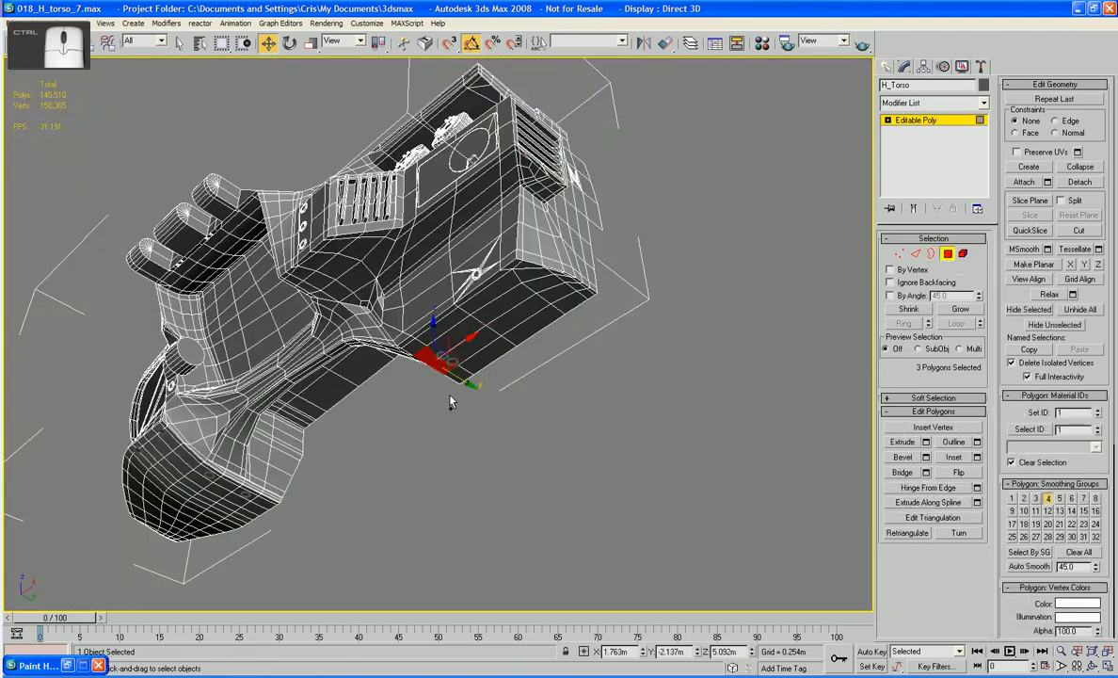
{"action": "scroll", "coordinate": [453, 396], "scroll_direction": "up", "scroll_amount": 8}
{"action": "left_click", "coordinate": [527, 378], "text": "ctrl"}
{"action": "left_click", "coordinate": [567, 400], "text": "ctrl"}
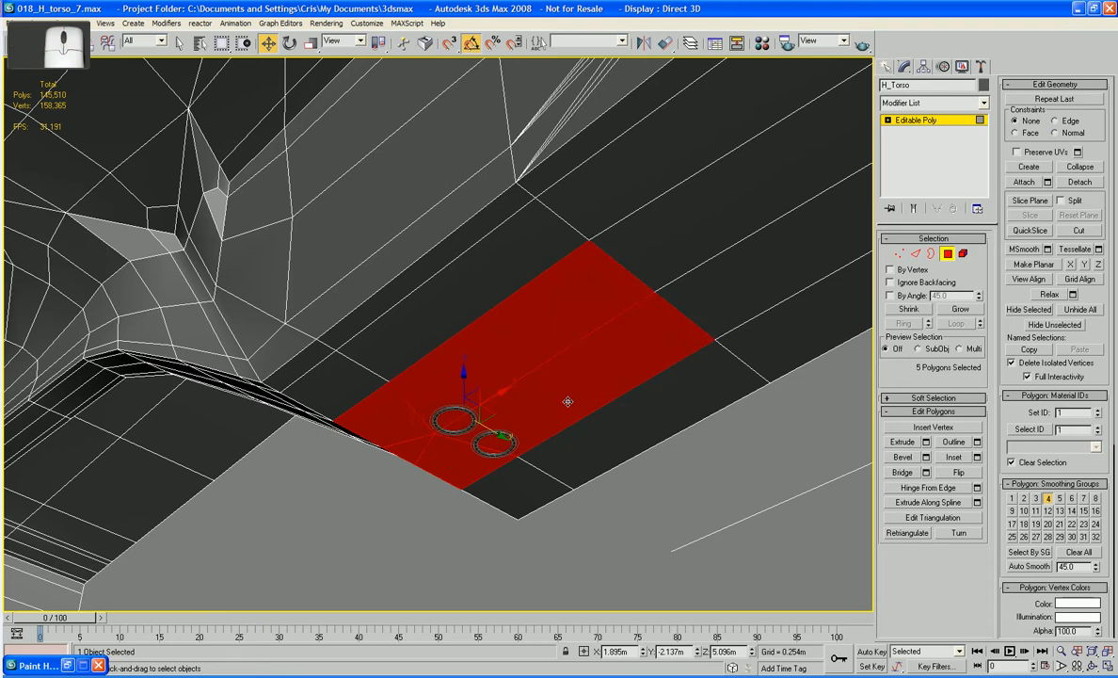
{"action": "key", "text": "Delete"}
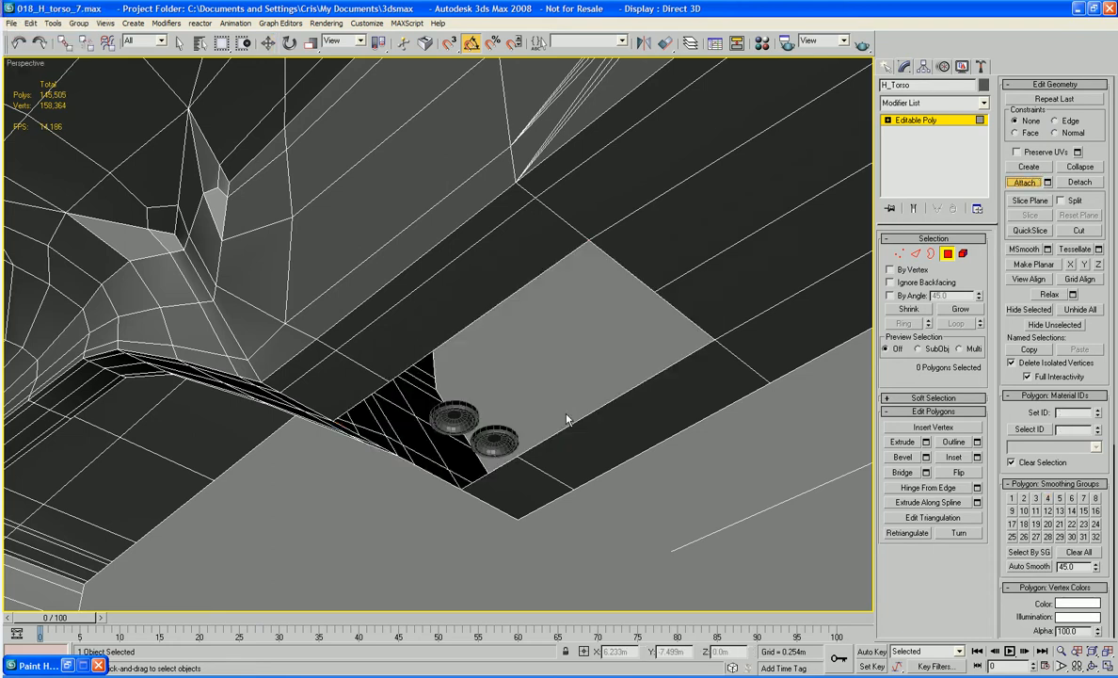
{"action": "left_click", "coordinate": [490, 435]}
{"action": "left_click", "coordinate": [456, 415]}
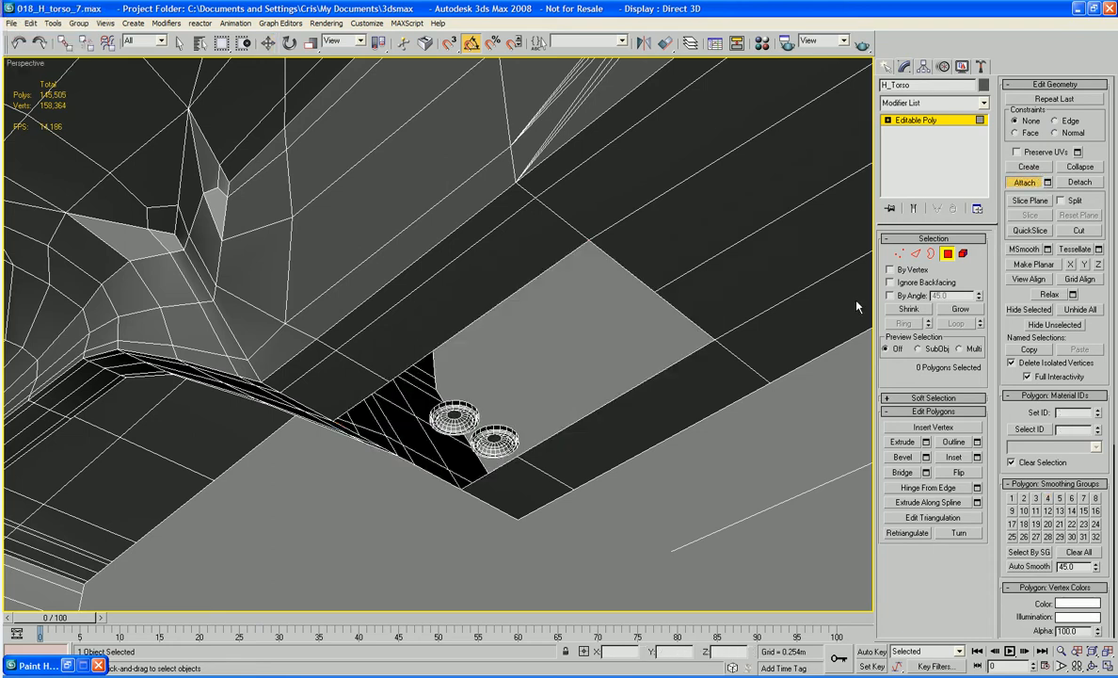
{"action": "left_click", "coordinate": [932, 253]}
{"action": "left_click", "coordinate": [644, 381]}
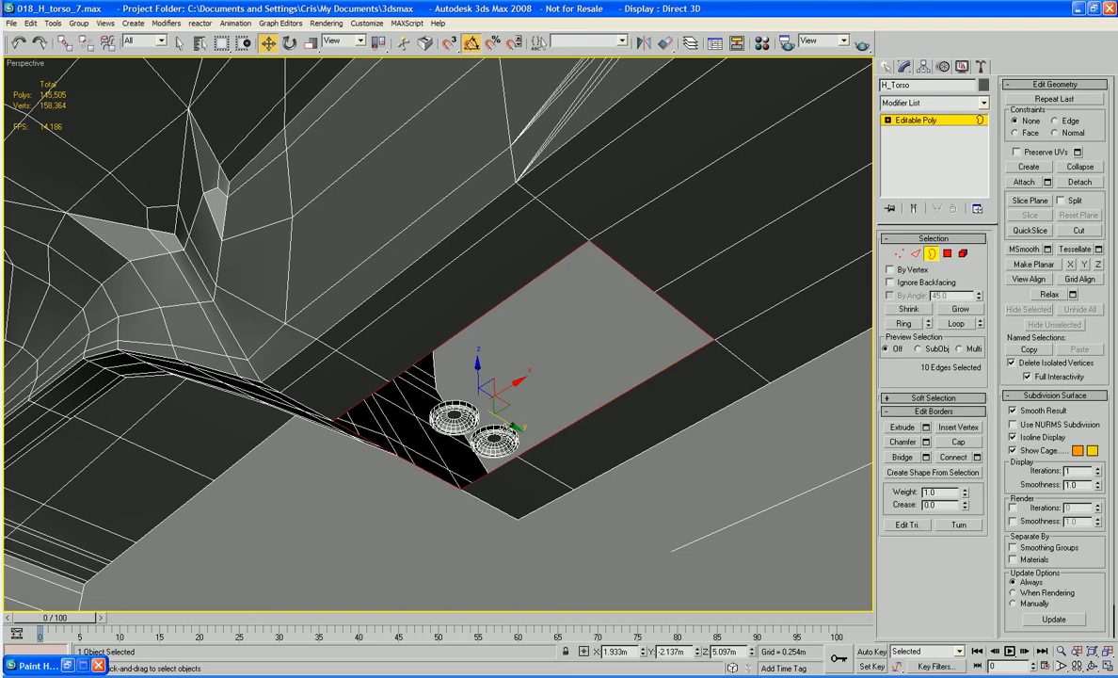
{"action": "left_click", "coordinate": [509, 430], "text": "ctrl"}
- Bridge the two facing rim edges of the paired round details on the torso's underside with a connecting polygon
{"action": "middle_click_drag", "start_coordinate": [714, 384], "coordinate": [700, 370], "text": "alt"}
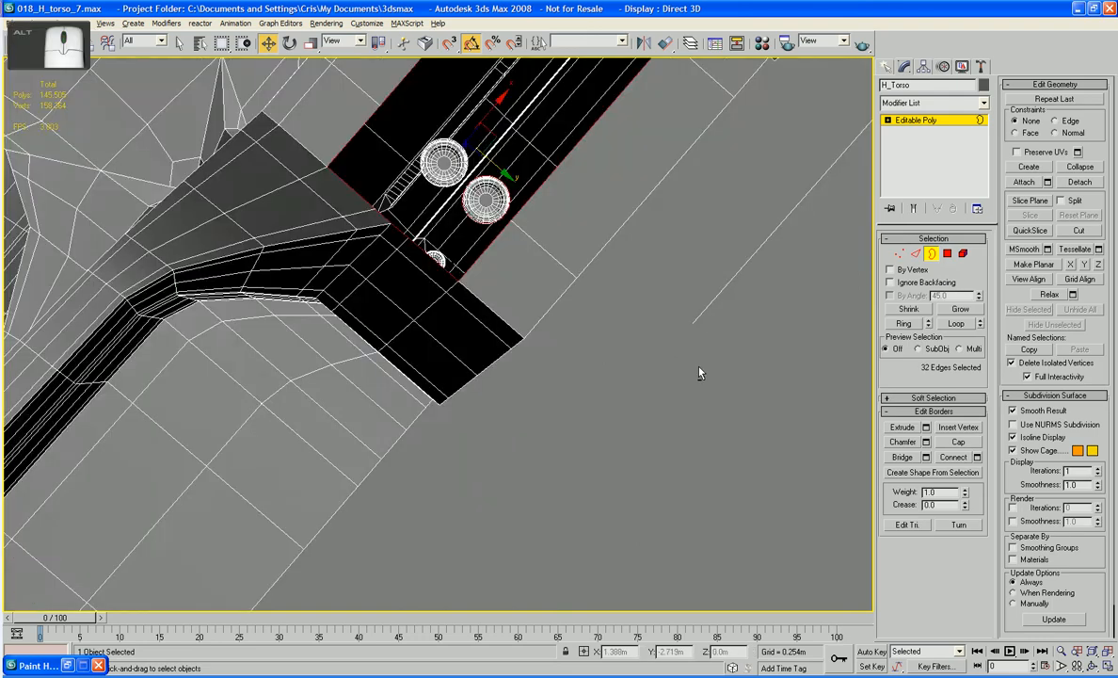
{"action": "scroll", "coordinate": [696, 366], "scroll_direction": "up", "scroll_amount": 5}
{"action": "middle_click_drag", "start_coordinate": [637, 292], "coordinate": [607, 618]}
{"action": "scroll", "coordinate": [603, 538], "scroll_direction": "down", "scroll_amount": 5}
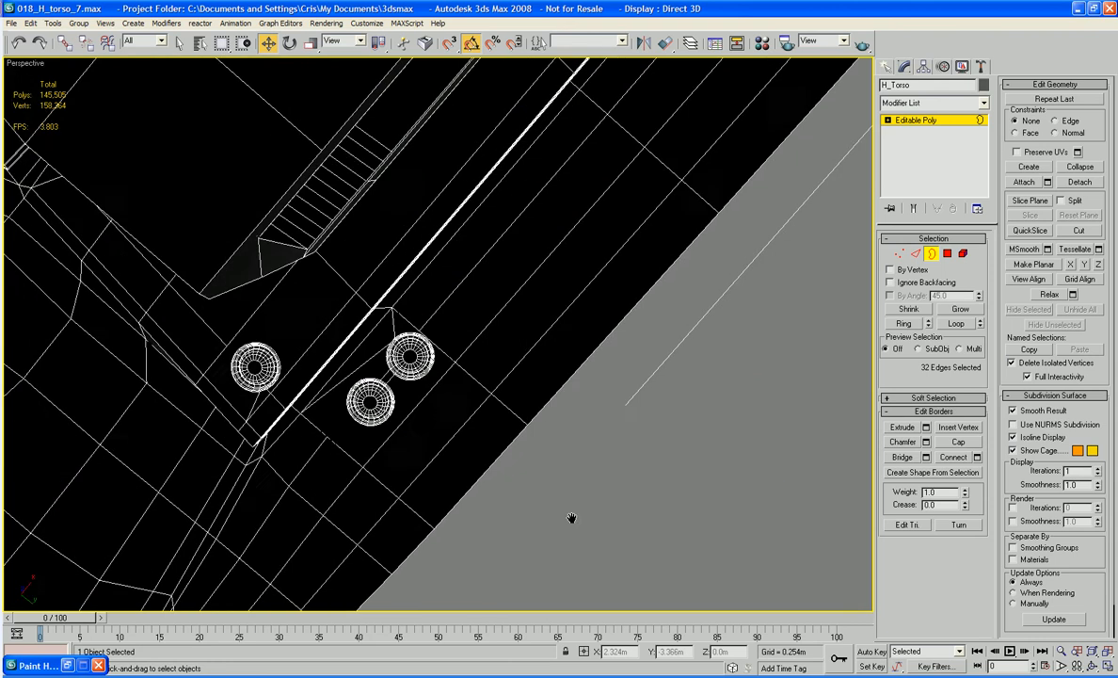
{"action": "middle_click_drag", "start_coordinate": [571, 521], "coordinate": [549, 462]}
{"action": "scroll", "coordinate": [549, 465], "scroll_direction": "up", "scroll_amount": 9}
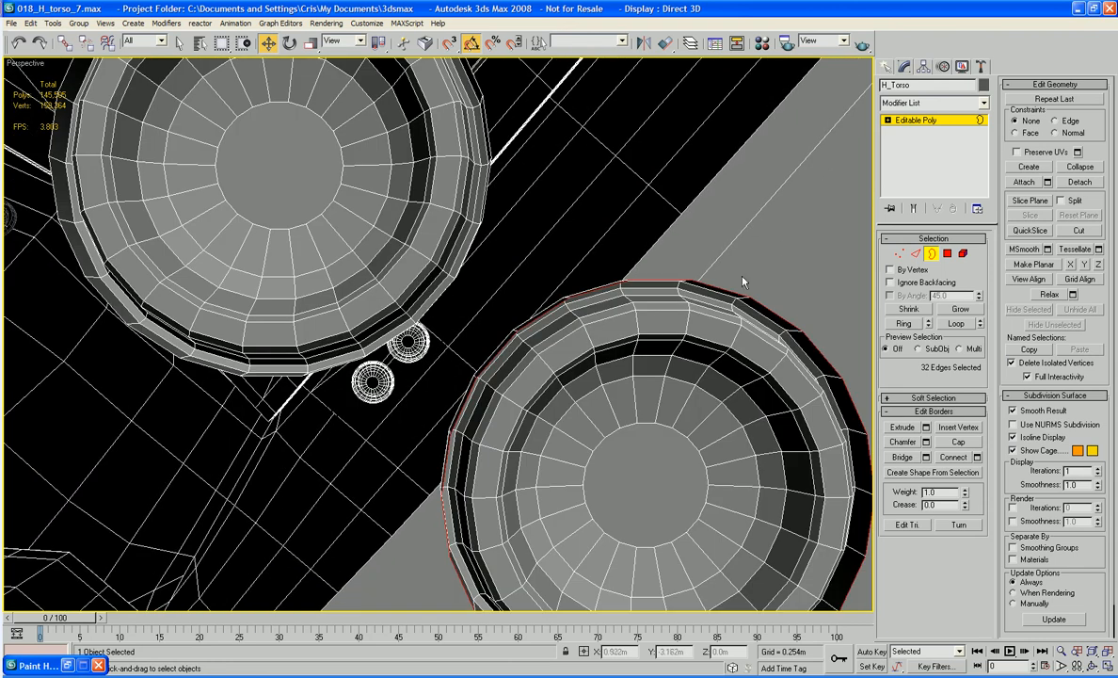
{"action": "left_click", "coordinate": [780, 243]}
{"action": "left_click", "coordinate": [484, 367]}
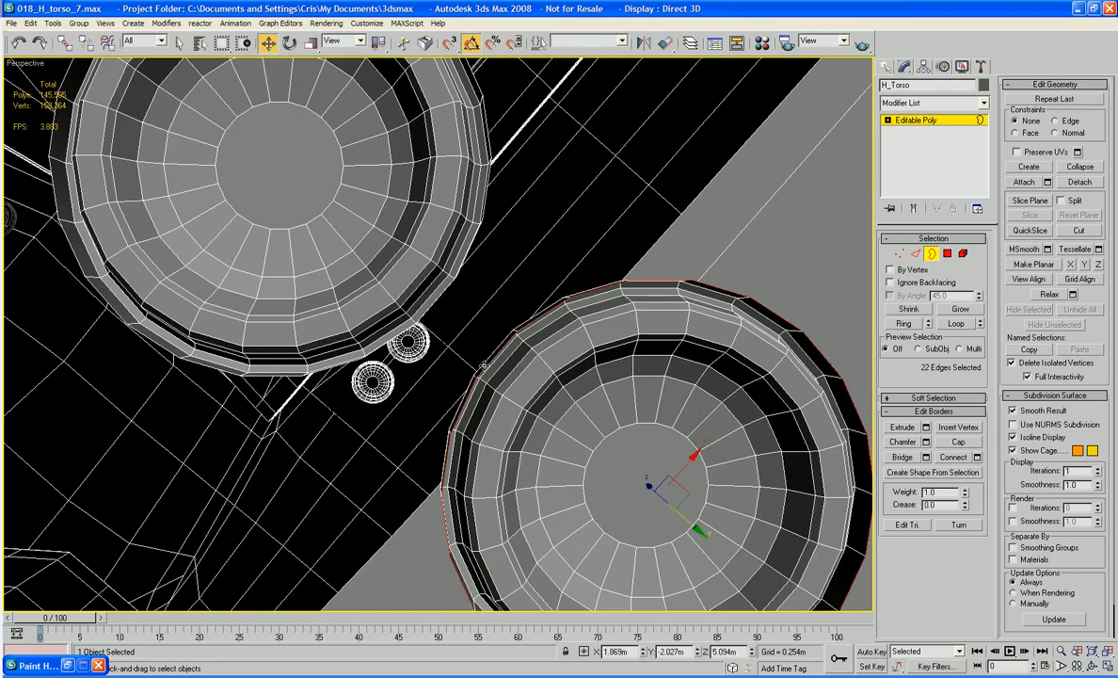
{"action": "left_click", "coordinate": [918, 253]}
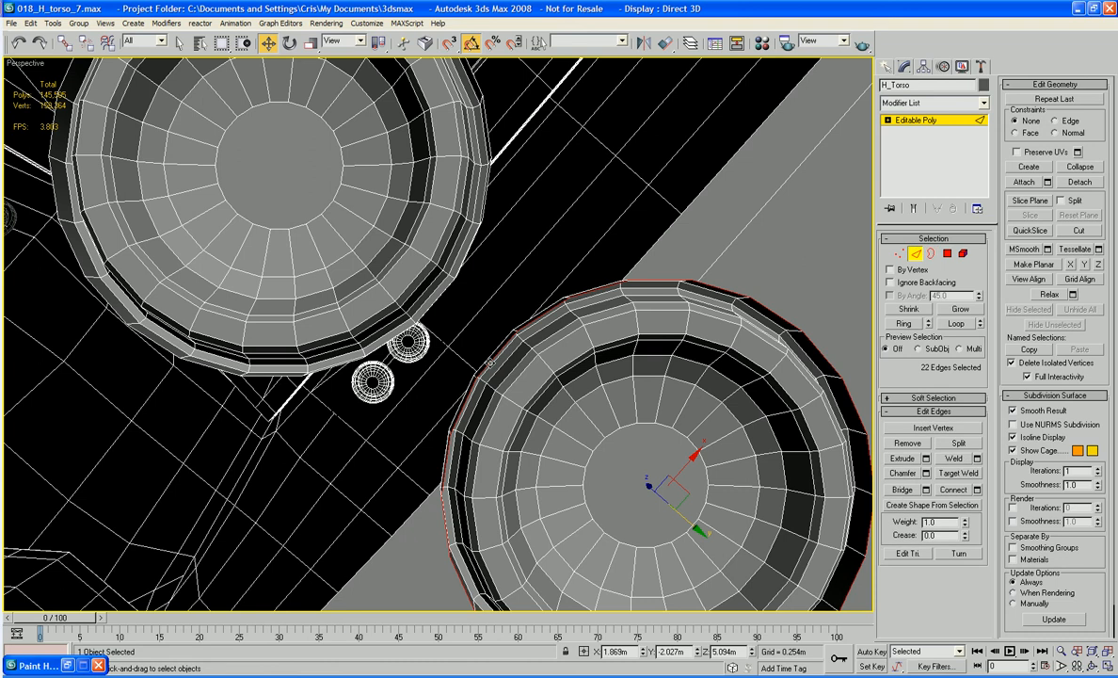
{"action": "left_click", "coordinate": [490, 362]}
{"action": "left_click", "coordinate": [428, 309], "text": "ctrl"}
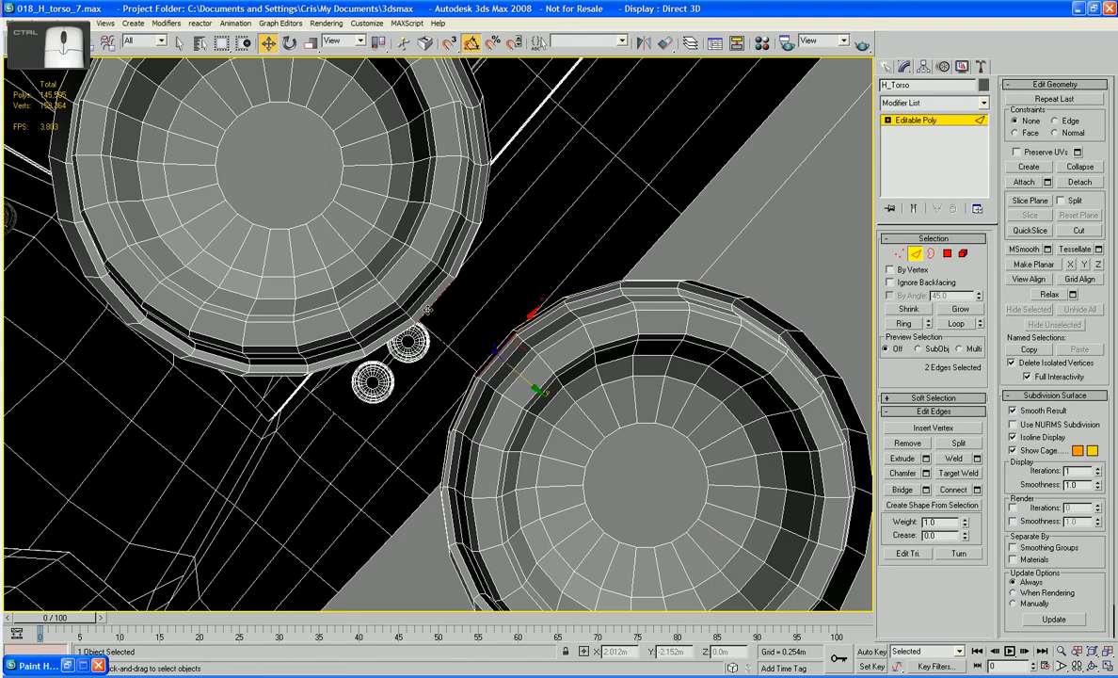
{"action": "left_click", "coordinate": [892, 491]}
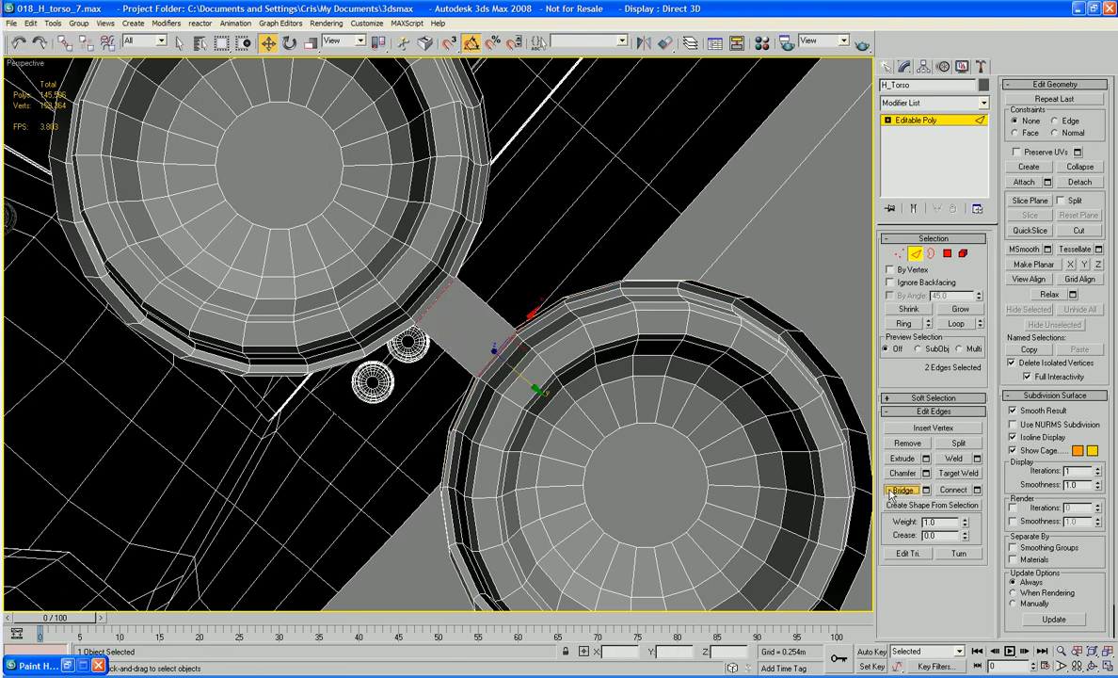
- Bridge the outer rim edge of the second underside round detail to the facing edge of the surrounding hole
{"action": "middle_click_drag", "start_coordinate": [556, 429], "coordinate": [453, 369]}
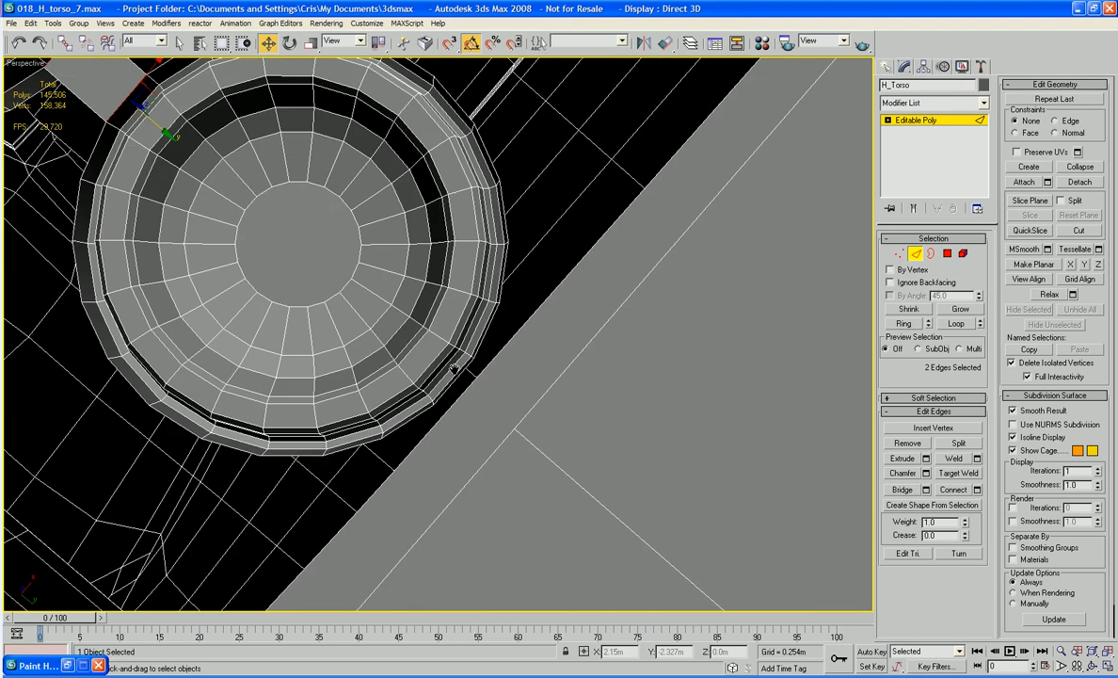
{"action": "left_click", "coordinate": [407, 424]}
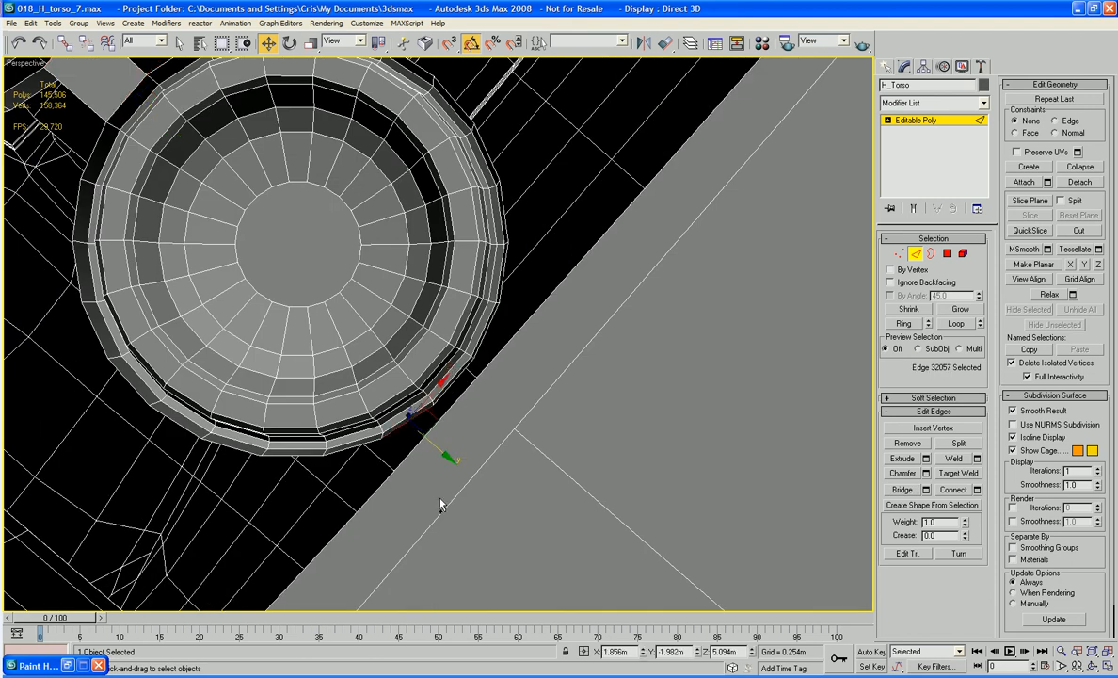
{"action": "left_click", "coordinate": [435, 518], "text": "ctrl"}
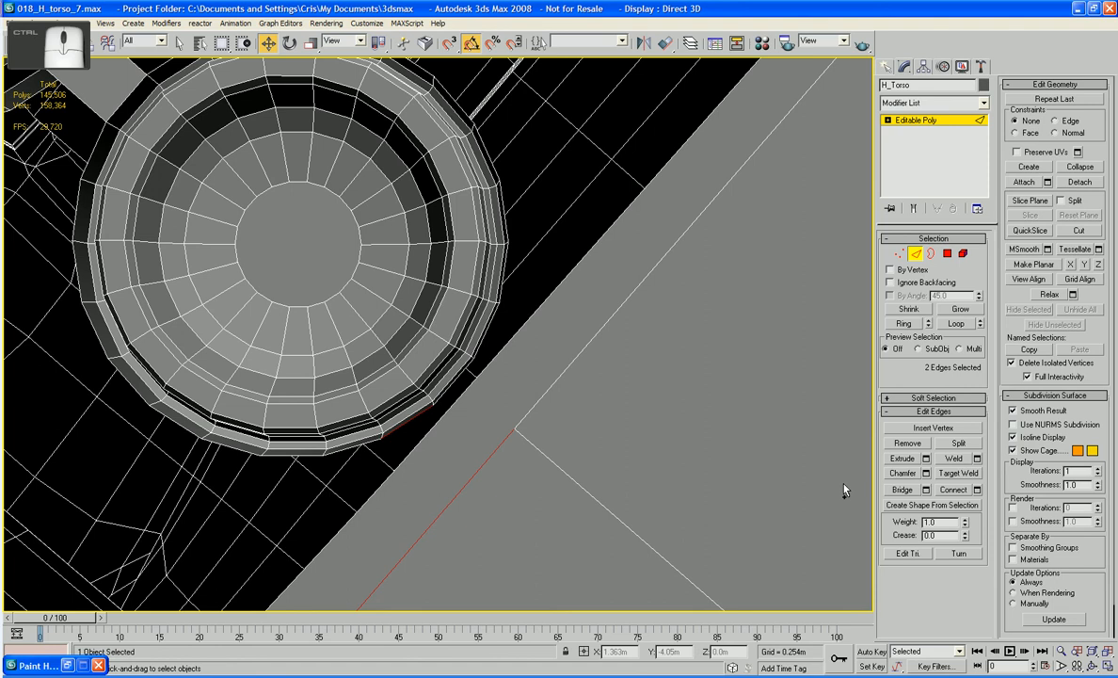
{"action": "left_click", "coordinate": [904, 491]}
- Cap the remaining open border around the paired round details on the torso's underside
{"action": "left_click", "coordinate": [930, 256]}
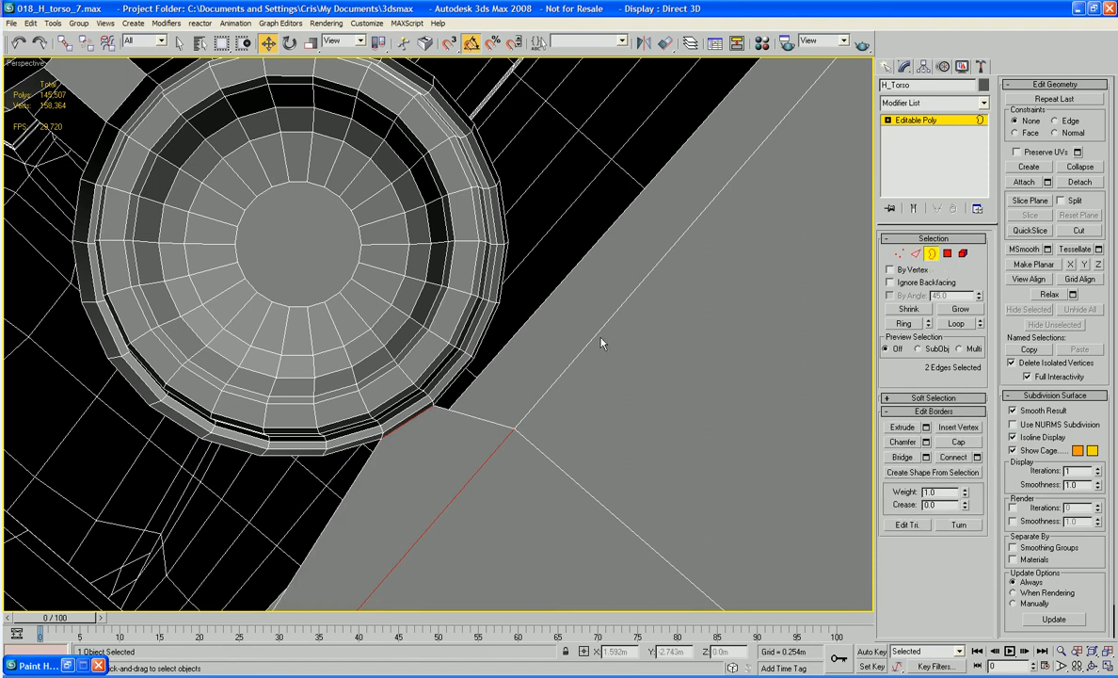
{"action": "left_click", "coordinate": [597, 337]}
{"action": "left_click", "coordinate": [951, 444]}
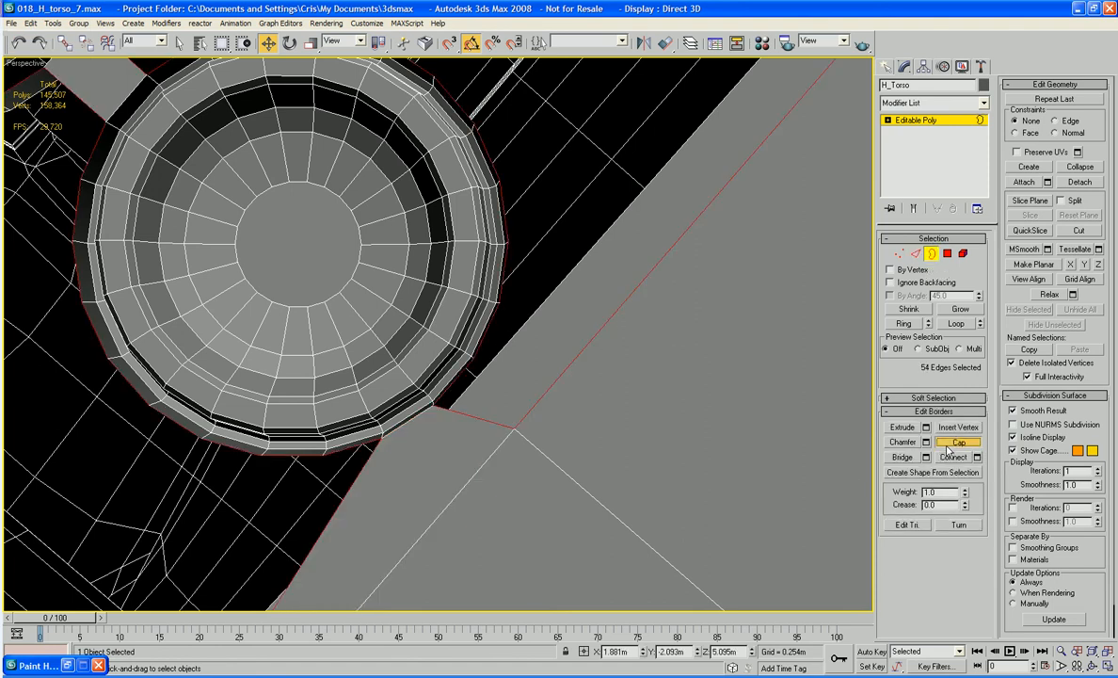
- Flatten the seven connected edges along the torso's lower inner corner by scaling them strongly along Y and to about 2% along Z
{"action": "middle_click_drag", "start_coordinate": [853, 445], "coordinate": [433, 399]}
{"action": "scroll", "coordinate": [840, 411], "scroll_direction": "down", "scroll_amount": 6}
{"action": "scroll", "coordinate": [433, 399], "scroll_direction": "up", "scroll_amount": 4}
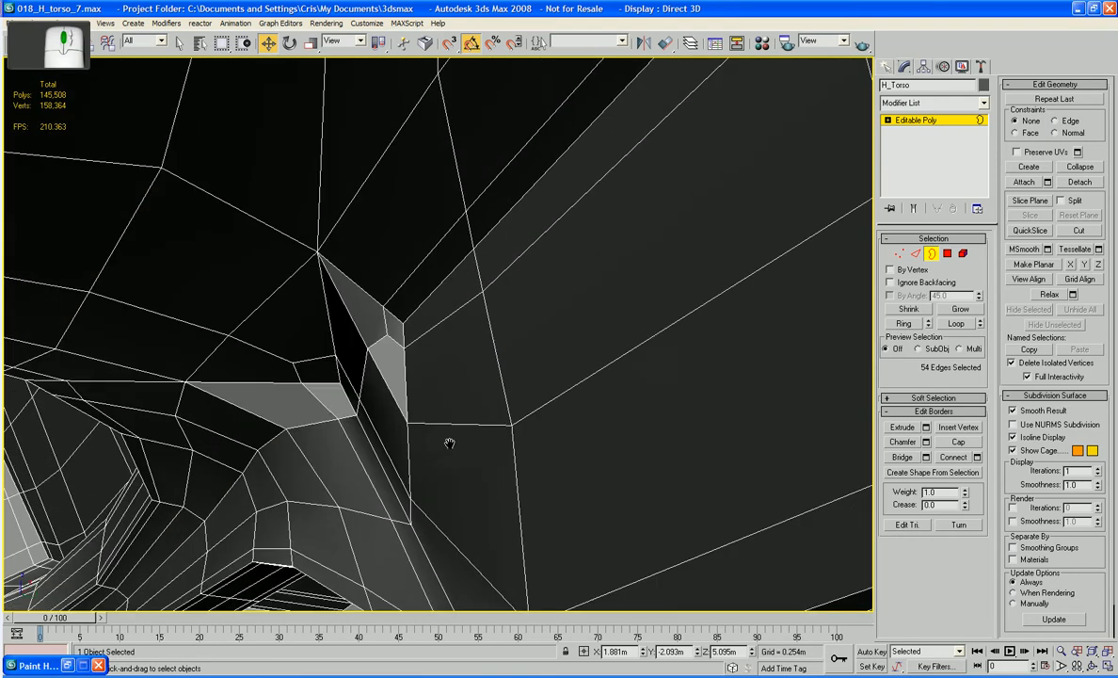
{"action": "left_click", "coordinate": [915, 256]}
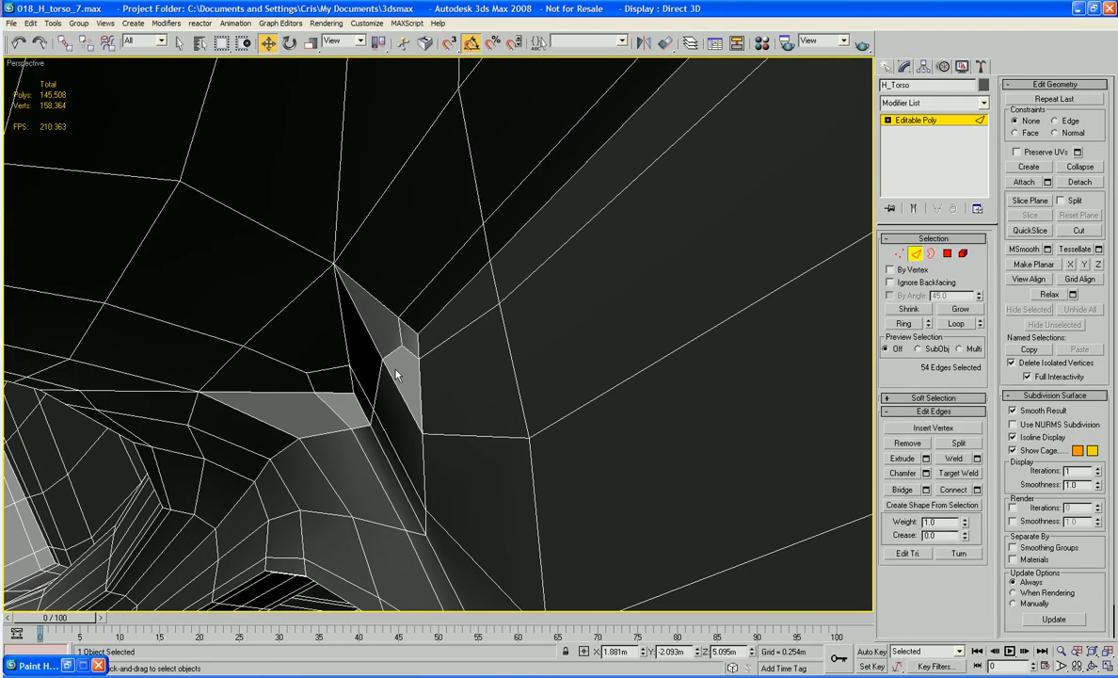
{"action": "left_click", "coordinate": [389, 356]}
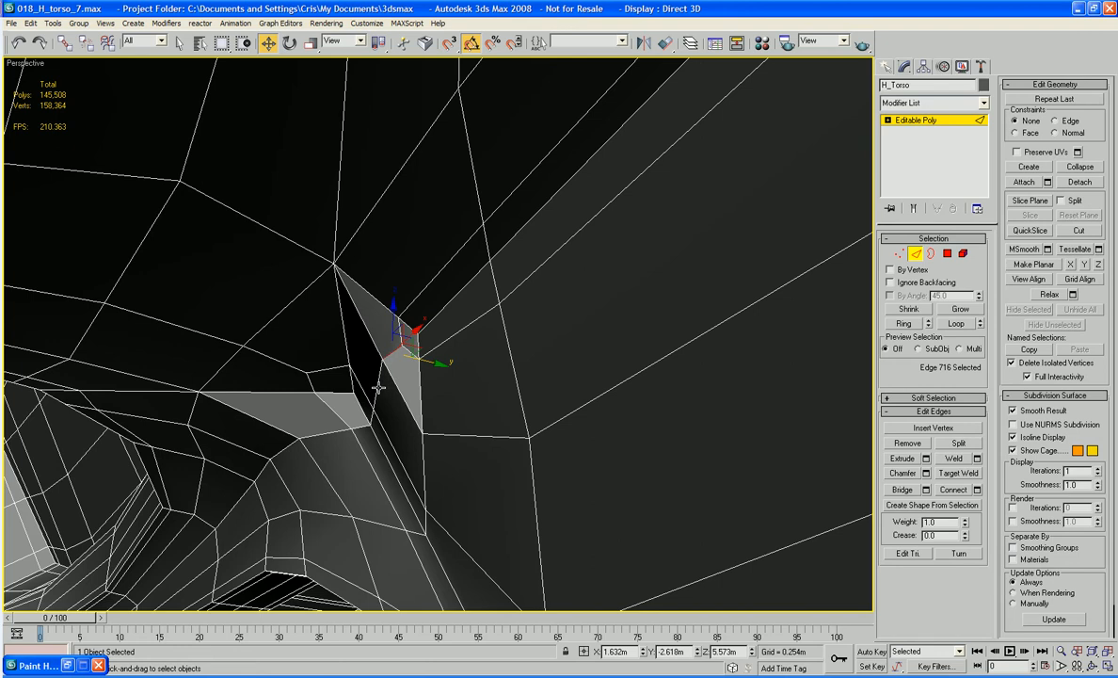
{"action": "left_click", "coordinate": [378, 417], "text": "ctrl"}
{"action": "left_click", "coordinate": [335, 401], "text": "ctrl"}
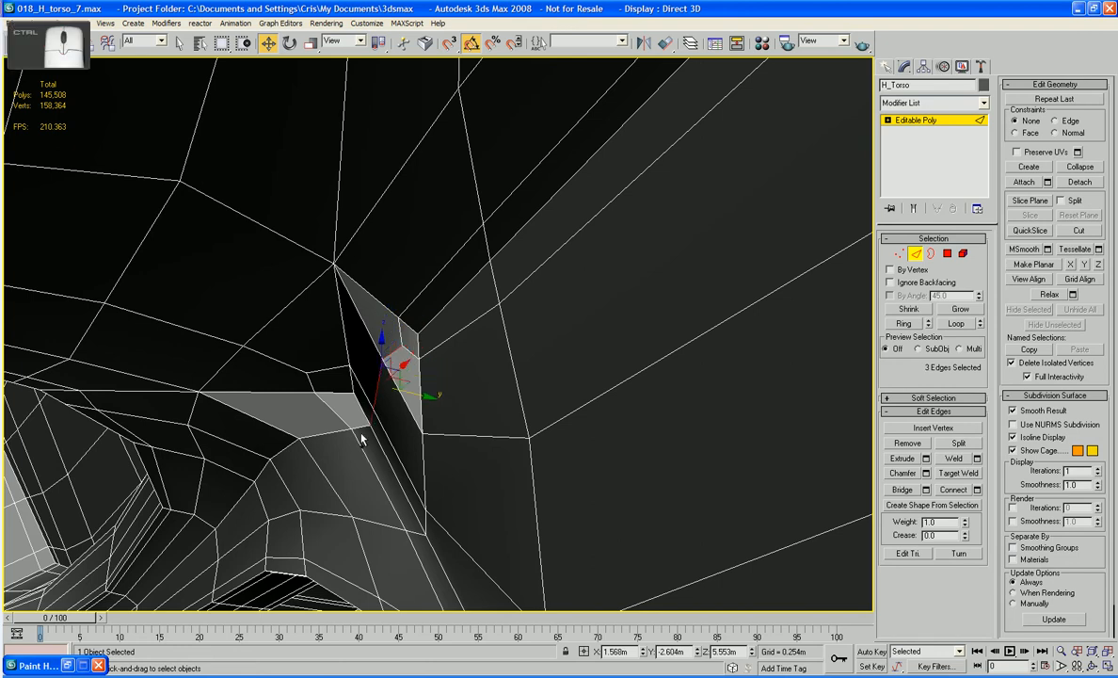
{"action": "left_click", "coordinate": [323, 436], "text": "ctrl"}
{"action": "left_click", "coordinate": [323, 433], "text": "ctrl"}
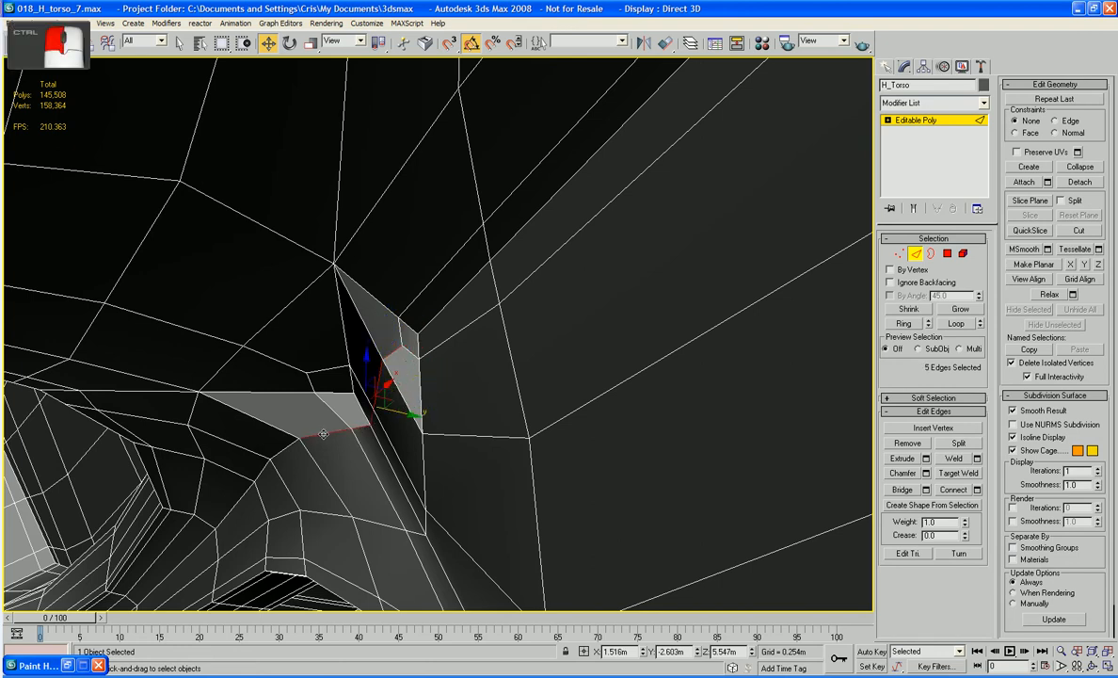
{"action": "left_click", "coordinate": [269, 470], "text": "ctrl"}
{"action": "left_click", "coordinate": [263, 470], "text": "ctrl"}
{"action": "middle_click_drag", "start_coordinate": [295, 467], "coordinate": [271, 502], "text": "alt"}
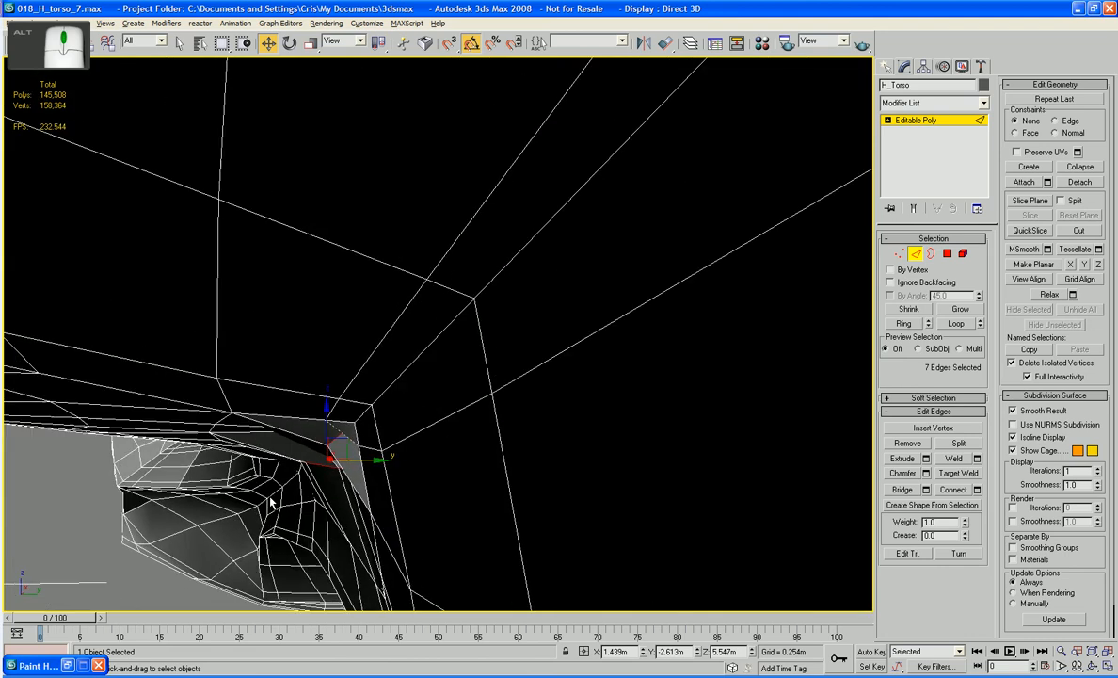
{"action": "left_click", "coordinate": [311, 43]}
{"action": "left_click_drag", "start_coordinate": [274, 465], "coordinate": [963, 476]}
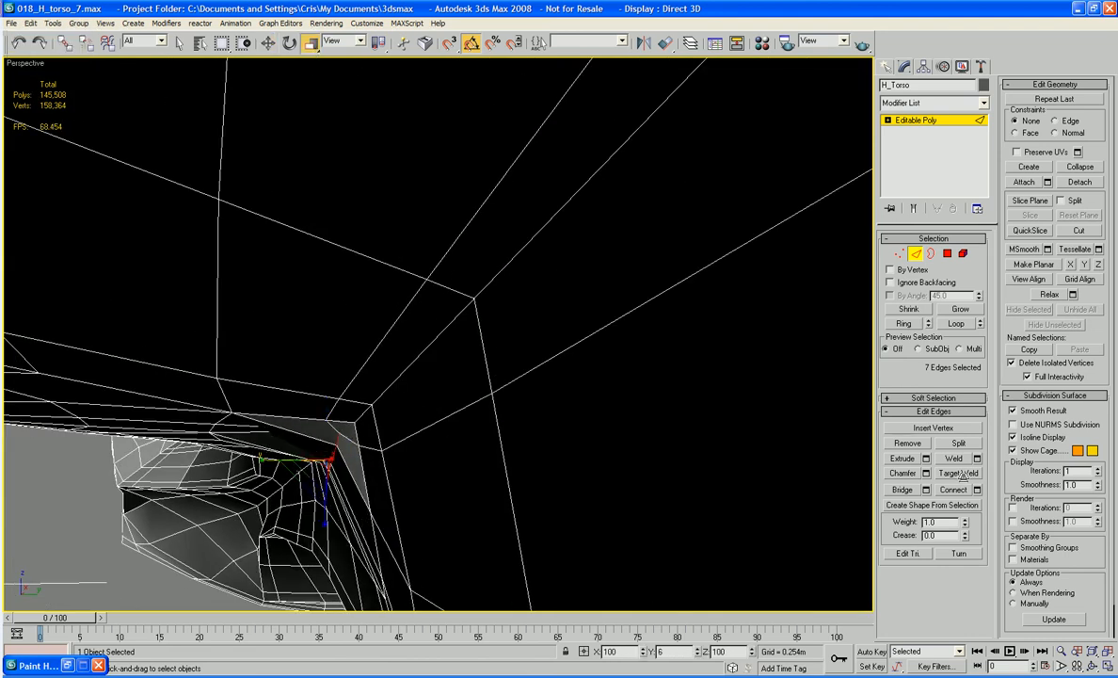
{"action": "left_click_drag", "start_coordinate": [1115, 480], "coordinate": [1116, 480]}
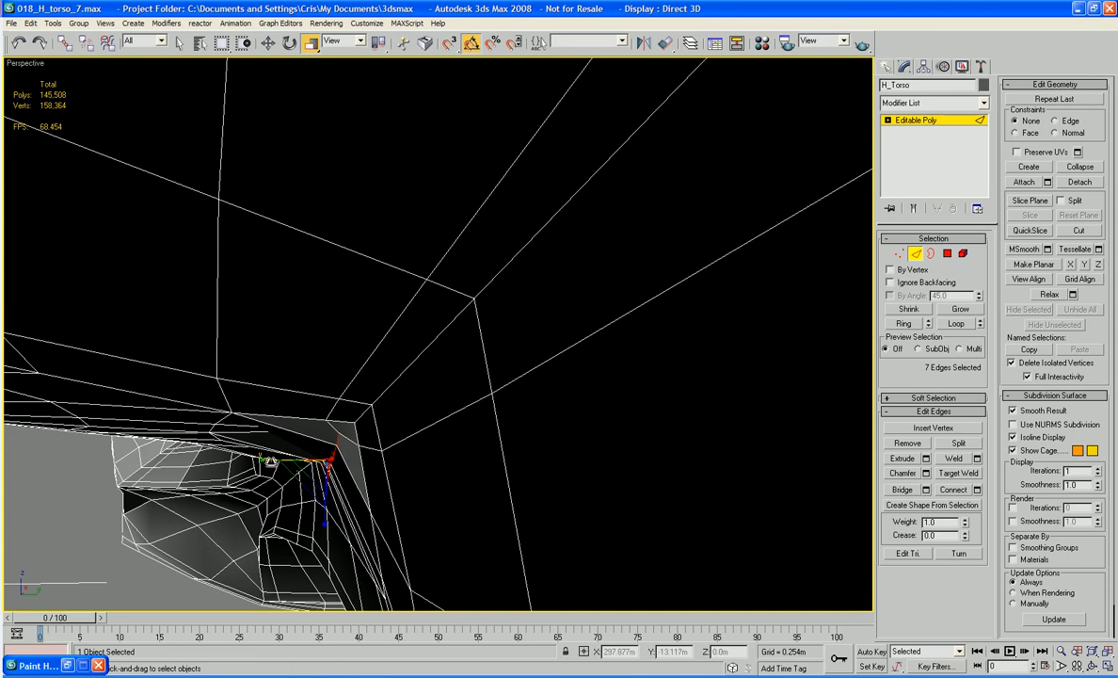
{"action": "left_click_drag", "start_coordinate": [272, 462], "coordinate": [809, 472]}
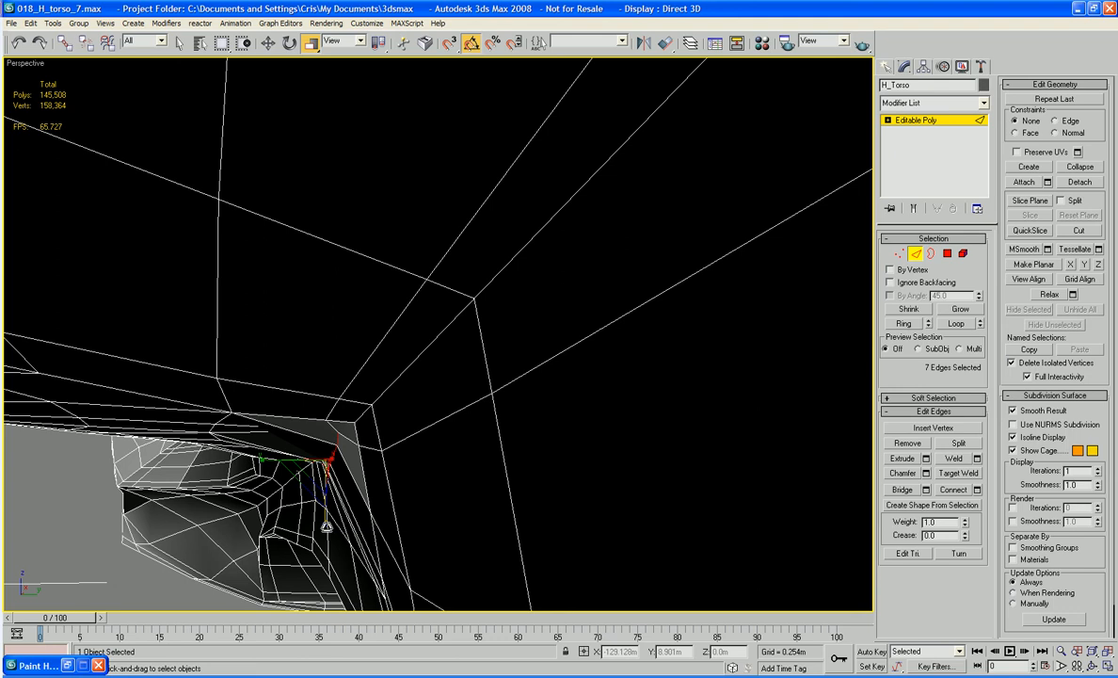
{"action": "left_click_drag", "start_coordinate": [327, 525], "coordinate": [323, 674]}
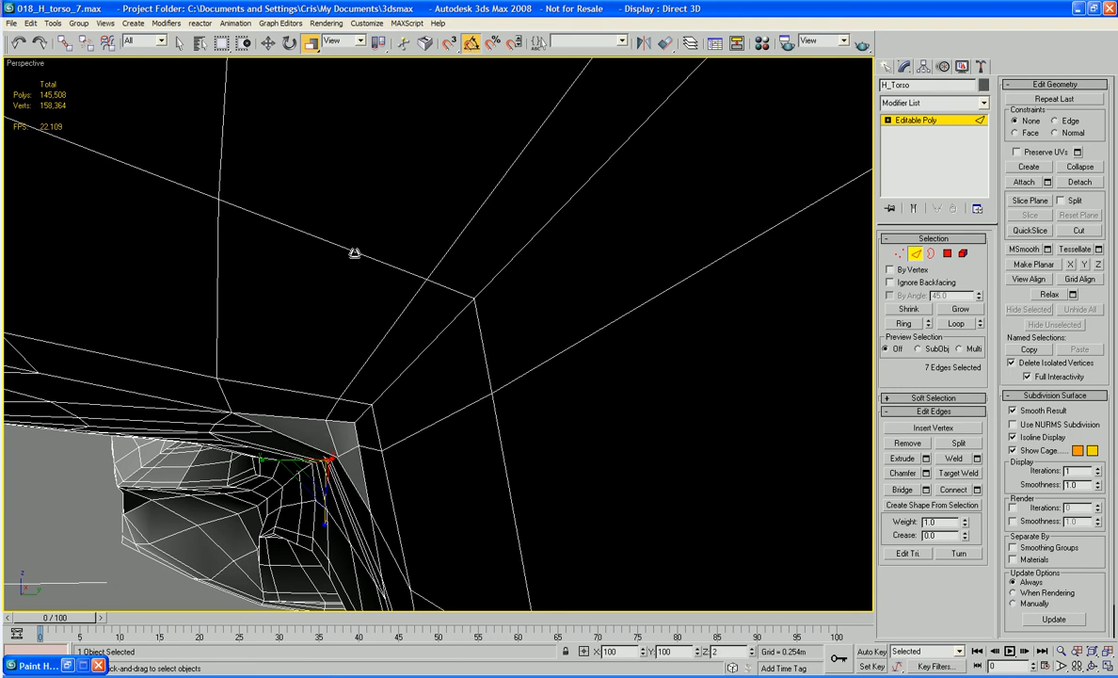
- Move the flattened corner edges toward the underside and rotate them slightly to follow the slope of the adjoining lower ledge
{"action": "key", "text": "w"}
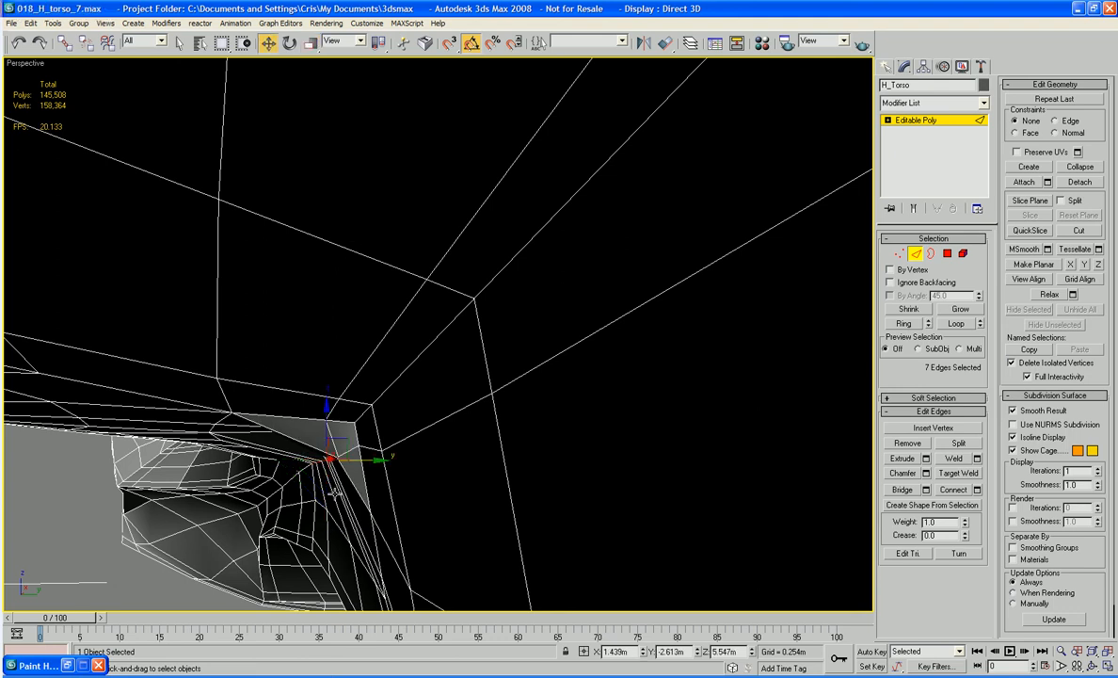
{"action": "left_click_drag", "start_coordinate": [335, 441], "coordinate": [353, 414]}
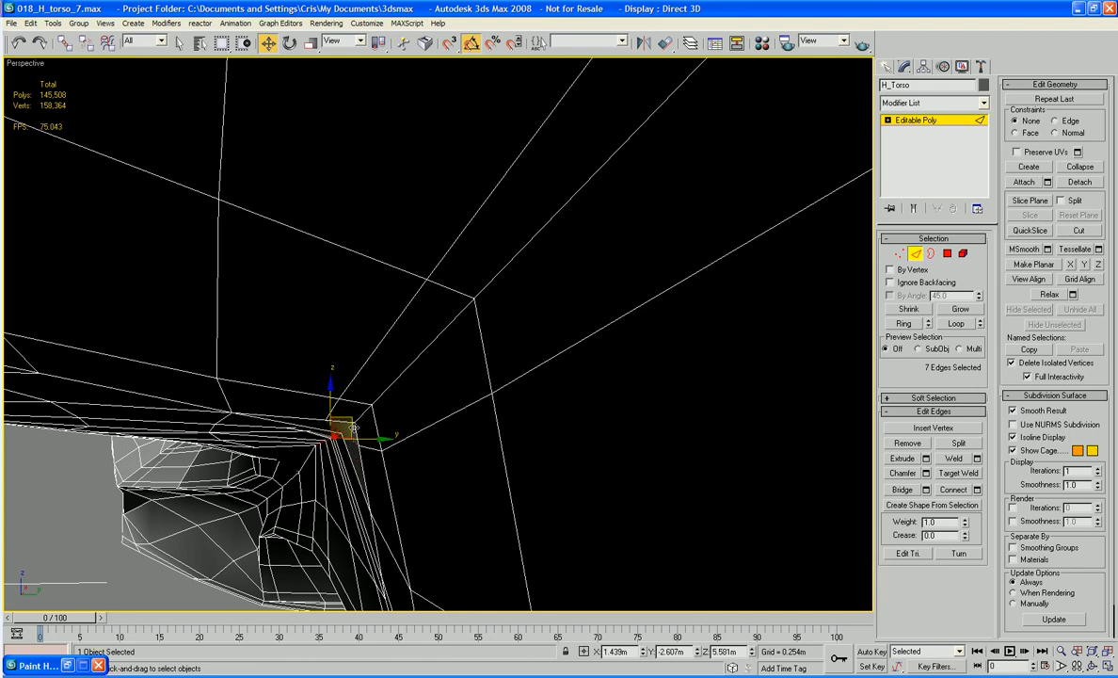
{"action": "middle_click_drag", "start_coordinate": [354, 414], "coordinate": [472, 446], "text": "alt"}
{"action": "scroll", "coordinate": [473, 446], "scroll_direction": "down", "scroll_amount": 3}
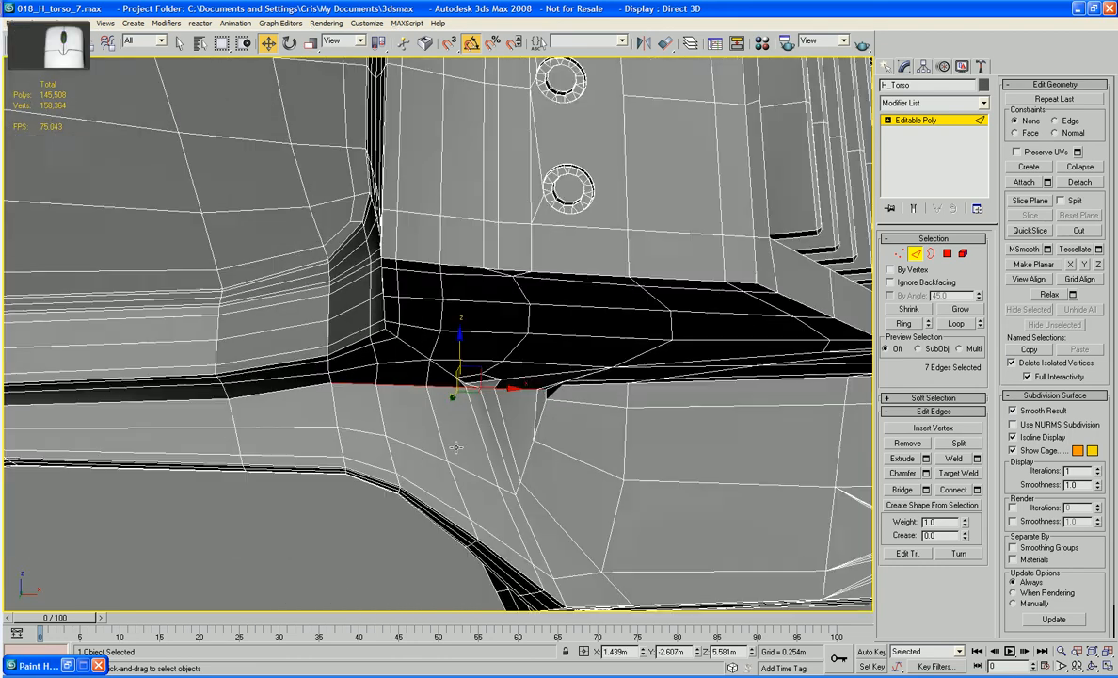
{"action": "left_click_drag", "start_coordinate": [417, 334], "coordinate": [417, 351]}
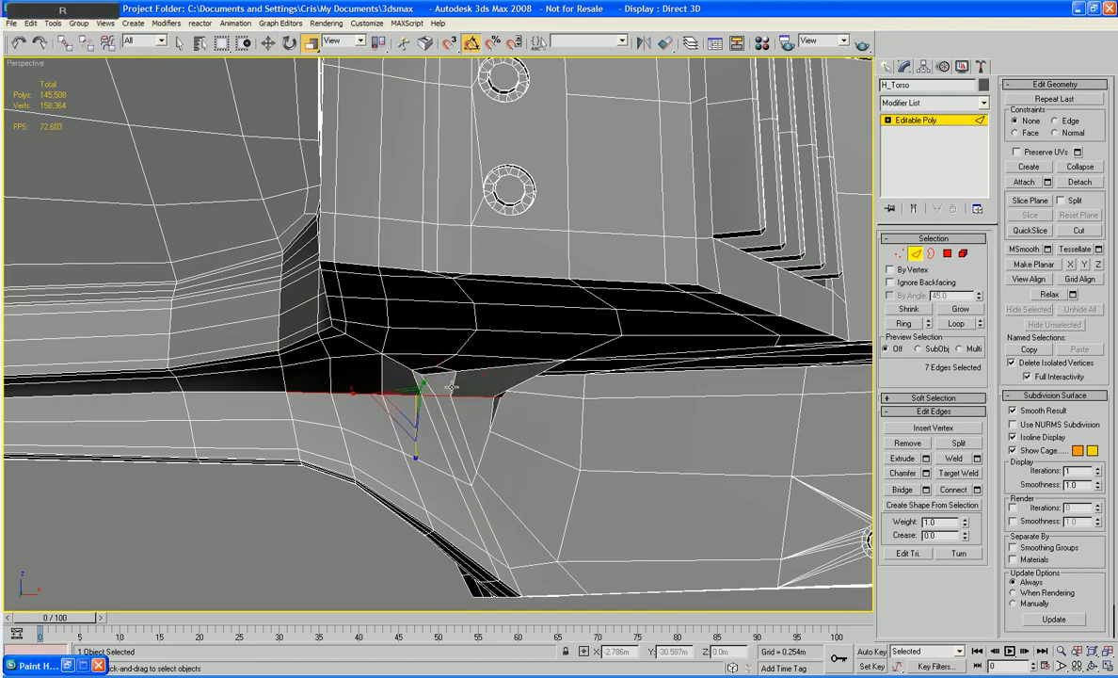
{"action": "key", "text": "e"}
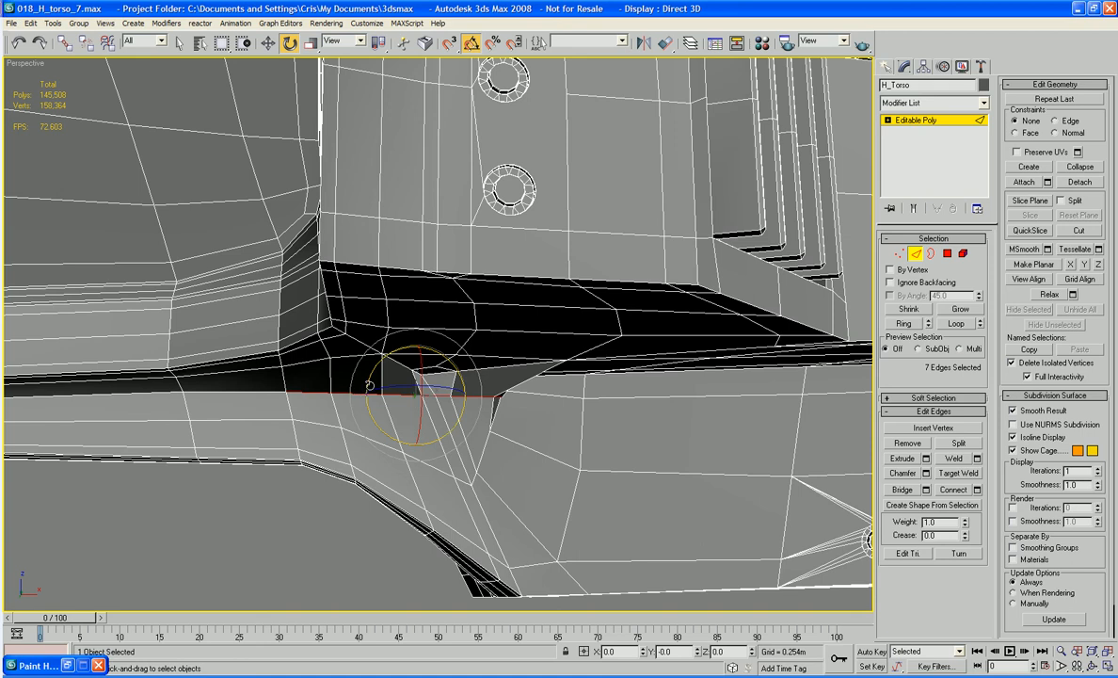
{"action": "left_click_drag", "start_coordinate": [364, 393], "coordinate": [370, 390]}
{"action": "key", "text": "w"}
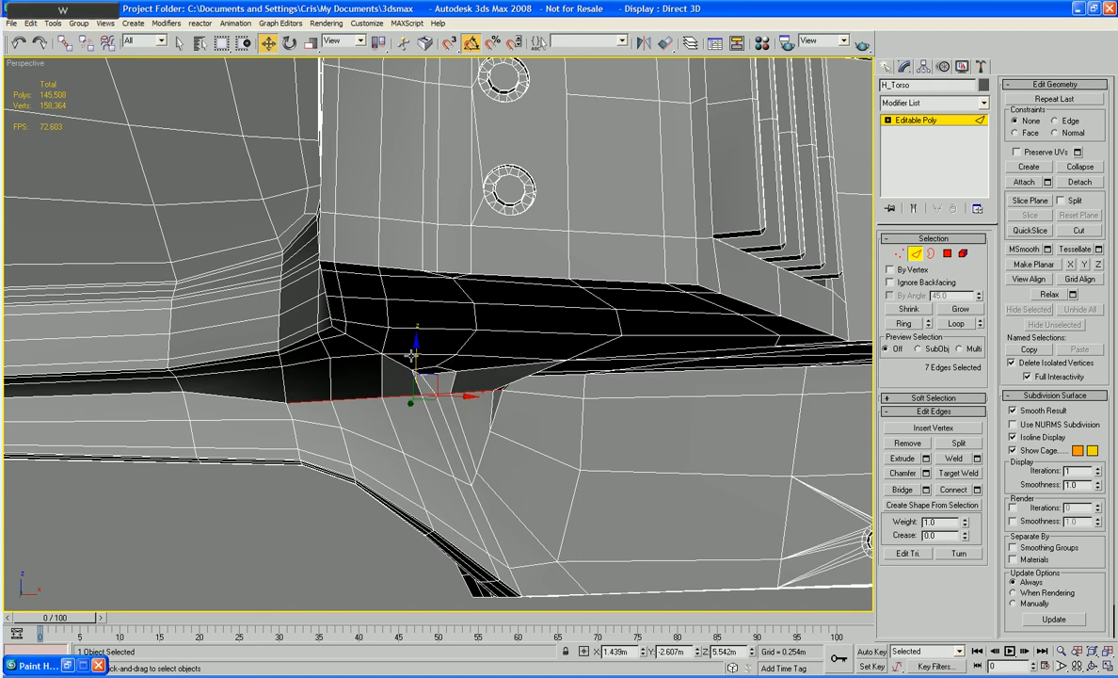
{"action": "left_click_drag", "start_coordinate": [414, 355], "coordinate": [415, 342]}
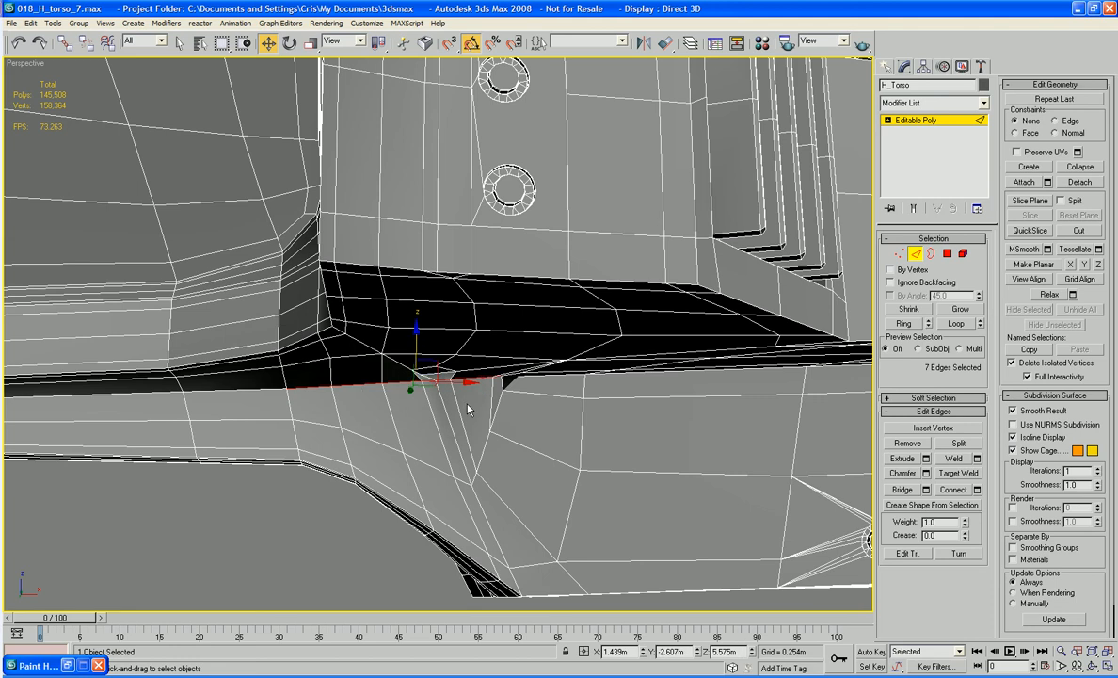
- Delete the small and adjoining larger underside polygons directly above the straightened edges at the torso's lower corner
{"action": "middle_click_drag", "start_coordinate": [468, 407], "coordinate": [344, 340], "text": "alt"}
{"action": "scroll", "coordinate": [395, 399], "scroll_direction": "up", "scroll_amount": 3}
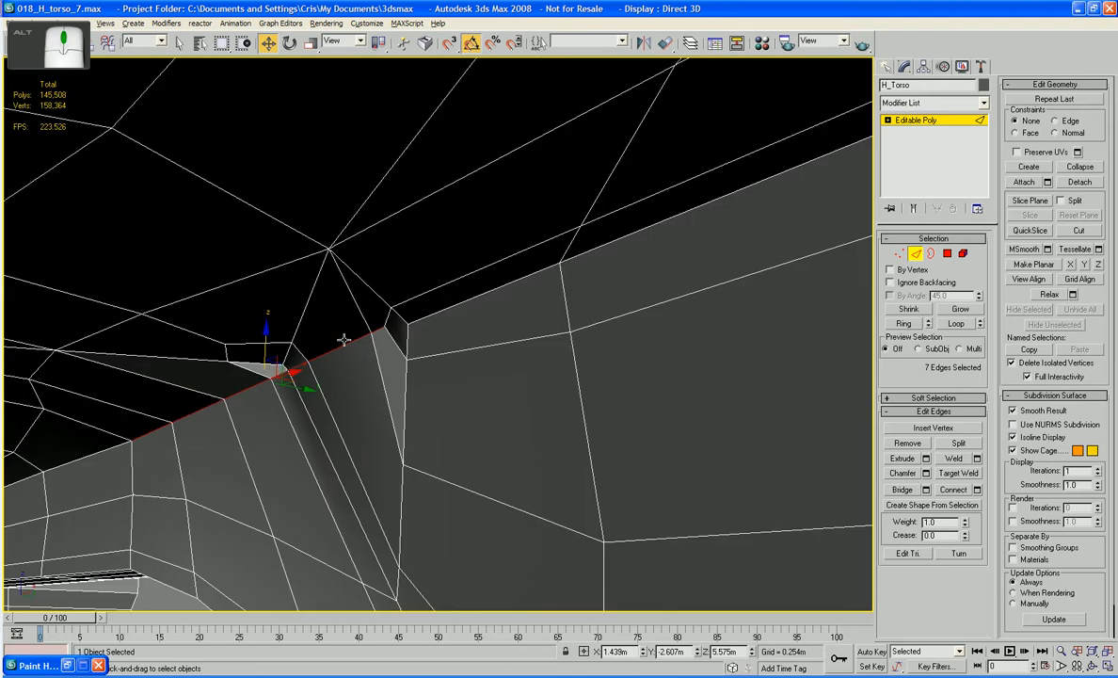
{"action": "left_click", "coordinate": [947, 254]}
{"action": "left_click", "coordinate": [224, 349]}
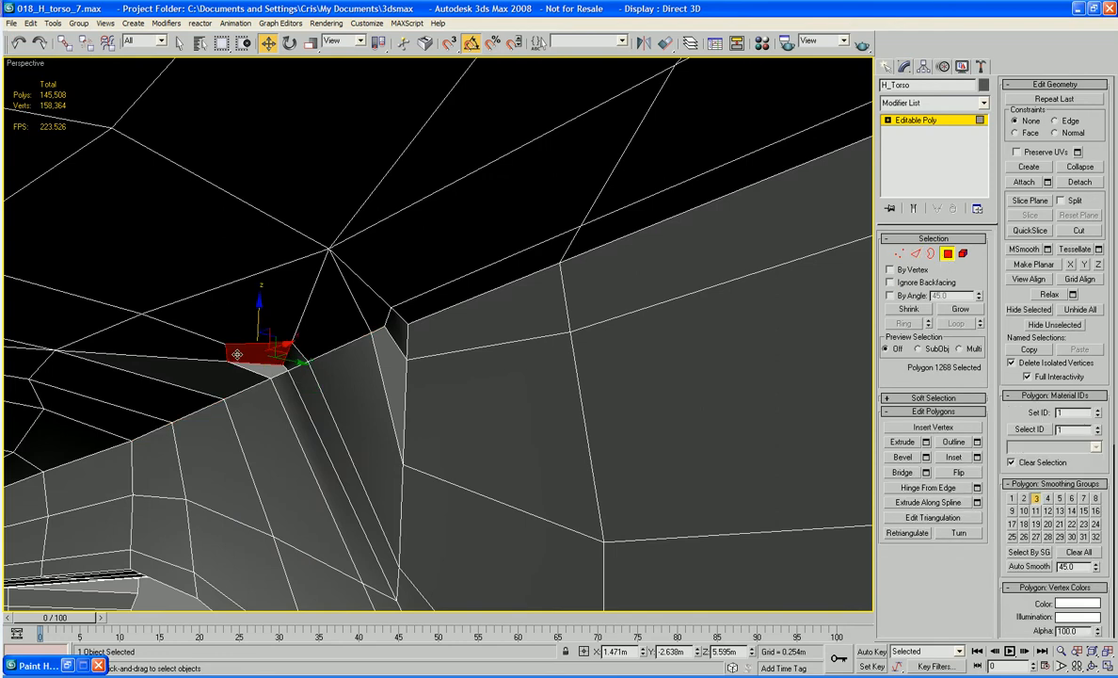
{"action": "key", "text": "Delete"}
{"action": "left_click", "coordinate": [286, 352]}
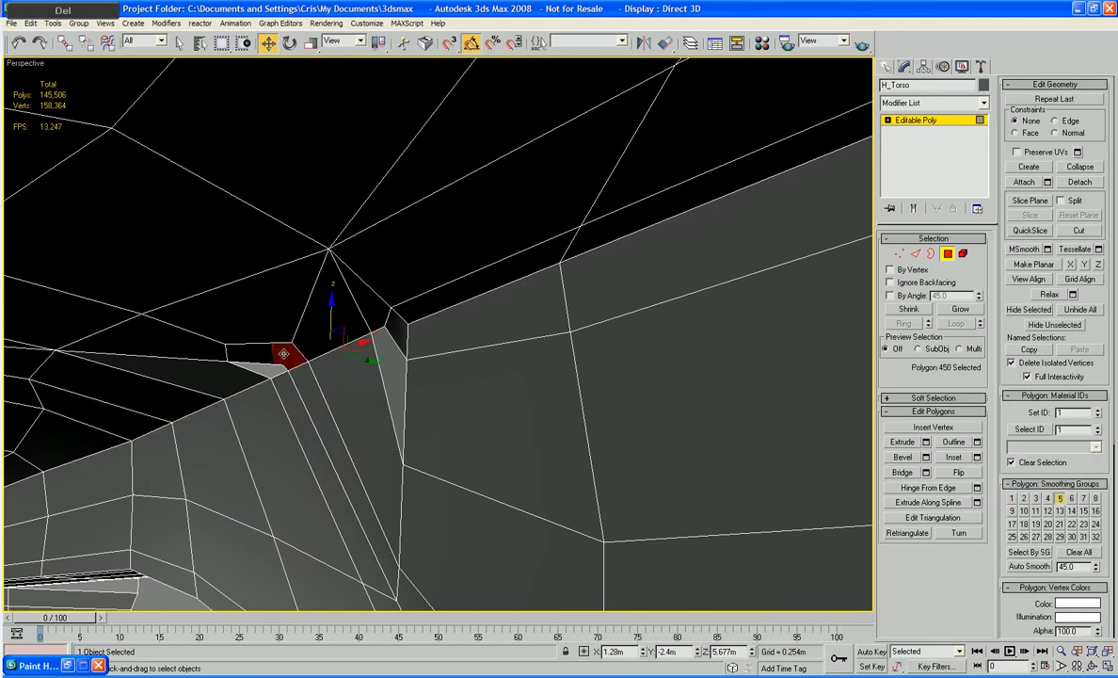
{"action": "key", "text": "Delete"}
{"action": "left_click", "coordinate": [262, 353]}
{"action": "key", "text": "Delete"}
{"action": "left_click", "coordinate": [288, 320]}
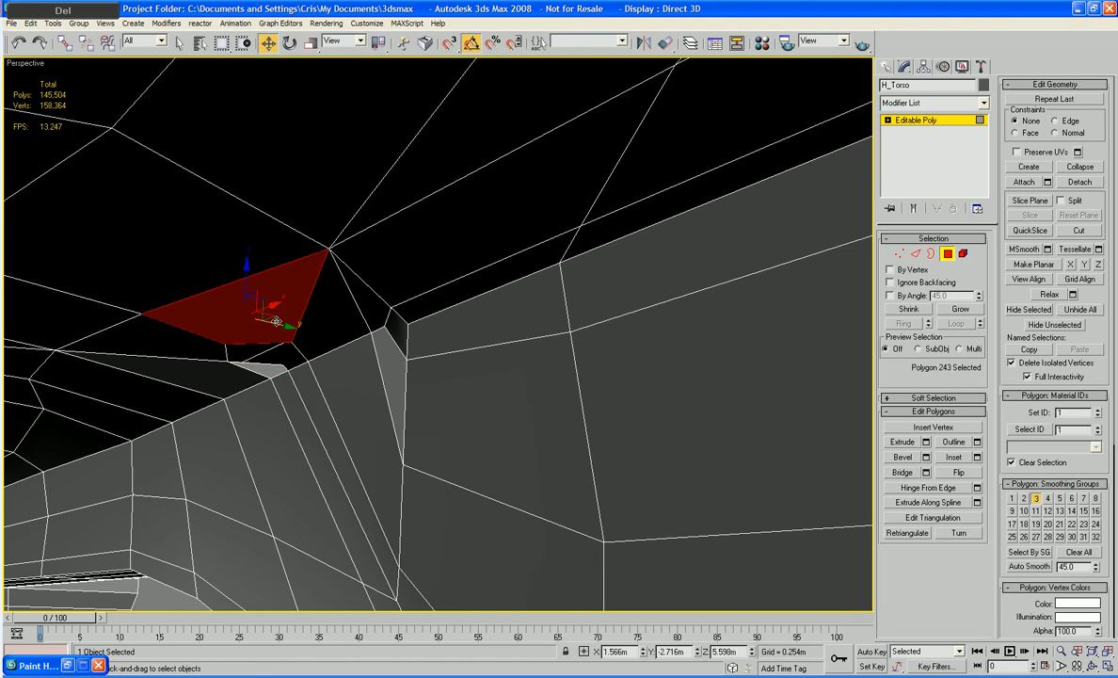
{"action": "key", "text": "Delete"}
{"action": "left_click", "coordinate": [332, 322]}
{"action": "key", "text": "Delete"}
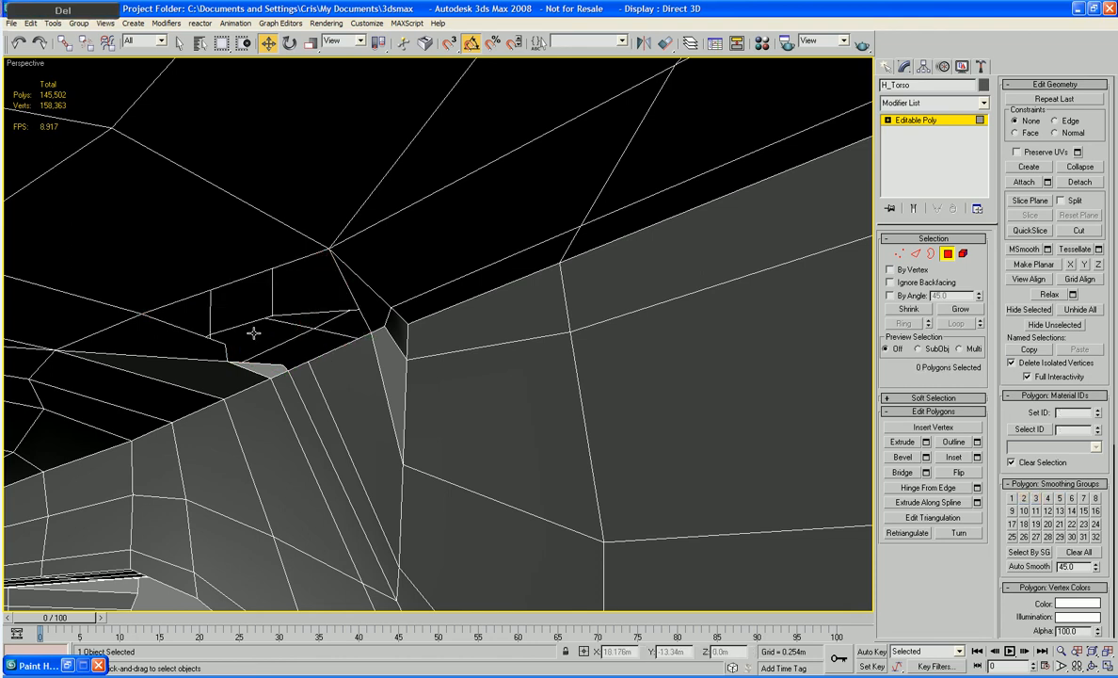
- Delete the narrow triangular polygons and side wall strips between the corner opening and the large flat side panel
{"action": "middle_click_drag", "start_coordinate": [253, 331], "coordinate": [296, 337], "text": "alt"}
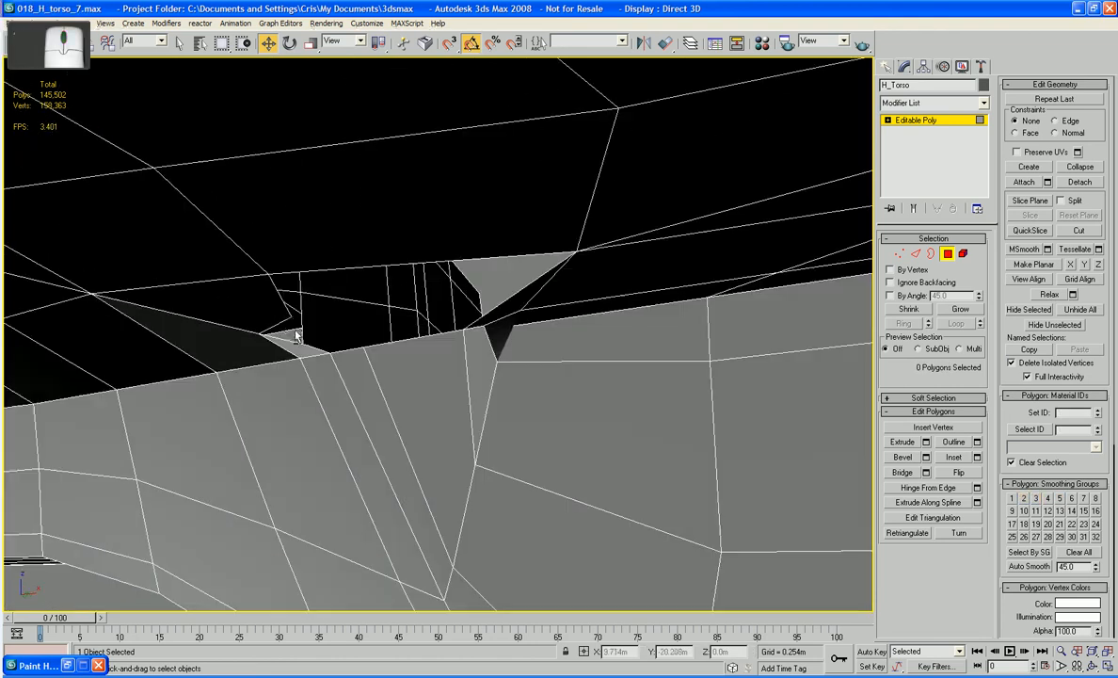
{"action": "left_click", "coordinate": [466, 365]}
{"action": "key", "text": "Delete"}
{"action": "middle_click_drag", "start_coordinate": [466, 367], "coordinate": [345, 283], "text": "alt"}
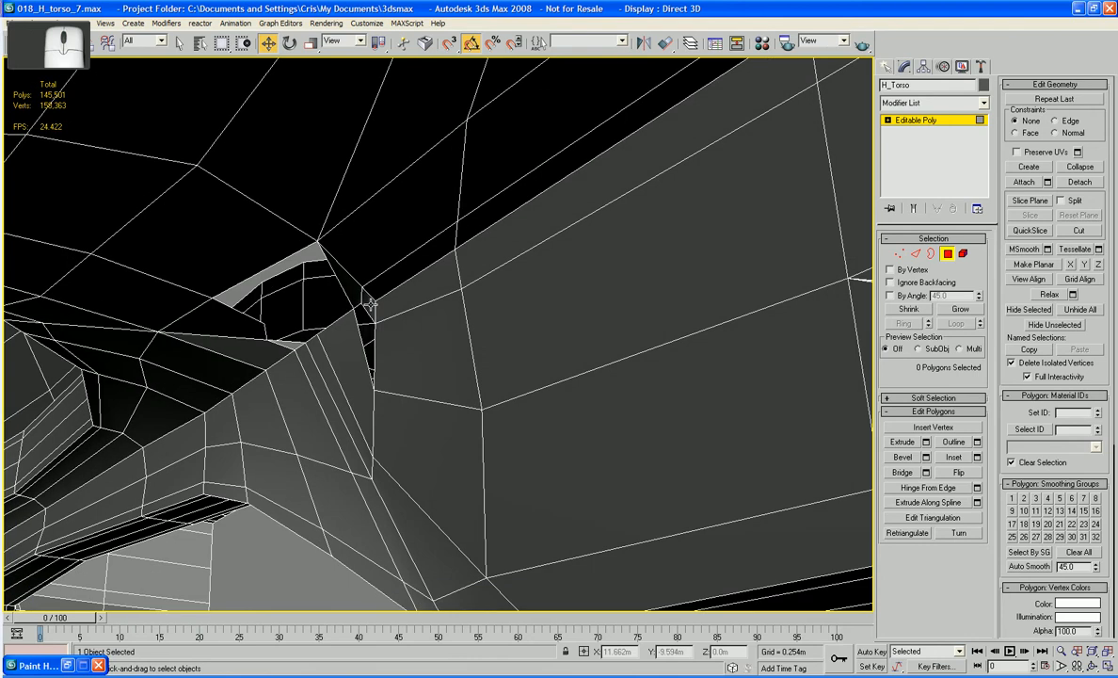
{"action": "left_click", "coordinate": [369, 303]}
{"action": "key", "text": "Delete"}
{"action": "left_click", "coordinate": [355, 293]}
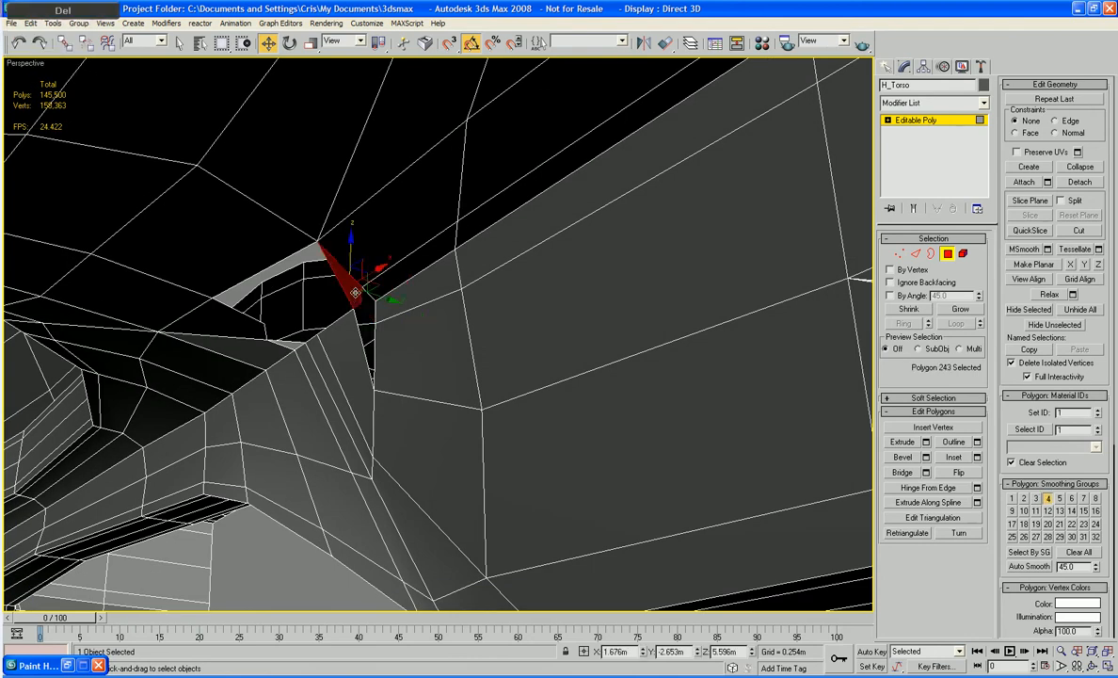
{"action": "key", "text": "Delete"}
{"action": "left_click", "coordinate": [352, 369]}
{"action": "key", "text": "Delete"}
{"action": "left_click", "coordinate": [337, 411]}
{"action": "key", "text": "Delete"}
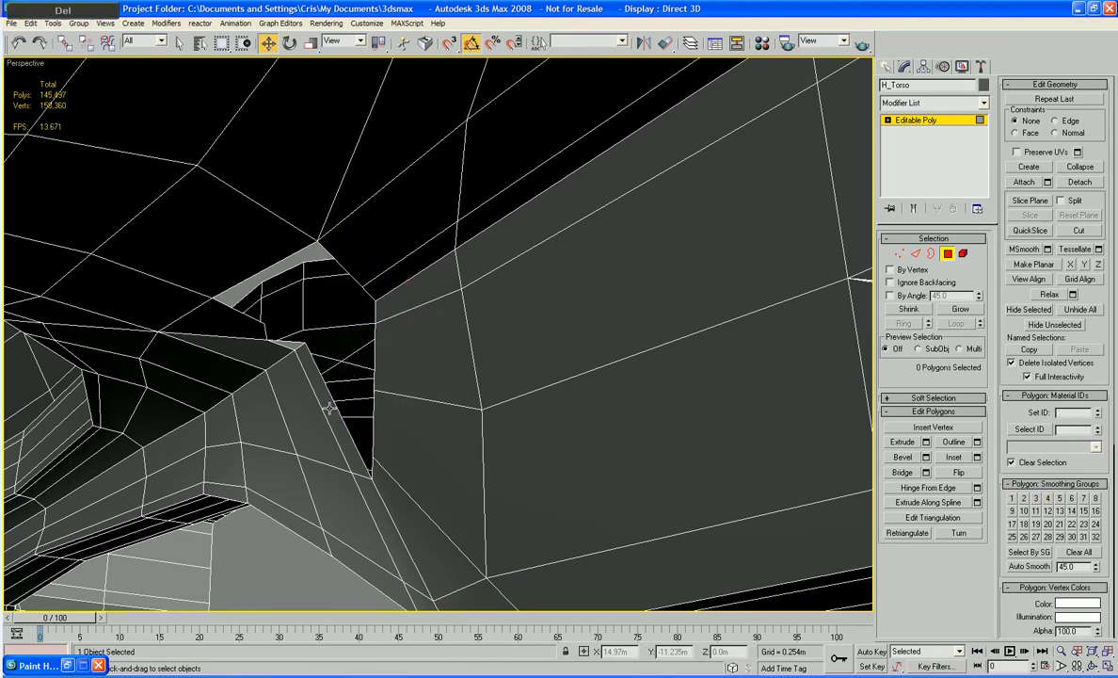
- Delete the remaining wall strips, the sliver and the adjoining polygons on the ledge side of the corner opening
{"action": "left_click", "coordinate": [315, 367]}
{"action": "key", "text": "Delete"}
{"action": "left_click", "coordinate": [292, 410]}
{"action": "key", "text": "Delete"}
{"action": "left_click", "coordinate": [260, 411]}
{"action": "key", "text": "Delete"}
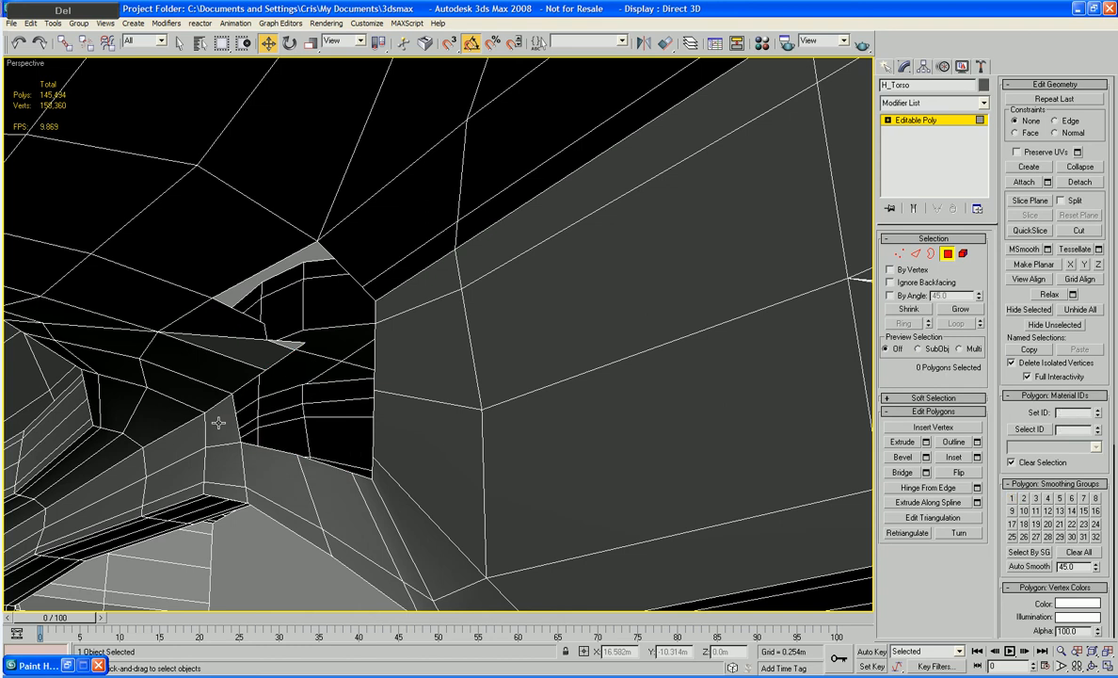
{"action": "left_click", "coordinate": [282, 325]}
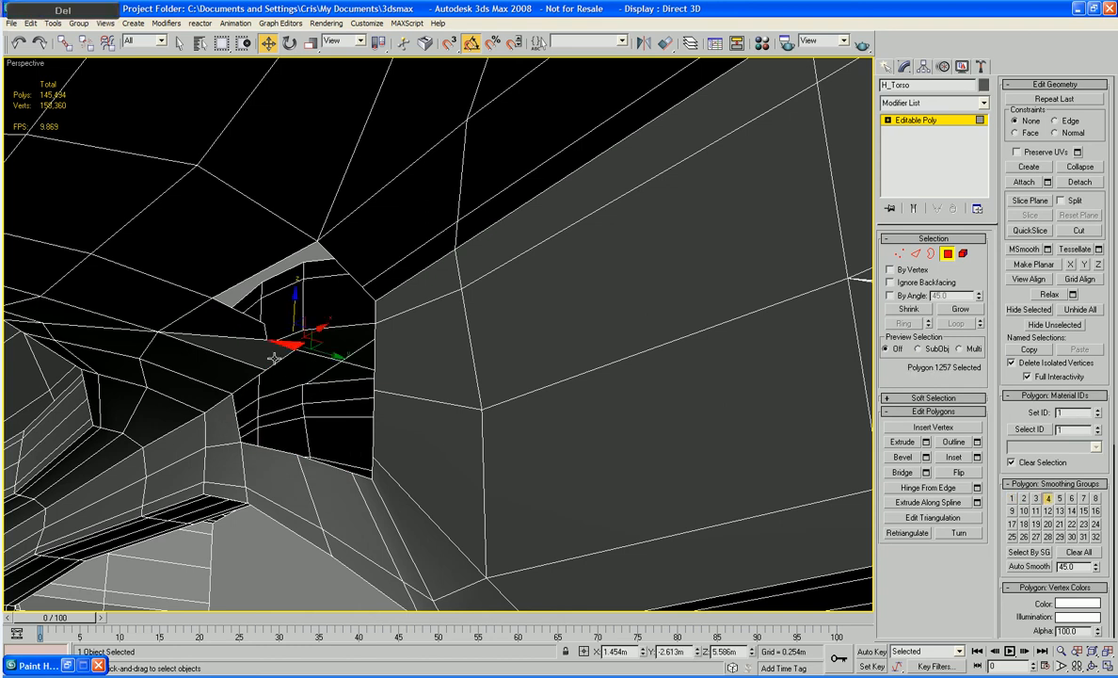
{"action": "key", "text": "Delete"}
{"action": "left_click", "coordinate": [231, 339]}
{"action": "key", "text": "Delete"}
{"action": "left_click", "coordinate": [227, 369]}
{"action": "key", "text": "Delete"}
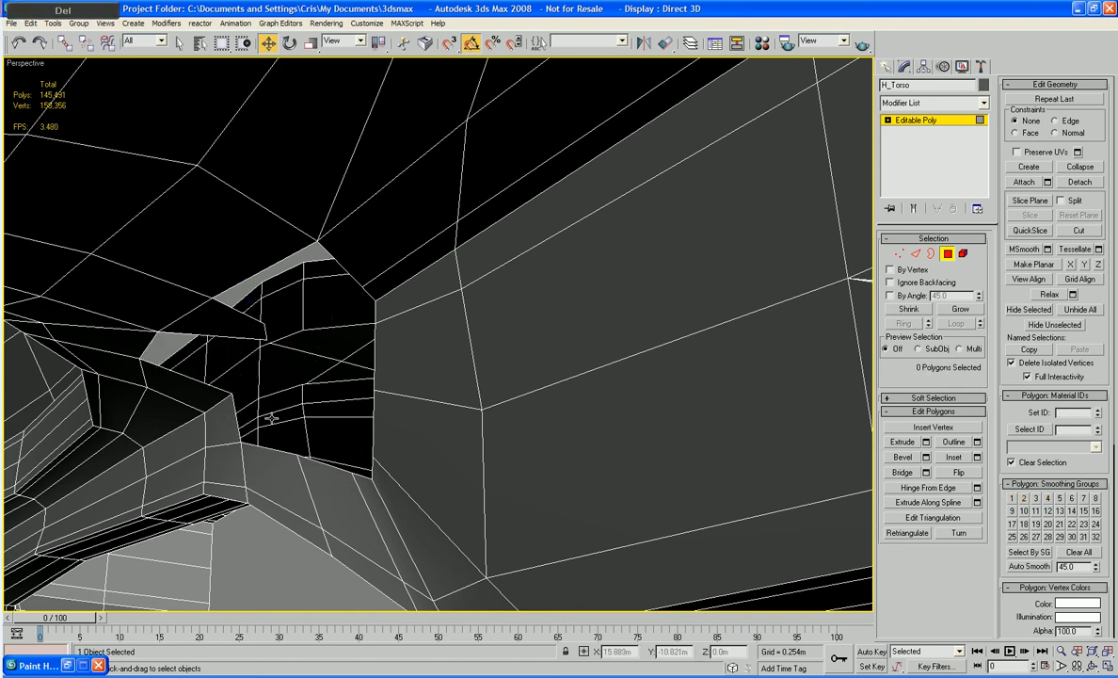
{"action": "middle_click_drag", "start_coordinate": [271, 418], "coordinate": [592, 337], "text": "alt"}
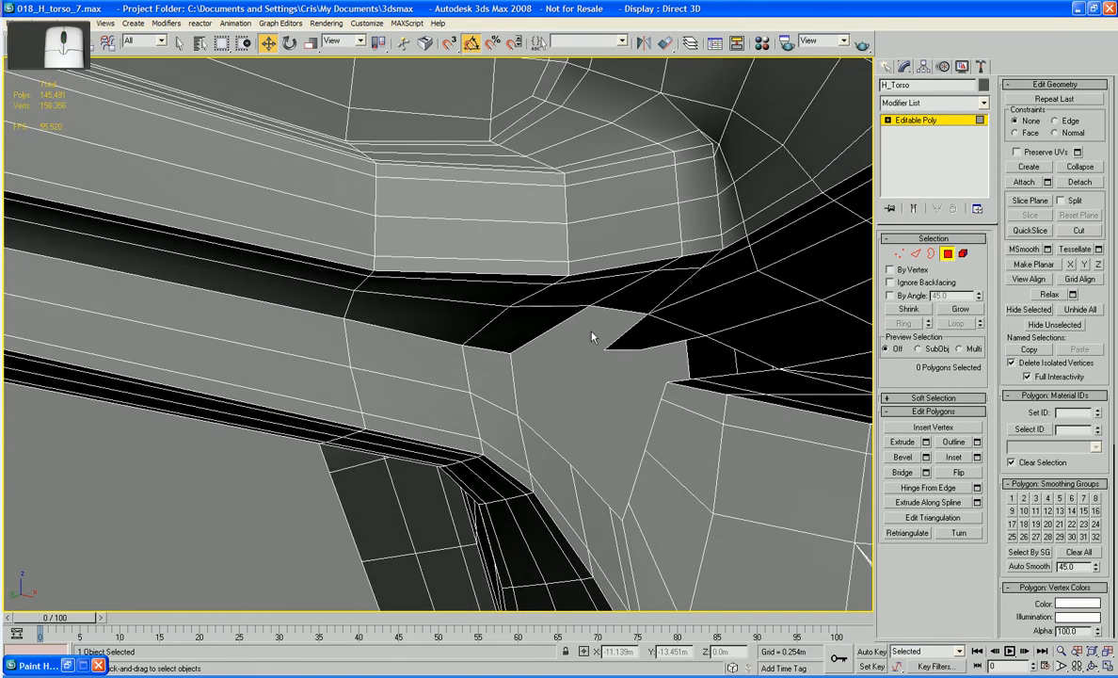
- Delete the leftover underside polygon at the outer edge of the torso's lower corner opening
{"action": "left_click", "coordinate": [664, 331]}
{"action": "key", "text": "Delete"}
{"action": "scroll", "coordinate": [667, 341], "scroll_direction": "down", "scroll_amount": 5}
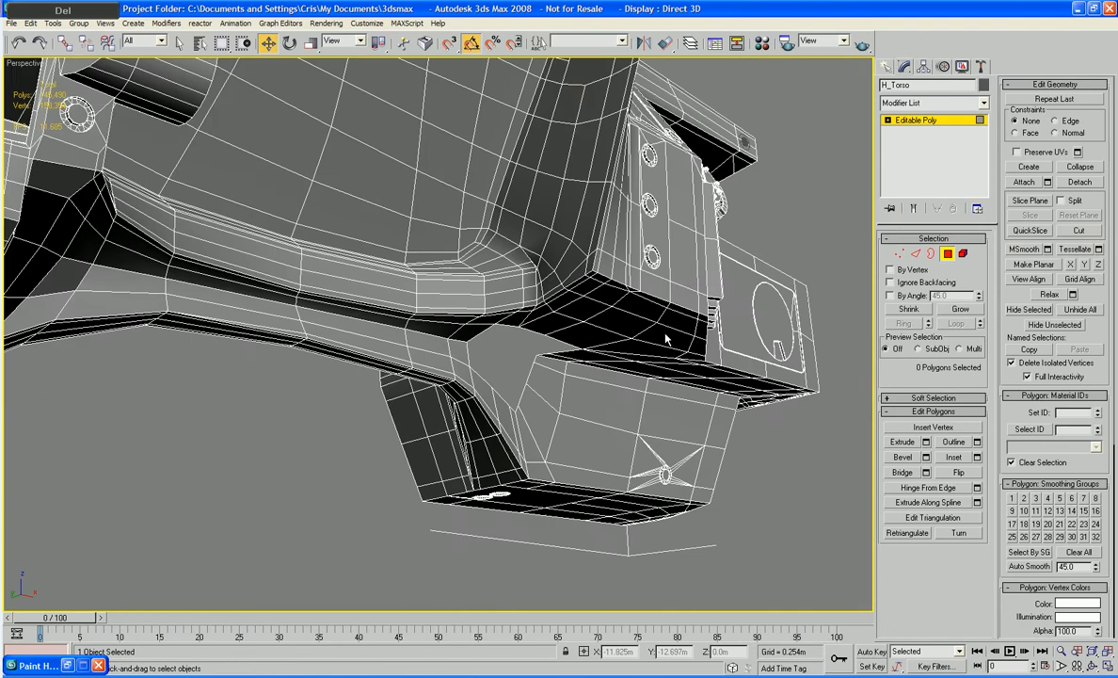
- Bridge the ledge's end edge to the side panel's upper short edge, and the matching pair of underside edges across the opening
{"action": "middle_click_drag", "start_coordinate": [682, 347], "coordinate": [631, 327], "text": "alt"}
{"action": "scroll", "coordinate": [609, 349], "scroll_direction": "up", "scroll_amount": 5}
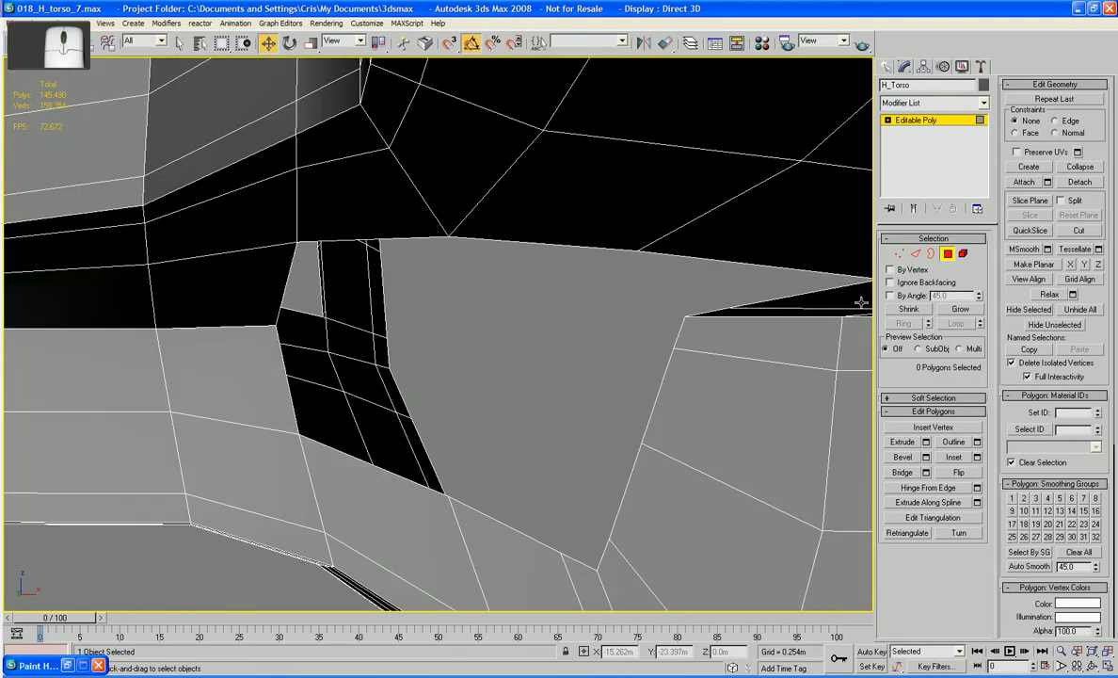
{"action": "left_click", "coordinate": [916, 253]}
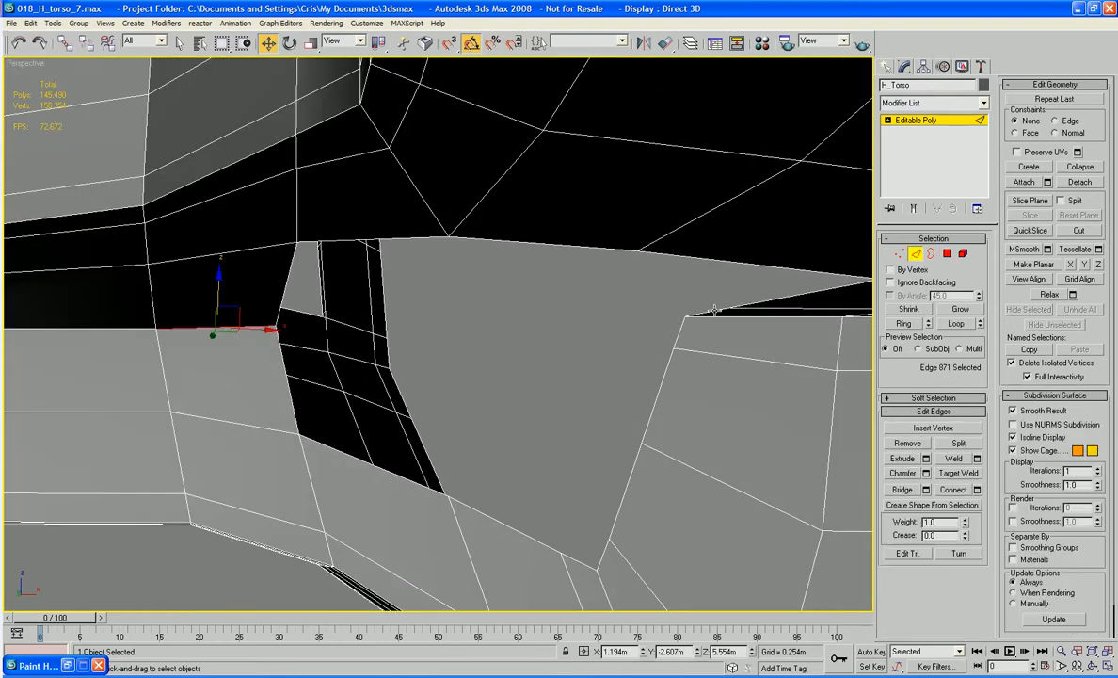
{"action": "left_click", "coordinate": [293, 393]}
{"action": "left_click", "coordinate": [677, 337], "text": "ctrl"}
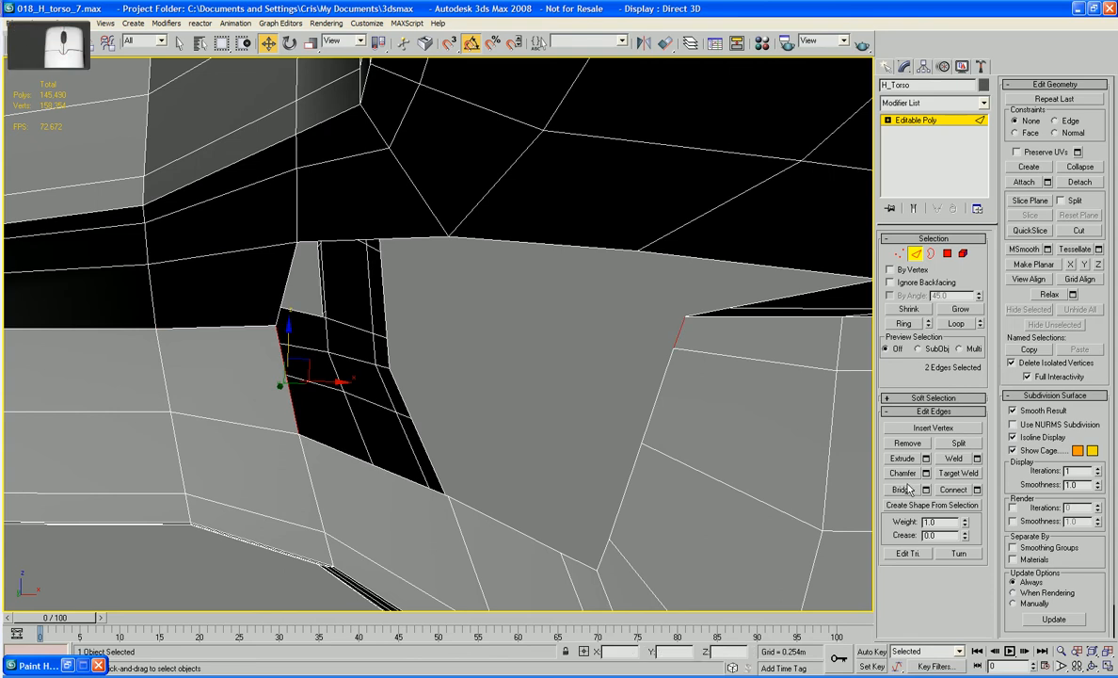
{"action": "middle_click_drag", "start_coordinate": [845, 458], "coordinate": [630, 431], "text": "alt"}
{"action": "left_click", "coordinate": [602, 342]}
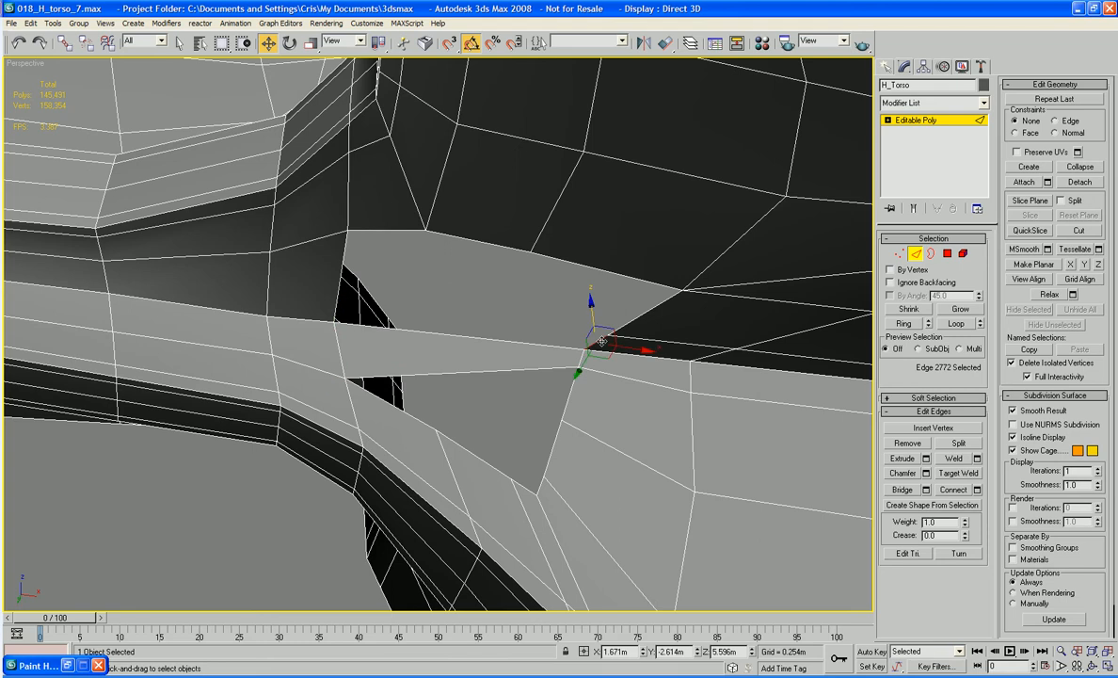
{"action": "left_click", "coordinate": [337, 297], "text": "ctrl"}
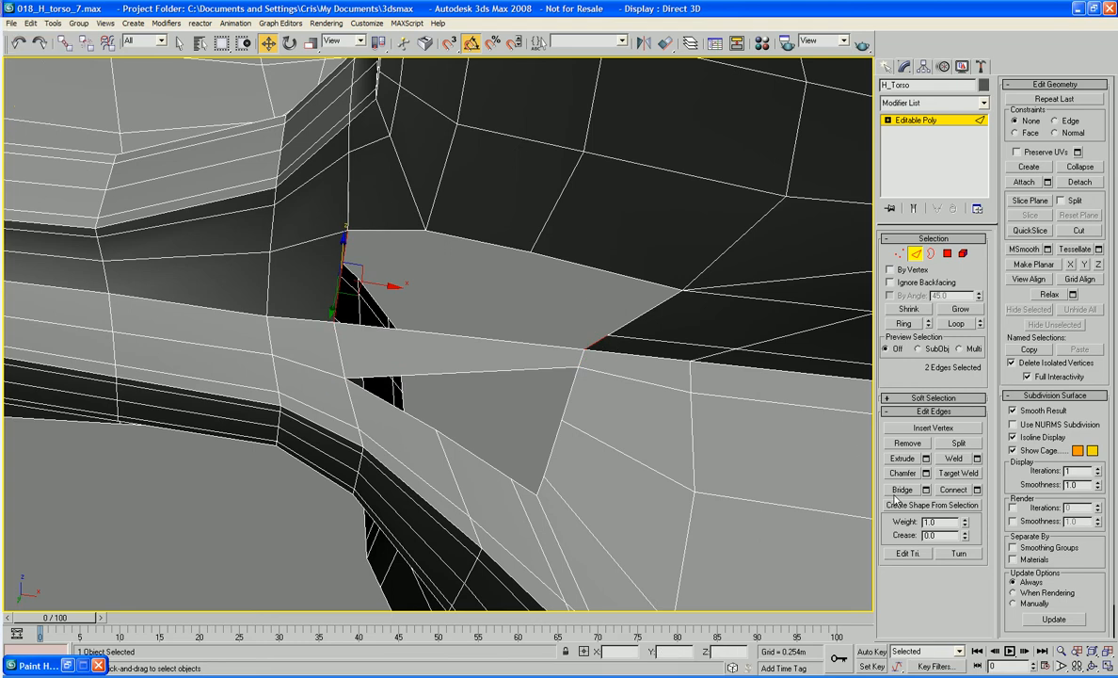
{"action": "middle_click_drag", "start_coordinate": [859, 450], "coordinate": [680, 388], "text": "alt"}
- Cap the two remaining open borders at the corner, the triangular side hole and the underside hole
{"action": "left_click", "coordinate": [931, 253]}
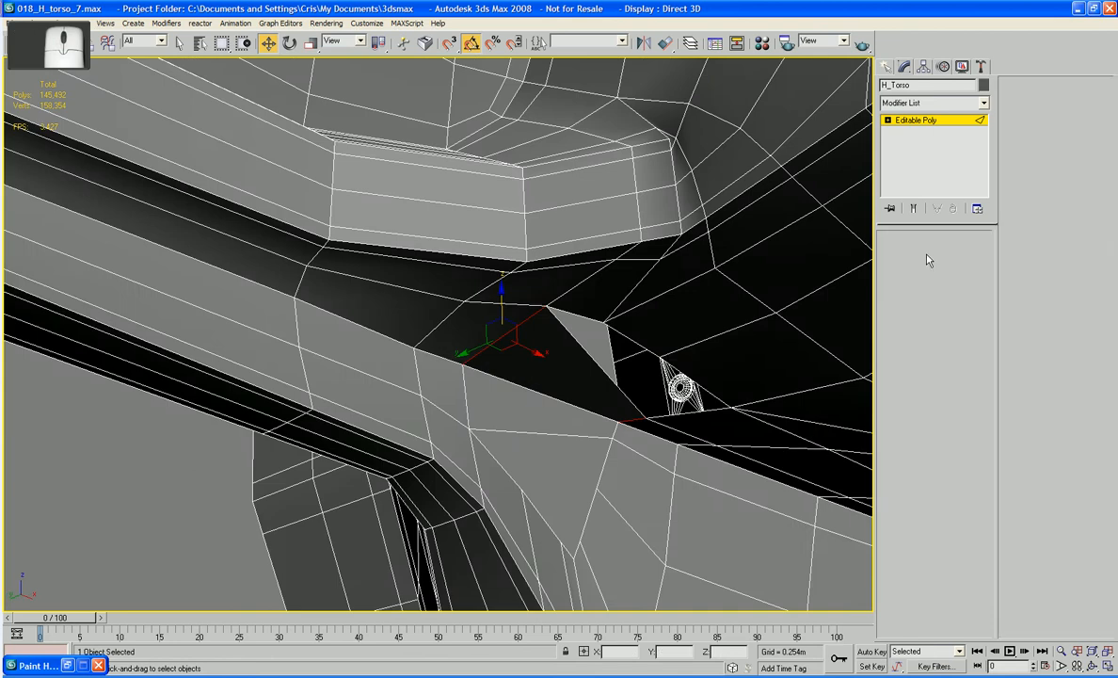
{"action": "left_click", "coordinate": [597, 482], "text": "ctrl"}
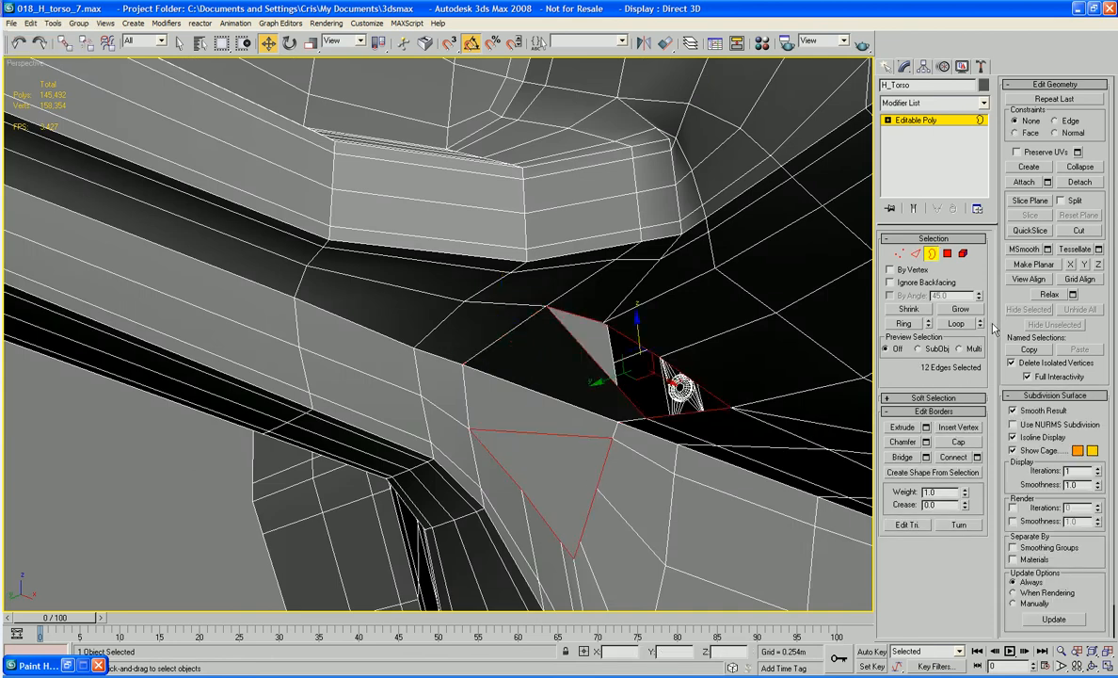
{"action": "left_click", "coordinate": [960, 441]}
- Select the two small adjoining polygons at the rebuilt corner and shift them about -0.009 m along Y
{"action": "middle_click_drag", "start_coordinate": [670, 438], "coordinate": [616, 493], "text": "alt"}
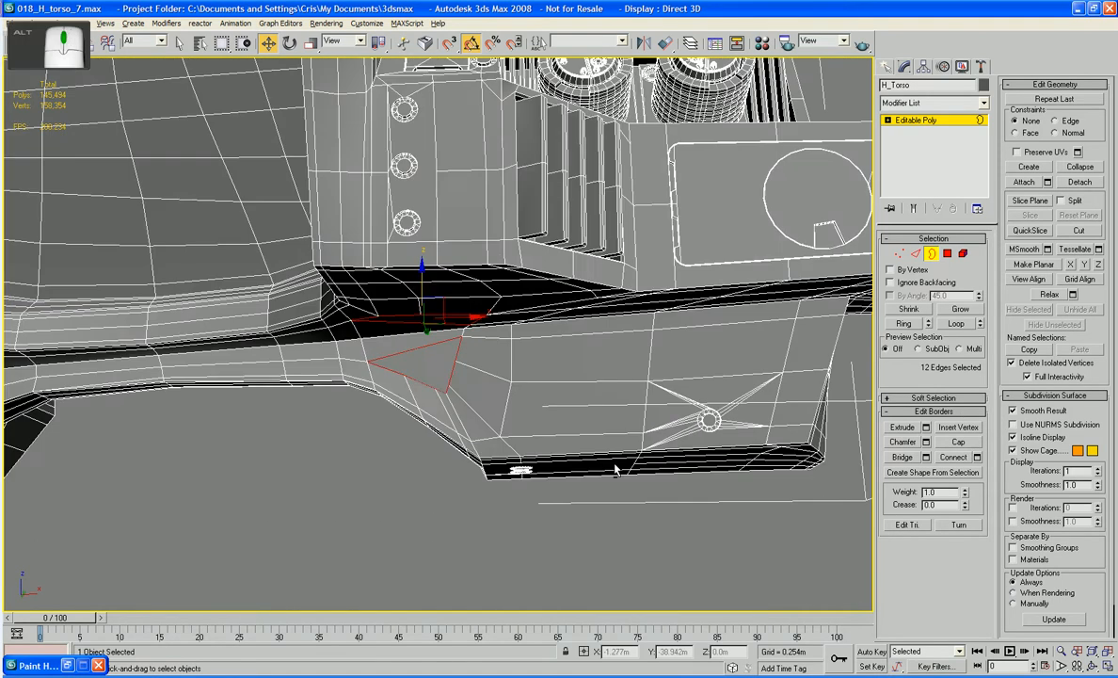
{"action": "key", "text": "F4"}
{"action": "left_click", "coordinate": [473, 539]}
{"action": "middle_click_drag", "start_coordinate": [474, 537], "coordinate": [346, 429], "text": "alt"}
{"action": "key", "text": "F4"}
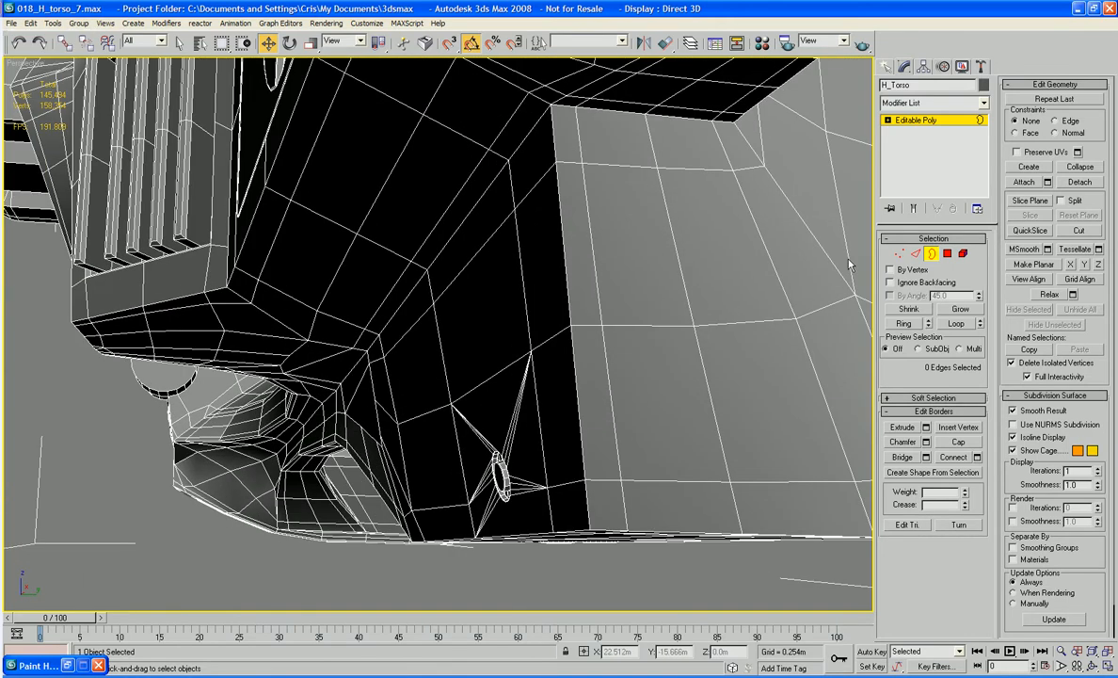
{"action": "left_click", "coordinate": [948, 254]}
{"action": "left_click", "coordinate": [364, 380]}
{"action": "left_click", "coordinate": [362, 384]}
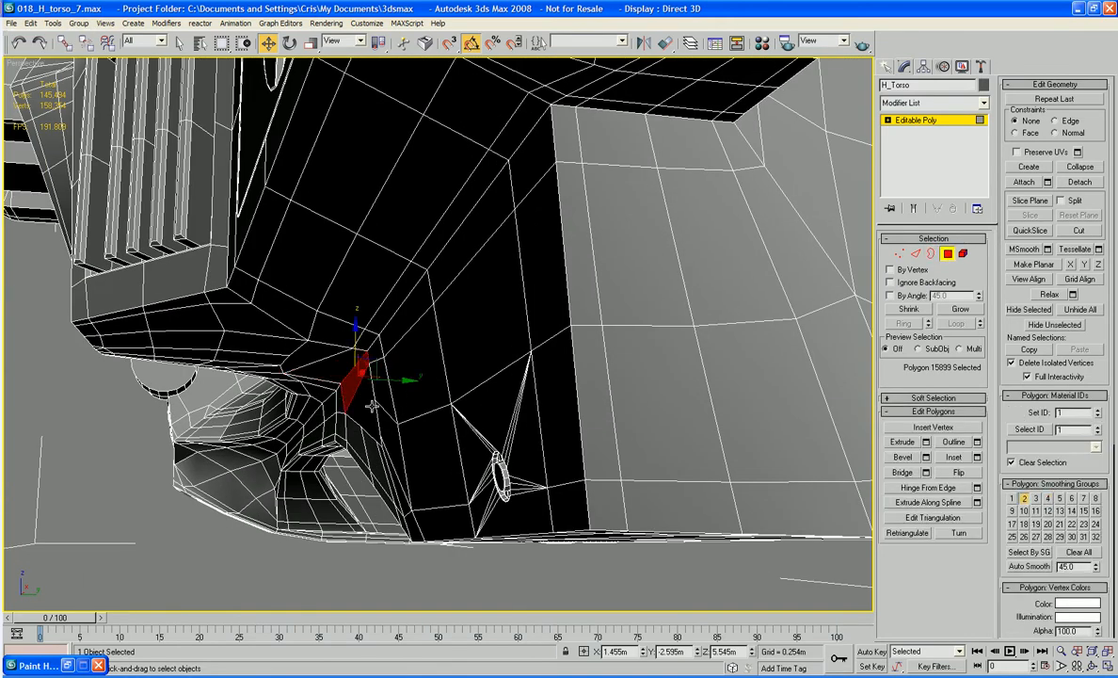
{"action": "left_click", "coordinate": [364, 414], "text": "ctrl"}
{"action": "left_click_drag", "start_coordinate": [401, 404], "coordinate": [397, 402]}
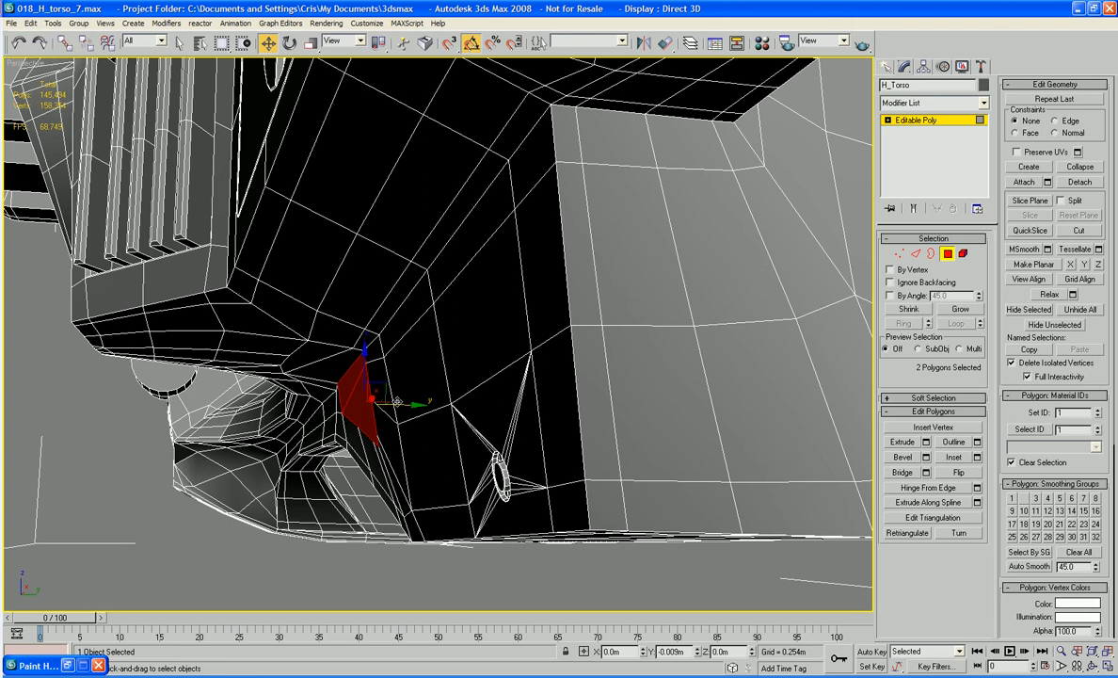
- Examine the rebuilt corner's shading and edge flow from below, with and without the wireframe overlay
{"action": "middle_click_drag", "start_coordinate": [126, 454], "coordinate": [140, 490], "text": "alt"}
{"action": "key", "text": "F4"}
{"action": "left_click", "coordinate": [318, 482]}
{"action": "scroll", "coordinate": [167, 494], "scroll_direction": "down", "scroll_amount": 3}
{"action": "key", "text": "F4"}
{"action": "scroll", "coordinate": [180, 493], "scroll_direction": "up", "scroll_amount": 3}
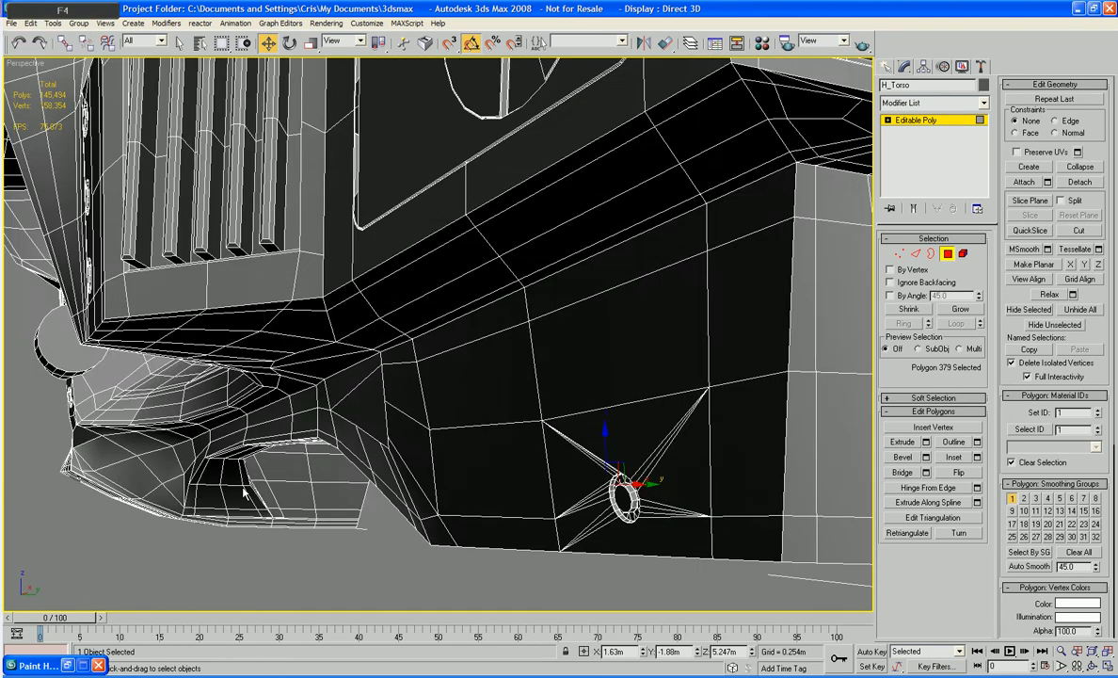
{"action": "middle_click_drag", "start_coordinate": [250, 507], "coordinate": [241, 411]}
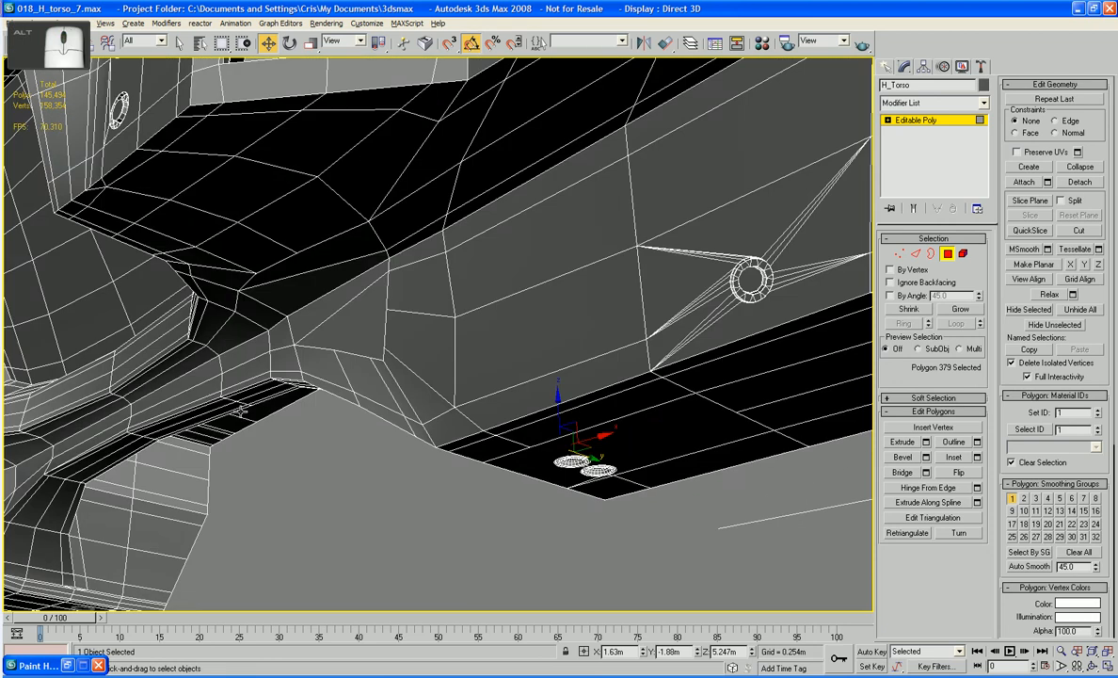
- Delete the edge loop running along the lower ledge and around the corner, together with its adjoining polygons
{"action": "left_click", "coordinate": [916, 255]}
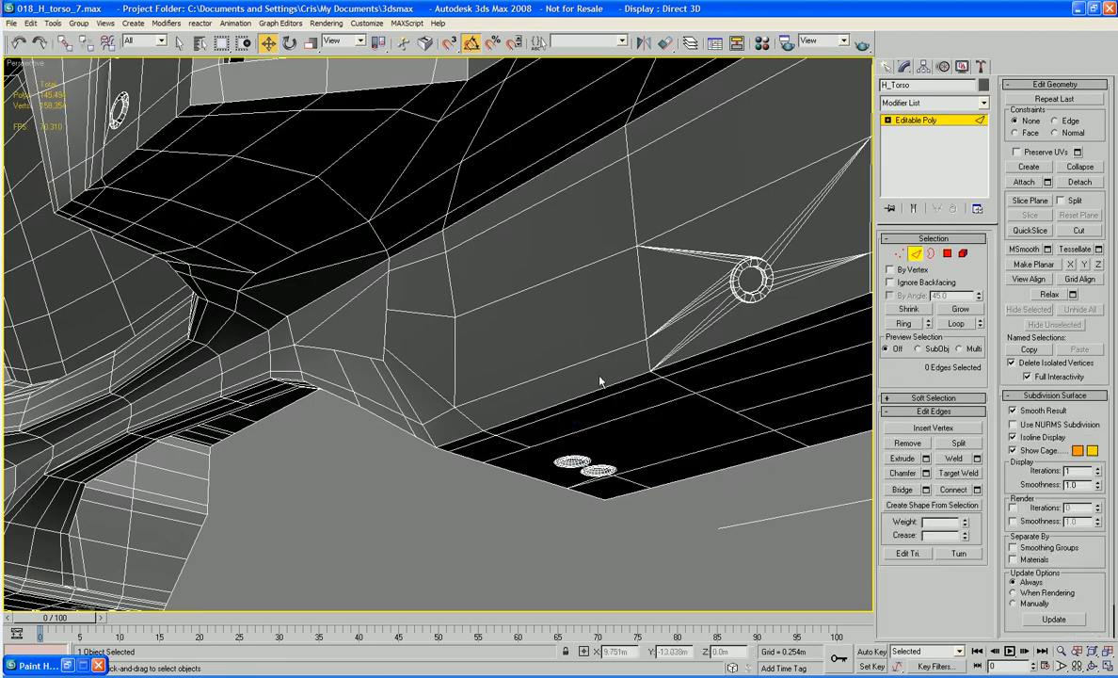
{"action": "left_click", "coordinate": [608, 358]}
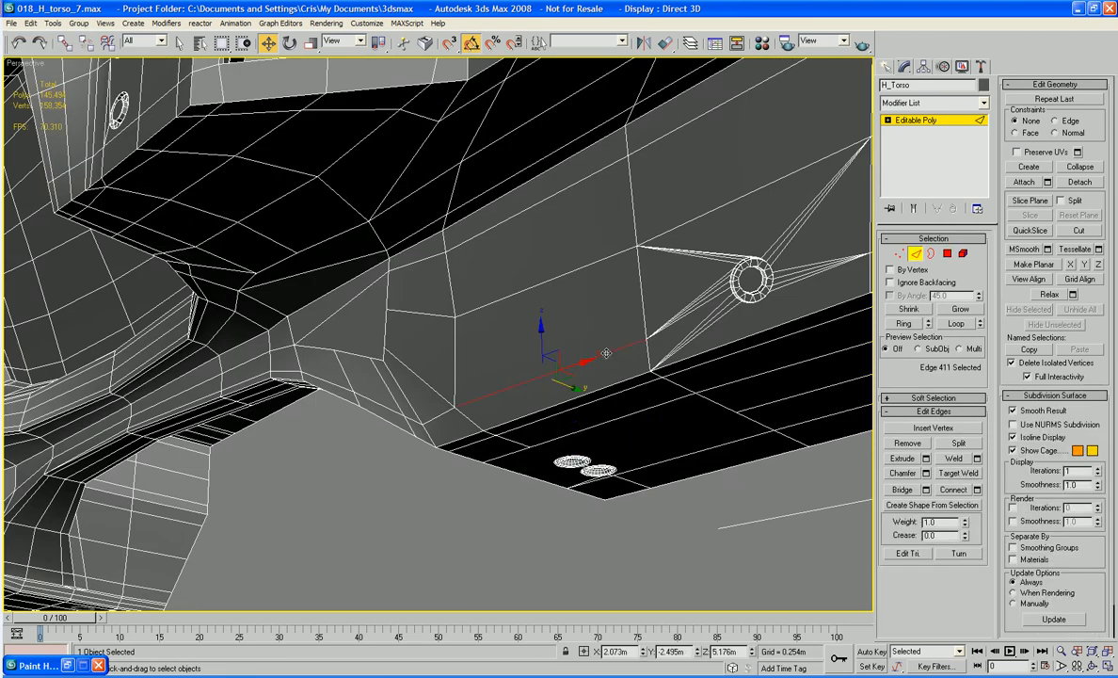
{"action": "left_click", "coordinate": [955, 323]}
{"action": "left_click", "coordinate": [435, 416]}
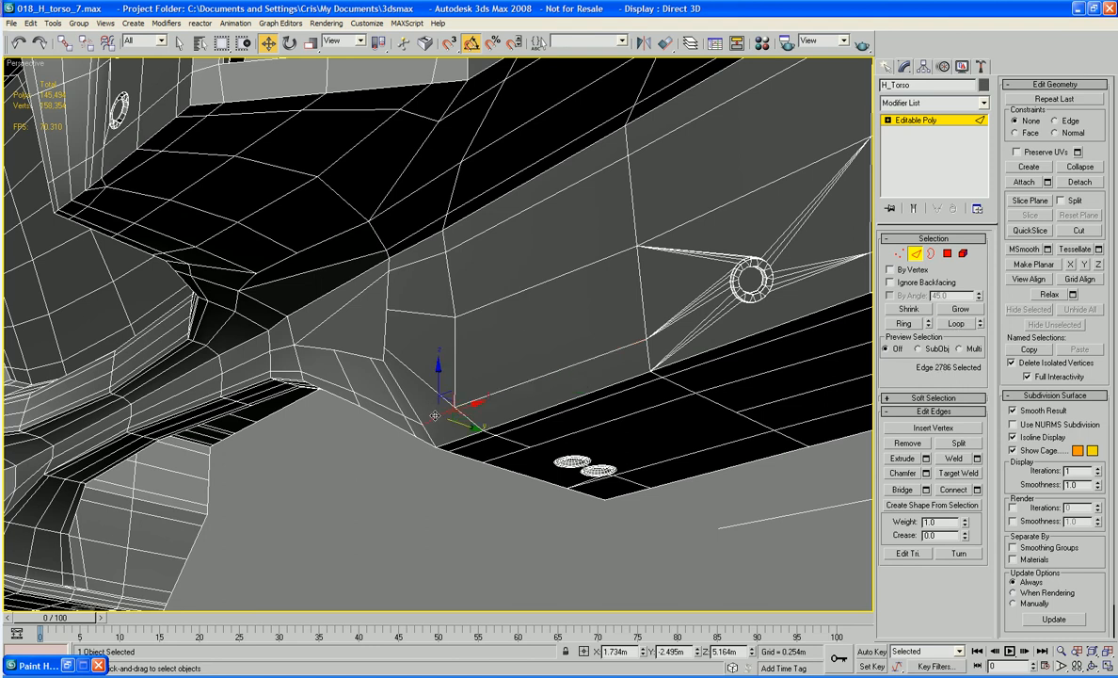
{"action": "left_click", "coordinate": [955, 324]}
{"action": "middle_click_drag", "start_coordinate": [290, 402], "coordinate": [813, 402]}
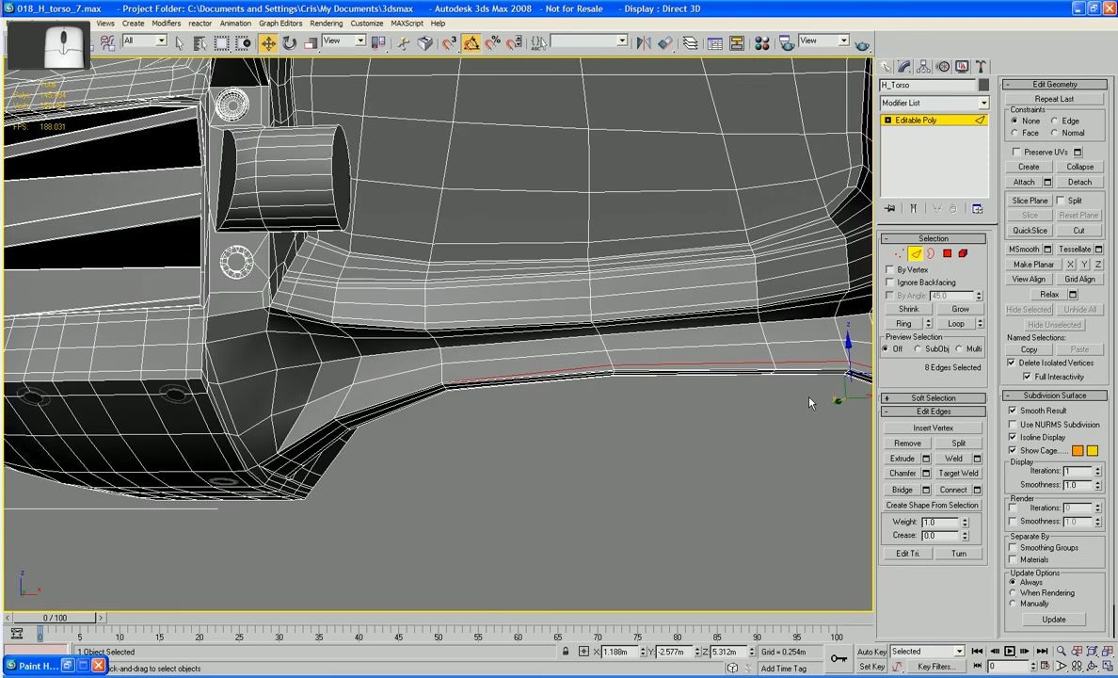
{"action": "scroll", "coordinate": [813, 402], "scroll_direction": "up", "scroll_amount": 2}
{"action": "scroll", "coordinate": [525, 429], "scroll_direction": "down", "scroll_amount": 1}
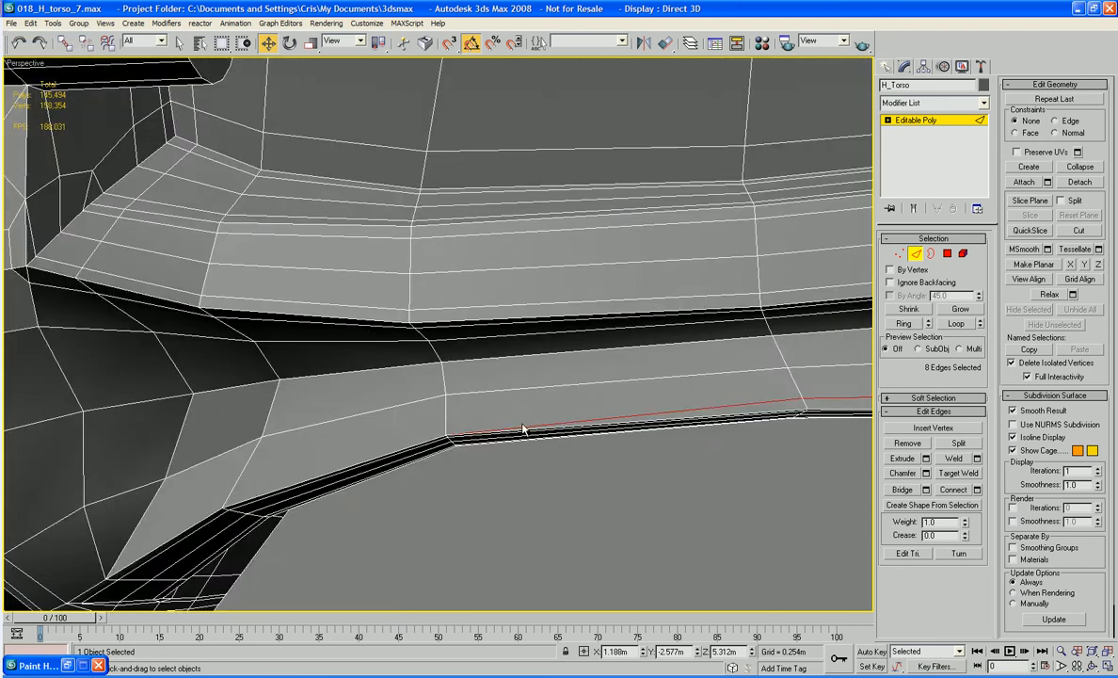
{"action": "middle_click_drag", "start_coordinate": [525, 429], "coordinate": [249, 429], "text": "alt"}
{"action": "key", "text": "Delete"}
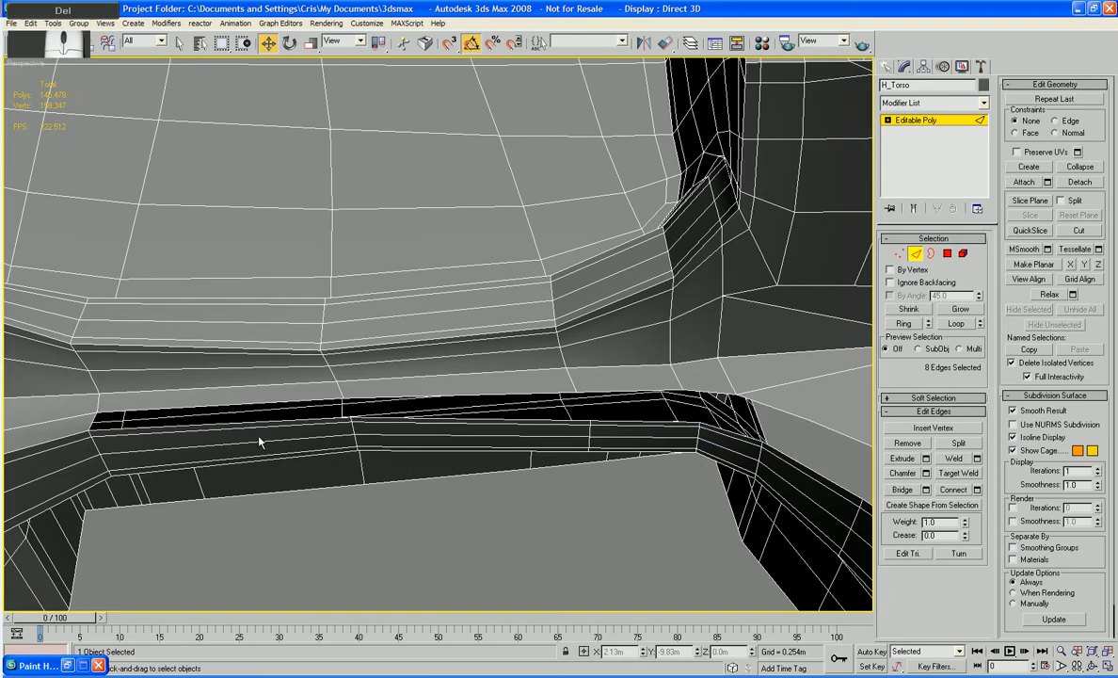
- Target-weld the stray vertices along the upper border of the new gap to their neighbouring corner vertices
{"action": "middle_click_drag", "start_coordinate": [390, 358], "coordinate": [363, 486], "text": "alt"}
{"action": "left_click", "coordinate": [899, 254]}
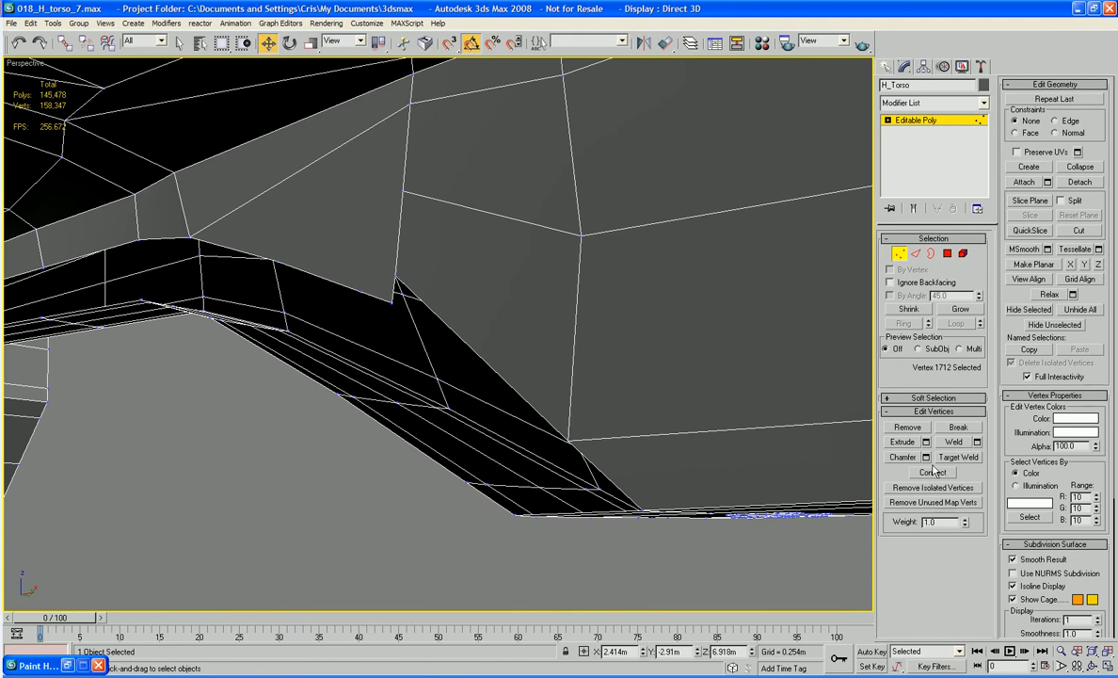
{"action": "left_click", "coordinate": [945, 459]}
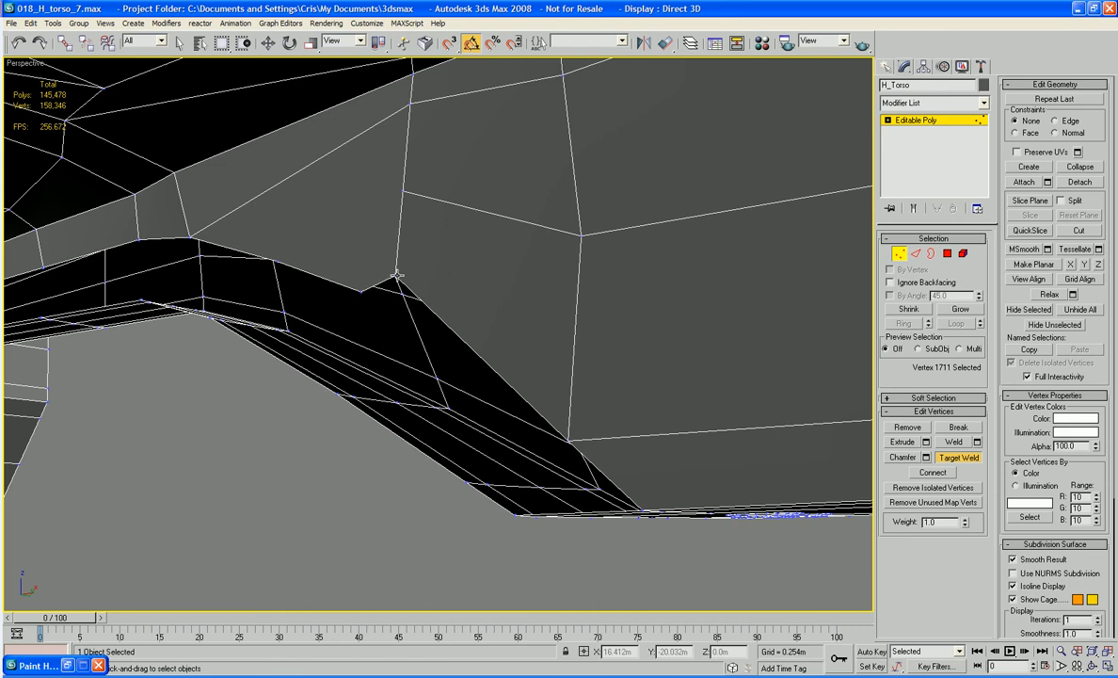
{"action": "left_click", "coordinate": [396, 275]}
{"action": "middle_click_drag", "start_coordinate": [265, 300], "coordinate": [280, 270], "text": "alt"}
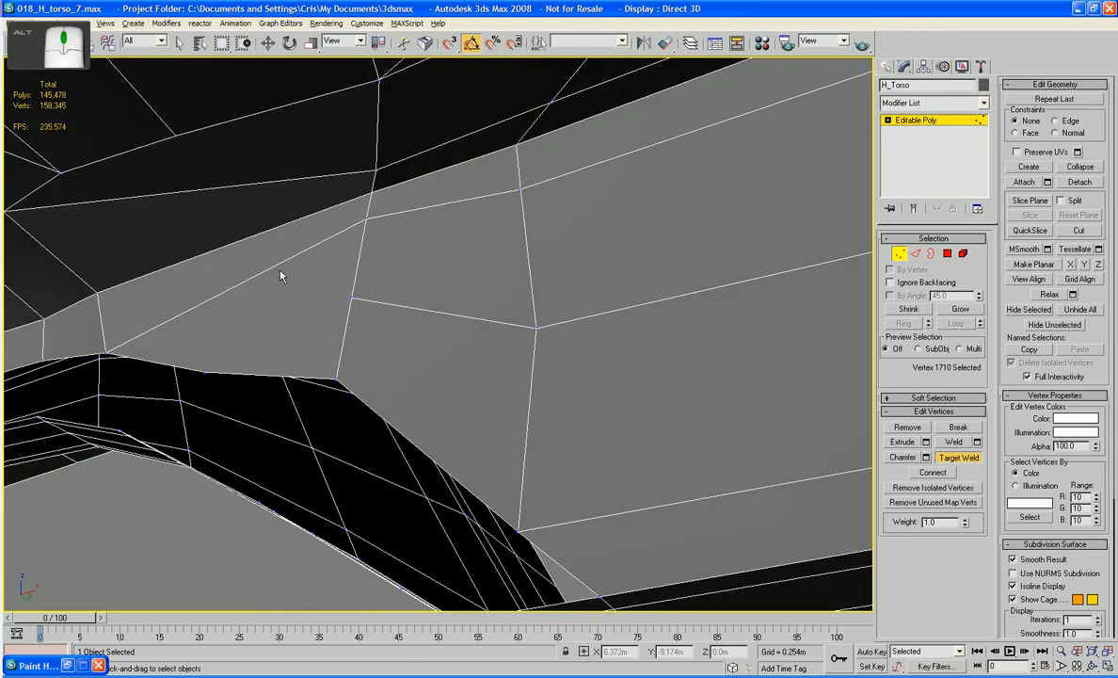
{"action": "left_click", "coordinate": [334, 380]}
- Bridge the two lowest pairs of opposing edges between the sloping inner strip and the side panel
{"action": "scroll", "coordinate": [313, 339], "scroll_direction": "down", "scroll_amount": 5}
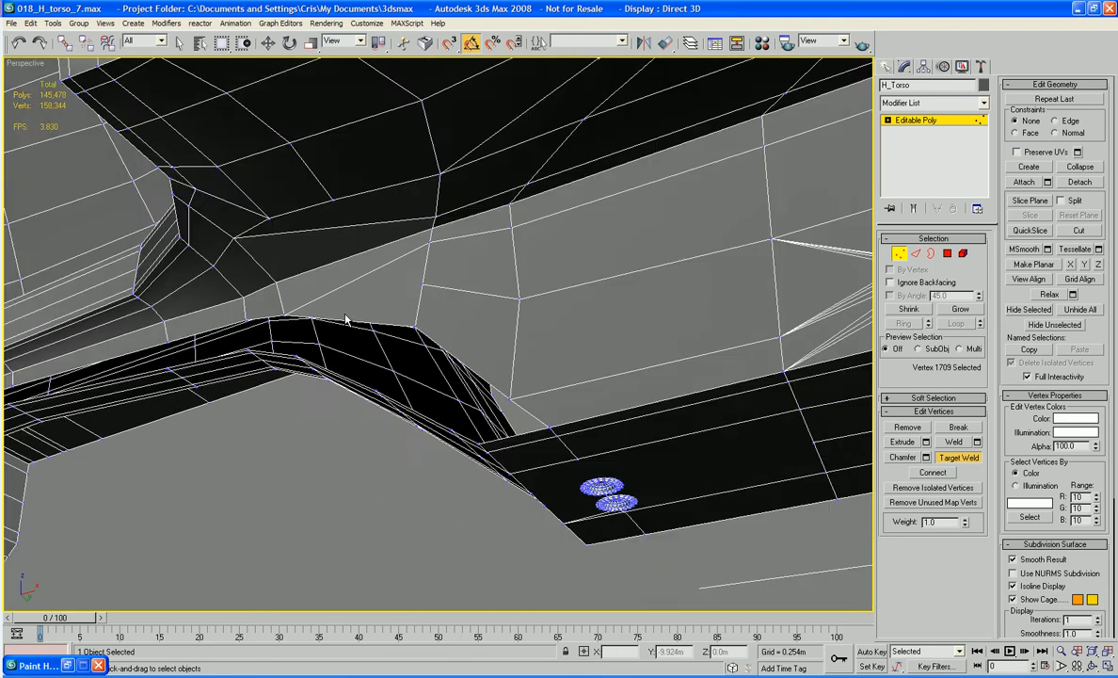
{"action": "mouse_move", "coordinate": [350, 385]}
{"action": "middle_mouse_down", "text": "alt"}
{"action": "mouse_move", "coordinate": [374, 340]}
{"action": "mouse_move", "coordinate": [415, 327]}
{"action": "mouse_move", "coordinate": [424, 394]}
{"action": "middle_mouse_up", "text": "alt"}
{"action": "middle_click_drag", "start_coordinate": [188, 261], "coordinate": [428, 315]}
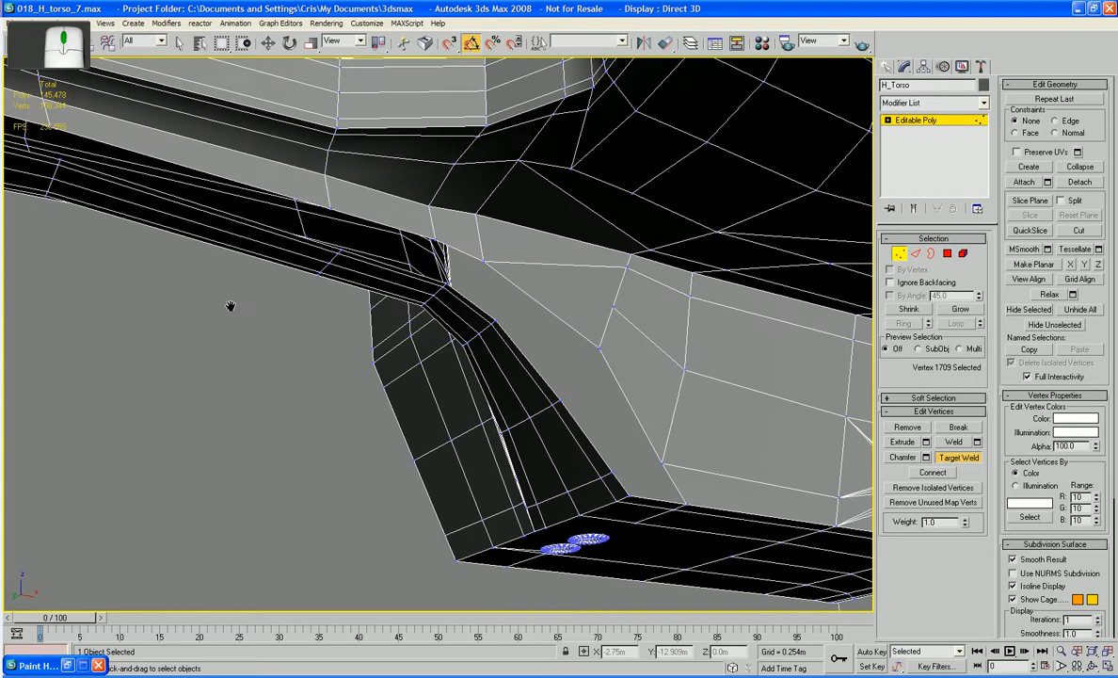
{"action": "mouse_move", "coordinate": [230, 307]}
{"action": "middle_mouse_down"}
{"action": "mouse_move", "coordinate": [394, 429]}
{"action": "mouse_move", "coordinate": [588, 477]}
{"action": "mouse_move", "coordinate": [326, 456]}
{"action": "middle_mouse_up"}
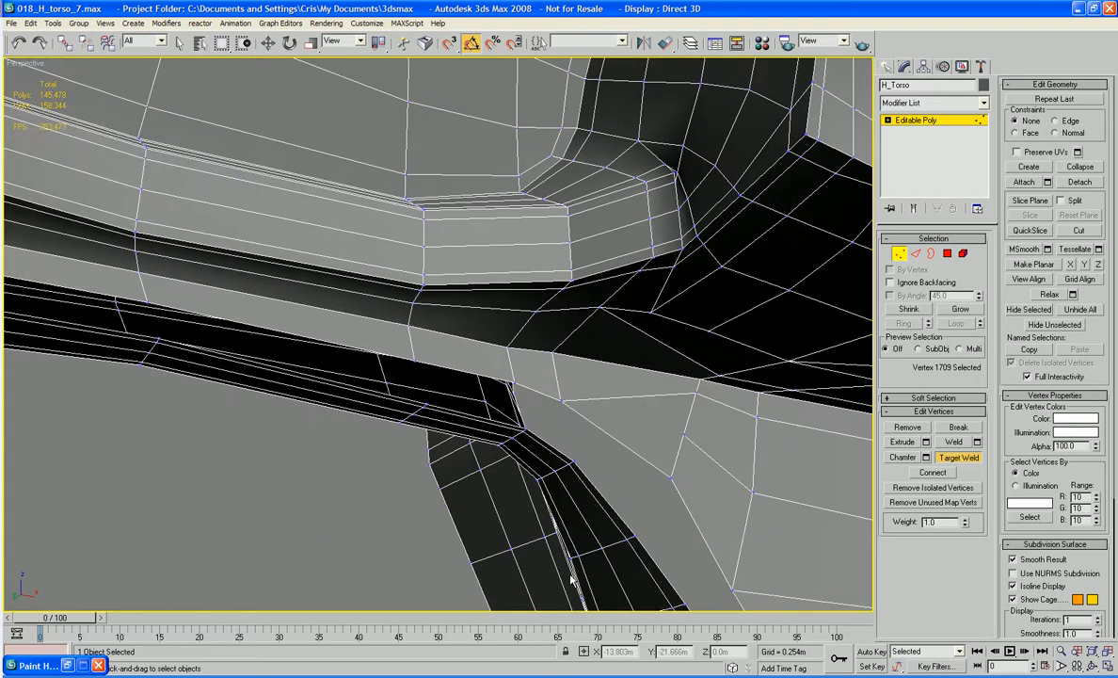
{"action": "middle_click_drag", "start_coordinate": [573, 581], "coordinate": [375, 431]}
{"action": "scroll", "coordinate": [536, 419], "scroll_direction": "up", "scroll_amount": 2}
{"action": "middle_click_drag", "start_coordinate": [534, 417], "coordinate": [494, 357]}
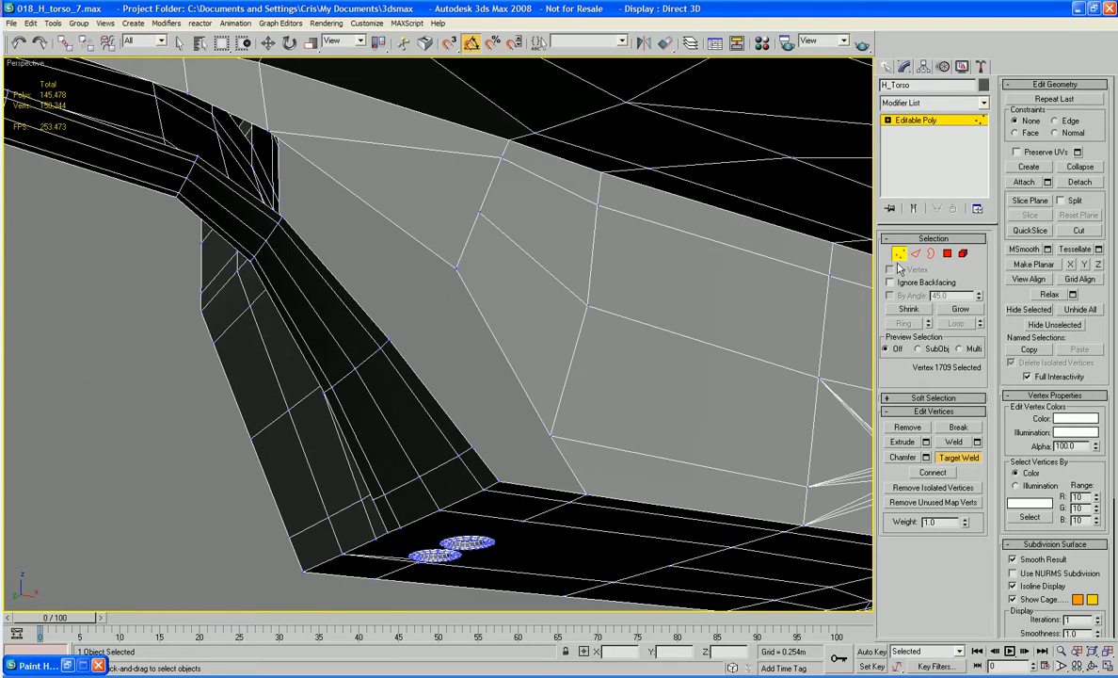
{"action": "key", "text": "2"}
{"action": "left_click", "coordinate": [489, 468]}
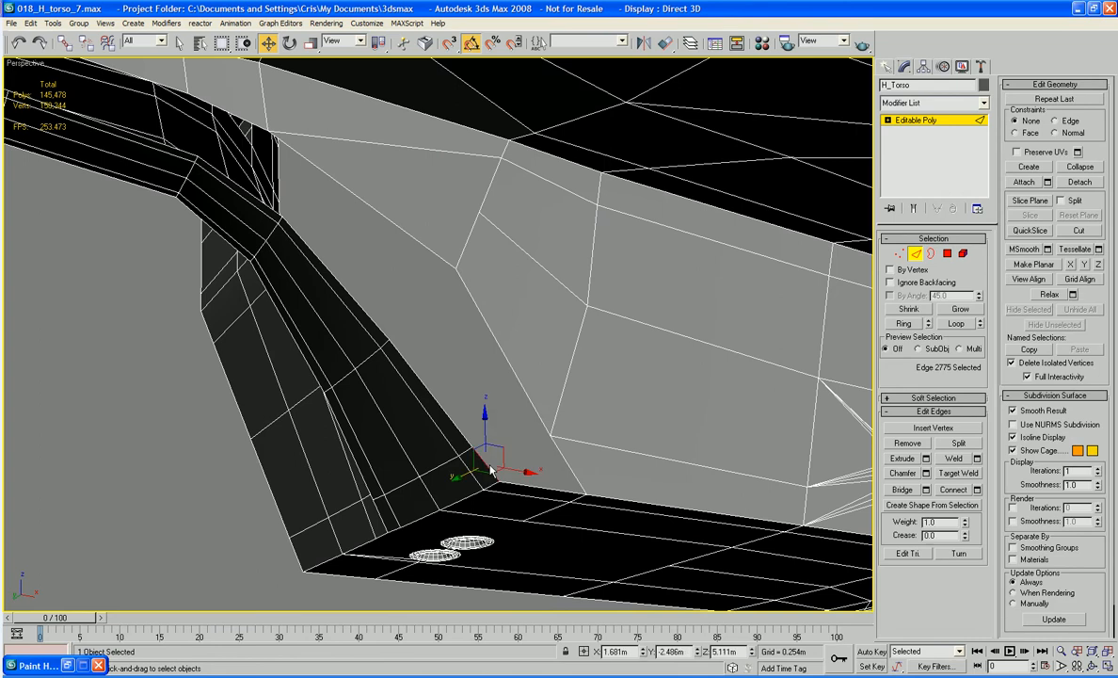
{"action": "left_click", "coordinate": [566, 462], "text": "ctrl"}
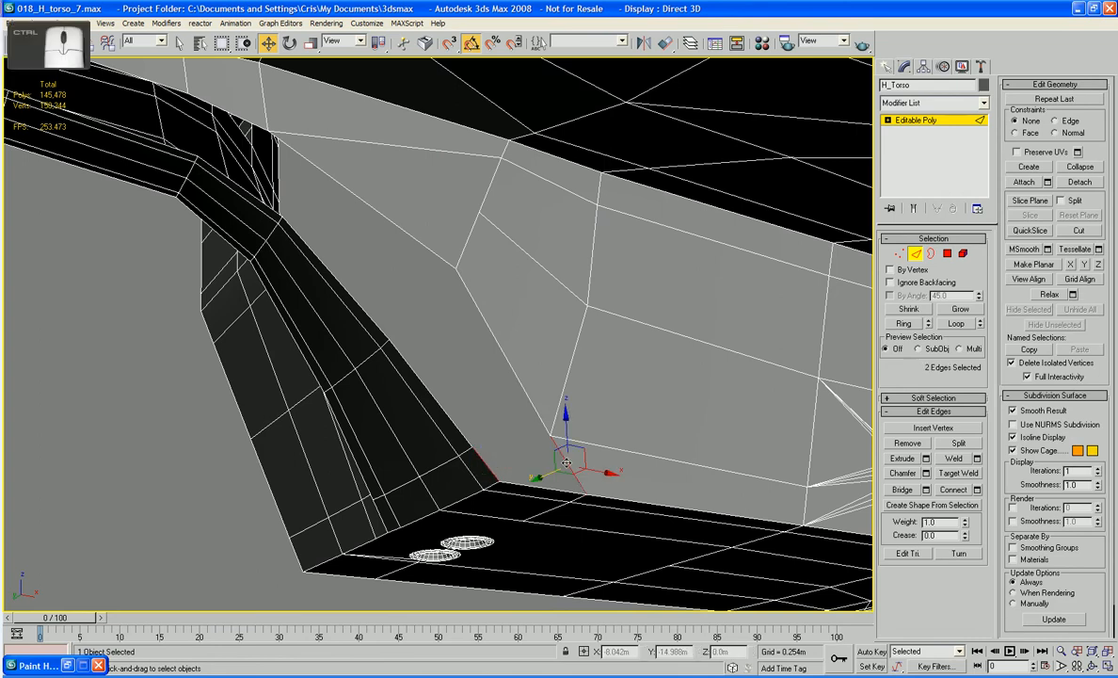
{"action": "left_click", "coordinate": [902, 490]}
{"action": "left_click", "coordinate": [446, 412]}
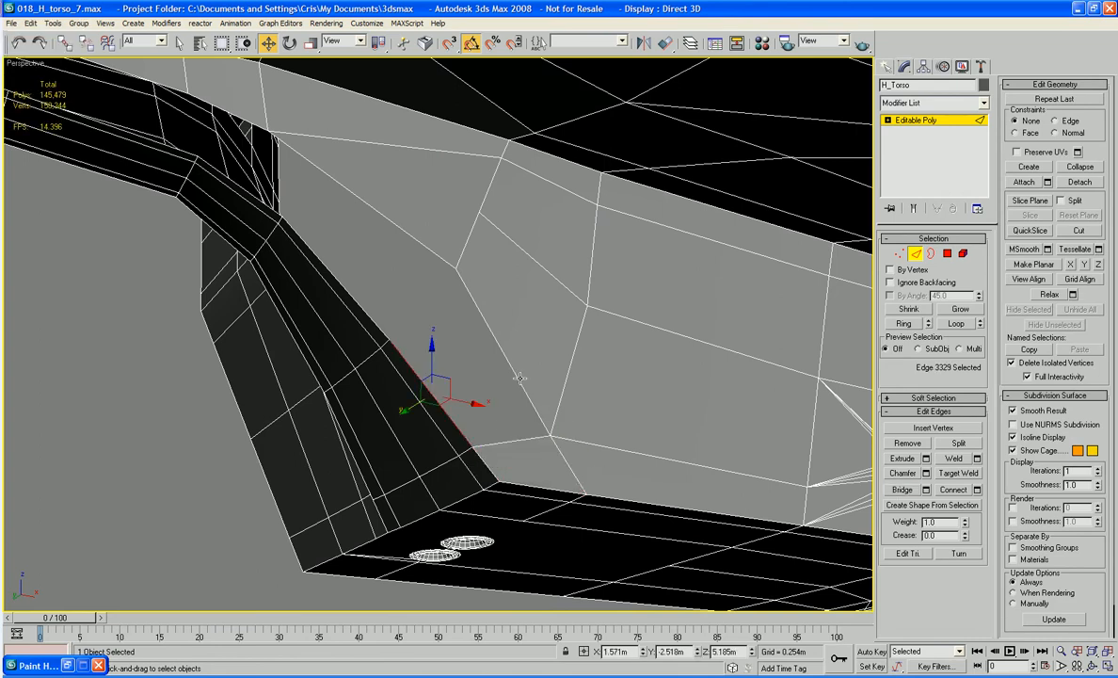
{"action": "left_click", "coordinate": [496, 349], "text": "ctrl"}
{"action": "left_click", "coordinate": [902, 490]}
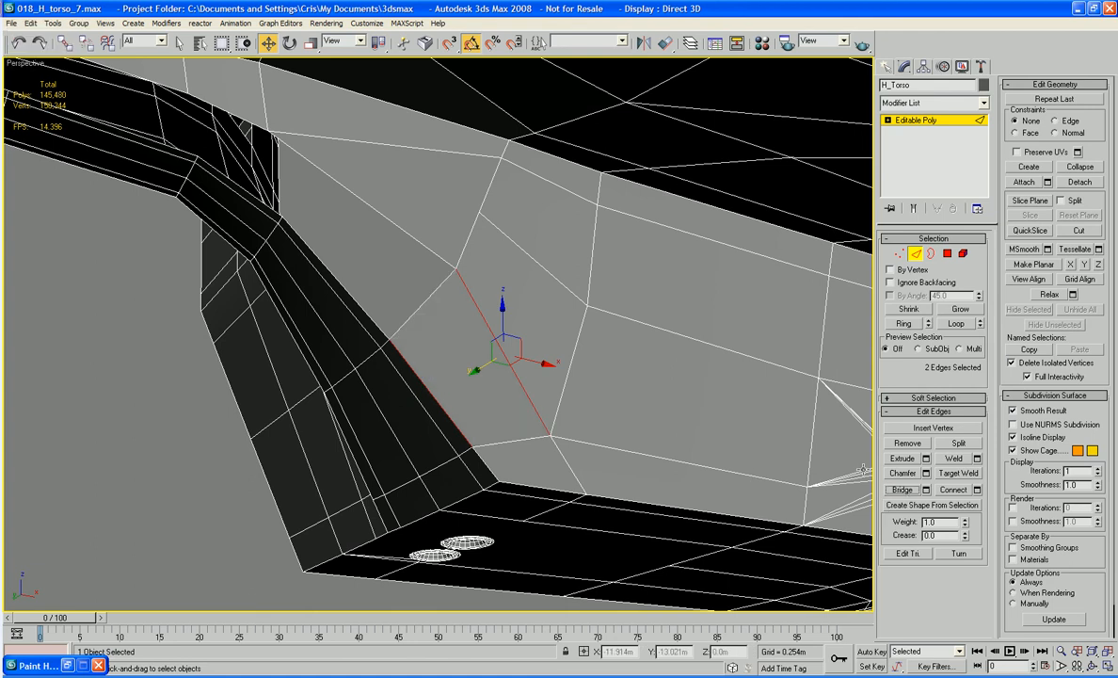
- Bridge the upper sloping edge pair and the short pair at the ledge bend to continue closing the gap
{"action": "left_click", "coordinate": [378, 326]}
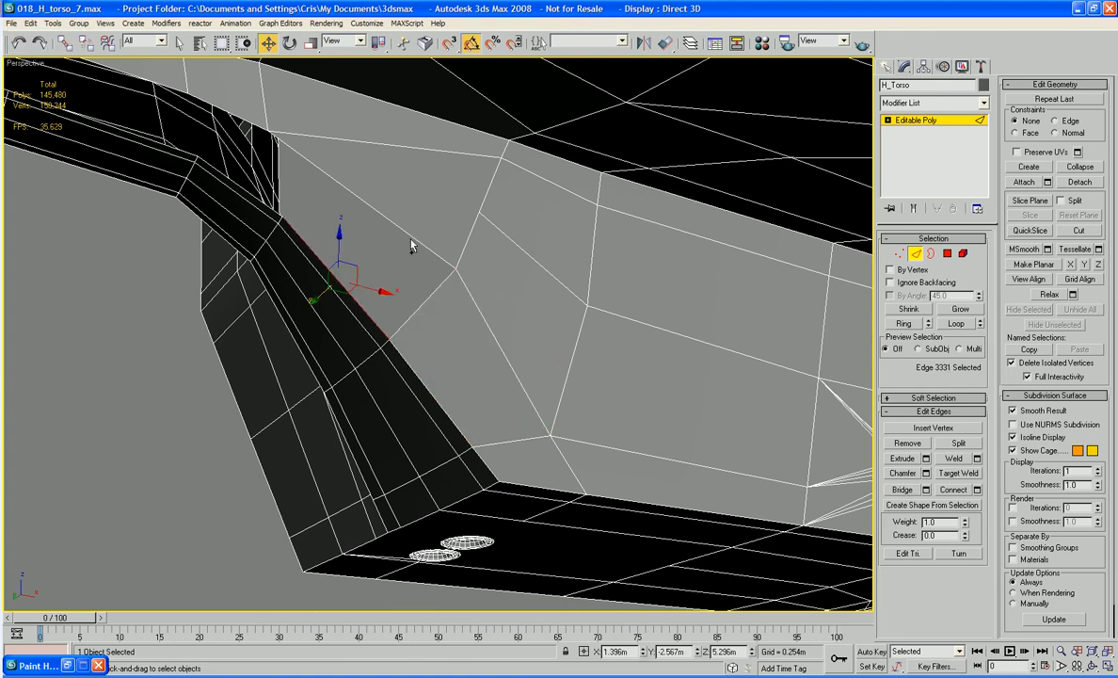
{"action": "left_click", "coordinate": [380, 215], "text": "ctrl"}
{"action": "left_click", "coordinate": [902, 491]}
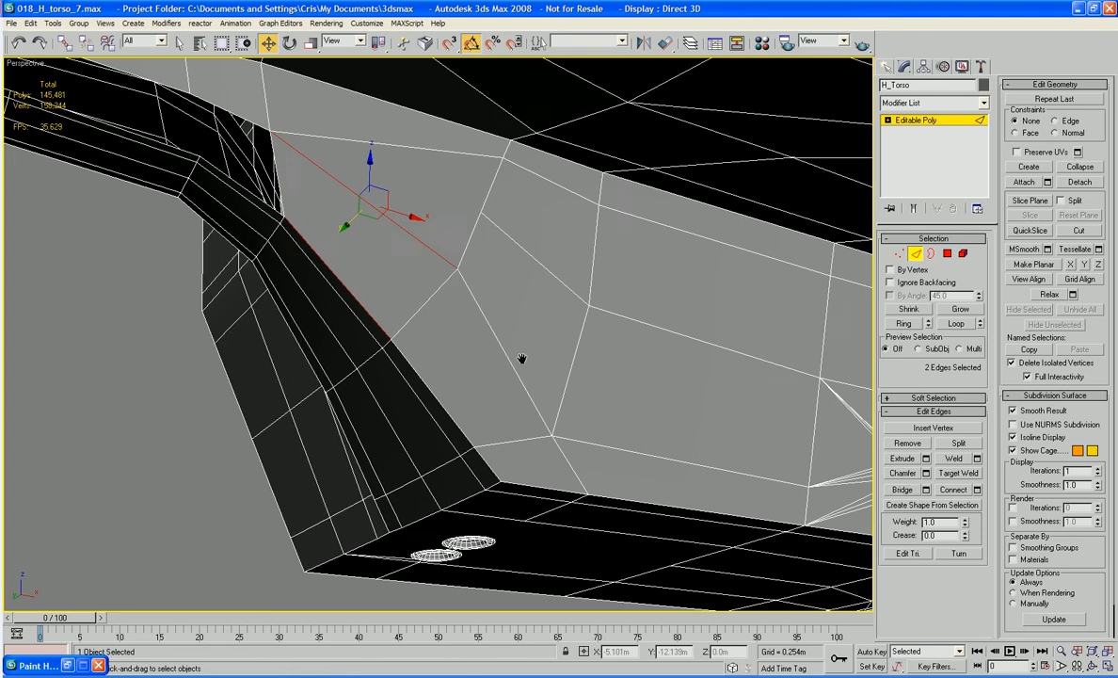
{"action": "middle_click_drag", "start_coordinate": [521, 359], "coordinate": [700, 467]}
{"action": "left_click", "coordinate": [436, 304]}
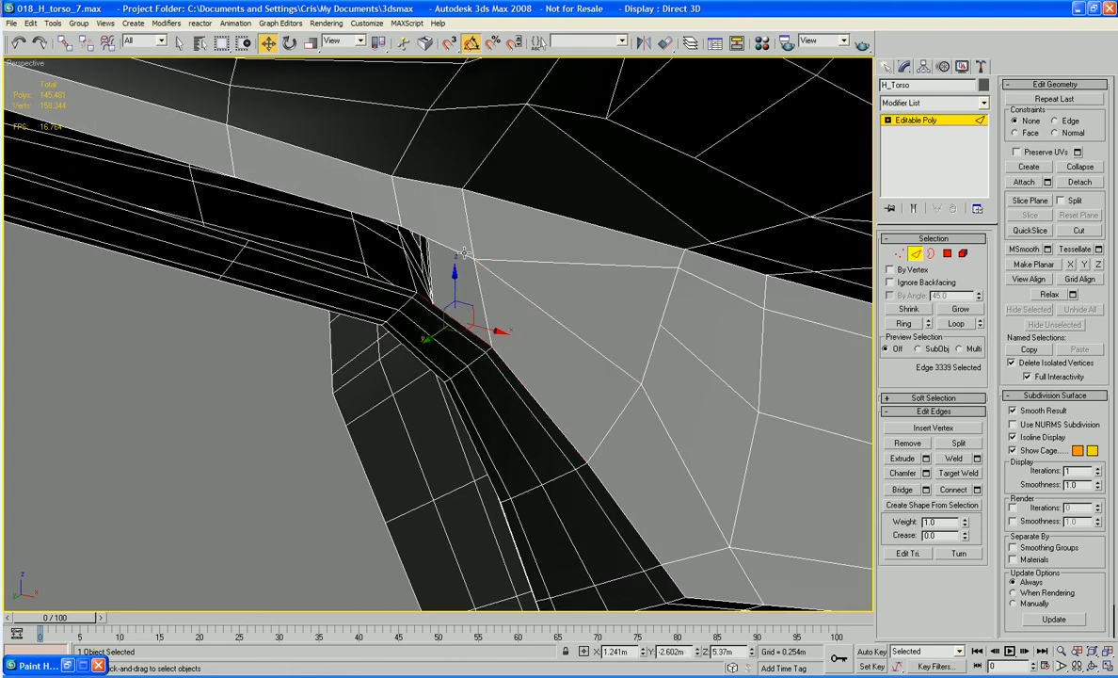
{"action": "left_click", "coordinate": [443, 243], "text": "ctrl"}
{"action": "left_click", "coordinate": [901, 490]}
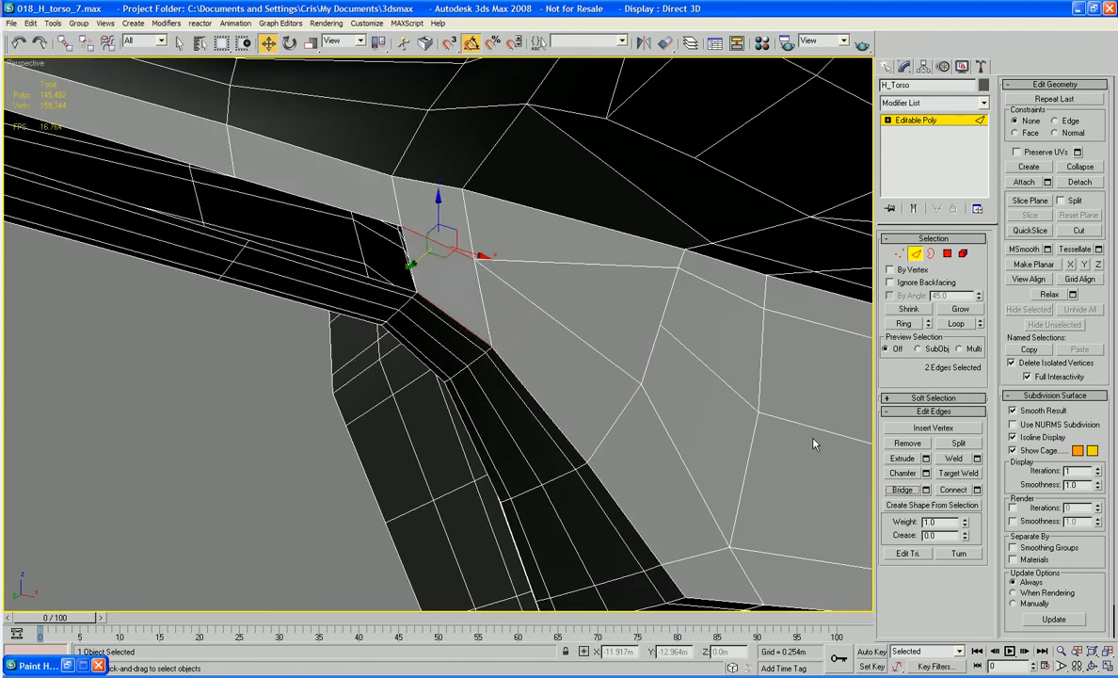
- Bridge the remaining opposing edge pairs along the ledge beyond the bend to close the gap
{"action": "left_click", "coordinate": [292, 194]}
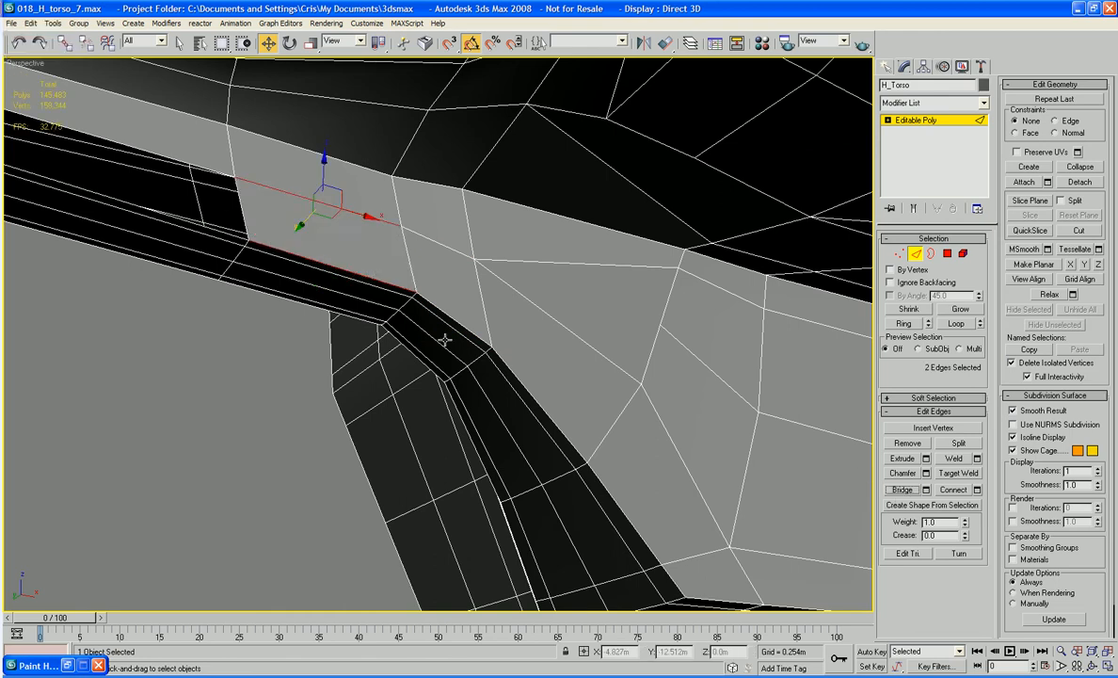
{"action": "middle_click_drag", "start_coordinate": [444, 337], "coordinate": [336, 315], "text": "alt"}
{"action": "middle_click_drag", "start_coordinate": [258, 336], "coordinate": [594, 303]}
{"action": "left_click", "coordinate": [496, 374]}
{"action": "left_click", "coordinate": [496, 335], "text": "ctrl"}
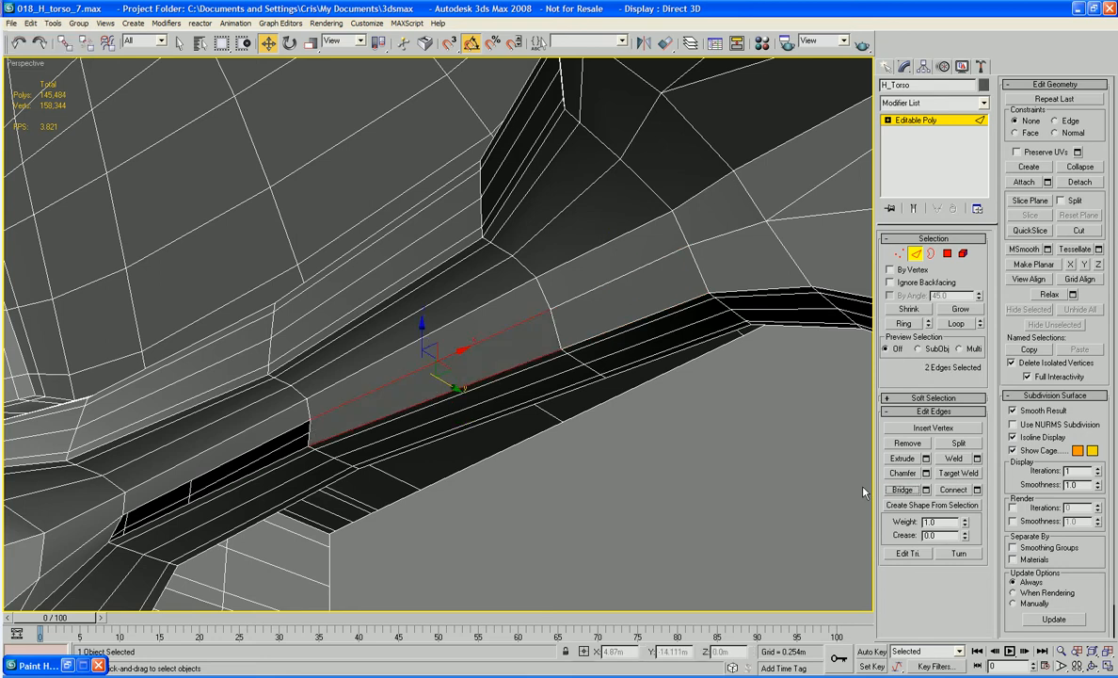
{"action": "middle_click_drag", "start_coordinate": [481, 425], "coordinate": [711, 417], "text": "alt"}
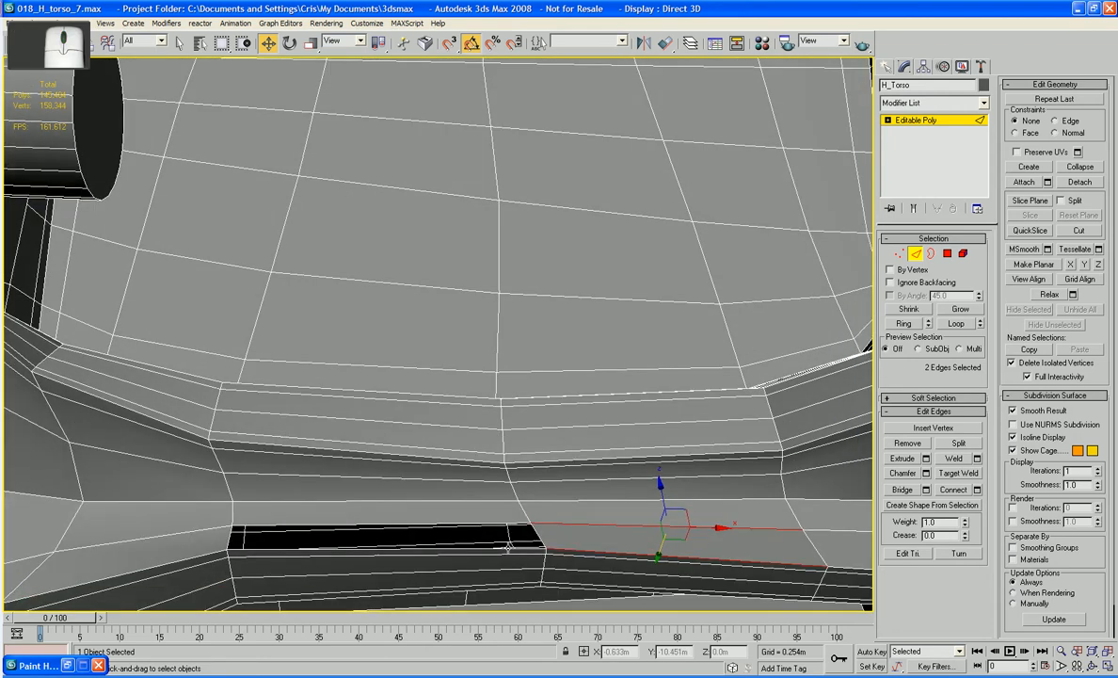
{"action": "left_click", "coordinate": [504, 523]}
{"action": "left_click", "coordinate": [504, 552], "text": "ctrl"}
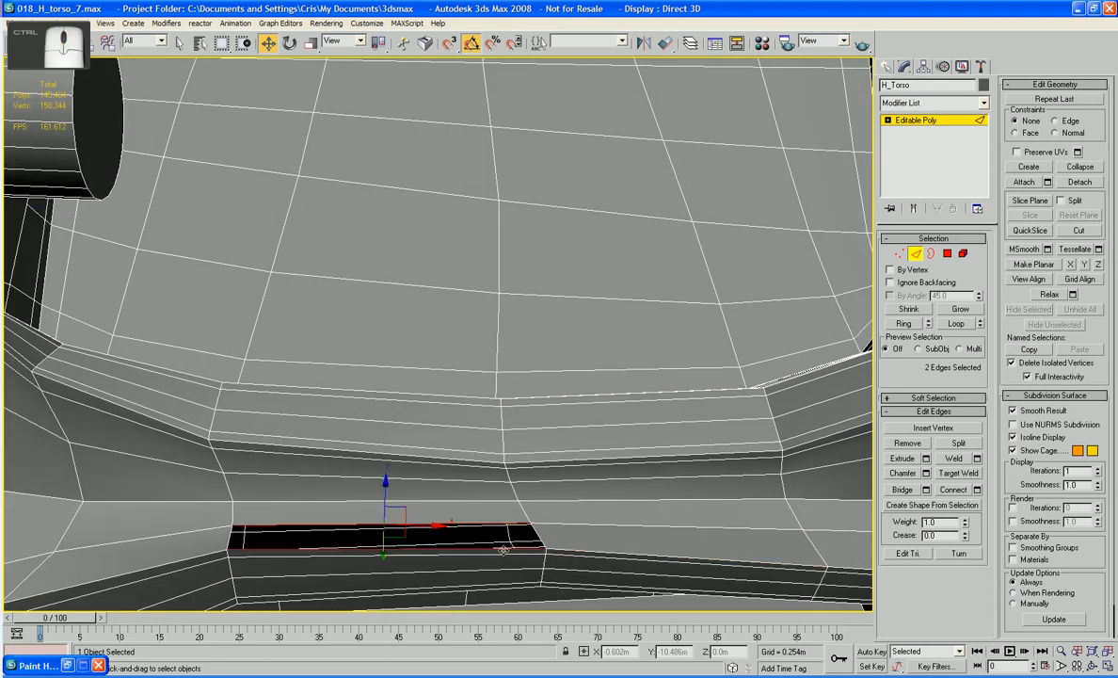
{"action": "left_click", "coordinate": [906, 490]}
{"action": "left_click", "coordinate": [705, 497]}
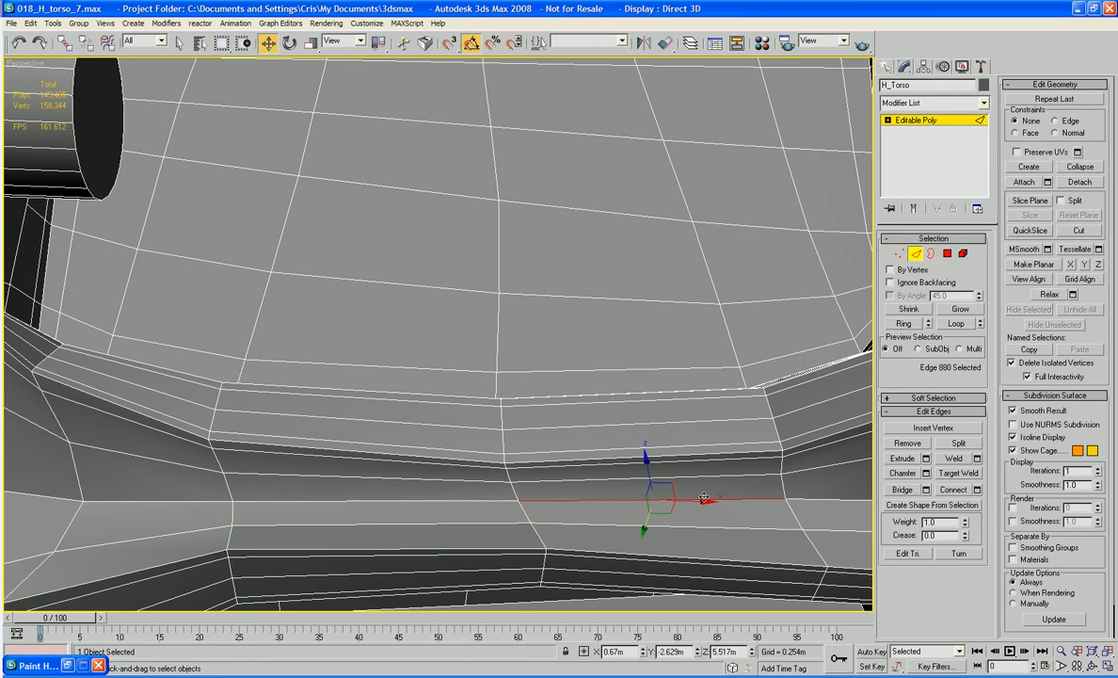
- Examine the rebuilt ledge and corner from a distance with edged-face and wireframe display toggled
{"action": "scroll", "coordinate": [704, 496], "scroll_direction": "down", "scroll_amount": 3}
{"action": "scroll", "coordinate": [704, 497], "scroll_direction": "down", "scroll_amount": 2}
{"action": "middle_click_drag", "start_coordinate": [568, 537], "coordinate": [553, 508], "text": "alt"}
{"action": "key", "text": "F4"}
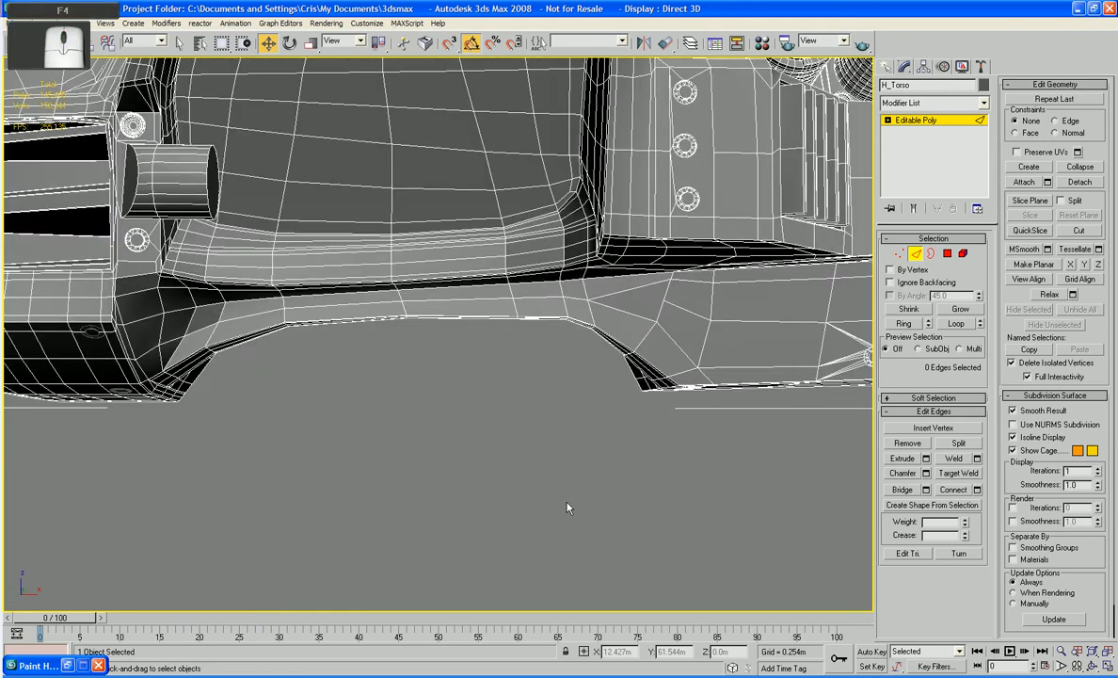
{"action": "key", "text": "F3"}
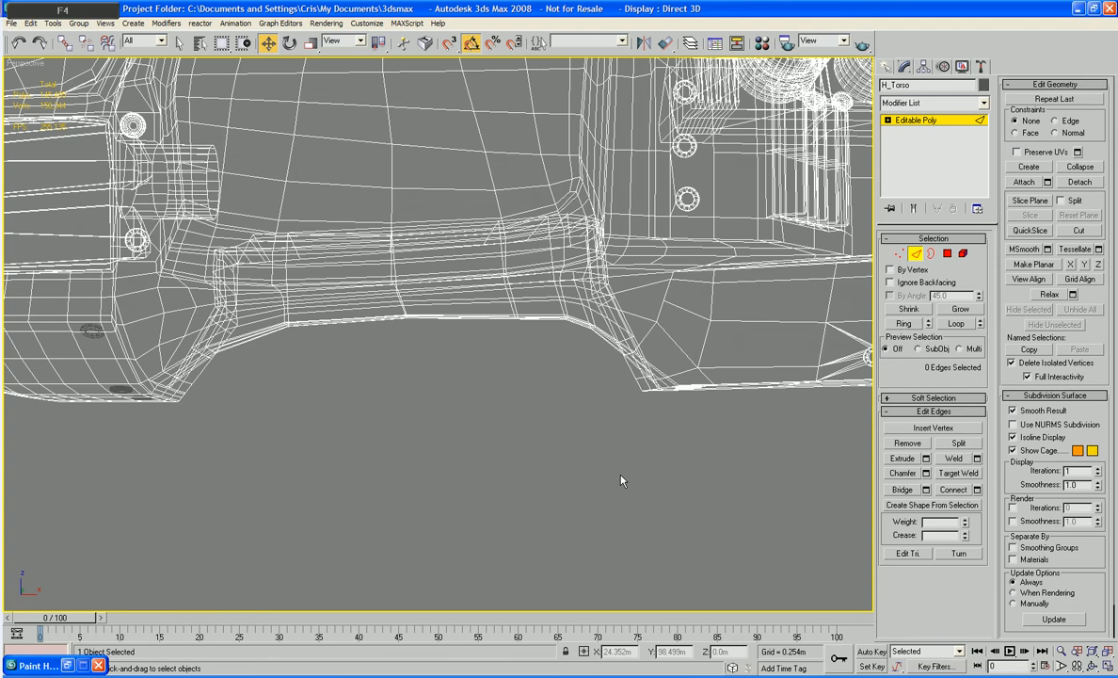
{"action": "key", "text": "F3"}
{"action": "mouse_move", "coordinate": [256, 459]}
{"action": "middle_mouse_down", "text": "alt"}
{"action": "mouse_move", "coordinate": [272, 406]}
{"action": "mouse_move", "coordinate": [295, 420]}
{"action": "mouse_move", "coordinate": [324, 417]}
{"action": "mouse_move", "coordinate": [326, 405]}
{"action": "mouse_move", "coordinate": [369, 424]}
{"action": "mouse_move", "coordinate": [374, 443]}
{"action": "middle_mouse_up", "text": "alt"}
{"action": "key", "text": "F4"}
- Attach the four round details on the side panel beside the corner to the H_Torso mesh
{"action": "scroll", "coordinate": [327, 400], "scroll_direction": "up", "scroll_amount": 3}
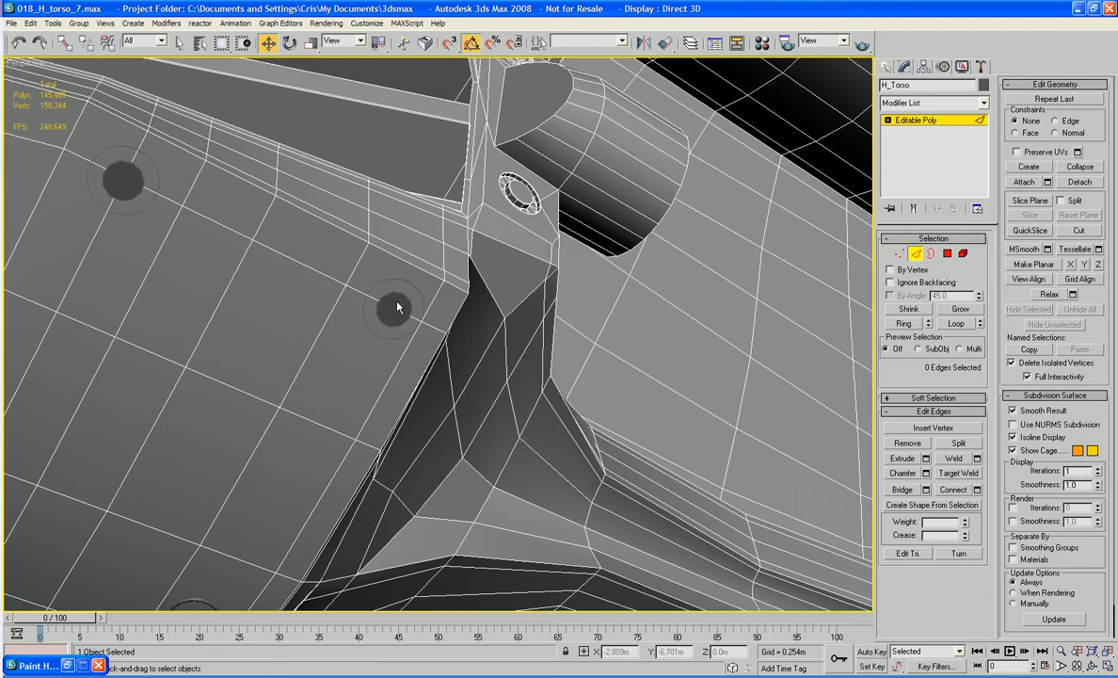
{"action": "middle_click_drag", "start_coordinate": [397, 307], "coordinate": [349, 330]}
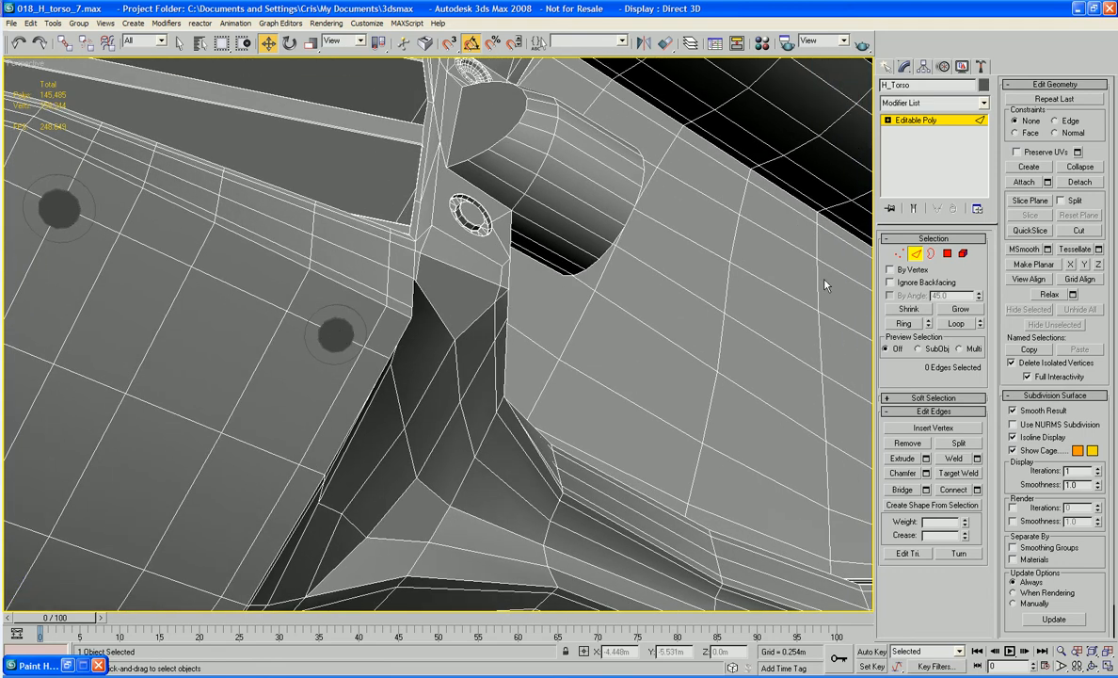
{"action": "left_click", "coordinate": [1024, 183]}
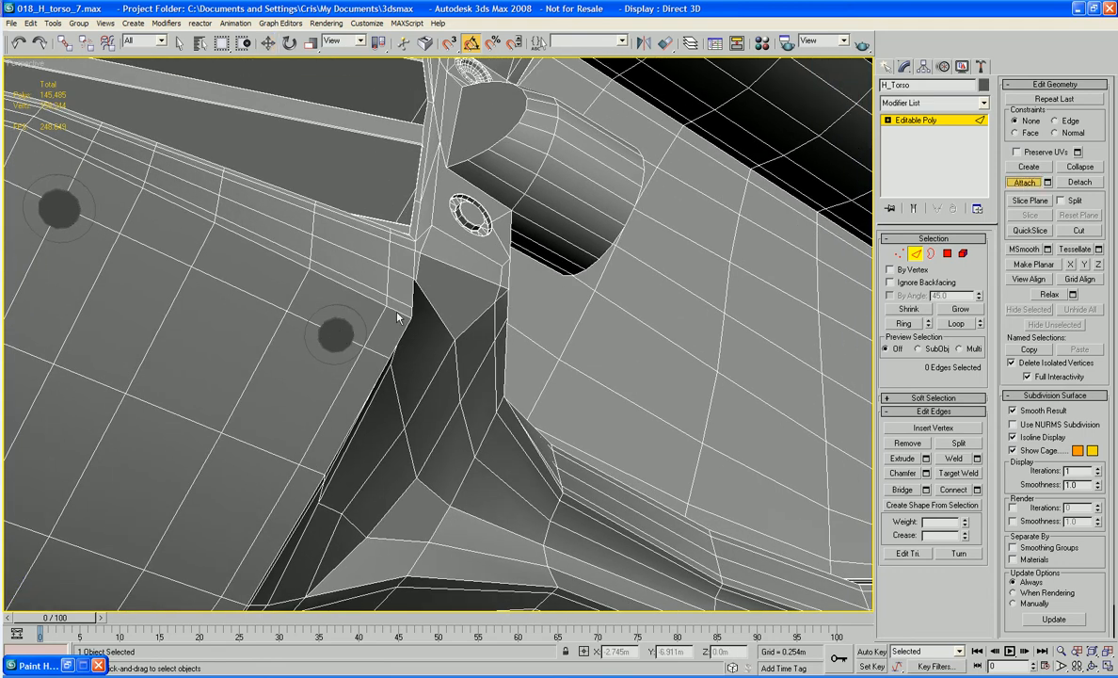
{"action": "left_click", "coordinate": [344, 332]}
{"action": "left_click", "coordinate": [60, 206]}
{"action": "middle_click_drag", "start_coordinate": [187, 513], "coordinate": [282, 276]}
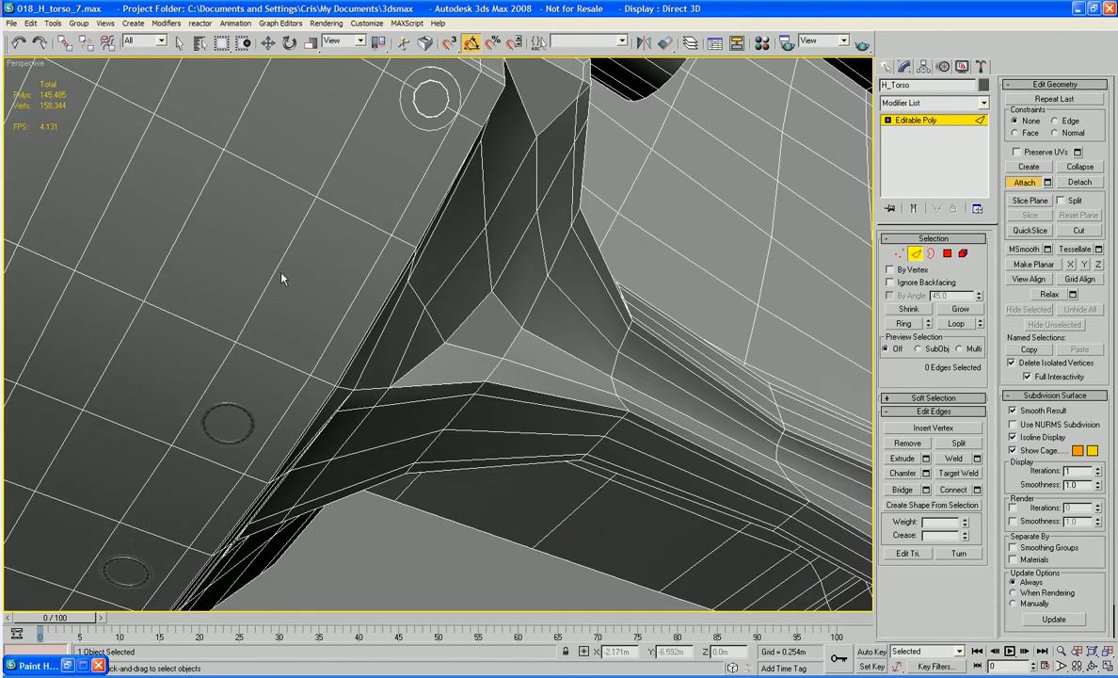
{"action": "left_click", "coordinate": [133, 563]}
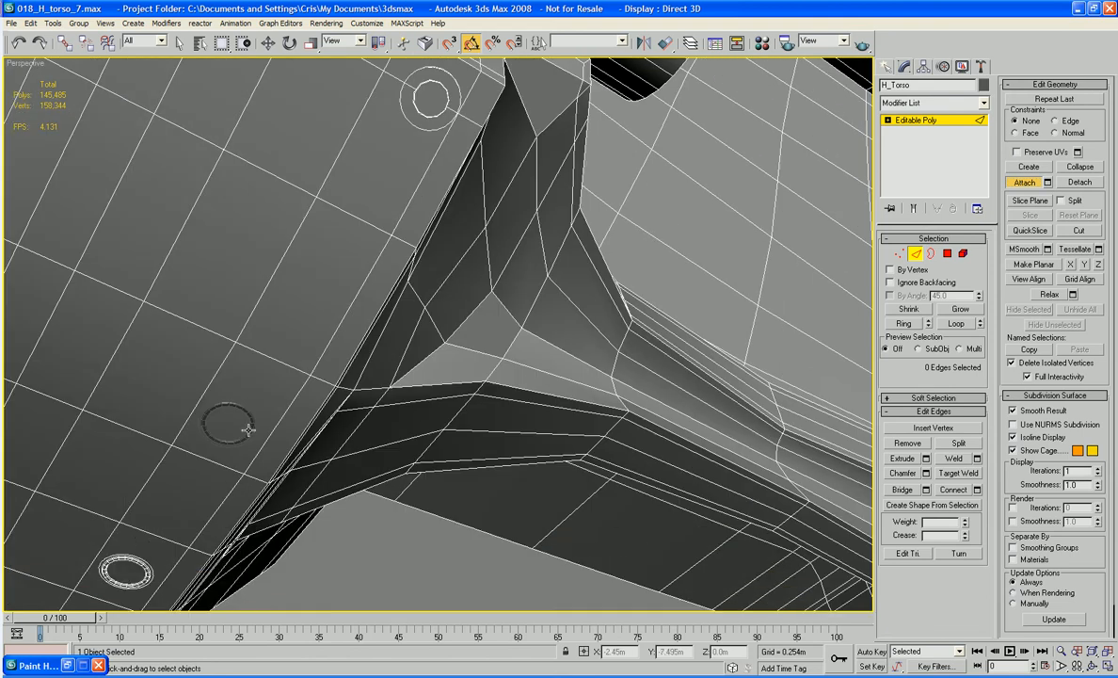
{"action": "left_click", "coordinate": [247, 430]}
{"action": "middle_click_drag", "start_coordinate": [306, 310], "coordinate": [339, 537]}
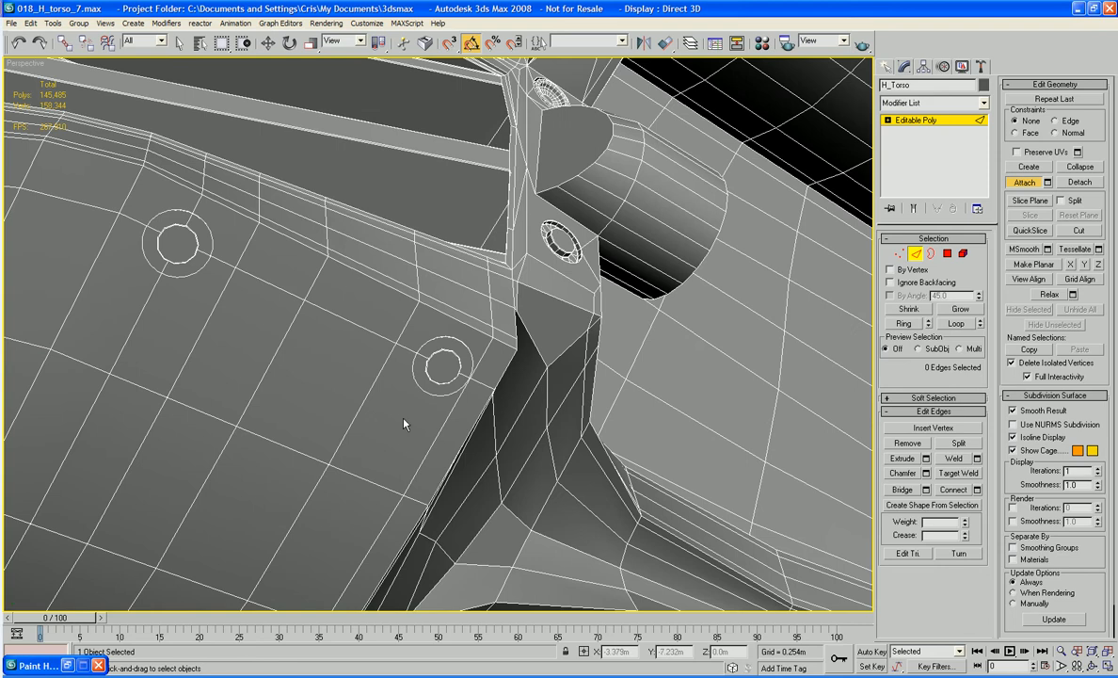
- Shift the round detail element nearest the panel's upper corner slightly away from the edge, to X -0.776 m
{"action": "left_click", "coordinate": [948, 254]}
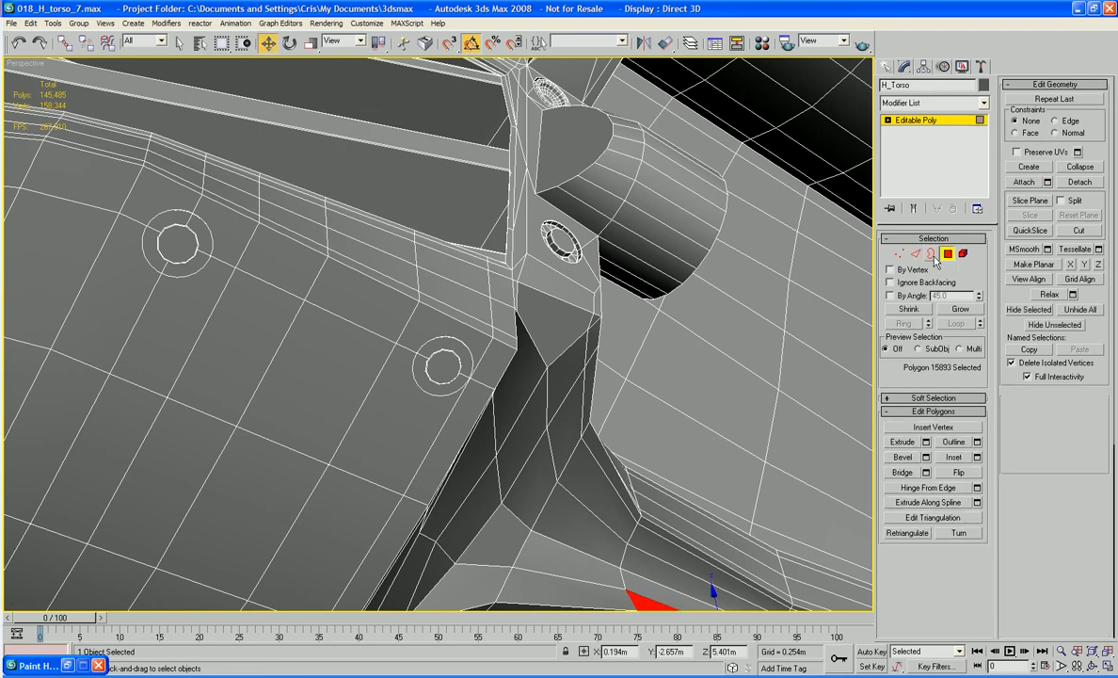
{"action": "key", "text": "w"}
{"action": "left_click", "coordinate": [447, 318]}
{"action": "left_click", "coordinate": [443, 366]}
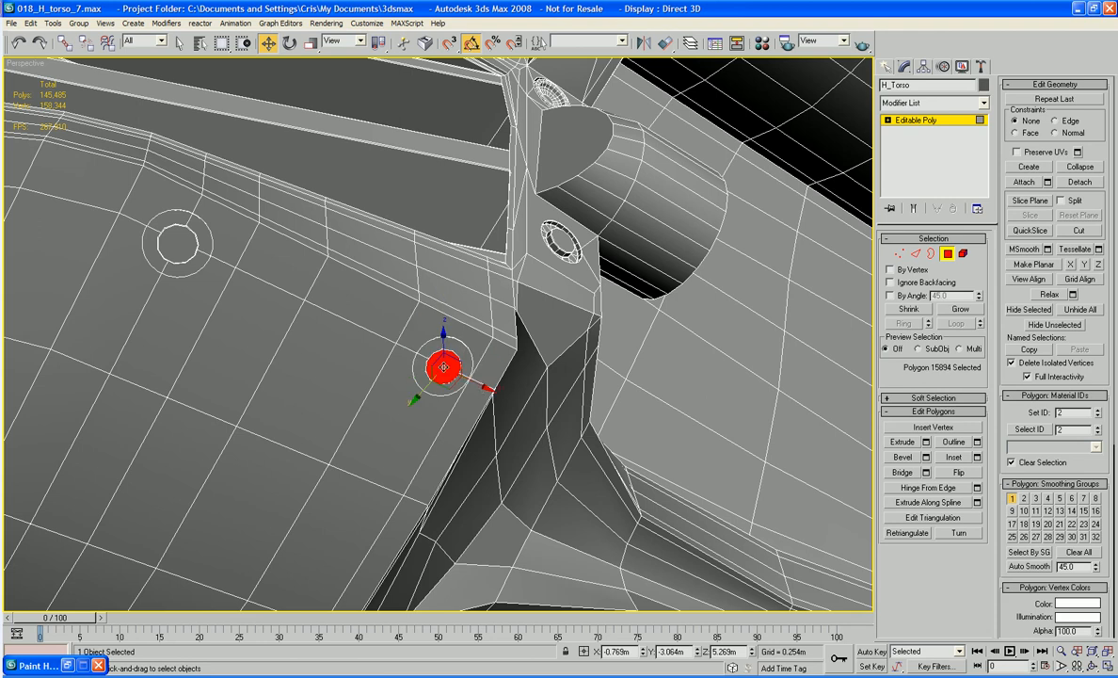
{"action": "left_click_drag", "start_coordinate": [481, 388], "coordinate": [480, 387]}
{"action": "left_click", "coordinate": [963, 254]}
{"action": "left_click", "coordinate": [456, 370]}
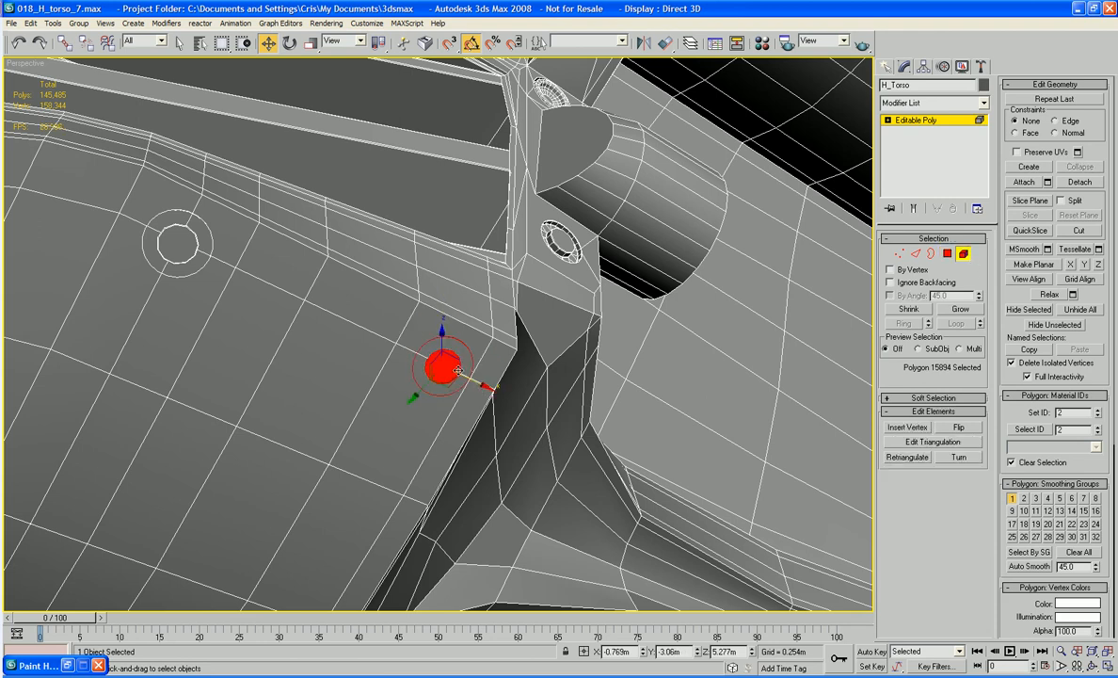
{"action": "left_click_drag", "start_coordinate": [456, 370], "coordinate": [451, 368]}
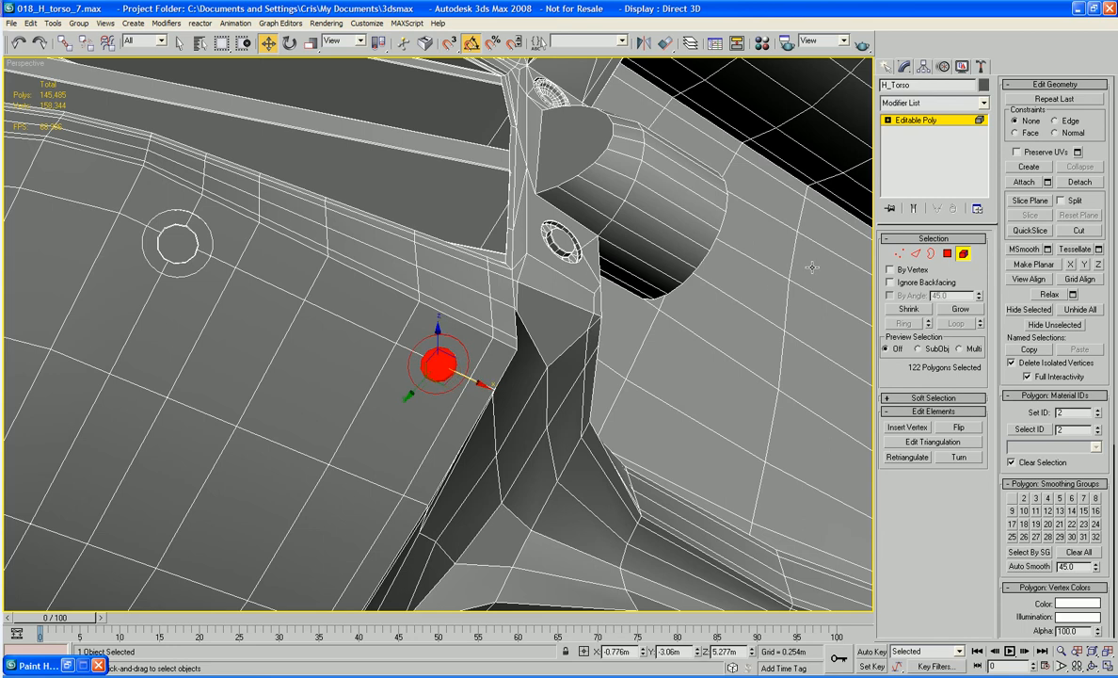
- Delete the six panel polygons behind the two upper round details
{"action": "left_click", "coordinate": [948, 254]}
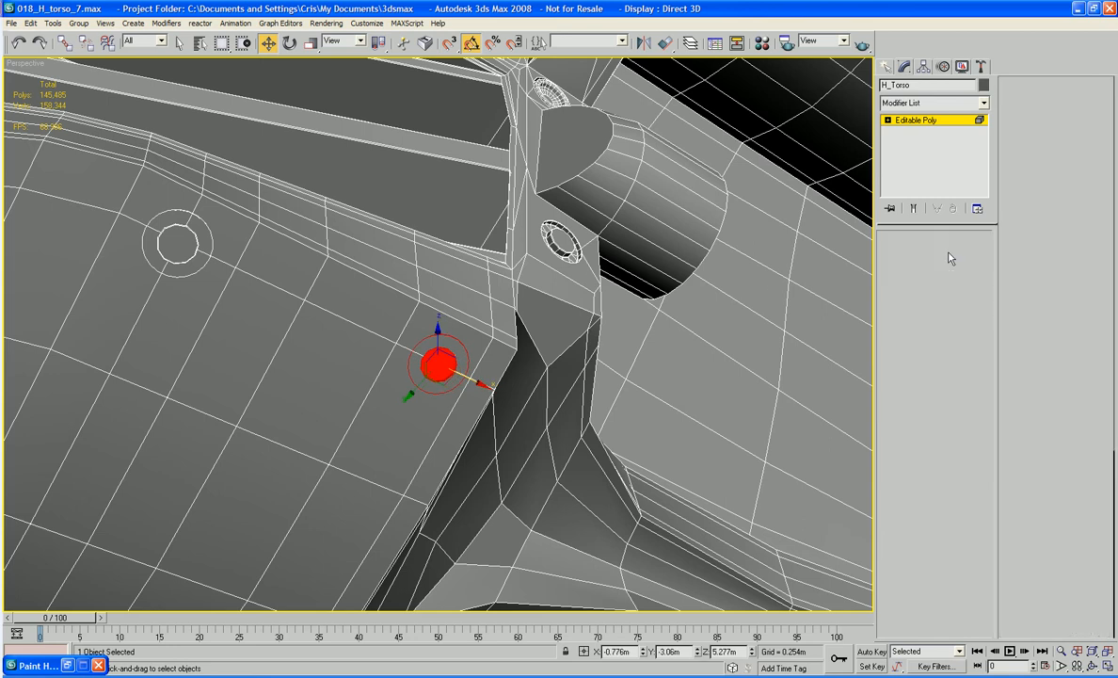
{"action": "left_click", "coordinate": [400, 402], "text": "ctrl"}
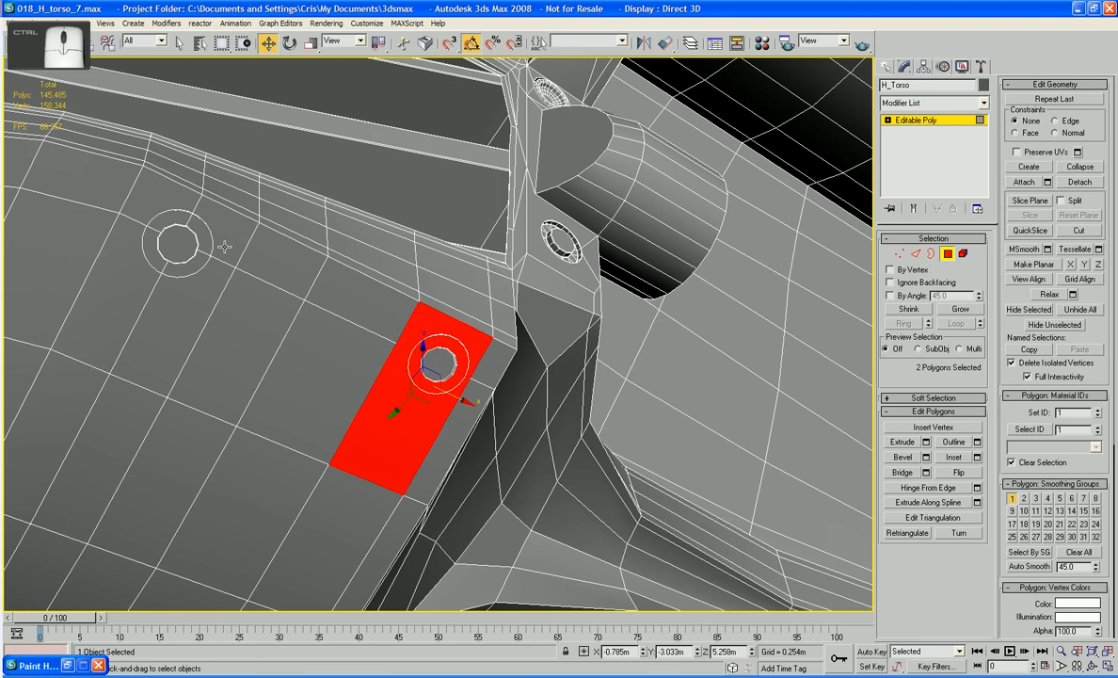
{"action": "left_click", "coordinate": [211, 218], "text": "ctrl"}
{"action": "left_click", "coordinate": [179, 311], "text": "ctrl"}
{"action": "left_click", "coordinate": [104, 278], "text": "ctrl"}
{"action": "left_click", "coordinate": [153, 194], "text": "ctrl"}
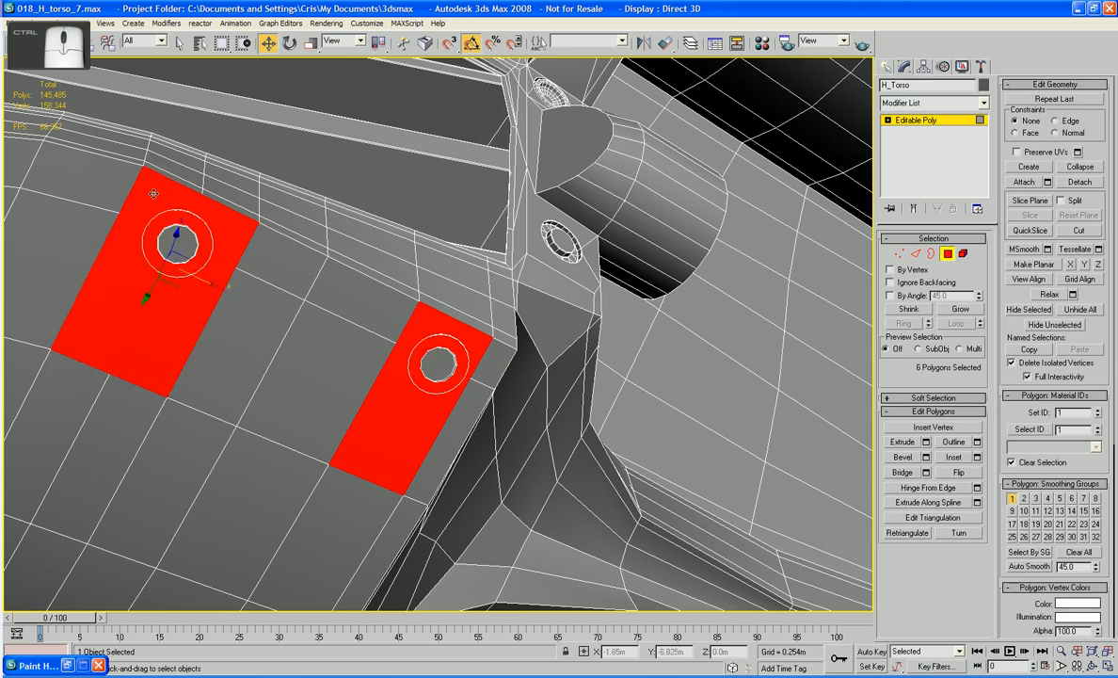
{"action": "key", "text": "Delete"}
- Delete the two panel polygons behind the lower round detail beside the panel's edge
{"action": "middle_click_drag", "start_coordinate": [346, 554], "coordinate": [309, 516], "text": "alt"}
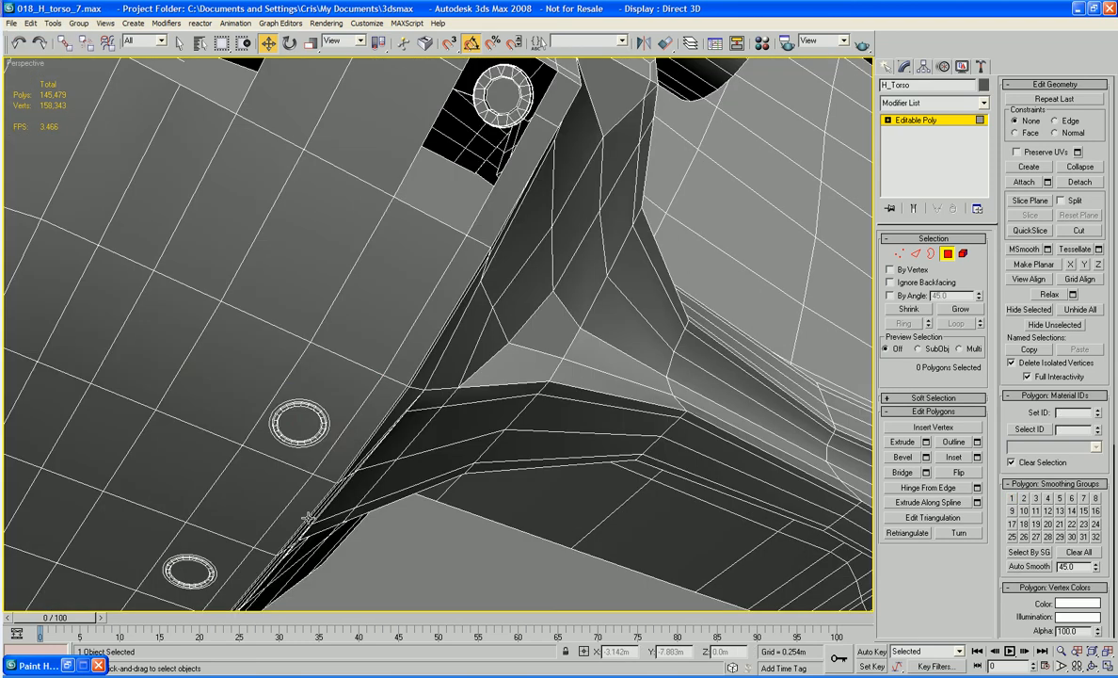
{"action": "left_click", "coordinate": [334, 423]}
{"action": "key", "text": "Delete"}
- Bridge two rim edges of the corner round detail to the panel edges on the side facing the corner
{"action": "middle_click_drag", "start_coordinate": [332, 421], "coordinate": [425, 452], "text": "alt"}
{"action": "scroll", "coordinate": [460, 384], "scroll_direction": "up", "scroll_amount": 4}
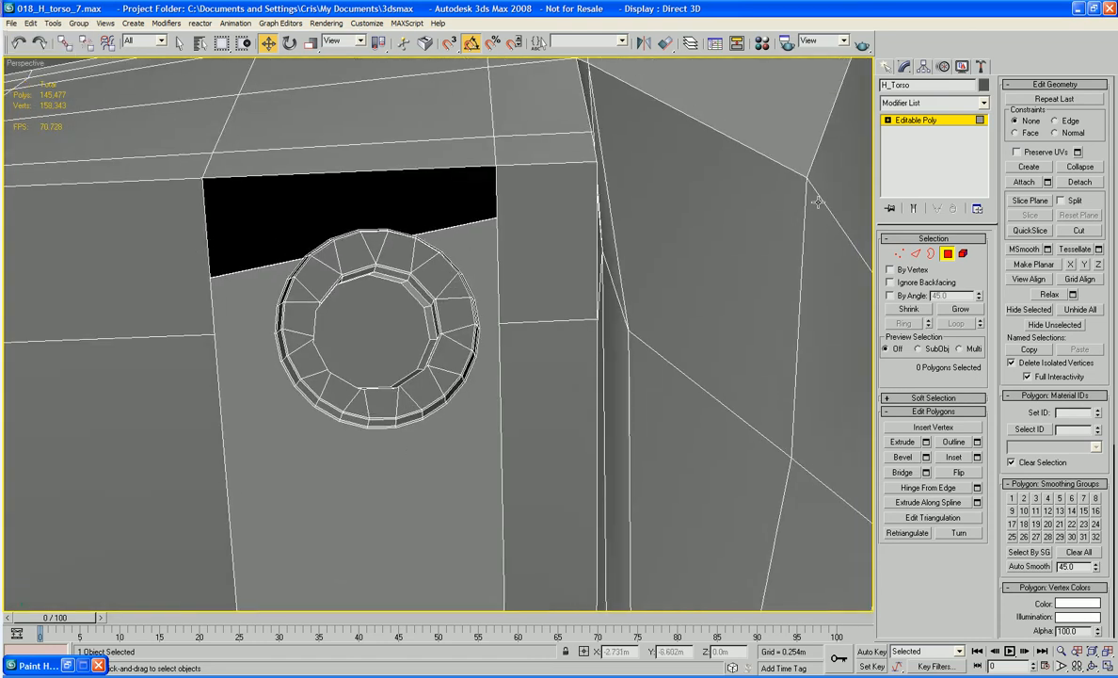
{"action": "key", "text": "2"}
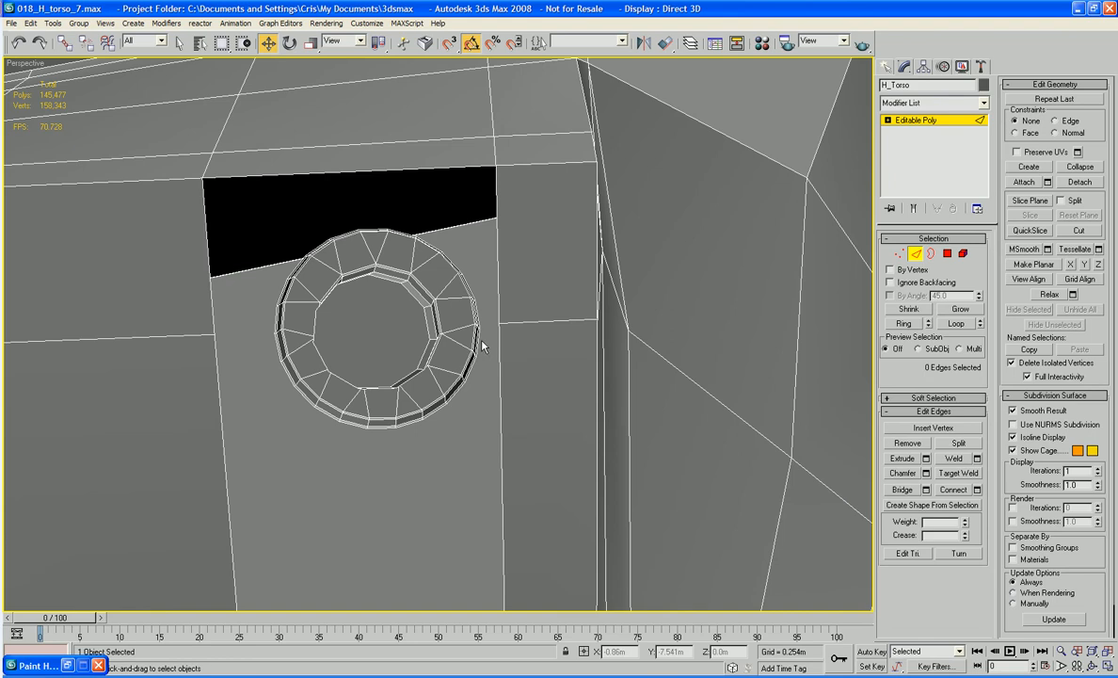
{"action": "left_click", "coordinate": [479, 340]}
{"action": "left_click", "coordinate": [500, 423], "text": "ctrl"}
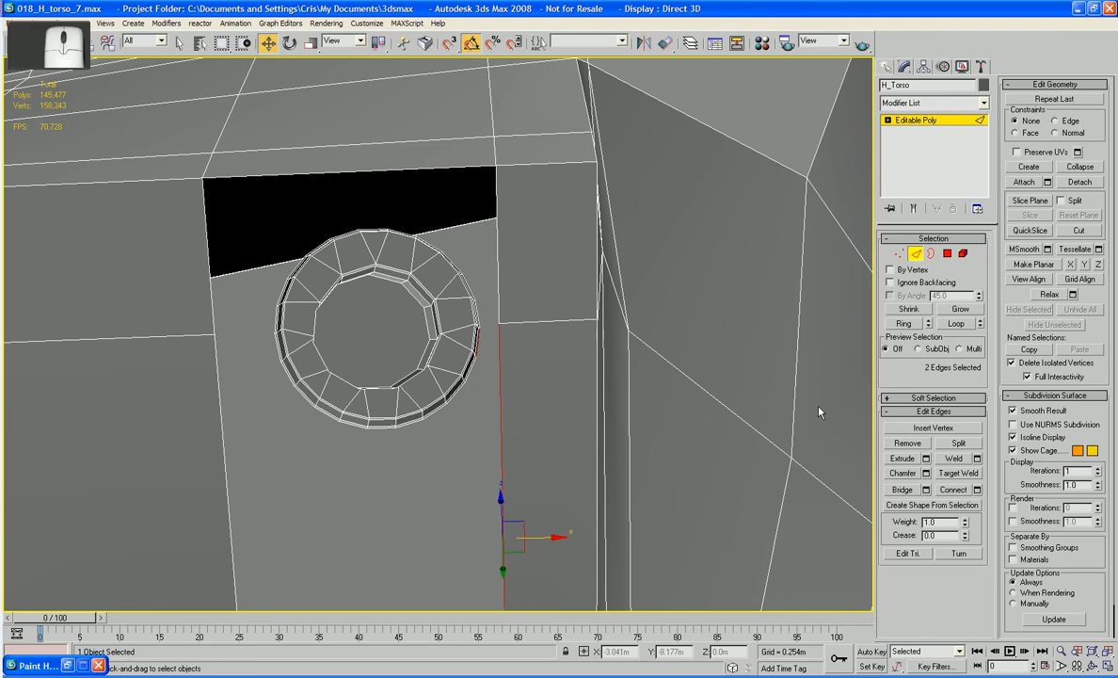
{"action": "left_click", "coordinate": [896, 488]}
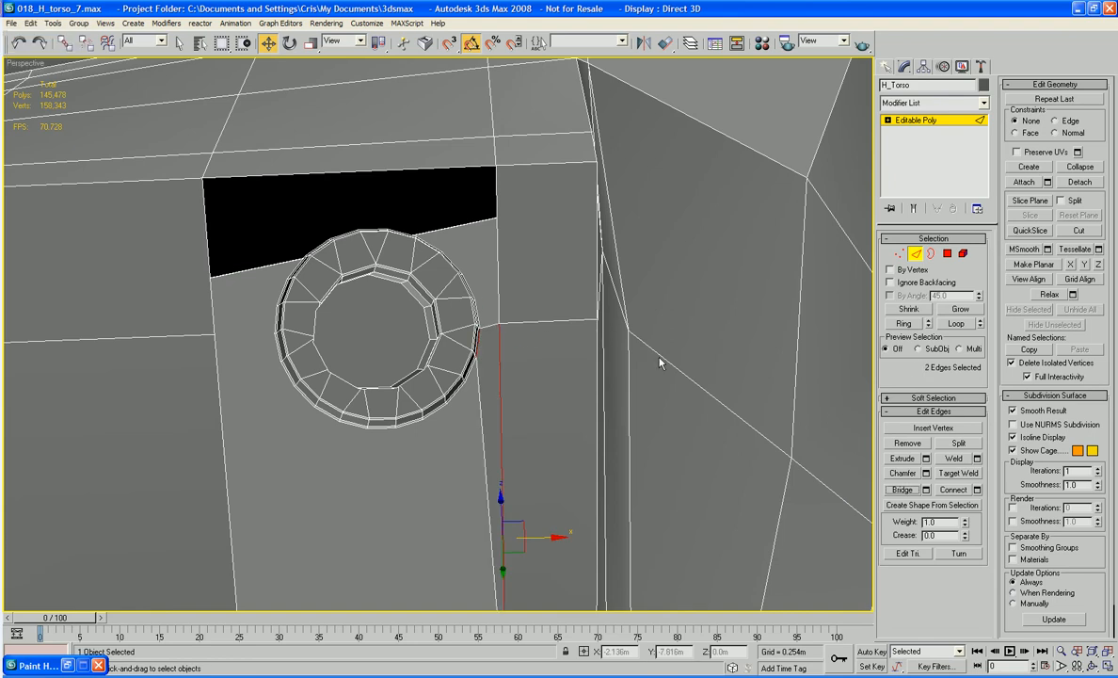
{"action": "left_click", "coordinate": [488, 311]}
{"action": "left_click", "coordinate": [494, 198], "text": "ctrl"}
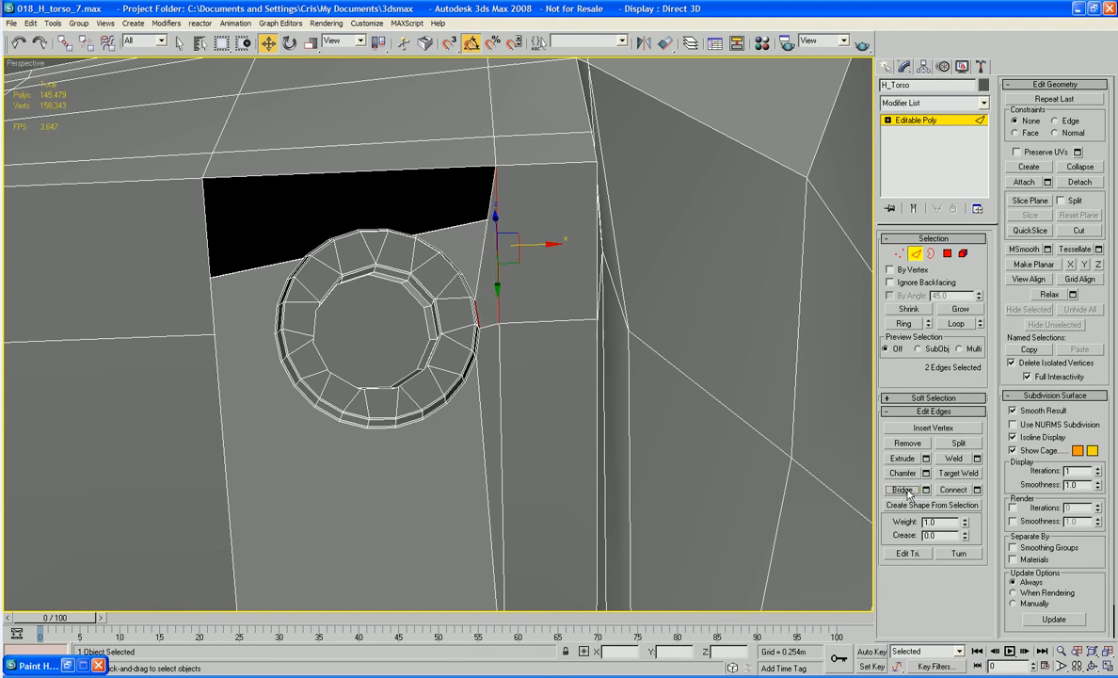
- Bridge two rim edges on the opposite side of the corner round detail to the neighbouring panel edges
{"action": "middle_click_drag", "start_coordinate": [520, 455], "coordinate": [426, 432], "text": "alt"}
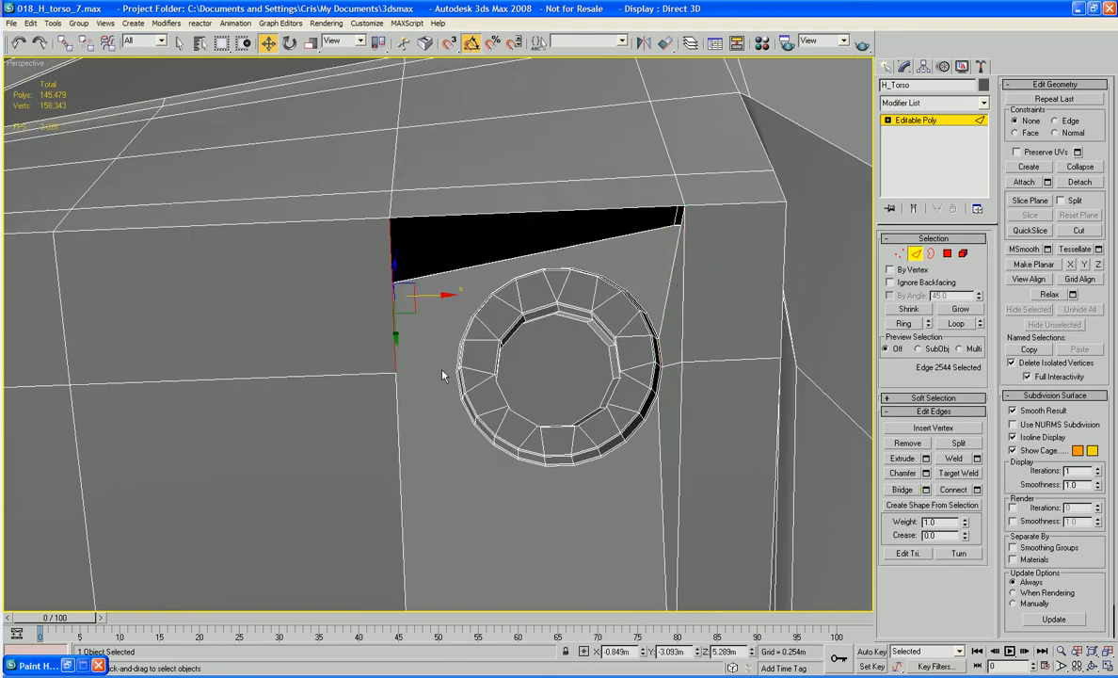
{"action": "left_click", "coordinate": [395, 364], "text": "ctrl"}
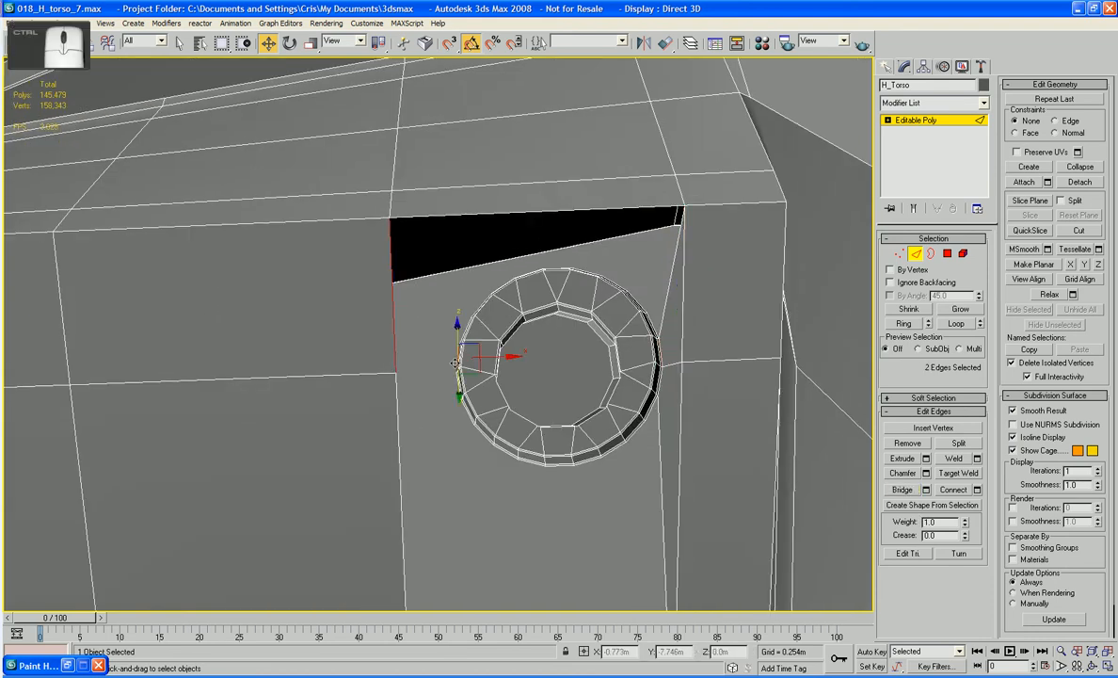
{"action": "left_click", "coordinate": [902, 489]}
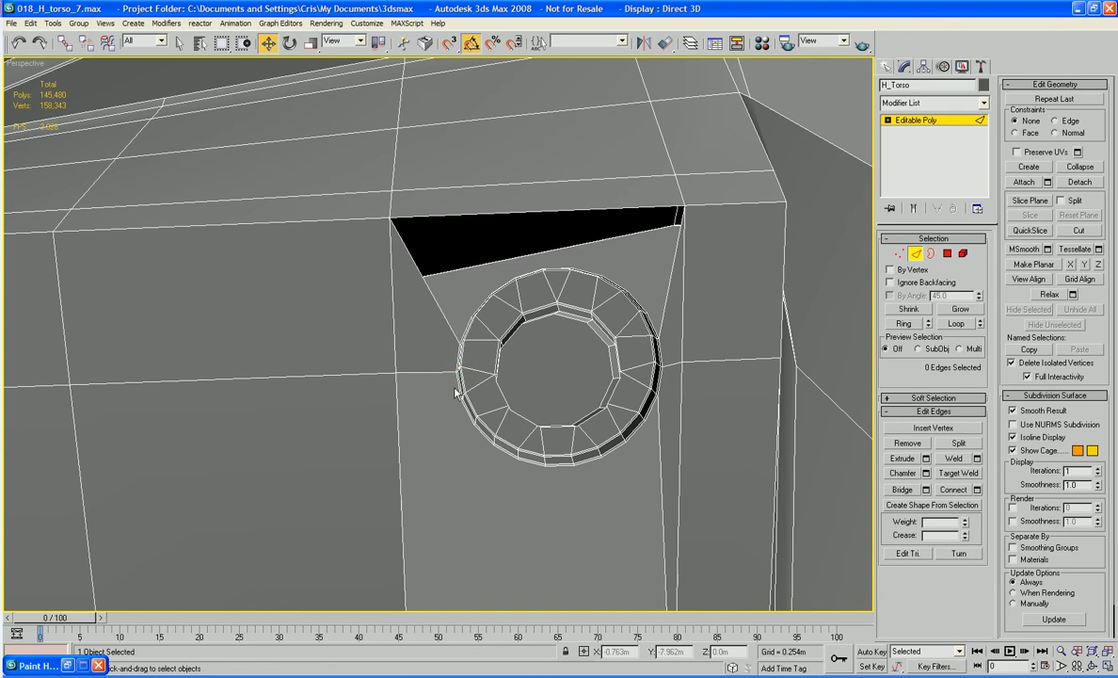
{"action": "left_click", "coordinate": [458, 370]}
{"action": "left_click", "coordinate": [396, 391], "text": "ctrl"}
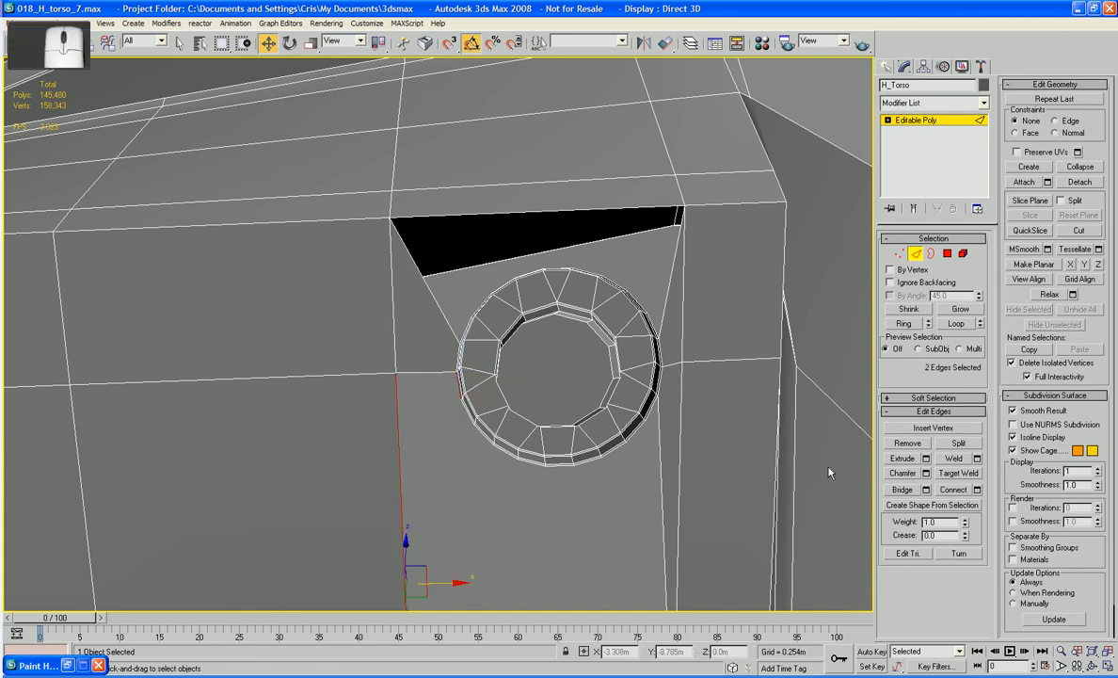
{"action": "left_click", "coordinate": [902, 489]}
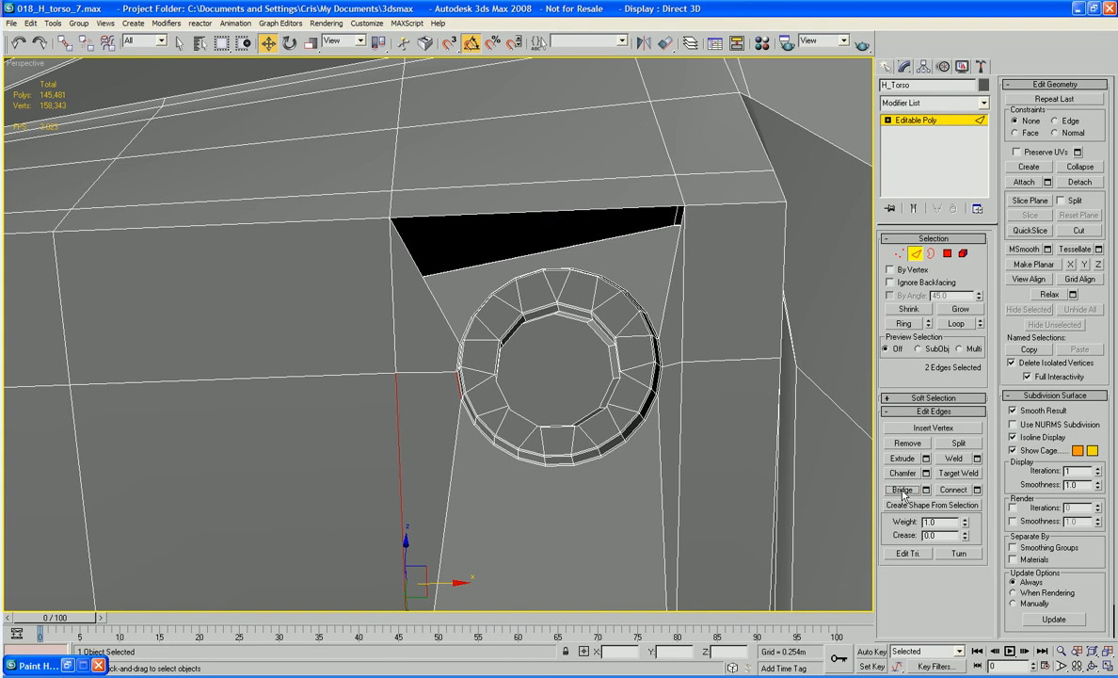
- Cap the open borders above and below the corner round detail
{"action": "left_click", "coordinate": [931, 253]}
{"action": "left_click", "coordinate": [672, 280]}
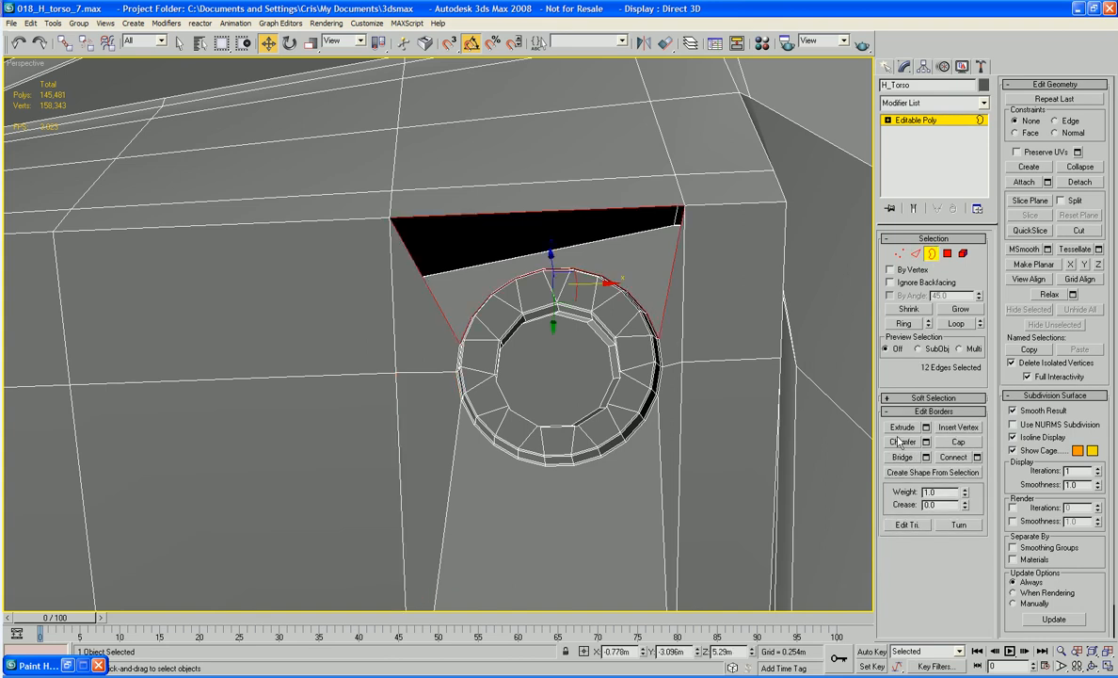
{"action": "left_click", "coordinate": [947, 442]}
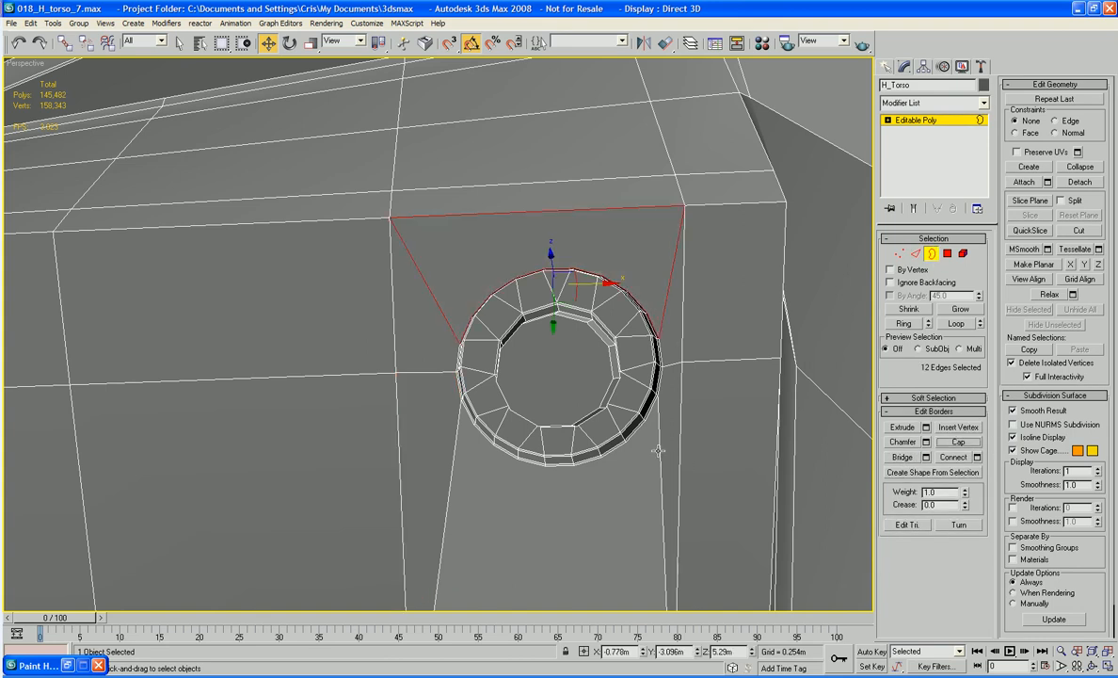
{"action": "left_click", "coordinate": [658, 451]}
{"action": "left_click", "coordinate": [949, 445]}
- Bridge two rim edges of the second round detail along the panel's upper edge to the two hole edges on its right
{"action": "middle_click_drag", "start_coordinate": [695, 401], "coordinate": [583, 308], "text": "alt"}
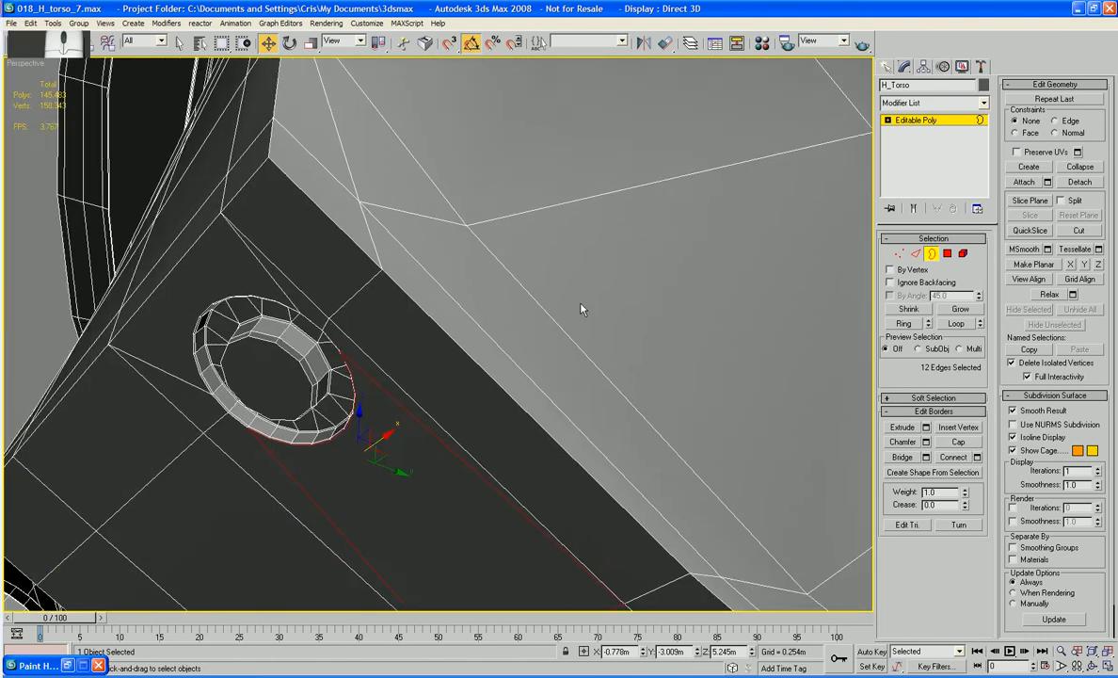
{"action": "middle_click_drag", "start_coordinate": [345, 413], "coordinate": [533, 290]}
{"action": "middle_click_drag", "start_coordinate": [468, 338], "coordinate": [587, 292], "text": "alt"}
{"action": "scroll", "coordinate": [587, 292], "scroll_direction": "up", "scroll_amount": 3}
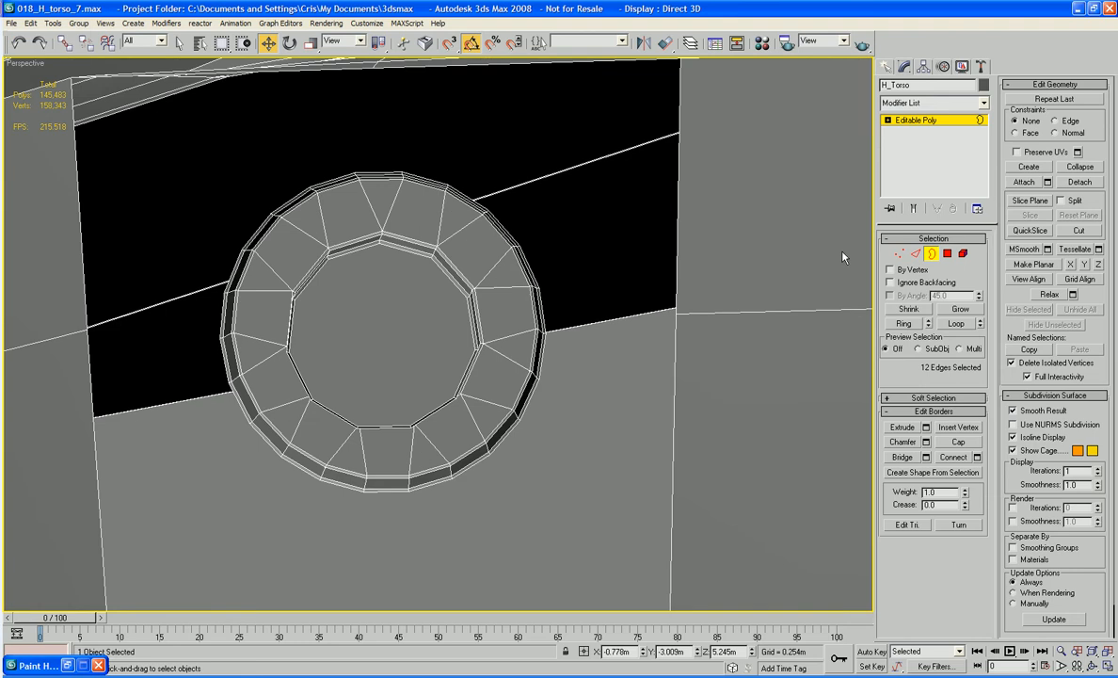
{"action": "key", "text": "2"}
{"action": "left_click", "coordinate": [540, 332]}
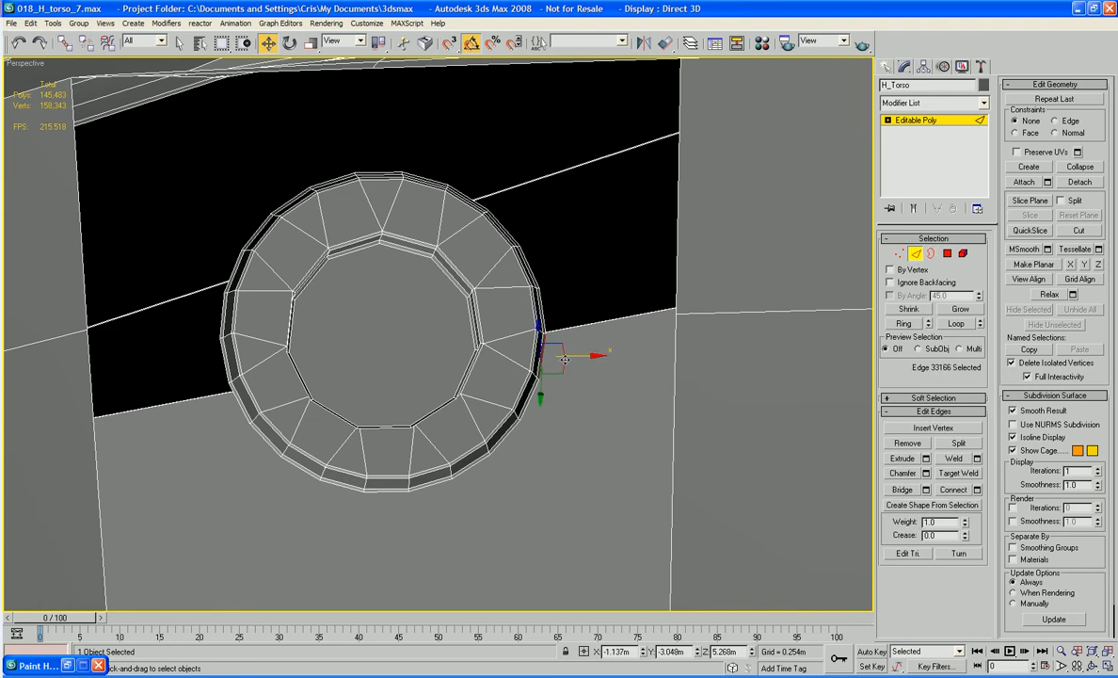
{"action": "left_click", "coordinate": [676, 359], "text": "ctrl"}
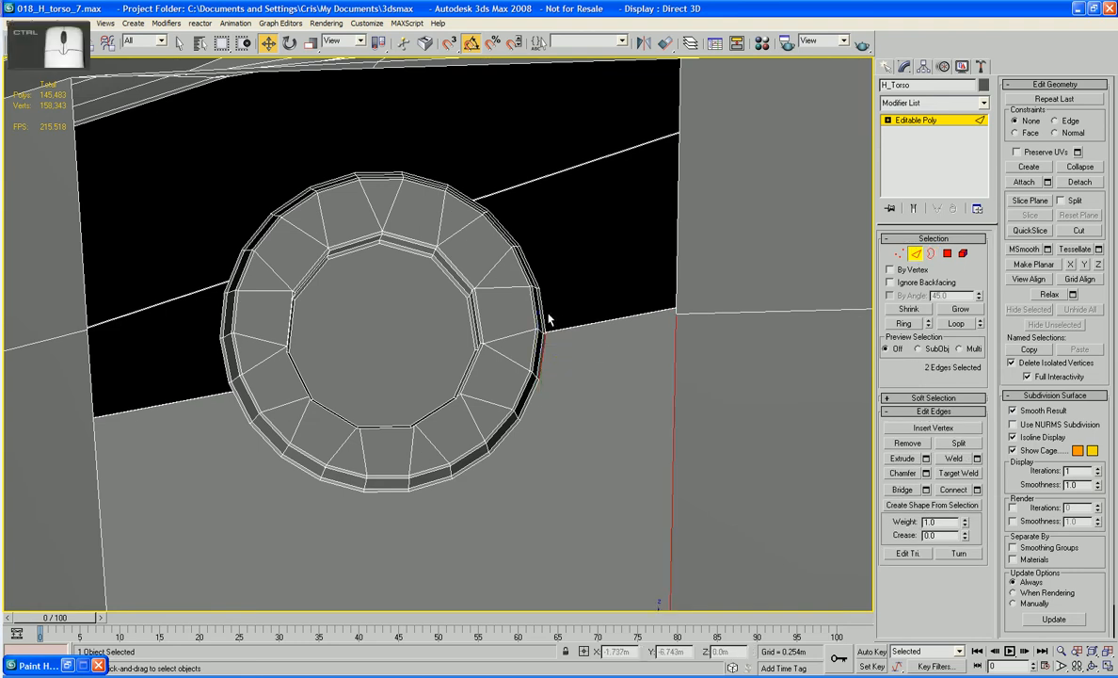
{"action": "left_click", "coordinate": [674, 275], "text": "ctrl"}
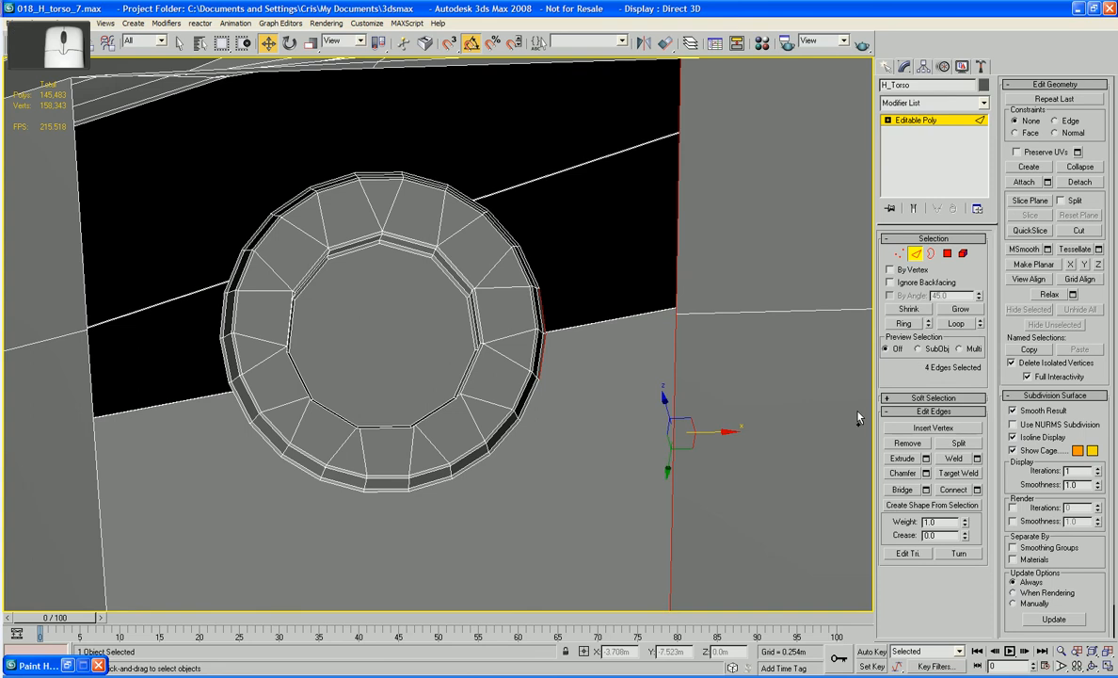
{"action": "left_click", "coordinate": [902, 490]}
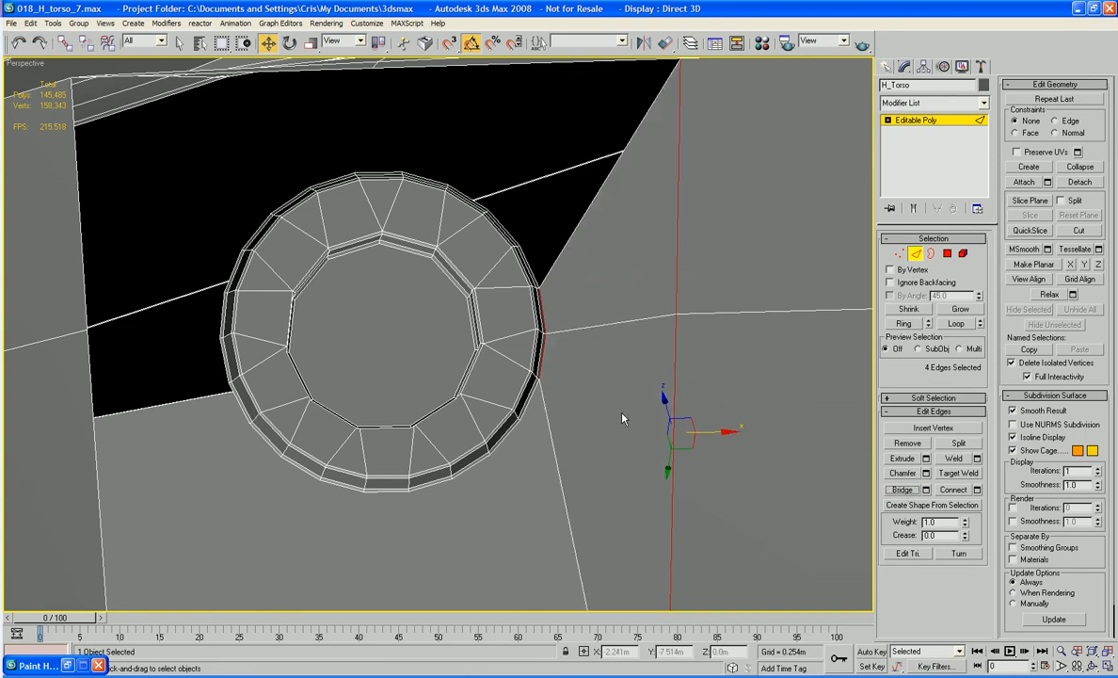
- Bridge two rim edges on the left side of the same round detail to the two neighbouring hole edges
{"action": "left_click", "coordinate": [218, 324]}
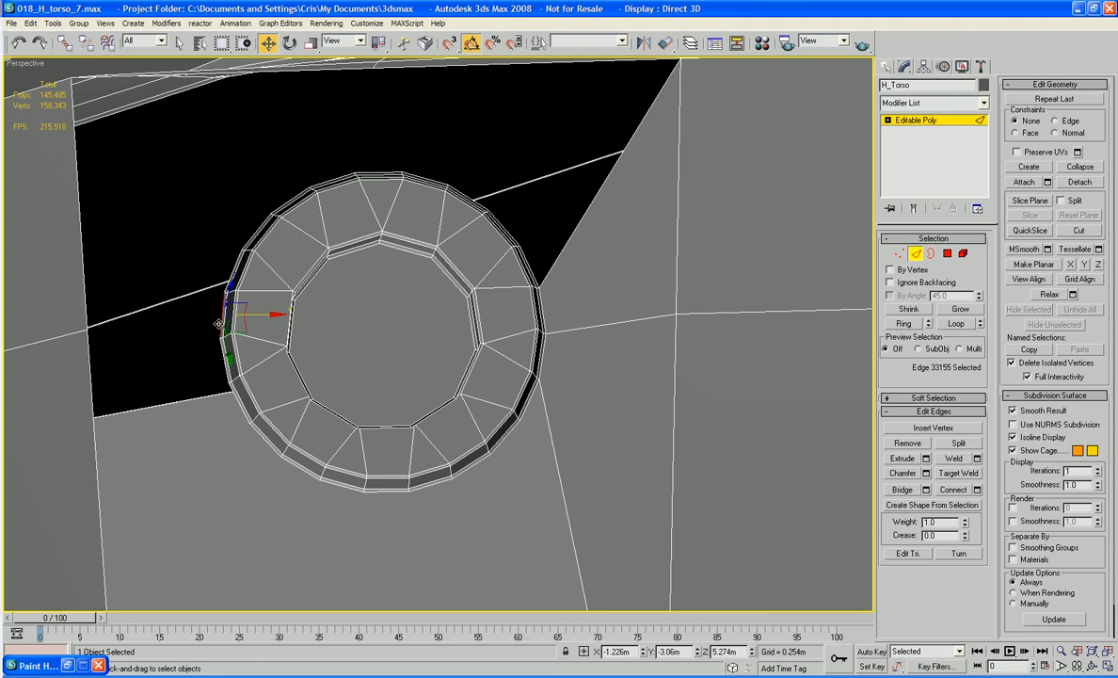
{"action": "left_click", "coordinate": [88, 283], "text": "ctrl"}
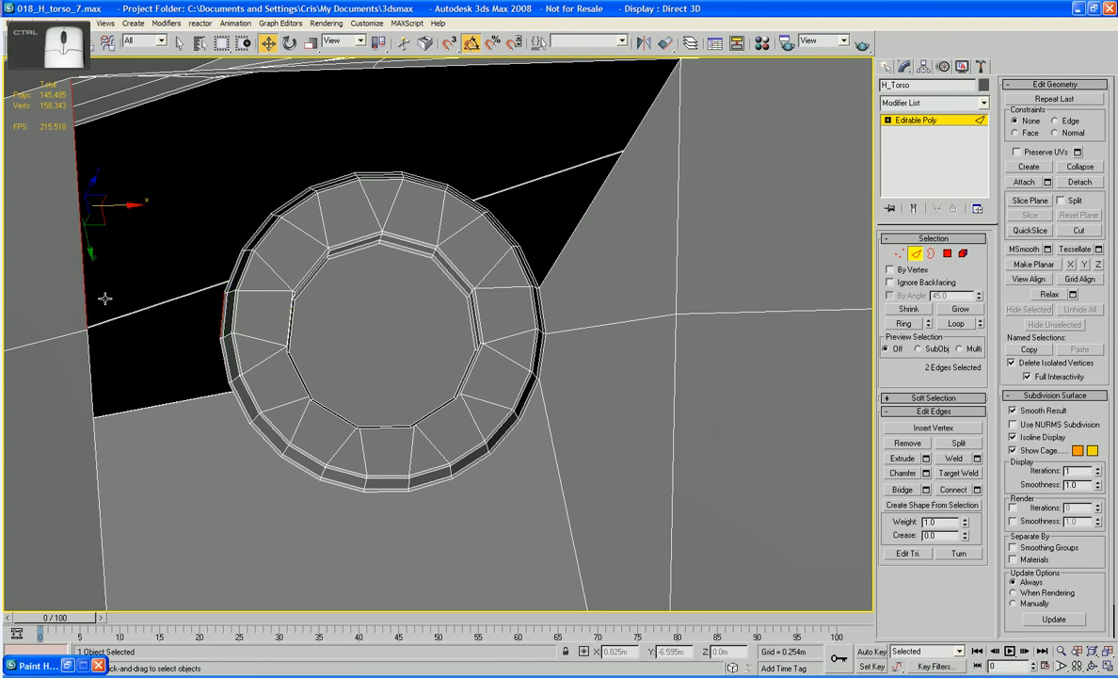
{"action": "left_click", "coordinate": [223, 362], "text": "ctrl"}
{"action": "left_click", "coordinate": [90, 376], "text": "ctrl"}
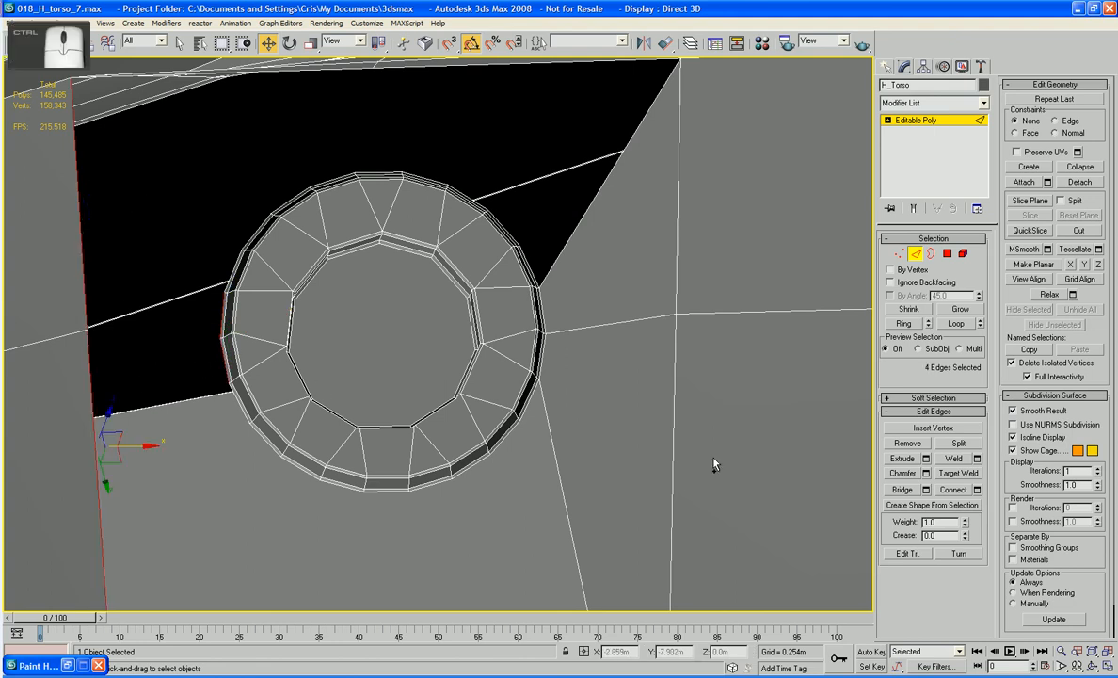
{"action": "left_click", "coordinate": [896, 497]}
- Cap the open borders above and below the second round detail on the panel's upper edge
{"action": "middle_click_drag", "start_coordinate": [661, 353], "coordinate": [689, 448]}
{"action": "left_click", "coordinate": [932, 254]}
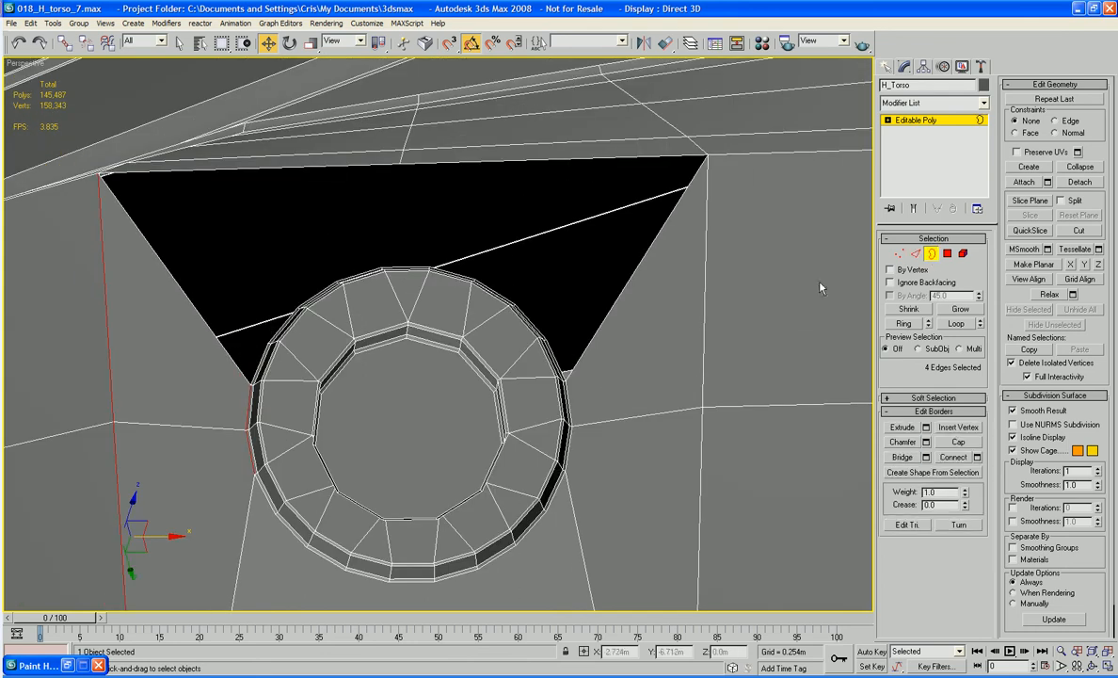
{"action": "left_click", "coordinate": [397, 269]}
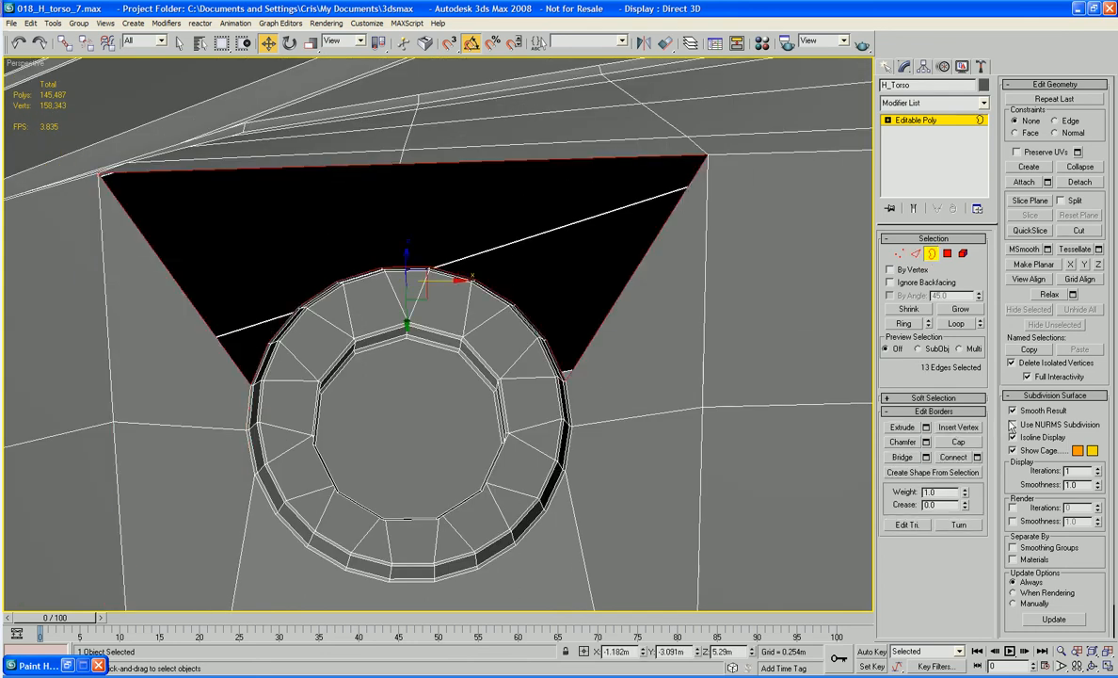
{"action": "left_click", "coordinate": [959, 446]}
{"action": "left_click", "coordinate": [547, 523]}
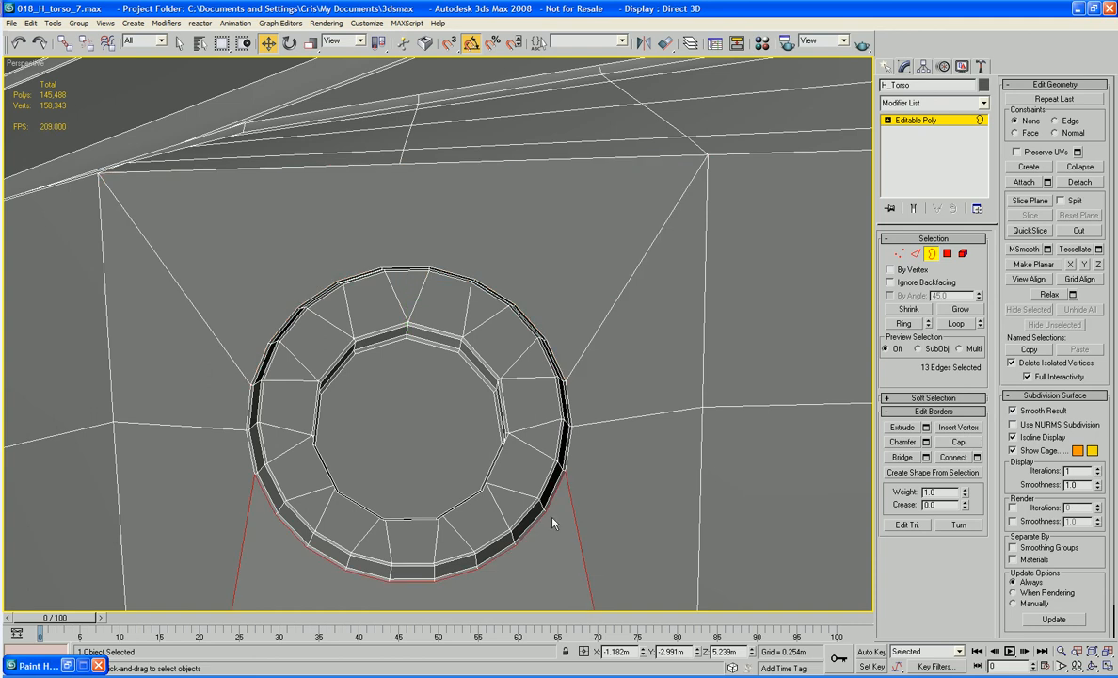
{"action": "scroll", "coordinate": [694, 452], "scroll_direction": "down", "scroll_amount": 5}
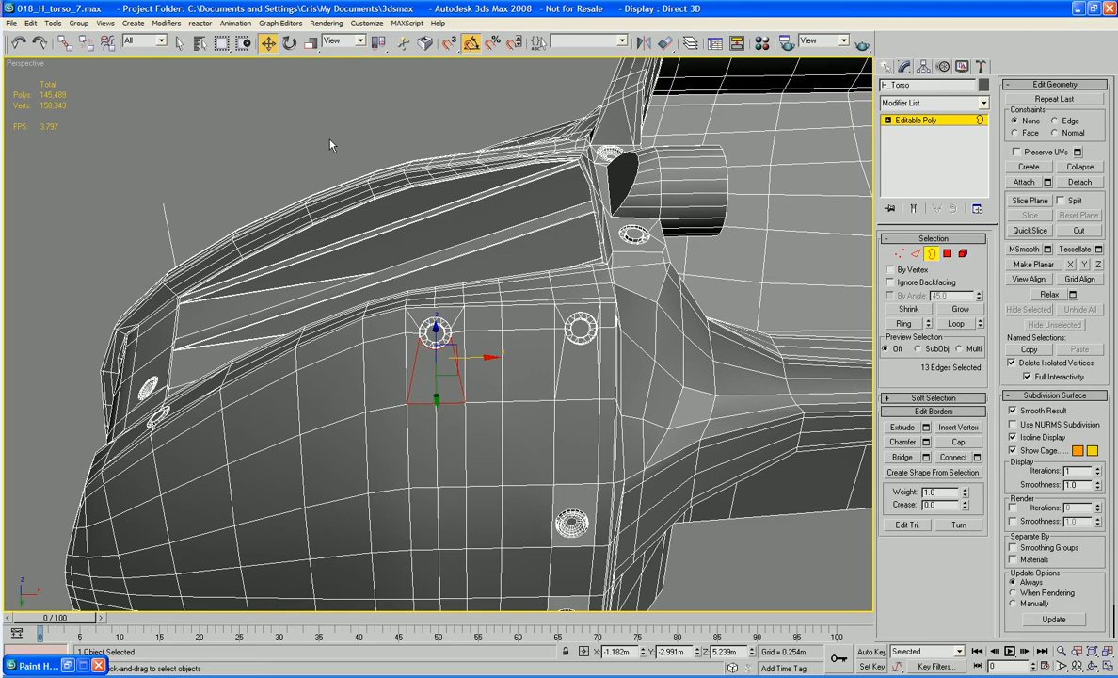
- Bridge the outer border of the round detail further down the side panel to the border of its surrounding rectangular hole
{"action": "middle_click_drag", "start_coordinate": [330, 144], "coordinate": [345, 163], "text": "alt"}
{"action": "middle_click_drag", "start_coordinate": [412, 272], "coordinate": [321, 132]}
{"action": "scroll", "coordinate": [394, 257], "scroll_direction": "up", "scroll_amount": 6}
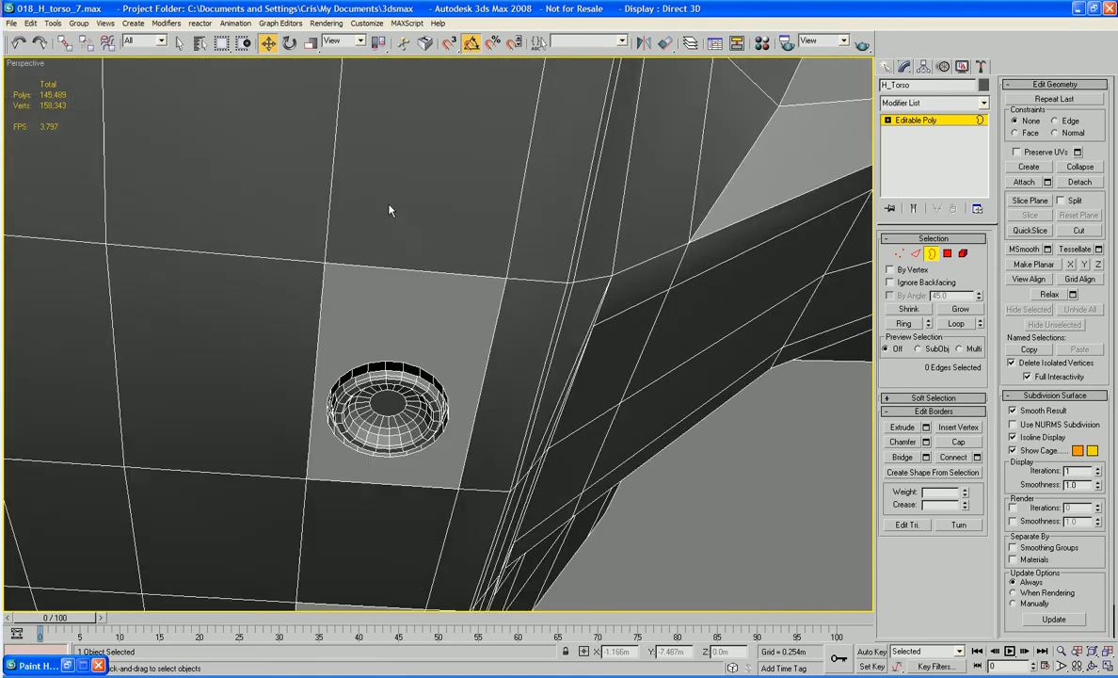
{"action": "left_click", "coordinate": [432, 379]}
{"action": "left_click", "coordinate": [447, 274], "text": "ctrl"}
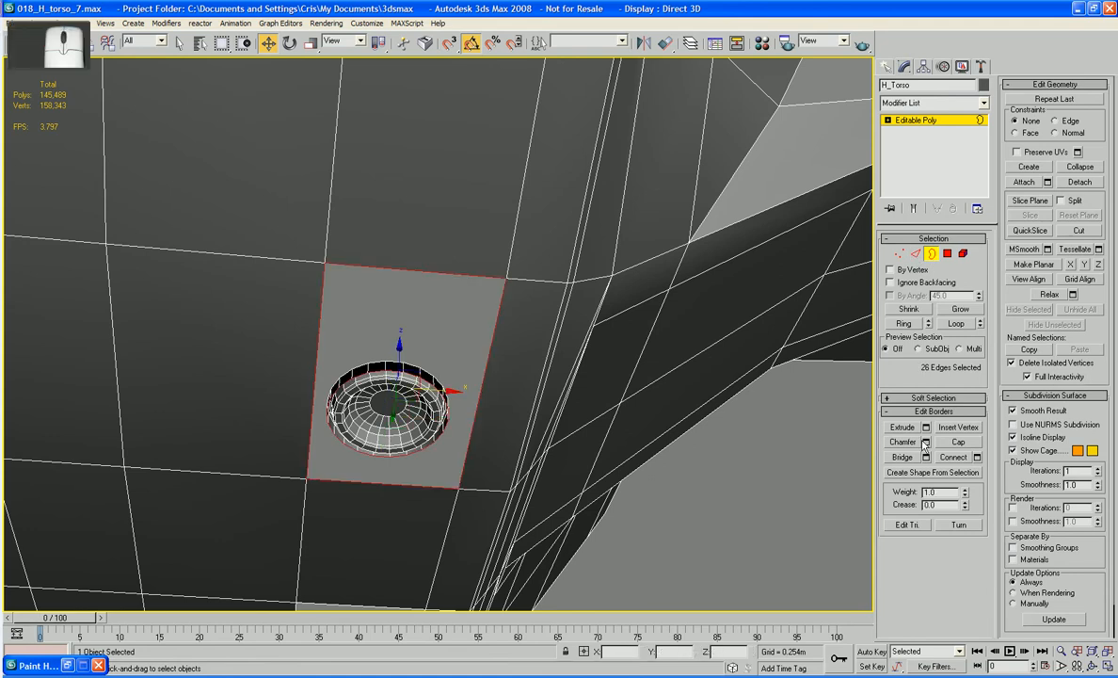
{"action": "left_click", "coordinate": [913, 459]}
- Bridge the lowest round detail's outer border to its hole border and check both bridged details in shaded view without edges
{"action": "middle_click_drag", "start_coordinate": [449, 506], "coordinate": [445, 465], "text": "alt"}
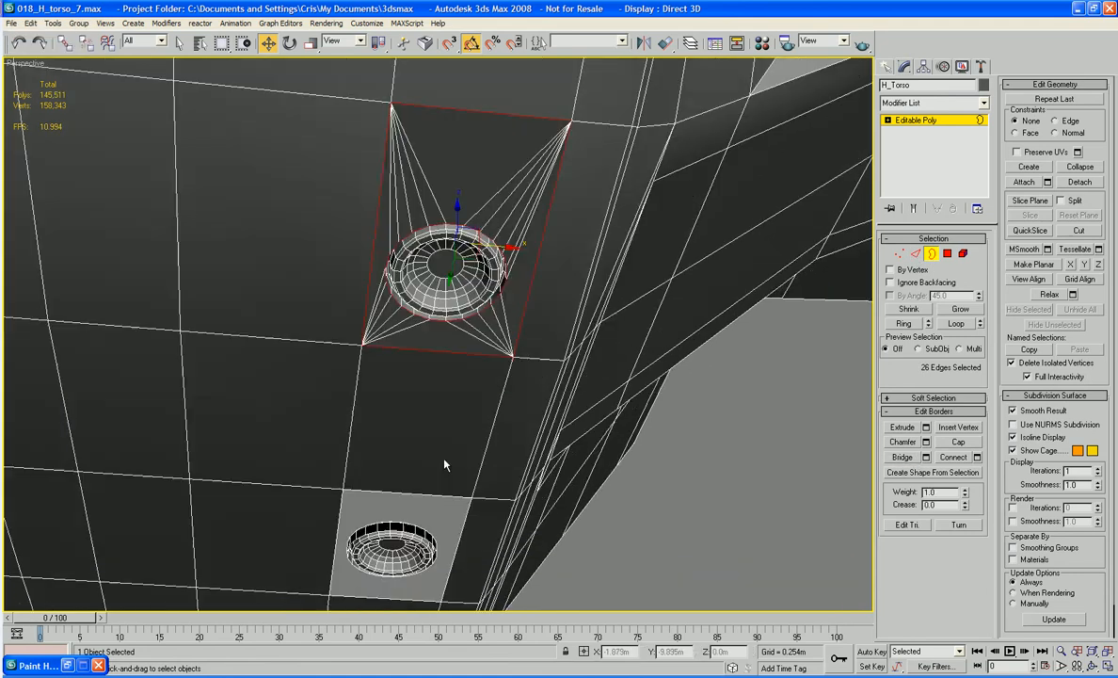
{"action": "left_click", "coordinate": [435, 539]}
{"action": "left_click", "coordinate": [433, 511], "text": "ctrl"}
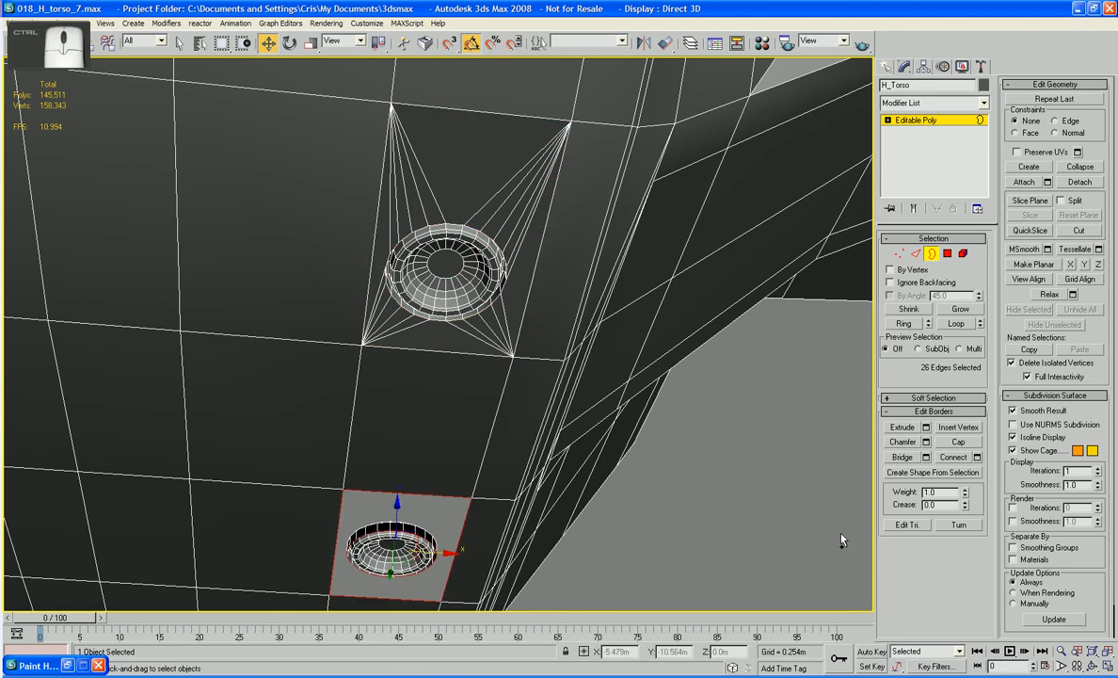
{"action": "left_click", "coordinate": [902, 457]}
{"action": "key", "text": "F4"}
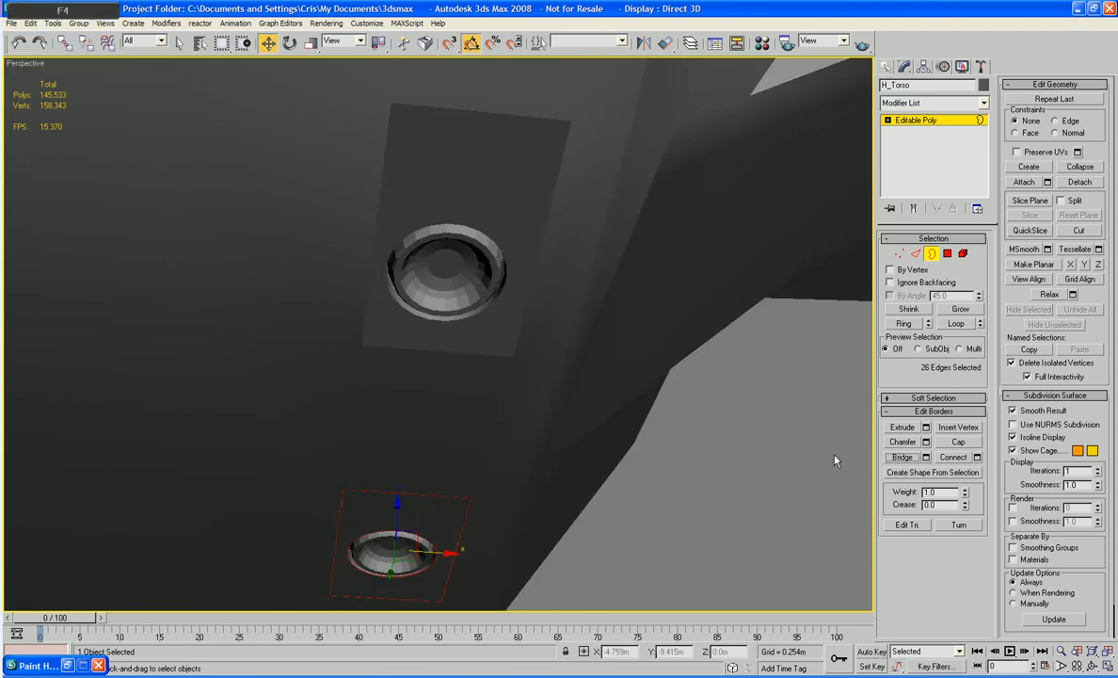
{"action": "left_click", "coordinate": [754, 516]}
{"action": "scroll", "coordinate": [667, 494], "scroll_direction": "down", "scroll_amount": 10}
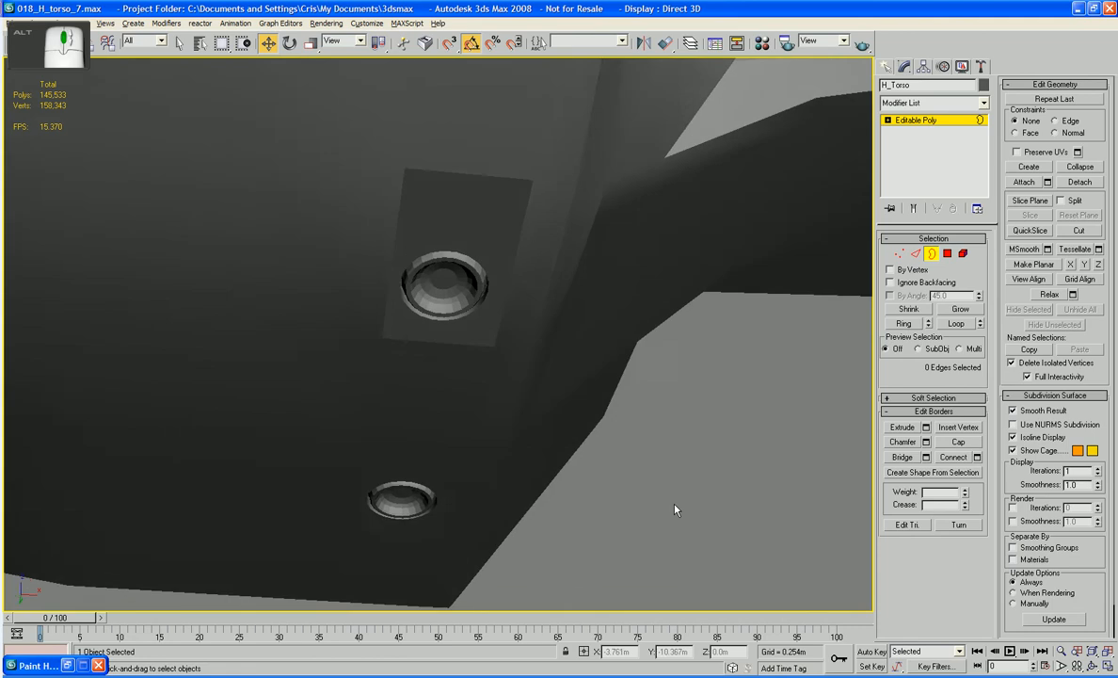
- Attach the three separate round details beside the long recessed panel to H_Torso
{"action": "middle_click_drag", "start_coordinate": [664, 490], "coordinate": [424, 489], "text": "alt"}
{"action": "middle_click_drag", "start_coordinate": [455, 441], "coordinate": [537, 541], "text": "alt"}
{"action": "scroll", "coordinate": [562, 480], "scroll_direction": "up", "scroll_amount": 5}
{"action": "mouse_move", "coordinate": [554, 466]}
{"action": "middle_mouse_down", "text": "alt"}
{"action": "mouse_move", "coordinate": [587, 503]}
{"action": "mouse_move", "coordinate": [555, 473]}
{"action": "middle_mouse_up", "text": "alt"}
{"action": "scroll", "coordinate": [555, 473], "scroll_direction": "up", "scroll_amount": 5}
{"action": "middle_click_drag", "start_coordinate": [511, 410], "coordinate": [539, 471]}
{"action": "scroll", "coordinate": [542, 472], "scroll_direction": "down", "scroll_amount": 5}
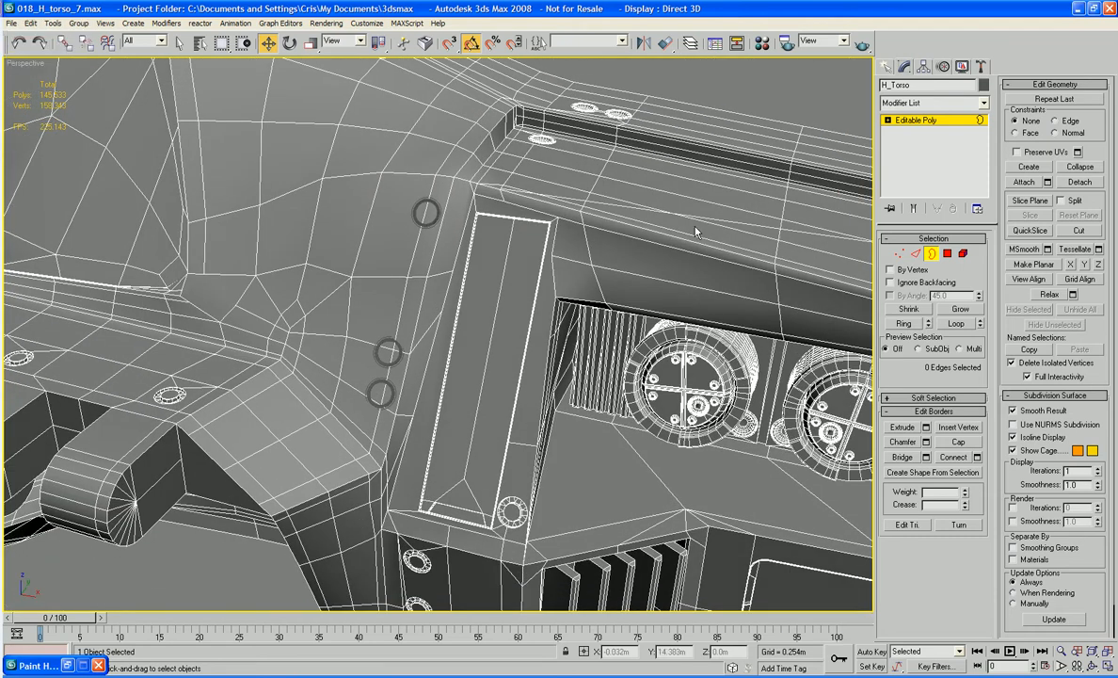
{"action": "left_click", "coordinate": [1024, 181]}
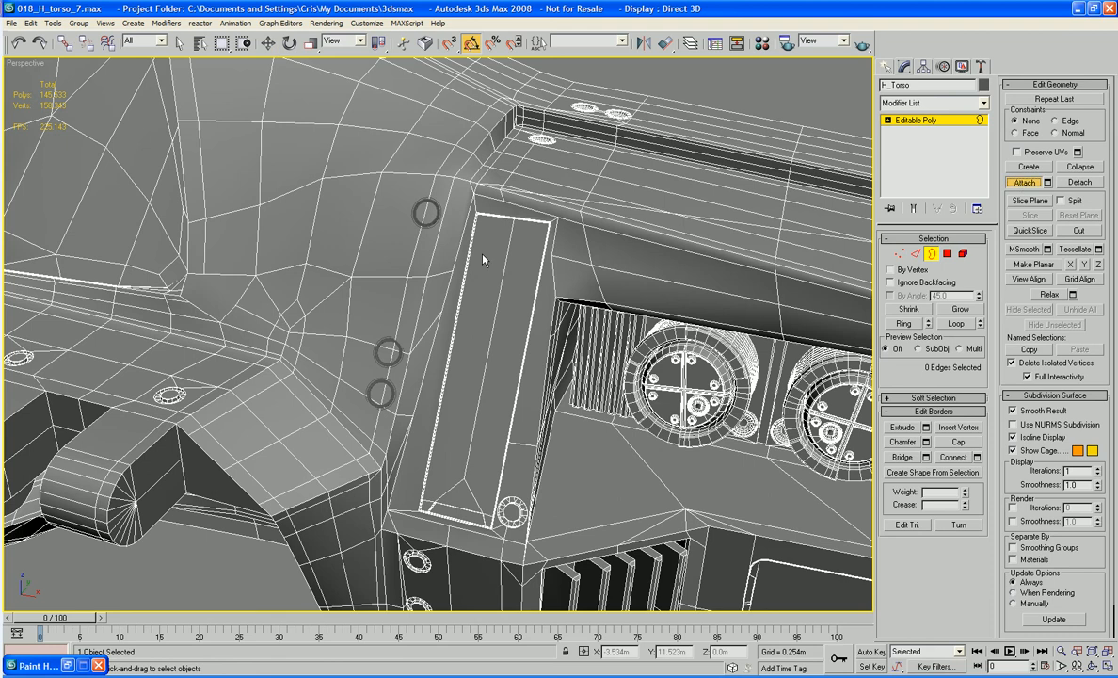
{"action": "left_click", "coordinate": [426, 213]}
{"action": "left_click", "coordinate": [386, 353]}
{"action": "left_click", "coordinate": [380, 392]}
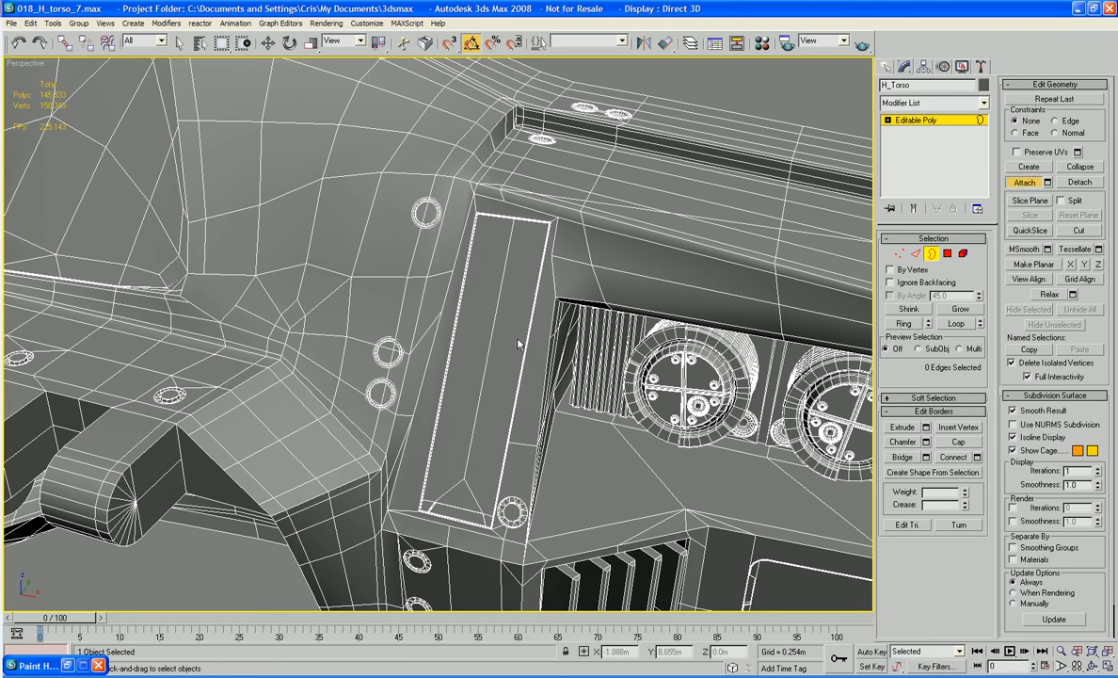
- Delete the two torso polygons behind the uppermost of the three newly attached round details
{"action": "left_click", "coordinate": [947, 253]}
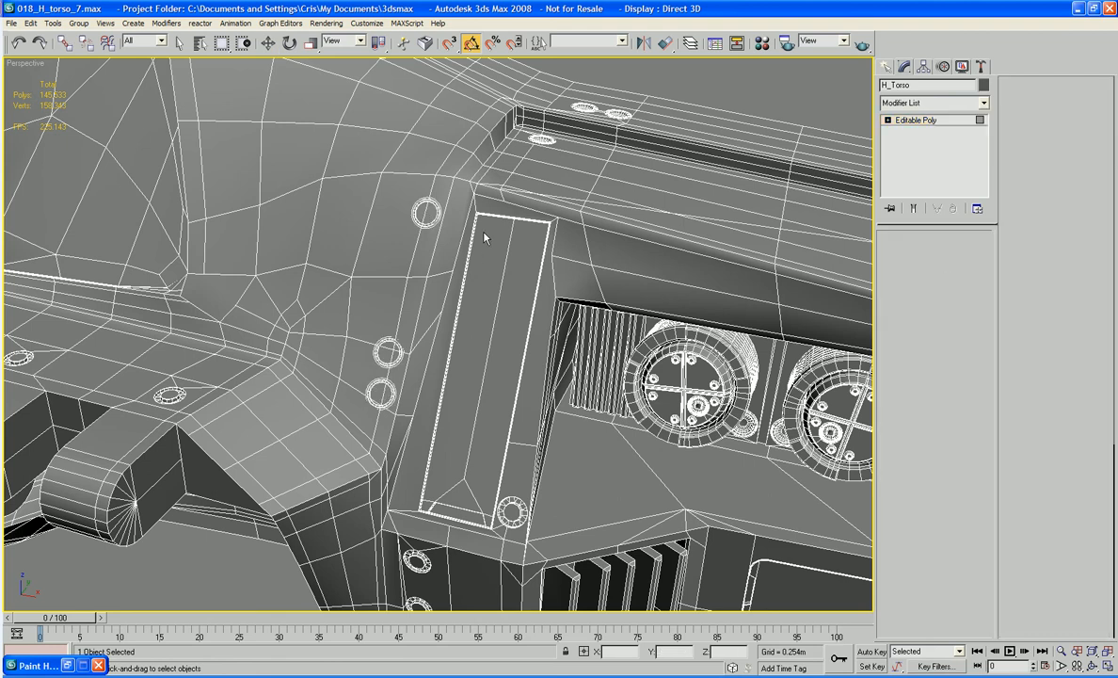
{"action": "key", "text": "w"}
{"action": "left_click", "coordinate": [399, 230]}
{"action": "key", "text": "Delete"}
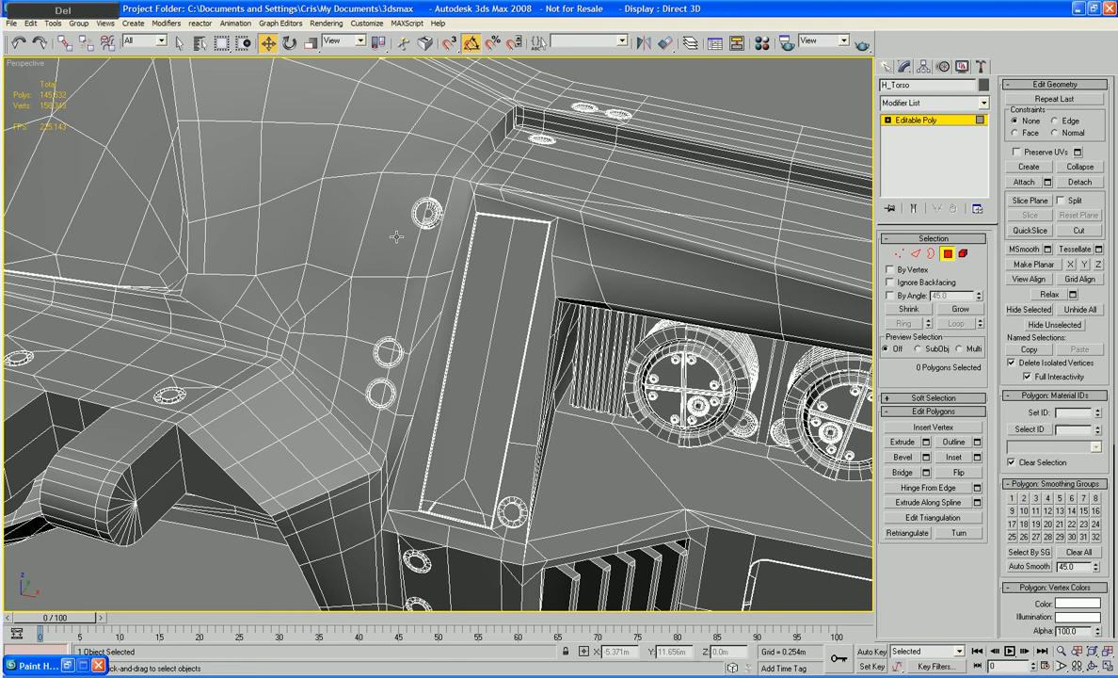
{"action": "key", "text": "ctrl+z"}
{"action": "key", "text": "Delete"}
- Bridge two upper rim edges of the uppermost attached round detail to the two hole edges above it
{"action": "scroll", "coordinate": [440, 236], "scroll_direction": "up", "scroll_amount": 5}
{"action": "middle_click_drag", "start_coordinate": [400, 250], "coordinate": [422, 397]}
{"action": "key", "text": "2"}
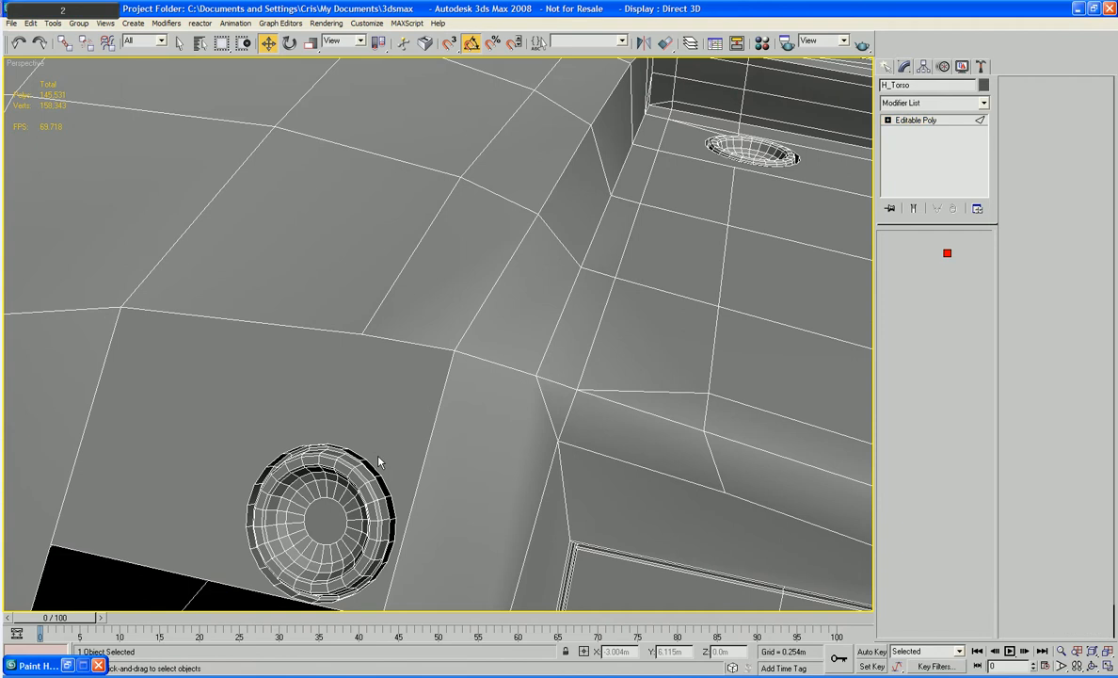
{"action": "mouse_move", "coordinate": [378, 458]}
{"action": "middle_mouse_down", "text": "alt"}
{"action": "mouse_move", "coordinate": [377, 411]}
{"action": "mouse_move", "coordinate": [382, 438]}
{"action": "middle_mouse_up", "text": "alt"}
{"action": "left_click", "coordinate": [484, 290]}
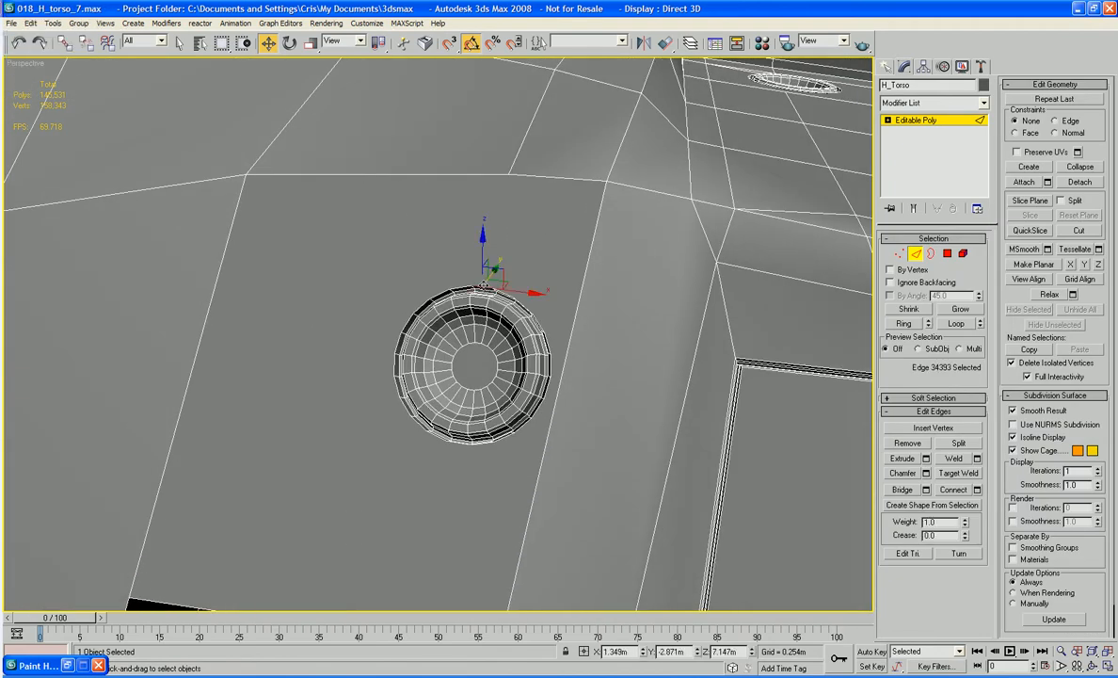
{"action": "left_click", "coordinate": [527, 176], "text": "ctrl"}
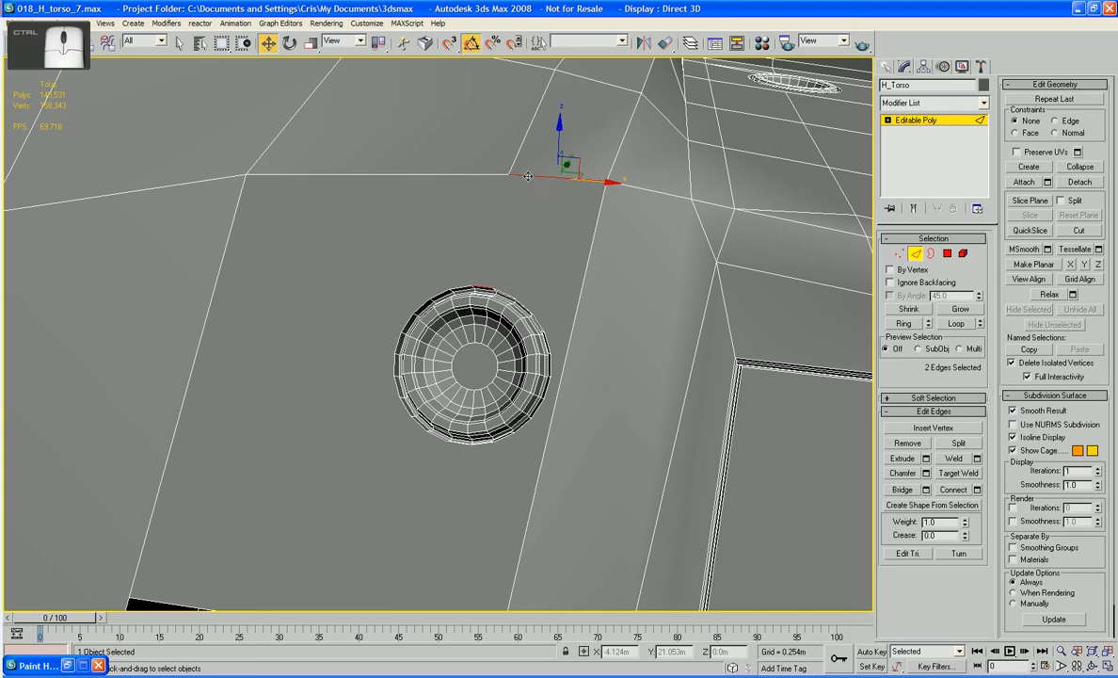
{"action": "left_click", "coordinate": [461, 287], "text": "ctrl"}
{"action": "left_click", "coordinate": [466, 174], "text": "ctrl"}
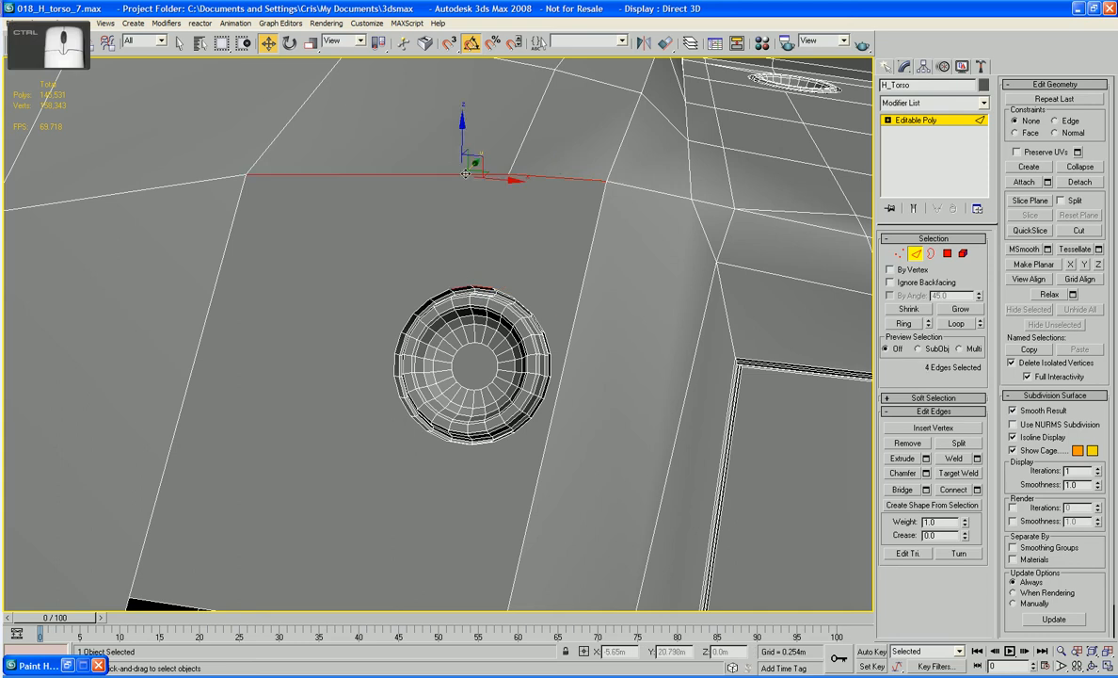
{"action": "left_click", "coordinate": [952, 491]}
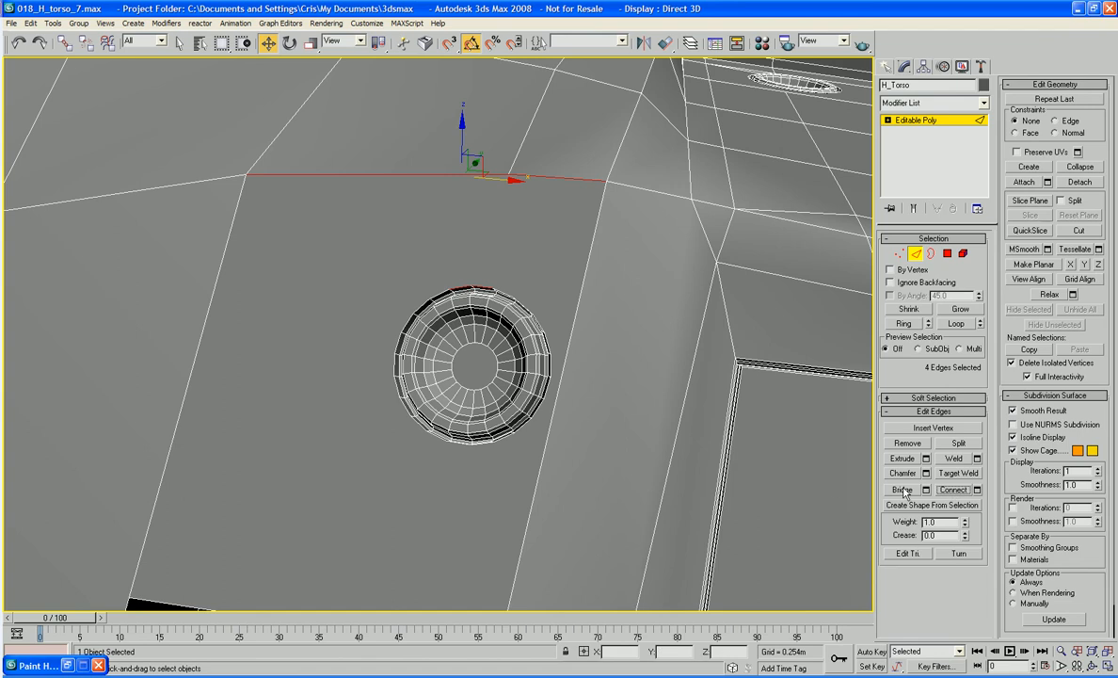
{"action": "key", "text": "ctrl+z"}
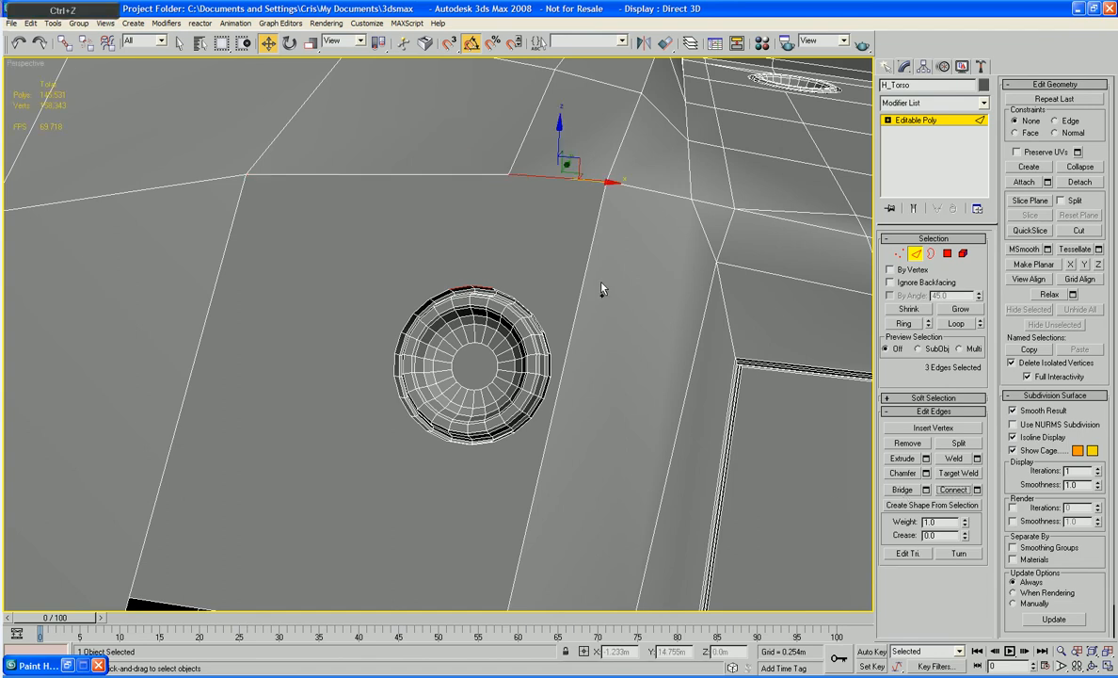
{"action": "left_click", "coordinate": [456, 176], "text": "ctrl"}
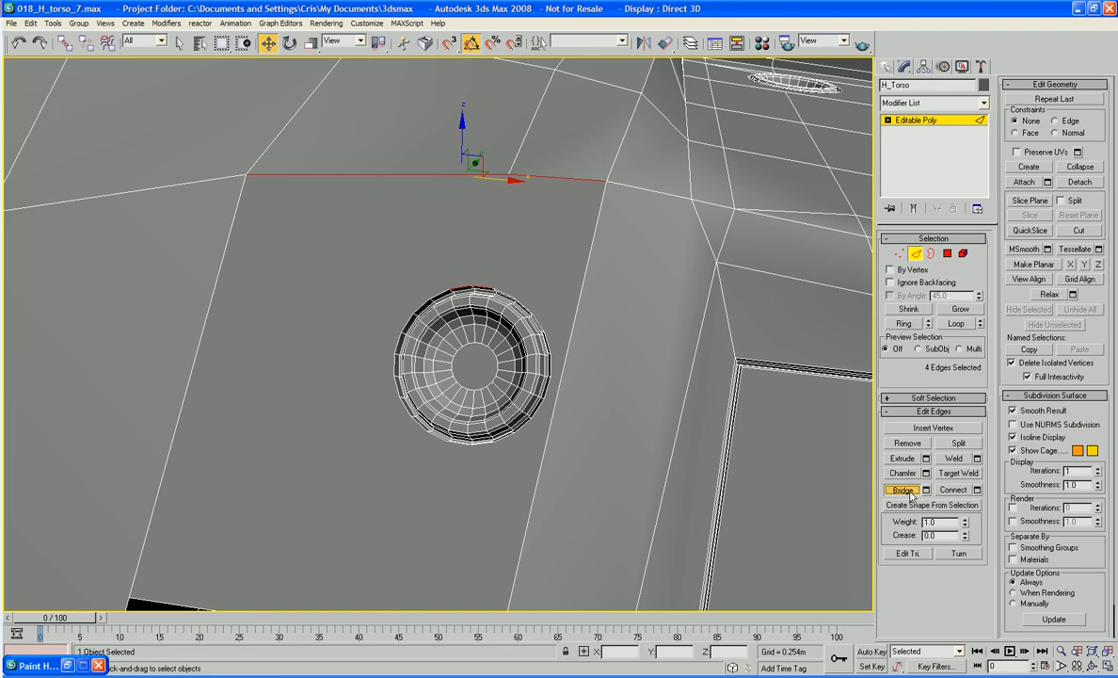
- Bridge two lower rim edges of the uppermost attached round detail to the two hole edges below it
{"action": "middle_click_drag", "start_coordinate": [572, 411], "coordinate": [569, 329]}
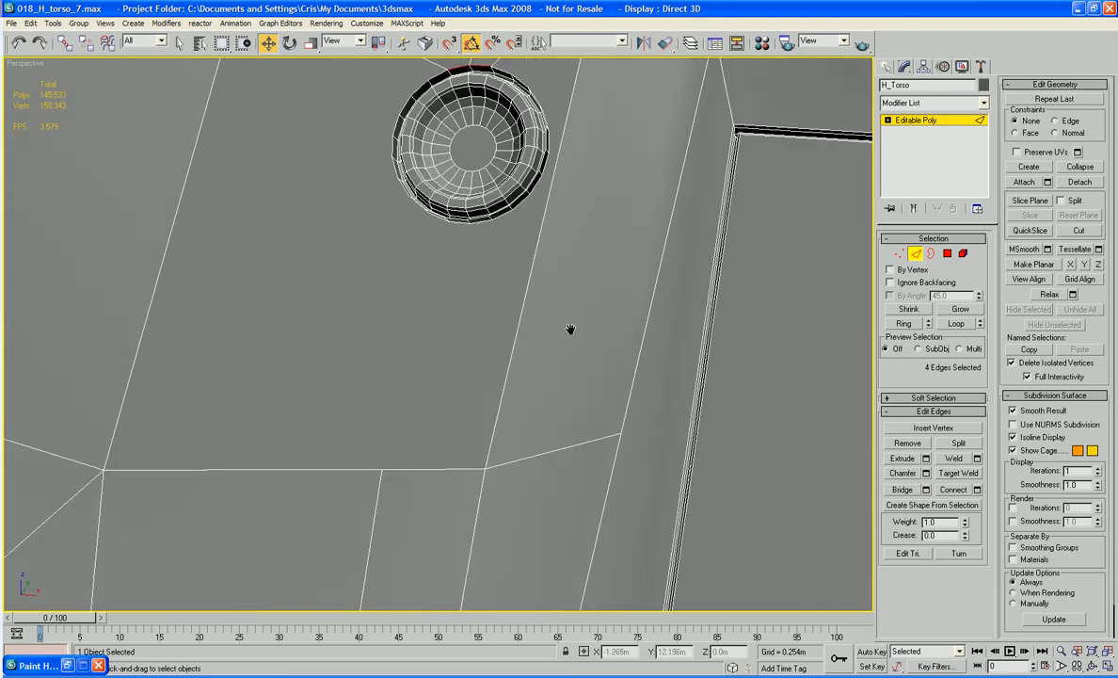
{"action": "left_click", "coordinate": [459, 222]}
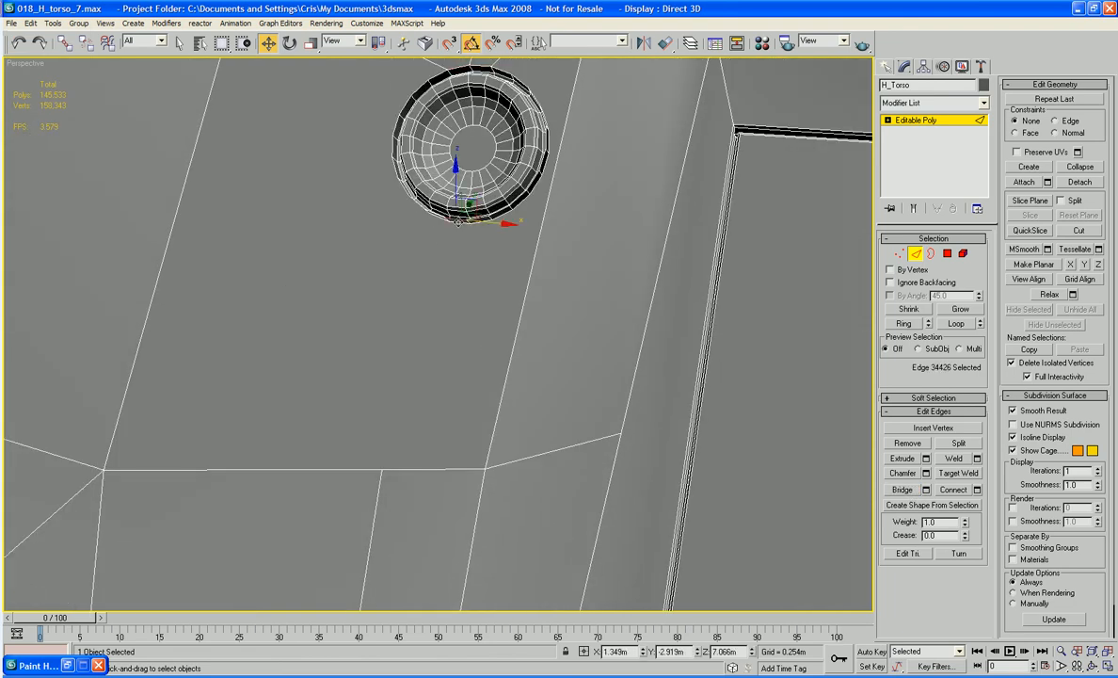
{"action": "left_click", "coordinate": [434, 471], "text": "ctrl"}
{"action": "mouse_move", "coordinate": [445, 221]}
{"action": "middle_mouse_down", "text": "alt"}
{"action": "mouse_move", "coordinate": [434, 353]}
{"action": "mouse_move", "coordinate": [451, 217]}
{"action": "middle_mouse_up", "text": "alt"}
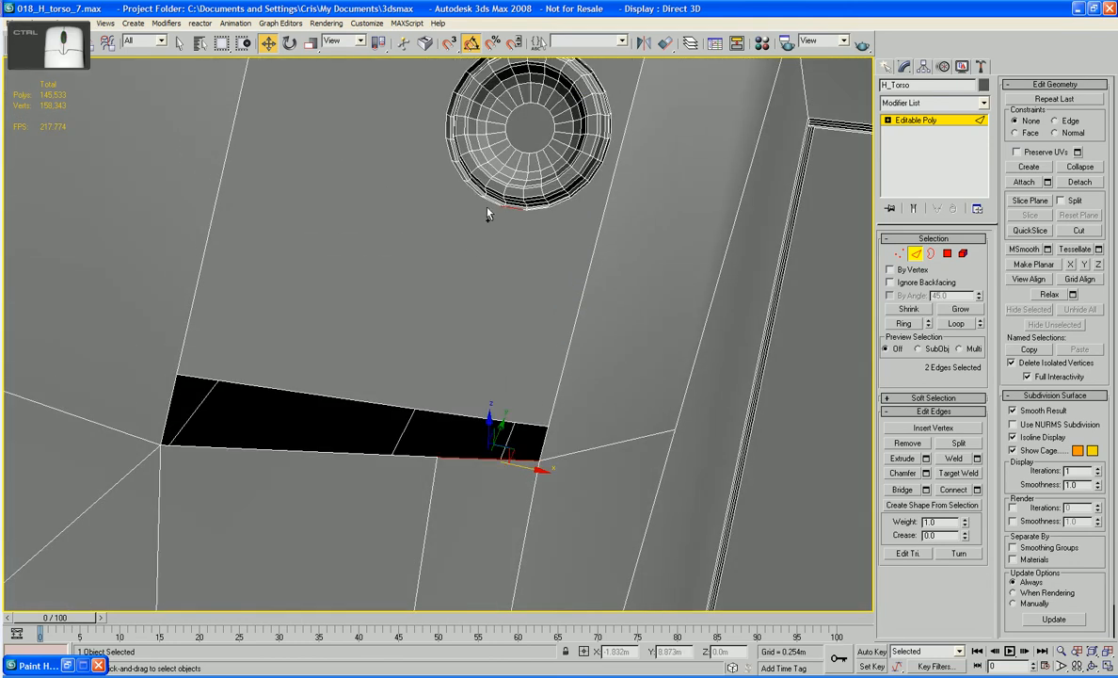
{"action": "left_click", "coordinate": [473, 218], "text": "ctrl"}
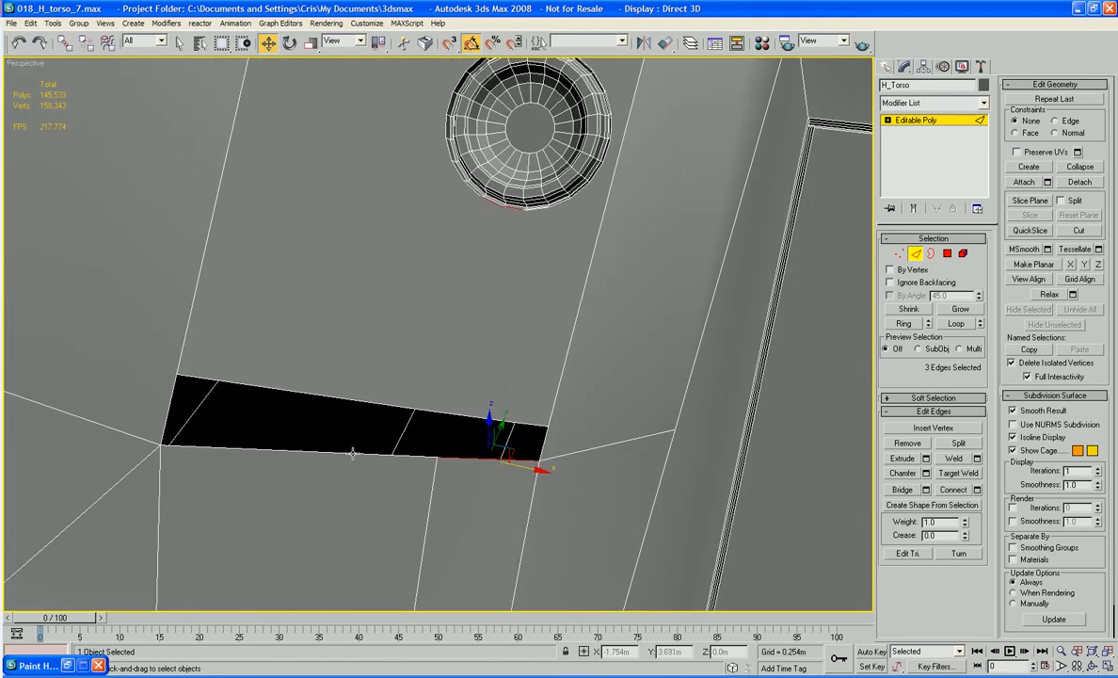
{"action": "left_click", "coordinate": [311, 450], "text": "ctrl"}
{"action": "left_click", "coordinate": [901, 491]}
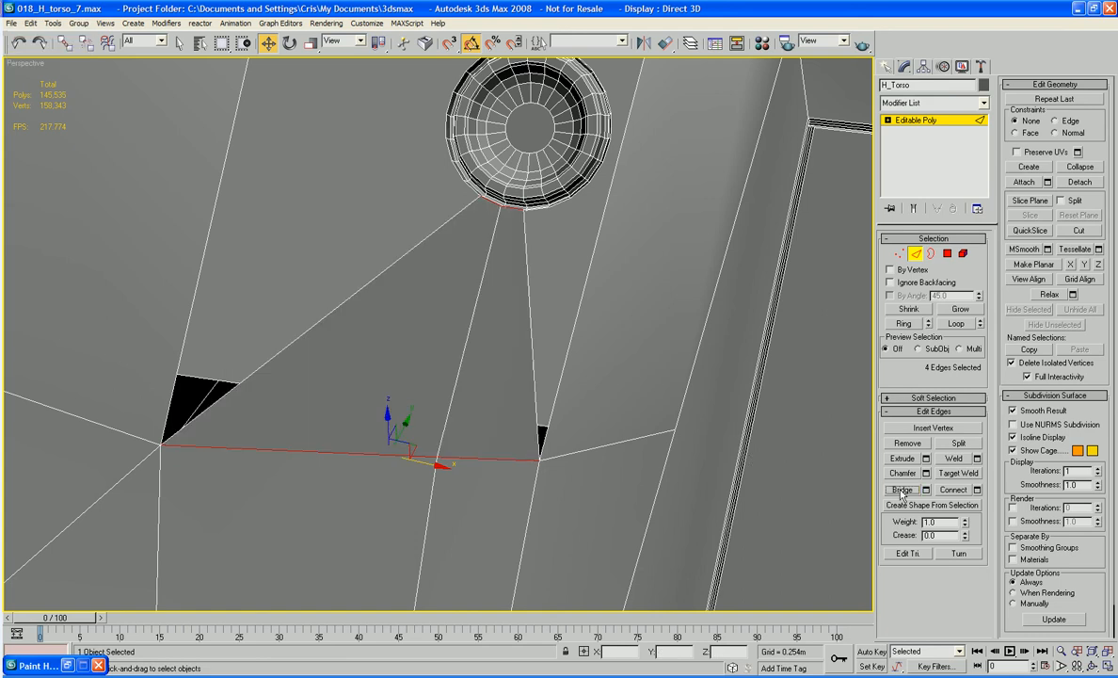
- Cap the two remaining open borders on either side of the uppermost attached round detail
{"action": "left_click", "coordinate": [931, 253]}
{"action": "left_click", "coordinate": [580, 311]}
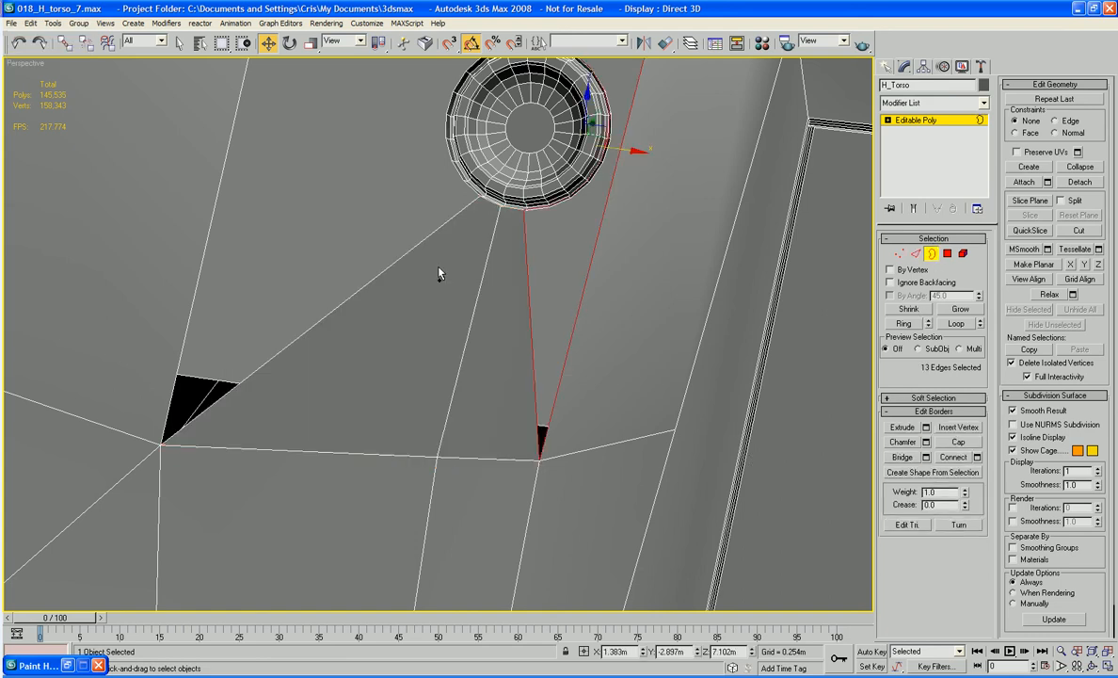
{"action": "left_click", "coordinate": [406, 256], "text": "ctrl"}
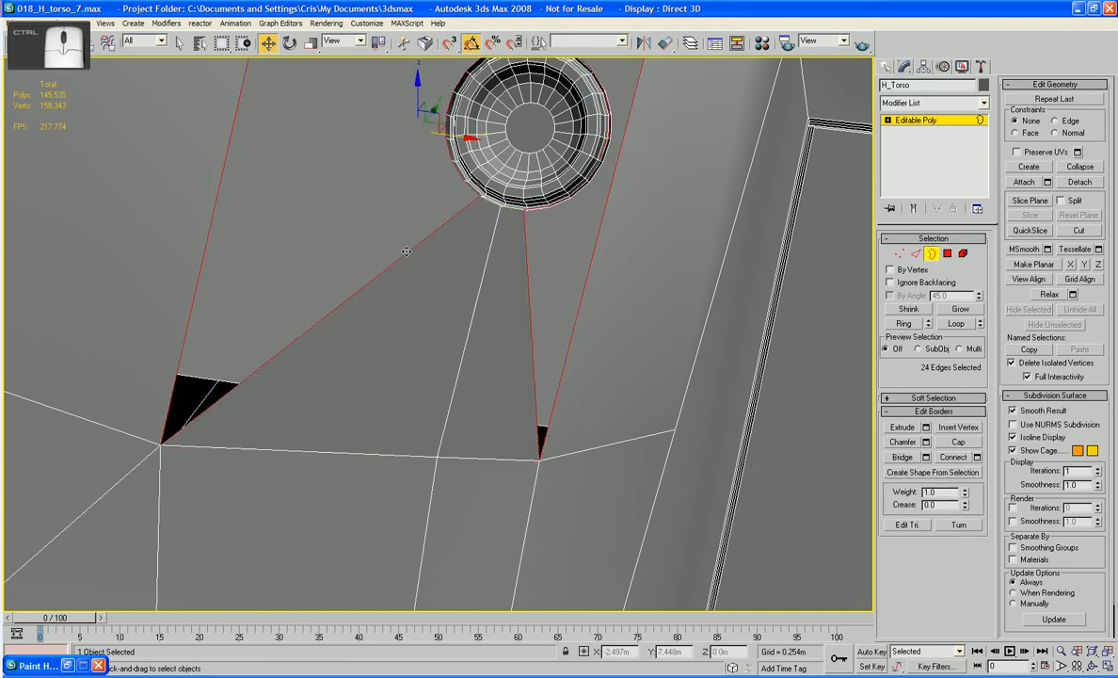
{"action": "left_click", "coordinate": [959, 442]}
{"action": "scroll", "coordinate": [525, 383], "scroll_direction": "down", "scroll_amount": 5}
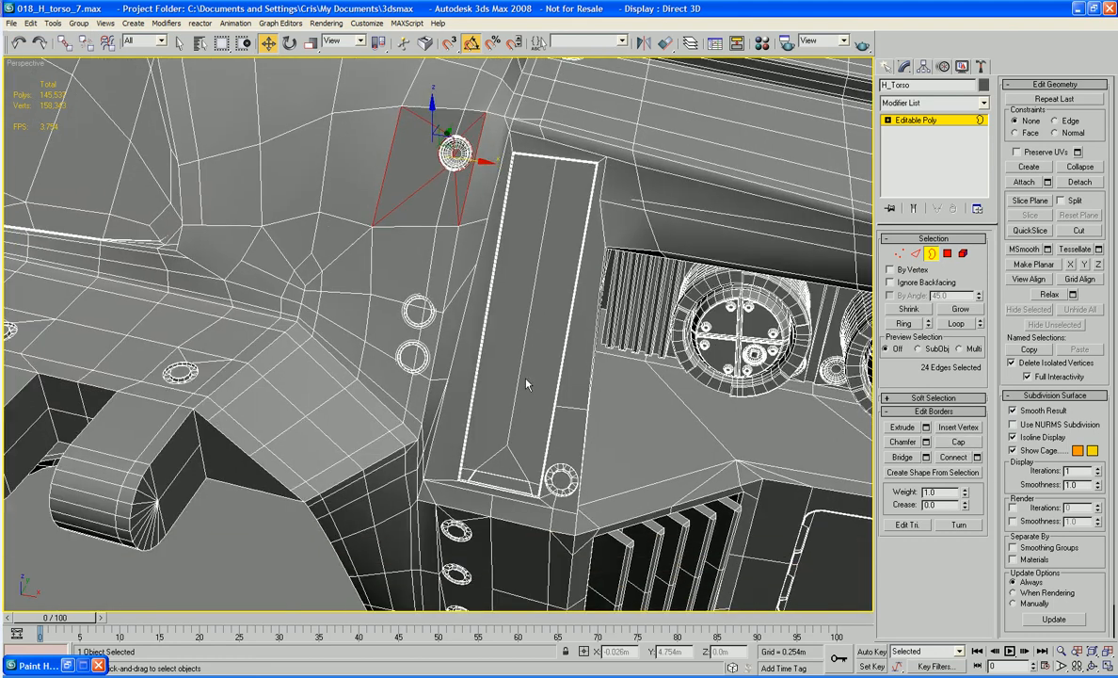
{"action": "left_click", "coordinate": [526, 383]}
- Delete the two torso polygons covering the upper half of the middle round detail
{"action": "scroll", "coordinate": [526, 383], "scroll_direction": "up", "scroll_amount": 6}
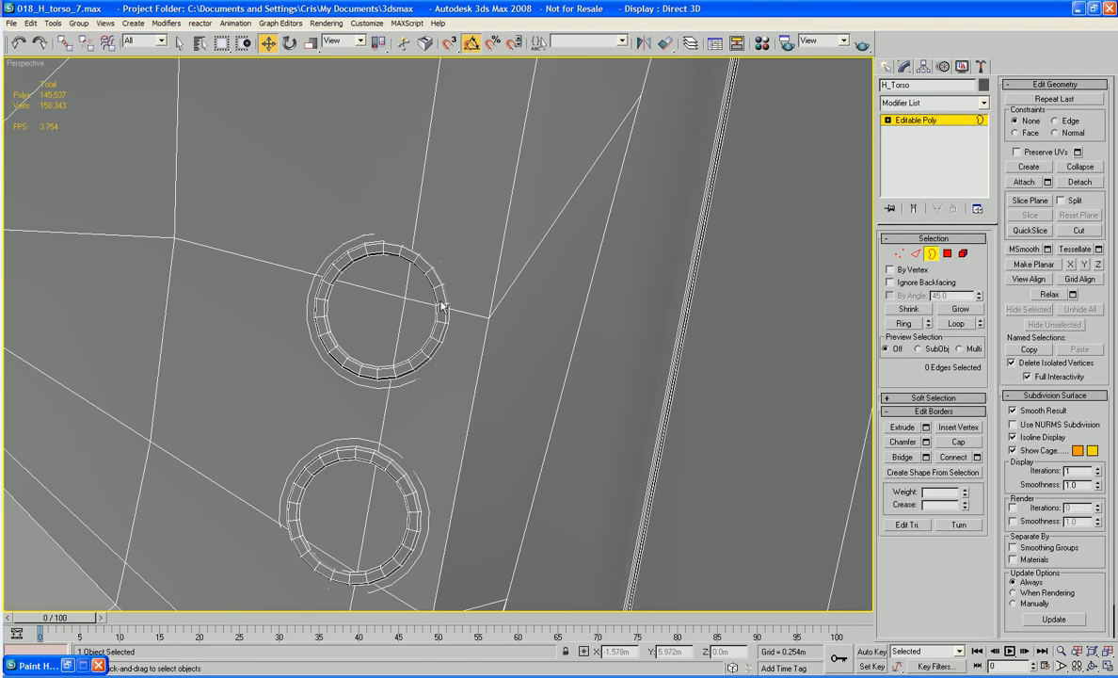
{"action": "middle_click_drag", "start_coordinate": [424, 341], "coordinate": [415, 367]}
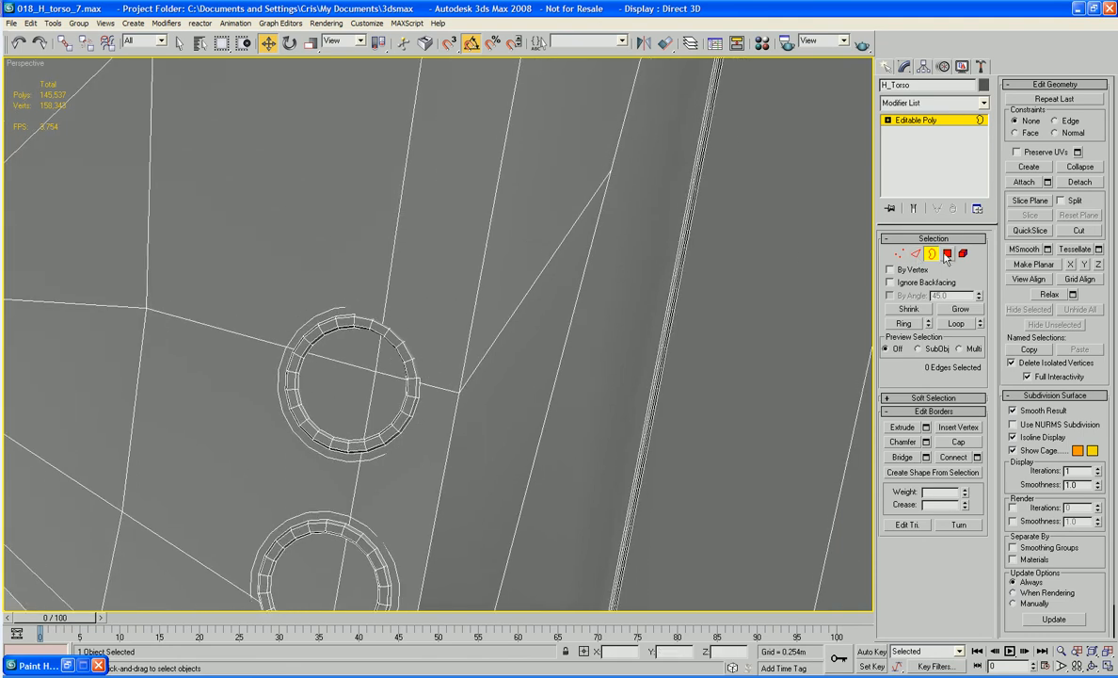
{"action": "left_click", "coordinate": [947, 254]}
{"action": "left_click", "coordinate": [444, 362]}
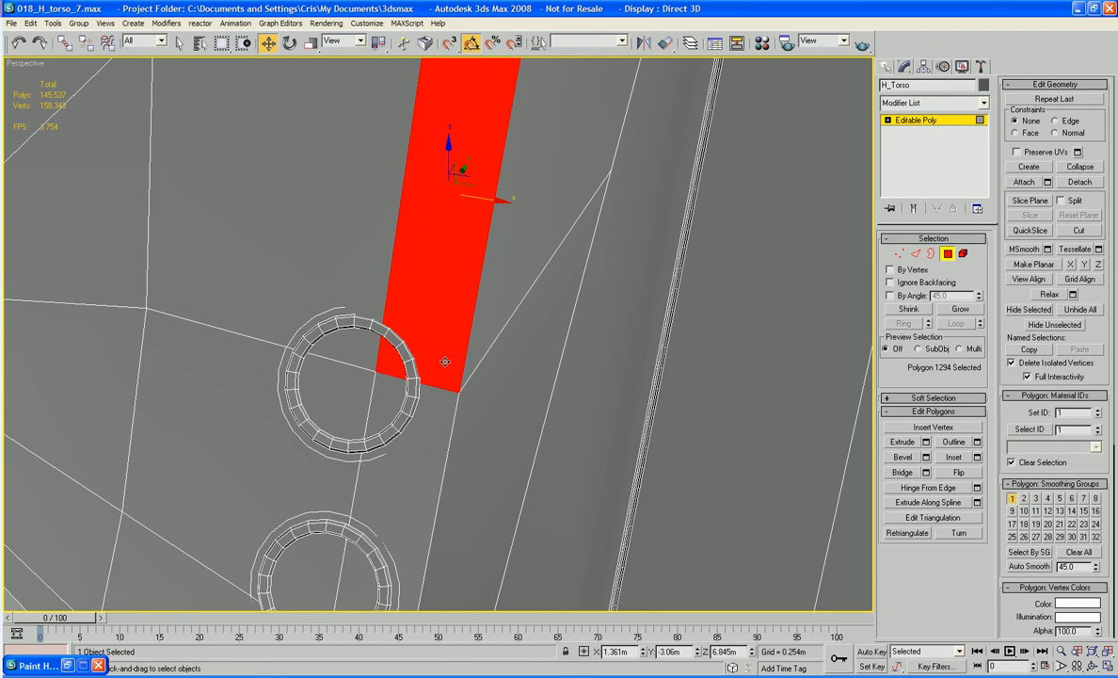
{"action": "key", "text": "Delete"}
{"action": "left_click", "coordinate": [330, 278]}
{"action": "key", "text": "Delete"}
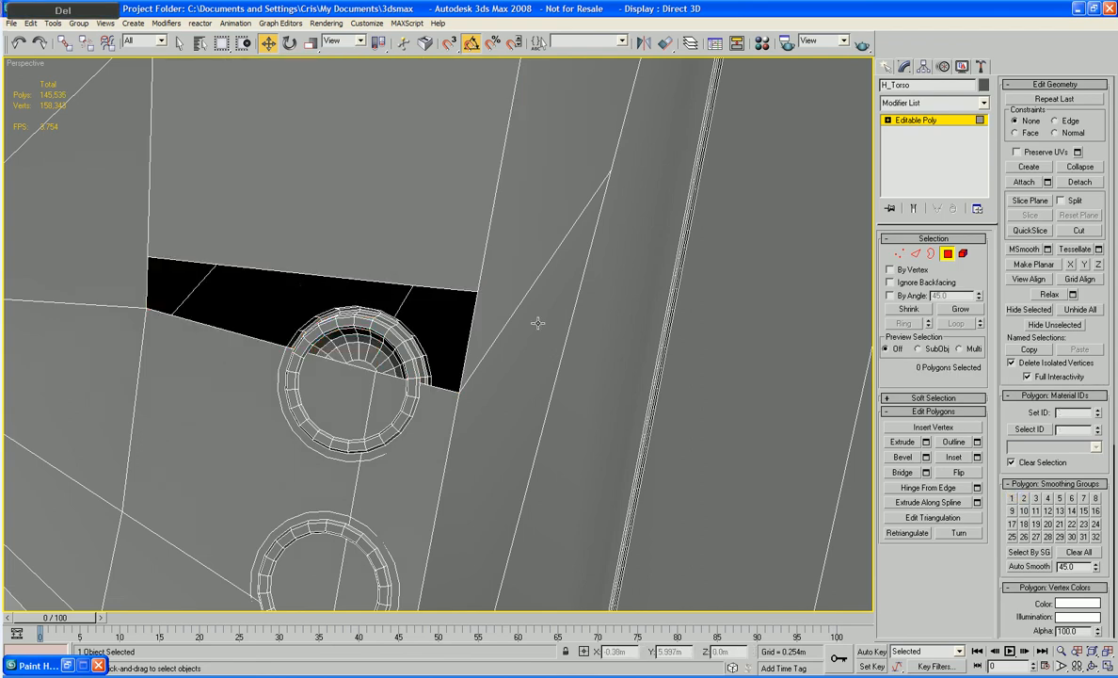
- Bridge a rim edge of the middle round detail to the hole's side edge nearest the long recessed panel
{"action": "left_click", "coordinate": [915, 254]}
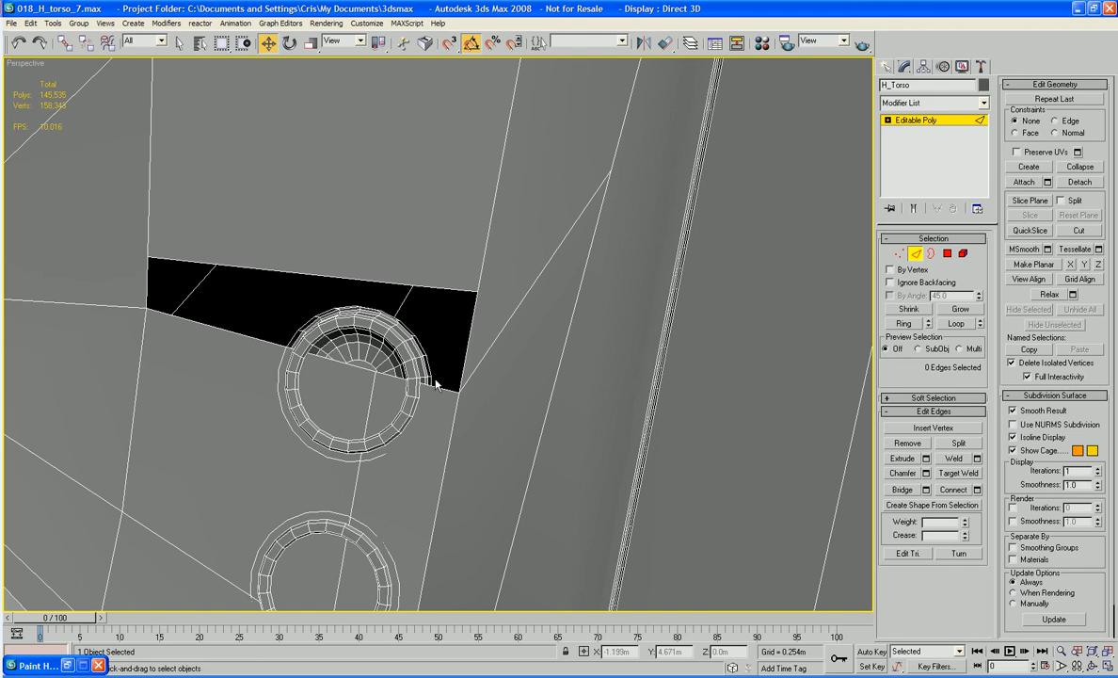
{"action": "left_click", "coordinate": [476, 364]}
{"action": "left_click", "coordinate": [466, 352], "text": "ctrl"}
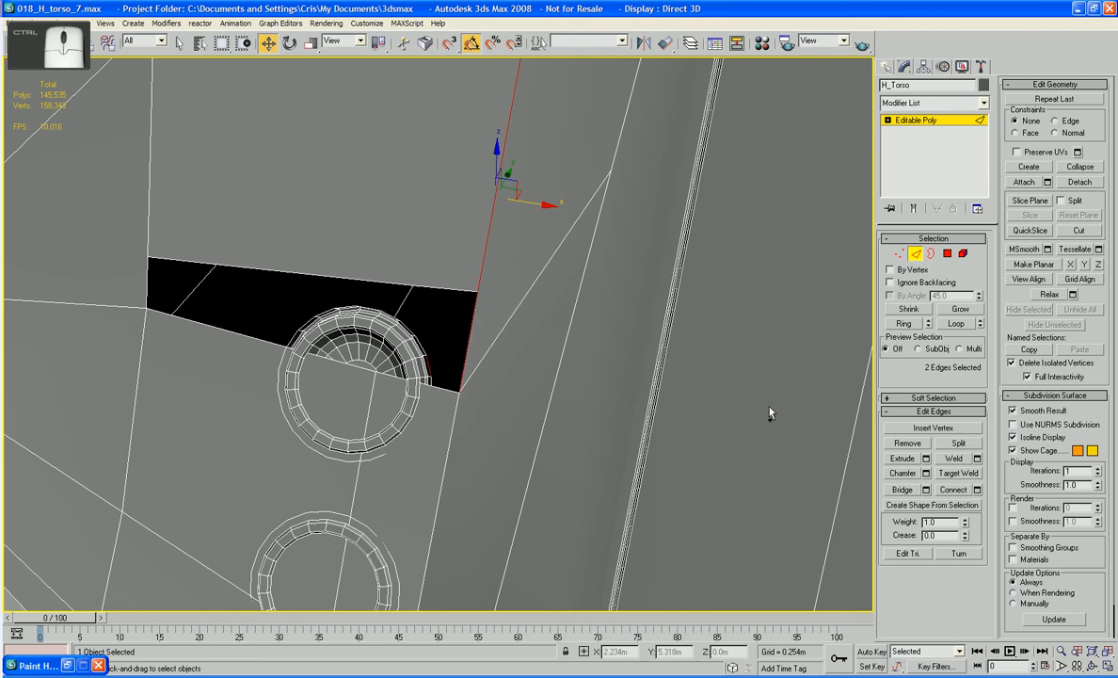
{"action": "left_click", "coordinate": [886, 490]}
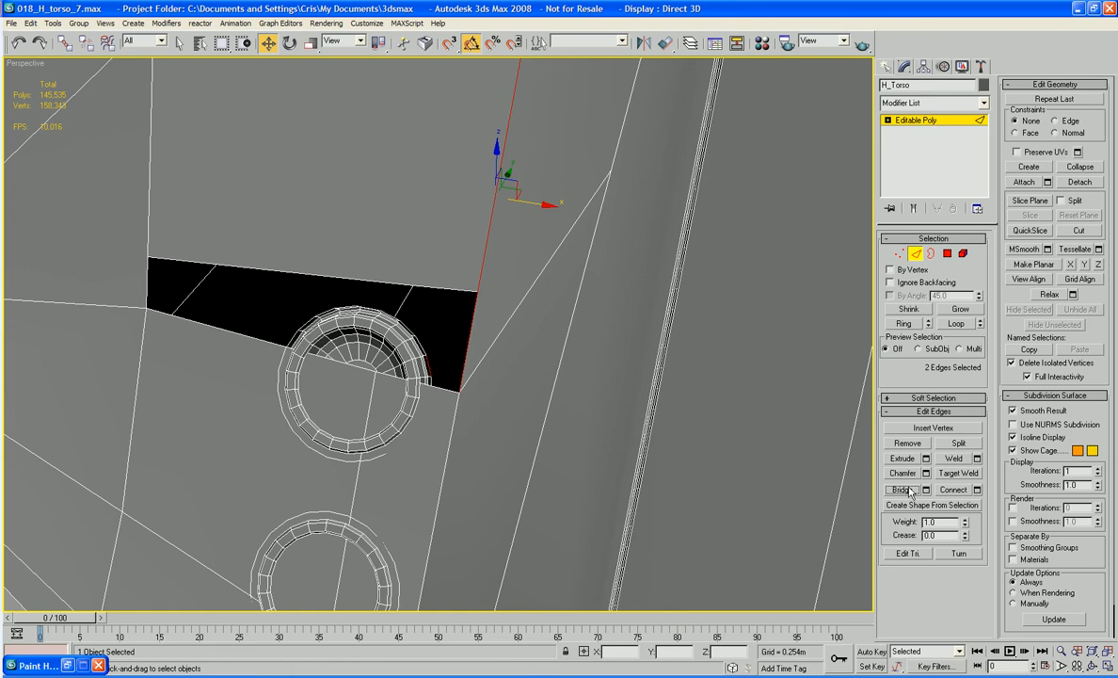
{"action": "left_click", "coordinate": [443, 373]}
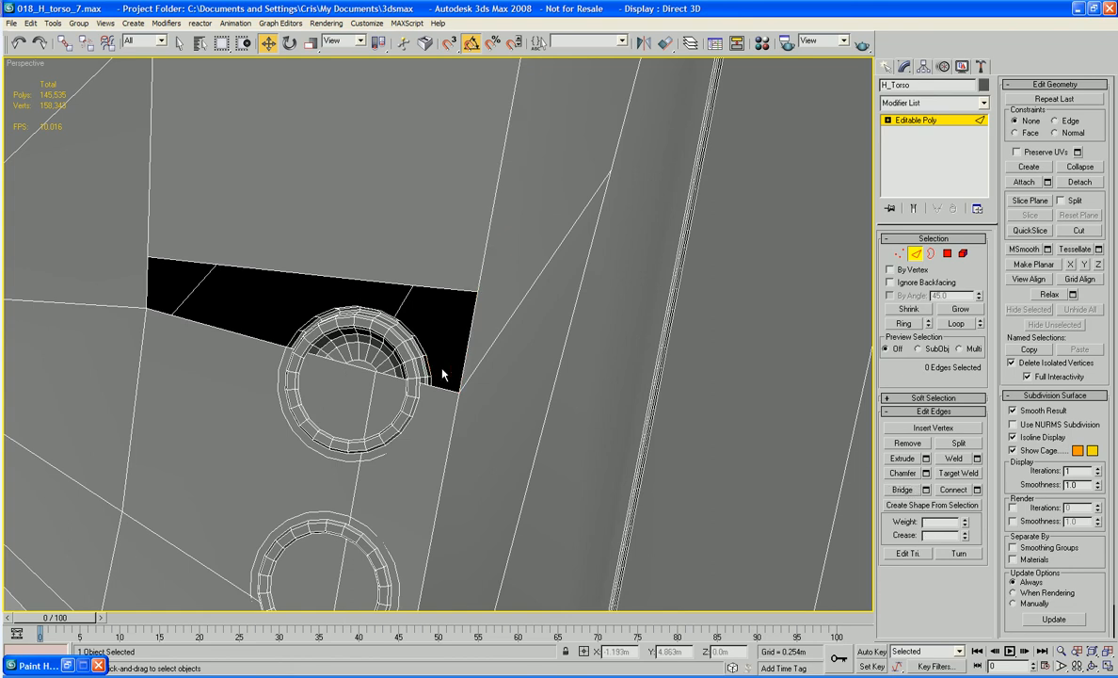
{"action": "left_click", "coordinate": [429, 368]}
{"action": "left_click", "coordinate": [470, 338], "text": "ctrl"}
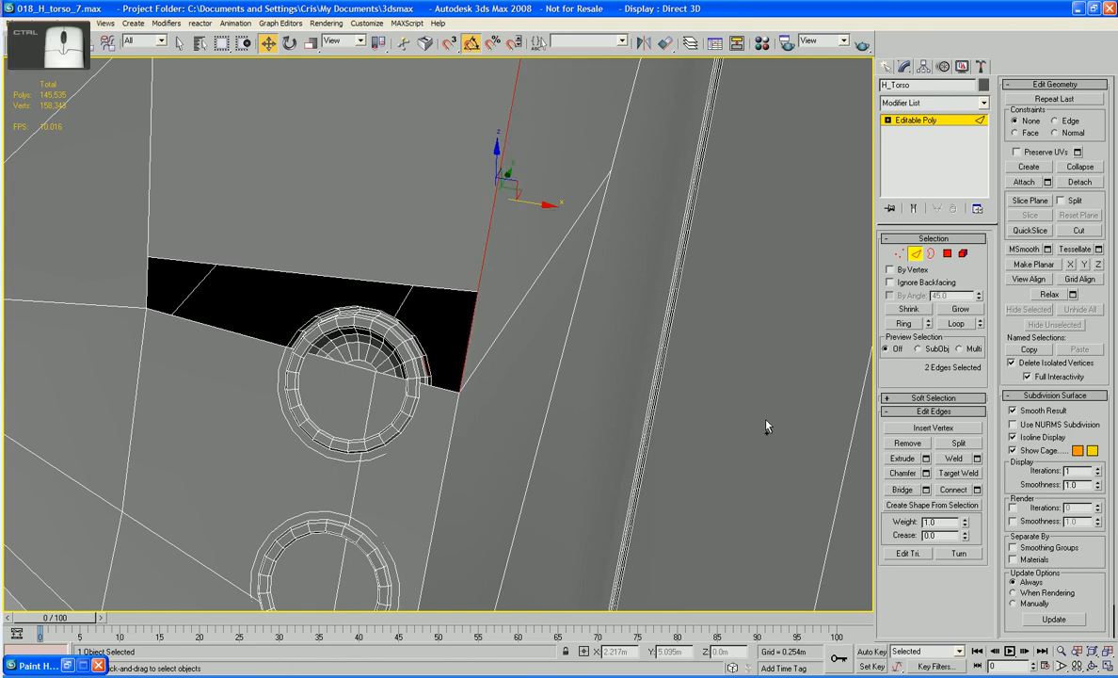
{"action": "left_click", "coordinate": [902, 489]}
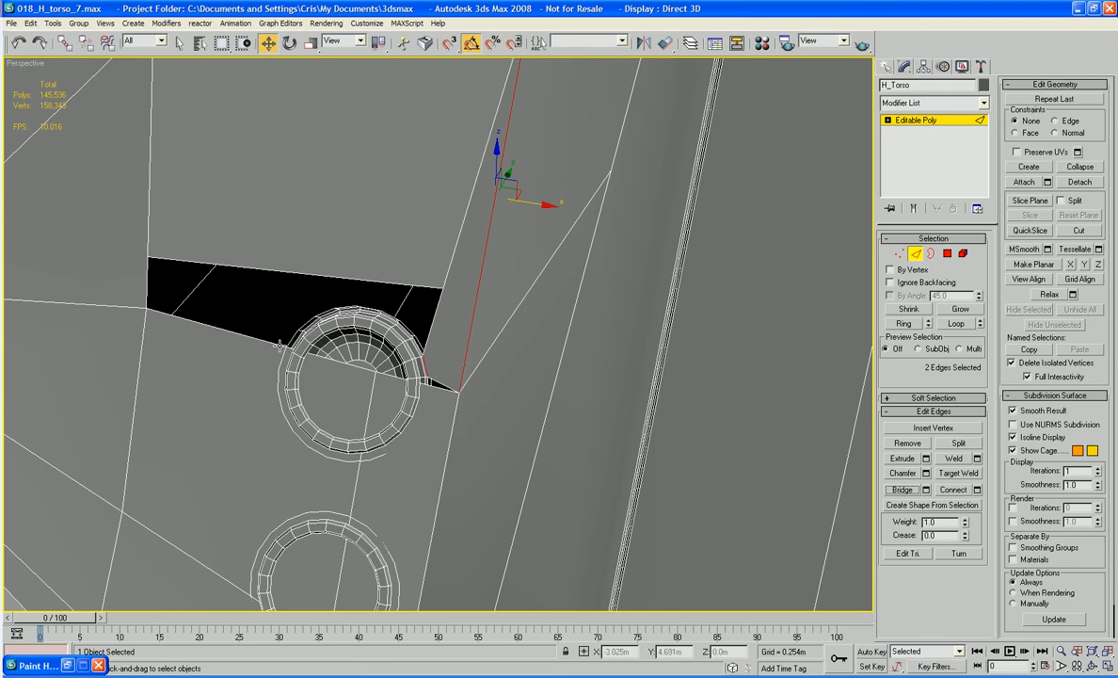
- Bridge a rim edge on the middle round detail's opposite side to the hole edge farthest from the recessed panel
{"action": "left_click", "coordinate": [291, 337]}
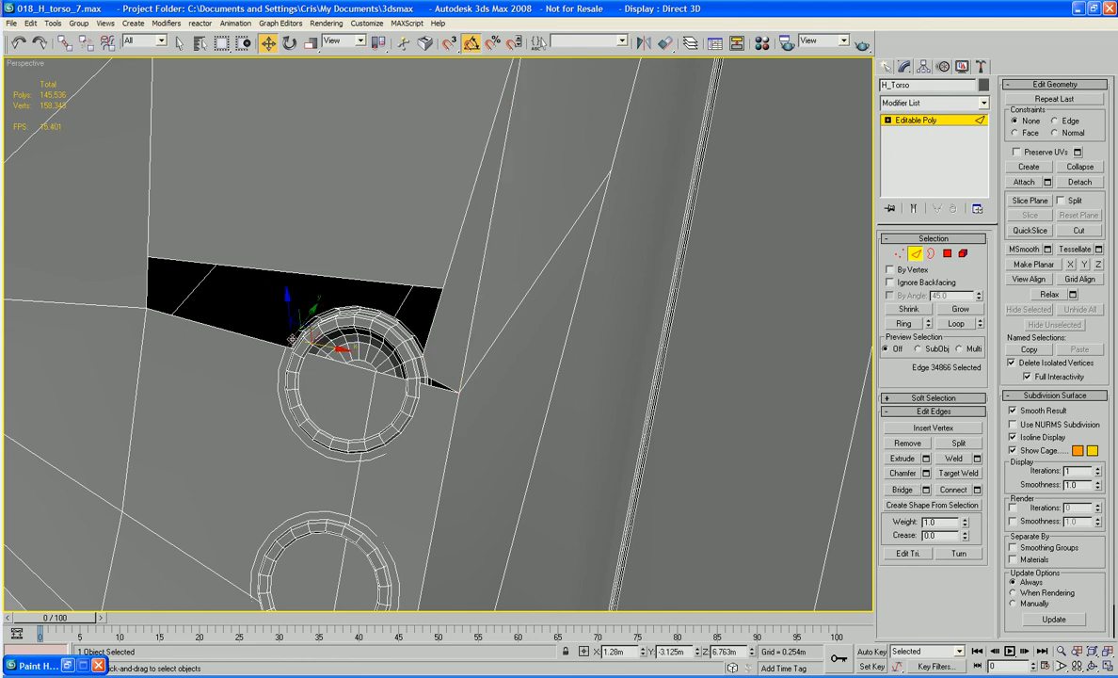
{"action": "left_click", "coordinate": [148, 242], "text": "ctrl"}
{"action": "left_click", "coordinate": [915, 490]}
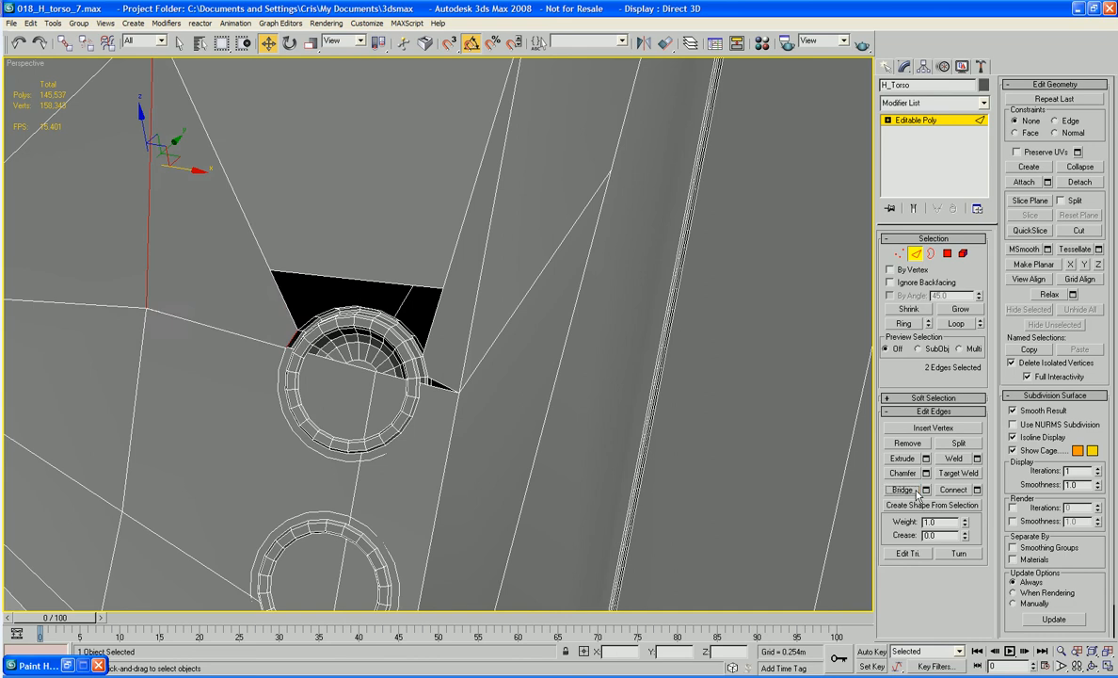
- Delete the two torso polygons spanning the area between the middle and lowest round details
{"action": "middle_click_drag", "start_coordinate": [430, 459], "coordinate": [431, 399]}
{"action": "left_click", "coordinate": [945, 258]}
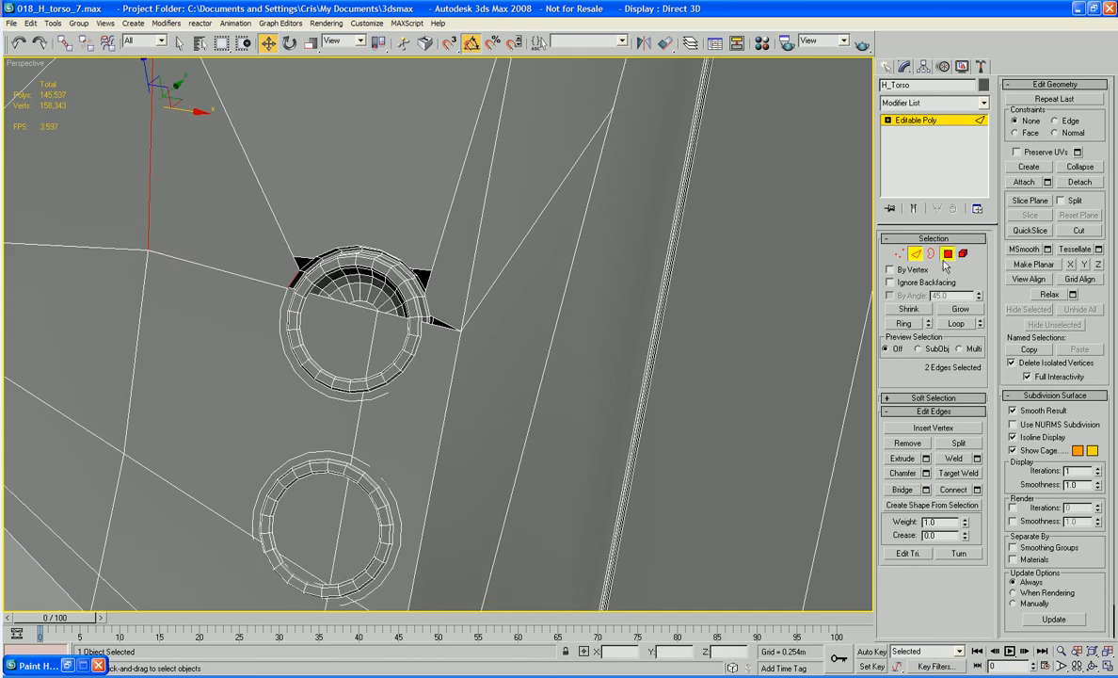
{"action": "left_click", "coordinate": [414, 433]}
{"action": "key", "text": "Delete"}
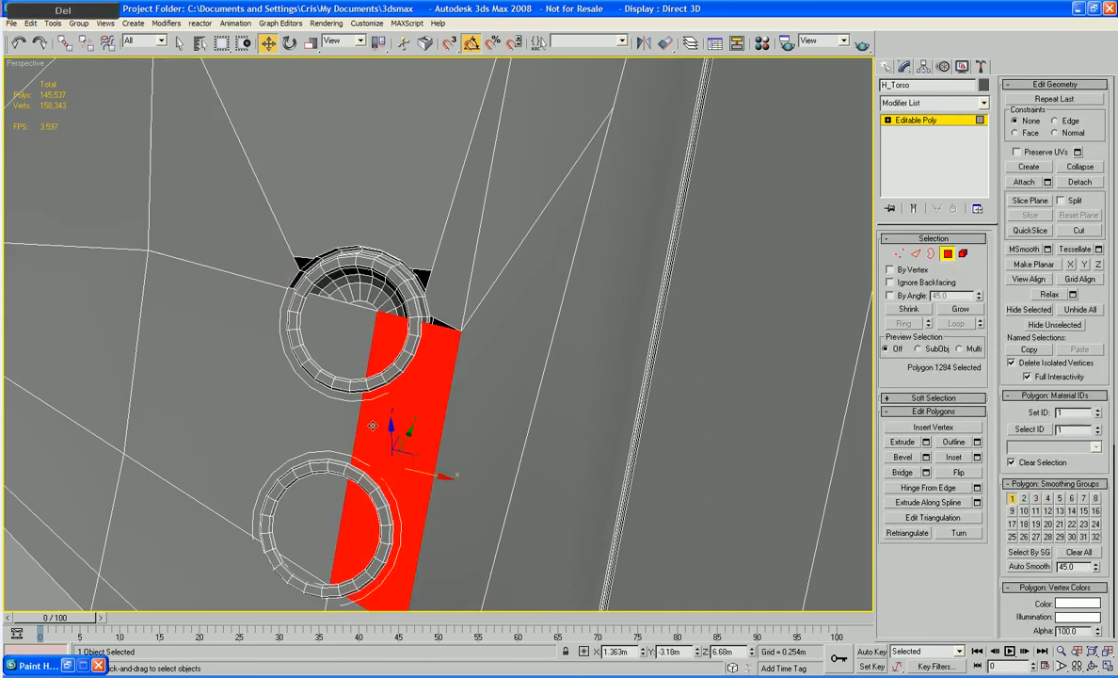
{"action": "left_click", "coordinate": [230, 388]}
{"action": "key", "text": "Delete"}
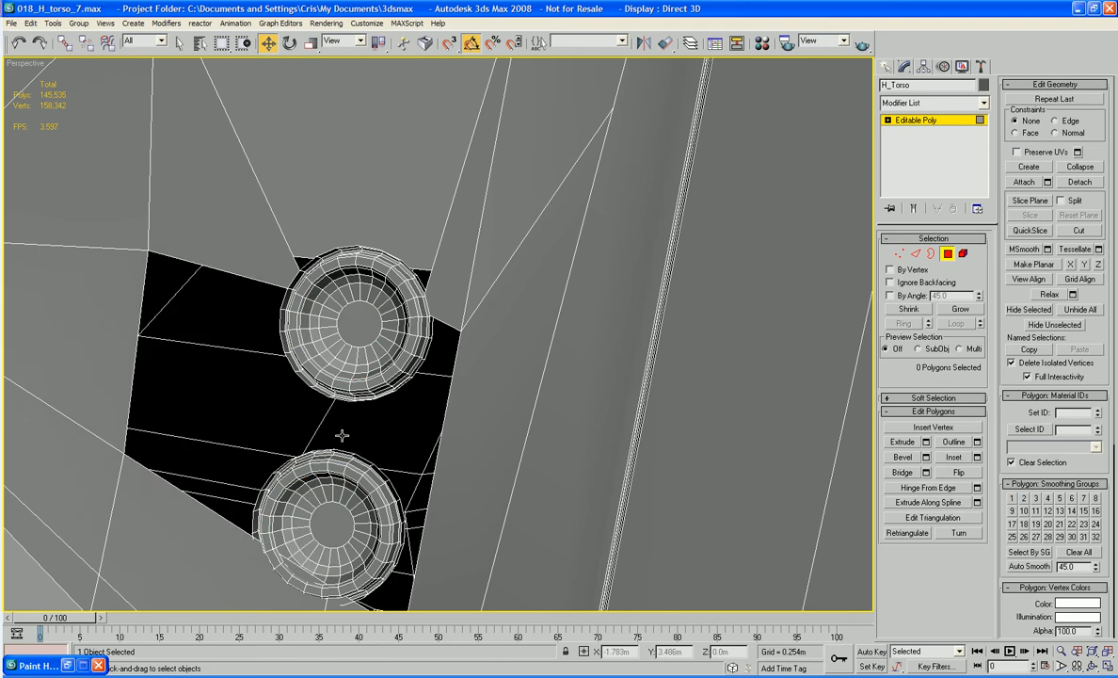
- Bridge a bottom rim edge of the middle round detail to the facing top rim edge of the lowest one
{"action": "middle_click_drag", "start_coordinate": [342, 436], "coordinate": [354, 482], "text": "alt"}
{"action": "scroll", "coordinate": [354, 482], "scroll_direction": "up", "scroll_amount": 5}
{"action": "scroll", "coordinate": [354, 482], "scroll_direction": "down", "scroll_amount": 5}
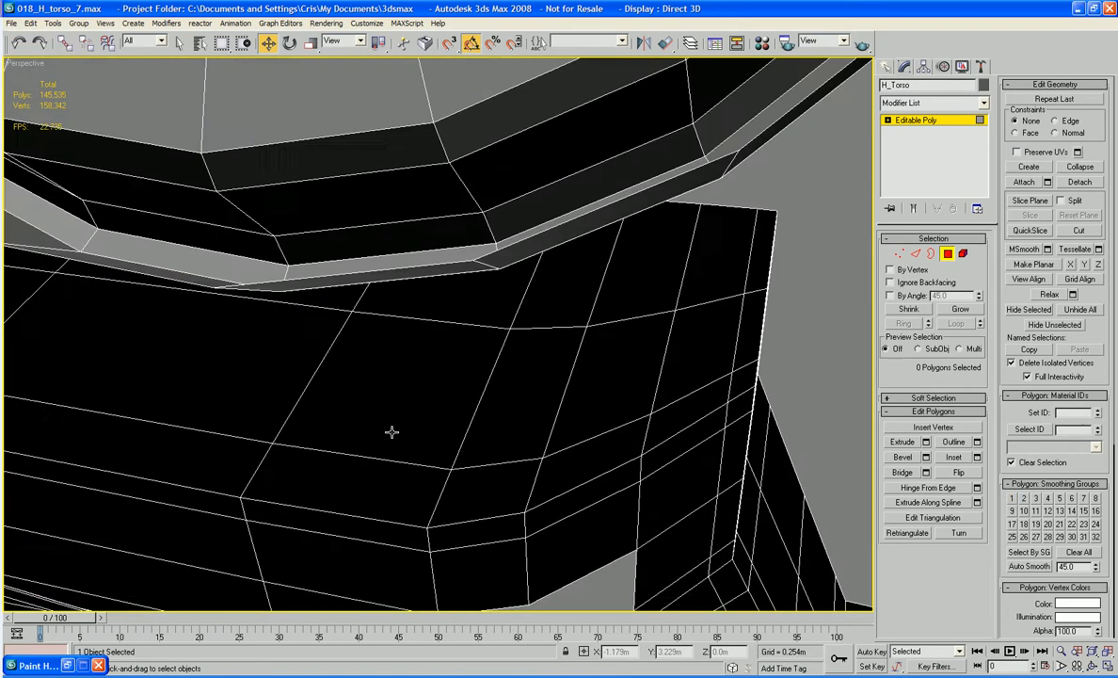
{"action": "left_click", "coordinate": [419, 327]}
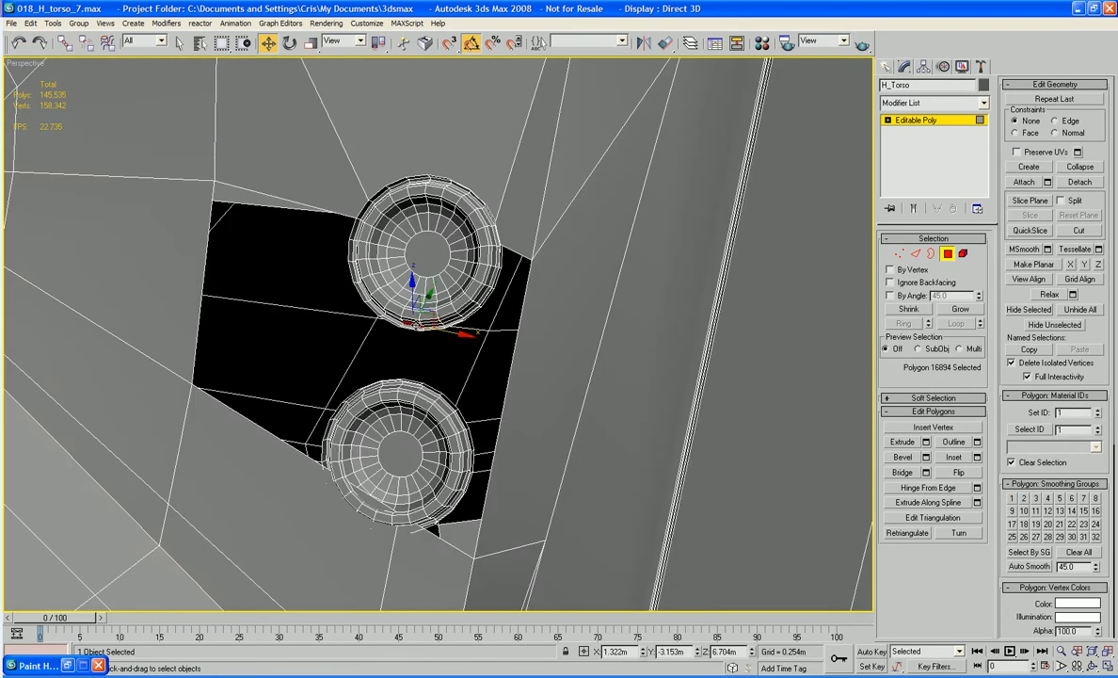
{"action": "scroll", "coordinate": [419, 327], "scroll_direction": "up", "scroll_amount": 5}
{"action": "scroll", "coordinate": [419, 327], "scroll_direction": "down", "scroll_amount": 4}
{"action": "middle_click_drag", "start_coordinate": [419, 328], "coordinate": [427, 372], "text": "alt"}
{"action": "left_click", "coordinate": [439, 372]}
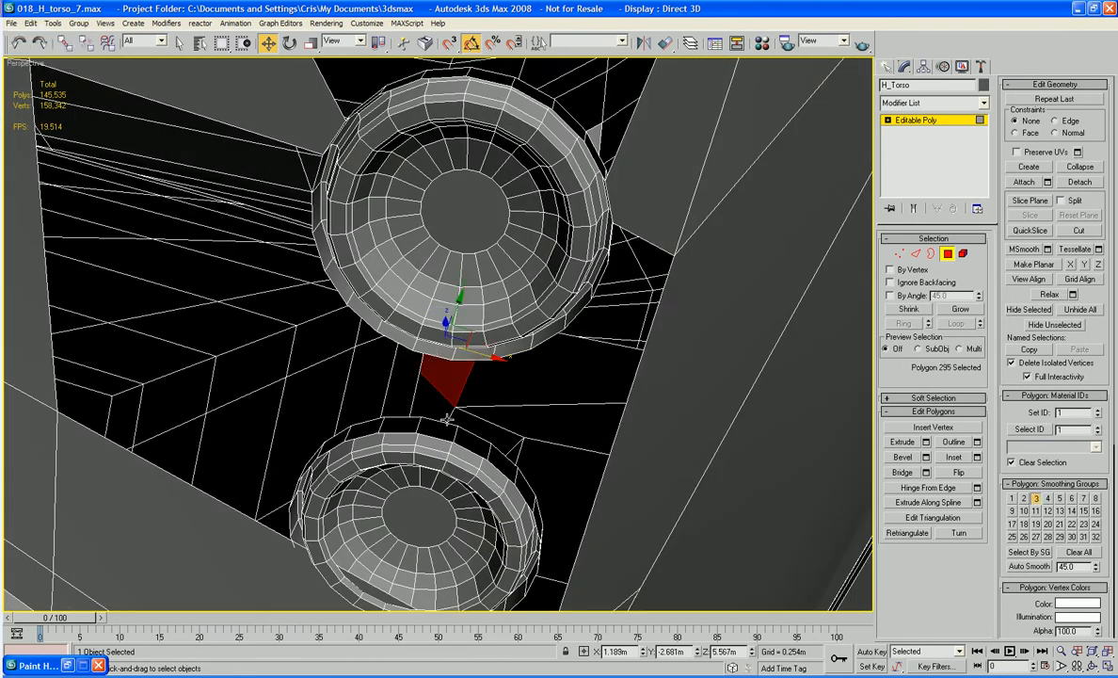
{"action": "left_click", "coordinate": [915, 254]}
{"action": "left_click", "coordinate": [434, 354]}
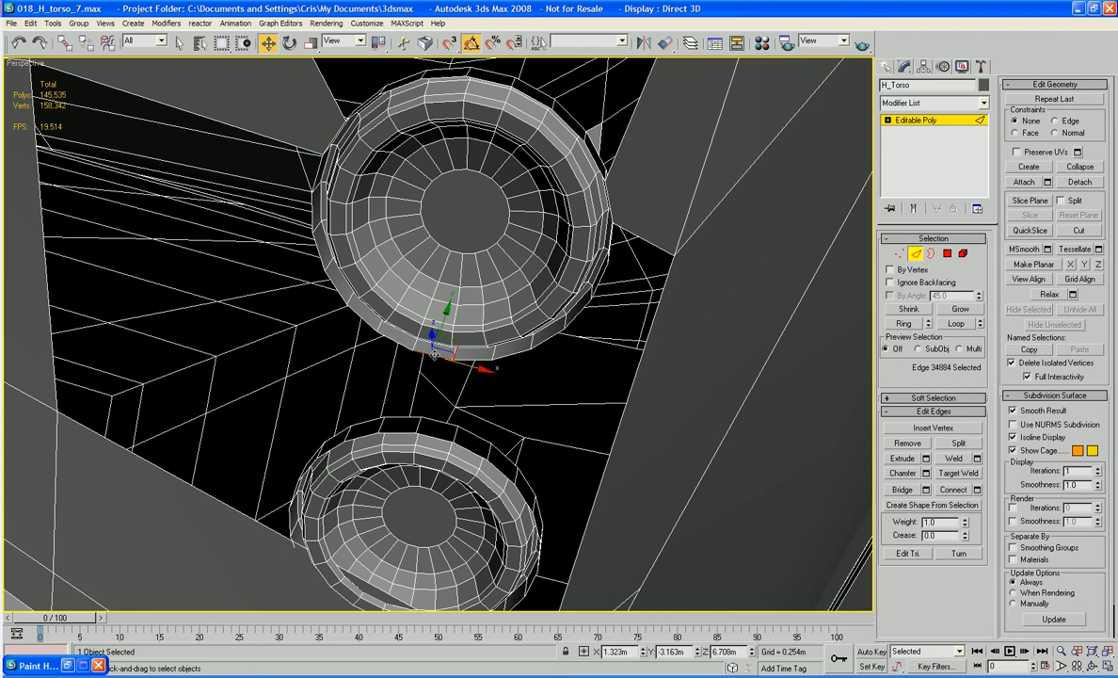
{"action": "left_click", "coordinate": [443, 438], "text": "ctrl"}
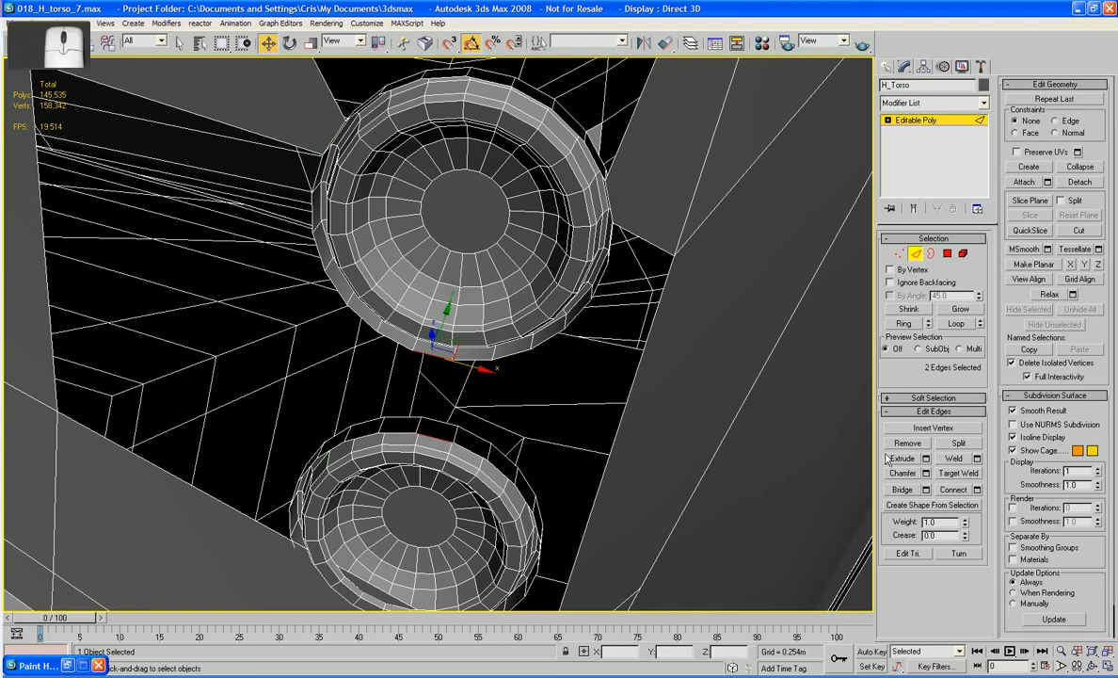
{"action": "left_click", "coordinate": [901, 489]}
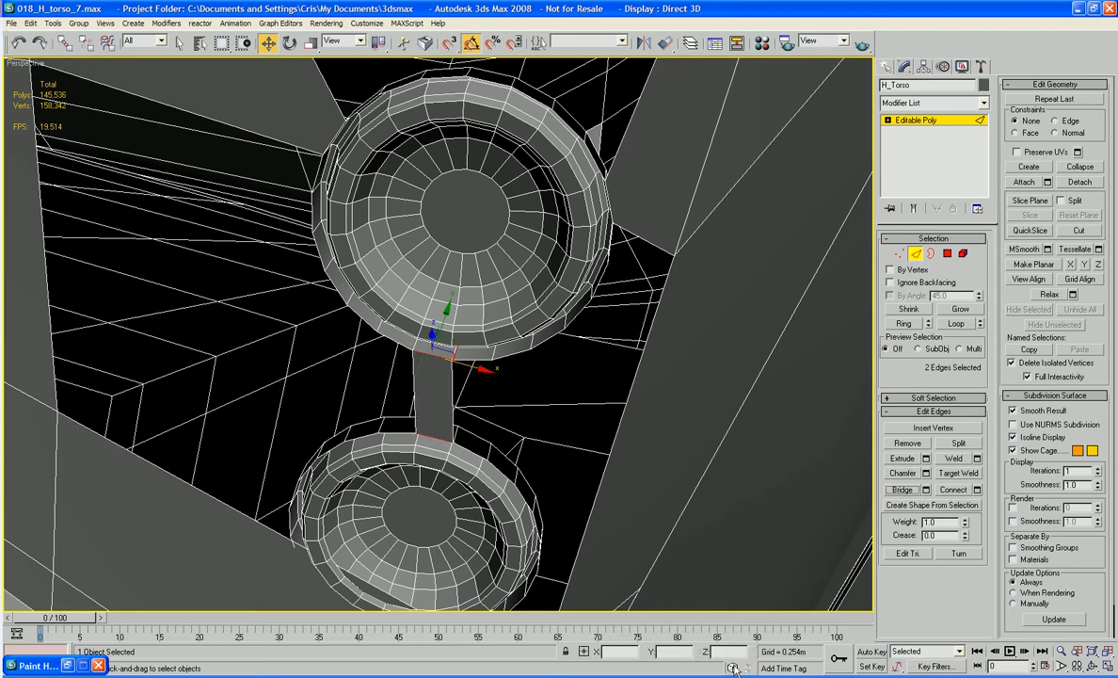
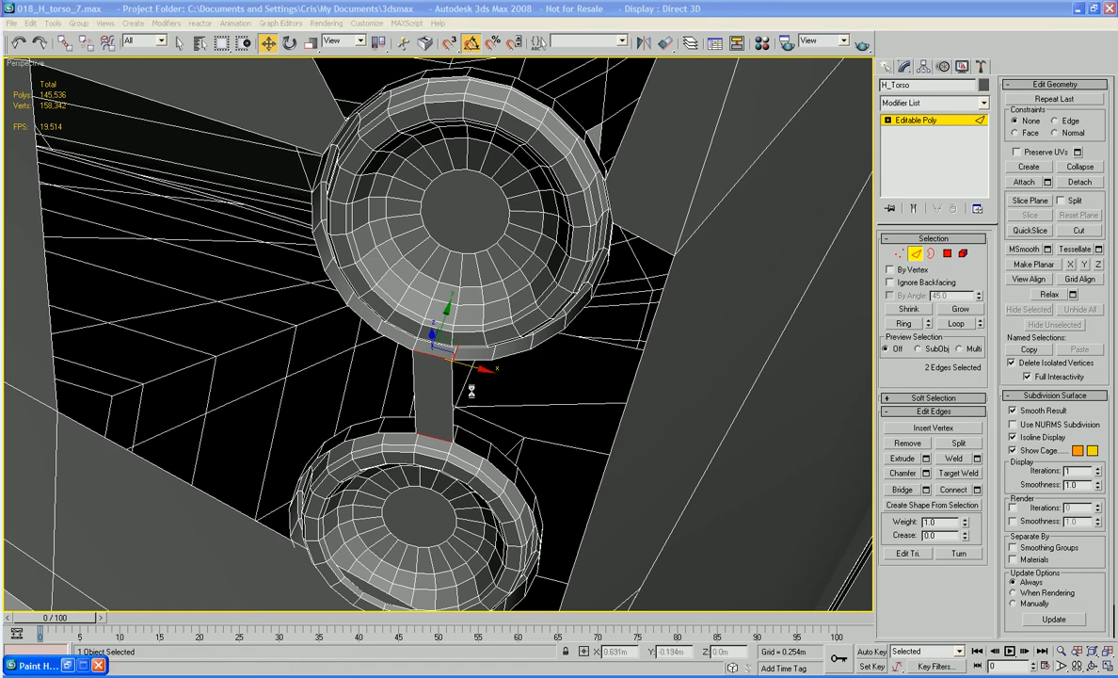
- Delete the two torso polygons covering the lower part of the lowest round detail
{"action": "middle_click_drag", "start_coordinate": [521, 450], "coordinate": [569, 163]}
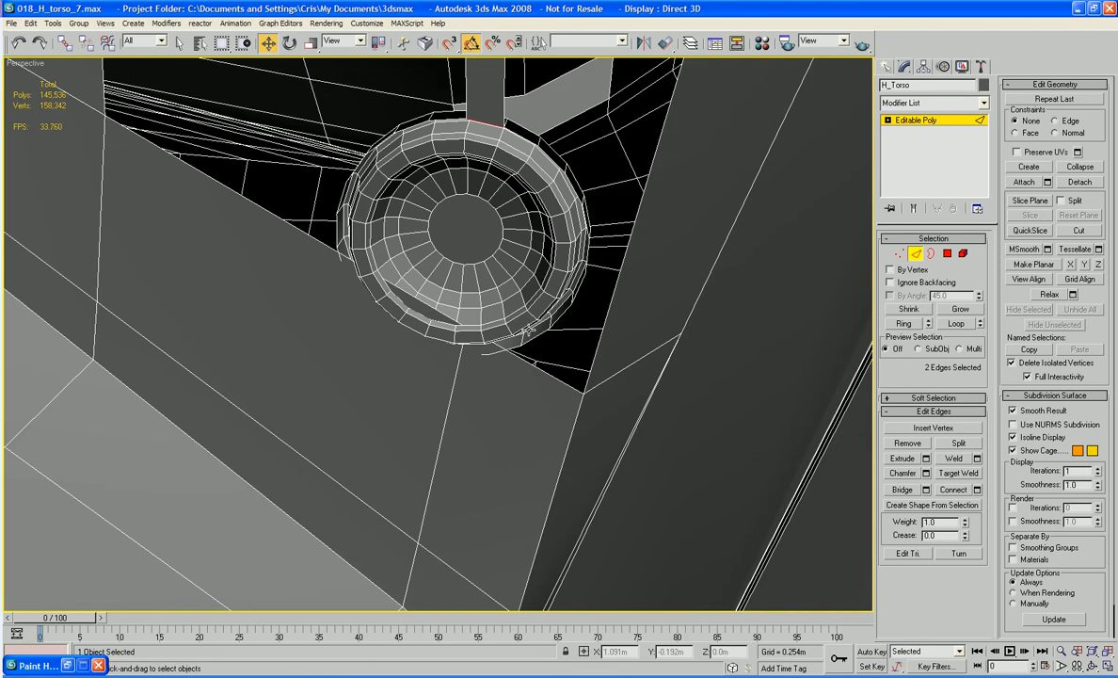
{"action": "left_click", "coordinate": [948, 254]}
{"action": "left_click", "coordinate": [435, 414]}
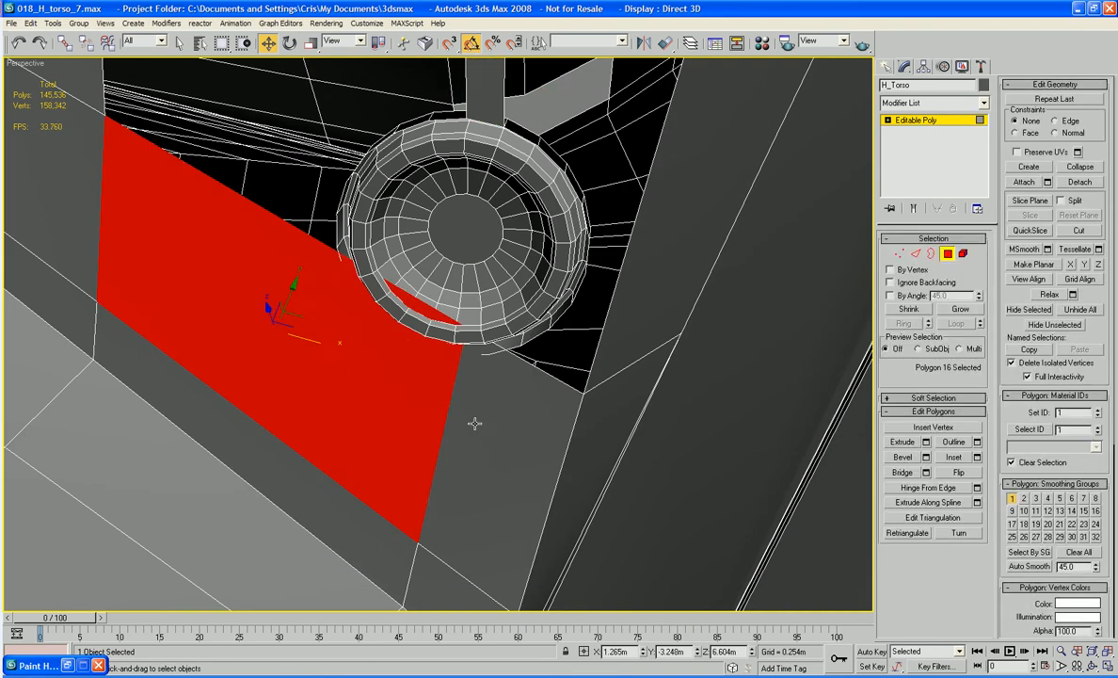
{"action": "left_click", "coordinate": [477, 425], "text": "ctrl"}
{"action": "key", "text": "Delete"}
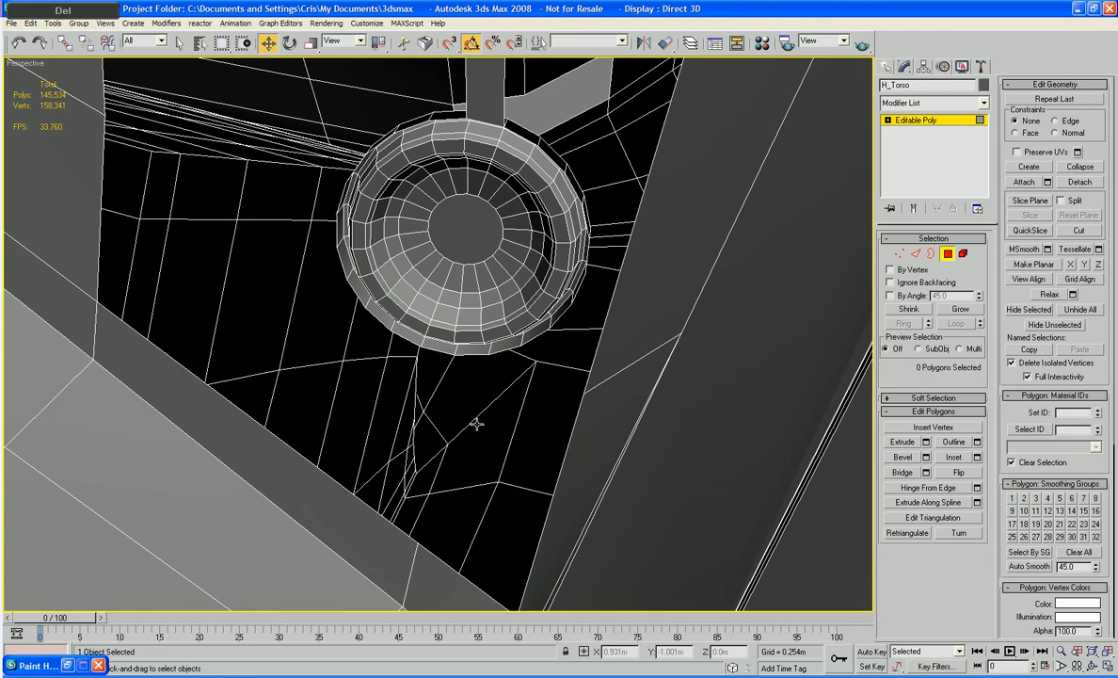
- Bridge a bottom-left rim edge of the lowest round detail to the long diagonal hole edge below it
{"action": "left_click", "coordinate": [916, 254]}
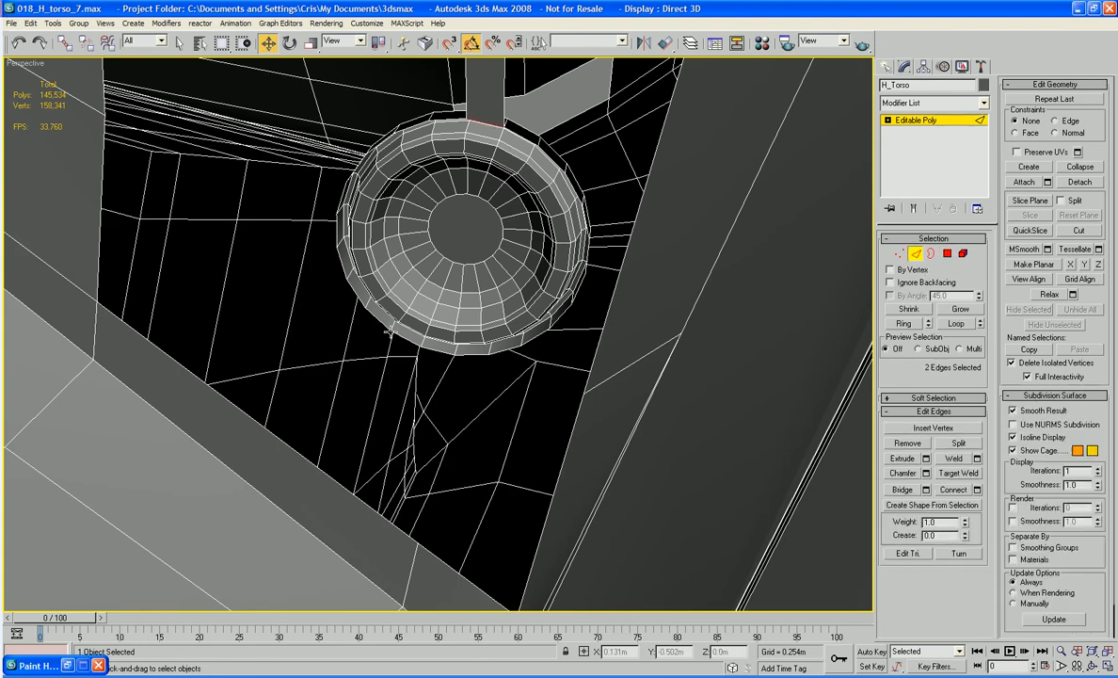
{"action": "left_click", "coordinate": [403, 336]}
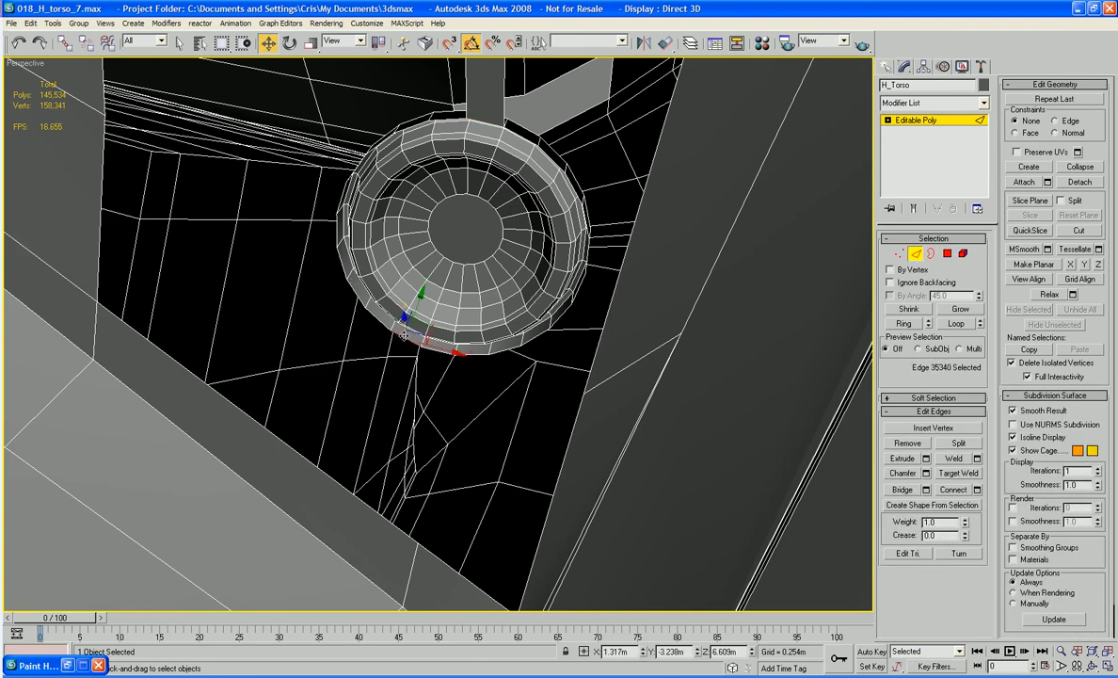
{"action": "left_click", "coordinate": [303, 455], "text": "ctrl"}
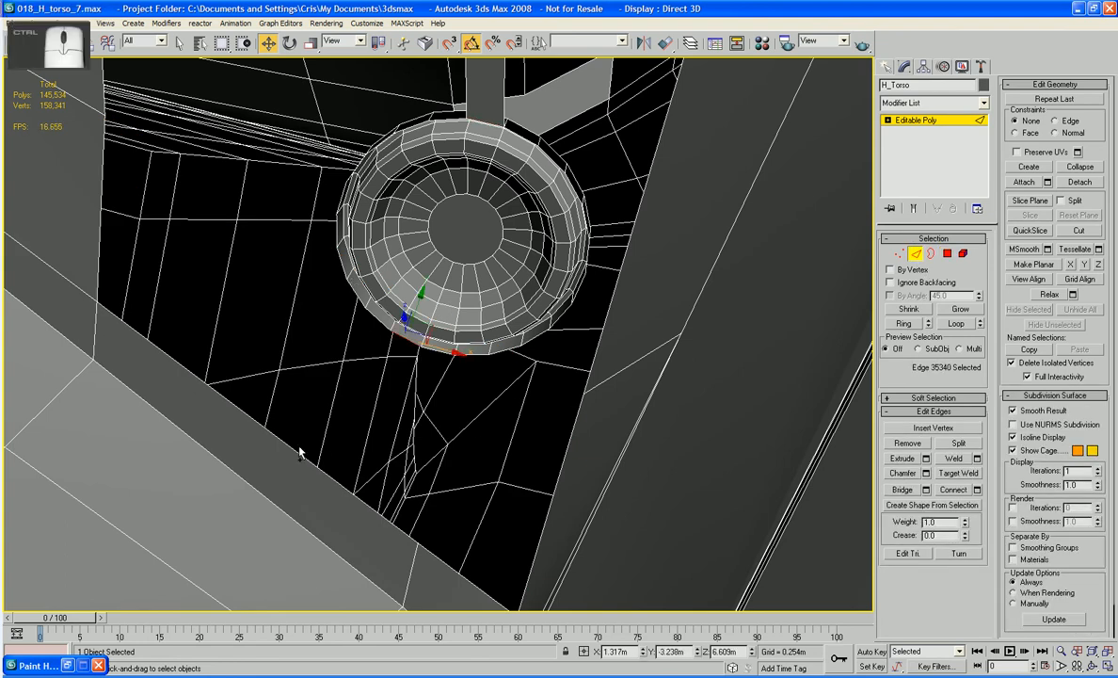
{"action": "left_click", "coordinate": [902, 490]}
{"action": "middle_click_drag", "start_coordinate": [490, 383], "coordinate": [503, 410]}
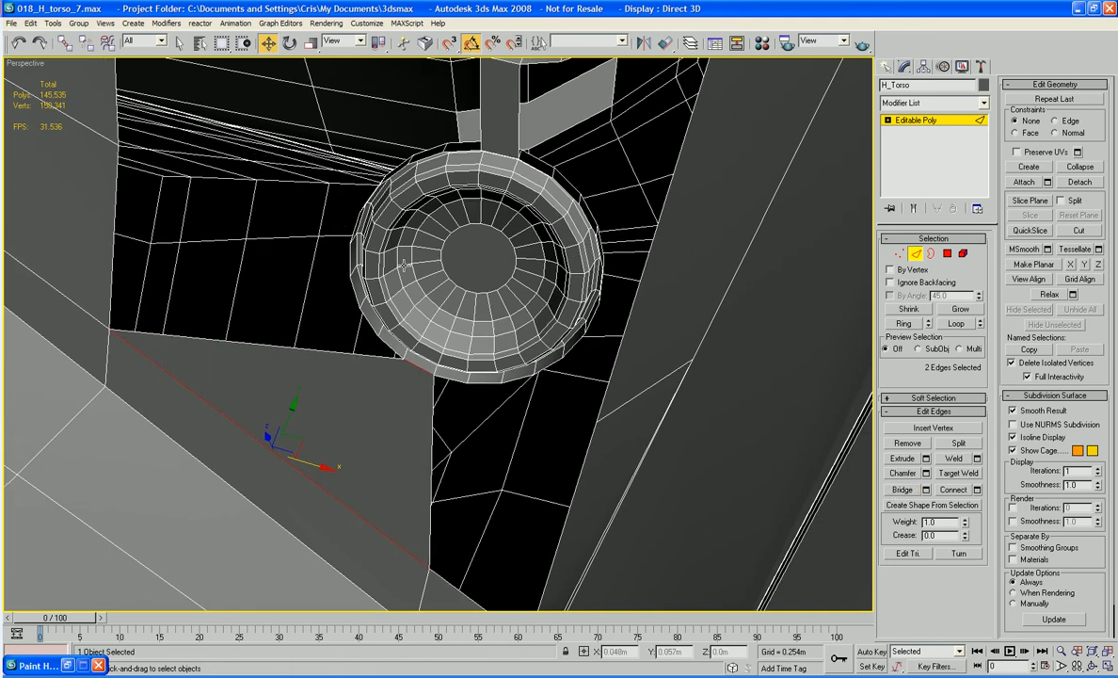
- Bridge a left-side rim edge of the lowest round detail to the vertical hole edge facing it
{"action": "left_click", "coordinate": [356, 225]}
{"action": "left_click", "coordinate": [120, 203], "text": "ctrl"}
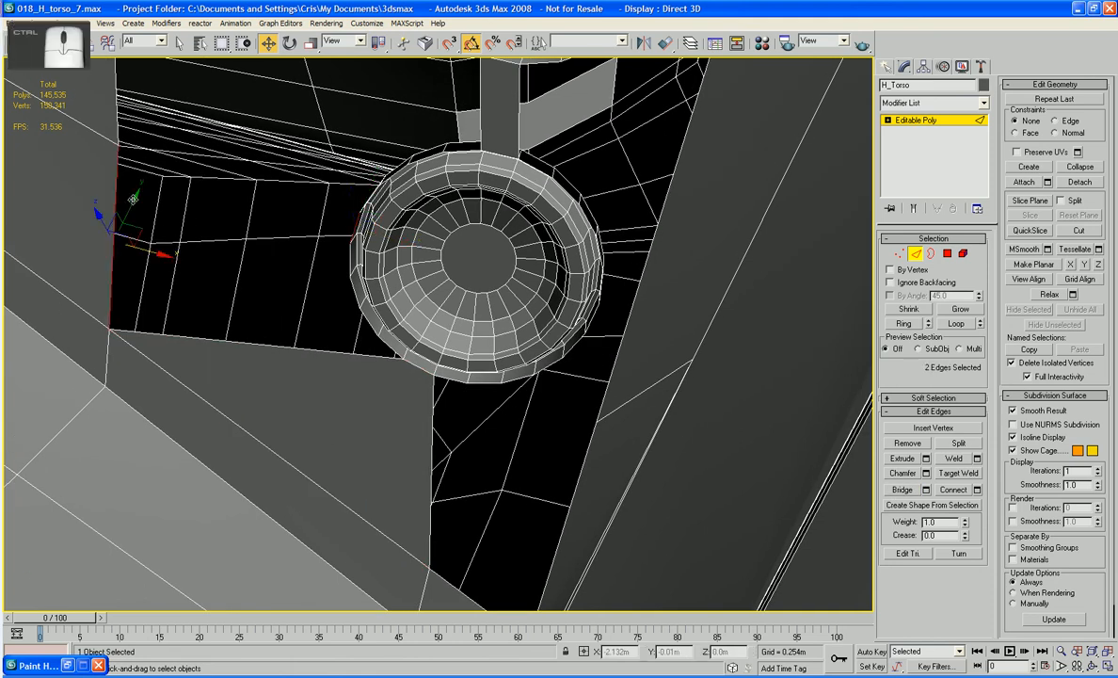
{"action": "left_click", "coordinate": [356, 226], "text": "ctrl"}
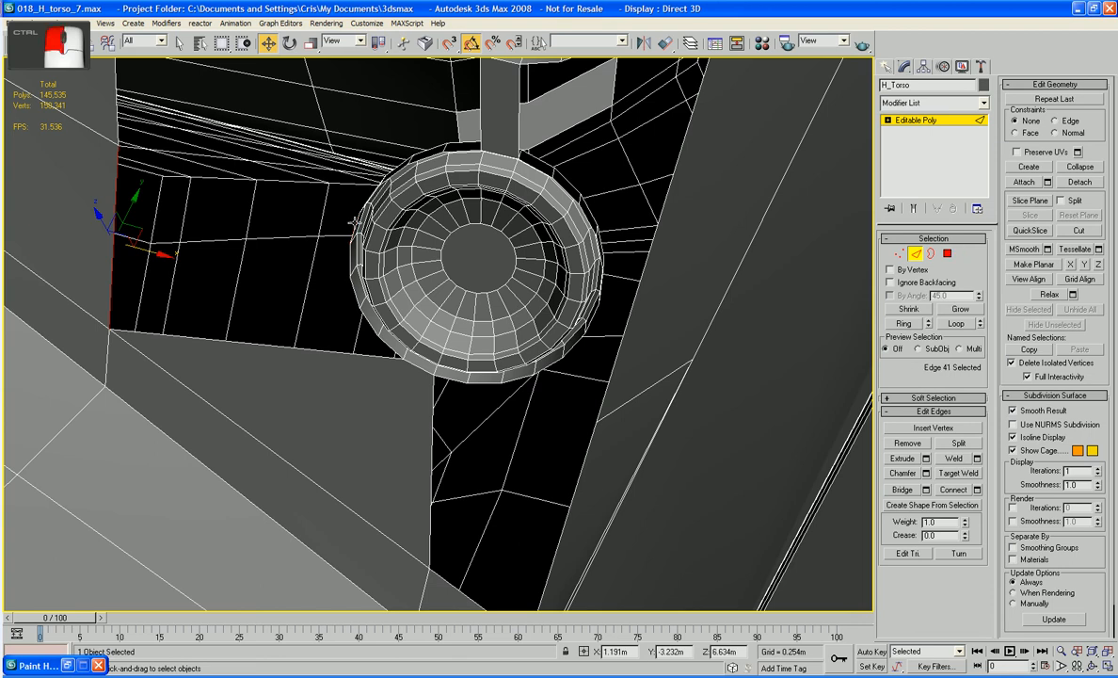
{"action": "left_click", "coordinate": [350, 251], "text": "ctrl"}
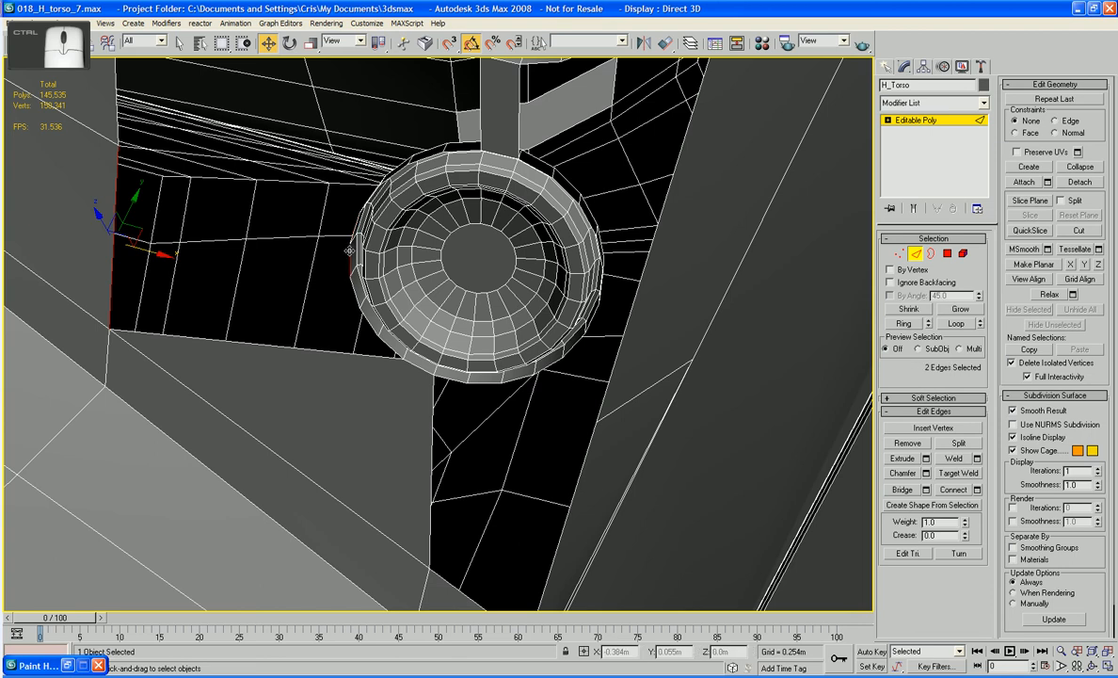
{"action": "left_click", "coordinate": [894, 491]}
- Cap the open borders above, between and around the middle and lowest round details
{"action": "middle_click_drag", "start_coordinate": [620, 437], "coordinate": [595, 467], "text": "alt"}
{"action": "scroll", "coordinate": [612, 424], "scroll_direction": "down", "scroll_amount": 5}
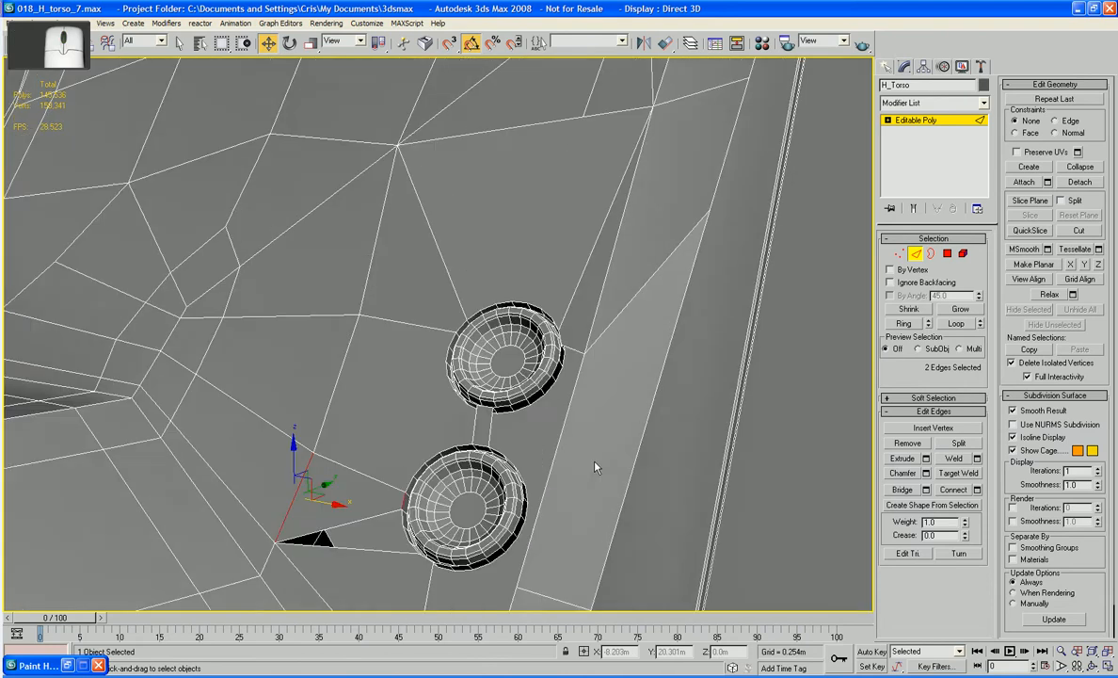
{"action": "left_click", "coordinate": [931, 253]}
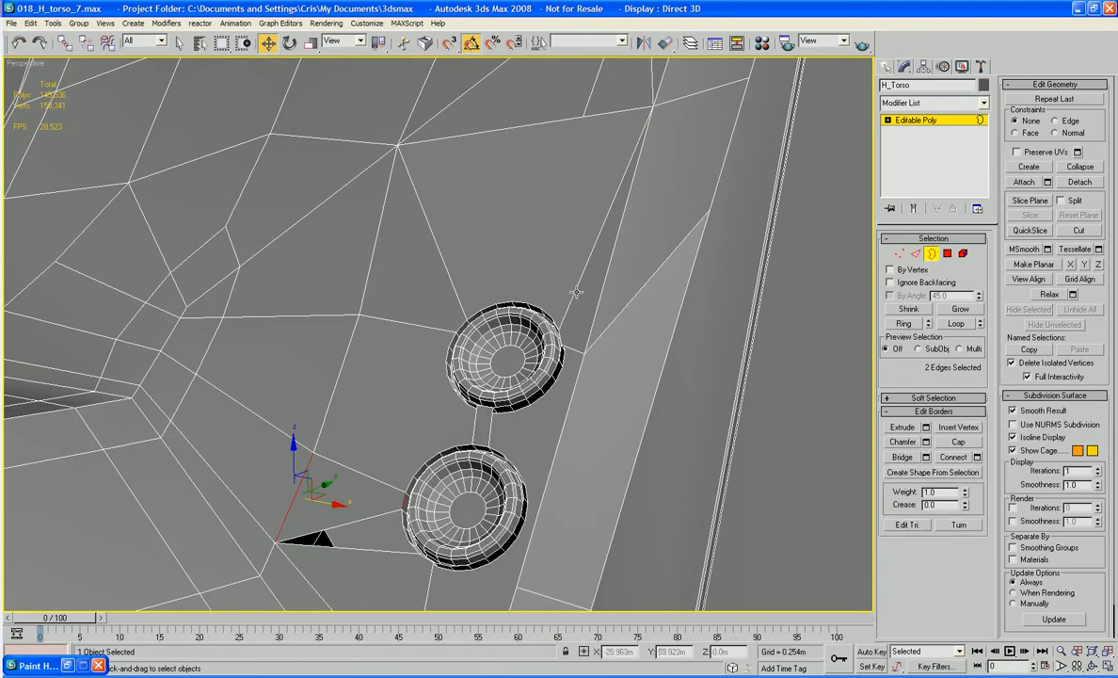
{"action": "left_click", "coordinate": [499, 381]}
{"action": "left_click", "coordinate": [474, 430], "text": "ctrl"}
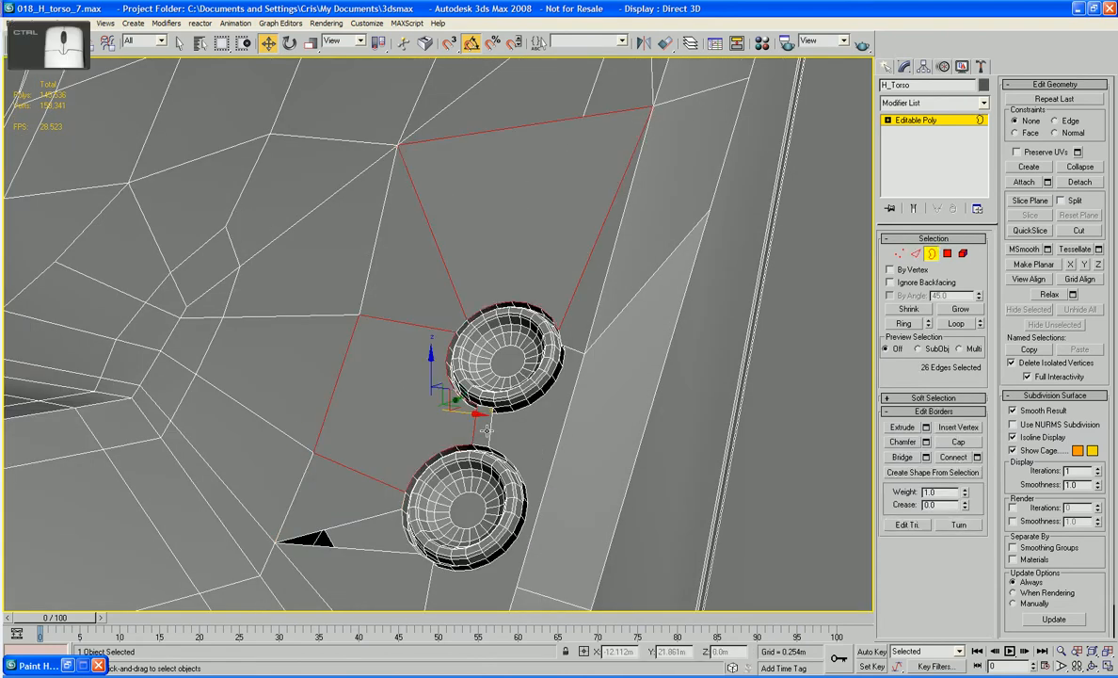
{"action": "left_click", "coordinate": [489, 429], "text": "ctrl"}
{"action": "left_click", "coordinate": [406, 553], "text": "ctrl"}
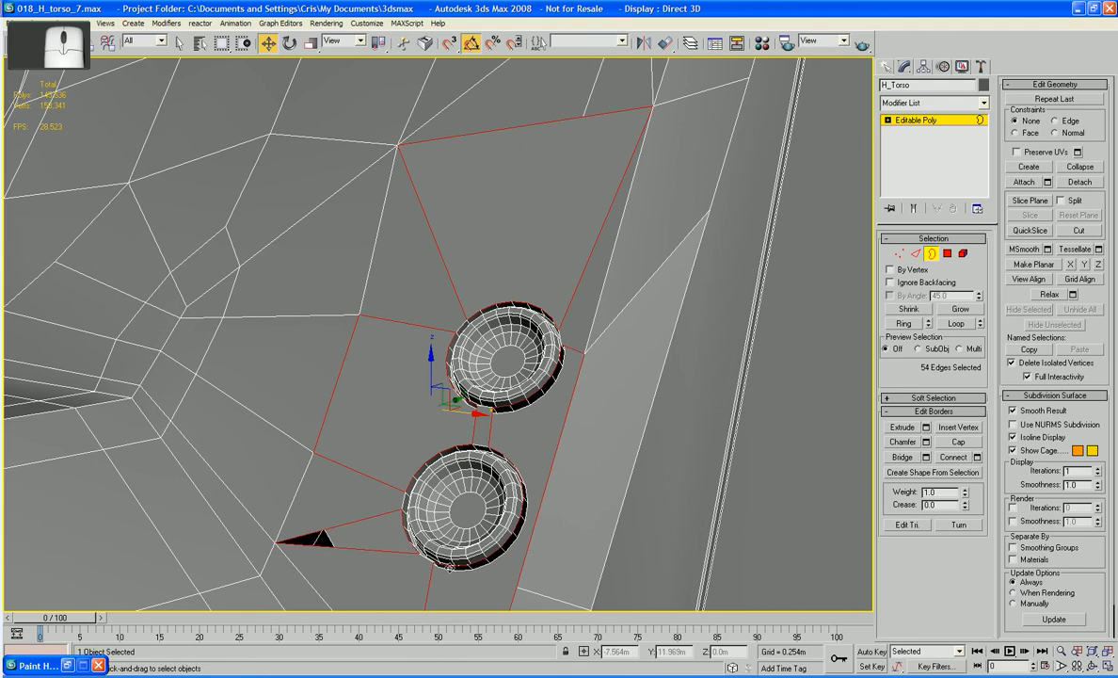
{"action": "left_click", "coordinate": [956, 442]}
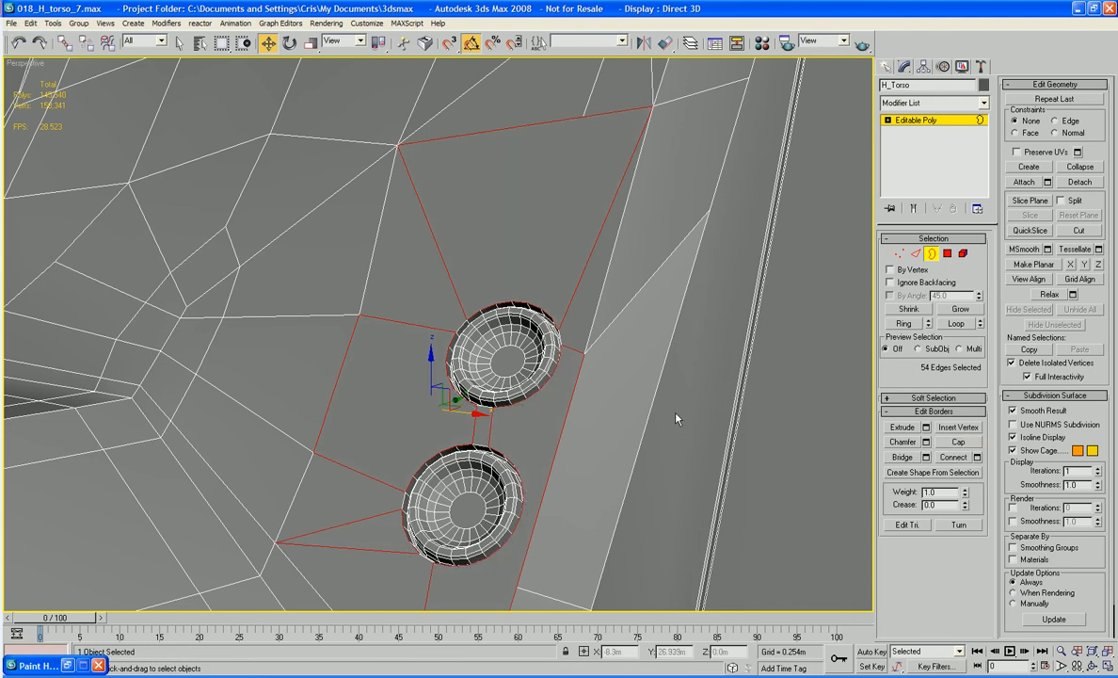
- Select the remaining TOOL_large_inset_with_bolt13 object from the scene and frame it with the mesh edges shown
{"action": "key", "text": "F4"}
{"action": "scroll", "coordinate": [574, 424], "scroll_direction": "down", "scroll_amount": 5}
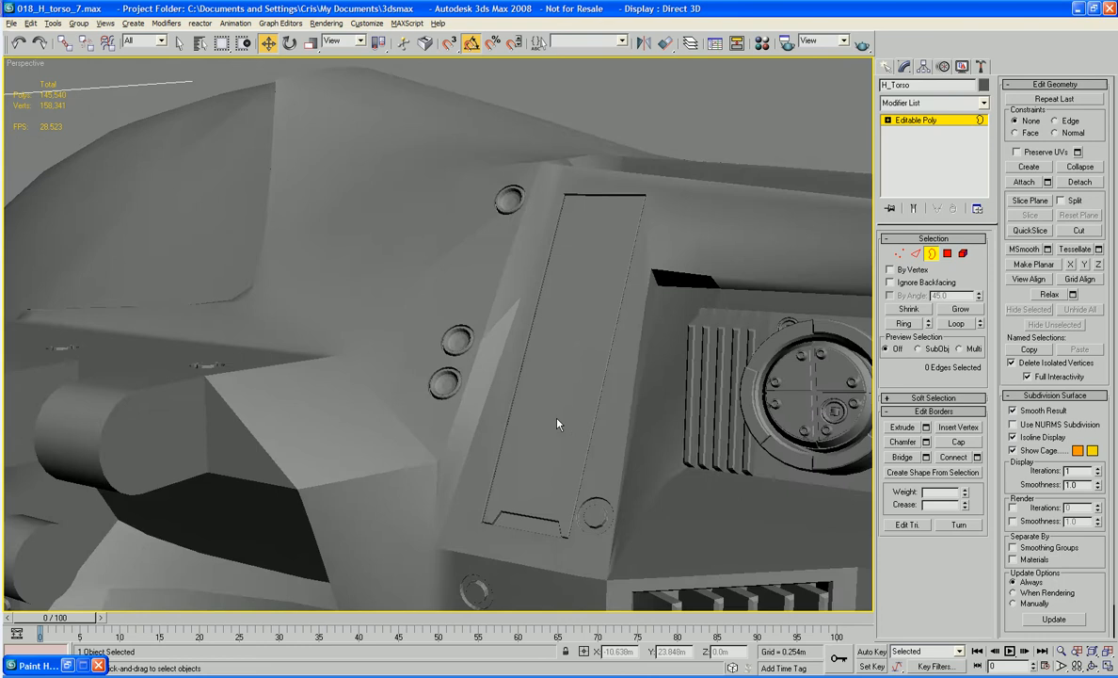
{"action": "mouse_move", "coordinate": [562, 424]}
{"action": "middle_mouse_down", "text": "alt"}
{"action": "mouse_move", "coordinate": [605, 444]}
{"action": "mouse_move", "coordinate": [552, 472]}
{"action": "mouse_move", "coordinate": [491, 429]}
{"action": "mouse_move", "coordinate": [581, 423]}
{"action": "mouse_move", "coordinate": [452, 427]}
{"action": "mouse_move", "coordinate": [544, 436]}
{"action": "middle_mouse_up", "text": "alt"}
{"action": "scroll", "coordinate": [552, 472], "scroll_direction": "down", "scroll_amount": 5}
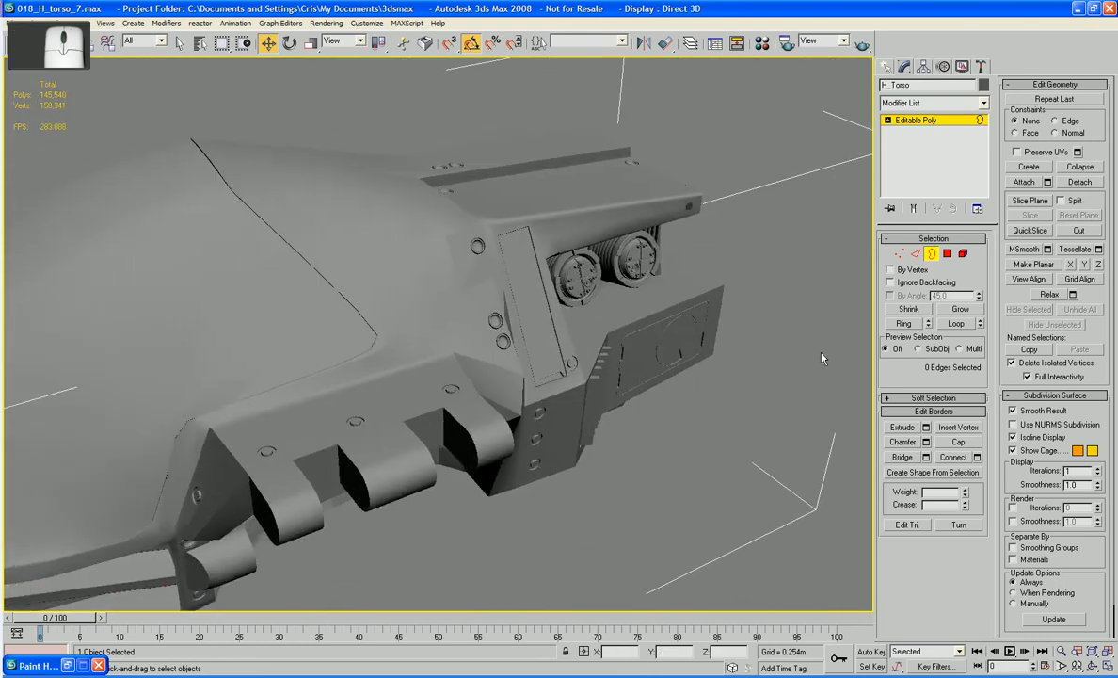
{"action": "left_click", "coordinate": [930, 255]}
{"action": "key", "text": "h"}
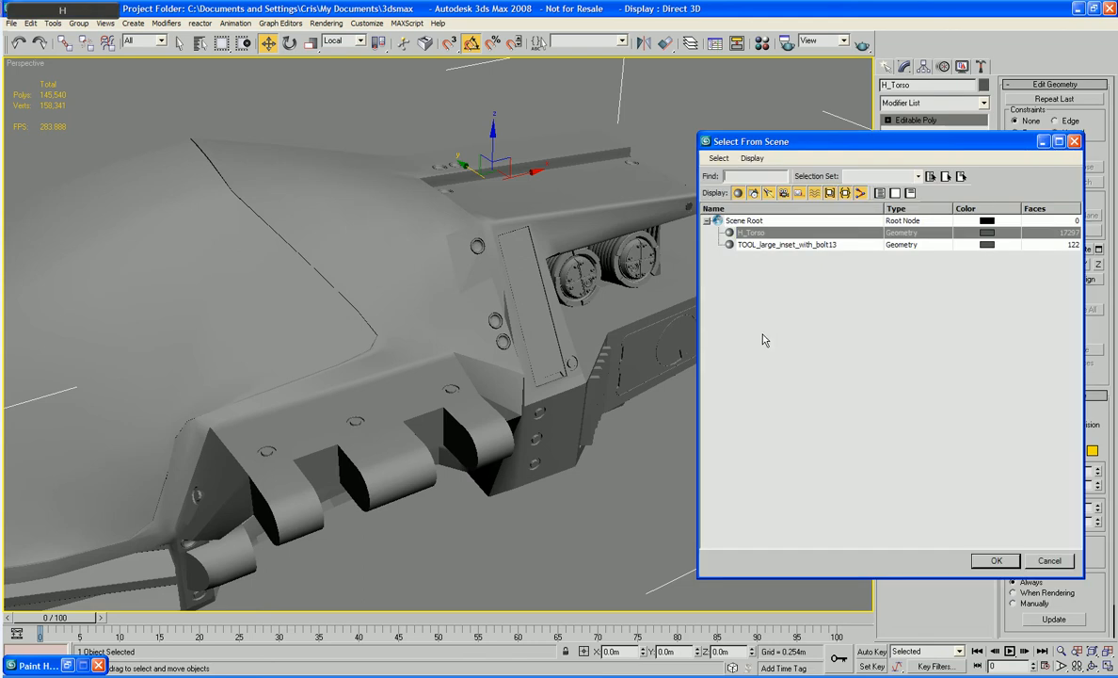
{"action": "left_click", "coordinate": [760, 244]}
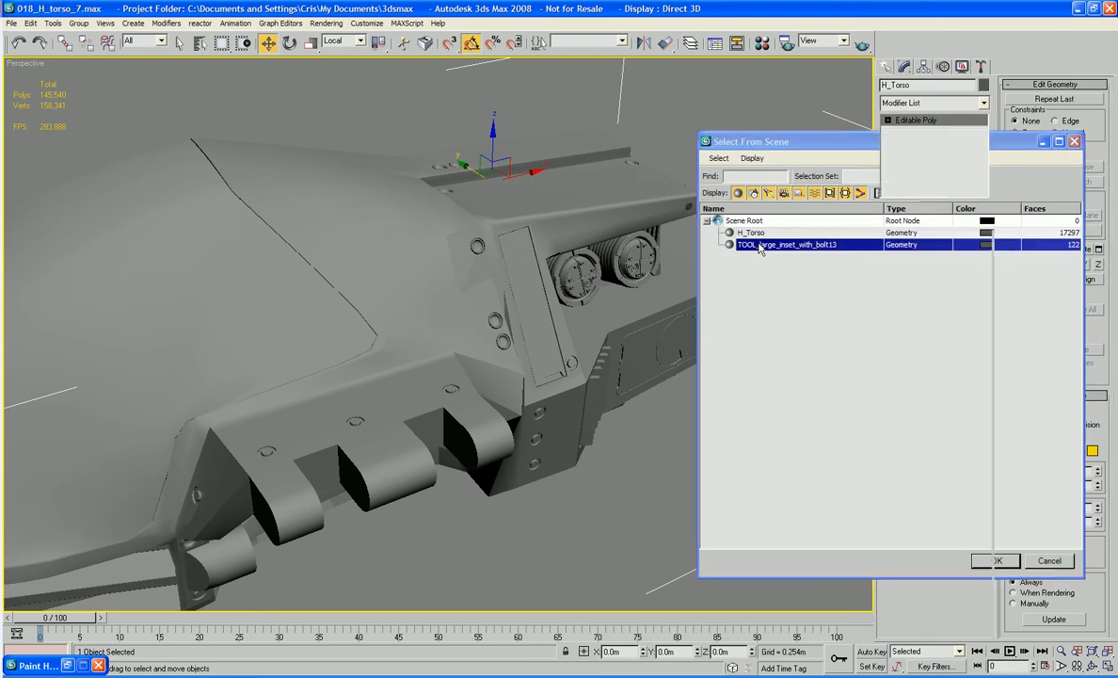
{"action": "double_click", "coordinate": [760, 248]}
{"action": "middle_click_drag", "start_coordinate": [720, 261], "coordinate": [531, 322]}
{"action": "scroll", "coordinate": [646, 413], "scroll_direction": "up", "scroll_amount": 5}
{"action": "scroll", "coordinate": [645, 414], "scroll_direction": "up", "scroll_amount": 2}
{"action": "middle_click_drag", "start_coordinate": [646, 413], "coordinate": [472, 424], "text": "alt"}
{"action": "key", "text": "F4"}
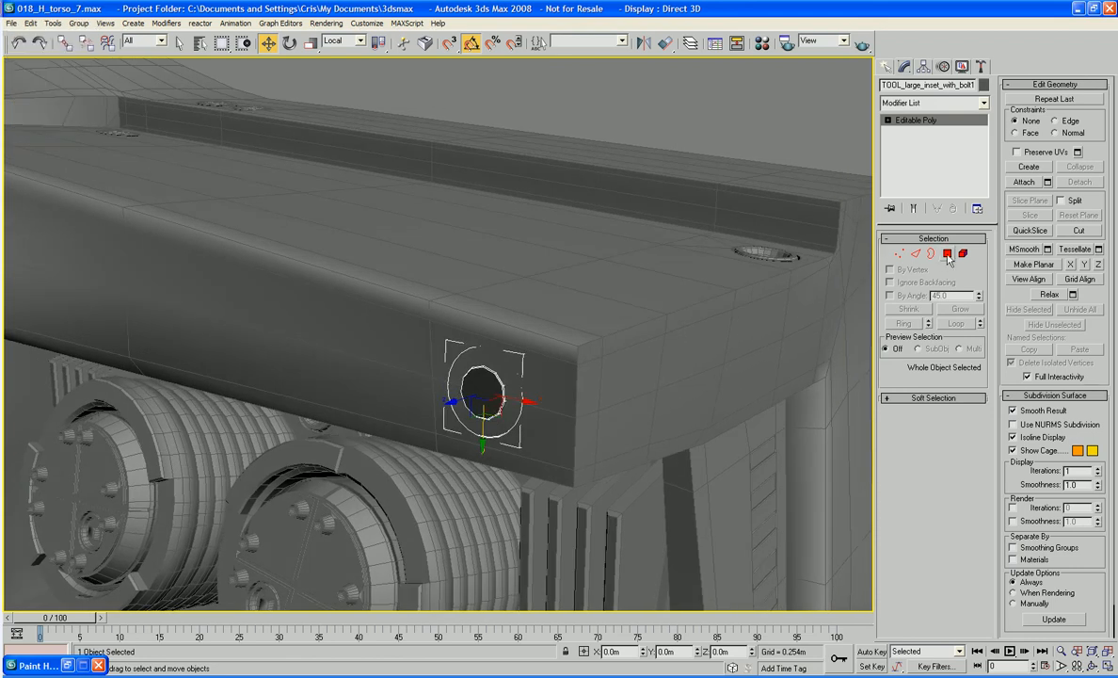
- Delete the two H_Torso polygons around the round inset on the overhang's front face and attach the inset to the torso
{"action": "left_click", "coordinate": [568, 409]}
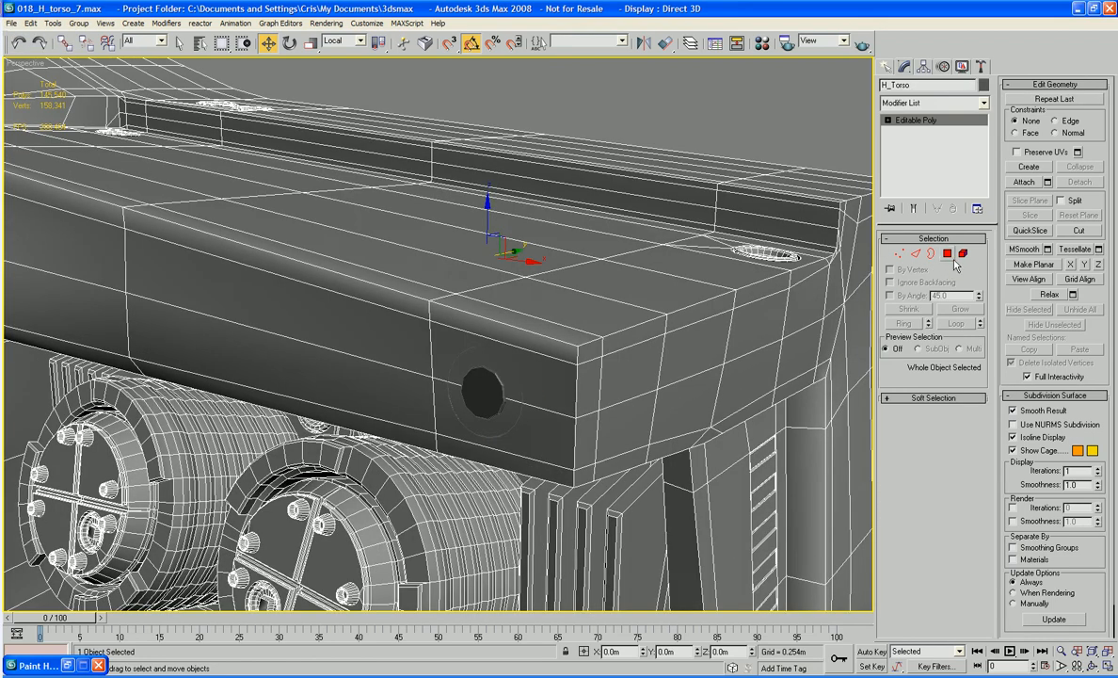
{"action": "left_click", "coordinate": [948, 254]}
{"action": "left_click", "coordinate": [543, 462]}
{"action": "left_click", "coordinate": [546, 421], "text": "ctrl"}
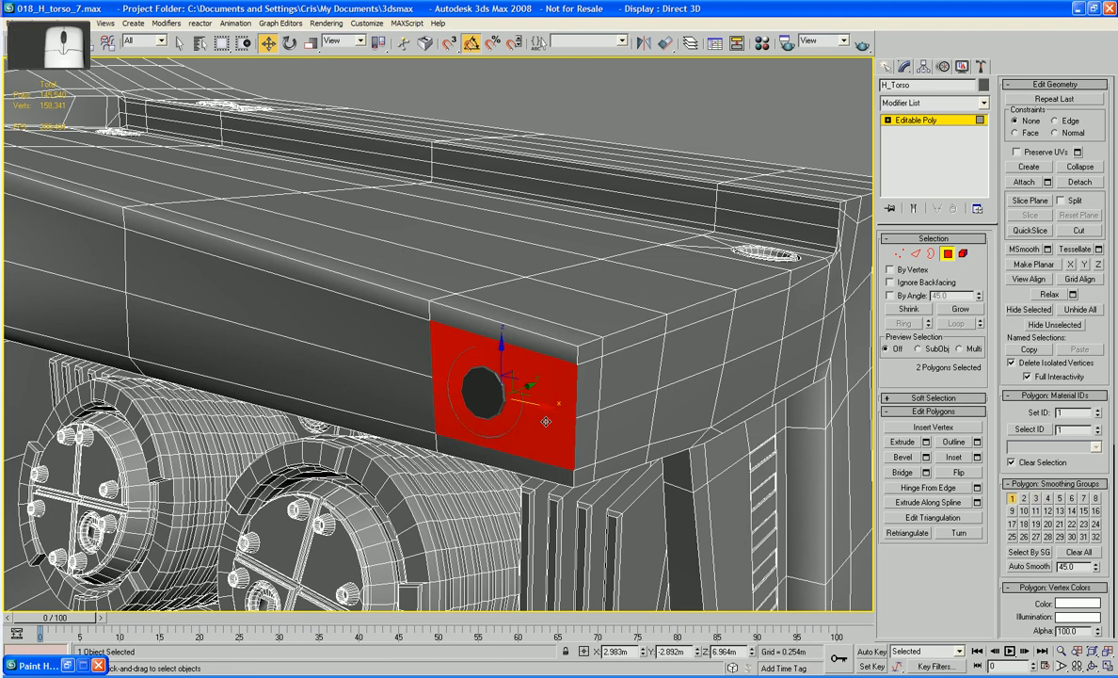
{"action": "key", "text": "Delete"}
{"action": "left_click", "coordinate": [1024, 182]}
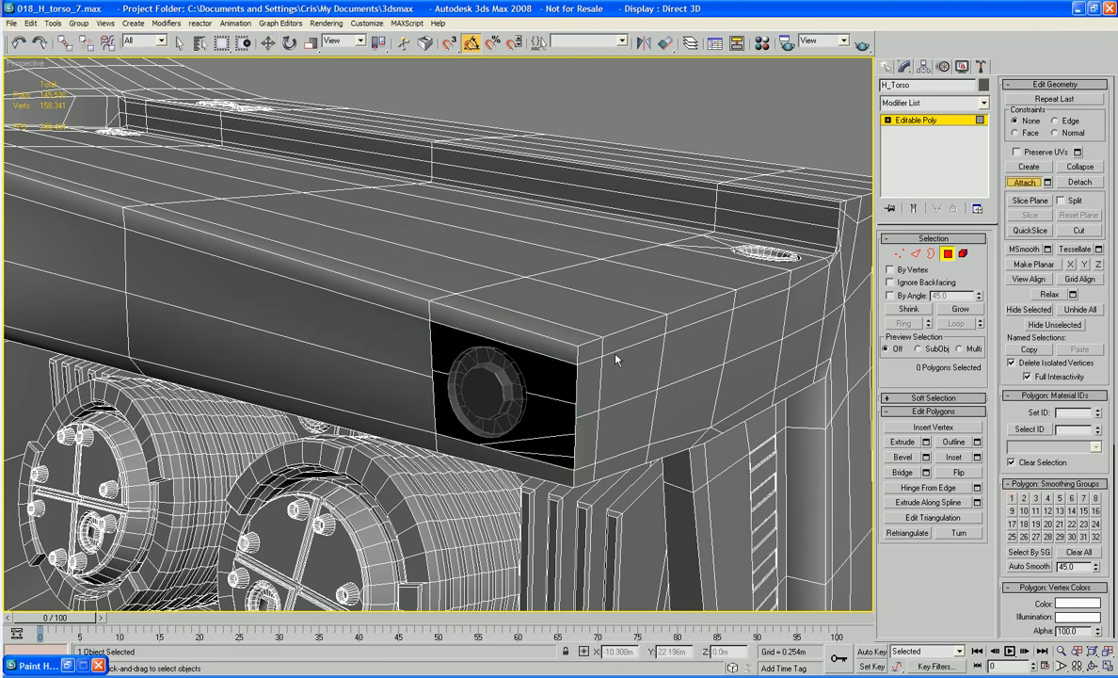
{"action": "left_click", "coordinate": [482, 374]}
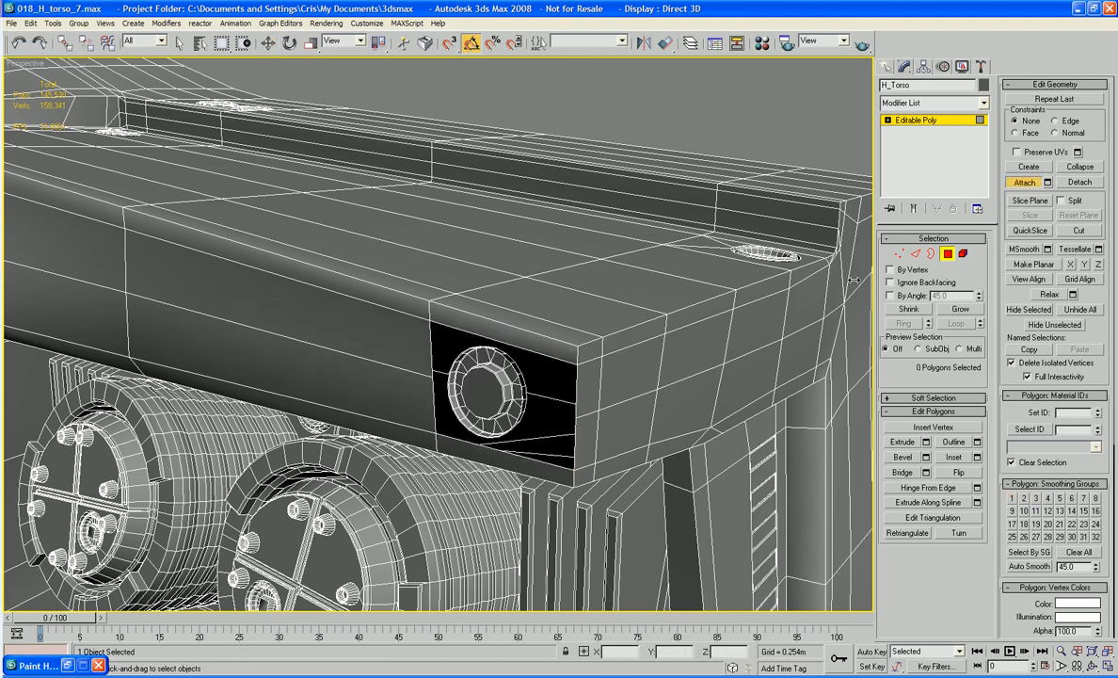
- Bridge the attached inset's outer border to the border of the rectangular hole around it
{"action": "left_click", "coordinate": [931, 254]}
{"action": "left_click", "coordinate": [522, 406]}
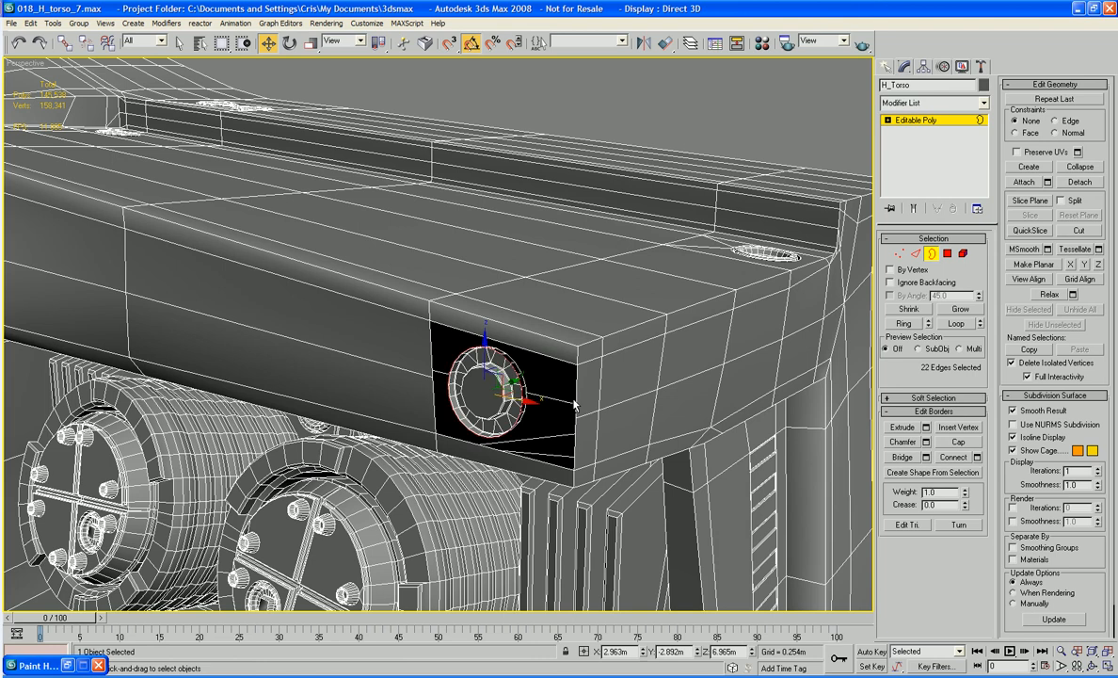
{"action": "left_click", "coordinate": [576, 400], "text": "ctrl"}
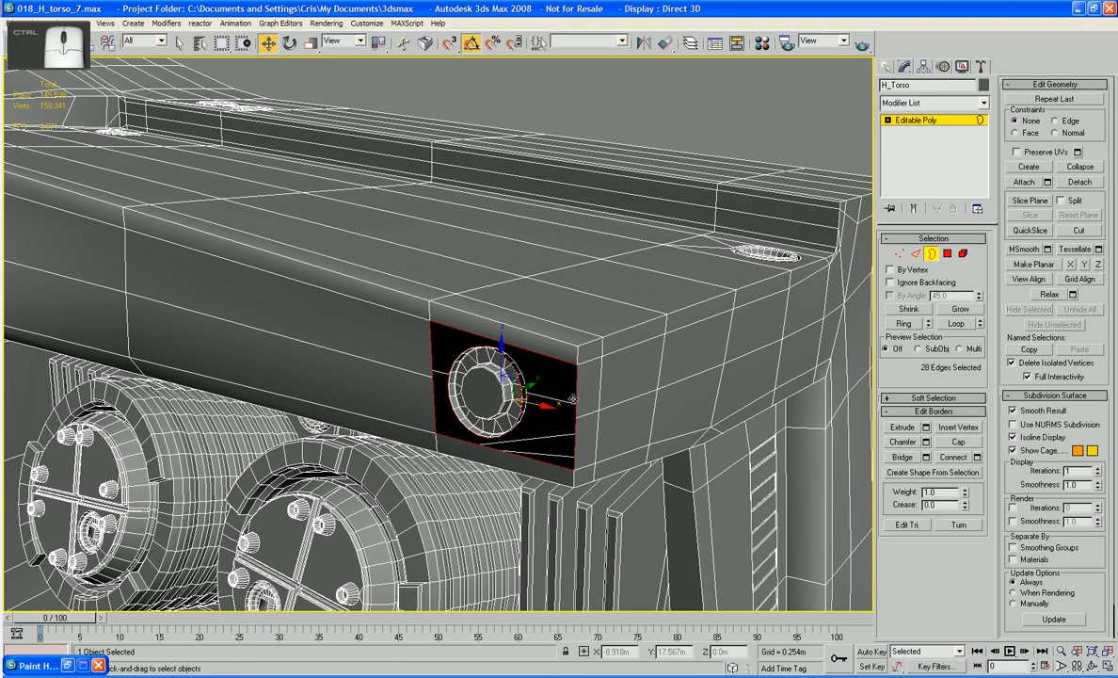
{"action": "left_click", "coordinate": [910, 459]}
{"action": "left_click", "coordinate": [932, 255]}
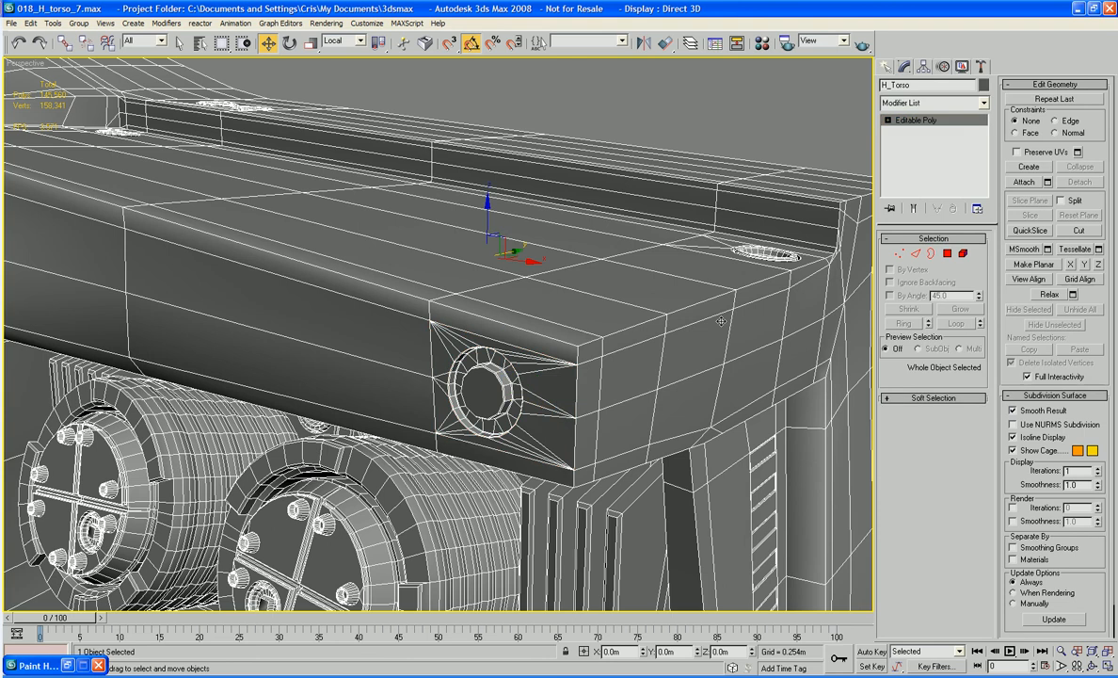
- Add a Symmetry modifier to H_Torso with mirror axis Y and Flip turned off
{"action": "key", "text": "F4"}
{"action": "scroll", "coordinate": [494, 347], "scroll_direction": "down", "scroll_amount": 5}
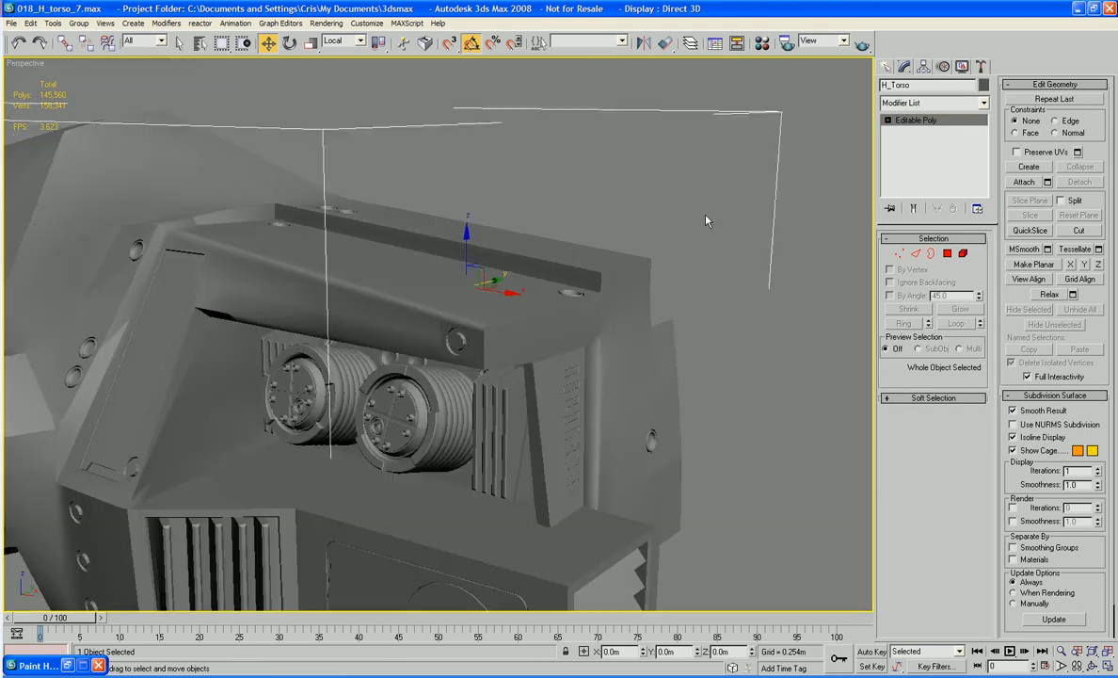
{"action": "left_click", "coordinate": [706, 221]}
{"action": "middle_click_drag", "start_coordinate": [706, 221], "coordinate": [256, 307], "text": "alt"}
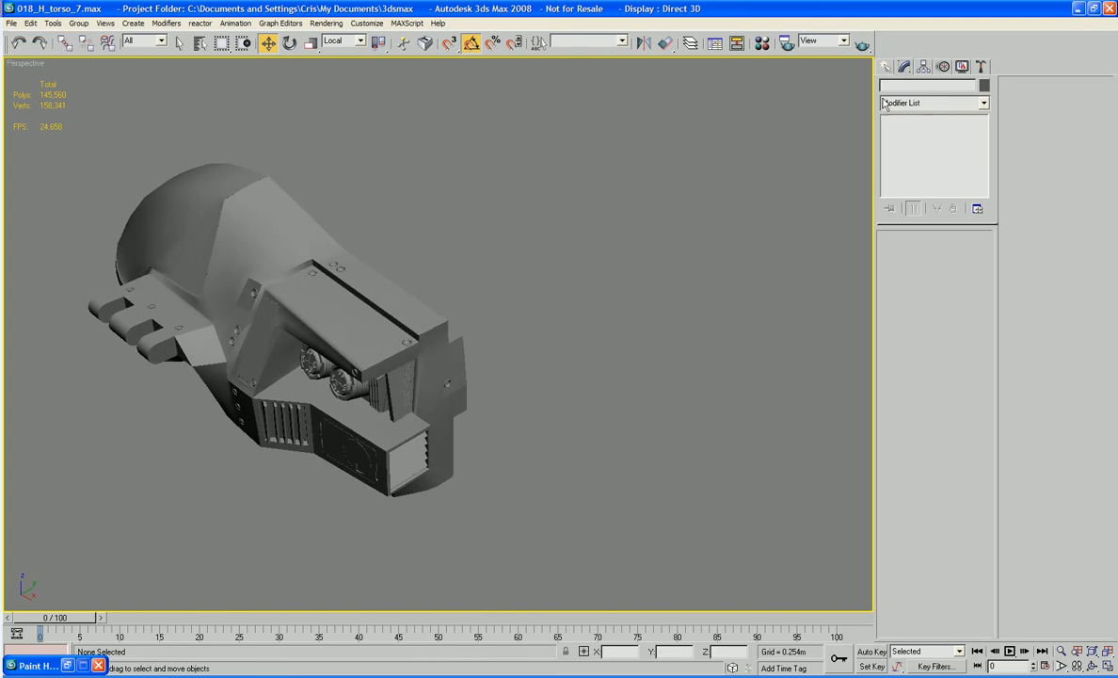
{"action": "left_click", "coordinate": [283, 336]}
{"action": "left_click", "coordinate": [918, 104]}
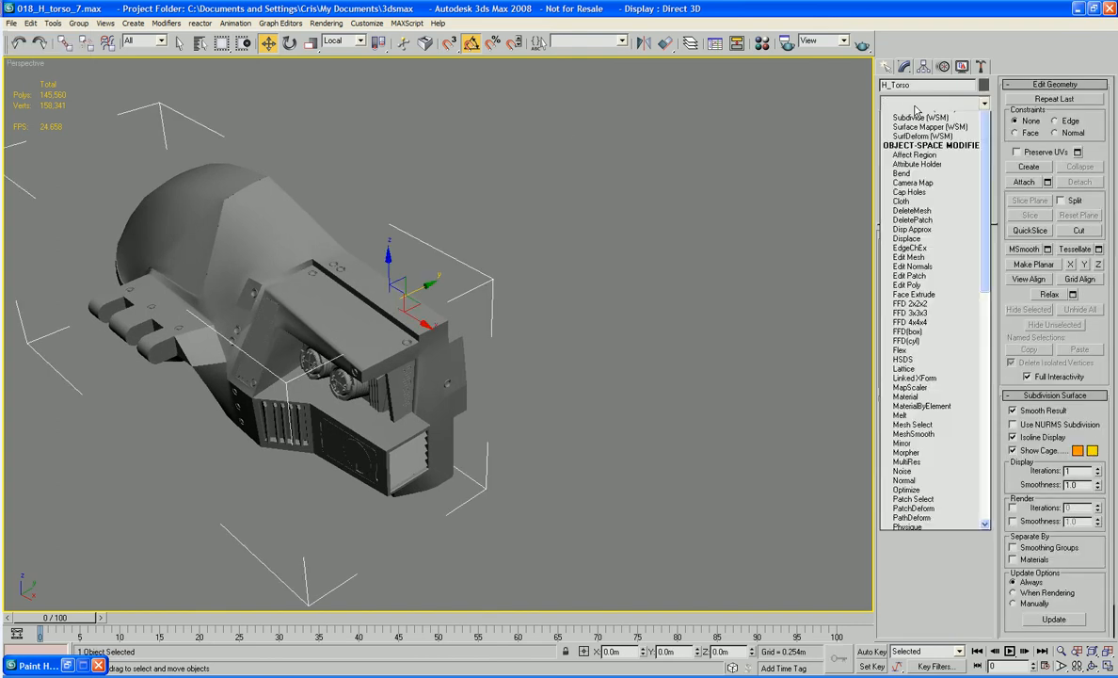
{"action": "key", "text": "s"}
{"action": "key", "text": "s"}
{"action": "key", "text": "s"}
{"action": "key", "text": "s"}
{"action": "key", "text": "s"}
{"action": "key", "text": "s"}
{"action": "key", "text": "s"}
{"action": "key", "text": "s"}
{"action": "key", "text": "s"}
{"action": "key", "text": "s"}
{"action": "key", "text": "s"}
{"action": "key", "text": "s"}
{"action": "key", "text": "s"}
{"action": "key", "text": "s"}
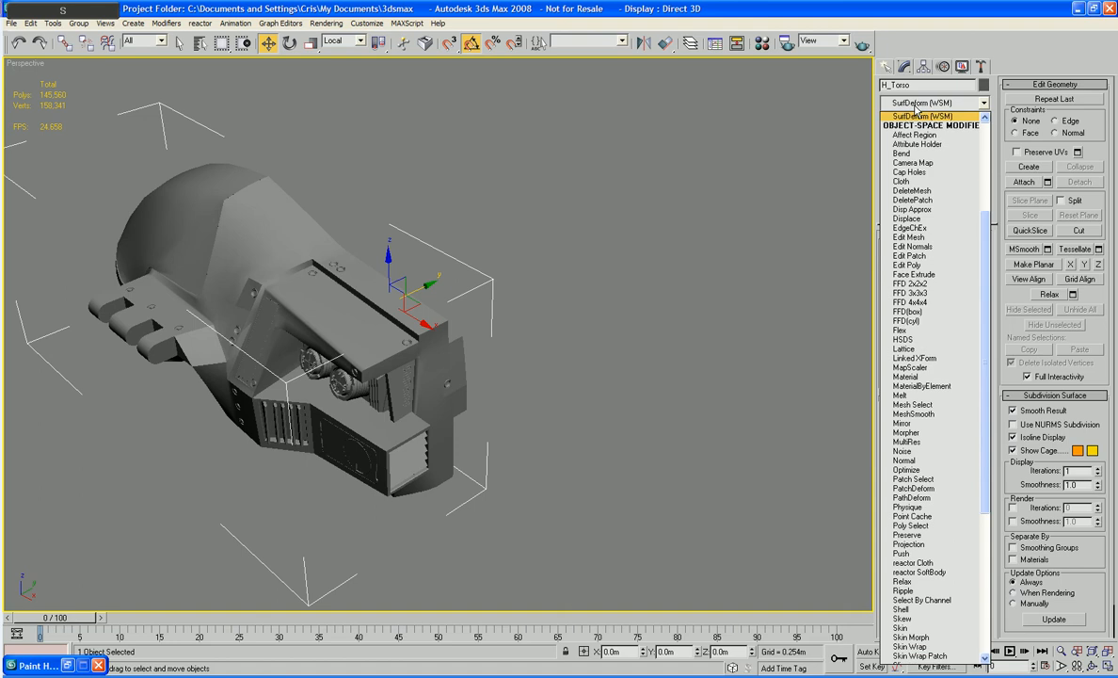
{"action": "key", "text": "s"}
{"action": "key", "text": "s"}
{"action": "key", "text": "s"}
{"action": "key", "text": "s"}
{"action": "key", "text": "s"}
{"action": "key", "text": "s"}
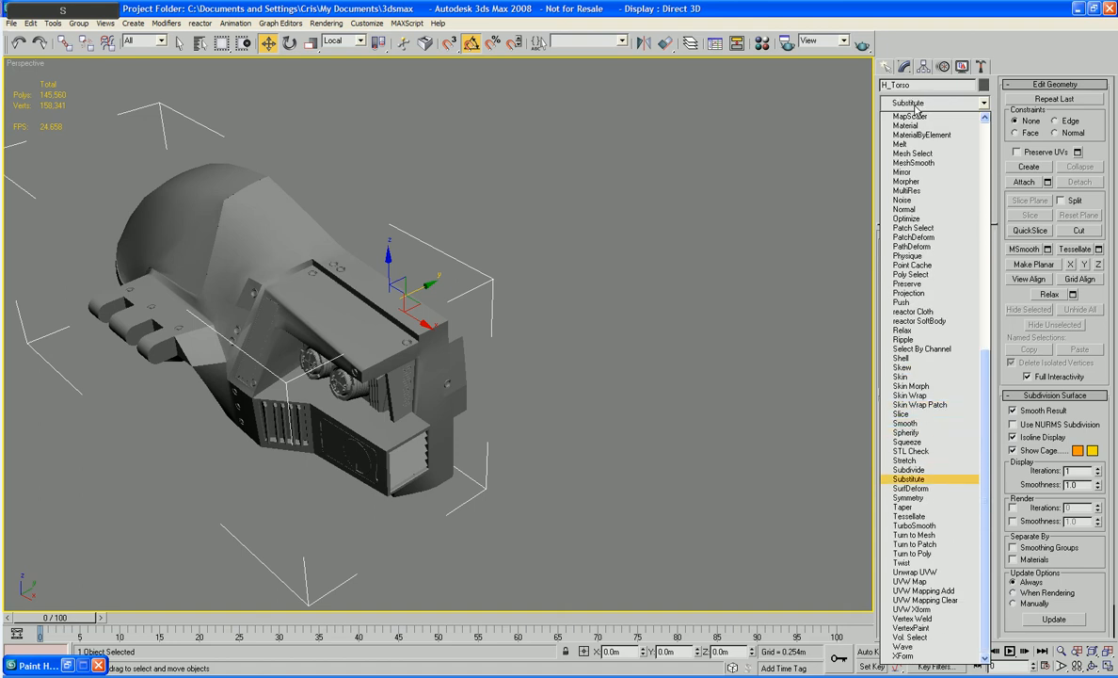
{"action": "key", "text": "Return"}
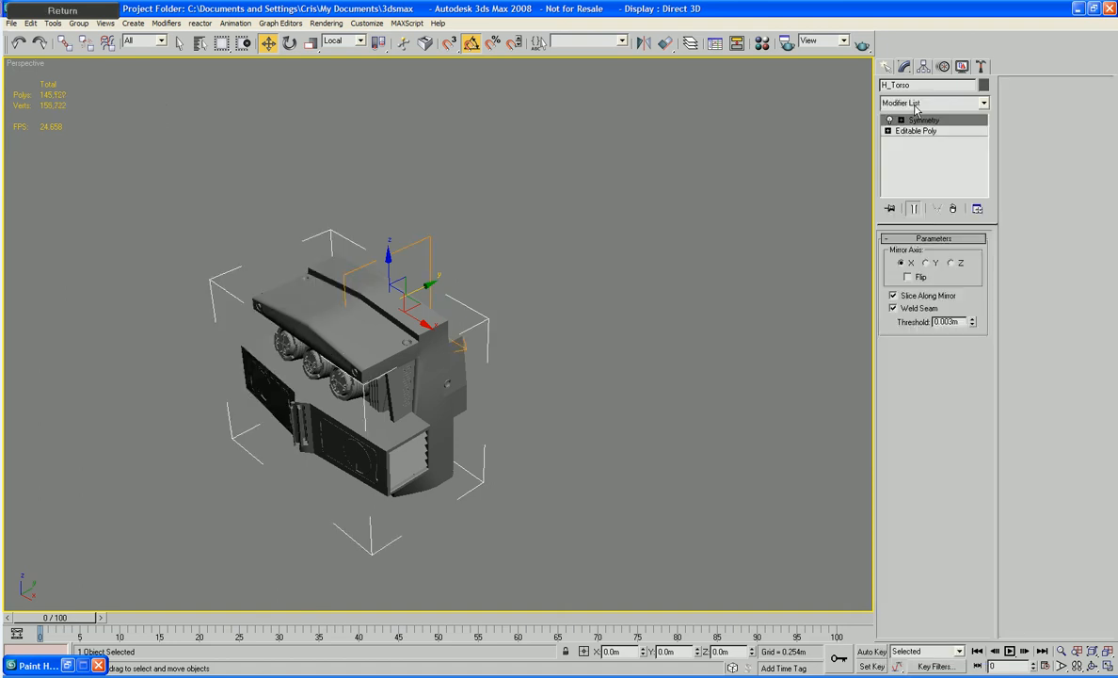
{"action": "left_click", "coordinate": [918, 279]}
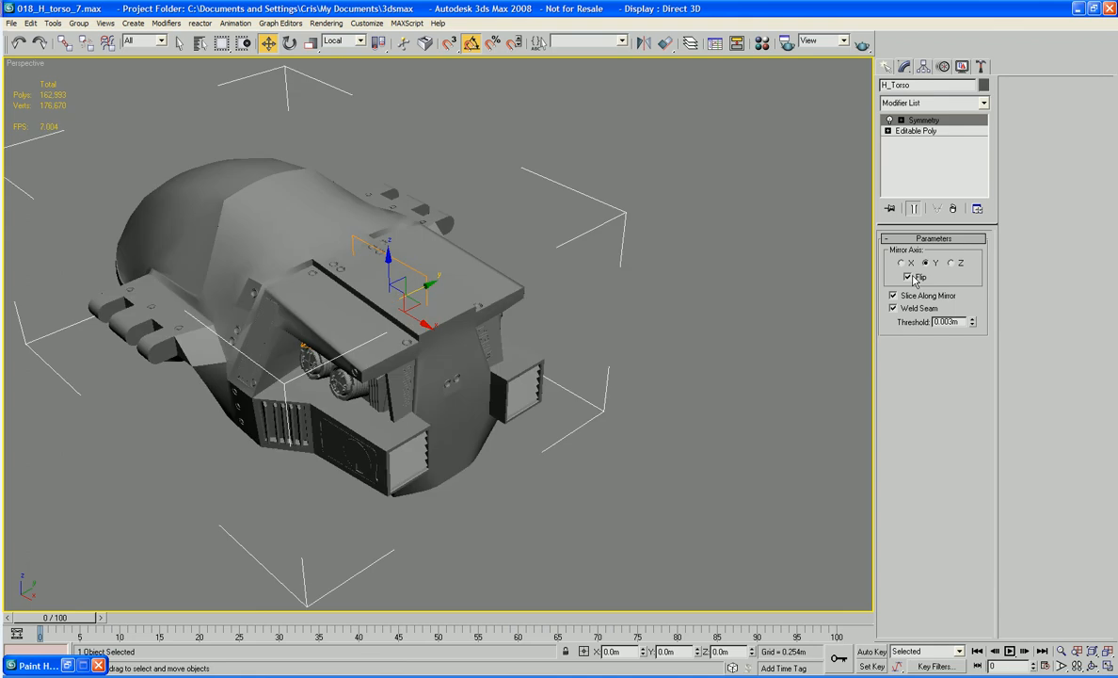
{"action": "left_click", "coordinate": [914, 278]}
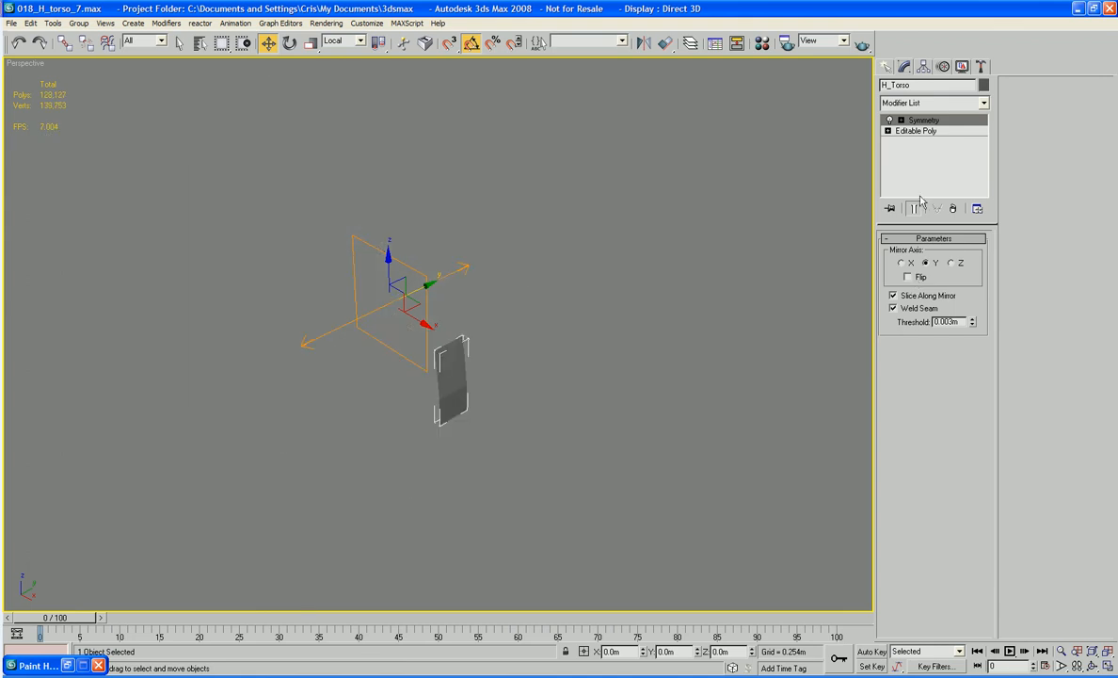
- Delete the base Editable Poly's polygons forming the end plate that extends past the torso's mirror plane
{"action": "left_click", "coordinate": [911, 132]}
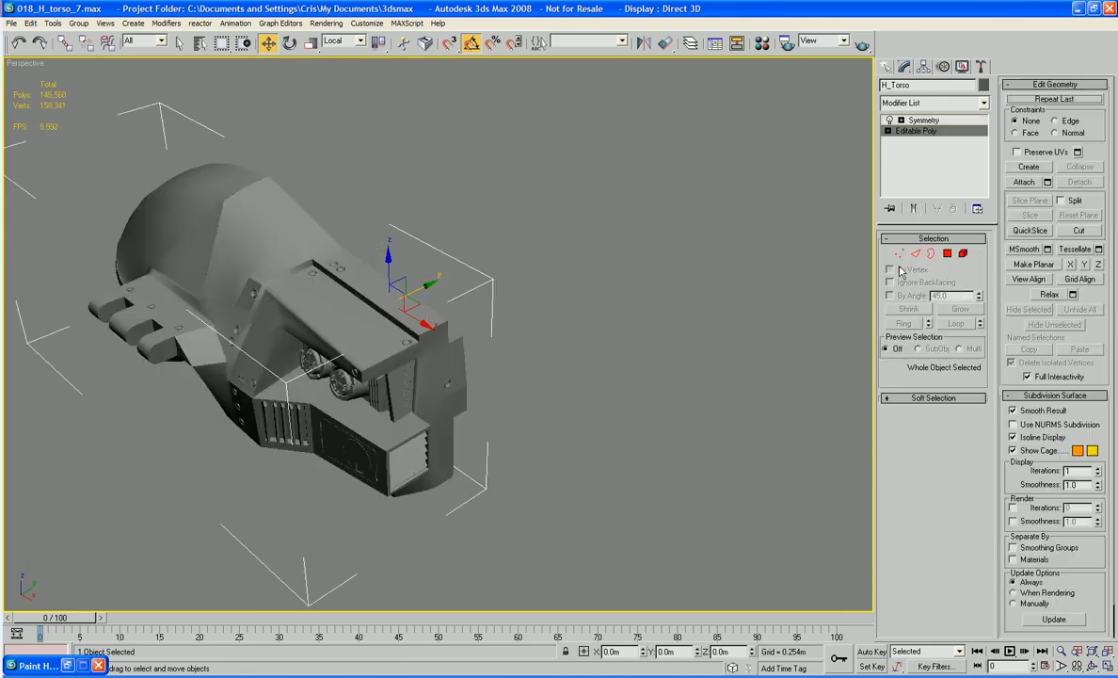
{"action": "left_click", "coordinate": [947, 253]}
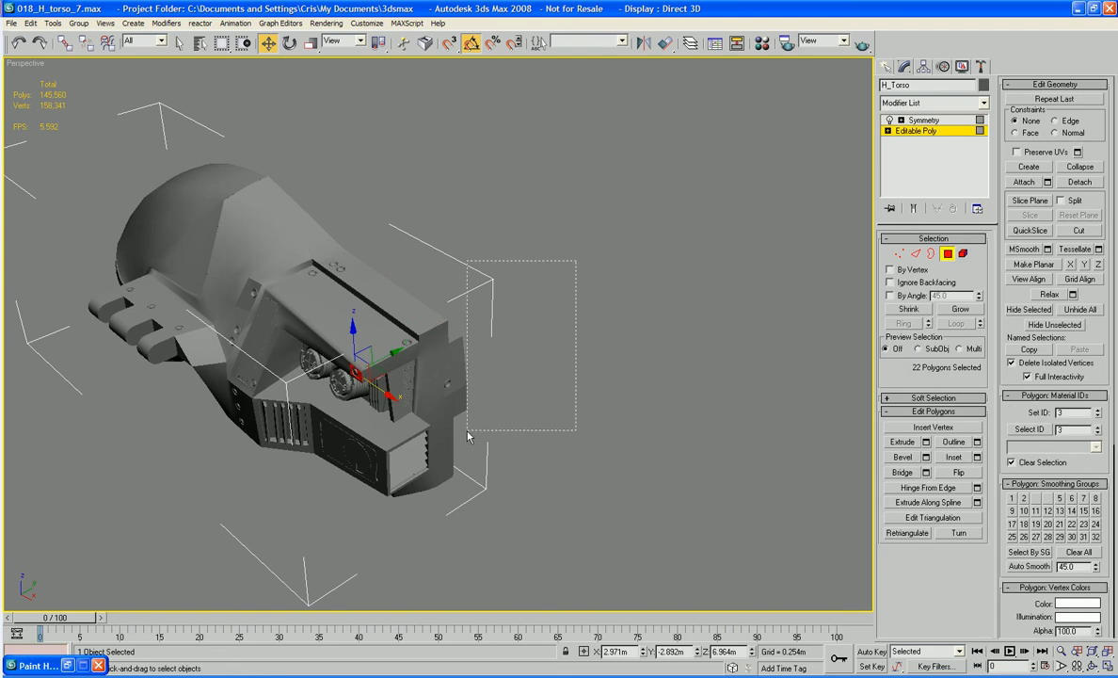
{"action": "left_click_drag", "start_coordinate": [468, 433], "coordinate": [428, 397]}
{"action": "key", "text": "Delete"}
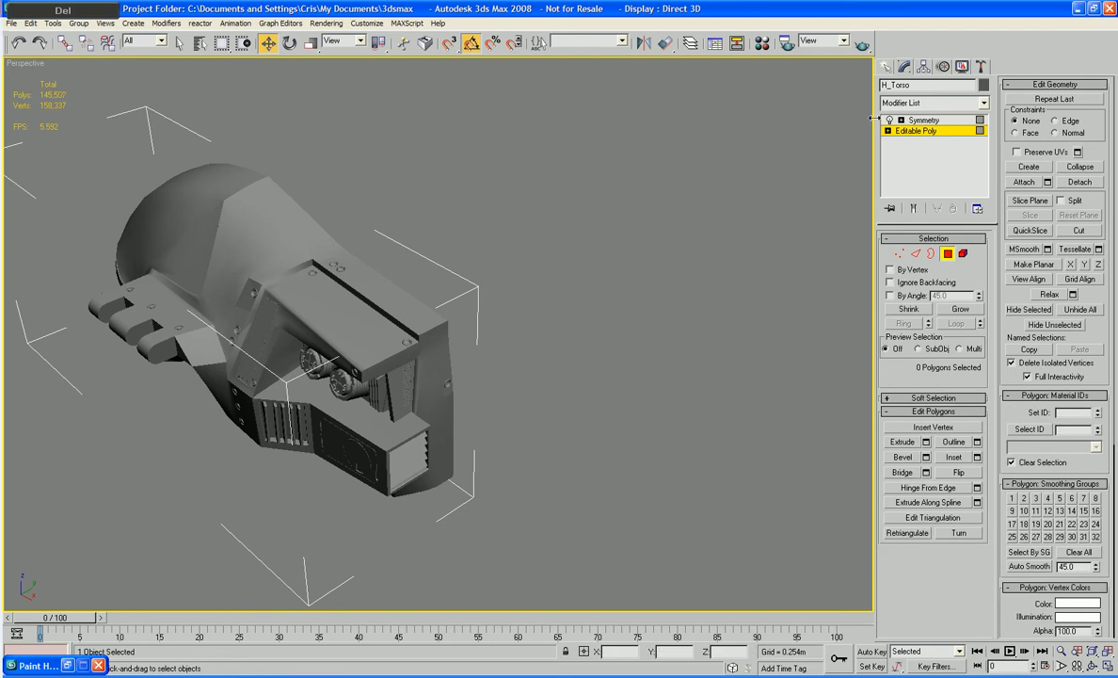
- Turn on Flip in the Symmetry modifier and convert H_Torso to an Editable Poly
{"action": "left_click", "coordinate": [947, 253]}
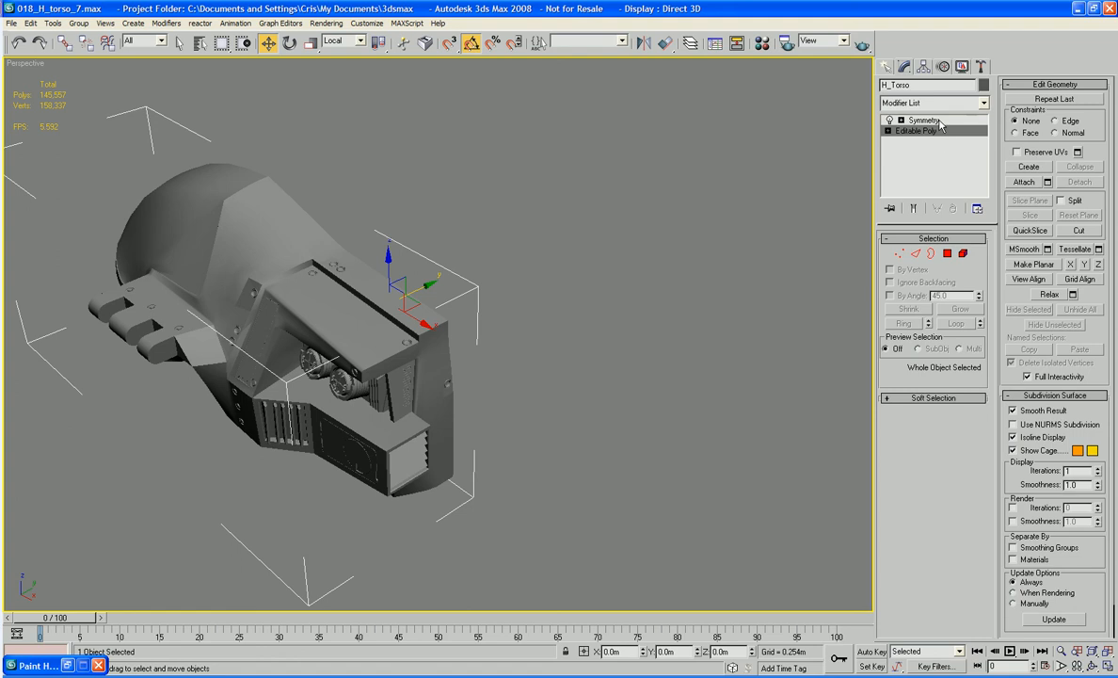
{"action": "left_click", "coordinate": [939, 121]}
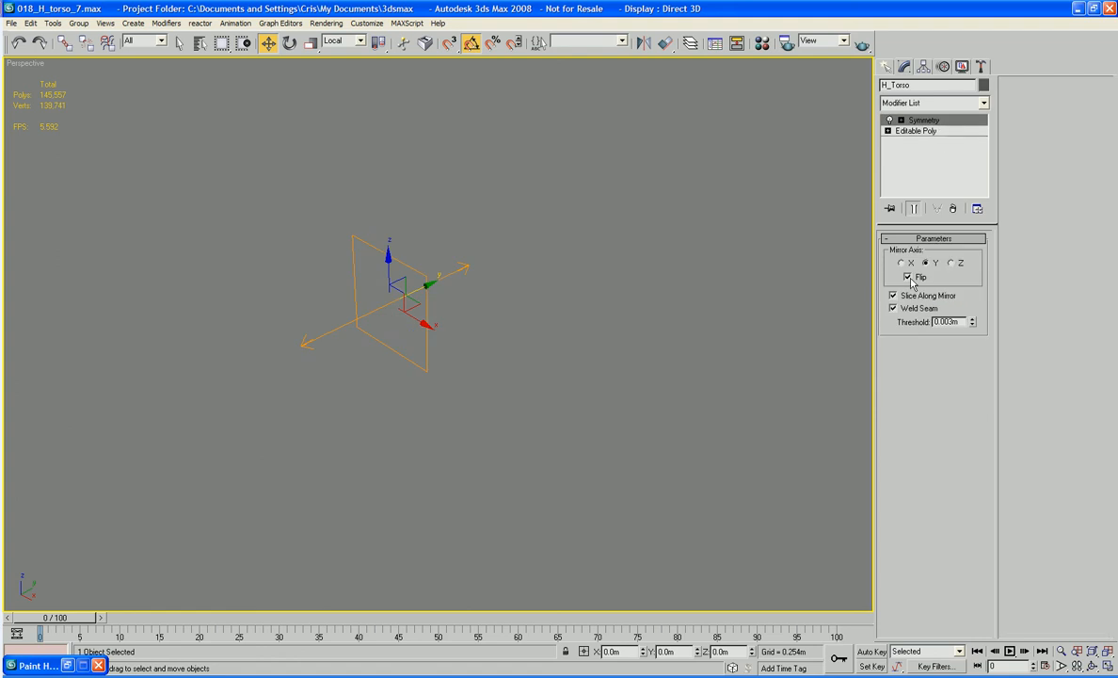
{"action": "right_click", "coordinate": [413, 375]}
{"action": "mouse_move", "coordinate": [423, 476]}
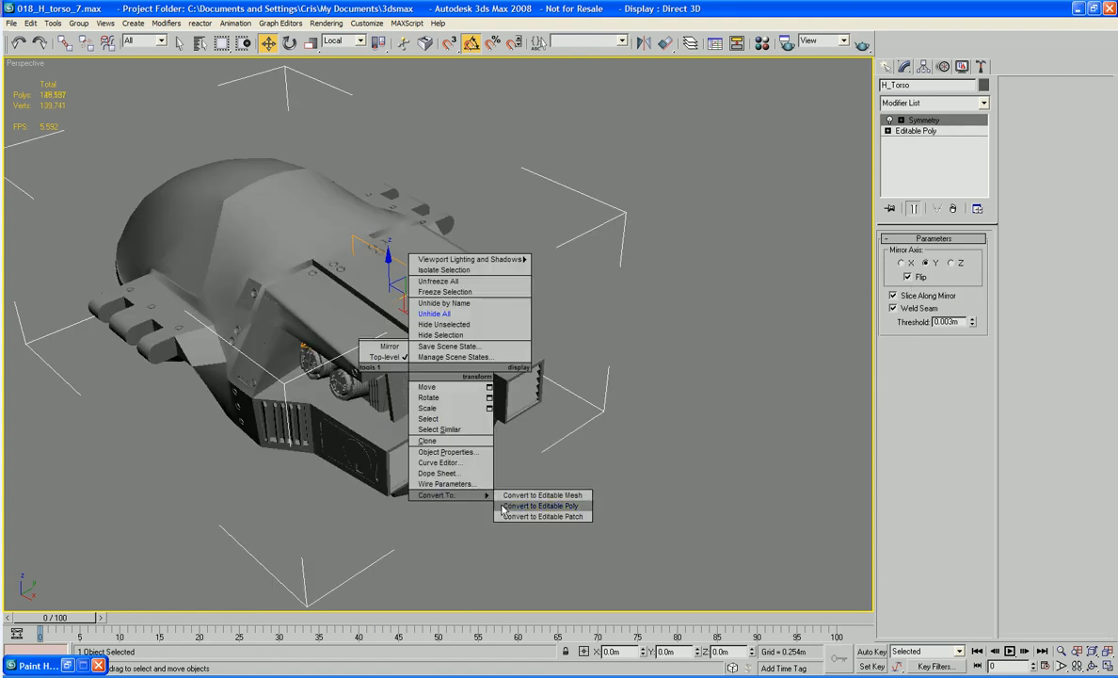
{"action": "left_click", "coordinate": [508, 478]}
{"action": "left_click", "coordinate": [727, 282]}
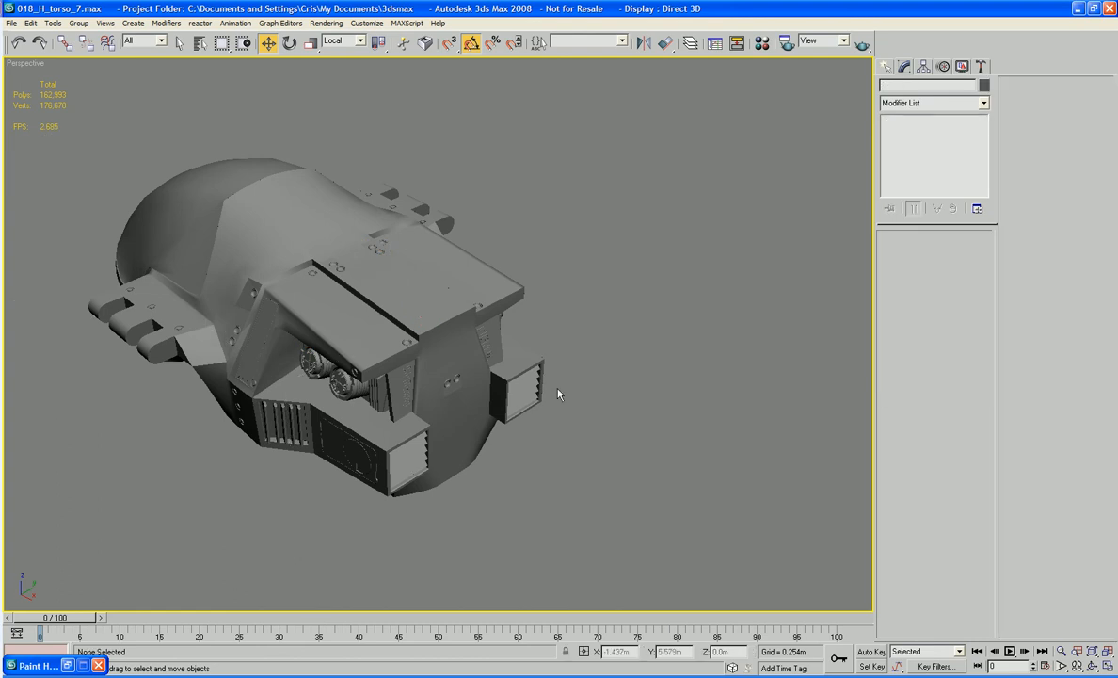
- Display edged faces and examine the mirrored torso's front and centre seam
{"action": "middle_click_drag", "start_coordinate": [442, 401], "coordinate": [462, 355], "text": "alt"}
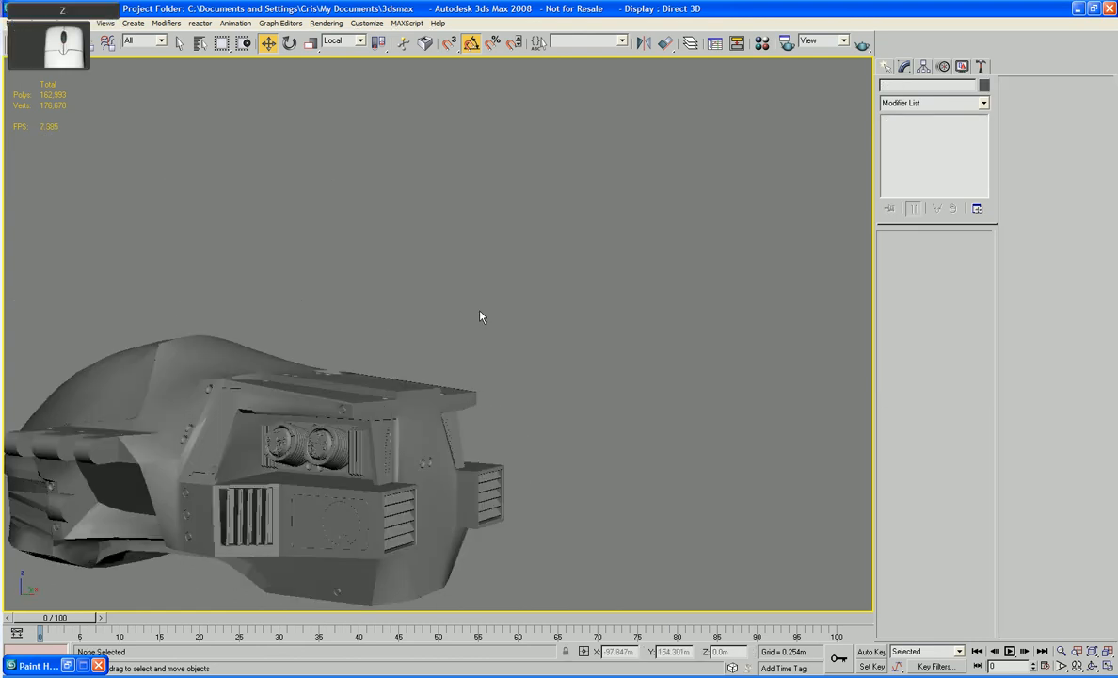
{"action": "key", "text": "z"}
{"action": "left_click", "coordinate": [479, 311]}
{"action": "middle_click_drag", "start_coordinate": [468, 209], "coordinate": [576, 219], "text": "alt"}
{"action": "left_click", "coordinate": [576, 219]}
{"action": "middle_click_drag", "start_coordinate": [659, 237], "coordinate": [455, 205], "text": "alt"}
{"action": "scroll", "coordinate": [454, 204], "scroll_direction": "up", "scroll_amount": 2}
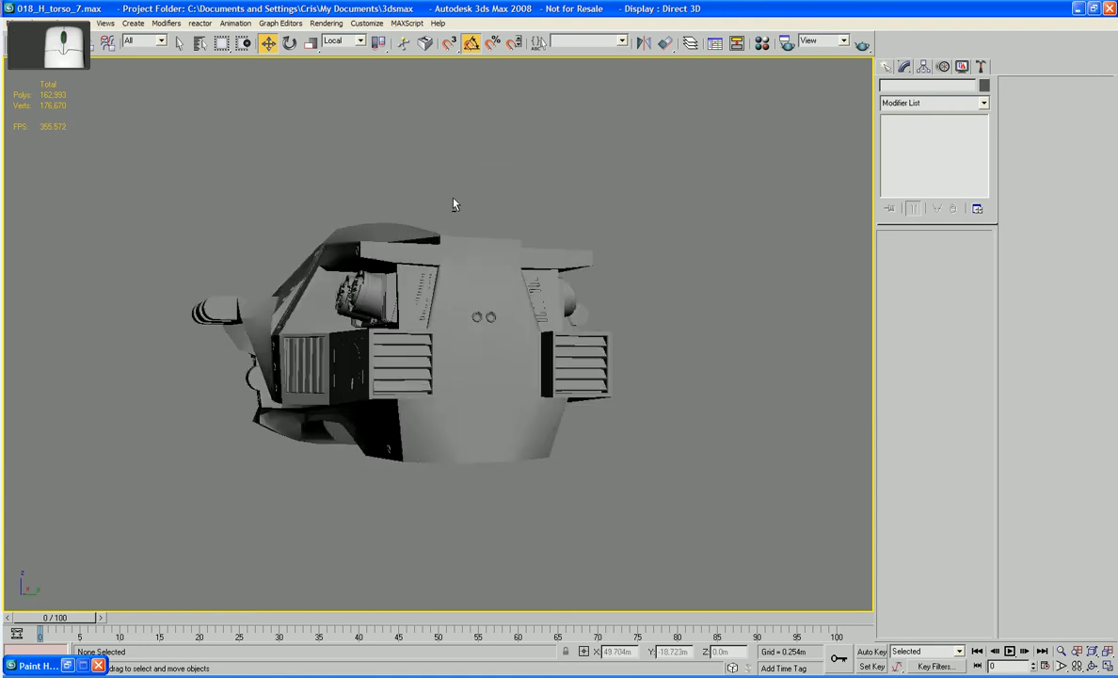
{"action": "key", "text": "F4"}
{"action": "scroll", "coordinate": [452, 252], "scroll_direction": "up", "scroll_amount": 6}
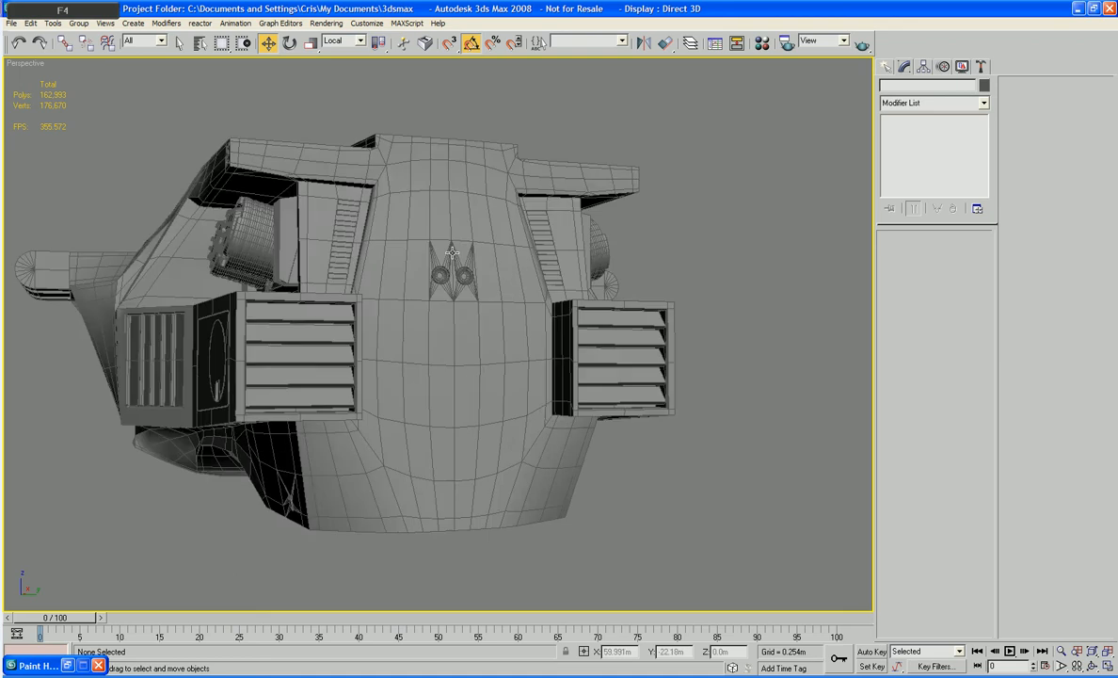
{"action": "mouse_move", "coordinate": [452, 252]}
{"action": "middle_mouse_down"}
{"action": "mouse_move", "coordinate": [452, 220]}
{"action": "mouse_move", "coordinate": [463, 244]}
{"action": "middle_mouse_up"}
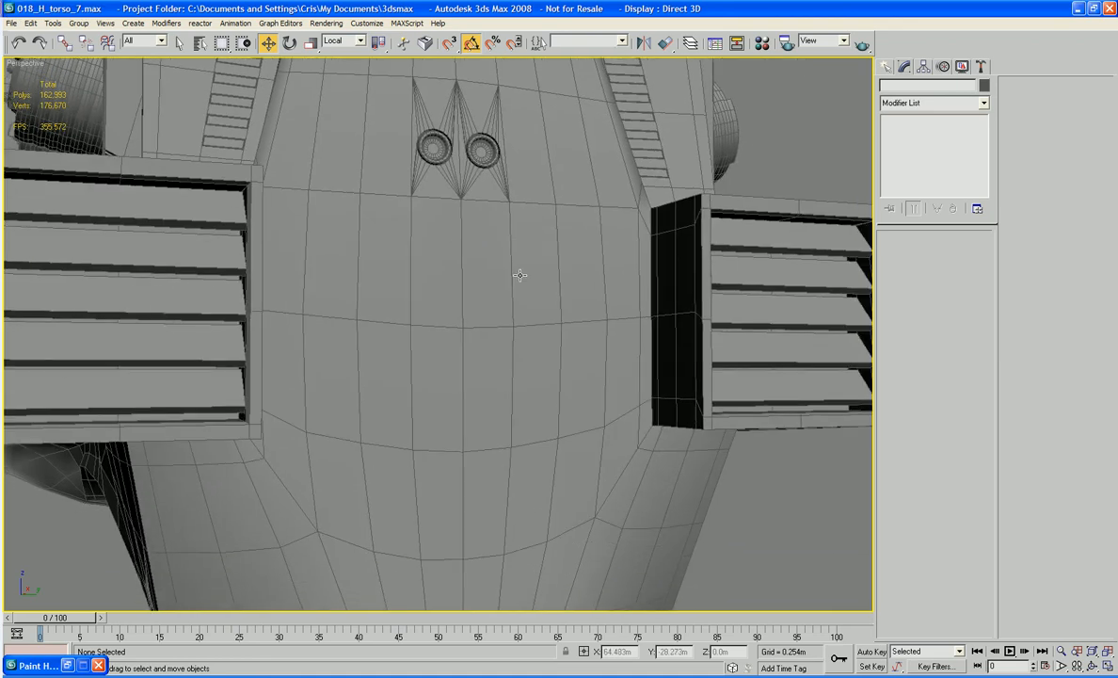
- Delete the H_Torso polygons of the lower front panel beneath the curved centre and vent boxes, selecting with Ignore Backfacing on
{"action": "scroll", "coordinate": [521, 329], "scroll_direction": "down", "scroll_amount": 5}
{"action": "middle_click_drag", "start_coordinate": [515, 384], "coordinate": [447, 375], "text": "alt"}
{"action": "scroll", "coordinate": [381, 384], "scroll_direction": "up", "scroll_amount": 3}
{"action": "left_click", "coordinate": [448, 374]}
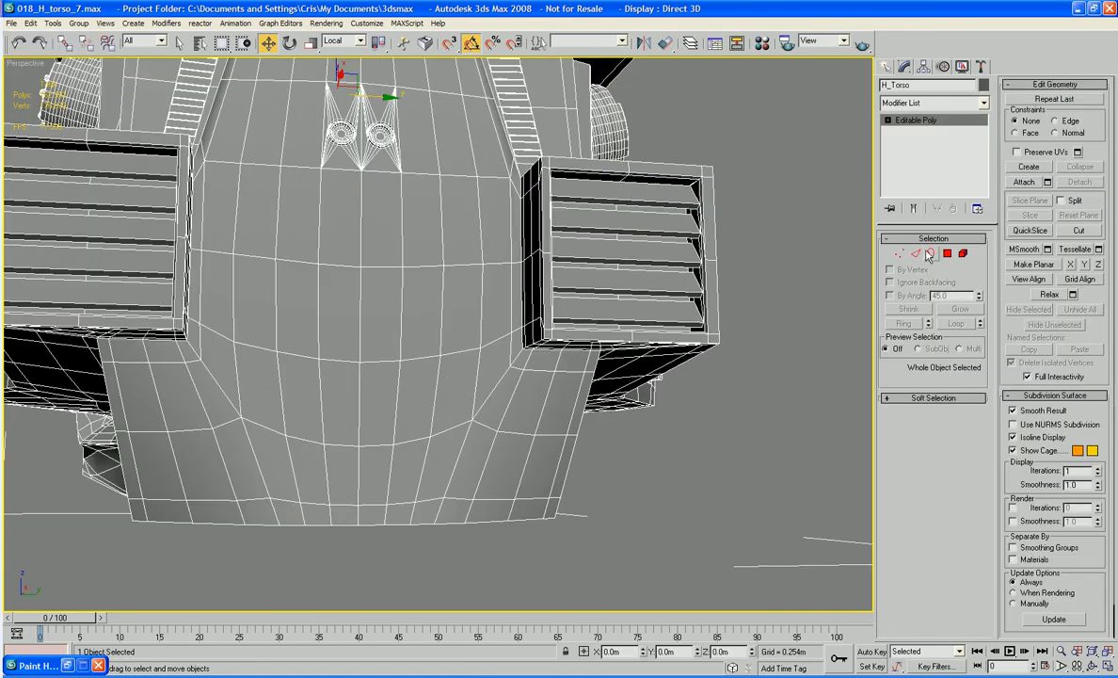
{"action": "left_click", "coordinate": [947, 254]}
{"action": "middle_click_drag", "start_coordinate": [577, 384], "coordinate": [448, 392], "text": "alt"}
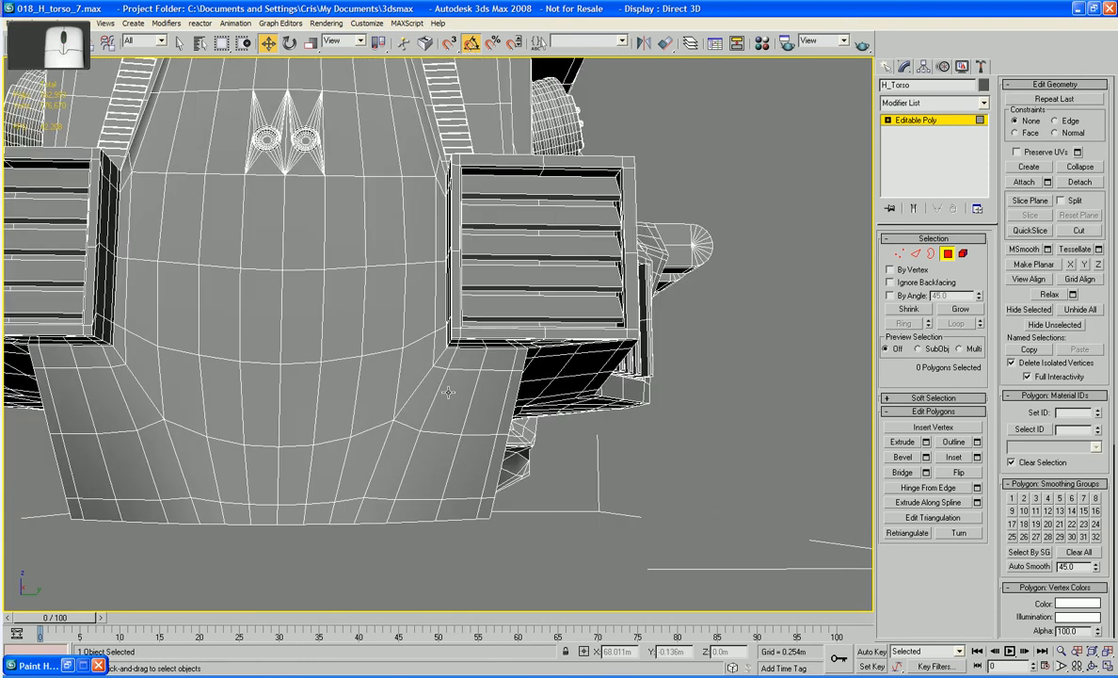
{"action": "left_click", "coordinate": [519, 360]}
{"action": "left_click", "coordinate": [179, 367]}
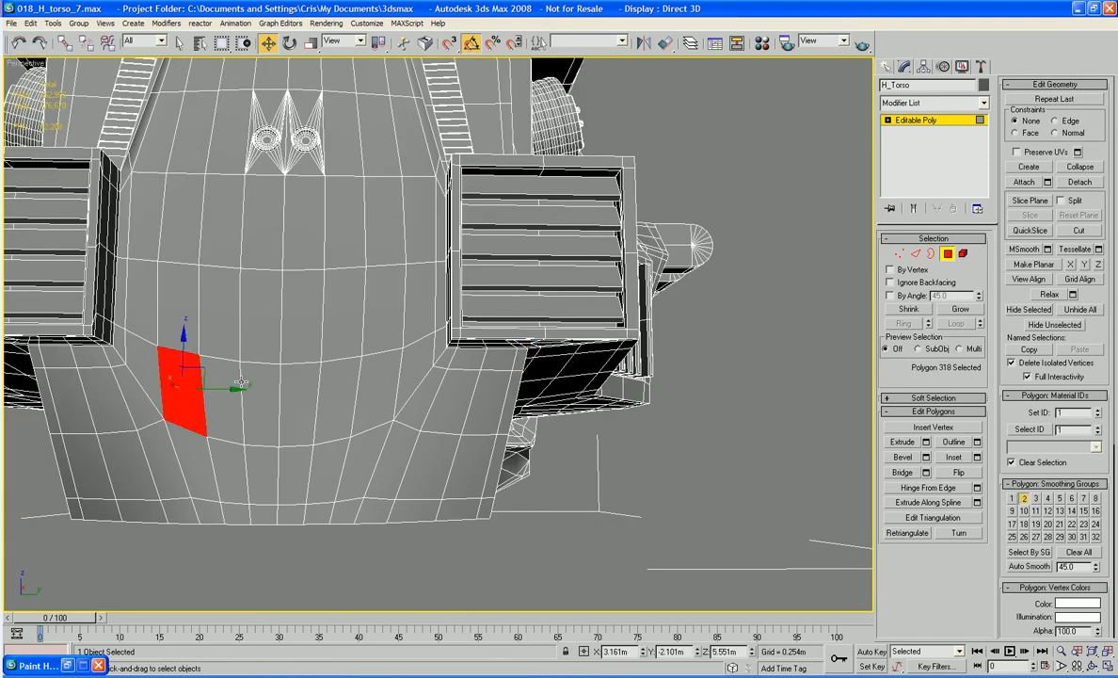
{"action": "left_click", "coordinate": [256, 377], "text": "ctrl"}
{"action": "left_click", "coordinate": [216, 376], "text": "ctrl"}
{"action": "left_click", "coordinate": [291, 385], "text": "ctrl"}
{"action": "key", "text": "q"}
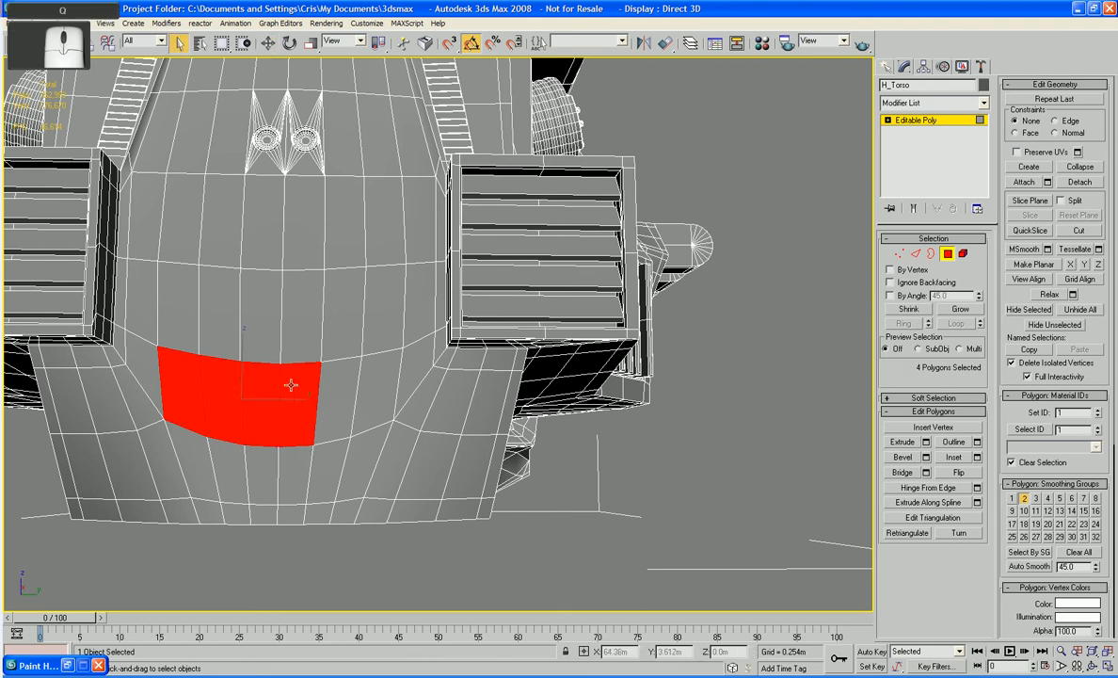
{"action": "left_click", "coordinate": [337, 386], "text": "ctrl"}
{"action": "left_click", "coordinate": [375, 381], "text": "ctrl"}
{"action": "left_click", "coordinate": [412, 375], "text": "ctrl"}
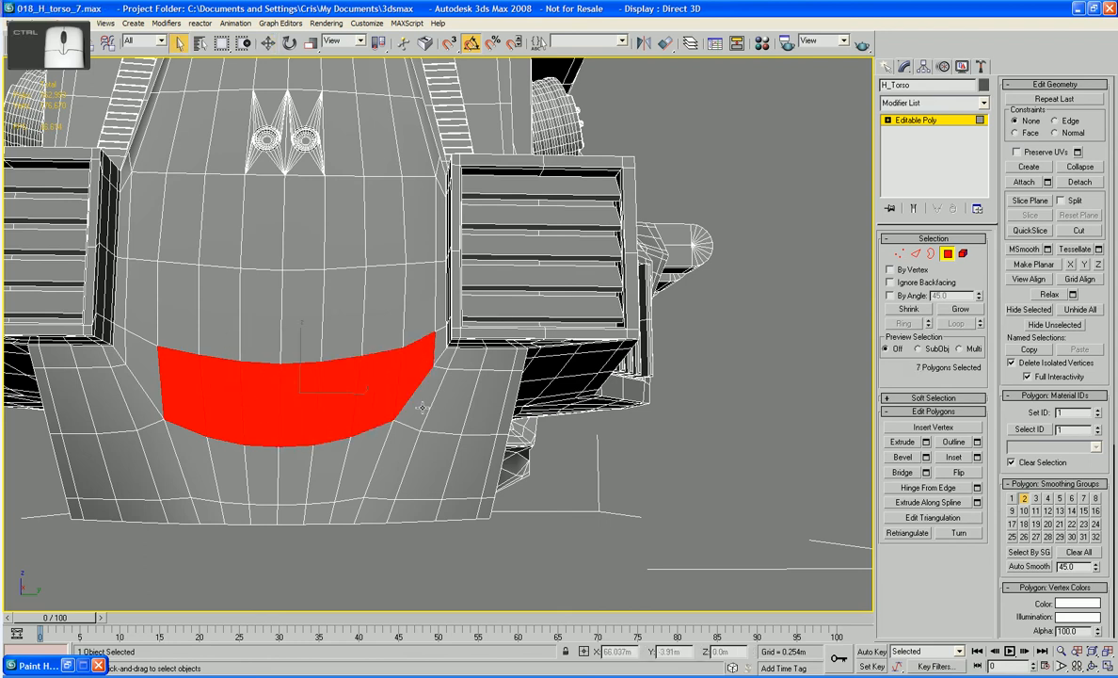
{"action": "left_click", "coordinate": [149, 380], "text": "ctrl"}
{"action": "left_click", "coordinate": [139, 398], "text": "ctrl"}
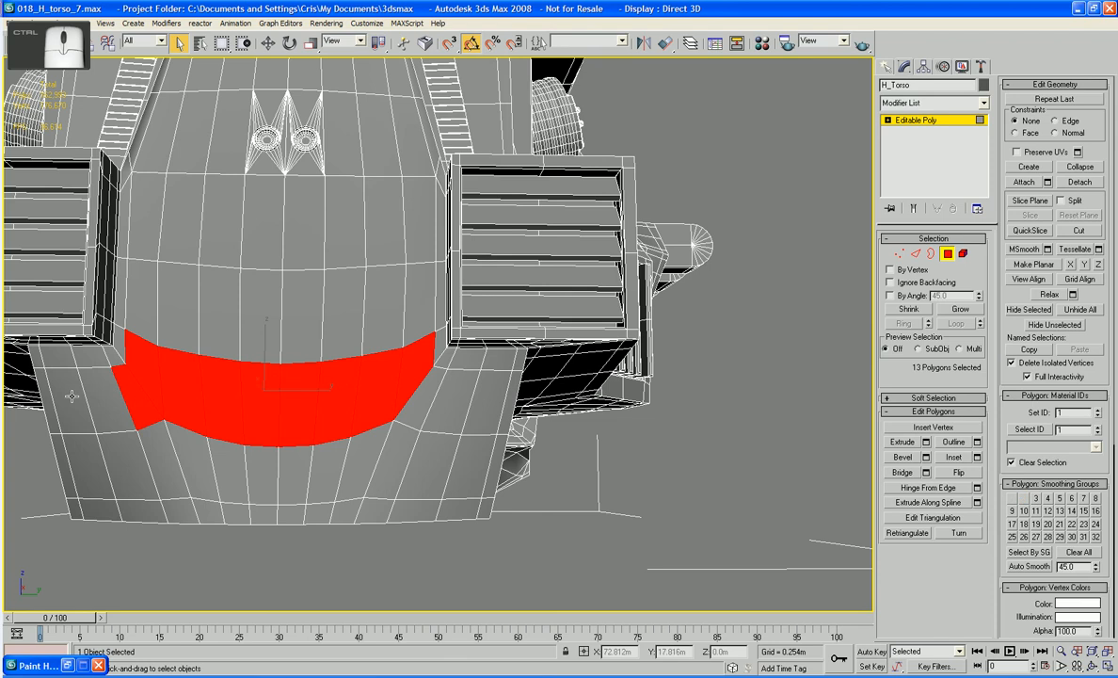
{"action": "key", "text": "ctrl+z"}
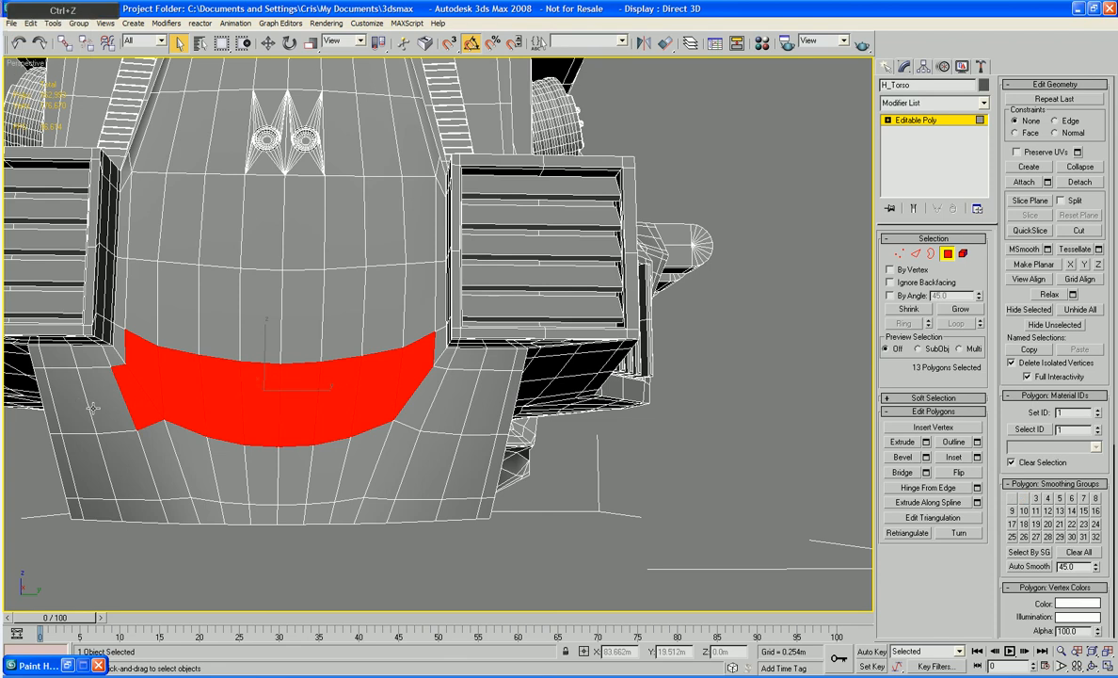
{"action": "middle_click_drag", "start_coordinate": [79, 396], "coordinate": [94, 411], "text": "alt"}
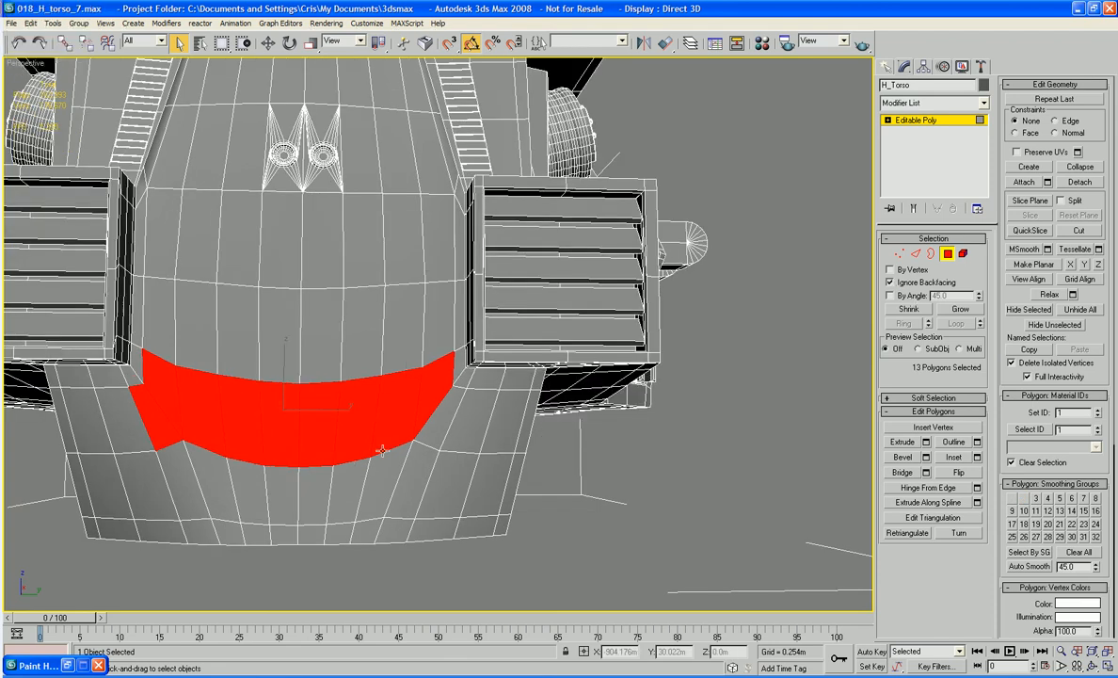
{"action": "left_click", "coordinate": [118, 400], "text": "ctrl"}
{"action": "left_click", "coordinate": [85, 405], "text": "ctrl"}
{"action": "left_click", "coordinate": [61, 405], "text": "ctrl"}
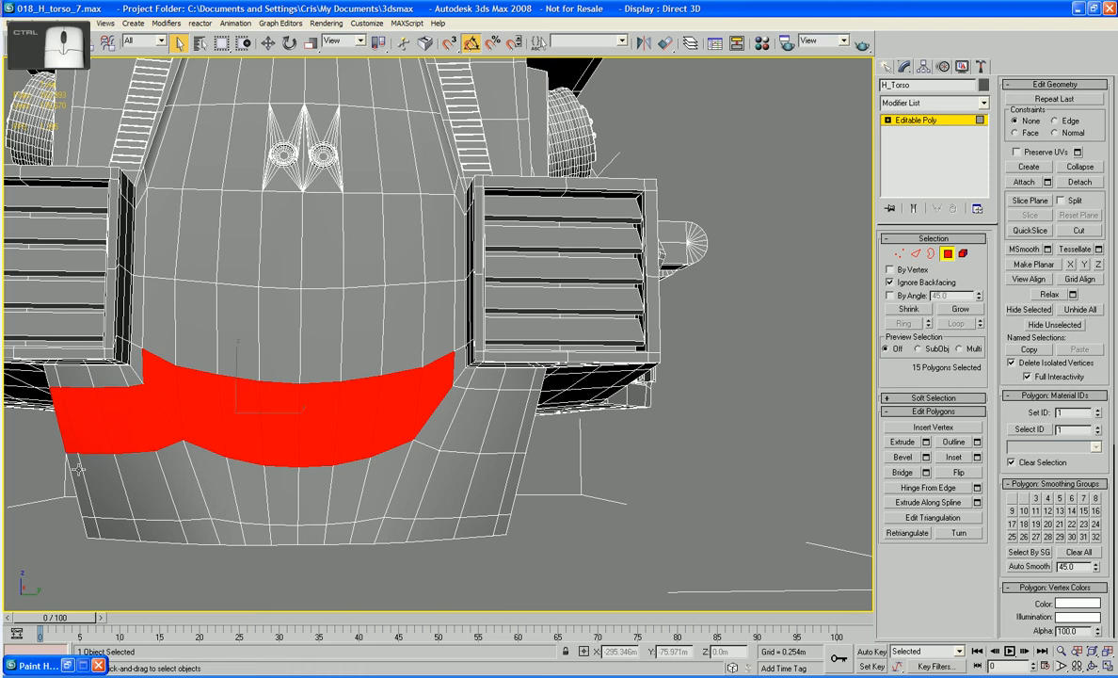
{"action": "left_click", "coordinate": [84, 473], "text": "ctrl"}
{"action": "left_click", "coordinate": [108, 466], "text": "ctrl"}
{"action": "left_click", "coordinate": [118, 499], "text": "ctrl"}
{"action": "left_click", "coordinate": [96, 529], "text": "ctrl"}
{"action": "left_click", "coordinate": [120, 529], "text": "ctrl"}
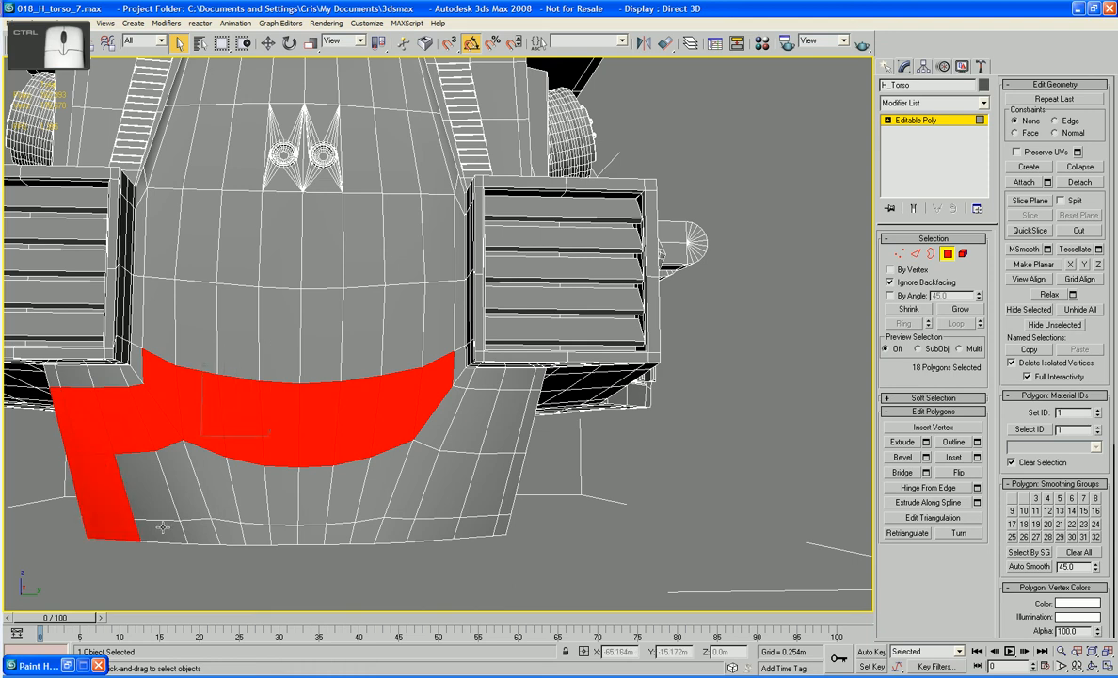
{"action": "left_click", "coordinate": [163, 528], "text": "ctrl"}
{"action": "left_click", "coordinate": [159, 513], "text": "ctrl"}
{"action": "left_click", "coordinate": [187, 510], "text": "ctrl"}
{"action": "left_click", "coordinate": [195, 529], "text": "ctrl"}
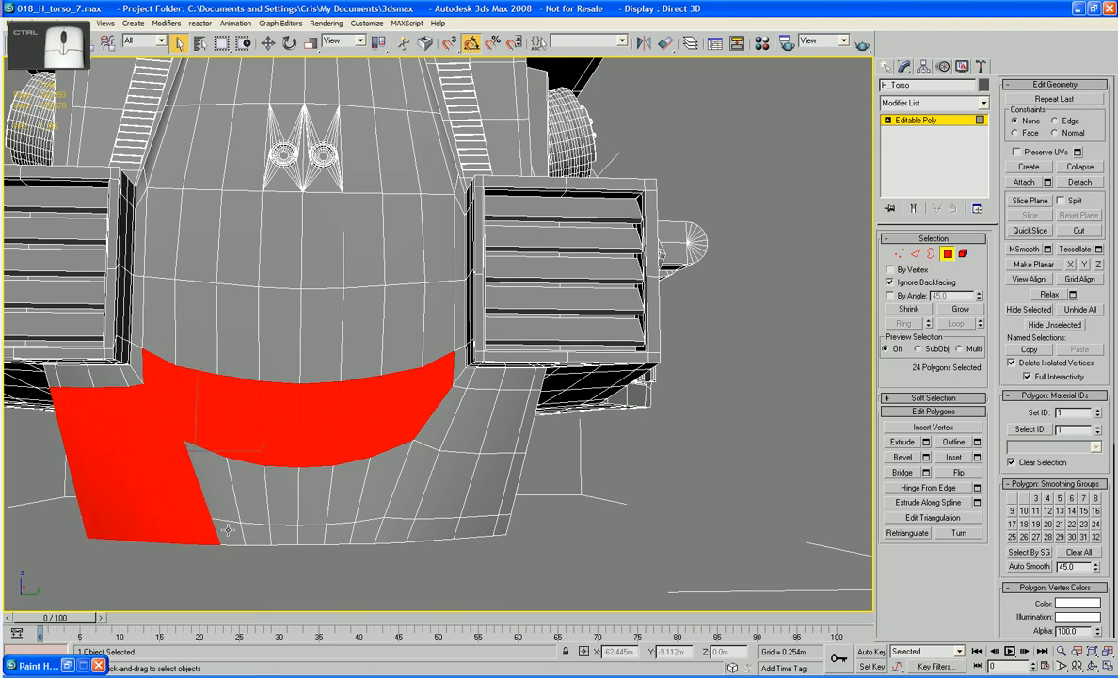
{"action": "left_click", "coordinate": [226, 528], "text": "ctrl"}
{"action": "left_click", "coordinate": [228, 509], "text": "ctrl"}
{"action": "left_click", "coordinate": [249, 514], "text": "ctrl"}
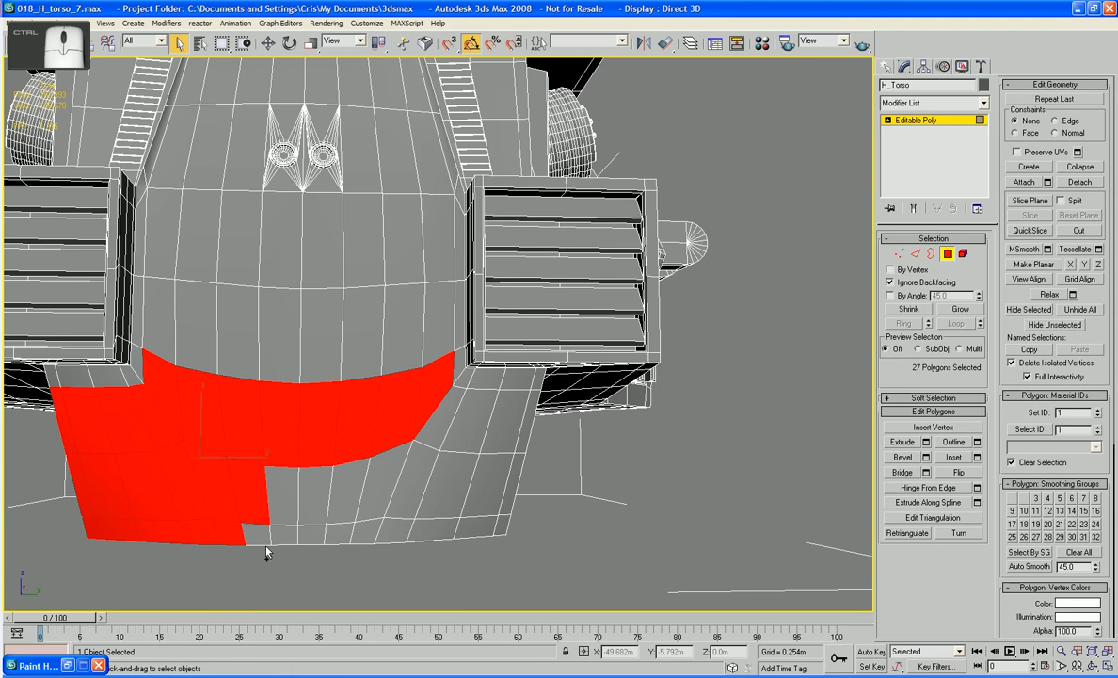
{"action": "left_click", "coordinate": [258, 534], "text": "ctrl"}
{"action": "left_click", "coordinate": [303, 530], "text": "ctrl"}
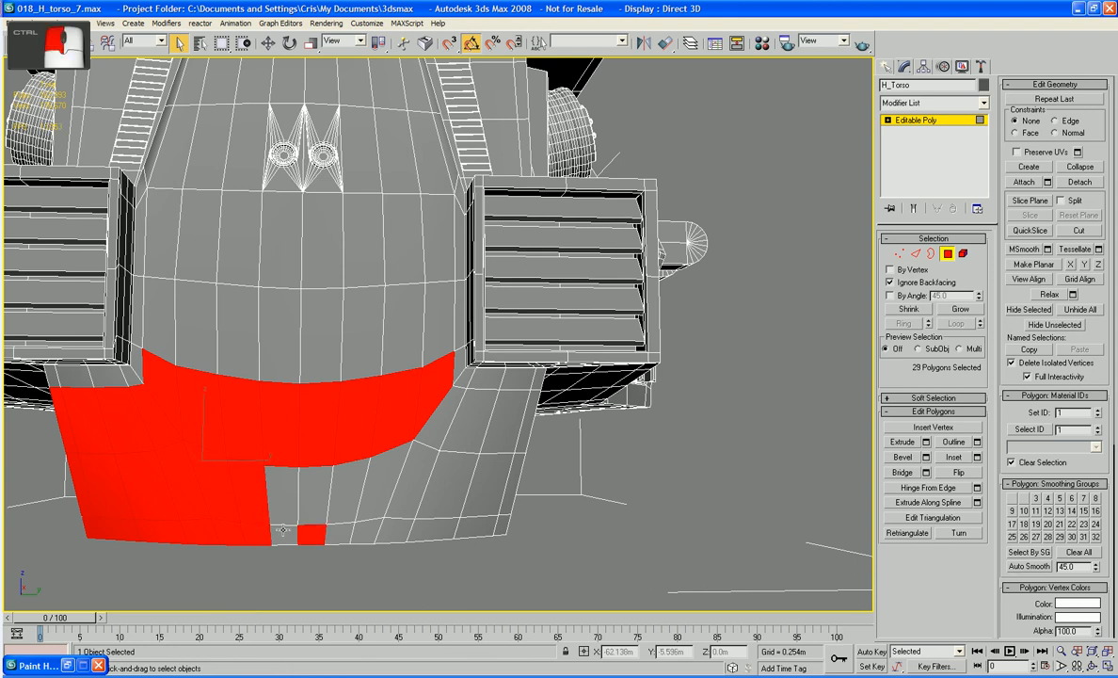
{"action": "left_click", "coordinate": [283, 532], "text": "ctrl"}
{"action": "left_click", "coordinate": [301, 485], "text": "ctrl"}
{"action": "left_click", "coordinate": [340, 490], "text": "ctrl"}
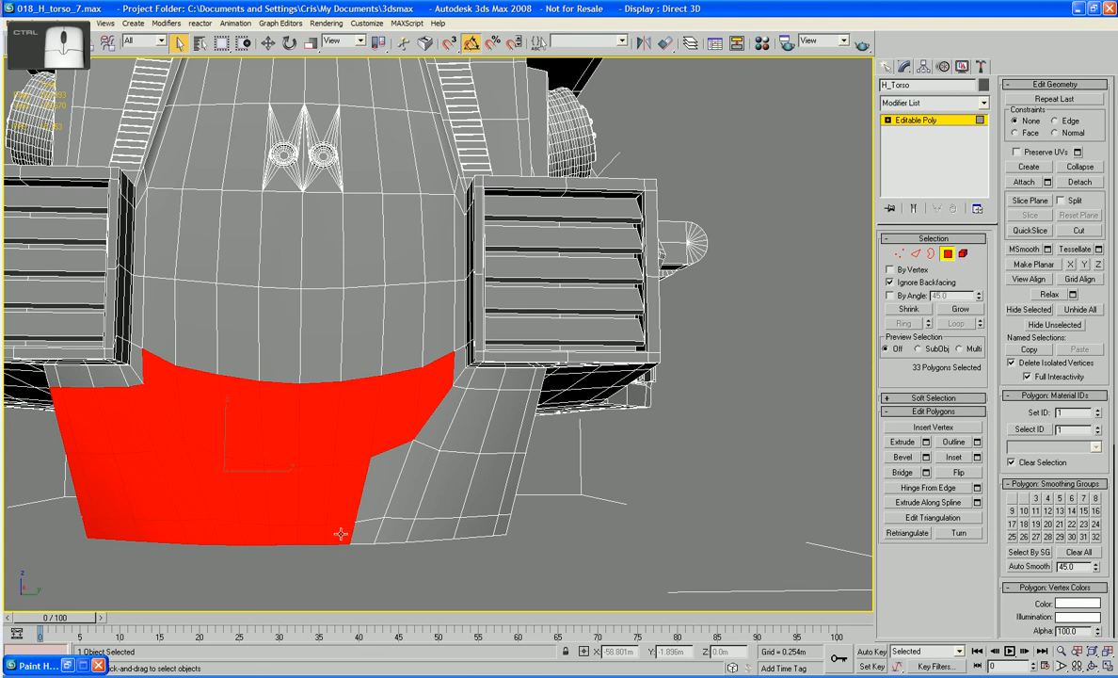
{"action": "left_click", "coordinate": [359, 531], "text": "ctrl"}
{"action": "left_click", "coordinate": [379, 510], "text": "ctrl"}
{"action": "left_click", "coordinate": [401, 506], "text": "ctrl"}
{"action": "left_click", "coordinate": [400, 528], "text": "ctrl"}
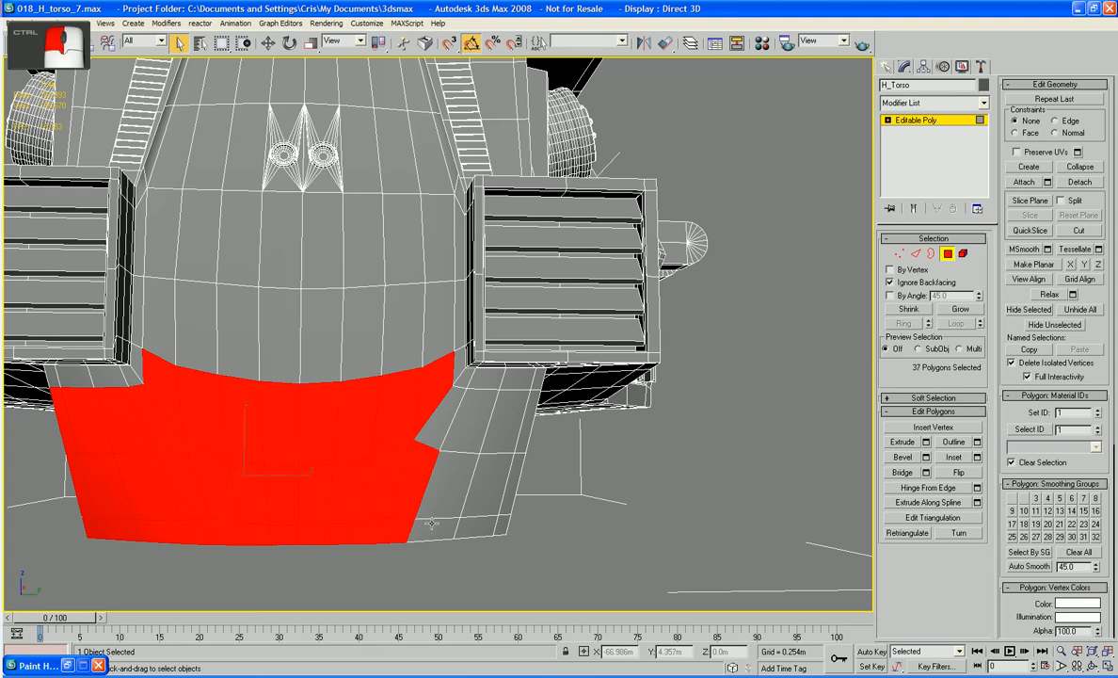
{"action": "left_click", "coordinate": [432, 525], "text": "ctrl"}
{"action": "left_click", "coordinate": [440, 501], "text": "ctrl"}
{"action": "left_click", "coordinate": [456, 432], "text": "ctrl"}
{"action": "left_click", "coordinate": [437, 429], "text": "ctrl"}
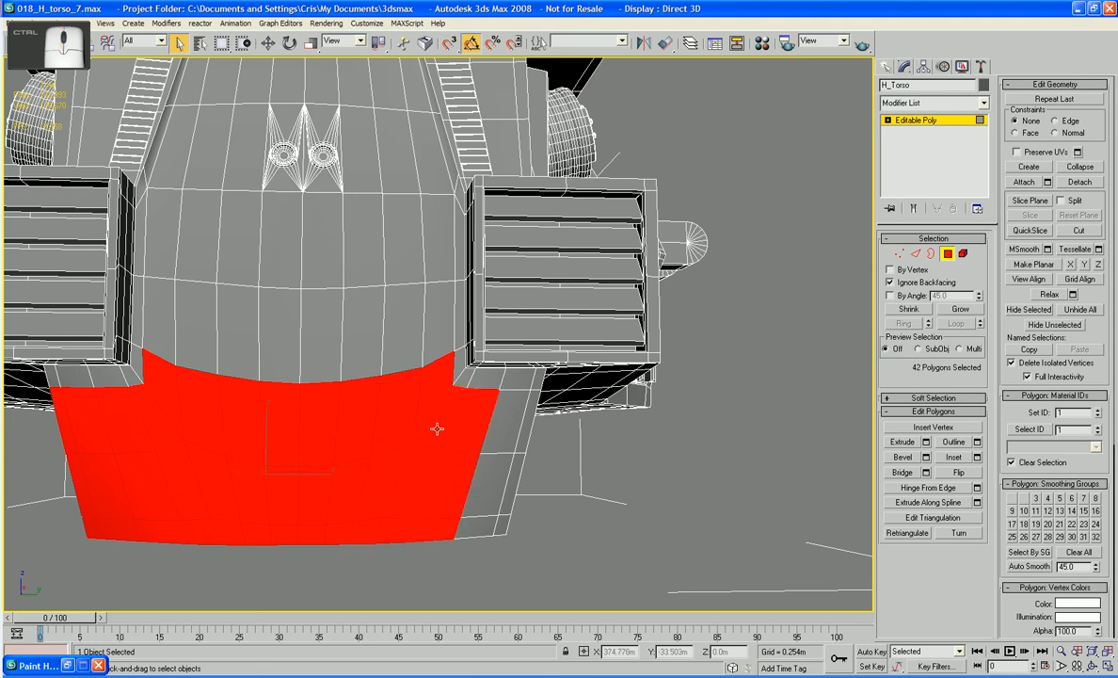
{"action": "left_click", "coordinate": [499, 388], "text": "ctrl"}
{"action": "left_click", "coordinate": [508, 429], "text": "ctrl"}
{"action": "left_click", "coordinate": [504, 503], "text": "ctrl"}
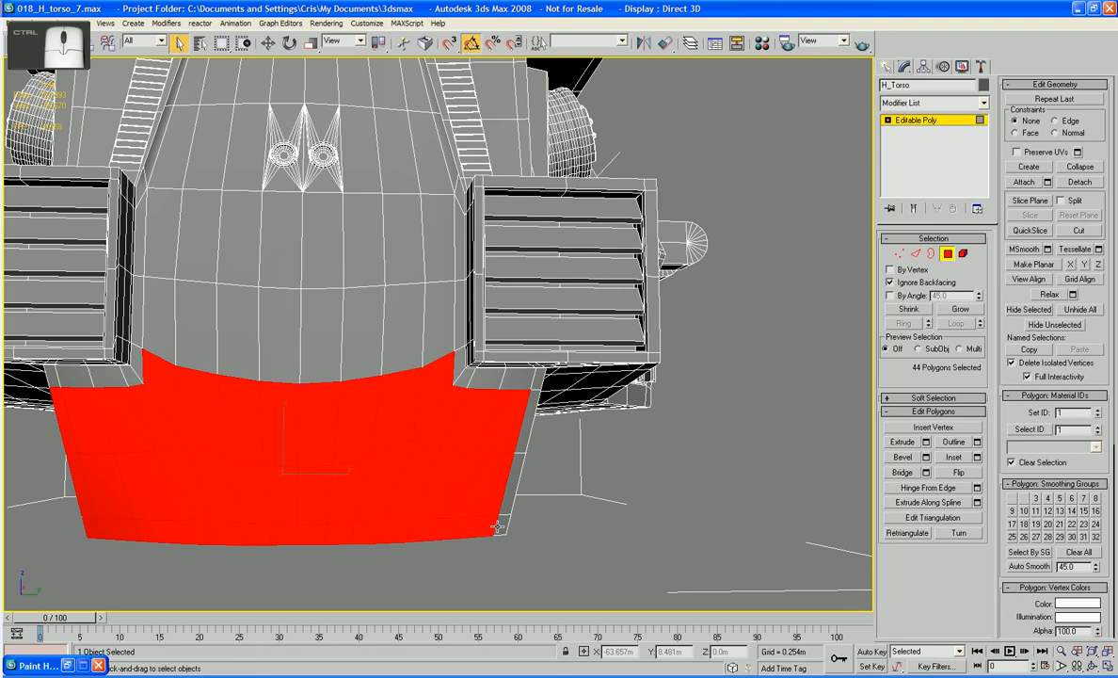
{"action": "left_click", "coordinate": [506, 480], "text": "ctrl"}
{"action": "left_click", "coordinate": [514, 445], "text": "ctrl"}
{"action": "left_click", "coordinate": [516, 441], "text": "ctrl"}
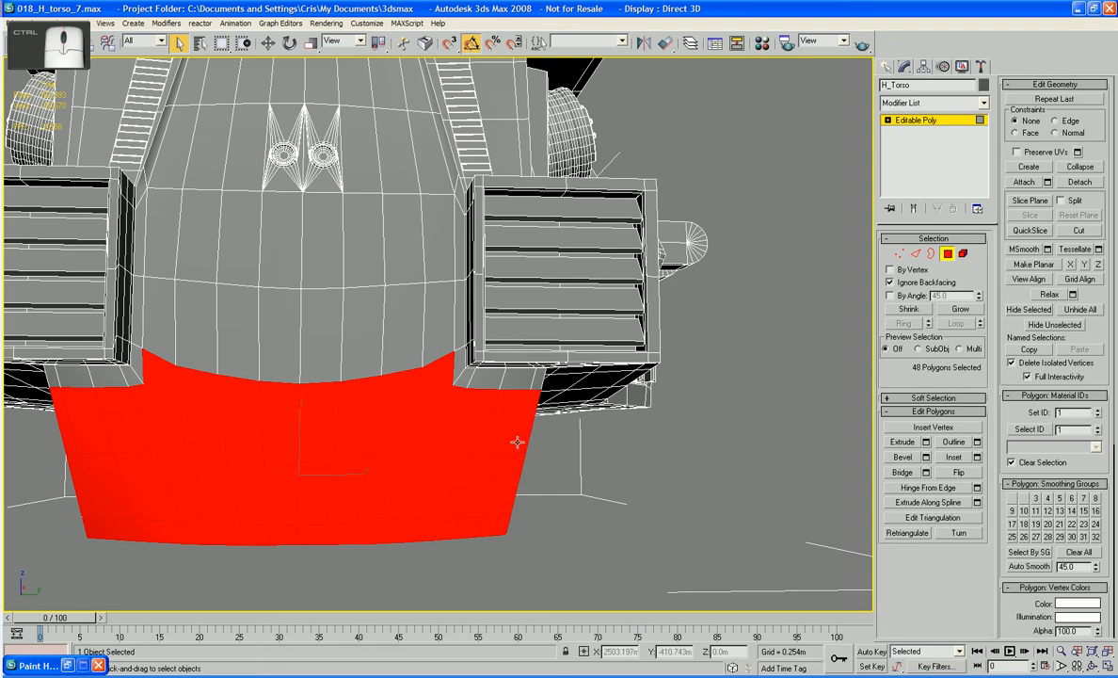
{"action": "key", "text": "Delete"}
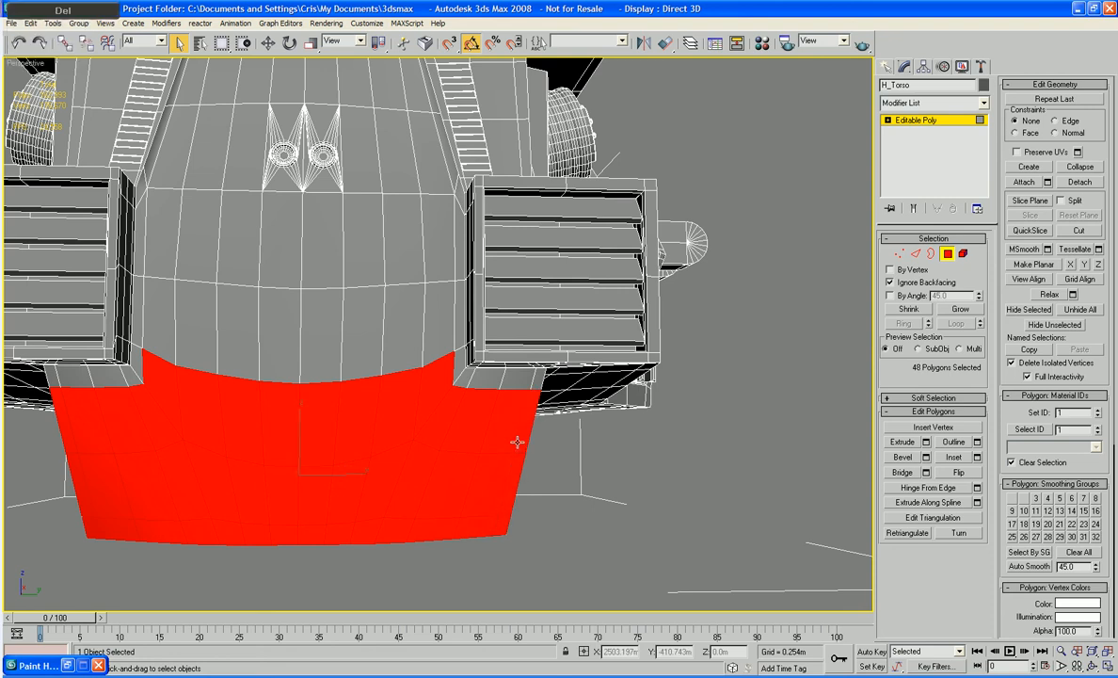
- Delete the leftover polygons along the torso's lower front edge, working from both sides of the opening
{"action": "middle_click_drag", "start_coordinate": [580, 474], "coordinate": [646, 502], "text": "alt"}
{"action": "left_click_drag", "start_coordinate": [646, 497], "coordinate": [589, 525]}
{"action": "left_click_drag", "start_coordinate": [650, 452], "coordinate": [572, 567]}
{"action": "middle_click_drag", "start_coordinate": [579, 554], "coordinate": [593, 556], "text": "alt"}
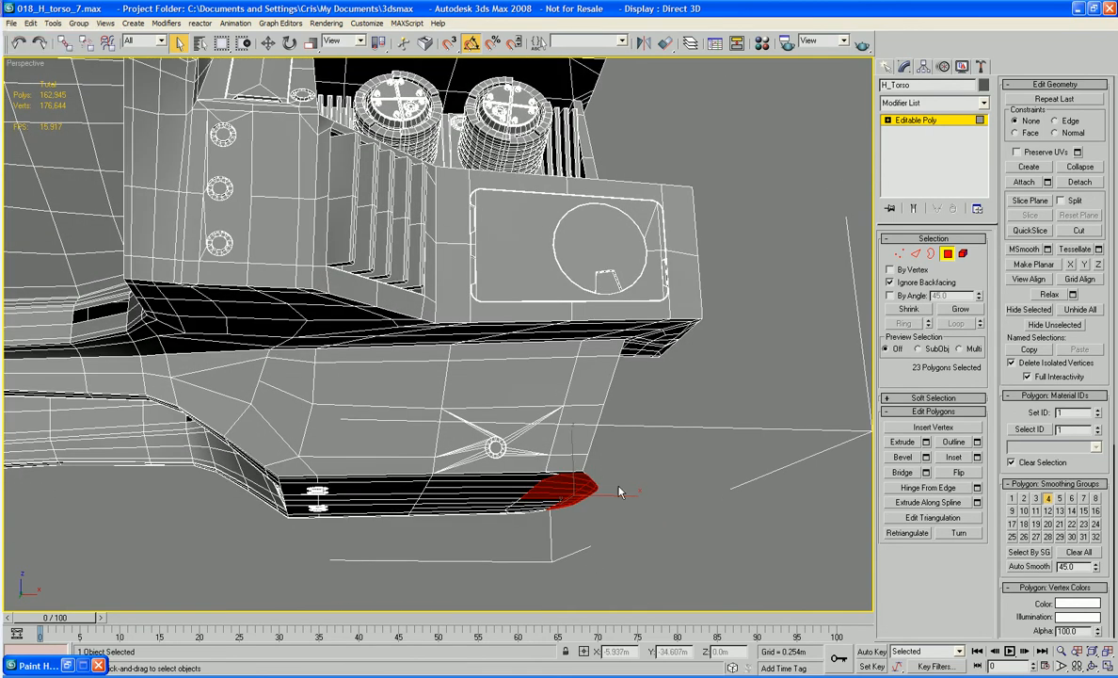
{"action": "left_click", "coordinate": [533, 493]}
{"action": "middle_click_drag", "start_coordinate": [533, 493], "coordinate": [325, 544], "text": "alt"}
{"action": "left_click_drag", "start_coordinate": [279, 473], "coordinate": [312, 524]}
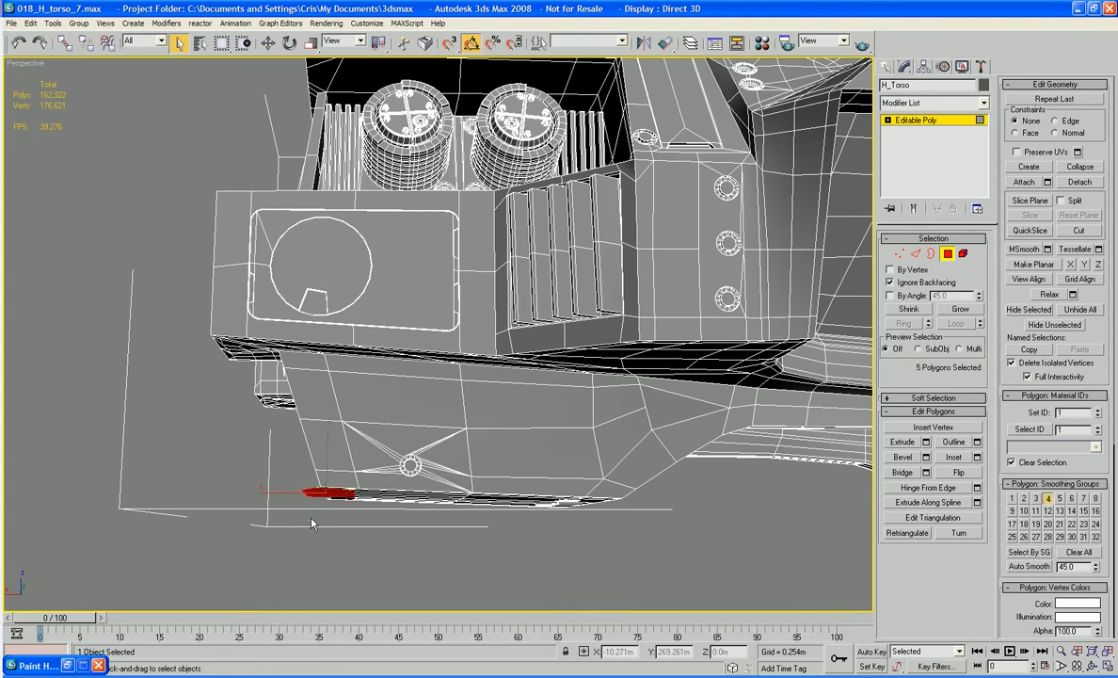
{"action": "left_click", "coordinate": [313, 524]}
- Delete the single stray polygon at each inner side edge of the front opening
{"action": "middle_click_drag", "start_coordinate": [314, 525], "coordinate": [466, 460], "text": "alt"}
{"action": "middle_click_drag", "start_coordinate": [465, 465], "coordinate": [509, 454], "text": "alt"}
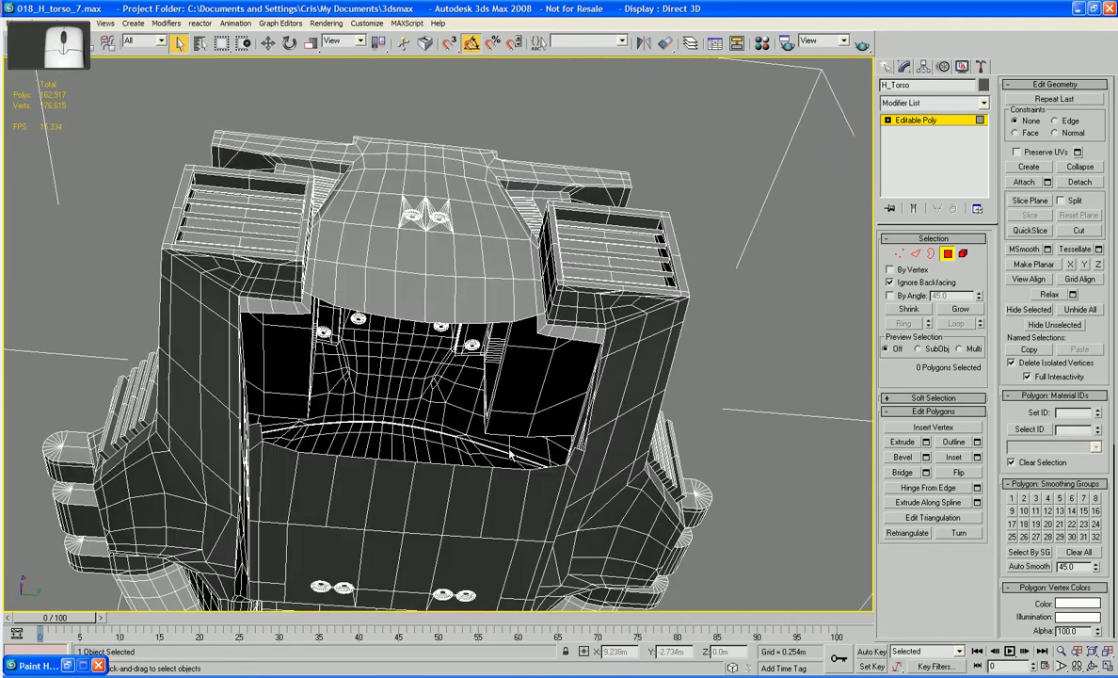
{"action": "left_click", "coordinate": [531, 426]}
{"action": "key", "text": "Delete"}
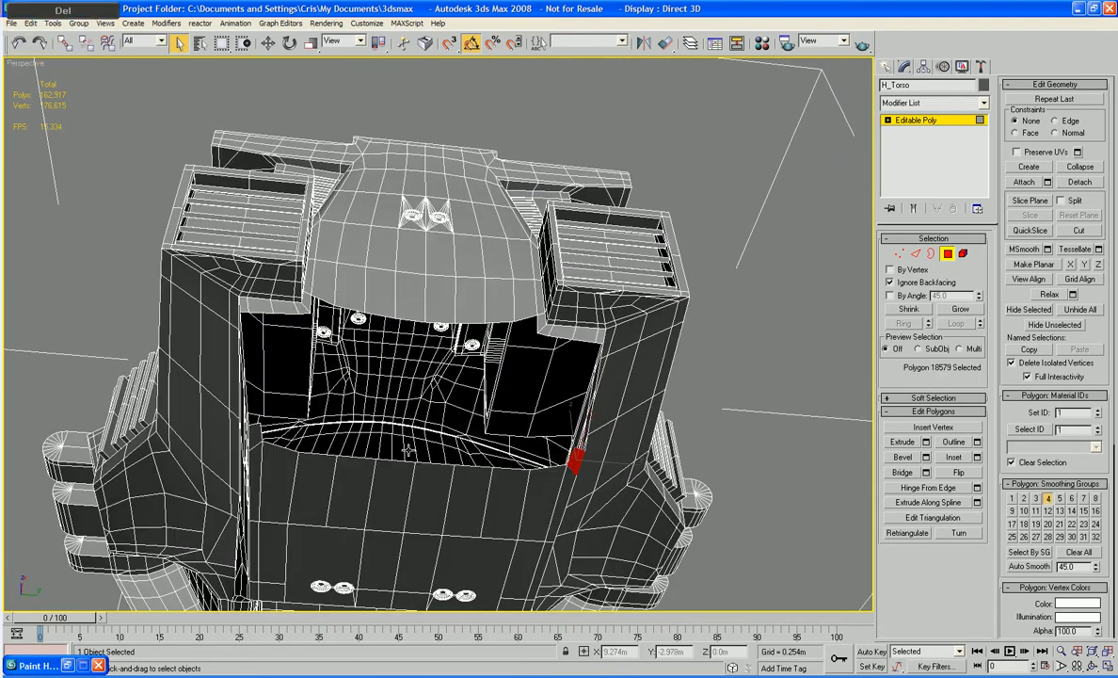
{"action": "left_click", "coordinate": [254, 415]}
{"action": "key", "text": "Delete"}
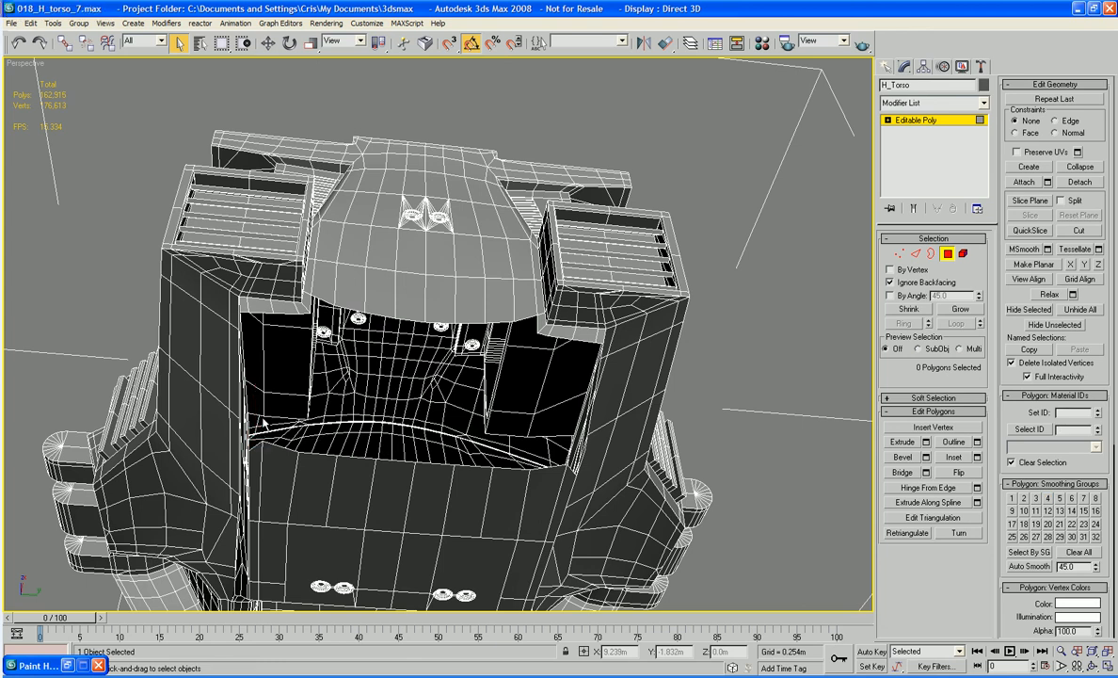
- Select the ten open edges along the front of the torso's bottom panel and scale them along X into one straight line
{"action": "mouse_move", "coordinate": [367, 337]}
{"action": "middle_mouse_down", "text": "alt"}
{"action": "mouse_move", "coordinate": [499, 377]}
{"action": "mouse_move", "coordinate": [254, 364]}
{"action": "mouse_move", "coordinate": [364, 517]}
{"action": "mouse_move", "coordinate": [337, 347]}
{"action": "mouse_move", "coordinate": [374, 316]}
{"action": "middle_mouse_up", "text": "alt"}
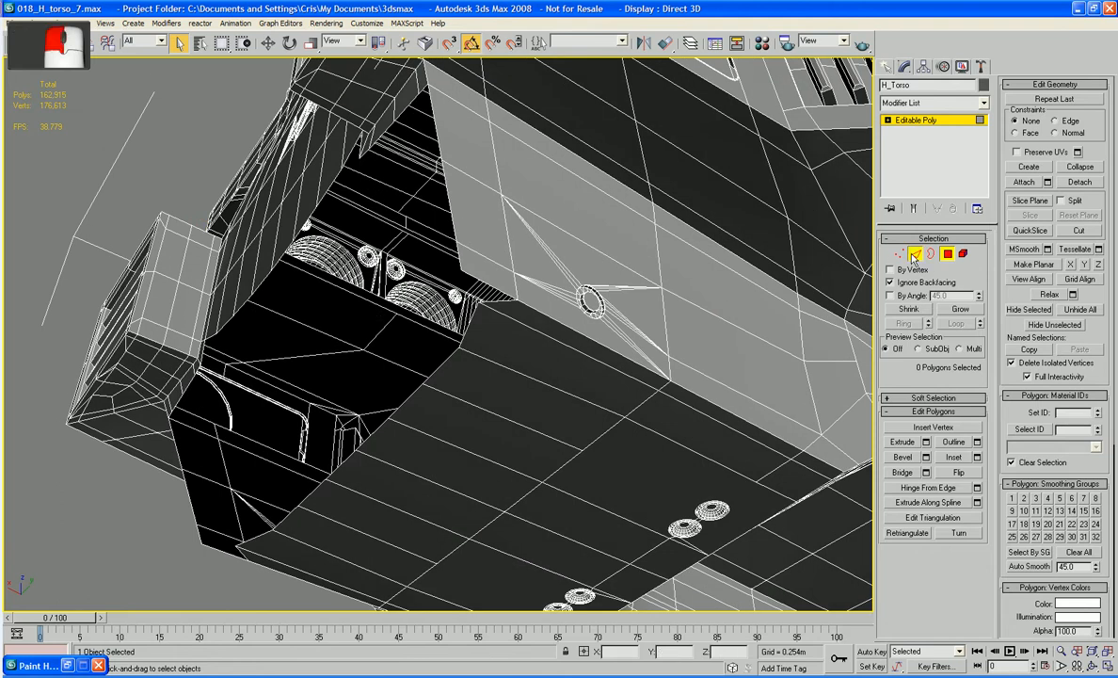
{"action": "key", "text": "2"}
{"action": "left_click", "coordinate": [487, 302]}
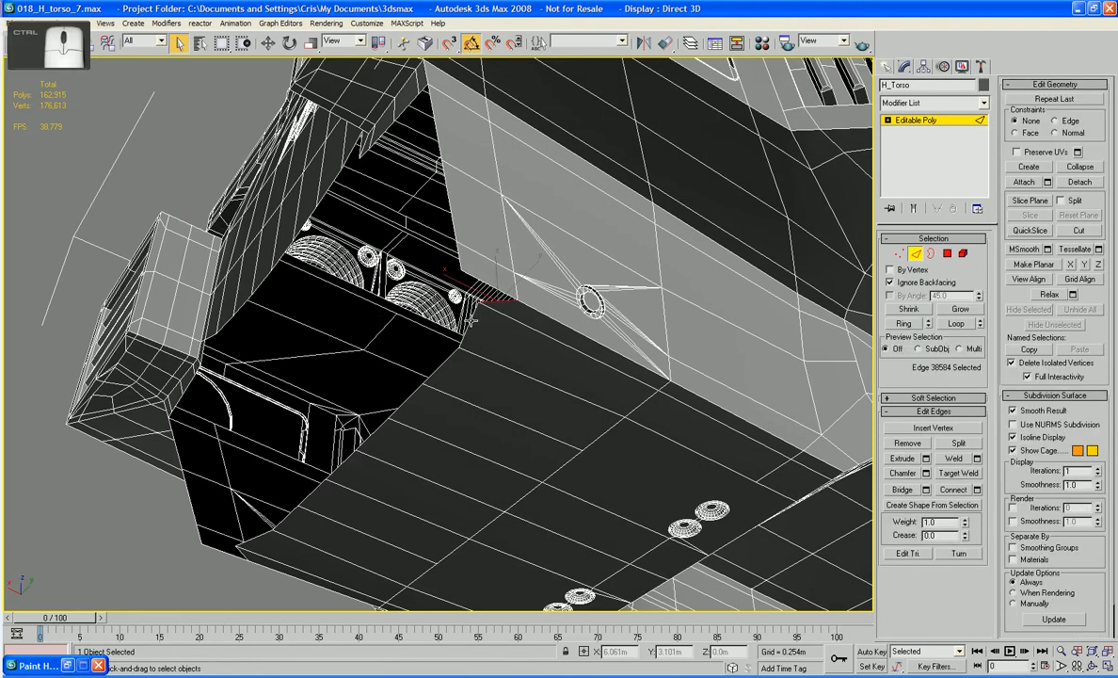
{"action": "left_click", "coordinate": [471, 324], "text": "ctrl"}
{"action": "left_click", "coordinate": [448, 365], "text": "ctrl"}
{"action": "left_click", "coordinate": [410, 400], "text": "ctrl"}
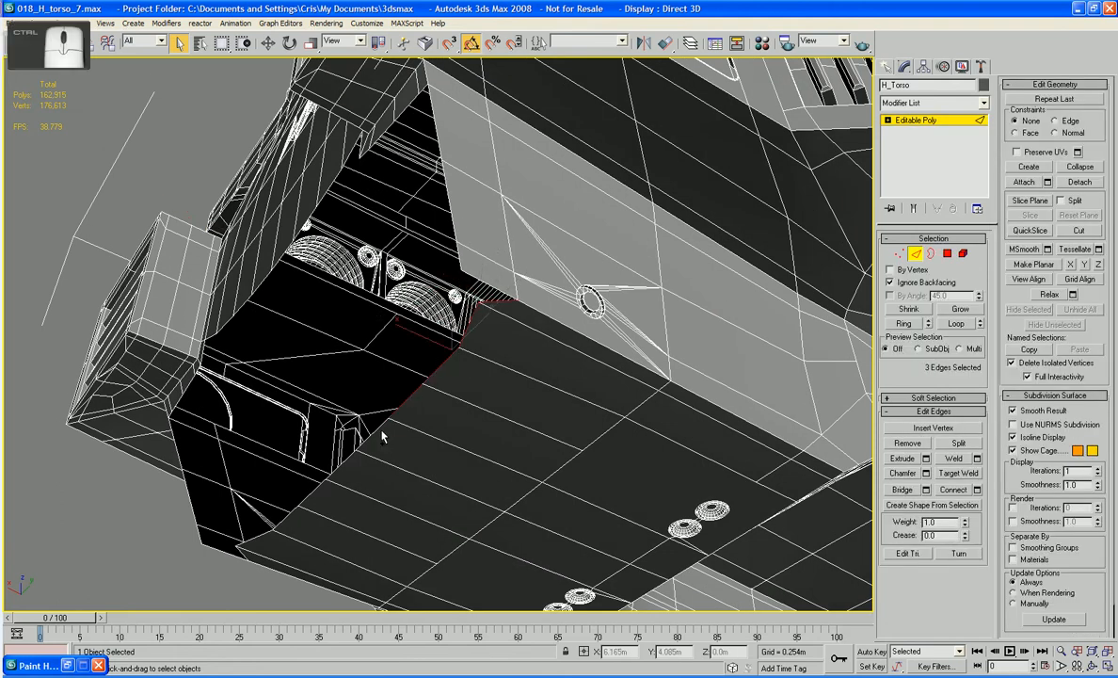
{"action": "left_click", "coordinate": [318, 482], "text": "ctrl"}
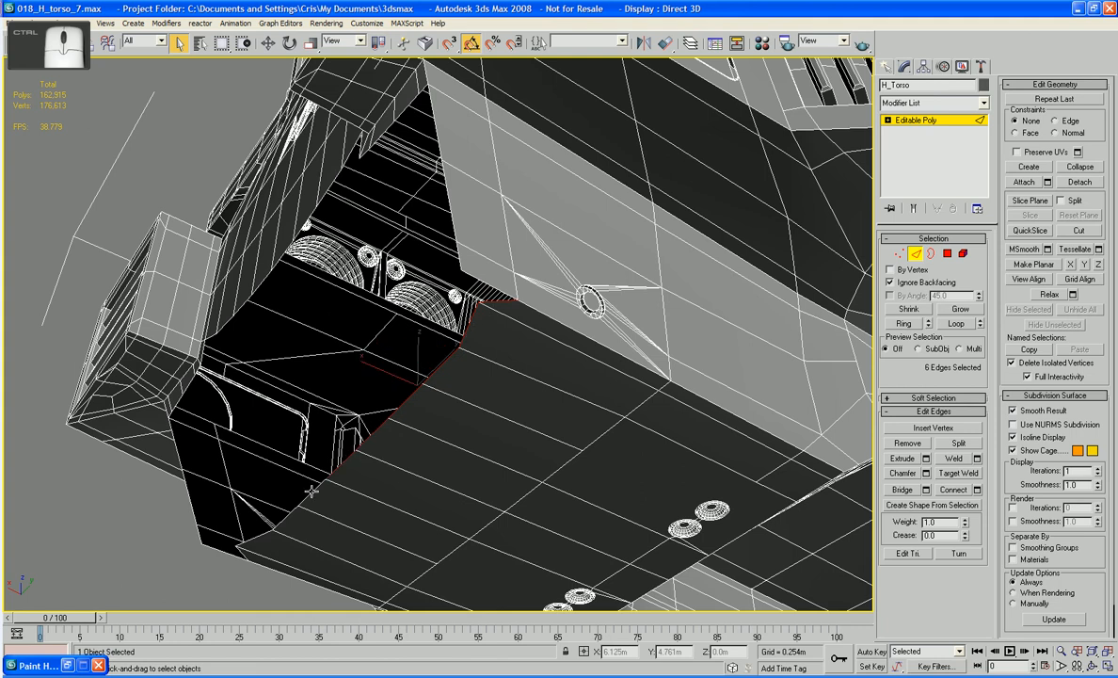
{"action": "left_click", "coordinate": [300, 497], "text": "ctrl"}
{"action": "left_click", "coordinate": [269, 522], "text": "ctrl"}
{"action": "left_click", "coordinate": [252, 543], "text": "ctrl"}
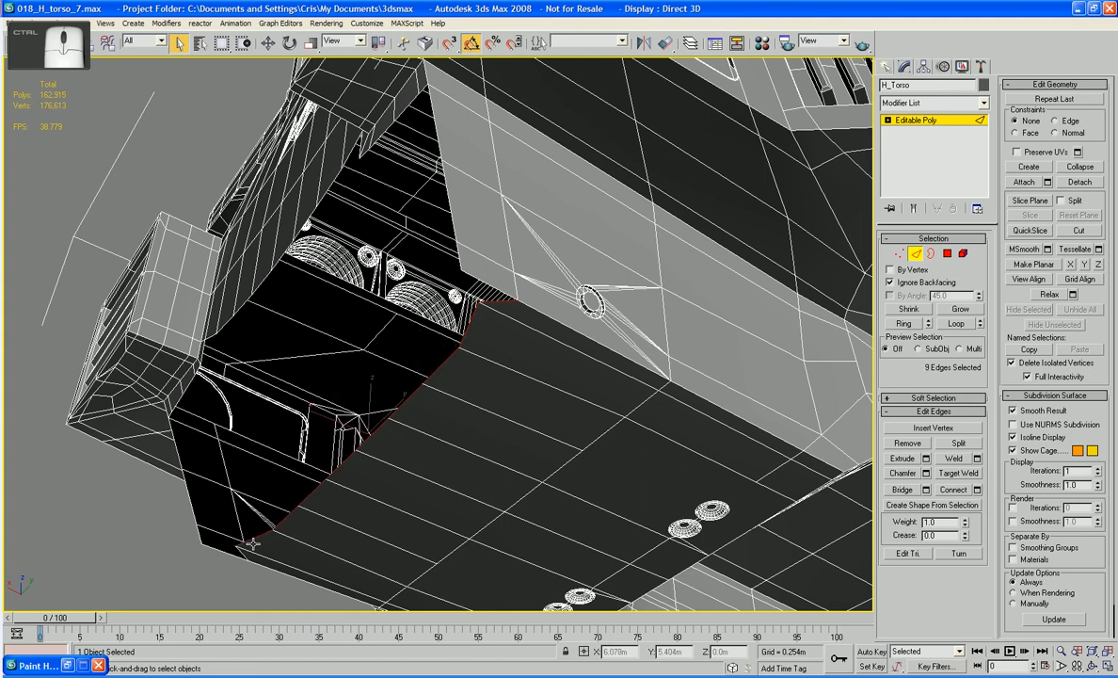
{"action": "left_click", "coordinate": [247, 557], "text": "ctrl"}
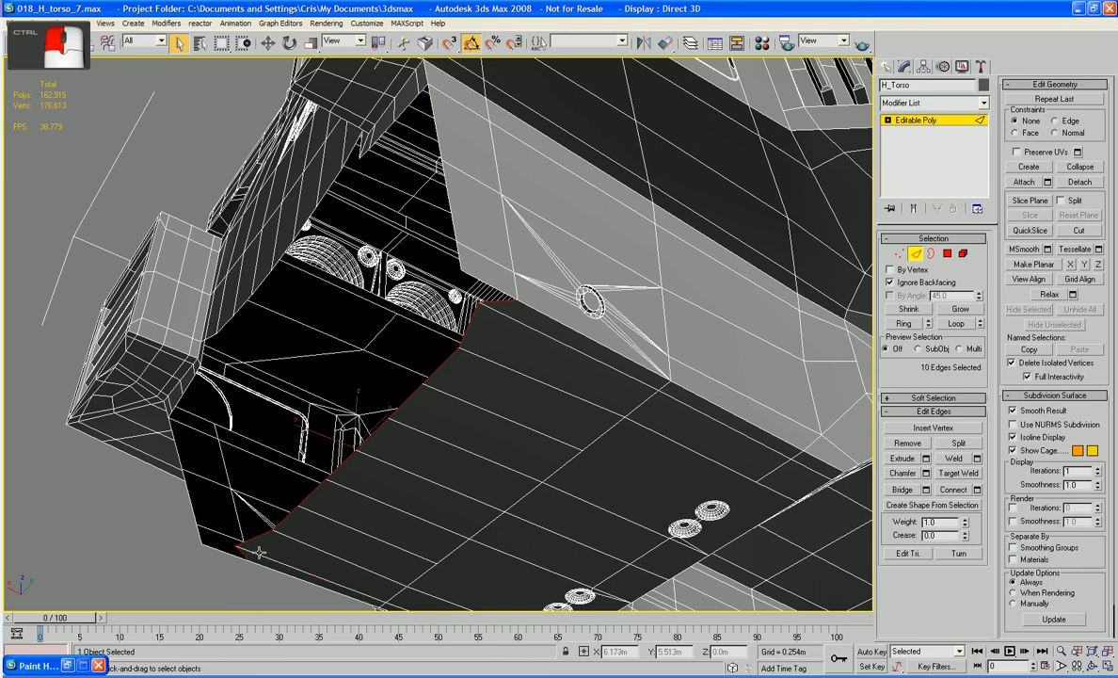
{"action": "middle_click_drag", "start_coordinate": [243, 513], "coordinate": [268, 576], "text": "alt"}
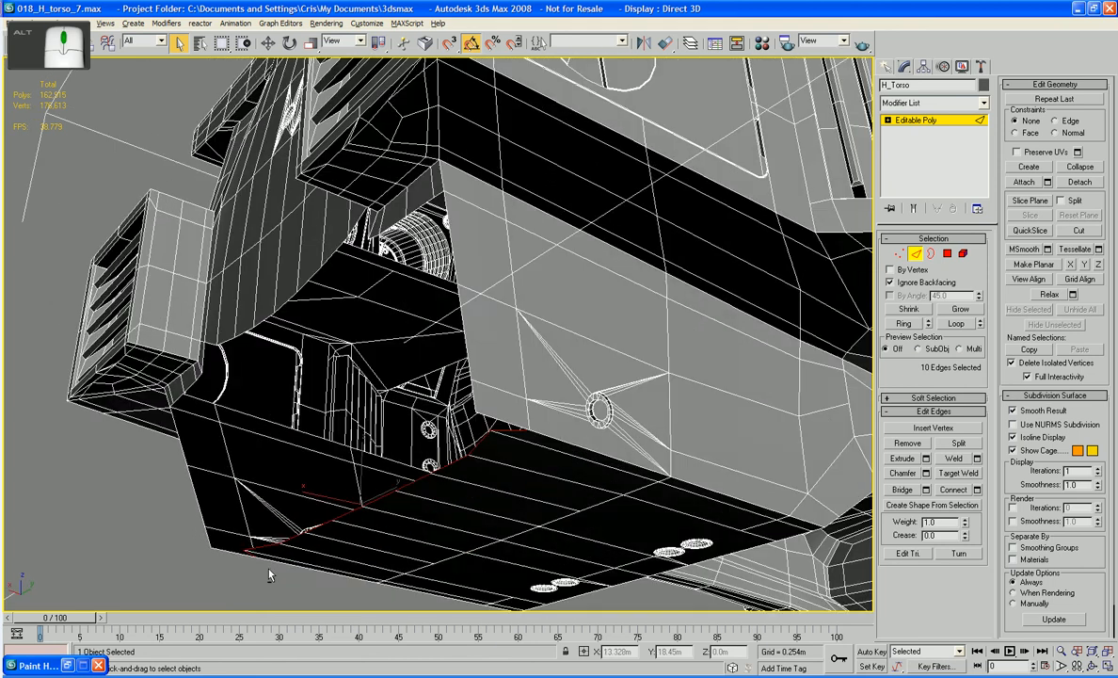
{"action": "key", "text": "w"}
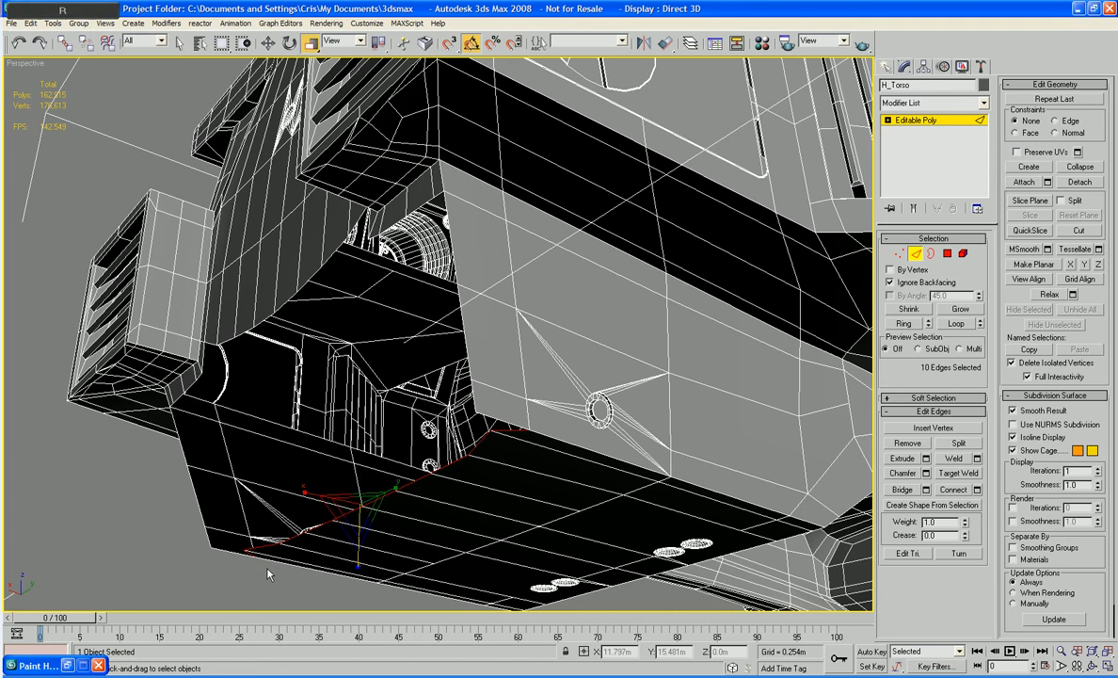
{"action": "middle_click_drag", "start_coordinate": [267, 571], "coordinate": [369, 563], "text": "alt"}
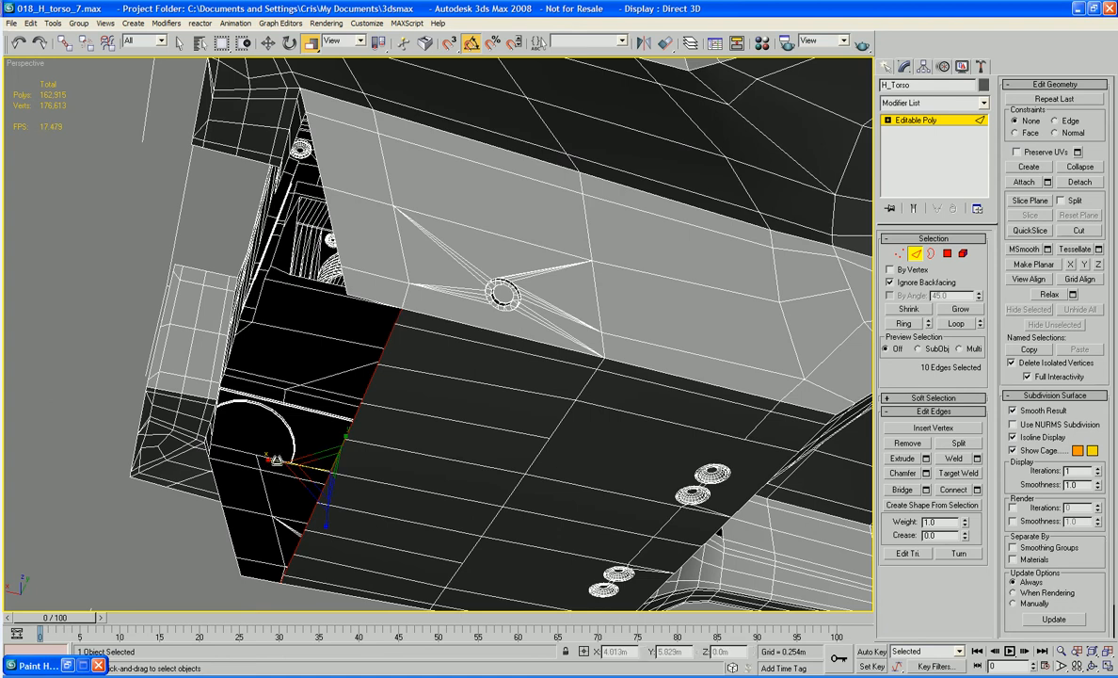
{"action": "middle_click_drag", "start_coordinate": [464, 443], "coordinate": [411, 454], "text": "alt"}
- Extend the straightened edges of the bottom panel forward along X as a narrow new strip of polygons
{"action": "key", "text": "w"}
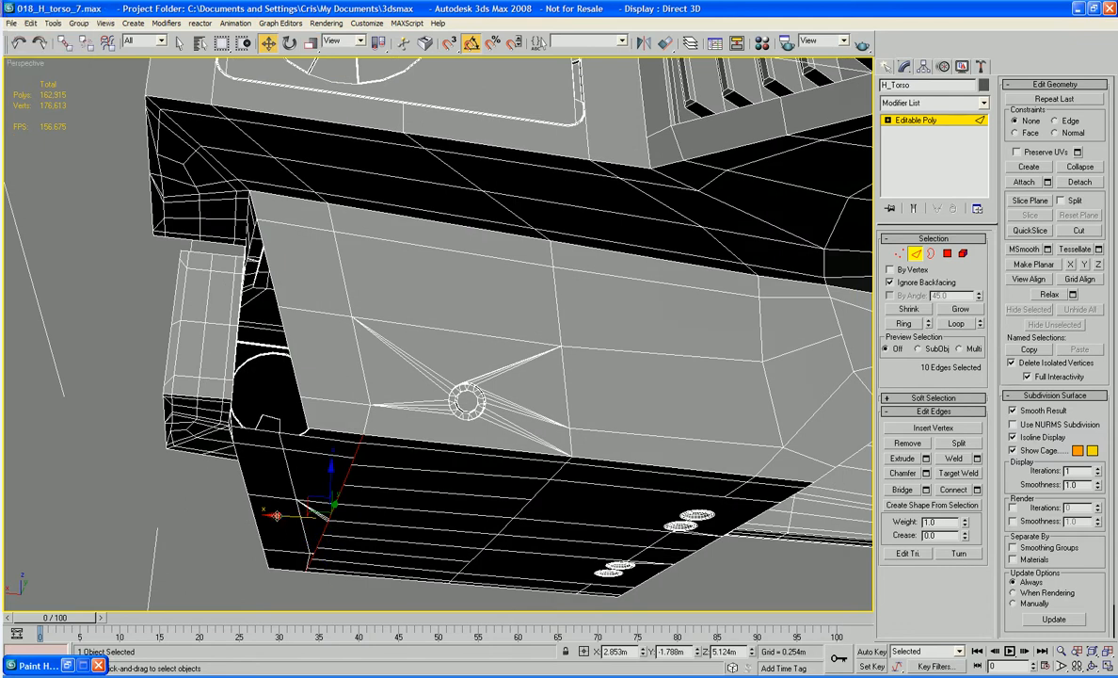
{"action": "left_click_drag", "start_coordinate": [260, 508], "coordinate": [233, 504], "text": "shift"}
{"action": "middle_click_drag", "start_coordinate": [348, 516], "coordinate": [471, 453]}
{"action": "scroll", "coordinate": [340, 465], "scroll_direction": "up", "scroll_amount": 3}
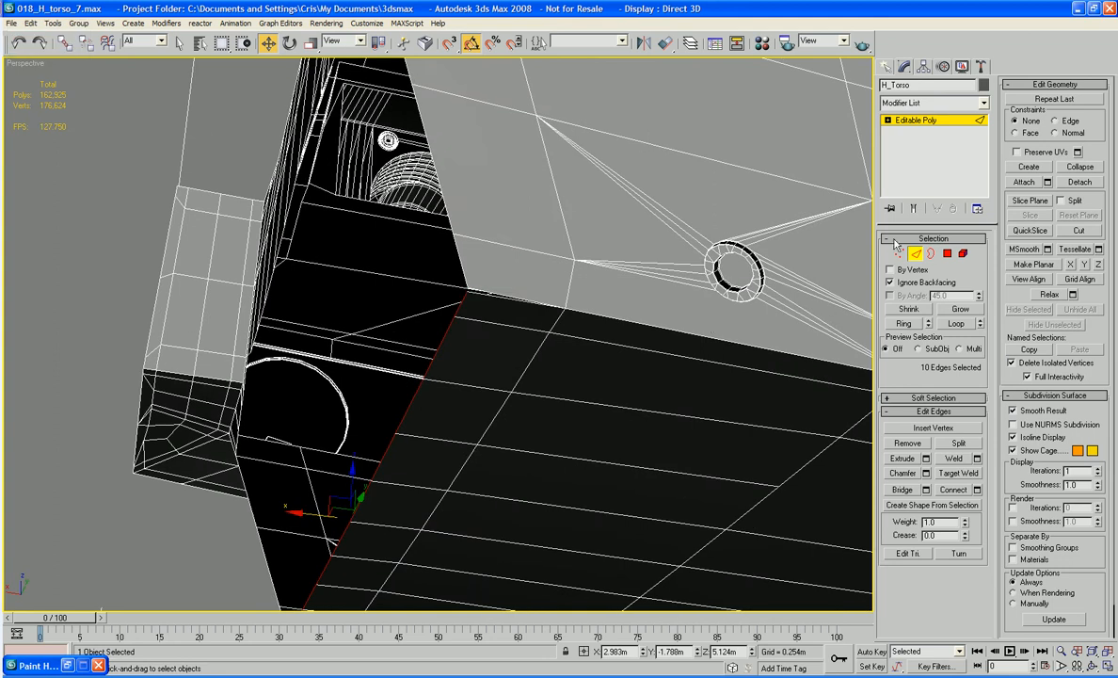
- In the Front view, flatten the strip's front edges vertically and raise them level with the lower corner of the side panels
{"action": "middle_click_drag", "start_coordinate": [489, 302], "coordinate": [499, 308], "text": "alt"}
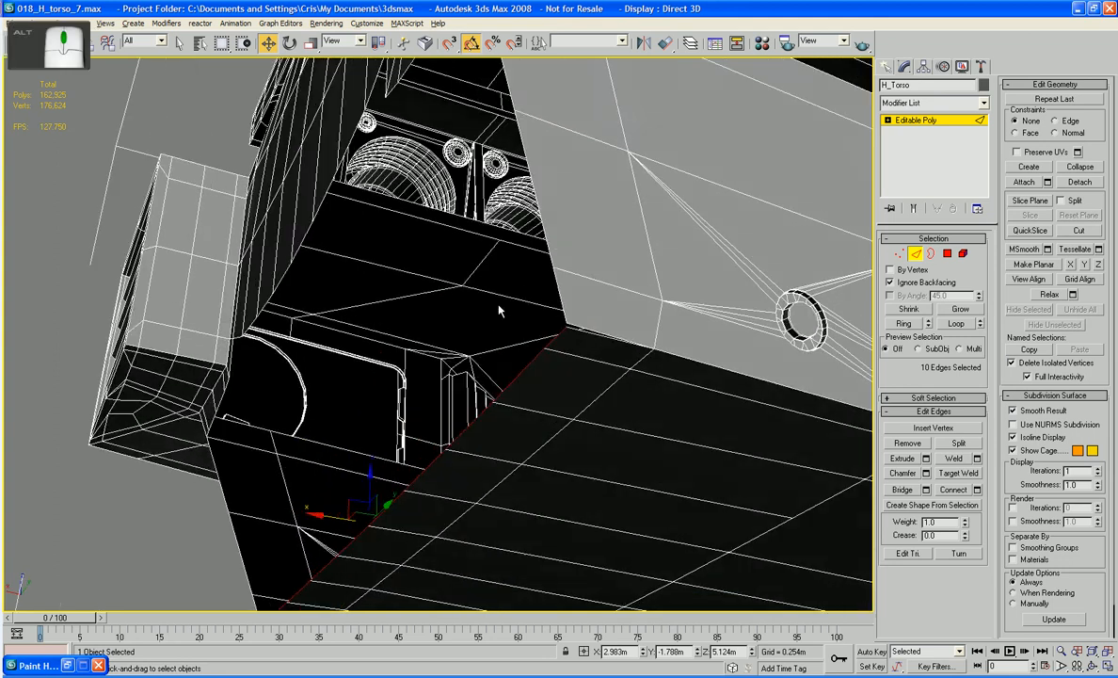
{"action": "middle_click_drag", "start_coordinate": [576, 319], "coordinate": [545, 346], "text": "alt"}
{"action": "key", "text": "f"}
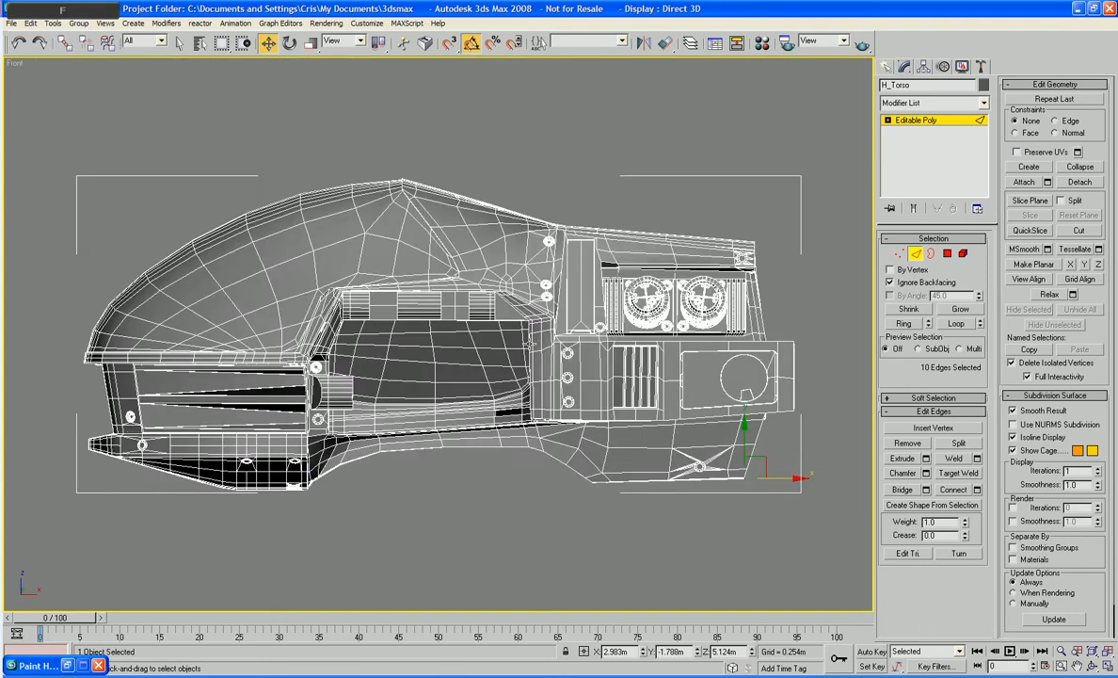
{"action": "scroll", "coordinate": [499, 378], "scroll_direction": "up", "scroll_amount": 5}
{"action": "scroll", "coordinate": [513, 369], "scroll_direction": "down", "scroll_amount": 3}
{"action": "scroll", "coordinate": [517, 353], "scroll_direction": "down", "scroll_amount": 2}
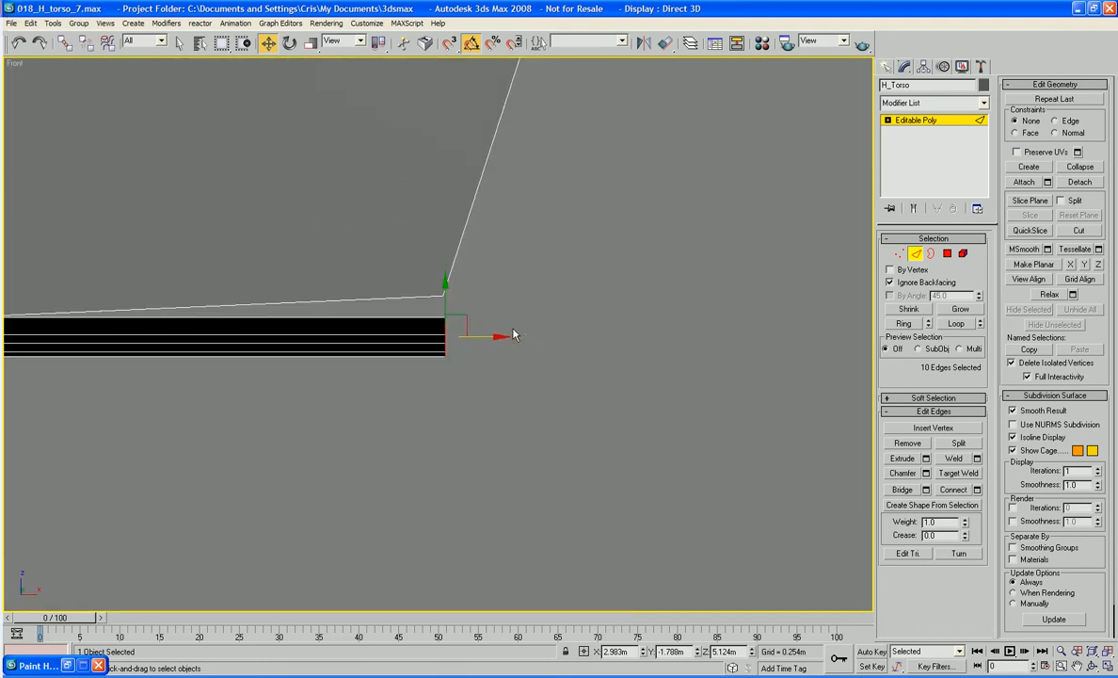
{"action": "left_click", "coordinate": [311, 43]}
{"action": "left_click_drag", "start_coordinate": [441, 273], "coordinate": [462, 384]}
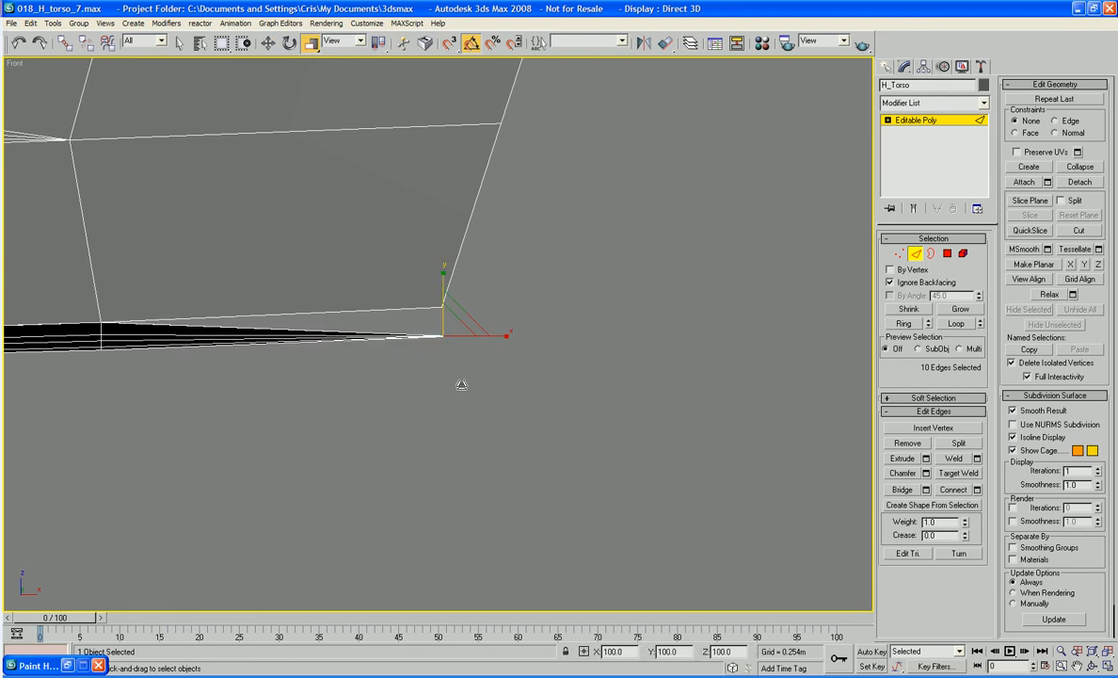
{"action": "key", "text": "w"}
{"action": "left_click_drag", "start_coordinate": [444, 293], "coordinate": [444, 268]}
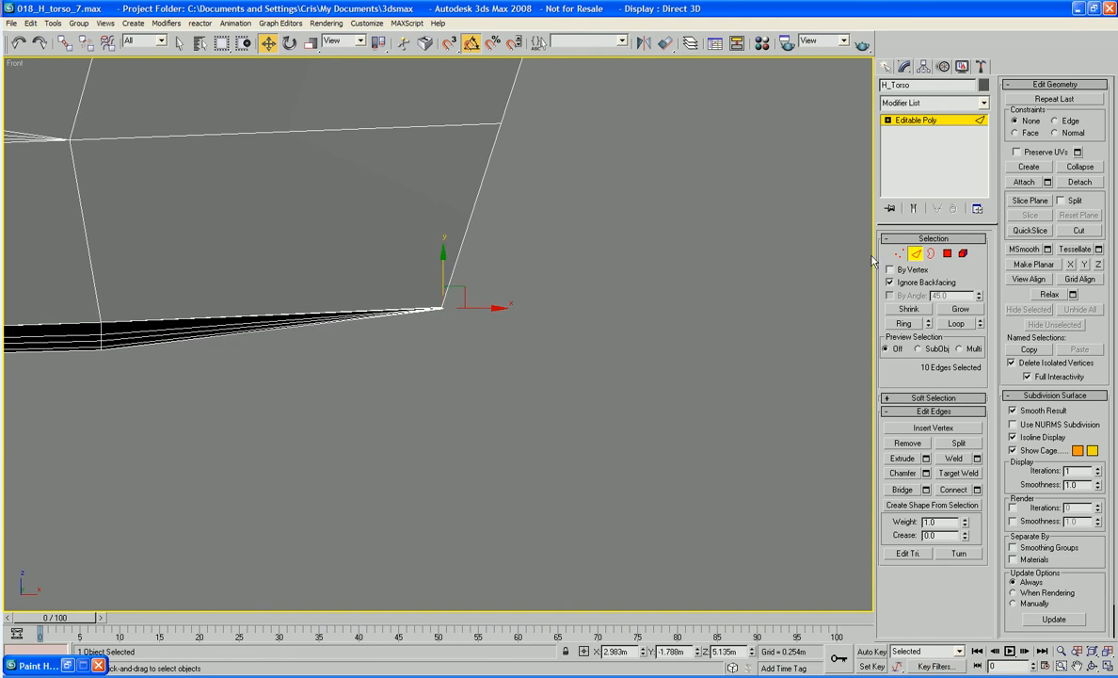
- Weld the vertices at the bottom panel's front edge to the side panels' corner vertices with a weld threshold of 0.007 m
{"action": "left_click", "coordinate": [899, 254]}
{"action": "left_click_drag", "start_coordinate": [544, 282], "coordinate": [414, 343]}
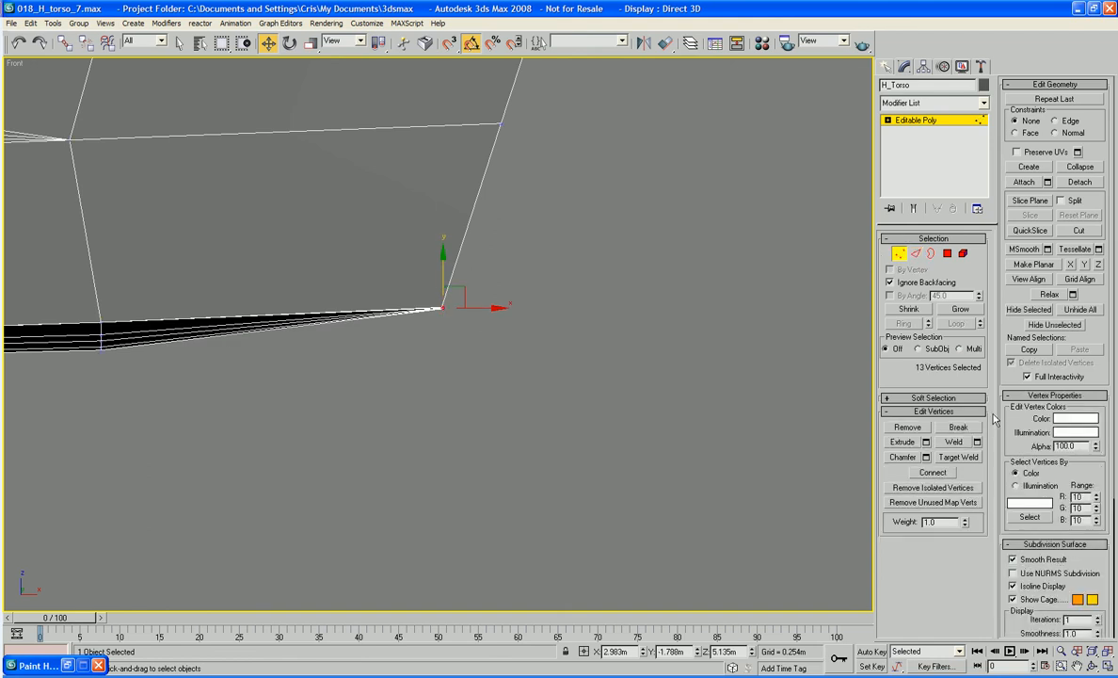
{"action": "left_click", "coordinate": [977, 442]}
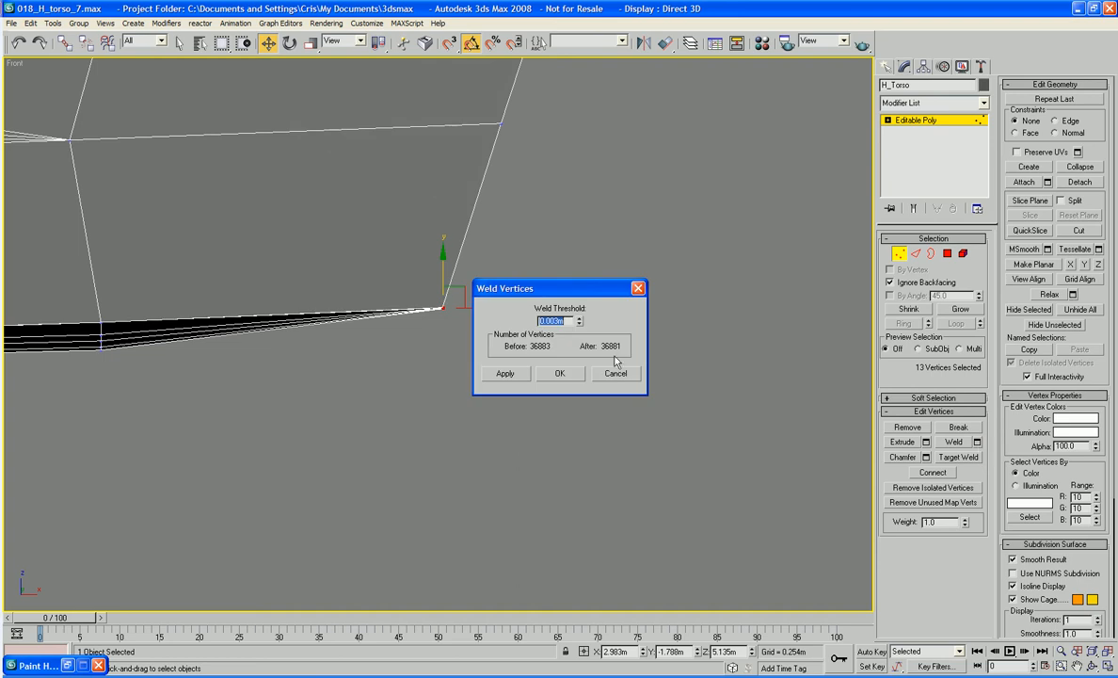
{"action": "left_click", "coordinate": [580, 318]}
{"action": "left_click_drag", "start_coordinate": [575, 308], "coordinate": [576, 309]}
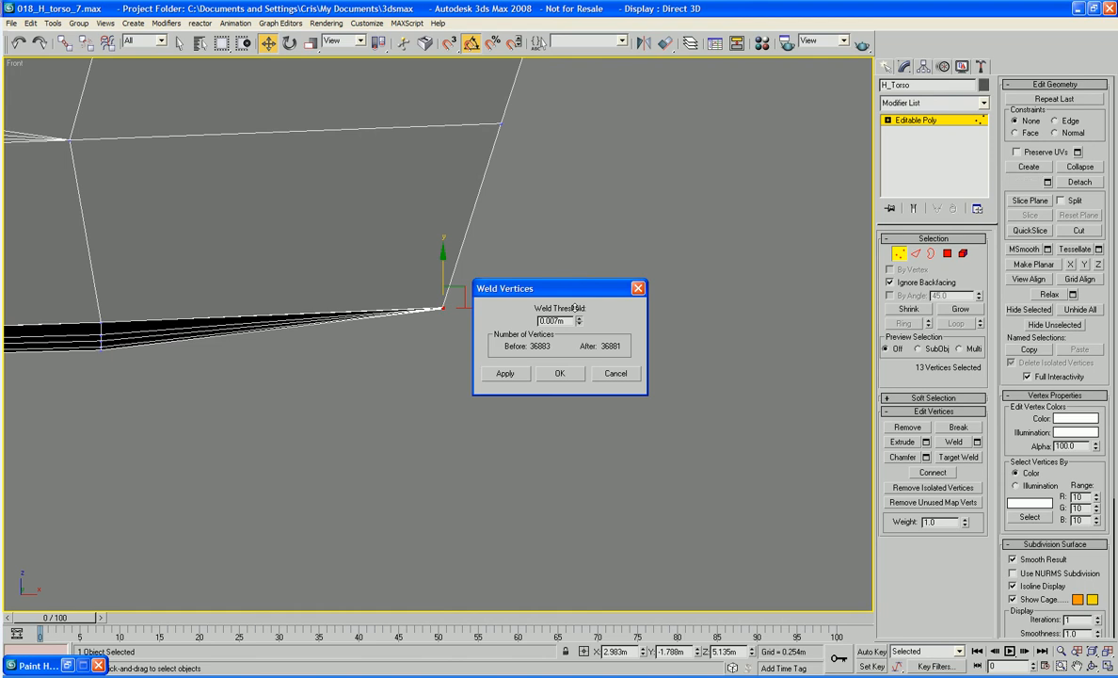
{"action": "left_click", "coordinate": [573, 380]}
- Delete the row of front-facing polygons directly beneath the vent box on the torso's positive Y side
{"action": "middle_click_drag", "start_coordinate": [605, 354], "coordinate": [532, 436], "text": "alt"}
{"action": "key", "text": "z"}
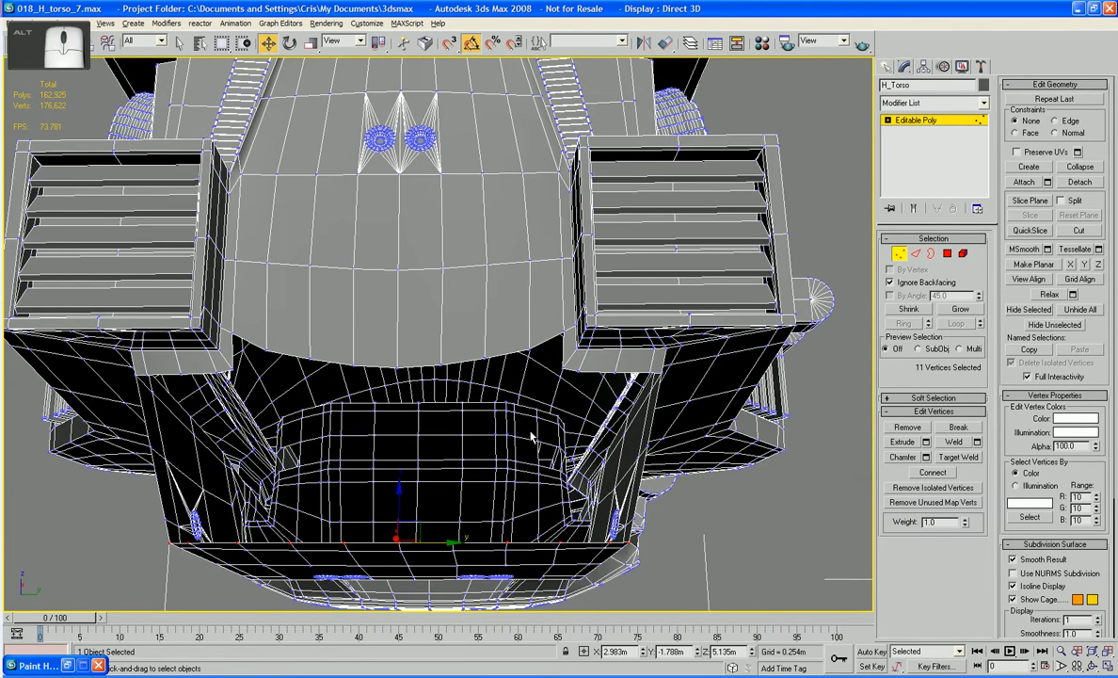
{"action": "key", "text": "4"}
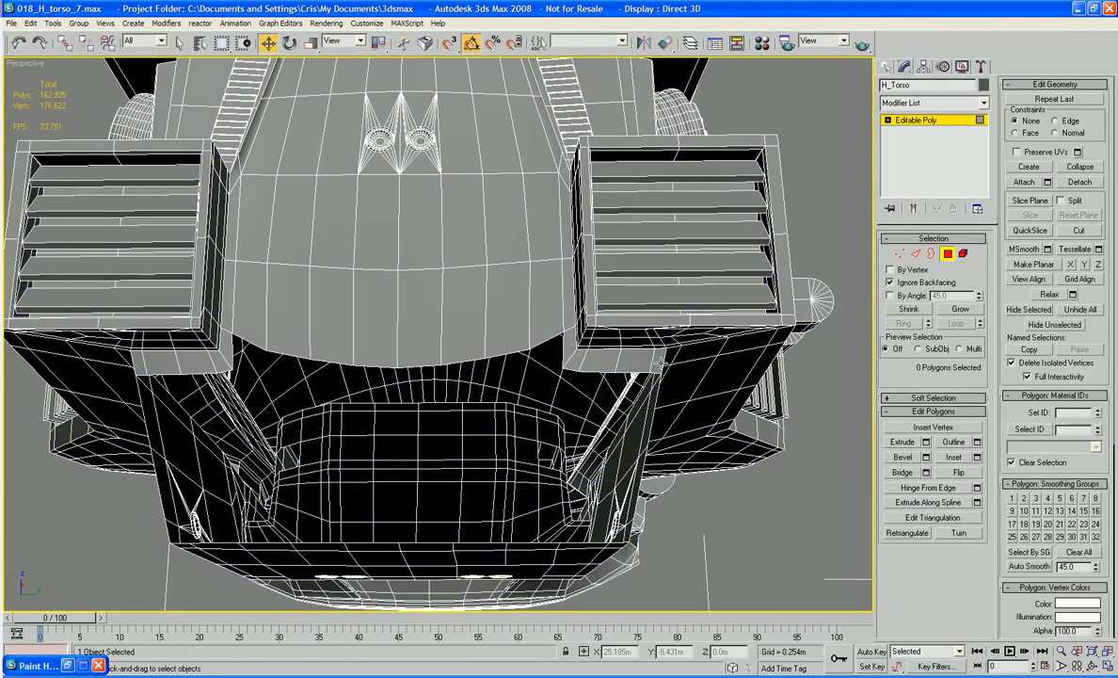
{"action": "left_click", "coordinate": [649, 359]}
{"action": "left_click", "coordinate": [638, 361], "text": "ctrl"}
{"action": "left_click", "coordinate": [602, 362], "text": "ctrl"}
{"action": "left_click", "coordinate": [581, 361], "text": "ctrl"}
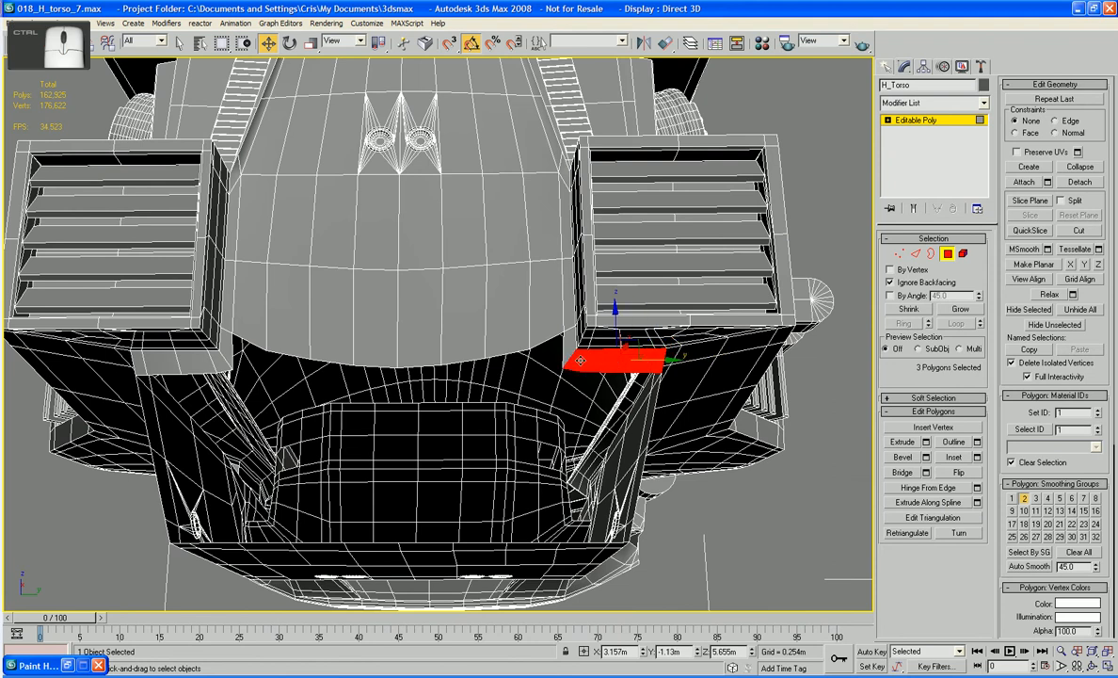
{"action": "key", "text": "Delete"}
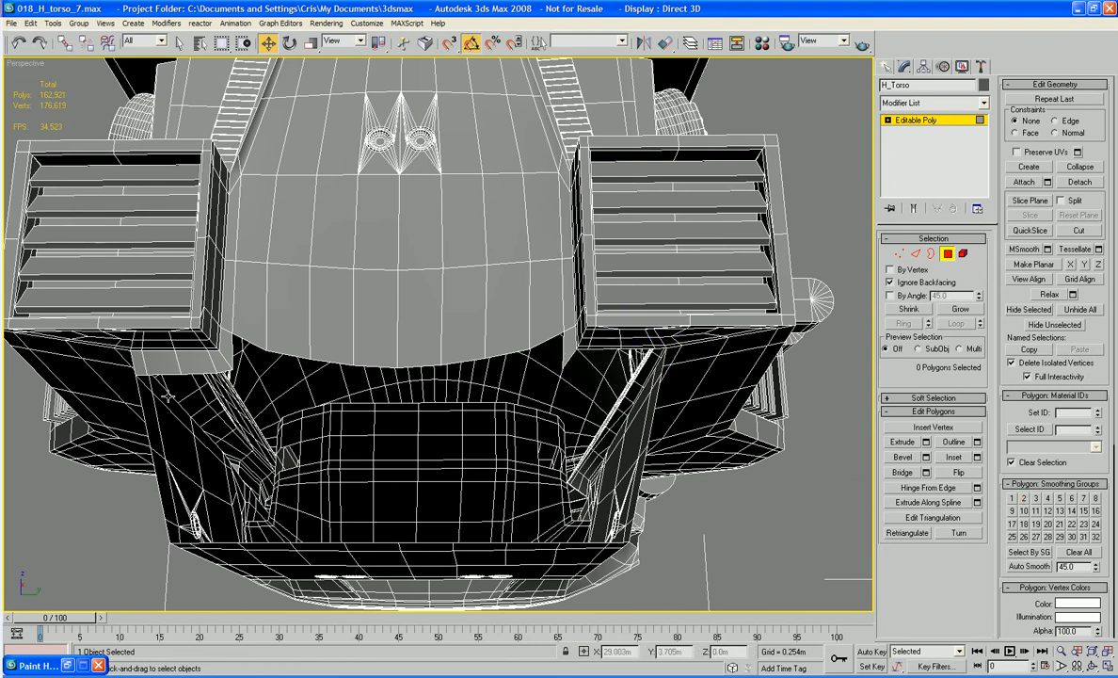
- Delete the matching polygons beneath the opposite vent box and the leftover slivers at the inner edges of both boxes
{"action": "left_click", "coordinate": [142, 362]}
{"action": "key", "text": "Delete"}
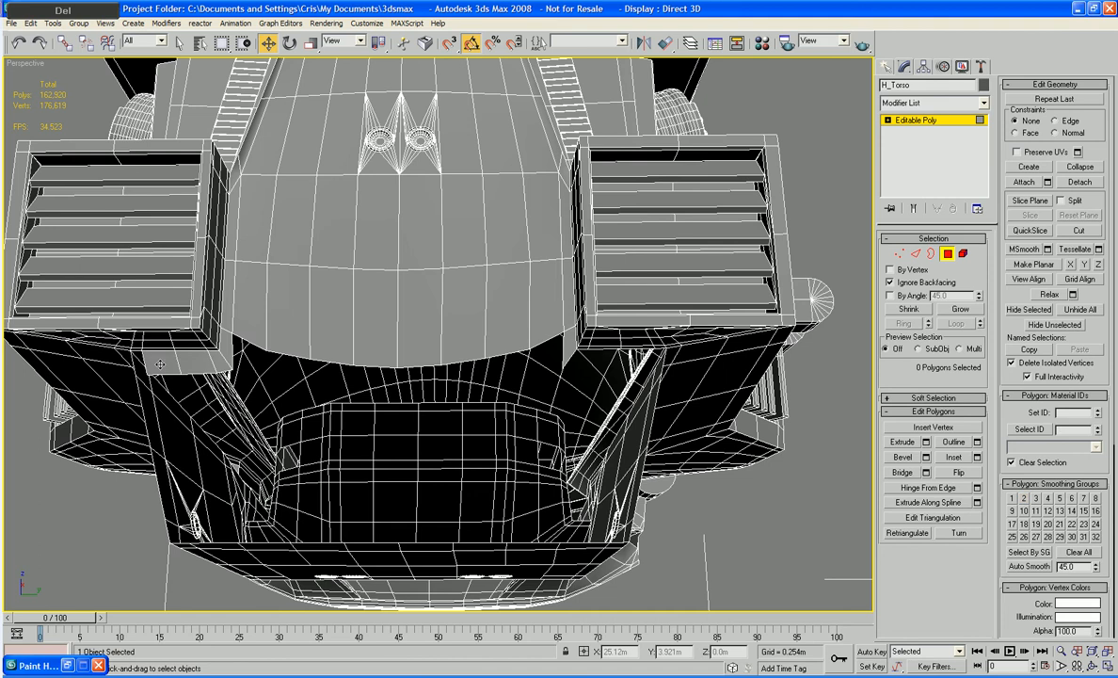
{"action": "left_click", "coordinate": [196, 341]}
{"action": "key", "text": "Delete"}
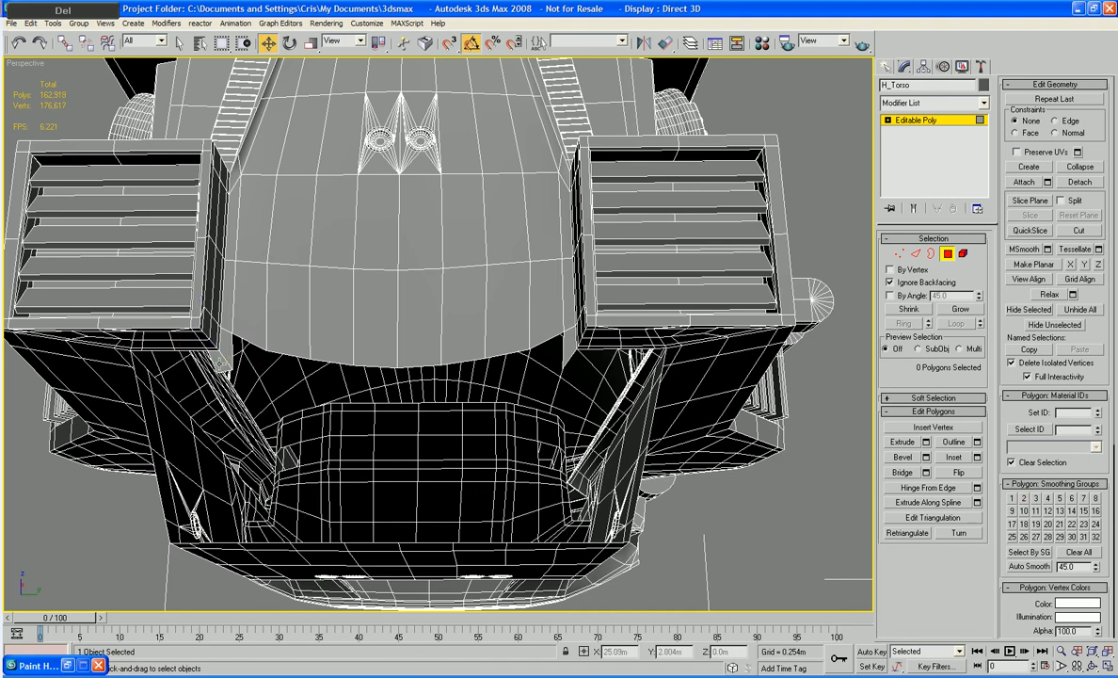
{"action": "left_click", "coordinate": [218, 363]}
{"action": "key", "text": "Delete"}
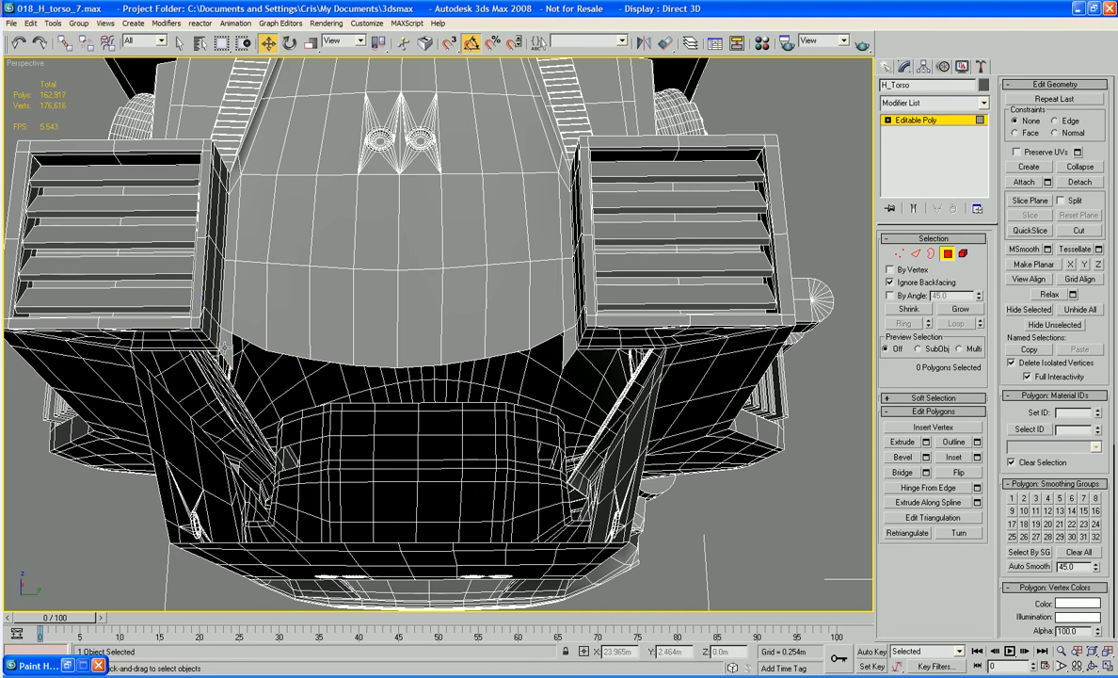
{"action": "left_click", "coordinate": [225, 341]}
{"action": "key", "text": "Delete"}
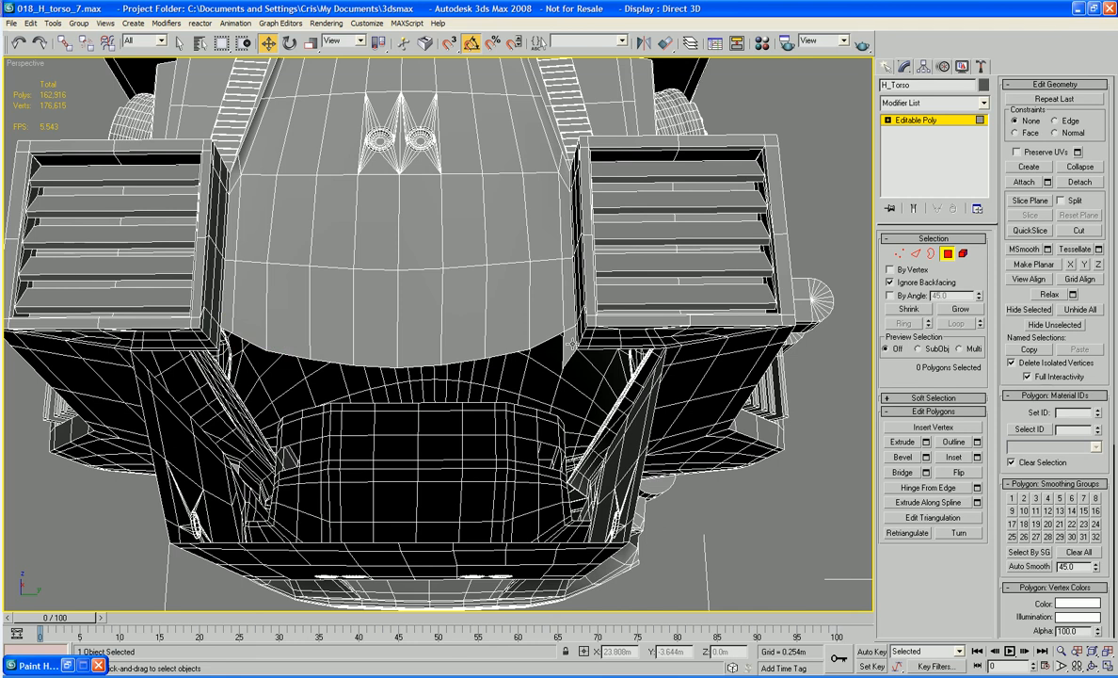
{"action": "left_click", "coordinate": [532, 321]}
{"action": "key", "text": "Delete"}
- Select the edges of the curved centre panel's lower border and of the horizontal edge row just above it
{"action": "middle_click_drag", "start_coordinate": [448, 346], "coordinate": [513, 372], "text": "alt"}
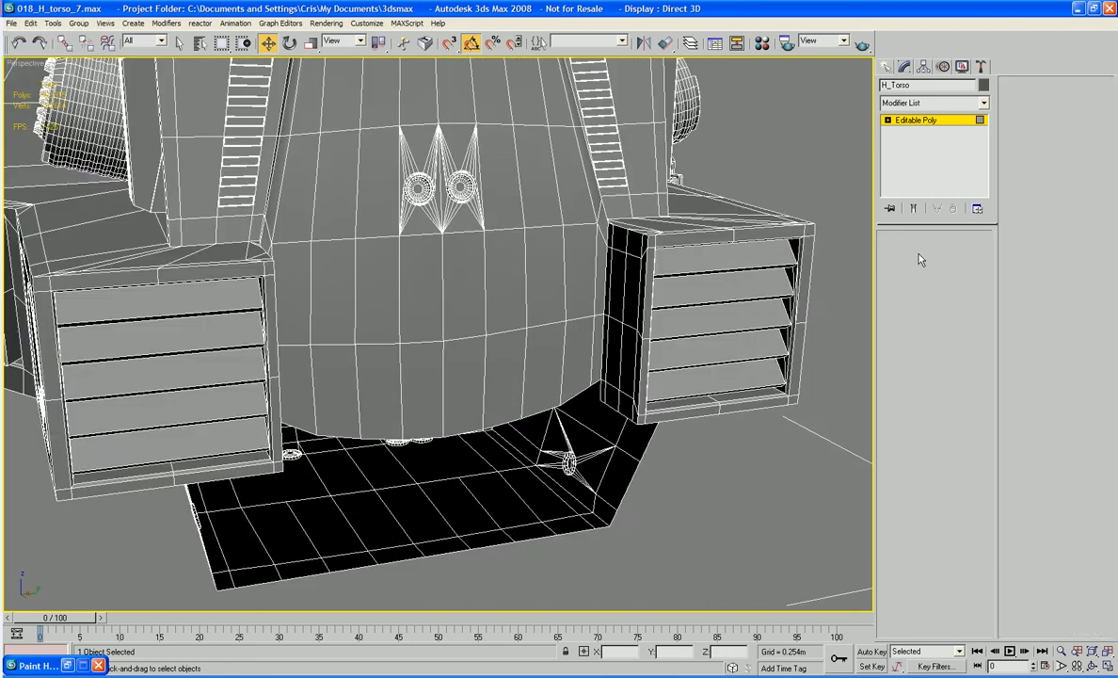
{"action": "left_click", "coordinate": [597, 313]}
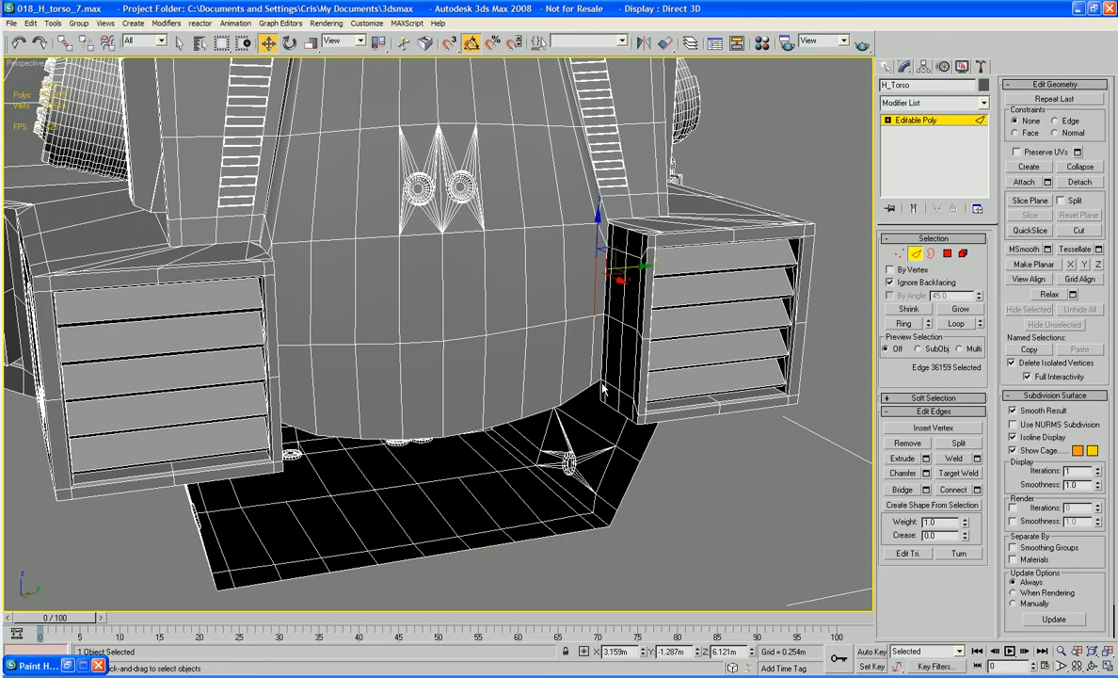
{"action": "left_click", "coordinate": [601, 322]}
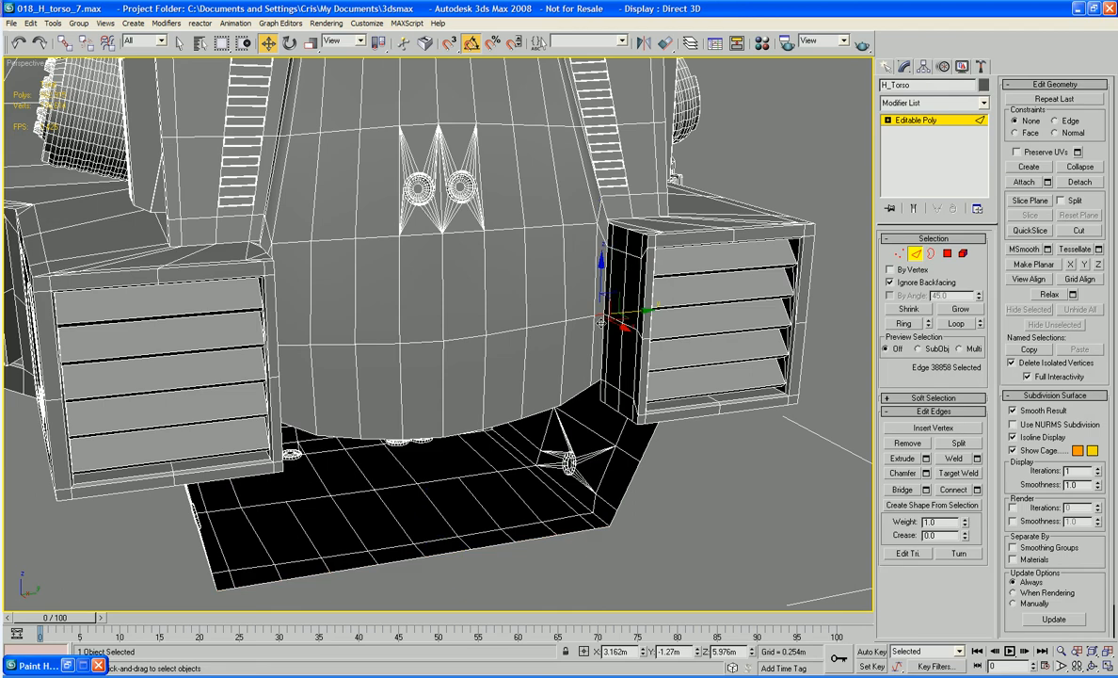
{"action": "left_click", "coordinate": [598, 381], "text": "ctrl"}
{"action": "left_click", "coordinate": [581, 393], "text": "ctrl"}
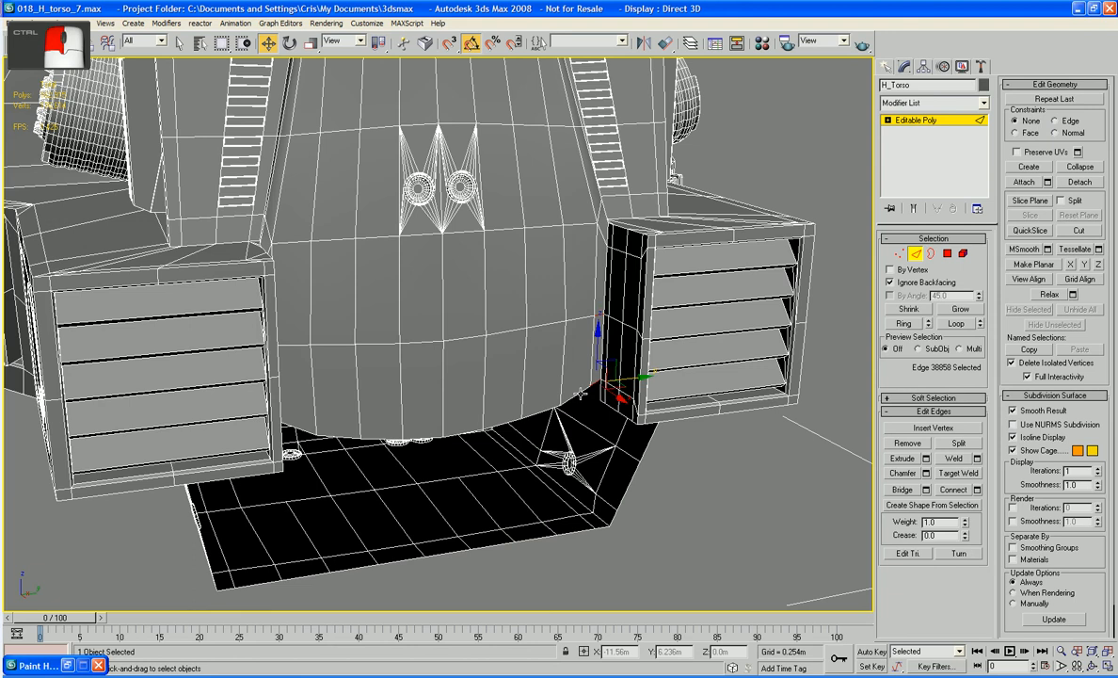
{"action": "left_click", "coordinate": [573, 318], "text": "ctrl"}
{"action": "middle_click_drag", "start_coordinate": [574, 322], "coordinate": [550, 431], "text": "alt"}
{"action": "left_click", "coordinate": [526, 387], "text": "ctrl"}
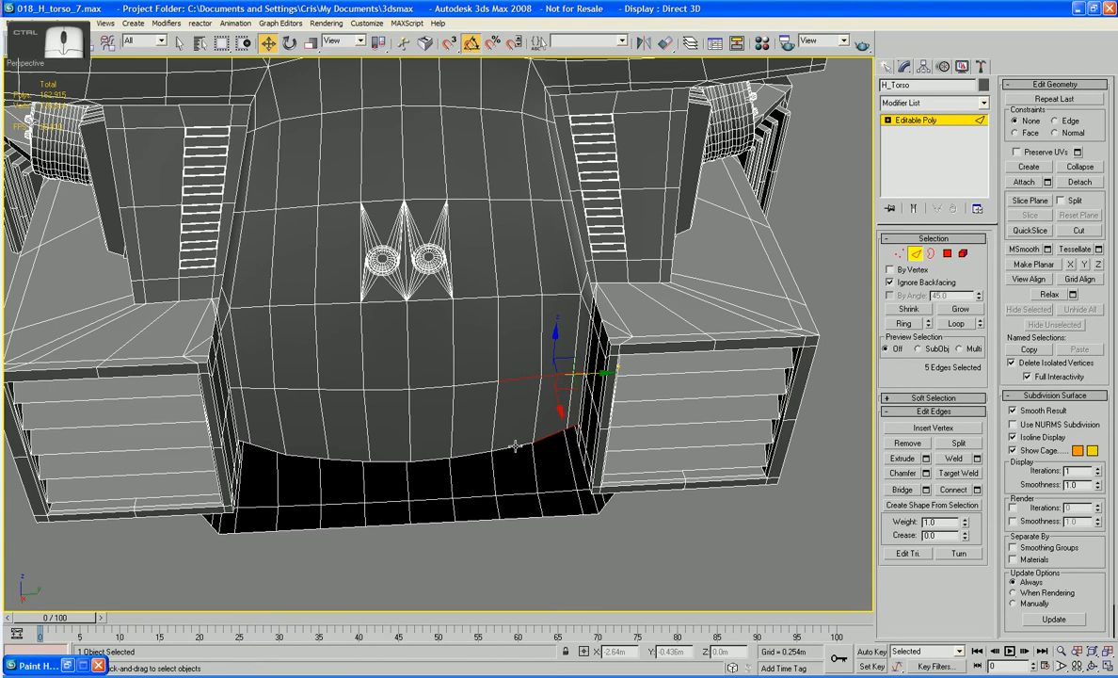
{"action": "left_click", "coordinate": [474, 382], "text": "ctrl"}
{"action": "left_click", "coordinate": [471, 453], "text": "ctrl"}
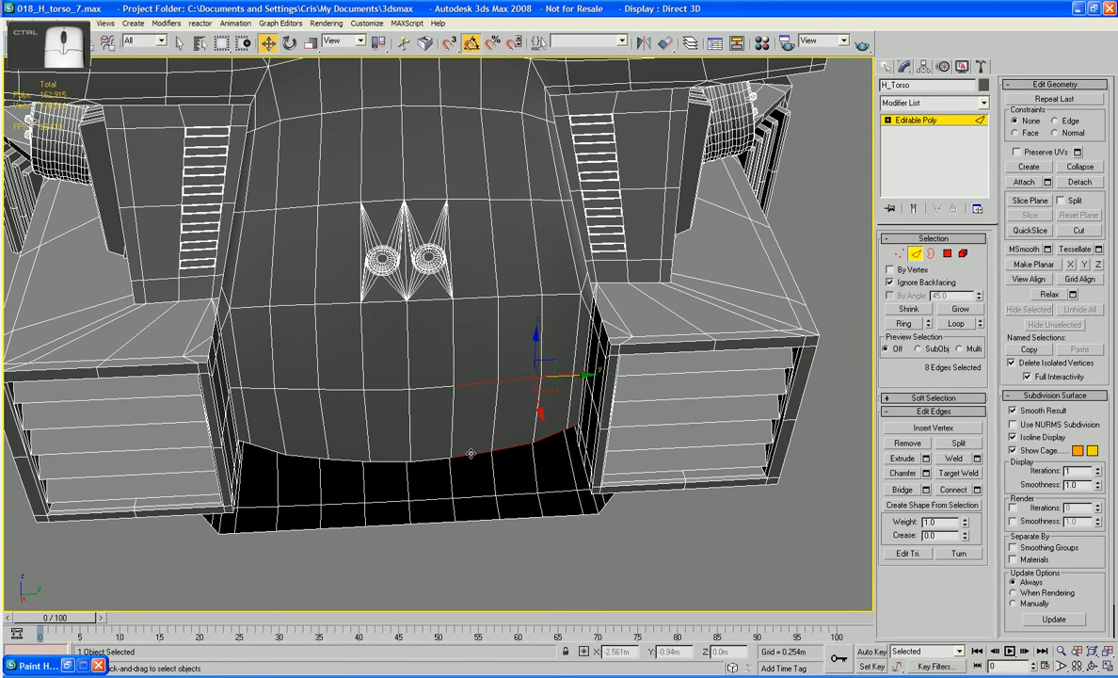
{"action": "left_click", "coordinate": [444, 459], "text": "ctrl"}
{"action": "left_click", "coordinate": [440, 457], "text": "ctrl"}
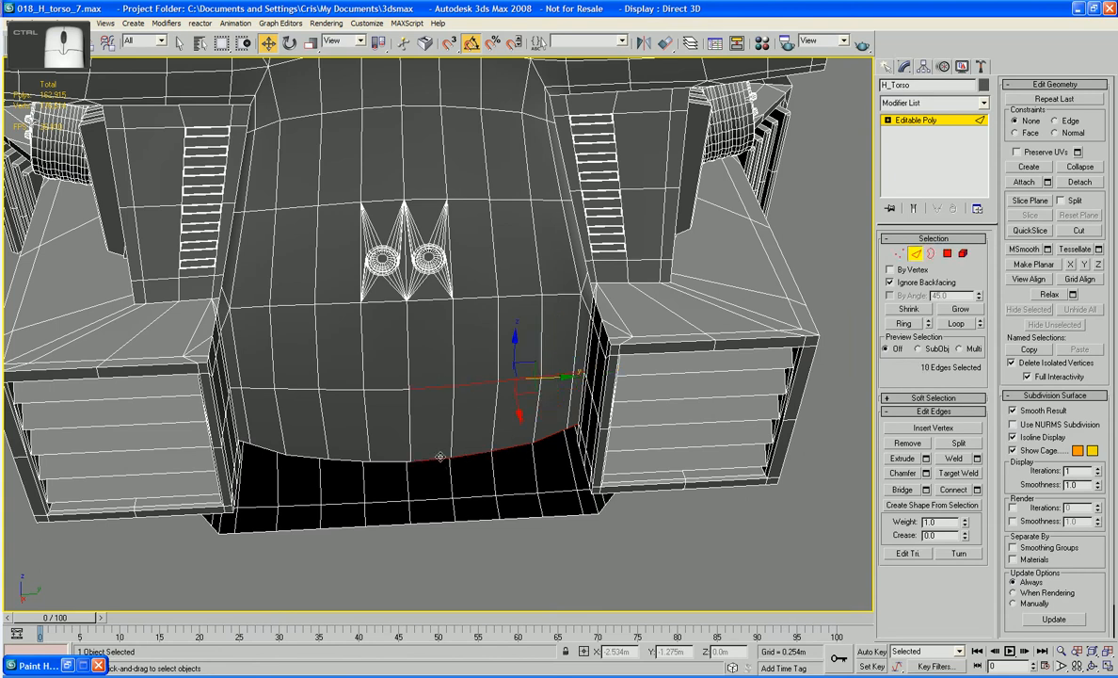
{"action": "left_click", "coordinate": [392, 387], "text": "ctrl"}
{"action": "left_click", "coordinate": [381, 461], "text": "ctrl"}
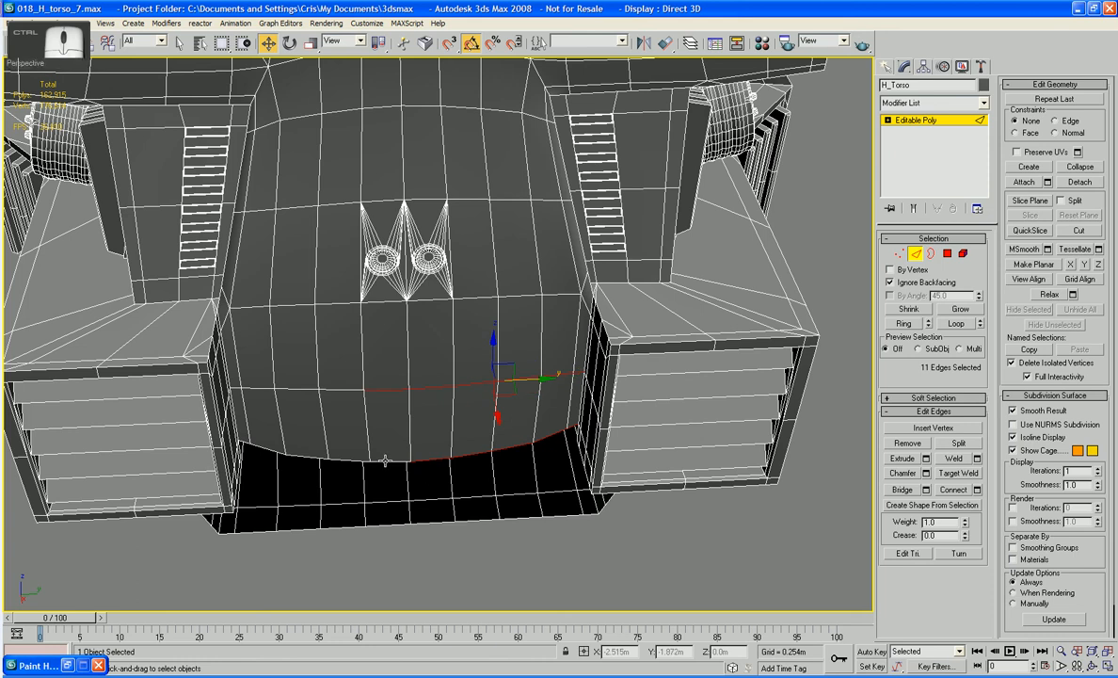
{"action": "left_click", "coordinate": [347, 388], "text": "ctrl"}
{"action": "left_click", "coordinate": [340, 459], "text": "ctrl"}
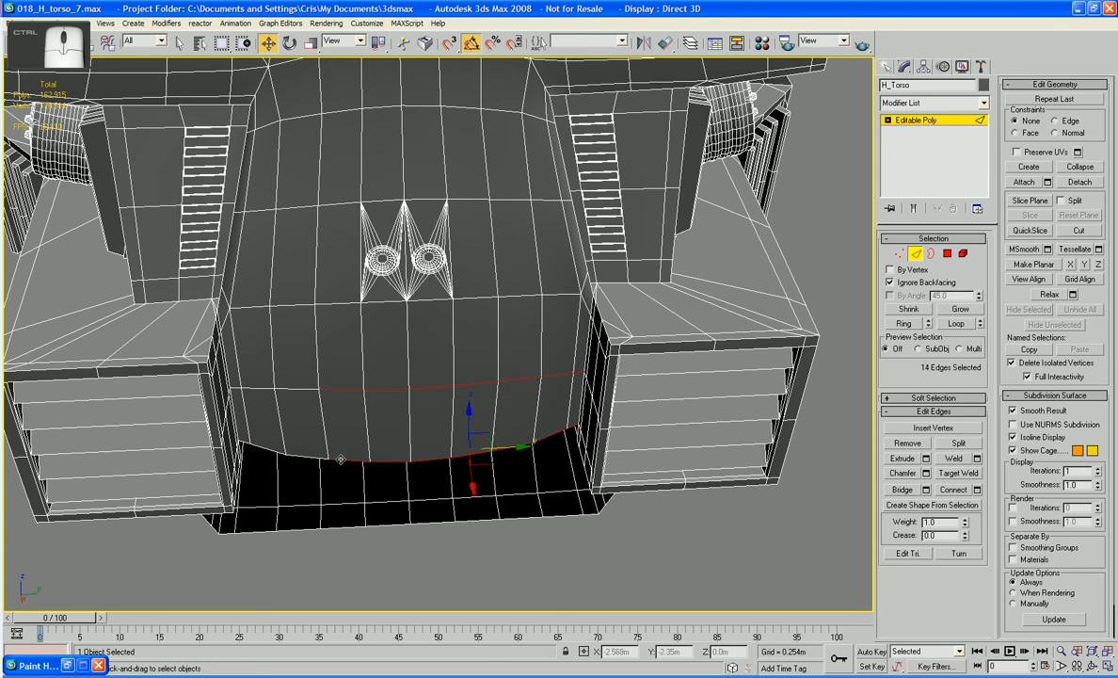
{"action": "left_click", "coordinate": [301, 388], "text": "ctrl"}
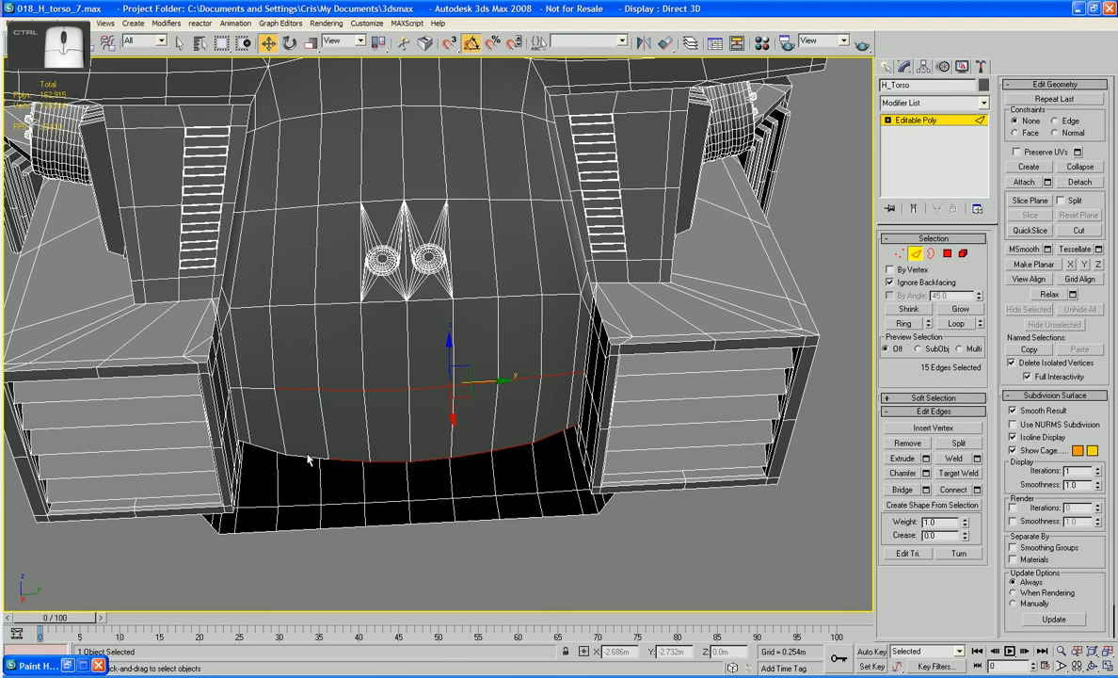
- Complete the selection of the two lower edge rows on the panel between the vented boxes and scale them flat along Z
{"action": "left_click", "coordinate": [255, 388], "text": "ctrl"}
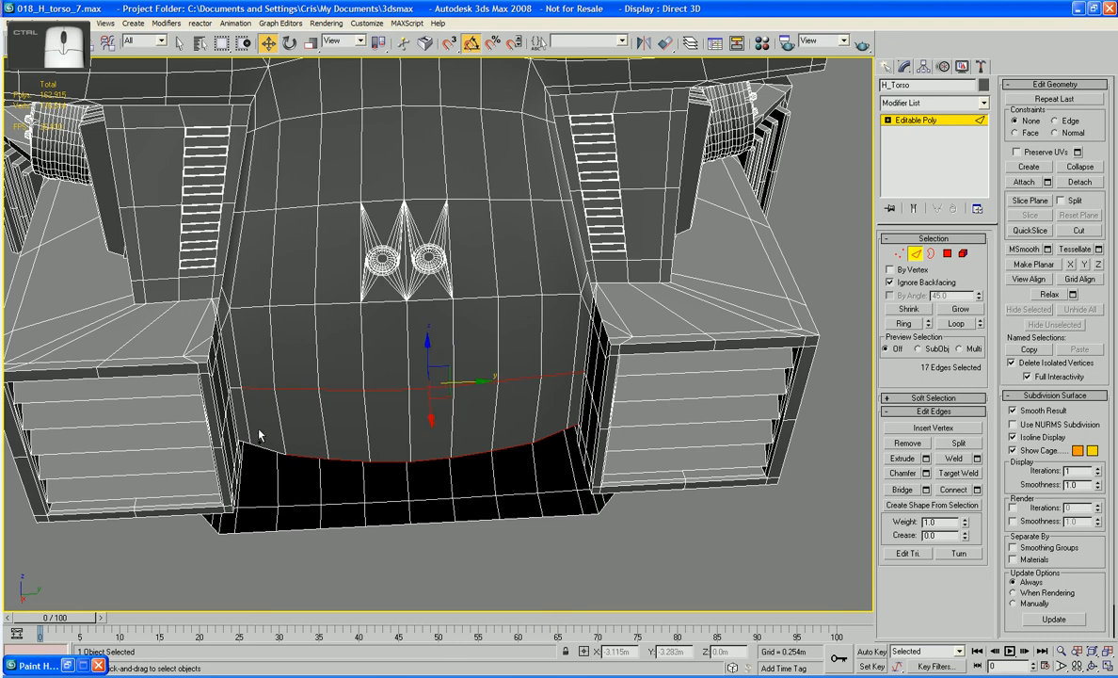
{"action": "middle_click_drag", "start_coordinate": [252, 444], "coordinate": [261, 446], "text": "alt"}
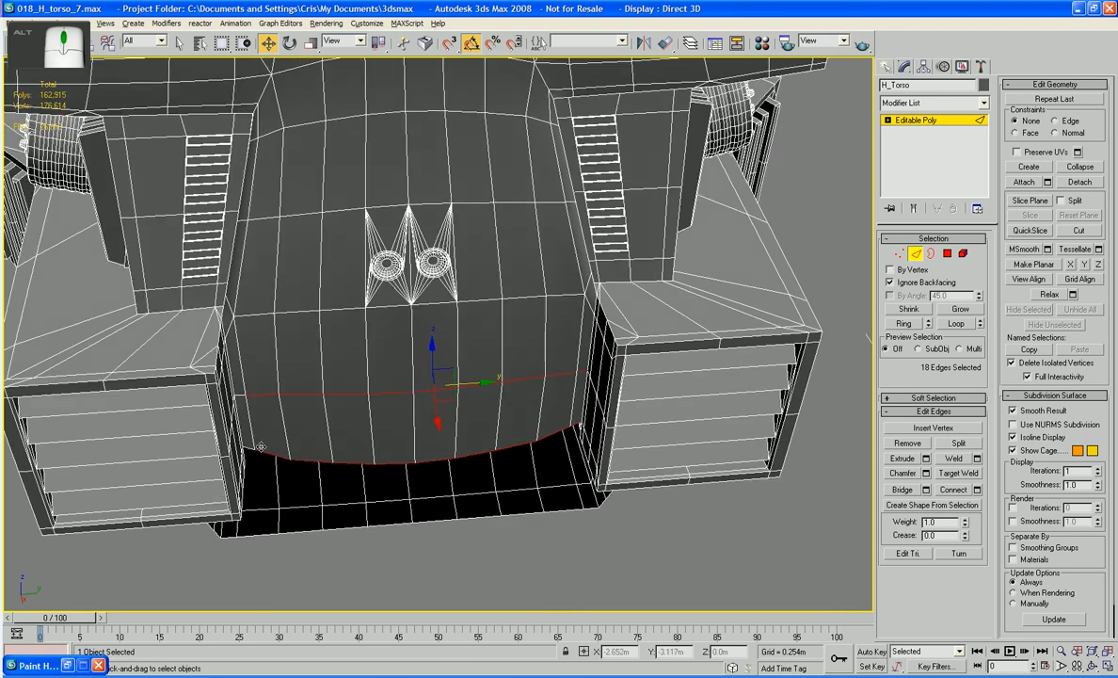
{"action": "left_click", "coordinate": [252, 394], "text": "ctrl"}
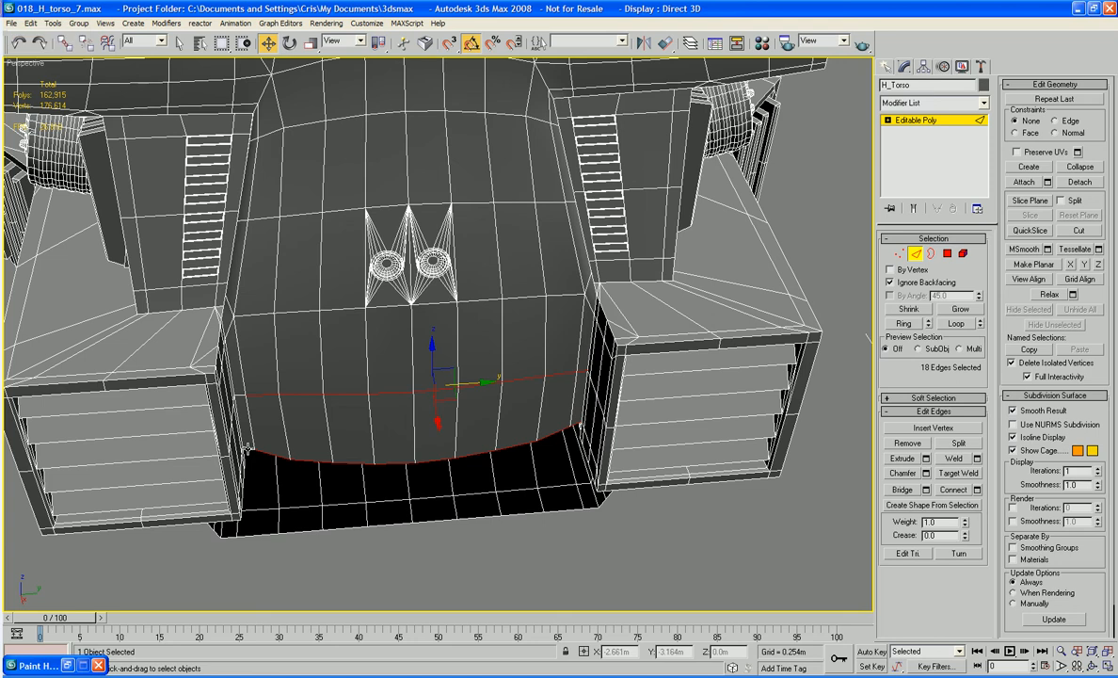
{"action": "left_click", "coordinate": [242, 397], "text": "ctrl"}
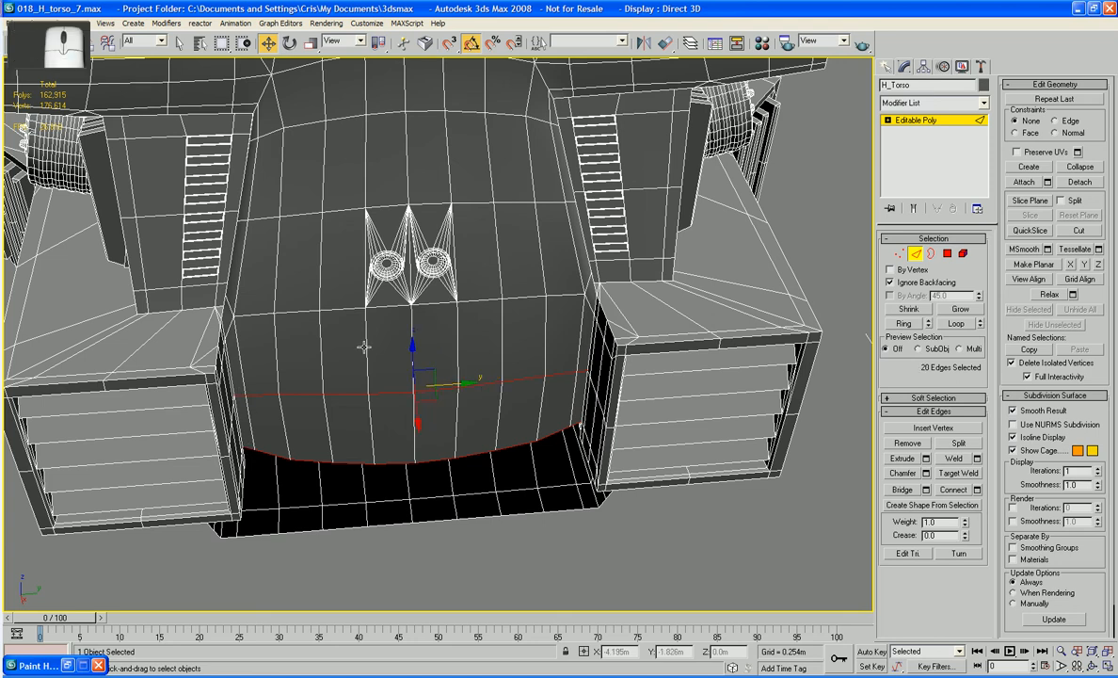
{"action": "left_click", "coordinate": [310, 43]}
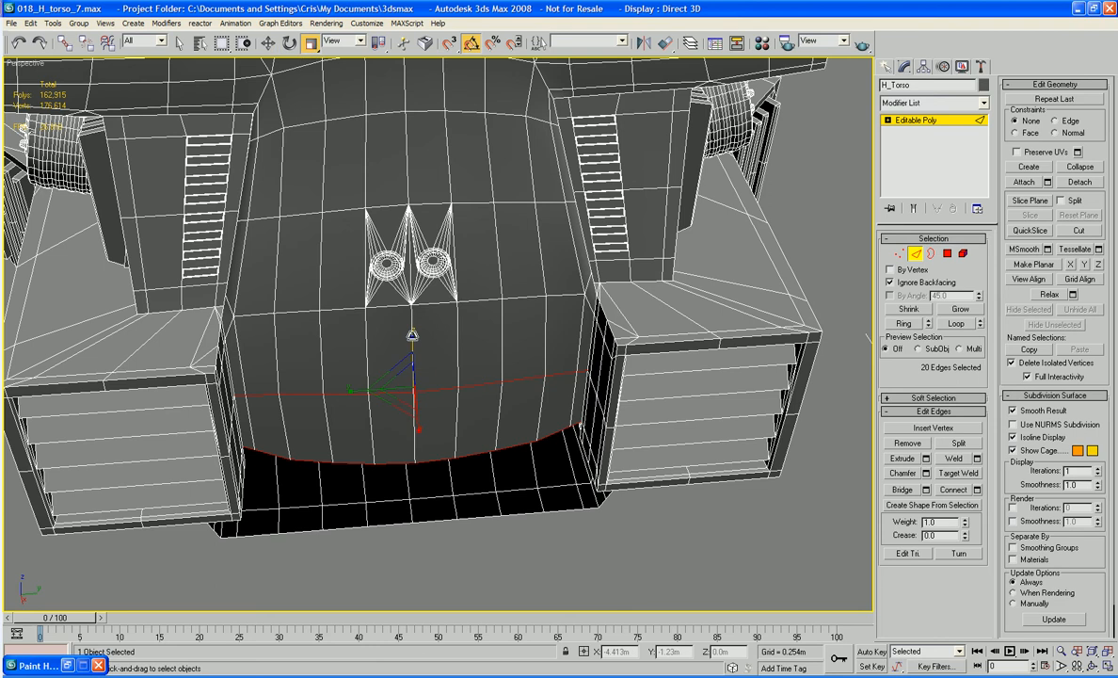
{"action": "left_click_drag", "start_coordinate": [412, 336], "coordinate": [377, 639]}
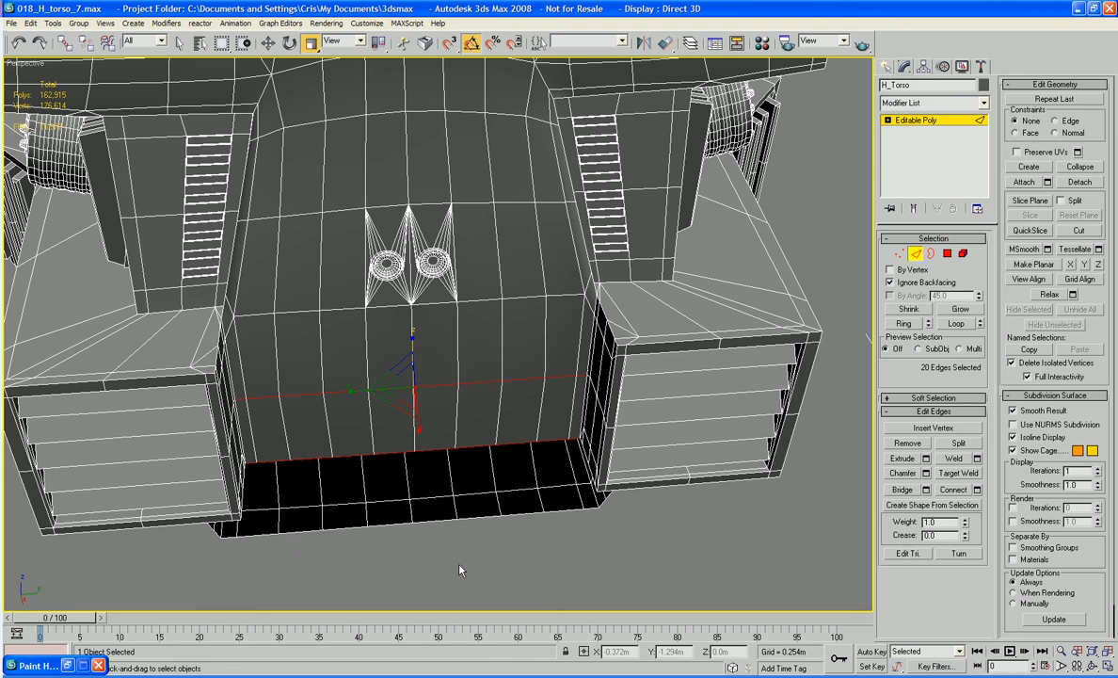
- Move the two flattened edge rows slightly upward along Z
{"action": "middle_click_drag", "start_coordinate": [456, 406], "coordinate": [433, 377], "text": "alt"}
{"action": "key", "text": "w"}
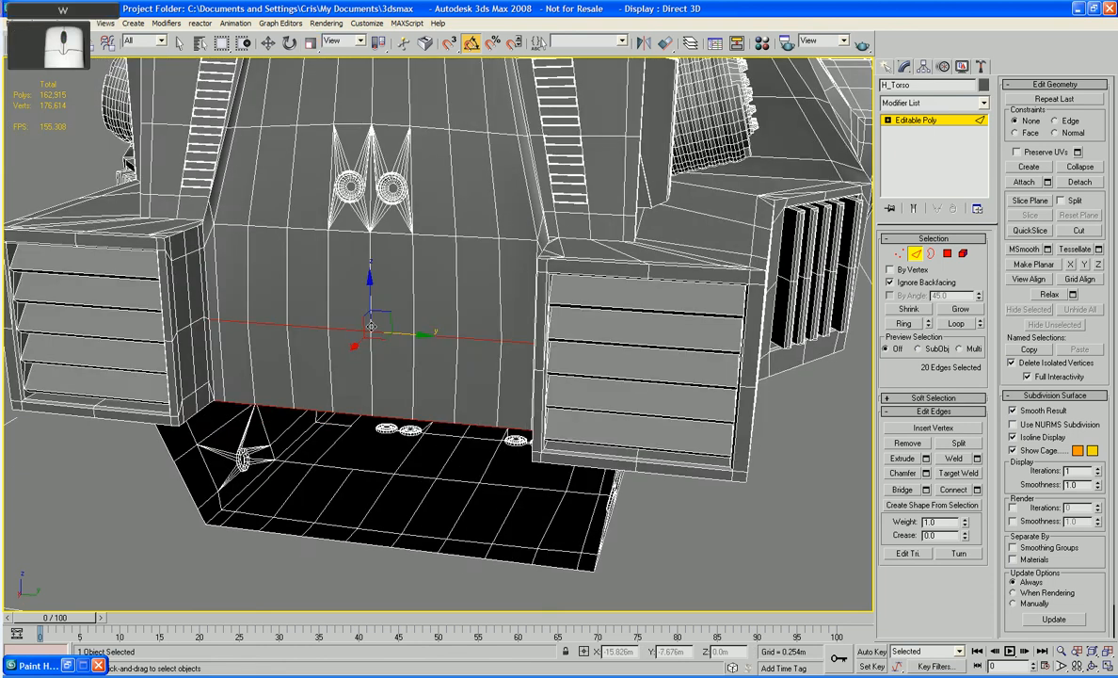
{"action": "left_click_drag", "start_coordinate": [370, 287], "coordinate": [373, 249]}
{"action": "middle_click_drag", "start_coordinate": [373, 249], "coordinate": [430, 301], "text": "alt"}
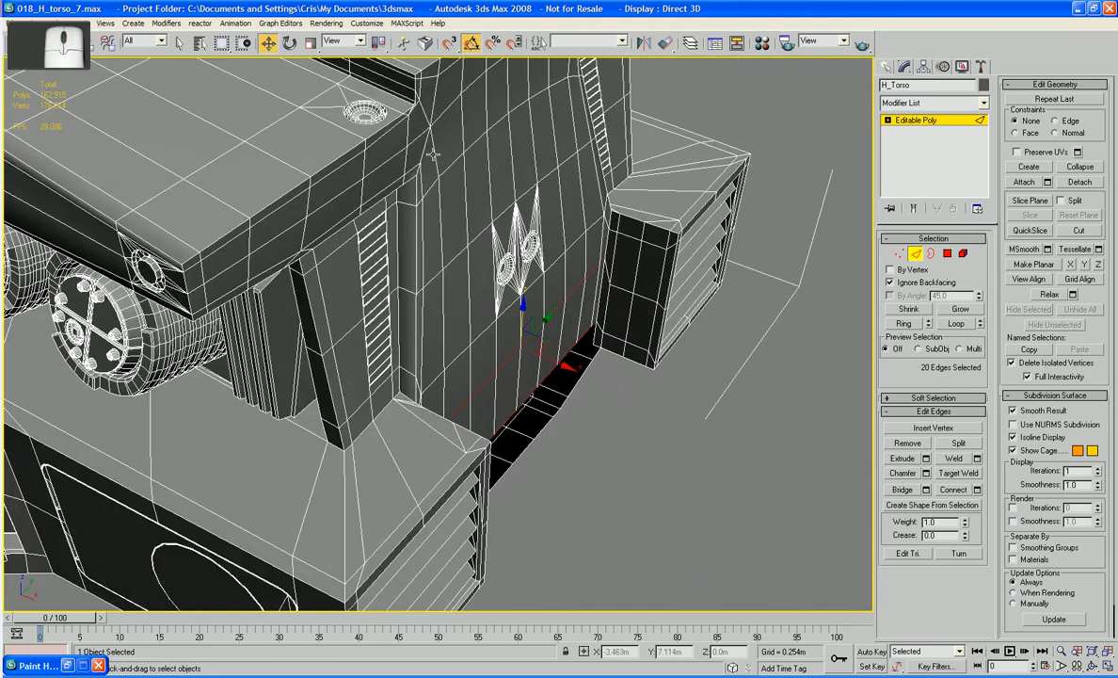
{"action": "middle_click_drag", "start_coordinate": [542, 271], "coordinate": [510, 223], "text": "alt"}
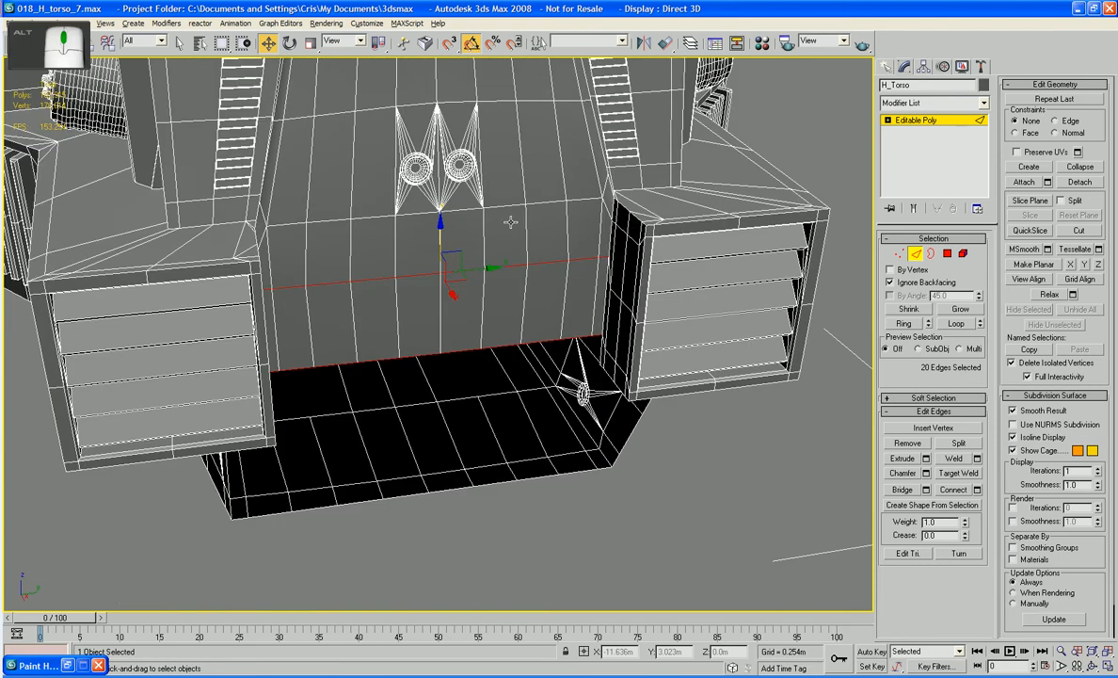
- Convert the edge selection to the adjoining panel polygons, try scaling them, and undo the scaling
{"action": "left_click", "coordinate": [947, 254], "text": "ctrl"}
{"action": "middle_click_drag", "start_coordinate": [566, 317], "coordinate": [673, 366], "text": "alt"}
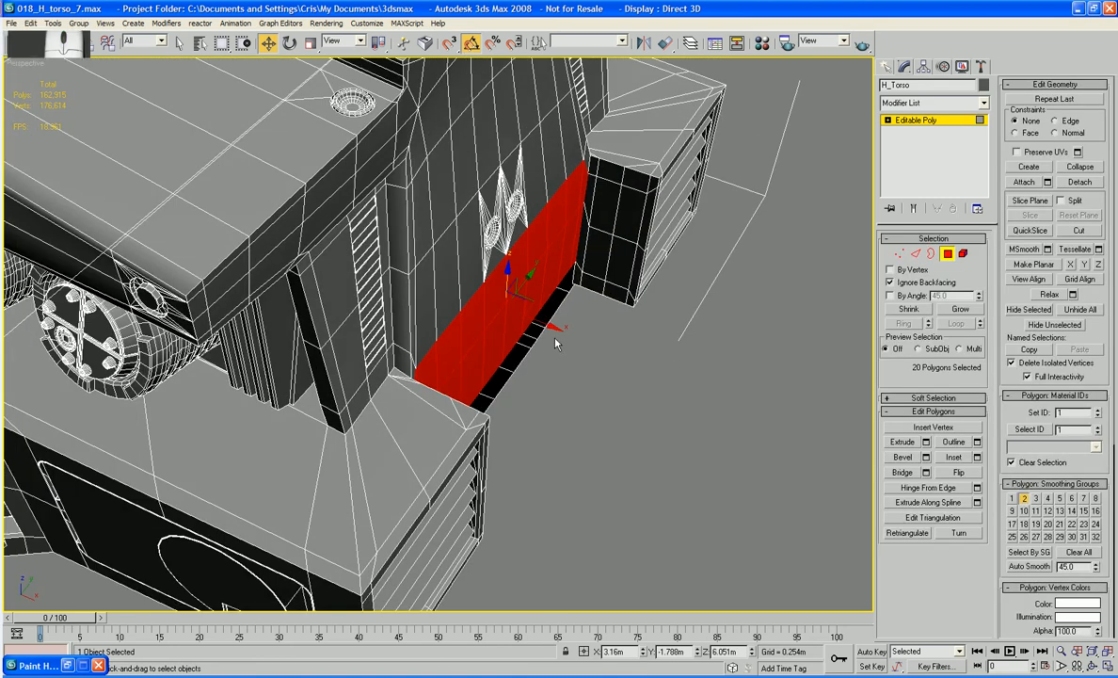
{"action": "key", "text": "r"}
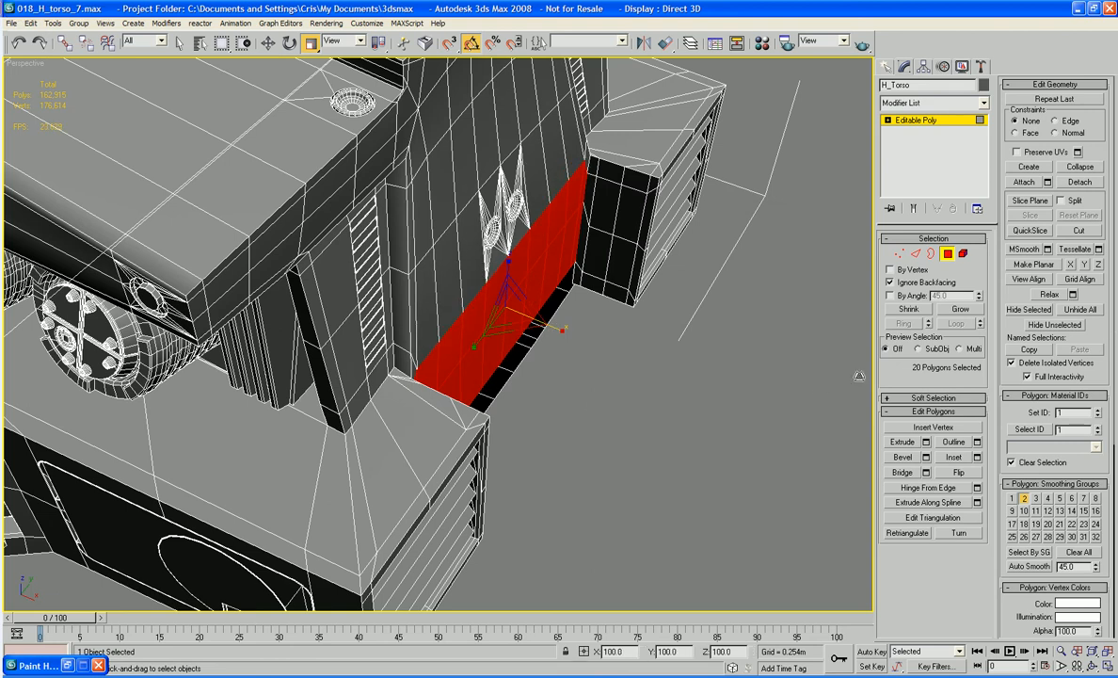
{"action": "key", "text": "ctrl+z"}
- Select the ten open edges along the lower border of the panel between the vented boxes
{"action": "middle_click_drag", "start_coordinate": [461, 368], "coordinate": [873, 247], "text": "alt"}
{"action": "scroll", "coordinate": [508, 222], "scroll_direction": "up", "scroll_amount": 5}
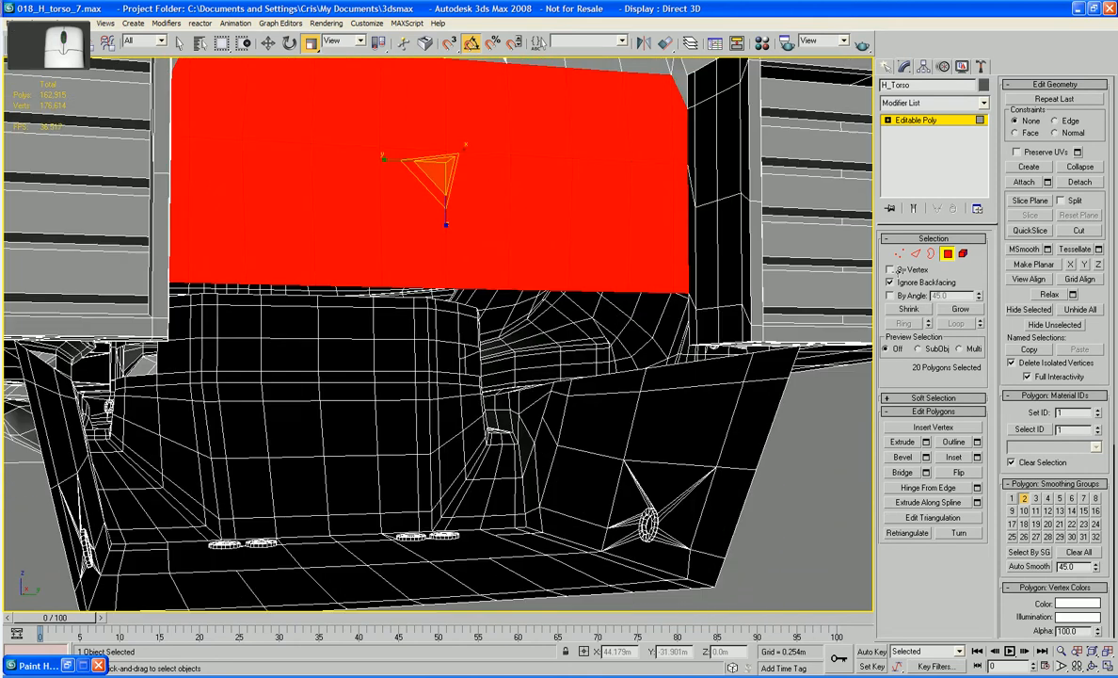
{"action": "left_click", "coordinate": [916, 254]}
{"action": "left_click", "coordinate": [679, 294]}
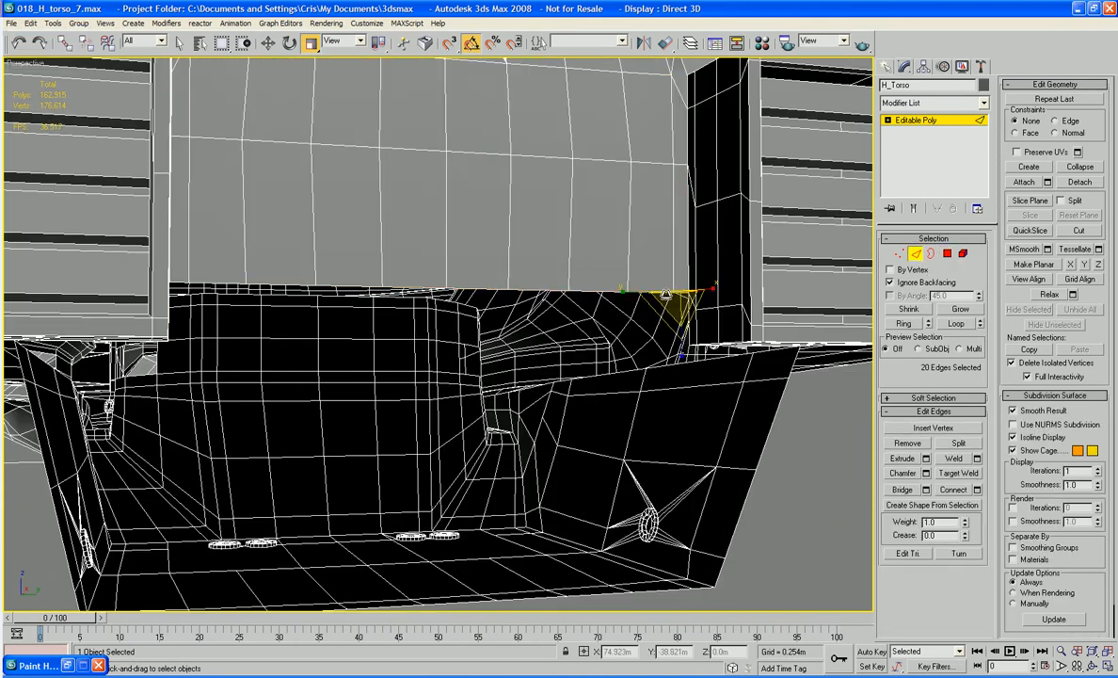
{"action": "left_click", "coordinate": [654, 294], "text": "ctrl"}
{"action": "left_click", "coordinate": [598, 291], "text": "ctrl"}
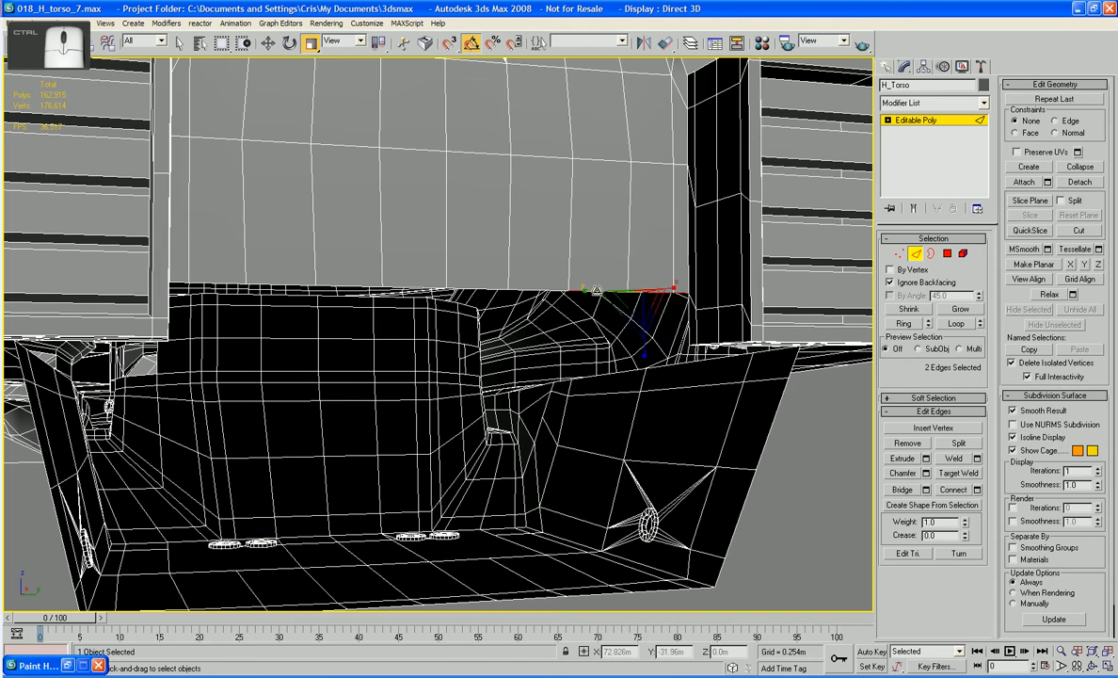
{"action": "left_click", "coordinate": [568, 291], "text": "ctrl"}
{"action": "key", "text": "q"}
{"action": "left_click", "coordinate": [540, 289], "text": "ctrl"}
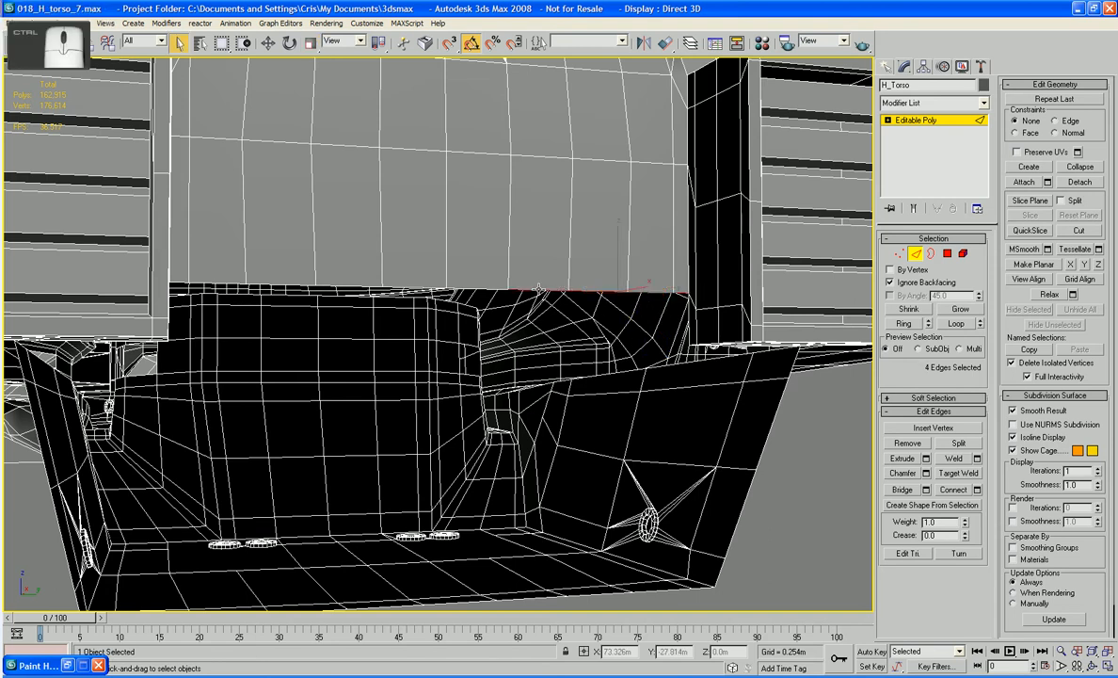
{"action": "left_click", "coordinate": [488, 289], "text": "ctrl"}
{"action": "middle_click_drag", "start_coordinate": [407, 291], "coordinate": [410, 306], "text": "alt"}
{"action": "left_click", "coordinate": [403, 303], "text": "ctrl"}
{"action": "left_click", "coordinate": [347, 303], "text": "ctrl"}
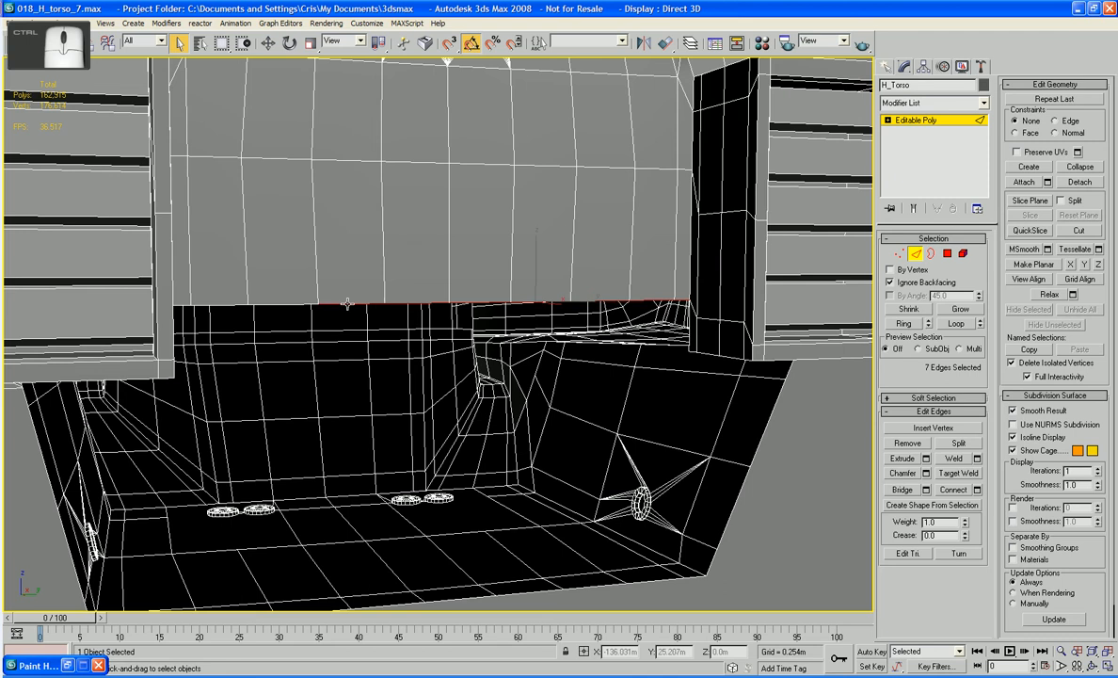
{"action": "left_click", "coordinate": [293, 304], "text": "ctrl"}
{"action": "left_click", "coordinate": [224, 304], "text": "ctrl"}
{"action": "mouse_move", "coordinate": [224, 305]}
{"action": "middle_mouse_down", "text": "alt"}
{"action": "mouse_move", "coordinate": [179, 305]}
{"action": "mouse_move", "coordinate": [246, 304]}
{"action": "middle_mouse_up", "text": "alt"}
{"action": "left_click", "coordinate": [162, 302], "text": "ctrl"}
- Extend the selected border edges downward along Z to form a new strip of polygons
{"action": "key", "text": "w"}
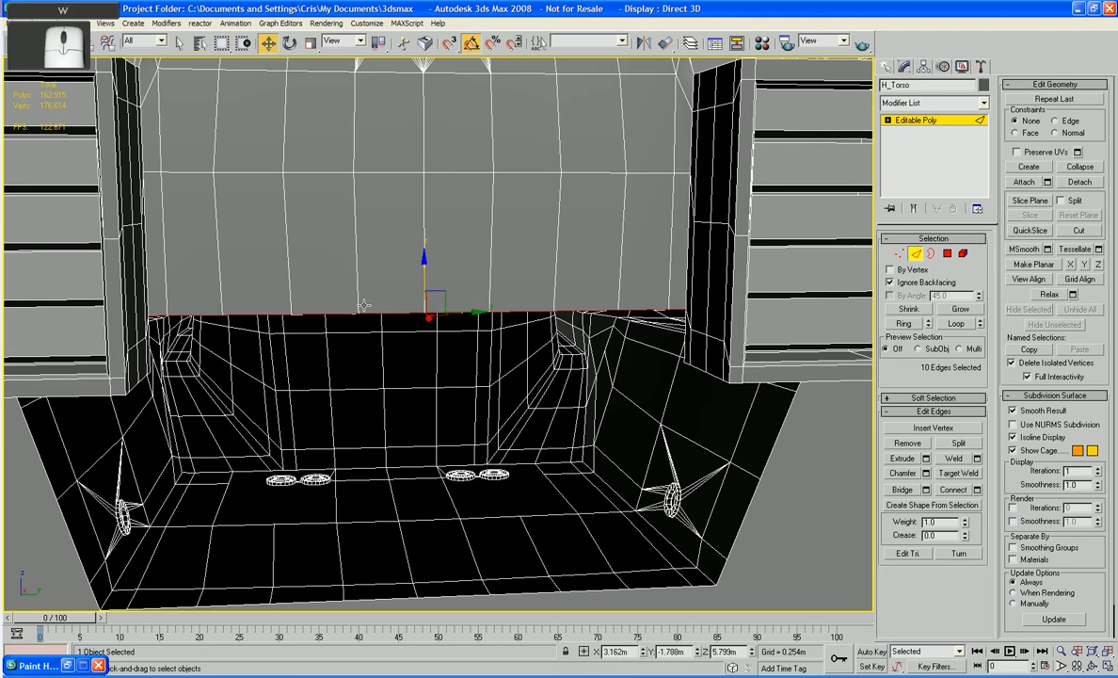
{"action": "middle_click_drag", "start_coordinate": [435, 286], "coordinate": [415, 273], "text": "alt"}
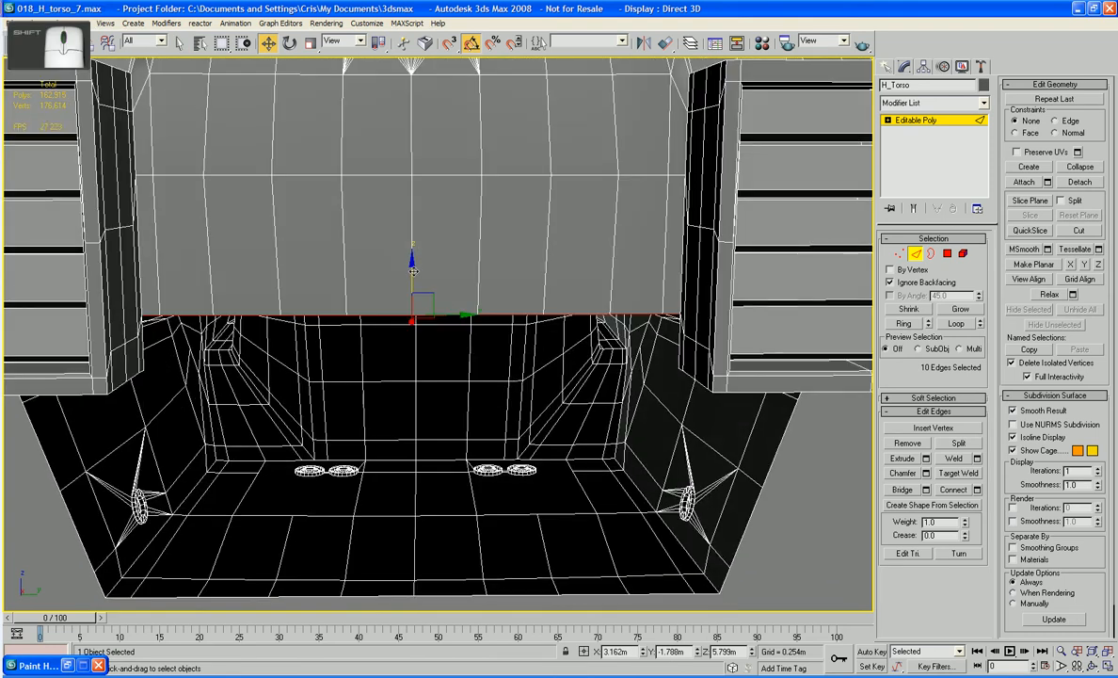
{"action": "left_click_drag", "start_coordinate": [412, 271], "coordinate": [414, 326], "text": "shift"}
- Target-weld the new strip's corner vertex to the lower corner of the neighbouring vented box
{"action": "middle_click_drag", "start_coordinate": [251, 373], "coordinate": [324, 384]}
{"action": "scroll", "coordinate": [227, 334], "scroll_direction": "up", "scroll_amount": 5}
{"action": "left_click", "coordinate": [253, 352]}
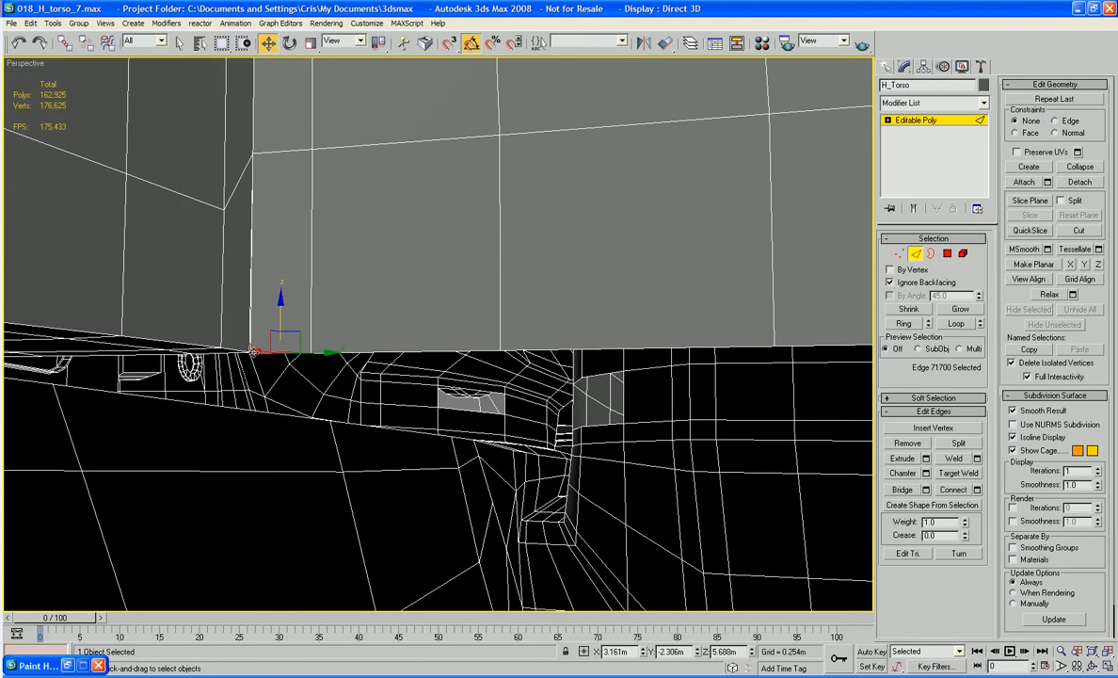
{"action": "mouse_move", "coordinate": [253, 350]}
{"action": "middle_mouse_down", "text": "alt"}
{"action": "mouse_move", "coordinate": [253, 283]}
{"action": "mouse_move", "coordinate": [242, 369]}
{"action": "mouse_move", "coordinate": [253, 365]}
{"action": "mouse_move", "coordinate": [235, 336]}
{"action": "middle_mouse_up", "text": "alt"}
{"action": "key", "text": "1"}
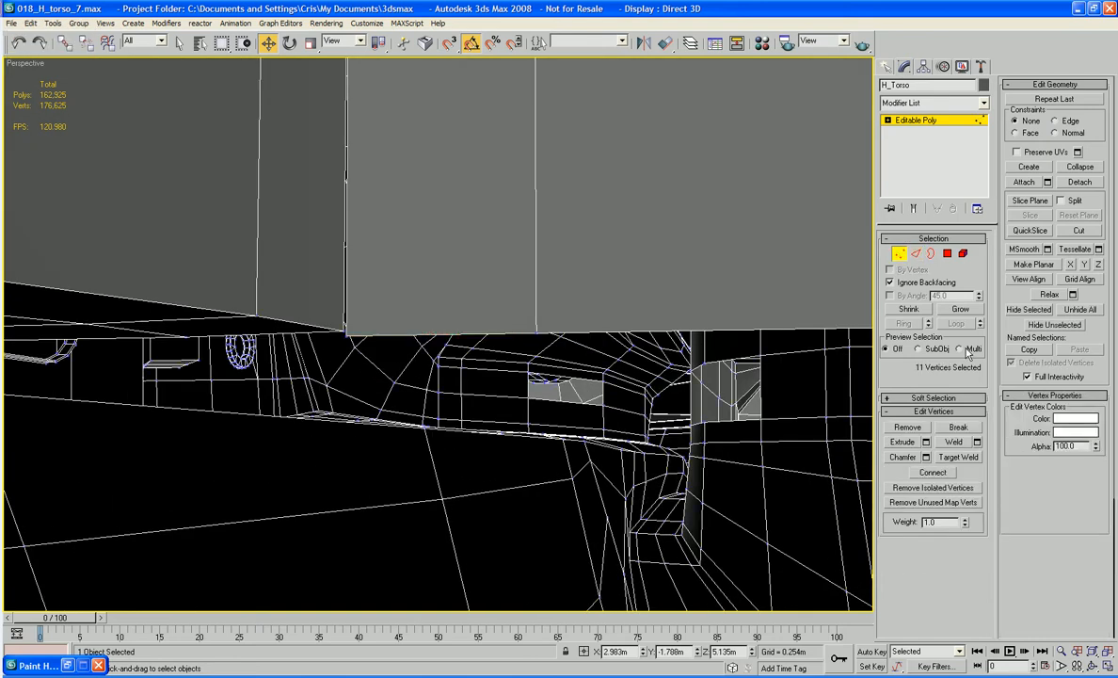
{"action": "left_click", "coordinate": [958, 457]}
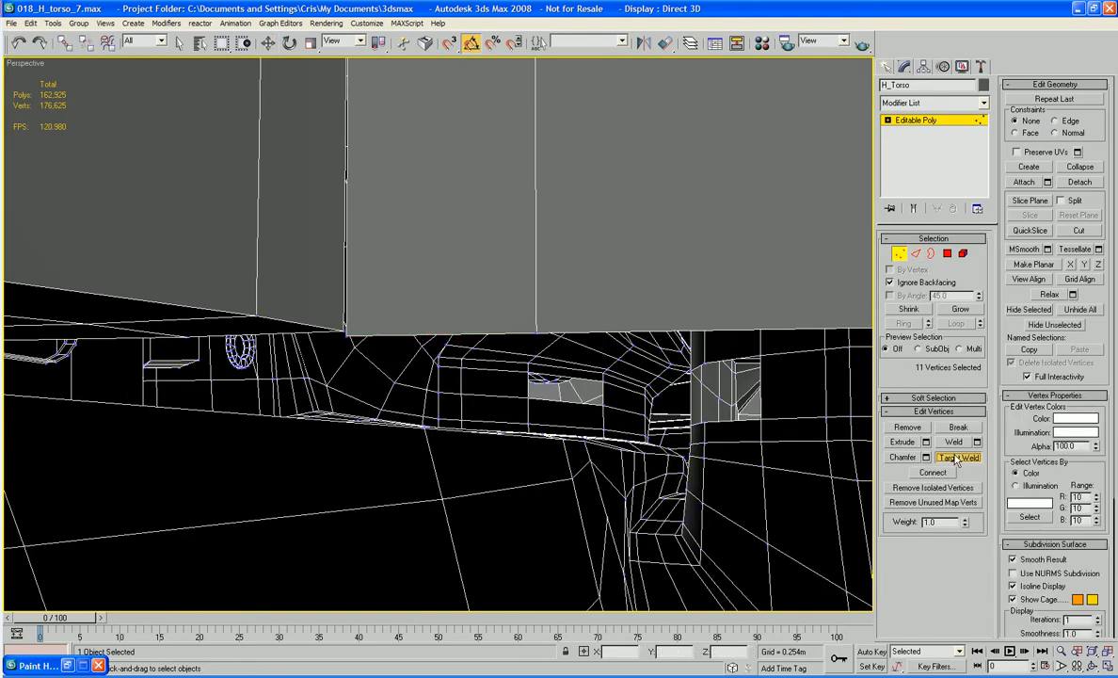
{"action": "left_click", "coordinate": [342, 330]}
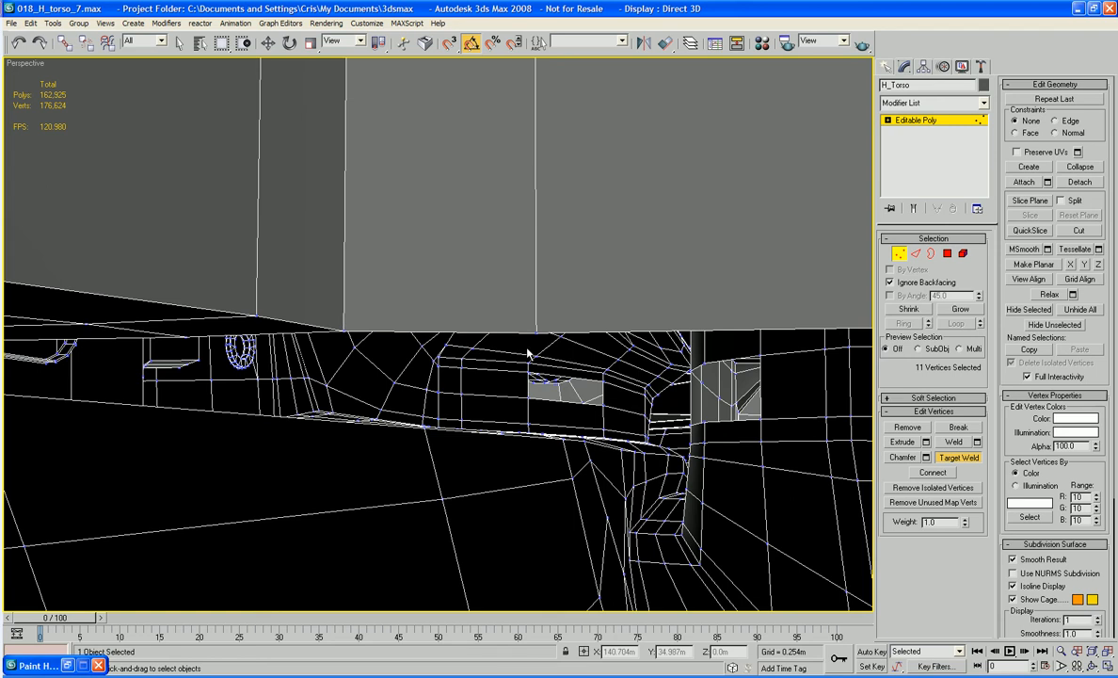
- Target-weld the strip's opposite corner vertex to the lower corner of the other vented box
{"action": "scroll", "coordinate": [528, 354], "scroll_direction": "down", "scroll_amount": 6}
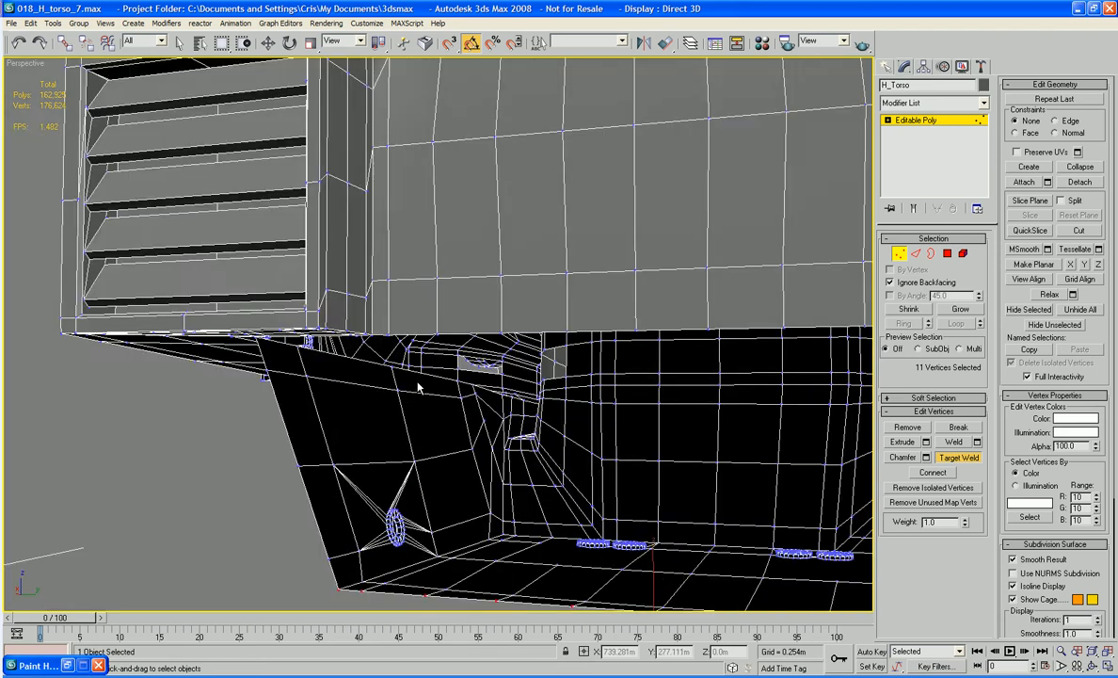
{"action": "middle_click_drag", "start_coordinate": [418, 386], "coordinate": [169, 390]}
{"action": "scroll", "coordinate": [376, 390], "scroll_direction": "down", "scroll_amount": 5}
{"action": "middle_click_drag", "start_coordinate": [414, 391], "coordinate": [532, 375], "text": "alt"}
{"action": "scroll", "coordinate": [545, 399], "scroll_direction": "up", "scroll_amount": 10}
{"action": "scroll", "coordinate": [541, 422], "scroll_direction": "up", "scroll_amount": 3}
{"action": "scroll", "coordinate": [495, 431], "scroll_direction": "up", "scroll_amount": 3}
{"action": "middle_click_drag", "start_coordinate": [495, 432], "coordinate": [490, 406]}
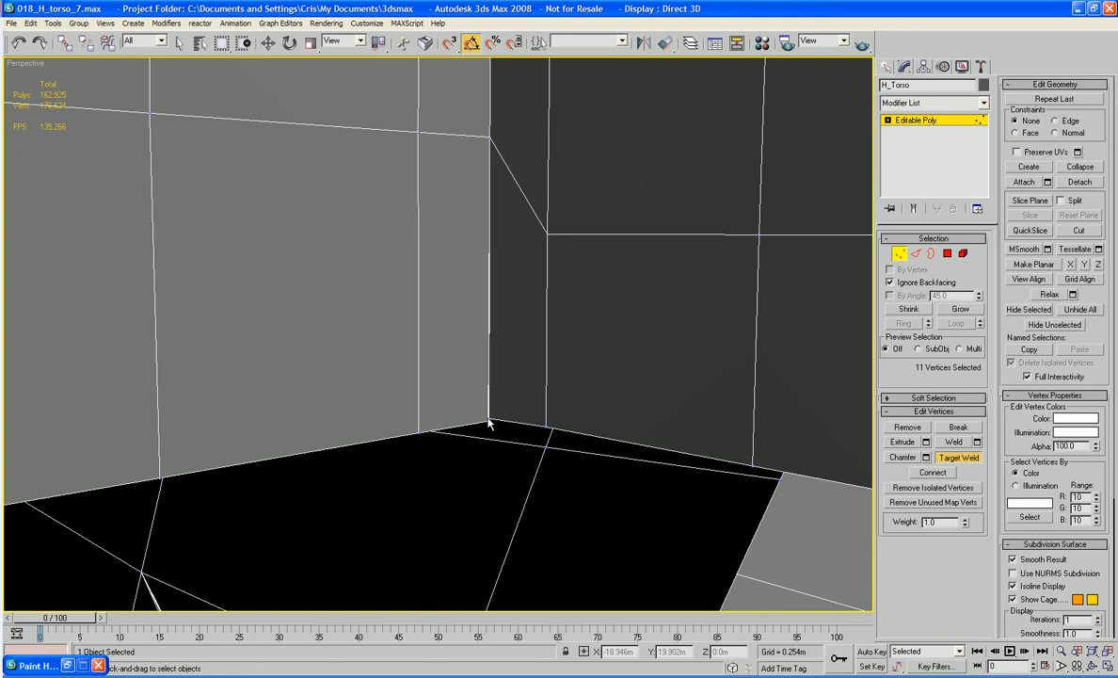
- Cut an edge from the panel's outer vertex to the upper inner corner of the adjacent vented box
{"action": "scroll", "coordinate": [488, 416], "scroll_direction": "down", "scroll_amount": 5}
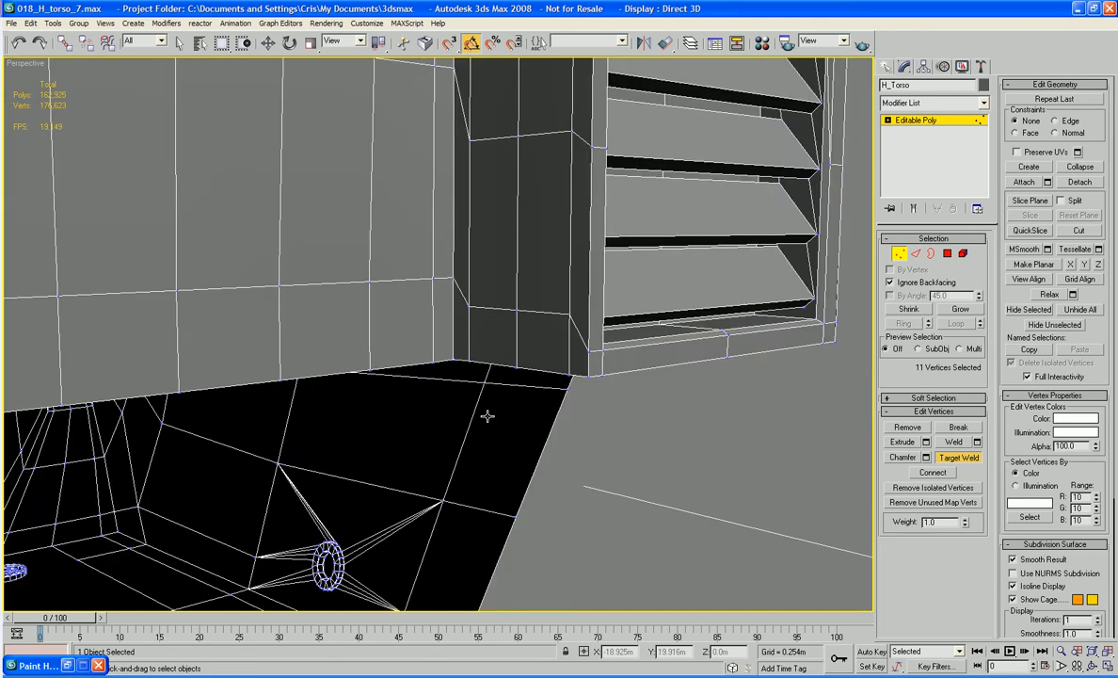
{"action": "middle_click_drag", "start_coordinate": [488, 416], "coordinate": [505, 494], "text": "alt"}
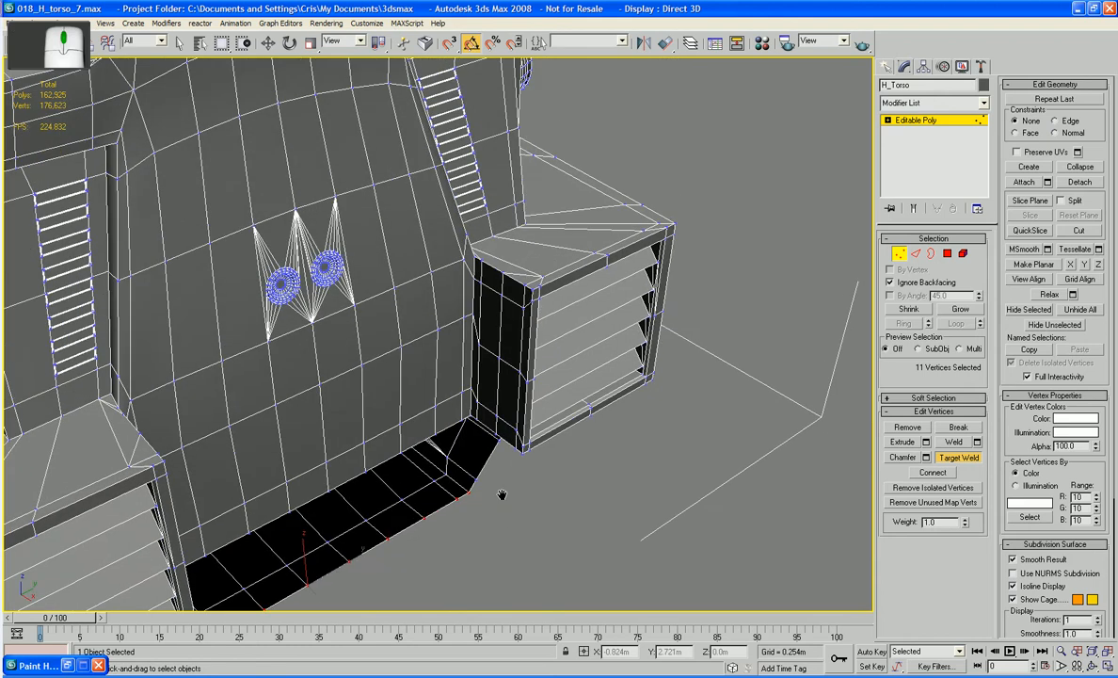
{"action": "scroll", "coordinate": [529, 546], "scroll_direction": "up", "scroll_amount": 5}
{"action": "middle_click_drag", "start_coordinate": [529, 546], "coordinate": [490, 535]}
{"action": "scroll", "coordinate": [442, 592], "scroll_direction": "up", "scroll_amount": 3}
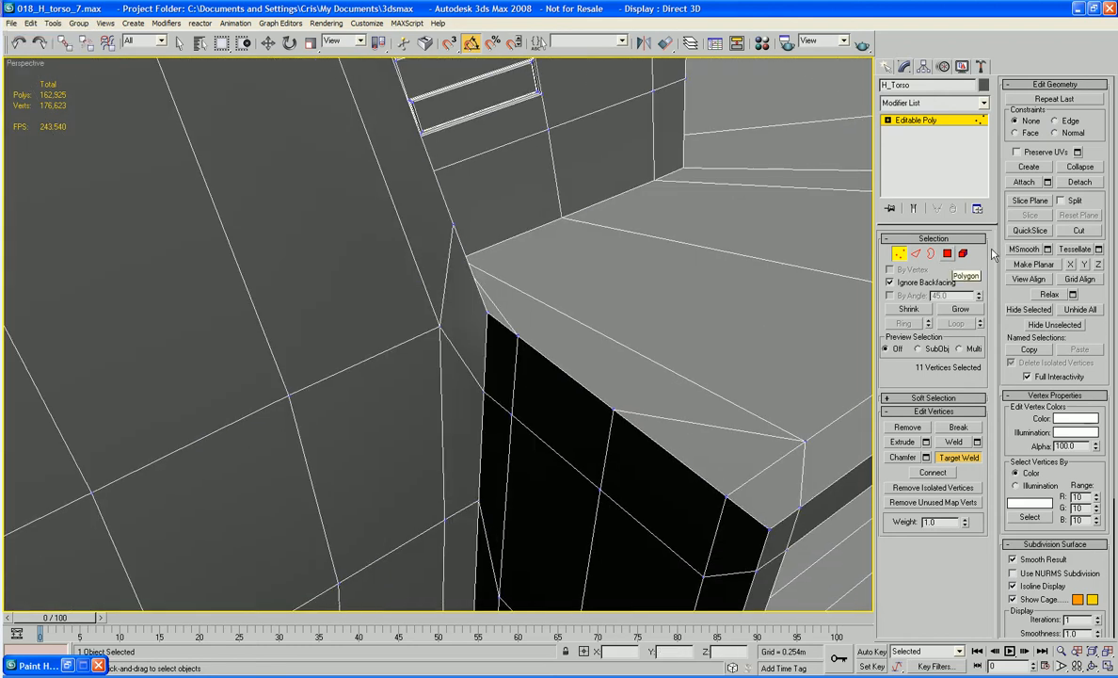
{"action": "left_click", "coordinate": [1080, 230]}
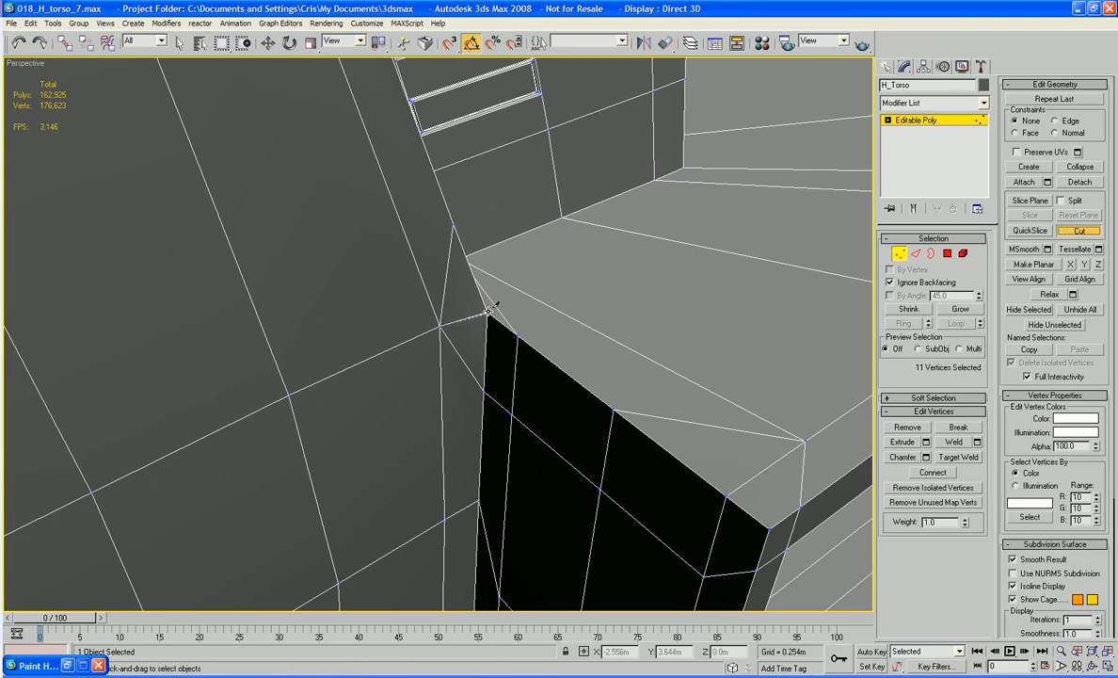
- Cut the matching edge on the opposite side, between the other vented box's upper inner corner and the panel vertex
{"action": "scroll", "coordinate": [491, 309], "scroll_direction": "down", "scroll_amount": 5}
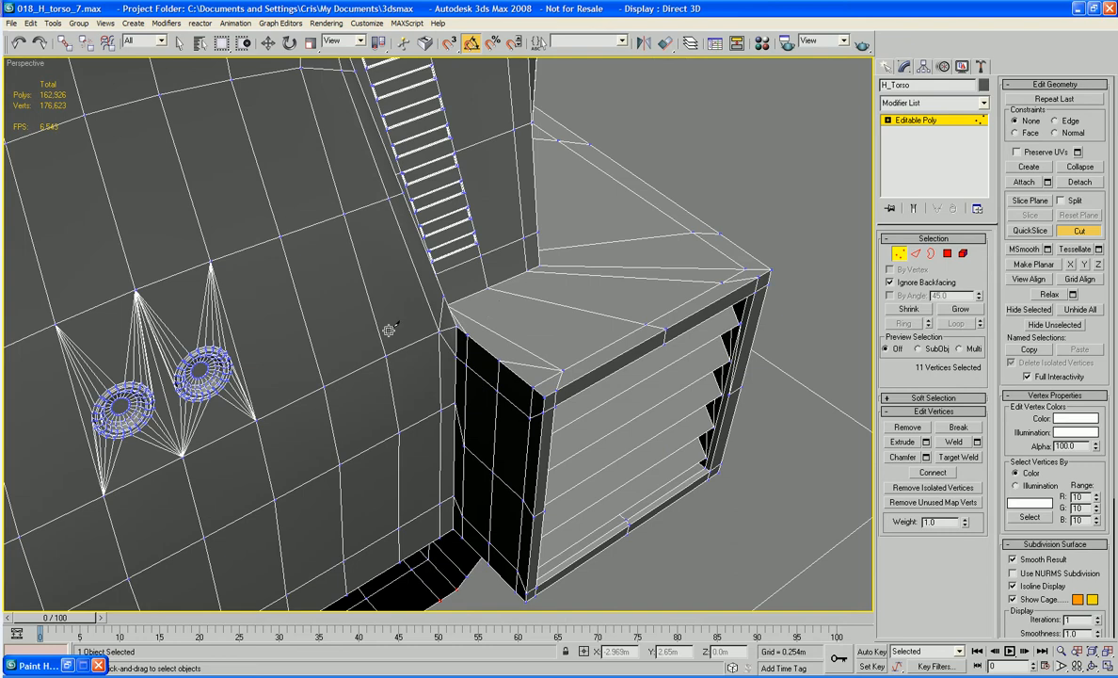
{"action": "middle_click_drag", "start_coordinate": [332, 324], "coordinate": [721, 429], "text": "alt"}
{"action": "scroll", "coordinate": [554, 315], "scroll_direction": "up", "scroll_amount": 2}
{"action": "middle_click_drag", "start_coordinate": [555, 316], "coordinate": [641, 419]}
{"action": "scroll", "coordinate": [654, 426], "scroll_direction": "up", "scroll_amount": 4}
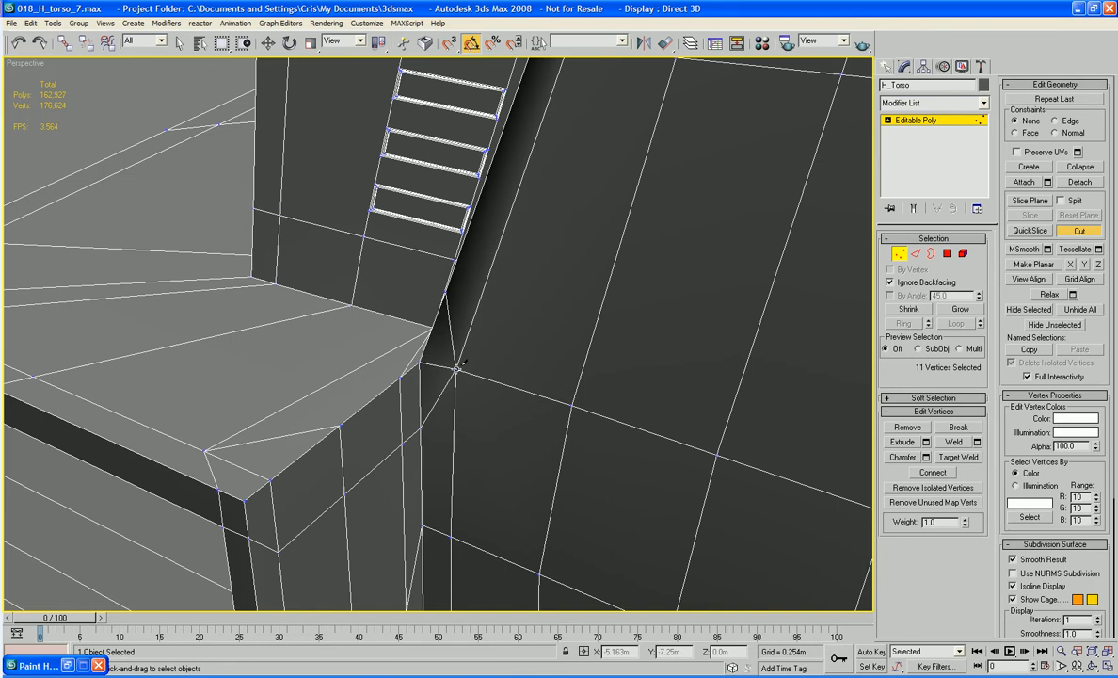
- Select the panel polygons between the vented boxes, including the small corner polygon created by the cut on each side
{"action": "scroll", "coordinate": [457, 367], "scroll_direction": "down", "scroll_amount": 4}
{"action": "scroll", "coordinate": [462, 384], "scroll_direction": "down", "scroll_amount": 3}
{"action": "middle_click_drag", "start_coordinate": [460, 390], "coordinate": [583, 441], "text": "alt"}
{"action": "scroll", "coordinate": [583, 440], "scroll_direction": "up", "scroll_amount": 4}
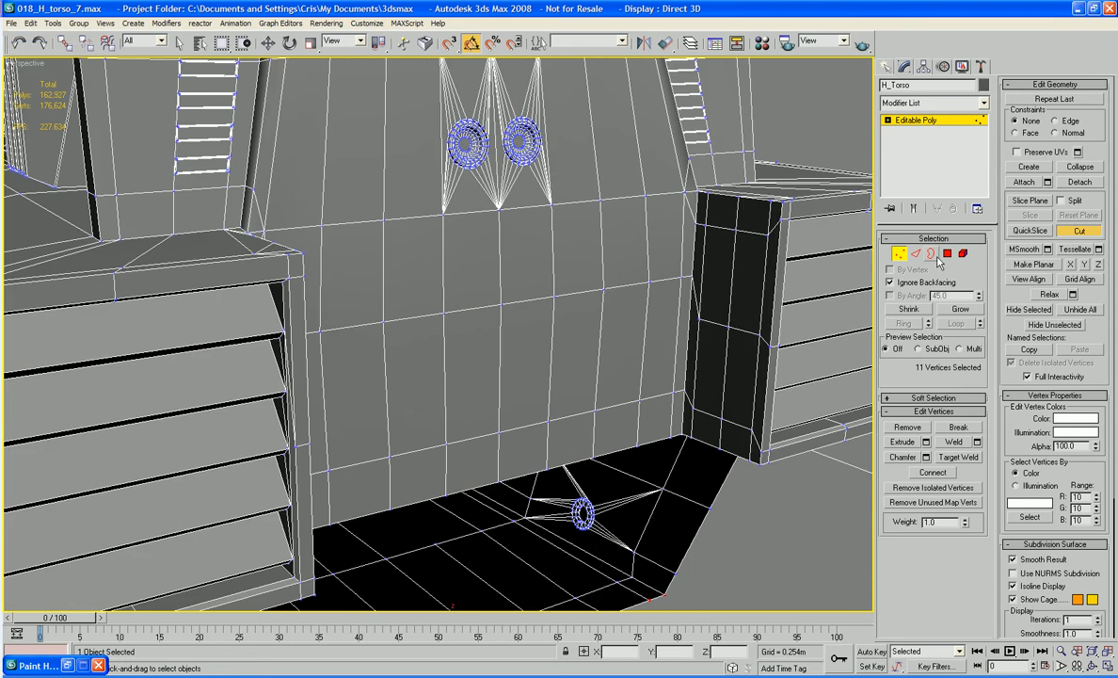
{"action": "left_click", "coordinate": [947, 253], "text": "ctrl"}
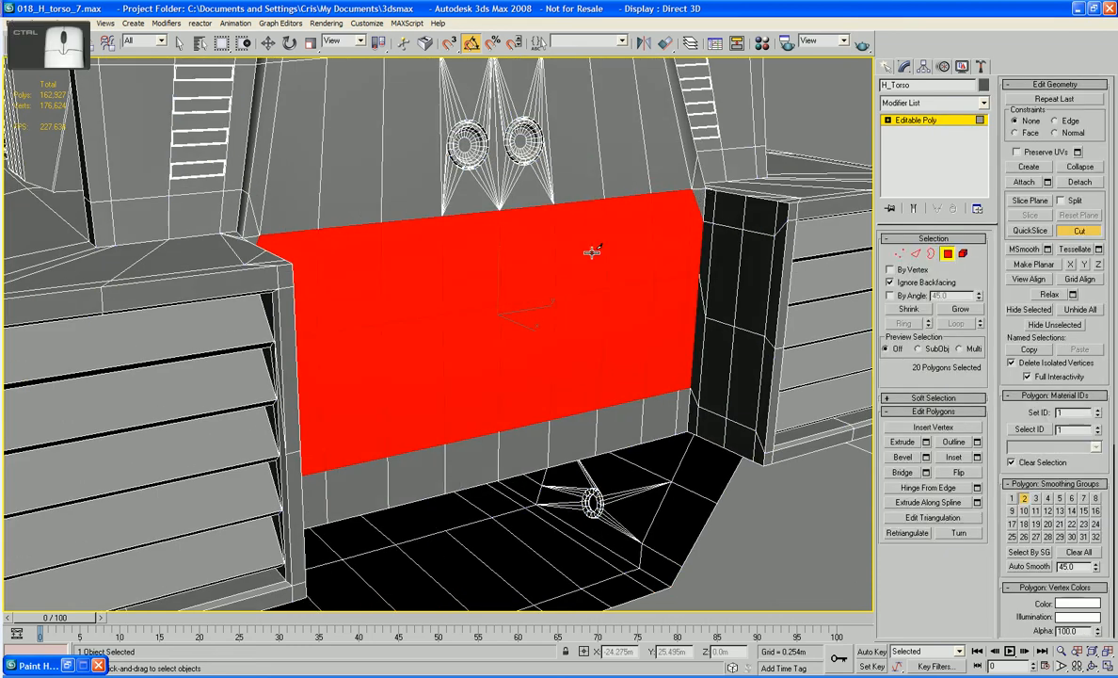
{"action": "key", "text": "w"}
{"action": "left_click", "coordinate": [700, 198], "text": "ctrl"}
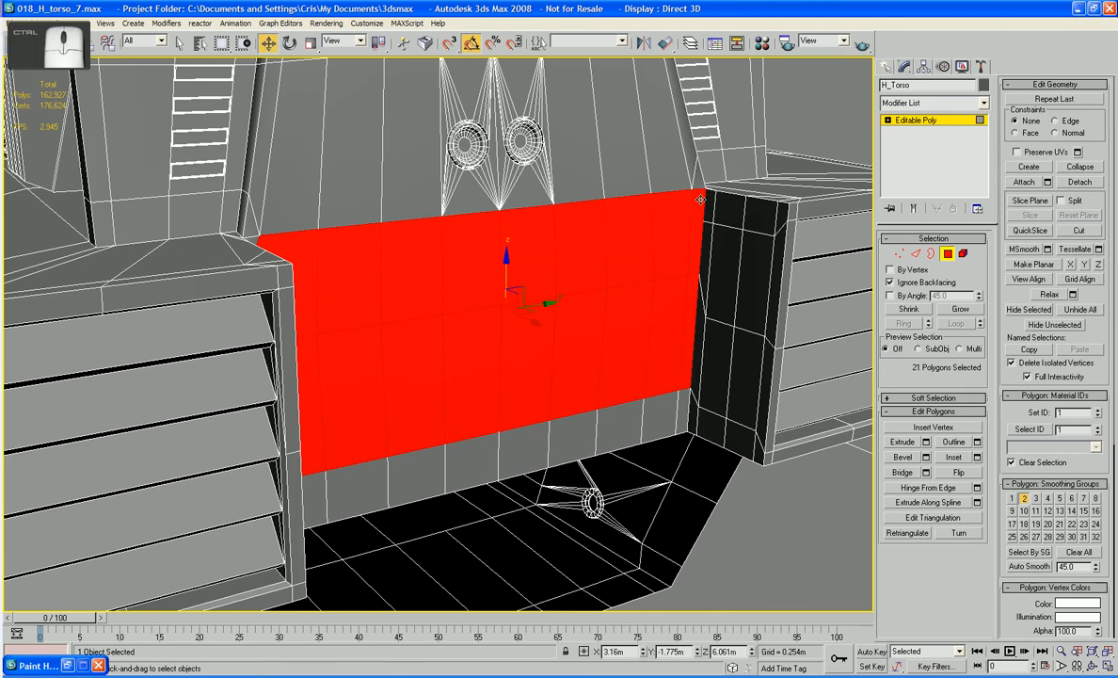
{"action": "middle_click_drag", "start_coordinate": [651, 185], "coordinate": [482, 303], "text": "alt"}
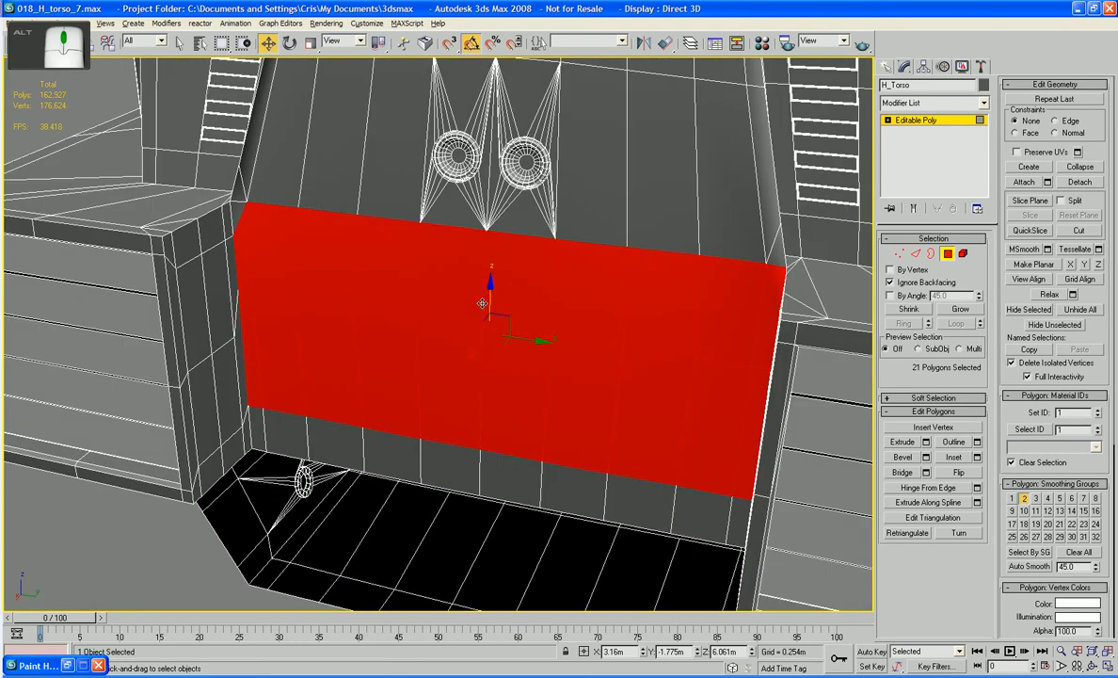
{"action": "left_click", "coordinate": [221, 209], "text": "ctrl"}
- Try cloning the selected panel polygons to an element offset outward from the torso
{"action": "middle_click_drag", "start_coordinate": [309, 265], "coordinate": [330, 277], "text": "alt"}
{"action": "mouse_move", "coordinate": [408, 368]}
{"action": "left_mouse_down", "text": "shift"}
{"action": "mouse_move", "coordinate": [394, 360]}
{"action": "mouse_move", "coordinate": [394, 369]}
{"action": "left_mouse_up", "text": "shift"}
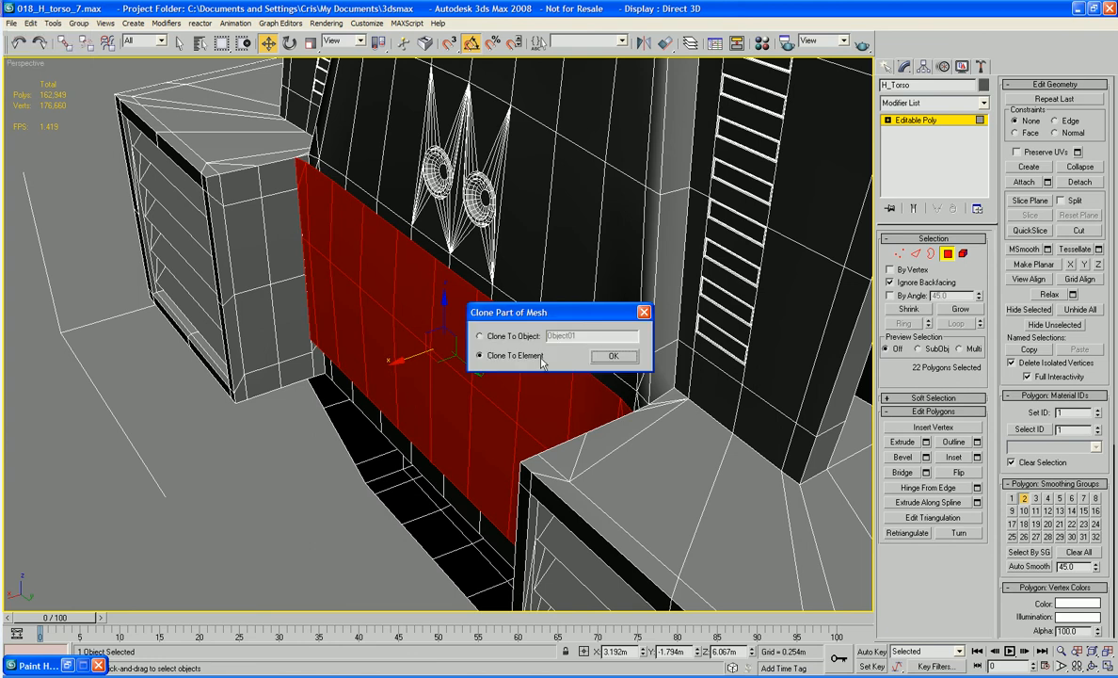
{"action": "left_click", "coordinate": [613, 357]}
{"action": "mouse_move", "coordinate": [462, 430]}
{"action": "middle_mouse_down", "text": "alt"}
{"action": "mouse_move", "coordinate": [574, 344]}
{"action": "mouse_move", "coordinate": [554, 284]}
{"action": "middle_mouse_up", "text": "alt"}
{"action": "key", "text": "ctrl+z"}
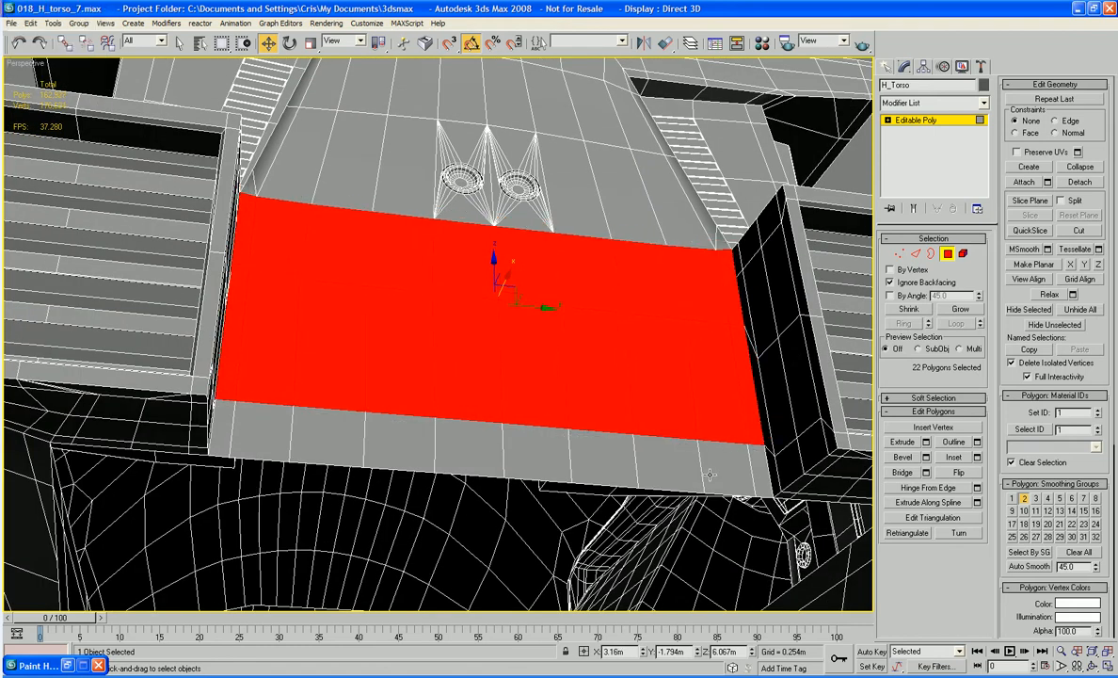
- Add the whole bottom row of panel polygons between the vented boxes to the polygon selection
{"action": "left_click", "coordinate": [704, 452], "text": "ctrl"}
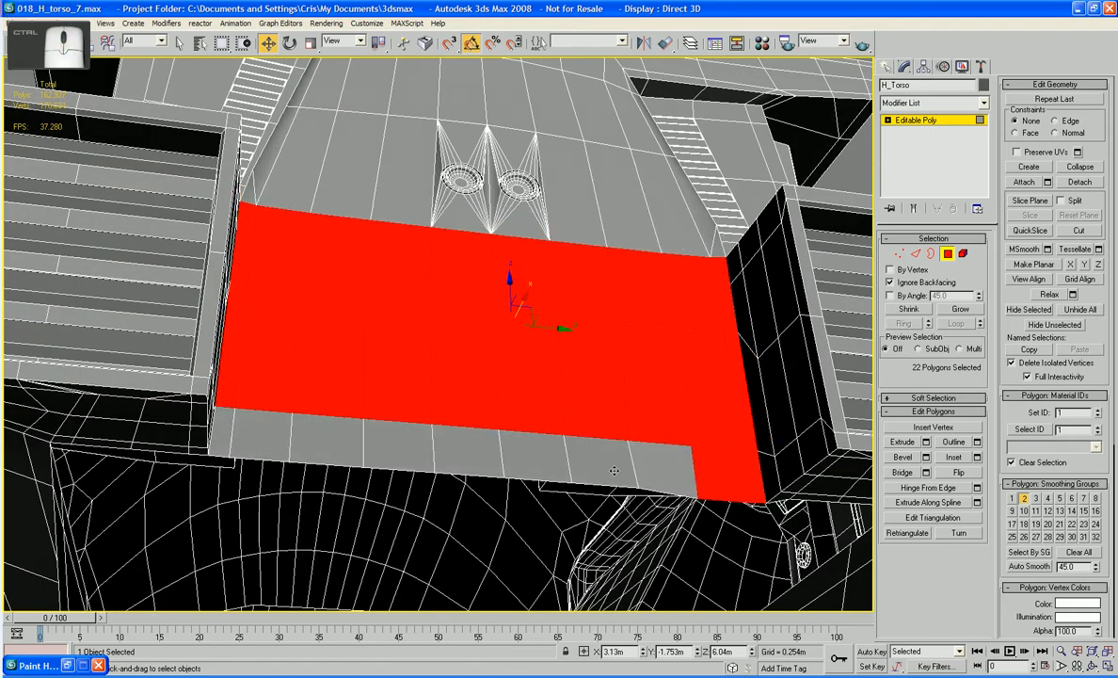
{"action": "key", "text": "ctrl+z"}
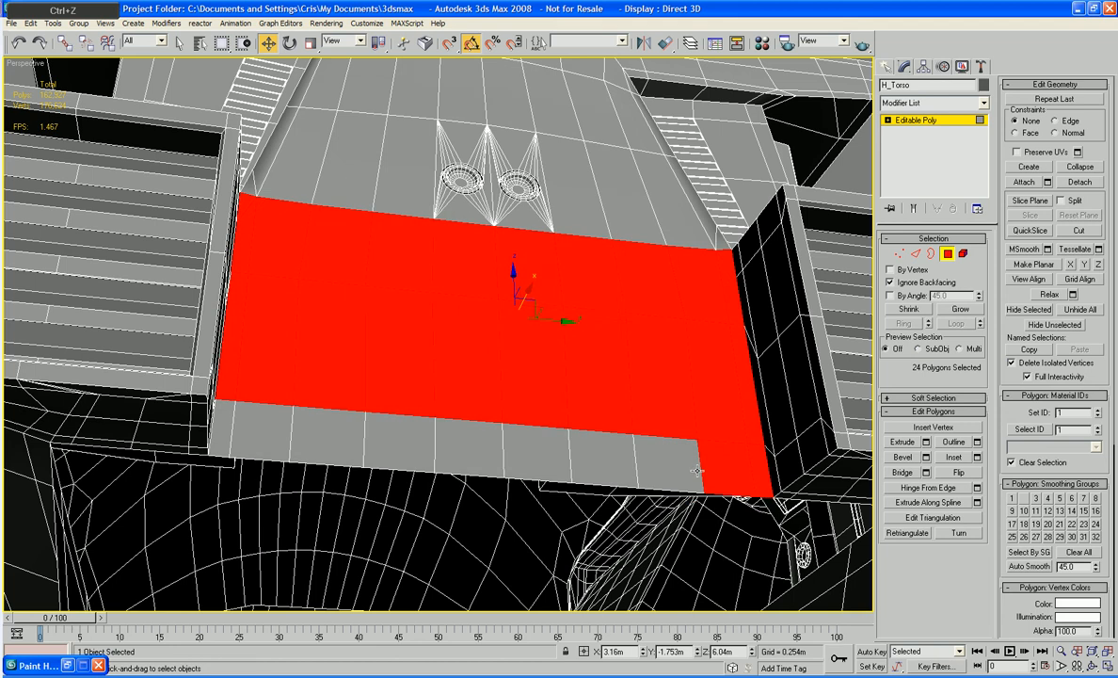
{"action": "left_click", "coordinate": [646, 438], "text": "ctrl"}
{"action": "left_click", "coordinate": [574, 438], "text": "ctrl"}
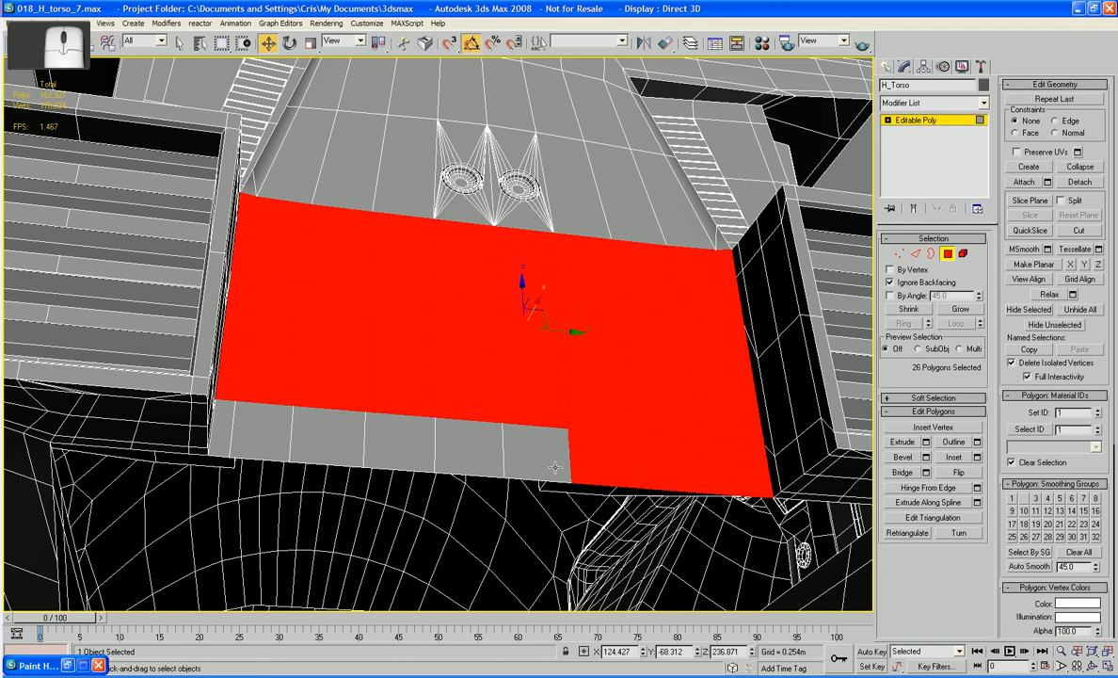
{"action": "left_click", "coordinate": [542, 460], "text": "ctrl"}
{"action": "left_click", "coordinate": [473, 456], "text": "ctrl"}
{"action": "left_click", "coordinate": [401, 454], "text": "ctrl"}
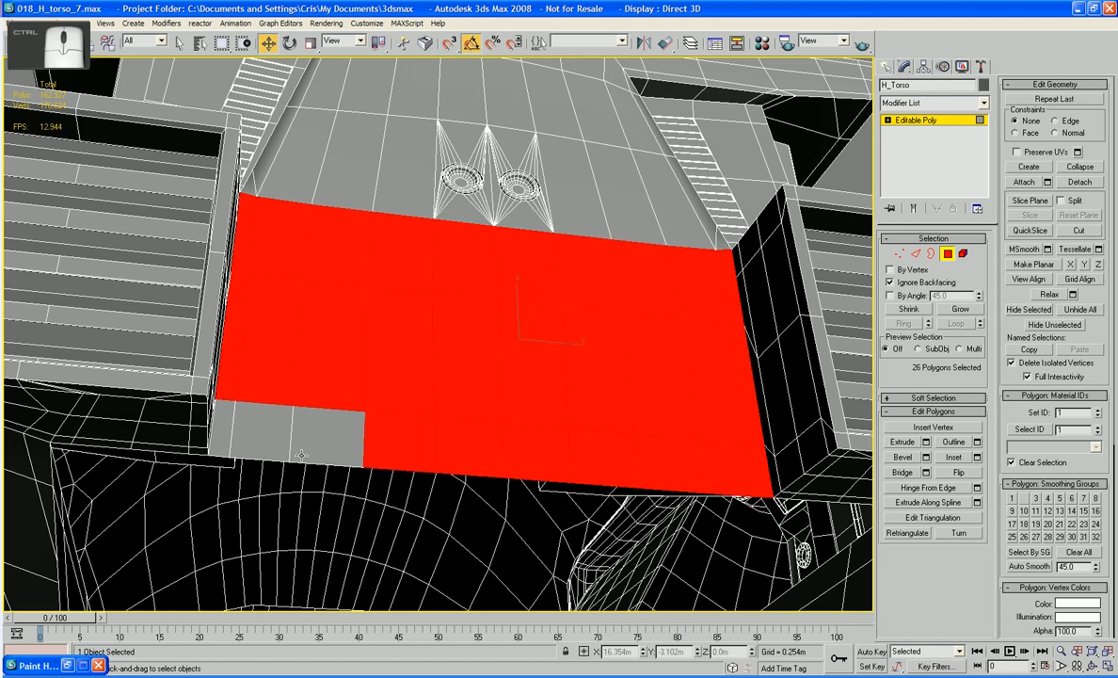
{"action": "left_click", "coordinate": [301, 456], "text": "ctrl"}
{"action": "left_click", "coordinate": [266, 449], "text": "ctrl"}
{"action": "left_click", "coordinate": [225, 444], "text": "ctrl"}
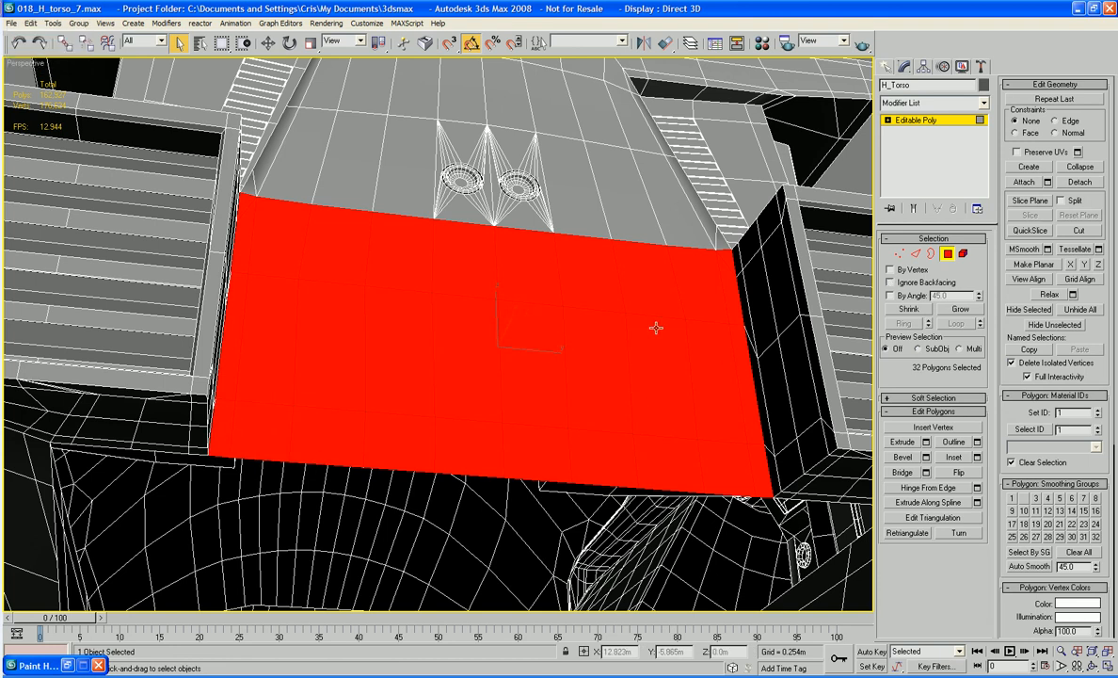
- Clone the selected panel polygons to an element, offset slightly outward along the X axis
{"action": "middle_click_drag", "start_coordinate": [656, 327], "coordinate": [548, 386], "text": "alt"}
{"action": "key", "text": "w"}
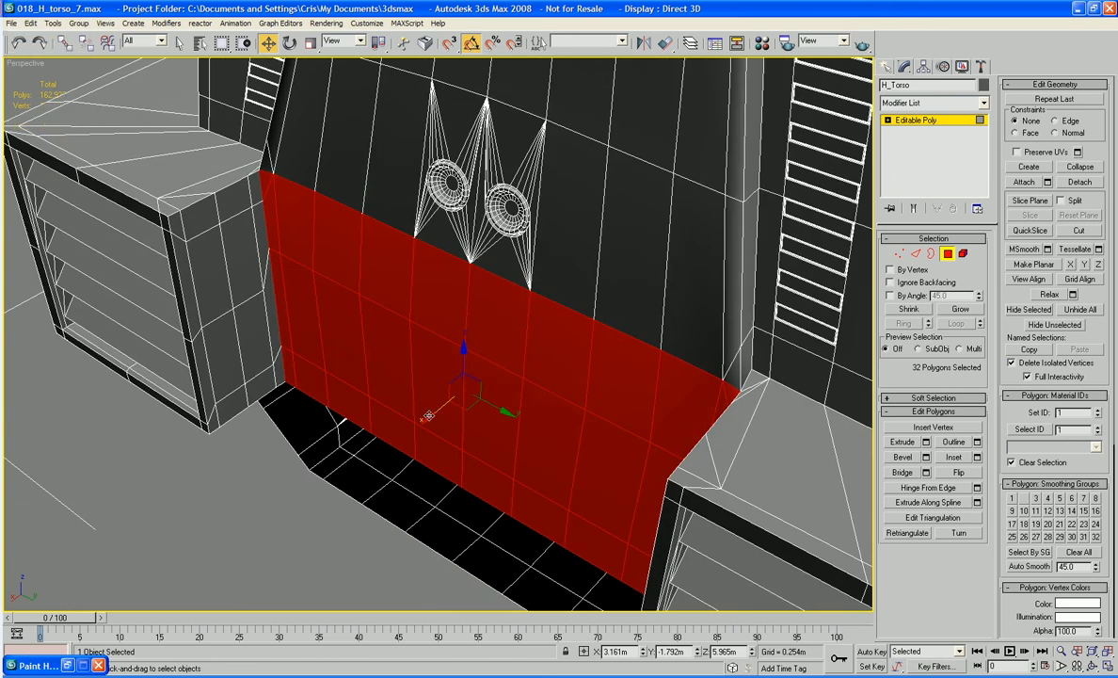
{"action": "left_click_drag", "start_coordinate": [429, 415], "coordinate": [424, 426], "text": "shift"}
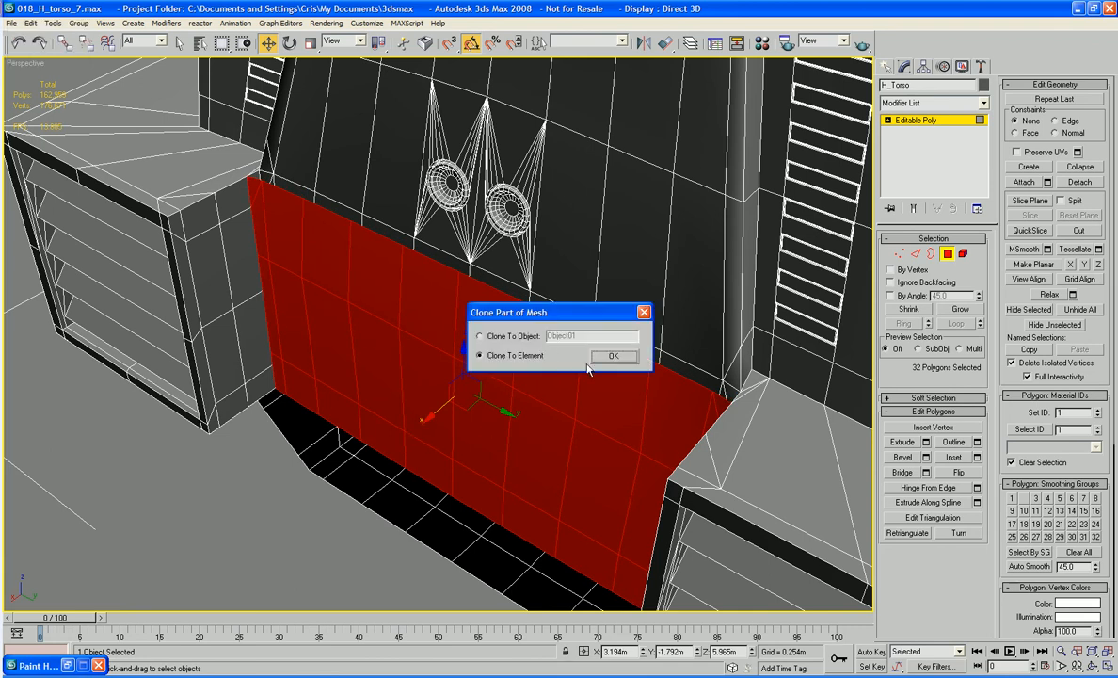
{"action": "left_click", "coordinate": [564, 336]}
{"action": "middle_click_drag", "start_coordinate": [564, 357], "coordinate": [413, 400], "text": "alt"}
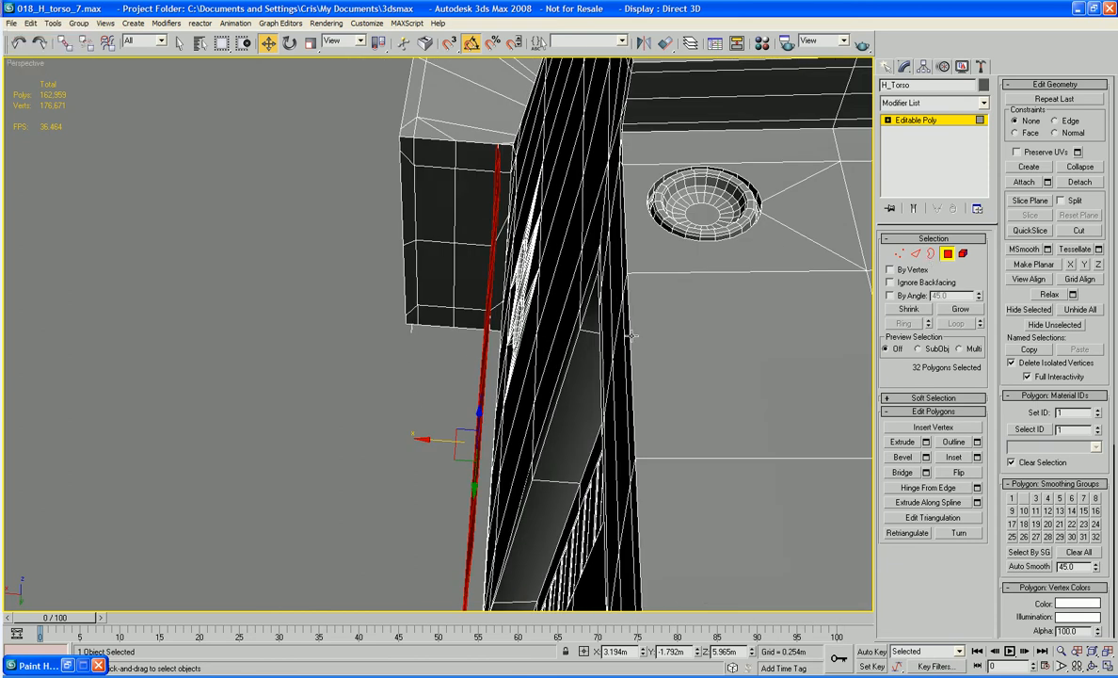
- Delete the four narrow side polygons of one vented box between the original panel and its clone
{"action": "middle_click_drag", "start_coordinate": [585, 311], "coordinate": [632, 315], "text": "alt"}
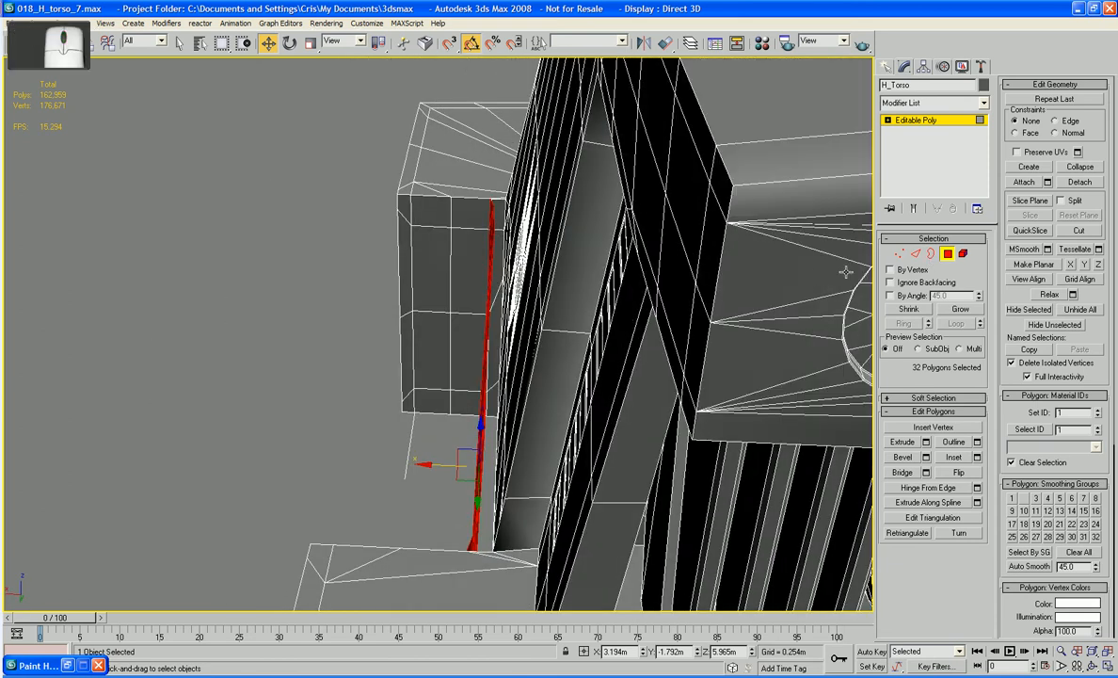
{"action": "left_click", "coordinate": [947, 253]}
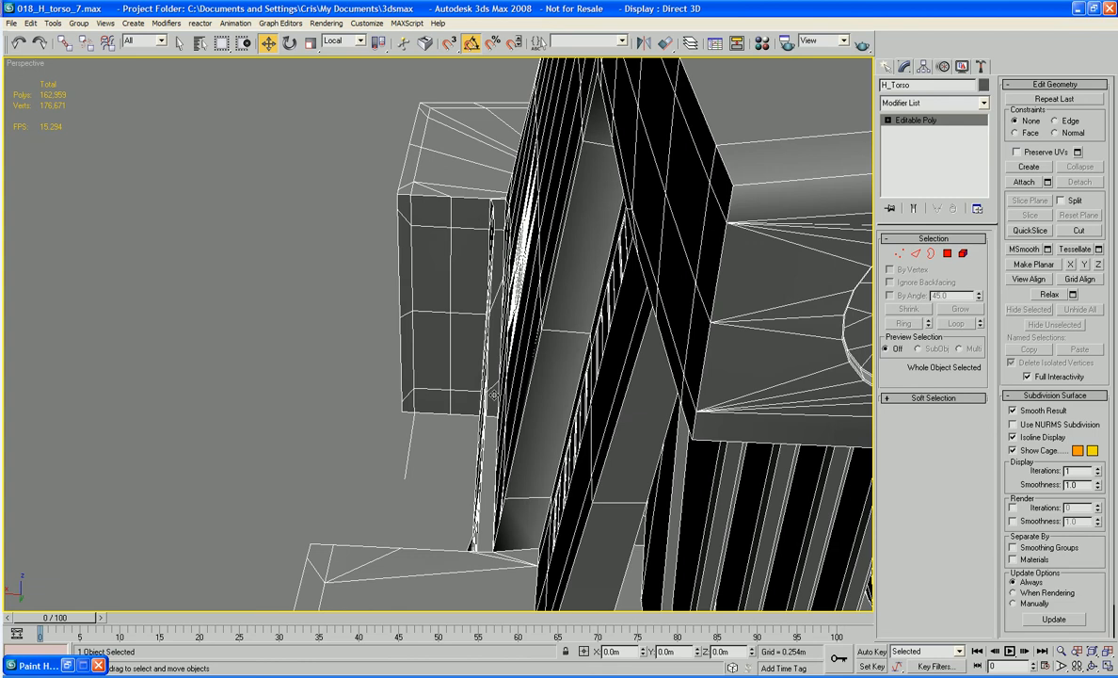
{"action": "left_click", "coordinate": [949, 255]}
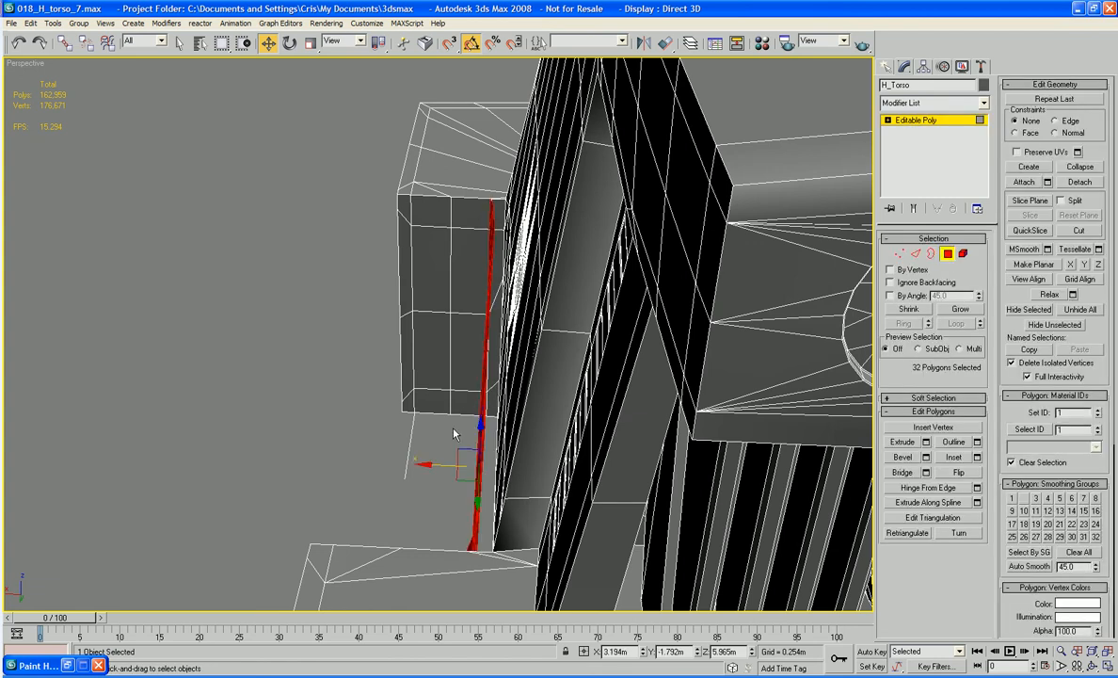
{"action": "left_click", "coordinate": [454, 434]}
{"action": "left_click", "coordinate": [492, 402]}
{"action": "left_click", "coordinate": [502, 303], "text": "ctrl"}
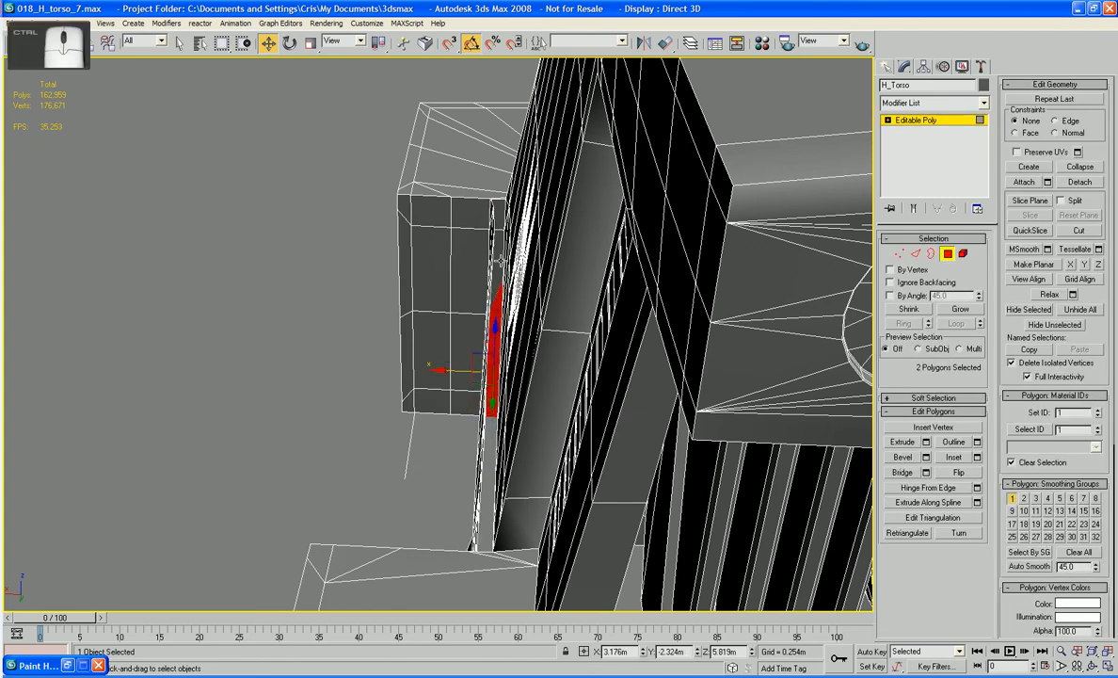
{"action": "left_click", "coordinate": [499, 258], "text": "ctrl"}
{"action": "left_click", "coordinate": [499, 220], "text": "ctrl"}
{"action": "key", "text": "Delete"}
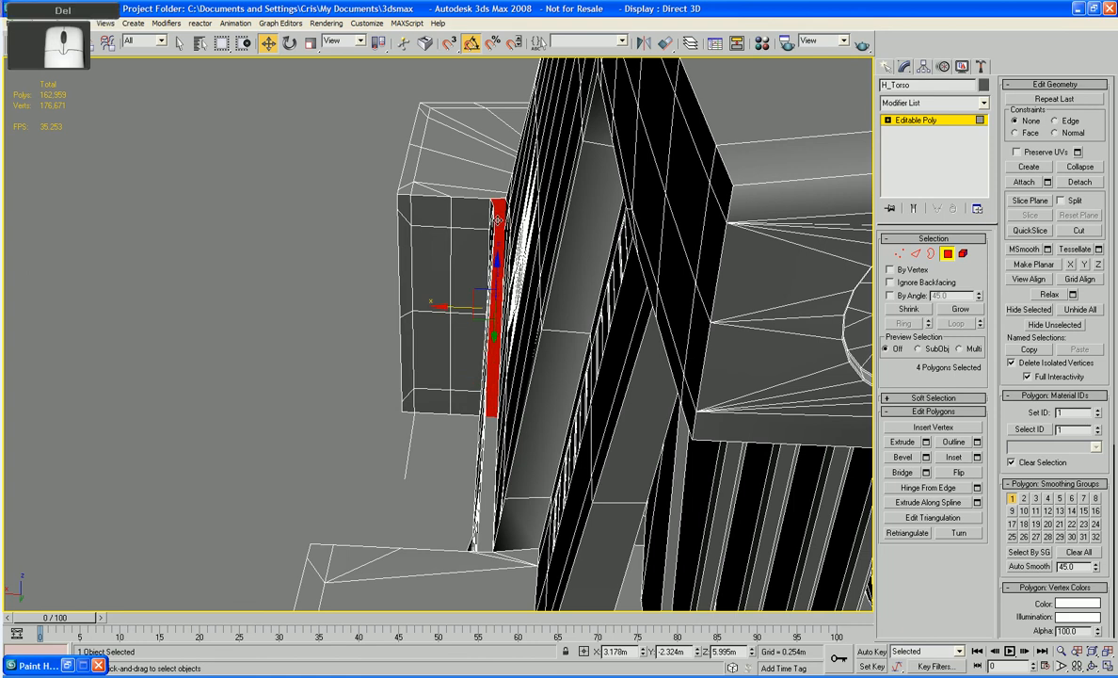
- Delete the four matching narrow polygons on the opposite vented box's inner side
{"action": "middle_click_drag", "start_coordinate": [507, 364], "coordinate": [704, 402], "text": "alt"}
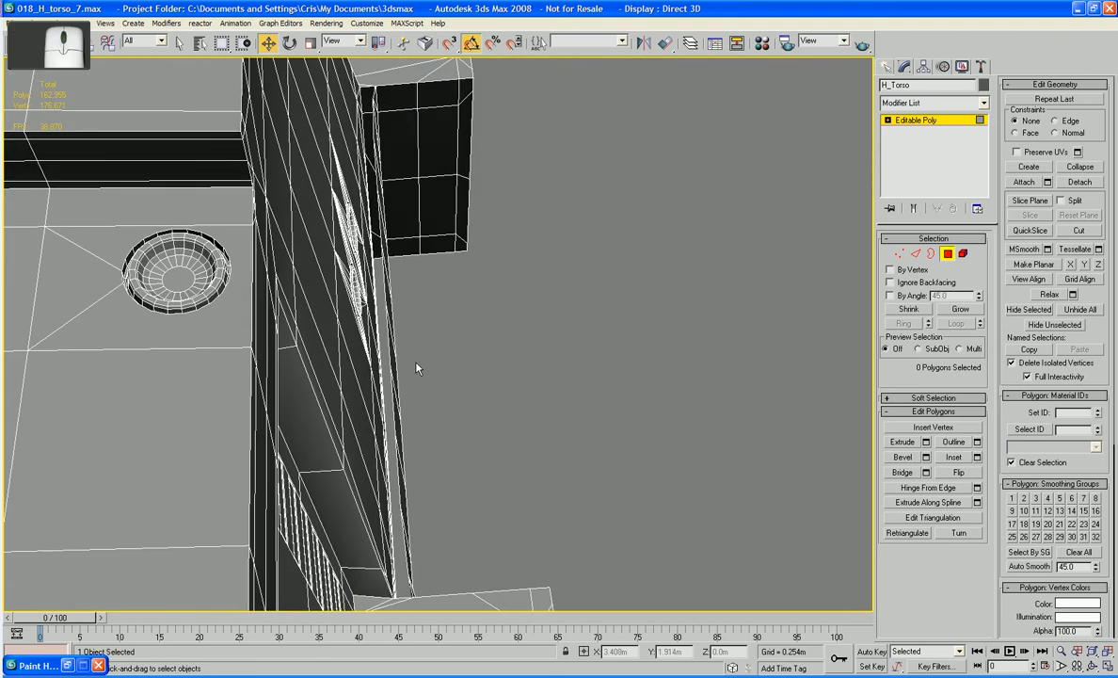
{"action": "left_click", "coordinate": [376, 246]}
{"action": "left_click", "coordinate": [372, 195], "text": "ctrl"}
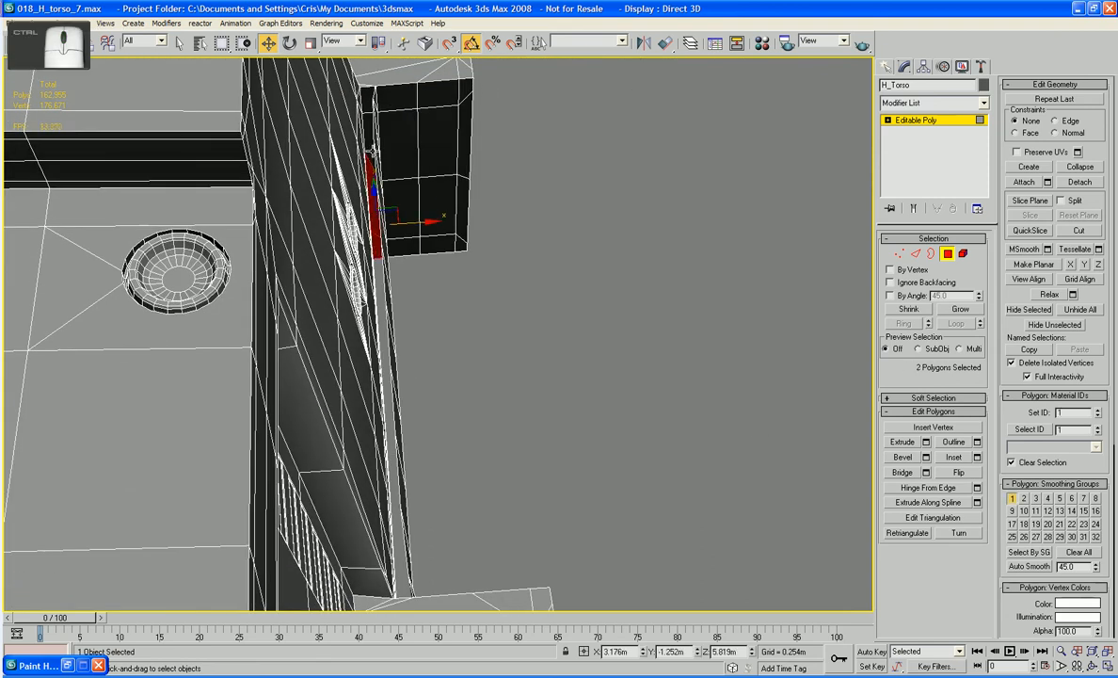
{"action": "left_click", "coordinate": [371, 145], "text": "ctrl"}
{"action": "left_click", "coordinate": [368, 106], "text": "ctrl"}
{"action": "key", "text": "Delete"}
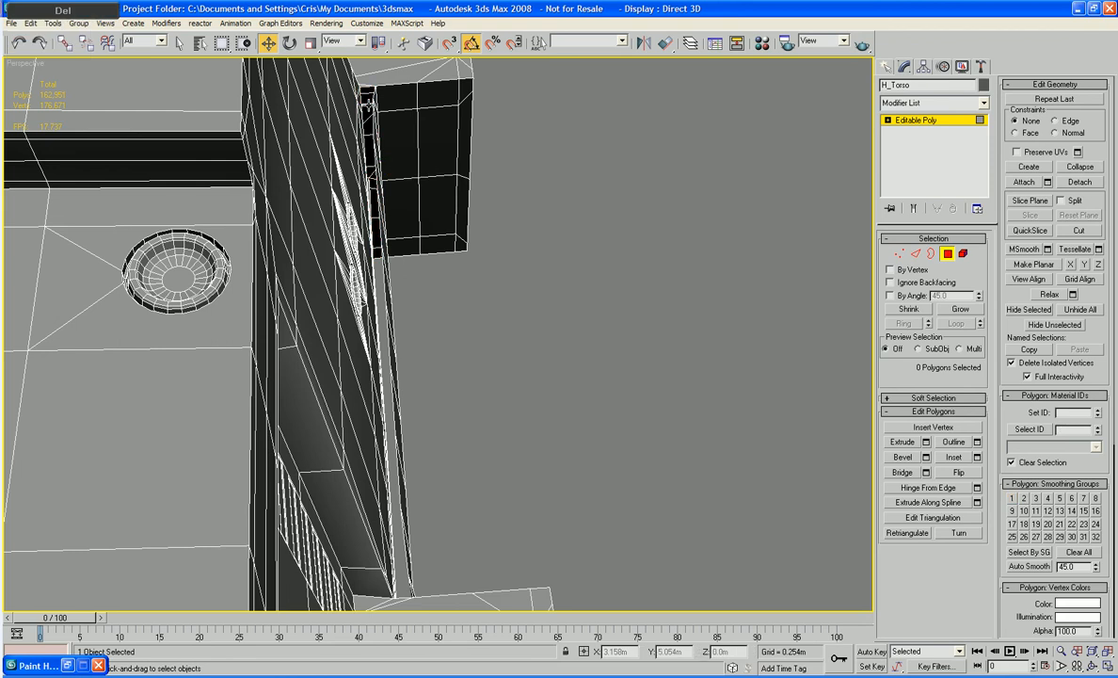
- From inside the torso, delete the original panel's upper row of polygons behind the clone, leaving the narrow end pieces
{"action": "middle_click_drag", "start_coordinate": [424, 235], "coordinate": [142, 307], "text": "alt"}
{"action": "left_click", "coordinate": [177, 256]}
{"action": "key", "text": "Delete"}
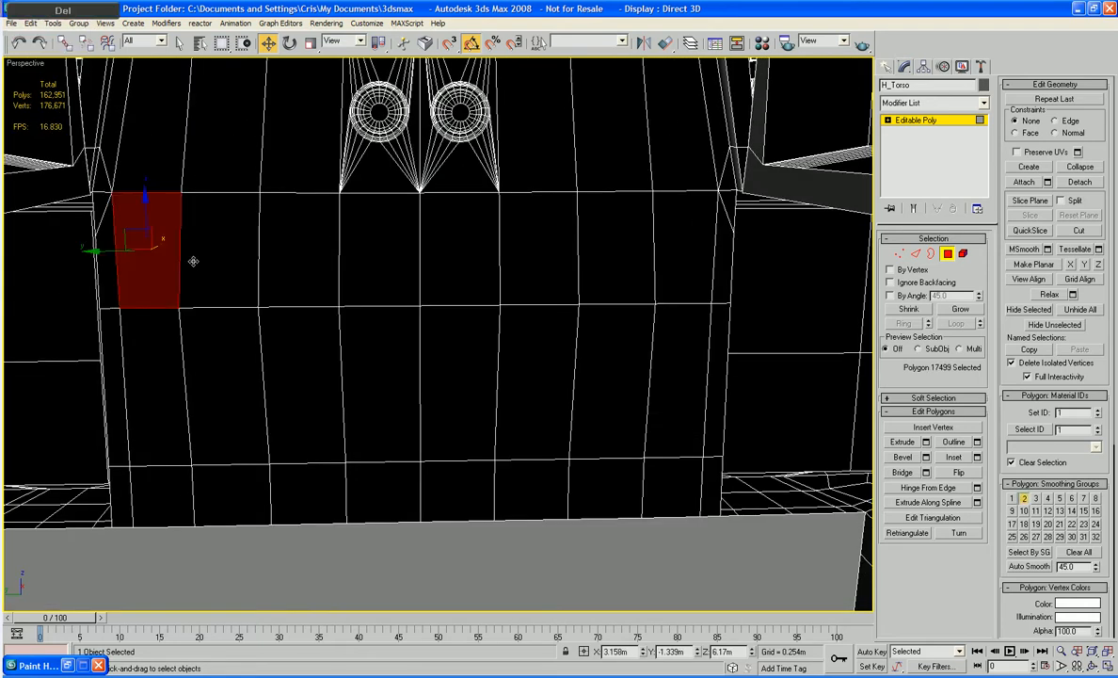
{"action": "left_click", "coordinate": [208, 265]}
{"action": "key", "text": "Delete"}
{"action": "left_click", "coordinate": [297, 252]}
{"action": "key", "text": "Delete"}
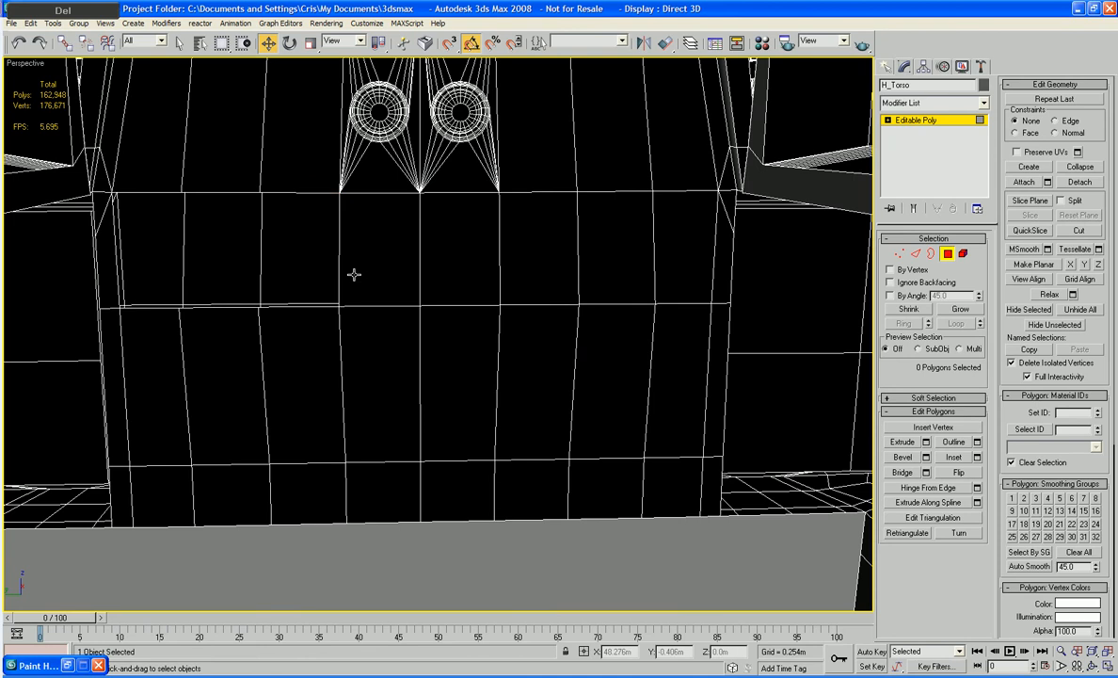
{"action": "left_click", "coordinate": [379, 253]}
{"action": "key", "text": "Delete"}
{"action": "left_click", "coordinate": [462, 274]}
{"action": "key", "text": "Delete"}
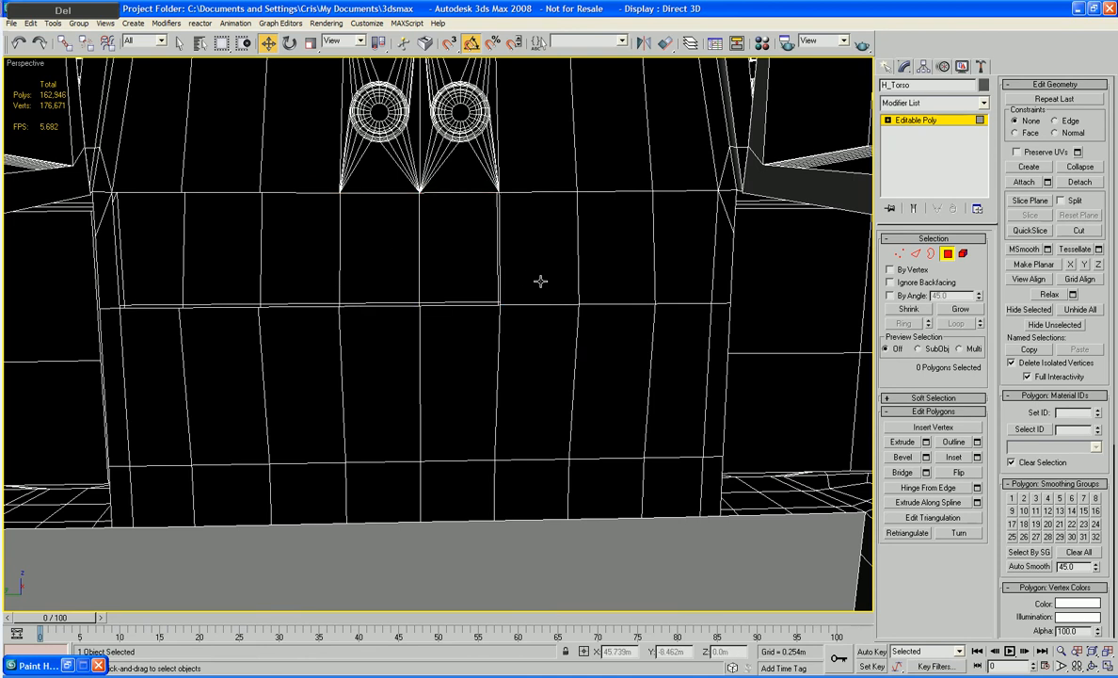
{"action": "left_click", "coordinate": [540, 280]}
{"action": "key", "text": "Delete"}
{"action": "left_click", "coordinate": [622, 273]}
{"action": "key", "text": "Delete"}
{"action": "left_click", "coordinate": [673, 247]}
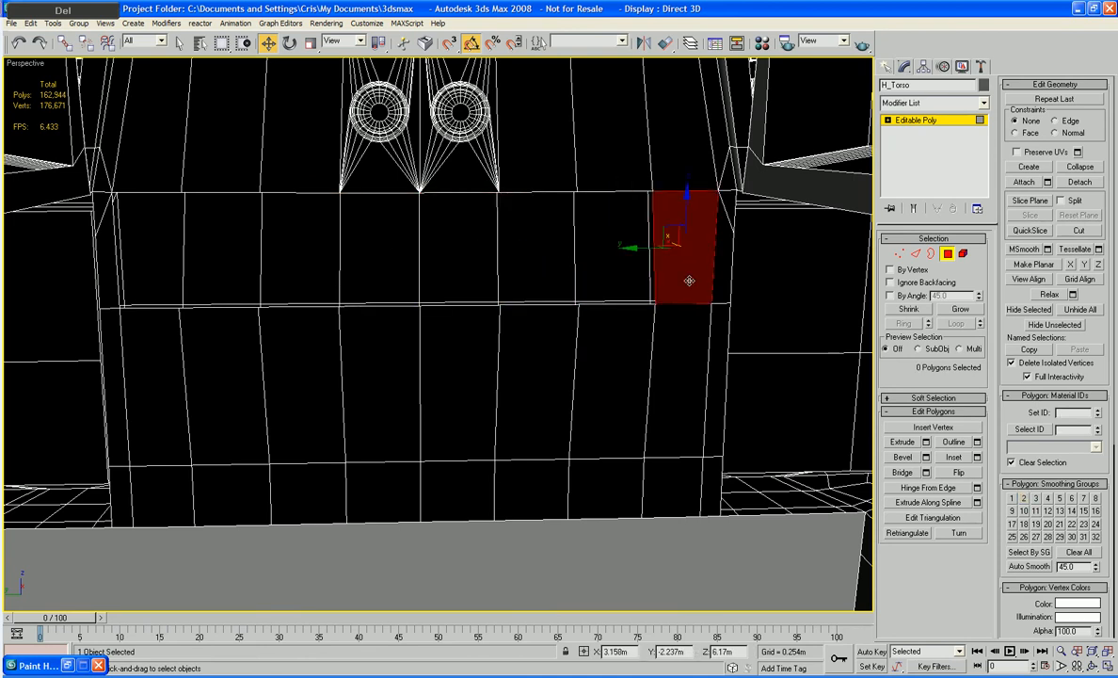
{"action": "key", "text": "Delete"}
- Delete the narrow end polygons and small corner triangles at both ends of the original panel's upper row
{"action": "left_click", "coordinate": [715, 265]}
{"action": "key", "text": "Delete"}
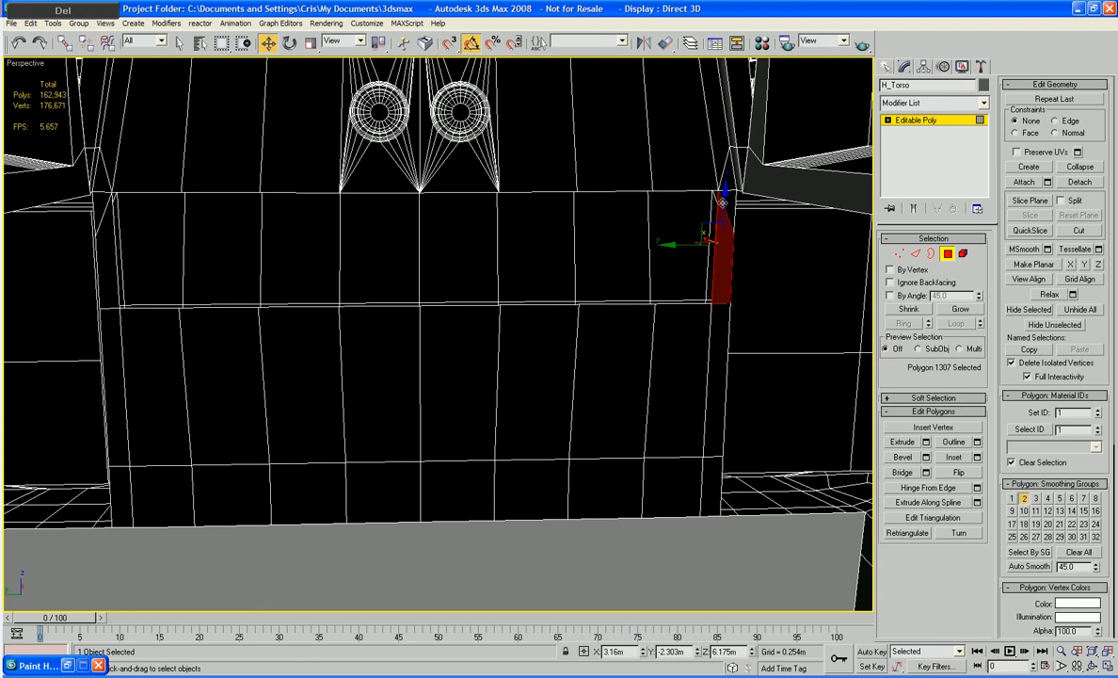
{"action": "left_click", "coordinate": [726, 201]}
{"action": "key", "text": "Delete"}
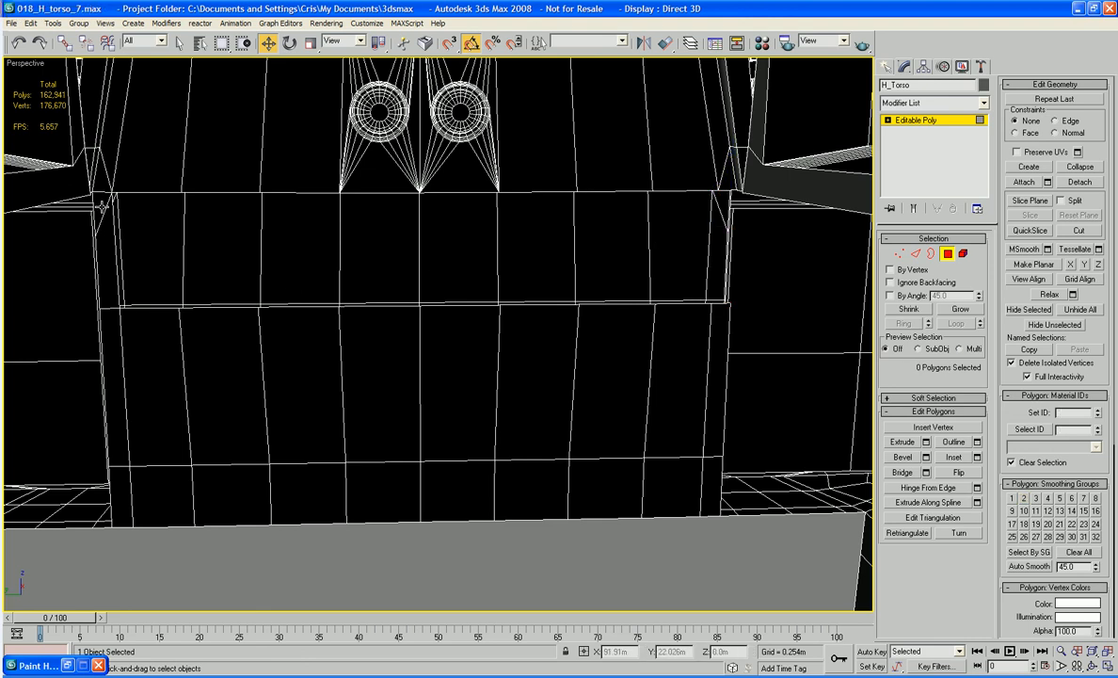
{"action": "left_click", "coordinate": [102, 209]}
{"action": "key", "text": "Delete"}
{"action": "left_click", "coordinate": [103, 247]}
{"action": "key", "text": "Delete"}
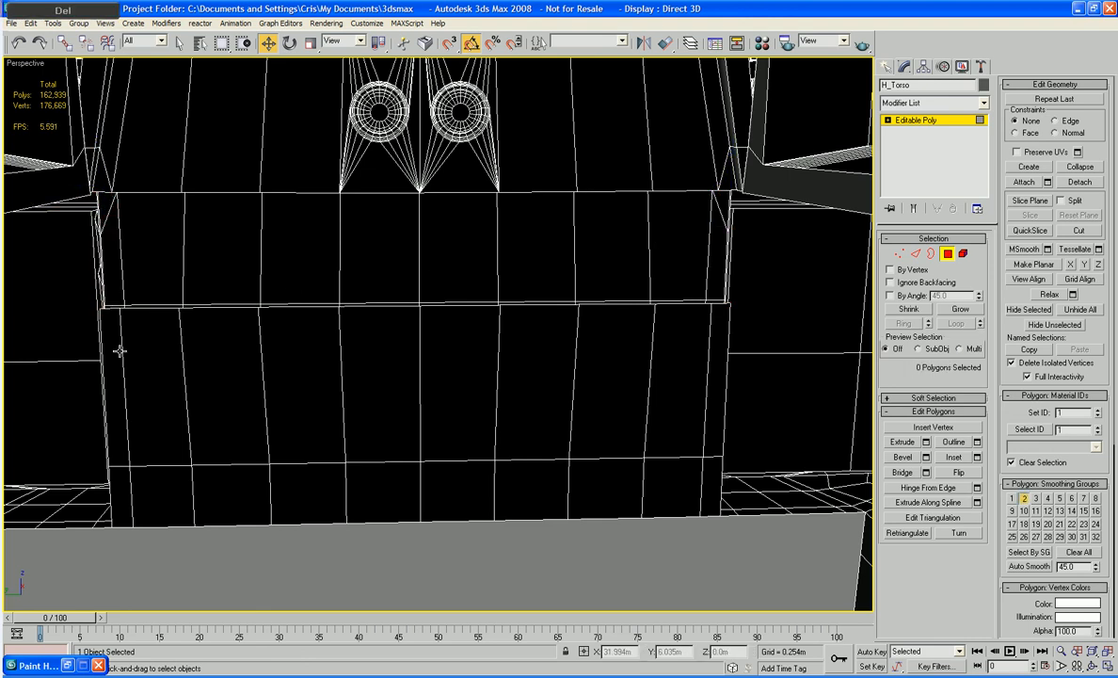
- Delete the original panel's entire middle row of polygons behind the clone, including the narrow piece at each end
{"action": "left_click", "coordinate": [119, 351]}
{"action": "key", "text": "Delete"}
{"action": "left_click", "coordinate": [143, 357]}
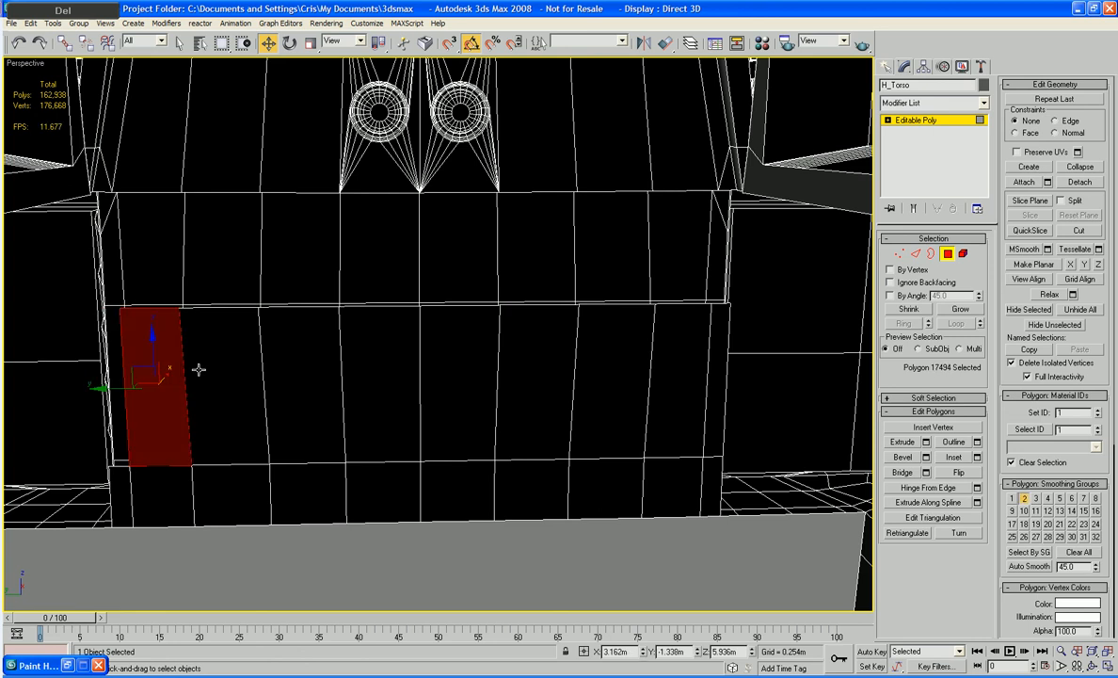
{"action": "key", "text": "Delete"}
{"action": "left_click", "coordinate": [212, 369]}
{"action": "key", "text": "Delete"}
{"action": "left_click", "coordinate": [296, 371]}
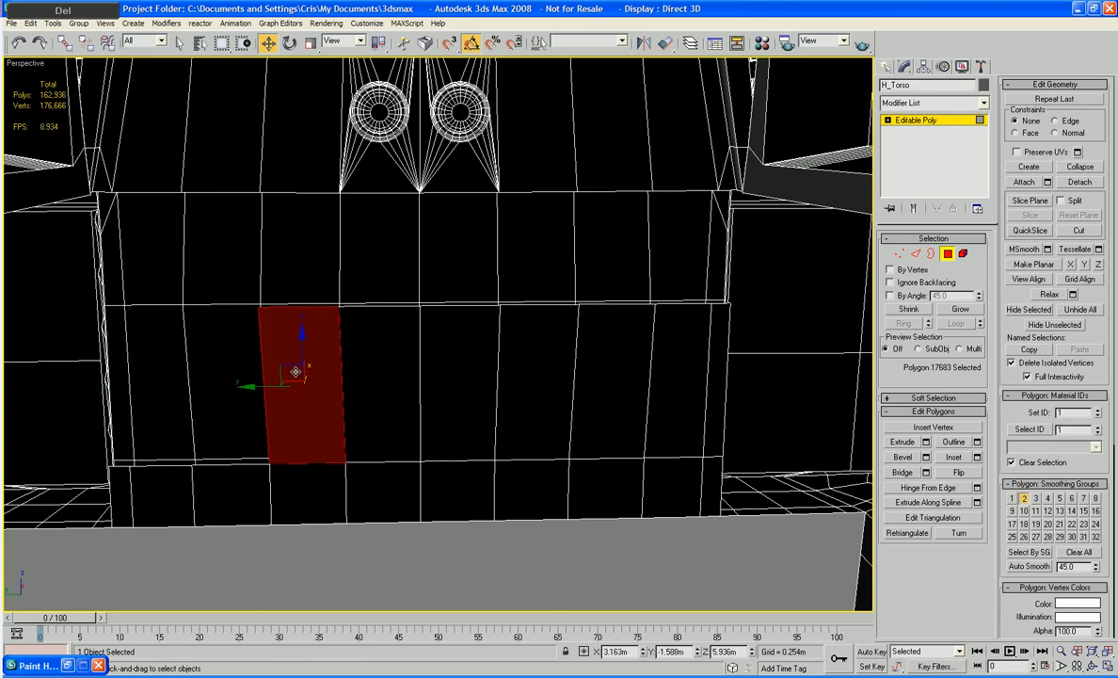
{"action": "key", "text": "Delete"}
{"action": "left_click", "coordinate": [381, 371]}
{"action": "key", "text": "Delete"}
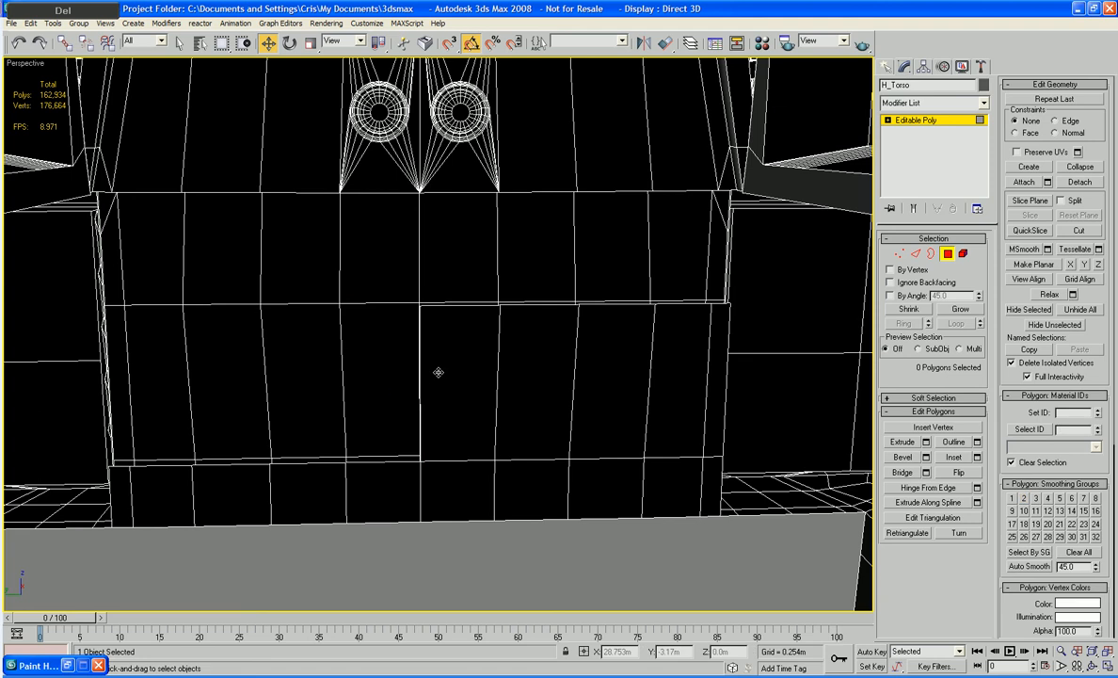
{"action": "left_click", "coordinate": [438, 372]}
{"action": "key", "text": "Delete"}
{"action": "left_click", "coordinate": [537, 374]}
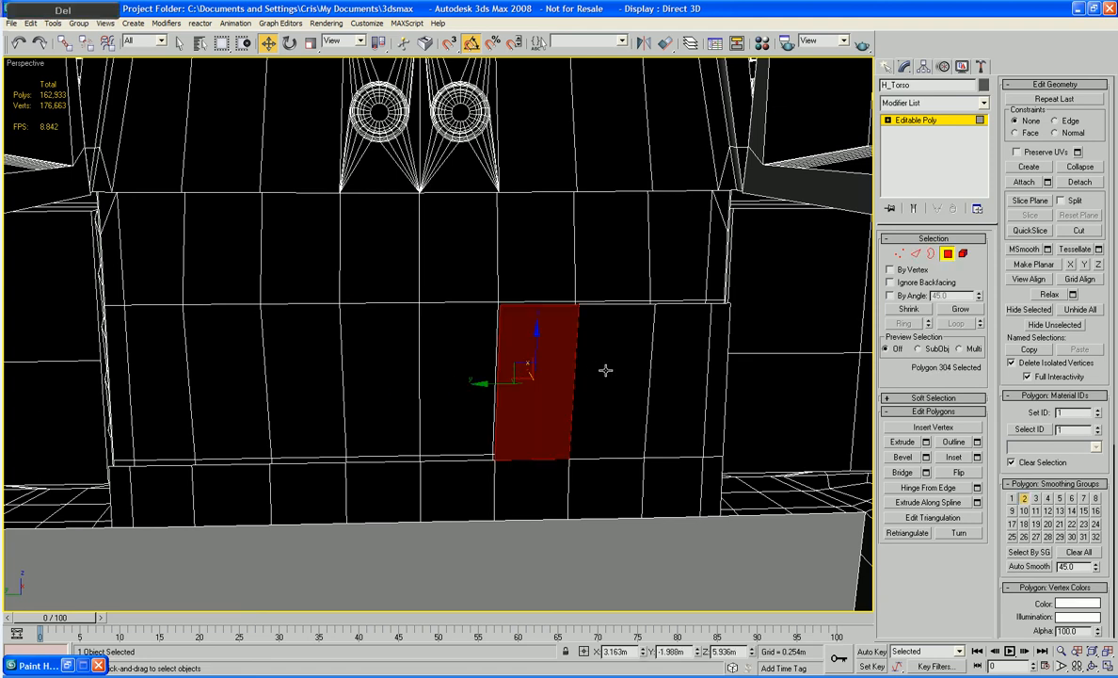
{"action": "key", "text": "Delete"}
{"action": "left_click", "coordinate": [606, 370]}
{"action": "key", "text": "Delete"}
{"action": "left_click", "coordinate": [677, 370]}
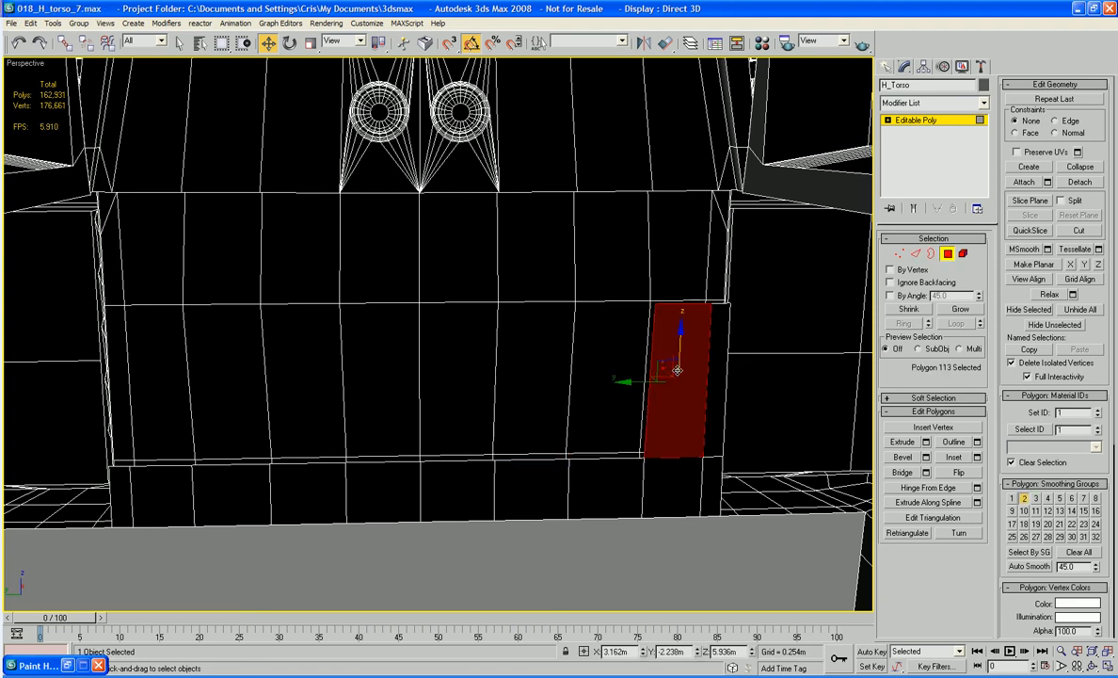
{"action": "key", "text": "Delete"}
{"action": "left_click", "coordinate": [708, 449]}
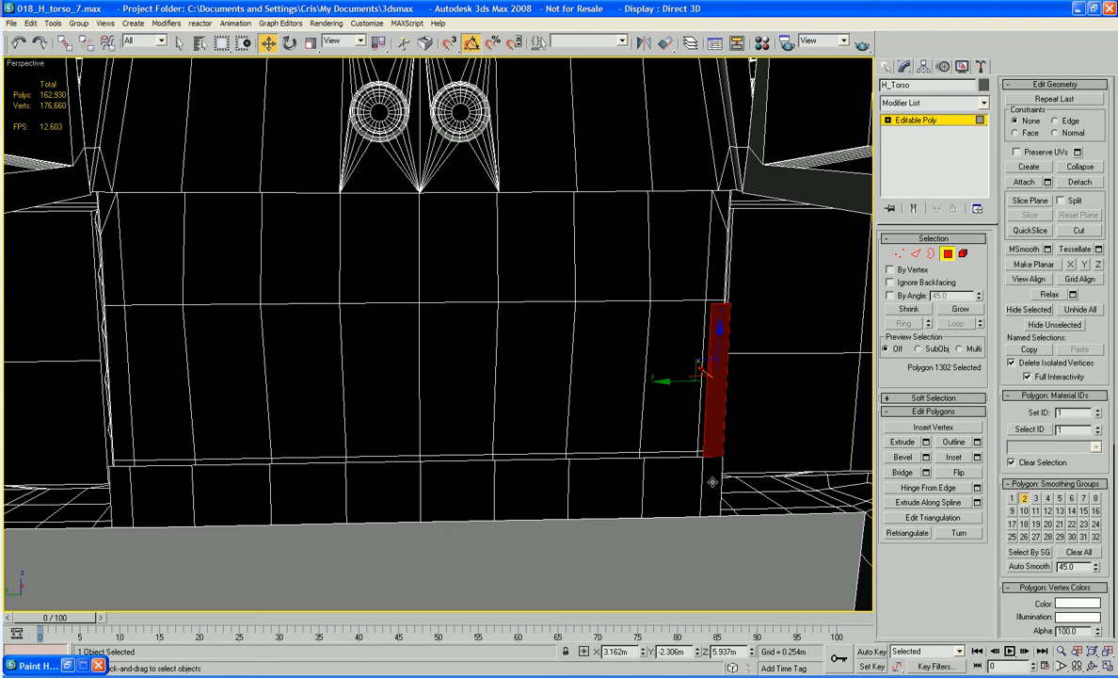
{"action": "key", "text": "Delete"}
- Delete the original panel's entire bottom row of polygons behind the clone, including the narrow piece at each end
{"action": "left_click", "coordinate": [713, 482]}
{"action": "key", "text": "Delete"}
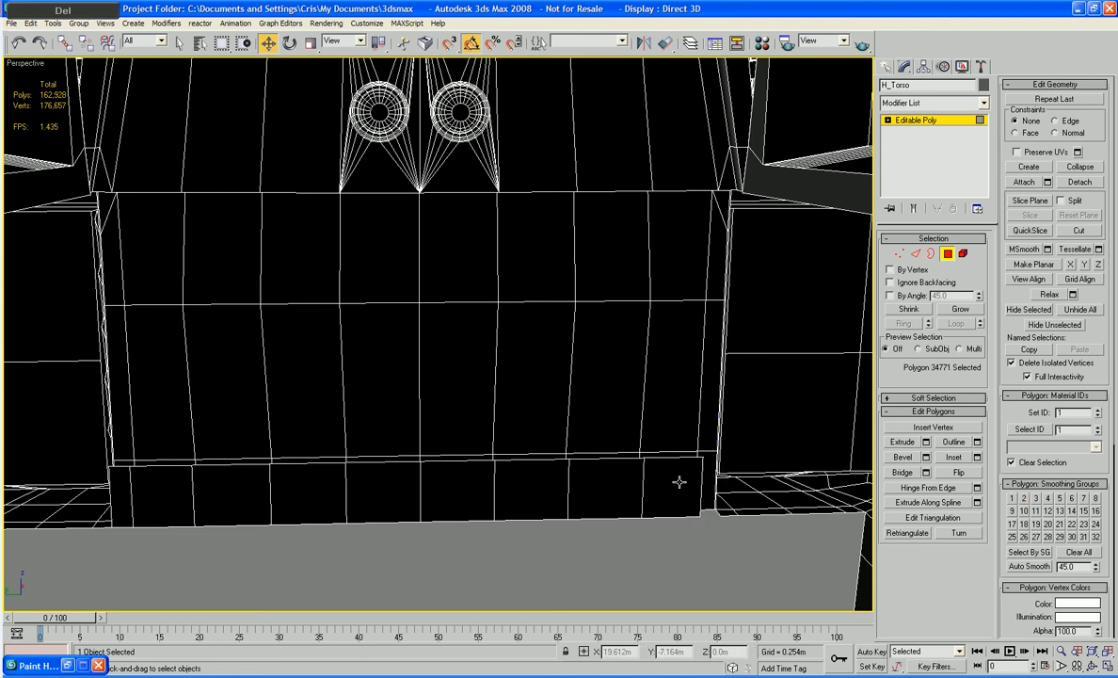
{"action": "left_click", "coordinate": [679, 482]}
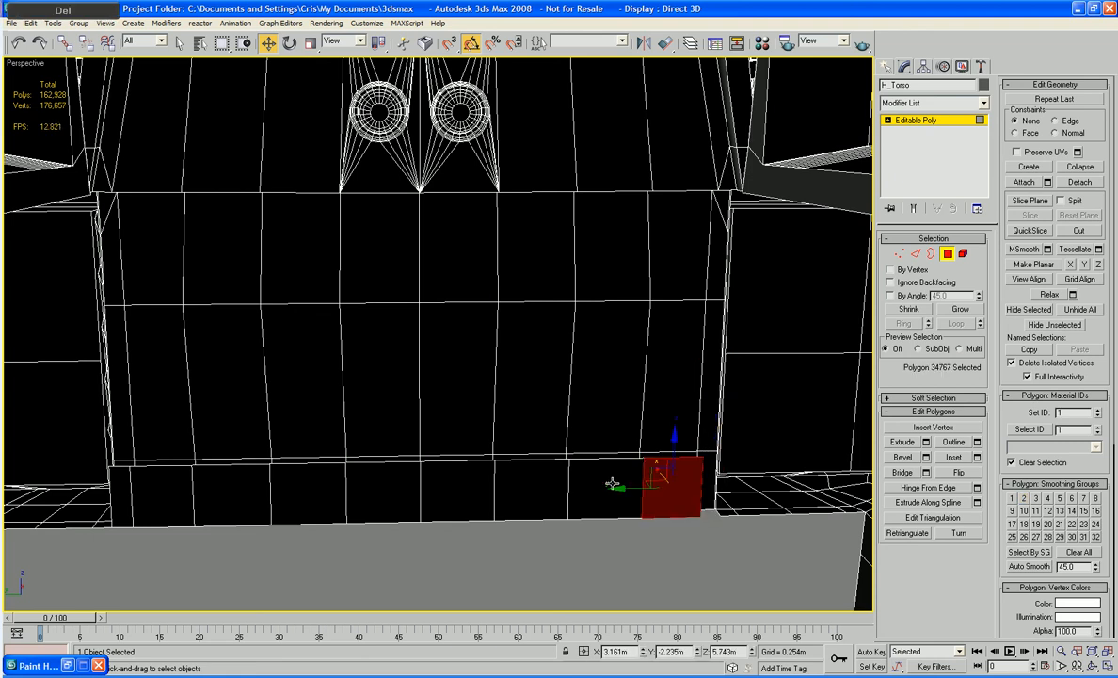
{"action": "left_click_drag", "start_coordinate": [612, 484], "coordinate": [534, 484]}
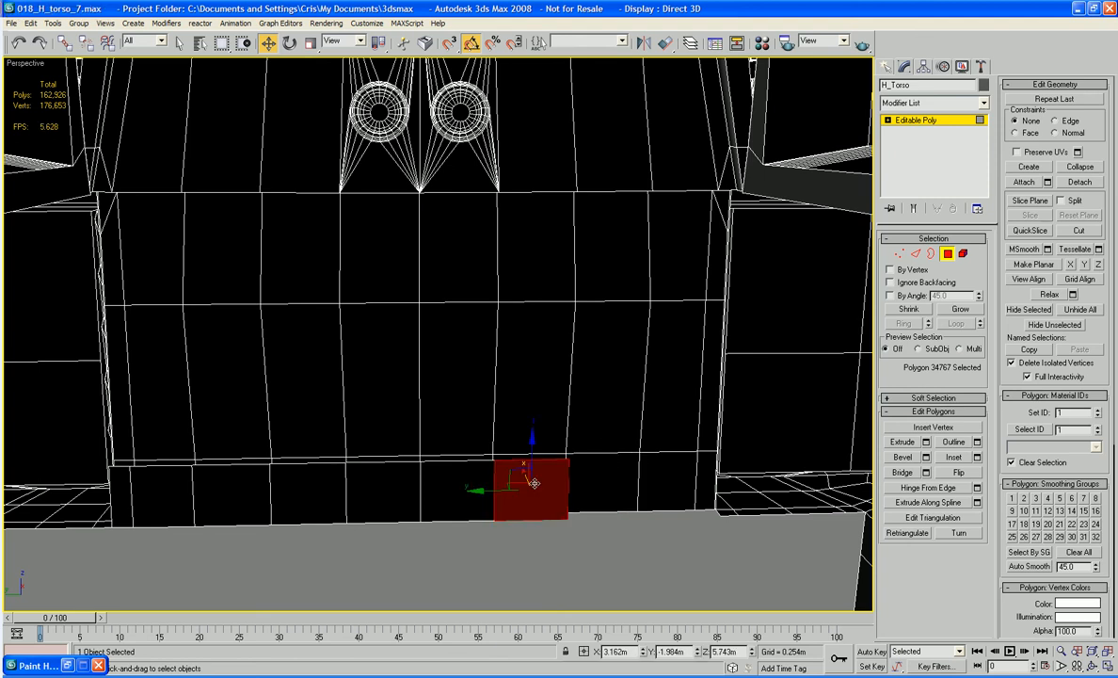
{"action": "key", "text": "Delete"}
{"action": "left_click", "coordinate": [461, 488]}
{"action": "key", "text": "Delete"}
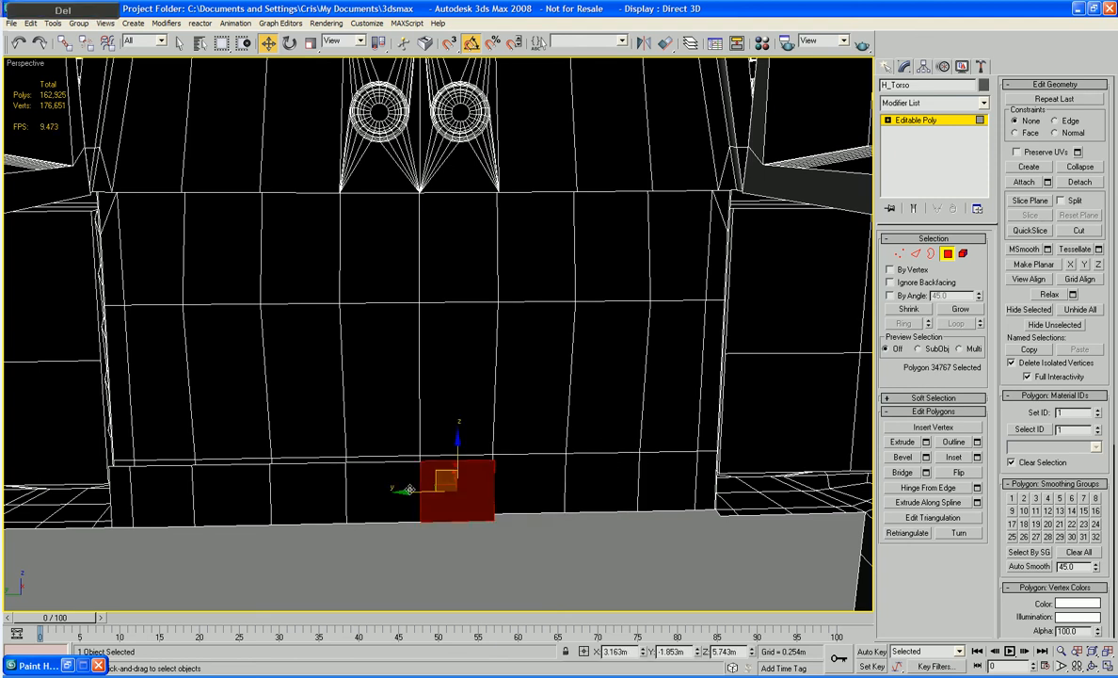
{"action": "left_click", "coordinate": [381, 487]}
{"action": "key", "text": "Delete"}
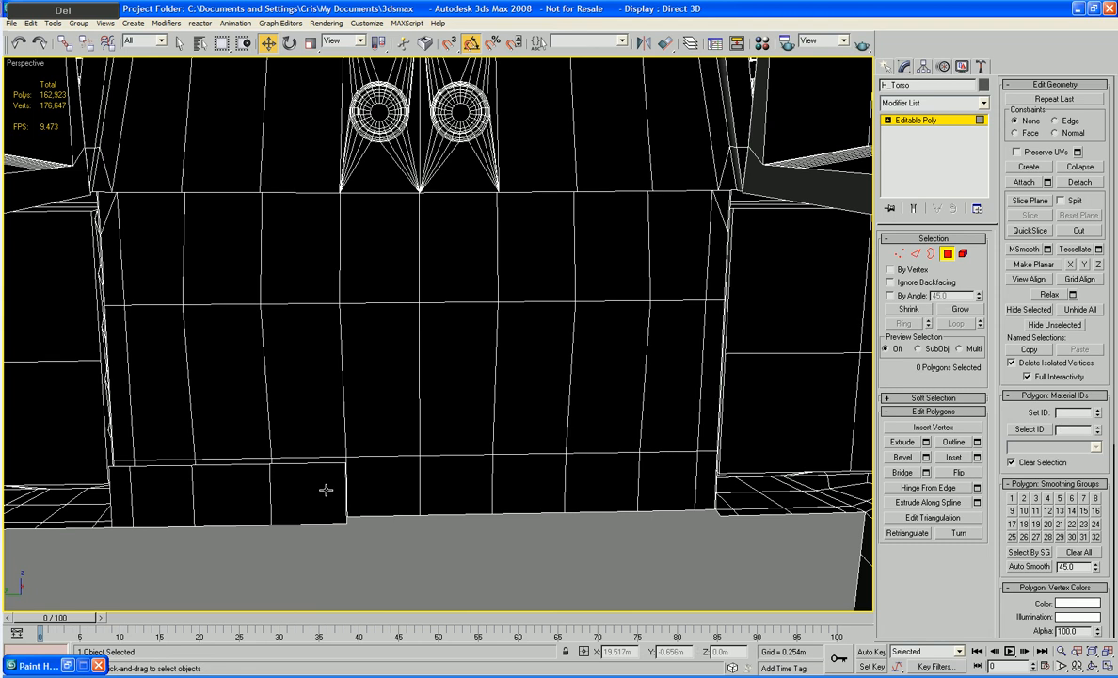
{"action": "left_click", "coordinate": [326, 490]}
{"action": "key", "text": "Delete"}
{"action": "left_click", "coordinate": [257, 491]}
{"action": "key", "text": "Delete"}
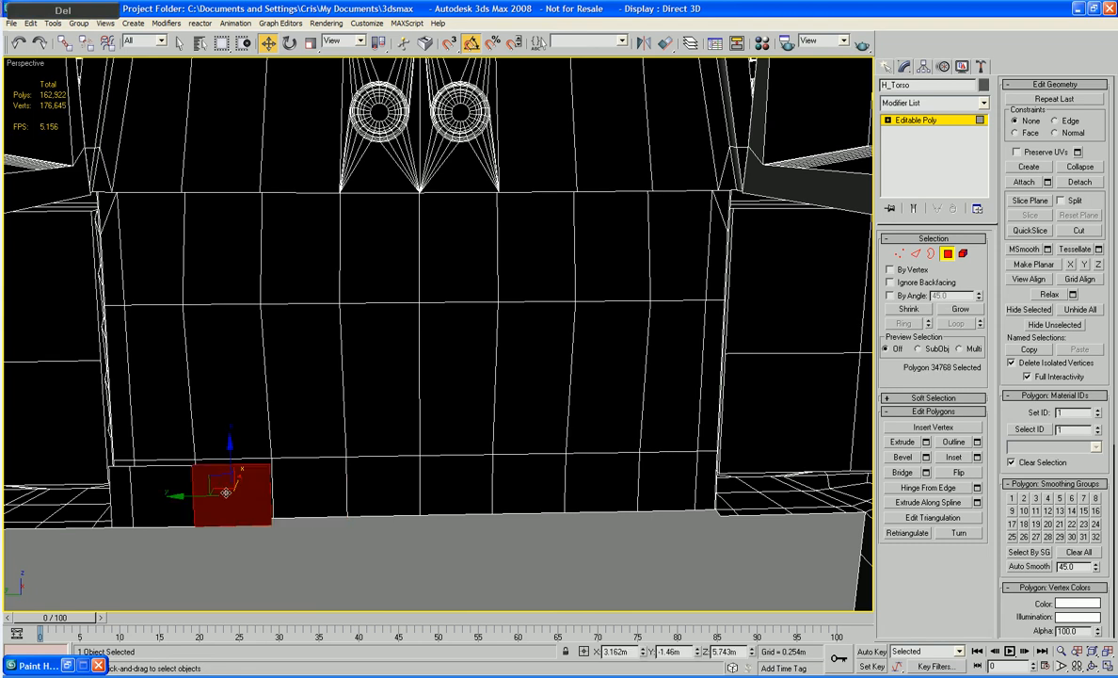
{"action": "left_click", "coordinate": [175, 491]}
{"action": "key", "text": "Delete"}
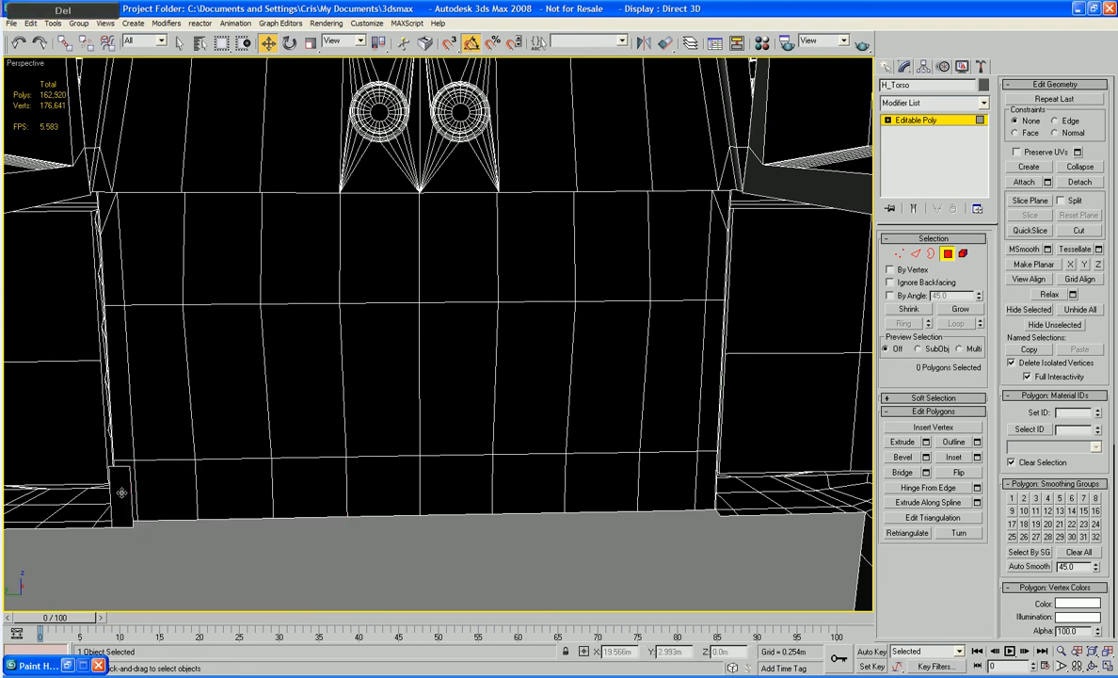
{"action": "left_click", "coordinate": [122, 492]}
{"action": "key", "text": "Delete"}
- From outside the torso, inspect the upper corner where the clone panel meets the vented box's inner side
{"action": "key", "text": "z"}
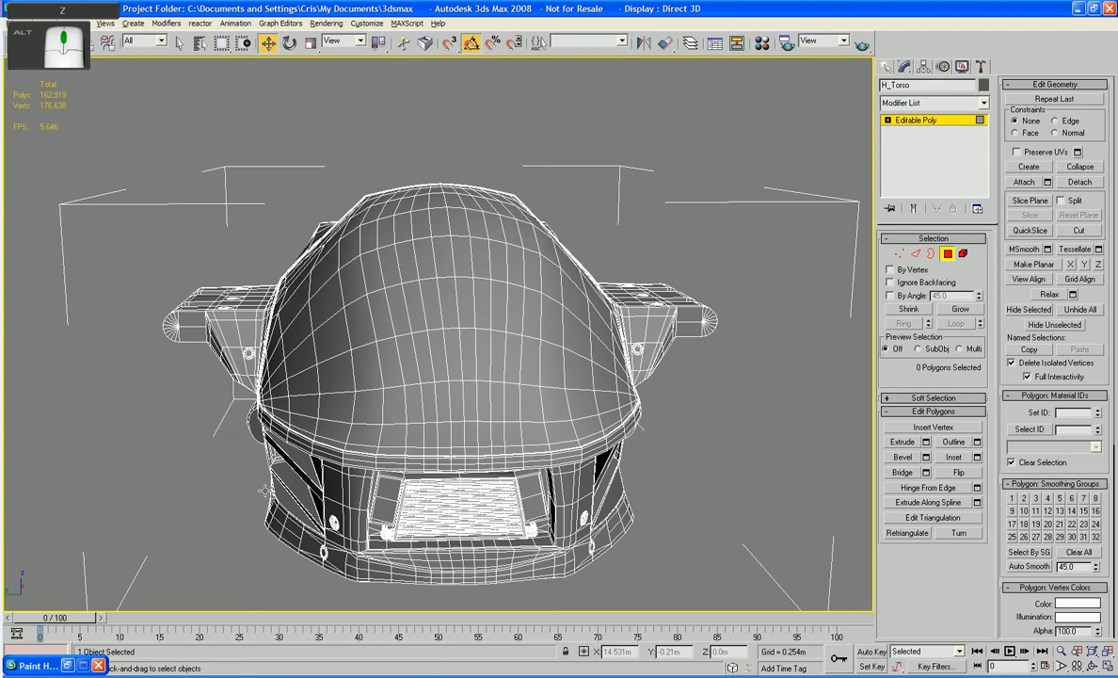
{"action": "middle_click_drag", "start_coordinate": [264, 490], "coordinate": [498, 465], "text": "alt"}
{"action": "middle_click_drag", "start_coordinate": [416, 435], "coordinate": [612, 315], "text": "alt"}
{"action": "scroll", "coordinate": [516, 439], "scroll_direction": "up", "scroll_amount": 5}
{"action": "middle_click_drag", "start_coordinate": [541, 318], "coordinate": [459, 355]}
{"action": "scroll", "coordinate": [354, 353], "scroll_direction": "up", "scroll_amount": 4}
{"action": "middle_click_drag", "start_coordinate": [354, 353], "coordinate": [416, 358]}
{"action": "scroll", "coordinate": [471, 360], "scroll_direction": "down", "scroll_amount": 6}
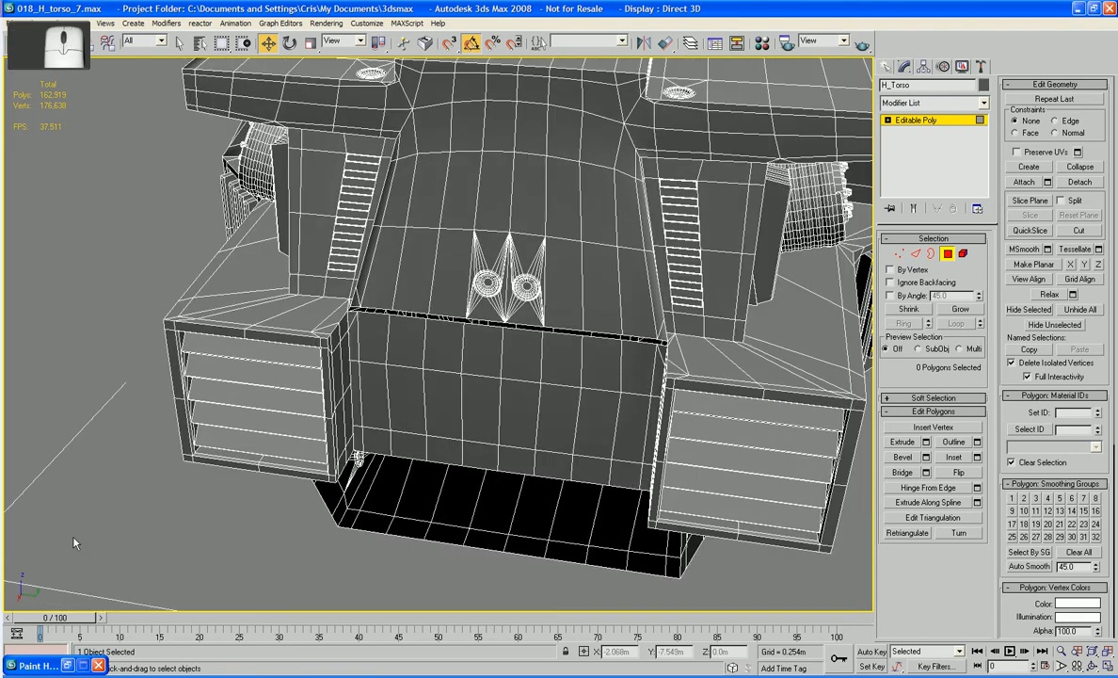
{"action": "left_click", "coordinate": [354, 346]}
{"action": "key", "text": "z"}
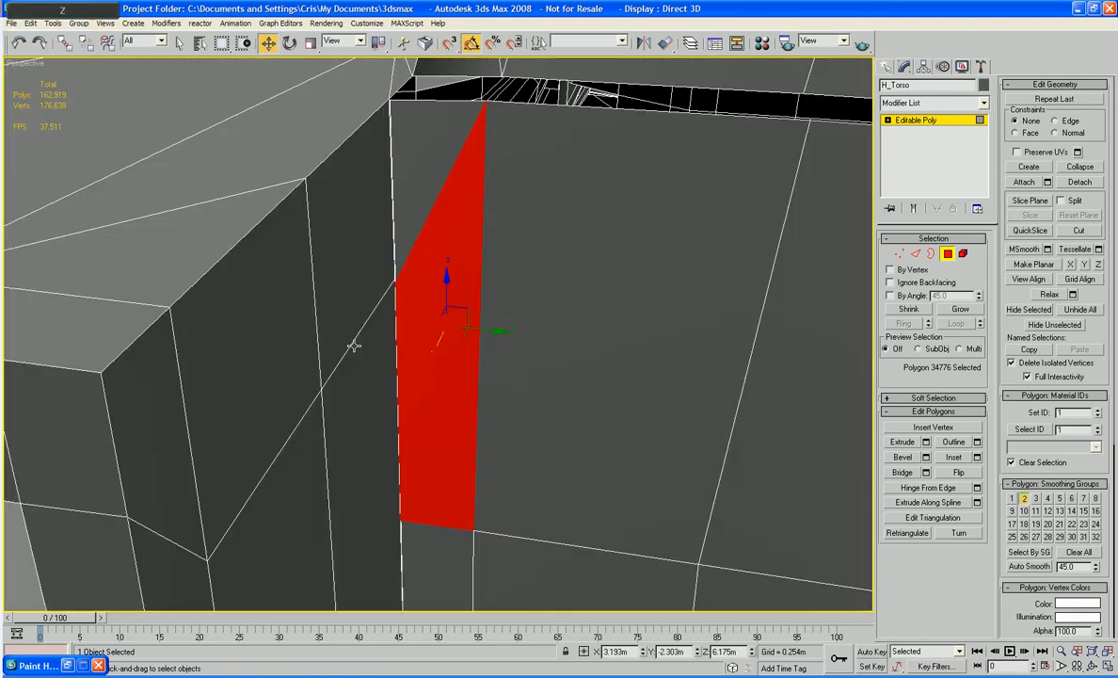
{"action": "middle_click_drag", "start_coordinate": [542, 391], "coordinate": [513, 389], "text": "alt"}
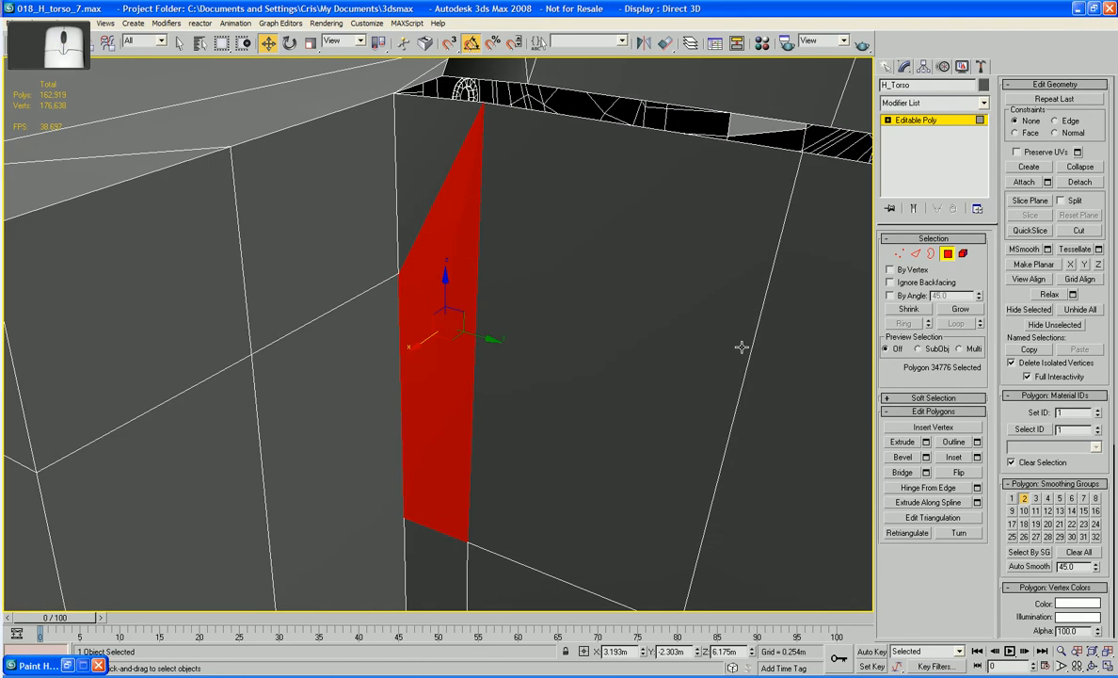
- Try to weld the selected vertices at the clone panel's upper corner, and undo the weld
{"action": "left_click", "coordinate": [900, 255]}
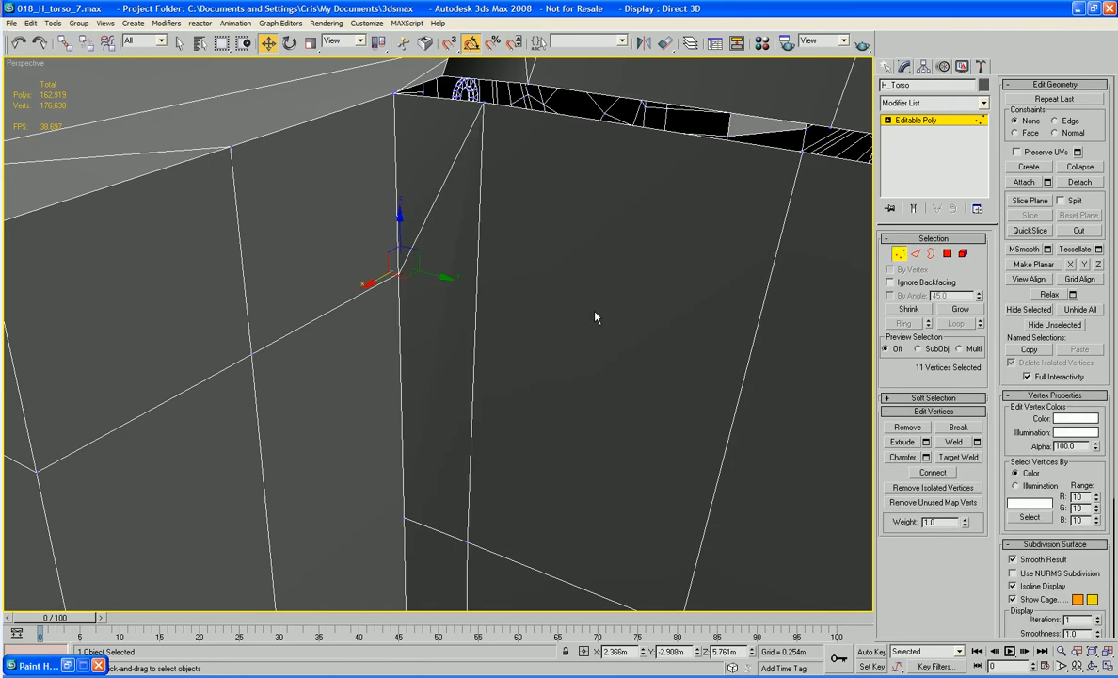
{"action": "left_click", "coordinate": [954, 443]}
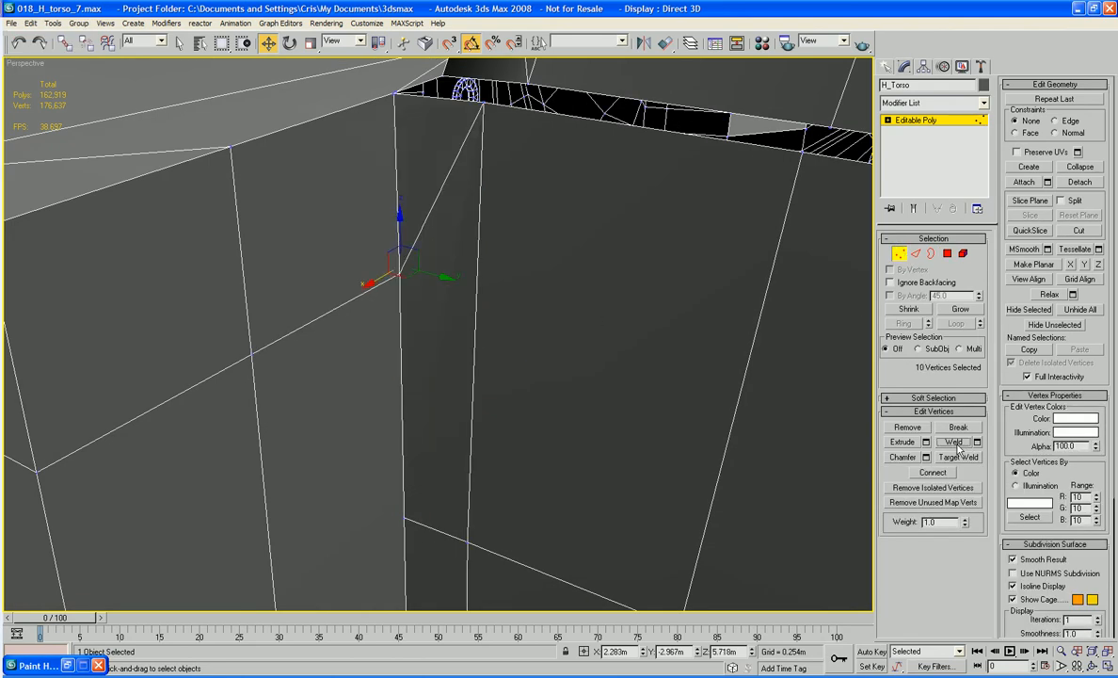
{"action": "key", "text": "ctrl+x"}
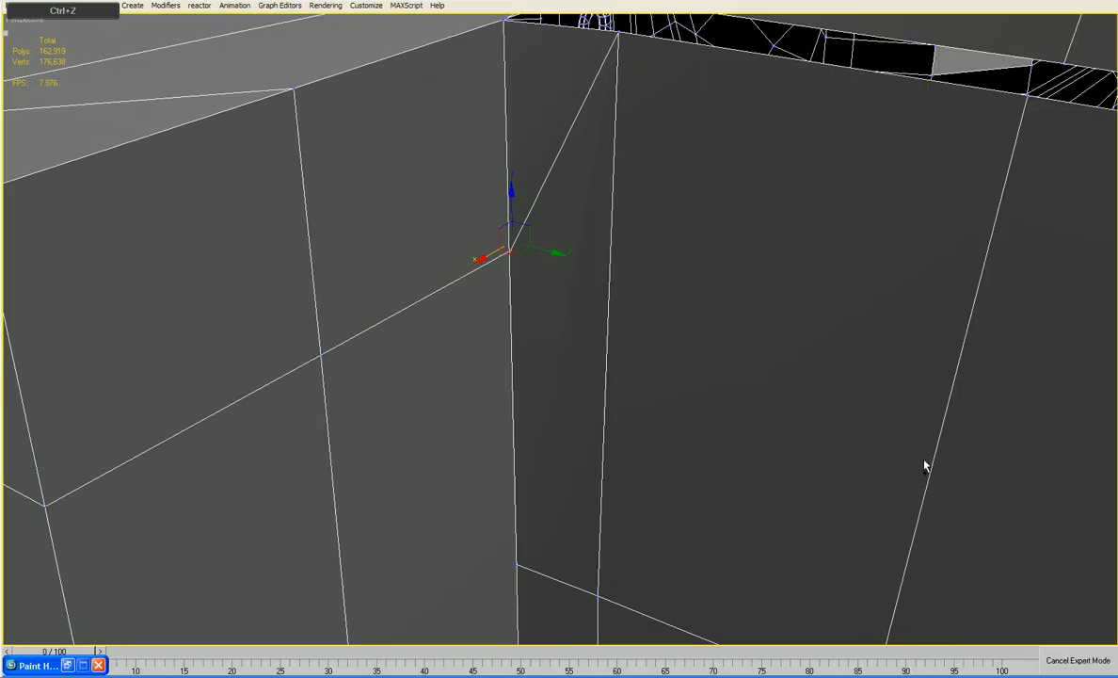
{"action": "key", "text": "ctrl+x"}
{"action": "key", "text": "ctrl+z"}
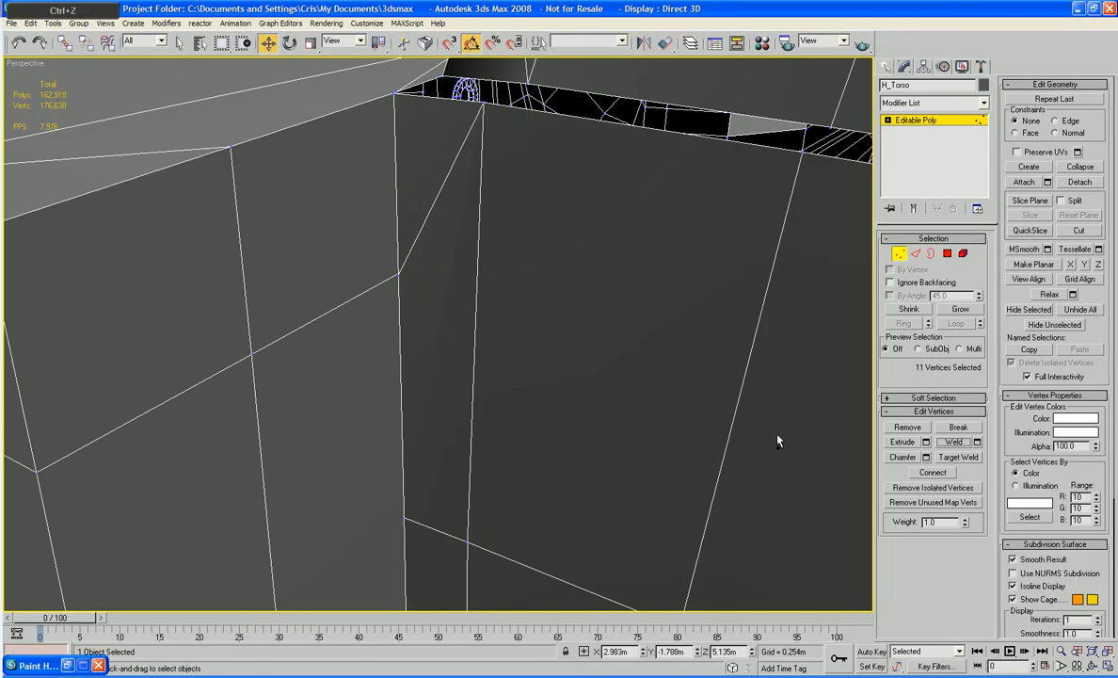
{"action": "key", "text": "ctrl+z"}
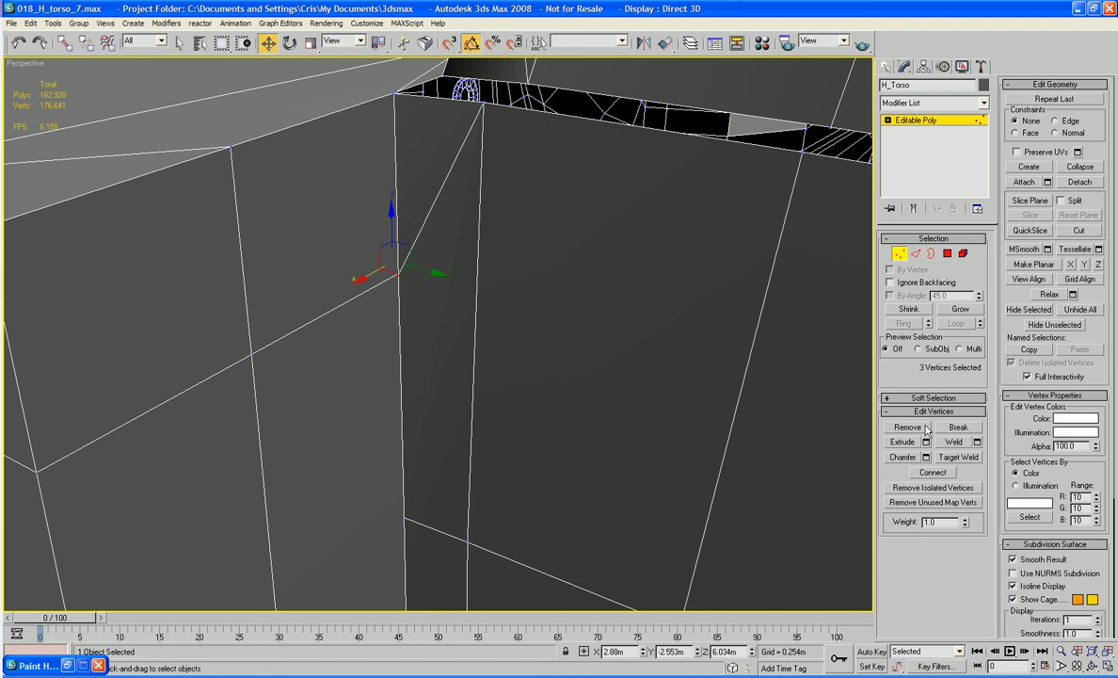
{"action": "left_click", "coordinate": [34, 23]}
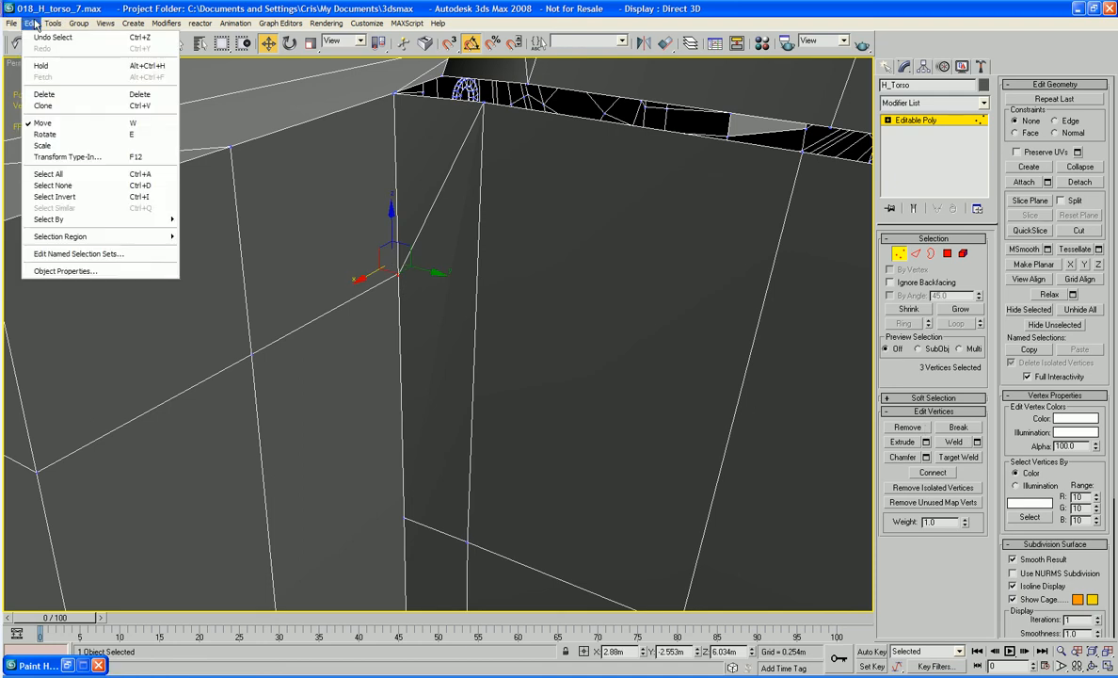
{"action": "left_click", "coordinate": [69, 13]}
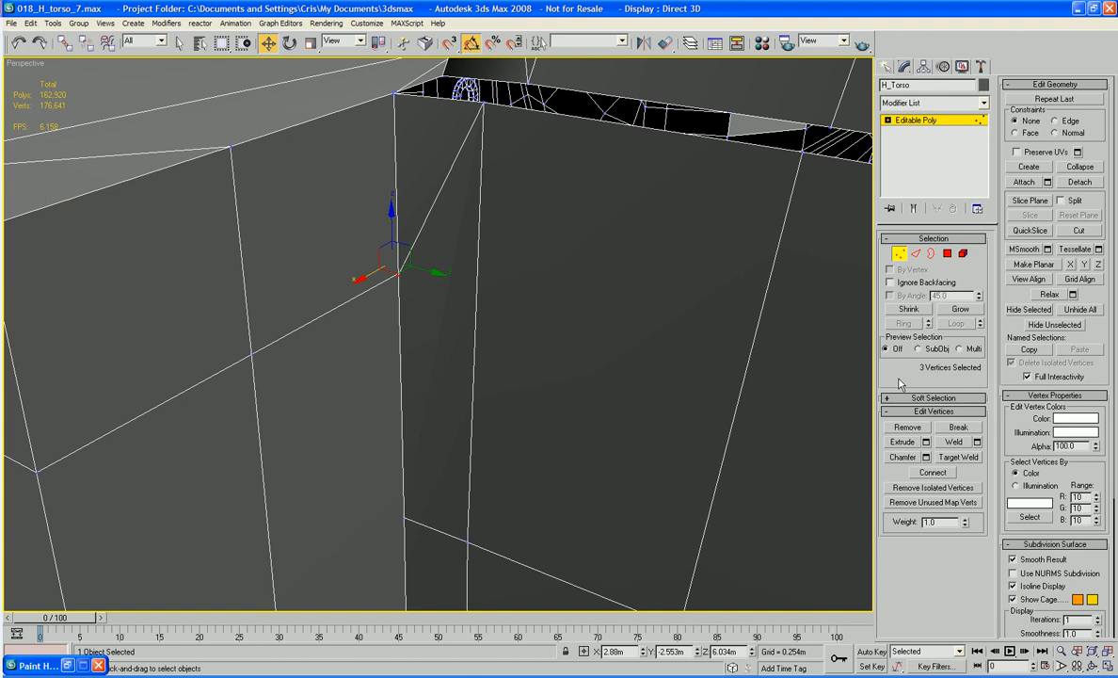
- Weld the vertices at the clone panel's upper corner to the vented box with a threshold of 0.008 m
{"action": "left_click", "coordinate": [977, 442]}
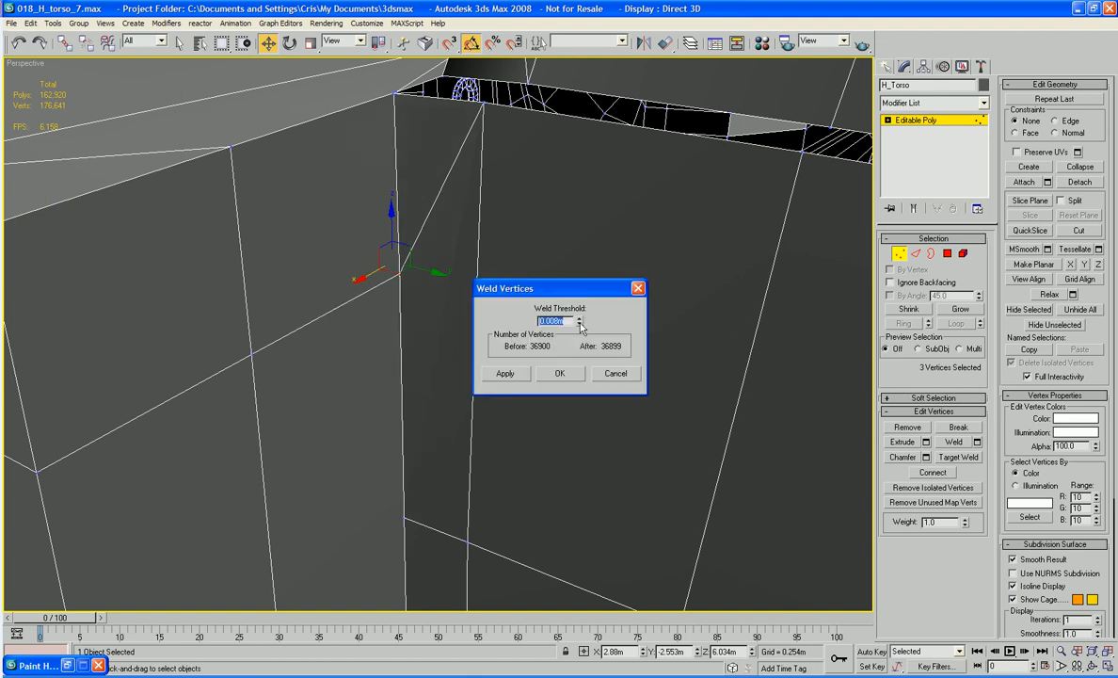
{"action": "left_click", "coordinate": [577, 376]}
{"action": "left_click", "coordinate": [577, 466]}
- Target-weld the end vertex of the clone's upper horizontal edge to the nearest vertex below on the vented box's inner side
{"action": "middle_click_drag", "start_coordinate": [577, 466], "coordinate": [595, 290]}
{"action": "scroll", "coordinate": [571, 454], "scroll_direction": "down", "scroll_amount": 2}
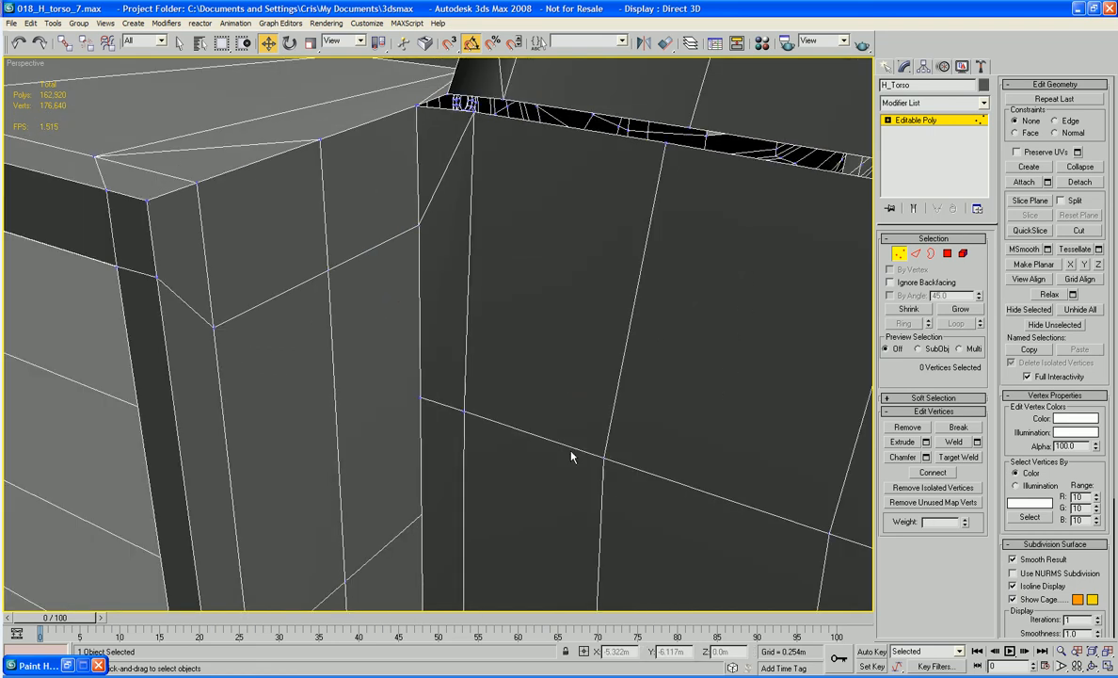
{"action": "middle_click_drag", "start_coordinate": [571, 453], "coordinate": [579, 384]}
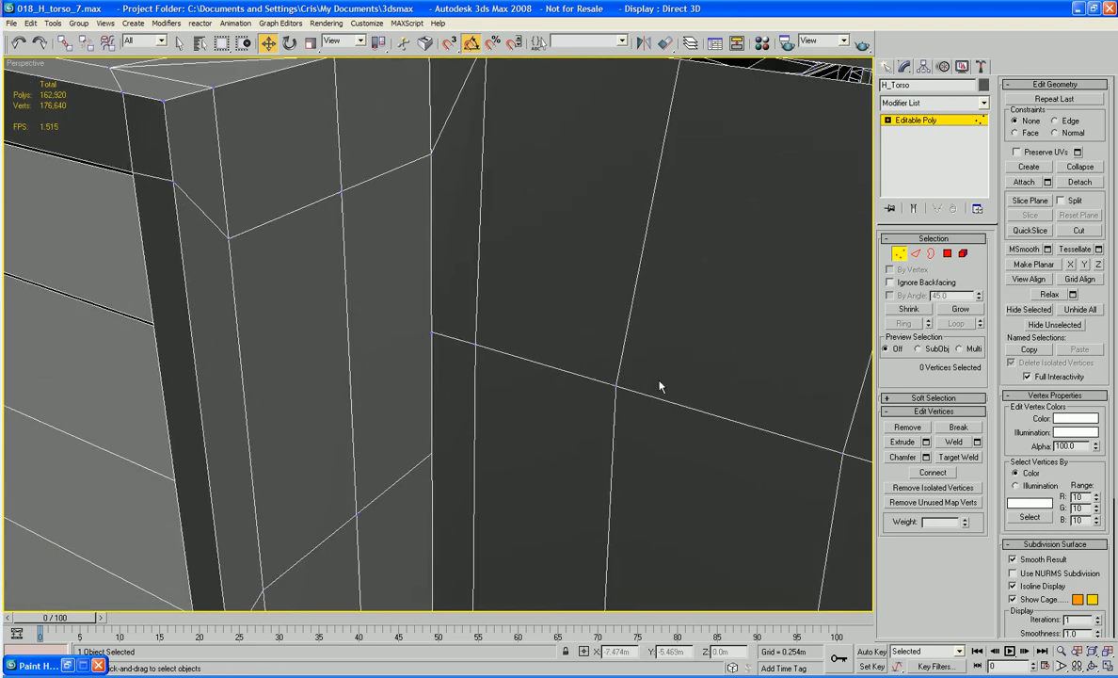
{"action": "left_click", "coordinate": [958, 457]}
{"action": "left_click", "coordinate": [431, 332]}
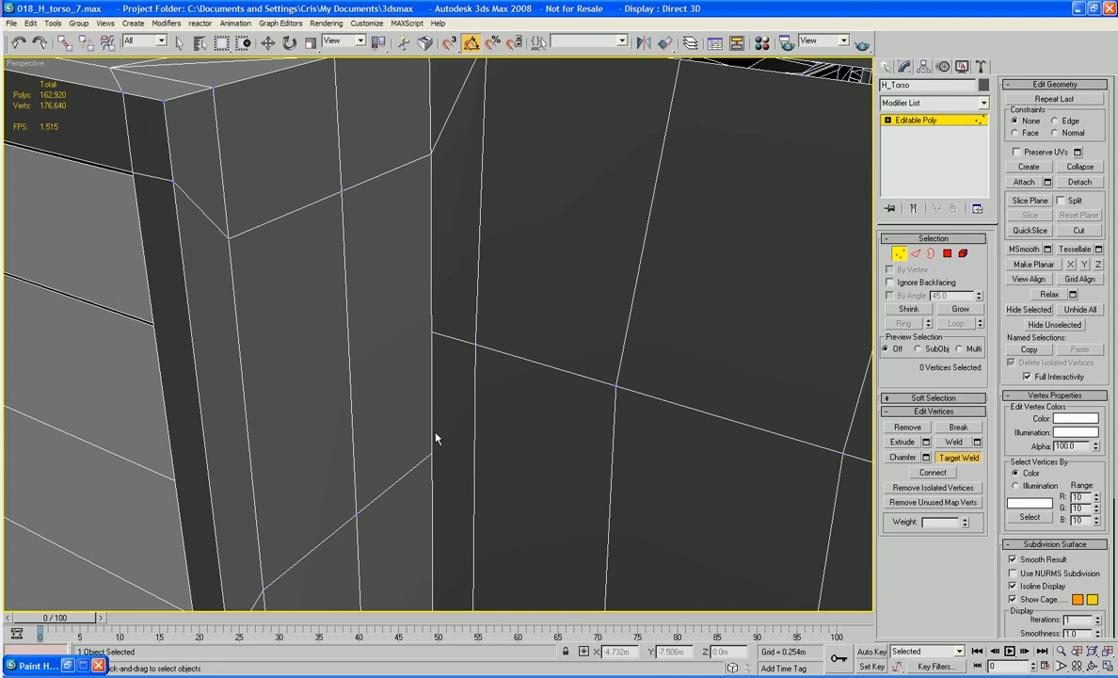
{"action": "left_click", "coordinate": [433, 452]}
- Target-weld the end vertex of the clone's lower horizontal edge to the nearest vertex below on the vented box's inner side
{"action": "middle_click_drag", "start_coordinate": [470, 497], "coordinate": [479, 345]}
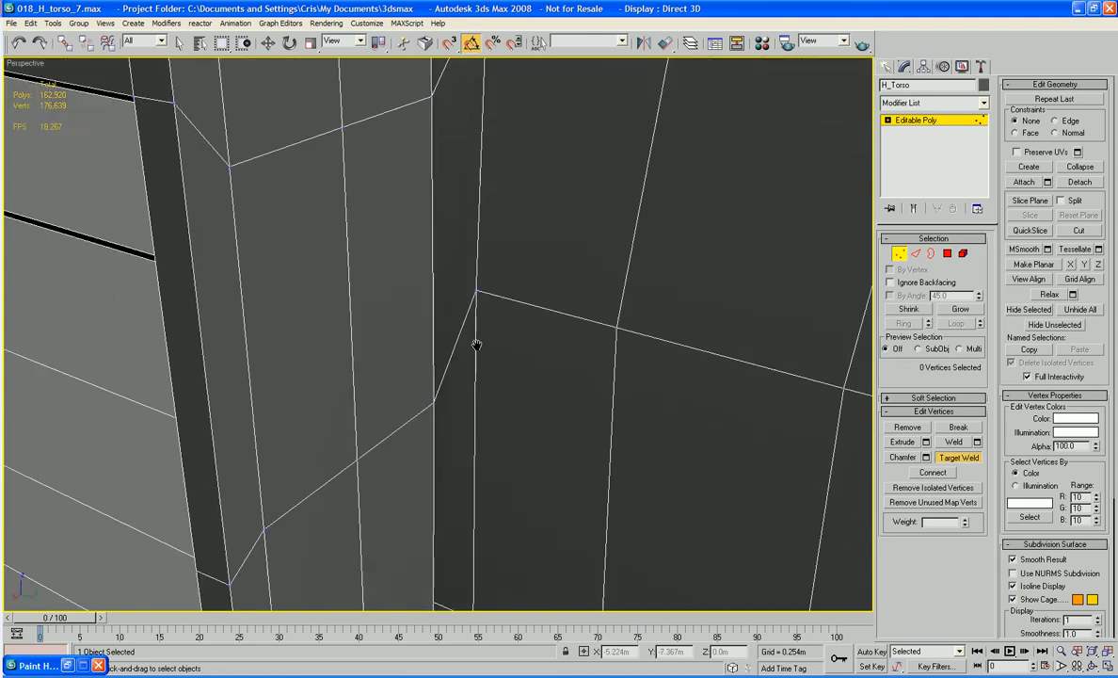
{"action": "scroll", "coordinate": [482, 348], "scroll_direction": "up", "scroll_amount": 2}
{"action": "middle_click_drag", "start_coordinate": [487, 472], "coordinate": [507, 205]}
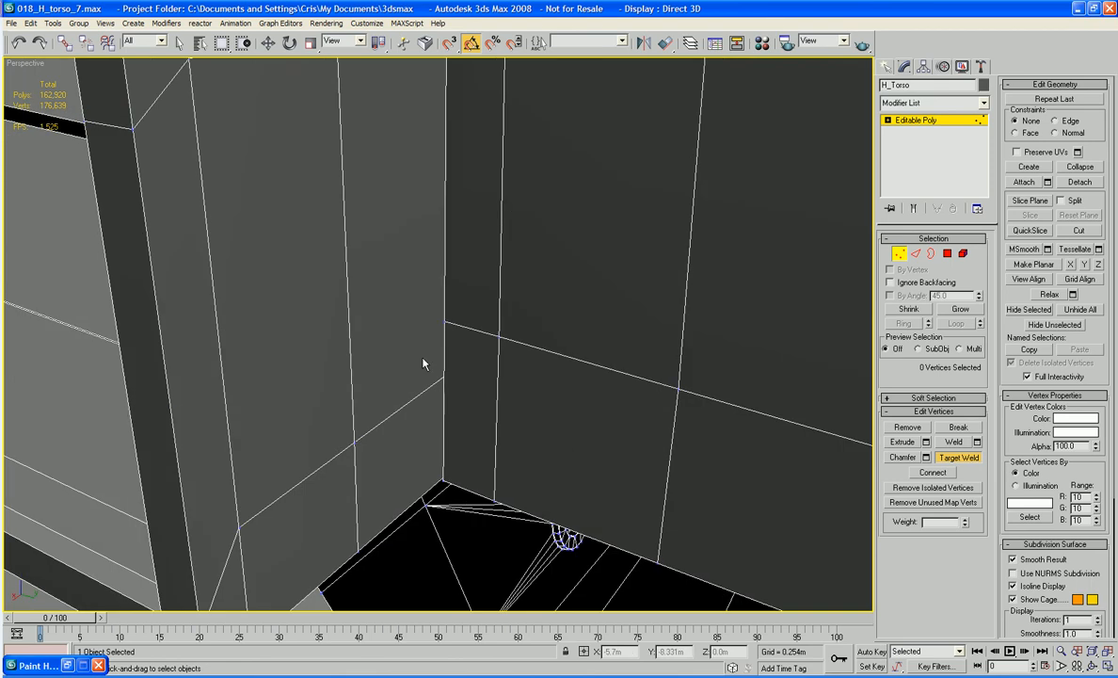
{"action": "left_click", "coordinate": [444, 323]}
{"action": "left_click", "coordinate": [445, 377]}
- Target-weld the clone's bottom corner vertex to the vented box's lower inner corner, using a wireframe view to reach it
{"action": "scroll", "coordinate": [492, 334], "scroll_direction": "up", "scroll_amount": 3}
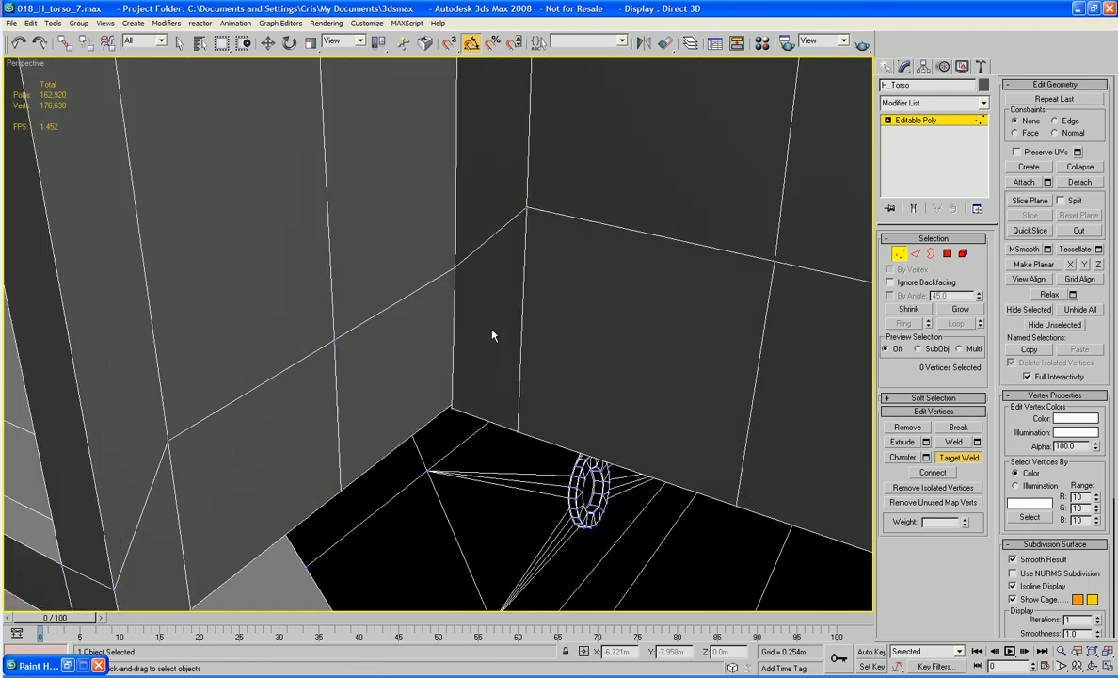
{"action": "key", "text": "F3"}
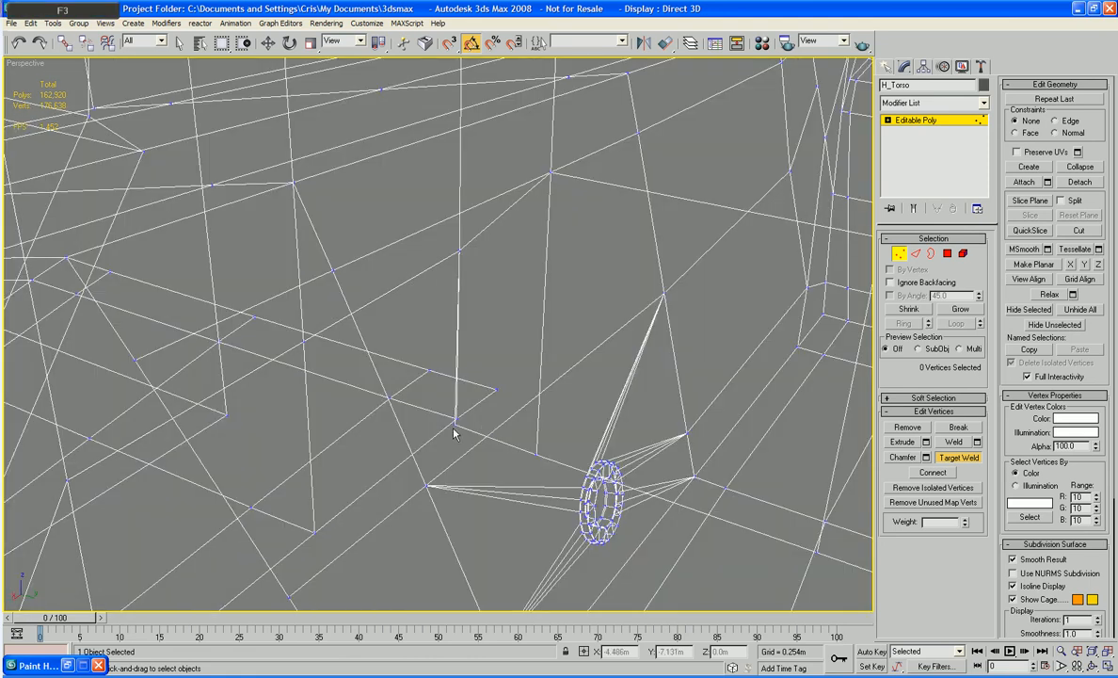
{"action": "left_click", "coordinate": [456, 418]}
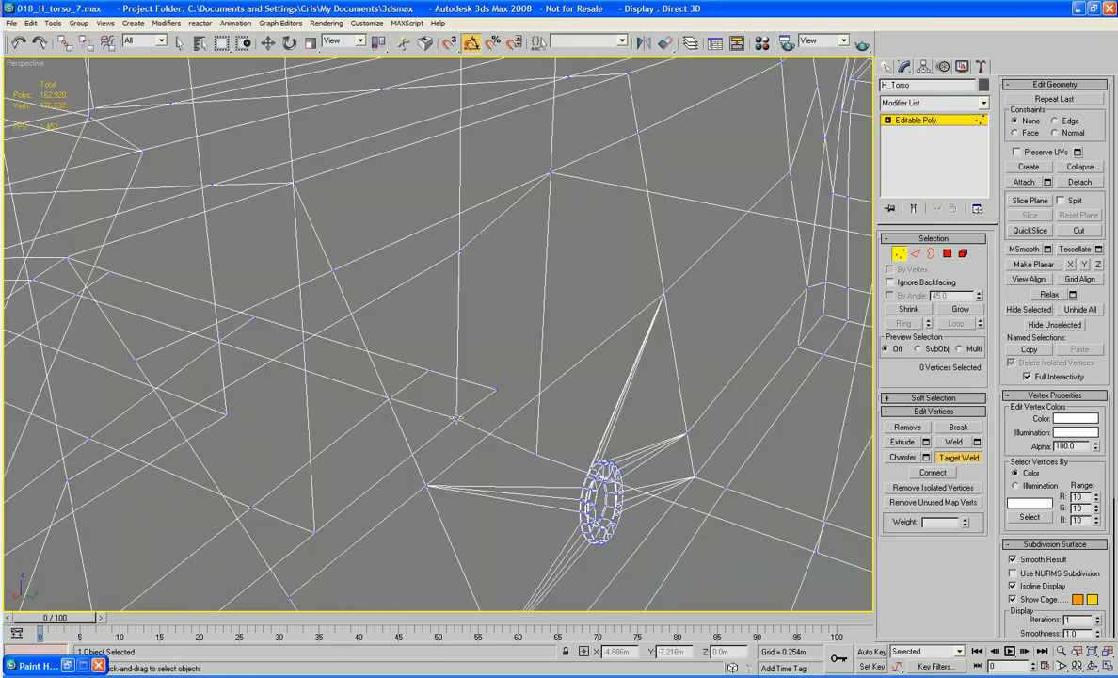
{"action": "key", "text": "F3"}
{"action": "scroll", "coordinate": [457, 418], "scroll_direction": "down", "scroll_amount": 3}
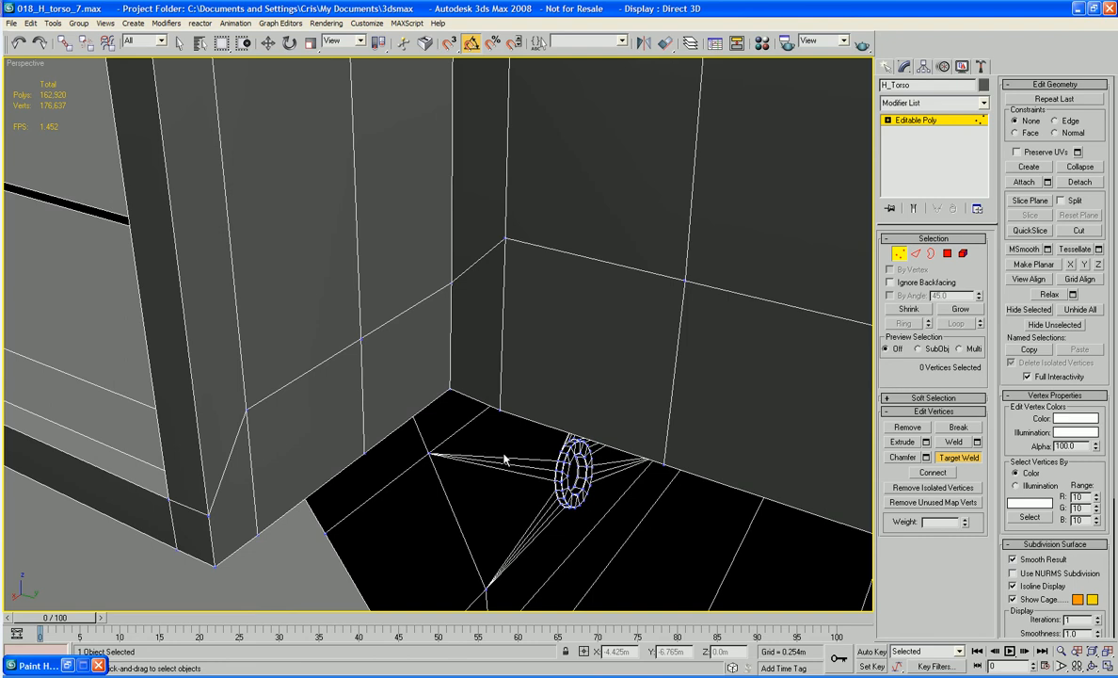
- From below, delete the four small polygons along the torso's bottom opening beside the vented box's lower inner corner
{"action": "middle_click_drag", "start_coordinate": [505, 460], "coordinate": [434, 451], "text": "alt"}
{"action": "middle_click_drag", "start_coordinate": [736, 446], "coordinate": [624, 374], "text": "alt"}
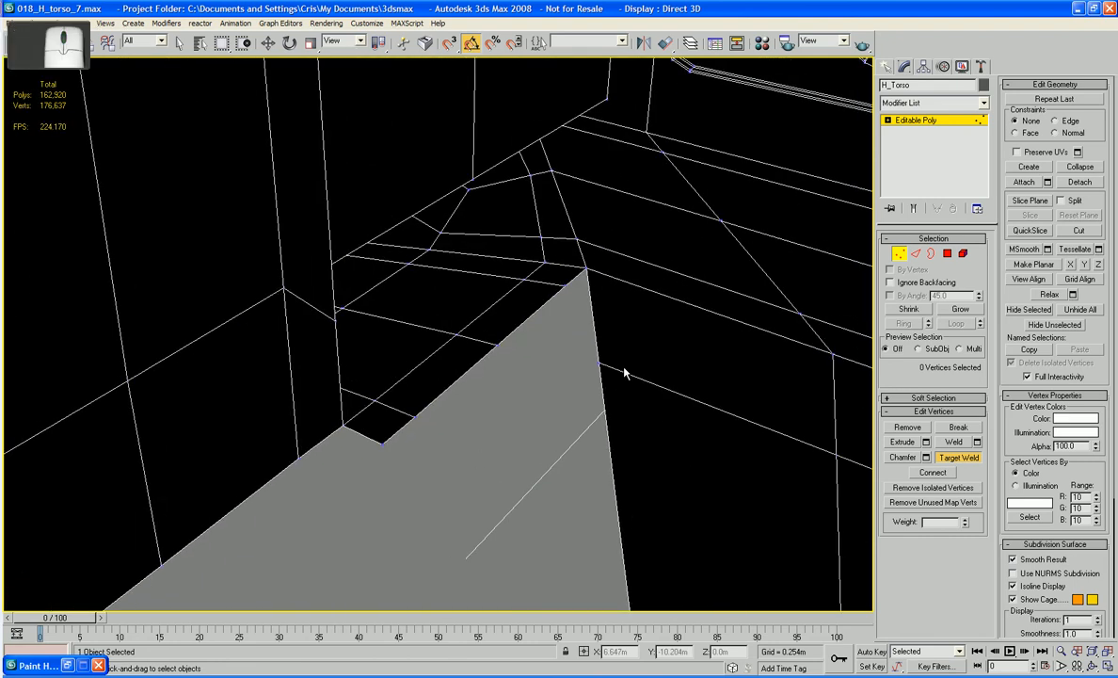
{"action": "key", "text": "4"}
{"action": "key", "text": "w"}
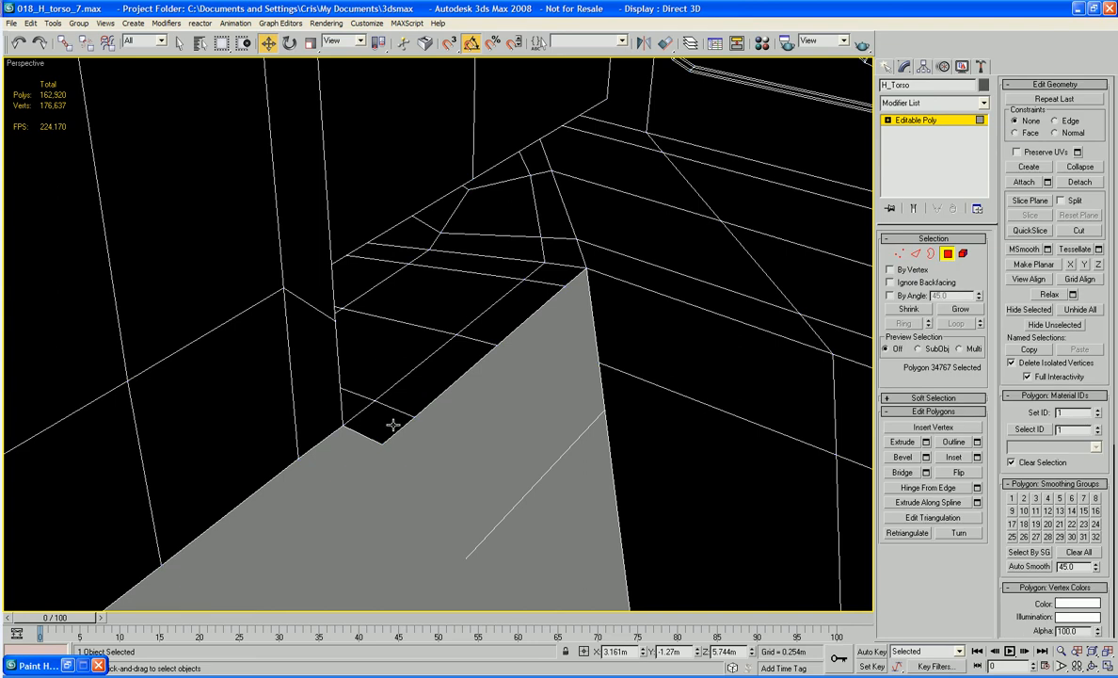
{"action": "left_click", "coordinate": [392, 426]}
{"action": "key", "text": "Delete"}
{"action": "left_click", "coordinate": [425, 386]}
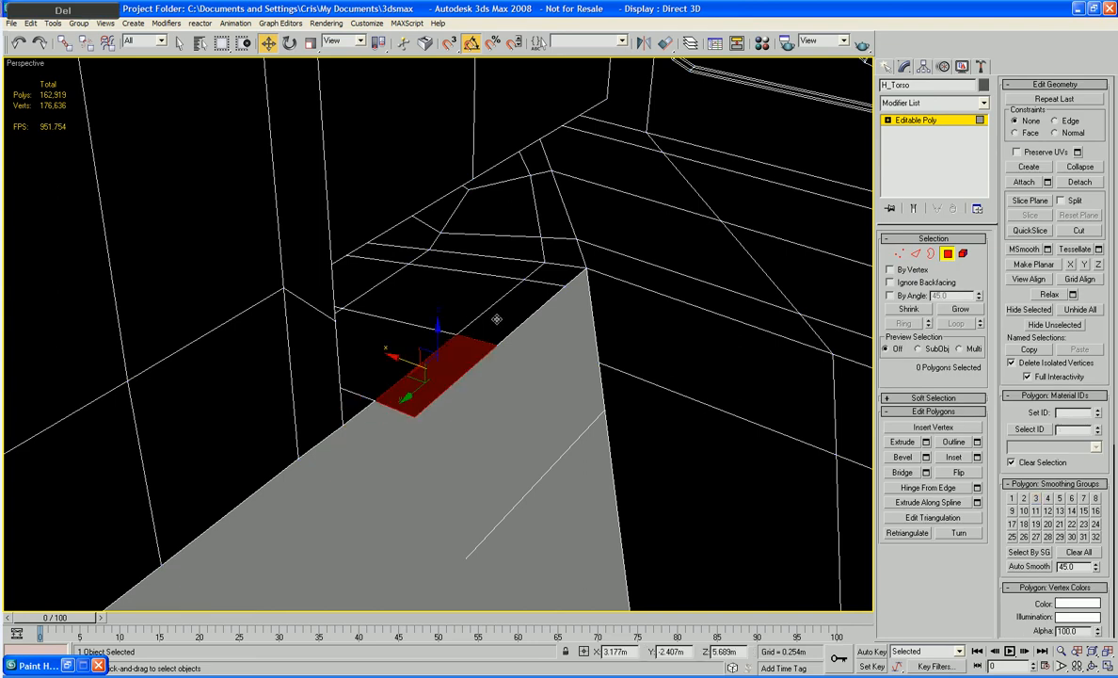
{"action": "key", "text": "Delete"}
{"action": "left_click", "coordinate": [496, 320]}
{"action": "key", "text": "Delete"}
{"action": "left_click", "coordinate": [513, 264]}
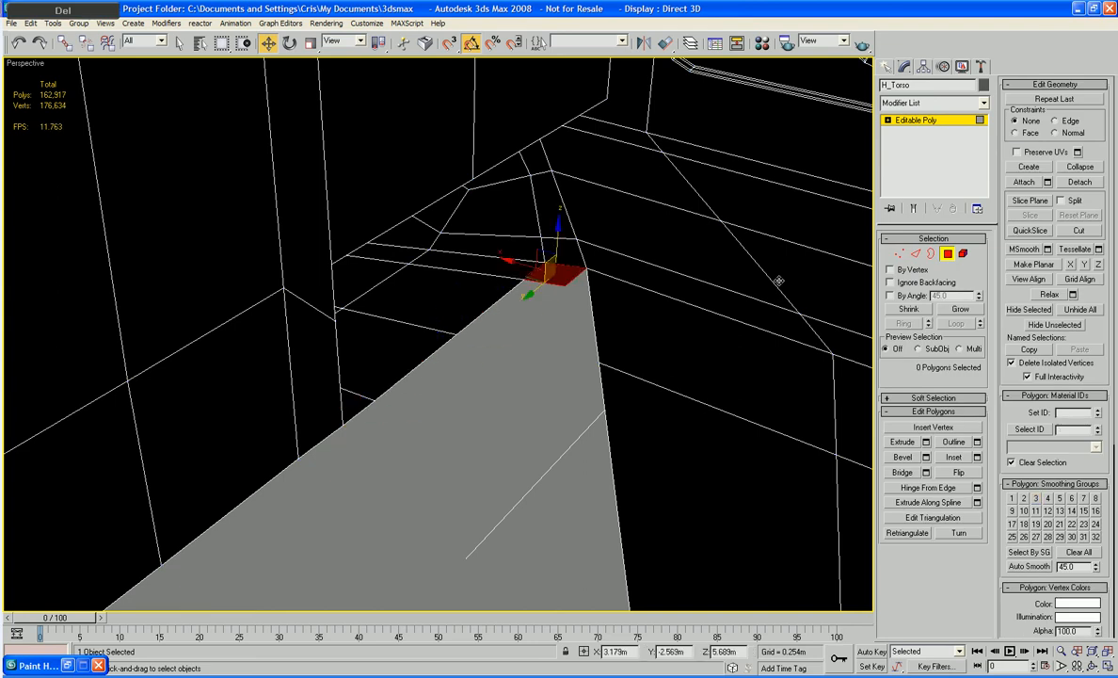
{"action": "key", "text": "Delete"}
- Delete the small polygons along the torso's bottom opening beside the other vented box's lower inner corner
{"action": "left_click", "coordinate": [947, 253]}
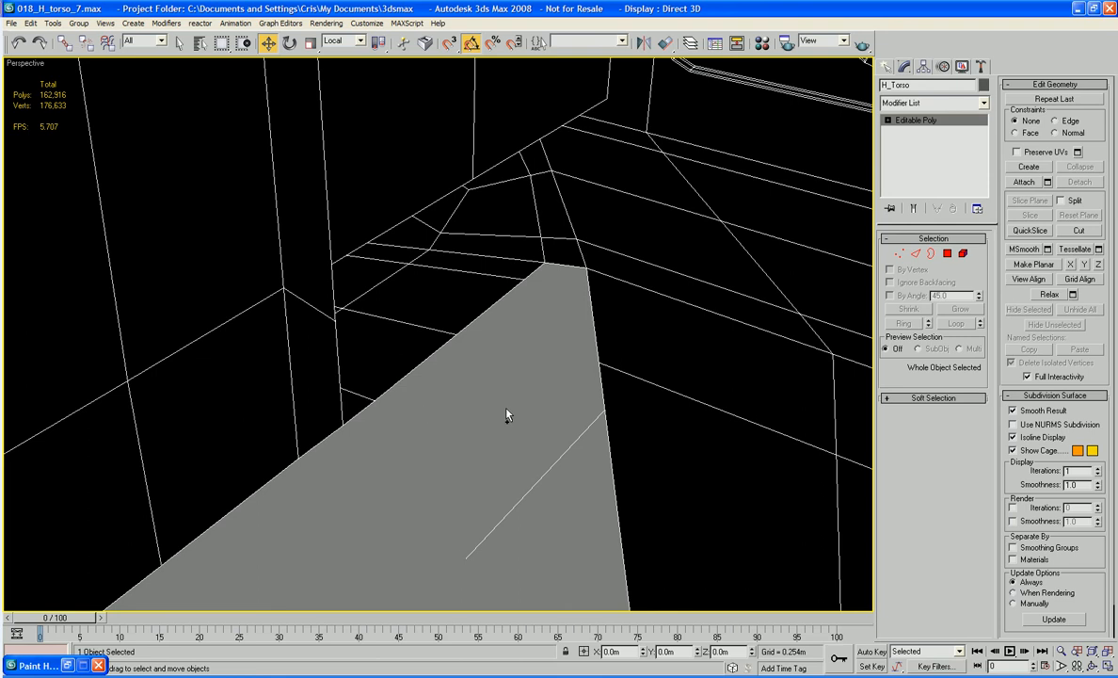
{"action": "scroll", "coordinate": [552, 391], "scroll_direction": "down", "scroll_amount": 2}
{"action": "middle_click_drag", "start_coordinate": [463, 399], "coordinate": [589, 392], "text": "alt"}
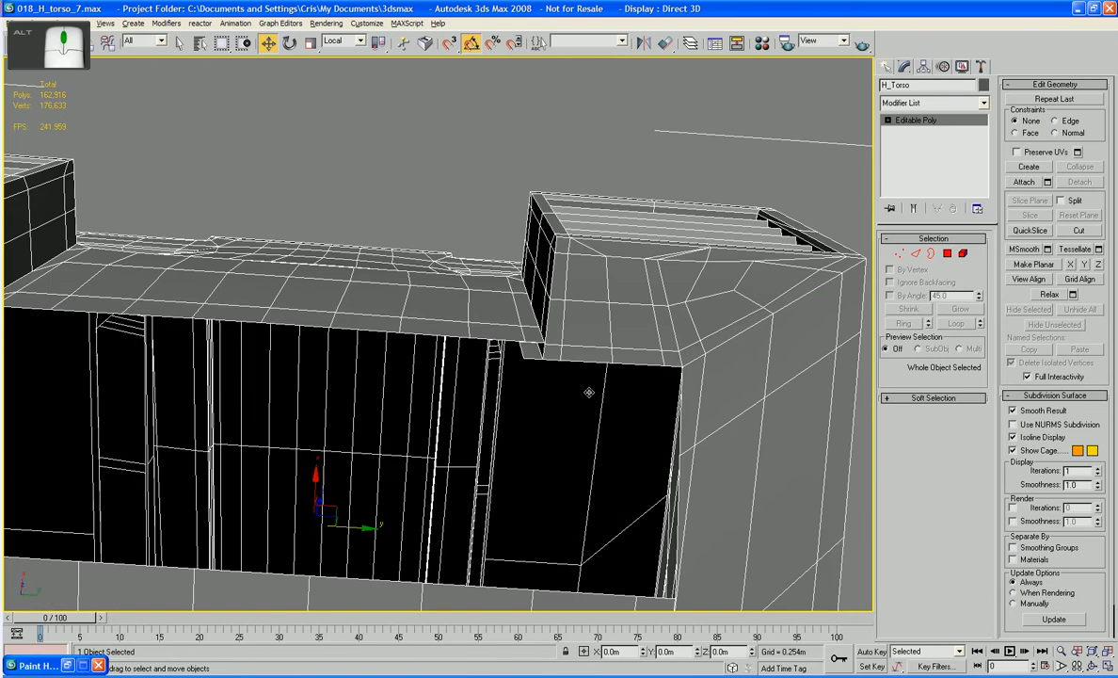
{"action": "key", "text": "4"}
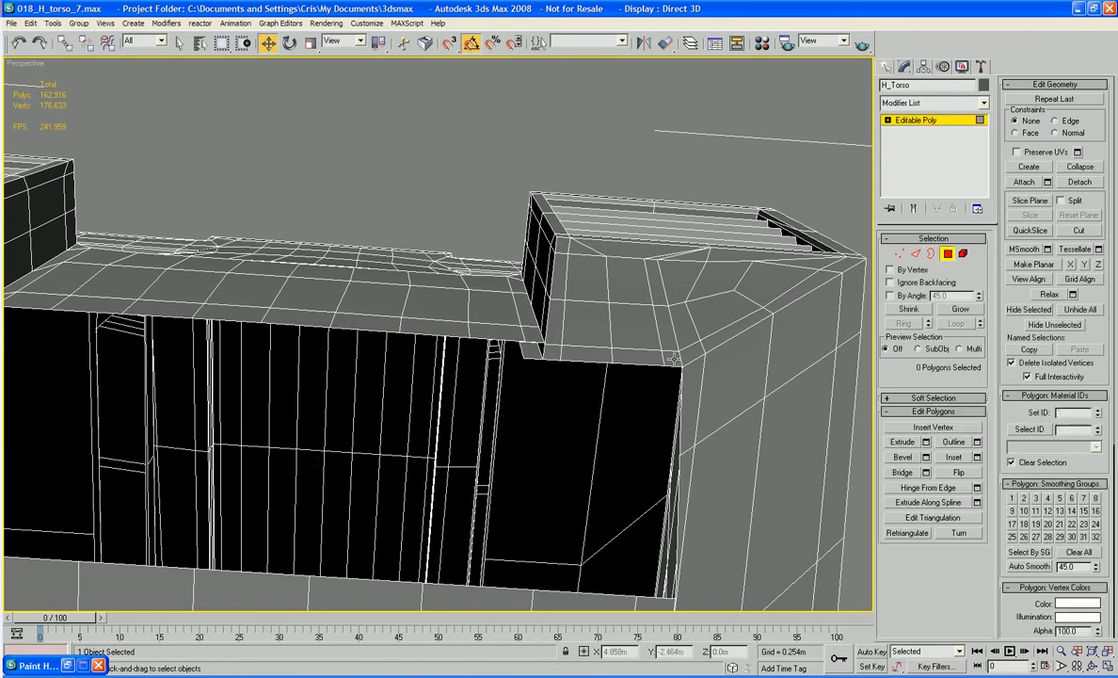
{"action": "left_click", "coordinate": [627, 361]}
{"action": "key", "text": "Delete"}
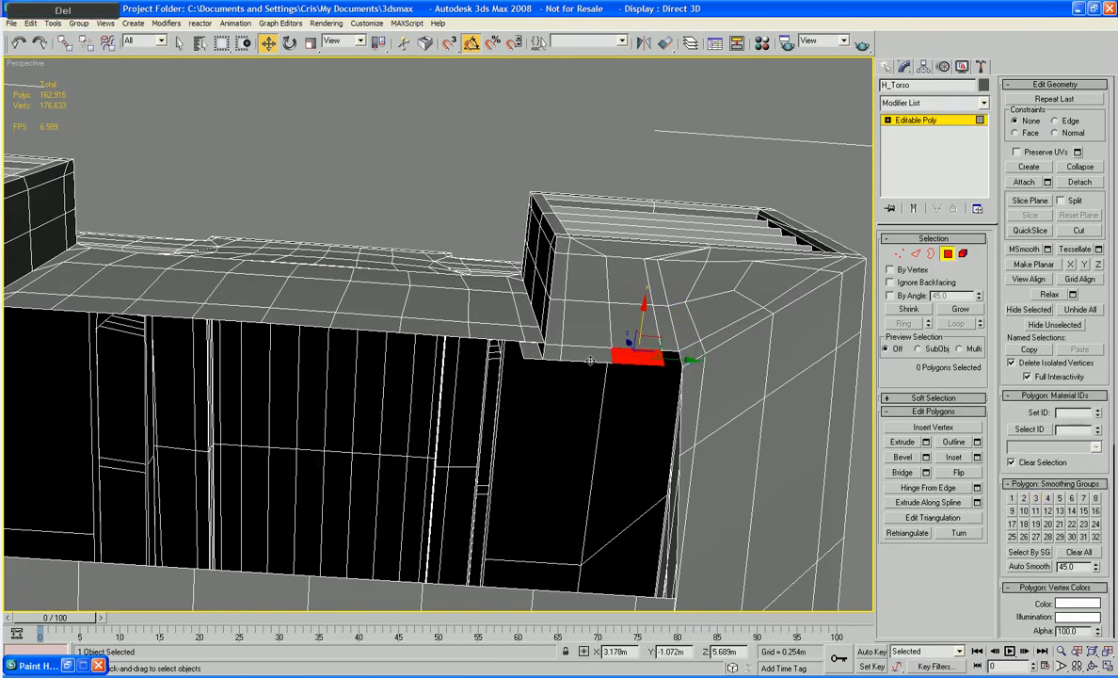
{"action": "left_click", "coordinate": [574, 357]}
{"action": "key", "text": "Delete"}
{"action": "left_click", "coordinate": [553, 356]}
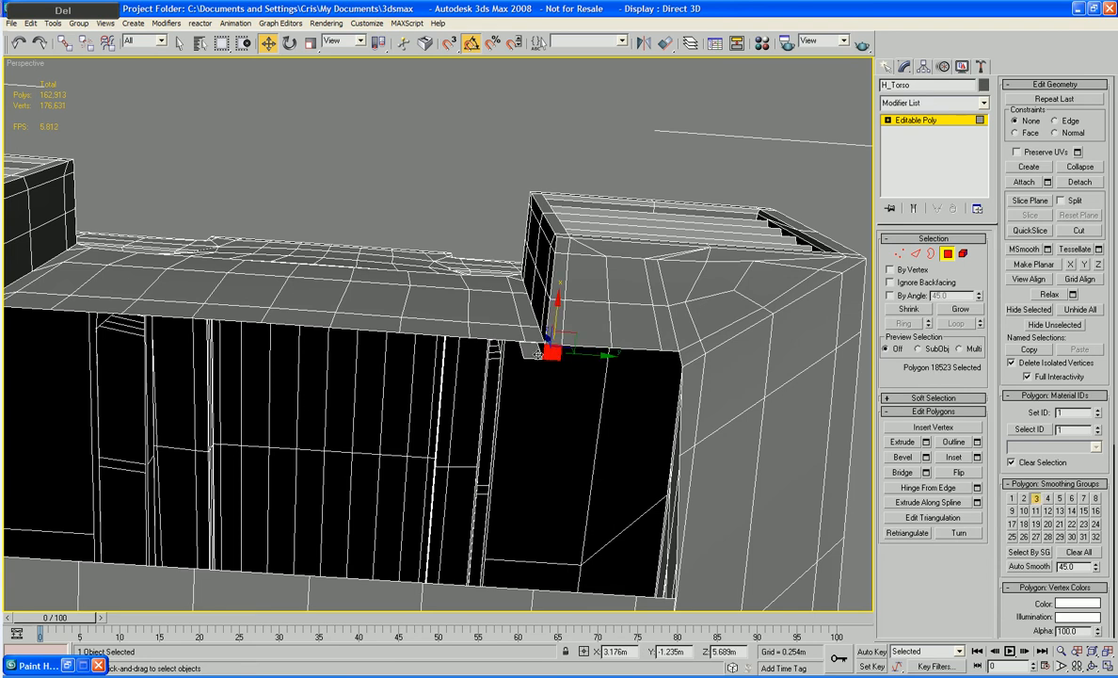
{"action": "key", "text": "Delete"}
- Target-weld the clone's other bottom corner vertex to the neighbouring vented box's lower inner corner
{"action": "middle_click_drag", "start_coordinate": [532, 282], "coordinate": [395, 452], "text": "alt"}
{"action": "scroll", "coordinate": [553, 437], "scroll_direction": "up", "scroll_amount": 5}
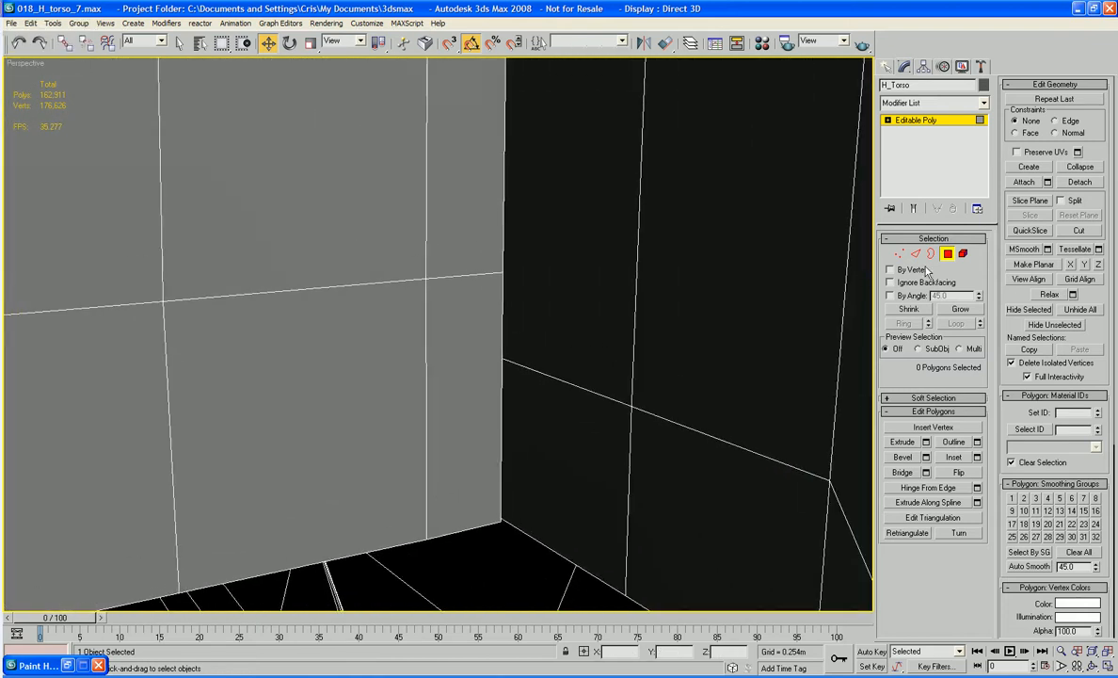
{"action": "left_click", "coordinate": [900, 256]}
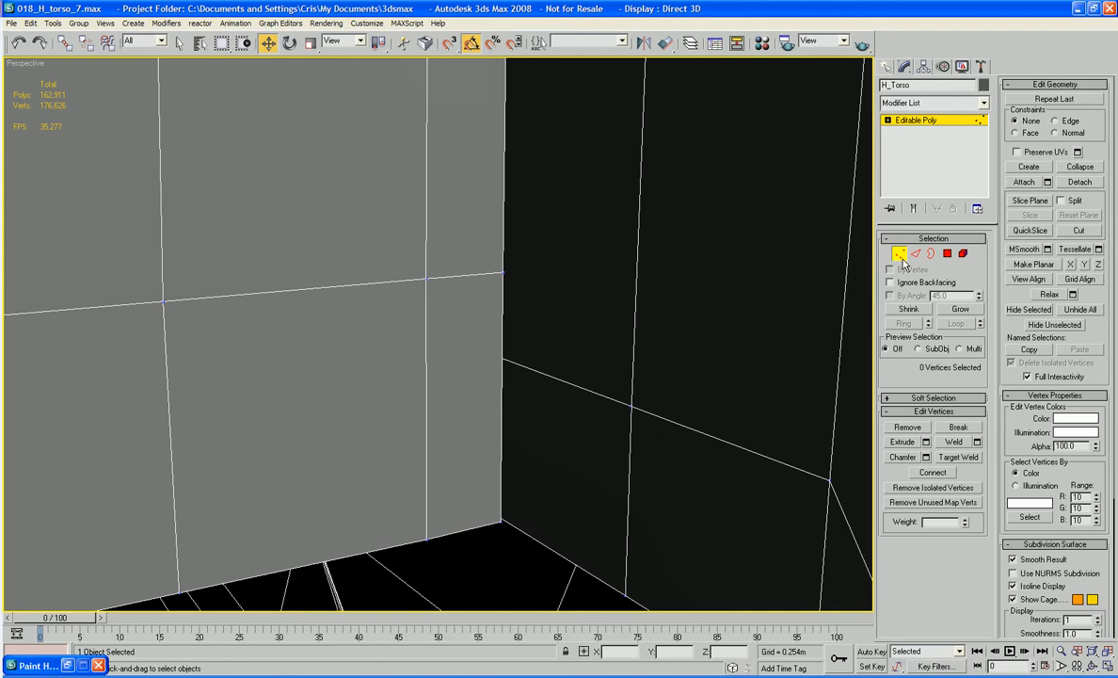
{"action": "left_click", "coordinate": [968, 456]}
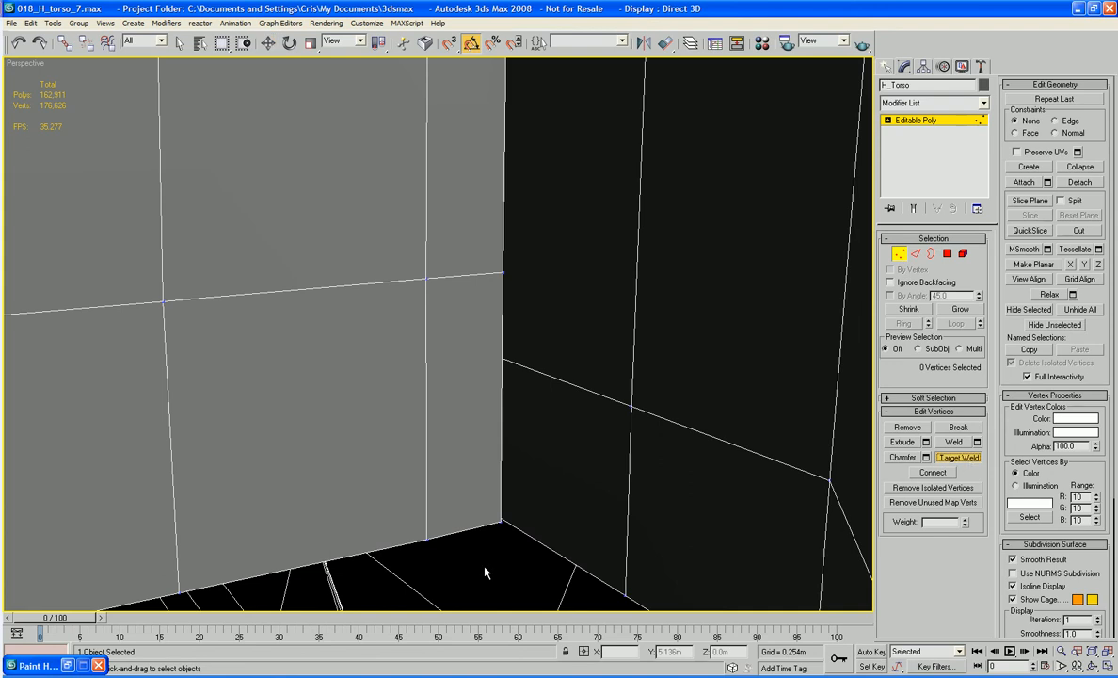
{"action": "left_click", "coordinate": [497, 516]}
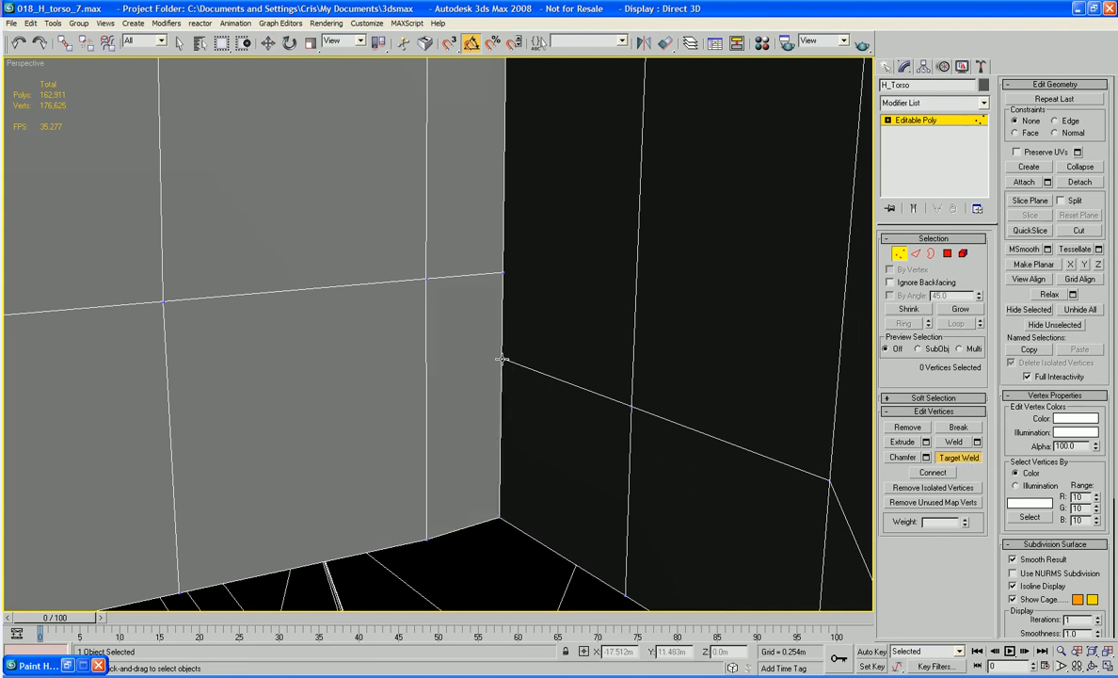
- Target-weld the end vertices of the clone's lower and upper horizontal edges to the nearest vertices on this vented box's inner side
{"action": "scroll", "coordinate": [513, 347], "scroll_direction": "down", "scroll_amount": 10}
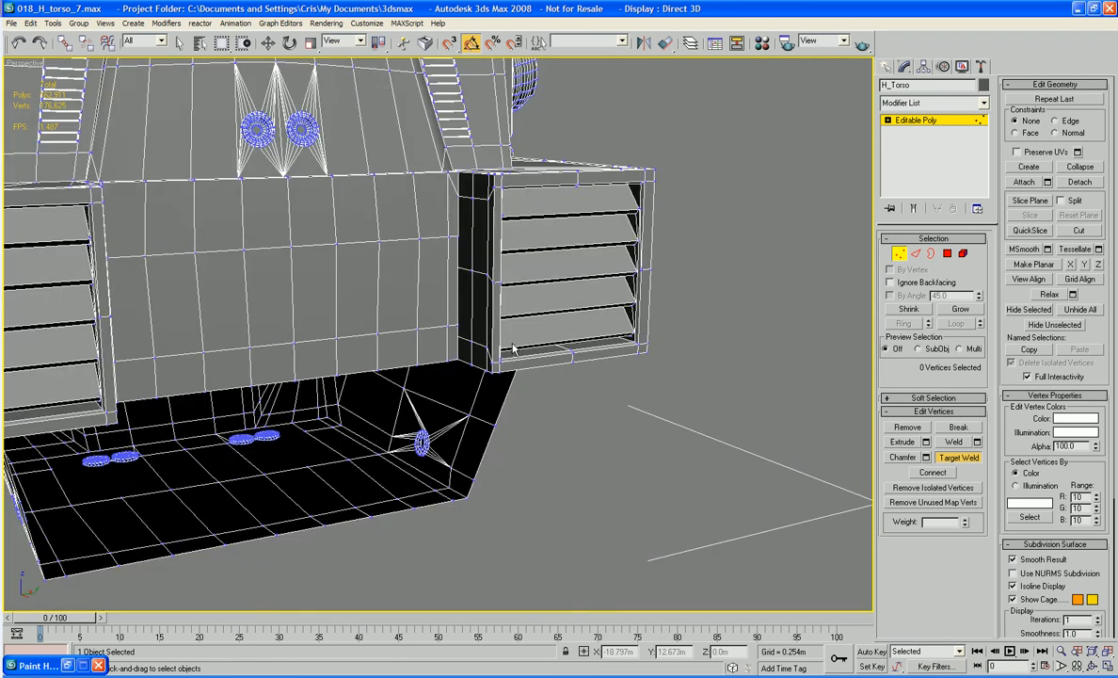
{"action": "mouse_move", "coordinate": [513, 347]}
{"action": "middle_mouse_down", "text": "alt"}
{"action": "mouse_move", "coordinate": [501, 350]}
{"action": "mouse_move", "coordinate": [515, 347]}
{"action": "middle_mouse_up", "text": "alt"}
{"action": "scroll", "coordinate": [516, 347], "scroll_direction": "up", "scroll_amount": 5}
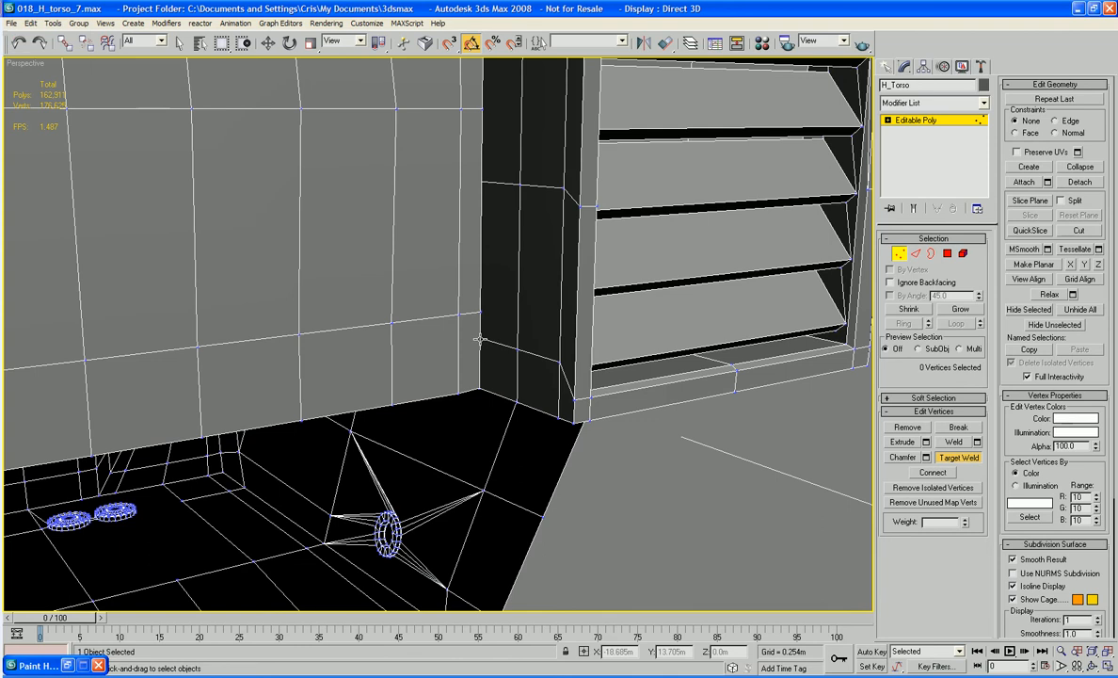
{"action": "middle_click_drag", "start_coordinate": [484, 236], "coordinate": [490, 465], "text": "alt"}
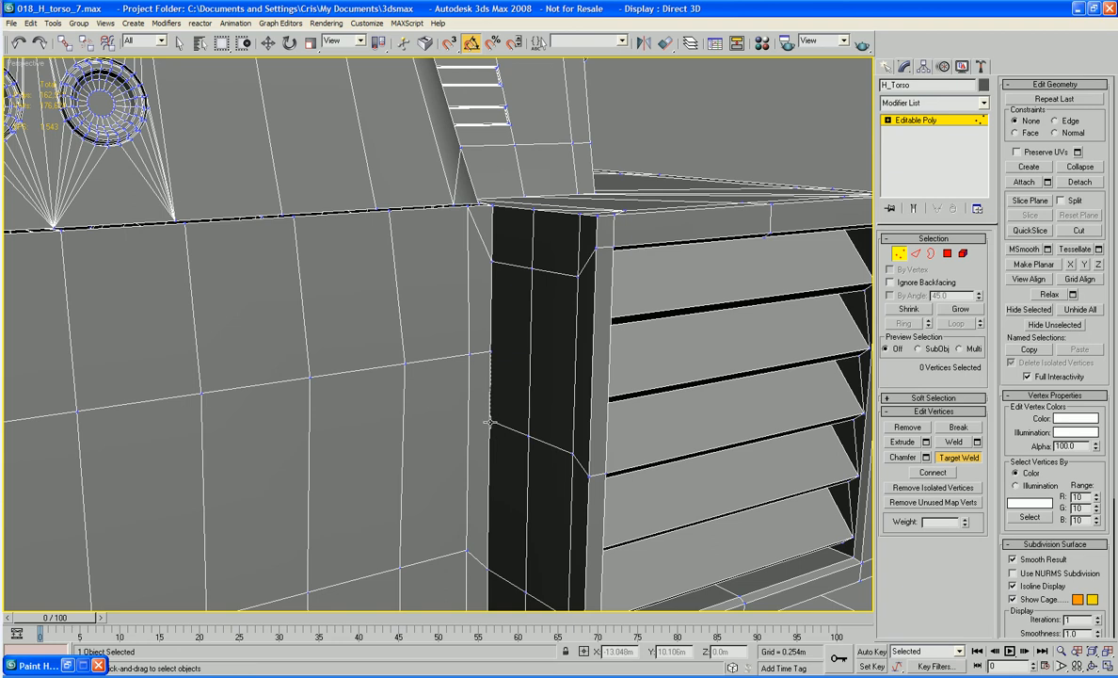
{"action": "middle_click_drag", "start_coordinate": [502, 313], "coordinate": [499, 387], "text": "alt"}
{"action": "scroll", "coordinate": [500, 387], "scroll_direction": "up", "scroll_amount": 3}
{"action": "scroll", "coordinate": [500, 394], "scroll_direction": "up", "scroll_amount": 2}
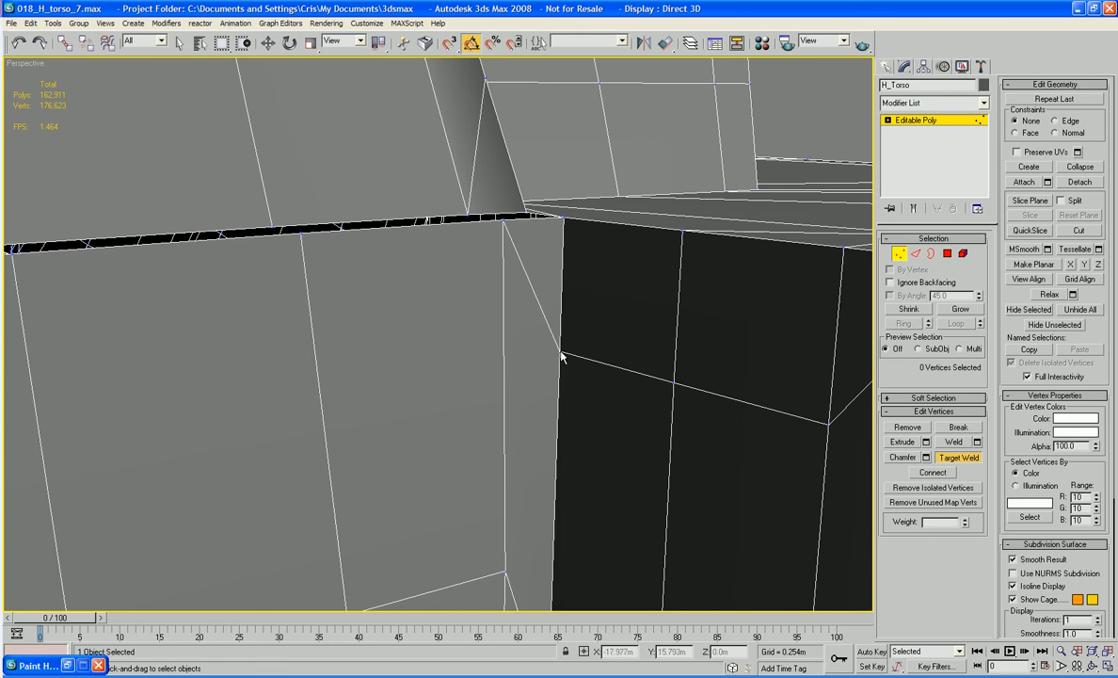
- From above, target-weld the clone's top corner vertex at the end of the gap to the adjacent torso corner vertex
{"action": "scroll", "coordinate": [557, 350], "scroll_direction": "down", "scroll_amount": 5}
{"action": "middle_click_drag", "start_coordinate": [328, 483], "coordinate": [868, 667], "text": "alt"}
{"action": "middle_click_drag", "start_coordinate": [253, 369], "coordinate": [468, 478]}
{"action": "scroll", "coordinate": [468, 478], "scroll_direction": "up", "scroll_amount": 3}
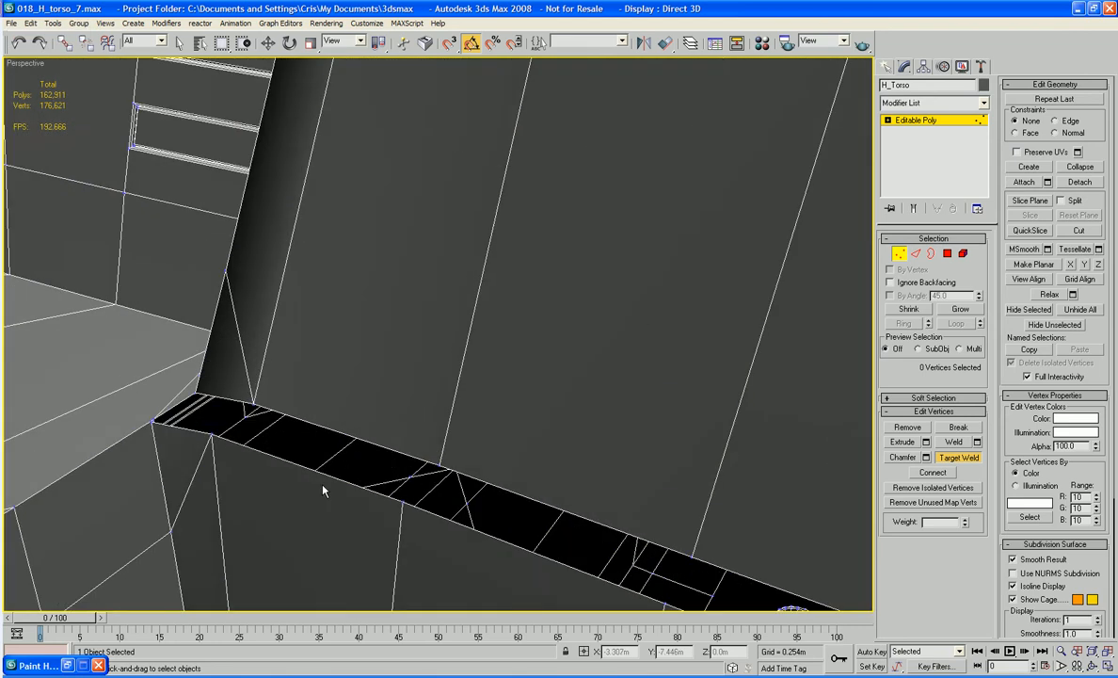
{"action": "middle_click_drag", "start_coordinate": [181, 475], "coordinate": [238, 471]}
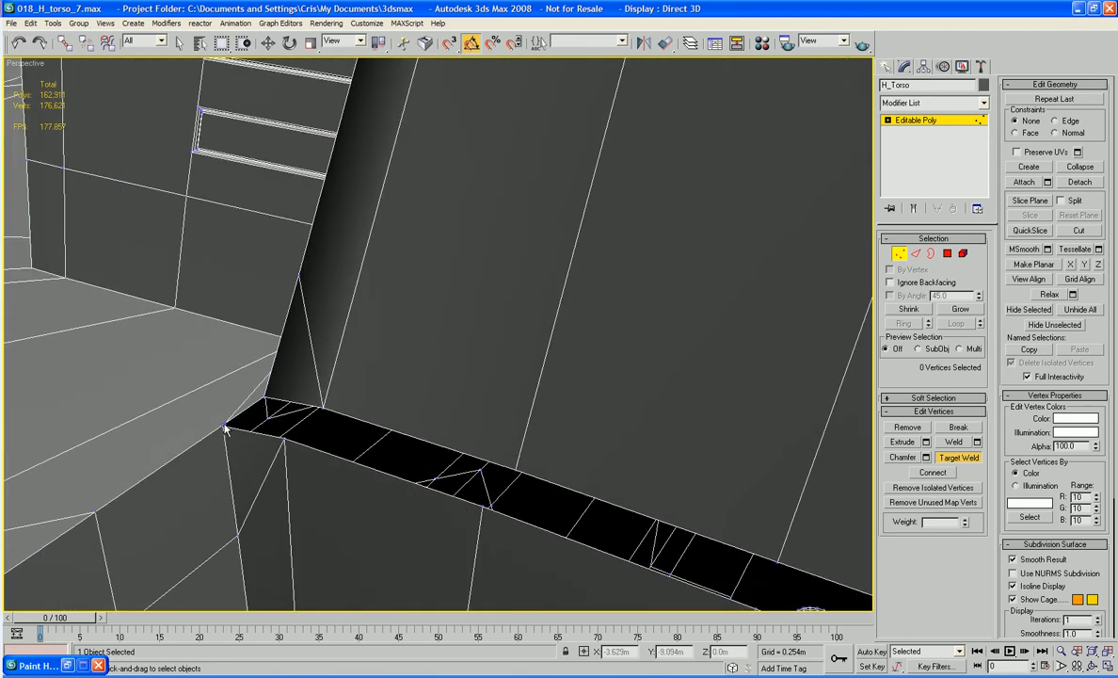
{"action": "left_click", "coordinate": [224, 422]}
{"action": "left_click", "coordinate": [265, 396]}
- Bridge the open edges to close the gap between the clone's top edge and the torso panel above it
{"action": "scroll", "coordinate": [265, 396], "scroll_direction": "down", "scroll_amount": 5}
{"action": "middle_click_drag", "start_coordinate": [377, 405], "coordinate": [516, 470], "text": "alt"}
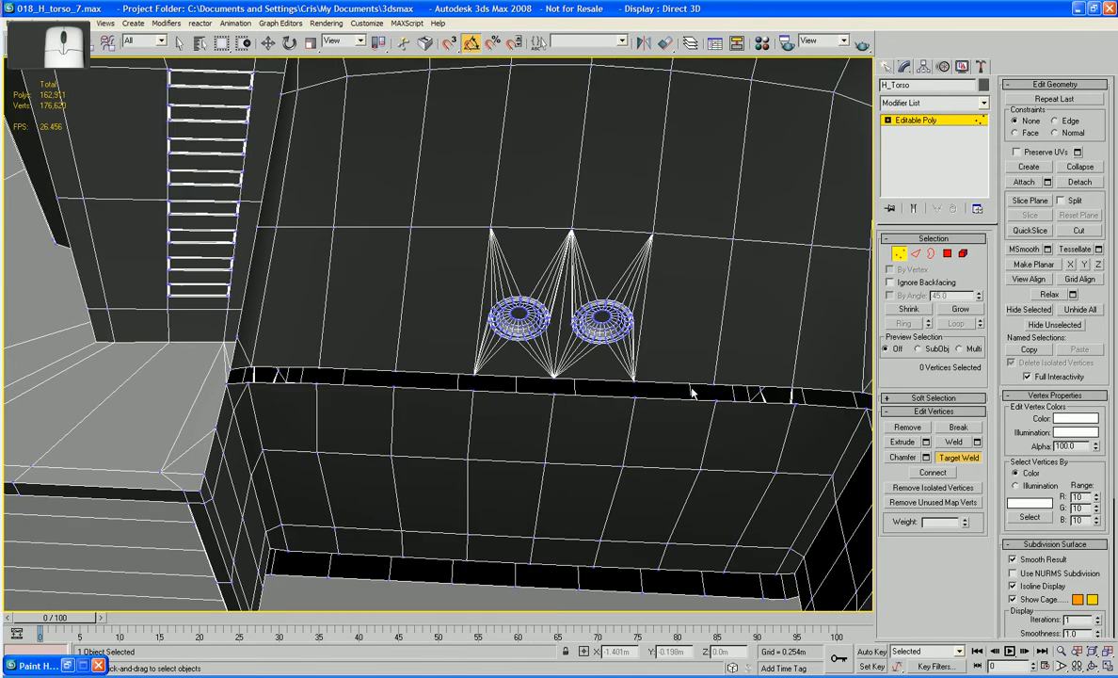
{"action": "left_click", "coordinate": [916, 260]}
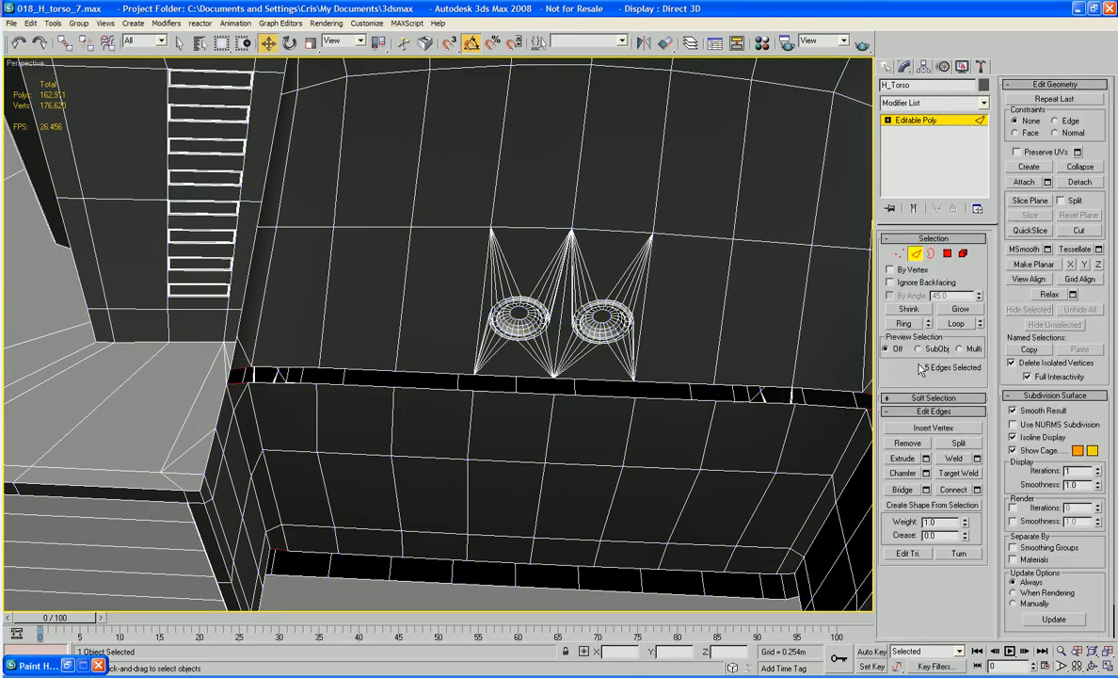
{"action": "left_click", "coordinate": [902, 490]}
- Select the edges outlining the clone panel's lower section, along its two horizontal edge rows and the sides between them
{"action": "left_click", "coordinate": [591, 391], "text": "ctrl"}
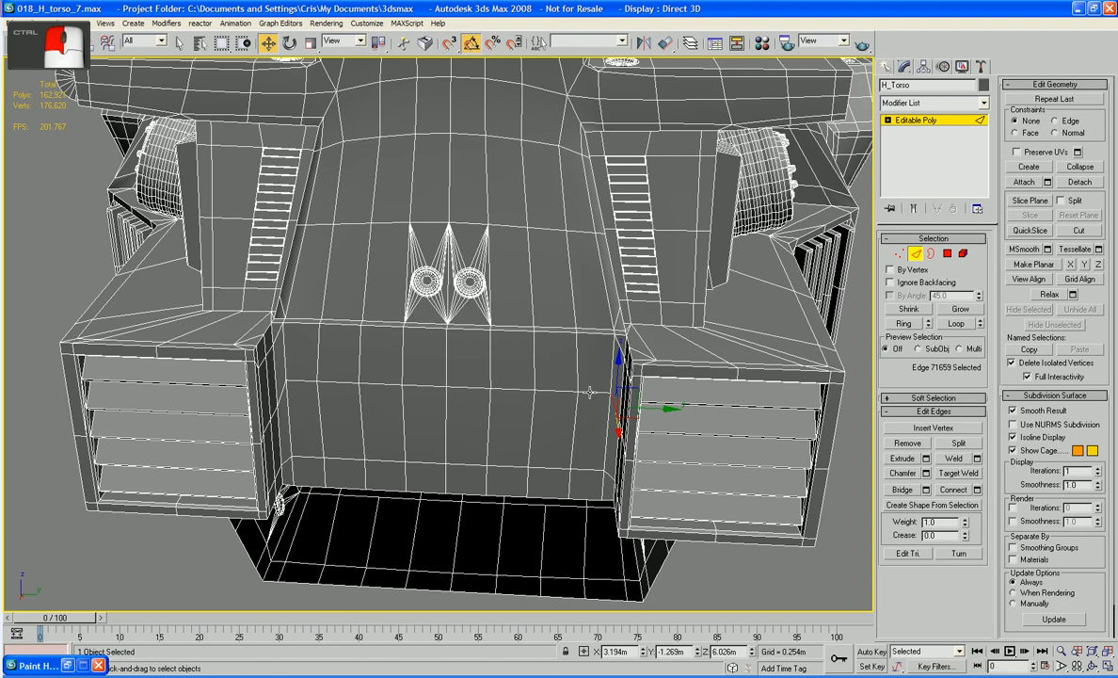
{"action": "left_click", "coordinate": [564, 392], "text": "ctrl"}
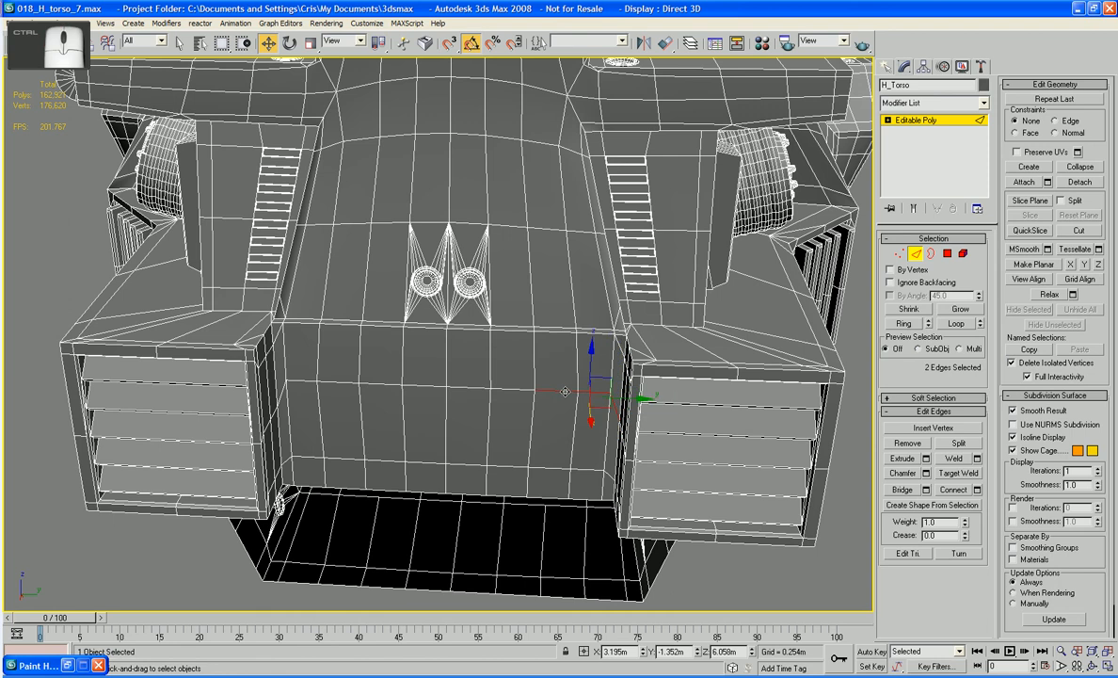
{"action": "left_click", "coordinate": [523, 392], "text": "ctrl"}
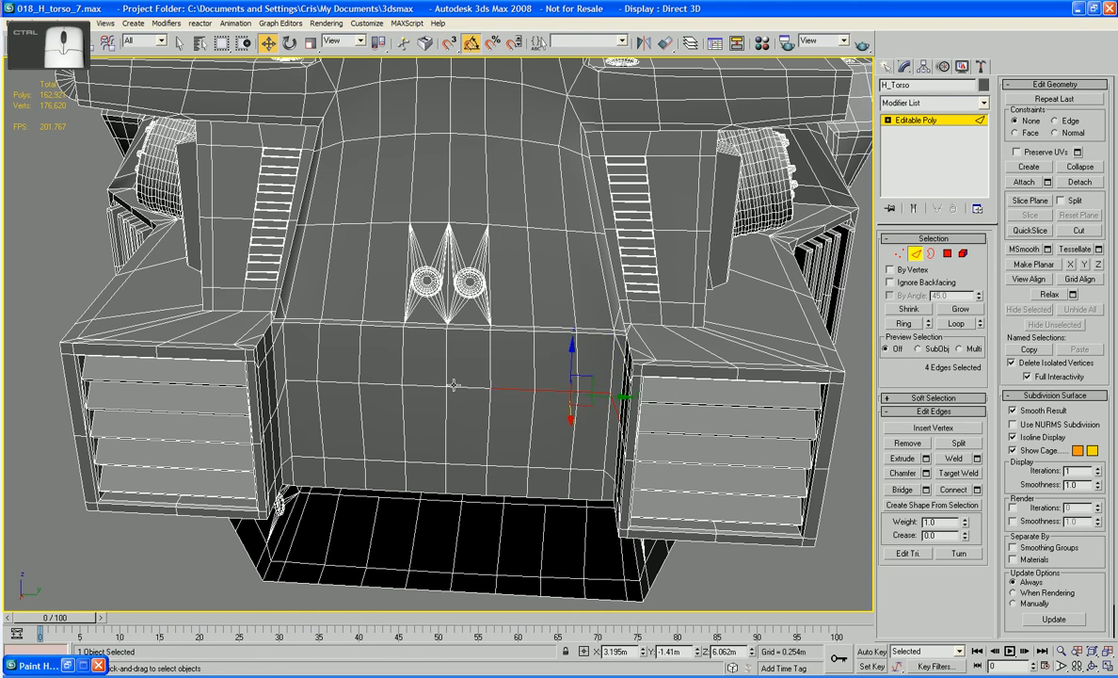
{"action": "left_click", "coordinate": [454, 385], "text": "ctrl"}
{"action": "left_click", "coordinate": [420, 386], "text": "ctrl"}
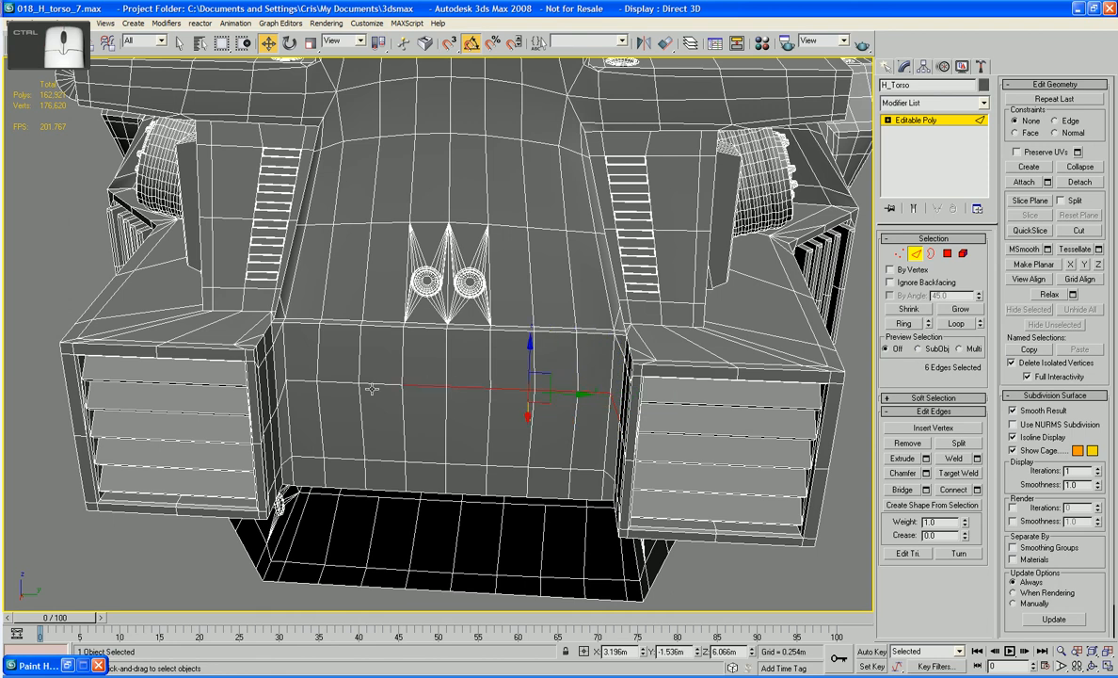
{"action": "left_click", "coordinate": [377, 386], "text": "ctrl"}
{"action": "left_click", "coordinate": [331, 384], "text": "ctrl"}
{"action": "left_click", "coordinate": [292, 383], "text": "ctrl"}
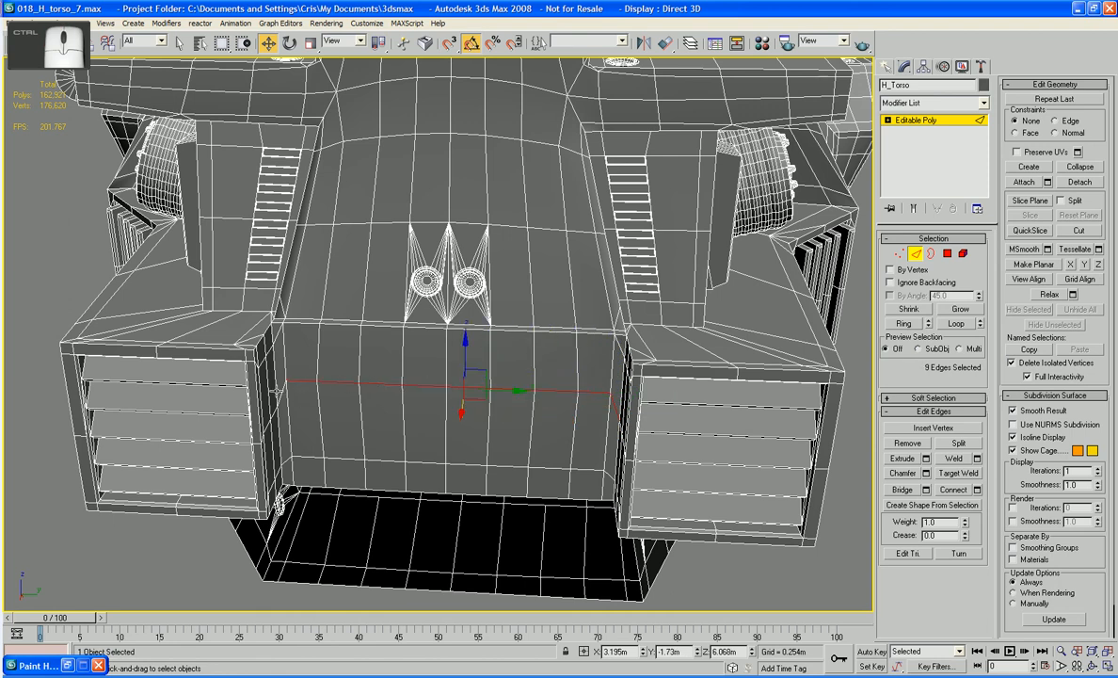
{"action": "left_click", "coordinate": [286, 423], "text": "ctrl"}
{"action": "left_click", "coordinate": [285, 470], "text": "ctrl"}
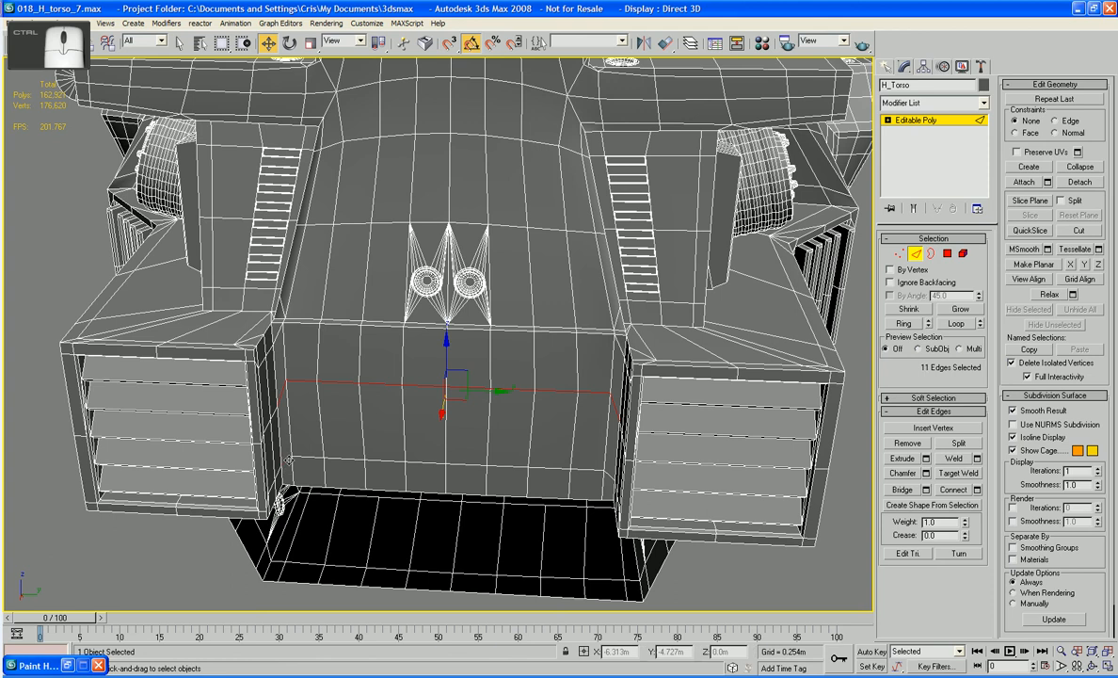
{"action": "left_click", "coordinate": [313, 458], "text": "ctrl"}
{"action": "left_click", "coordinate": [355, 459], "text": "ctrl"}
{"action": "left_click", "coordinate": [391, 461], "text": "ctrl"}
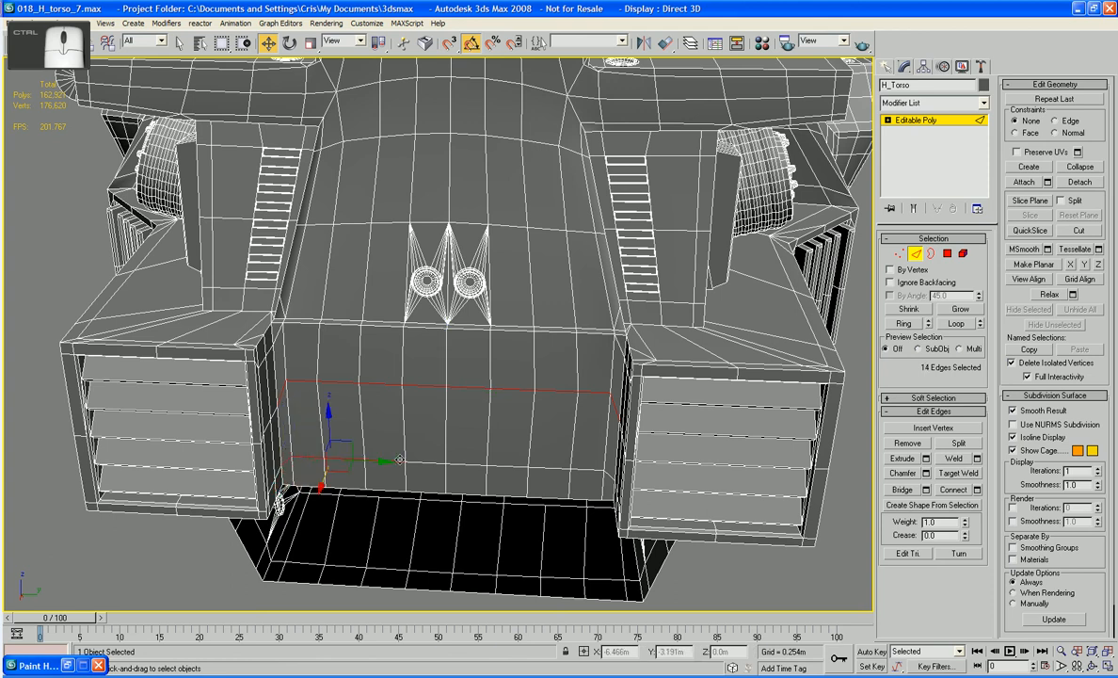
{"action": "left_click", "coordinate": [426, 461], "text": "ctrl"}
{"action": "left_click", "coordinate": [465, 462], "text": "ctrl"}
{"action": "left_click", "coordinate": [513, 464], "text": "ctrl"}
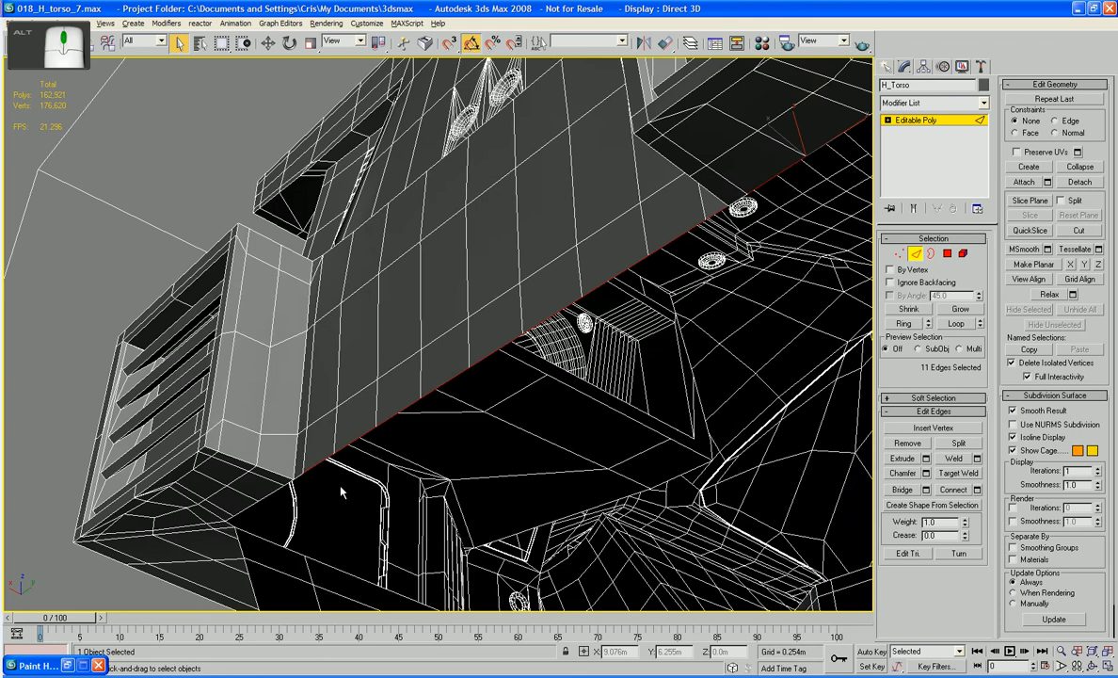
- Select the full row of border edges along the bottom of the clone and both vented boxes
{"action": "middle_click_drag", "start_coordinate": [341, 488], "coordinate": [307, 497], "text": "alt"}
{"action": "left_click", "coordinate": [300, 460], "text": "ctrl"}
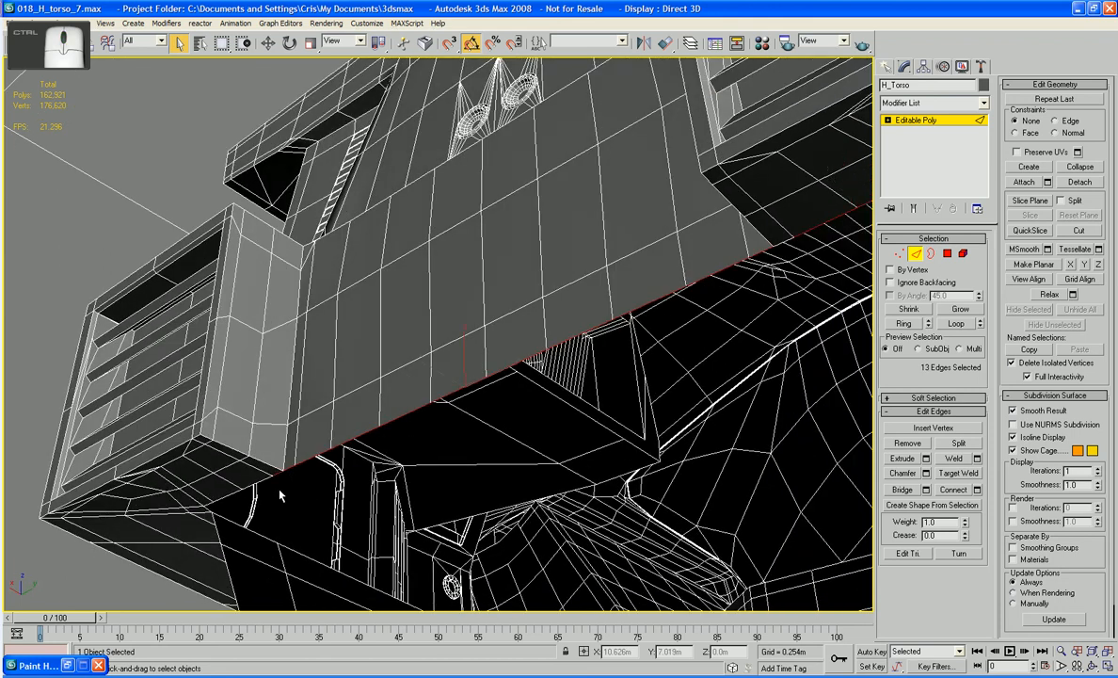
{"action": "left_click", "coordinate": [250, 480], "text": "ctrl"}
{"action": "left_click", "coordinate": [226, 494], "text": "ctrl"}
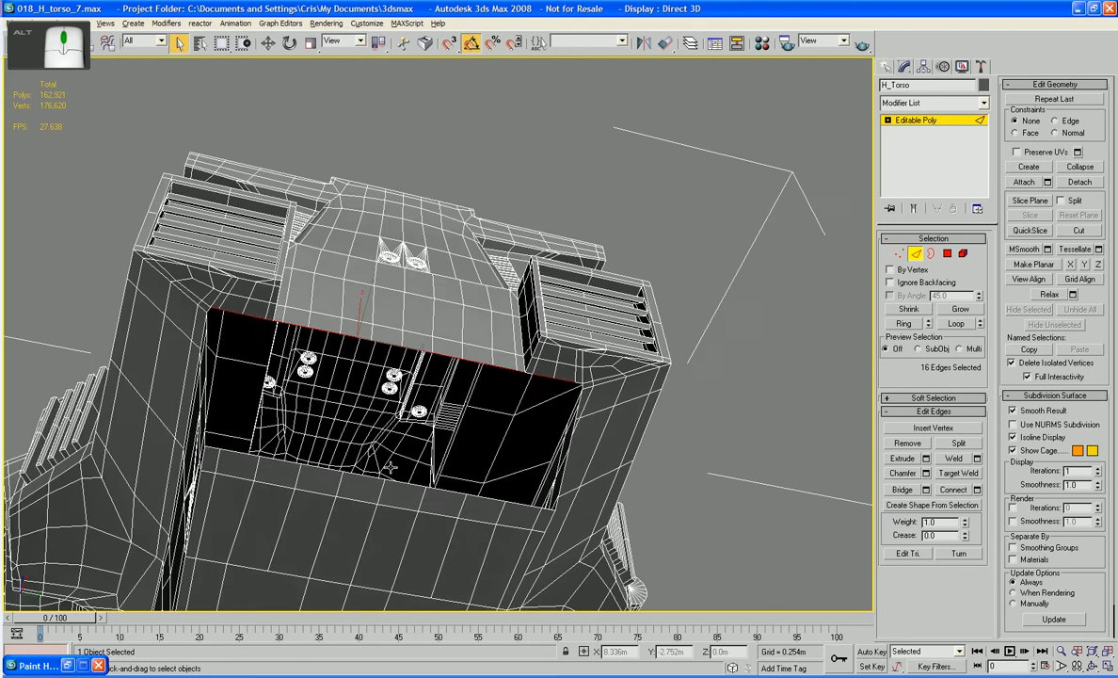
{"action": "middle_click_drag", "start_coordinate": [375, 478], "coordinate": [281, 458], "text": "alt"}
{"action": "scroll", "coordinate": [280, 459], "scroll_direction": "up", "scroll_amount": 10}
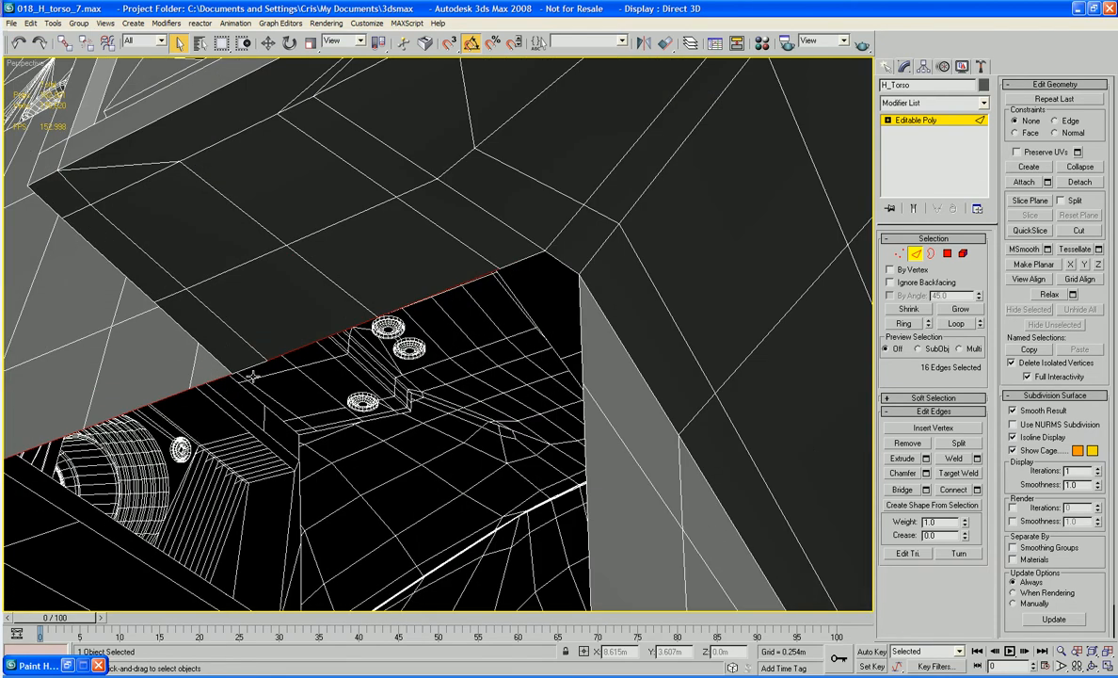
{"action": "left_click", "coordinate": [252, 367], "text": "ctrl"}
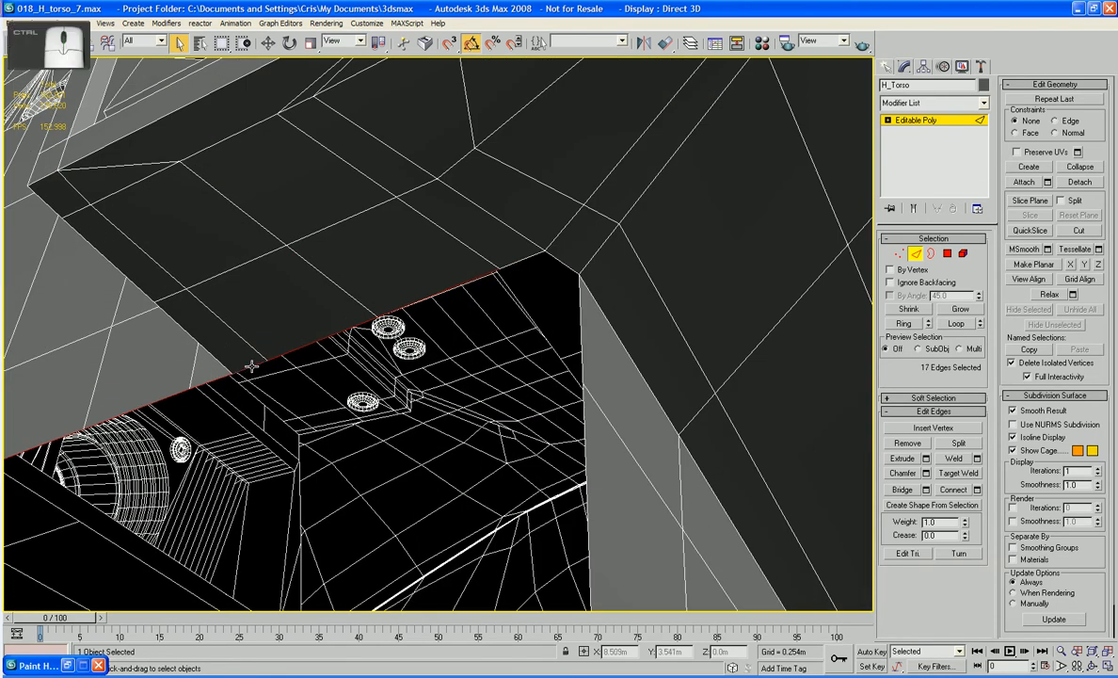
{"action": "middle_click_drag", "start_coordinate": [291, 382], "coordinate": [352, 371], "text": "alt"}
{"action": "left_click", "coordinate": [509, 259], "text": "ctrl"}
- Extrude the selected bottom border edges inward along X by about 0.03 m to form a narrow strip of polygons
{"action": "scroll", "coordinate": [509, 273], "scroll_direction": "down", "scroll_amount": 10}
{"action": "middle_click_drag", "start_coordinate": [509, 283], "coordinate": [505, 356], "text": "alt"}
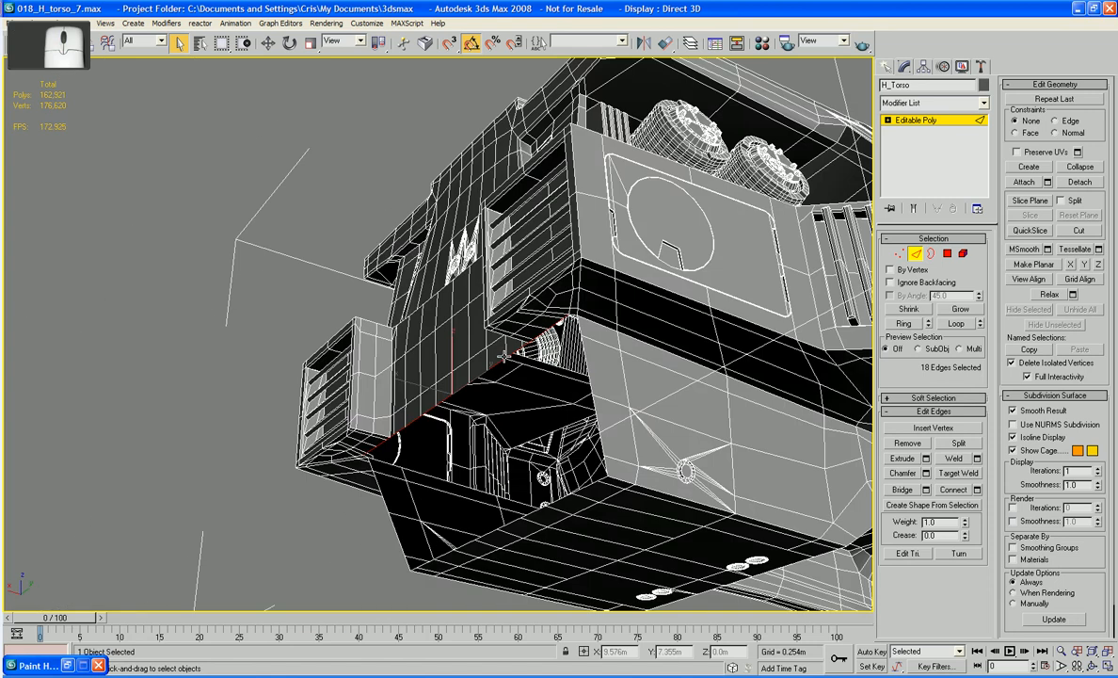
{"action": "scroll", "coordinate": [504, 356], "scroll_direction": "up", "scroll_amount": 5}
{"action": "key", "text": "w"}
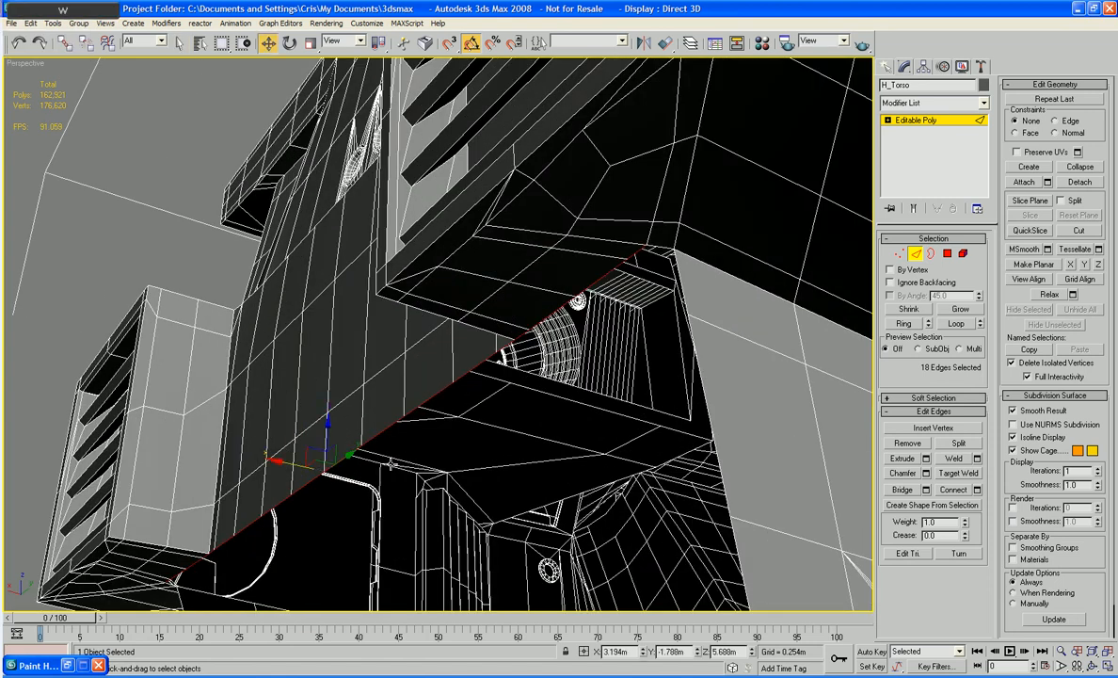
{"action": "middle_click_drag", "start_coordinate": [391, 463], "coordinate": [299, 475]}
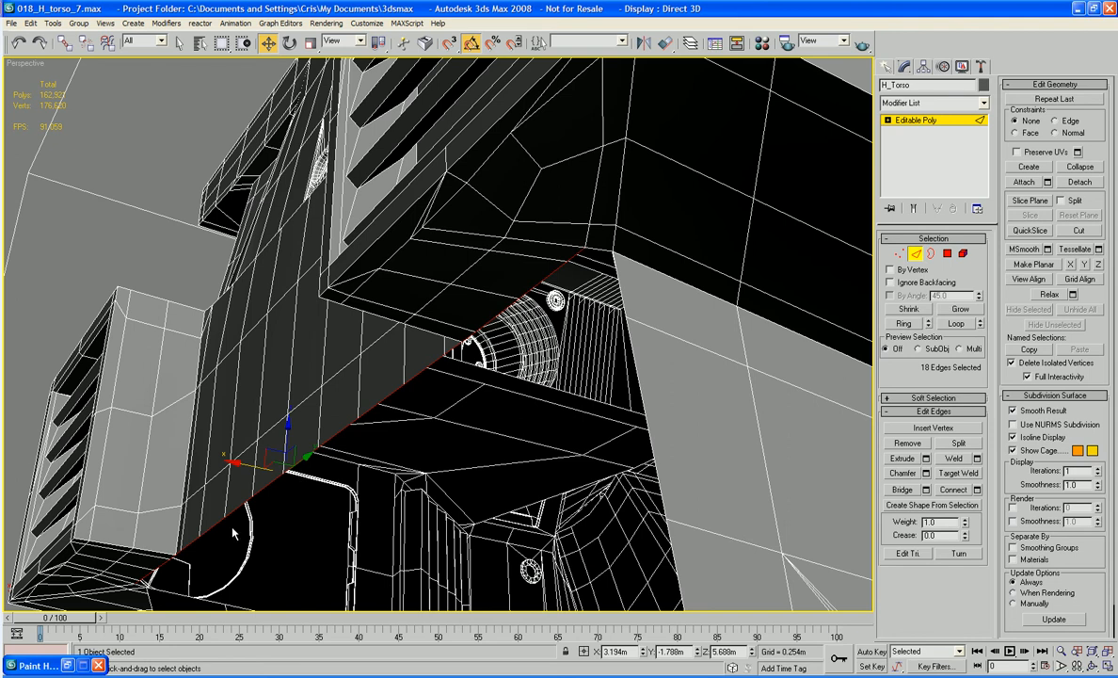
{"action": "left_click_drag", "start_coordinate": [249, 465], "coordinate": [282, 466], "text": "shift"}
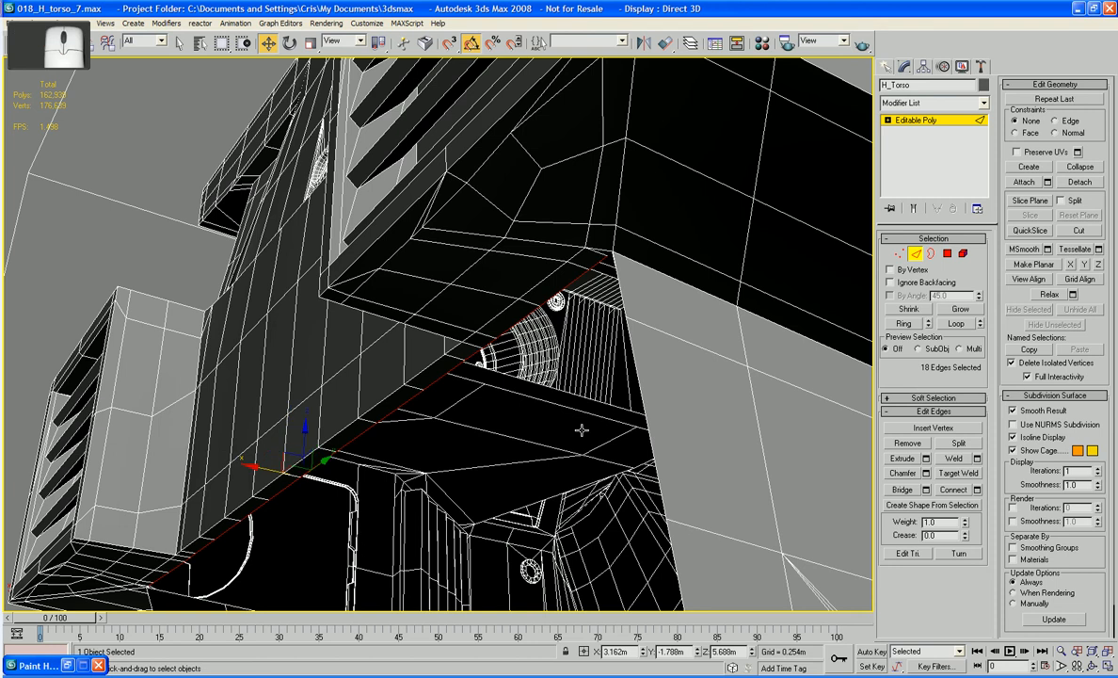
{"action": "middle_click_drag", "start_coordinate": [582, 430], "coordinate": [430, 483], "text": "alt"}
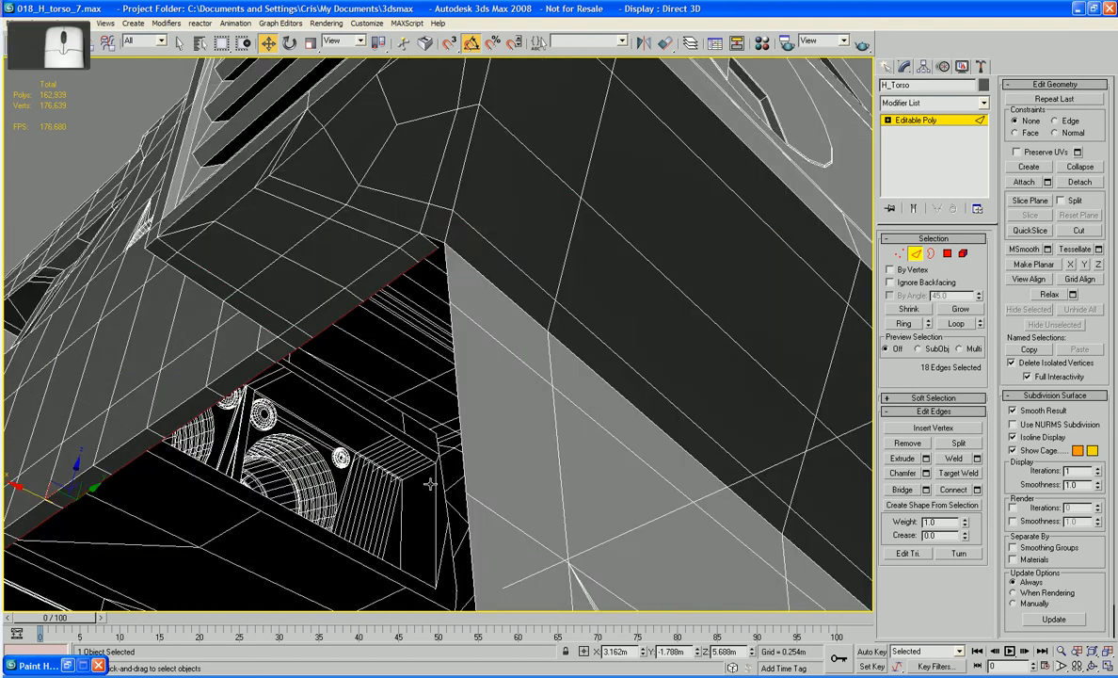
{"action": "scroll", "coordinate": [430, 484], "scroll_direction": "up", "scroll_amount": 3}
{"action": "middle_click_drag", "start_coordinate": [419, 439], "coordinate": [454, 496]}
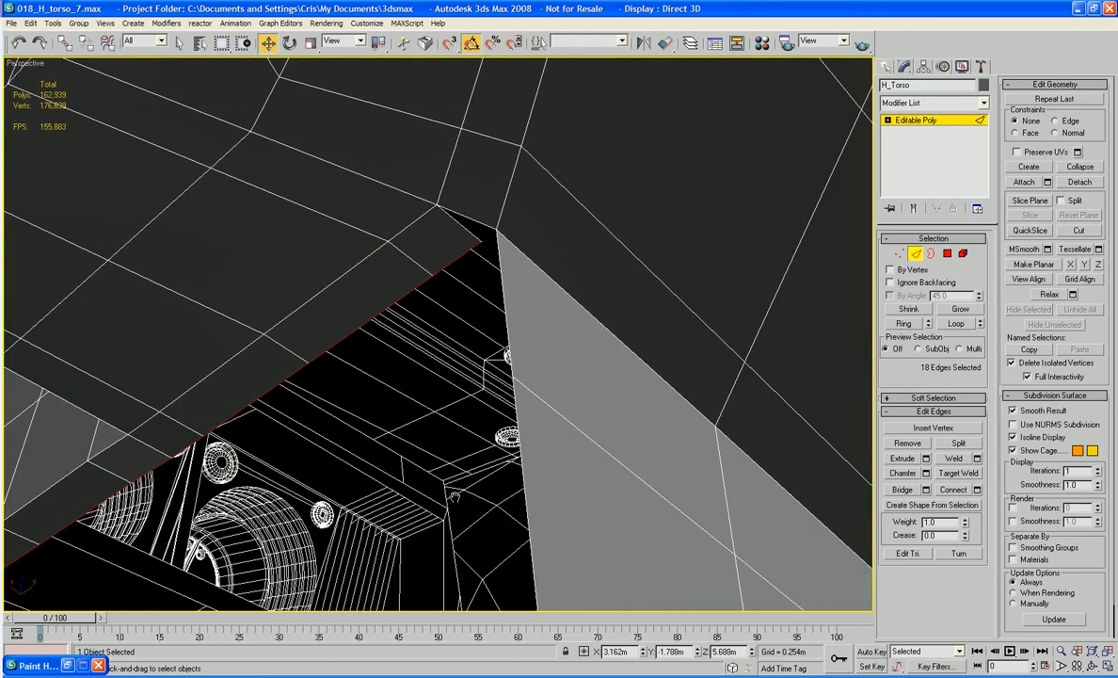
- Target-weld the extruded strip's loose end vertices to the neighbouring corner vertices at both ends of the bottom opening
{"action": "left_click", "coordinate": [900, 253]}
{"action": "left_click", "coordinate": [959, 458]}
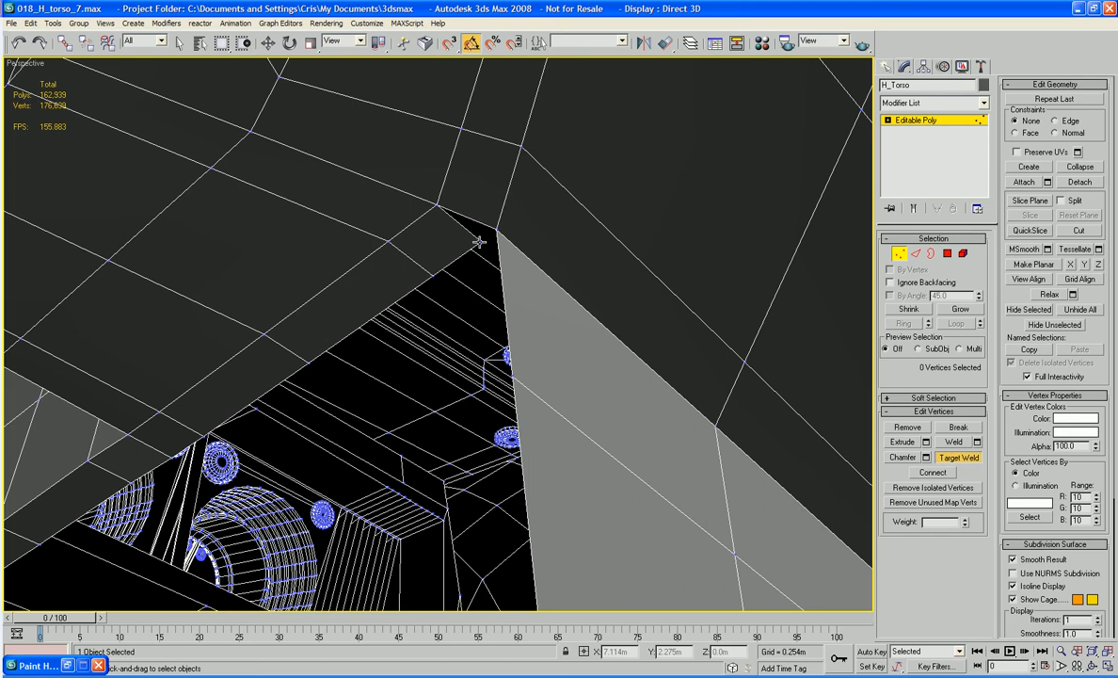
{"action": "left_click", "coordinate": [481, 242]}
{"action": "left_click", "coordinate": [498, 228]}
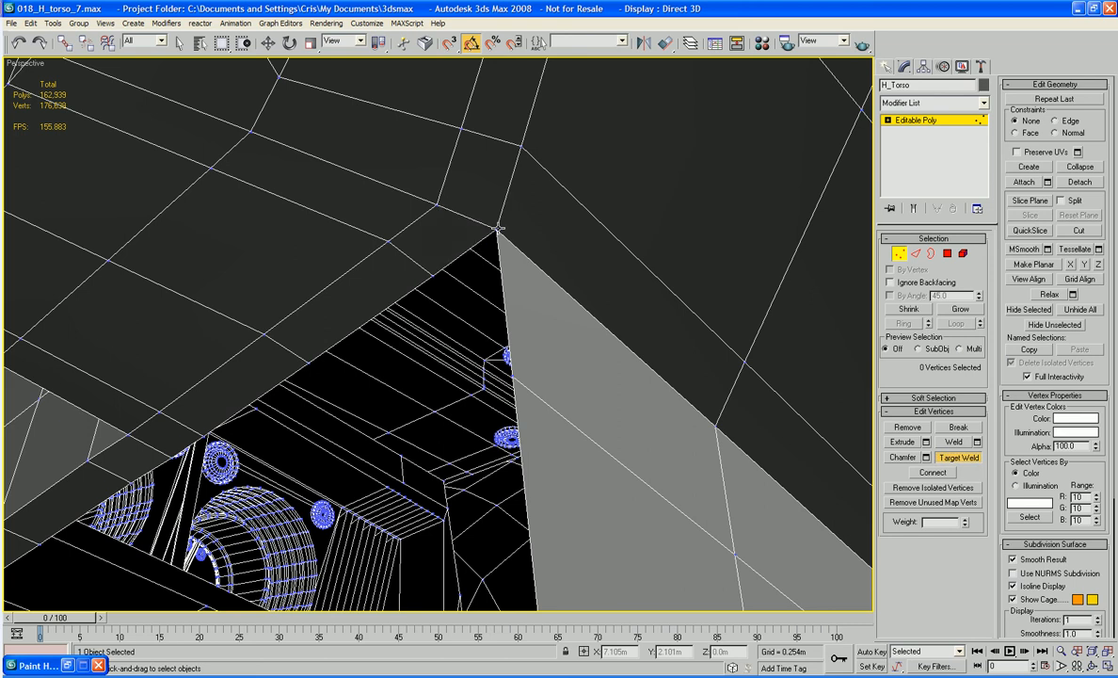
{"action": "middle_click_drag", "start_coordinate": [328, 310], "coordinate": [432, 292]}
{"action": "scroll", "coordinate": [553, 252], "scroll_direction": "down", "scroll_amount": 5}
{"action": "middle_click_drag", "start_coordinate": [456, 372], "coordinate": [287, 390]}
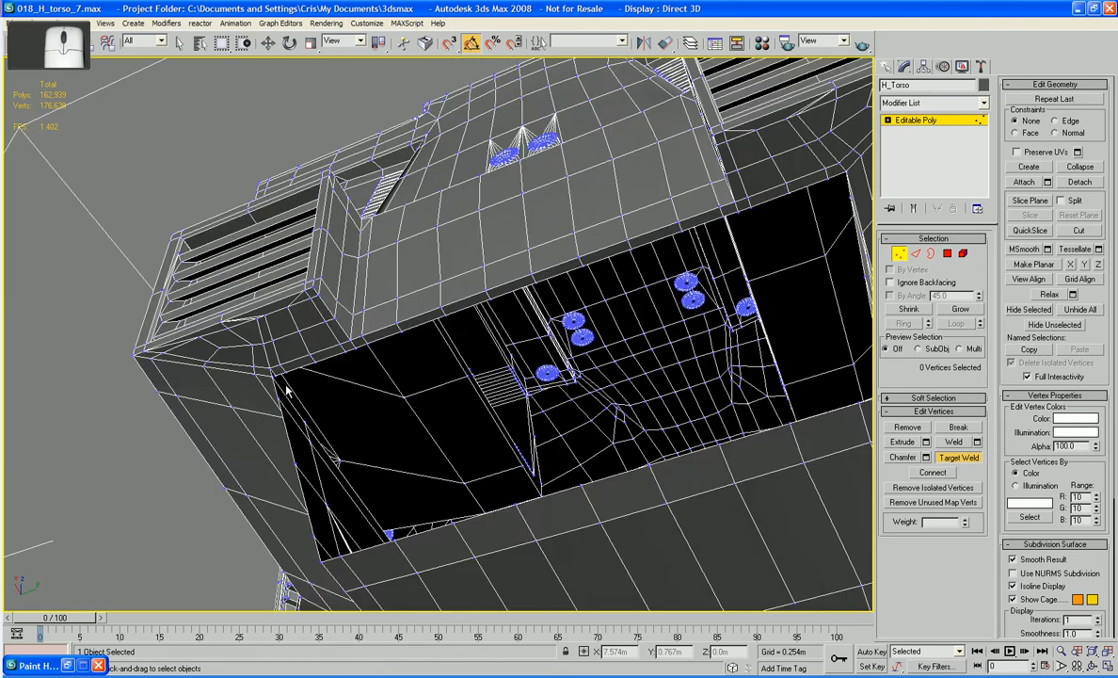
{"action": "scroll", "coordinate": [287, 390], "scroll_direction": "up", "scroll_amount": 6}
{"action": "scroll", "coordinate": [519, 419], "scroll_direction": "up", "scroll_amount": 2}
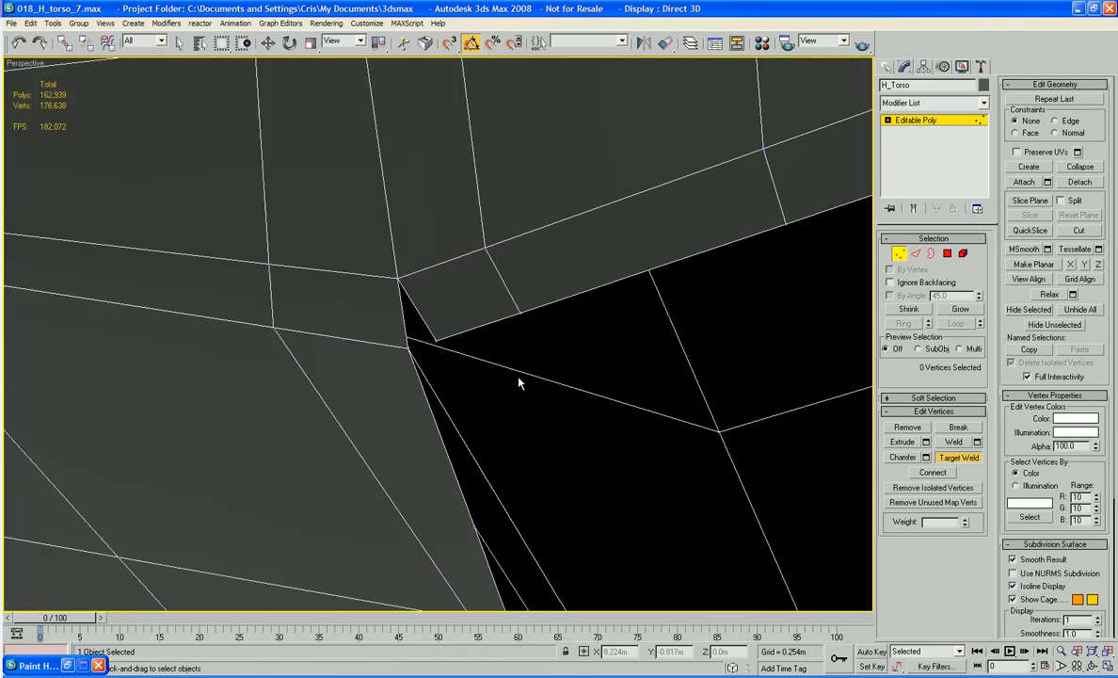
{"action": "left_click", "coordinate": [436, 339]}
{"action": "left_click", "coordinate": [408, 346]}
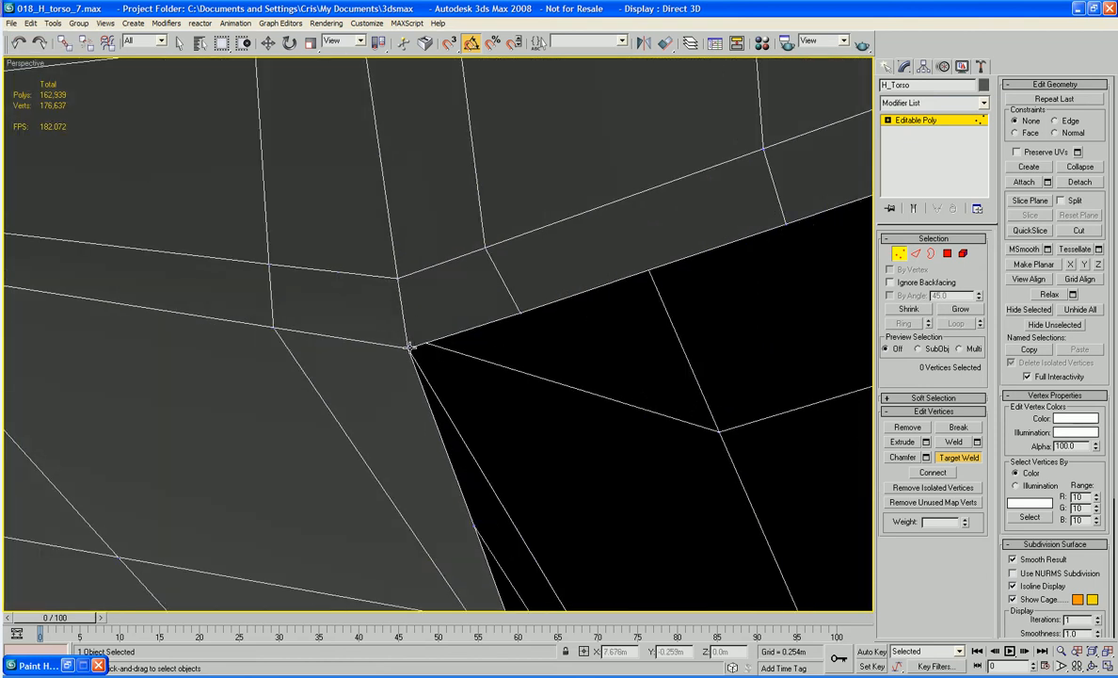
{"action": "scroll", "coordinate": [409, 346], "scroll_direction": "down", "scroll_amount": 8}
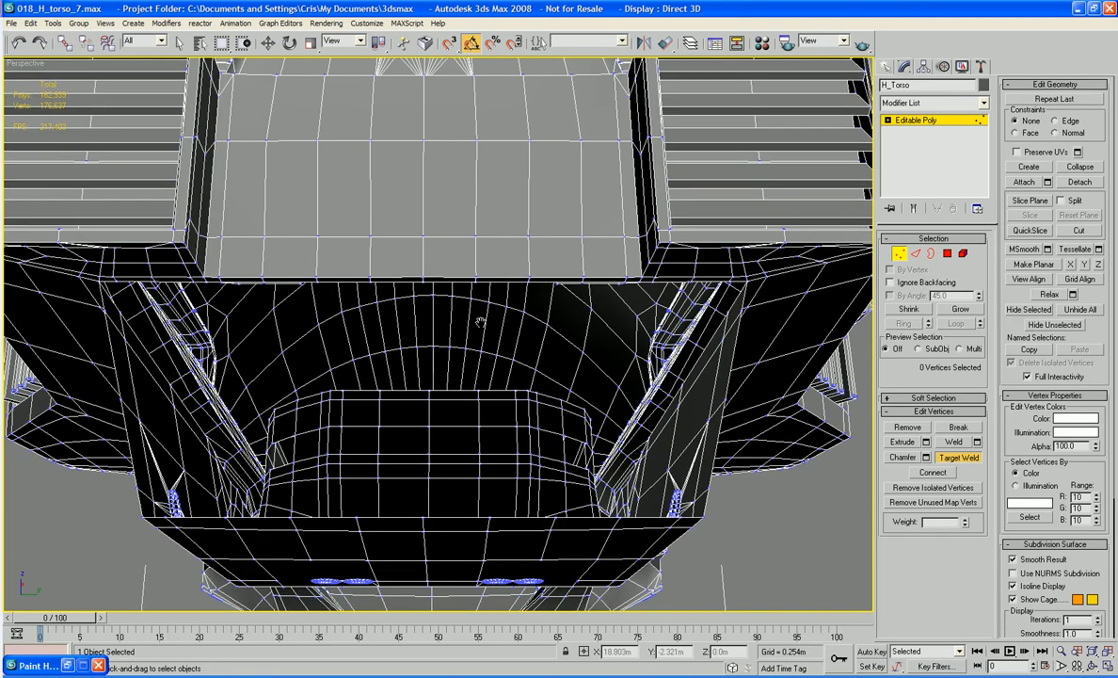
- Bridge the strip's middle edges and those along one side to the matching edges across the bottom opening
{"action": "left_click", "coordinate": [916, 253]}
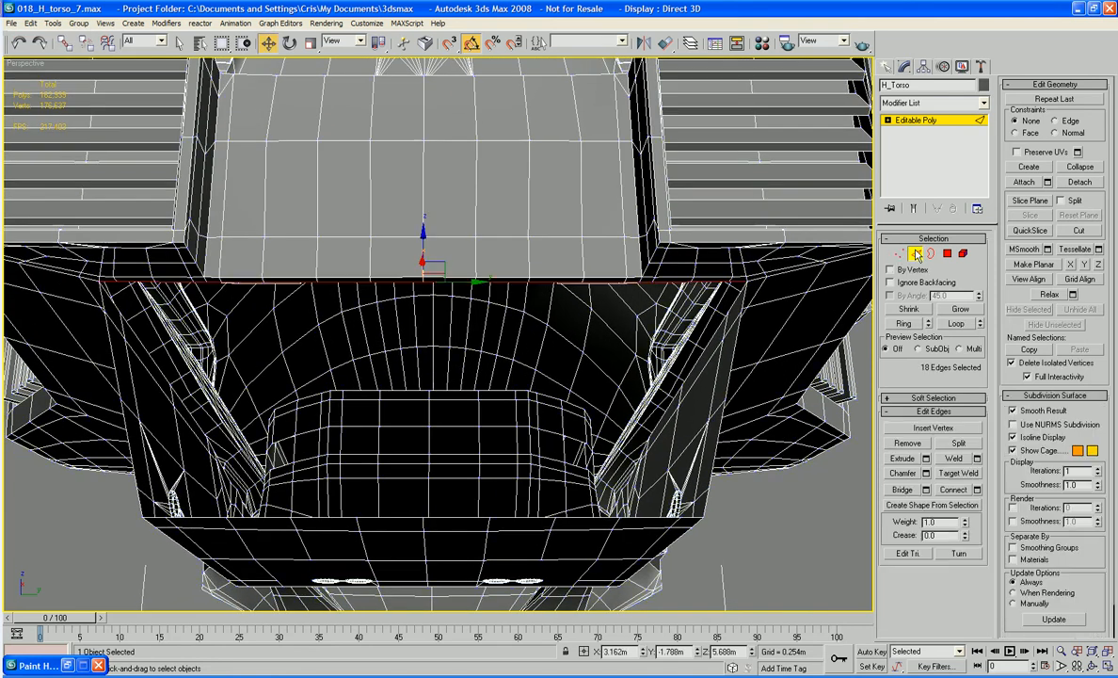
{"action": "left_click", "coordinate": [468, 294]}
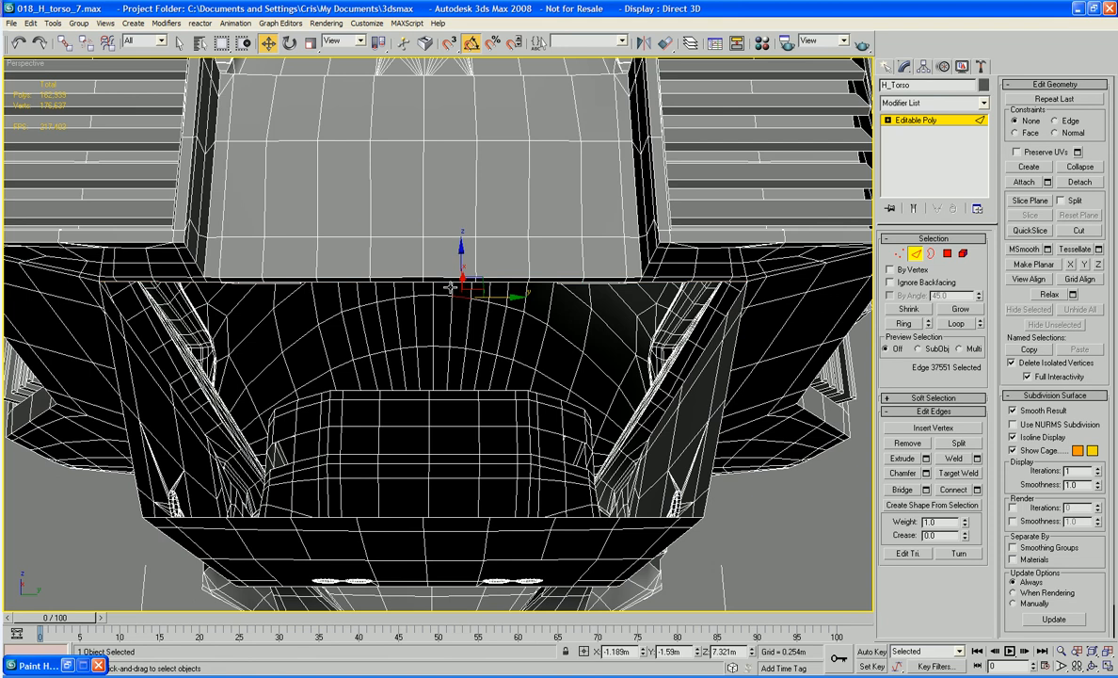
{"action": "left_click", "coordinate": [449, 509], "text": "ctrl"}
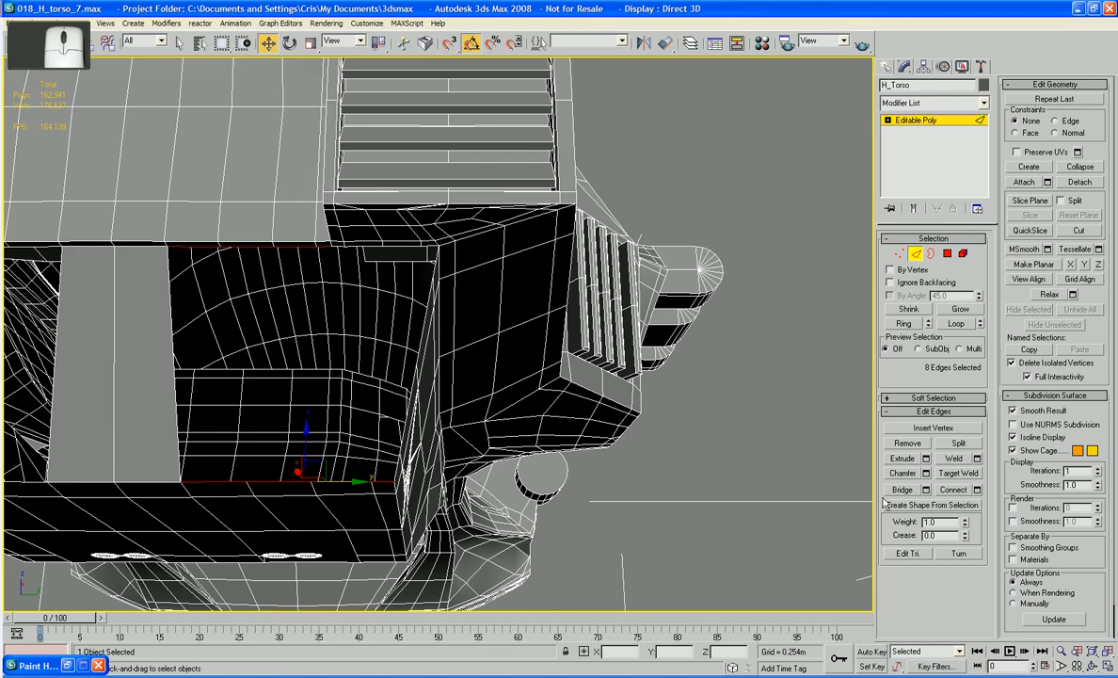
{"action": "left_click", "coordinate": [903, 490]}
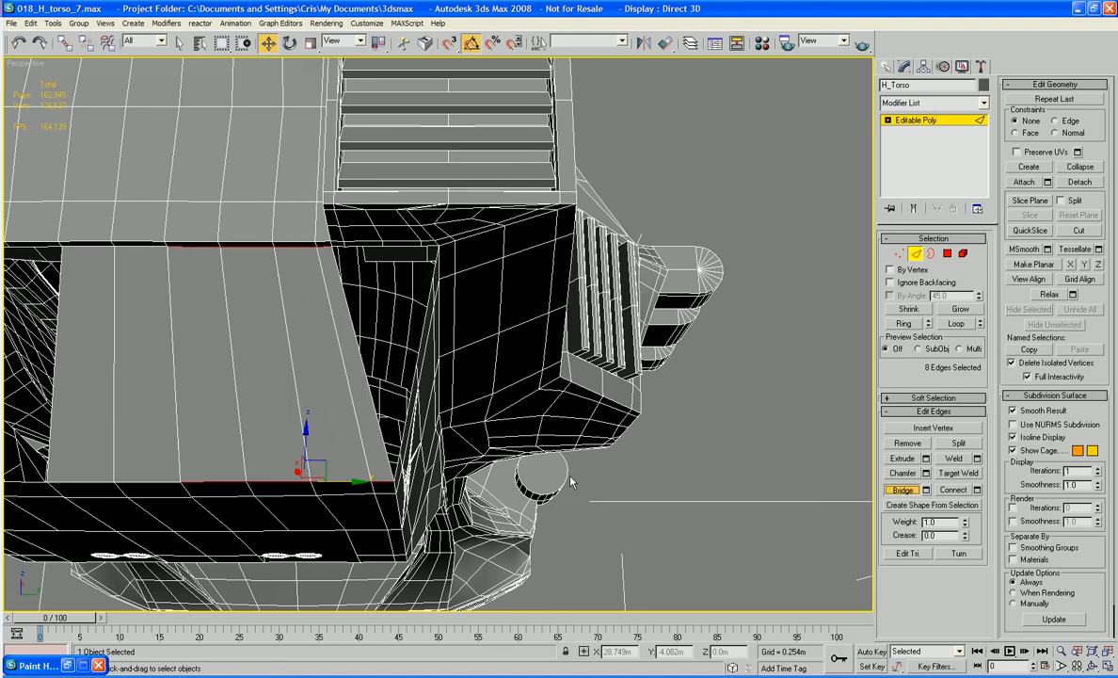
- Select the strip's remaining open edges on the other side and close the rest of the bottom opening
{"action": "middle_click_drag", "start_coordinate": [570, 482], "coordinate": [547, 461], "text": "alt"}
{"action": "middle_click_drag", "start_coordinate": [464, 325], "coordinate": [466, 299], "text": "alt"}
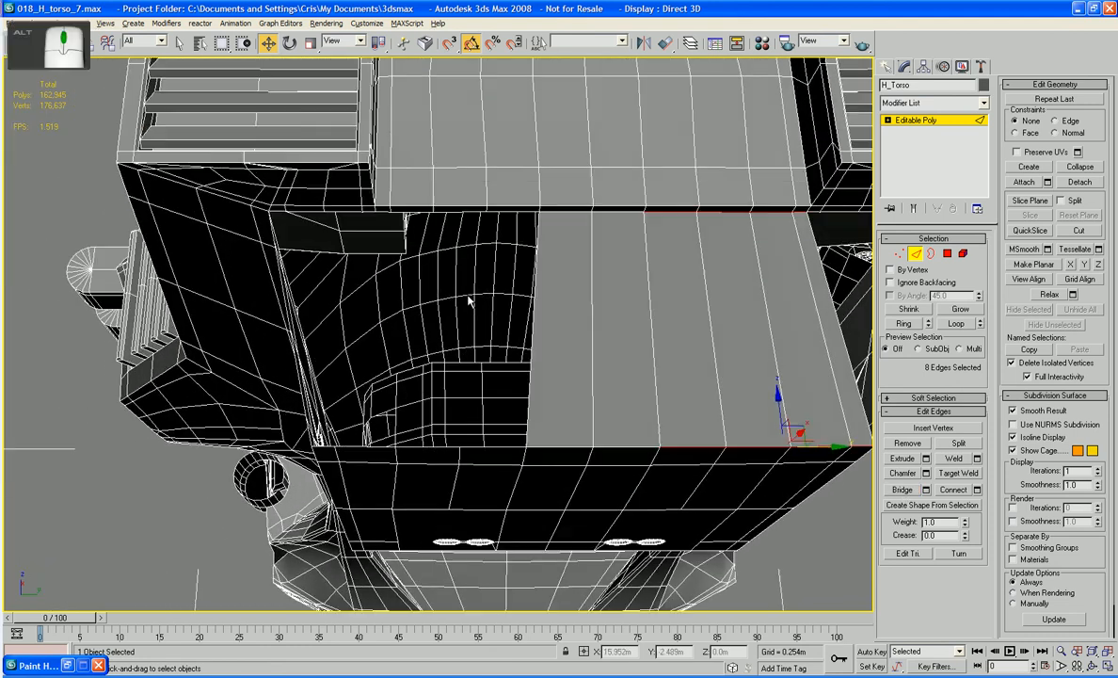
{"action": "left_click", "coordinate": [521, 209]}
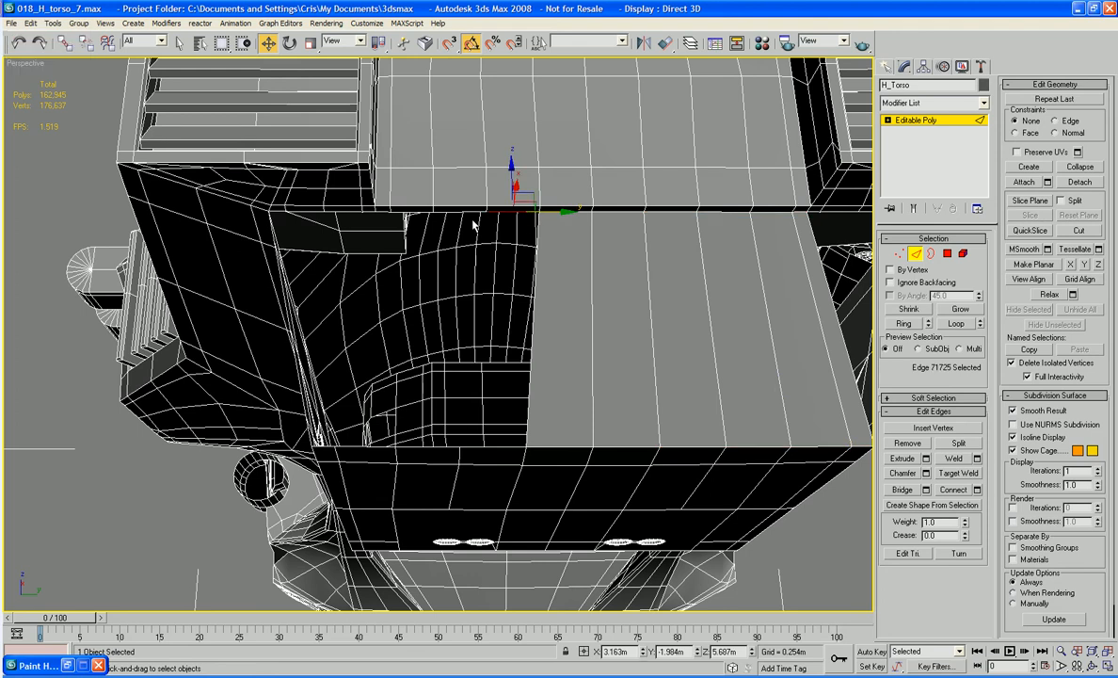
{"action": "left_click", "coordinate": [430, 210], "text": "ctrl"}
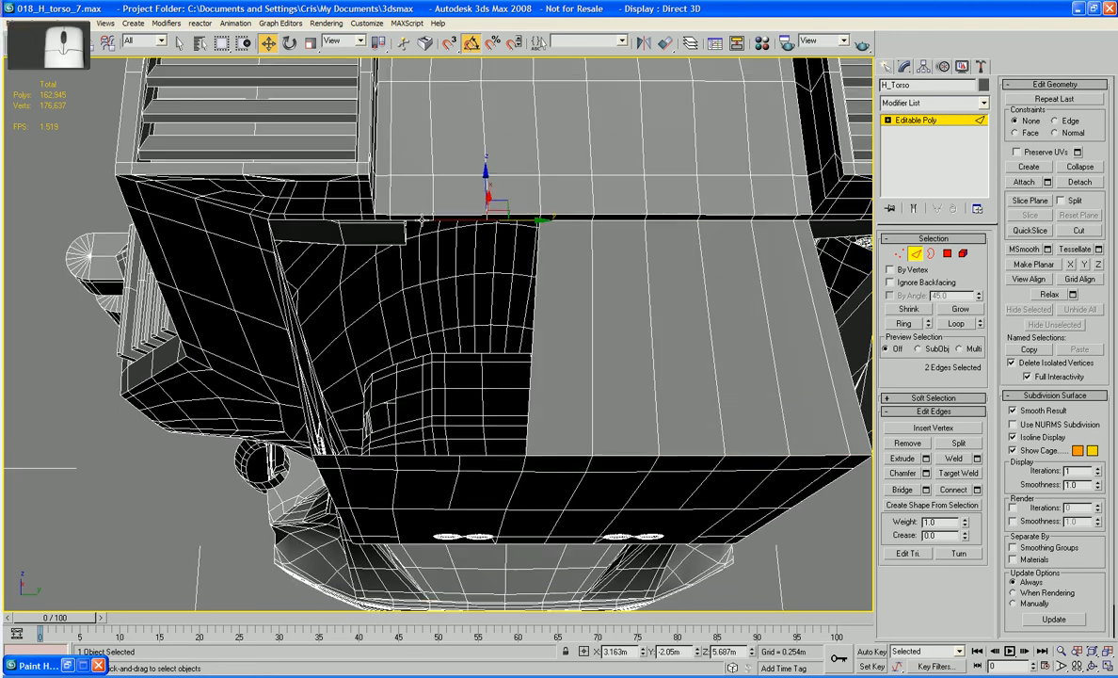
{"action": "left_click", "coordinate": [424, 222], "text": "ctrl"}
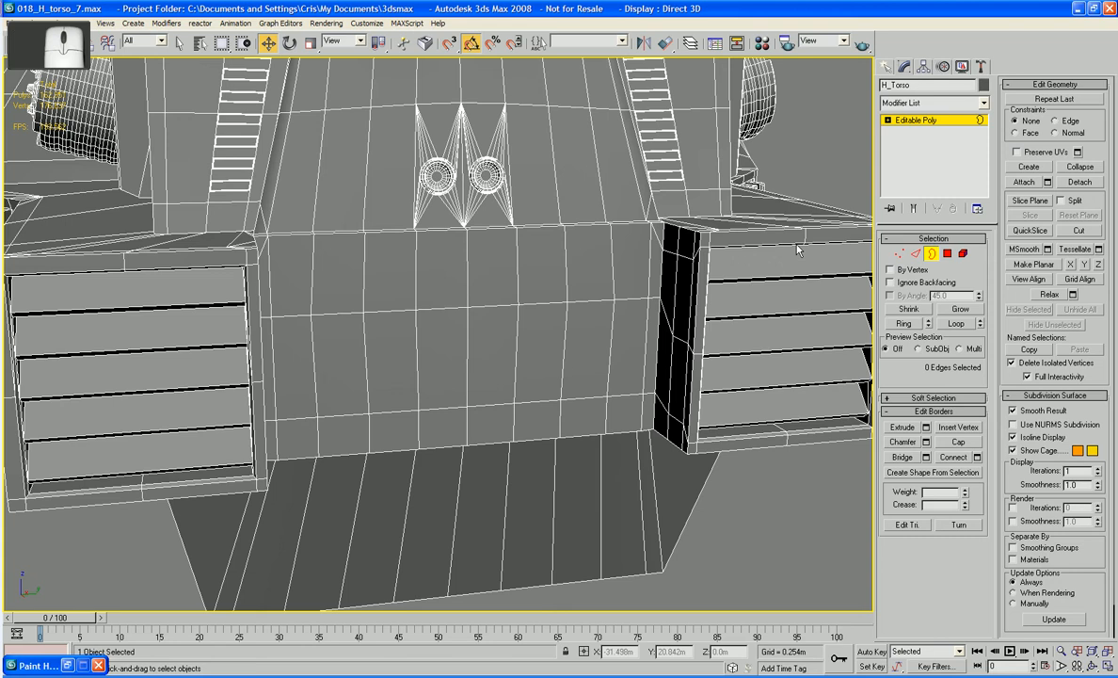
- Select the 14 inner vertical edges in the clone panel's two upper rows and scale them to about 6% along Y to straighten them
{"action": "middle_click_drag", "start_coordinate": [602, 342], "coordinate": [560, 303], "text": "alt"}
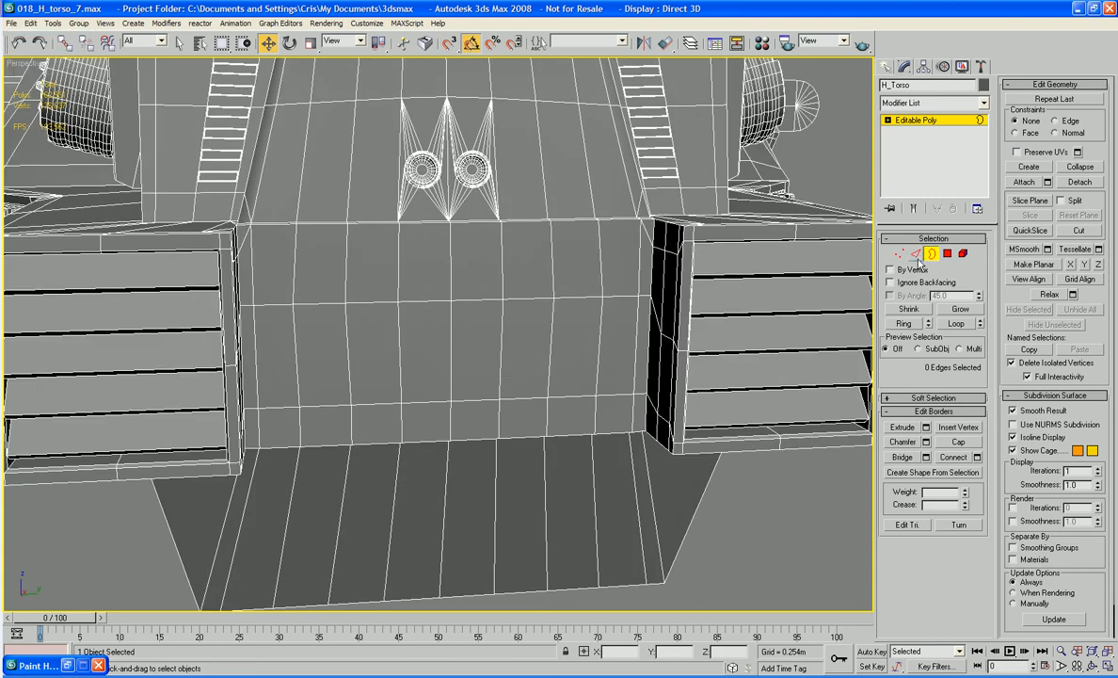
{"action": "key", "text": "2"}
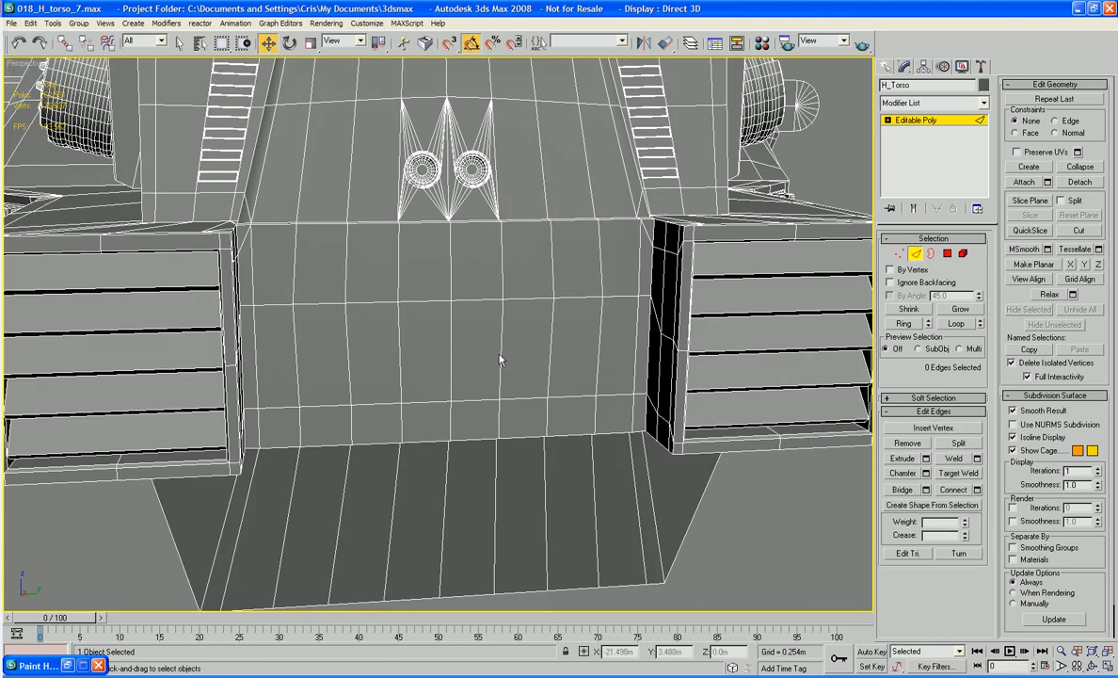
{"action": "left_click", "coordinate": [295, 284]}
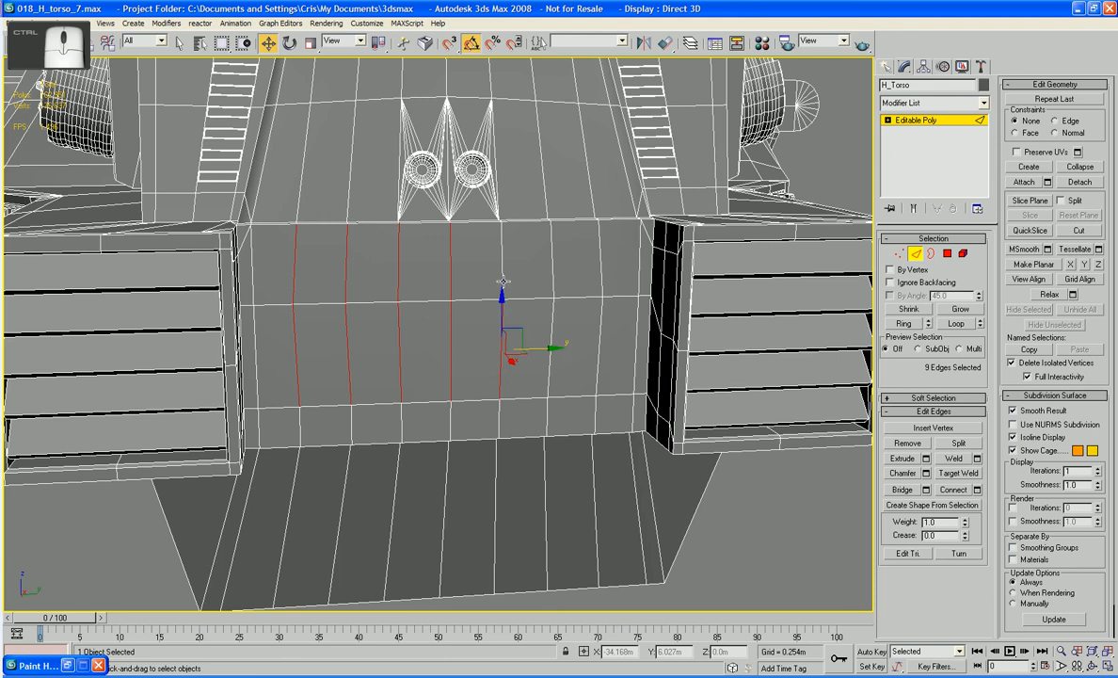
{"action": "left_click", "coordinate": [502, 279], "text": "ctrl"}
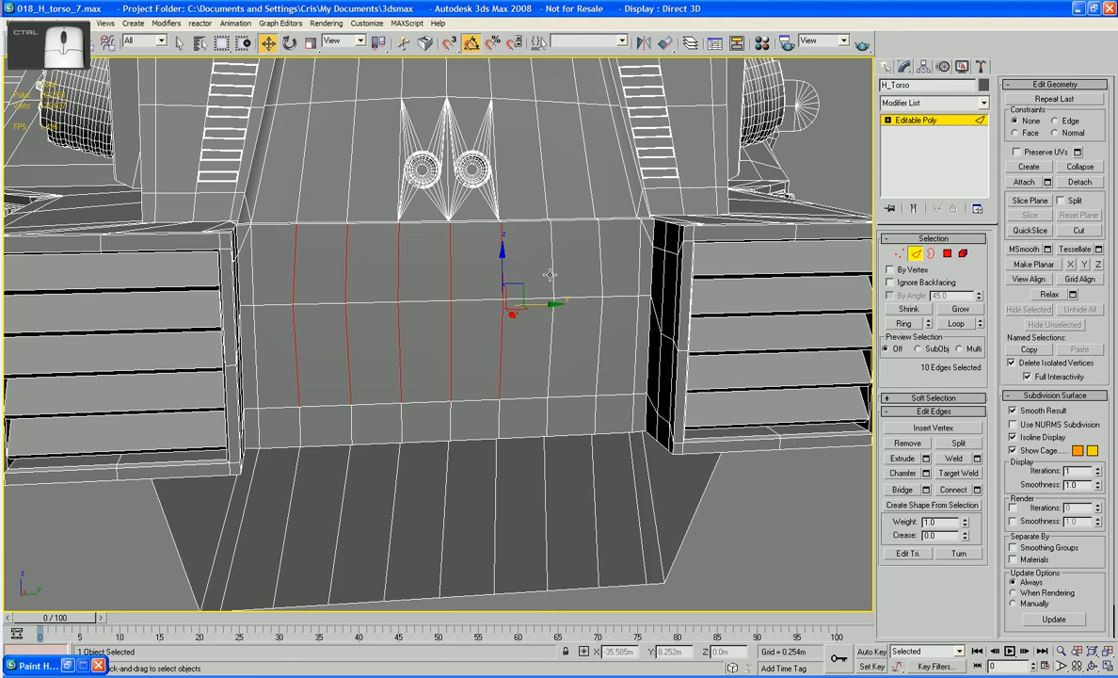
{"action": "left_click", "coordinate": [551, 275], "text": "ctrl"}
{"action": "left_click", "coordinate": [550, 353], "text": "ctrl"}
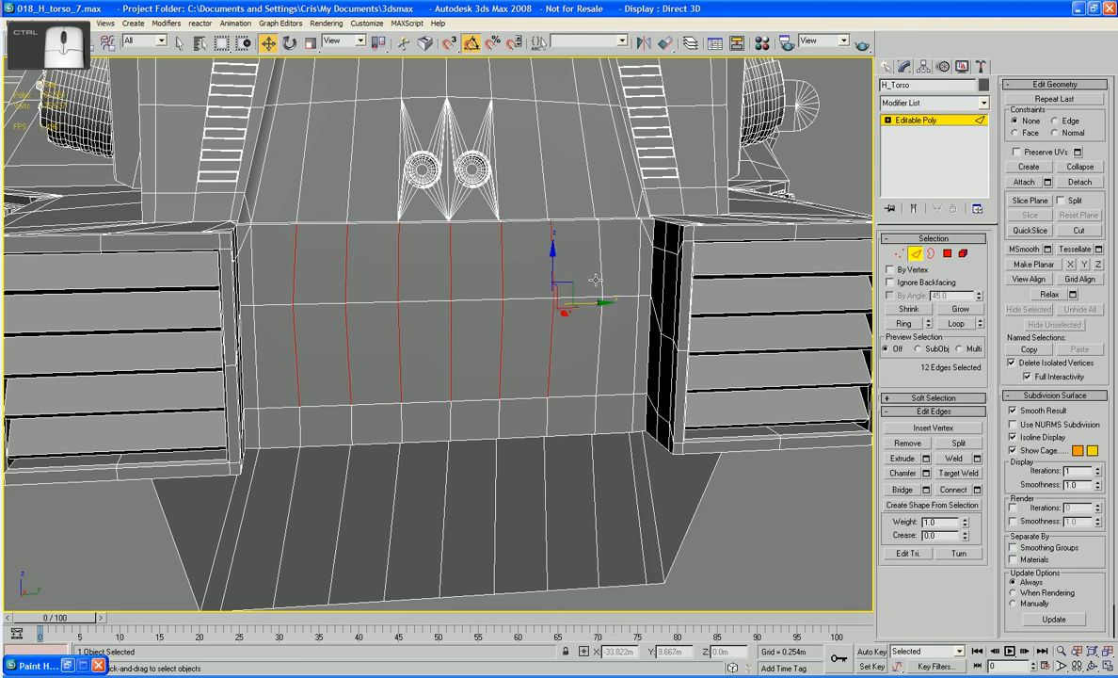
{"action": "left_click", "coordinate": [597, 276], "text": "ctrl"}
{"action": "left_click", "coordinate": [599, 325], "text": "ctrl"}
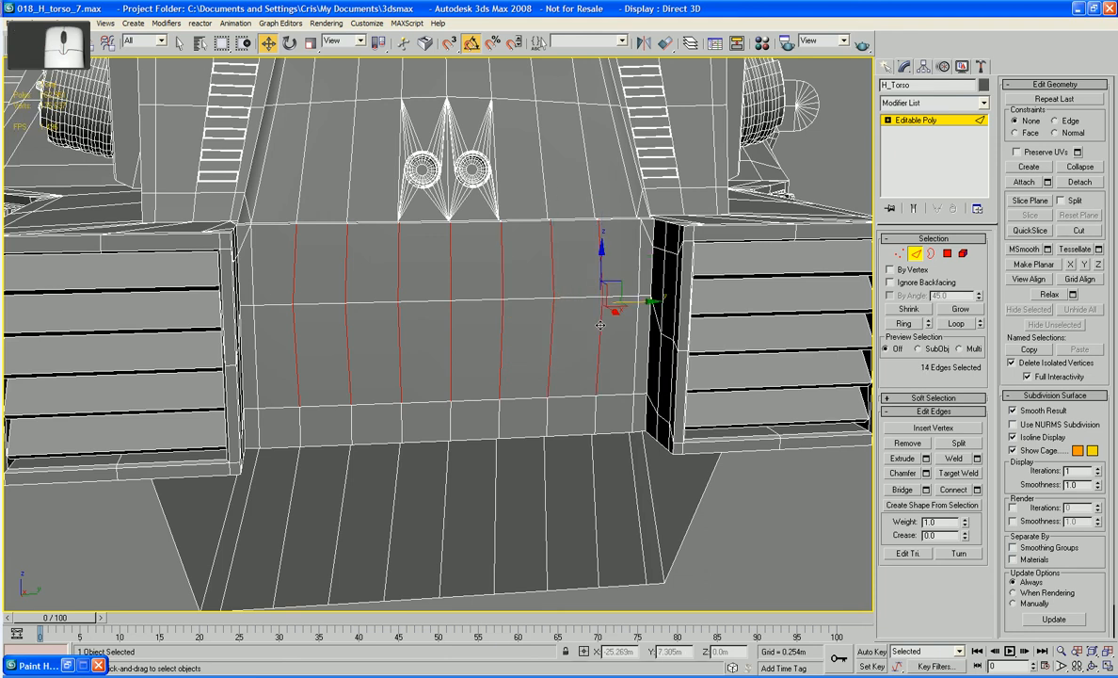
{"action": "key", "text": "r"}
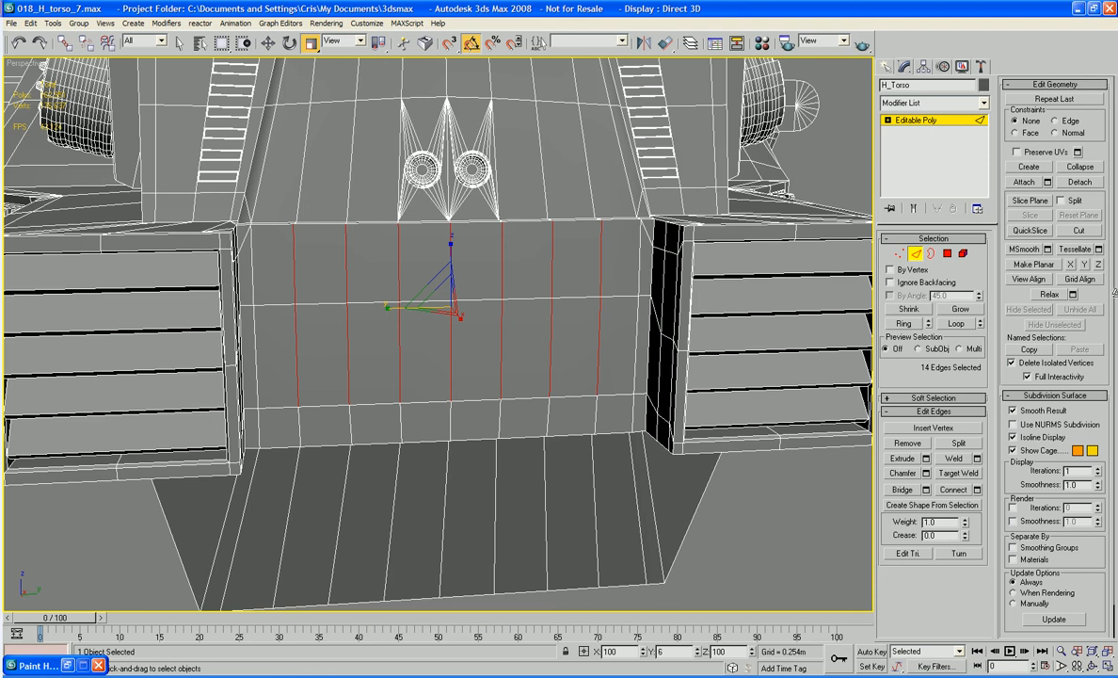
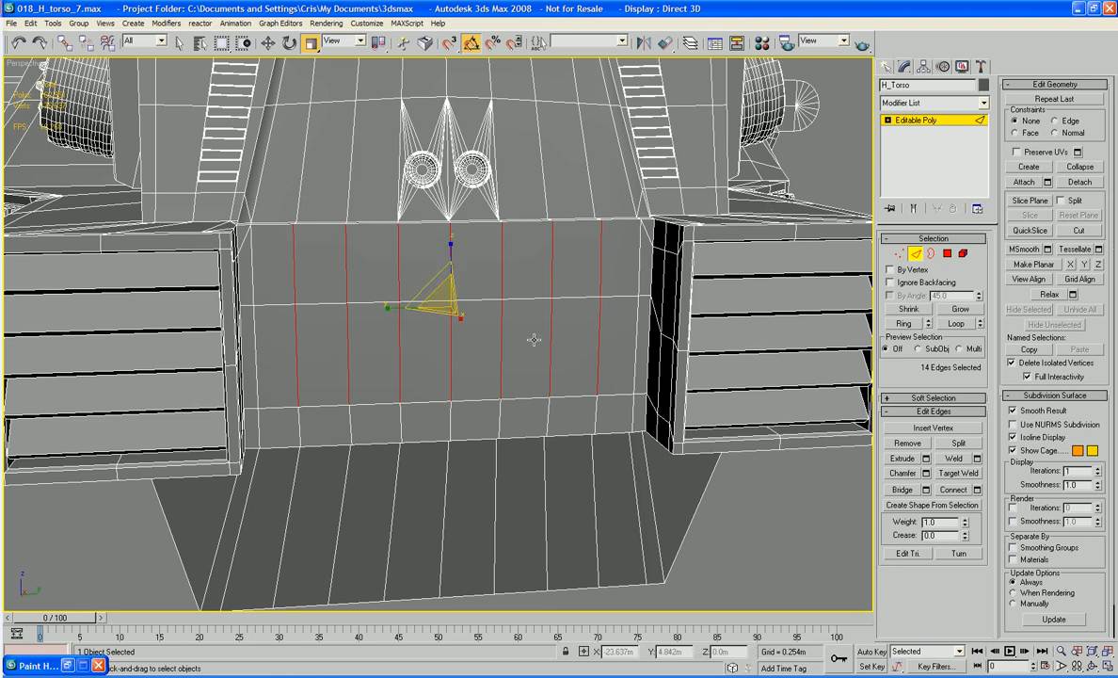
- Select the two outer four-polygon blocks of the clone panel and inset them by group with an amount of 0.017 m
{"action": "left_click", "coordinate": [369, 375], "text": "ctrl"}
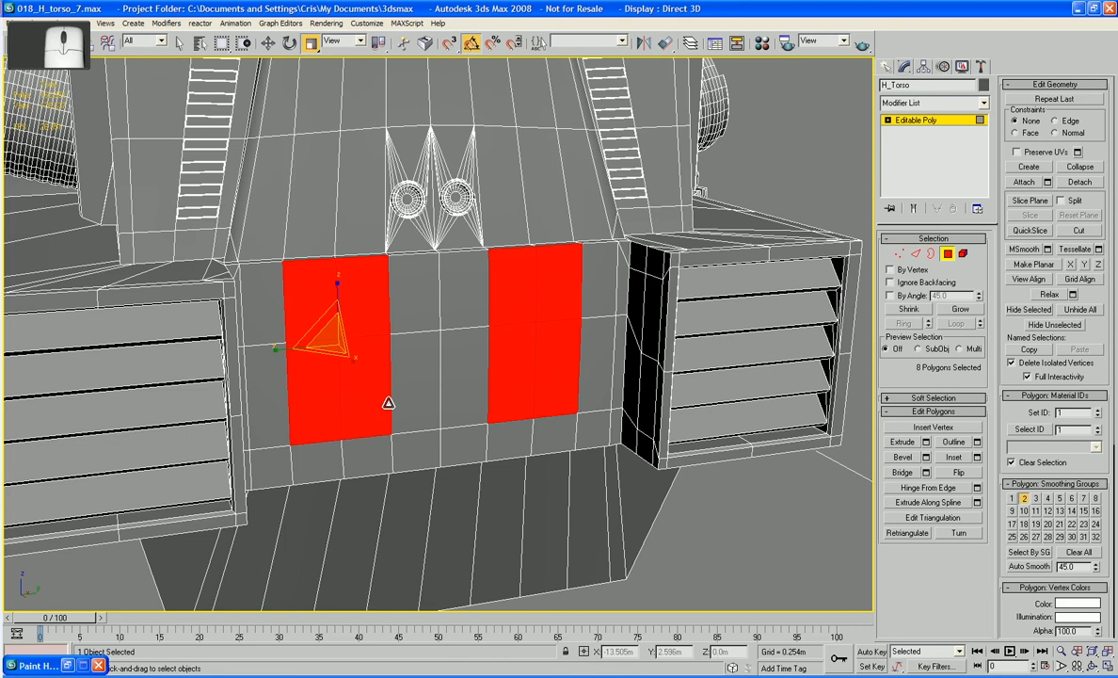
{"action": "middle_click_drag", "start_coordinate": [390, 404], "coordinate": [415, 421]}
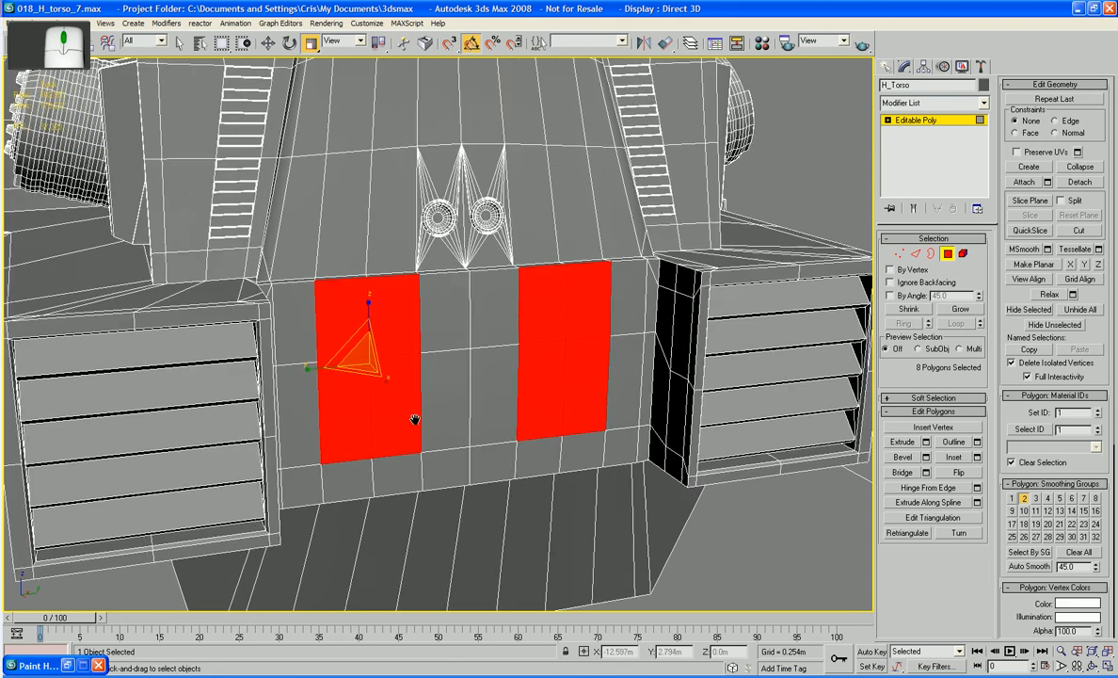
{"action": "left_click", "coordinate": [977, 457]}
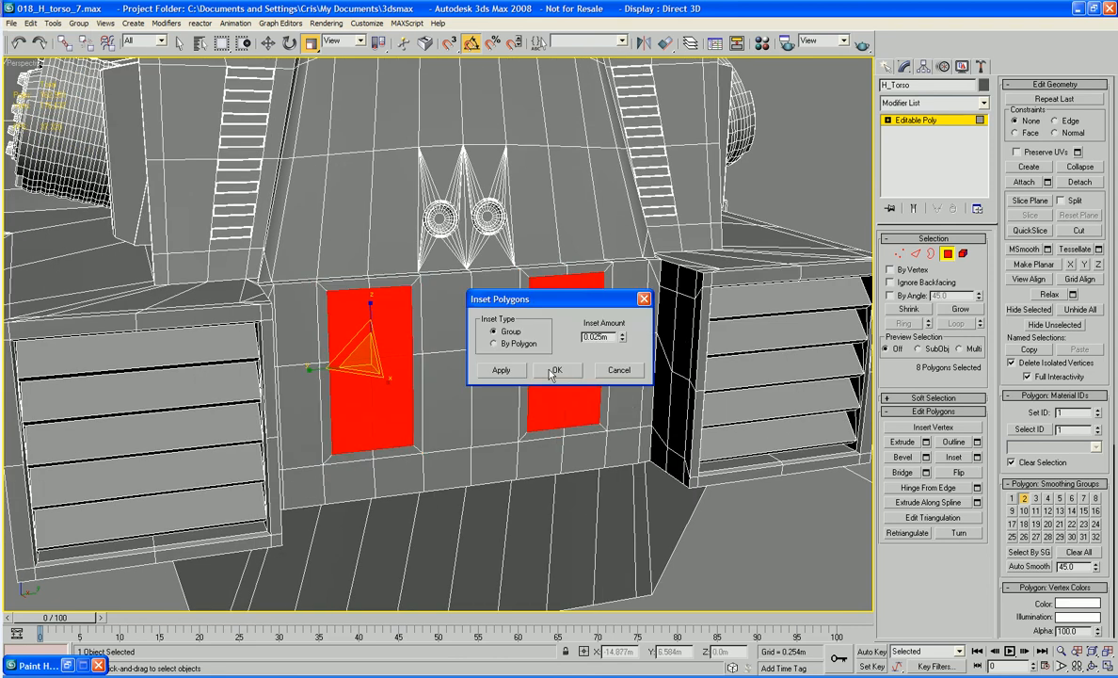
{"action": "left_click_drag", "start_coordinate": [621, 336], "coordinate": [623, 352]}
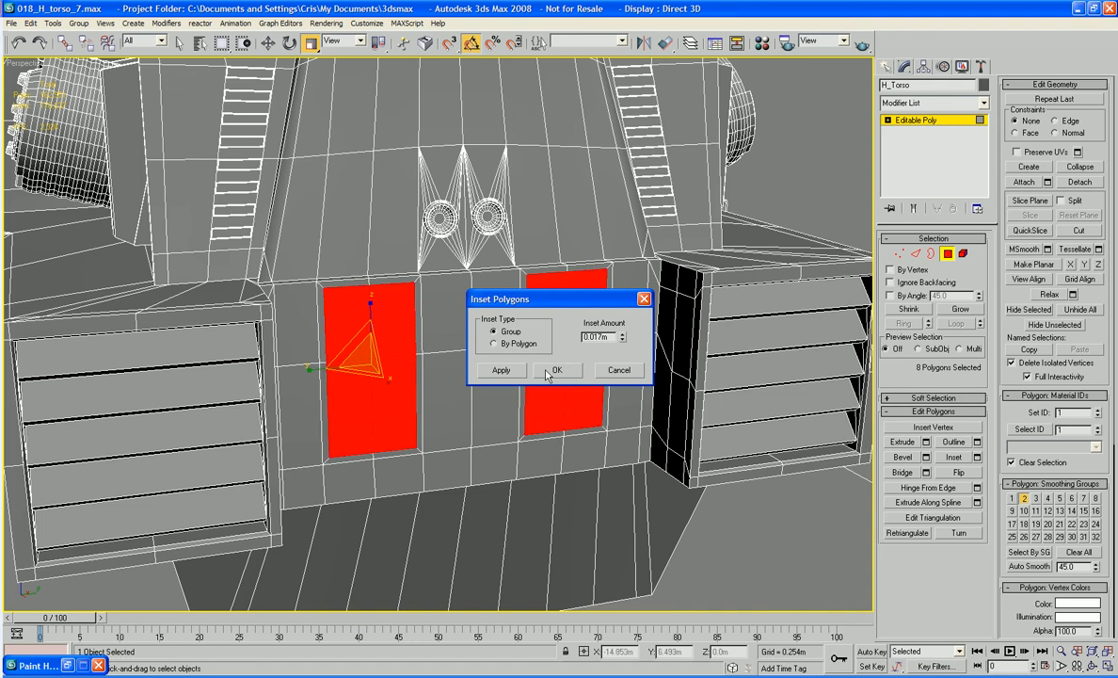
{"action": "left_click", "coordinate": [557, 370]}
- Select the four polygons between the two inset blocks and inset them with the same settings
{"action": "left_click", "coordinate": [448, 315]}
{"action": "left_click", "coordinate": [448, 403], "text": "ctrl"}
{"action": "left_click", "coordinate": [494, 400], "text": "ctrl"}
{"action": "left_click", "coordinate": [495, 312], "text": "ctrl"}
{"action": "left_click", "coordinate": [977, 457]}
{"action": "left_click", "coordinate": [557, 370]}
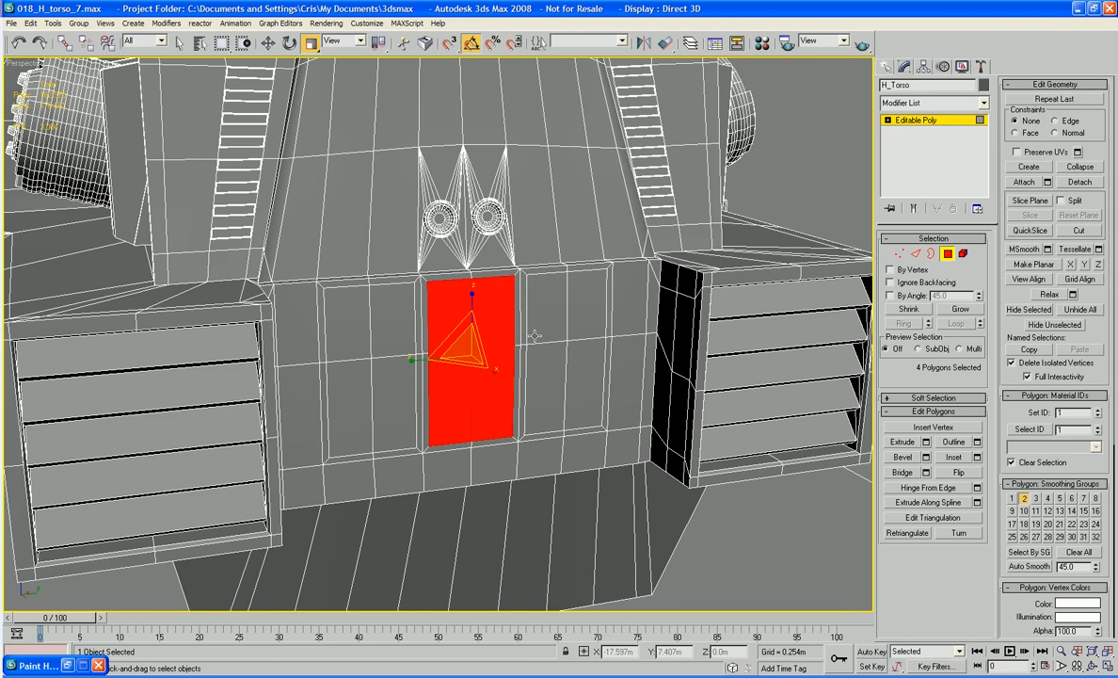
- Select the polygons of all three inset blocks with their surrounding frames and hide all other polygons
{"action": "left_click", "coordinate": [539, 306], "text": "ctrl"}
{"action": "left_click", "coordinate": [584, 311], "text": "ctrl"}
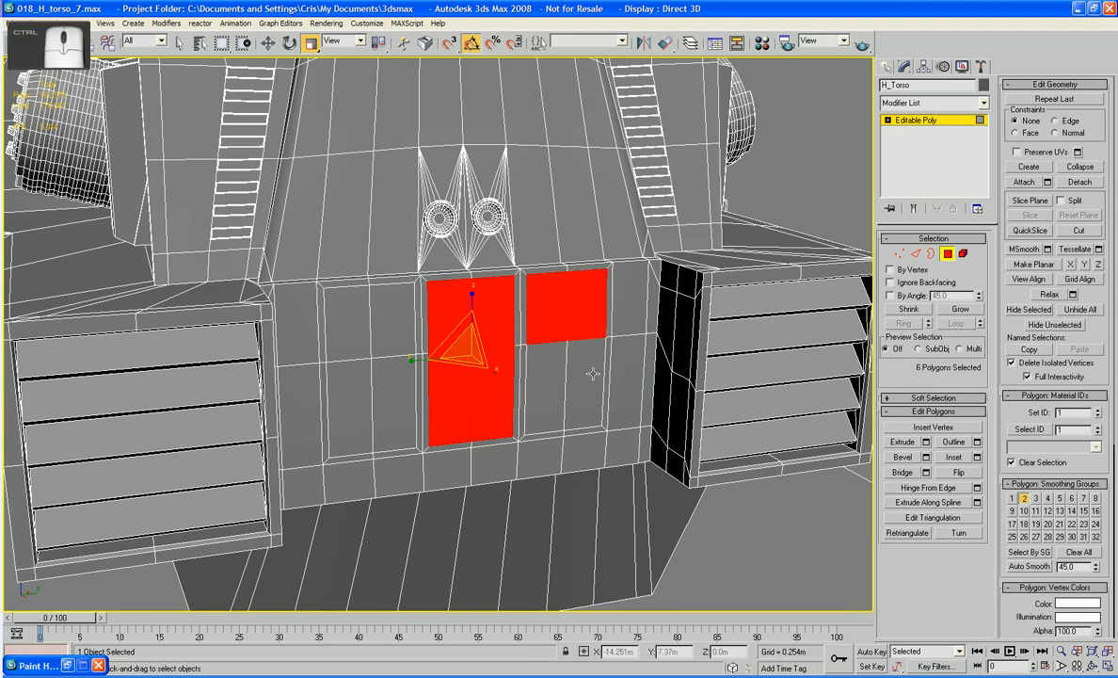
{"action": "left_click", "coordinate": [591, 375], "text": "ctrl"}
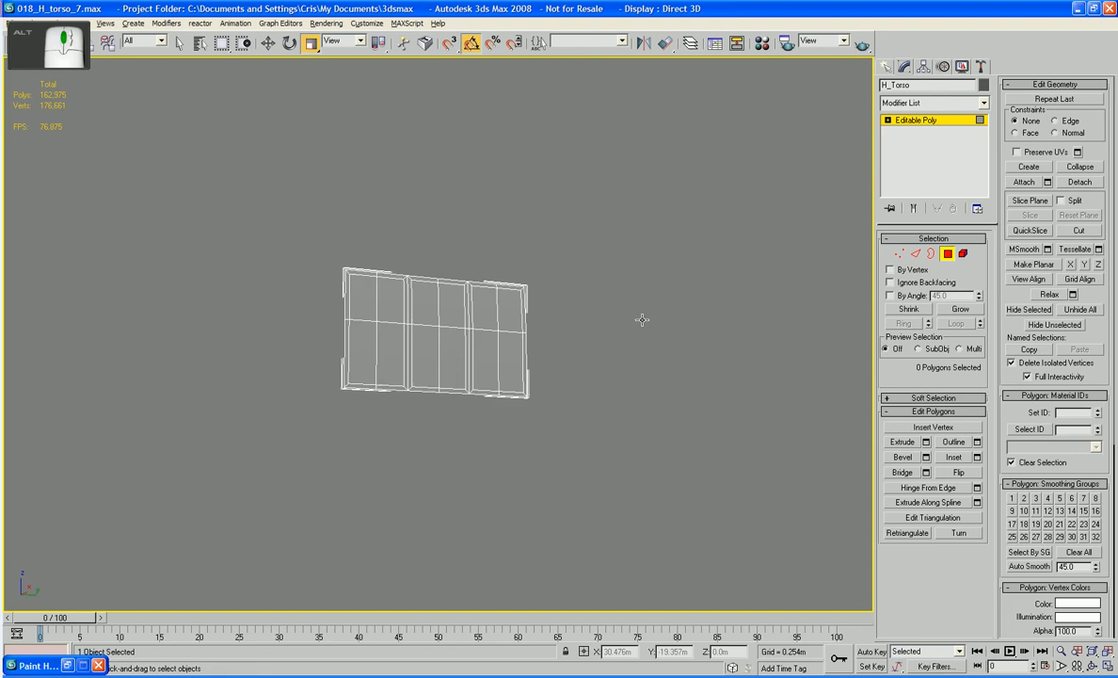
- Select the twelve inner corner vertices of the three inset blocks and chamfer them twice to round the corners
{"action": "scroll", "coordinate": [645, 375], "scroll_direction": "up", "scroll_amount": 8}
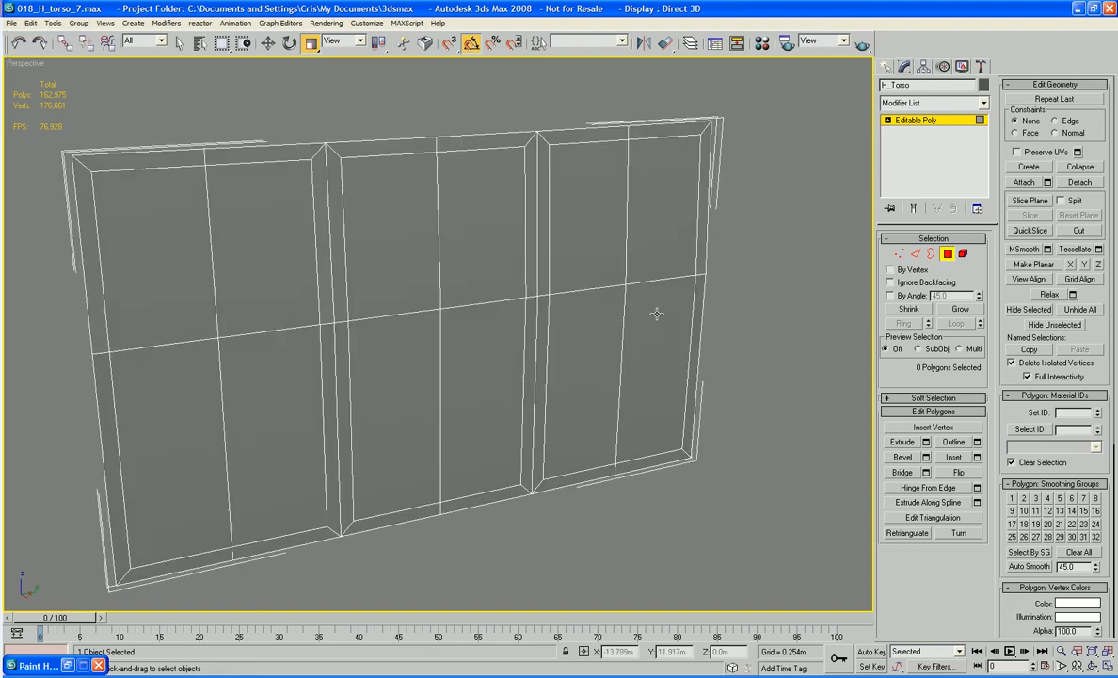
{"action": "middle_click_drag", "start_coordinate": [610, 292], "coordinate": [621, 268]}
{"action": "key", "text": "1"}
{"action": "left_click", "coordinate": [338, 501], "text": "ctrl"}
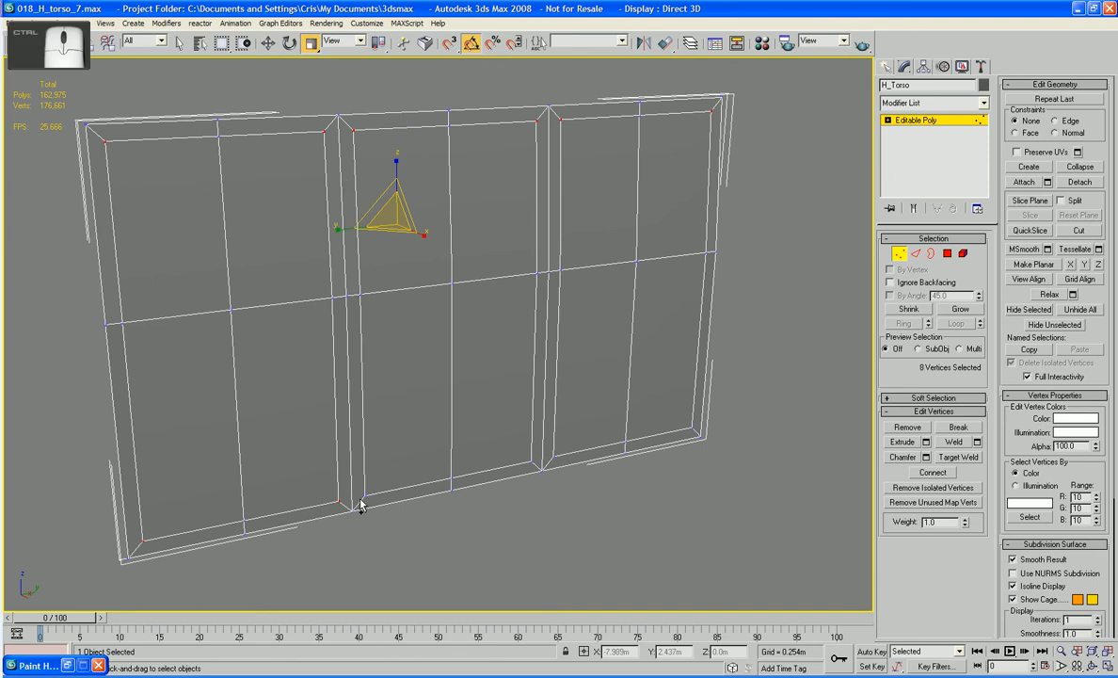
{"action": "left_click", "coordinate": [453, 487], "text": "ctrl"}
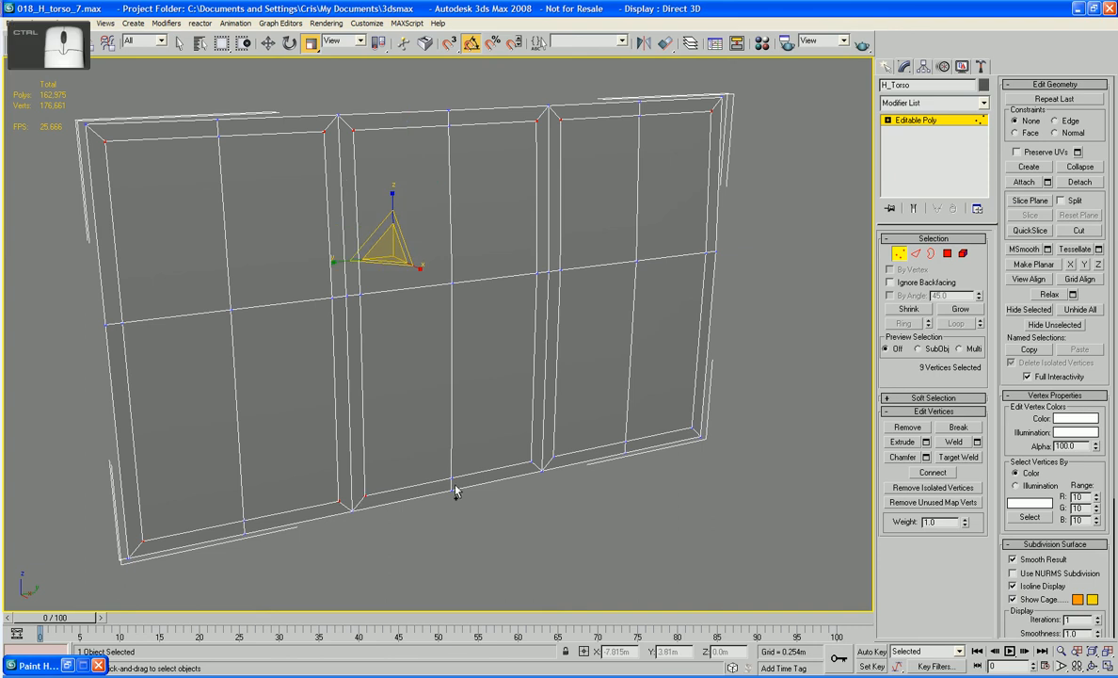
{"action": "left_click", "coordinate": [535, 464], "text": "ctrl"}
{"action": "left_click", "coordinate": [553, 457], "text": "ctrl"}
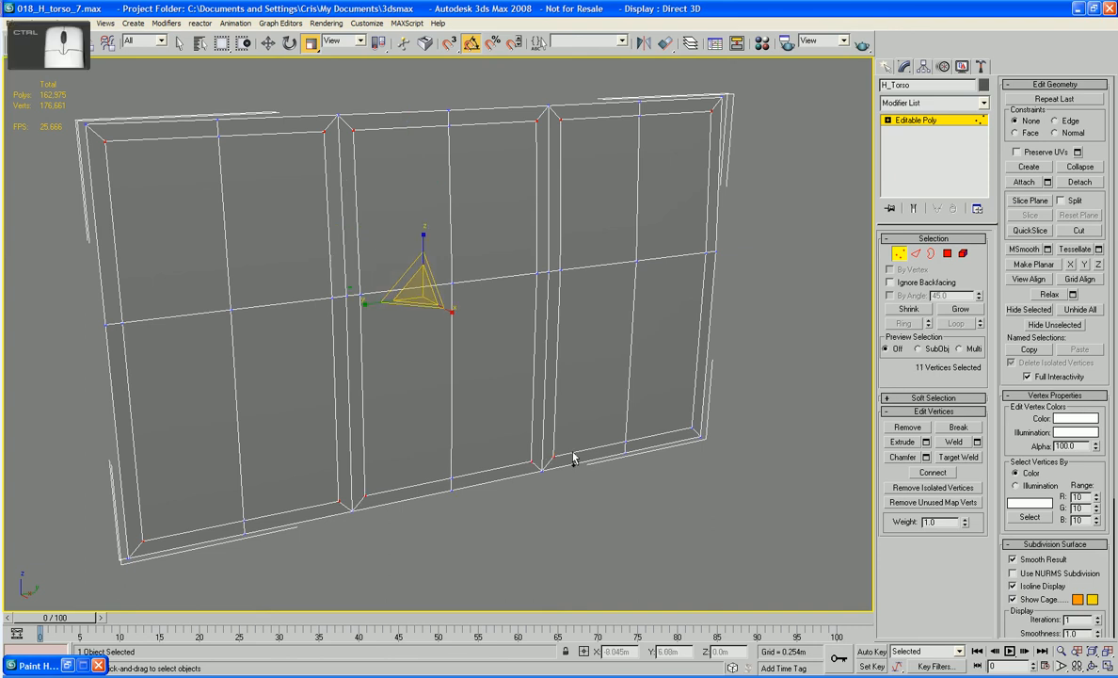
{"action": "left_click", "coordinate": [694, 429], "text": "ctrl"}
{"action": "middle_click_drag", "start_coordinate": [524, 412], "coordinate": [506, 418], "text": "alt"}
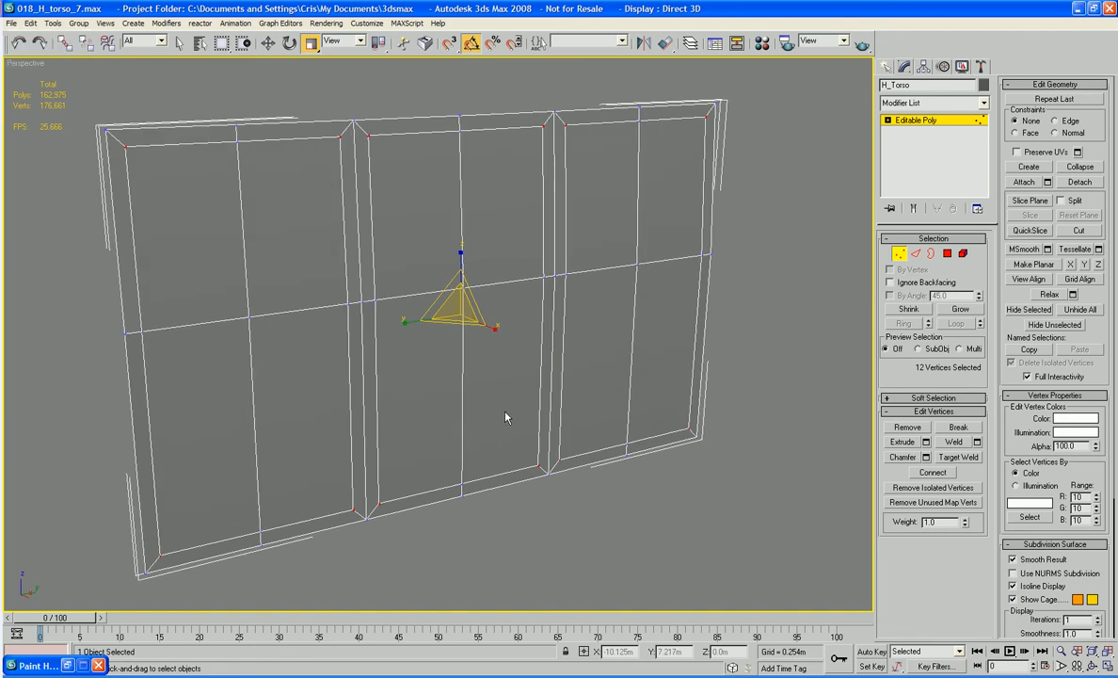
- Expand the chamfered corner selection to the surrounding vertices and weld them with a threshold of 0.009 m
{"action": "left_click", "coordinate": [961, 308]}
{"action": "left_click", "coordinate": [977, 442]}
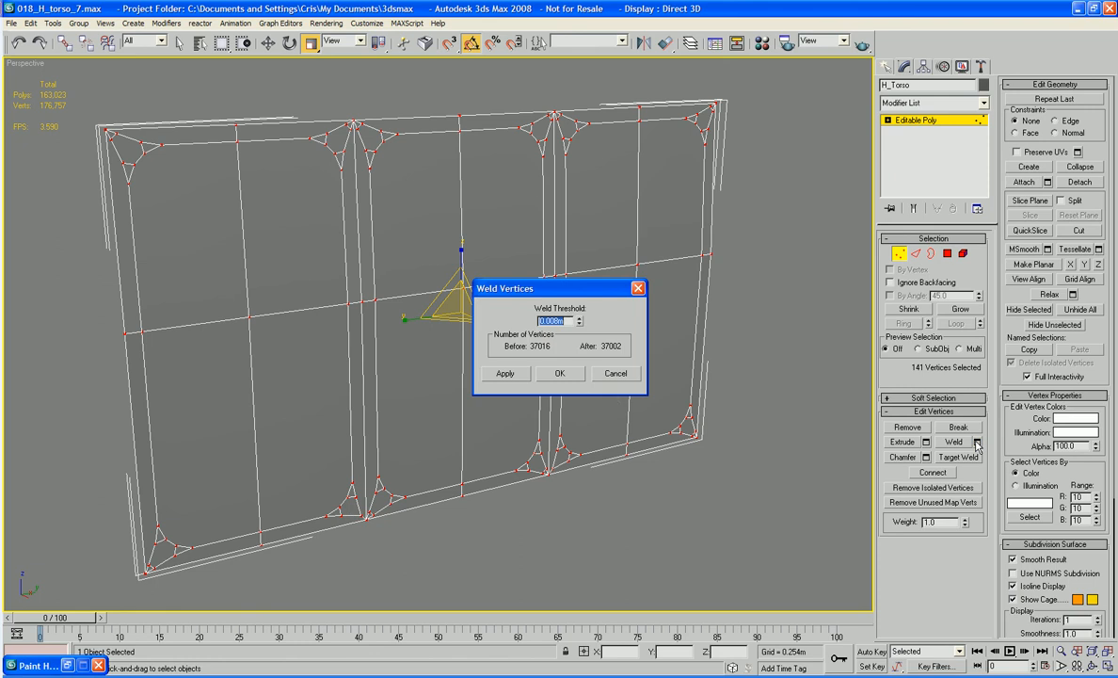
{"action": "left_click", "coordinate": [580, 320]}
{"action": "left_click_drag", "start_coordinate": [579, 323], "coordinate": [579, 320]}
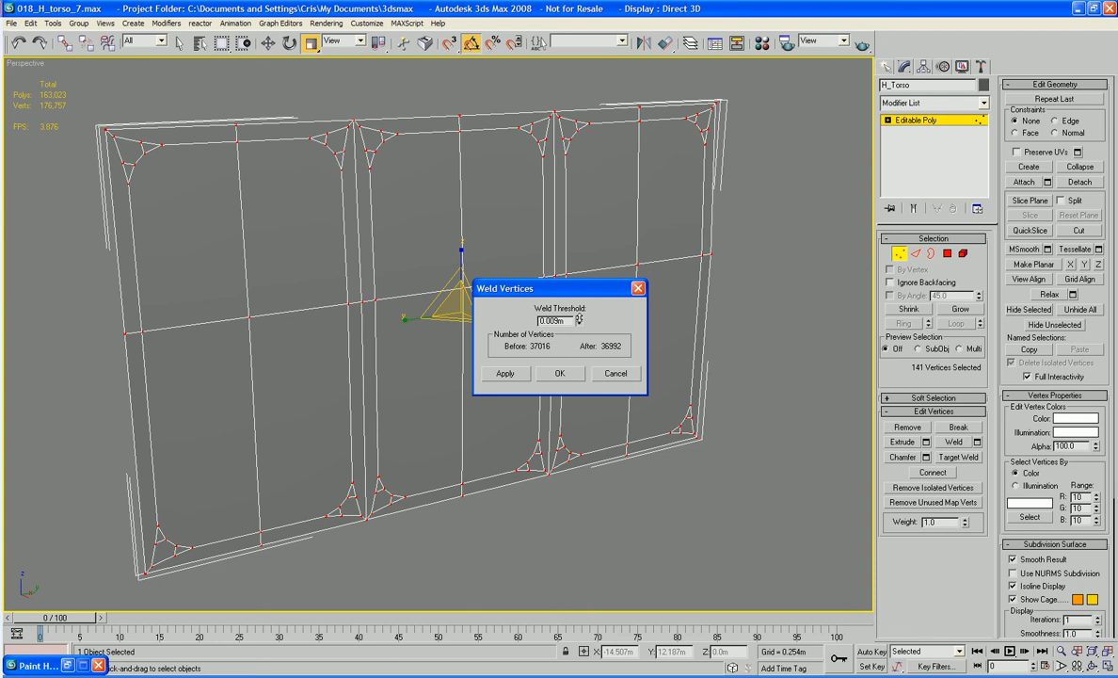
{"action": "left_click", "coordinate": [559, 375]}
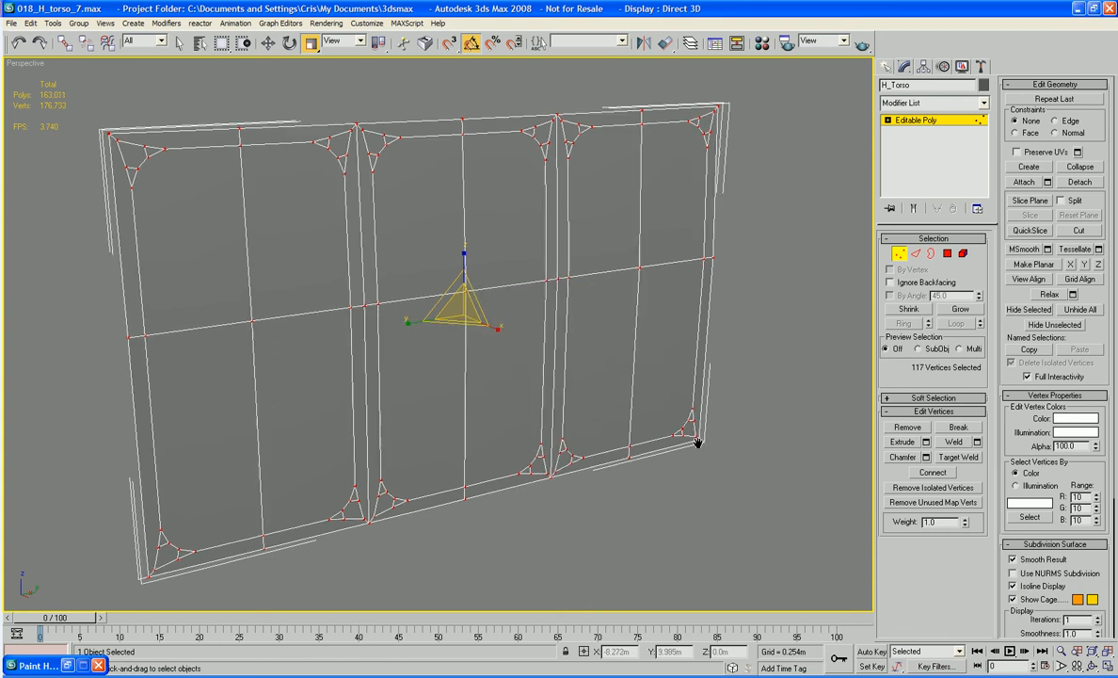
- Slice the polygons of the three blocks horizontally near their upper ends with the Slice Plane
{"action": "middle_click_drag", "start_coordinate": [698, 442], "coordinate": [719, 432]}
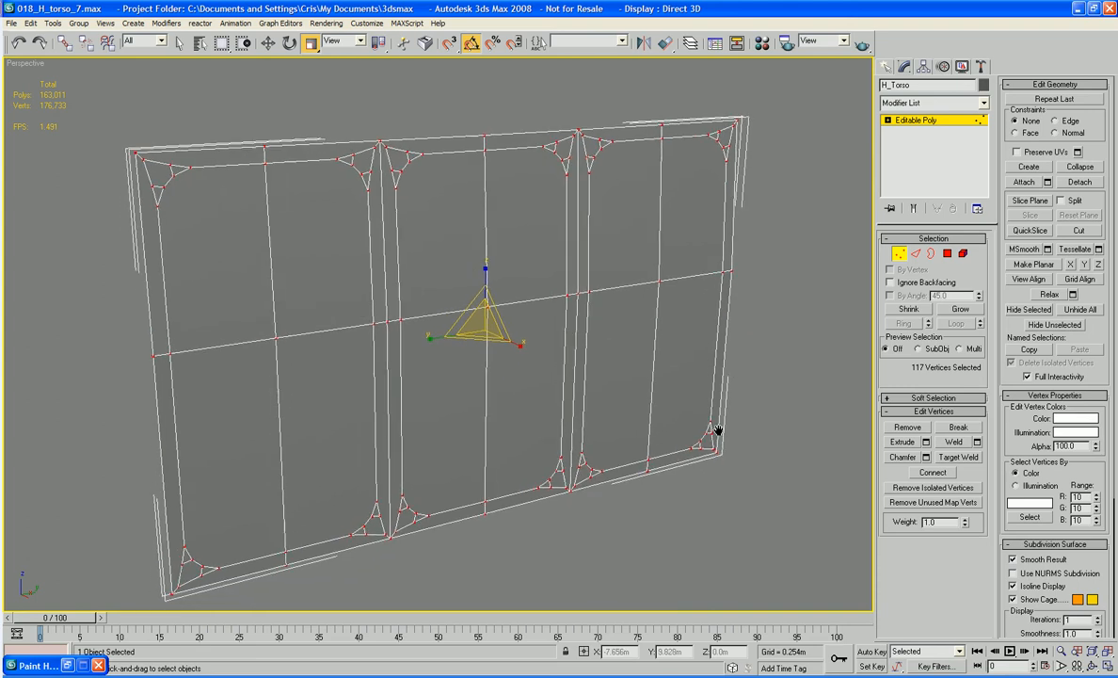
{"action": "middle_click_drag", "start_coordinate": [781, 298], "coordinate": [773, 320]}
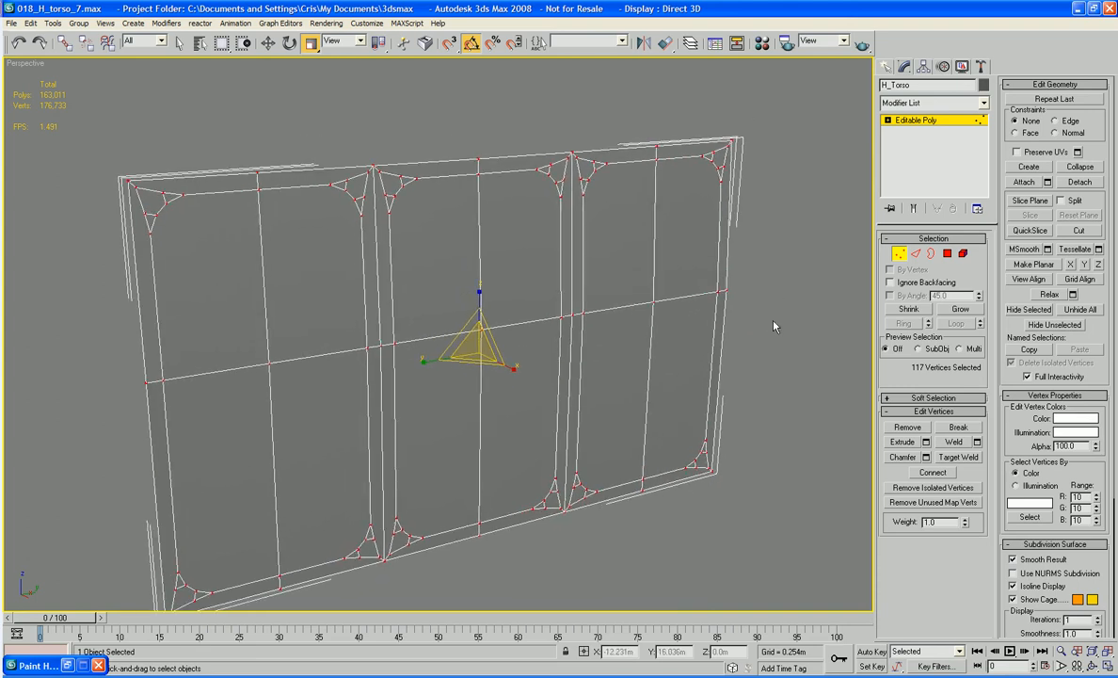
{"action": "left_click", "coordinate": [949, 260]}
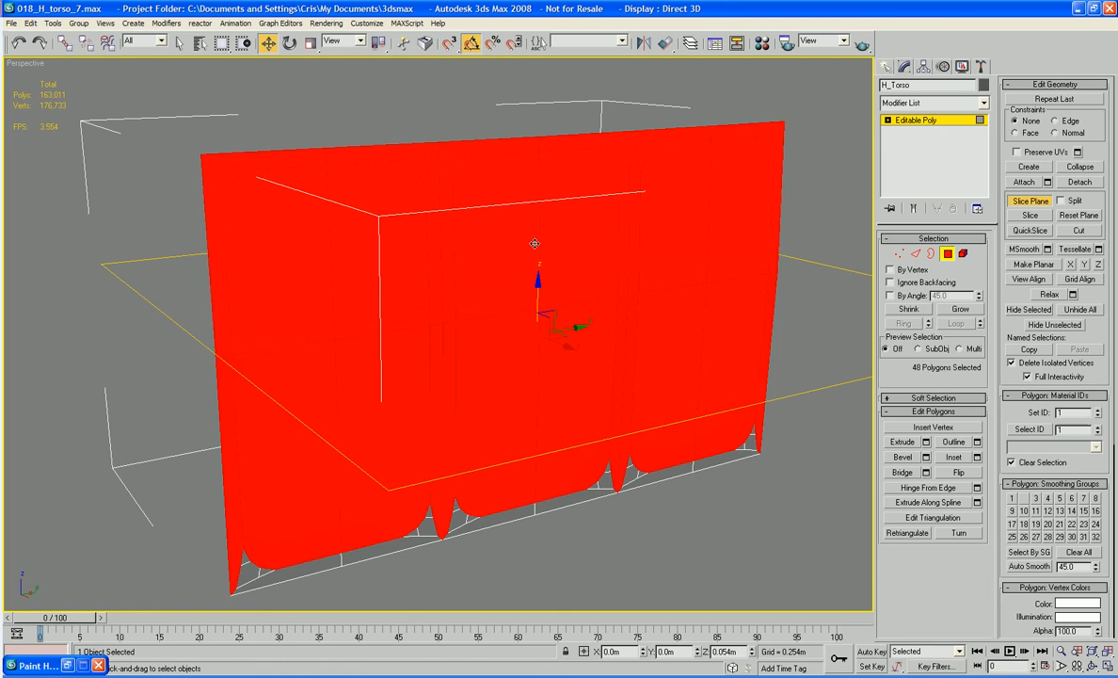
{"action": "left_click_drag", "start_coordinate": [535, 242], "coordinate": [532, 149]}
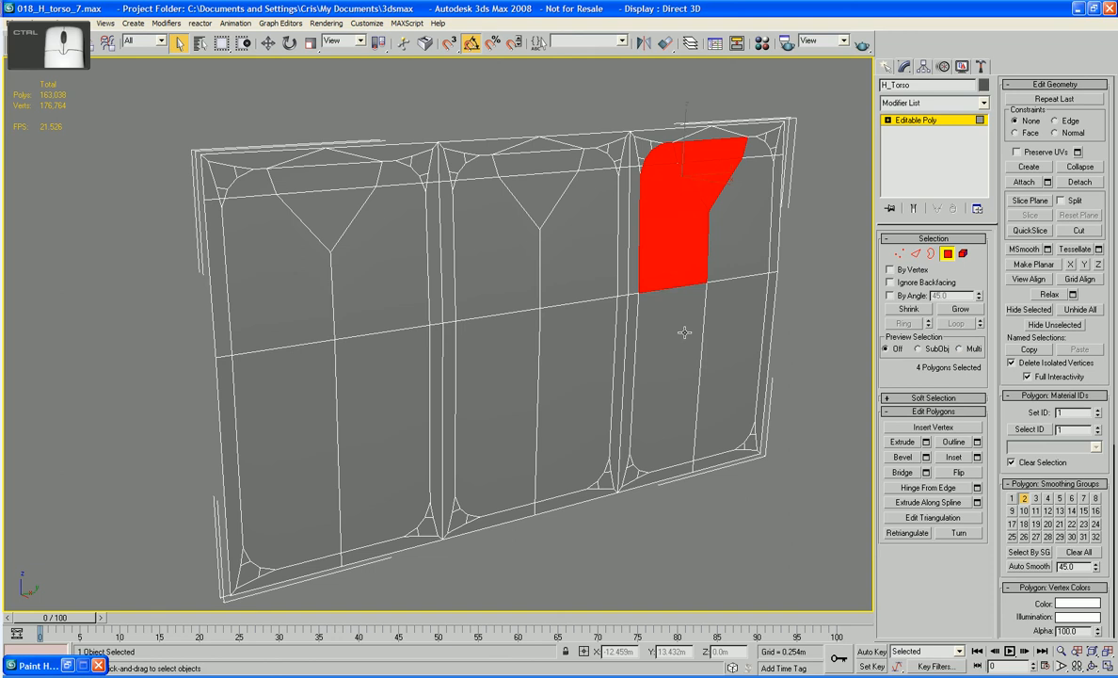
- Select all the polygons inside the three rounded blocks and bevel them by group with height -0.001 m and outline -0.001 m
{"action": "left_click", "coordinate": [684, 333], "text": "ctrl"}
{"action": "left_click", "coordinate": [715, 315], "text": "ctrl"}
{"action": "left_click", "coordinate": [741, 223], "text": "ctrl"}
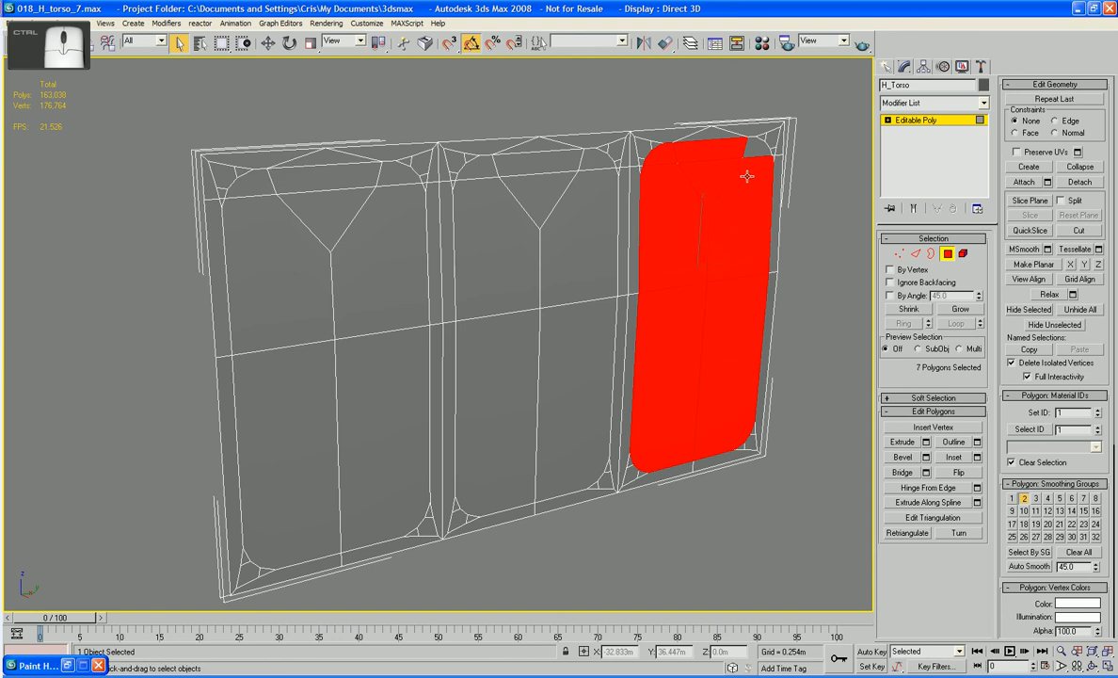
{"action": "left_click", "coordinate": [751, 152], "text": "ctrl"}
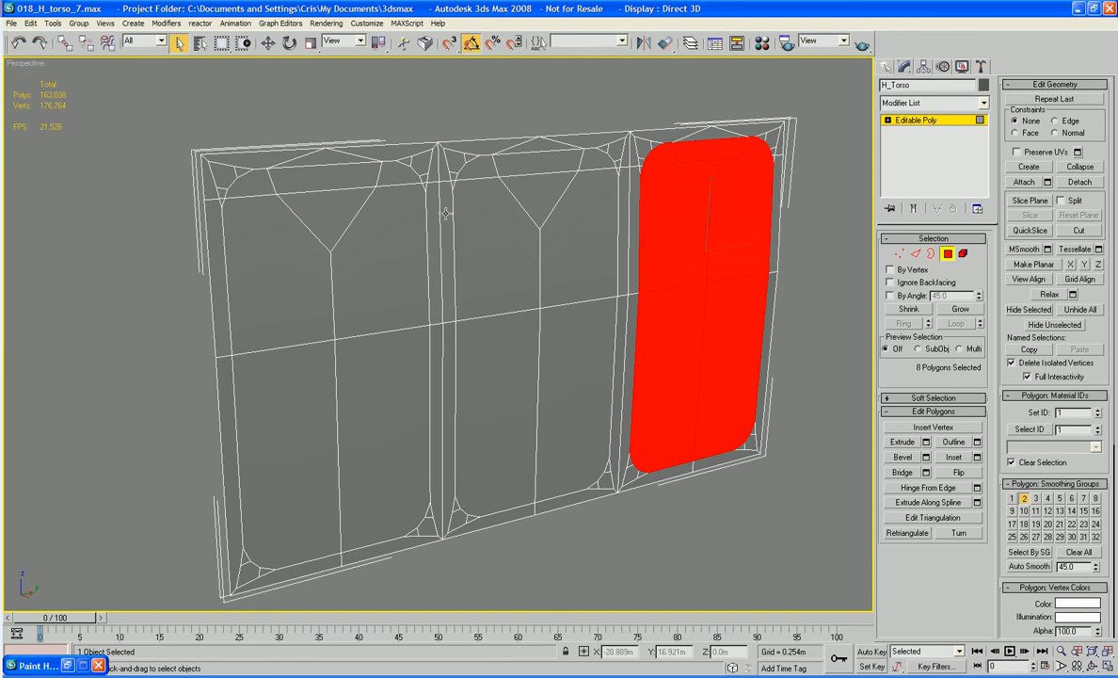
{"action": "left_click", "coordinate": [463, 160], "text": "ctrl"}
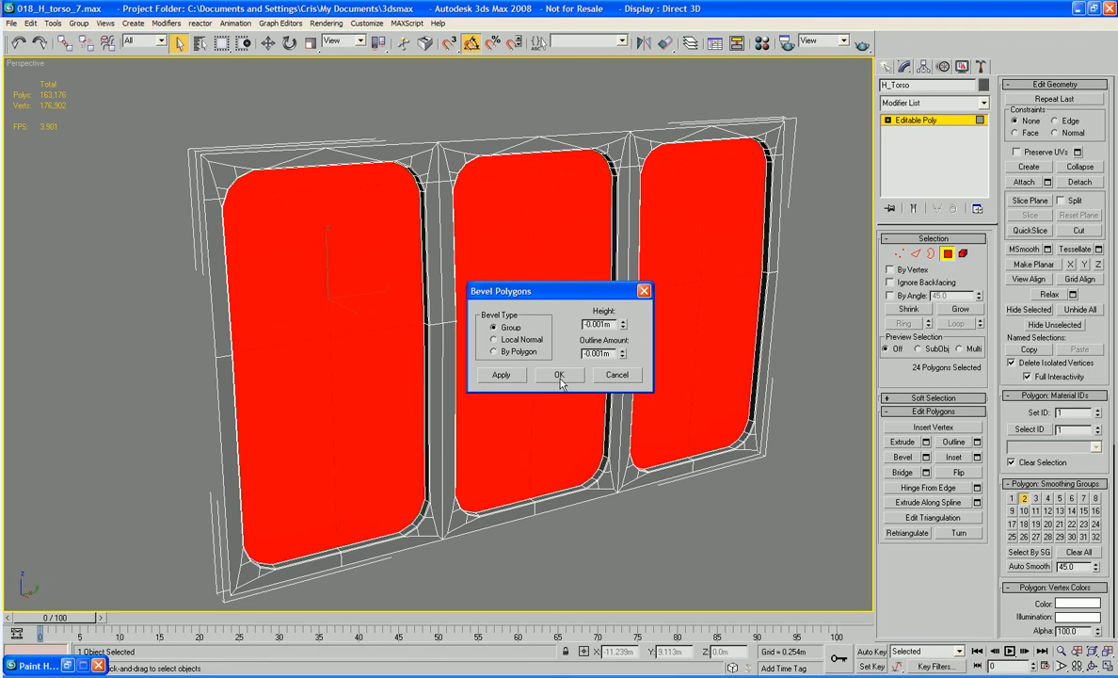
{"action": "left_click", "coordinate": [520, 351]}
- Deselect the narrow upper middle strip of each block and bevel the remaining polygons with the same settings
{"action": "left_click", "coordinate": [549, 166], "text": "ctrl"}
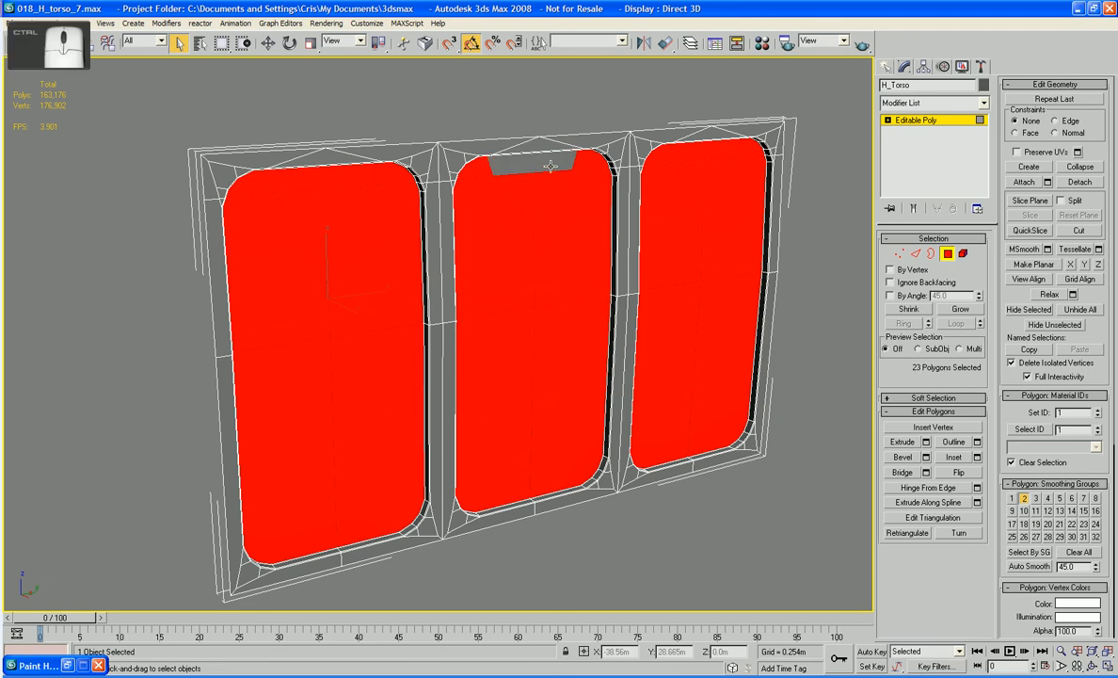
{"action": "left_click", "coordinate": [311, 174], "text": "ctrl"}
{"action": "left_click", "coordinate": [697, 151], "text": "ctrl"}
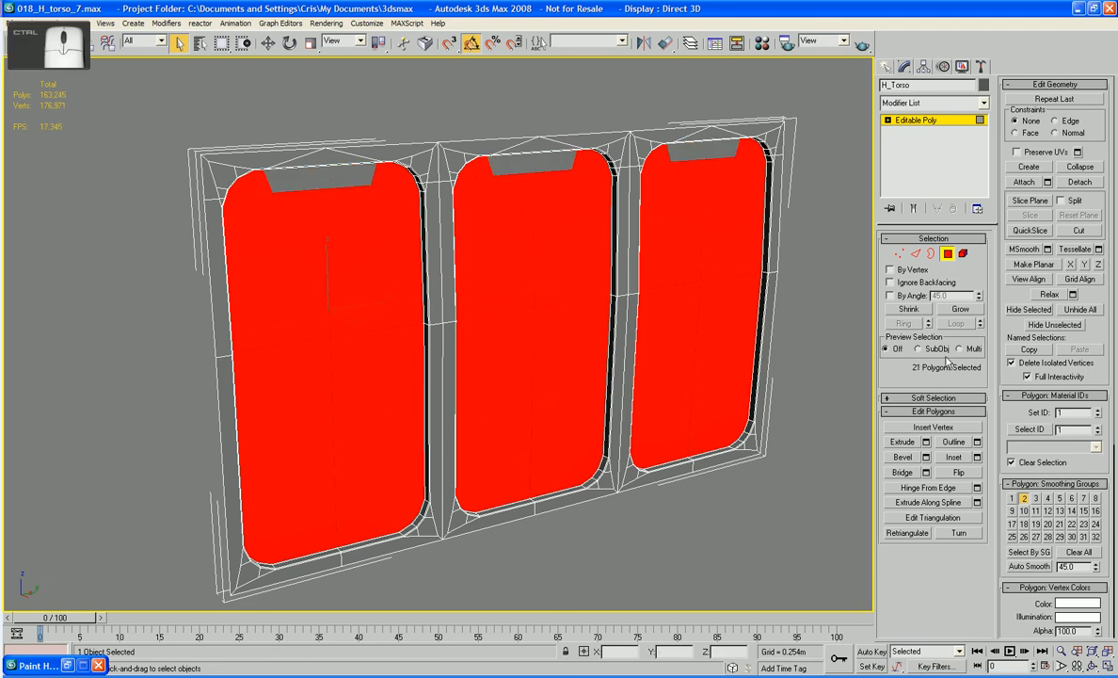
{"action": "left_click", "coordinate": [925, 457]}
{"action": "key", "text": "Return"}
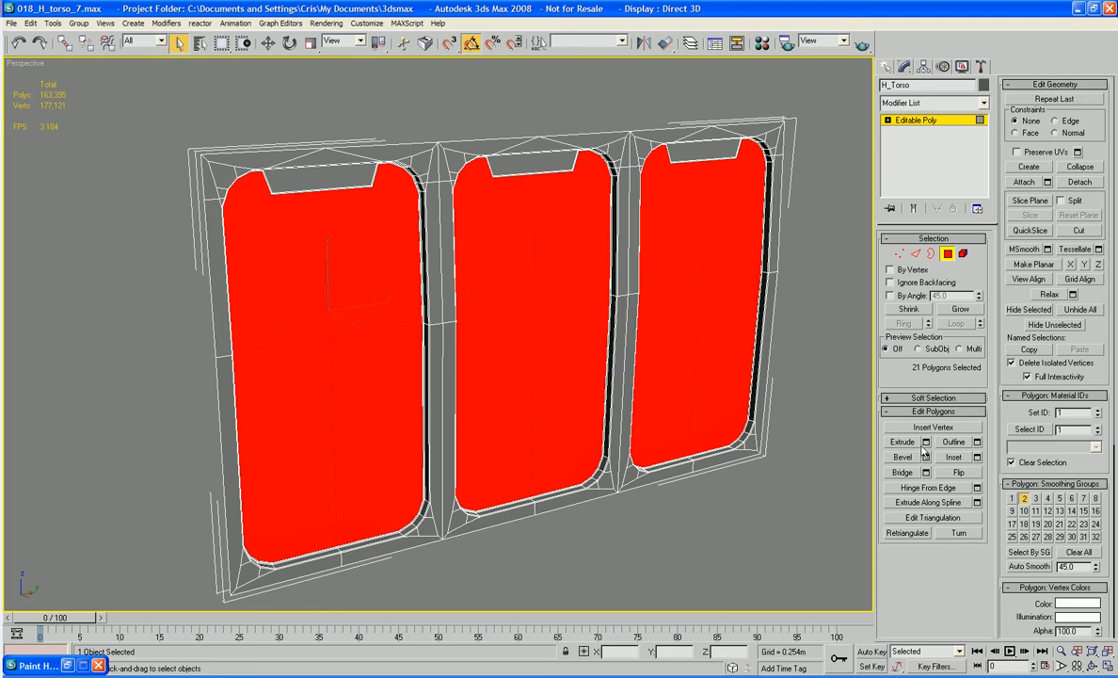
- Extrude the selected block polygons by group with a height of -0.01 m and unhide the rest of the torso
{"action": "left_click", "coordinate": [925, 441]}
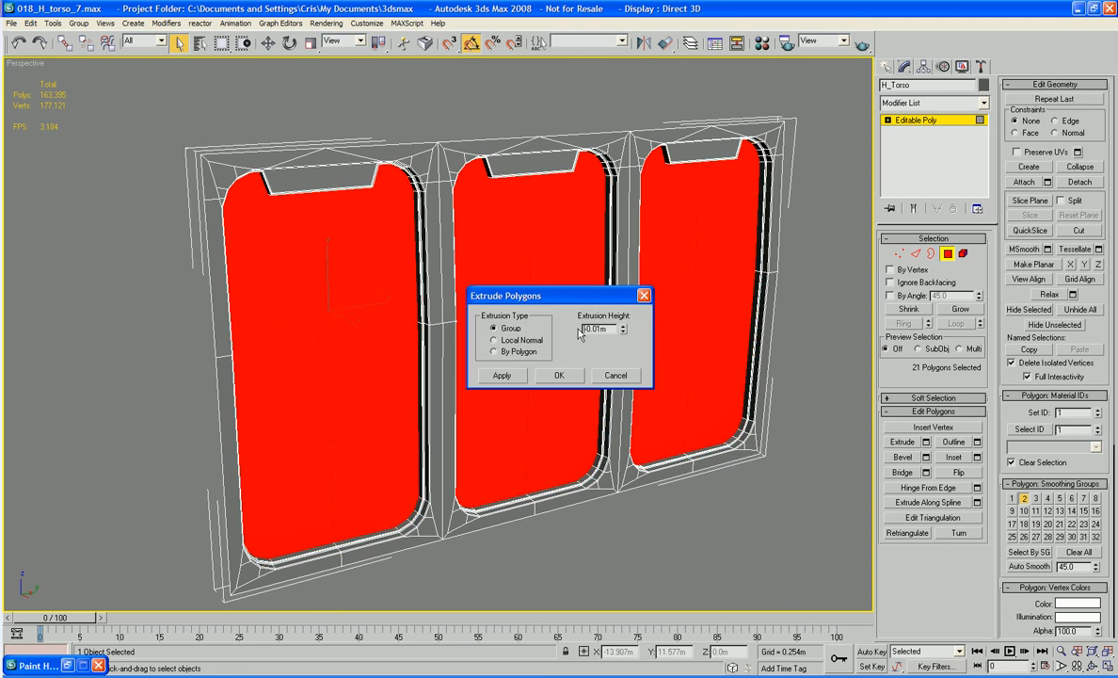
{"action": "left_click", "coordinate": [948, 253]}
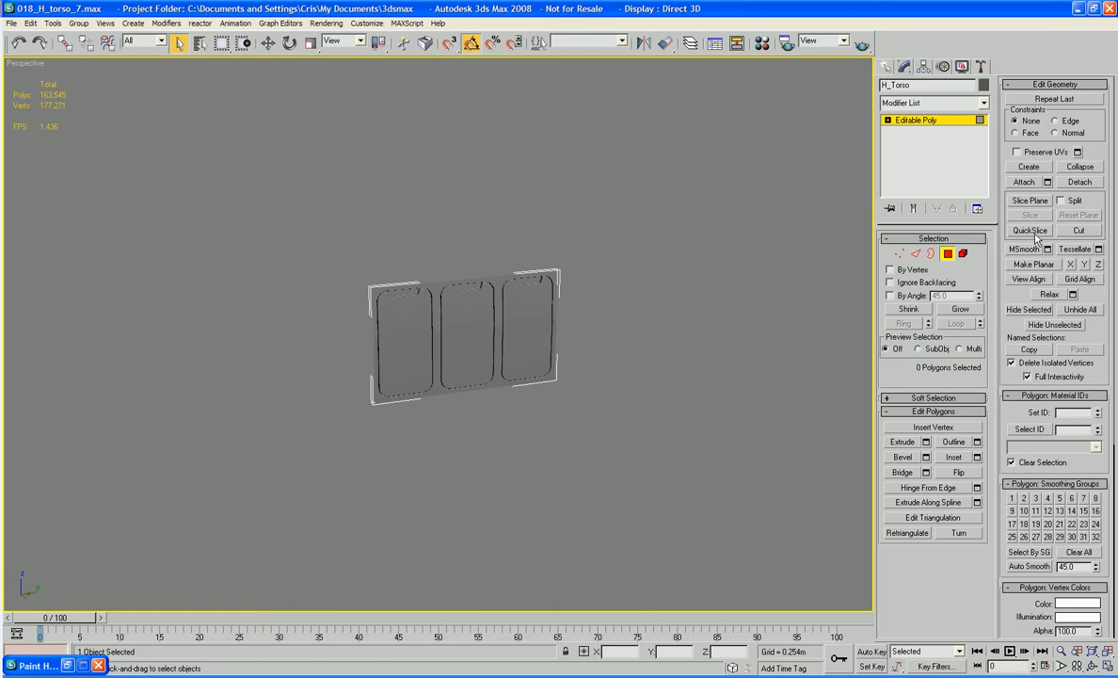
{"action": "middle_click_drag", "start_coordinate": [811, 236], "coordinate": [800, 233]}
{"action": "left_click", "coordinate": [1079, 309]}
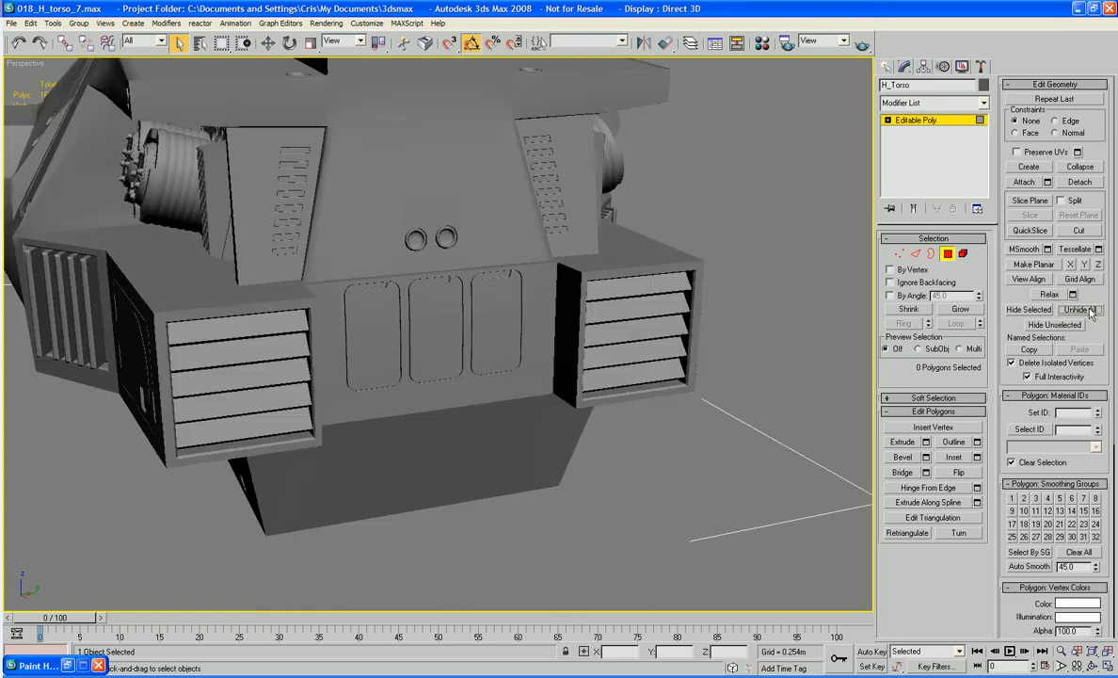
- Examine the three finished blocks and the torso panel above them, with edged faces displayed
{"action": "middle_click_drag", "start_coordinate": [766, 318], "coordinate": [721, 356]}
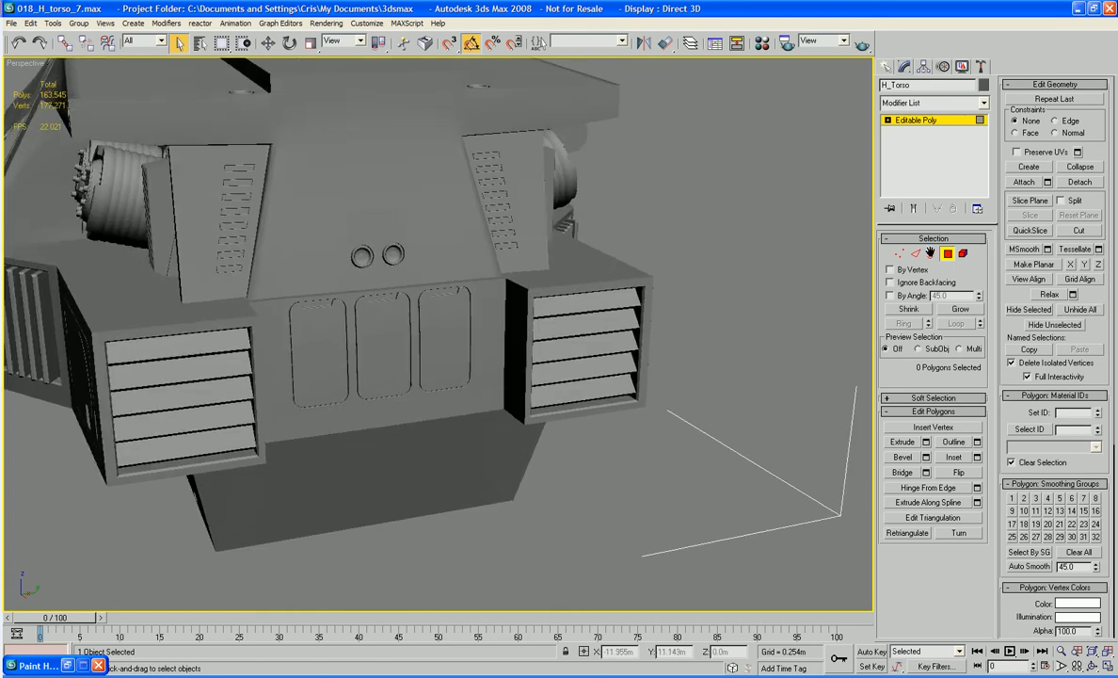
{"action": "left_click", "coordinate": [962, 257]}
{"action": "left_click", "coordinate": [402, 540]}
{"action": "left_click", "coordinate": [662, 300]}
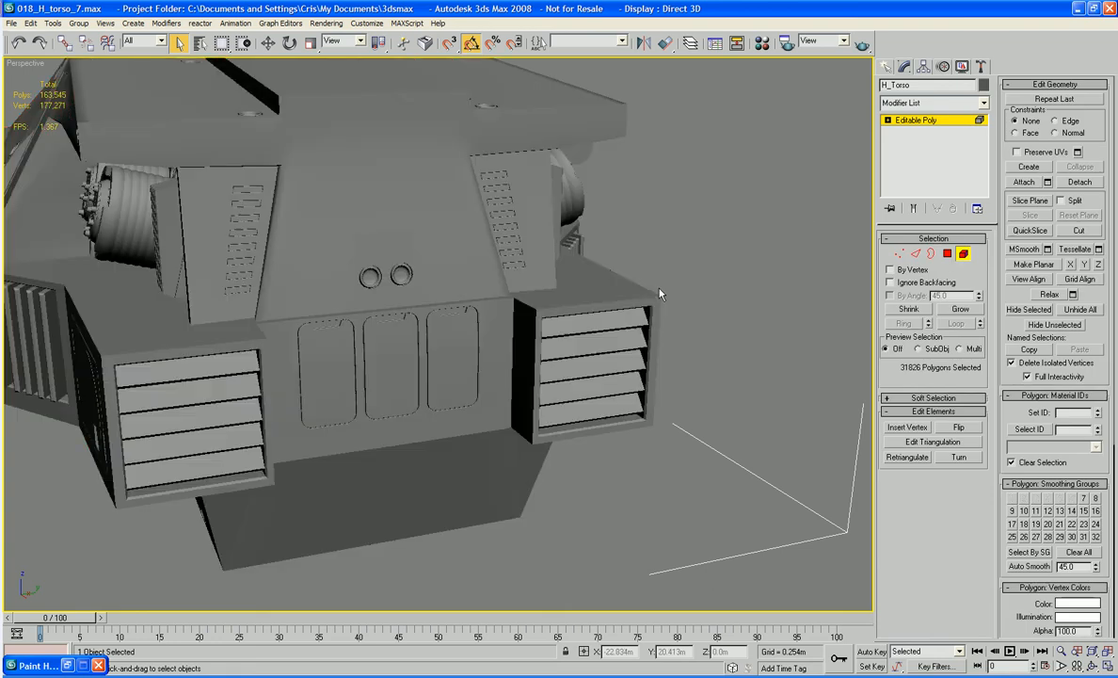
{"action": "middle_click_drag", "start_coordinate": [661, 299], "coordinate": [692, 299], "text": "alt"}
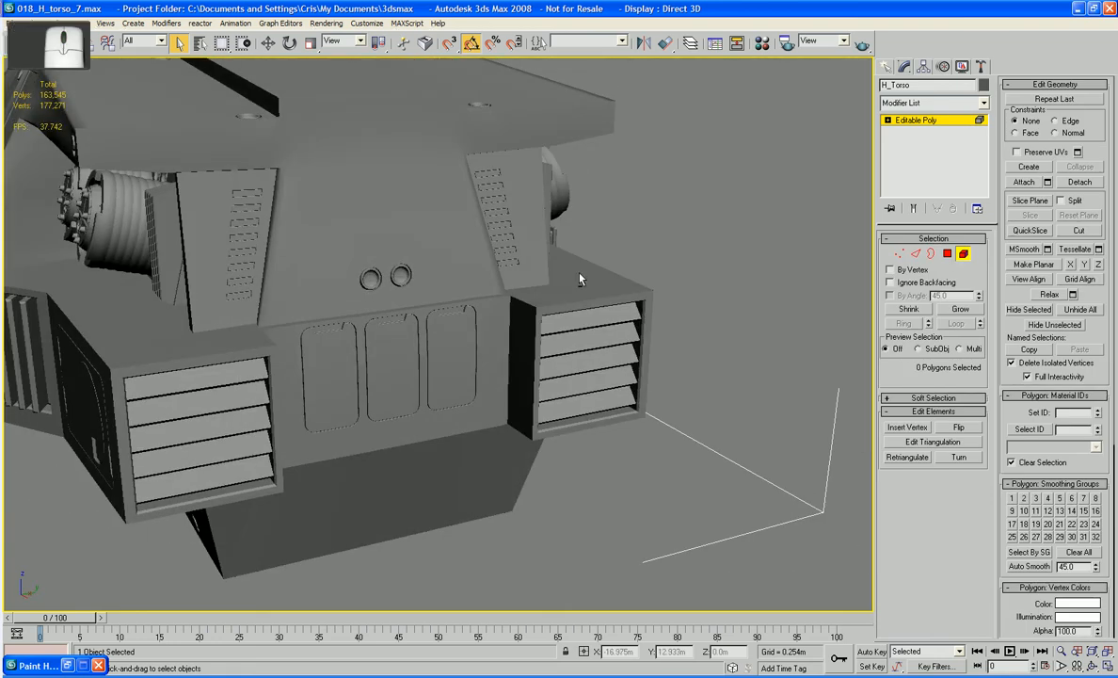
{"action": "scroll", "coordinate": [572, 298], "scroll_direction": "up", "scroll_amount": 2}
{"action": "middle_click_drag", "start_coordinate": [572, 299], "coordinate": [507, 430], "text": "alt"}
{"action": "scroll", "coordinate": [499, 304], "scroll_direction": "up", "scroll_amount": 2}
{"action": "key", "text": "F4"}
{"action": "scroll", "coordinate": [540, 359], "scroll_direction": "up", "scroll_amount": 2}
{"action": "scroll", "coordinate": [507, 429], "scroll_direction": "down", "scroll_amount": 3}
- Create a flat 22-sided cylinder with a 0.1 m radius on the torso surface beside the two round lights, using AutoGrid
{"action": "left_click", "coordinate": [916, 120]}
{"action": "left_click", "coordinate": [886, 68]}
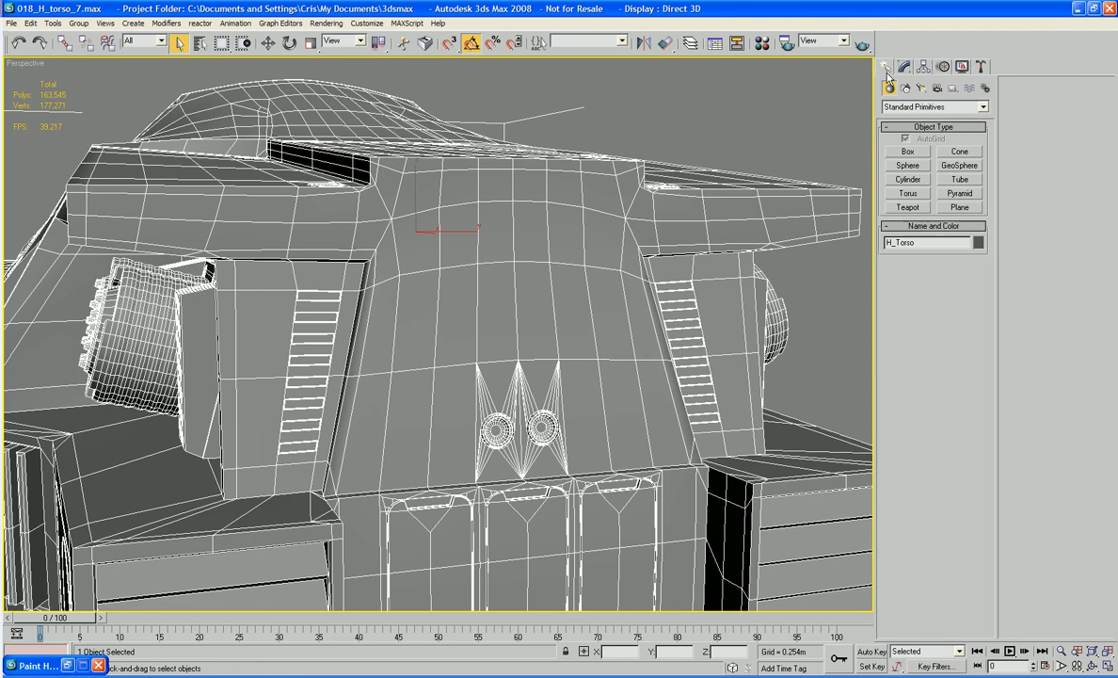
{"action": "left_click", "coordinate": [898, 179]}
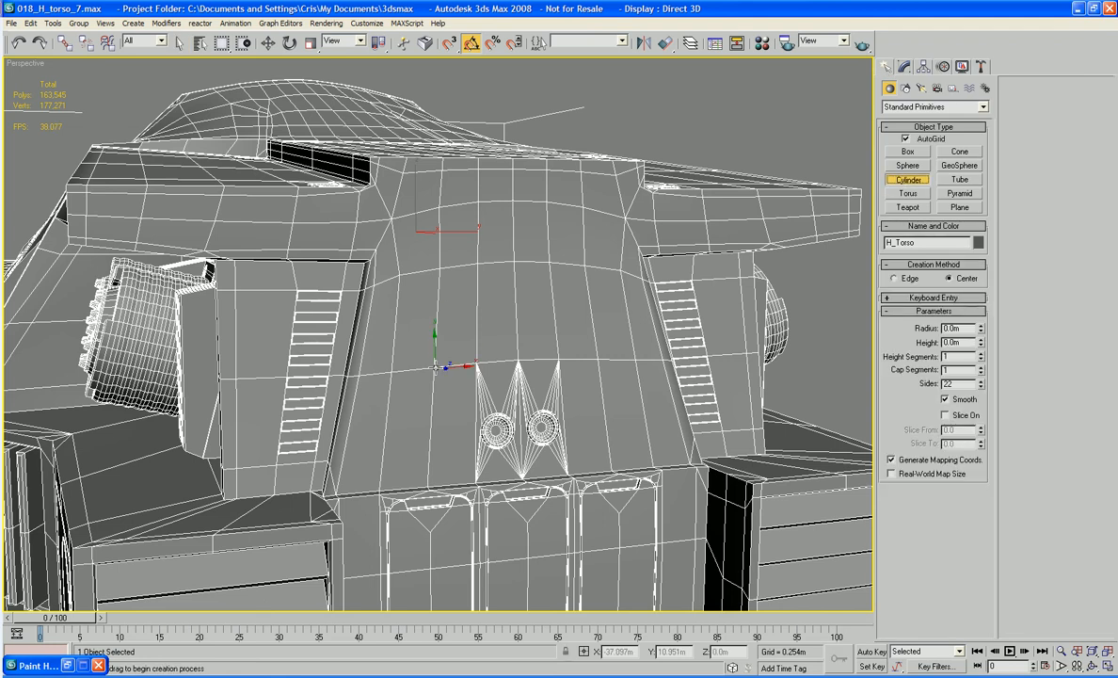
{"action": "key", "text": "F3"}
{"action": "left_click_drag", "start_coordinate": [435, 367], "coordinate": [436, 406]}
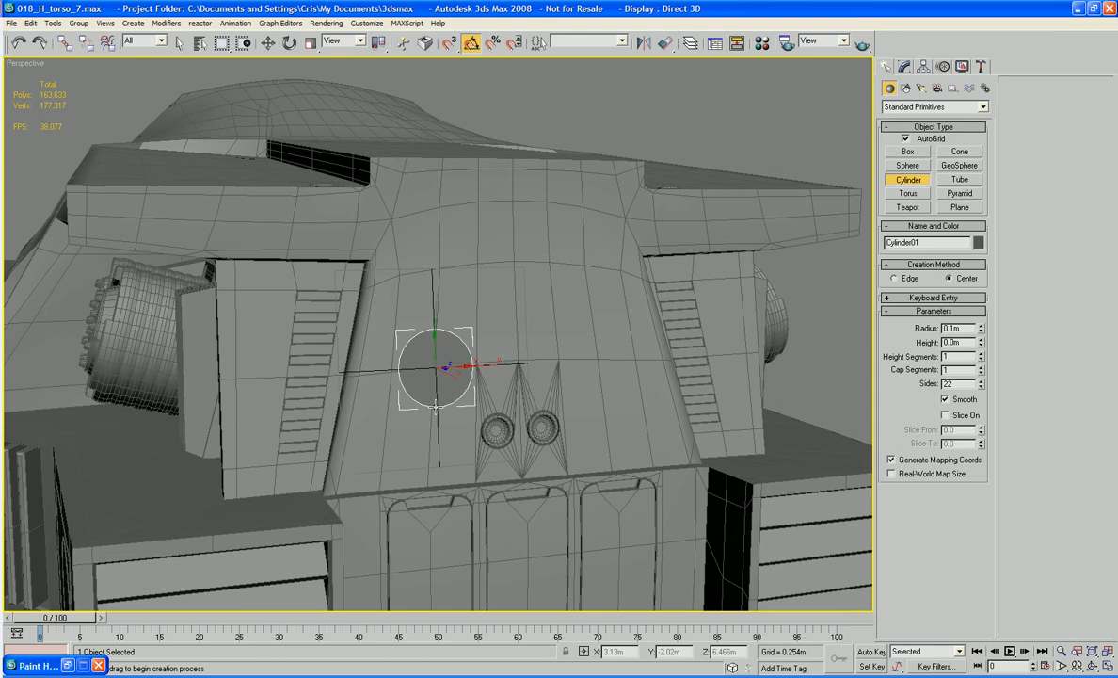
{"action": "left_click", "coordinate": [436, 415]}
{"action": "right_click", "coordinate": [436, 413]}
- Convert the cylinder to an editable poly and delete every polygon except its front cap
{"action": "right_click", "coordinate": [430, 385]}
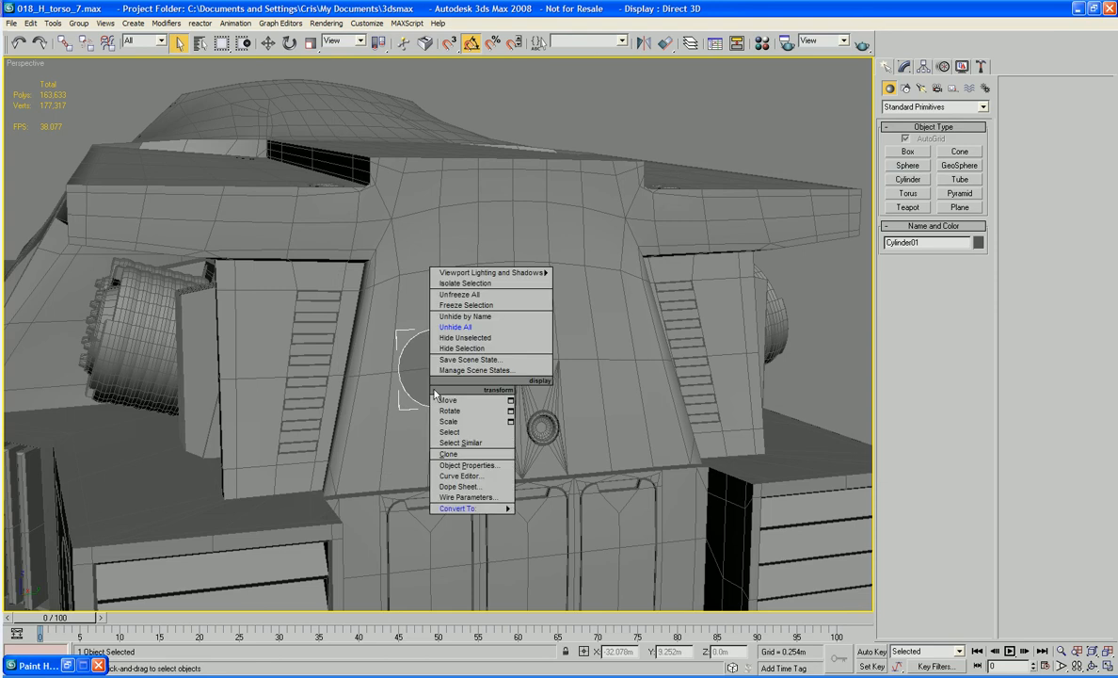
{"action": "mouse_move", "coordinate": [453, 509]}
{"action": "left_click", "coordinate": [561, 518]}
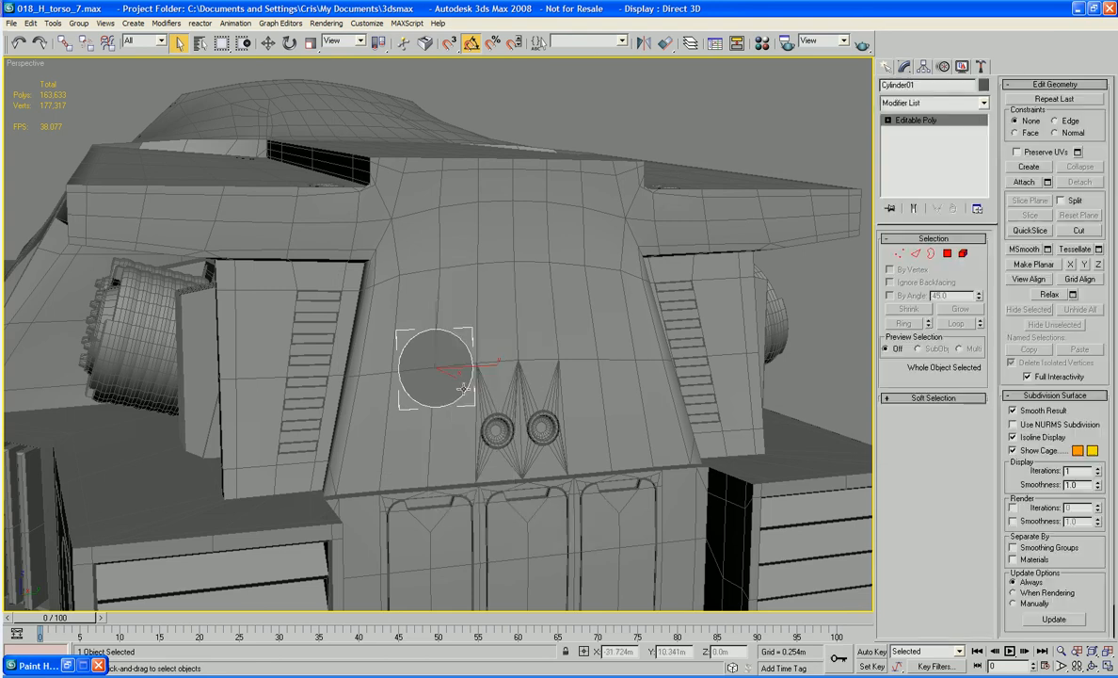
{"action": "left_click", "coordinate": [947, 254]}
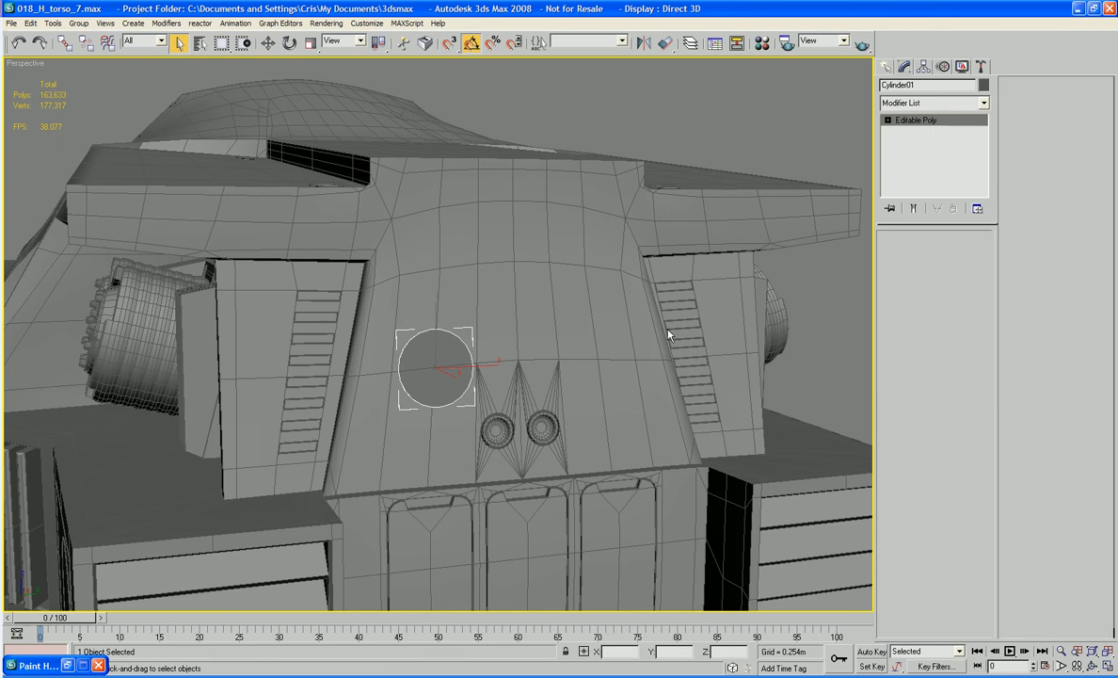
{"action": "left_click", "coordinate": [446, 374]}
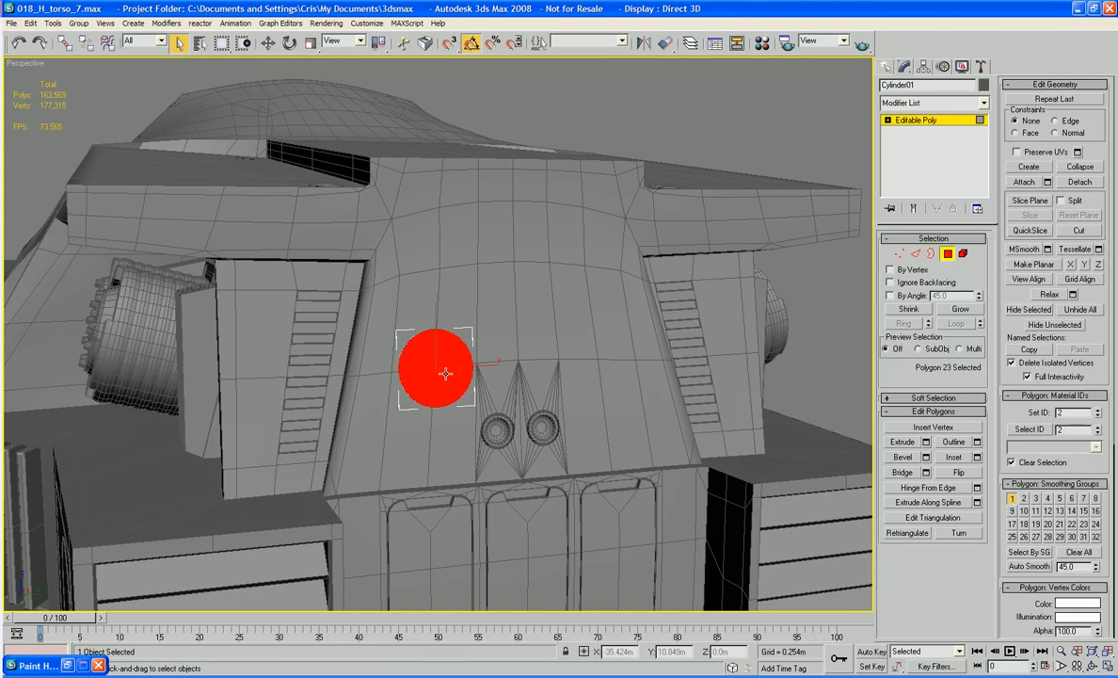
{"action": "key", "text": "ctrl+i"}
{"action": "key", "text": "Delete"}
{"action": "left_click", "coordinate": [947, 254]}
- Select the four H_Torso polygons behind the disc and delete them to open a hole around it
{"action": "middle_click_drag", "start_coordinate": [528, 329], "coordinate": [452, 353], "text": "alt"}
{"action": "scroll", "coordinate": [470, 338], "scroll_direction": "up", "scroll_amount": 3}
{"action": "left_click", "coordinate": [534, 251]}
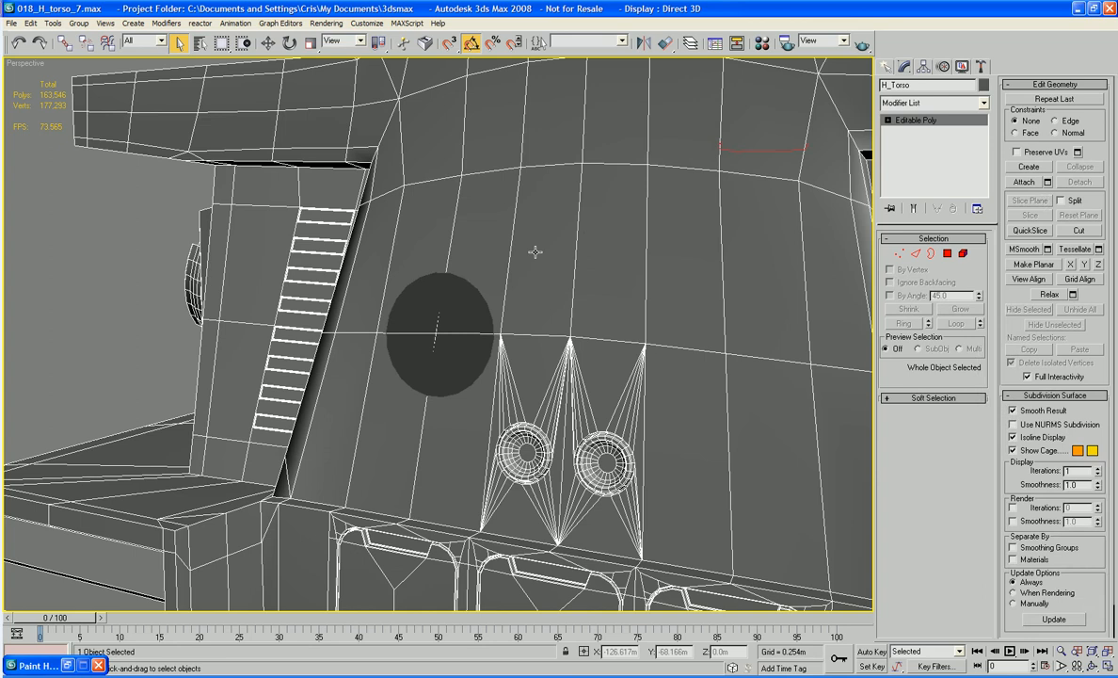
{"action": "left_click", "coordinate": [947, 254]}
{"action": "left_click", "coordinate": [483, 263]}
{"action": "left_click", "coordinate": [411, 266], "text": "ctrl"}
{"action": "left_click", "coordinate": [397, 414], "text": "ctrl"}
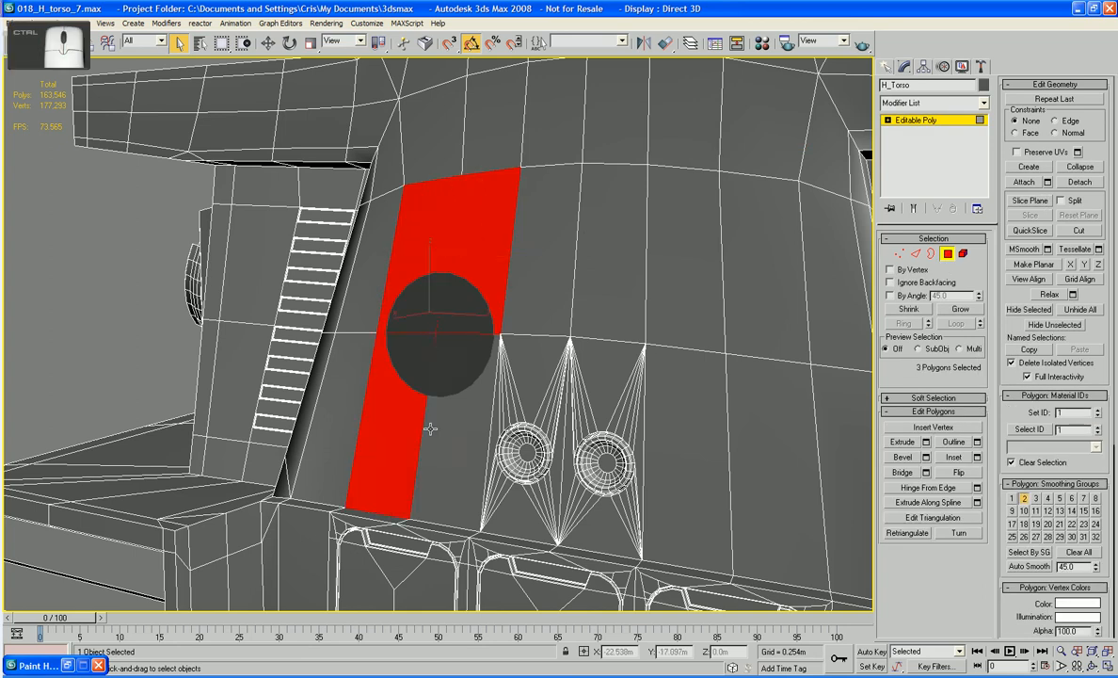
{"action": "left_click", "coordinate": [439, 447], "text": "ctrl"}
{"action": "key", "text": "Delete"}
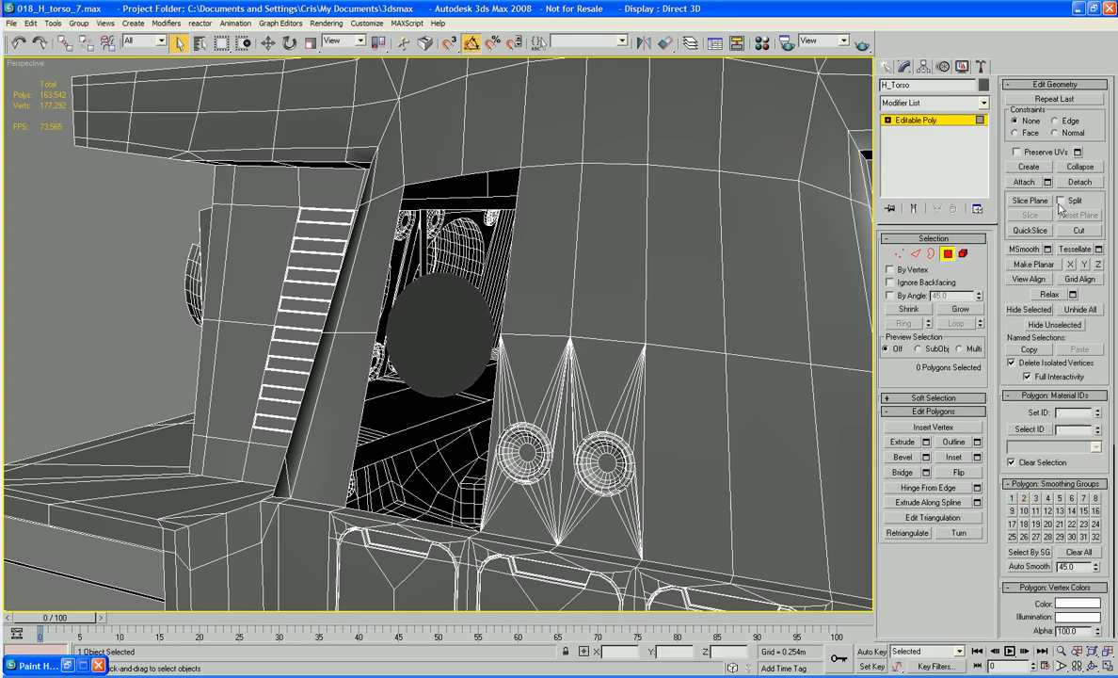
- Attach the disc to H_Torso and bridge its border to the border of the surrounding hole
{"action": "left_click", "coordinate": [1026, 183]}
{"action": "left_click", "coordinate": [438, 320]}
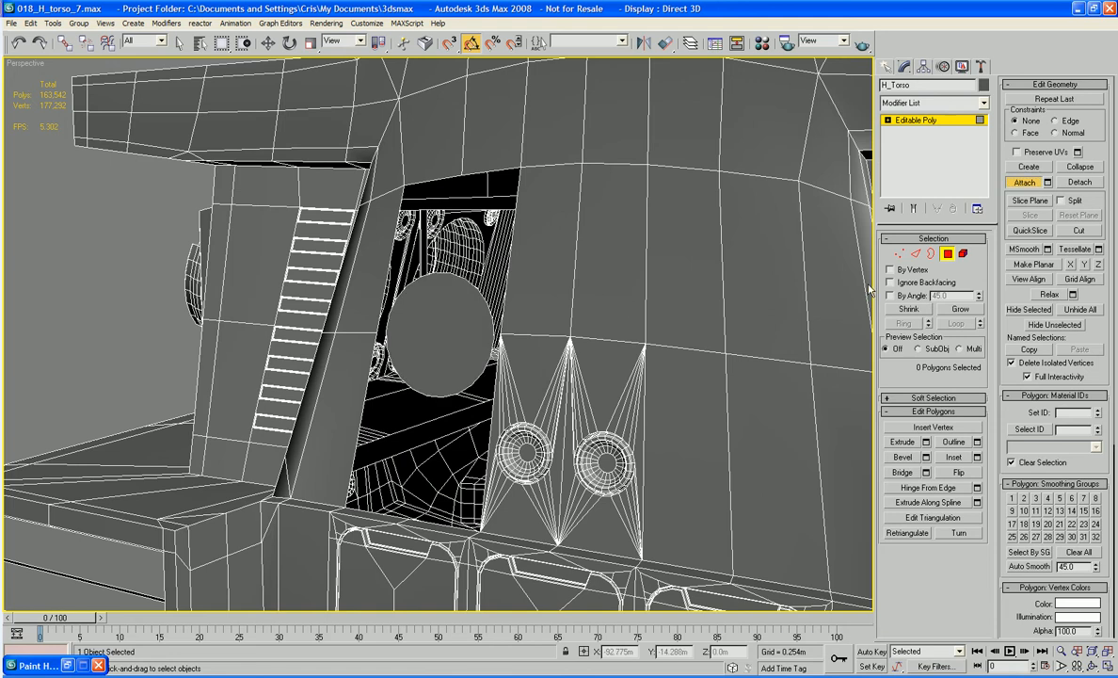
{"action": "left_click", "coordinate": [930, 254]}
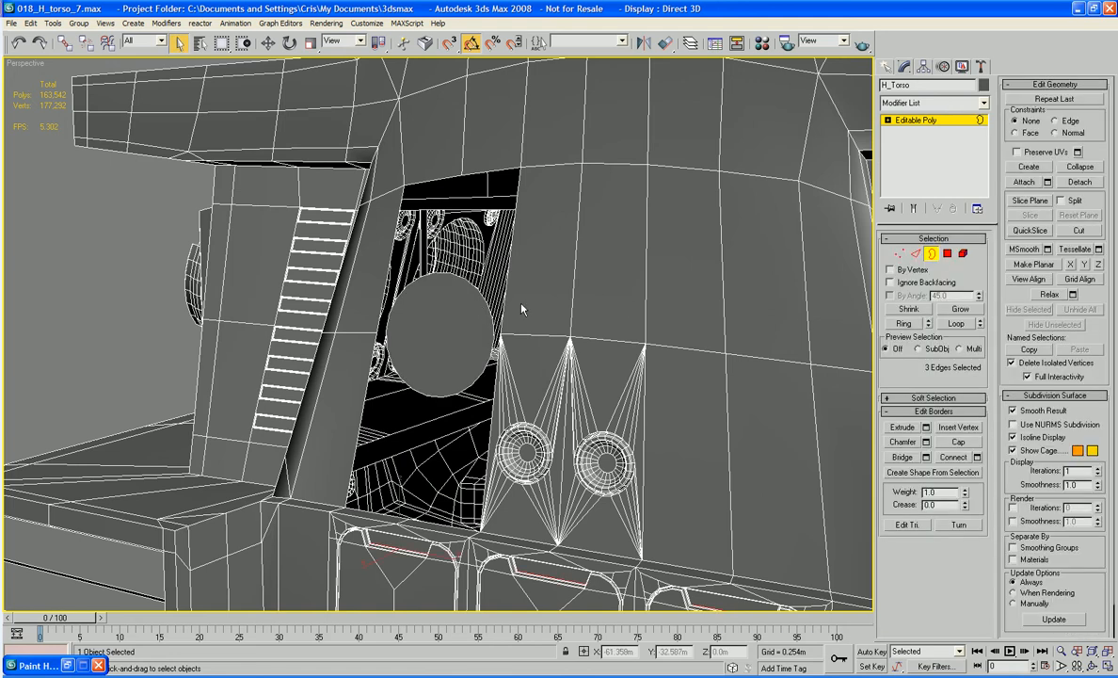
{"action": "left_click", "coordinate": [487, 303]}
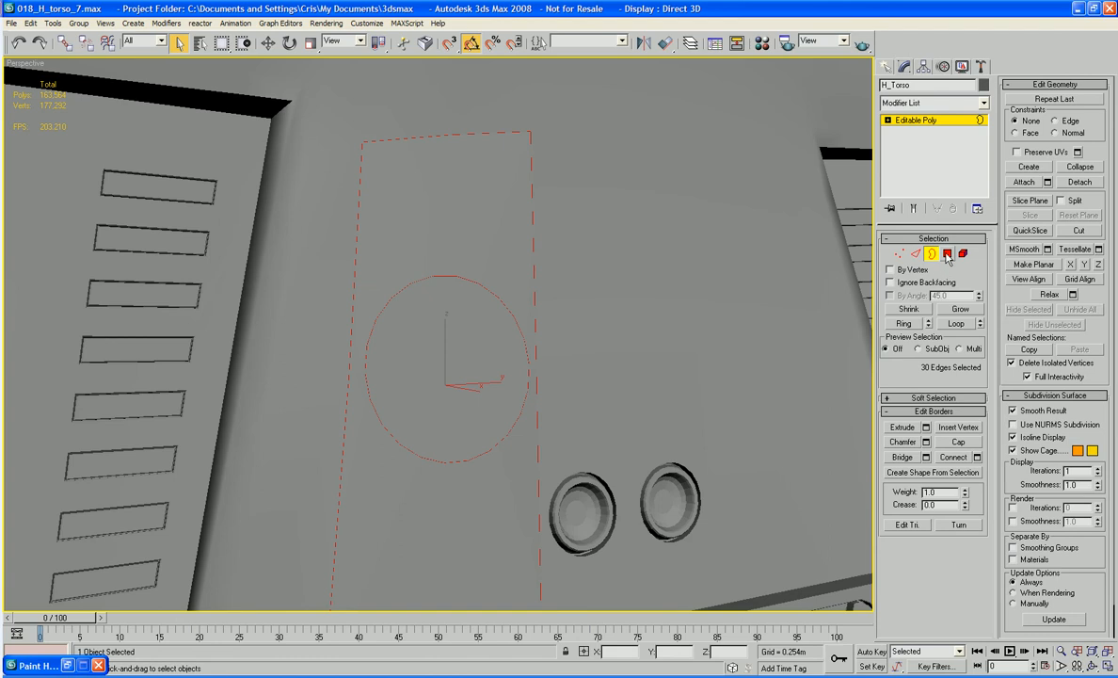
- Select the disc polygon with the ring of bridged polygons around it and hide all other polygons
{"action": "left_click", "coordinate": [948, 254]}
{"action": "left_click", "coordinate": [461, 379]}
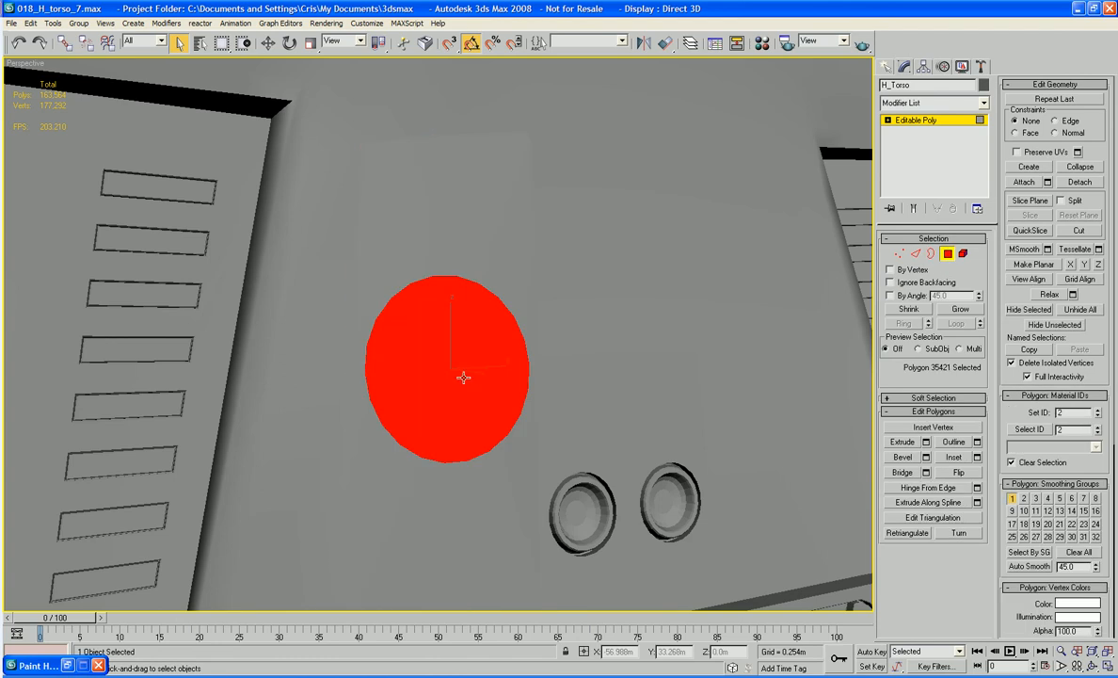
{"action": "left_click", "coordinate": [961, 309]}
{"action": "middle_click_drag", "start_coordinate": [774, 482], "coordinate": [766, 347], "text": "alt"}
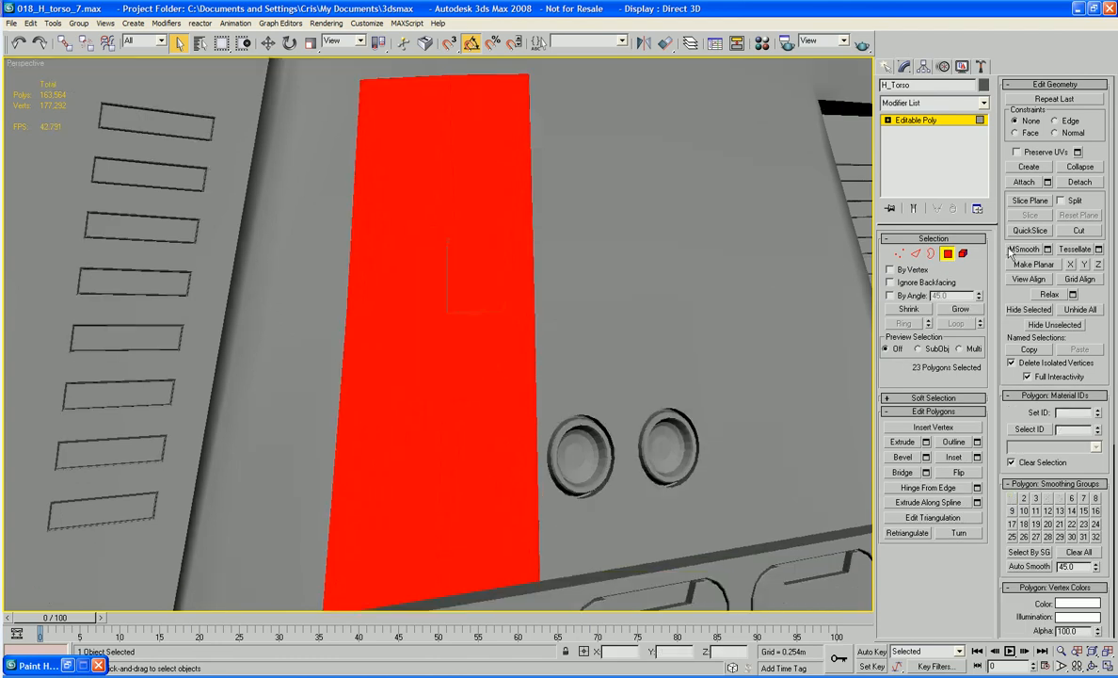
{"action": "left_click", "coordinate": [1056, 325]}
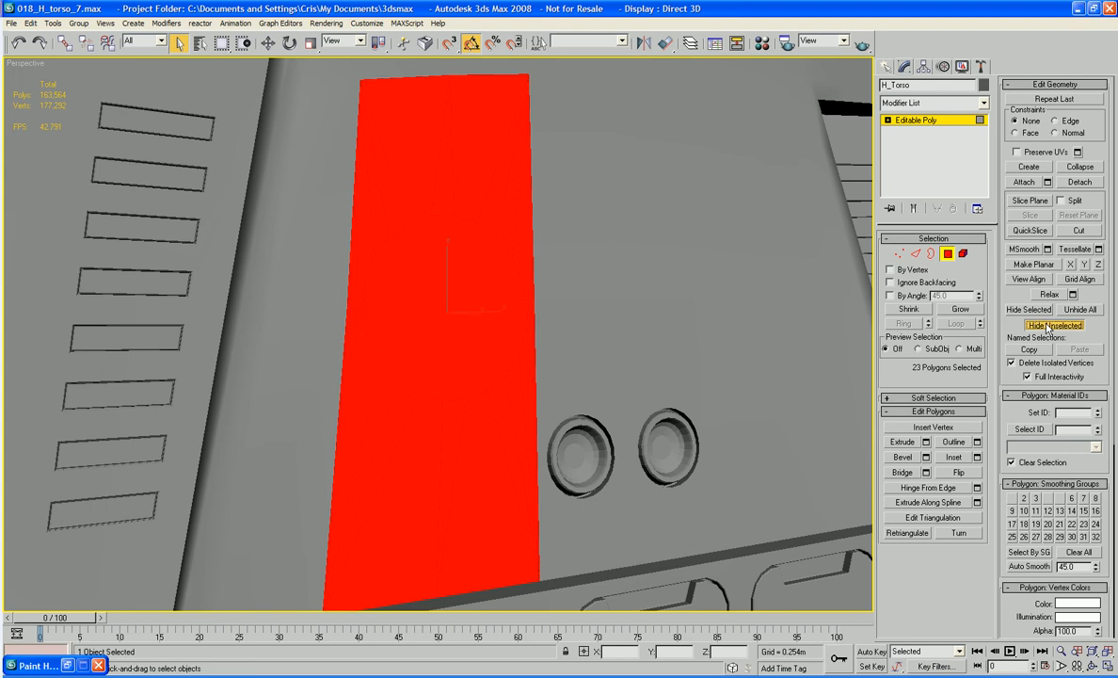
- Cut a straight edge across the upper part of the disc and cut its two corners down from the neighbouring rim vertices
{"action": "left_click", "coordinate": [701, 335]}
{"action": "middle_click_drag", "start_coordinate": [699, 334], "coordinate": [712, 383], "text": "alt"}
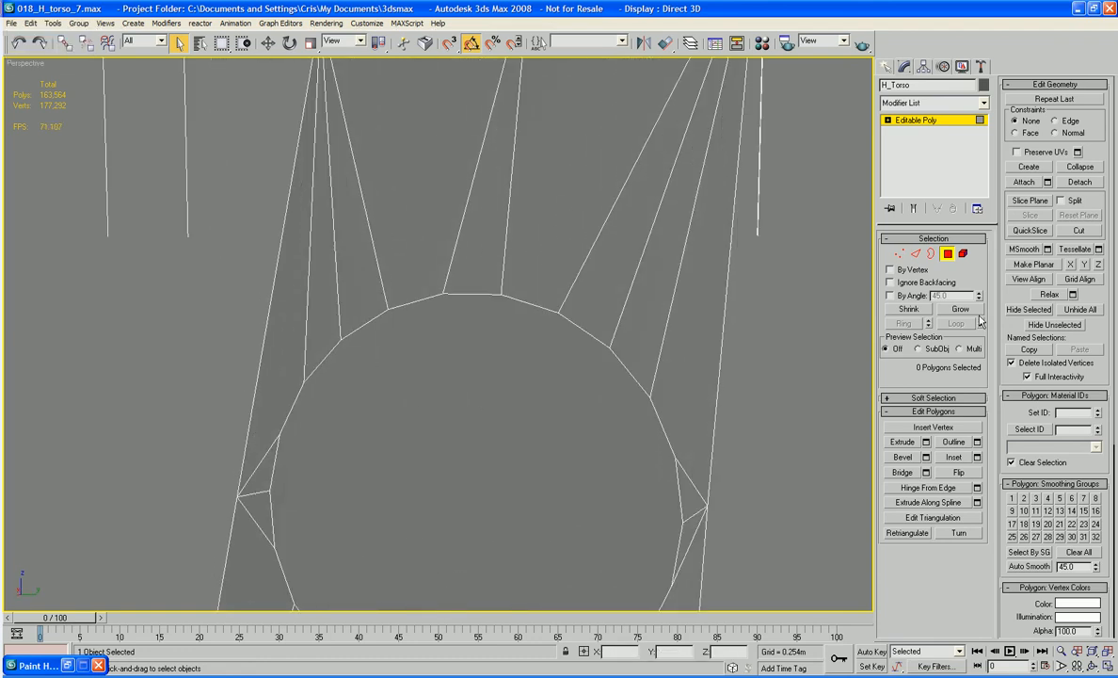
{"action": "left_click", "coordinate": [1080, 229]}
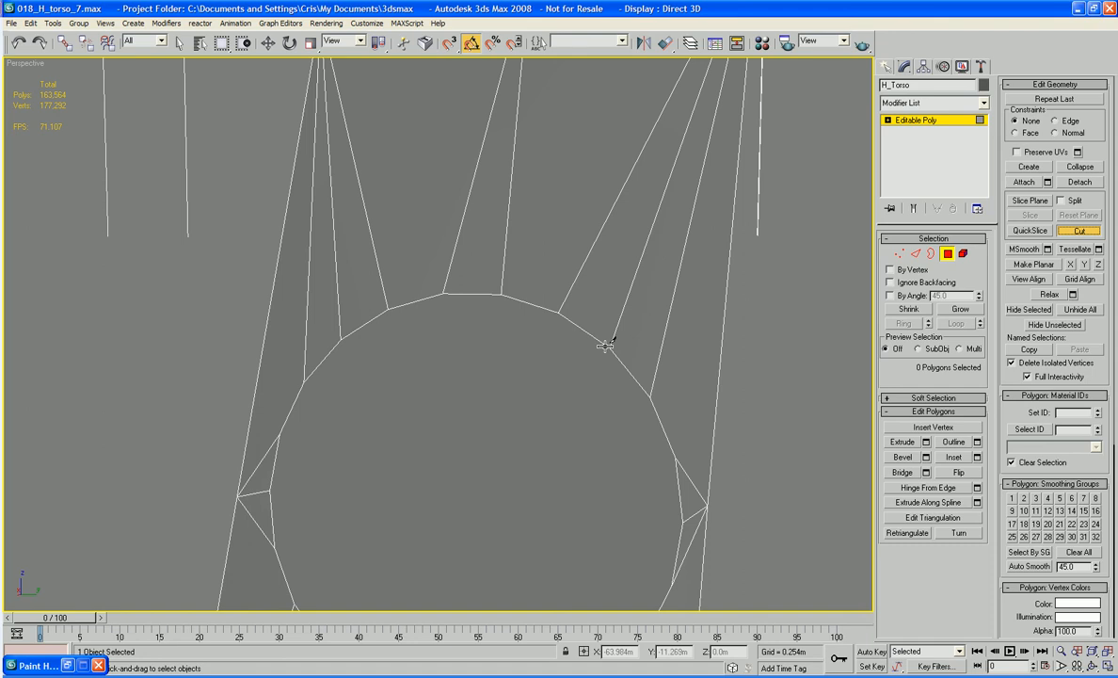
{"action": "left_click", "coordinate": [609, 345]}
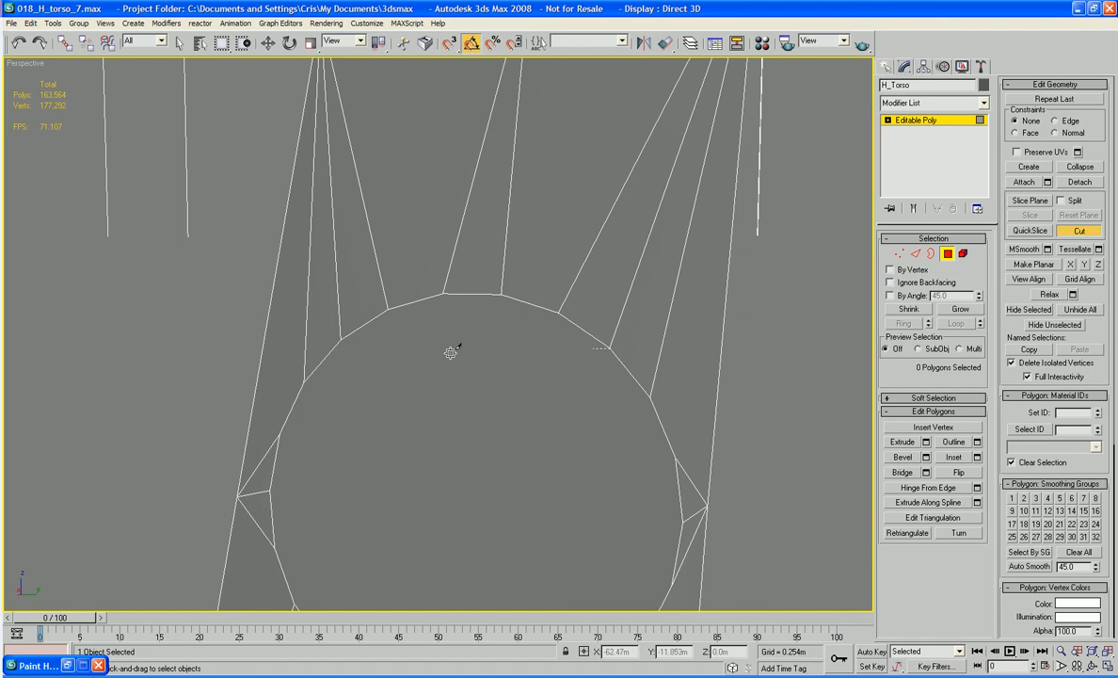
{"action": "left_click", "coordinate": [340, 339]}
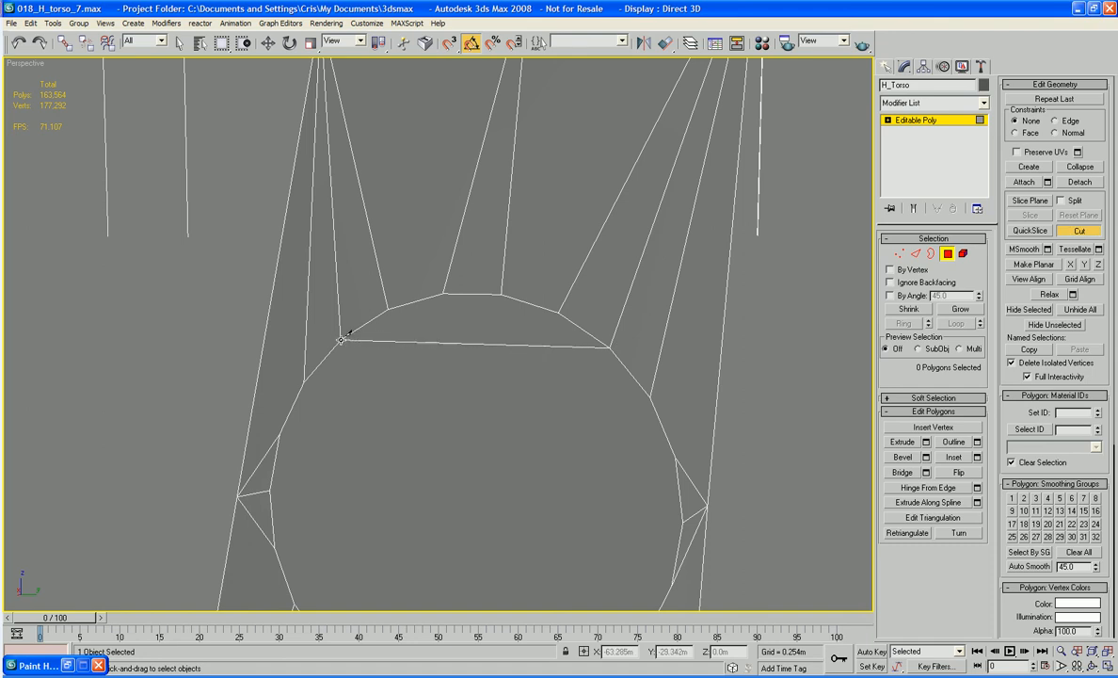
{"action": "left_click", "coordinate": [340, 340]}
{"action": "left_click", "coordinate": [395, 342]}
{"action": "left_click", "coordinate": [546, 346]}
{"action": "middle_click_drag", "start_coordinate": [555, 379], "coordinate": [557, 414], "text": "alt"}
{"action": "scroll", "coordinate": [629, 389], "scroll_direction": "down", "scroll_amount": 3}
{"action": "scroll", "coordinate": [579, 399], "scroll_direction": "up", "scroll_amount": 5}
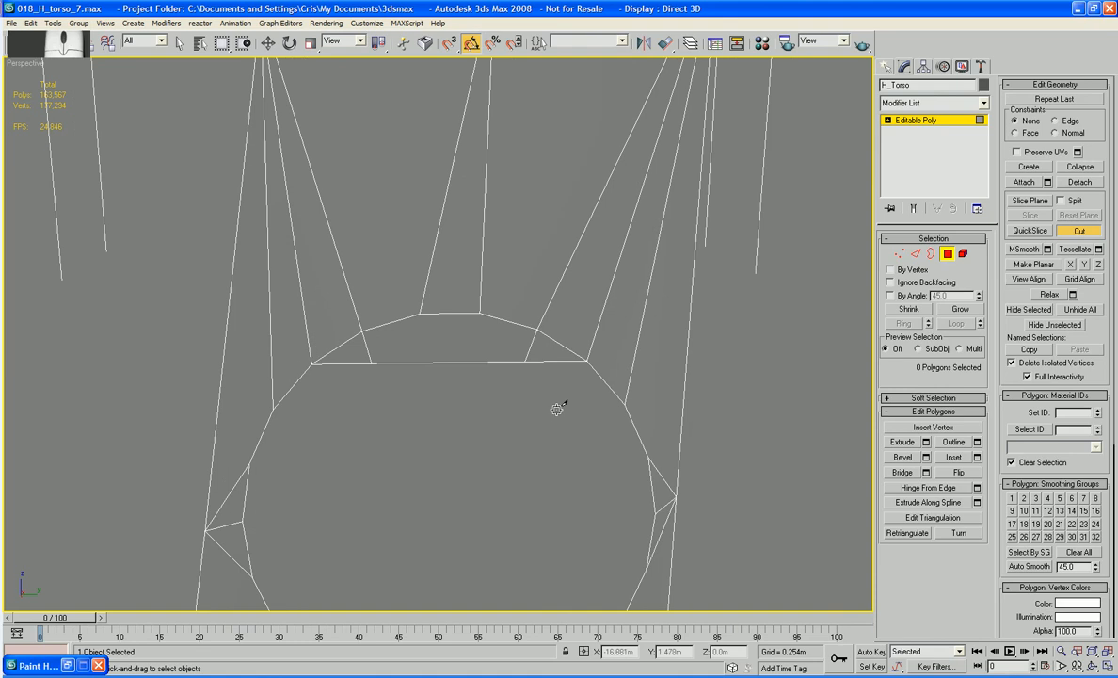
- Shift the inner vertex at one end of the new cut slightly towards the rim along the Y axis
{"action": "left_click", "coordinate": [900, 255]}
{"action": "right_click", "coordinate": [538, 367]}
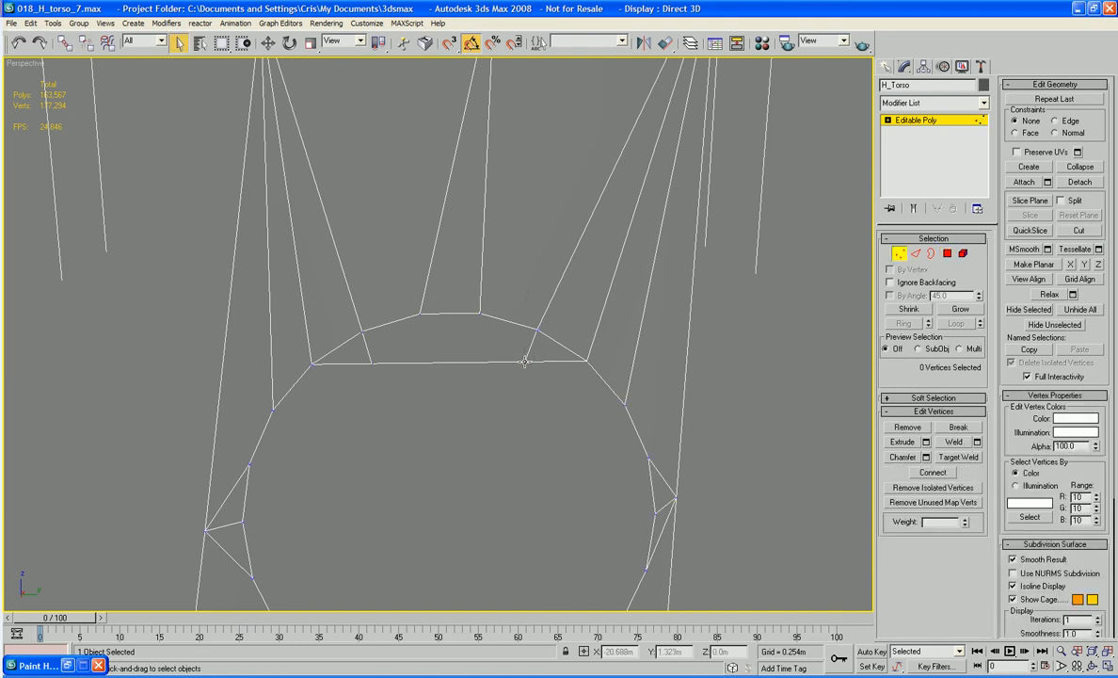
{"action": "left_click", "coordinate": [525, 361]}
{"action": "key", "text": "w"}
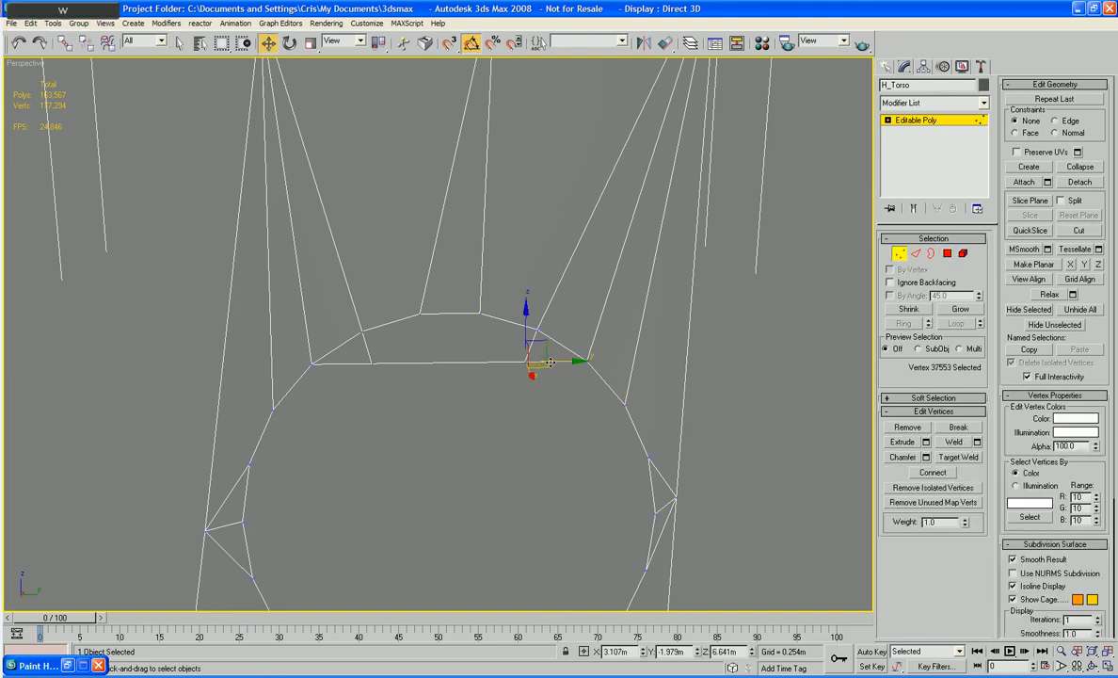
{"action": "left_click_drag", "start_coordinate": [553, 363], "coordinate": [566, 361]}
{"action": "key", "text": "ctrl+z"}
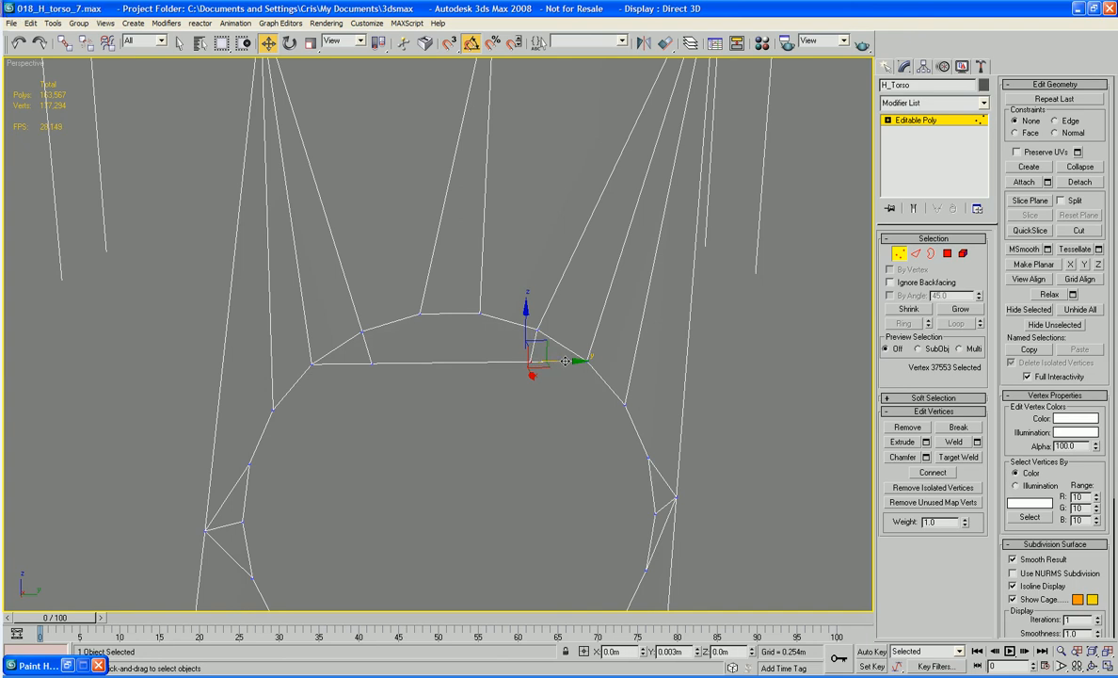
- Select all four polygons that make up the disc, including the cut tab and its two corner pieces
{"action": "scroll", "coordinate": [565, 360], "scroll_direction": "down", "scroll_amount": 5}
{"action": "middle_click_drag", "start_coordinate": [574, 365], "coordinate": [625, 375], "text": "alt"}
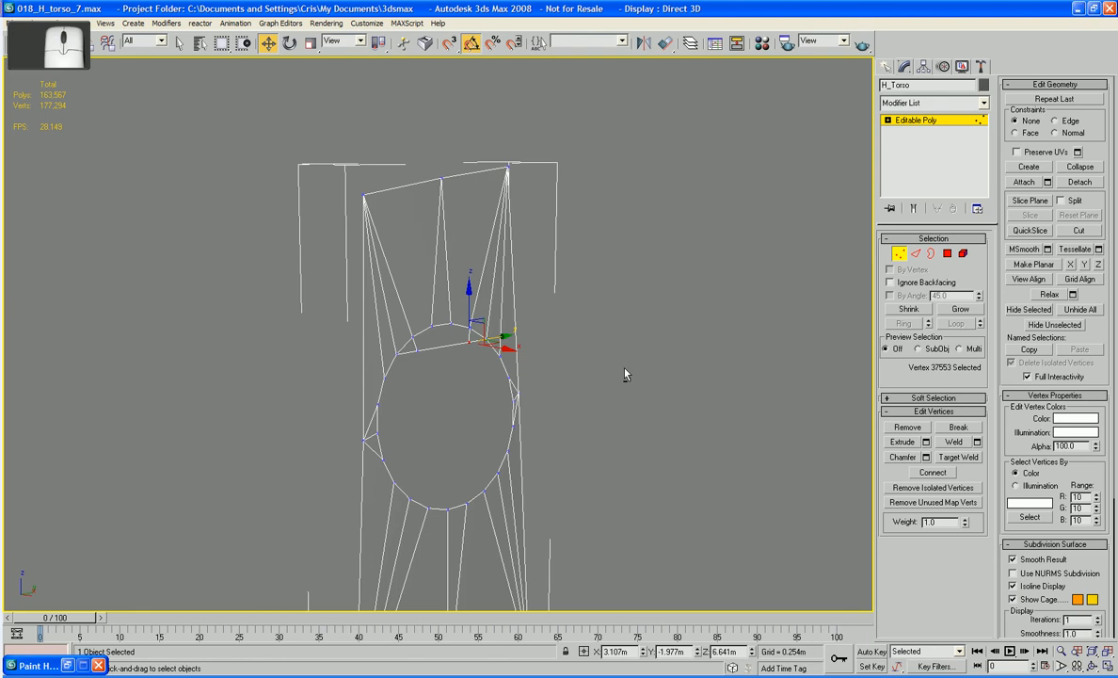
{"action": "left_click", "coordinate": [947, 255]}
{"action": "middle_click_drag", "start_coordinate": [554, 381], "coordinate": [532, 382], "text": "alt"}
{"action": "left_click", "coordinate": [433, 390]}
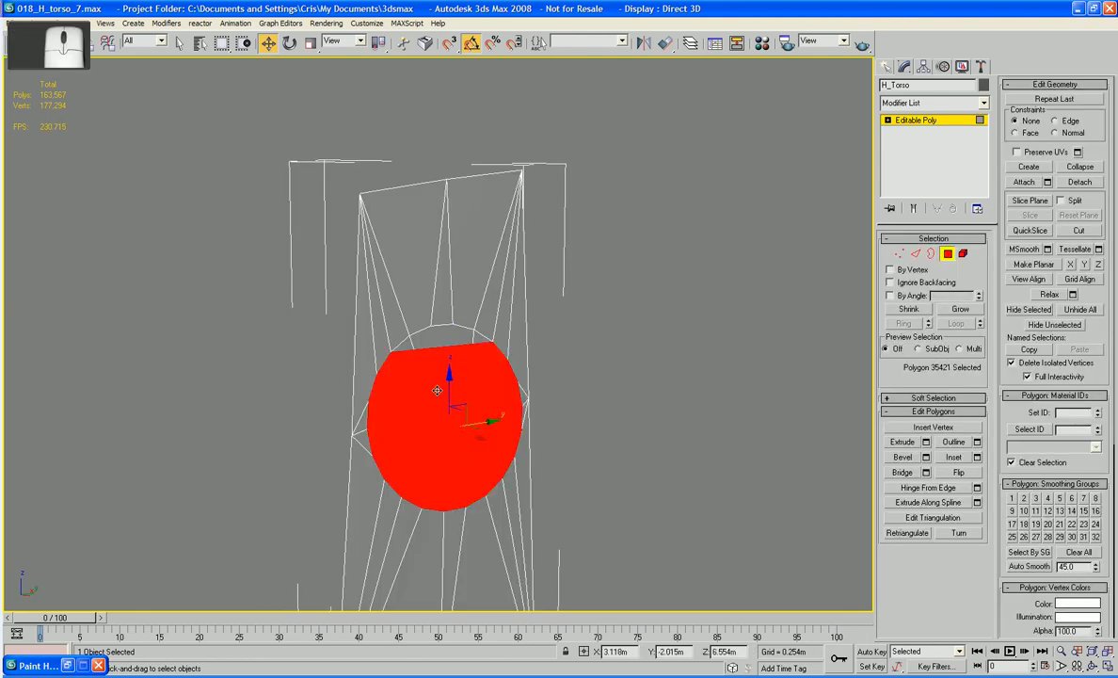
{"action": "left_click", "coordinate": [439, 341], "text": "ctrl"}
{"action": "left_click", "coordinate": [399, 343], "text": "ctrl"}
{"action": "left_click", "coordinate": [401, 342], "text": "ctrl"}
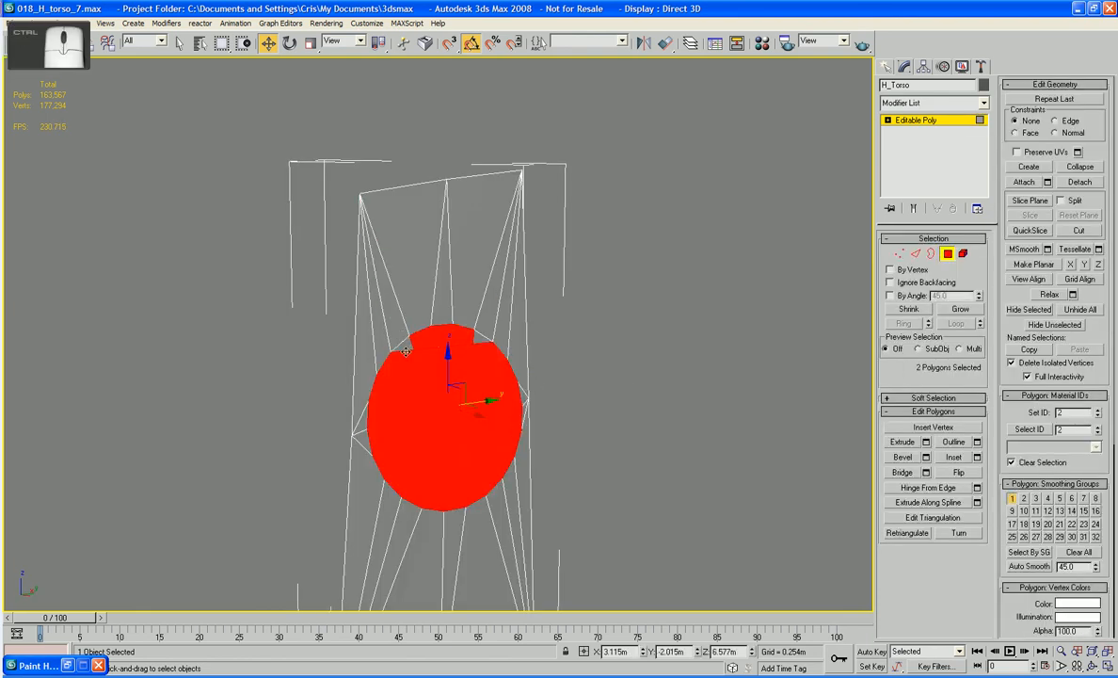
{"action": "left_click", "coordinate": [406, 352], "text": "ctrl"}
{"action": "left_click", "coordinate": [406, 344], "text": "ctrl"}
{"action": "left_click", "coordinate": [434, 396], "text": "ctrl"}
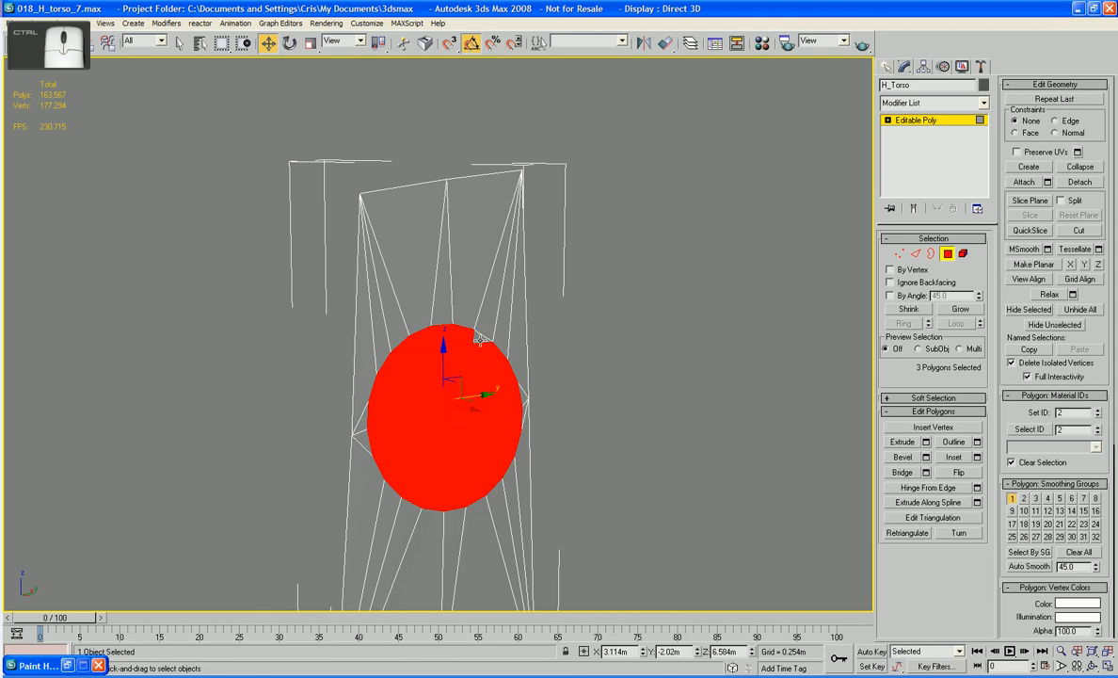
{"action": "left_click", "coordinate": [483, 337], "text": "ctrl"}
{"action": "middle_click_drag", "start_coordinate": [511, 363], "coordinate": [490, 356]}
{"action": "scroll", "coordinate": [489, 356], "scroll_direction": "up", "scroll_amount": 5}
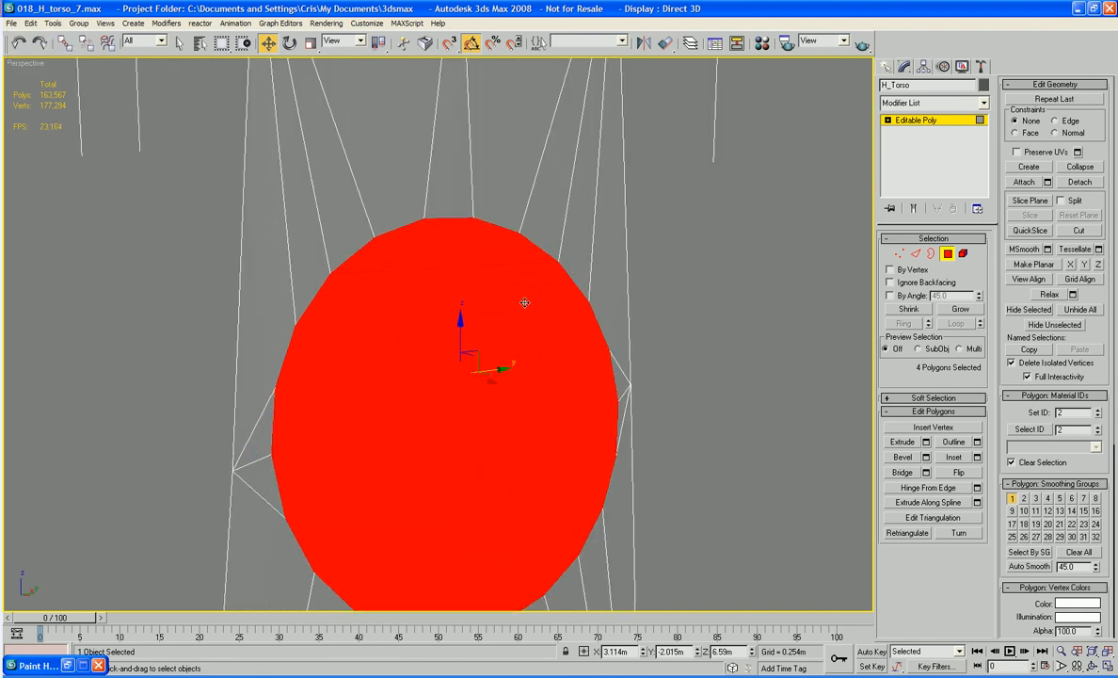
- Bevel the selected disc polygons as a group with a height of -0.001 m and an outline amount of -0.001 m
{"action": "left_click", "coordinate": [927, 458]}
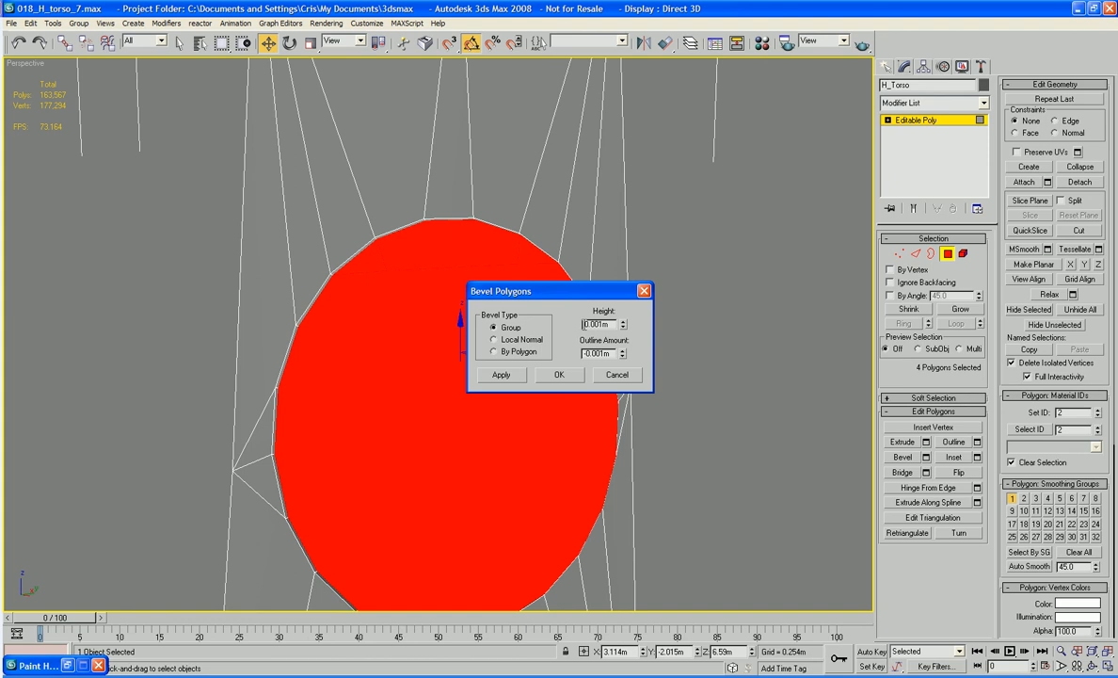
{"action": "type", "text": "-"}
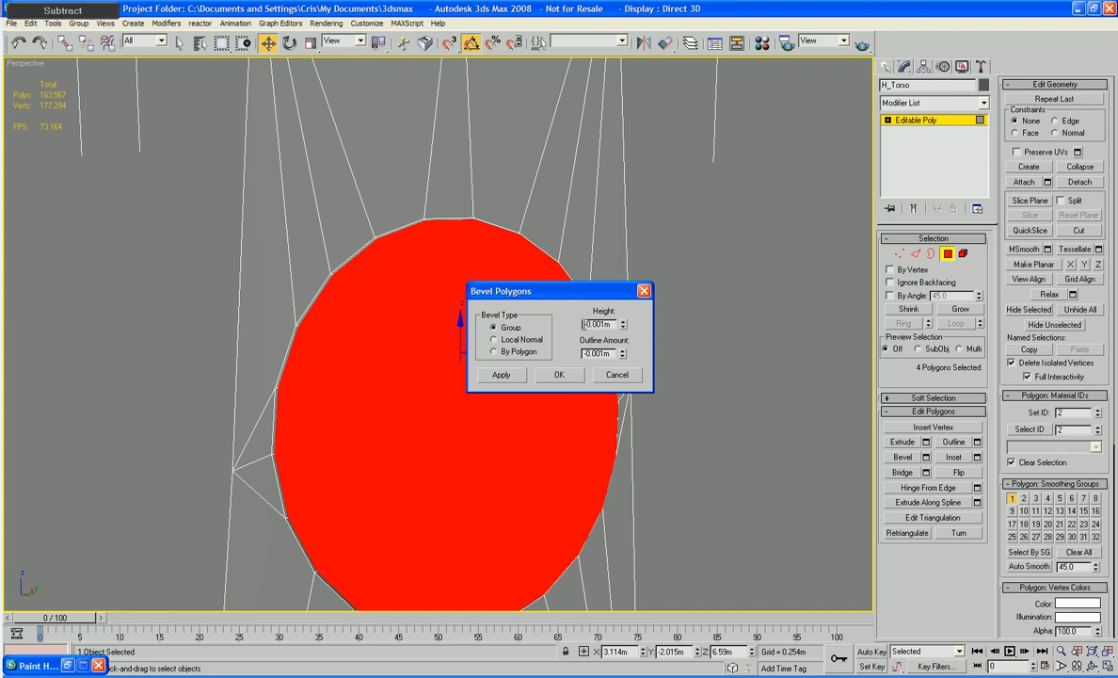
{"action": "key", "text": "Return"}
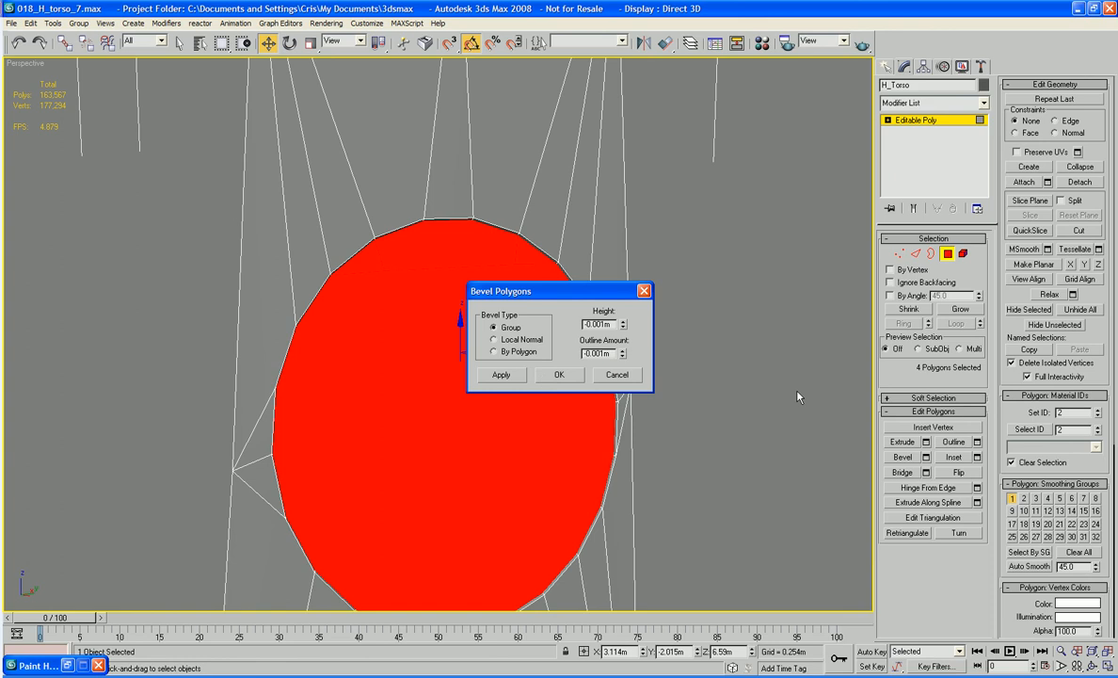
{"action": "key", "text": "Return"}
- Extrude the selected disc polygons as a group by -0.01 m to sink them into the panel
{"action": "left_click", "coordinate": [926, 442]}
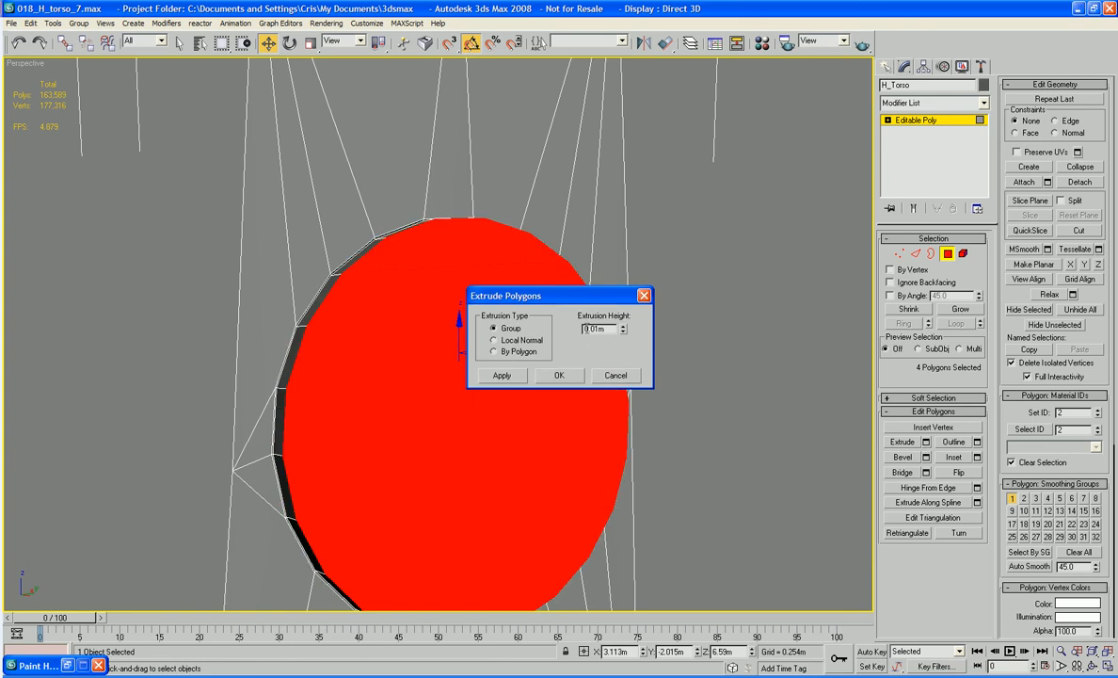
{"action": "type", "text": "-"}
{"action": "key", "text": "Return"}
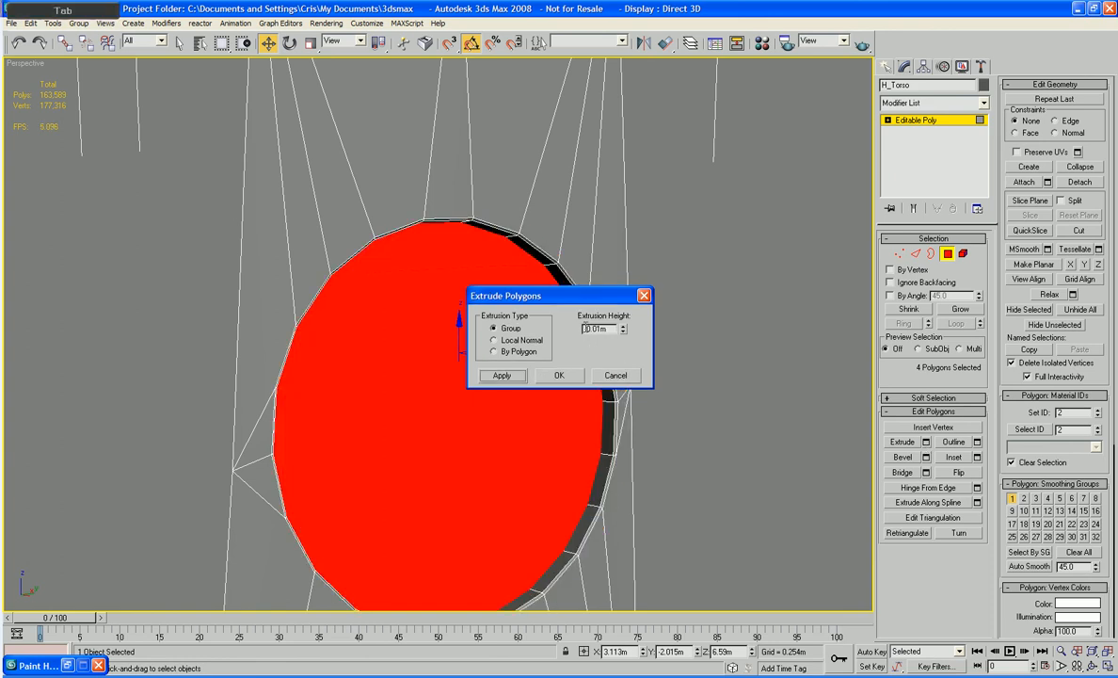
{"action": "left_click", "coordinate": [556, 376]}
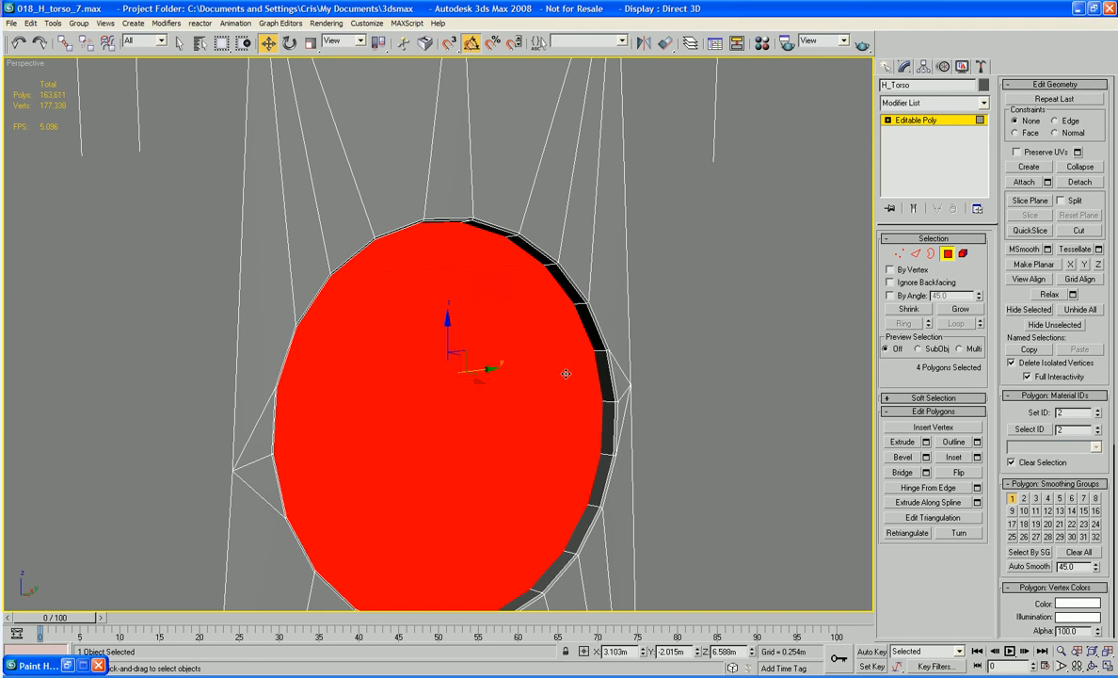
- Exclude the tab polygon from the selection, then bevel the remaining three disc polygons and inset them by 0.001 m
{"action": "left_click", "coordinate": [466, 247], "text": "alt"}
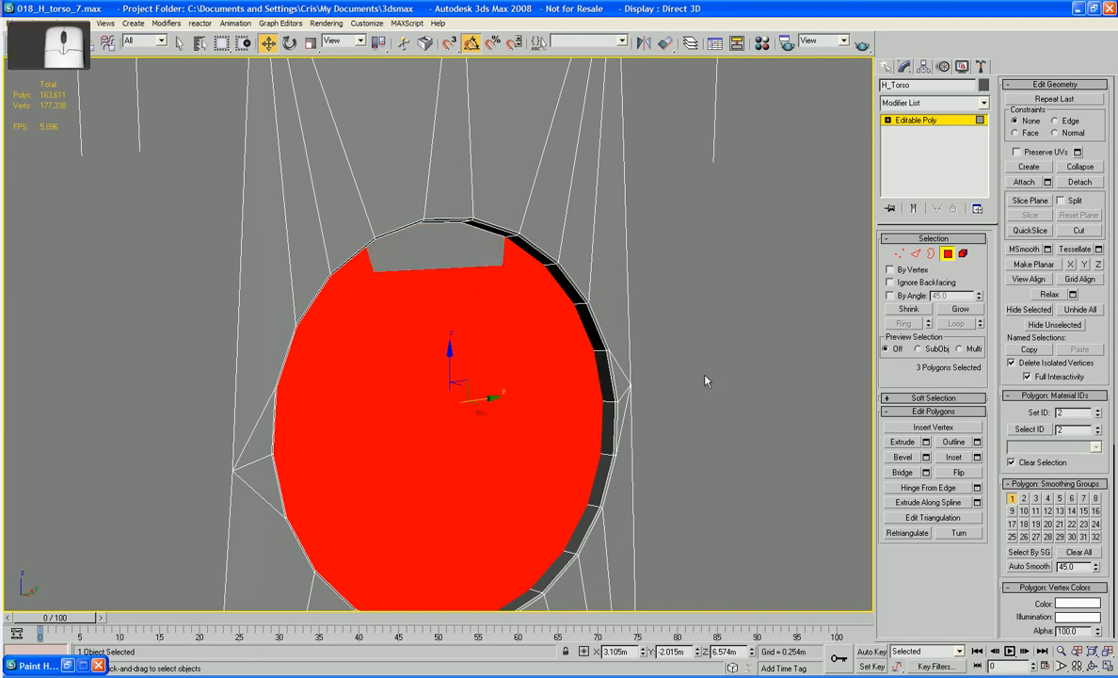
{"action": "left_click", "coordinate": [926, 457]}
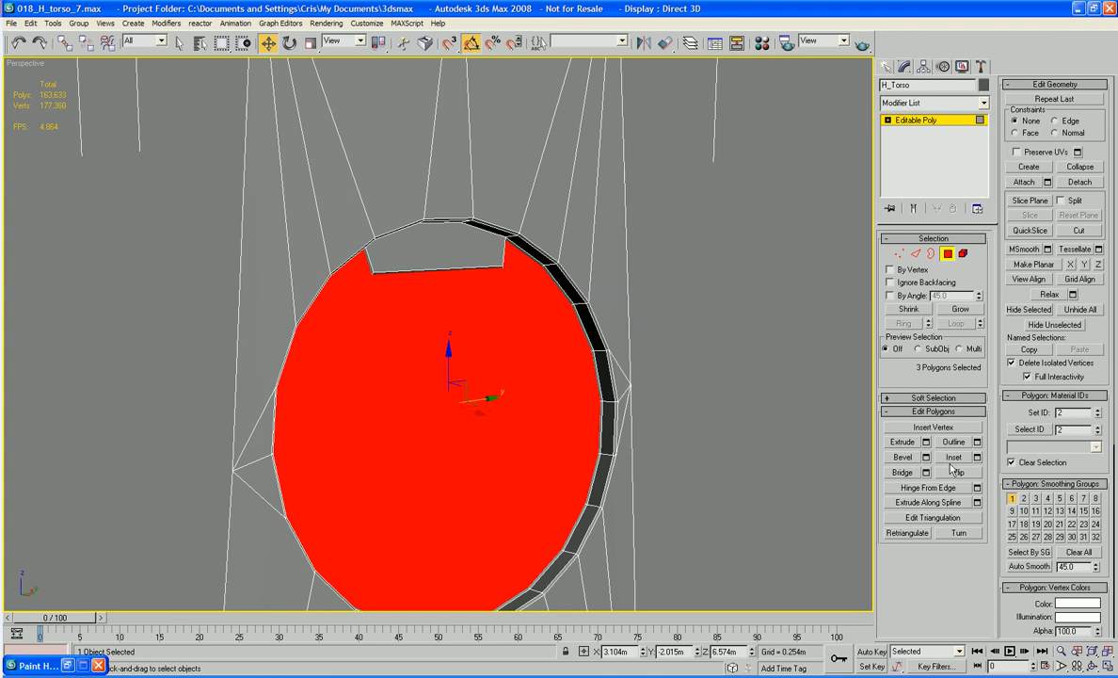
{"action": "left_click", "coordinate": [978, 459]}
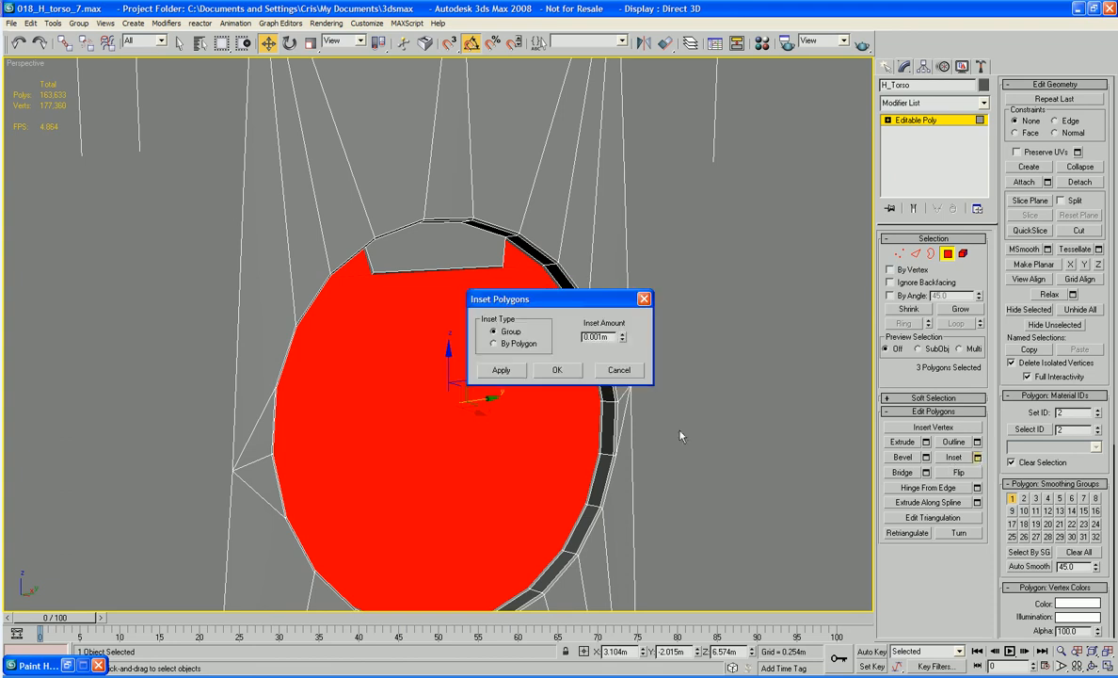
{"action": "left_click", "coordinate": [555, 370]}
- Bevel the three disc polygons with height 0.001 m and outline -0.001 m, and extrude them 0.01 m outwards
{"action": "left_click", "coordinate": [926, 458]}
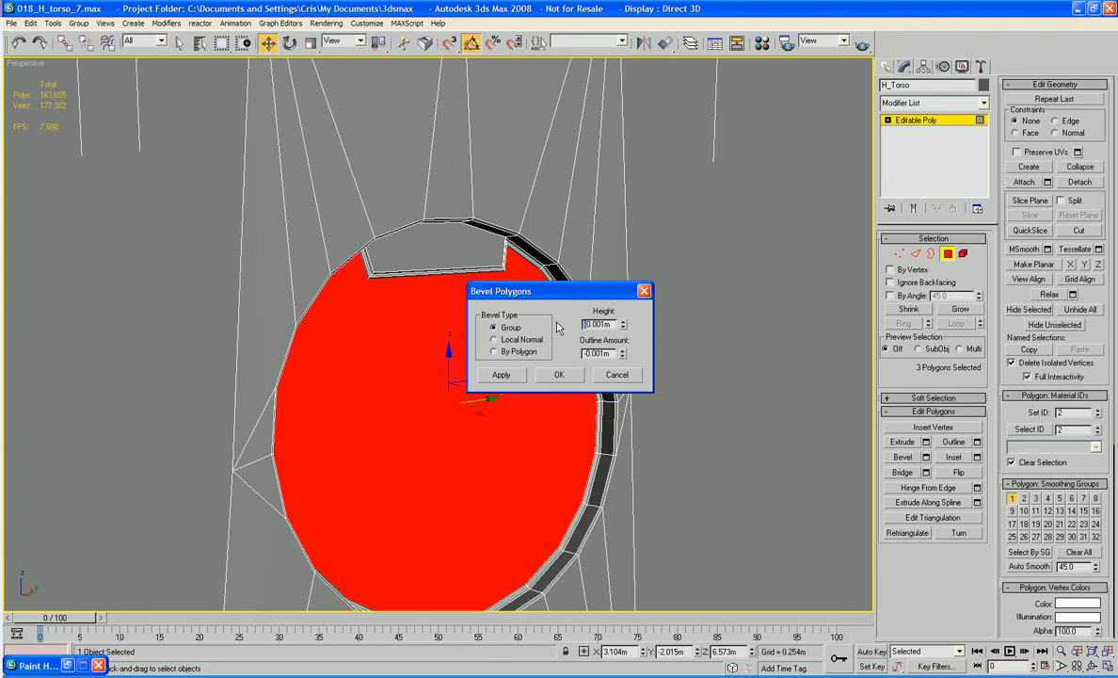
{"action": "key", "text": "Tab"}
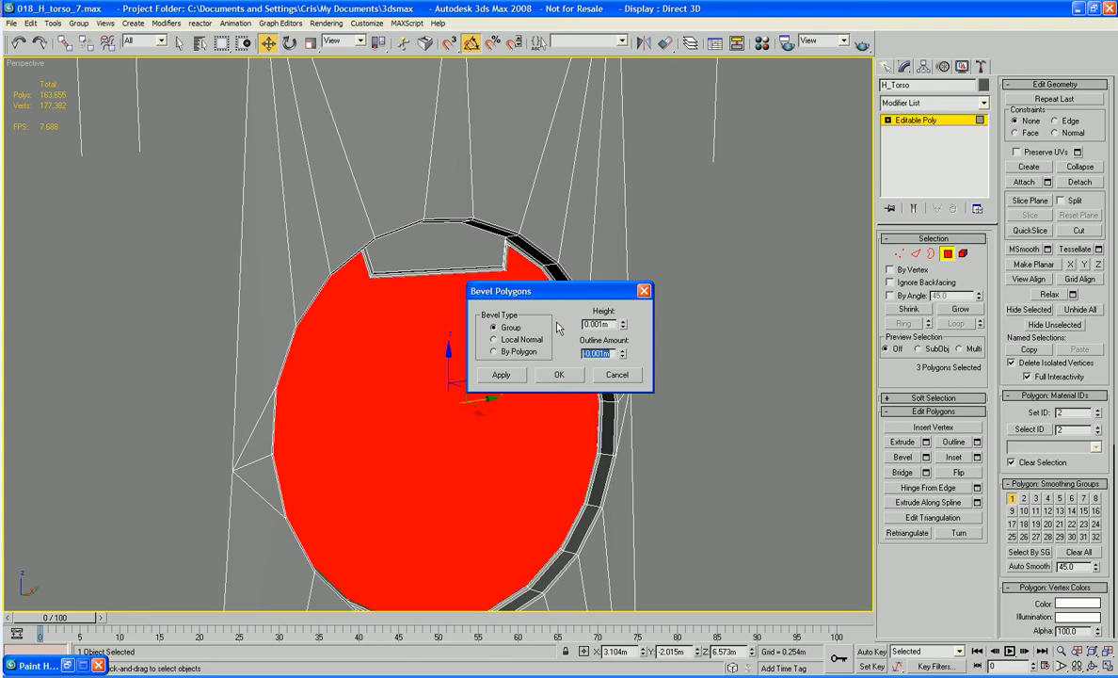
{"action": "left_click", "coordinate": [568, 379]}
{"action": "left_click", "coordinate": [925, 442]}
{"action": "key", "text": "Tab"}
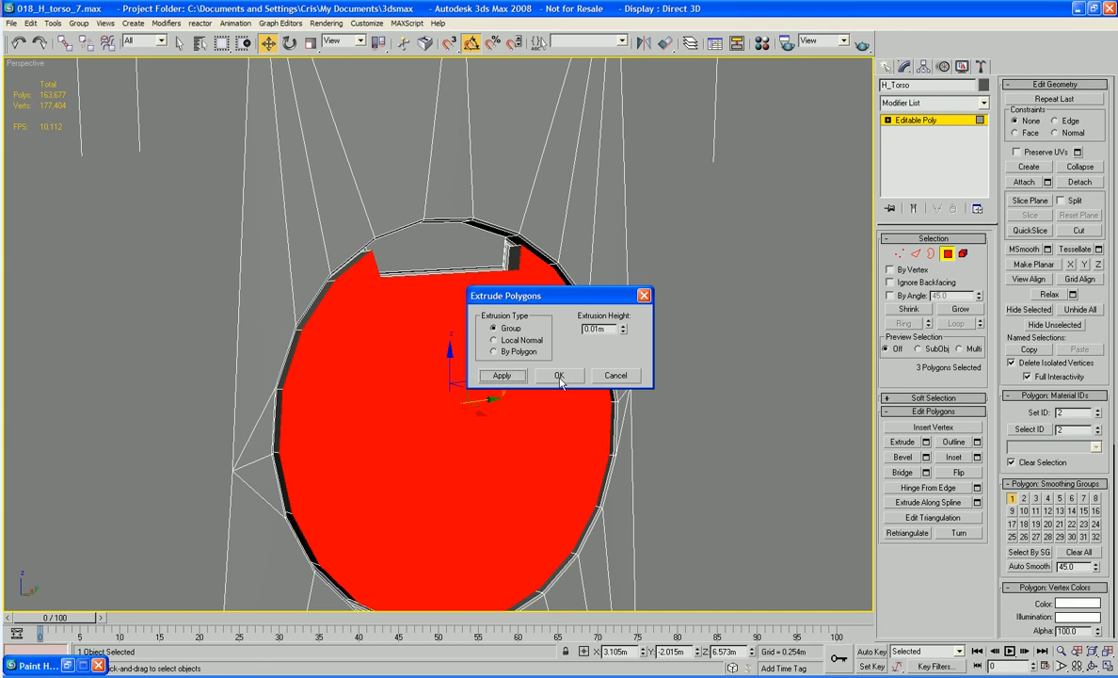
{"action": "key", "text": "Return"}
- Bevel the three raised disc polygons once more and turn off the display of edges on the shaded model
{"action": "left_click", "coordinate": [901, 458]}
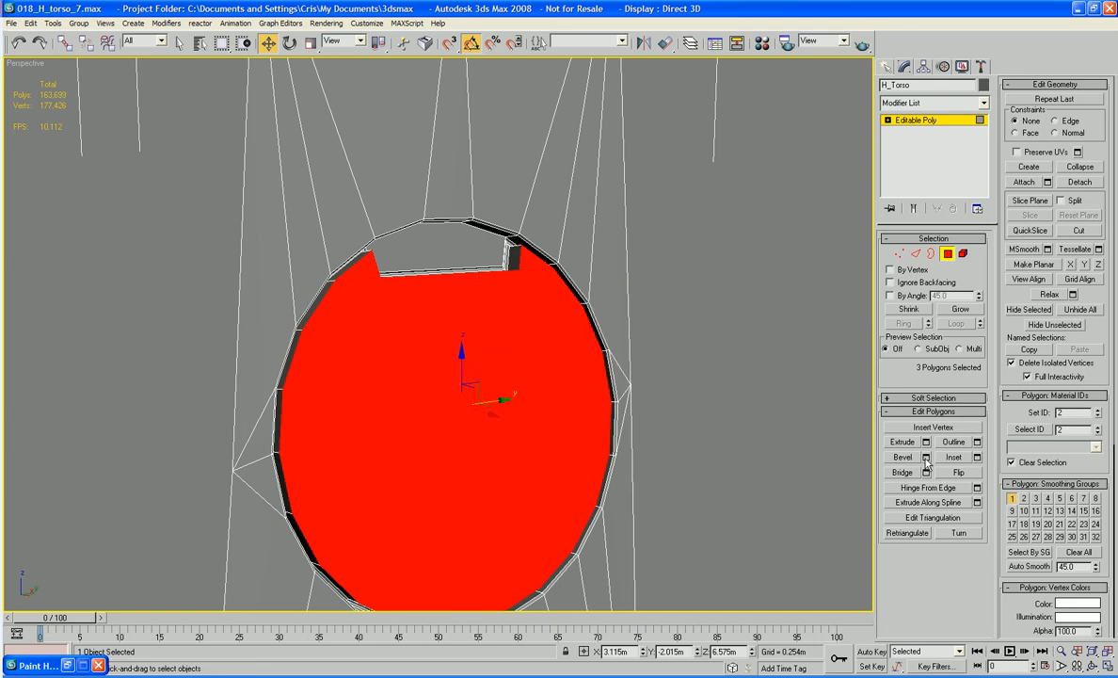
{"action": "key", "text": "Return"}
{"action": "left_click", "coordinate": [719, 337]}
{"action": "key", "text": "F4"}
{"action": "scroll", "coordinate": [719, 337], "scroll_direction": "down", "scroll_amount": 5}
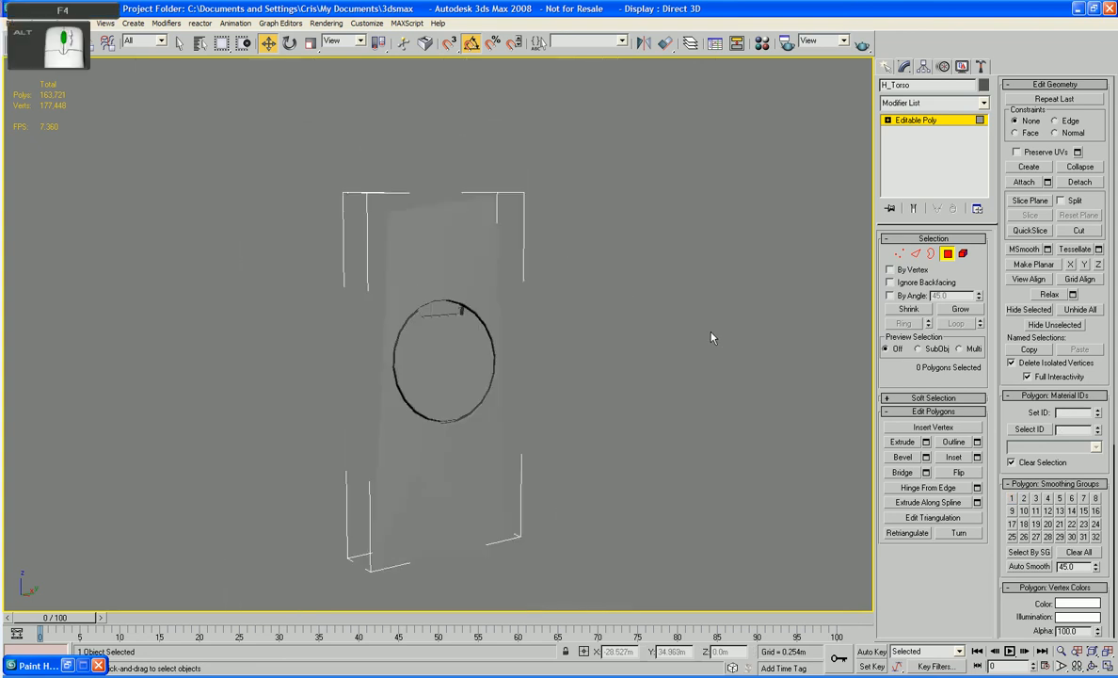
{"action": "middle_click_drag", "start_coordinate": [671, 337], "coordinate": [704, 344], "text": "alt"}
- Check the disc with H_Torso deselected, then reselect the object and unhide all of its polygons
{"action": "left_click", "coordinate": [938, 254]}
{"action": "left_click", "coordinate": [679, 349]}
{"action": "scroll", "coordinate": [706, 349], "scroll_direction": "up", "scroll_amount": 4}
{"action": "scroll", "coordinate": [704, 345], "scroll_direction": "down", "scroll_amount": 2}
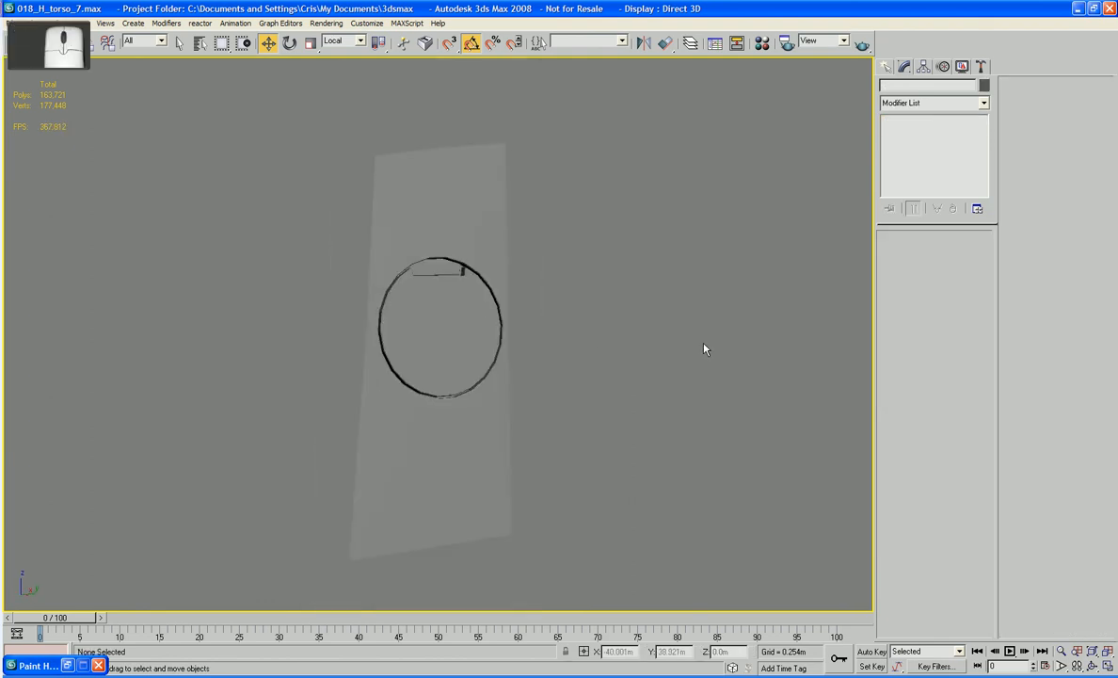
{"action": "left_click", "coordinate": [532, 290]}
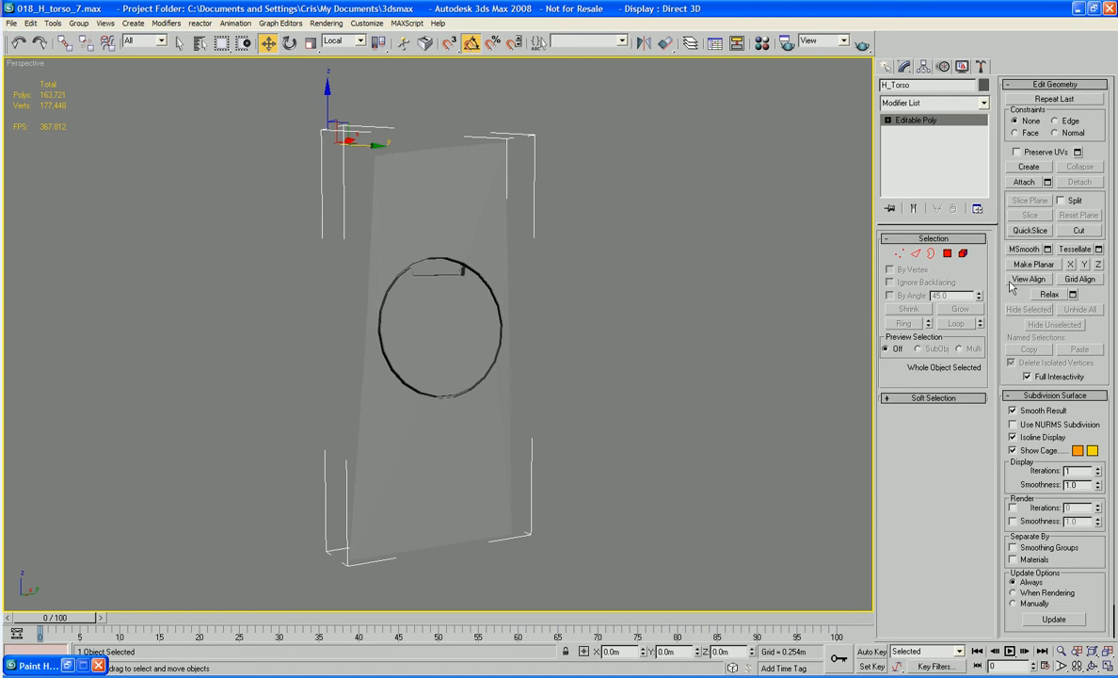
{"action": "left_click", "coordinate": [948, 252]}
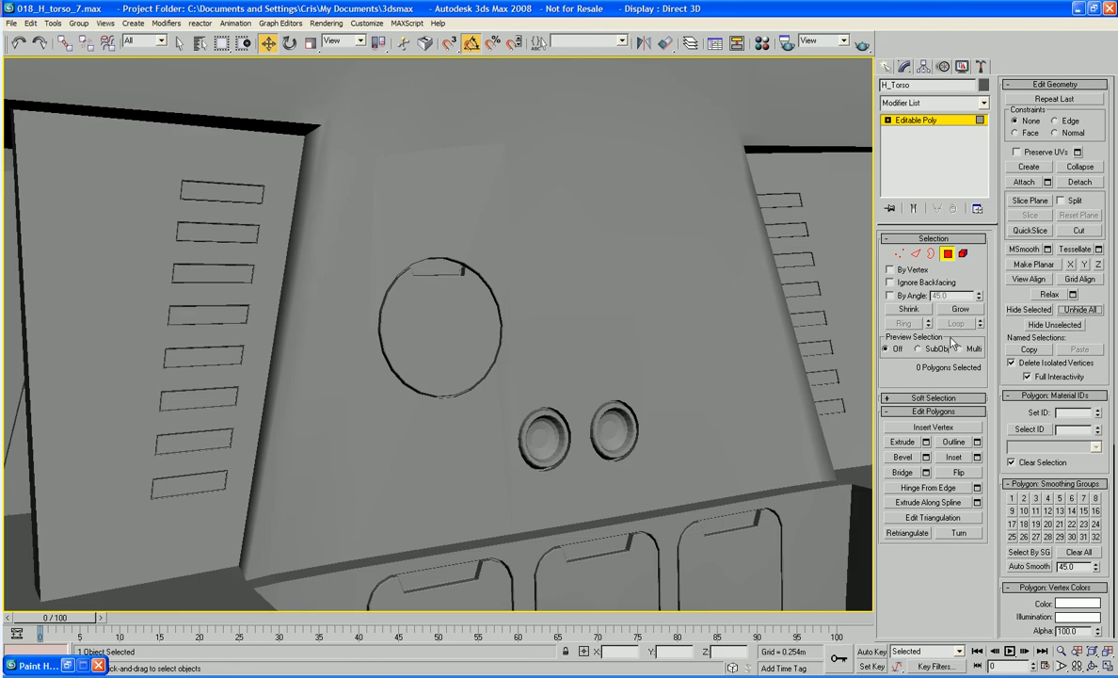
{"action": "left_click", "coordinate": [948, 254]}
- Chamfer the four corner vertices on the top plate, then chamfer the resulting vertices again by 0.007 m
{"action": "middle_click_drag", "start_coordinate": [673, 316], "coordinate": [595, 407]}
{"action": "scroll", "coordinate": [612, 303], "scroll_direction": "down", "scroll_amount": 5}
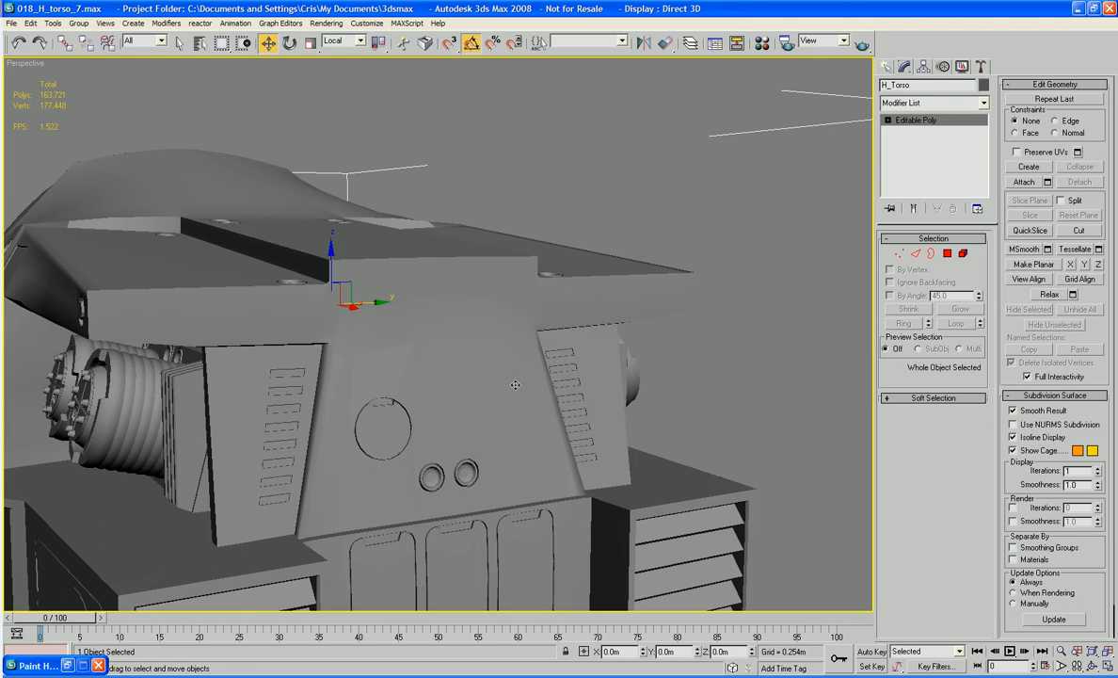
{"action": "middle_click_drag", "start_coordinate": [515, 385], "coordinate": [569, 457], "text": "alt"}
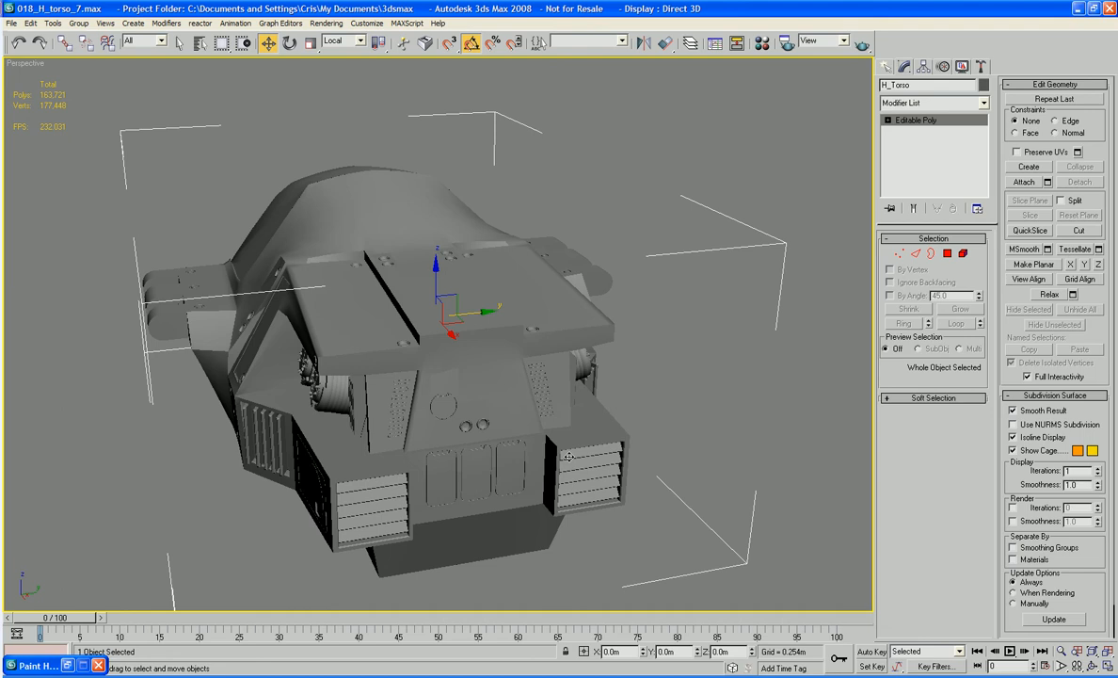
{"action": "middle_click_drag", "start_coordinate": [569, 456], "coordinate": [528, 358], "text": "alt"}
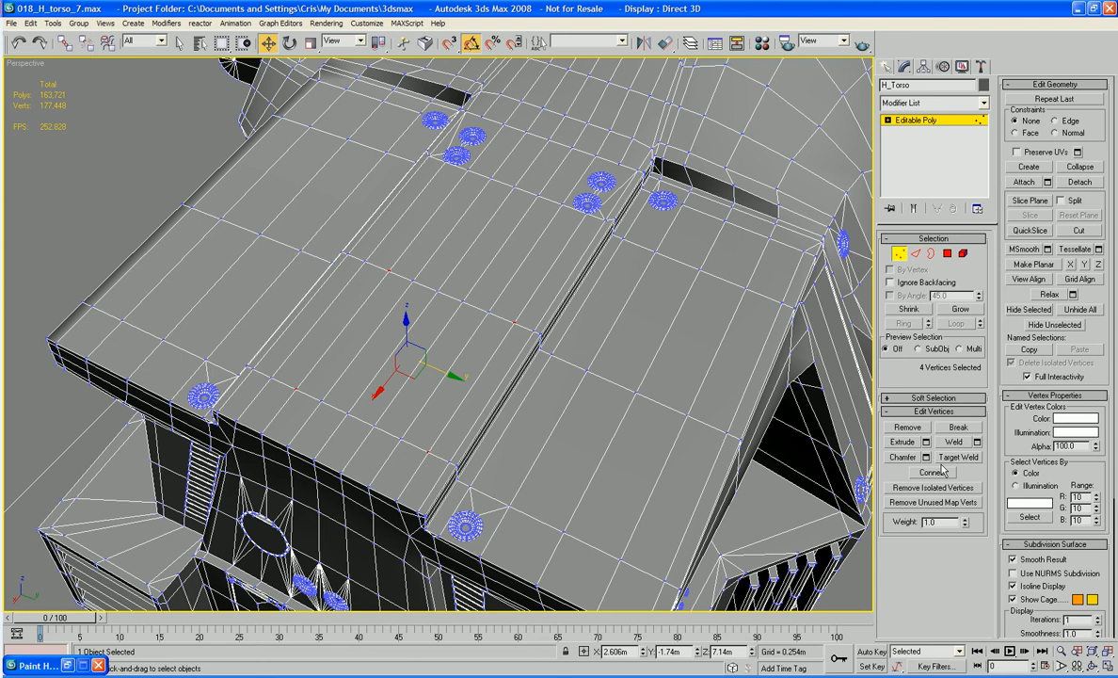
{"action": "left_click", "coordinate": [925, 457]}
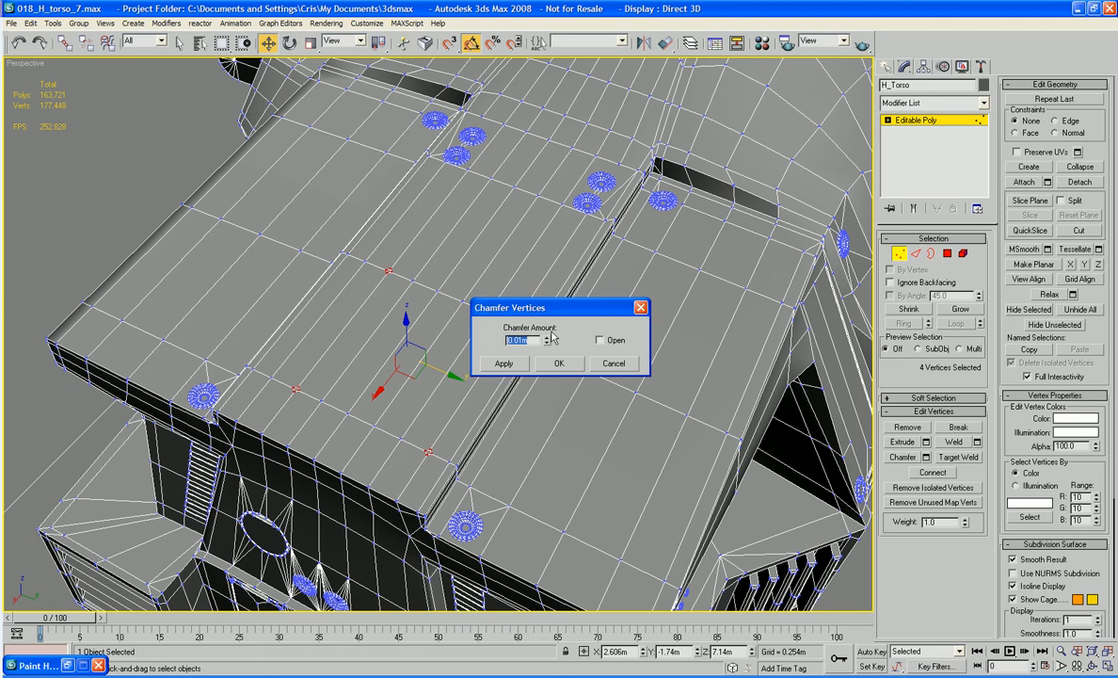
{"action": "left_click_drag", "start_coordinate": [547, 322], "coordinate": [545, 368]}
{"action": "left_click", "coordinate": [497, 367]}
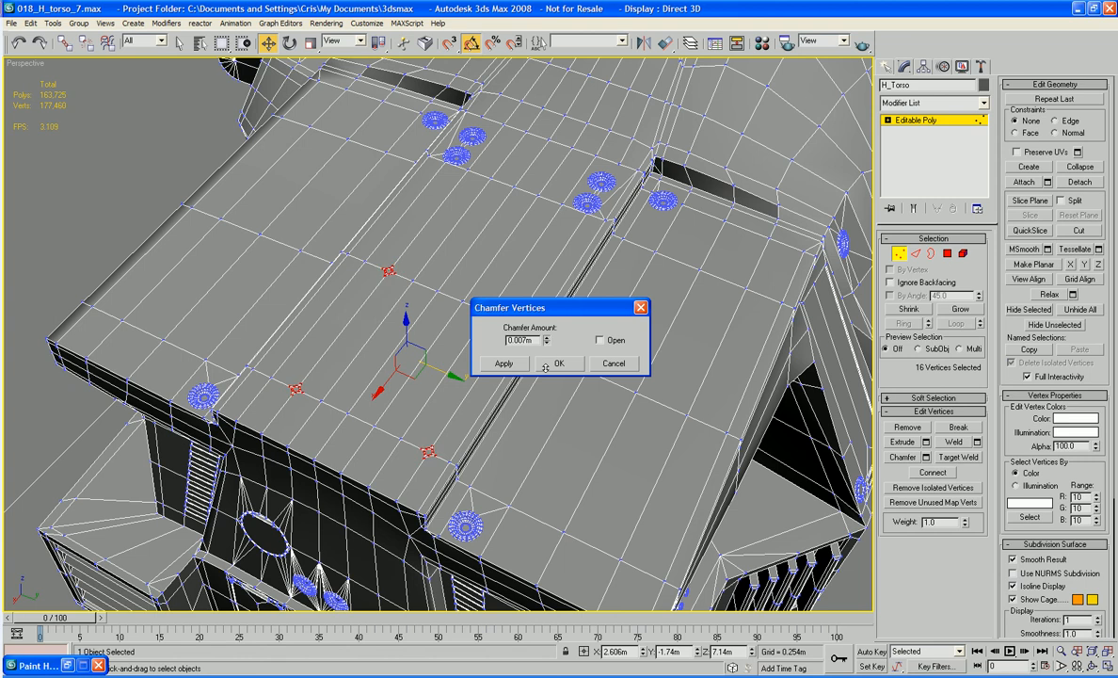
{"action": "left_click", "coordinate": [554, 364]}
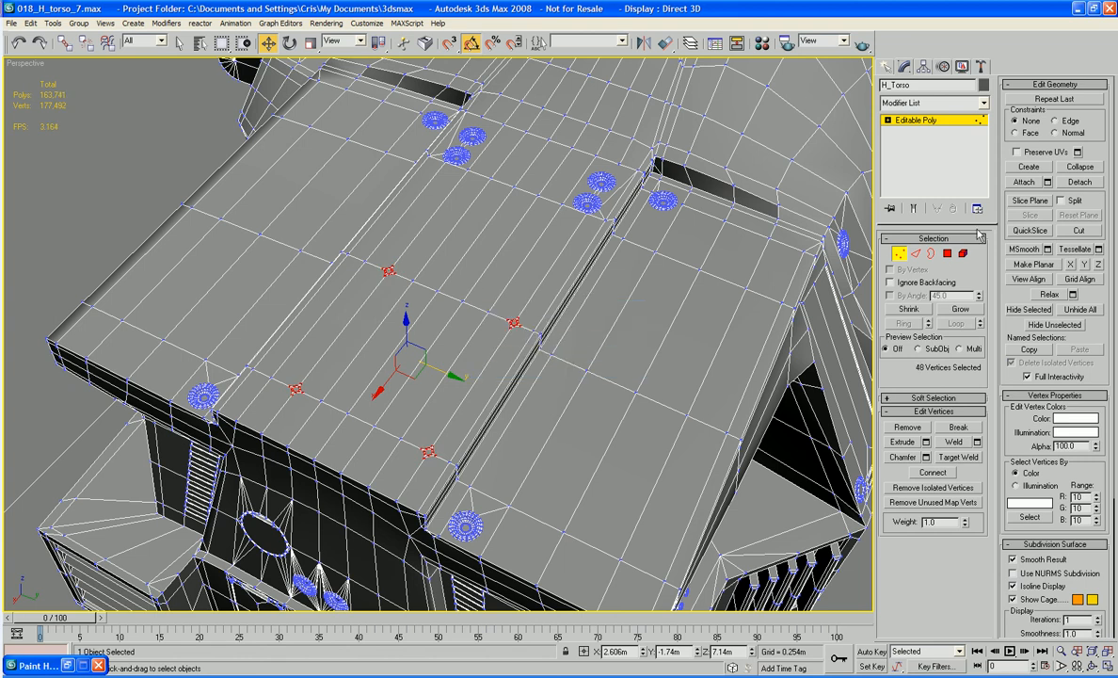
- Select the five polygons between the chamfered corners on the top plate and extrude them as a group by -0.01 m
{"action": "left_click", "coordinate": [948, 254]}
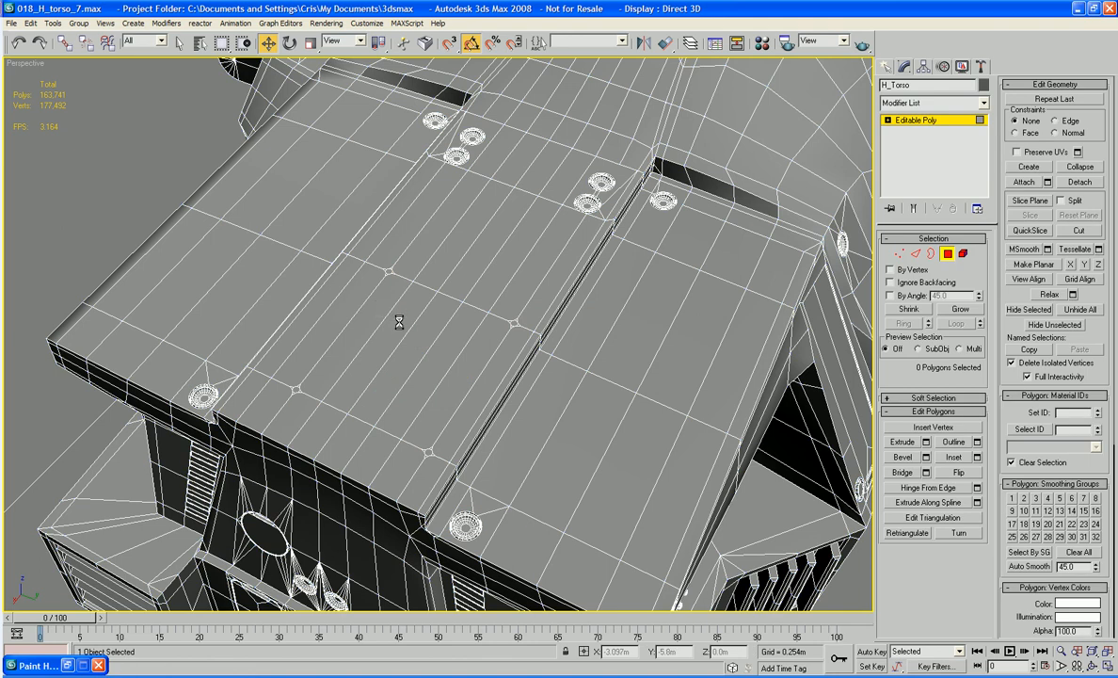
{"action": "left_click", "coordinate": [340, 341], "text": "ctrl"}
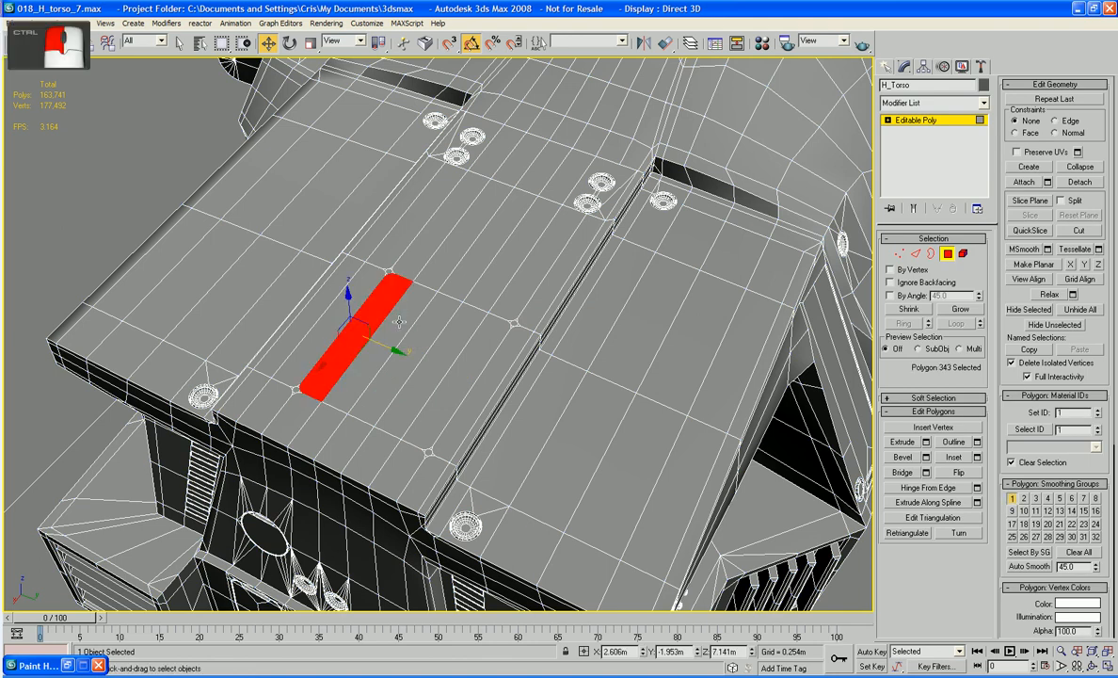
{"action": "left_click", "coordinate": [388, 320], "text": "ctrl"}
{"action": "left_click", "coordinate": [416, 337], "text": "ctrl"}
{"action": "left_click", "coordinate": [445, 348], "text": "ctrl"}
{"action": "left_click", "coordinate": [472, 359], "text": "ctrl"}
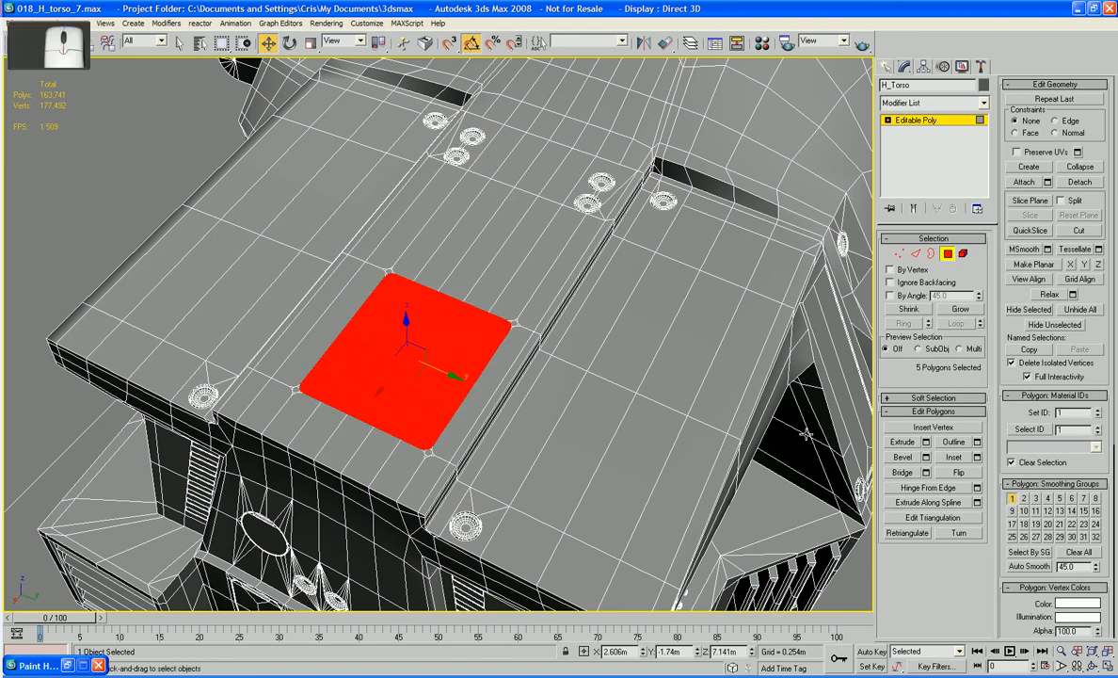
{"action": "left_click", "coordinate": [926, 443]}
{"action": "left_click", "coordinate": [585, 328]}
{"action": "type", "text": "-"}
{"action": "key", "text": "Tab"}
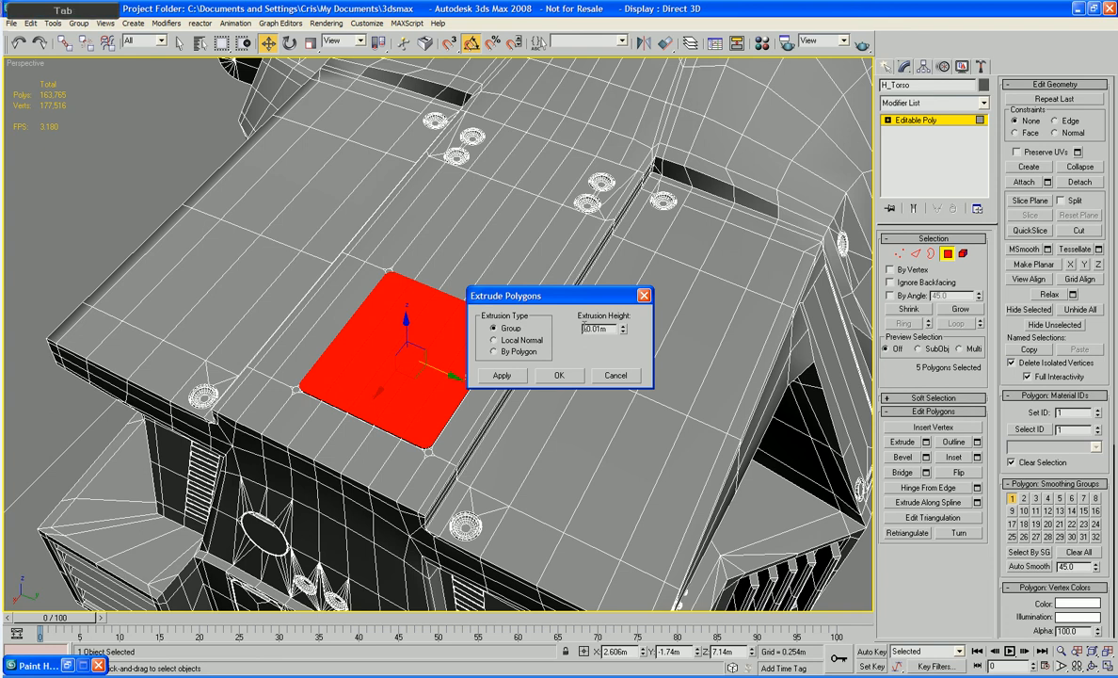
{"action": "left_click", "coordinate": [558, 378]}
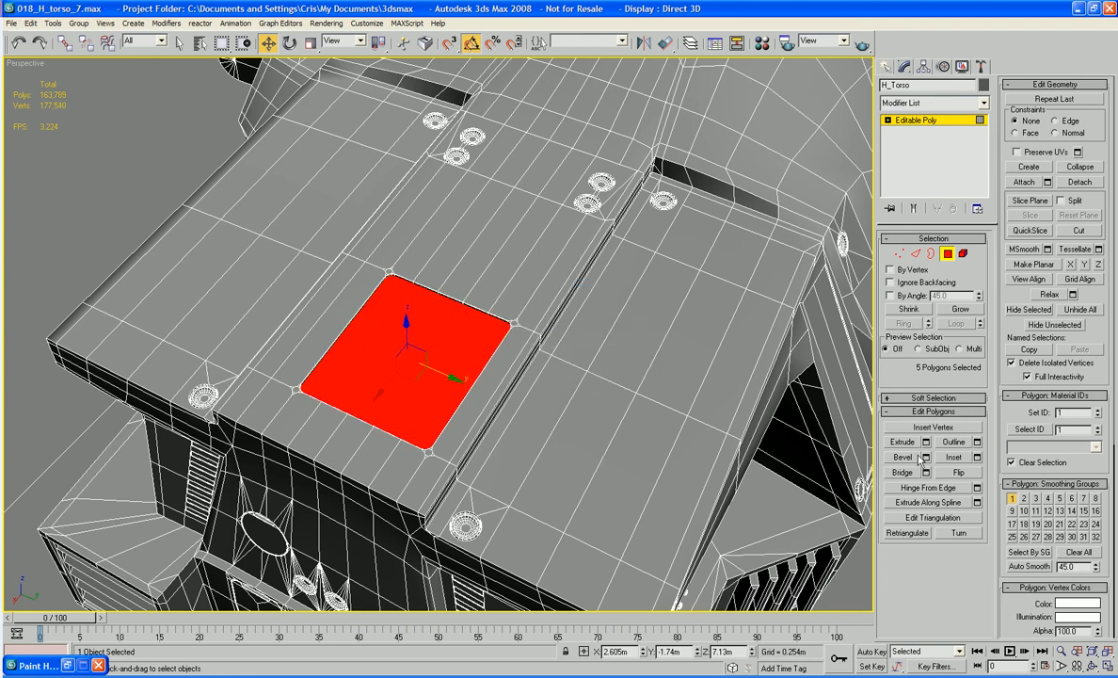
- Bevel the five panel polygons with height -0.001 m and outline -0.001 m, and inset them by 0.001 m
{"action": "left_click", "coordinate": [926, 457]}
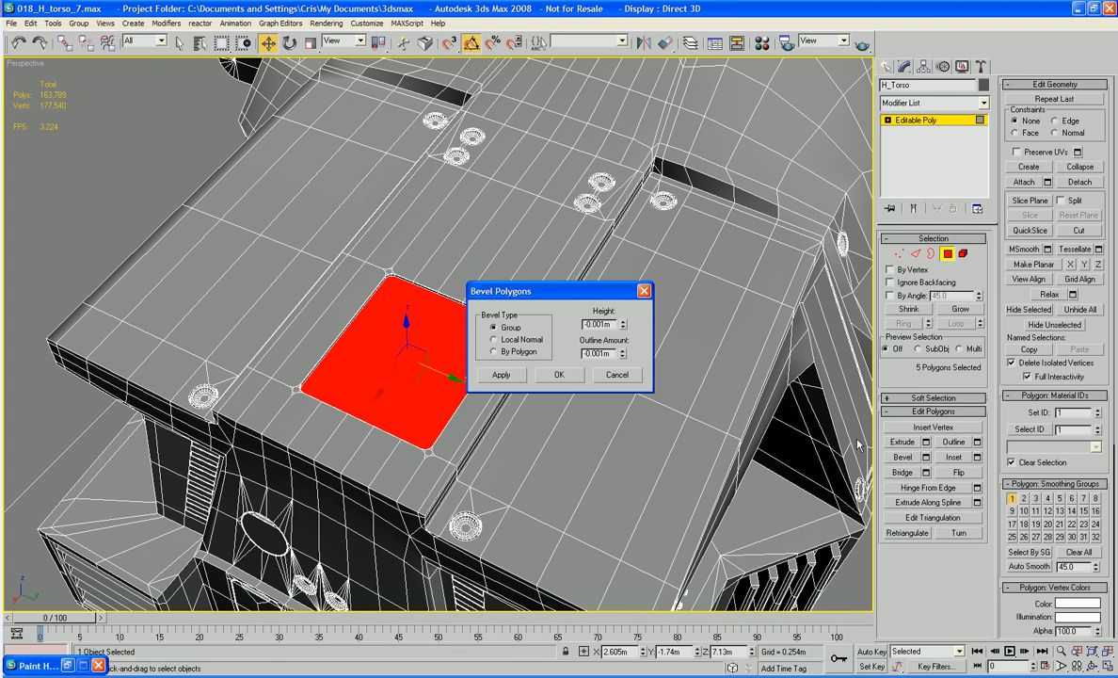
{"action": "left_click", "coordinate": [559, 376]}
{"action": "left_click", "coordinate": [977, 457]}
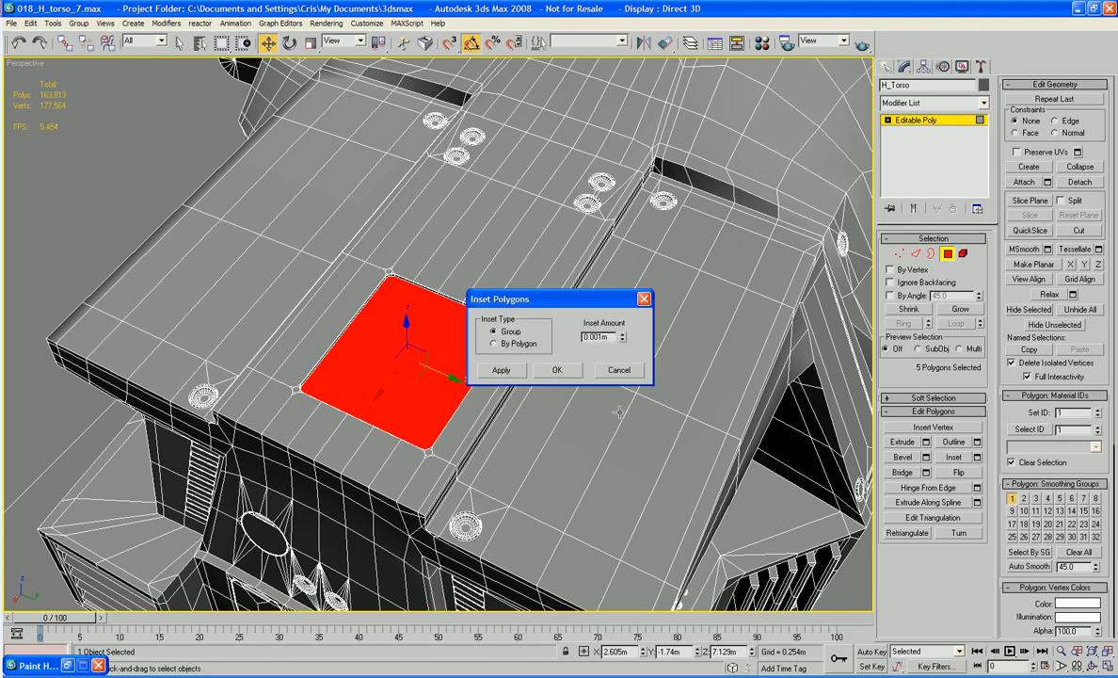
{"action": "key", "text": "Return"}
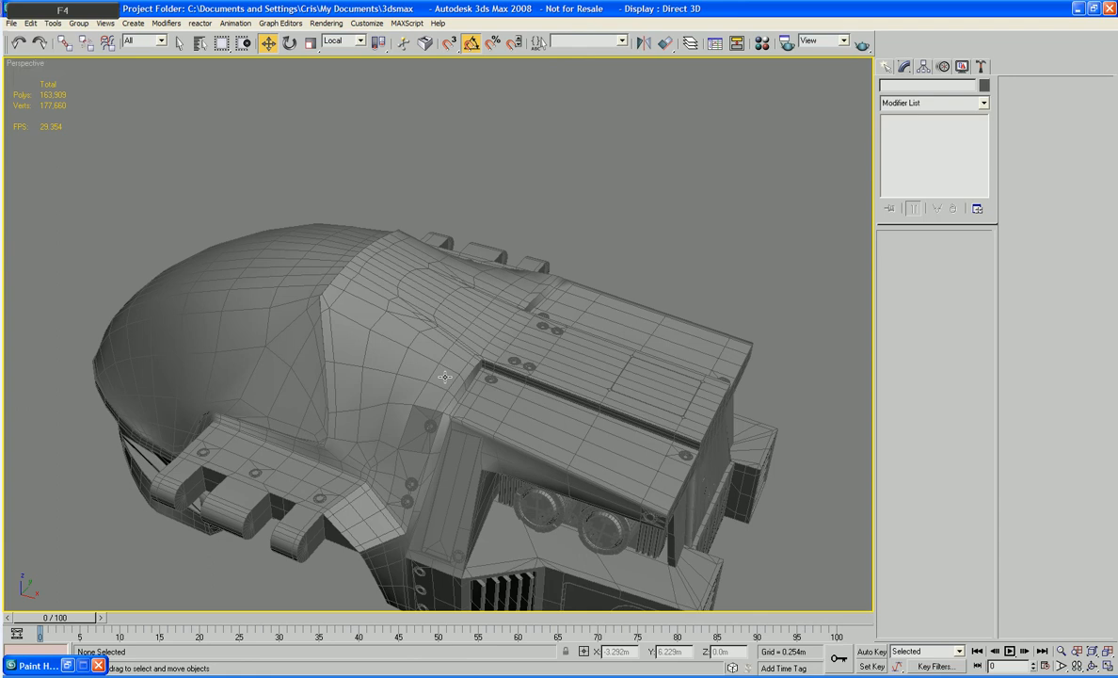
- Reselect H_Torso and reposition a vertex on the sloped shoulder near the upper disc beside the top plate
{"action": "middle_click_drag", "start_coordinate": [445, 377], "coordinate": [478, 313], "text": "alt"}
{"action": "scroll", "coordinate": [438, 373], "scroll_direction": "up", "scroll_amount": 3}
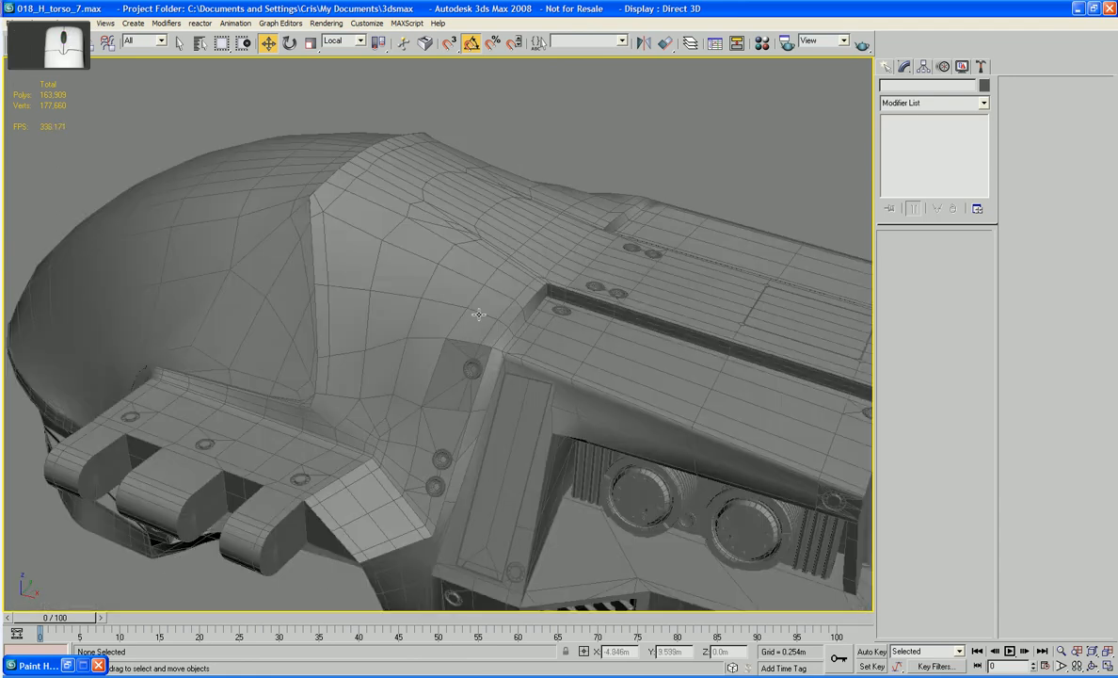
{"action": "left_click", "coordinate": [478, 313]}
{"action": "scroll", "coordinate": [424, 320], "scroll_direction": "up", "scroll_amount": 5}
{"action": "middle_click_drag", "start_coordinate": [399, 327], "coordinate": [478, 258], "text": "alt"}
{"action": "key", "text": "1"}
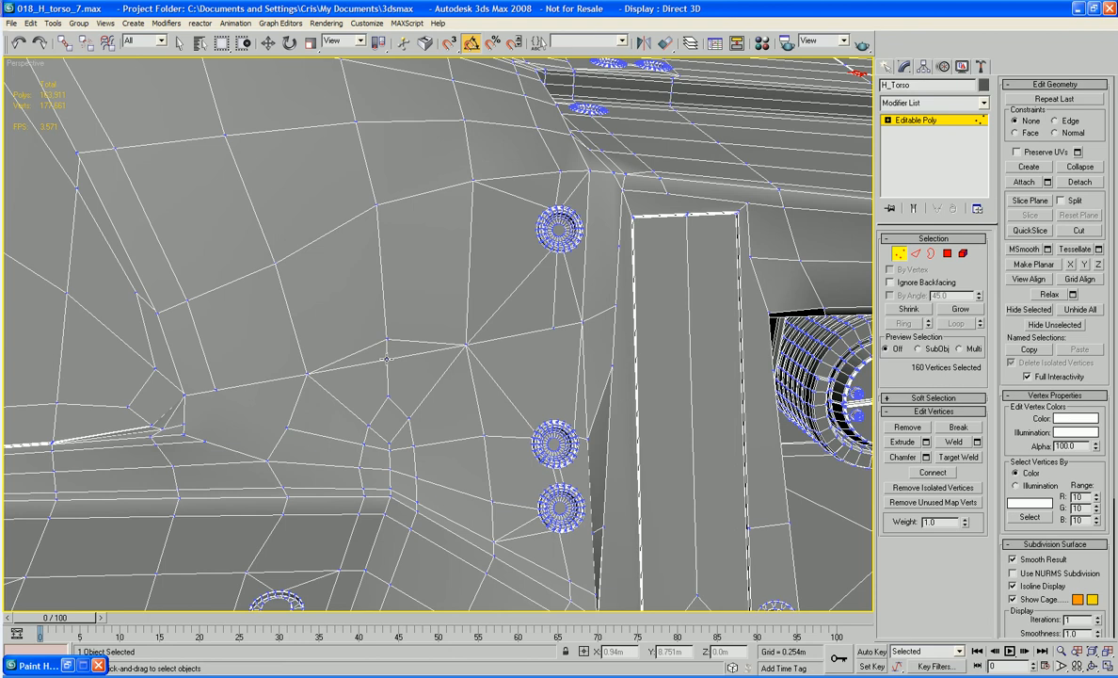
{"action": "middle_click_drag", "start_coordinate": [369, 284], "coordinate": [366, 362], "text": "alt"}
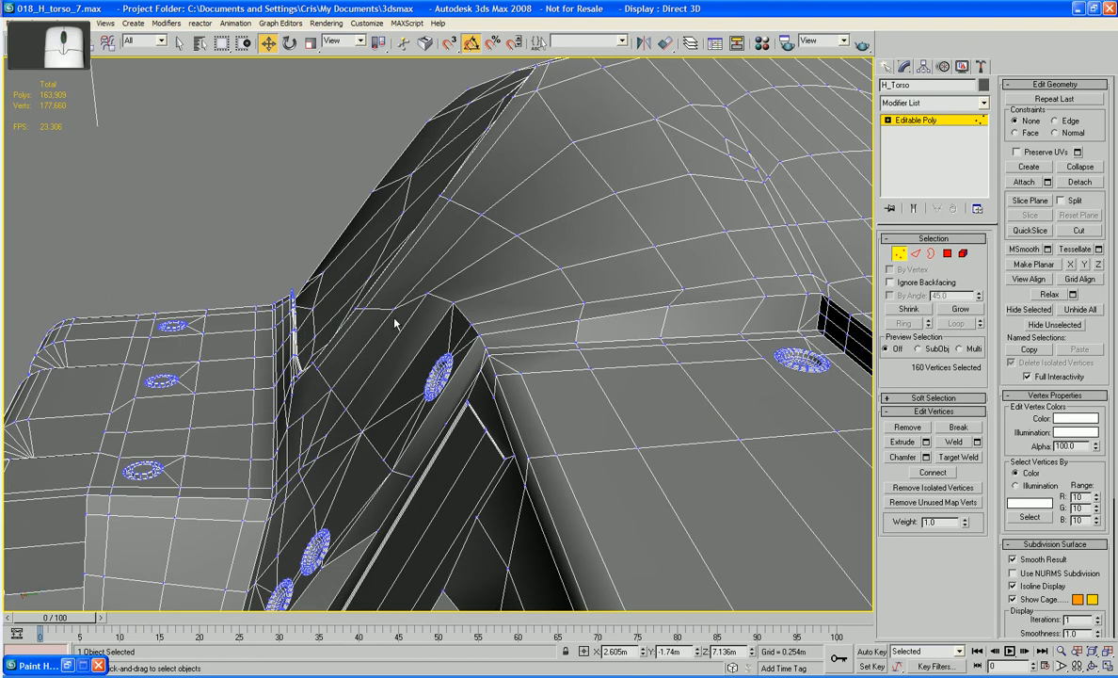
{"action": "left_click", "coordinate": [411, 292]}
{"action": "left_click_drag", "start_coordinate": [415, 287], "coordinate": [420, 273]}
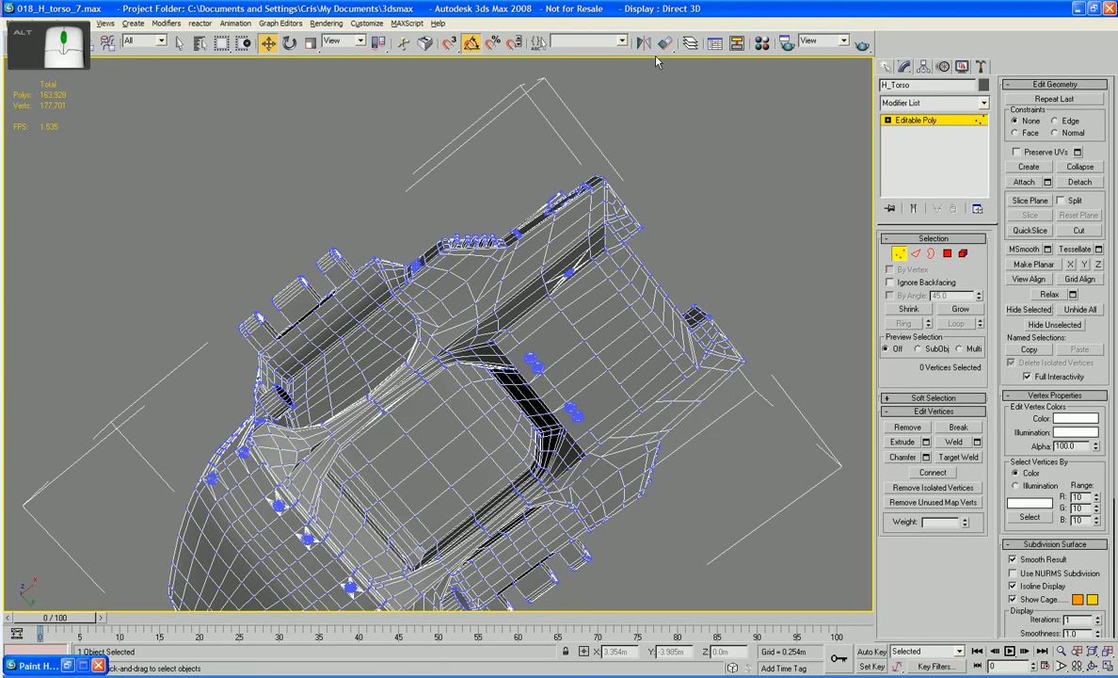
- Select four vertices as the corners of a new panel on the curved shoulder surface in front of the top plate
{"action": "middle_click_drag", "start_coordinate": [657, 58], "coordinate": [540, 277], "text": "alt"}
{"action": "scroll", "coordinate": [487, 288], "scroll_direction": "up", "scroll_amount": 3}
{"action": "left_click", "coordinate": [496, 231]}
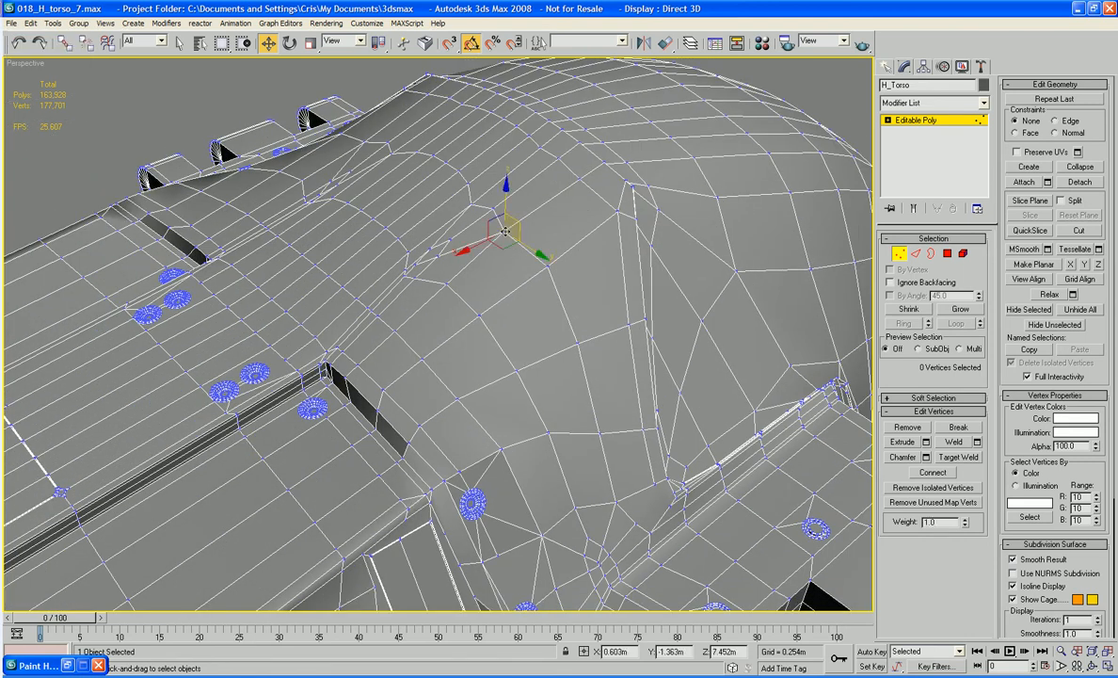
{"action": "left_click", "coordinate": [577, 343], "text": "ctrl"}
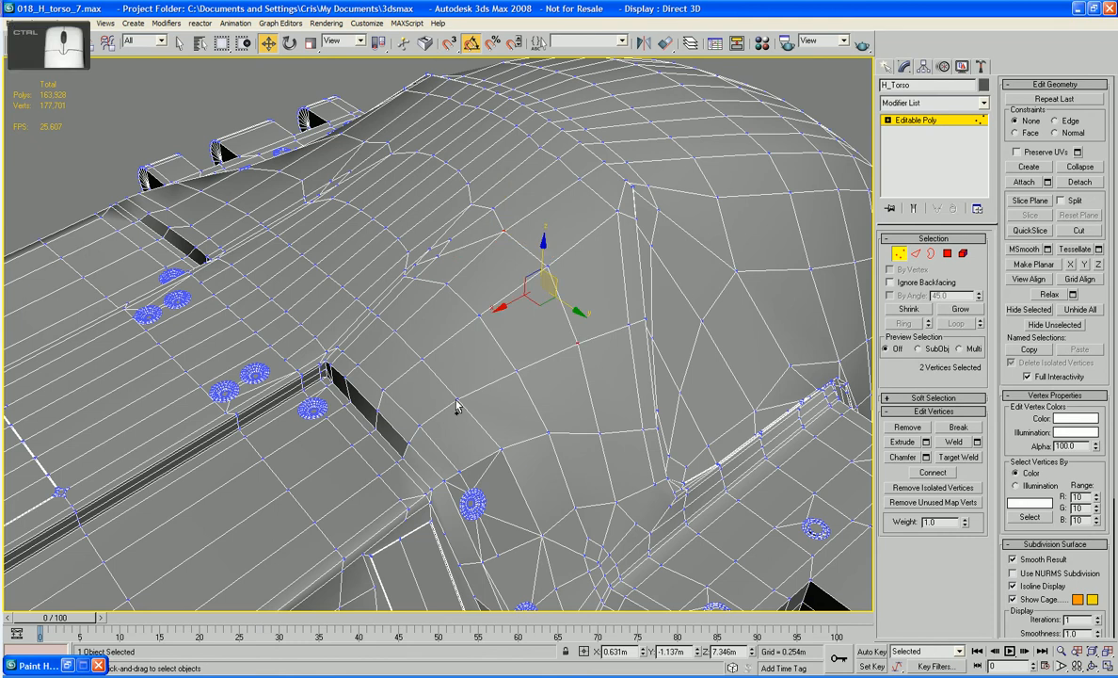
{"action": "left_click", "coordinate": [458, 400], "text": "ctrl"}
{"action": "left_click", "coordinate": [395, 329], "text": "ctrl"}
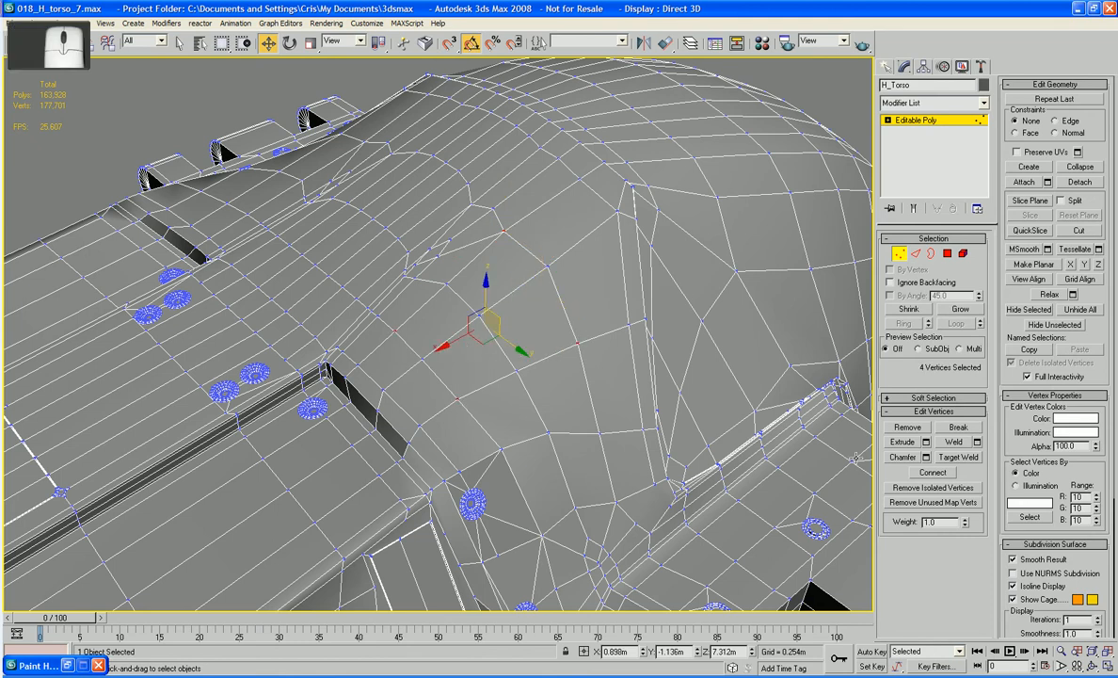
{"action": "left_click", "coordinate": [829, 426]}
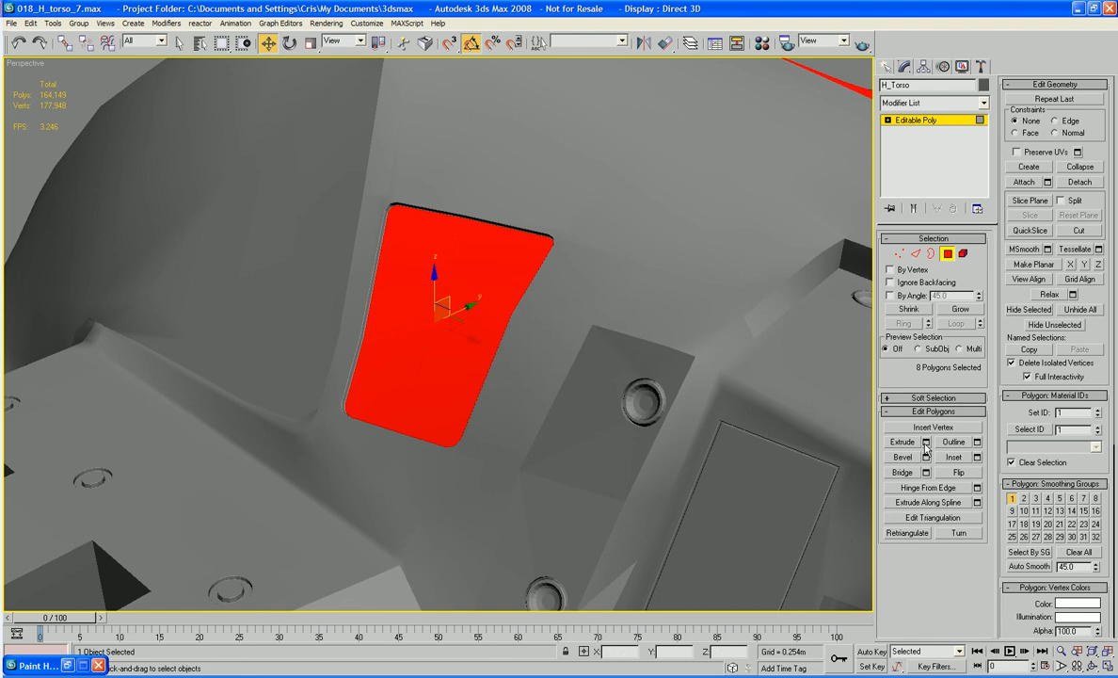
- Extrude the eight polygons of the shoulder panel 0.01 m outwards
{"action": "left_click", "coordinate": [926, 442]}
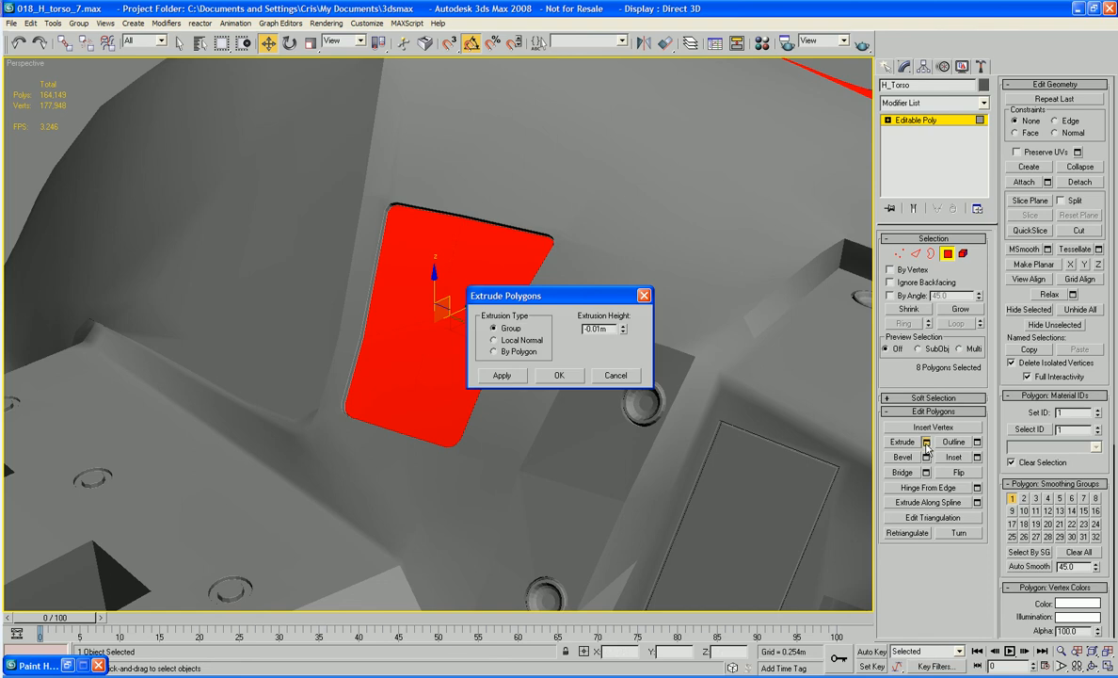
{"action": "left_click_drag", "start_coordinate": [587, 329], "coordinate": [574, 328]}
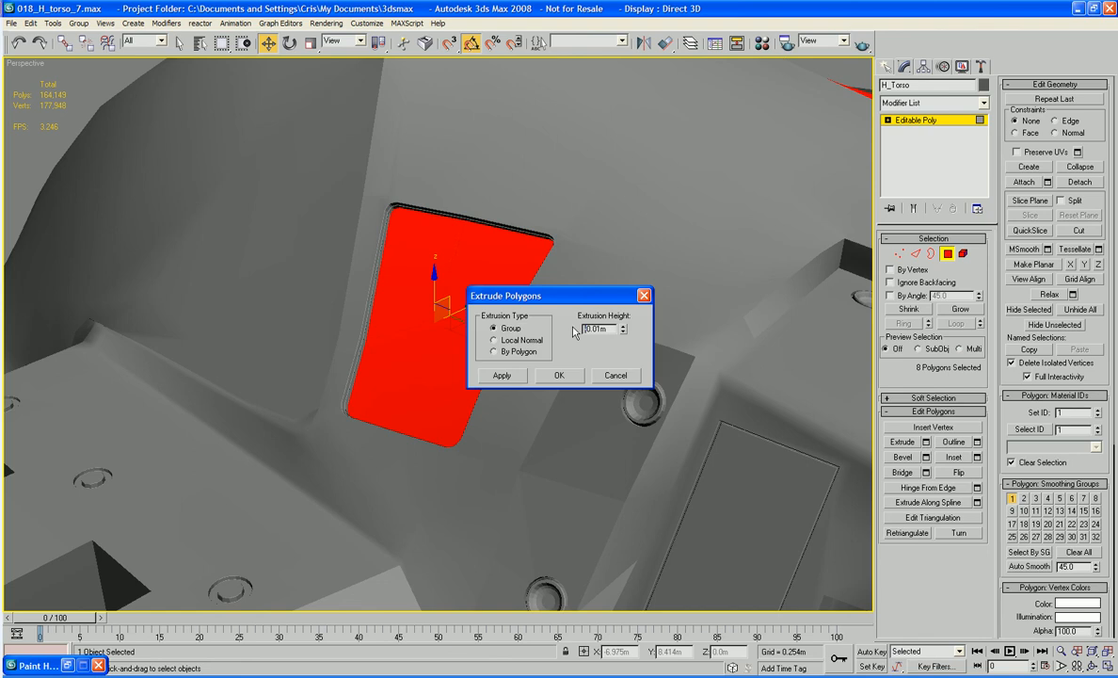
{"action": "key", "text": "BackSpace"}
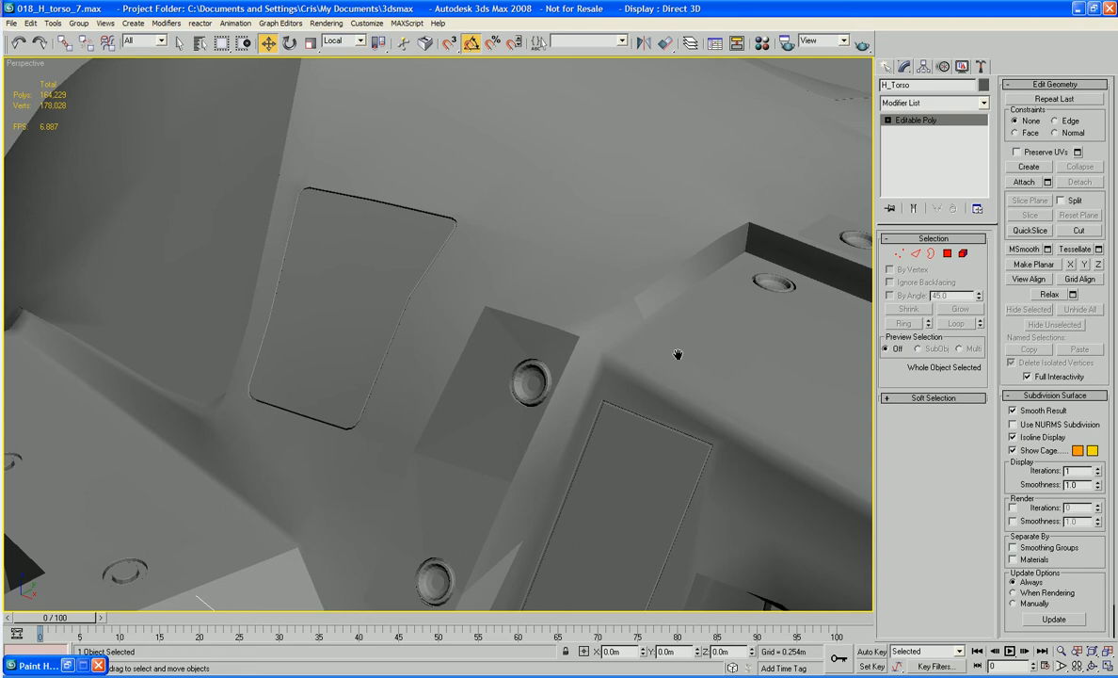
- Draw a box in the top view, just outside the ends of the torso's side mounting lugs
{"action": "scroll", "coordinate": [678, 355], "scroll_direction": "down", "scroll_amount": 5}
{"action": "mouse_move", "coordinate": [719, 314]}
{"action": "middle_mouse_down", "text": "alt"}
{"action": "mouse_move", "coordinate": [595, 309]}
{"action": "mouse_move", "coordinate": [527, 325]}
{"action": "mouse_move", "coordinate": [592, 308]}
{"action": "mouse_move", "coordinate": [565, 301]}
{"action": "mouse_move", "coordinate": [730, 332]}
{"action": "middle_mouse_up", "text": "alt"}
{"action": "scroll", "coordinate": [561, 310], "scroll_direction": "down", "scroll_amount": 2}
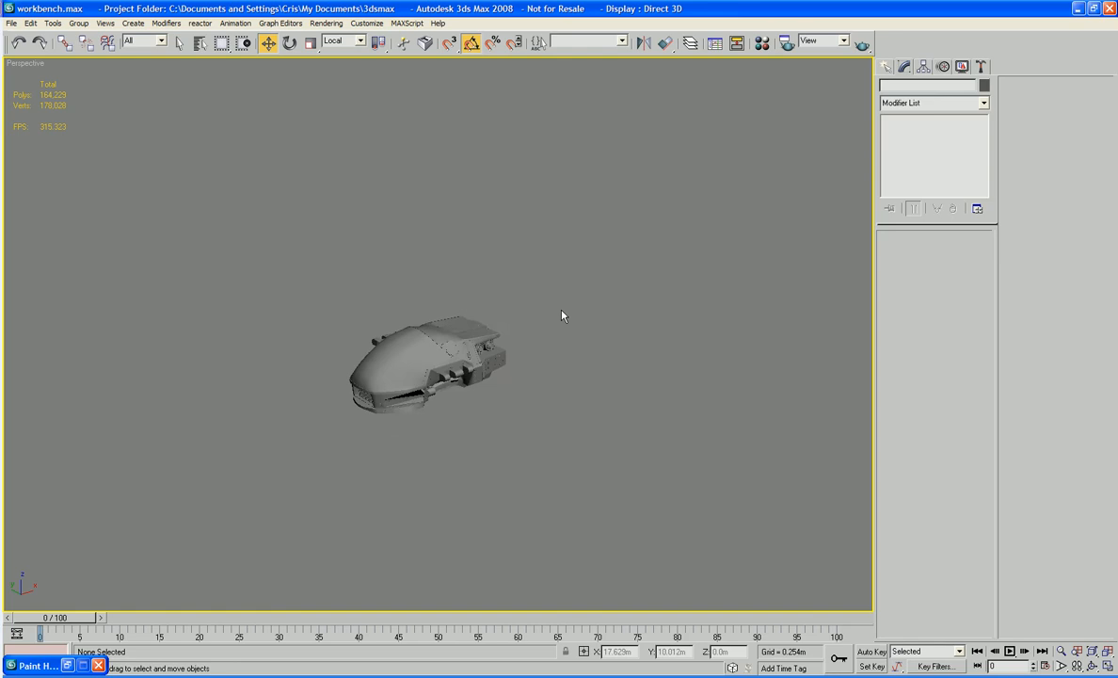
{"action": "middle_click_drag", "start_coordinate": [551, 307], "coordinate": [537, 277]}
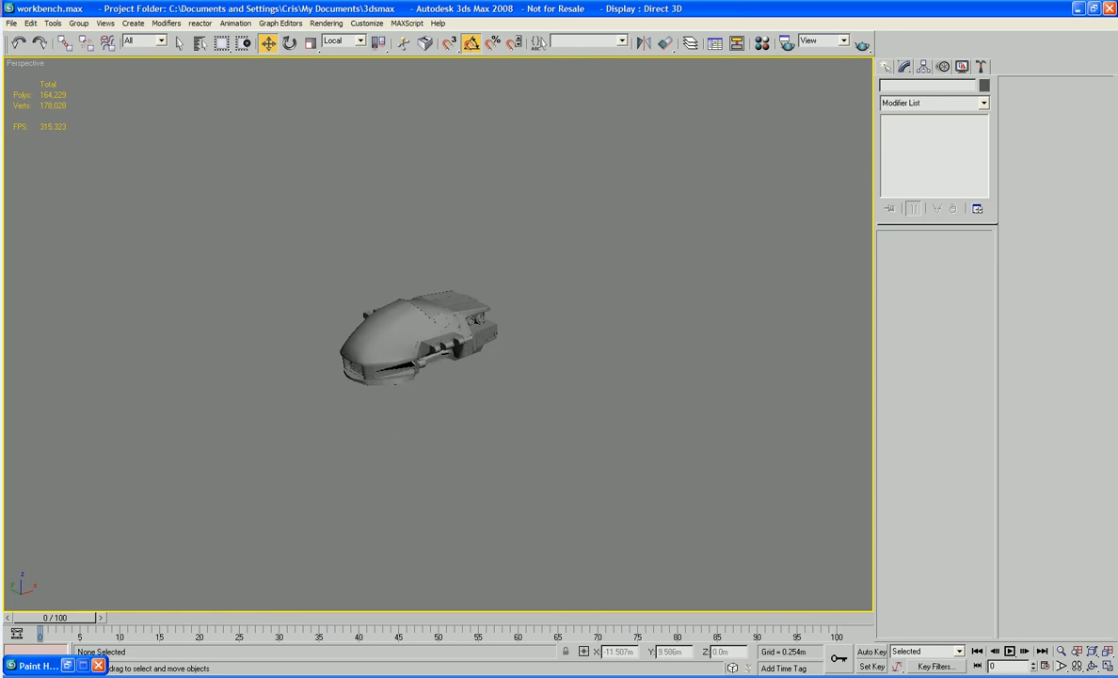
{"action": "key", "text": "alt+Tab"}
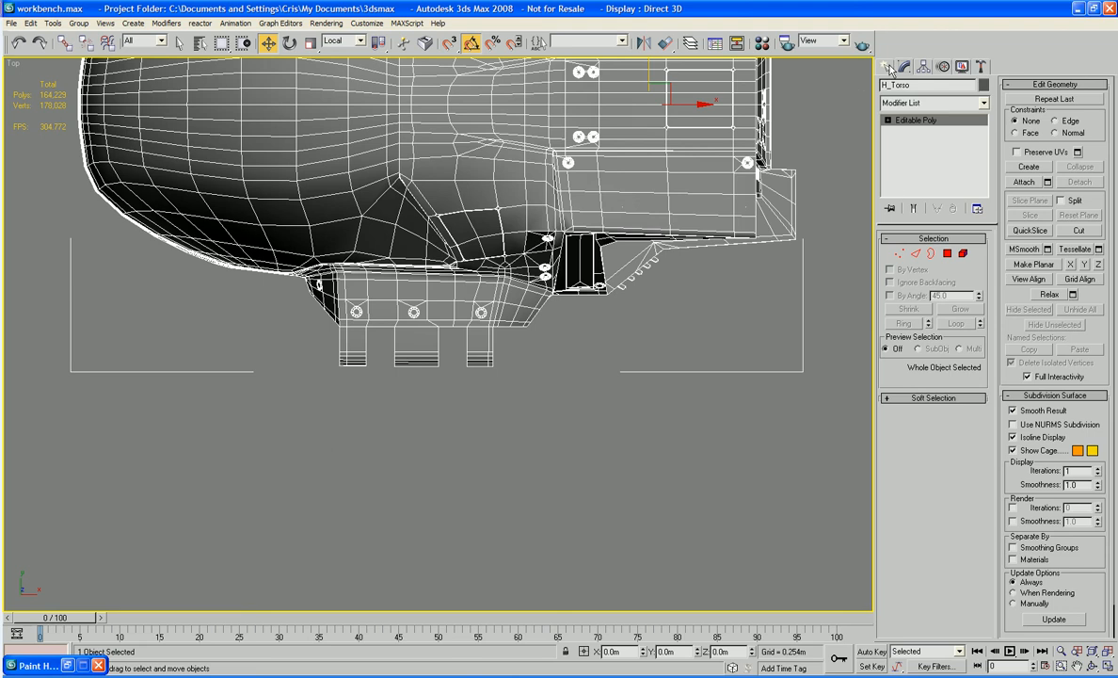
{"action": "left_click", "coordinate": [888, 88]}
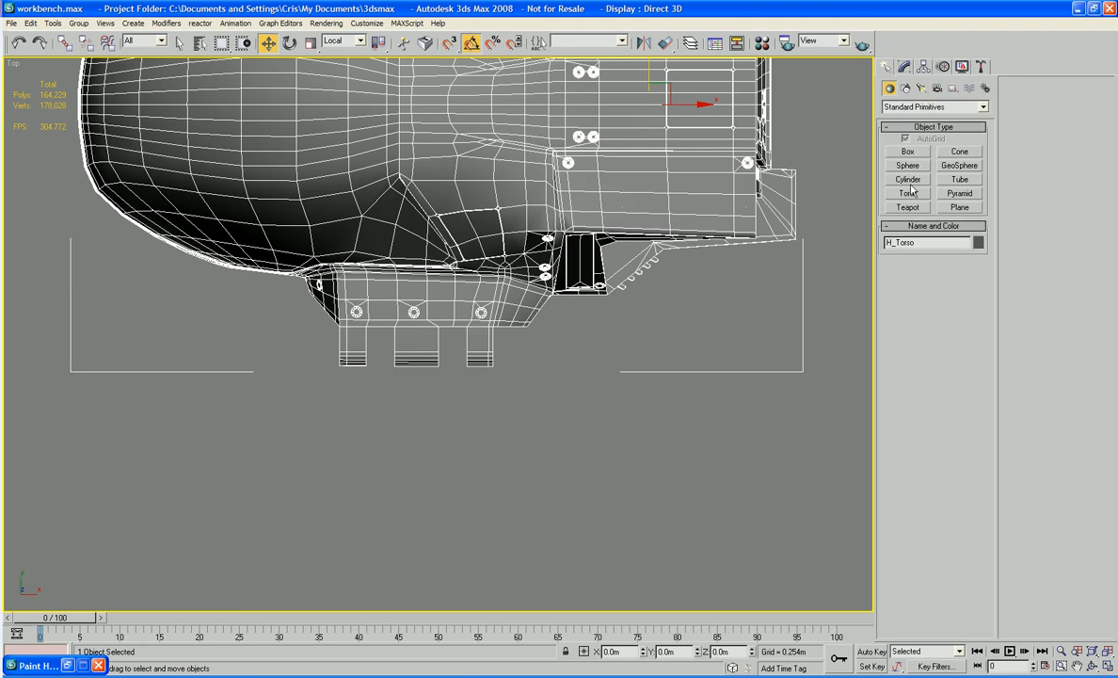
{"action": "left_click", "coordinate": [908, 151]}
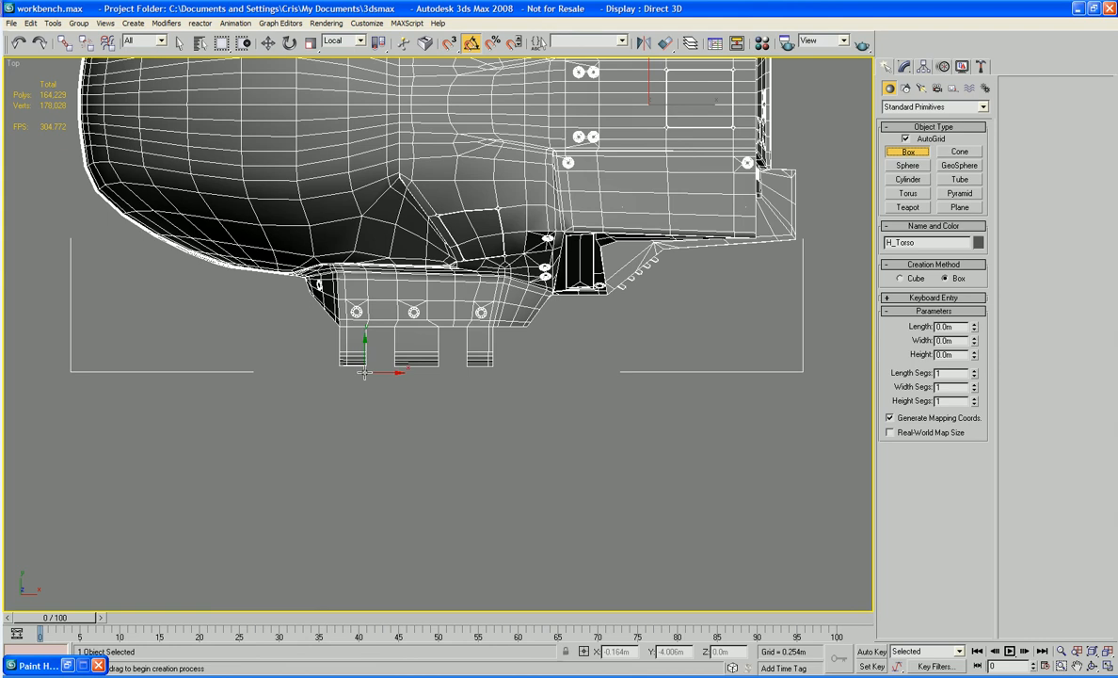
{"action": "left_click_drag", "start_coordinate": [364, 373], "coordinate": [467, 425]}
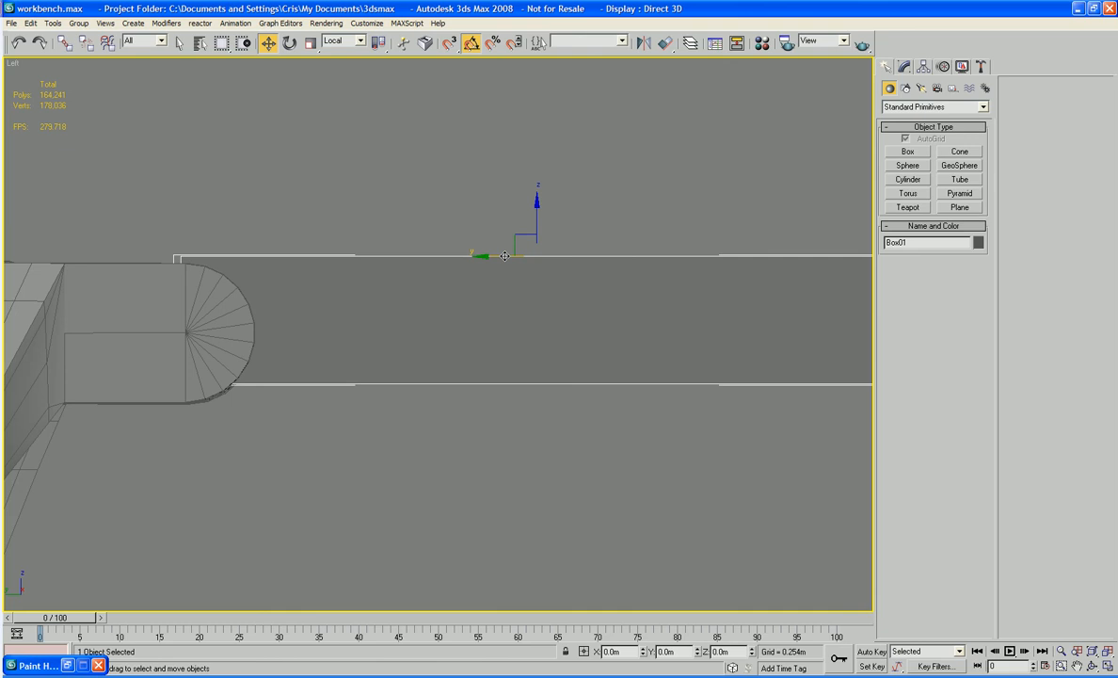
- Show the view in wireframe, lower the box about 0.013 m to the top of the rounded lug, and convert it to Editable Poly
{"action": "key", "text": "F3"}
{"action": "left_click_drag", "start_coordinate": [539, 211], "coordinate": [540, 219]}
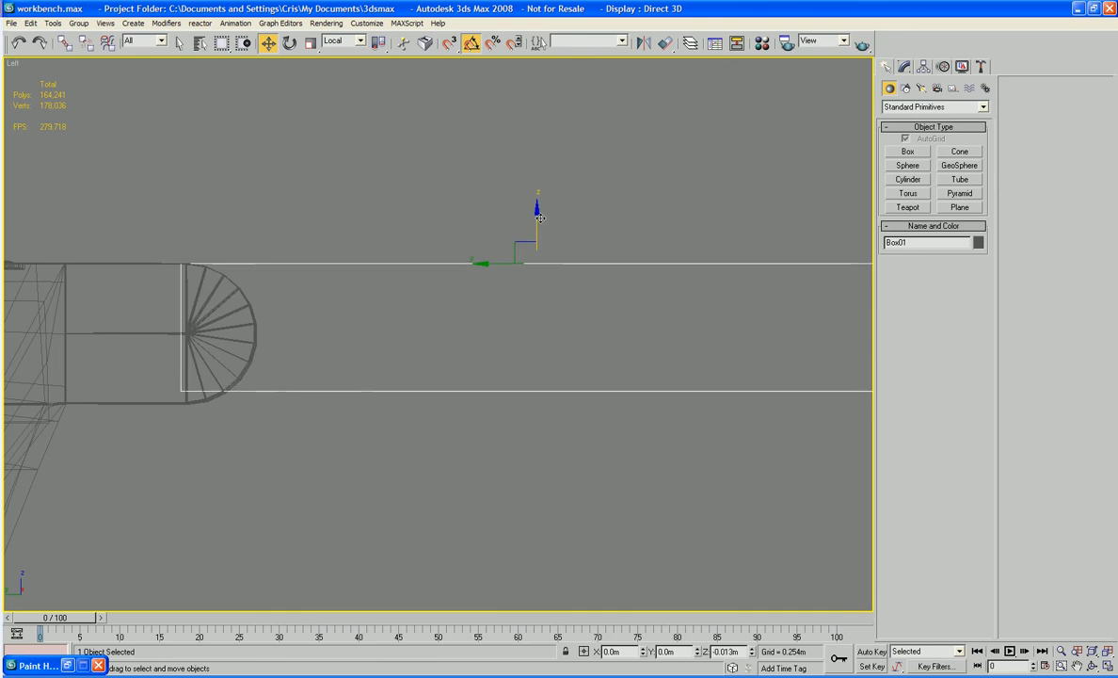
{"action": "right_click", "coordinate": [549, 279]}
{"action": "mouse_move", "coordinate": [578, 422]}
{"action": "left_click", "coordinate": [675, 412]}
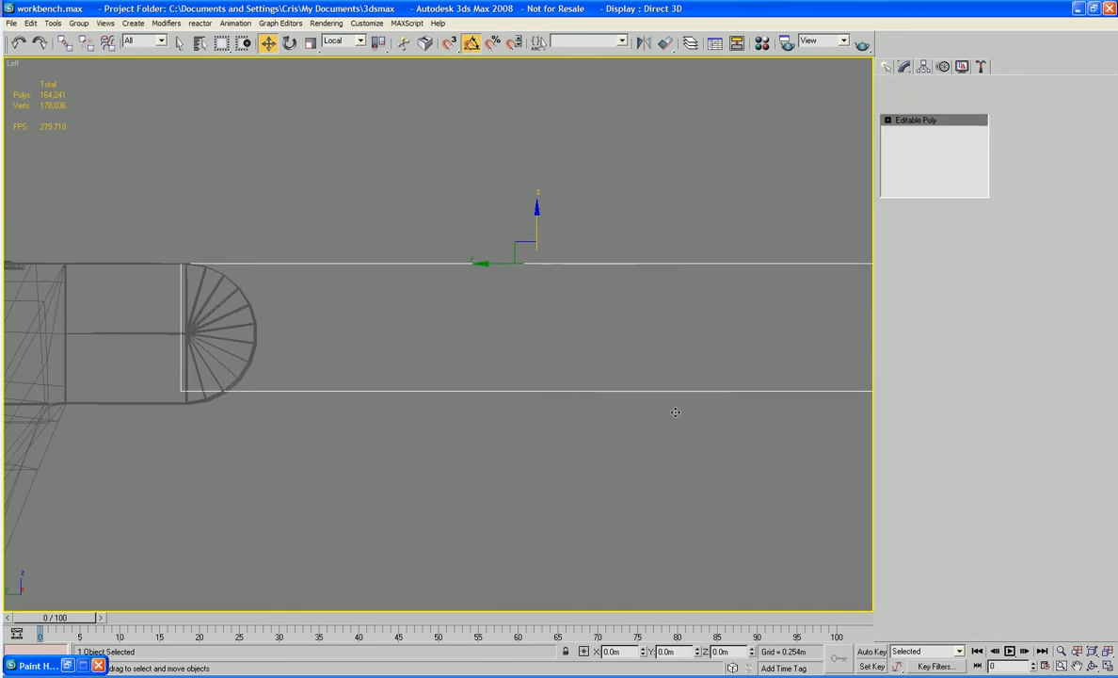
- Move the box's bottom edges down to line up with the underside of the rounded lug
{"action": "left_click", "coordinate": [916, 254]}
{"action": "left_click_drag", "start_coordinate": [650, 363], "coordinate": [583, 428]}
{"action": "left_click_drag", "start_coordinate": [538, 358], "coordinate": [537, 372]}
{"action": "left_click", "coordinate": [915, 255]}
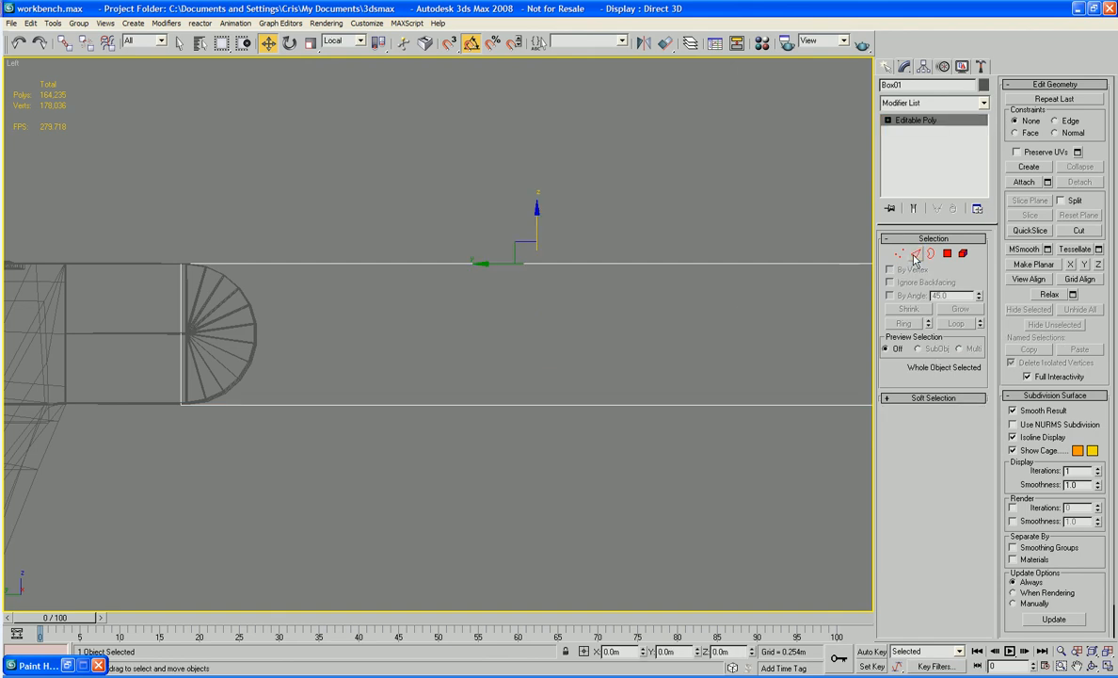
- Divide the box with two lengthwise edge loops and line them up in the top view with the sides of the middle lug
{"action": "scroll", "coordinate": [518, 254], "scroll_direction": "down", "scroll_amount": 3}
{"action": "middle_click_drag", "start_coordinate": [623, 273], "coordinate": [550, 336], "text": "alt"}
{"action": "key", "text": "t"}
{"action": "key", "text": "2"}
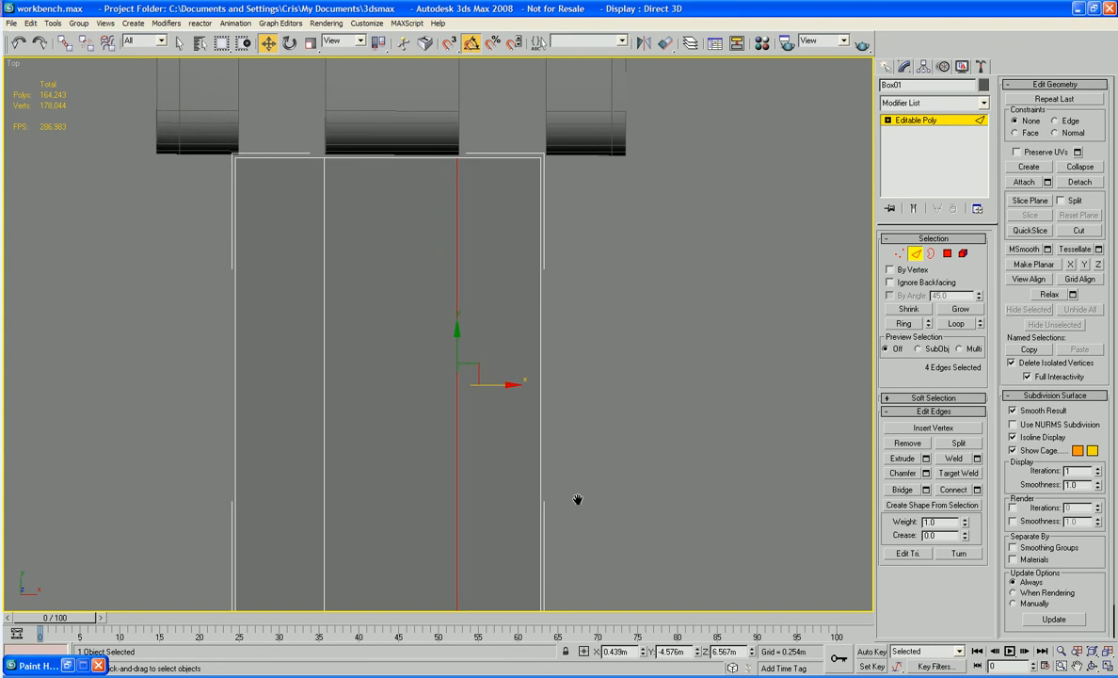
{"action": "left_click_drag", "start_coordinate": [507, 385], "coordinate": [512, 385]}
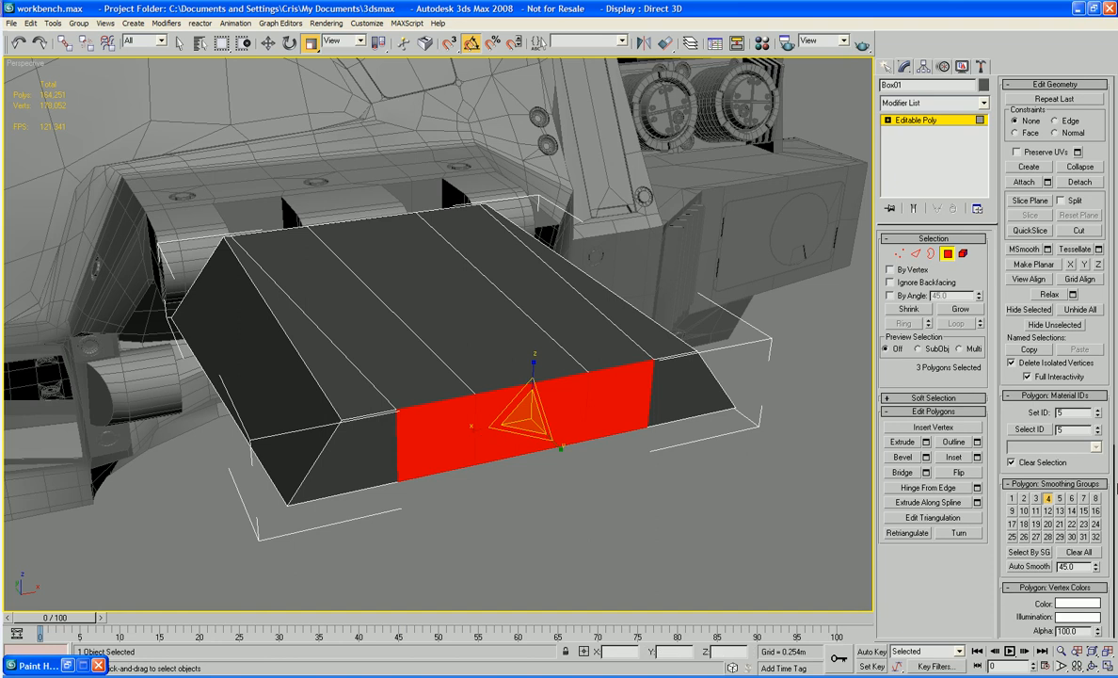
- Select the bottom edges of the box's outer end and move them outwards so the end face slopes
{"action": "key", "text": "2"}
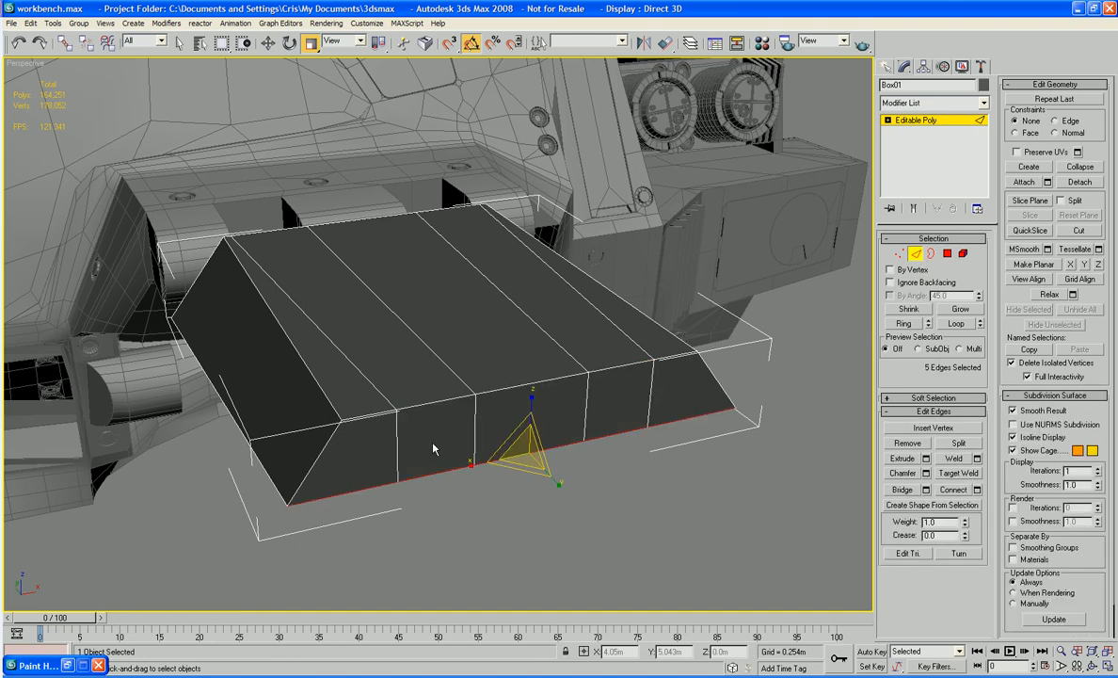
{"action": "left_click", "coordinate": [319, 459]}
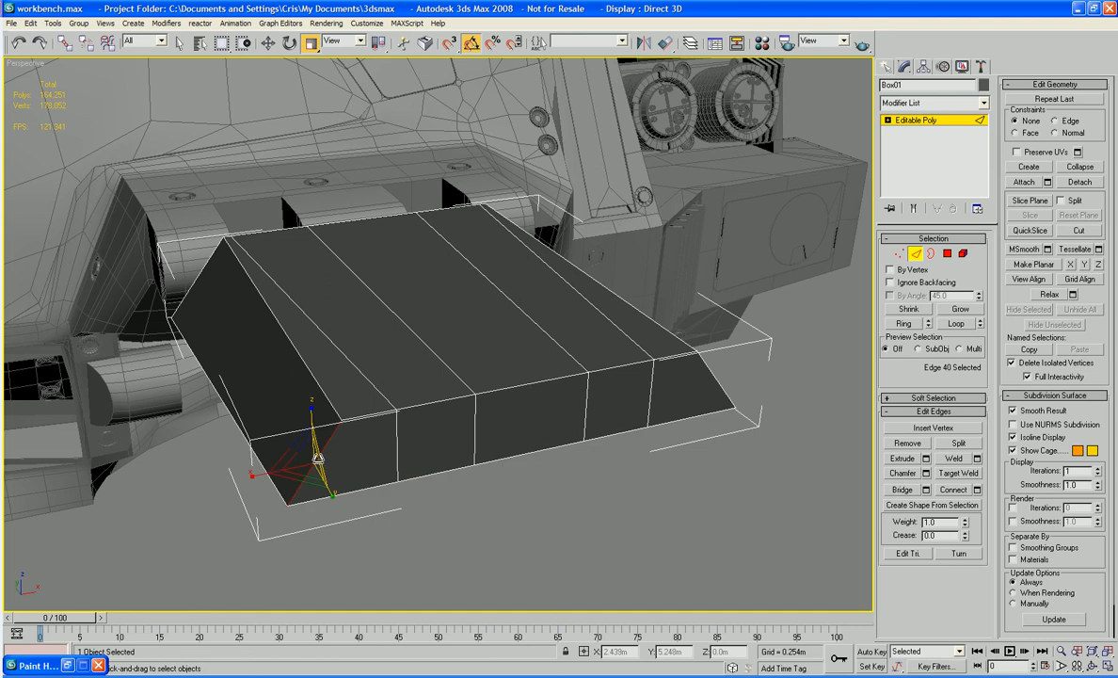
{"action": "key", "text": "w"}
{"action": "left_click_drag", "start_coordinate": [326, 426], "coordinate": [397, 458]}
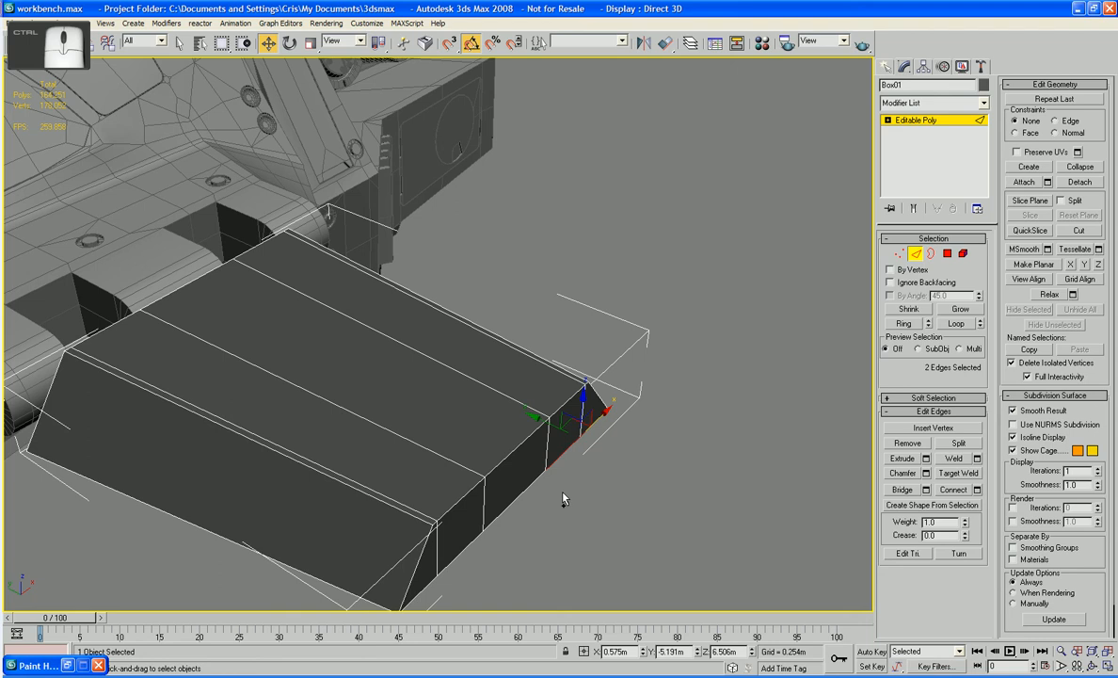
{"action": "left_click", "coordinate": [531, 485], "text": "ctrl"}
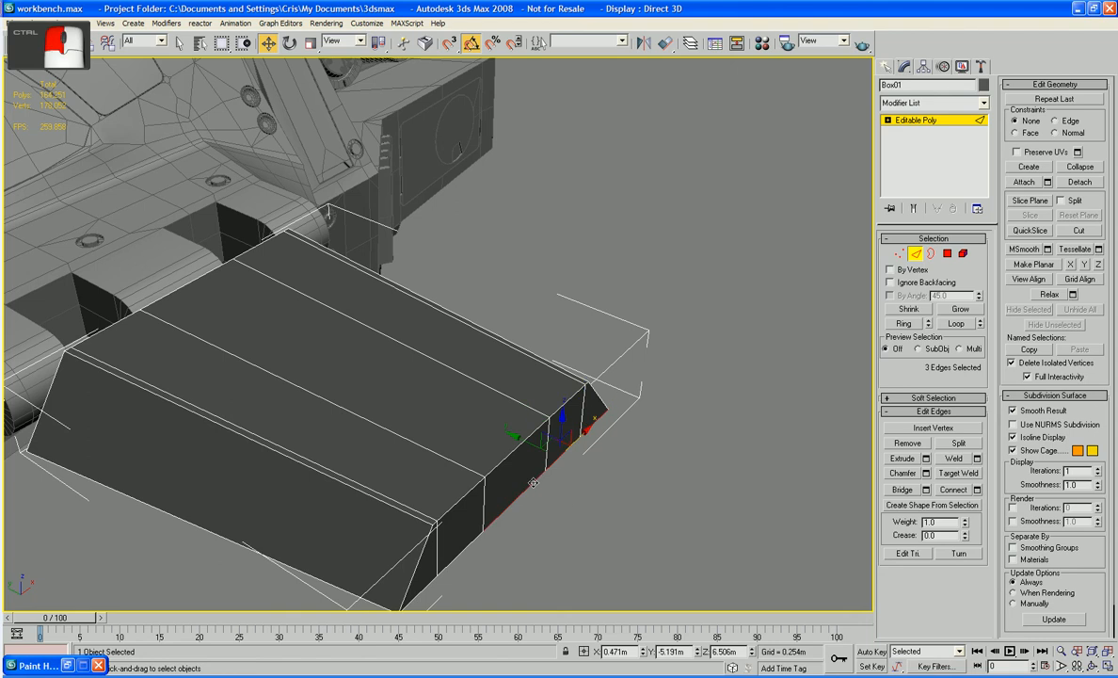
{"action": "left_click", "coordinate": [470, 542], "text": "ctrl"}
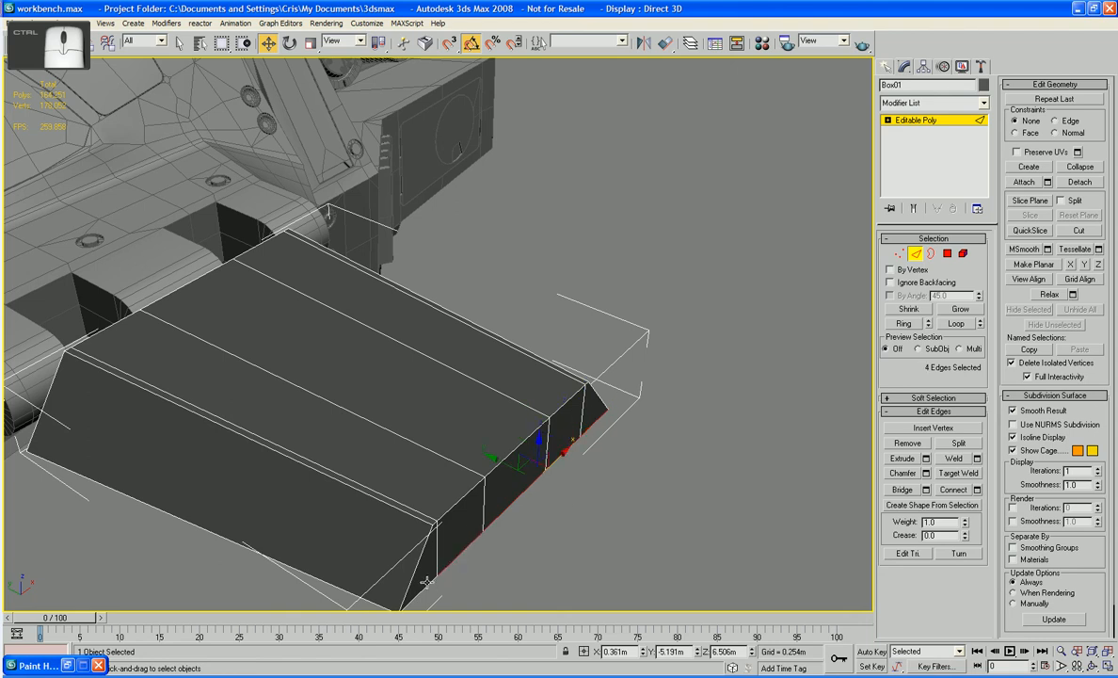
{"action": "left_click", "coordinate": [428, 584], "text": "ctrl"}
{"action": "middle_click_drag", "start_coordinate": [464, 589], "coordinate": [447, 562]}
{"action": "left_click_drag", "start_coordinate": [457, 456], "coordinate": [480, 476]}
- Leave edge editing on the box and save the scene
{"action": "scroll", "coordinate": [480, 476], "scroll_direction": "down", "scroll_amount": 5}
{"action": "left_click", "coordinate": [299, 405]}
{"action": "mouse_move", "coordinate": [300, 404]}
{"action": "middle_mouse_down", "text": "alt"}
{"action": "mouse_move", "coordinate": [251, 438]}
{"action": "mouse_move", "coordinate": [235, 403]}
{"action": "mouse_move", "coordinate": [190, 375]}
{"action": "mouse_move", "coordinate": [260, 370]}
{"action": "mouse_move", "coordinate": [301, 403]}
{"action": "middle_mouse_up", "text": "alt"}
{"action": "left_click", "coordinate": [916, 253]}
{"action": "key", "text": "alt+f"}
{"action": "key", "text": "s"}
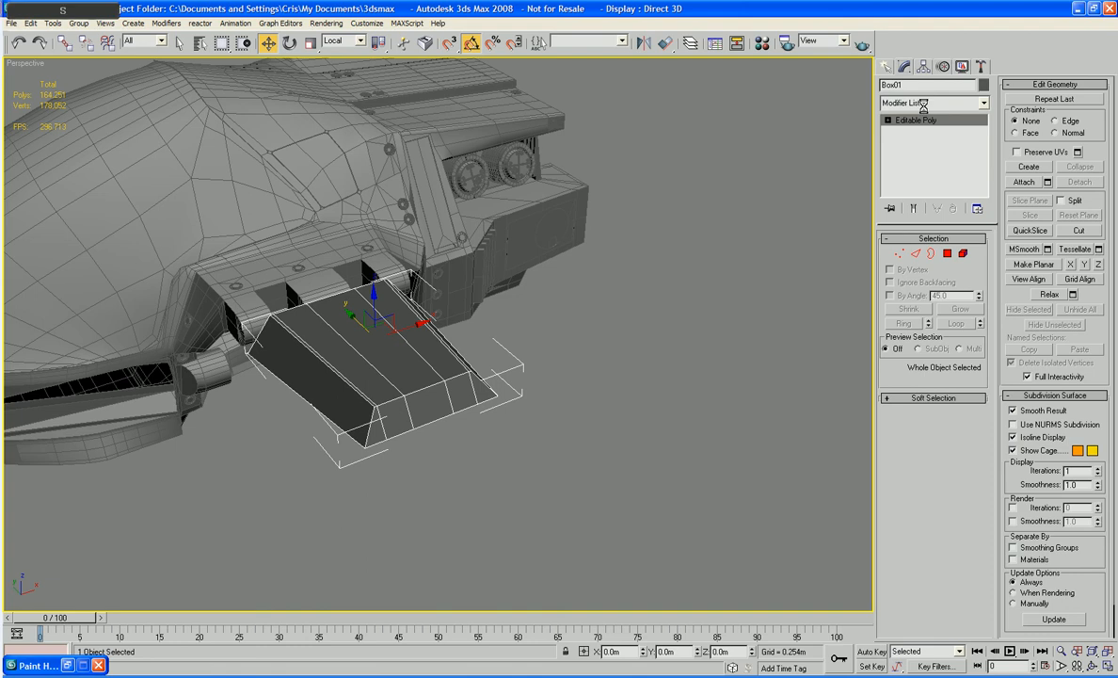
- Try an EdgeChEx modifier on the box with the Stand chamfer at 0.004 m width, and remove the modifier again
{"action": "left_click", "coordinate": [925, 104]}
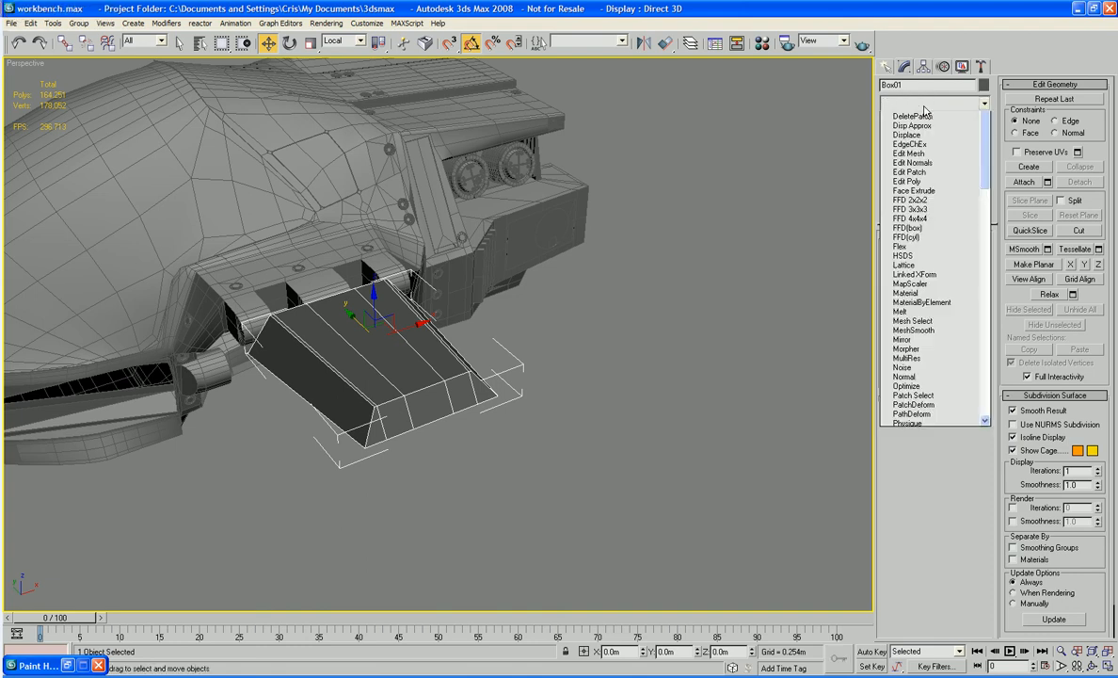
{"action": "key", "text": "e"}
{"action": "key", "text": "Return"}
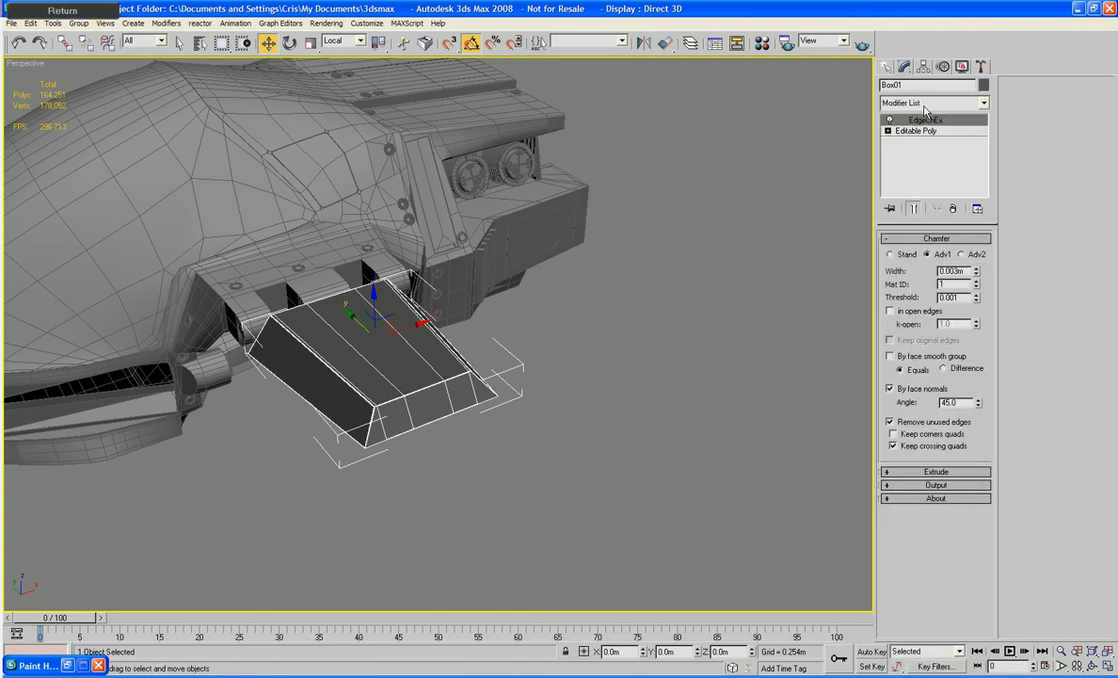
{"action": "scroll", "coordinate": [363, 381], "scroll_direction": "up", "scroll_amount": 8}
{"action": "left_click", "coordinate": [891, 255]}
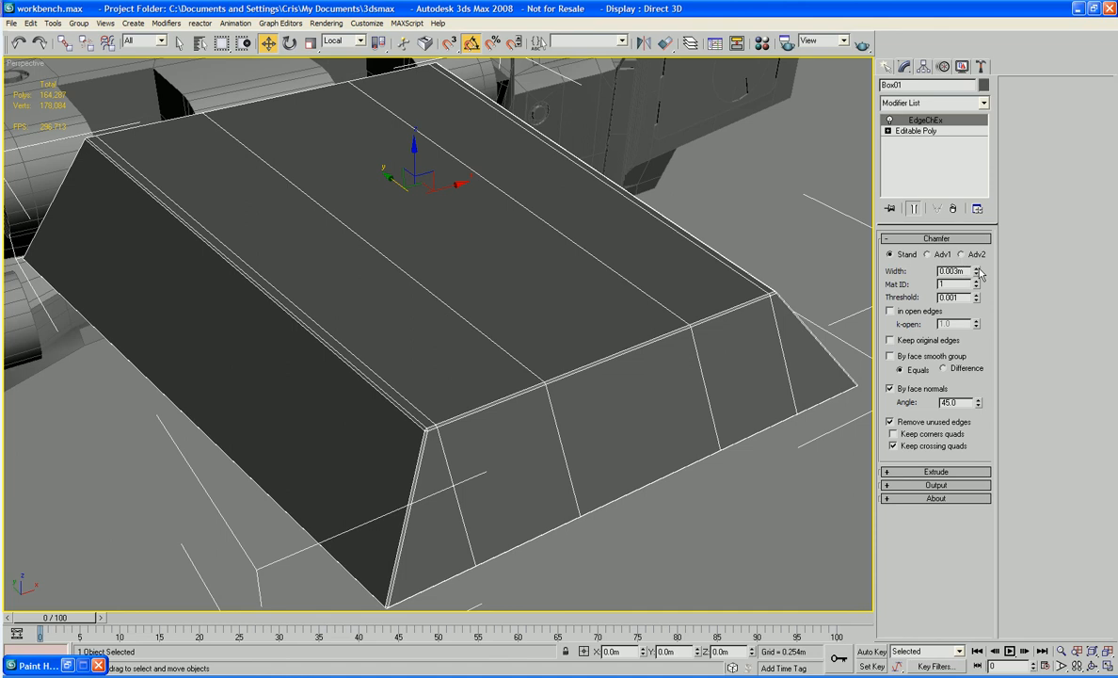
{"action": "left_click_drag", "start_coordinate": [977, 272], "coordinate": [977, 262]}
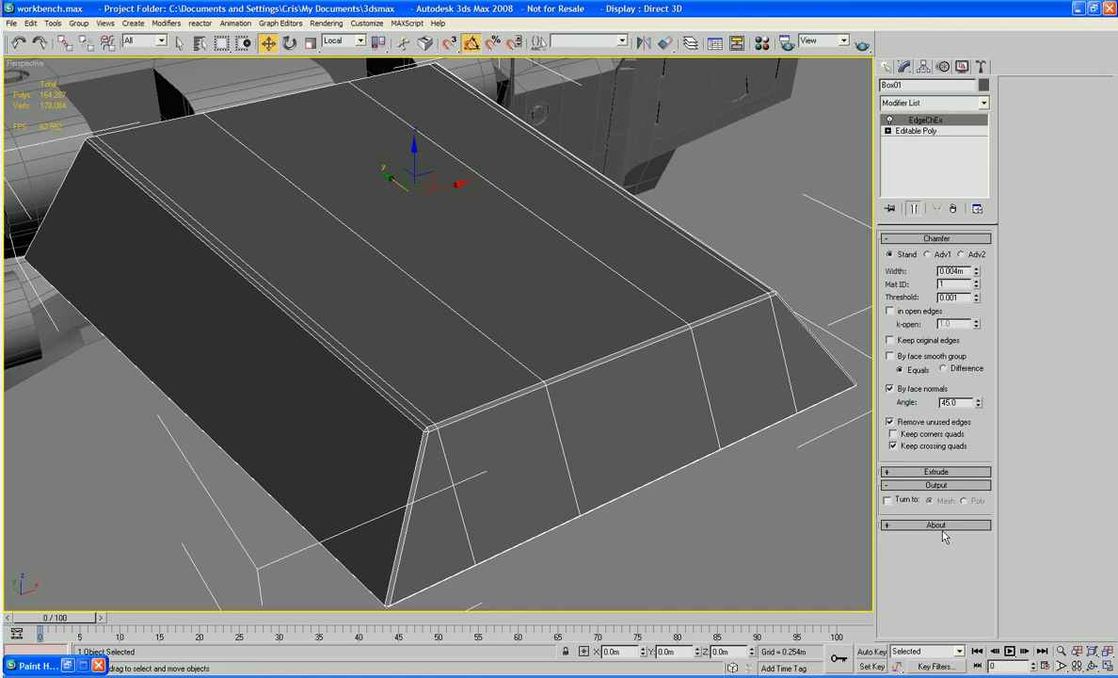
{"action": "left_click", "coordinate": [936, 498]}
{"action": "left_click", "coordinate": [935, 471]}
{"action": "left_click", "coordinate": [936, 575]}
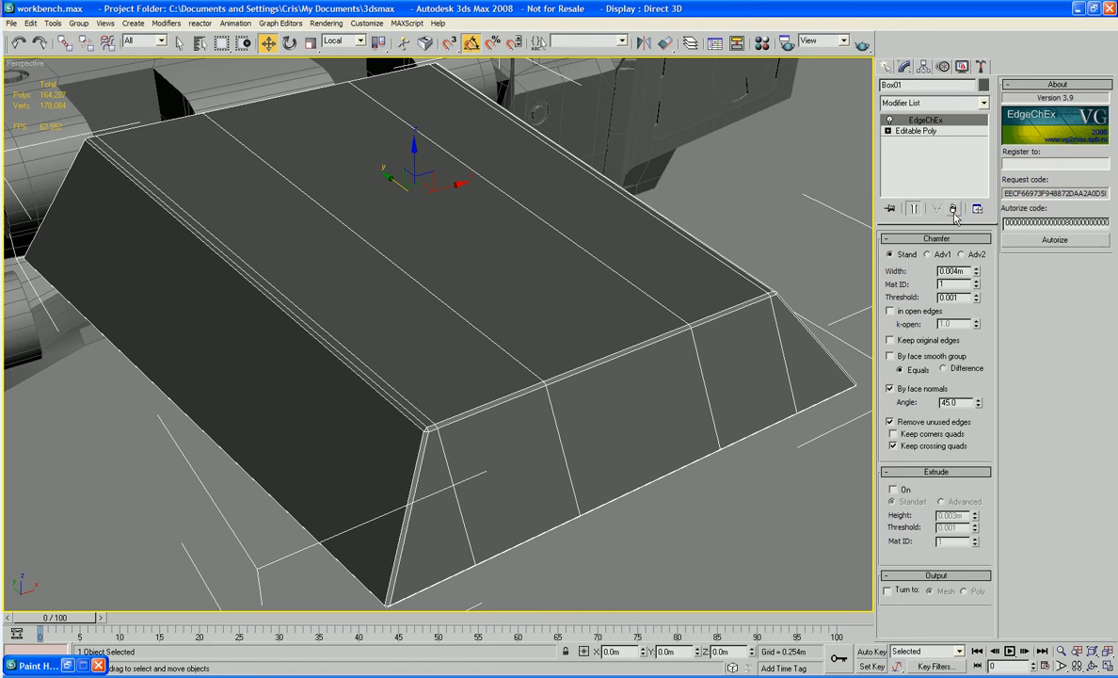
{"action": "left_click", "coordinate": [953, 209]}
- Select the box's outline edges along the top border, the bottom border and the sloped corners
{"action": "left_click", "coordinate": [916, 253]}
{"action": "left_click", "coordinate": [490, 423]}
{"action": "left_click", "coordinate": [311, 350], "text": "ctrl"}
{"action": "left_click", "coordinate": [406, 527], "text": "ctrl"}
{"action": "left_click", "coordinate": [189, 438], "text": "ctrl"}
{"action": "left_click", "coordinate": [43, 235], "text": "ctrl"}
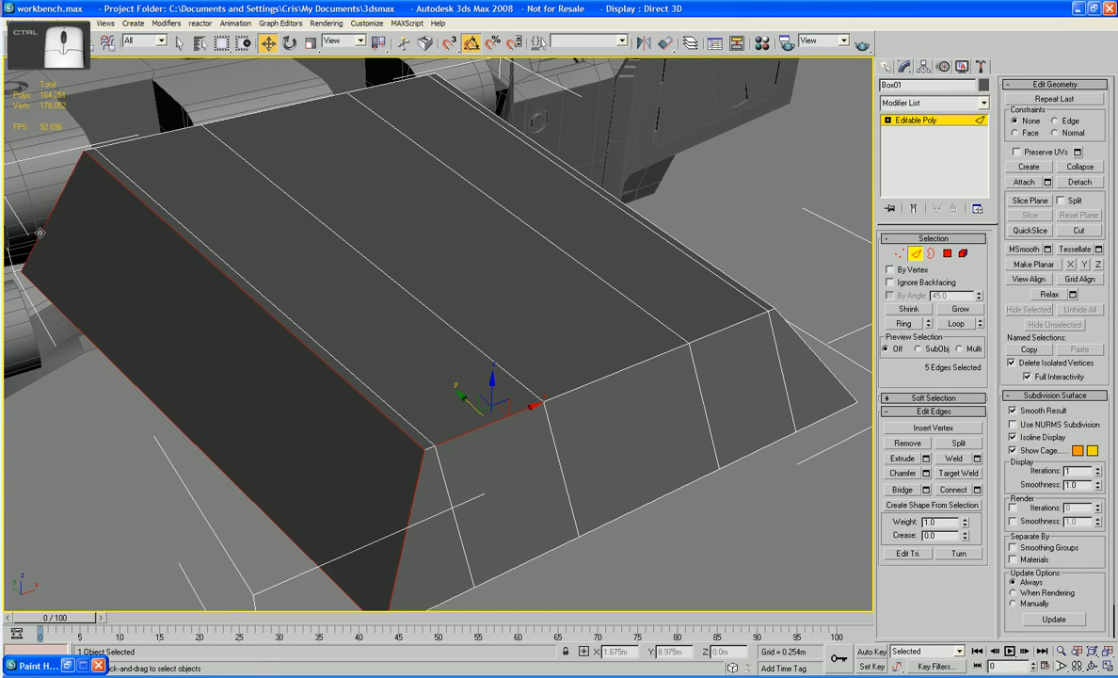
{"action": "left_click", "coordinate": [452, 598], "text": "ctrl"}
{"action": "left_click", "coordinate": [396, 419], "text": "ctrl"}
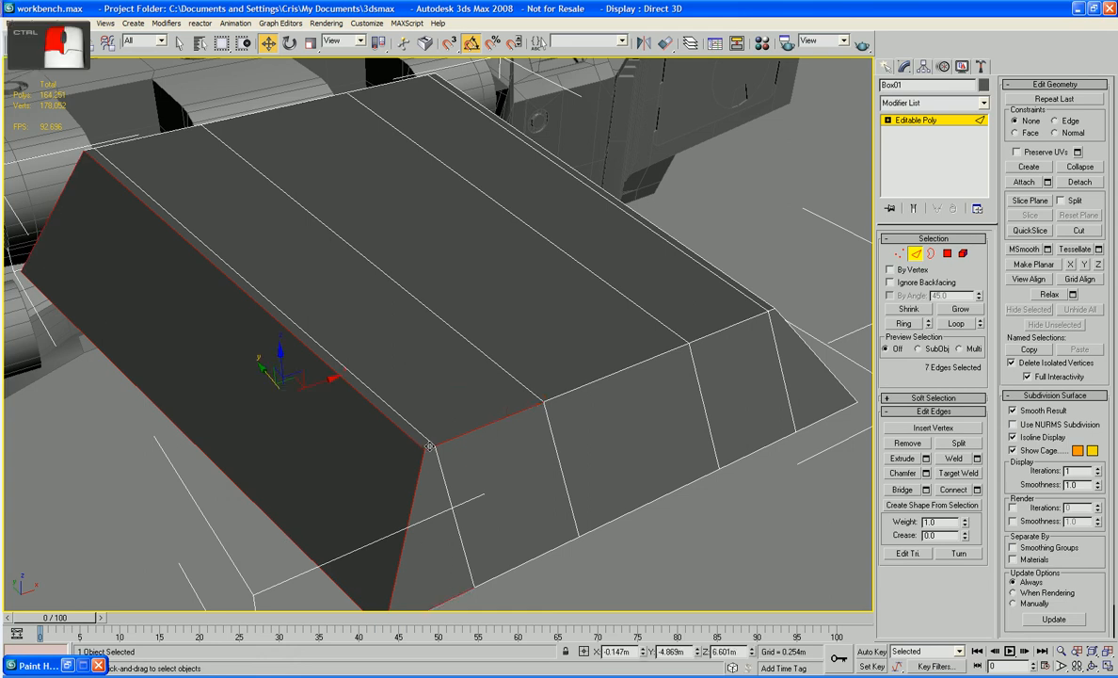
{"action": "left_click", "coordinate": [572, 390], "text": "ctrl"}
{"action": "left_click", "coordinate": [537, 554], "text": "ctrl"}
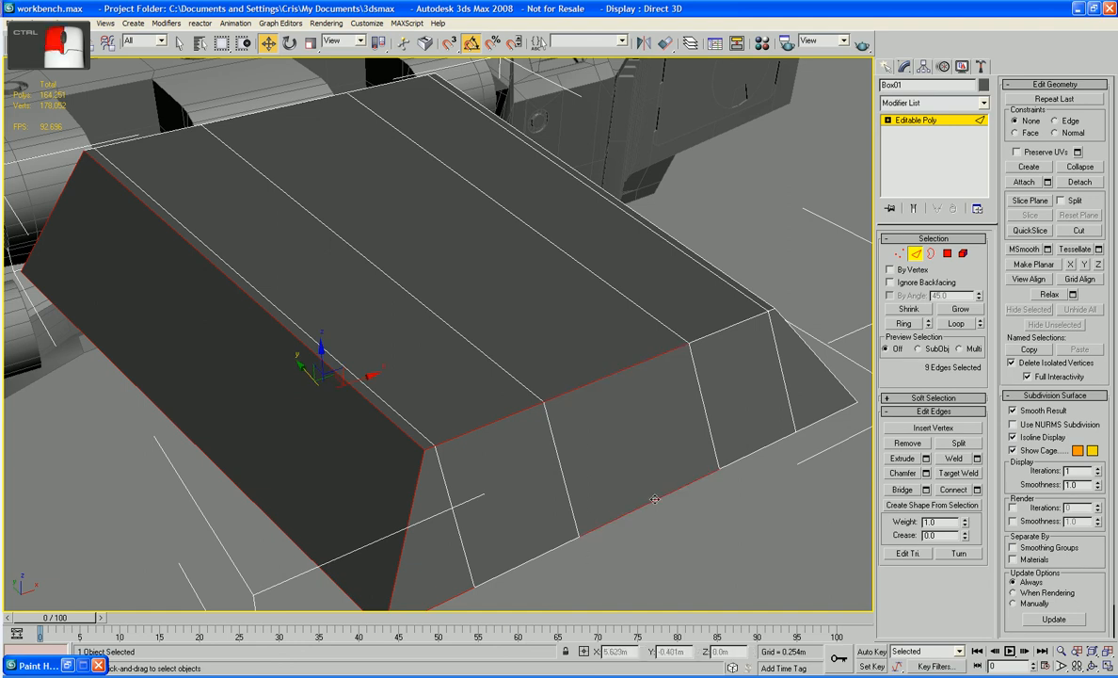
{"action": "left_click", "coordinate": [508, 513], "text": "ctrl"}
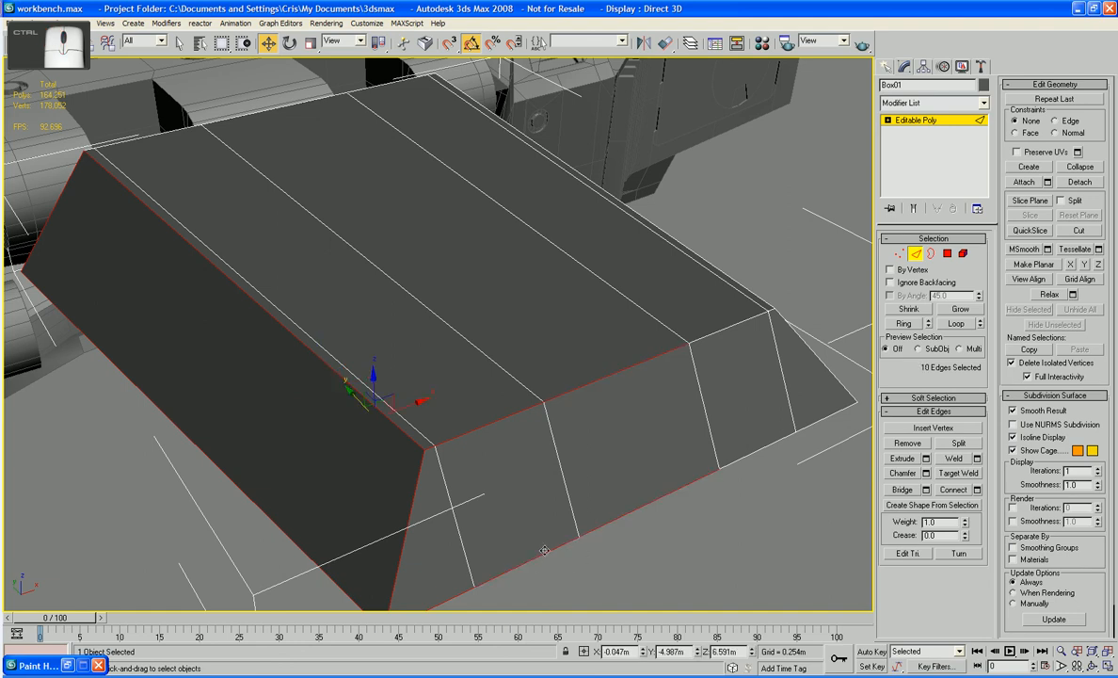
{"action": "left_click", "coordinate": [777, 439], "text": "ctrl"}
{"action": "left_click", "coordinate": [816, 422], "text": "ctrl"}
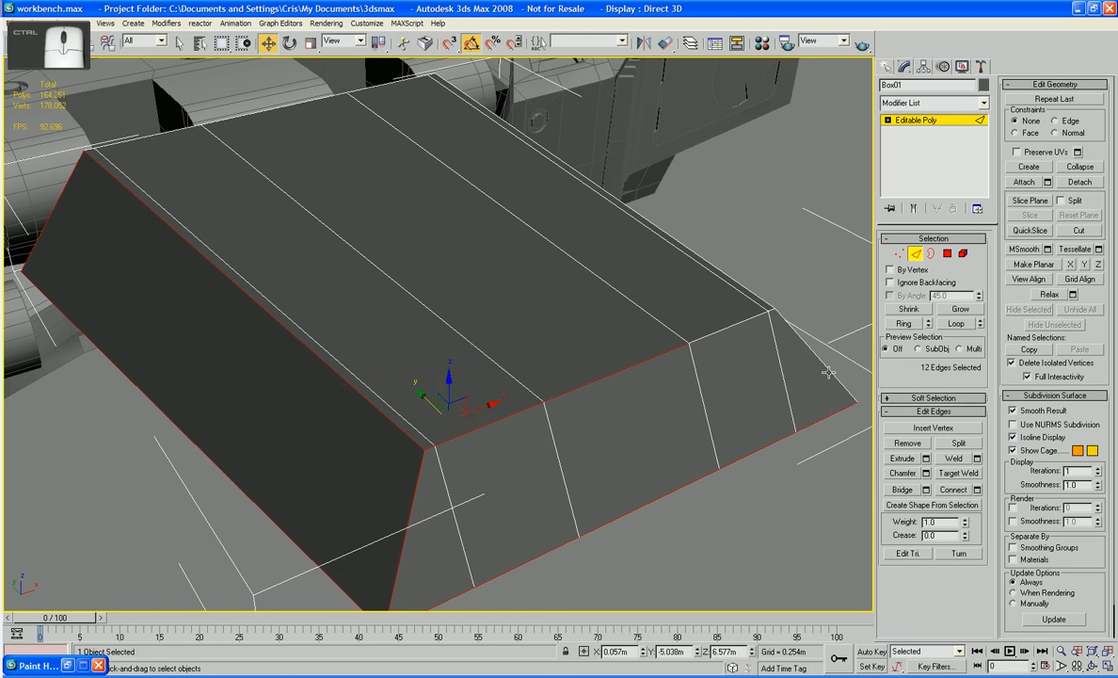
{"action": "left_click", "coordinate": [828, 370], "text": "ctrl"}
{"action": "left_click", "coordinate": [713, 286], "text": "ctrl"}
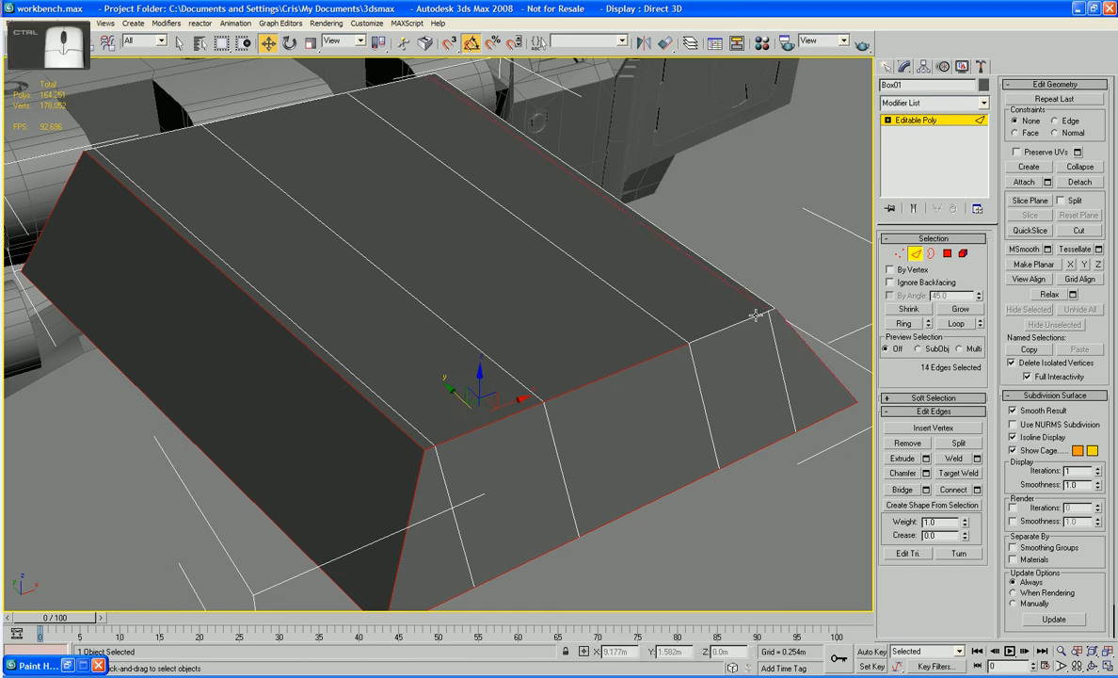
{"action": "left_click", "coordinate": [757, 307], "text": "ctrl"}
- Chamfer the selected outline edges with several segments and weld all vertices of the box with a 0.003 m threshold
{"action": "middle_click_drag", "start_coordinate": [783, 317], "coordinate": [706, 318], "text": "alt"}
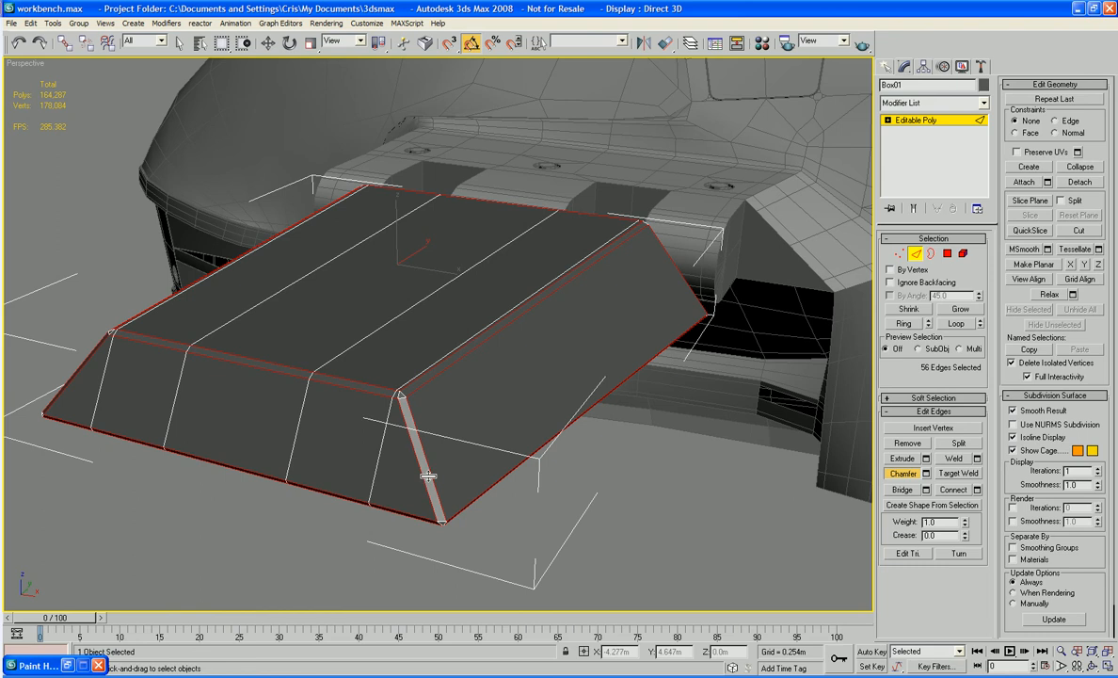
{"action": "key", "text": "ctrl+z"}
{"action": "middle_click_drag", "start_coordinate": [459, 343], "coordinate": [481, 406], "text": "alt"}
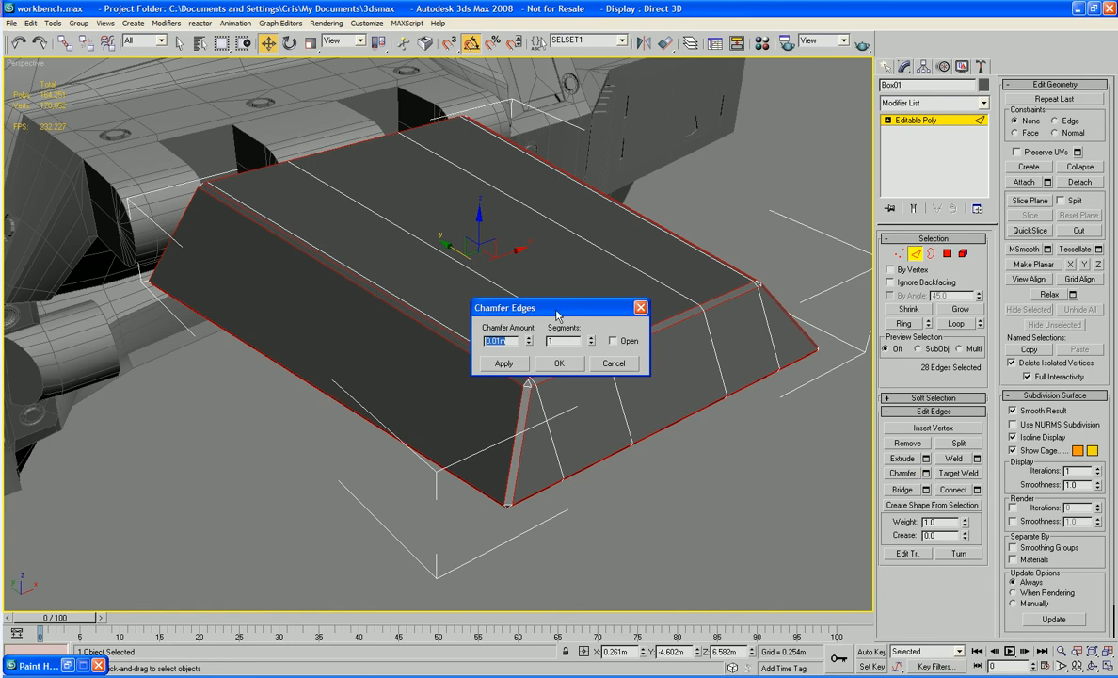
{"action": "left_click_drag", "start_coordinate": [556, 315], "coordinate": [309, 459]}
{"action": "scroll", "coordinate": [560, 435], "scroll_direction": "up", "scroll_amount": 3}
{"action": "middle_click_drag", "start_coordinate": [560, 433], "coordinate": [549, 415]}
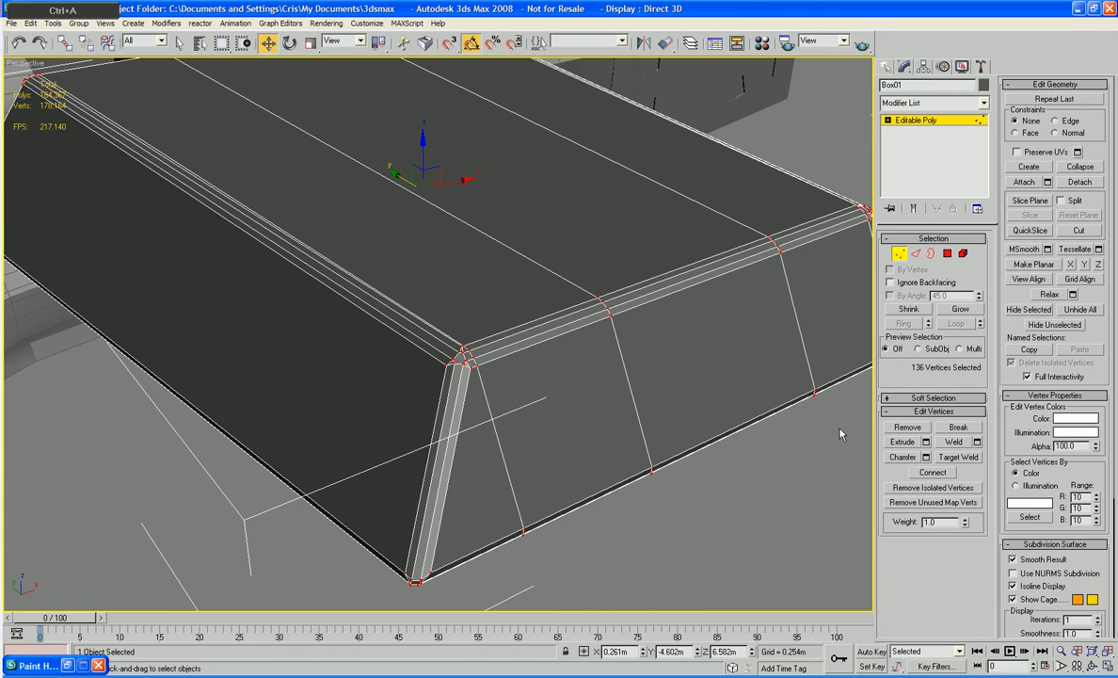
{"action": "left_click", "coordinate": [978, 442]}
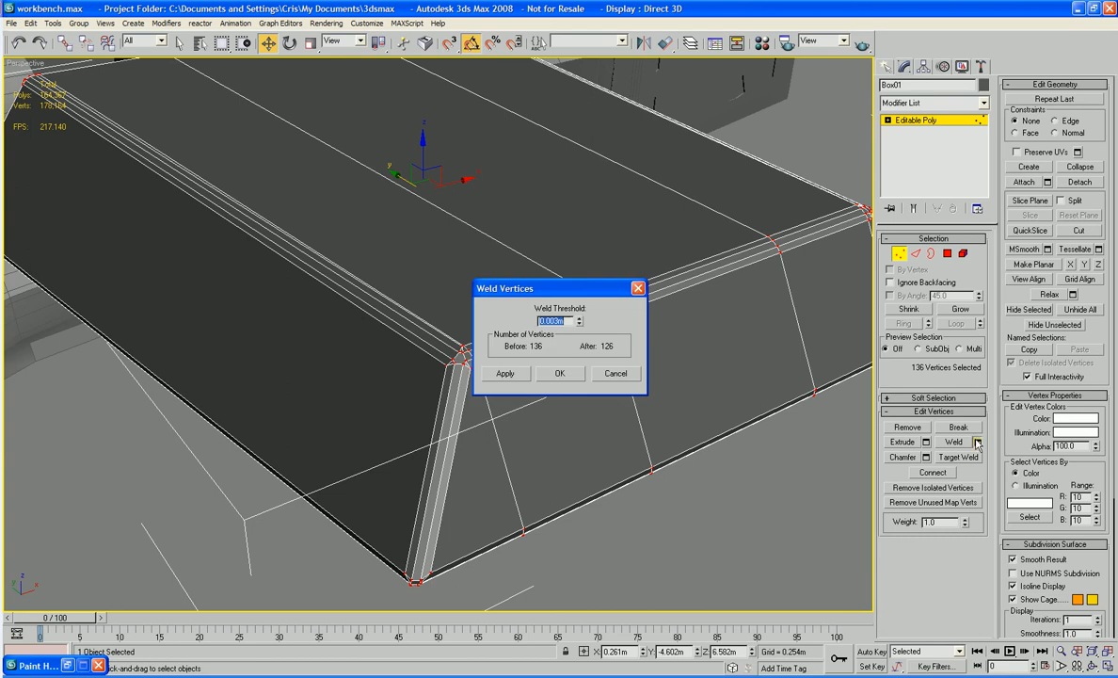
{"action": "left_click", "coordinate": [560, 373]}
- Select the ring of upright edges around the box and connect it with a new loop at mid-height
{"action": "middle_click_drag", "start_coordinate": [331, 276], "coordinate": [614, 356], "text": "alt"}
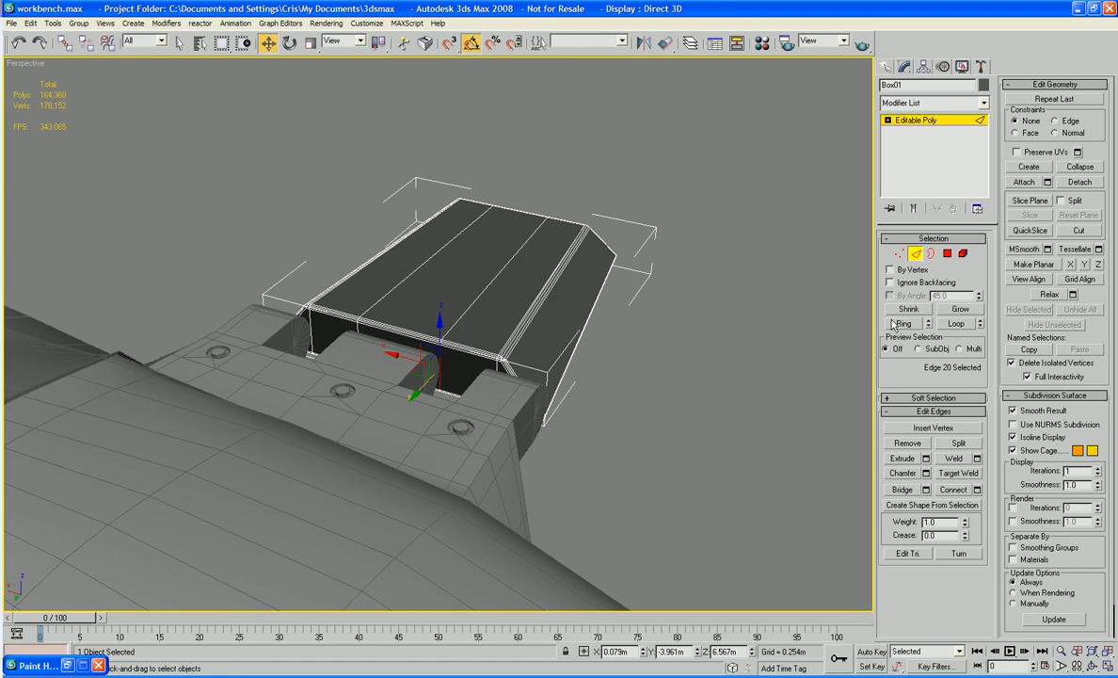
{"action": "left_click", "coordinate": [911, 325]}
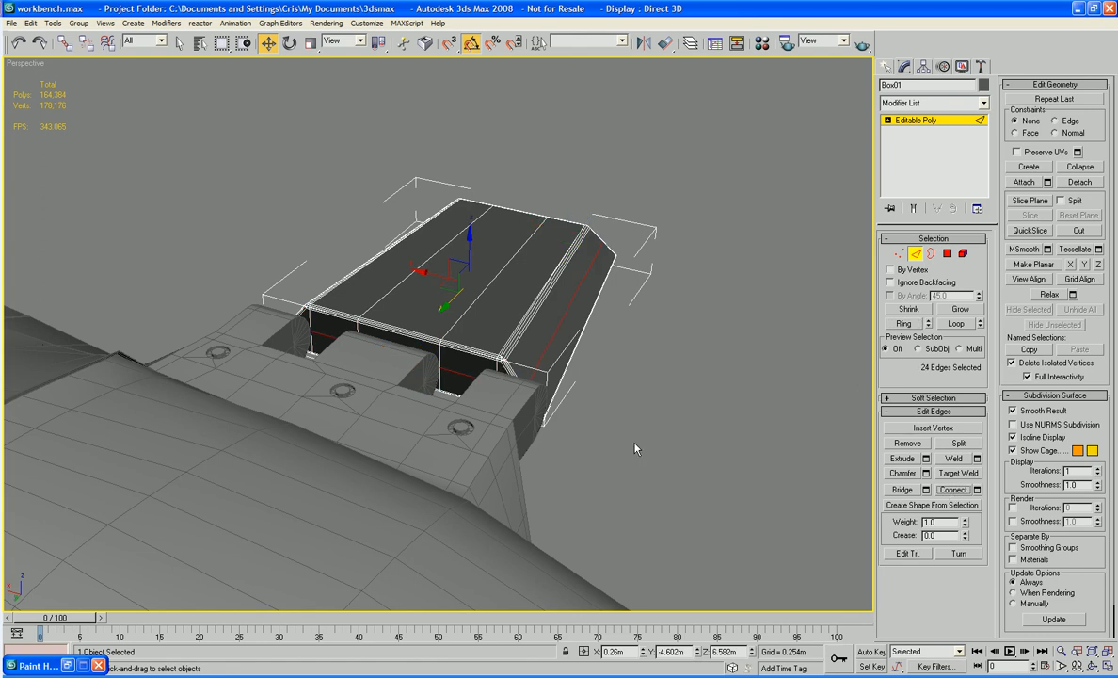
{"action": "middle_click_drag", "start_coordinate": [637, 448], "coordinate": [634, 421], "text": "alt"}
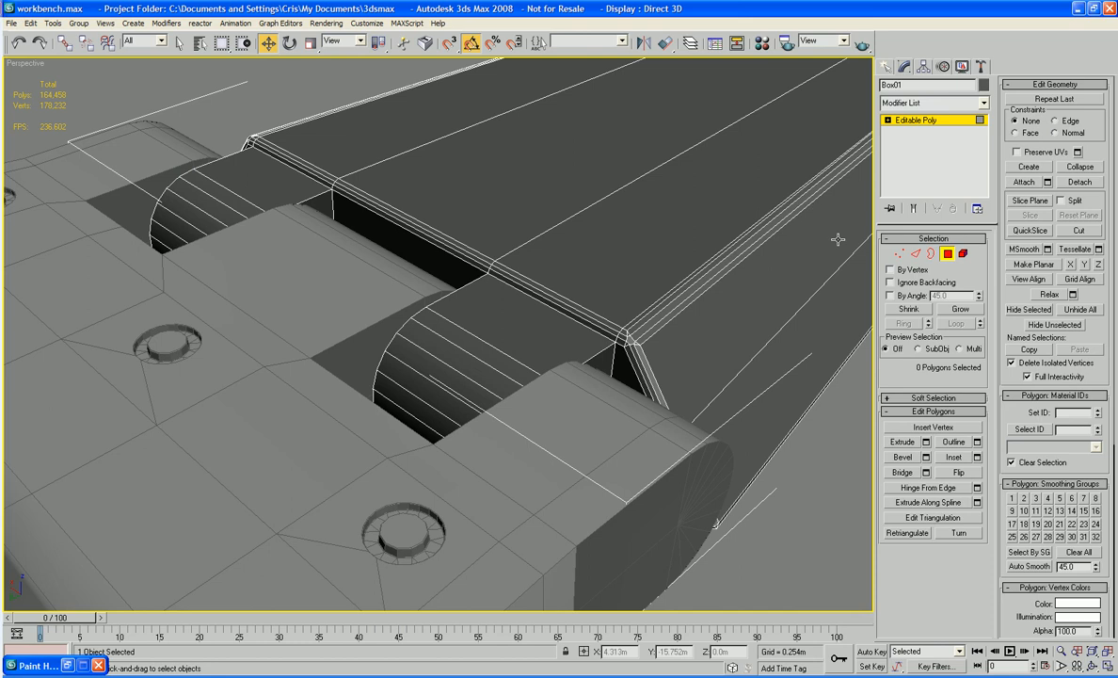
- Weld all vertices of the part, including its two rounded lugs, with a 0.003 m threshold
{"action": "key", "text": "1"}
{"action": "key", "text": "ctrl+a"}
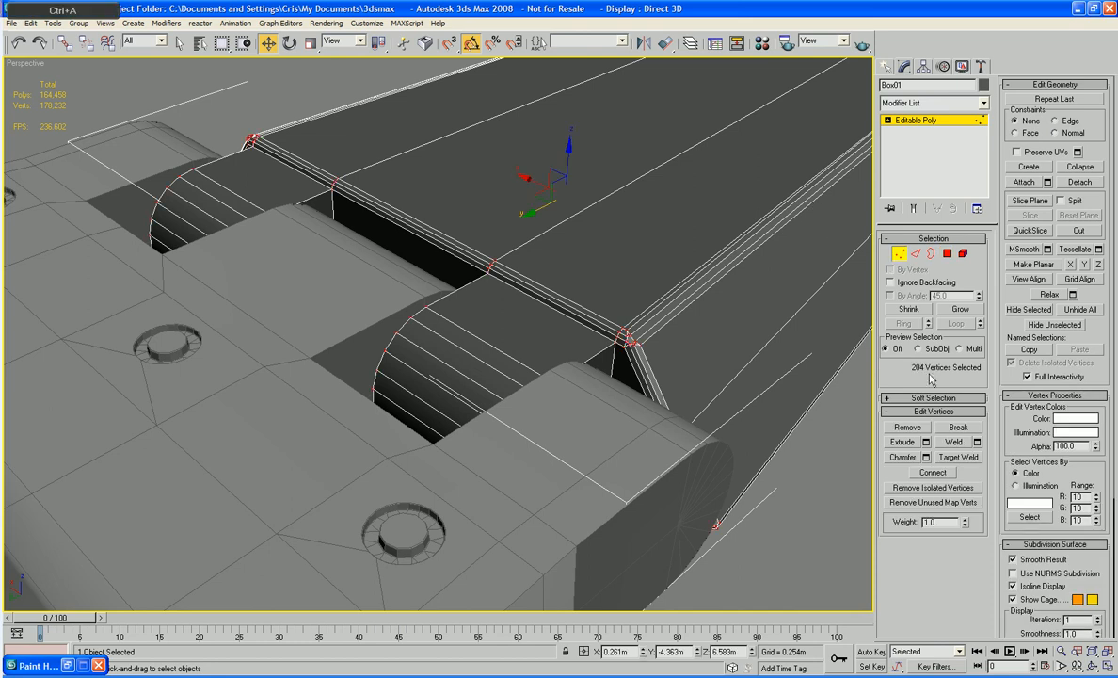
{"action": "left_click", "coordinate": [977, 442]}
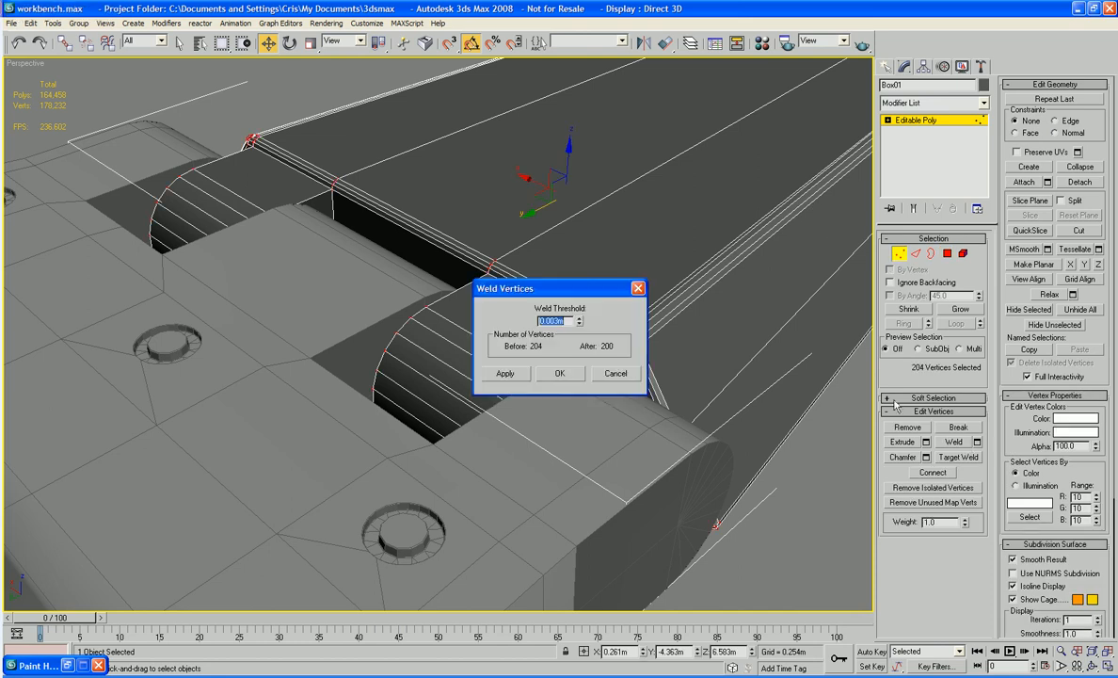
{"action": "left_click", "coordinate": [566, 374]}
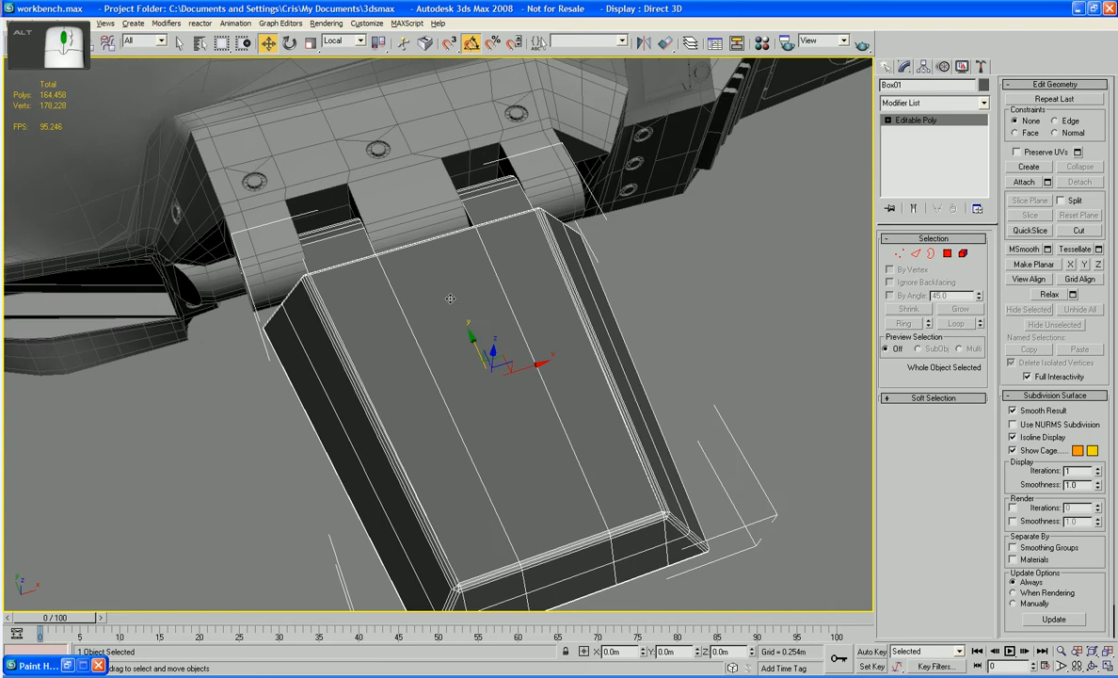
- Connect the part's lengthwise edges with a one-segment cross loop at slide 40, and add a second cross loop closer to the lugs
{"action": "middle_click_drag", "start_coordinate": [450, 302], "coordinate": [564, 157], "text": "alt"}
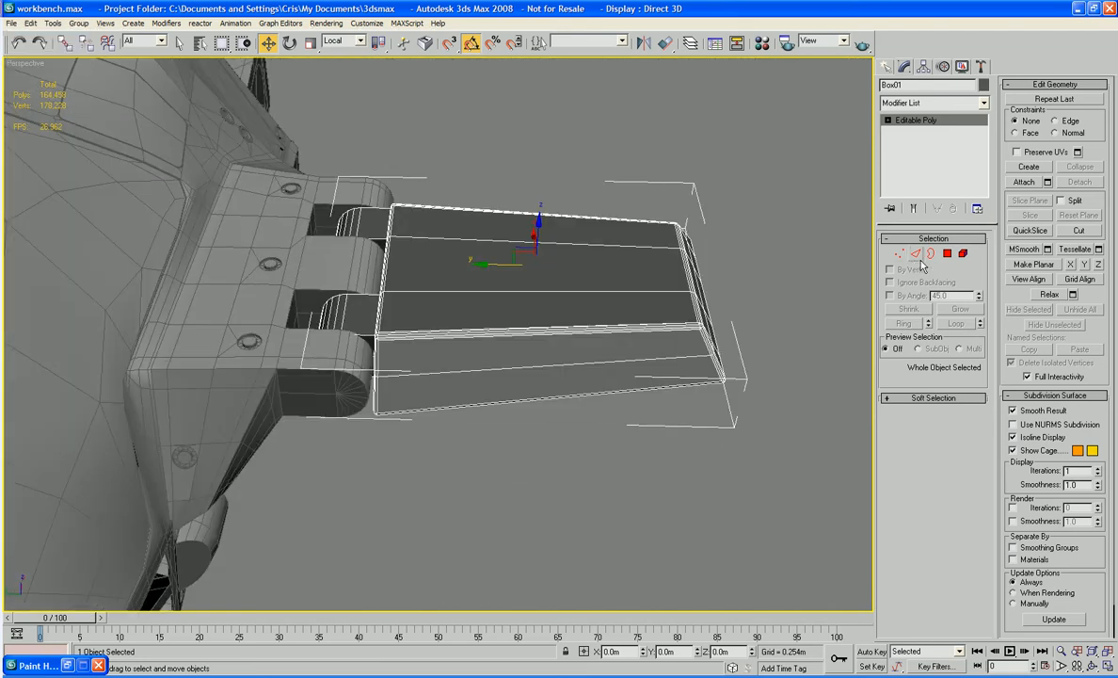
{"action": "key", "text": "2"}
{"action": "left_click_drag", "start_coordinate": [565, 155], "coordinate": [604, 509]}
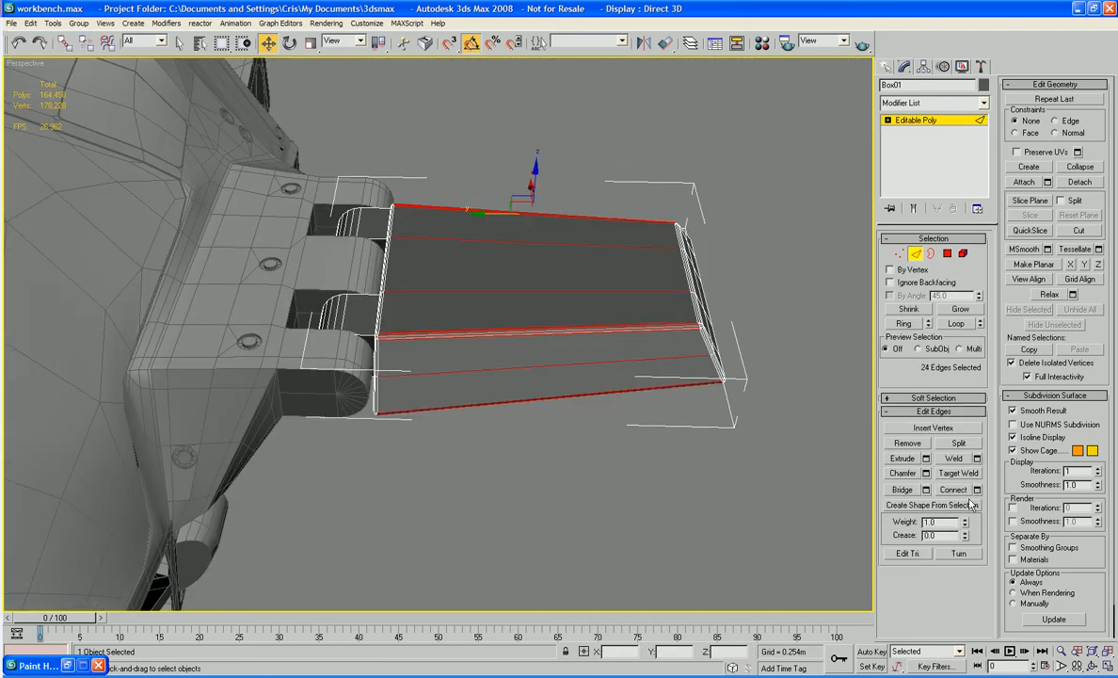
{"action": "left_click", "coordinate": [978, 490]}
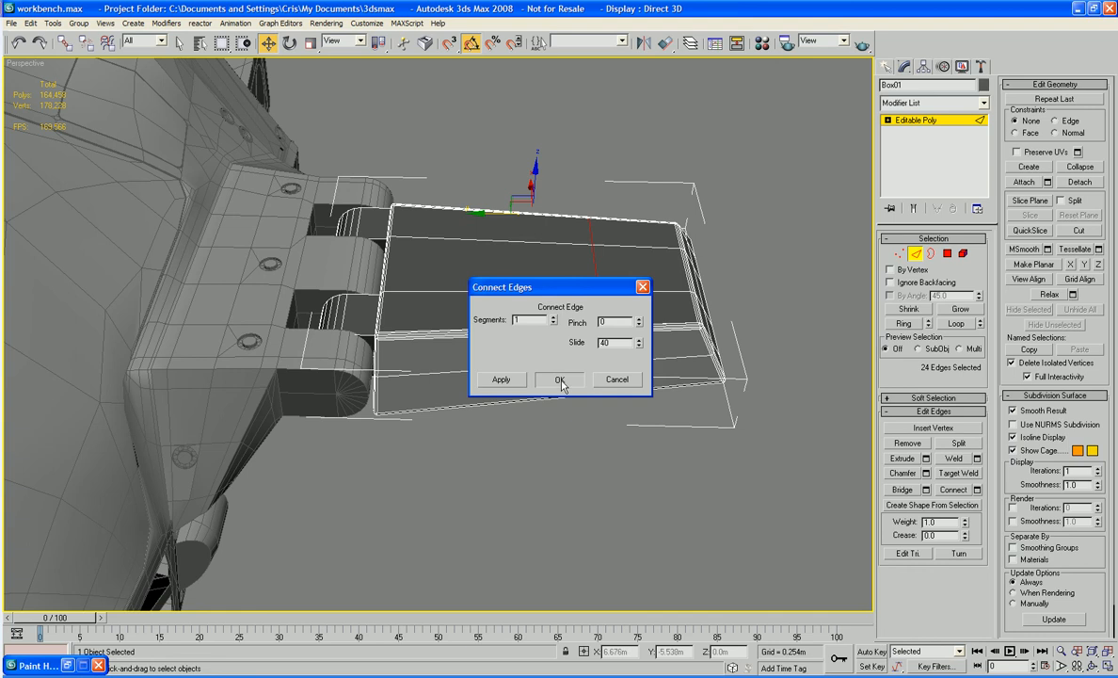
{"action": "left_click", "coordinate": [564, 379]}
{"action": "left_click_drag", "start_coordinate": [506, 186], "coordinate": [508, 458]}
{"action": "left_click", "coordinate": [977, 490]}
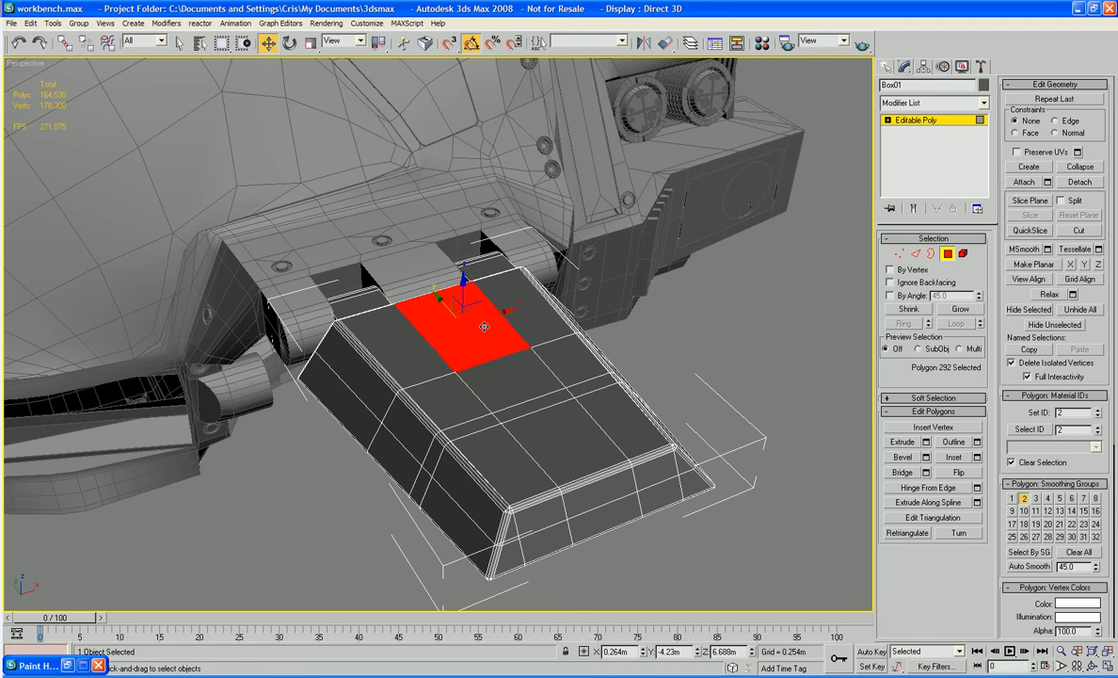
- Select the three central top-face polygons extending from between the lugs and bevel them as a group with a 0.001 m height
{"action": "left_click", "coordinate": [502, 371], "text": "ctrl"}
{"action": "left_click", "coordinate": [524, 406], "text": "ctrl"}
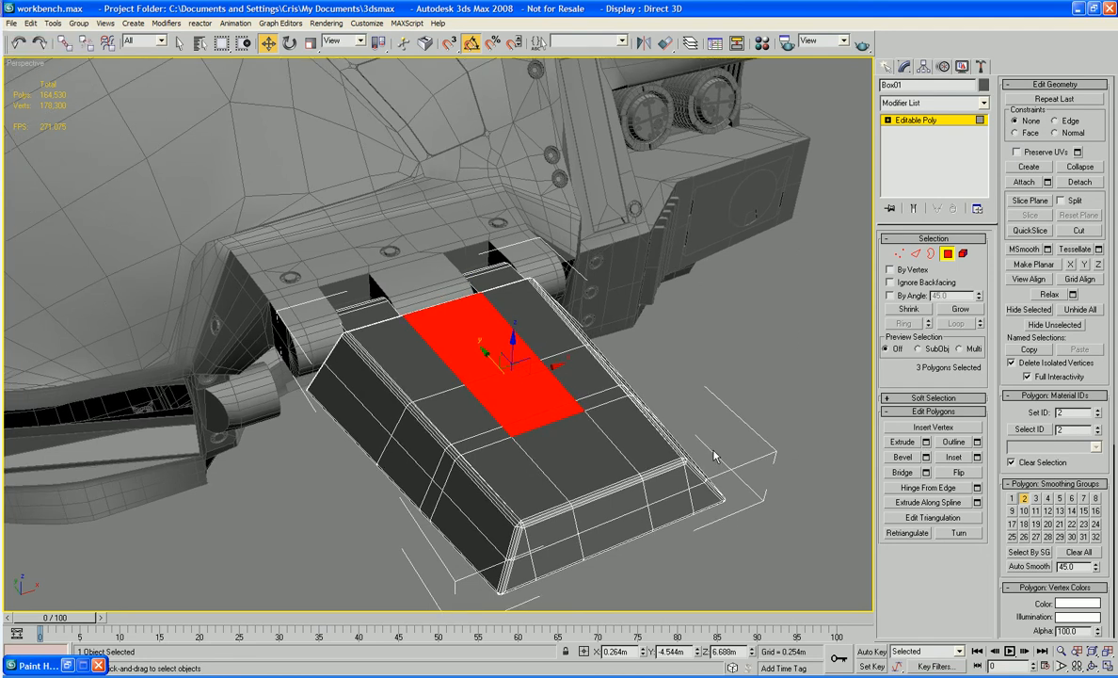
{"action": "scroll", "coordinate": [714, 452], "scroll_direction": "up", "scroll_amount": 5}
{"action": "middle_click_drag", "start_coordinate": [707, 383], "coordinate": [706, 389], "text": "alt"}
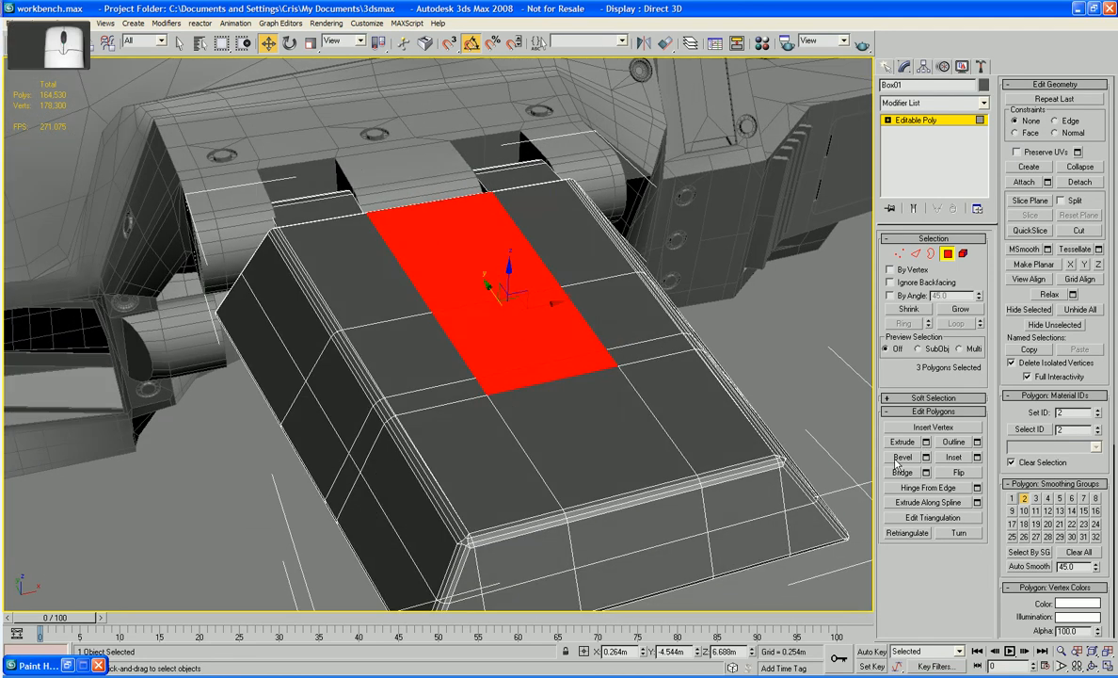
{"action": "left_click", "coordinate": [925, 458]}
{"action": "double_click", "coordinate": [604, 324]}
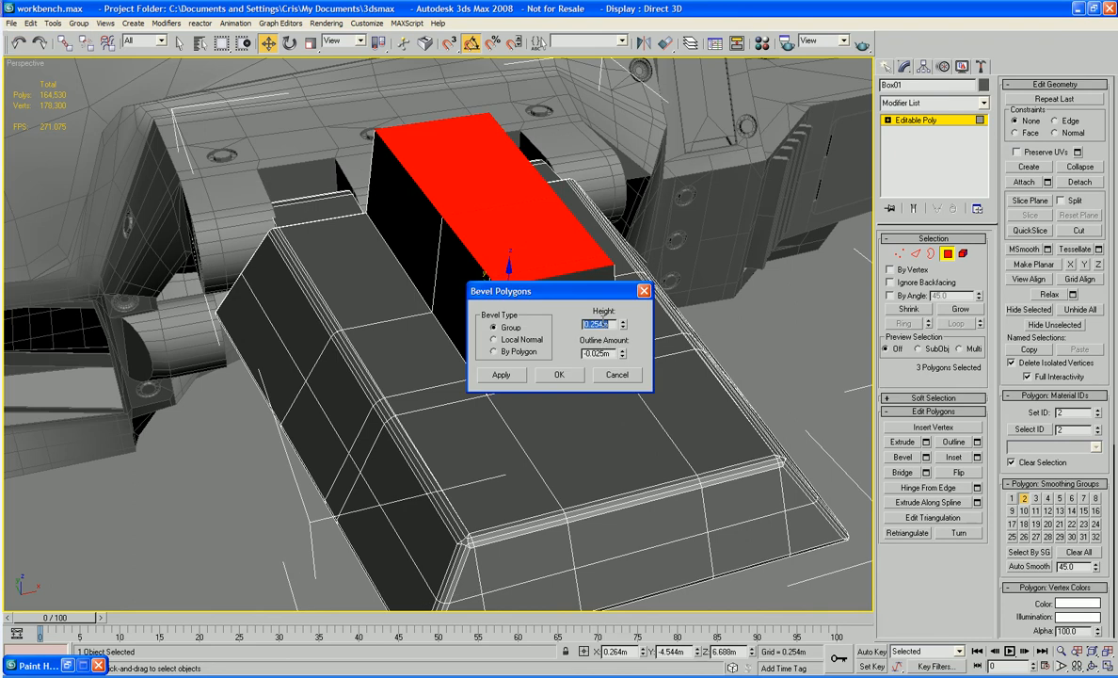
{"action": "type", "text": "0.001"}
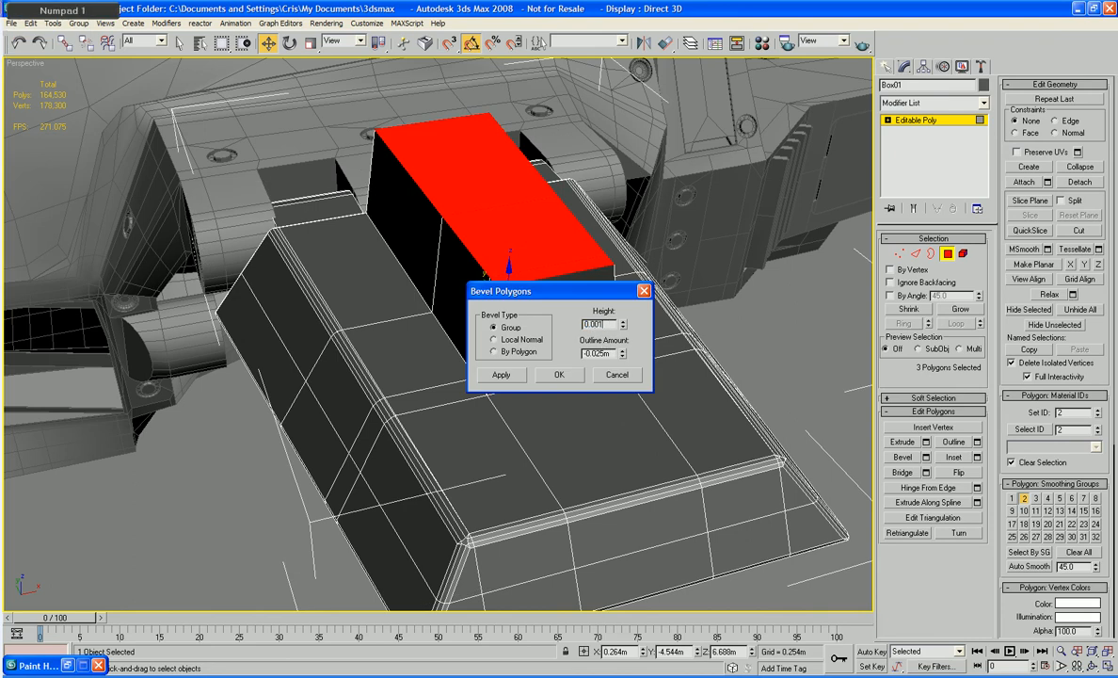
{"action": "key", "text": "Tab"}
{"action": "type", "text": "0."}
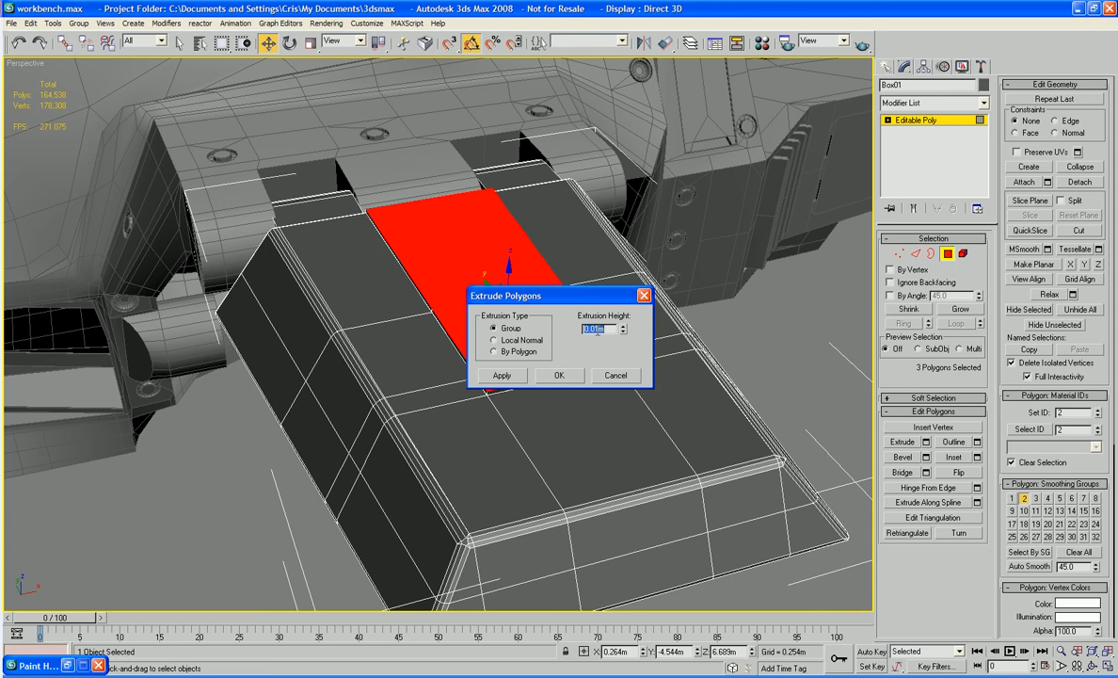
- Extrude the three central top-face polygons as a group by 0.025 m
{"action": "type", "text": "0."}
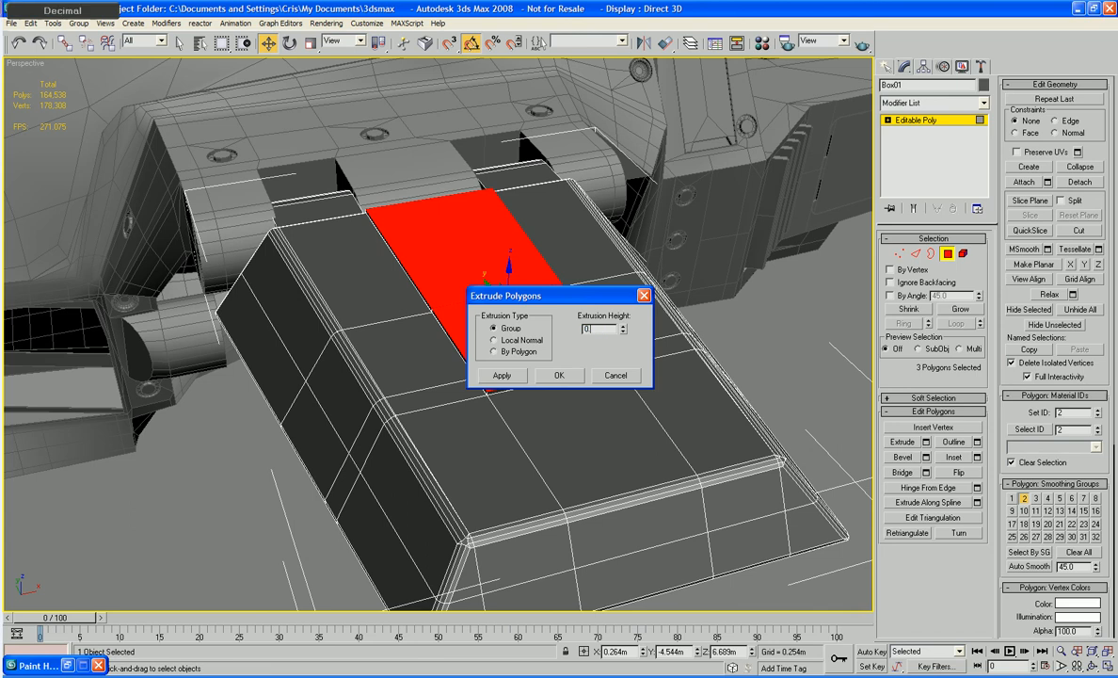
{"action": "type", "text": "05"}
{"action": "key", "text": "Tab"}
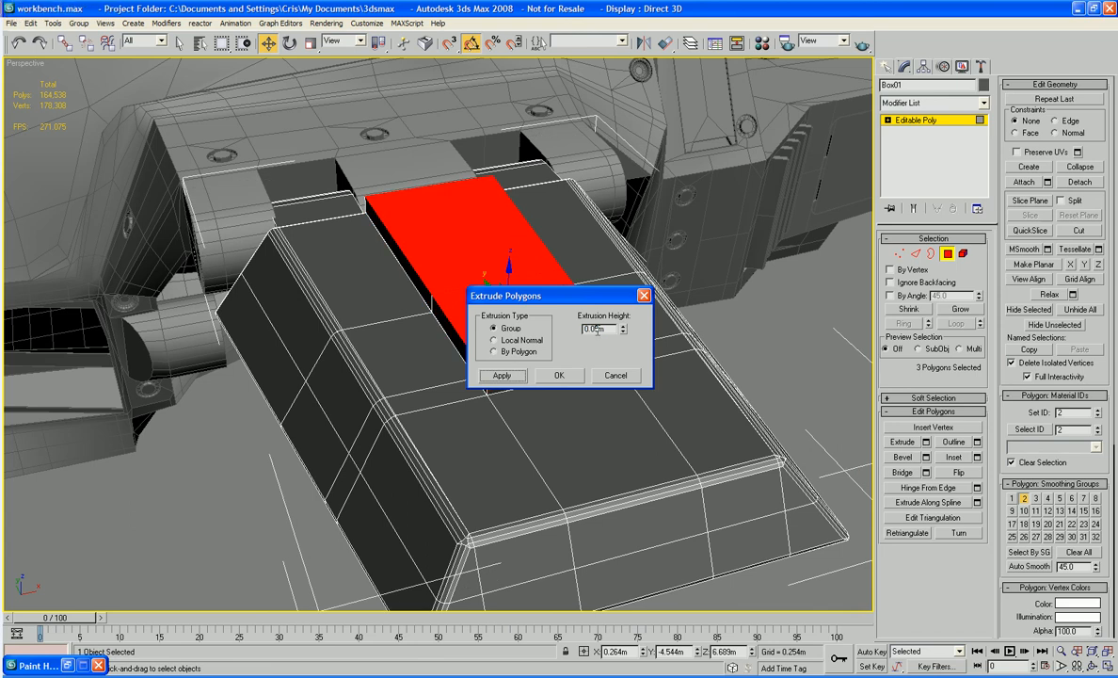
{"action": "key", "text": "shift+Tab"}
{"action": "key", "text": "Tab"}
{"action": "type", "text": "0.025"}
{"action": "key", "text": "Tab"}
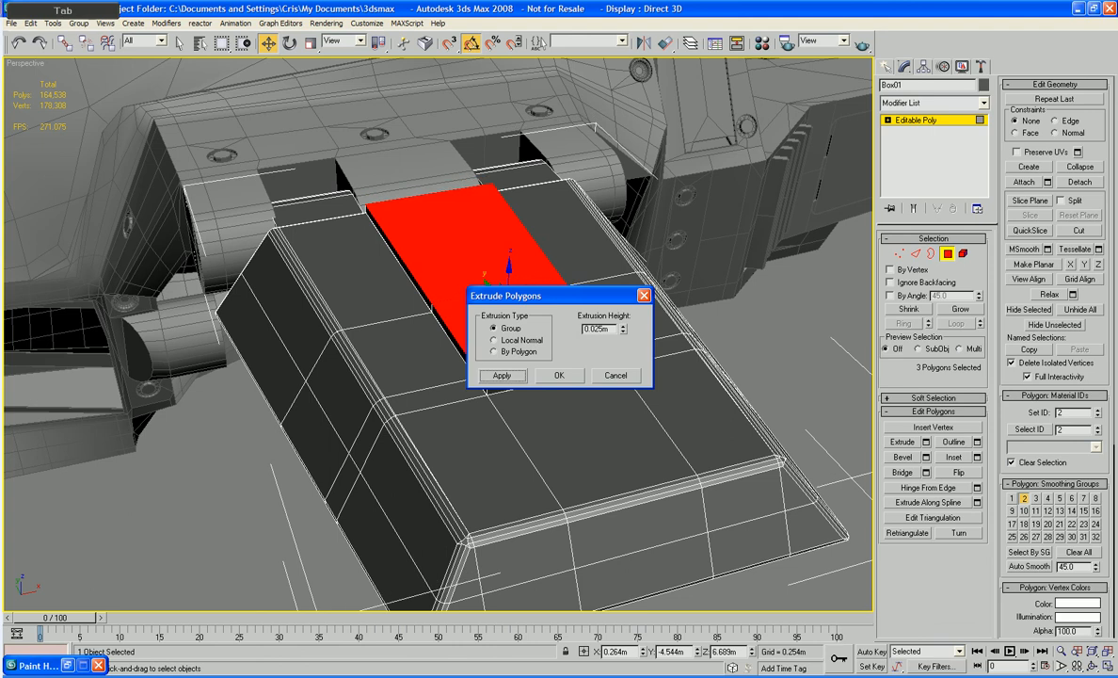
{"action": "left_click", "coordinate": [558, 374]}
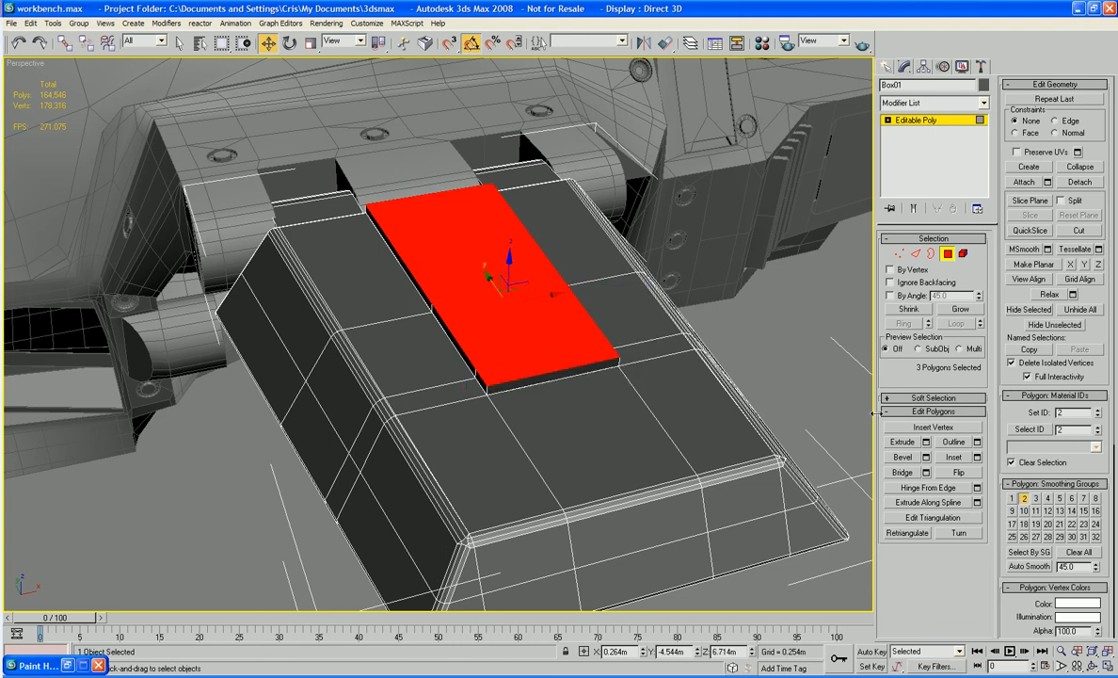
- Try to bevel the raised strip and inset its middle polygon, and undo back to before the strip's extrusion
{"action": "left_click", "coordinate": [925, 456]}
{"action": "left_click", "coordinate": [611, 374]}
{"action": "left_click", "coordinate": [546, 316]}
{"action": "middle_click_drag", "start_coordinate": [546, 316], "coordinate": [528, 301], "text": "alt"}
{"action": "left_click", "coordinate": [954, 457]}
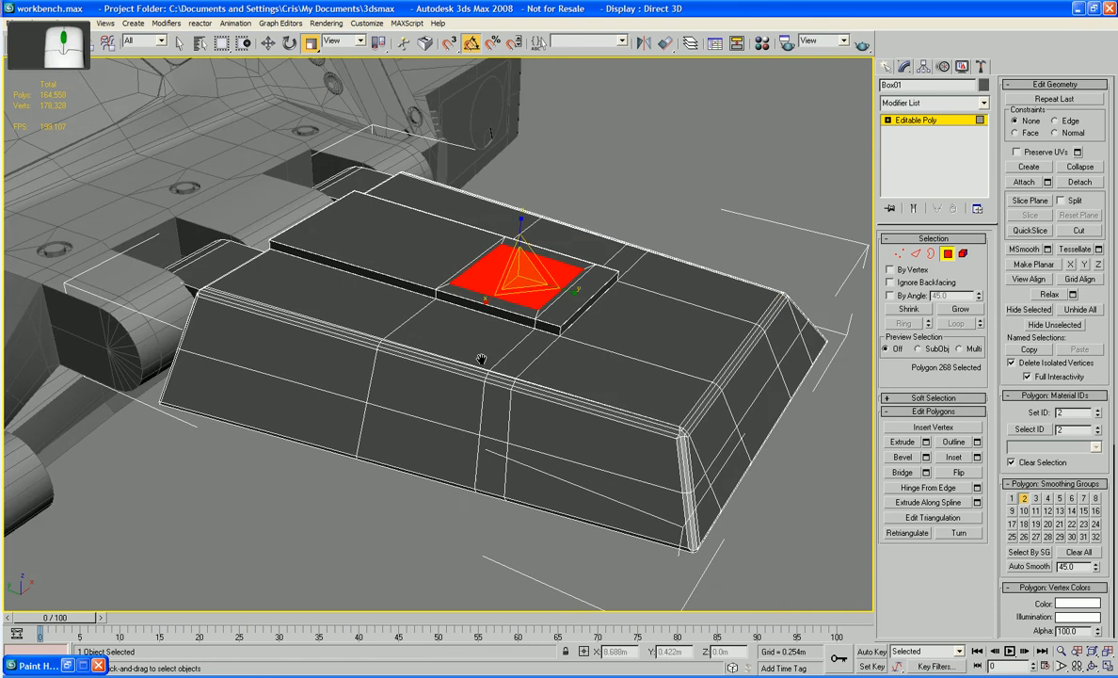
{"action": "scroll", "coordinate": [482, 360], "scroll_direction": "up", "scroll_amount": 3}
{"action": "scroll", "coordinate": [482, 359], "scroll_direction": "down", "scroll_amount": 3}
{"action": "middle_click_drag", "start_coordinate": [482, 360], "coordinate": [440, 365], "text": "alt"}
{"action": "key", "text": "F4"}
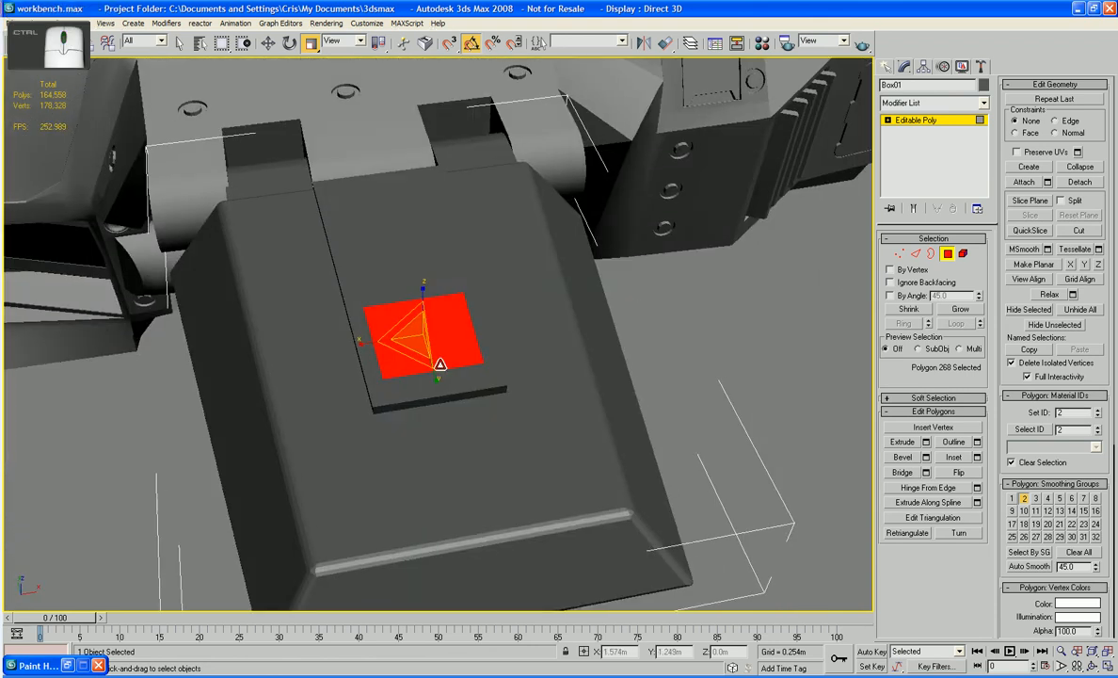
{"action": "key", "text": "ctrl+z"}
{"action": "key", "text": "ctrl+z"}
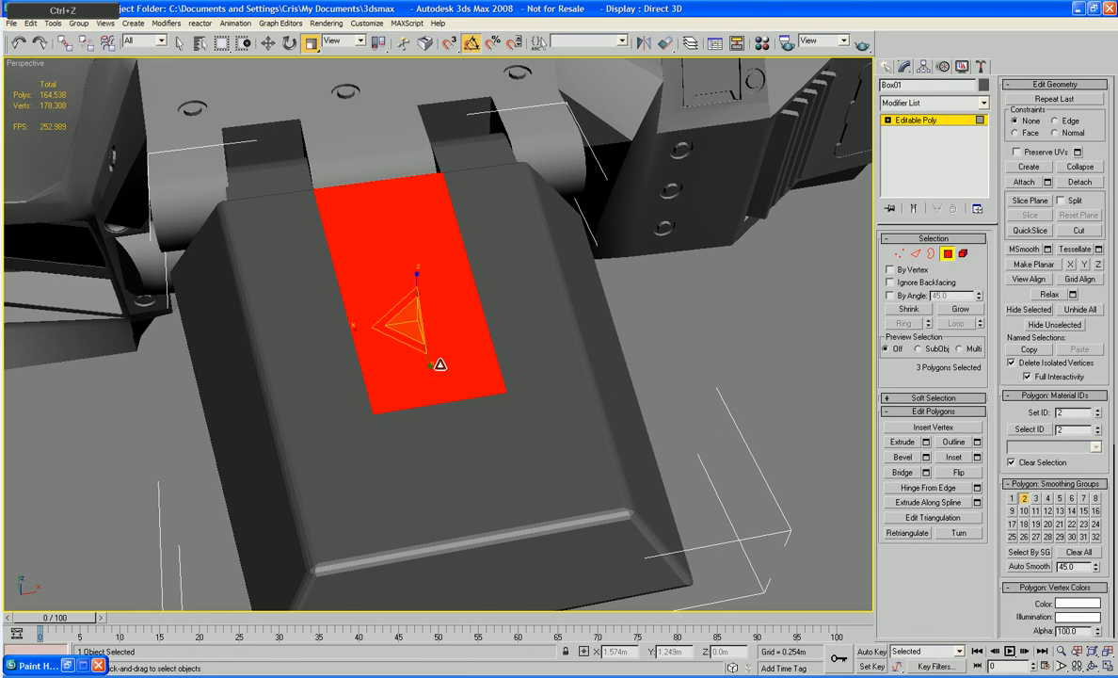
- Extrude the three central polygons by 0.026 m as a group and bevel the strip's top with 0.003 m height and -0.005 m outline
{"action": "left_click", "coordinate": [727, 327]}
{"action": "key", "text": "F4"}
{"action": "middle_click_drag", "start_coordinate": [547, 345], "coordinate": [525, 374], "text": "alt"}
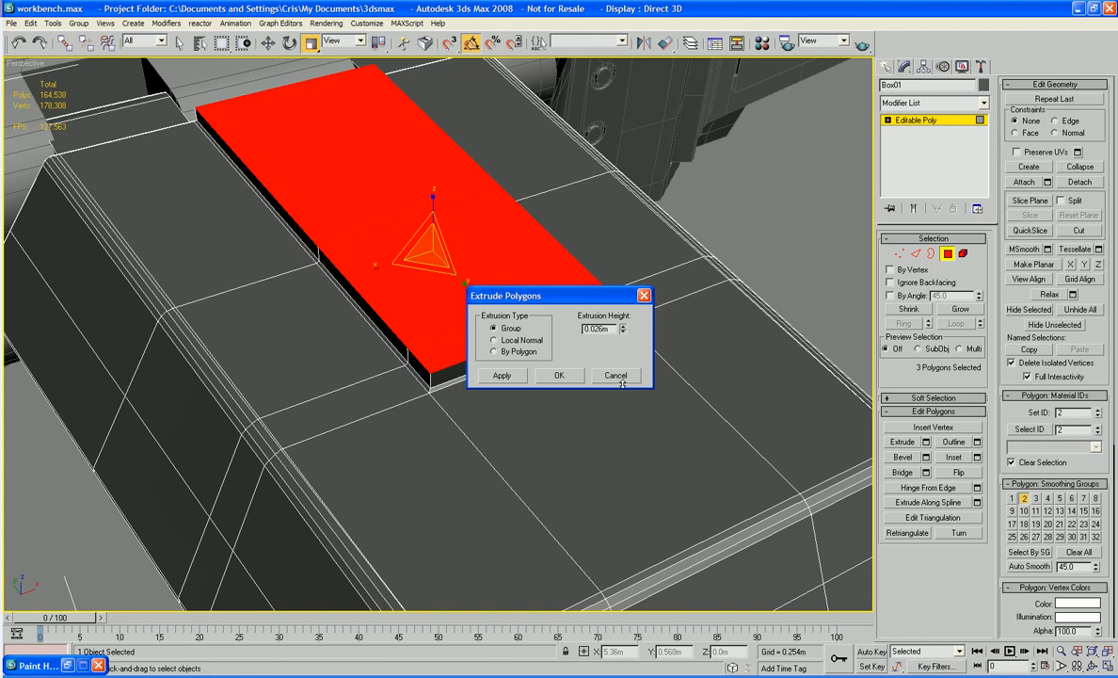
{"action": "left_click", "coordinate": [559, 375]}
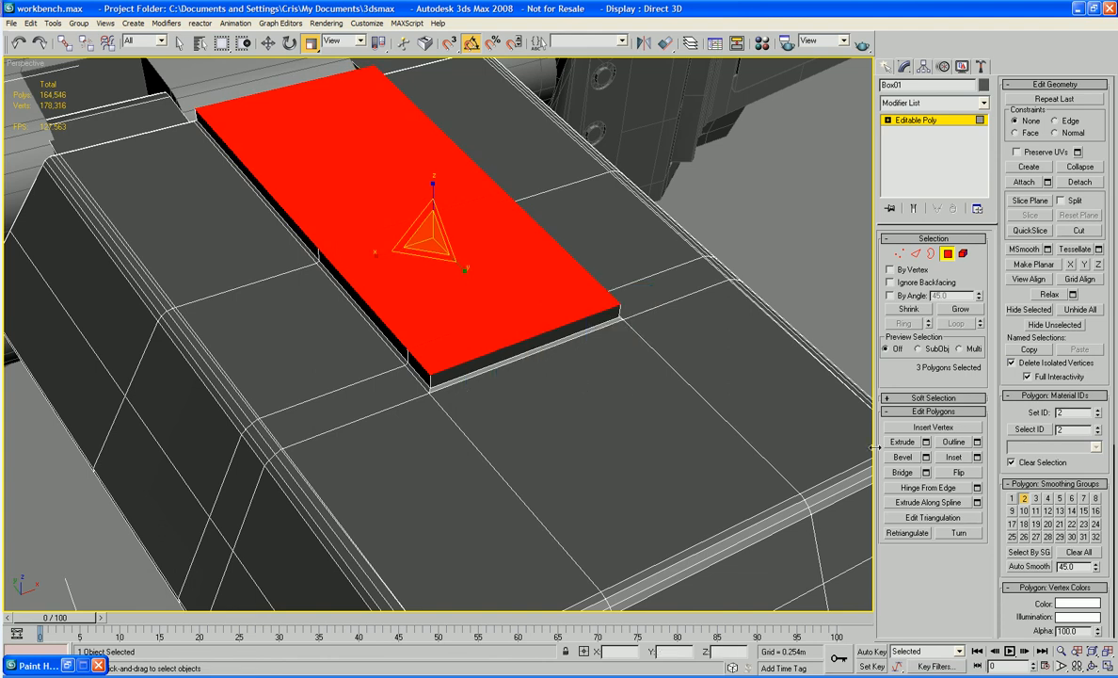
{"action": "left_click", "coordinate": [927, 457]}
{"action": "left_click", "coordinate": [570, 376]}
- Inset the middle polygon of the raised strip and scale the inner face slightly along X
{"action": "left_click", "coordinate": [493, 295]}
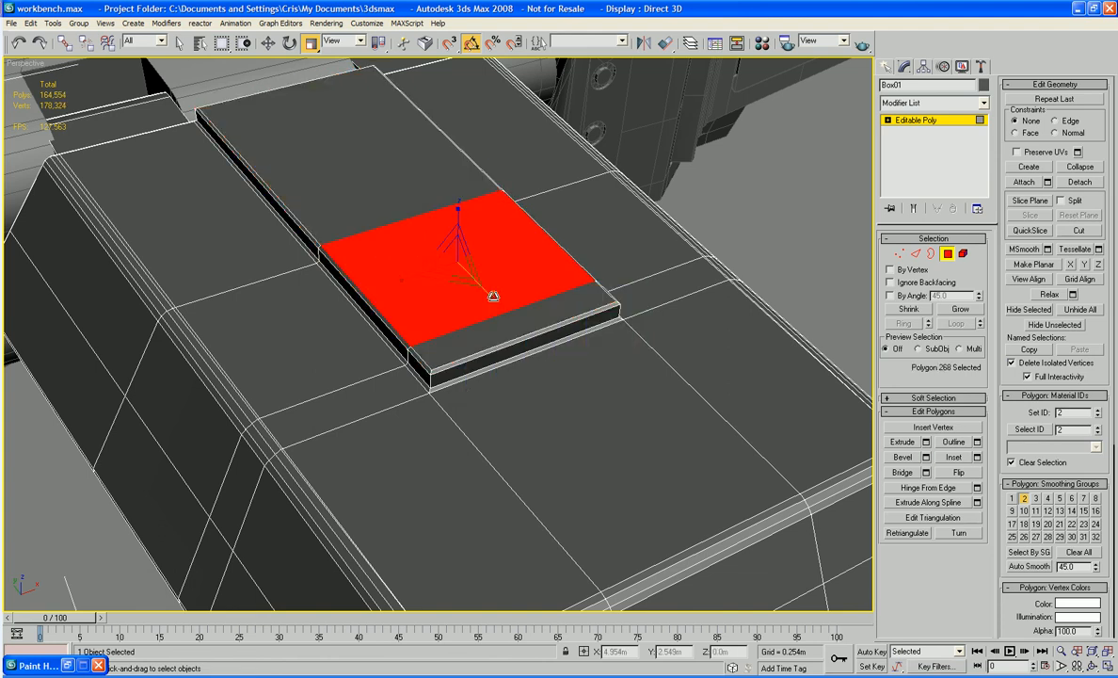
{"action": "left_click", "coordinate": [977, 457]}
{"action": "left_click", "coordinate": [567, 375]}
{"action": "left_click_drag", "start_coordinate": [400, 277], "coordinate": [407, 270]}
- Bevel the inset face with -0.003 m height and -0.005 m outline, and extrude it by -0.023 m to form a recess
{"action": "left_click", "coordinate": [926, 457]}
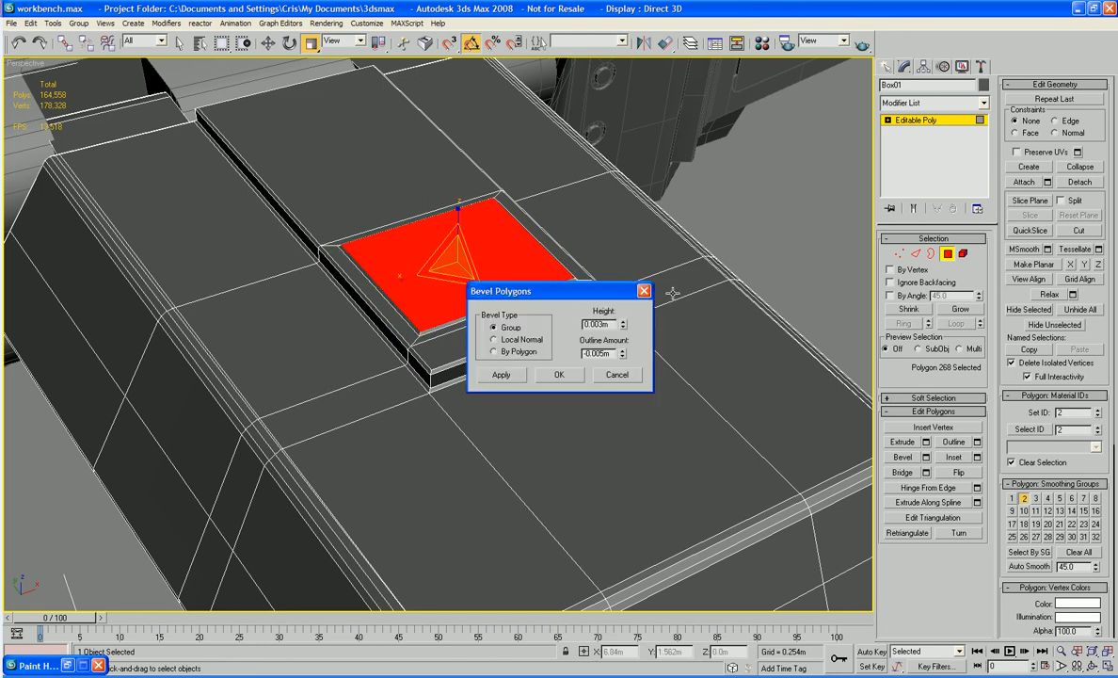
{"action": "key", "text": "Tab"}
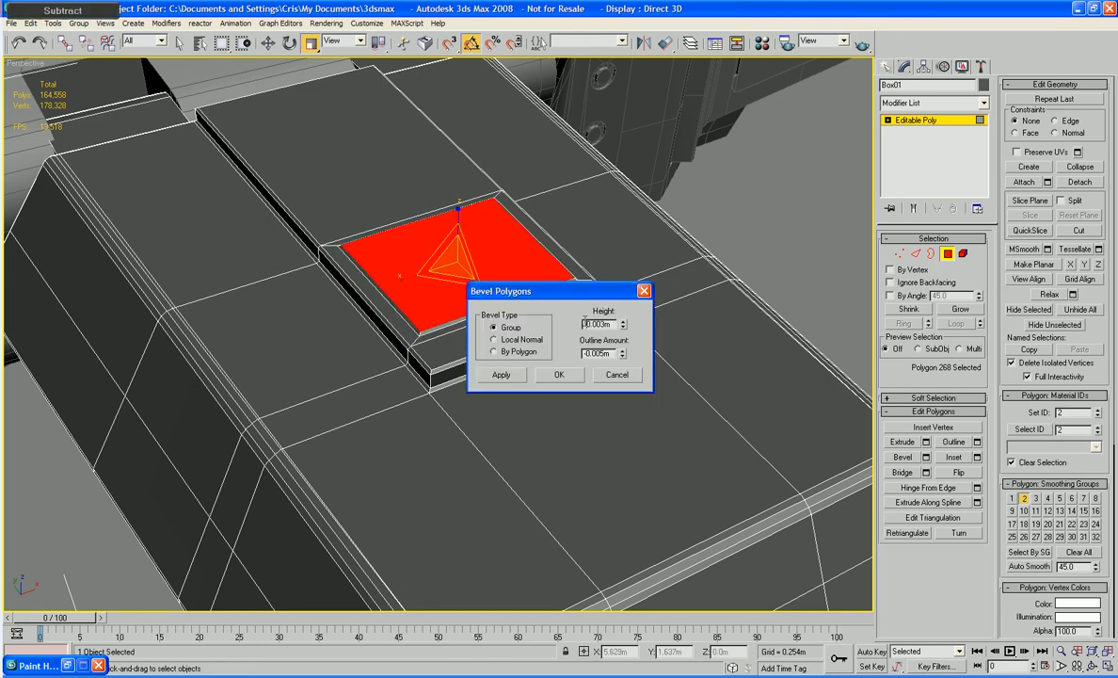
{"action": "left_click", "coordinate": [559, 375]}
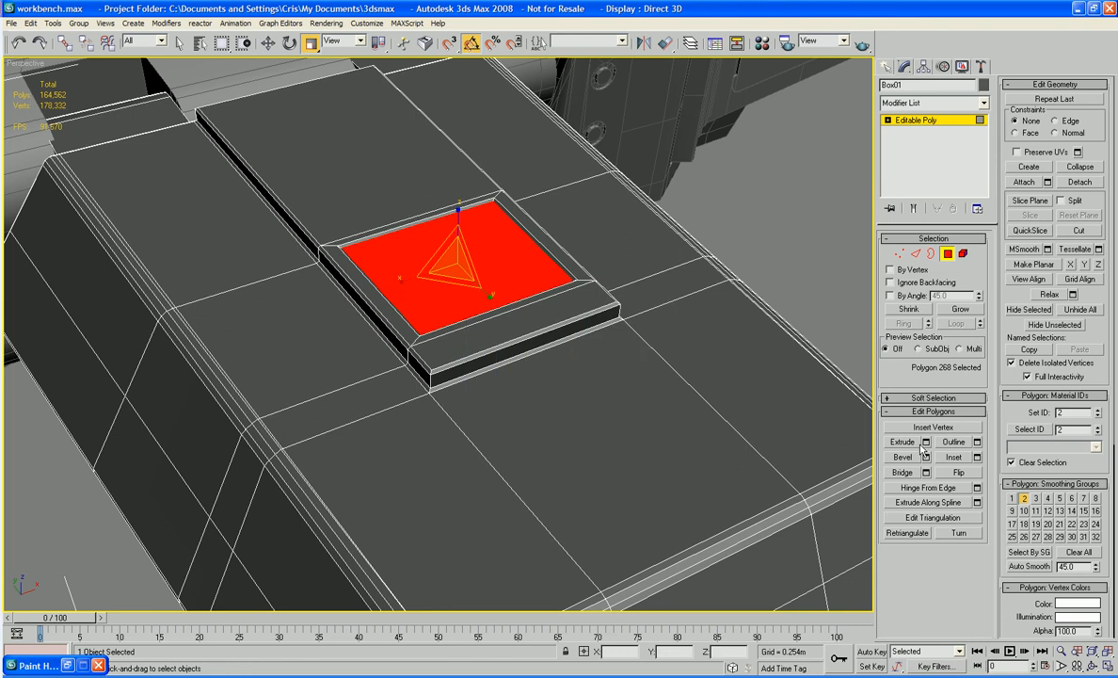
{"action": "left_click", "coordinate": [926, 442]}
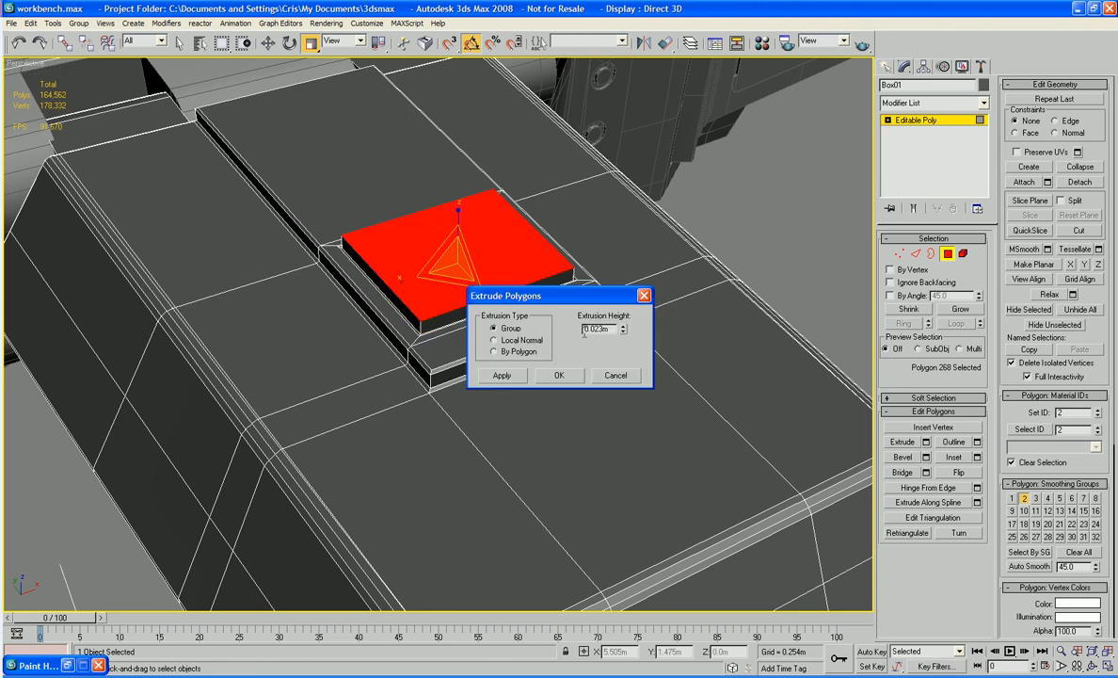
{"action": "type", "text": "-"}
{"action": "key", "text": "Tab"}
{"action": "left_click", "coordinate": [559, 374]}
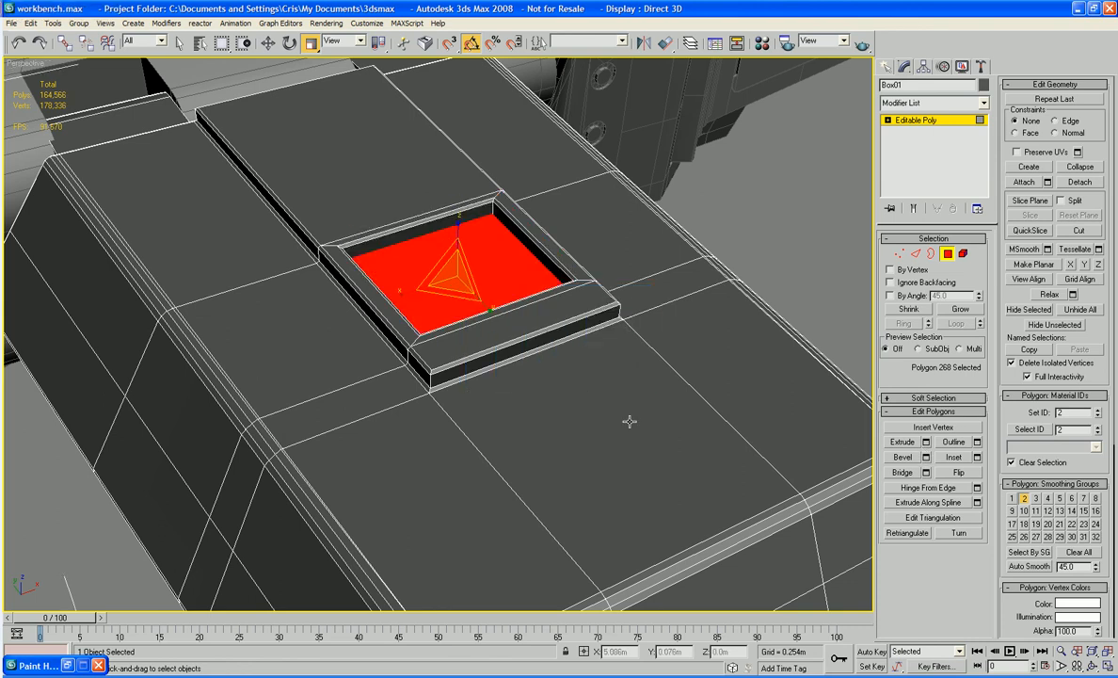
- Select the four top-face polygons flanking the raised strip and bevel them with -0.003 m height and -0.005 m outline
{"action": "left_click", "coordinate": [198, 216]}
{"action": "left_click", "coordinate": [283, 339], "text": "ctrl"}
{"action": "left_click", "coordinate": [603, 231], "text": "ctrl"}
{"action": "left_click", "coordinate": [504, 136], "text": "ctrl"}
{"action": "left_click", "coordinate": [927, 457]}
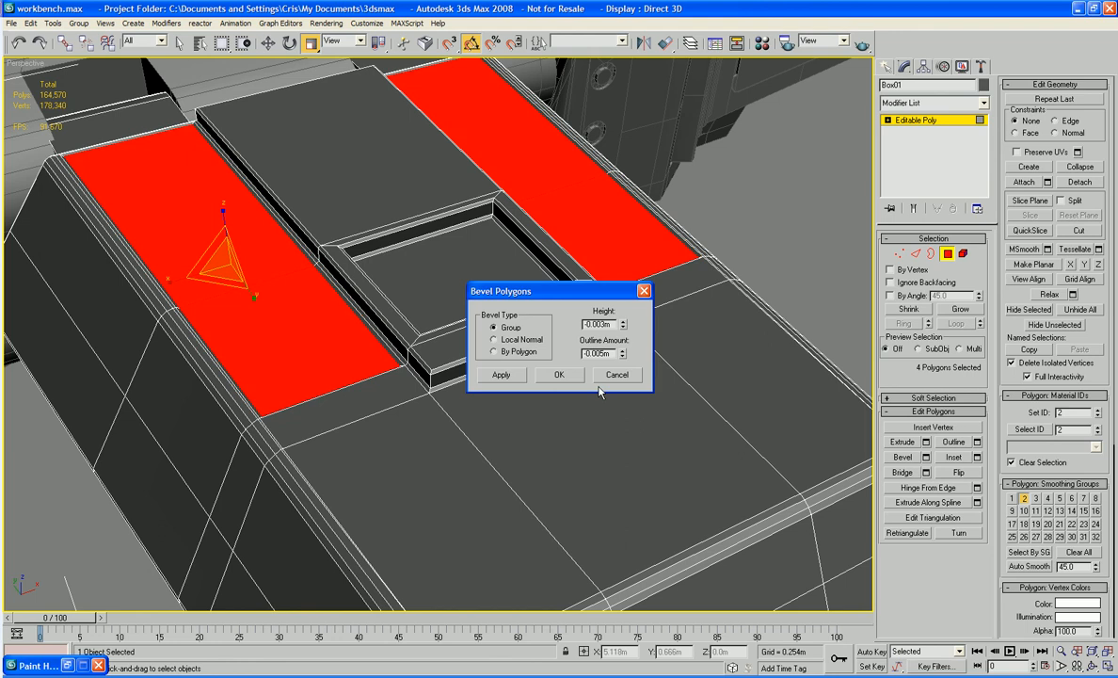
{"action": "left_click", "coordinate": [567, 377]}
- Extrude the four flanking polygons by -0.023 m and bevel their floors with -0.003 m height and -0.005 m outline
{"action": "left_click", "coordinate": [926, 442]}
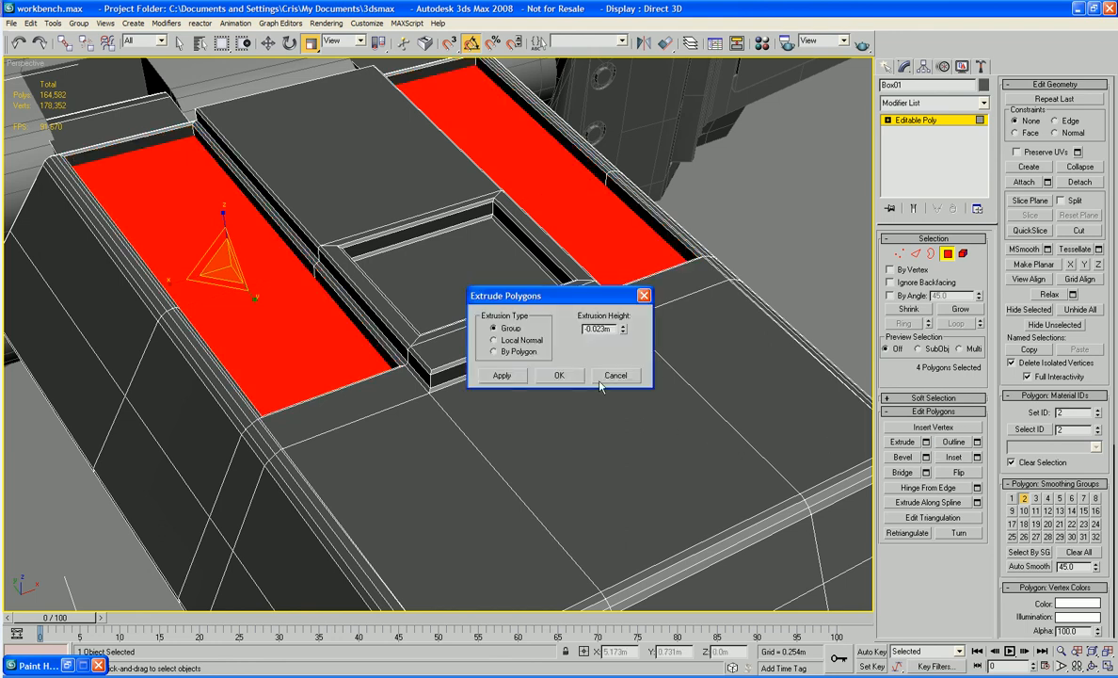
{"action": "left_click", "coordinate": [559, 373]}
{"action": "left_click", "coordinate": [927, 457]}
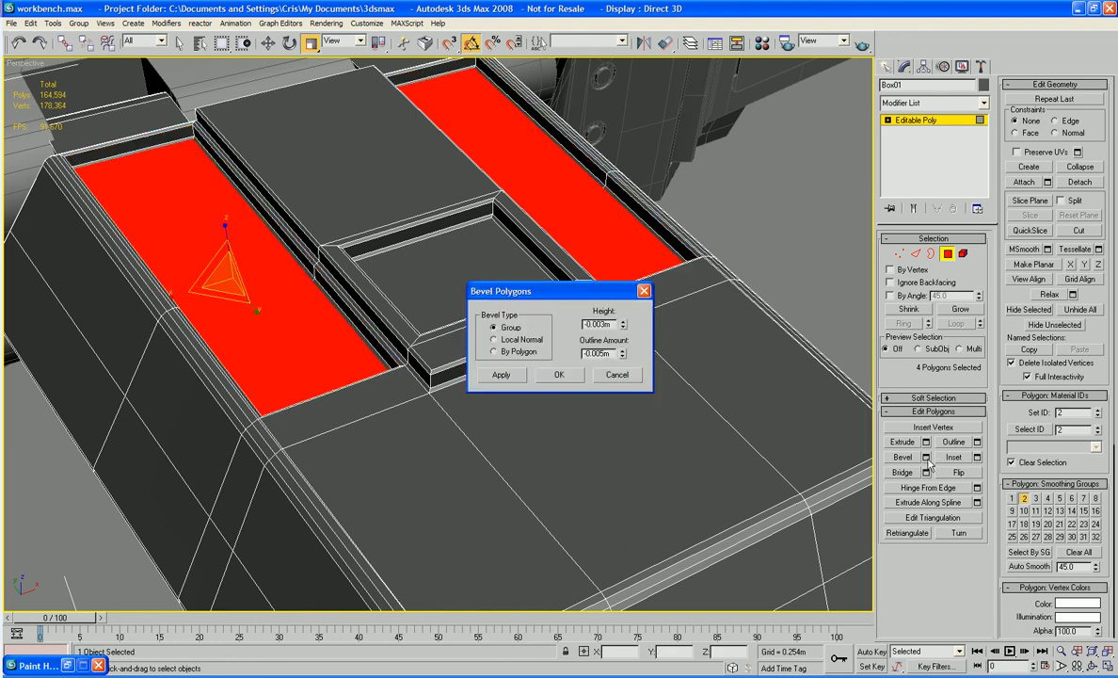
{"action": "left_click", "coordinate": [545, 377]}
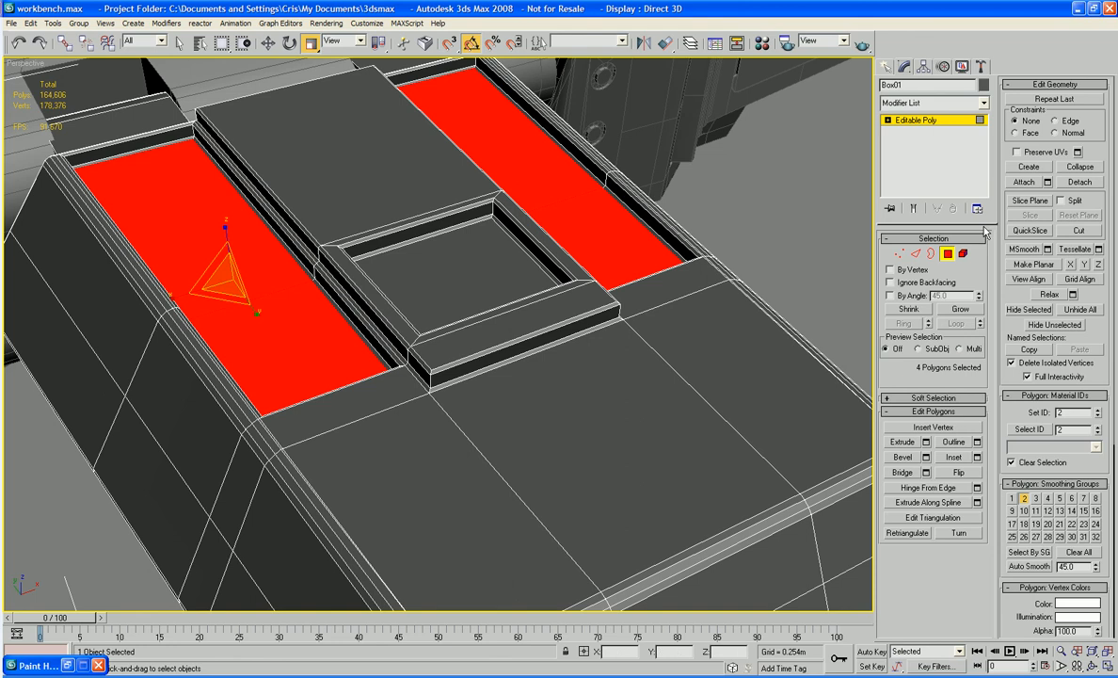
{"action": "left_click", "coordinate": [864, 236]}
{"action": "scroll", "coordinate": [863, 235], "scroll_direction": "down", "scroll_amount": 8}
{"action": "middle_click_drag", "start_coordinate": [861, 235], "coordinate": [750, 281], "text": "alt"}
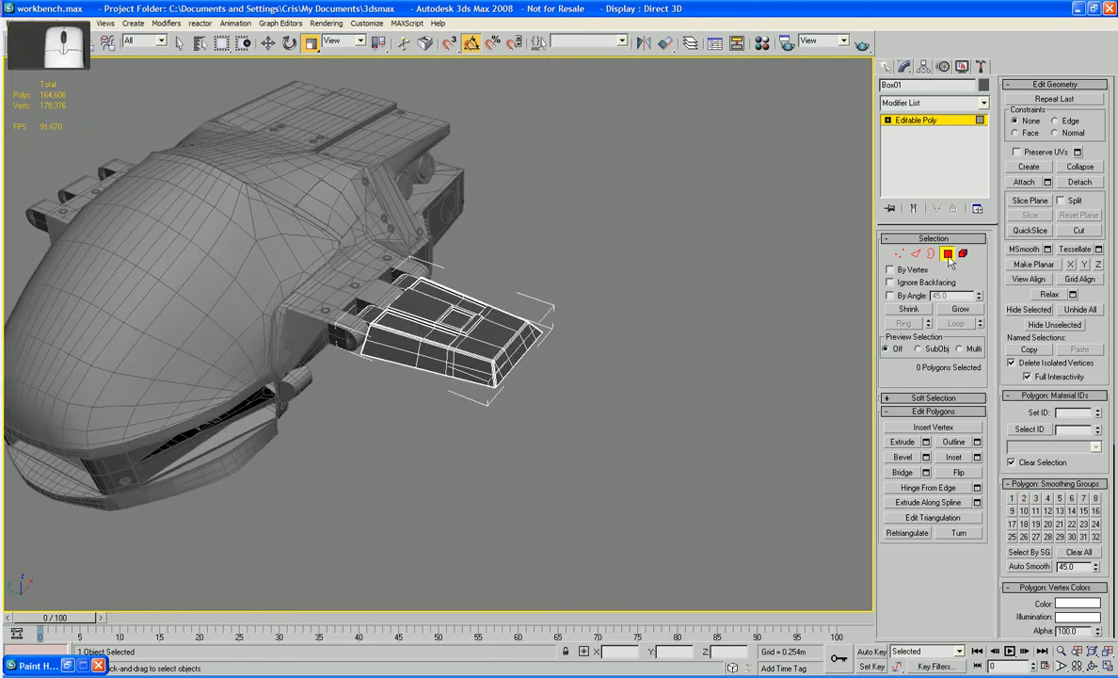
{"action": "key", "text": "4"}
- Create an AutoGrid cylinder on the end face of the torso's outer lug, with about 0.1 m radius and 0.039 m height
{"action": "middle_click_drag", "start_coordinate": [587, 348], "coordinate": [706, 376], "text": "alt"}
{"action": "scroll", "coordinate": [585, 352], "scroll_direction": "up", "scroll_amount": 6}
{"action": "middle_click_drag", "start_coordinate": [706, 376], "coordinate": [687, 345], "text": "alt"}
{"action": "left_click", "coordinate": [712, 282]}
{"action": "middle_click_drag", "start_coordinate": [708, 283], "coordinate": [646, 263], "text": "alt"}
{"action": "scroll", "coordinate": [646, 264], "scroll_direction": "up", "scroll_amount": 3}
{"action": "left_click", "coordinate": [883, 71]}
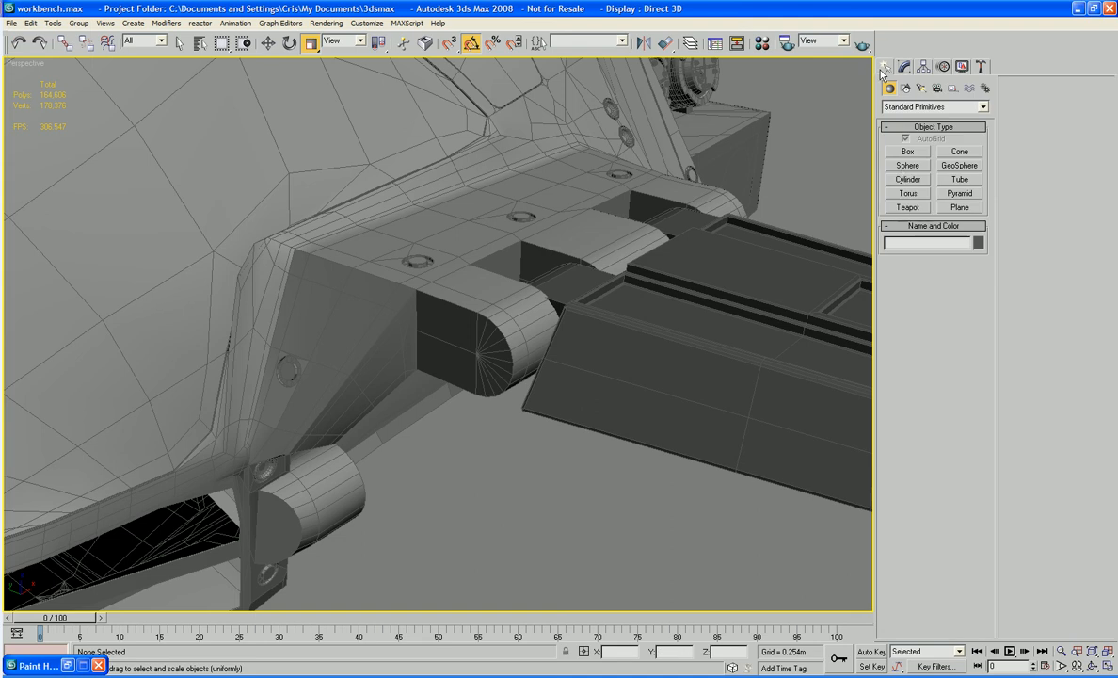
{"action": "left_click", "coordinate": [907, 178]}
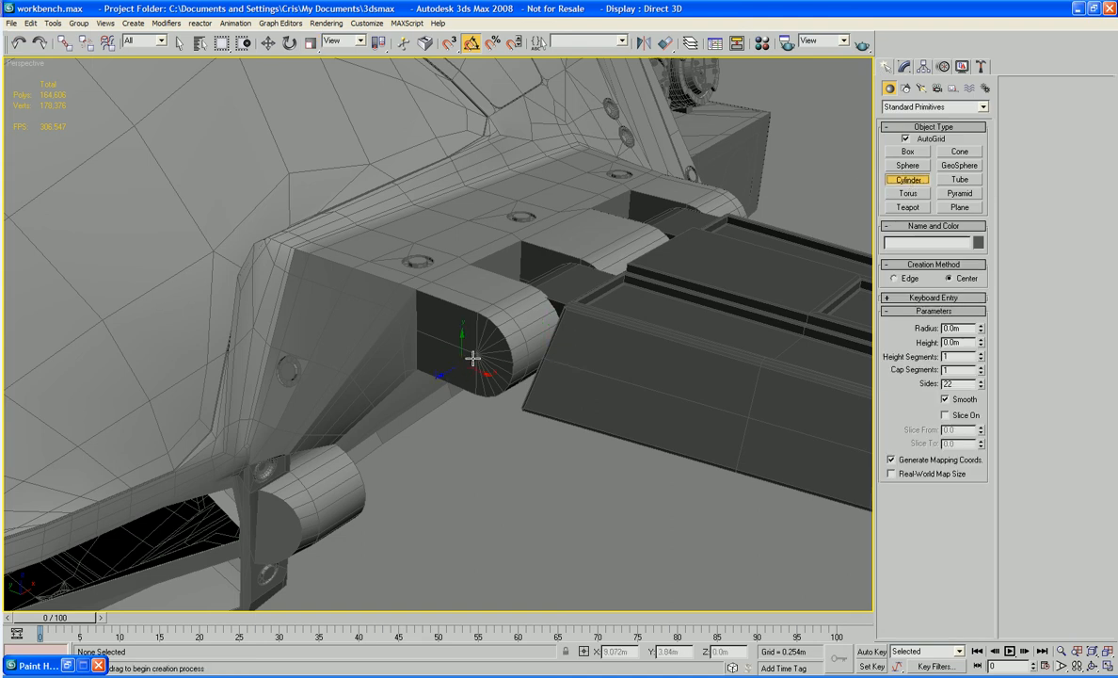
{"action": "left_click_drag", "start_coordinate": [474, 354], "coordinate": [476, 386]}
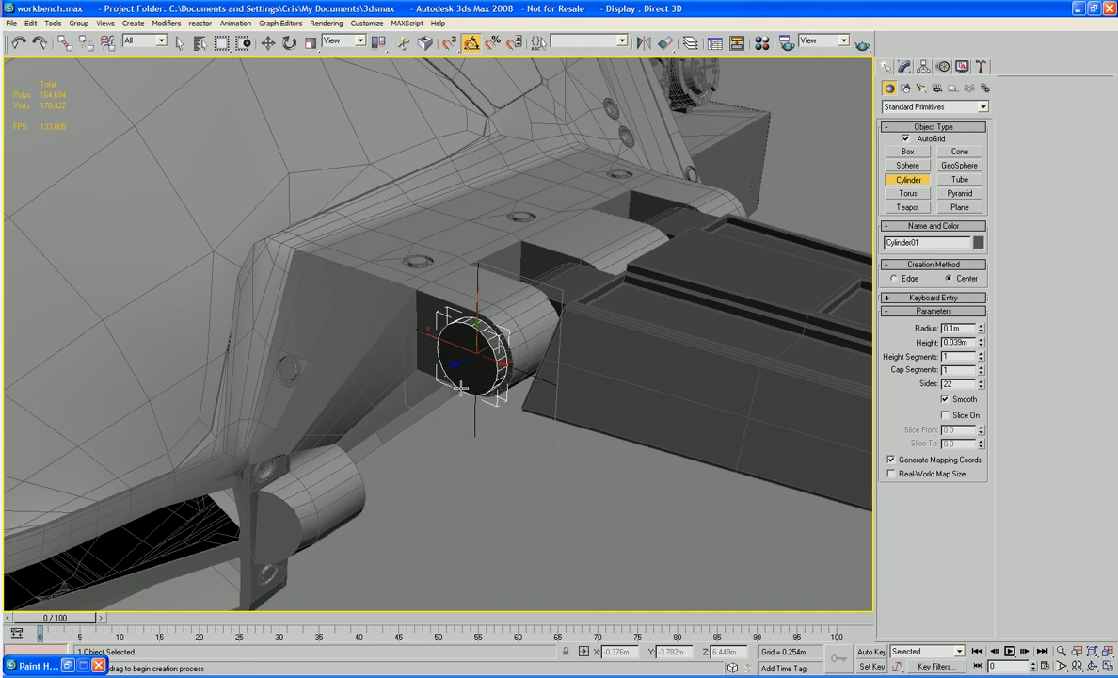
{"action": "left_click", "coordinate": [460, 387]}
{"action": "middle_click_drag", "start_coordinate": [462, 342], "coordinate": [460, 354]}
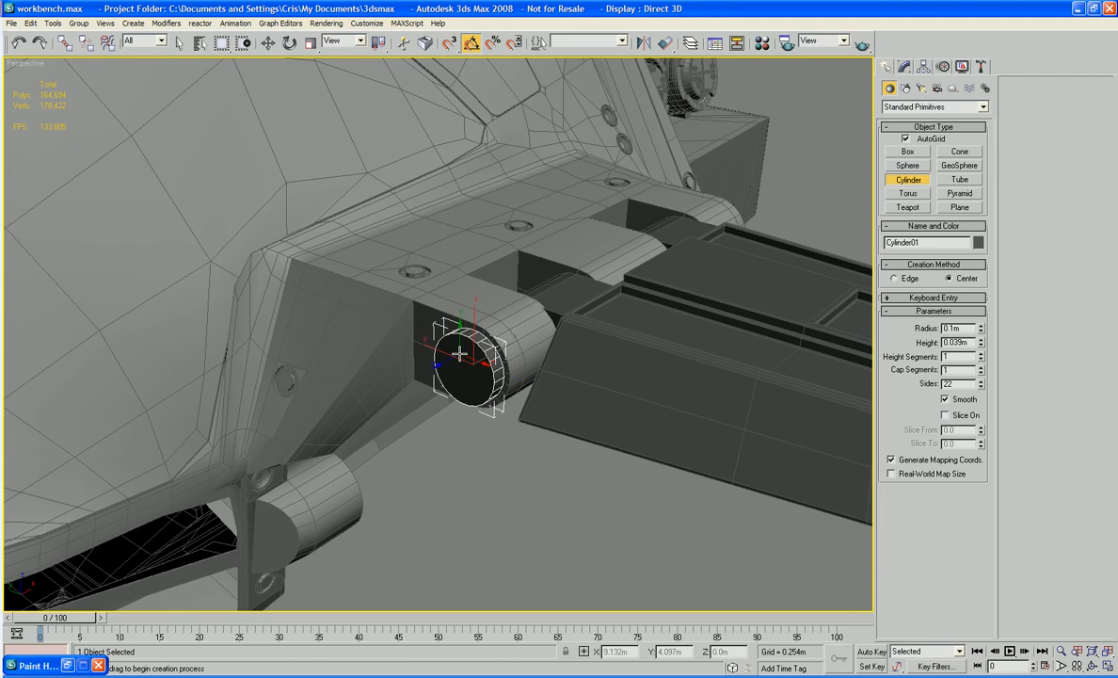
- Nudge the cylinder into place on the lug along its local axes and convert it to an Editable Poly for polygon editing
{"action": "key", "text": "r"}
{"action": "key", "text": "w"}
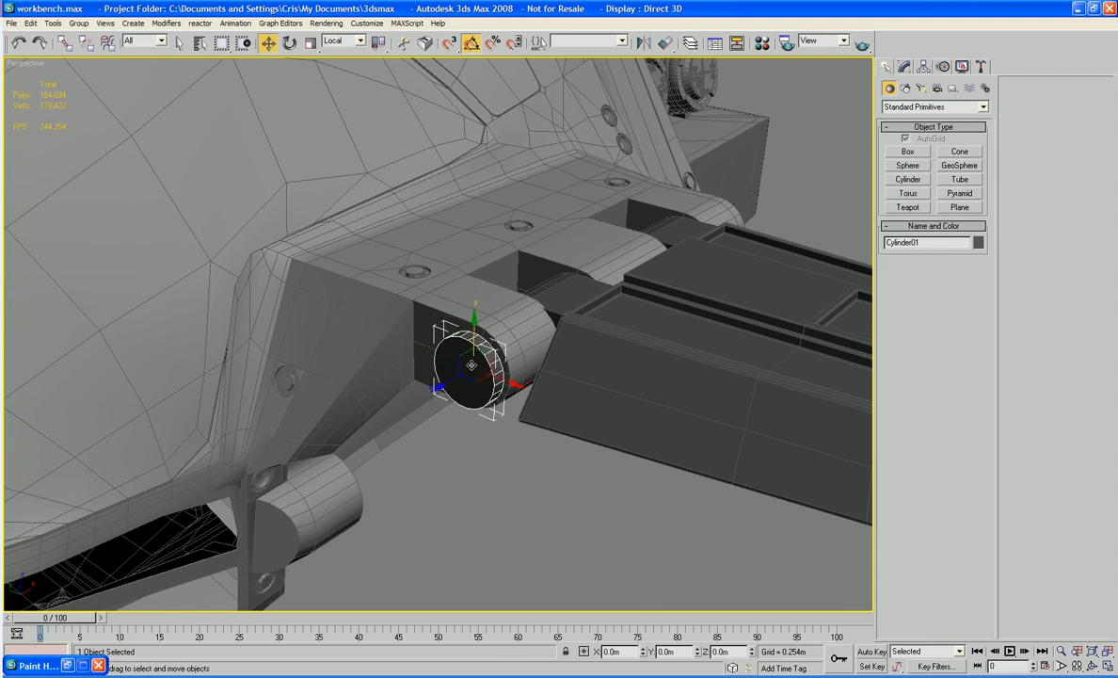
{"action": "right_click", "coordinate": [472, 369]}
{"action": "mouse_move", "coordinate": [509, 487]}
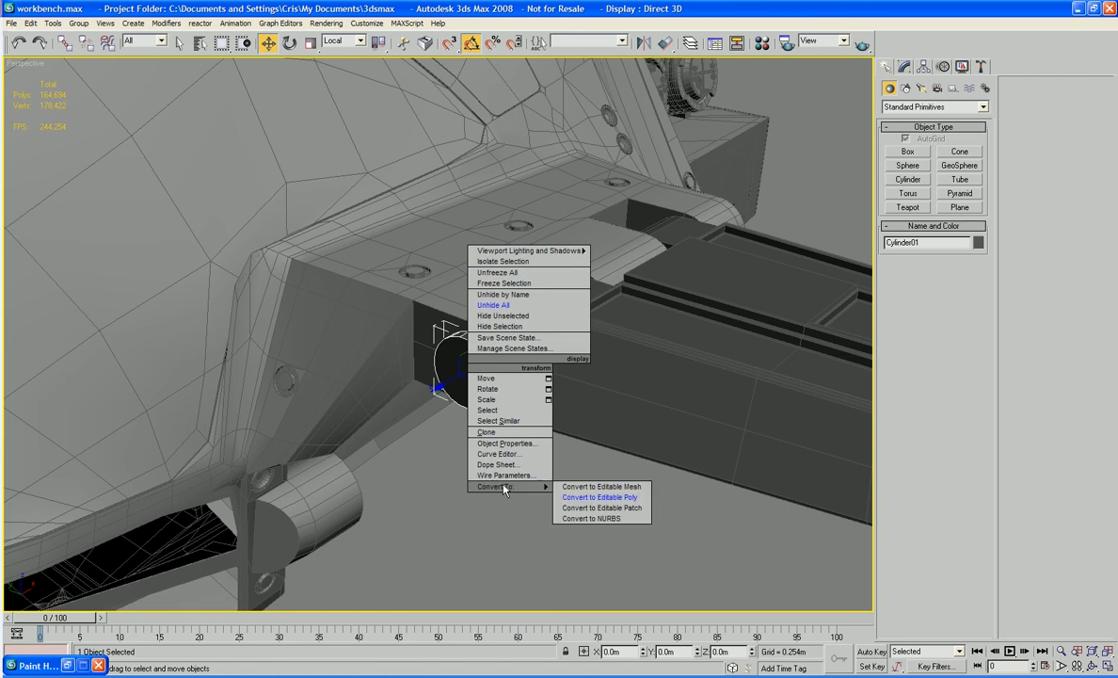
{"action": "left_click", "coordinate": [586, 497]}
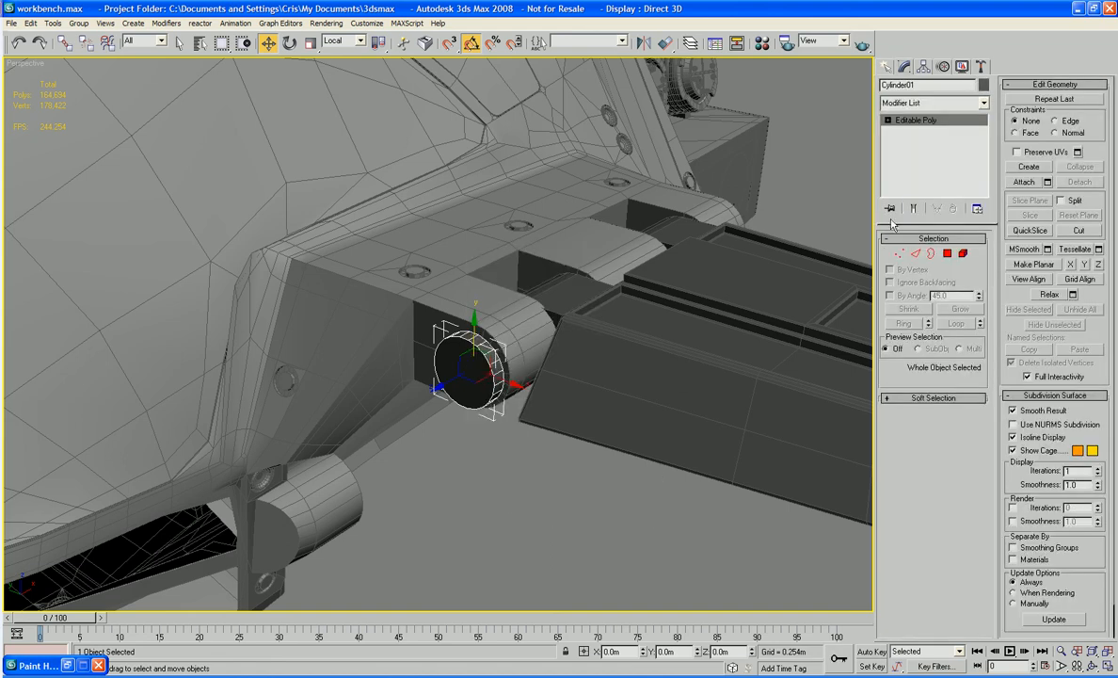
{"action": "left_click", "coordinate": [951, 255]}
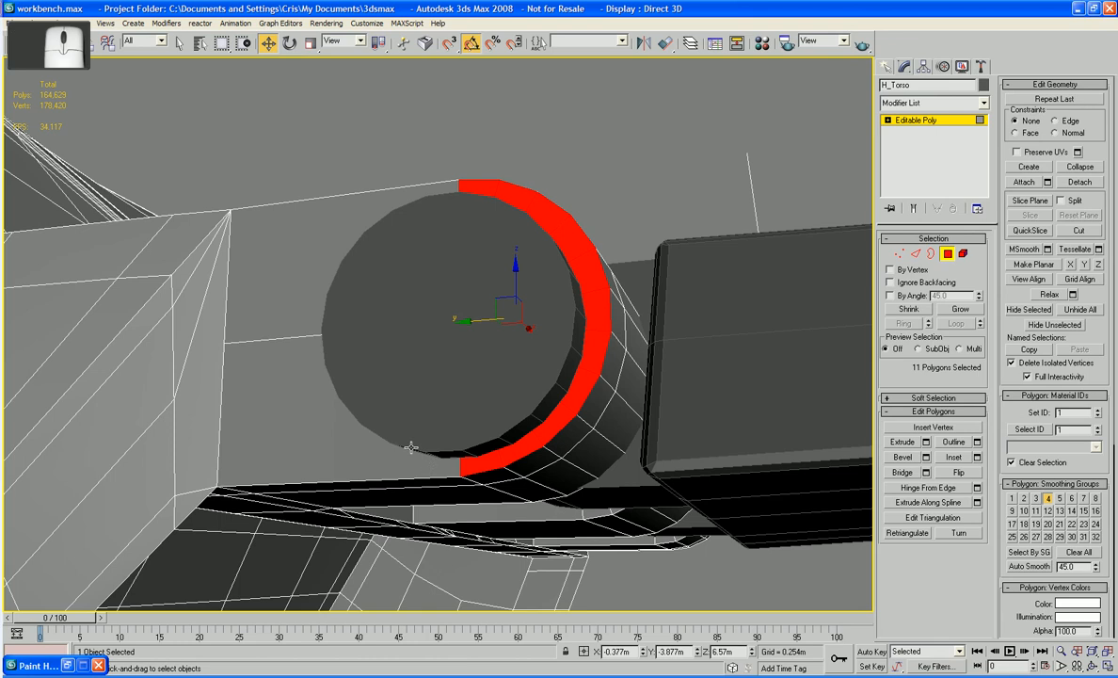
- Add the remaining flat polygons behind the cylinder to the H_Torso lug's end-face selection and delete them all
{"action": "middle_click_drag", "start_coordinate": [411, 449], "coordinate": [452, 466], "text": "alt"}
{"action": "left_click", "coordinate": [280, 381], "text": "ctrl"}
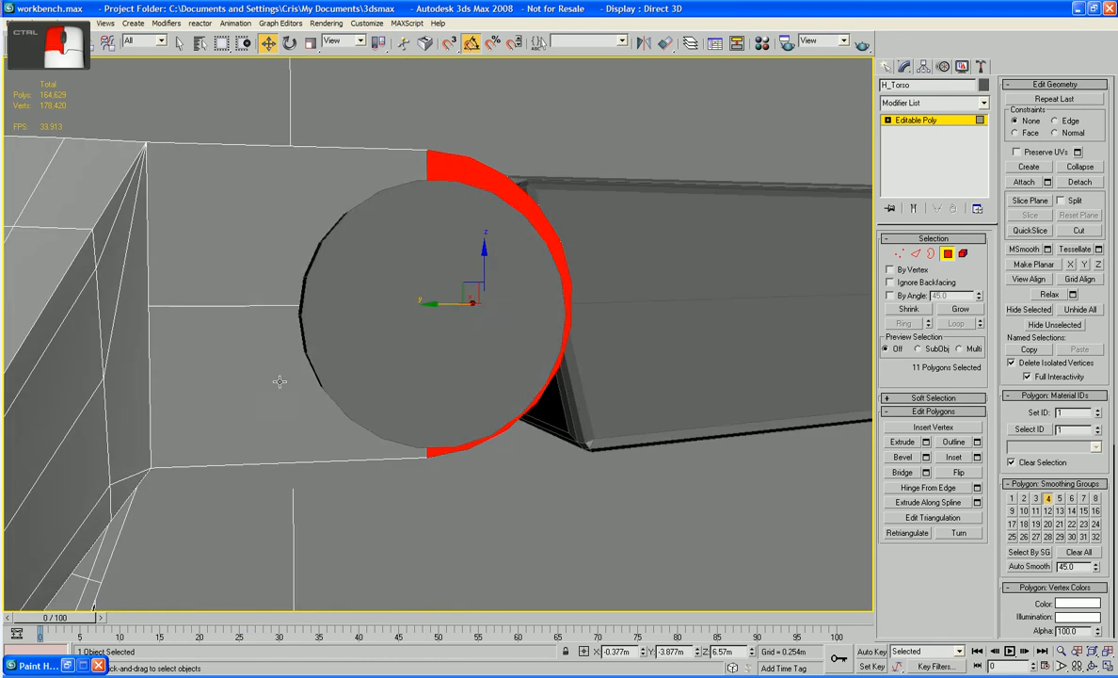
{"action": "left_click", "coordinate": [267, 267], "text": "ctrl"}
{"action": "key", "text": "Delete"}
- Attach the cylinder to H_Torso
{"action": "middle_click_drag", "start_coordinate": [636, 195], "coordinate": [897, 266], "text": "alt"}
{"action": "left_click", "coordinate": [1025, 182]}
{"action": "left_click", "coordinate": [489, 244]}
- Bridge the open border of the H_Torso lug's end face to the attached cylinder's rear border
{"action": "left_click", "coordinate": [931, 254]}
{"action": "left_click", "coordinate": [492, 171]}
{"action": "left_click", "coordinate": [499, 142], "text": "ctrl"}
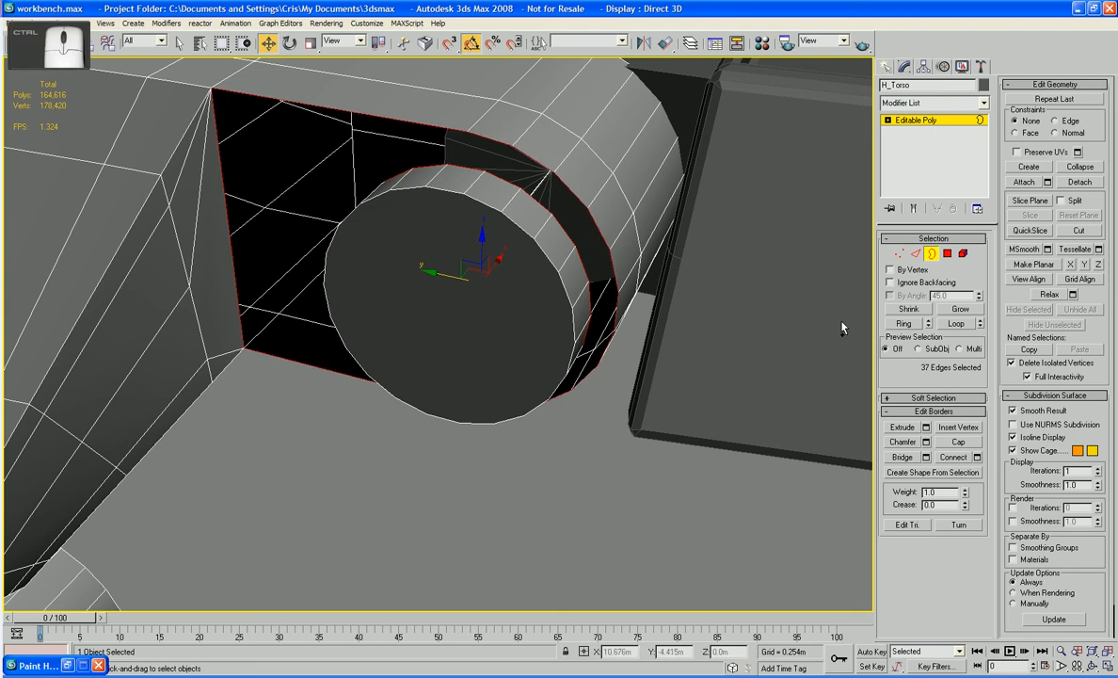
{"action": "left_click", "coordinate": [911, 456]}
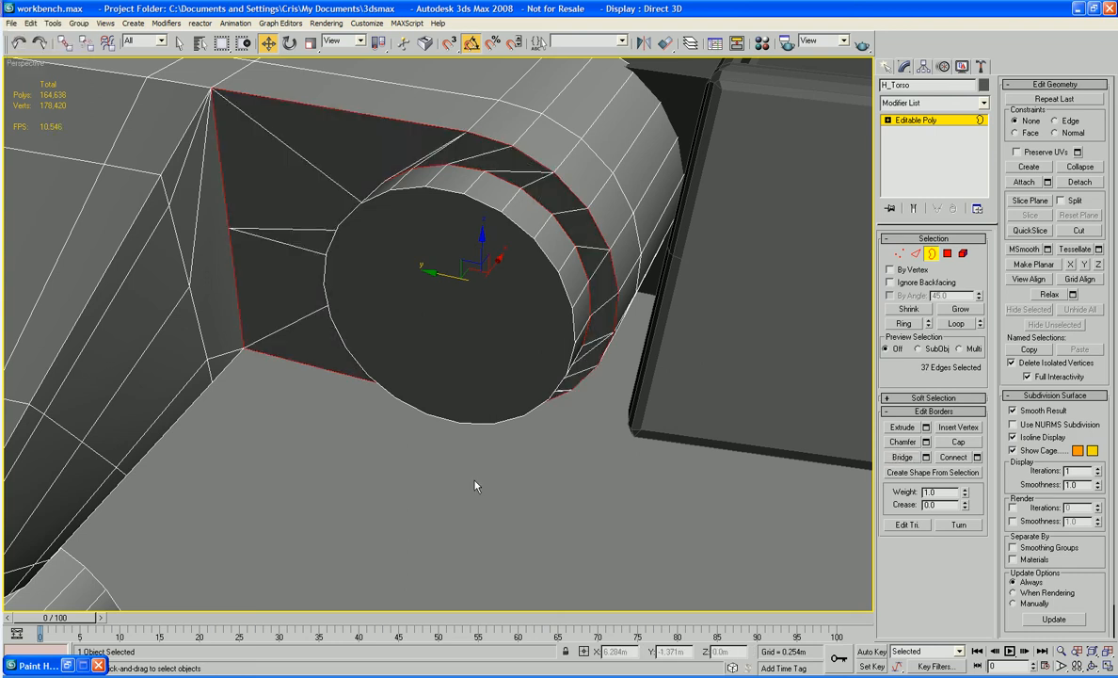
{"action": "left_click", "coordinate": [474, 480]}
{"action": "scroll", "coordinate": [475, 480], "scroll_direction": "down", "scroll_amount": 3}
{"action": "scroll", "coordinate": [475, 481], "scroll_direction": "down", "scroll_amount": 4}
{"action": "mouse_move", "coordinate": [497, 447]}
{"action": "middle_mouse_down", "text": "alt"}
{"action": "mouse_move", "coordinate": [499, 424]}
{"action": "mouse_move", "coordinate": [494, 456]}
{"action": "middle_mouse_up", "text": "alt"}
{"action": "left_click", "coordinate": [931, 255]}
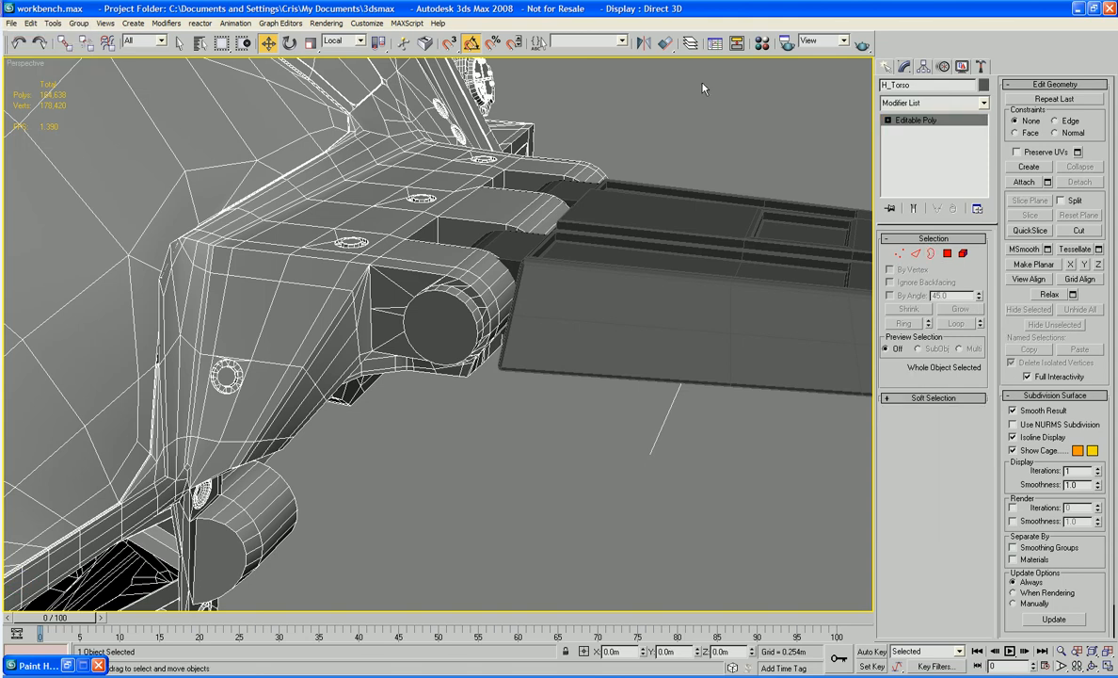
- Set Paint Hair to use only the large_inset_with object as source and place one on the lug cylinder's end face
{"action": "left_click", "coordinate": [690, 45]}
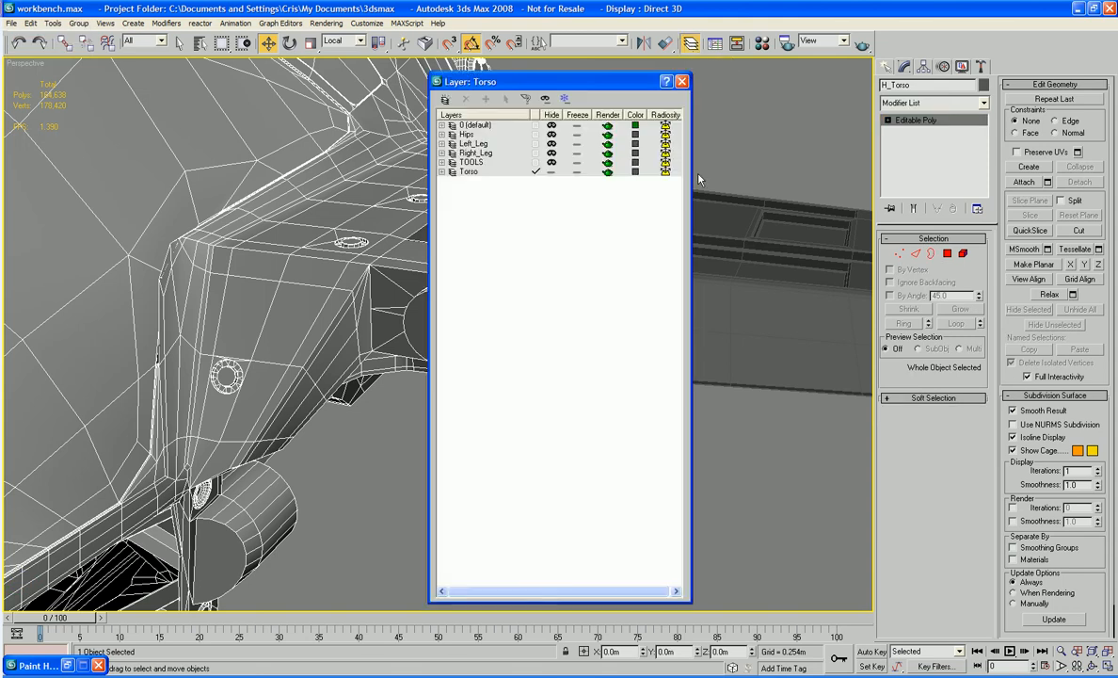
{"action": "left_click", "coordinate": [683, 82]}
{"action": "left_click", "coordinate": [68, 665]}
{"action": "middle_click_drag", "start_coordinate": [701, 373], "coordinate": [602, 332]}
{"action": "scroll", "coordinate": [606, 348], "scroll_direction": "down", "scroll_amount": 3}
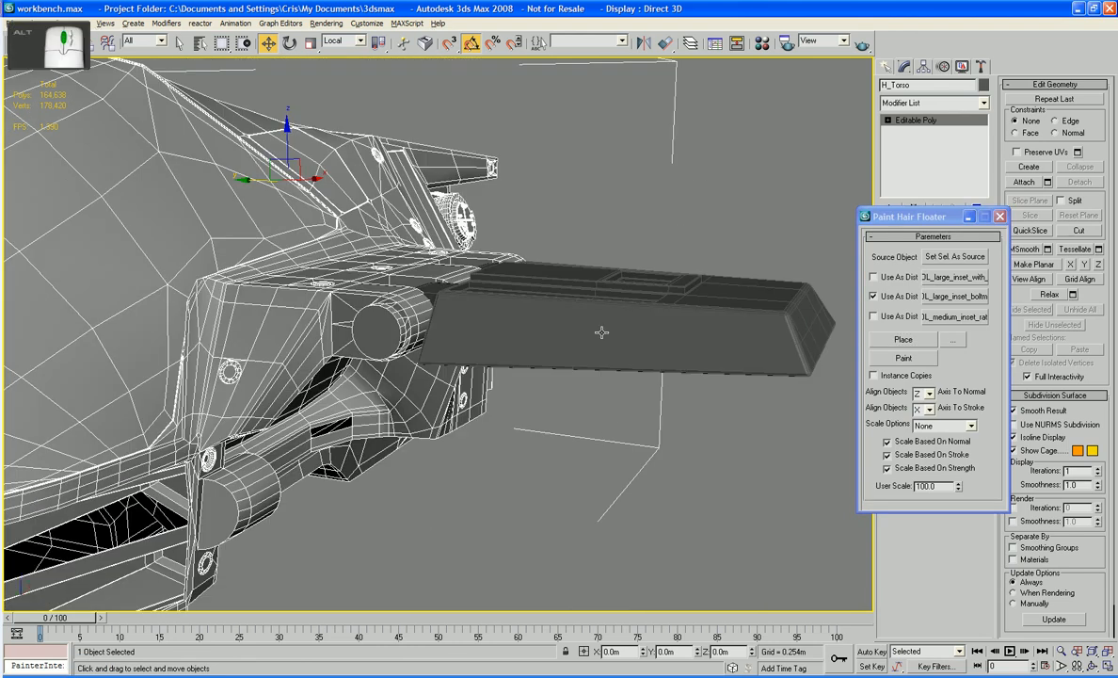
{"action": "left_click", "coordinate": [872, 277]}
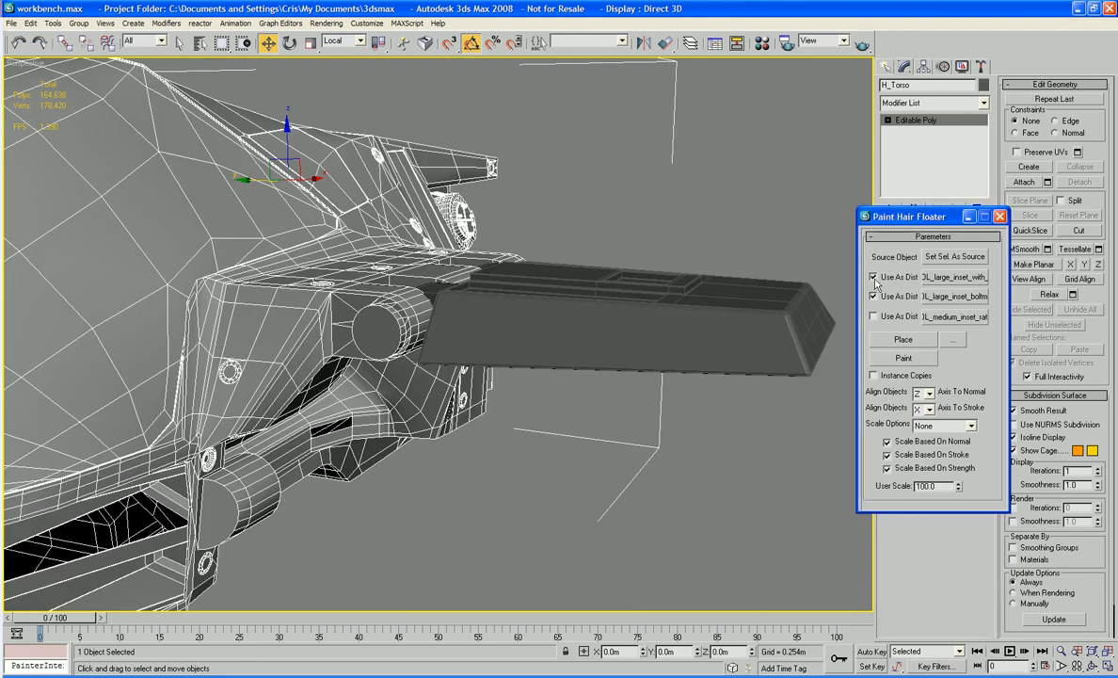
{"action": "left_click", "coordinate": [873, 296]}
{"action": "left_click", "coordinate": [900, 341]}
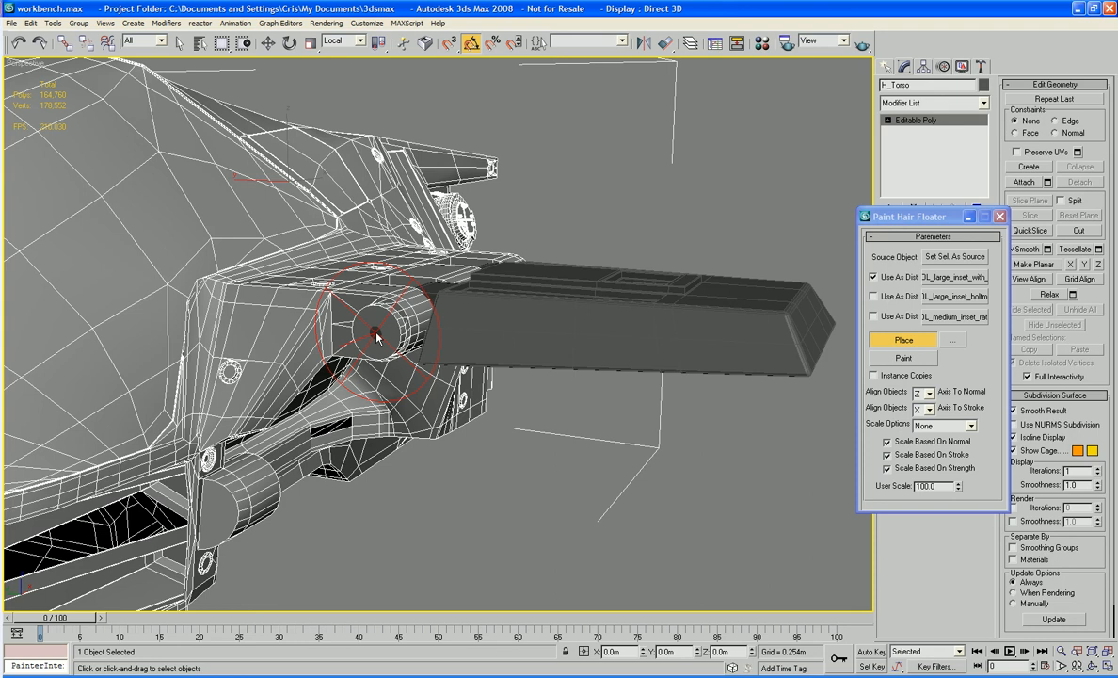
- Select the placed inset element on the lug cylinder's end face and scale it up uniformly
{"action": "scroll", "coordinate": [377, 337], "scroll_direction": "up", "scroll_amount": 2}
{"action": "scroll", "coordinate": [412, 329], "scroll_direction": "up", "scroll_amount": 3}
{"action": "mouse_move", "coordinate": [413, 331]}
{"action": "middle_mouse_down", "text": "alt"}
{"action": "mouse_move", "coordinate": [584, 452]}
{"action": "mouse_move", "coordinate": [609, 447]}
{"action": "middle_mouse_up", "text": "alt"}
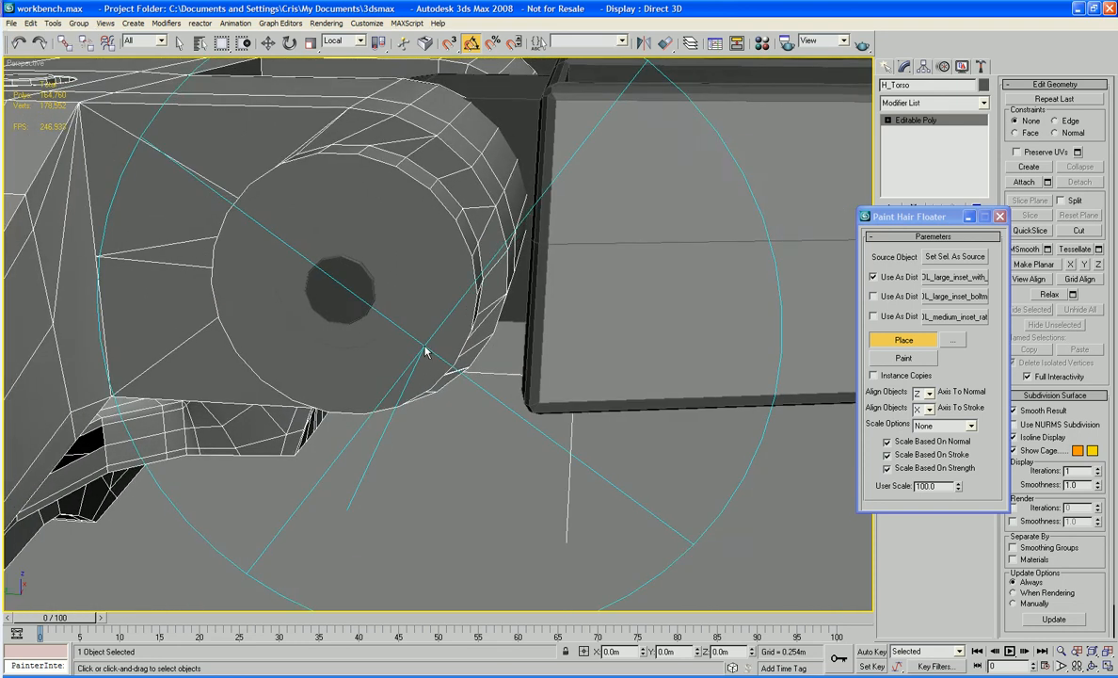
{"action": "scroll", "coordinate": [424, 350], "scroll_direction": "up", "scroll_amount": 2}
{"action": "mouse_move", "coordinate": [545, 340]}
{"action": "middle_mouse_down"}
{"action": "mouse_move", "coordinate": [608, 406]}
{"action": "mouse_move", "coordinate": [734, 461]}
{"action": "middle_mouse_up"}
{"action": "middle_click_drag", "start_coordinate": [735, 461], "coordinate": [688, 452], "text": "alt"}
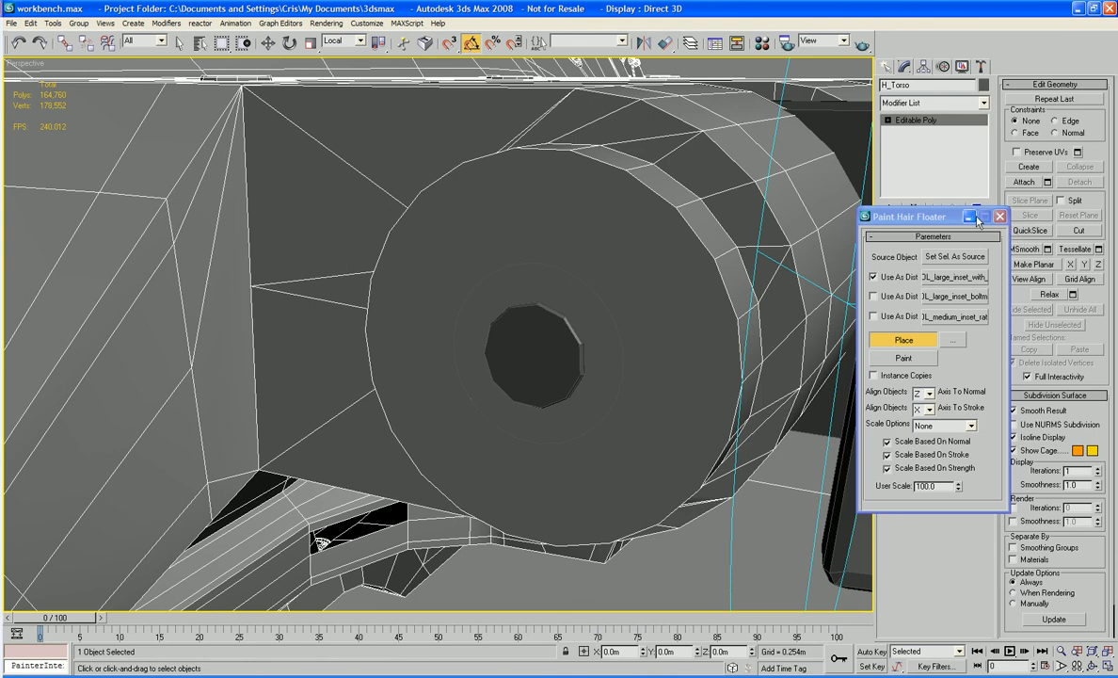
{"action": "left_click", "coordinate": [973, 218]}
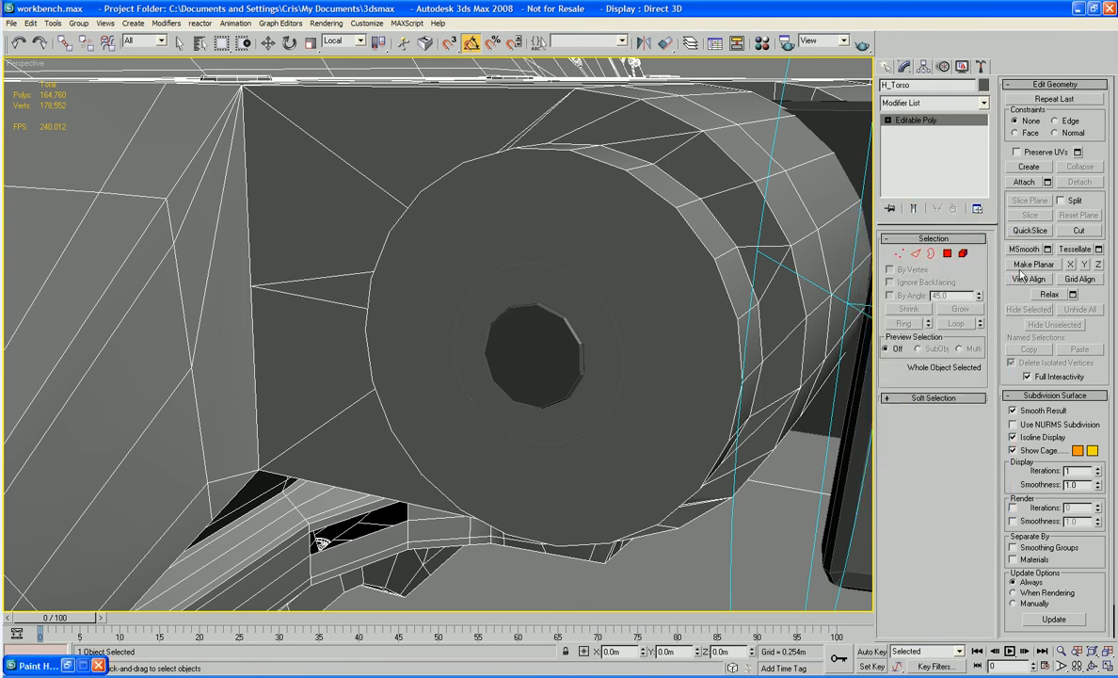
{"action": "left_click", "coordinate": [963, 253]}
{"action": "key", "text": "w"}
{"action": "left_click", "coordinate": [546, 353]}
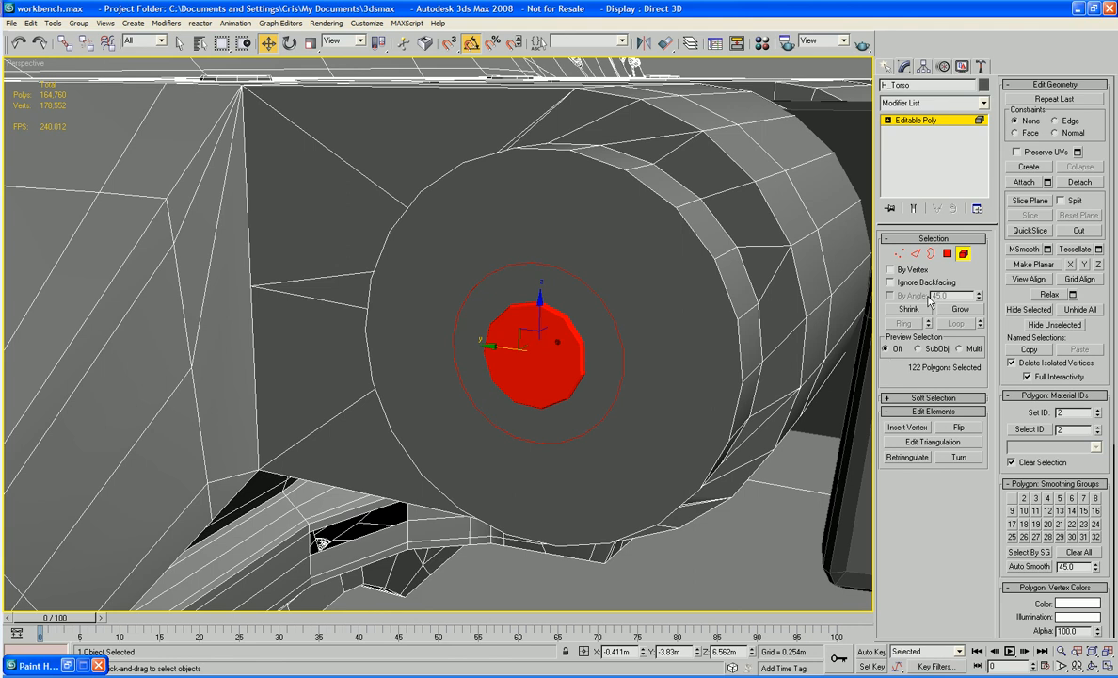
{"action": "key", "text": "r"}
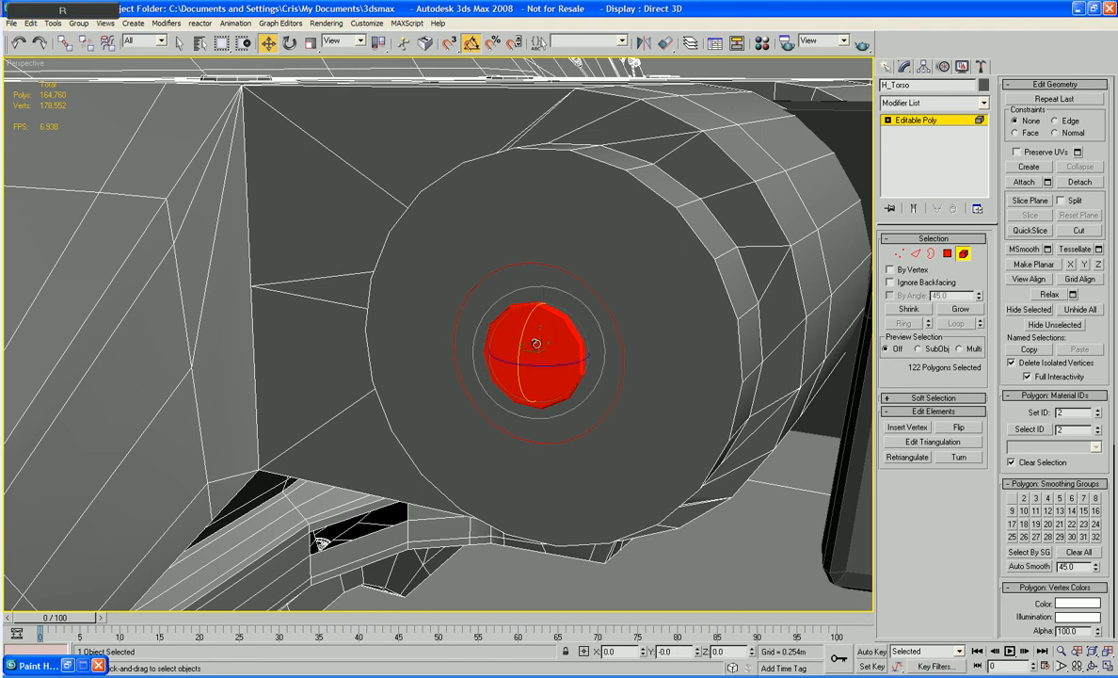
{"action": "left_click_drag", "start_coordinate": [537, 343], "coordinate": [597, 280]}
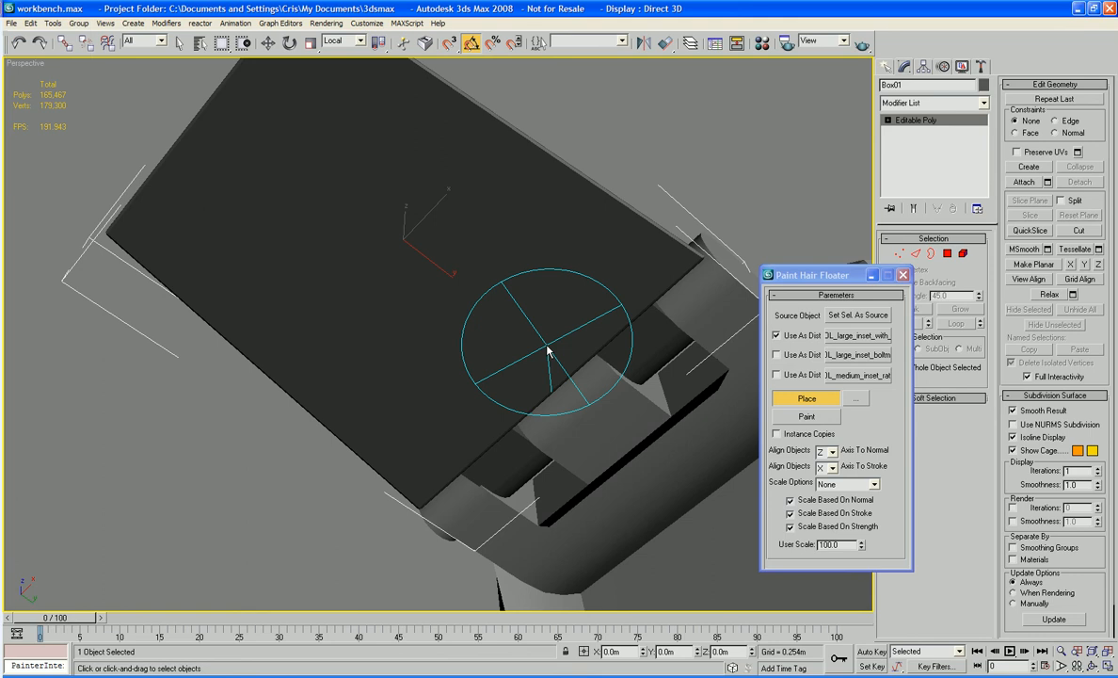
- Show edged faces and place two large inset details on Box01's underside beside the hinge edge
{"action": "key", "text": "F4"}
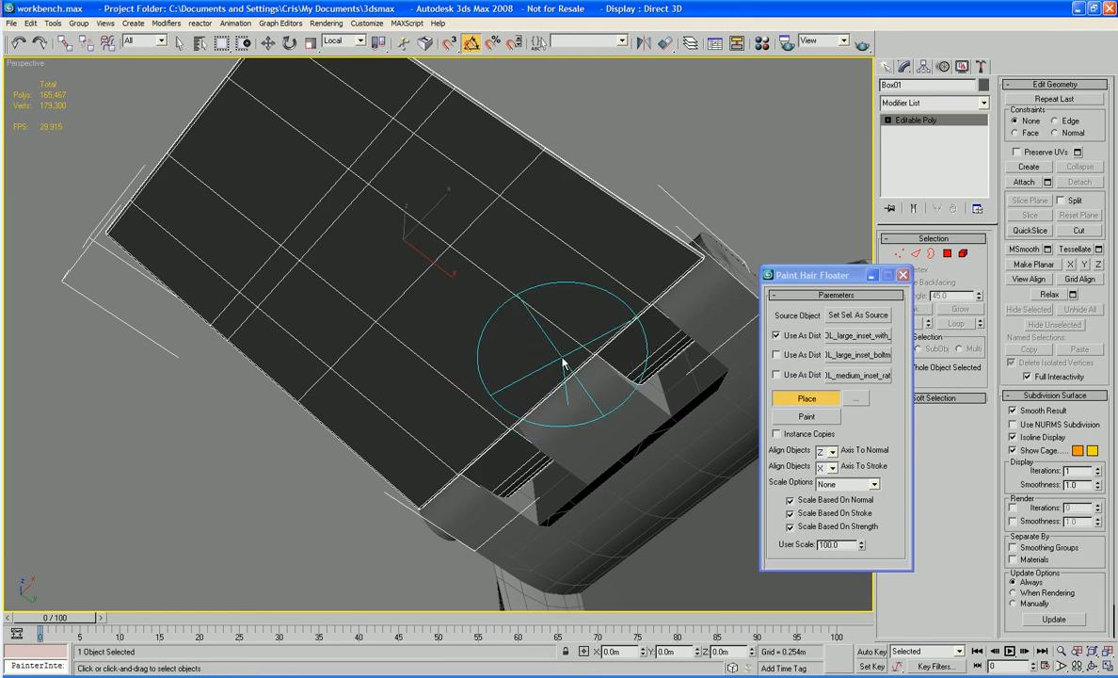
{"action": "left_click", "coordinate": [563, 362]}
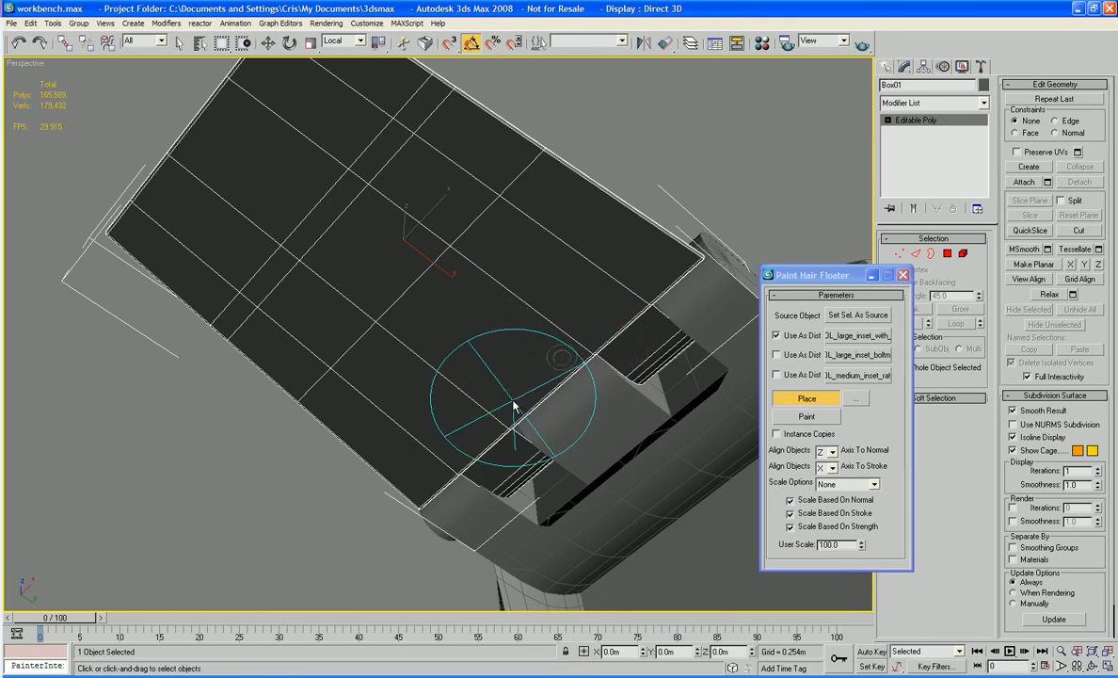
{"action": "left_click", "coordinate": [513, 405]}
{"action": "key", "text": "r"}
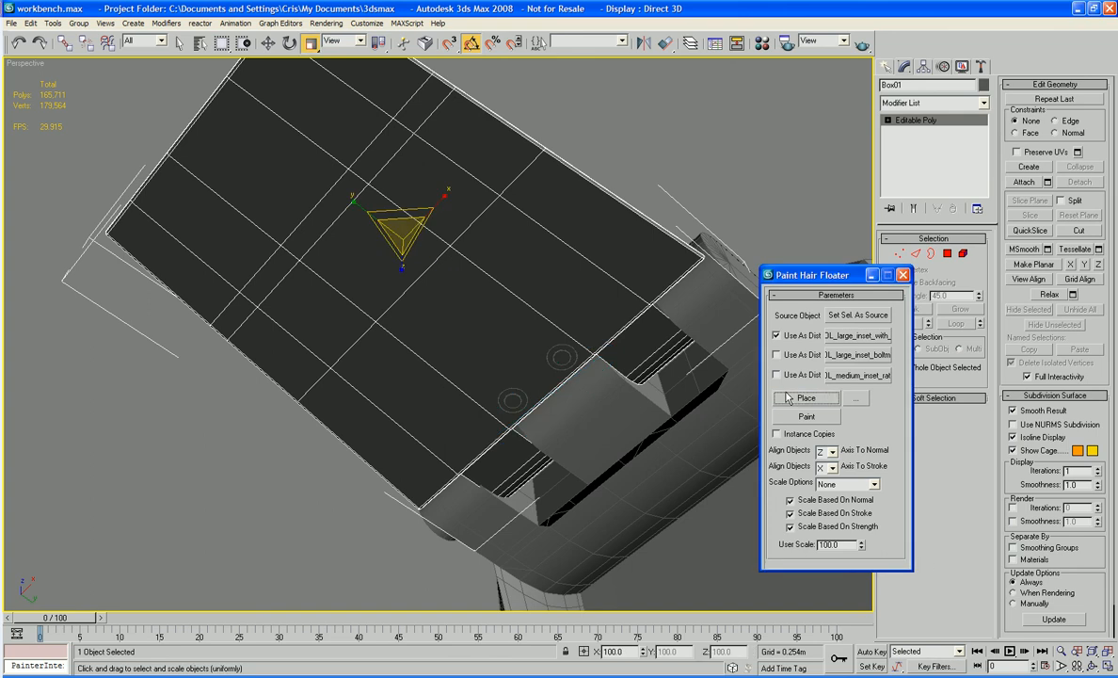
{"action": "mouse_move", "coordinate": [606, 233]}
{"action": "middle_mouse_down", "text": "alt"}
{"action": "mouse_move", "coordinate": [599, 257]}
{"action": "mouse_move", "coordinate": [712, 378]}
{"action": "mouse_move", "coordinate": [666, 356]}
{"action": "middle_mouse_up", "text": "alt"}
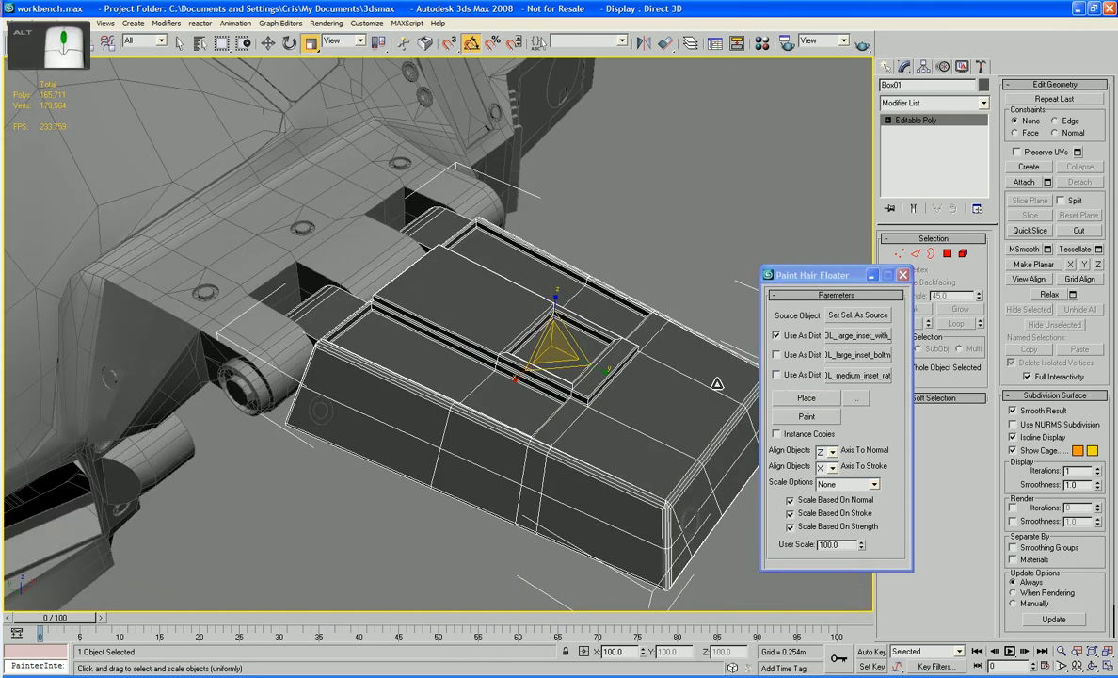
{"action": "left_click", "coordinate": [872, 275]}
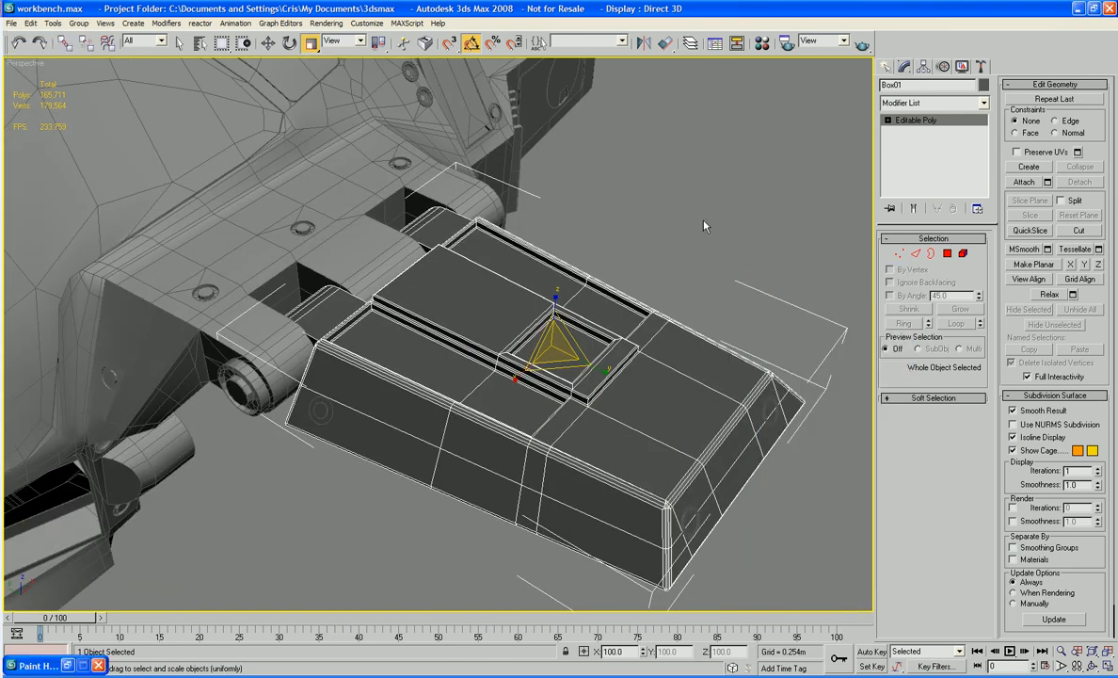
- Delete the lower side-face polygon of Box01 behind the inset near the hinge and attach that inset to Box01
{"action": "middle_click_drag", "start_coordinate": [704, 226], "coordinate": [744, 189], "text": "alt"}
{"action": "scroll", "coordinate": [744, 188], "scroll_direction": "up", "scroll_amount": 5}
{"action": "middle_click_drag", "start_coordinate": [583, 282], "coordinate": [844, 315]}
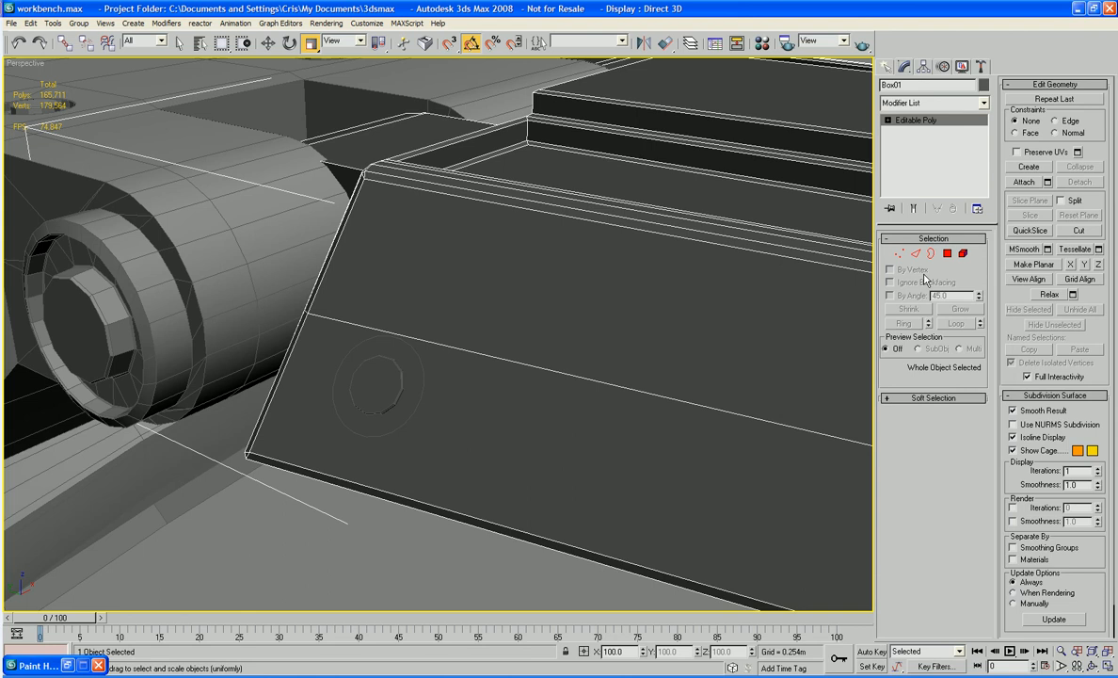
{"action": "left_click", "coordinate": [947, 255]}
{"action": "left_click", "coordinate": [565, 459]}
{"action": "key", "text": "Delete"}
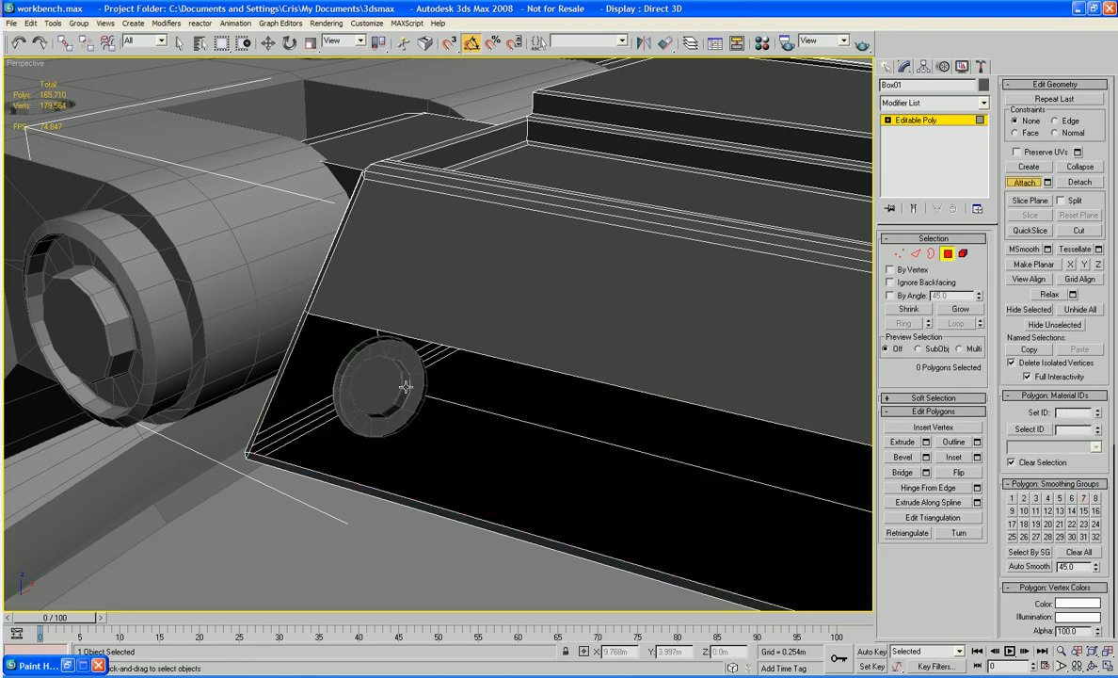
{"action": "left_click", "coordinate": [376, 360]}
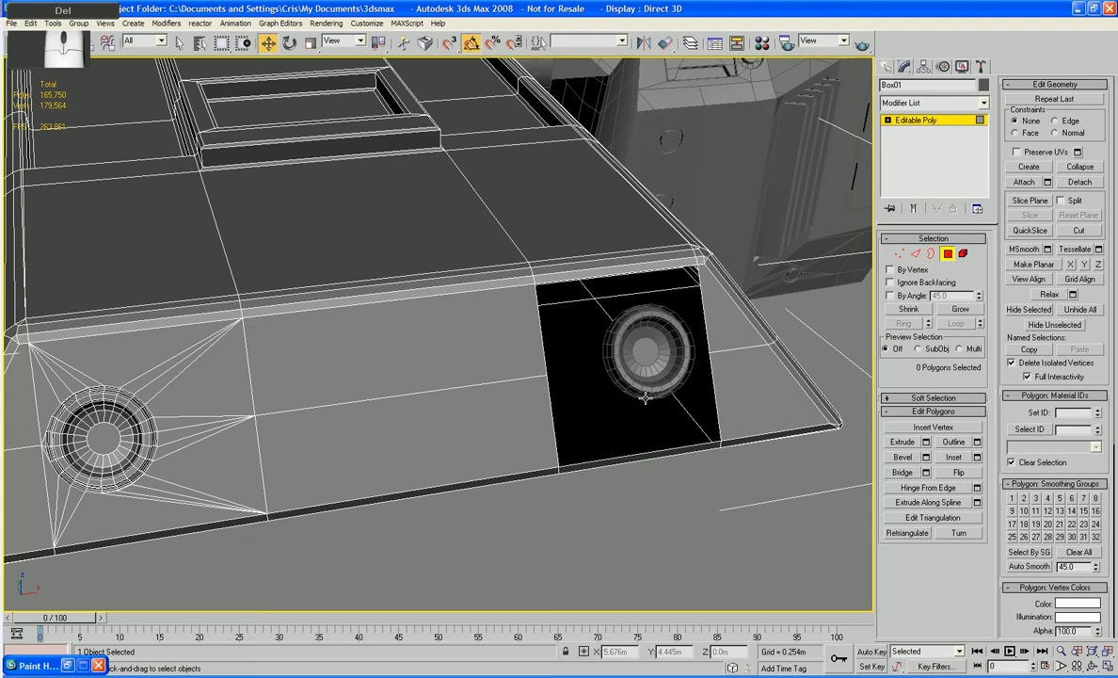
- Attach the inset detail sitting in the open corner of Box01's sloped face to Box01
{"action": "middle_click_drag", "start_coordinate": [646, 398], "coordinate": [576, 402], "text": "alt"}
{"action": "scroll", "coordinate": [669, 407], "scroll_direction": "up", "scroll_amount": 4}
{"action": "left_click", "coordinate": [1024, 182]}
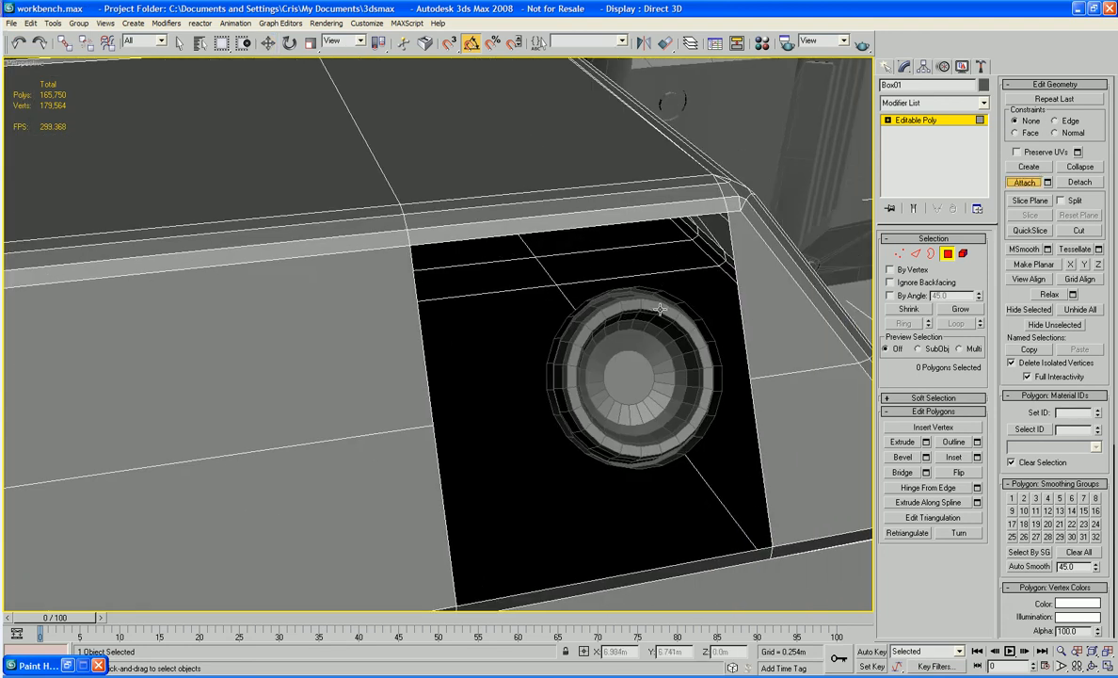
{"action": "left_click", "coordinate": [611, 292]}
- Bridge the upper and lower edges across part of the small rectangular opening in H_Torso's curved corner
{"action": "left_click", "coordinate": [916, 253]}
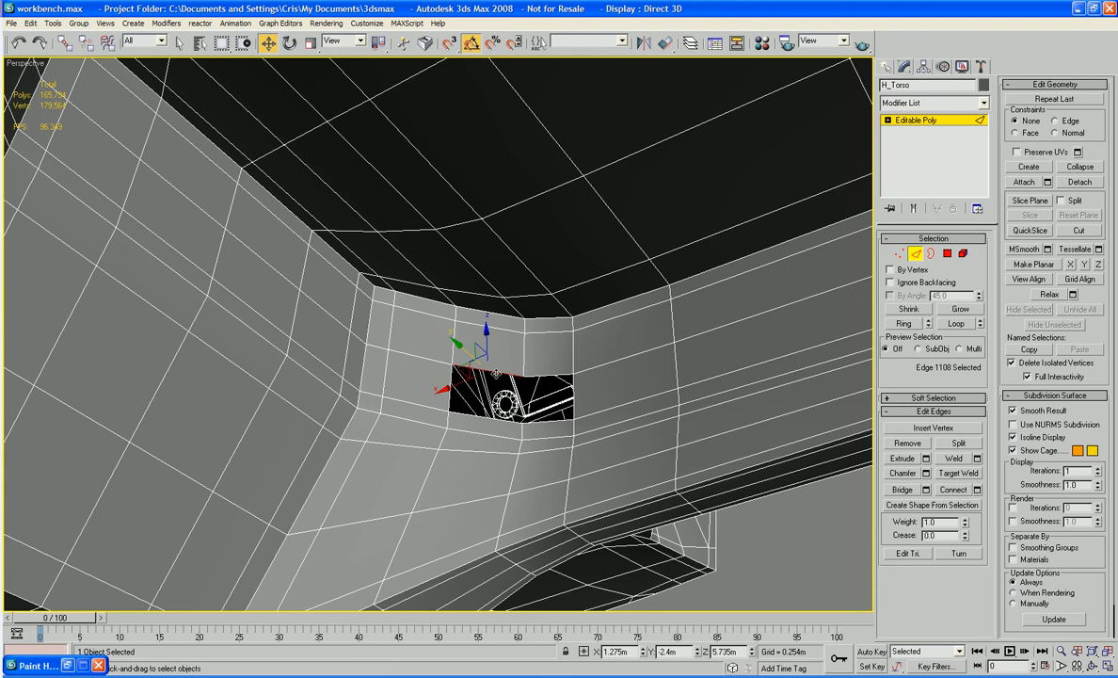
{"action": "left_click", "coordinate": [459, 389], "text": "ctrl"}
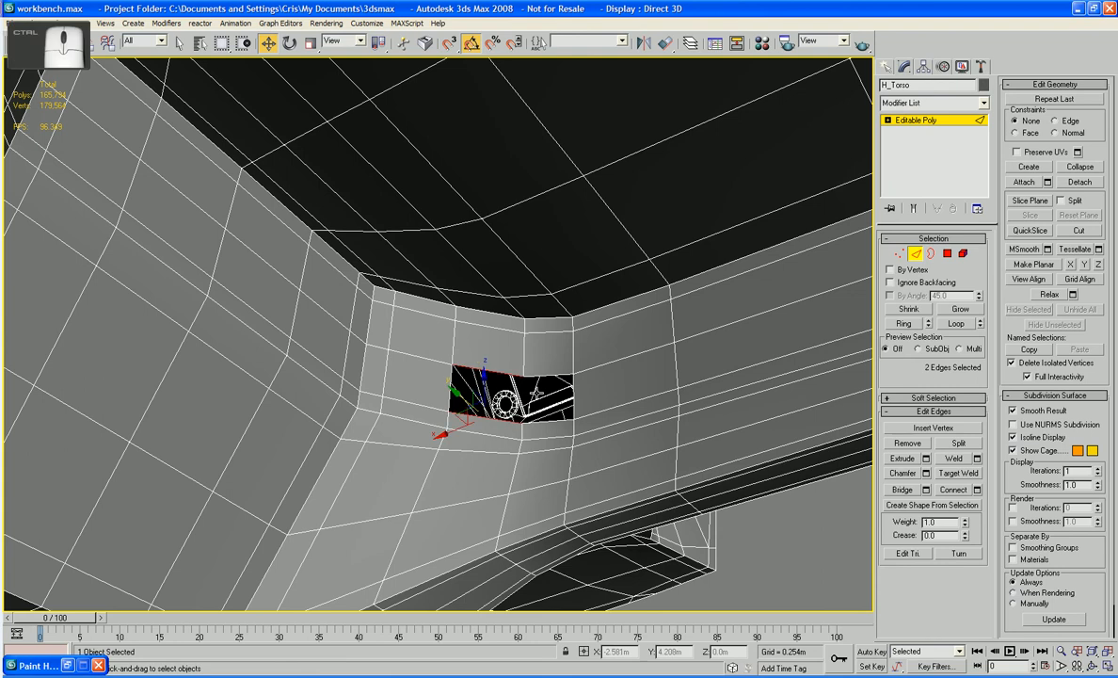
{"action": "left_click", "coordinate": [891, 491]}
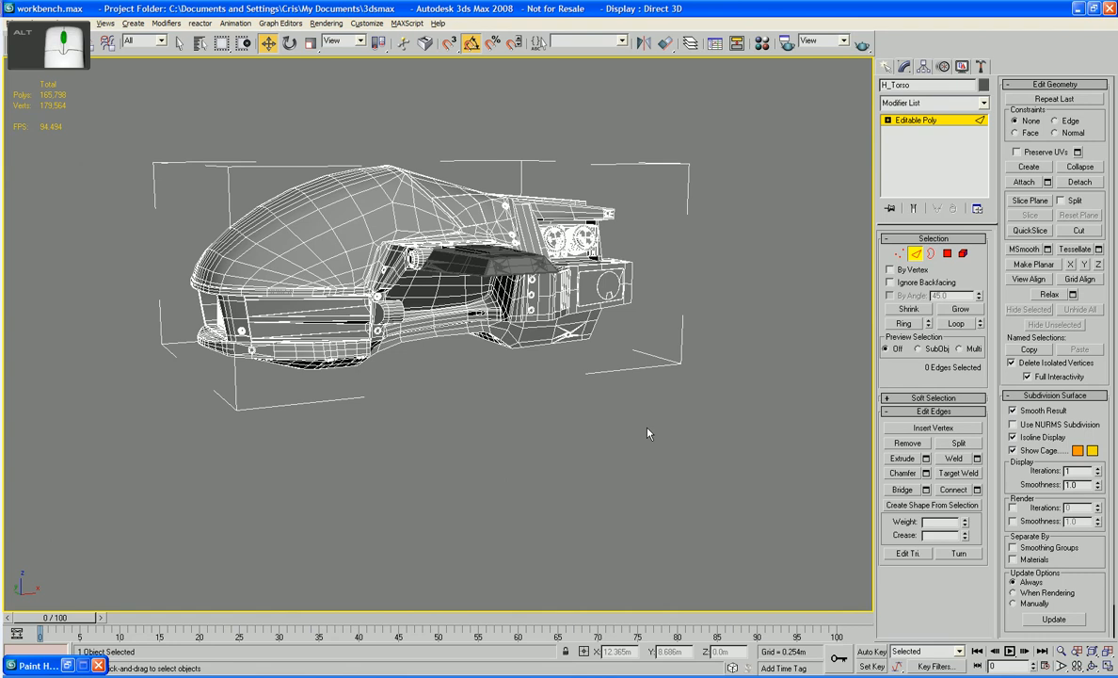
- Attach the inset details on Box01's underside near the hinge to Box01
{"action": "middle_click_drag", "start_coordinate": [644, 438], "coordinate": [516, 486], "text": "alt"}
{"action": "scroll", "coordinate": [565, 508], "scroll_direction": "up", "scroll_amount": 3}
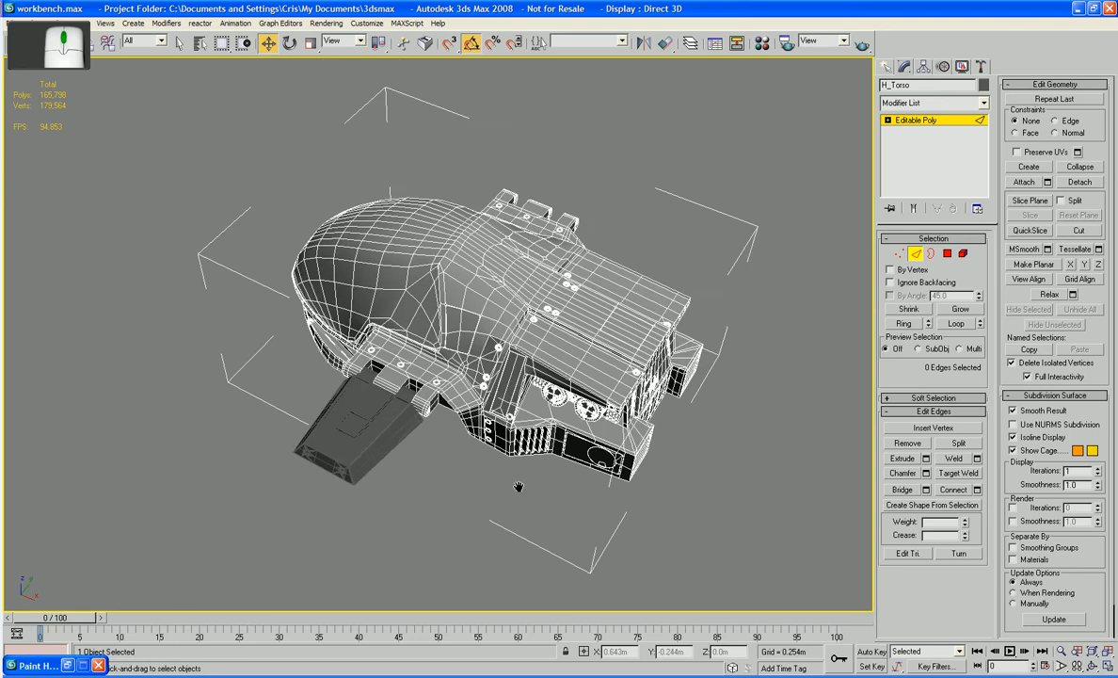
{"action": "scroll", "coordinate": [583, 497], "scroll_direction": "up", "scroll_amount": 4}
{"action": "middle_click_drag", "start_coordinate": [583, 497], "coordinate": [593, 468], "text": "alt"}
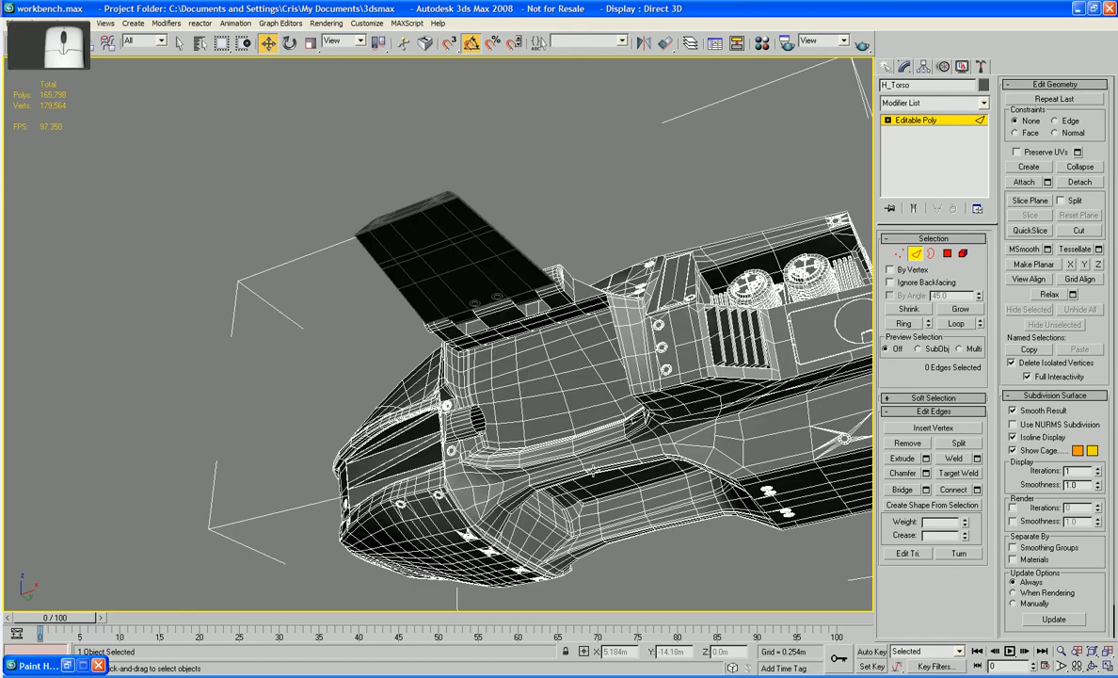
{"action": "scroll", "coordinate": [593, 468], "scroll_direction": "up", "scroll_amount": 5}
{"action": "scroll", "coordinate": [540, 336], "scroll_direction": "up", "scroll_amount": 3}
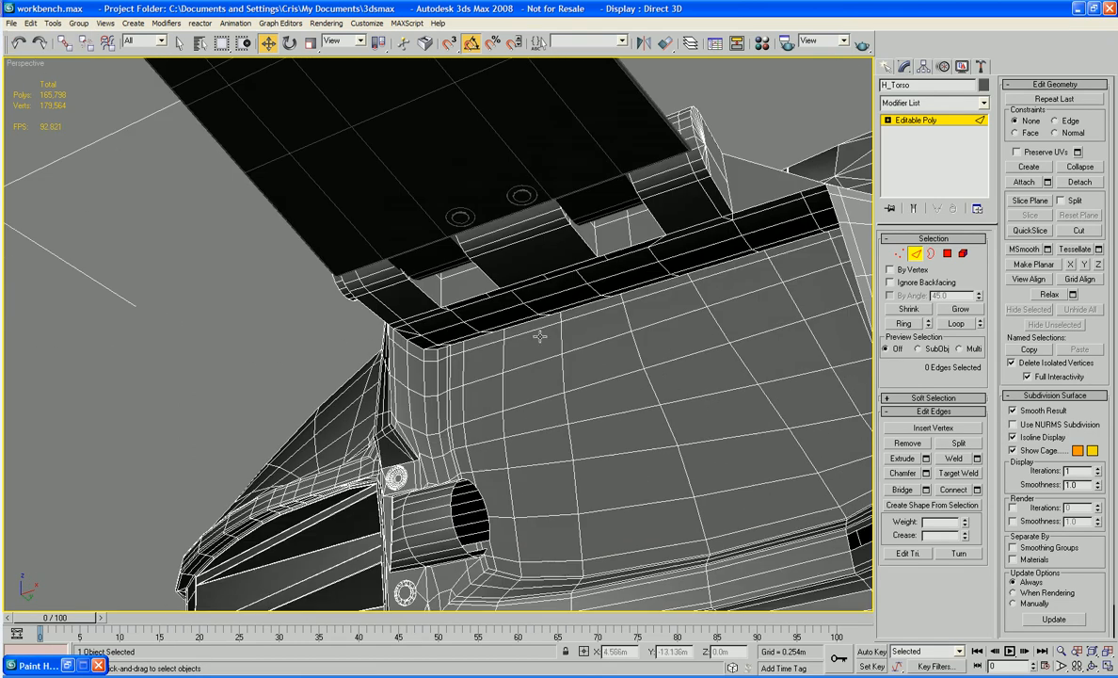
{"action": "scroll", "coordinate": [539, 336], "scroll_direction": "down", "scroll_amount": 2}
{"action": "middle_click_drag", "start_coordinate": [539, 337], "coordinate": [549, 206], "text": "alt"}
{"action": "middle_click_drag", "start_coordinate": [554, 249], "coordinate": [563, 345], "text": "alt"}
{"action": "scroll", "coordinate": [563, 420], "scroll_direction": "up", "scroll_amount": 6}
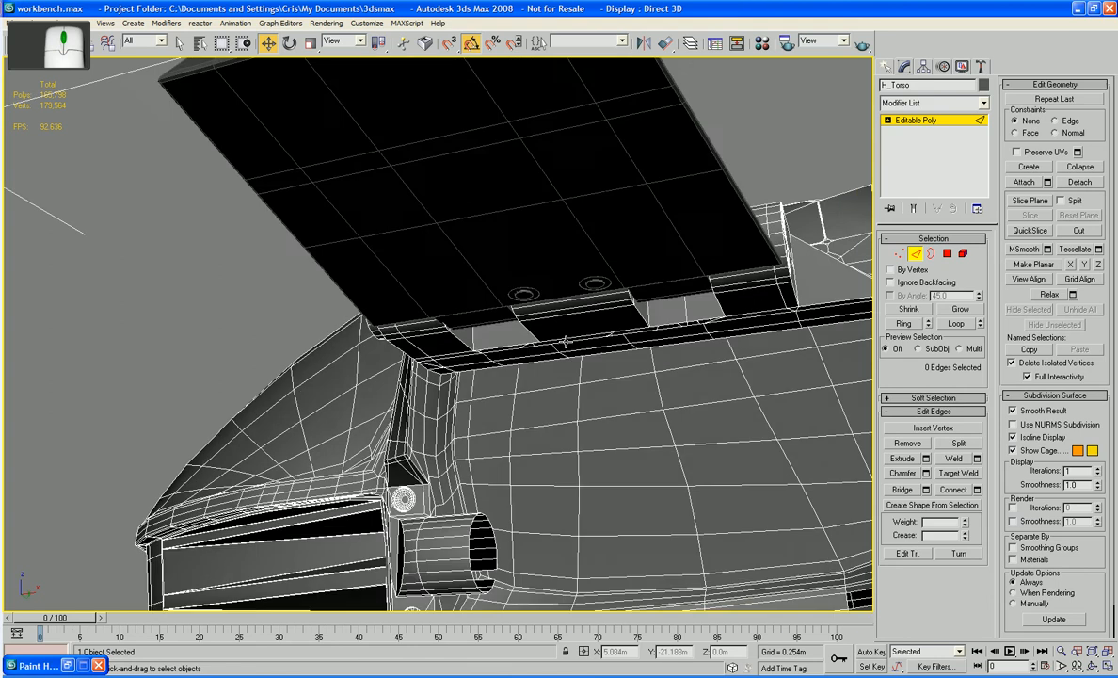
{"action": "middle_click_drag", "start_coordinate": [613, 366], "coordinate": [512, 424]}
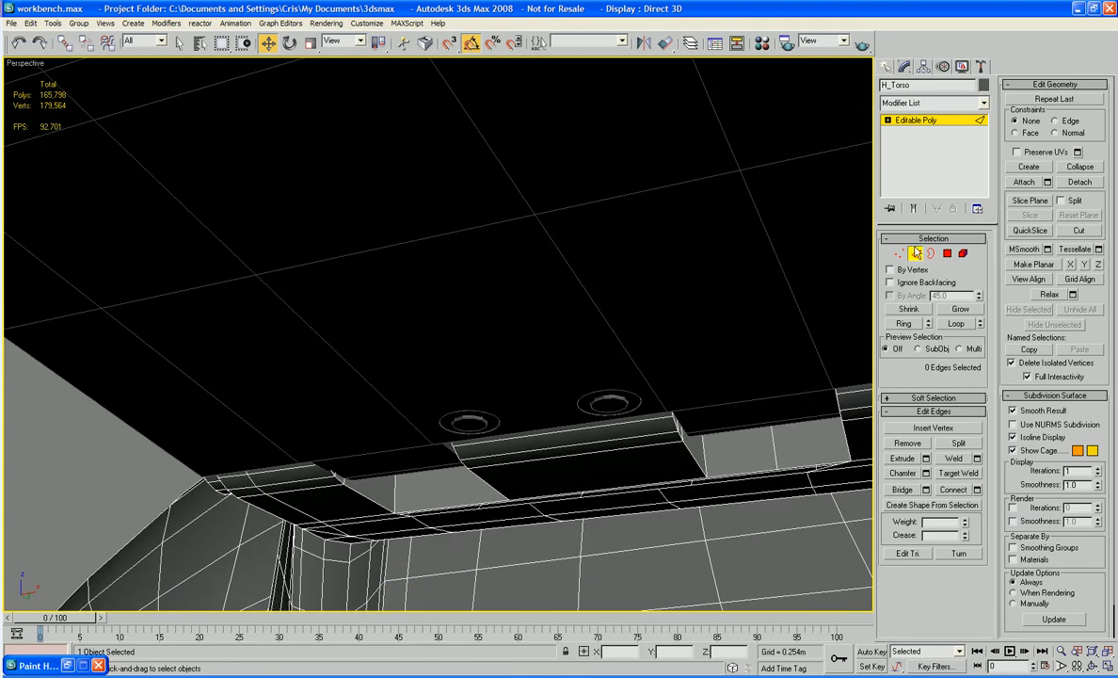
{"action": "key", "text": "2"}
{"action": "left_click", "coordinate": [715, 192]}
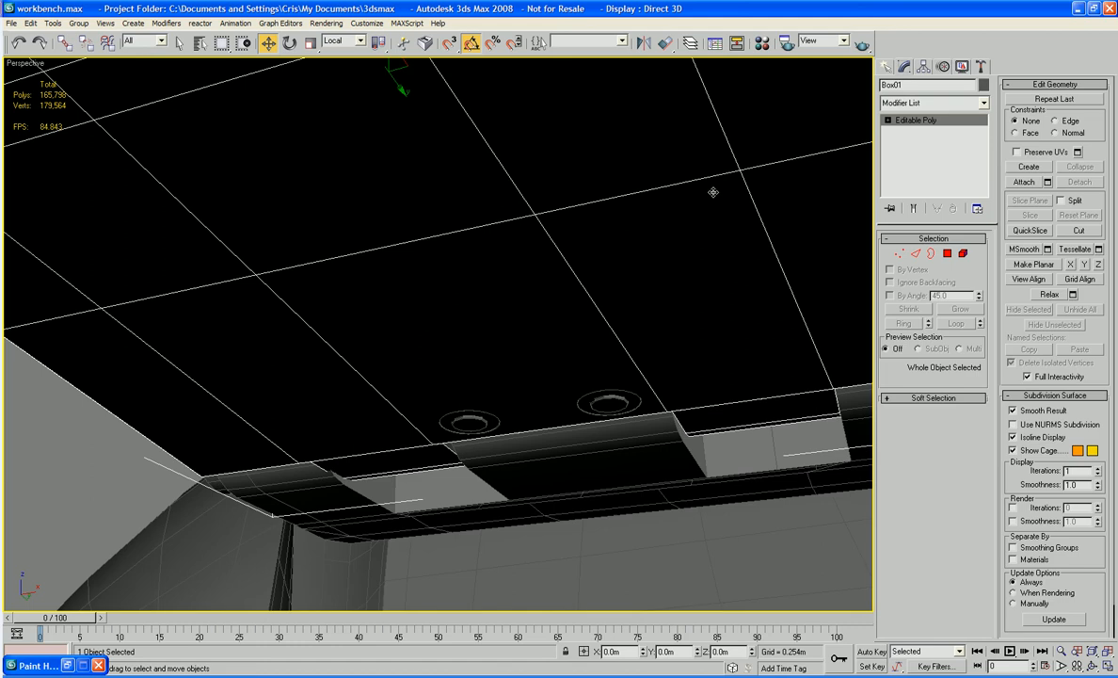
{"action": "left_click", "coordinate": [1025, 185]}
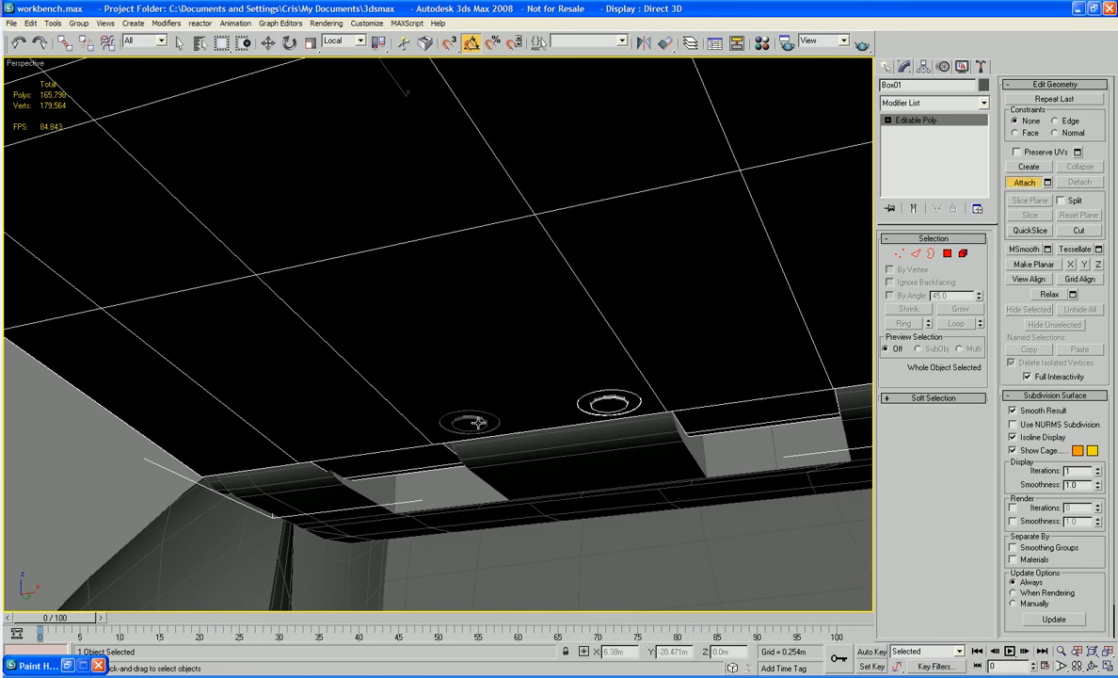
- Delete the Box01 underside polygon that lies behind the two inset details
{"action": "left_click", "coordinate": [948, 254]}
{"action": "left_click", "coordinate": [549, 302]}
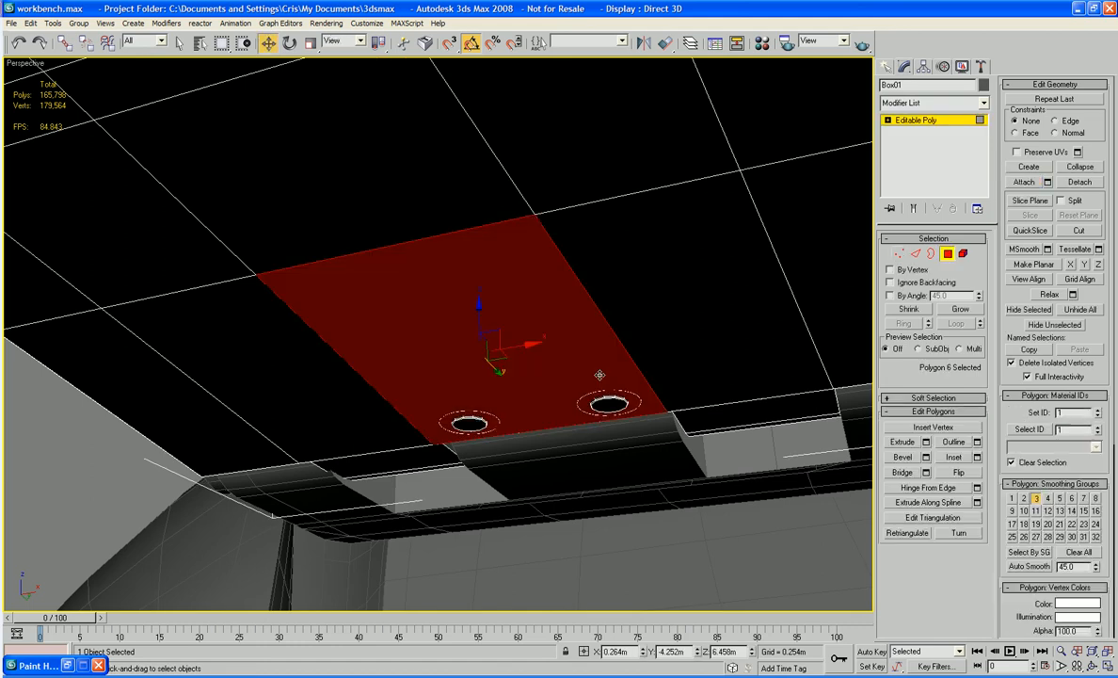
{"action": "middle_click_drag", "start_coordinate": [598, 376], "coordinate": [492, 347]}
{"action": "key", "text": "Delete"}
- Select an edge on one of the two inset rings in Box01's underside opening and frame the view on it
{"action": "scroll", "coordinate": [588, 316], "scroll_direction": "up", "scroll_amount": 3}
{"action": "left_click", "coordinate": [916, 254]}
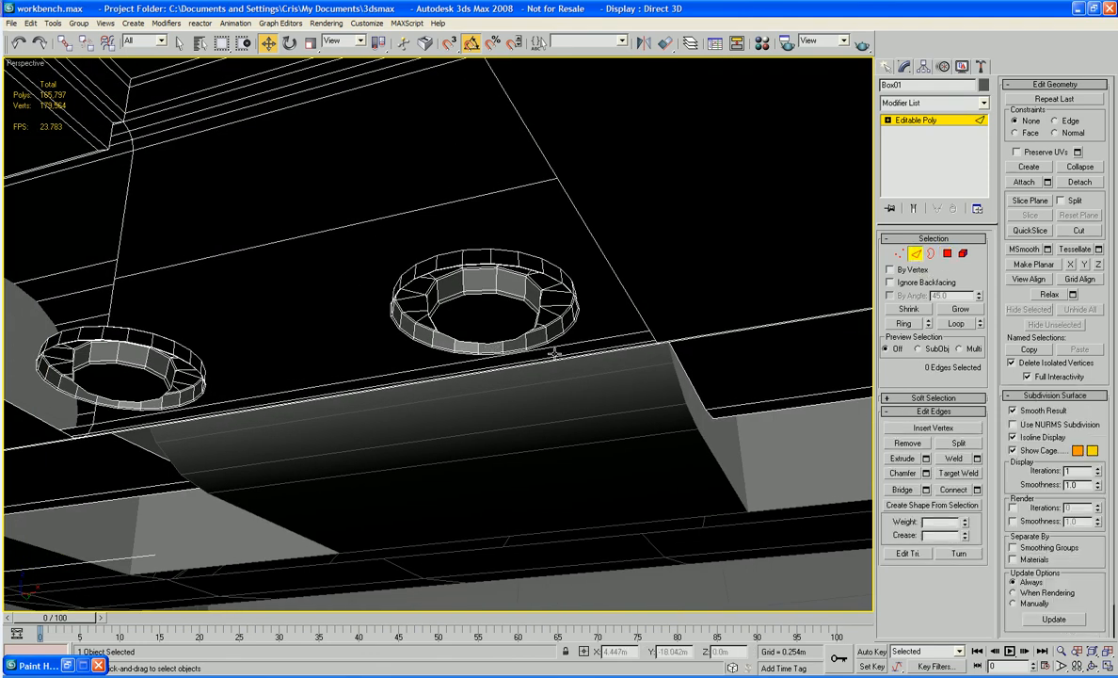
{"action": "left_click", "coordinate": [533, 311]}
{"action": "key", "text": "z"}
{"action": "middle_click_drag", "start_coordinate": [534, 316], "coordinate": [759, 272], "text": "alt"}
{"action": "scroll", "coordinate": [607, 229], "scroll_direction": "down", "scroll_amount": 5}
{"action": "scroll", "coordinate": [562, 268], "scroll_direction": "down", "scroll_amount": 4}
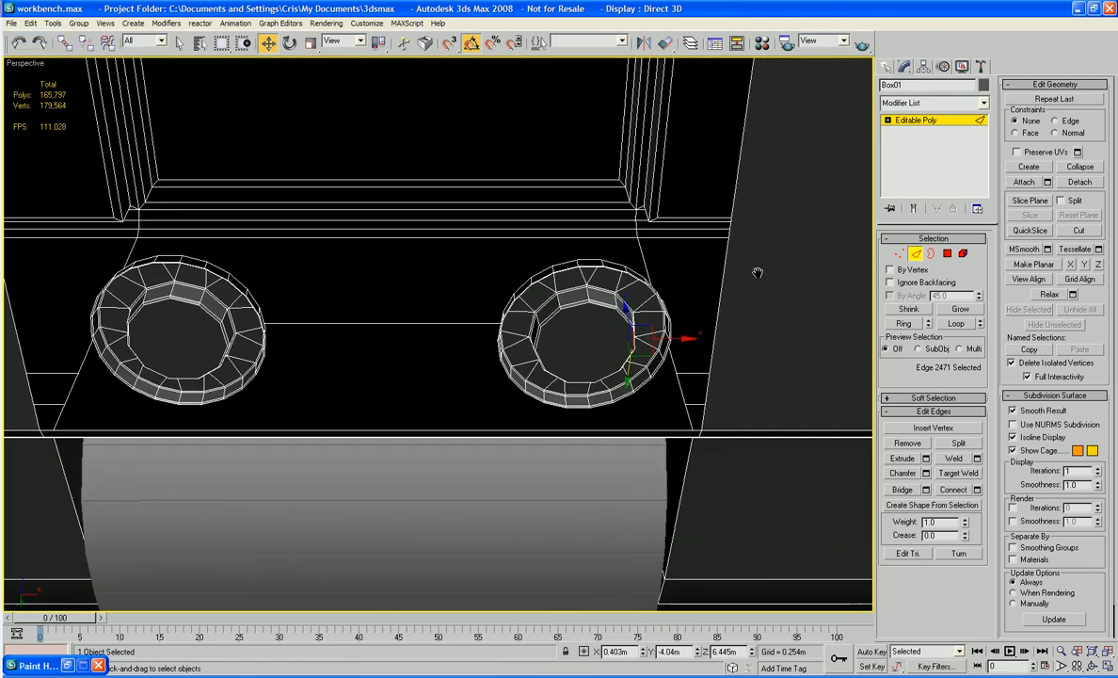
- Select the outer edge of the right bolt ring and the right side edge of the open panel for bridging
{"action": "left_click", "coordinate": [700, 339]}
{"action": "left_click", "coordinate": [666, 316], "text": "ctrl"}
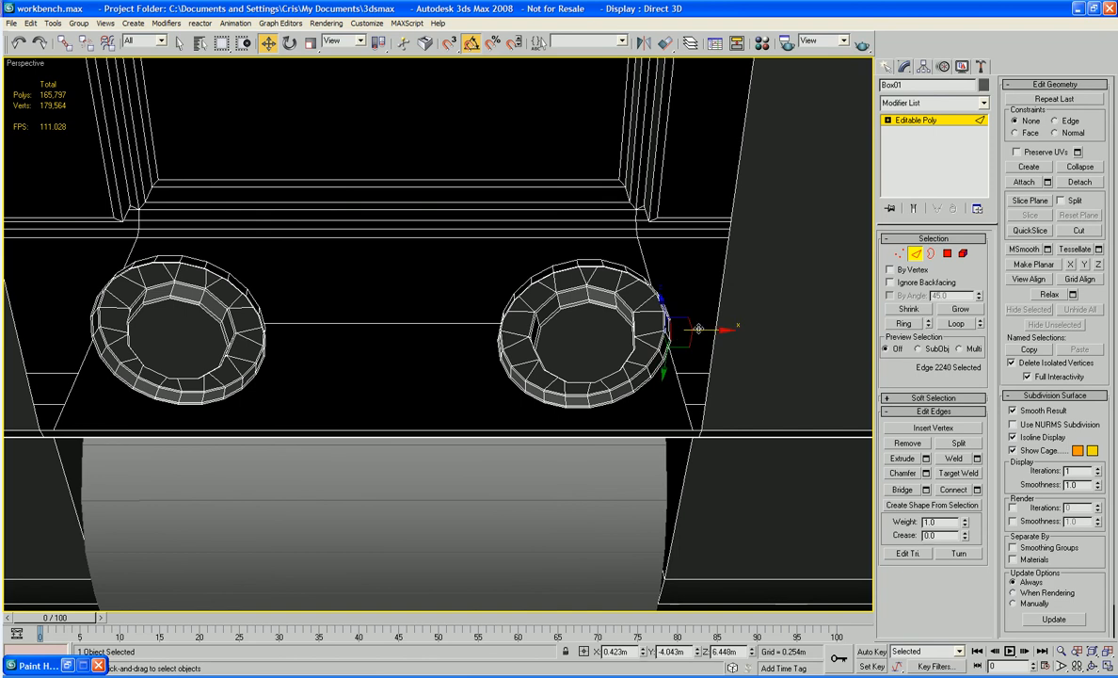
{"action": "left_click", "coordinate": [717, 326], "text": "ctrl"}
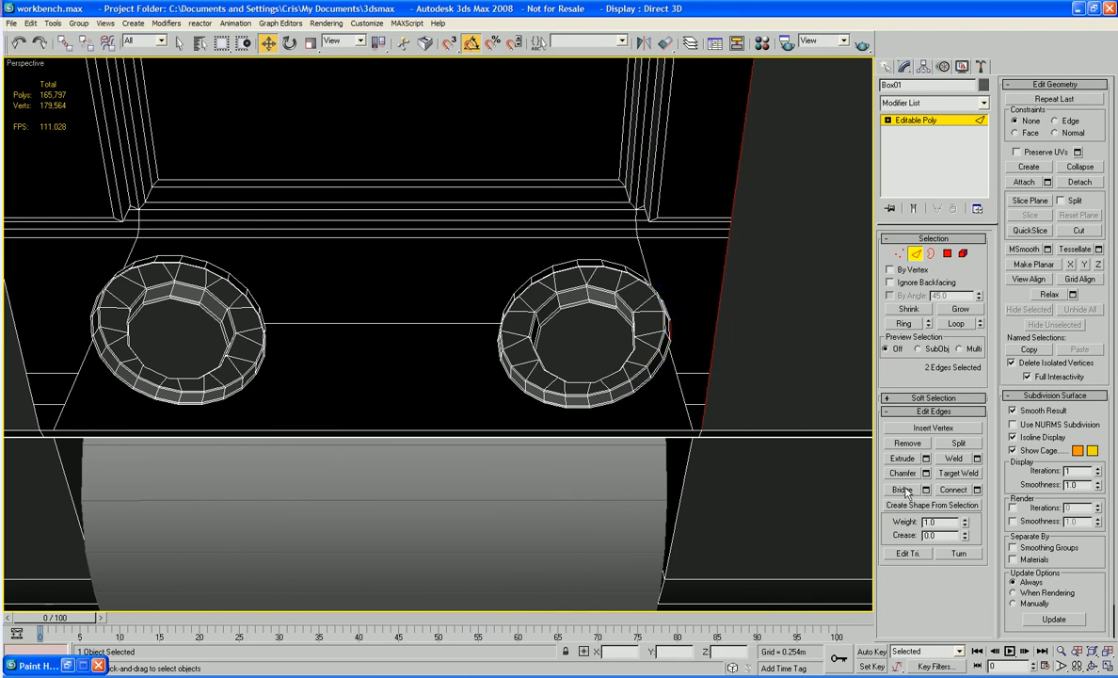
- Bridge the outer edge of the left bolt ring to the left side edge of the open panel
{"action": "middle_click_drag", "start_coordinate": [419, 419], "coordinate": [579, 417]}
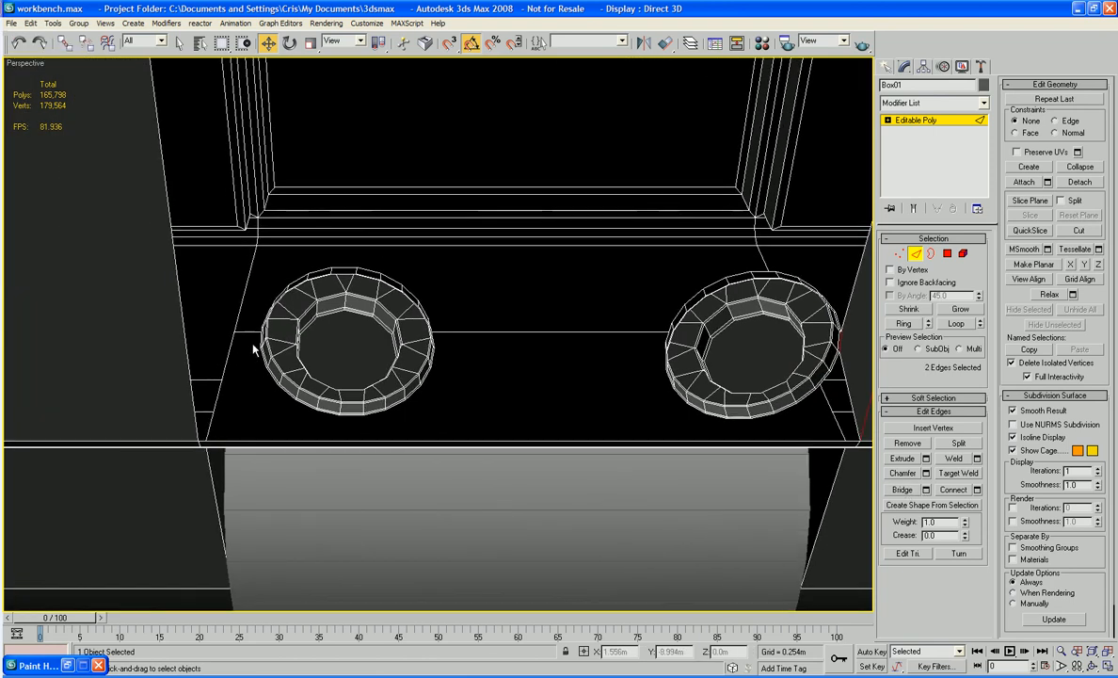
{"action": "left_click", "coordinate": [262, 339]}
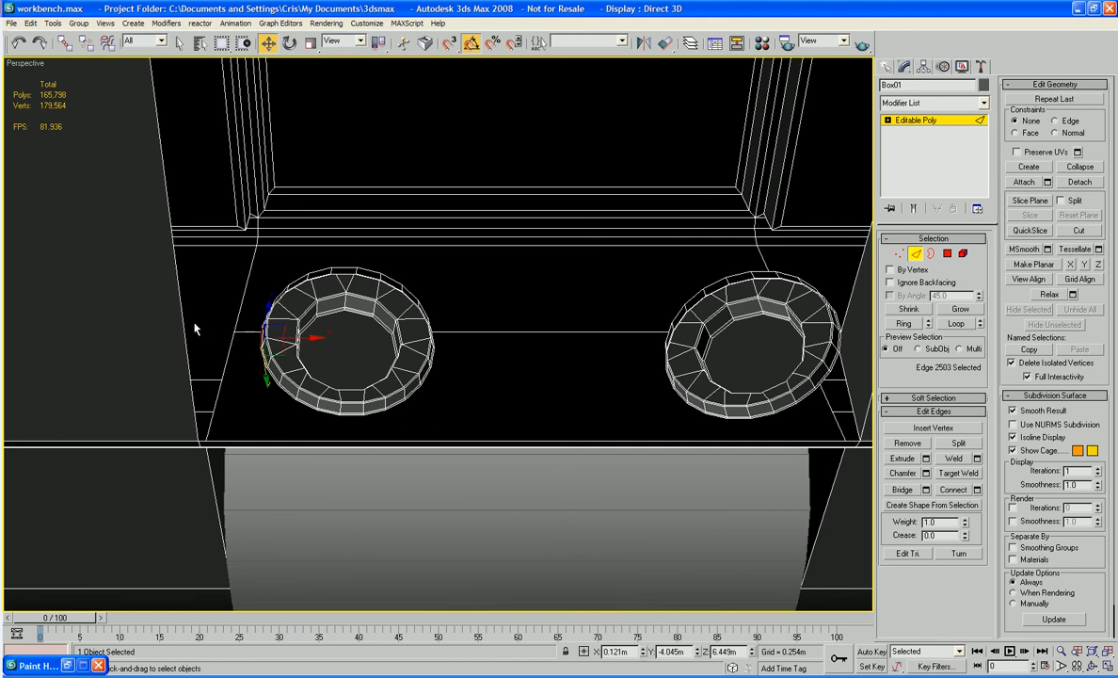
{"action": "left_click", "coordinate": [182, 319], "text": "ctrl"}
{"action": "left_click", "coordinate": [904, 506]}
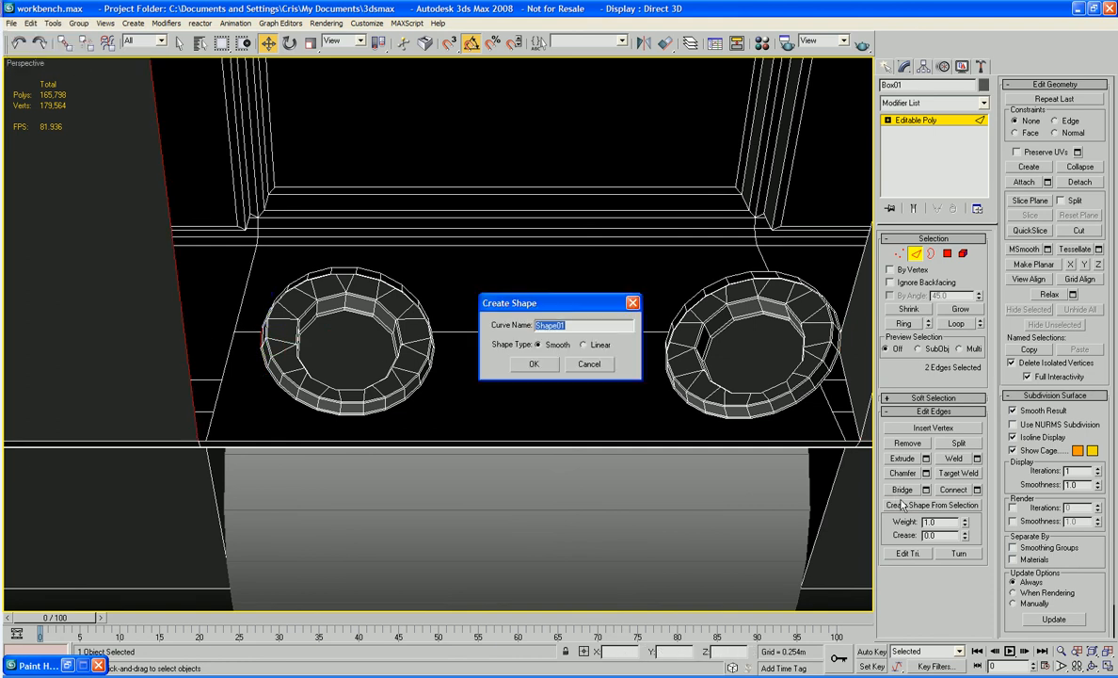
{"action": "left_click", "coordinate": [590, 365]}
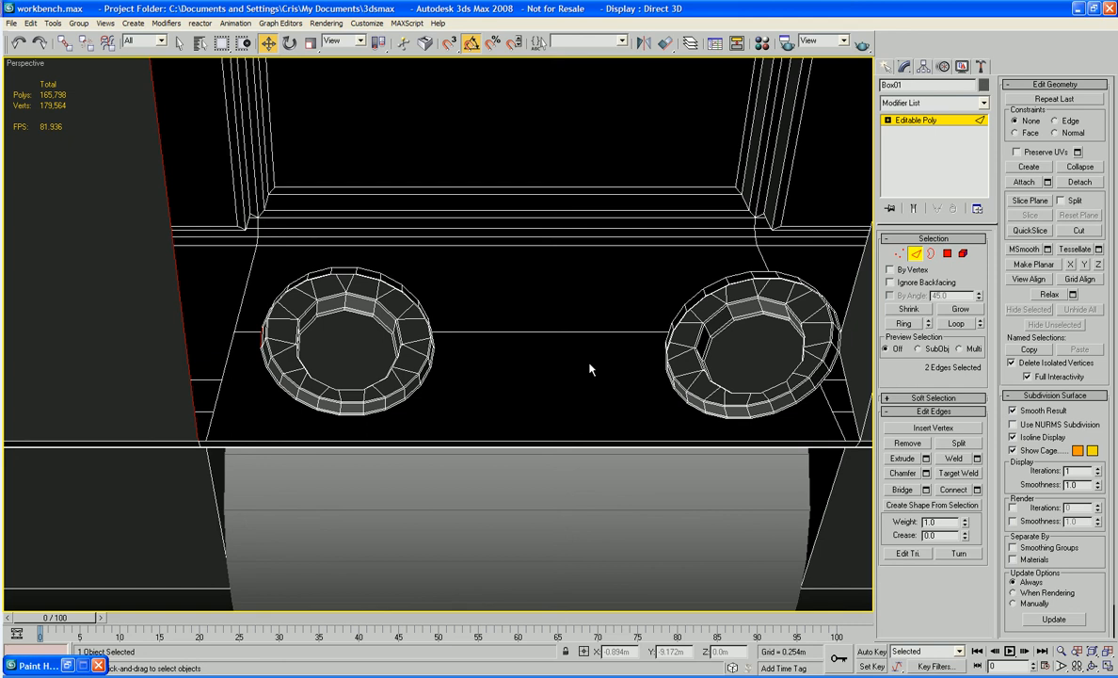
{"action": "left_click", "coordinate": [911, 491]}
- Cap the open border that surrounds both bolt rings on the end panel, and clear the selection
{"action": "middle_click_drag", "start_coordinate": [659, 482], "coordinate": [533, 535]}
{"action": "scroll", "coordinate": [524, 482], "scroll_direction": "down", "scroll_amount": 4}
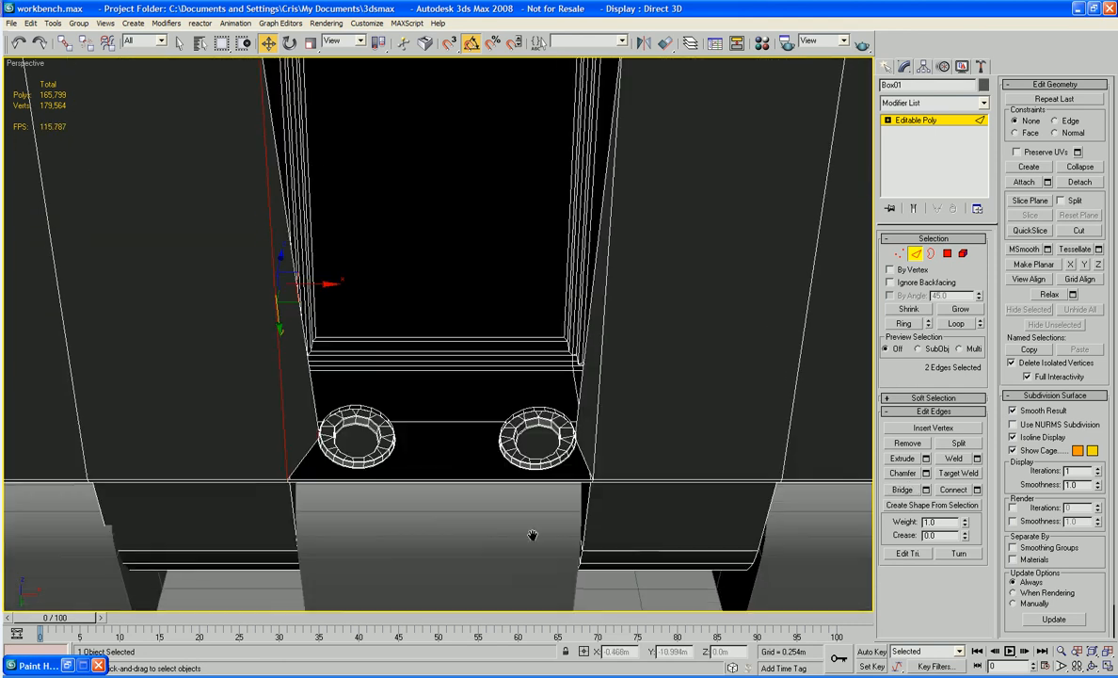
{"action": "left_click", "coordinate": [931, 254]}
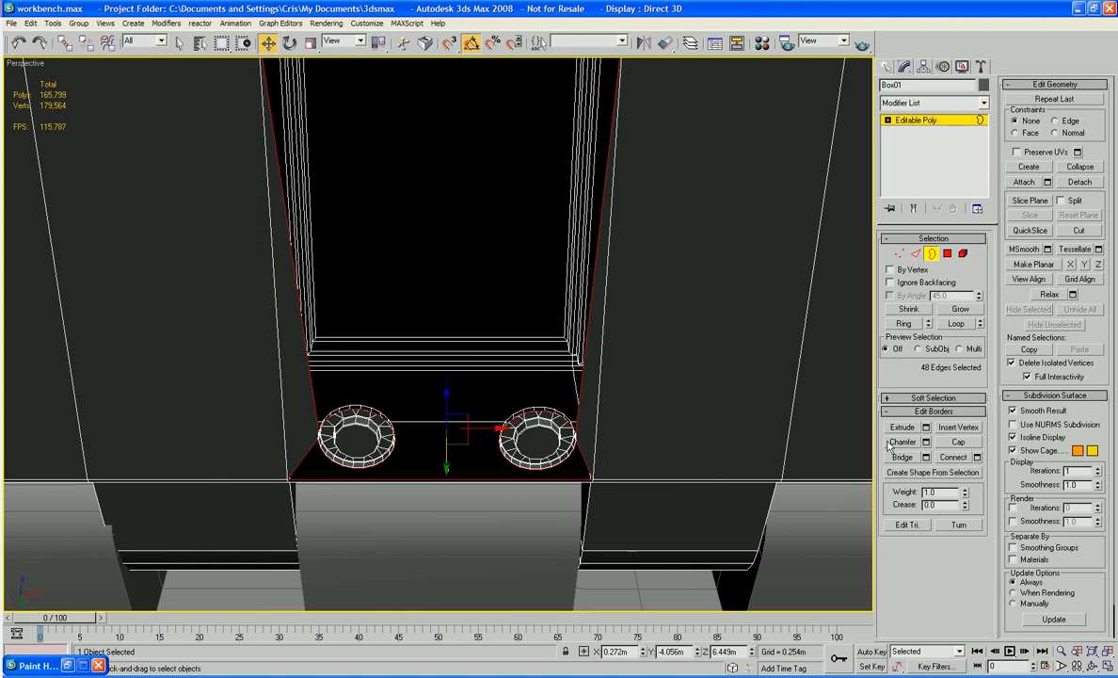
{"action": "left_click", "coordinate": [958, 442]}
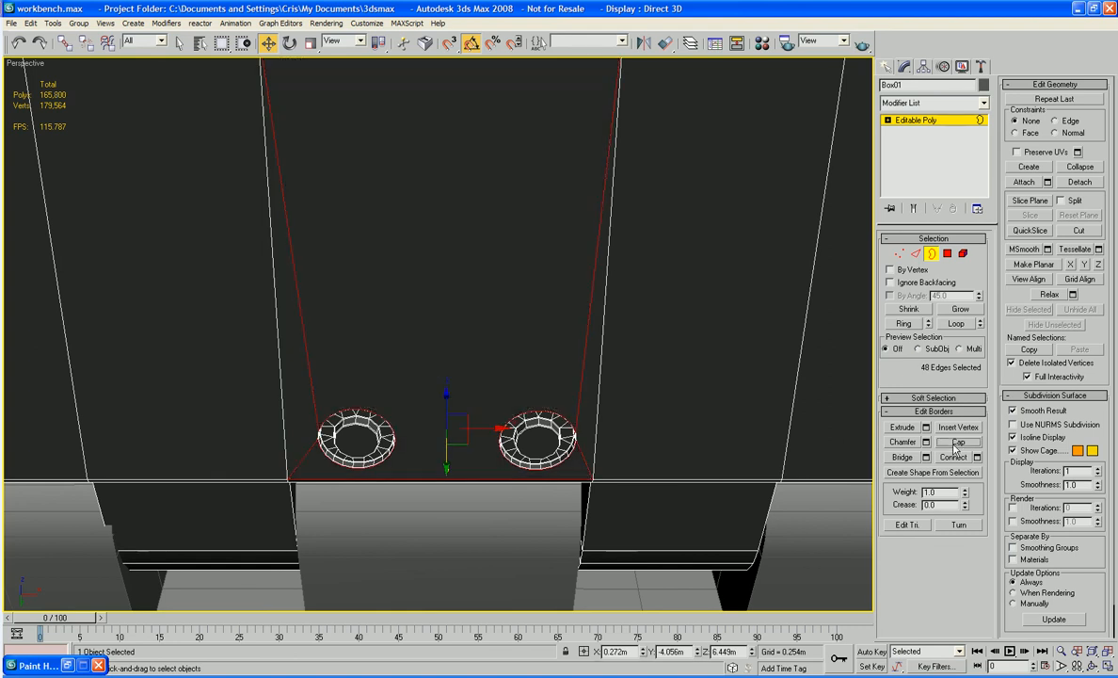
{"action": "scroll", "coordinate": [680, 370], "scroll_direction": "down", "scroll_amount": 6}
{"action": "left_click", "coordinate": [728, 389]}
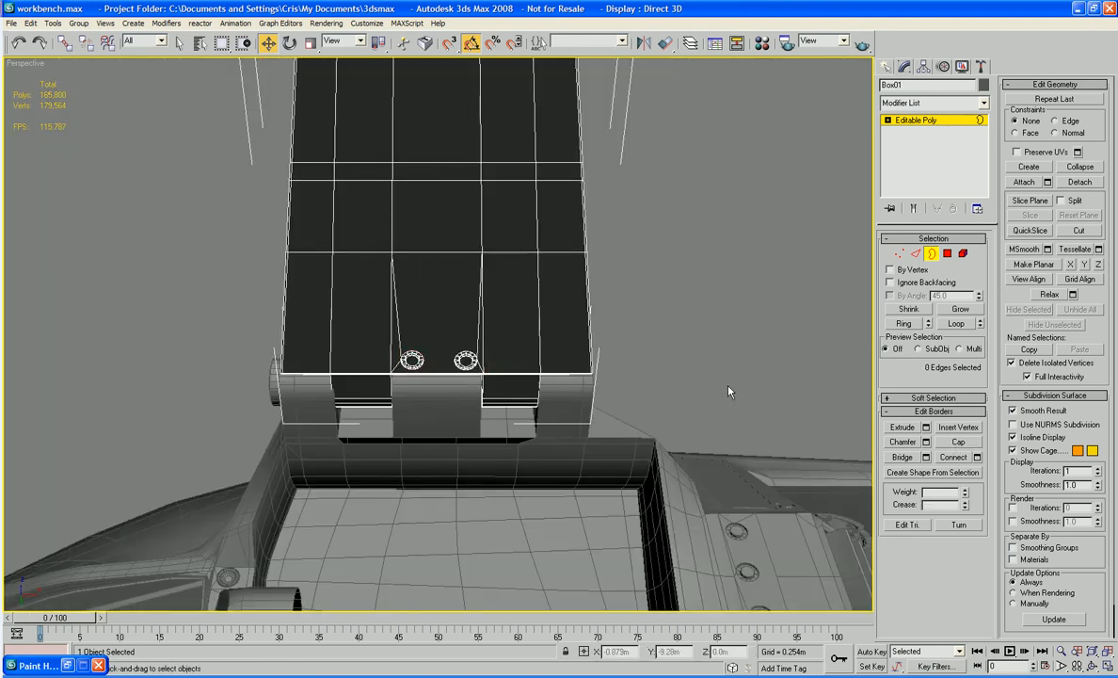
- Restore the Paint Hair Floater dialog and make the large inset bolt object the only one used for distribution
{"action": "middle_click_drag", "start_coordinate": [729, 388], "coordinate": [704, 471], "text": "alt"}
{"action": "double_click", "coordinate": [28, 669]}
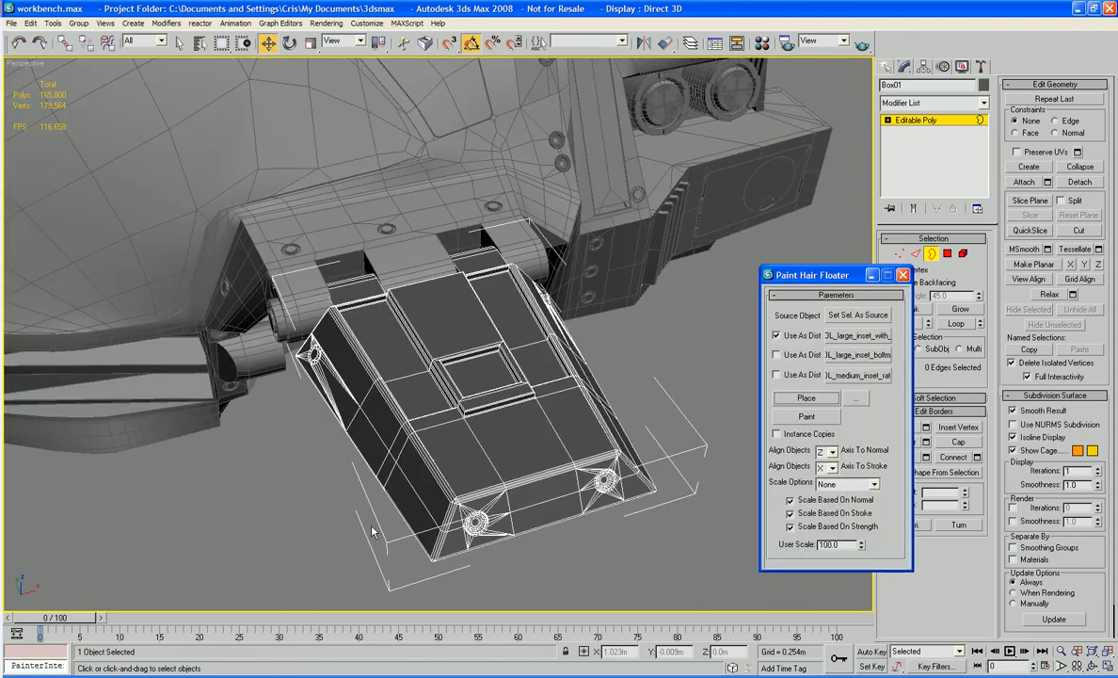
{"action": "scroll", "coordinate": [419, 471], "scroll_direction": "up", "scroll_amount": 3}
{"action": "mouse_move", "coordinate": [419, 470]}
{"action": "middle_mouse_down"}
{"action": "mouse_move", "coordinate": [433, 428]}
{"action": "mouse_move", "coordinate": [480, 378]}
{"action": "mouse_move", "coordinate": [487, 414]}
{"action": "mouse_move", "coordinate": [463, 384]}
{"action": "middle_mouse_up"}
{"action": "scroll", "coordinate": [433, 428], "scroll_direction": "up", "scroll_amount": 3}
{"action": "scroll", "coordinate": [434, 427], "scroll_direction": "down", "scroll_amount": 5}
{"action": "scroll", "coordinate": [487, 416], "scroll_direction": "up", "scroll_amount": 3}
{"action": "left_click", "coordinate": [776, 355]}
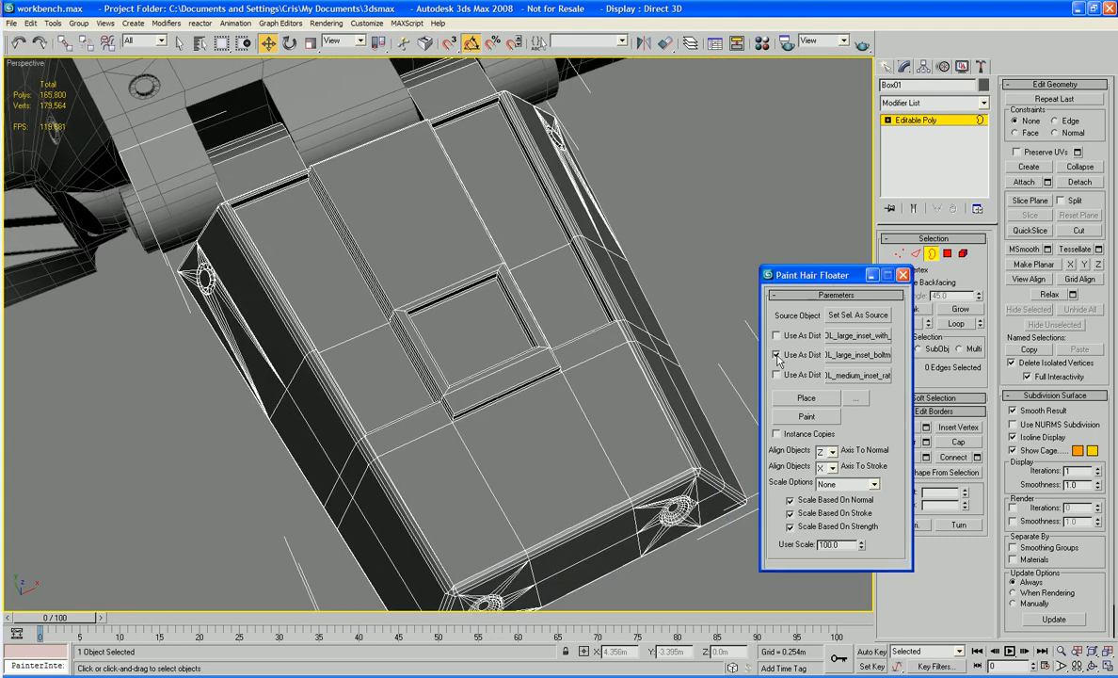
- Place an inset bolt floater on the box's top face at each of the two free-end corners, redoing the second one
{"action": "left_click", "coordinate": [807, 399]}
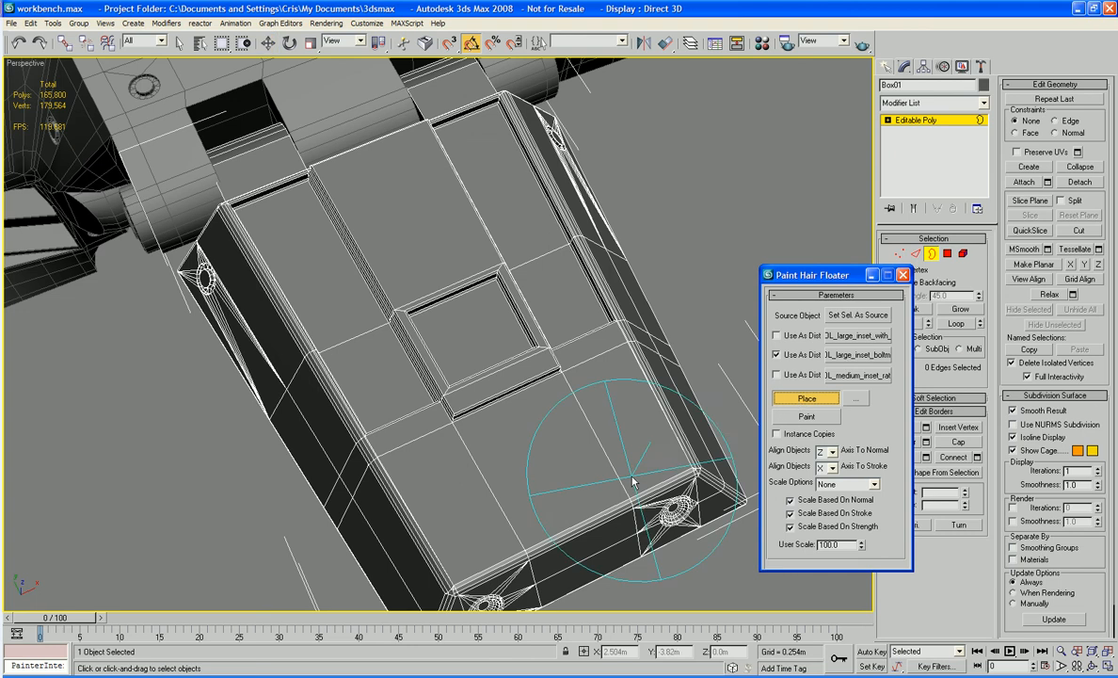
{"action": "left_click", "coordinate": [663, 463]}
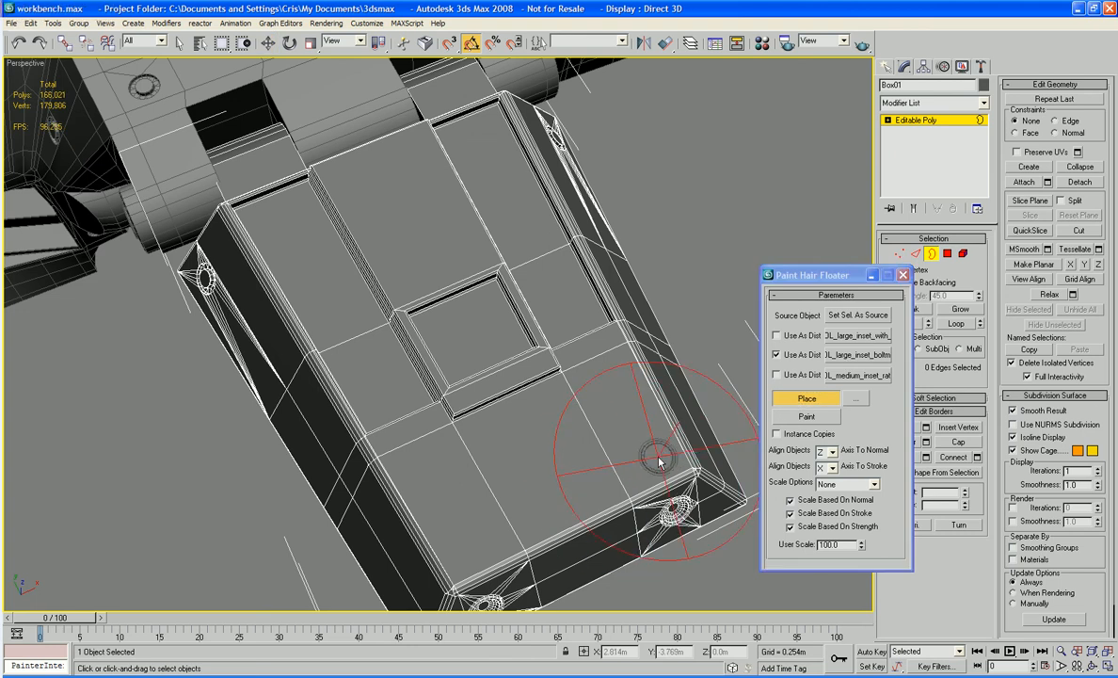
{"action": "left_click", "coordinate": [462, 549]}
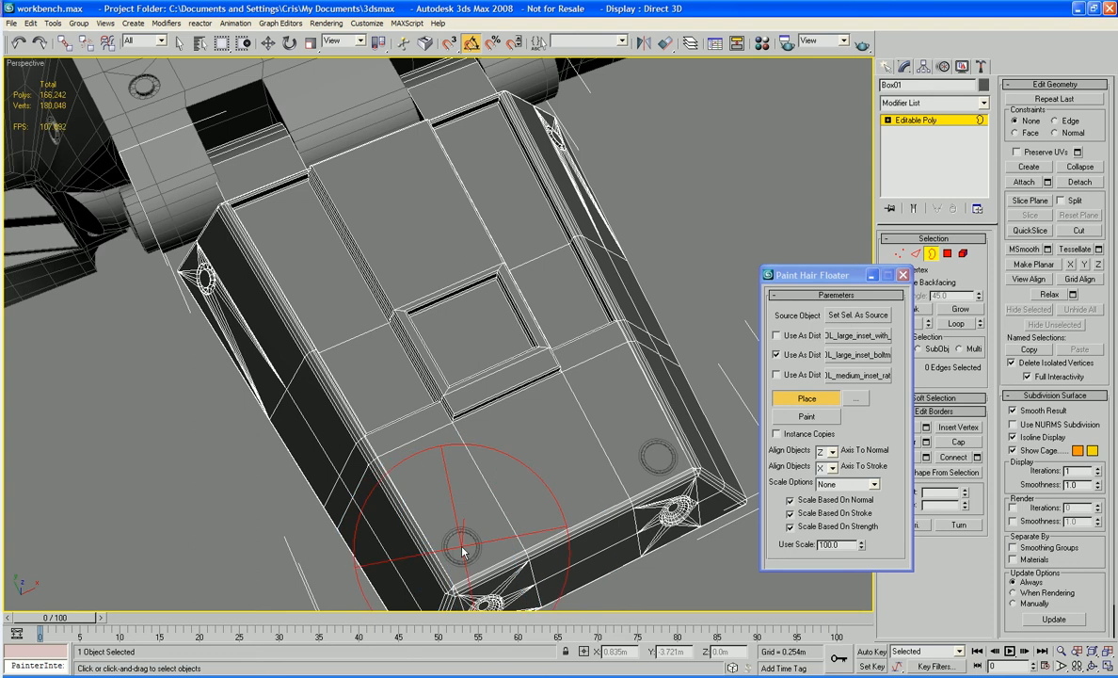
{"action": "key", "text": "ctrl+z"}
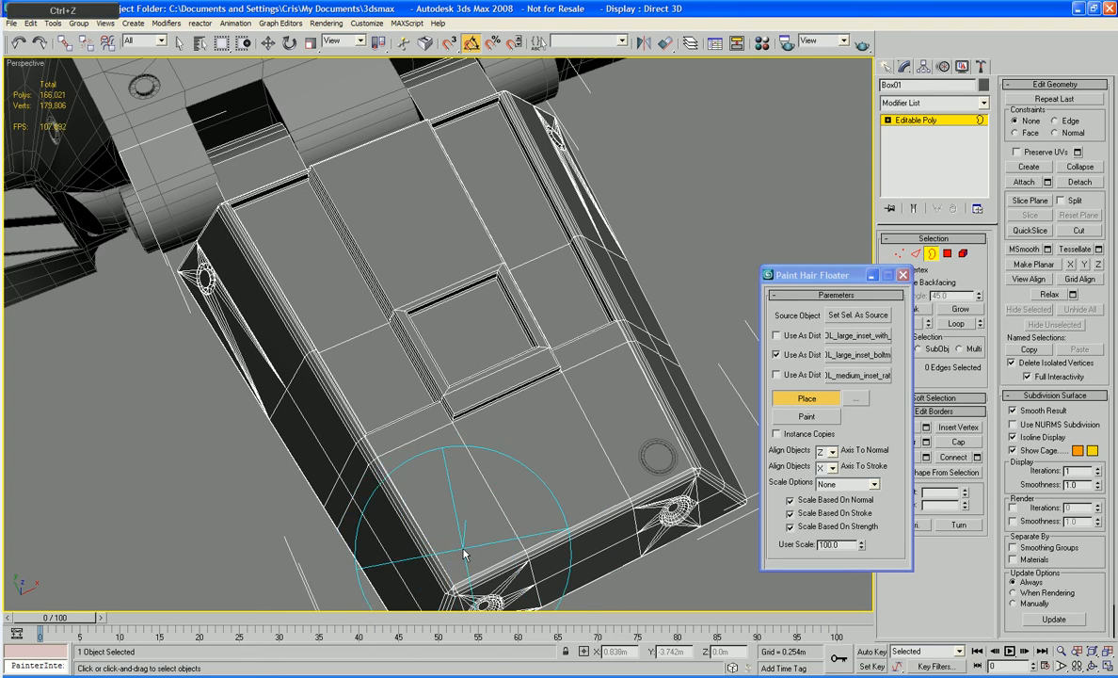
{"action": "left_click", "coordinate": [463, 550]}
- Place an inset bolt floater on the top face at each of the two hinge-end corners, and end floater placement
{"action": "middle_click_drag", "start_coordinate": [456, 413], "coordinate": [454, 485]}
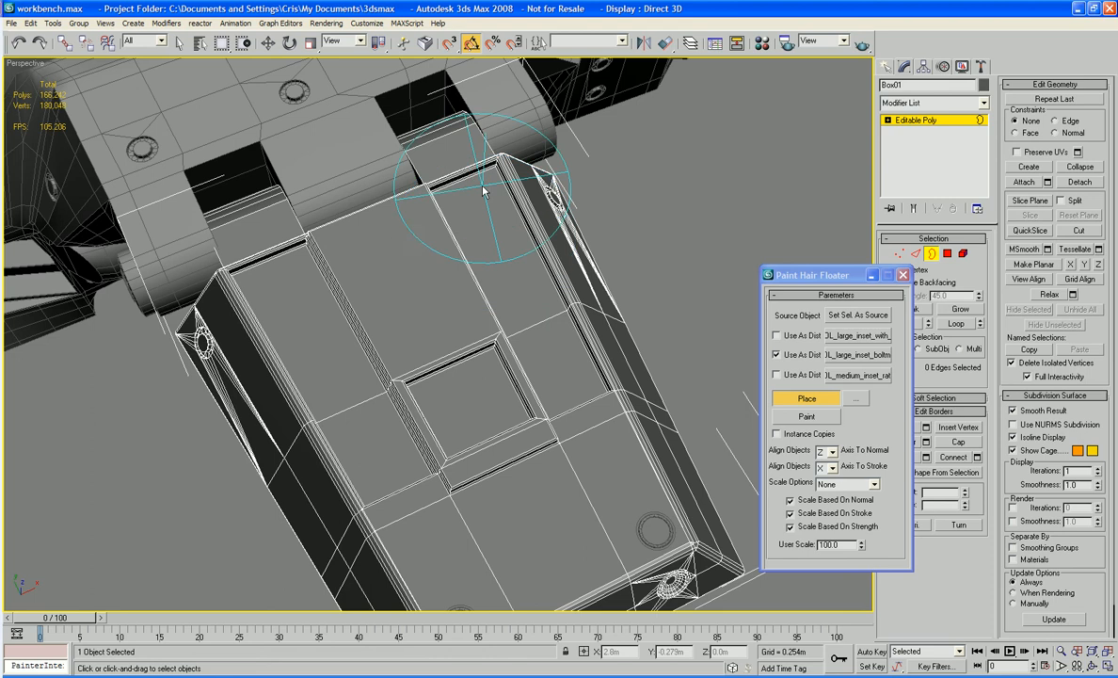
{"action": "left_click", "coordinate": [483, 191]}
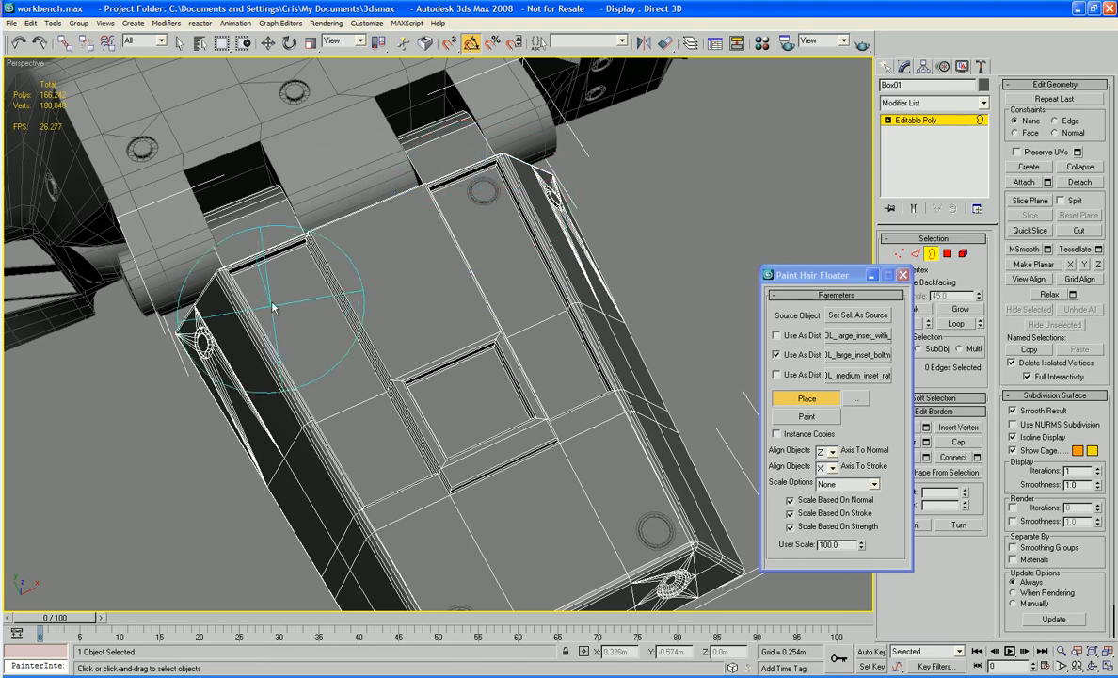
{"action": "left_click", "coordinate": [267, 283]}
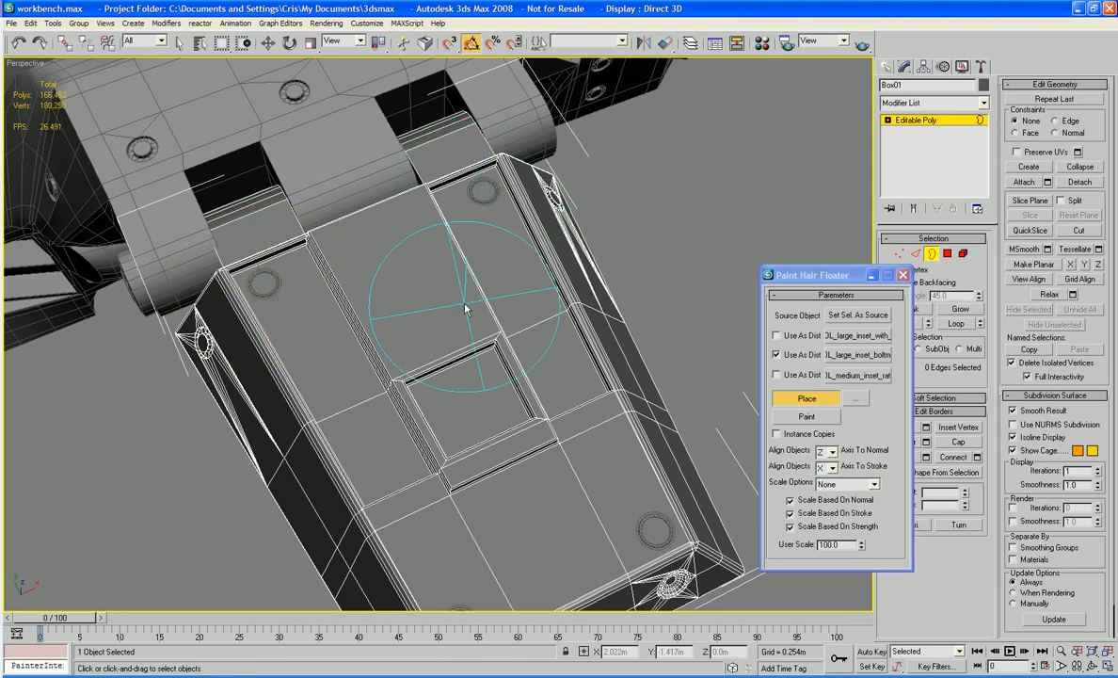
{"action": "middle_click_drag", "start_coordinate": [465, 304], "coordinate": [452, 226]}
{"action": "middle_click_drag", "start_coordinate": [552, 350], "coordinate": [514, 327], "text": "alt"}
{"action": "left_click", "coordinate": [809, 400]}
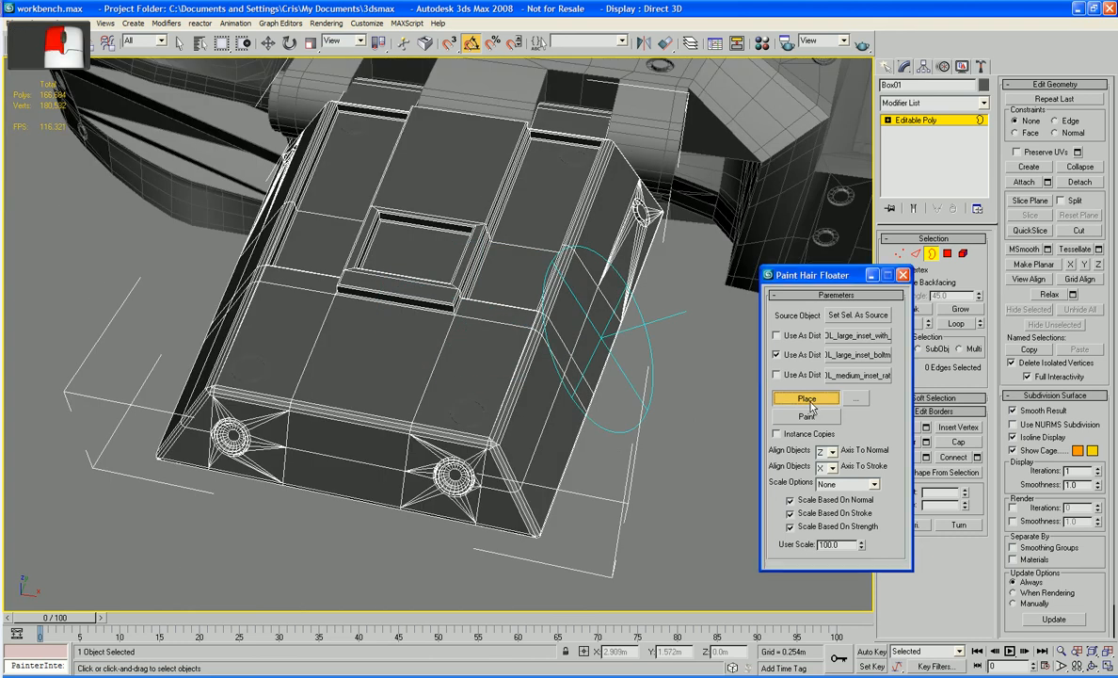
{"action": "left_click", "coordinate": [872, 274]}
- Attach the four placed bolt floaters on the top face to the box's editable poly
{"action": "left_click", "coordinate": [931, 253]}
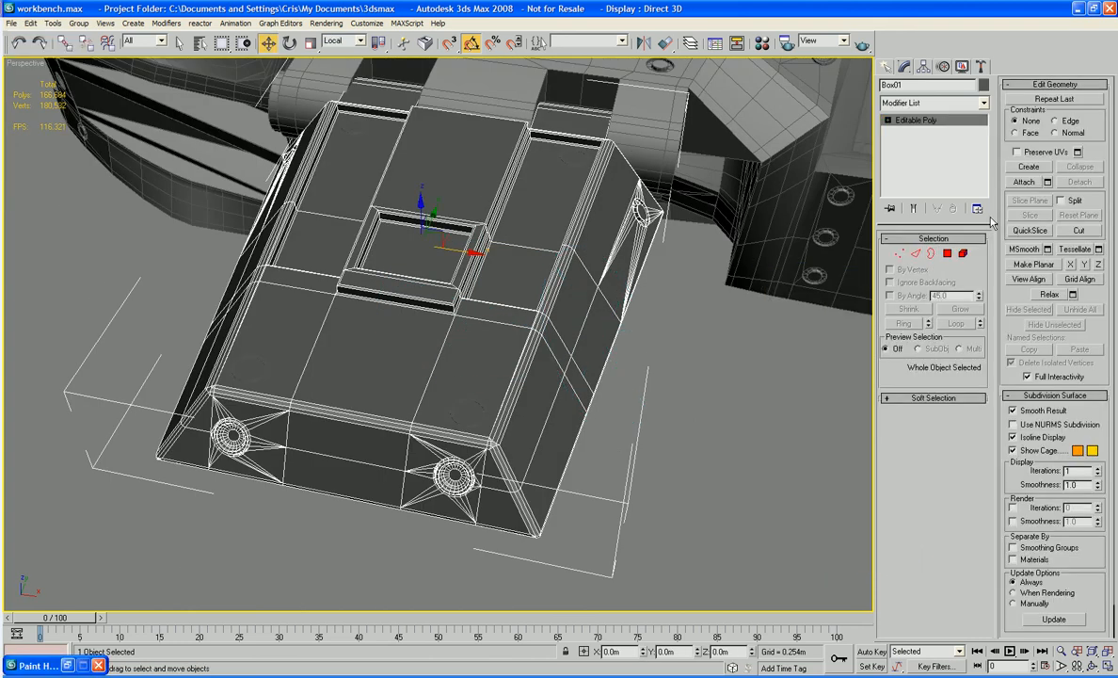
{"action": "left_click", "coordinate": [1024, 182]}
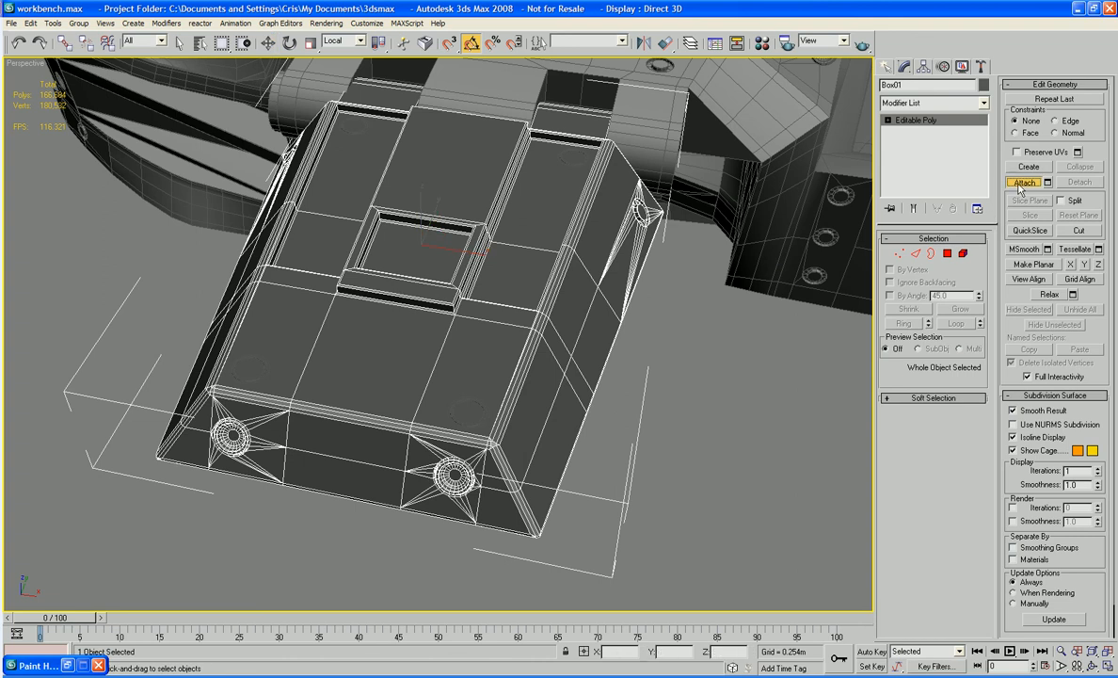
{"action": "left_click", "coordinate": [569, 158]}
{"action": "left_click", "coordinate": [468, 411]}
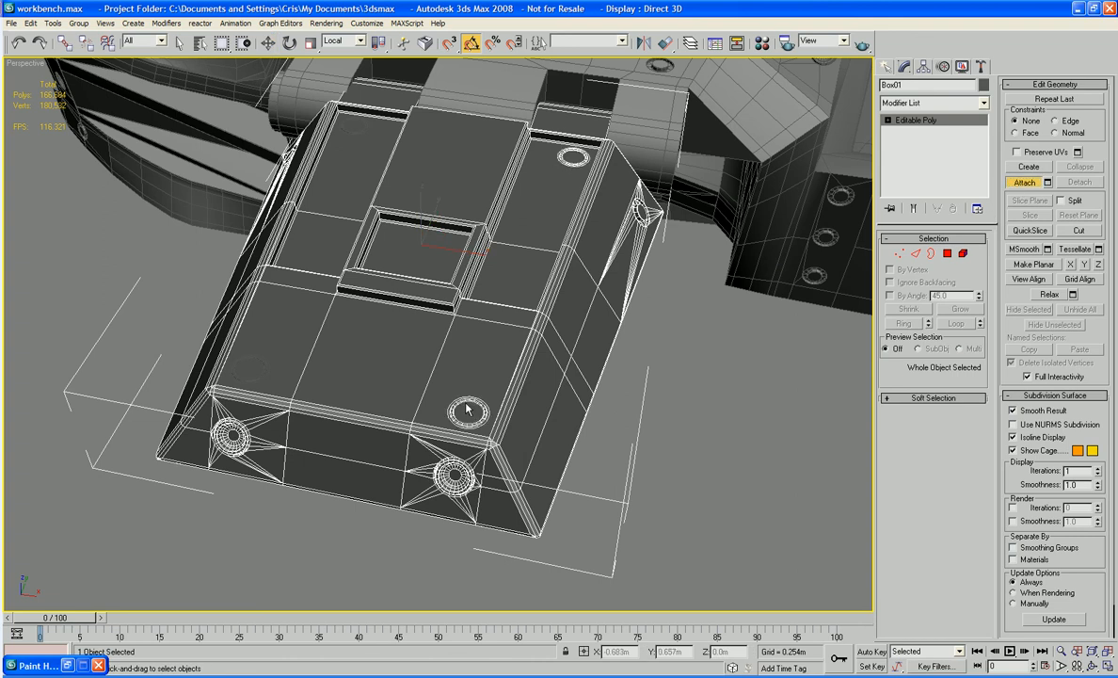
{"action": "left_click", "coordinate": [242, 364]}
{"action": "left_click", "coordinate": [352, 124]}
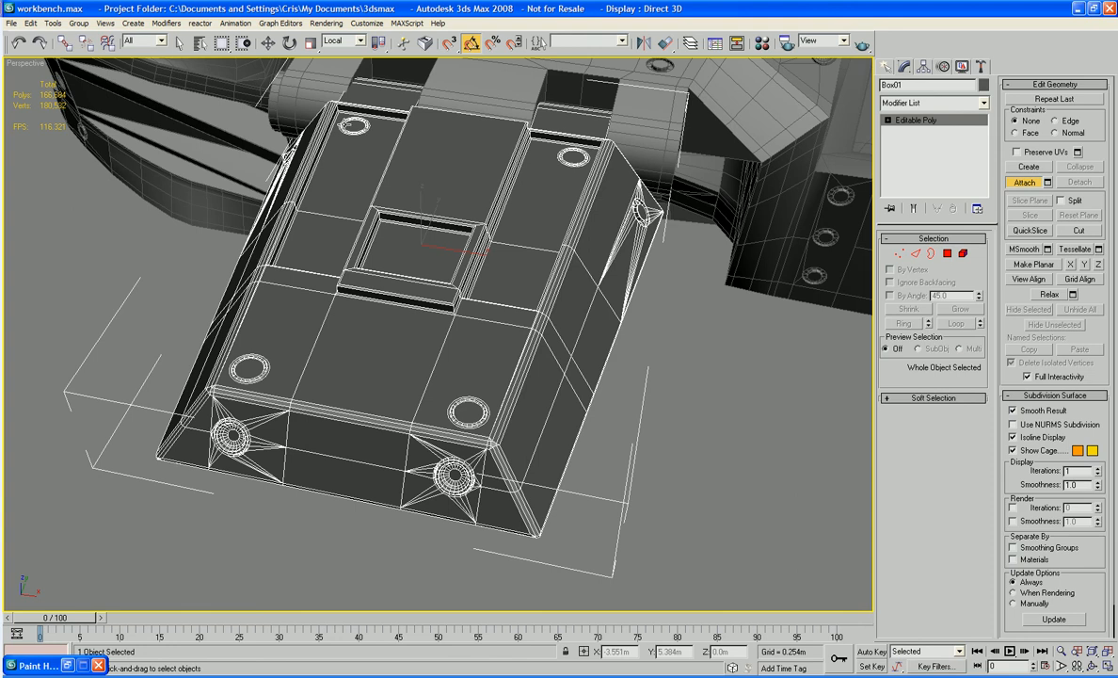
- Delete the four top-face corner polygons that lie beneath the attached bolts
{"action": "left_click", "coordinate": [935, 255]}
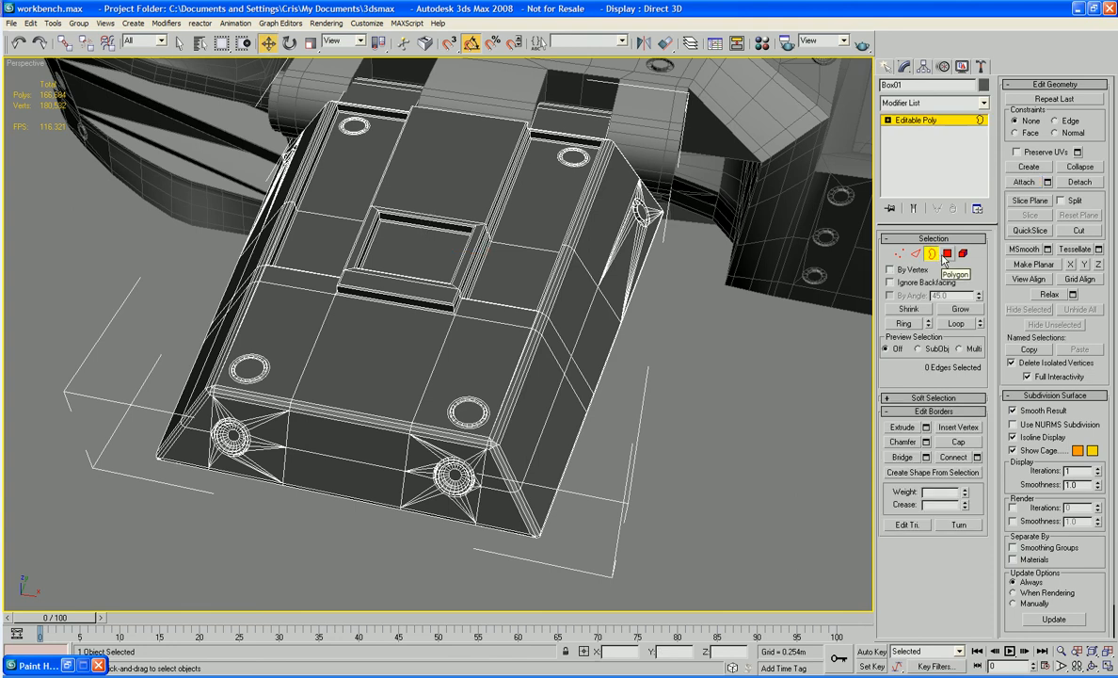
{"action": "left_click", "coordinate": [948, 255]}
{"action": "left_click", "coordinate": [548, 177]}
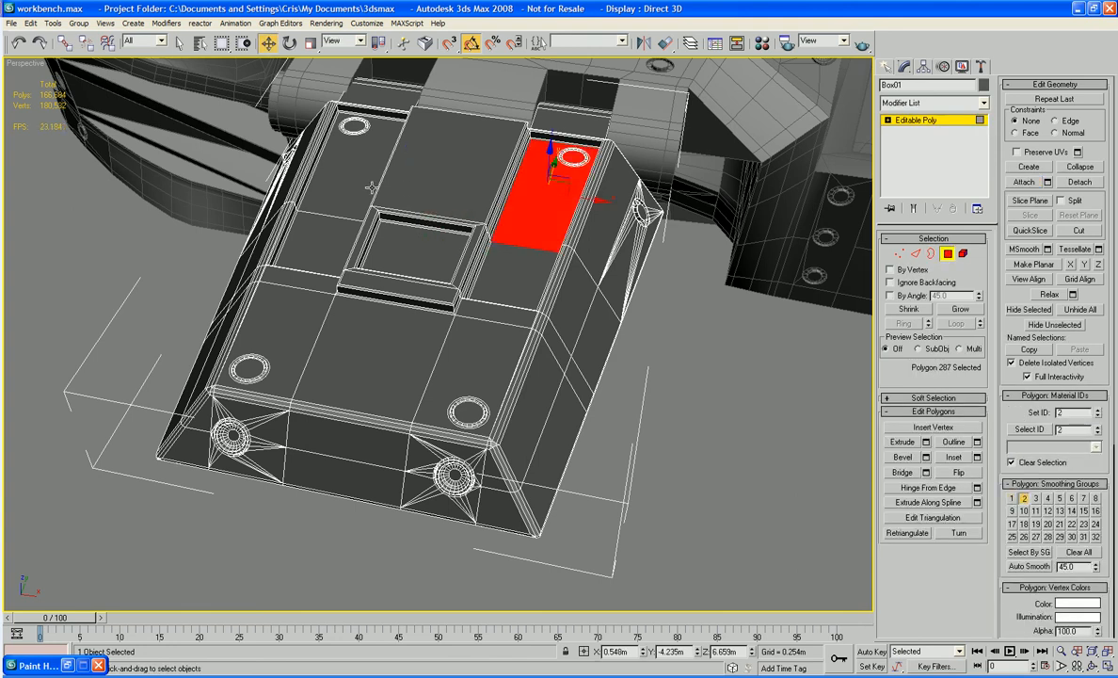
{"action": "left_click", "coordinate": [345, 174], "text": "ctrl"}
{"action": "left_click", "coordinate": [287, 325], "text": "ctrl"}
{"action": "left_click", "coordinate": [466, 358], "text": "ctrl"}
{"action": "key", "text": "Delete"}
- Bridge the front-right bolt's border to the border of the surrounding corner opening
{"action": "left_click", "coordinate": [932, 254]}
{"action": "left_click", "coordinate": [448, 410]}
{"action": "left_click", "coordinate": [422, 405], "text": "ctrl"}
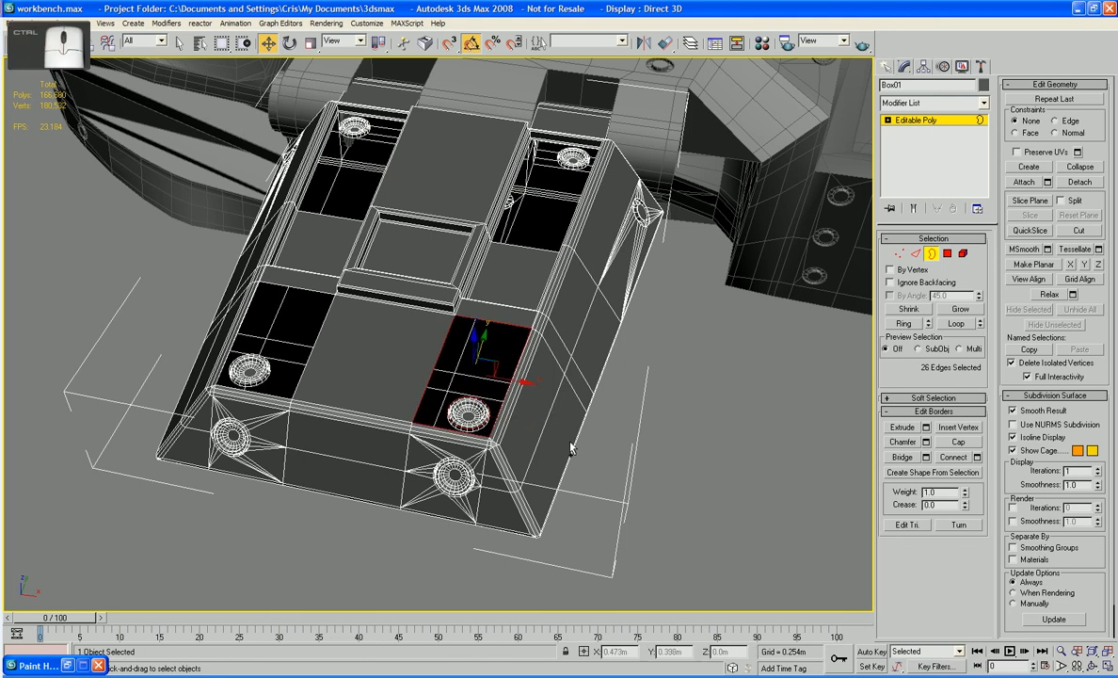
{"action": "left_click", "coordinate": [902, 457]}
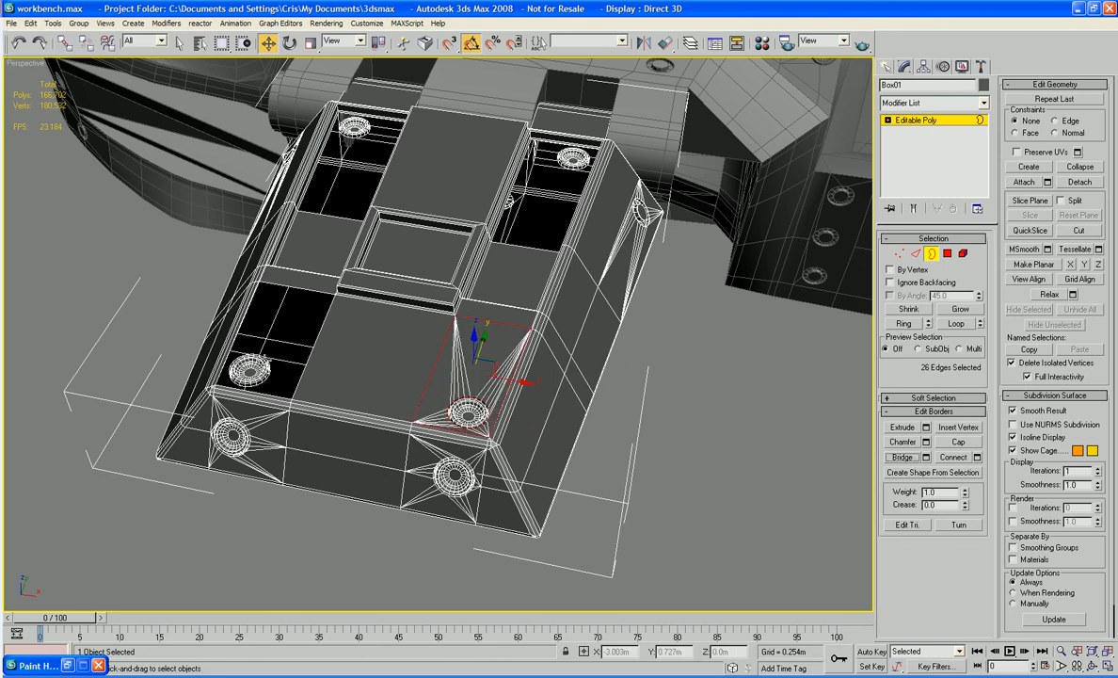
- Bridge the front-left bolt's border to the border of the surrounding corner opening
{"action": "left_click", "coordinate": [274, 322]}
{"action": "left_click", "coordinate": [275, 287], "text": "ctrl"}
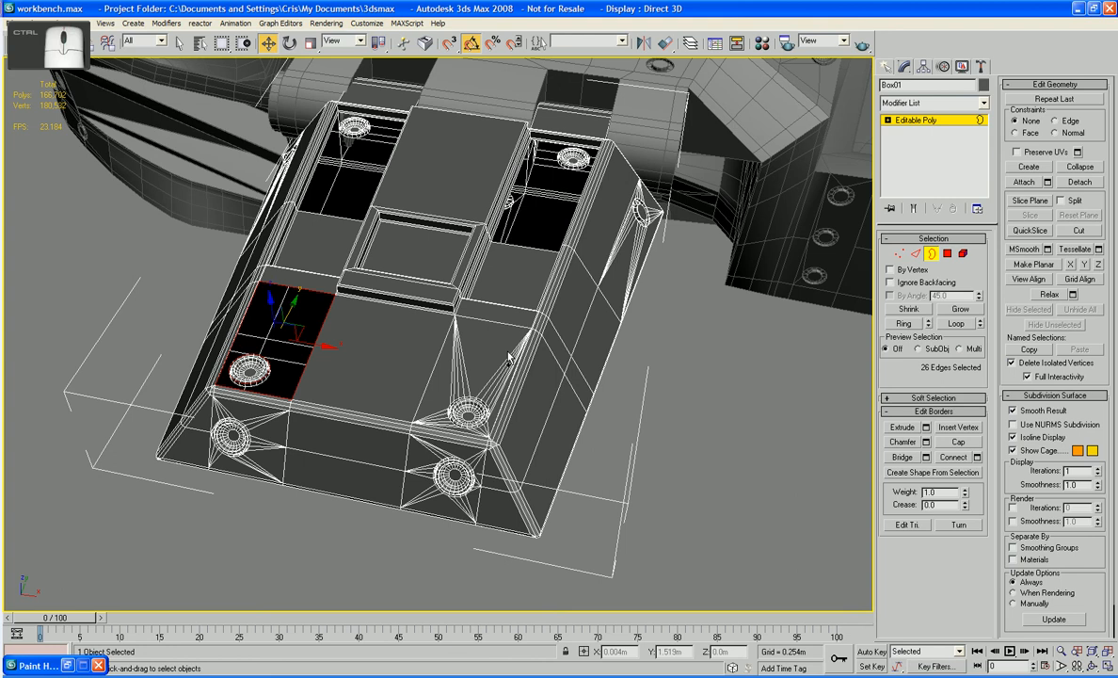
{"action": "left_click", "coordinate": [902, 457]}
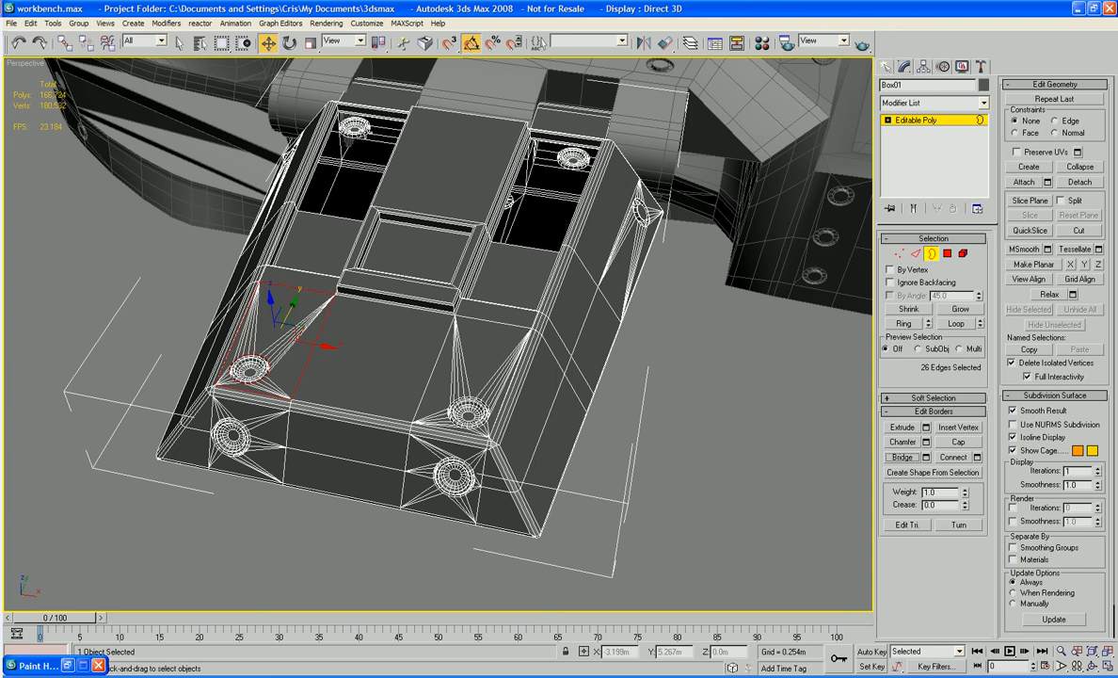
- Bridge the rear-left bolt's border to its corner opening near the hinge
{"action": "left_click", "coordinate": [341, 122]}
{"action": "left_click", "coordinate": [385, 174], "text": "ctrl"}
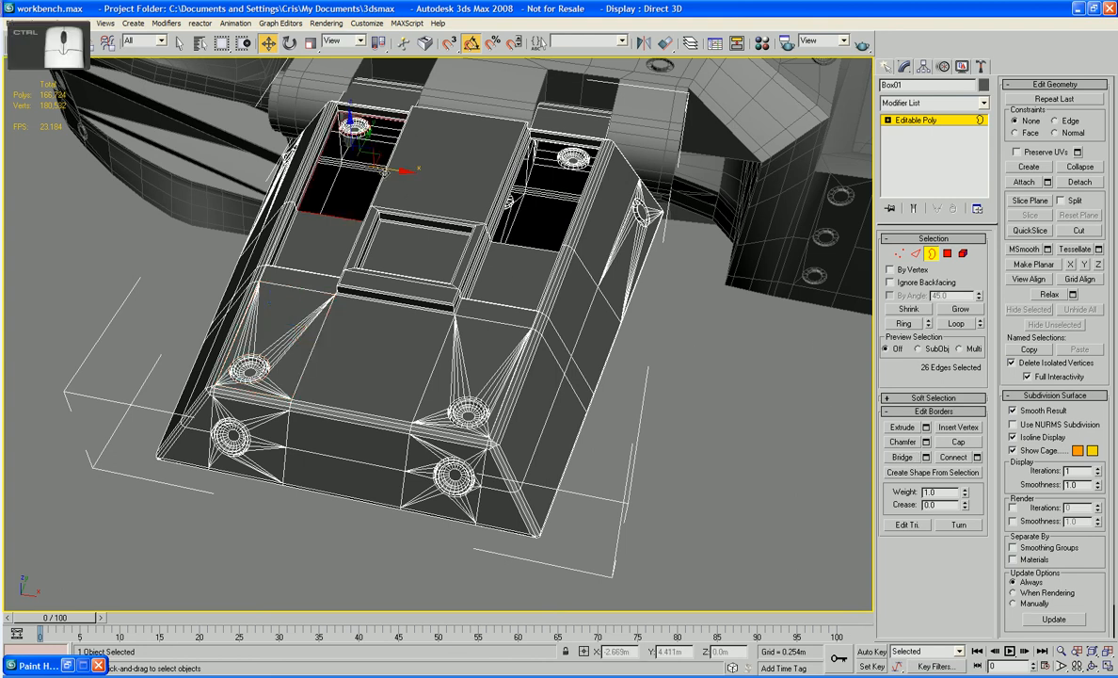
{"action": "left_click", "coordinate": [902, 456]}
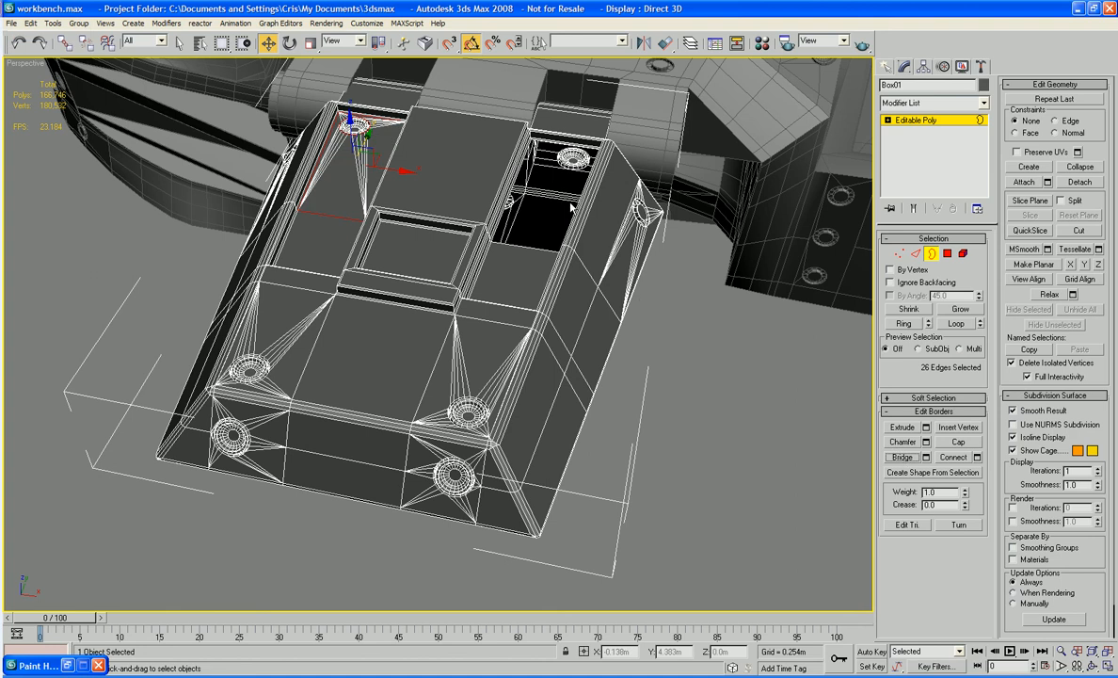
- Bridge the rear-right bolt's border to its corner opening near the hinge, and leave border editing
{"action": "left_click", "coordinate": [572, 160]}
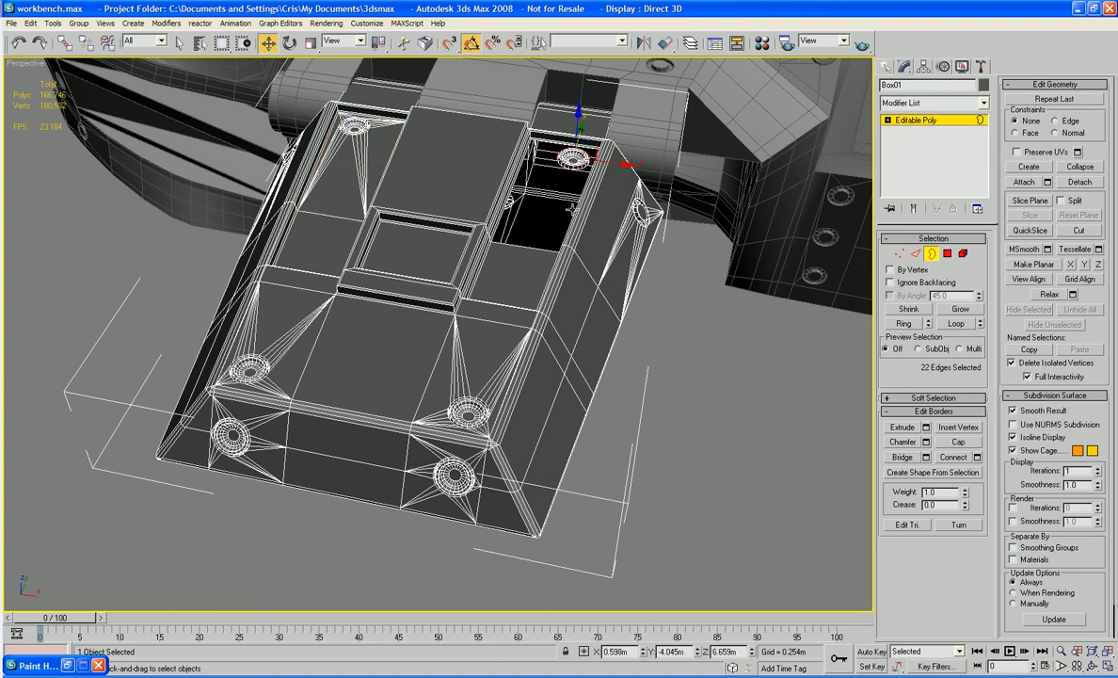
{"action": "left_click", "coordinate": [570, 208], "text": "ctrl"}
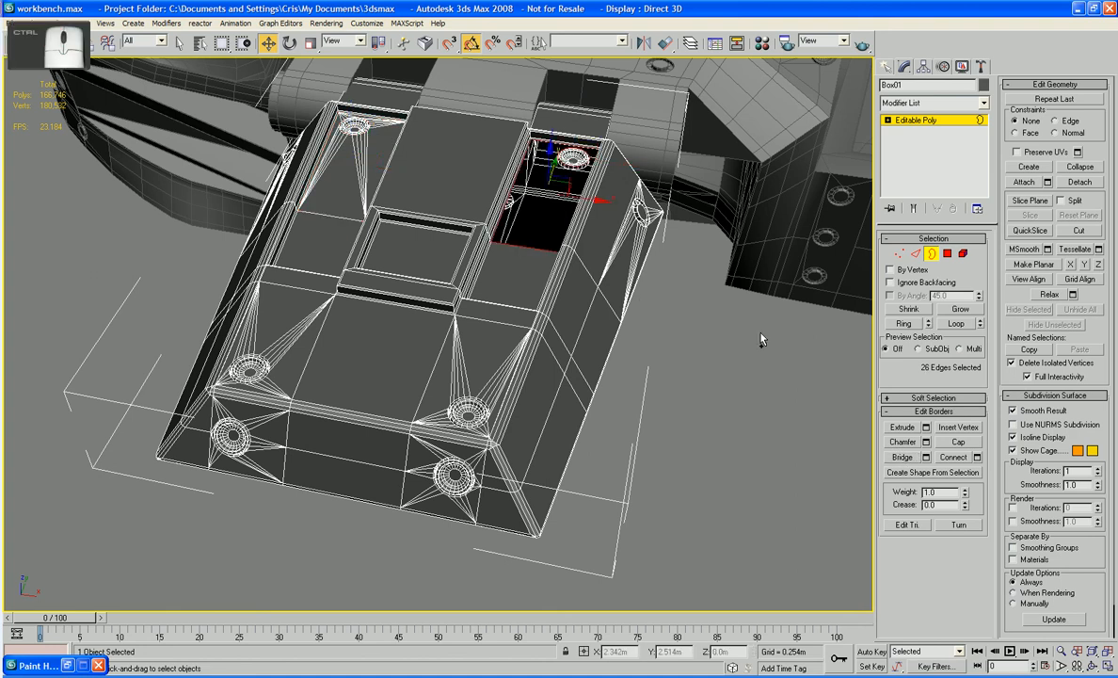
{"action": "left_click", "coordinate": [902, 458]}
{"action": "middle_click_drag", "start_coordinate": [682, 375], "coordinate": [593, 378], "text": "alt"}
{"action": "left_click", "coordinate": [932, 254]}
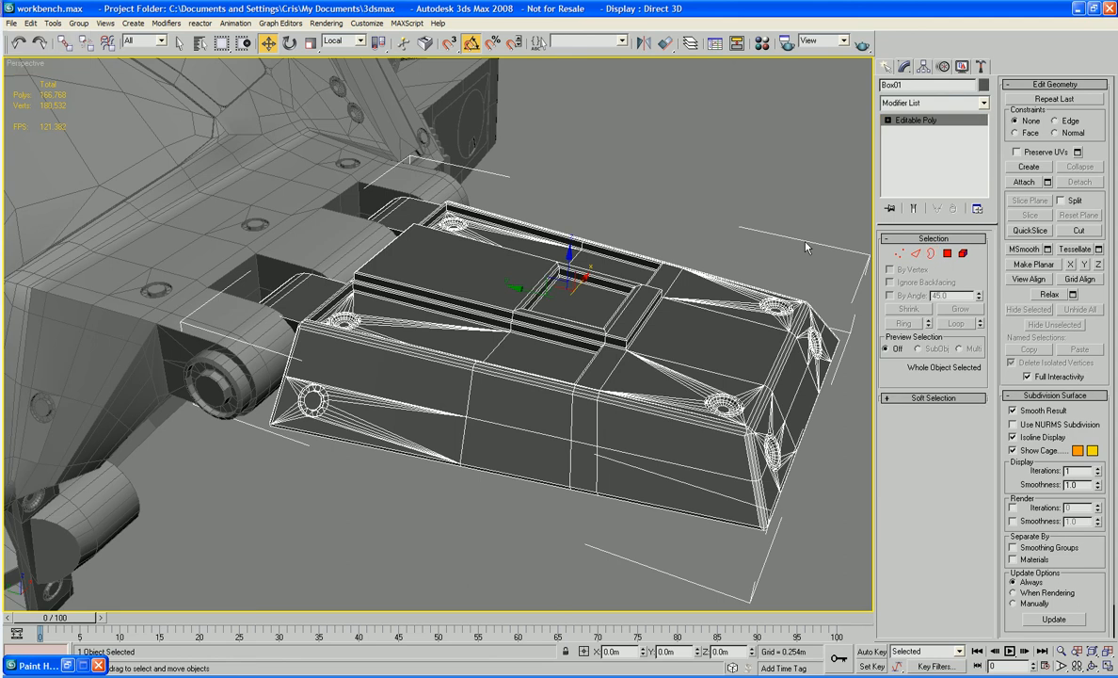
- Save the scene and keep the hinged box selected
{"action": "key", "text": "alt+f"}
{"action": "key", "text": "s"}
{"action": "left_click", "coordinate": [791, 212]}
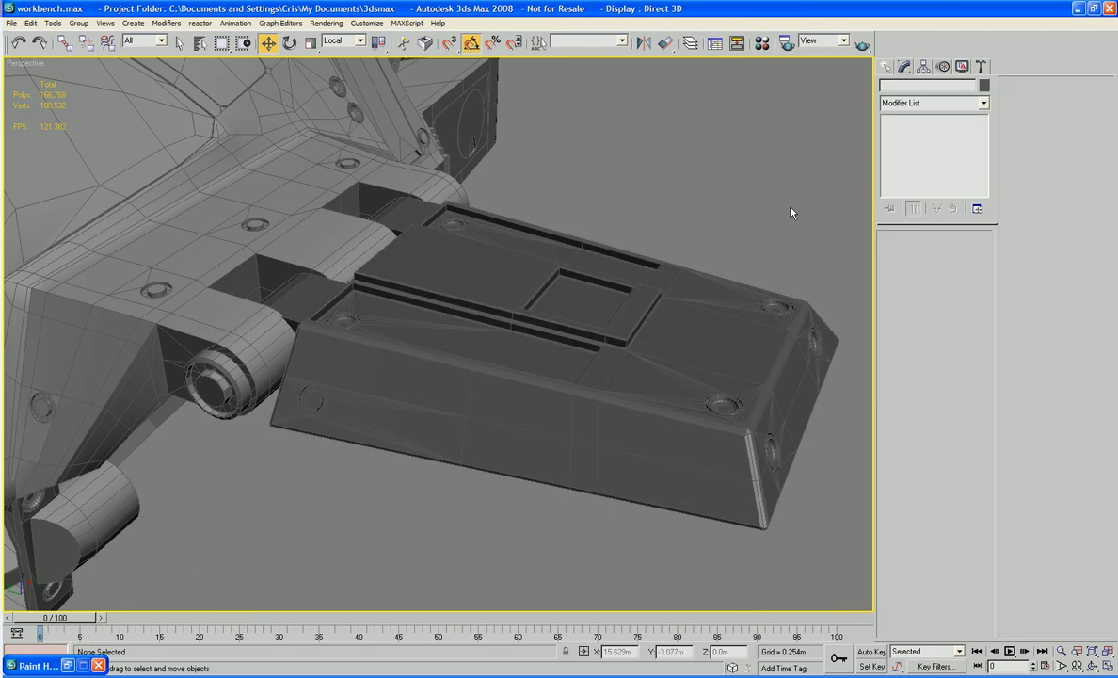
{"action": "key", "text": "ctrl+z"}
- Add an EdgeChEx modifier to the hinged box and set its chamfer width to 0.001 m
{"action": "left_click", "coordinate": [939, 104]}
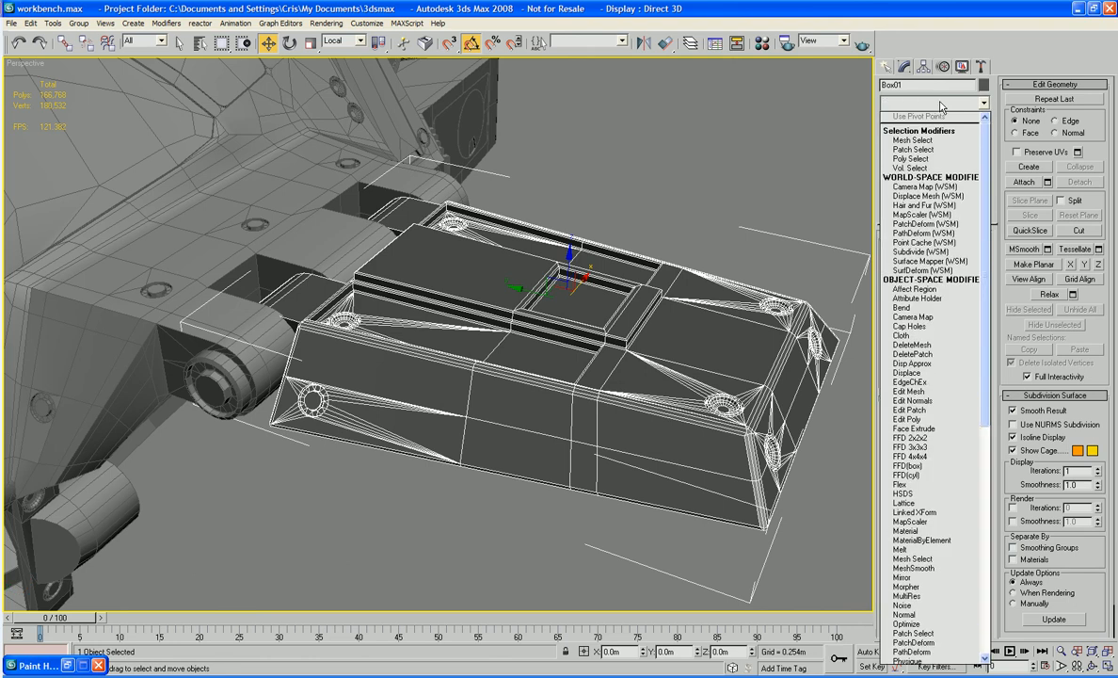
{"action": "key", "text": "e"}
{"action": "key", "text": "Return"}
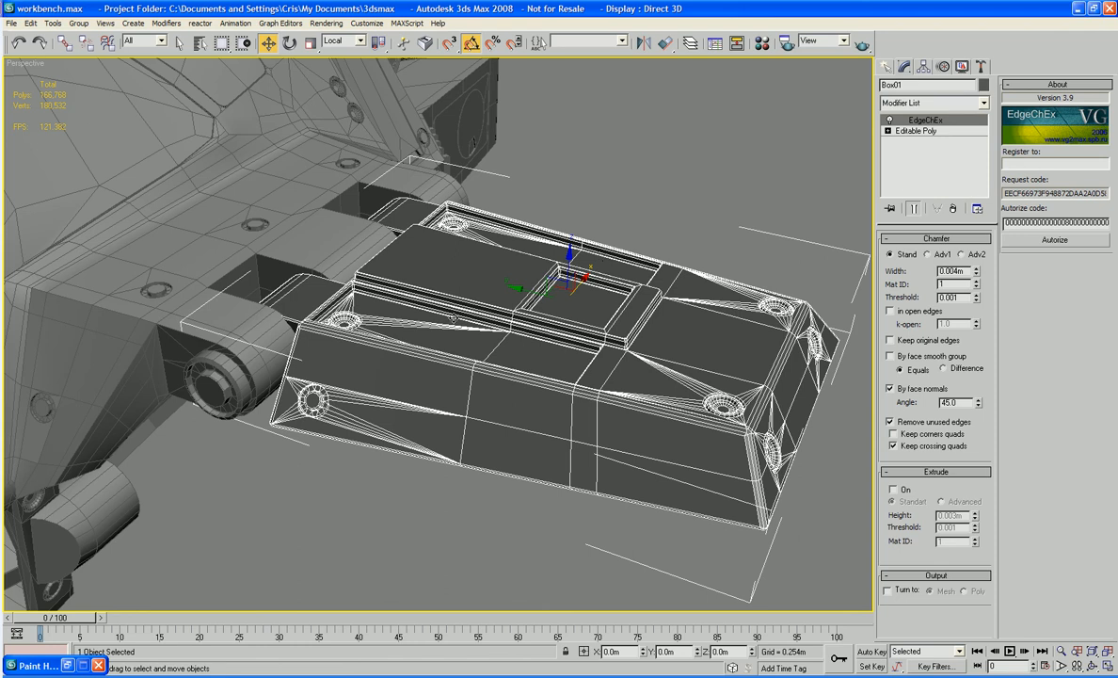
{"action": "middle_click_drag", "start_coordinate": [454, 319], "coordinate": [597, 249], "text": "alt"}
{"action": "scroll", "coordinate": [517, 317], "scroll_direction": "up", "scroll_amount": 5}
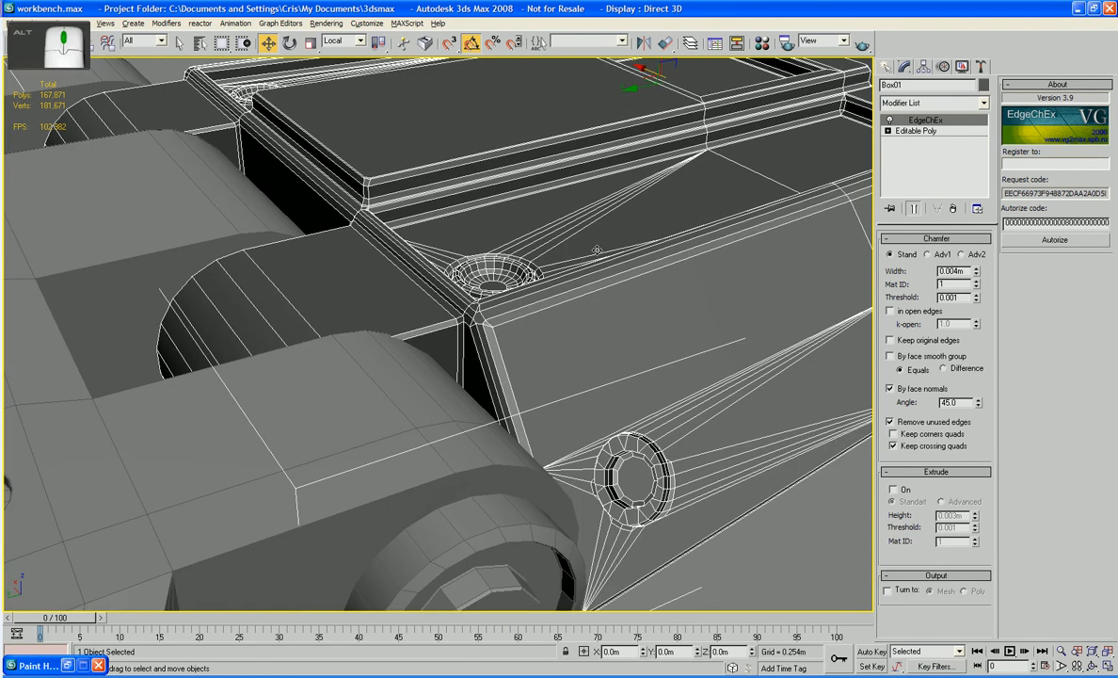
{"action": "left_click", "coordinate": [976, 275]}
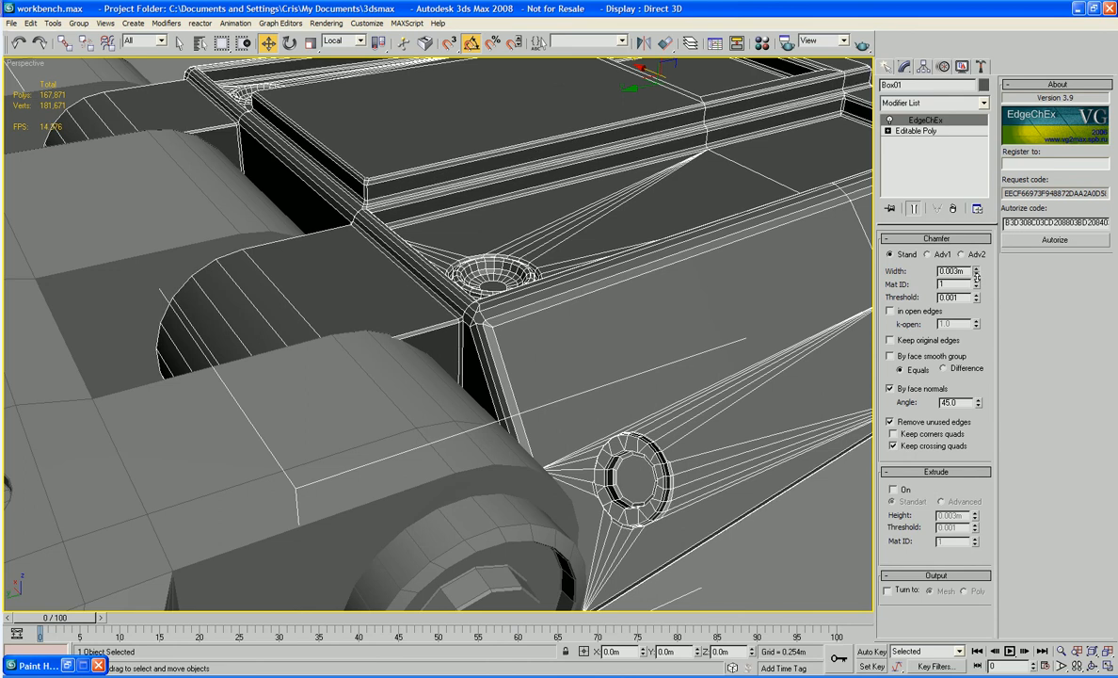
{"action": "left_click", "coordinate": [977, 275]}
{"action": "left_click", "coordinate": [976, 275]}
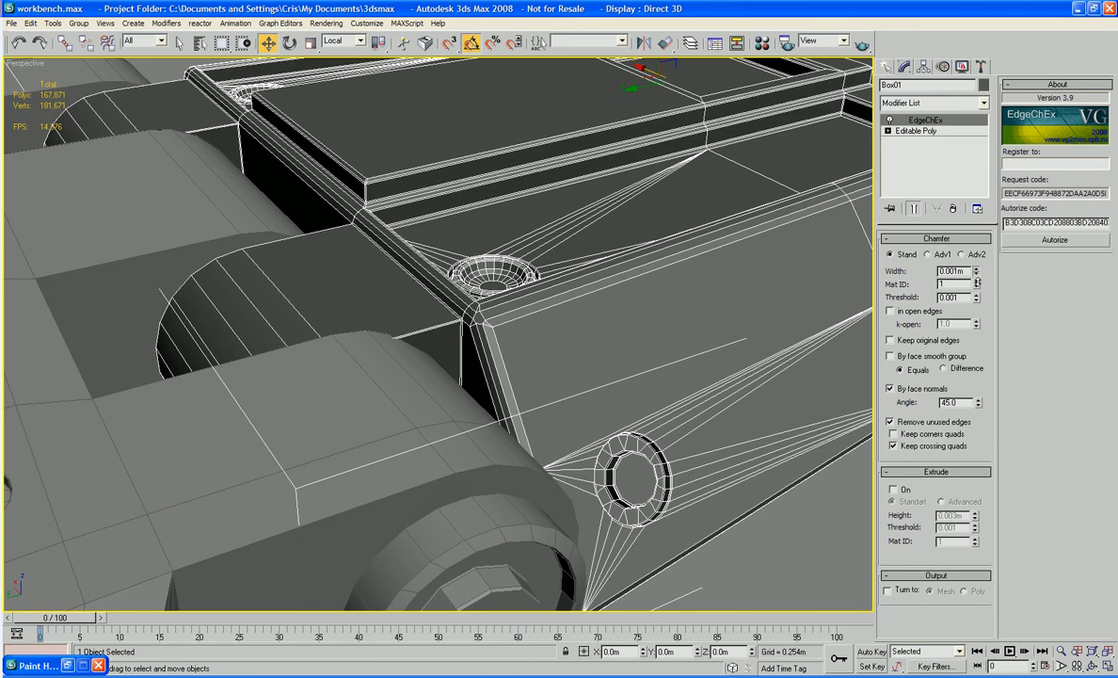
- Convert the chamfered hinged box to an Editable Poly and deselect it
{"action": "scroll", "coordinate": [687, 369], "scroll_direction": "down", "scroll_amount": 5}
{"action": "middle_click_drag", "start_coordinate": [687, 369], "coordinate": [590, 345], "text": "alt"}
{"action": "right_click", "coordinate": [591, 346]}
{"action": "mouse_move", "coordinate": [627, 468]}
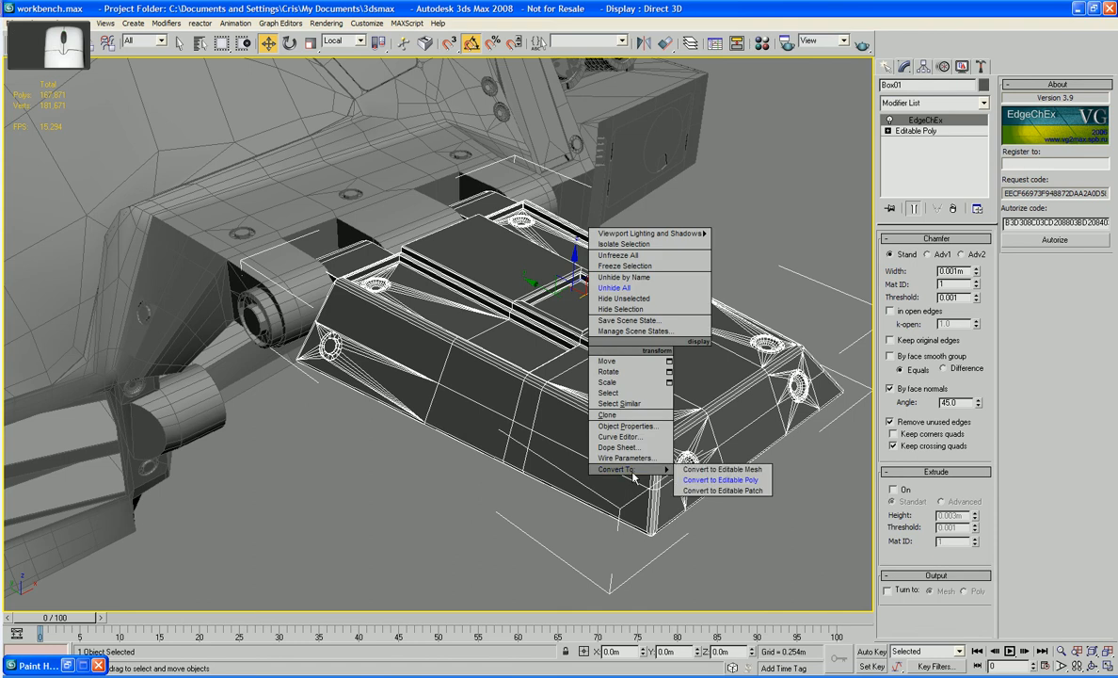
{"action": "left_click", "coordinate": [707, 479]}
{"action": "left_click", "coordinate": [832, 188]}
- Assign the grey default material to the hinged box to match the hull, and close the Material Editor
{"action": "middle_click_drag", "start_coordinate": [832, 187], "coordinate": [756, 268], "text": "alt"}
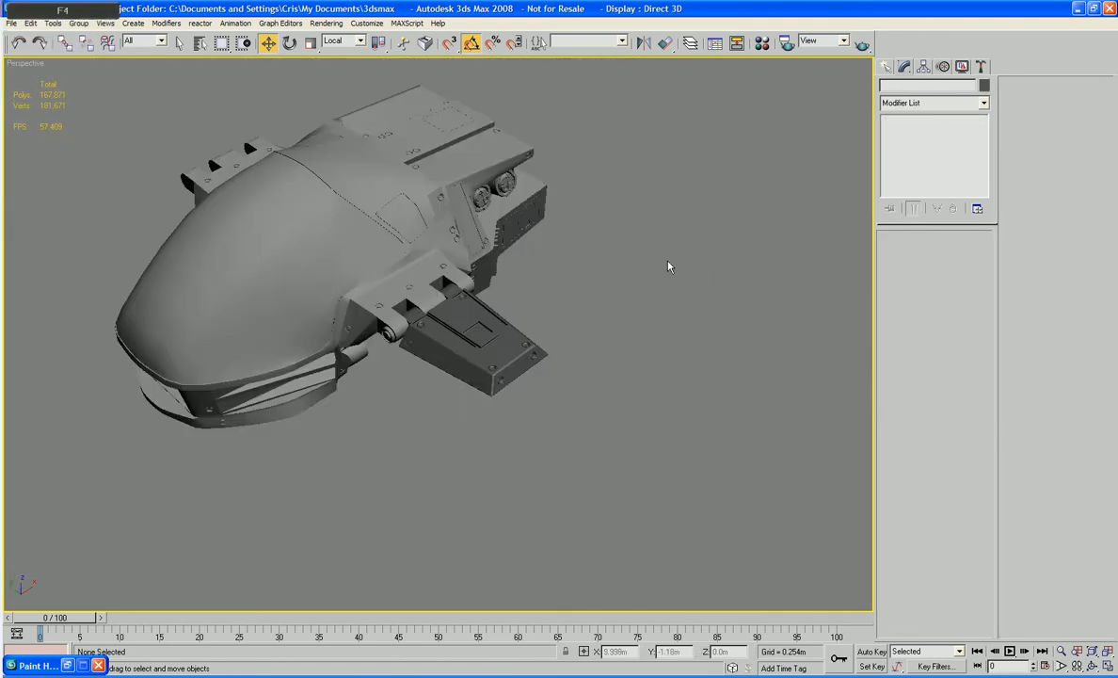
{"action": "scroll", "coordinate": [669, 242], "scroll_direction": "up", "scroll_amount": 3}
{"action": "key", "text": "m"}
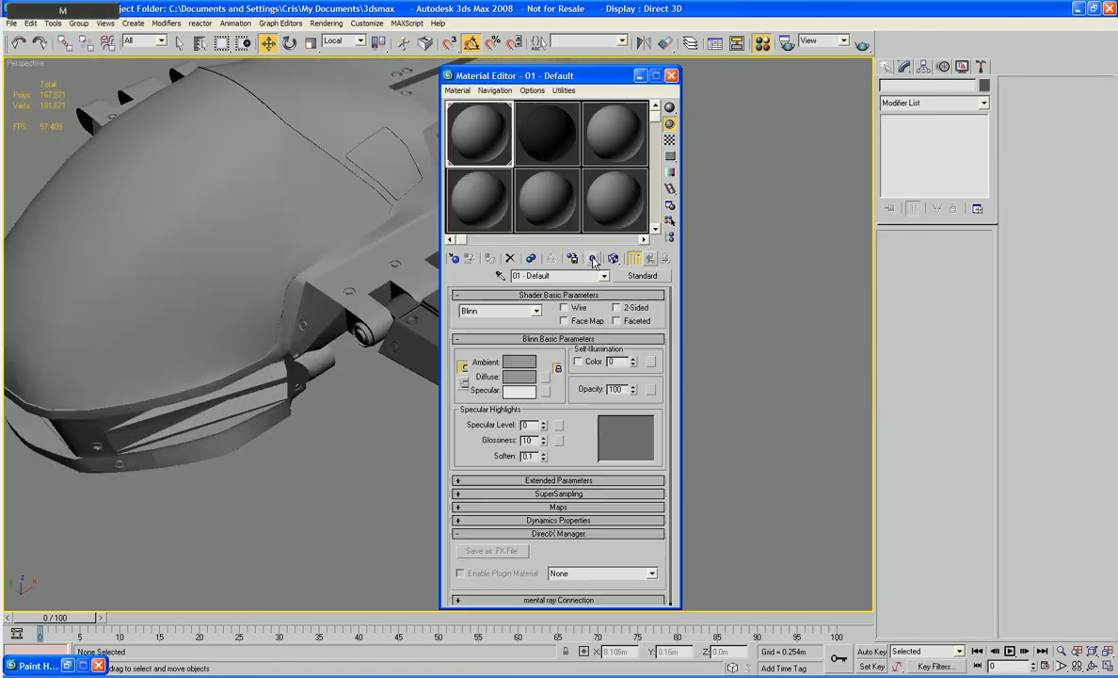
{"action": "left_click", "coordinate": [672, 77]}
- In the Left view, move only the hinged box's pivot to roughly the centre of the hinge cylinder
{"action": "left_click", "coordinate": [547, 331]}
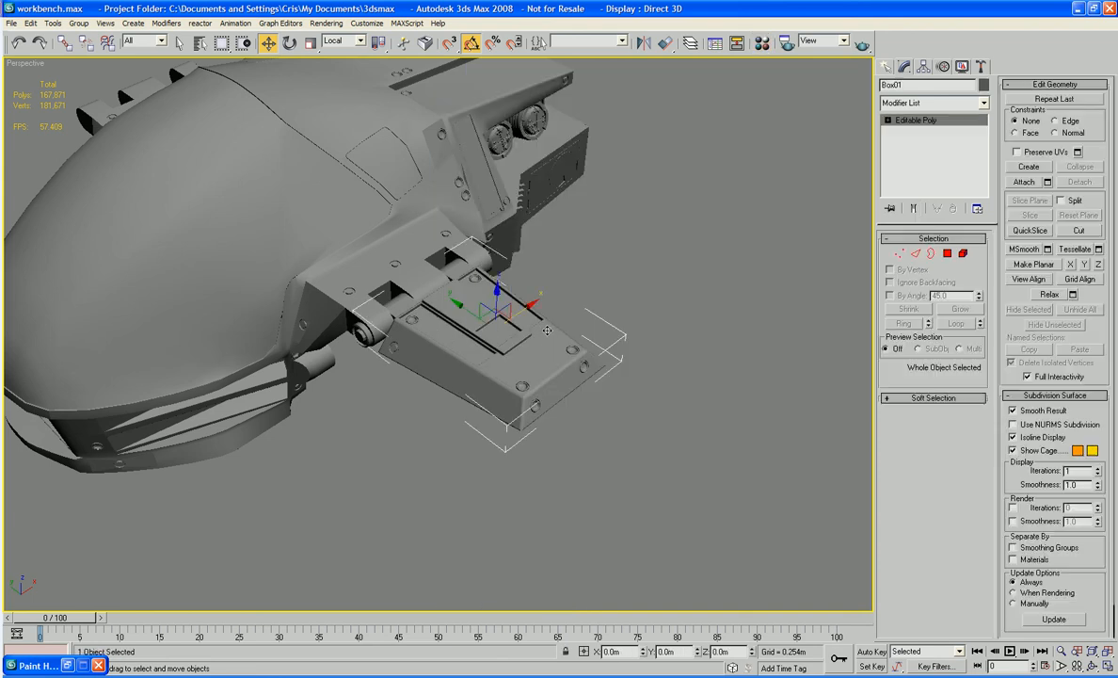
{"action": "key", "text": "l"}
{"action": "key", "text": "z"}
{"action": "middle_click_drag", "start_coordinate": [547, 330], "coordinate": [697, 299]}
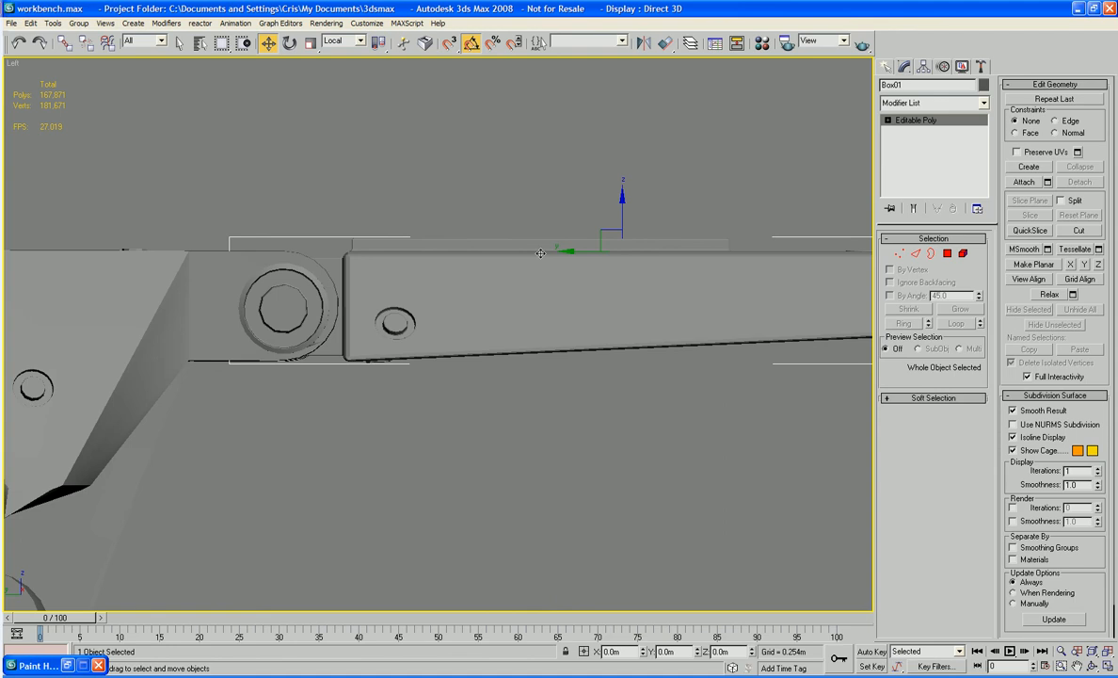
{"action": "left_click", "coordinate": [924, 66]}
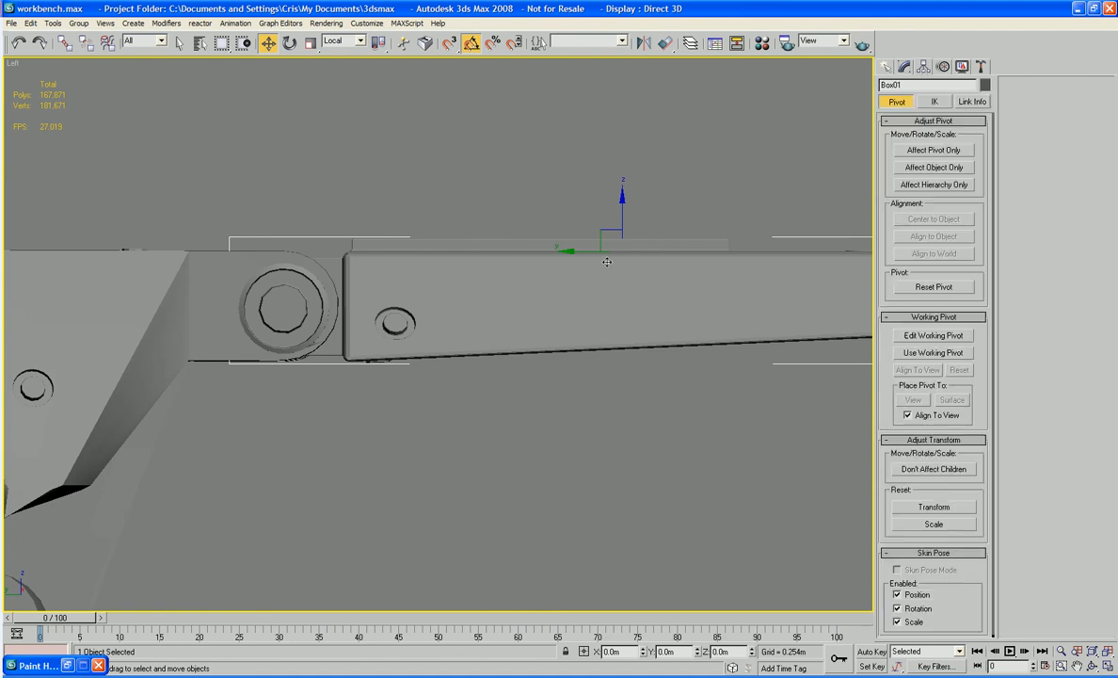
{"action": "key", "text": "F4"}
{"action": "middle_click_drag", "start_coordinate": [607, 261], "coordinate": [617, 253]}
{"action": "left_click_drag", "start_coordinate": [615, 223], "coordinate": [301, 306]}
{"action": "left_click", "coordinate": [933, 150]}
{"action": "scroll", "coordinate": [346, 317], "scroll_direction": "up", "scroll_amount": 5}
{"action": "key", "text": "F3"}
{"action": "middle_click_drag", "start_coordinate": [346, 318], "coordinate": [769, 423]}
{"action": "scroll", "coordinate": [352, 345], "scroll_direction": "up", "scroll_amount": 7}
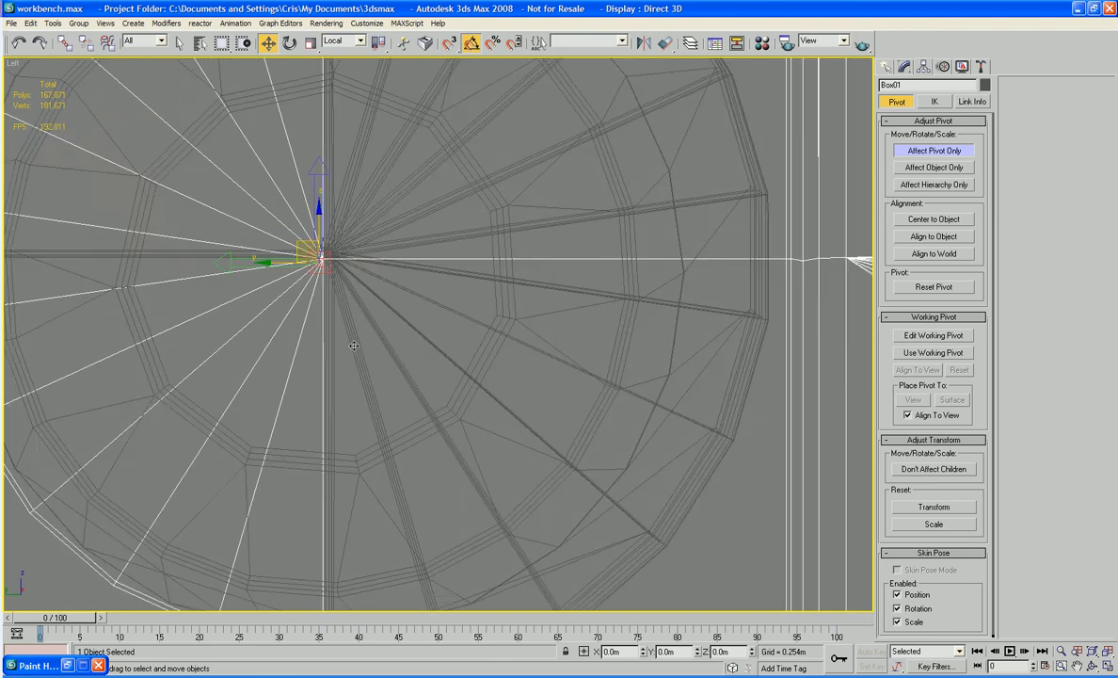
- Refine the pivot's position onto the hinge cylinder's centre vertex and leave pivot editing
{"action": "middle_click_drag", "start_coordinate": [324, 340], "coordinate": [656, 545]}
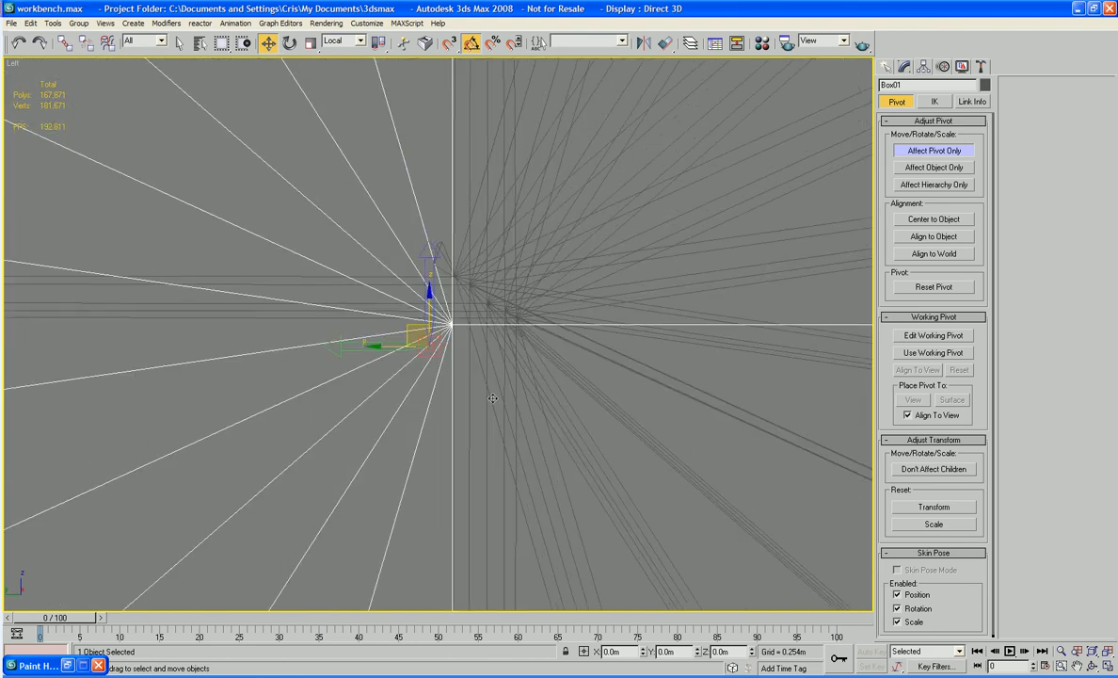
{"action": "left_click_drag", "start_coordinate": [409, 327], "coordinate": [432, 310]}
{"action": "middle_click_drag", "start_coordinate": [452, 311], "coordinate": [401, 410]}
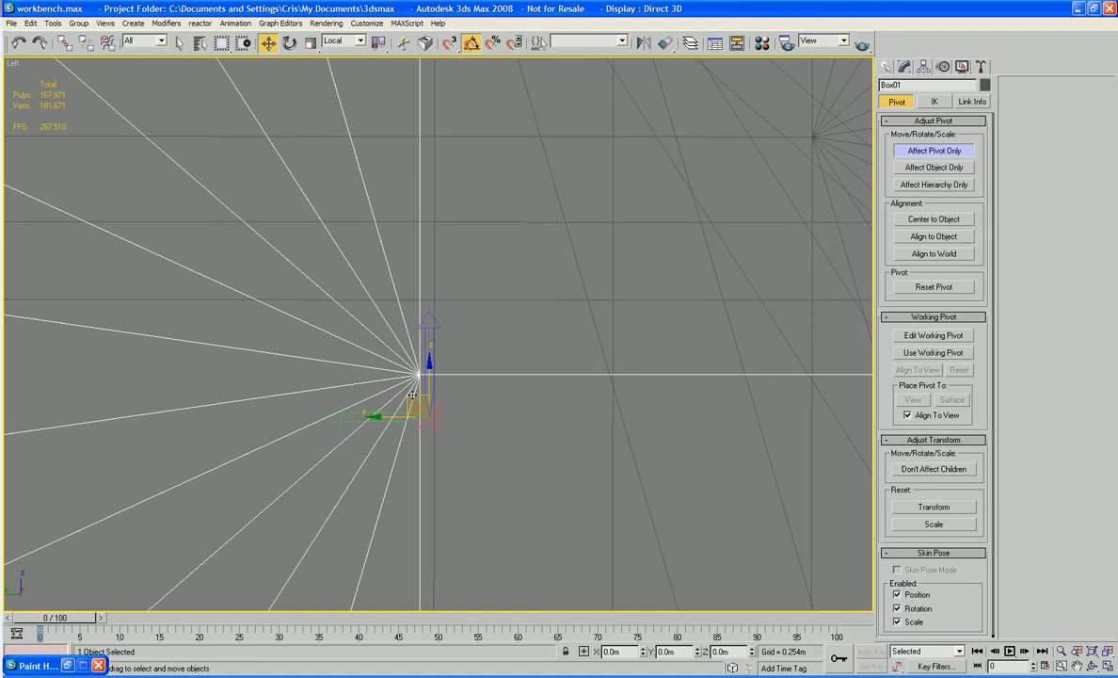
{"action": "left_click_drag", "start_coordinate": [412, 394], "coordinate": [403, 353]}
{"action": "scroll", "coordinate": [529, 334], "scroll_direction": "down", "scroll_amount": 5}
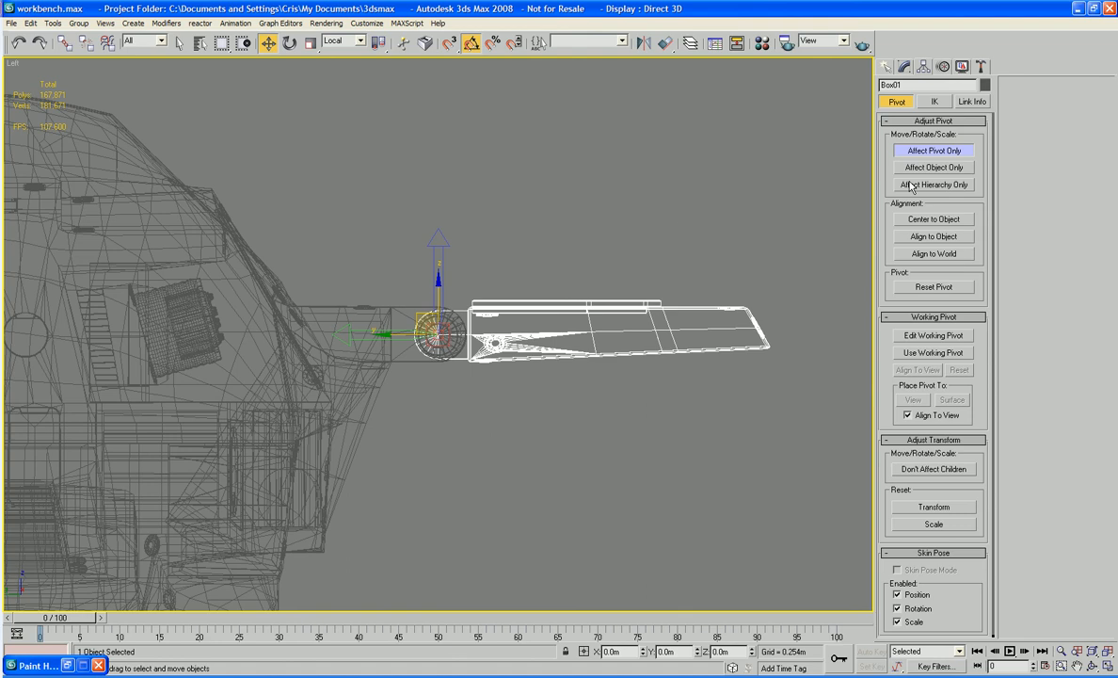
{"action": "left_click", "coordinate": [934, 151]}
- Mirror a copy of the hinged box across its local Y axis and move it about 4.1 m along Y to the opposite hinge
{"action": "key", "text": "p"}
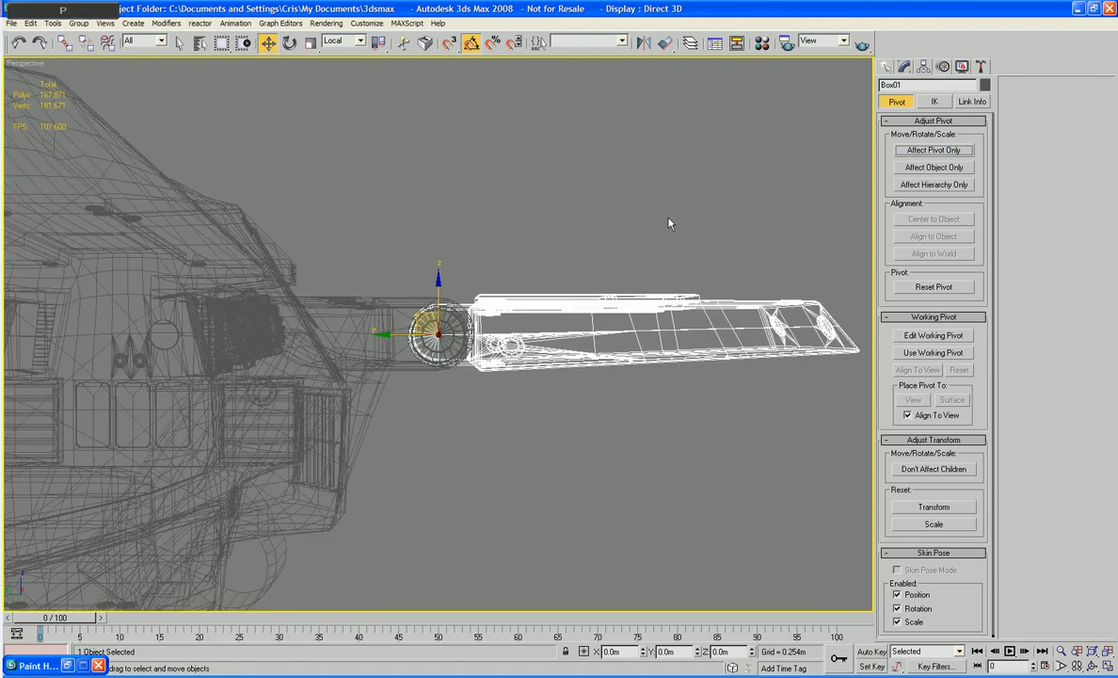
{"action": "key", "text": "z"}
{"action": "key", "text": "F3"}
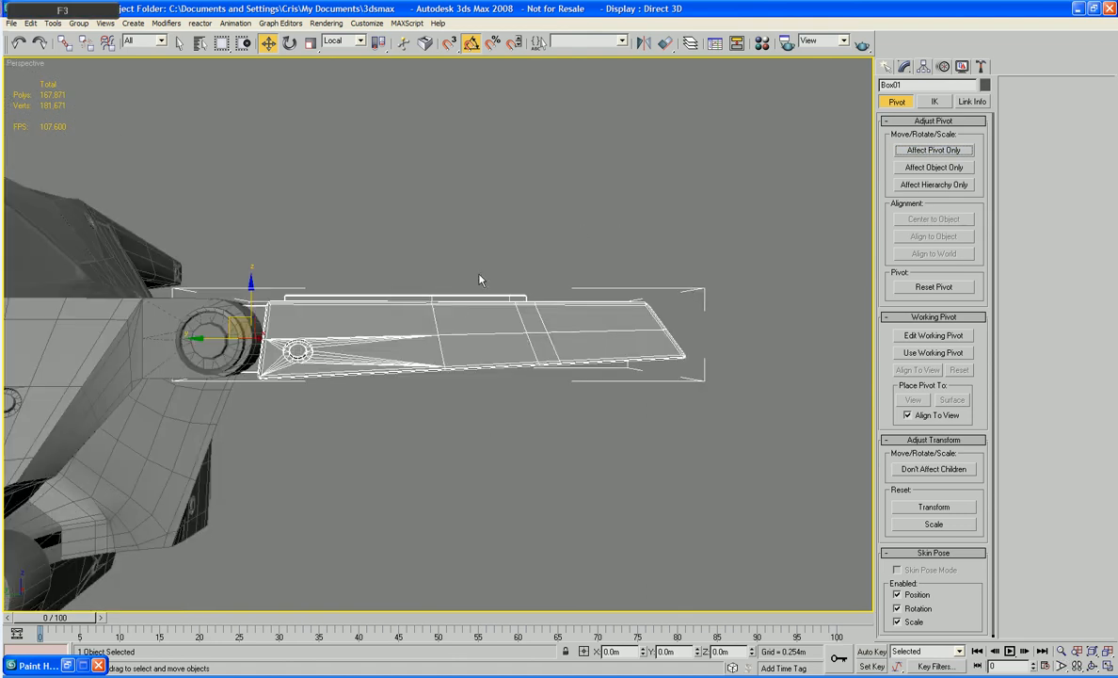
{"action": "mouse_move", "coordinate": [482, 277]}
{"action": "middle_mouse_down", "text": "alt"}
{"action": "mouse_move", "coordinate": [388, 331]}
{"action": "mouse_move", "coordinate": [555, 376]}
{"action": "mouse_move", "coordinate": [551, 361]}
{"action": "mouse_move", "coordinate": [441, 336]}
{"action": "mouse_move", "coordinate": [454, 359]}
{"action": "middle_mouse_up", "text": "alt"}
{"action": "key", "text": "F4"}
{"action": "scroll", "coordinate": [388, 332], "scroll_direction": "down", "scroll_amount": 8}
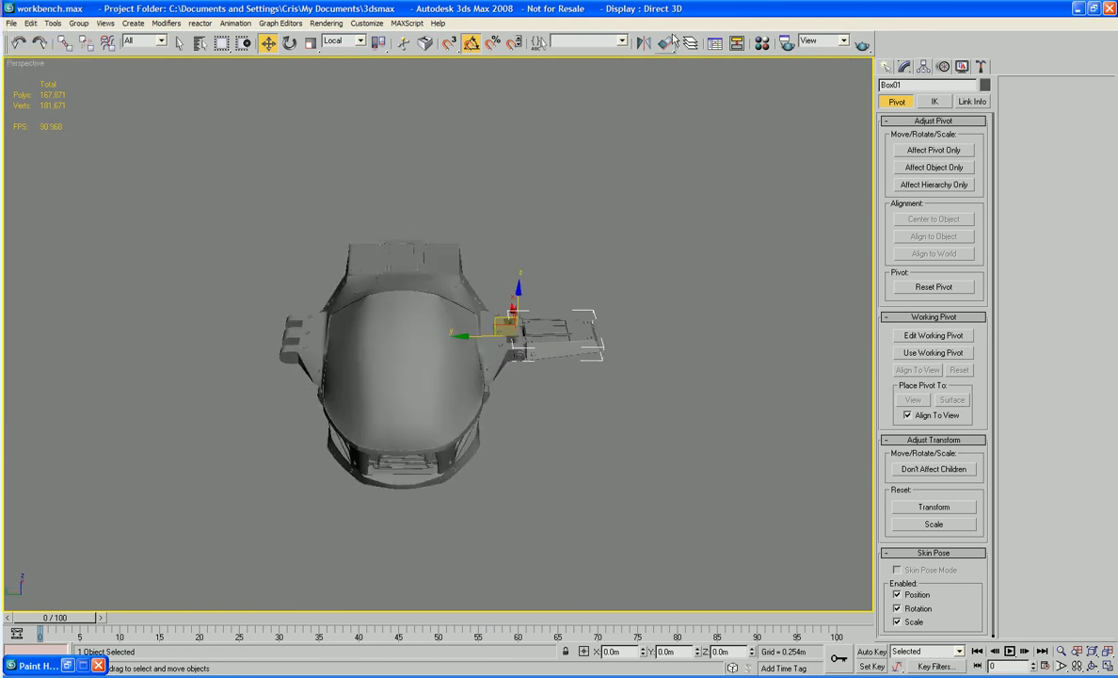
{"action": "left_click", "coordinate": [644, 42]}
{"action": "left_click_drag", "start_coordinate": [561, 237], "coordinate": [816, 236]}
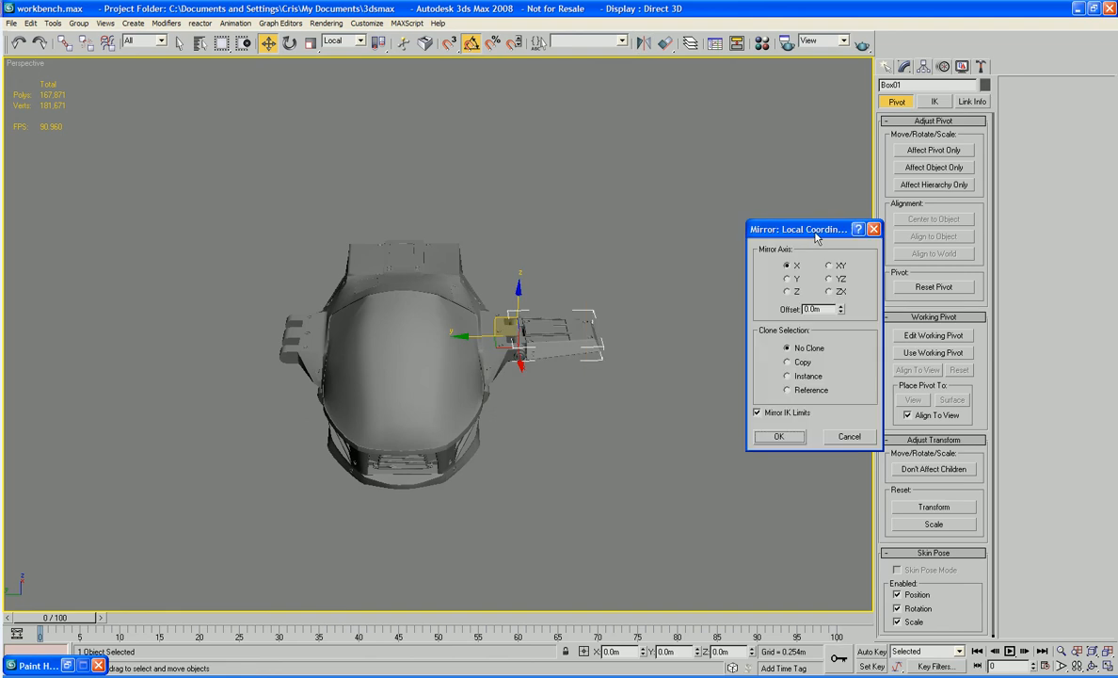
{"action": "left_click", "coordinate": [787, 279]}
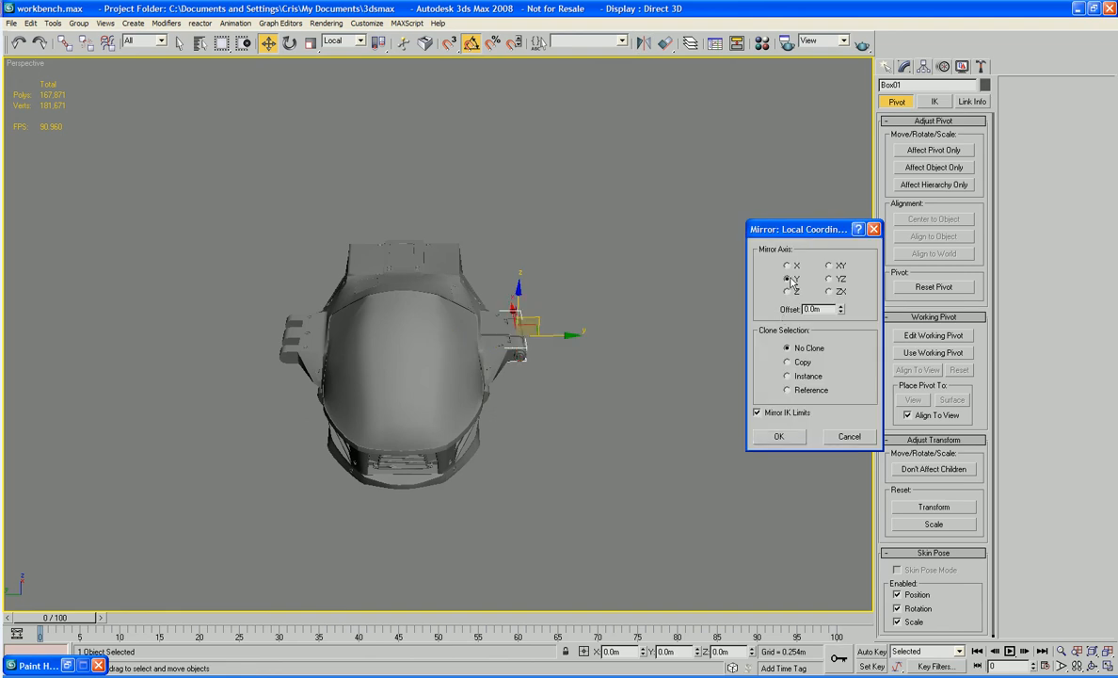
{"action": "left_click", "coordinate": [789, 362]}
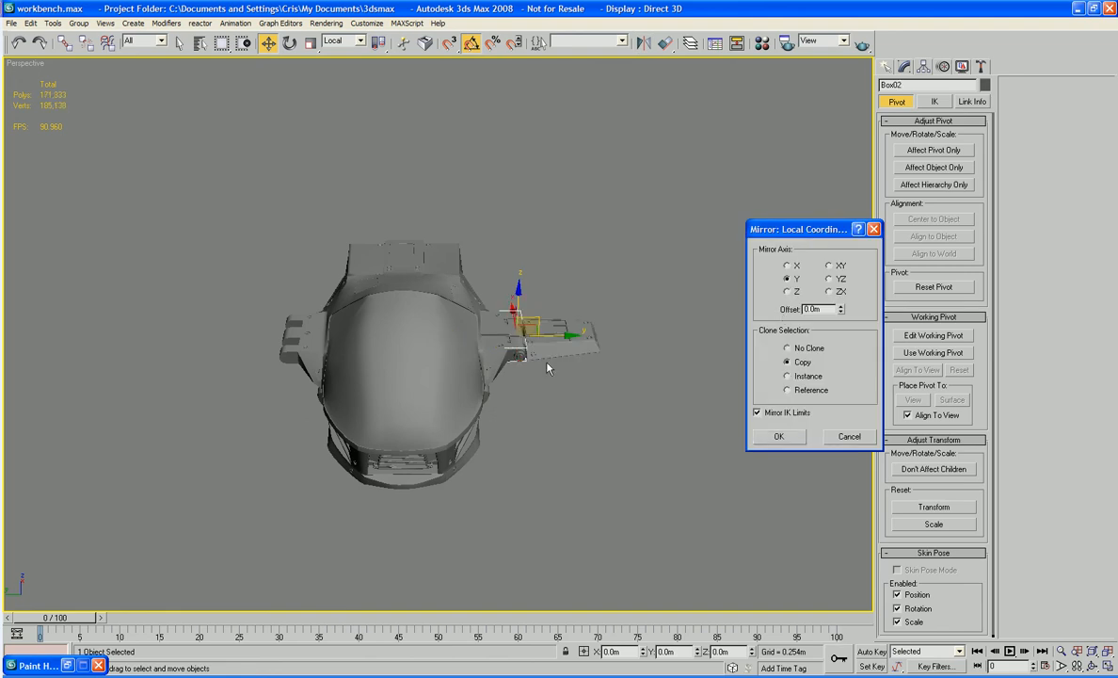
{"action": "left_click", "coordinate": [779, 436]}
{"action": "left_click_drag", "start_coordinate": [569, 336], "coordinate": [342, 340]}
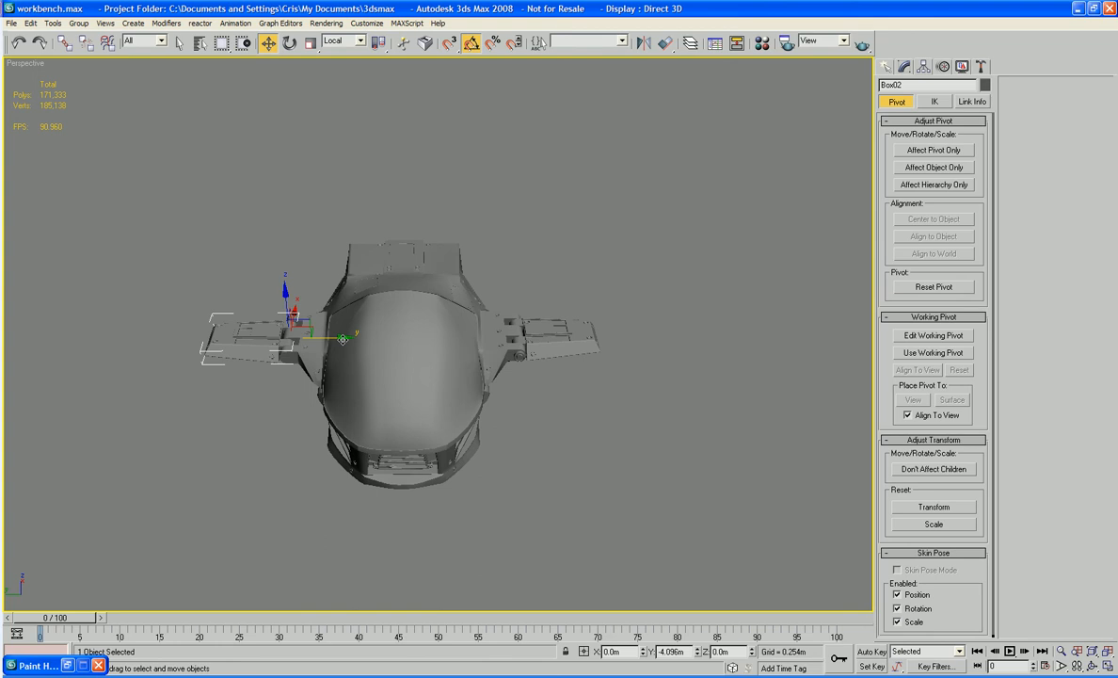
{"action": "left_click_drag", "start_coordinate": [343, 339], "coordinate": [341, 338]}
- Reset the mirrored box's transform with Reset XForm and convert it to an Editable Poly
{"action": "left_click", "coordinate": [980, 66]}
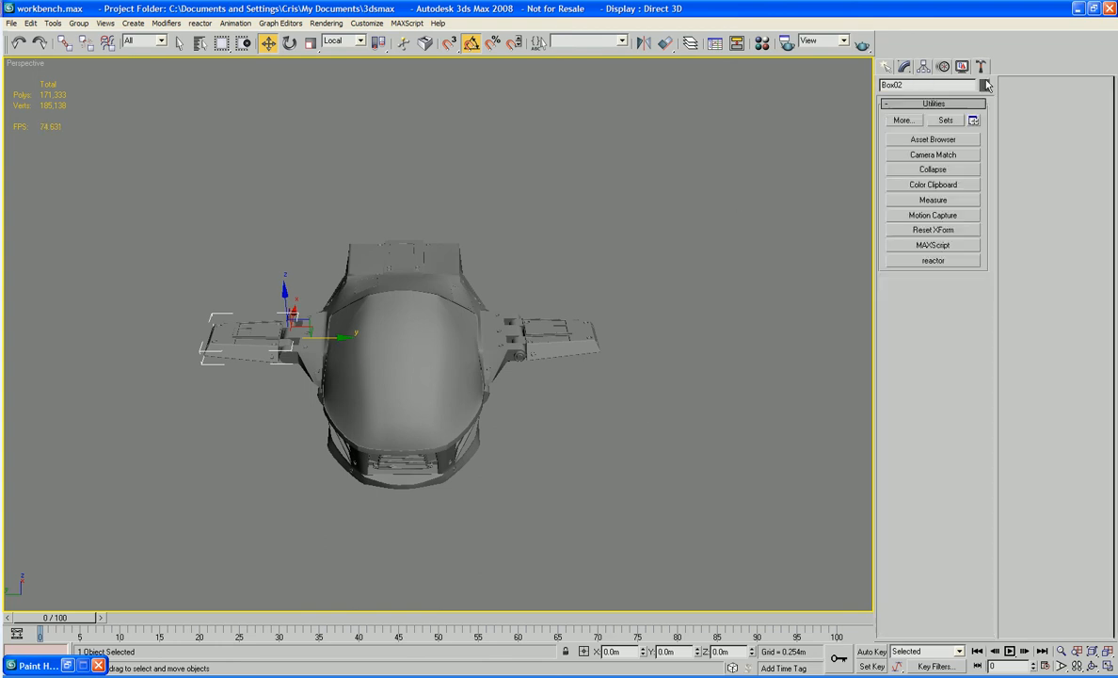
{"action": "left_click", "coordinate": [919, 231]}
{"action": "left_click", "coordinate": [940, 304]}
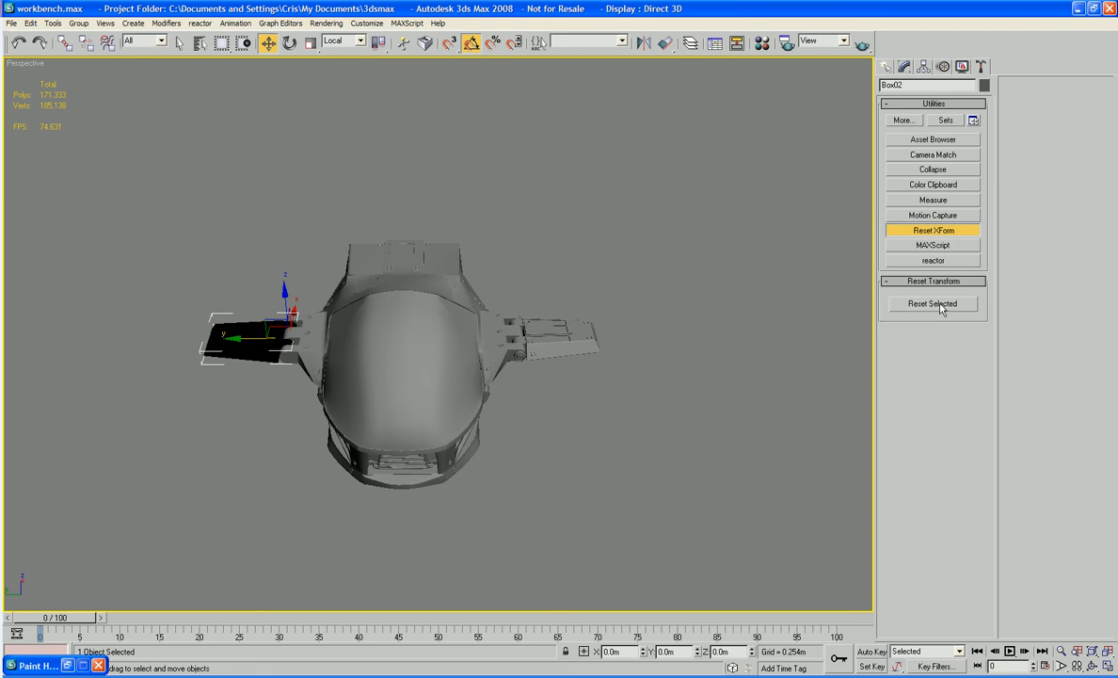
{"action": "left_click", "coordinate": [905, 66]}
{"action": "right_click", "coordinate": [223, 320]}
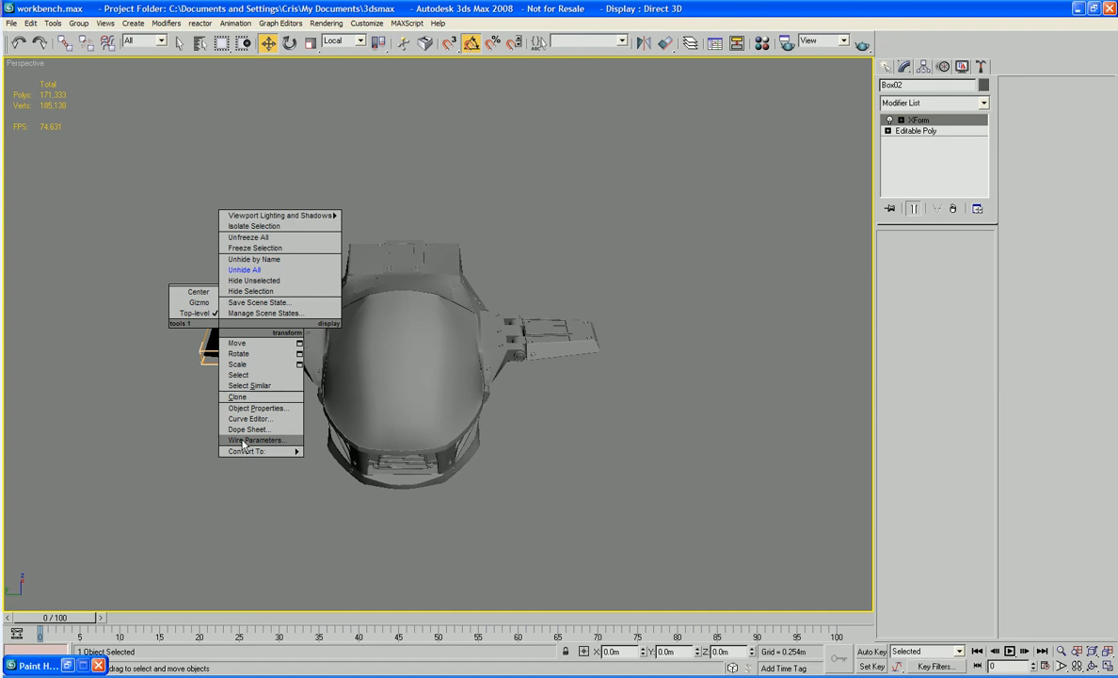
{"action": "mouse_move", "coordinate": [258, 451]}
{"action": "left_click", "coordinate": [375, 461]}
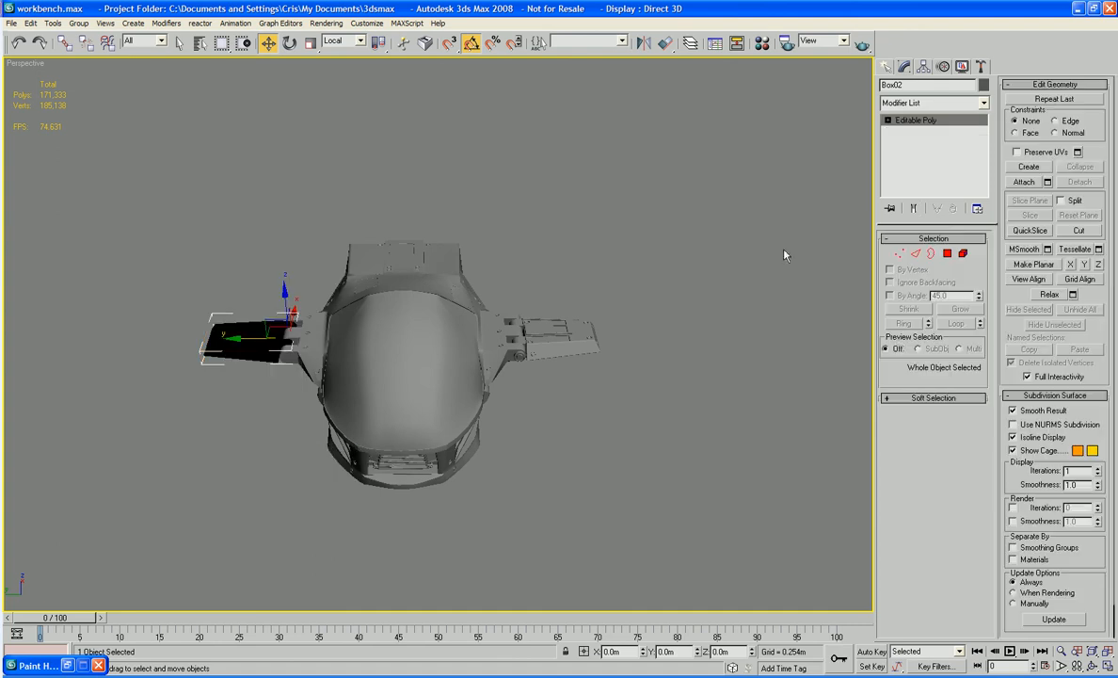
- Flip the normals of all elements in the mirrored box, leave element editing and deselect it
{"action": "left_click", "coordinate": [966, 255]}
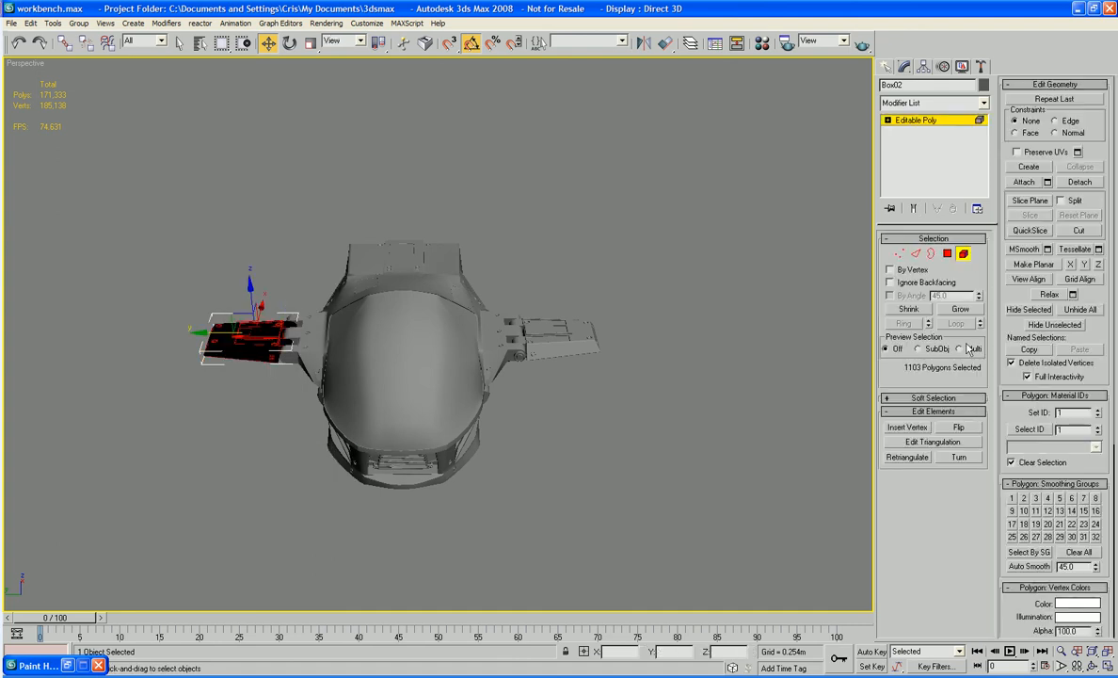
{"action": "key", "text": "ctrl+a"}
{"action": "left_click", "coordinate": [968, 428]}
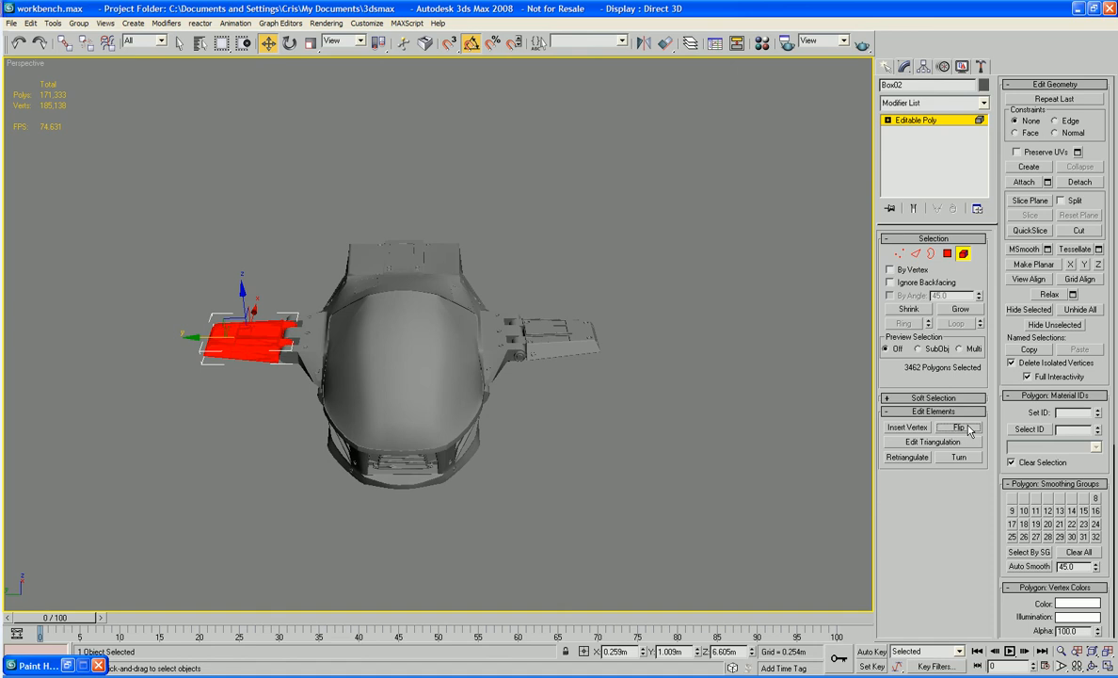
{"action": "left_click", "coordinate": [964, 257]}
{"action": "left_click", "coordinate": [735, 282]}
- Reset the transforms of the main hull and original hinged box together, convert both to Editable Poly and deselect them
{"action": "left_click_drag", "start_coordinate": [500, 475], "coordinate": [809, 342]}
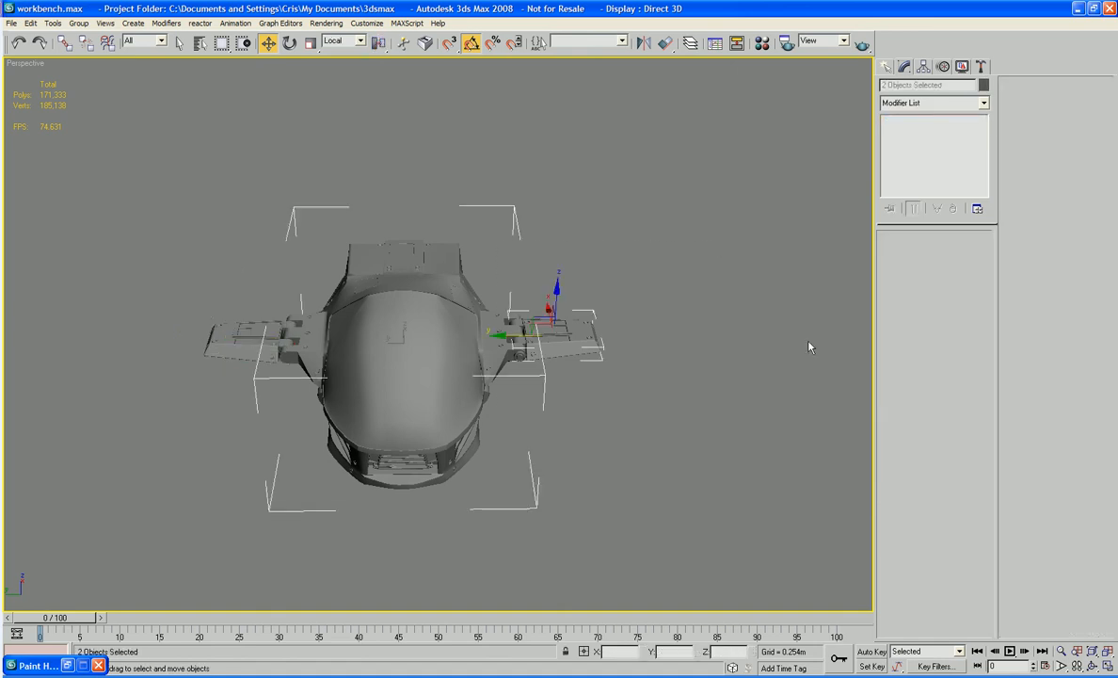
{"action": "left_click", "coordinate": [981, 66]}
{"action": "left_click", "coordinate": [949, 246]}
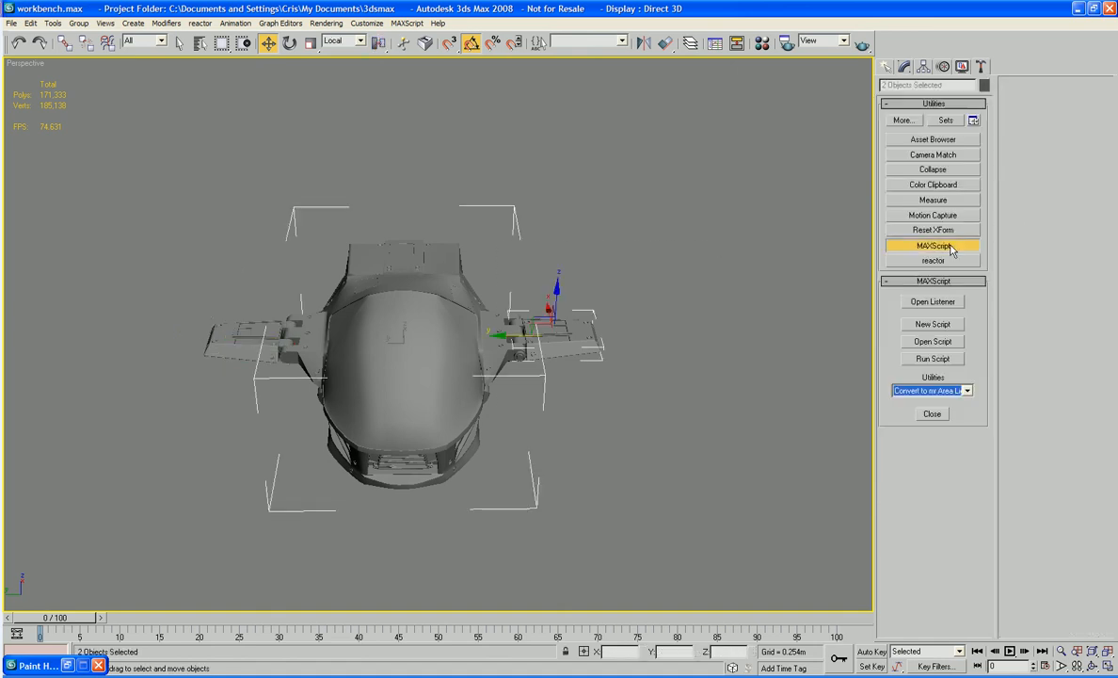
{"action": "left_click", "coordinate": [933, 230]}
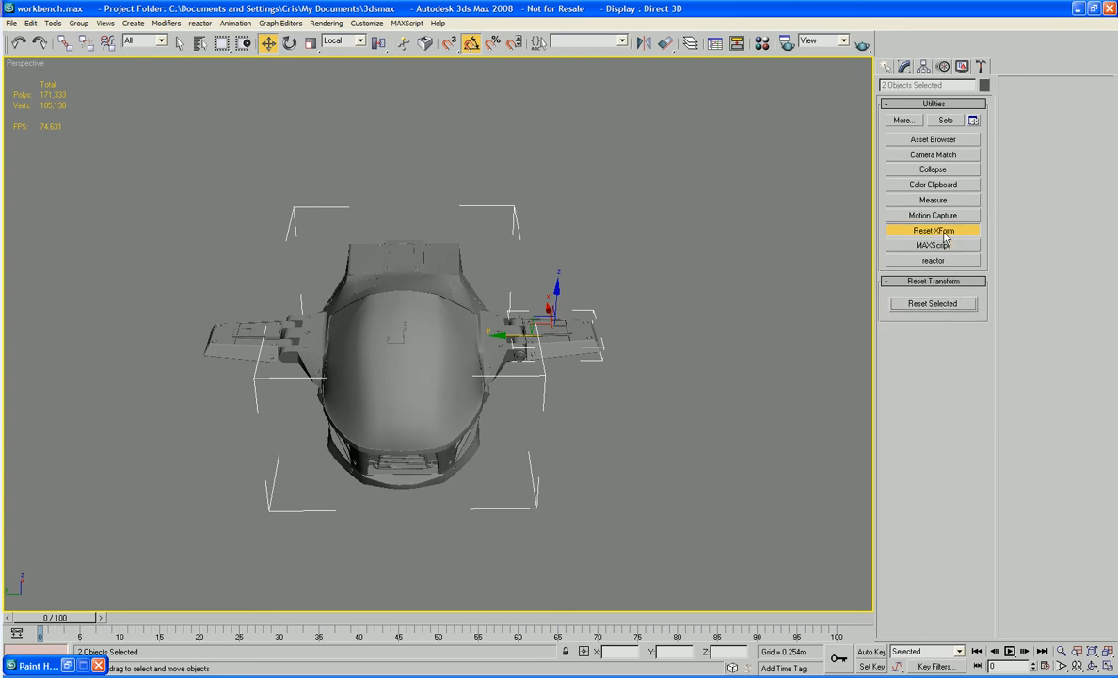
{"action": "right_click", "coordinate": [544, 344]}
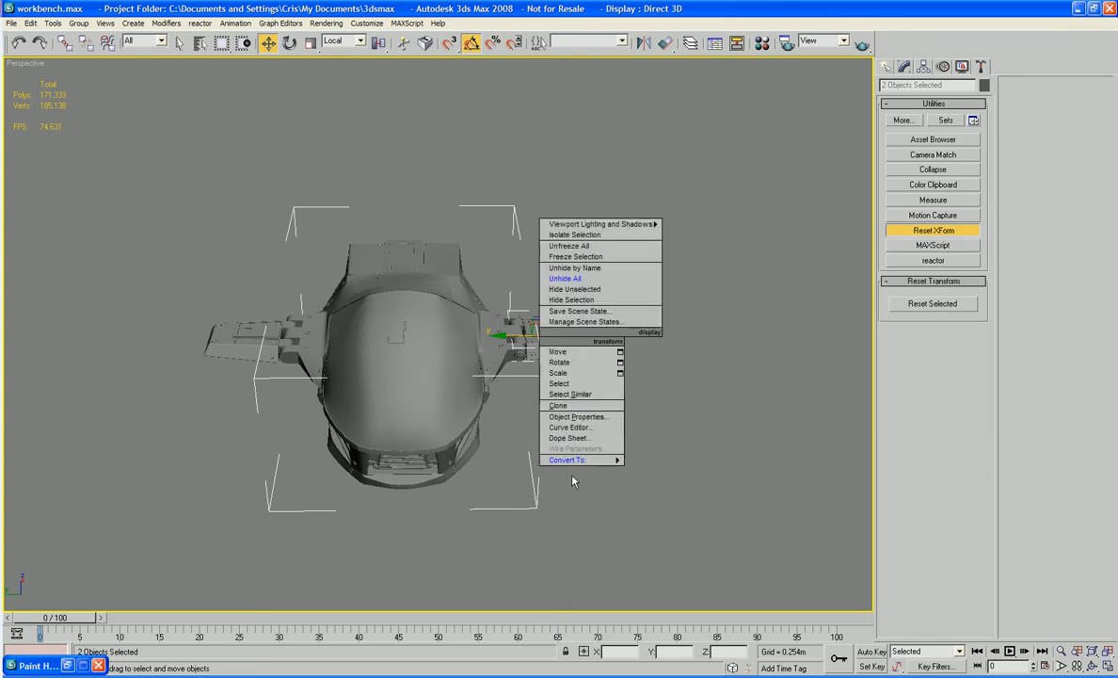
{"action": "left_click", "coordinate": [725, 470]}
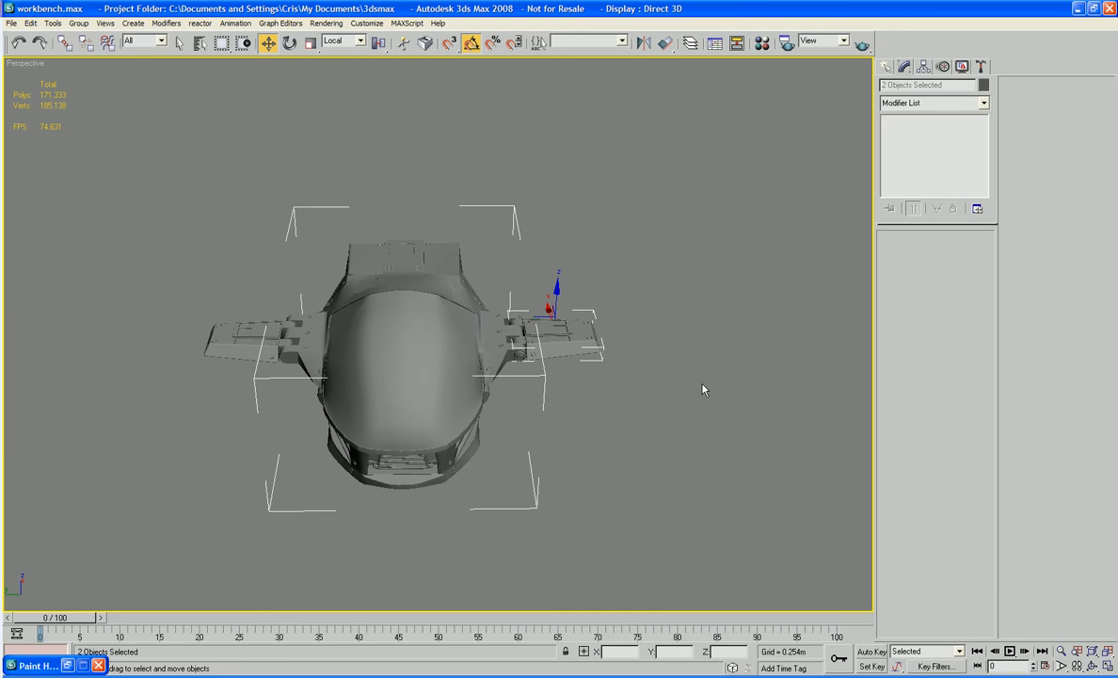
{"action": "left_click", "coordinate": [702, 389]}
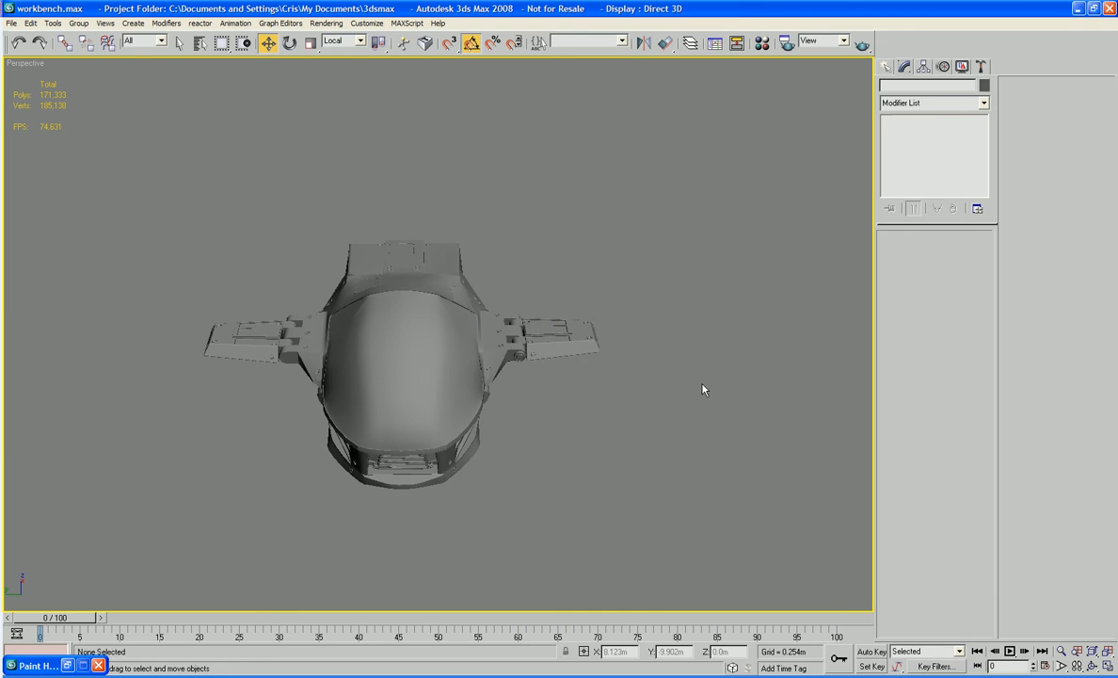
- Rotate the original hinged box downward by 15 degrees about X around its hinge
{"action": "middle_click_drag", "start_coordinate": [703, 389], "coordinate": [674, 419], "text": "alt"}
{"action": "scroll", "coordinate": [647, 407], "scroll_direction": "down", "scroll_amount": 4}
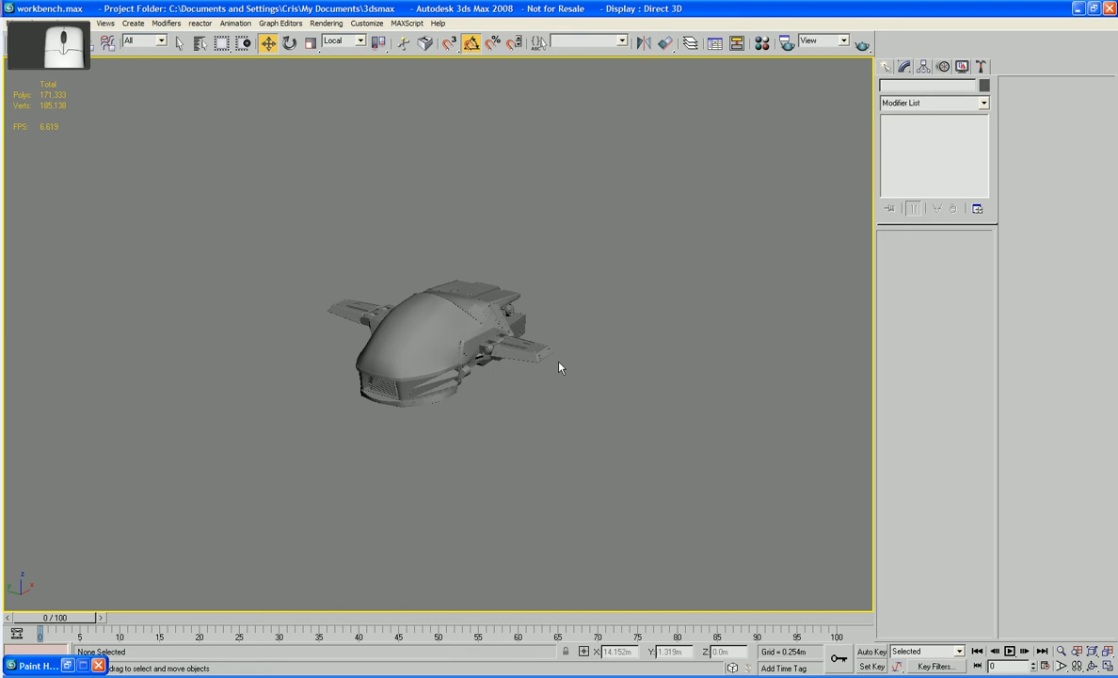
{"action": "left_click", "coordinate": [523, 343]}
{"action": "left_click", "coordinate": [642, 317]}
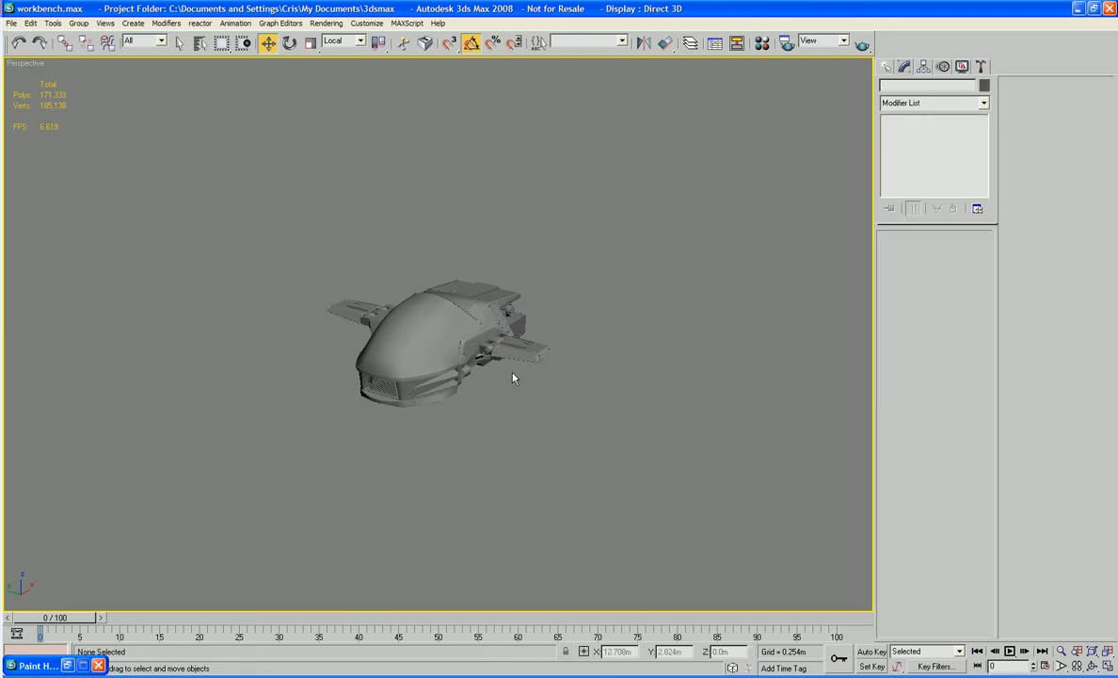
{"action": "left_click", "coordinate": [539, 343]}
{"action": "key", "text": "e"}
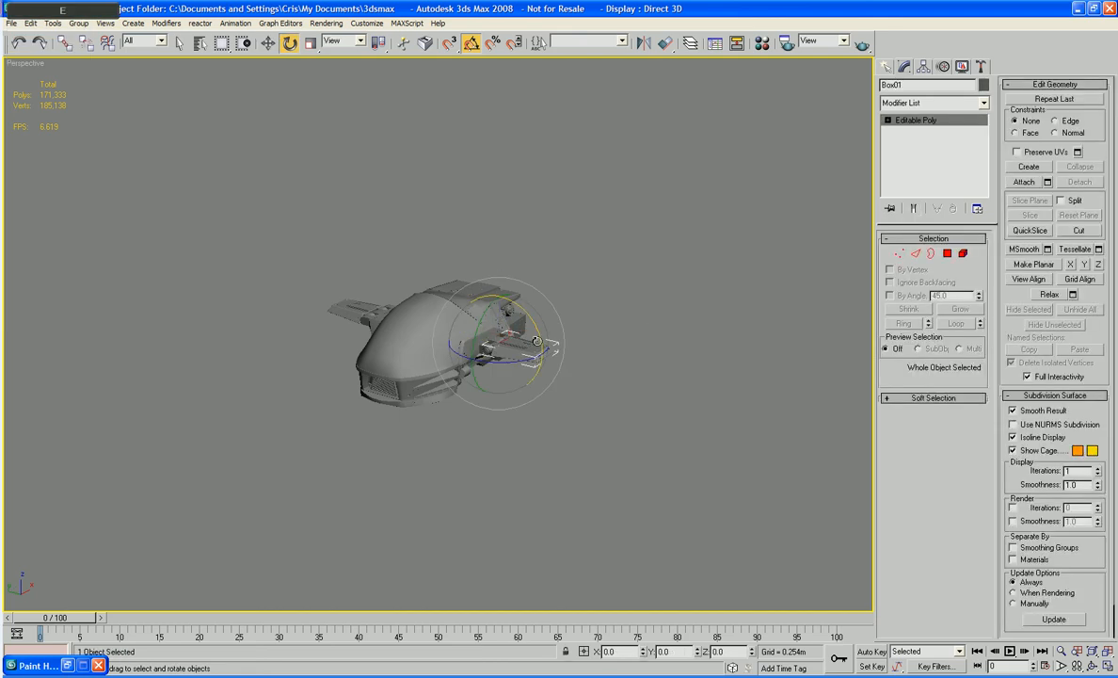
{"action": "left_click_drag", "start_coordinate": [536, 341], "coordinate": [531, 330]}
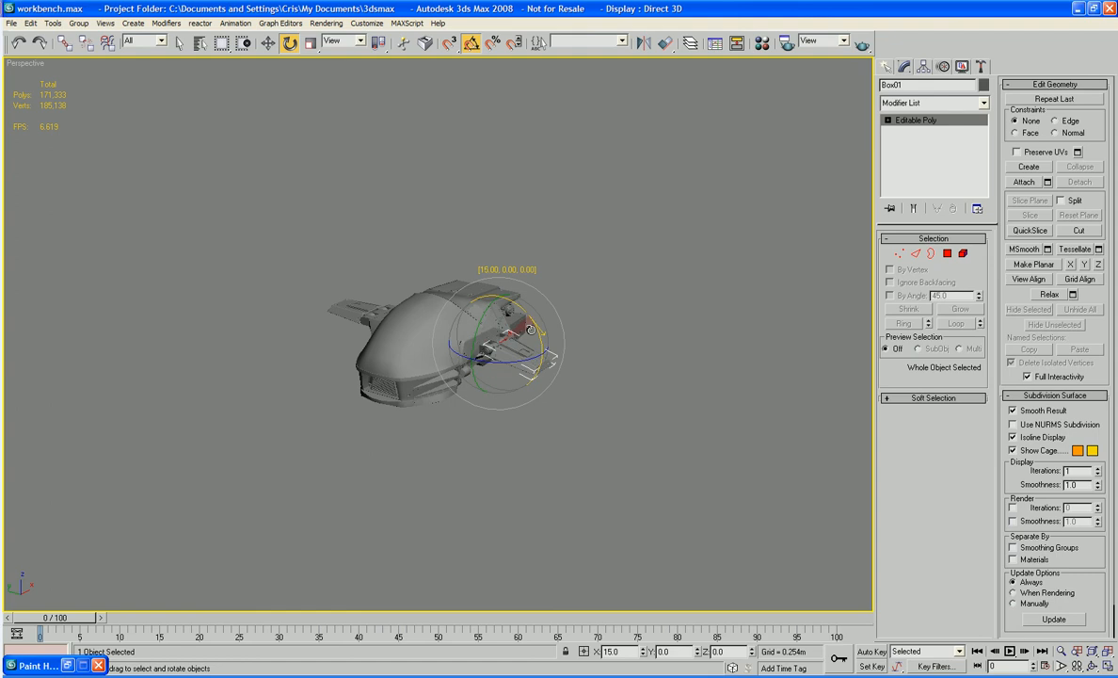
- Rotate the mirrored hinged box downward about X around its hinge and deselect it
{"action": "left_click", "coordinate": [393, 299]}
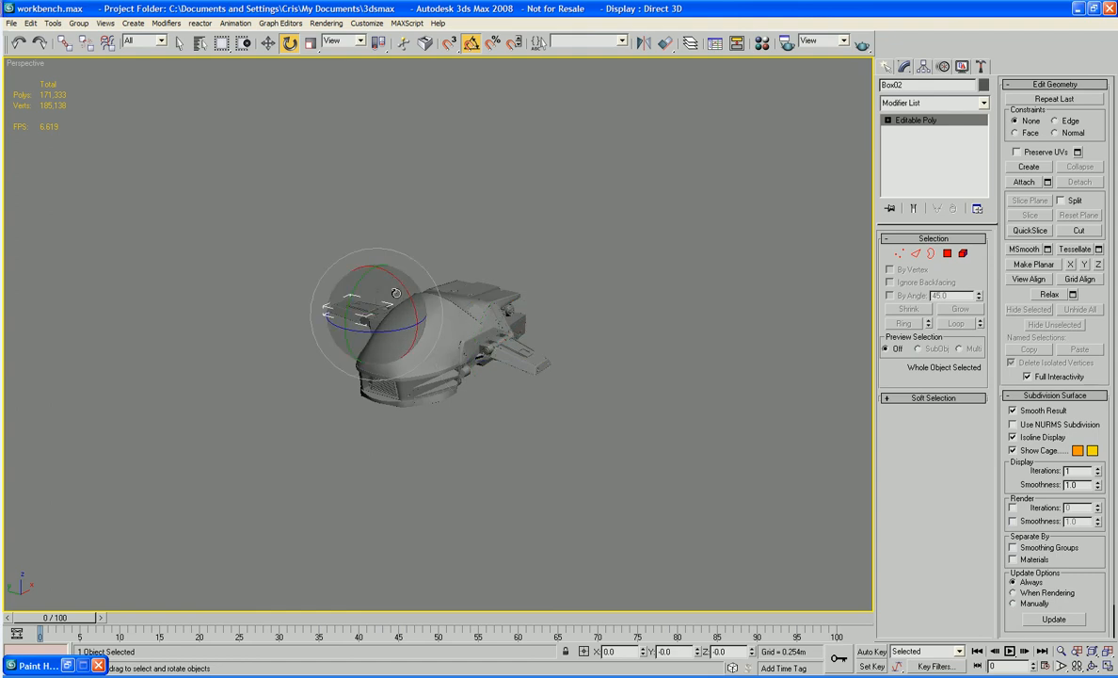
{"action": "left_click_drag", "start_coordinate": [402, 280], "coordinate": [408, 293]}
{"action": "left_click", "coordinate": [531, 214]}
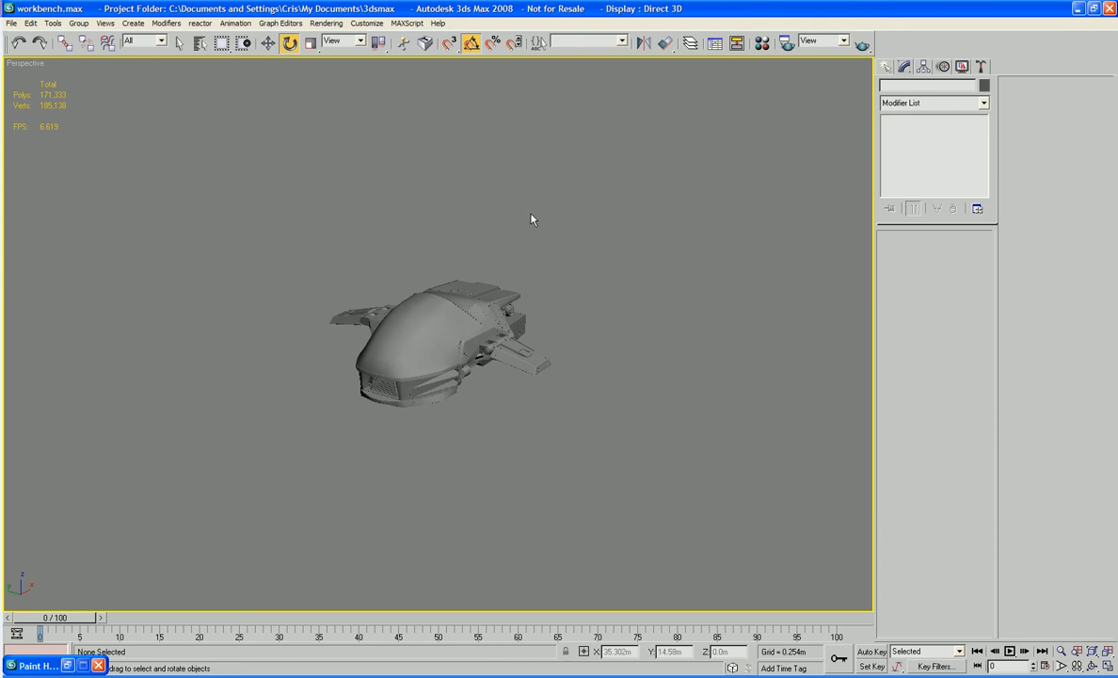
- Unhide the Hips, Left_Leg, Right_Leg and 0 (default) layers and close the layer manager
{"action": "mouse_move", "coordinate": [594, 230]}
{"action": "middle_mouse_down", "text": "alt"}
{"action": "mouse_move", "coordinate": [771, 220]}
{"action": "mouse_move", "coordinate": [747, 183]}
{"action": "mouse_move", "coordinate": [624, 192]}
{"action": "mouse_move", "coordinate": [474, 236]}
{"action": "mouse_move", "coordinate": [473, 287]}
{"action": "mouse_move", "coordinate": [450, 262]}
{"action": "mouse_move", "coordinate": [647, 252]}
{"action": "mouse_move", "coordinate": [636, 227]}
{"action": "mouse_move", "coordinate": [609, 229]}
{"action": "middle_mouse_up", "text": "alt"}
{"action": "left_click", "coordinate": [690, 43]}
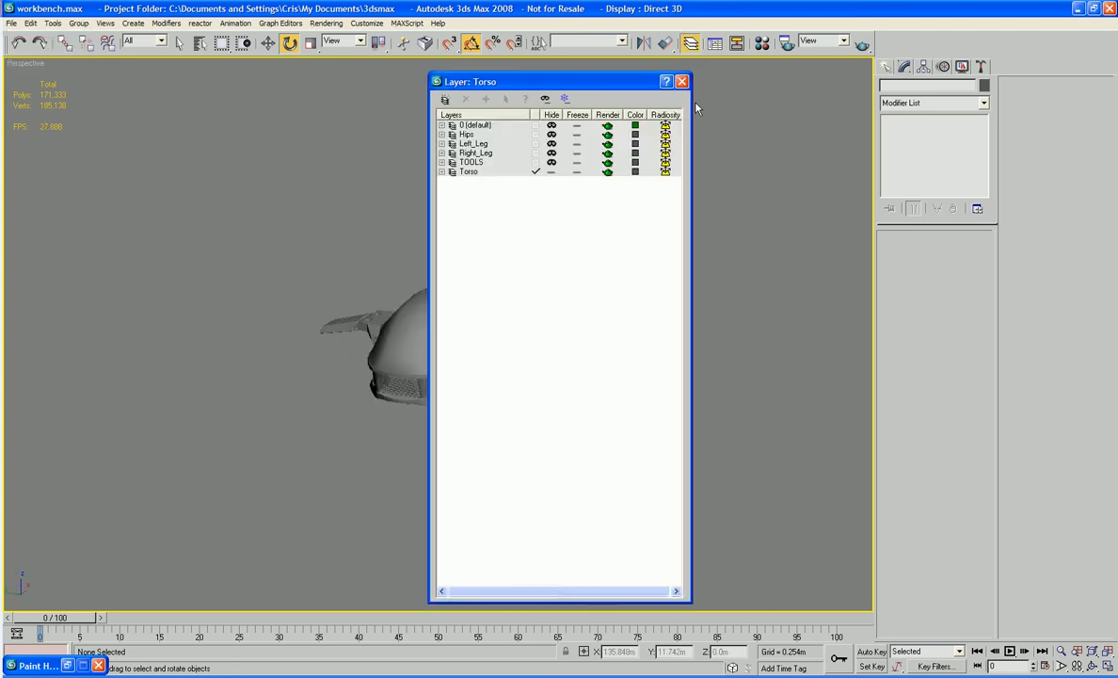
{"action": "left_click", "coordinate": [552, 136]}
{"action": "left_click", "coordinate": [552, 144]}
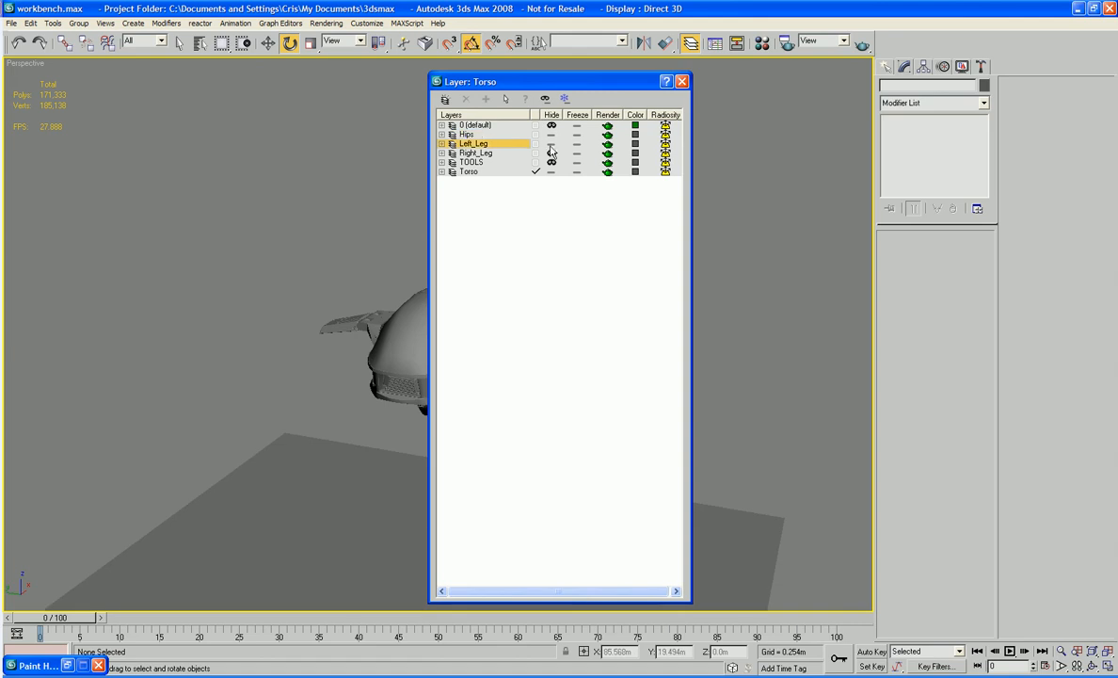
{"action": "left_click", "coordinate": [552, 153]}
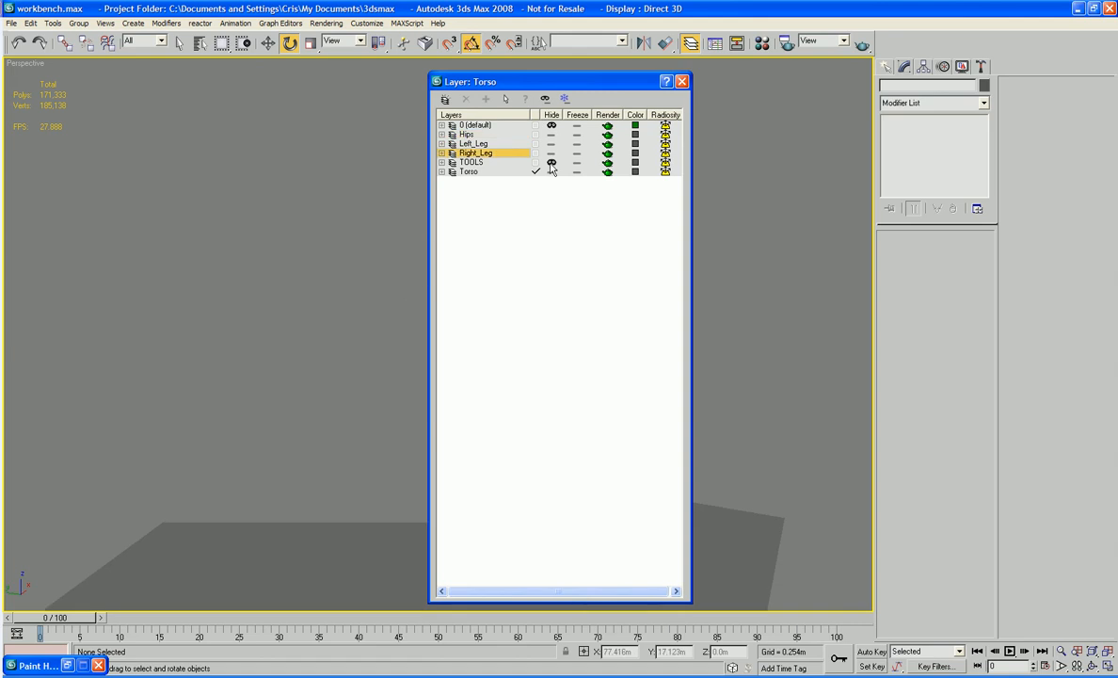
{"action": "left_click", "coordinate": [552, 163]}
{"action": "left_click", "coordinate": [552, 126]}
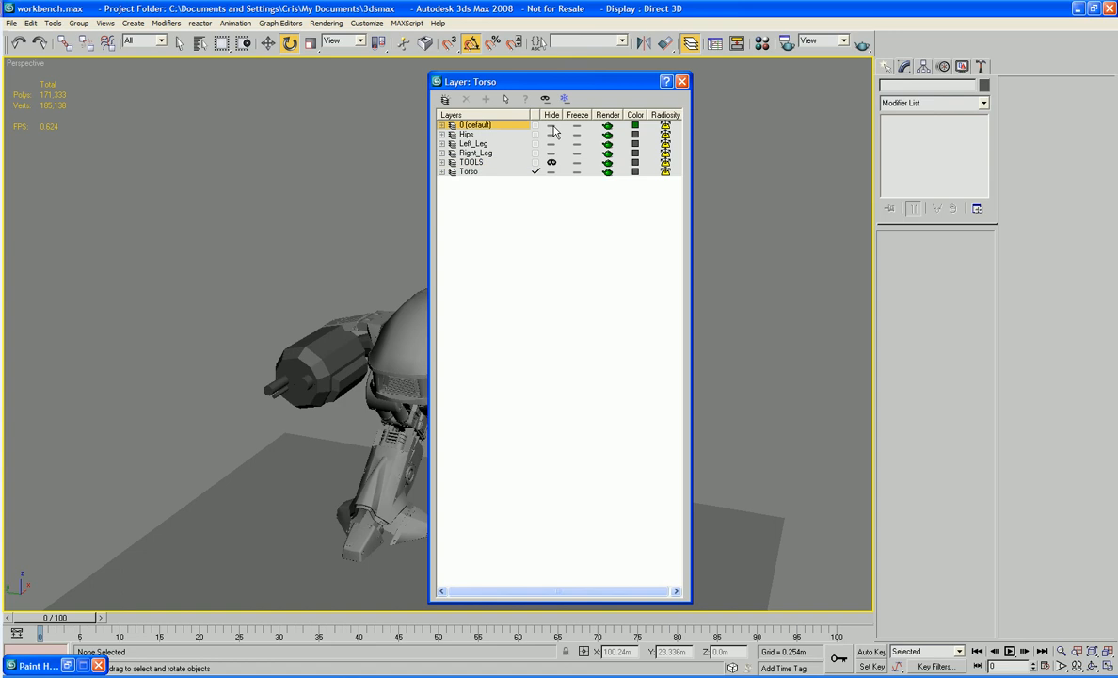
{"action": "left_click", "coordinate": [683, 82]}
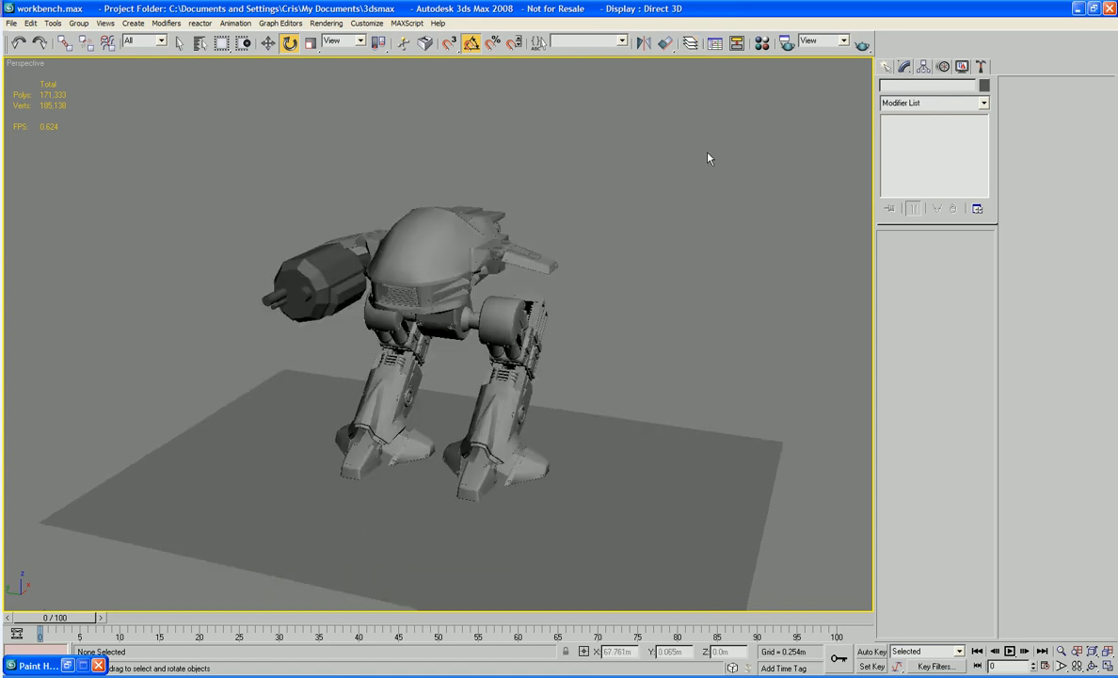
- Isolate the outer side toe of the near foot, Side_Toe_04, move the isolation dialog out of the way and deselect the toe
{"action": "key", "text": "z"}
{"action": "middle_click_drag", "start_coordinate": [728, 199], "coordinate": [689, 203], "text": "alt"}
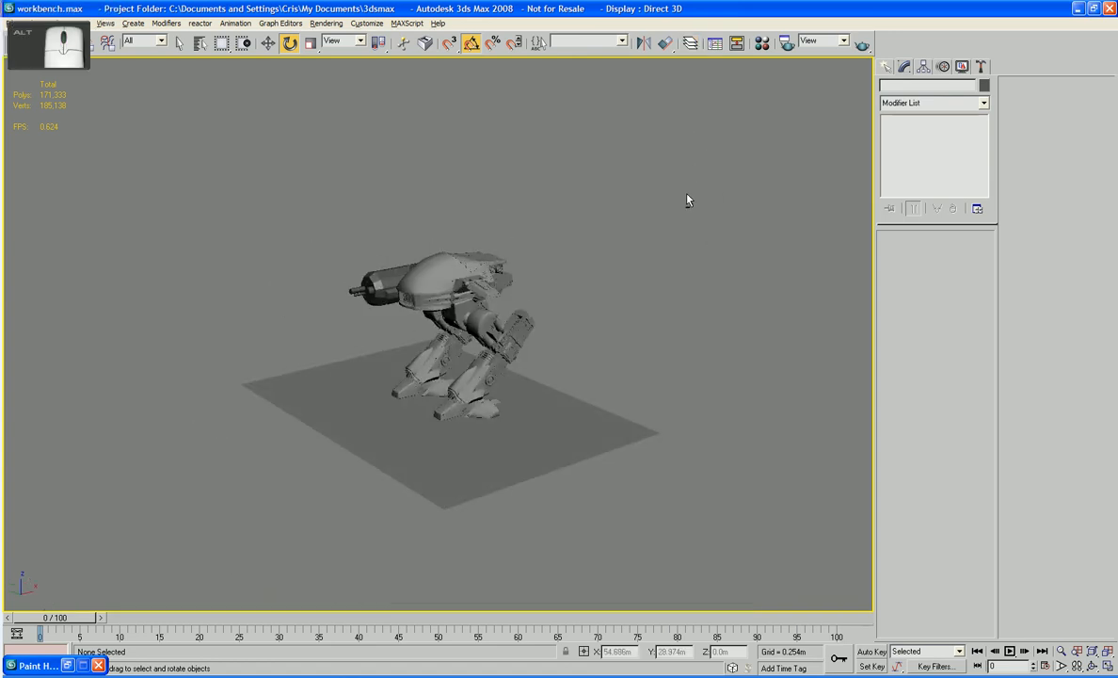
{"action": "scroll", "coordinate": [721, 268], "scroll_direction": "up", "scroll_amount": 5}
{"action": "middle_click_drag", "start_coordinate": [721, 267], "coordinate": [605, 82]}
{"action": "scroll", "coordinate": [605, 242], "scroll_direction": "up", "scroll_amount": 3}
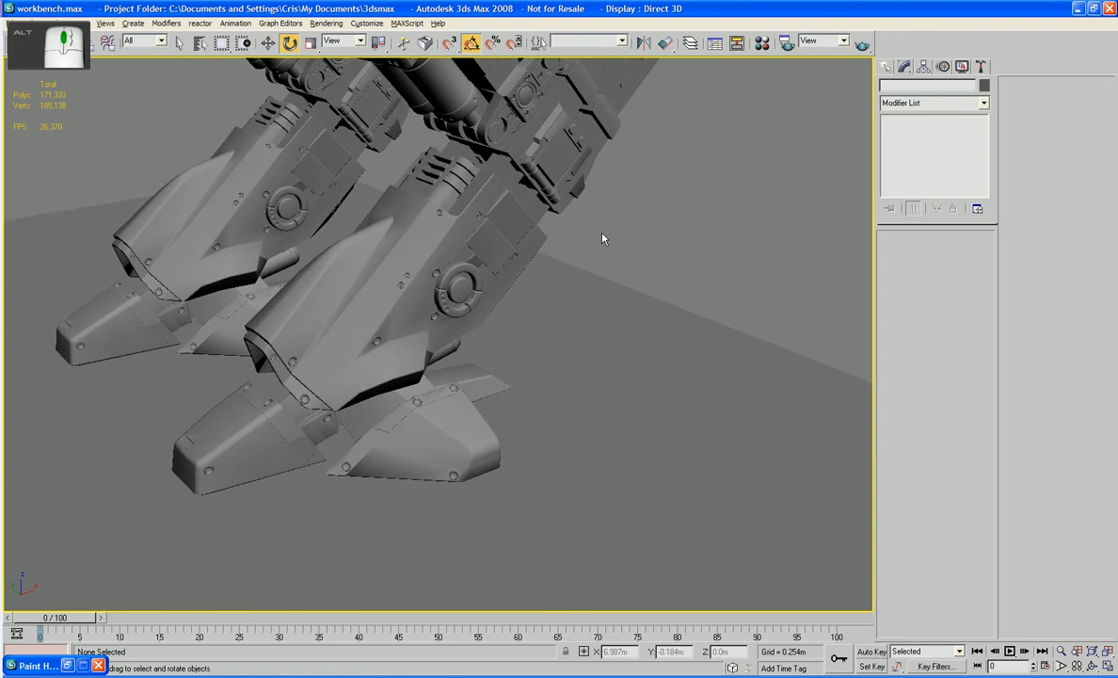
{"action": "left_click", "coordinate": [442, 437]}
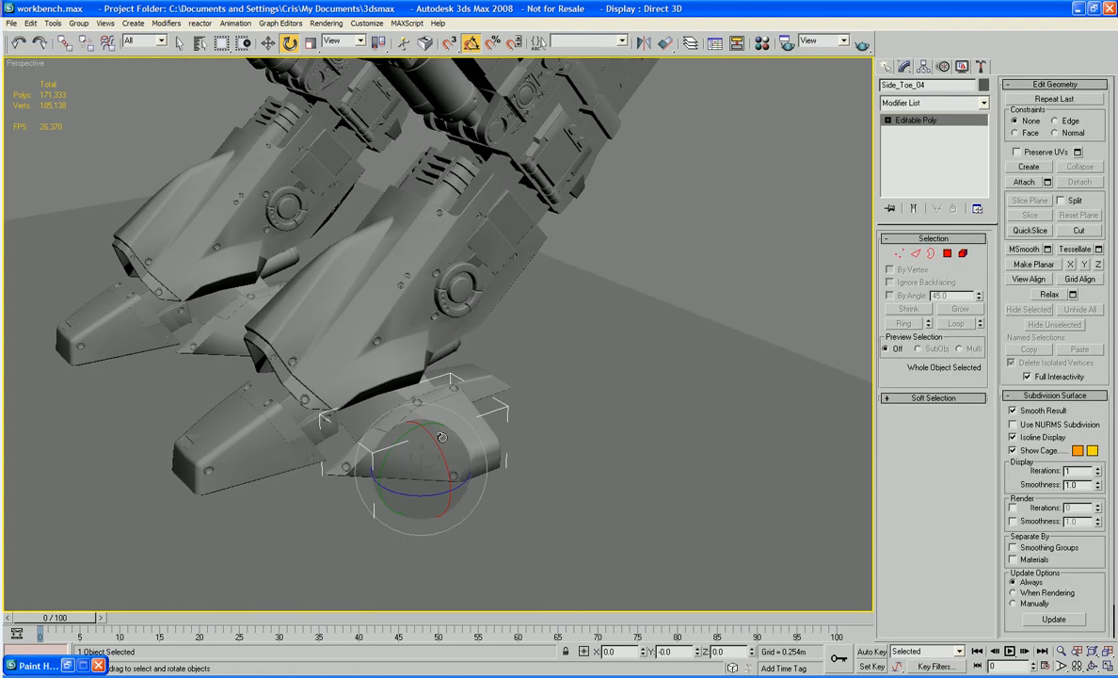
{"action": "right_click", "coordinate": [443, 437]}
{"action": "left_click", "coordinate": [471, 324]}
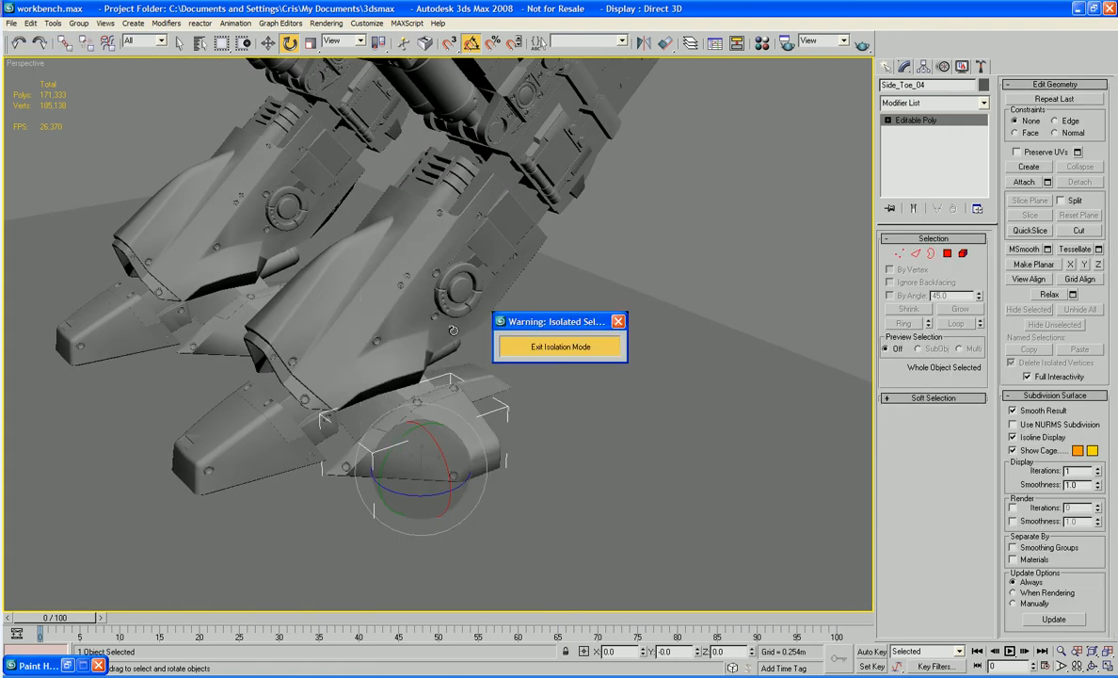
{"action": "left_click_drag", "start_coordinate": [566, 323], "coordinate": [782, 566]}
{"action": "left_click", "coordinate": [649, 500]}
- Examine the isolated side toe's mesh around its bolts, shaded and in wireframe, in perspective and from the front
{"action": "mouse_move", "coordinate": [571, 528]}
{"action": "middle_mouse_down", "text": "alt"}
{"action": "mouse_move", "coordinate": [525, 493]}
{"action": "mouse_move", "coordinate": [539, 504]}
{"action": "middle_mouse_up", "text": "alt"}
{"action": "key", "text": "F3"}
{"action": "key", "text": "F3"}
{"action": "key", "text": "F3"}
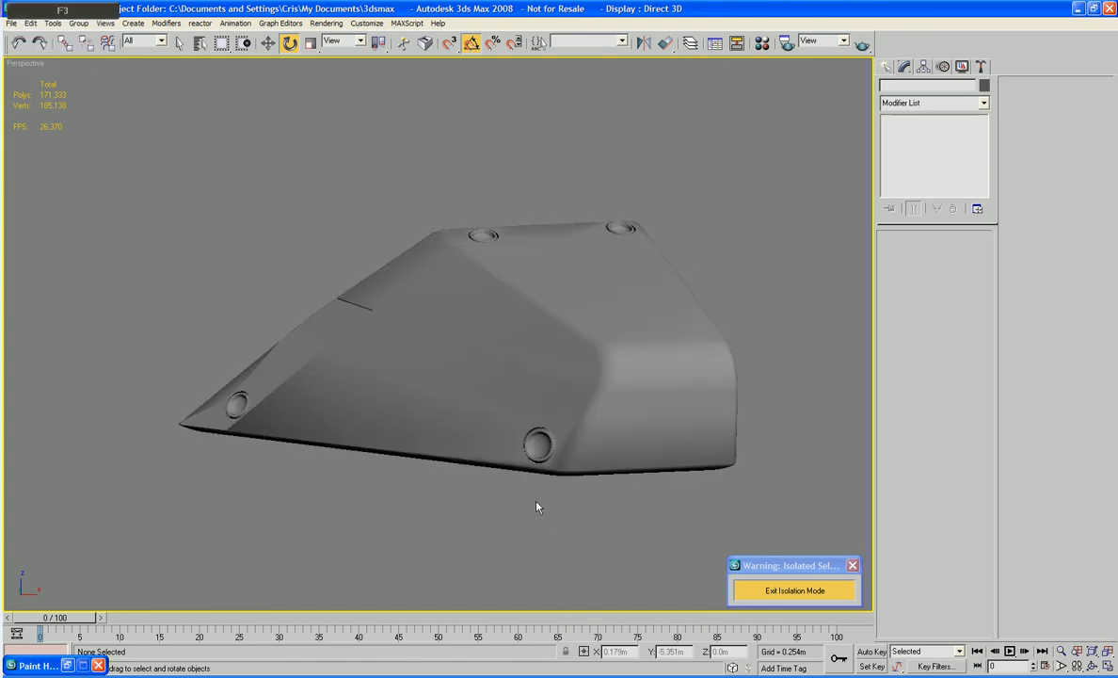
{"action": "mouse_move", "coordinate": [369, 505]}
{"action": "middle_mouse_down", "text": "alt"}
{"action": "mouse_move", "coordinate": [572, 499]}
{"action": "mouse_move", "coordinate": [400, 506]}
{"action": "mouse_move", "coordinate": [337, 492]}
{"action": "mouse_move", "coordinate": [376, 495]}
{"action": "mouse_move", "coordinate": [387, 472]}
{"action": "mouse_move", "coordinate": [354, 469]}
{"action": "mouse_move", "coordinate": [353, 491]}
{"action": "middle_mouse_up", "text": "alt"}
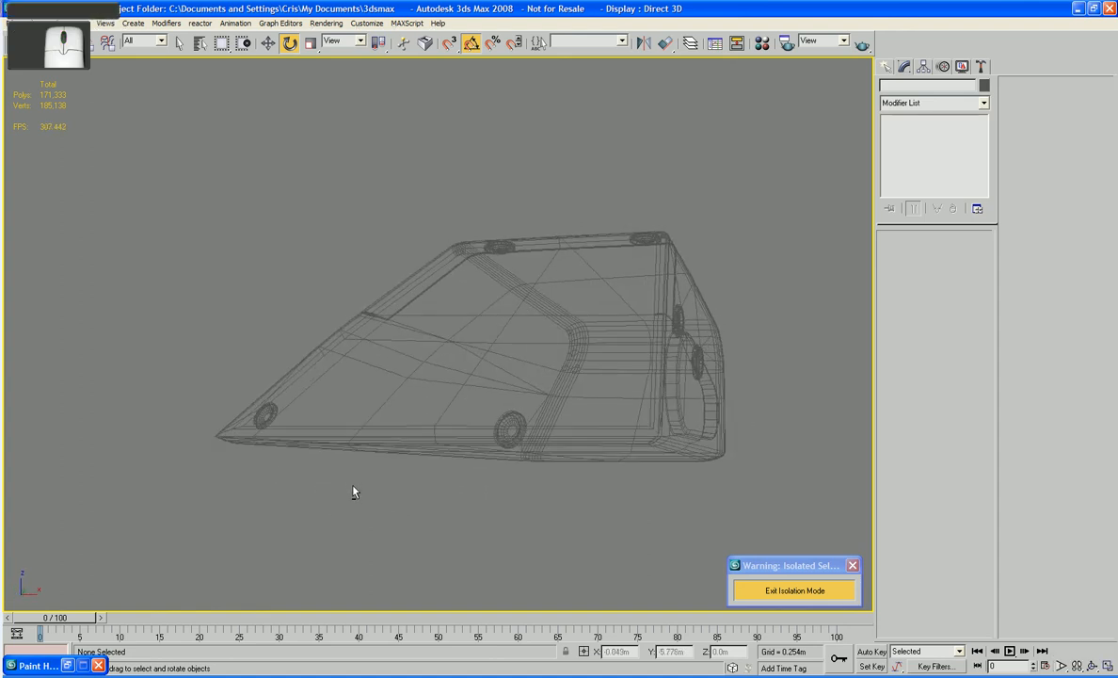
{"action": "key", "text": "f"}
{"action": "middle_click_drag", "start_coordinate": [360, 423], "coordinate": [404, 279]}
{"action": "scroll", "coordinate": [364, 486], "scroll_direction": "up", "scroll_amount": 5}
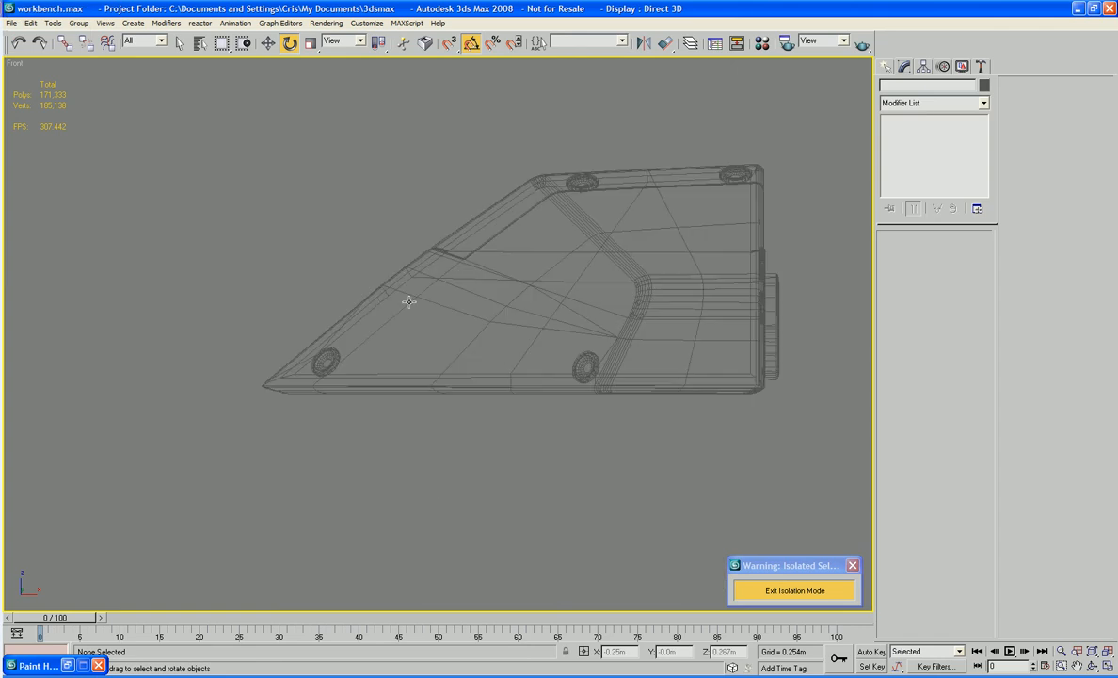
- Try a vertical QuickSlice through the side toe just behind the bolt nearest its pointed tip
{"action": "left_click", "coordinate": [410, 302]}
{"action": "middle_click_drag", "start_coordinate": [463, 374], "coordinate": [445, 343]}
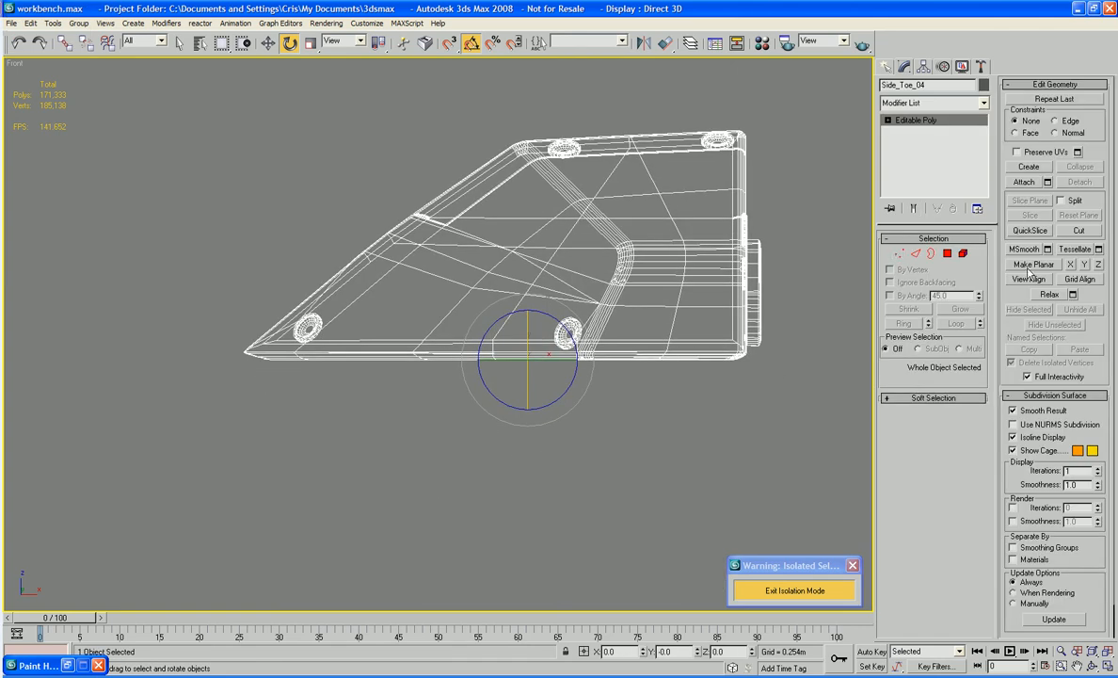
{"action": "left_click", "coordinate": [1030, 229]}
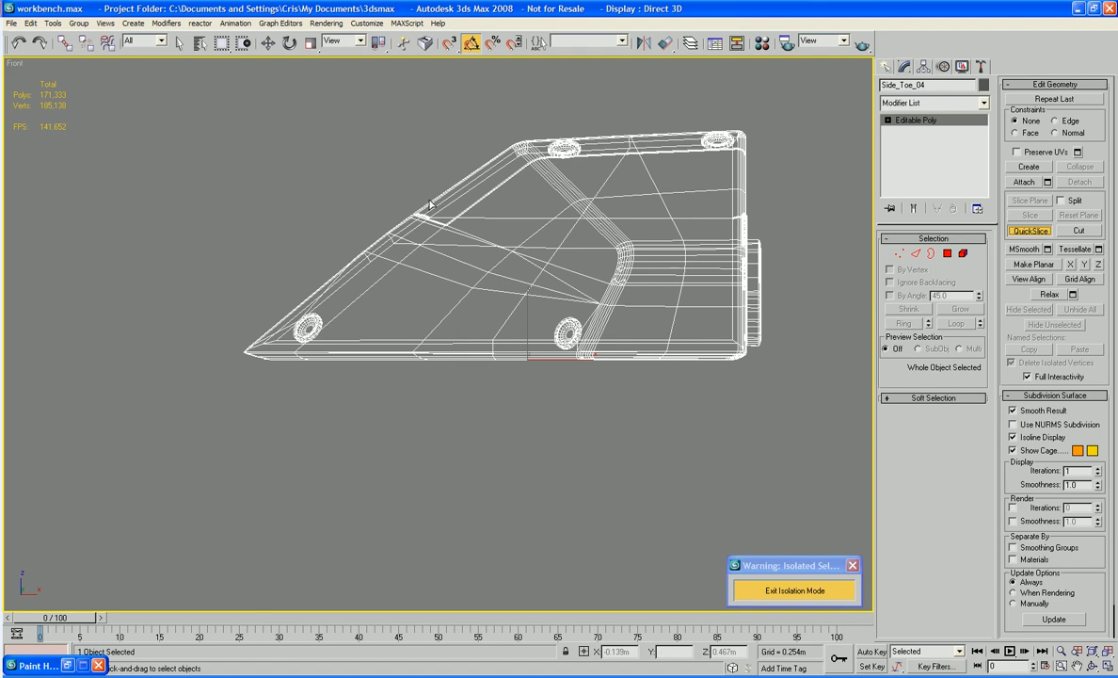
{"action": "left_click", "coordinate": [342, 215]}
{"action": "left_click", "coordinate": [344, 347]}
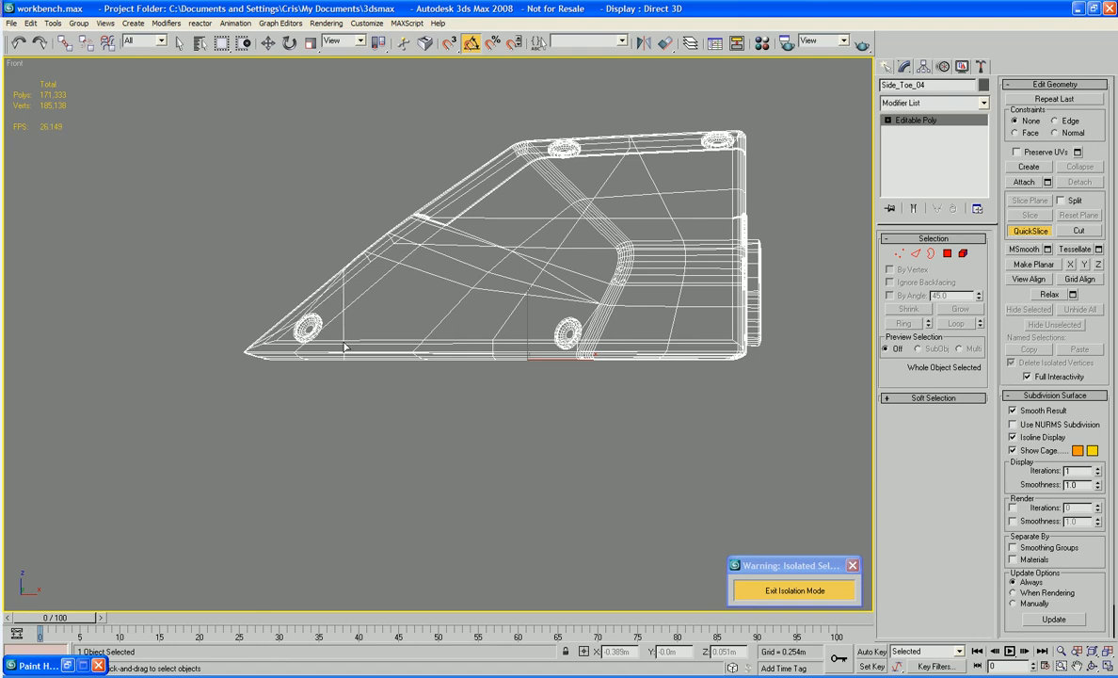
{"action": "left_click", "coordinate": [338, 196]}
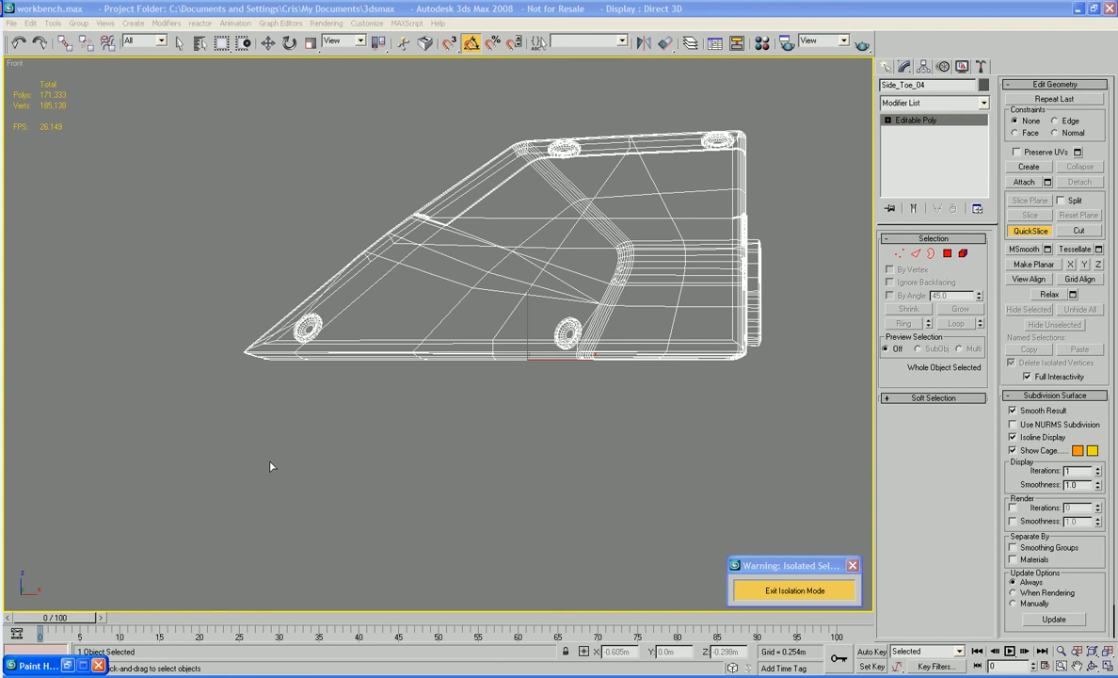
{"action": "left_click", "coordinate": [947, 253]}
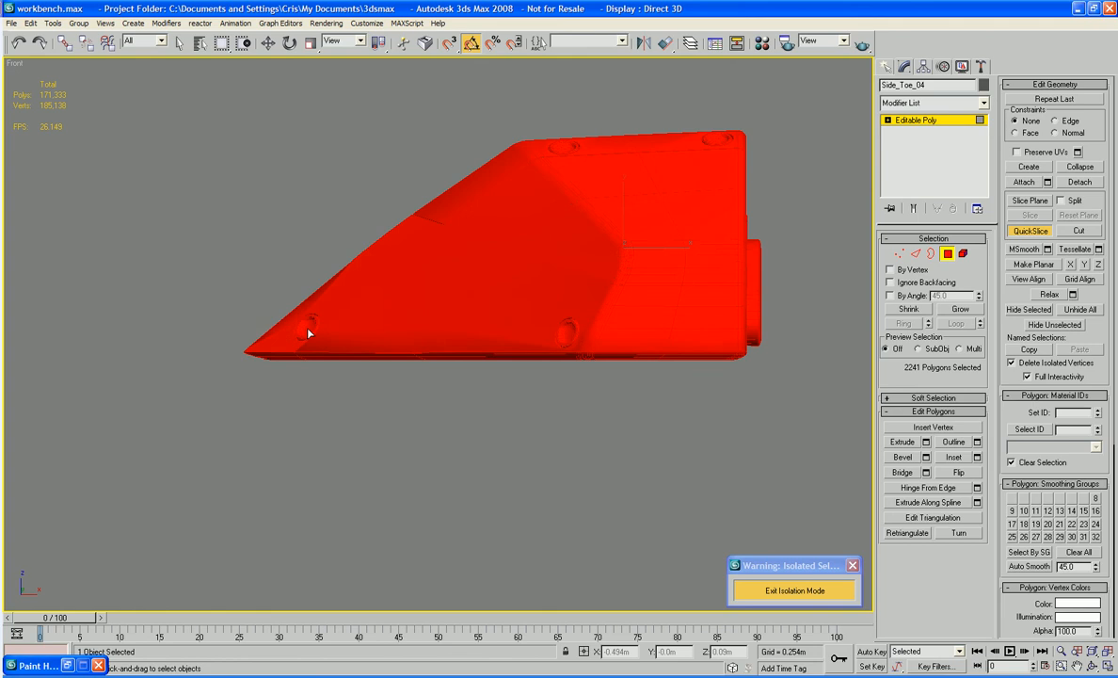
{"action": "key", "text": "e"}
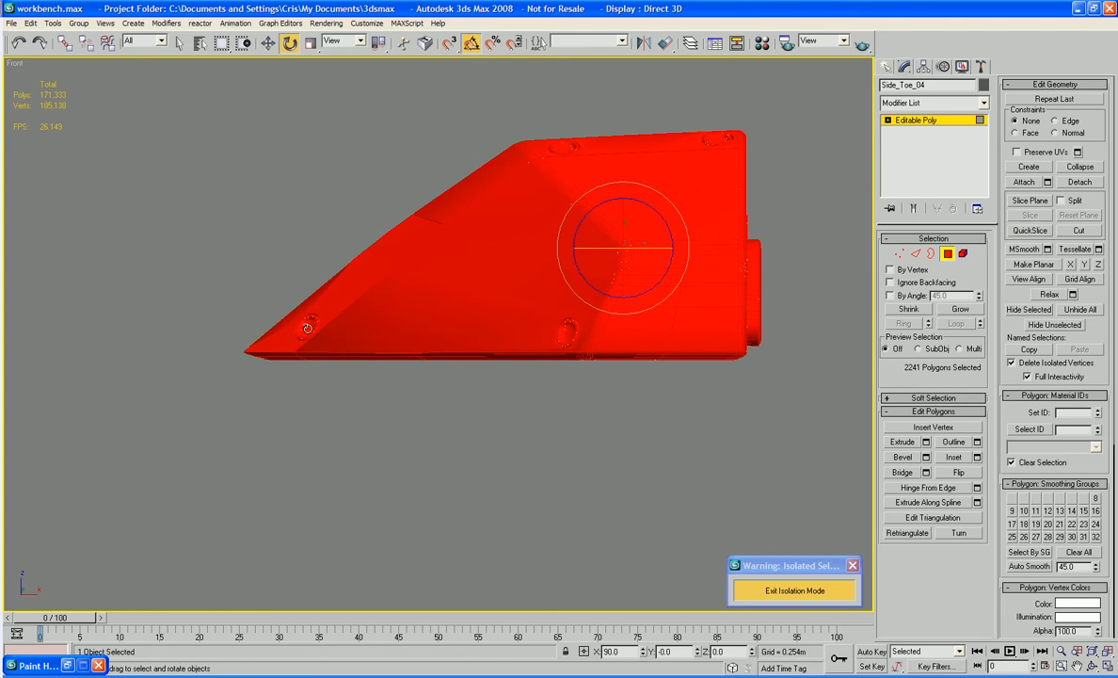
{"action": "right_click", "coordinate": [308, 327]}
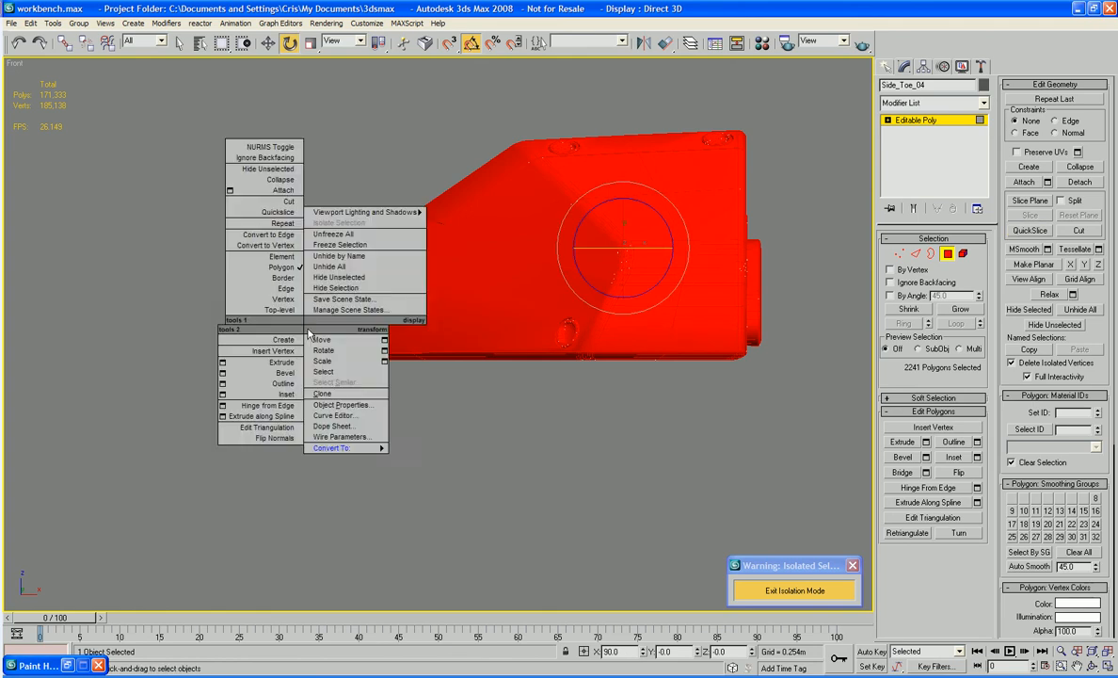
{"action": "left_click", "coordinate": [408, 420]}
{"action": "key", "text": "ctrl+z"}
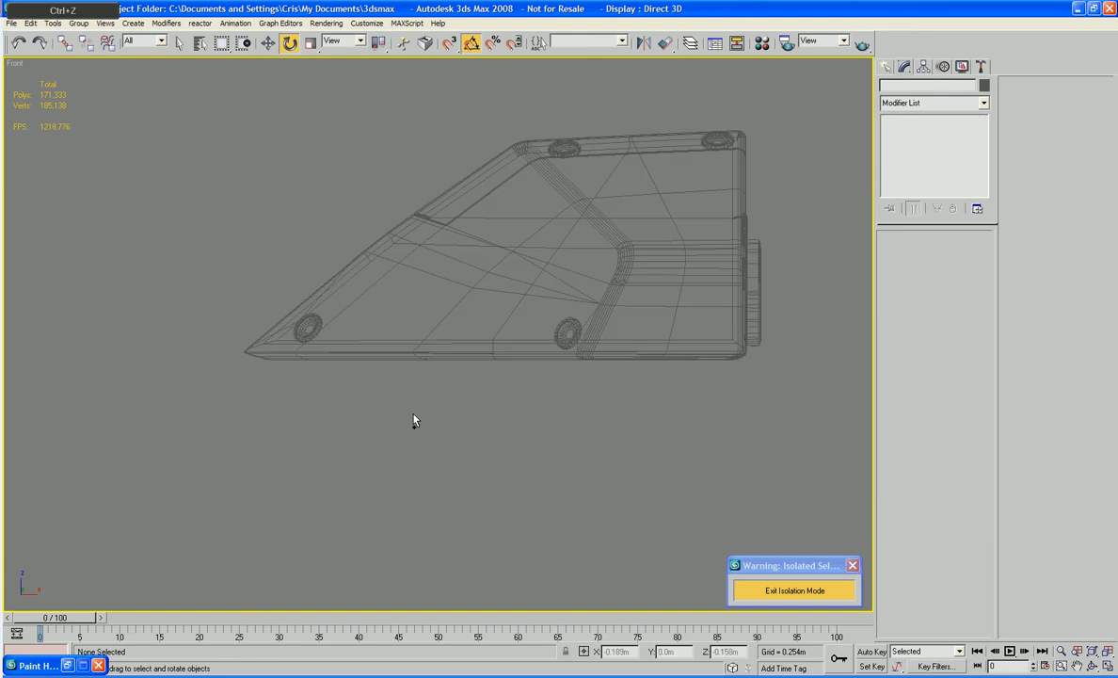
- Select the bolt nearest the side toe's pointed tip by growing from its centre polygon, limit the selection to the bolt, and delete its polygons
{"action": "key", "text": "p"}
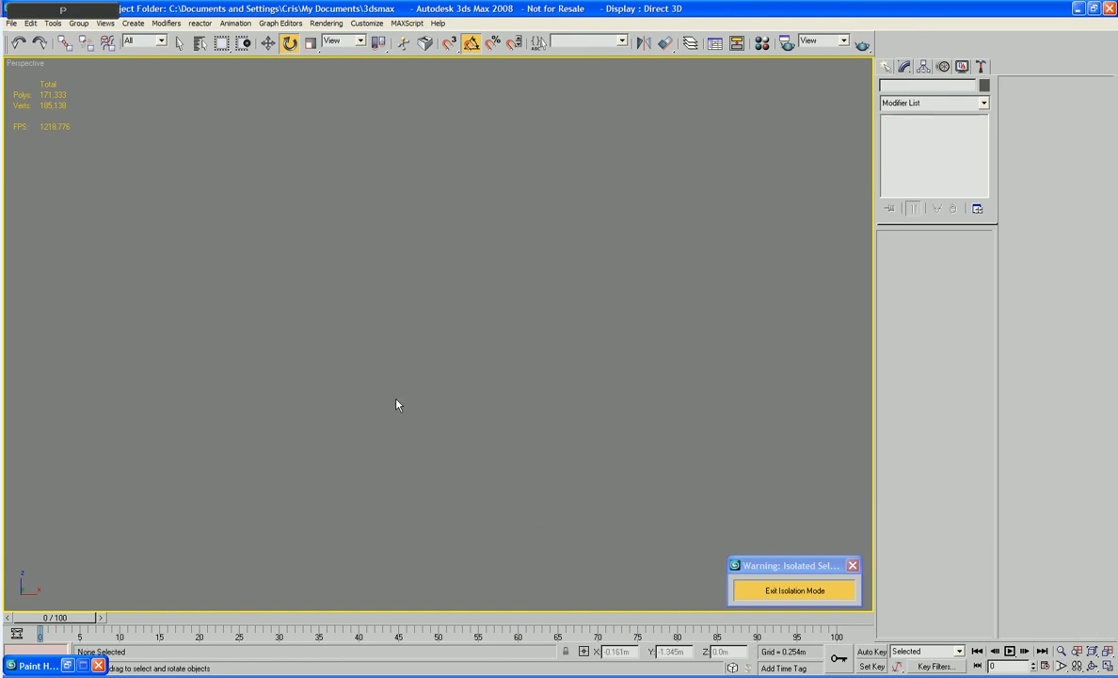
{"action": "left_click", "coordinate": [536, 557]}
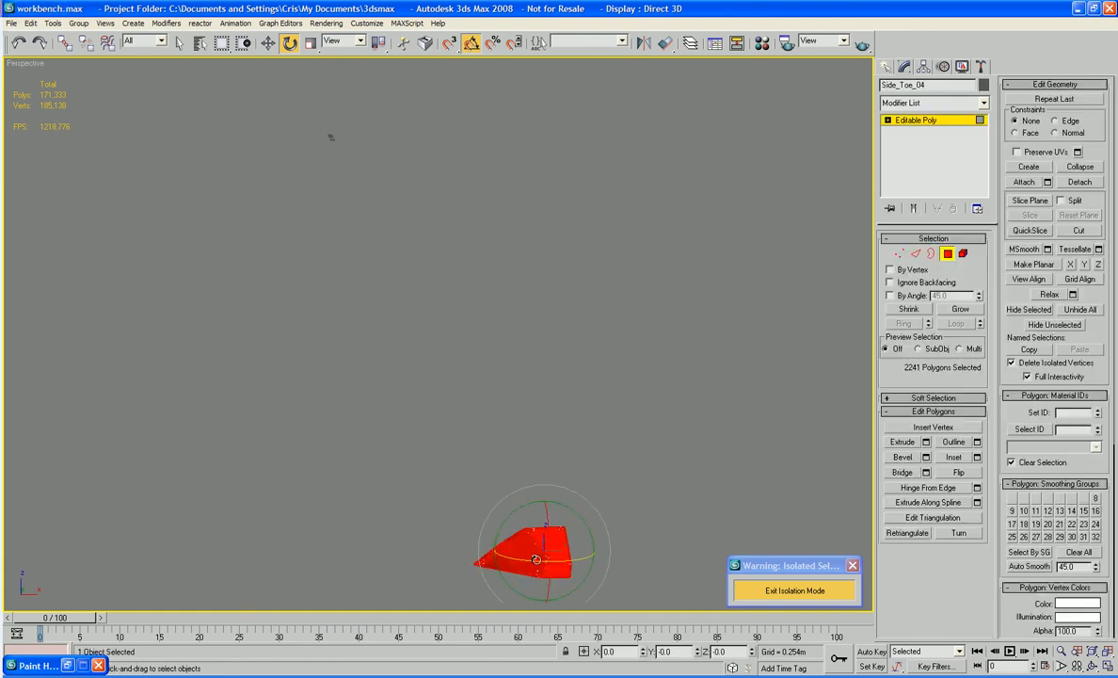
{"action": "key", "text": "z"}
{"action": "middle_click_drag", "start_coordinate": [536, 559], "coordinate": [474, 527], "text": "alt"}
{"action": "key", "text": "4"}
{"action": "key", "text": "F3"}
{"action": "scroll", "coordinate": [473, 203], "scroll_direction": "up", "scroll_amount": 2}
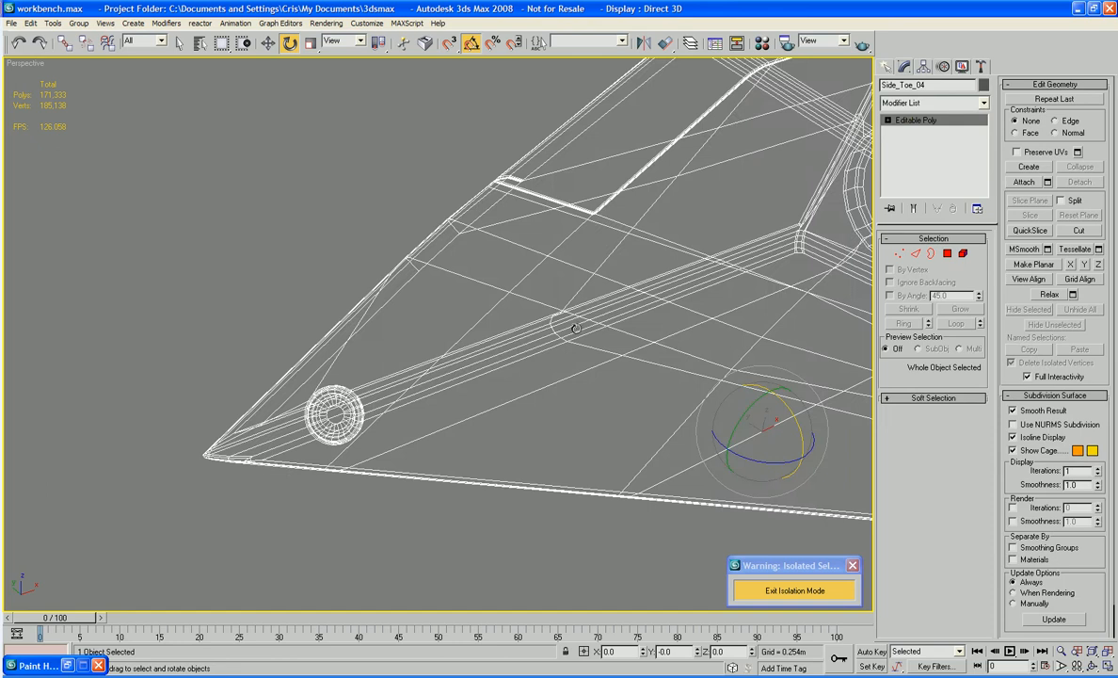
{"action": "key", "text": "4"}
{"action": "left_click", "coordinate": [336, 415]}
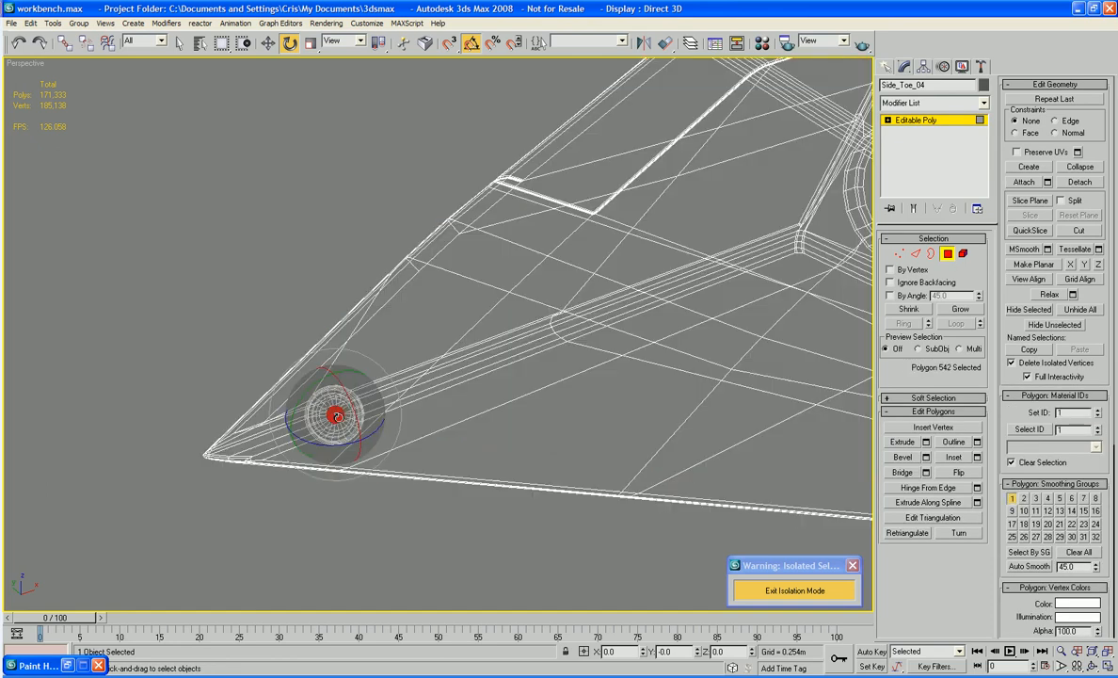
{"action": "key", "text": "F3"}
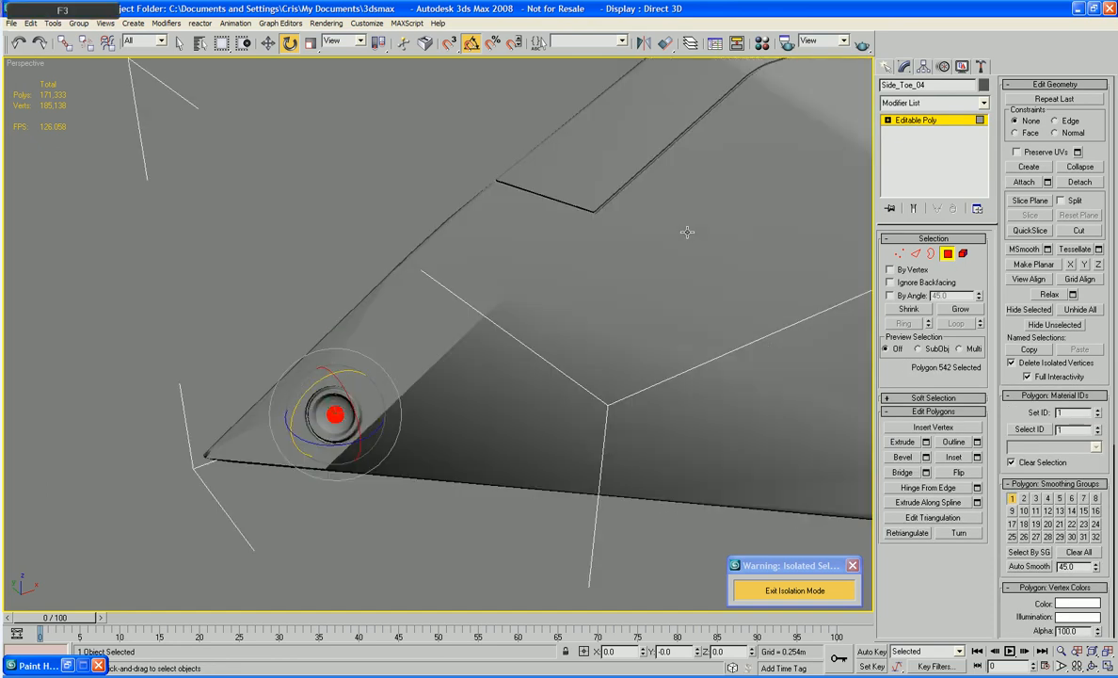
{"action": "left_click", "coordinate": [962, 311]}
{"action": "left_click", "coordinate": [962, 310]}
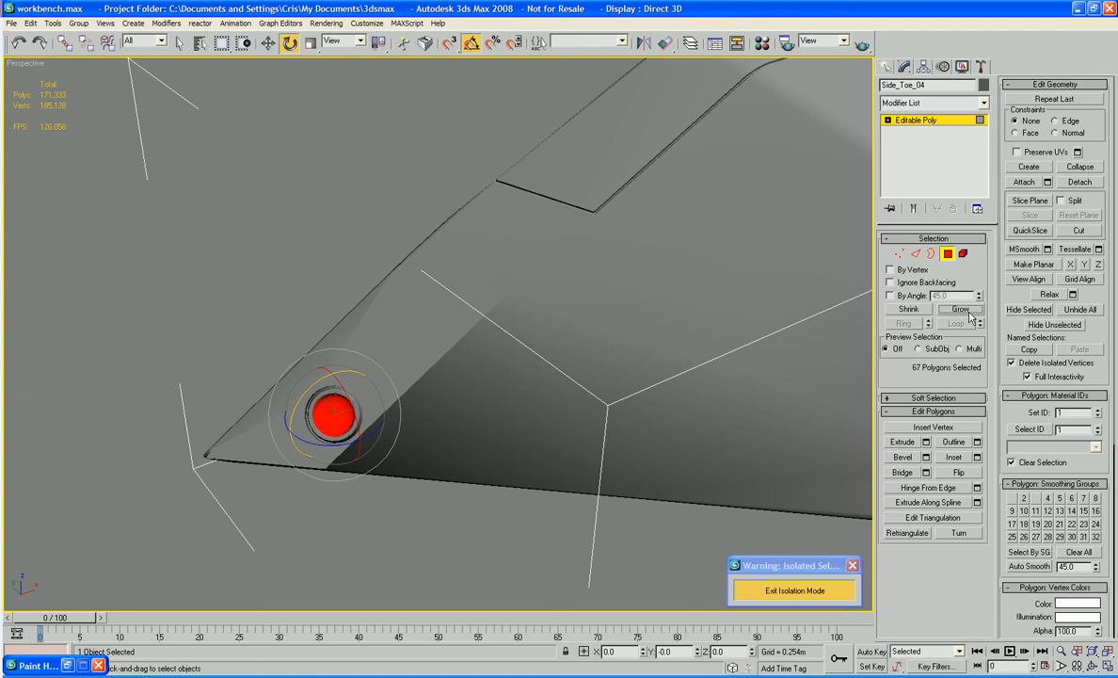
{"action": "left_click", "coordinate": [962, 310]}
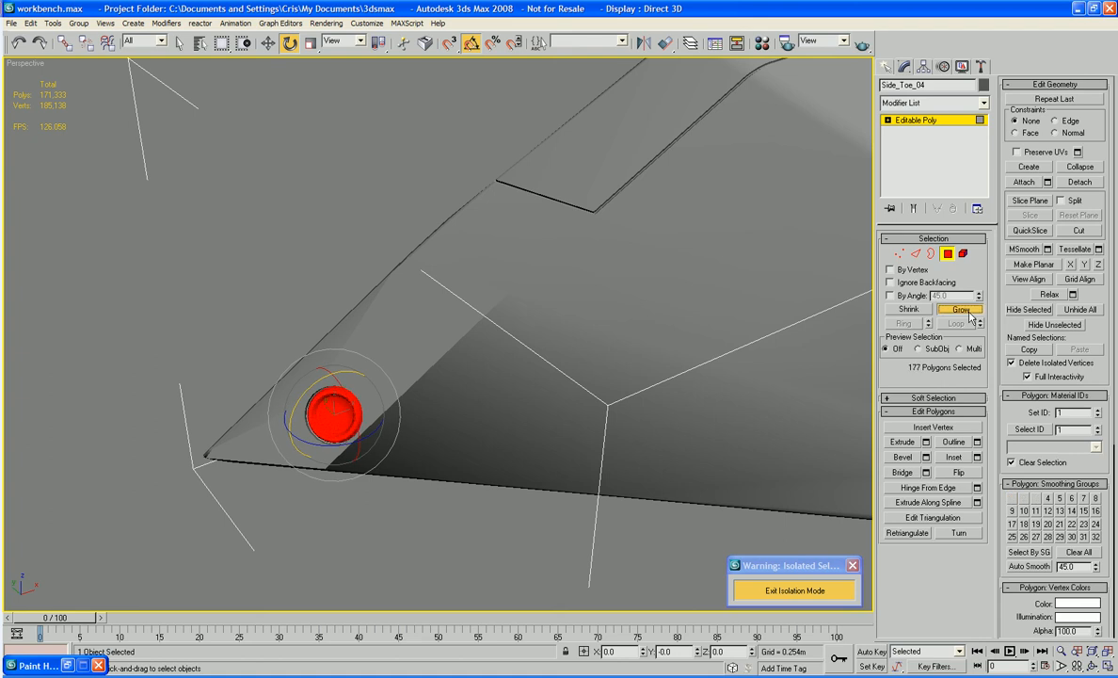
{"action": "left_click", "coordinate": [965, 311]}
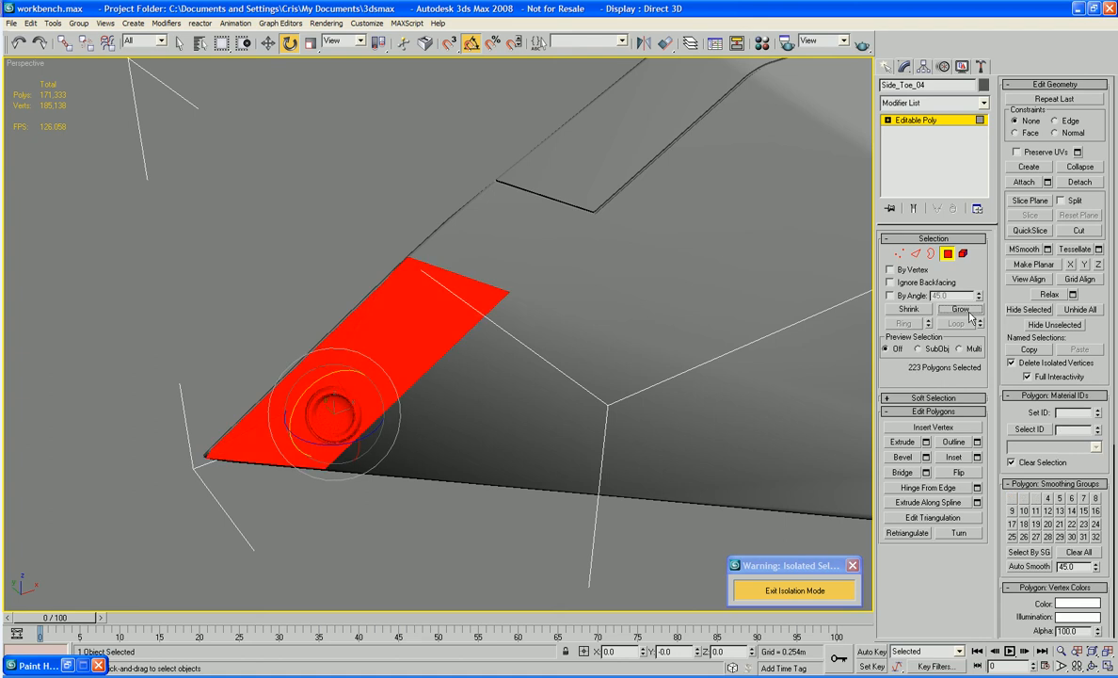
{"action": "left_click", "coordinate": [909, 310]}
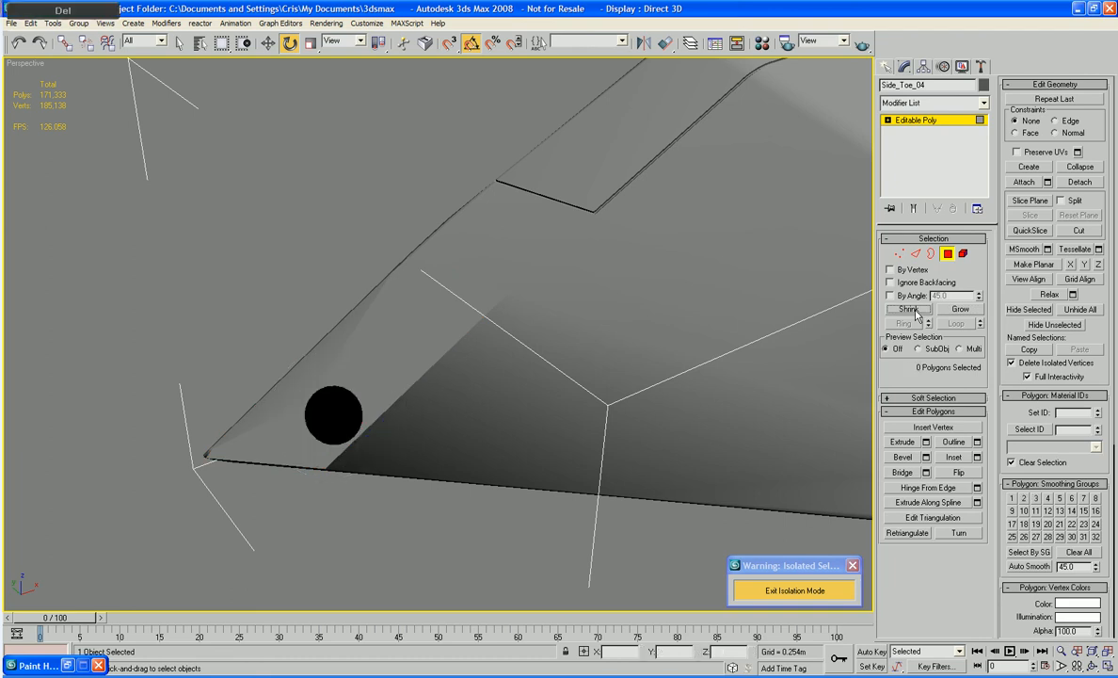
- Delete the outer-face polygons that surrounded the removed bolt near the side toe's pointed tip and show the mesh edges
{"action": "left_click", "coordinate": [432, 324]}
{"action": "key", "text": "Delete"}
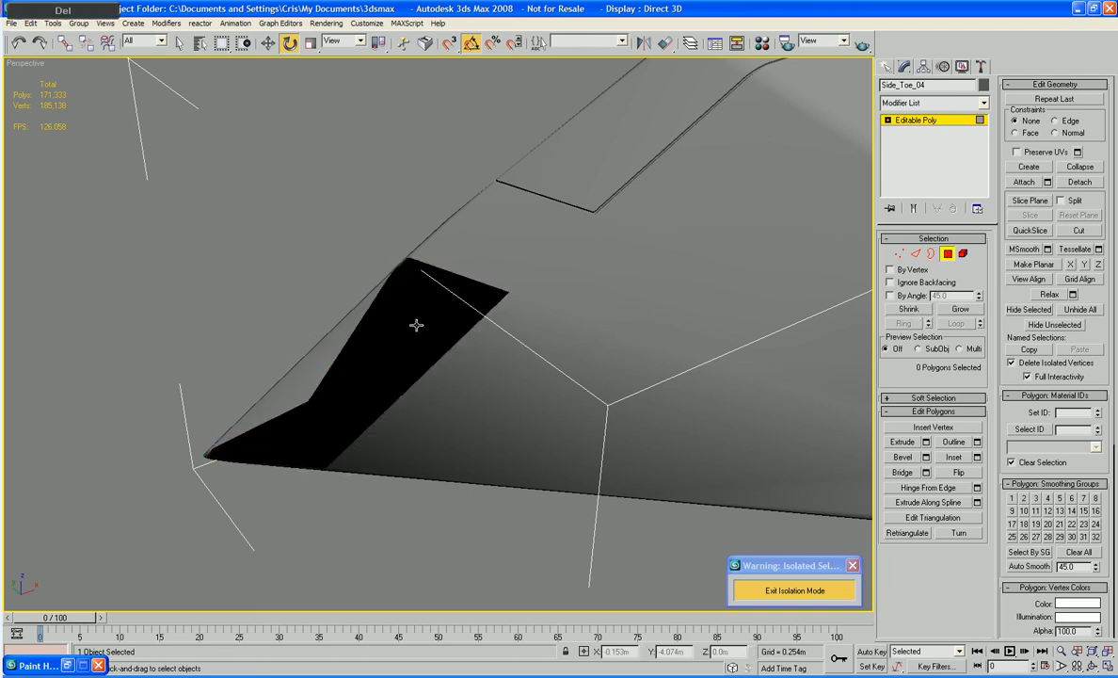
{"action": "left_click", "coordinate": [306, 369]}
{"action": "key", "text": "Delete"}
{"action": "key", "text": "F4"}
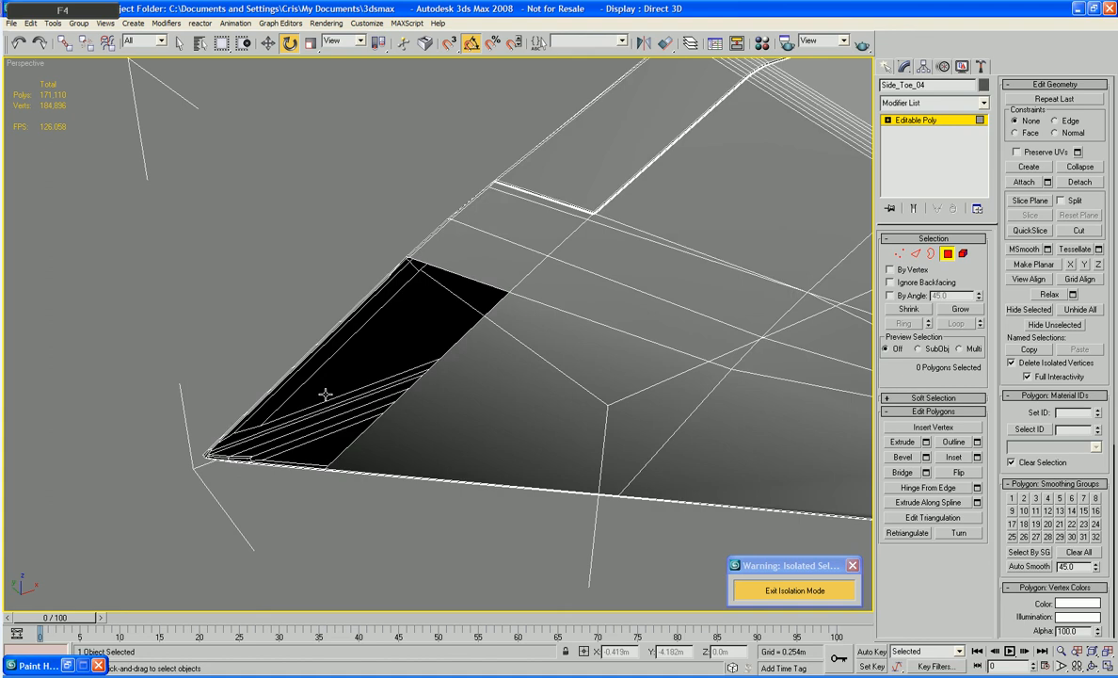
- Select the open border left near the pointed tip and cap it with a single flat polygon
{"action": "middle_click_drag", "start_coordinate": [339, 405], "coordinate": [323, 391], "text": "alt"}
{"action": "left_click", "coordinate": [933, 259]}
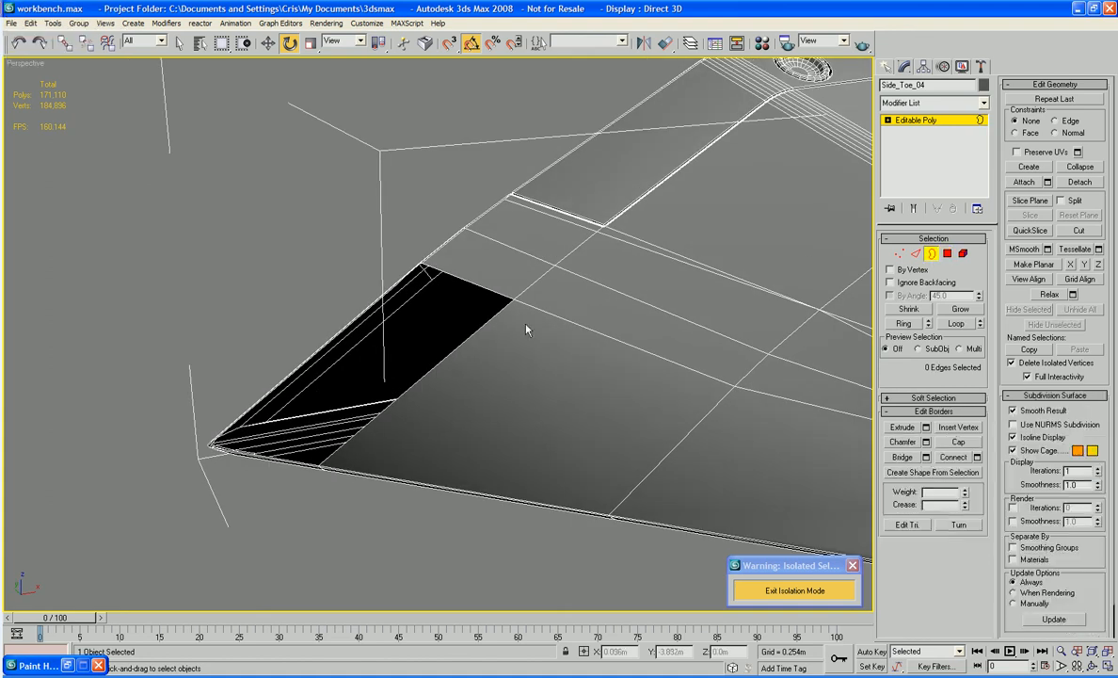
{"action": "left_click", "coordinate": [489, 320]}
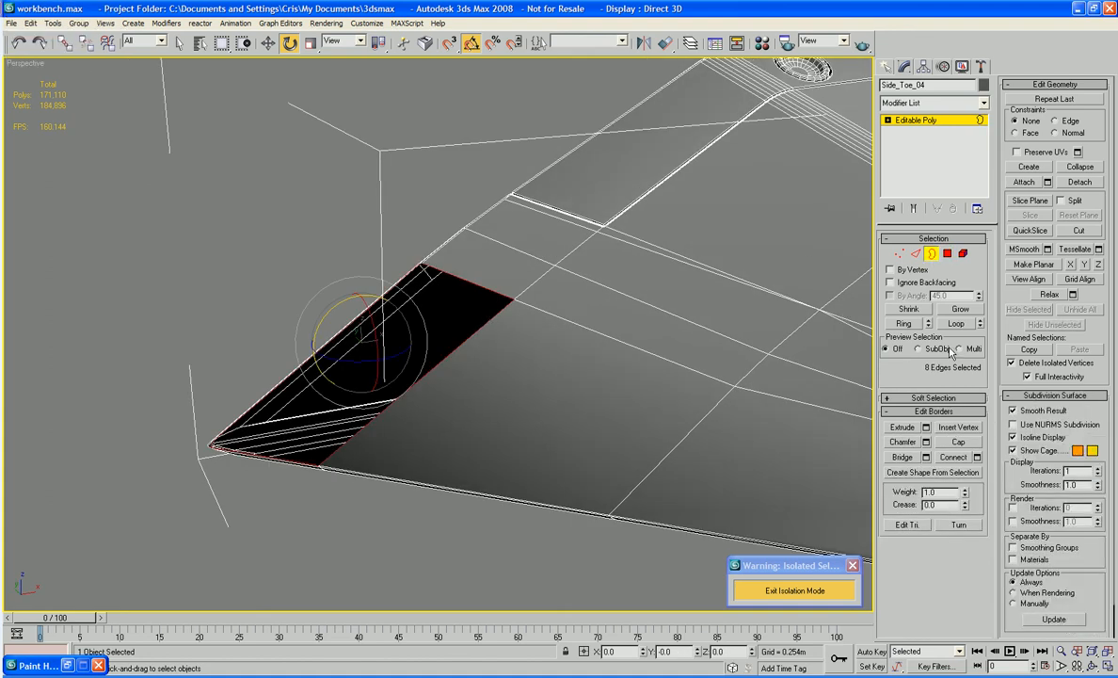
{"action": "left_click", "coordinate": [958, 446]}
{"action": "left_click", "coordinate": [363, 535]}
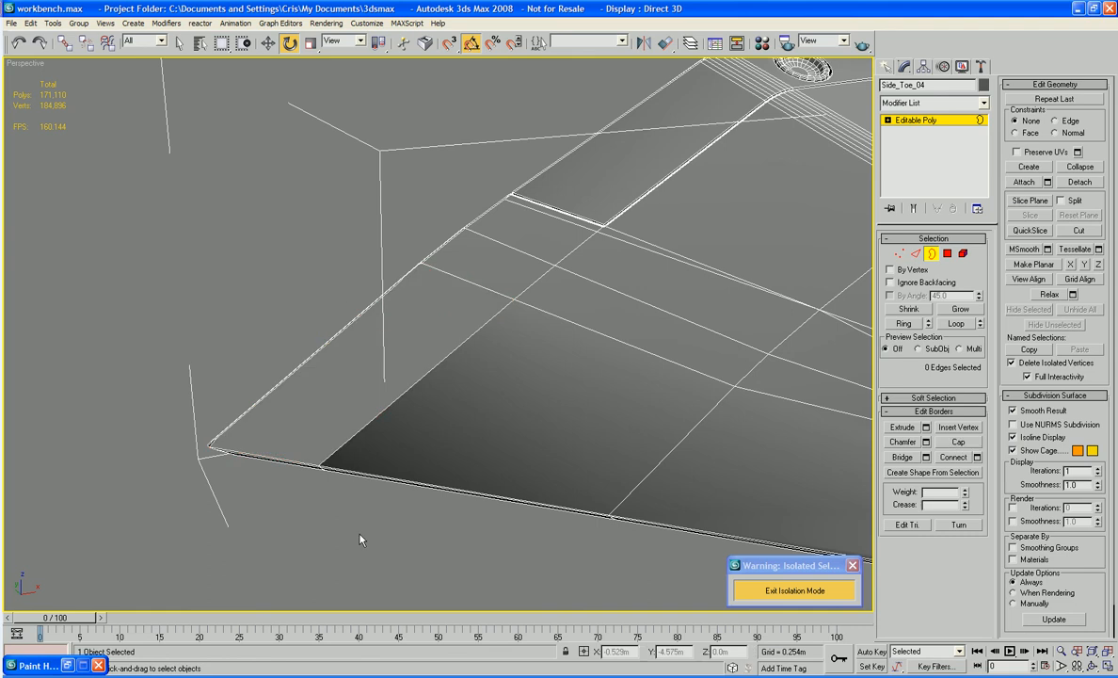
- Select all polygons around the side toe's pointed tip and QuickSlice them with a near-vertical line just behind the tip in the front view
{"action": "middle_click_drag", "start_coordinate": [362, 536], "coordinate": [517, 513], "text": "alt"}
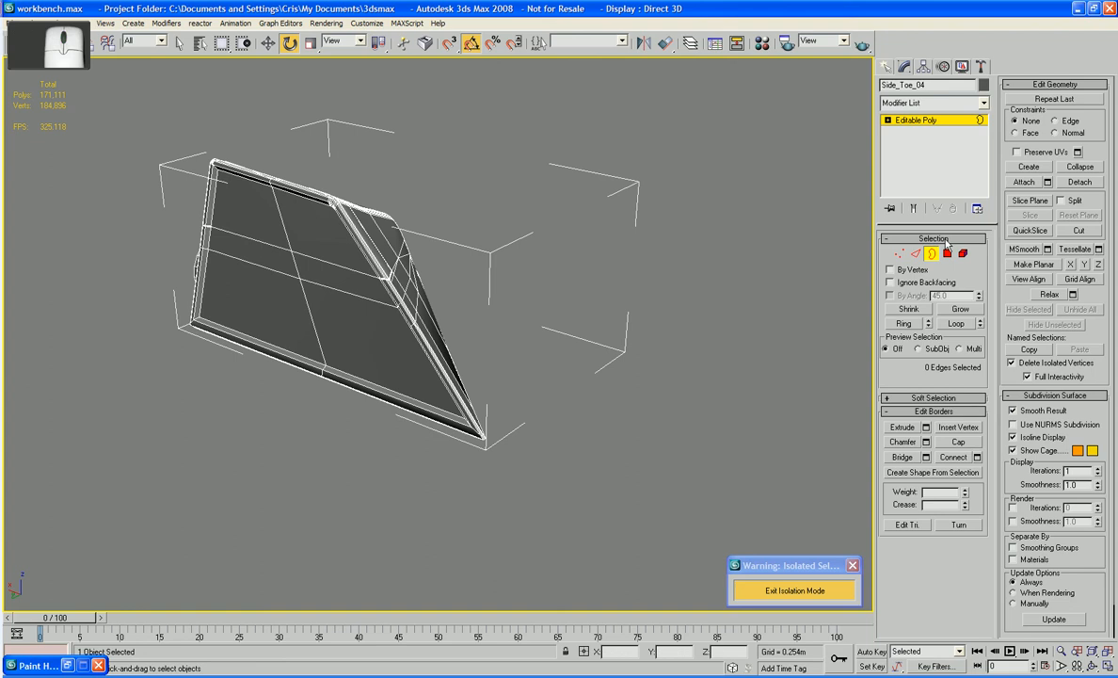
{"action": "left_click_drag", "start_coordinate": [386, 469], "coordinate": [612, 406]}
{"action": "middle_click_drag", "start_coordinate": [642, 434], "coordinate": [637, 464], "text": "alt"}
{"action": "key", "text": "f"}
{"action": "scroll", "coordinate": [458, 403], "scroll_direction": "up", "scroll_amount": 5}
{"action": "scroll", "coordinate": [626, 475], "scroll_direction": "up", "scroll_amount": 2}
{"action": "middle_click_drag", "start_coordinate": [249, 512], "coordinate": [243, 452]}
{"action": "scroll", "coordinate": [243, 452], "scroll_direction": "down", "scroll_amount": 3}
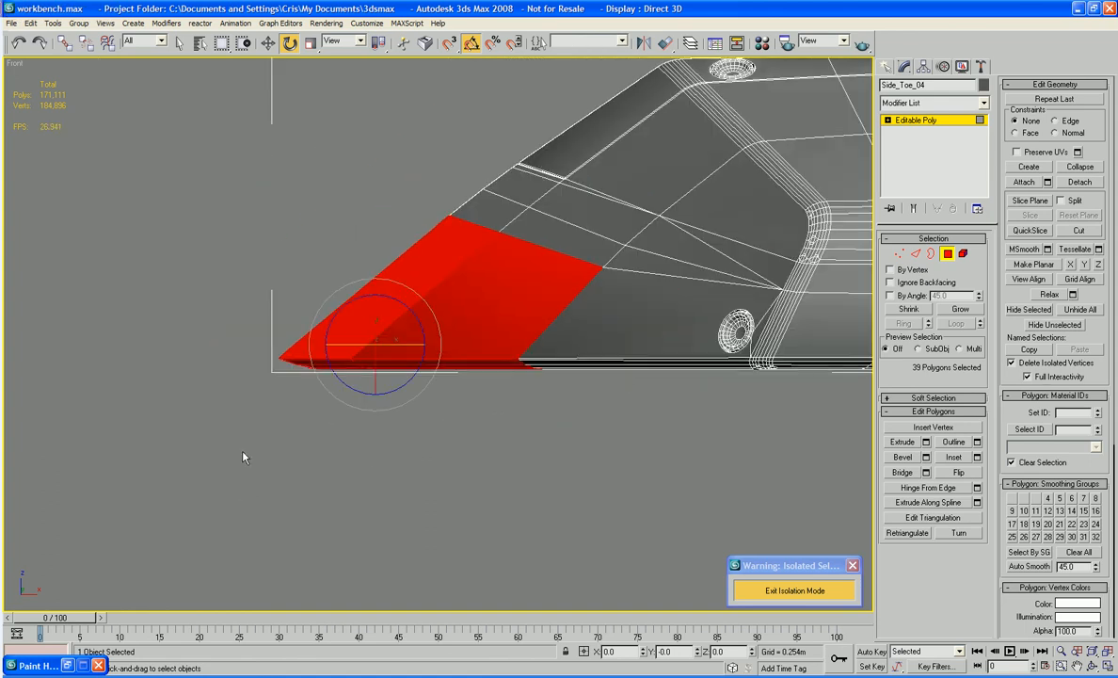
{"action": "left_click", "coordinate": [1030, 230]}
{"action": "left_click", "coordinate": [347, 382]}
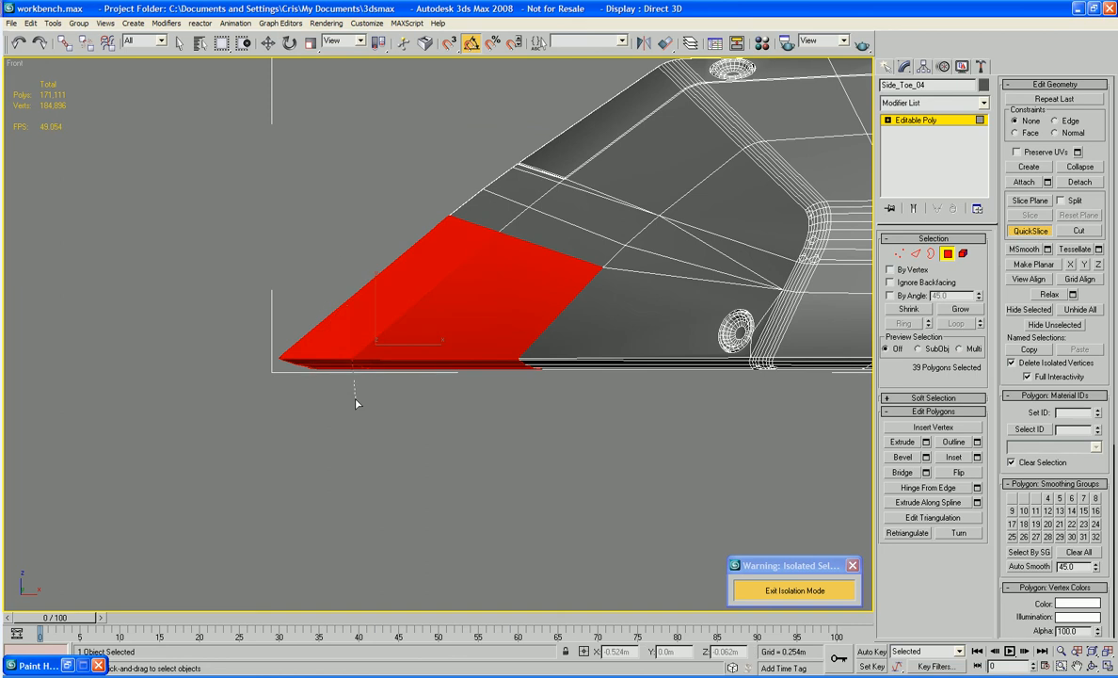
{"action": "right_click", "coordinate": [625, 312]}
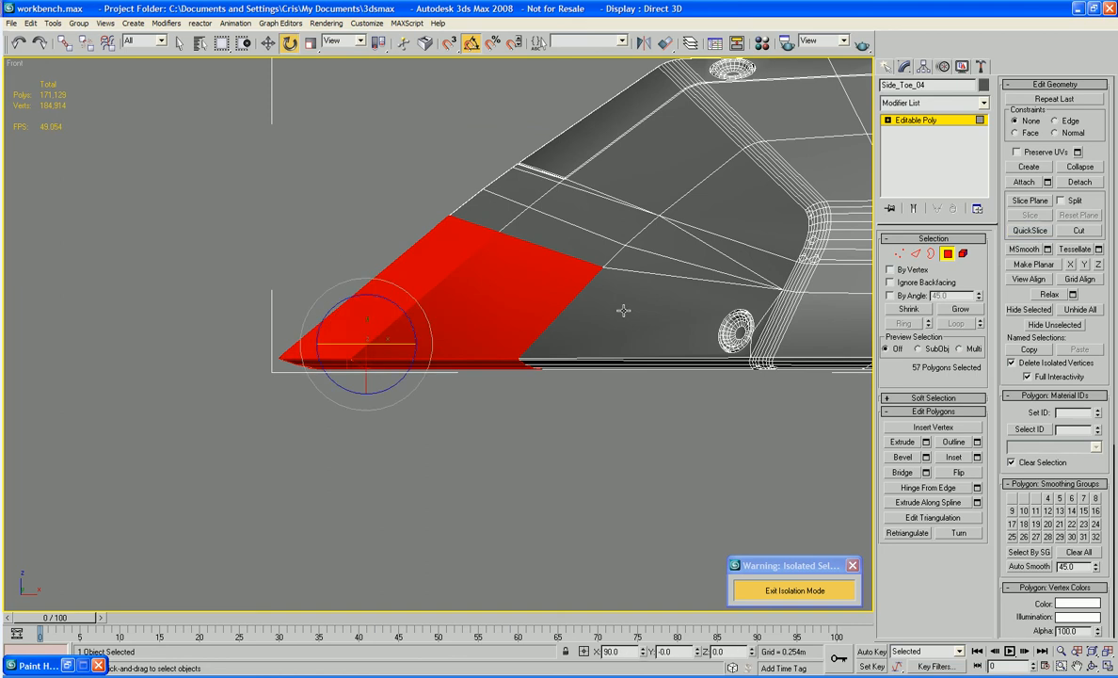
- Select the tip polygons in front of the new slice and delete them to cut off the toe's point
{"action": "left_click", "coordinate": [233, 281]}
{"action": "left_click_drag", "start_coordinate": [232, 281], "coordinate": [340, 468]}
{"action": "key", "text": "Delete"}
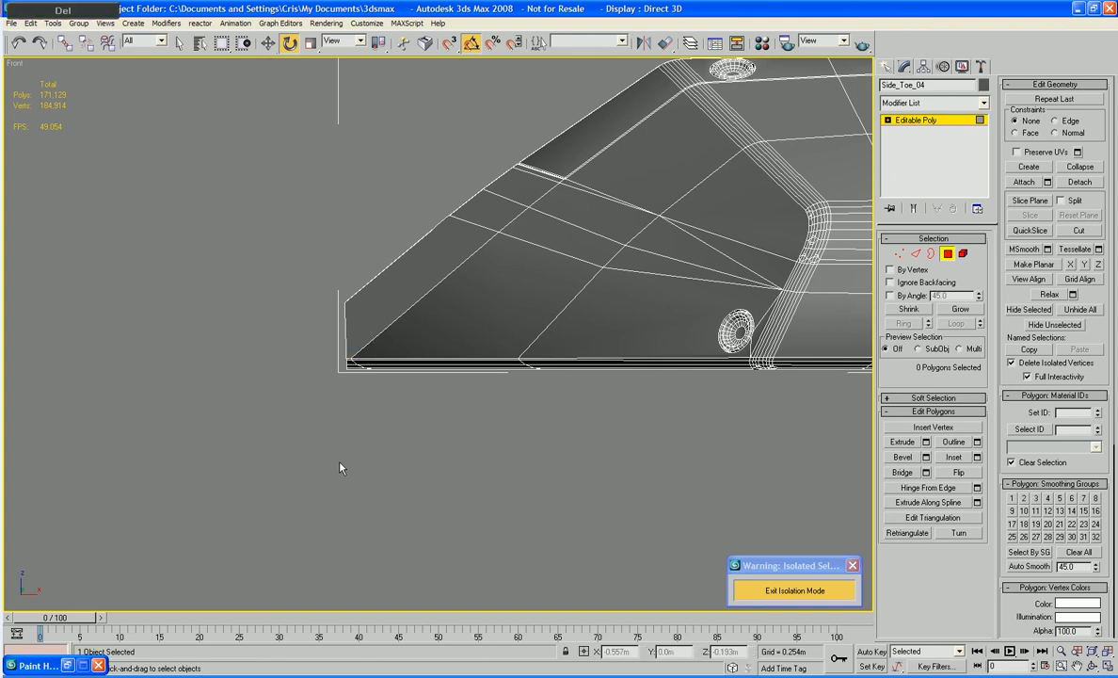
- Collapse the two neighbouring vertices on the inner side of the toe's open cut end into one
{"action": "key", "text": "z"}
{"action": "middle_click_drag", "start_coordinate": [290, 467], "coordinate": [529, 386], "text": "alt"}
{"action": "scroll", "coordinate": [548, 410], "scroll_direction": "up", "scroll_amount": 6}
{"action": "scroll", "coordinate": [555, 413], "scroll_direction": "up", "scroll_amount": 3}
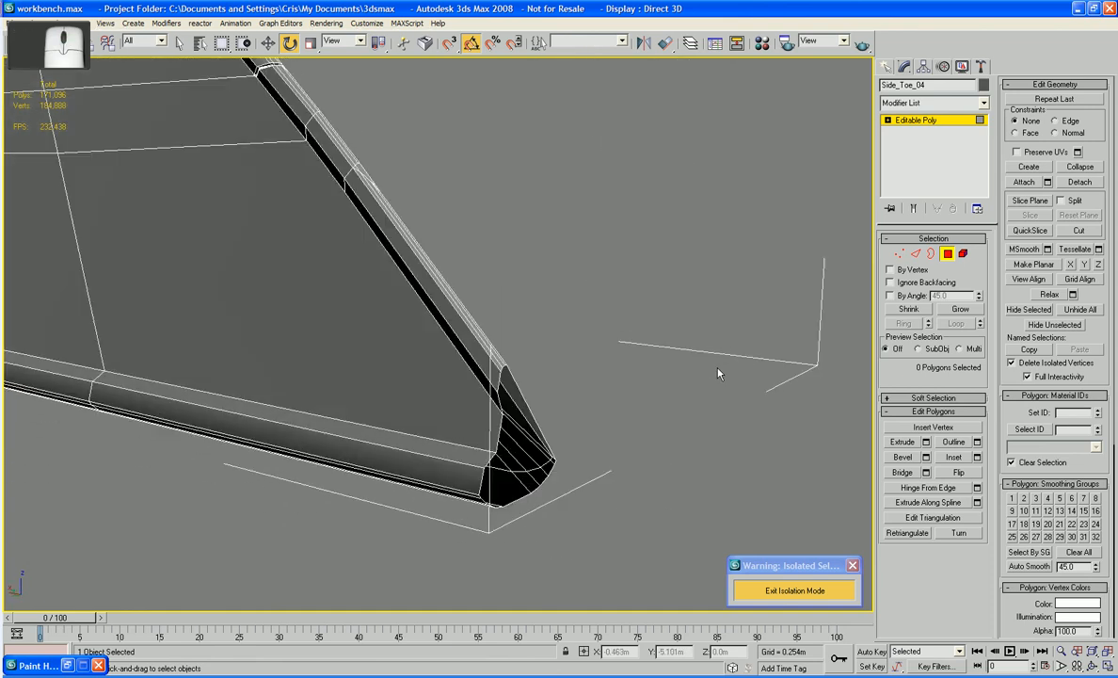
{"action": "key", "text": "1"}
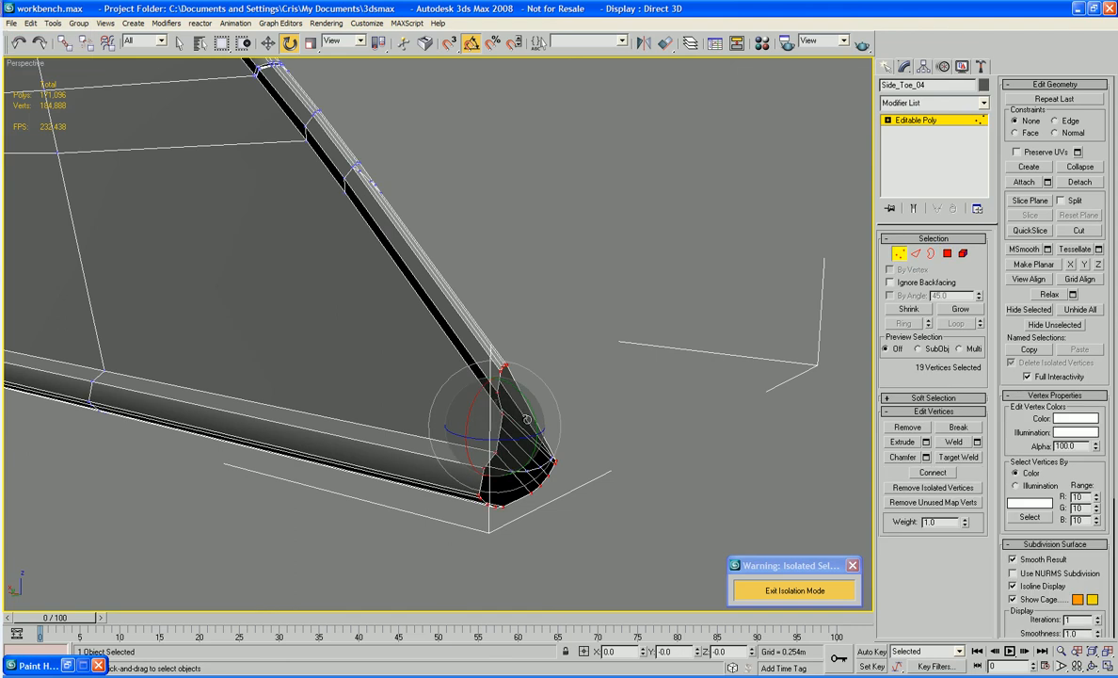
{"action": "left_click", "coordinate": [748, 411]}
{"action": "middle_click_drag", "start_coordinate": [623, 451], "coordinate": [551, 462], "text": "alt"}
{"action": "scroll", "coordinate": [549, 463], "scroll_direction": "up", "scroll_amount": 2}
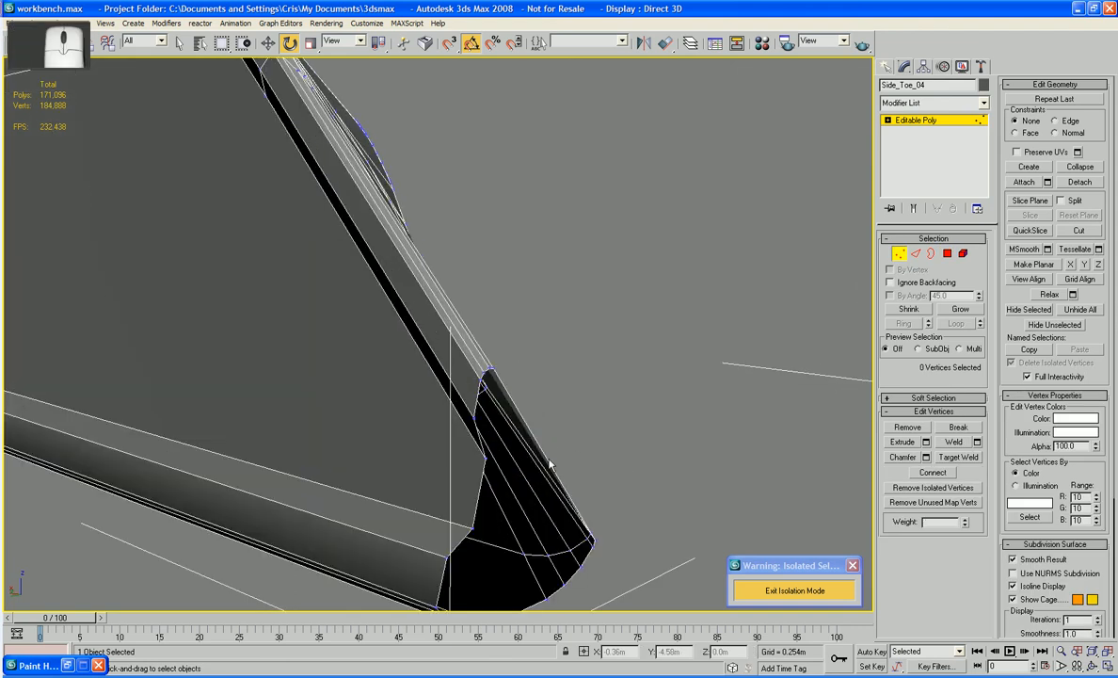
{"action": "left_click", "coordinate": [486, 460]}
{"action": "left_click", "coordinate": [471, 528], "text": "ctrl"}
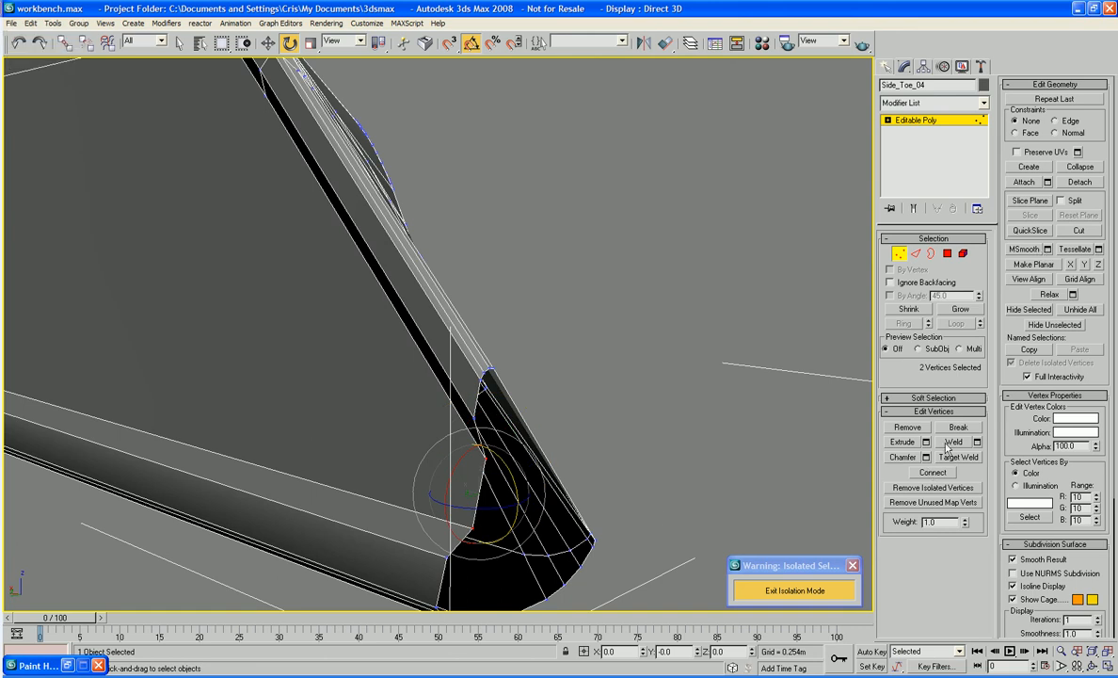
{"action": "left_click", "coordinate": [1080, 167]}
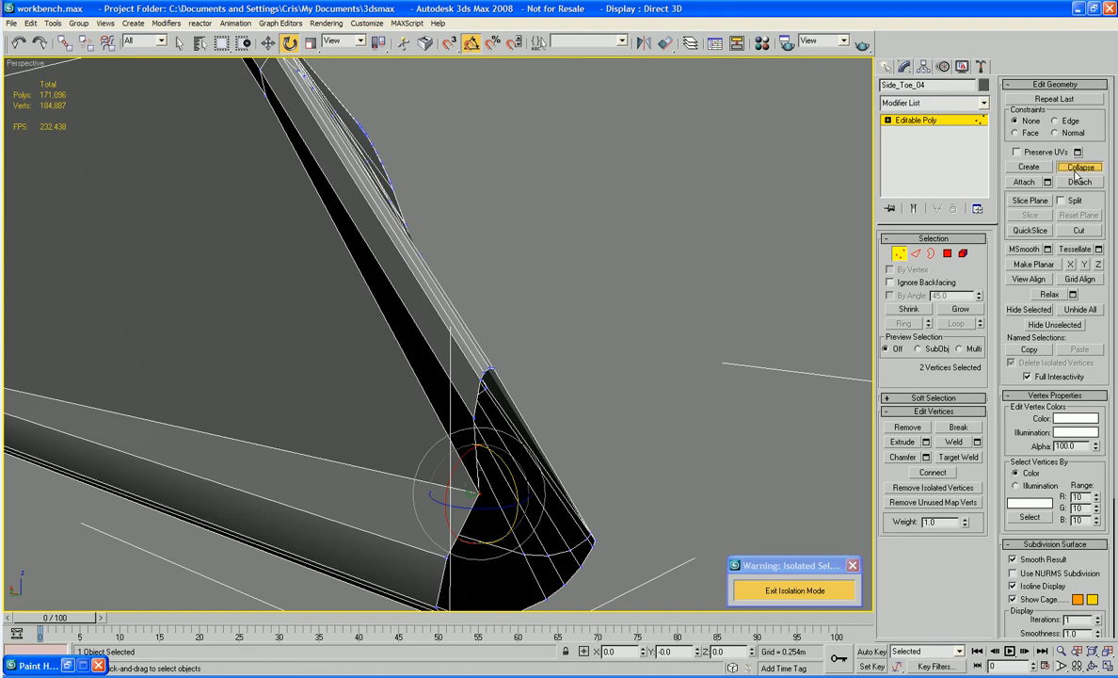
- Move the collapsed vertex down and inward along the toe's inner face, towards the lower ledge
{"action": "middle_click_drag", "start_coordinate": [551, 413], "coordinate": [578, 413], "text": "alt"}
{"action": "right_click", "coordinate": [577, 411]}
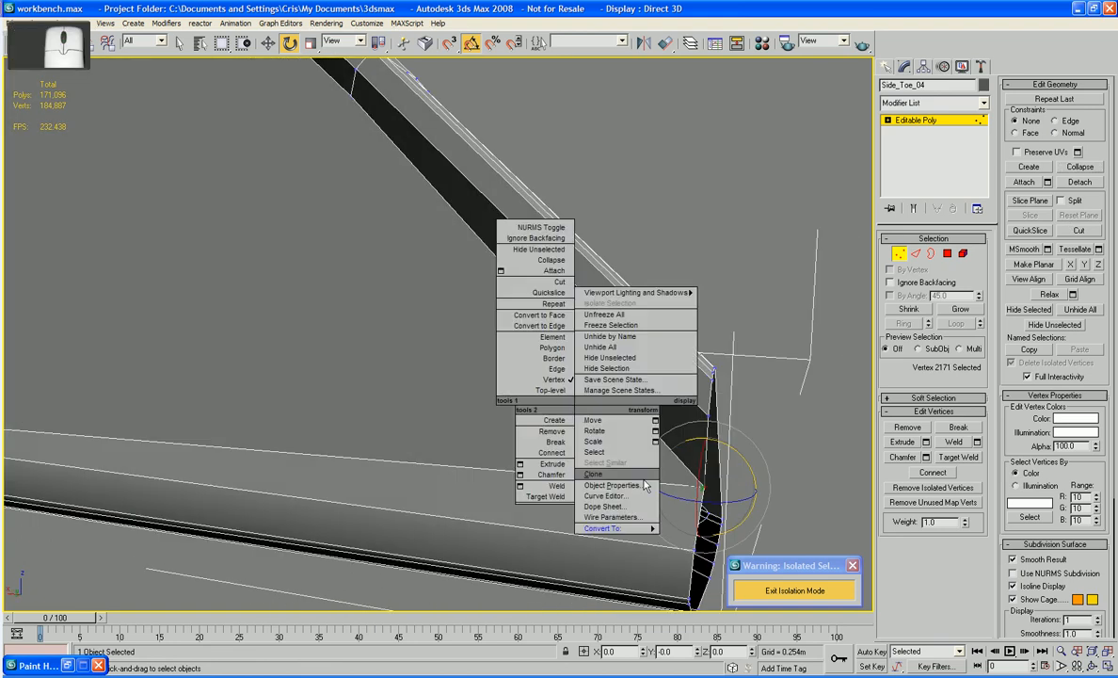
{"action": "left_click", "coordinate": [791, 368]}
{"action": "middle_click_drag", "start_coordinate": [802, 411], "coordinate": [773, 384]}
{"action": "key", "text": "w"}
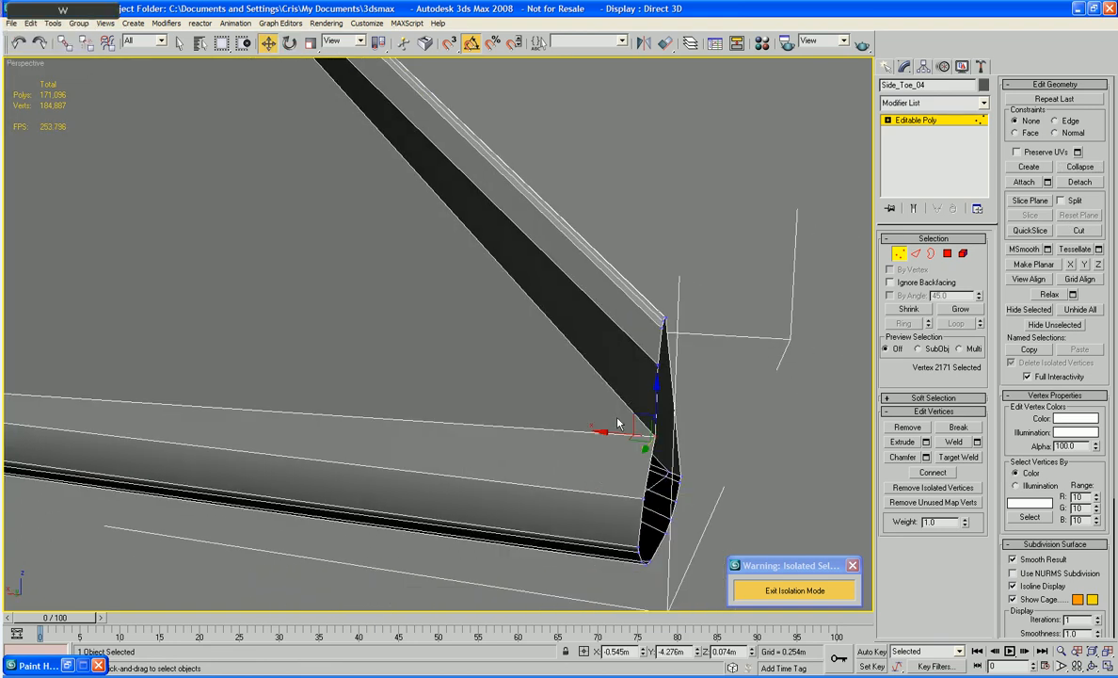
{"action": "left_click_drag", "start_coordinate": [642, 426], "coordinate": [604, 452]}
{"action": "middle_click_drag", "start_coordinate": [654, 437], "coordinate": [615, 434]}
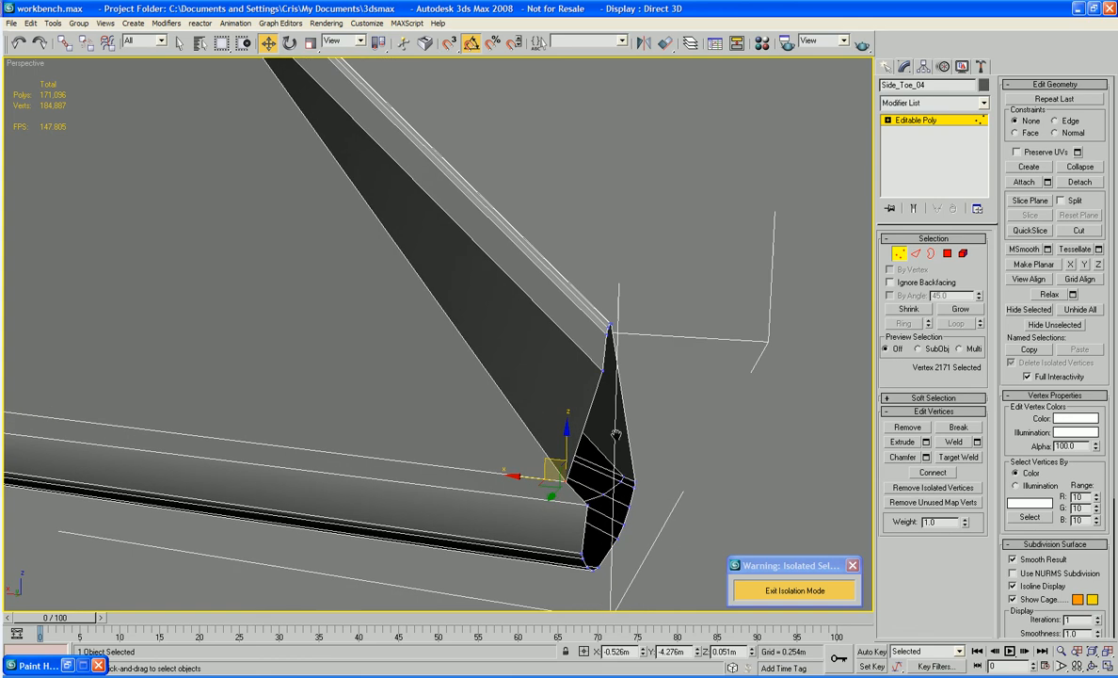
- Target weld the inner-side vertex below the cut end's upper corner to the vertex near the lower ledge
{"action": "left_click", "coordinate": [957, 459]}
{"action": "left_click", "coordinate": [603, 368]}
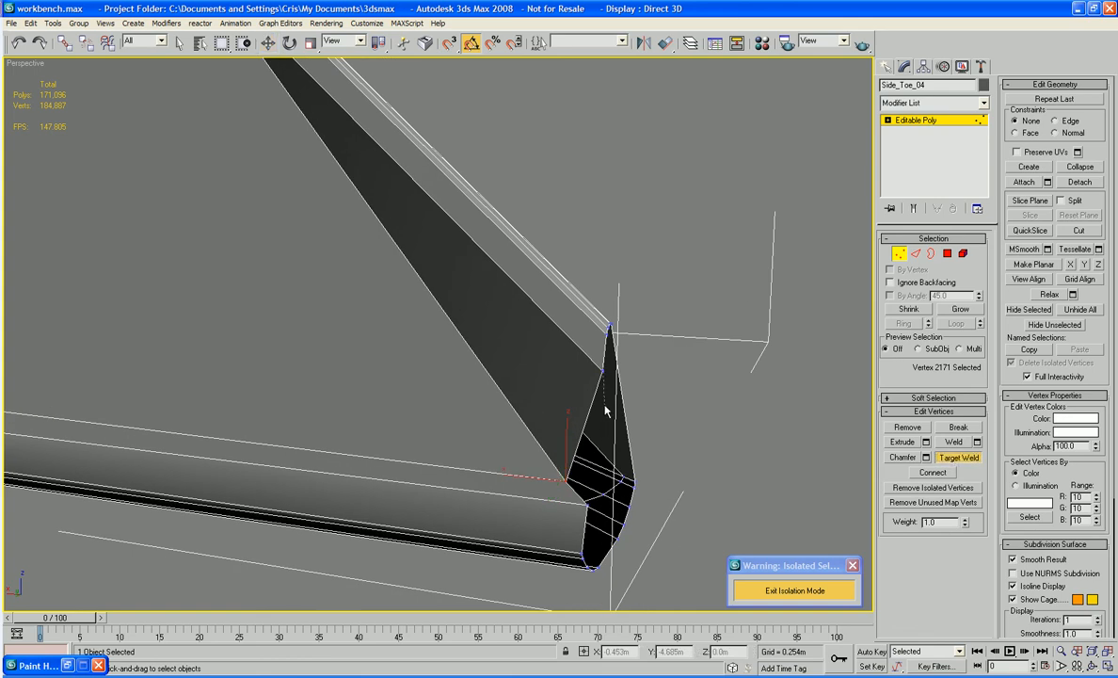
{"action": "left_click", "coordinate": [589, 501]}
- Raise the two short edges at the cut end's lower outer corner, the upper by about 0.067 m and the one below by about 0.03 m
{"action": "middle_click_drag", "start_coordinate": [589, 502], "coordinate": [633, 367], "text": "alt"}
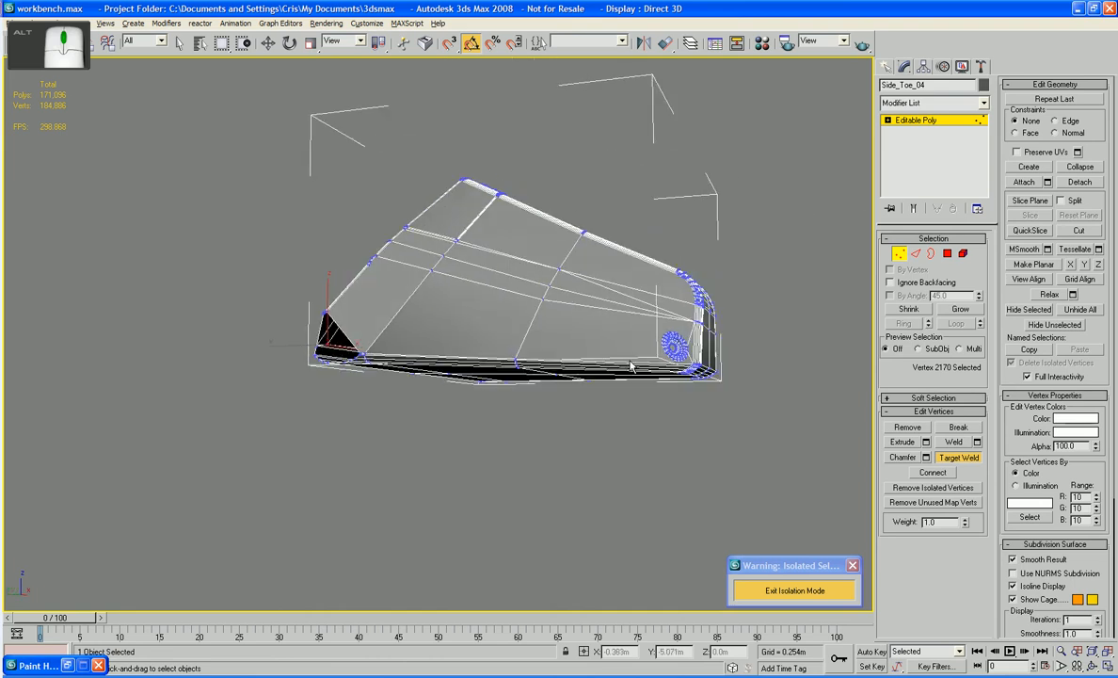
{"action": "scroll", "coordinate": [612, 369], "scroll_direction": "up", "scroll_amount": 3}
{"action": "middle_click_drag", "start_coordinate": [400, 373], "coordinate": [568, 346]}
{"action": "scroll", "coordinate": [551, 352], "scroll_direction": "up", "scroll_amount": 2}
{"action": "middle_click_drag", "start_coordinate": [359, 359], "coordinate": [503, 388]}
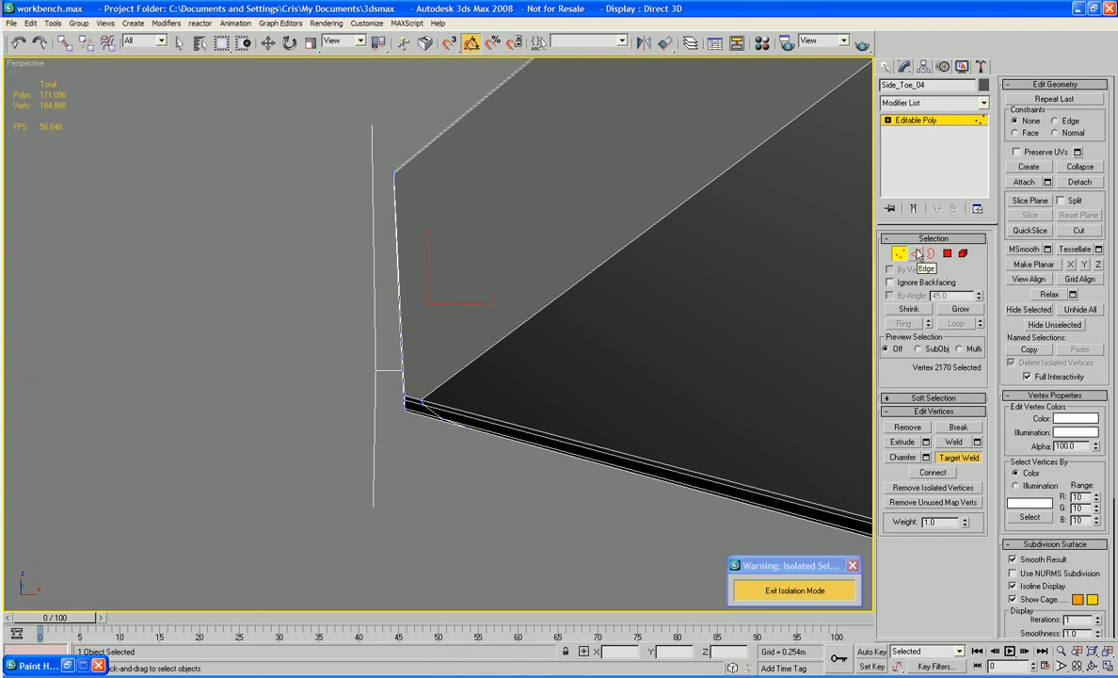
{"action": "left_click", "coordinate": [918, 255]}
{"action": "key", "text": "w"}
{"action": "left_click", "coordinate": [417, 402]}
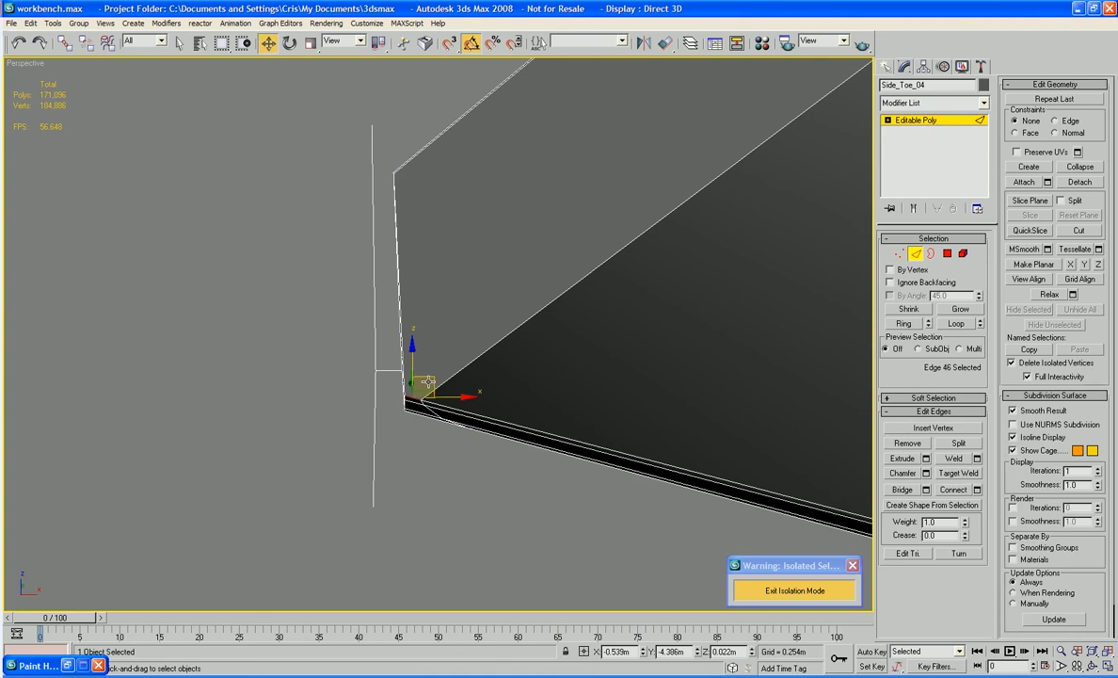
{"action": "left_click_drag", "start_coordinate": [429, 381], "coordinate": [455, 261]}
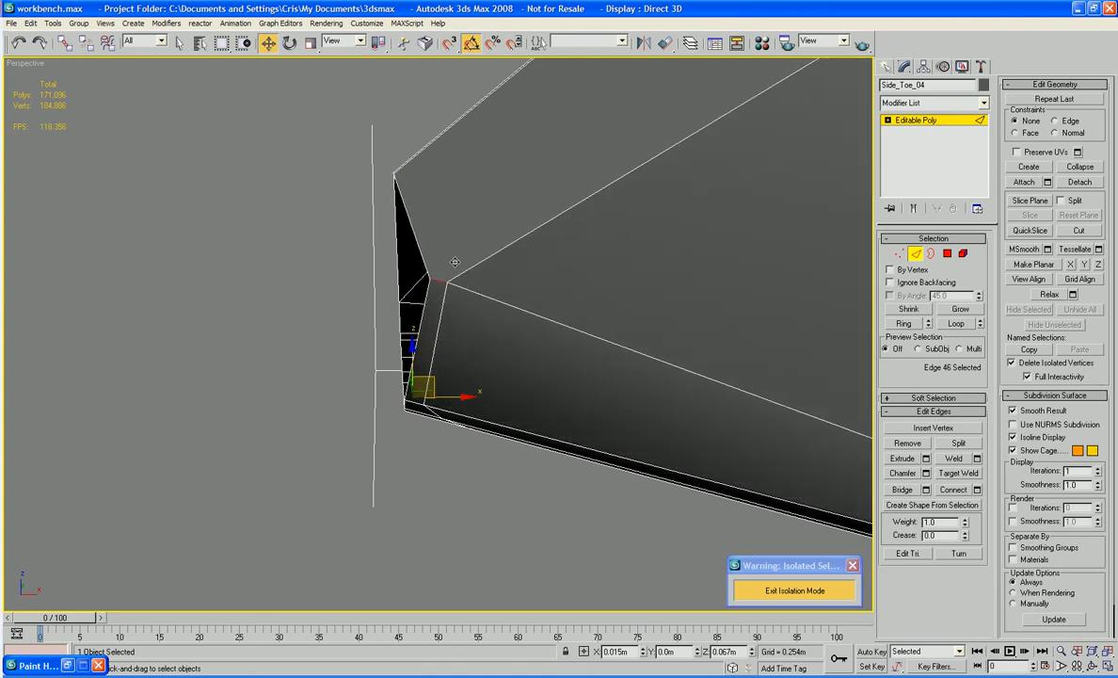
{"action": "left_click", "coordinate": [419, 403]}
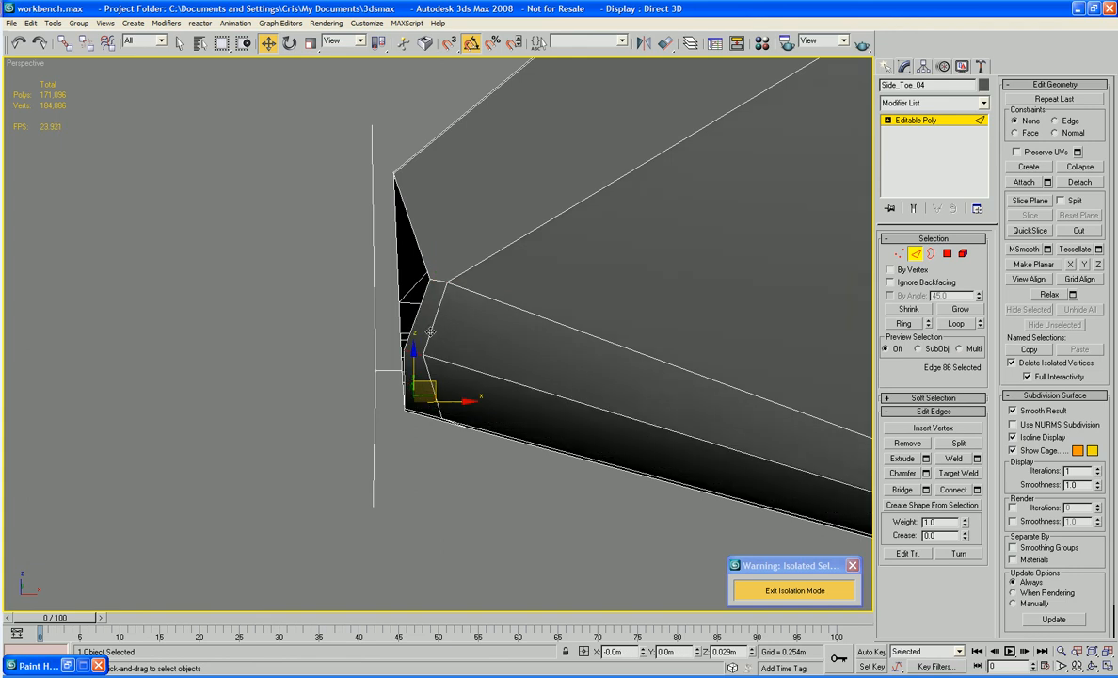
- Select the four vertices at the upper inner corner of the cut end and move them straight down, then deselect them
{"action": "middle_click_drag", "start_coordinate": [431, 382], "coordinate": [586, 361], "text": "alt"}
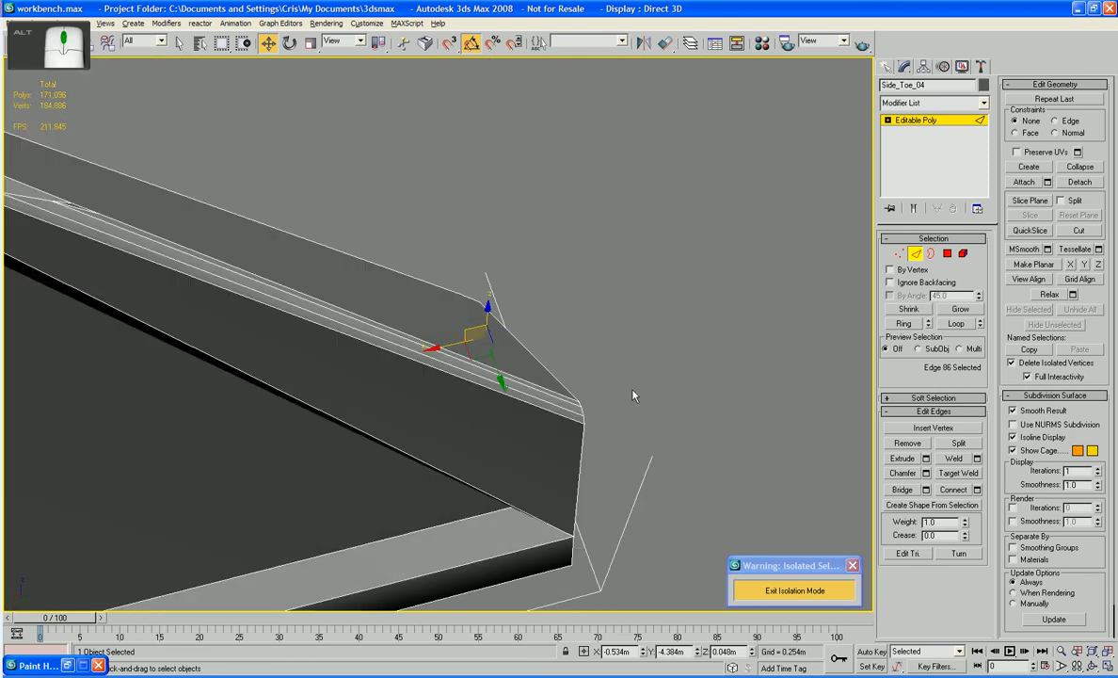
{"action": "key", "text": "1"}
{"action": "left_click_drag", "start_coordinate": [676, 388], "coordinate": [612, 405]}
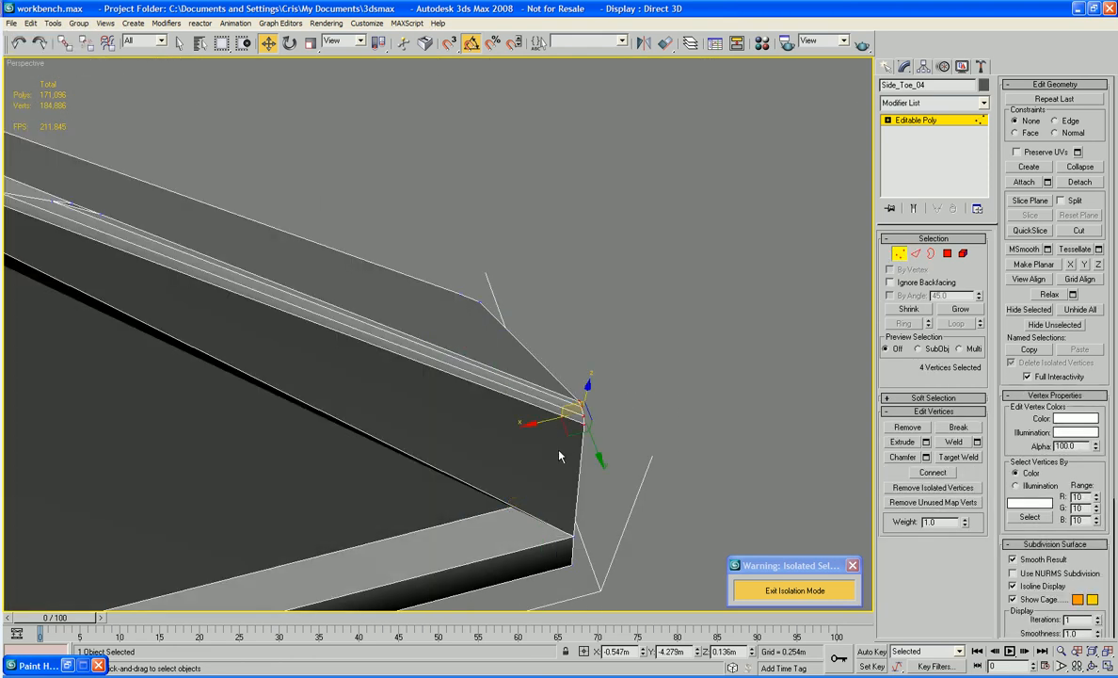
{"action": "scroll", "coordinate": [528, 348], "scroll_direction": "up", "scroll_amount": 4}
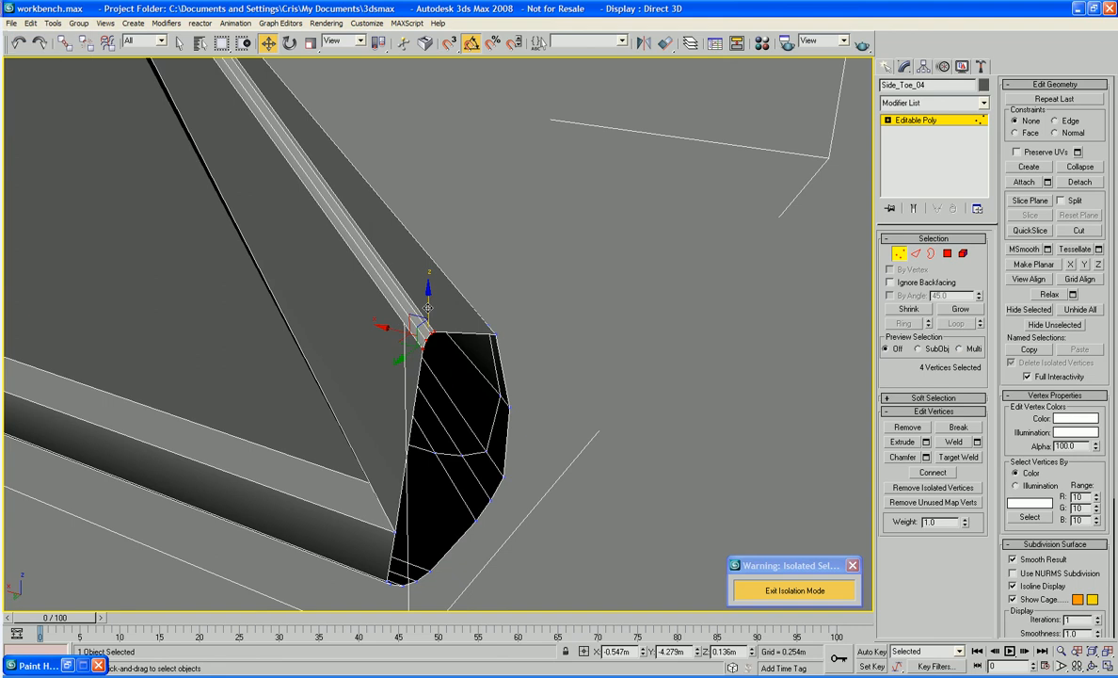
{"action": "left_click_drag", "start_coordinate": [428, 296], "coordinate": [429, 347]}
{"action": "left_click", "coordinate": [642, 340]}
- Raise the vertex where the cross edge meets the toe's lower outer rim by about 0.04 m and shift it slightly backward
{"action": "middle_click_drag", "start_coordinate": [642, 339], "coordinate": [405, 315], "text": "alt"}
{"action": "scroll", "coordinate": [414, 298], "scroll_direction": "down", "scroll_amount": 5}
{"action": "scroll", "coordinate": [495, 335], "scroll_direction": "up", "scroll_amount": 4}
{"action": "scroll", "coordinate": [404, 315], "scroll_direction": "up", "scroll_amount": 5}
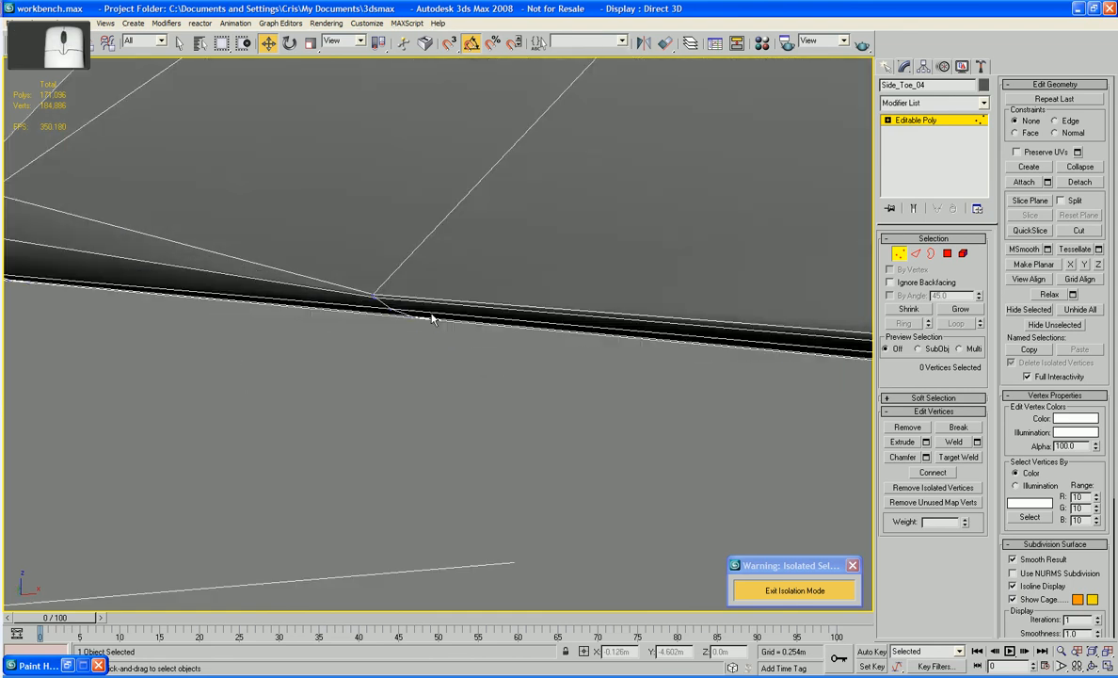
{"action": "left_click", "coordinate": [309, 329]}
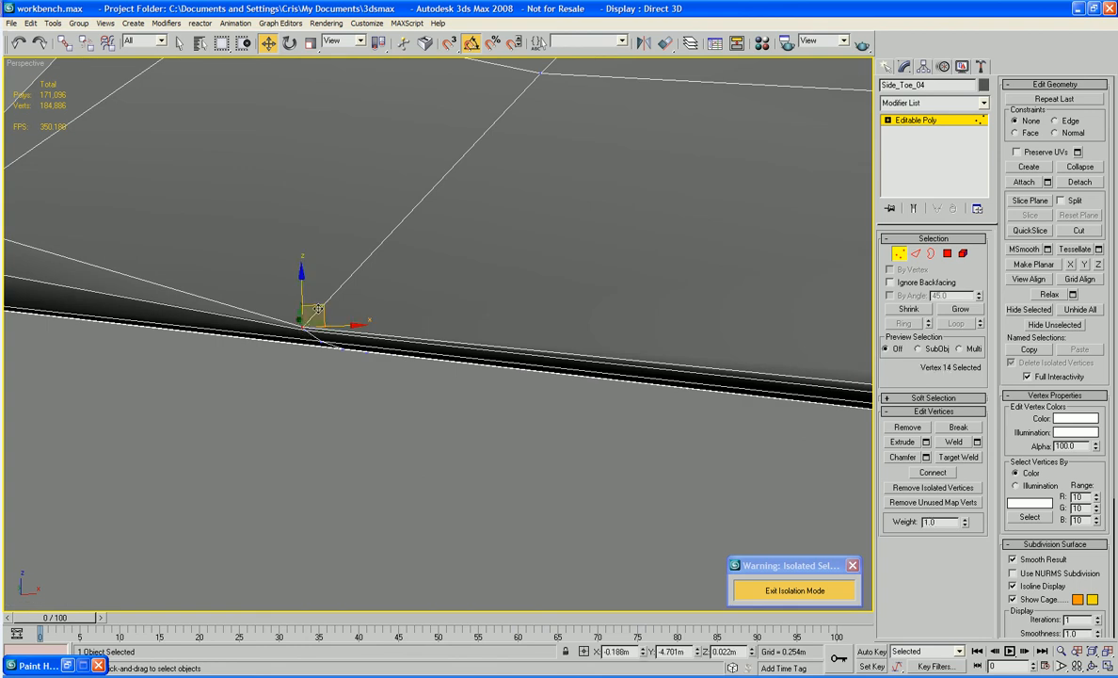
{"action": "left_click_drag", "start_coordinate": [313, 314], "coordinate": [345, 259]}
- Raise the two vertices below it on the lower outer rim to spread the rounded edge, the lowest by about 0.006 m
{"action": "scroll", "coordinate": [345, 259], "scroll_direction": "down", "scroll_amount": 8}
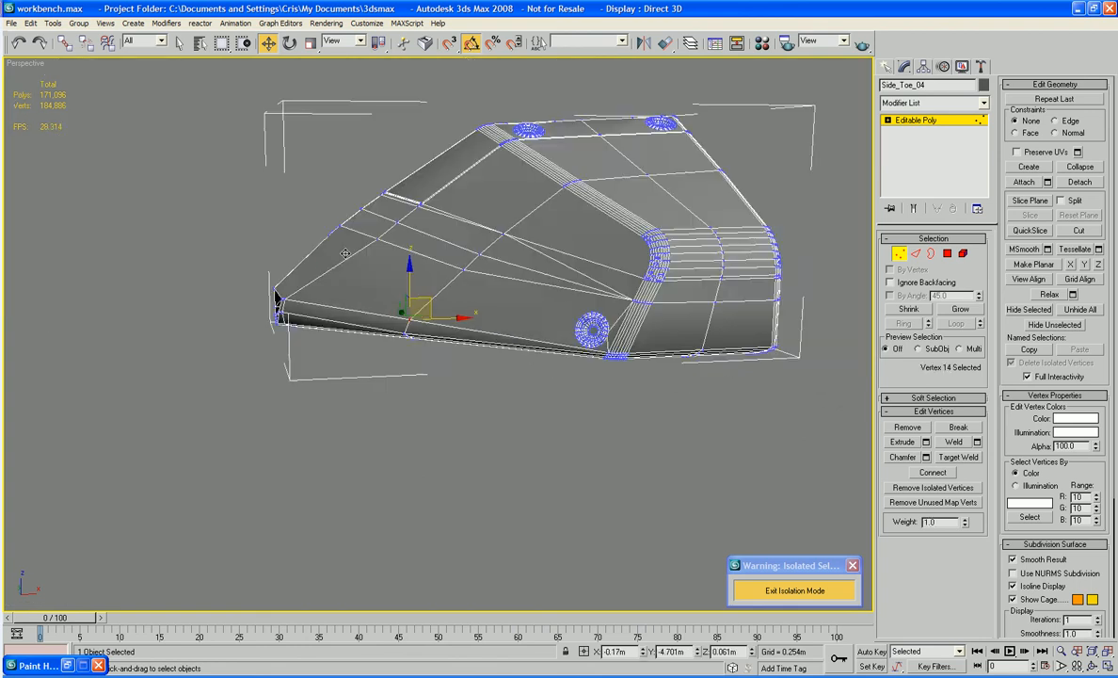
{"action": "middle_click_drag", "start_coordinate": [345, 259], "coordinate": [321, 250], "text": "alt"}
{"action": "scroll", "coordinate": [338, 242], "scroll_direction": "up", "scroll_amount": 5}
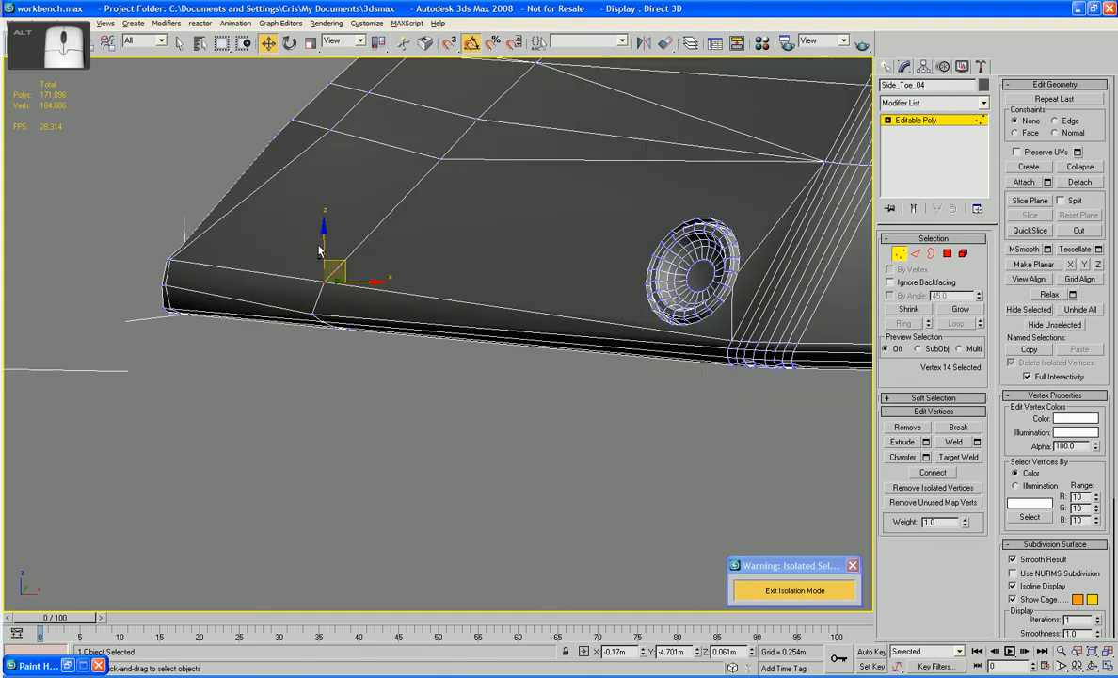
{"action": "left_click", "coordinate": [311, 311]}
{"action": "left_click_drag", "start_coordinate": [326, 298], "coordinate": [323, 330]}
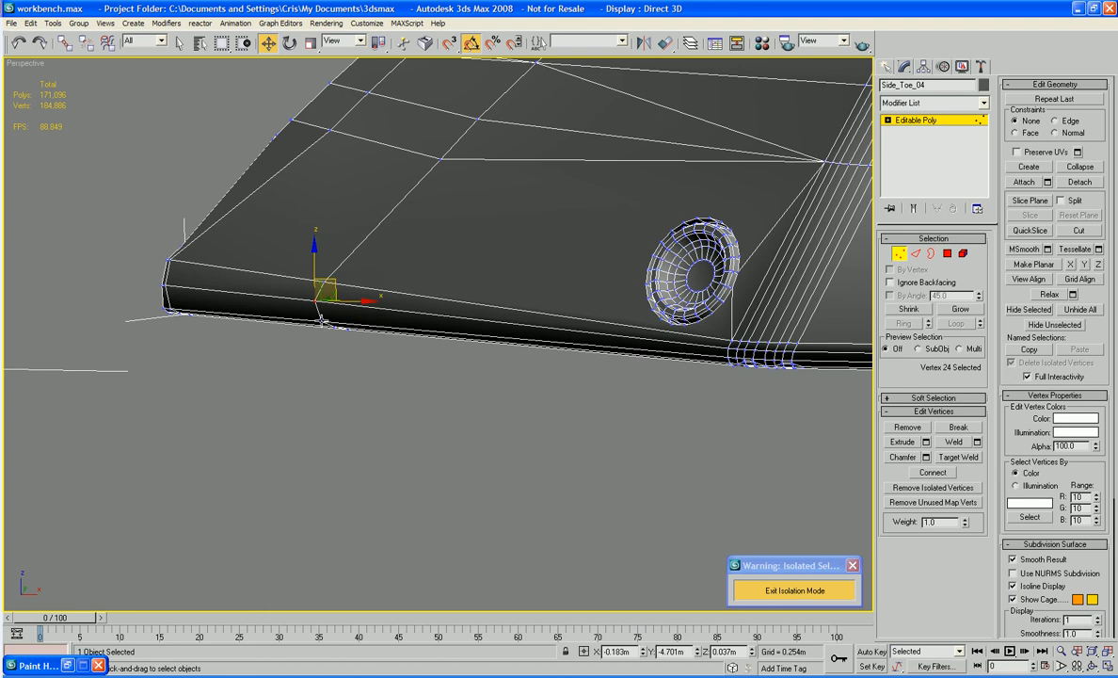
{"action": "left_click", "coordinate": [323, 319]}
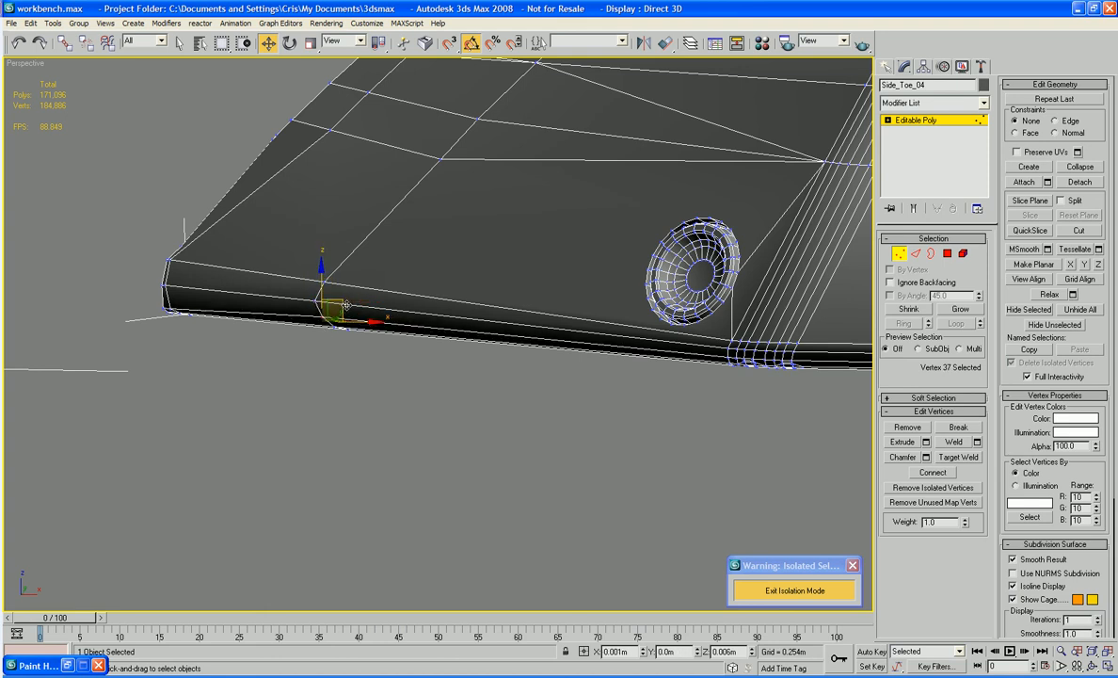
- Delete the two small polygons on the lower outer corner of the toe's cut end
{"action": "scroll", "coordinate": [346, 305], "scroll_direction": "down", "scroll_amount": 5}
{"action": "middle_click_drag", "start_coordinate": [346, 305], "coordinate": [482, 323], "text": "alt"}
{"action": "middle_click_drag", "start_coordinate": [325, 379], "coordinate": [514, 427], "text": "alt"}
{"action": "scroll", "coordinate": [402, 333], "scroll_direction": "up", "scroll_amount": 4}
{"action": "scroll", "coordinate": [450, 395], "scroll_direction": "up", "scroll_amount": 2}
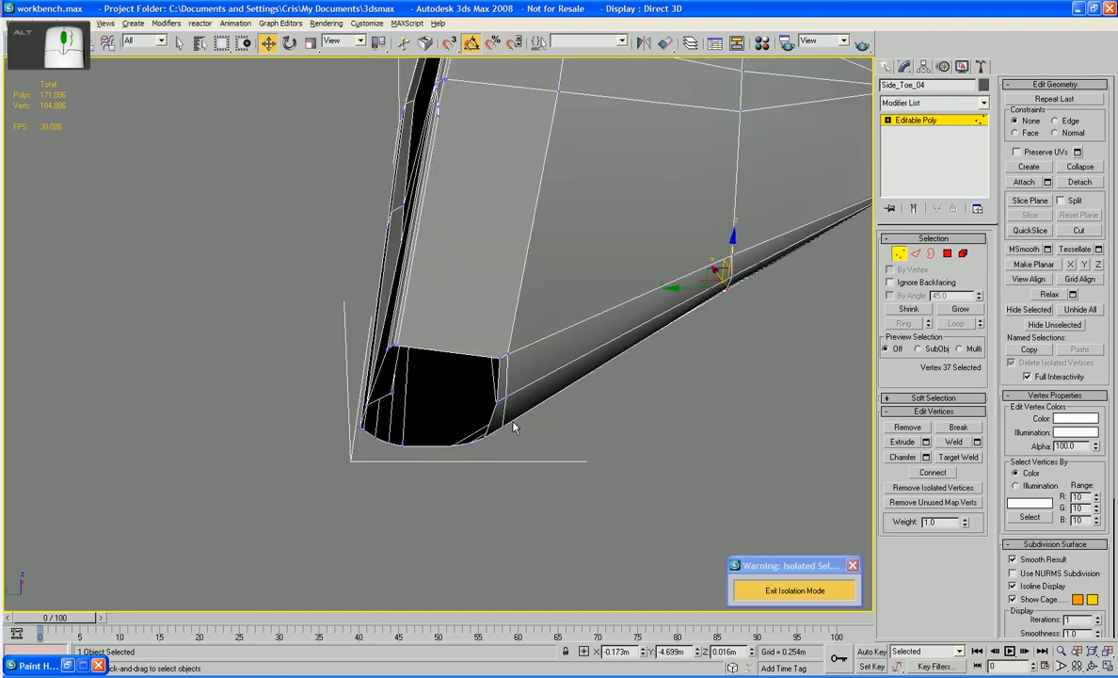
{"action": "left_click", "coordinate": [950, 254]}
{"action": "left_click", "coordinate": [499, 372]}
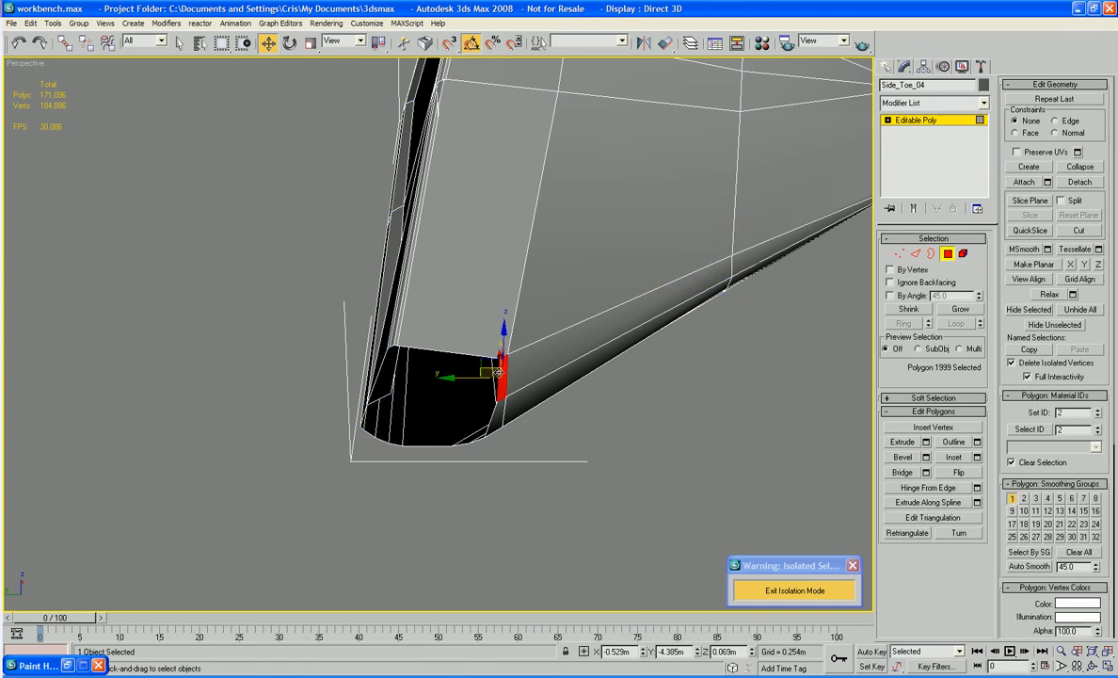
{"action": "left_click", "coordinate": [468, 442]}
{"action": "middle_click_drag", "start_coordinate": [467, 442], "coordinate": [566, 605], "text": "alt"}
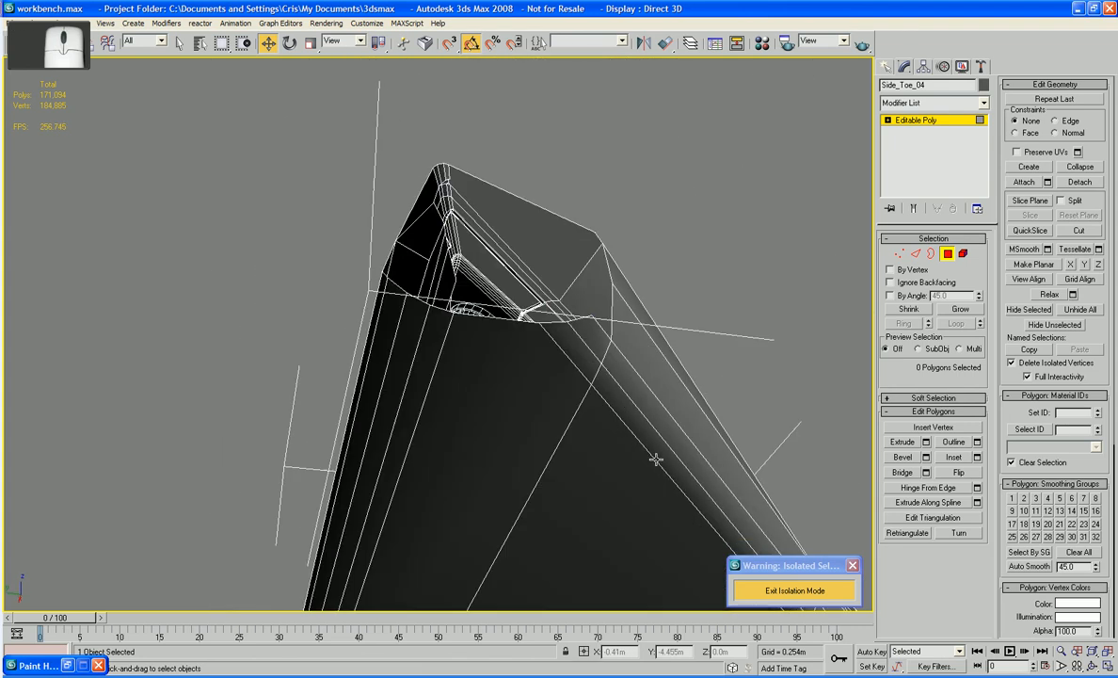
- Move the opening's two outer corner vertices toward negative X and positive Y, the lower by about 0.012 m and the upper by about 0.027 m
{"action": "key", "text": "1"}
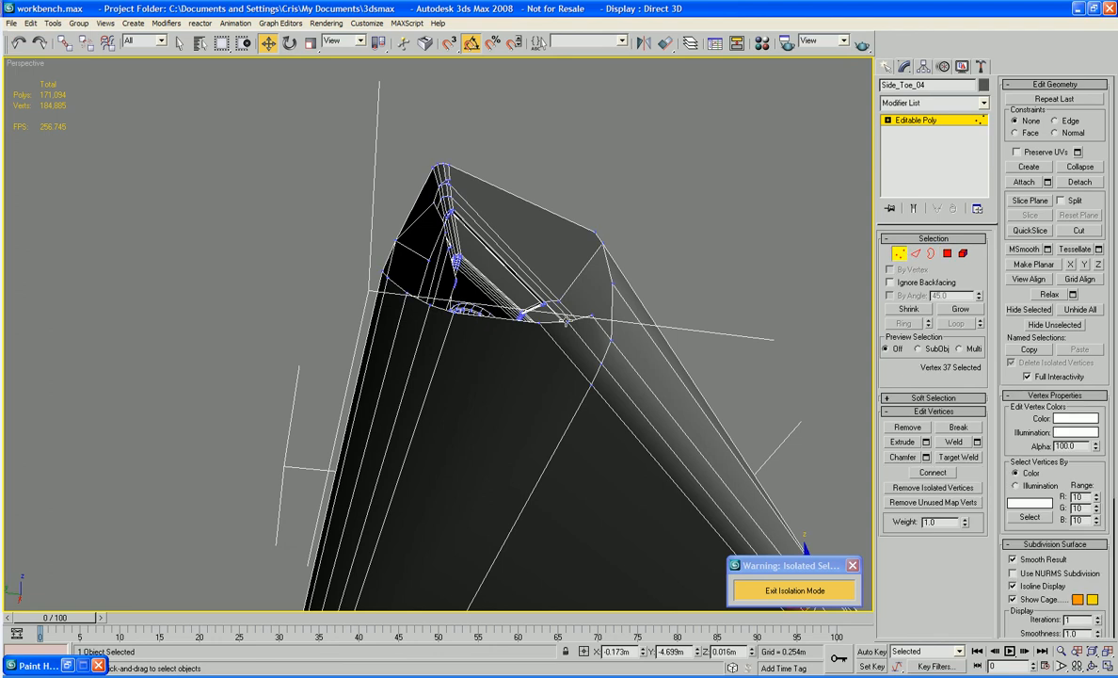
{"action": "left_click", "coordinate": [551, 308]}
{"action": "left_click_drag", "start_coordinate": [549, 303], "coordinate": [536, 287]}
{"action": "left_click", "coordinate": [592, 315]}
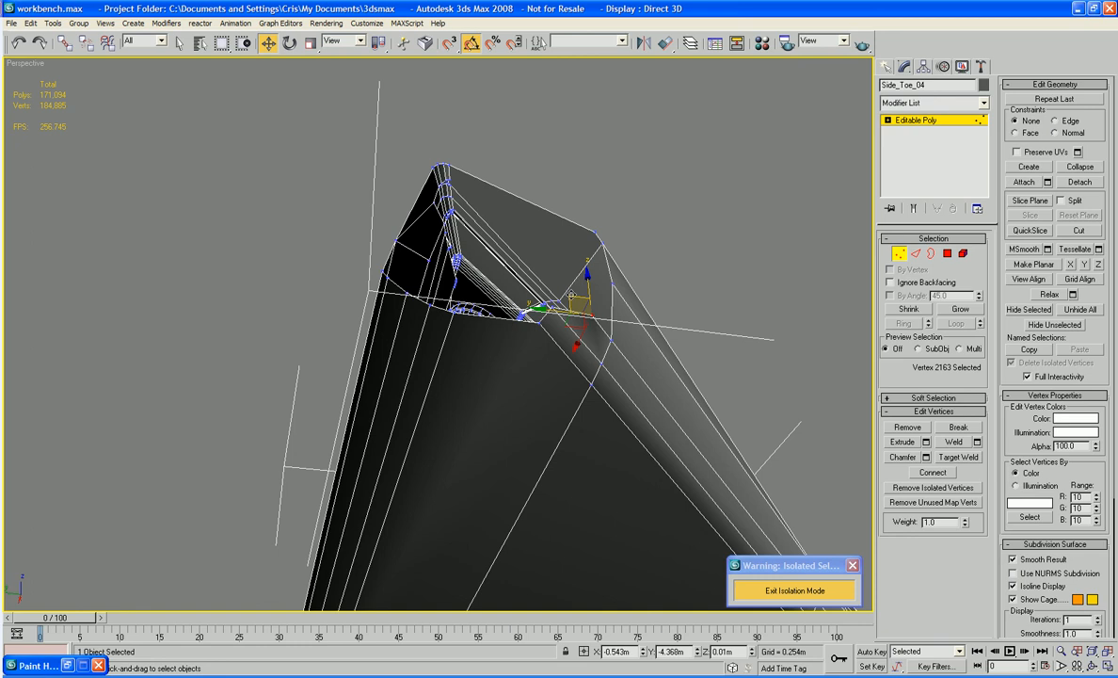
{"action": "key", "text": "ctrl+z"}
{"action": "key", "text": "ctrl+z"}
{"action": "key", "text": "ctrl+z"}
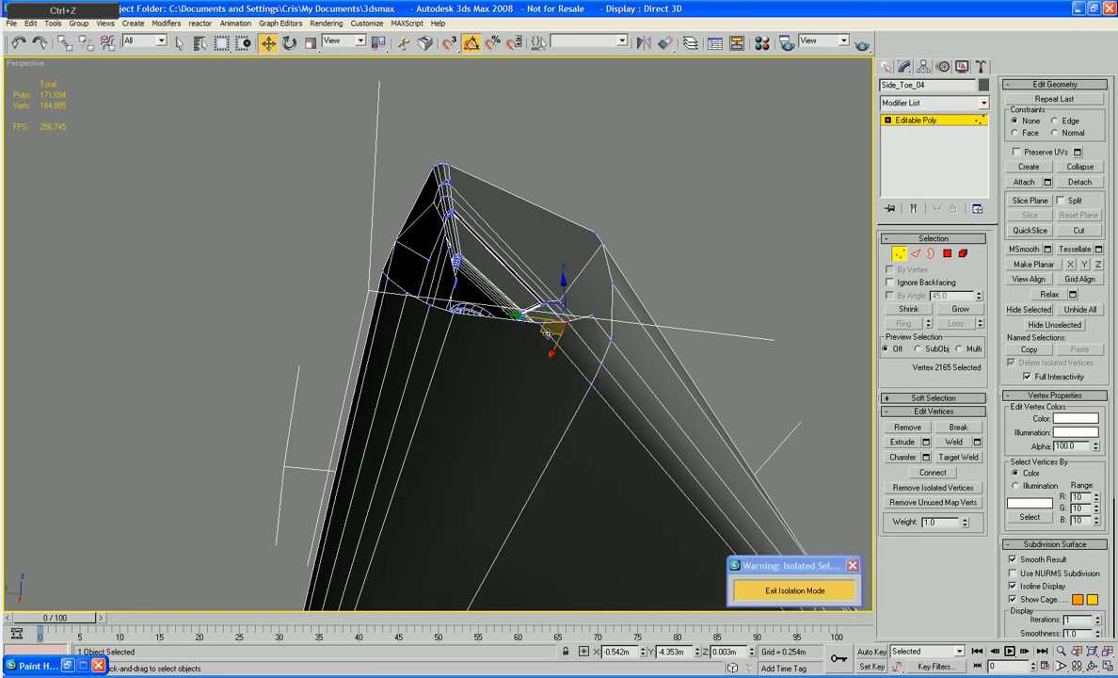
{"action": "left_click_drag", "start_coordinate": [547, 333], "coordinate": [534, 318]}
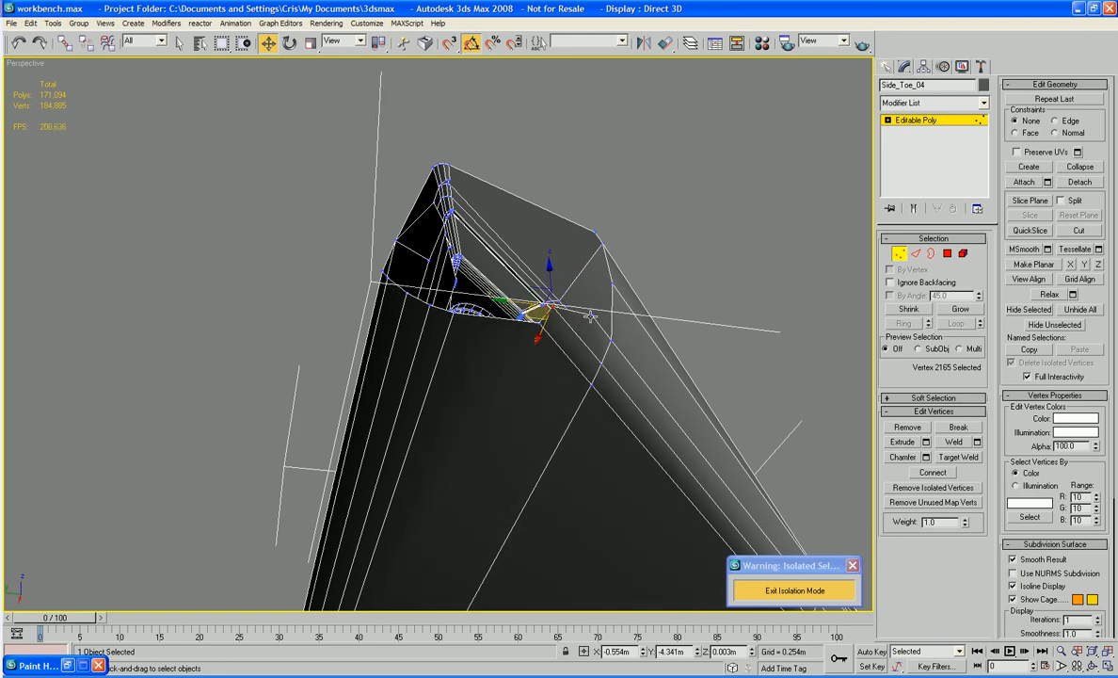
{"action": "left_click", "coordinate": [588, 310]}
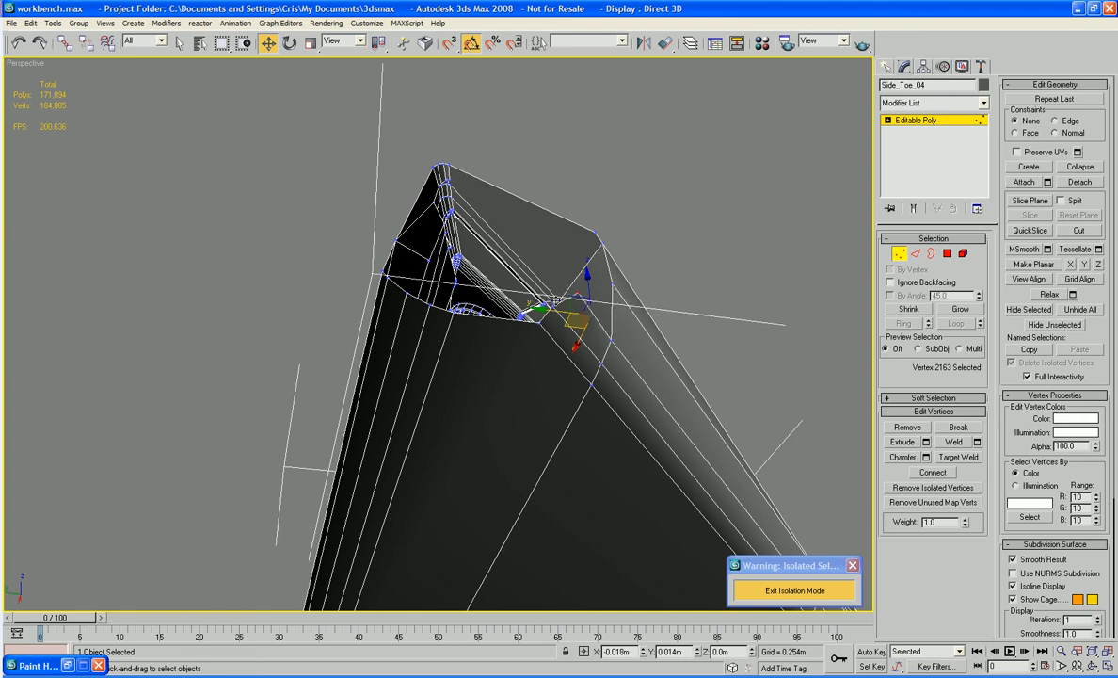
{"action": "left_click_drag", "start_coordinate": [555, 301], "coordinate": [538, 288]}
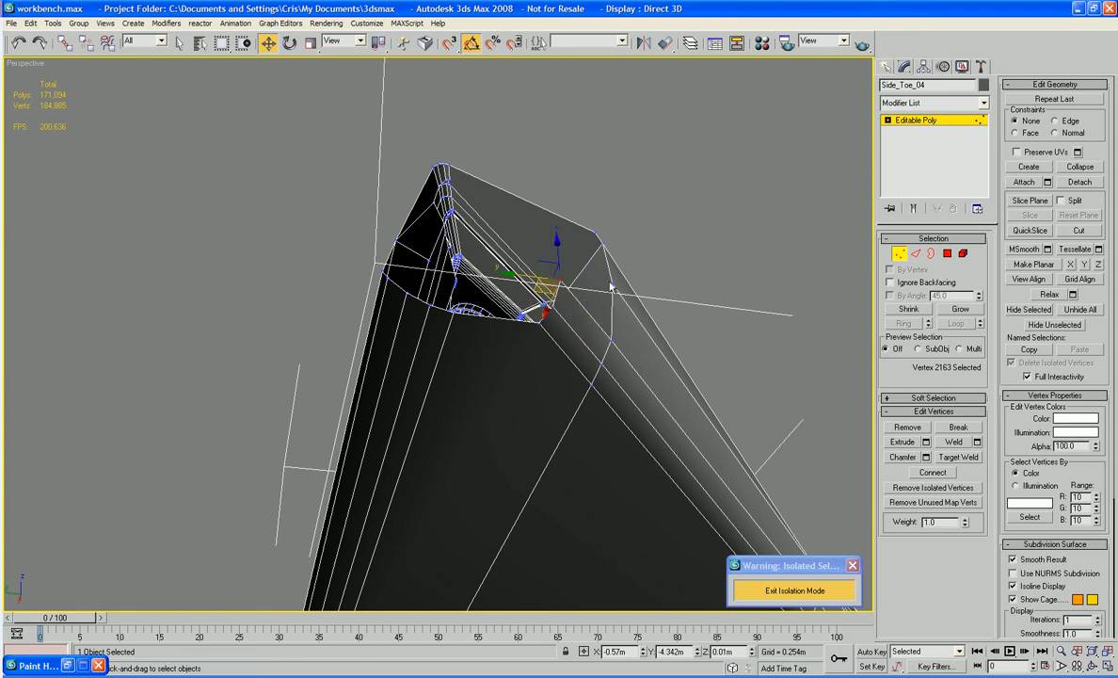
- Extrude the short edge on the opening's lower rim upward twice to form two stacked faces
{"action": "middle_click_drag", "start_coordinate": [611, 286], "coordinate": [558, 320], "text": "alt"}
{"action": "scroll", "coordinate": [570, 352], "scroll_direction": "up", "scroll_amount": 3}
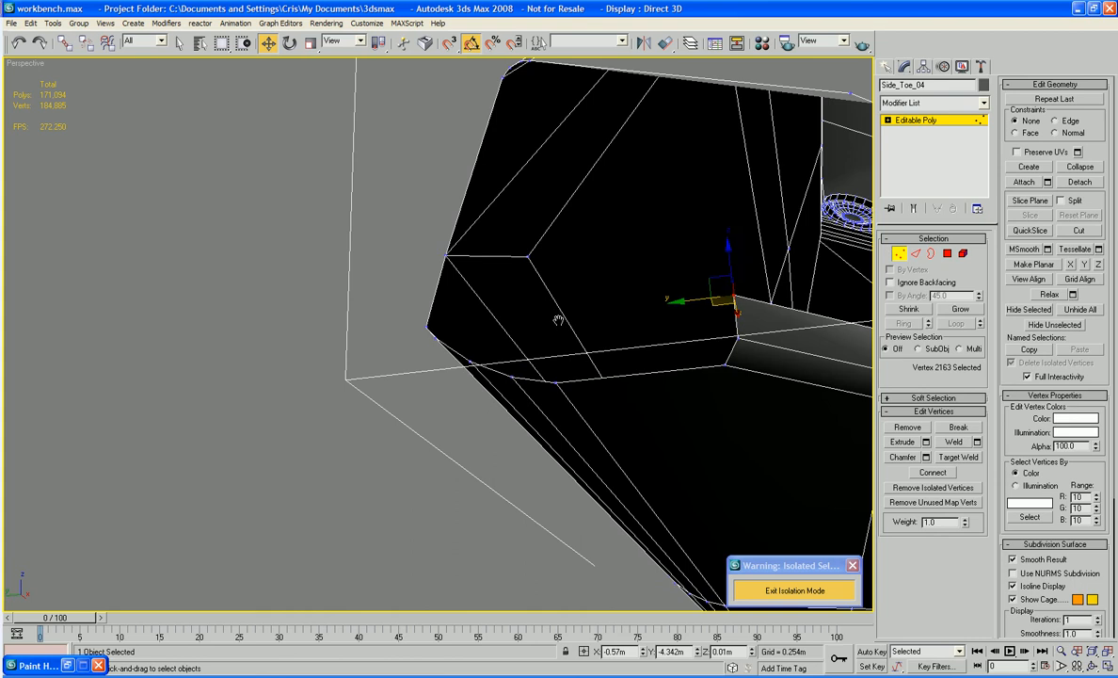
{"action": "left_click", "coordinate": [915, 253]}
{"action": "middle_click_drag", "start_coordinate": [514, 369], "coordinate": [481, 383], "text": "alt"}
{"action": "key", "text": "z"}
{"action": "middle_click_drag", "start_coordinate": [369, 431], "coordinate": [355, 484], "text": "alt"}
{"action": "left_click_drag", "start_coordinate": [450, 326], "coordinate": [342, 100], "text": "shift"}
{"action": "scroll", "coordinate": [342, 100], "scroll_direction": "down", "scroll_amount": 2}
{"action": "middle_click_drag", "start_coordinate": [342, 105], "coordinate": [407, 254], "text": "alt"}
{"action": "scroll", "coordinate": [397, 190], "scroll_direction": "up", "scroll_amount": 2}
{"action": "scroll", "coordinate": [369, 268], "scroll_direction": "up", "scroll_amount": 2}
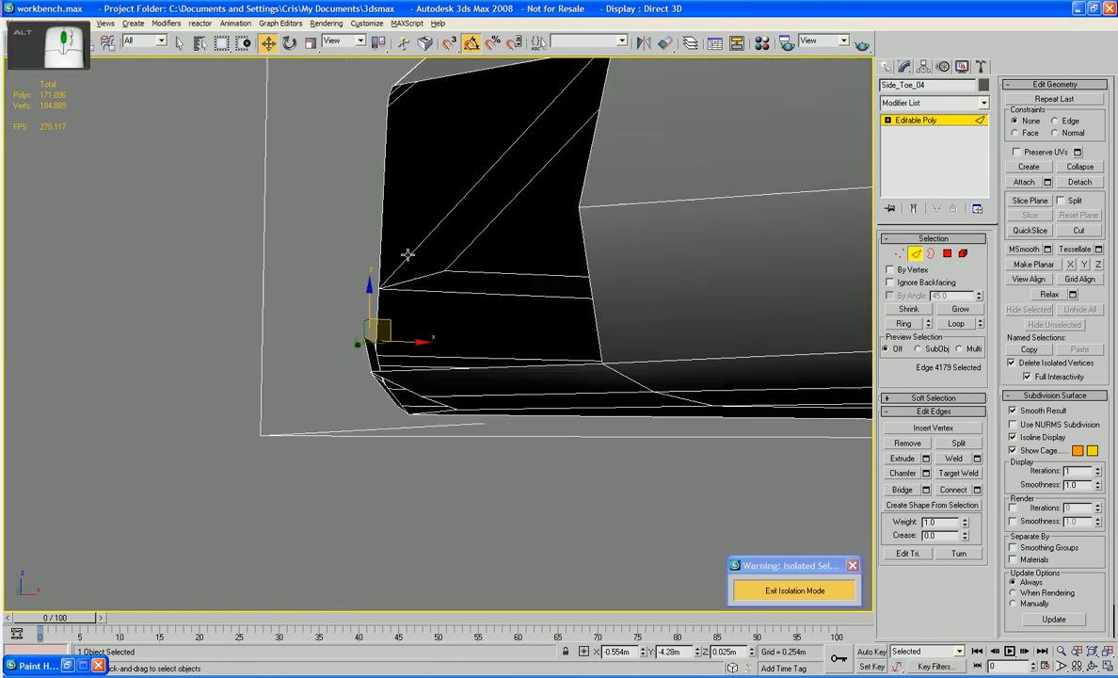
- Raise the two outer corner vertices, shifting the upper one slightly toward positive X and the lower one about 0.004 m toward negative X
{"action": "left_click", "coordinate": [899, 254]}
{"action": "left_click", "coordinate": [367, 374]}
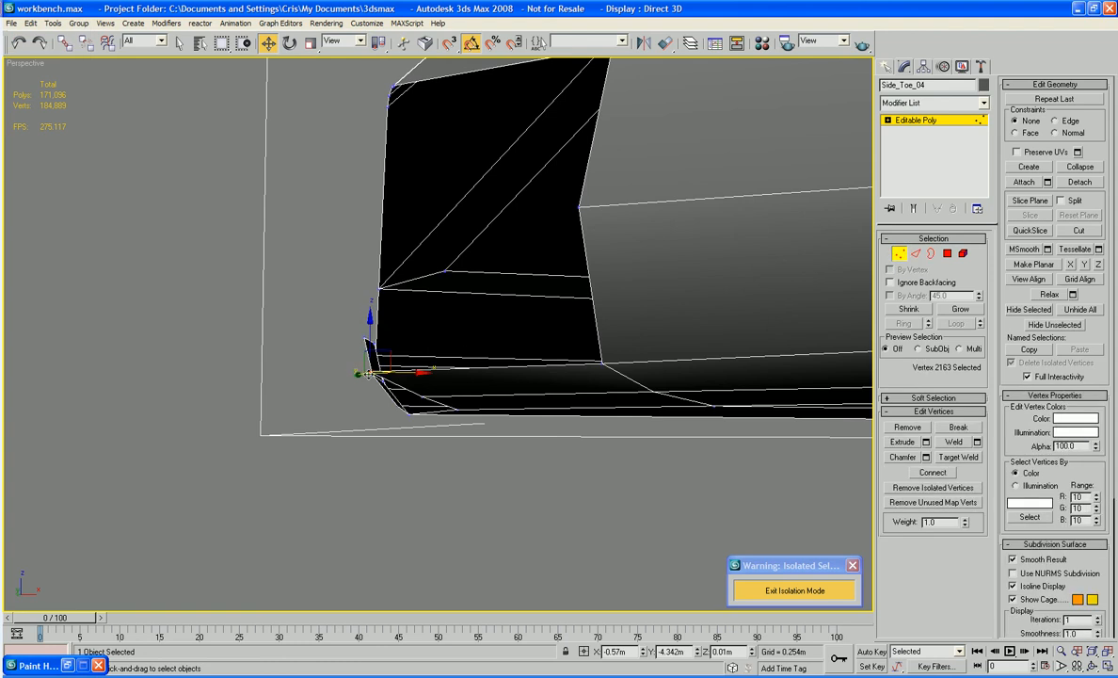
{"action": "left_click_drag", "start_coordinate": [374, 379], "coordinate": [404, 325]}
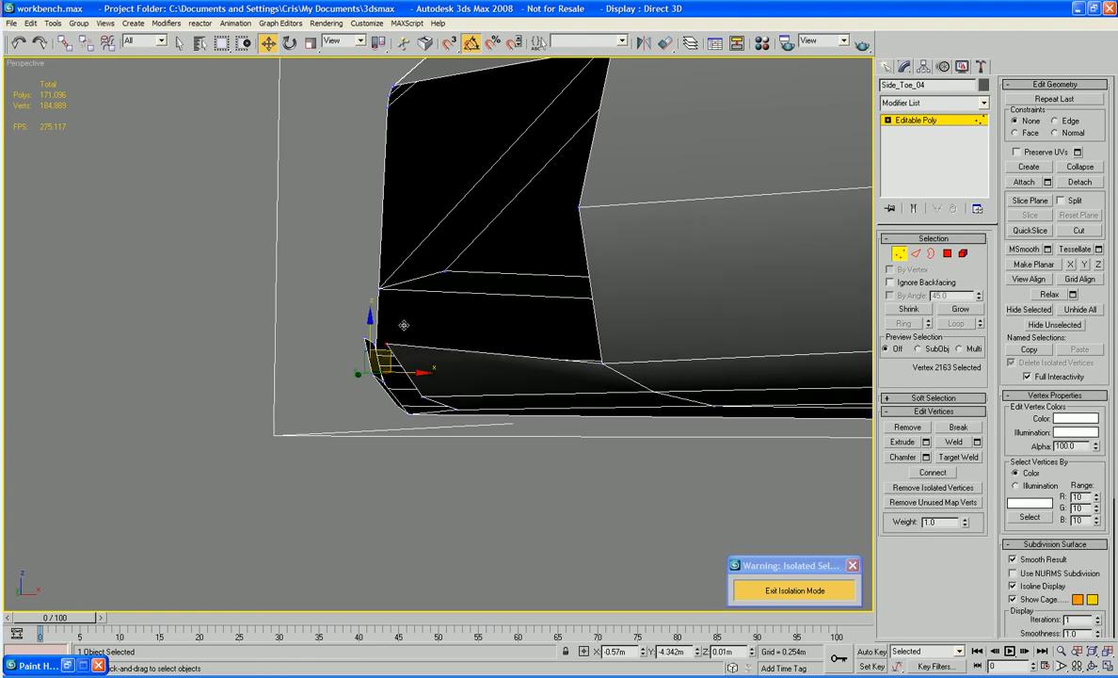
{"action": "left_click", "coordinate": [423, 397]}
{"action": "left_click_drag", "start_coordinate": [440, 388], "coordinate": [428, 376]}
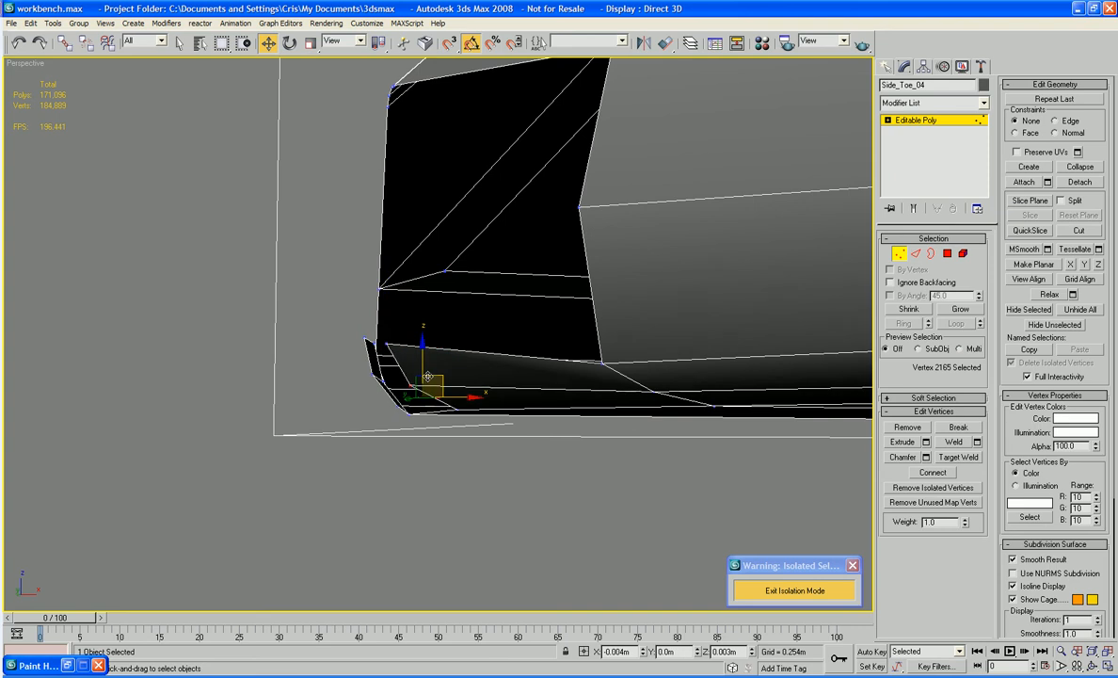
- Bridge the side edge of the upper extruded face to the matching edge at the outer corner of the opening
{"action": "middle_click_drag", "start_coordinate": [397, 345], "coordinate": [473, 399], "text": "alt"}
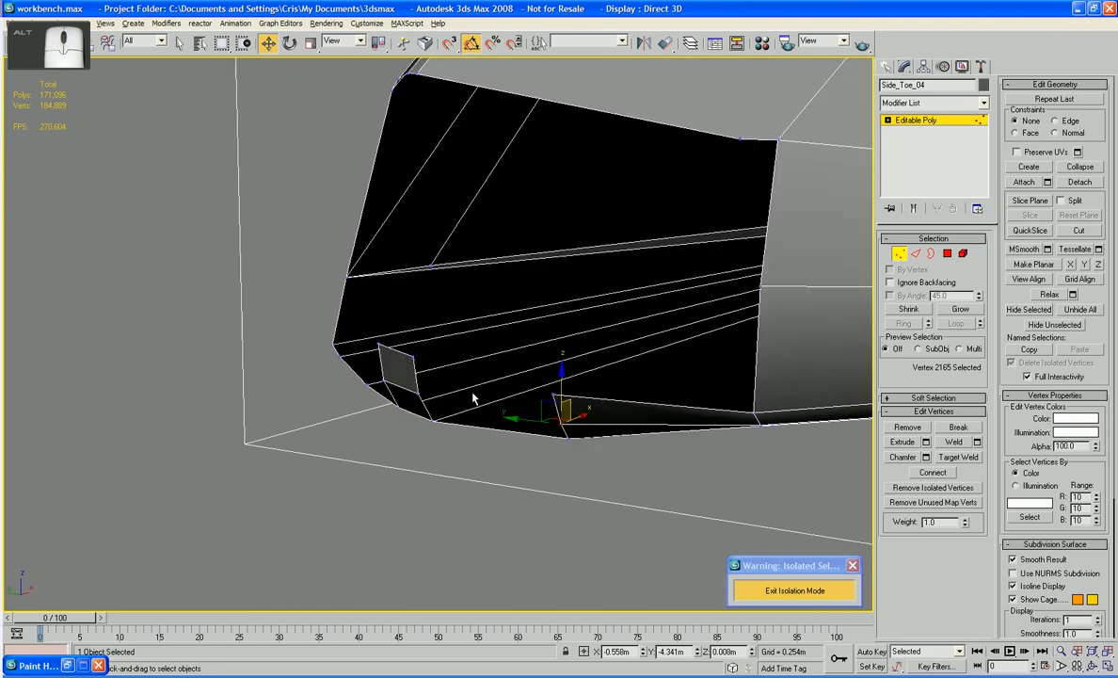
{"action": "key", "text": "2"}
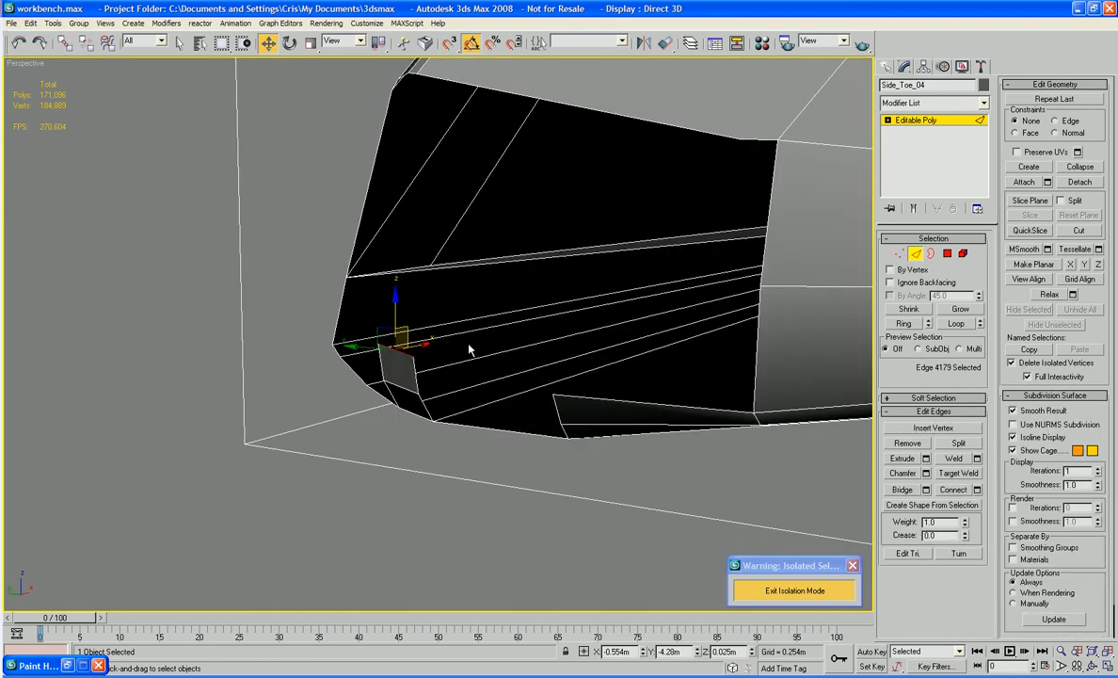
{"action": "left_click", "coordinate": [416, 381]}
{"action": "left_click", "coordinate": [562, 415], "text": "ctrl"}
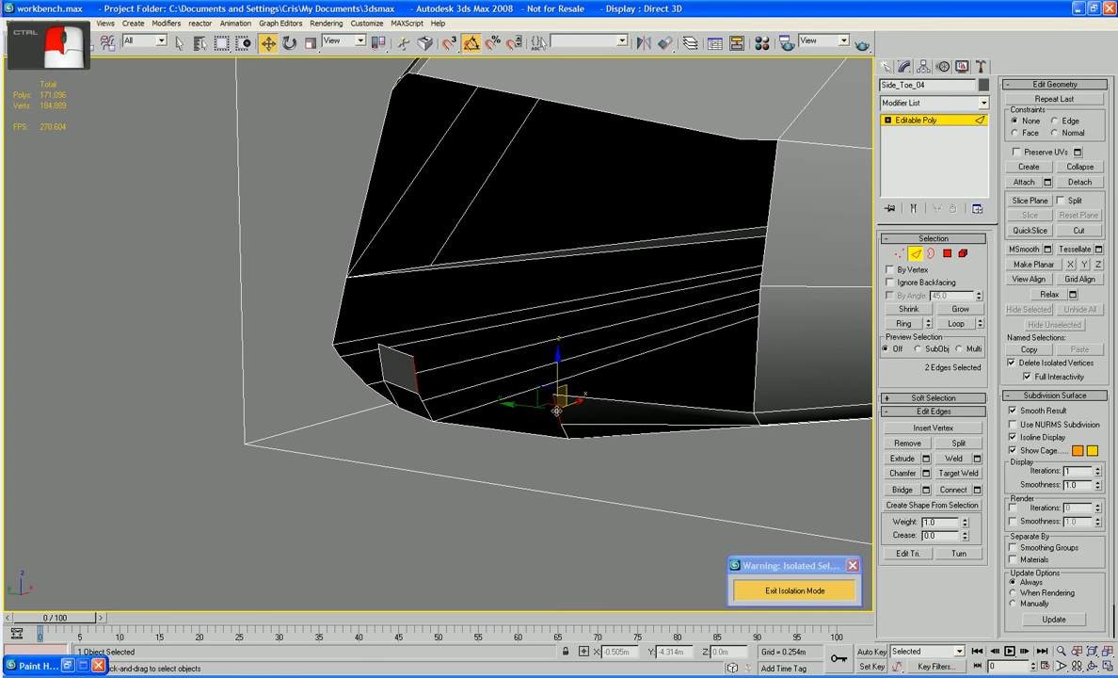
{"action": "left_click", "coordinate": [903, 490]}
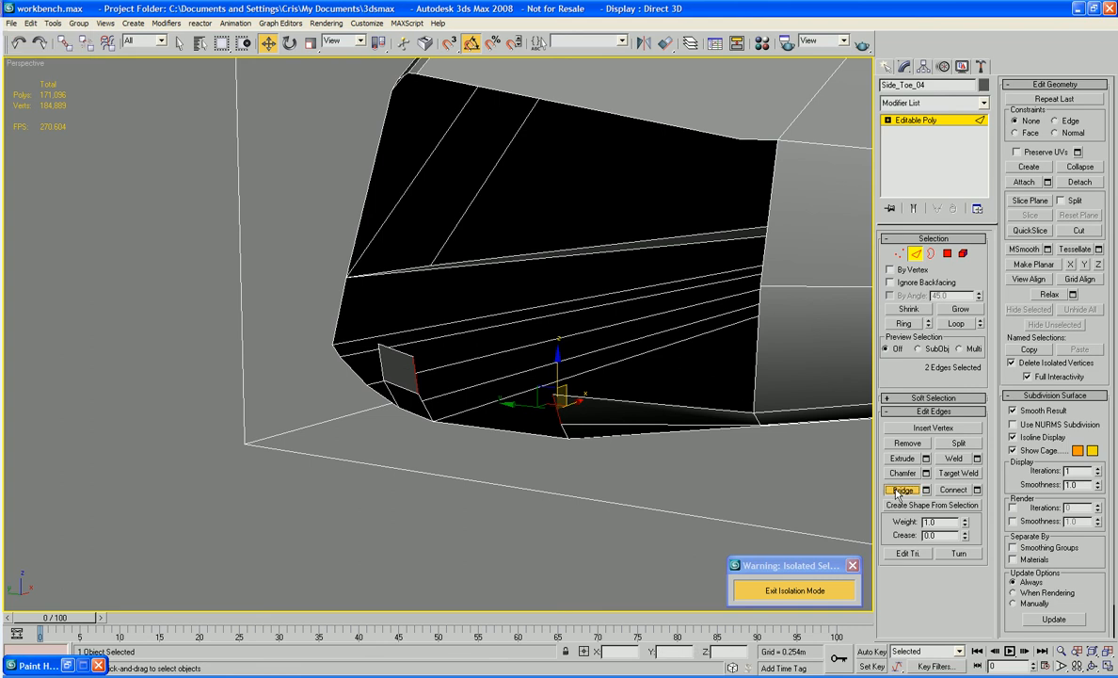
- Cap the open border left beneath the bridged face on the lower rim
{"action": "left_click", "coordinate": [931, 255]}
{"action": "left_click", "coordinate": [521, 431]}
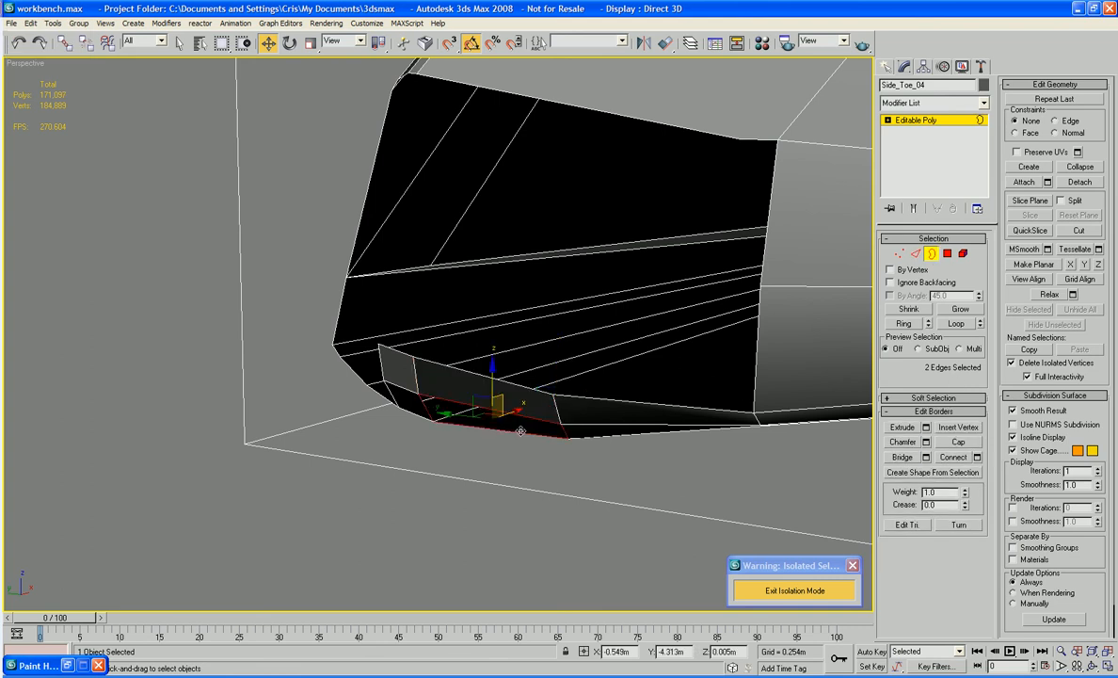
{"action": "left_click", "coordinate": [955, 441]}
- Bridge the extruded strip's upper side edge to the inner wall's short rim edge, and close the gap beneath with a second bridge
{"action": "middle_click_drag", "start_coordinate": [647, 458], "coordinate": [613, 446], "text": "alt"}
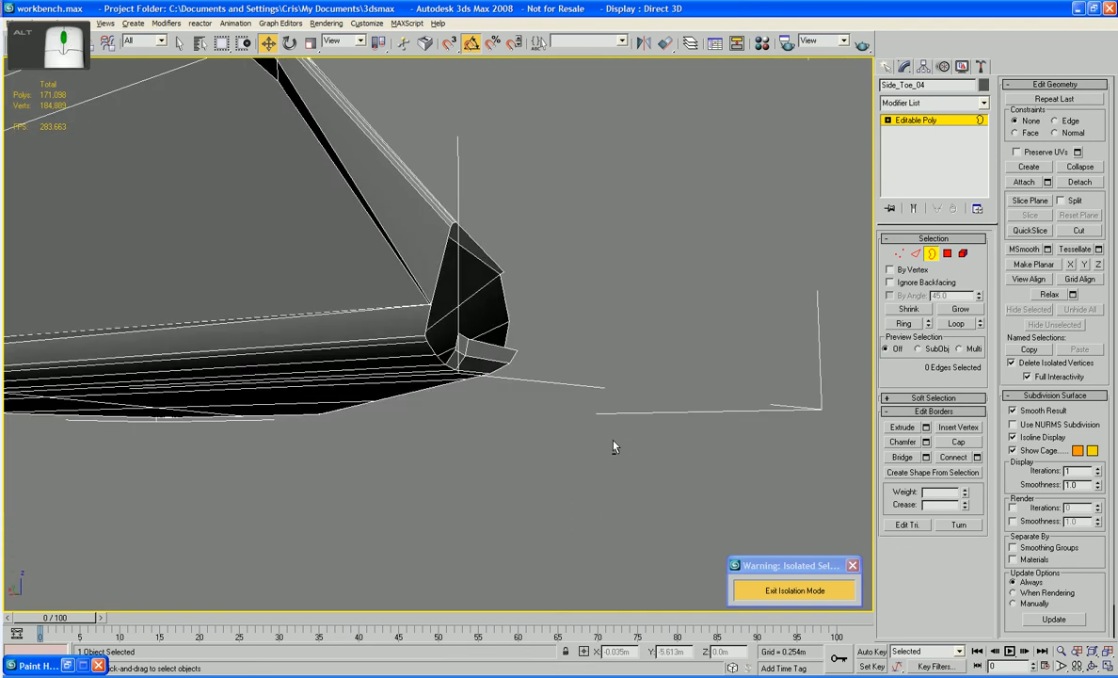
{"action": "scroll", "coordinate": [613, 446], "scroll_direction": "up", "scroll_amount": 5, "text": "alt"}
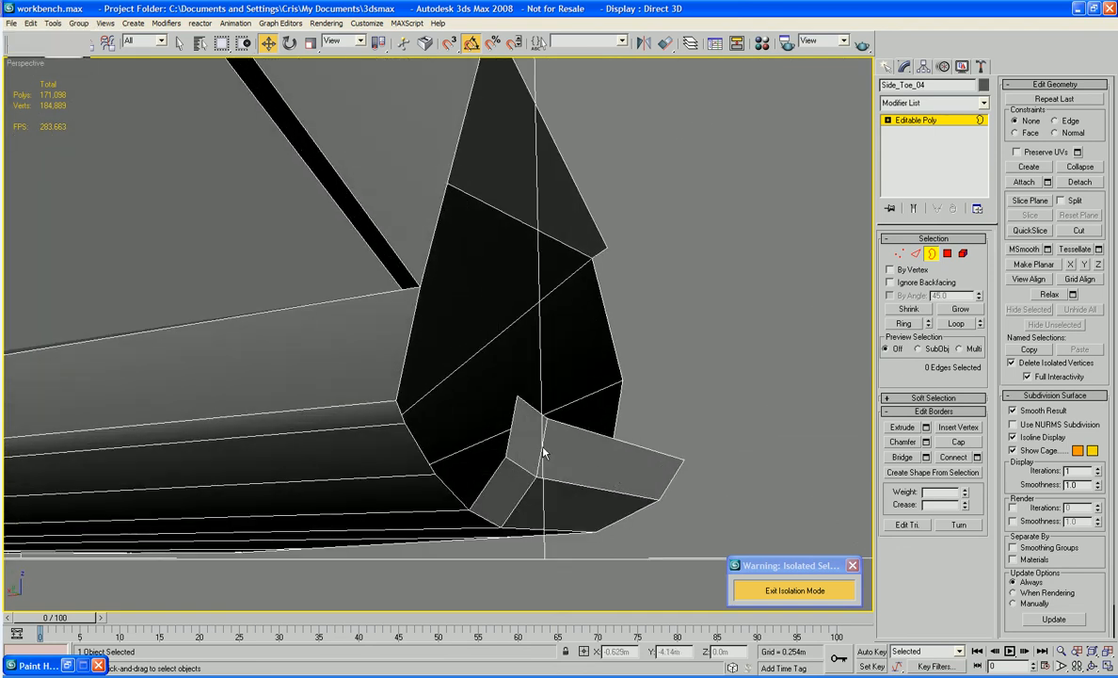
{"action": "left_click", "coordinate": [915, 253]}
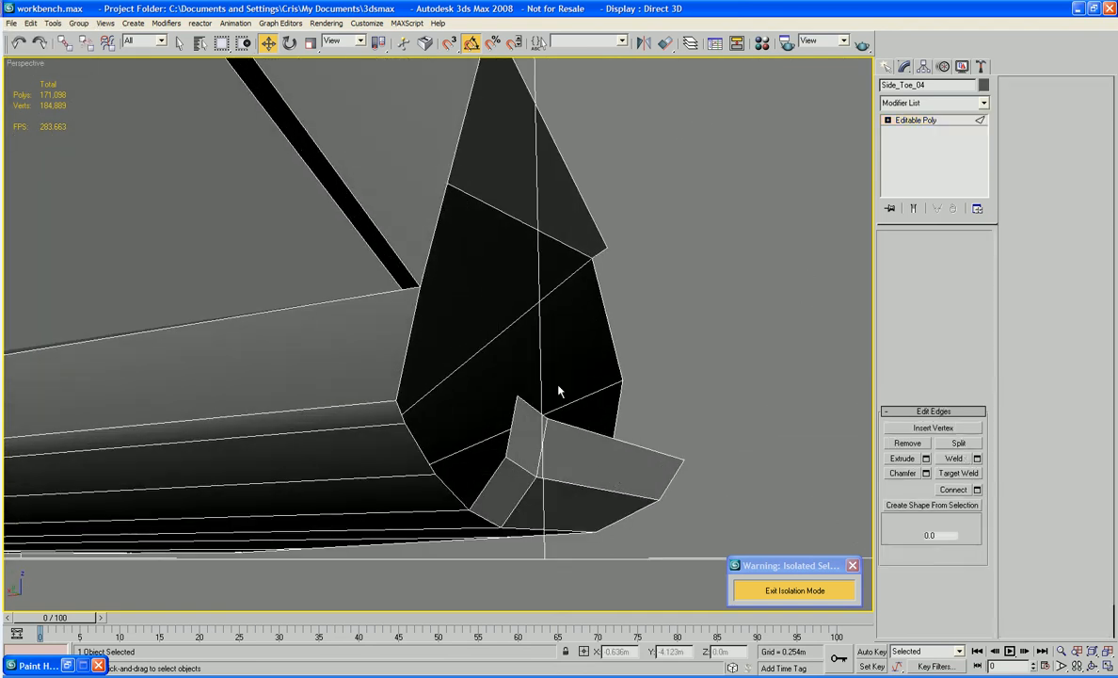
{"action": "left_click", "coordinate": [401, 406]}
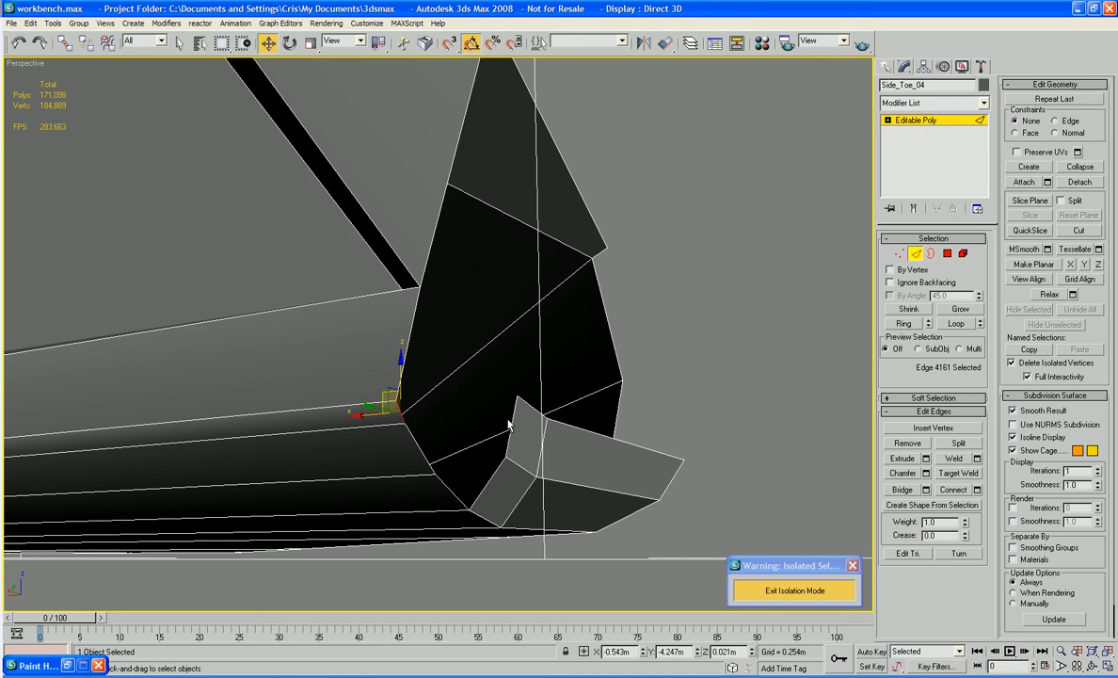
{"action": "left_click", "coordinate": [508, 426], "text": "ctrl"}
{"action": "left_click", "coordinate": [902, 489]}
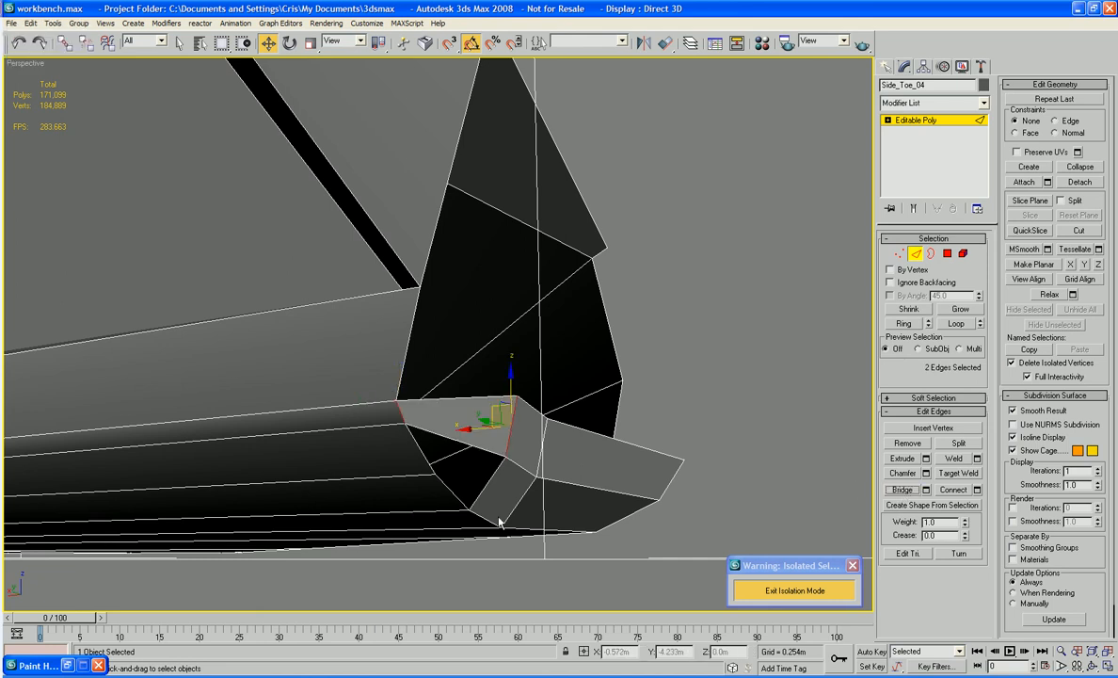
{"action": "left_click", "coordinate": [485, 488]}
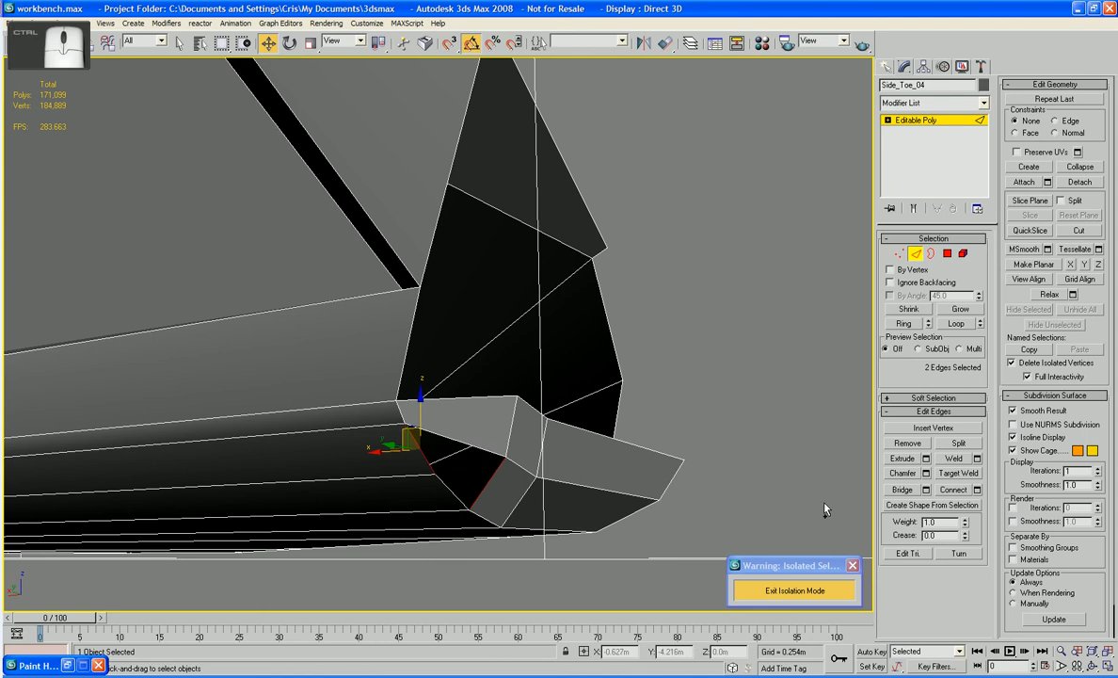
- Shift the upper extruded face's two side edges outward along X to about -0.557 m
{"action": "middle_click_drag", "start_coordinate": [425, 453], "coordinate": [435, 411], "text": "alt"}
{"action": "scroll", "coordinate": [634, 375], "scroll_direction": "down", "scroll_amount": 5}
{"action": "scroll", "coordinate": [567, 404], "scroll_direction": "up", "scroll_amount": 4}
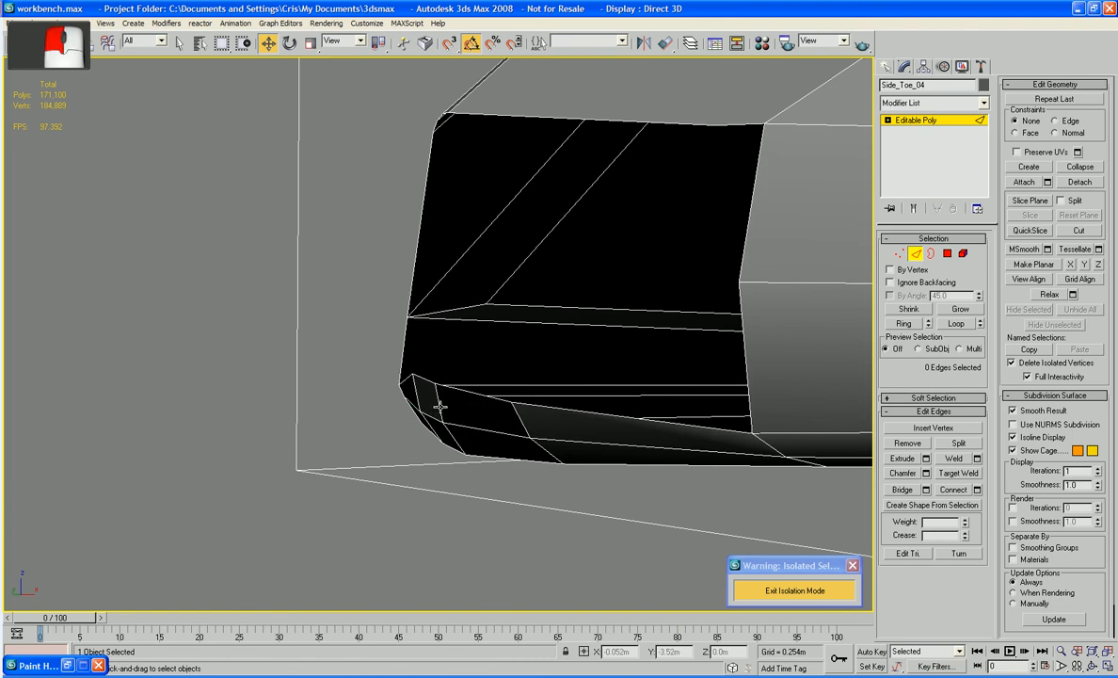
{"action": "left_click", "coordinate": [436, 407]}
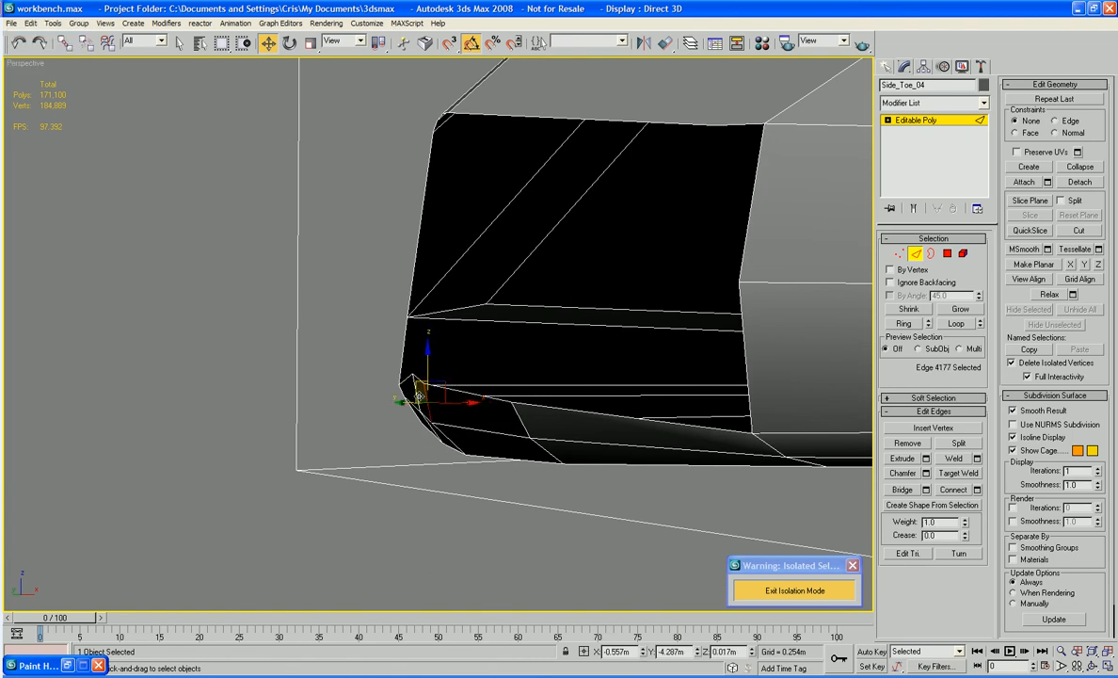
{"action": "left_click", "coordinate": [426, 397]}
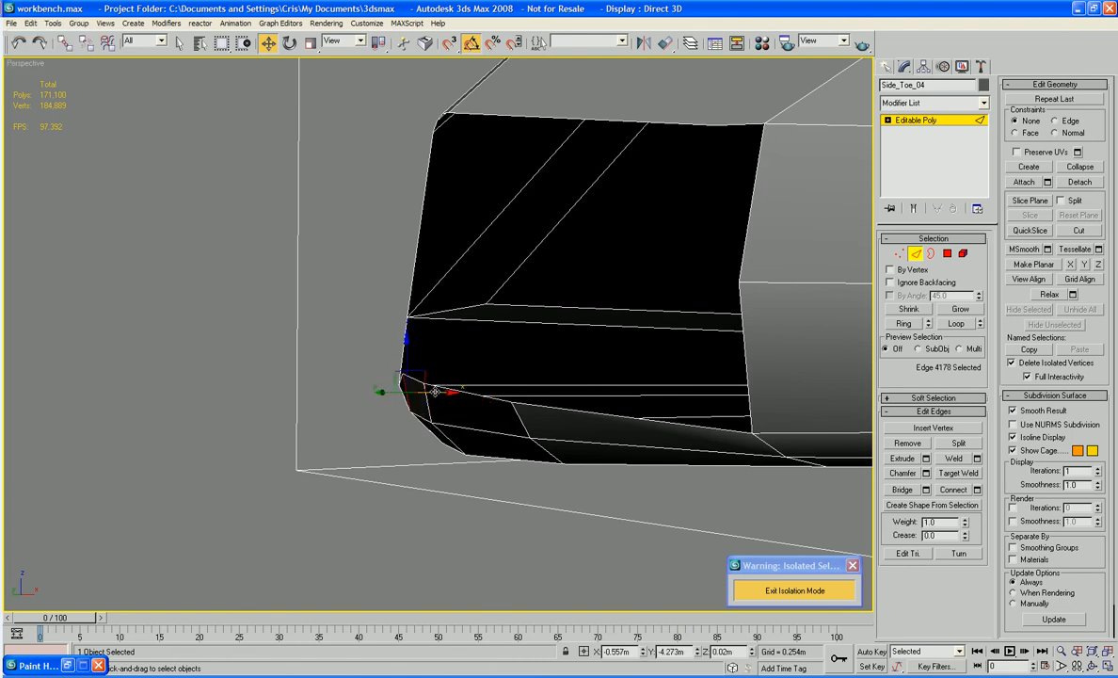
{"action": "middle_click_drag", "start_coordinate": [414, 388], "coordinate": [454, 454], "text": "alt"}
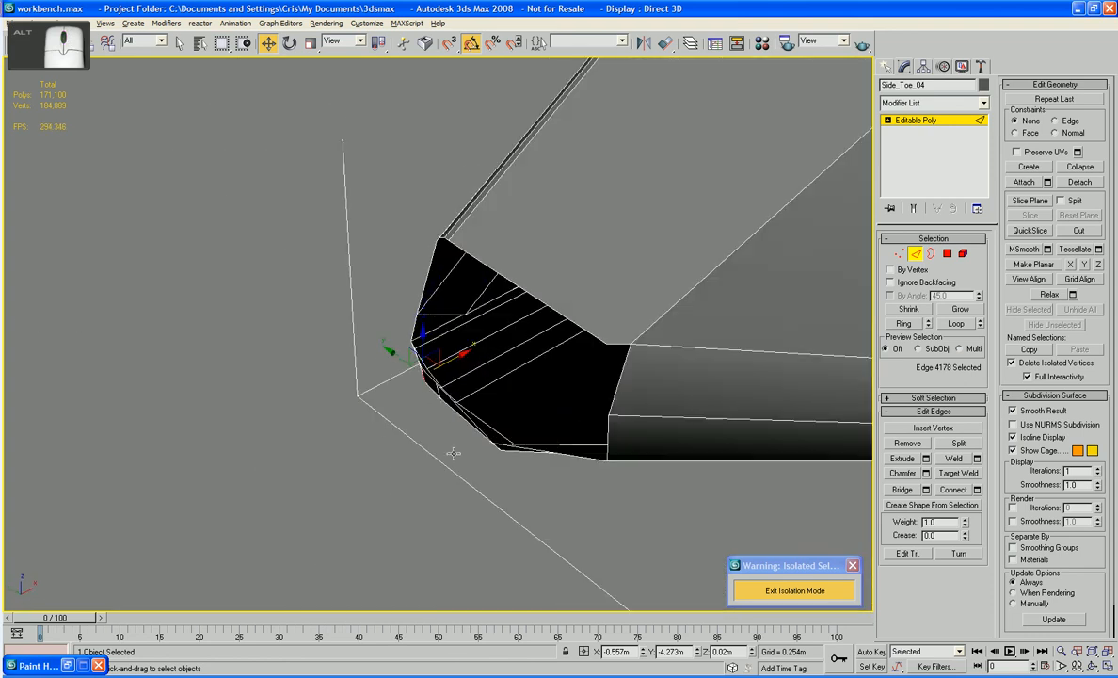
{"action": "left_click", "coordinate": [428, 391]}
{"action": "left_click", "coordinate": [447, 386]}
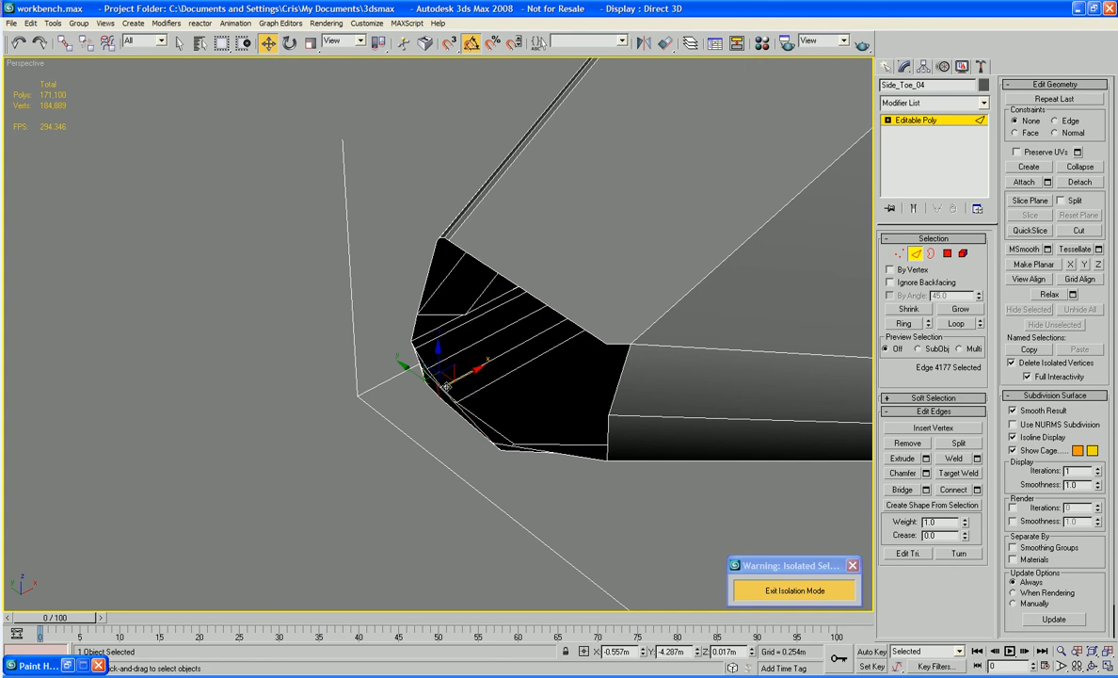
- Ring-select from the opening's upper edge and connect the ring with one new edge along the toe's upper face
{"action": "middle_click_drag", "start_coordinate": [466, 377], "coordinate": [613, 397], "text": "alt"}
{"action": "scroll", "coordinate": [523, 365], "scroll_direction": "down", "scroll_amount": 5}
{"action": "left_click", "coordinate": [419, 381]}
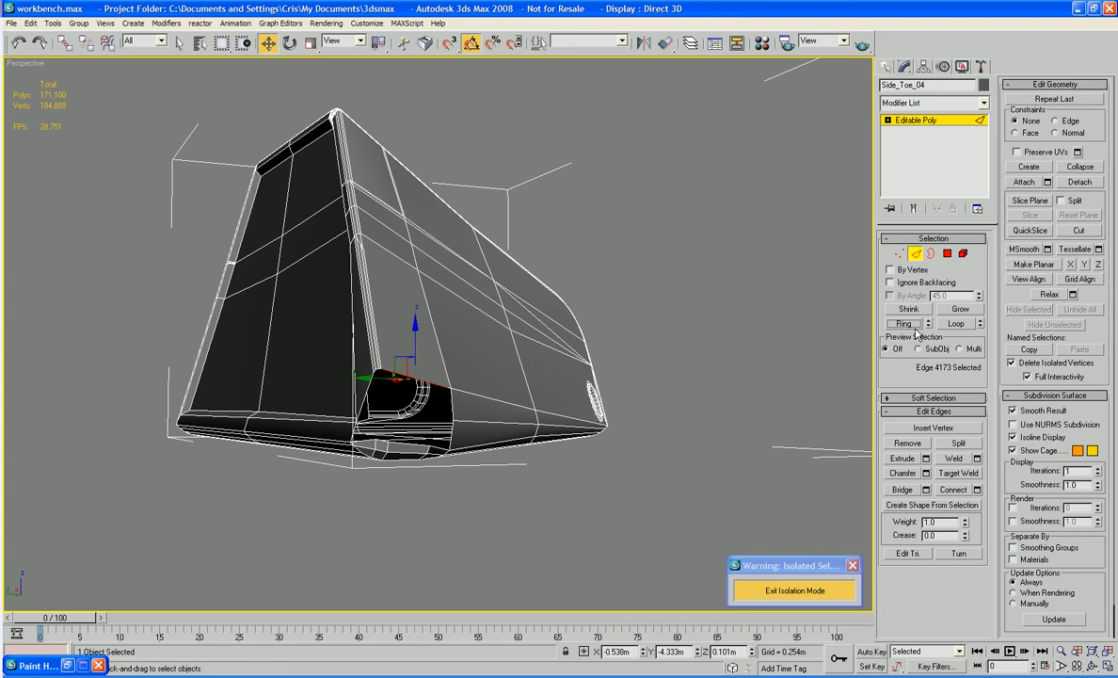
{"action": "left_click", "coordinate": [402, 256]}
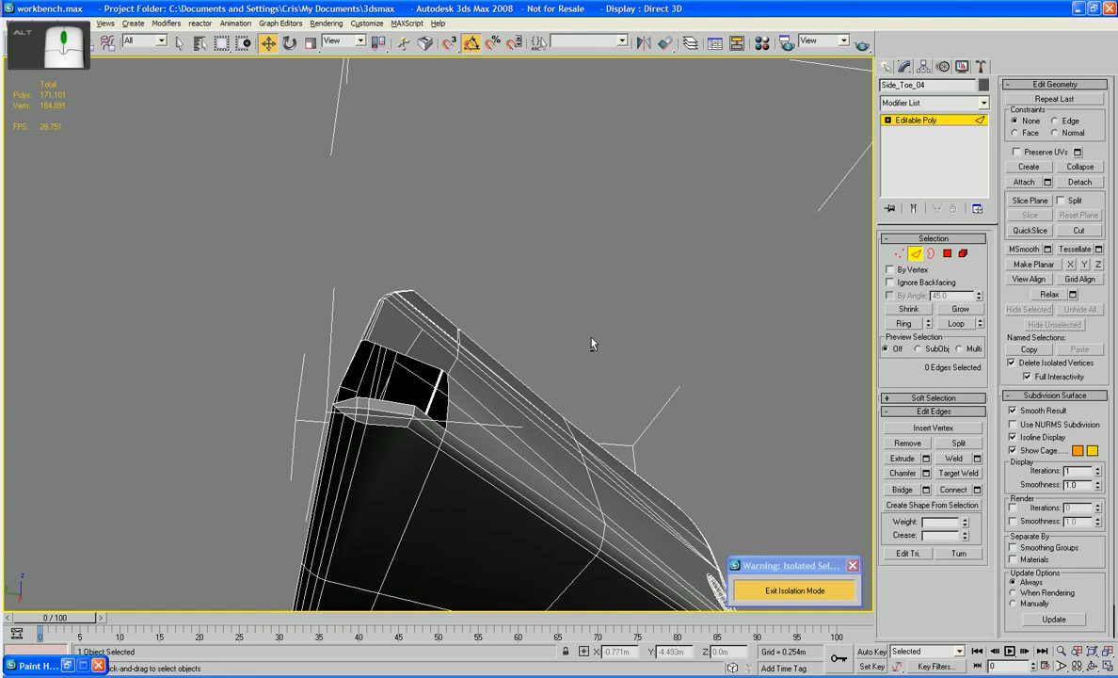
- Move the new edge's end vertex on the opening's upper rim outward along X to about -0.551 m
{"action": "middle_click_drag", "start_coordinate": [591, 343], "coordinate": [526, 387], "text": "alt"}
{"action": "scroll", "coordinate": [574, 357], "scroll_direction": "up", "scroll_amount": 2}
{"action": "left_click", "coordinate": [901, 255]}
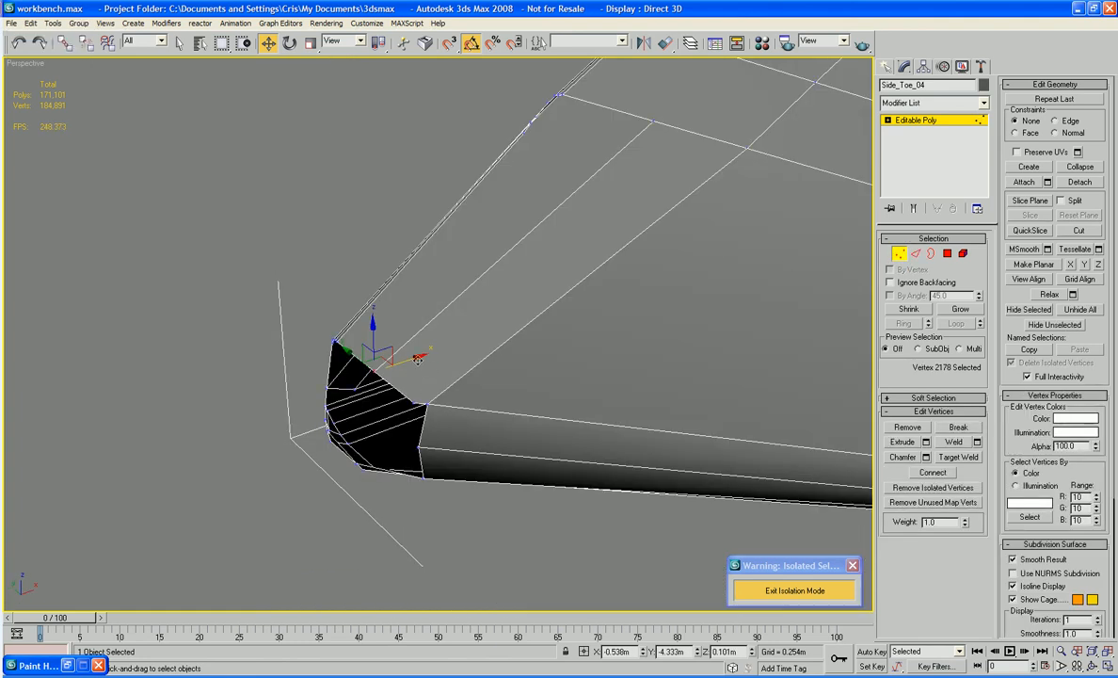
{"action": "left_click_drag", "start_coordinate": [417, 358], "coordinate": [404, 363]}
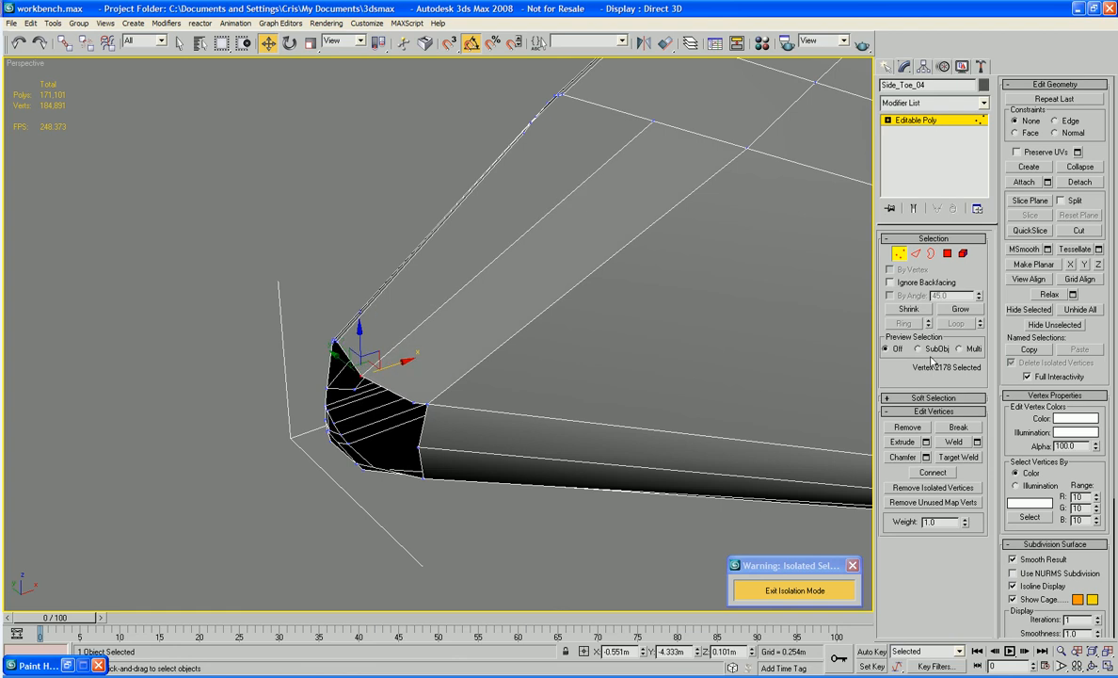
- Target-weld the two closely spaced vertices at the outer corner of the opening's upper rim
{"action": "left_click", "coordinate": [961, 456]}
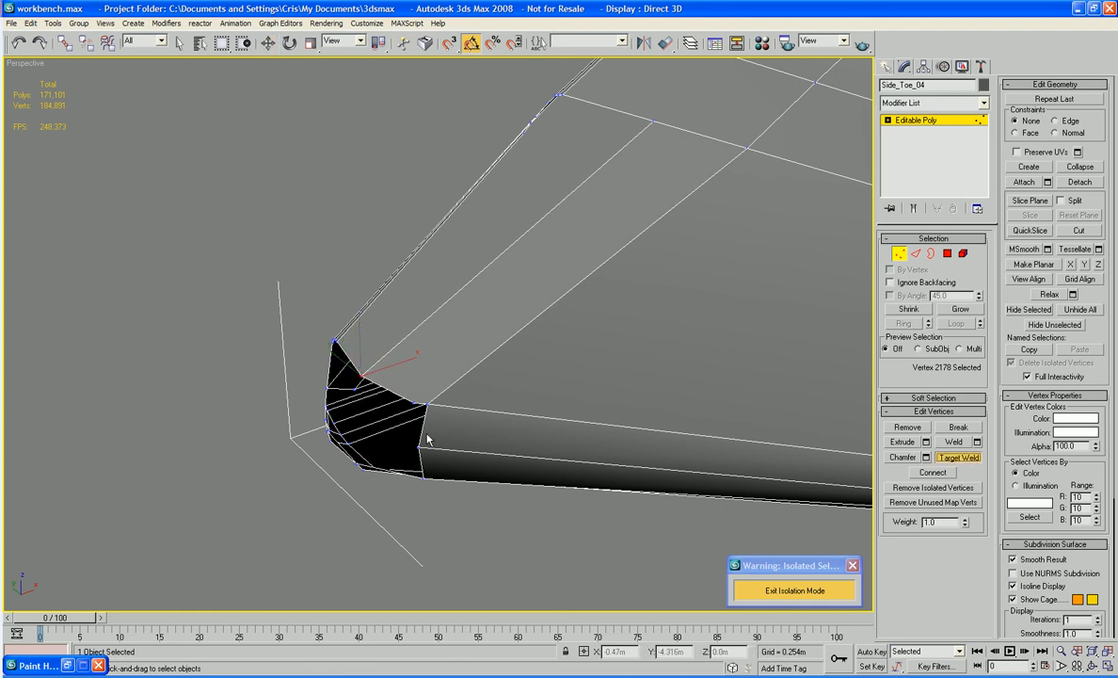
{"action": "left_click", "coordinate": [413, 403]}
{"action": "left_click", "coordinate": [429, 404]}
{"action": "right_click", "coordinate": [404, 488]}
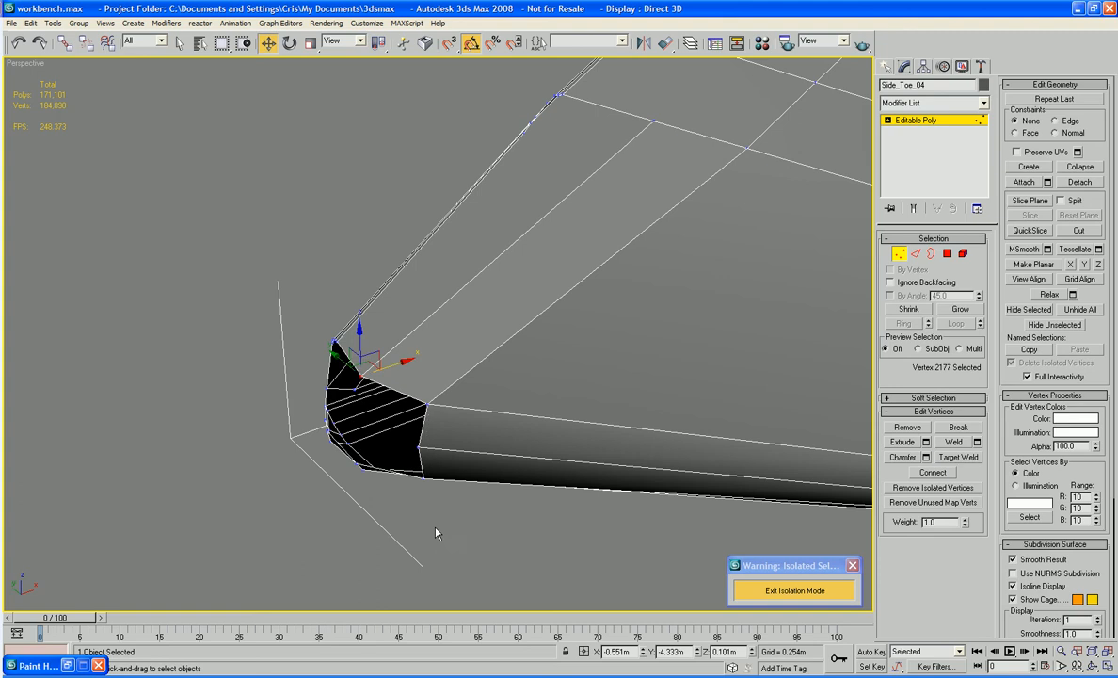
- Bridge the short edge at the opening's upper inner corner to the lower rim edge below it
{"action": "middle_click_drag", "start_coordinate": [404, 489], "coordinate": [542, 503], "text": "alt"}
{"action": "scroll", "coordinate": [542, 504], "scroll_direction": "up", "scroll_amount": 3}
{"action": "scroll", "coordinate": [555, 386], "scroll_direction": "down", "scroll_amount": 5}
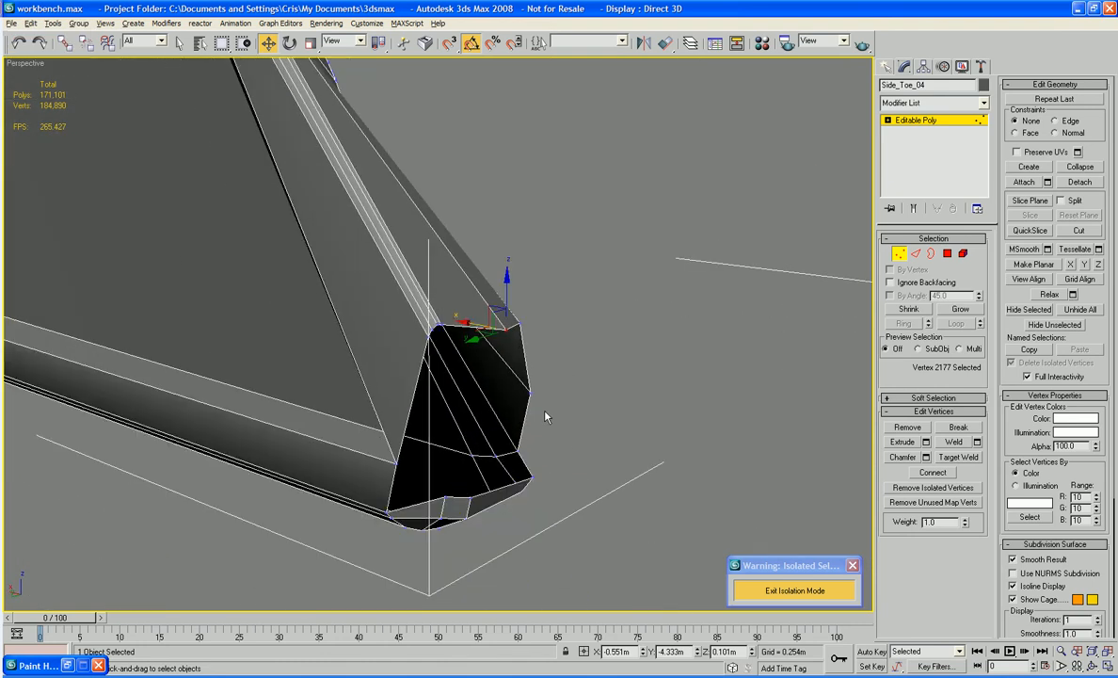
{"action": "scroll", "coordinate": [543, 410], "scroll_direction": "up", "scroll_amount": 5}
{"action": "middle_click_drag", "start_coordinate": [541, 415], "coordinate": [548, 343]}
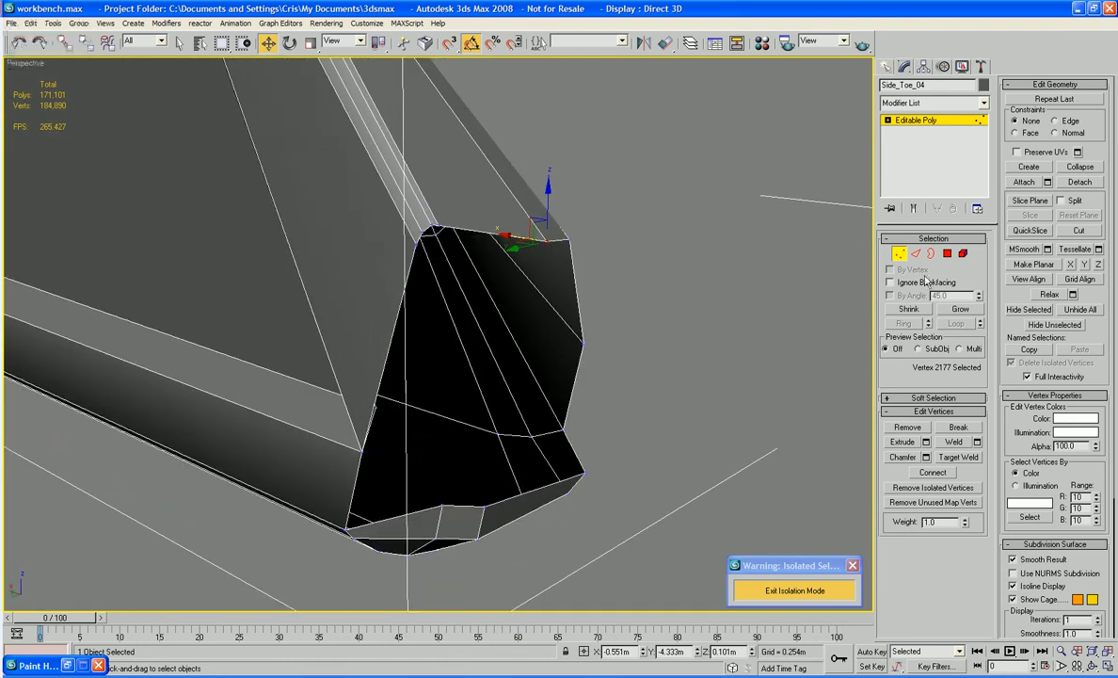
{"action": "key", "text": "2"}
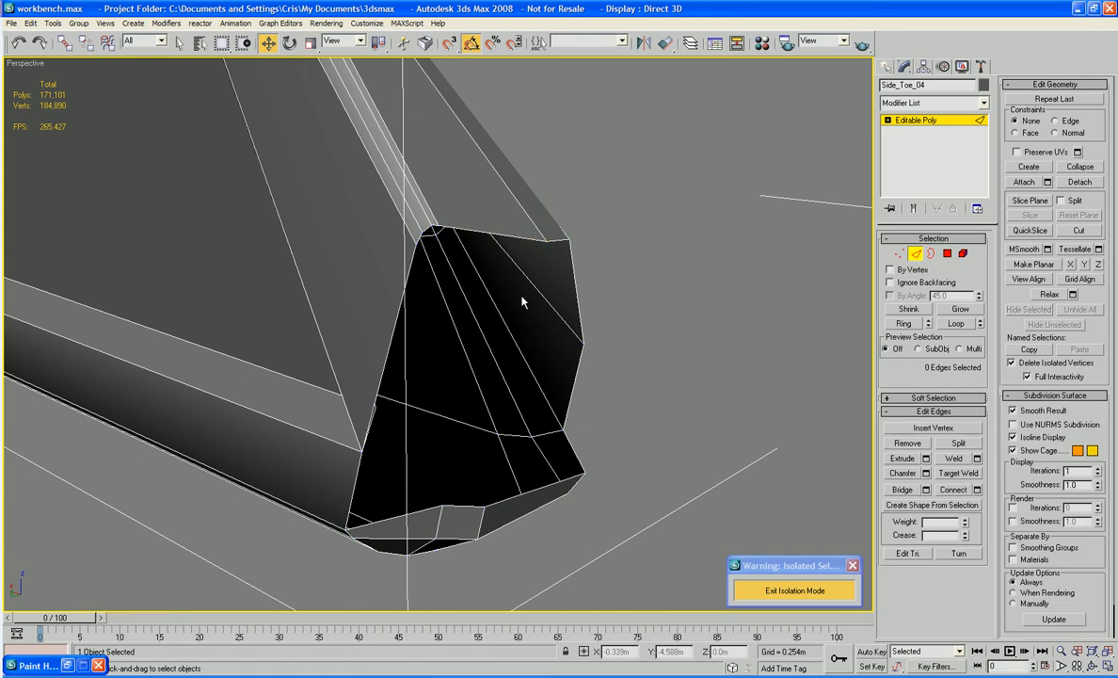
{"action": "left_click", "coordinate": [421, 236]}
{"action": "left_click", "coordinate": [391, 520], "text": "ctrl"}
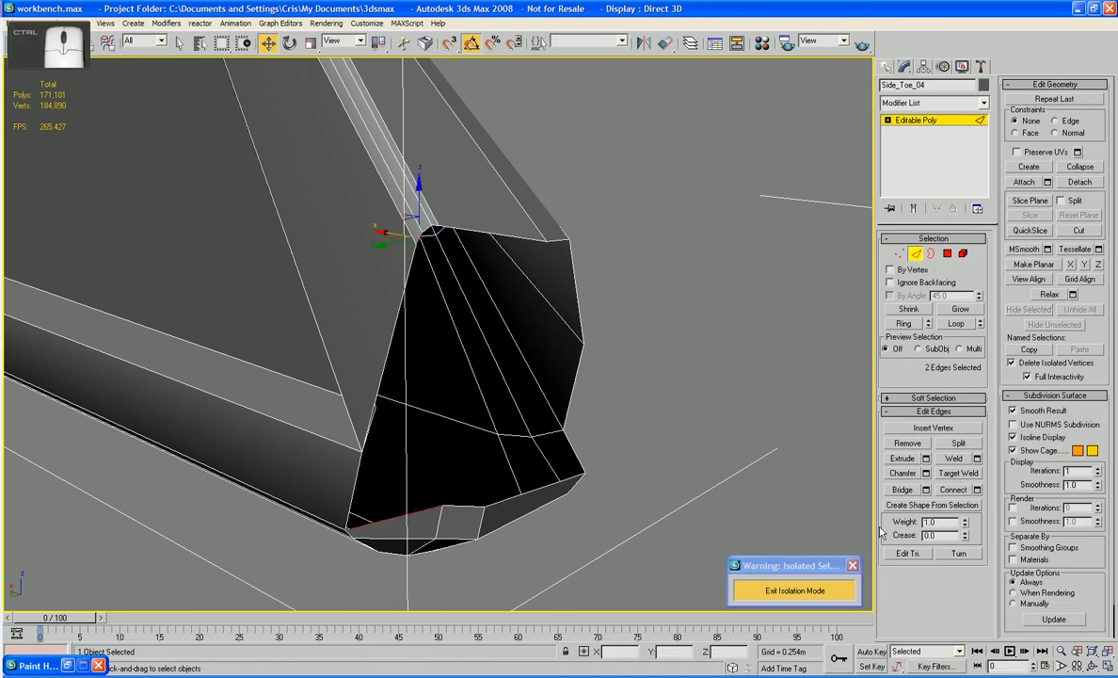
{"action": "left_click", "coordinate": [903, 490]}
{"action": "middle_click_drag", "start_coordinate": [589, 381], "coordinate": [595, 444]}
{"action": "right_click", "coordinate": [595, 444]}
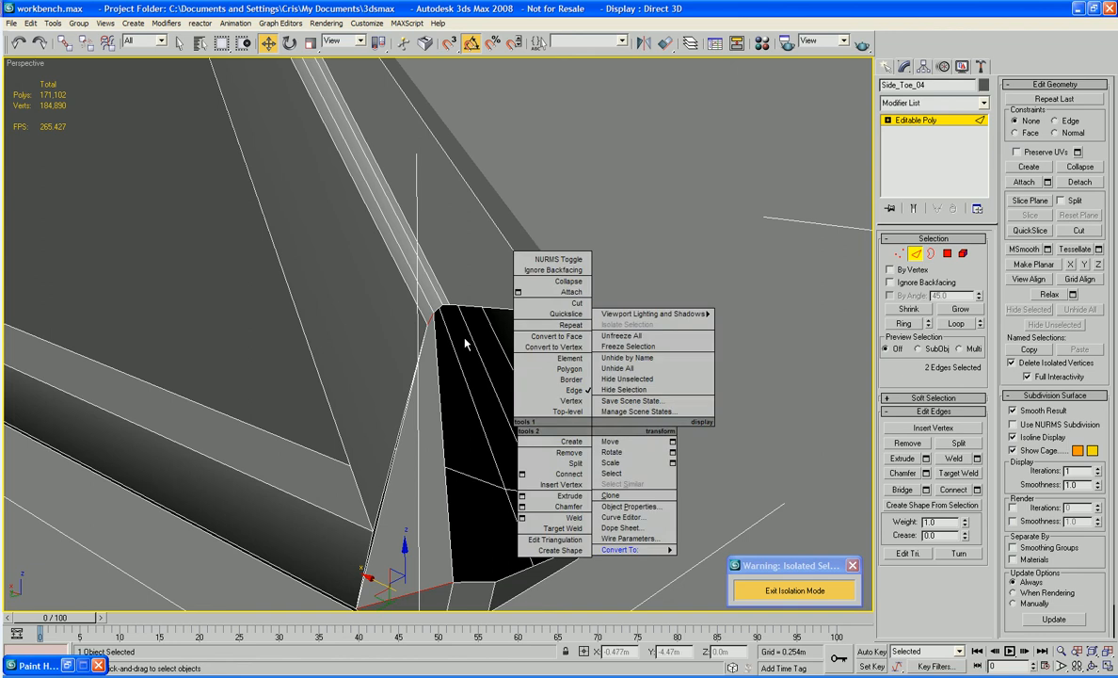
- Bridge the neighbouring short upper-rim edge to the next lower rim edge, forming a second narrow strip
{"action": "middle_click_drag", "start_coordinate": [510, 325], "coordinate": [492, 340], "text": "alt"}
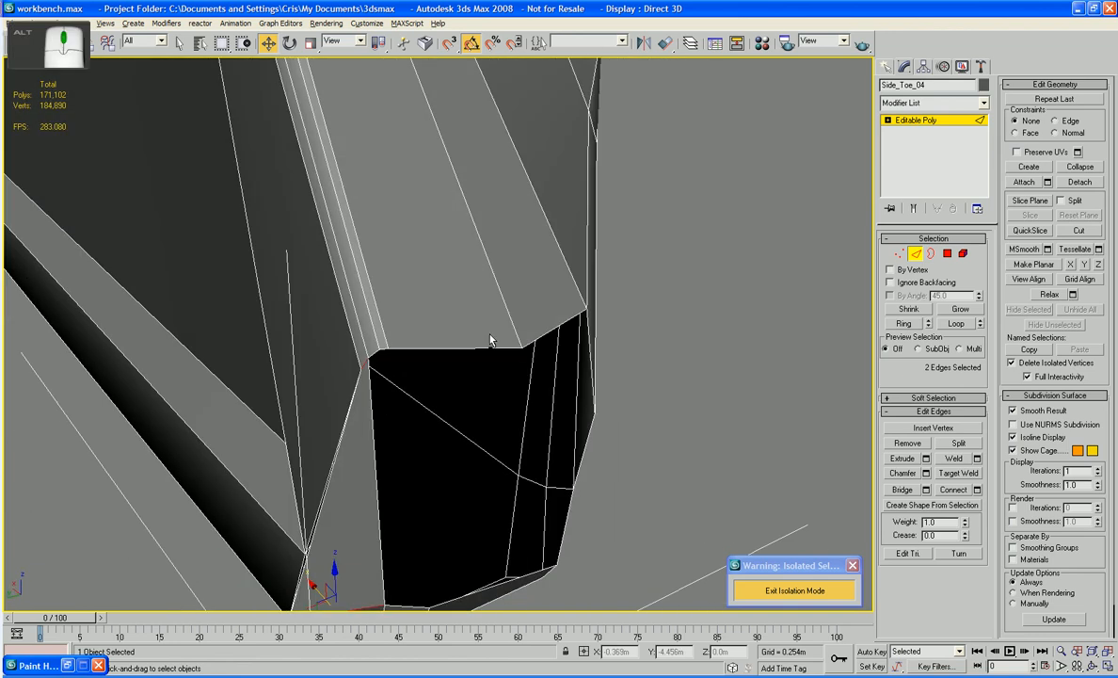
{"action": "left_click", "coordinate": [380, 346]}
{"action": "middle_click_drag", "start_coordinate": [455, 472], "coordinate": [423, 389]}
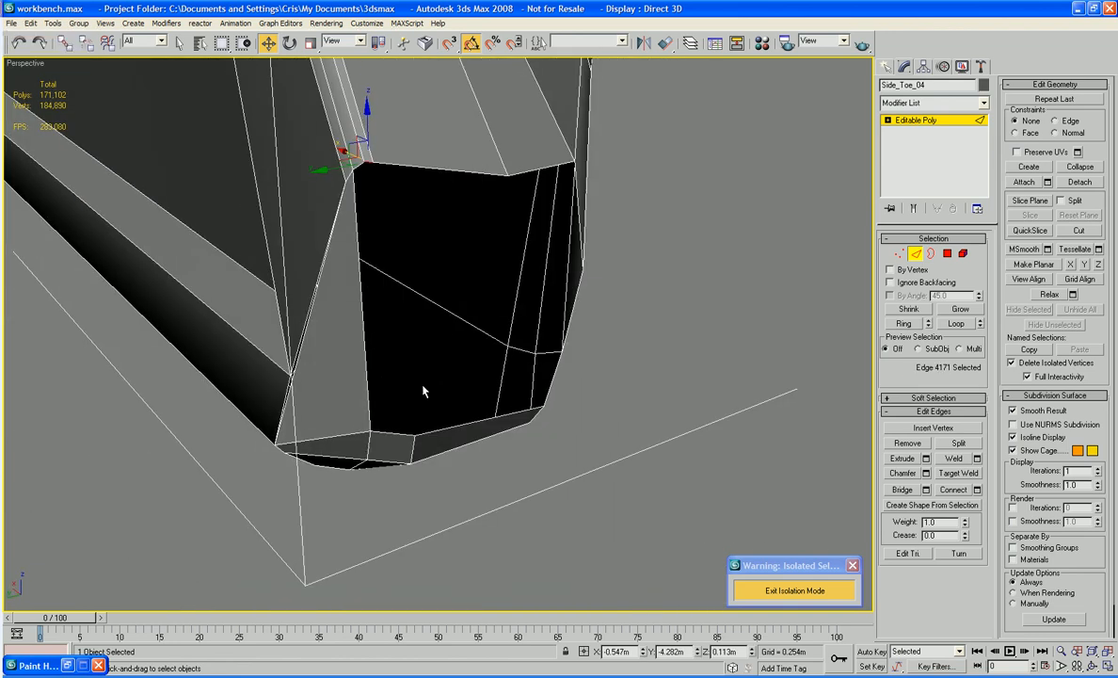
{"action": "left_click", "coordinate": [394, 434], "text": "ctrl"}
{"action": "left_click", "coordinate": [891, 488]}
{"action": "left_click", "coordinate": [774, 379]}
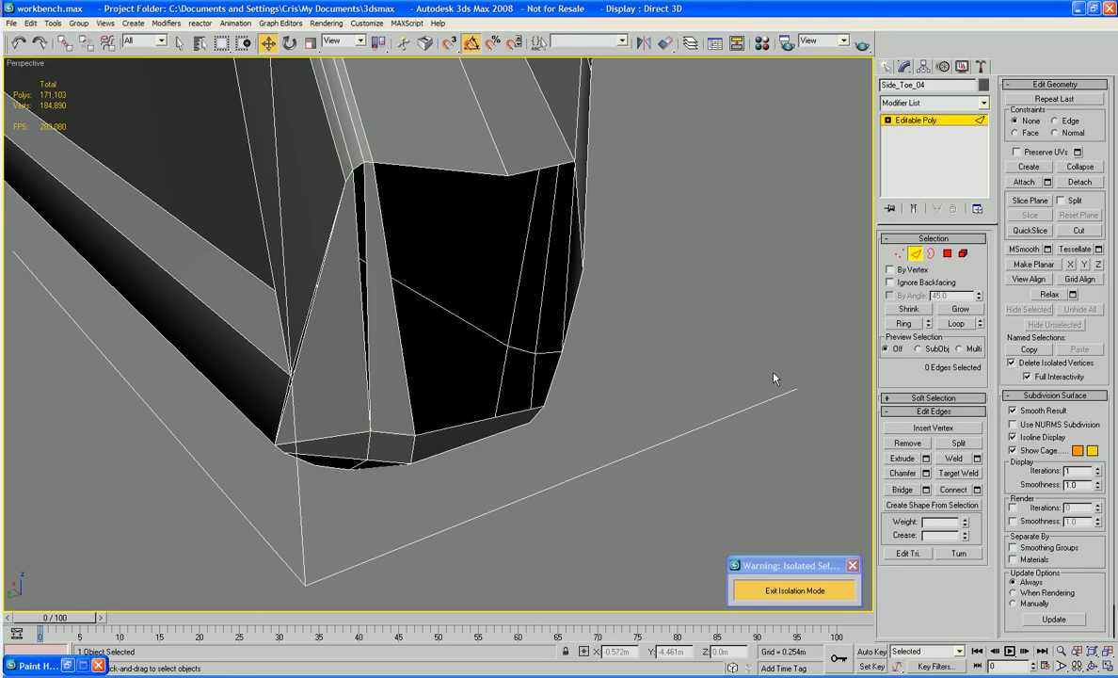
- Cut a cross edge from side to side through the second bridged strip
{"action": "middle_click_drag", "start_coordinate": [774, 380], "coordinate": [519, 283], "text": "alt"}
{"action": "scroll", "coordinate": [629, 331], "scroll_direction": "down", "scroll_amount": 8}
{"action": "scroll", "coordinate": [490, 342], "scroll_direction": "up", "scroll_amount": 5}
{"action": "scroll", "coordinate": [490, 341], "scroll_direction": "up", "scroll_amount": 5}
{"action": "scroll", "coordinate": [655, 306], "scroll_direction": "up", "scroll_amount": 2}
{"action": "scroll", "coordinate": [524, 309], "scroll_direction": "up", "scroll_amount": 3}
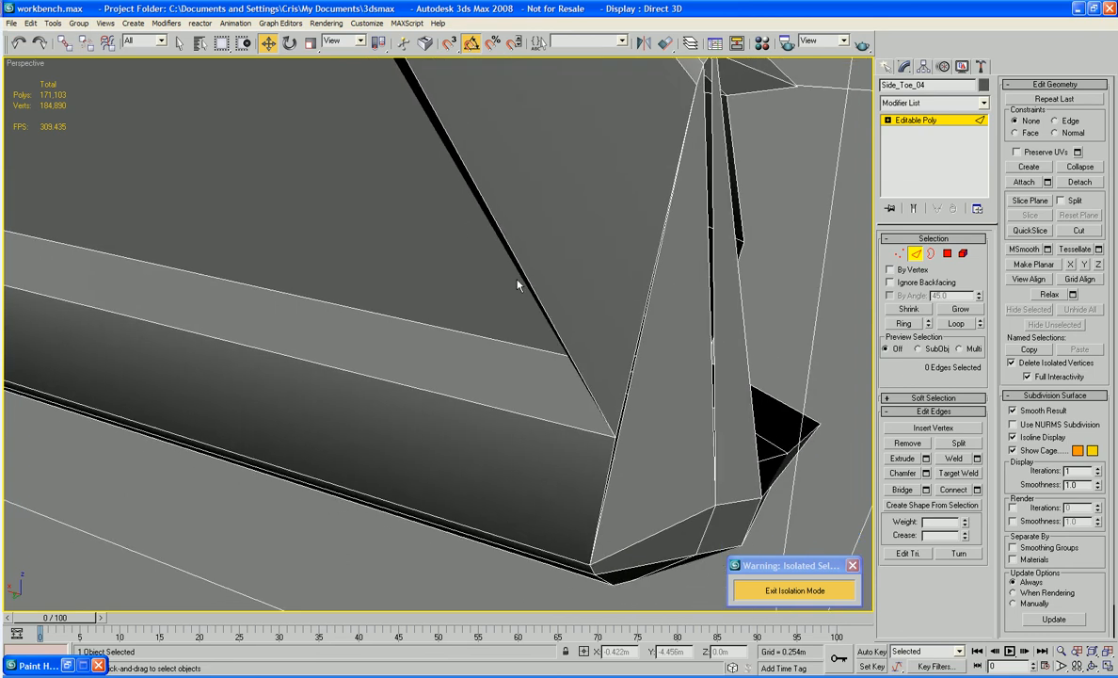
{"action": "middle_click_drag", "start_coordinate": [686, 309], "coordinate": [665, 368], "text": "alt"}
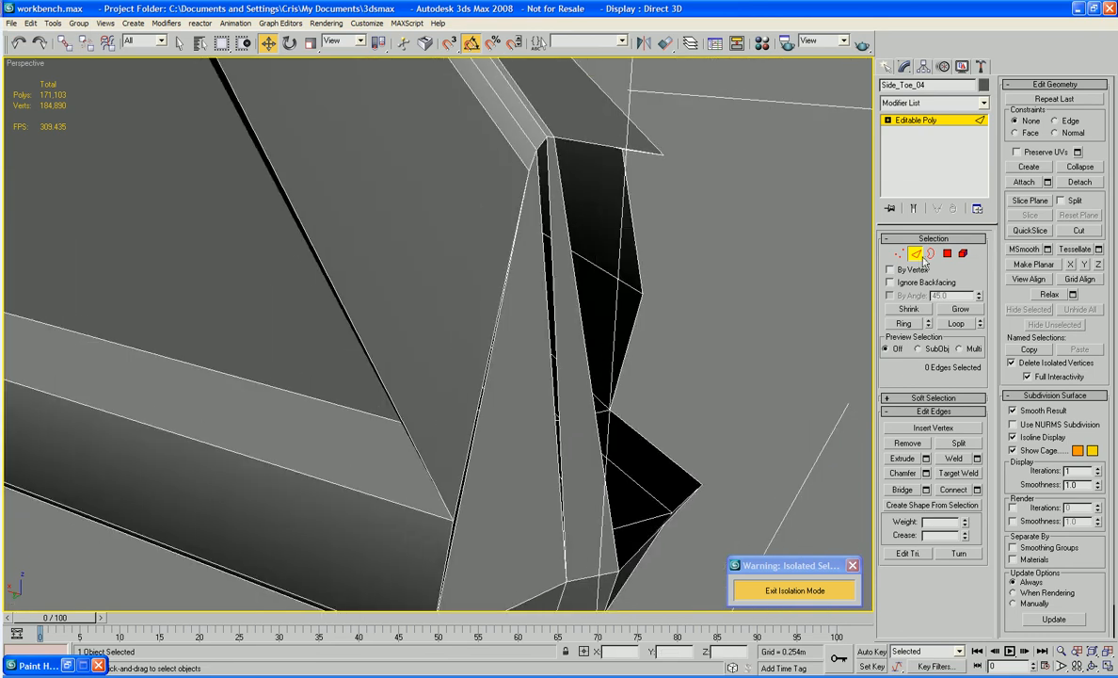
{"action": "left_click", "coordinate": [1079, 230]}
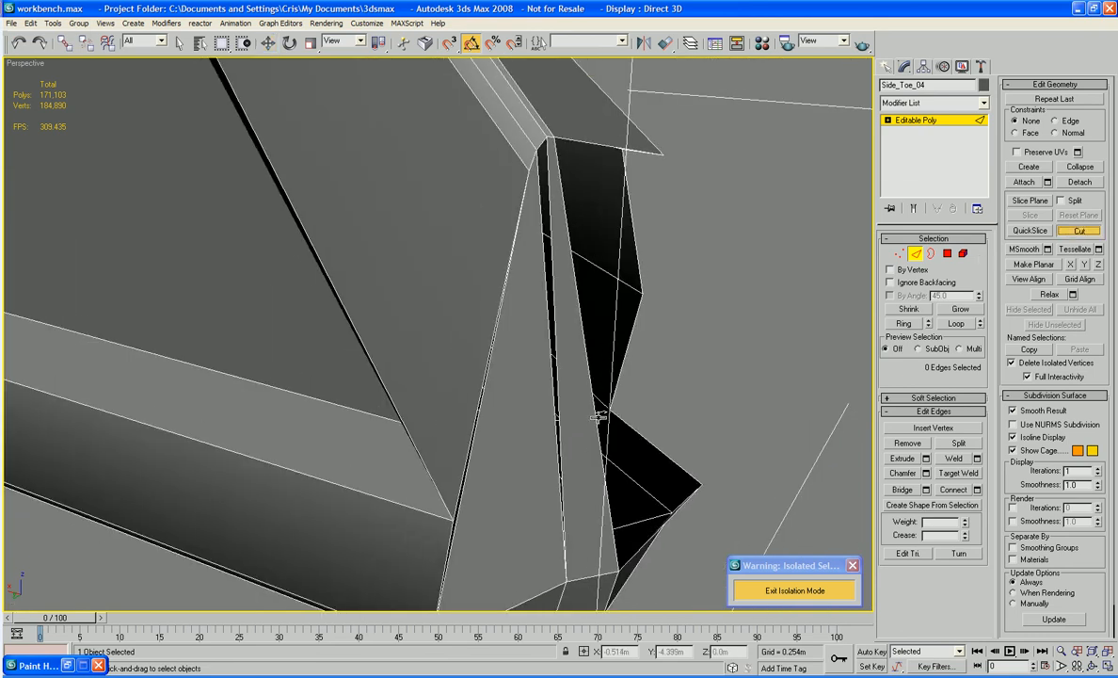
{"action": "left_click", "coordinate": [598, 418]}
{"action": "left_click", "coordinate": [559, 427]}
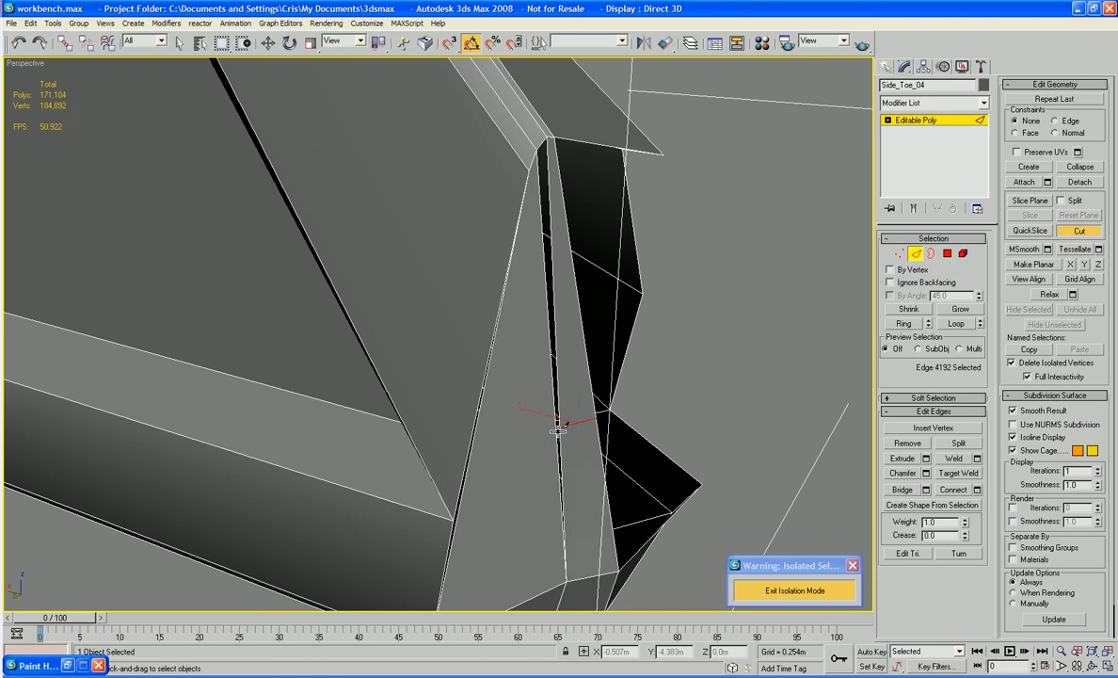
{"action": "key", "text": "w"}
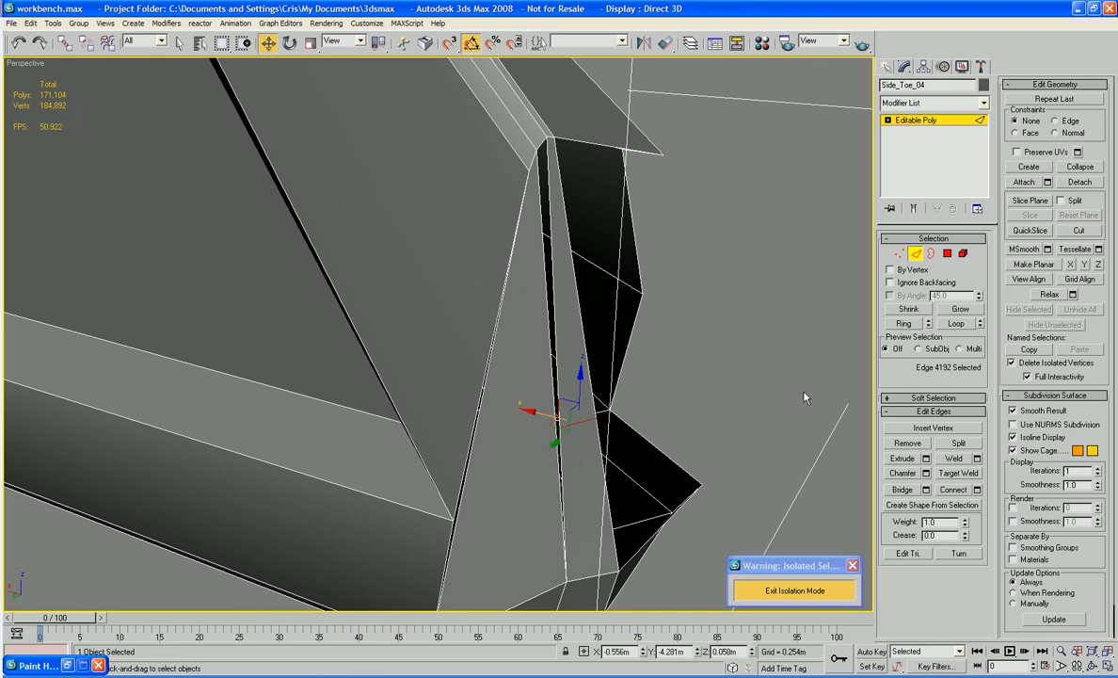
- Cut a cross edge through the first bridged strip, ending beside the side wall's corner vertex
{"action": "left_click", "coordinate": [1075, 231]}
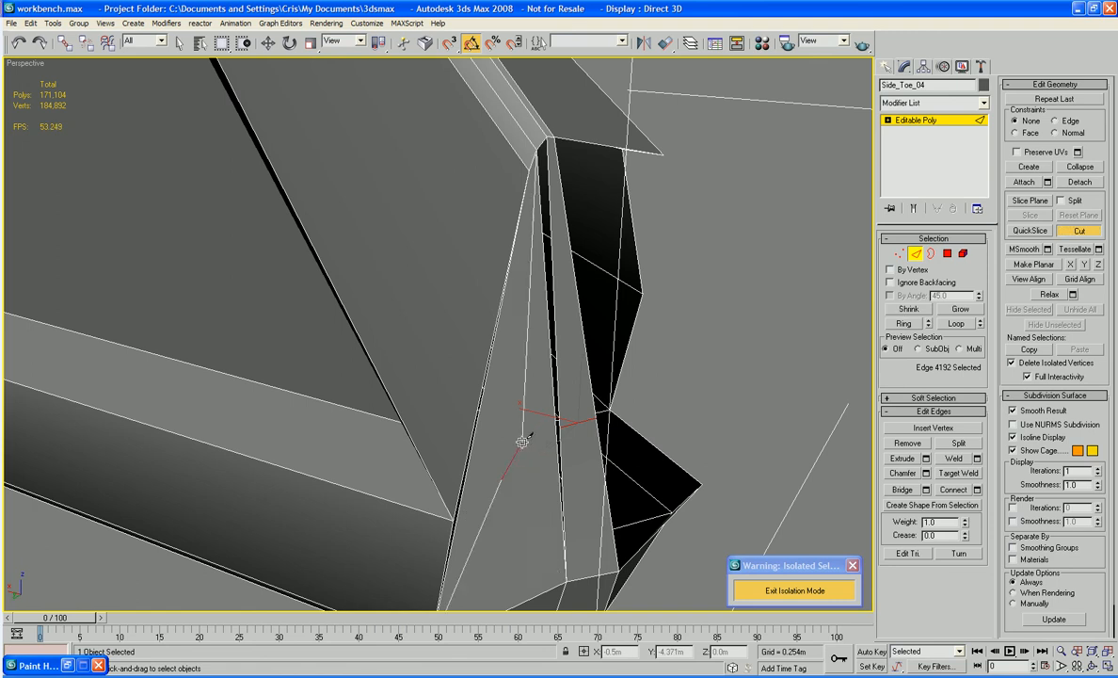
{"action": "left_click", "coordinate": [559, 458]}
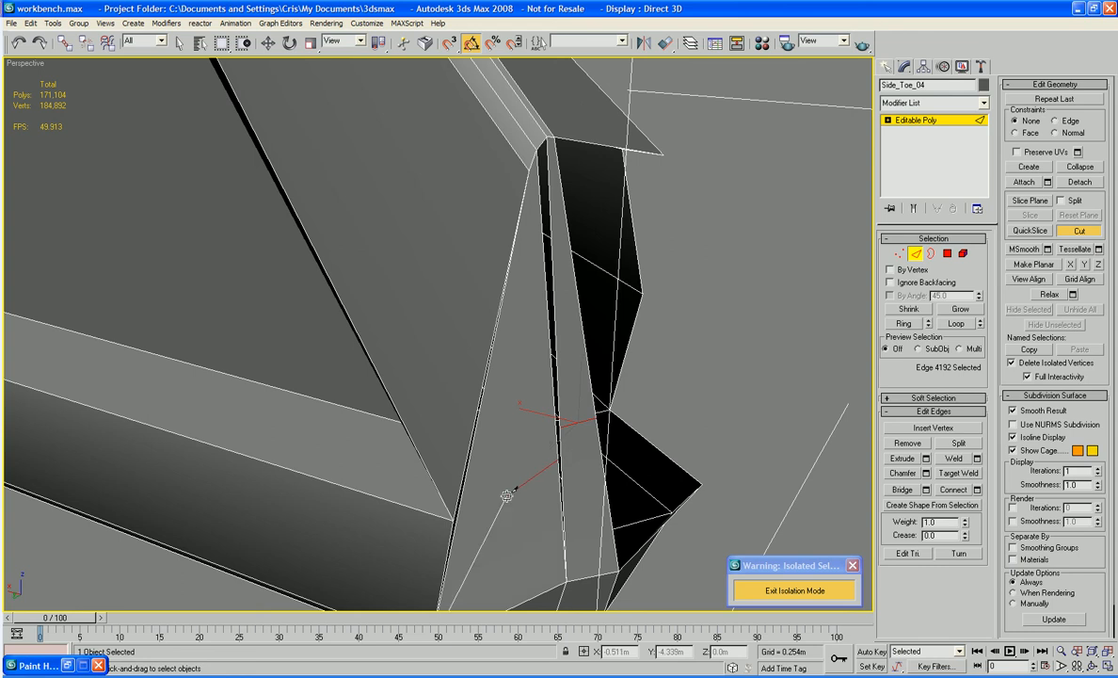
{"action": "left_click", "coordinate": [456, 519]}
{"action": "right_click", "coordinate": [456, 519]}
{"action": "right_click", "coordinate": [456, 519]}
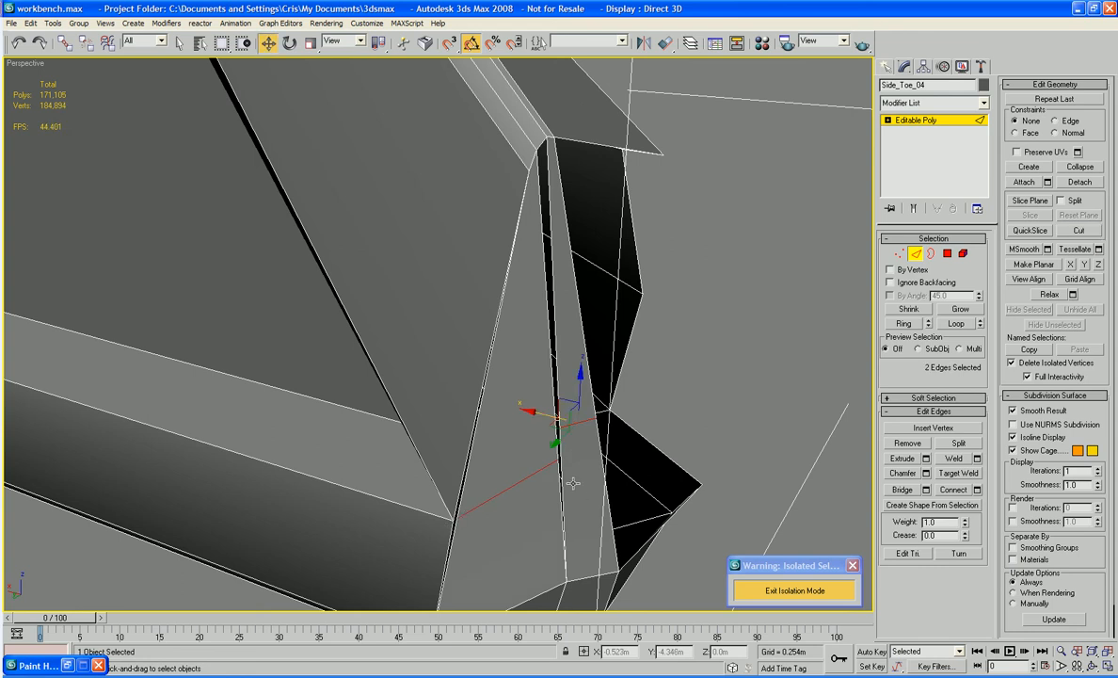
- Target-weld the side wall's corner vertex to the first strip's adjacent cut vertex
{"action": "middle_click_drag", "start_coordinate": [522, 546], "coordinate": [520, 459], "text": "alt"}
{"action": "scroll", "coordinate": [554, 462], "scroll_direction": "up", "scroll_amount": 4}
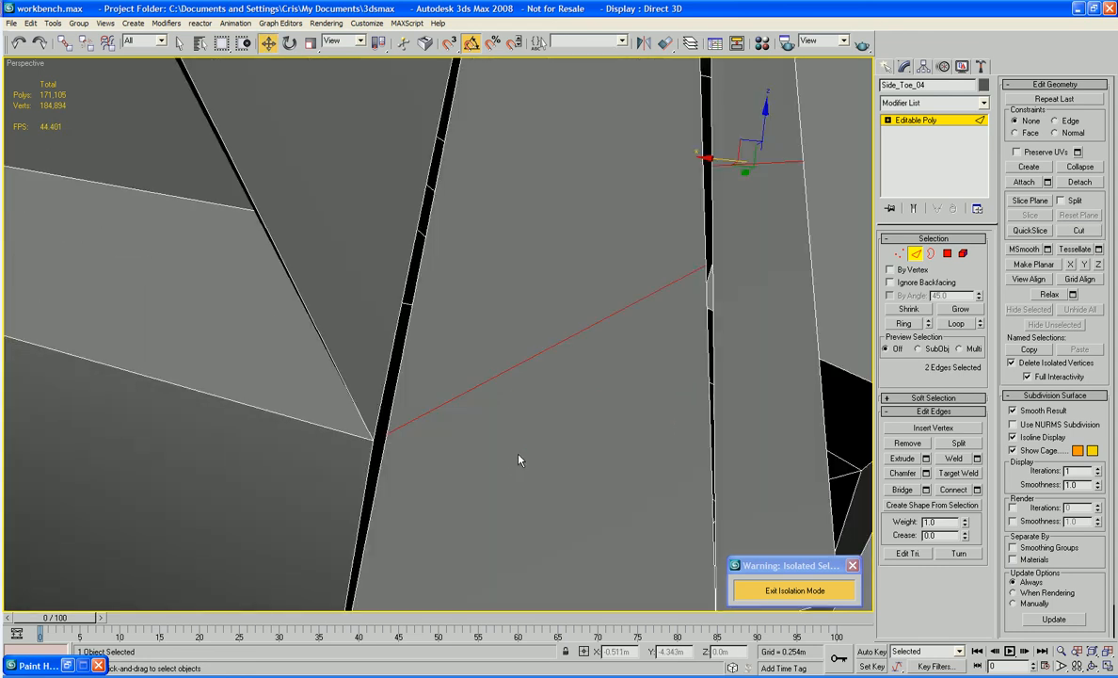
{"action": "left_click", "coordinate": [899, 252]}
{"action": "left_click", "coordinate": [958, 456]}
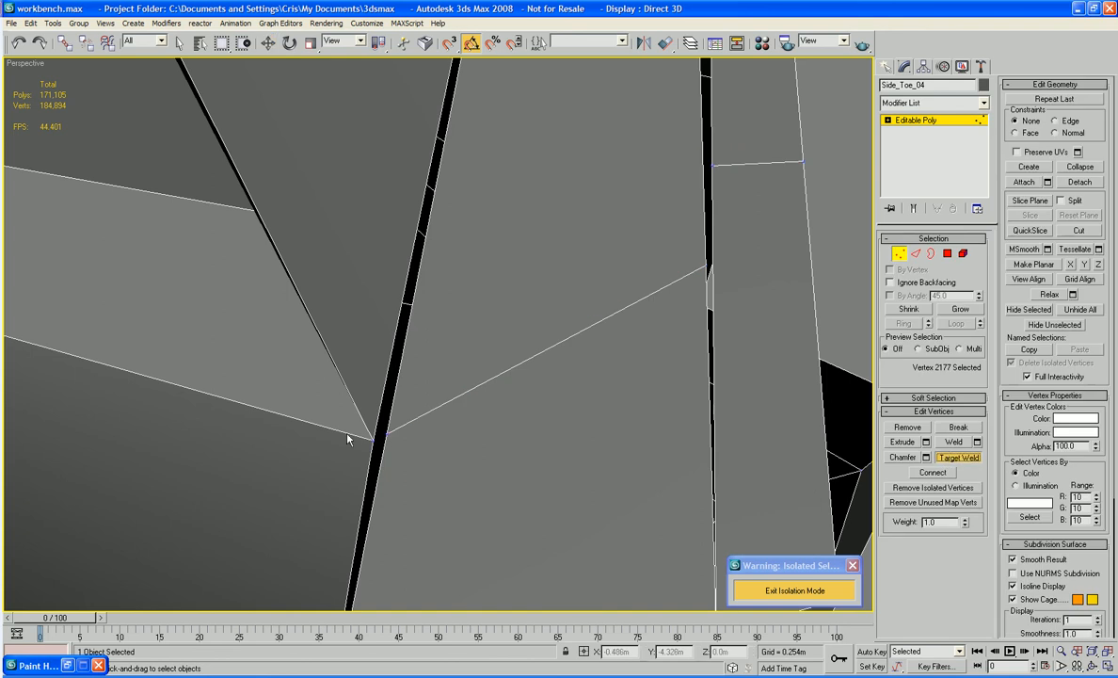
{"action": "left_click", "coordinate": [387, 432]}
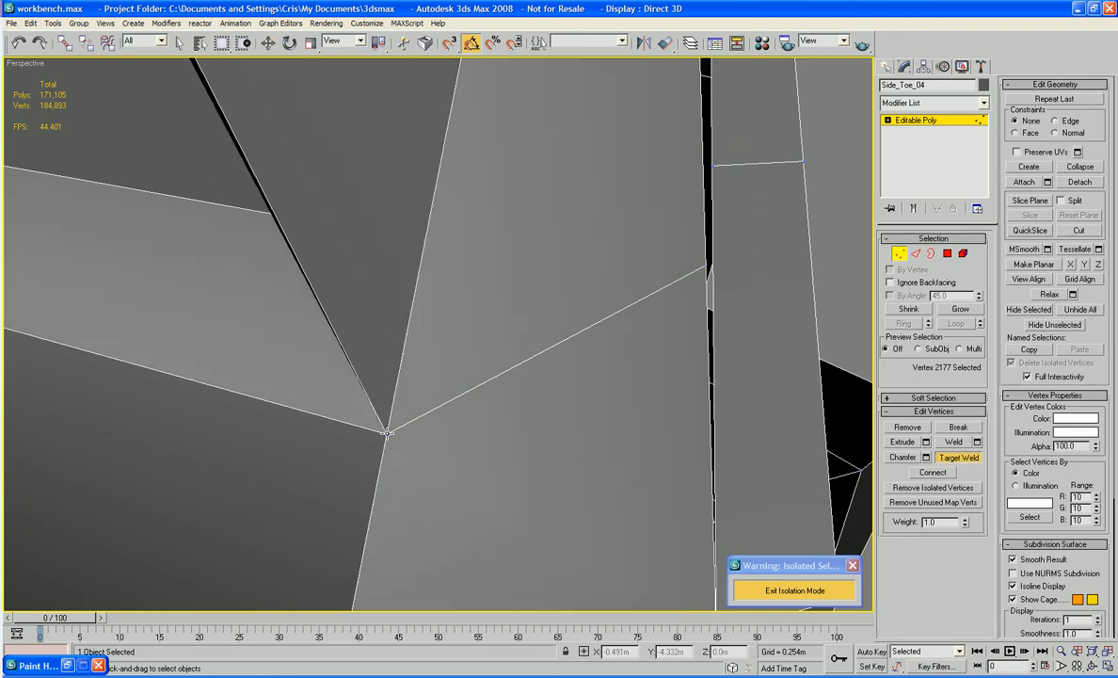
- Target-weld the second strip's inner cut vertex to the first strip's facing cut vertex
{"action": "middle_click_drag", "start_coordinate": [554, 336], "coordinate": [525, 367], "text": "alt"}
{"action": "scroll", "coordinate": [447, 370], "scroll_direction": "down", "scroll_amount": 4}
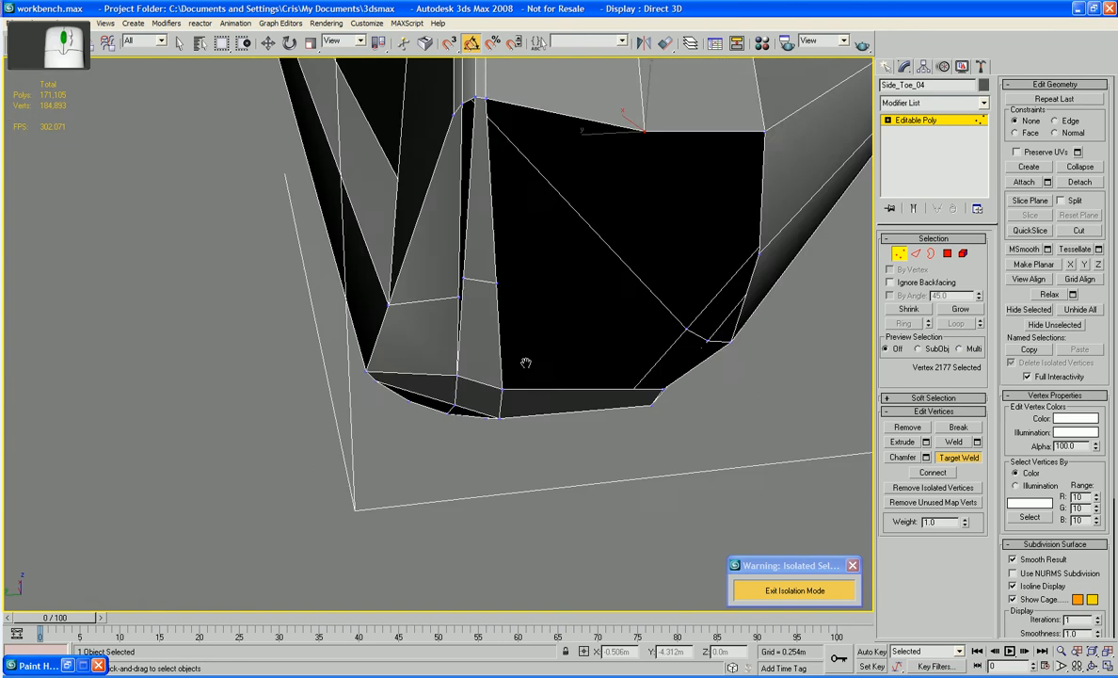
{"action": "scroll", "coordinate": [518, 377], "scroll_direction": "up", "scroll_amount": 5}
{"action": "left_click", "coordinate": [496, 356]}
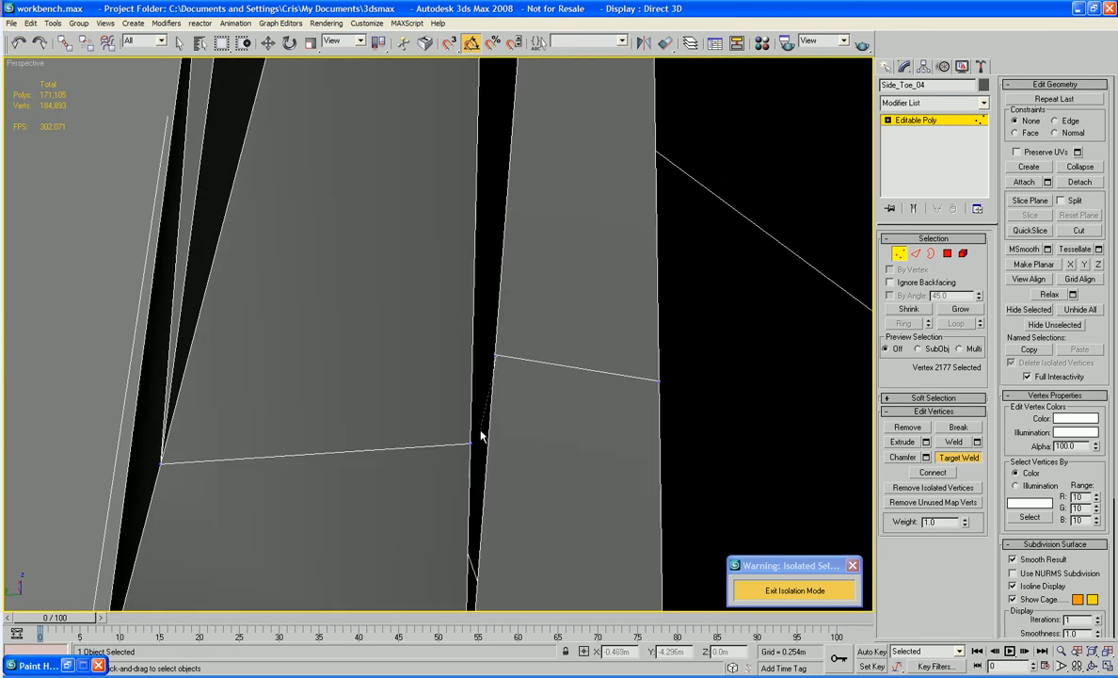
{"action": "left_click", "coordinate": [474, 444]}
- Move the second strip's cross edge outward along X to about -0.562 m
{"action": "scroll", "coordinate": [486, 429], "scroll_direction": "down", "scroll_amount": 5}
{"action": "middle_click_drag", "start_coordinate": [487, 429], "coordinate": [564, 458], "text": "alt"}
{"action": "scroll", "coordinate": [456, 374], "scroll_direction": "up", "scroll_amount": 4}
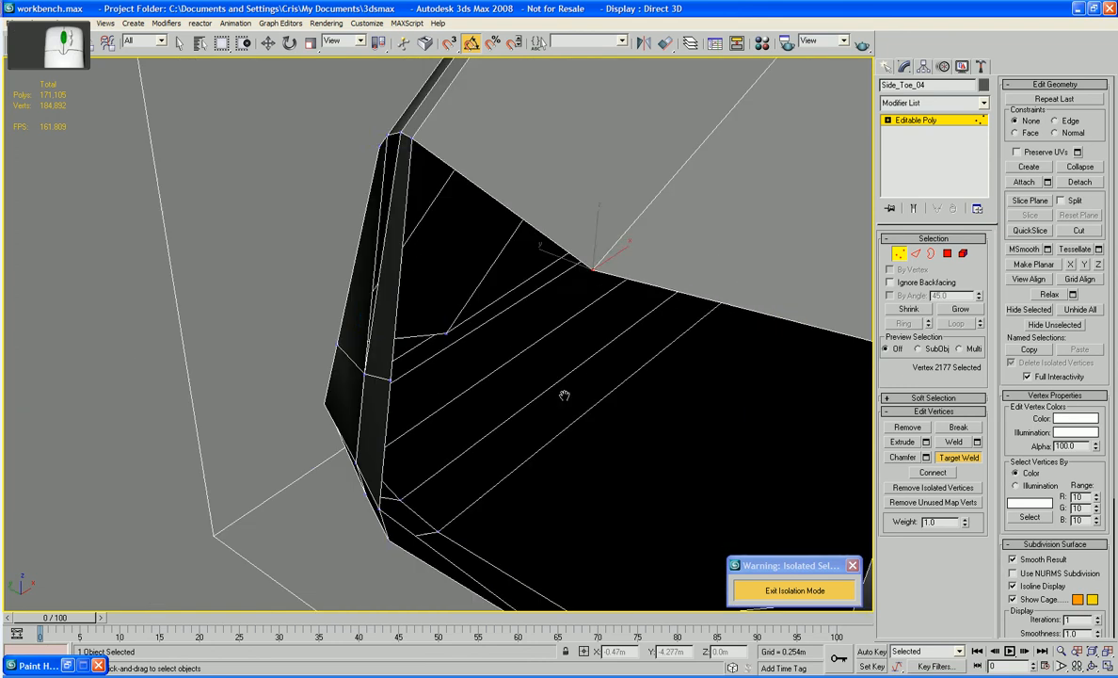
{"action": "key", "text": "w"}
{"action": "key", "text": "2"}
{"action": "left_click", "coordinate": [381, 375]}
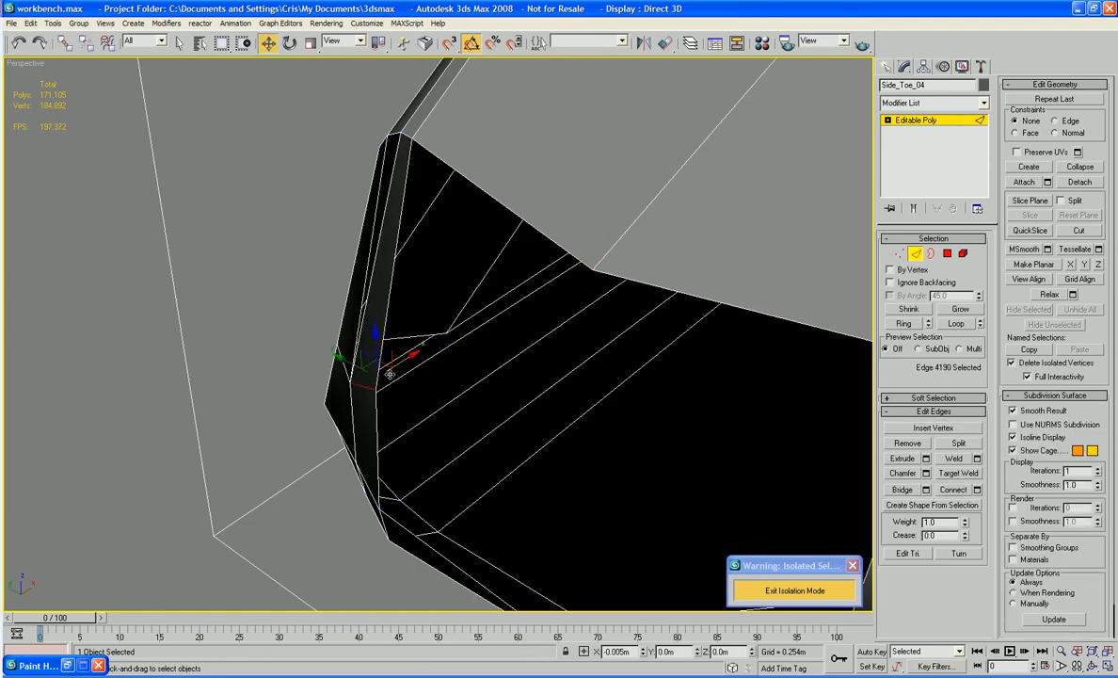
{"action": "middle_click_drag", "start_coordinate": [376, 358], "coordinate": [739, 357], "text": "alt"}
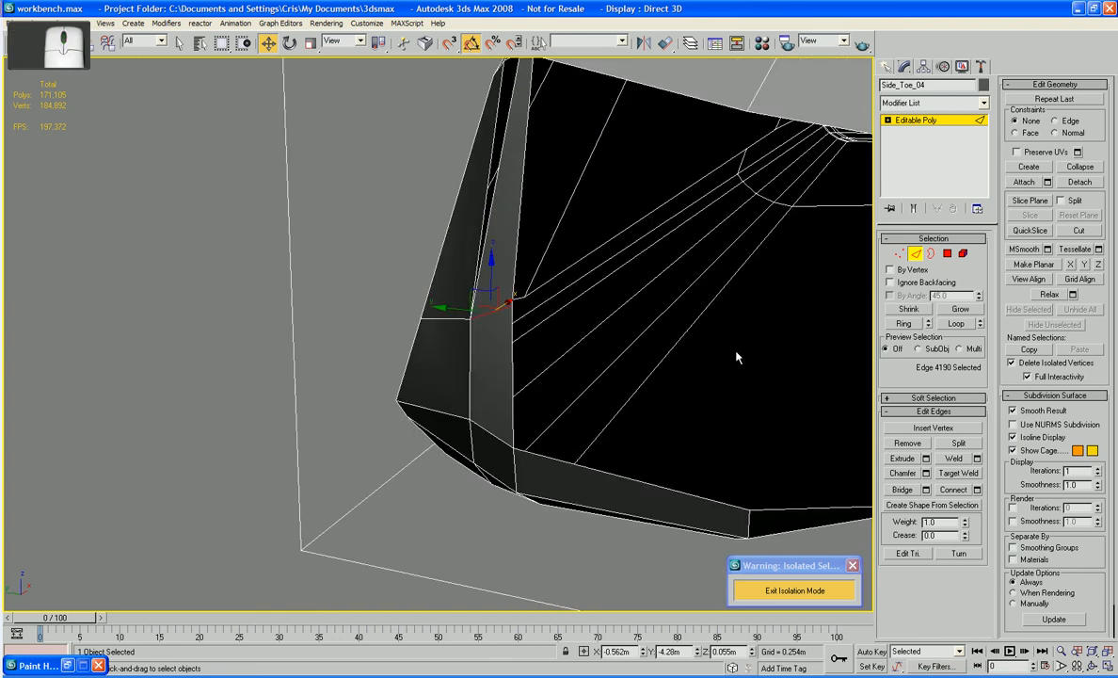
- Lower the cross edge's free end vertex and shift it about -0.003 m in Y, and shift its other end vertex about -0.002 m in X
{"action": "left_click", "coordinate": [899, 255]}
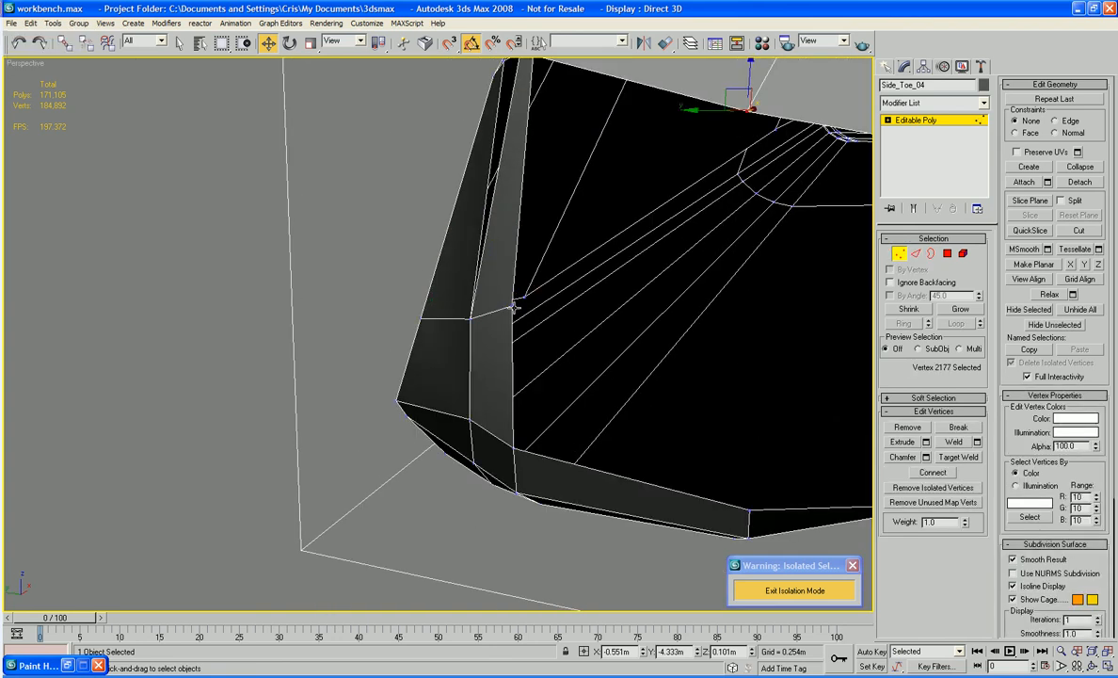
{"action": "left_click", "coordinate": [513, 307]}
{"action": "left_click_drag", "start_coordinate": [514, 273], "coordinate": [513, 288]}
{"action": "middle_click_drag", "start_coordinate": [513, 289], "coordinate": [411, 450], "text": "alt"}
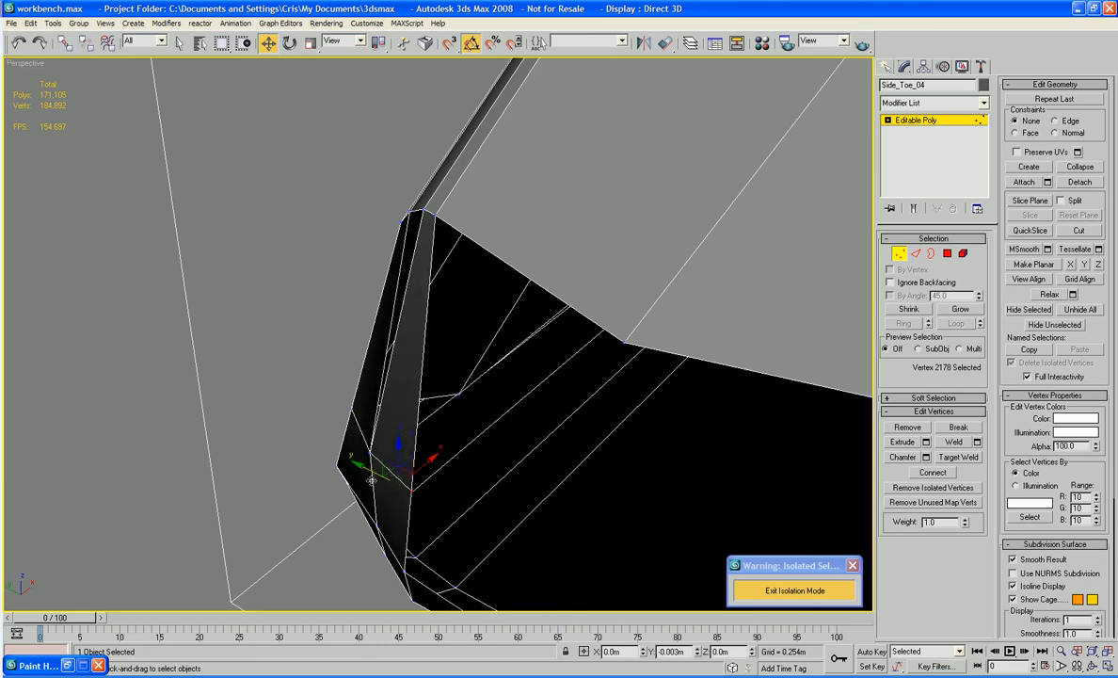
{"action": "left_click", "coordinate": [380, 450]}
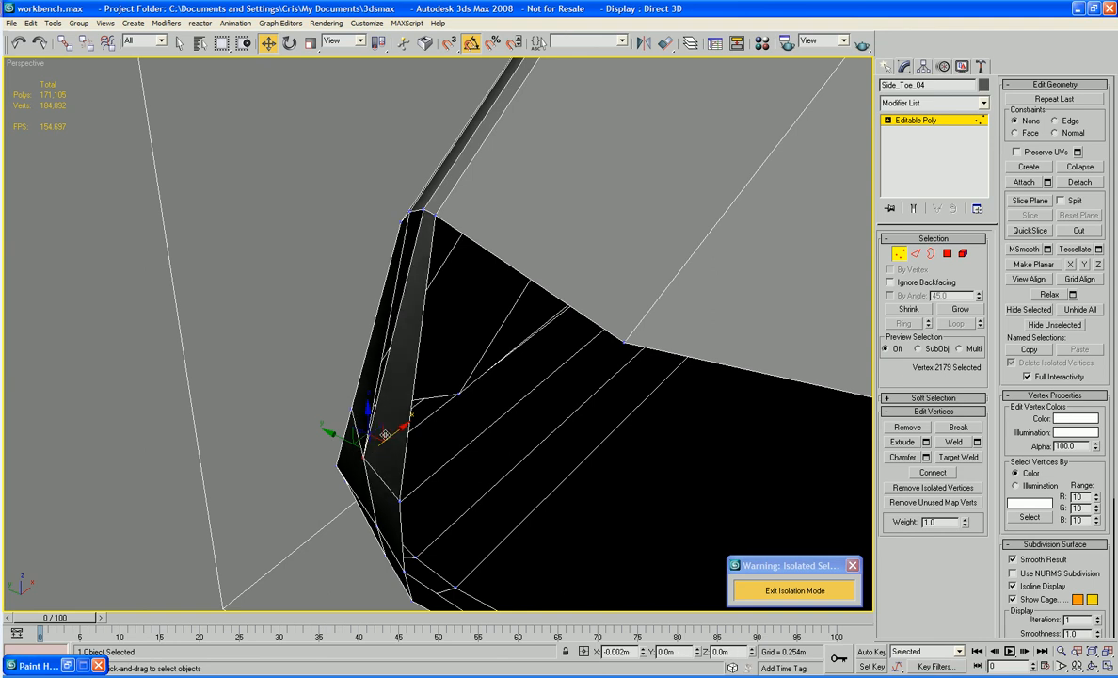
- Reposition the toe's lower side corner vertex to about X -0.539 m and Z 0.03 m
{"action": "left_click", "coordinate": [339, 461]}
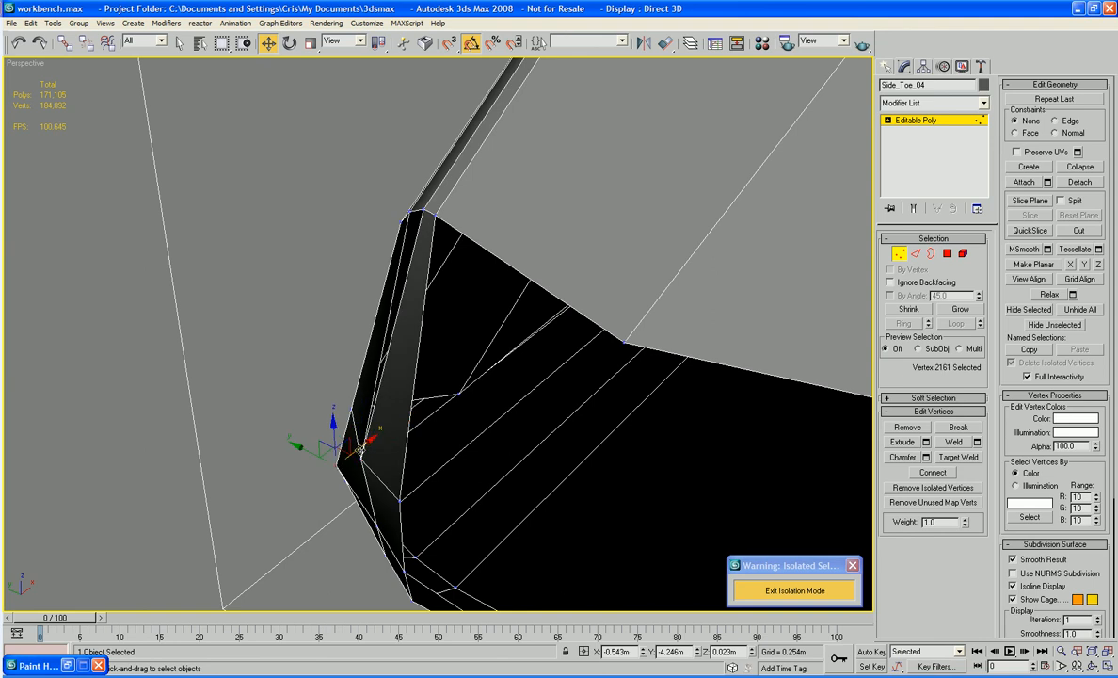
{"action": "middle_click_drag", "start_coordinate": [320, 405], "coordinate": [443, 414], "text": "alt"}
{"action": "left_click_drag", "start_coordinate": [432, 284], "coordinate": [432, 270]}
- Bridge the long upper-rim edge next to the second strip to the lower rim edge opposite it
{"action": "middle_click_drag", "start_coordinate": [594, 304], "coordinate": [661, 374], "text": "alt"}
{"action": "key", "text": "2"}
{"action": "left_click", "coordinate": [560, 308]}
{"action": "left_click", "coordinate": [550, 428], "text": "ctrl"}
{"action": "left_click", "coordinate": [903, 490]}
{"action": "left_click", "coordinate": [759, 389]}
- Bridge the last open upper-rim edge to its lower counterpart beside the far side wall
{"action": "middle_click_drag", "start_coordinate": [759, 390], "coordinate": [679, 370], "text": "alt"}
{"action": "left_click", "coordinate": [558, 313]}
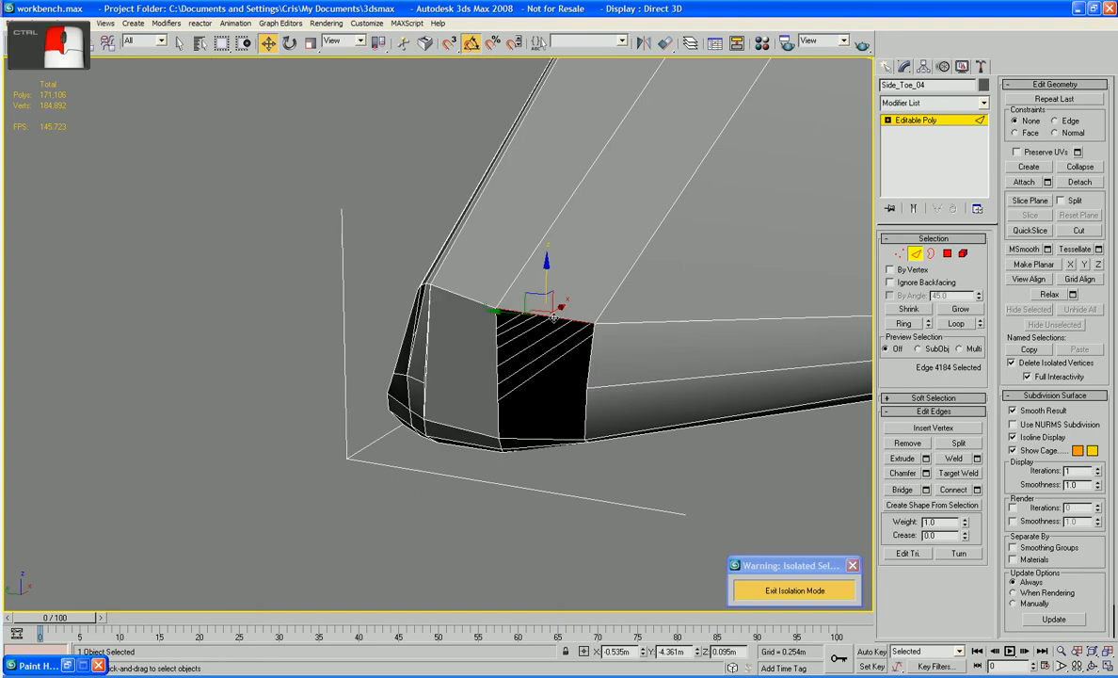
{"action": "left_click", "coordinate": [543, 435], "text": "ctrl"}
{"action": "key", "text": "ctrl+shift+e"}
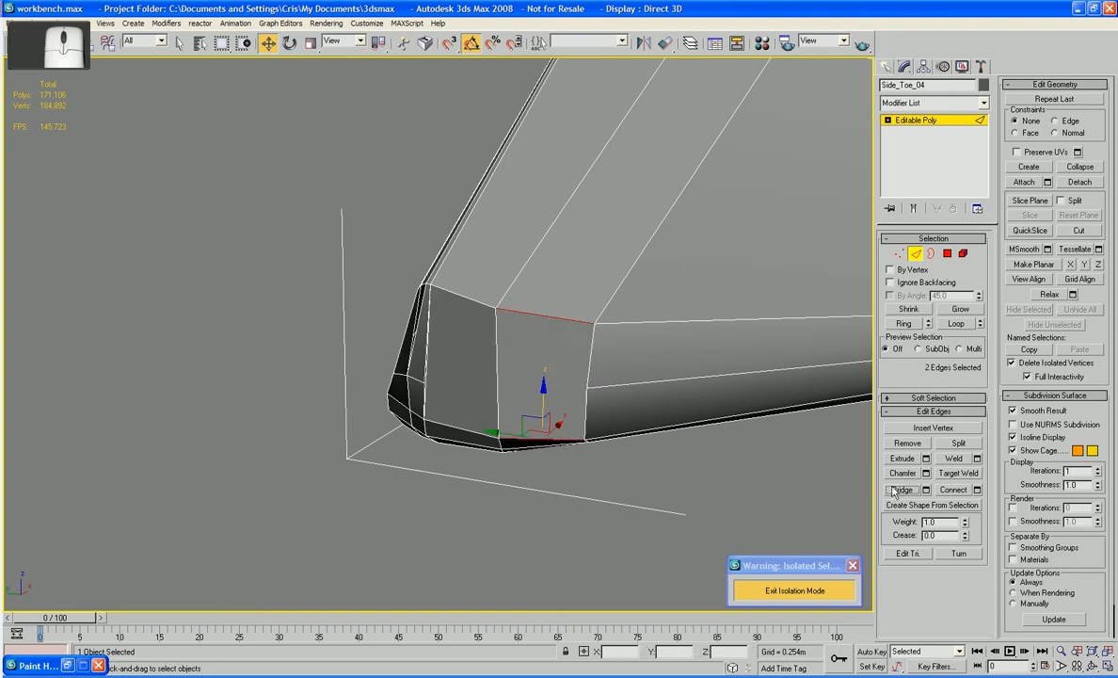
- Ring-select the vertical edges of the two wide front faces and connect them with a horizontal edge
{"action": "left_click", "coordinate": [902, 323]}
{"action": "left_click", "coordinate": [955, 491]}
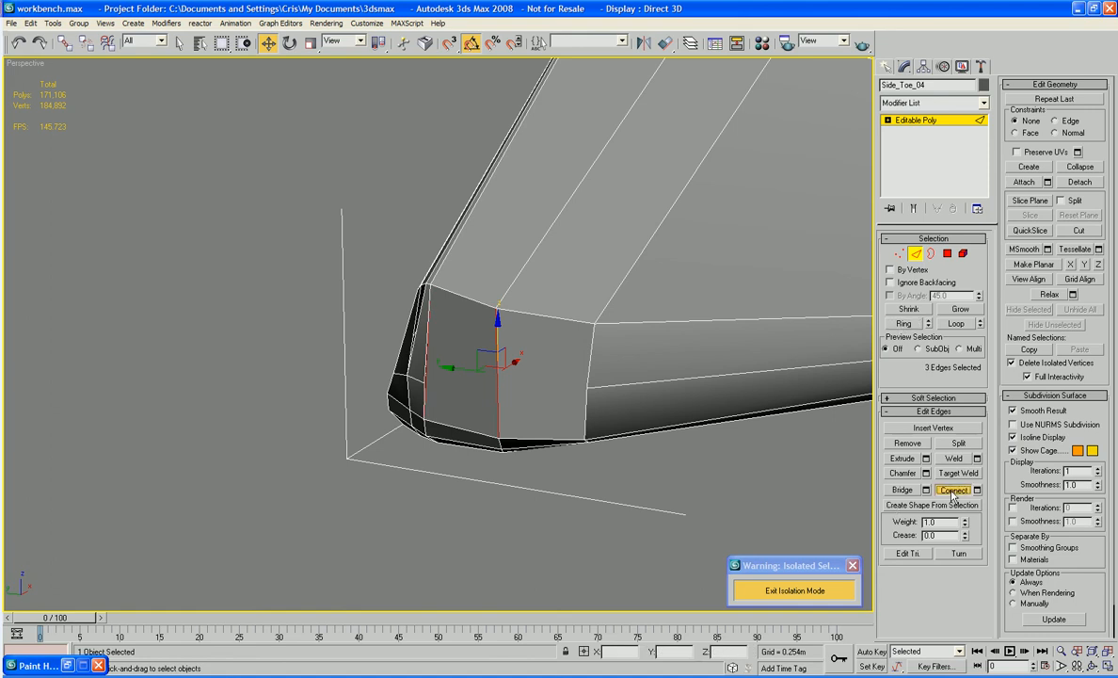
{"action": "left_click", "coordinate": [711, 496]}
- Target-weld both ends of the new horizontal edge on the wide front faces to the adjacent side vertices
{"action": "middle_click_drag", "start_coordinate": [712, 496], "coordinate": [627, 477]}
{"action": "scroll", "coordinate": [733, 482], "scroll_direction": "up", "scroll_amount": 5}
{"action": "left_click", "coordinate": [900, 254]}
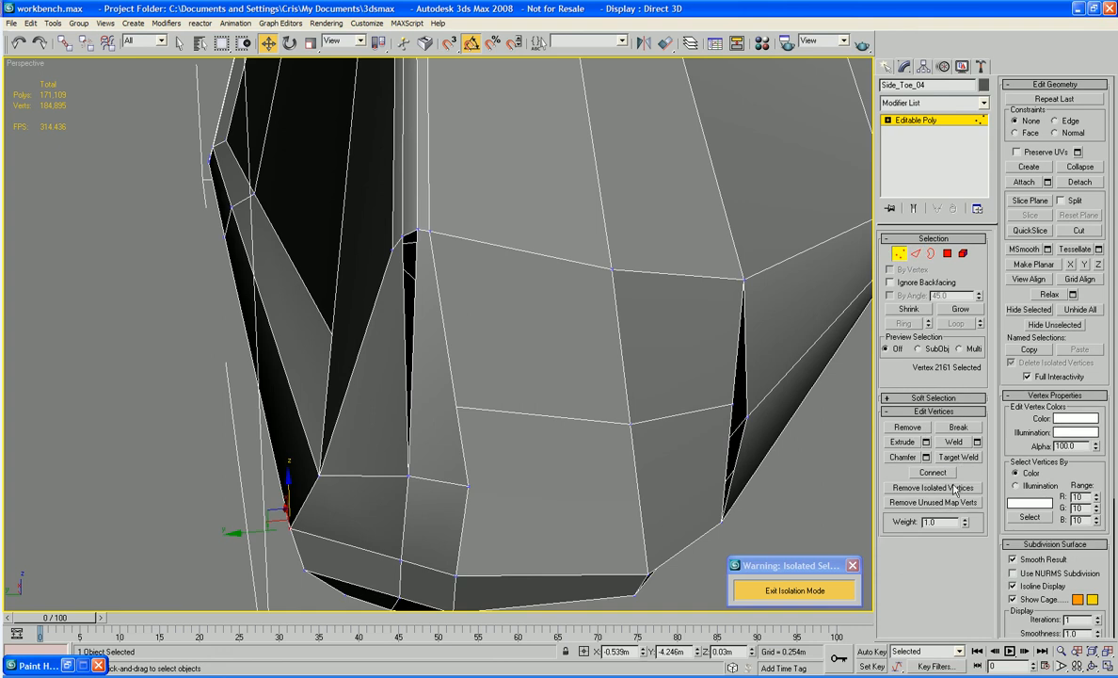
{"action": "left_click", "coordinate": [958, 457]}
{"action": "left_click", "coordinate": [734, 405]}
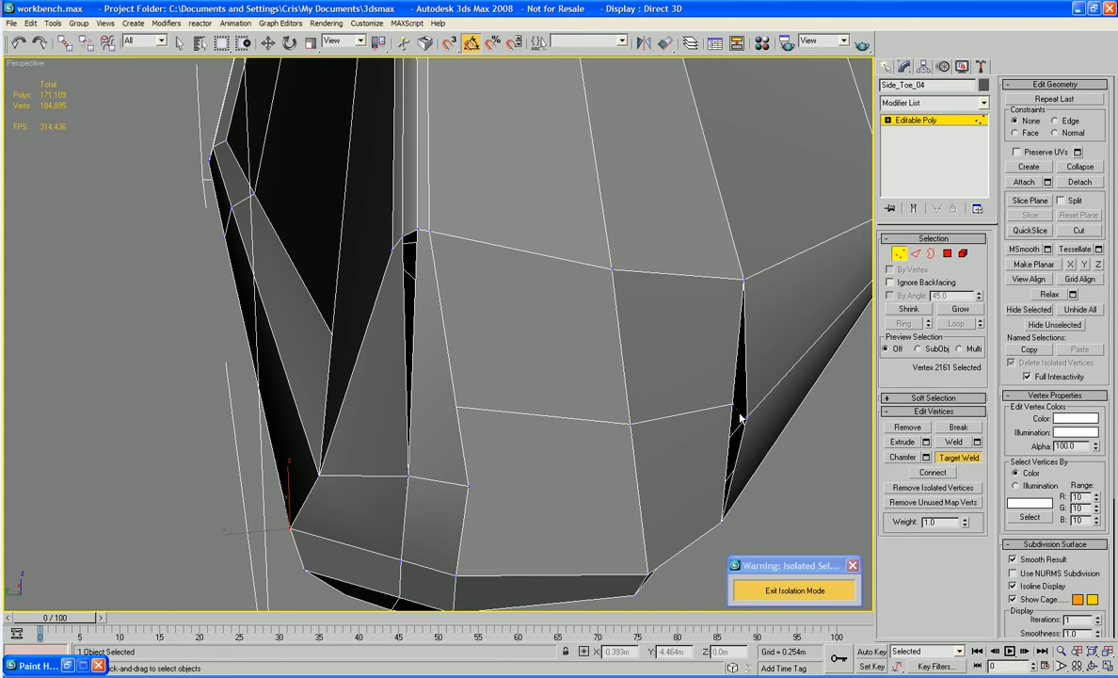
{"action": "left_click", "coordinate": [748, 415]}
{"action": "middle_click_drag", "start_coordinate": [803, 445], "coordinate": [533, 446], "text": "alt"}
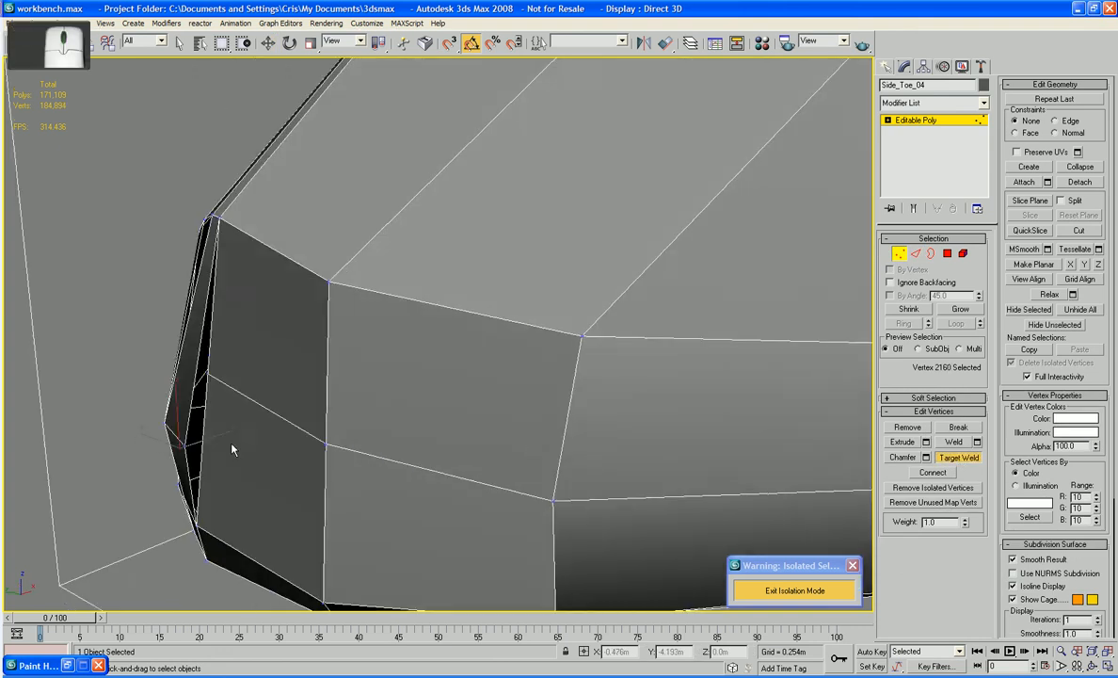
{"action": "middle_click_drag", "start_coordinate": [232, 446], "coordinate": [351, 445]}
{"action": "left_click", "coordinate": [321, 376]}
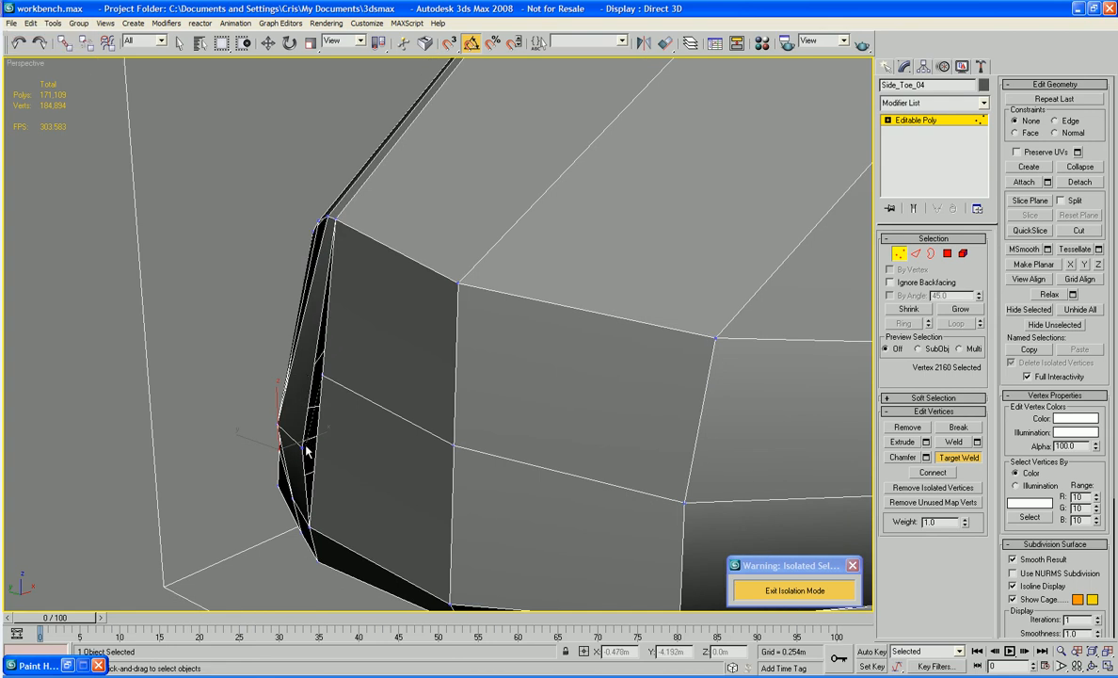
{"action": "left_click", "coordinate": [304, 447]}
{"action": "key", "text": "w"}
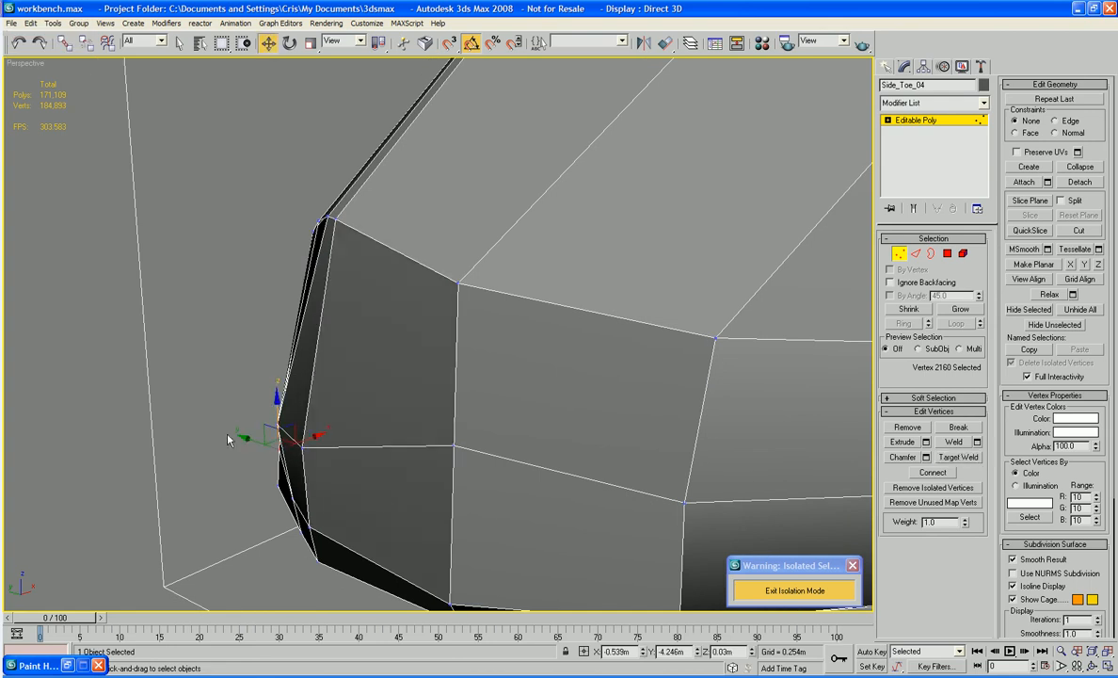
- Move the middle vertex of the new horizontal edge outward to about X -0.57 m and Z 0.051 m
{"action": "left_click", "coordinate": [454, 446]}
{"action": "middle_click_drag", "start_coordinate": [454, 446], "coordinate": [389, 403], "text": "alt"}
{"action": "scroll", "coordinate": [434, 440], "scroll_direction": "down", "scroll_amount": 5}
{"action": "mouse_move", "coordinate": [403, 374]}
{"action": "left_mouse_down"}
{"action": "mouse_move", "coordinate": [383, 375]}
{"action": "mouse_move", "coordinate": [396, 381]}
{"action": "left_mouse_up"}
{"action": "key", "text": "F4"}
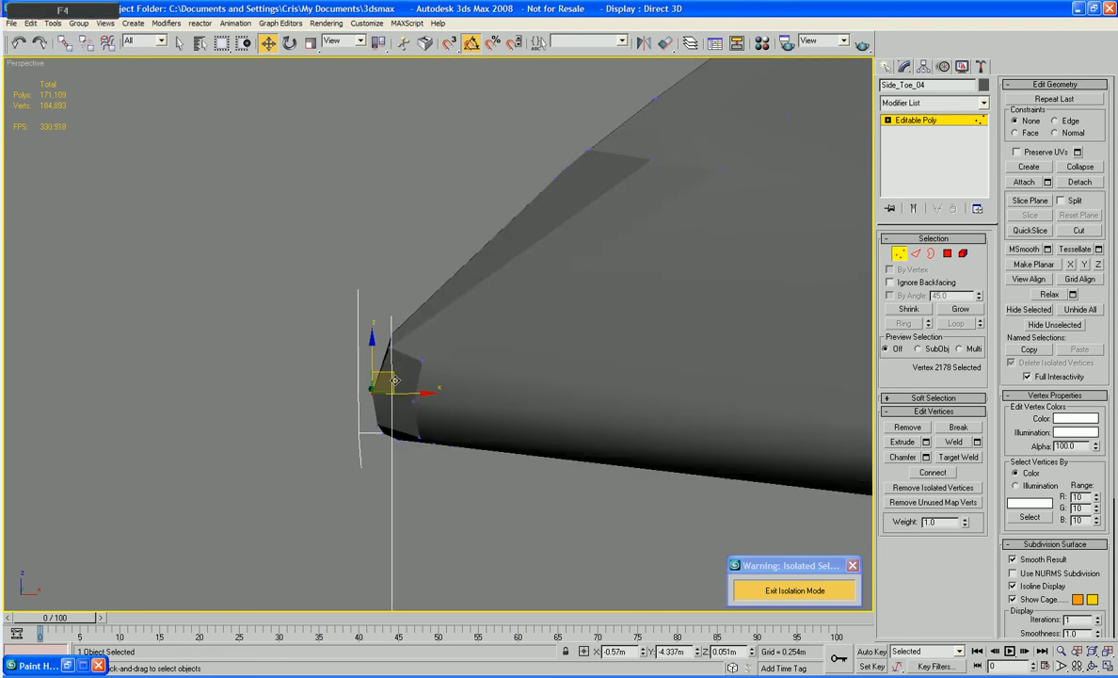
- Cap the thin triangular gap between the toe's front face and its inner side strip
{"action": "middle_click_drag", "start_coordinate": [359, 428], "coordinate": [459, 371], "text": "alt"}
{"action": "key", "text": "F4"}
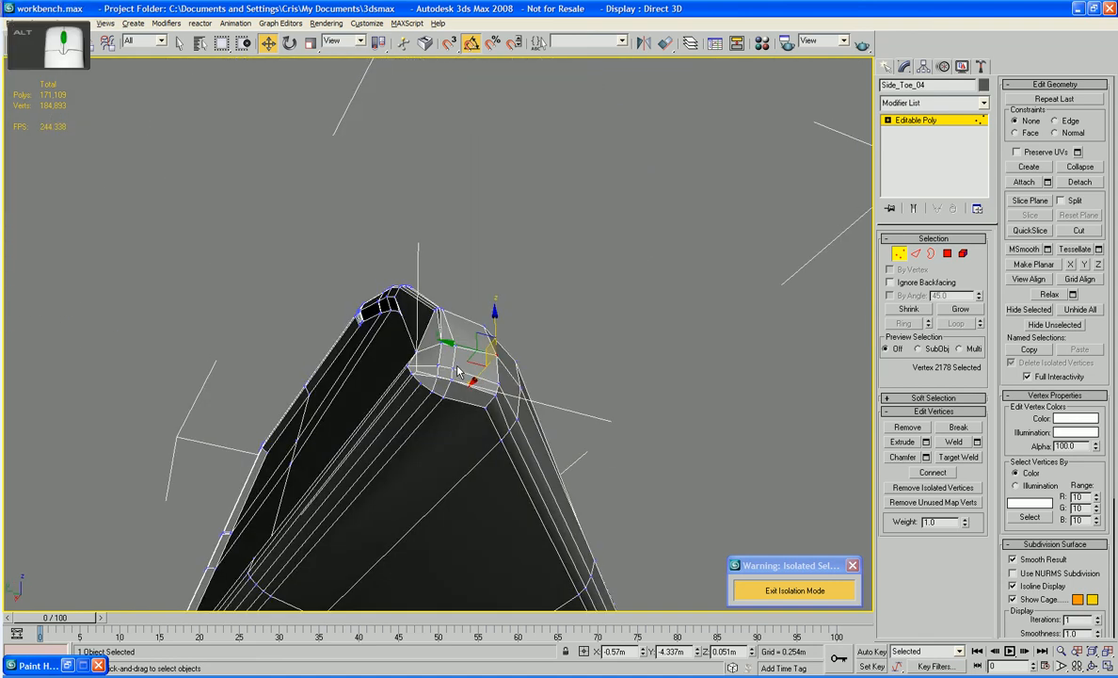
{"action": "scroll", "coordinate": [458, 372], "scroll_direction": "up", "scroll_amount": 5}
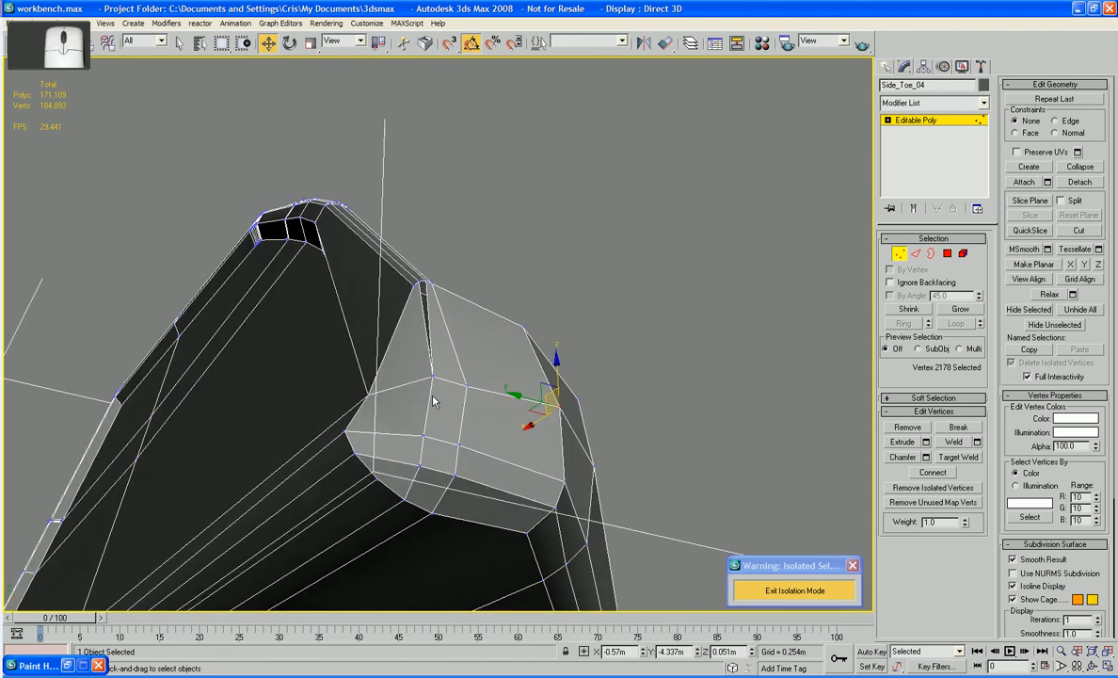
{"action": "scroll", "coordinate": [449, 333], "scroll_direction": "up", "scroll_amount": 3}
{"action": "middle_click_drag", "start_coordinate": [449, 332], "coordinate": [643, 353], "text": "alt"}
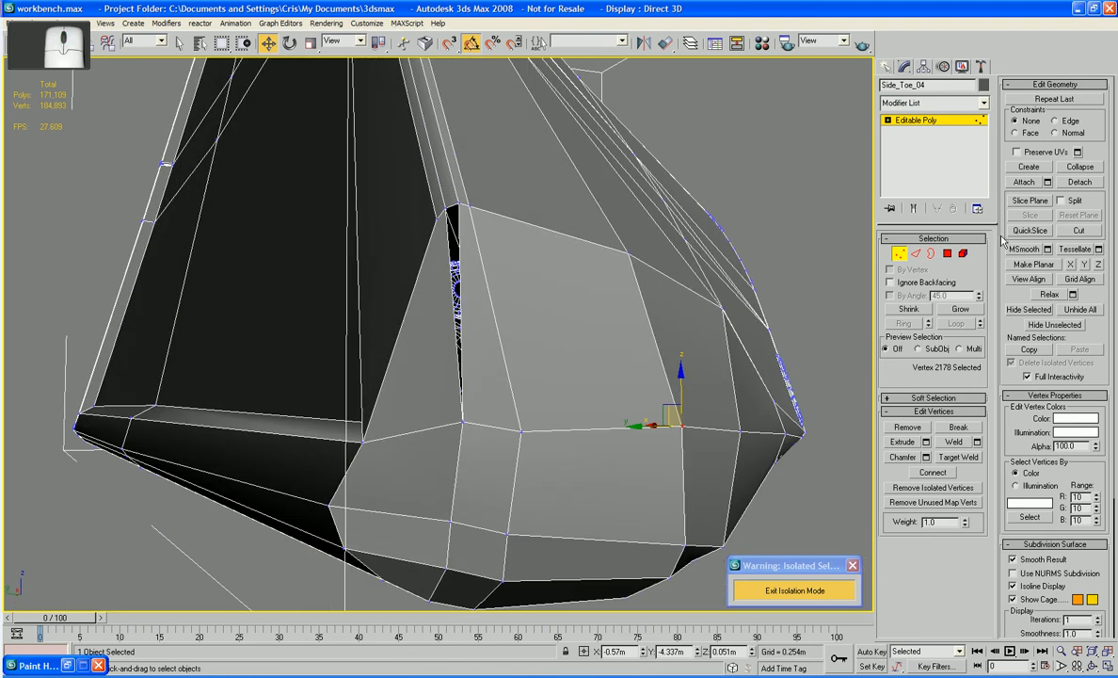
{"action": "key", "text": "3"}
{"action": "left_click", "coordinate": [456, 332]}
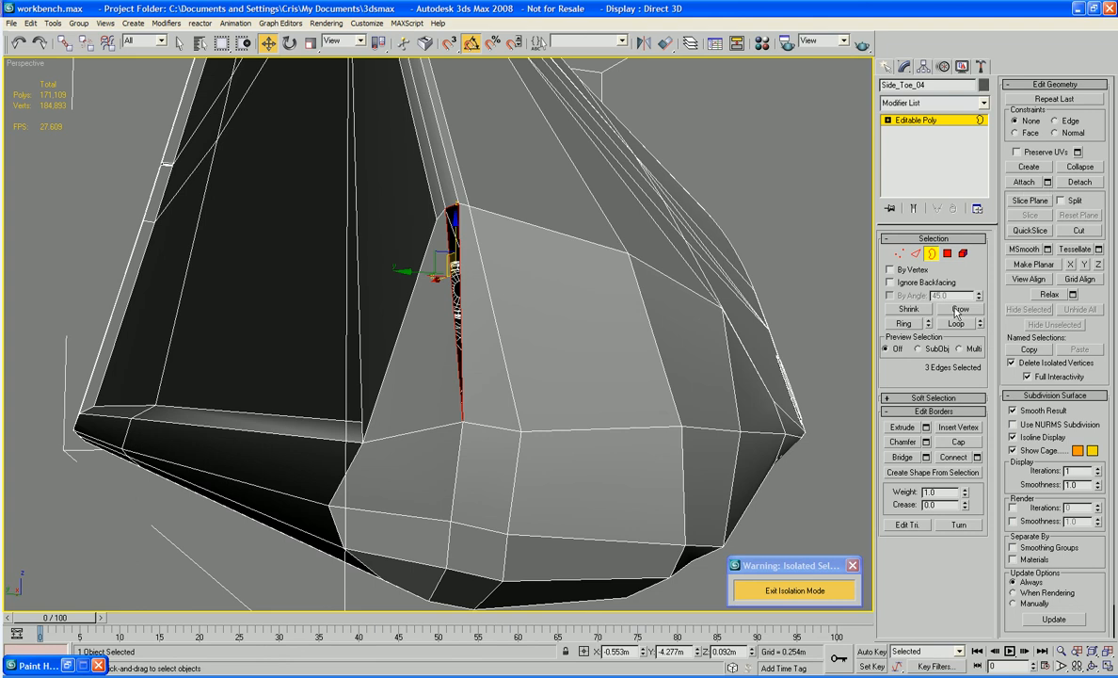
{"action": "left_click", "coordinate": [961, 441]}
- In the front wireframe view, select the four vertices of the tip's middle row and scale them vertically onto one level
{"action": "middle_click_drag", "start_coordinate": [640, 283], "coordinate": [464, 333], "text": "alt"}
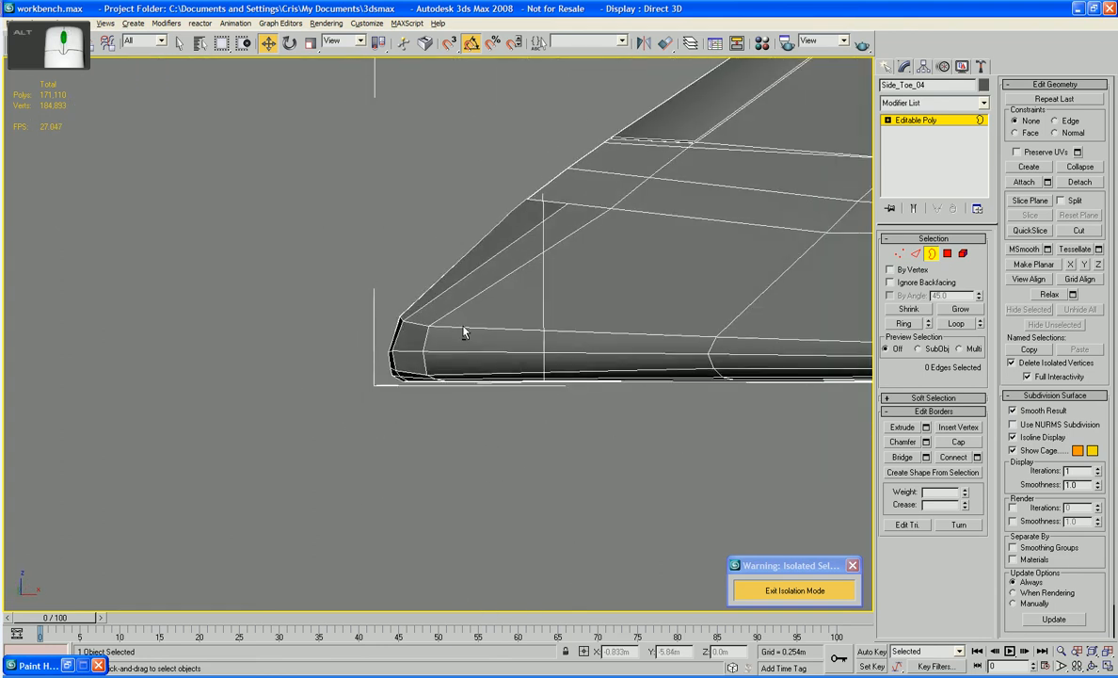
{"action": "key", "text": "f"}
{"action": "scroll", "coordinate": [414, 343], "scroll_direction": "up", "scroll_amount": 3}
{"action": "mouse_move", "coordinate": [414, 343]}
{"action": "middle_mouse_down"}
{"action": "mouse_move", "coordinate": [514, 361]}
{"action": "mouse_move", "coordinate": [419, 355]}
{"action": "mouse_move", "coordinate": [349, 382]}
{"action": "mouse_move", "coordinate": [370, 318]}
{"action": "middle_mouse_up"}
{"action": "scroll", "coordinate": [464, 344], "scroll_direction": "up", "scroll_amount": 1}
{"action": "scroll", "coordinate": [513, 358], "scroll_direction": "up", "scroll_amount": 6}
{"action": "key", "text": "F3"}
{"action": "scroll", "coordinate": [419, 355], "scroll_direction": "up", "scroll_amount": 3}
{"action": "key", "text": "1"}
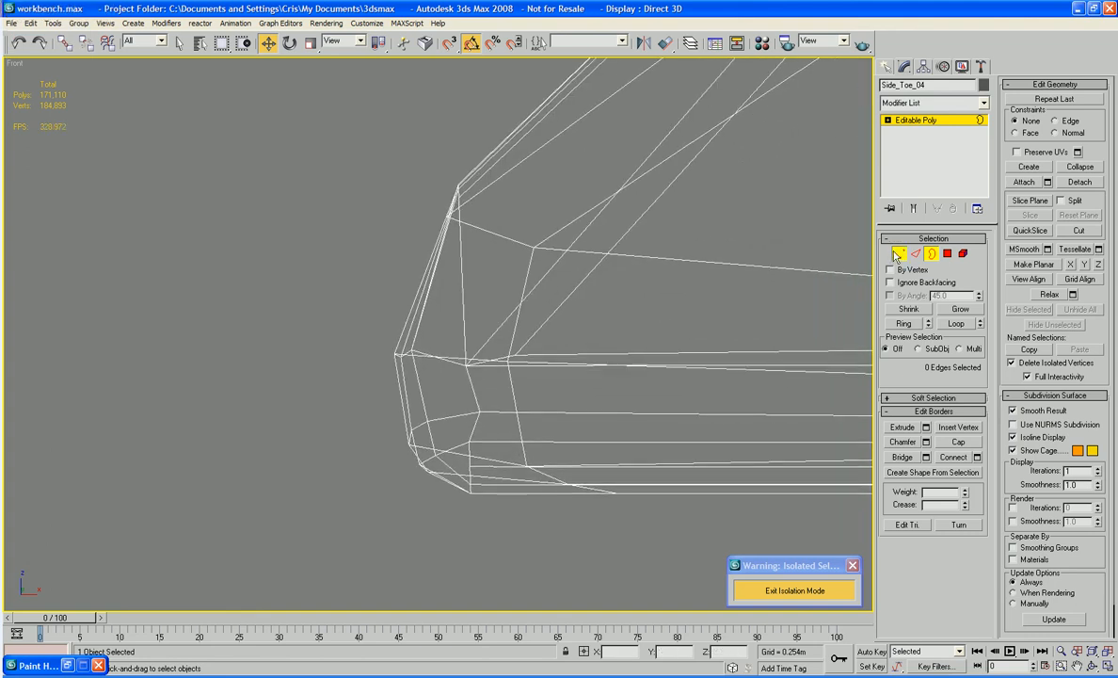
{"action": "left_click_drag", "start_coordinate": [355, 343], "coordinate": [477, 397]}
{"action": "key", "text": "r"}
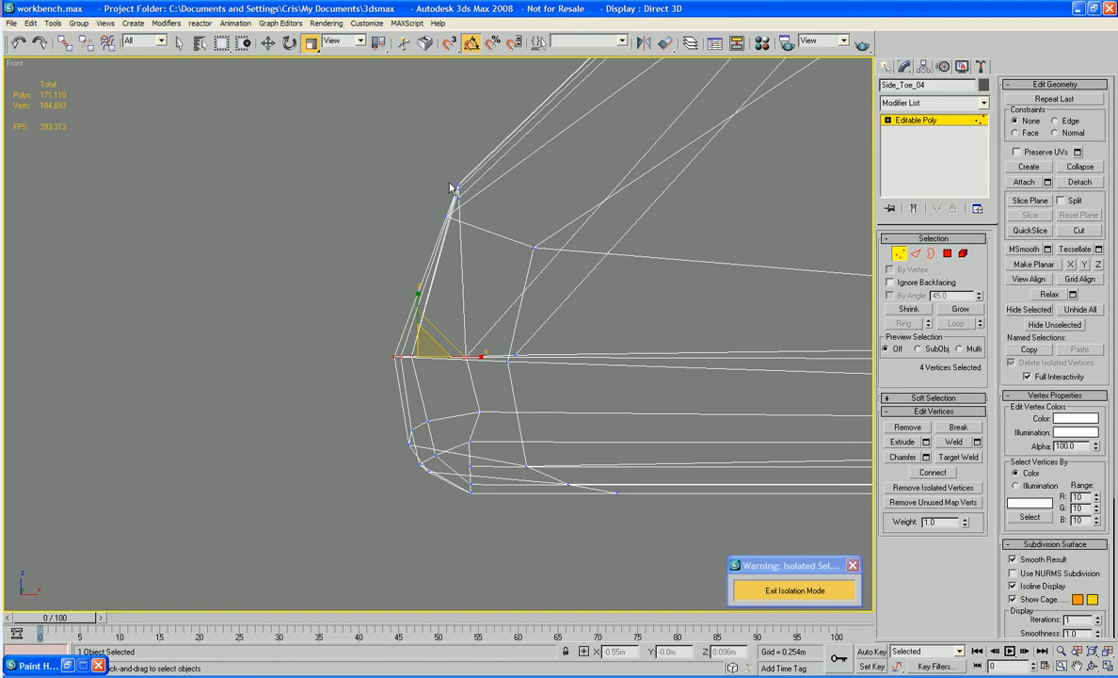
{"action": "right_click", "coordinate": [400, 455]}
{"action": "key", "text": "p"}
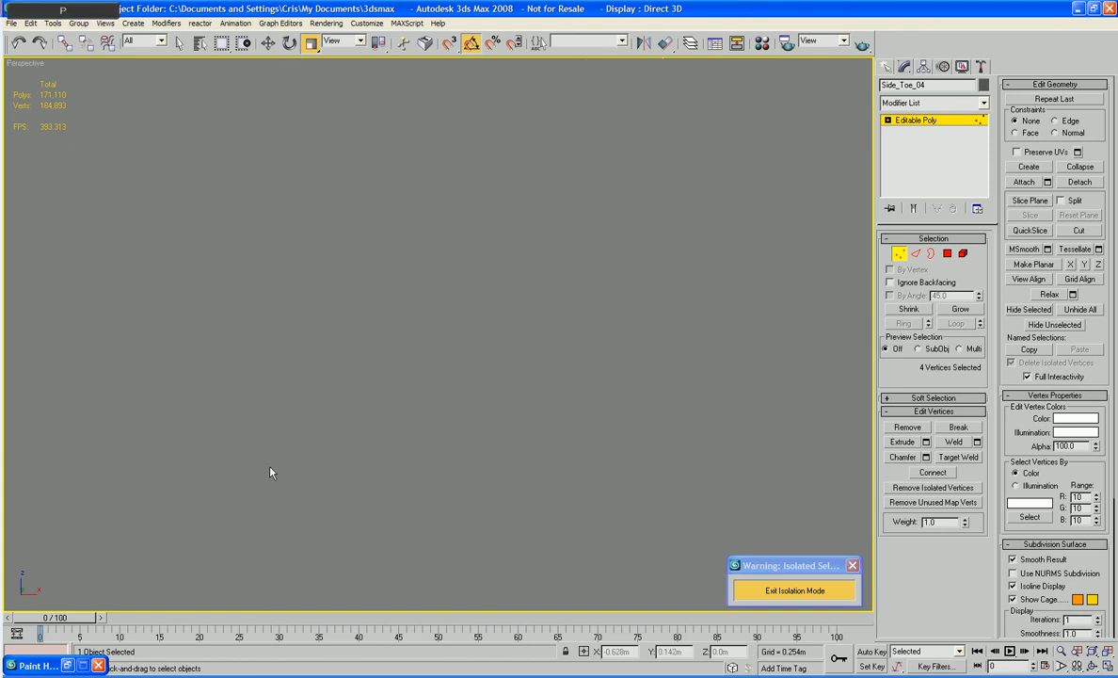
{"action": "key", "text": "F3"}
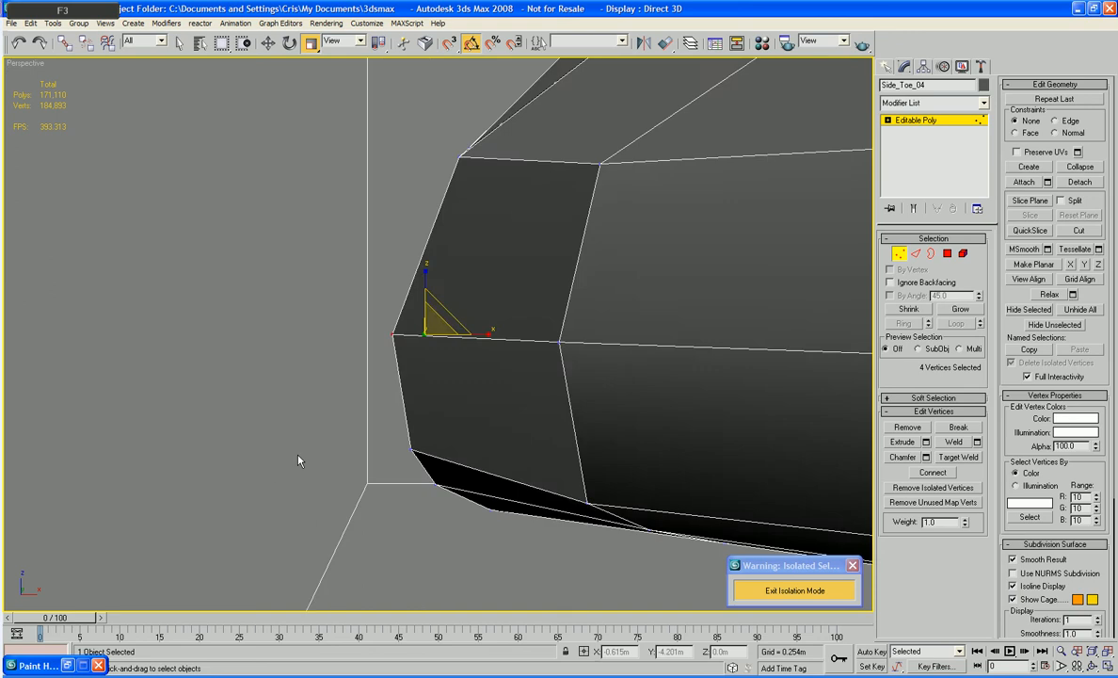
- Examine the rebuilt toe tip from several angles in shaded, edged and wireframe display, with the toe deselected
{"action": "middle_click_drag", "start_coordinate": [298, 461], "coordinate": [368, 424], "text": "alt"}
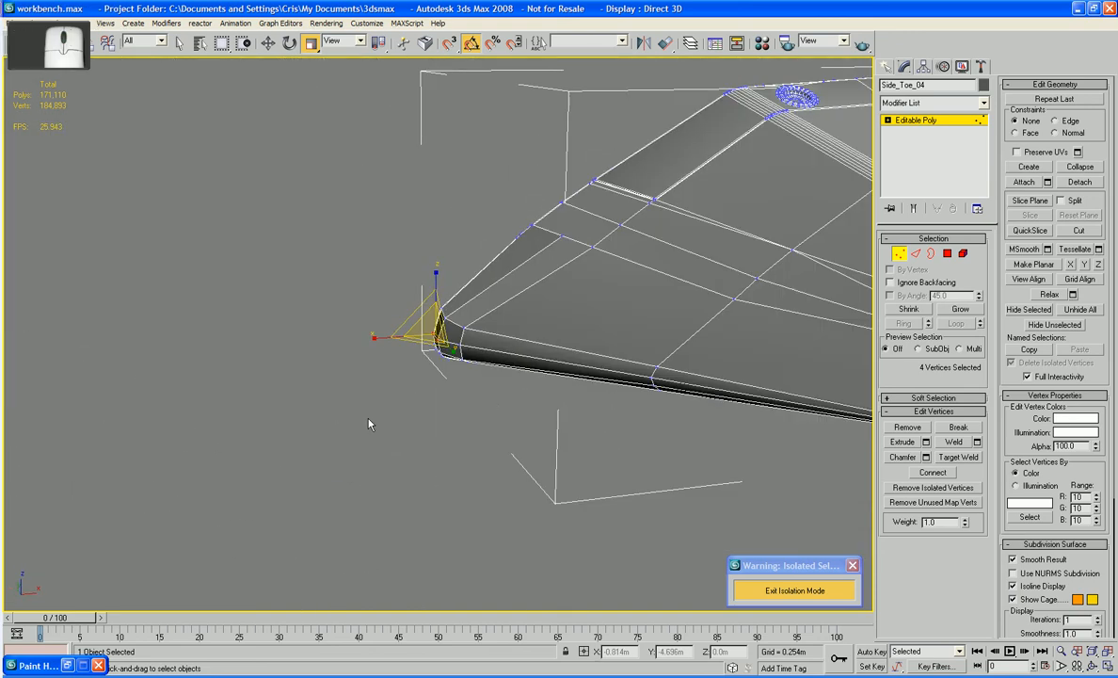
{"action": "key", "text": "F4"}
{"action": "scroll", "coordinate": [377, 420], "scroll_direction": "down", "scroll_amount": 5}
{"action": "middle_click_drag", "start_coordinate": [449, 405], "coordinate": [399, 461]}
{"action": "scroll", "coordinate": [426, 442], "scroll_direction": "up", "scroll_amount": 3}
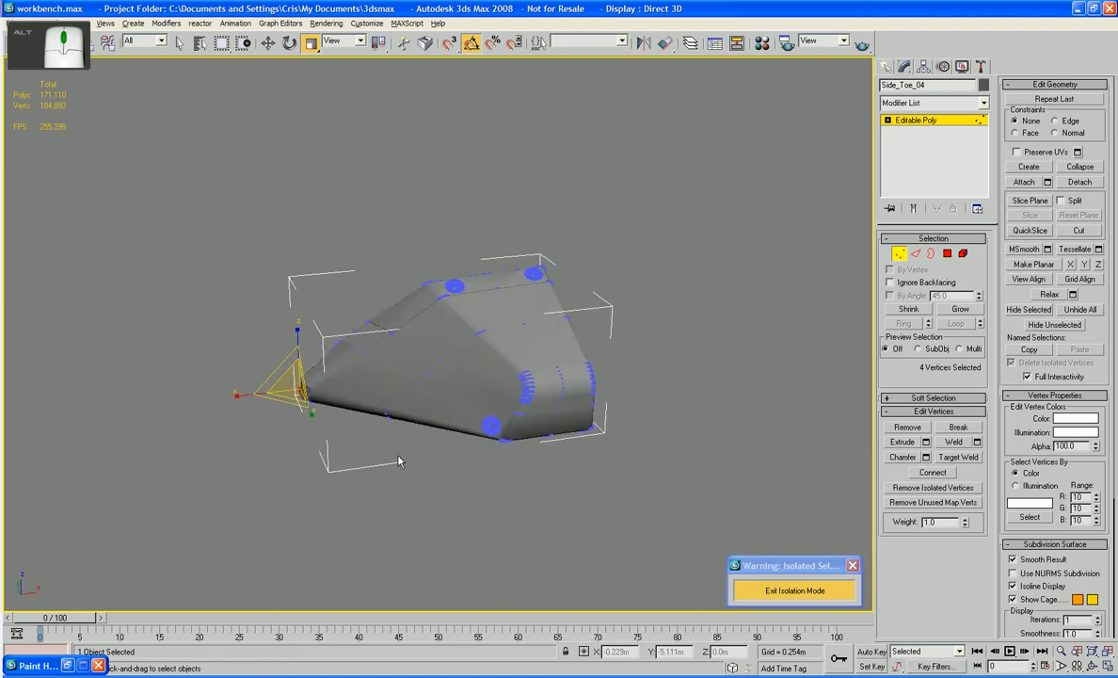
{"action": "key", "text": "F4"}
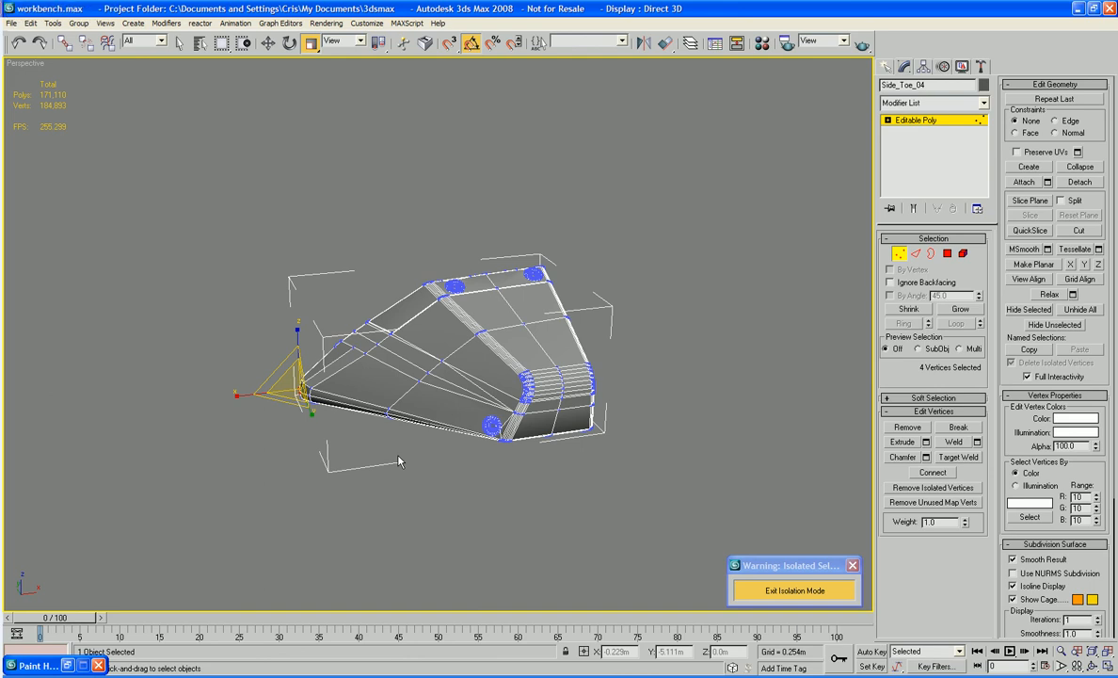
{"action": "key", "text": "F4"}
{"action": "left_click", "coordinate": [399, 462]}
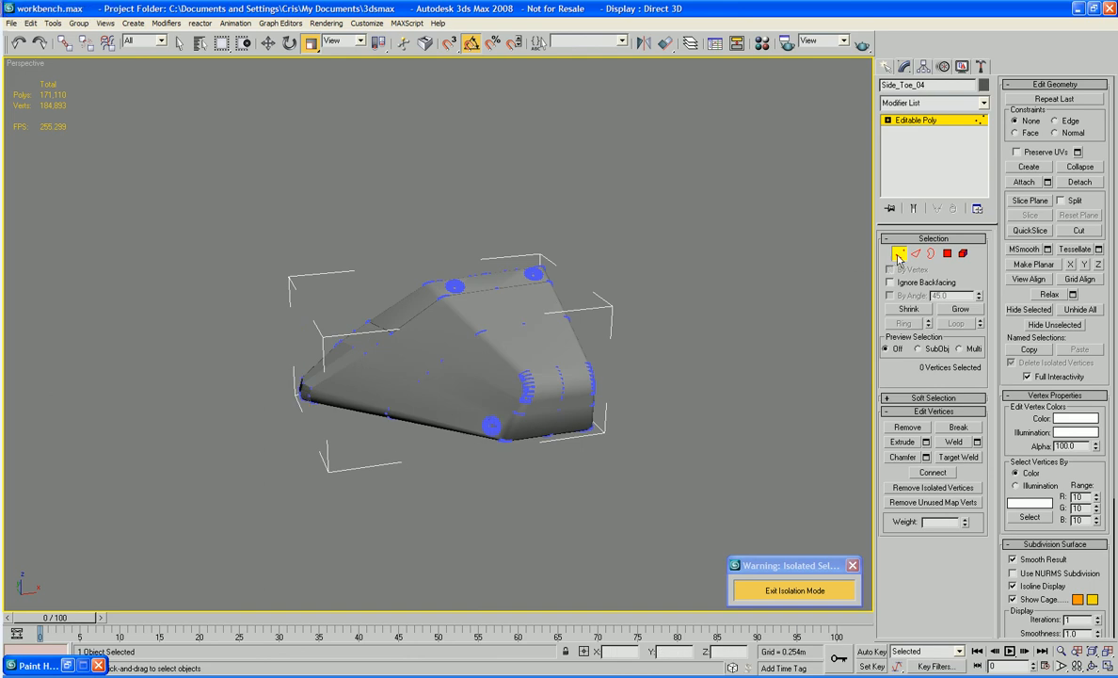
{"action": "left_click", "coordinate": [899, 254]}
{"action": "left_click", "coordinate": [727, 354]}
{"action": "middle_click_drag", "start_coordinate": [629, 417], "coordinate": [753, 385], "text": "alt"}
{"action": "scroll", "coordinate": [710, 341], "scroll_direction": "up", "scroll_amount": 5}
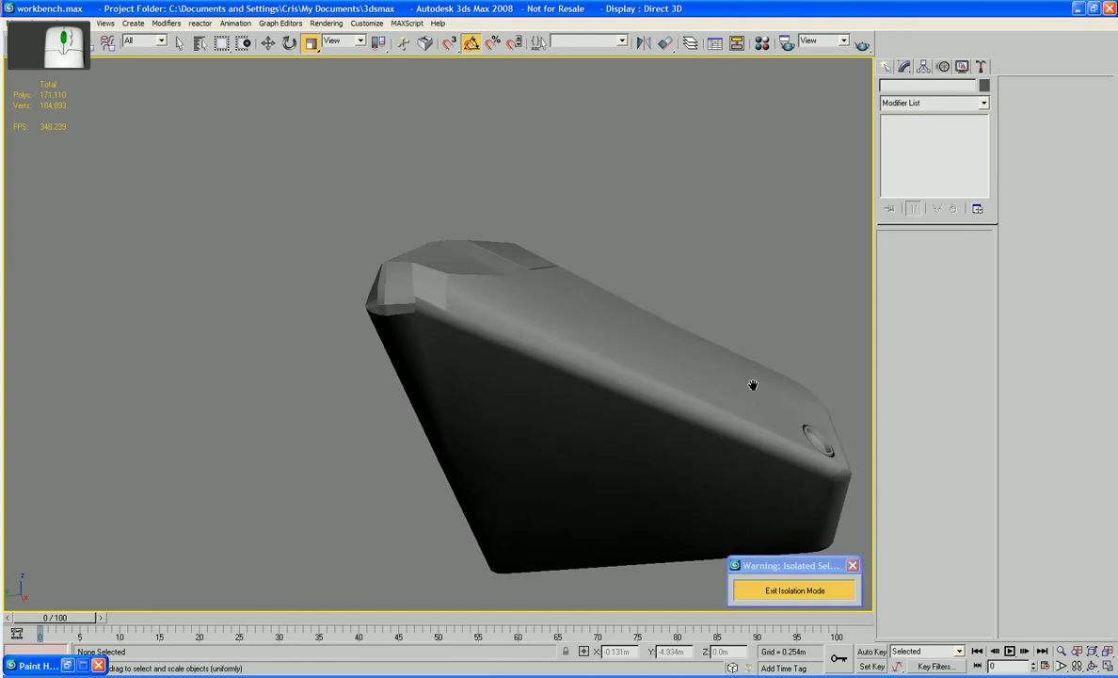
{"action": "scroll", "coordinate": [753, 385], "scroll_direction": "up", "scroll_amount": 3}
{"action": "key", "text": "F4"}
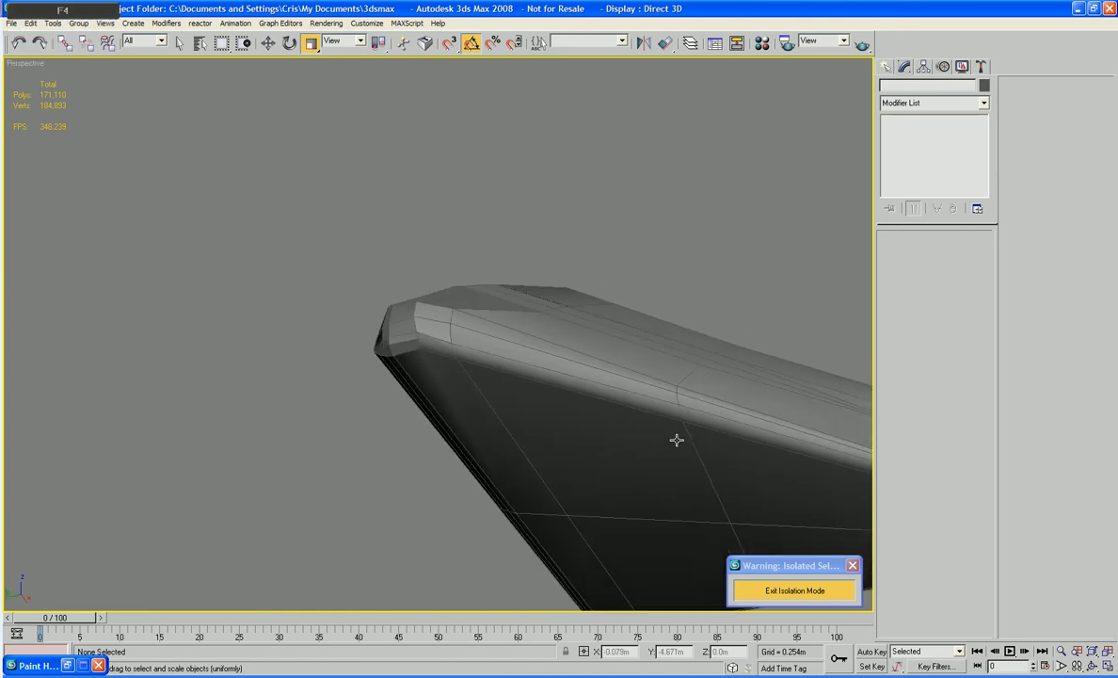
{"action": "key", "text": "F3"}
{"action": "scroll", "coordinate": [569, 433], "scroll_direction": "up", "scroll_amount": 3}
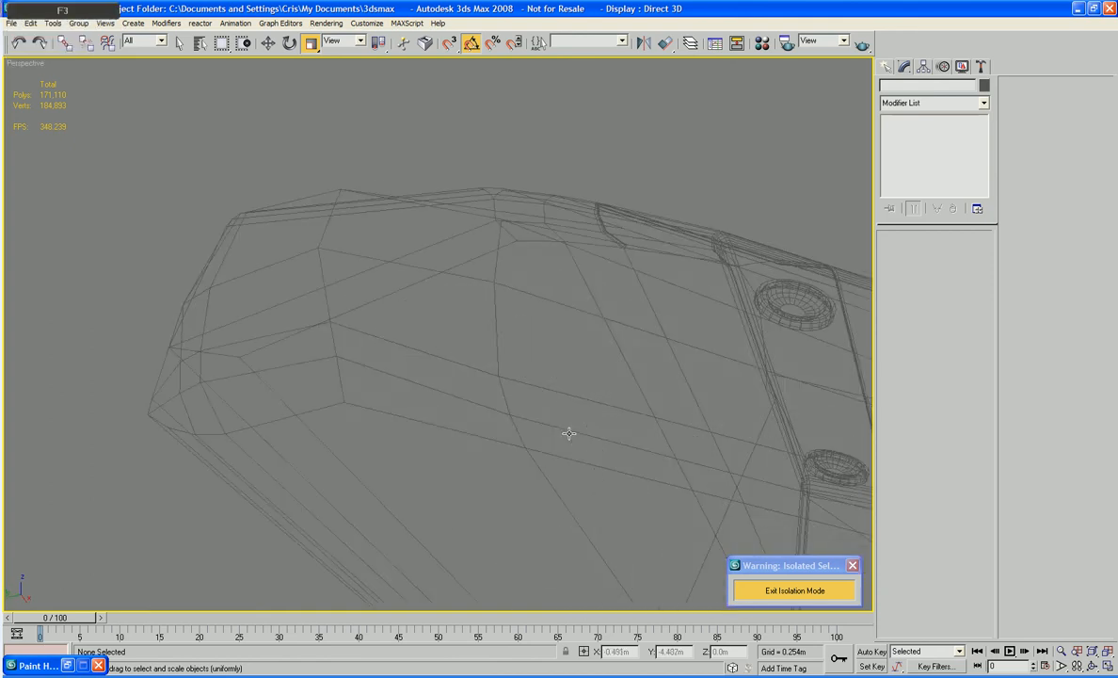
{"action": "key", "text": "F3"}
{"action": "middle_click_drag", "start_coordinate": [568, 433], "coordinate": [585, 424]}
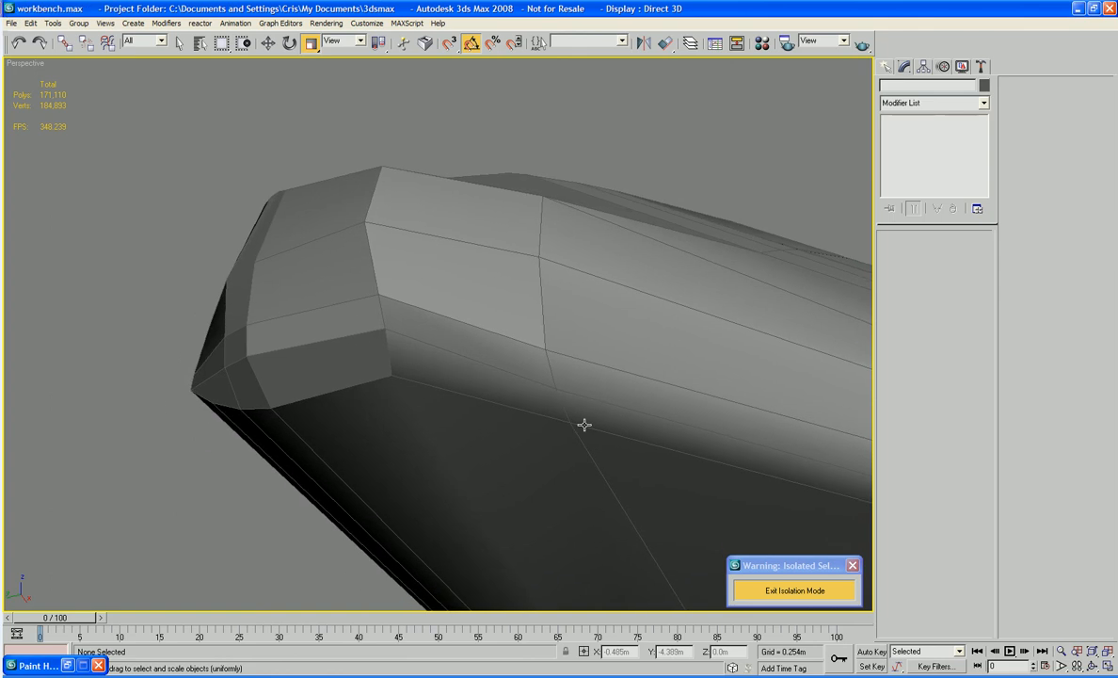
- Weld all of the toe's vertices with a weld threshold of 0.001 m and deselect the toe
{"action": "left_click", "coordinate": [546, 393]}
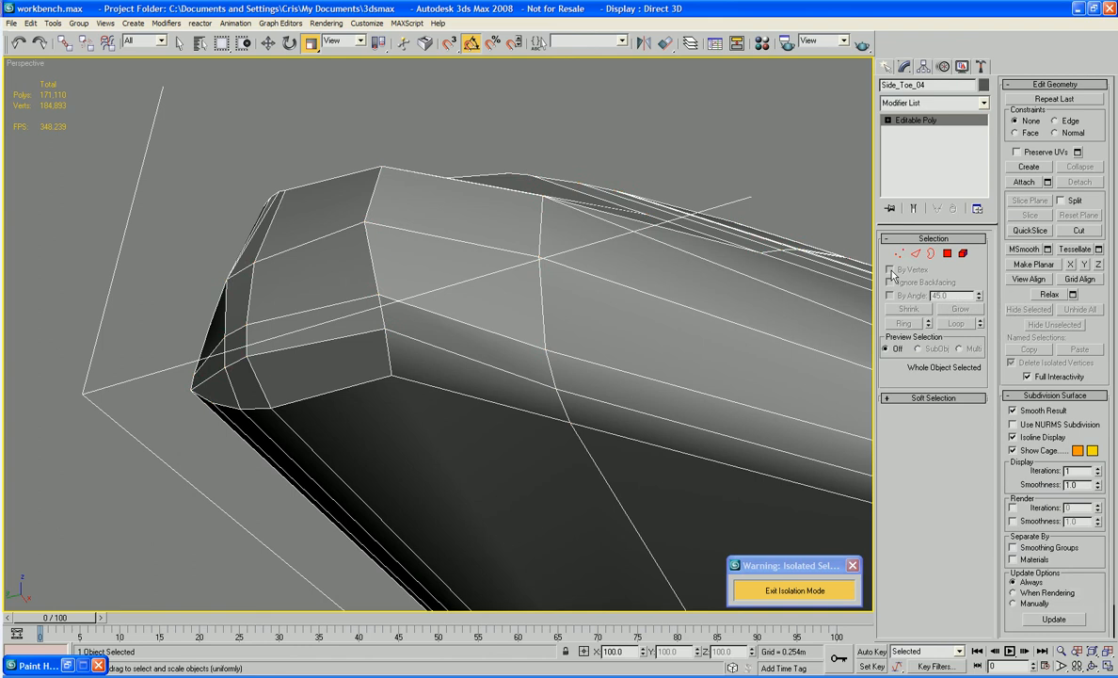
{"action": "key", "text": "1"}
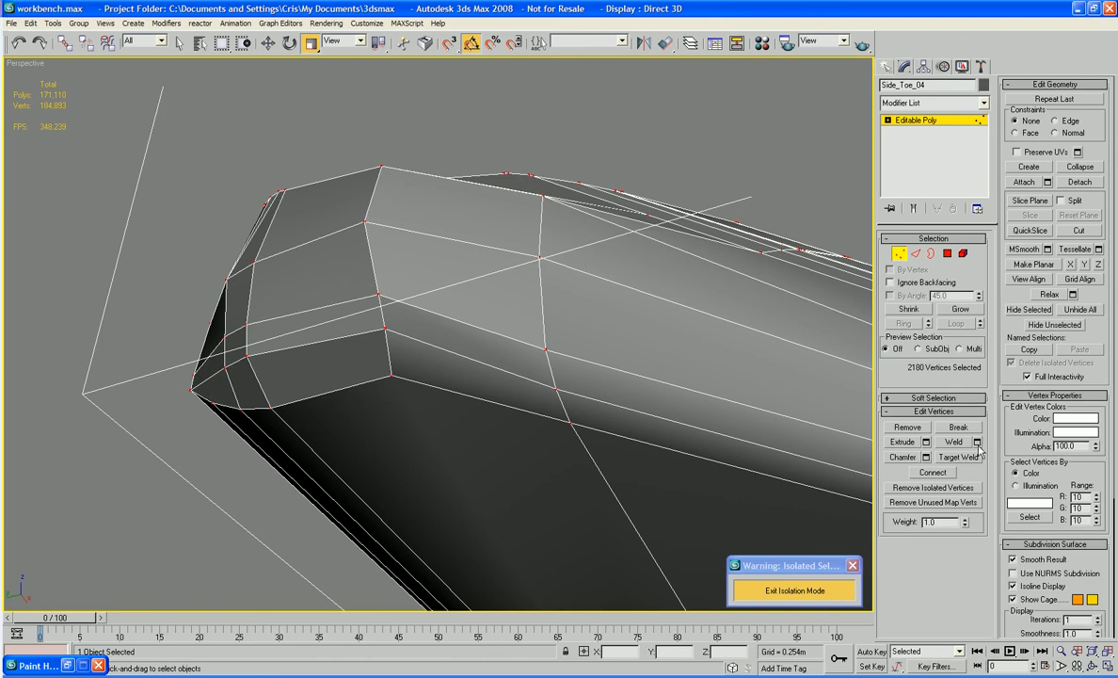
{"action": "left_click", "coordinate": [977, 443]}
{"action": "right_click", "coordinate": [579, 324]}
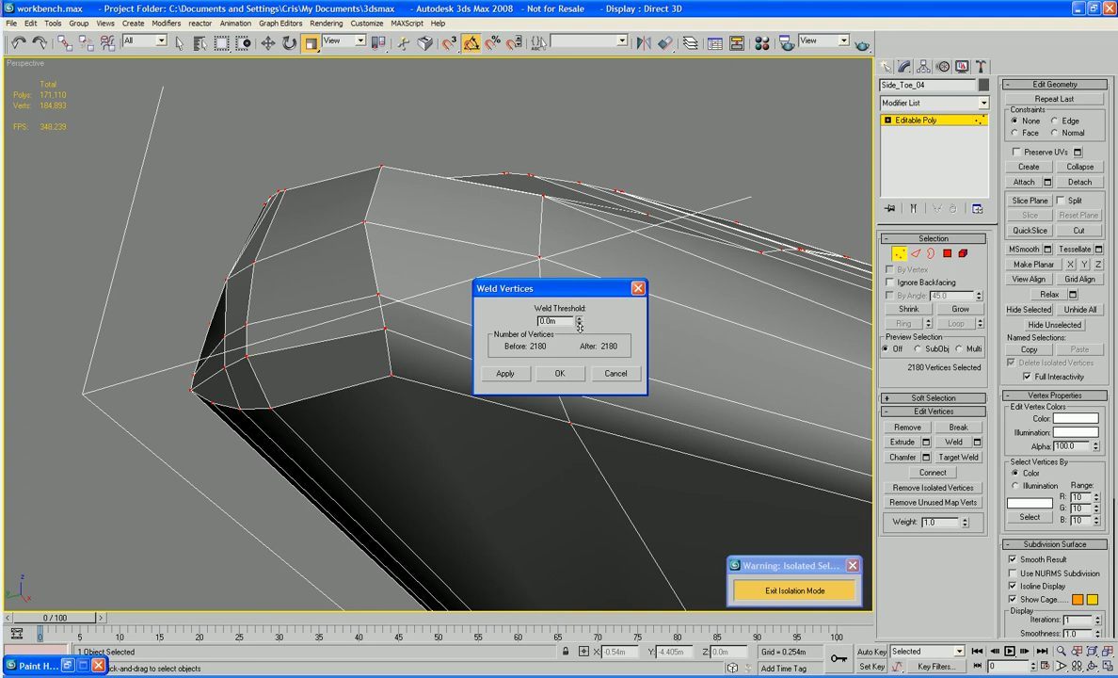
{"action": "left_click_drag", "start_coordinate": [579, 324], "coordinate": [580, 325]}
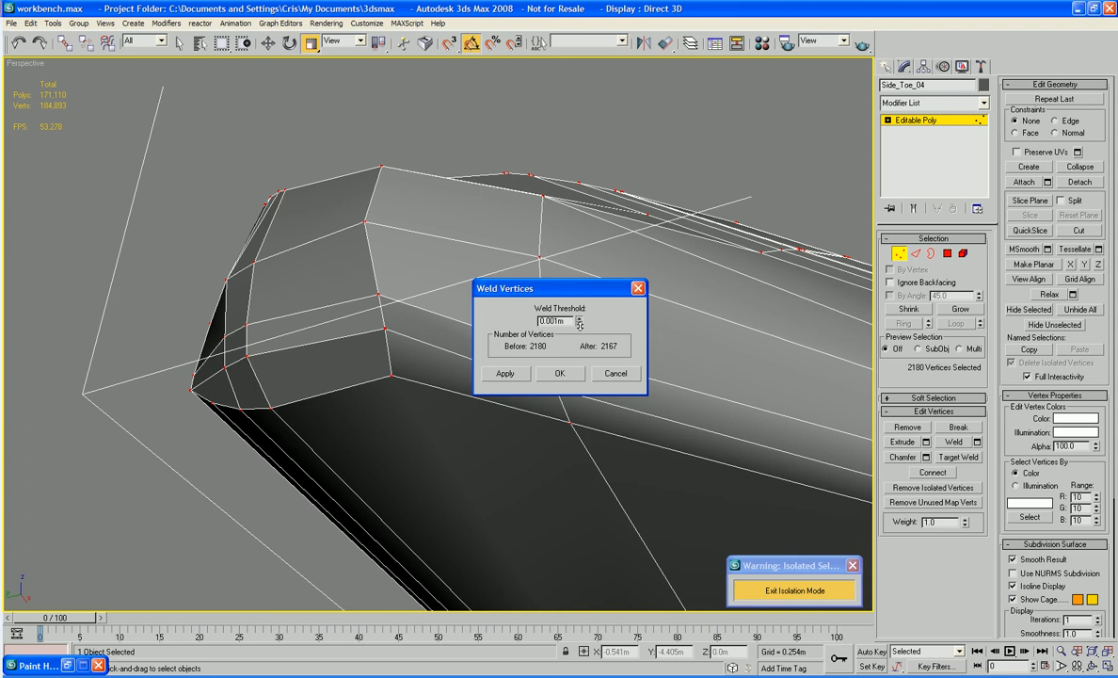
{"action": "left_click", "coordinate": [547, 374]}
{"action": "left_click", "coordinate": [794, 164]}
{"action": "key", "text": "1"}
{"action": "left_click", "coordinate": [749, 170]}
{"action": "scroll", "coordinate": [749, 165], "scroll_direction": "down", "scroll_amount": 5}
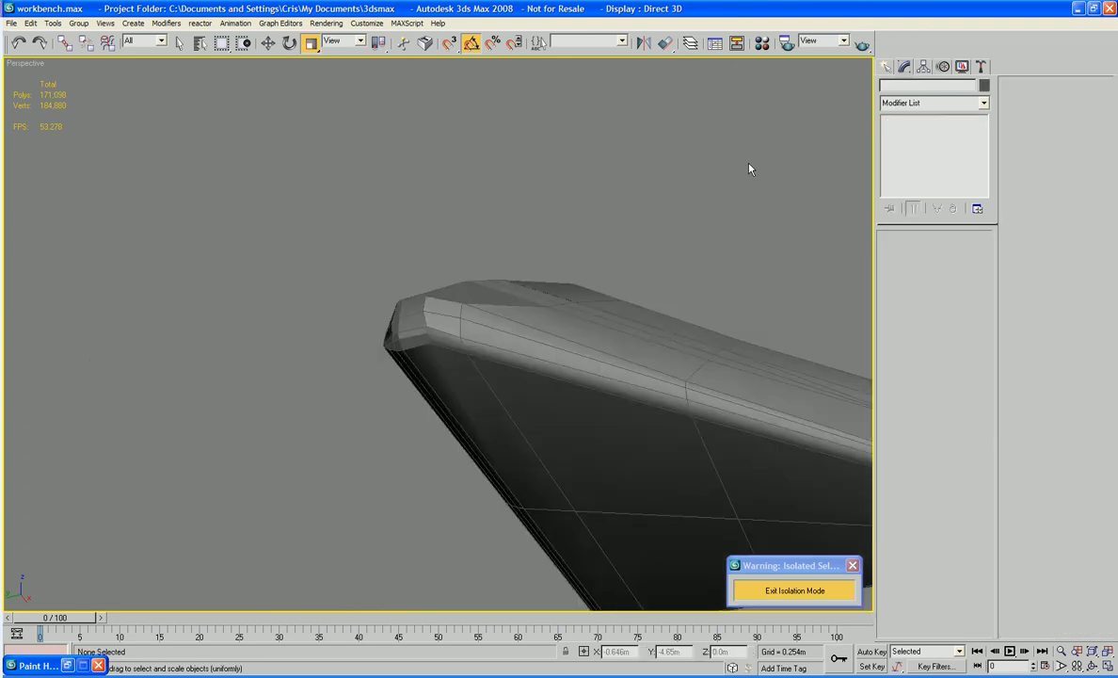
- Apply an FFD 4x4x4 modifier to the side toe
{"action": "middle_click_drag", "start_coordinate": [723, 183], "coordinate": [618, 235], "text": "alt"}
{"action": "left_click", "coordinate": [567, 350]}
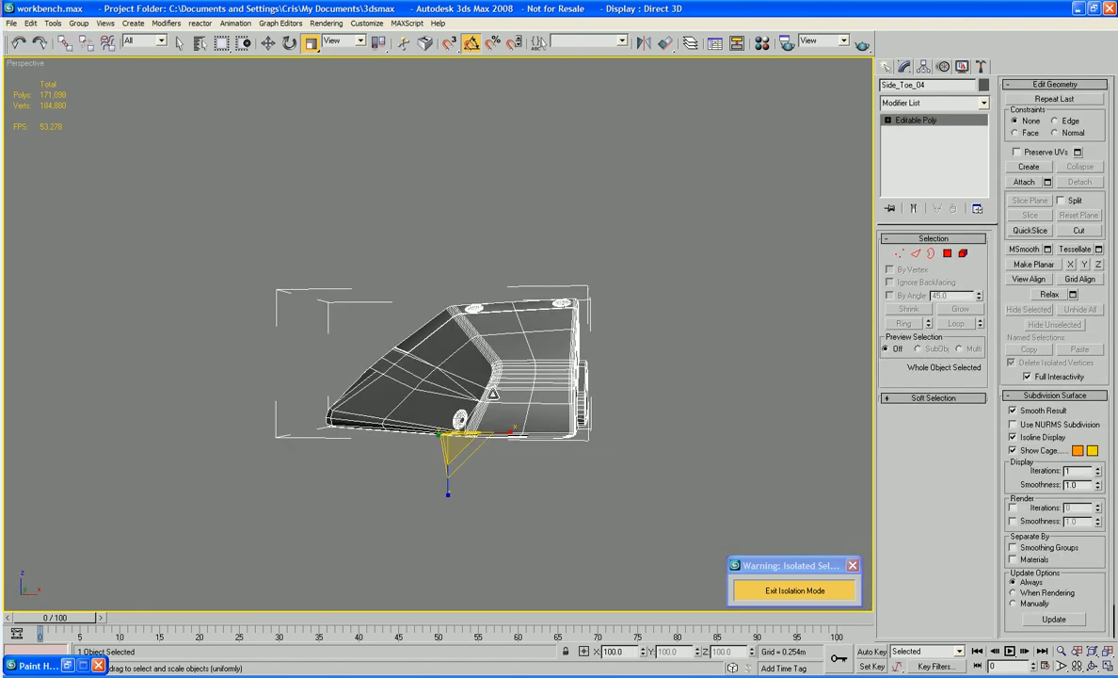
{"action": "left_click", "coordinate": [927, 103]}
{"action": "key", "text": "f"}
{"action": "key", "text": "f"}
{"action": "key", "text": "f"}
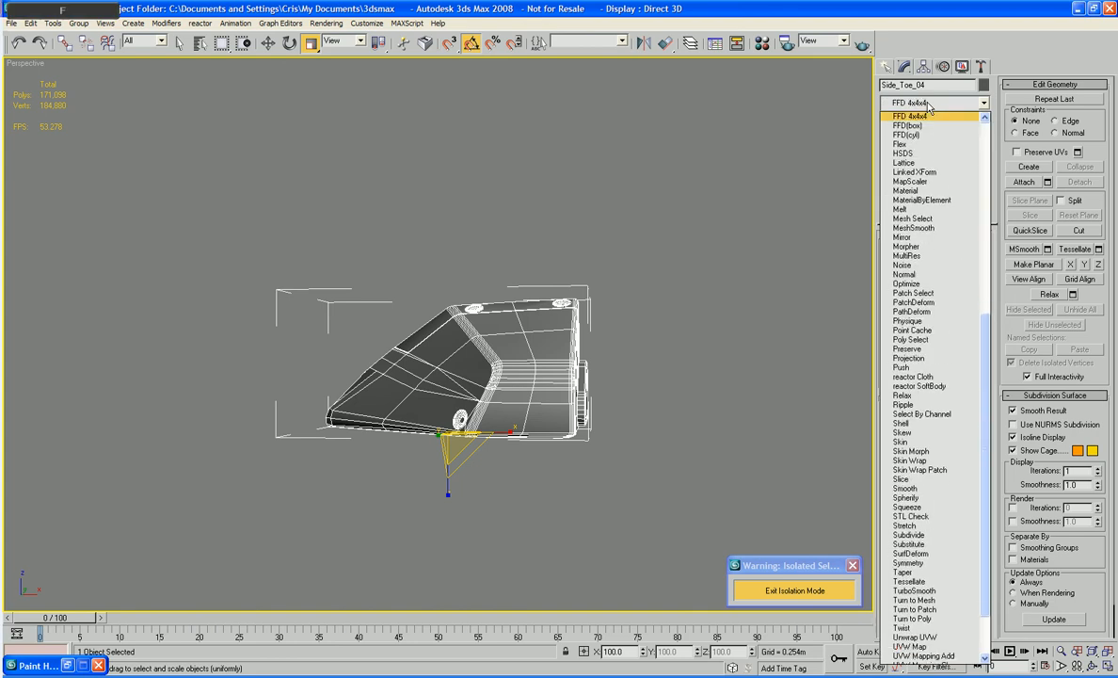
{"action": "key", "text": "Return"}
- Move the lattice control points at the toe's tip end inward along X to about X -0.39 m, shortening the toe
{"action": "middle_click_drag", "start_coordinate": [579, 316], "coordinate": [527, 329], "text": "alt"}
{"action": "key", "text": "1"}
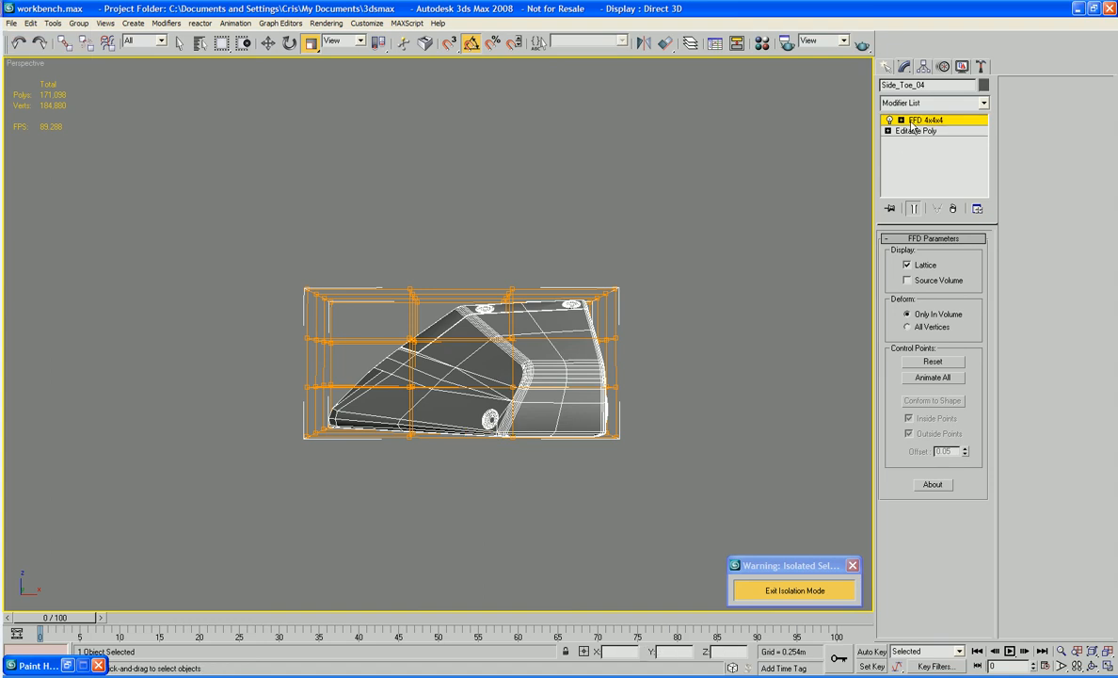
{"action": "left_click_drag", "start_coordinate": [260, 239], "coordinate": [346, 511]}
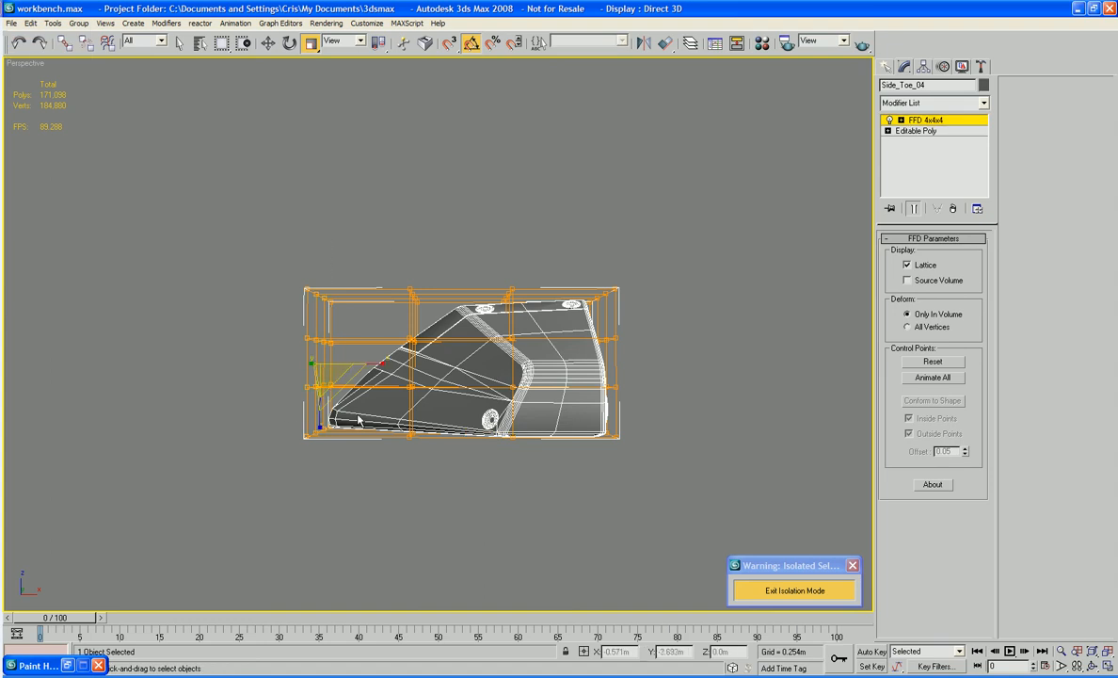
{"action": "key", "text": "w"}
{"action": "left_click_drag", "start_coordinate": [371, 375], "coordinate": [397, 365]}
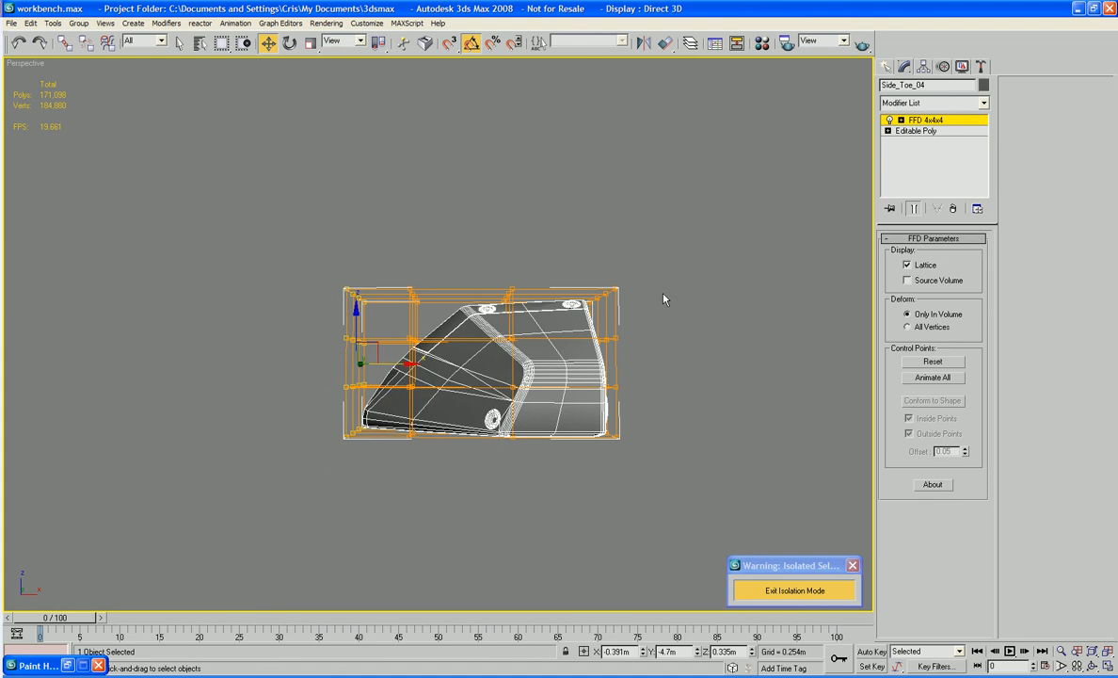
- Convert the deformed toe to an Editable Poly and deselect it
{"action": "left_click", "coordinate": [915, 120]}
{"action": "right_click", "coordinate": [569, 340]}
{"action": "mouse_move", "coordinate": [592, 465]}
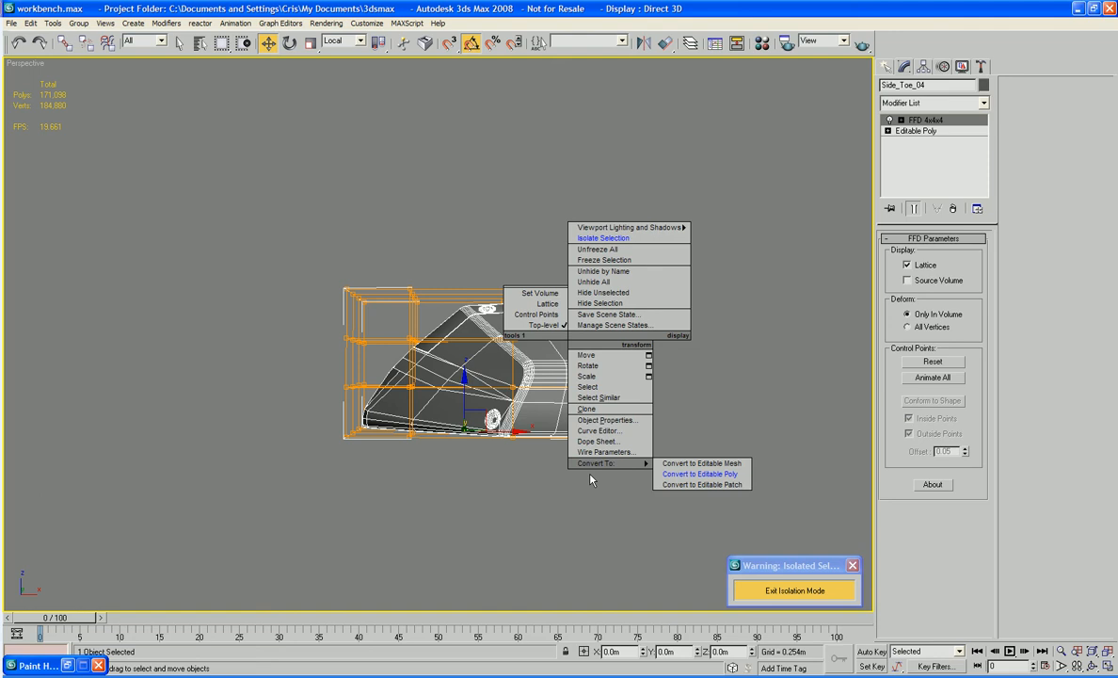
{"action": "left_click", "coordinate": [699, 474]}
{"action": "left_click", "coordinate": [706, 393]}
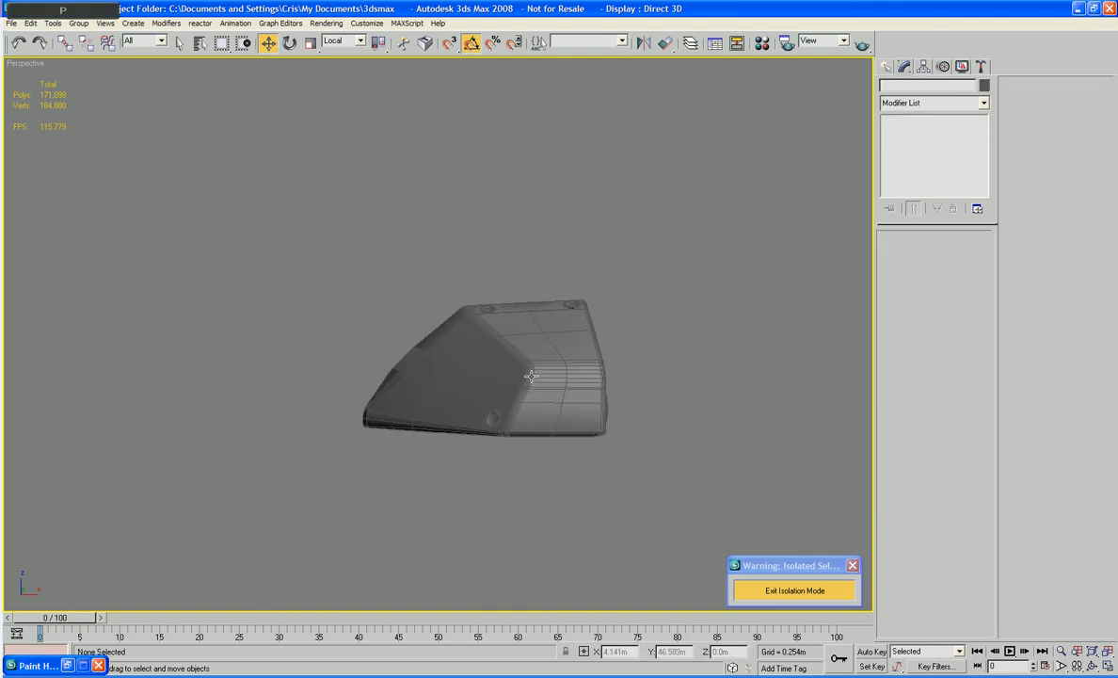
- Place the large inset bolt from the Paint Hair Floater tool on the toe's side face near its tip
{"action": "middle_click_drag", "start_coordinate": [489, 344], "coordinate": [511, 283], "text": "alt"}
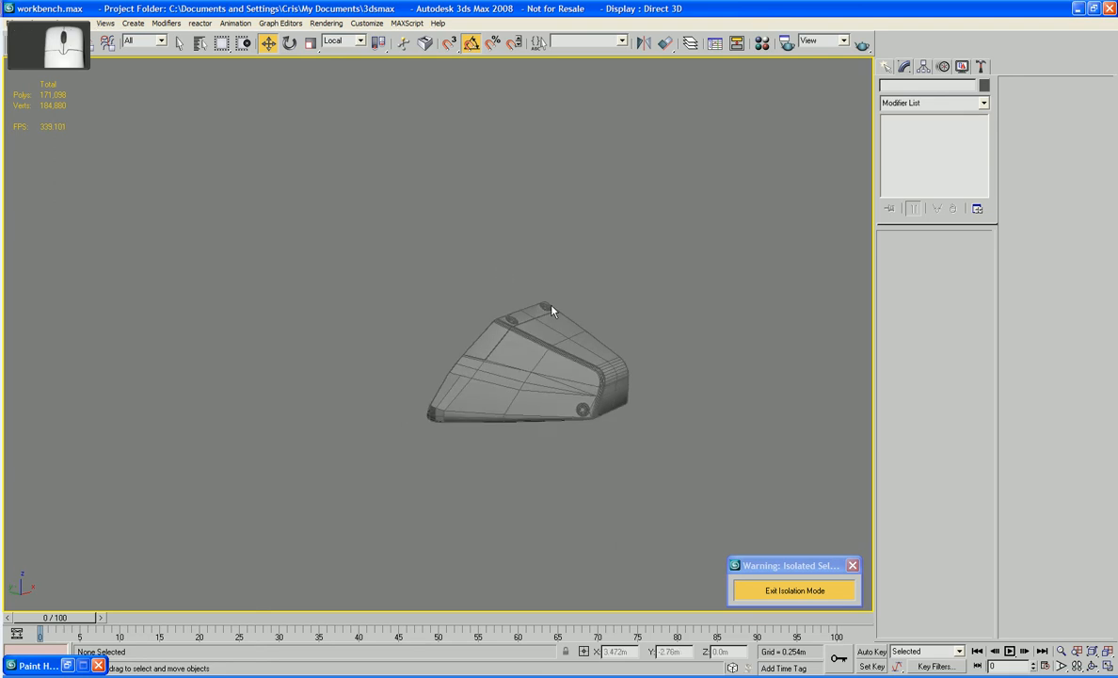
{"action": "scroll", "coordinate": [511, 282], "scroll_direction": "up", "scroll_amount": 6}
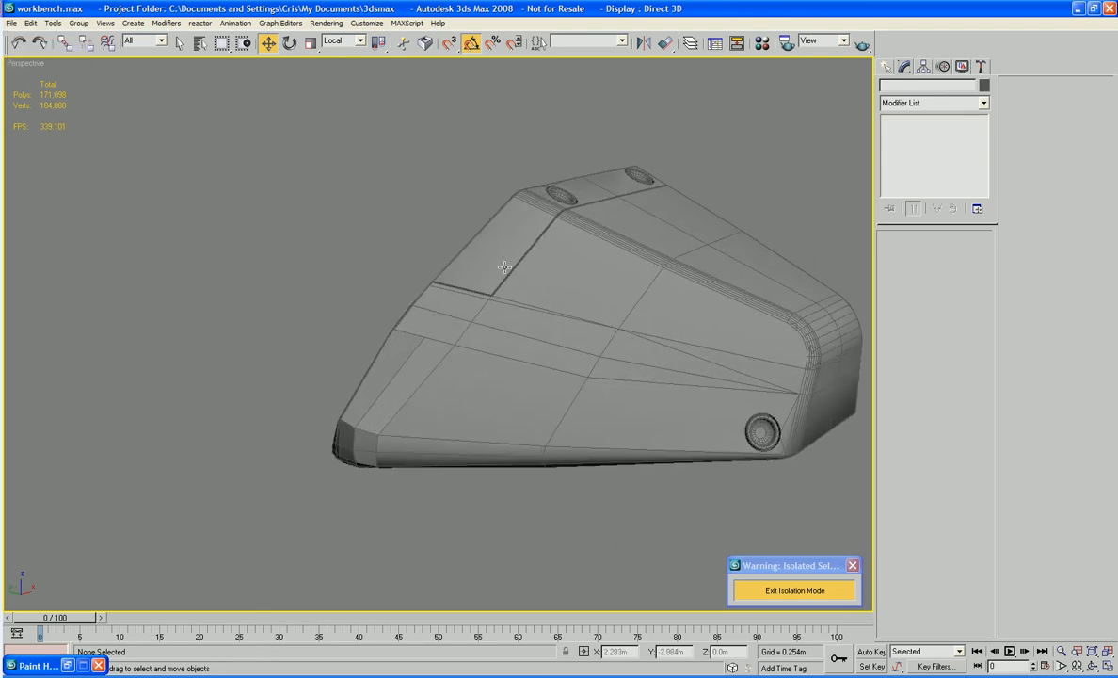
{"action": "left_click", "coordinate": [67, 666]}
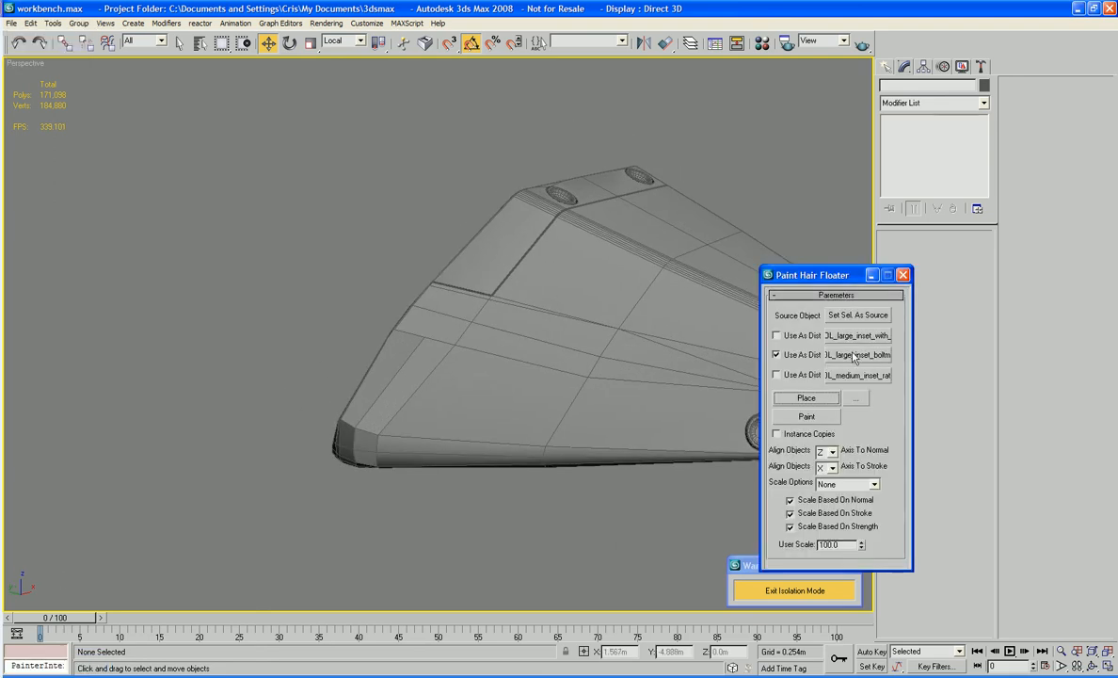
{"action": "left_click", "coordinate": [691, 350]}
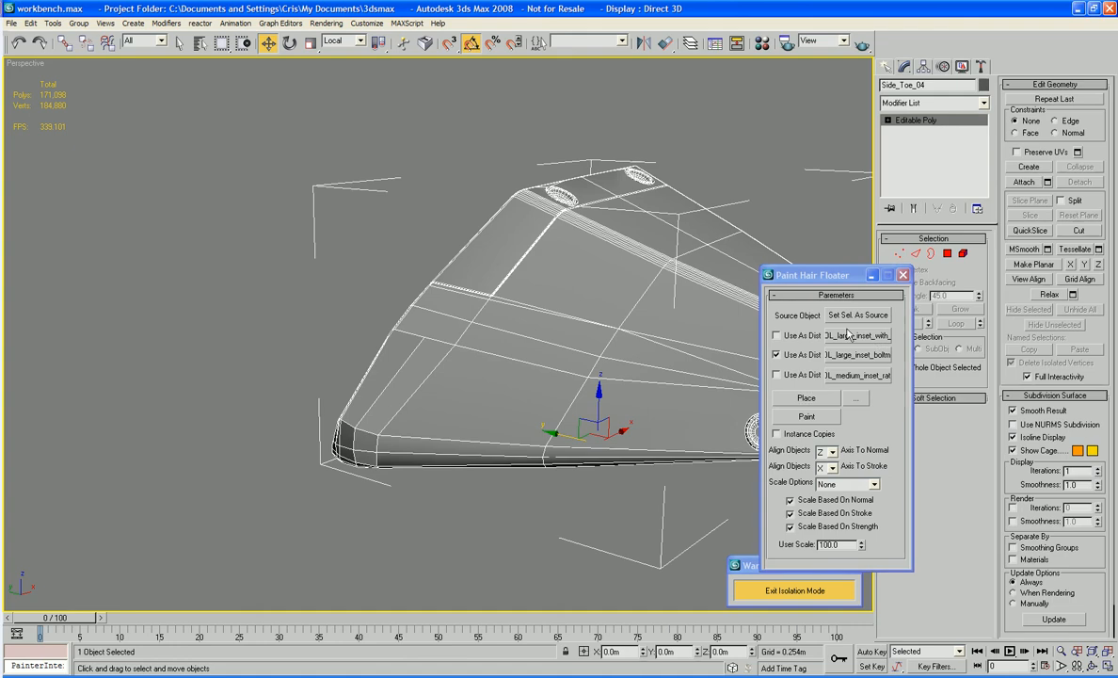
{"action": "left_click", "coordinate": [806, 398]}
{"action": "middle_click_drag", "start_coordinate": [582, 382], "coordinate": [528, 376], "text": "alt"}
{"action": "left_click", "coordinate": [802, 399]}
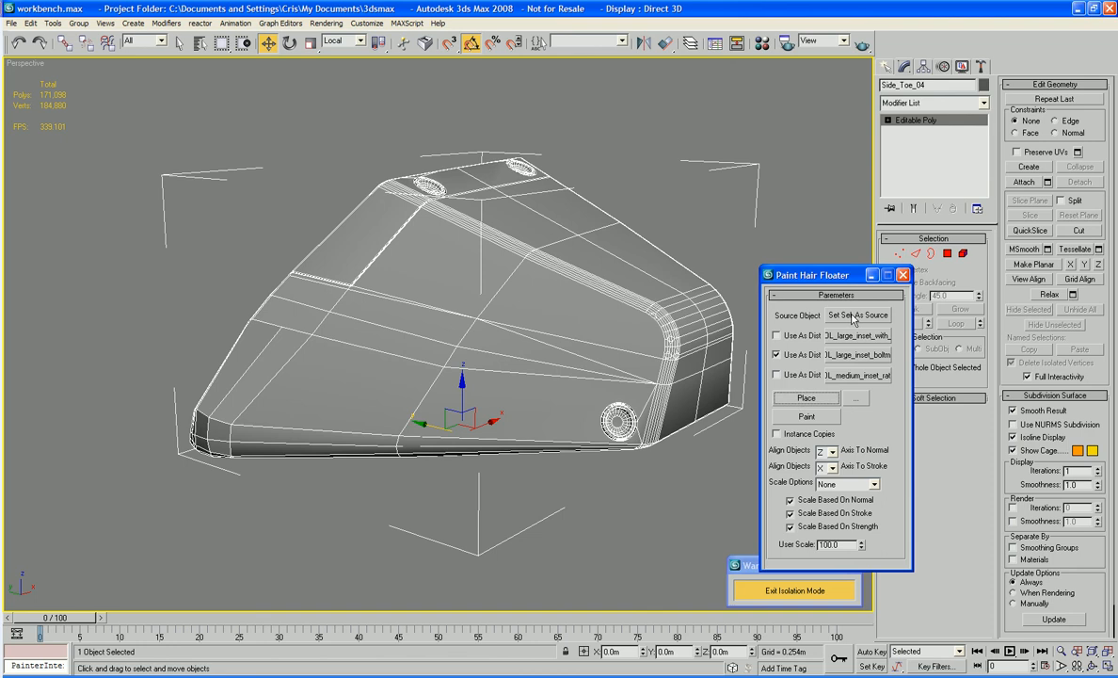
{"action": "left_click", "coordinate": [800, 399]}
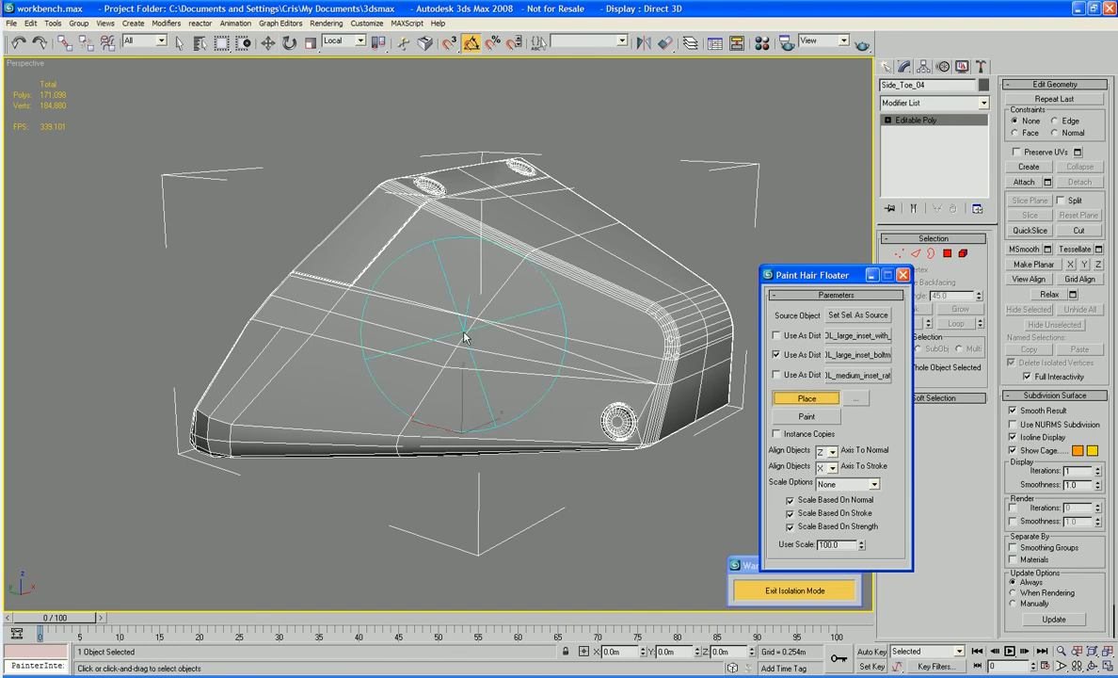
{"action": "left_click", "coordinate": [243, 380]}
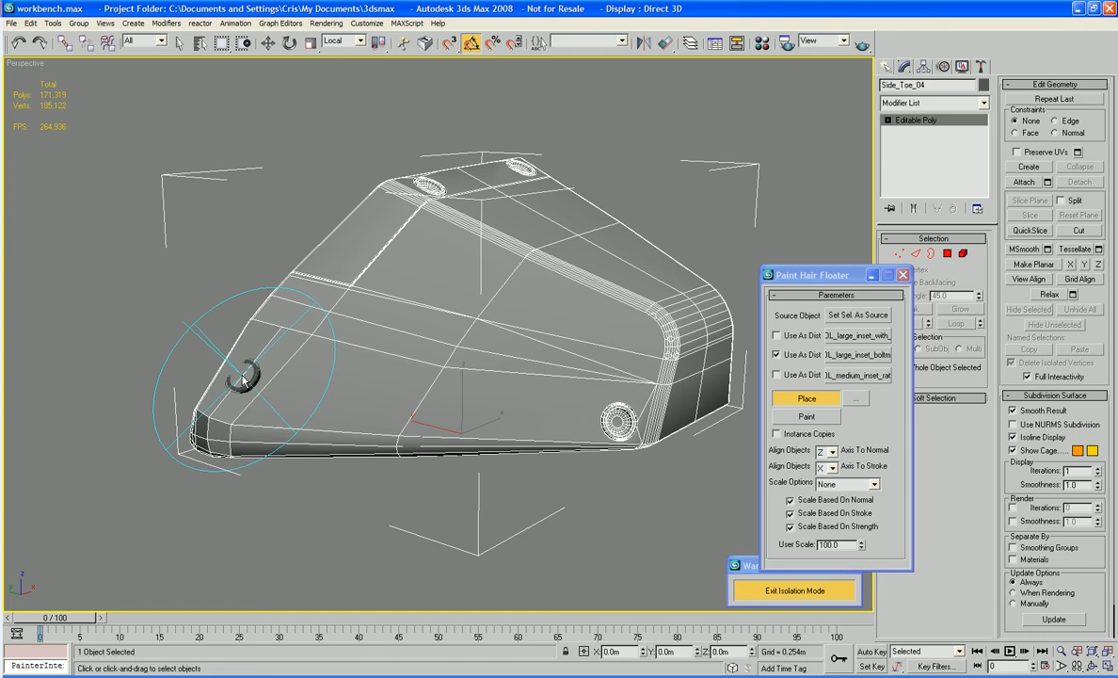
{"action": "key", "text": "ctrl+z"}
{"action": "left_click", "coordinate": [243, 376]}
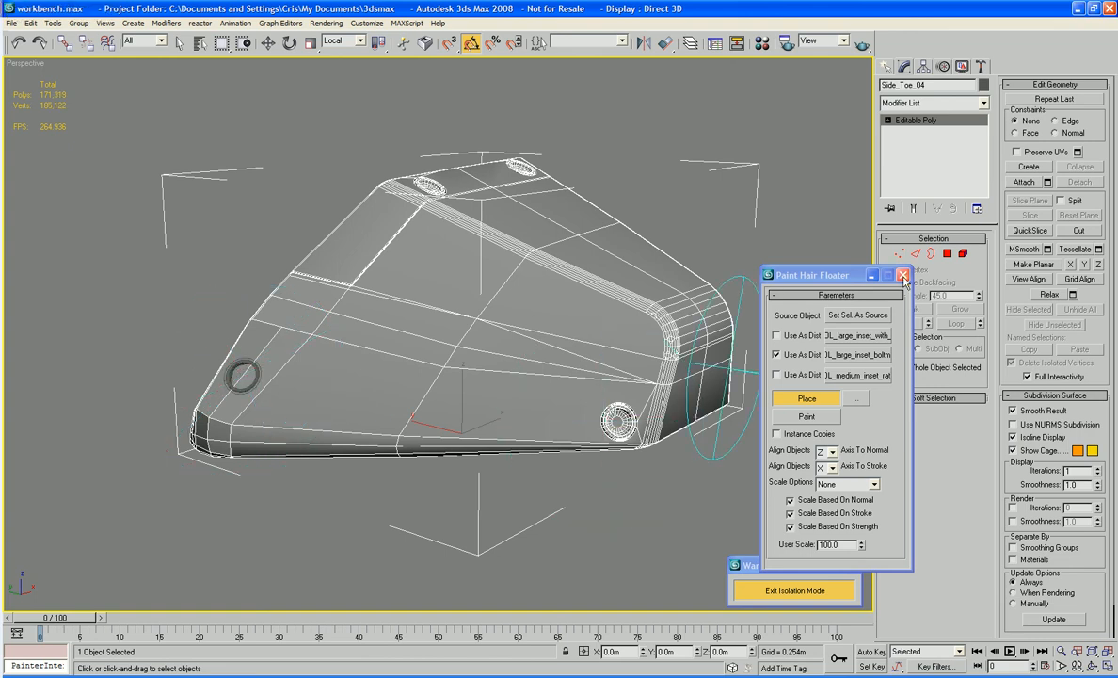
- Undo the stray bolt copy beside the toe, end floater placement and minimize the Paint Hair Floater window
{"action": "left_click", "coordinate": [873, 276]}
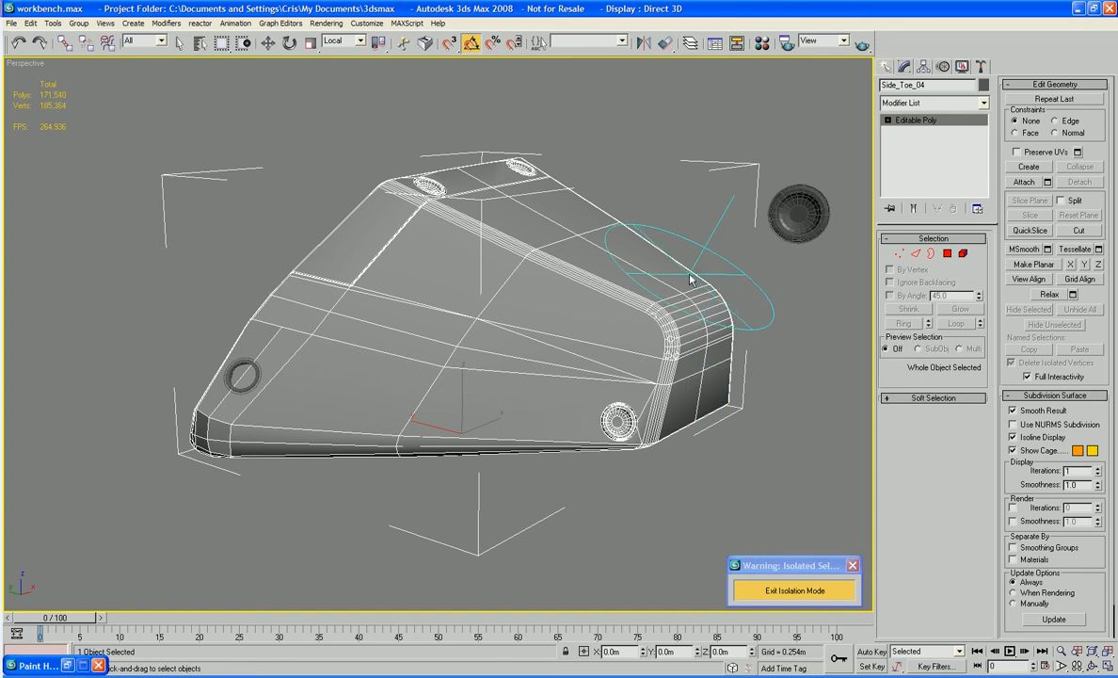
{"action": "key", "text": "ctrl+z"}
{"action": "right_click", "coordinate": [760, 213]}
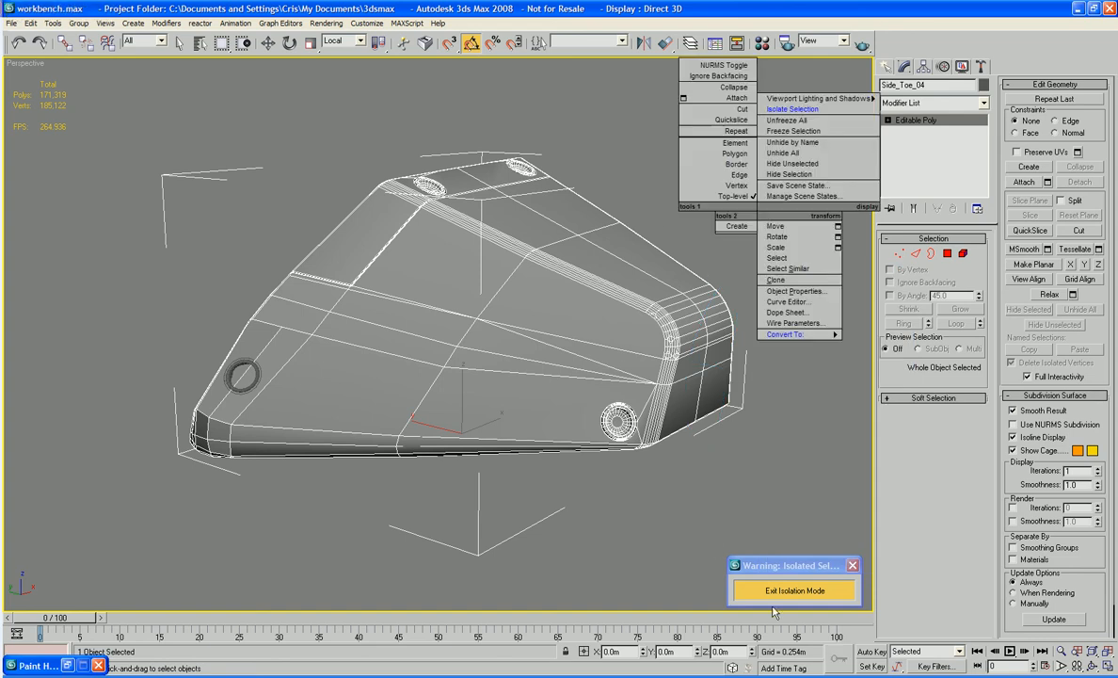
{"action": "left_click", "coordinate": [69, 665]}
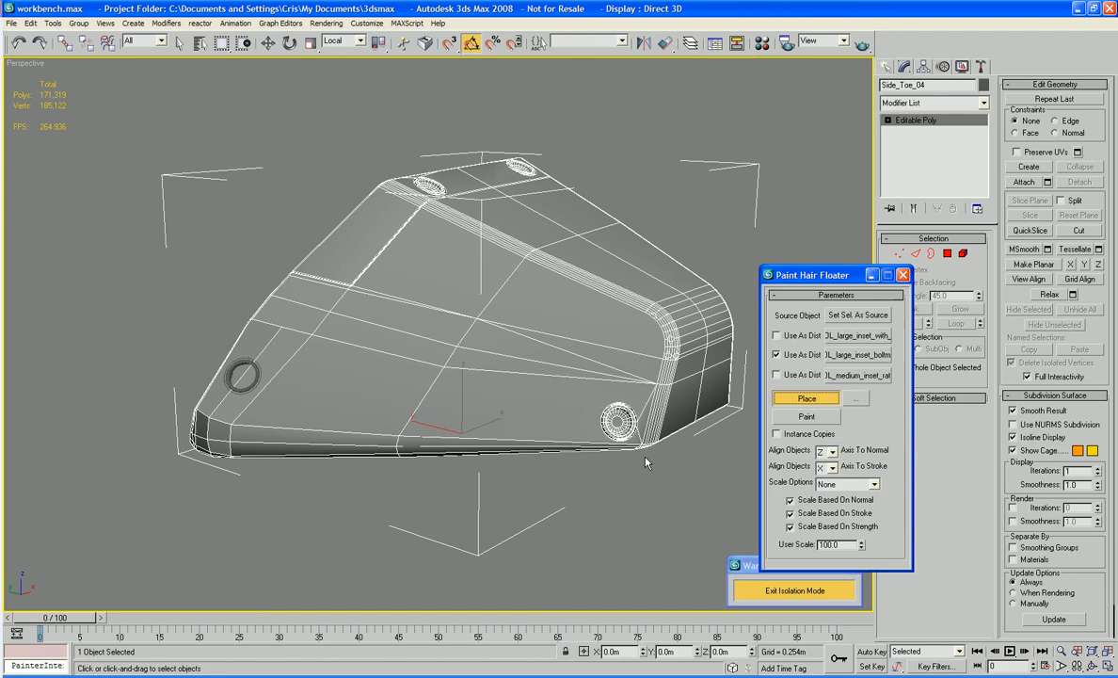
{"action": "left_click", "coordinate": [873, 275]}
- Delete the side polygons of the toe around the newly placed bolt near the tip
{"action": "left_click", "coordinate": [949, 255]}
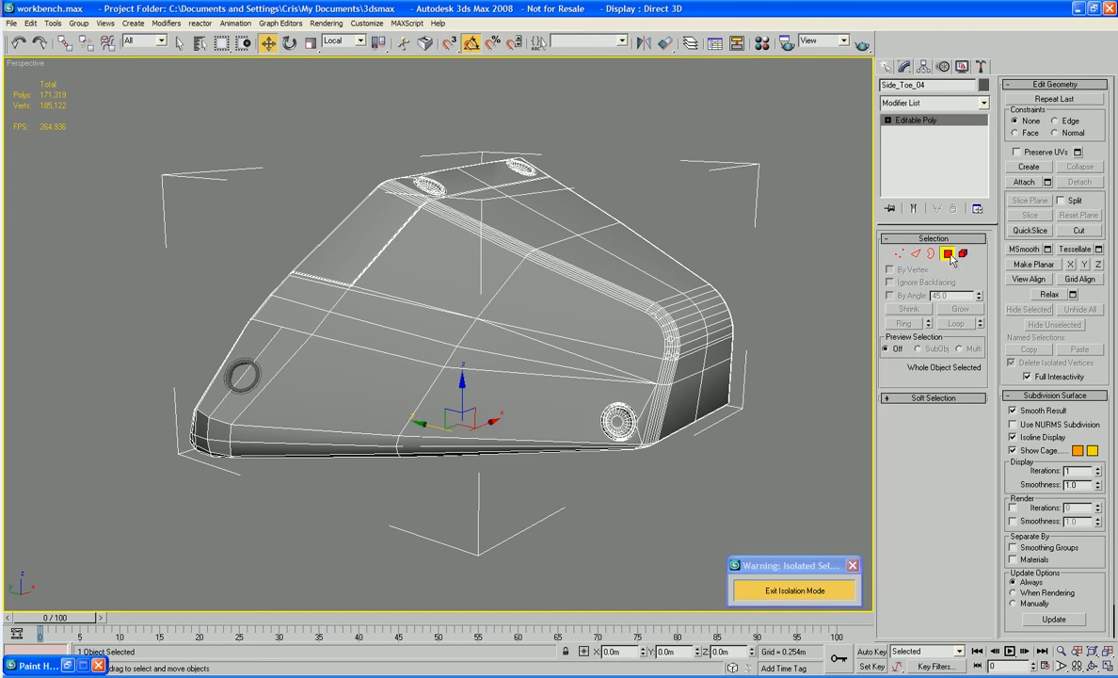
{"action": "left_click", "coordinate": [286, 360]}
{"action": "left_click", "coordinate": [282, 358], "text": "ctrl"}
{"action": "left_click", "coordinate": [261, 342], "text": "ctrl"}
{"action": "left_click", "coordinate": [277, 363], "text": "ctrl"}
{"action": "key", "text": "Delete"}
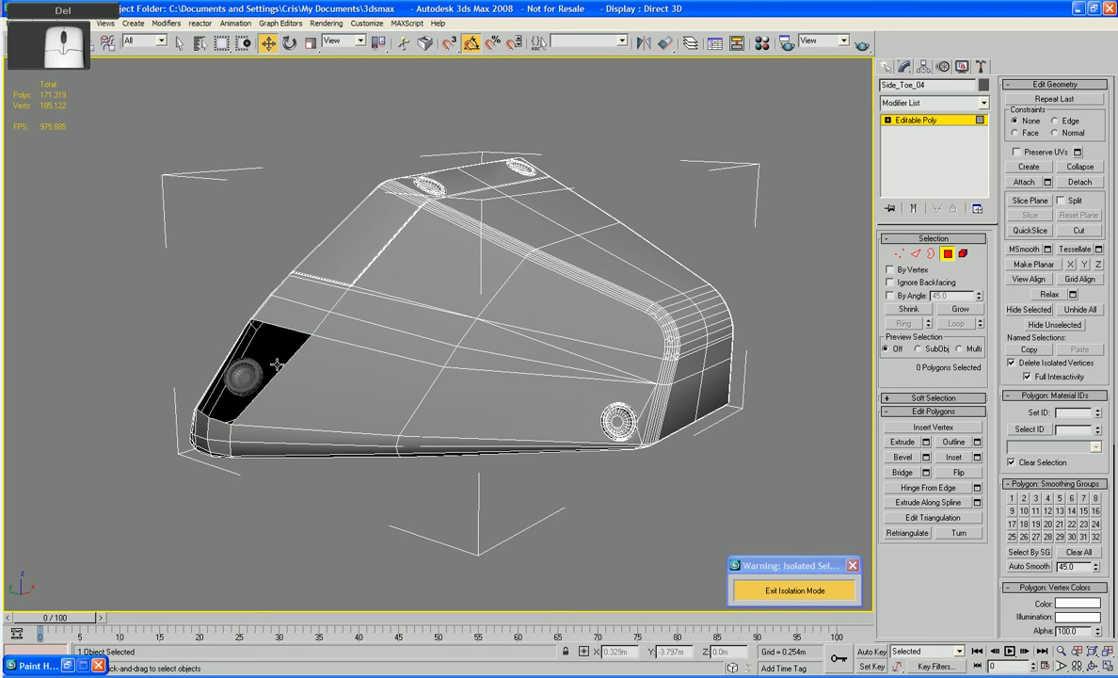
- Attach the bolt to the toe and bridge its outer border to the border of the surrounding hole
{"action": "left_click", "coordinate": [1017, 183]}
{"action": "left_click", "coordinate": [231, 362]}
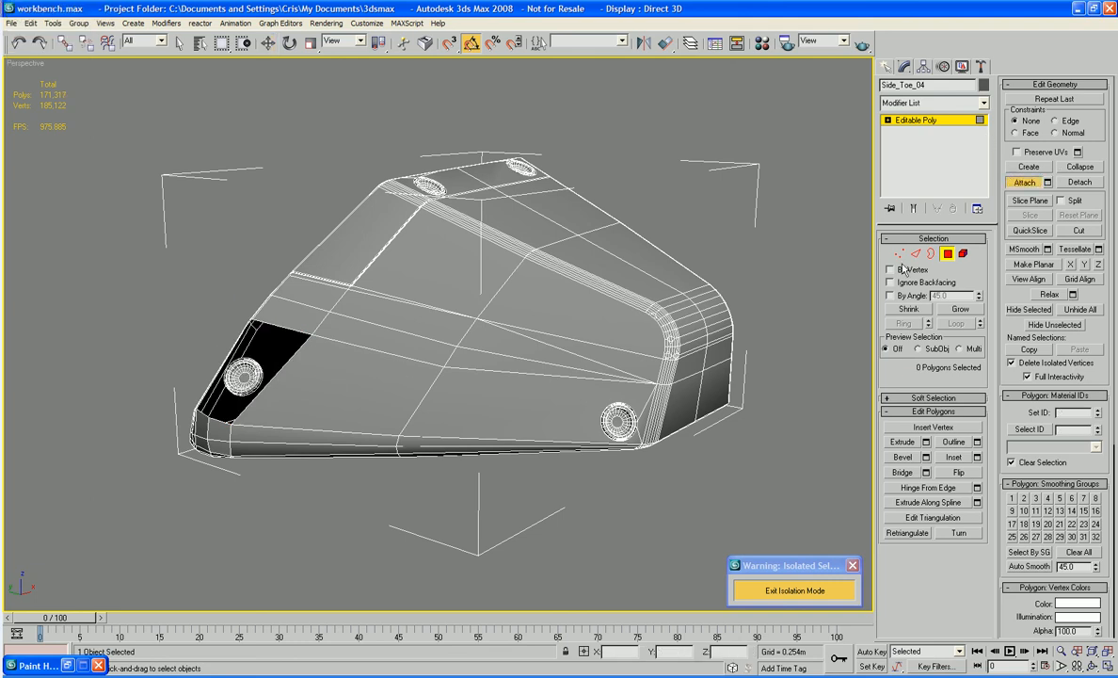
{"action": "key", "text": "3"}
{"action": "left_click", "coordinate": [292, 361]}
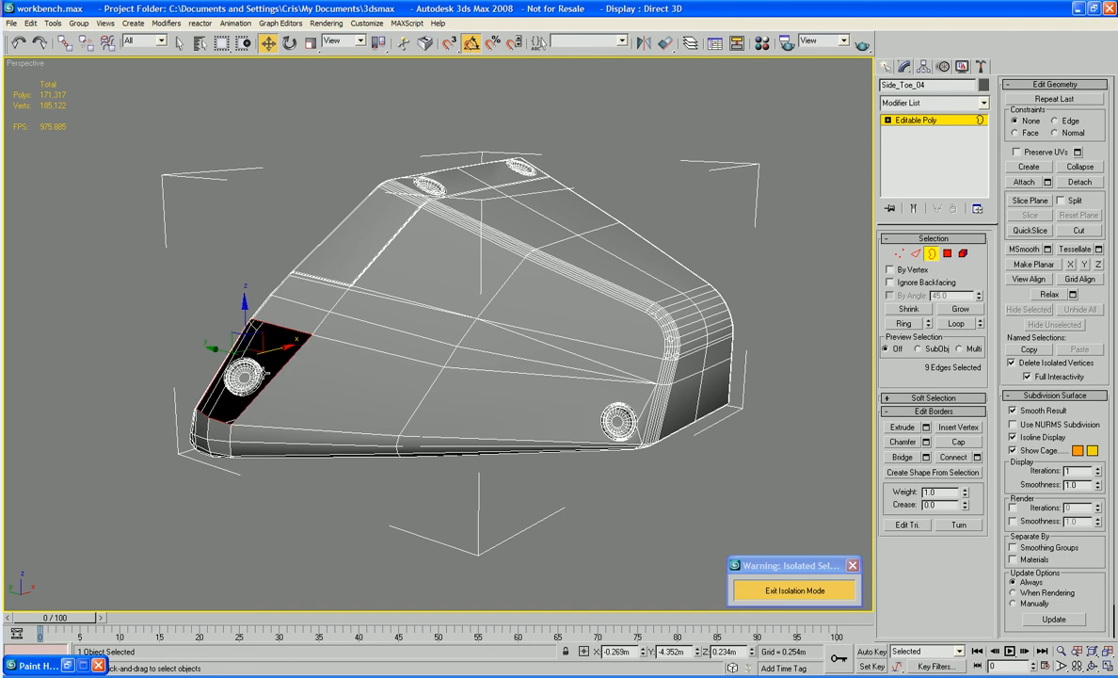
{"action": "left_click", "coordinate": [901, 457]}
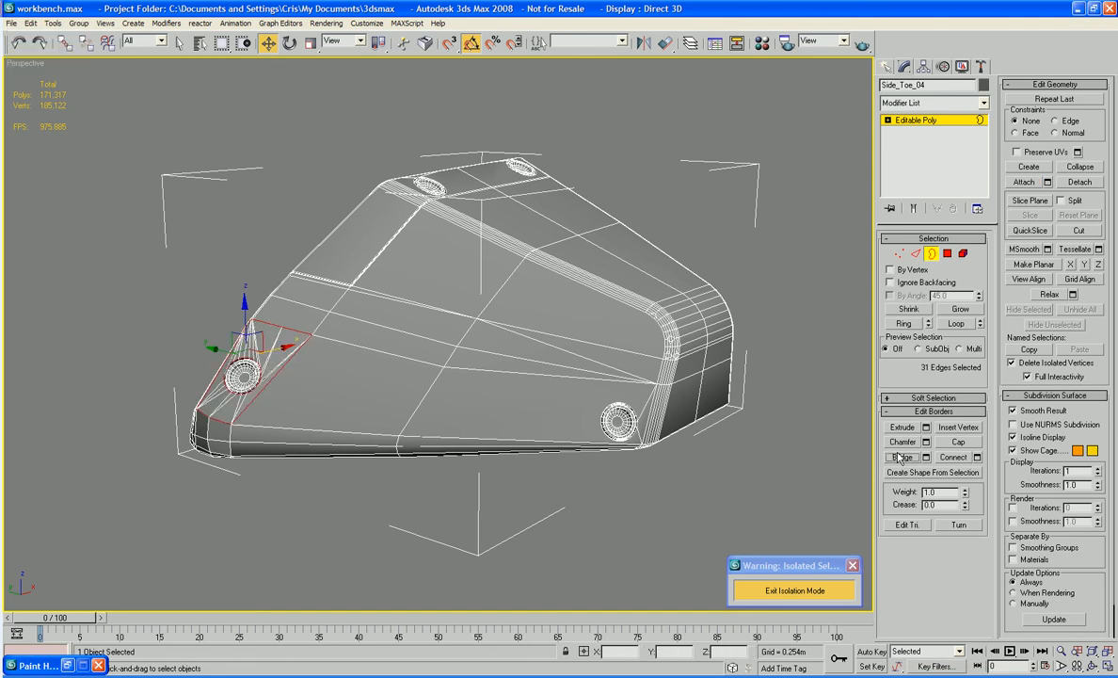
{"action": "left_click", "coordinate": [803, 365]}
- Delete the stretched bridge polygon between the bolt and the toe's outer front edge
{"action": "key", "text": "F4"}
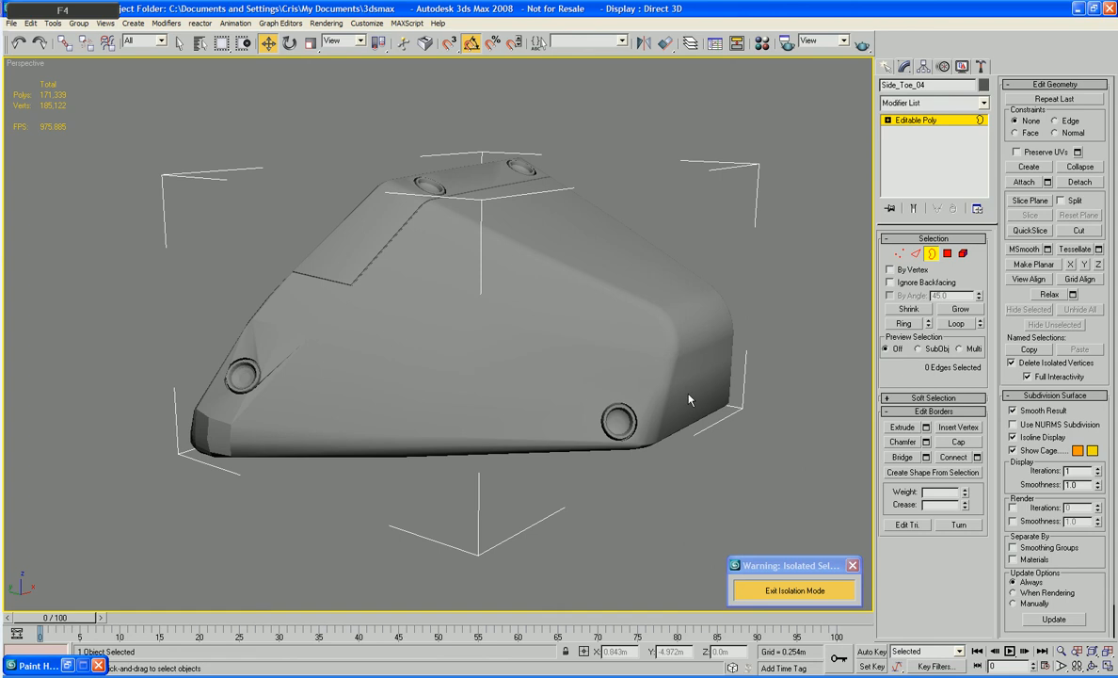
{"action": "middle_click_drag", "start_coordinate": [462, 485], "coordinate": [475, 389], "text": "alt"}
{"action": "scroll", "coordinate": [478, 405], "scroll_direction": "up", "scroll_amount": 5}
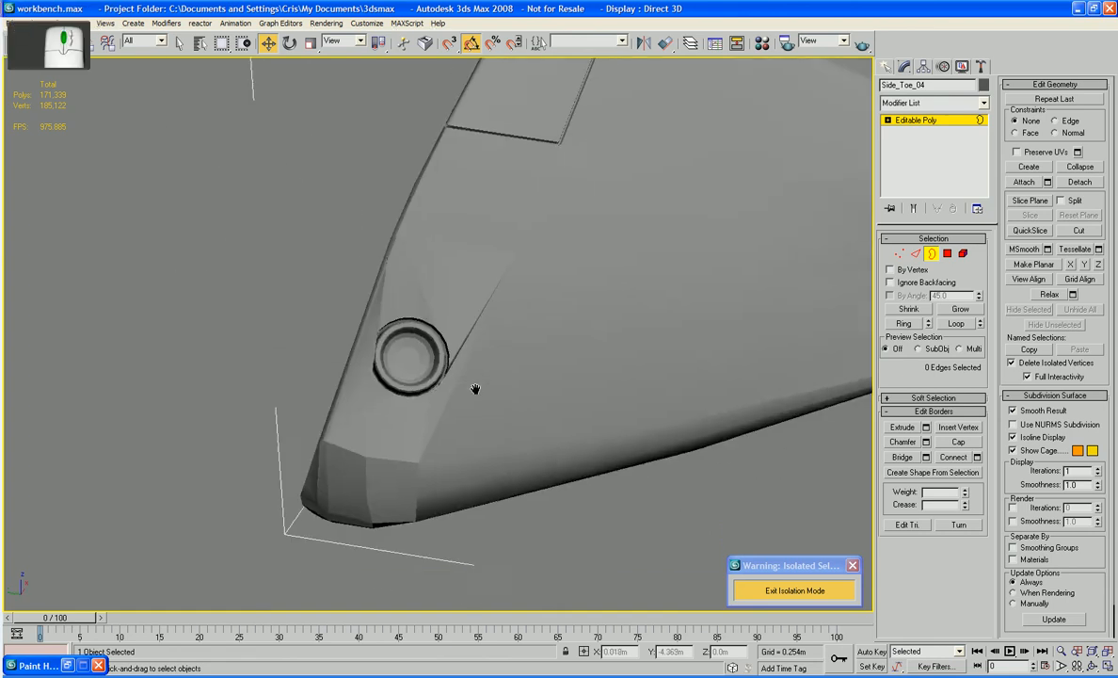
{"action": "scroll", "coordinate": [476, 391], "scroll_direction": "up", "scroll_amount": 4}
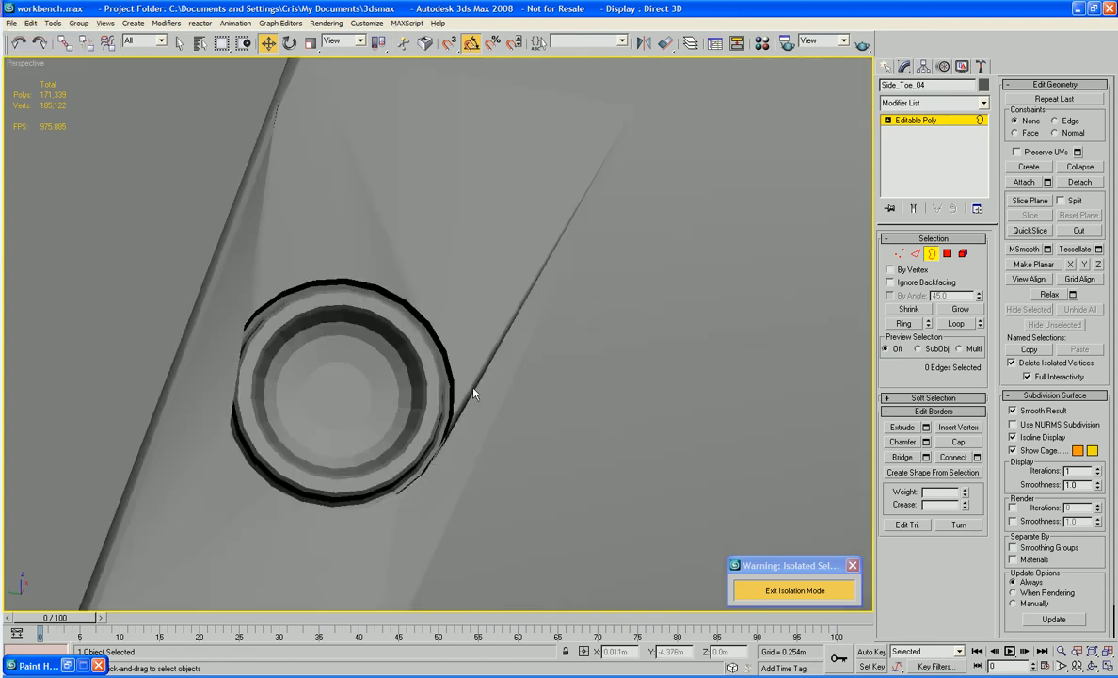
{"action": "key", "text": "F4"}
{"action": "left_click", "coordinate": [948, 253]}
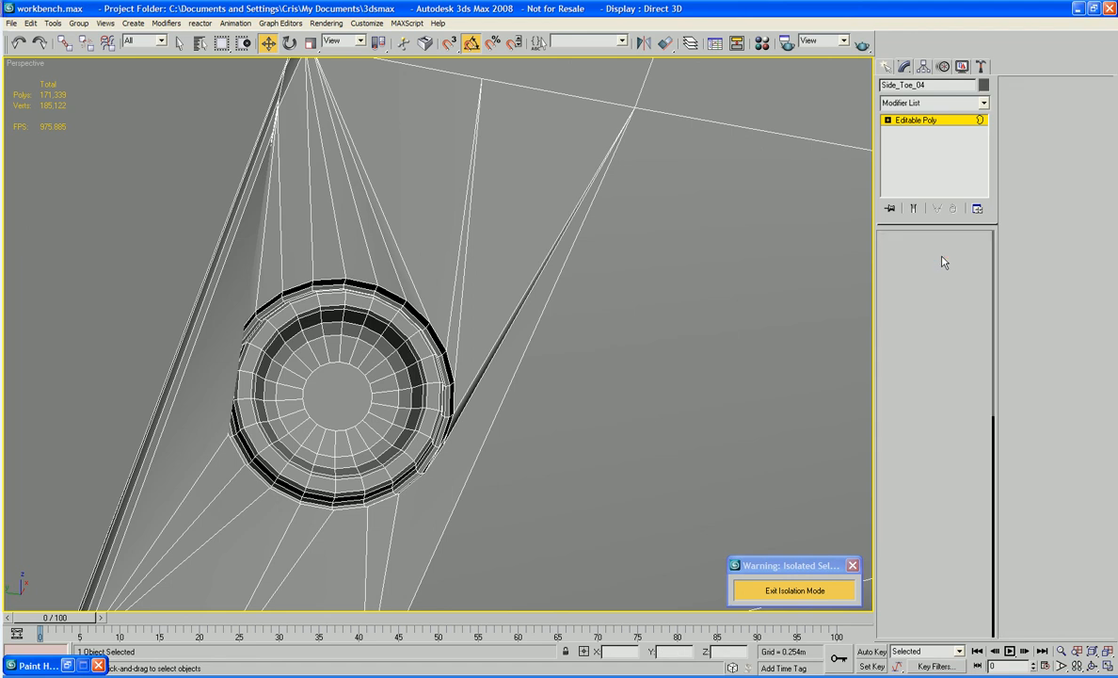
{"action": "left_click", "coordinate": [212, 376]}
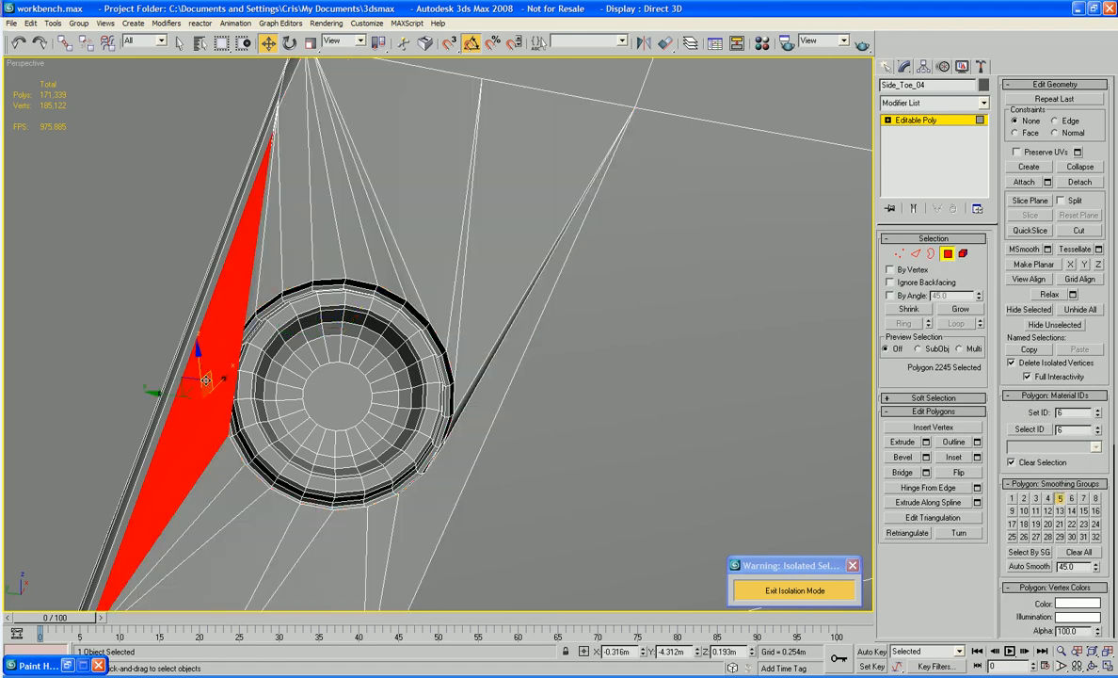
{"action": "key", "text": "Delete"}
- Delete the thin and overlapping bridge polygons on the bolt's inner side, facing the toe's large side face
{"action": "left_click", "coordinate": [485, 358]}
{"action": "key", "text": "Delete"}
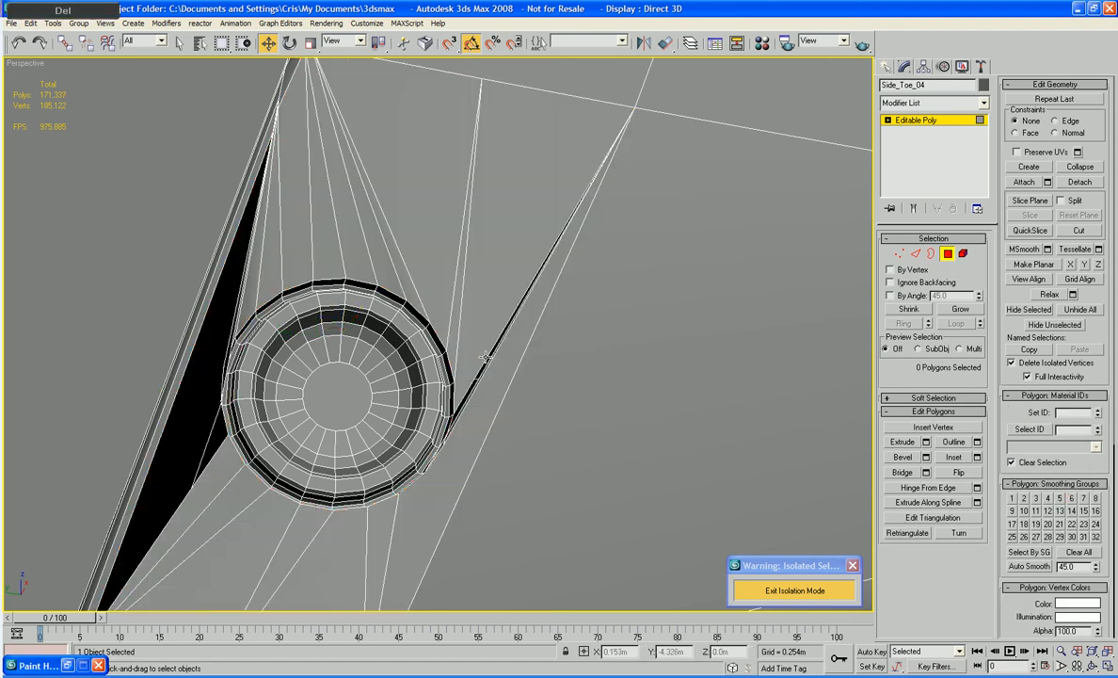
{"action": "left_click", "coordinate": [485, 358]}
{"action": "key", "text": "Delete"}
{"action": "left_click", "coordinate": [486, 385]}
{"action": "key", "text": "Delete"}
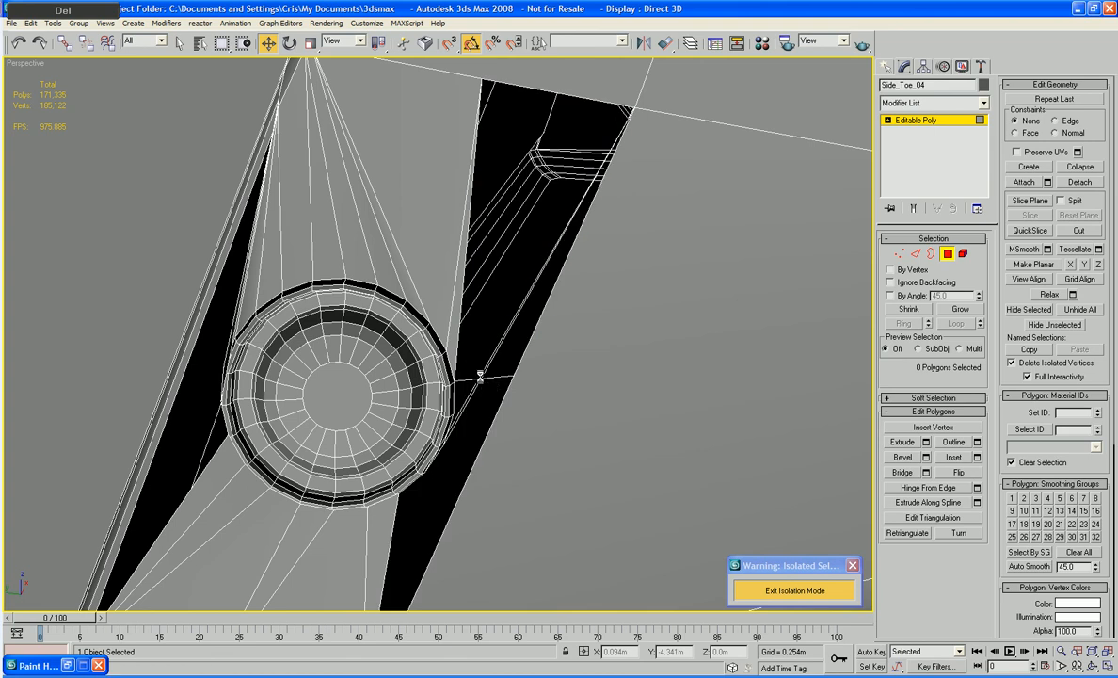
{"action": "left_click", "coordinate": [480, 376]}
{"action": "key", "text": "Delete"}
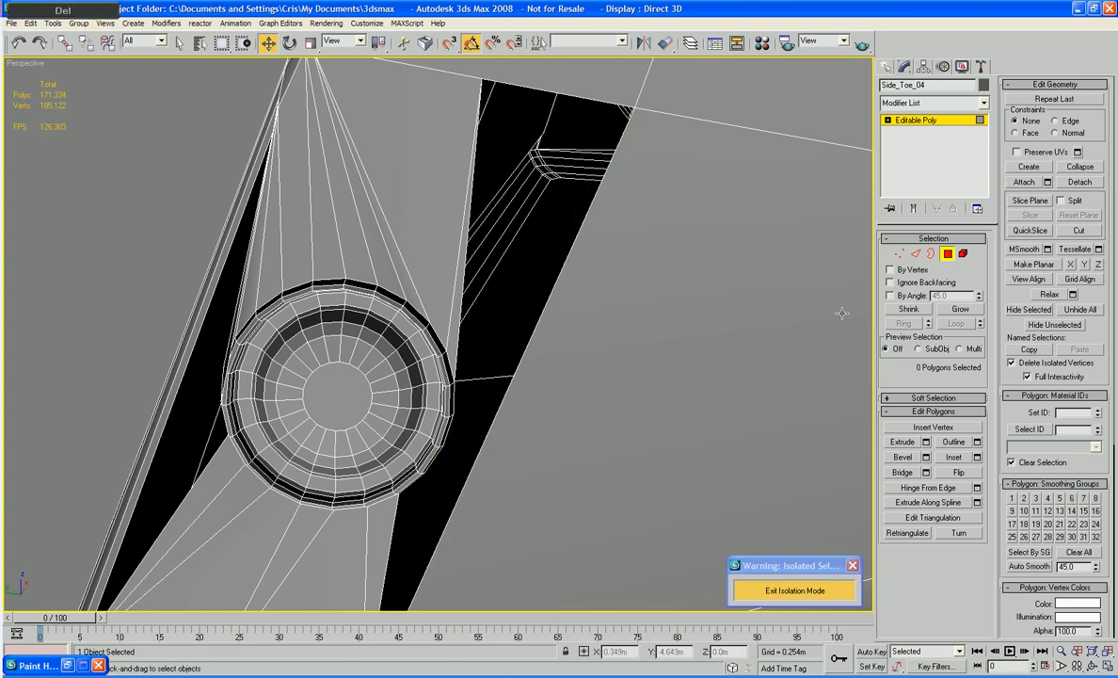
- Cap the open borders on both sides of the bolt and clear the border selection
{"action": "key", "text": "3"}
{"action": "left_click", "coordinate": [547, 307]}
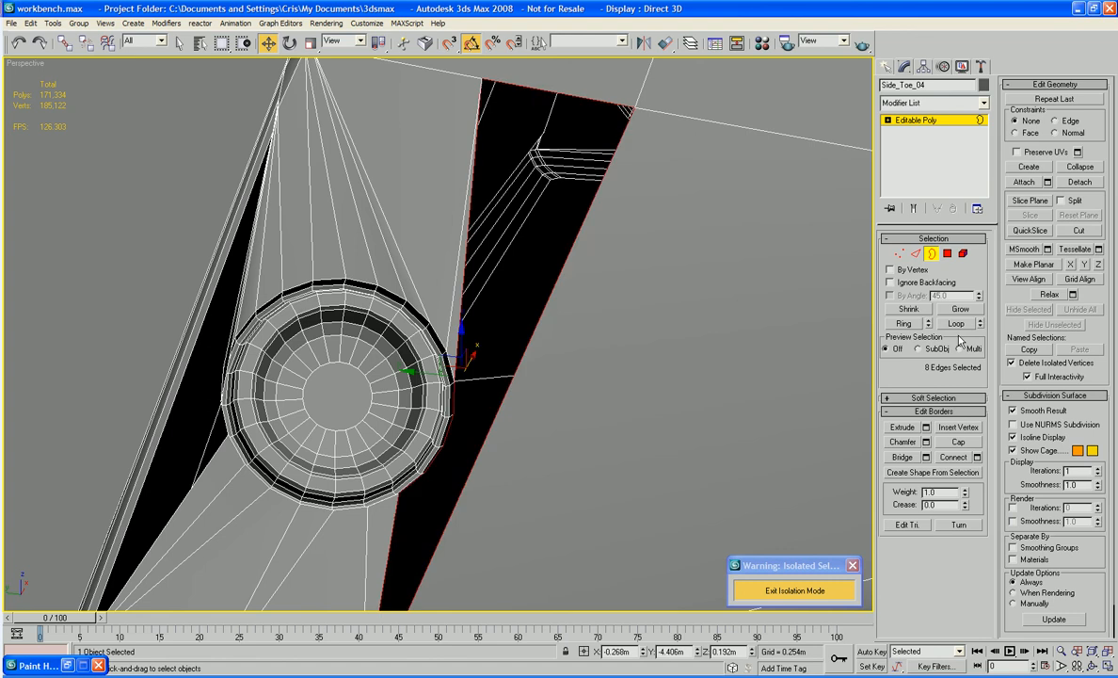
{"action": "left_click", "coordinate": [946, 447]}
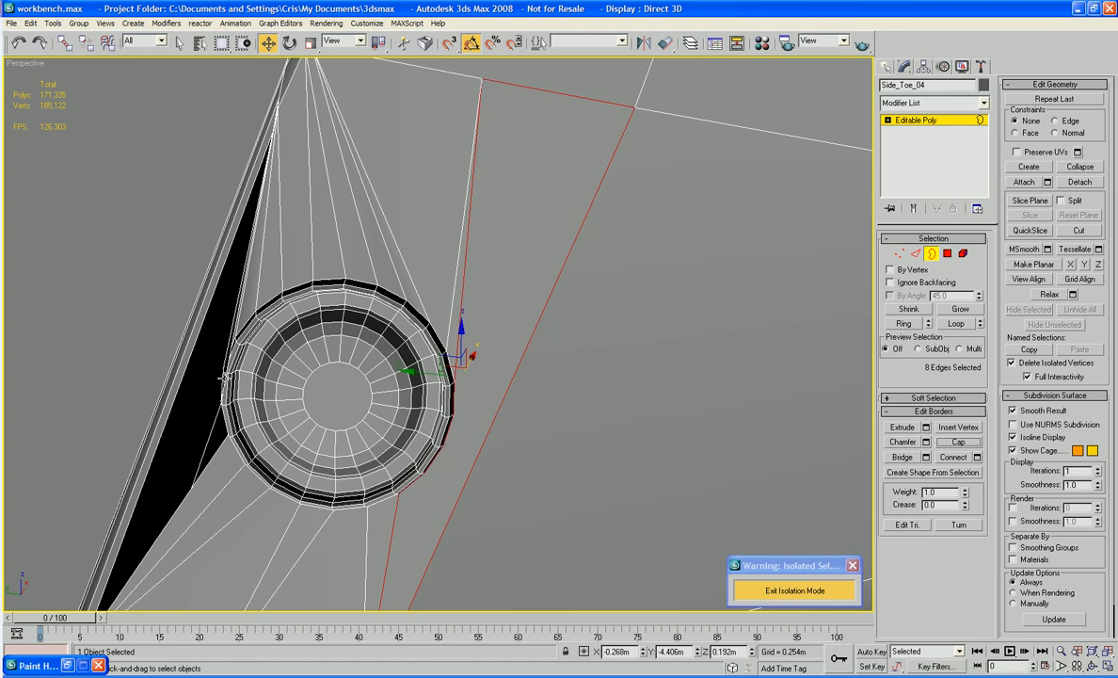
{"action": "left_click", "coordinate": [232, 381]}
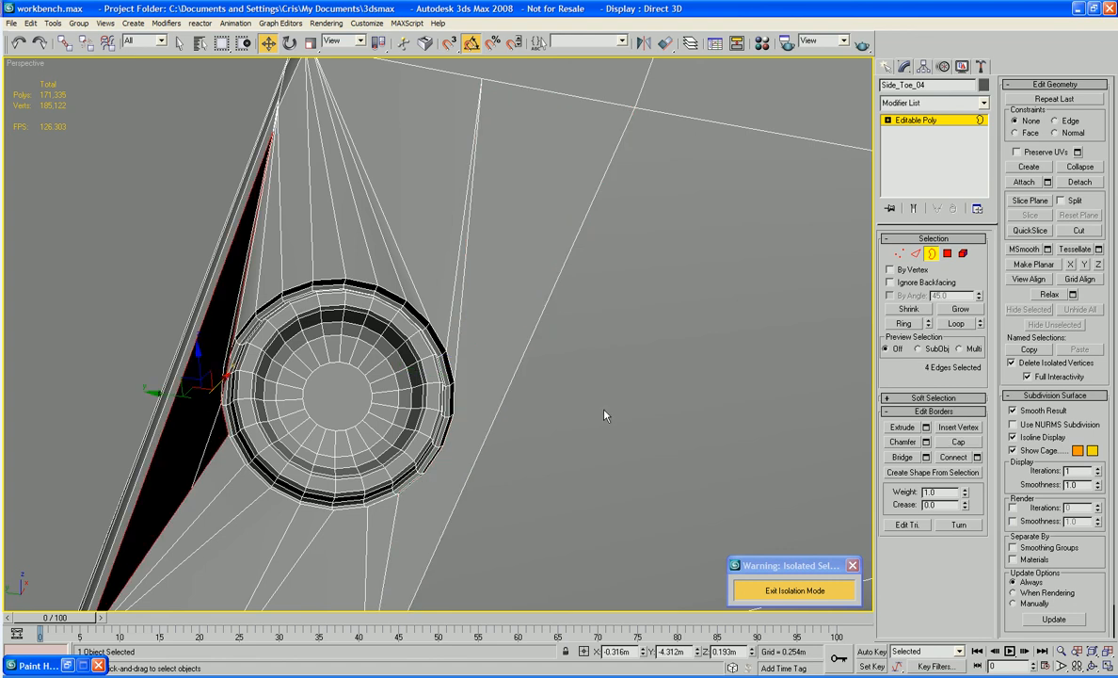
{"action": "left_click", "coordinate": [946, 443]}
{"action": "left_click", "coordinate": [542, 430]}
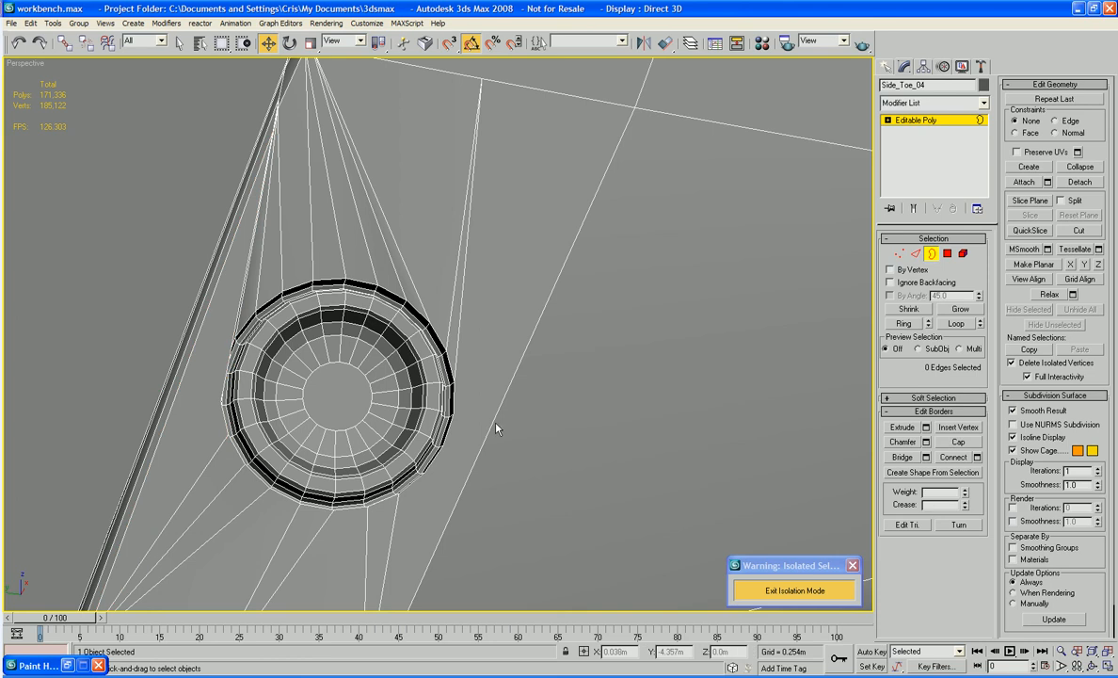
- Leave border editing on the toe and save the scene
{"action": "middle_click_drag", "start_coordinate": [491, 428], "coordinate": [547, 442]}
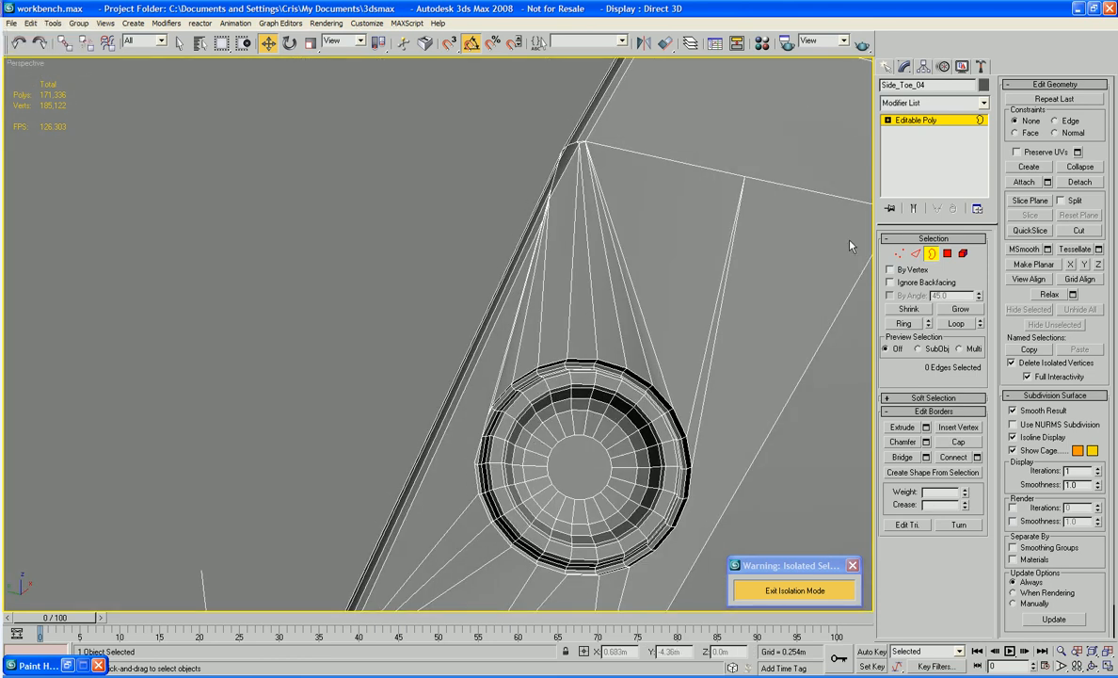
{"action": "left_click", "coordinate": [931, 254]}
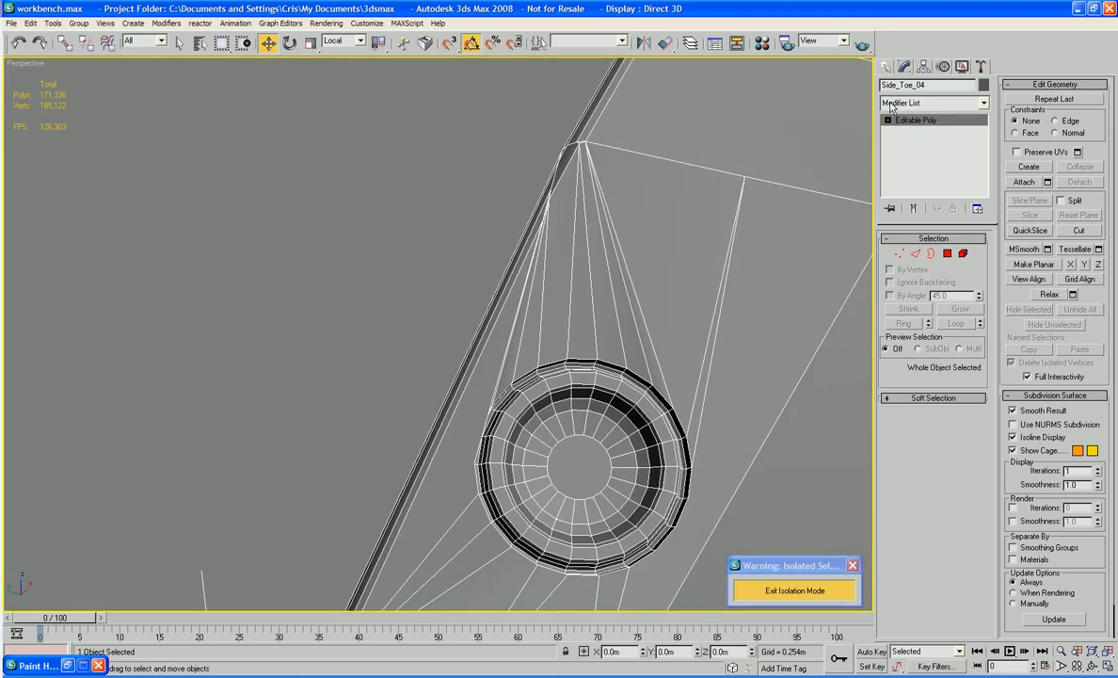
{"action": "key", "text": "alt+f"}
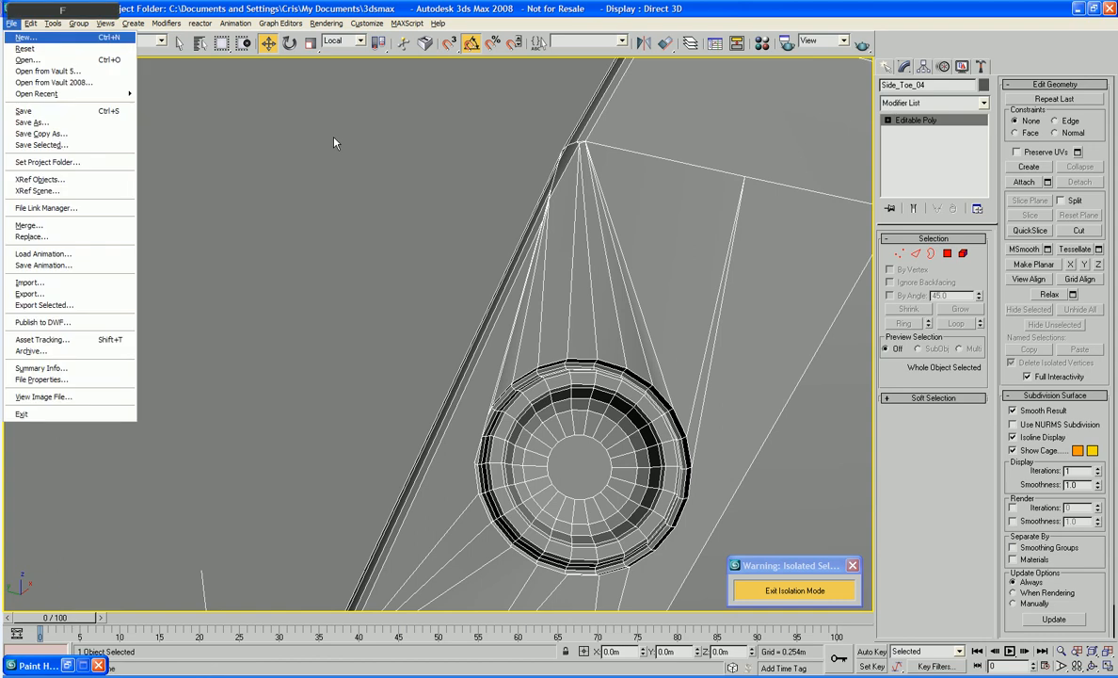
{"action": "key", "text": "s"}
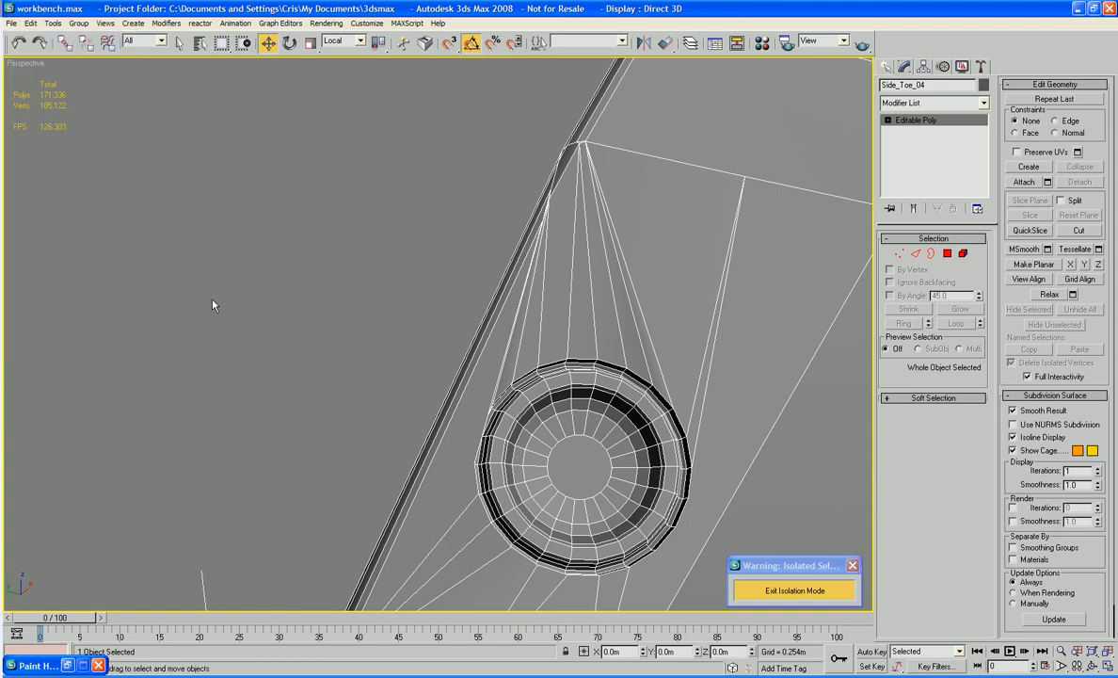
- Try chamfering the toe's edges with an EdgeChEx modifier, and remove the modifier again
{"action": "left_click", "coordinate": [912, 103]}
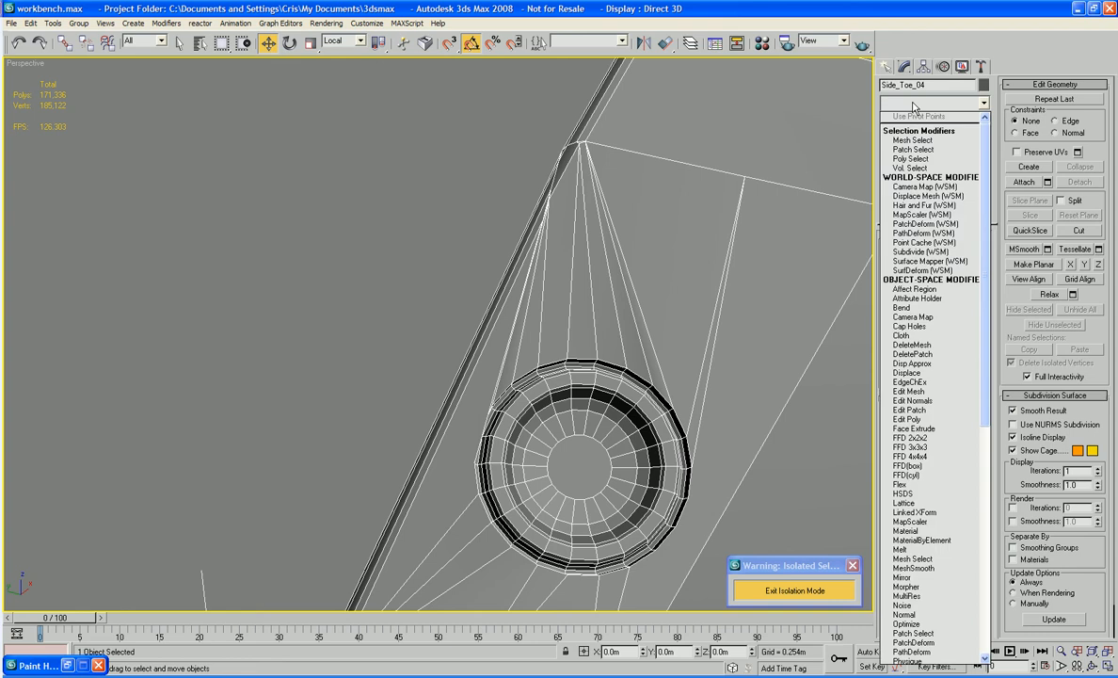
{"action": "key", "text": "e"}
{"action": "key", "text": "Return"}
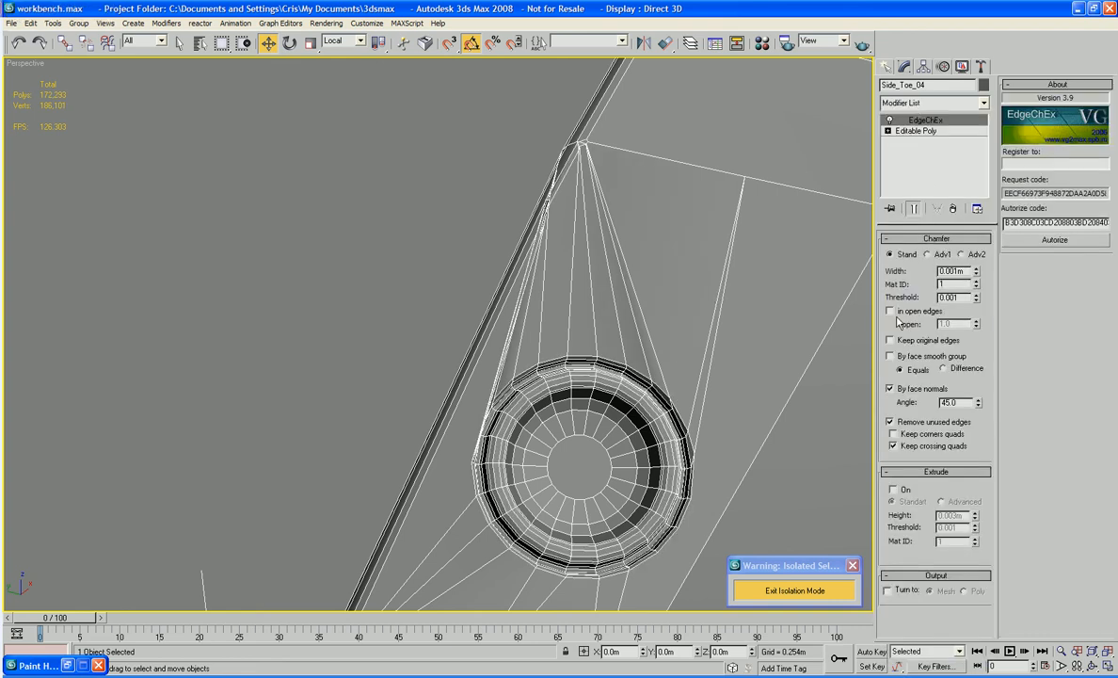
{"action": "left_click", "coordinate": [952, 208]}
{"action": "middle_click_drag", "start_coordinate": [721, 313], "coordinate": [679, 297]}
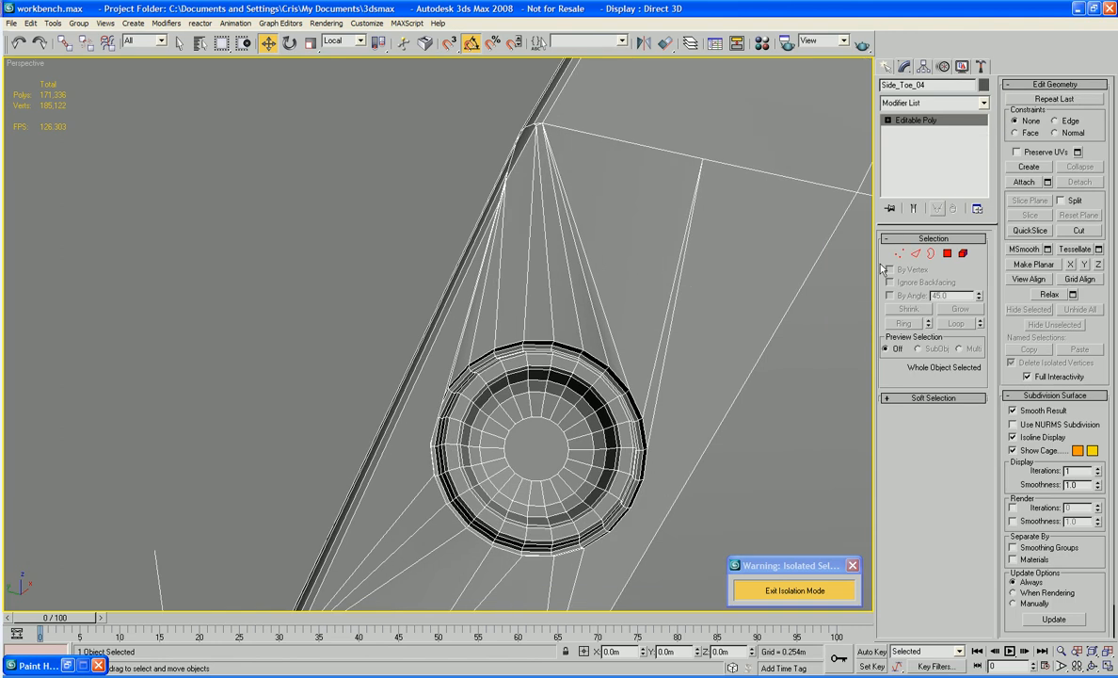
- Delete the fan of polygons between the bolt's upper rim and the toe's beveled edge strip
{"action": "key", "text": "4"}
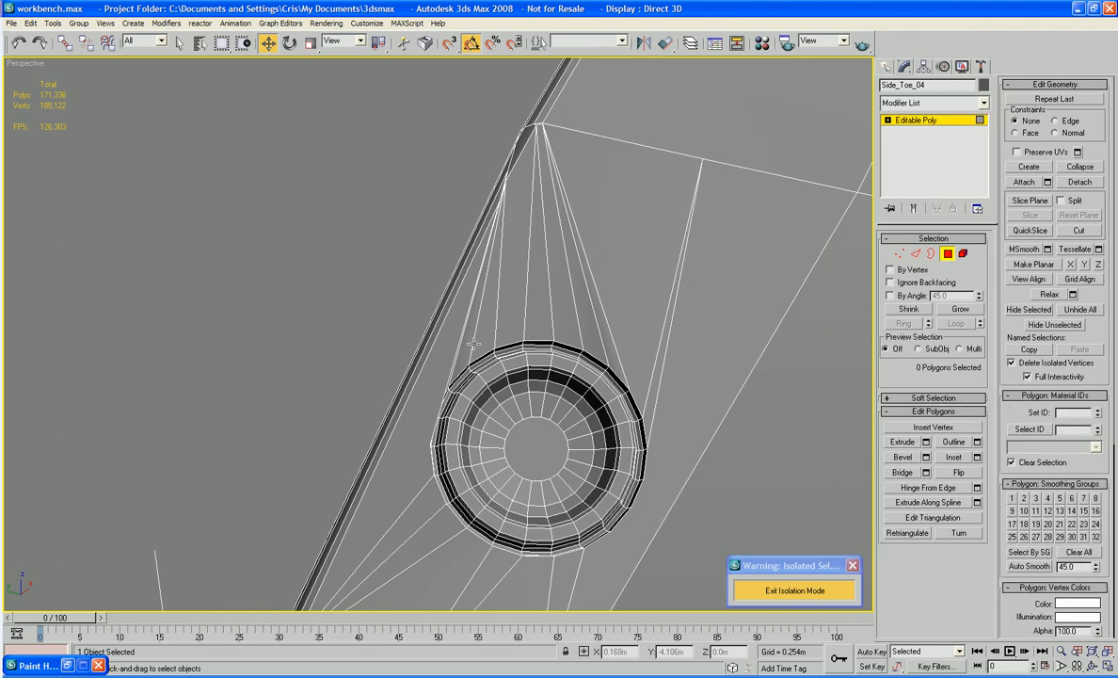
{"action": "left_click", "coordinate": [439, 318]}
{"action": "left_click", "coordinate": [466, 332], "text": "ctrl"}
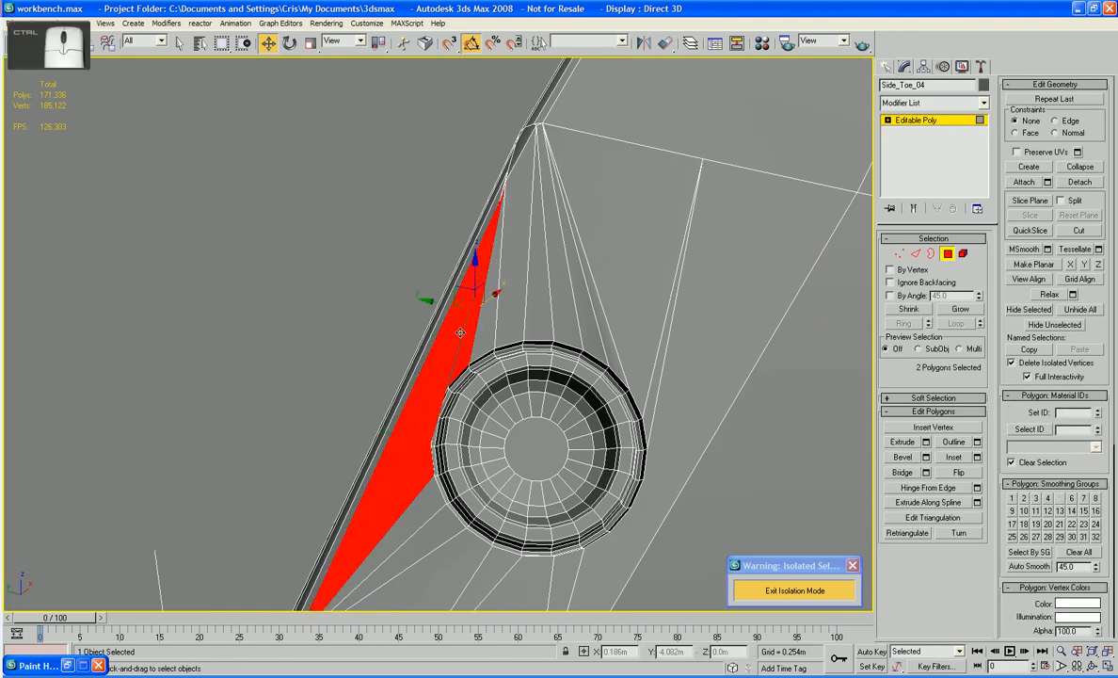
{"action": "left_click", "coordinate": [460, 333], "text": "ctrl"}
{"action": "left_click", "coordinate": [461, 333], "text": "ctrl"}
{"action": "left_click", "coordinate": [462, 333], "text": "ctrl"}
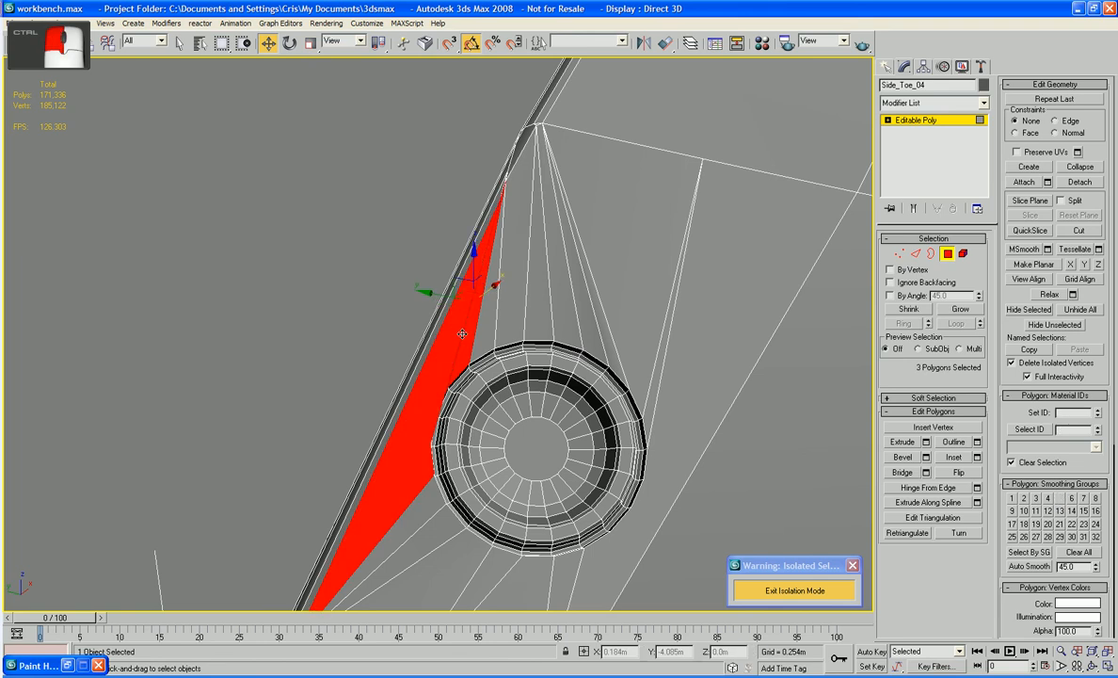
{"action": "left_click", "coordinate": [486, 332], "text": "ctrl"}
{"action": "left_click", "coordinate": [511, 321], "text": "ctrl"}
{"action": "left_click", "coordinate": [539, 316], "text": "ctrl"}
{"action": "left_click", "coordinate": [563, 315], "text": "ctrl"}
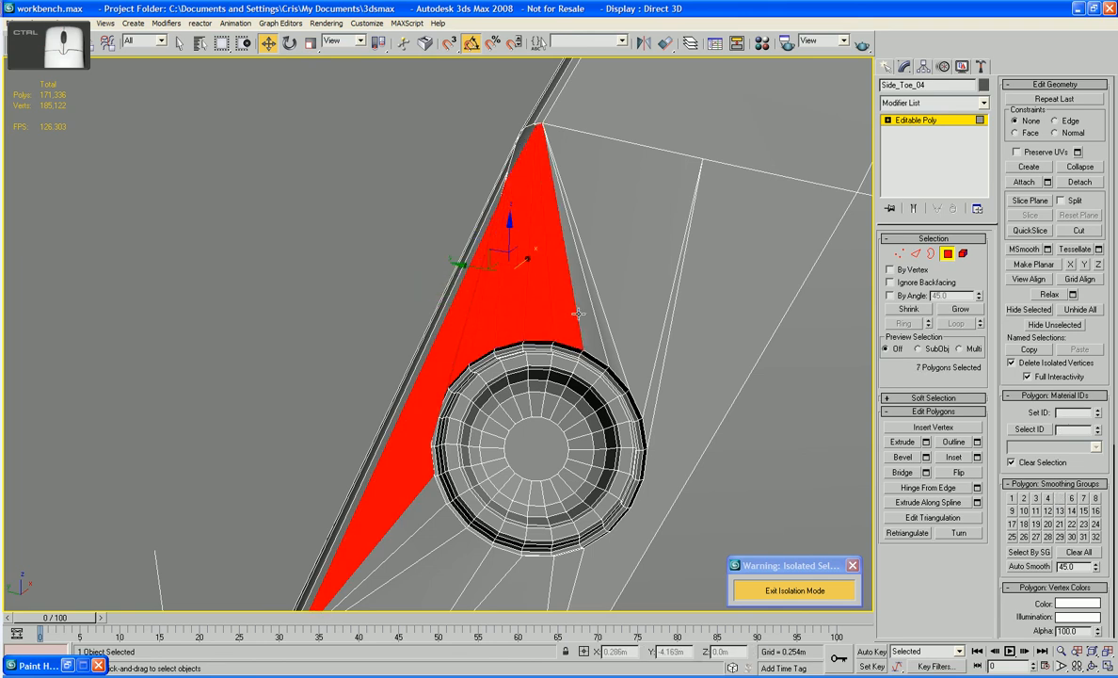
{"action": "left_click", "coordinate": [583, 314], "text": "ctrl"}
{"action": "left_click", "coordinate": [600, 313], "text": "ctrl"}
{"action": "key", "text": "Delete"}
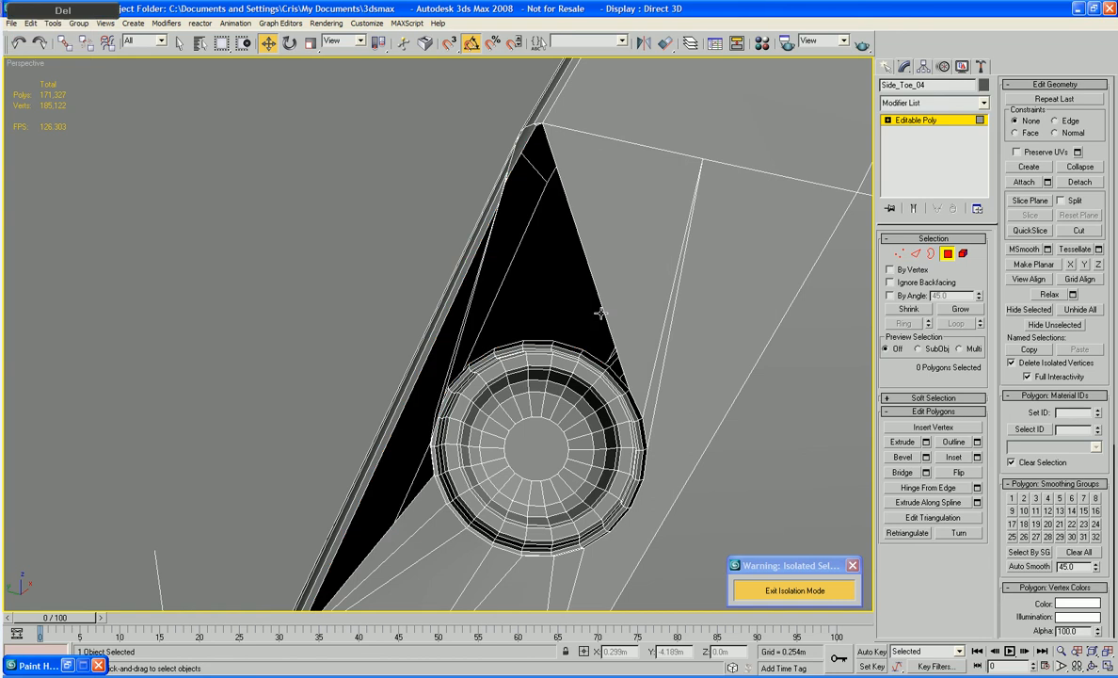
- Delete the thin sliver polygon running along the beveled edge beside the bolt opening
{"action": "scroll", "coordinate": [554, 271], "scroll_direction": "up", "scroll_amount": 5}
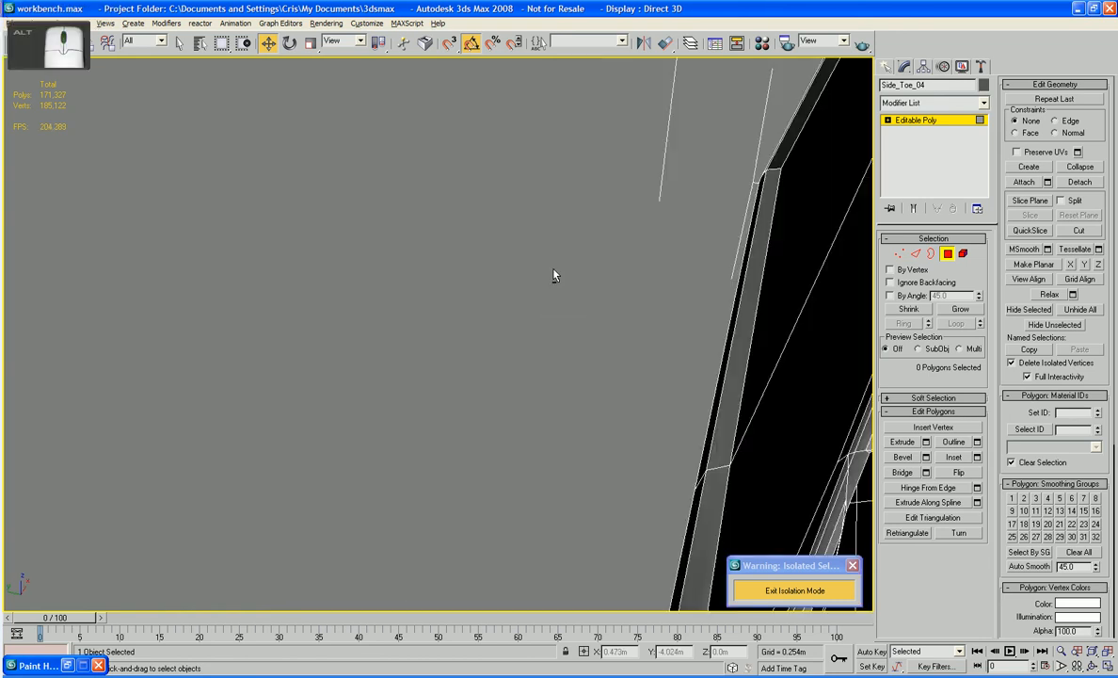
{"action": "middle_click_drag", "start_coordinate": [555, 275], "coordinate": [535, 354]}
{"action": "scroll", "coordinate": [582, 337], "scroll_direction": "up", "scroll_amount": 3}
{"action": "scroll", "coordinate": [572, 332], "scroll_direction": "down", "scroll_amount": 8}
{"action": "scroll", "coordinate": [690, 326], "scroll_direction": "up", "scroll_amount": 2}
{"action": "middle_click_drag", "start_coordinate": [690, 326], "coordinate": [455, 383]}
{"action": "scroll", "coordinate": [588, 330], "scroll_direction": "up", "scroll_amount": 2}
{"action": "left_click", "coordinate": [474, 385]}
{"action": "key", "text": "z"}
{"action": "scroll", "coordinate": [473, 385], "scroll_direction": "down", "scroll_amount": 5}
{"action": "scroll", "coordinate": [455, 383], "scroll_direction": "up", "scroll_amount": 3}
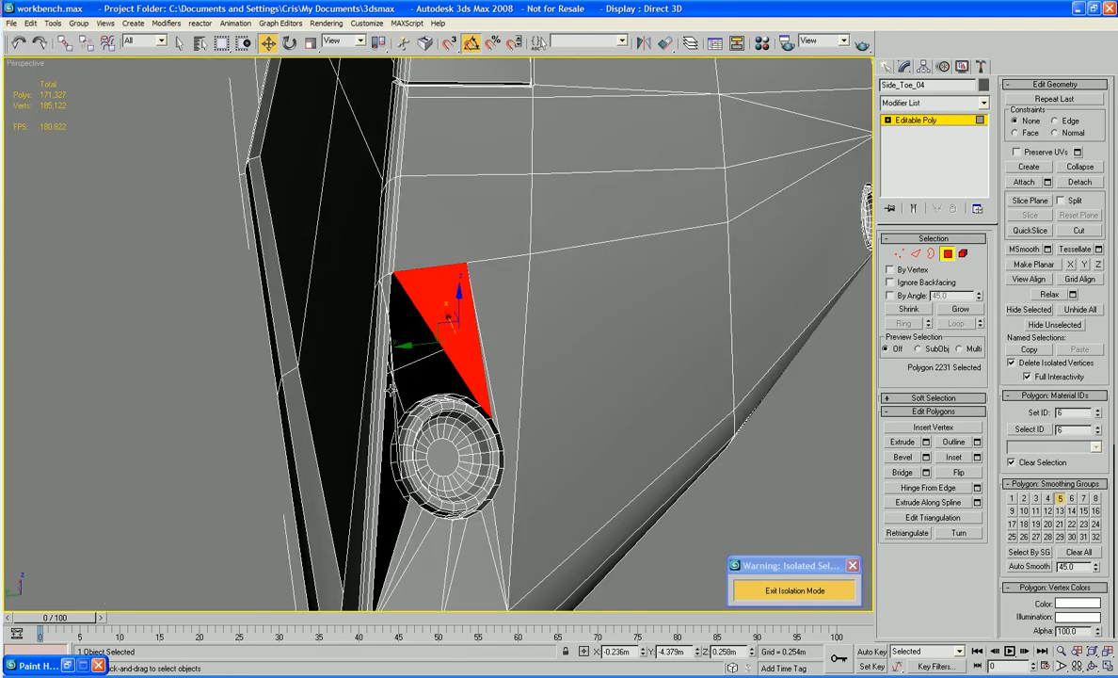
{"action": "left_click", "coordinate": [390, 382]}
{"action": "key", "text": "Delete"}
- Delete the small leftover polygons on the beveled edge at the upper corner of the bolt opening
{"action": "scroll", "coordinate": [392, 390], "scroll_direction": "up", "scroll_amount": 3}
{"action": "middle_click_drag", "start_coordinate": [394, 391], "coordinate": [397, 383], "text": "alt"}
{"action": "left_click", "coordinate": [336, 241]}
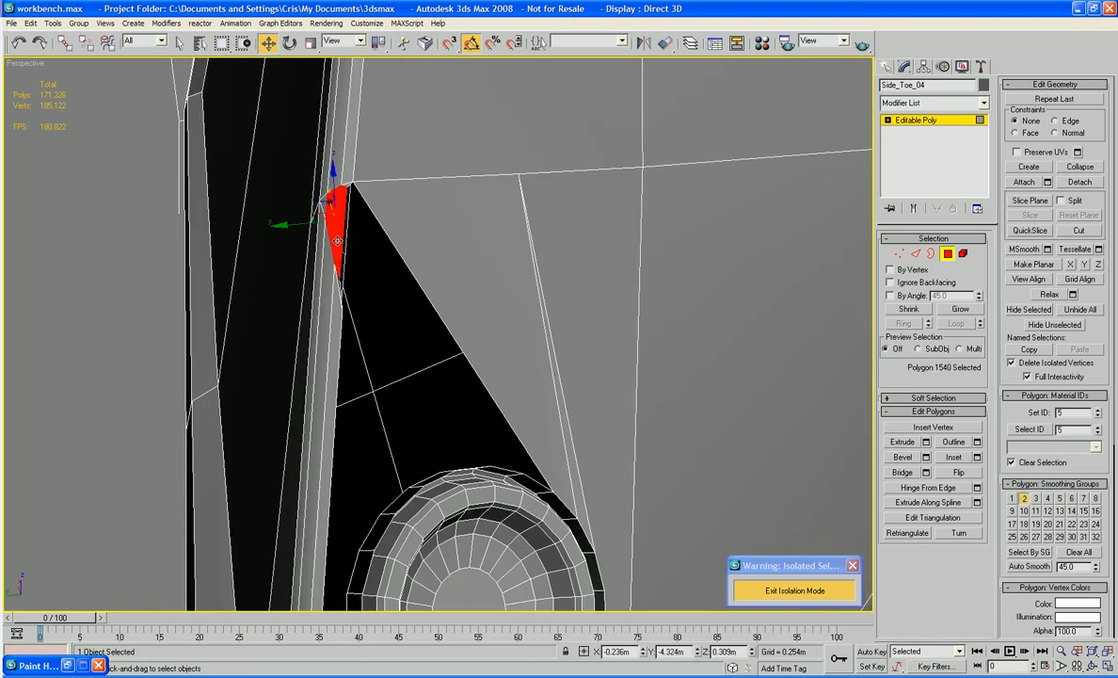
{"action": "scroll", "coordinate": [337, 239], "scroll_direction": "up", "scroll_amount": 3}
{"action": "scroll", "coordinate": [358, 282], "scroll_direction": "down", "scroll_amount": 3}
{"action": "middle_click_drag", "start_coordinate": [357, 283], "coordinate": [419, 294], "text": "alt"}
{"action": "key", "text": "Delete"}
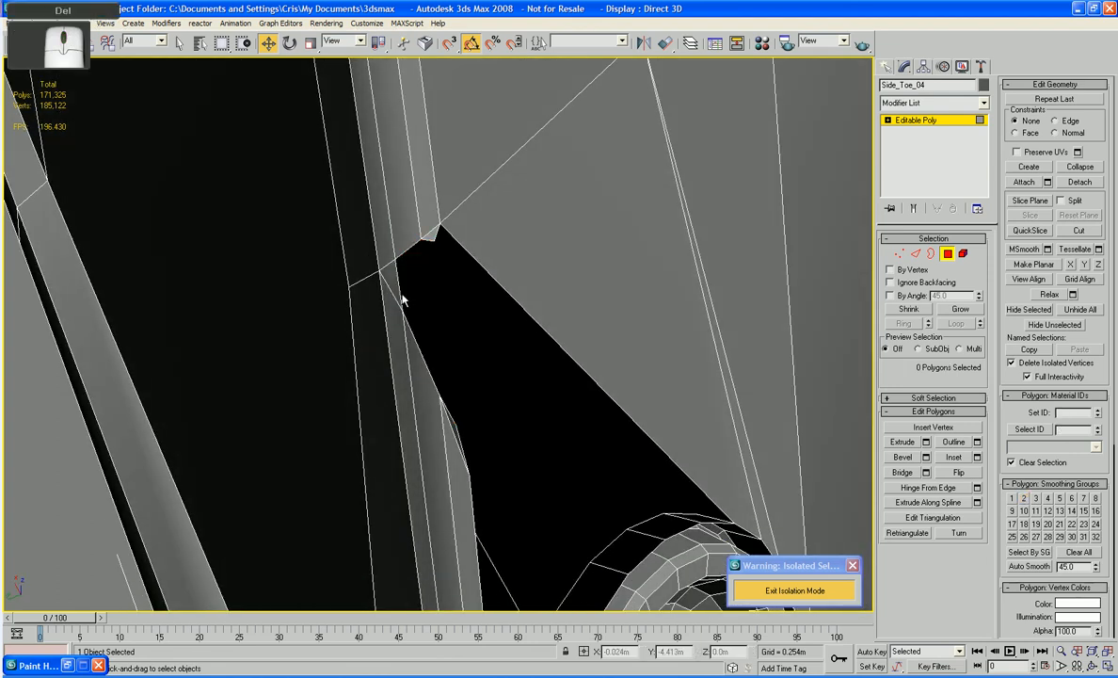
{"action": "left_click", "coordinate": [394, 287]}
{"action": "key", "text": "Delete"}
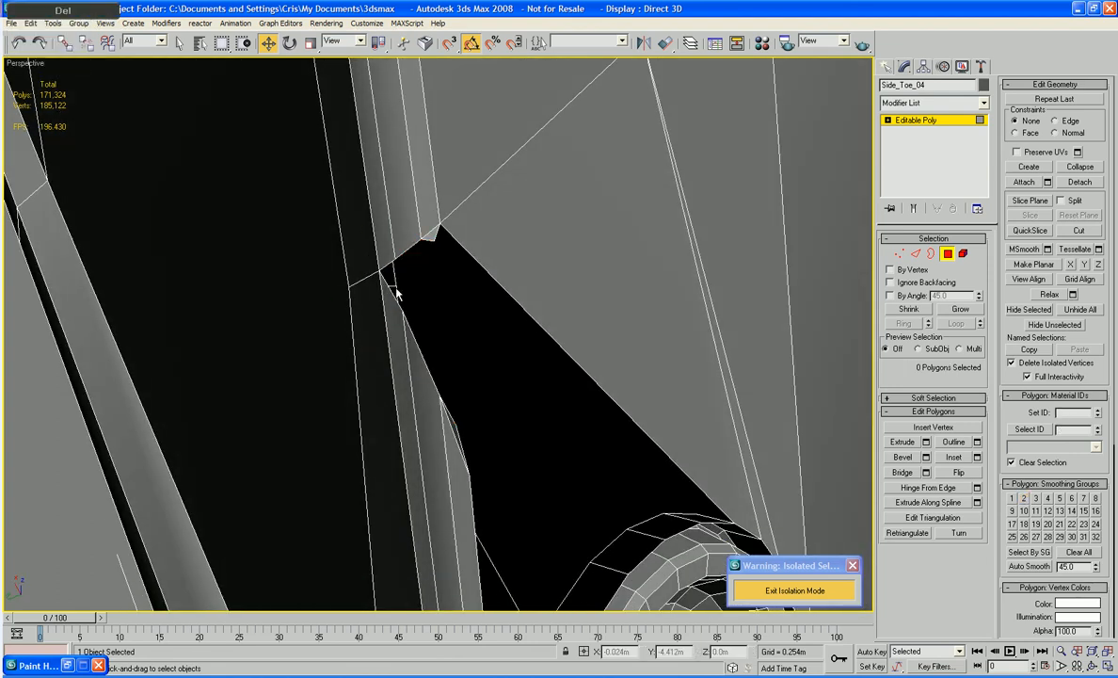
- Remove the remaining sliver along the opening's long side and the tiny polygon at its upper tip
{"action": "left_click", "coordinate": [441, 414]}
{"action": "key", "text": "Delete"}
{"action": "middle_click_drag", "start_coordinate": [442, 354], "coordinate": [467, 357], "text": "alt"}
{"action": "left_click", "coordinate": [416, 239]}
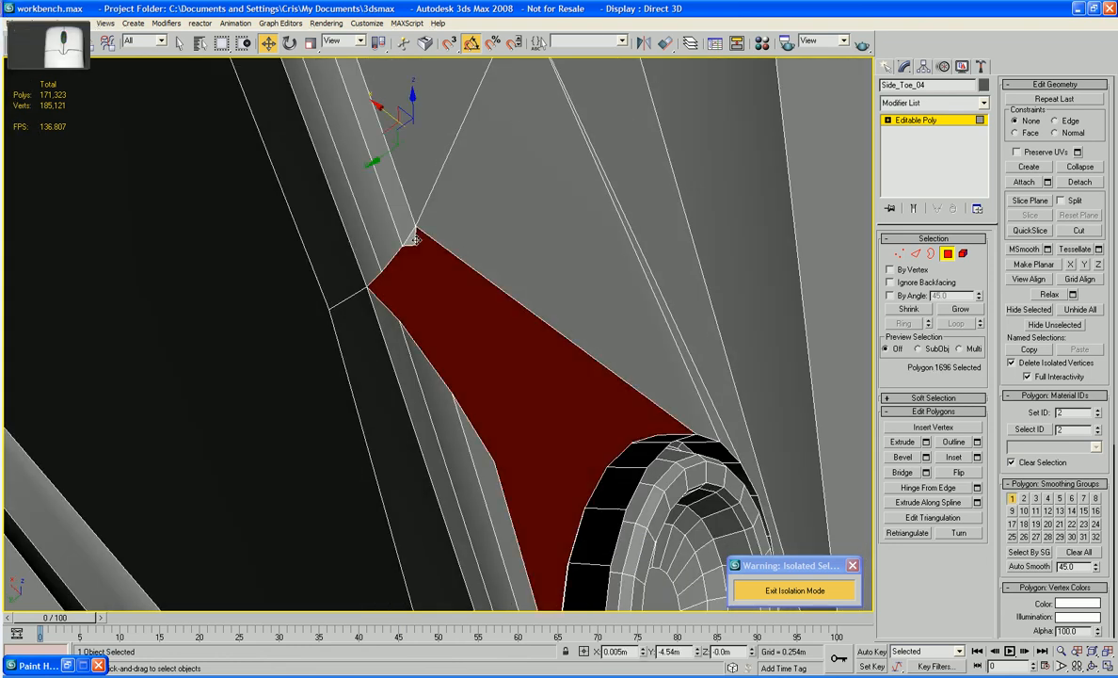
{"action": "left_click", "coordinate": [409, 239]}
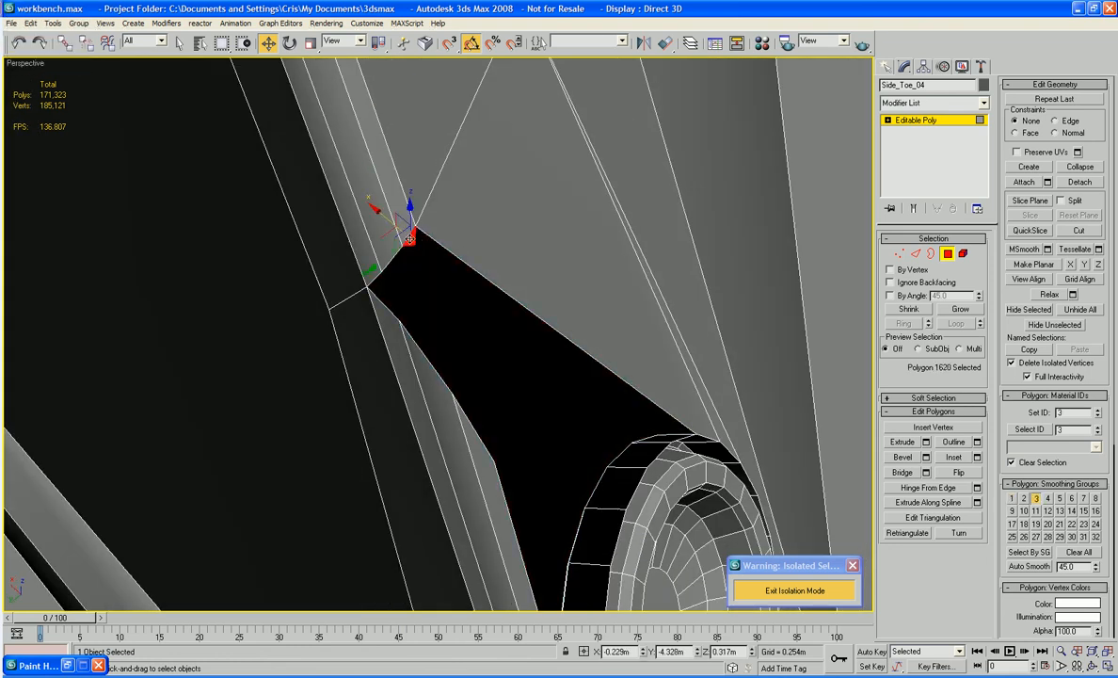
{"action": "key", "text": "Delete"}
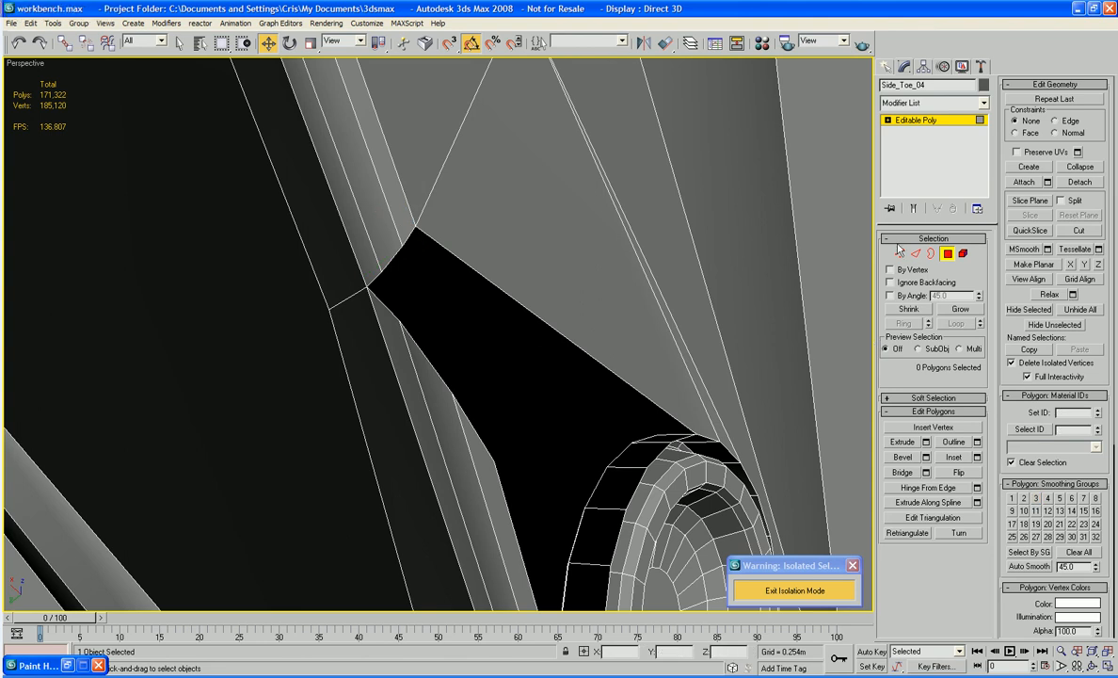
- Target-weld the three loose vertices along the opening's long side onto the matching bevel corner vertices at its upper end
{"action": "key", "text": "1"}
{"action": "left_click", "coordinate": [960, 456]}
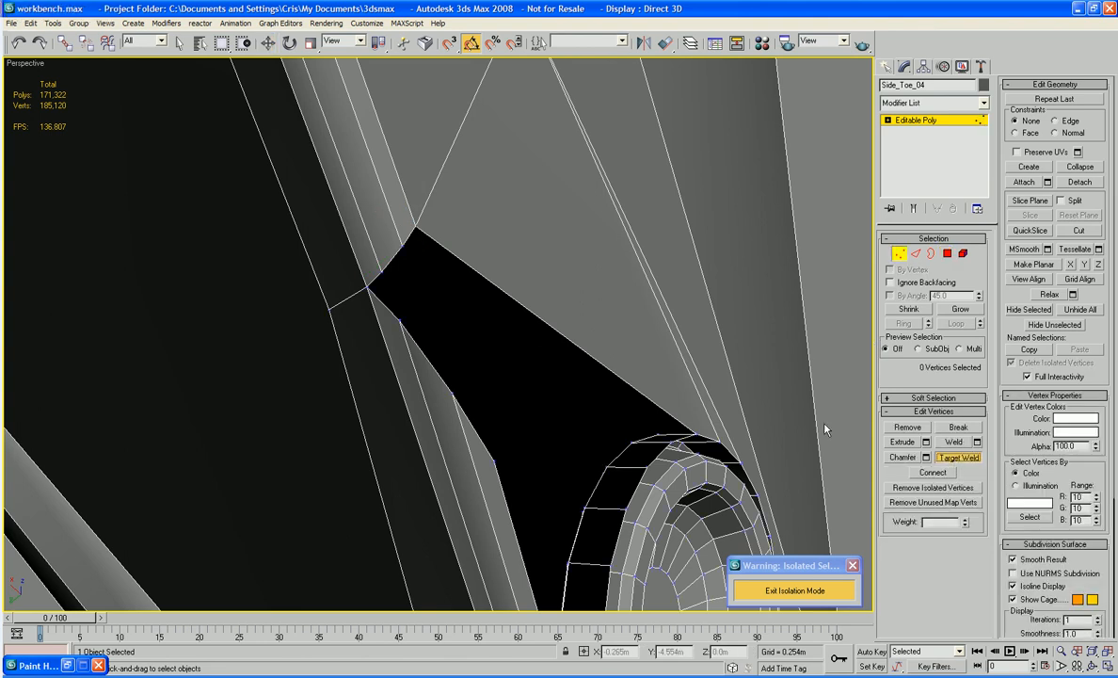
{"action": "left_click", "coordinate": [400, 319]}
{"action": "left_click", "coordinate": [382, 271]}
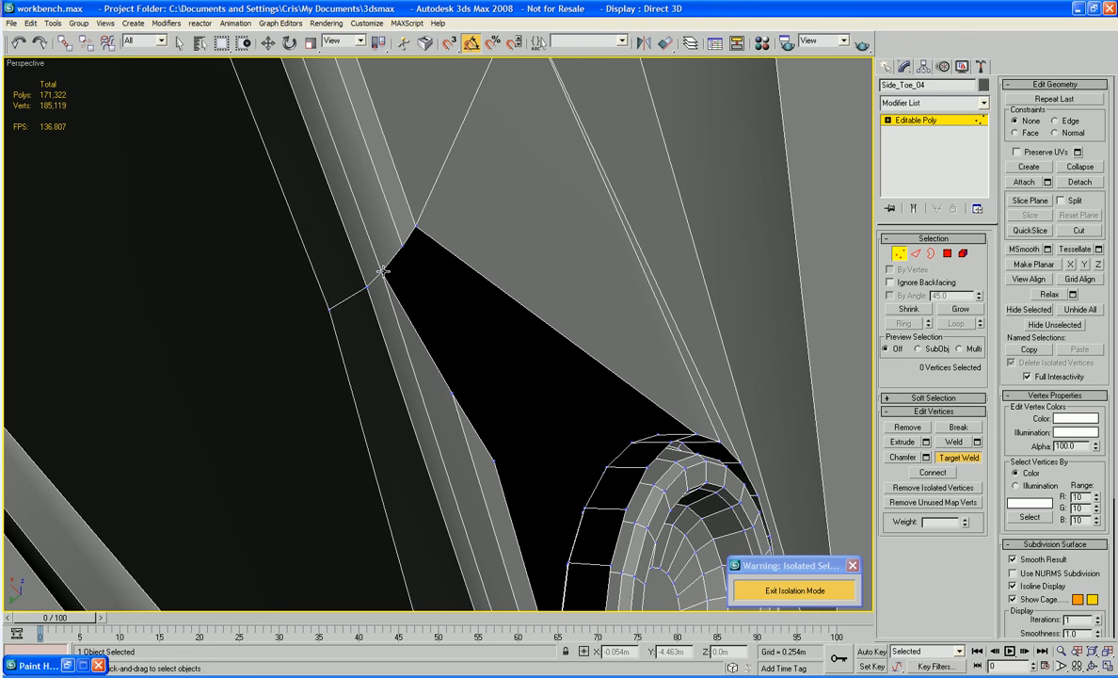
{"action": "left_click", "coordinate": [453, 394]}
{"action": "left_click", "coordinate": [403, 245]}
{"action": "left_click", "coordinate": [494, 458]}
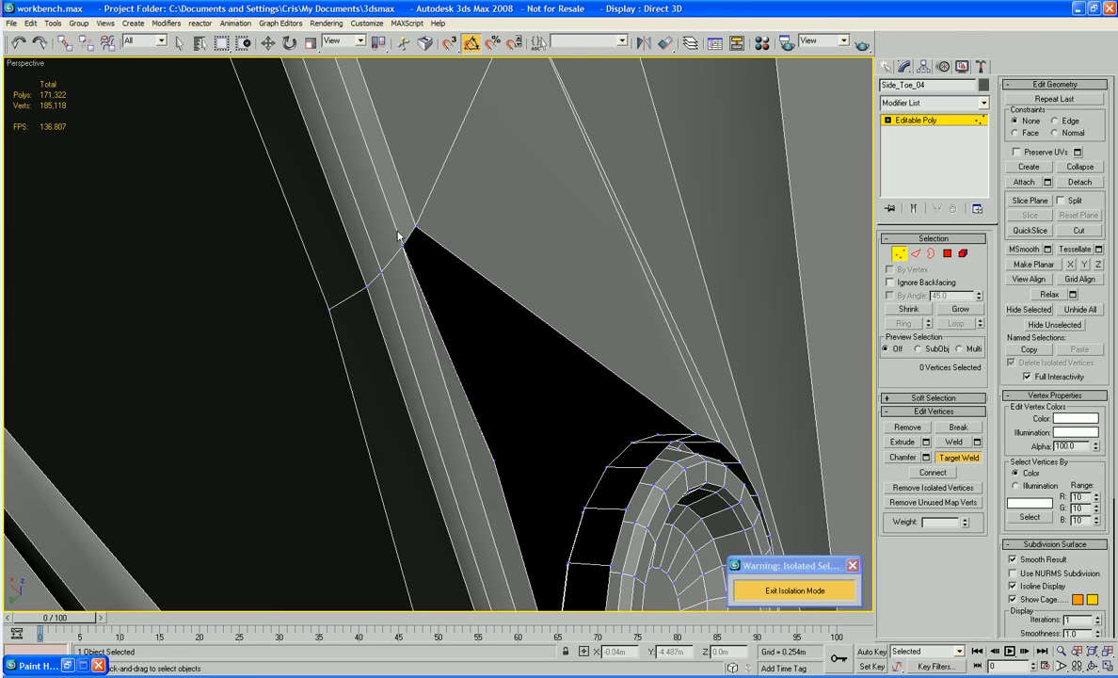
{"action": "left_click", "coordinate": [416, 225]}
- Cap the open border between the bolt and the toe's beveled edge
{"action": "scroll", "coordinate": [528, 286], "scroll_direction": "down", "scroll_amount": 3}
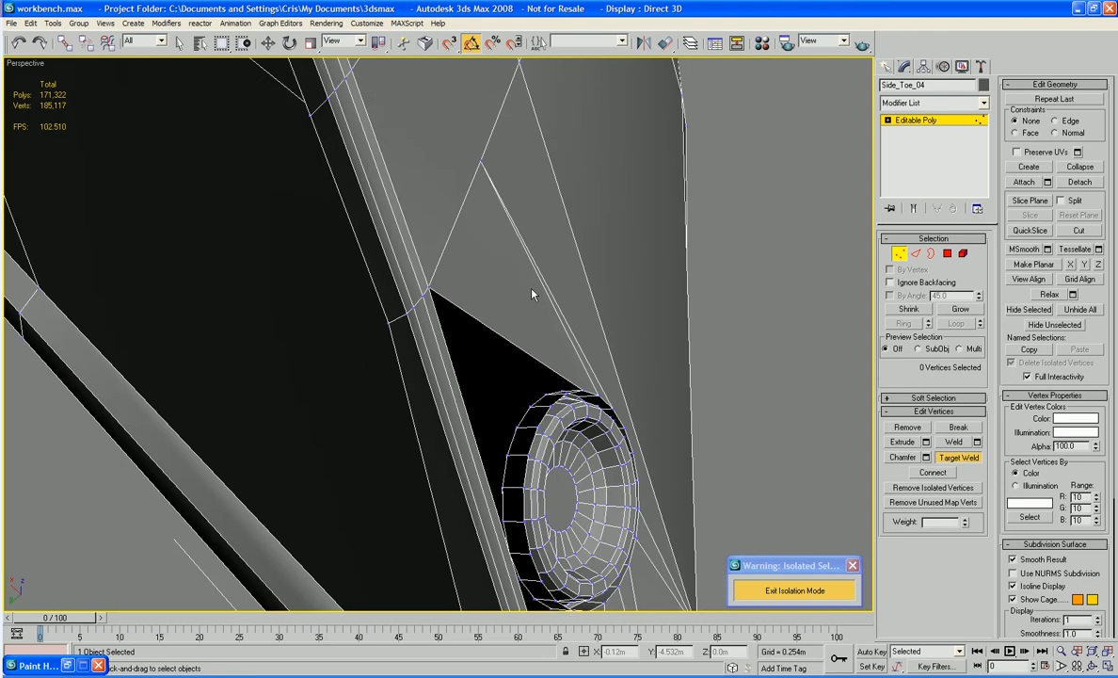
{"action": "middle_click_drag", "start_coordinate": [532, 295], "coordinate": [519, 225], "text": "alt"}
{"action": "scroll", "coordinate": [520, 225], "scroll_direction": "down", "scroll_amount": 4}
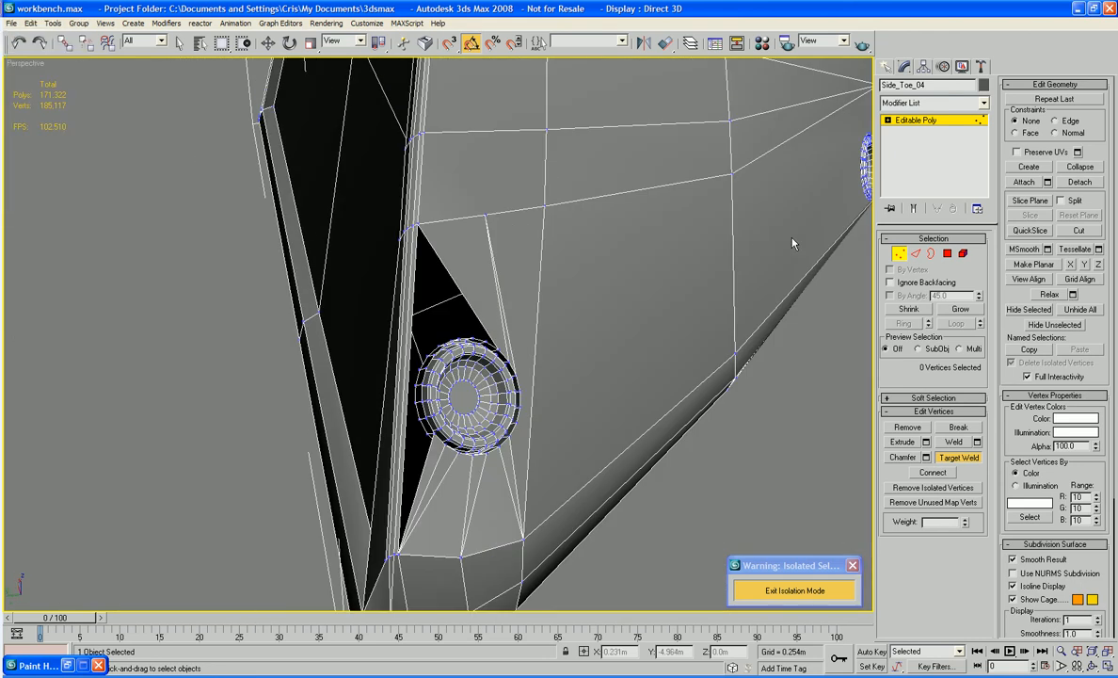
{"action": "key", "text": "3"}
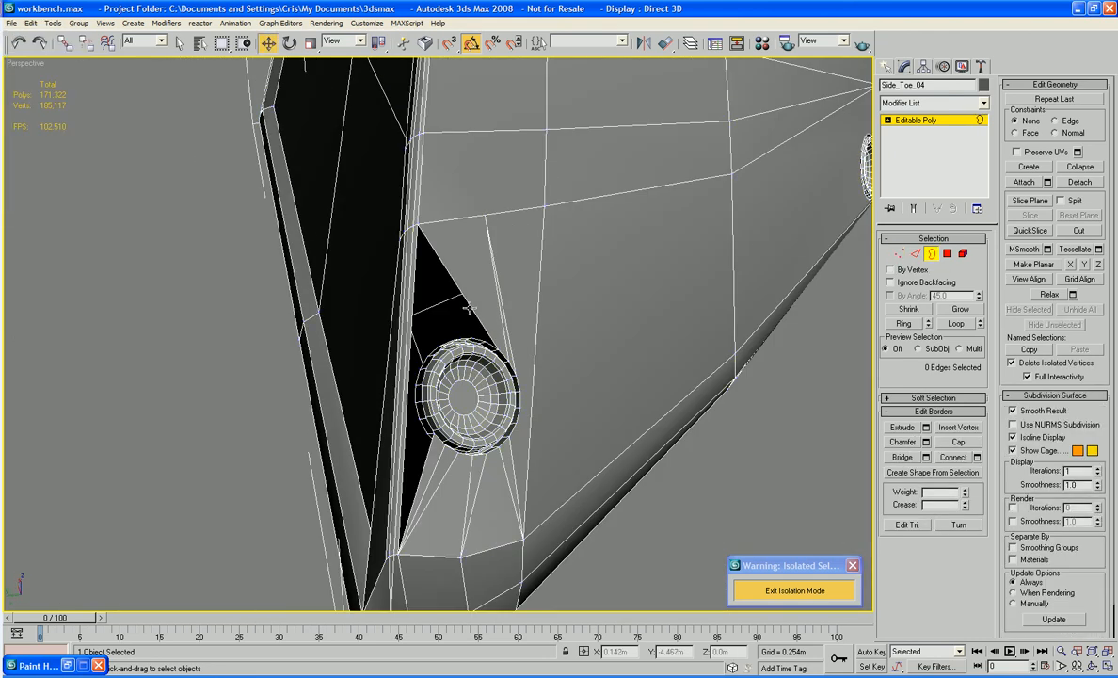
{"action": "left_click", "coordinate": [470, 320]}
{"action": "left_click", "coordinate": [959, 442]}
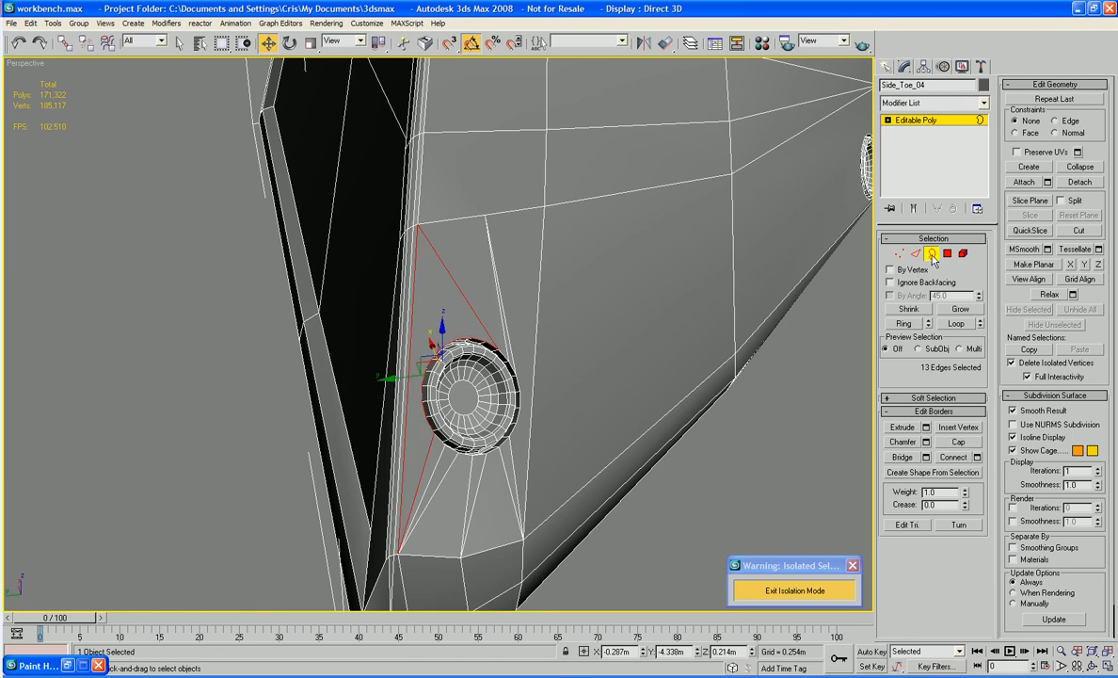
- Deselect the toe and inspect its shaded surface around the bolts with the wireframe edges hidden
{"action": "left_click", "coordinate": [770, 475]}
{"action": "scroll", "coordinate": [767, 473], "scroll_direction": "down", "scroll_amount": 8}
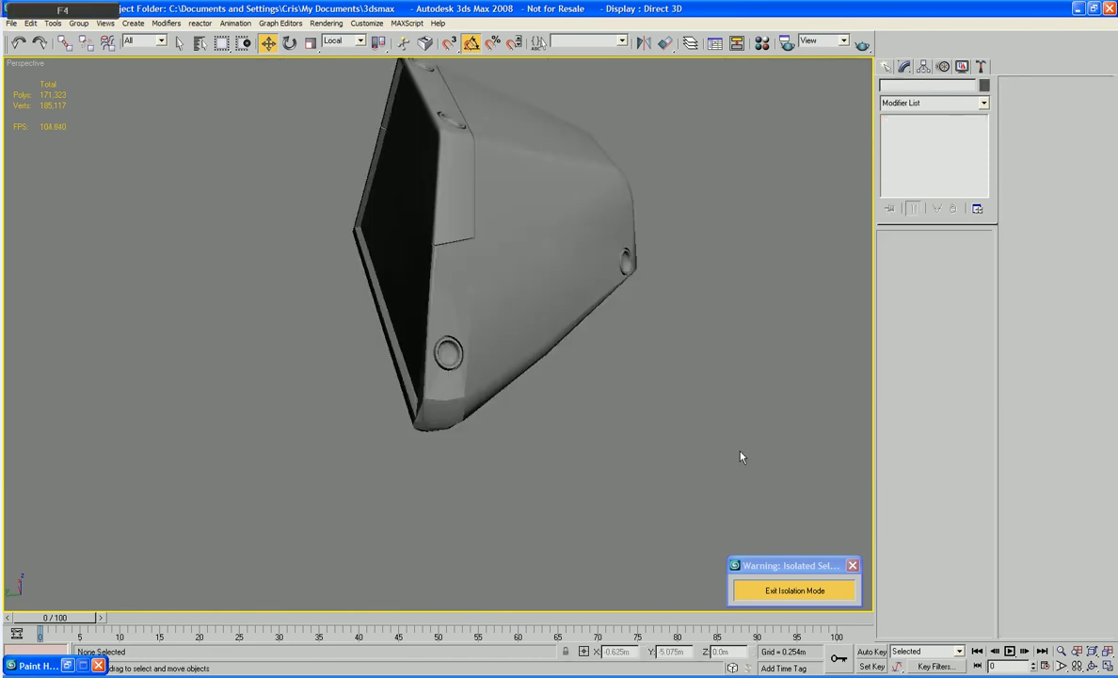
{"action": "middle_click_drag", "start_coordinate": [742, 456], "coordinate": [632, 407], "text": "alt"}
{"action": "scroll", "coordinate": [612, 407], "scroll_direction": "up", "scroll_amount": 6}
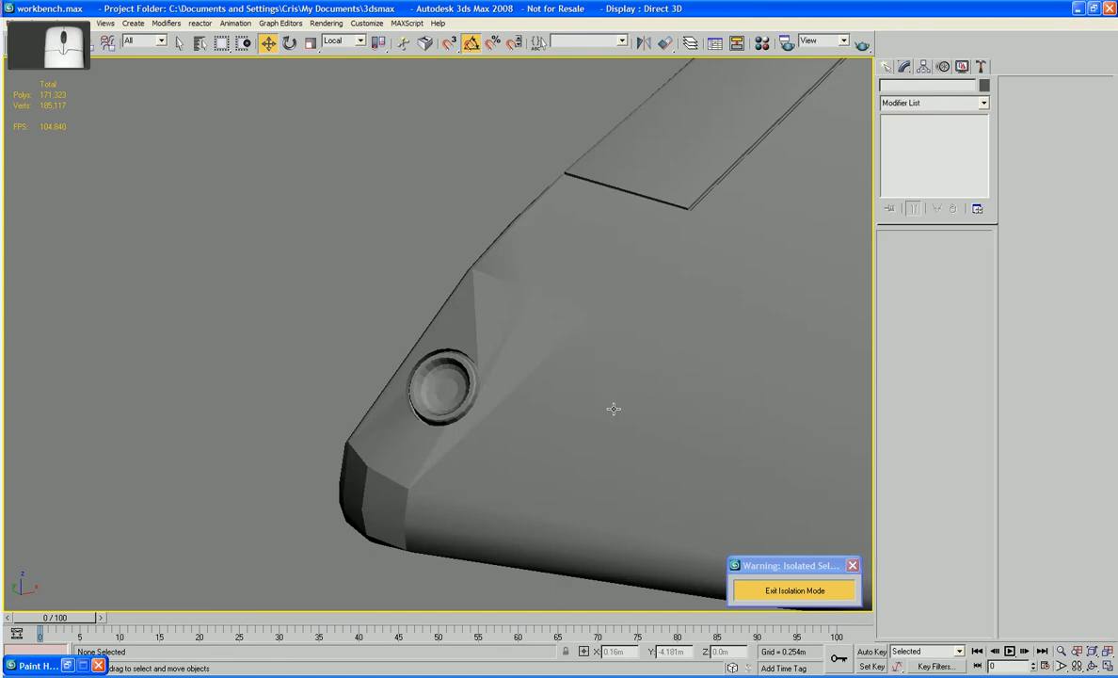
{"action": "middle_click_drag", "start_coordinate": [742, 536], "coordinate": [627, 452]}
{"action": "scroll", "coordinate": [659, 473], "scroll_direction": "up", "scroll_amount": 3}
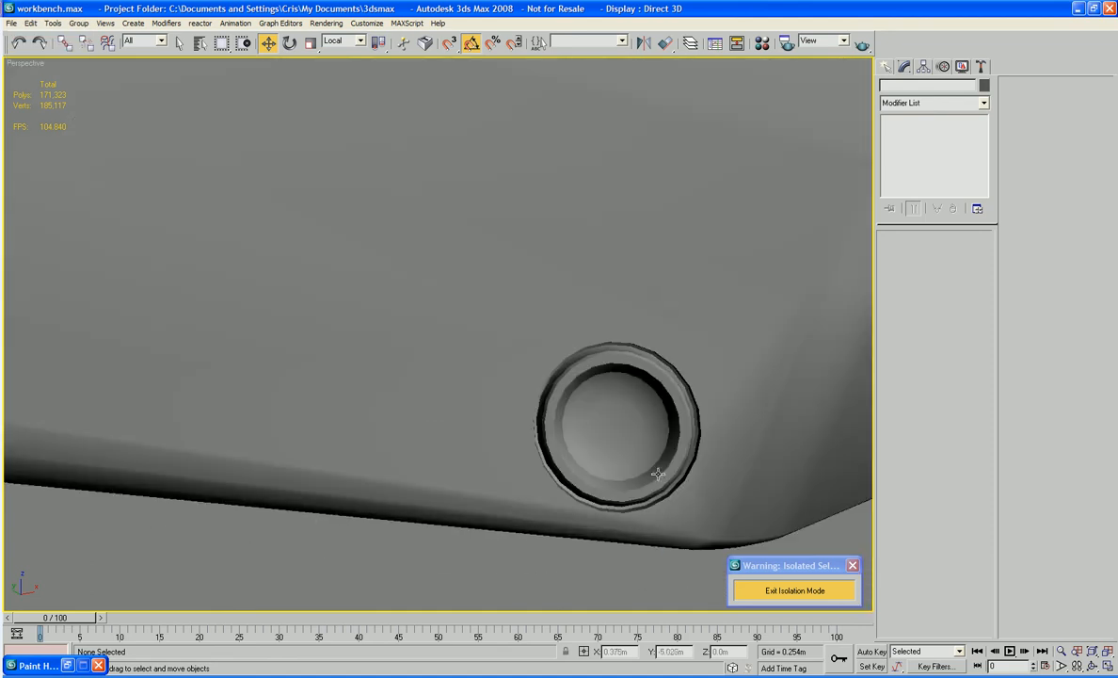
- Chamfer the side toe's edges with an EdgeChEx modifier and convert the result to an Editable Poly
{"action": "left_click", "coordinate": [925, 104]}
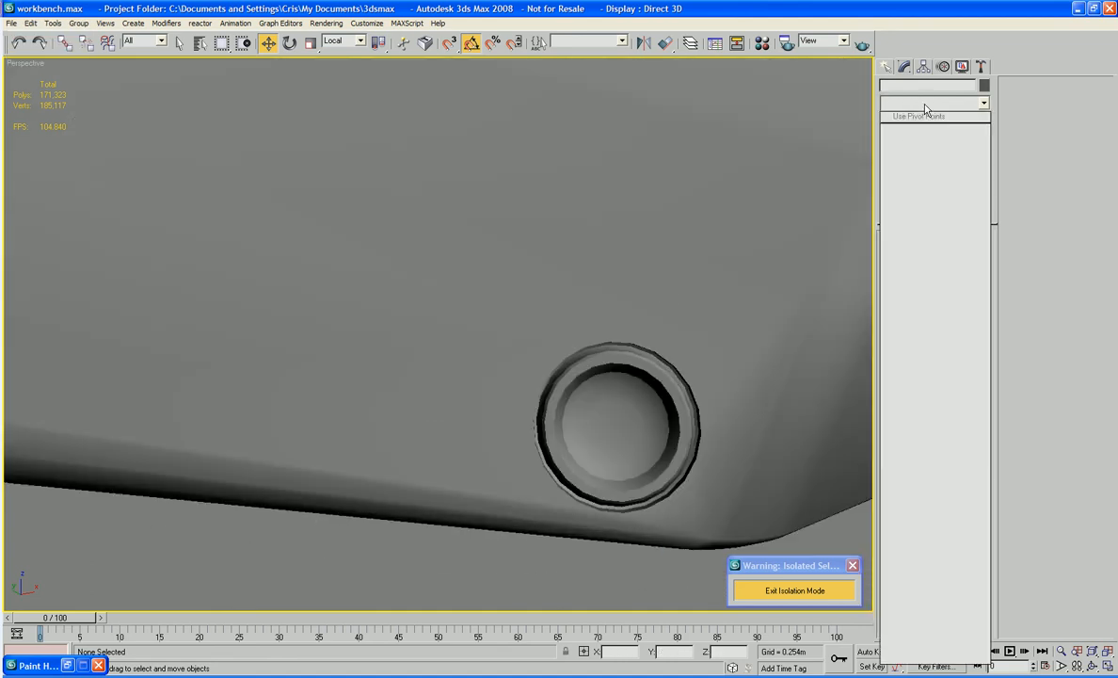
{"action": "key", "text": "e"}
{"action": "left_click", "coordinate": [794, 124]}
{"action": "left_click", "coordinate": [793, 124]}
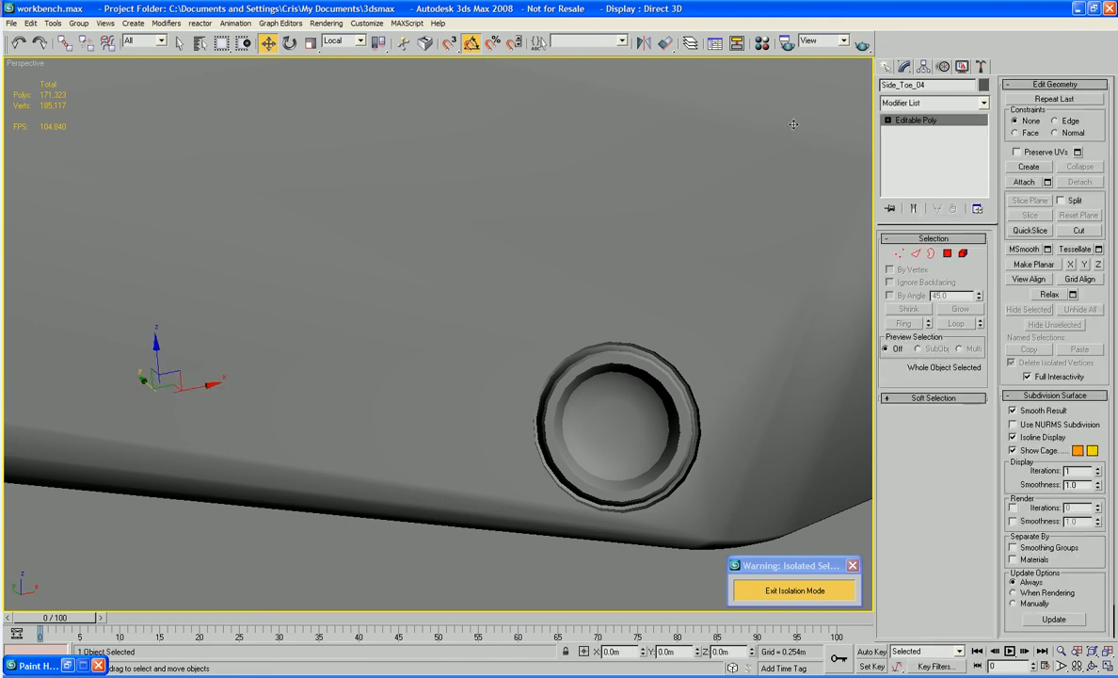
{"action": "left_click", "coordinate": [919, 103]}
{"action": "key", "text": "e"}
{"action": "left_click", "coordinate": [920, 115]}
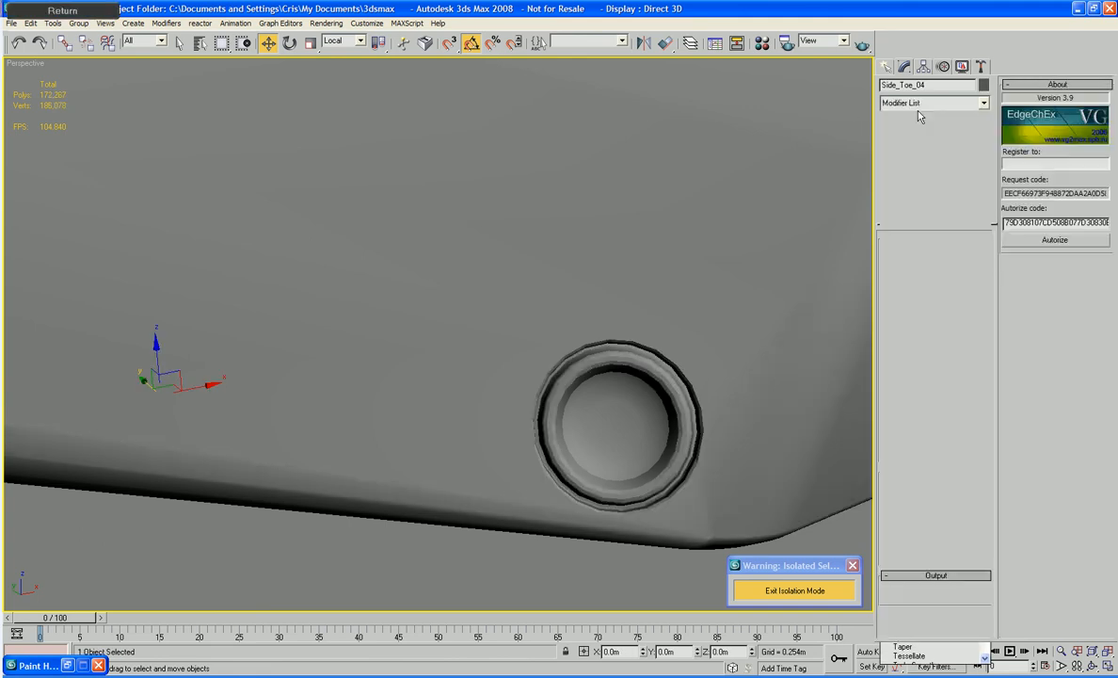
{"action": "right_click", "coordinate": [857, 284]}
{"action": "mouse_move", "coordinate": [770, 408]}
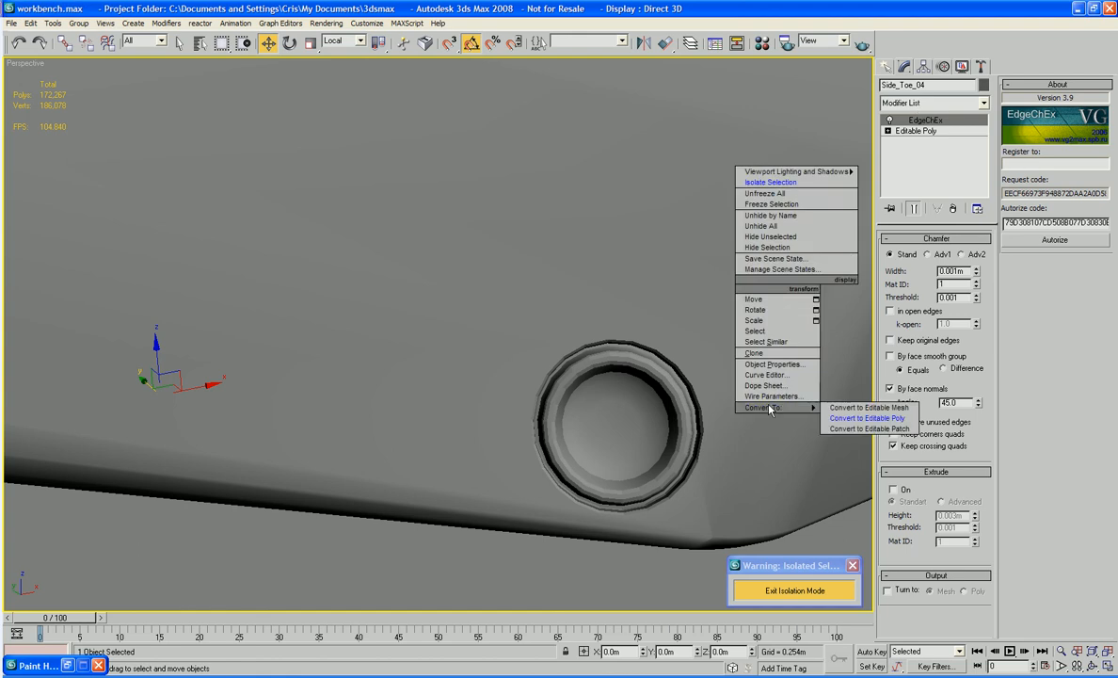
{"action": "left_click", "coordinate": [867, 418]}
- Check the chamfered toe from its open side and add a Smooth modifier to it
{"action": "scroll", "coordinate": [713, 420], "scroll_direction": "down", "scroll_amount": 8}
{"action": "left_click", "coordinate": [713, 420]}
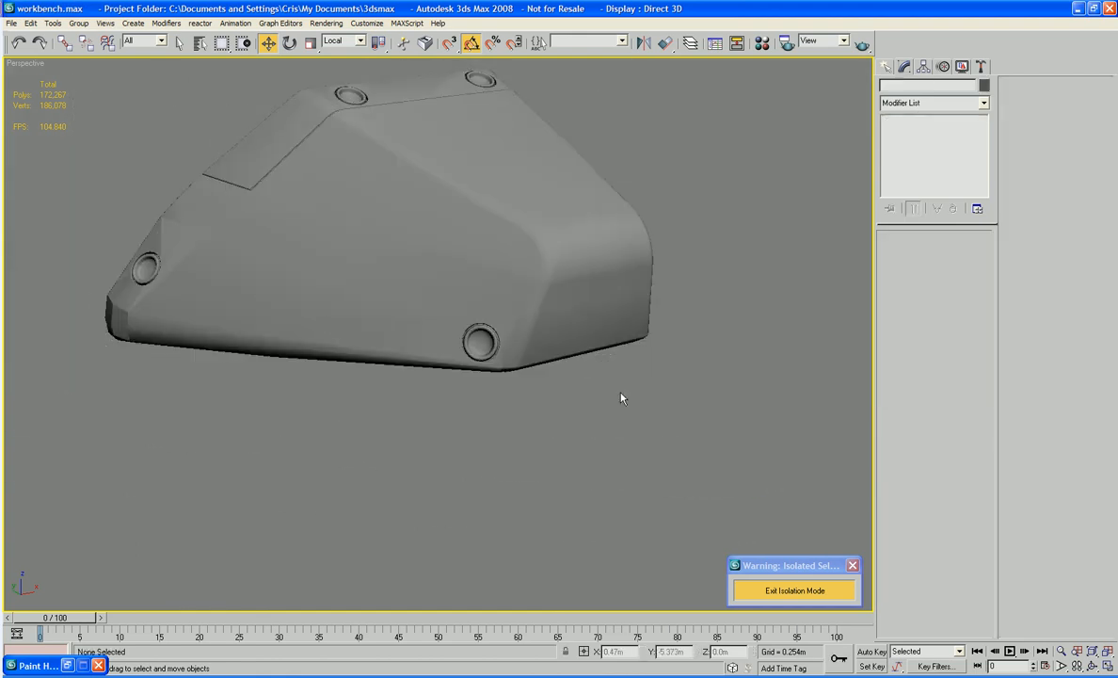
{"action": "middle_click_drag", "start_coordinate": [621, 394], "coordinate": [507, 464], "text": "alt"}
{"action": "left_click", "coordinate": [507, 464]}
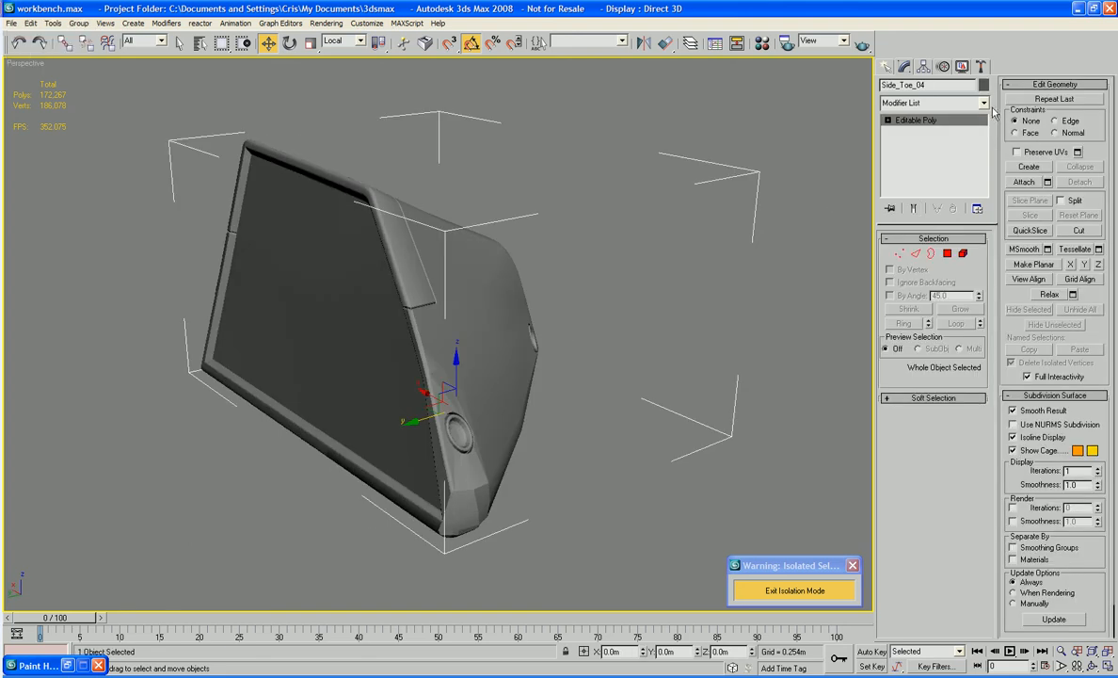
{"action": "left_click", "coordinate": [963, 103]}
{"action": "key", "text": "s"}
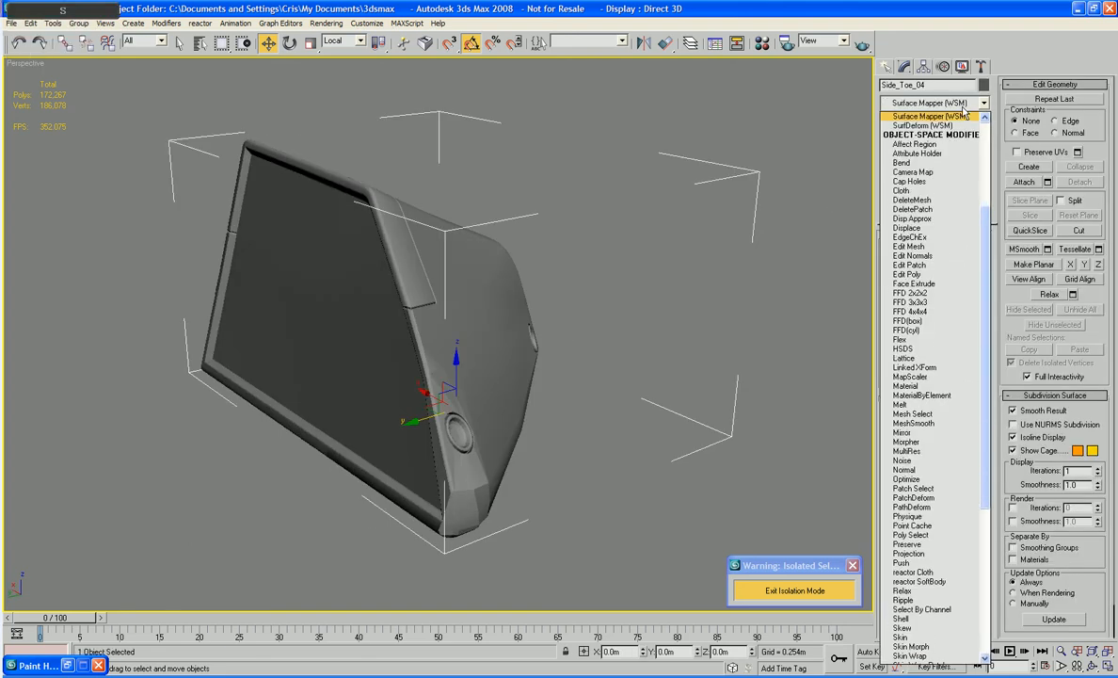
{"action": "key", "text": "s"}
{"action": "key", "text": "s"}
{"action": "key", "text": "s"}
{"action": "key", "text": "s"}
{"action": "key", "text": "s"}
{"action": "key", "text": "s"}
{"action": "key", "text": "s"}
{"action": "key", "text": "s"}
{"action": "key", "text": "s"}
{"action": "key", "text": "s"}
{"action": "key", "text": "Return"}
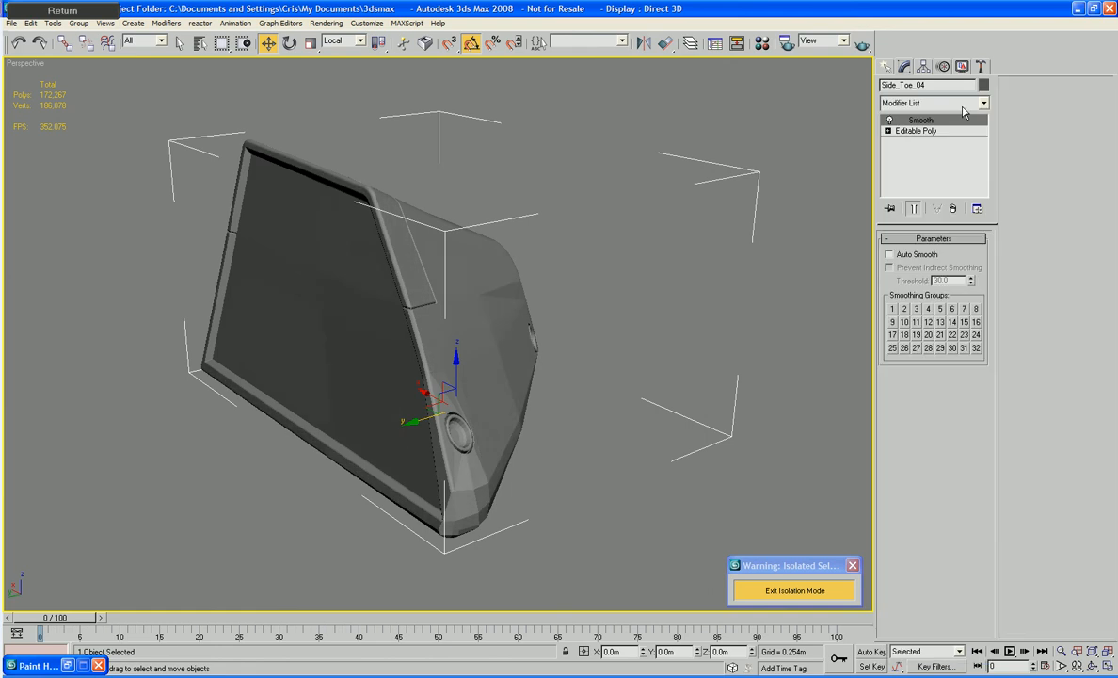
- Auto-smooth the toe with a threshold of 22.5 and convert it to an Editable Poly
{"action": "left_click", "coordinate": [899, 257]}
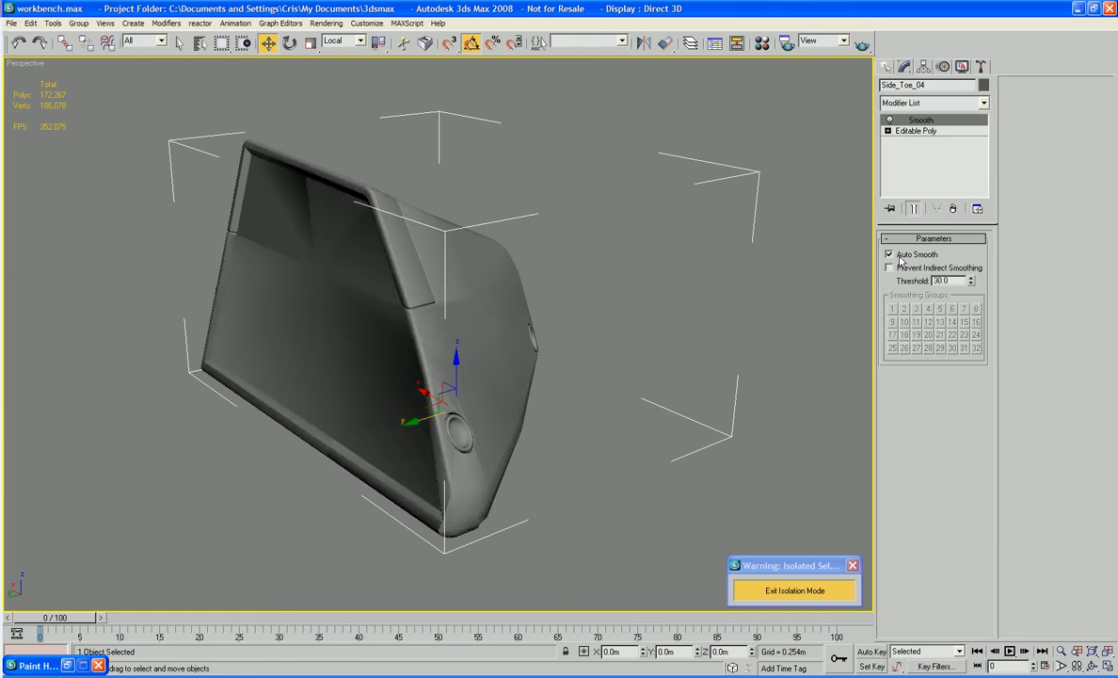
{"action": "type", "text": "22.5"}
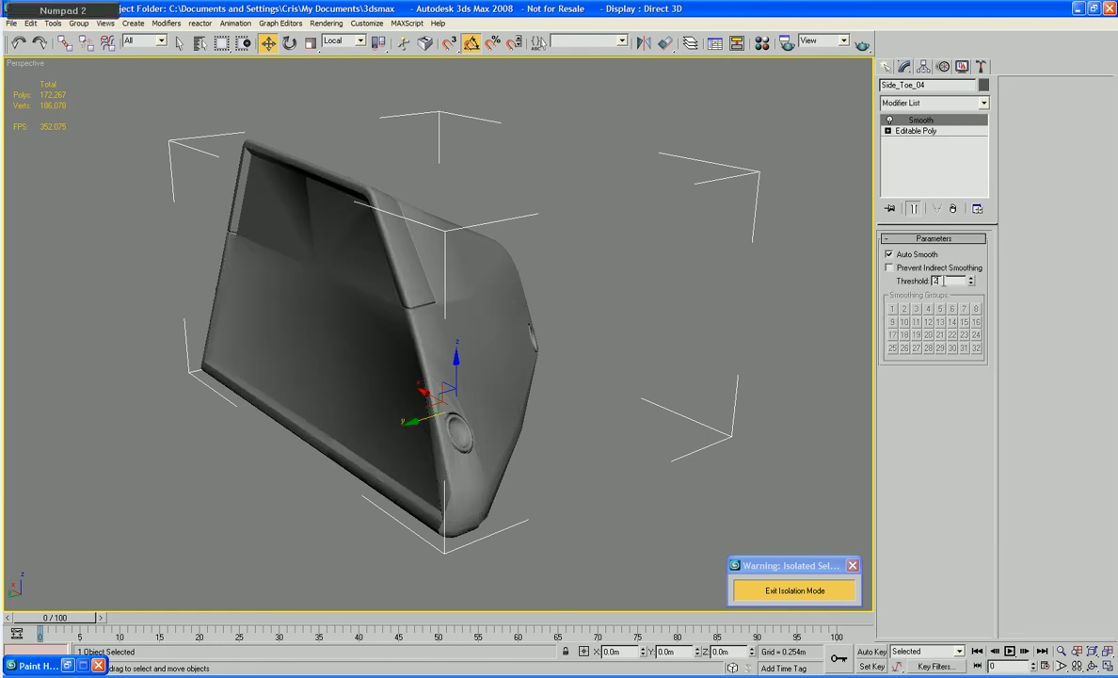
{"action": "key", "text": "Tab"}
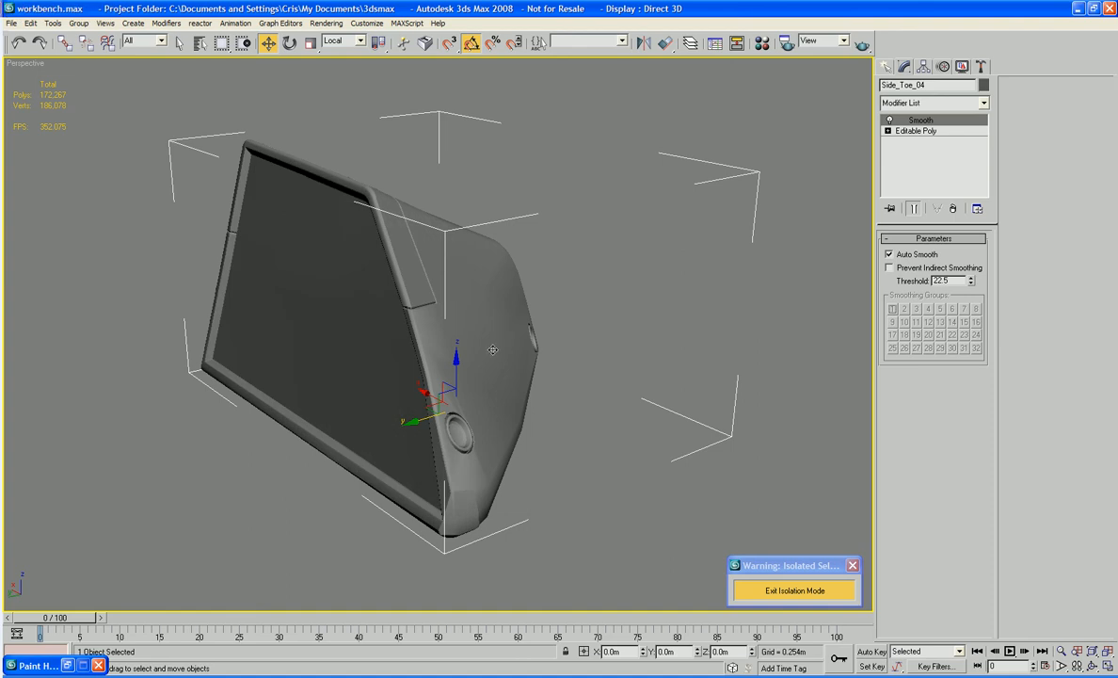
{"action": "right_click", "coordinate": [569, 350]}
{"action": "mouse_move", "coordinate": [506, 442]}
{"action": "left_click", "coordinate": [612, 479]}
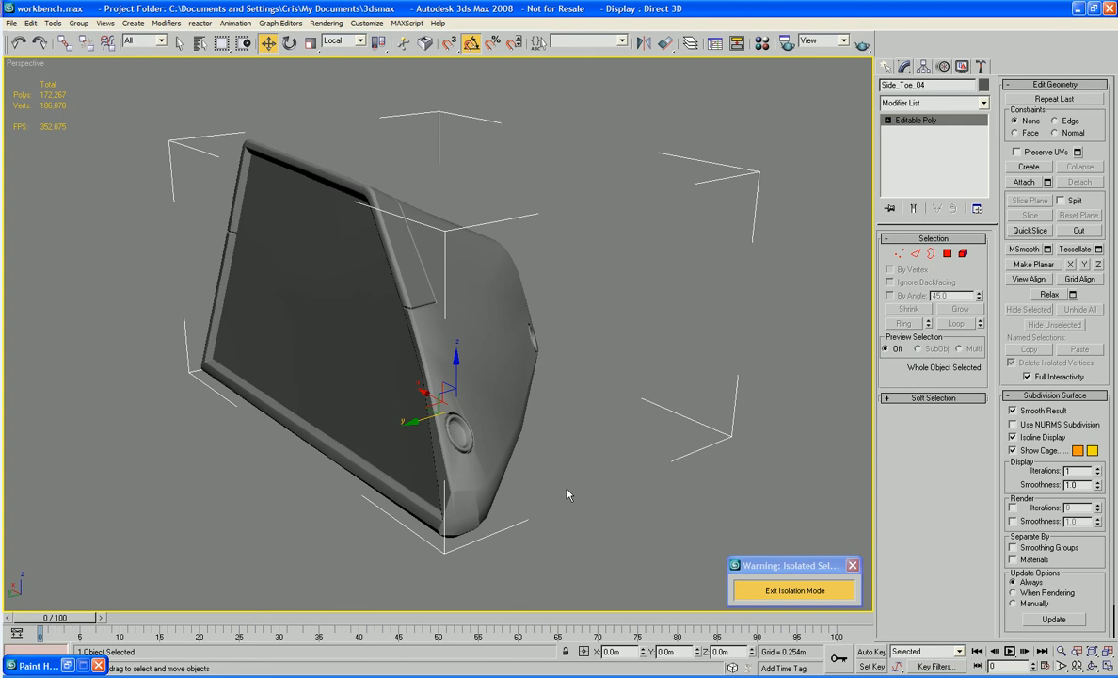
- Show the toe's wireframe edges and frame the small polygon where the chamfers meet at the opening's lower tip corner
{"action": "middle_click_drag", "start_coordinate": [526, 453], "coordinate": [447, 365], "text": "alt"}
{"action": "scroll", "coordinate": [509, 467], "scroll_direction": "up", "scroll_amount": 2}
{"action": "scroll", "coordinate": [446, 365], "scroll_direction": "up", "scroll_amount": 2}
{"action": "middle_click_drag", "start_coordinate": [297, 366], "coordinate": [394, 304]}
{"action": "key", "text": "F4"}
{"action": "scroll", "coordinate": [345, 380], "scroll_direction": "up", "scroll_amount": 2}
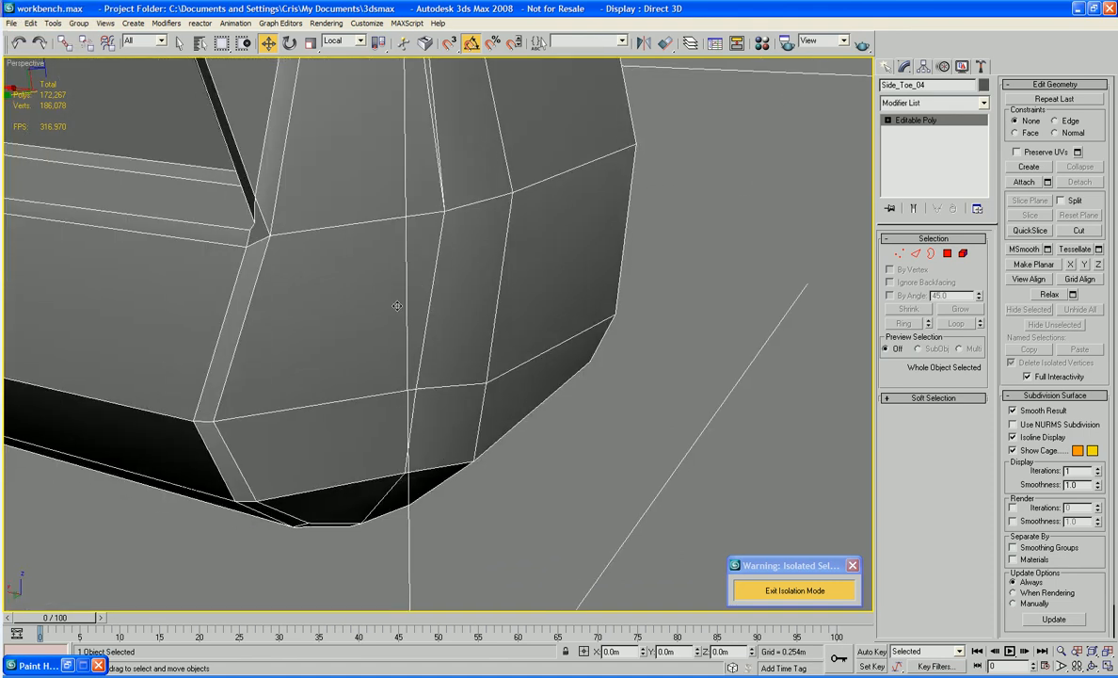
{"action": "key", "text": "alt"}
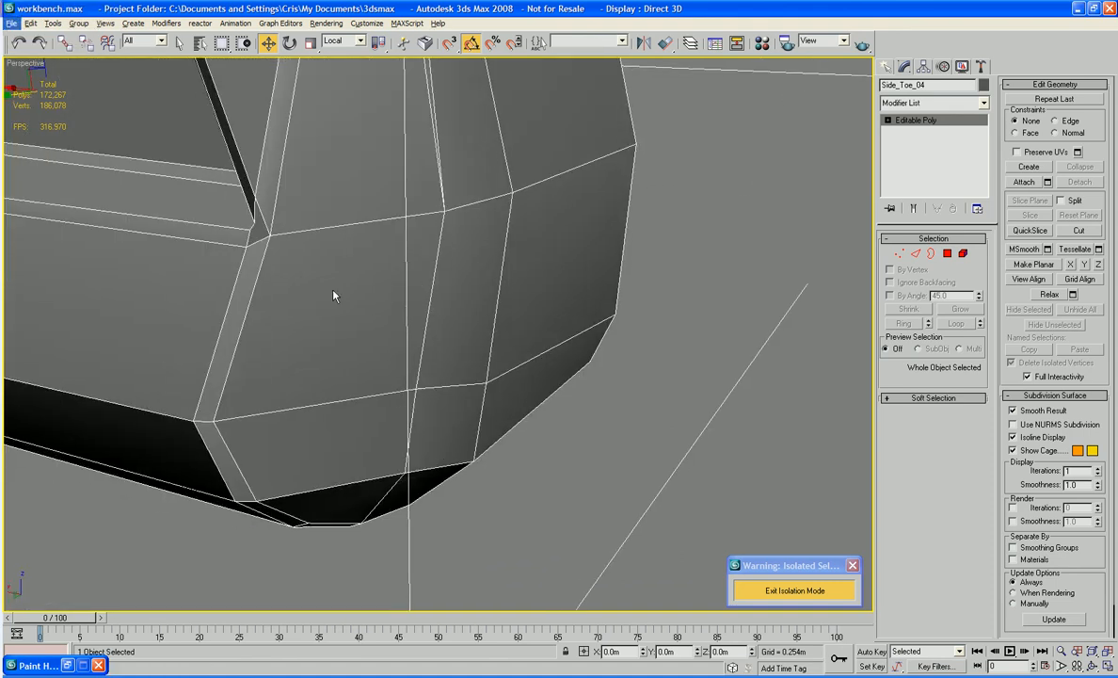
{"action": "left_click", "coordinate": [947, 253]}
{"action": "left_click", "coordinate": [256, 233]}
{"action": "key", "text": "z"}
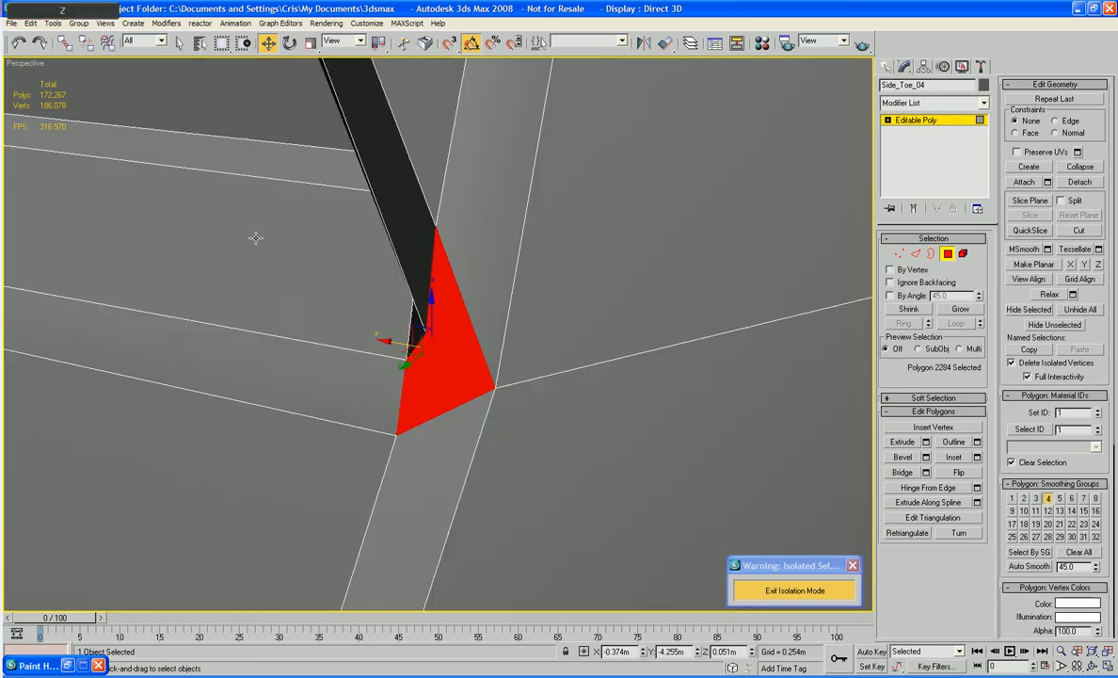
- Move the outer vertex of the small corner polygon about 0.001 m along Y toward the toe's open side
{"action": "middle_click_drag", "start_coordinate": [256, 239], "coordinate": [599, 285], "text": "alt"}
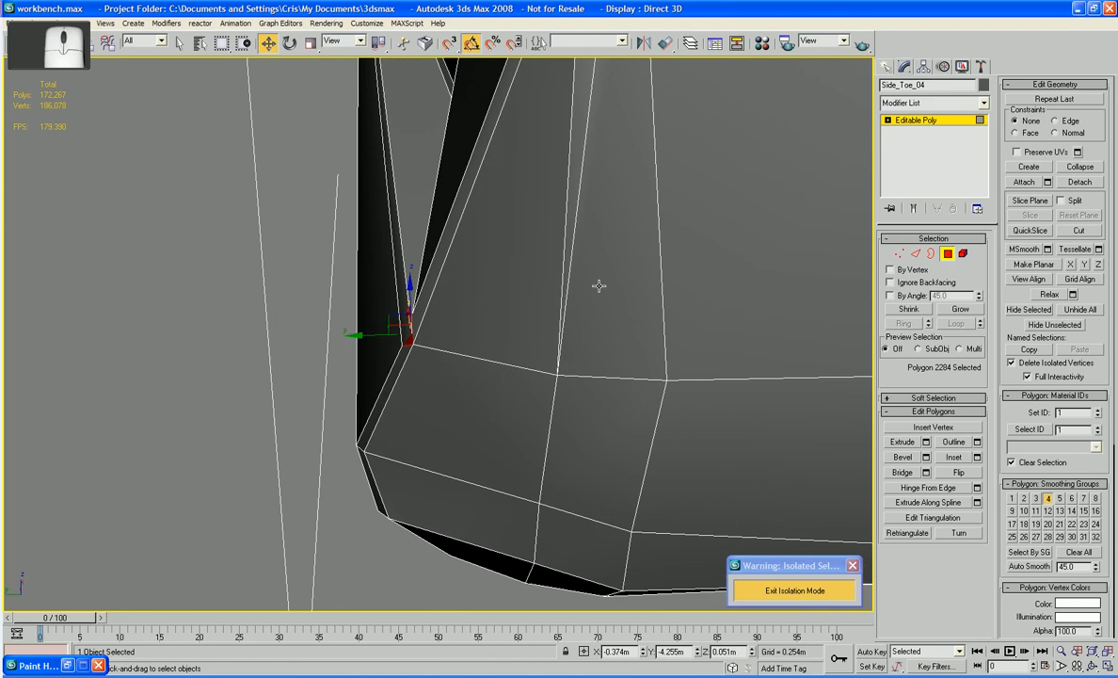
{"action": "key", "text": "1"}
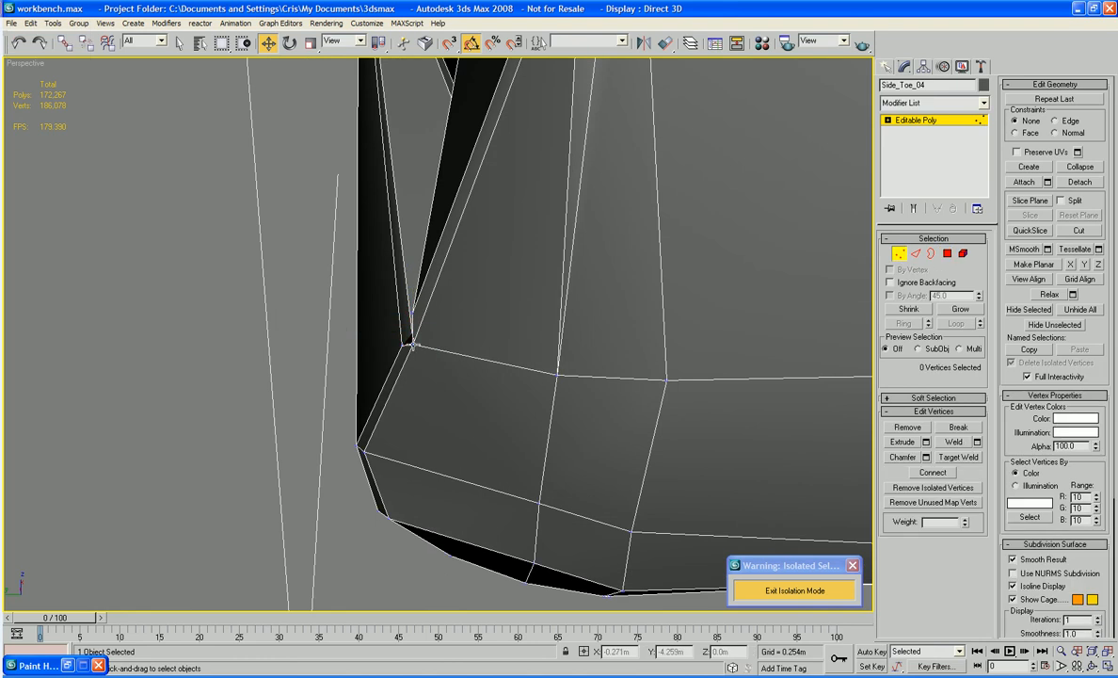
{"action": "left_click", "coordinate": [412, 344]}
{"action": "left_click_drag", "start_coordinate": [363, 346], "coordinate": [359, 345]}
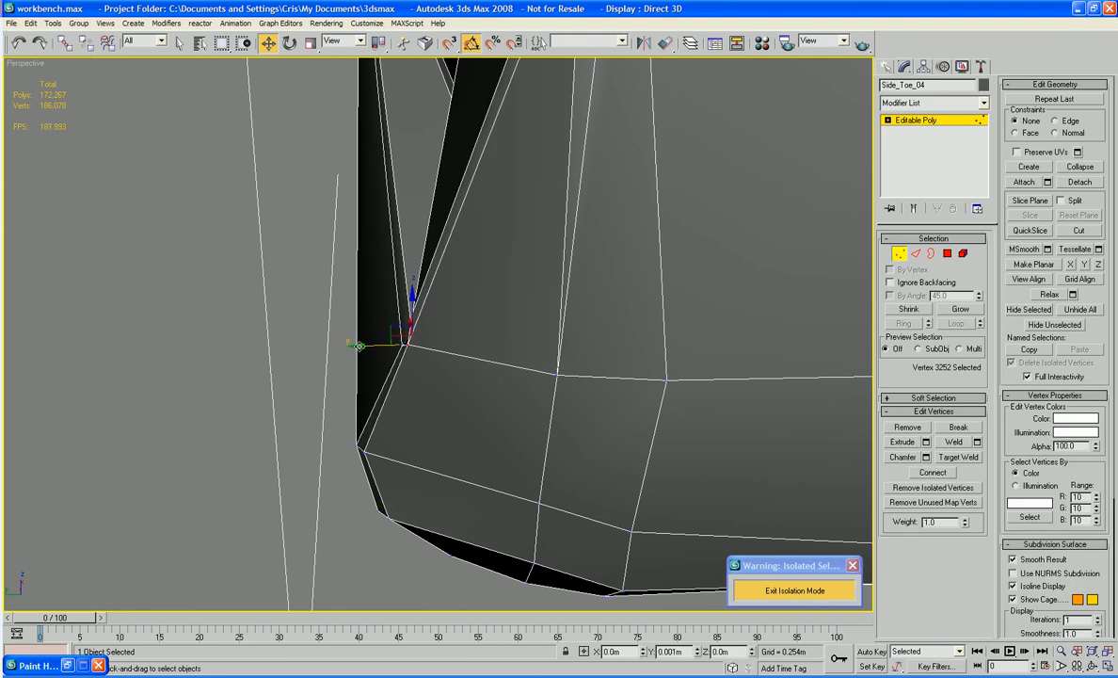
- Slide three tip vertices below the corner along Y toward the open-side chamfer, the lower two by about 0.02 m and 0.01 m
{"action": "middle_click_drag", "start_coordinate": [405, 362], "coordinate": [409, 412], "text": "alt"}
{"action": "left_click", "coordinate": [479, 379]}
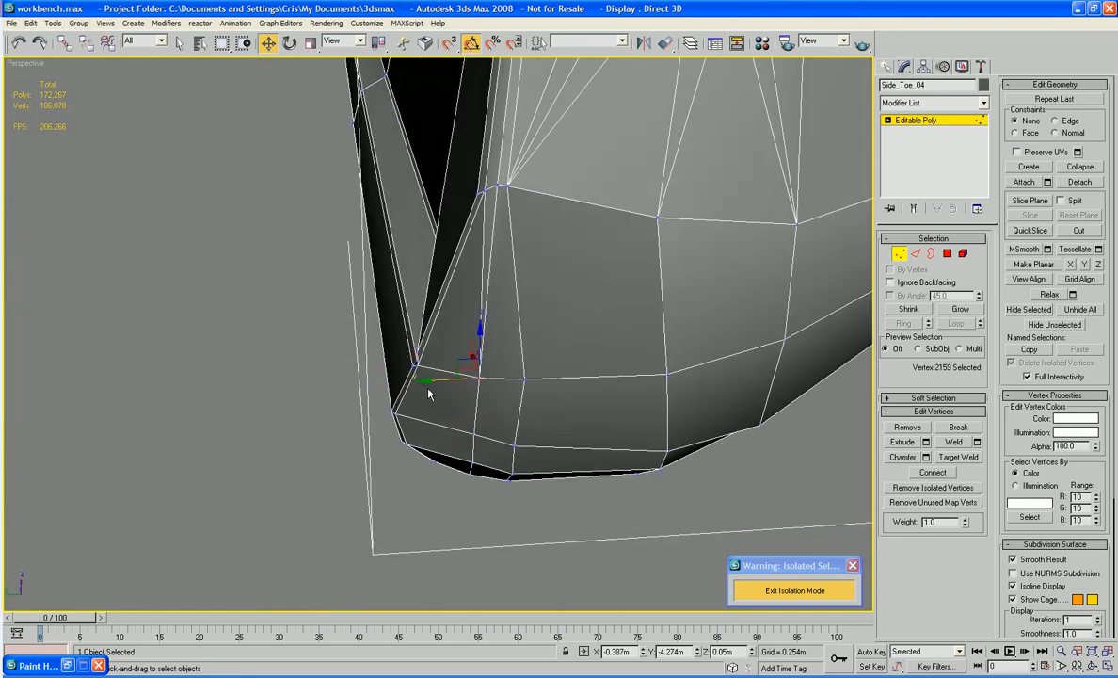
{"action": "left_click_drag", "start_coordinate": [429, 393], "coordinate": [365, 439]}
{"action": "left_click", "coordinate": [471, 433]}
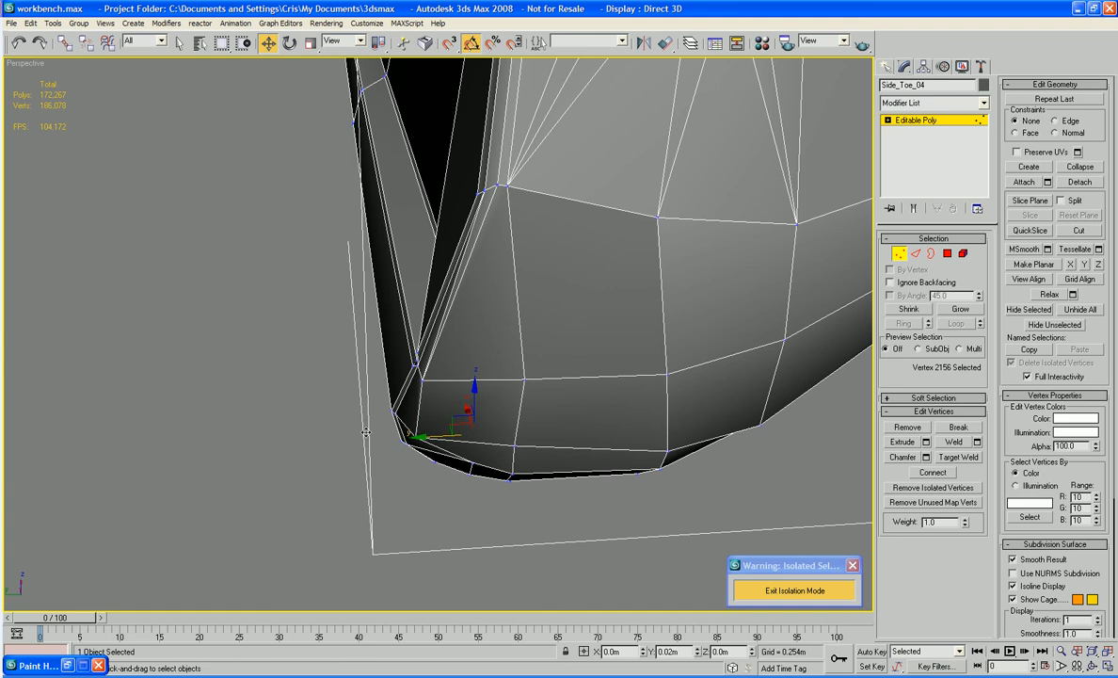
{"action": "left_click", "coordinate": [469, 464]}
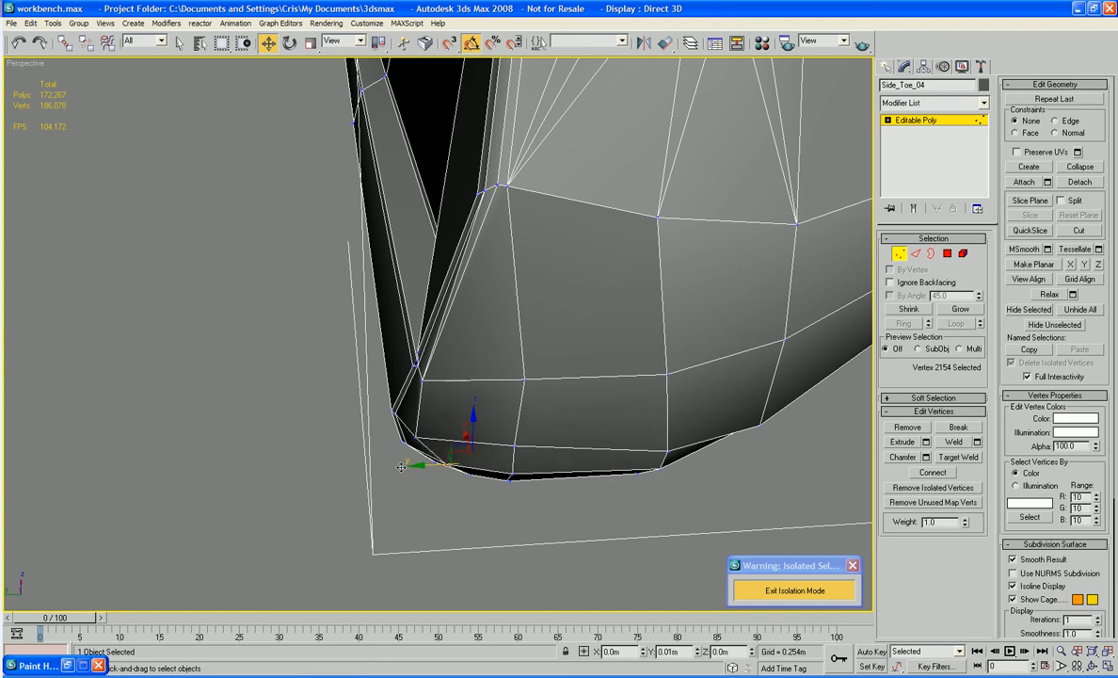
- Select two vertices of the small corner polygon from the toe's open side and shift them slightly back along Y
{"action": "middle_click_drag", "start_coordinate": [429, 465], "coordinate": [527, 491], "text": "alt"}
{"action": "scroll", "coordinate": [442, 456], "scroll_direction": "up", "scroll_amount": 4}
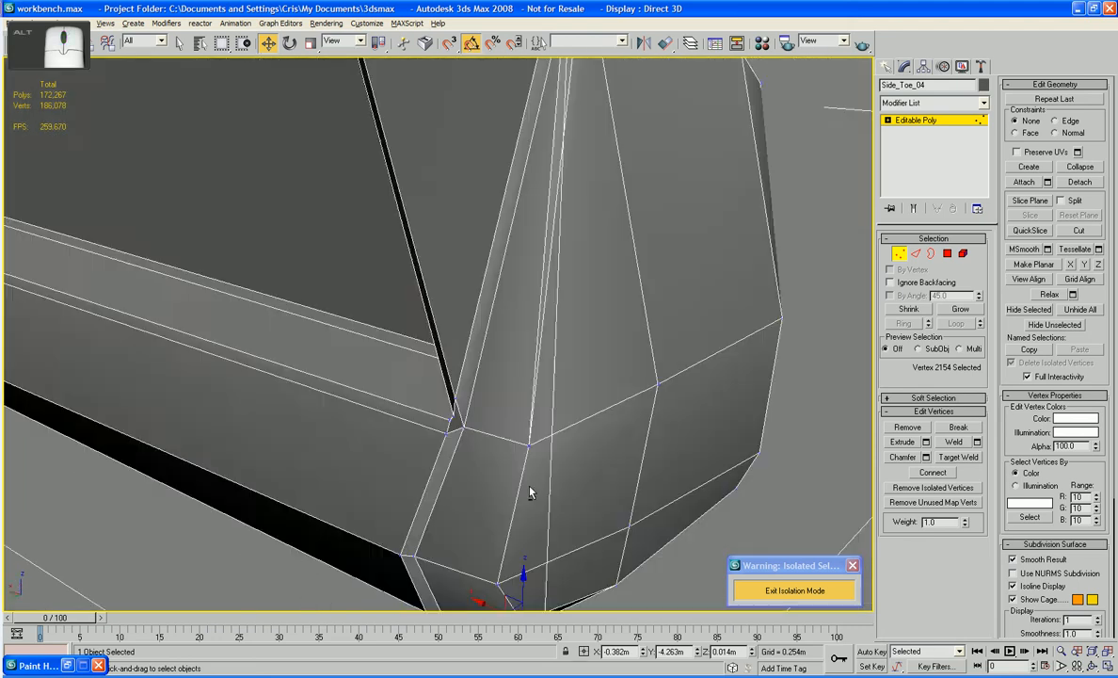
{"action": "left_click", "coordinate": [452, 414]}
{"action": "middle_click_drag", "start_coordinate": [452, 414], "coordinate": [576, 364], "text": "alt"}
{"action": "left_click", "coordinate": [484, 413]}
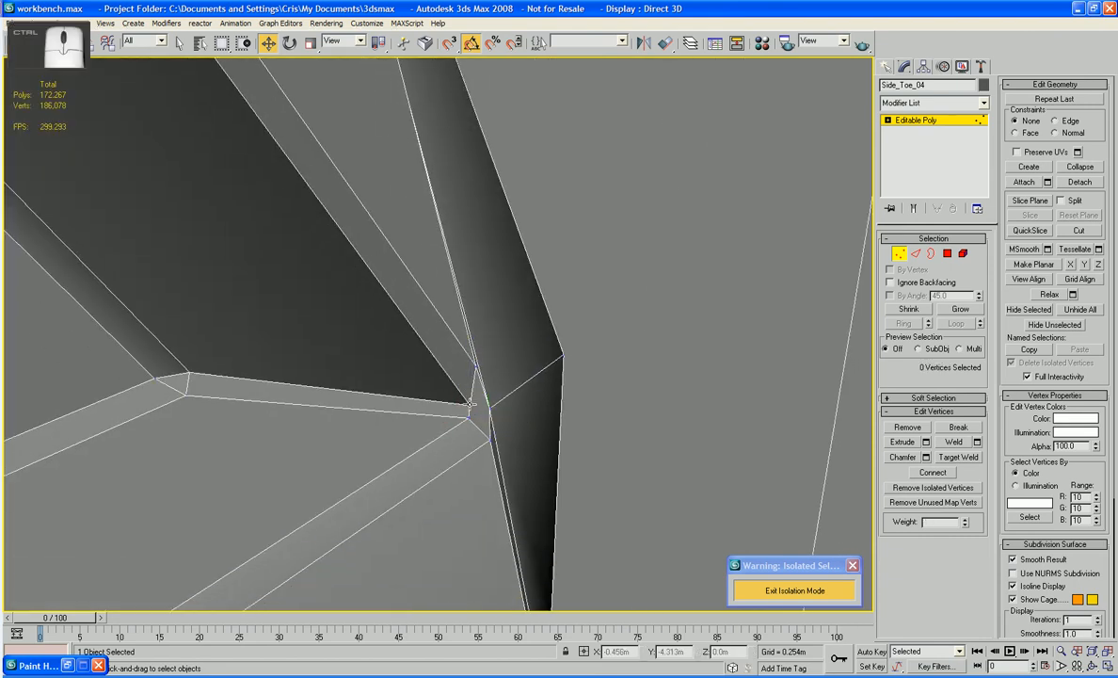
{"action": "left_click", "coordinate": [468, 419]}
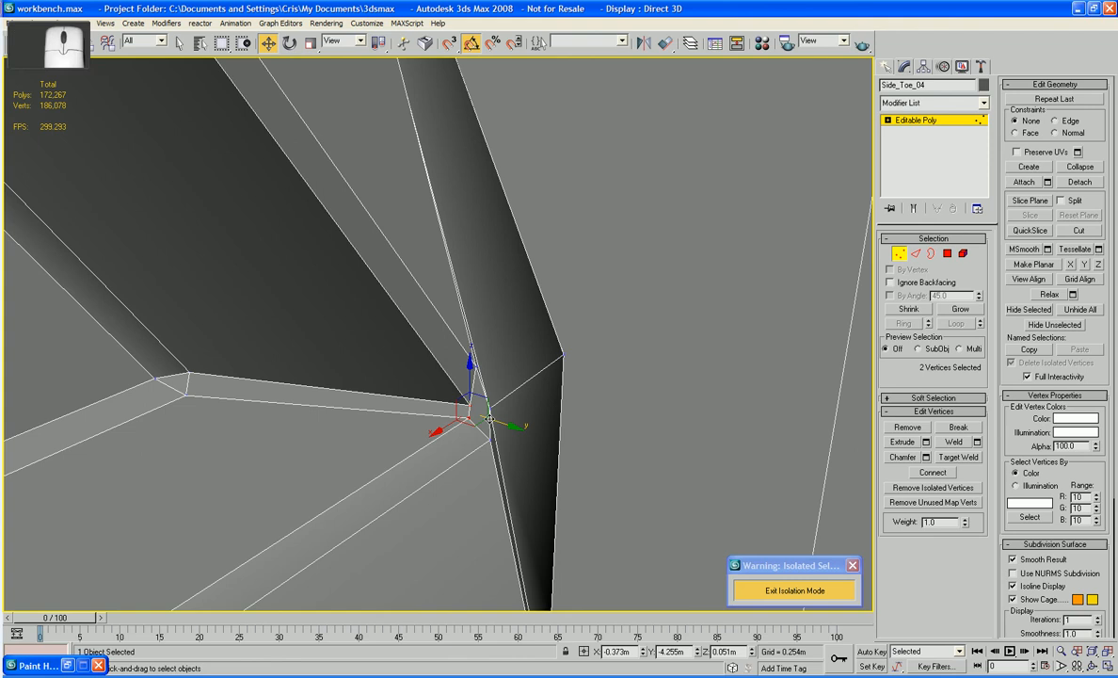
{"action": "left_click", "coordinate": [493, 418], "text": "ctrl"}
{"action": "left_click_drag", "start_coordinate": [495, 418], "coordinate": [476, 412]}
{"action": "left_click", "coordinate": [671, 329]}
{"action": "middle_click_drag", "start_coordinate": [670, 329], "coordinate": [605, 331], "text": "alt"}
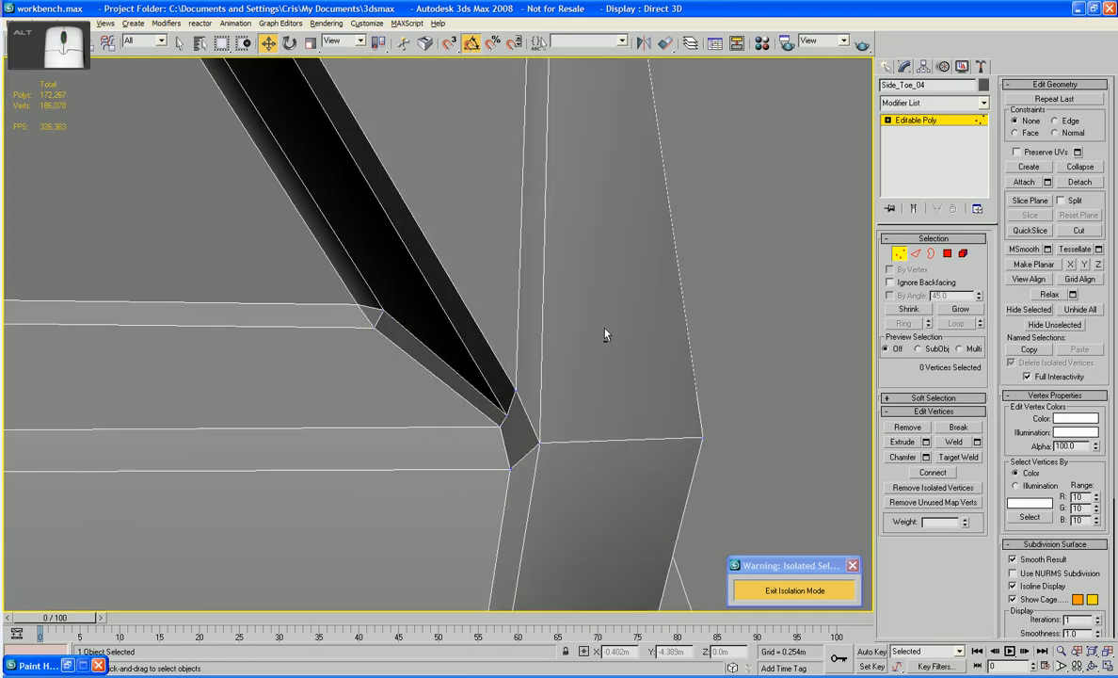
- Lower the corner polygon's upper vertex and raise its bottom vertex about 0.002 m in Z to even out the chamfer junction
{"action": "left_click", "coordinate": [514, 386]}
{"action": "left_click_drag", "start_coordinate": [510, 389], "coordinate": [505, 496]}
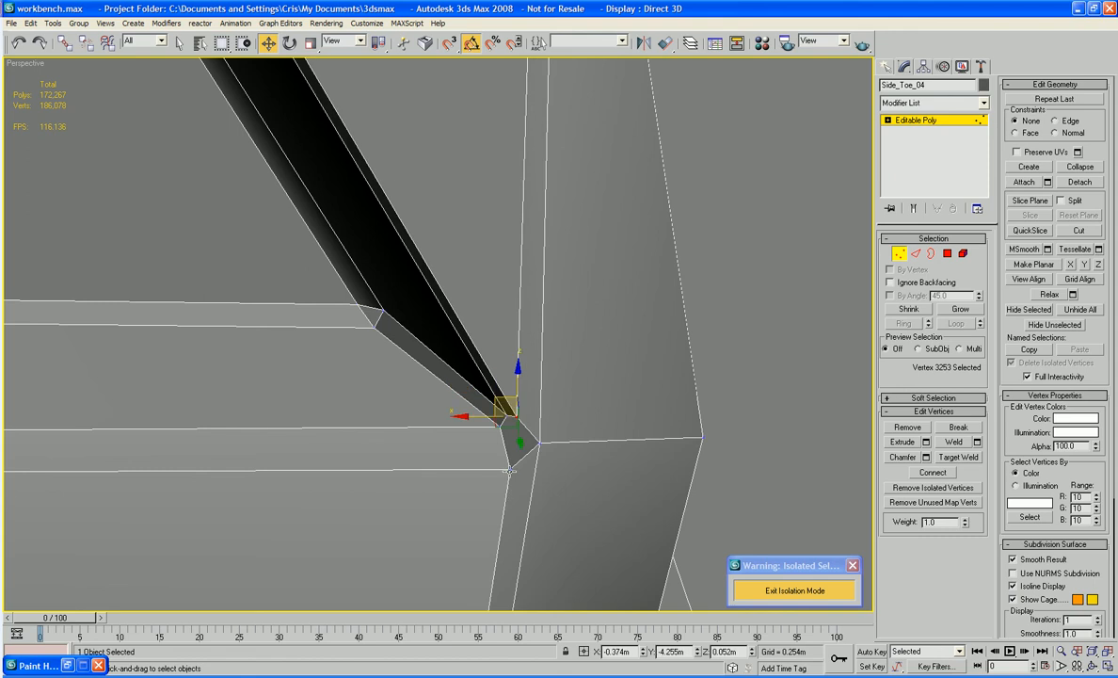
{"action": "left_click", "coordinate": [510, 470]}
{"action": "left_click_drag", "start_coordinate": [513, 435], "coordinate": [513, 409]}
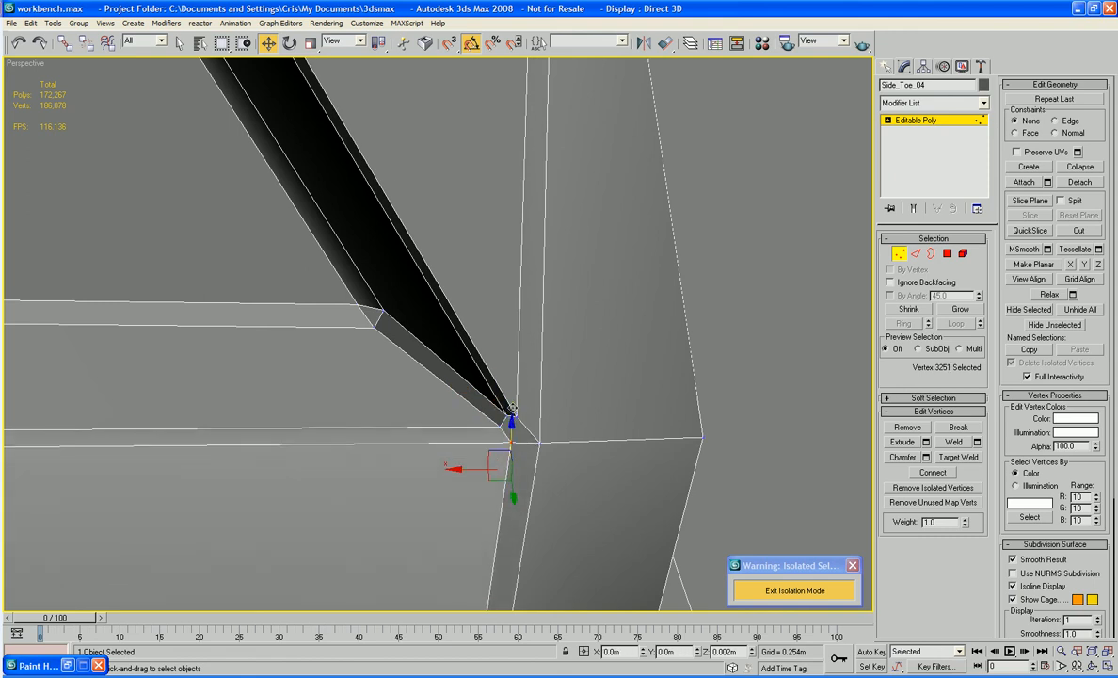
- Cut a new edge across the small polygon at the chamfer junction
{"action": "left_click", "coordinate": [750, 353]}
{"action": "middle_click_drag", "start_coordinate": [749, 353], "coordinate": [786, 294], "text": "alt"}
{"action": "scroll", "coordinate": [604, 374], "scroll_direction": "up", "scroll_amount": 3}
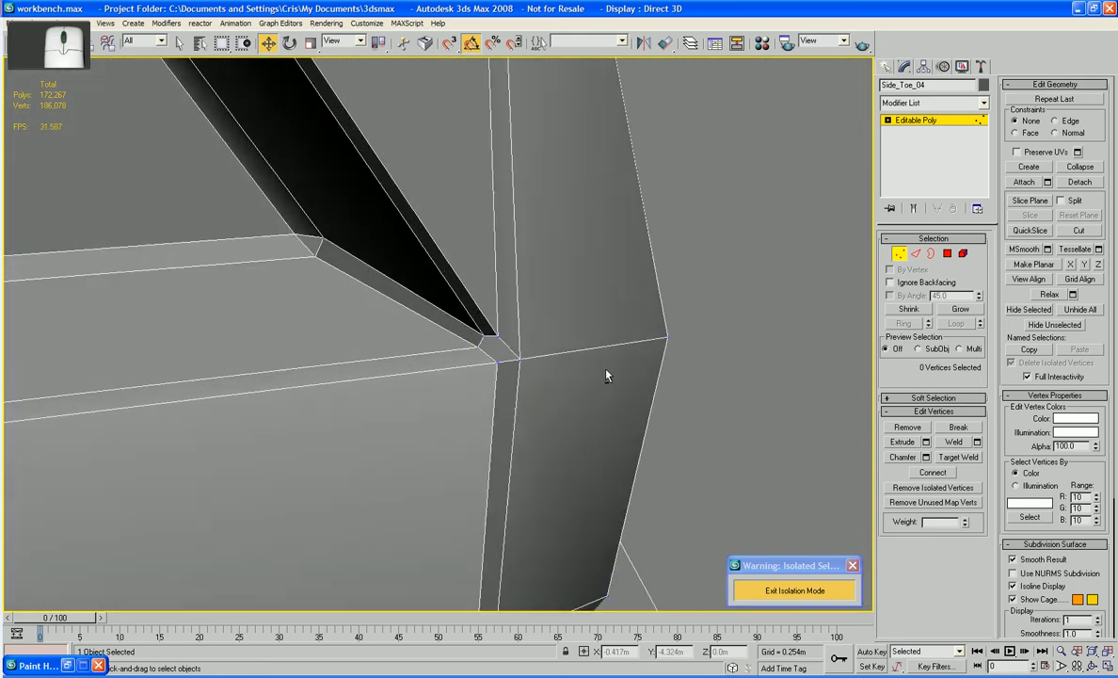
{"action": "scroll", "coordinate": [606, 375], "scroll_direction": "up", "scroll_amount": 4}
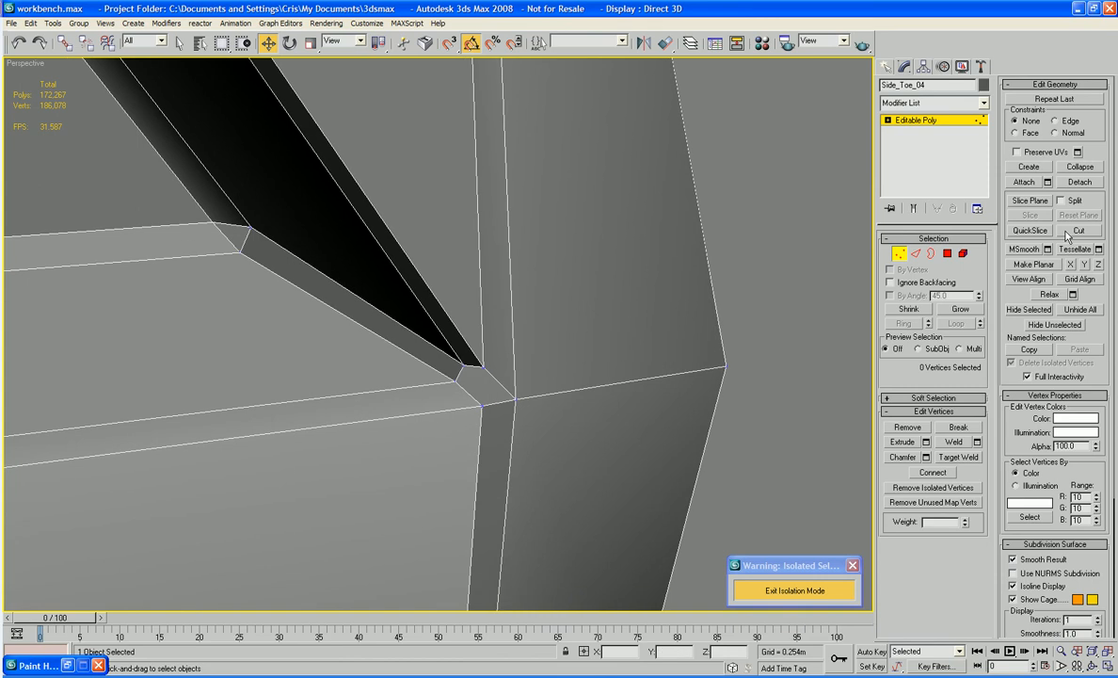
{"action": "left_click", "coordinate": [1074, 232]}
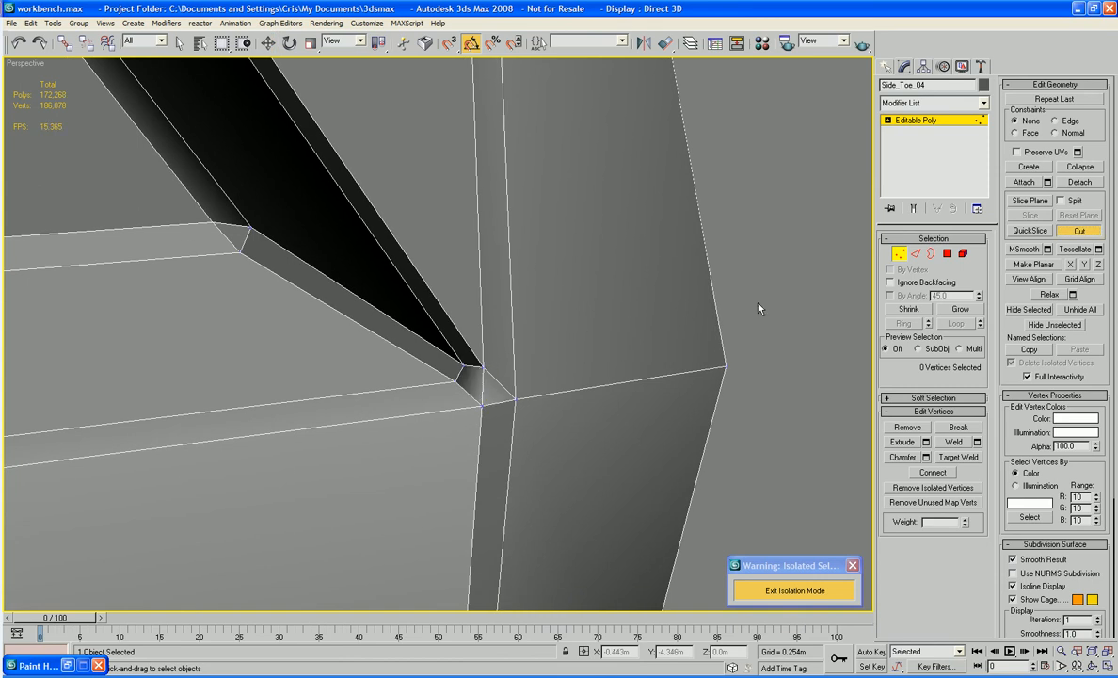
{"action": "scroll", "coordinate": [759, 310], "scroll_direction": "down", "scroll_amount": 3}
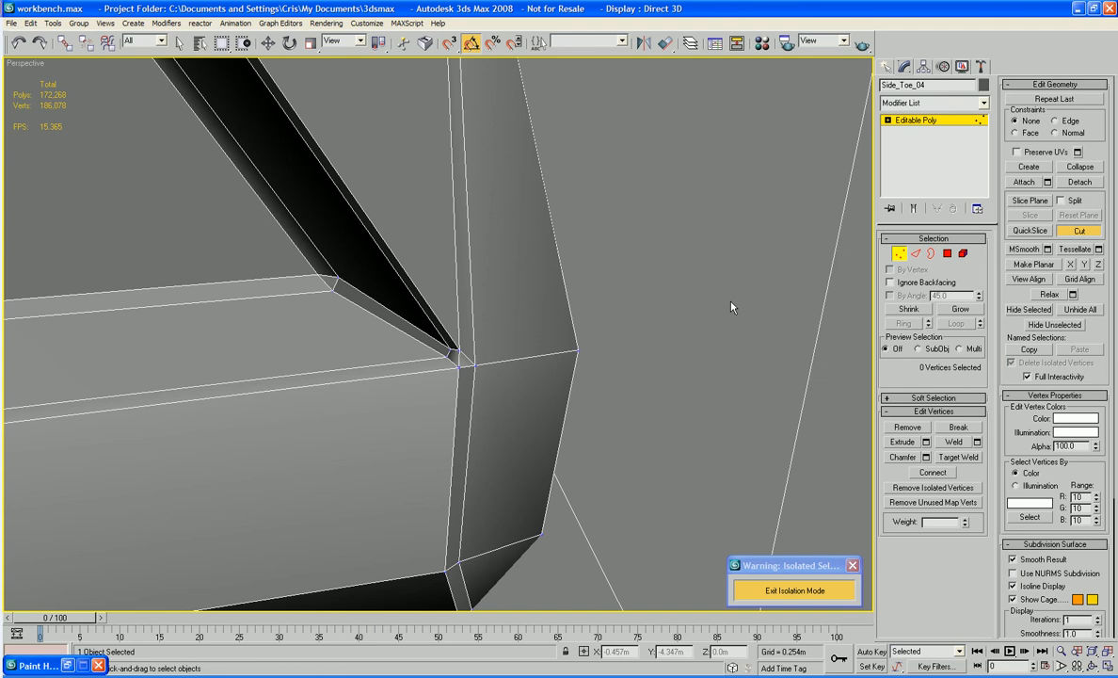
{"action": "key", "text": "w"}
- Nudge the junction's outer vertex about 0.001 m along Y and the chamfer vertex below it slightly the same way
{"action": "middle_click_drag", "start_coordinate": [683, 307], "coordinate": [549, 275], "text": "alt"}
{"action": "right_click", "coordinate": [579, 353]}
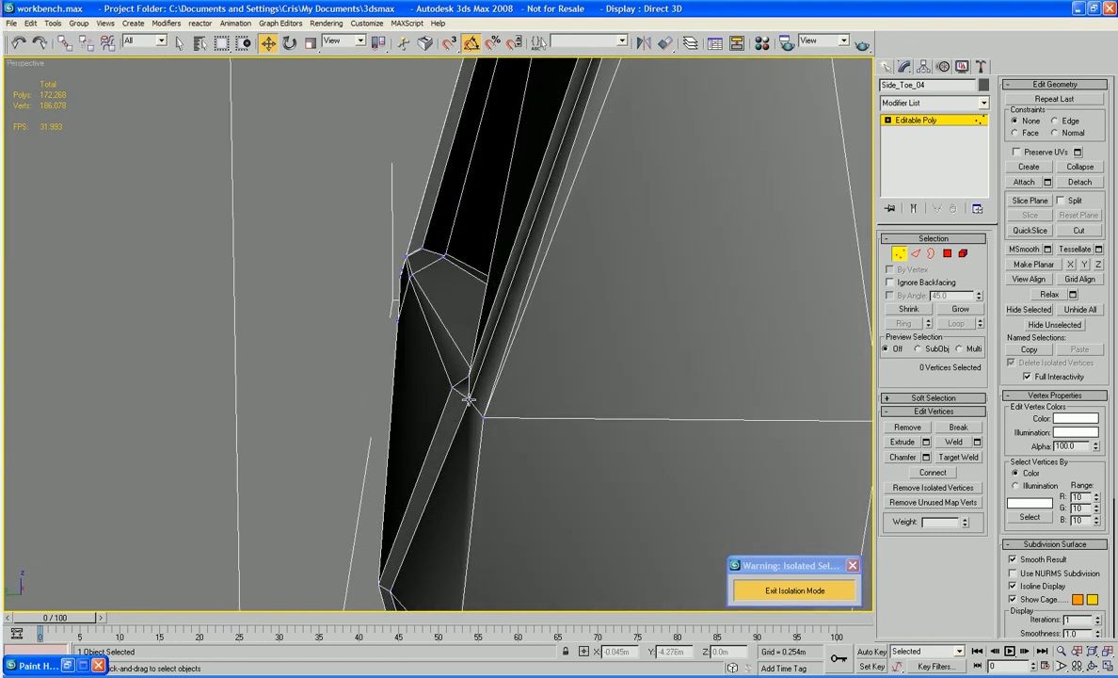
{"action": "left_click", "coordinate": [468, 399]}
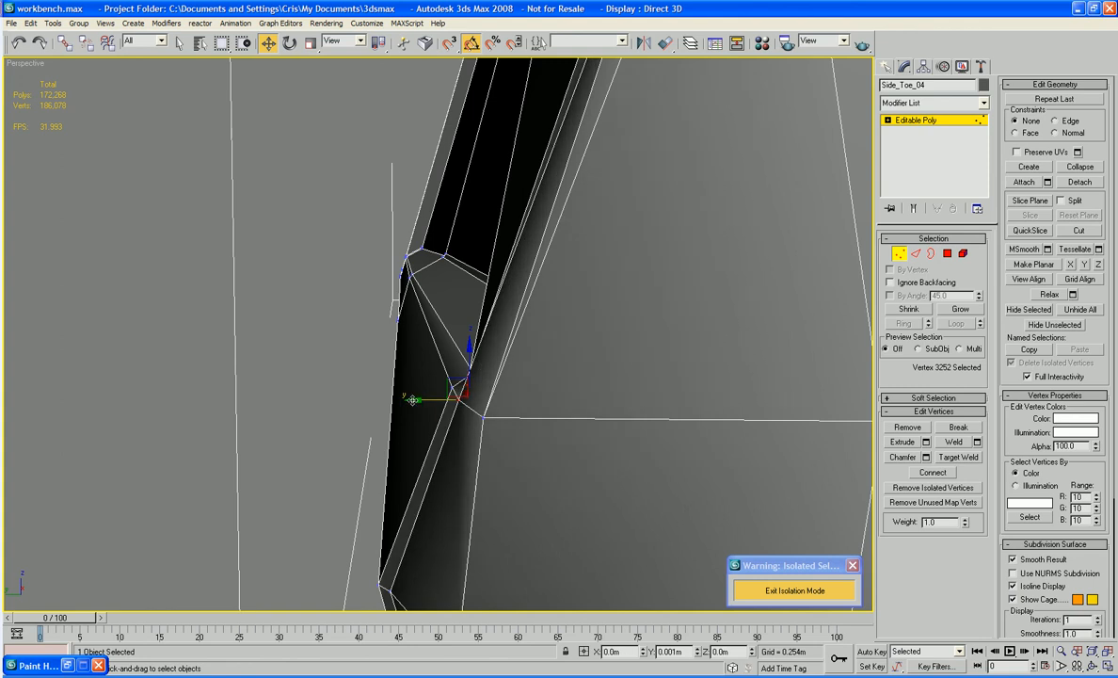
{"action": "middle_click_drag", "start_coordinate": [419, 448], "coordinate": [464, 424], "text": "alt"}
{"action": "left_click", "coordinate": [411, 455]}
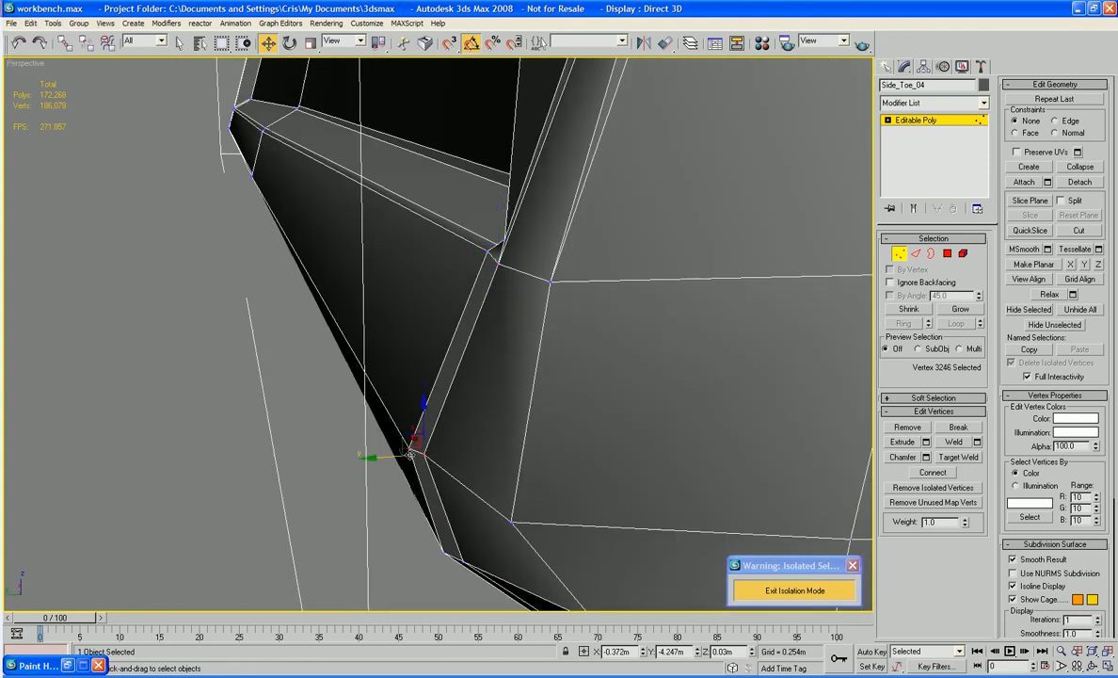
{"action": "left_click_drag", "start_coordinate": [396, 458], "coordinate": [390, 461]}
{"action": "middle_click_drag", "start_coordinate": [484, 415], "coordinate": [506, 307], "text": "alt"}
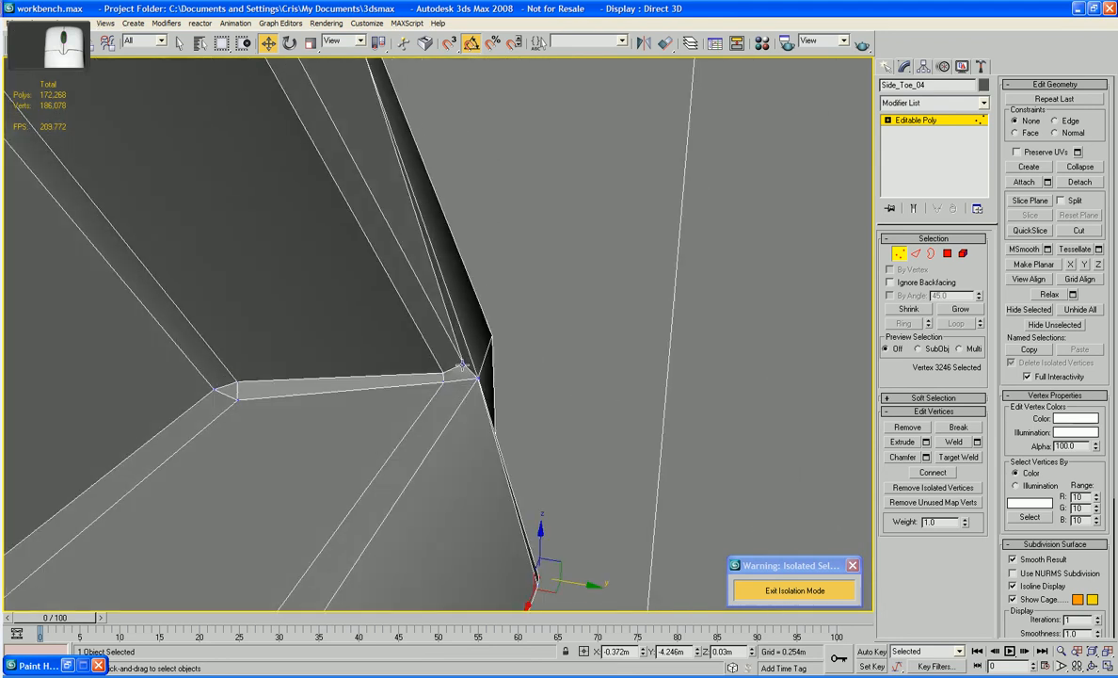
- Move the upper vertex of the chamfer junction about 0.001 m along Y and inspect the corner's shading without wireframe edges
{"action": "left_click", "coordinate": [463, 366]}
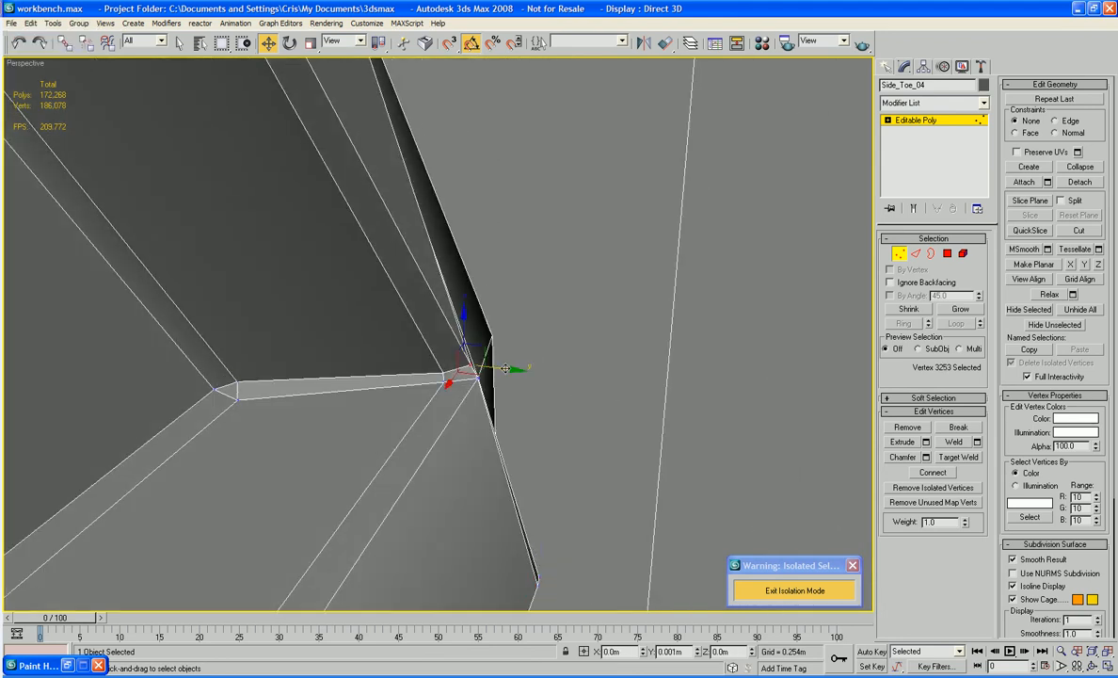
{"action": "middle_click_drag", "start_coordinate": [506, 368], "coordinate": [593, 313], "text": "alt"}
{"action": "left_click", "coordinate": [492, 299]}
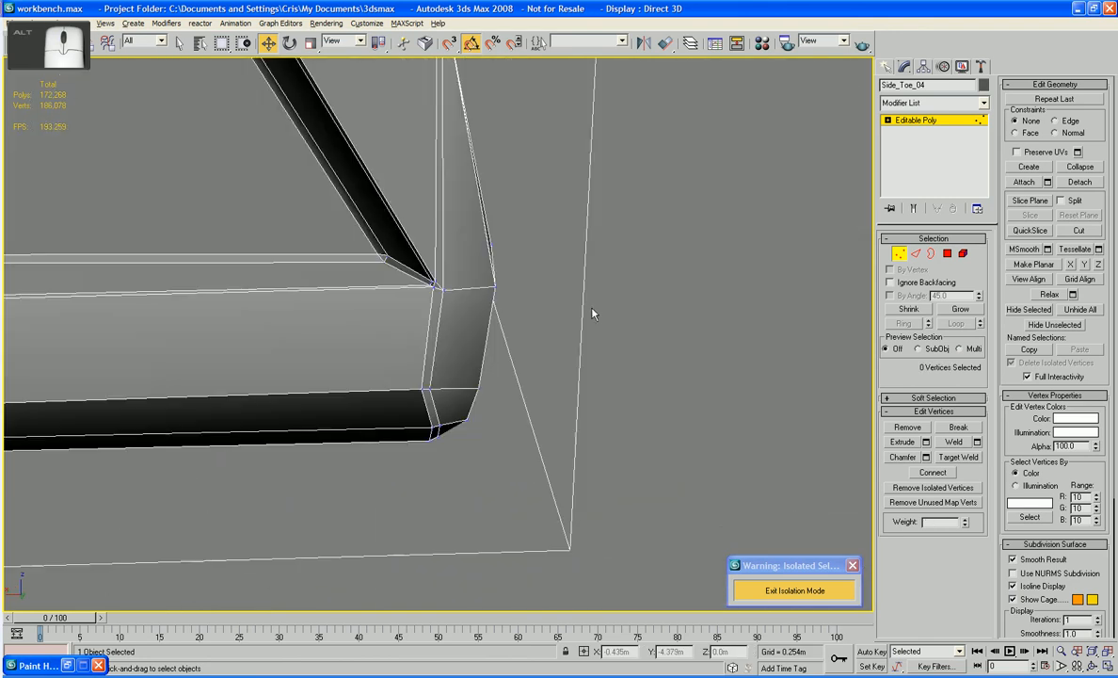
{"action": "scroll", "coordinate": [591, 312], "scroll_direction": "up", "scroll_amount": 3}
{"action": "scroll", "coordinate": [529, 312], "scroll_direction": "up", "scroll_amount": 6}
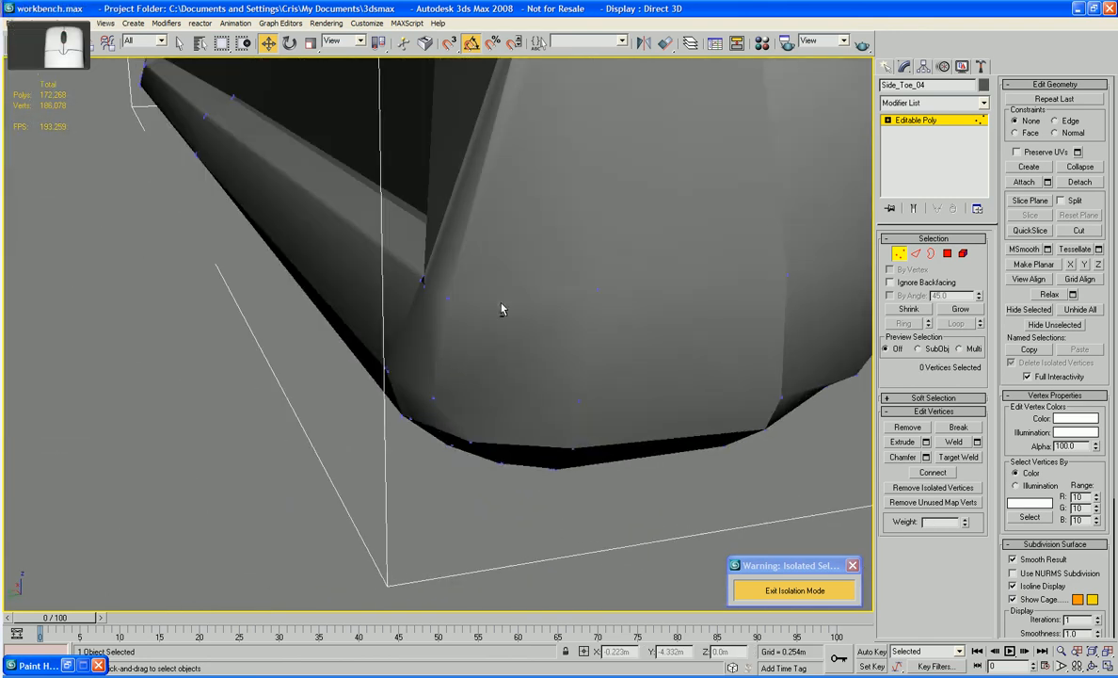
- Show the wireframe edges and shift the two middle vertices beside the toe tip's front edge slightly outward
{"action": "scroll", "coordinate": [502, 309], "scroll_direction": "down", "scroll_amount": 5}
{"action": "middle_click_drag", "start_coordinate": [502, 309], "coordinate": [467, 329], "text": "alt"}
{"action": "scroll", "coordinate": [600, 363], "scroll_direction": "up", "scroll_amount": 4}
{"action": "key", "text": "F4"}
{"action": "scroll", "coordinate": [480, 372], "scroll_direction": "up", "scroll_amount": 4}
{"action": "left_click", "coordinate": [334, 386]}
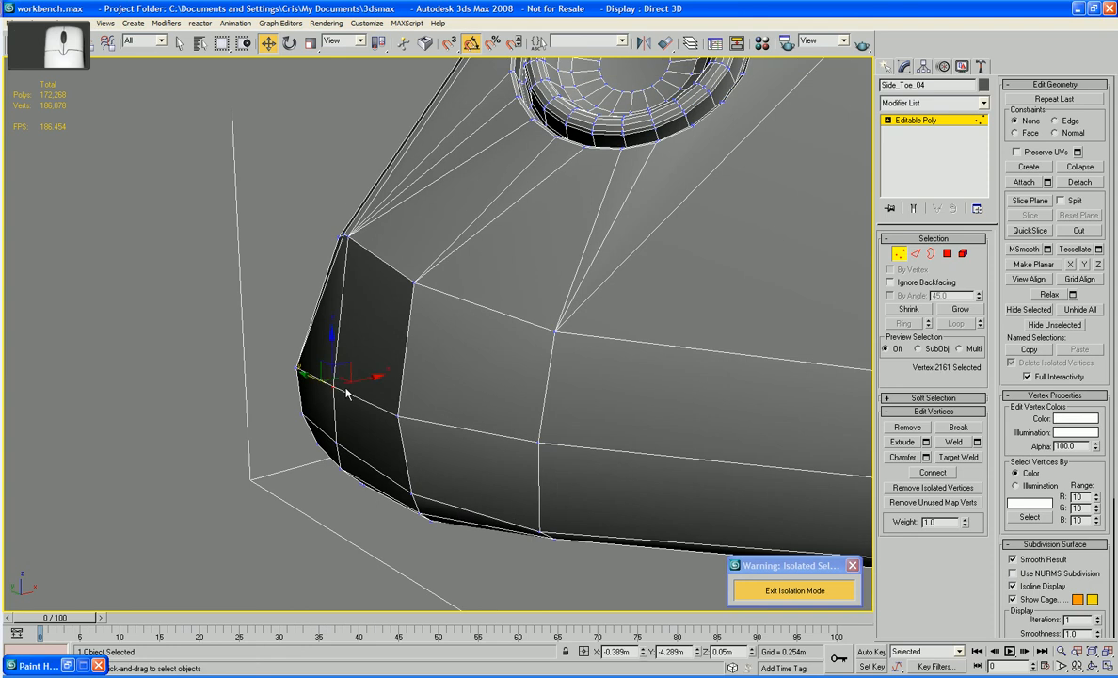
{"action": "left_click", "coordinate": [335, 431]}
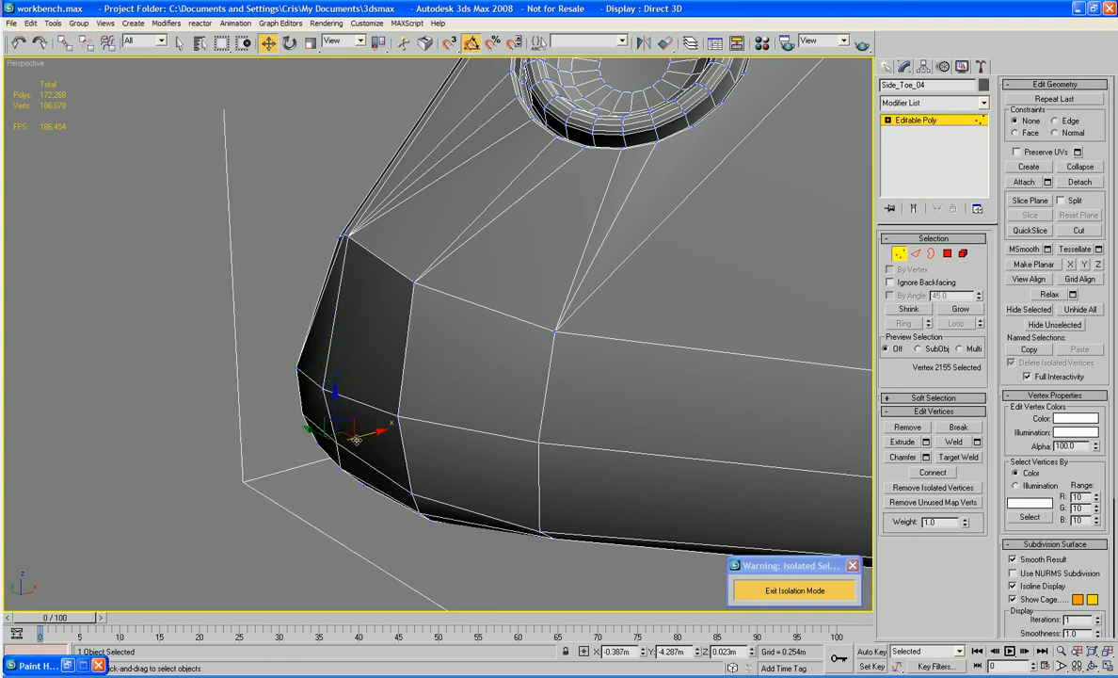
{"action": "left_click_drag", "start_coordinate": [356, 440], "coordinate": [350, 441]}
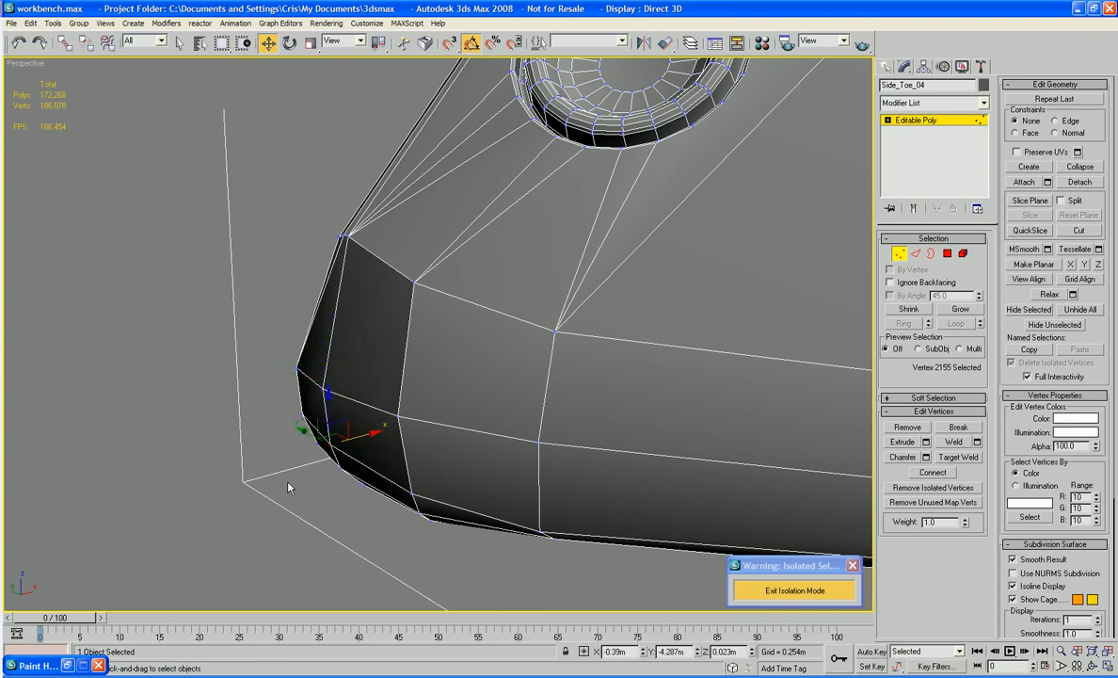
- Finish editing the toe's vertices and exit isolation to bring back the whole mech
{"action": "left_click", "coordinate": [287, 492]}
{"action": "scroll", "coordinate": [287, 492], "scroll_direction": "down", "scroll_amount": 6}
{"action": "middle_click_drag", "start_coordinate": [385, 516], "coordinate": [404, 494], "text": "alt"}
{"action": "left_click", "coordinate": [904, 253]}
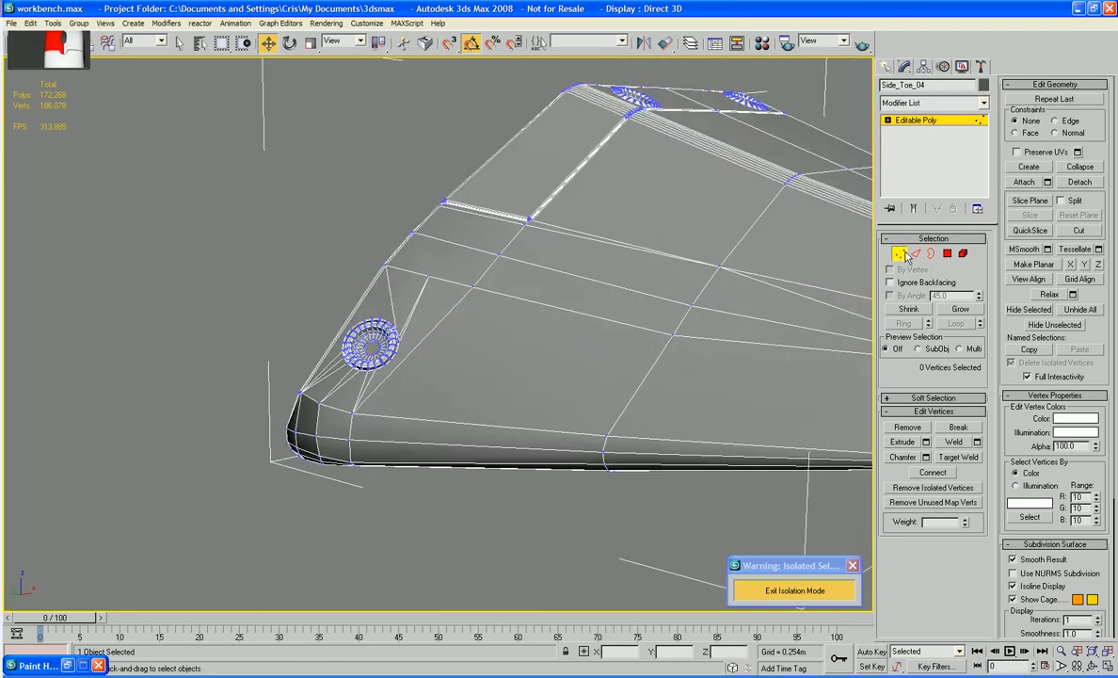
{"action": "left_click", "coordinate": [820, 591]}
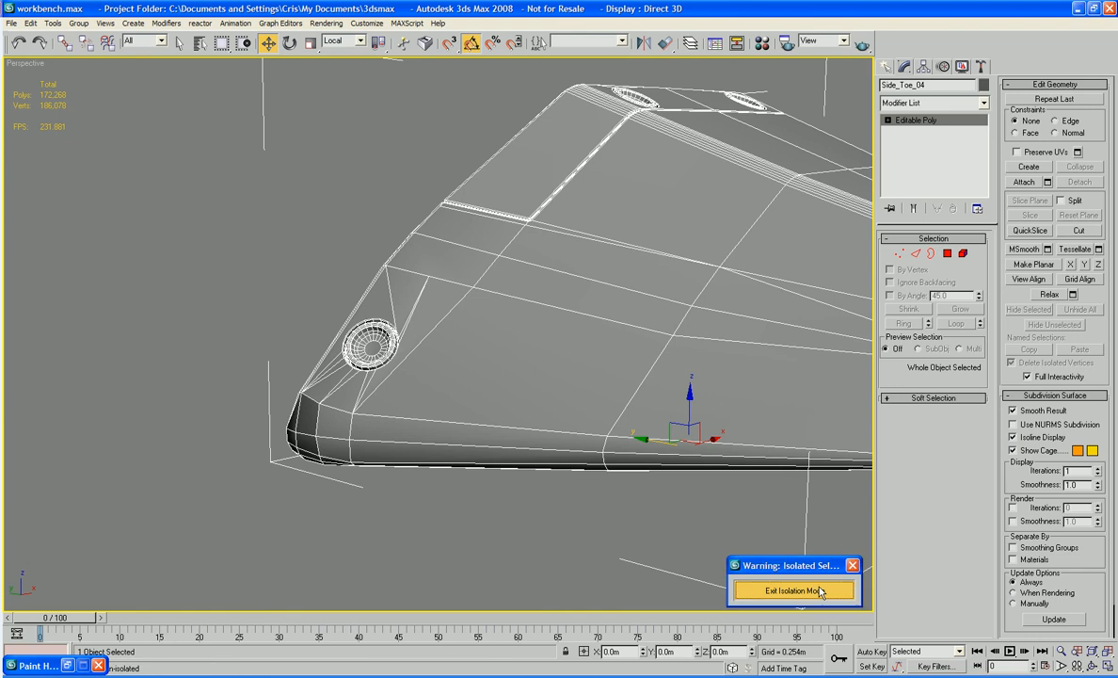
- Delete the other foot's old side toe, Side_Toe_02, and select the reworked Side_Toe_04
{"action": "left_click", "coordinate": [640, 500]}
{"action": "middle_click_drag", "start_coordinate": [606, 497], "coordinate": [476, 422], "text": "alt"}
{"action": "scroll", "coordinate": [491, 524], "scroll_direction": "up", "scroll_amount": 5}
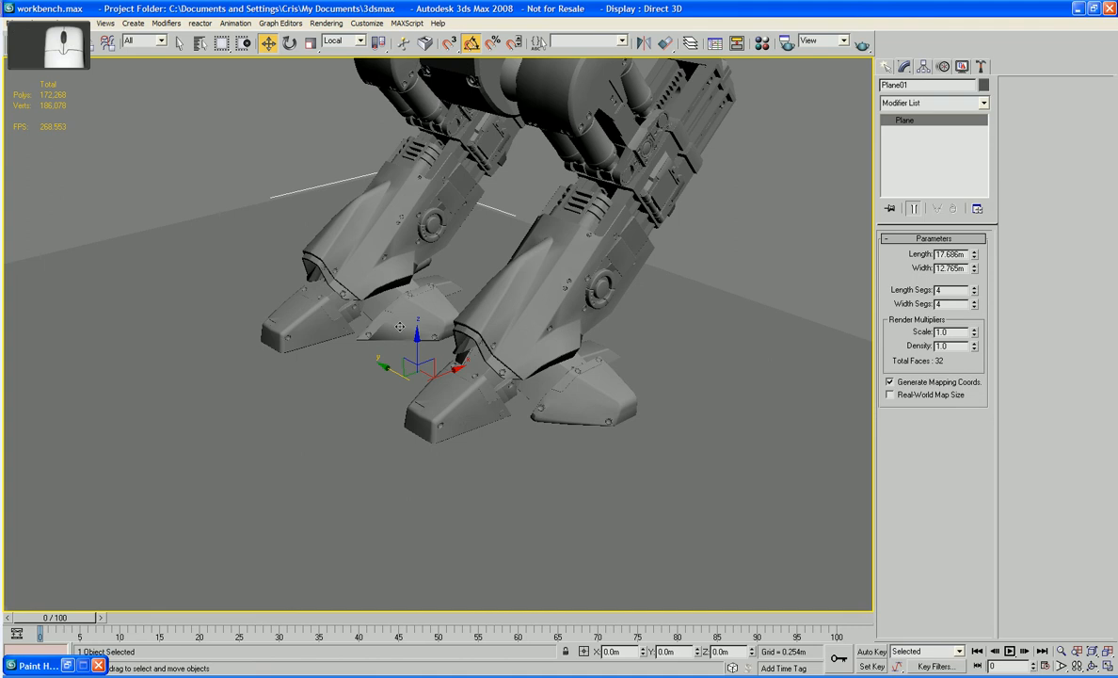
{"action": "middle_click_drag", "start_coordinate": [406, 336], "coordinate": [367, 315], "text": "alt"}
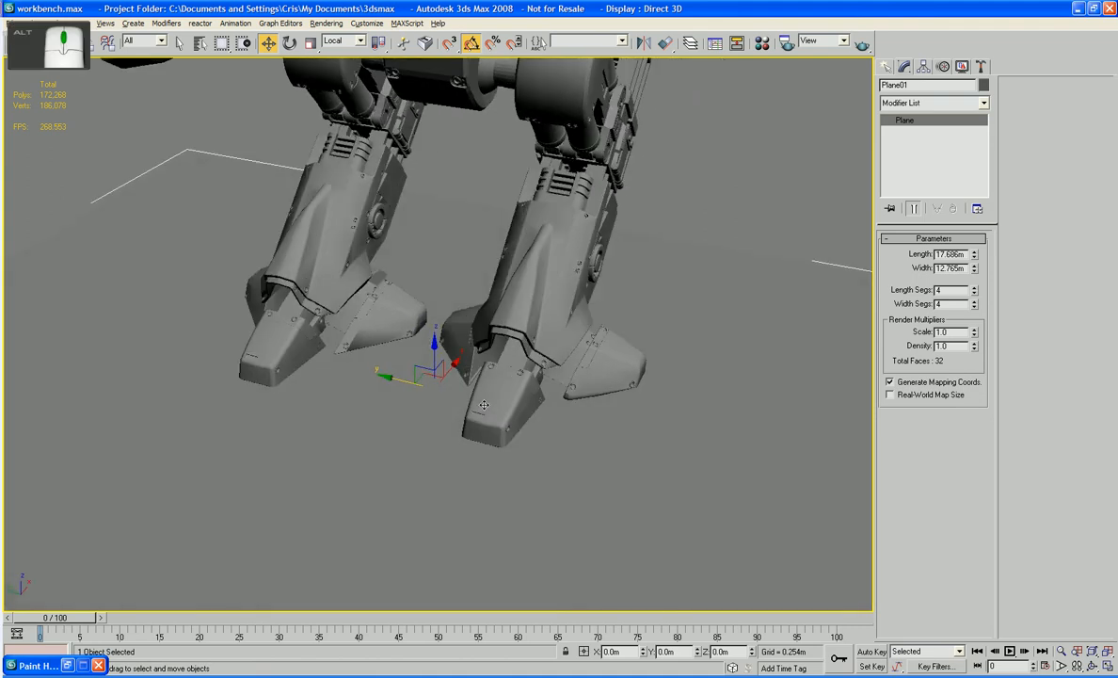
{"action": "left_click", "coordinate": [367, 316]}
{"action": "scroll", "coordinate": [367, 315], "scroll_direction": "up", "scroll_amount": 5}
{"action": "left_click", "coordinate": [367, 316]}
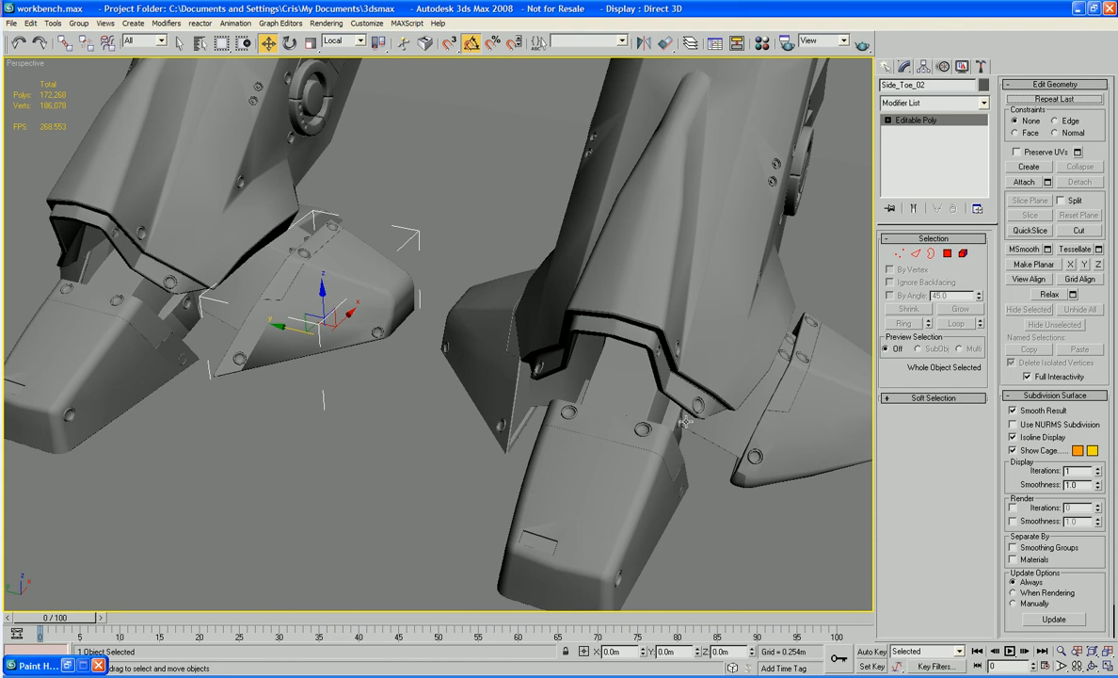
{"action": "left_click", "coordinate": [764, 448]}
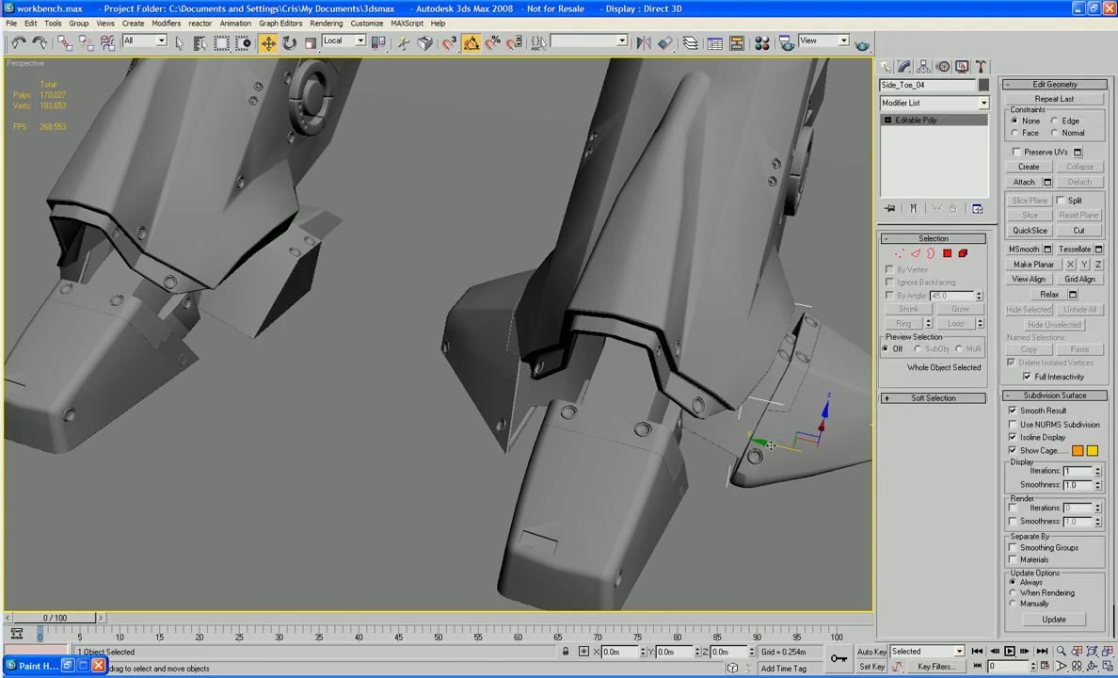
- Copy Side_Toe_04 as Side_Toe_05 onto the other foot and shift it slightly along Y to fit against the leg
{"action": "mouse_move", "coordinate": [770, 445]}
{"action": "left_mouse_down", "text": "shift"}
{"action": "mouse_move", "coordinate": [537, 376]}
{"action": "mouse_move", "coordinate": [405, 358]}
{"action": "mouse_move", "coordinate": [302, 396]}
{"action": "left_mouse_up", "text": "shift"}
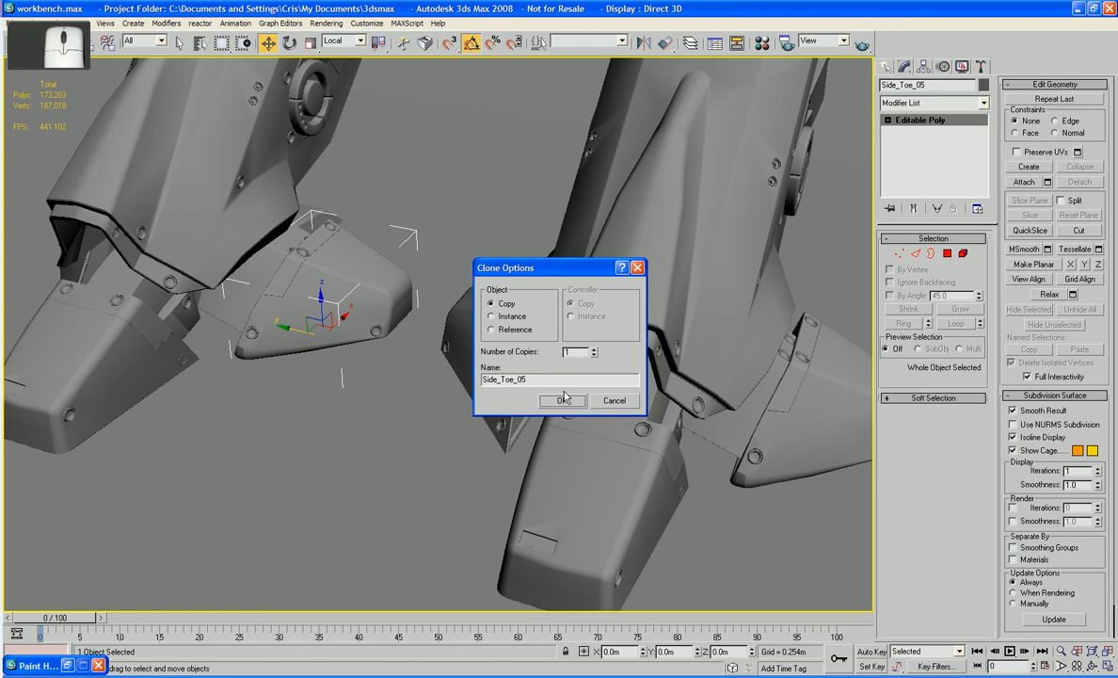
{"action": "left_click", "coordinate": [570, 400]}
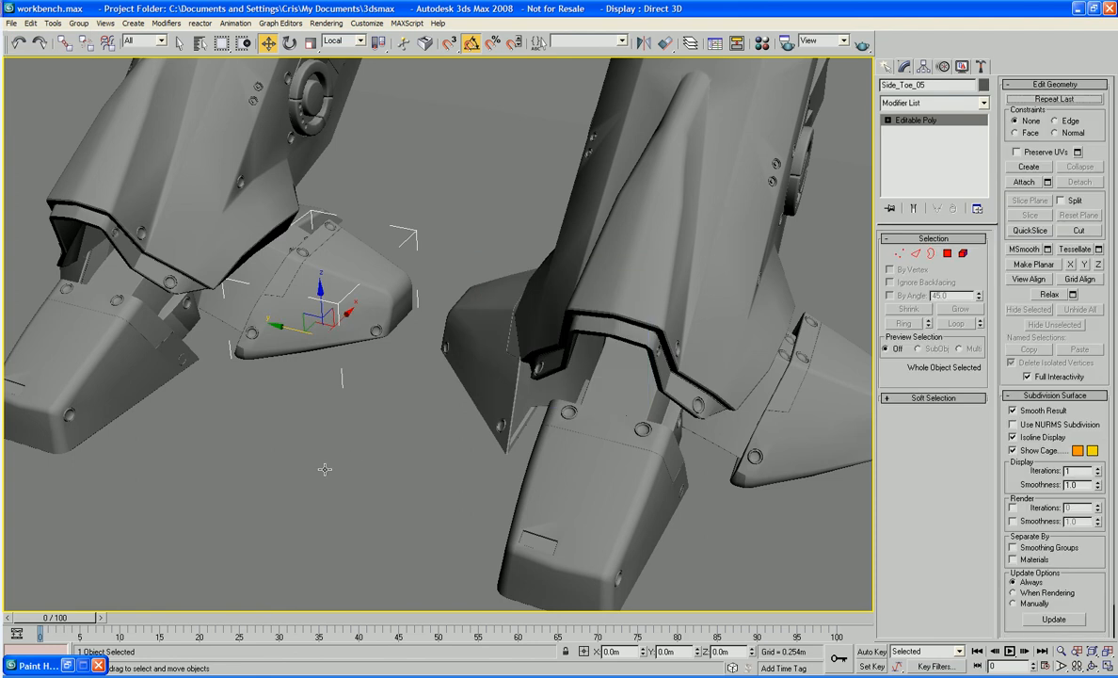
{"action": "mouse_move", "coordinate": [301, 436]}
{"action": "middle_mouse_down", "text": "alt"}
{"action": "mouse_move", "coordinate": [345, 468]}
{"action": "mouse_move", "coordinate": [283, 433]}
{"action": "middle_mouse_up", "text": "alt"}
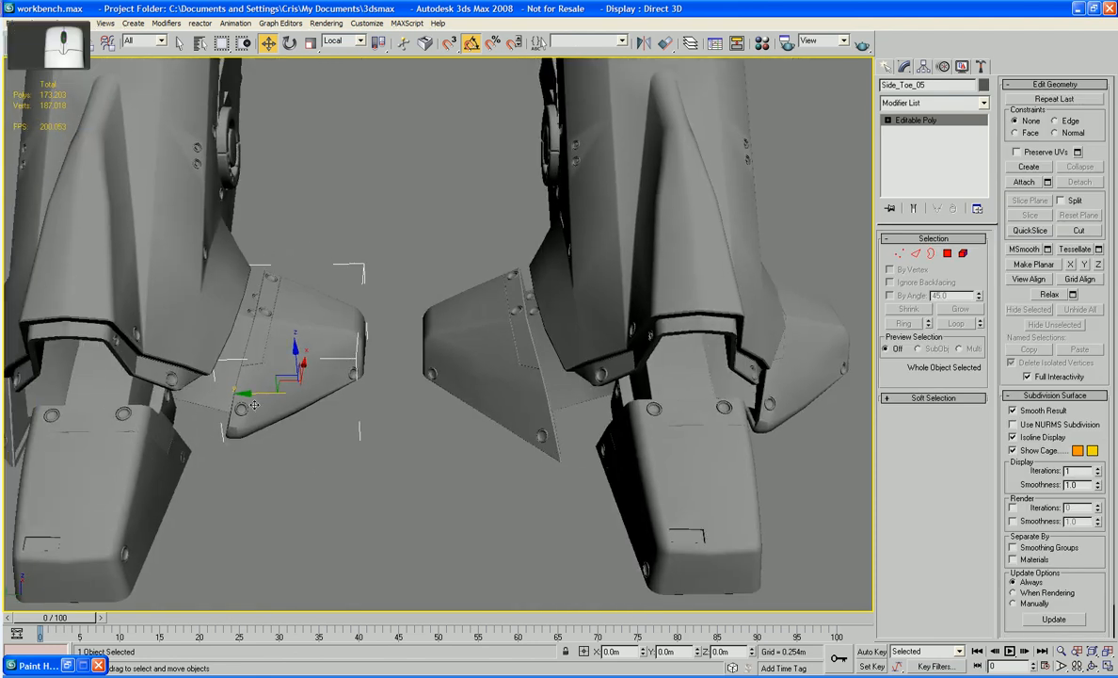
{"action": "left_click_drag", "start_coordinate": [253, 392], "coordinate": [234, 418]}
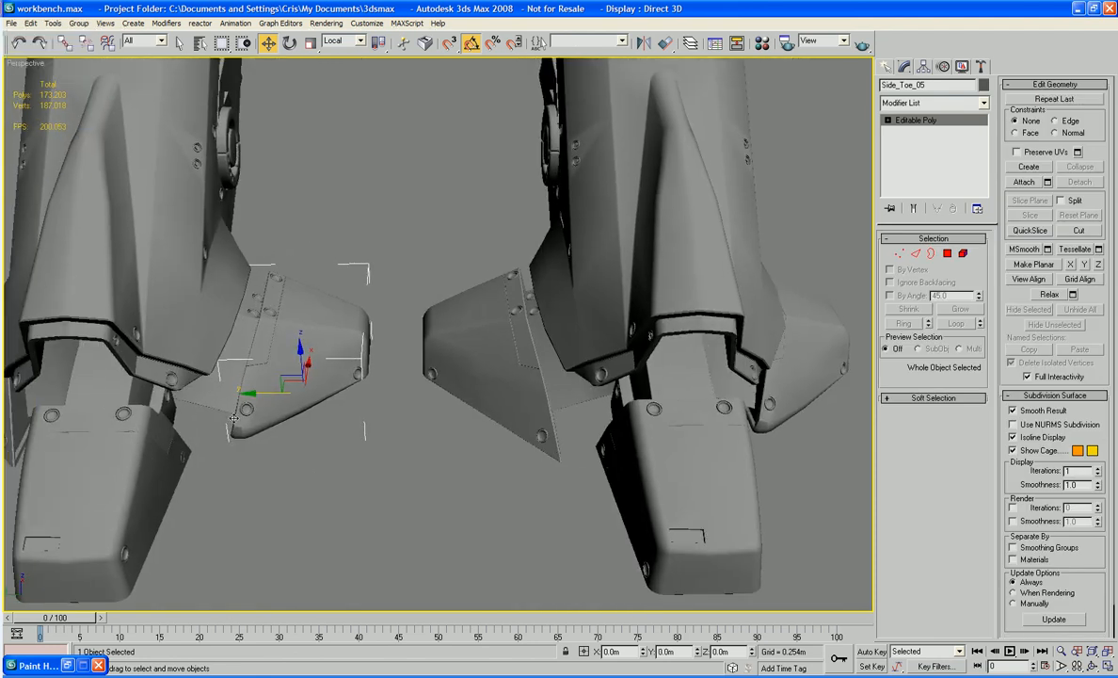
- Delete the old inner side toe on the foot that carries Side_Toe_04
{"action": "left_click", "coordinate": [485, 359]}
{"action": "key", "text": "Delete"}
{"action": "middle_click_drag", "start_coordinate": [527, 367], "coordinate": [511, 376]}
- Mirror Side_Toe_04 on its local Y axis as a copy, offset to the inner side of the same foot
{"action": "left_click", "coordinate": [799, 347]}
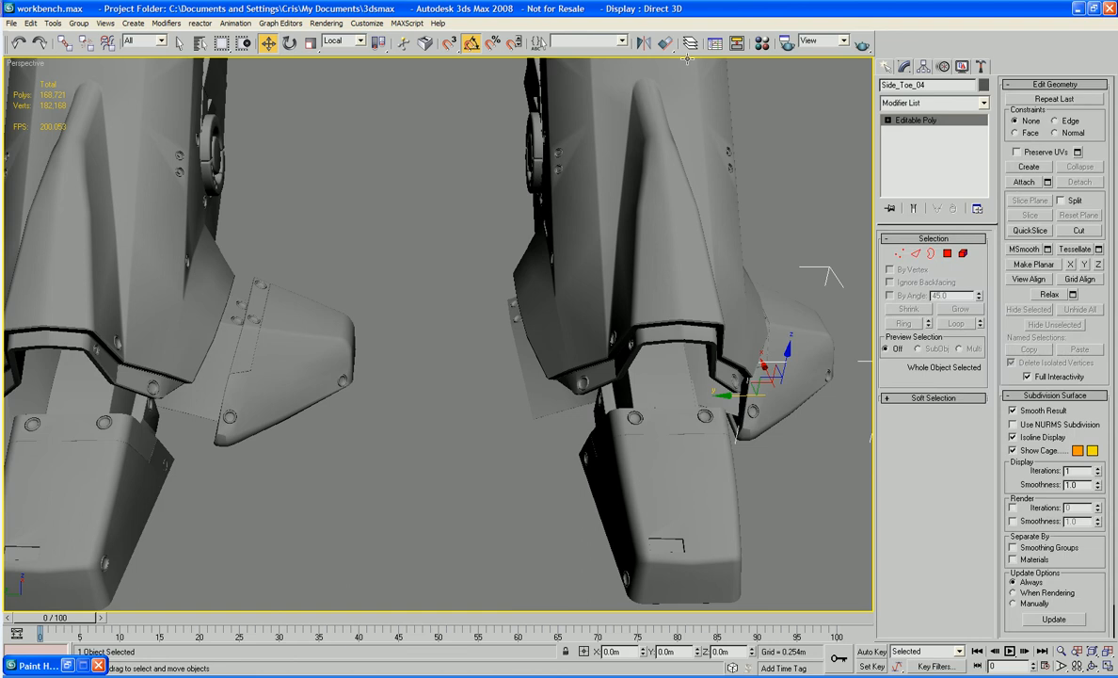
{"action": "left_click", "coordinate": [644, 42]}
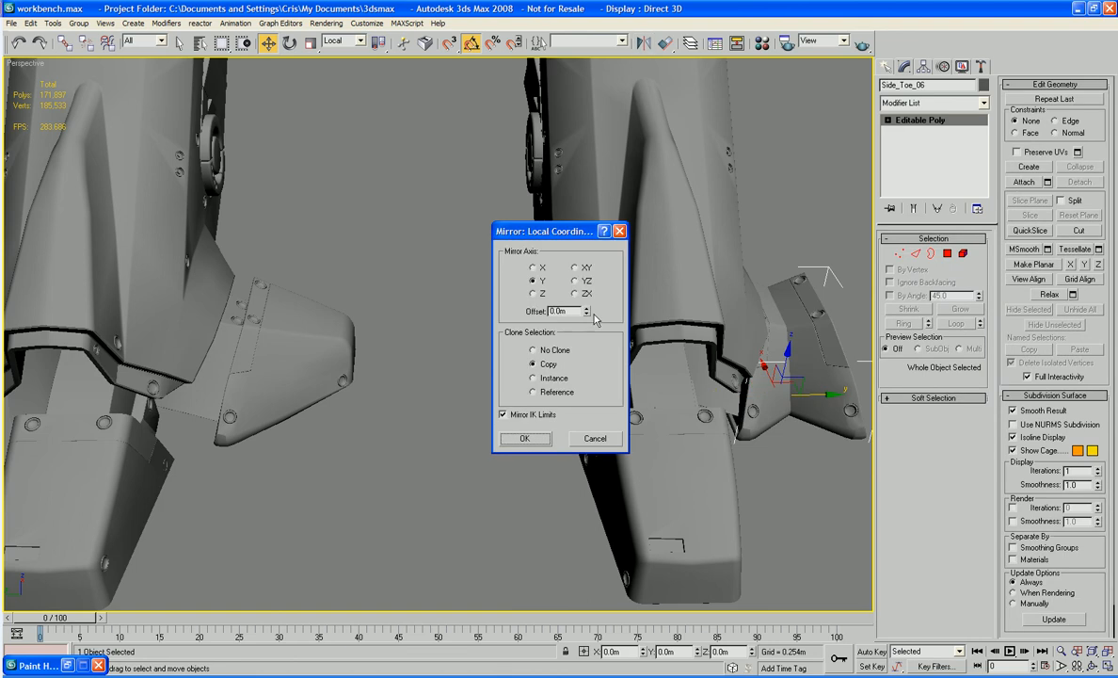
{"action": "left_click_drag", "start_coordinate": [563, 237], "coordinate": [281, 299]}
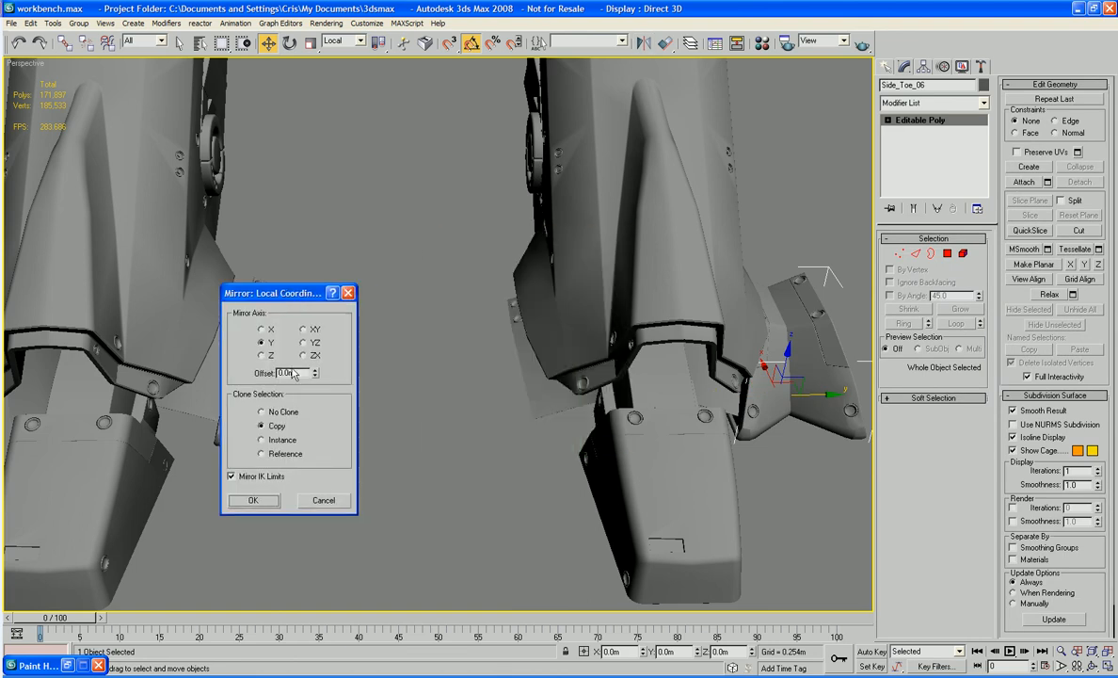
{"action": "left_click_drag", "start_coordinate": [314, 376], "coordinate": [277, 583]}
{"action": "left_click", "coordinate": [254, 500]}
- Mirror Side_Toe_05 on its local Y axis as a copy, offset 2.251 m to the opposite side of its foot
{"action": "middle_click_drag", "start_coordinate": [273, 405], "coordinate": [556, 375]}
{"action": "left_click", "coordinate": [546, 329]}
{"action": "left_click", "coordinate": [645, 44]}
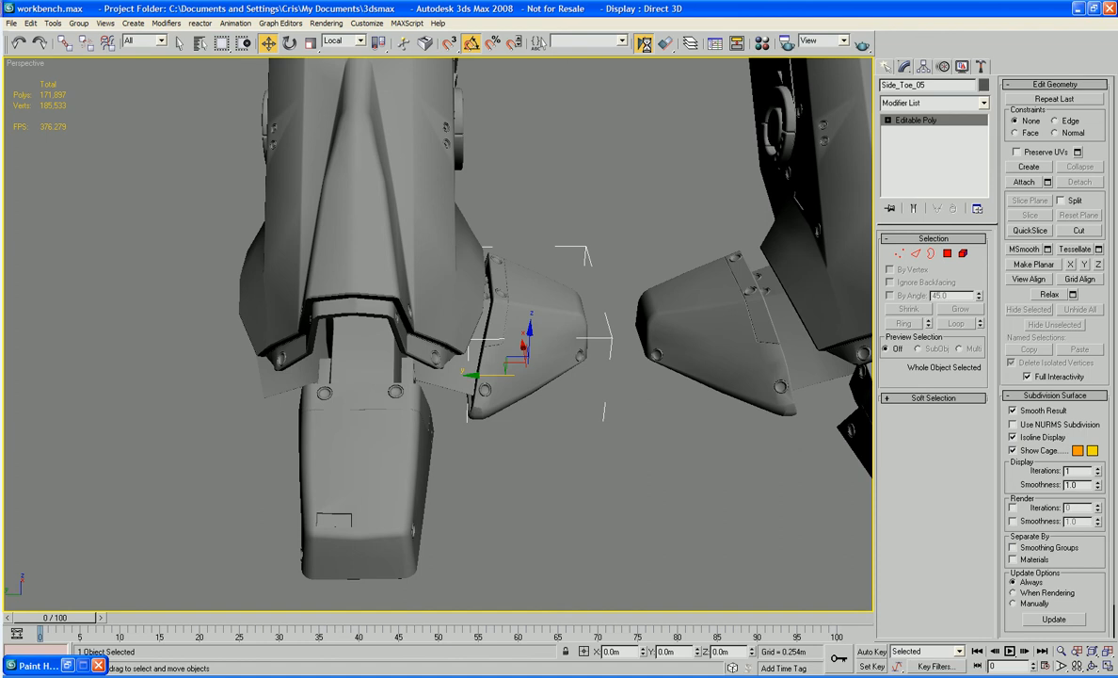
{"action": "left_click_drag", "start_coordinate": [546, 231], "coordinate": [828, 279]}
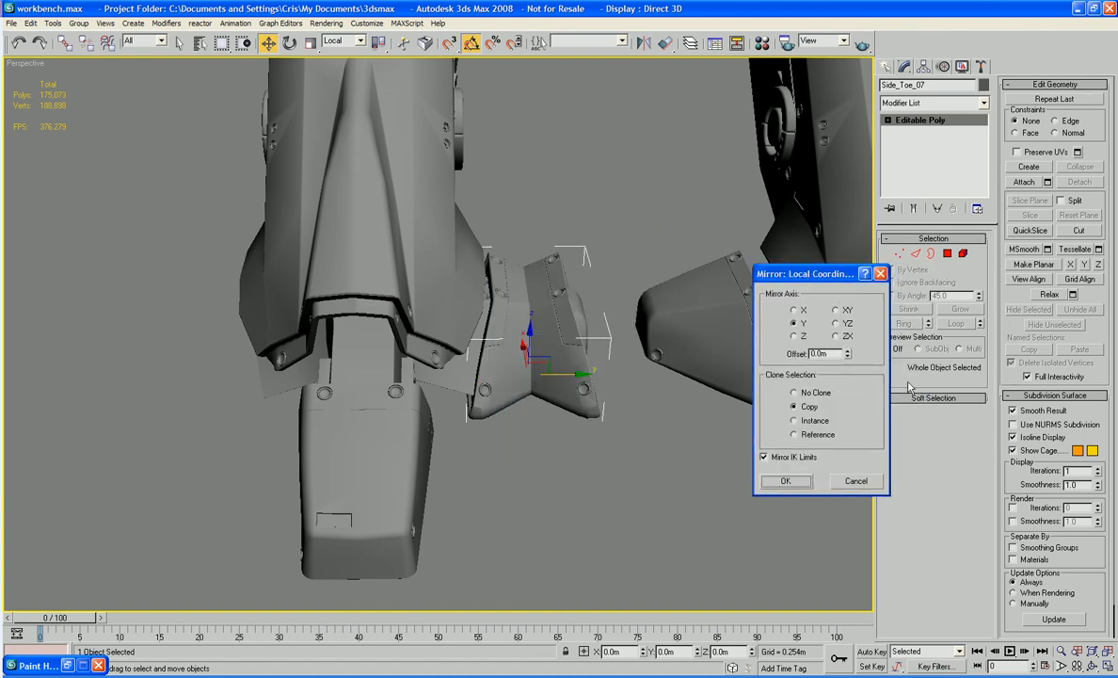
{"action": "left_click_drag", "start_coordinate": [848, 354], "coordinate": [678, 449]}
{"action": "left_click", "coordinate": [787, 482]}
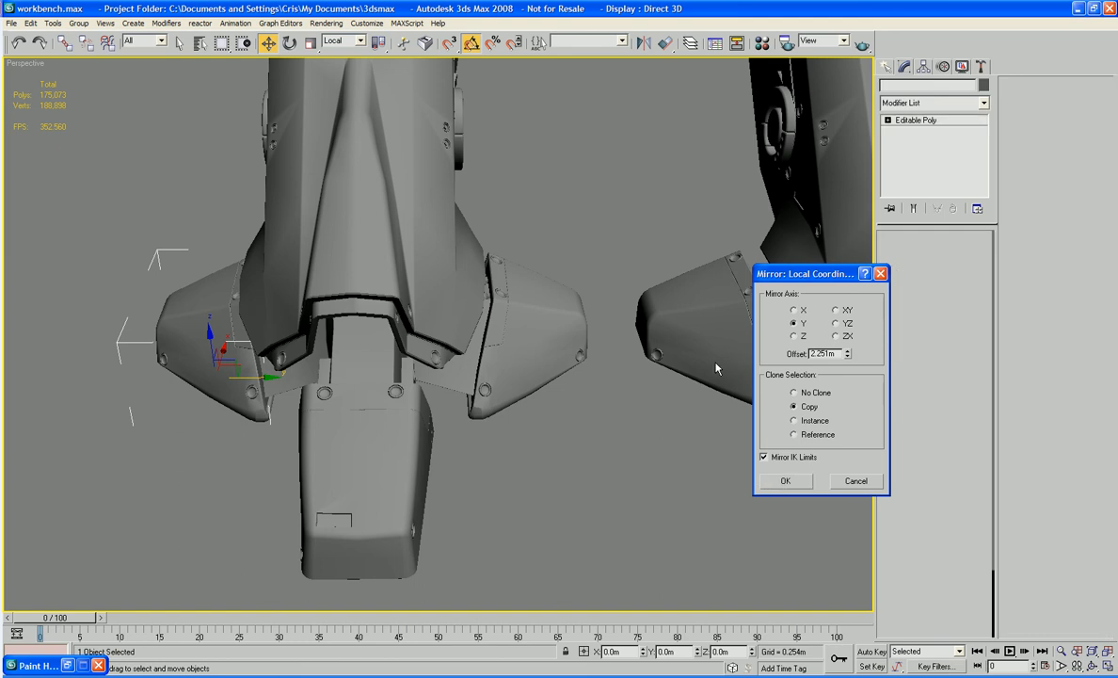
- Reset the transforms of both mirrored side toes with Reset XForm and convert them to Editable Poly
{"action": "left_click", "coordinate": [224, 353], "text": "ctrl"}
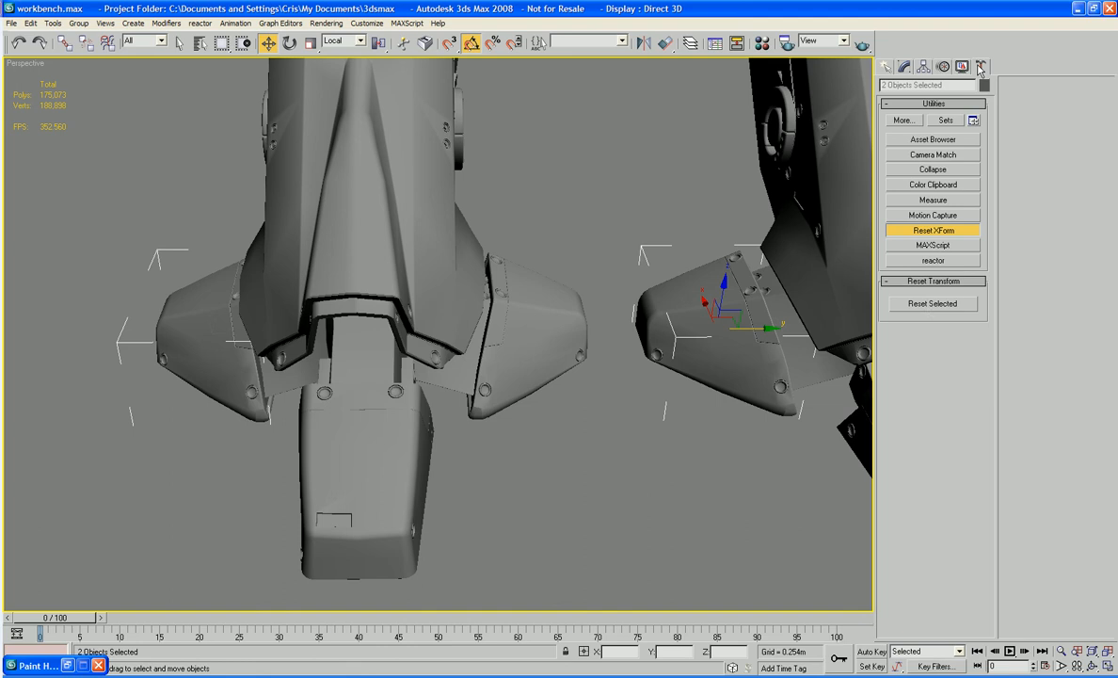
{"action": "left_click", "coordinate": [928, 304]}
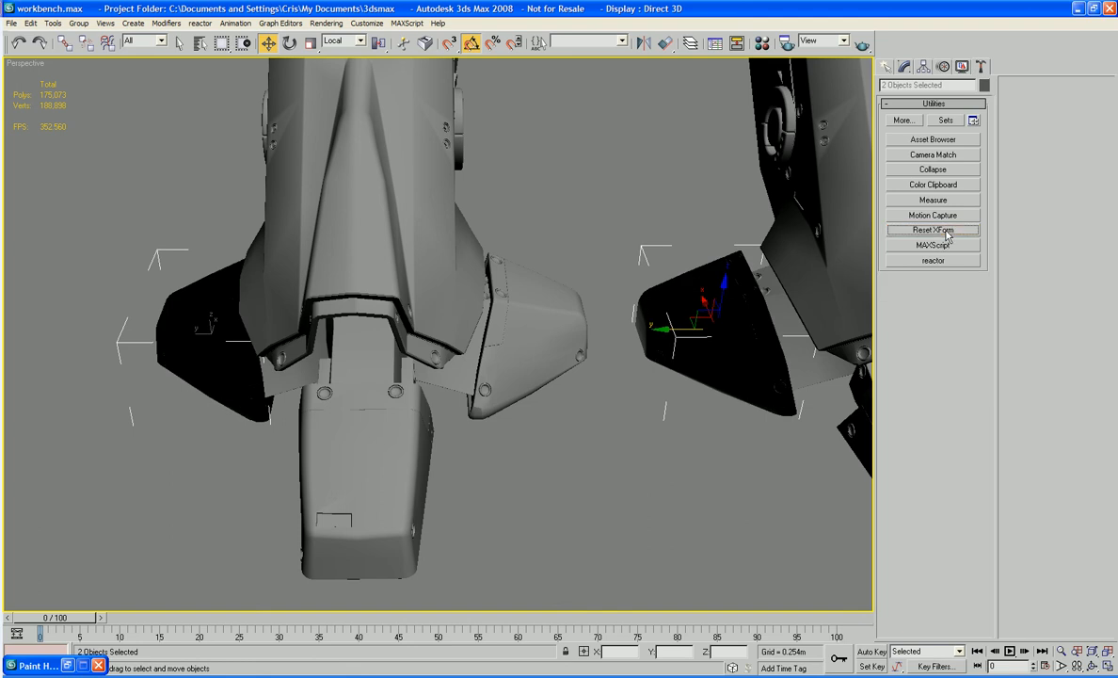
{"action": "left_click", "coordinate": [905, 66]}
{"action": "right_click", "coordinate": [705, 317]}
{"action": "mouse_move", "coordinate": [717, 439]}
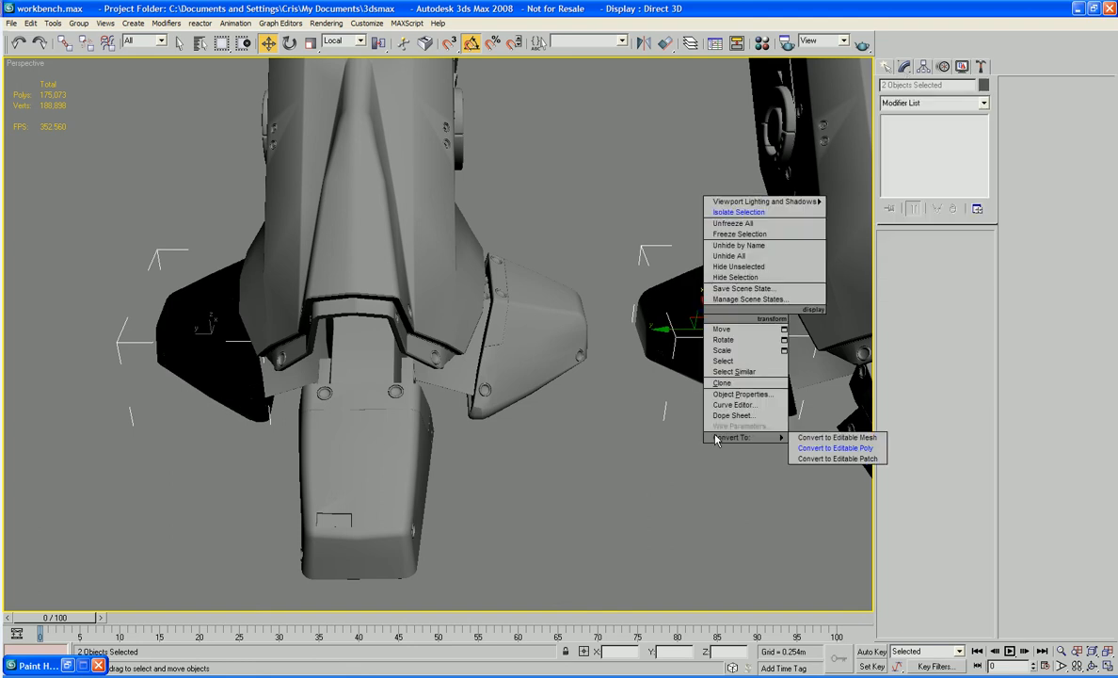
{"action": "left_click", "coordinate": [836, 448]}
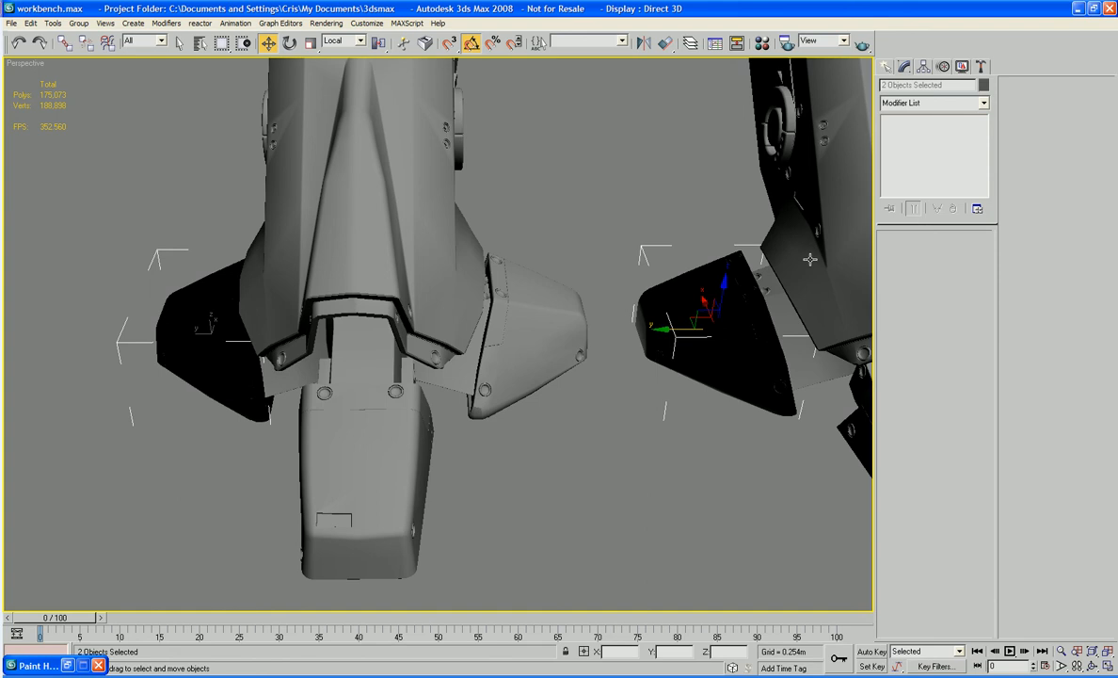
{"action": "left_click", "coordinate": [686, 187]}
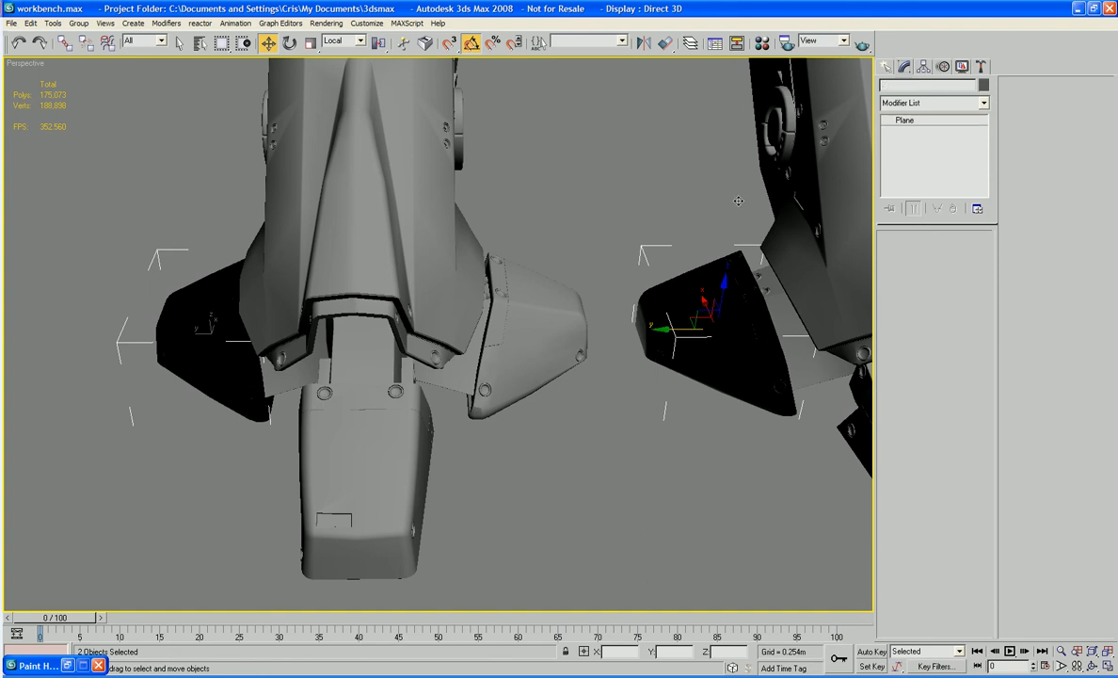
- Flip the normals of all elements of the mirrored side toe Side_Toe_06
{"action": "left_click", "coordinate": [744, 286]}
{"action": "left_click", "coordinate": [964, 255]}
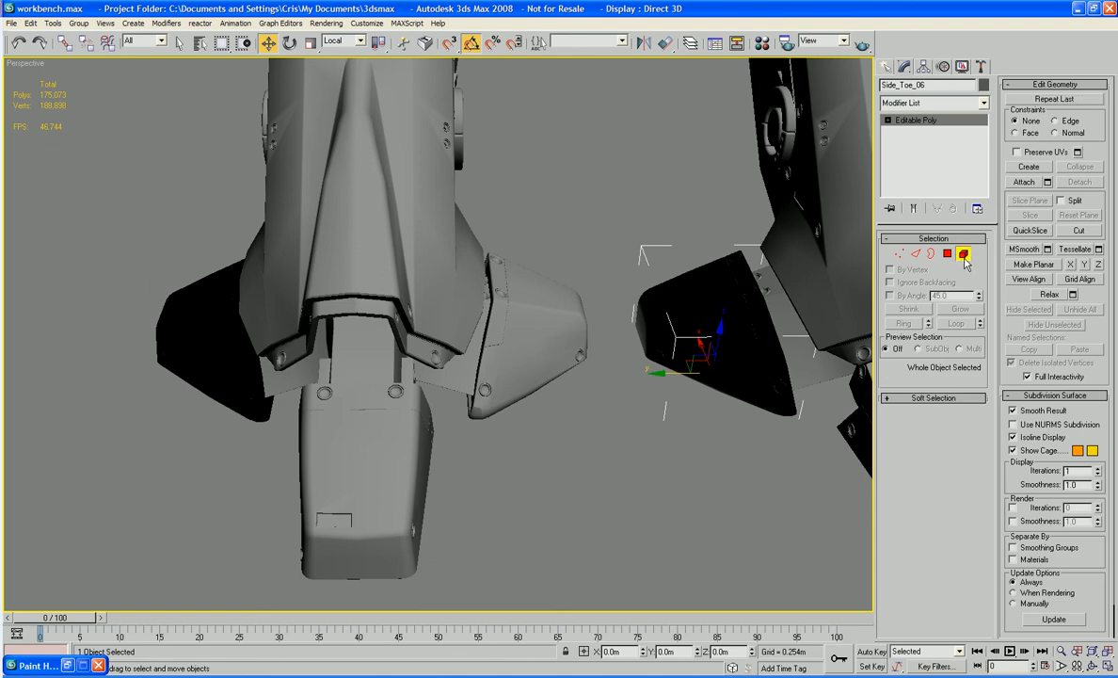
{"action": "left_click", "coordinate": [737, 345]}
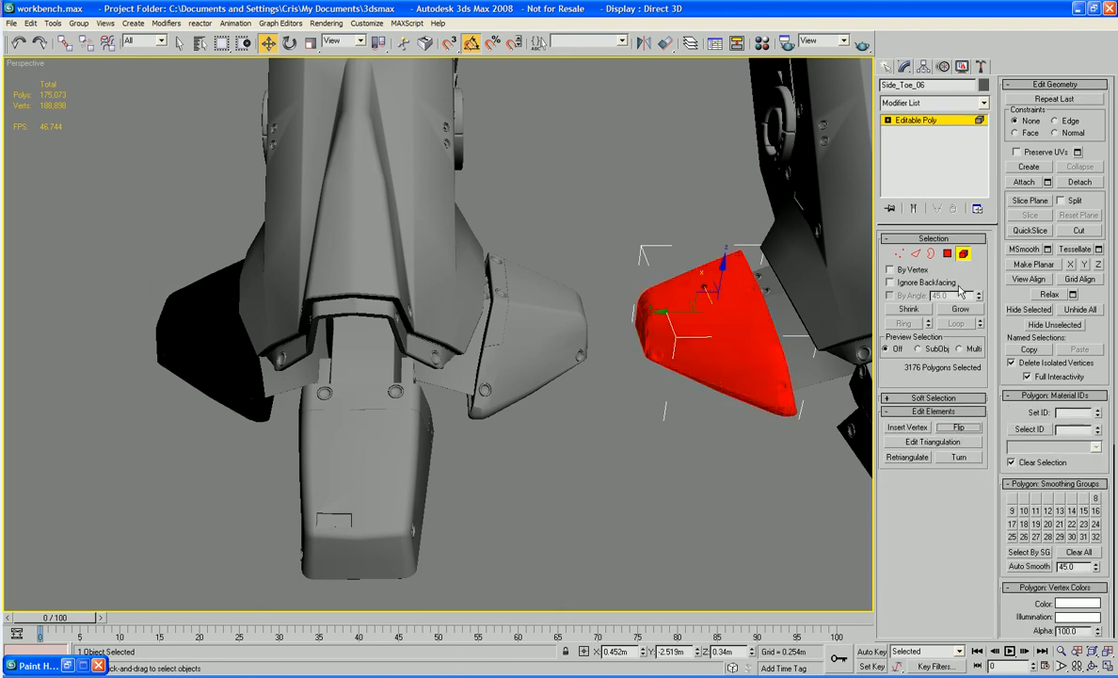
{"action": "left_click", "coordinate": [963, 254]}
- Flip the normals of all elements of the mirrored side toe Side_Toe_07, then deselect everything and review the whole mech
{"action": "left_click", "coordinate": [226, 325]}
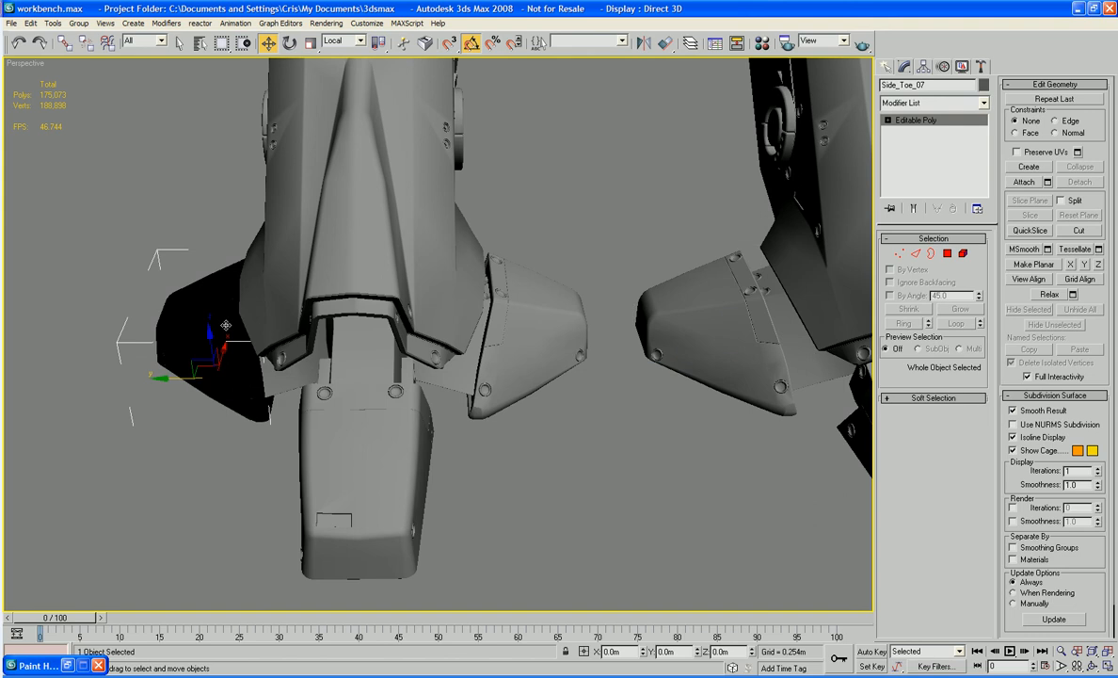
{"action": "left_click", "coordinate": [964, 253]}
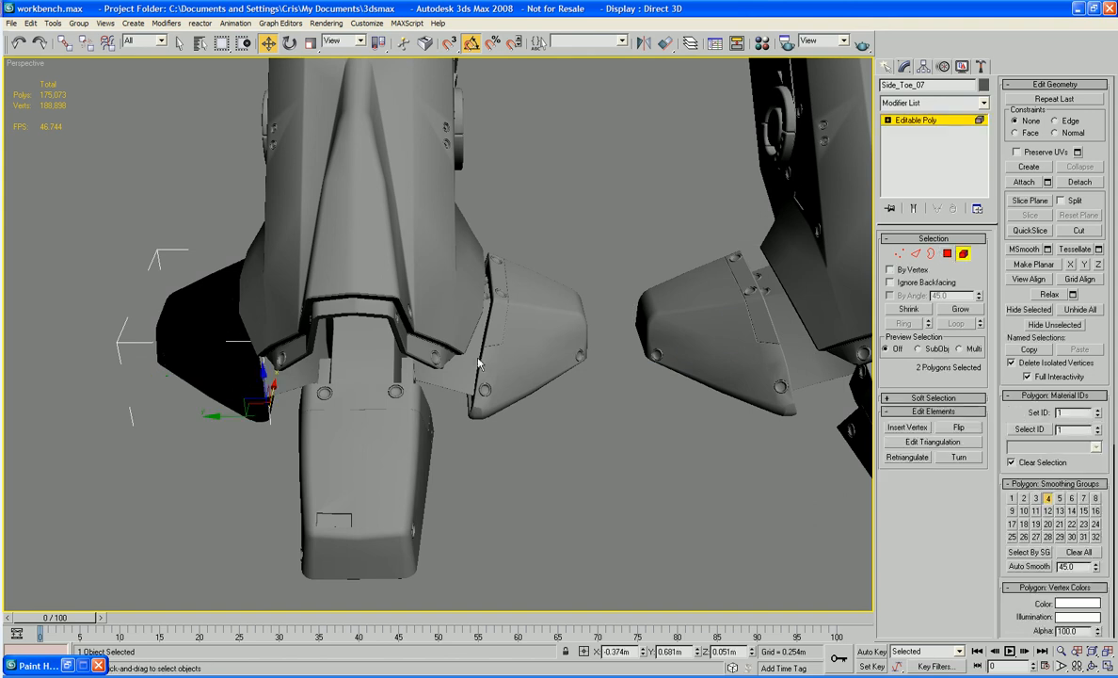
{"action": "left_click", "coordinate": [260, 325]}
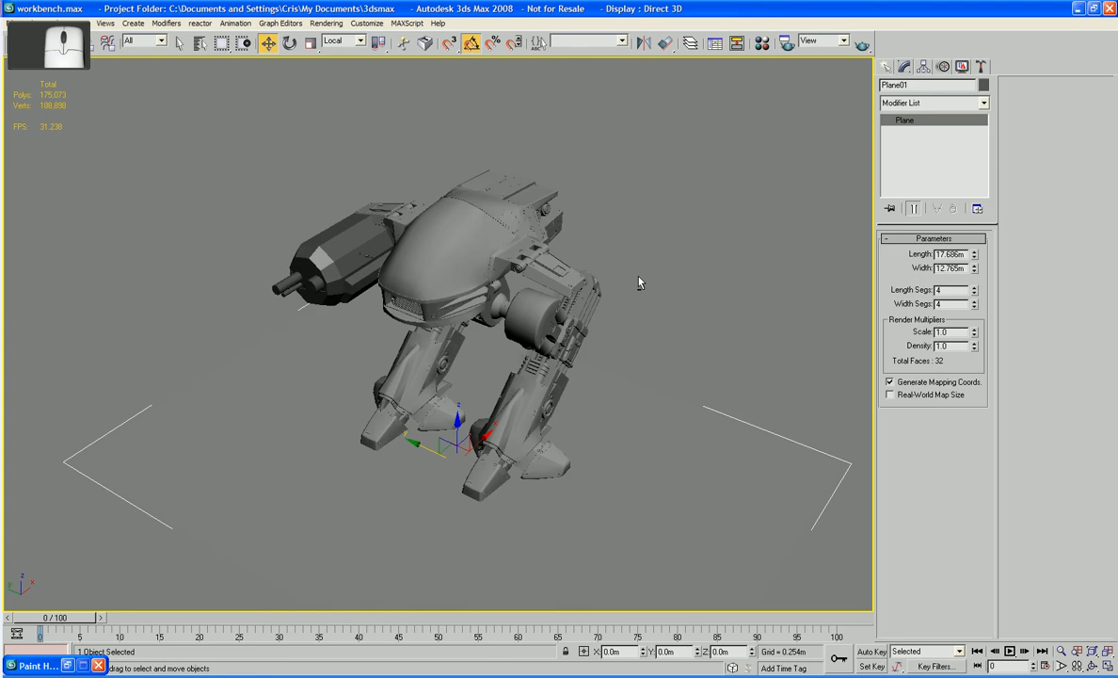
{"action": "left_click", "coordinate": [646, 272]}
{"action": "mouse_move", "coordinate": [649, 266]}
{"action": "middle_mouse_down", "text": "alt"}
{"action": "mouse_move", "coordinate": [651, 246]}
{"action": "mouse_move", "coordinate": [711, 234]}
{"action": "mouse_move", "coordinate": [654, 277]}
{"action": "middle_mouse_up", "text": "alt"}
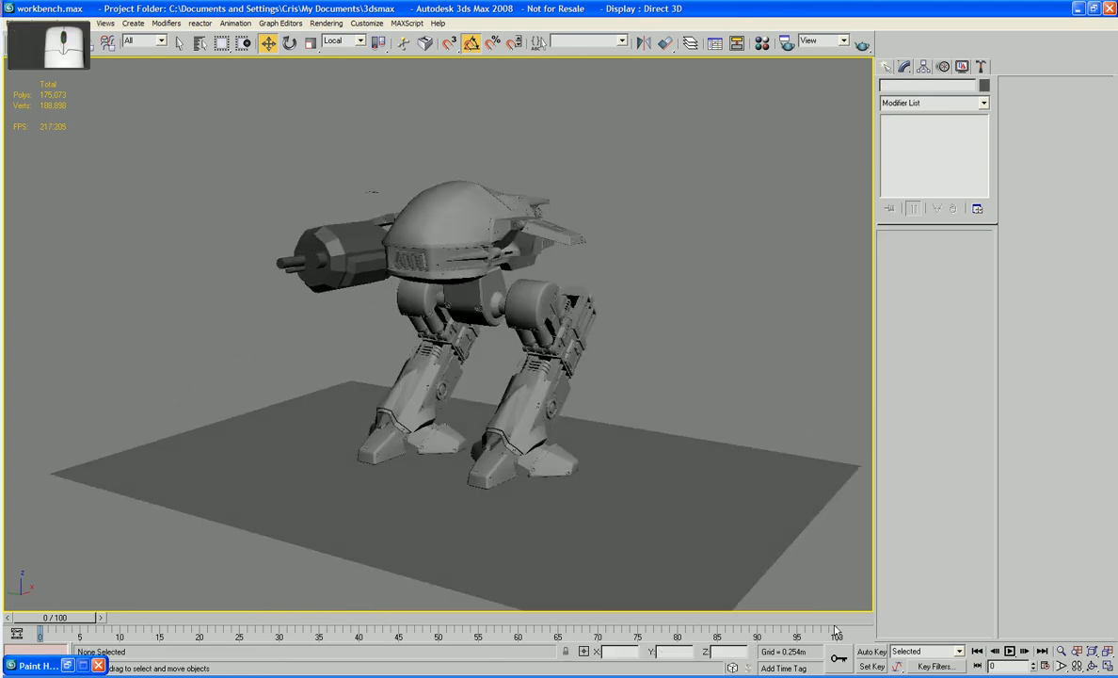
{"action": "key", "text": "alt+Tab"}
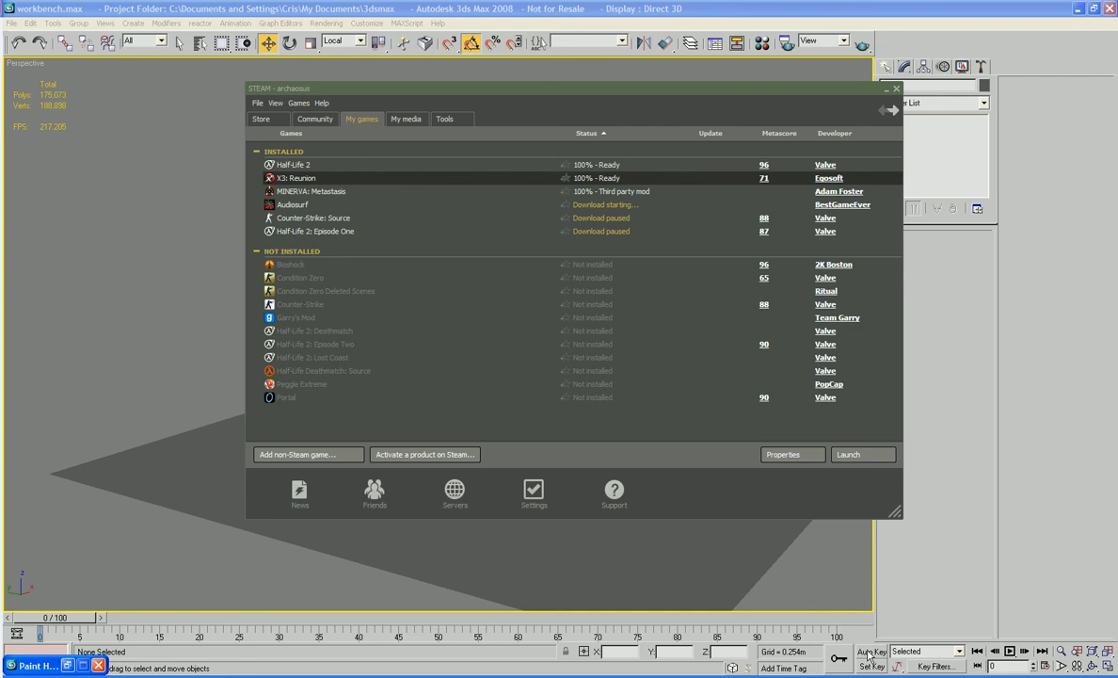
{"action": "key", "text": "alt+Tab"}
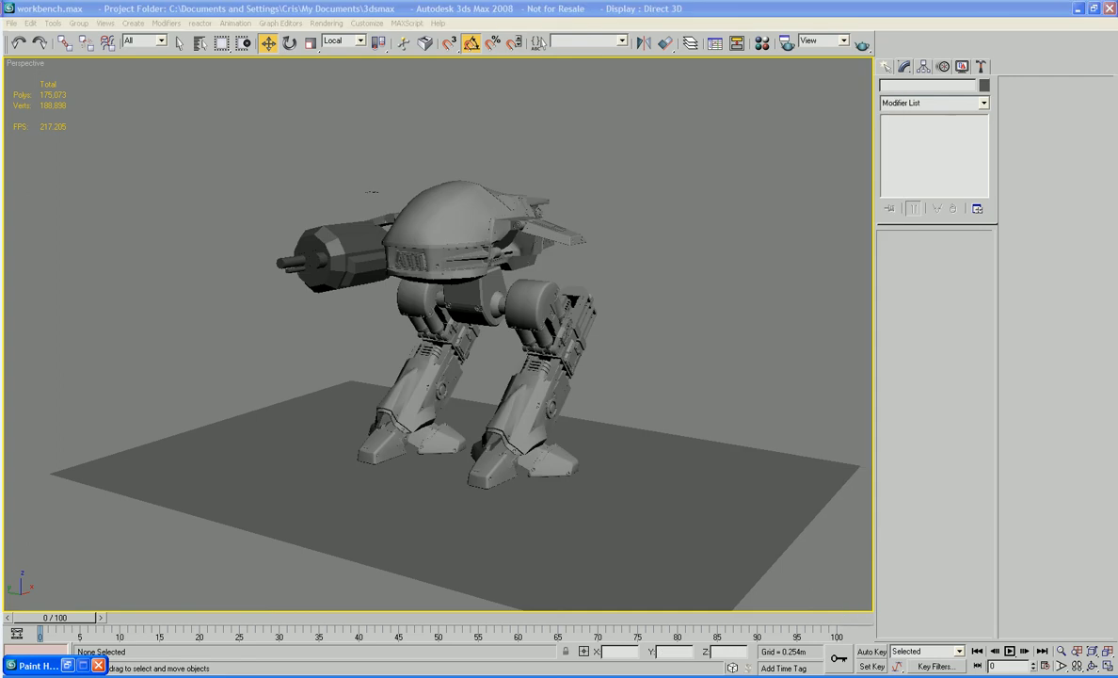